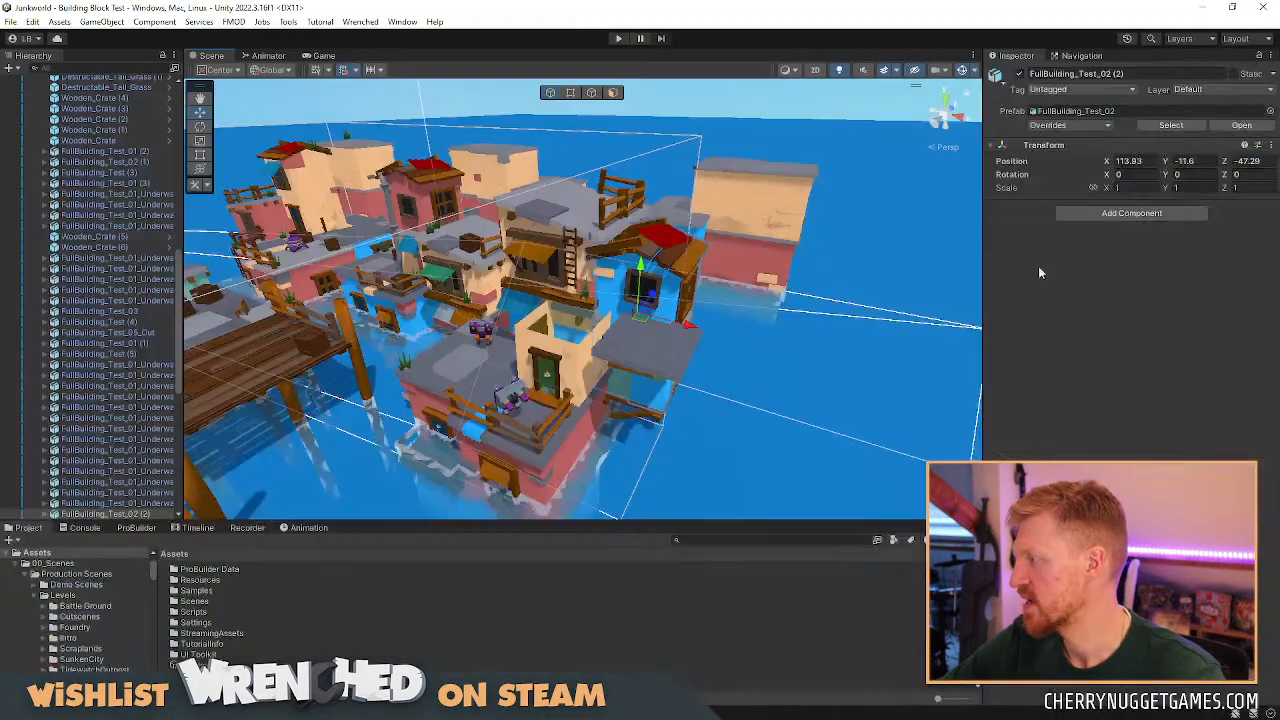
Enlarge the scene view by shrinking the project browser and the inspector.
{"action": "scroll", "coordinate": [563, 328], "scroll_direction": "down", "scroll_amount": 2}
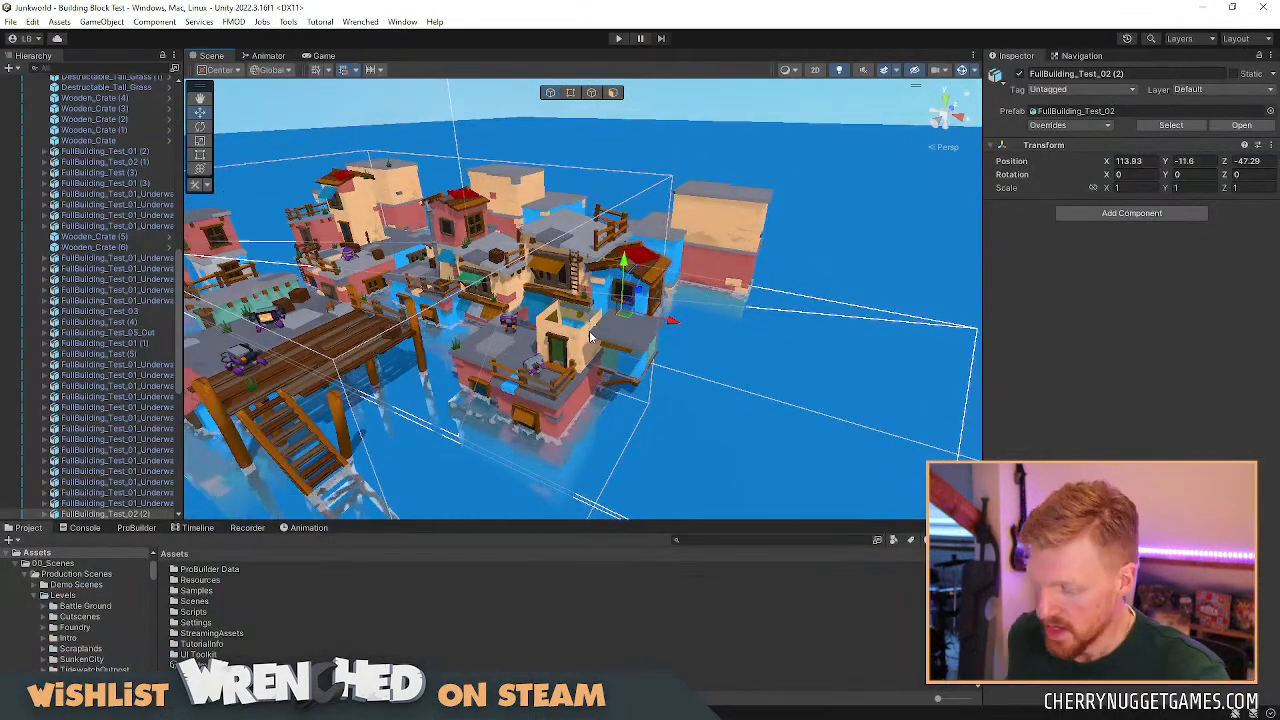
{"action": "left_click_drag", "start_coordinate": [526, 294], "coordinate": [605, 474], "text": "alt"}
{"action": "left_click_drag", "start_coordinate": [600, 519], "coordinate": [600, 587]}
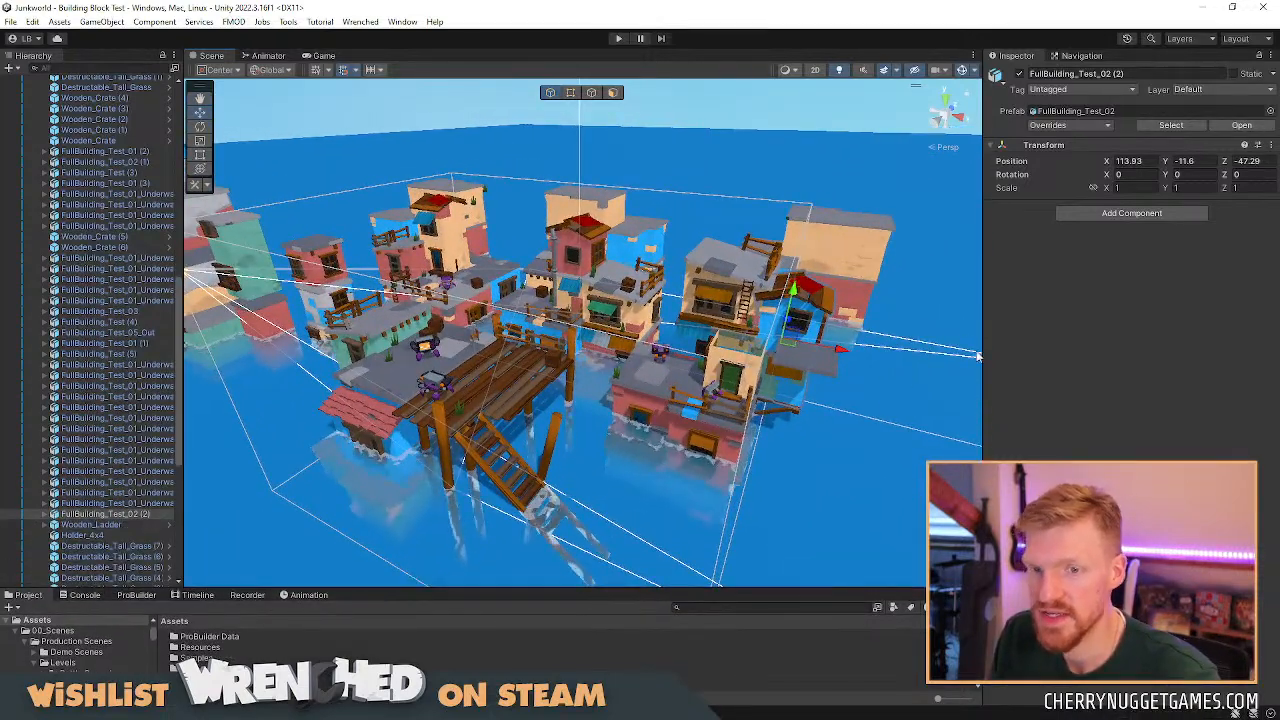
{"action": "left_click_drag", "start_coordinate": [984, 334], "coordinate": [1095, 338]}
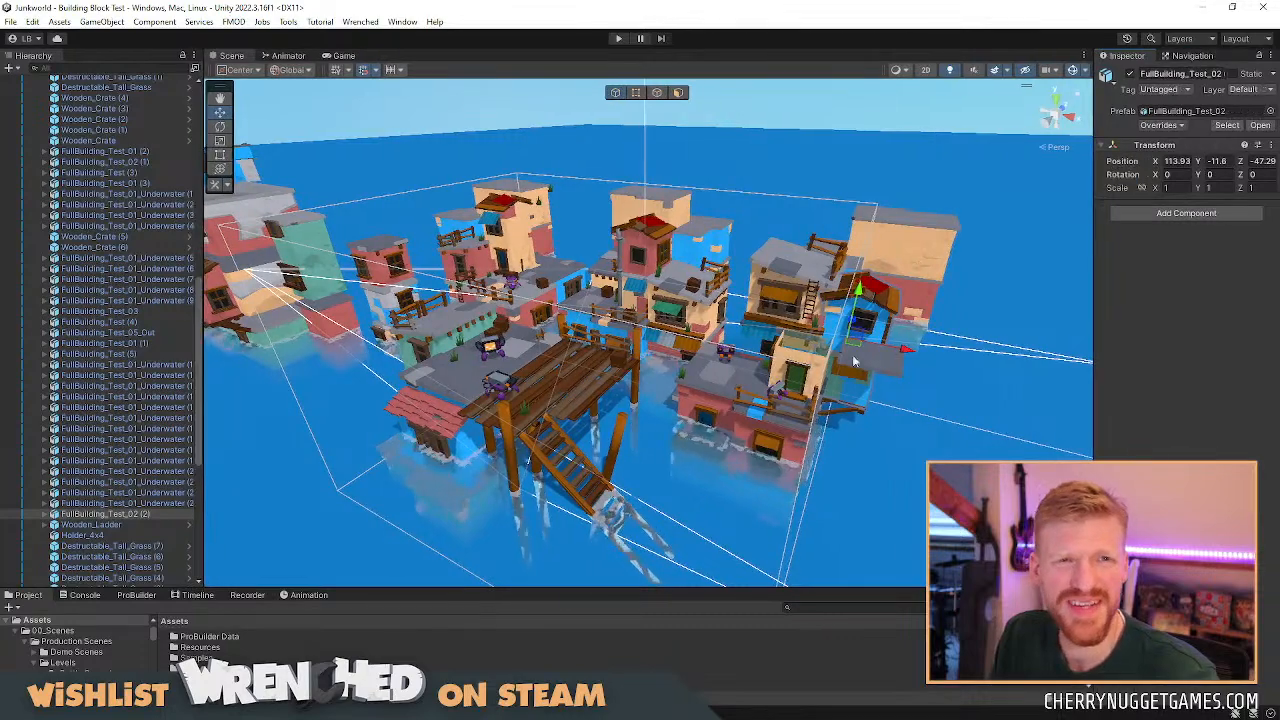
Examine the Building Block Test scene's detailed houses, wooden pier and flooded rooftops from several distances and angles.
{"action": "scroll", "coordinate": [762, 390], "scroll_direction": "down", "scroll_amount": 1}
{"action": "middle_click_drag", "start_coordinate": [766, 392], "coordinate": [734, 400]}
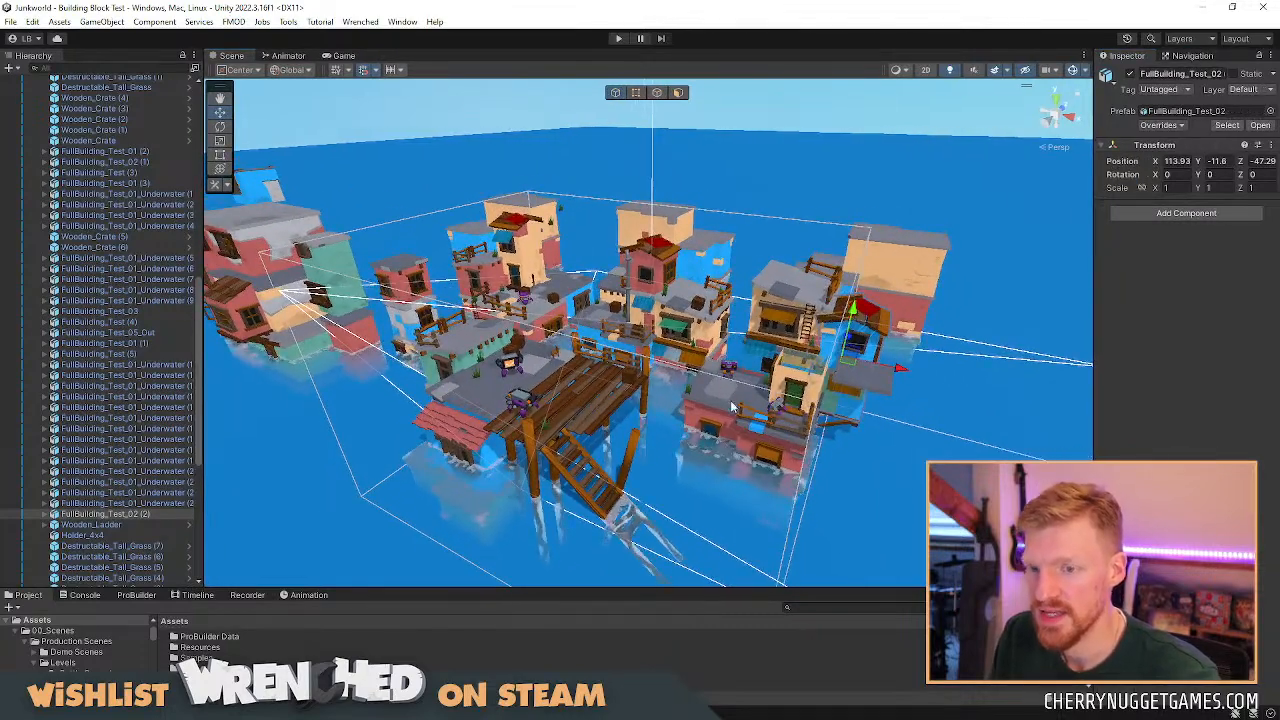
{"action": "right_click_drag", "start_coordinate": [734, 400], "coordinate": [676, 362]}
{"action": "middle_click_drag", "start_coordinate": [676, 362], "coordinate": [679, 372]}
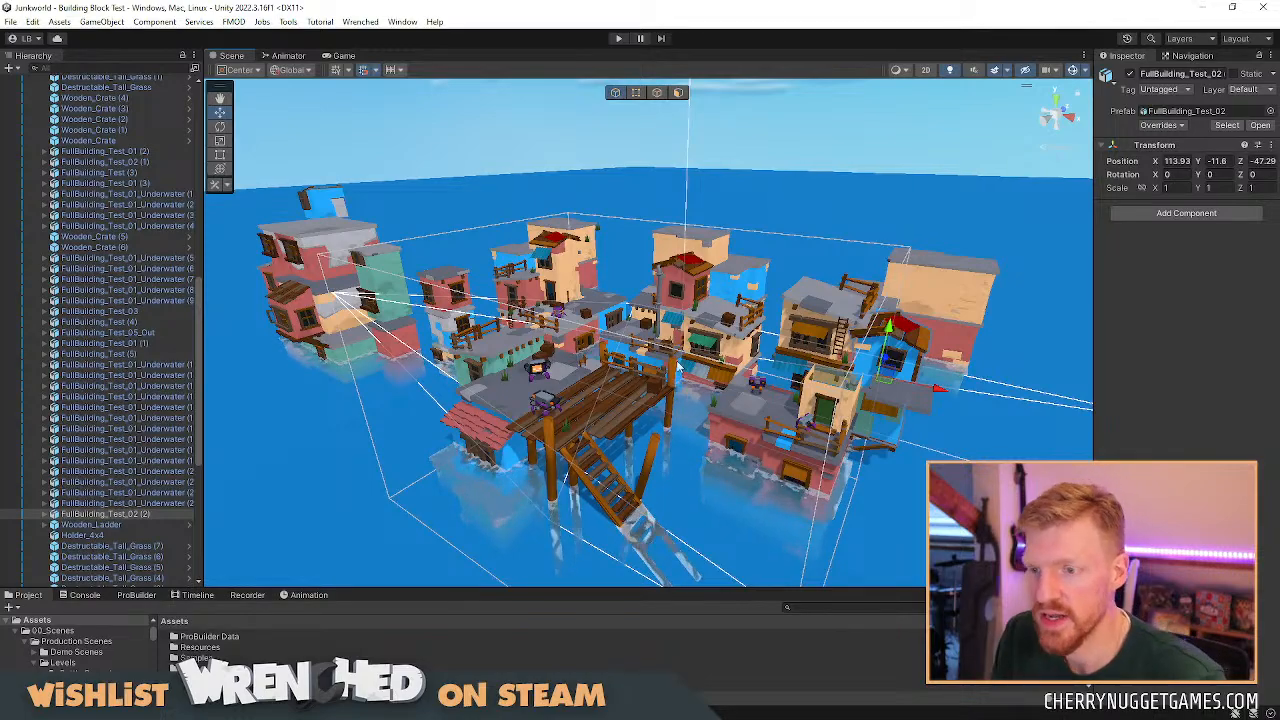
{"action": "scroll", "coordinate": [740, 386], "scroll_direction": "up", "scroll_amount": 5}
{"action": "scroll", "coordinate": [770, 385], "scroll_direction": "down", "scroll_amount": 3}
{"action": "right_click_drag", "start_coordinate": [770, 385], "coordinate": [840, 366]}
{"action": "middle_click_drag", "start_coordinate": [840, 366], "coordinate": [748, 406]}
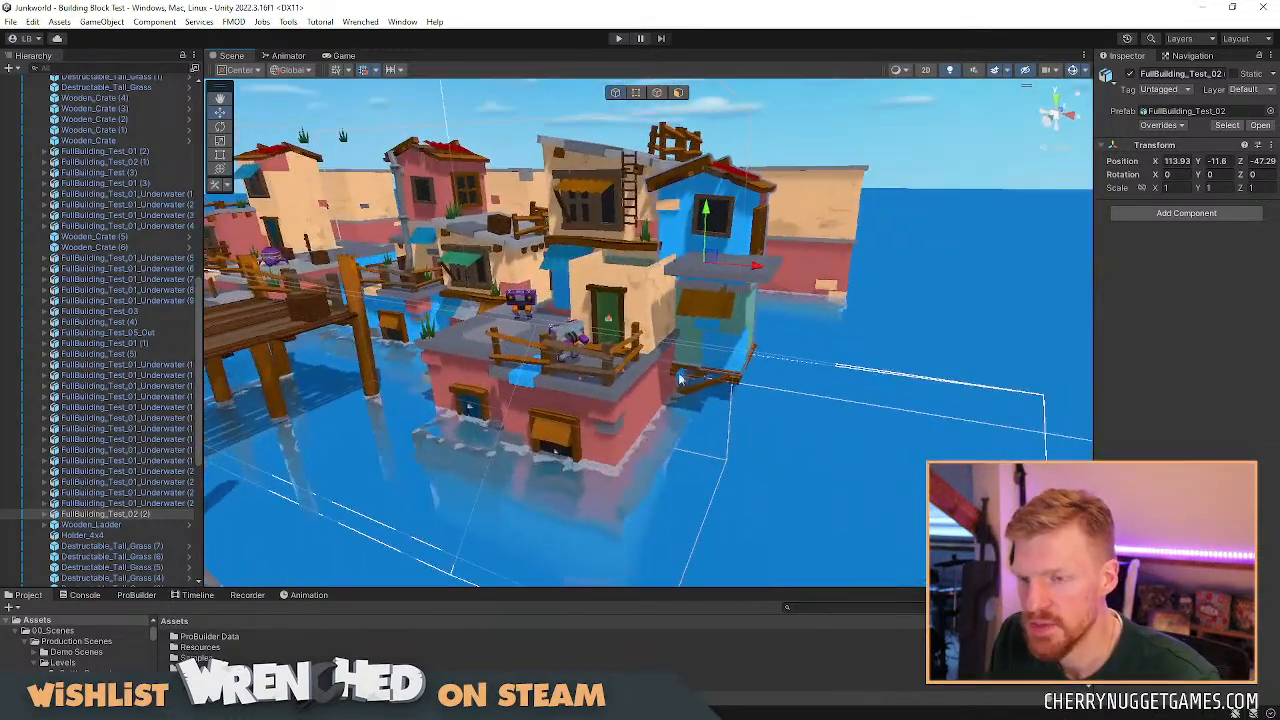
{"action": "scroll", "coordinate": [691, 428], "scroll_direction": "down", "scroll_amount": 2}
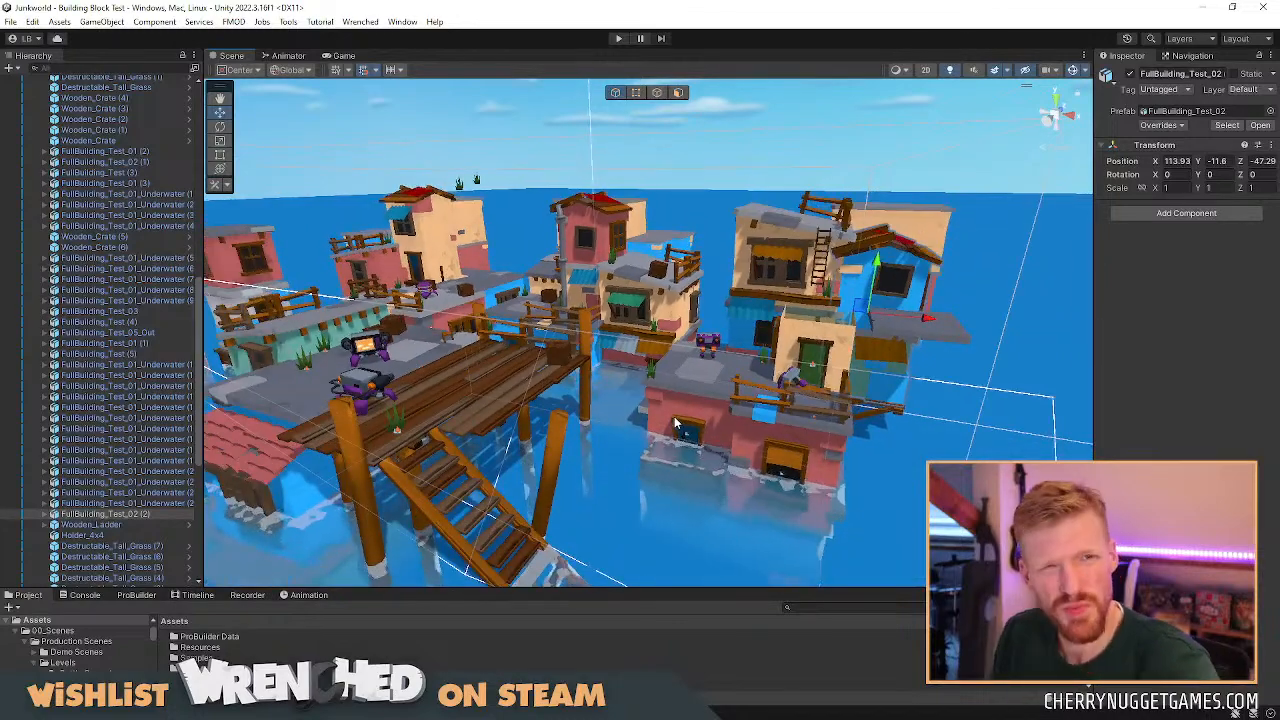
{"action": "middle_click_drag", "start_coordinate": [555, 446], "coordinate": [500, 432]}
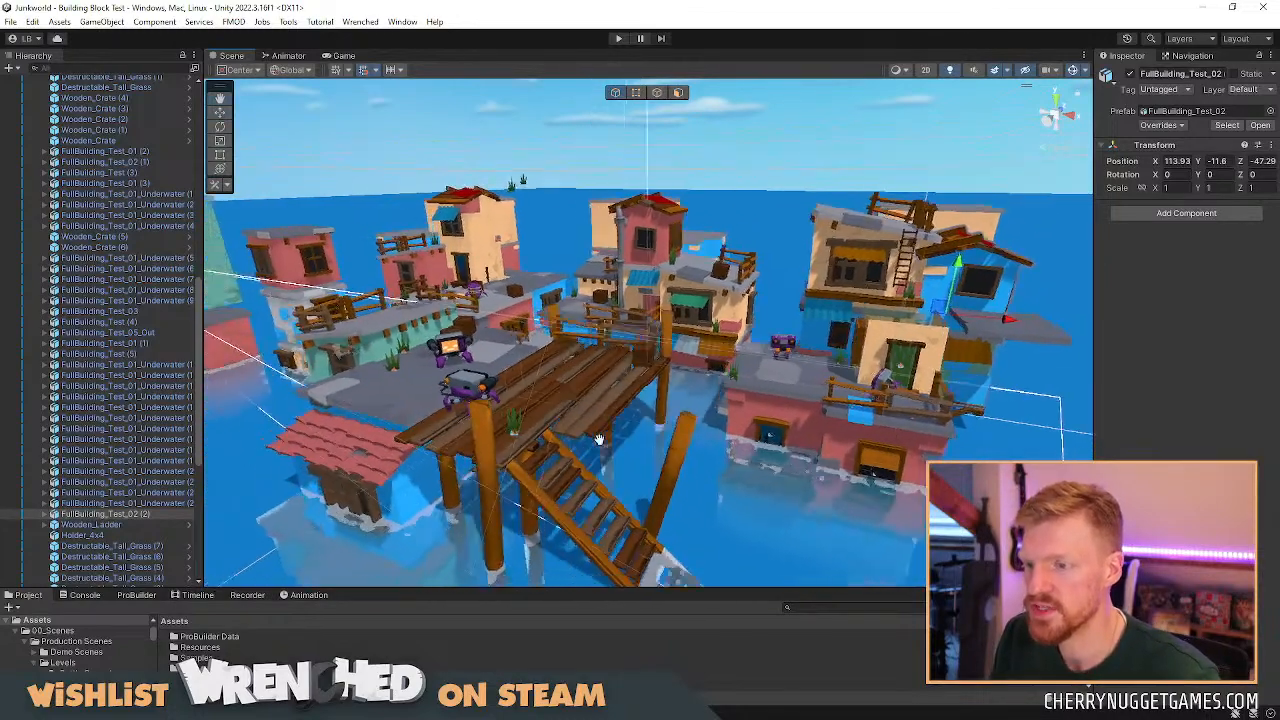
{"action": "scroll", "coordinate": [649, 423], "scroll_direction": "up", "scroll_amount": 2}
{"action": "scroll", "coordinate": [648, 423], "scroll_direction": "up", "scroll_amount": 3}
{"action": "middle_click_drag", "start_coordinate": [565, 375], "coordinate": [710, 452]}
{"action": "scroll", "coordinate": [710, 452], "scroll_direction": "down", "scroll_amount": 1}
{"action": "middle_click_drag", "start_coordinate": [585, 465], "coordinate": [645, 428]}
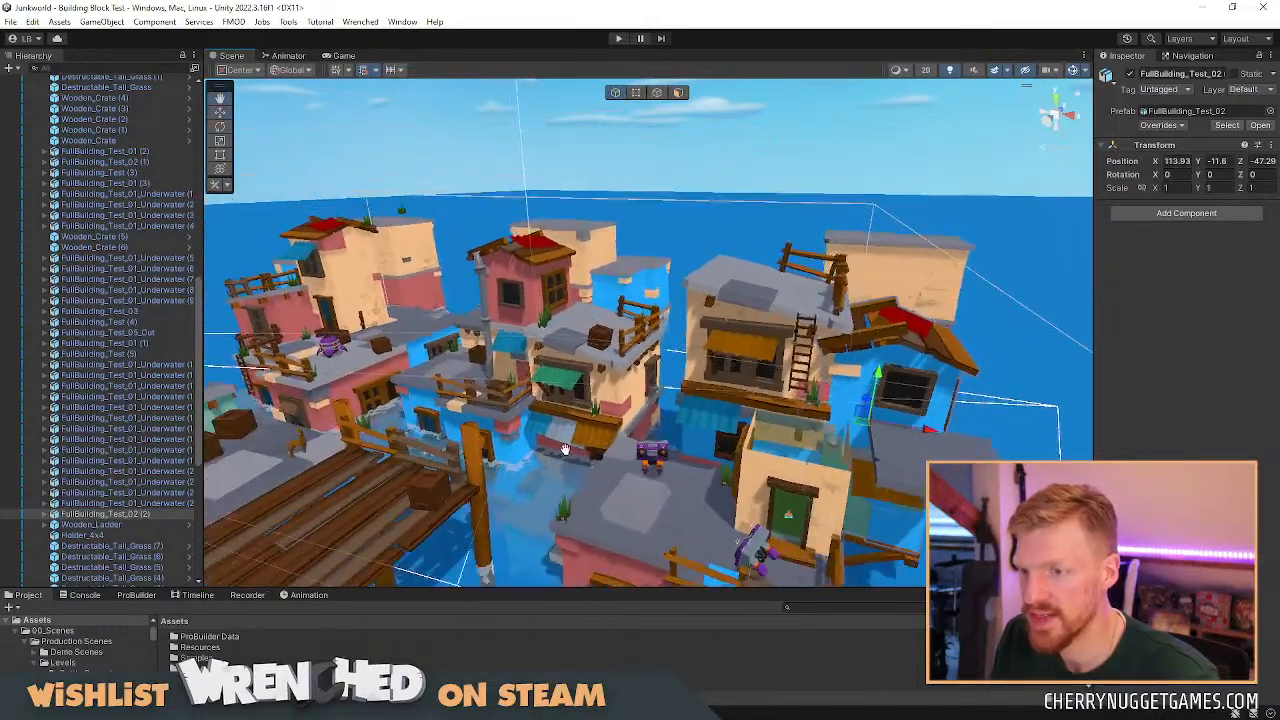
{"action": "scroll", "coordinate": [644, 459], "scroll_direction": "down", "scroll_amount": 2}
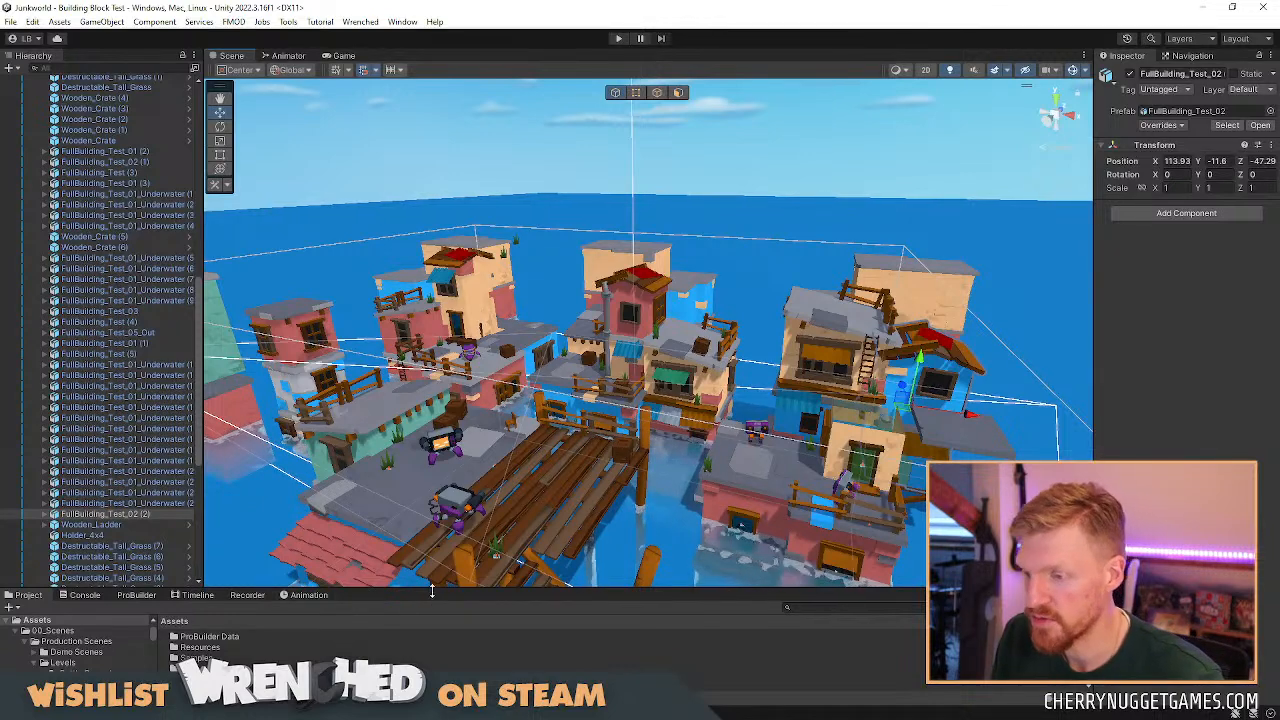
Make the project browser slightly taller and open the SunkenCity_SunkenCity scene from the SunkenCity levels folder.
{"action": "left_click_drag", "start_coordinate": [430, 518], "coordinate": [430, 501]}
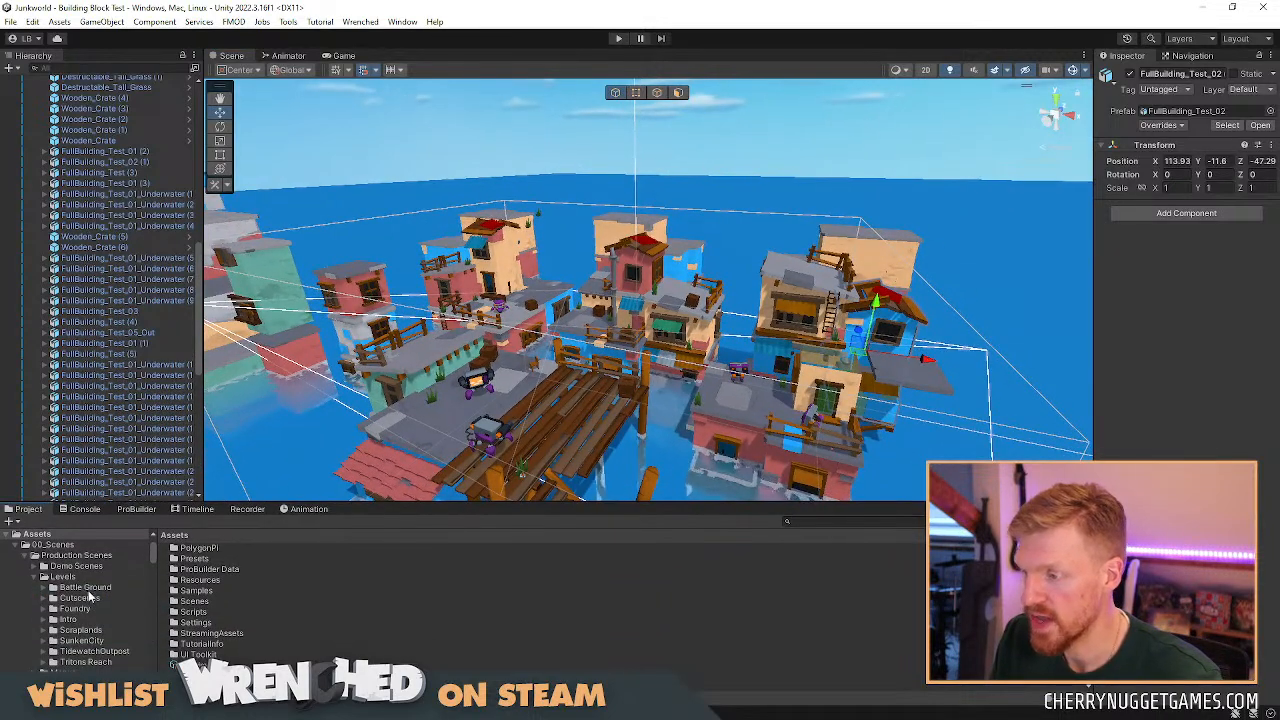
{"action": "left_click", "coordinate": [81, 640]}
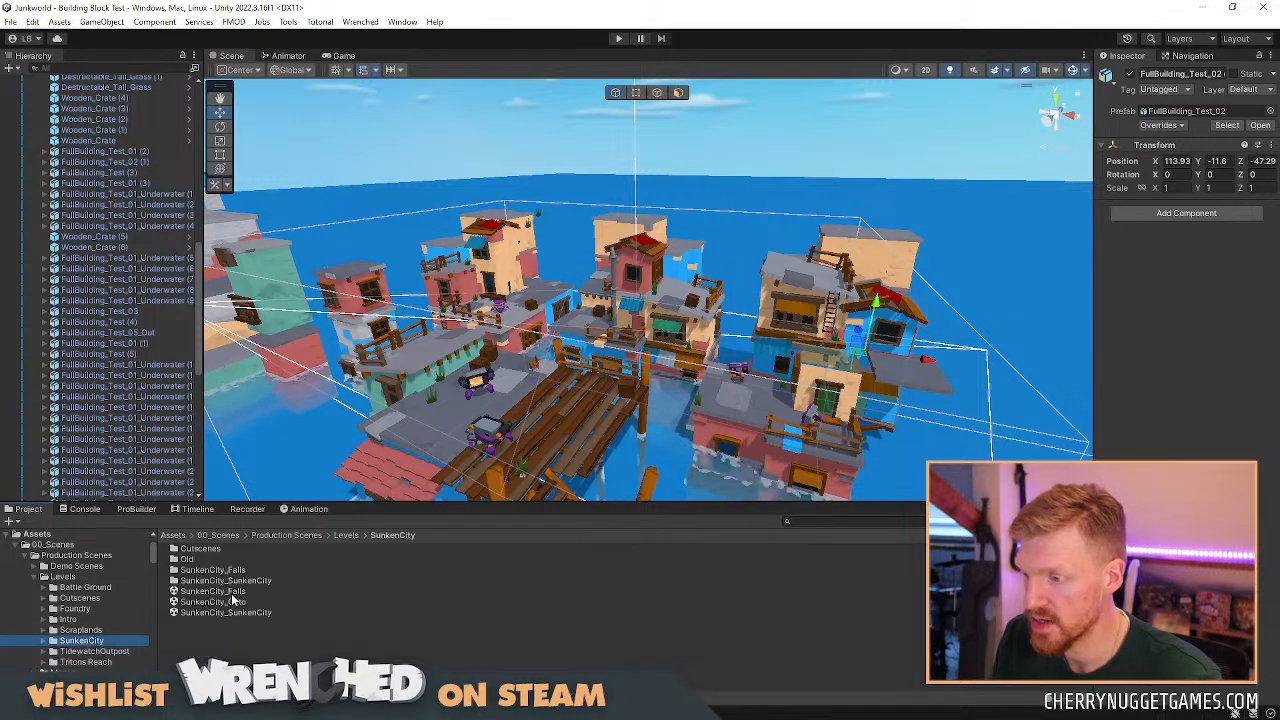
{"action": "left_click", "coordinate": [232, 612]}
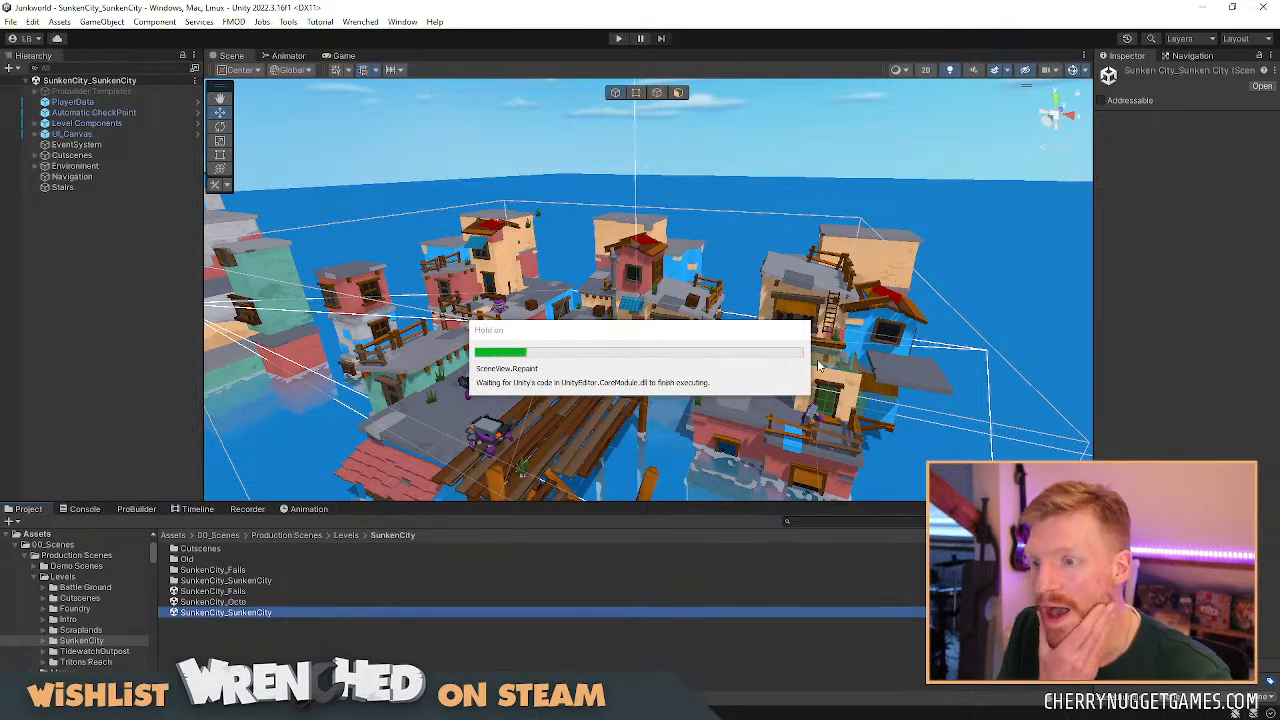
Survey the Sunken City blockout from the boat dock and tentacles along the rooftops to the large blue pipe.
{"action": "scroll", "coordinate": [649, 300], "scroll_direction": "down", "scroll_amount": 3}
{"action": "right_click_drag", "start_coordinate": [794, 321], "coordinate": [635, 345]}
{"action": "middle_click_drag", "start_coordinate": [635, 345], "coordinate": [753, 321]}
{"action": "scroll", "coordinate": [609, 361], "scroll_direction": "up", "scroll_amount": 3}
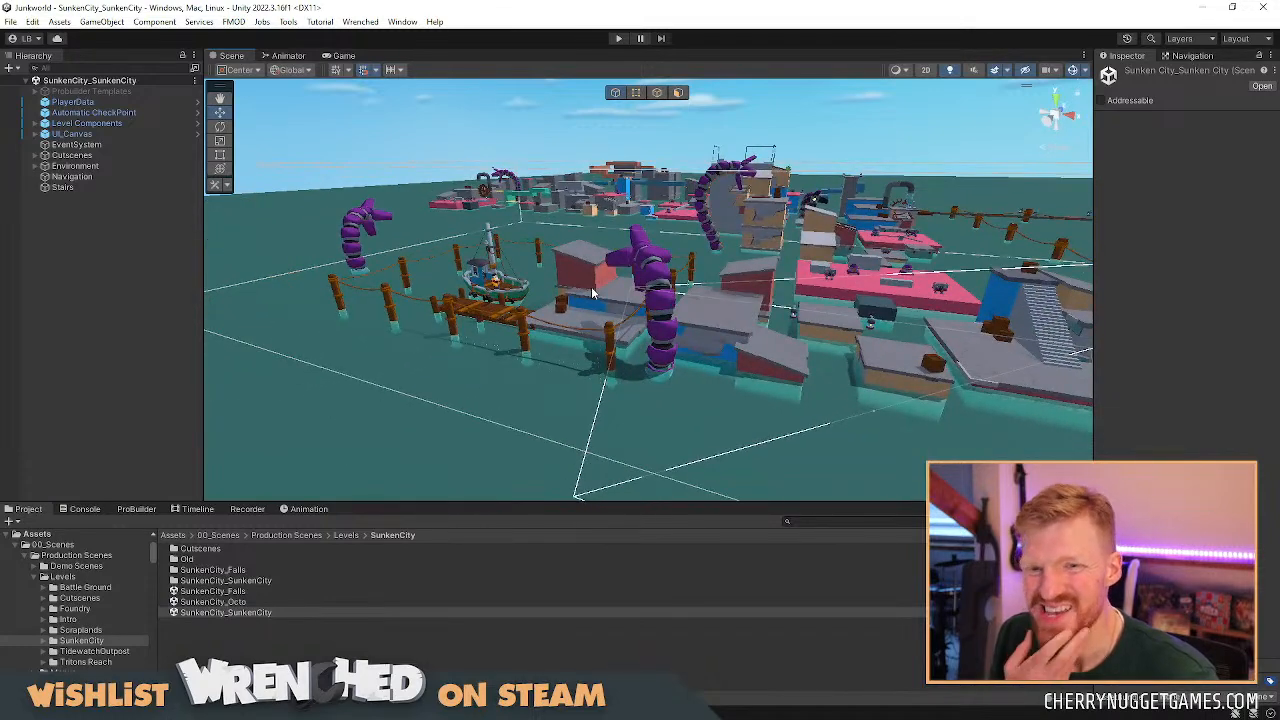
{"action": "right_click_drag", "start_coordinate": [591, 286], "coordinate": [533, 281]}
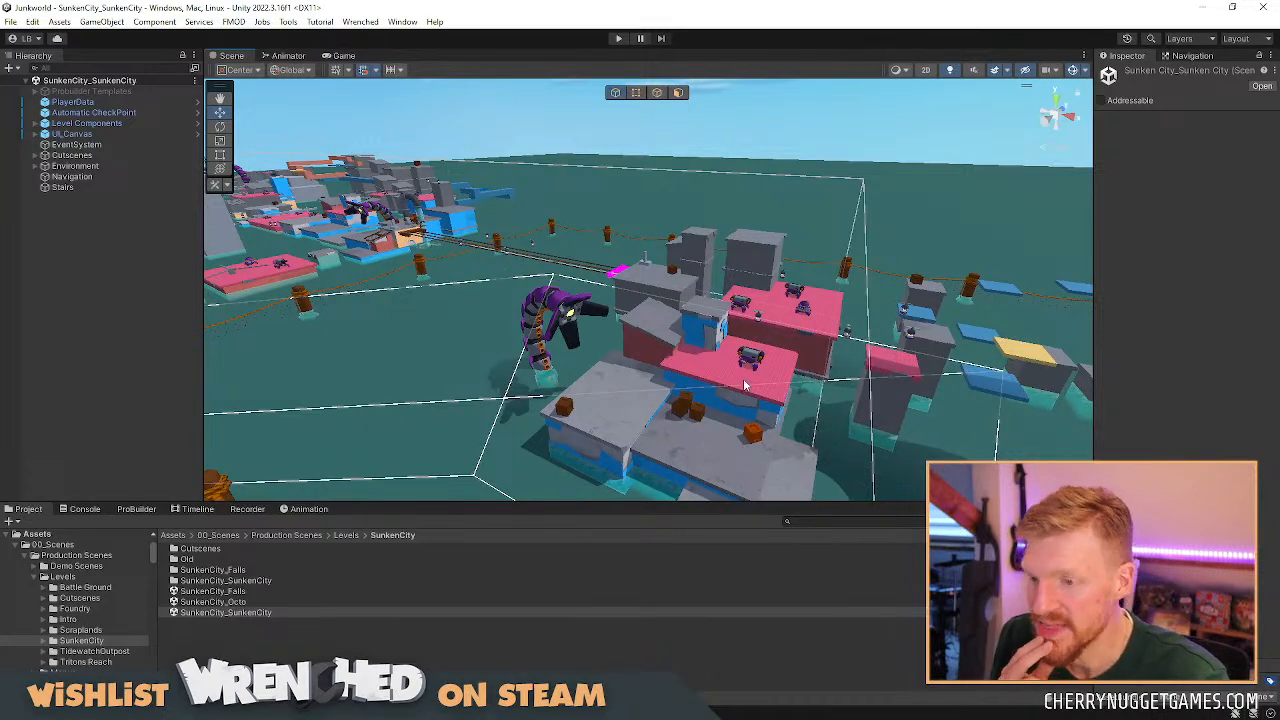
{"action": "right_click_drag", "start_coordinate": [697, 360], "coordinate": [650, 265]}
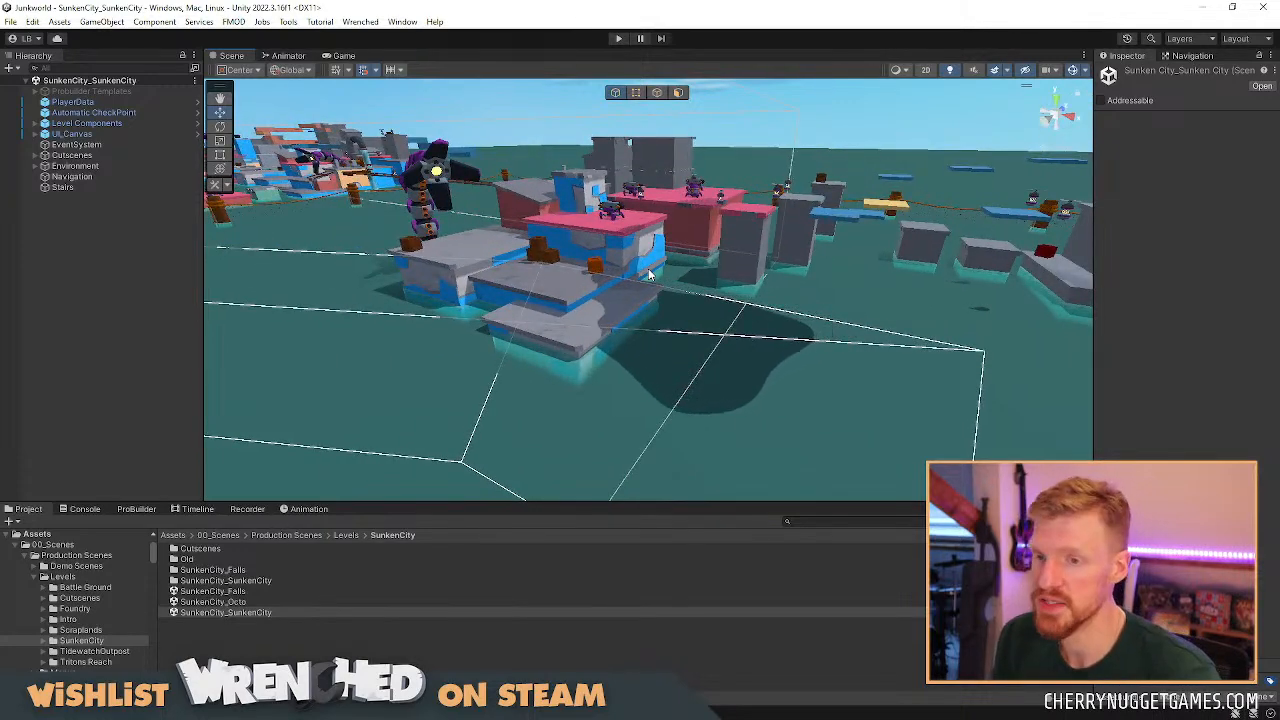
{"action": "middle_click_drag", "start_coordinate": [935, 255], "coordinate": [660, 343]}
{"action": "scroll", "coordinate": [760, 374], "scroll_direction": "up", "scroll_amount": 3}
{"action": "middle_click_drag", "start_coordinate": [760, 374], "coordinate": [567, 351]}
{"action": "scroll", "coordinate": [647, 372], "scroll_direction": "up", "scroll_amount": 2}
{"action": "middle_click_drag", "start_coordinate": [647, 372], "coordinate": [692, 338]}
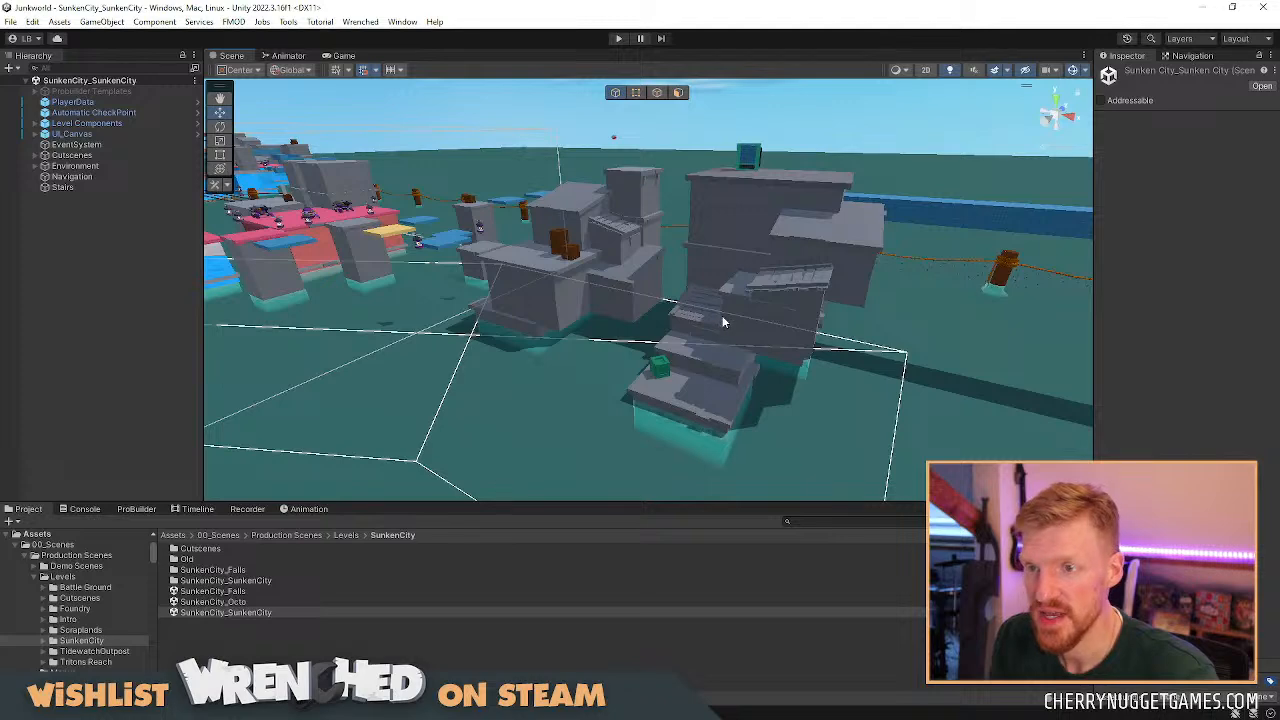
{"action": "scroll", "coordinate": [728, 318], "scroll_direction": "down", "scroll_amount": 6}
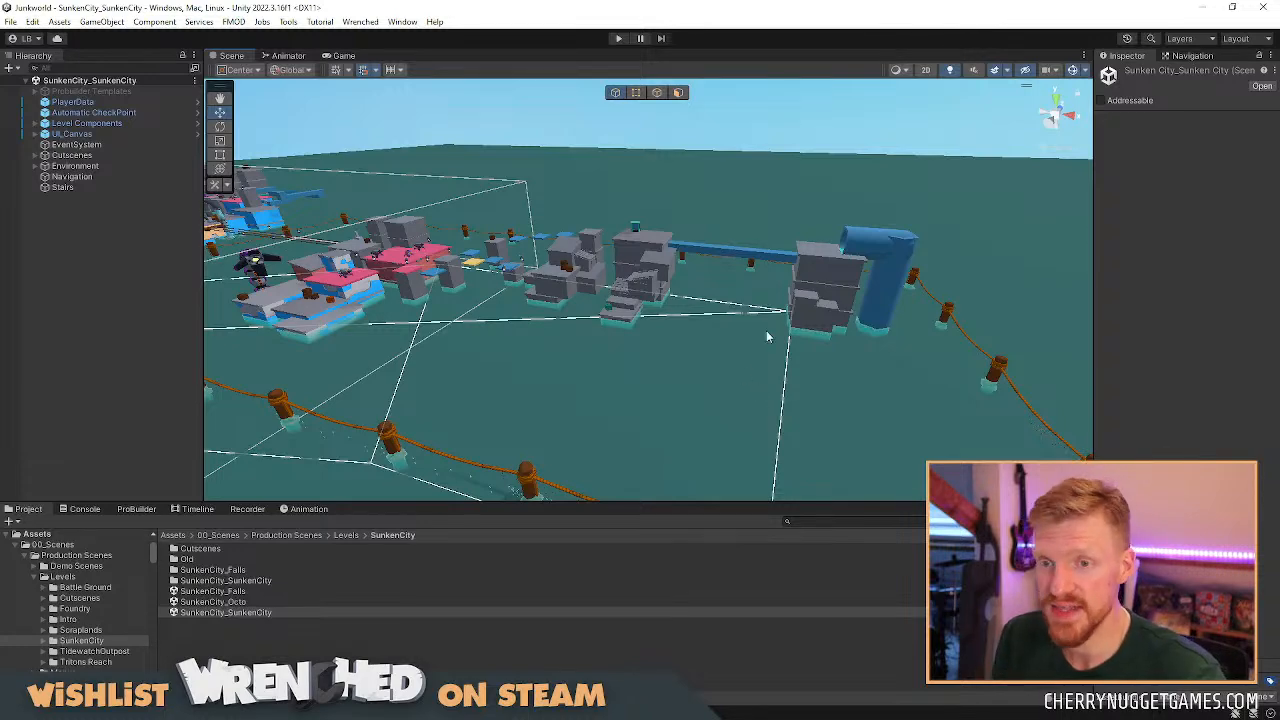
{"action": "middle_click_drag", "start_coordinate": [769, 330], "coordinate": [847, 345]}
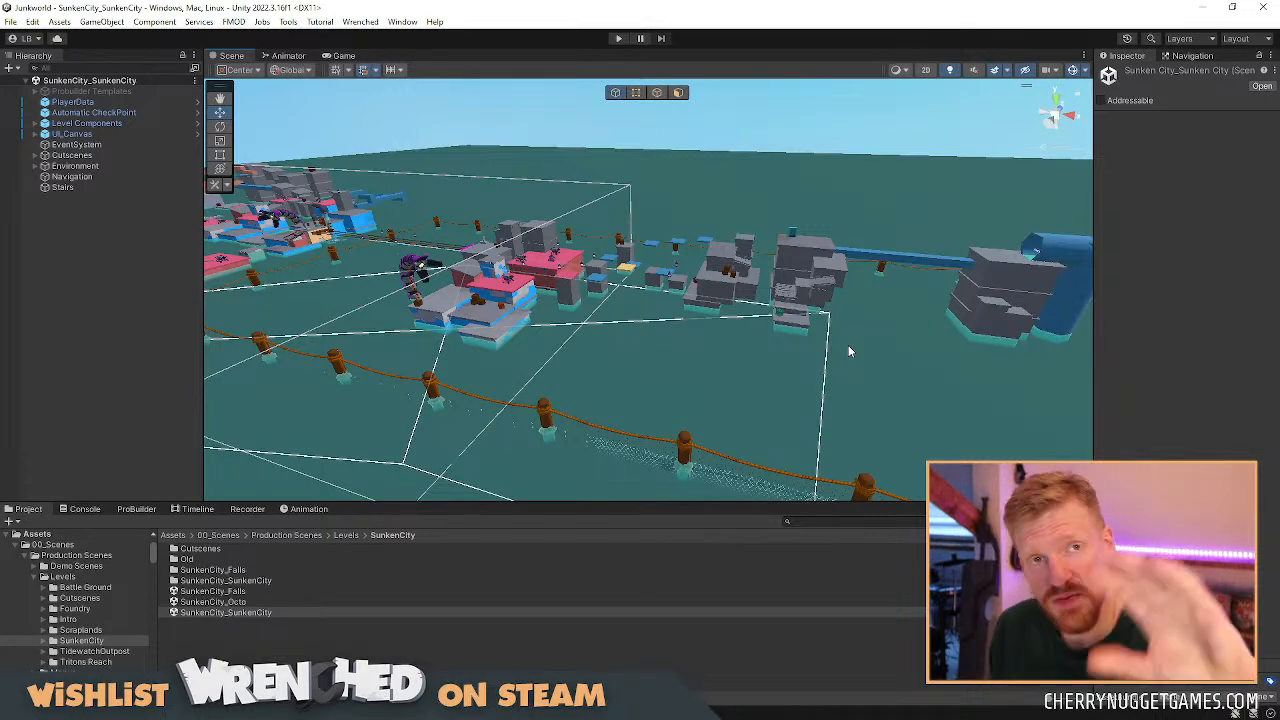
Examine the platforming stretch between the pink-roofed houses and the grey blockout buildings, including its surroundings.
{"action": "scroll", "coordinate": [848, 346], "scroll_direction": "down", "scroll_amount": 3}
{"action": "middle_click_drag", "start_coordinate": [648, 338], "coordinate": [672, 387]}
{"action": "scroll", "coordinate": [560, 376], "scroll_direction": "up", "scroll_amount": 5}
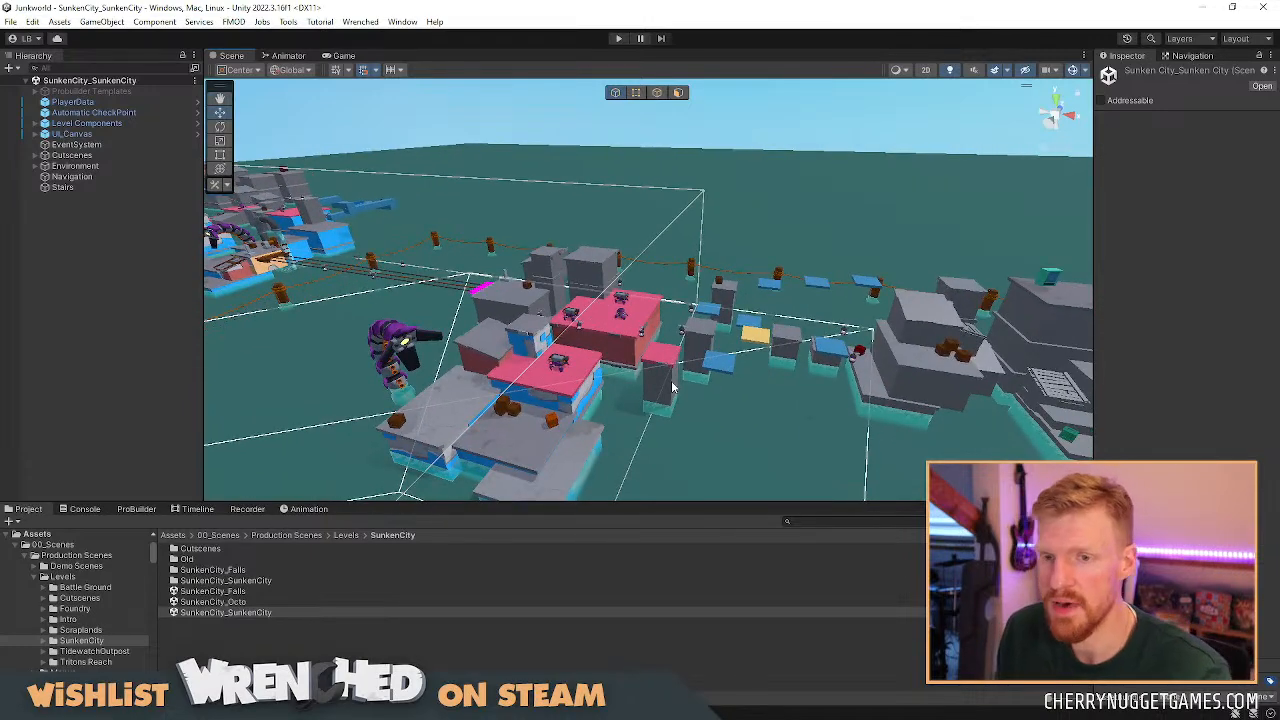
{"action": "scroll", "coordinate": [716, 394], "scroll_direction": "up", "scroll_amount": 3}
{"action": "middle_click_drag", "start_coordinate": [716, 394], "coordinate": [688, 352]}
{"action": "scroll", "coordinate": [694, 354], "scroll_direction": "up", "scroll_amount": 3}
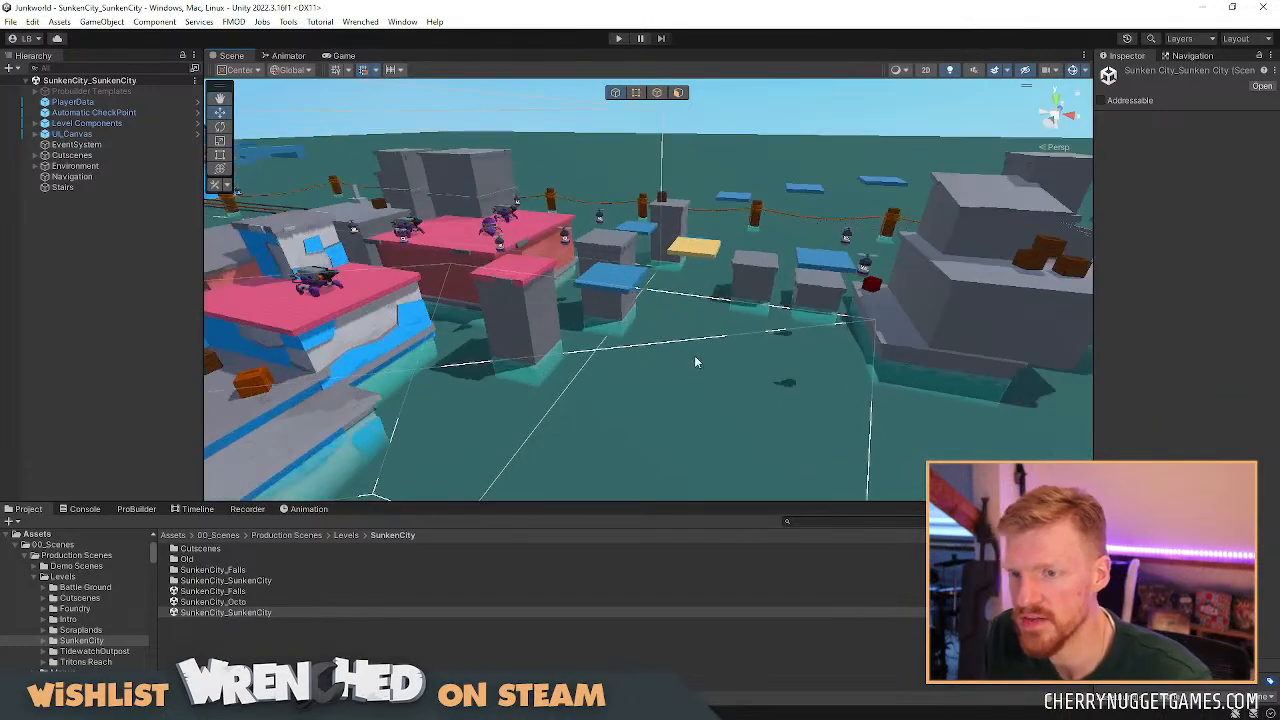
{"action": "right_click_drag", "start_coordinate": [694, 354], "coordinate": [680, 349]}
{"action": "middle_click_drag", "start_coordinate": [680, 349], "coordinate": [664, 336]}
{"action": "middle_click_drag", "start_coordinate": [498, 317], "coordinate": [791, 384]}
{"action": "middle_click_drag", "start_coordinate": [716, 264], "coordinate": [624, 266]}
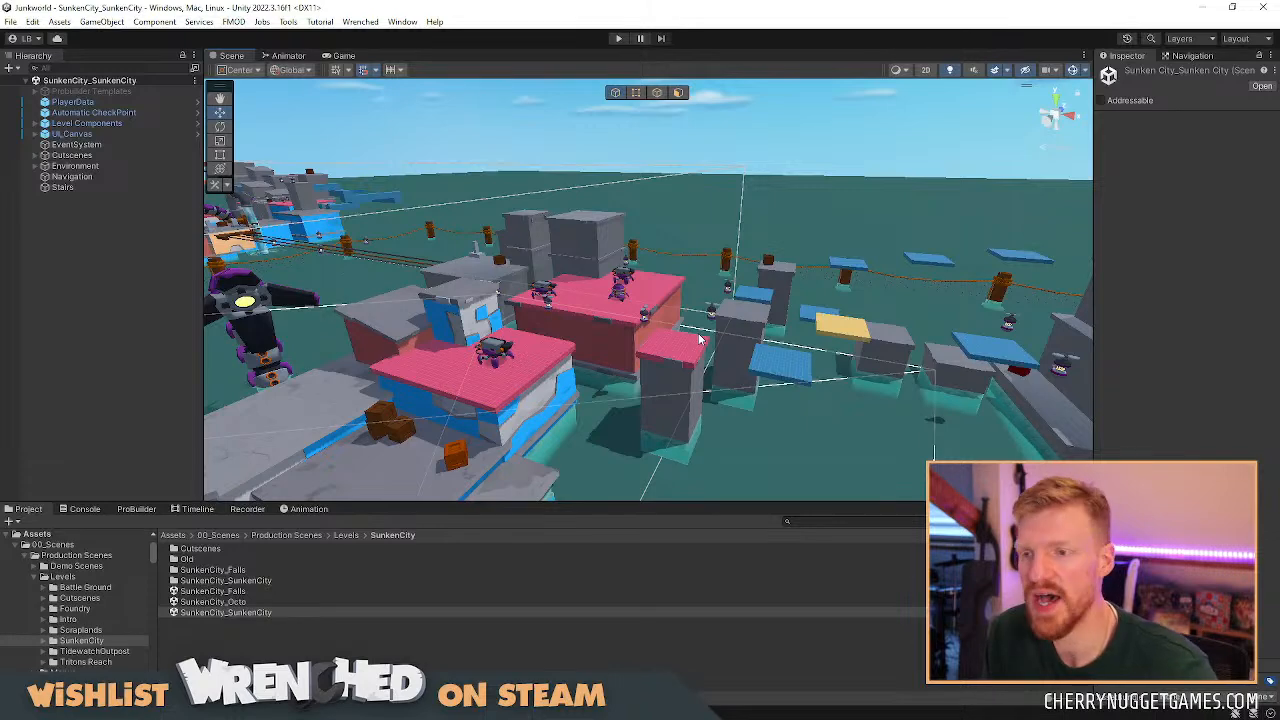
{"action": "scroll", "coordinate": [733, 336], "scroll_direction": "down", "scroll_amount": 3}
{"action": "middle_click_drag", "start_coordinate": [940, 375], "coordinate": [729, 363]}
{"action": "scroll", "coordinate": [764, 392], "scroll_direction": "up", "scroll_amount": 1}
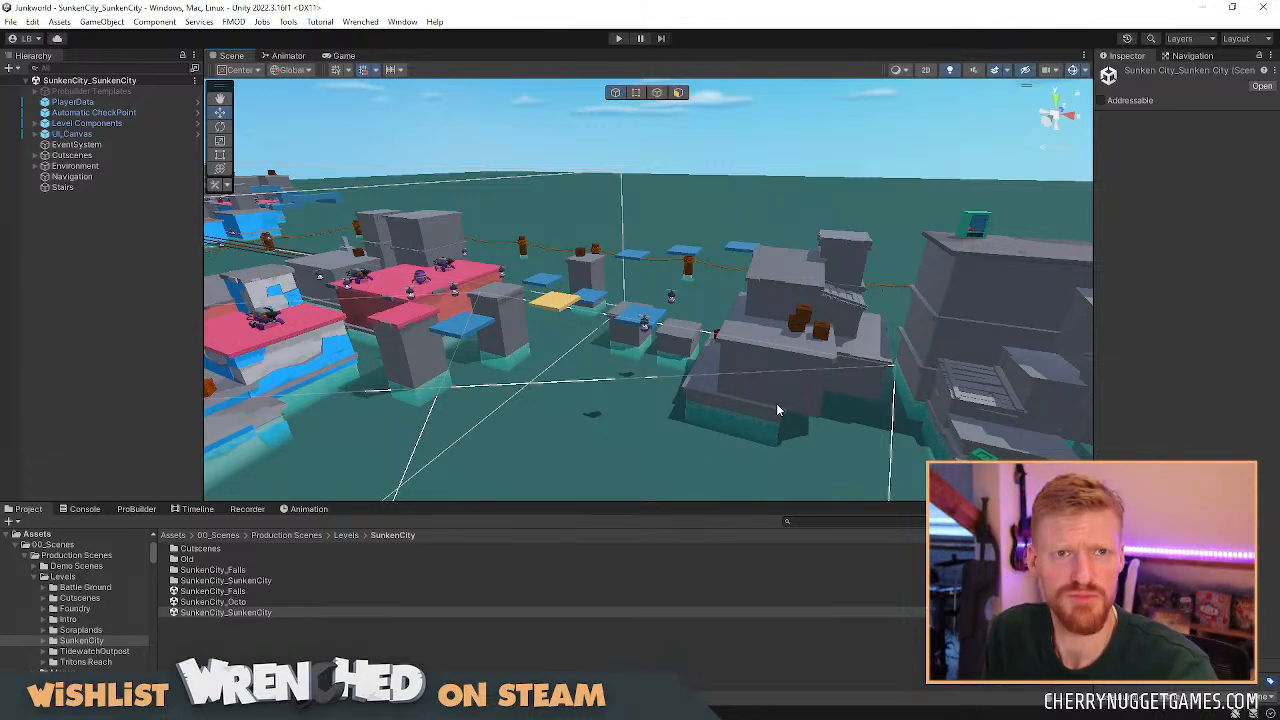
{"action": "scroll", "coordinate": [818, 367], "scroll_direction": "down", "scroll_amount": 8}
{"action": "right_click_drag", "start_coordinate": [750, 370], "coordinate": [561, 370]}
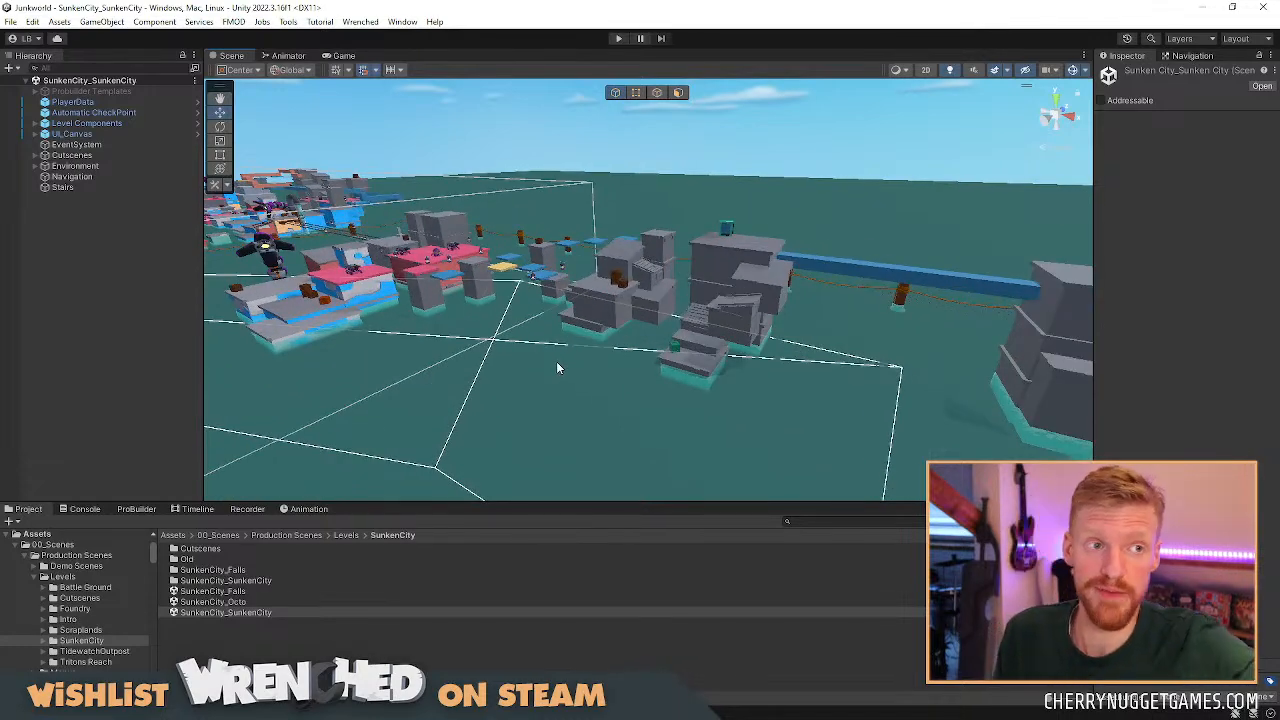
{"action": "middle_click_drag", "start_coordinate": [686, 349], "coordinate": [565, 353]}
{"action": "right_click_drag", "start_coordinate": [566, 356], "coordinate": [637, 343]}
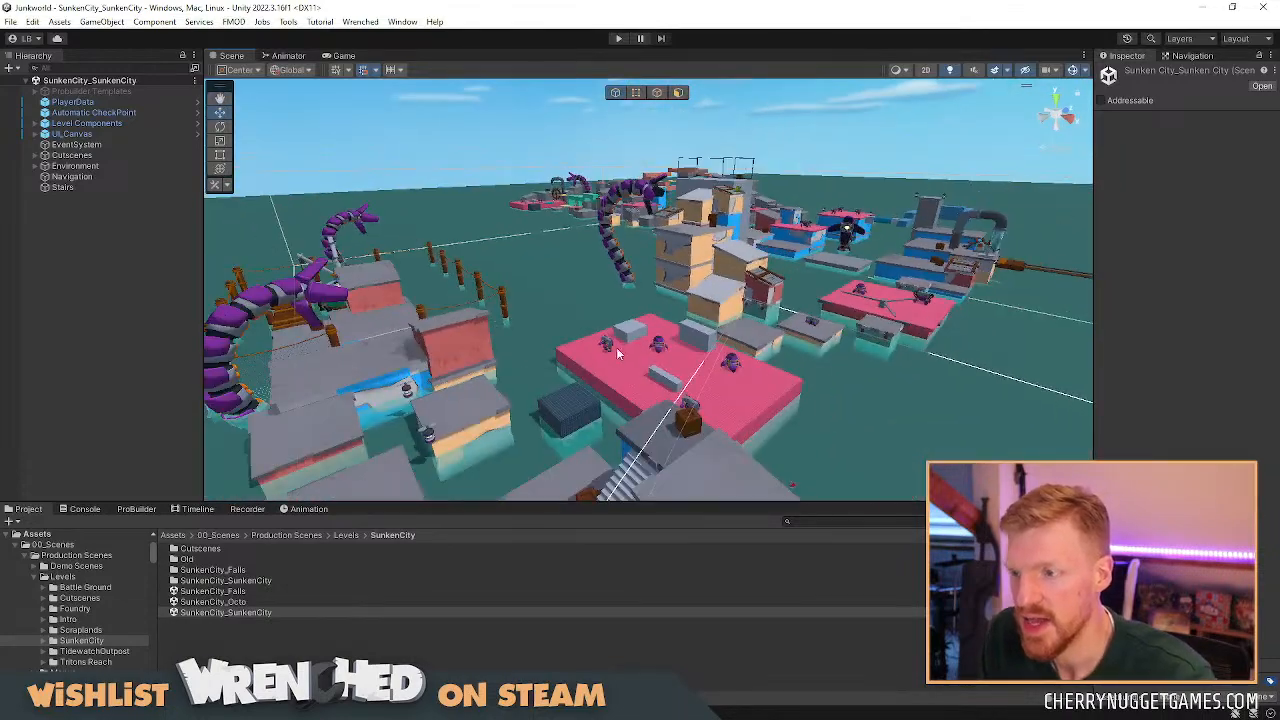
Inspect individual building blocks in turn: the yellow 18x18 slanted roof, red 12x12 slanted roof, pink-topped 40x40 and blue 24x32 bases.
{"action": "middle_click_drag", "start_coordinate": [637, 343], "coordinate": [650, 350]}
{"action": "right_click_drag", "start_coordinate": [650, 350], "coordinate": [644, 378]}
{"action": "left_click", "coordinate": [644, 378]}
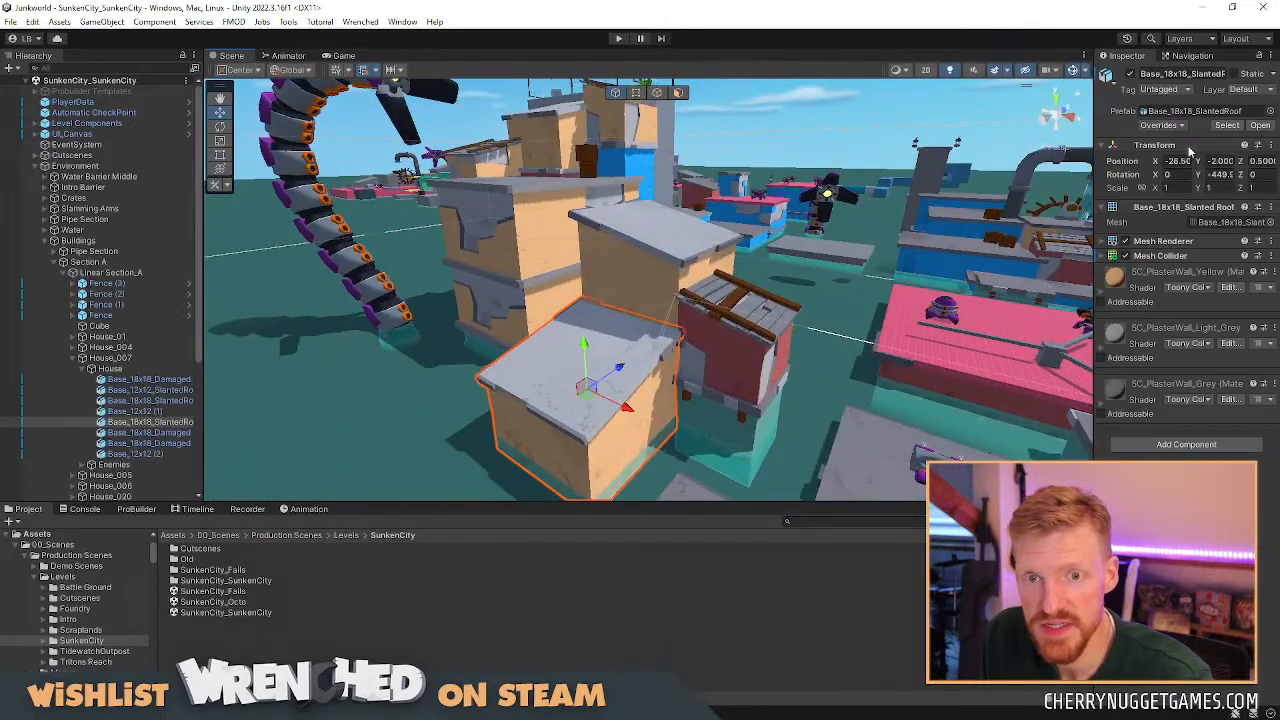
{"action": "scroll", "coordinate": [774, 281], "scroll_direction": "down", "scroll_amount": 3}
{"action": "left_click", "coordinate": [721, 350]}
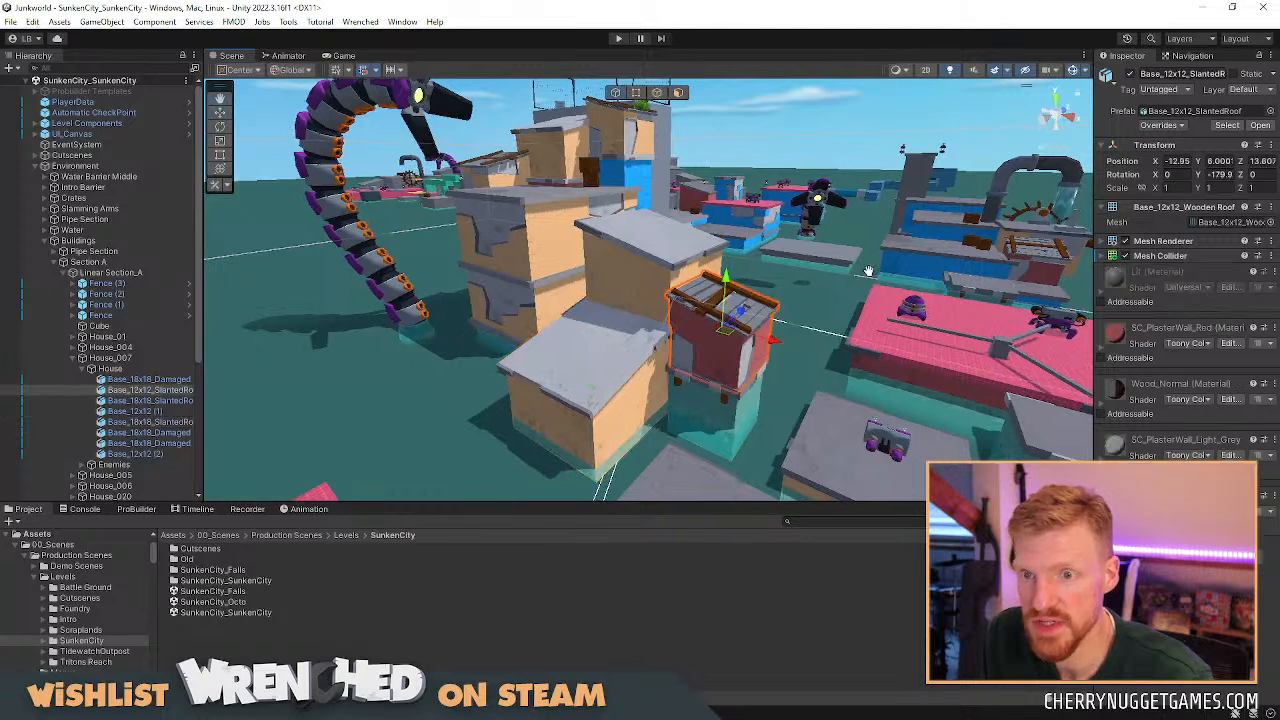
{"action": "middle_click_drag", "start_coordinate": [868, 271], "coordinate": [833, 355]}
{"action": "left_click", "coordinate": [898, 359]}
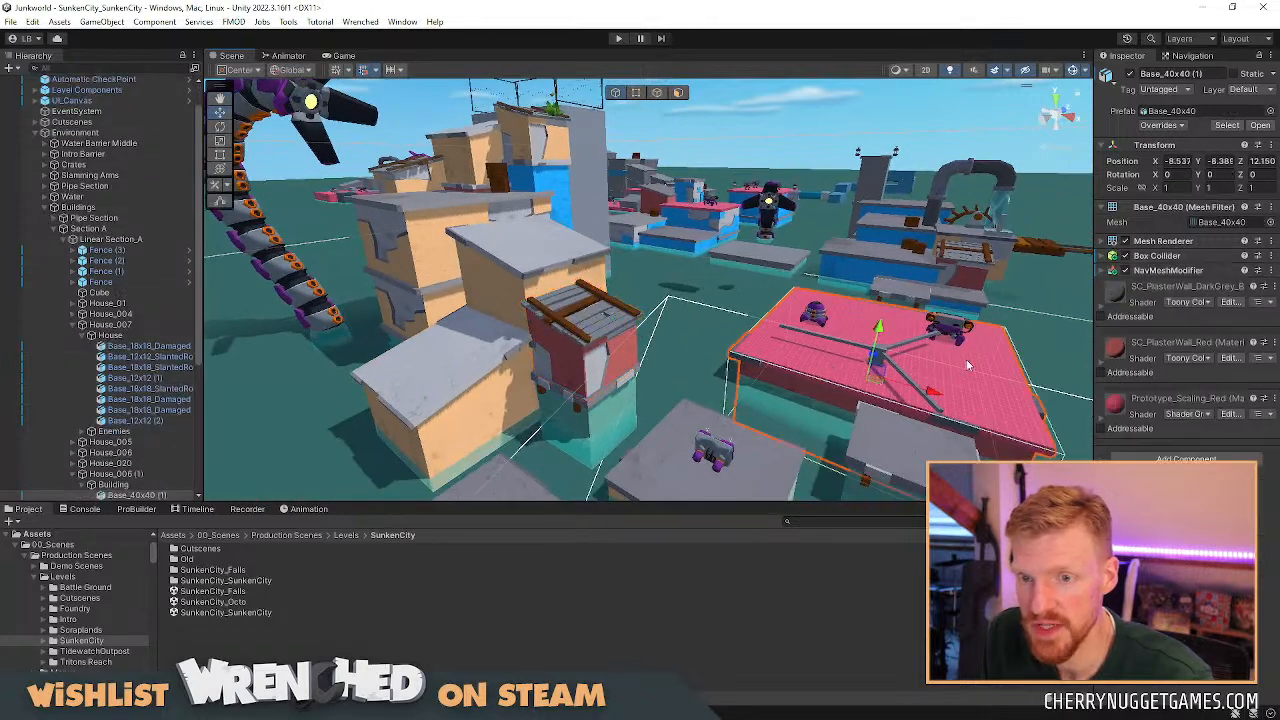
{"action": "scroll", "coordinate": [871, 236], "scroll_direction": "down", "scroll_amount": 5}
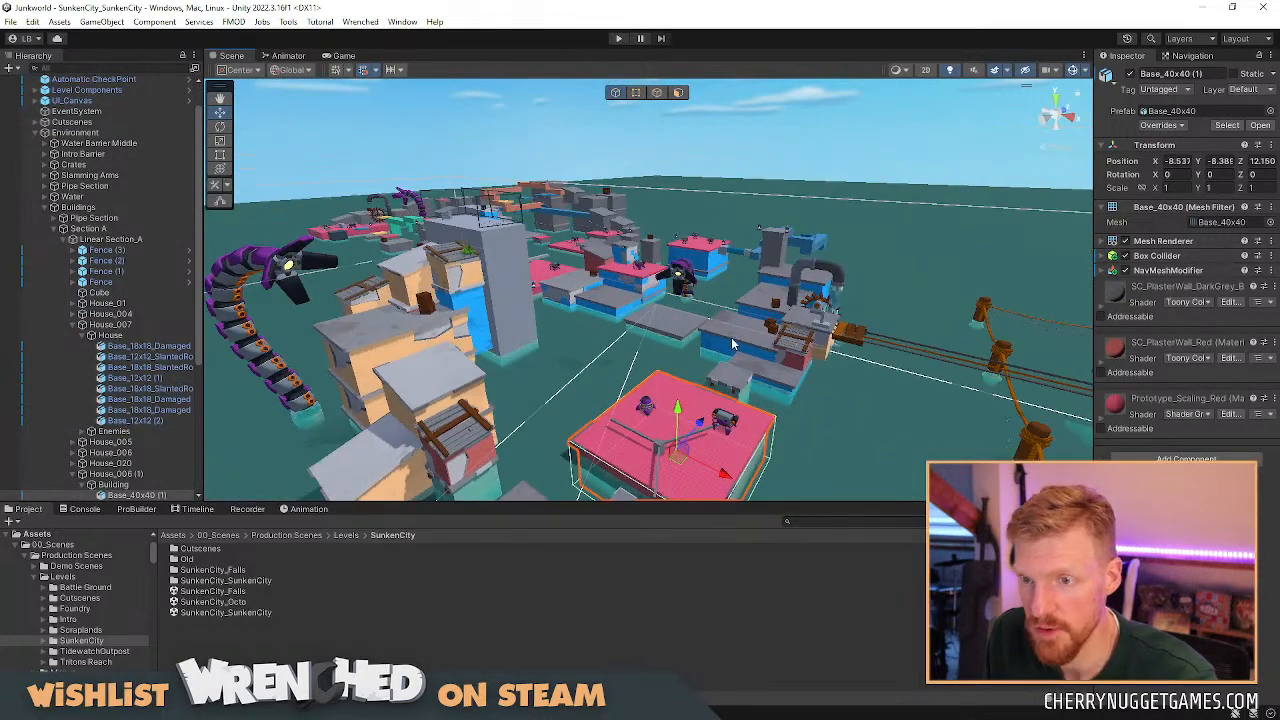
{"action": "left_click", "coordinate": [733, 345]}
{"action": "left_click_drag", "start_coordinate": [527, 365], "coordinate": [604, 336], "text": "alt"}
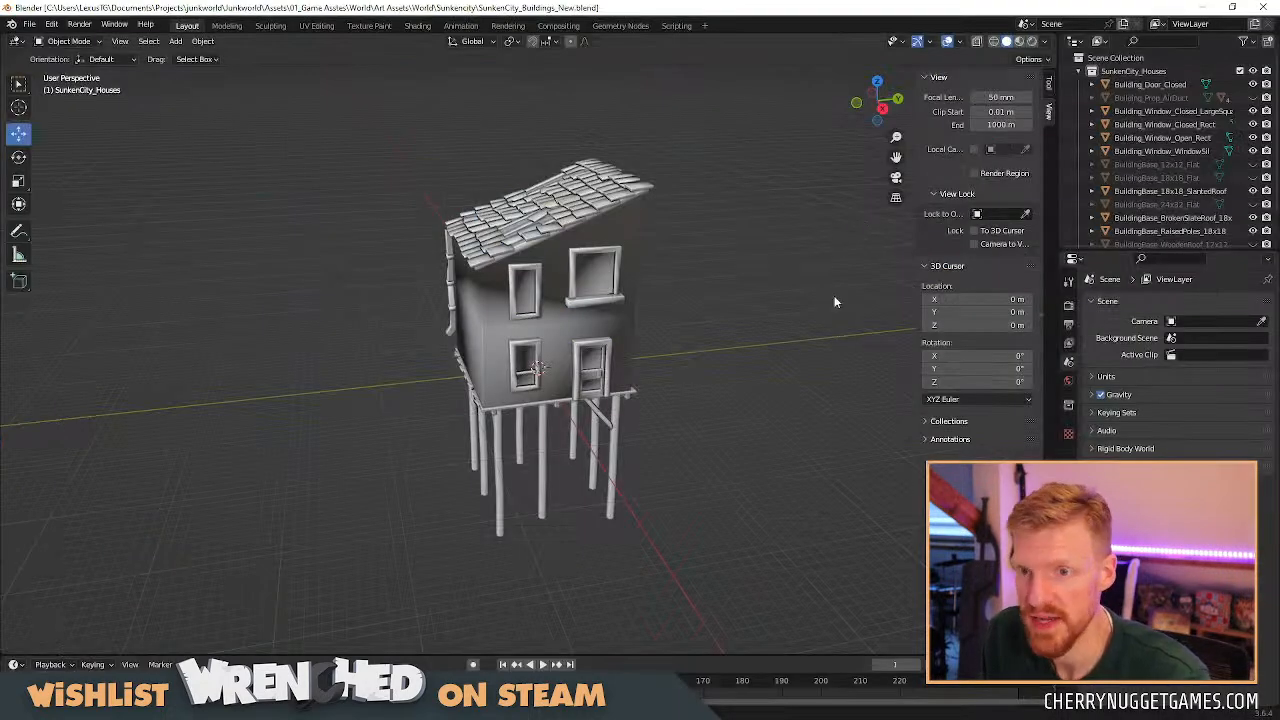
Switch to Blender and inspect the stilt house in SunkenCity_Buildings_New.blend, selecting its BuildingBase_18x18_SlantedRoof mesh.
{"action": "scroll", "coordinate": [668, 298], "scroll_direction": "down", "scroll_amount": 2}
{"action": "middle_click_drag", "start_coordinate": [658, 299], "coordinate": [675, 277]}
{"action": "scroll", "coordinate": [673, 300], "scroll_direction": "up", "scroll_amount": 2}
{"action": "scroll", "coordinate": [650, 300], "scroll_direction": "up", "scroll_amount": 2}
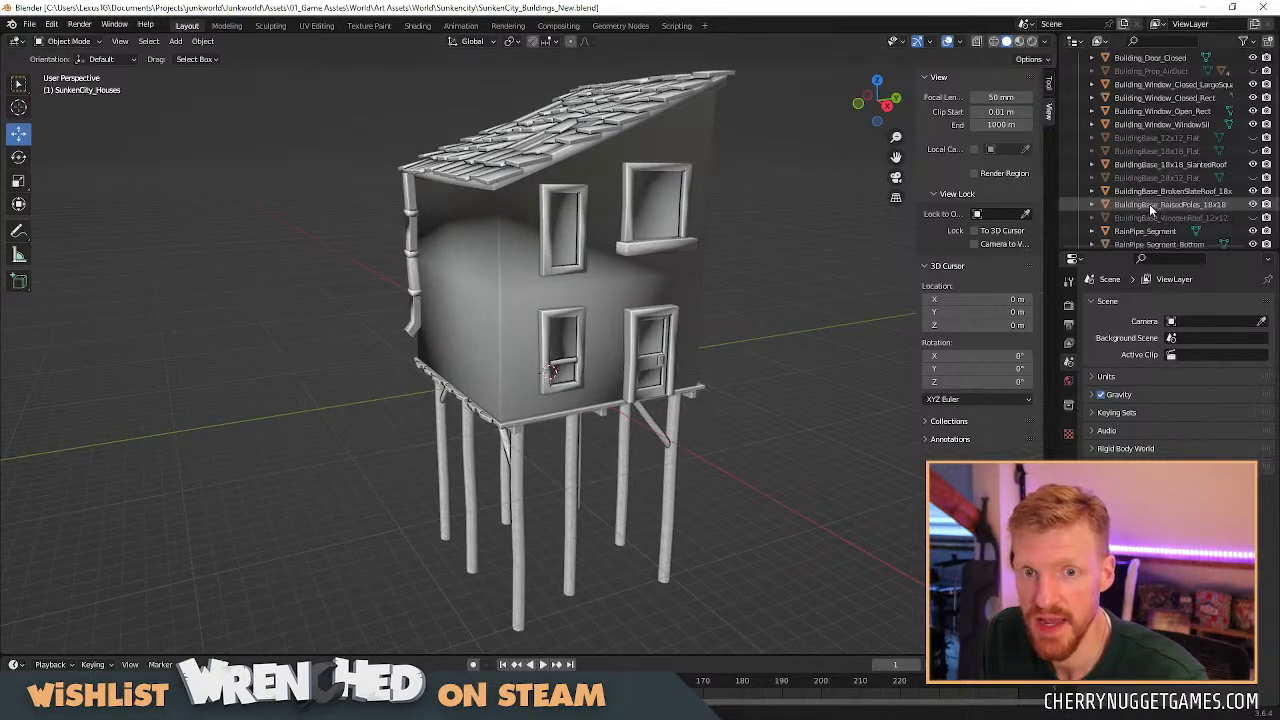
{"action": "left_click", "coordinate": [590, 290]}
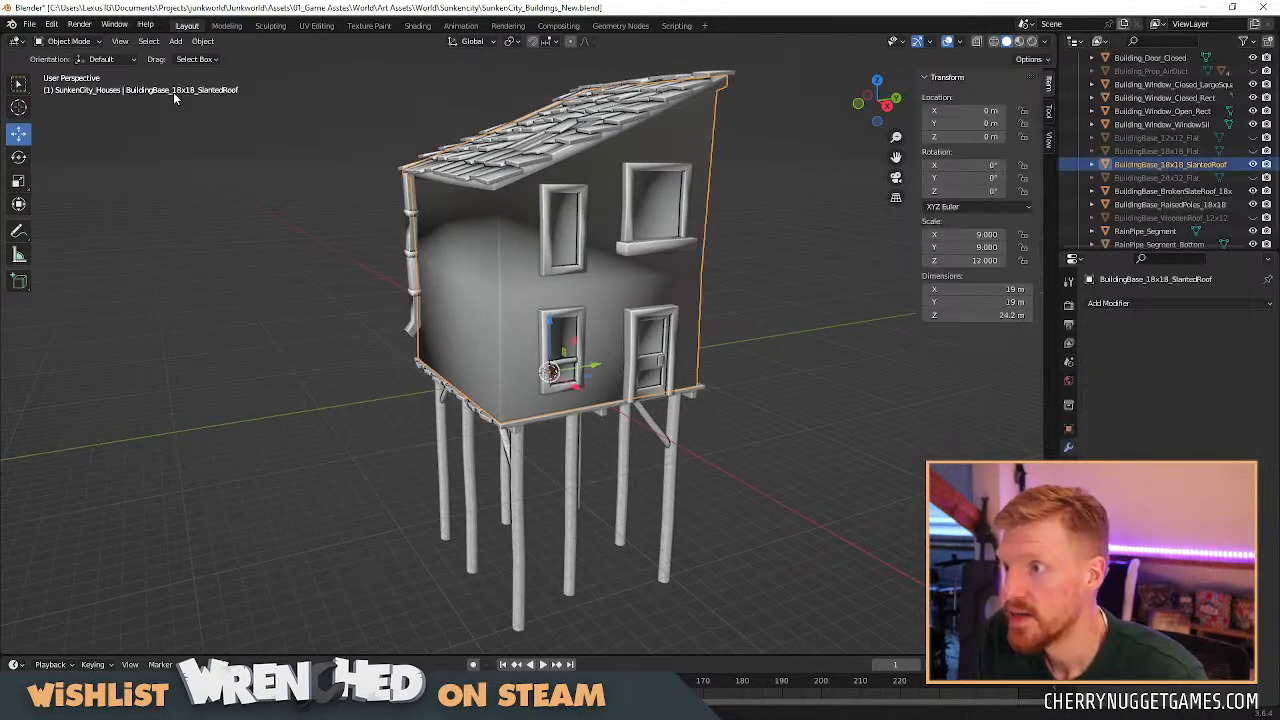
{"action": "mouse_move", "coordinate": [735, 222]}
{"action": "middle_mouse_down"}
{"action": "mouse_move", "coordinate": [687, 232]}
{"action": "mouse_move", "coordinate": [746, 219]}
{"action": "middle_mouse_up"}
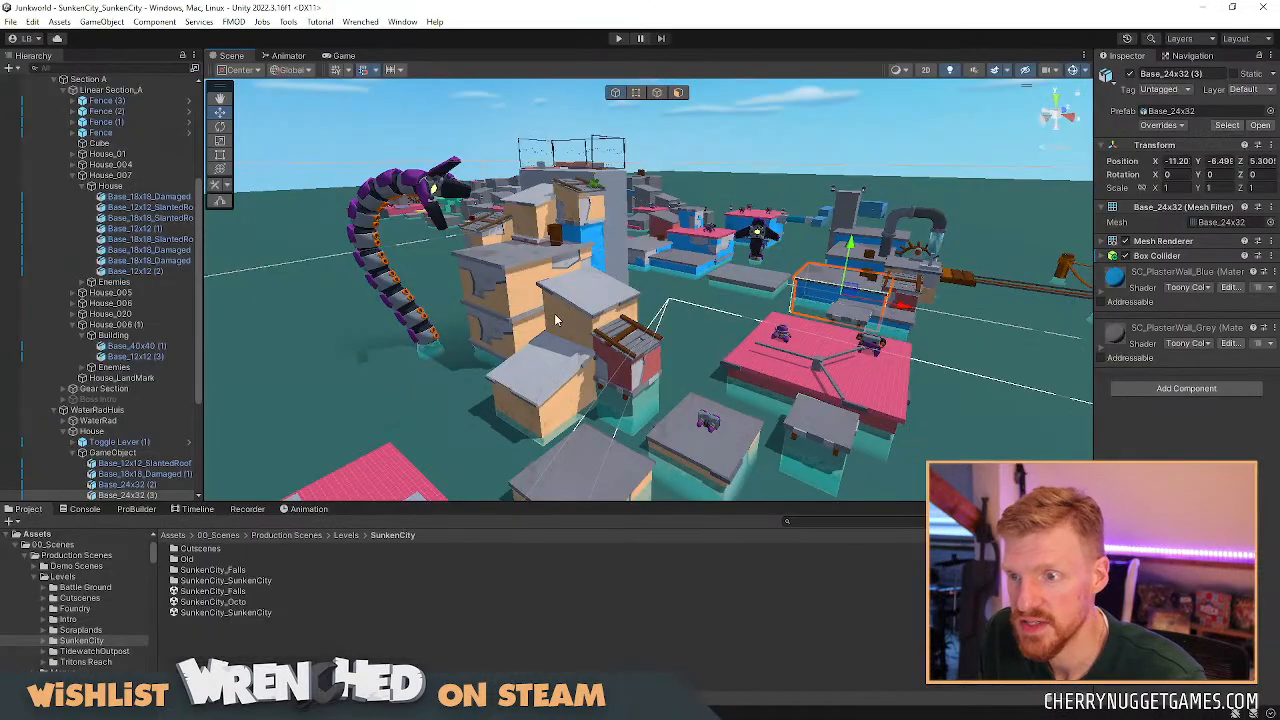
Switch back to Unity and frame the upper yellow 18x18 slanted-roof block of House_007 from its side.
{"action": "left_click", "coordinate": [557, 320]}
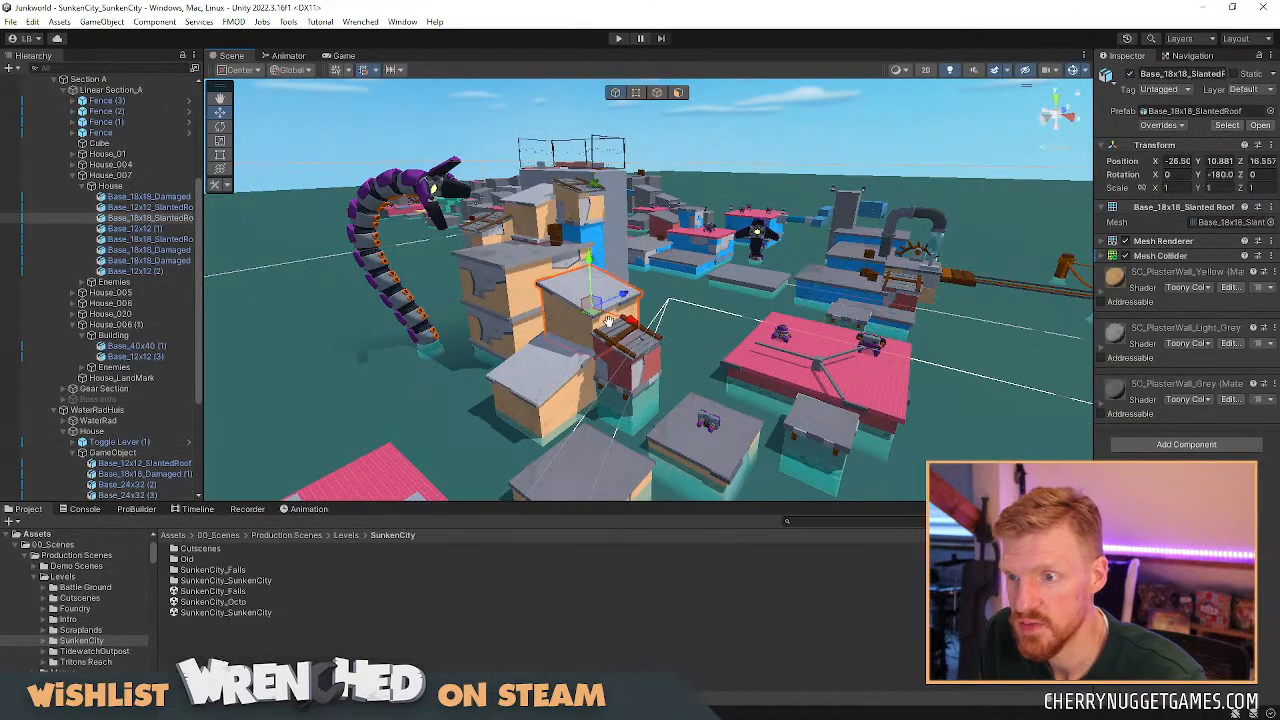
{"action": "key", "text": "f"}
{"action": "right_click_drag", "start_coordinate": [799, 271], "coordinate": [532, 229]}
{"action": "key", "text": "w"}
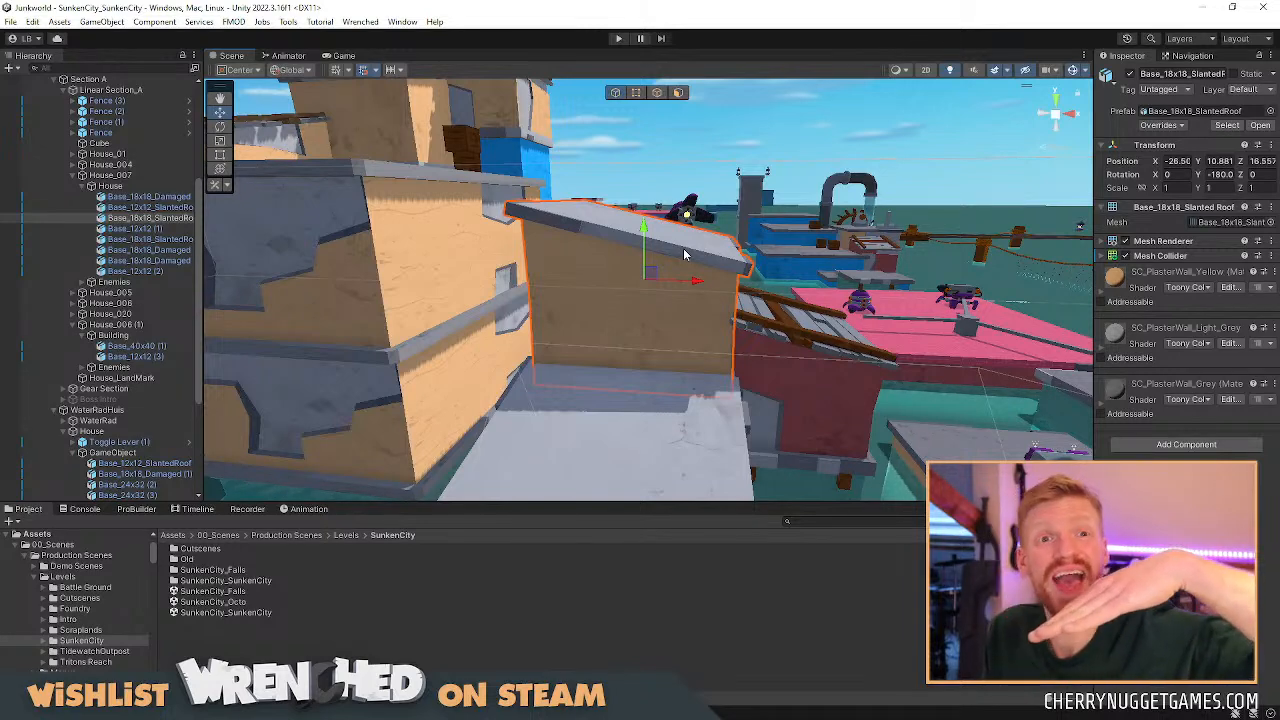
Switch to Blender, hide BuildingBase_18x18_SlantedRoof, show BuildingBase_24x32_Flat instead and inspect the larger base.
{"action": "scroll", "coordinate": [916, 238], "scroll_direction": "down", "scroll_amount": 2}
{"action": "scroll", "coordinate": [916, 238], "scroll_direction": "down", "scroll_amount": 2}
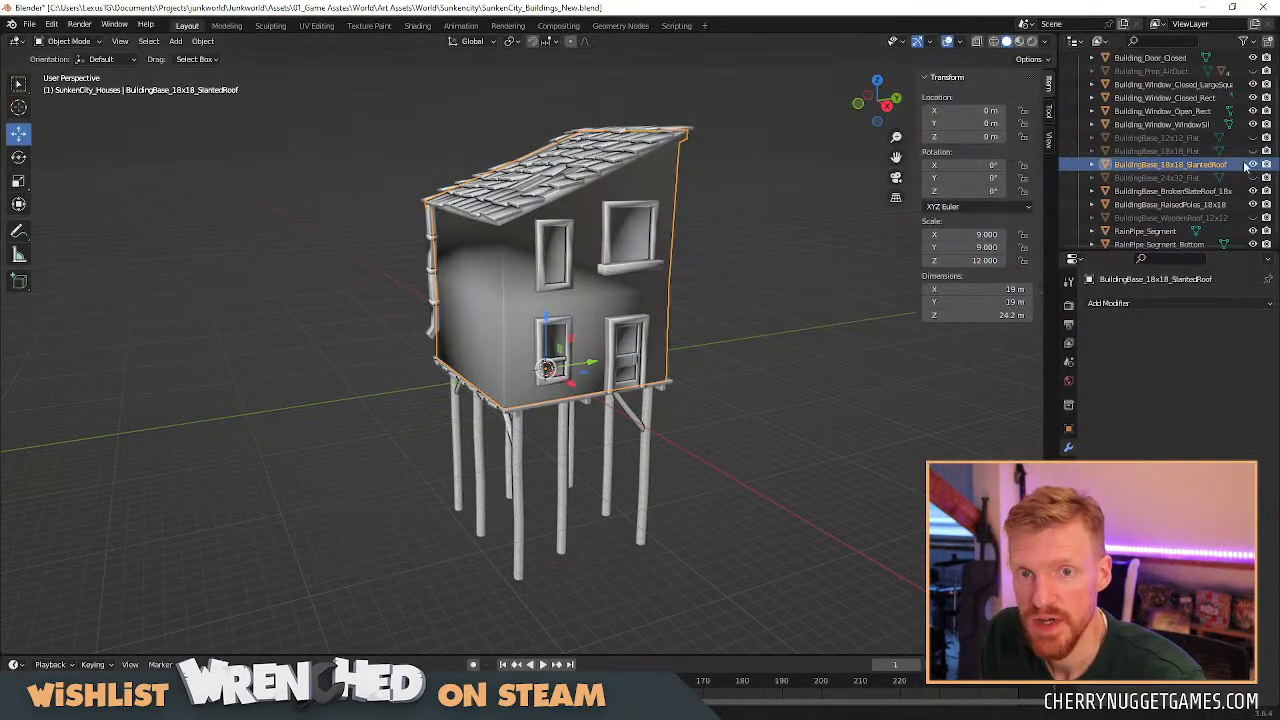
{"action": "left_click", "coordinate": [1254, 165]}
{"action": "left_click", "coordinate": [1253, 177]}
{"action": "scroll", "coordinate": [760, 259], "scroll_direction": "down", "scroll_amount": 4}
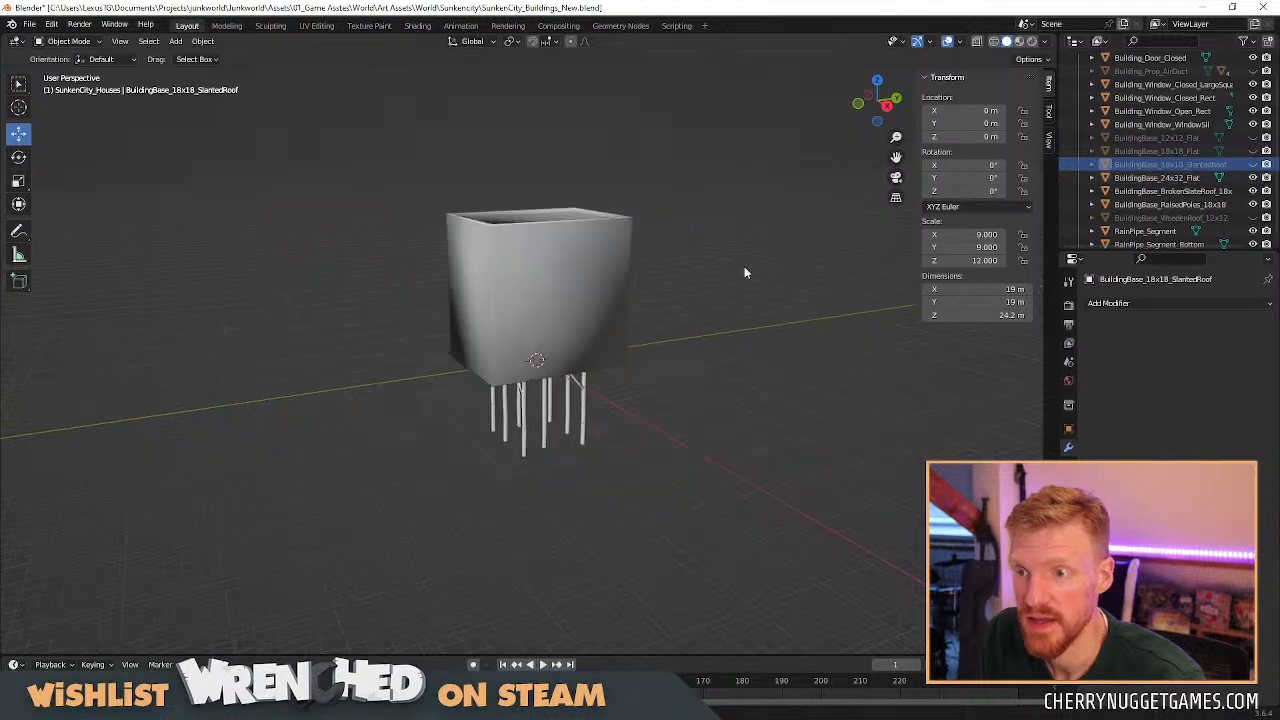
{"action": "right_click", "coordinate": [640, 323]}
{"action": "mouse_move", "coordinate": [696, 232]}
{"action": "middle_mouse_down"}
{"action": "mouse_move", "coordinate": [560, 221]}
{"action": "mouse_move", "coordinate": [706, 226]}
{"action": "mouse_move", "coordinate": [739, 207]}
{"action": "mouse_move", "coordinate": [654, 226]}
{"action": "mouse_move", "coordinate": [680, 228]}
{"action": "middle_mouse_up"}
{"action": "scroll", "coordinate": [739, 207], "scroll_direction": "up", "scroll_amount": 3}
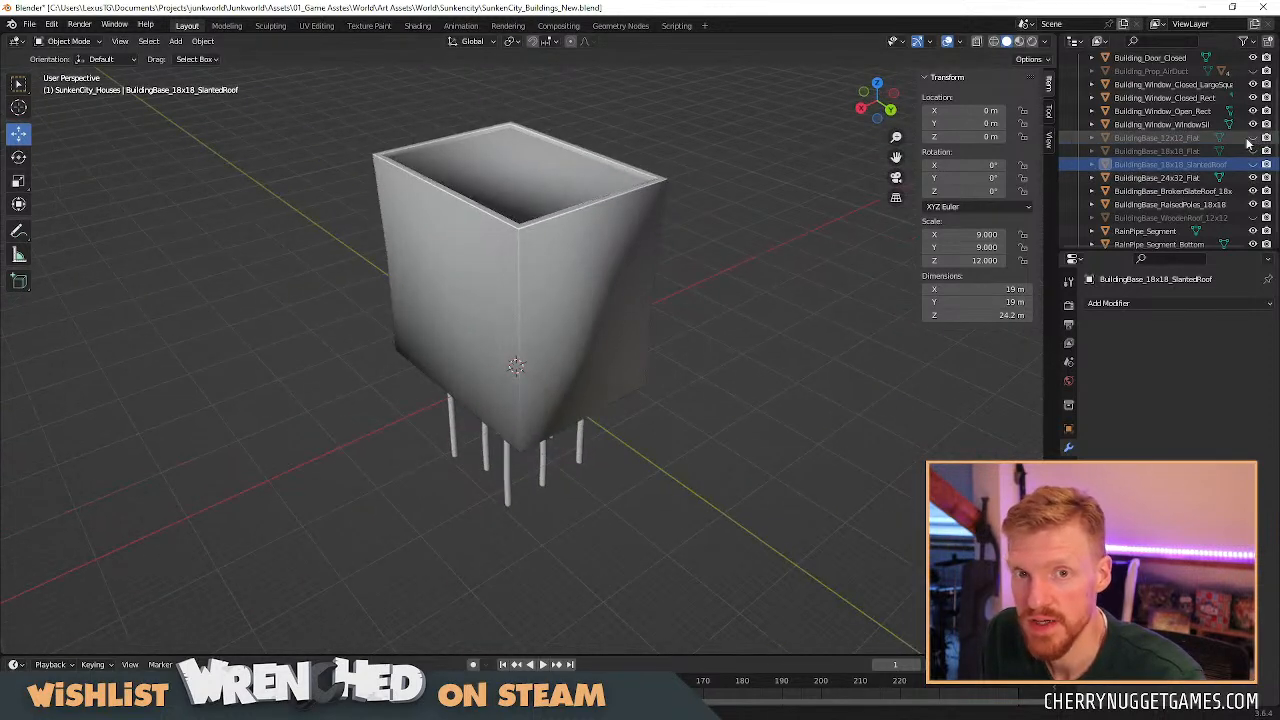
Show BuildingBase_12x12_Flat, hide BuildingBase_24x32_Flat and inspect the narrow base inside the stilt house pieces.
{"action": "left_click", "coordinate": [1253, 137]}
{"action": "left_click", "coordinate": [1253, 163]}
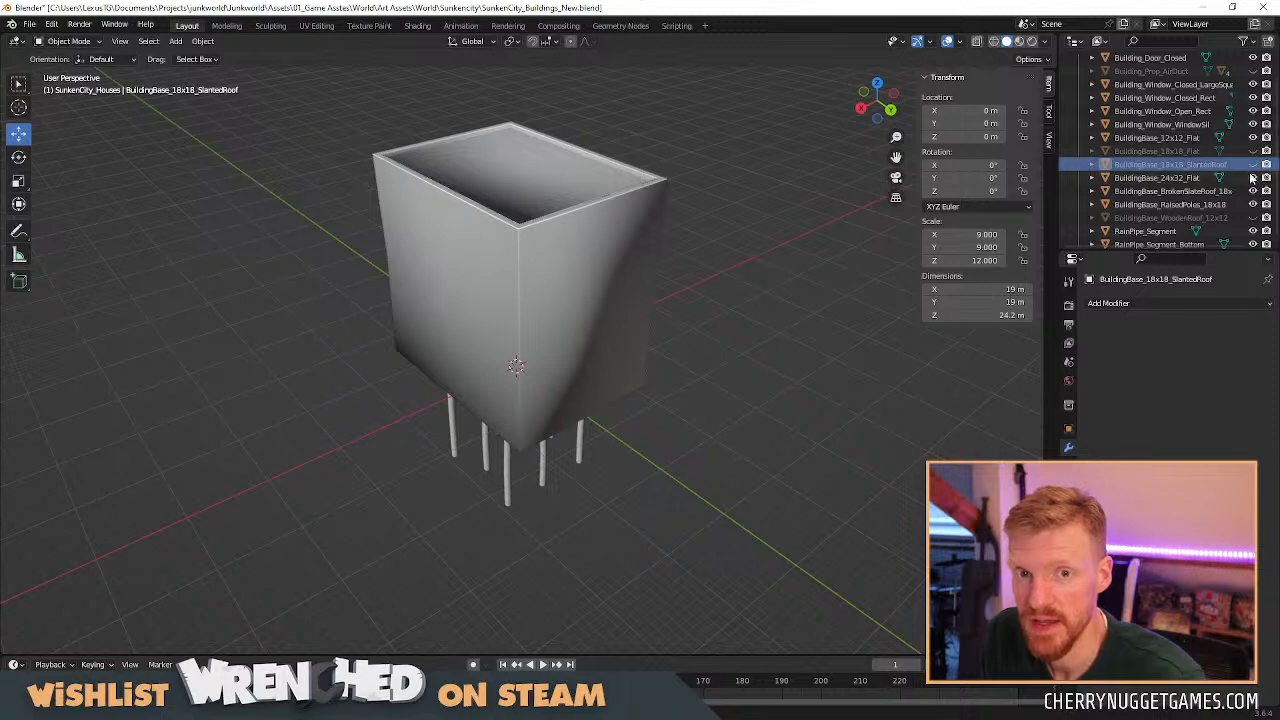
{"action": "left_click", "coordinate": [1253, 177]}
{"action": "middle_click_drag", "start_coordinate": [760, 310], "coordinate": [657, 292]}
{"action": "scroll", "coordinate": [741, 292], "scroll_direction": "up", "scroll_amount": 5}
{"action": "middle_click_drag", "start_coordinate": [655, 278], "coordinate": [480, 215]}
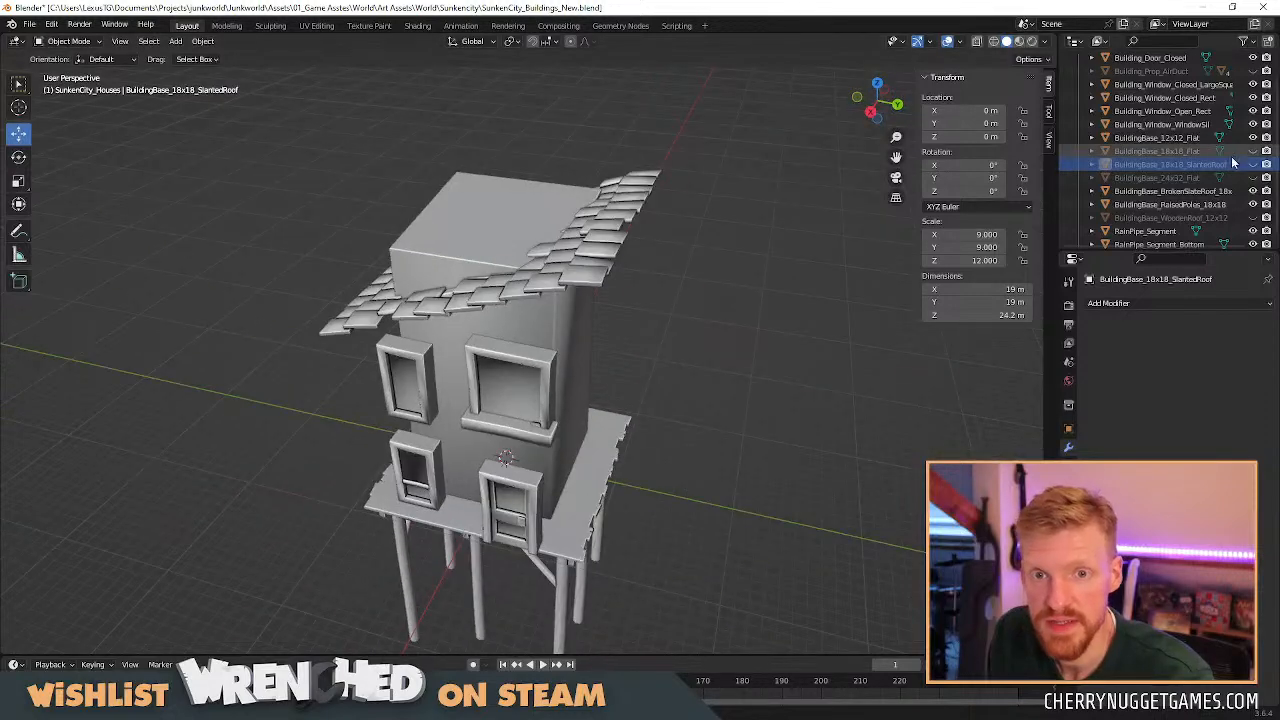
Show BuildingBase_WoodenRoof_12x12 on top of the narrow base and select the bottom rain pipe segment.
{"action": "left_click", "coordinate": [1253, 217]}
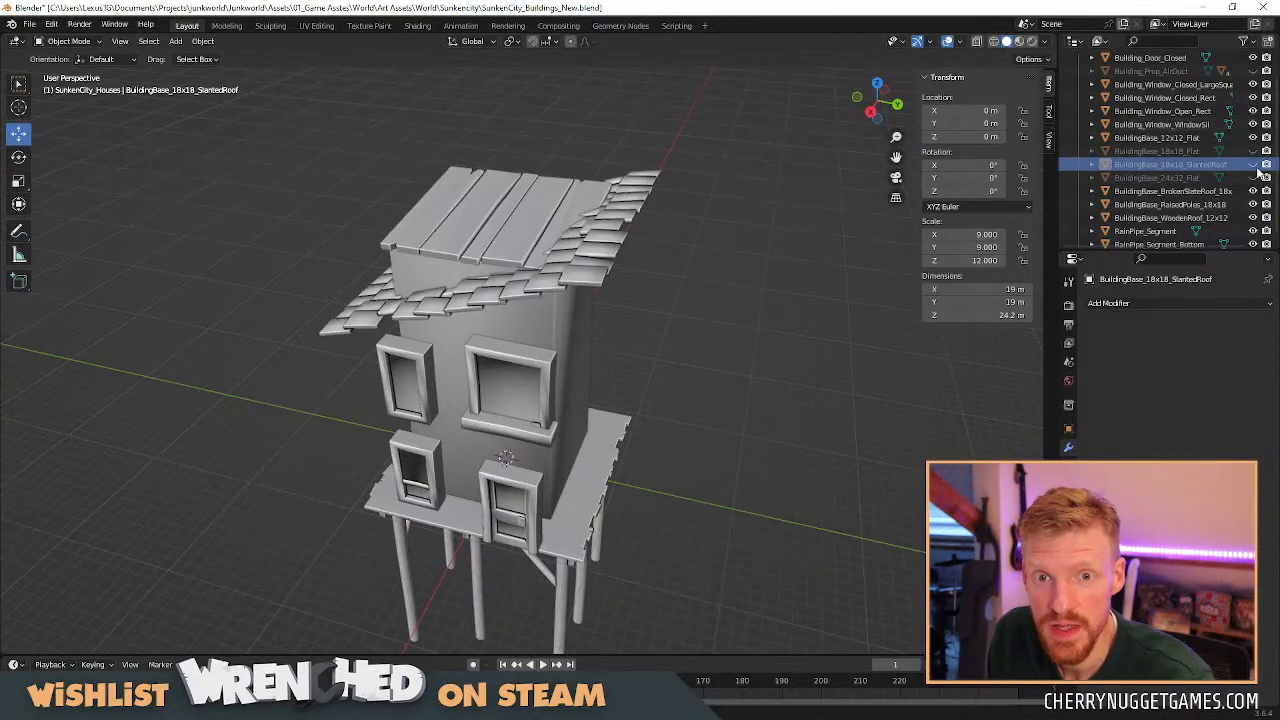
{"action": "middle_click_drag", "start_coordinate": [635, 324], "coordinate": [712, 316]}
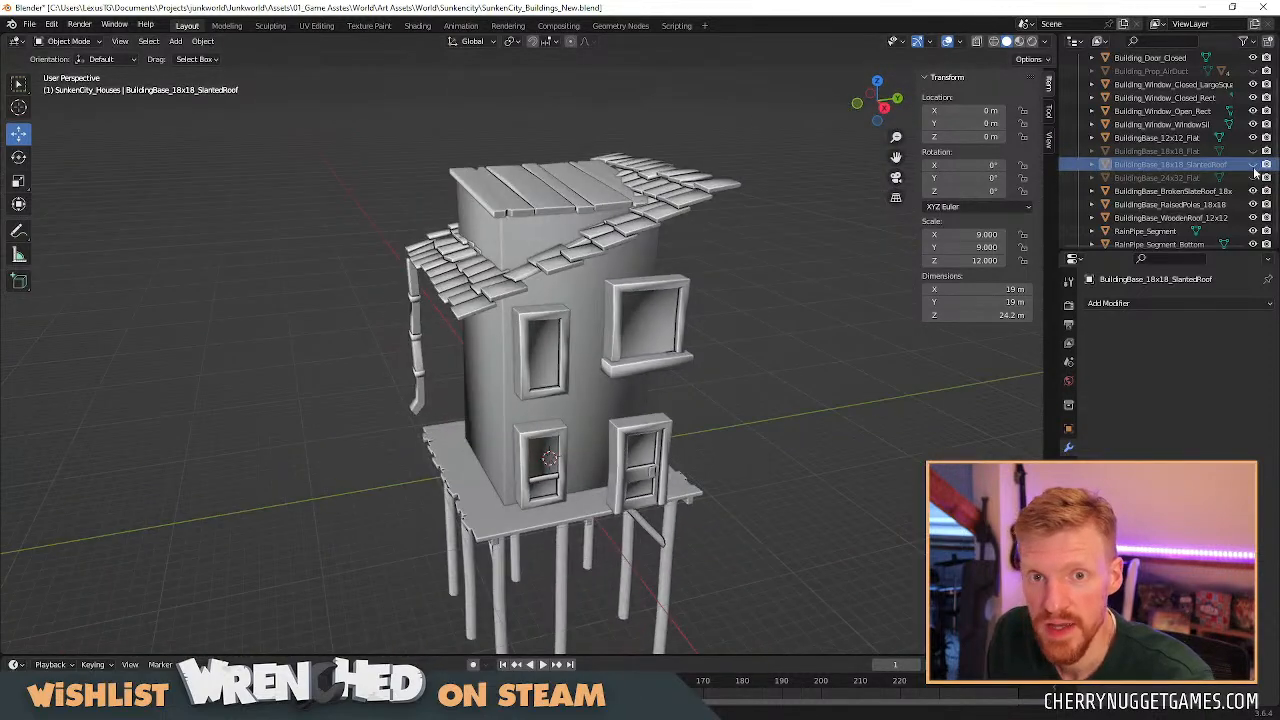
{"action": "scroll", "coordinate": [614, 356], "scroll_direction": "down", "scroll_amount": 1}
{"action": "middle_click_drag", "start_coordinate": [614, 356], "coordinate": [676, 311]}
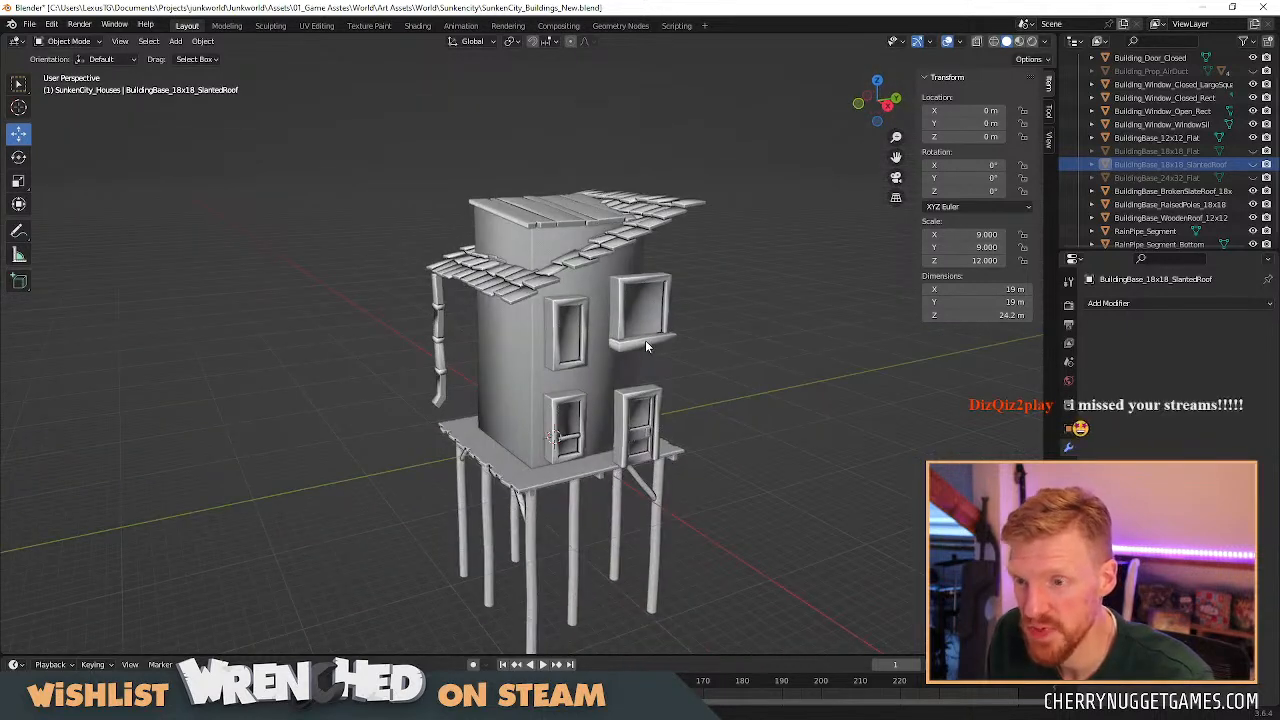
{"action": "middle_click_drag", "start_coordinate": [666, 355], "coordinate": [770, 227]}
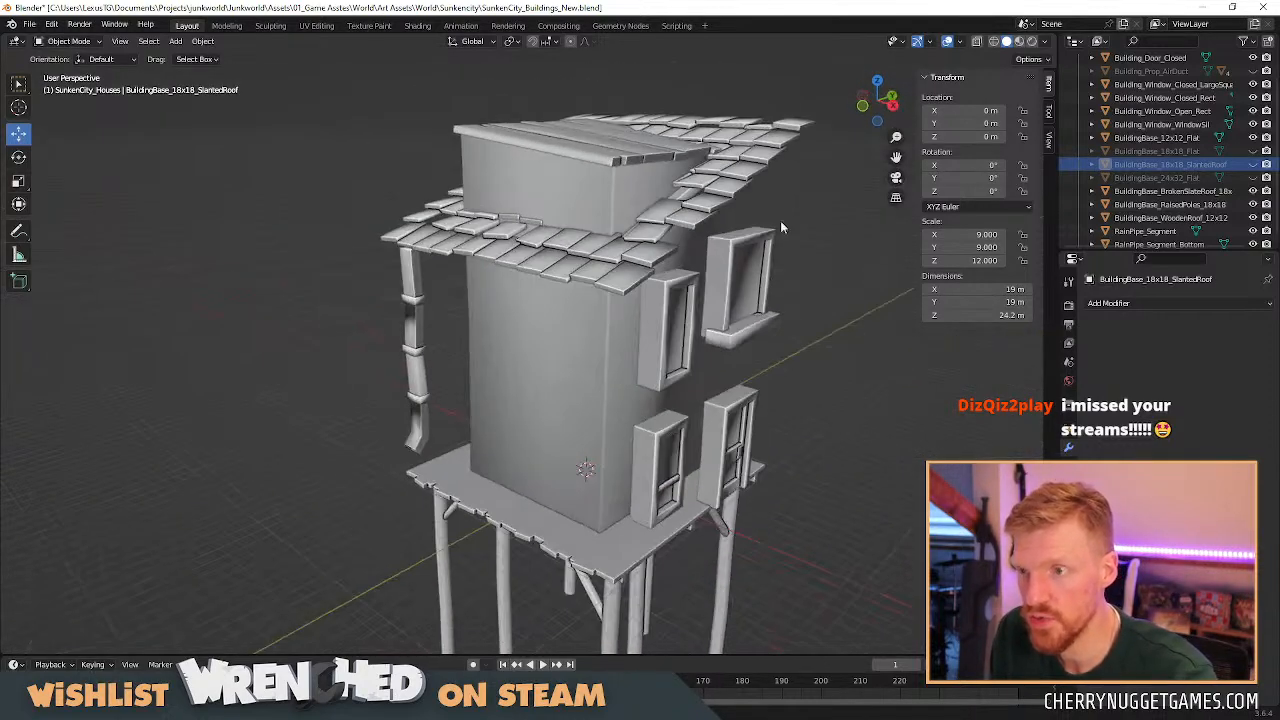
{"action": "left_click", "coordinate": [416, 310]}
{"action": "left_click", "coordinate": [420, 378]}
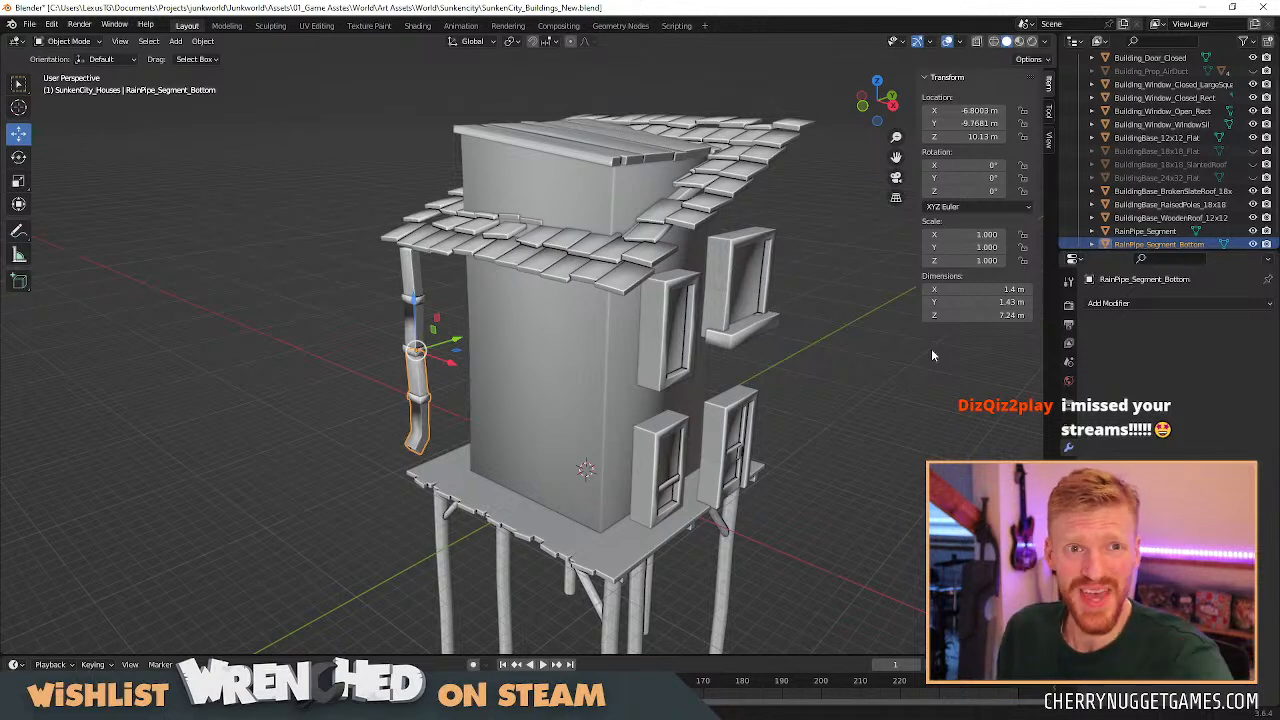
Hide the broken slate roof, the 18x18 raised poles, the 12x12 wooden roof and BuildingBase_12x12_Flat.
{"action": "left_click", "coordinate": [1253, 190]}
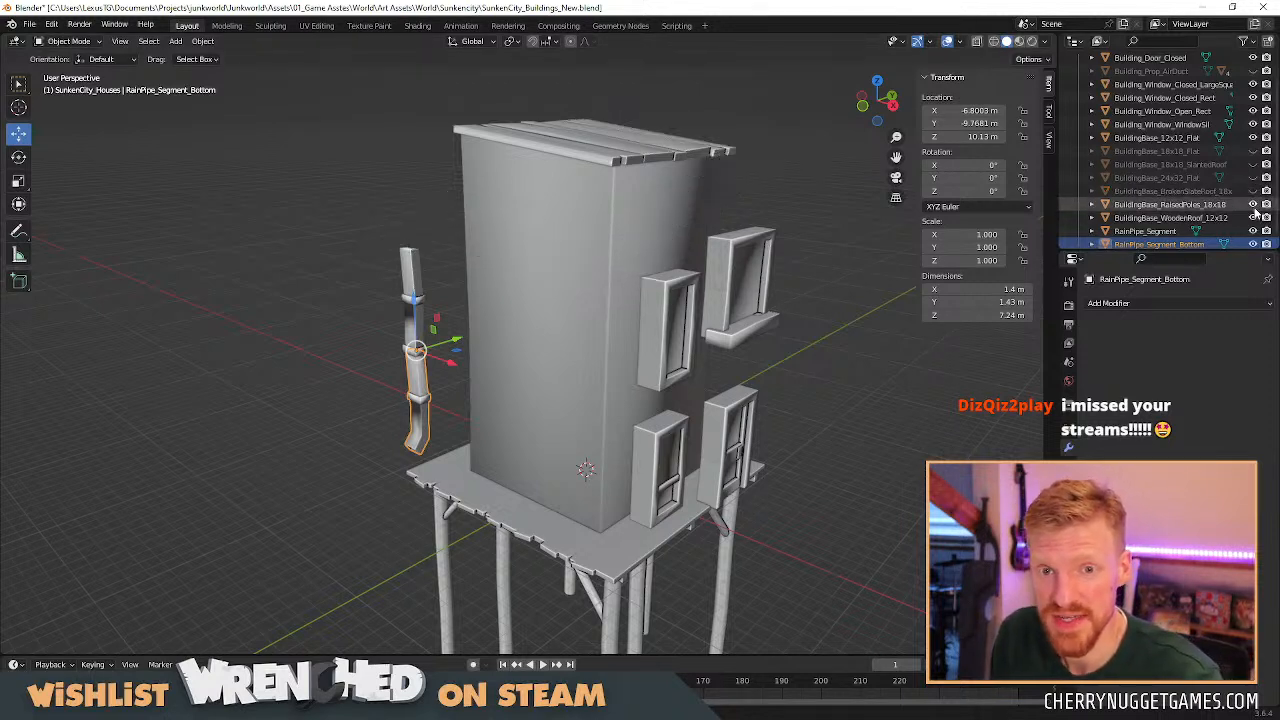
{"action": "left_click", "coordinate": [1253, 204]}
{"action": "left_click", "coordinate": [1253, 217]}
{"action": "left_click", "coordinate": [1253, 137]}
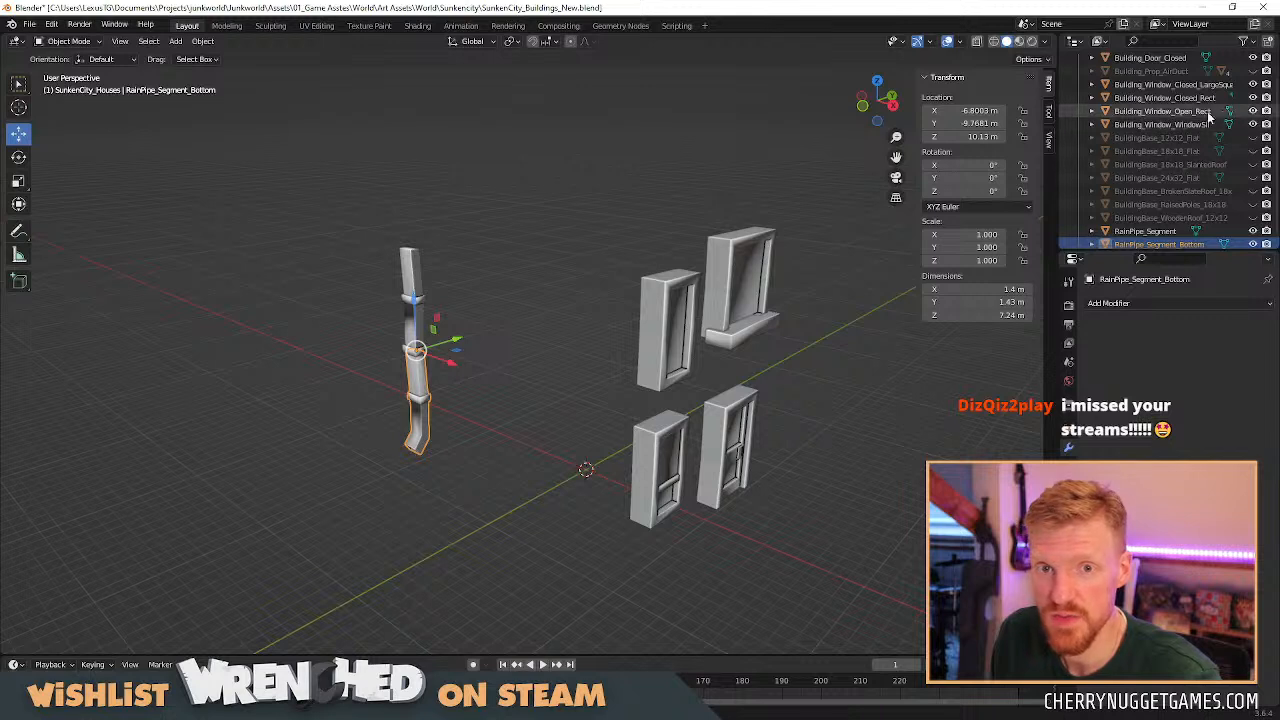
Hide the windows, window sill, both rain pipe segments and the closed door, and show only BuildingBase_12x12_Flat.
{"action": "left_click_drag", "start_coordinate": [1253, 124], "coordinate": [1253, 84]}
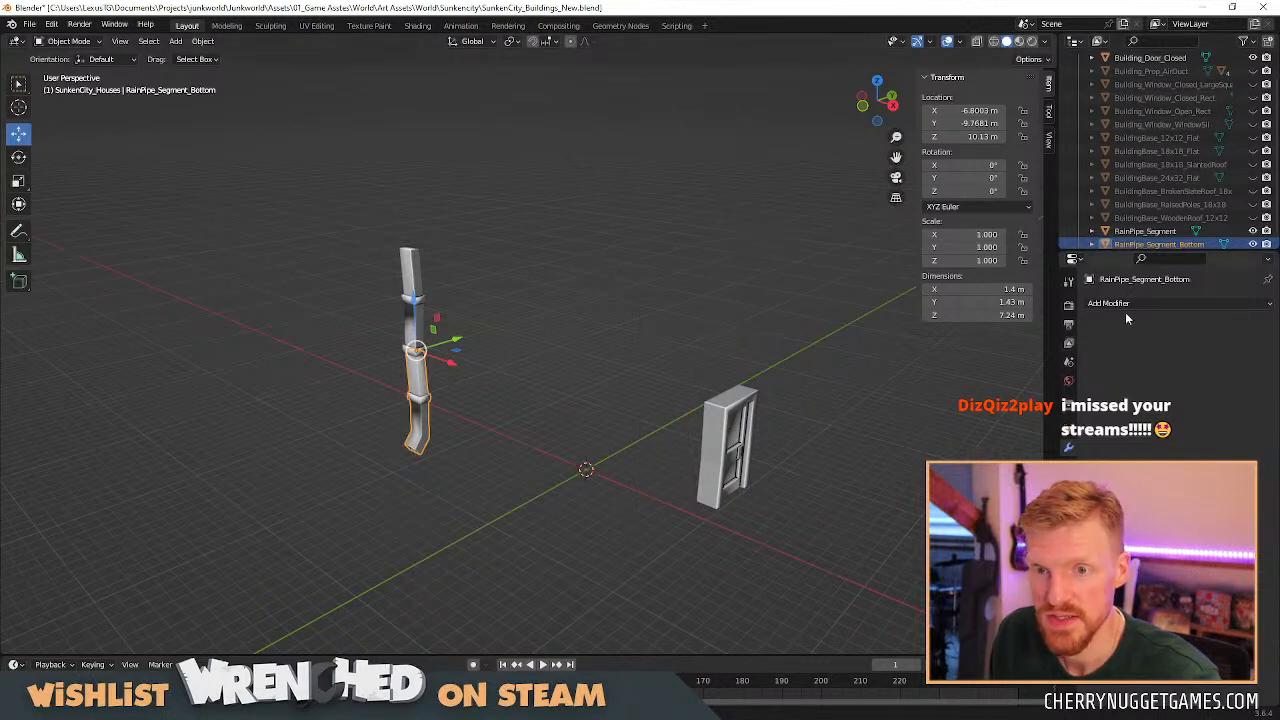
{"action": "scroll", "coordinate": [1200, 200], "scroll_direction": "down", "scroll_amount": 1}
{"action": "left_click", "coordinate": [1253, 221]}
{"action": "left_click", "coordinate": [1253, 234]}
{"action": "scroll", "coordinate": [1249, 143], "scroll_direction": "up", "scroll_amount": 3}
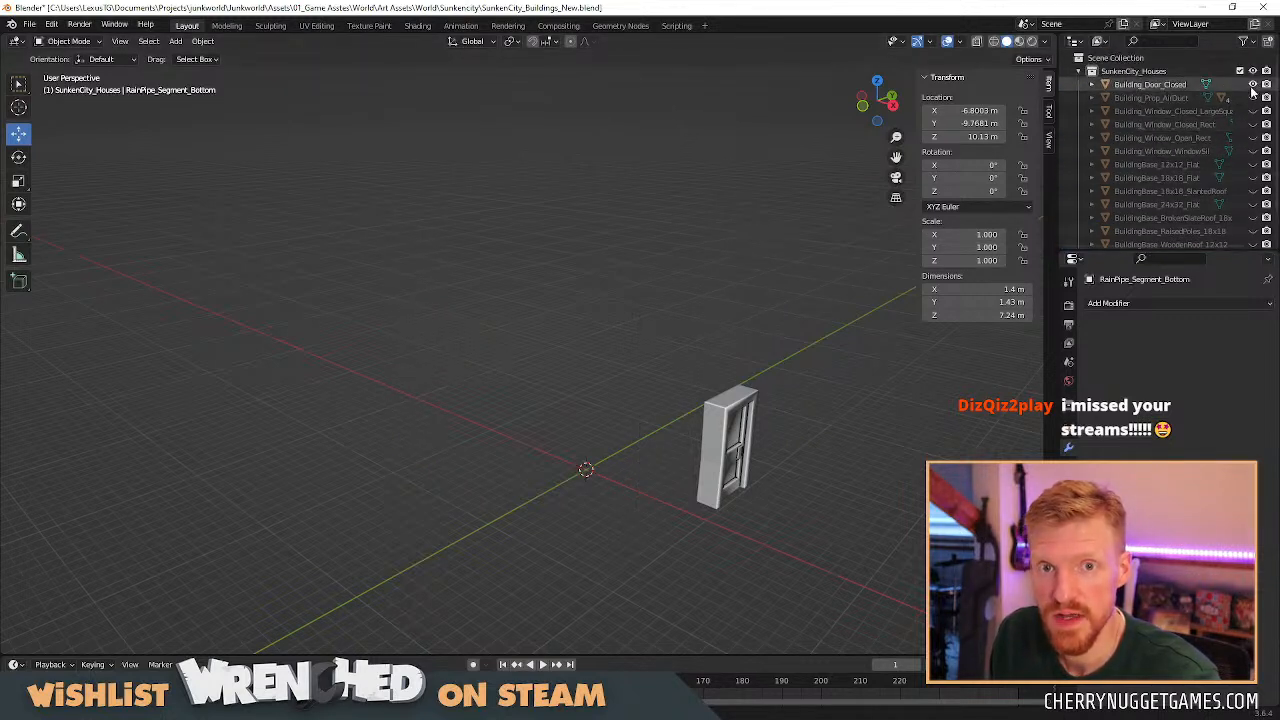
{"action": "left_click", "coordinate": [1253, 84]}
{"action": "left_click", "coordinate": [1253, 164]}
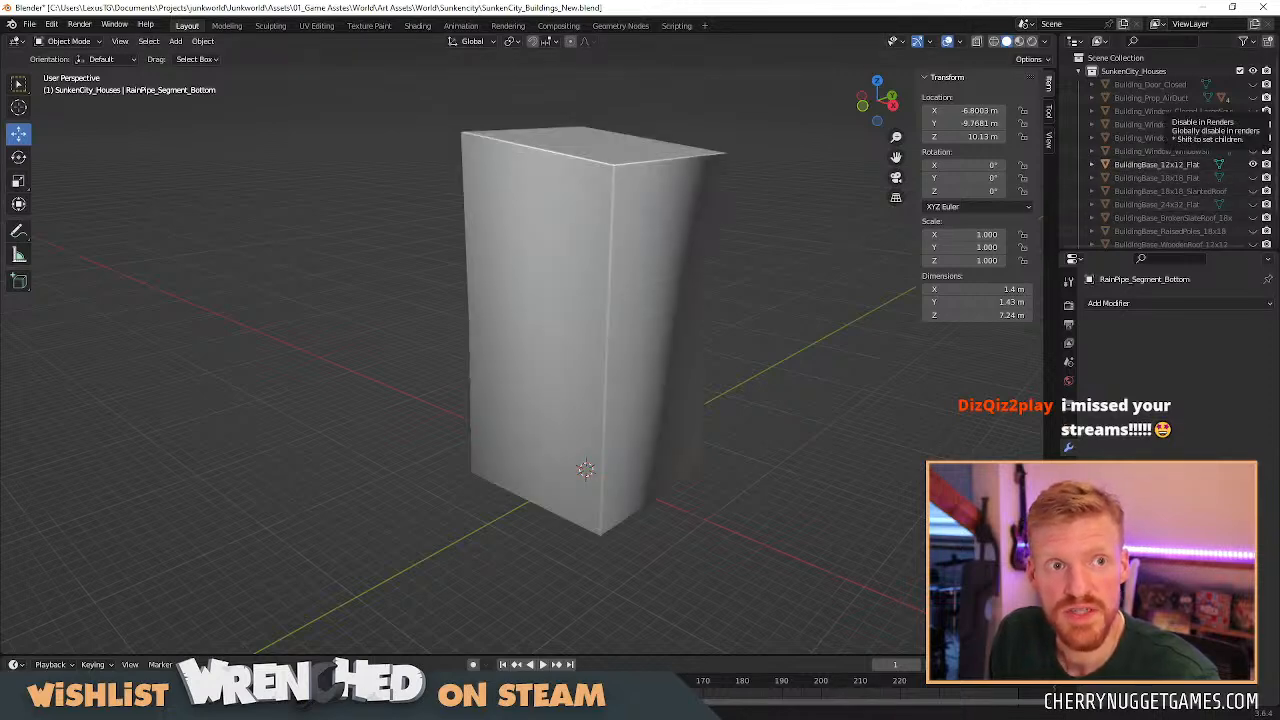
Switch to Unity and open the Building Block Test scene from the Demo Scenes folder.
{"action": "key", "text": "alt+Tab"}
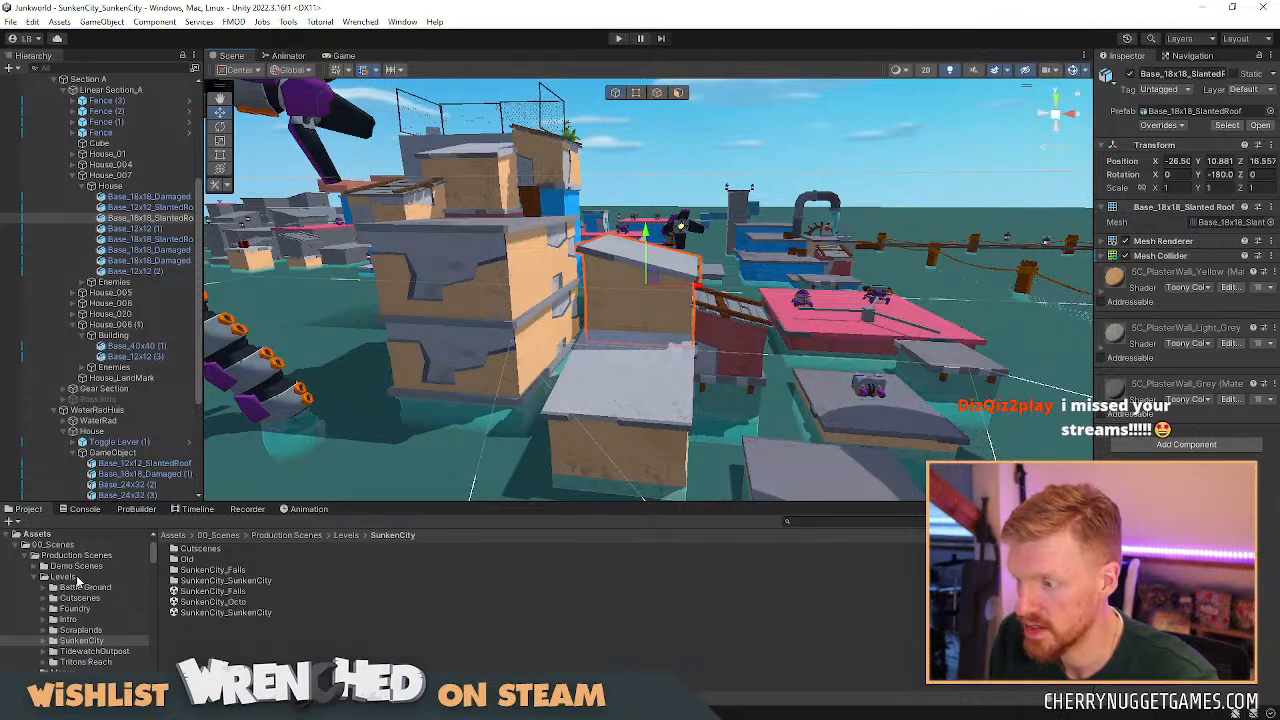
{"action": "left_click", "coordinate": [92, 567]}
{"action": "double_click", "coordinate": [246, 573]}
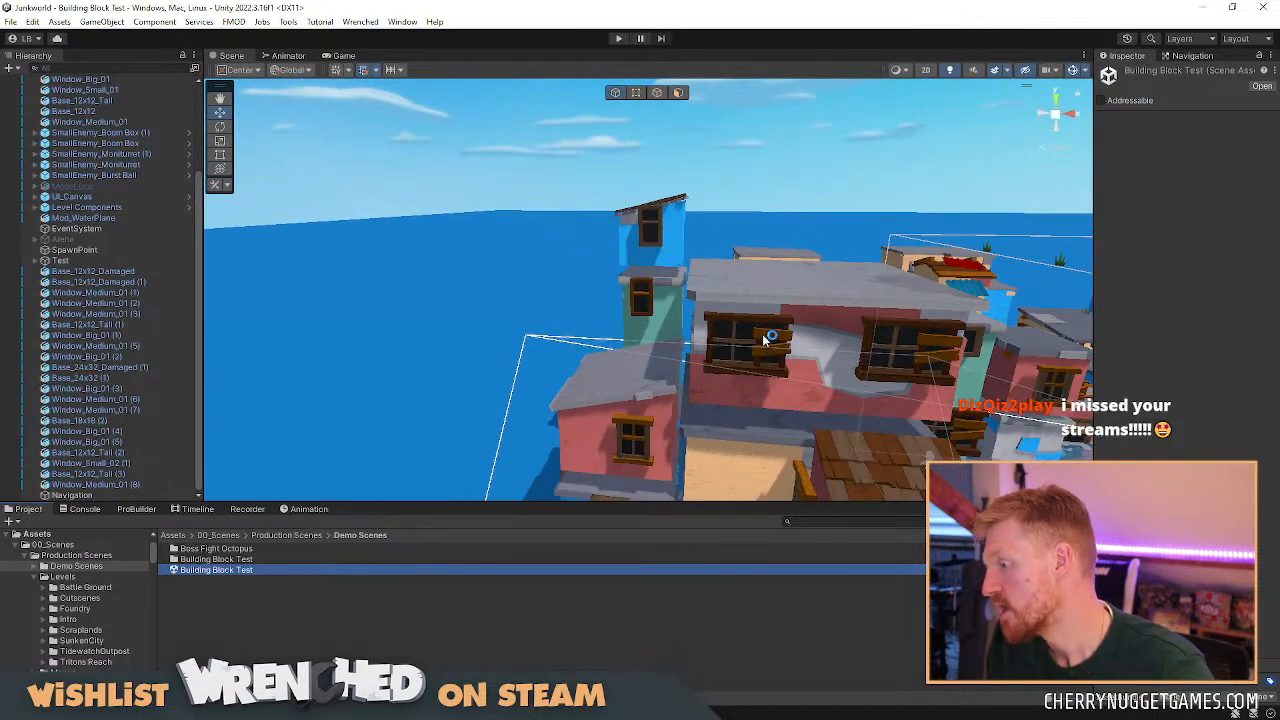
Examine the Building Block Test town as a whole, ending close to the blue house with the patched red roof.
{"action": "scroll", "coordinate": [768, 345], "scroll_direction": "down", "scroll_amount": 2}
{"action": "scroll", "coordinate": [768, 345], "scroll_direction": "down", "scroll_amount": 1}
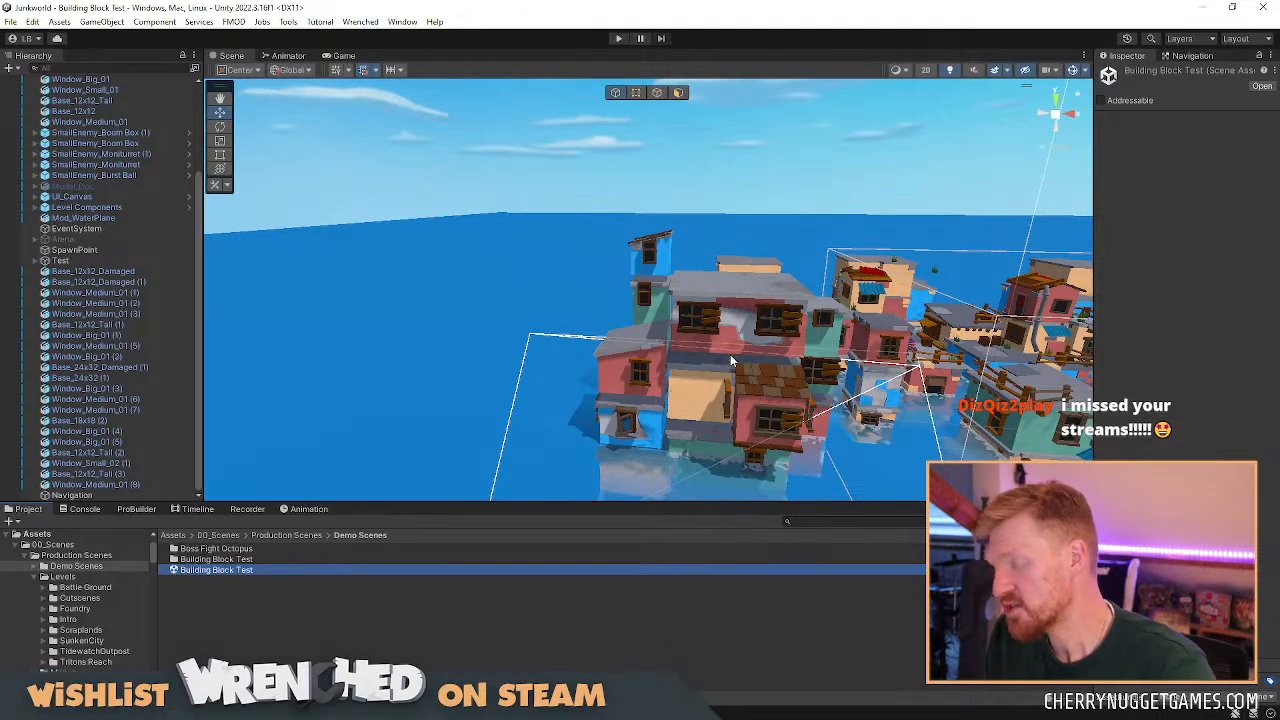
{"action": "scroll", "coordinate": [756, 349], "scroll_direction": "down", "scroll_amount": 1}
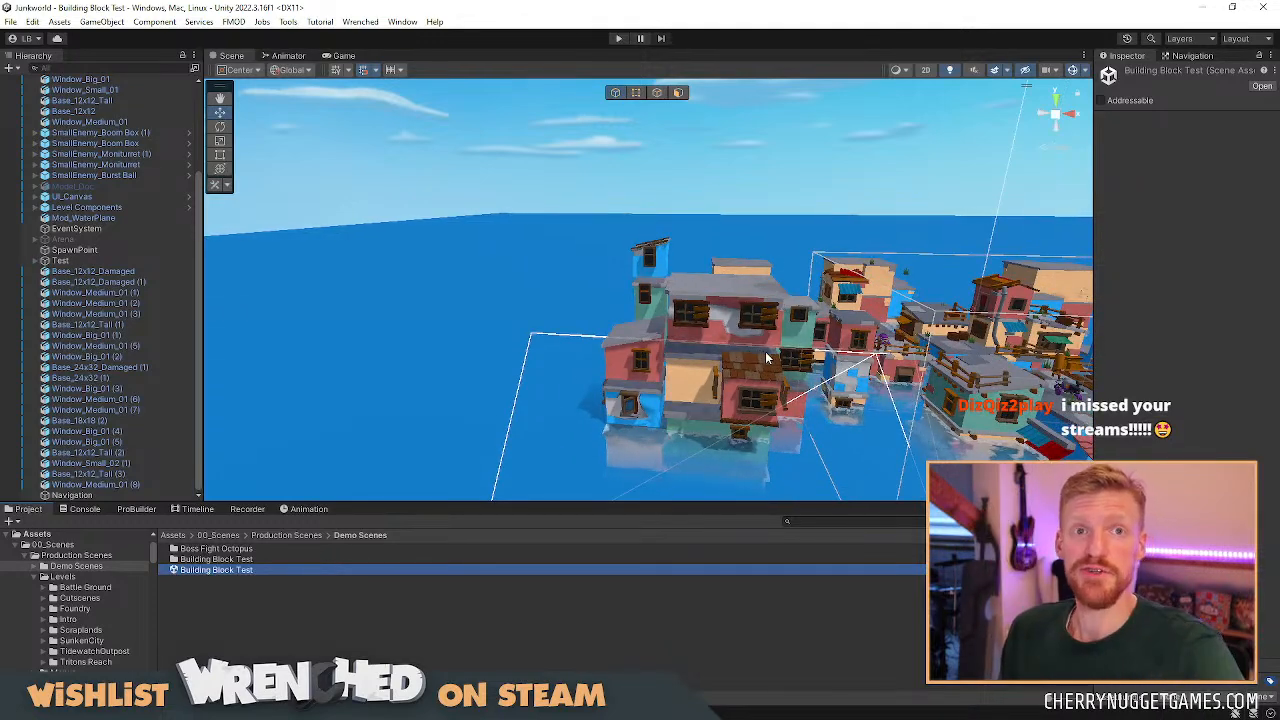
{"action": "middle_click_drag", "start_coordinate": [1000, 355], "coordinate": [838, 355]}
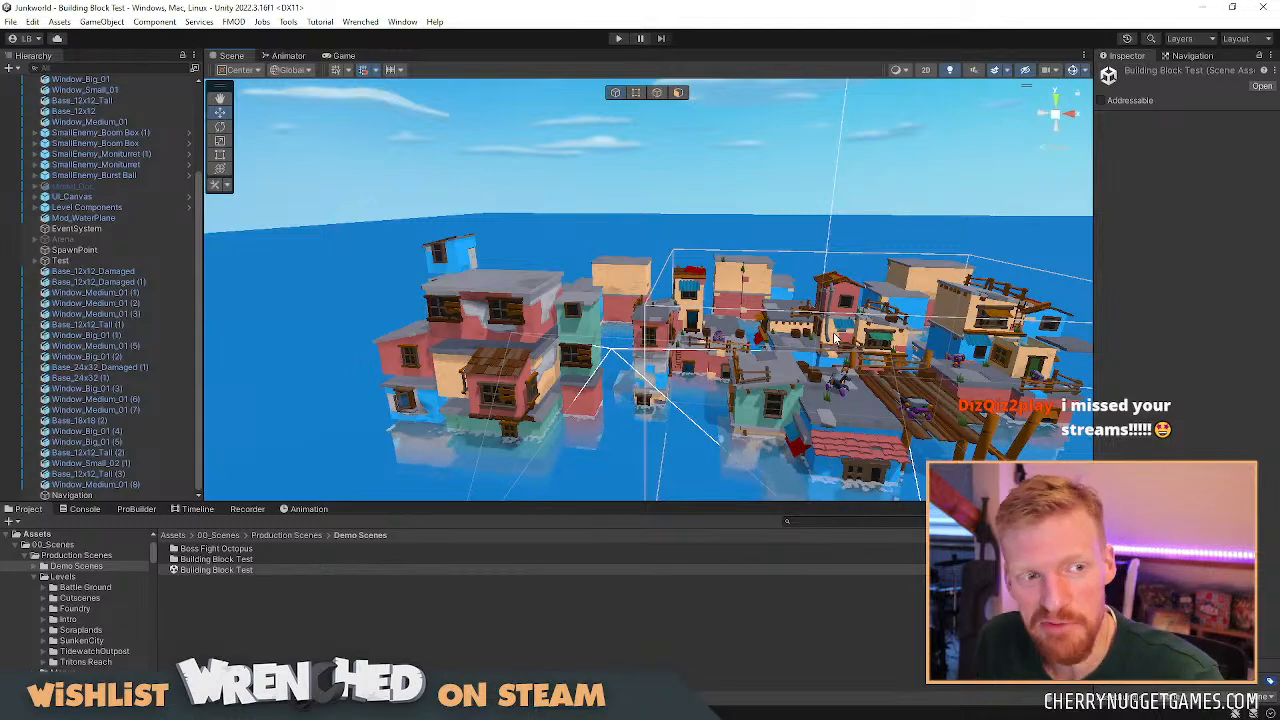
{"action": "scroll", "coordinate": [872, 346], "scroll_direction": "up", "scroll_amount": 2}
{"action": "middle_click_drag", "start_coordinate": [871, 347], "coordinate": [590, 340]}
{"action": "scroll", "coordinate": [640, 340], "scroll_direction": "up", "scroll_amount": 3}
{"action": "right_click_drag", "start_coordinate": [880, 342], "coordinate": [800, 342]}
{"action": "middle_click_drag", "start_coordinate": [800, 342], "coordinate": [694, 346]}
{"action": "scroll", "coordinate": [696, 347], "scroll_direction": "up", "scroll_amount": 2}
{"action": "scroll", "coordinate": [716, 351], "scroll_direction": "up", "scroll_amount": 2}
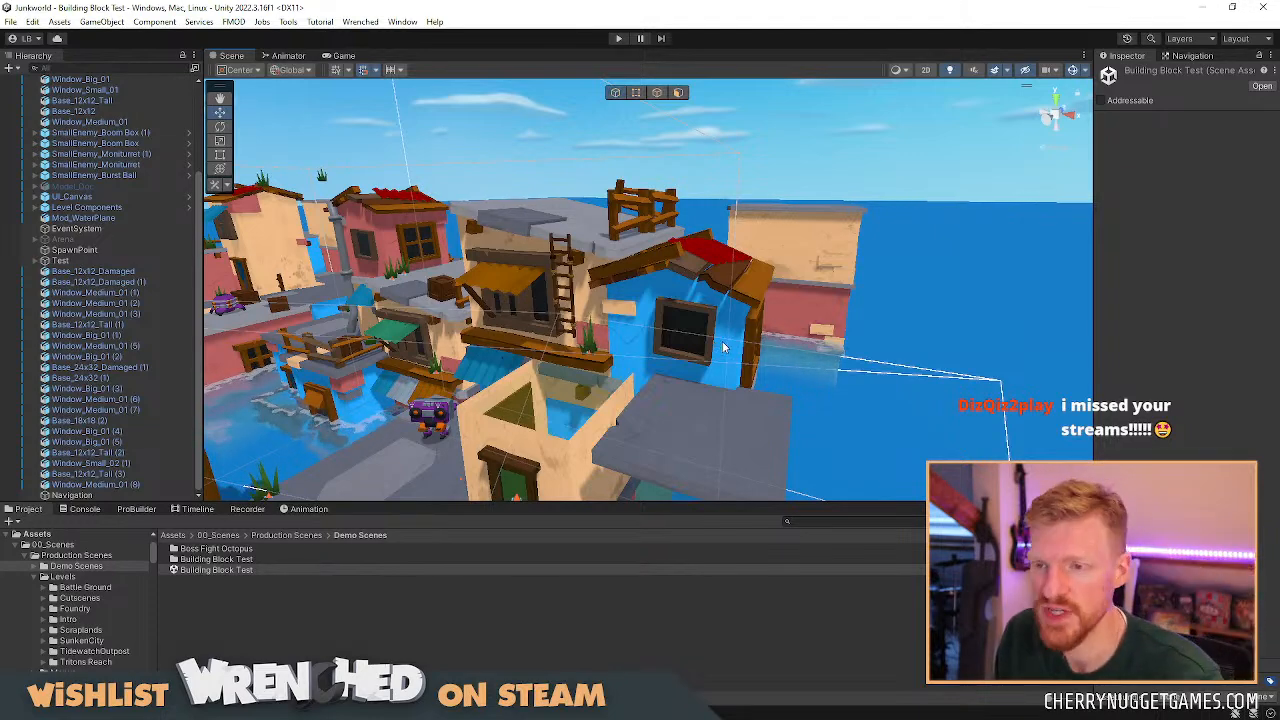
Examine the blue house from its corner, the roofless beige house with the green door and their neighbours.
{"action": "scroll", "coordinate": [730, 338], "scroll_direction": "up", "scroll_amount": 5}
{"action": "scroll", "coordinate": [730, 338], "scroll_direction": "down", "scroll_amount": 4}
{"action": "left_click_drag", "start_coordinate": [730, 338], "coordinate": [782, 350], "text": "alt"}
{"action": "middle_click_drag", "start_coordinate": [782, 350], "coordinate": [706, 354]}
{"action": "scroll", "coordinate": [706, 354], "scroll_direction": "down", "scroll_amount": 5}
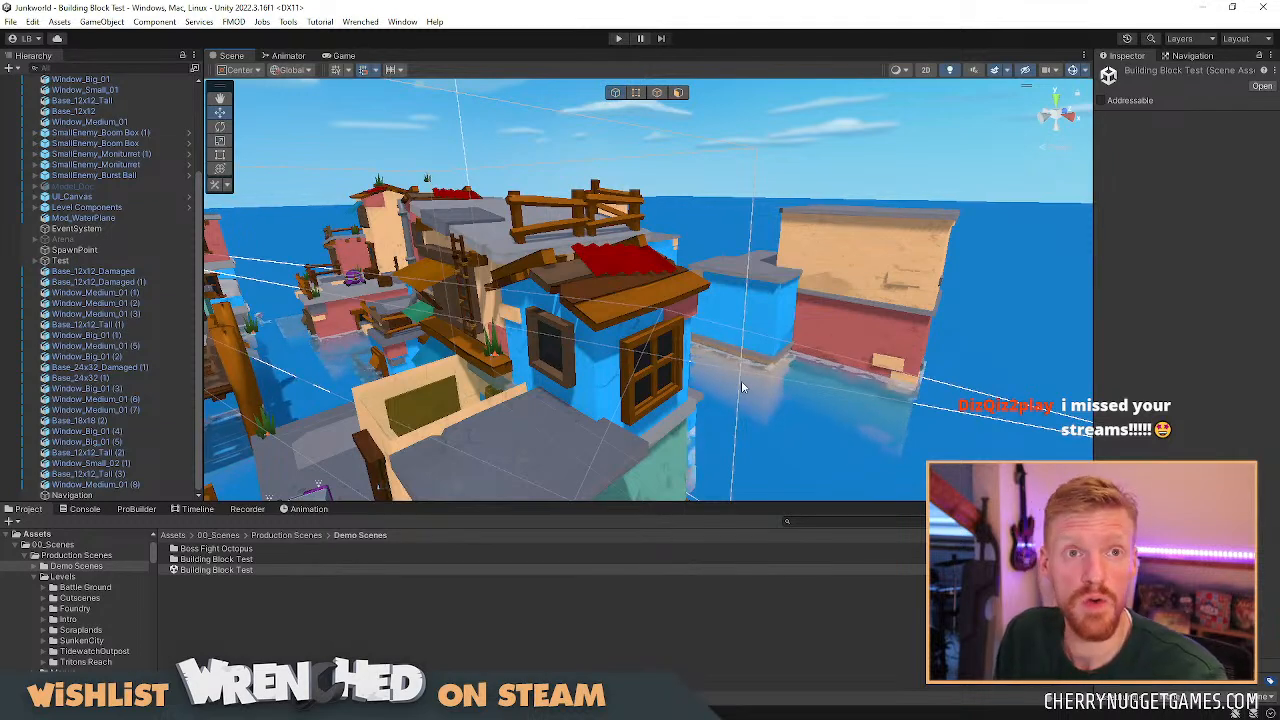
{"action": "scroll", "coordinate": [738, 386], "scroll_direction": "down", "scroll_amount": 3}
{"action": "middle_click_drag", "start_coordinate": [640, 425], "coordinate": [623, 400]}
{"action": "scroll", "coordinate": [623, 399], "scroll_direction": "up", "scroll_amount": 4}
{"action": "middle_click_drag", "start_coordinate": [540, 405], "coordinate": [629, 409]}
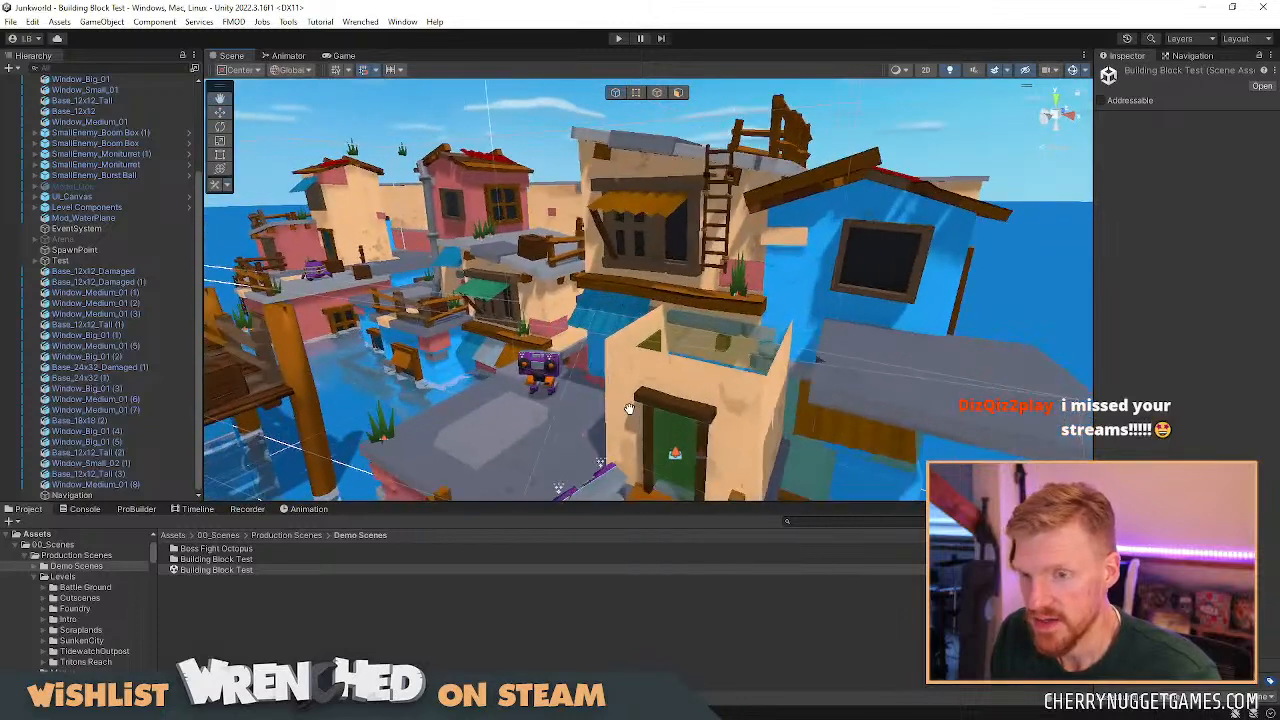
Select the displaced grey roof slab Cube.084 of FullBuilding_Test_05_Out and move it onto the beige house with the green door.
{"action": "left_click", "coordinate": [871, 402]}
{"action": "key", "text": "f"}
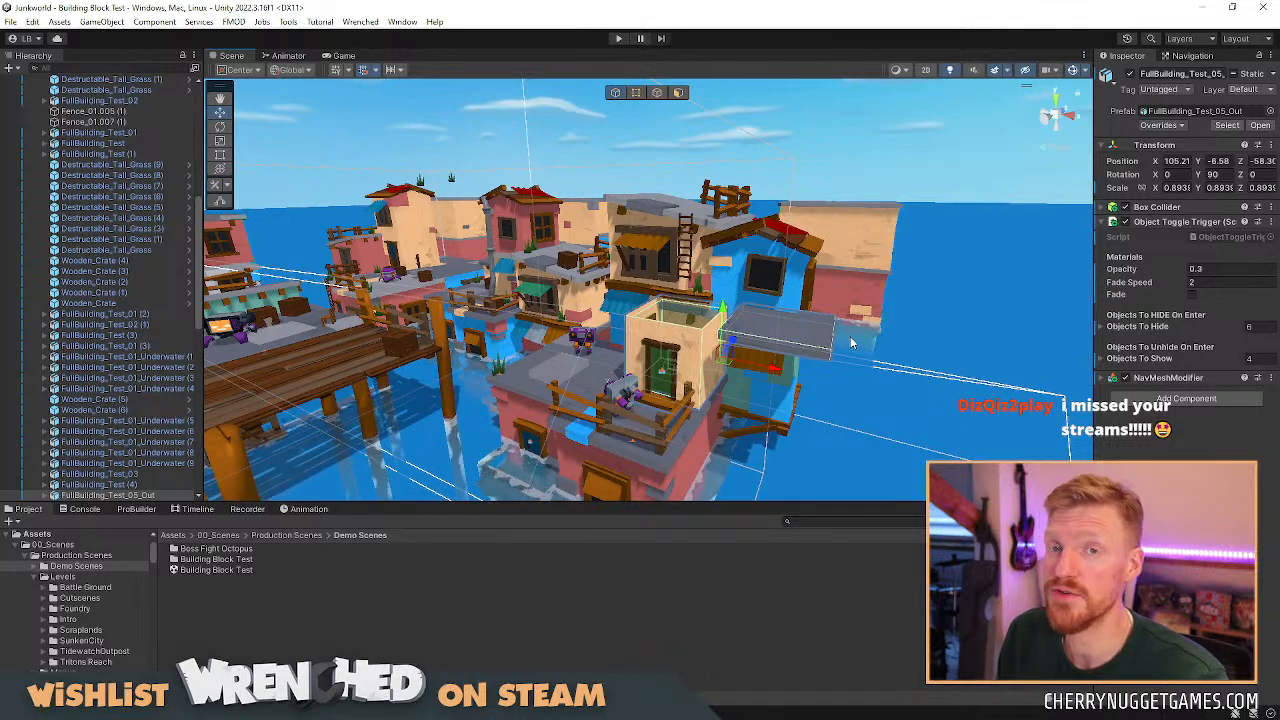
{"action": "scroll", "coordinate": [853, 340], "scroll_direction": "down", "scroll_amount": 2}
{"action": "scroll", "coordinate": [755, 365], "scroll_direction": "up", "scroll_amount": 3}
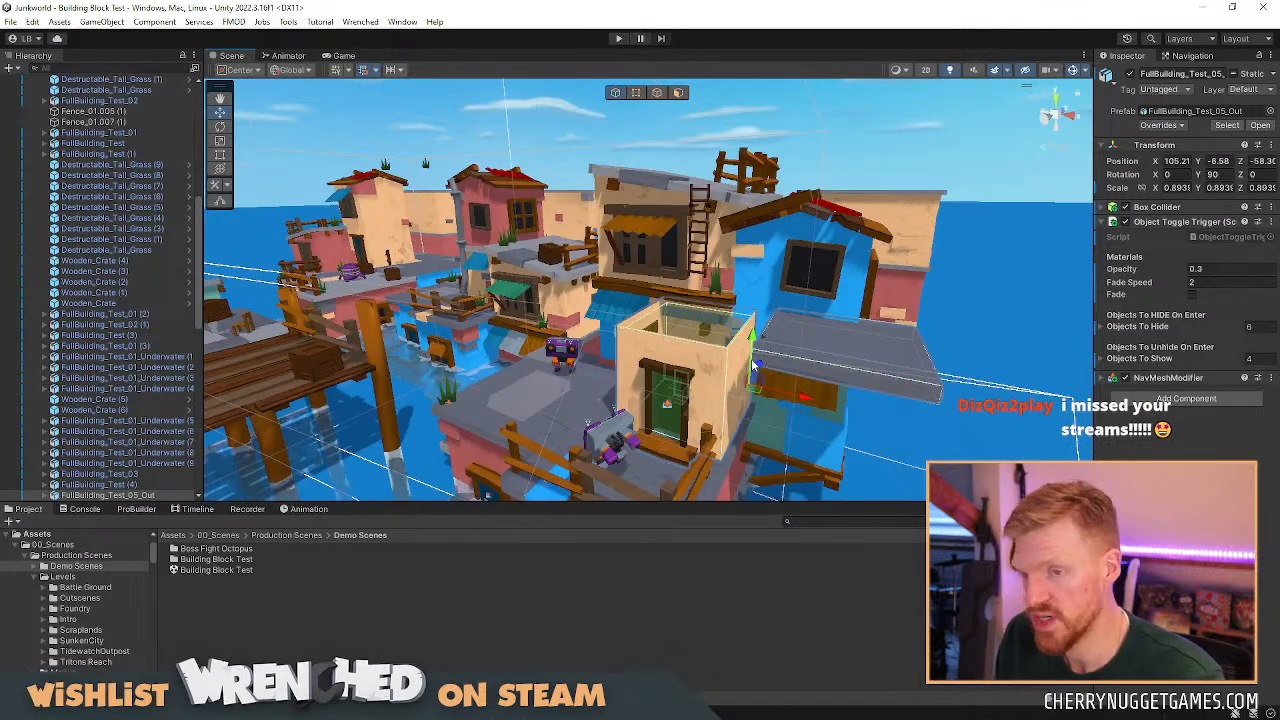
{"action": "left_click", "coordinate": [841, 366]}
{"action": "left_click_drag", "start_coordinate": [897, 355], "coordinate": [744, 330]}
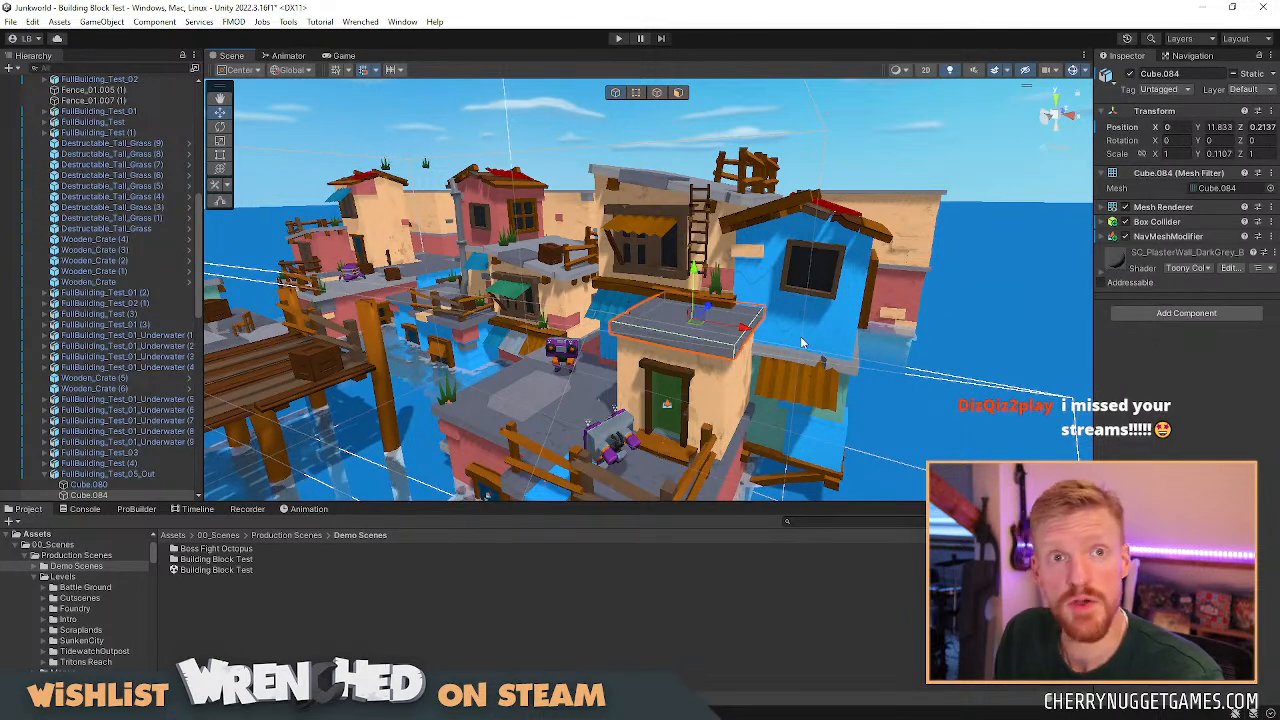
Select the blue FullBuilding_Test_02 house and inspect its upper window corner and green lower wall up close.
{"action": "left_click", "coordinate": [801, 341]}
{"action": "right_click_drag", "start_coordinate": [833, 341], "coordinate": [794, 346]}
{"action": "middle_click_drag", "start_coordinate": [794, 346], "coordinate": [757, 368]}
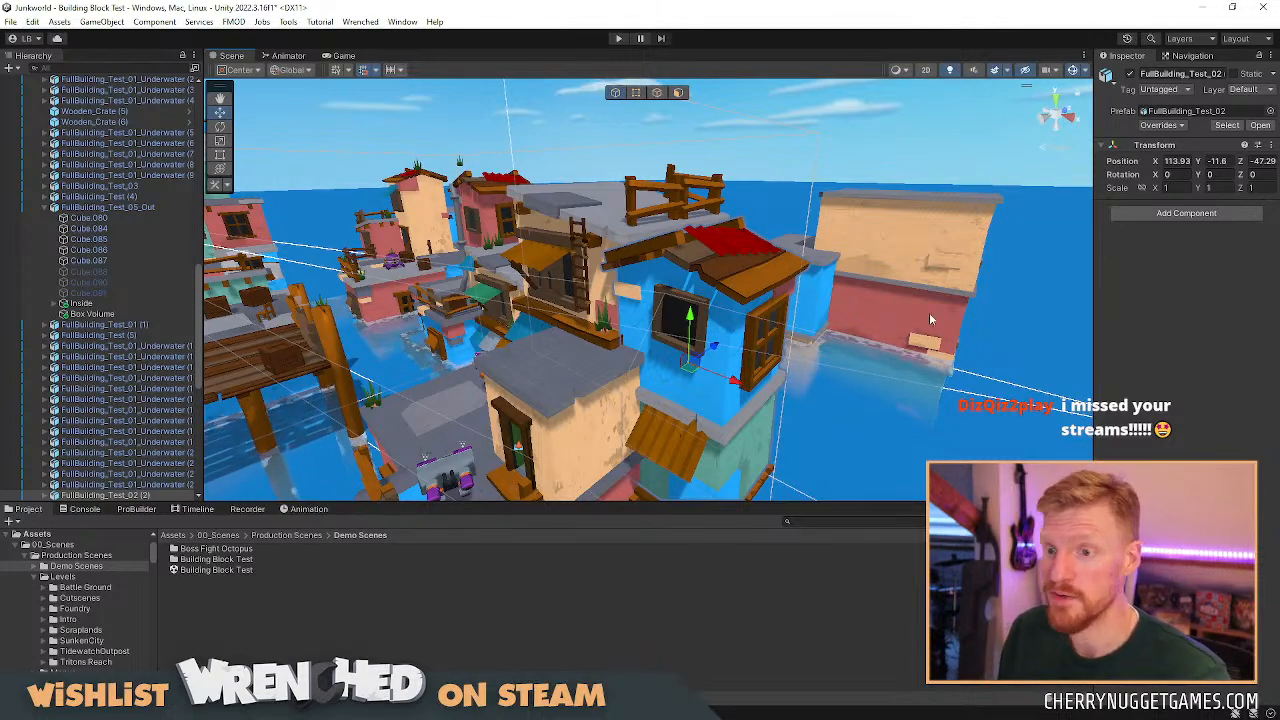
{"action": "scroll", "coordinate": [821, 349], "scroll_direction": "up", "scroll_amount": 5}
{"action": "scroll", "coordinate": [780, 365], "scroll_direction": "down", "scroll_amount": 5}
{"action": "middle_click_drag", "start_coordinate": [746, 379], "coordinate": [714, 363]}
{"action": "scroll", "coordinate": [650, 329], "scroll_direction": "up", "scroll_amount": 4}
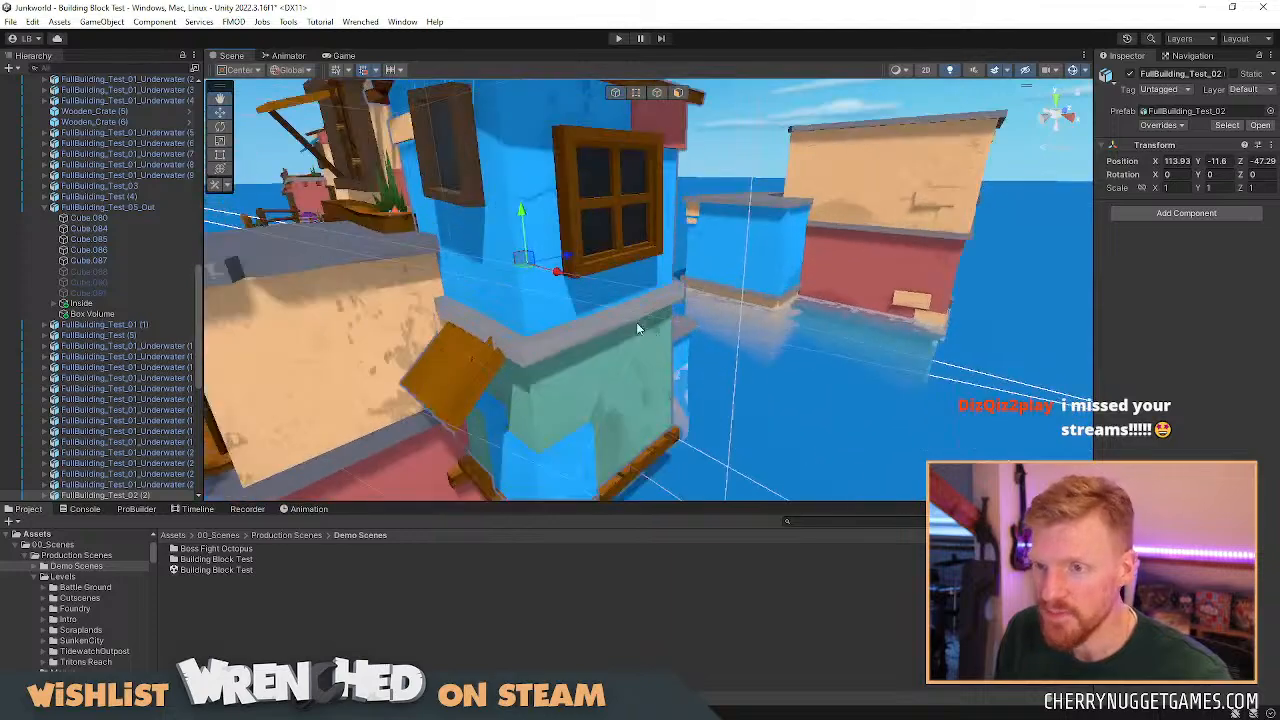
{"action": "scroll", "coordinate": [620, 316], "scroll_direction": "down", "scroll_amount": 5}
{"action": "middle_click_drag", "start_coordinate": [620, 316], "coordinate": [646, 327]}
Select the blue house's body mesh Cube.031 and inspect its walls and roof.
{"action": "left_click", "coordinate": [749, 294]}
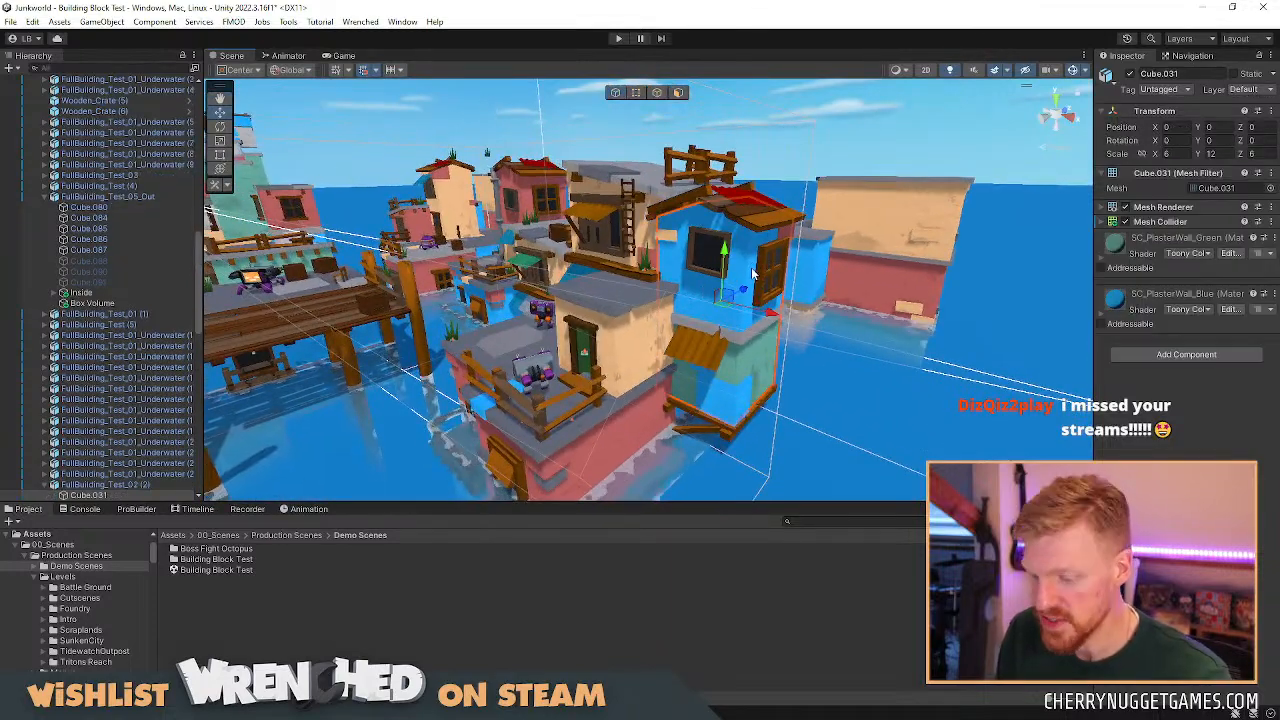
{"action": "scroll", "coordinate": [749, 294], "scroll_direction": "up", "scroll_amount": 5}
{"action": "middle_click_drag", "start_coordinate": [749, 294], "coordinate": [703, 297]}
{"action": "scroll", "coordinate": [683, 295], "scroll_direction": "down", "scroll_amount": 5}
{"action": "scroll", "coordinate": [703, 297], "scroll_direction": "up", "scroll_amount": 5}
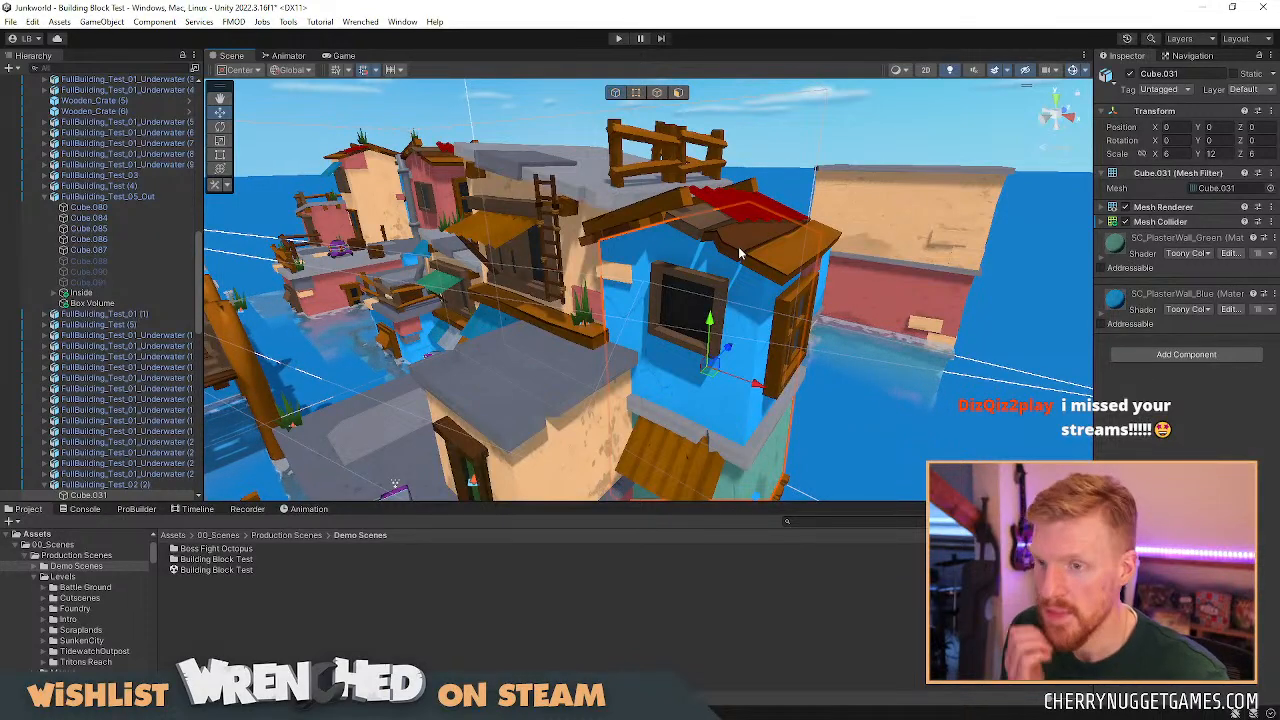
Enlarge the Scene view slightly and examine the wooden pier and the buildings around it.
{"action": "left_click_drag", "start_coordinate": [774, 502], "coordinate": [774, 527]}
{"action": "scroll", "coordinate": [812, 340], "scroll_direction": "down", "scroll_amount": 2}
{"action": "middle_click_drag", "start_coordinate": [571, 391], "coordinate": [1085, 320]}
{"action": "middle_click_drag", "start_coordinate": [648, 364], "coordinate": [960, 335]}
{"action": "right_click_drag", "start_coordinate": [480, 350], "coordinate": [600, 351]}
{"action": "middle_click_drag", "start_coordinate": [345, 365], "coordinate": [548, 370]}
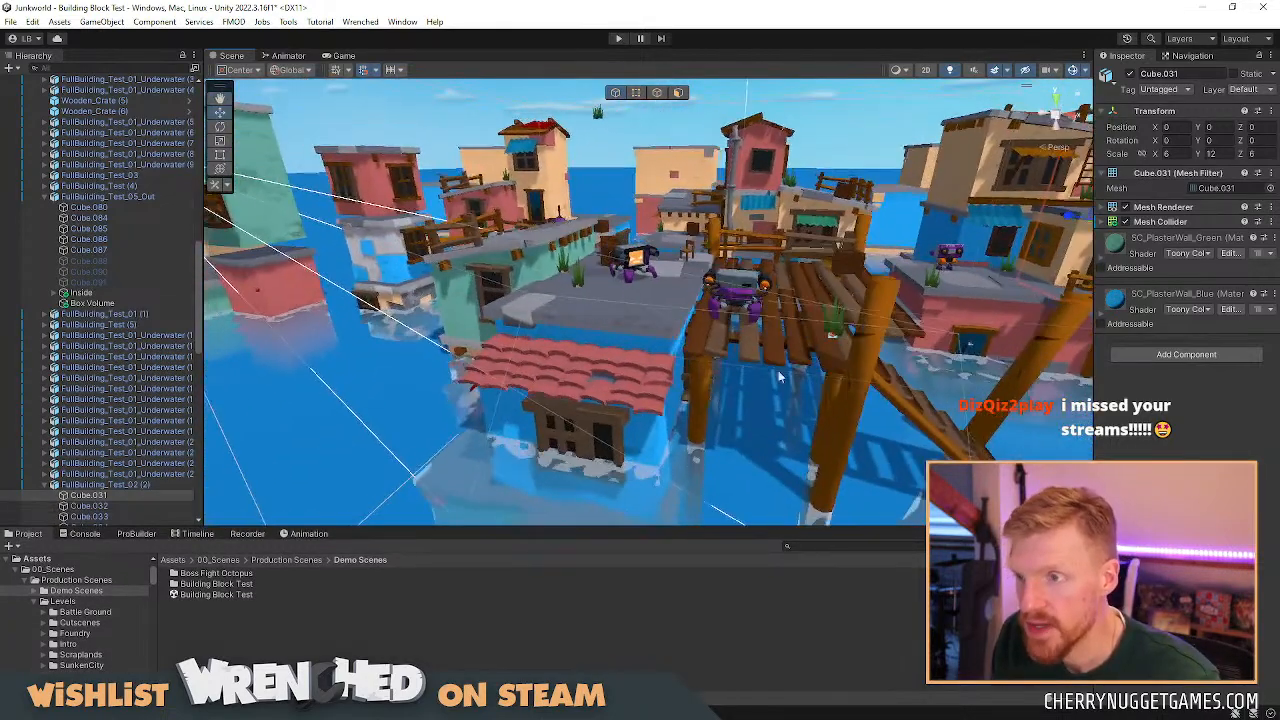
Select FullBuilding_Test_03 and inspect the half-submerged blue hut with the pink tiled roof beside the pier.
{"action": "left_click", "coordinate": [570, 381]}
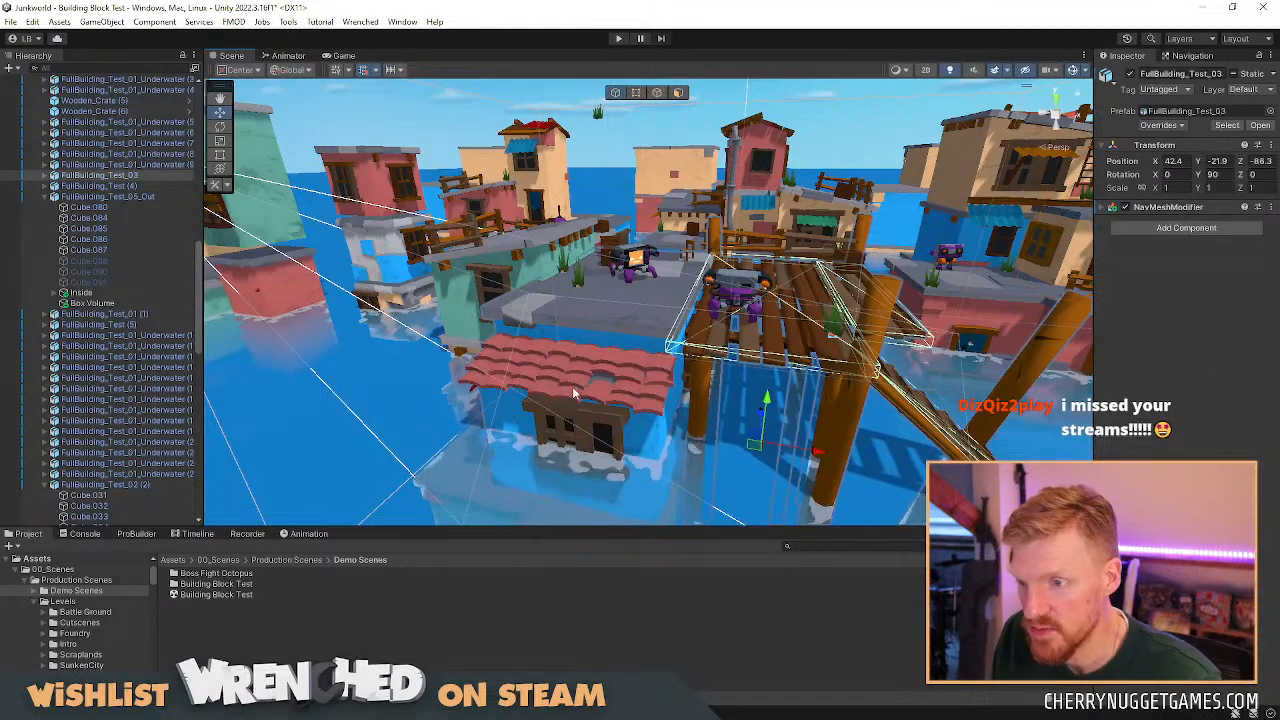
{"action": "scroll", "coordinate": [576, 387], "scroll_direction": "up", "scroll_amount": 1}
{"action": "right_click_drag", "start_coordinate": [577, 388], "coordinate": [639, 366]}
{"action": "key", "text": "w"}
{"action": "middle_click_drag", "start_coordinate": [639, 366], "coordinate": [566, 399]}
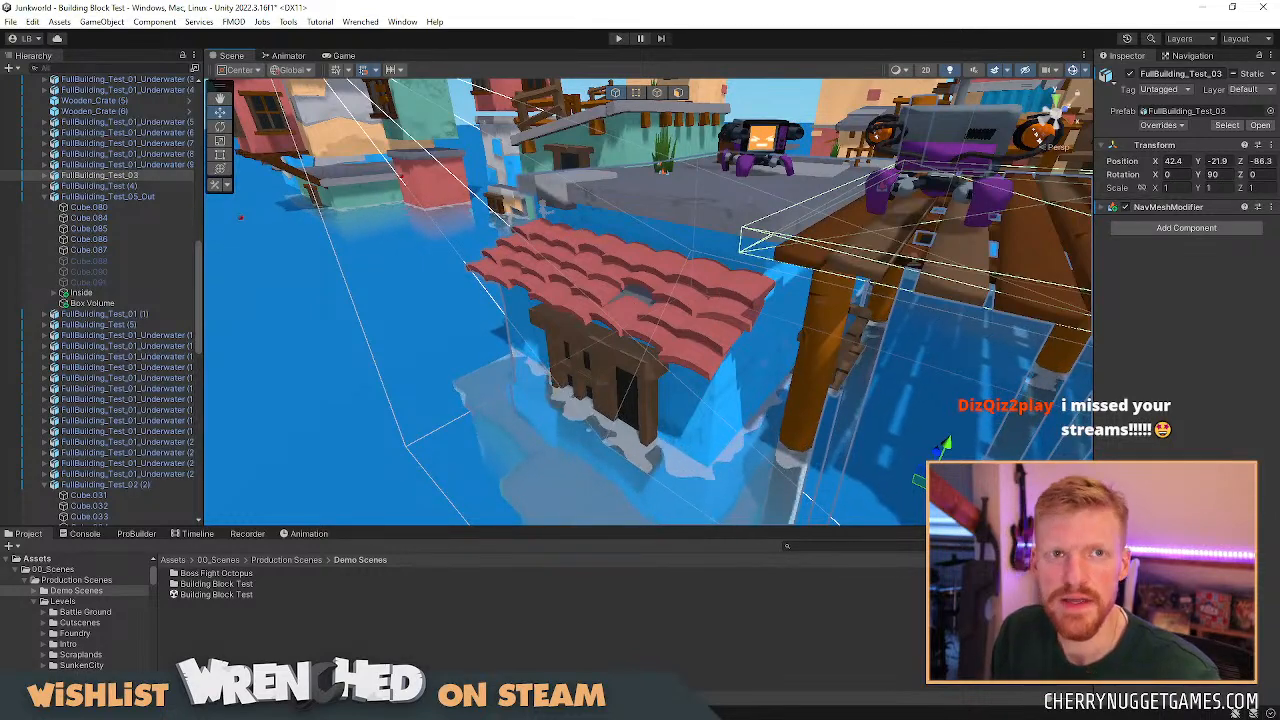
Switch to Blender, hide BuildingBase_12x12_Flat and show only the broken slate roof piece for inspection.
{"action": "key", "text": "alt+Tab"}
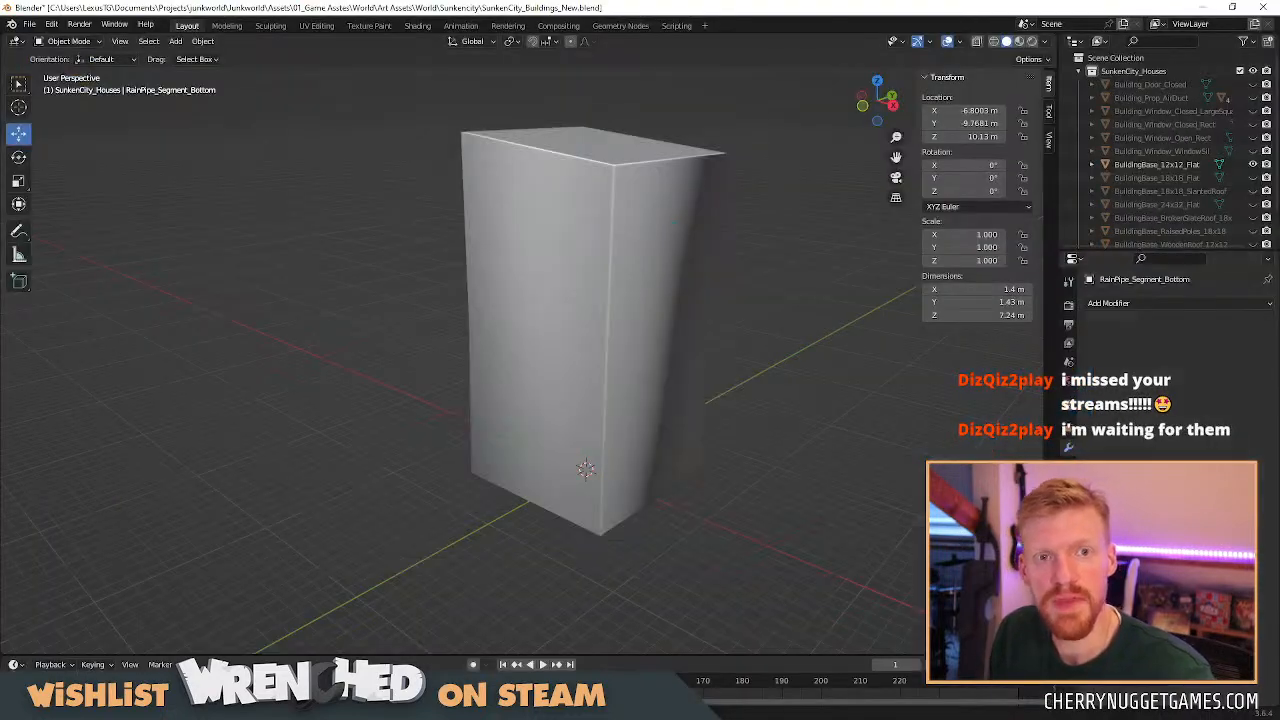
{"action": "left_click", "coordinate": [1253, 164]}
{"action": "left_click", "coordinate": [1253, 217]}
{"action": "middle_click_drag", "start_coordinate": [690, 250], "coordinate": [820, 262]}
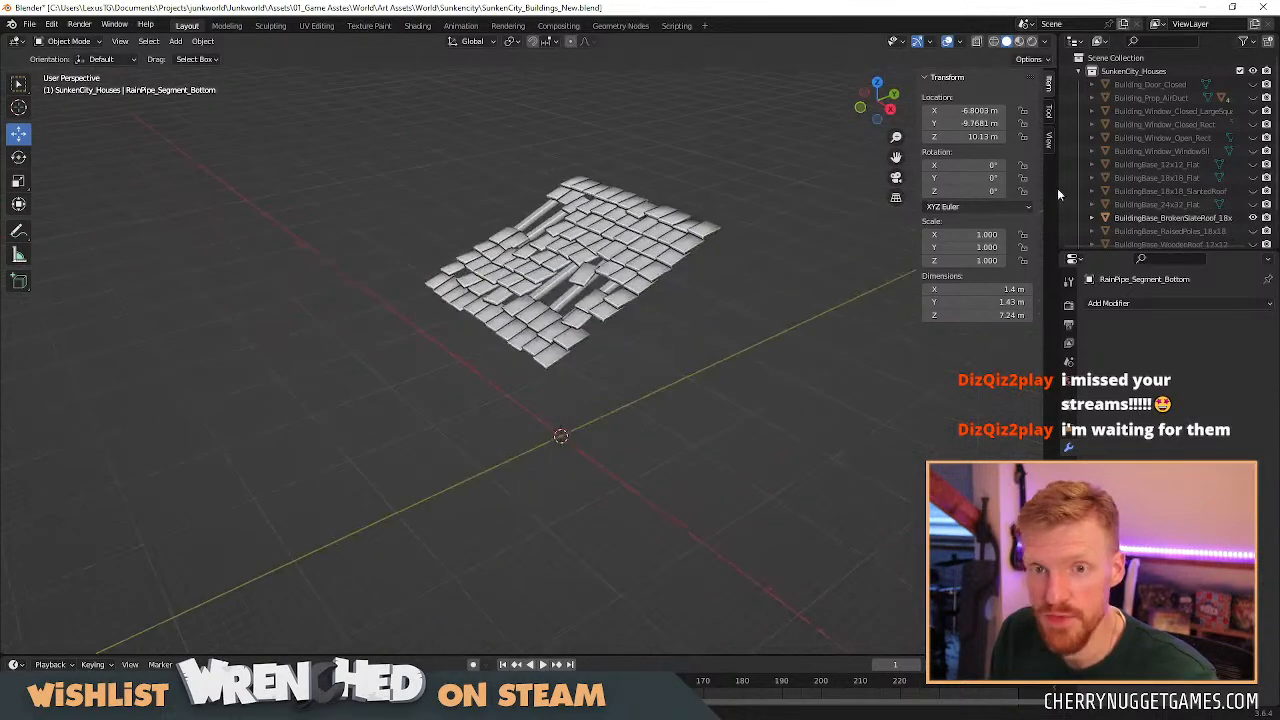
Show BuildingBase_18x18_SlantedRoof beneath the broken slate roof, inspect how they fit together, and hide the building again.
{"action": "left_click", "coordinate": [1253, 190]}
{"action": "middle_click_drag", "start_coordinate": [655, 315], "coordinate": [722, 328]}
{"action": "scroll", "coordinate": [591, 295], "scroll_direction": "up", "scroll_amount": 4}
{"action": "scroll", "coordinate": [591, 295], "scroll_direction": "down", "scroll_amount": 2}
{"action": "middle_click_drag", "start_coordinate": [591, 295], "coordinate": [609, 322]}
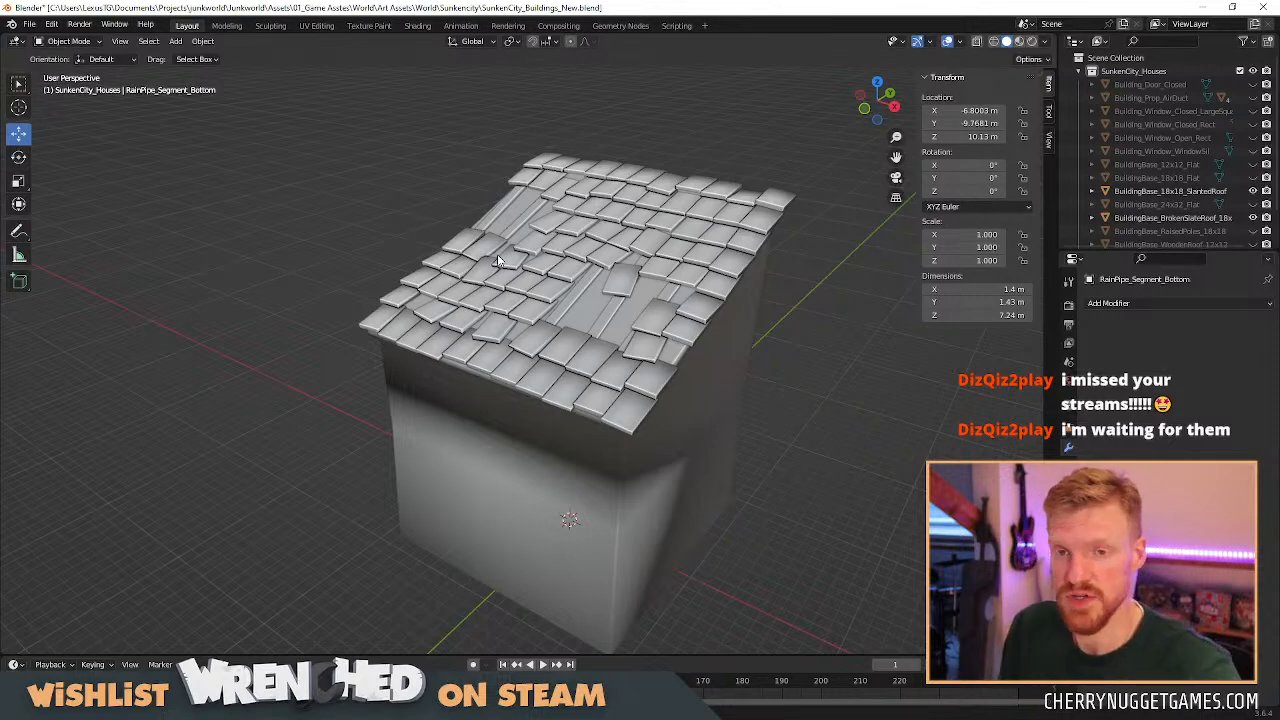
{"action": "left_click", "coordinate": [1253, 190]}
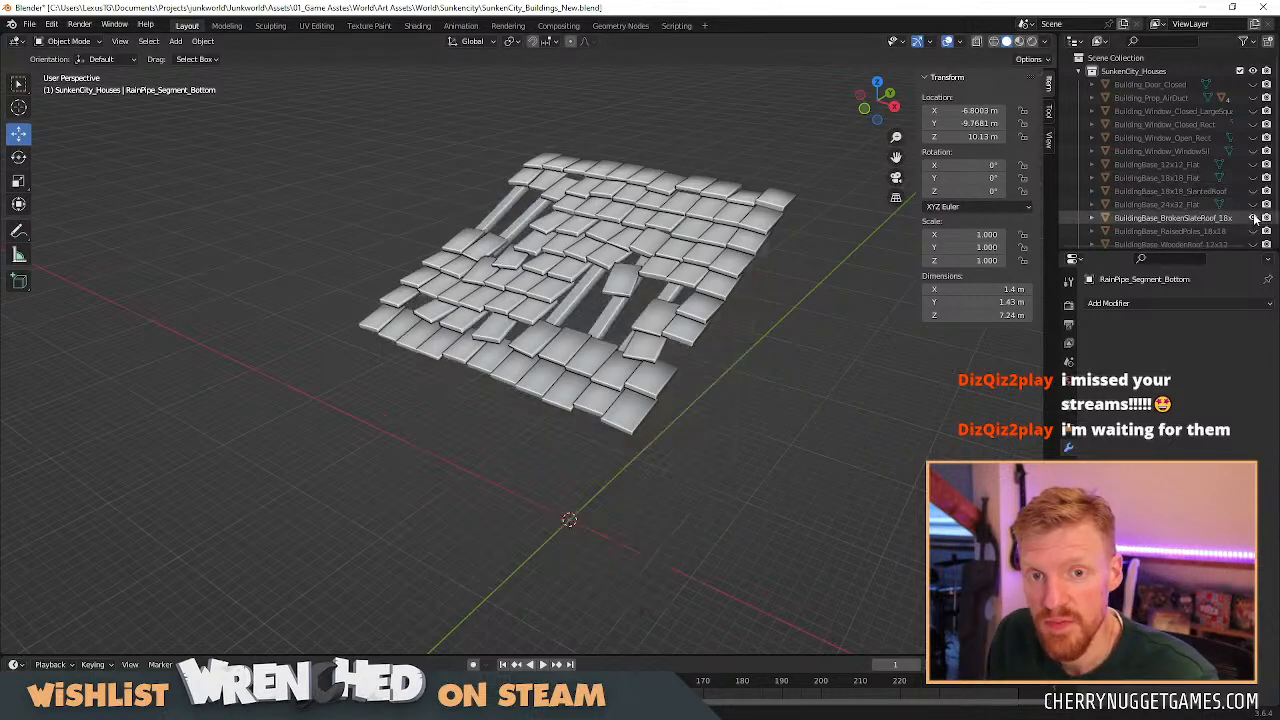
Hide the broken slate roof and show only BuildingBase_12x12_Flat for inspection.
{"action": "left_click", "coordinate": [1253, 217]}
{"action": "left_click", "coordinate": [1253, 164]}
{"action": "scroll", "coordinate": [620, 322], "scroll_direction": "down", "scroll_amount": 2}
{"action": "middle_click_drag", "start_coordinate": [620, 322], "coordinate": [400, 285]}
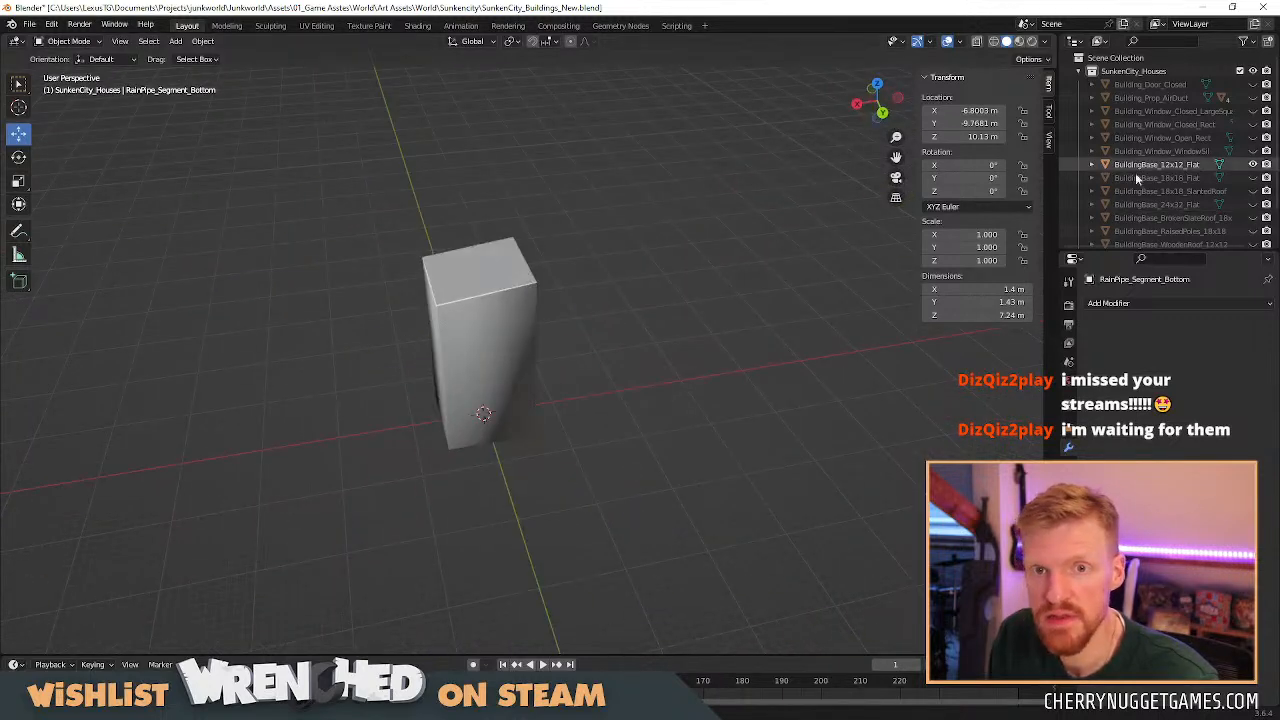
{"action": "scroll", "coordinate": [520, 326], "scroll_direction": "up", "scroll_amount": 1}
{"action": "middle_click_drag", "start_coordinate": [520, 326], "coordinate": [659, 306]}
{"action": "scroll", "coordinate": [668, 308], "scroll_direction": "up", "scroll_amount": 1}
{"action": "mouse_move", "coordinate": [691, 357]}
{"action": "middle_mouse_down"}
{"action": "mouse_move", "coordinate": [700, 343]}
{"action": "mouse_move", "coordinate": [794, 380]}
{"action": "mouse_move", "coordinate": [674, 363]}
{"action": "middle_mouse_up"}
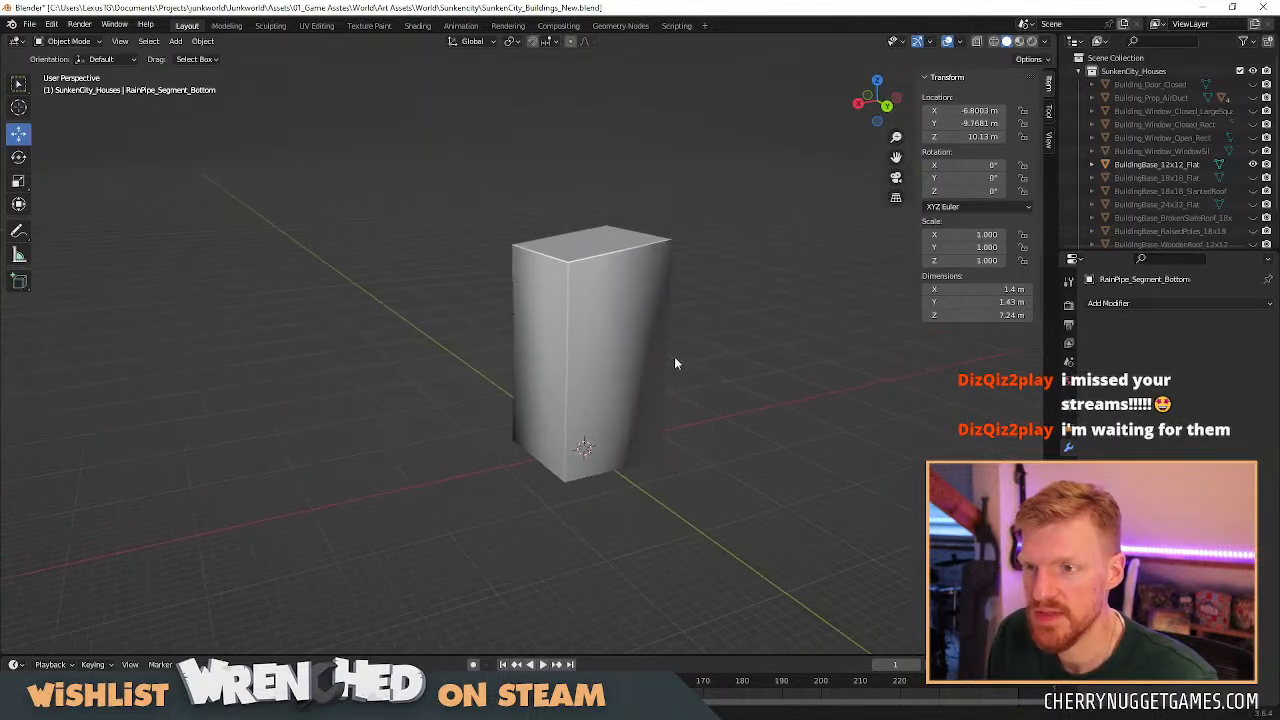
Duplicate BuildingBase_12x12_Flat in place and rename the copy BuildingBase_12x12_Pointed.
{"action": "left_click", "coordinate": [1175, 164]}
{"action": "right_click", "coordinate": [1184, 170]}
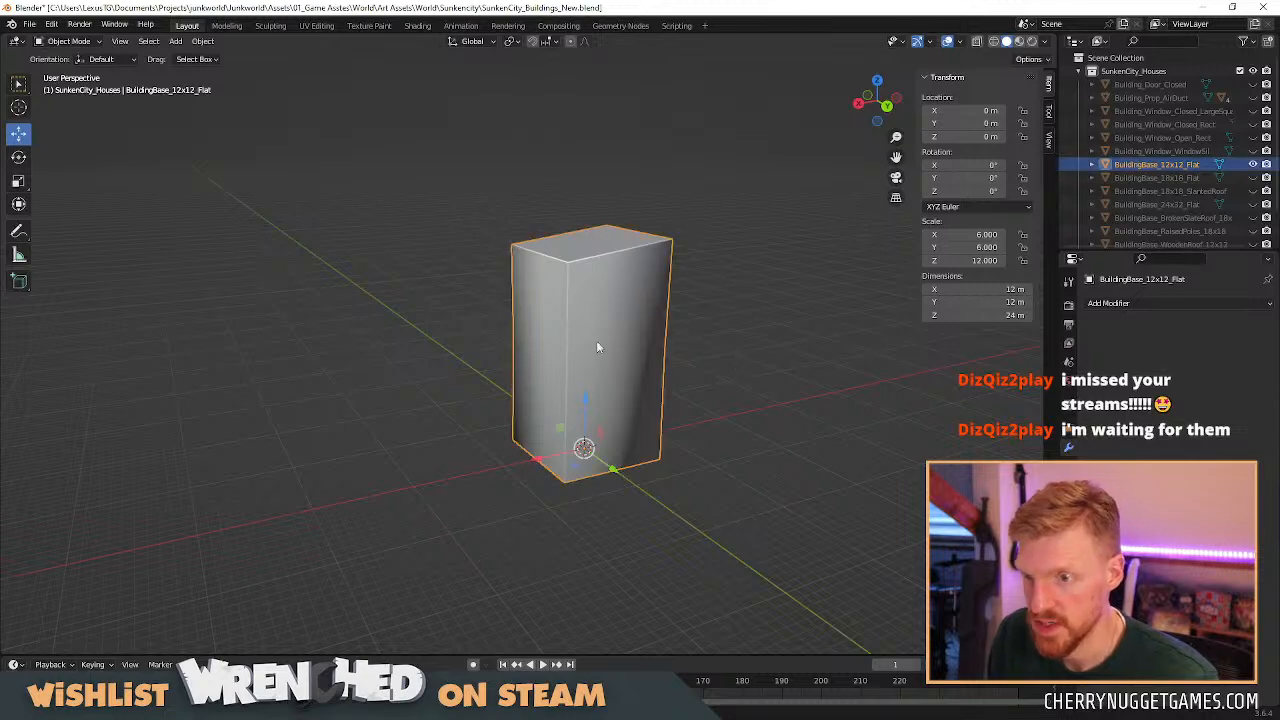
{"action": "key", "text": "shift+d"}
{"action": "key", "text": "Escape"}
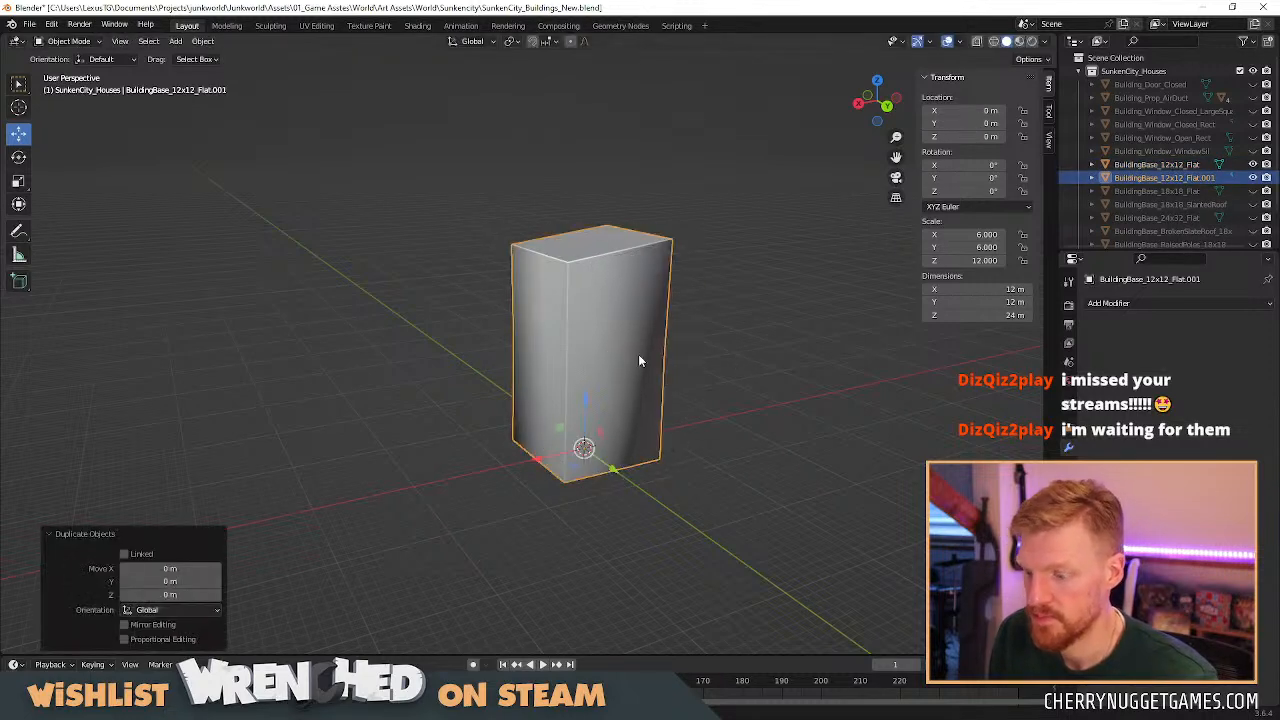
{"action": "double_click", "coordinate": [1196, 178]}
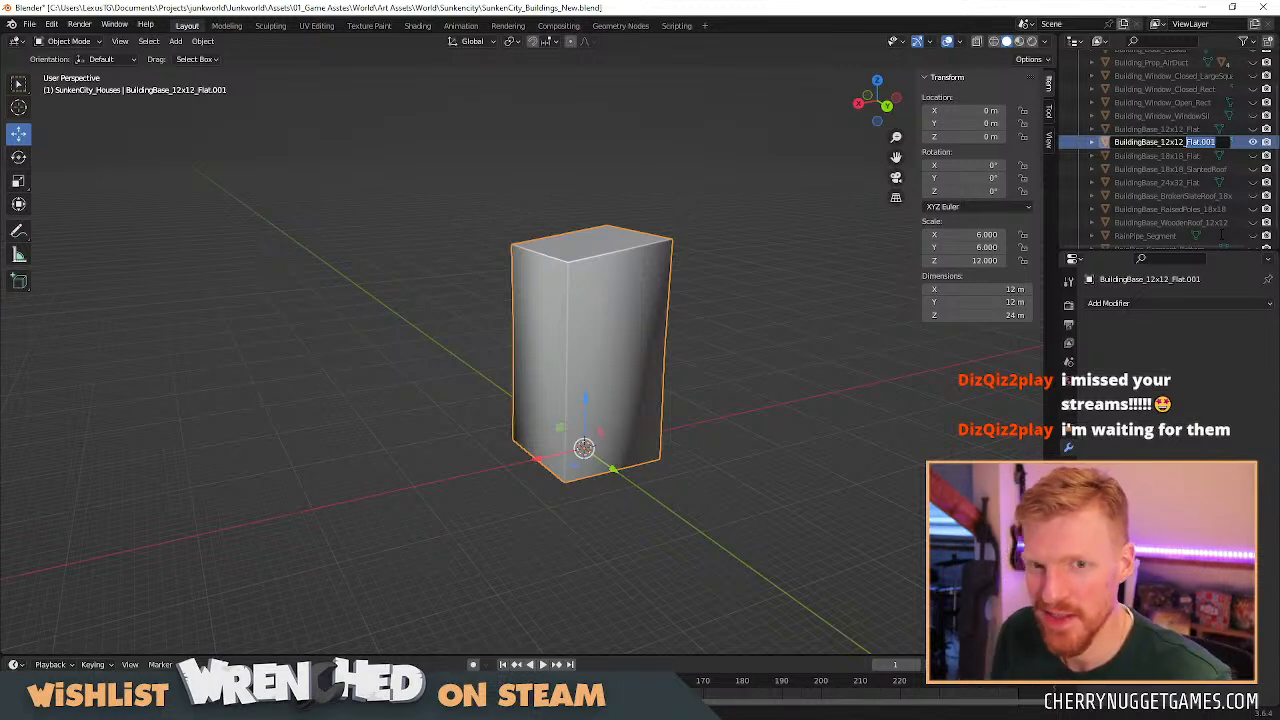
{"action": "type", "text": "F"}
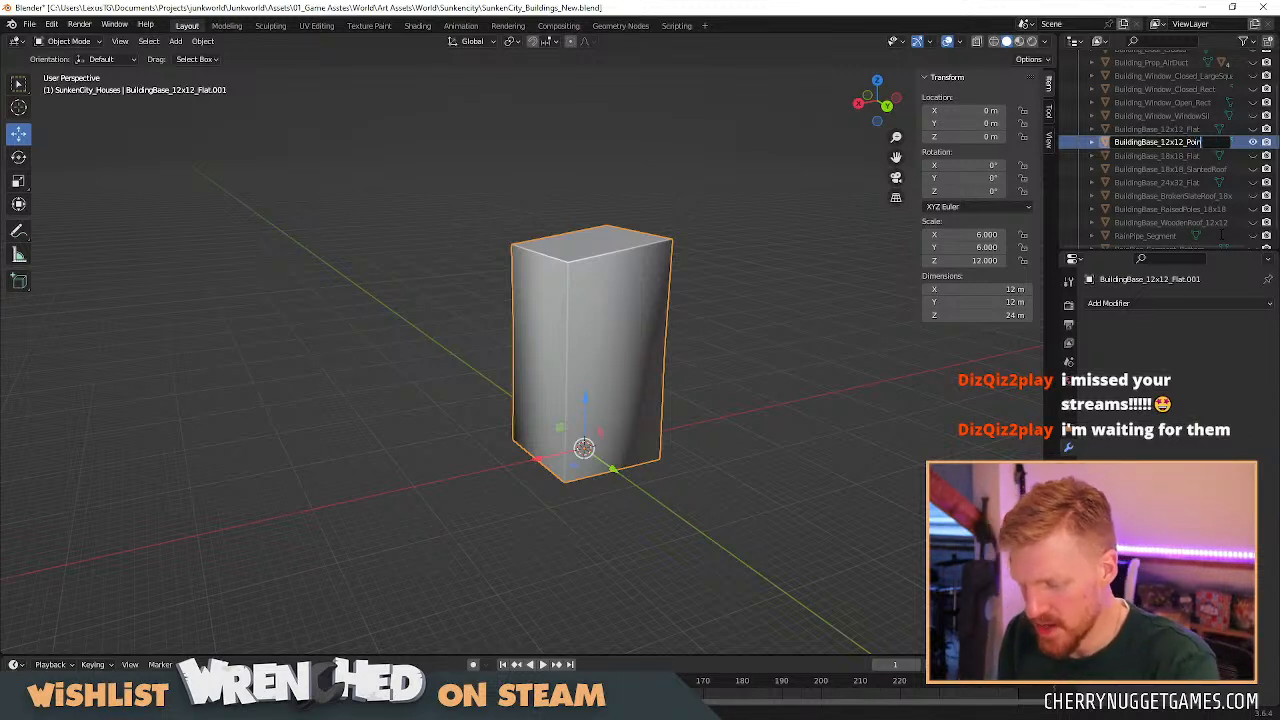
{"action": "type", "text": "ointed"}
{"action": "key", "text": "Return"}
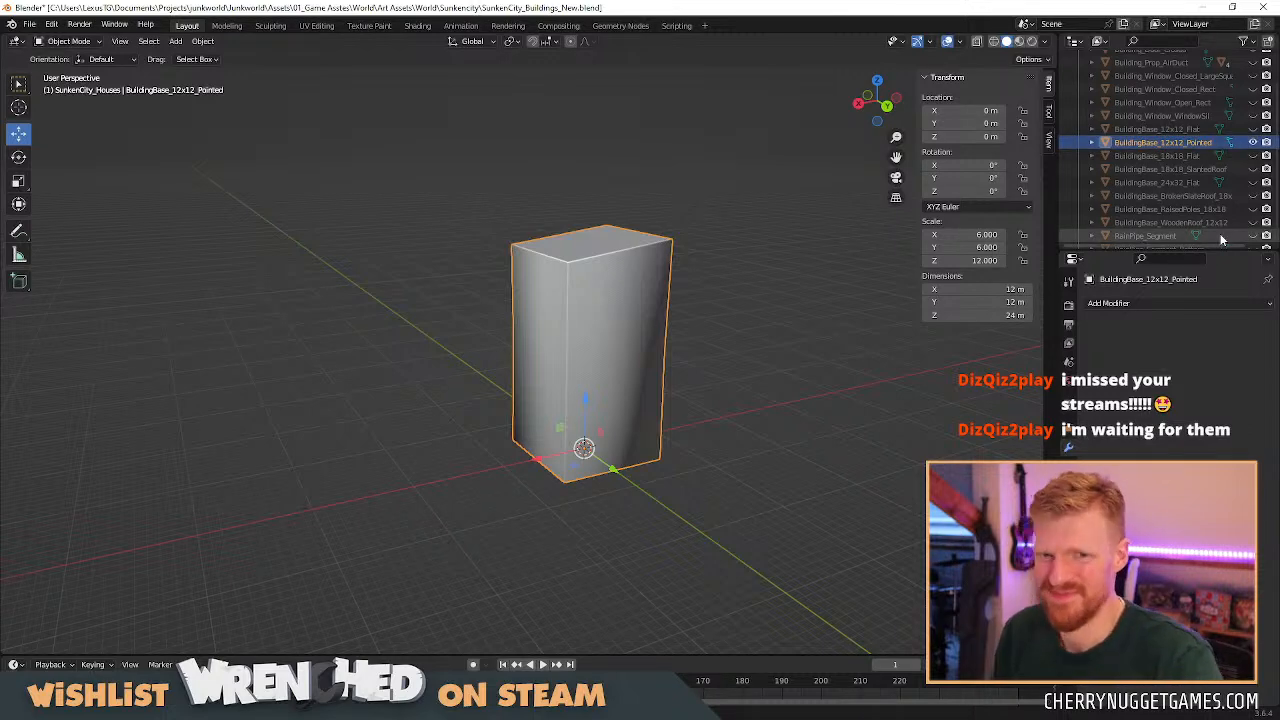
Add a centred vertical loop cut through the front, back and top of BuildingBase_12x12_Pointed.
{"action": "scroll", "coordinate": [760, 327], "scroll_direction": "up", "scroll_amount": 2}
{"action": "middle_click_drag", "start_coordinate": [718, 332], "coordinate": [651, 312]}
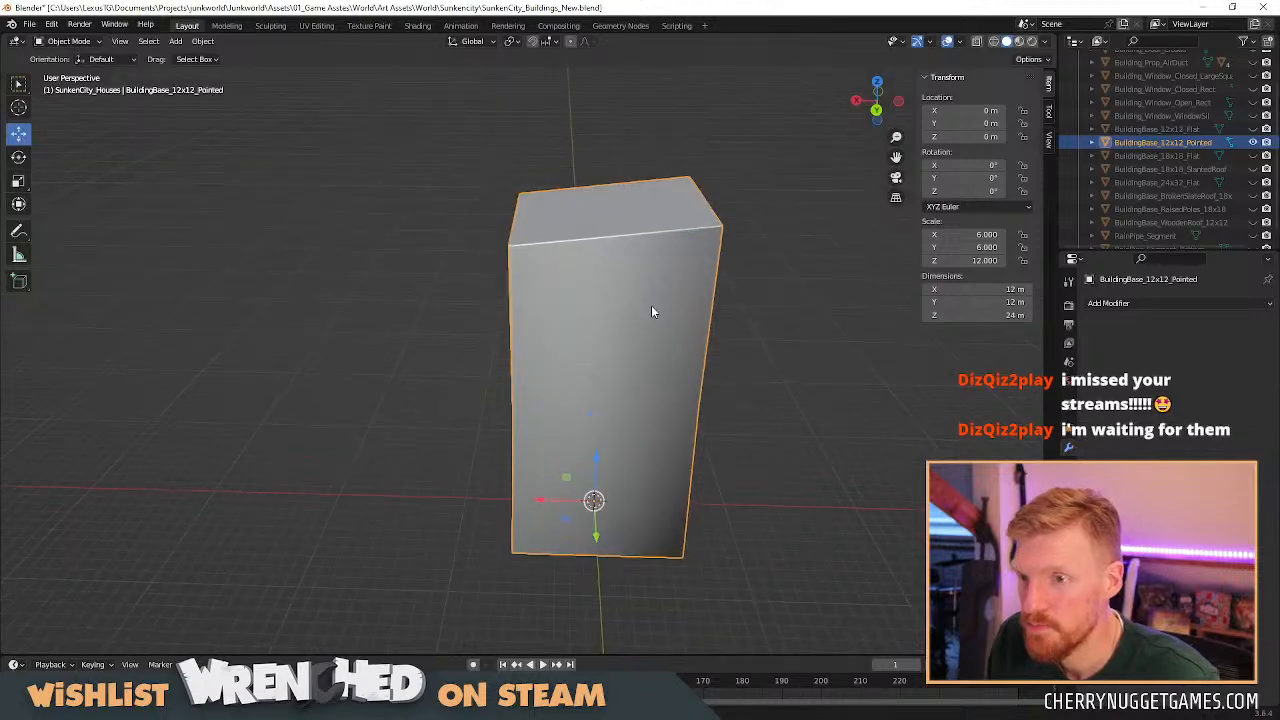
{"action": "left_click", "coordinate": [876, 110]}
{"action": "middle_click_drag", "start_coordinate": [633, 204], "coordinate": [643, 232]}
{"action": "key", "text": "Tab"}
{"action": "key", "text": "ctrl+r"}
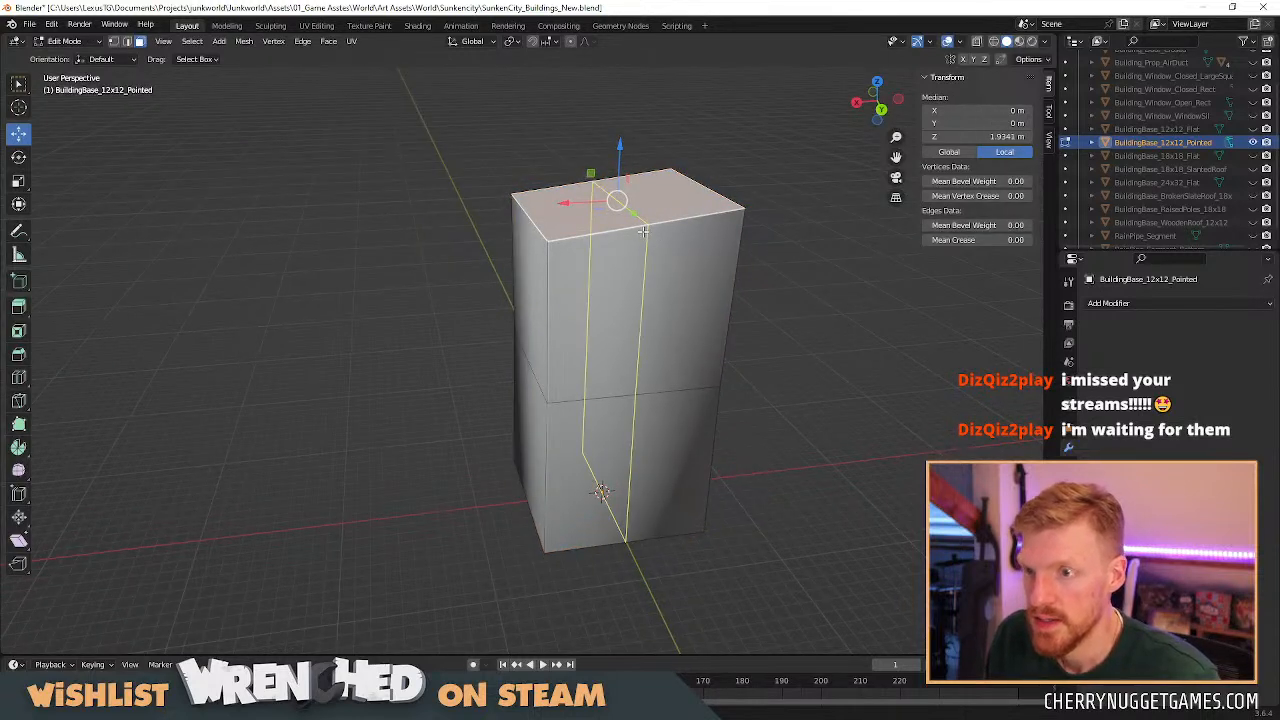
{"action": "left_click", "coordinate": [641, 232]}
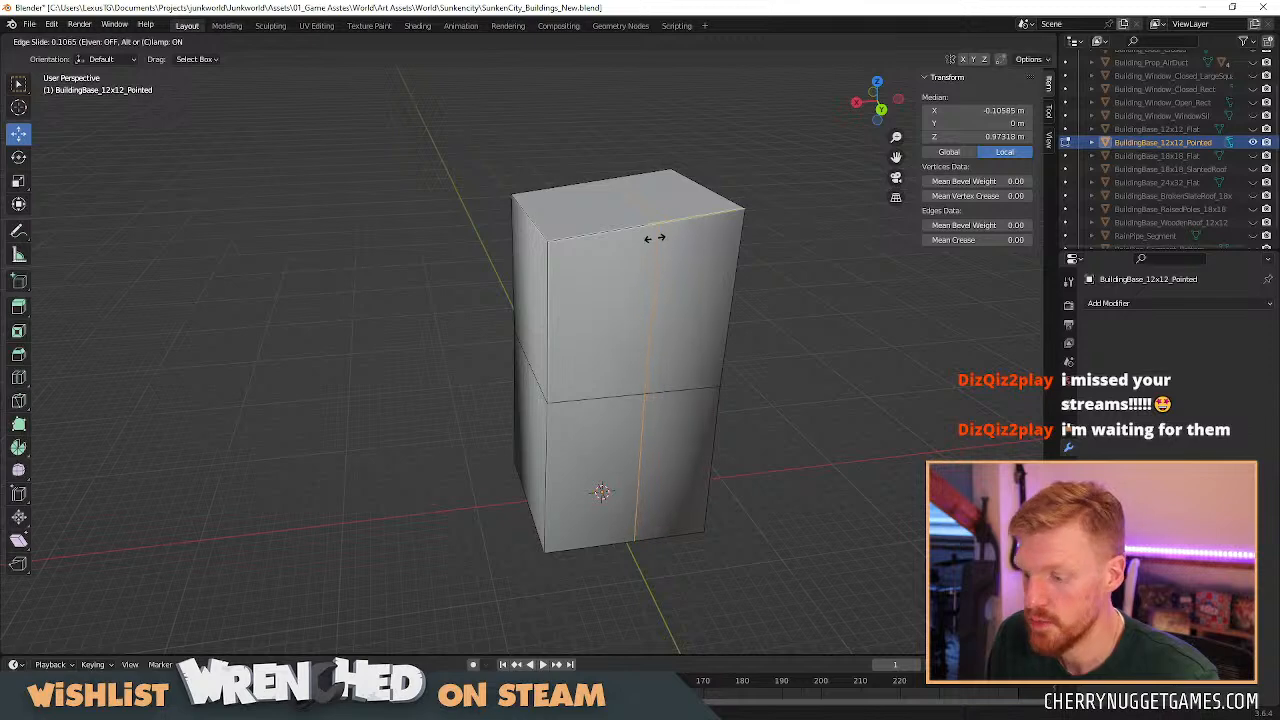
{"action": "right_click", "coordinate": [693, 240]}
Raise the middle edge of the building's top by about 1.22 m in back view to form a ridge.
{"action": "left_click", "coordinate": [881, 109]}
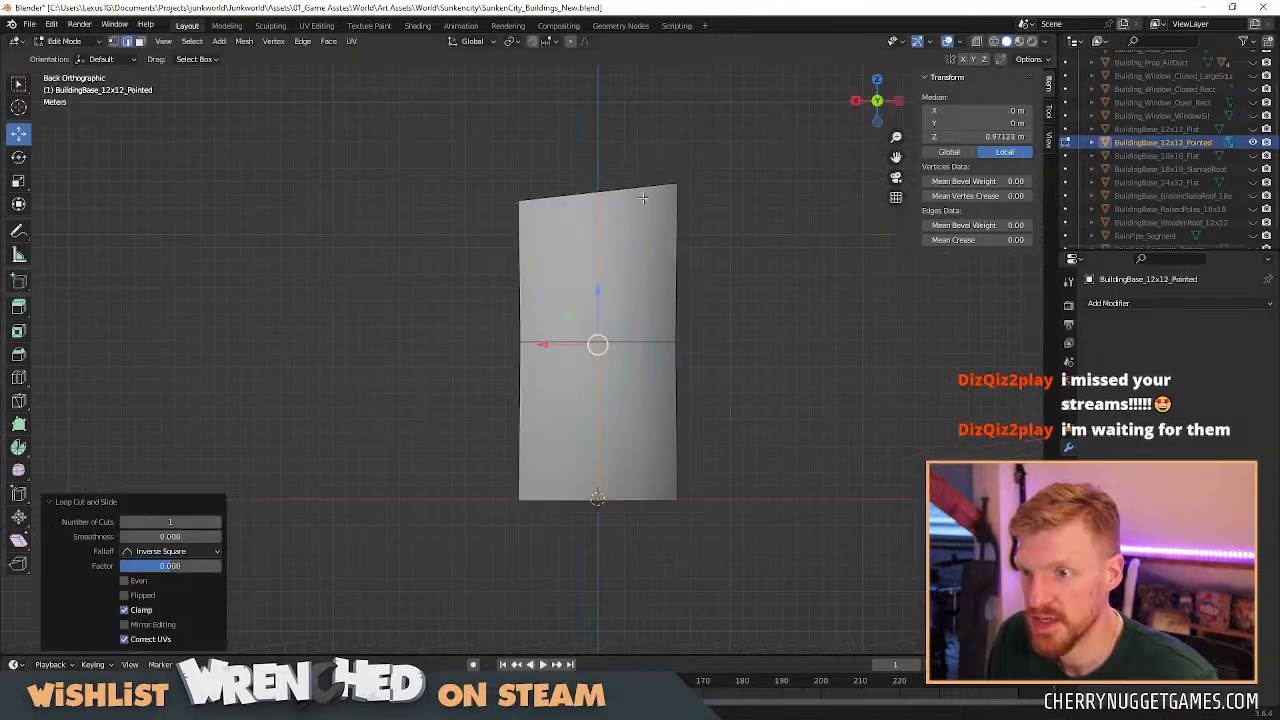
{"action": "middle_click_drag", "start_coordinate": [643, 198], "coordinate": [683, 222]}
{"action": "left_click", "coordinate": [621, 189]}
{"action": "middle_click_drag", "start_coordinate": [621, 189], "coordinate": [585, 240]}
{"action": "left_click", "coordinate": [873, 116]}
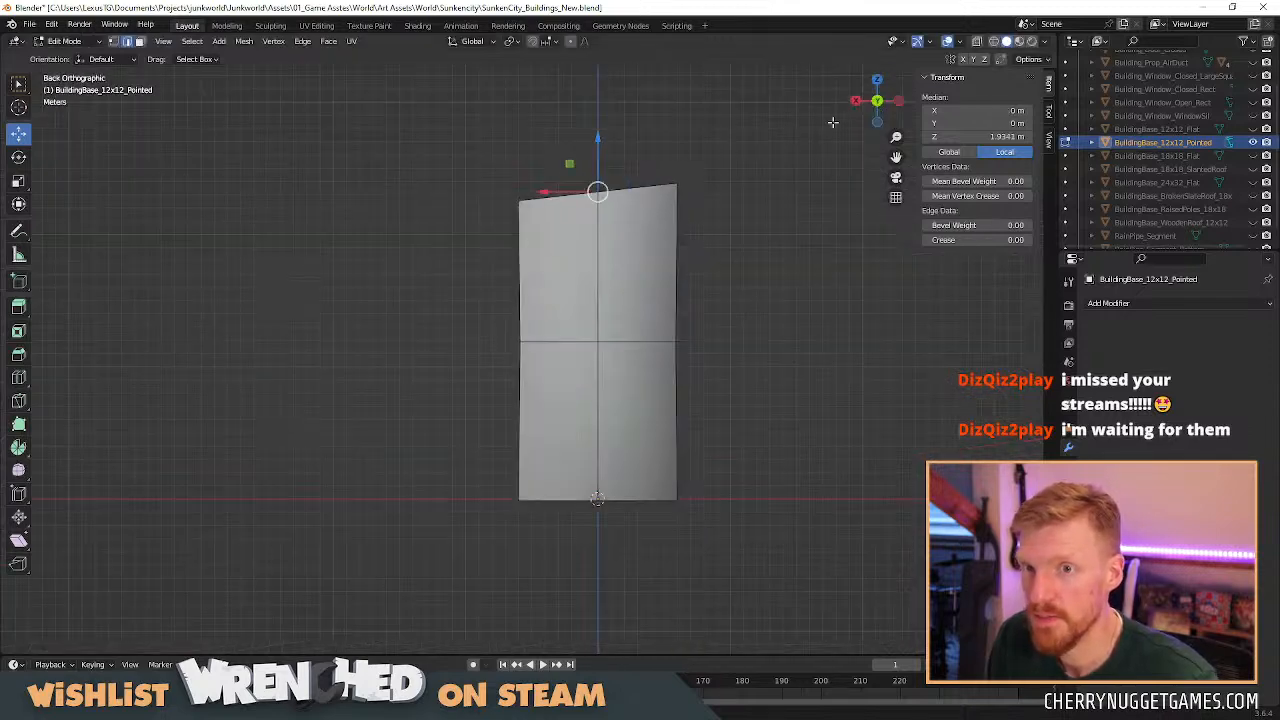
{"action": "scroll", "coordinate": [630, 118], "scroll_direction": "up", "scroll_amount": 2}
{"action": "middle_click_drag", "start_coordinate": [630, 118], "coordinate": [618, 193], "text": "shift"}
{"action": "left_click_drag", "start_coordinate": [605, 155], "coordinate": [603, 130]}
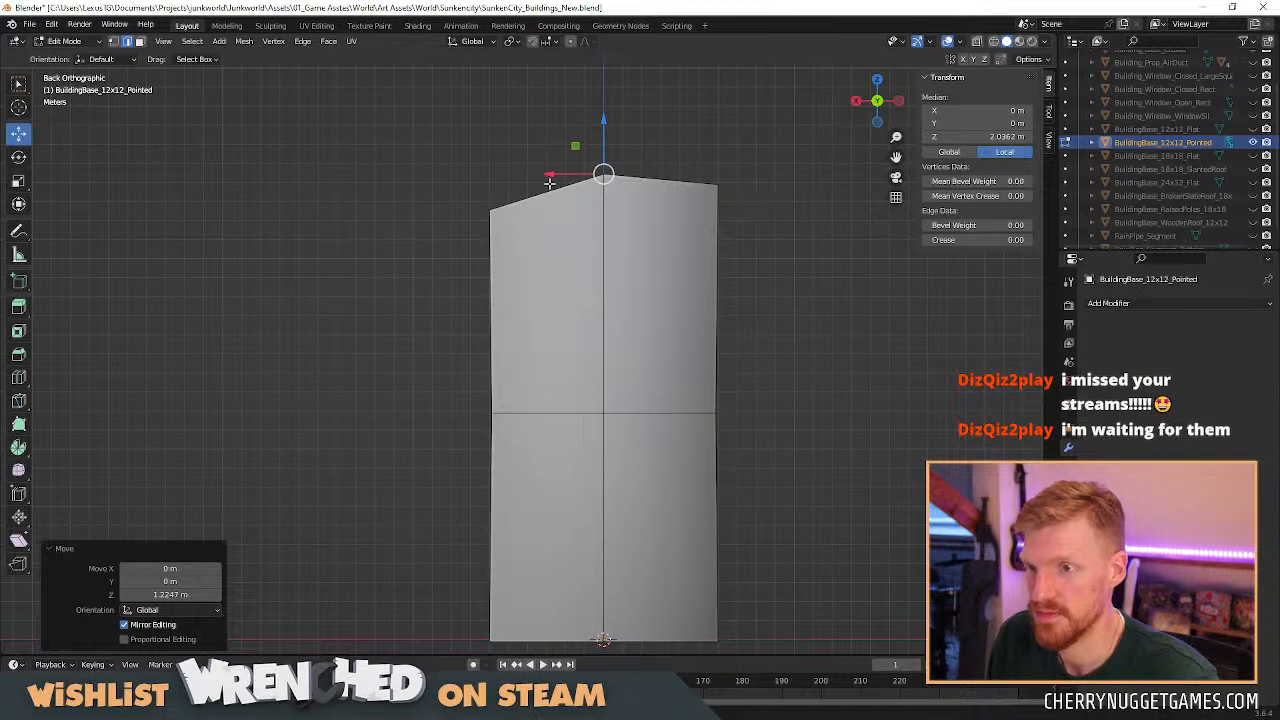
Lower both outer top edges parallel to the ridge, the first by about 0.71 m, to shape a gabled roof.
{"action": "middle_click_drag", "start_coordinate": [603, 175], "coordinate": [625, 168]}
{"action": "left_click", "coordinate": [512, 208]}
{"action": "left_click_drag", "start_coordinate": [512, 163], "coordinate": [512, 179]}
{"action": "middle_click_drag", "start_coordinate": [846, 163], "coordinate": [743, 206]}
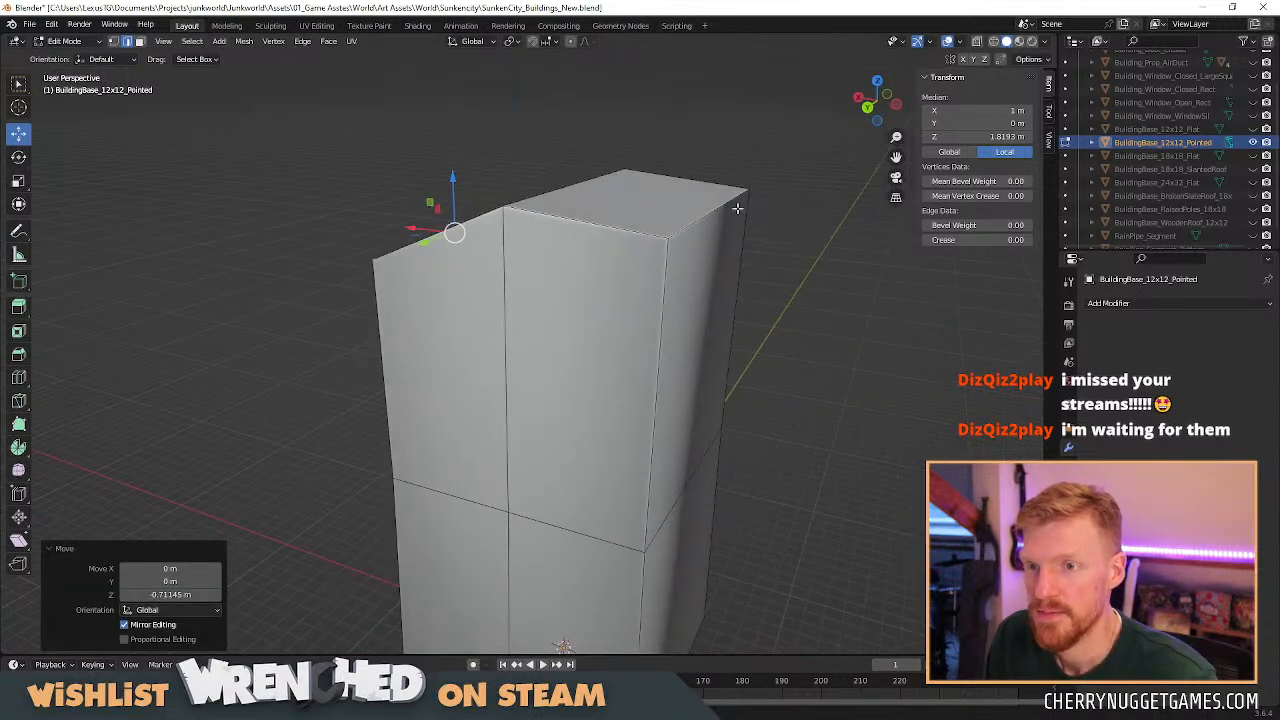
{"action": "left_click", "coordinate": [720, 209]}
{"action": "left_click", "coordinate": [869, 108]}
{"action": "left_click_drag", "start_coordinate": [722, 150], "coordinate": [710, 186]}
{"action": "left_click", "coordinate": [769, 203]}
{"action": "middle_click_drag", "start_coordinate": [623, 207], "coordinate": [673, 263]}
{"action": "key", "text": "Tab"}
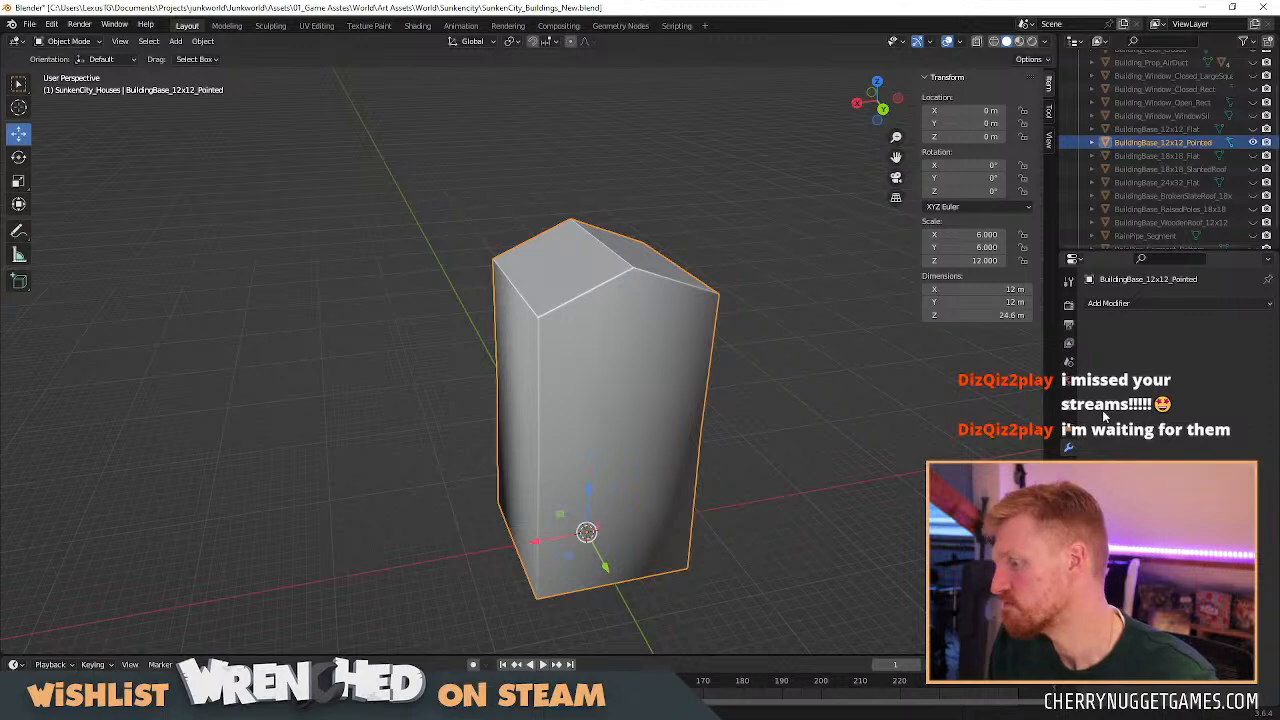
Toggle the visibility of BuildingBase_18x18_SlantedRoof to compare it with the pointed building.
{"action": "middle_click_drag", "start_coordinate": [754, 317], "coordinate": [800, 360]}
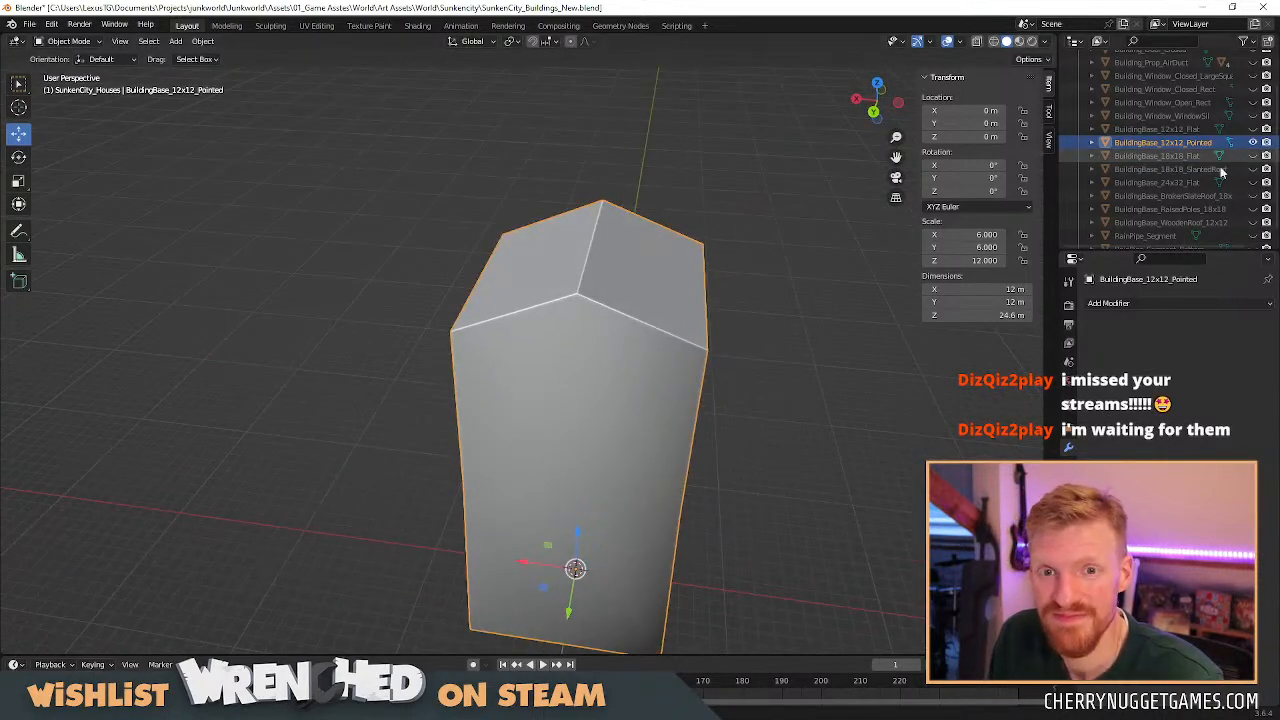
{"action": "left_click", "coordinate": [1253, 169]}
{"action": "left_click", "coordinate": [1253, 169]}
{"action": "left_click", "coordinate": [1253, 169]}
{"action": "middle_click_drag", "start_coordinate": [740, 330], "coordinate": [791, 354]}
{"action": "left_click", "coordinate": [1253, 169]}
{"action": "middle_click_drag", "start_coordinate": [745, 282], "coordinate": [606, 252]}
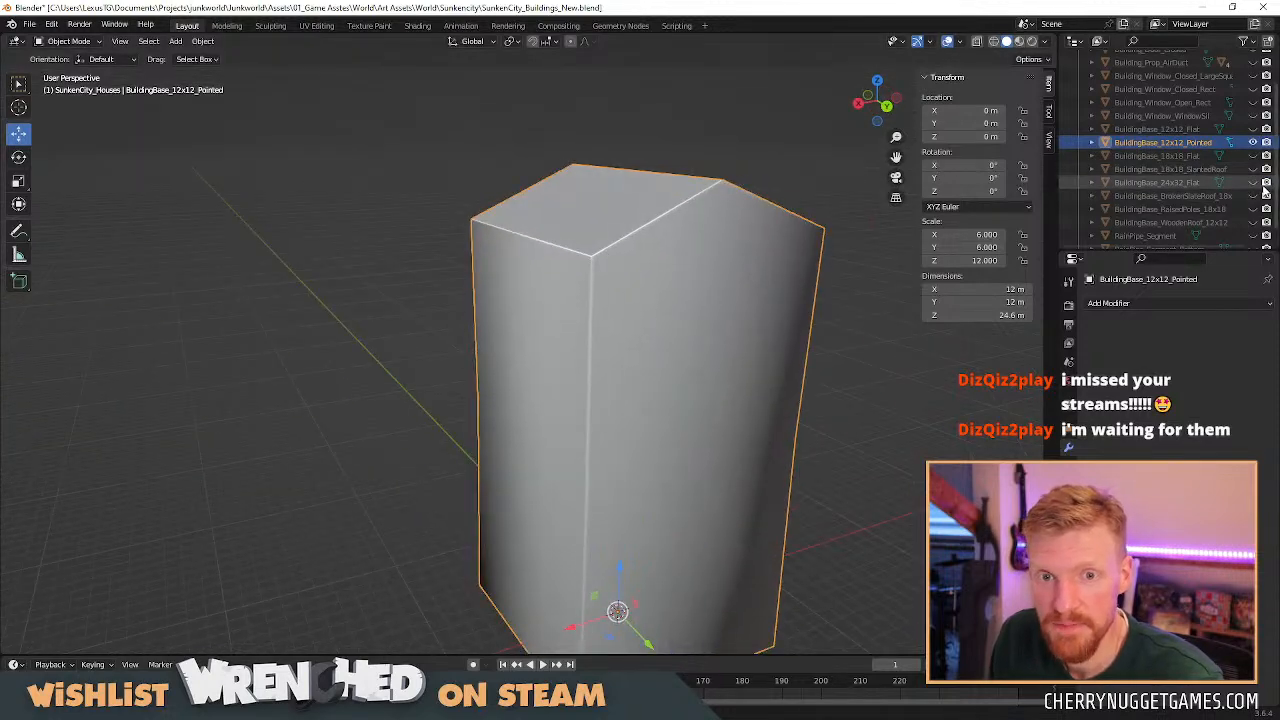
Show the broken slate roof with the slanted-roof building, examine how the tiles sit on it, and hide both.
{"action": "left_click", "coordinate": [1254, 196]}
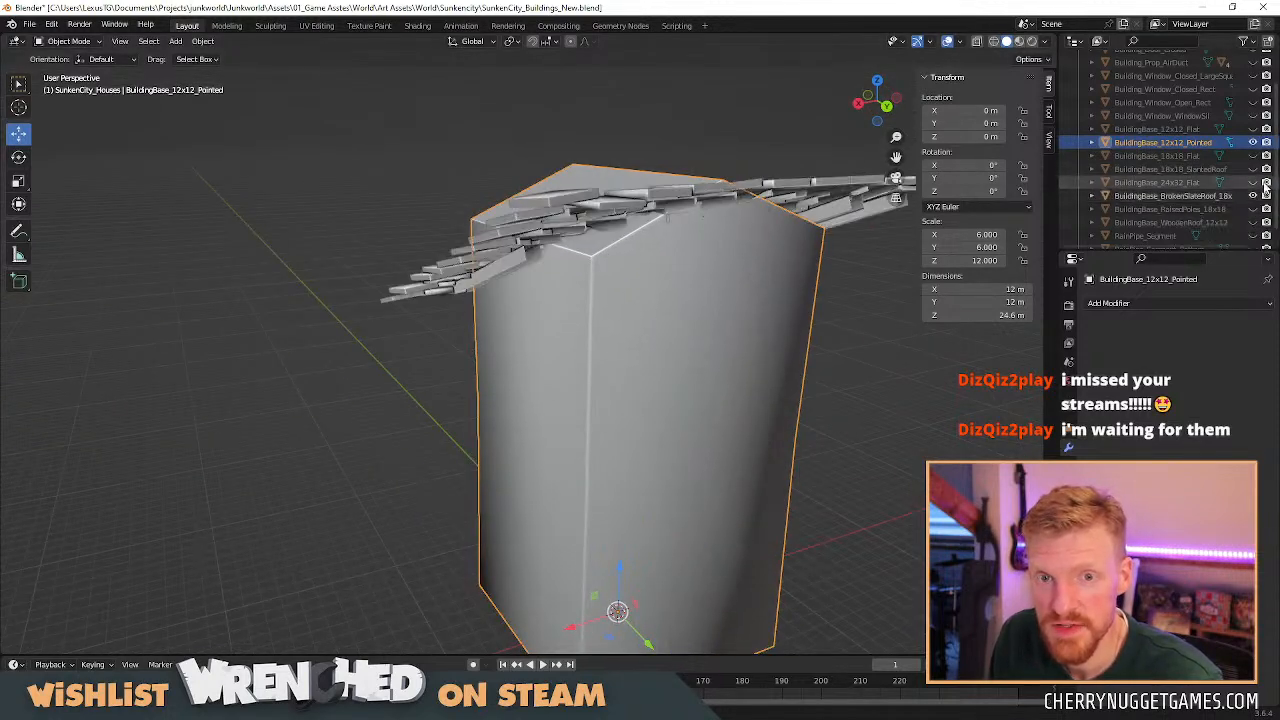
{"action": "middle_click_drag", "start_coordinate": [712, 268], "coordinate": [457, 314]}
{"action": "scroll", "coordinate": [475, 290], "scroll_direction": "down", "scroll_amount": 3}
{"action": "middle_click_drag", "start_coordinate": [494, 266], "coordinate": [670, 282]}
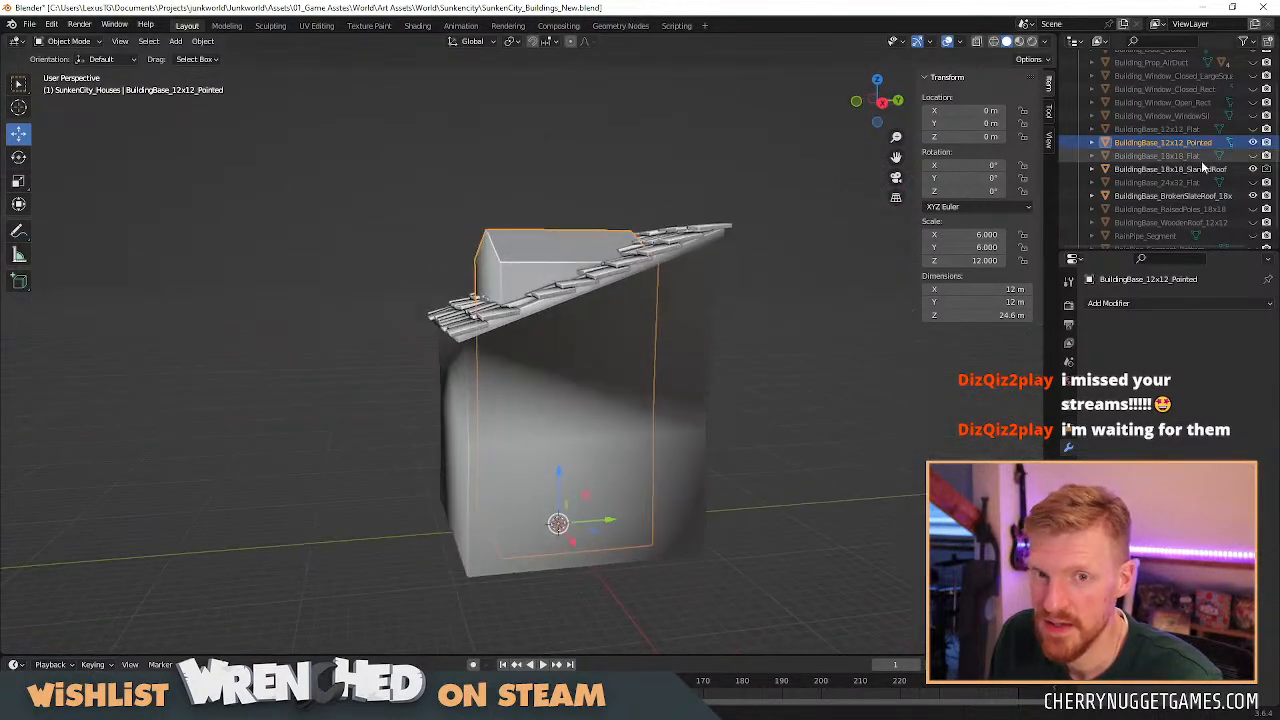
{"action": "left_click", "coordinate": [1252, 169]}
{"action": "left_click", "coordinate": [1253, 196]}
{"action": "scroll", "coordinate": [615, 270], "scroll_direction": "up", "scroll_amount": 4}
{"action": "mouse_move", "coordinate": [590, 270]}
{"action": "middle_mouse_down"}
{"action": "mouse_move", "coordinate": [616, 271]}
{"action": "mouse_move", "coordinate": [503, 214]}
{"action": "mouse_move", "coordinate": [583, 271]}
{"action": "mouse_move", "coordinate": [540, 277]}
{"action": "mouse_move", "coordinate": [592, 269]}
{"action": "middle_mouse_up"}
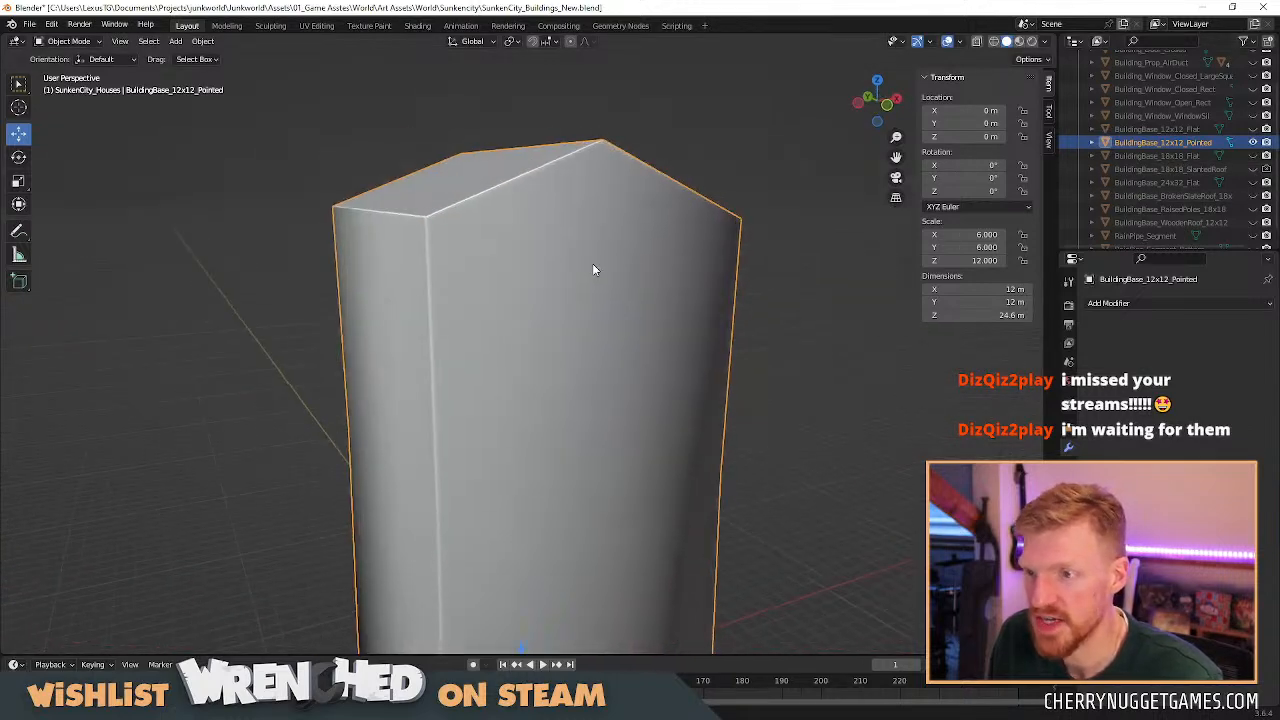
Add a horizontal loop cut around the pointed building's upper walls, slid close beneath the roof edges.
{"action": "key", "text": "Tab"}
{"action": "key", "text": "ctrl+r"}
{"action": "left_click", "coordinate": [590, 300]}
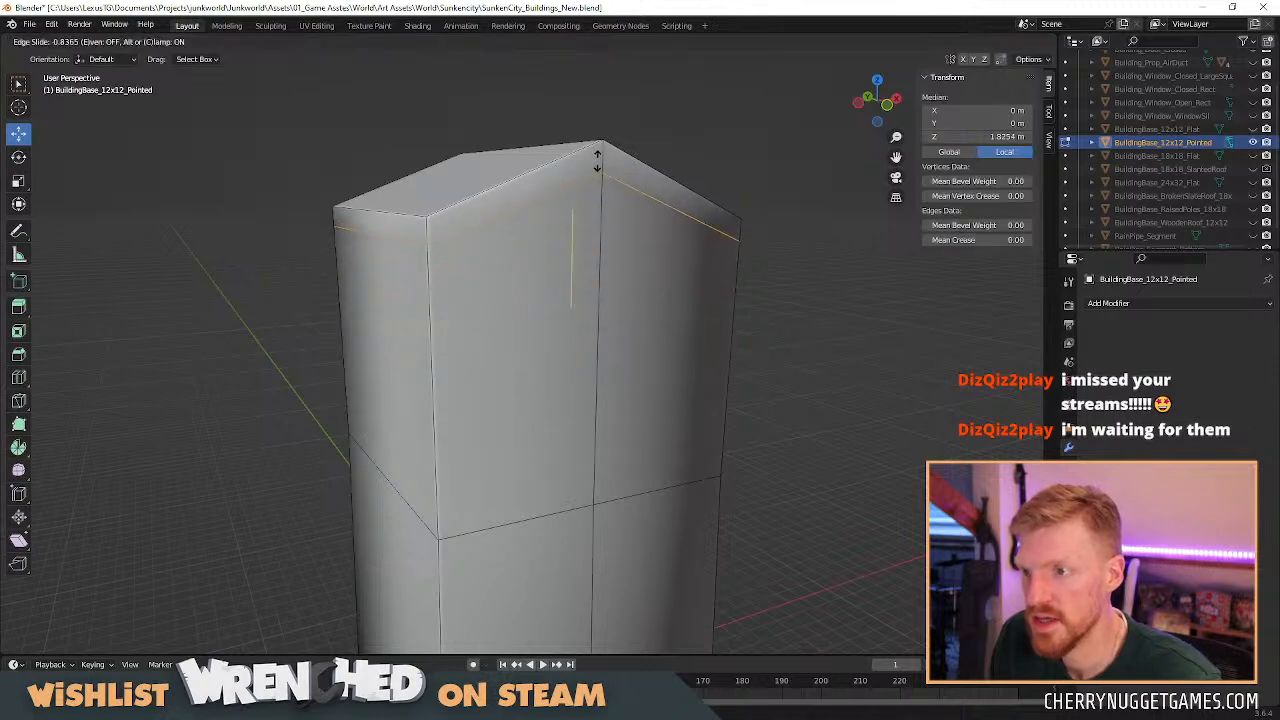
{"action": "left_click", "coordinate": [598, 160]}
Raise the new loop's two vertices beneath the ridge ends by about 0.15 m to even out the roof band.
{"action": "middle_click_drag", "start_coordinate": [434, 278], "coordinate": [602, 215]}
{"action": "left_click", "coordinate": [567, 148]}
{"action": "middle_click_drag", "start_coordinate": [567, 148], "coordinate": [539, 172]}
{"action": "left_click", "coordinate": [539, 172], "text": "shift"}
{"action": "left_click_drag", "start_coordinate": [587, 118], "coordinate": [591, 112]}
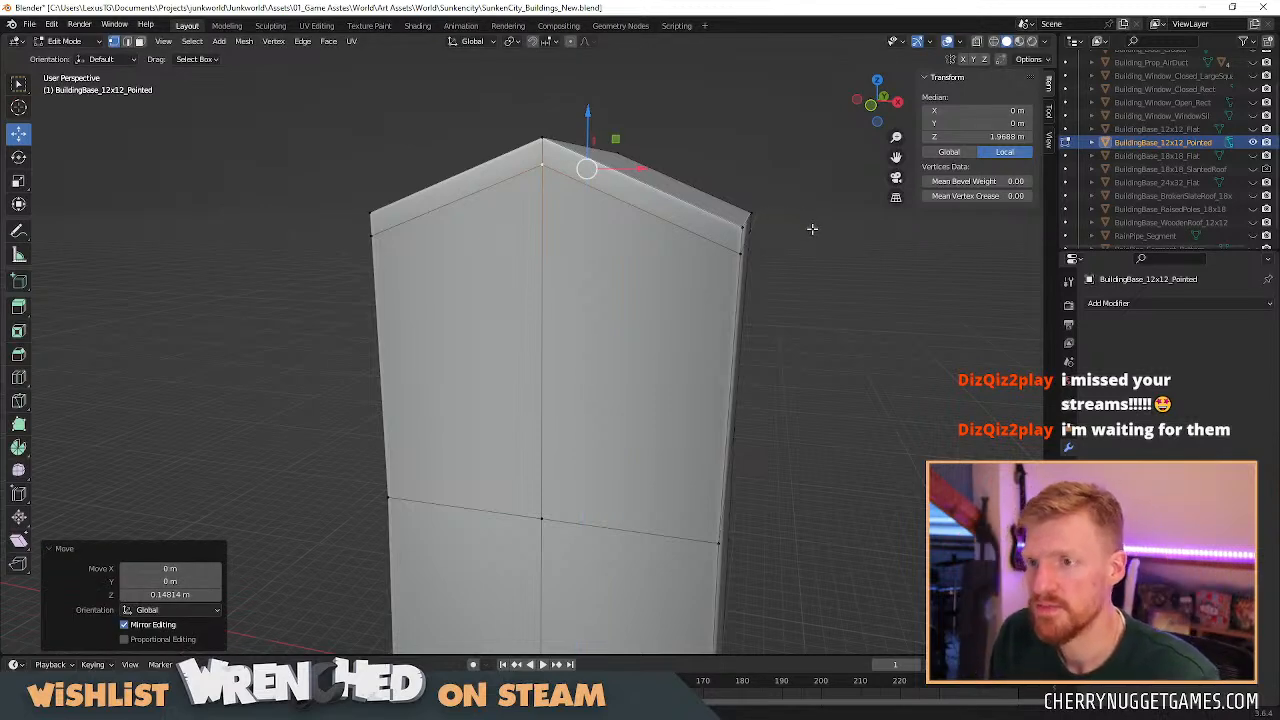
{"action": "middle_click_drag", "start_coordinate": [812, 229], "coordinate": [723, 250]}
{"action": "left_click", "coordinate": [700, 210]}
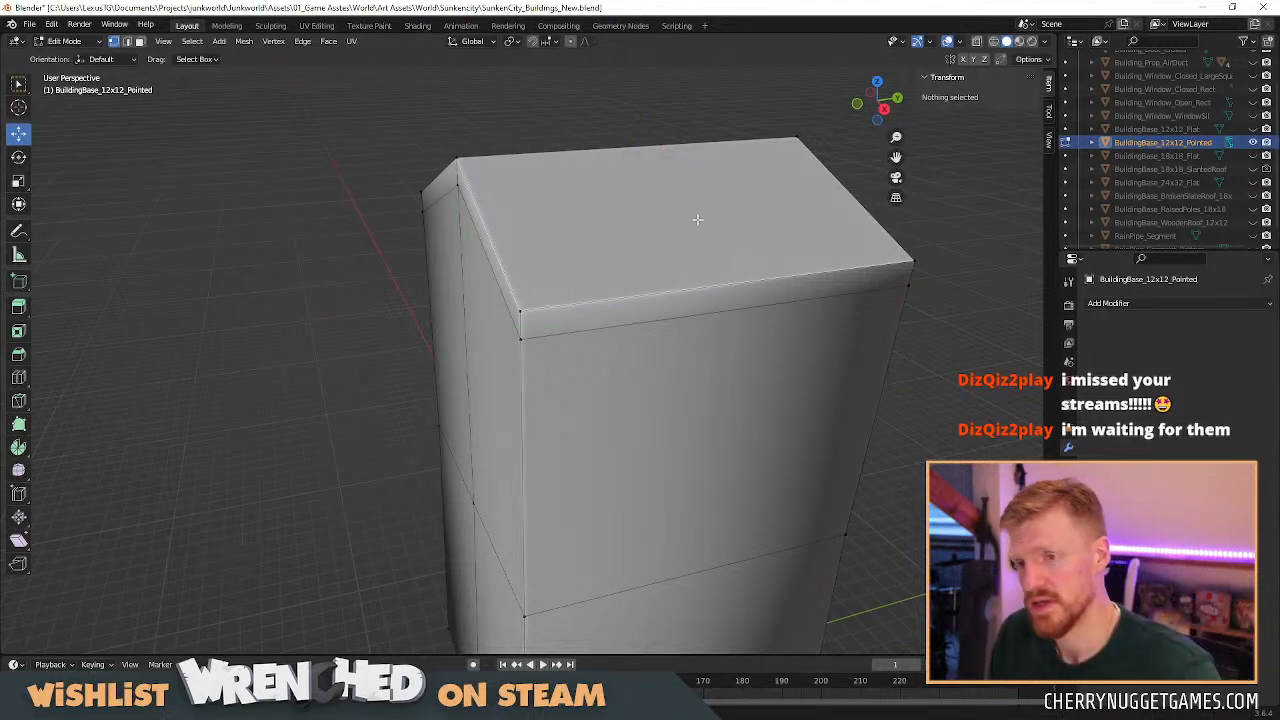
Extrude the narrow band of faces around the roof's perimeter outward along normals by about 0.149 m to create an overhang.
{"action": "scroll", "coordinate": [860, 283], "scroll_direction": "down", "scroll_amount": 2}
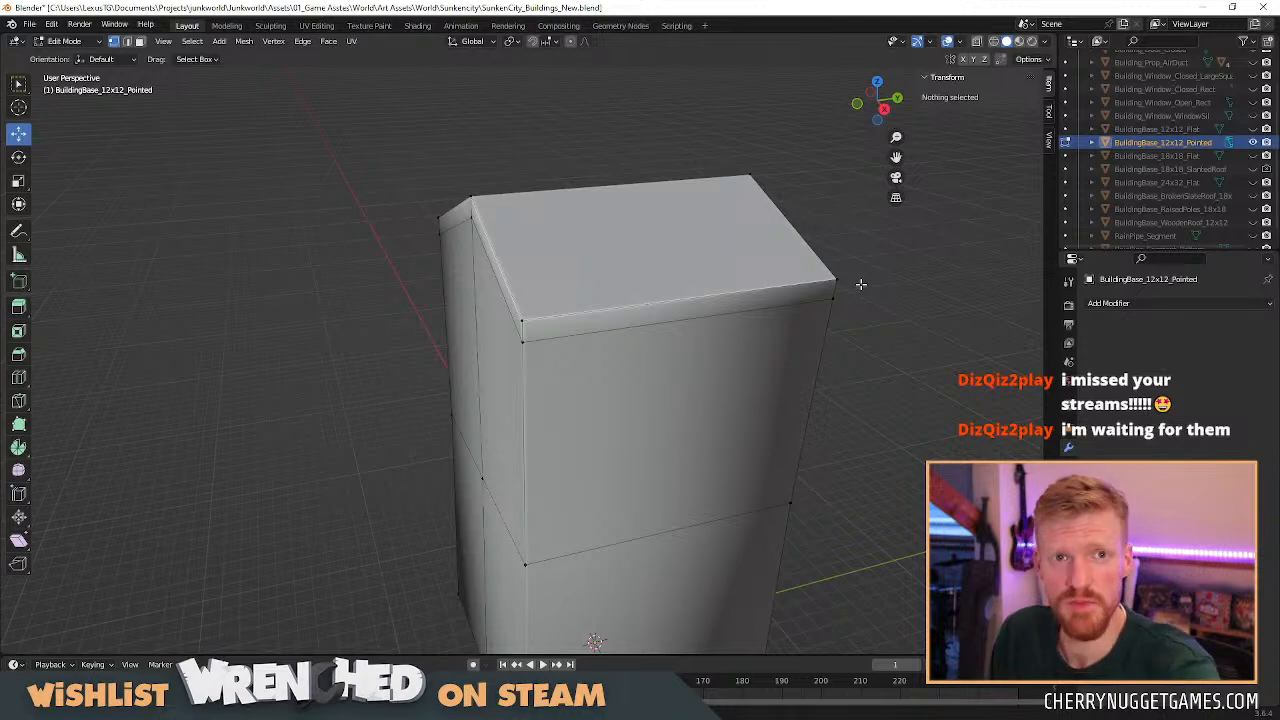
{"action": "key", "text": "3"}
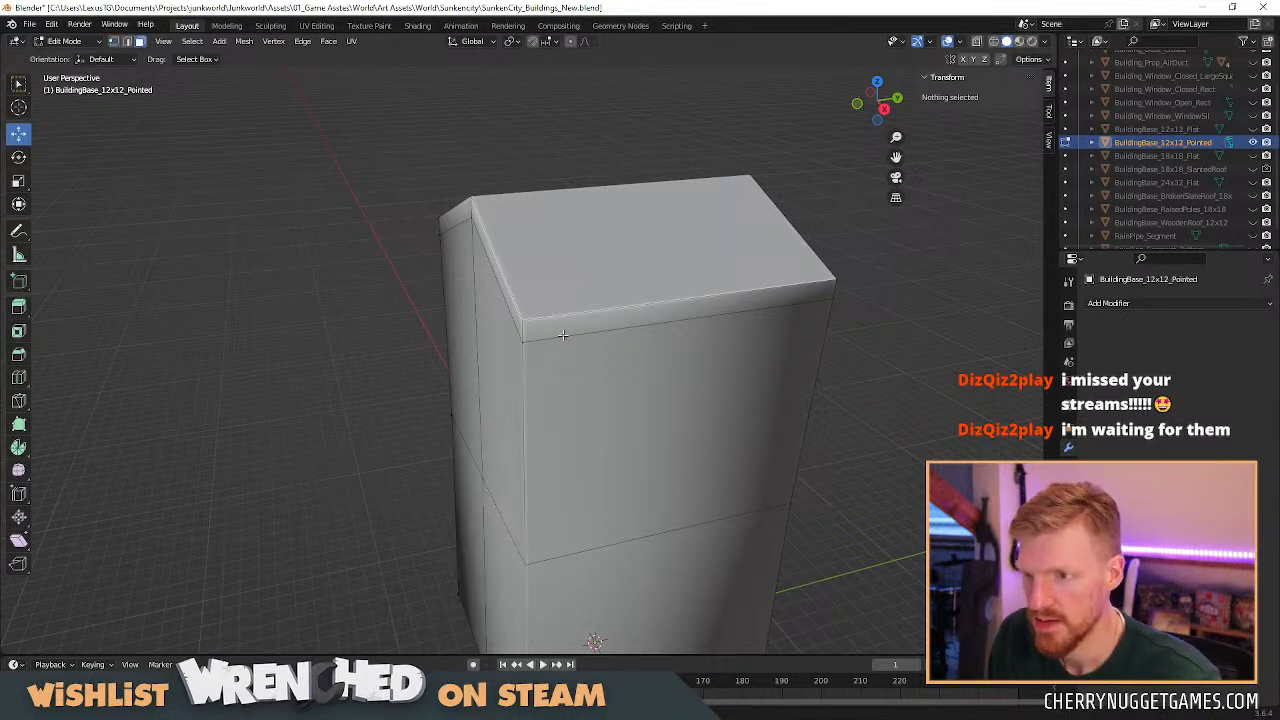
{"action": "left_click", "coordinate": [563, 335]}
{"action": "left_click", "coordinate": [514, 318], "text": "shift"}
{"action": "middle_click_drag", "start_coordinate": [515, 316], "coordinate": [564, 236]}
{"action": "left_click", "coordinate": [548, 242], "text": "shift"}
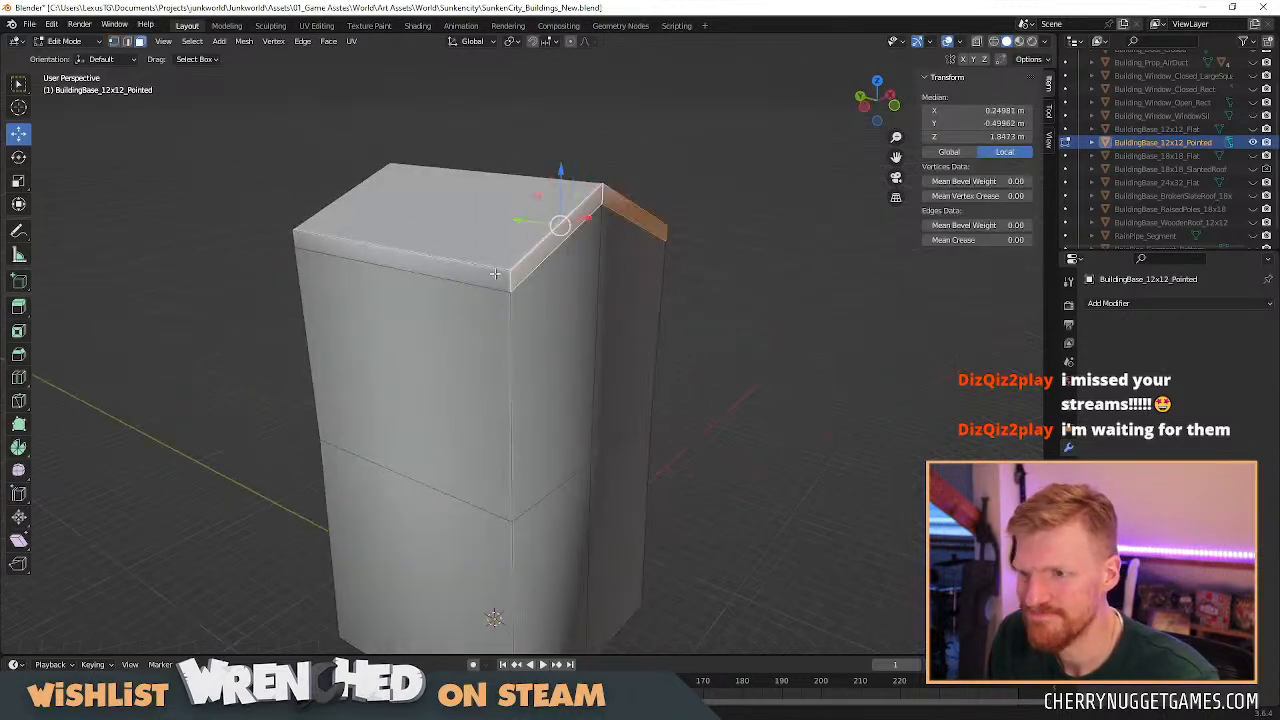
{"action": "left_click", "coordinate": [494, 274], "text": "shift"}
{"action": "middle_click_drag", "start_coordinate": [369, 289], "coordinate": [484, 256]}
{"action": "left_click", "coordinate": [484, 256], "text": "shift"}
{"action": "left_click", "coordinate": [369, 218], "text": "shift"}
{"action": "middle_click_drag", "start_coordinate": [365, 258], "coordinate": [358, 270]}
{"action": "left_click_drag", "start_coordinate": [22, 312], "coordinate": [113, 366]}
{"action": "left_click_drag", "start_coordinate": [573, 311], "coordinate": [580, 280]}
{"action": "middle_click_drag", "start_coordinate": [580, 280], "coordinate": [782, 269]}
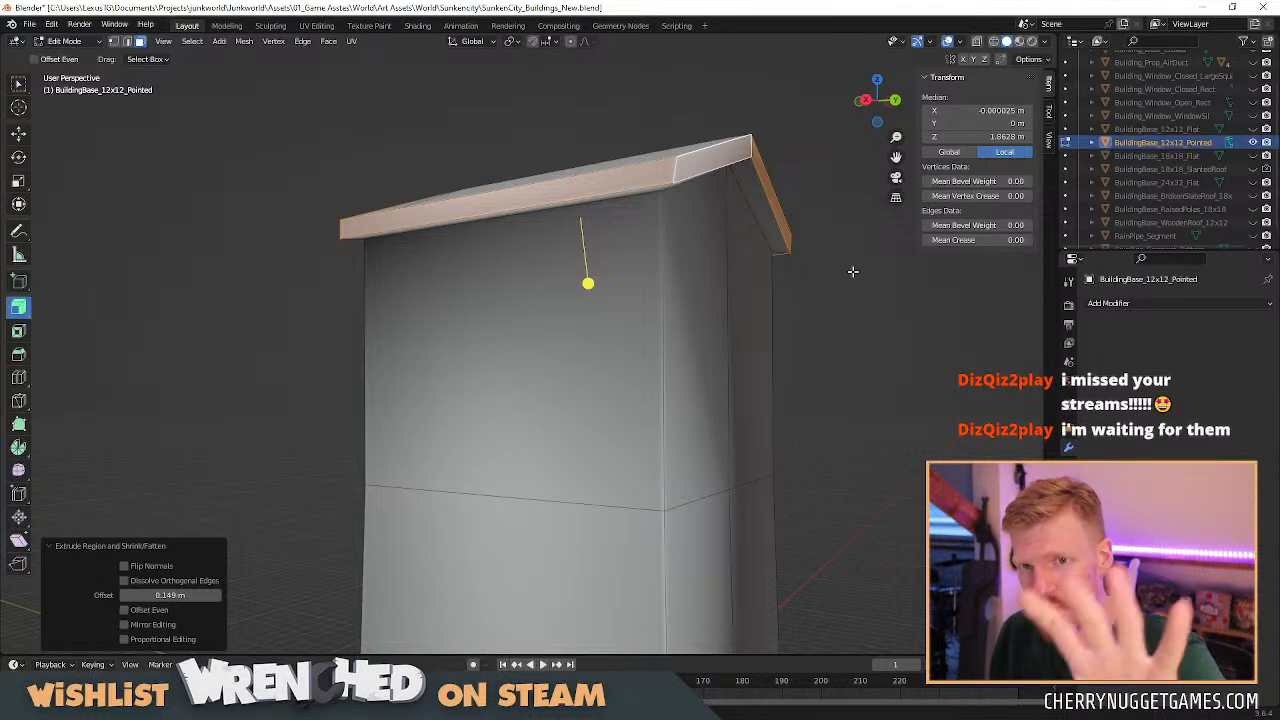
Merge the two inner corner vertices along one eave onto their outer overhang corners.
{"action": "middle_click_drag", "start_coordinate": [831, 288], "coordinate": [620, 380]}
{"action": "key", "text": "1"}
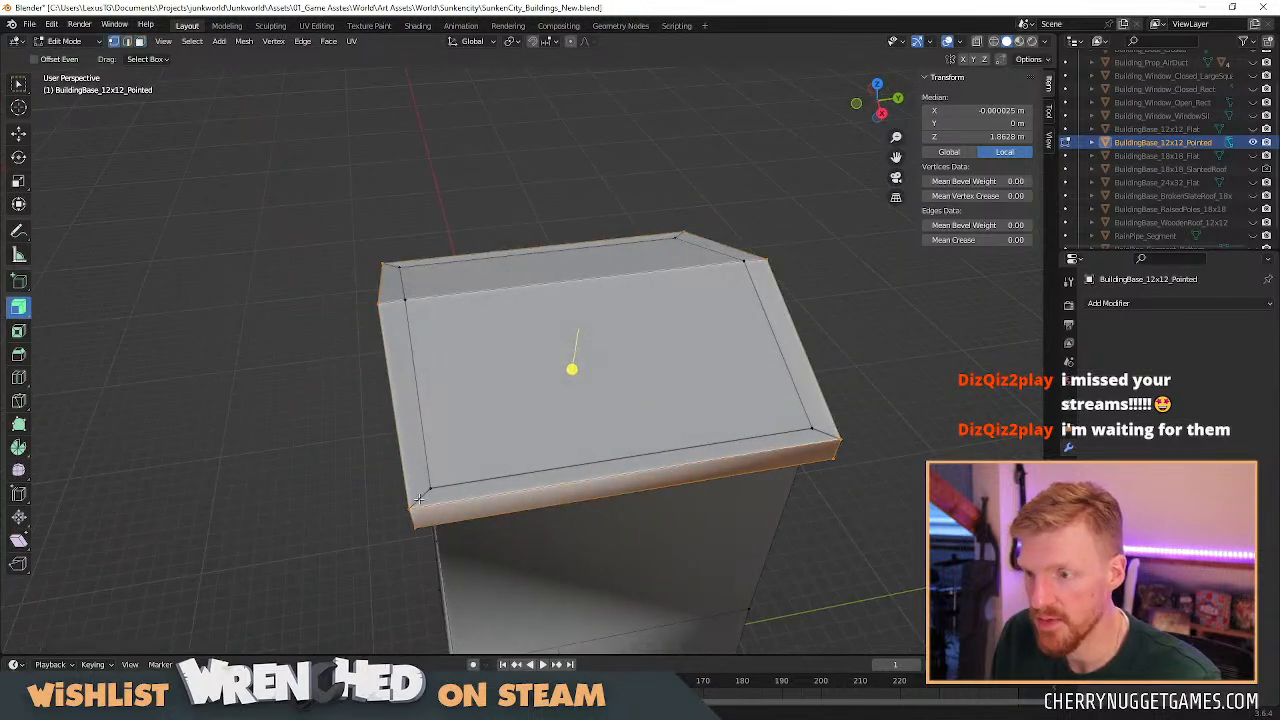
{"action": "left_click", "coordinate": [430, 490]}
{"action": "left_click", "coordinate": [410, 510], "text": "shift"}
{"action": "key", "text": "m"}
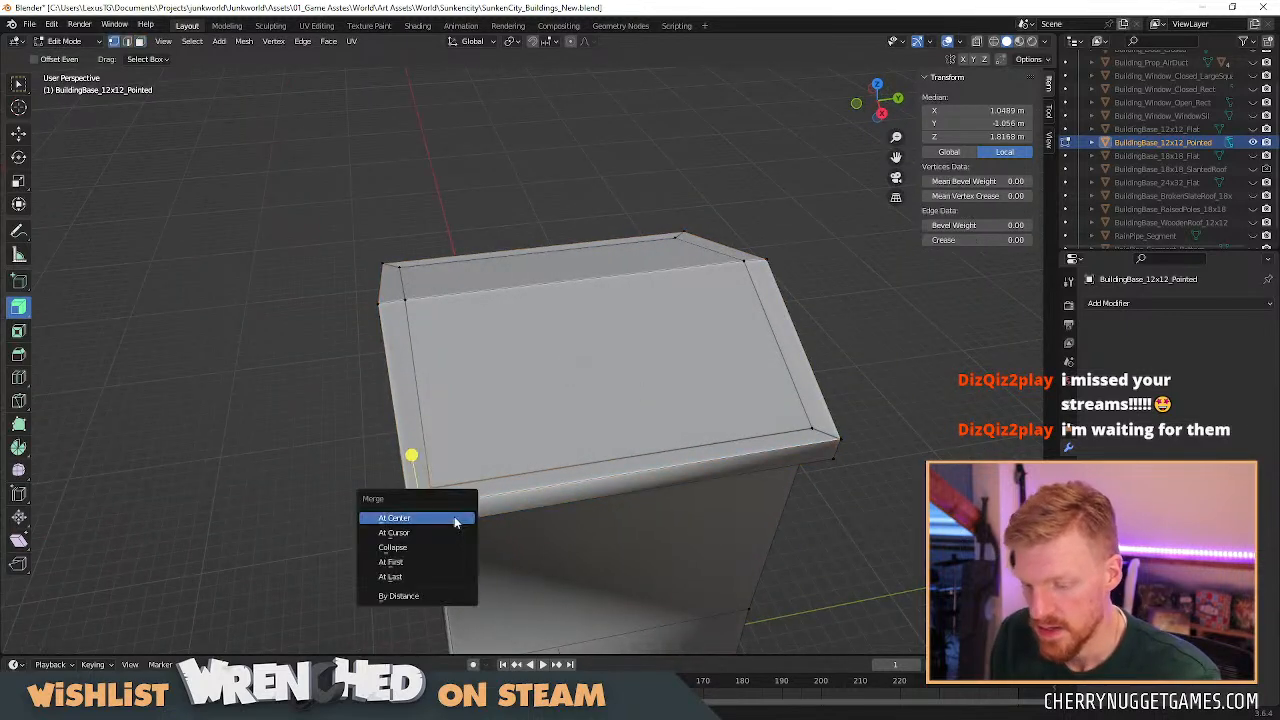
{"action": "left_click", "coordinate": [457, 516]}
{"action": "left_click", "coordinate": [810, 428]}
{"action": "left_click", "coordinate": [839, 439], "text": "shift"}
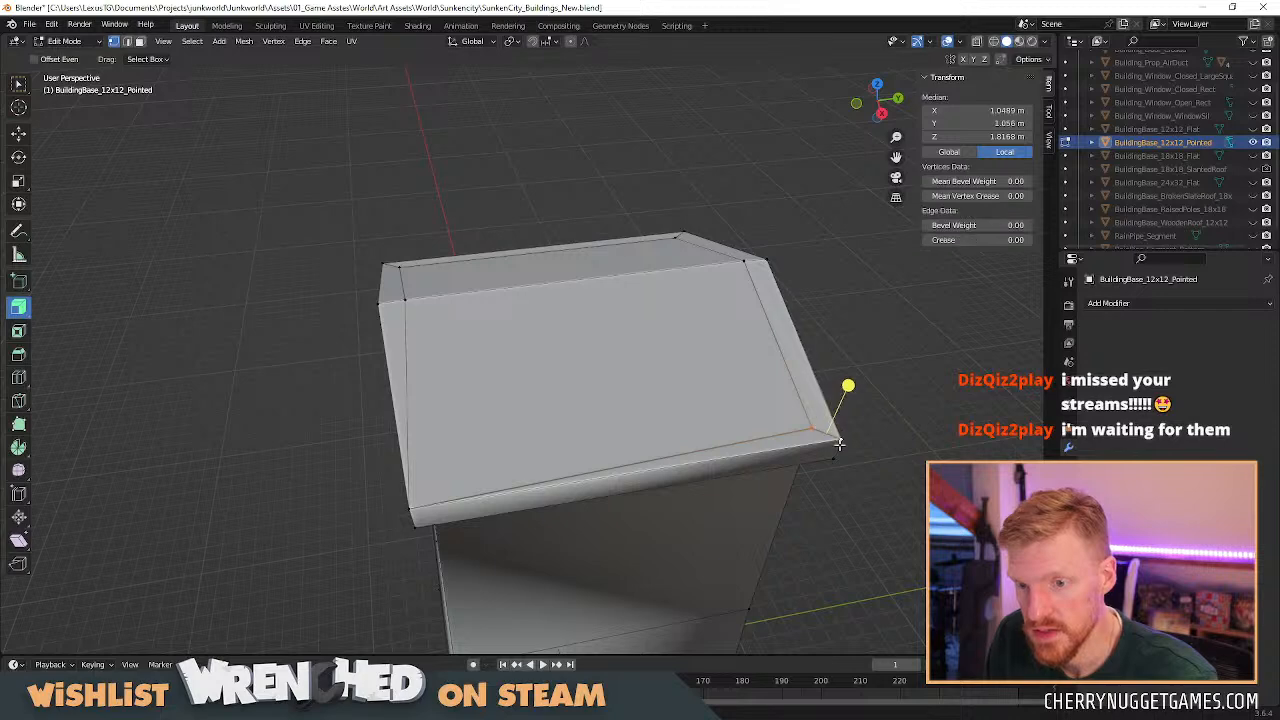
{"action": "key", "text": "m"}
{"action": "left_click", "coordinate": [835, 506]}
Merge the inner ridge vertex at one gable end onto the outer ridge vertex of the overhang.
{"action": "middle_click_drag", "start_coordinate": [886, 360], "coordinate": [645, 472]}
{"action": "left_click", "coordinate": [635, 449]}
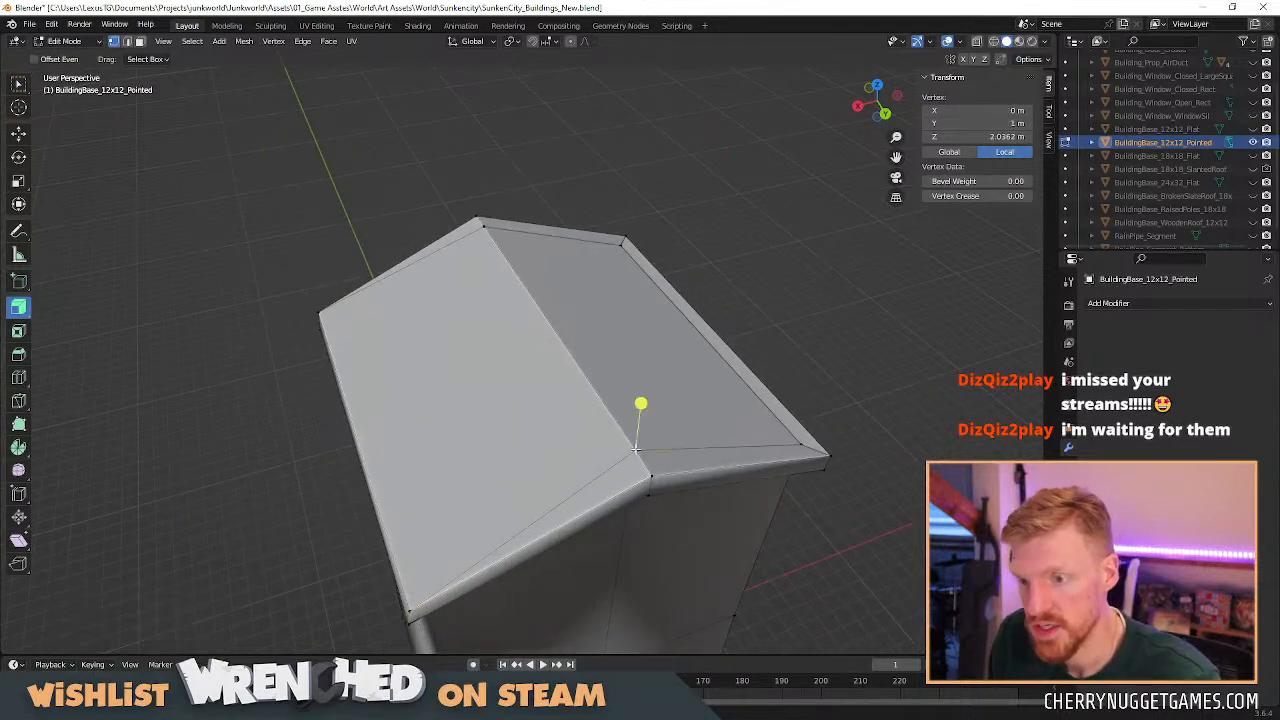
{"action": "left_click", "coordinate": [652, 476], "text": "shift"}
{"action": "key", "text": "m"}
{"action": "left_click", "coordinate": [655, 537]}
Merge the two inner corner vertices along the opposite eave onto their outer overhang corners using At Last.
{"action": "middle_click_drag", "start_coordinate": [826, 445], "coordinate": [645, 515]}
{"action": "left_click", "coordinate": [656, 526]}
{"action": "left_click", "coordinate": [652, 545], "text": "shift"}
{"action": "key", "text": "m"}
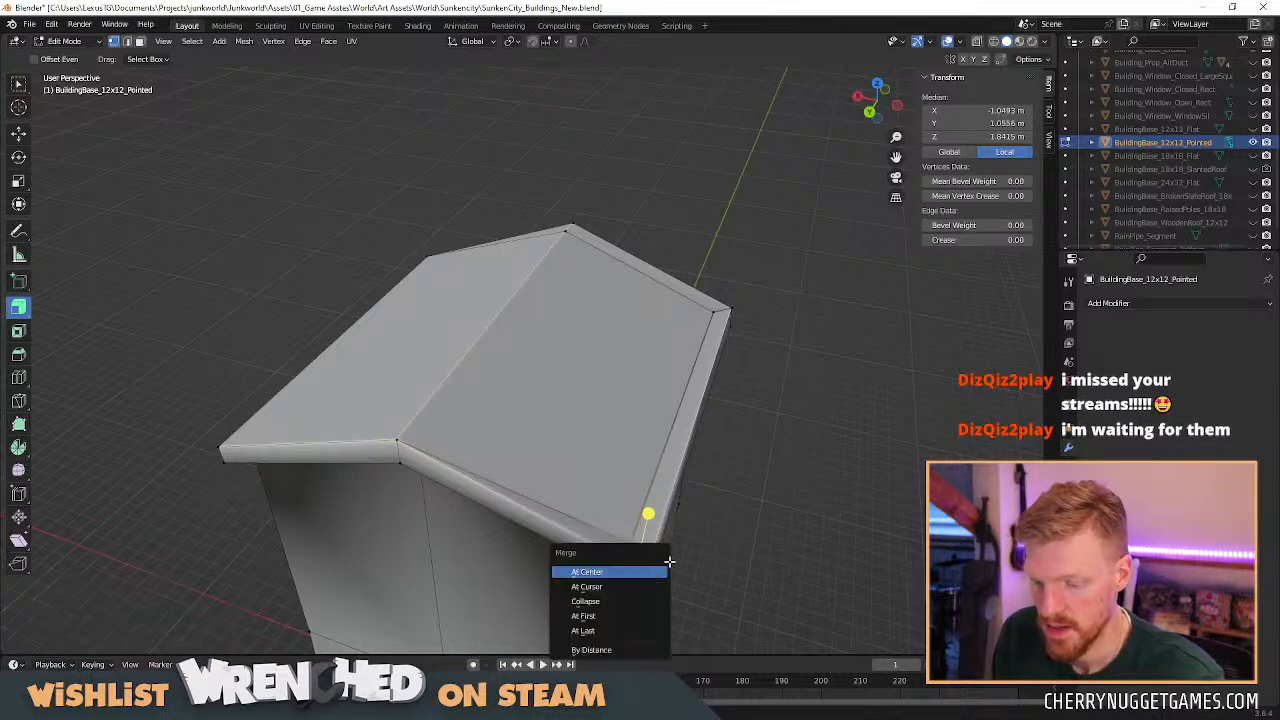
{"action": "left_click", "coordinate": [583, 631]}
{"action": "middle_click_drag", "start_coordinate": [600, 560], "coordinate": [676, 434]}
{"action": "left_click", "coordinate": [613, 461]}
{"action": "left_click", "coordinate": [636, 483], "text": "shift"}
{"action": "key", "text": "m"}
{"action": "left_click", "coordinate": [608, 545]}
Merge the inner ridge vertex at the opposite gable end onto the outer ridge vertex of the overhang using At Last.
{"action": "middle_click_drag", "start_coordinate": [615, 540], "coordinate": [631, 342]}
{"action": "left_click", "coordinate": [650, 357]}
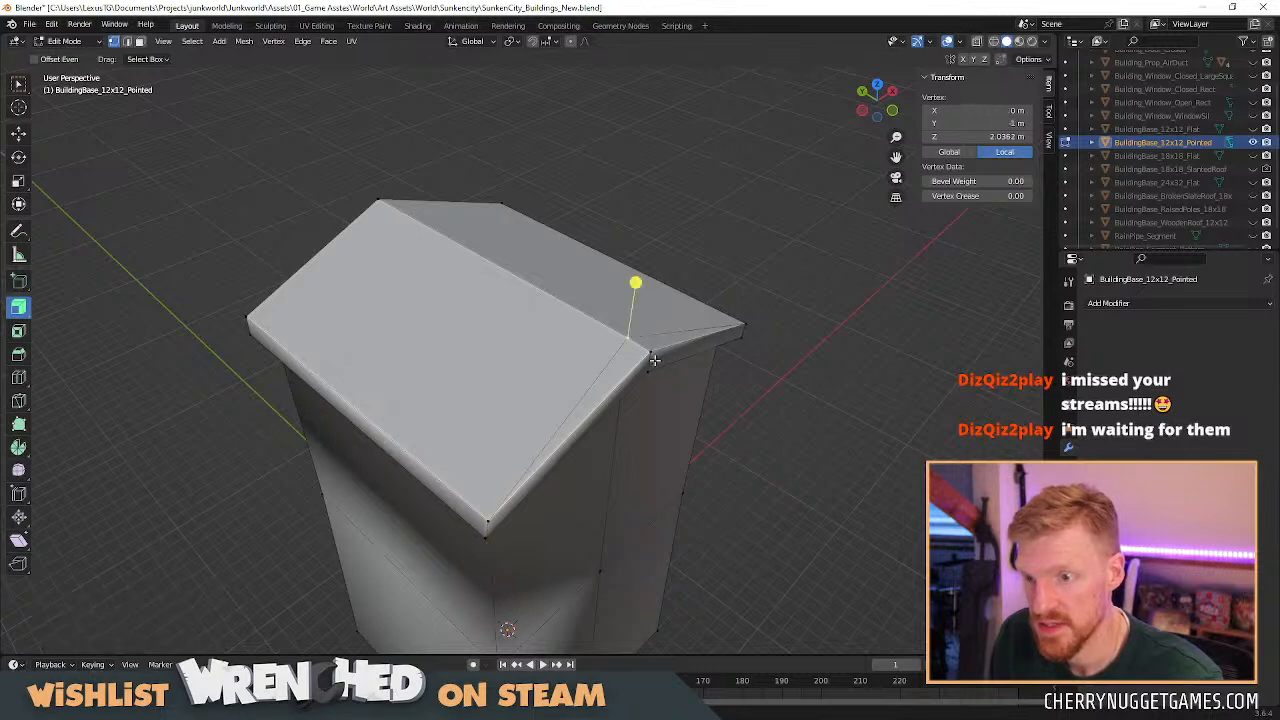
{"action": "left_click", "coordinate": [650, 352], "text": "shift"}
{"action": "key", "text": "m"}
{"action": "left_click", "coordinate": [652, 404]}
{"action": "middle_click_drag", "start_coordinate": [760, 392], "coordinate": [631, 306]}
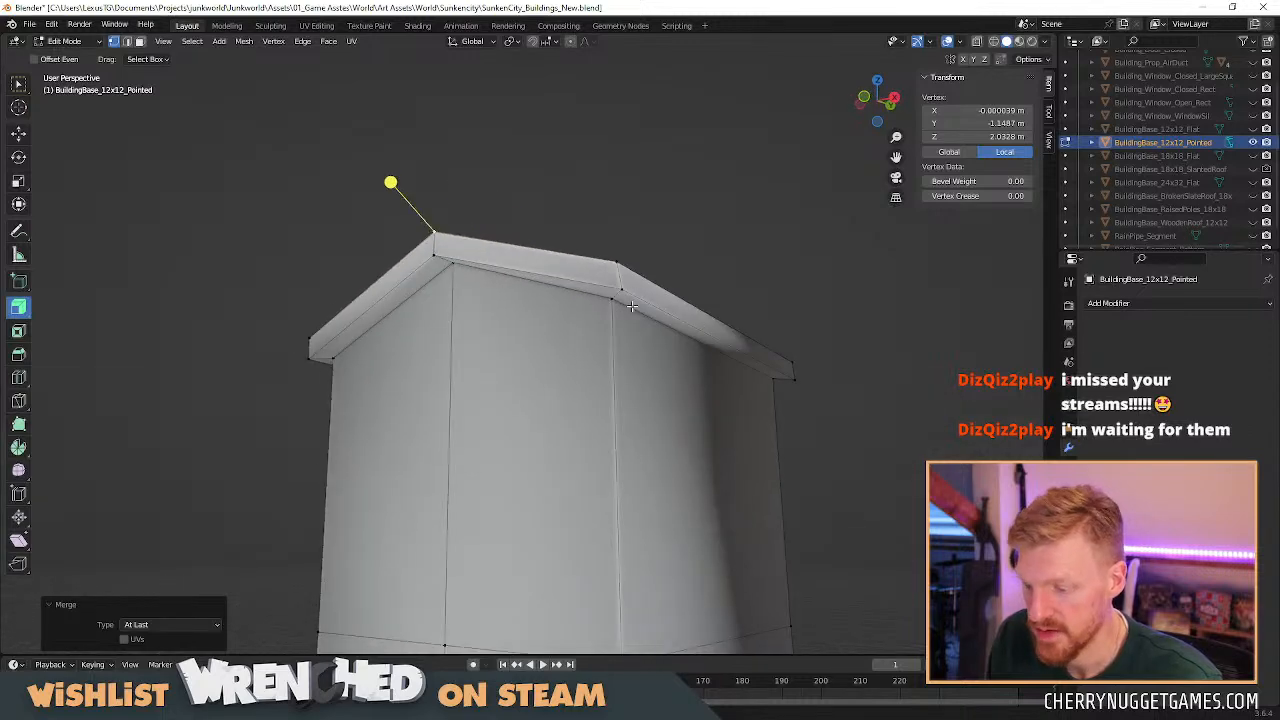
Raise the top edges of the two side walls under the eaves about 0.182 m along Z to meet the roof's underside.
{"action": "key", "text": "2"}
{"action": "left_click", "coordinate": [649, 321]}
{"action": "middle_click_drag", "start_coordinate": [500, 309], "coordinate": [675, 308]}
{"action": "left_click", "coordinate": [484, 290], "text": "shift"}
{"action": "left_click", "coordinate": [882, 105]}
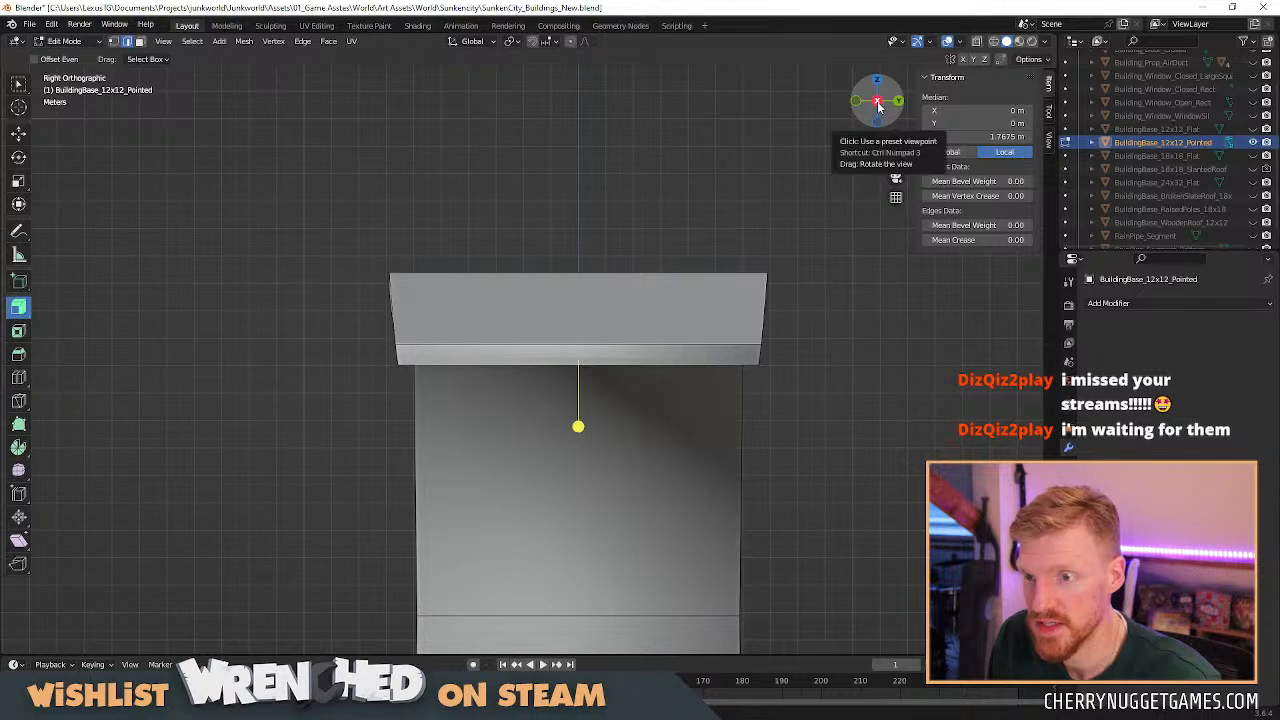
{"action": "left_click", "coordinate": [878, 105]}
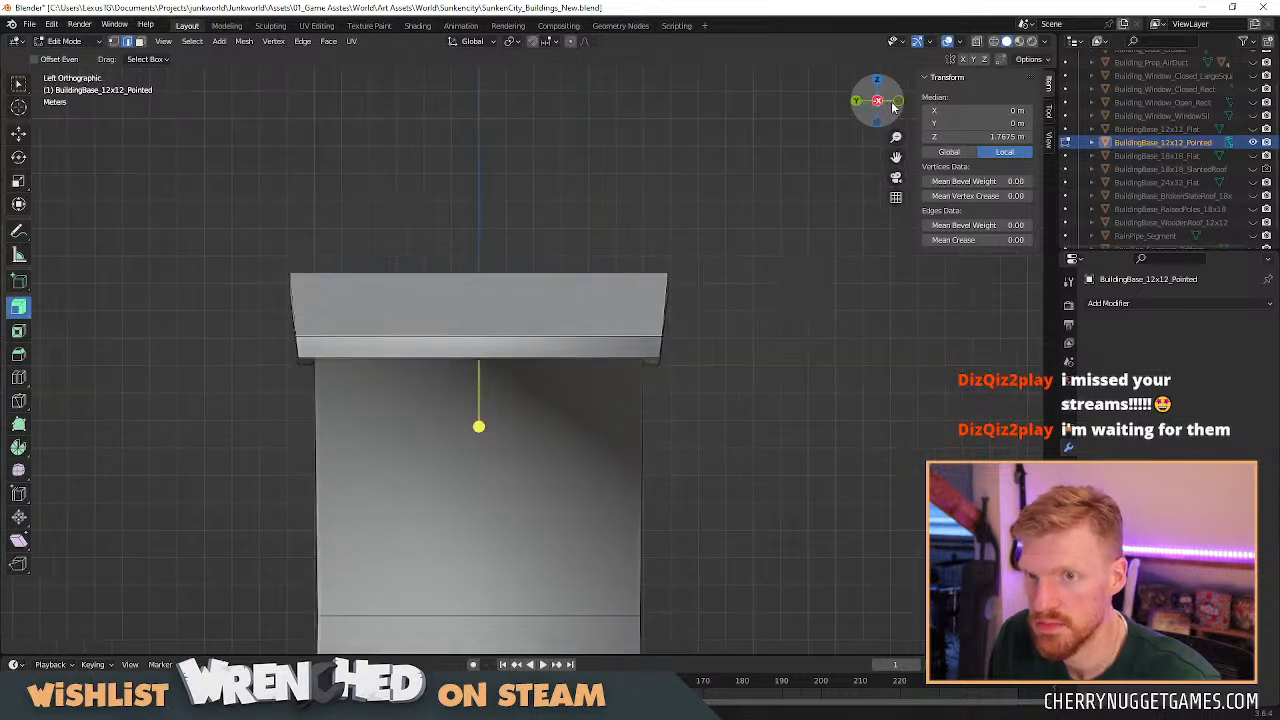
{"action": "left_click", "coordinate": [994, 41]}
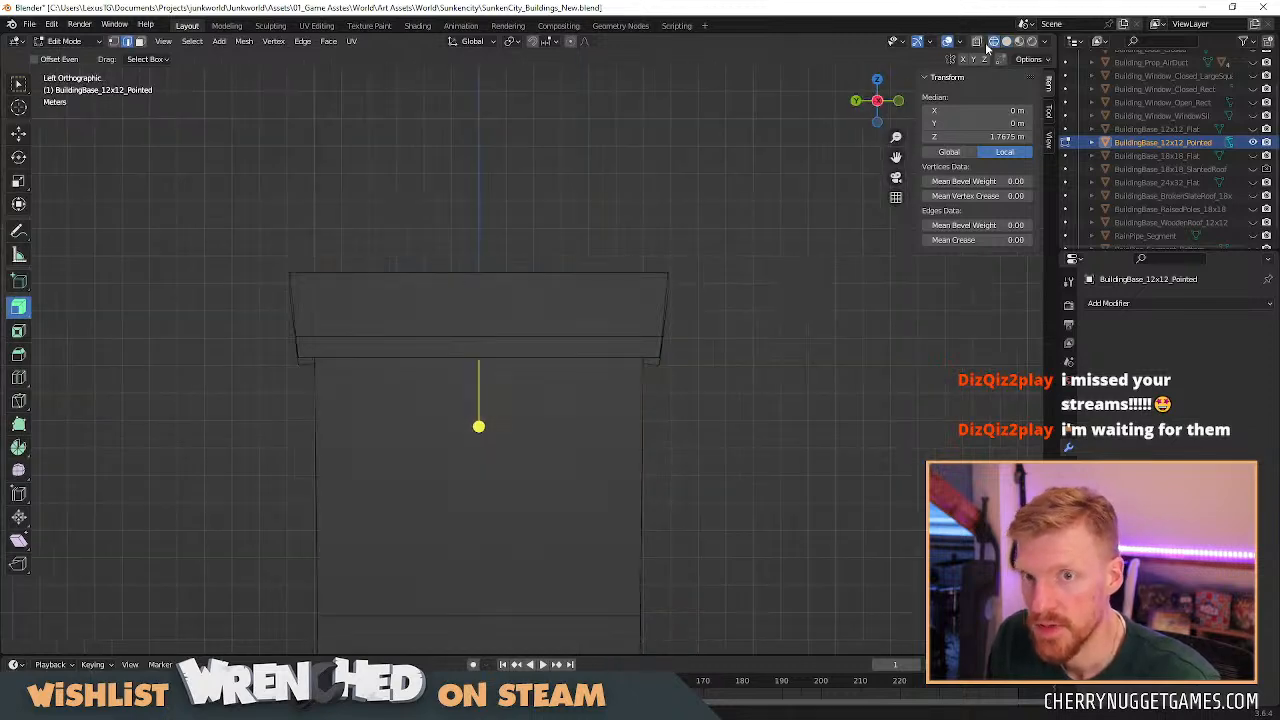
{"action": "left_click", "coordinate": [857, 100]}
{"action": "left_click", "coordinate": [1006, 41]}
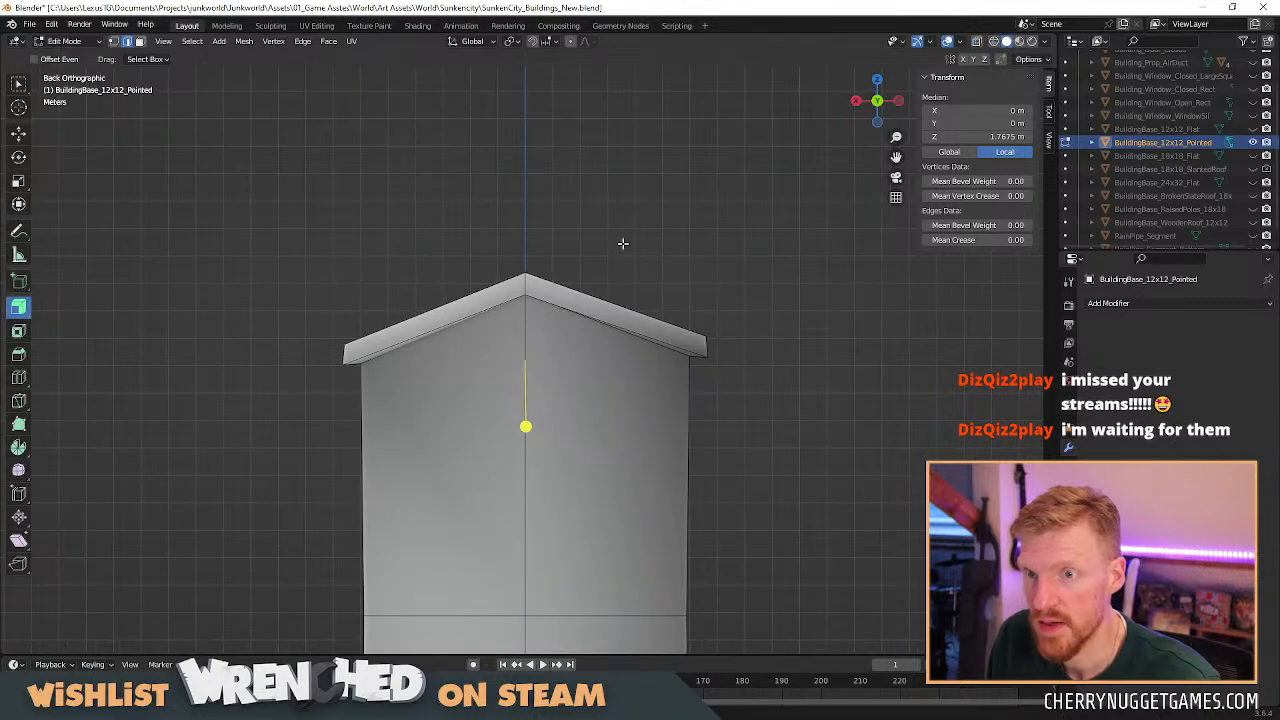
{"action": "left_click", "coordinate": [977, 42]}
{"action": "scroll", "coordinate": [533, 318], "scroll_direction": "up", "scroll_amount": 2}
{"action": "scroll", "coordinate": [533, 318], "scroll_direction": "down", "scroll_amount": 1}
{"action": "left_click", "coordinate": [20, 134]}
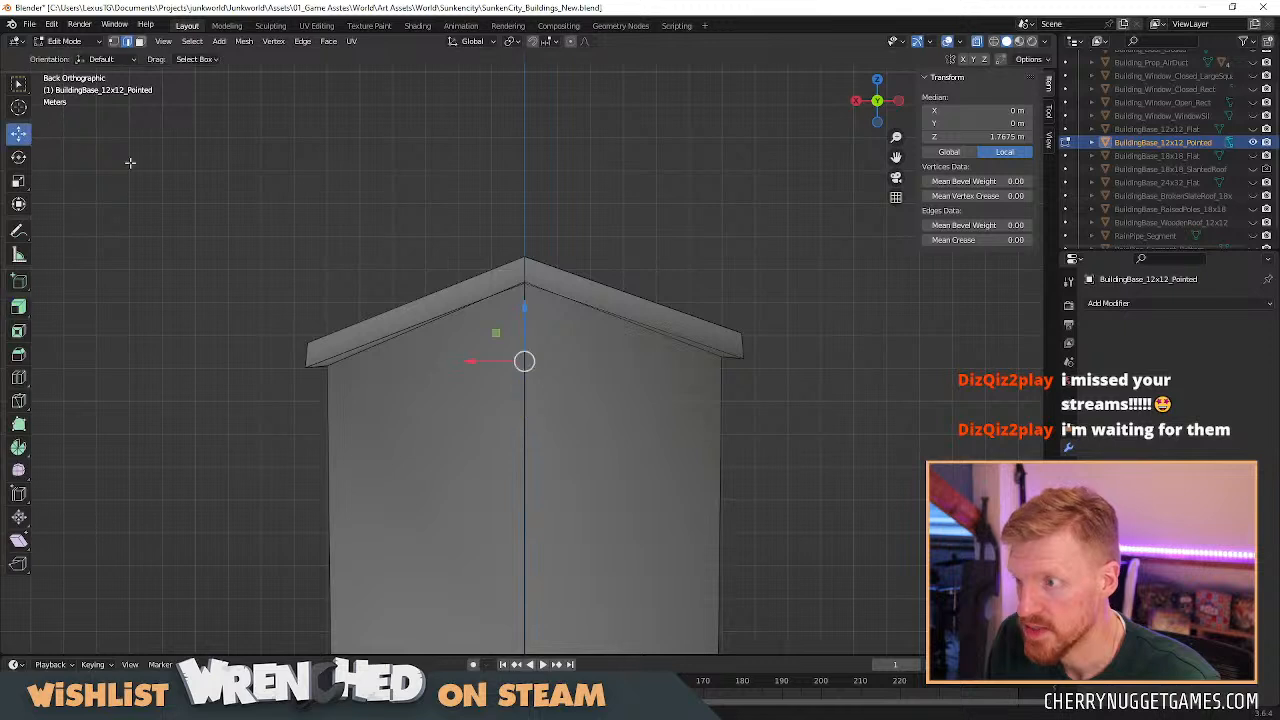
{"action": "left_click_drag", "start_coordinate": [527, 308], "coordinate": [525, 298]}
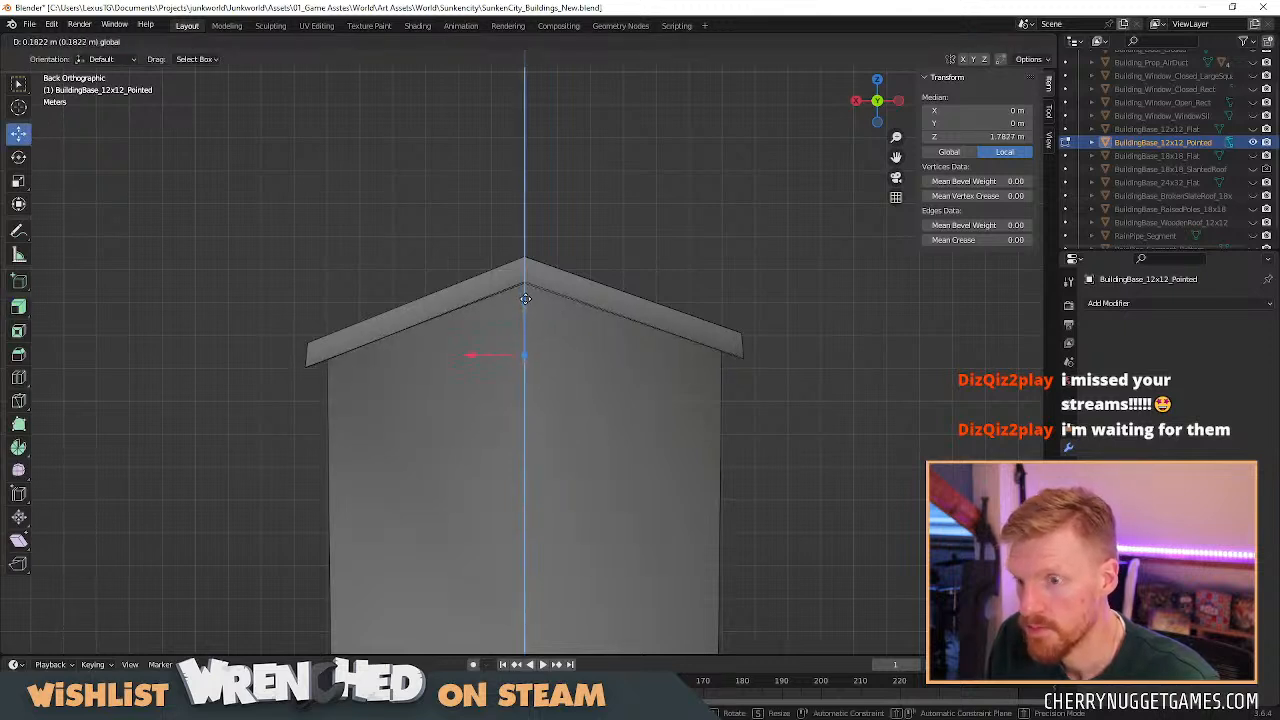
{"action": "left_click_drag", "start_coordinate": [525, 298], "coordinate": [525, 298]}
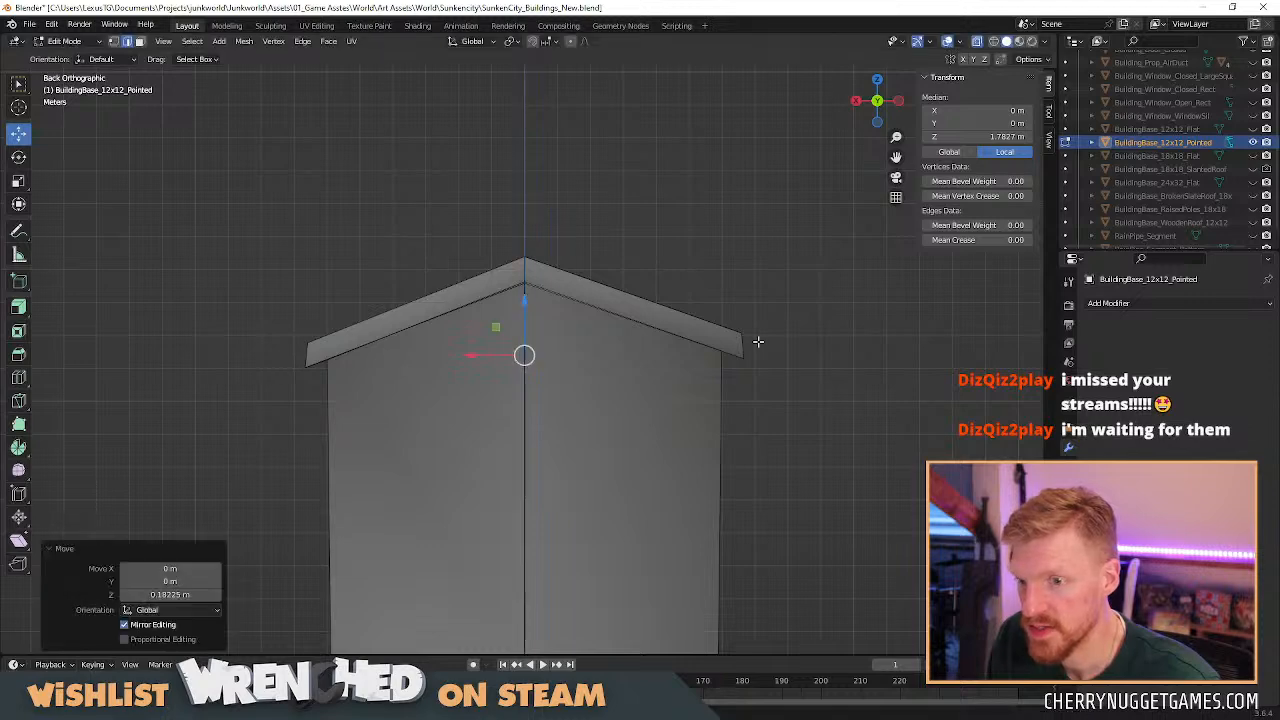
Scale the lower outer edges of both eaves along X to about 0.94 and raise them about 0.142 m.
{"action": "middle_click_drag", "start_coordinate": [782, 360], "coordinate": [731, 363]}
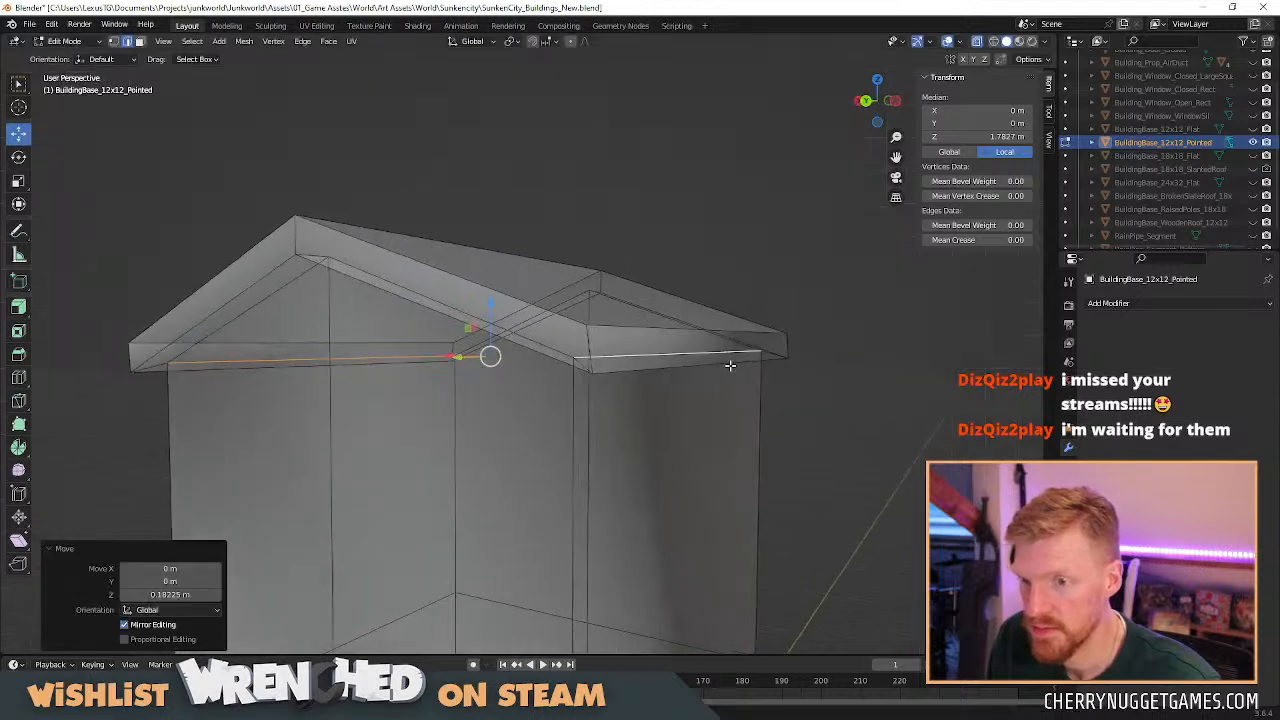
{"action": "left_click", "coordinate": [667, 329]}
{"action": "middle_click_drag", "start_coordinate": [622, 363], "coordinate": [805, 215]}
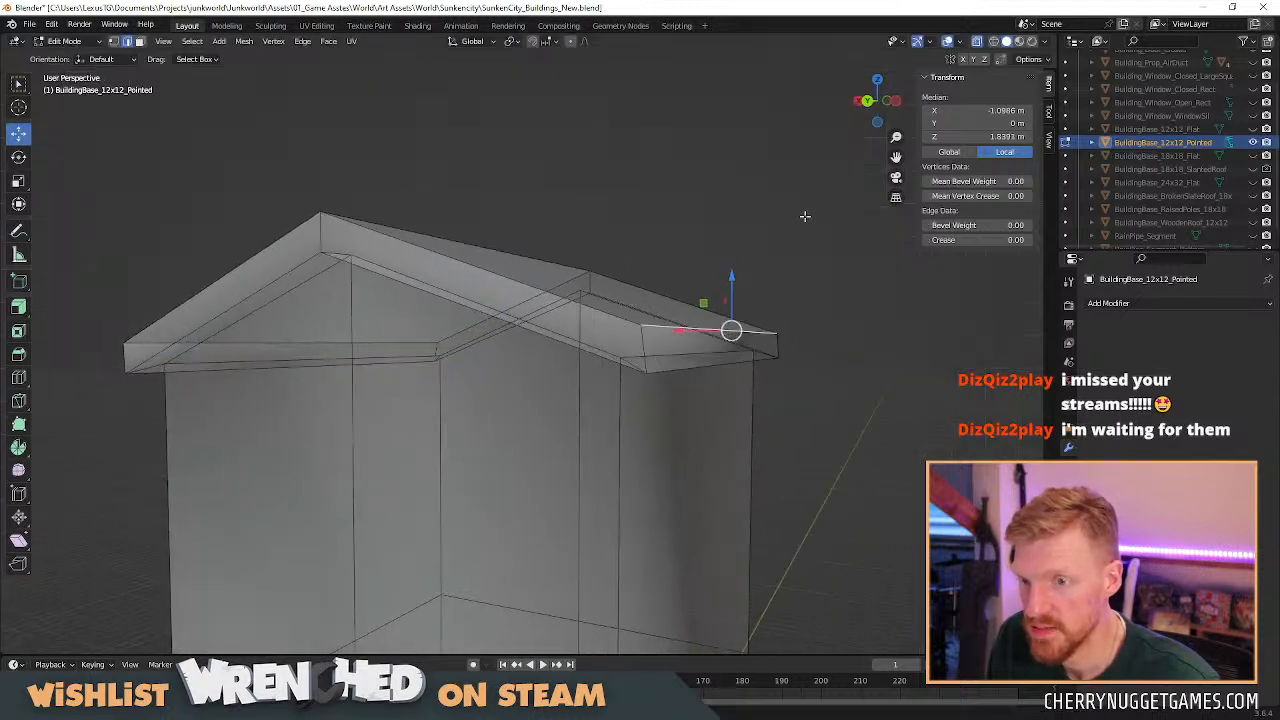
{"action": "left_click", "coordinate": [878, 101]}
{"action": "middle_click_drag", "start_coordinate": [802, 356], "coordinate": [758, 335]}
{"action": "left_click", "coordinate": [722, 290]}
{"action": "middle_click_drag", "start_coordinate": [546, 312], "coordinate": [325, 311]}
{"action": "left_click", "coordinate": [372, 261]}
{"action": "left_click", "coordinate": [878, 101]}
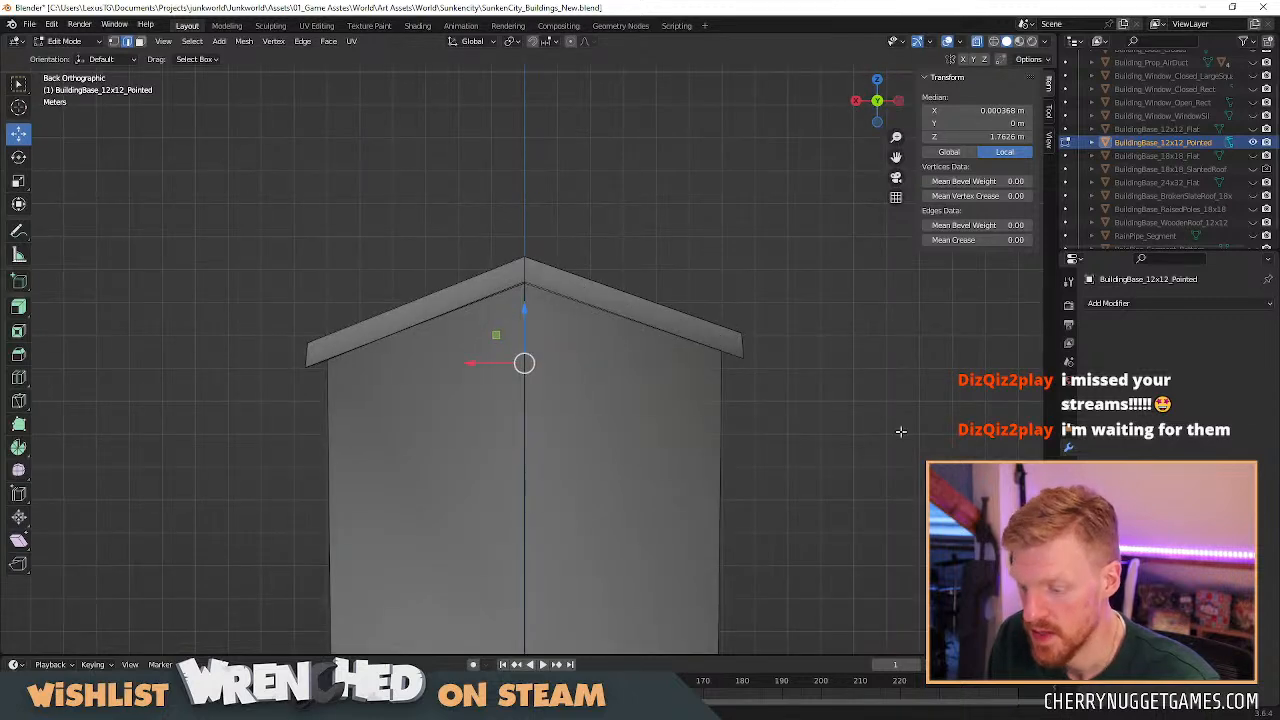
{"action": "key", "text": "s"}
{"action": "key", "text": "x"}
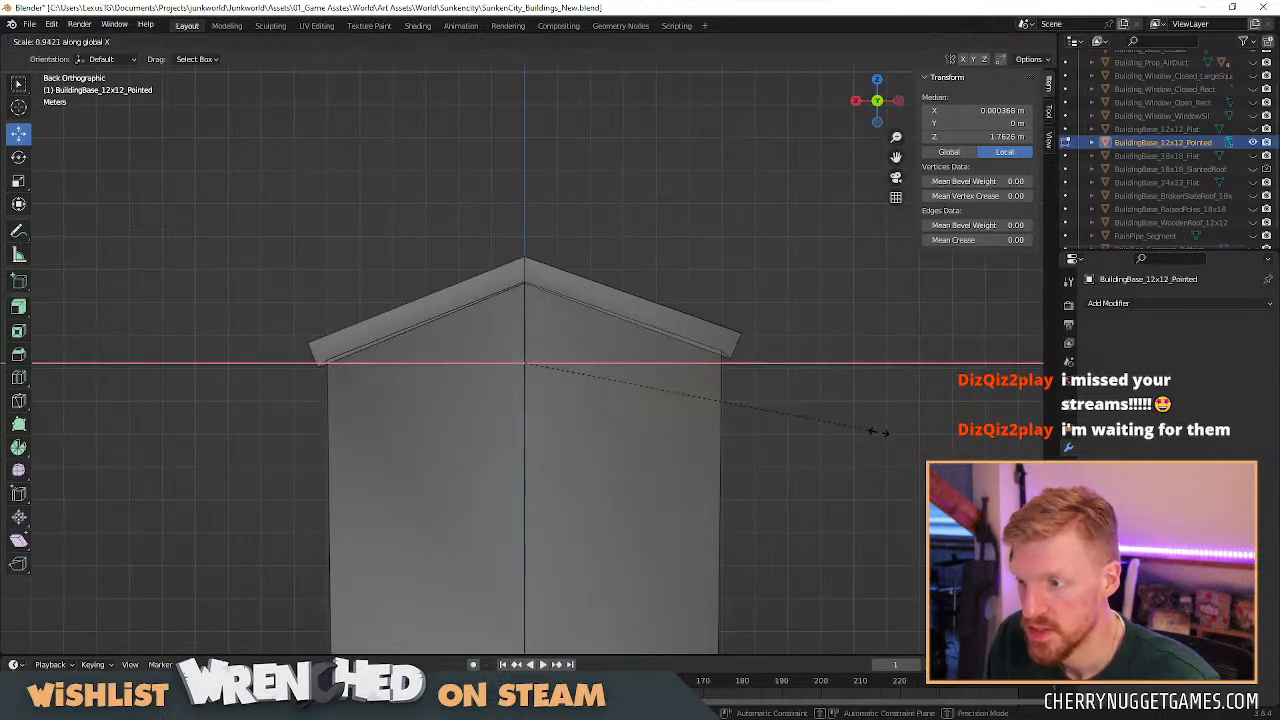
{"action": "left_click", "coordinate": [880, 435]}
{"action": "left_click_drag", "start_coordinate": [521, 318], "coordinate": [524, 313]}
Turn off X-ray and select the two sloping fascia faces at one gable end of the roof.
{"action": "middle_click_drag", "start_coordinate": [524, 313], "coordinate": [497, 301]}
{"action": "scroll", "coordinate": [497, 301], "scroll_direction": "down", "scroll_amount": 5}
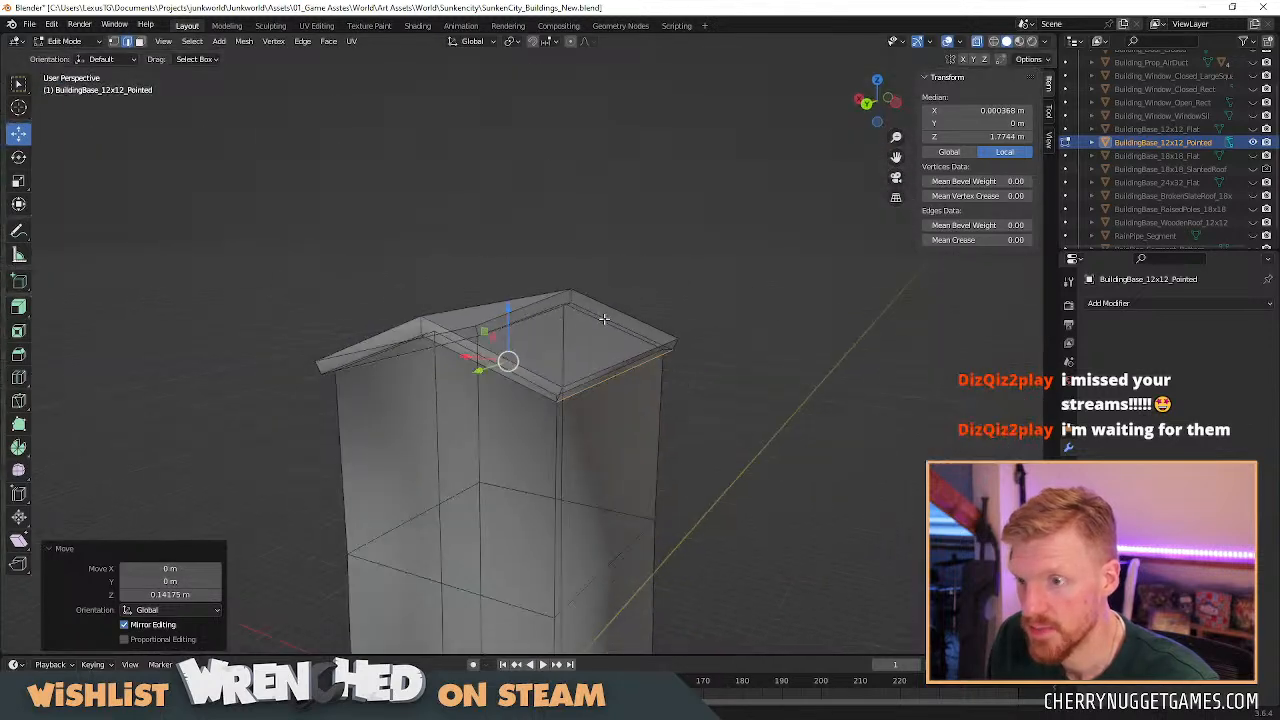
{"action": "left_click", "coordinate": [438, 341]}
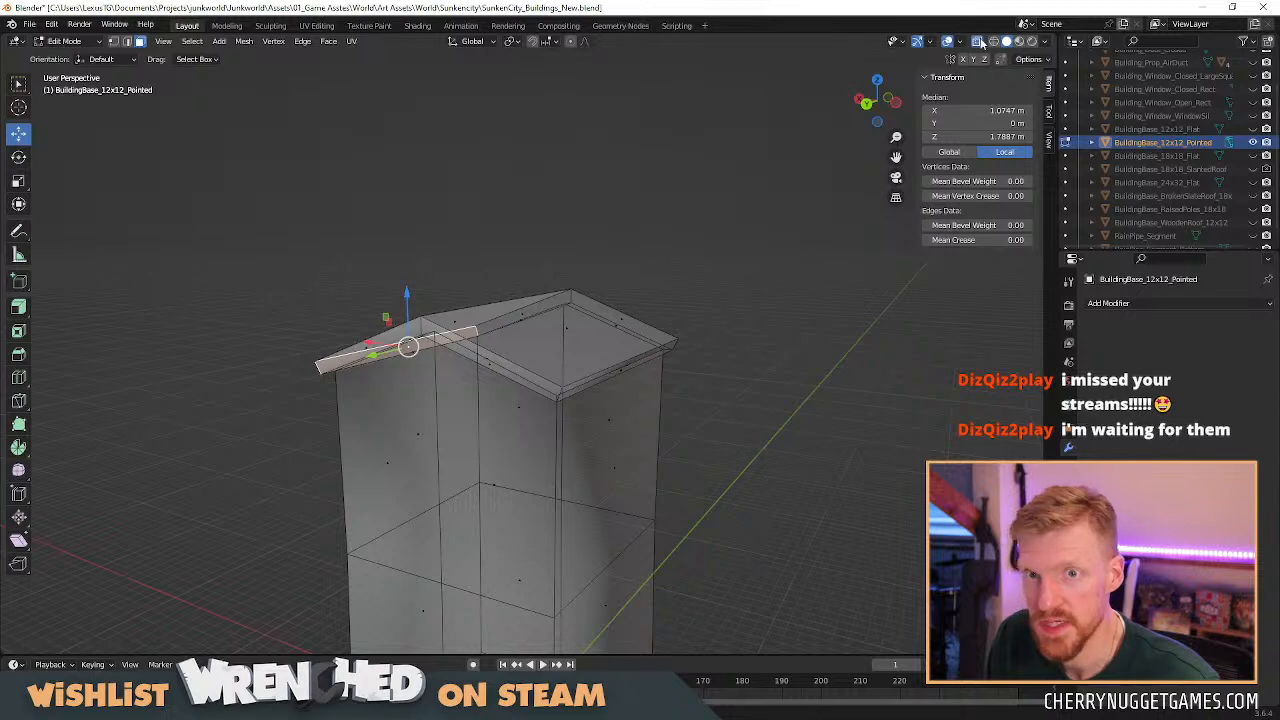
{"action": "left_click", "coordinate": [978, 41]}
{"action": "left_click", "coordinate": [450, 340]}
{"action": "left_click", "coordinate": [408, 329], "text": "shift"}
{"action": "middle_click_drag", "start_coordinate": [589, 338], "coordinate": [555, 356]}
{"action": "left_click", "coordinate": [580, 332], "text": "shift"}
{"action": "left_click", "coordinate": [601, 331], "text": "shift"}
{"action": "left_click", "coordinate": [552, 340]}
{"action": "left_click", "coordinate": [604, 330], "text": "shift"}
{"action": "type", "text": "sx0"}
{"action": "key", "text": "Return"}
{"action": "key", "text": "ctrl+z"}
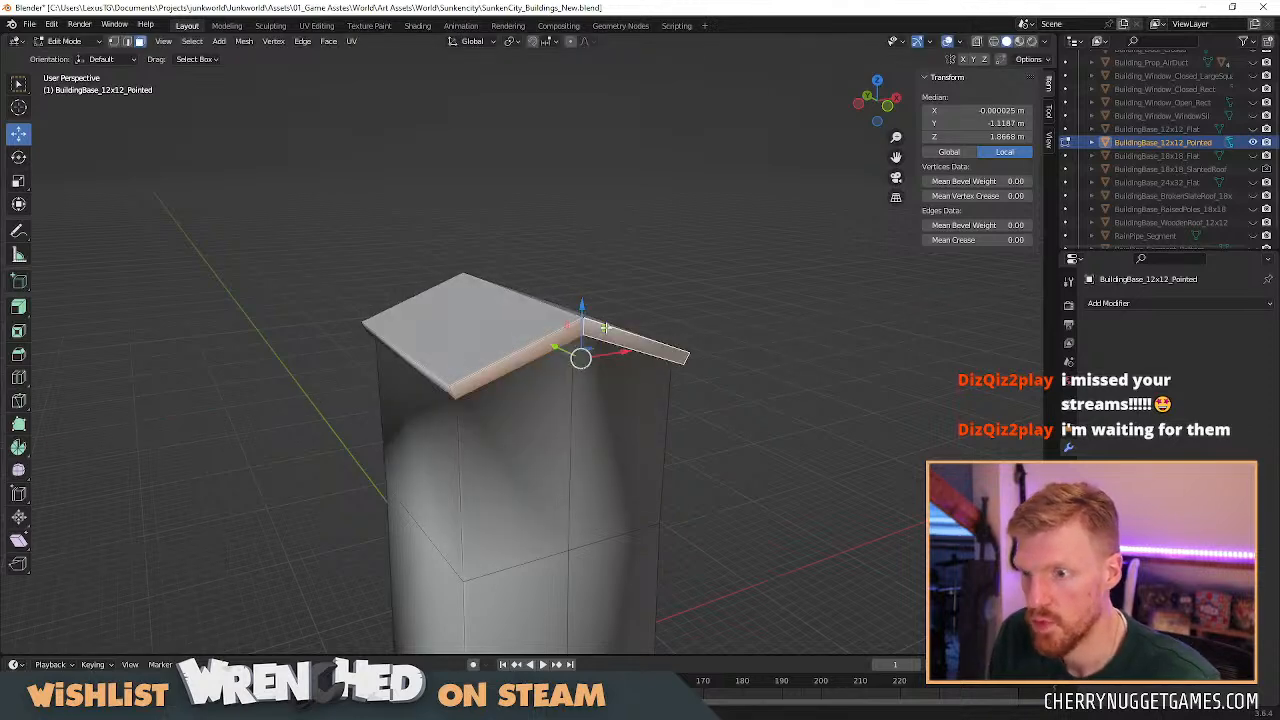
Flatten the fascia faces of each gable end in turn by scaling them to 0 along Y.
{"action": "type", "text": "sy0"}
{"action": "key", "text": "Return"}
{"action": "middle_click_drag", "start_coordinate": [580, 354], "coordinate": [591, 314]}
{"action": "left_click", "coordinate": [395, 345]}
{"action": "left_click", "coordinate": [395, 347], "text": "shift"}
{"action": "type", "text": "sy0"}
{"action": "key", "text": "Return"}
Select the fascia faces of both gable ends together and scale them along Y to about 0.94 to shorten the overhang.
{"action": "middle_click_drag", "start_coordinate": [735, 368], "coordinate": [580, 361]}
{"action": "left_click", "coordinate": [593, 335], "text": "shift"}
{"action": "left_click", "coordinate": [617, 327], "text": "shift"}
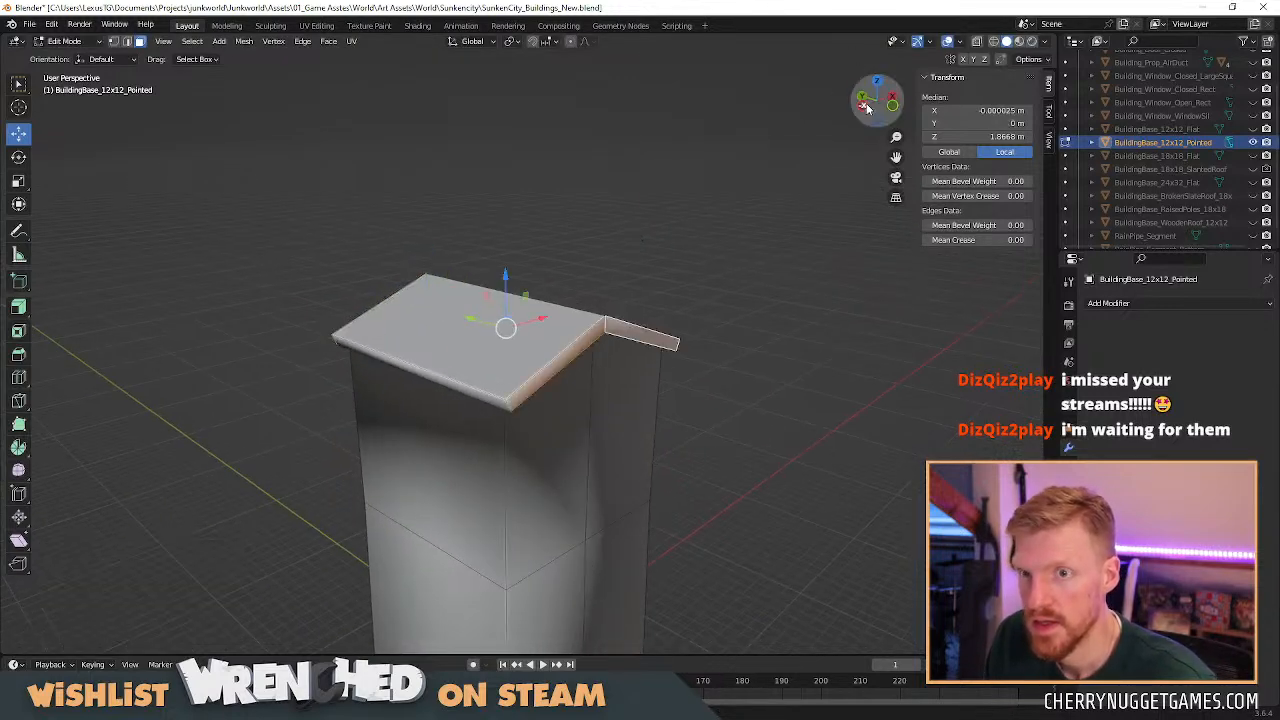
{"action": "left_click", "coordinate": [865, 106]}
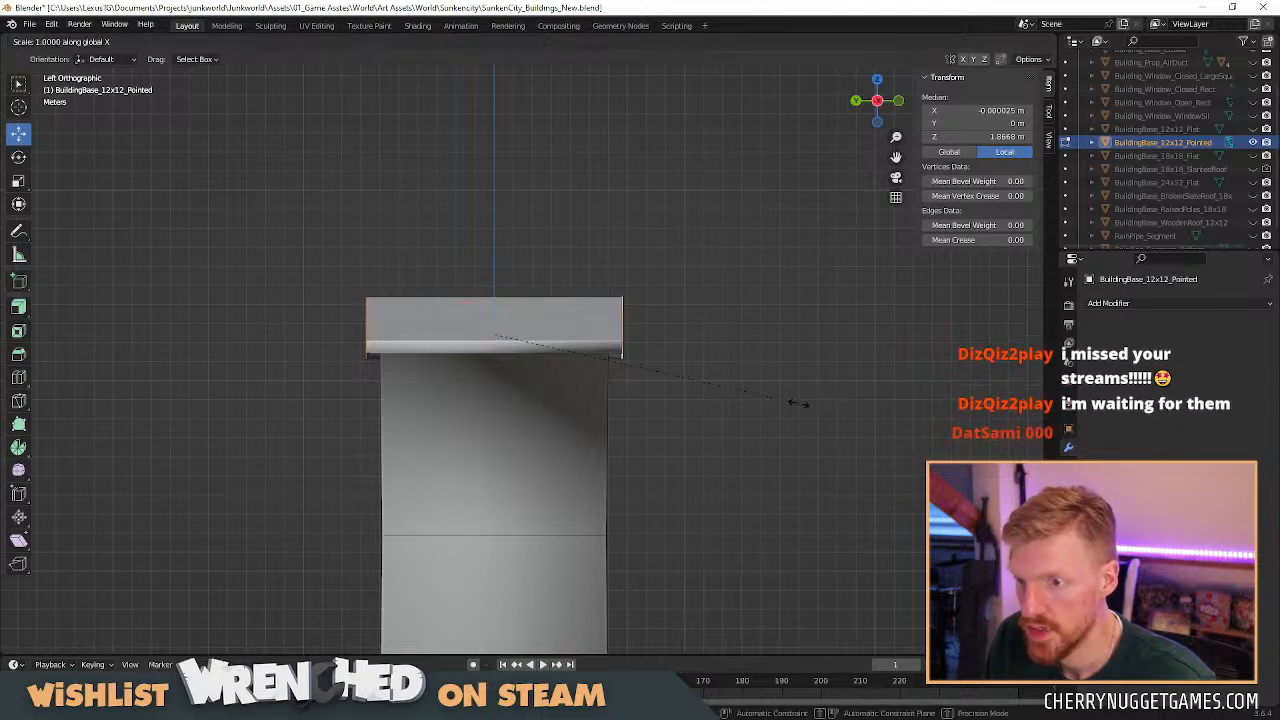
{"action": "key", "text": "s"}
{"action": "key", "text": "x"}
{"action": "key", "text": "y"}
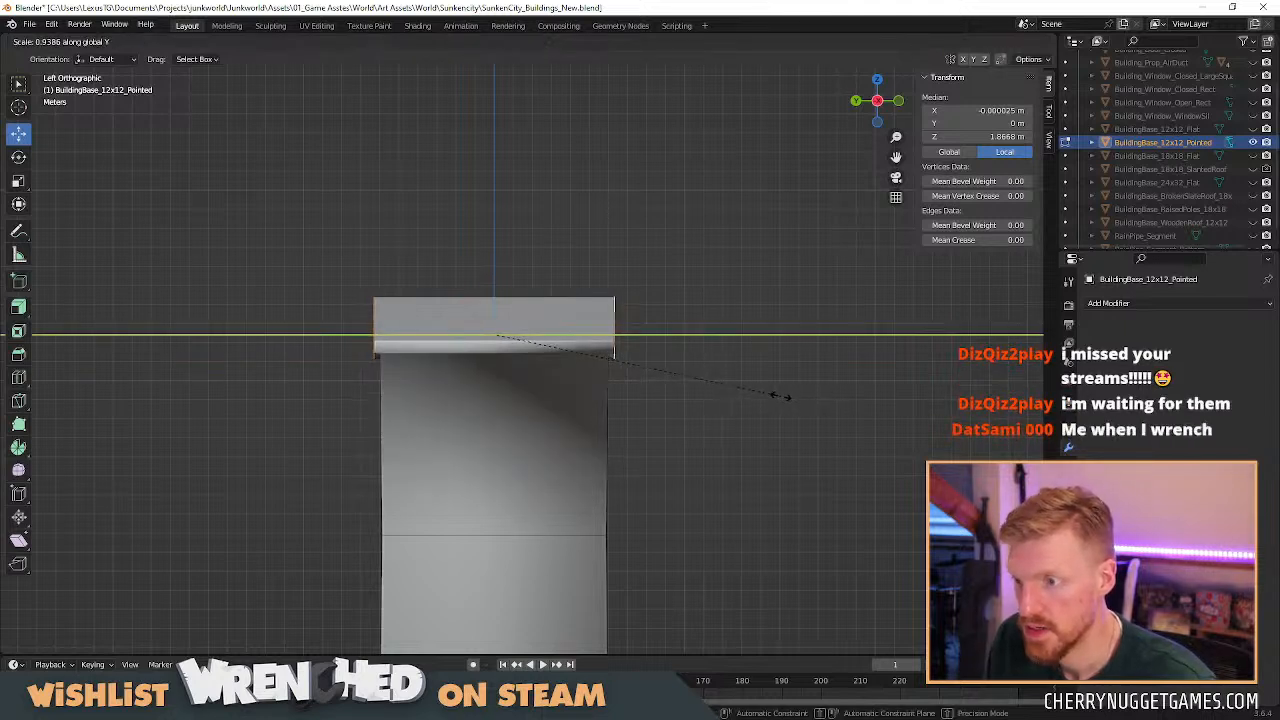
{"action": "left_click", "coordinate": [785, 397]}
Try to raise a single roof edge along Z in edge selection mode.
{"action": "middle_click_drag", "start_coordinate": [420, 400], "coordinate": [552, 438]}
{"action": "key", "text": "2"}
{"action": "left_click", "coordinate": [516, 316]}
{"action": "middle_click_drag", "start_coordinate": [516, 316], "coordinate": [511, 259]}
{"action": "left_click_drag", "start_coordinate": [519, 259], "coordinate": [519, 253]}
{"action": "key", "text": "ctrl+z"}
Lower the upper outer edges of both eaves slightly along Z.
{"action": "middle_click_drag", "start_coordinate": [529, 320], "coordinate": [510, 345]}
{"action": "left_click", "coordinate": [546, 312]}
{"action": "middle_click_drag", "start_coordinate": [411, 324], "coordinate": [434, 334]}
{"action": "left_click", "coordinate": [434, 338], "text": "shift"}
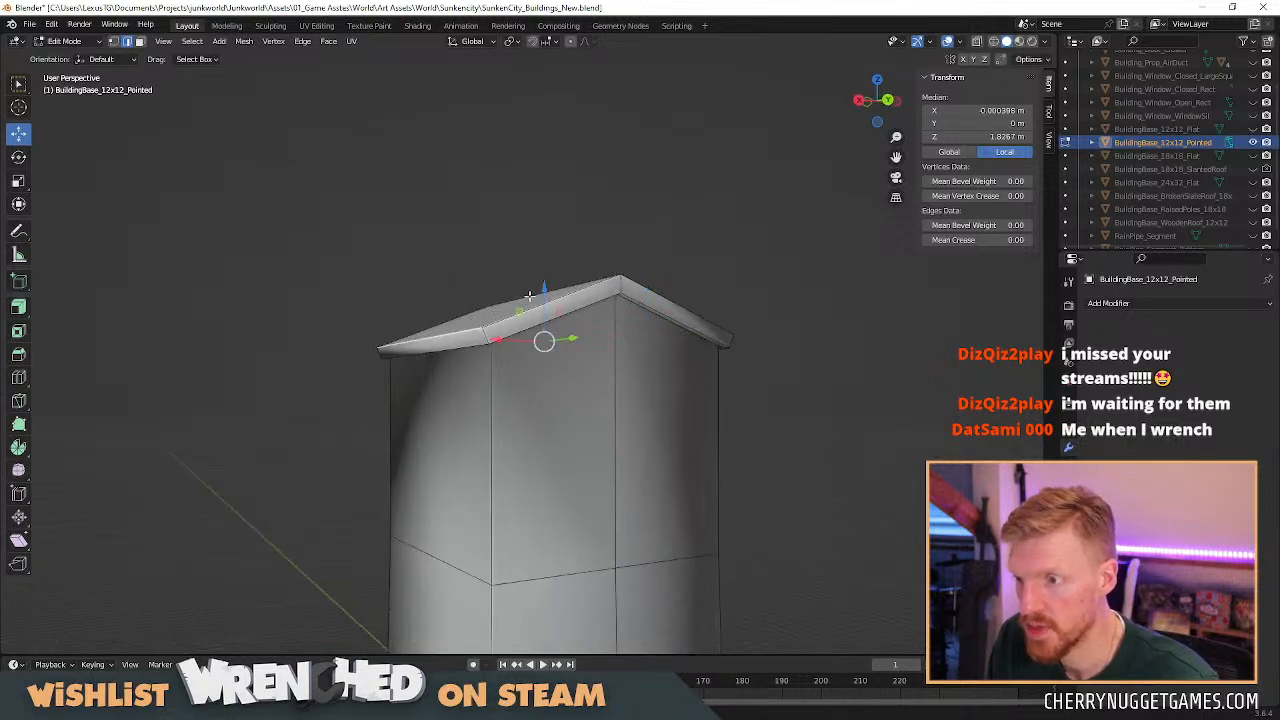
{"action": "key", "text": "g"}
{"action": "key", "text": "z"}
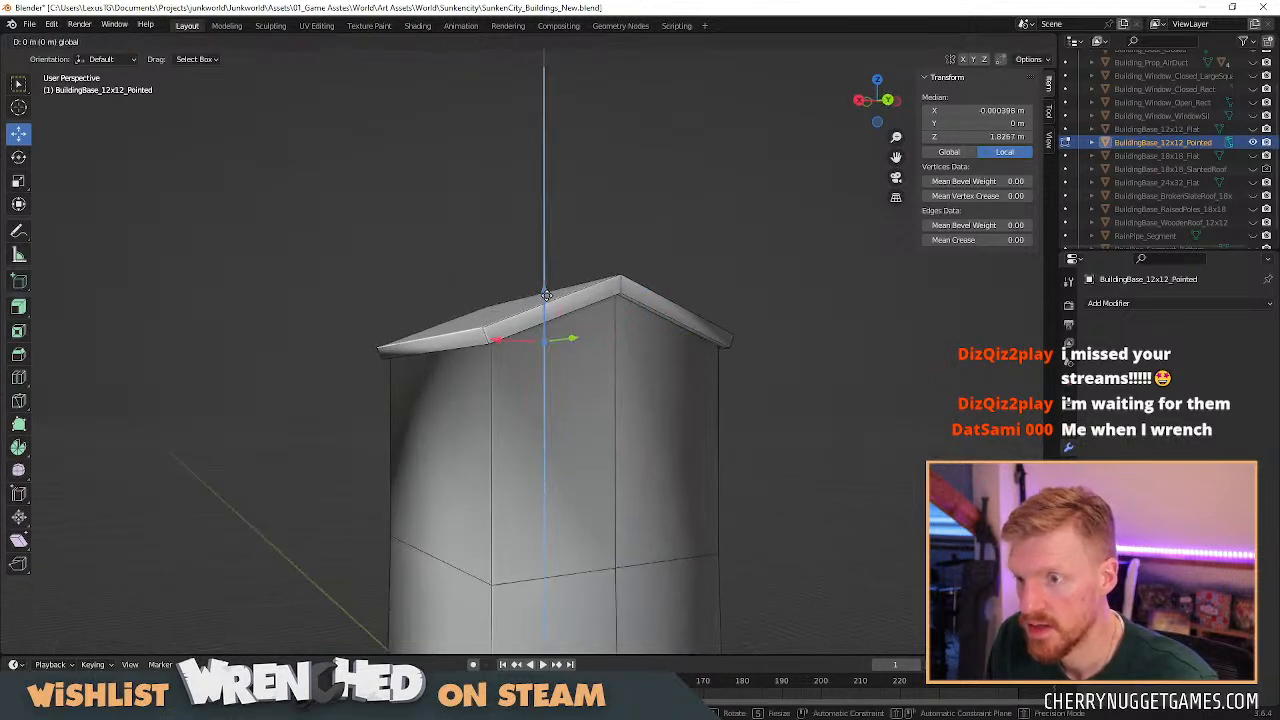
{"action": "left_click_drag", "start_coordinate": [546, 294], "coordinate": [546, 297]}
Return to Object Mode and inspect the shape of the overhanging roof from several angles.
{"action": "left_click", "coordinate": [694, 312]}
{"action": "middle_click_drag", "start_coordinate": [726, 314], "coordinate": [623, 349]}
{"action": "scroll", "coordinate": [623, 349], "scroll_direction": "down", "scroll_amount": 4}
{"action": "middle_click_drag", "start_coordinate": [526, 409], "coordinate": [558, 460]}
{"action": "scroll", "coordinate": [680, 401], "scroll_direction": "down", "scroll_amount": 1}
{"action": "key", "text": "Tab"}
{"action": "scroll", "coordinate": [605, 330], "scroll_direction": "up", "scroll_amount": 5}
{"action": "scroll", "coordinate": [466, 483], "scroll_direction": "down", "scroll_amount": 4}
{"action": "scroll", "coordinate": [557, 460], "scroll_direction": "up", "scroll_amount": 2}
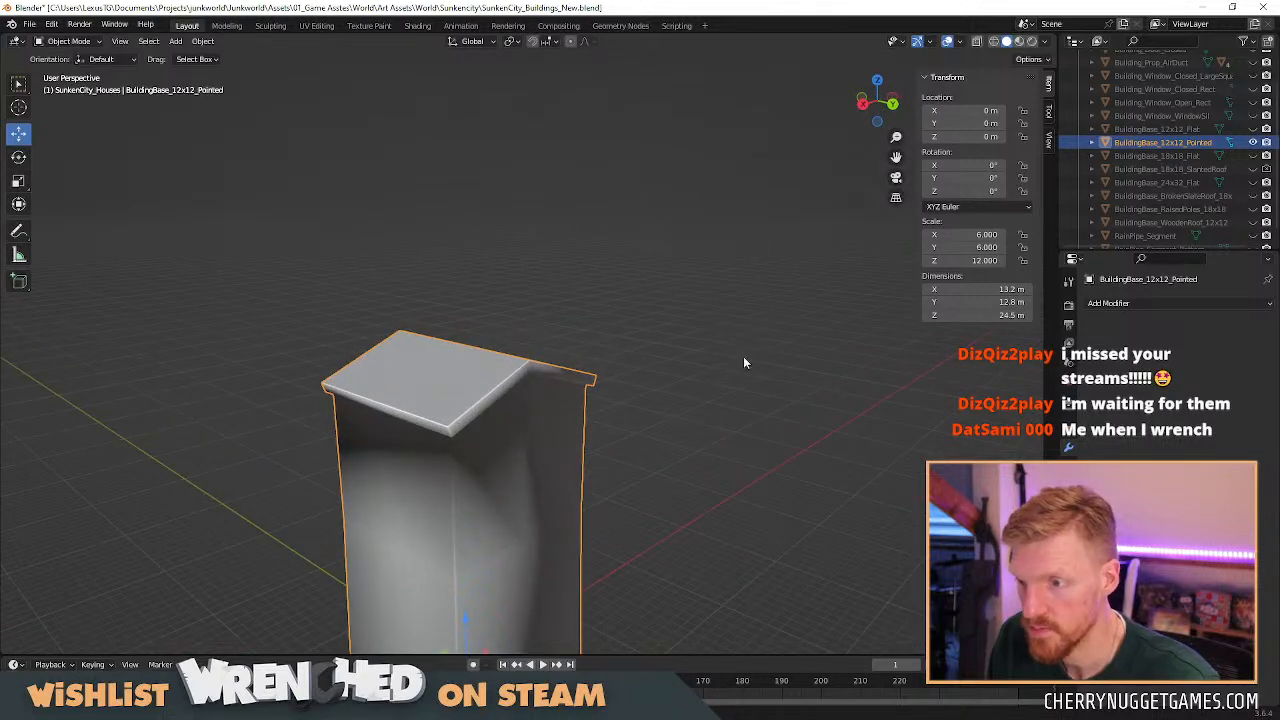
Unhide BuildingBase_BrokenSlateRoof_18x18, duplicate it in place and hide the duplicate.
{"action": "left_click", "coordinate": [1253, 209]}
{"action": "left_click", "coordinate": [1196, 197]}
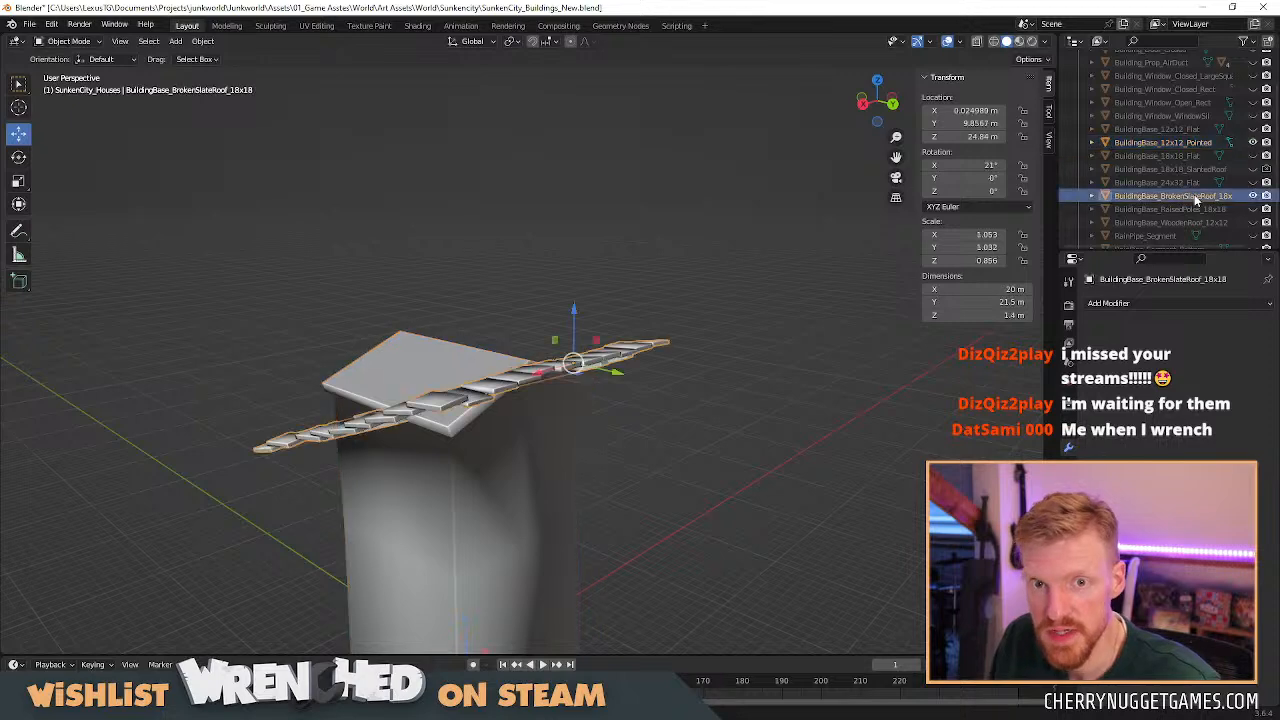
{"action": "key", "text": "shift+d"}
{"action": "right_click", "coordinate": [507, 396]}
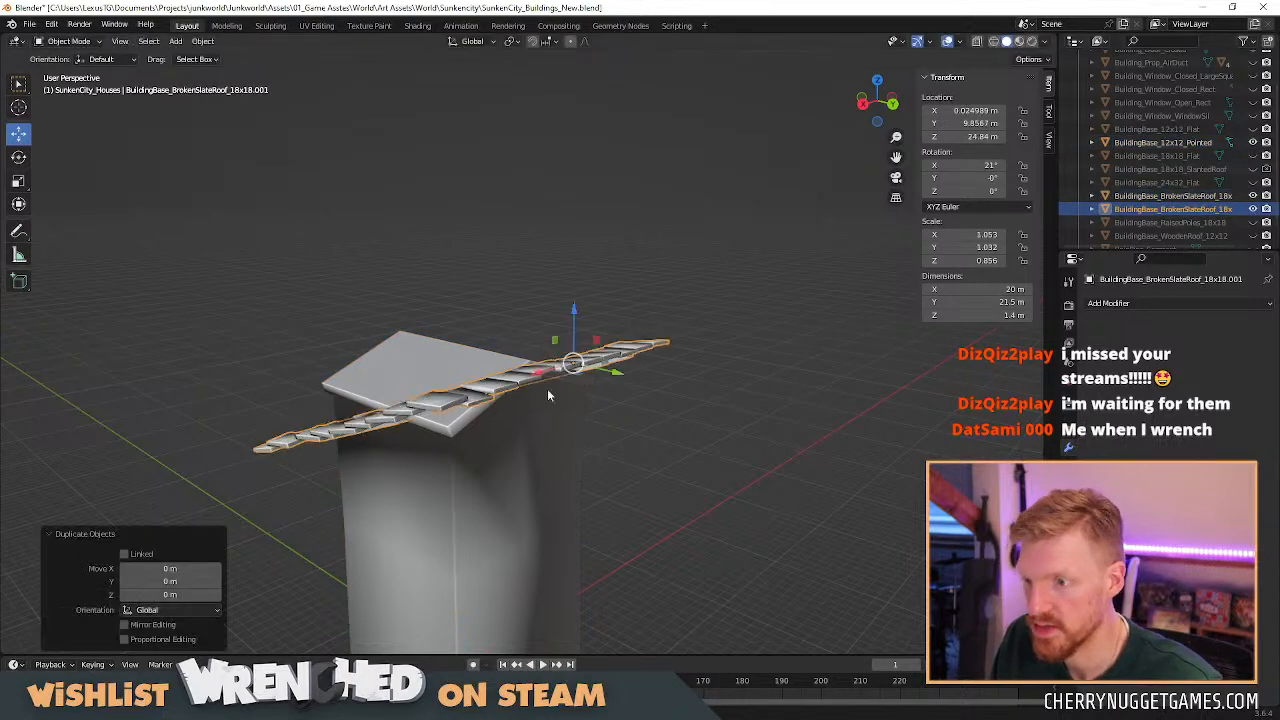
{"action": "left_click", "coordinate": [1253, 209]}
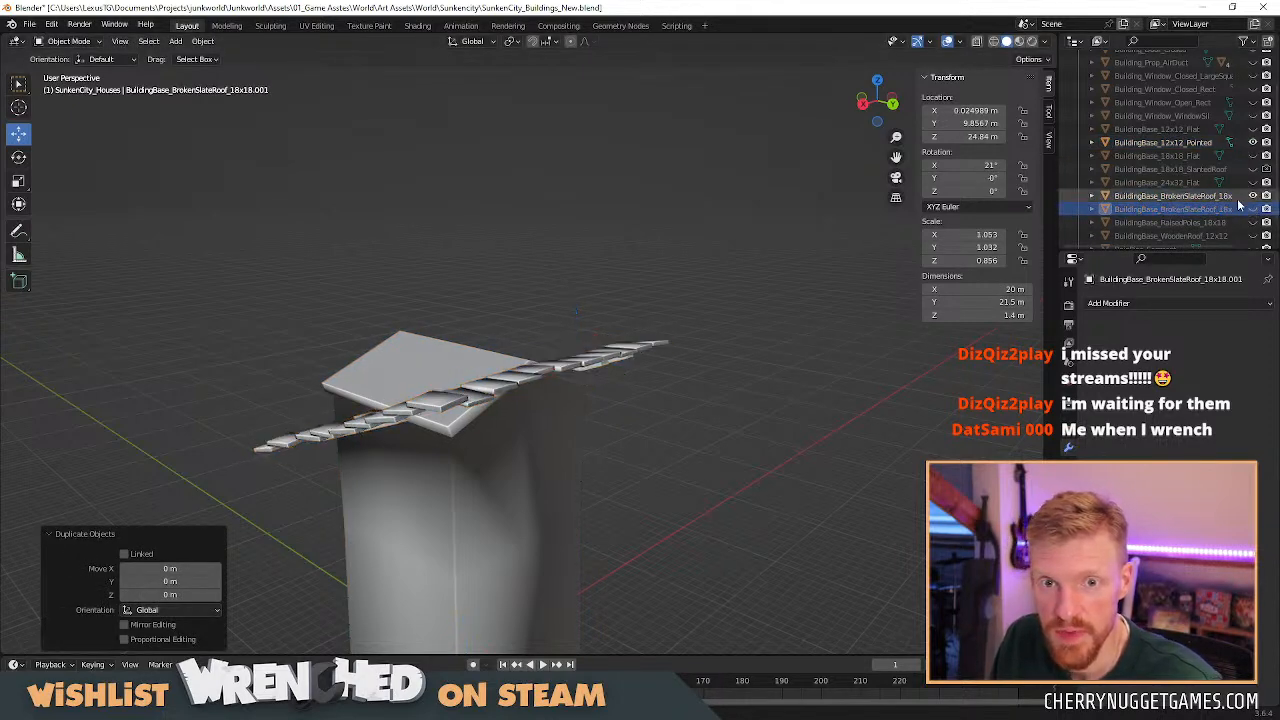
Rename the visible slate roof object as BuildingBase_BrokenSlateRoof_Pointed_12x12.
{"action": "double_click", "coordinate": [1233, 199]}
{"action": "scroll", "coordinate": [1233, 199], "scroll_direction": "down", "scroll_amount": 1}
{"action": "left_click_drag", "start_coordinate": [1227, 177], "coordinate": [1205, 177]}
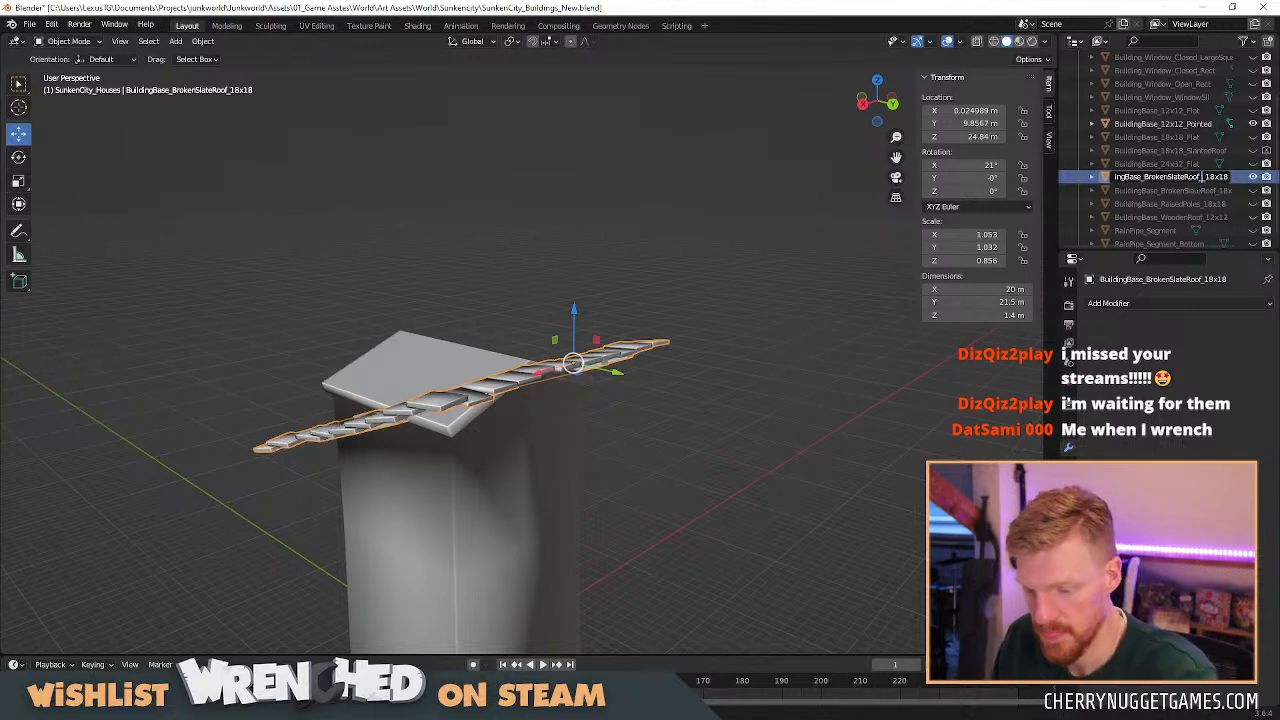
{"action": "type", "text": "inted"}
{"action": "key", "text": "Right"}
{"action": "key", "text": "Right"}
{"action": "key", "text": "Delete"}
{"action": "type", "text": "2"}
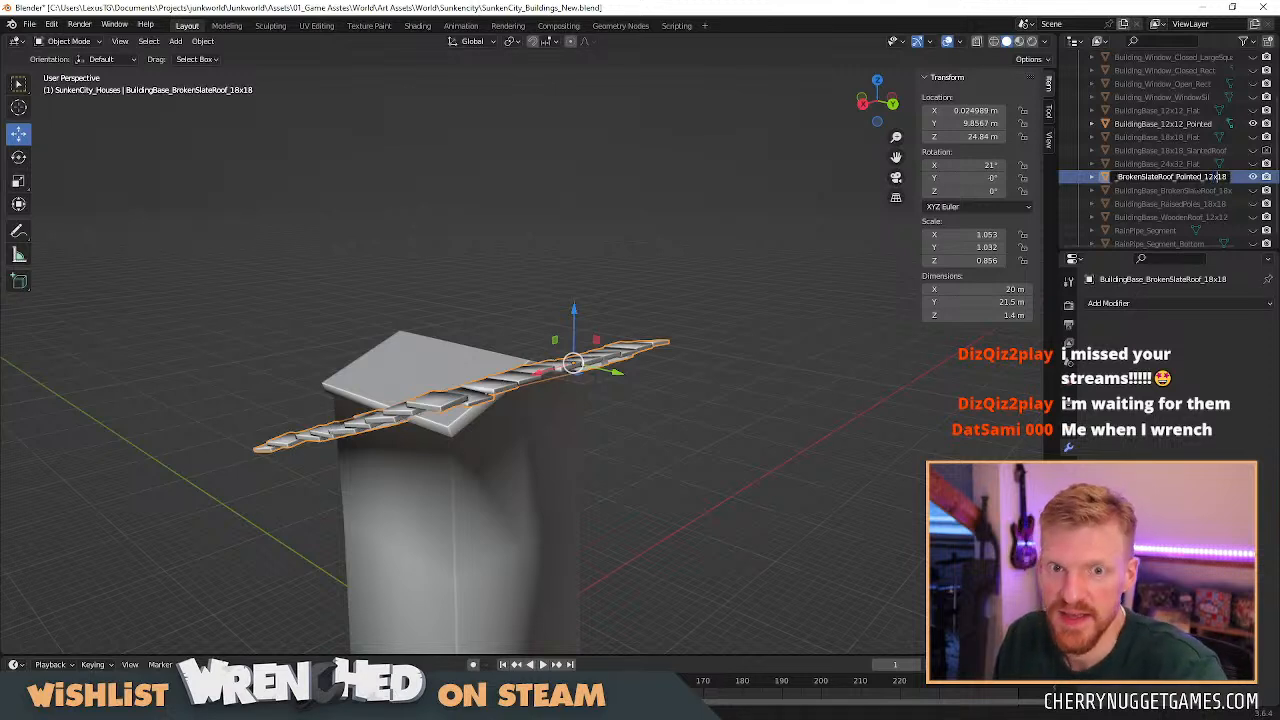
{"action": "key", "text": "Return"}
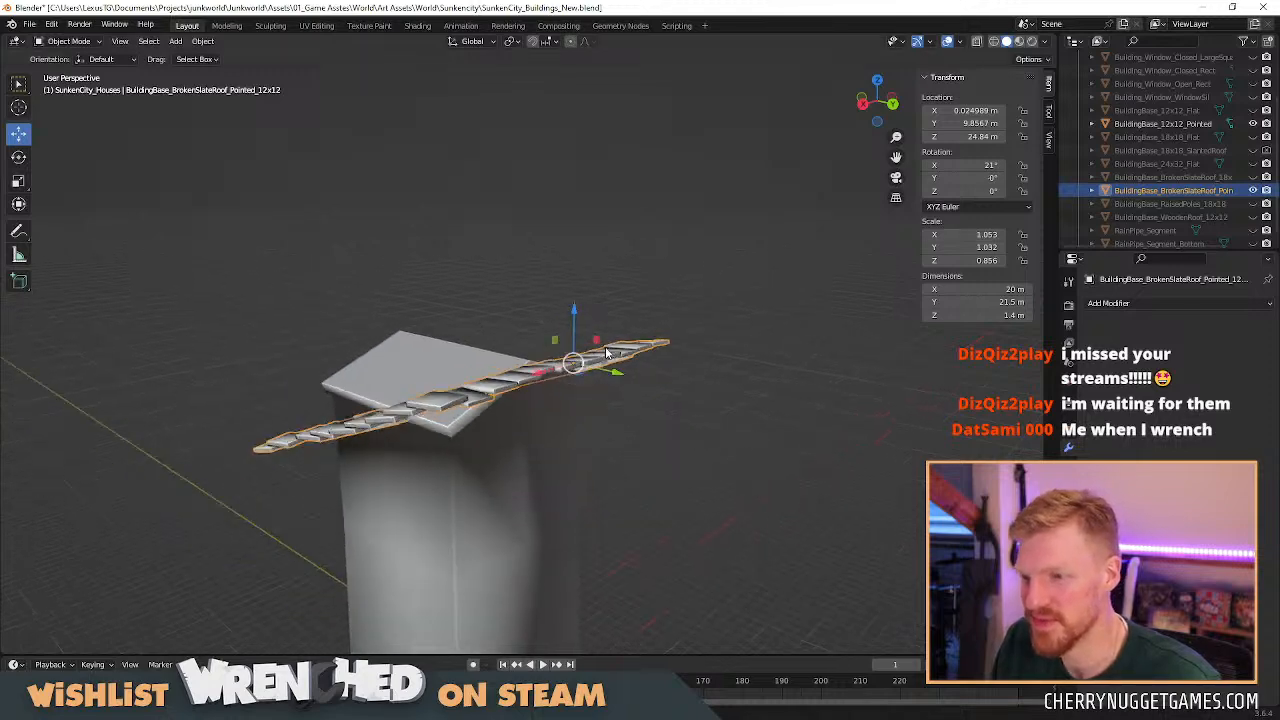
Rotate the entire slate roof mesh 90° around the global Z axis in Edit Mode.
{"action": "middle_click_drag", "start_coordinate": [674, 344], "coordinate": [600, 397]}
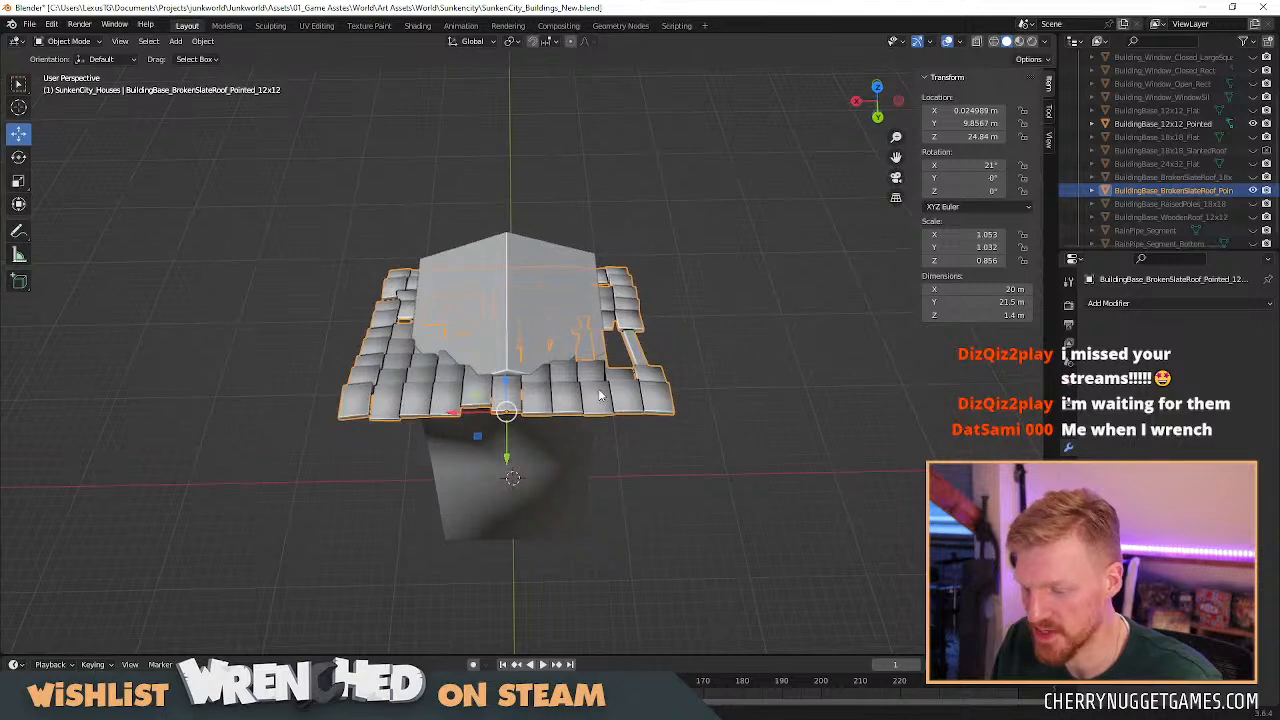
{"action": "key", "text": "Tab"}
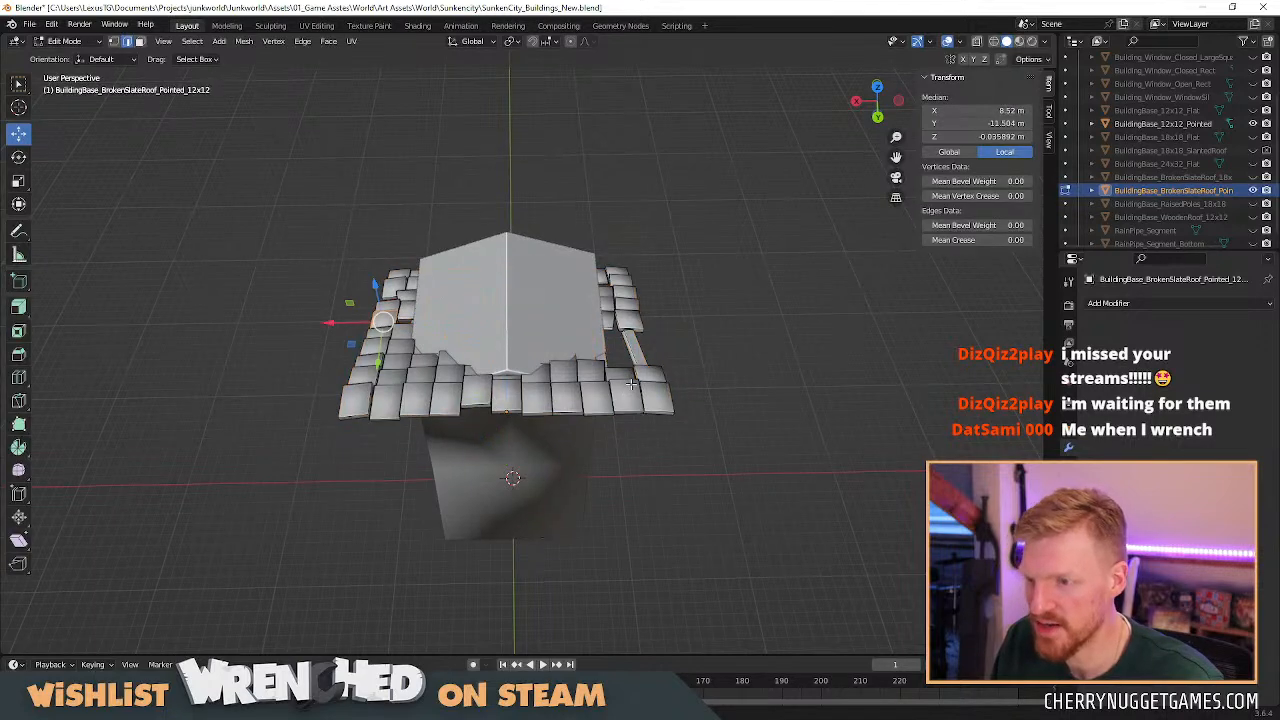
{"action": "key", "text": "a"}
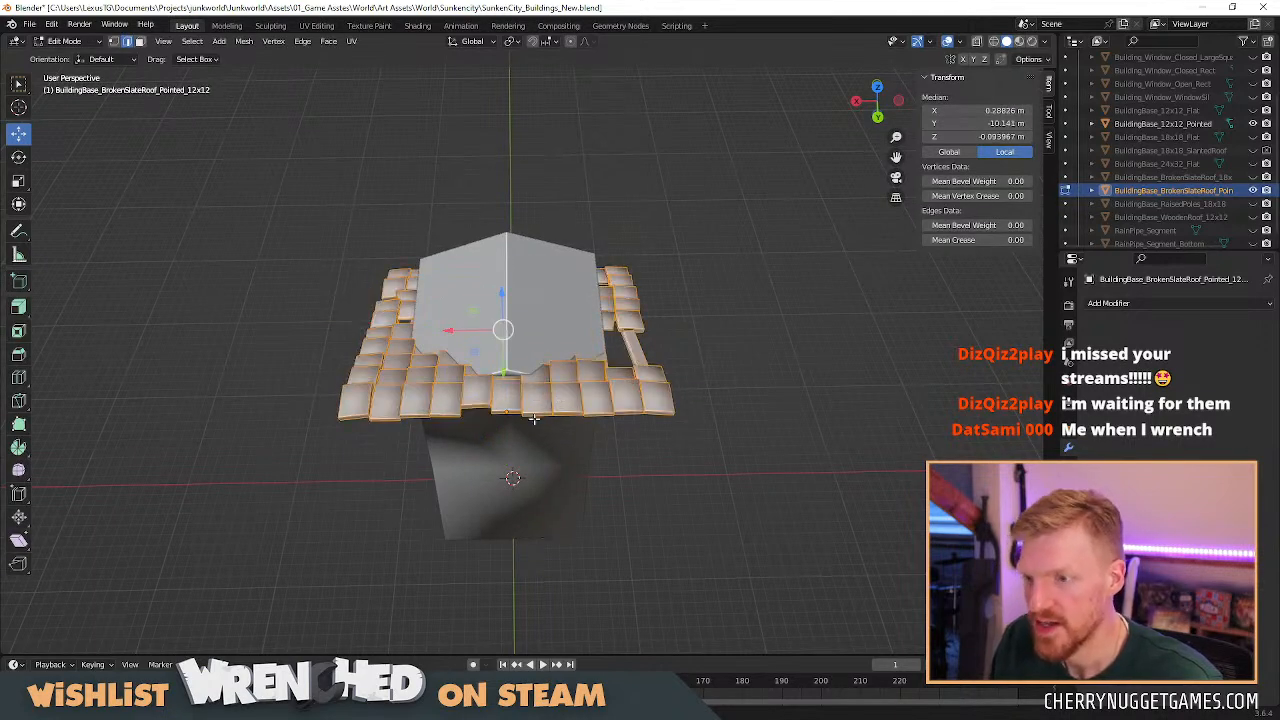
{"action": "type", "text": "rz"}
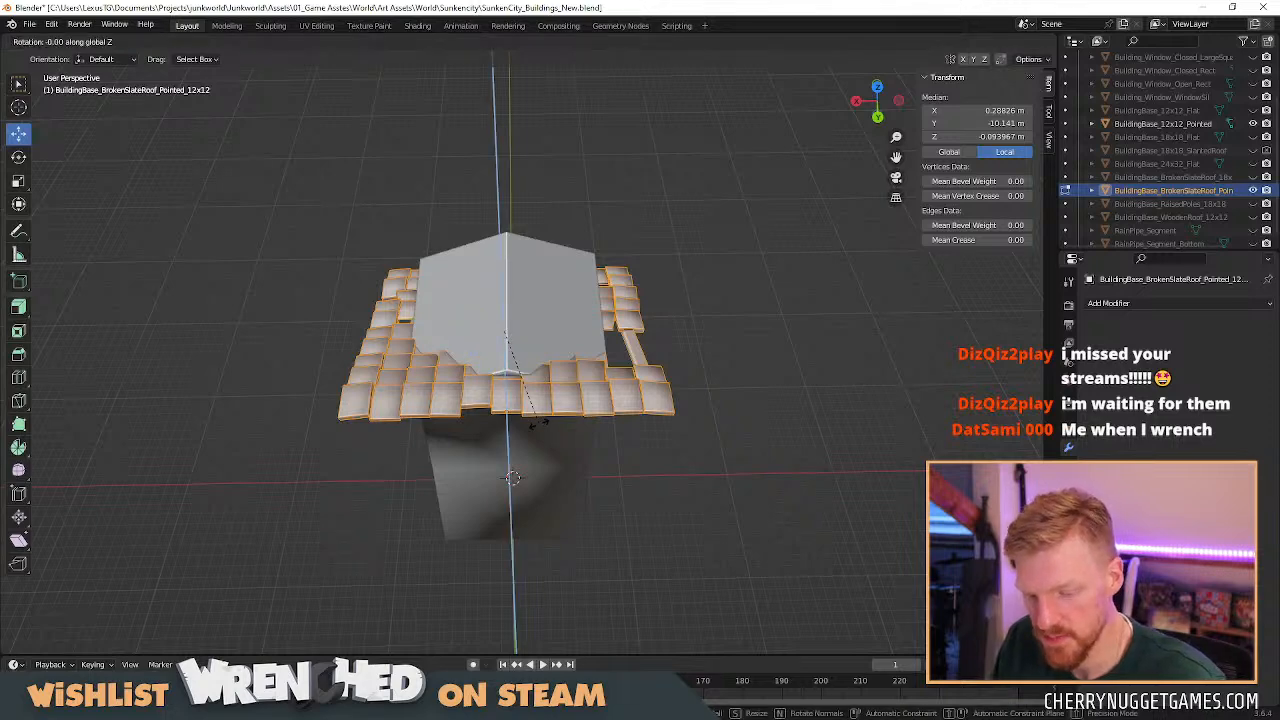
{"action": "type", "text": "90"}
{"action": "key", "text": "Return"}
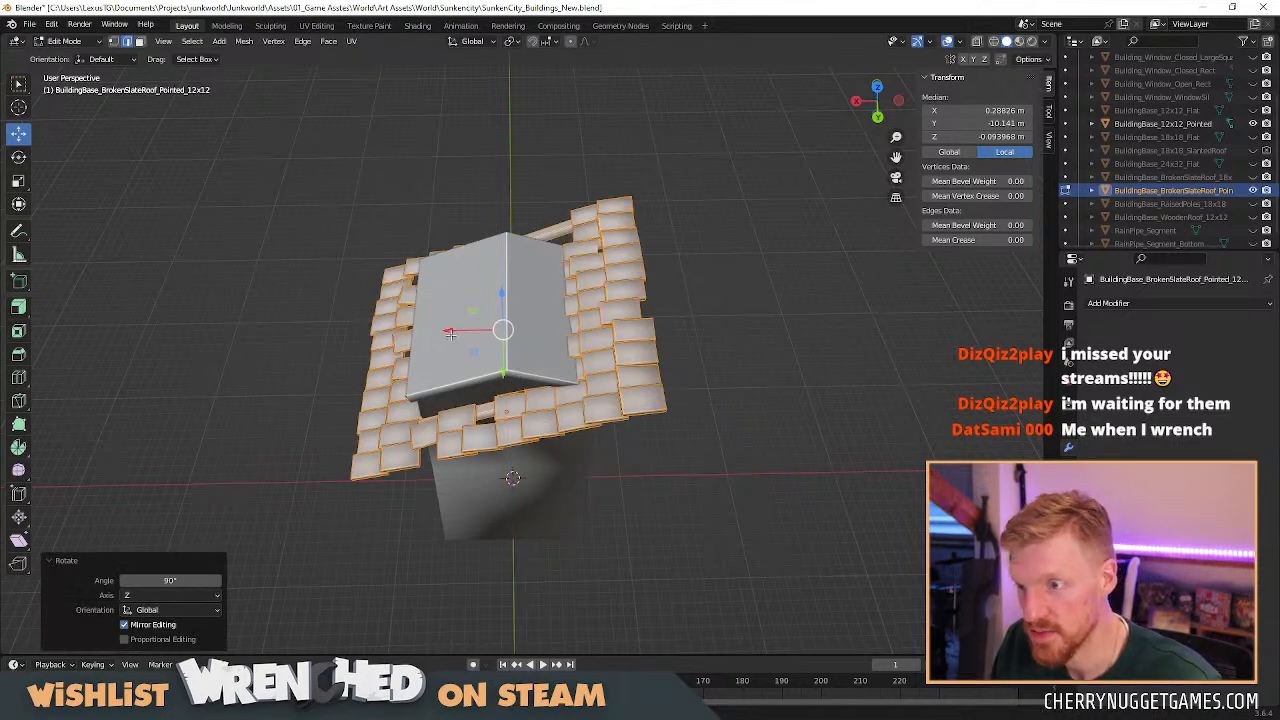
Move the slate mesh about 9.46 m along X so that its edge lines up with the building's ridge.
{"action": "key", "text": "g"}
{"action": "key", "text": "x"}
{"action": "left_click", "coordinate": [329, 337]}
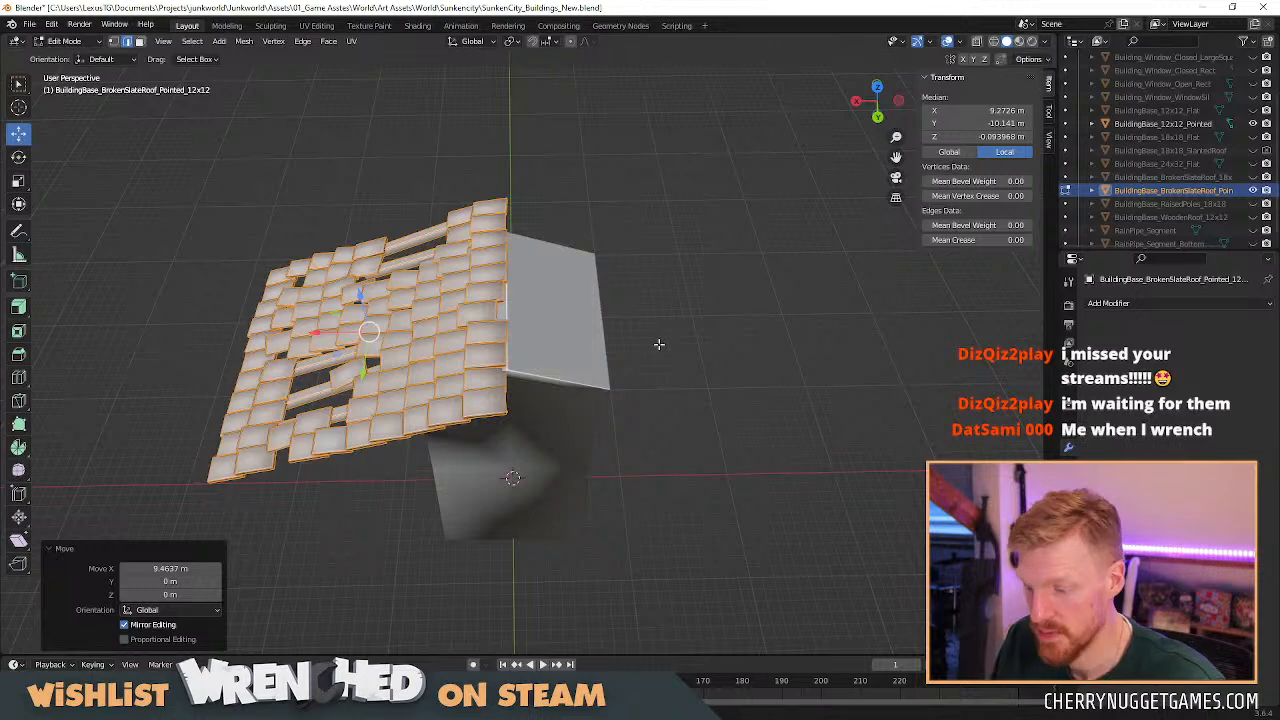
Try an X rotation of 0° on the slate roof object in Object Mode.
{"action": "key", "text": "Tab"}
{"action": "left_click", "coordinate": [960, 164]}
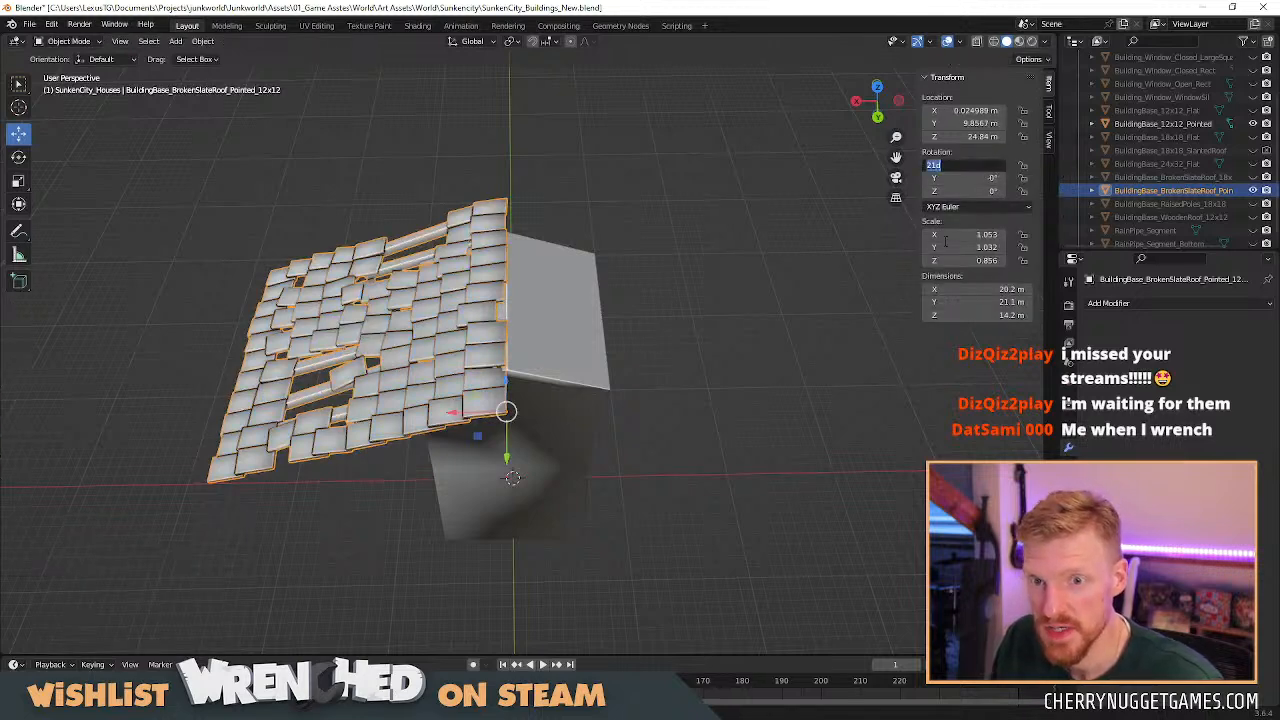
{"action": "type", "text": "0"}
{"action": "key", "text": "Return"}
{"action": "middle_click_drag", "start_coordinate": [535, 328], "coordinate": [603, 353]}
Undo the last changes, including the slate mesh's shift along X, and set the roof object's X rotation to 0°.
{"action": "key", "text": "Tab"}
{"action": "key", "text": "ctrl+z"}
{"action": "key", "text": "ctrl+z"}
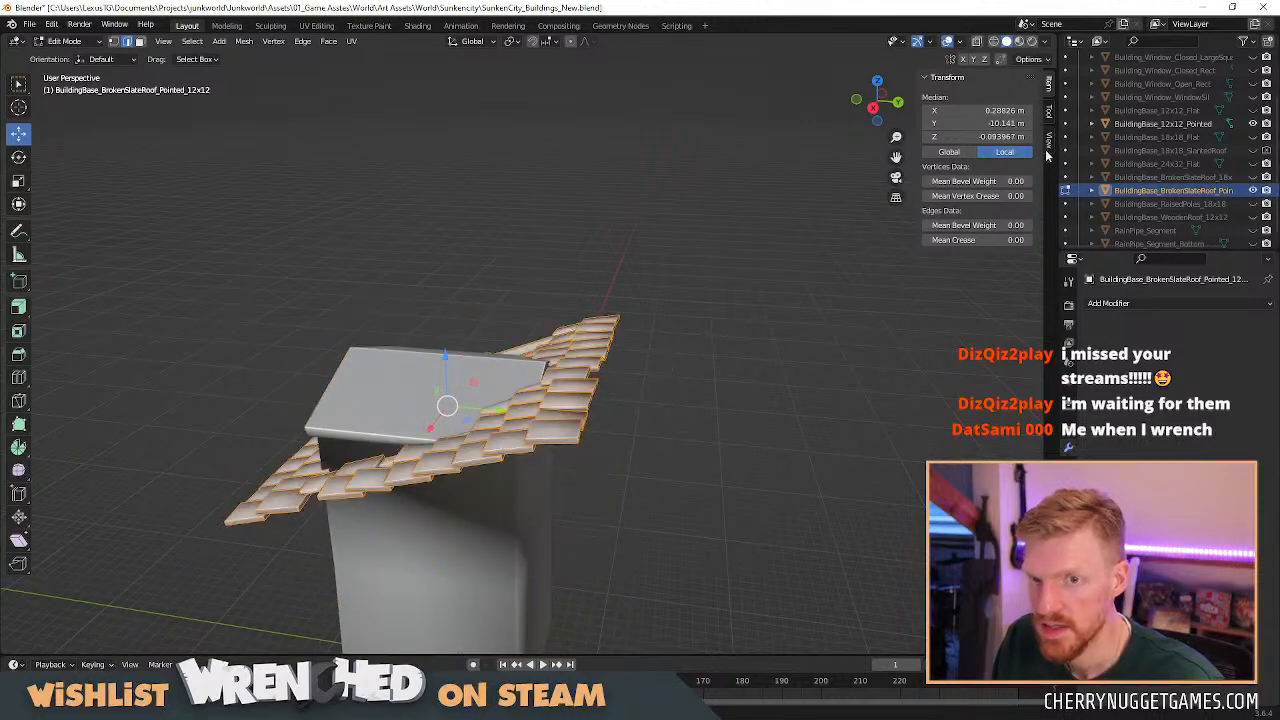
{"action": "key", "text": "Tab"}
{"action": "double_click", "coordinate": [989, 164]}
{"action": "type", "text": "0"}
{"action": "key", "text": "Return"}
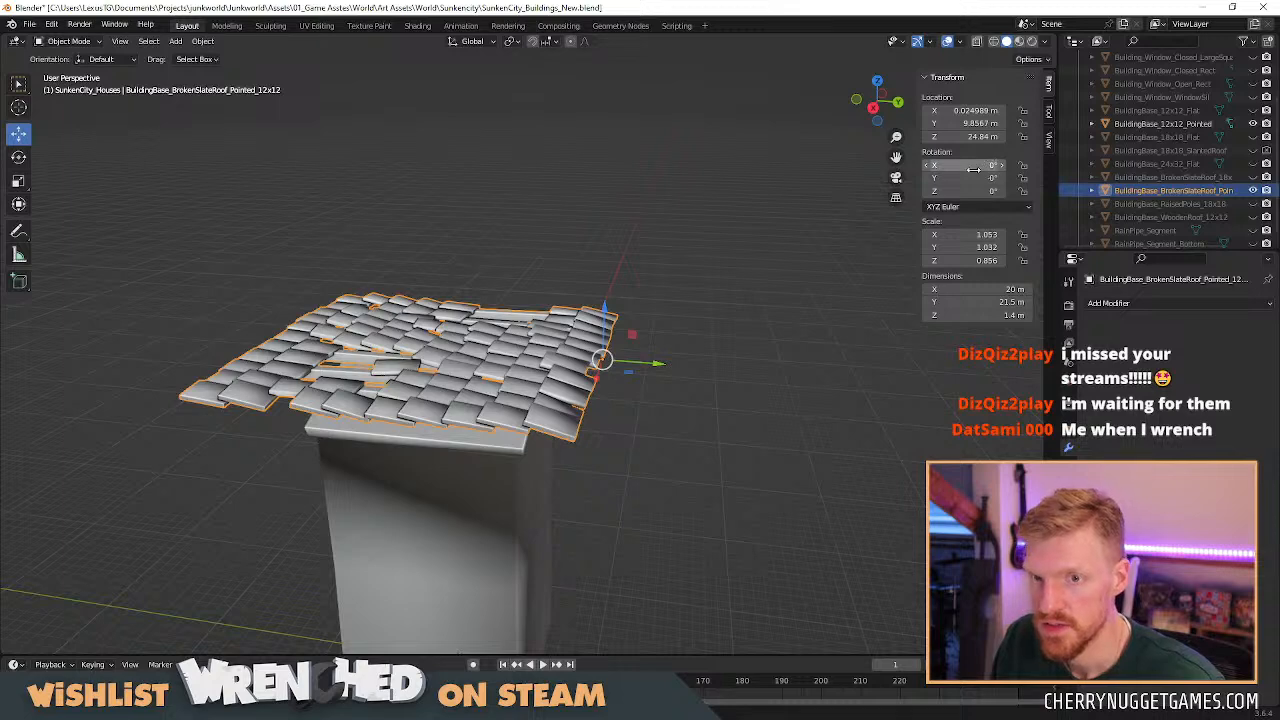
Try rotating the slate roof object to 180° around Y.
{"action": "double_click", "coordinate": [975, 178]}
{"action": "type", "text": "180"}
{"action": "key", "text": "Return"}
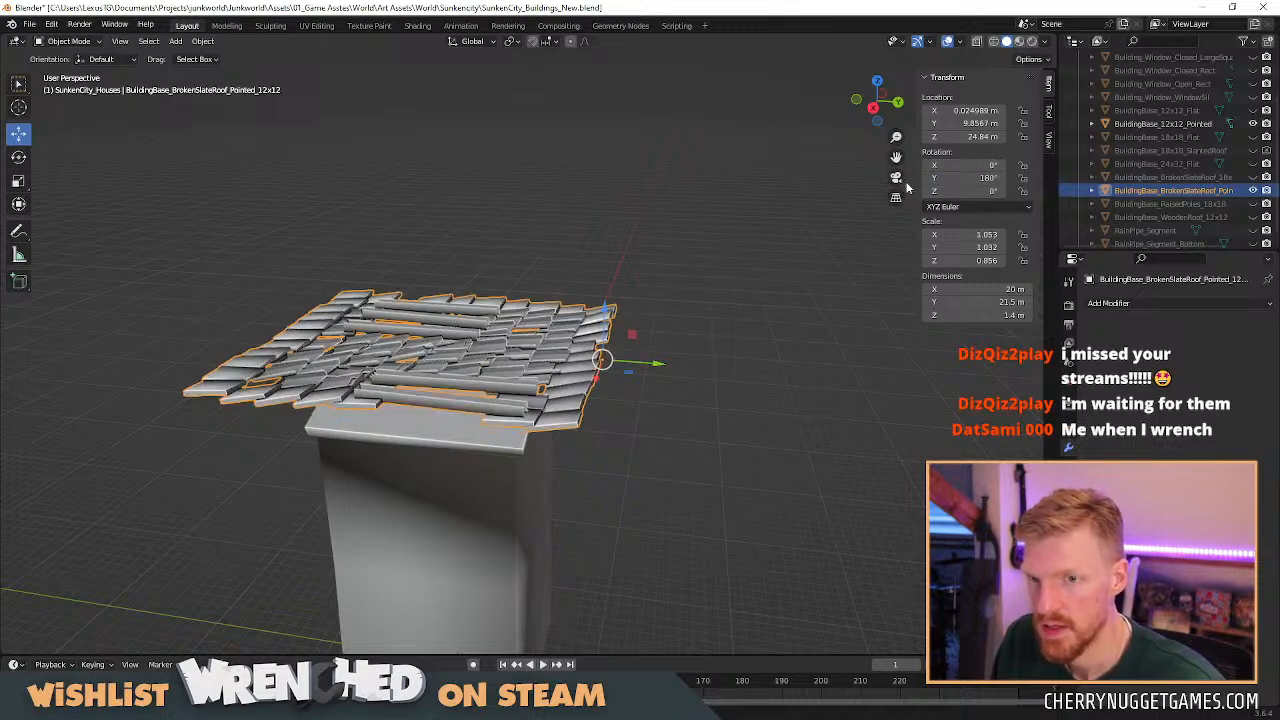
{"action": "key", "text": "ctrl+z"}
Try Z rotations of 180° and 90° on the slate roof object.
{"action": "left_click_drag", "start_coordinate": [958, 191], "coordinate": [990, 191]}
{"action": "key", "text": "ctrl+z"}
{"action": "left_click", "coordinate": [958, 192]}
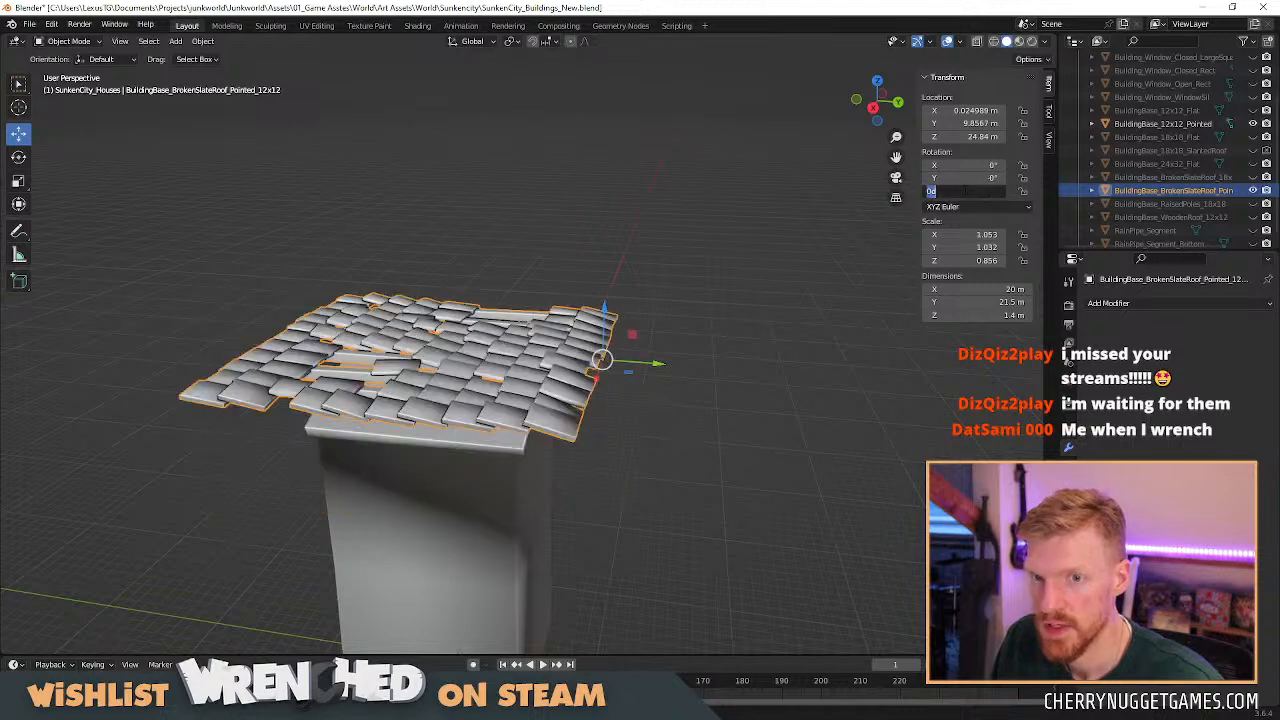
{"action": "key", "text": "Return"}
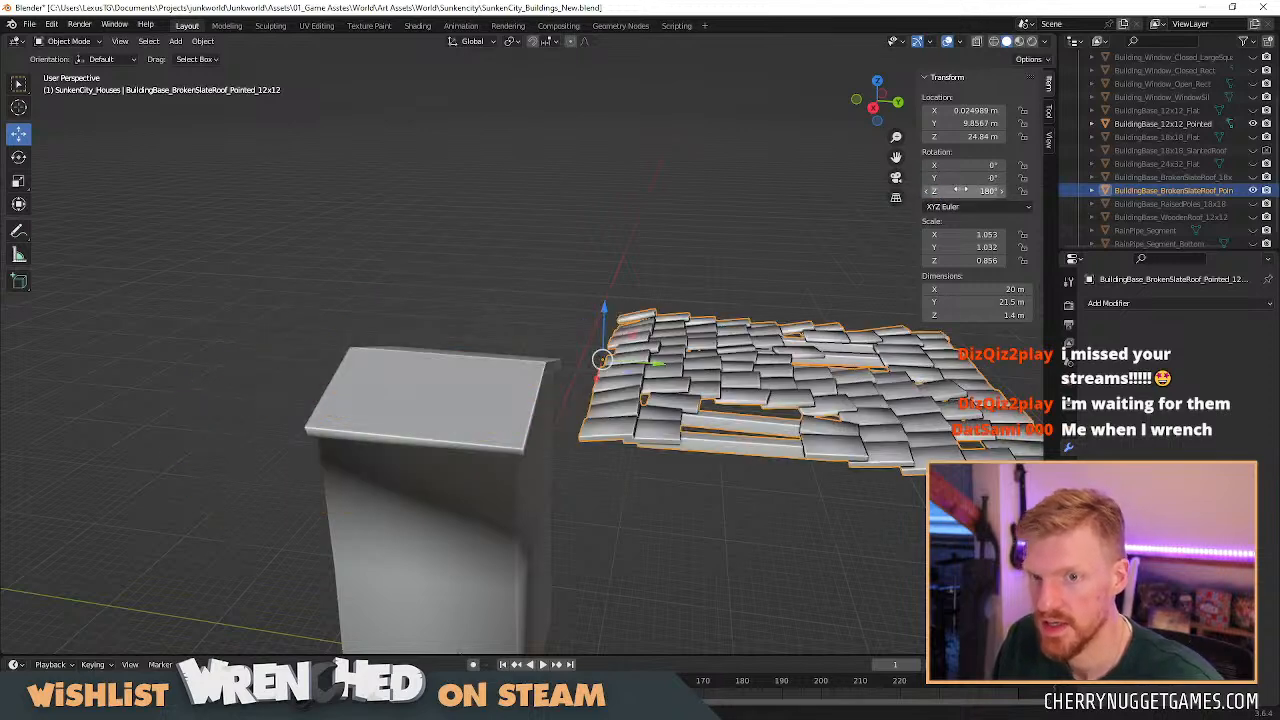
{"action": "key", "text": "ctrl+z"}
{"action": "left_click", "coordinate": [978, 192]}
{"action": "type", "text": "90"}
{"action": "key", "text": "Return"}
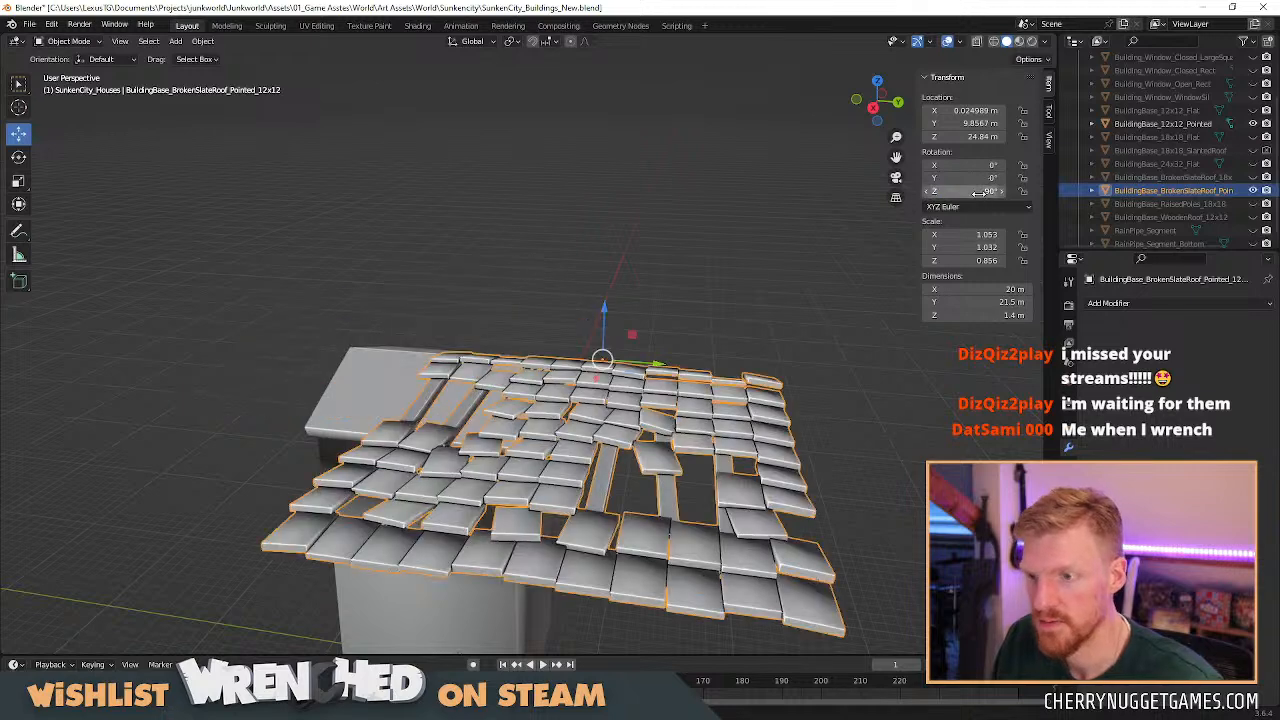
{"action": "key", "text": "ctrl+z"}
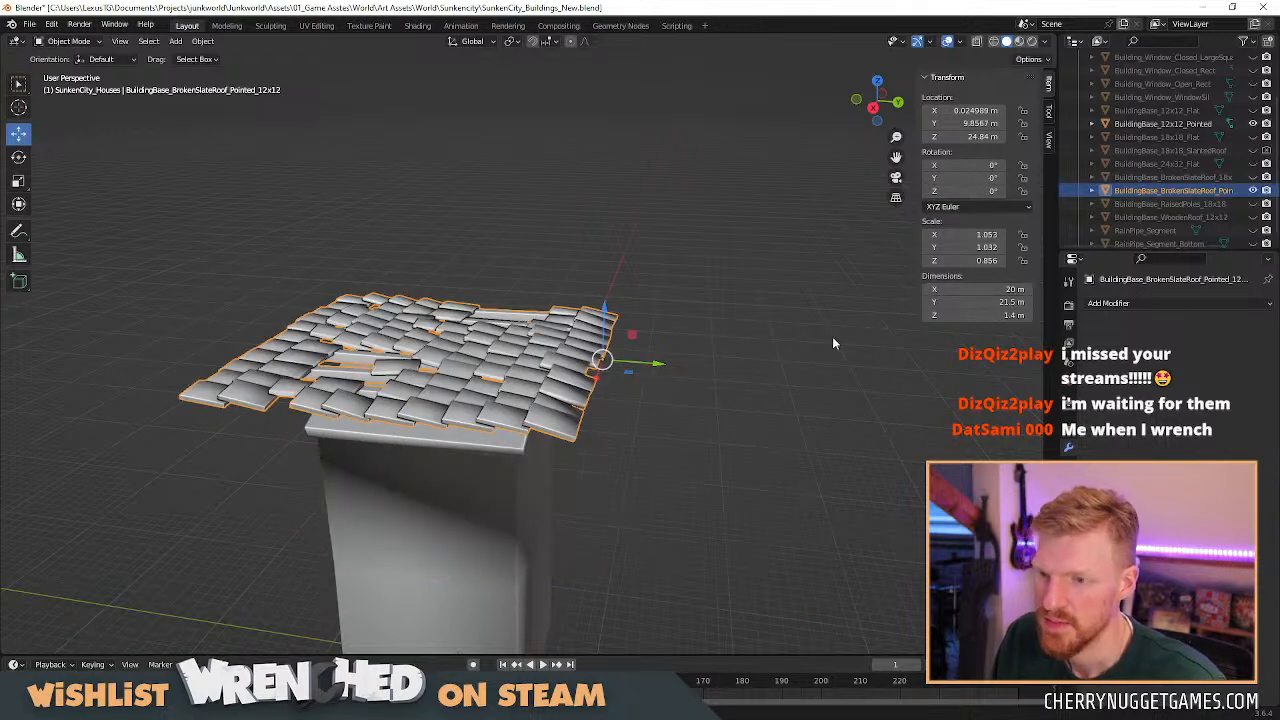
Rotate the entire slate mesh 90° around the global Z axis in Edit Mode.
{"action": "key", "text": "Tab"}
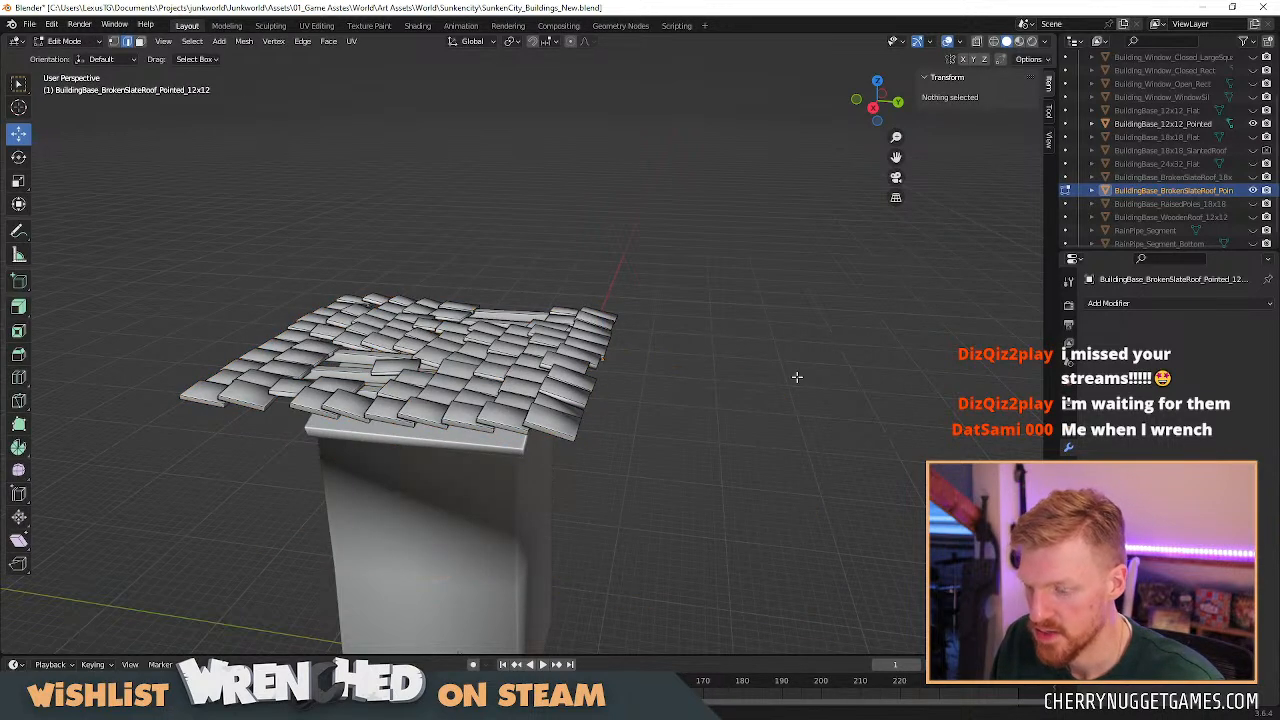
{"action": "type", "text": "arz90"}
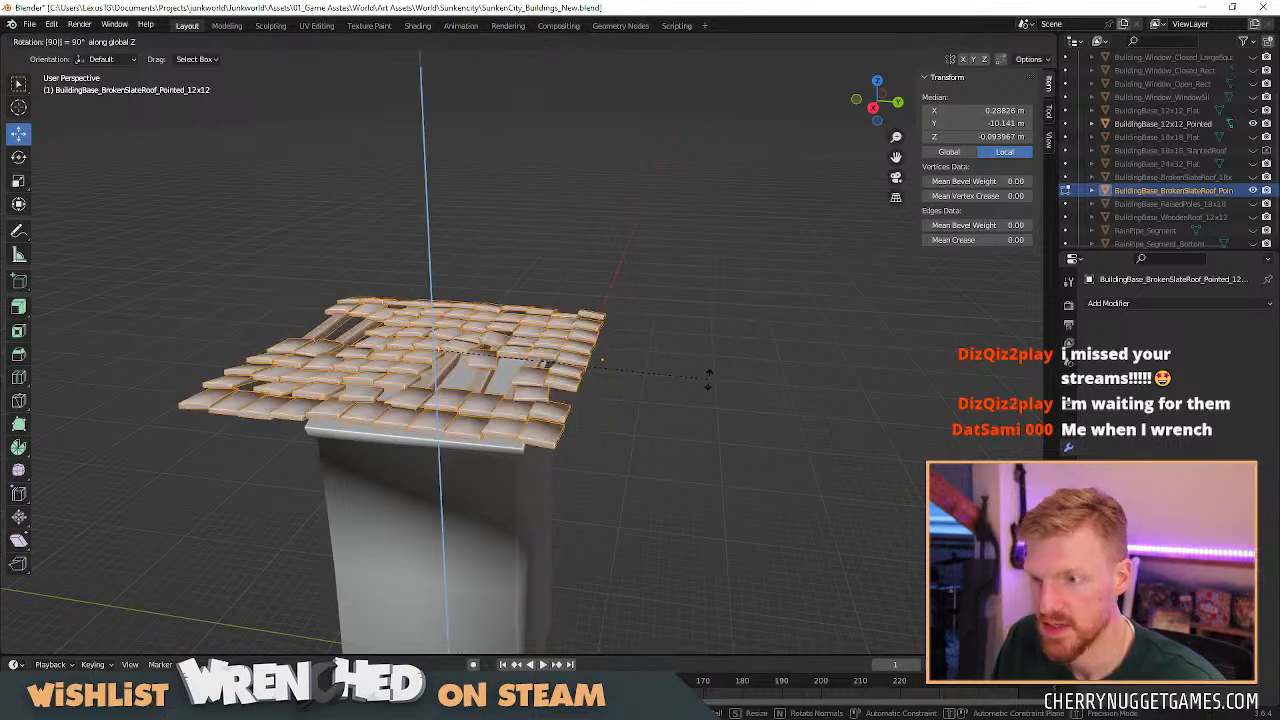
{"action": "key", "text": "Return"}
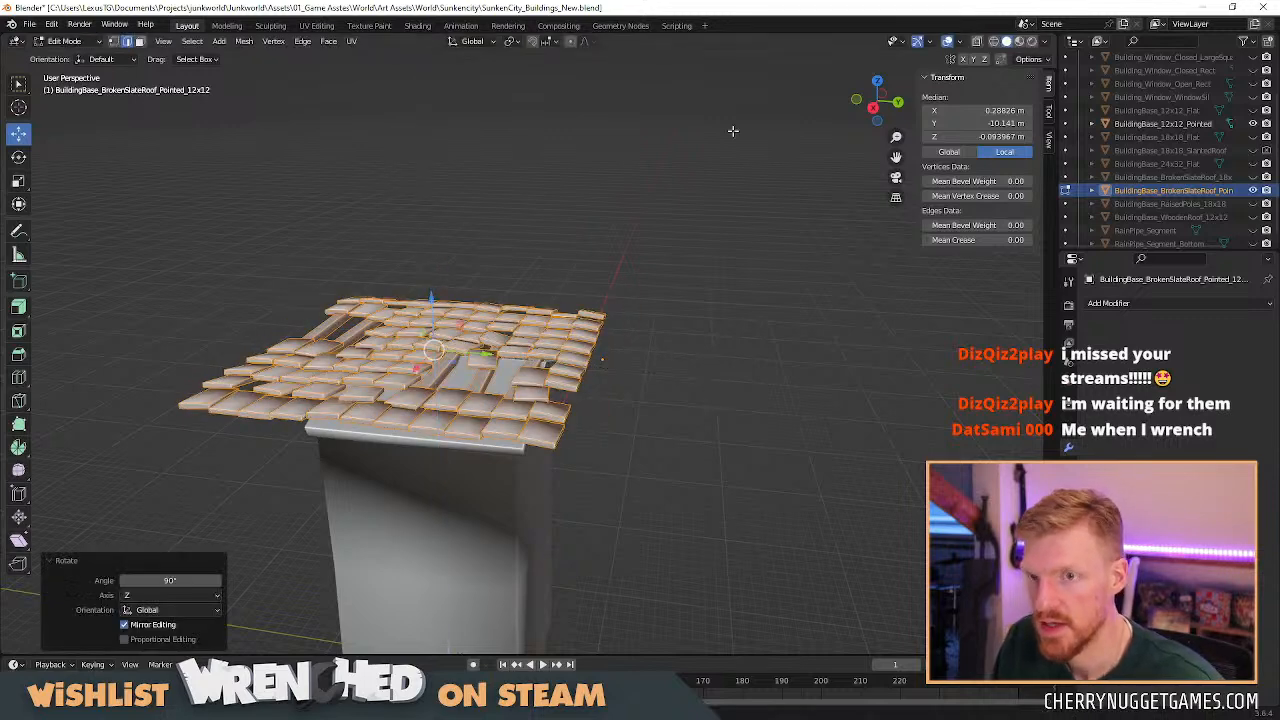
From the top view, move the slate mesh about 9.99 m along X and 10.58 m along Y to align its edge with the ridge.
{"action": "left_click", "coordinate": [877, 81]}
{"action": "key", "text": "g"}
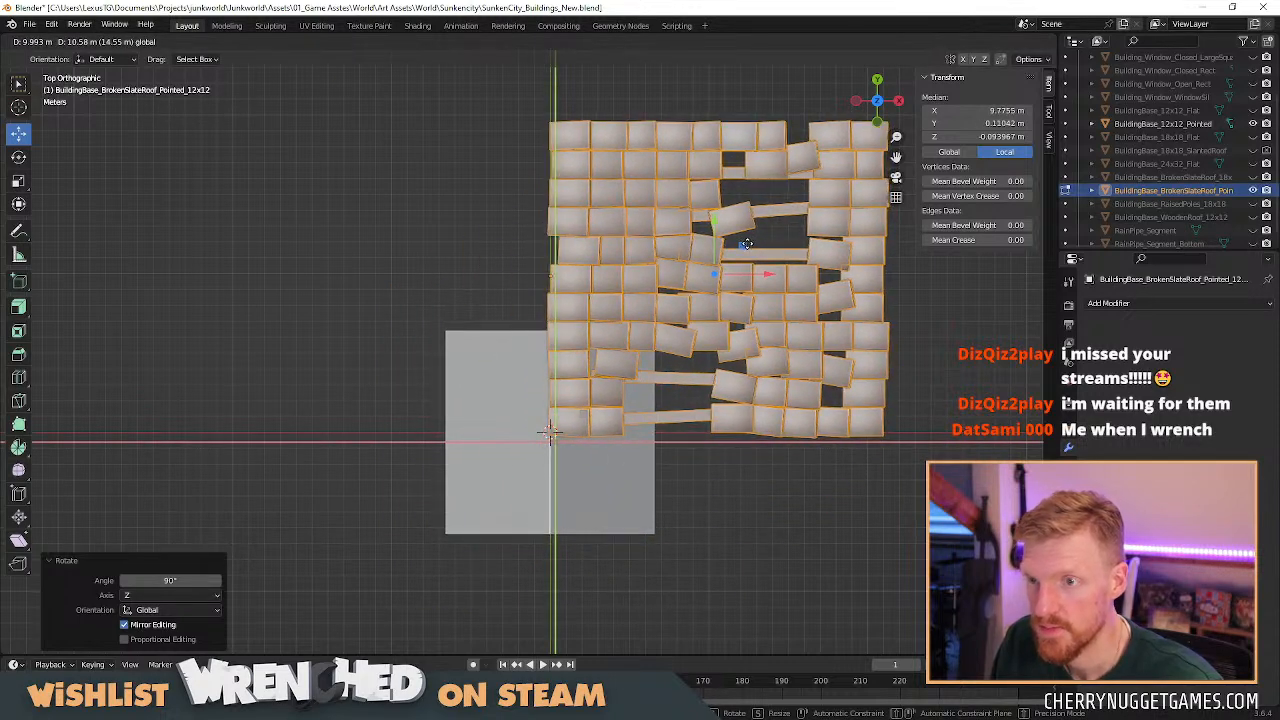
{"action": "left_click", "coordinate": [746, 244]}
{"action": "middle_click_drag", "start_coordinate": [746, 244], "coordinate": [612, 384]}
Set the roof object's Y rotation to 21° in Object Mode and lower it about 0.04 m along Z.
{"action": "key", "text": "Tab"}
{"action": "mouse_move", "coordinate": [998, 166]}
{"action": "left_mouse_down"}
{"action": "mouse_move", "coordinate": [1014, 166]}
{"action": "mouse_move", "coordinate": [988, 166]}
{"action": "mouse_move", "coordinate": [998, 178]}
{"action": "left_mouse_up"}
{"action": "key", "text": "ctrl+z"}
{"action": "left_click", "coordinate": [886, 110]}
{"action": "left_click_drag", "start_coordinate": [509, 305], "coordinate": [509, 310]}
{"action": "middle_click_drag", "start_coordinate": [509, 310], "coordinate": [620, 372]}
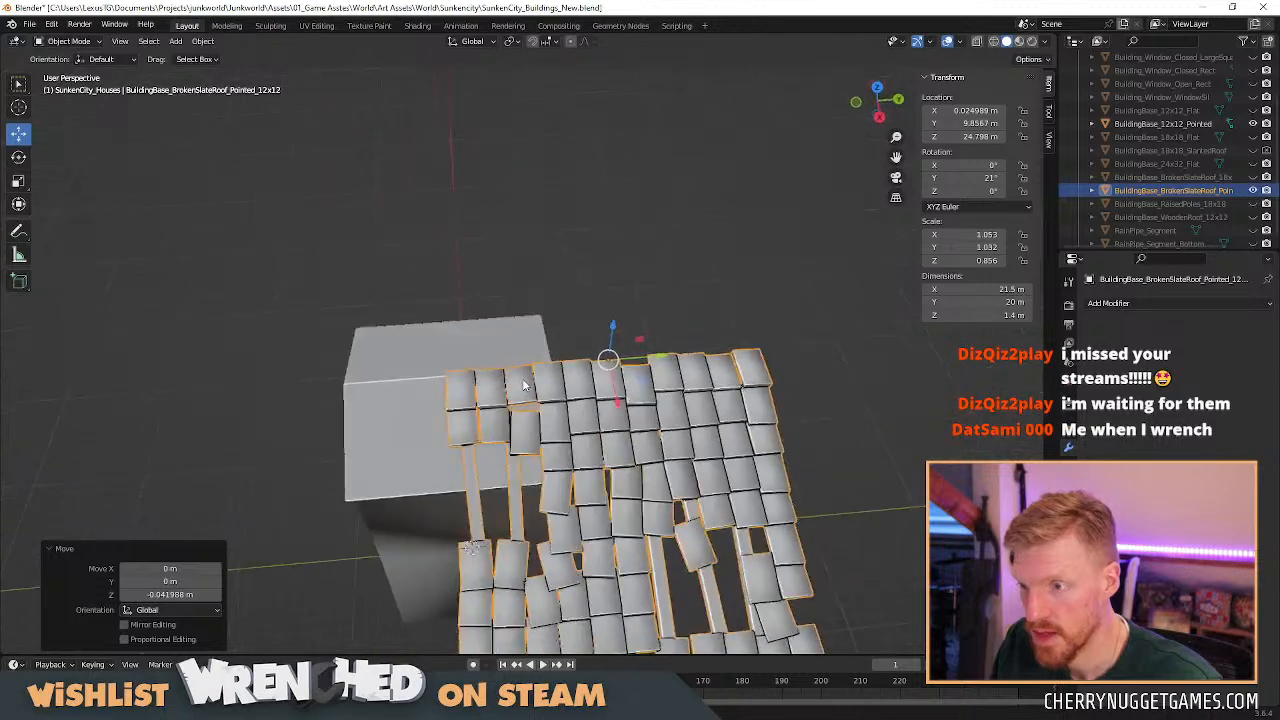
Move the slate roof about -6.16 m along Y so its side edge lines up with the building.
{"action": "left_click_drag", "start_coordinate": [650, 367], "coordinate": [557, 363]}
{"action": "middle_click_drag", "start_coordinate": [557, 363], "coordinate": [636, 470]}
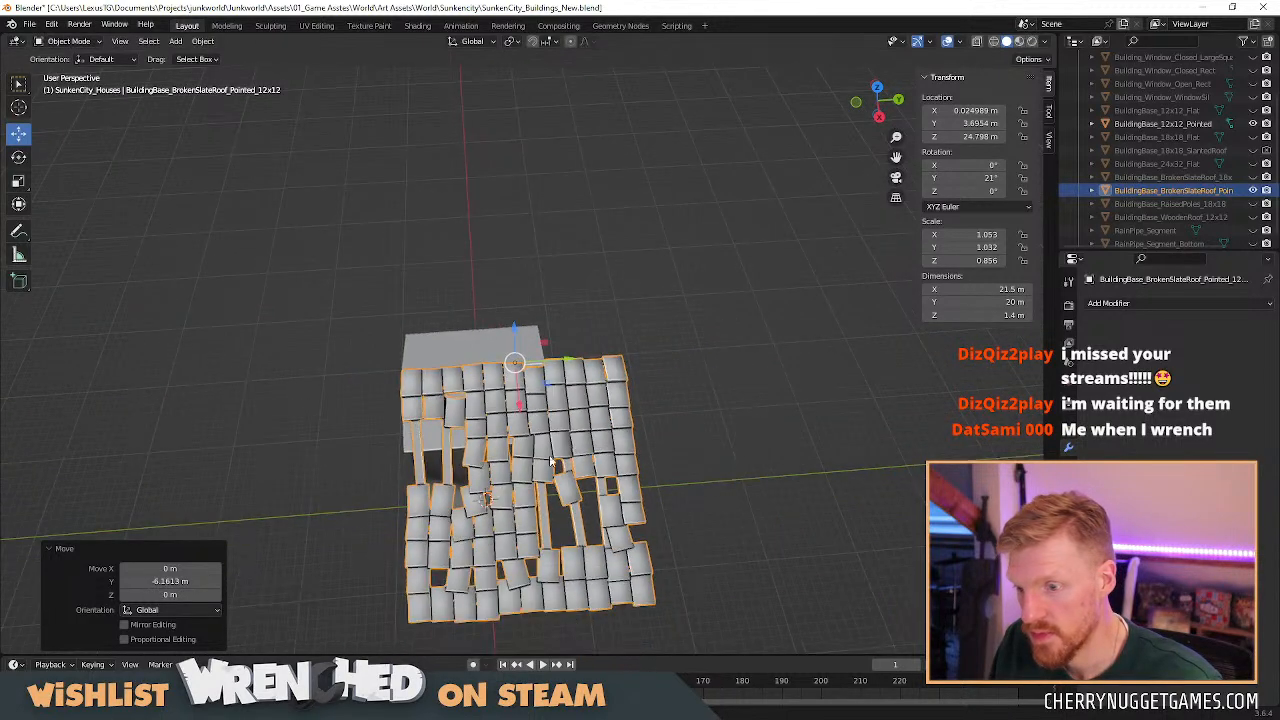
{"action": "middle_click_drag", "start_coordinate": [503, 414], "coordinate": [418, 412]}
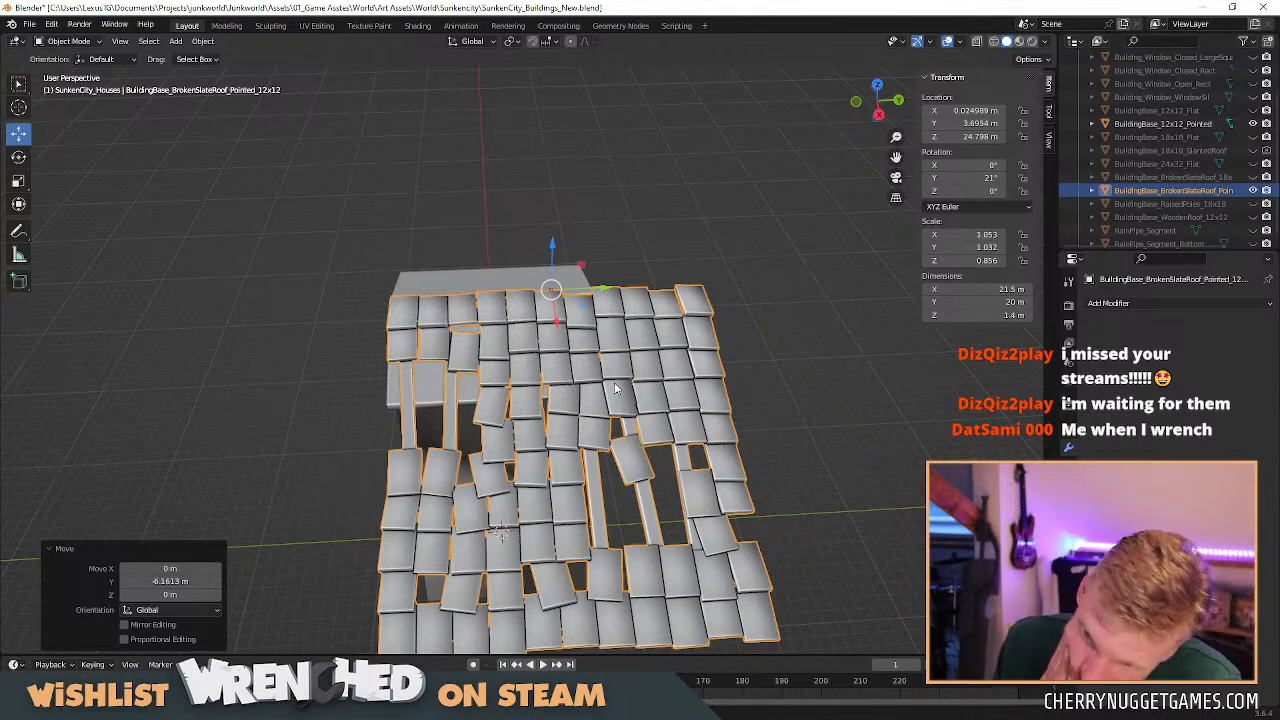
Nudge the slate roof about 0.17 m along X at the ridge.
{"action": "middle_click_drag", "start_coordinate": [658, 340], "coordinate": [598, 336]}
{"action": "key", "text": "g"}
{"action": "key", "text": "x"}
{"action": "left_click_drag", "start_coordinate": [540, 288], "coordinate": [539, 291]}
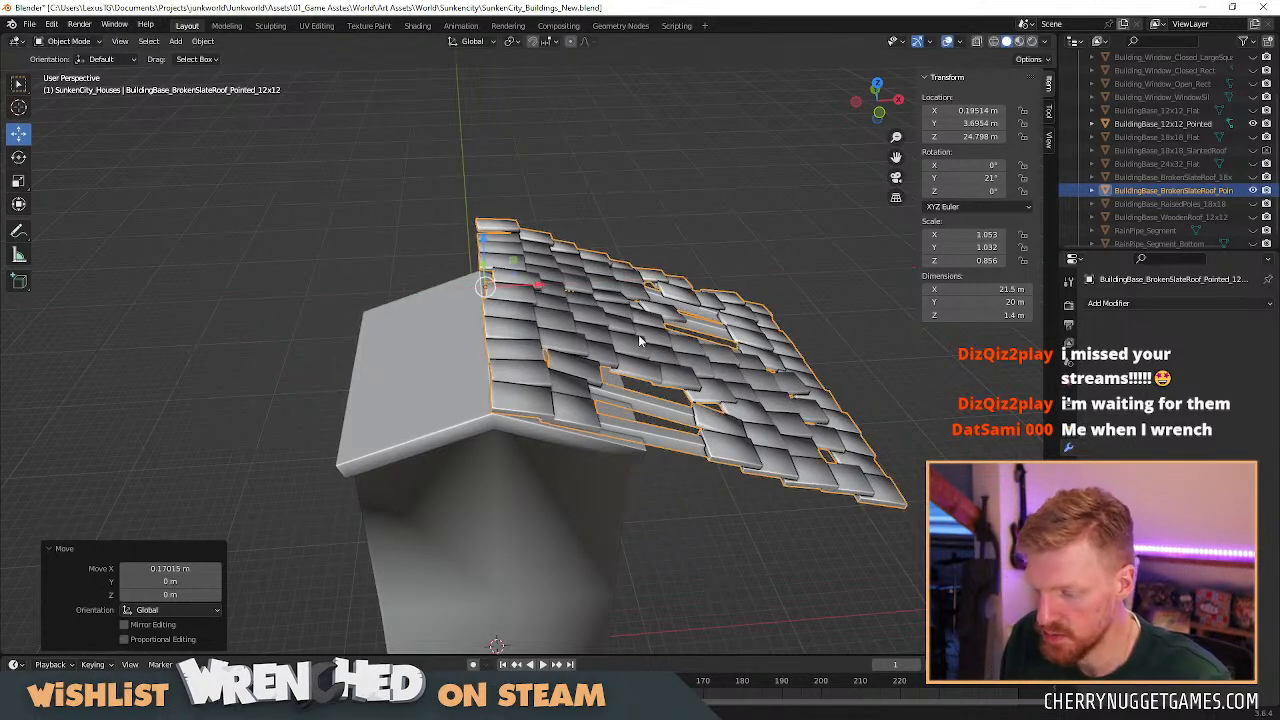
Duplicate the slate roof in place and rotate the copy 180° around Z to cover the opposite slope.
{"action": "key", "text": "shift+d"}
{"action": "right_click", "coordinate": [578, 333]}
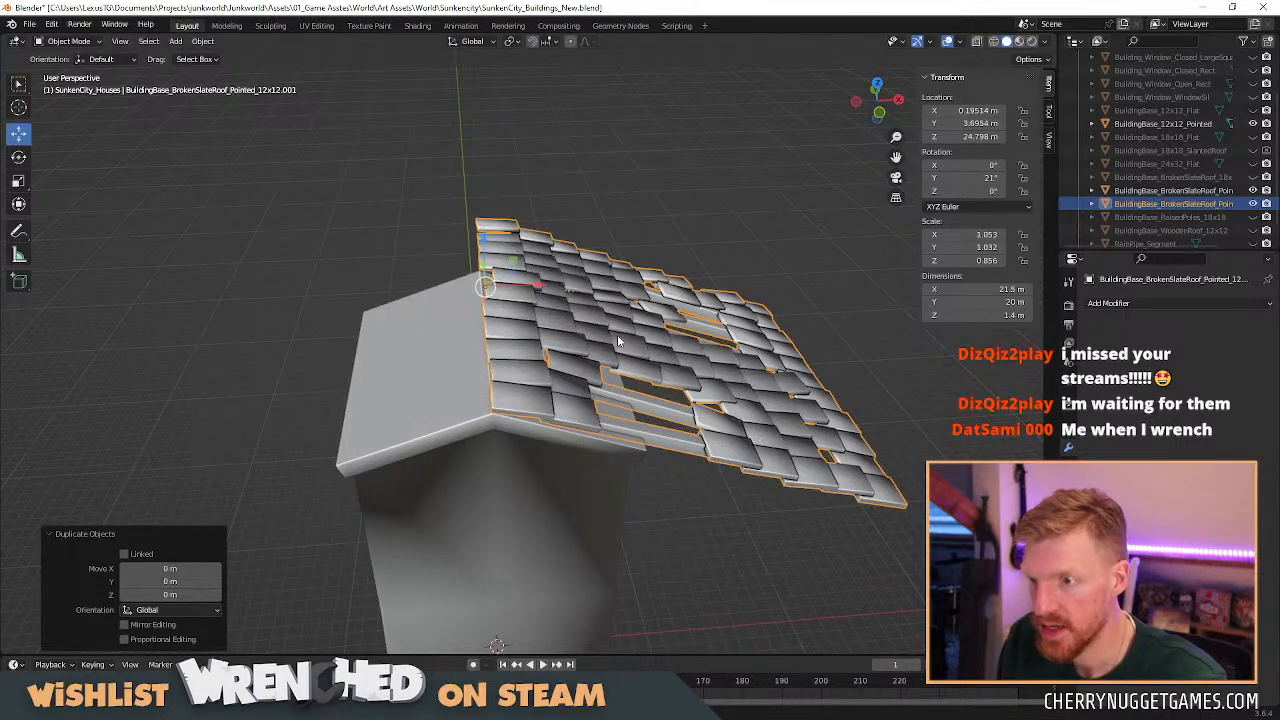
{"action": "type", "text": "rz180"}
{"action": "key", "text": "Return"}
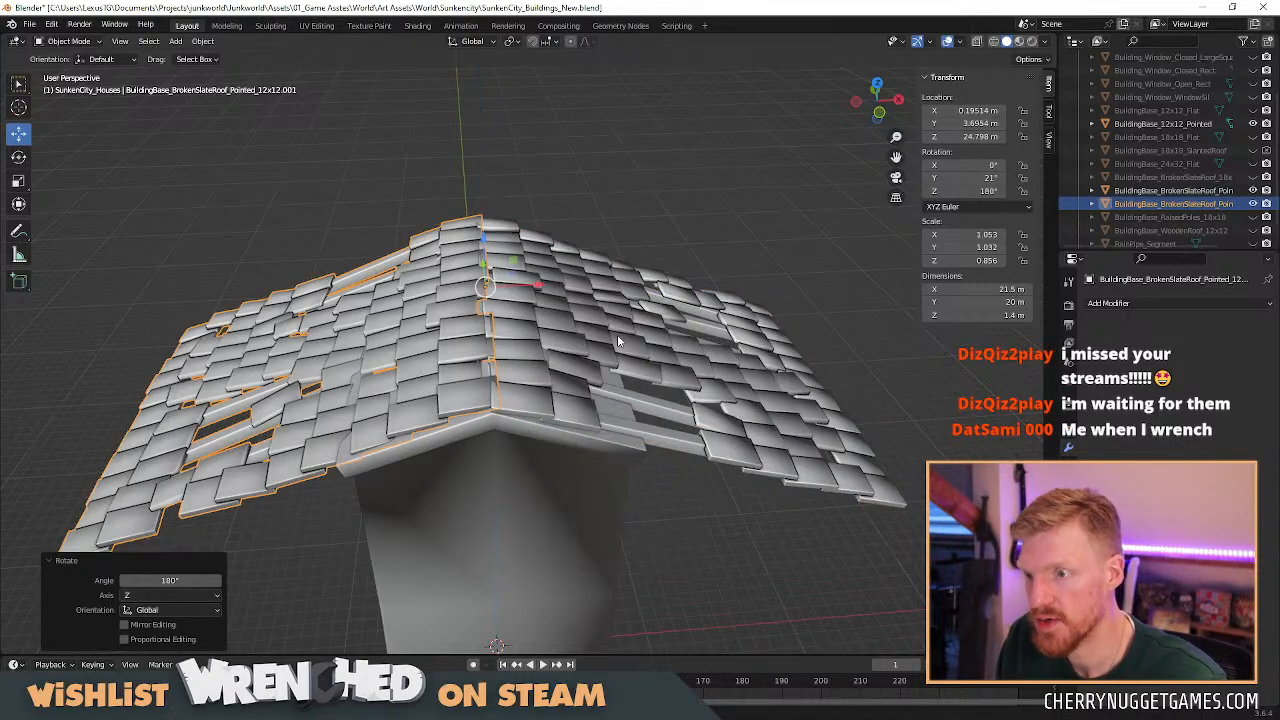
Shift the duplicated roof half along X to about -0.098 m so the two halves meet at the ridge.
{"action": "left_click_drag", "start_coordinate": [537, 288], "coordinate": [521, 288]}
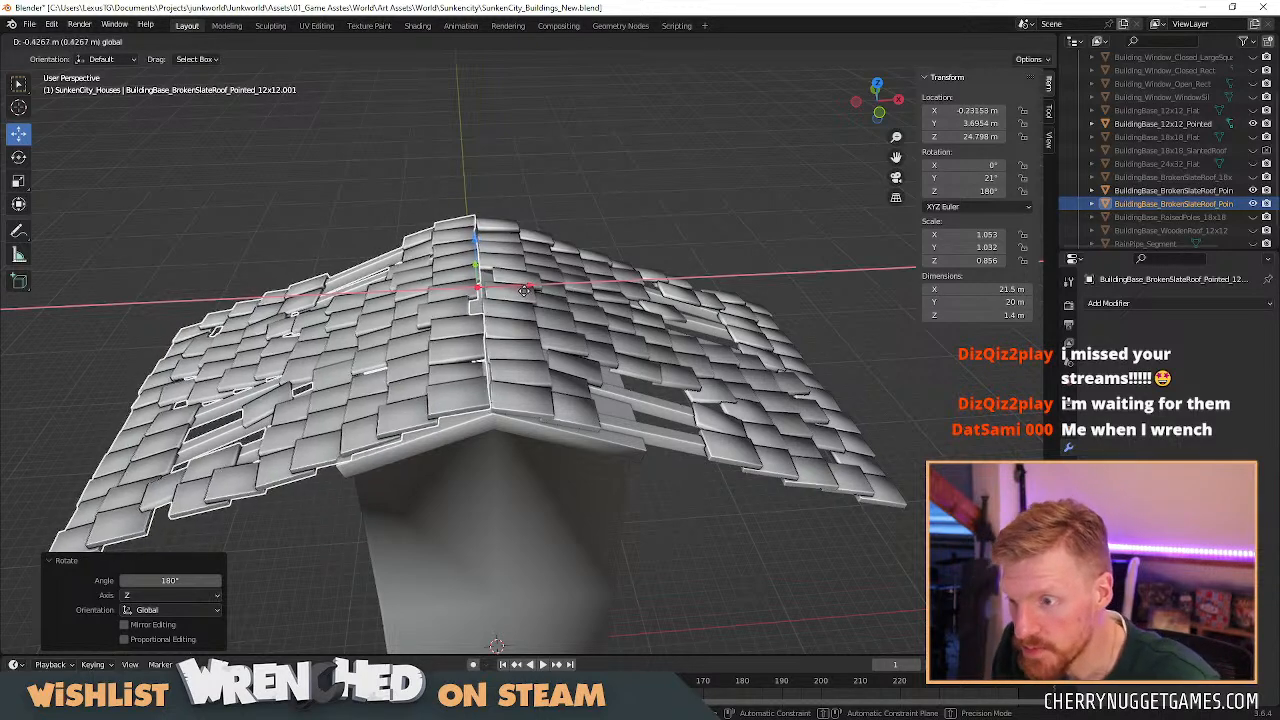
{"action": "left_click", "coordinate": [524, 333], "text": "shift"}
{"action": "left_click_drag", "start_coordinate": [537, 288], "coordinate": [541, 288]}
{"action": "middle_click_drag", "start_coordinate": [580, 515], "coordinate": [720, 500]}
{"action": "left_click", "coordinate": [440, 325]}
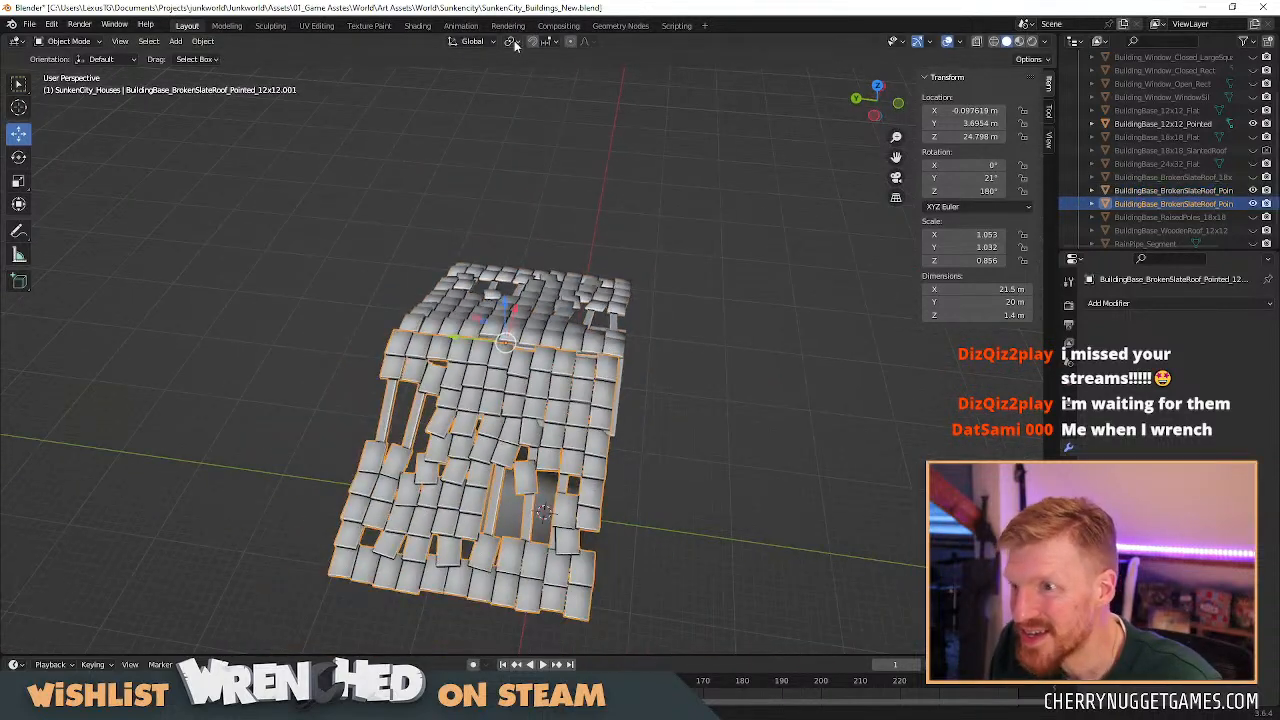
Switch the transform orientation to Local and slide the duplicated roof half along its slope beyond the ridge.
{"action": "left_click", "coordinate": [472, 41]}
{"action": "left_click", "coordinate": [468, 95]}
{"action": "middle_click_drag", "start_coordinate": [680, 344], "coordinate": [478, 342]}
{"action": "left_click_drag", "start_coordinate": [457, 346], "coordinate": [543, 286]}
{"action": "middle_click_drag", "start_coordinate": [543, 286], "coordinate": [646, 387]}
{"action": "left_click_drag", "start_coordinate": [505, 284], "coordinate": [526, 357]}
Move the duplicated roof half about -6.03 m along local X and 7.37 m along local Y.
{"action": "scroll", "coordinate": [640, 366], "scroll_direction": "up", "scroll_amount": 2}
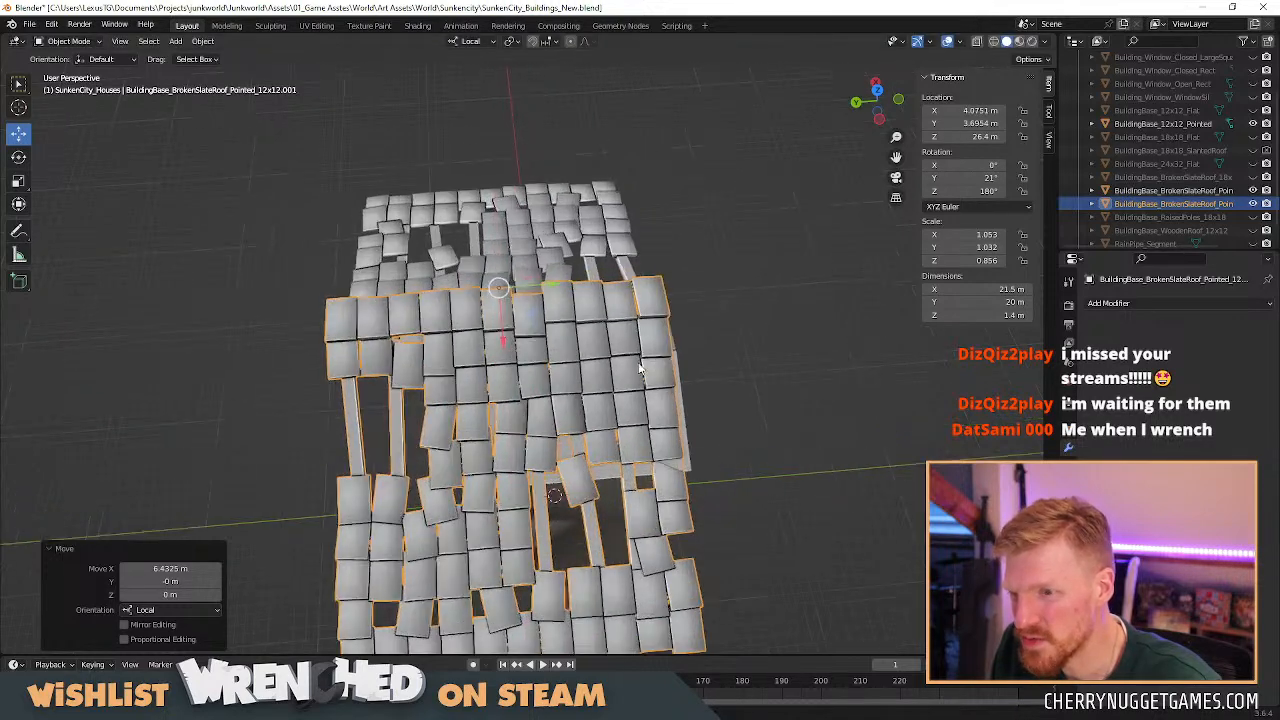
{"action": "middle_click_drag", "start_coordinate": [429, 404], "coordinate": [541, 391]}
{"action": "middle_click_drag", "start_coordinate": [502, 387], "coordinate": [465, 387]}
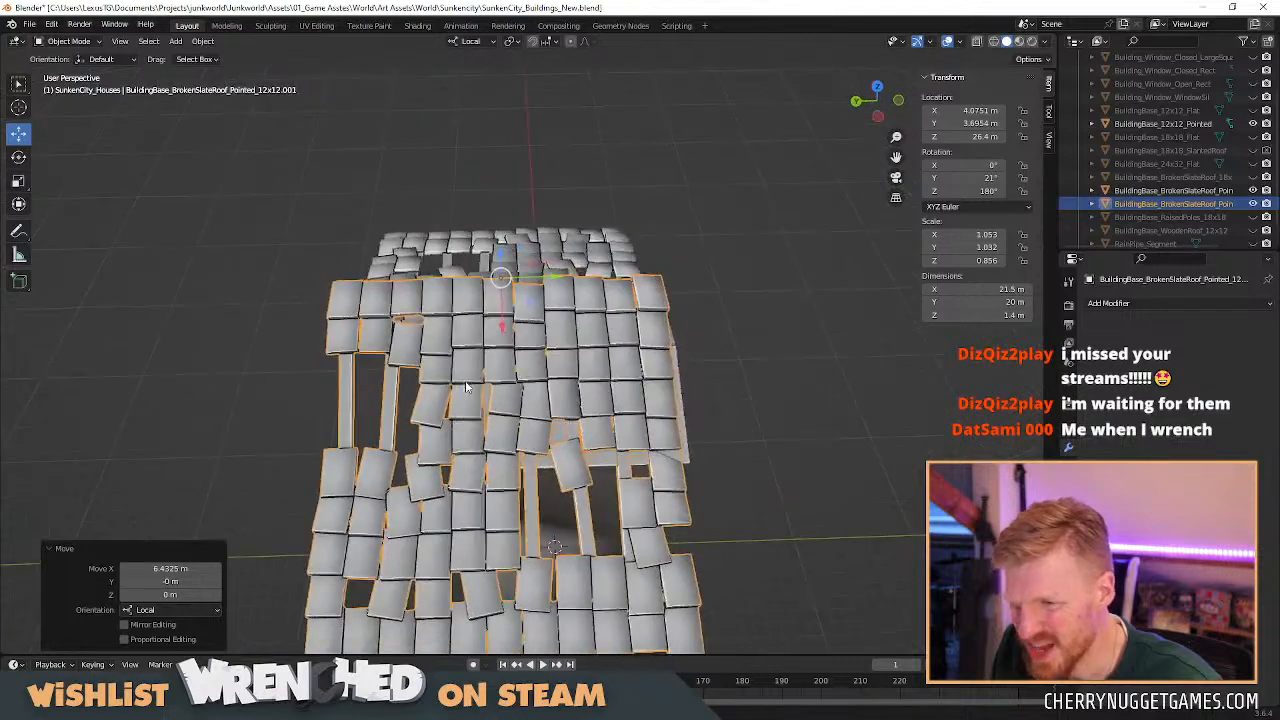
{"action": "key", "text": "g"}
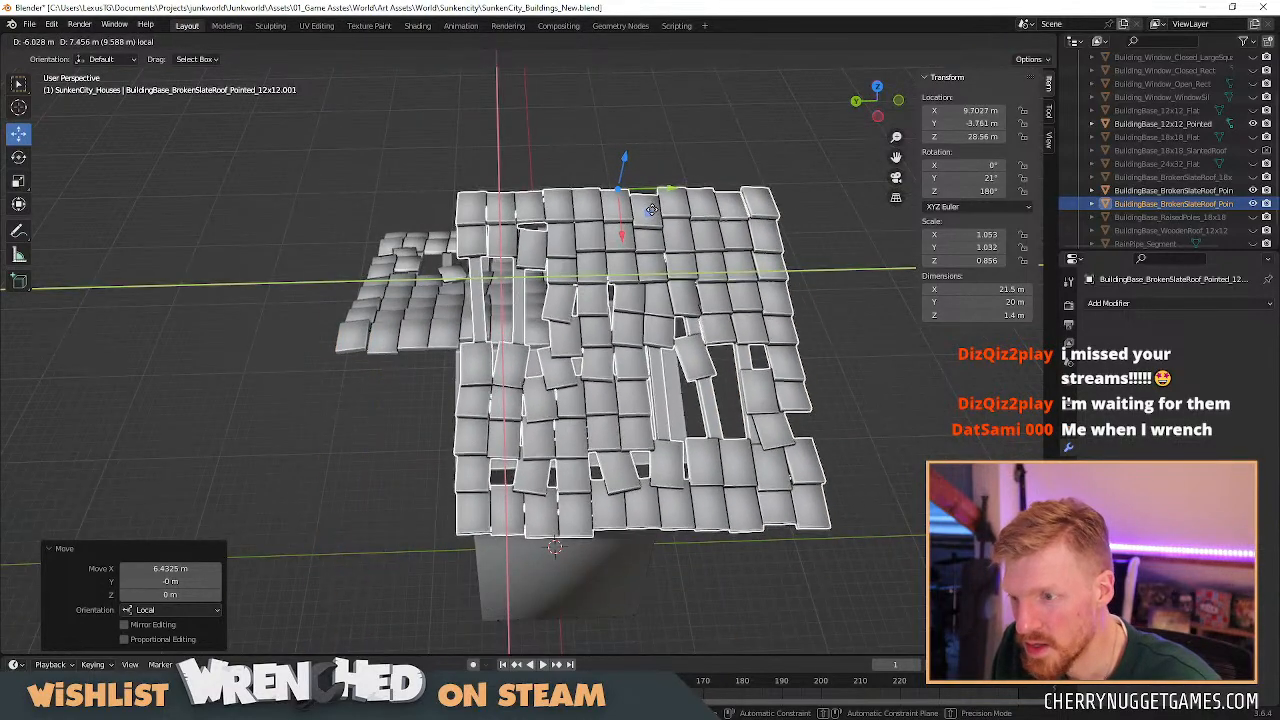
{"action": "left_click", "coordinate": [688, 244]}
{"action": "middle_click_drag", "start_coordinate": [688, 244], "coordinate": [655, 298]}
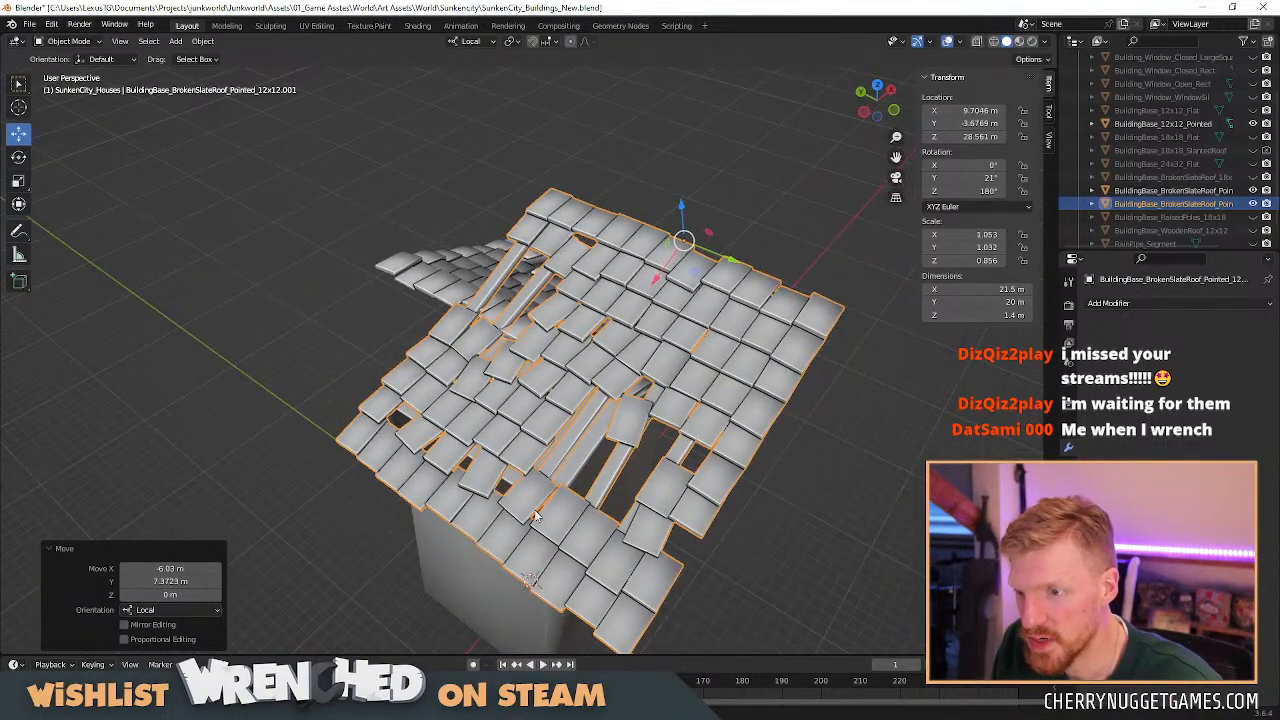
{"action": "middle_click_drag", "start_coordinate": [590, 378], "coordinate": [572, 325]}
Delete the faces of the surplus slates and boards in the duplicated roof half, keeping only the slate block over the building's short slope.
{"action": "key", "text": "Tab"}
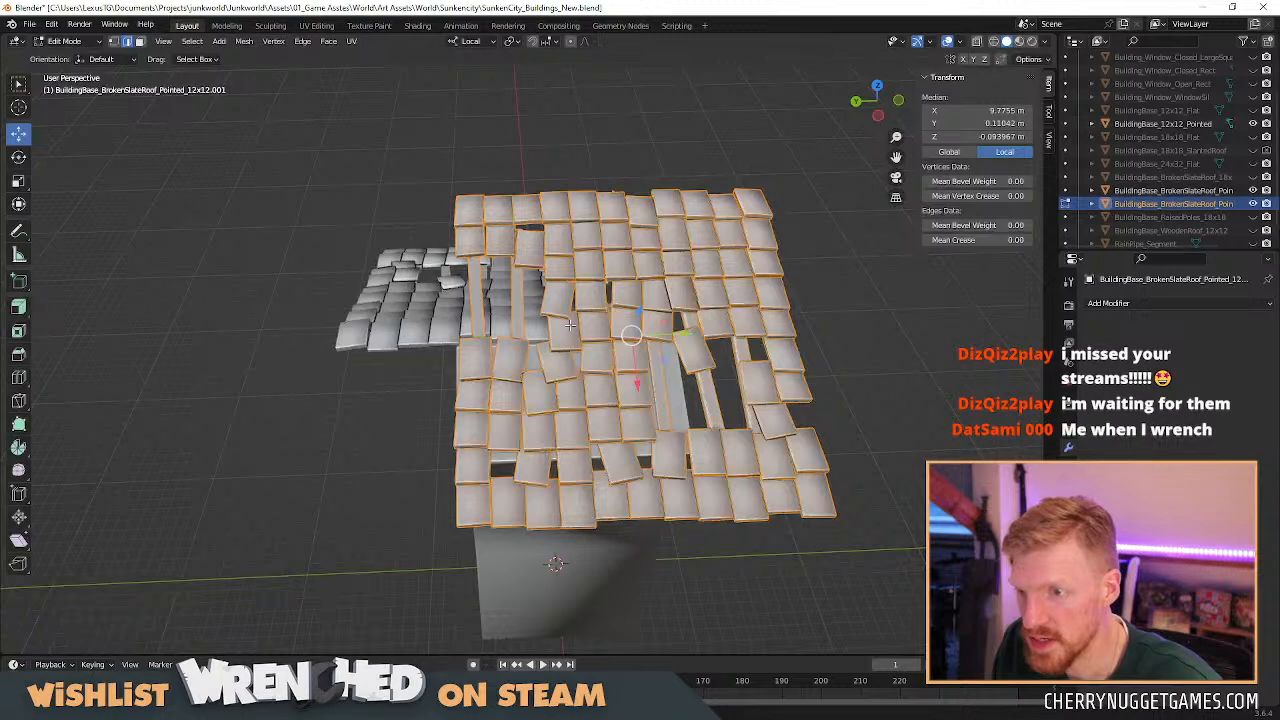
{"action": "left_click", "coordinate": [568, 318]}
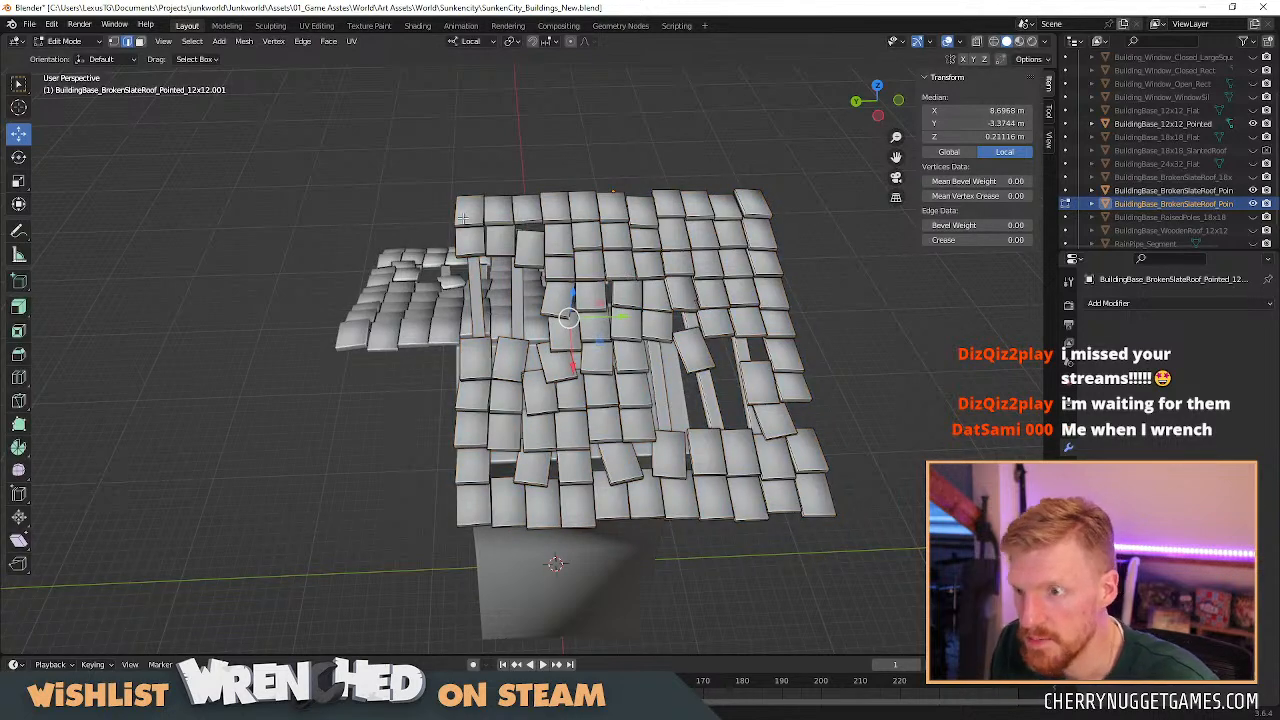
{"action": "key", "text": "l"}
{"action": "key", "text": "l"}
{"action": "key", "text": "l"}
{"action": "key", "text": "l"}
{"action": "key", "text": "l"}
{"action": "key", "text": "l"}
{"action": "key", "text": "l"}
{"action": "key", "text": "l"}
{"action": "key", "text": "l"}
{"action": "key", "text": "l"}
{"action": "key", "text": "l"}
{"action": "key", "text": "l"}
{"action": "key", "text": "l"}
{"action": "key", "text": "l"}
{"action": "key", "text": "l"}
{"action": "key", "text": "l"}
{"action": "key", "text": "l"}
{"action": "key", "text": "l"}
{"action": "key", "text": "l"}
{"action": "key", "text": "l"}
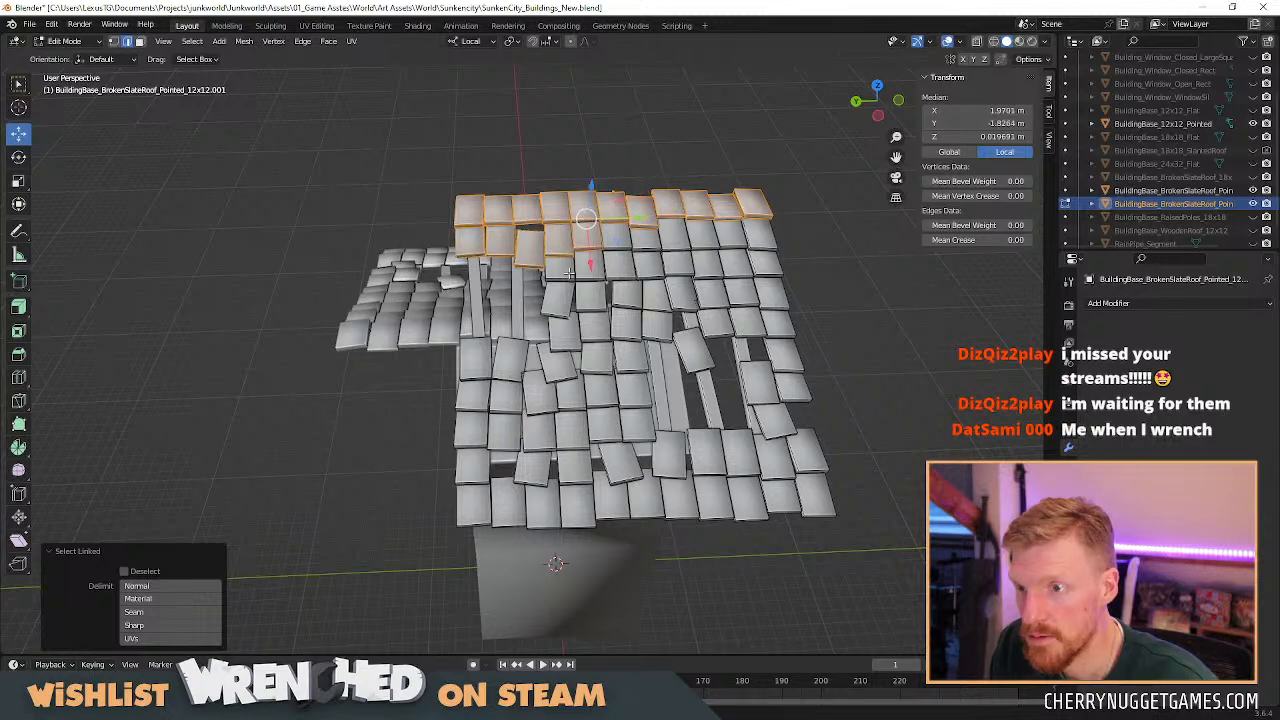
{"action": "key", "text": "l"}
{"action": "key", "text": "l"}
{"action": "key", "text": "l"}
{"action": "key", "text": "l"}
{"action": "key", "text": "l"}
{"action": "key", "text": "l"}
{"action": "key", "text": "l"}
{"action": "key", "text": "l"}
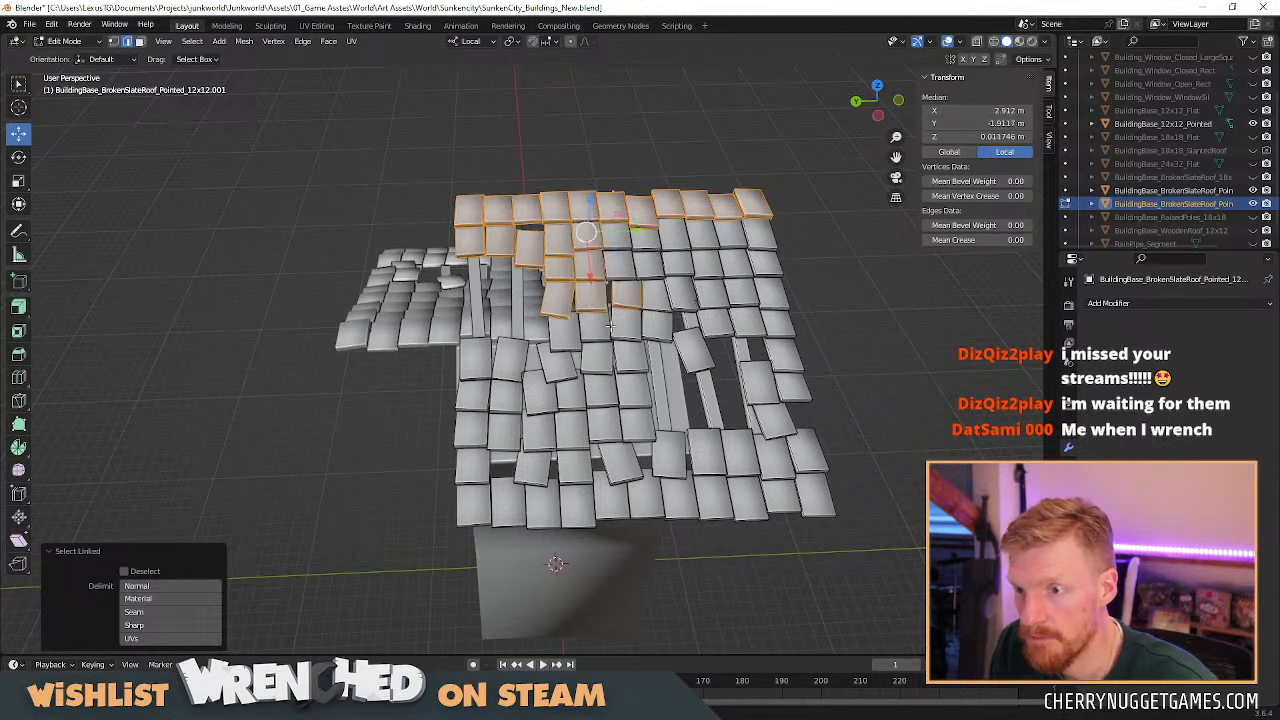
{"action": "key", "text": "l"}
{"action": "key", "text": "l"}
{"action": "key", "text": "l"}
{"action": "key", "text": "l"}
{"action": "key", "text": "l"}
{"action": "key", "text": "l"}
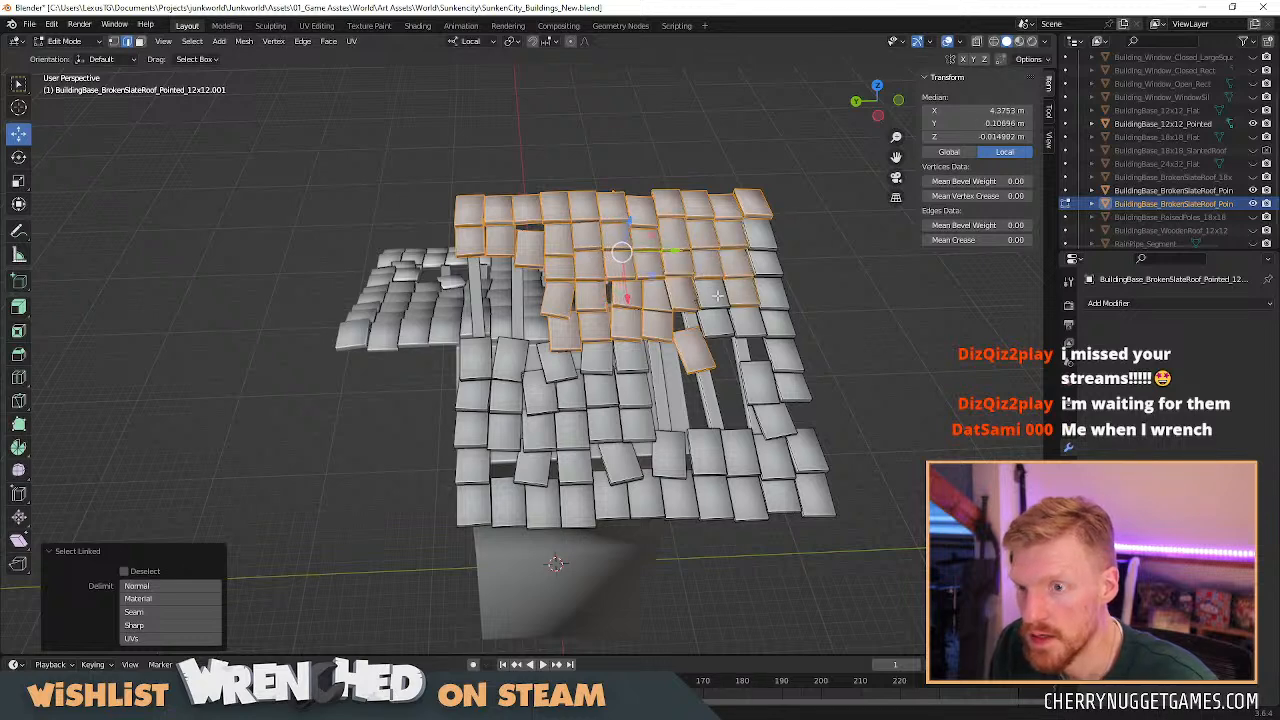
{"action": "key", "text": "l"}
{"action": "key", "text": "l"}
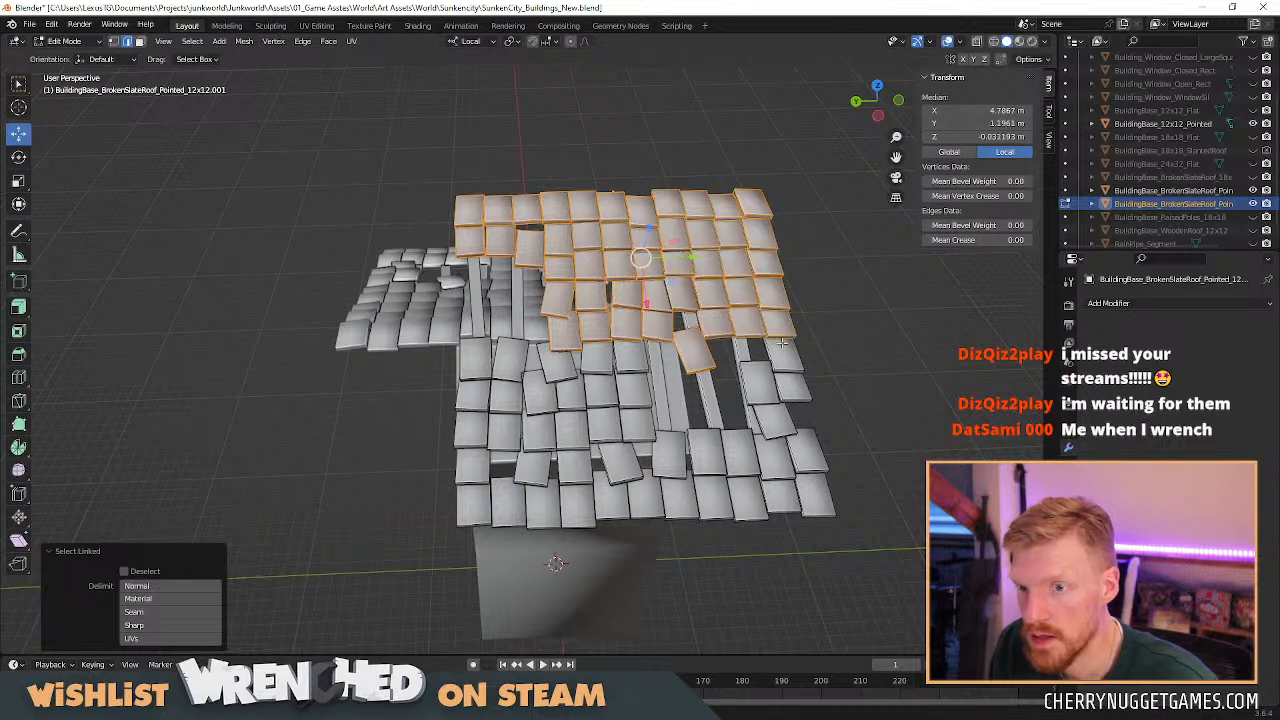
{"action": "key", "text": "l"}
{"action": "key", "text": "l"}
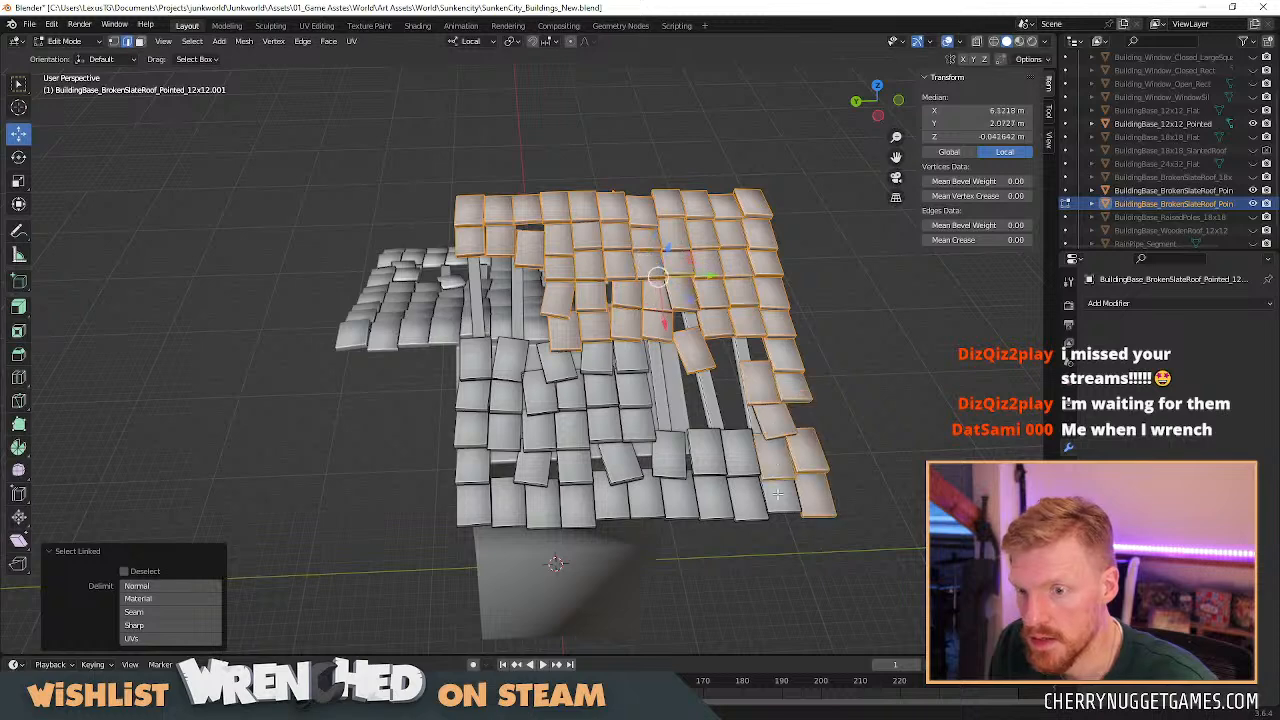
{"action": "key", "text": "l"}
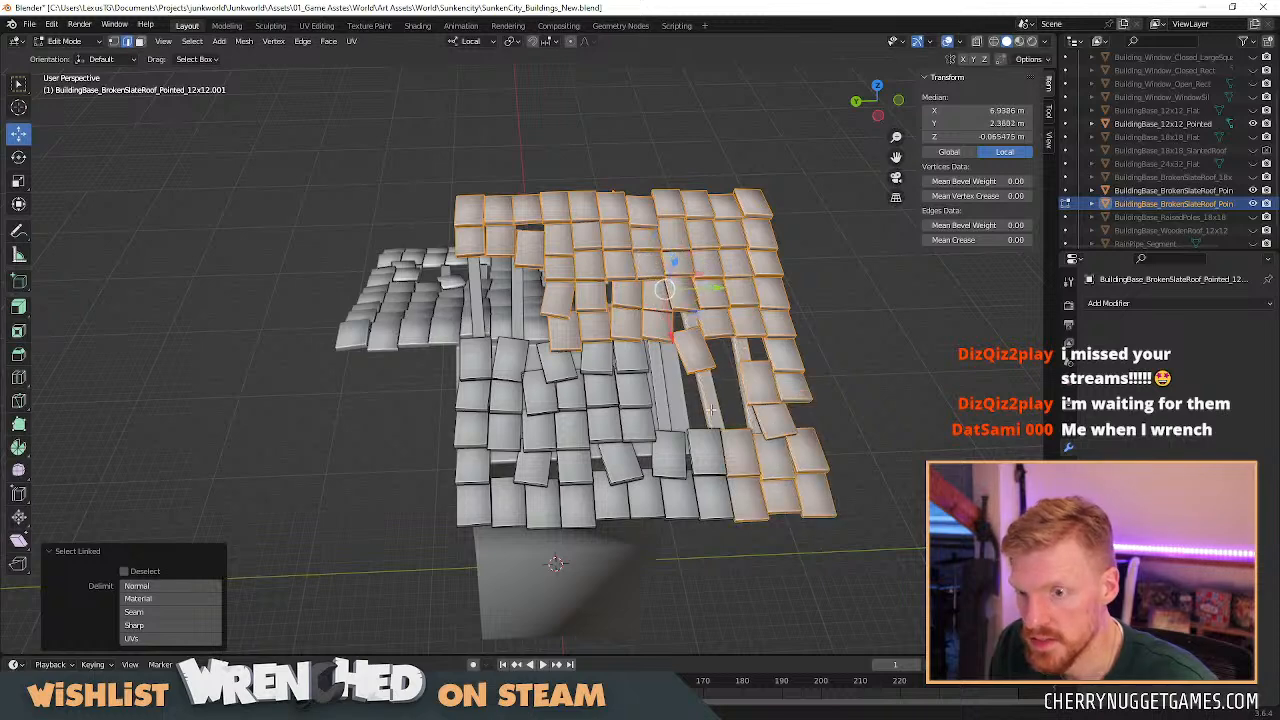
{"action": "key", "text": "l"}
{"action": "middle_click_drag", "start_coordinate": [716, 428], "coordinate": [673, 457]}
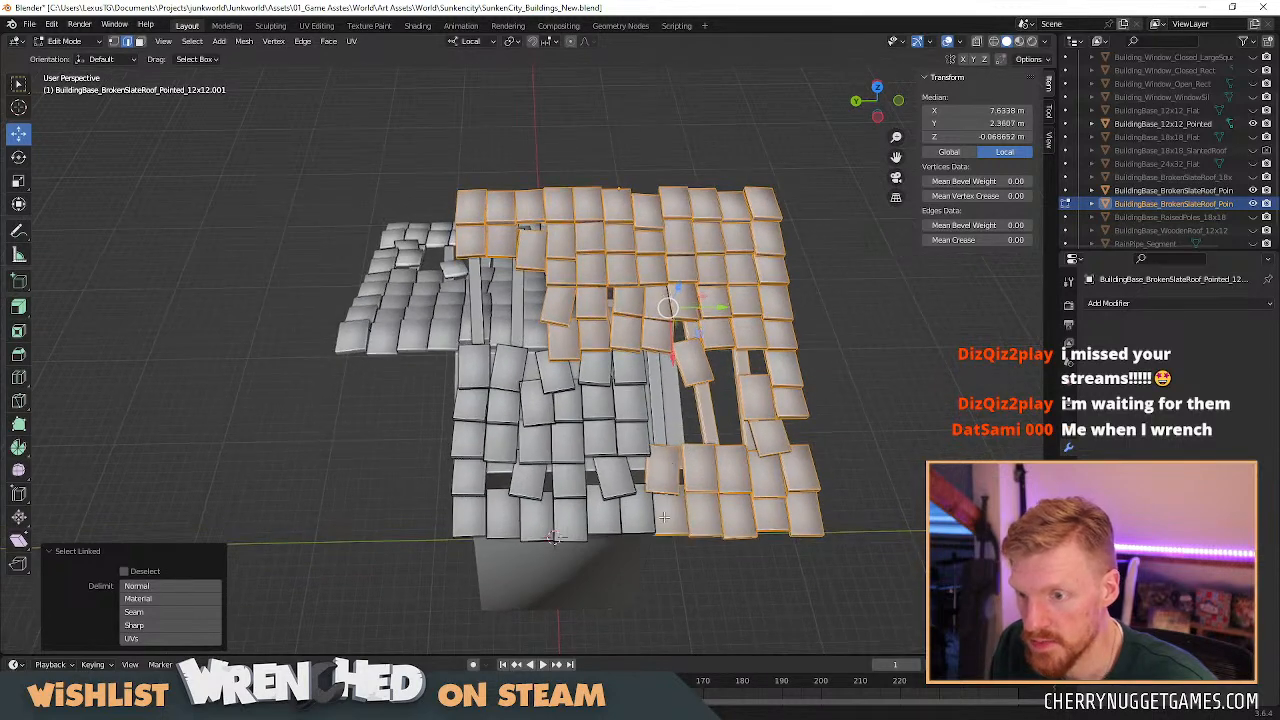
{"action": "key", "text": "l"}
{"action": "key", "text": "l"}
{"action": "key", "text": "l"}
{"action": "key", "text": "l"}
{"action": "key", "text": "l"}
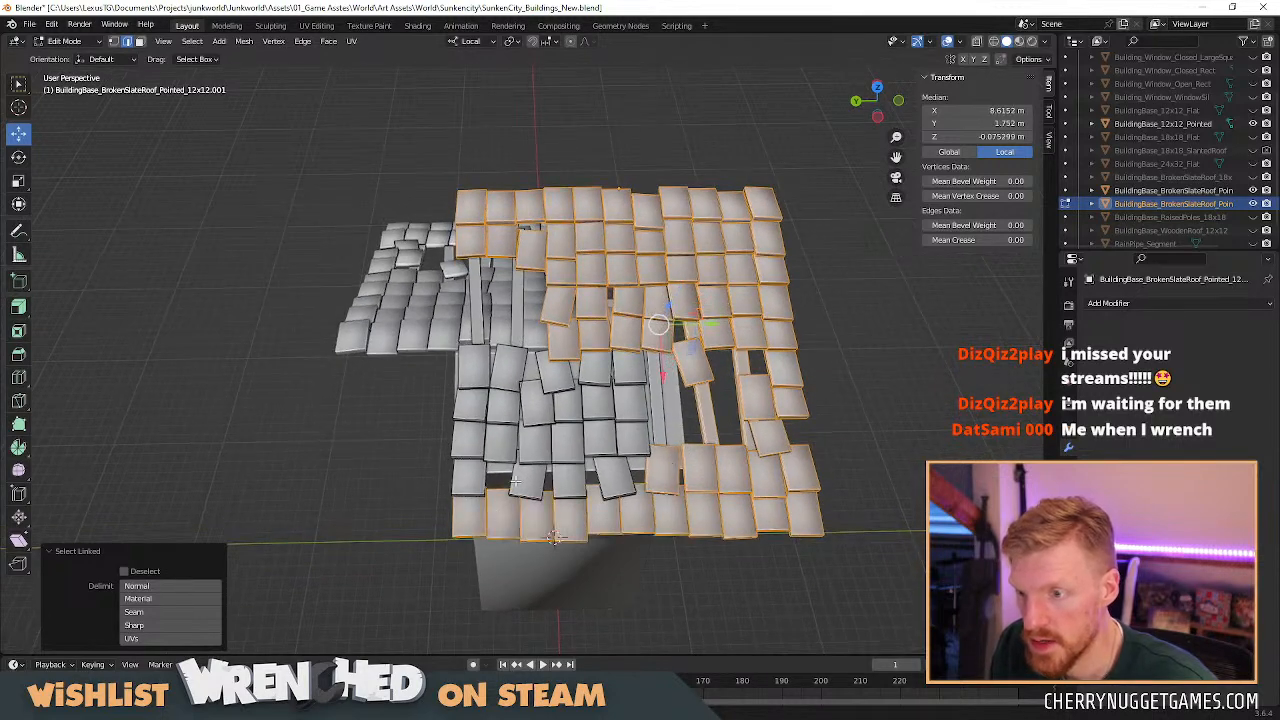
{"action": "key", "text": "l"}
{"action": "key", "text": "x"}
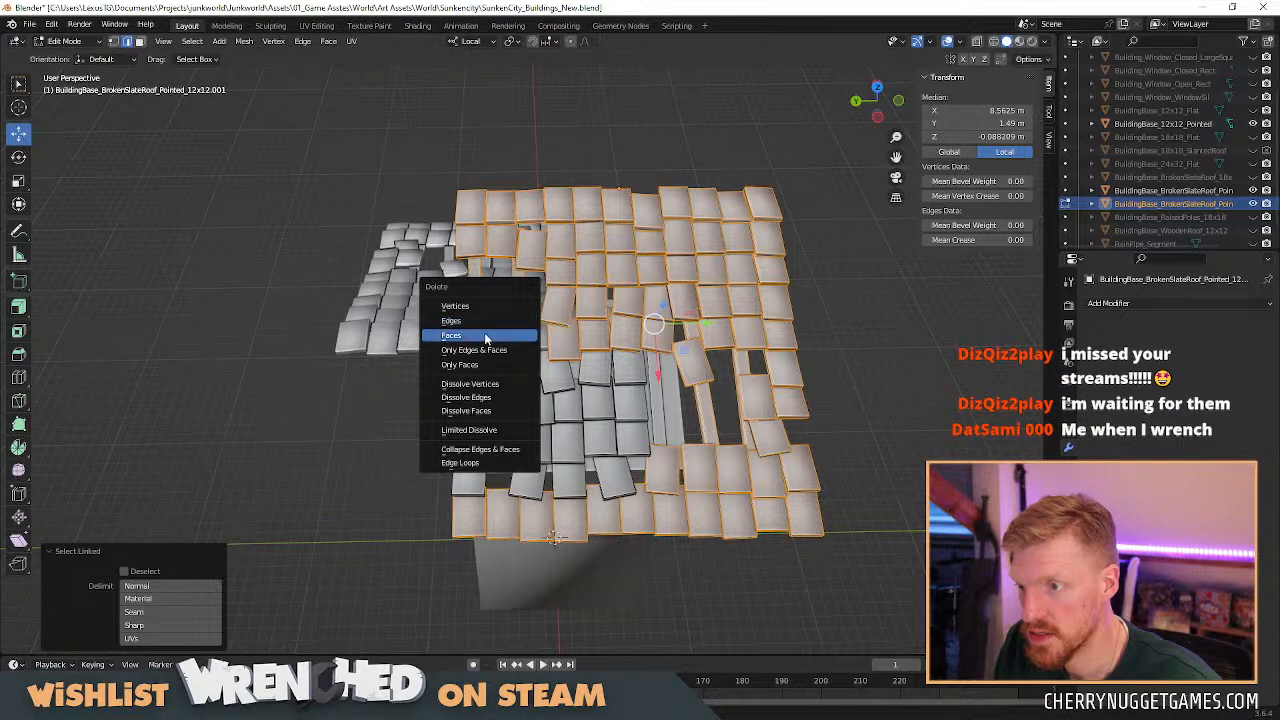
{"action": "left_click", "coordinate": [487, 335]}
{"action": "mouse_move", "coordinate": [637, 395]}
{"action": "middle_mouse_down"}
{"action": "mouse_move", "coordinate": [645, 450]}
{"action": "mouse_move", "coordinate": [658, 403]}
{"action": "middle_mouse_up"}
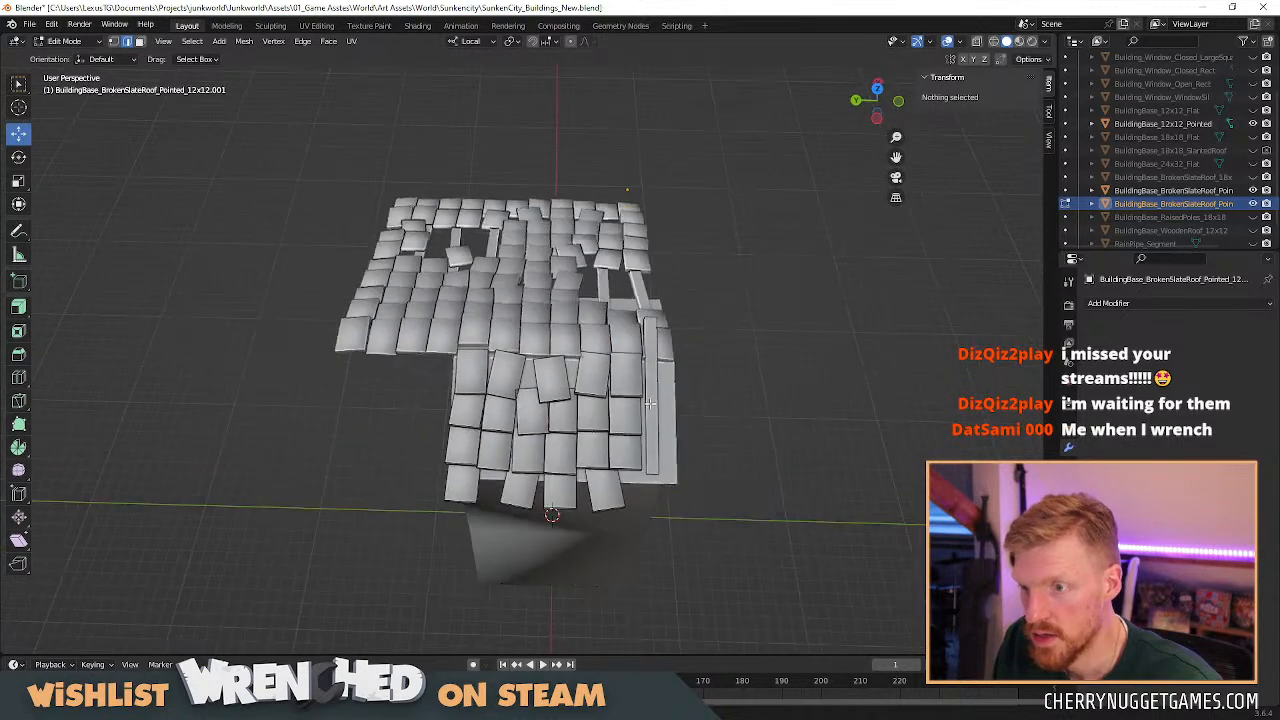
{"action": "key", "text": "ctrl+z"}
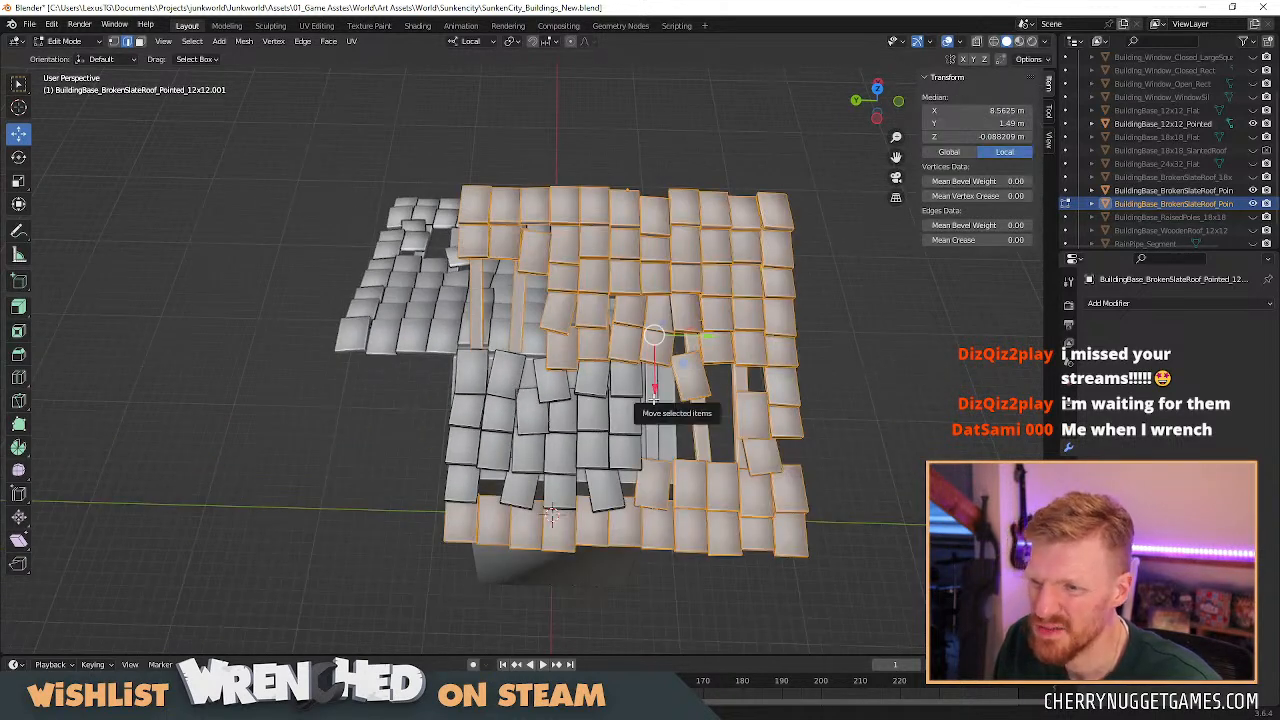
{"action": "key", "text": "x"}
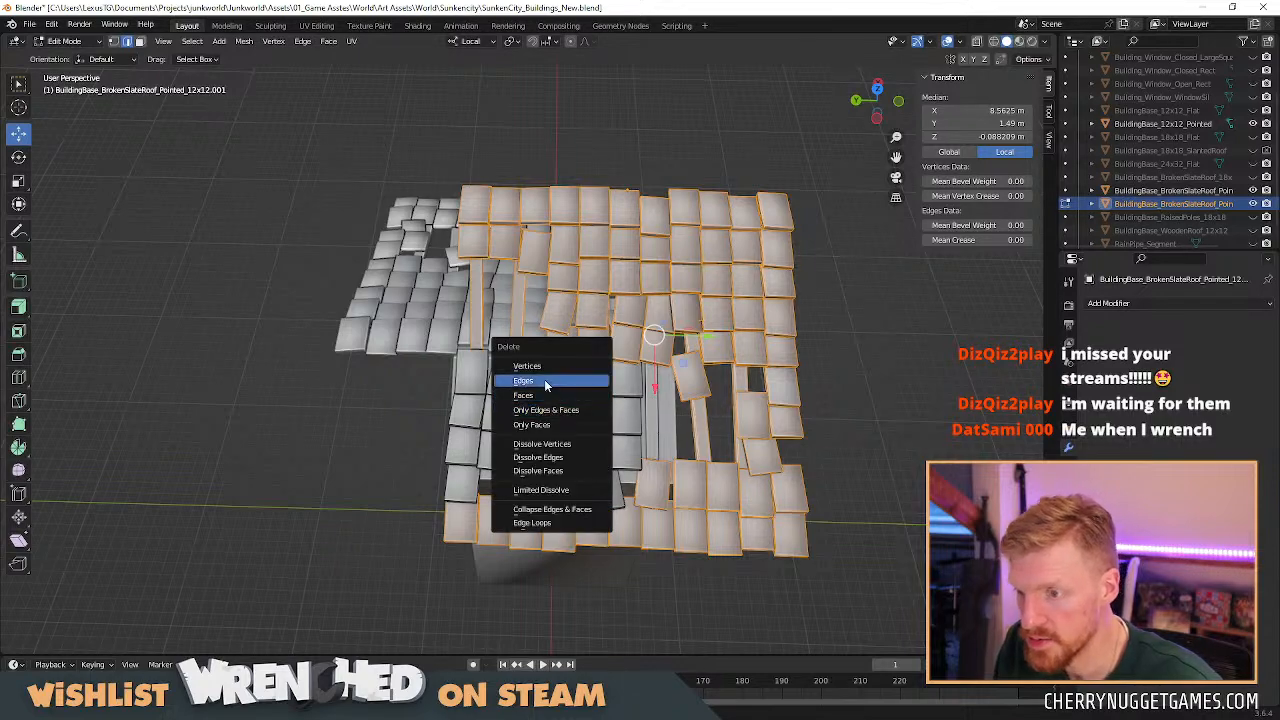
{"action": "left_click", "coordinate": [547, 394]}
Delete the leftover narrow board beside the remaining slates of the duplicated roof half.
{"action": "middle_click_drag", "start_coordinate": [632, 394], "coordinate": [578, 381]}
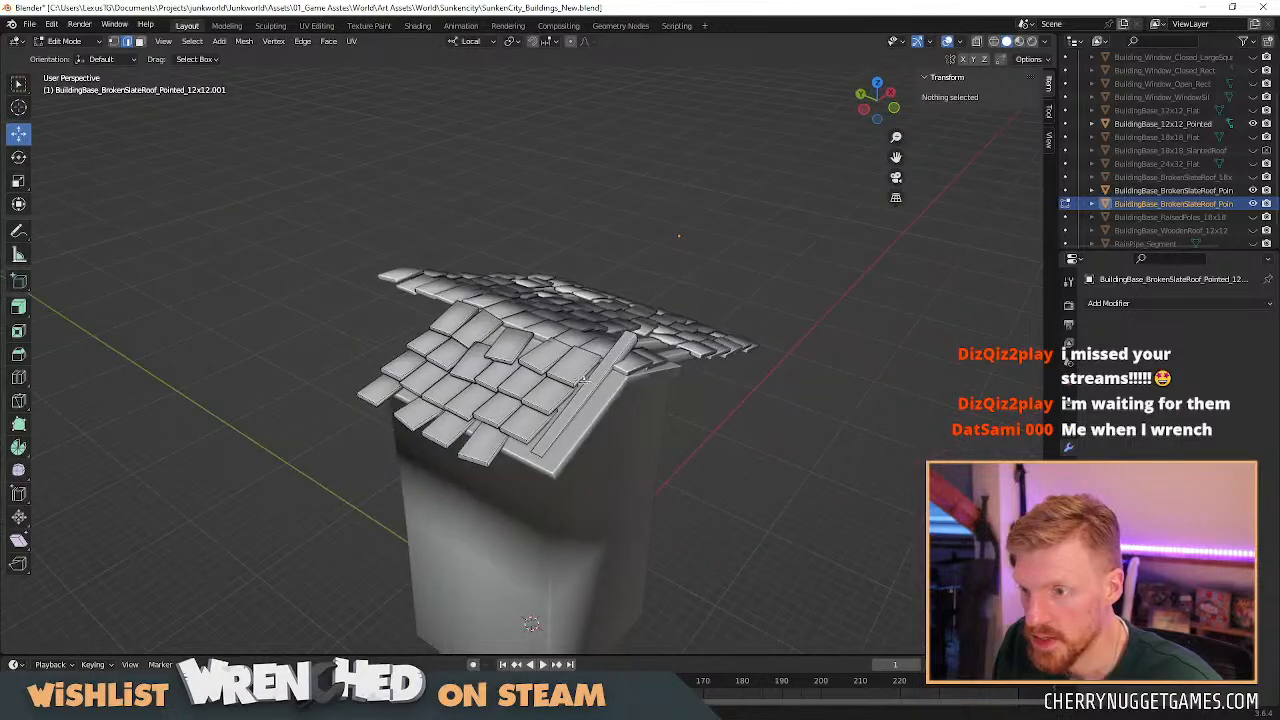
{"action": "left_click", "coordinate": [580, 382]}
{"action": "key", "text": "l"}
{"action": "key", "text": "x"}
{"action": "left_click", "coordinate": [584, 389]}
{"action": "middle_click_drag", "start_coordinate": [584, 389], "coordinate": [628, 402]}
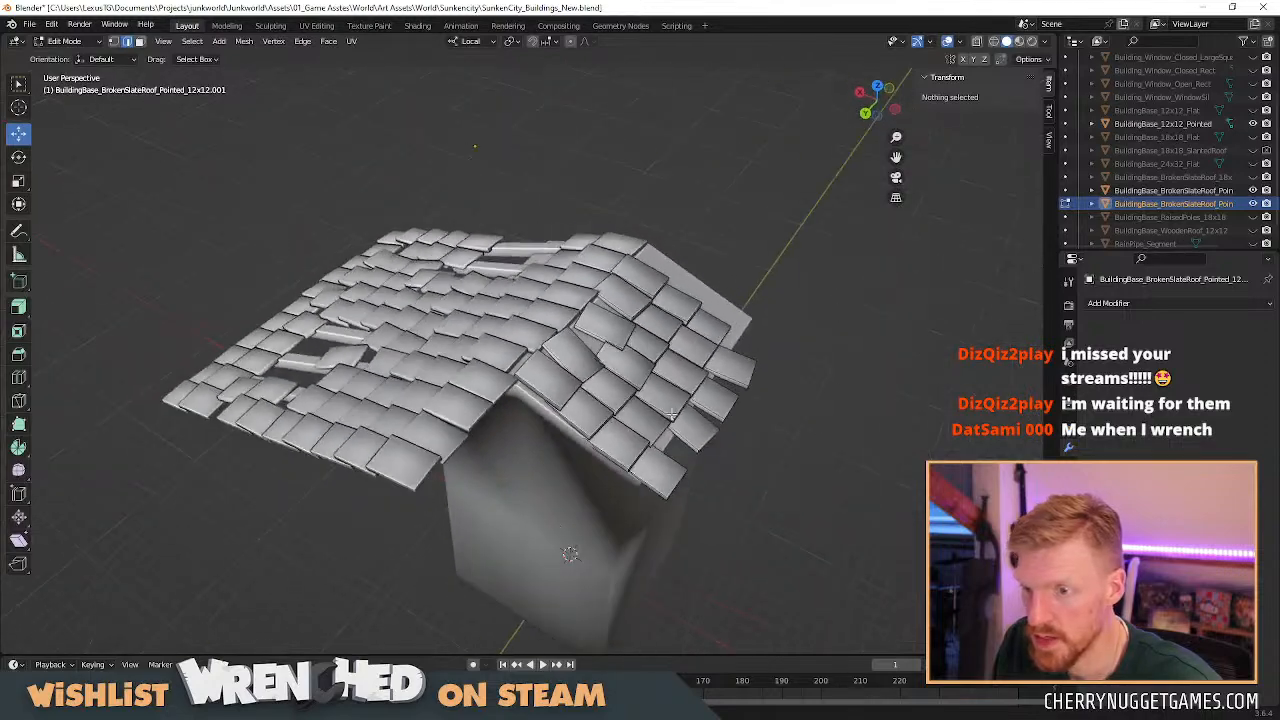
{"action": "middle_click_drag", "start_coordinate": [697, 427], "coordinate": [751, 400]}
Return to Object Mode and move the trimmed roof half about 0.04 m along its local X axis.
{"action": "key", "text": "Tab"}
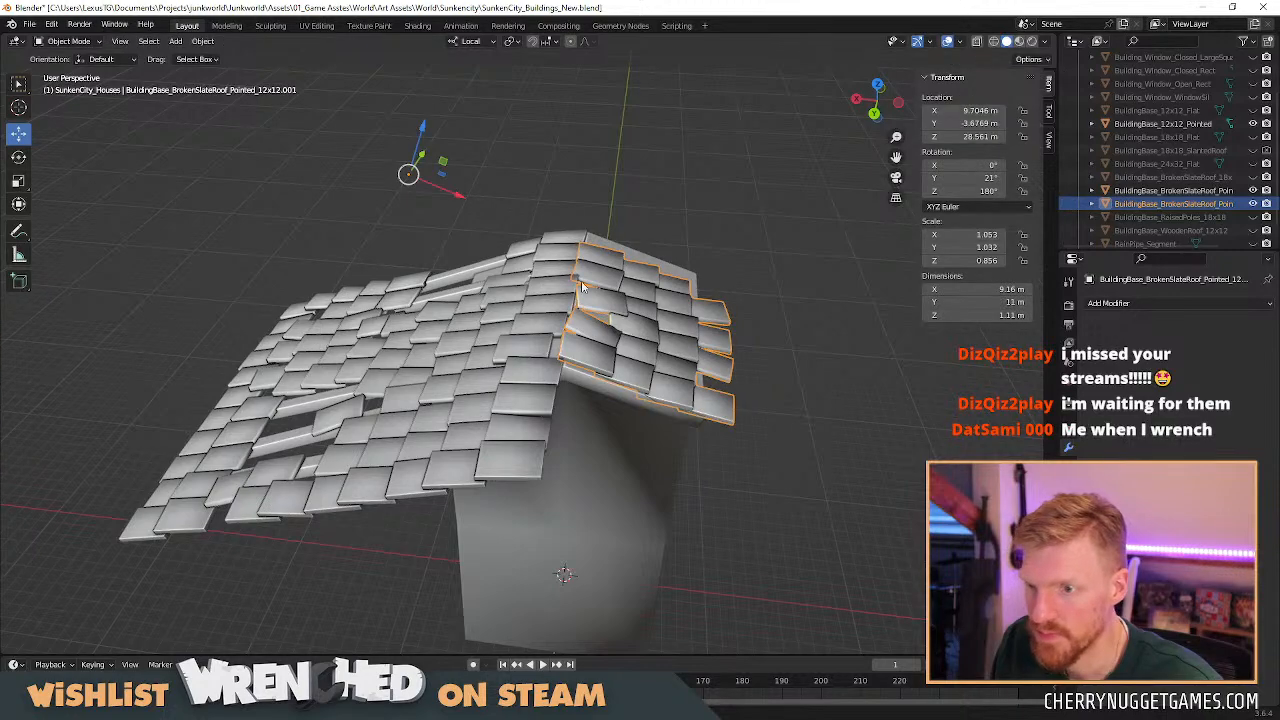
{"action": "key", "text": "g"}
{"action": "key", "text": "x"}
{"action": "key", "text": "x"}
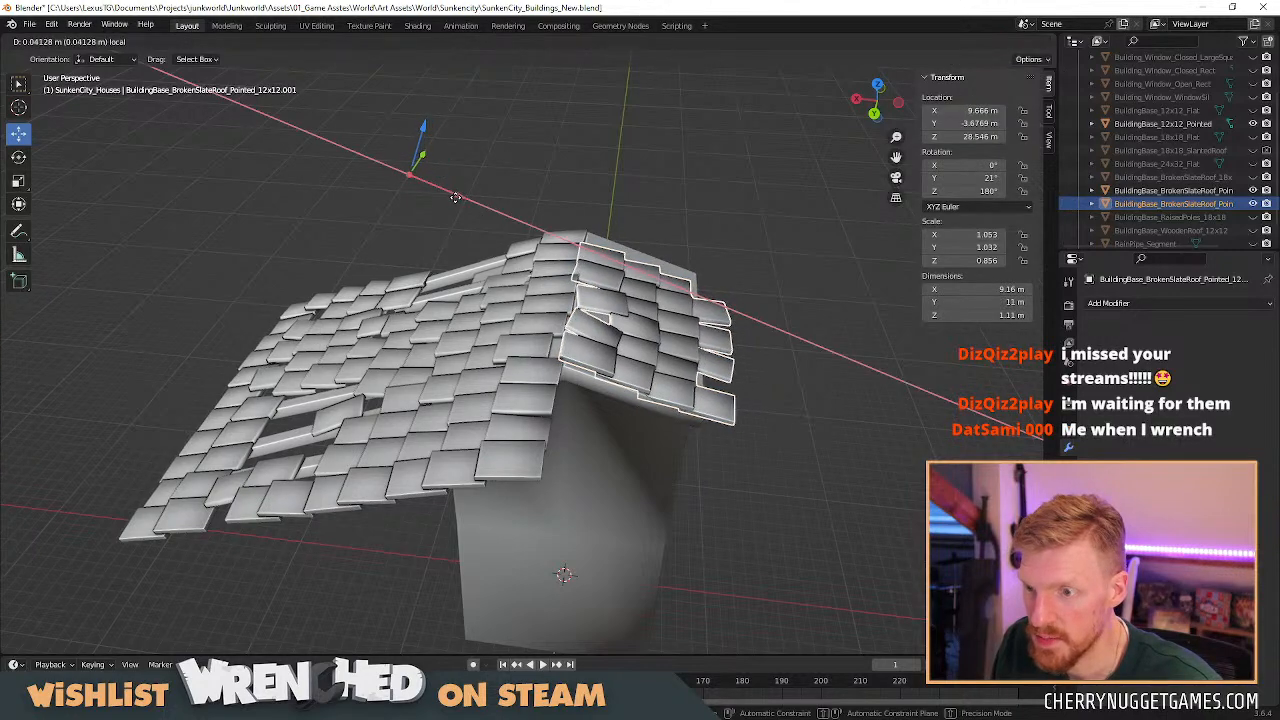
{"action": "left_click", "coordinate": [759, 373]}
Delete the row of four slates that overhangs the lower edge of the short slope.
{"action": "middle_click_drag", "start_coordinate": [759, 378], "coordinate": [594, 530]}
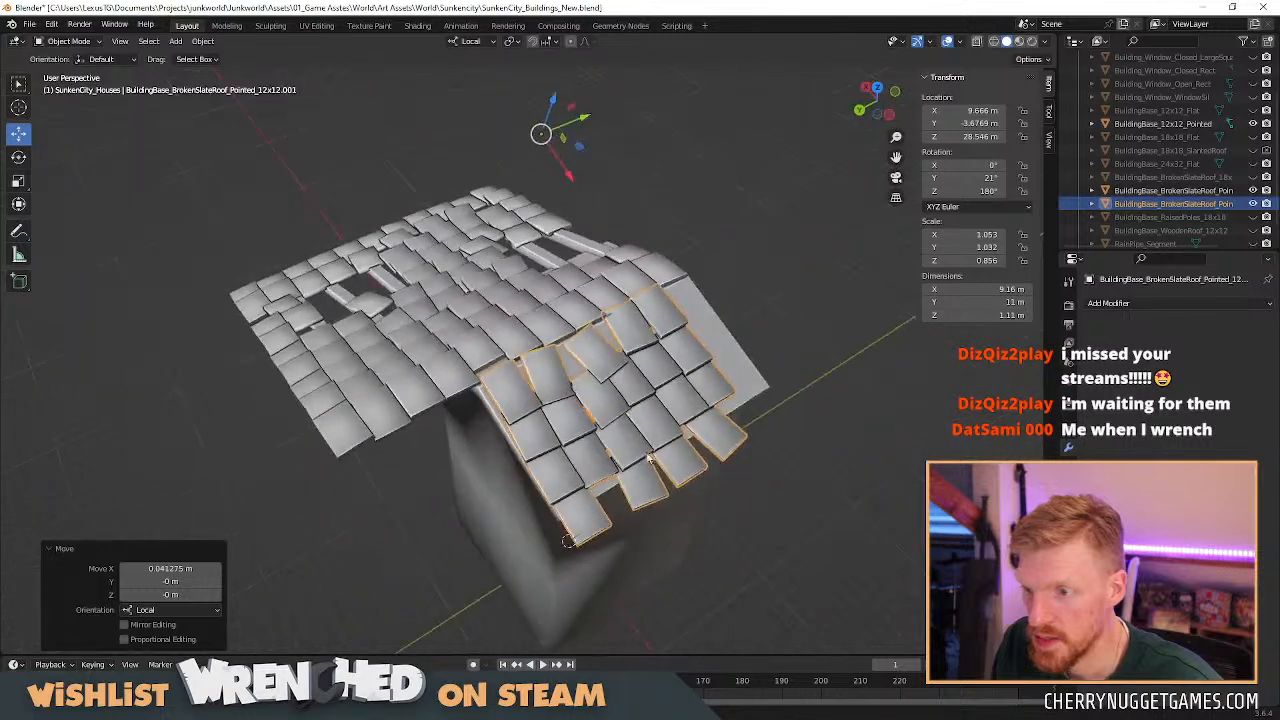
{"action": "key", "text": "Tab"}
{"action": "left_click", "coordinate": [595, 518]}
{"action": "left_click", "coordinate": [565, 519]}
{"action": "key", "text": "l"}
{"action": "key", "text": "l"}
{"action": "key", "text": "l"}
{"action": "key", "text": "l"}
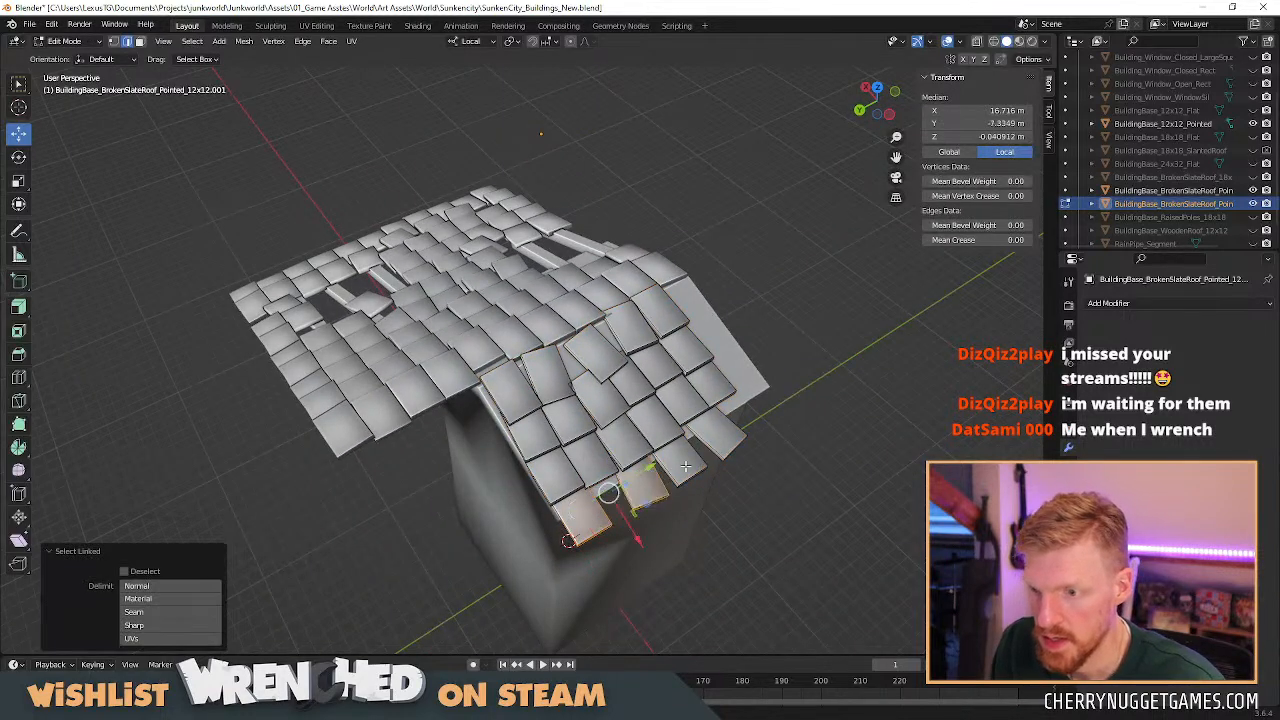
{"action": "key", "text": "x"}
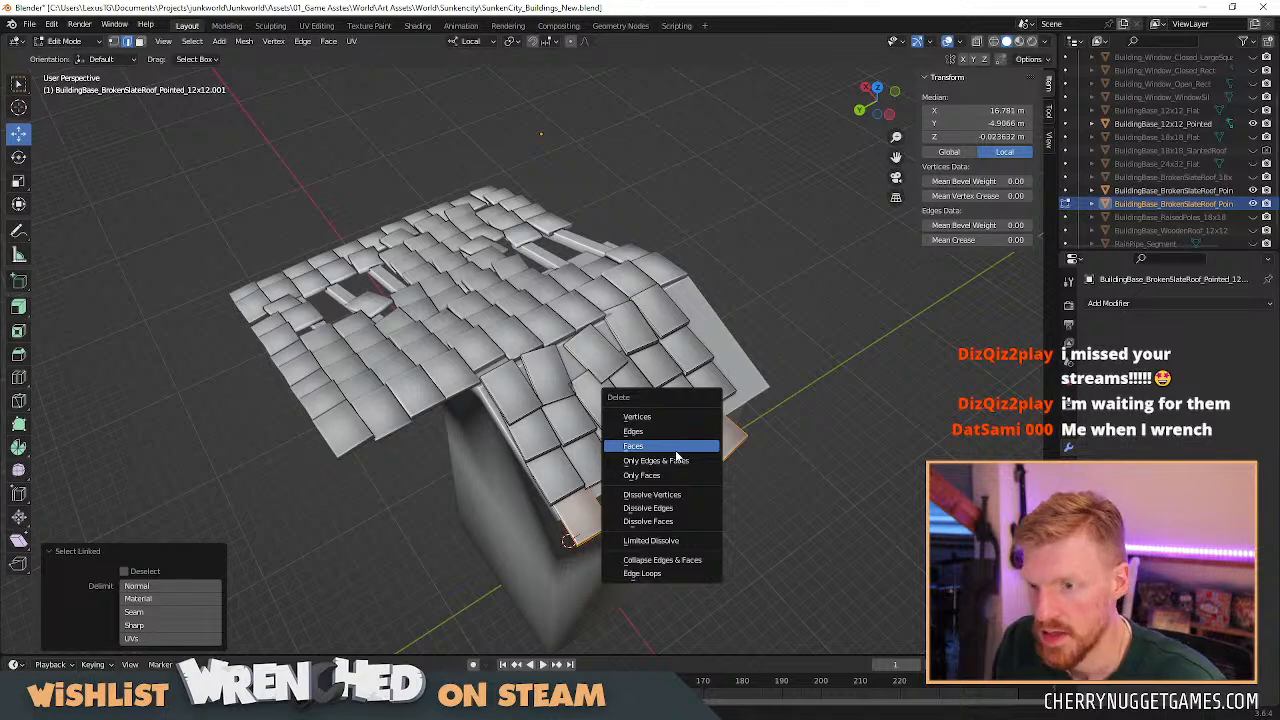
{"action": "left_click", "coordinate": [676, 450]}
Slide the trimmed roof half down its slope along local X to a location X of about 9.1 m.
{"action": "middle_click_drag", "start_coordinate": [676, 452], "coordinate": [652, 408]}
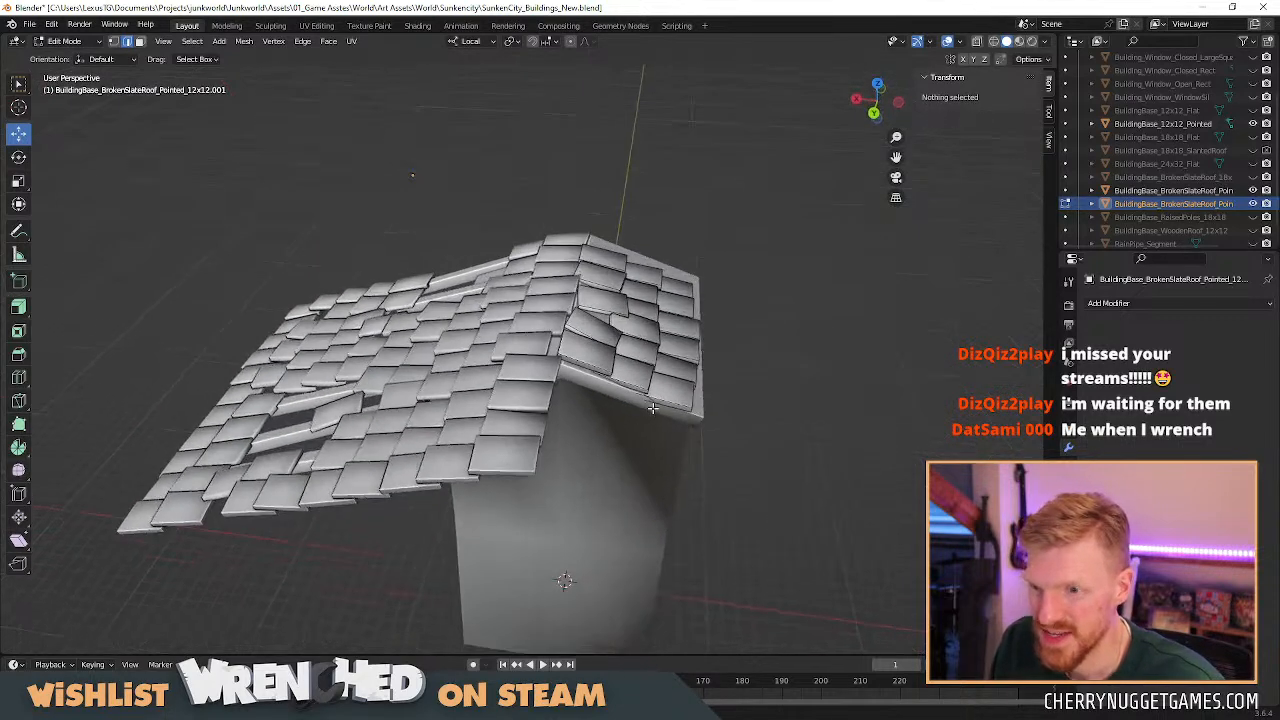
{"action": "key", "text": "Tab"}
{"action": "key", "text": "g"}
{"action": "key", "text": "x"}
{"action": "key", "text": "x"}
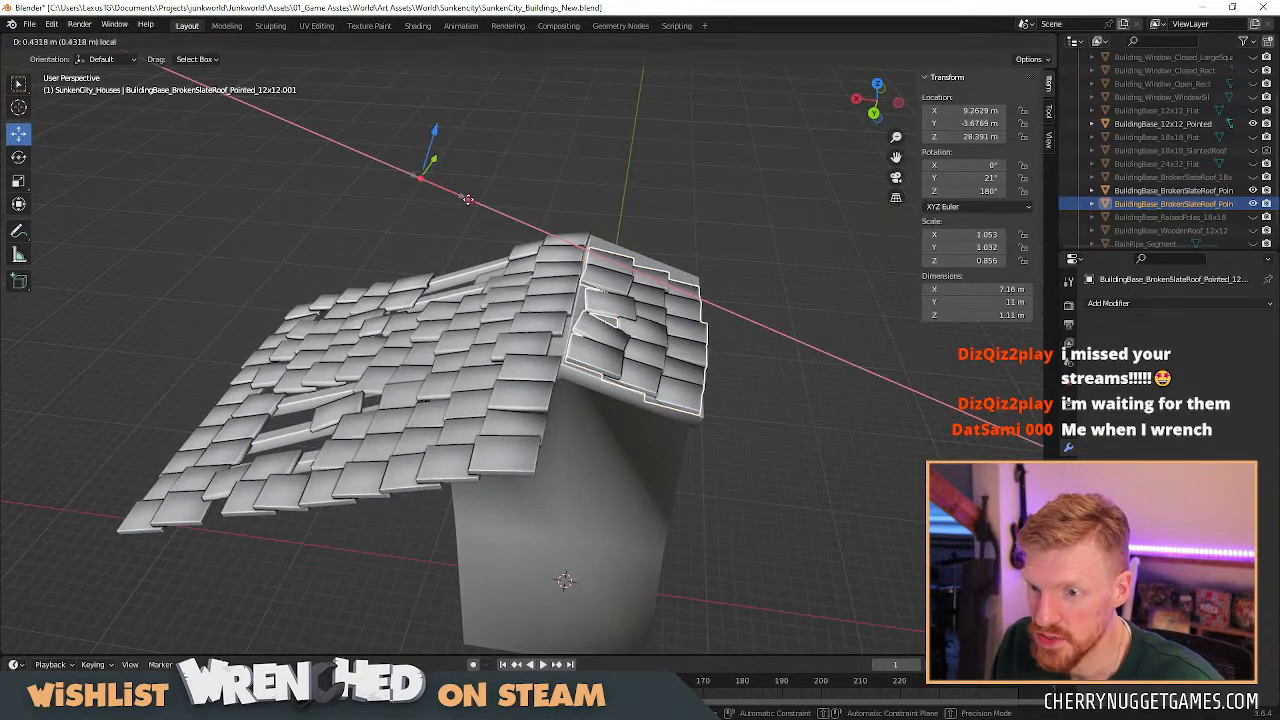
{"action": "left_click", "coordinate": [469, 204]}
{"action": "middle_click_drag", "start_coordinate": [469, 204], "coordinate": [507, 162]}
{"action": "left_click_drag", "start_coordinate": [528, 185], "coordinate": [533, 188]}
Duplicate a column of three slates and move the copy about 3.8 m along local Y over the bare edge of the short slope.
{"action": "middle_click_drag", "start_coordinate": [519, 386], "coordinate": [607, 319]}
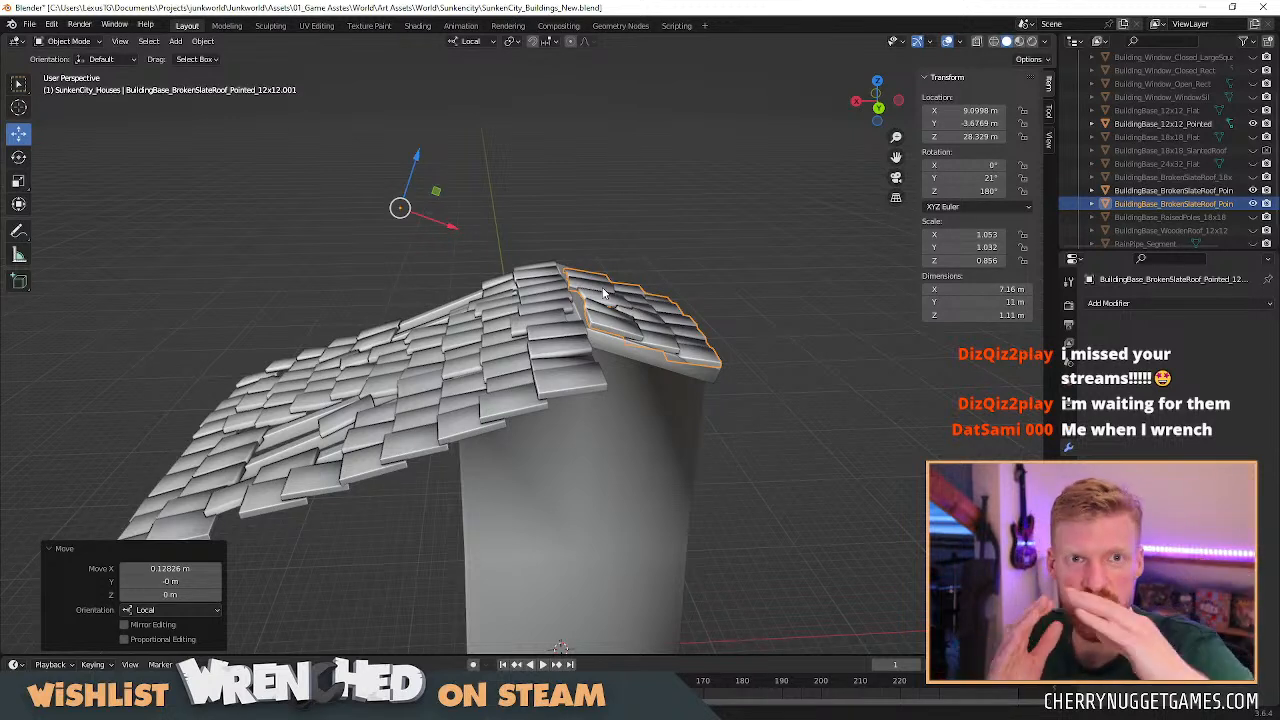
{"action": "middle_click_drag", "start_coordinate": [598, 311], "coordinate": [572, 340]}
{"action": "key", "text": "Tab"}
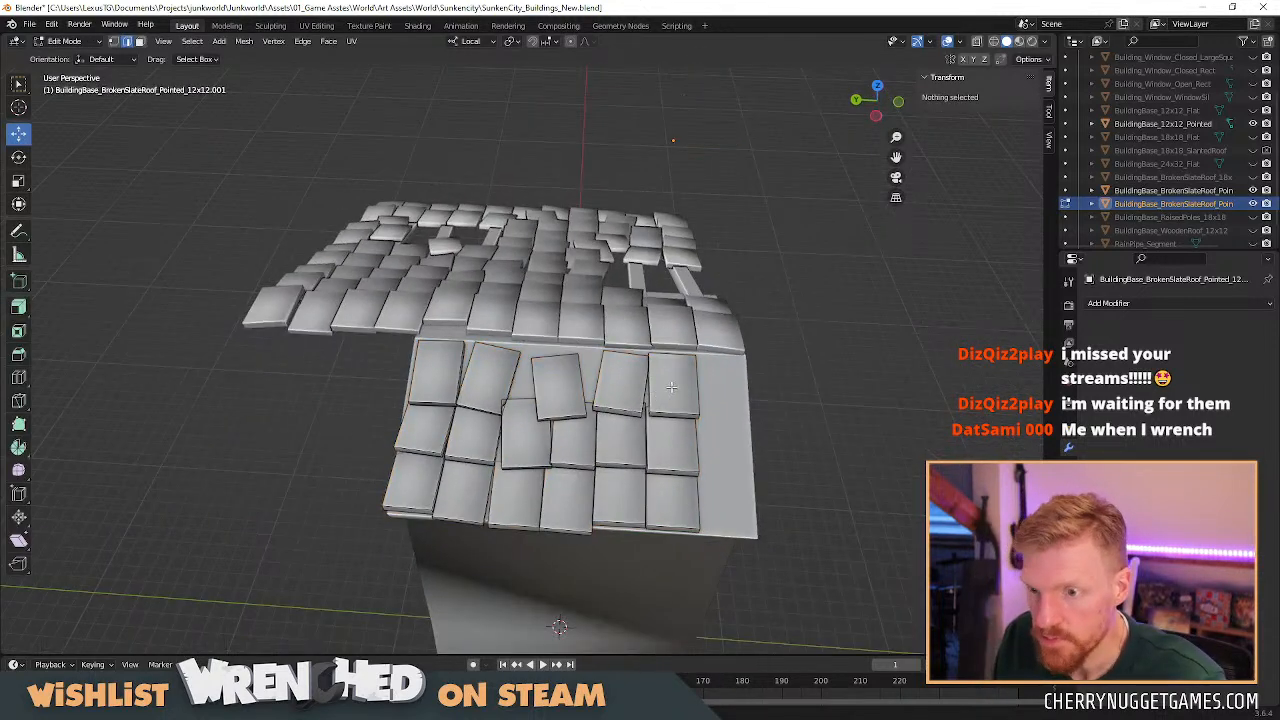
{"action": "key", "text": "l"}
{"action": "key", "text": "l"}
{"action": "key", "text": "l"}
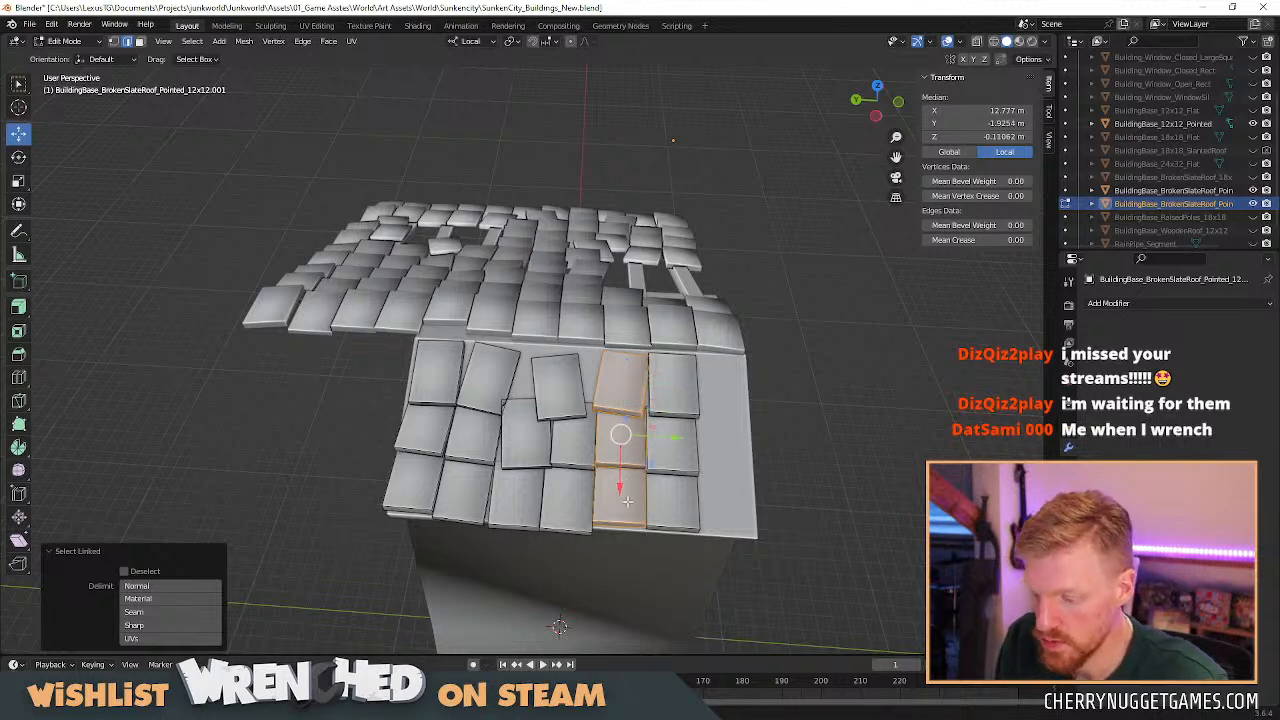
{"action": "key", "text": "g"}
{"action": "key", "text": "x"}
{"action": "key", "text": "x"}
{"action": "key", "text": "y"}
{"action": "key", "text": "y"}
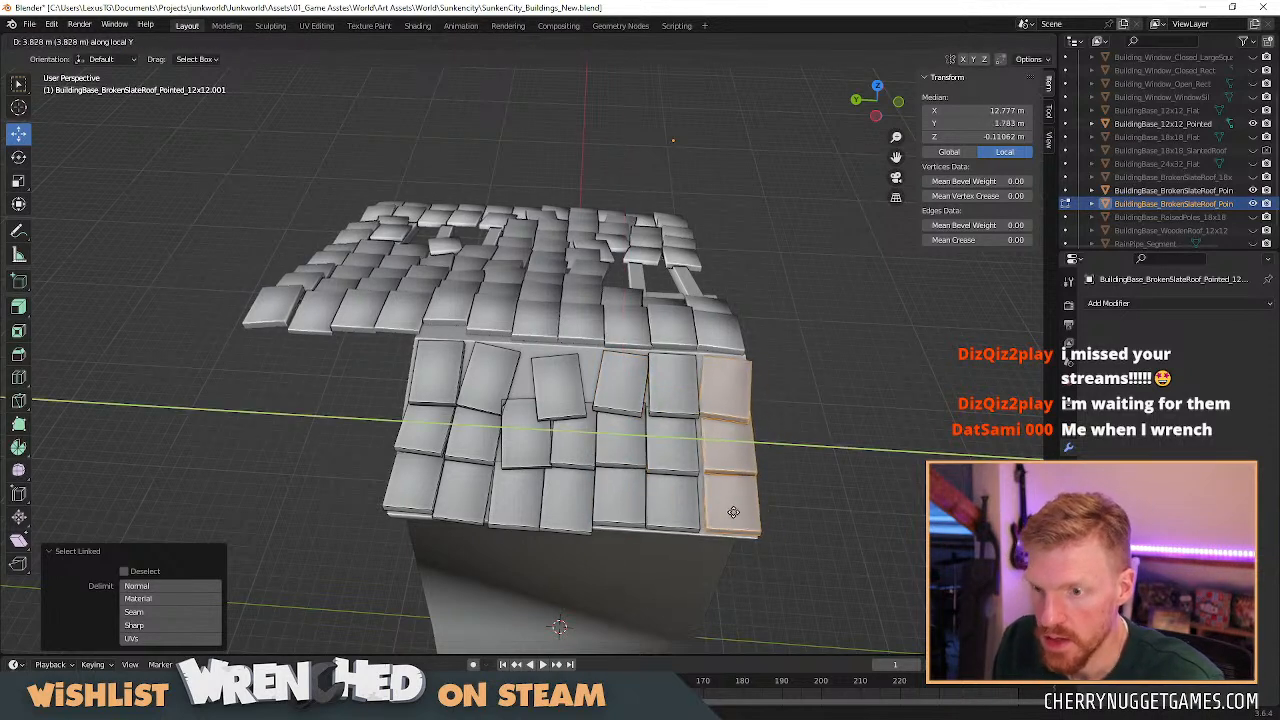
{"action": "left_click", "coordinate": [730, 512]}
Rotate the duplicated column of three slates slightly around local Z to line it up with the roof edge.
{"action": "key", "text": "r"}
{"action": "key", "text": "z"}
{"action": "key", "text": "z"}
{"action": "left_click", "coordinate": [731, 513]}
Rotate the new column's uppermost slate 8.75° around local Z, nudge it along local Y towards the edge, and return to Object Mode.
{"action": "left_click", "coordinate": [729, 397]}
{"action": "key", "text": "l"}
{"action": "key", "text": "r"}
{"action": "key", "text": "z"}
{"action": "key", "text": "z"}
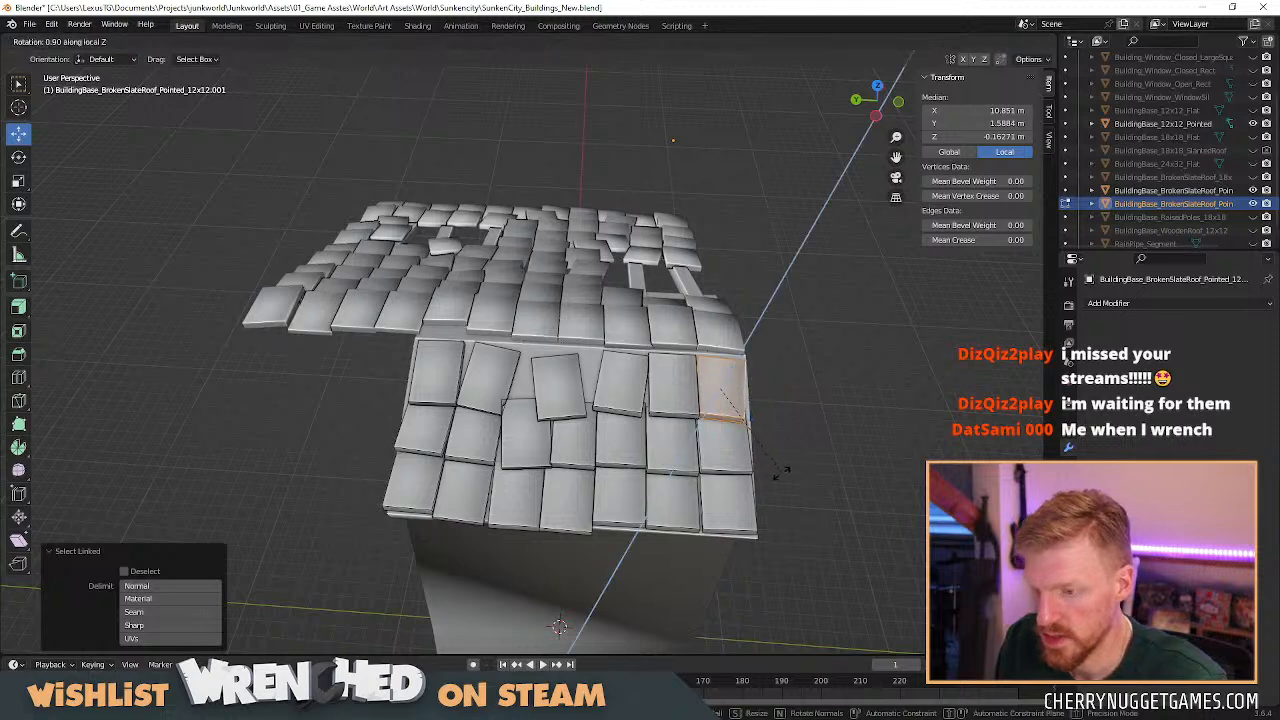
{"action": "left_click", "coordinate": [797, 468]}
{"action": "key", "text": "g"}
{"action": "key", "text": "y"}
{"action": "key", "text": "y"}
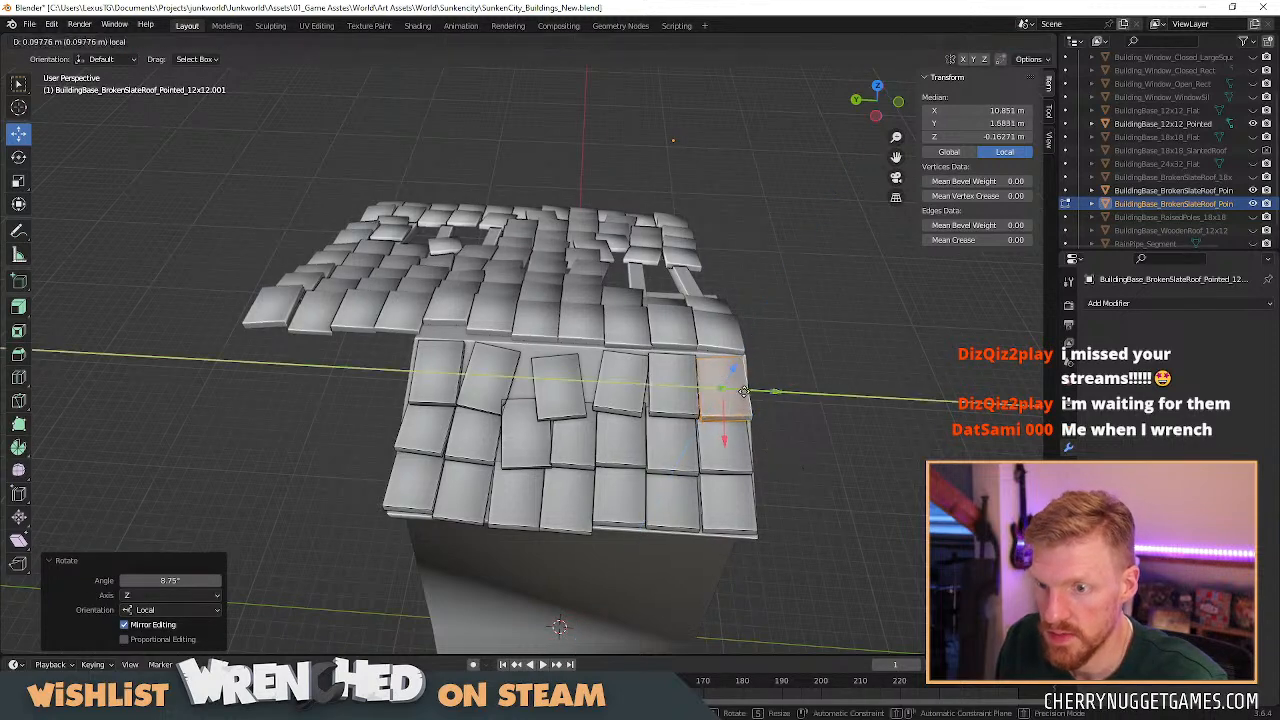
{"action": "left_click", "coordinate": [744, 391]}
{"action": "left_click", "coordinate": [811, 466]}
{"action": "middle_click_drag", "start_coordinate": [811, 466], "coordinate": [863, 538]}
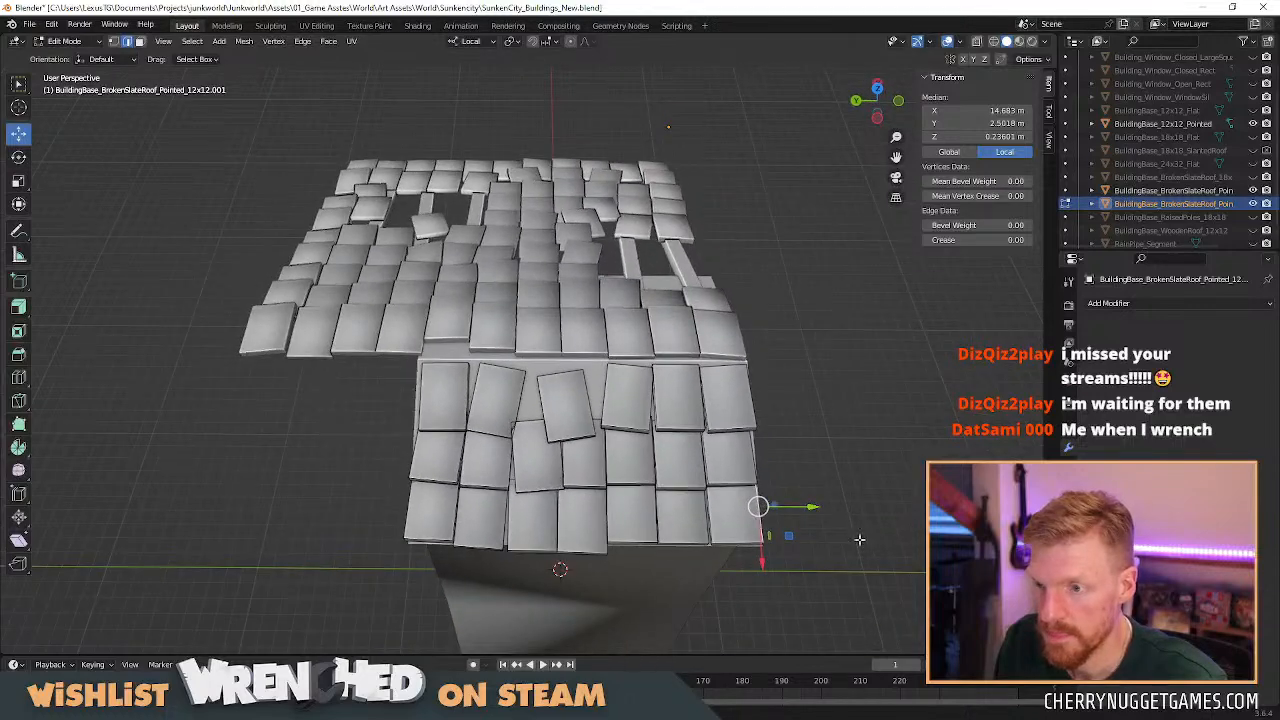
{"action": "middle_click_drag", "start_coordinate": [692, 425], "coordinate": [640, 455]}
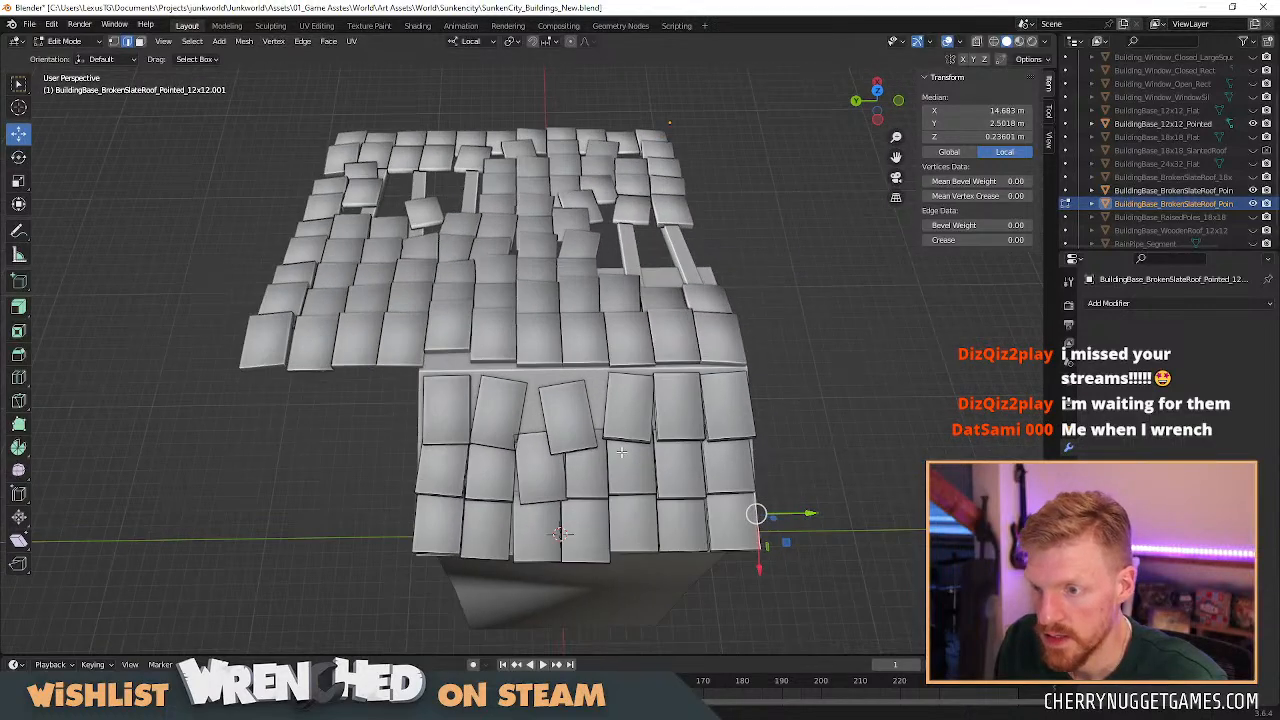
{"action": "key", "text": "Tab"}
{"action": "key", "text": "r"}
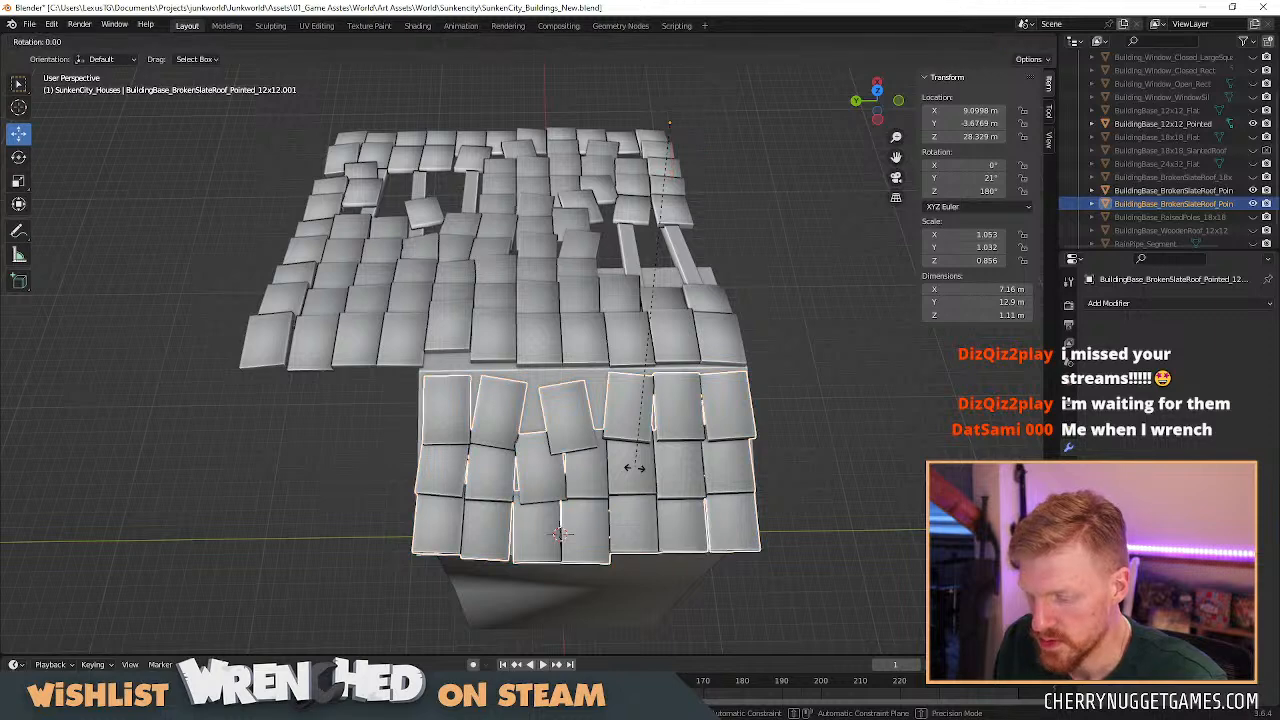
{"action": "key", "text": "x"}
{"action": "key", "text": "x"}
{"action": "key", "text": "Escape"}
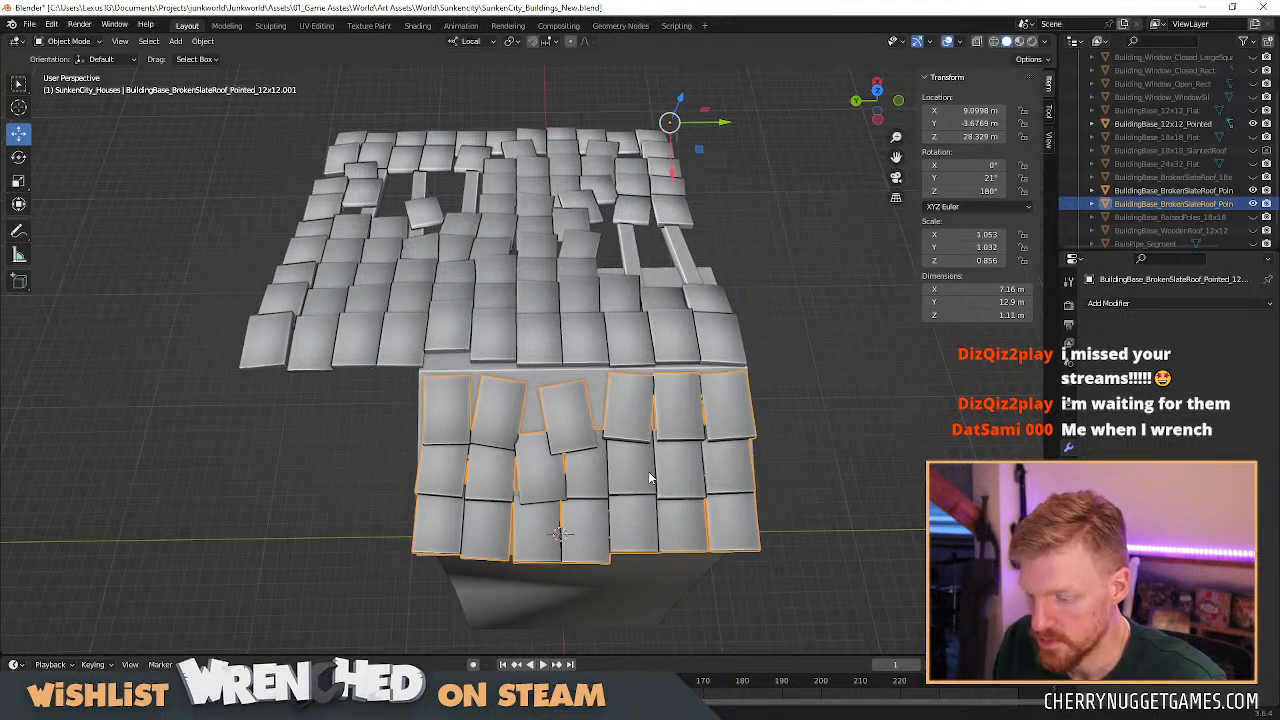
{"action": "key", "text": "r"}
{"action": "key", "text": "y"}
{"action": "key", "text": "y"}
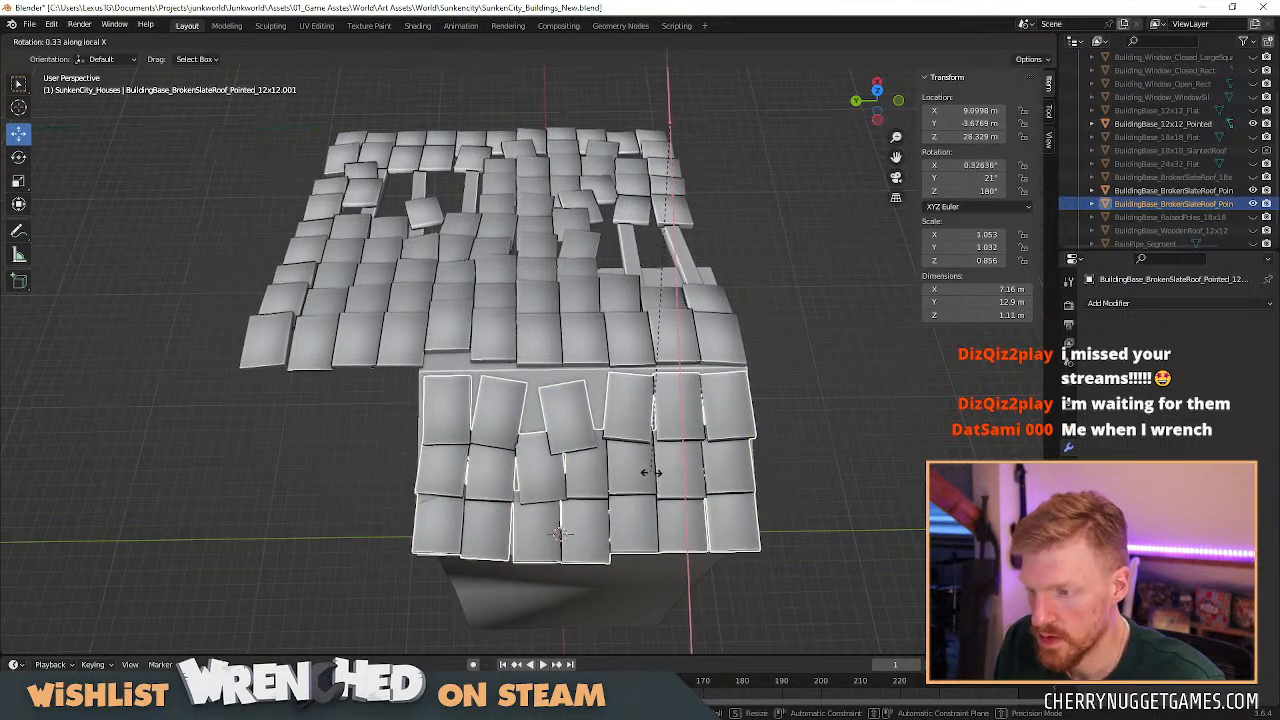
{"action": "key", "text": "z"}
{"action": "key", "text": "z"}
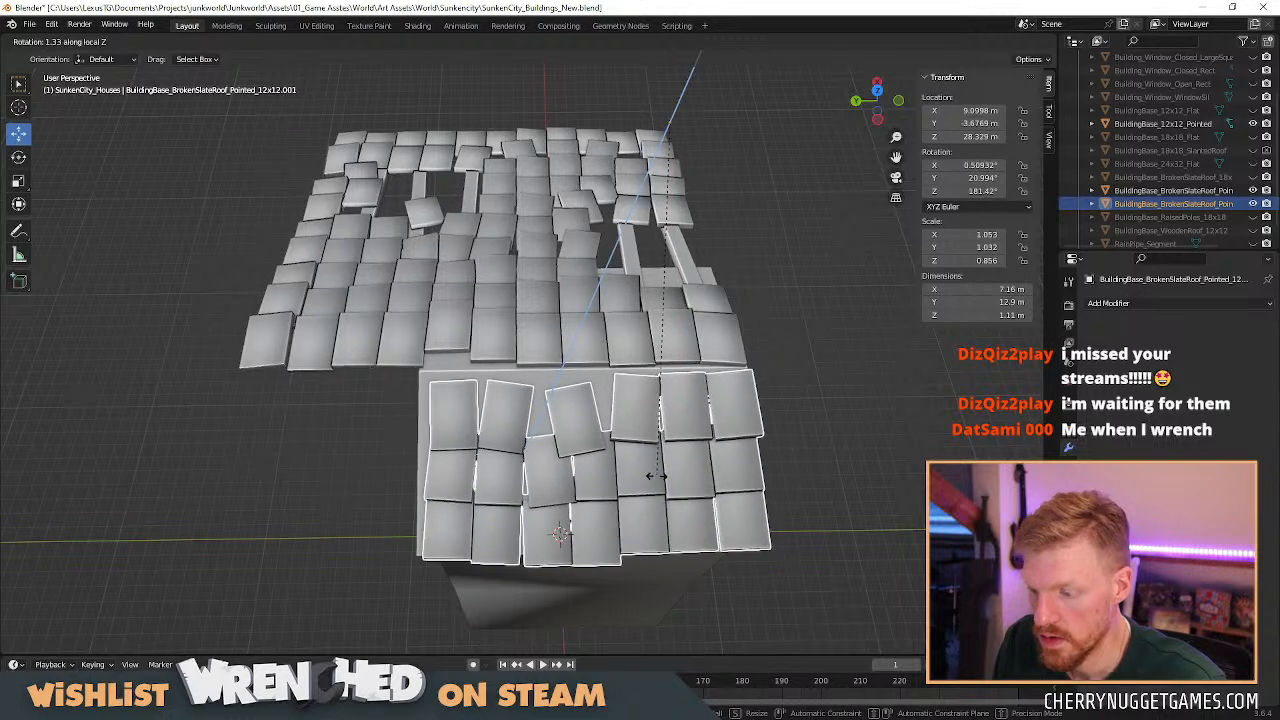
{"action": "key", "text": "Escape"}
Scale the trimmed roof half by about 1.037 along local Y and slide it about 0.13 m along local Y.
{"action": "key", "text": "s"}
{"action": "key", "text": "x"}
{"action": "key", "text": "x"}
{"action": "key", "text": "y"}
{"action": "key", "text": "y"}
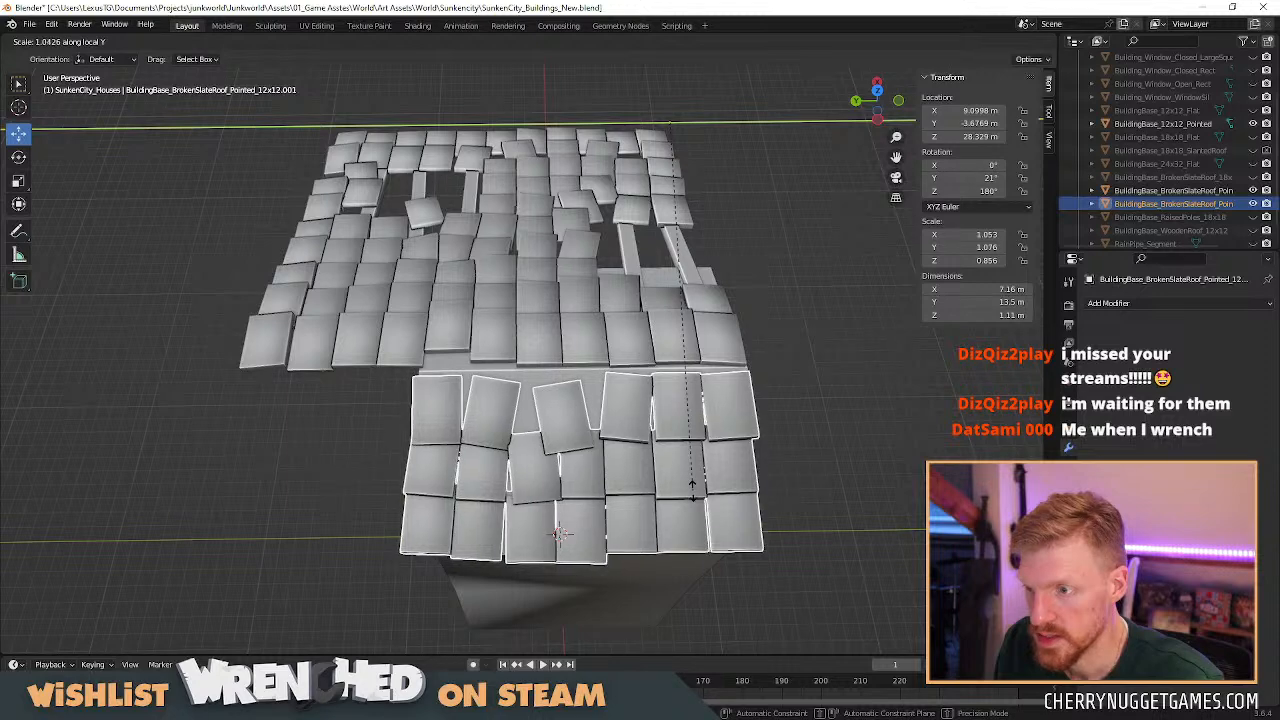
{"action": "left_click", "coordinate": [598, 493]}
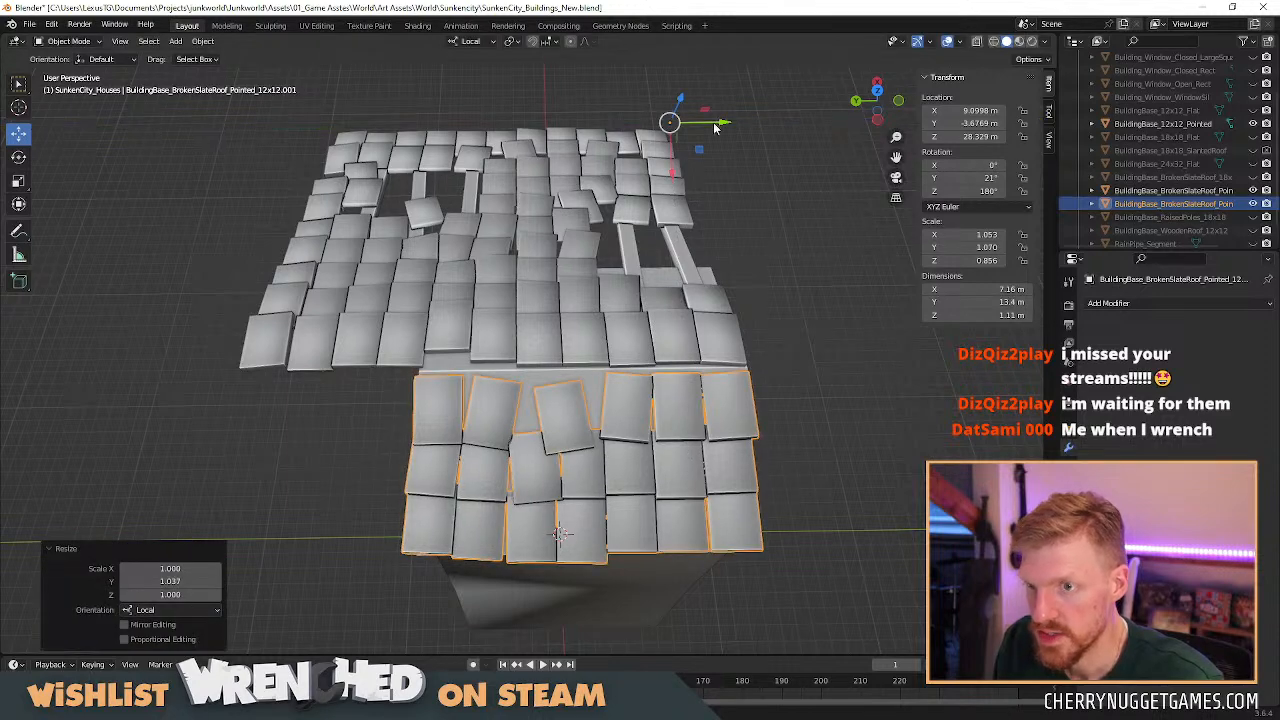
{"action": "left_click_drag", "start_coordinate": [716, 126], "coordinate": [729, 121]}
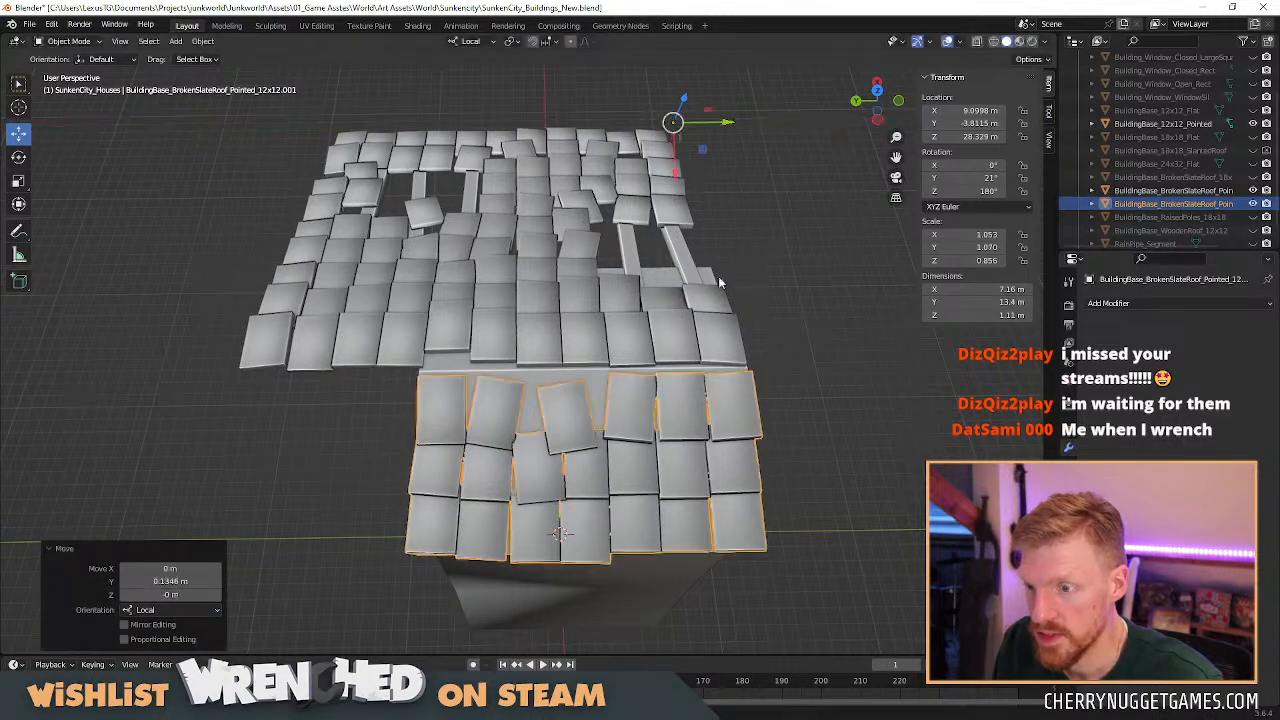
Set the trimmed roof half's origin to its geometry.
{"action": "right_click", "coordinate": [716, 450]}
{"action": "mouse_move", "coordinate": [704, 507]}
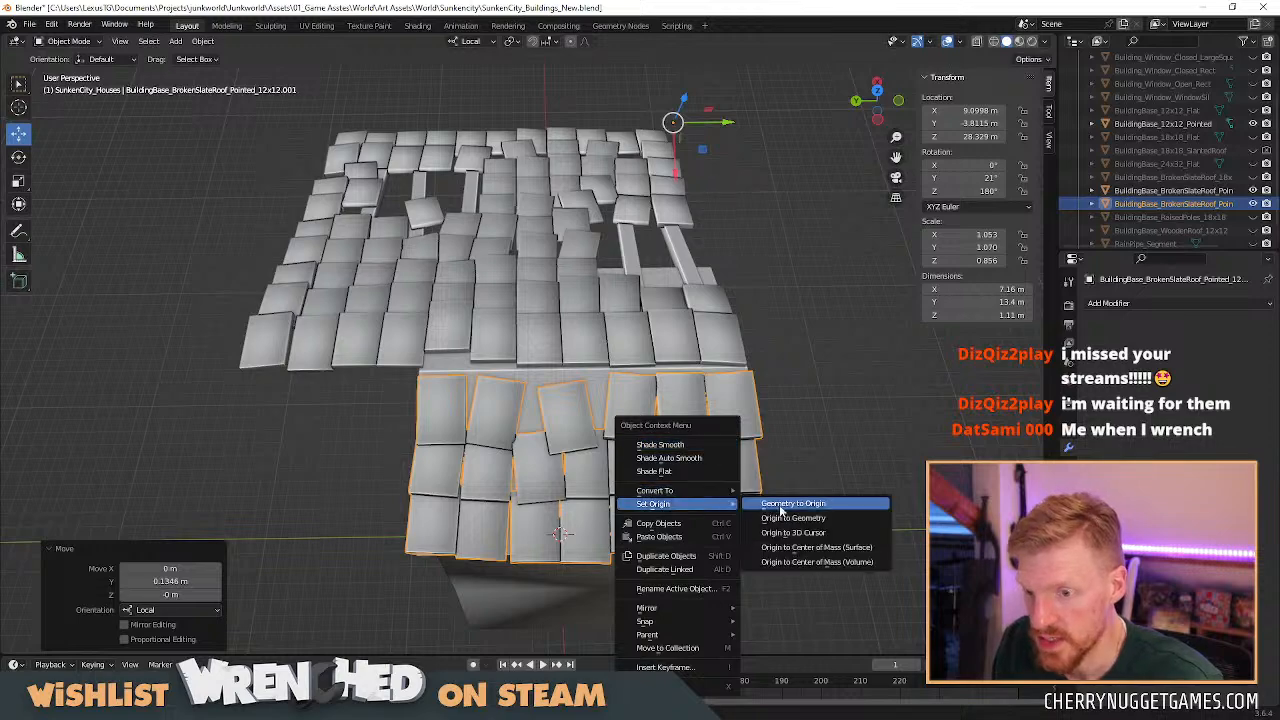
{"action": "left_click", "coordinate": [810, 518]}
Delete the slates and beams of the longer roof half that overhang the building's side, along with its two lowest slate rows.
{"action": "middle_click_drag", "start_coordinate": [812, 522], "coordinate": [650, 358]}
{"action": "key", "text": "Tab"}
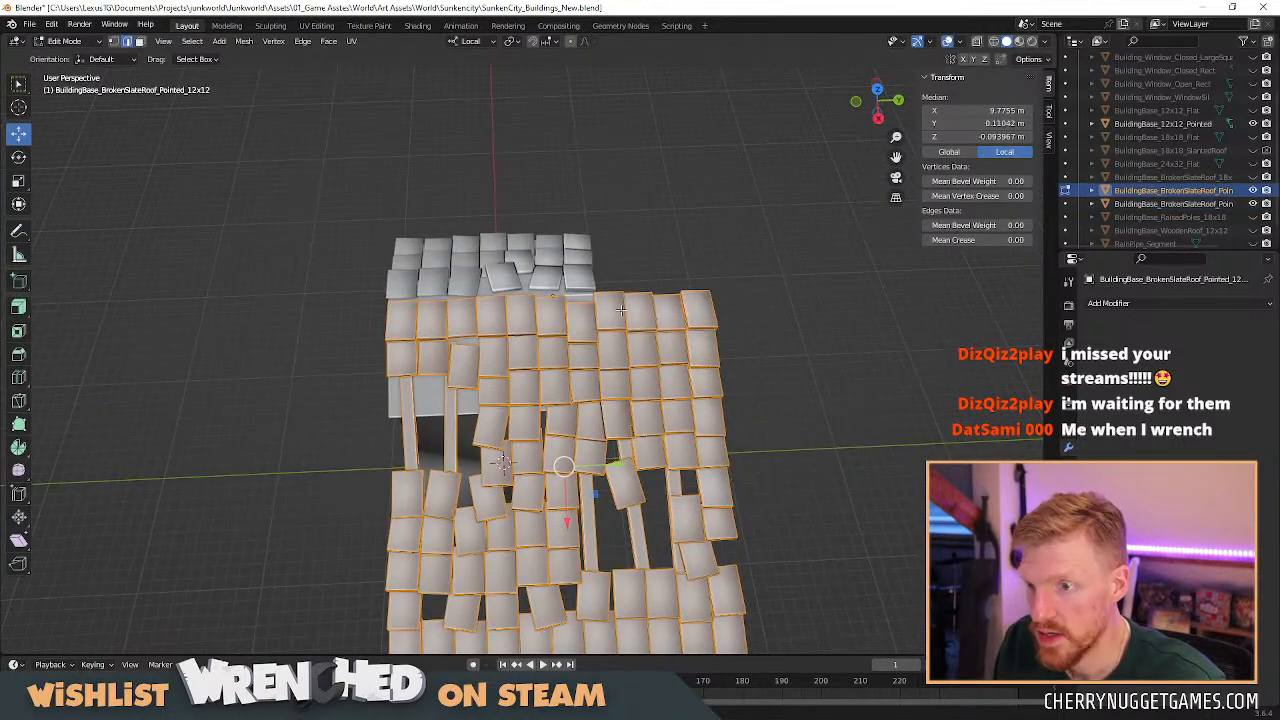
{"action": "key", "text": "alt+a"}
{"action": "key", "text": "l"}
{"action": "key", "text": "l"}
{"action": "key", "text": "l"}
{"action": "key", "text": "l"}
{"action": "key", "text": "l"}
{"action": "key", "text": "l"}
{"action": "key", "text": "l"}
{"action": "key", "text": "l"}
{"action": "key", "text": "l"}
{"action": "key", "text": "l"}
{"action": "key", "text": "l"}
{"action": "key", "text": "l"}
{"action": "key", "text": "l"}
{"action": "key", "text": "l"}
{"action": "key", "text": "l"}
{"action": "key", "text": "l"}
{"action": "key", "text": "l"}
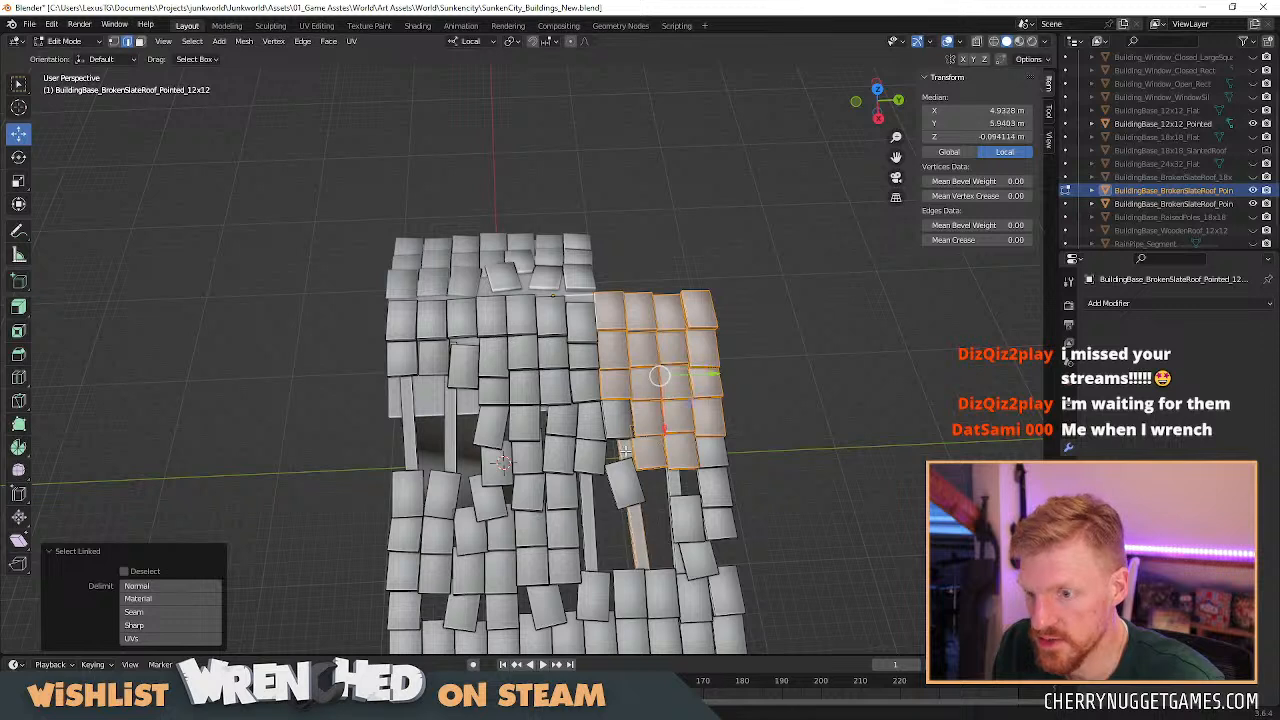
{"action": "key", "text": "l"}
{"action": "key", "text": "l"}
{"action": "key", "text": "l"}
{"action": "key", "text": "l"}
{"action": "key", "text": "l"}
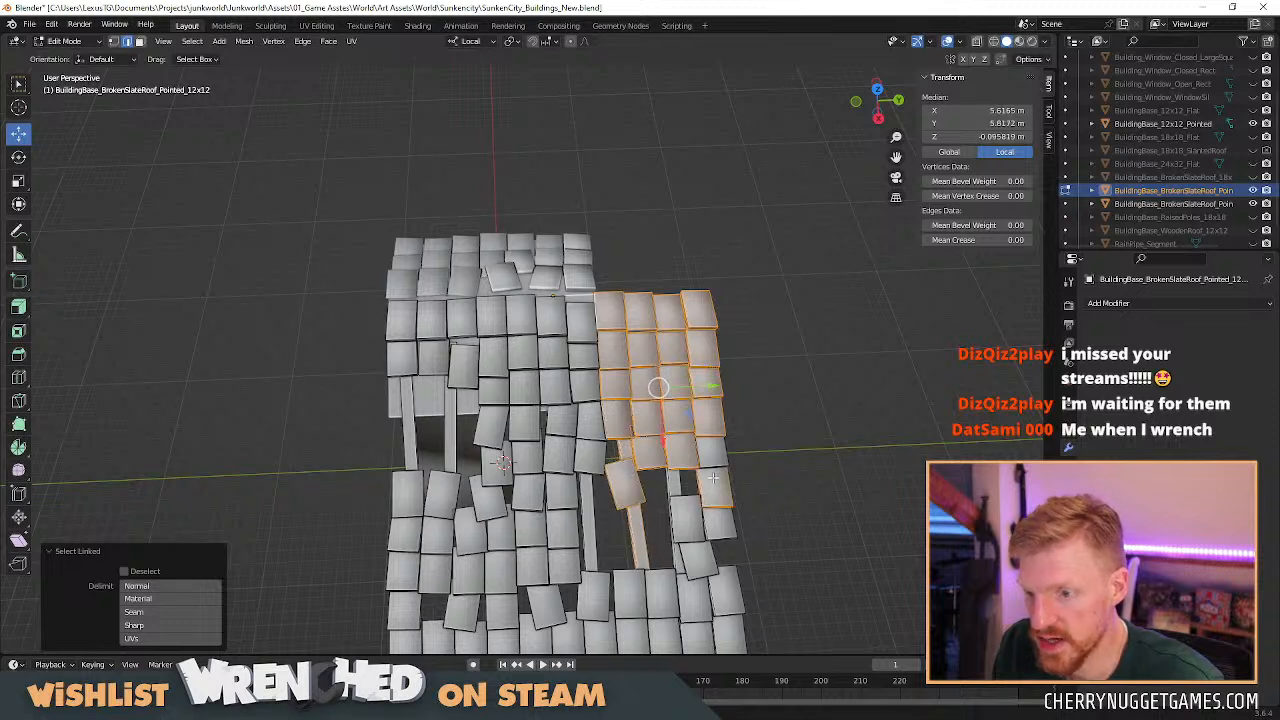
{"action": "key", "text": "l"}
{"action": "key", "text": "l"}
{"action": "middle_click_drag", "start_coordinate": [695, 562], "coordinate": [651, 540]}
{"action": "key", "text": "l"}
{"action": "key", "text": "l"}
{"action": "key", "text": "l"}
{"action": "key", "text": "l"}
{"action": "key", "text": "l"}
{"action": "key", "text": "l"}
{"action": "key", "text": "l"}
{"action": "key", "text": "l"}
{"action": "key", "text": "l"}
{"action": "key", "text": "l"}
{"action": "key", "text": "l"}
{"action": "key", "text": "l"}
{"action": "key", "text": "l"}
{"action": "key", "text": "l"}
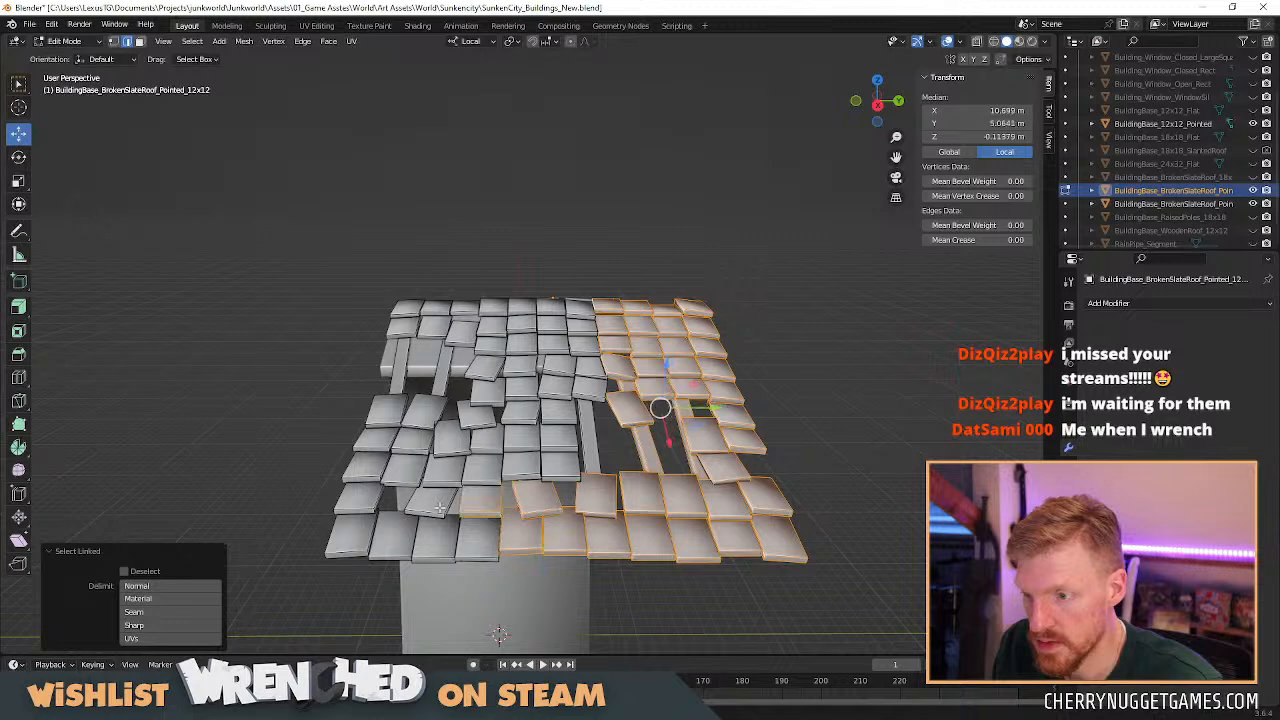
{"action": "key", "text": "l"}
{"action": "key", "text": "l"}
{"action": "key", "text": "l"}
{"action": "key", "text": "l"}
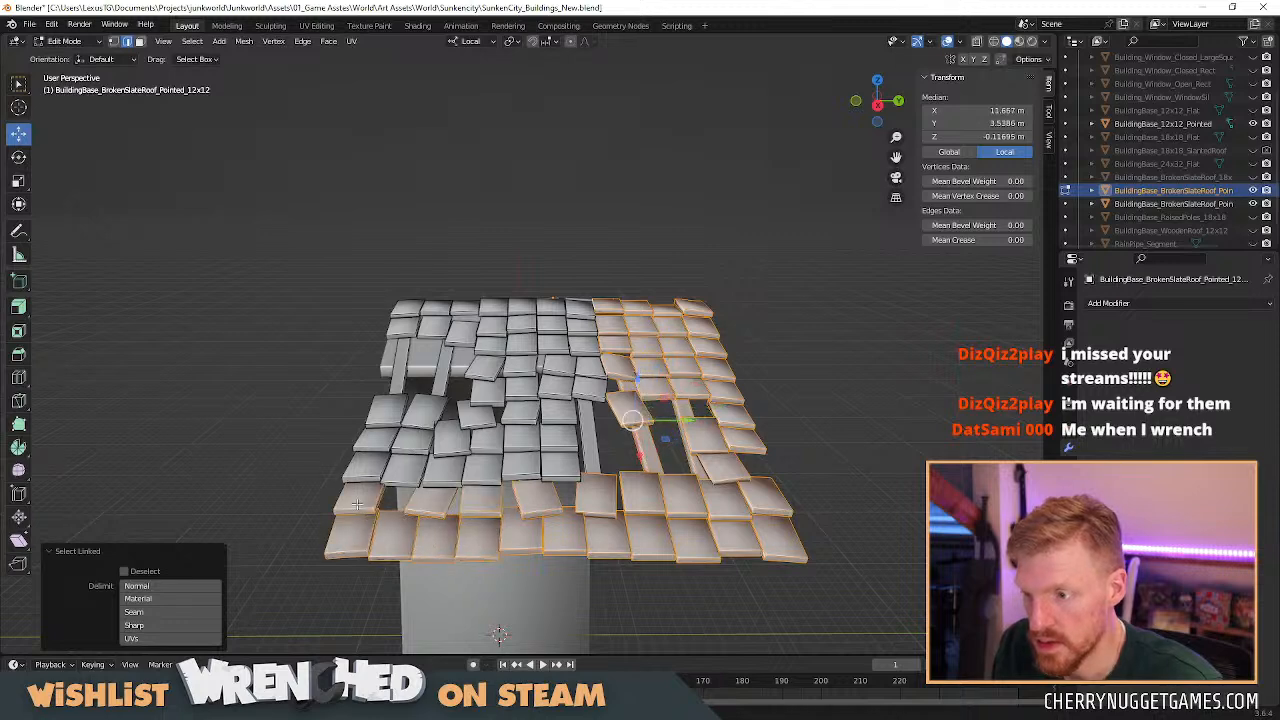
{"action": "key", "text": "x"}
{"action": "left_click", "coordinate": [357, 503]}
Delete the faces of the remaining slates and the loose beam beyond the eave, keeping only the rows lying on the base roof.
{"action": "middle_click_drag", "start_coordinate": [357, 503], "coordinate": [561, 503]}
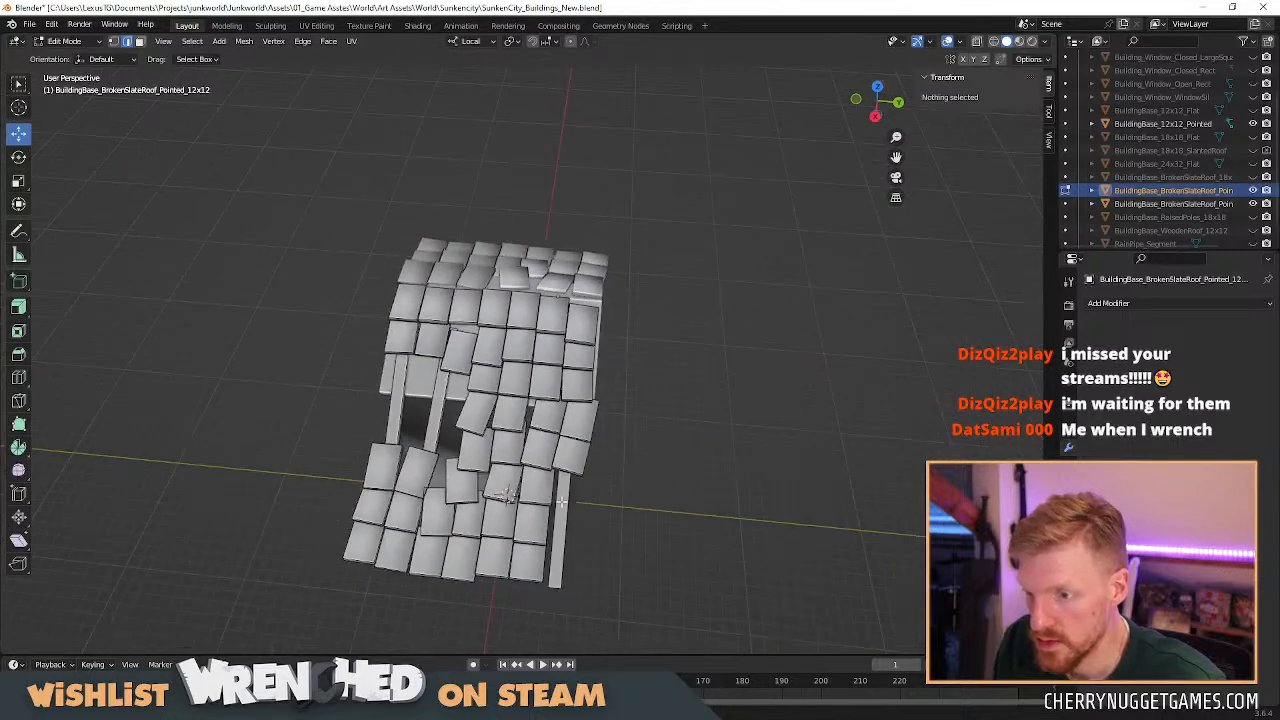
{"action": "key", "text": "l"}
{"action": "key", "text": "l"}
{"action": "key", "text": "l"}
{"action": "key", "text": "l"}
{"action": "key", "text": "l"}
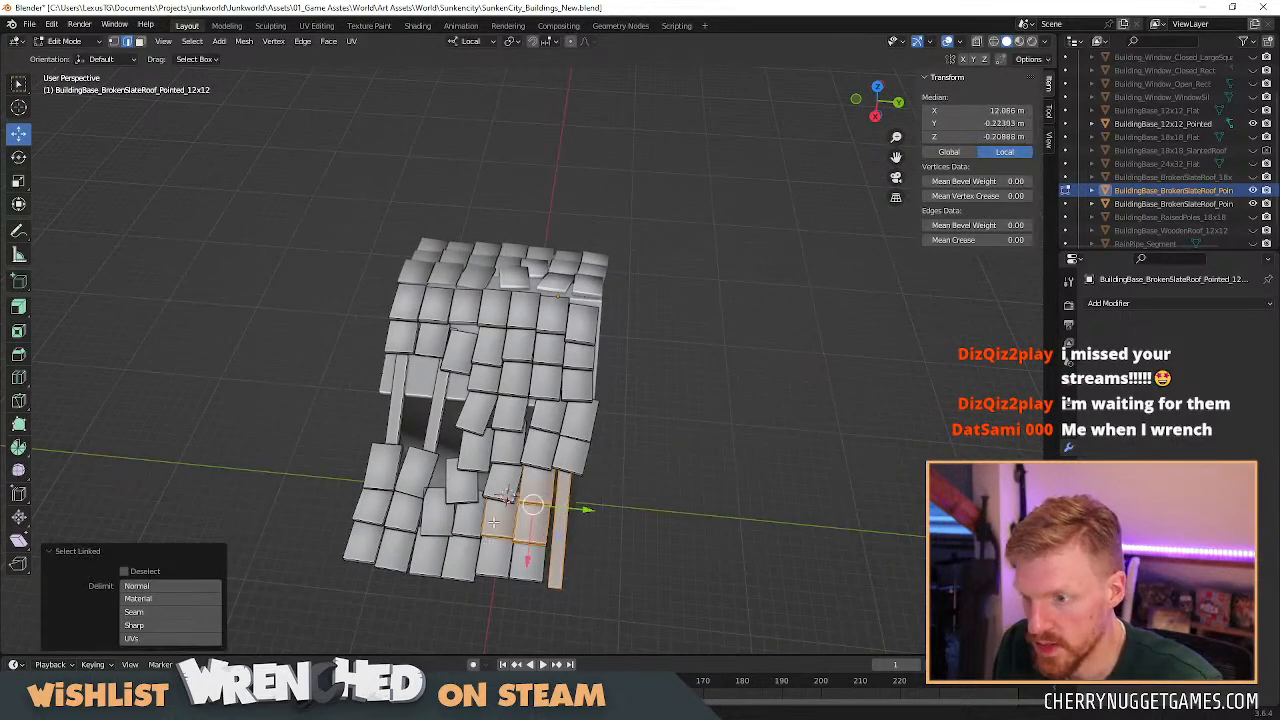
{"action": "key", "text": "l"}
{"action": "key", "text": "l"}
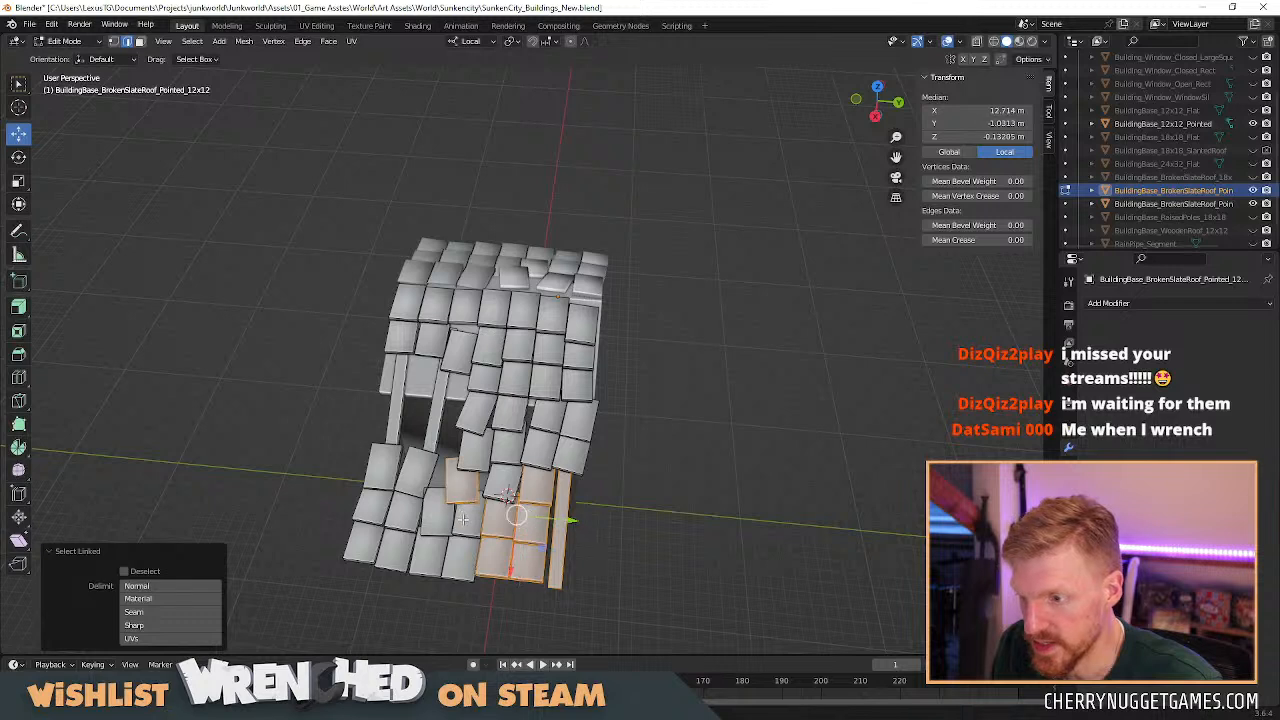
{"action": "key", "text": "l"}
{"action": "key", "text": "l"}
{"action": "key", "text": "l"}
{"action": "key", "text": "l"}
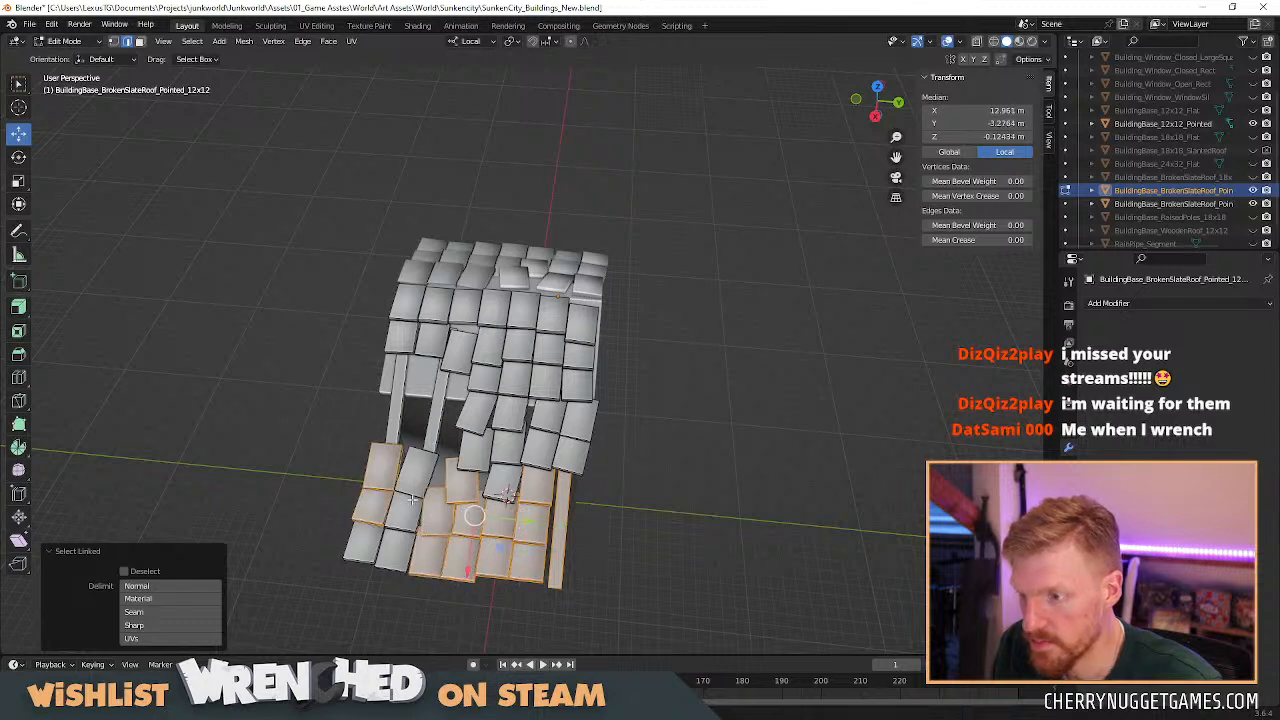
{"action": "key", "text": "l"}
{"action": "key", "text": "l"}
{"action": "key", "text": "l"}
{"action": "key", "text": "l"}
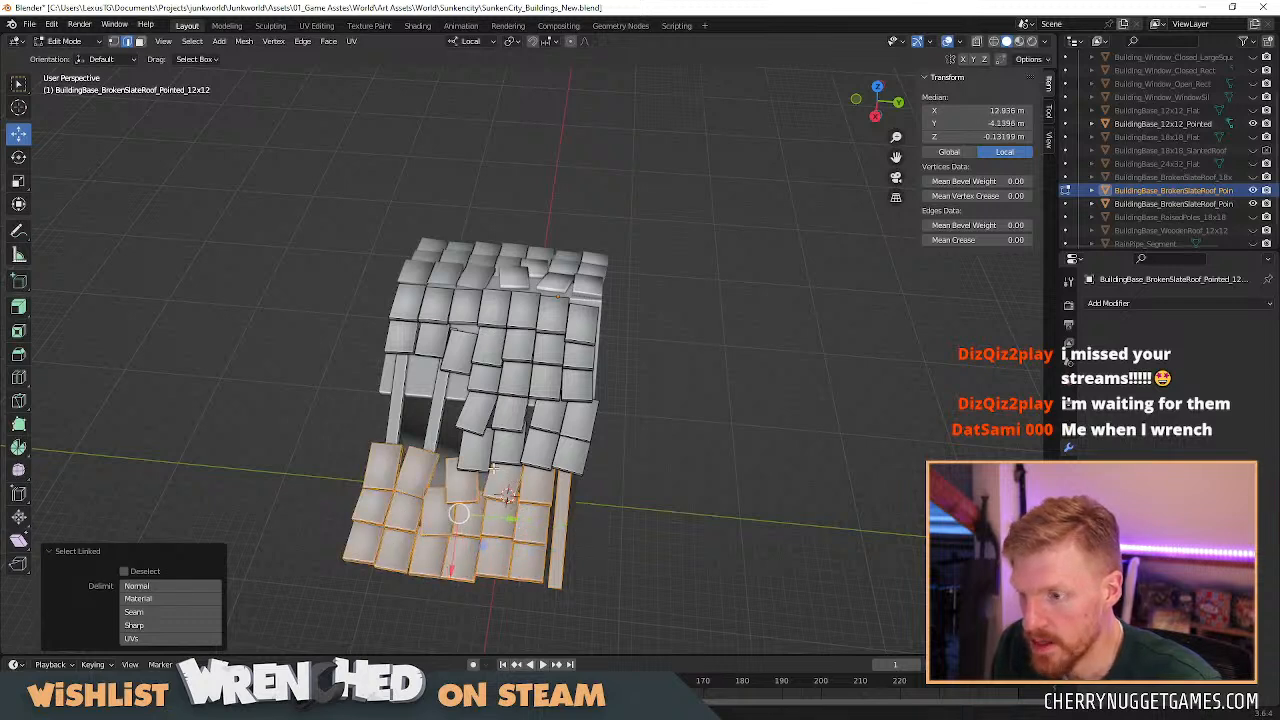
{"action": "key", "text": "l"}
{"action": "key", "text": "l"}
{"action": "key", "text": "l"}
{"action": "key", "text": "x"}
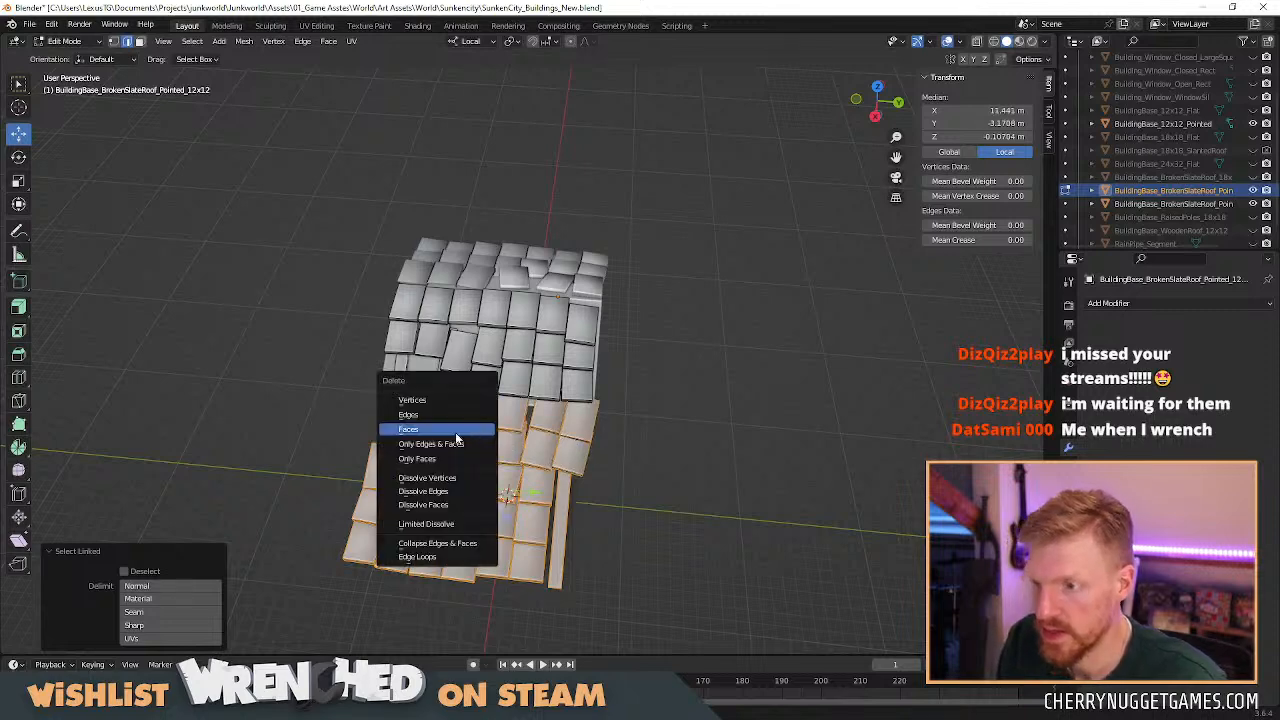
{"action": "left_click", "coordinate": [466, 430]}
Shorten the two exposed roof beams to the eave by moving their open ends about 4.5 m back along local X.
{"action": "middle_click_drag", "start_coordinate": [457, 443], "coordinate": [523, 433]}
{"action": "scroll", "coordinate": [524, 434], "scroll_direction": "up", "scroll_amount": 2}
{"action": "left_click", "coordinate": [580, 466]}
{"action": "middle_click_drag", "start_coordinate": [616, 512], "coordinate": [565, 453]}
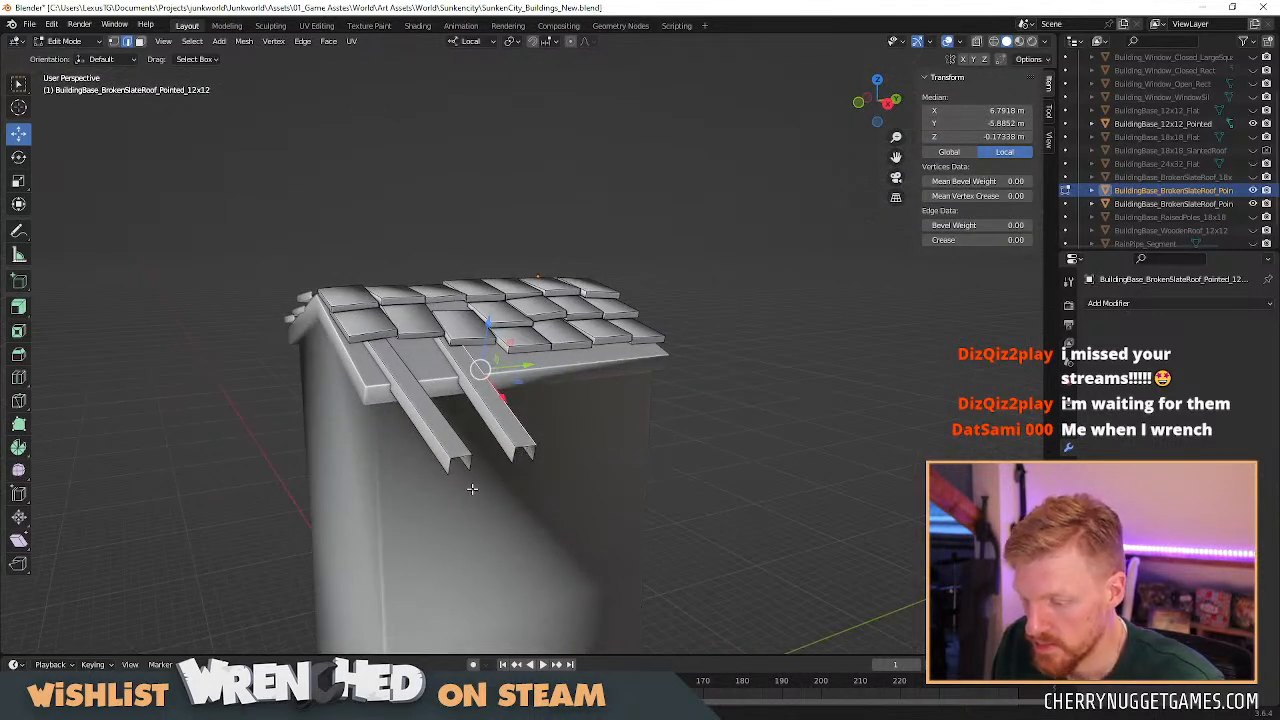
{"action": "left_click", "coordinate": [452, 462], "text": "alt"}
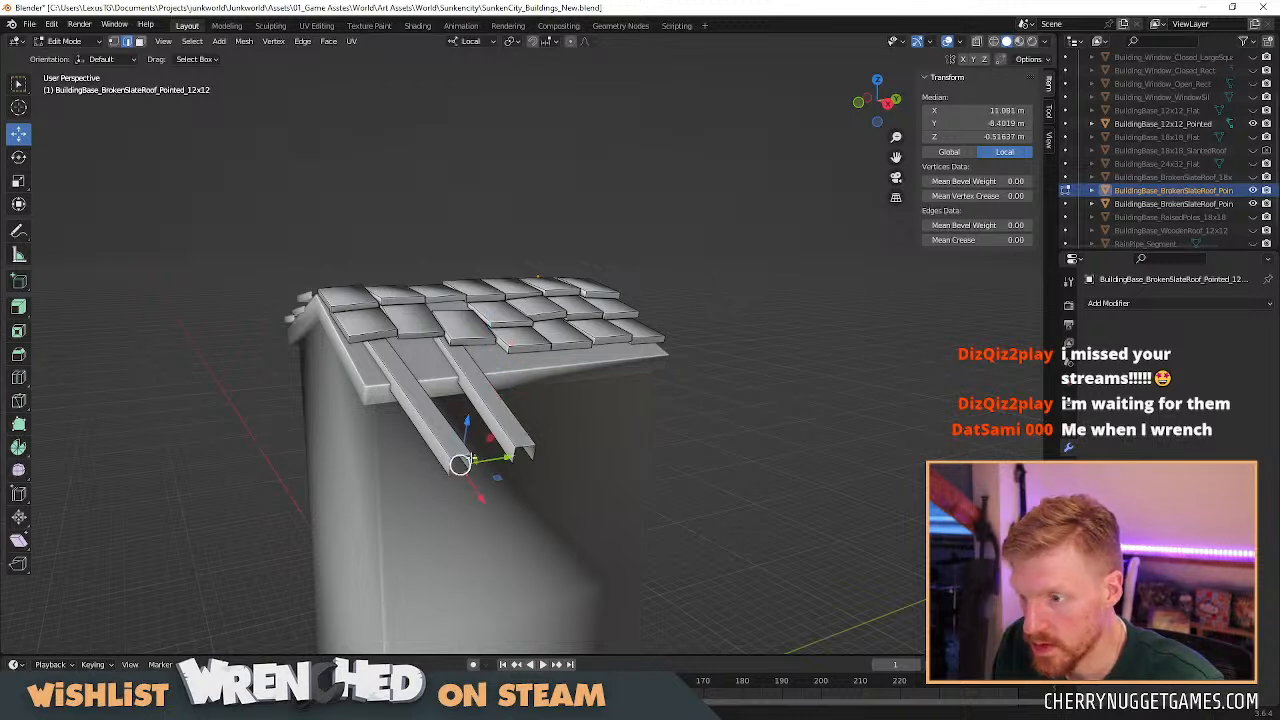
{"action": "left_click", "coordinate": [514, 452]}
{"action": "left_click", "coordinate": [532, 449], "text": "shift"}
{"action": "left_click", "coordinate": [461, 466], "text": "alt"}
{"action": "key", "text": "g"}
{"action": "key", "text": "x"}
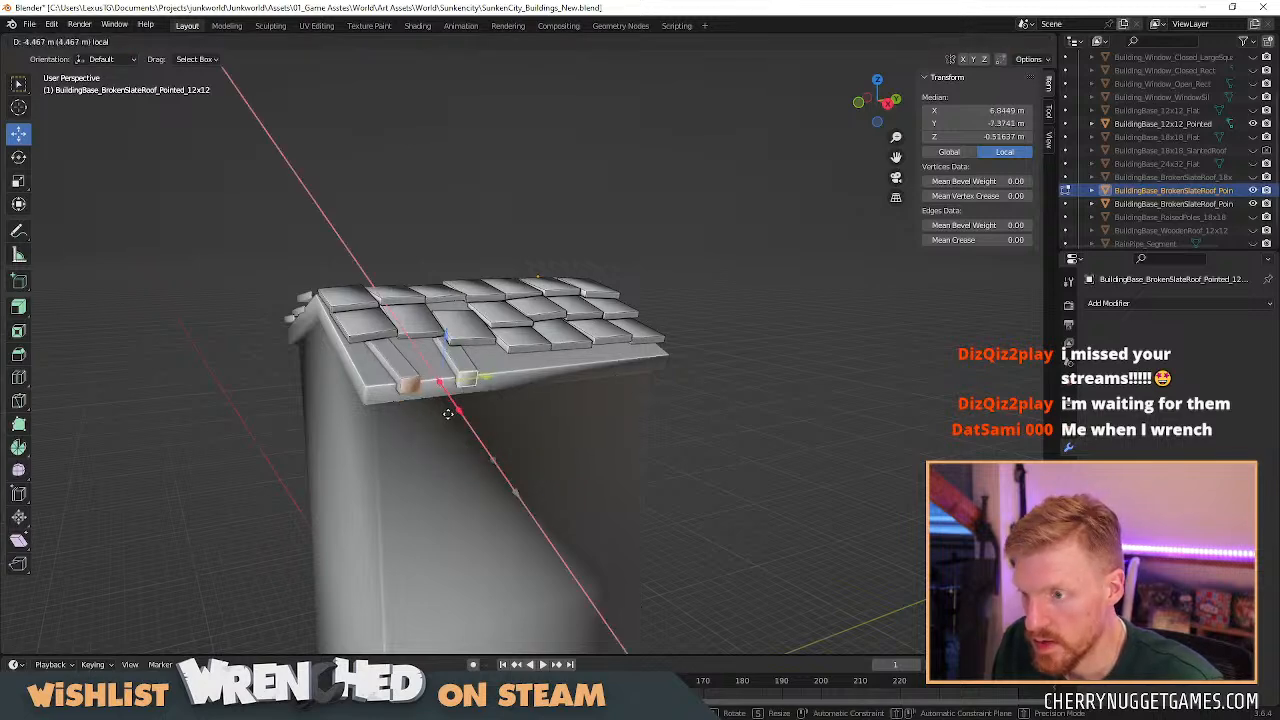
{"action": "left_click", "coordinate": [448, 410]}
Nudge the lowest row of four slates along local X, select the whole mesh, and return to Object Mode.
{"action": "middle_click_drag", "start_coordinate": [449, 409], "coordinate": [593, 448]}
{"action": "left_click", "coordinate": [496, 400]}
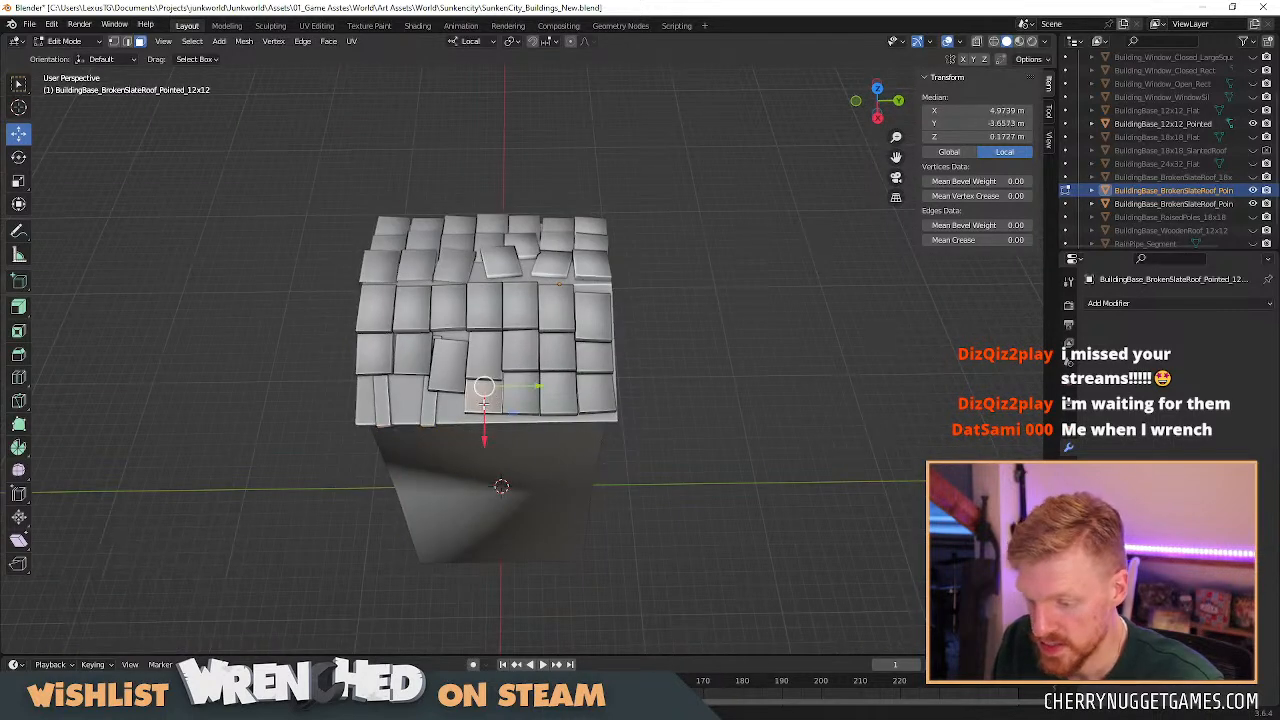
{"action": "key", "text": "l"}
{"action": "key", "text": "l"}
{"action": "key", "text": "l"}
{"action": "key", "text": "l"}
{"action": "left_click_drag", "start_coordinate": [541, 432], "coordinate": [575, 372]}
{"action": "key", "text": "a"}
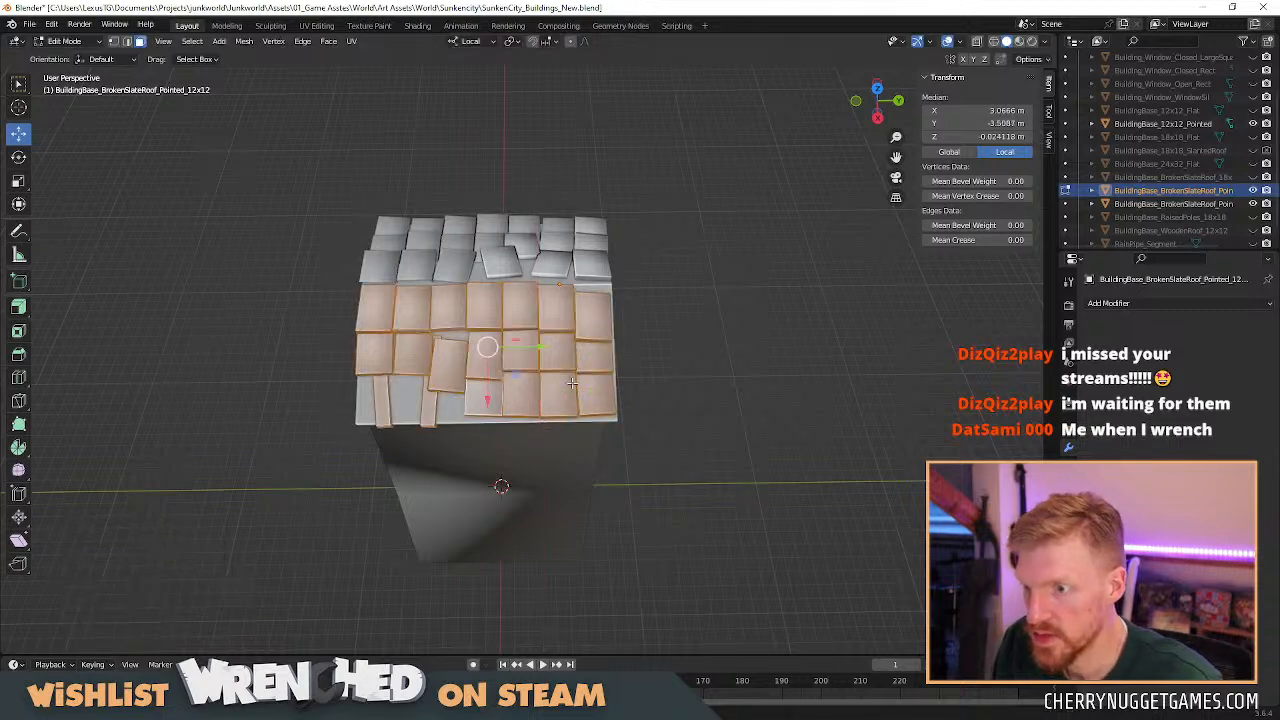
{"action": "key", "text": "Tab"}
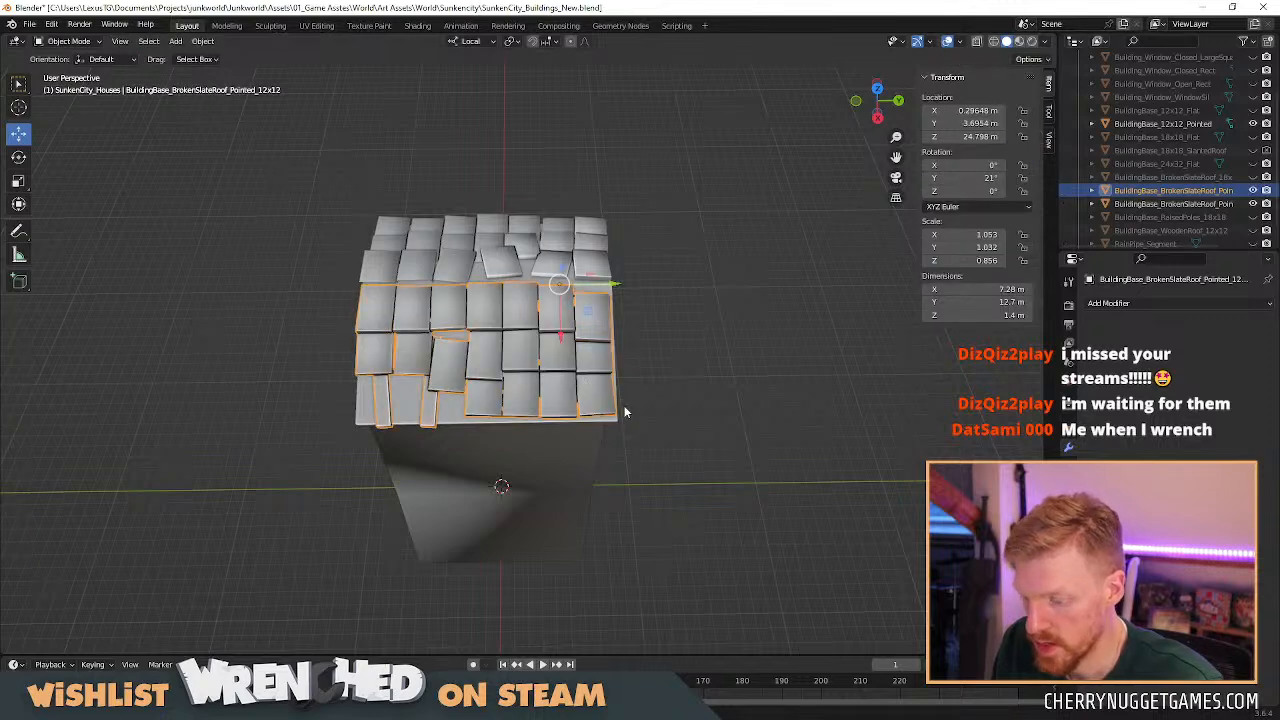
Scale the newly trimmed roof half by about 1.006 along local X and 1.028 along local Y.
{"action": "key", "text": "s"}
{"action": "key", "text": "x"}
{"action": "key", "text": "x"}
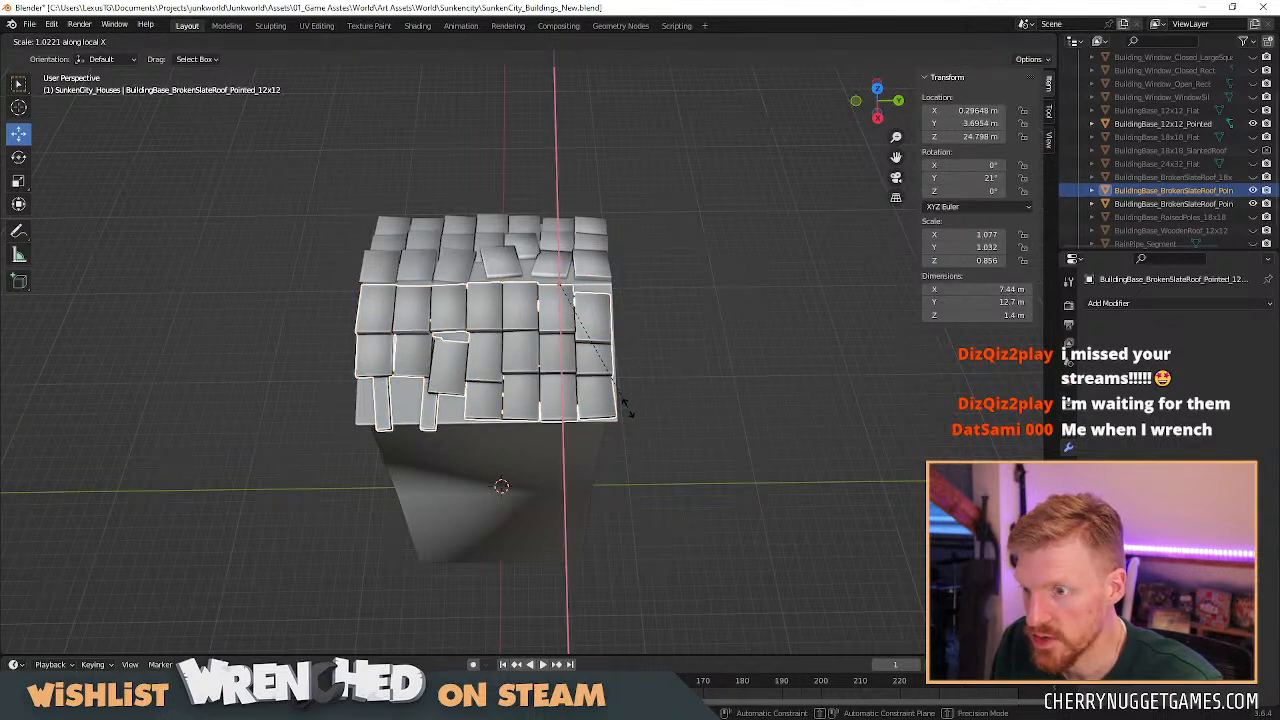
{"action": "left_click", "coordinate": [625, 413]}
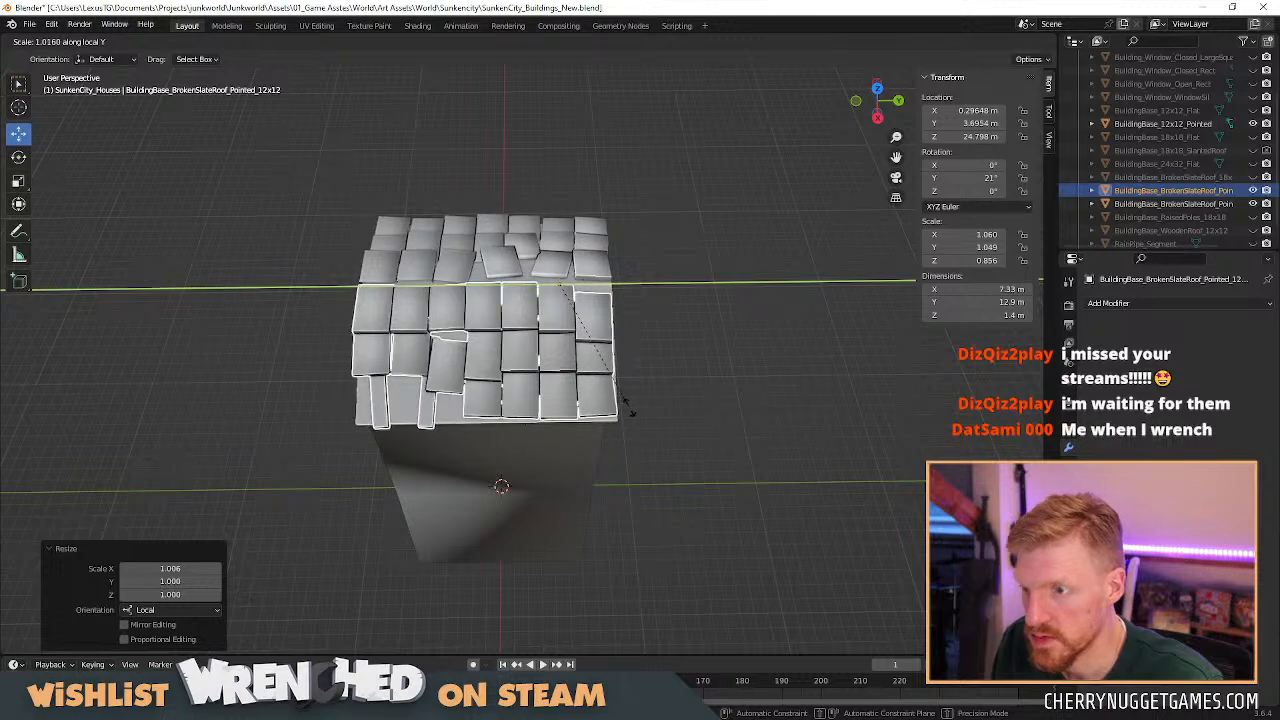
{"action": "left_click", "coordinate": [630, 410]}
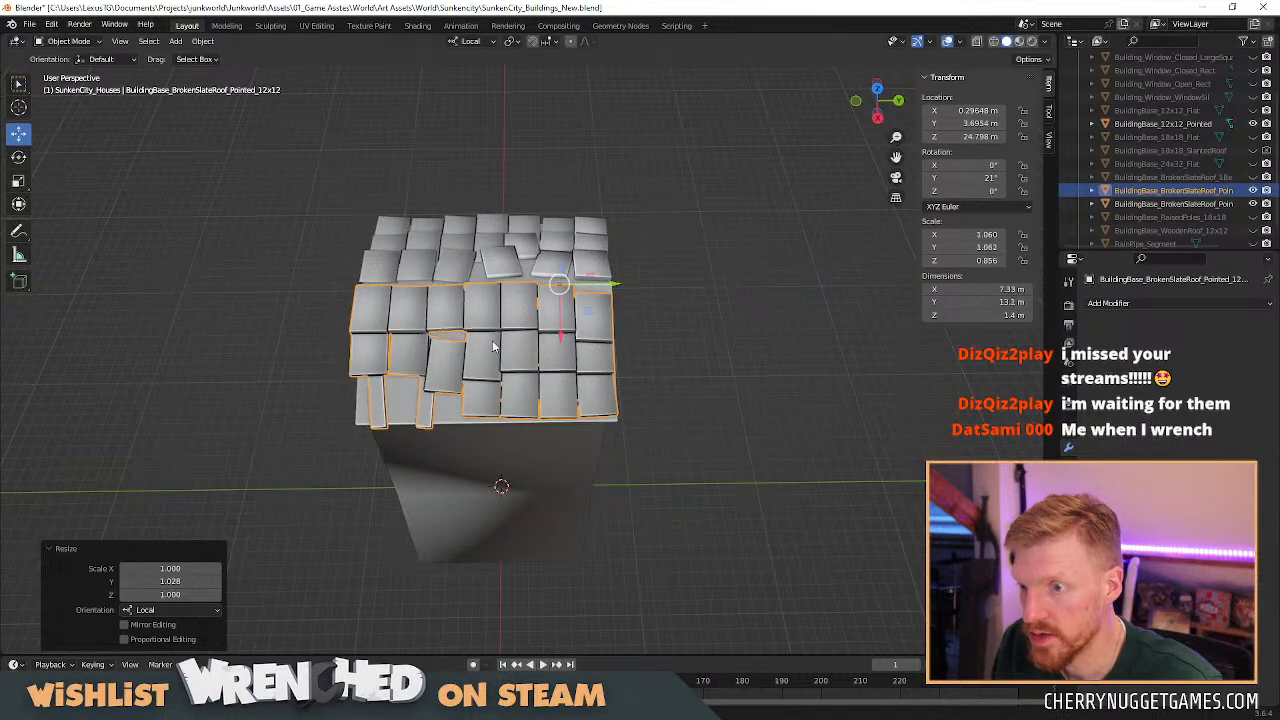
Move the scaled roof half along Y to a Y location of about 3.84 m and deselect it.
{"action": "left_click", "coordinate": [878, 90]}
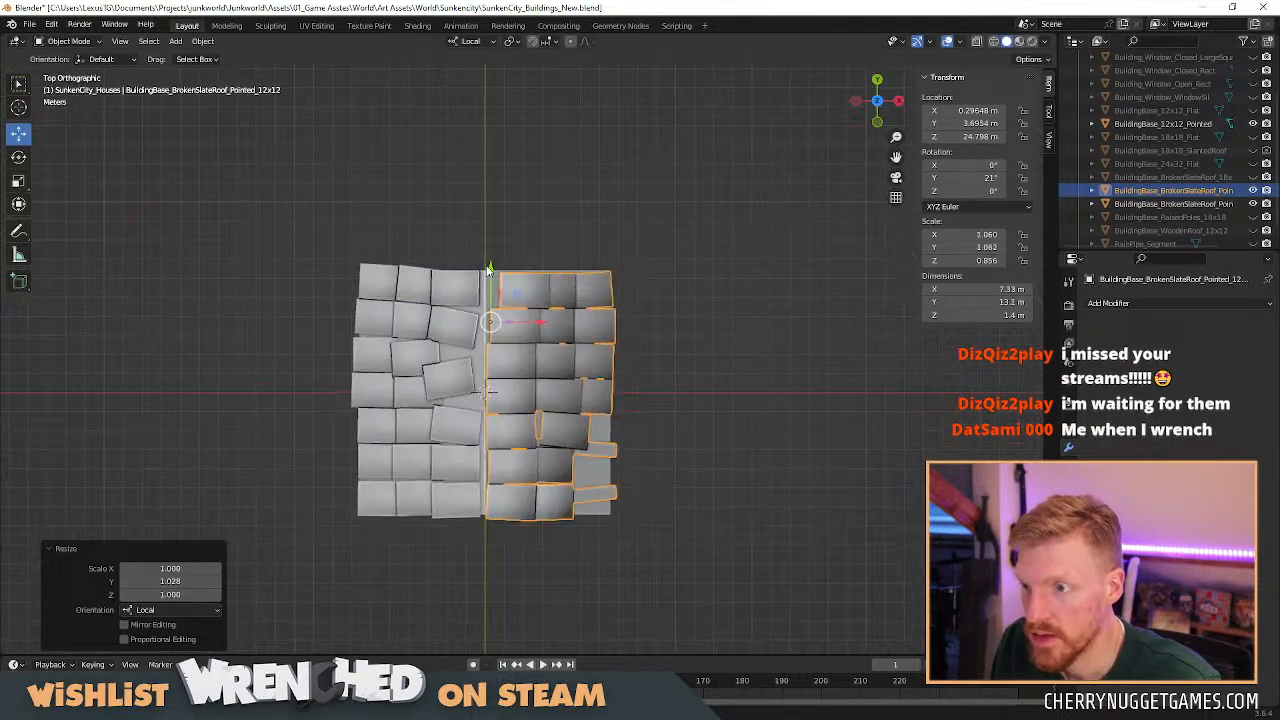
{"action": "key", "text": "g"}
{"action": "key", "text": "y"}
{"action": "left_click", "coordinate": [489, 261]}
{"action": "left_click", "coordinate": [666, 305]}
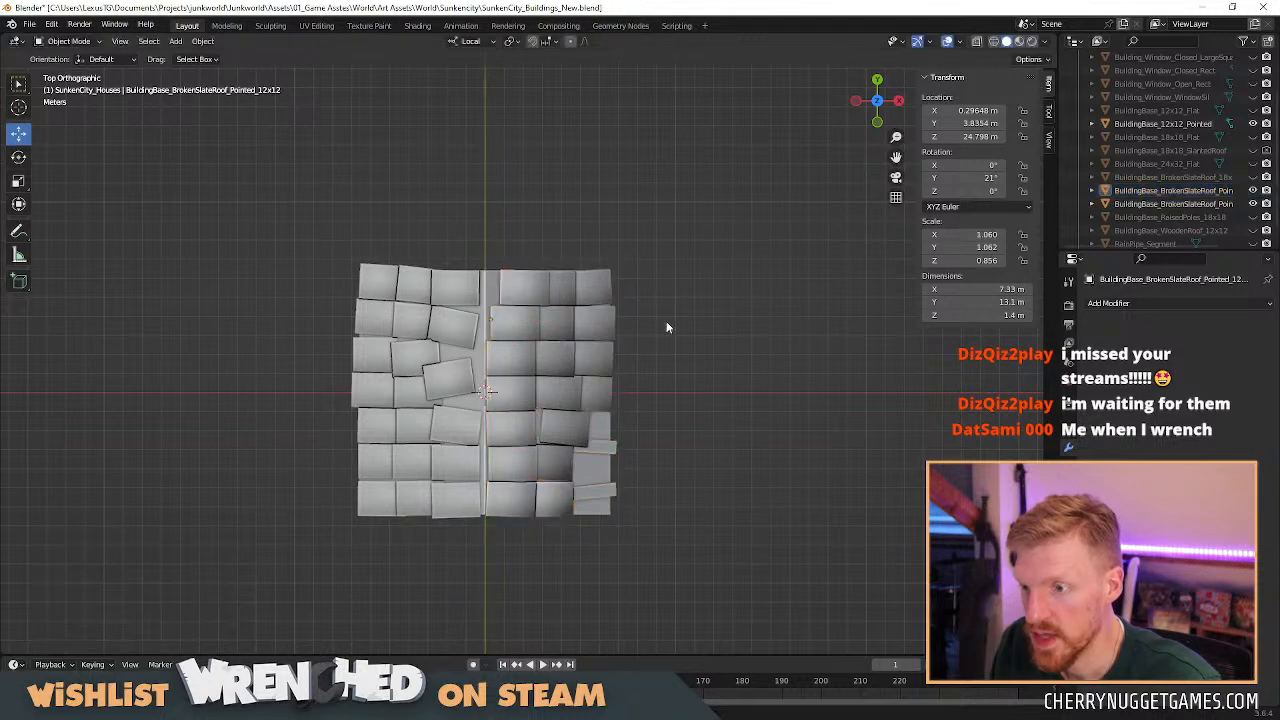
Slide the same roof half down its slope along local X in two moves of about 0.12 m each.
{"action": "middle_click_drag", "start_coordinate": [676, 406], "coordinate": [655, 318]}
{"action": "left_click", "coordinate": [508, 363]}
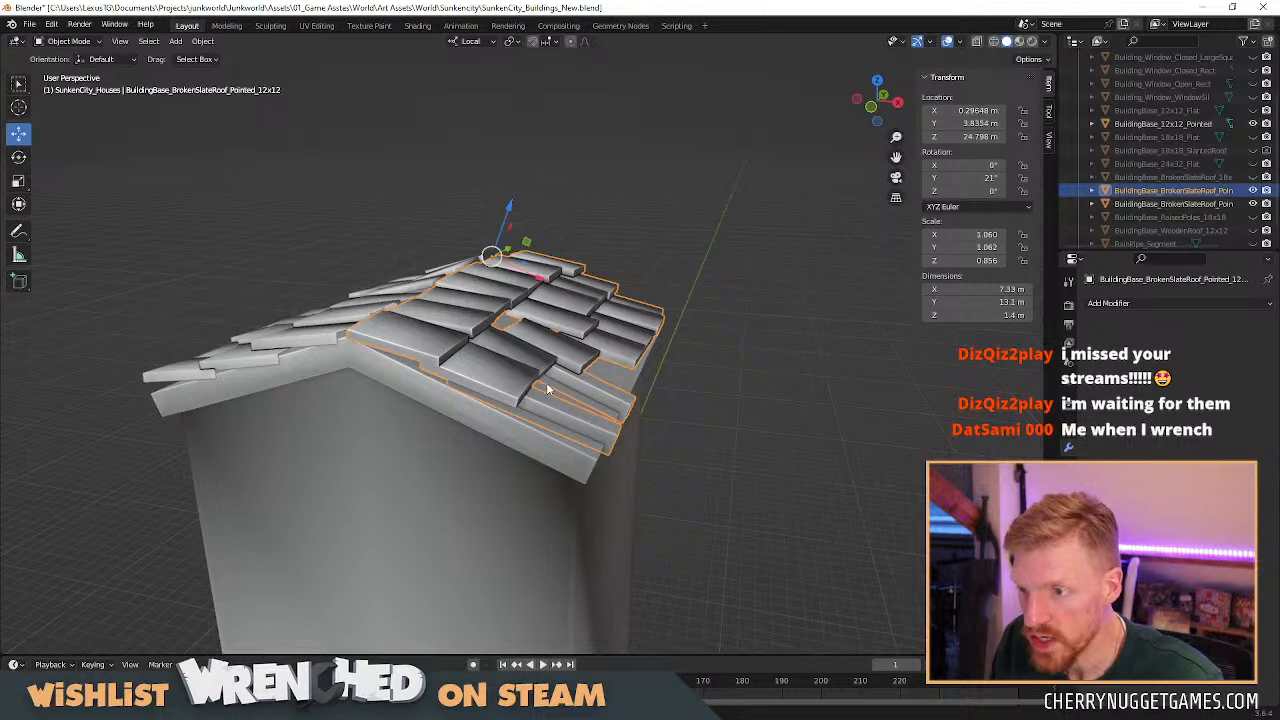
{"action": "key", "text": "g"}
{"action": "key", "text": "x"}
{"action": "key", "text": "x"}
{"action": "left_click", "coordinate": [544, 288]}
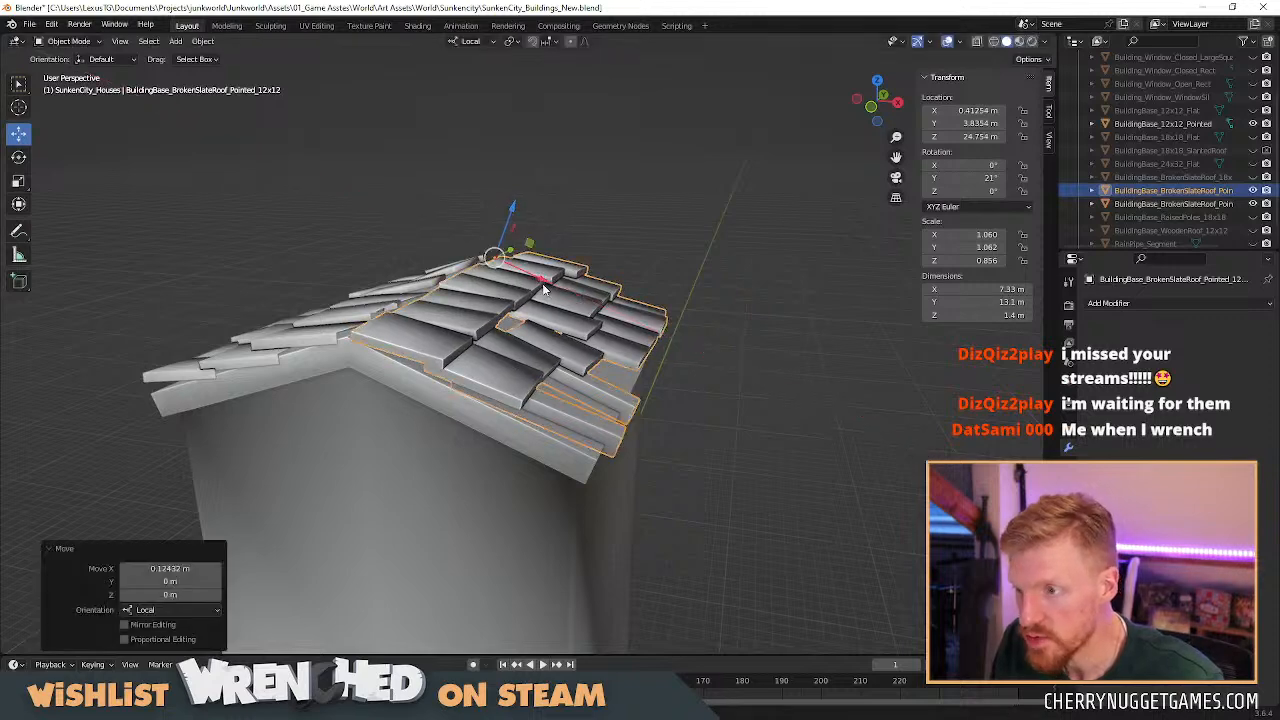
{"action": "middle_click_drag", "start_coordinate": [489, 324], "coordinate": [535, 408]}
{"action": "key", "text": "g"}
{"action": "key", "text": "x"}
{"action": "key", "text": "x"}
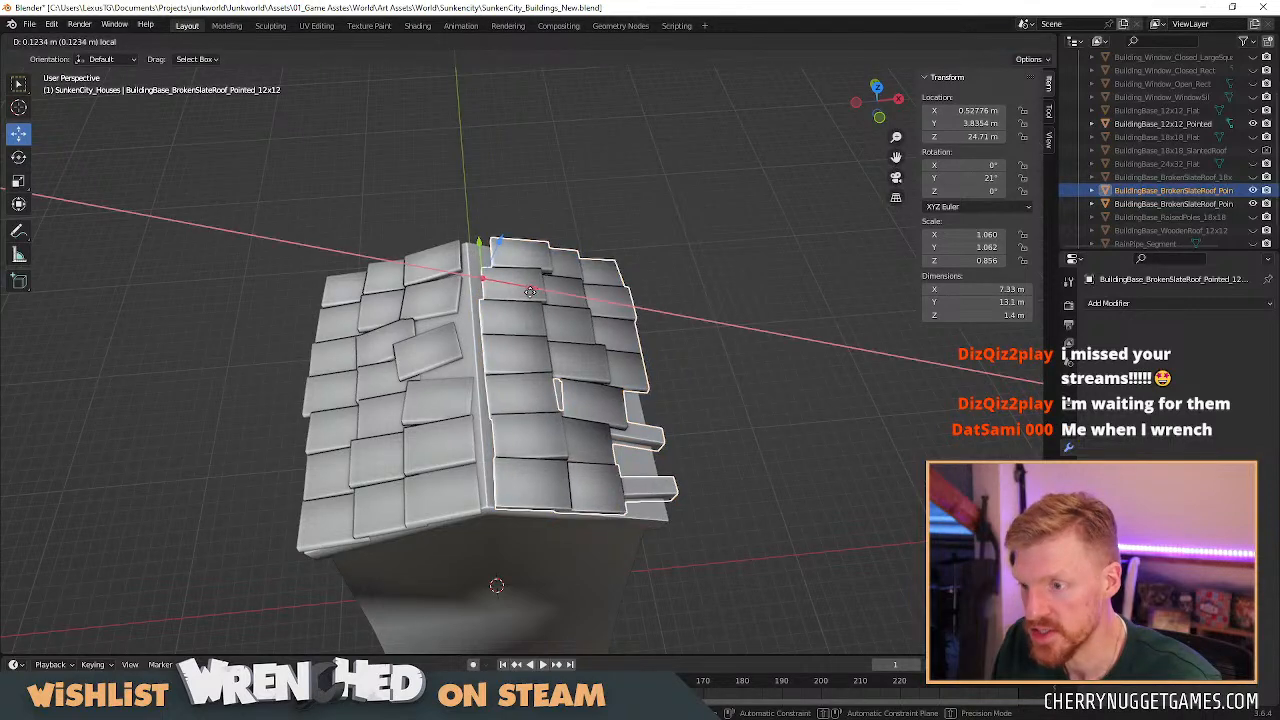
{"action": "left_click", "coordinate": [530, 291]}
Nudge each of the two roof halves slightly along local Z to seat its slates on the base roof.
{"action": "middle_click_drag", "start_coordinate": [741, 436], "coordinate": [532, 256]}
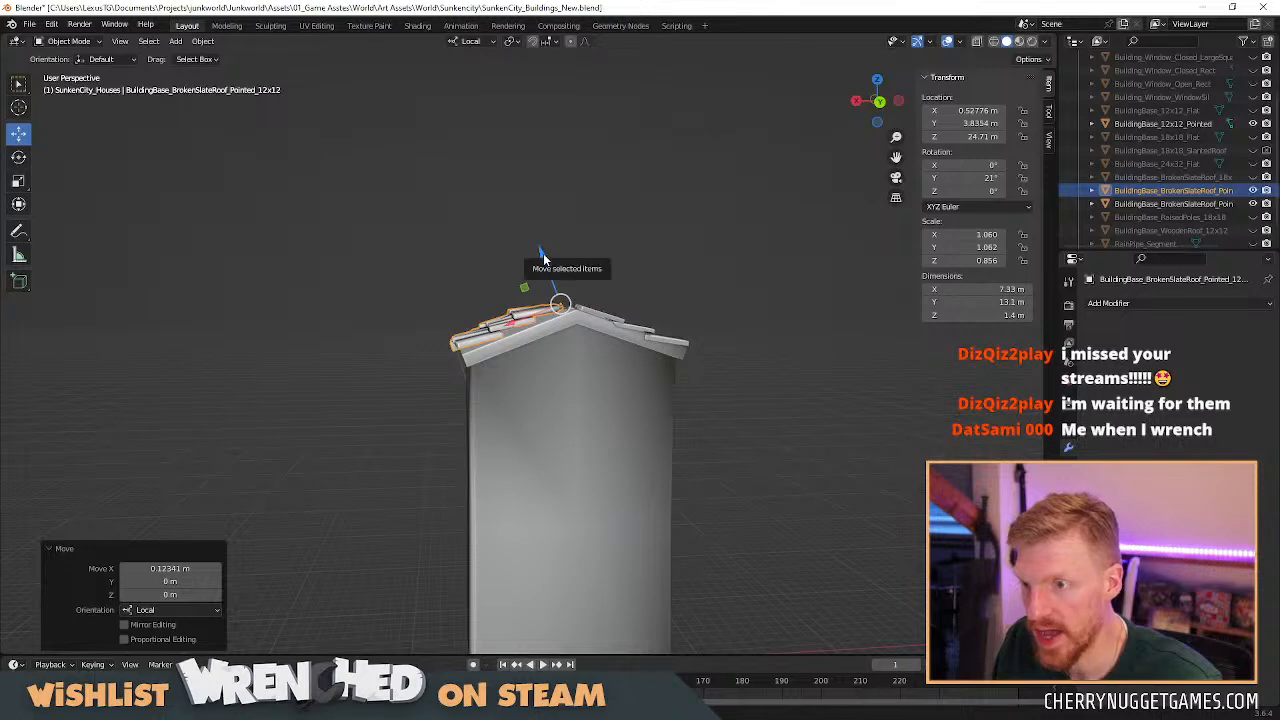
{"action": "left_click_drag", "start_coordinate": [543, 255], "coordinate": [545, 259]}
{"action": "middle_click_drag", "start_coordinate": [590, 268], "coordinate": [608, 328]}
{"action": "left_click", "coordinate": [612, 320]}
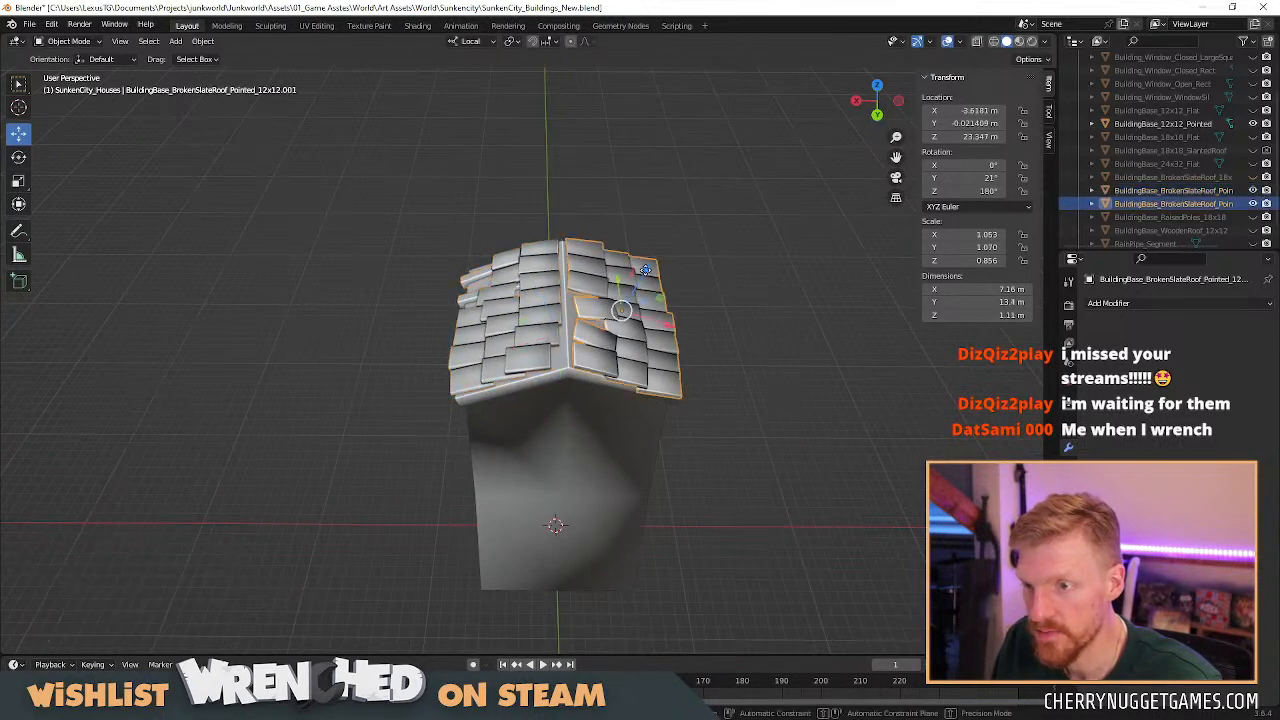
{"action": "left_click_drag", "start_coordinate": [646, 270], "coordinate": [650, 274]}
{"action": "left_click", "coordinate": [754, 385]}
Nudge the roof half with the exposed beams along local Z and slide it about 0.12 m back up its slope along local X.
{"action": "middle_click_drag", "start_coordinate": [754, 385], "coordinate": [590, 430]}
{"action": "left_click", "coordinate": [525, 322]}
{"action": "left_click", "coordinate": [880, 104]}
{"action": "scroll", "coordinate": [586, 314], "scroll_direction": "up", "scroll_amount": 3}
{"action": "left_click_drag", "start_coordinate": [557, 220], "coordinate": [560, 222]}
{"action": "left_click_drag", "start_coordinate": [535, 293], "coordinate": [536, 290]}
{"action": "middle_click_drag", "start_coordinate": [636, 245], "coordinate": [570, 368]}
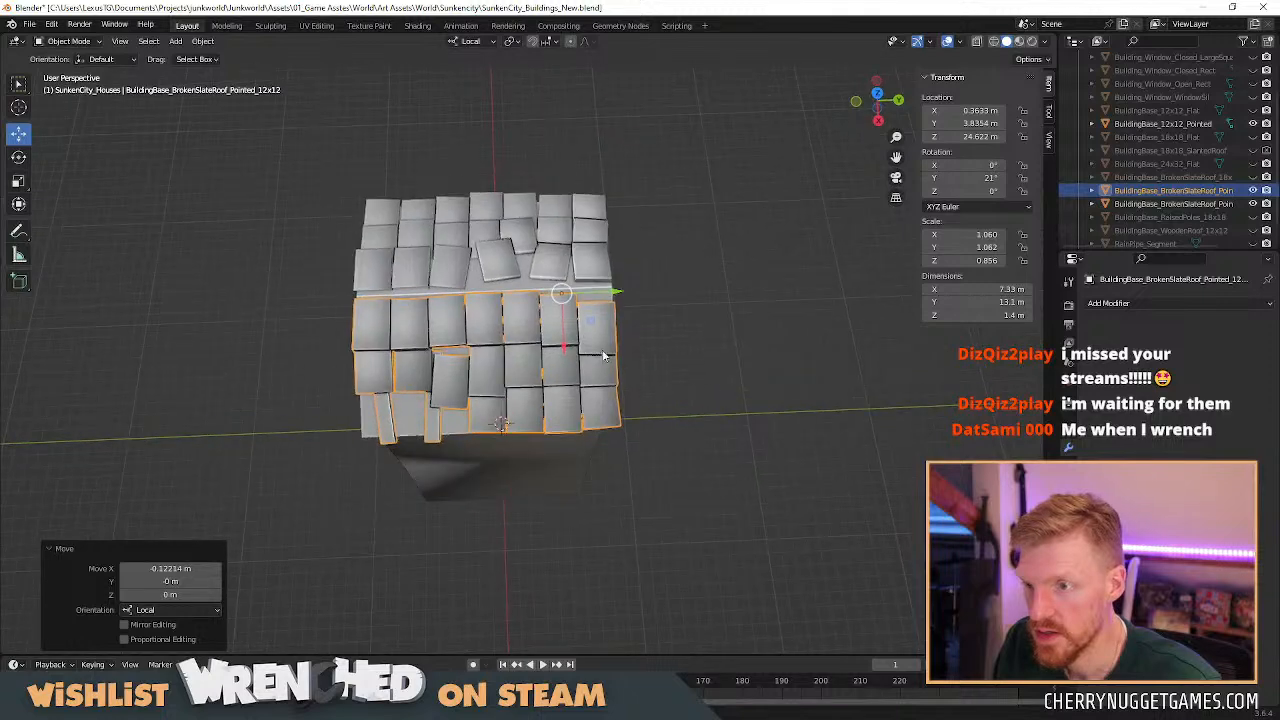
{"action": "left_click", "coordinate": [566, 371]}
{"action": "left_click", "coordinate": [565, 366]}
{"action": "left_click", "coordinate": [565, 364]}
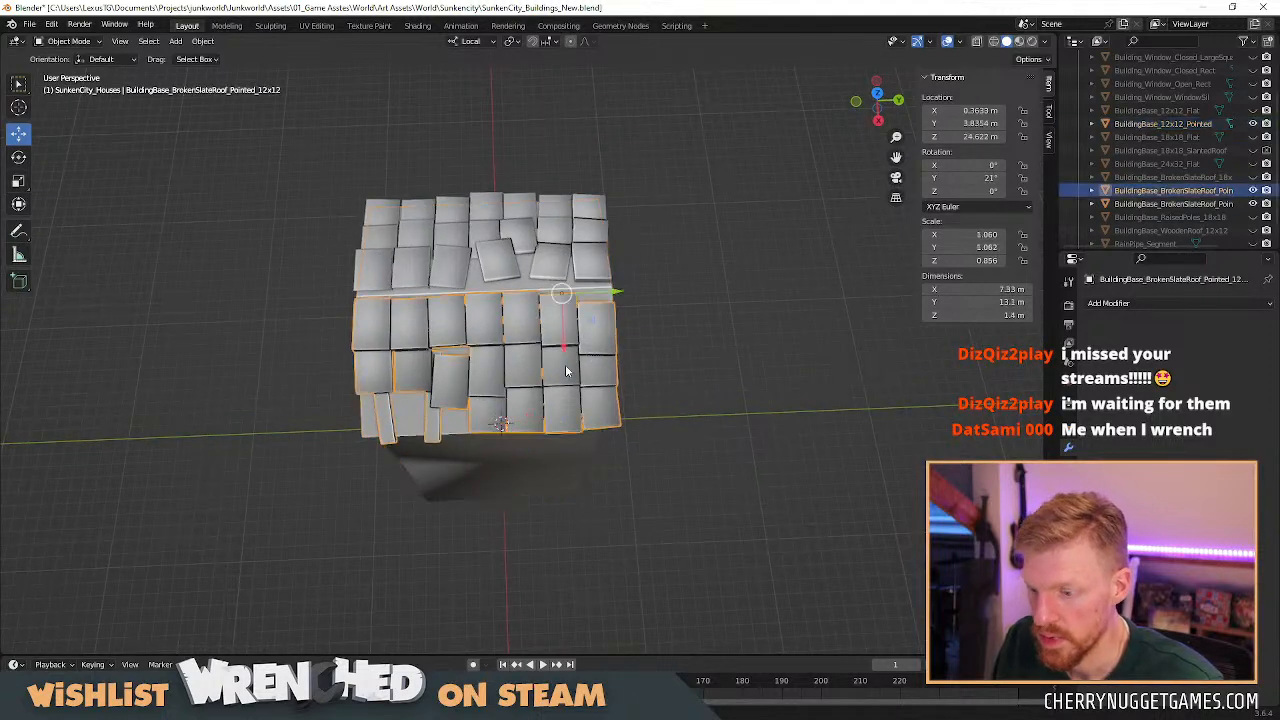
Join the two broken slate roof halves into a single object.
{"action": "middle_click_drag", "start_coordinate": [621, 327], "coordinate": [628, 298]}
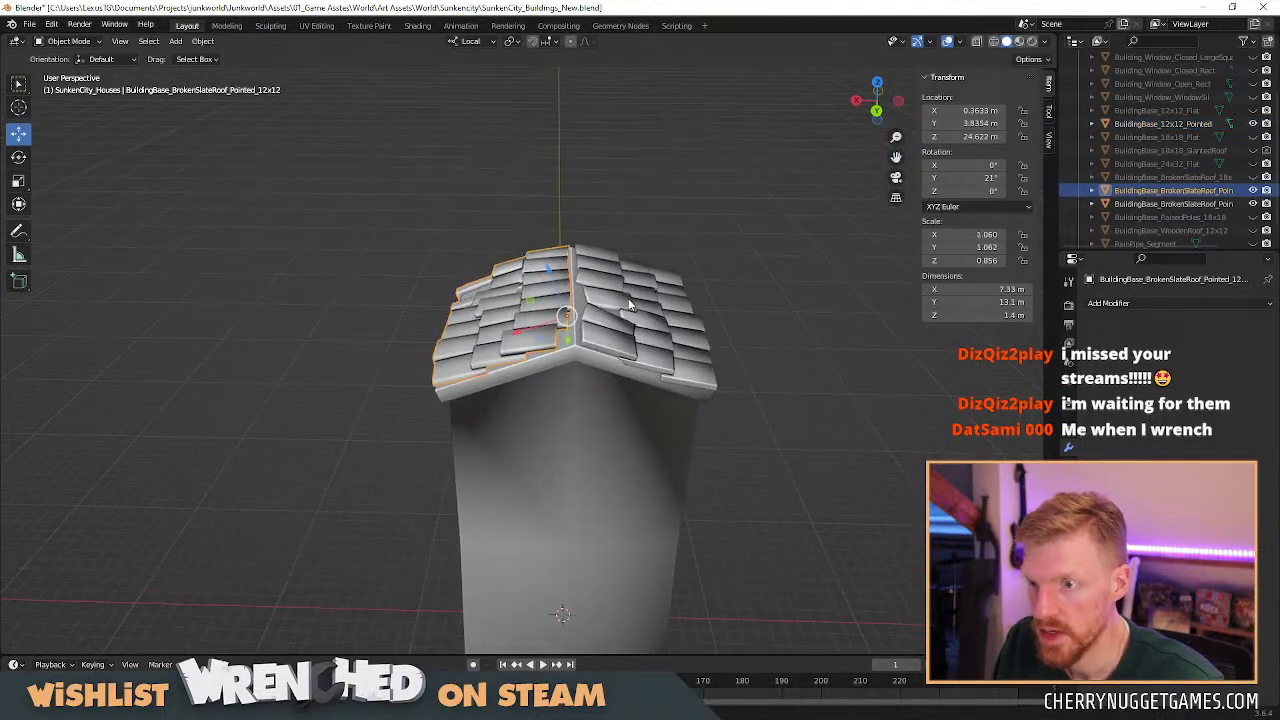
{"action": "left_click", "coordinate": [628, 298], "text": "shift"}
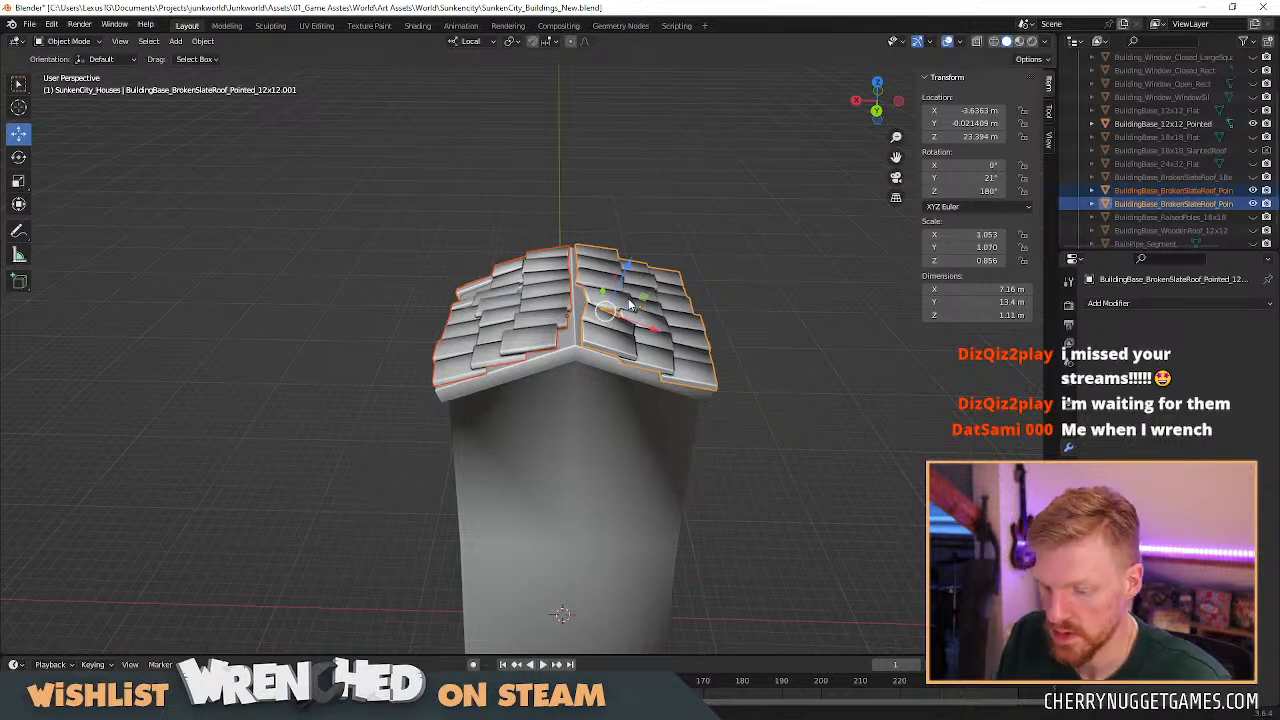
{"action": "key", "text": "ctrl+j"}
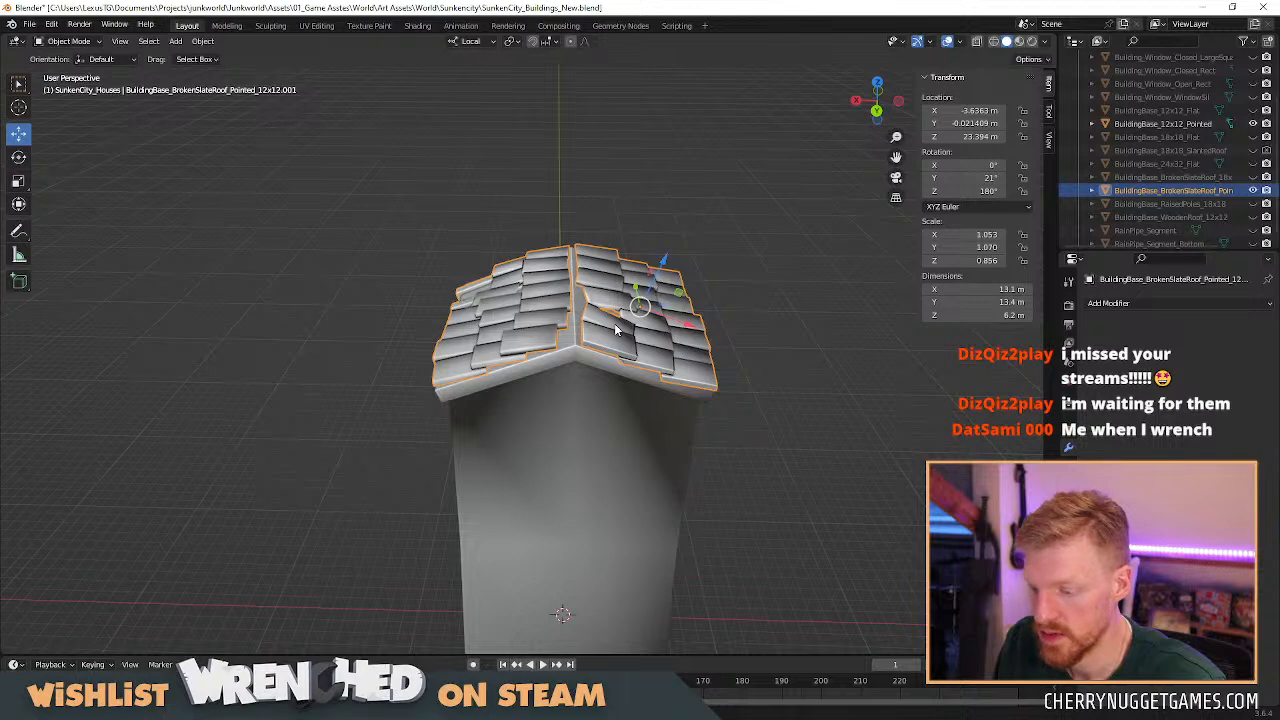
Apply all transforms to the joined roof and set its origin to geometry.
{"action": "key", "text": "ctrl+a"}
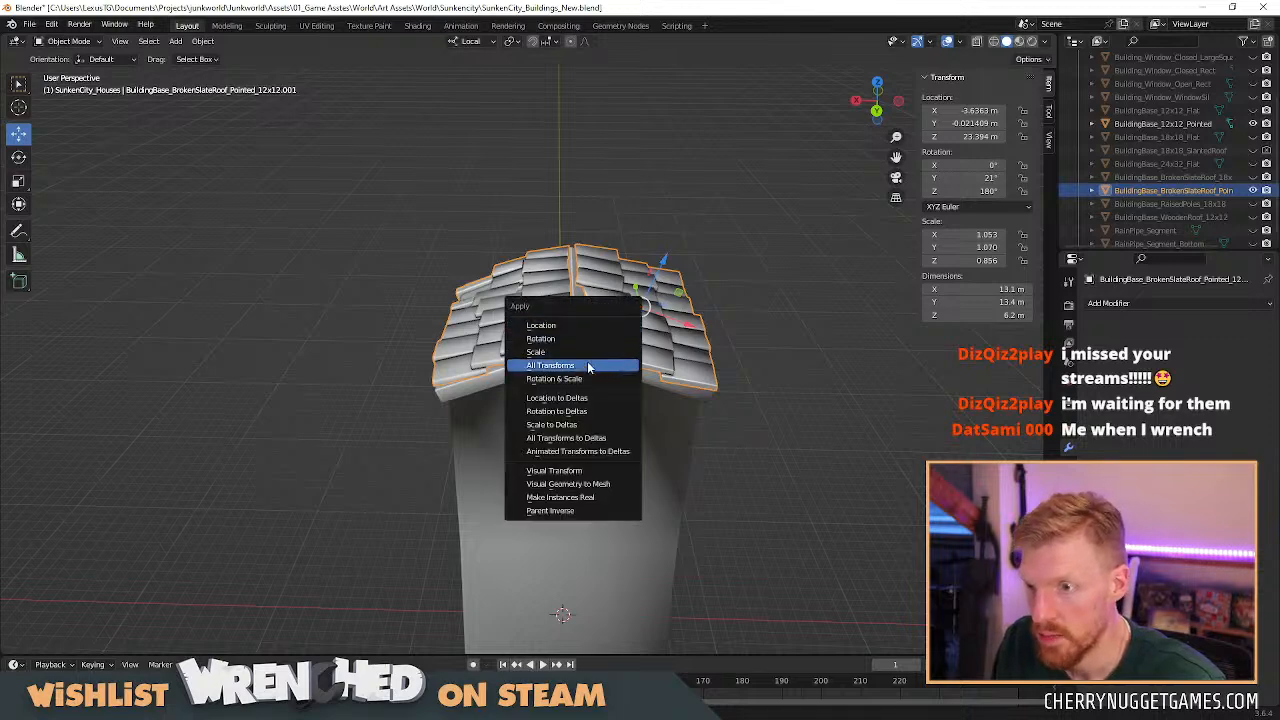
{"action": "left_click", "coordinate": [588, 368]}
{"action": "right_click", "coordinate": [635, 305]}
{"action": "mouse_move", "coordinate": [635, 305]}
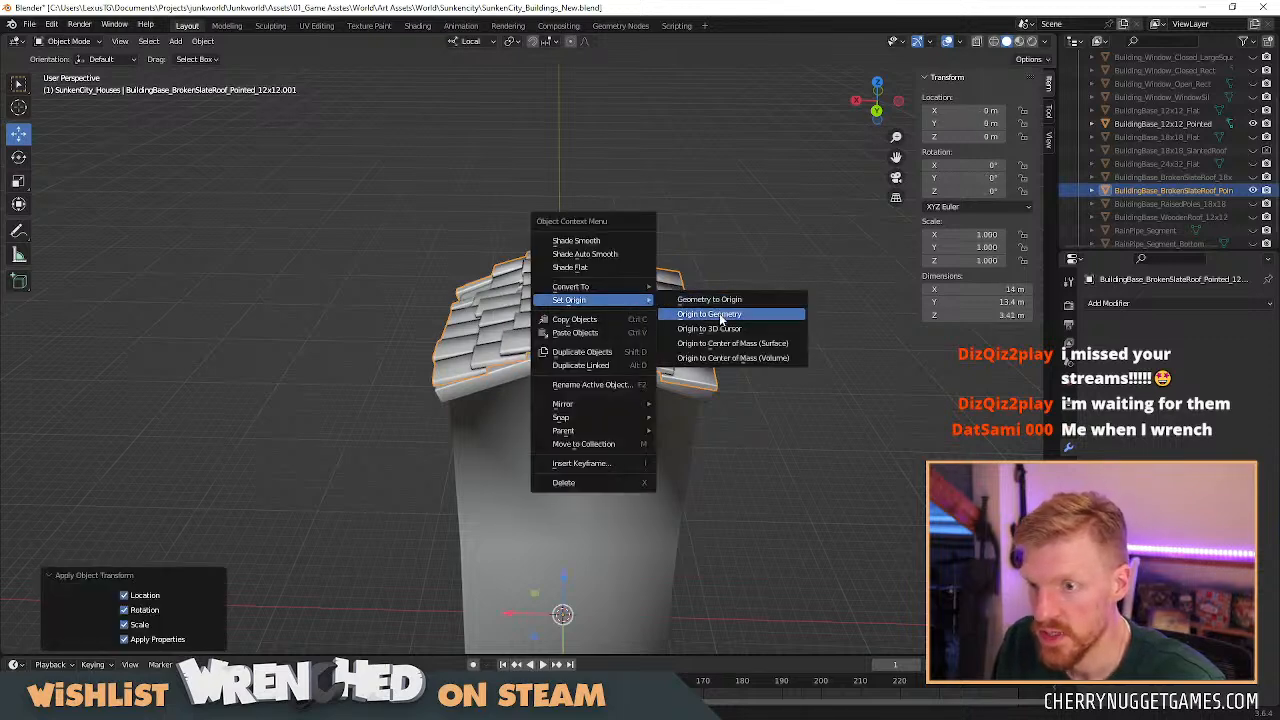
{"action": "left_click", "coordinate": [720, 315]}
Raise the joined slate roof slightly along local Z, by about 0.05 m.
{"action": "middle_click_drag", "start_coordinate": [721, 314], "coordinate": [681, 352]}
{"action": "key", "text": "g"}
{"action": "key", "text": "z"}
{"action": "key", "text": "z"}
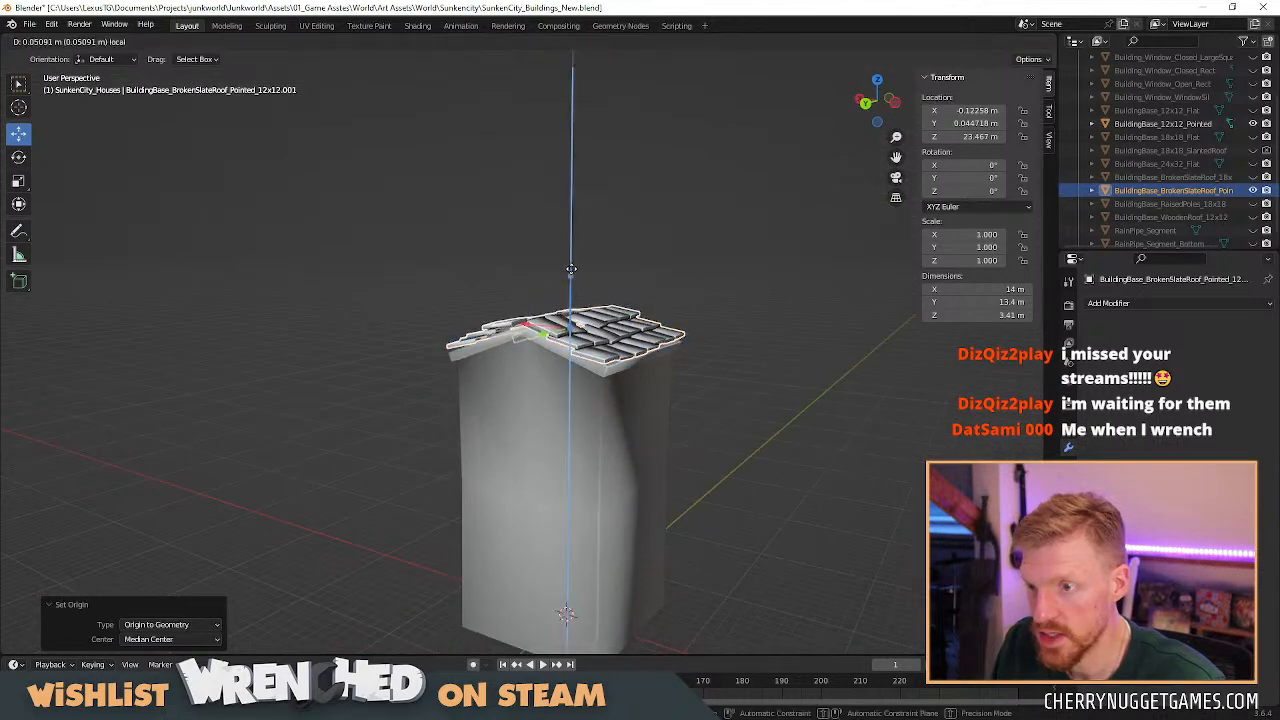
{"action": "left_click", "coordinate": [571, 269]}
Add a cube inside the roof mesh and move it up about 28.4 m along Z, above the ridge.
{"action": "middle_click_drag", "start_coordinate": [704, 304], "coordinate": [628, 347]}
{"action": "left_click", "coordinate": [610, 358]}
{"action": "key", "text": "Tab"}
{"action": "key", "text": "shift+a"}
{"action": "key", "text": "Escape"}
{"action": "left_click", "coordinate": [558, 305]}
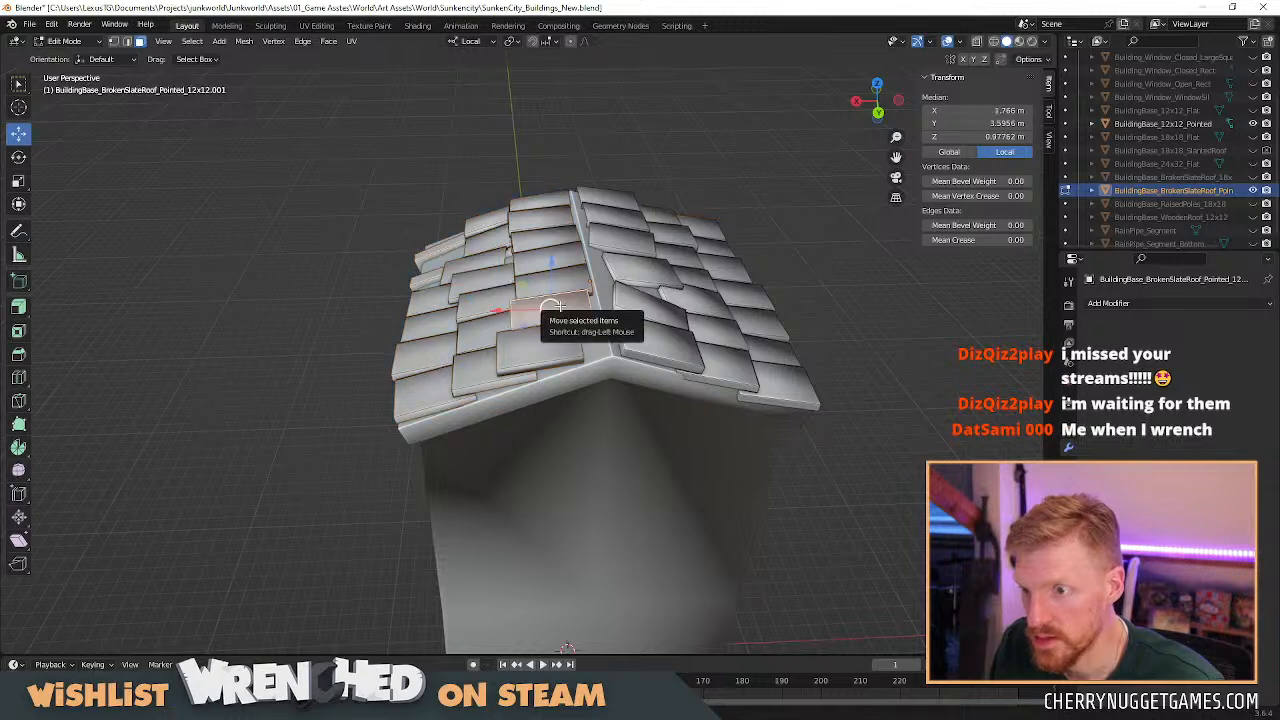
{"action": "key", "text": "shift+a"}
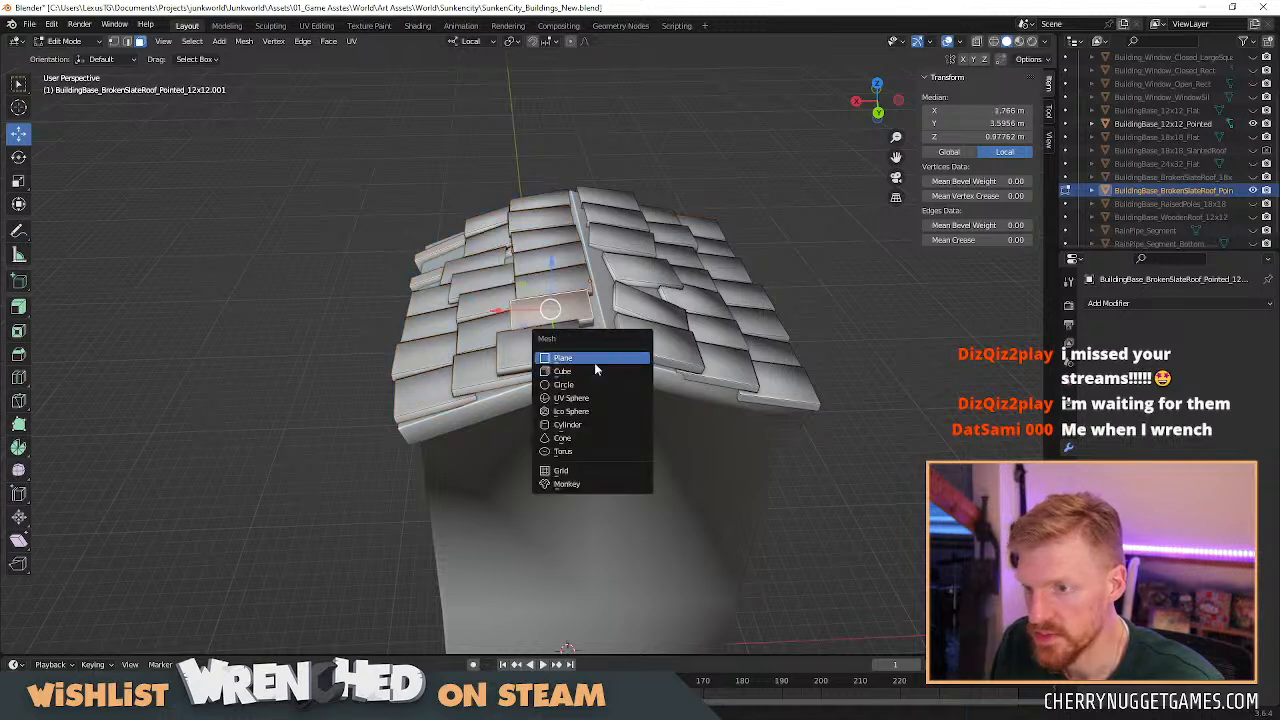
{"action": "left_click", "coordinate": [598, 370]}
{"action": "scroll", "coordinate": [605, 508], "scroll_direction": "down", "scroll_amount": 2}
{"action": "left_click_drag", "start_coordinate": [561, 554], "coordinate": [572, 160]}
{"action": "middle_click_drag", "start_coordinate": [580, 250], "coordinate": [520, 226]}
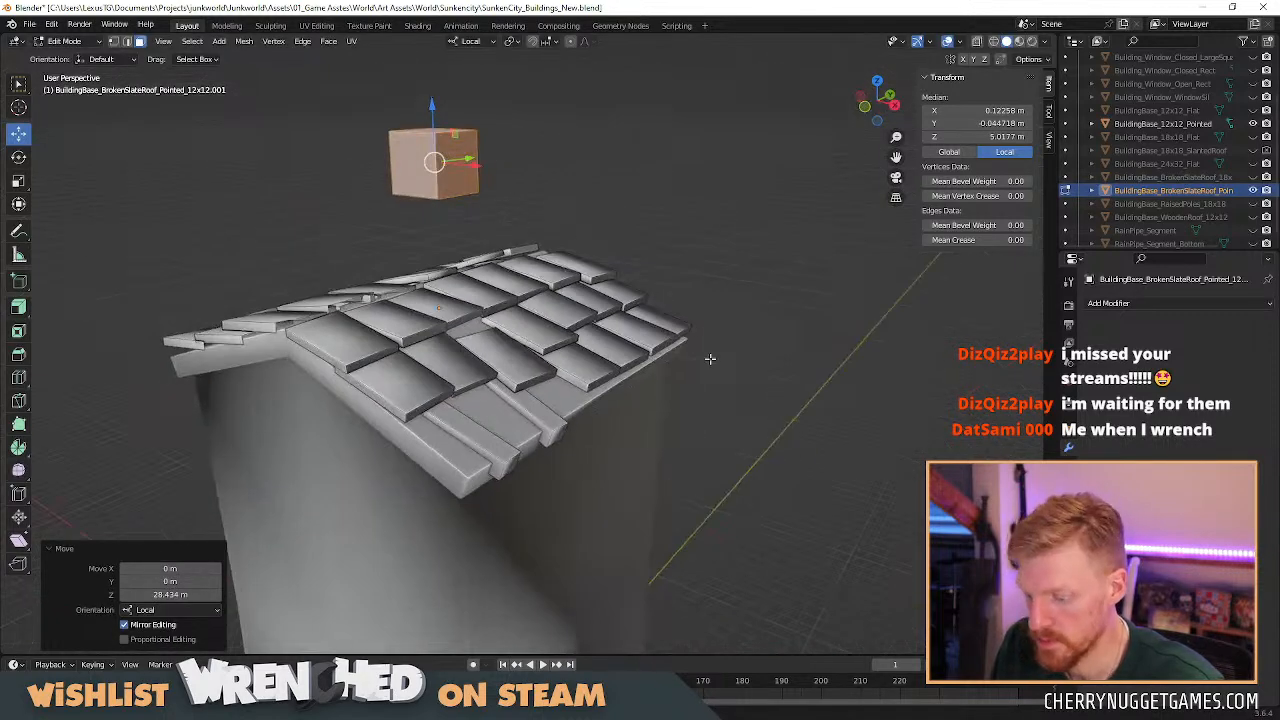
Flatten the cube along Z into a slab and lower it about 3.8 m onto the roof ridge.
{"action": "key", "text": "s"}
{"action": "key", "text": "z"}
{"action": "left_click", "coordinate": [485, 173]}
{"action": "middle_click_drag", "start_coordinate": [485, 173], "coordinate": [558, 214]}
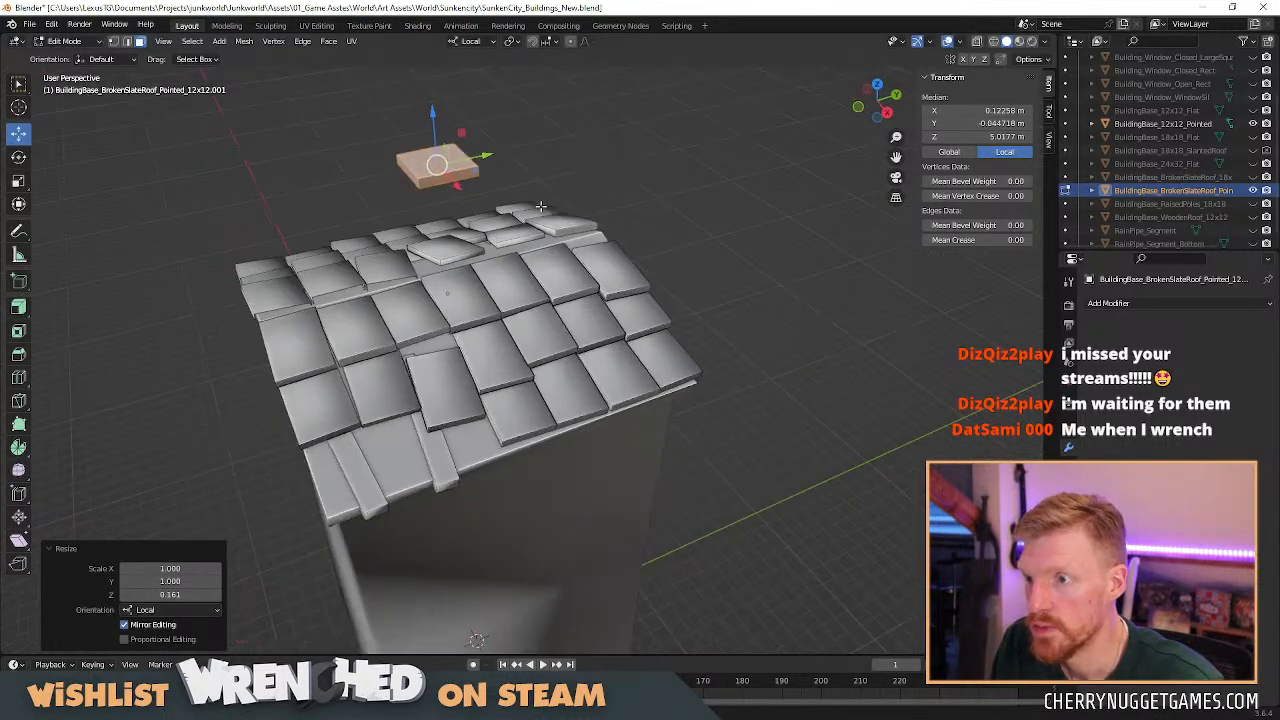
{"action": "left_click_drag", "start_coordinate": [432, 120], "coordinate": [437, 220]}
{"action": "middle_click_drag", "start_coordinate": [437, 220], "coordinate": [528, 314]}
From the top view, widen the ridge slab along X by about 1.7 times and narrow it along Y to one slate row.
{"action": "left_click", "coordinate": [855, 103]}
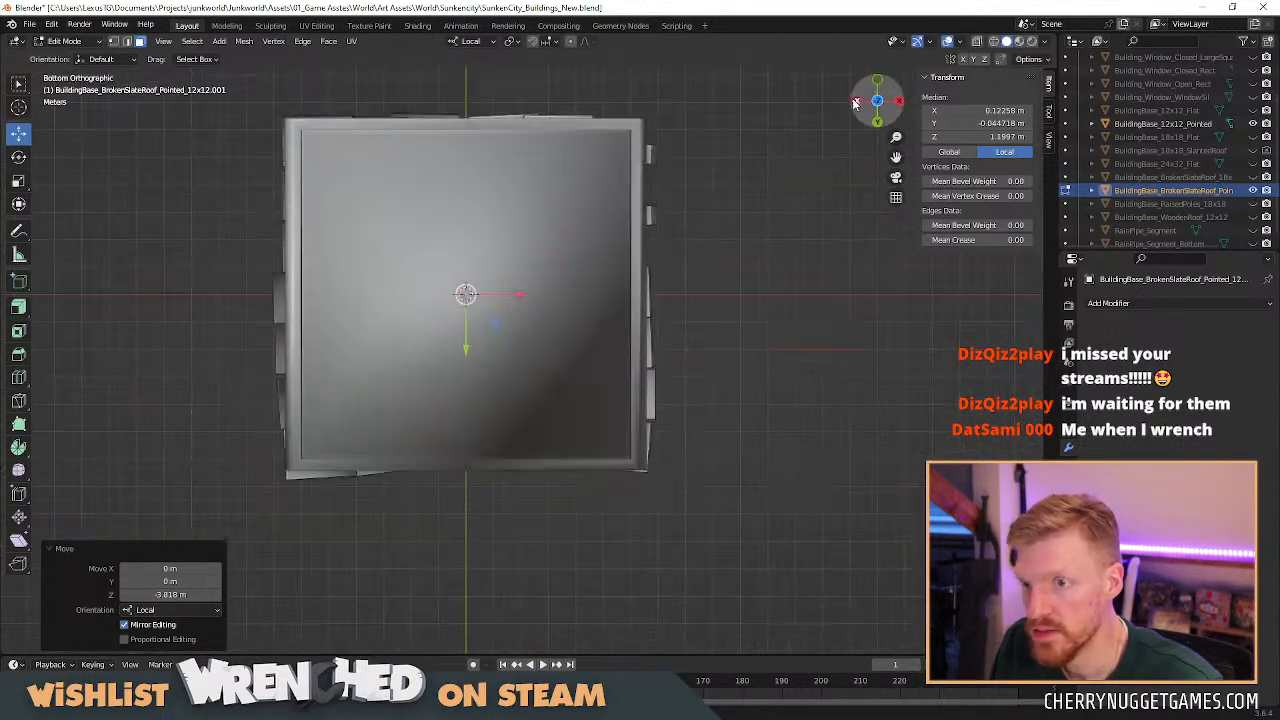
{"action": "left_click", "coordinate": [878, 101]}
{"action": "scroll", "coordinate": [567, 362], "scroll_direction": "up", "scroll_amount": 2}
{"action": "key", "text": "s"}
{"action": "key", "text": "x"}
{"action": "left_click", "coordinate": [905, 505]}
{"action": "key", "text": "s"}
{"action": "key", "text": "y"}
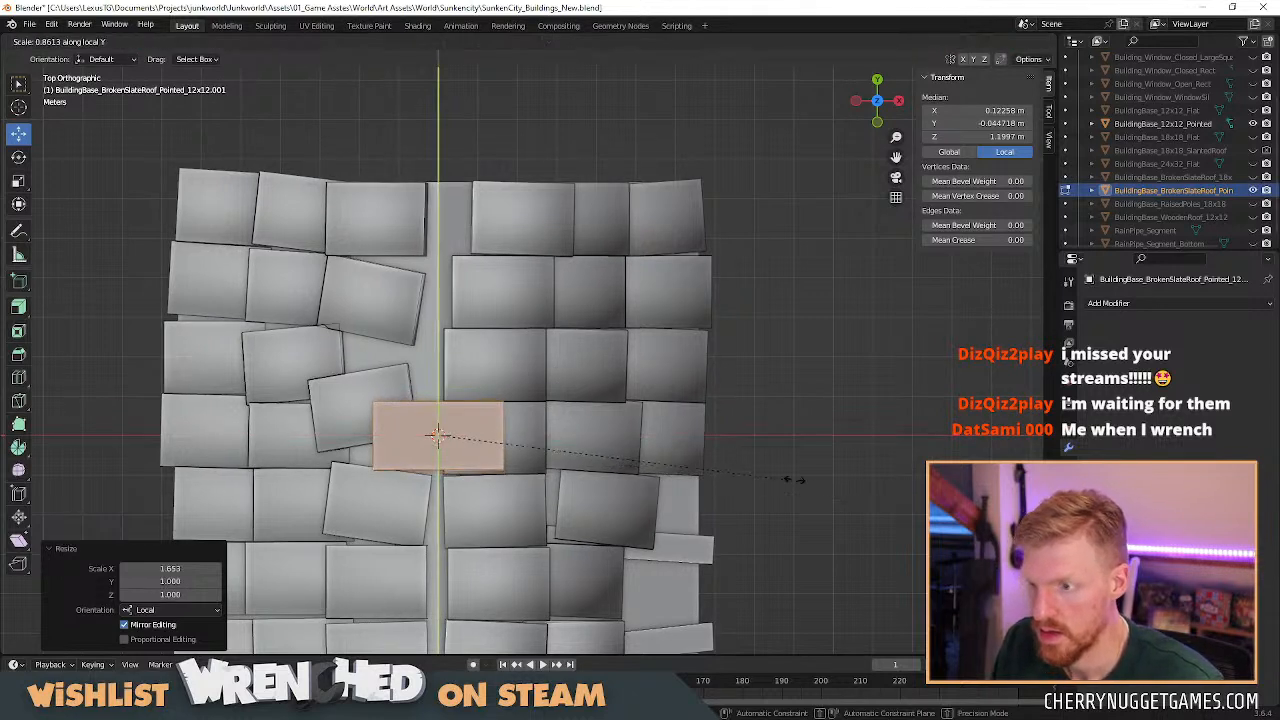
{"action": "left_click", "coordinate": [808, 487]}
Move the ridge slab about 1.79 m along Y to align with a slate row and scale it 1.023 along Y.
{"action": "left_click_drag", "start_coordinate": [429, 384], "coordinate": [438, 309]}
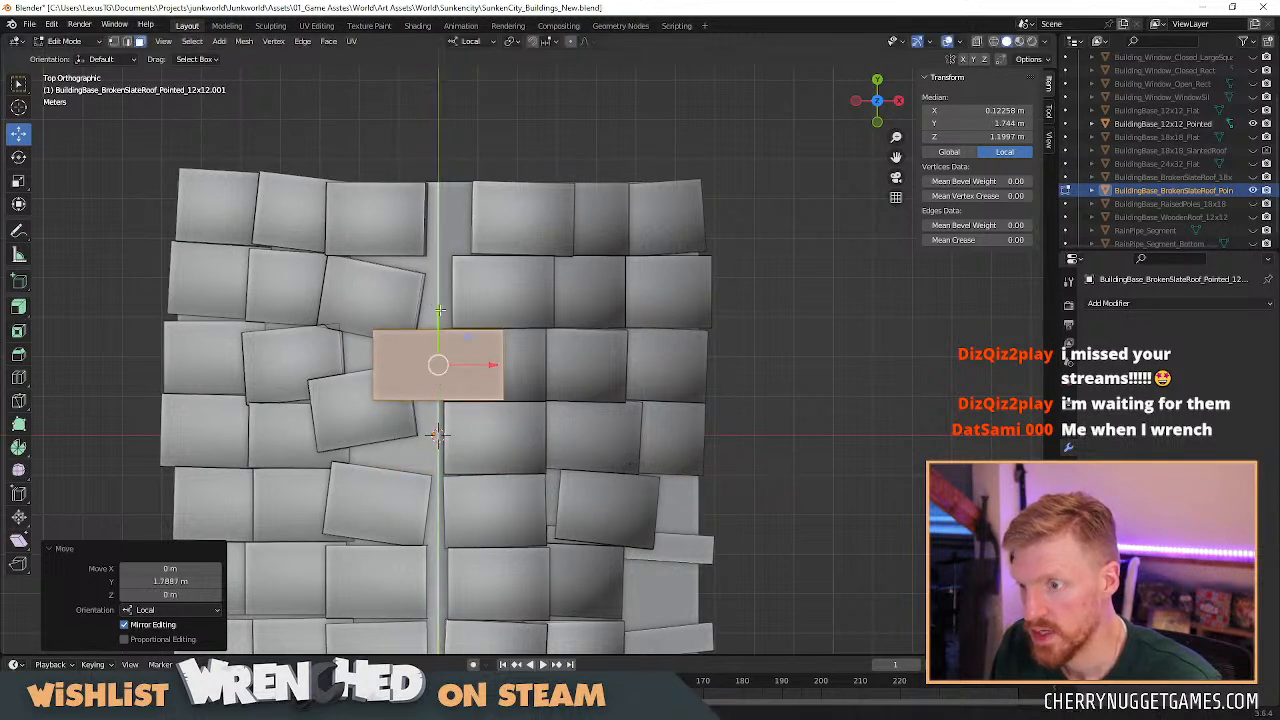
{"action": "key", "text": "s"}
{"action": "key", "text": "y"}
{"action": "left_click", "coordinate": [719, 450]}
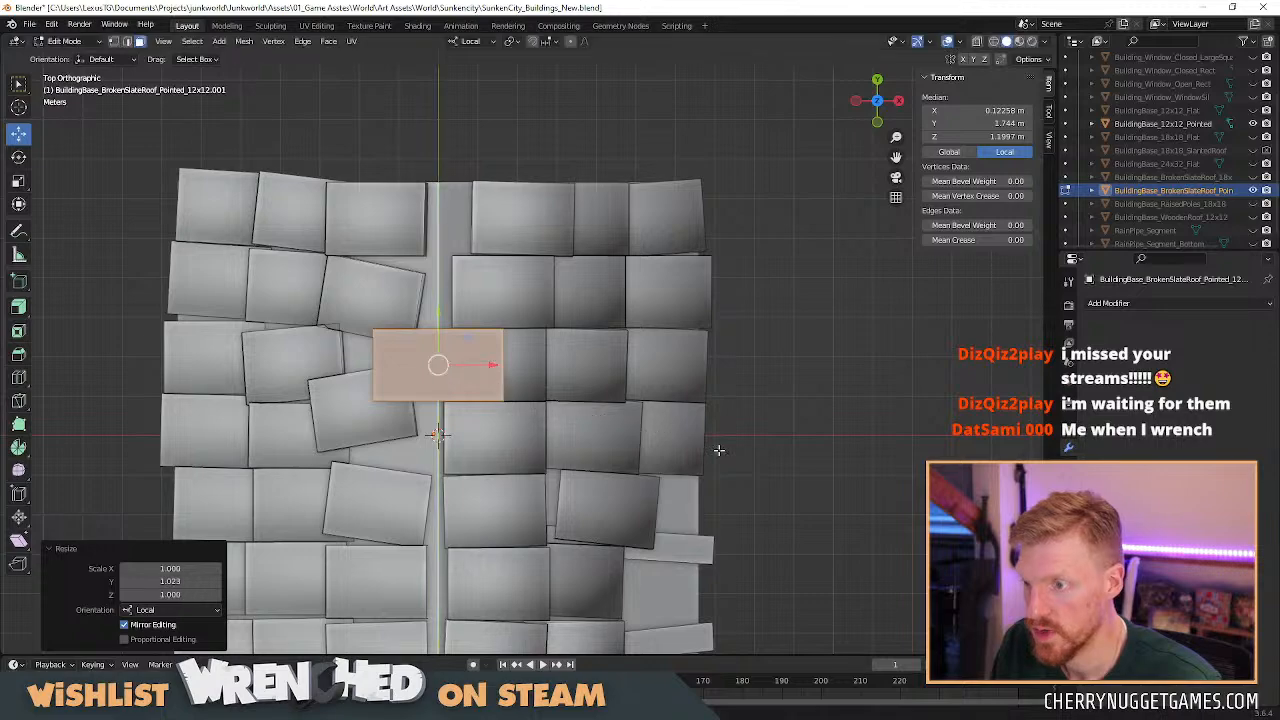
{"action": "middle_click_drag", "start_coordinate": [372, 373], "coordinate": [634, 255]}
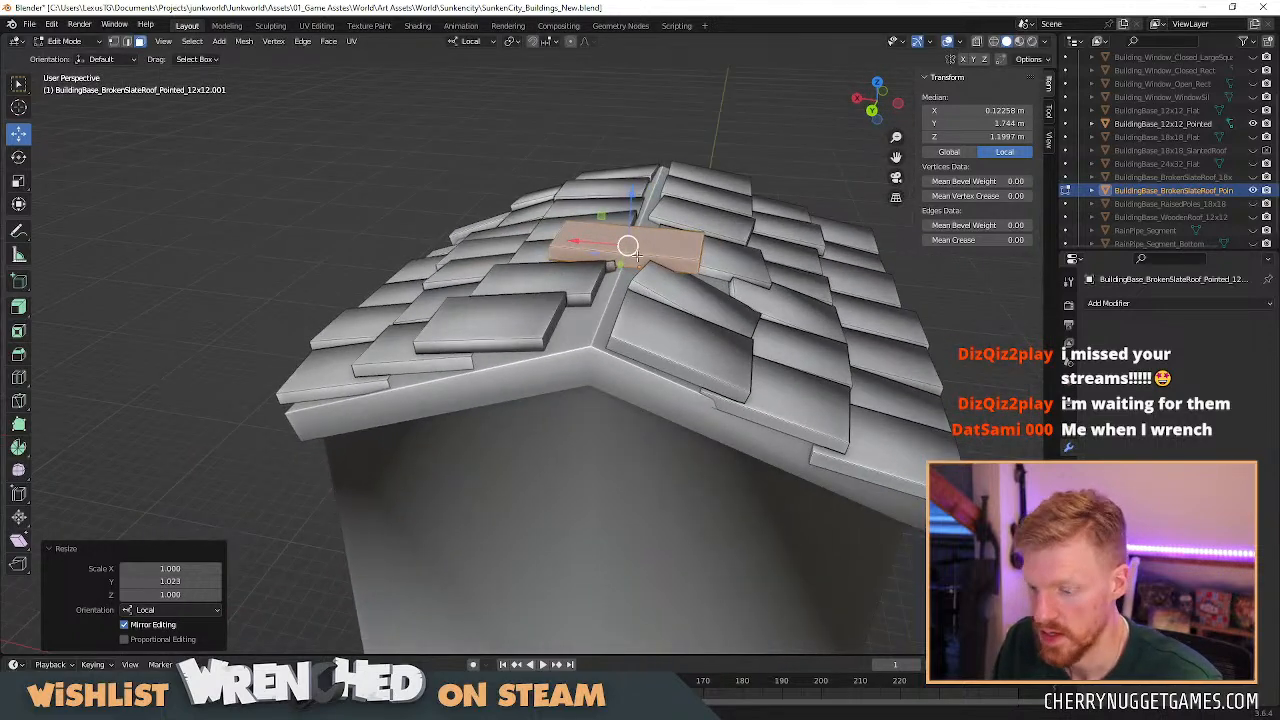
{"action": "scroll", "coordinate": [647, 263], "scroll_direction": "up", "scroll_amount": 3}
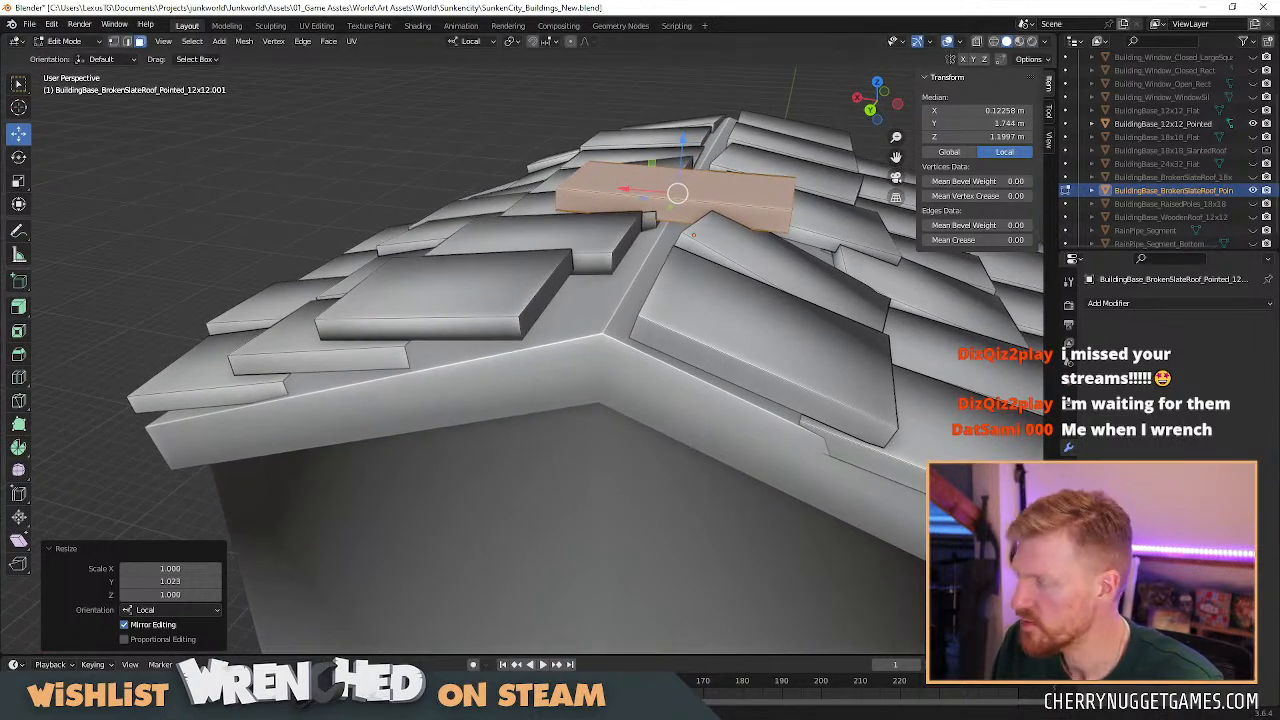
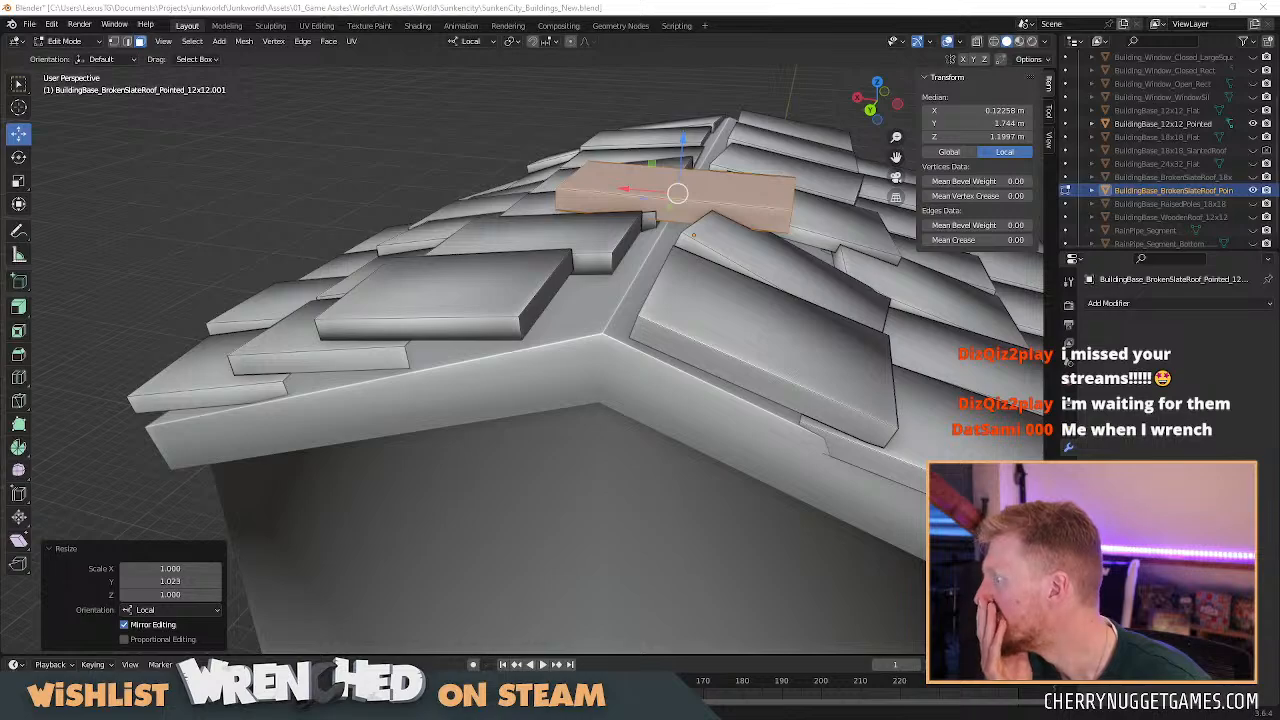
Switch to the browser and examine the metal roof and roof tile finish pictures in the "roof spine tiles" image results.
{"action": "key", "text": "alt+Tab"}
{"action": "left_click", "coordinate": [760, 94]}
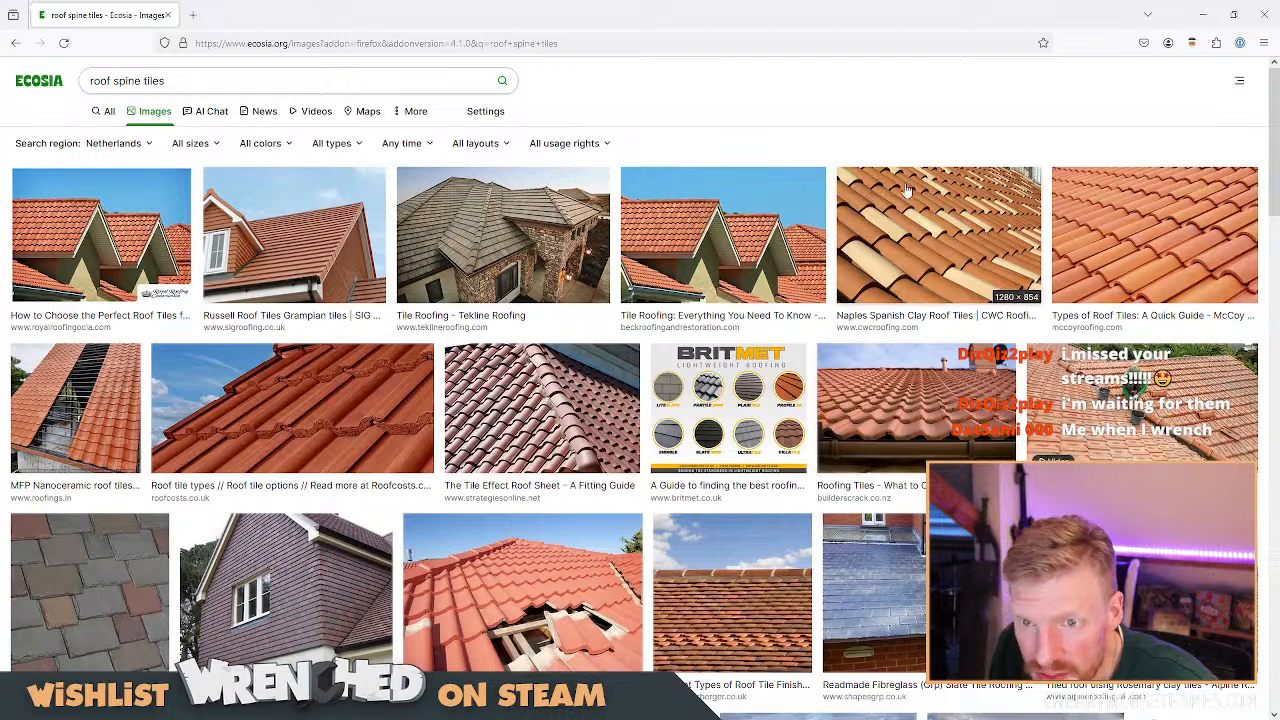
{"action": "left_click", "coordinate": [443, 568]}
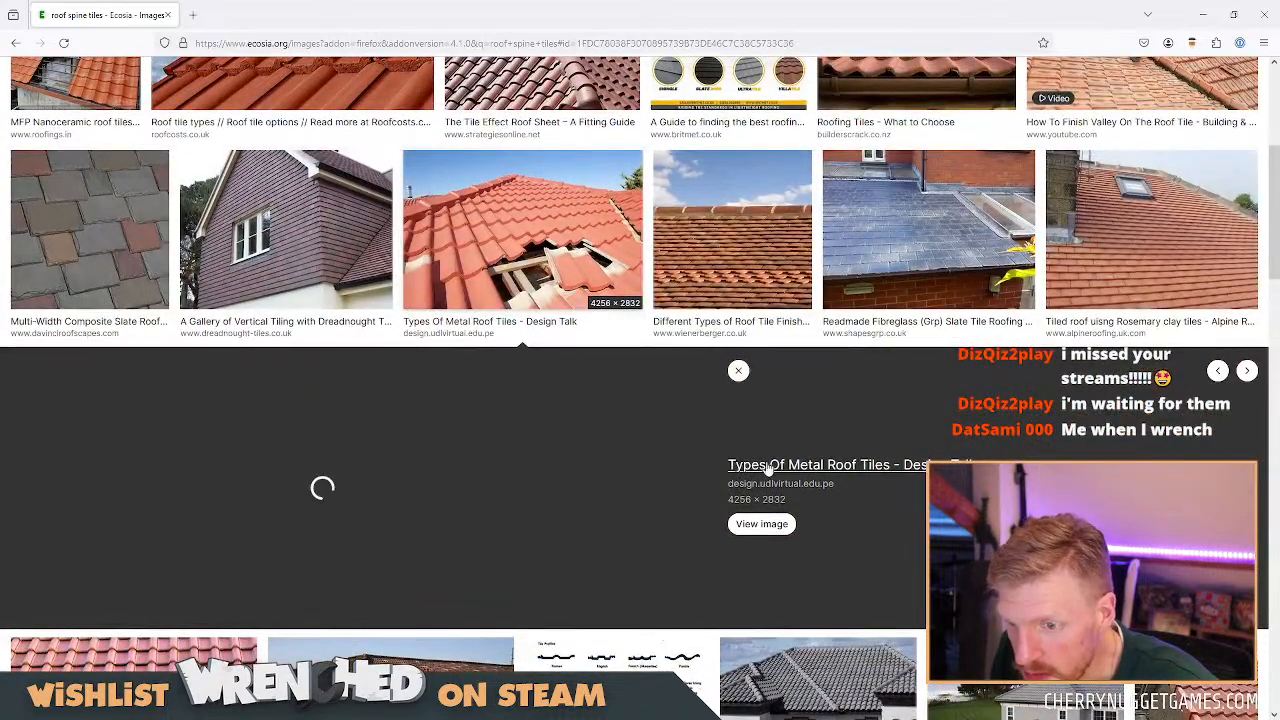
{"action": "left_click", "coordinate": [775, 217]}
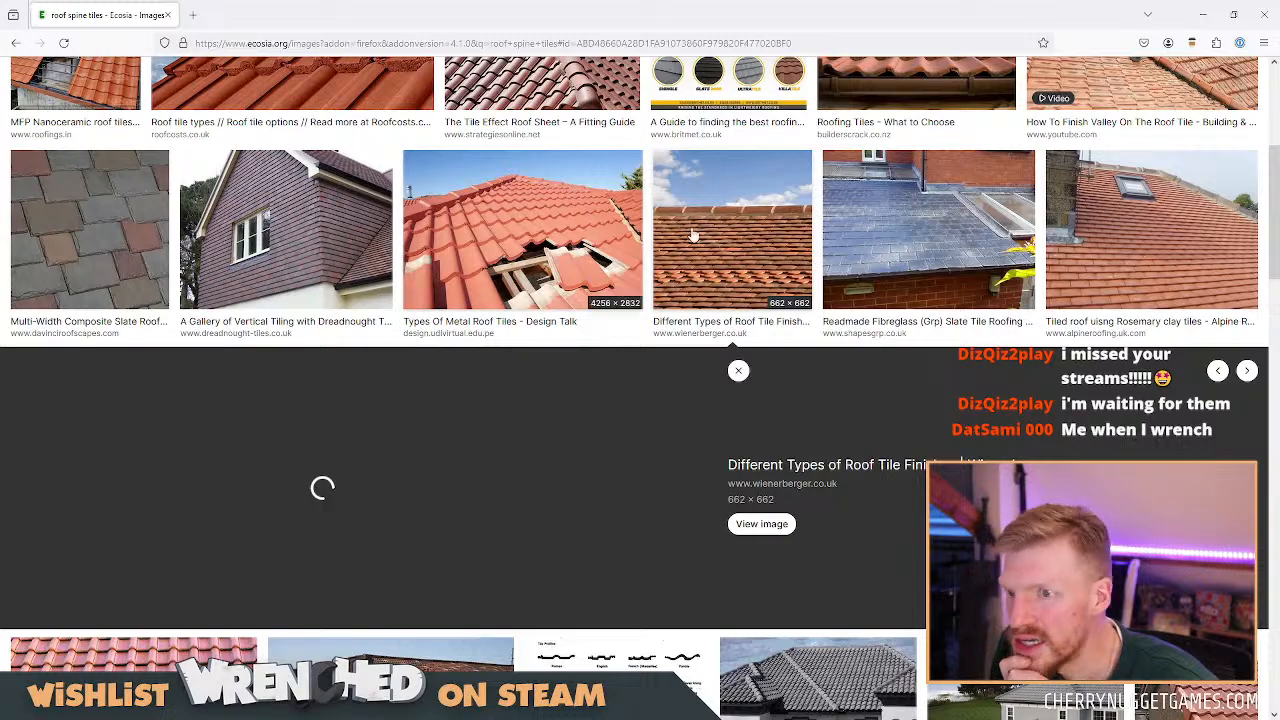
{"action": "scroll", "coordinate": [735, 225], "scroll_direction": "down", "scroll_amount": 4}
{"action": "scroll", "coordinate": [411, 423], "scroll_direction": "up", "scroll_amount": 4}
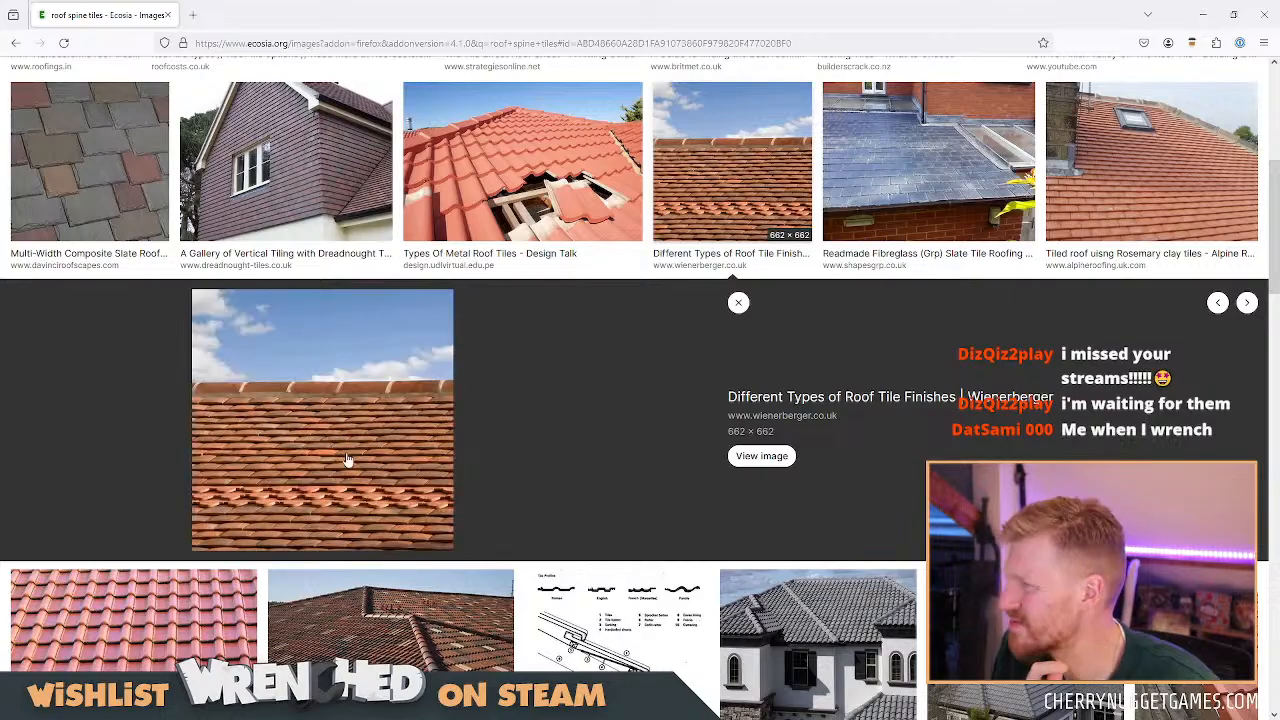
{"action": "scroll", "coordinate": [608, 413], "scroll_direction": "down", "scroll_amount": 5}
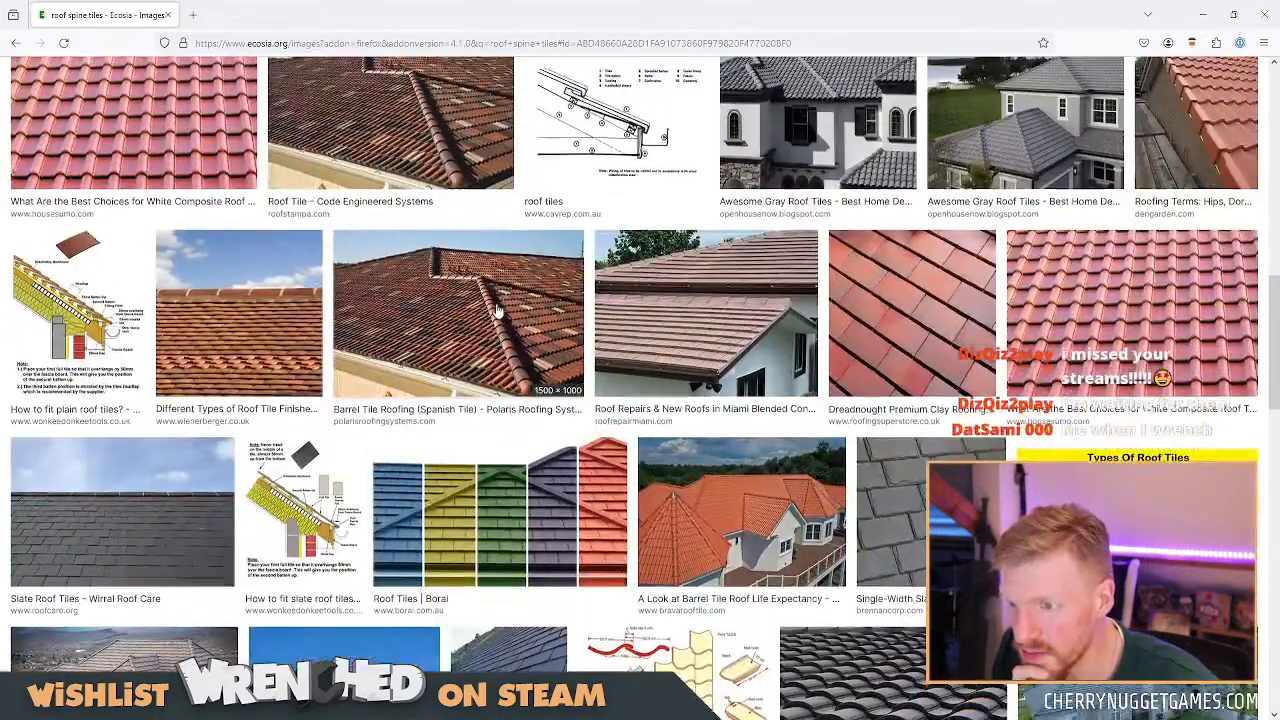
Examine the Barrel Tile Roofing result and further roof pictures for ridge tile shapes, and return to Blender.
{"action": "left_click", "coordinate": [497, 312]}
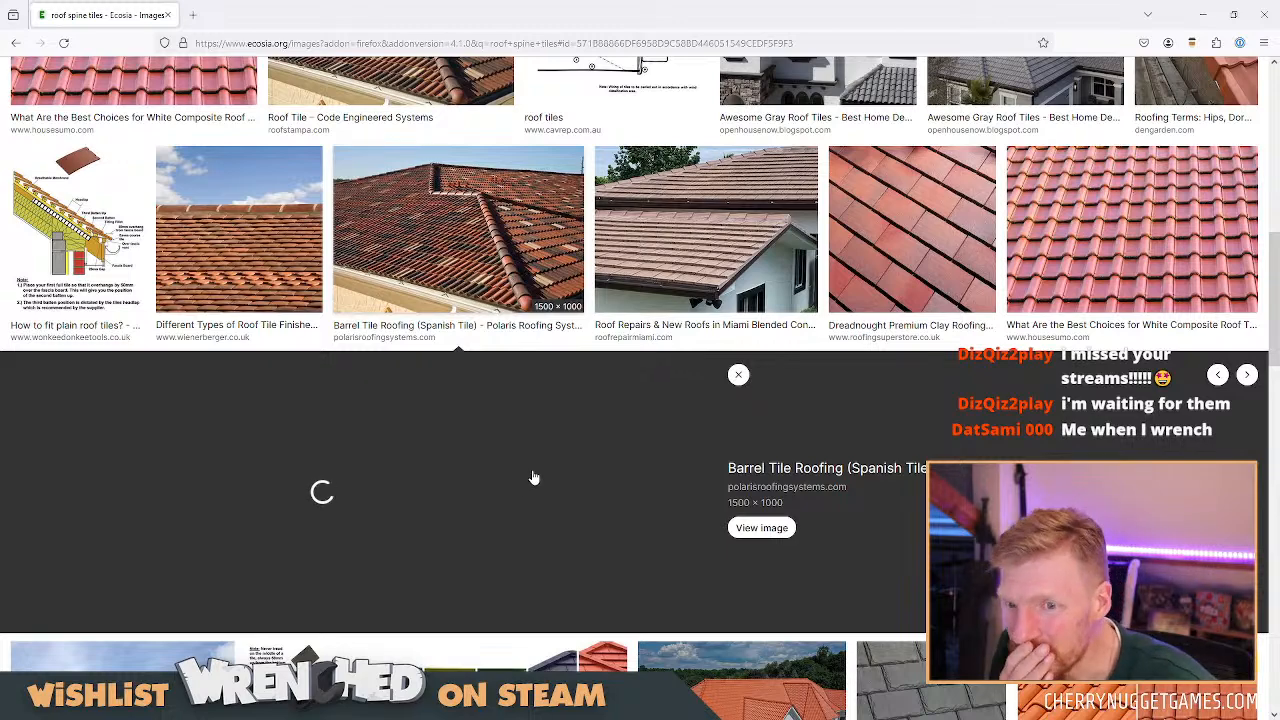
{"action": "scroll", "coordinate": [534, 477], "scroll_direction": "down", "scroll_amount": 2}
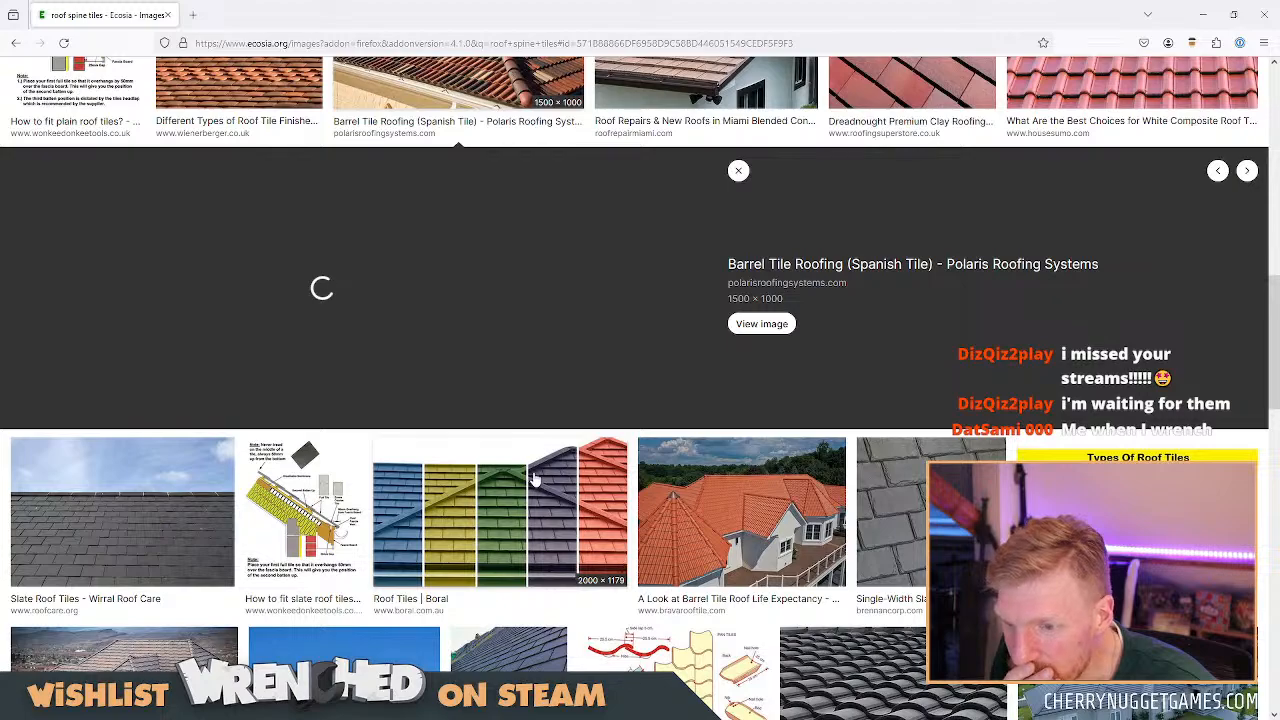
{"action": "scroll", "coordinate": [534, 480], "scroll_direction": "up", "scroll_amount": 1}
{"action": "scroll", "coordinate": [534, 480], "scroll_direction": "down", "scroll_amount": 3}
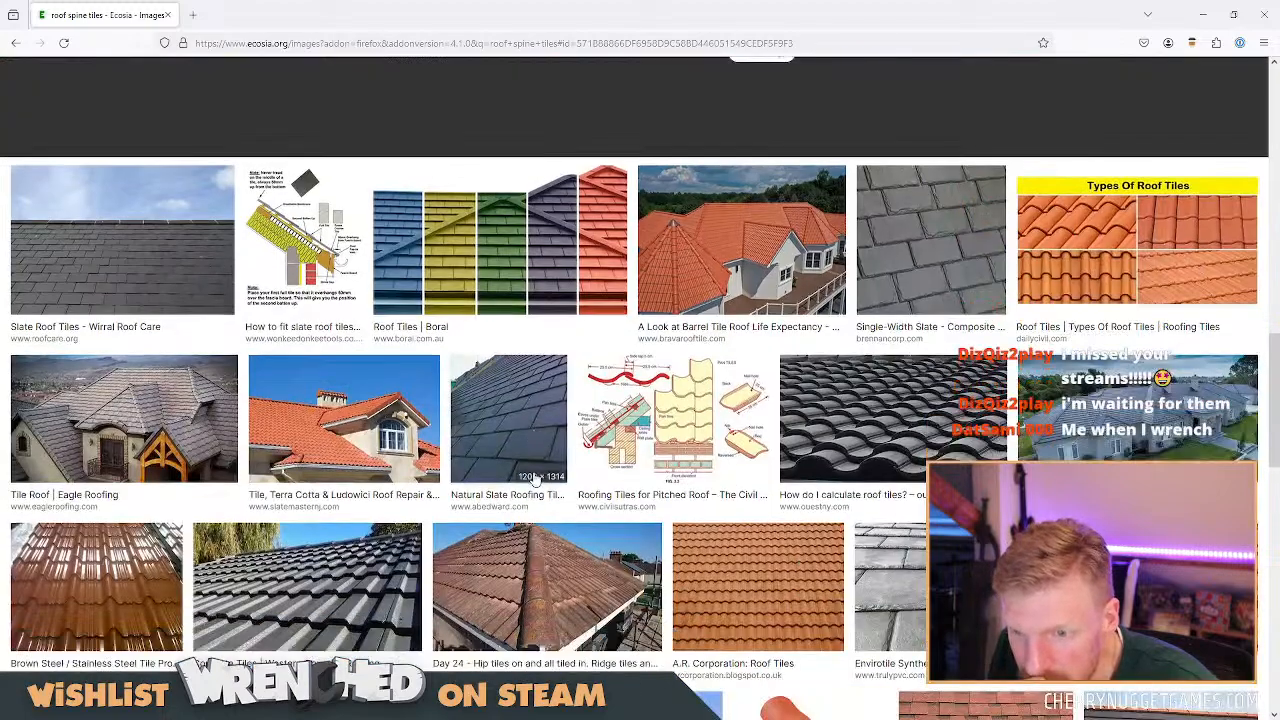
{"action": "scroll", "coordinate": [535, 480], "scroll_direction": "up", "scroll_amount": 4}
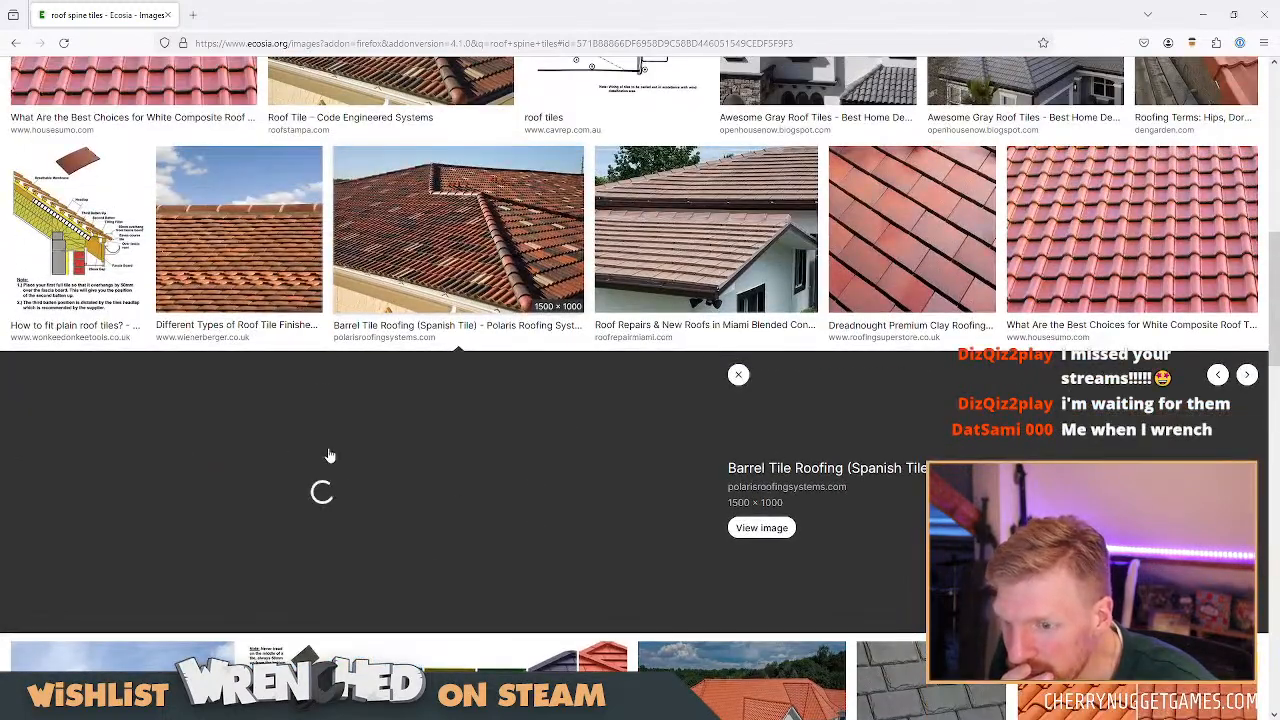
{"action": "scroll", "coordinate": [540, 478], "scroll_direction": "down", "scroll_amount": 4}
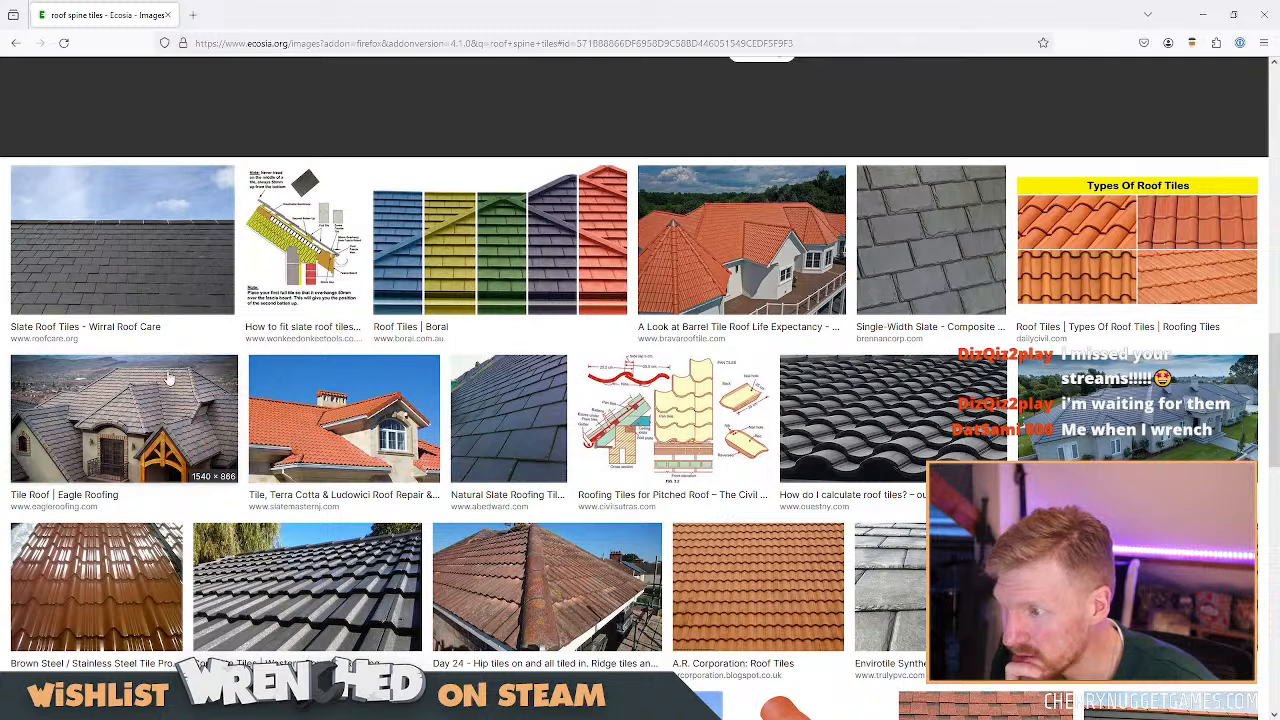
{"action": "scroll", "coordinate": [563, 490], "scroll_direction": "down", "scroll_amount": 2}
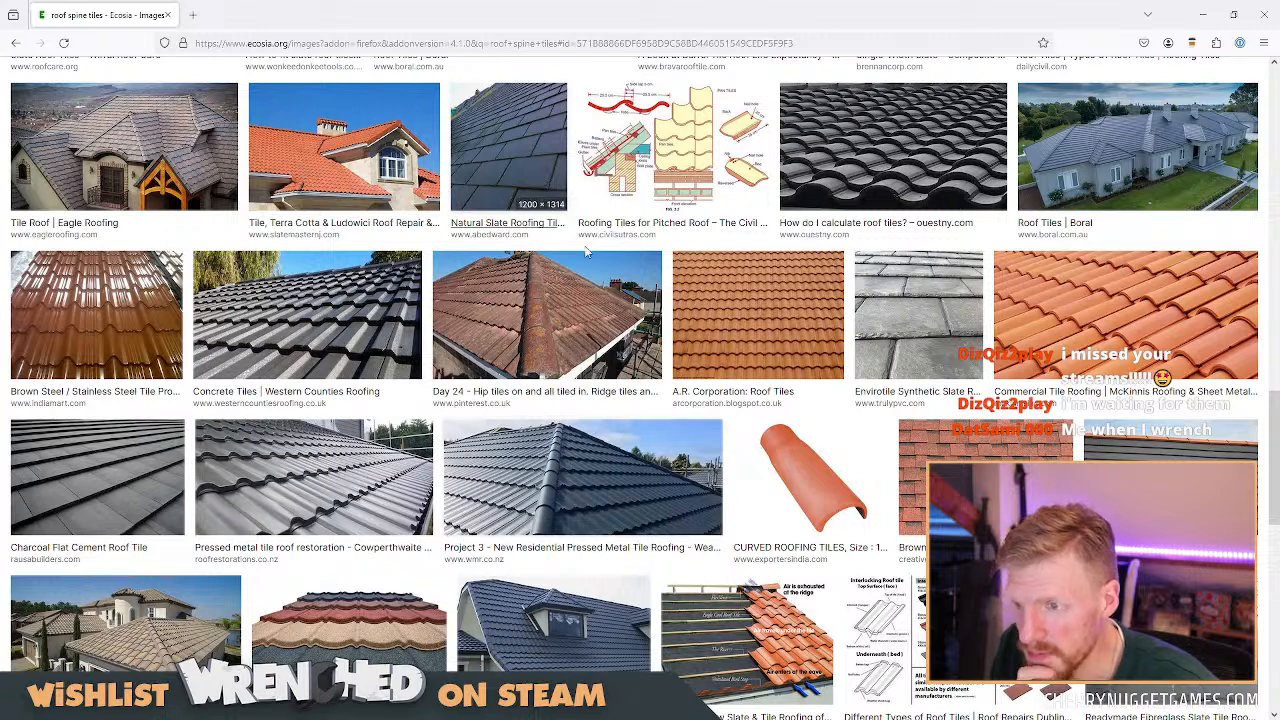
{"action": "left_click_drag", "start_coordinate": [317, 7], "coordinate": [0, 208]}
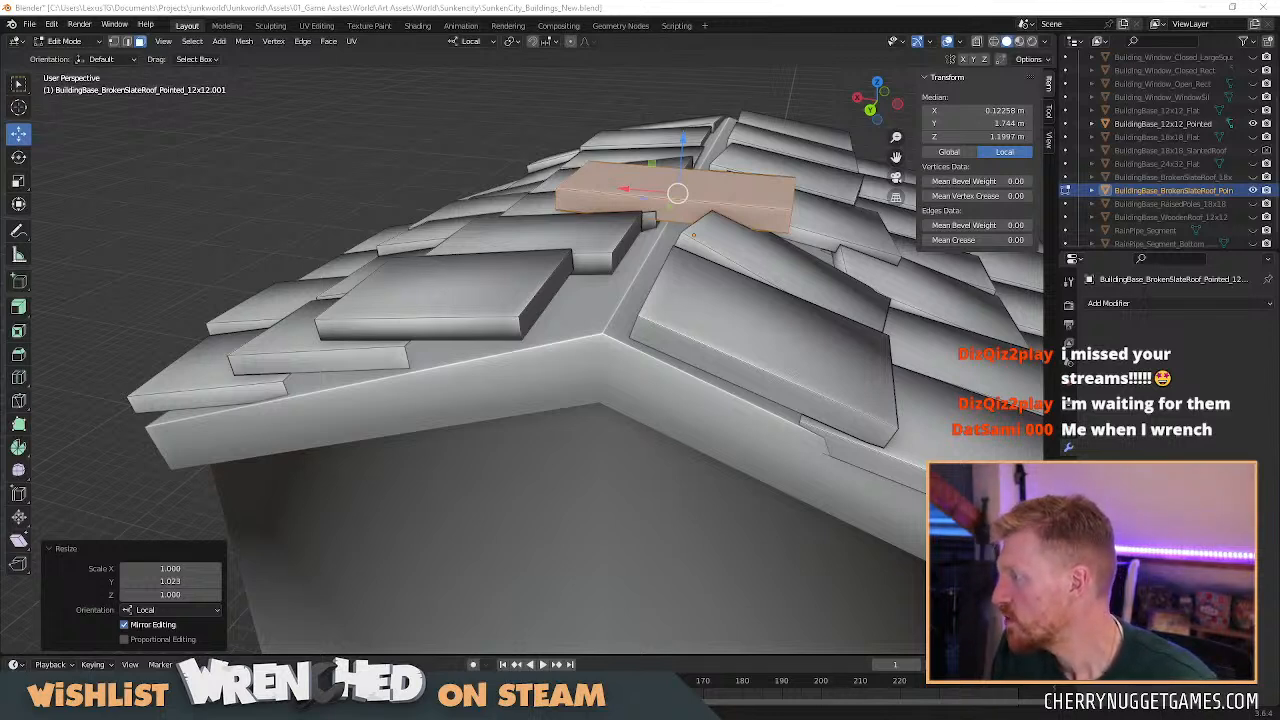
Add a centred loop cut to the slab along the ridge line and raise it about 0.5 m to form a peaked ridge tile.
{"action": "scroll", "coordinate": [714, 276], "scroll_direction": "down", "scroll_amount": 2}
{"action": "middle_click_drag", "start_coordinate": [658, 237], "coordinate": [536, 348]}
{"action": "scroll", "coordinate": [546, 349], "scroll_direction": "up", "scroll_amount": 1}
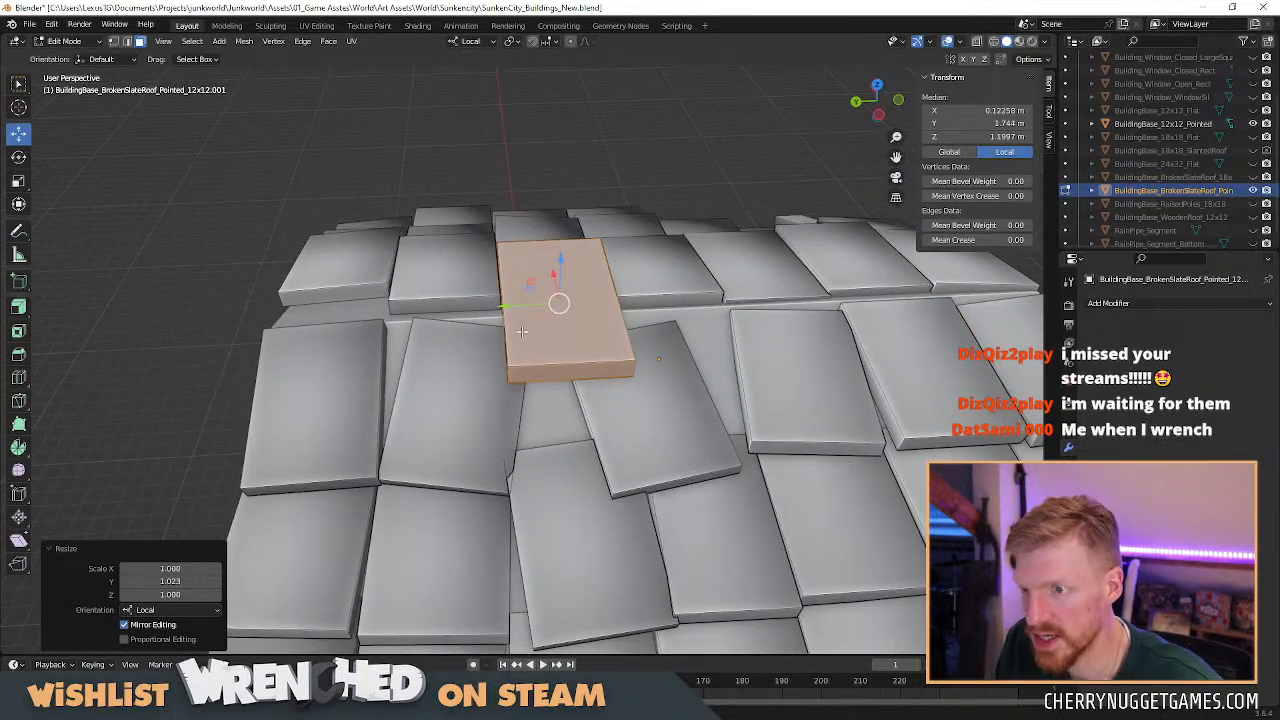
{"action": "key", "text": "ctrl+r"}
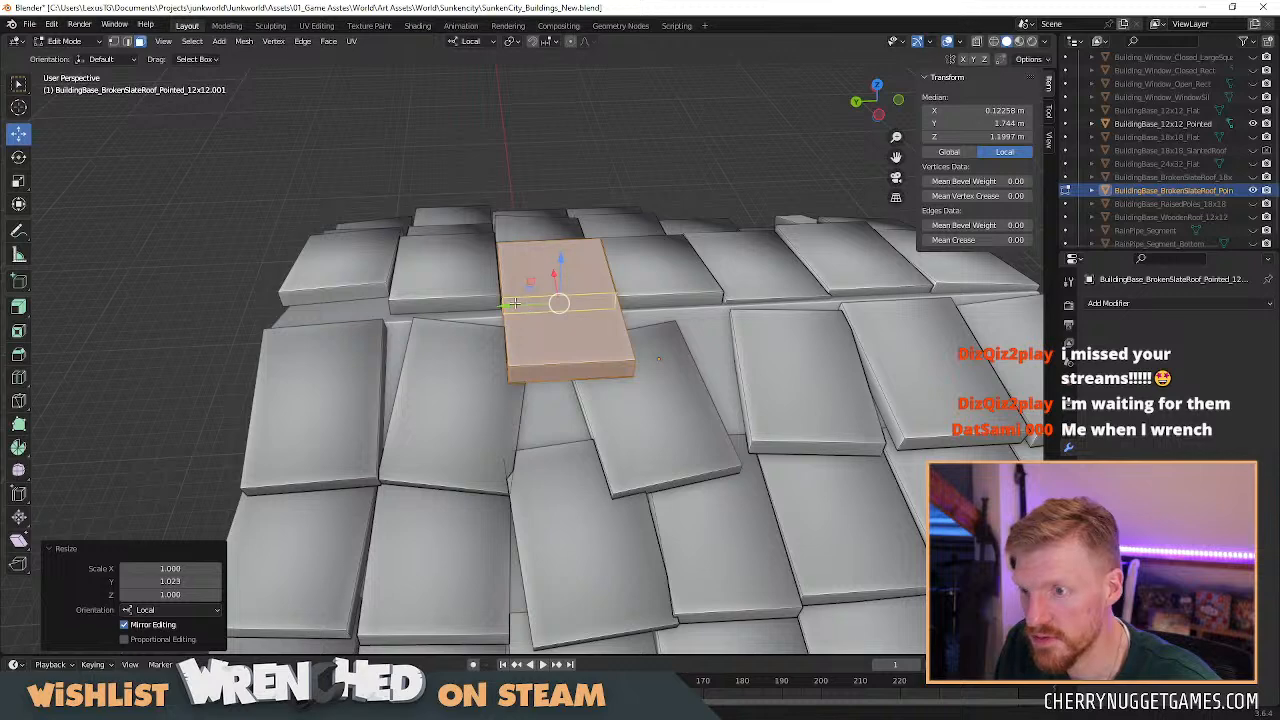
{"action": "left_click", "coordinate": [515, 303]}
{"action": "right_click", "coordinate": [515, 303]}
{"action": "middle_click_drag", "start_coordinate": [515, 303], "coordinate": [638, 243]}
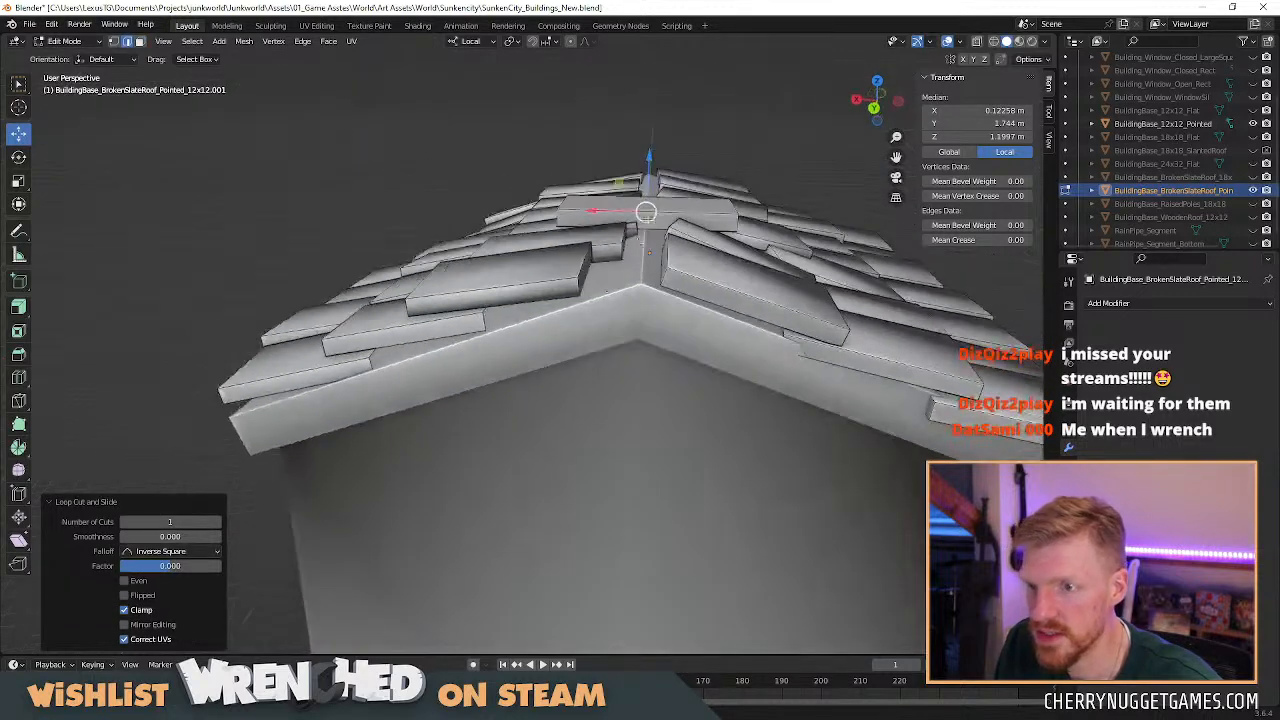
{"action": "left_click_drag", "start_coordinate": [646, 168], "coordinate": [650, 138]}
{"action": "middle_click_drag", "start_coordinate": [650, 138], "coordinate": [708, 320]}
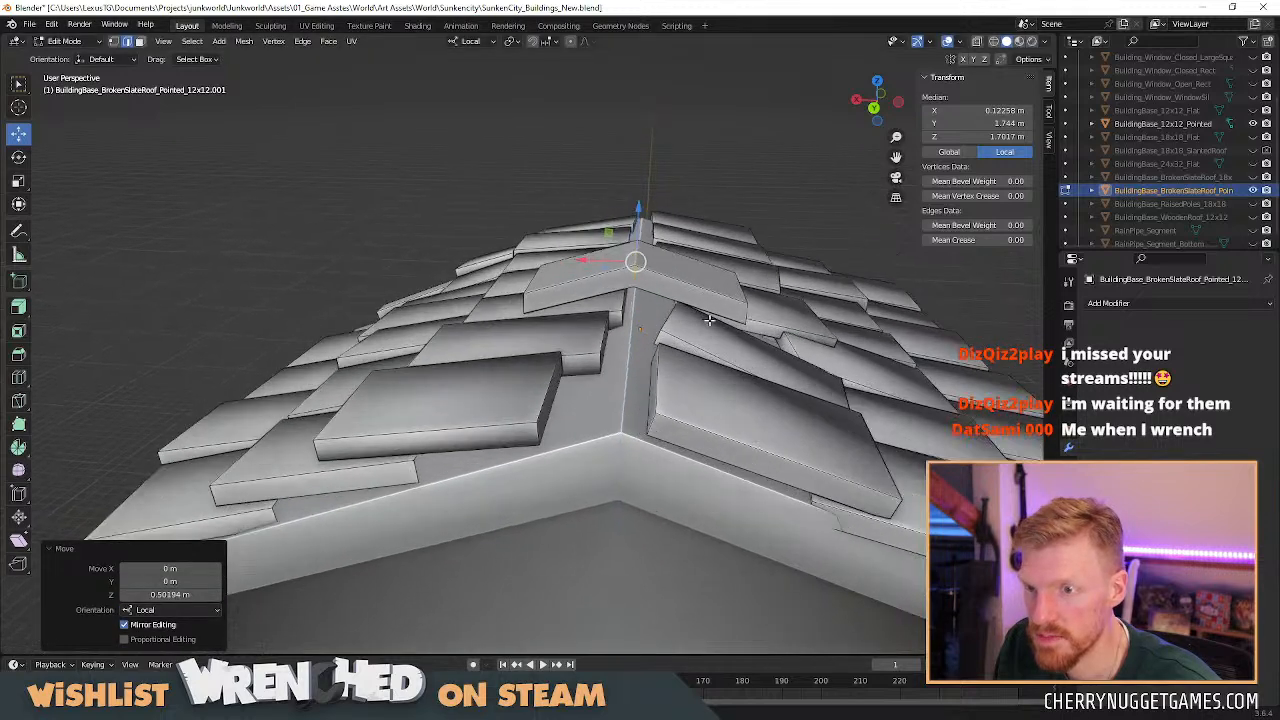
{"action": "key", "text": "ctrl+z"}
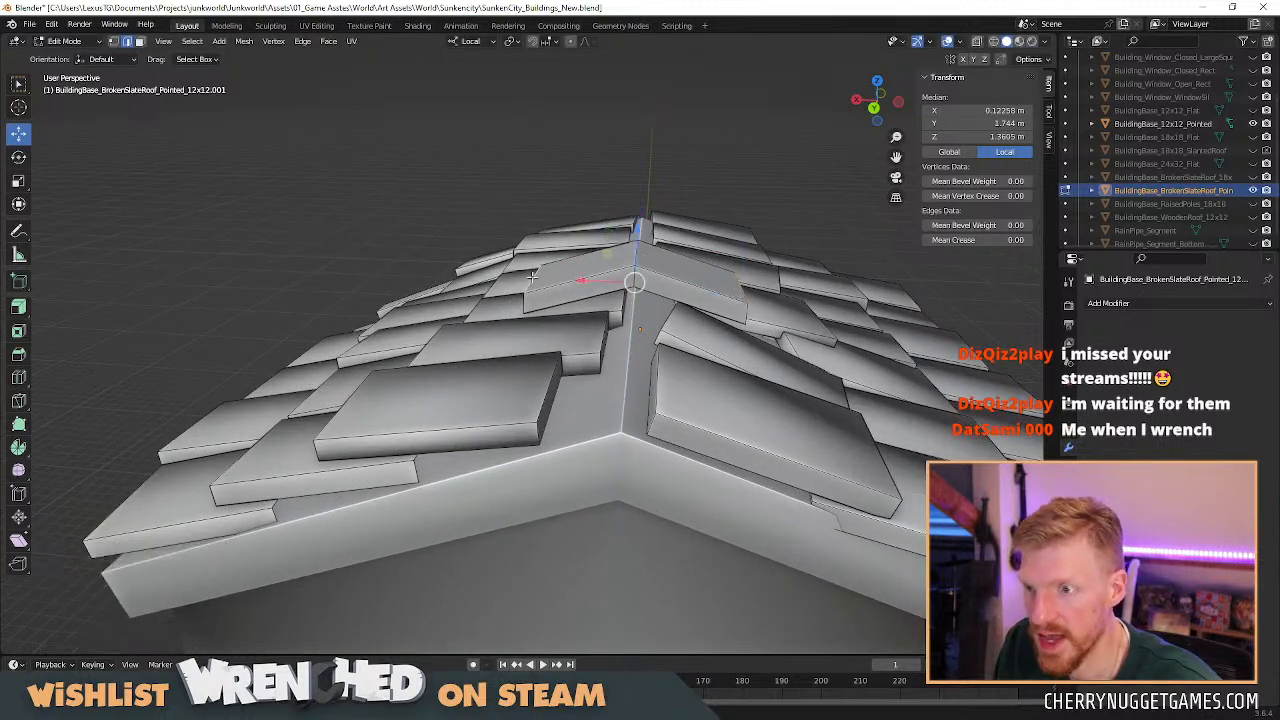
{"action": "key", "text": "r"}
{"action": "key", "text": "x"}
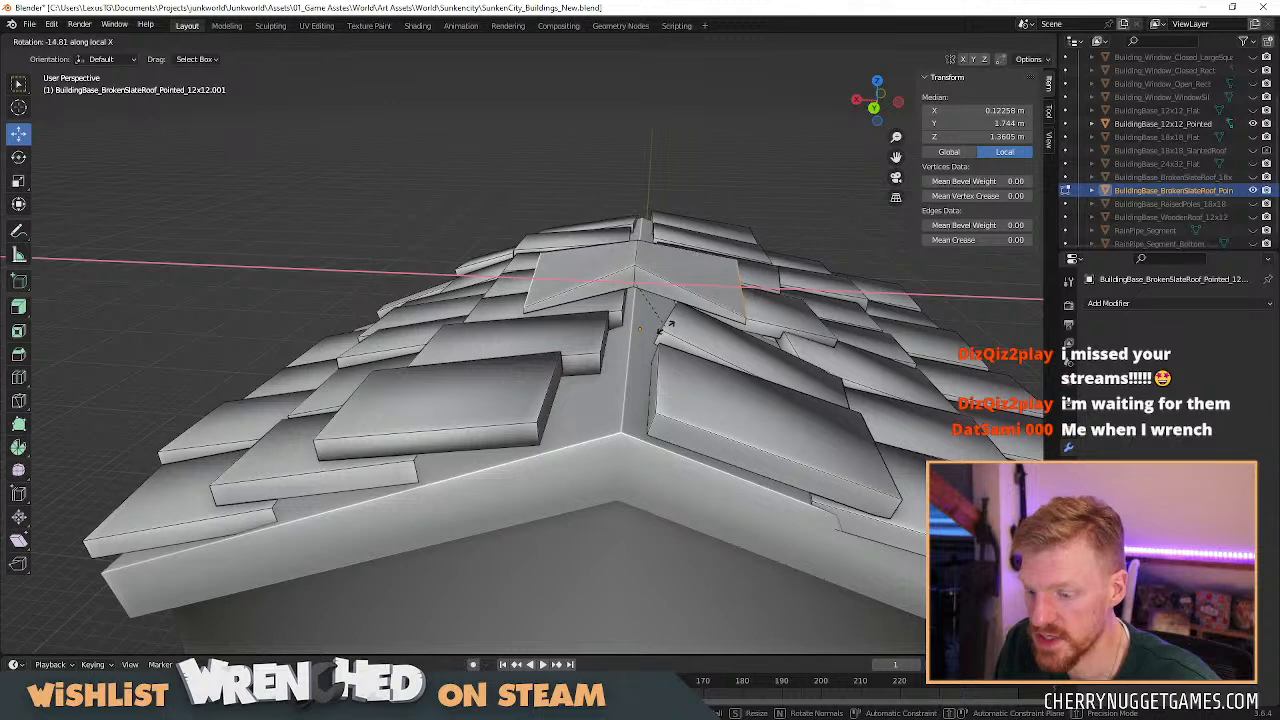
{"action": "key", "text": "y"}
{"action": "key", "text": "y"}
{"action": "key", "text": "Escape"}
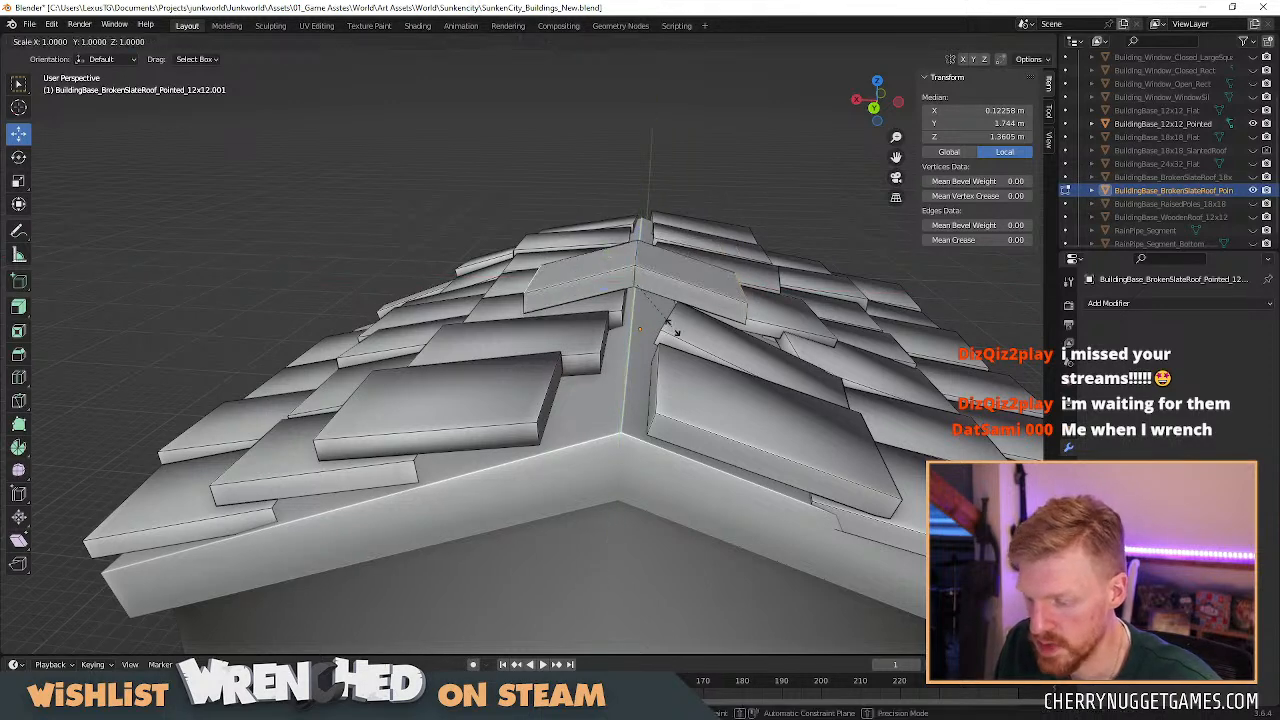
Scale the whole peaked ridge tile about 1.10 along its local X axis.
{"action": "key", "text": "s"}
{"action": "key", "text": "x"}
{"action": "key", "text": "x"}
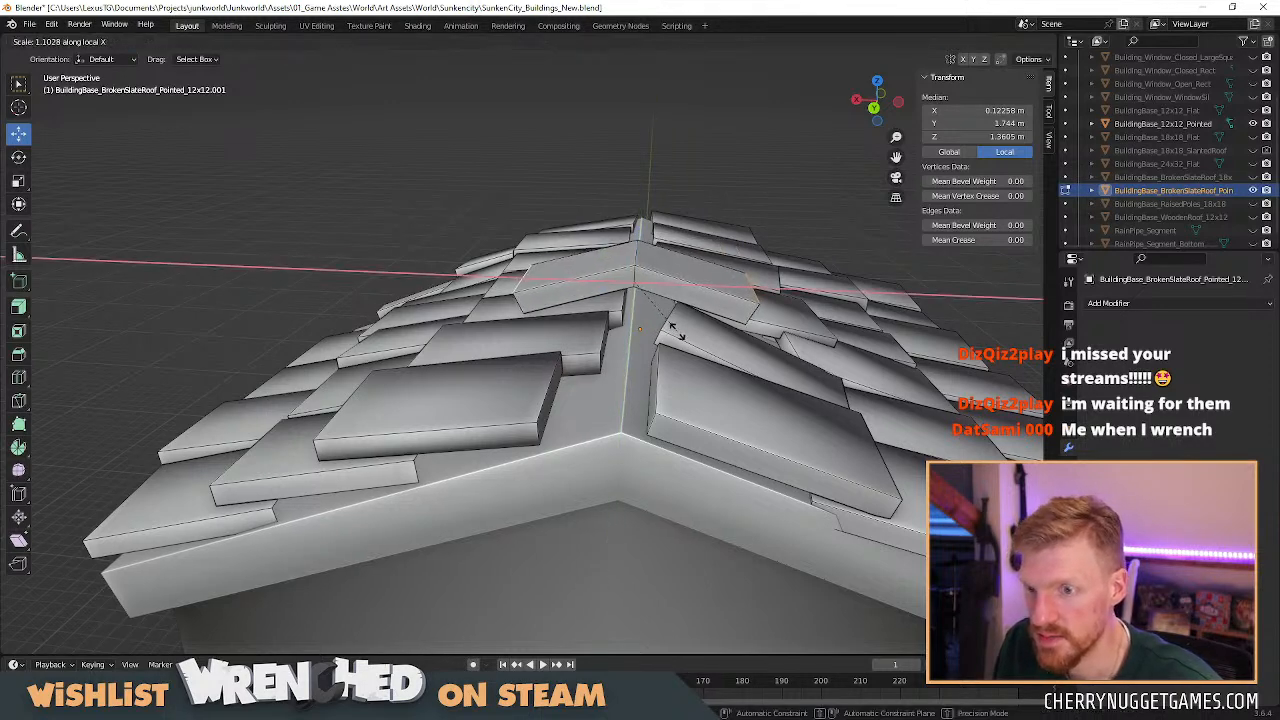
{"action": "left_click", "coordinate": [680, 330]}
From the back view, lower the ridge tile about 0.07 m and scale it 0.961 along X.
{"action": "left_click", "coordinate": [874, 107]}
{"action": "left_click_drag", "start_coordinate": [631, 220], "coordinate": [631, 228]}
{"action": "key", "text": "s"}
{"action": "key", "text": "x"}
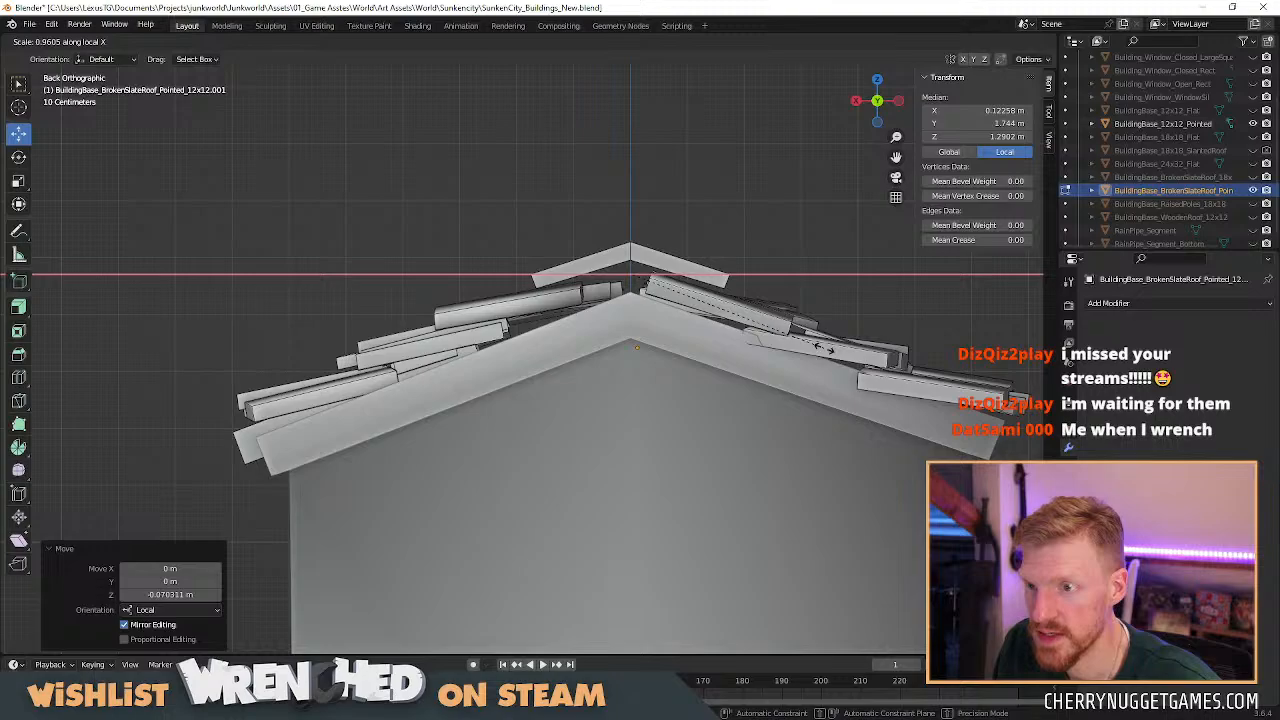
{"action": "left_click", "coordinate": [823, 348]}
Add a single loop cut across the ridge tile near its outer end, with a slide factor of about -0.69.
{"action": "middle_click_drag", "start_coordinate": [794, 246], "coordinate": [538, 346]}
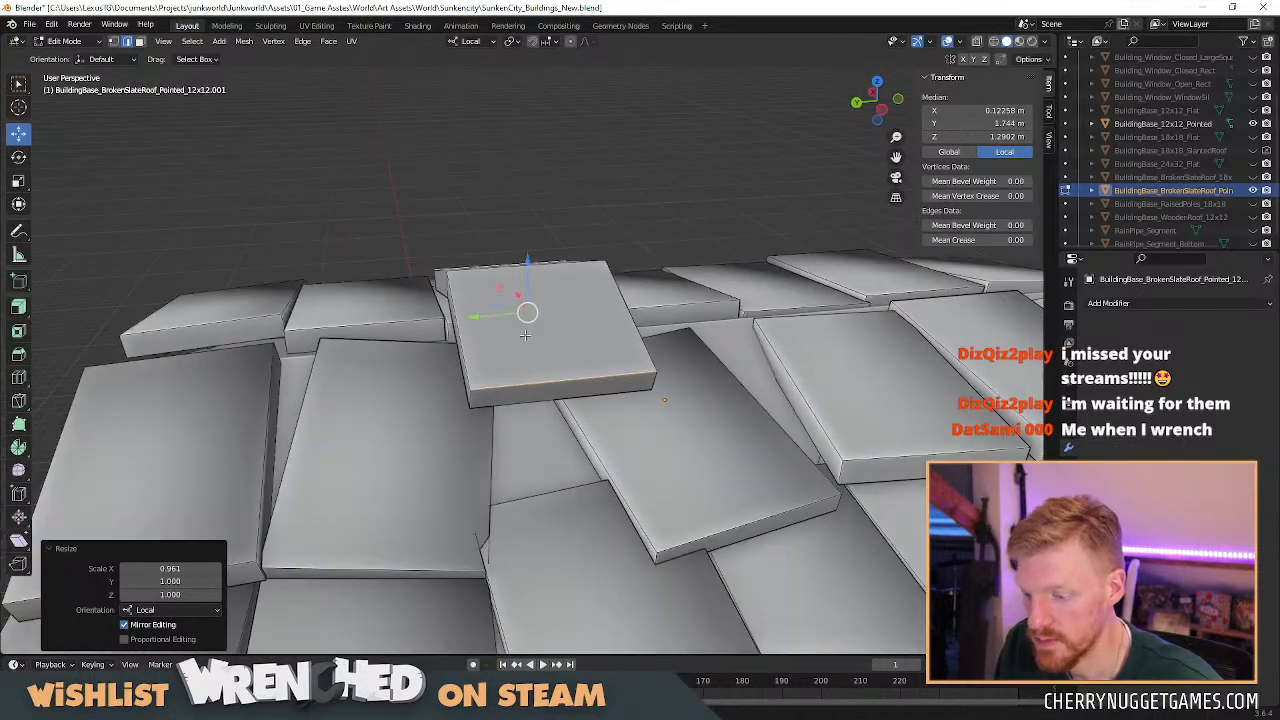
{"action": "key", "text": "g"}
{"action": "key", "text": "g"}
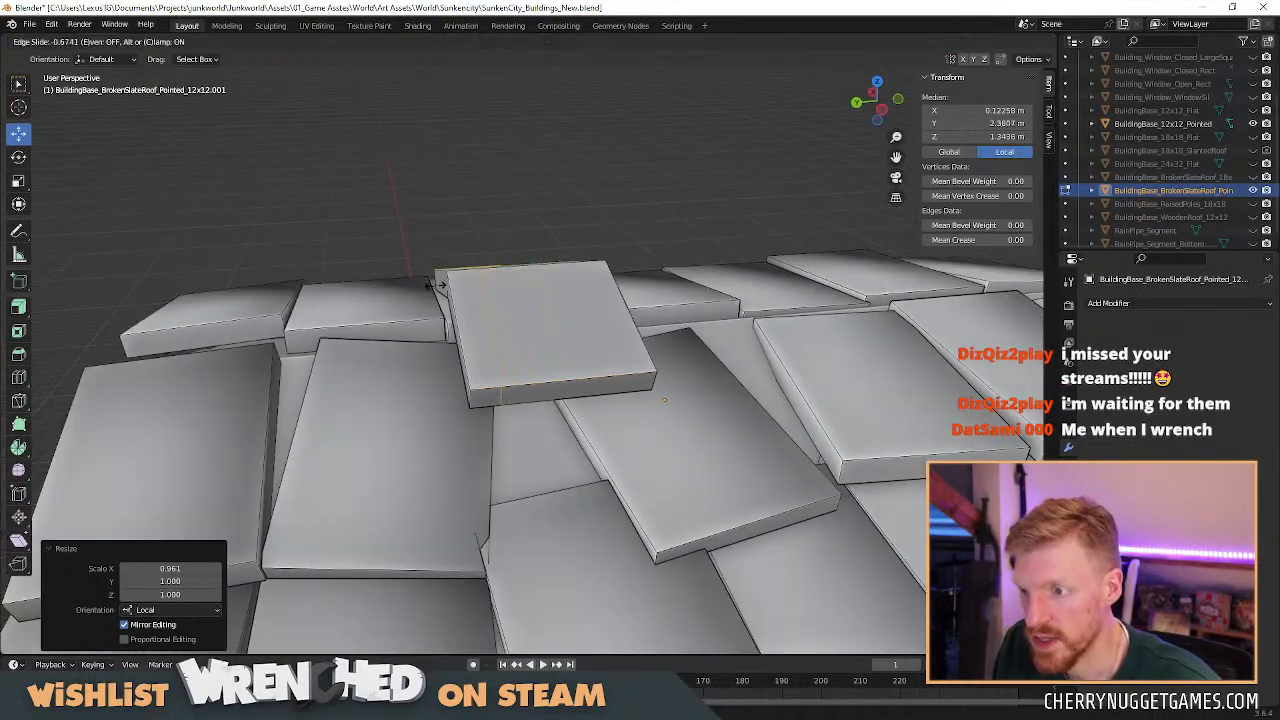
{"action": "left_click", "coordinate": [434, 285]}
Extrude the narrow strip of top faces on both slopes of the ridge tile upward into a raised lip.
{"action": "middle_click_drag", "start_coordinate": [471, 309], "coordinate": [489, 348]}
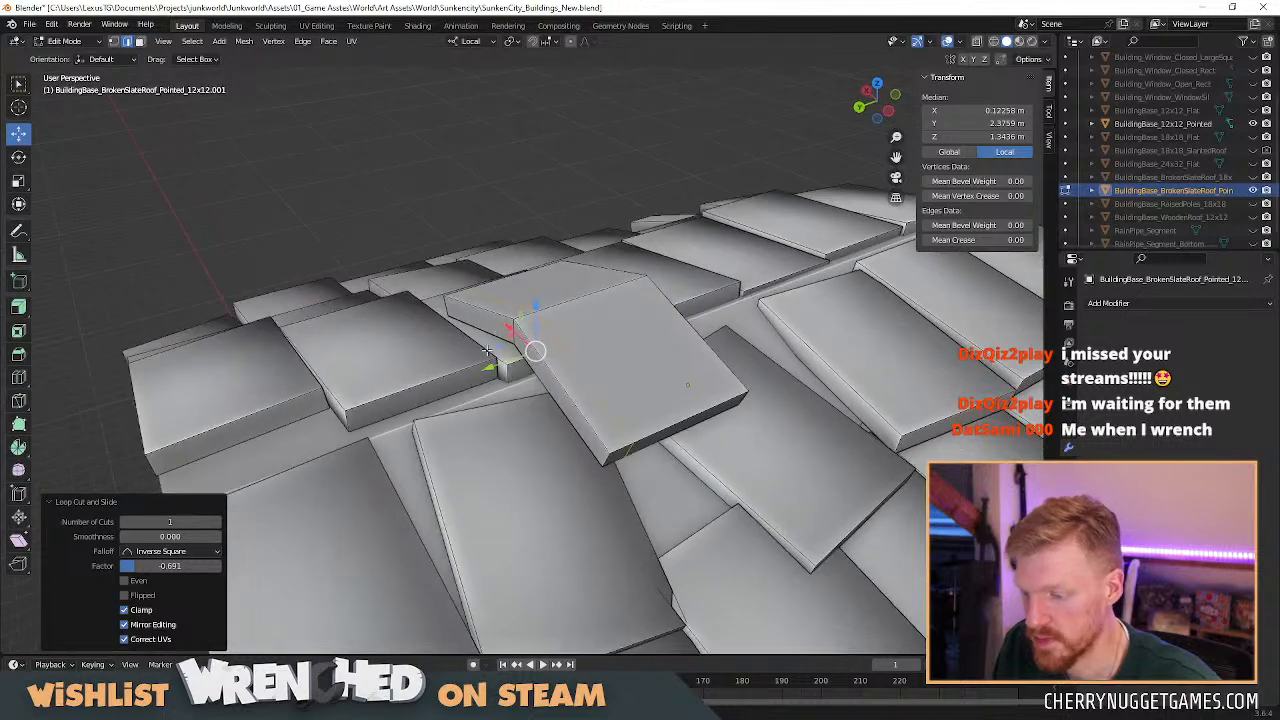
{"action": "key", "text": "3"}
{"action": "left_click", "coordinate": [488, 304]}
{"action": "left_click", "coordinate": [549, 361], "text": "shift"}
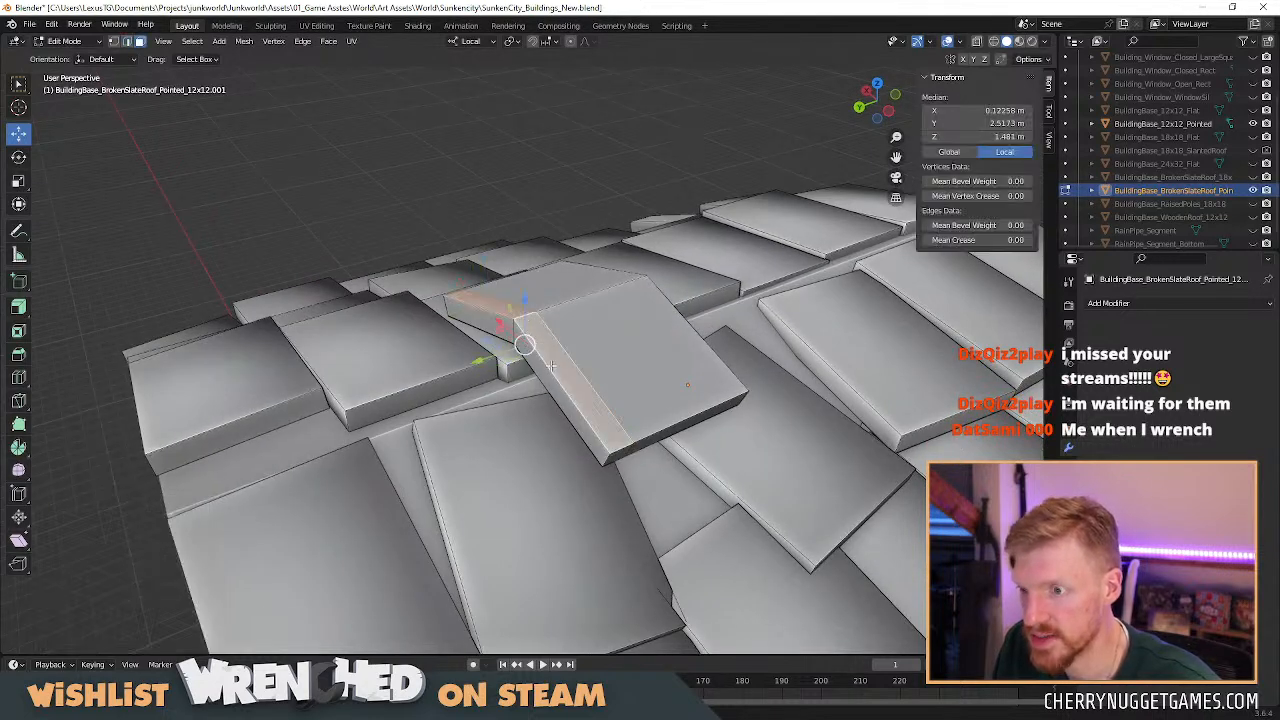
{"action": "key", "text": "e"}
{"action": "left_click", "coordinate": [598, 398]}
Select the raised lip's outer end edges on both sides and scale them about 1.05 along X.
{"action": "middle_click_drag", "start_coordinate": [598, 398], "coordinate": [558, 265]}
{"action": "left_click", "coordinate": [736, 325]}
{"action": "left_click", "coordinate": [731, 335]}
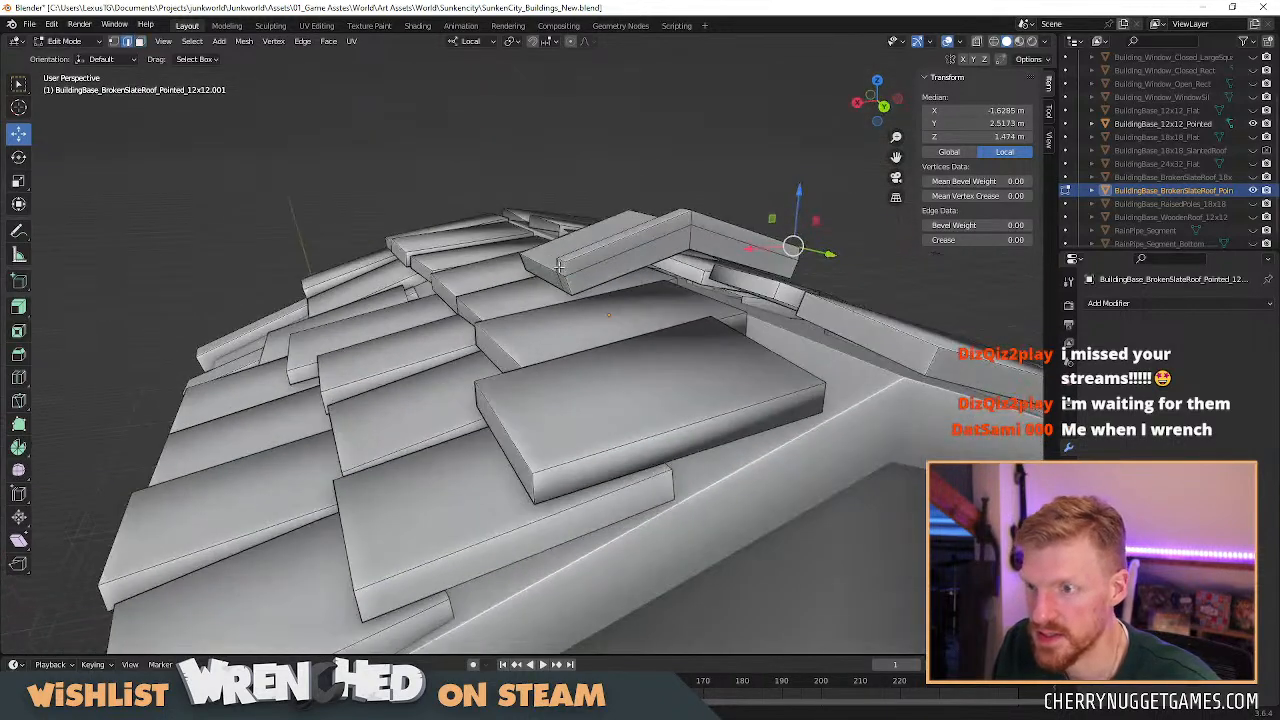
{"action": "left_click", "coordinate": [884, 105]}
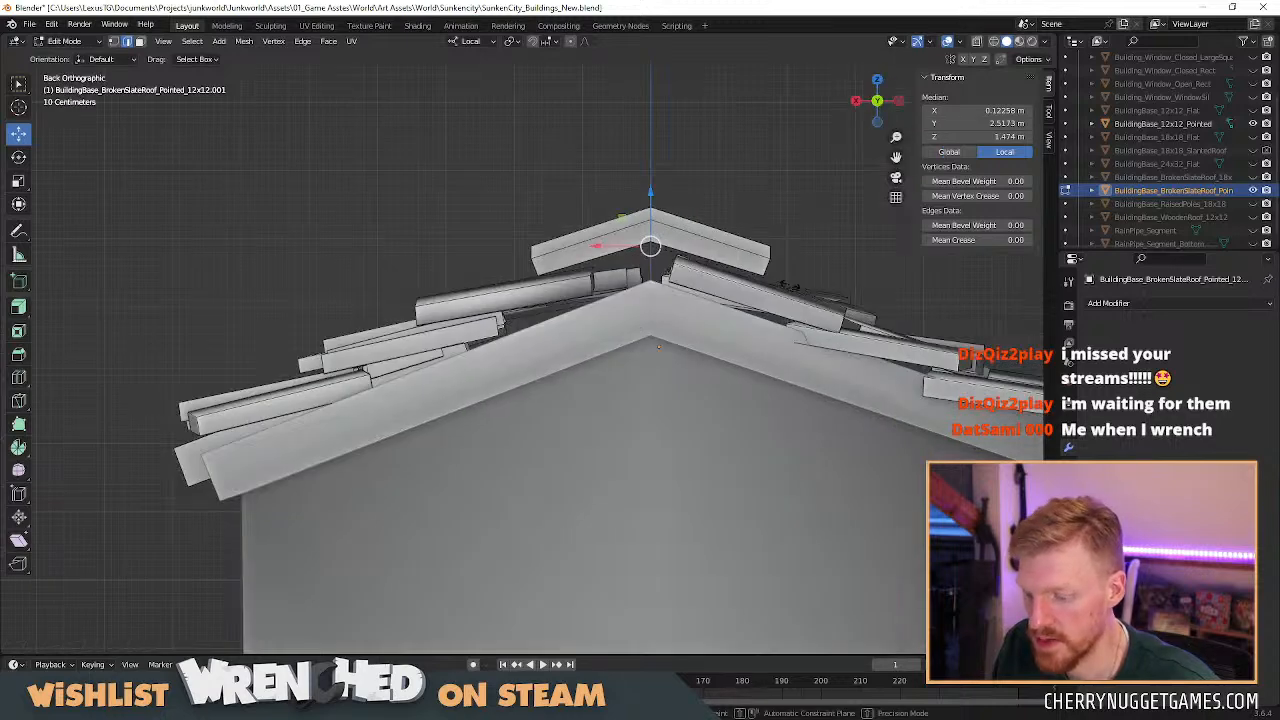
{"action": "key", "text": "s"}
{"action": "key", "text": "x"}
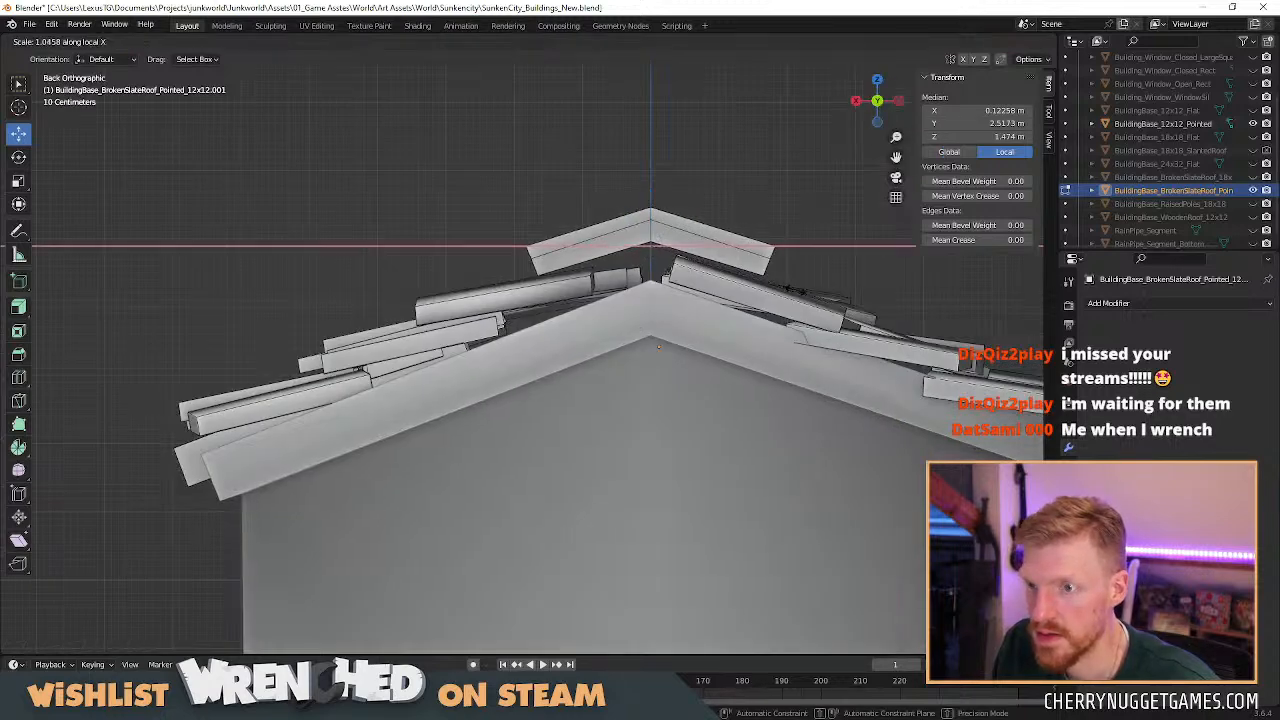
{"action": "left_click", "coordinate": [795, 290]}
Select all connected geometry of the ridge tile and clear the sharp marking on its edges.
{"action": "middle_click_drag", "start_coordinate": [640, 320], "coordinate": [521, 336]}
{"action": "left_click", "coordinate": [522, 338]}
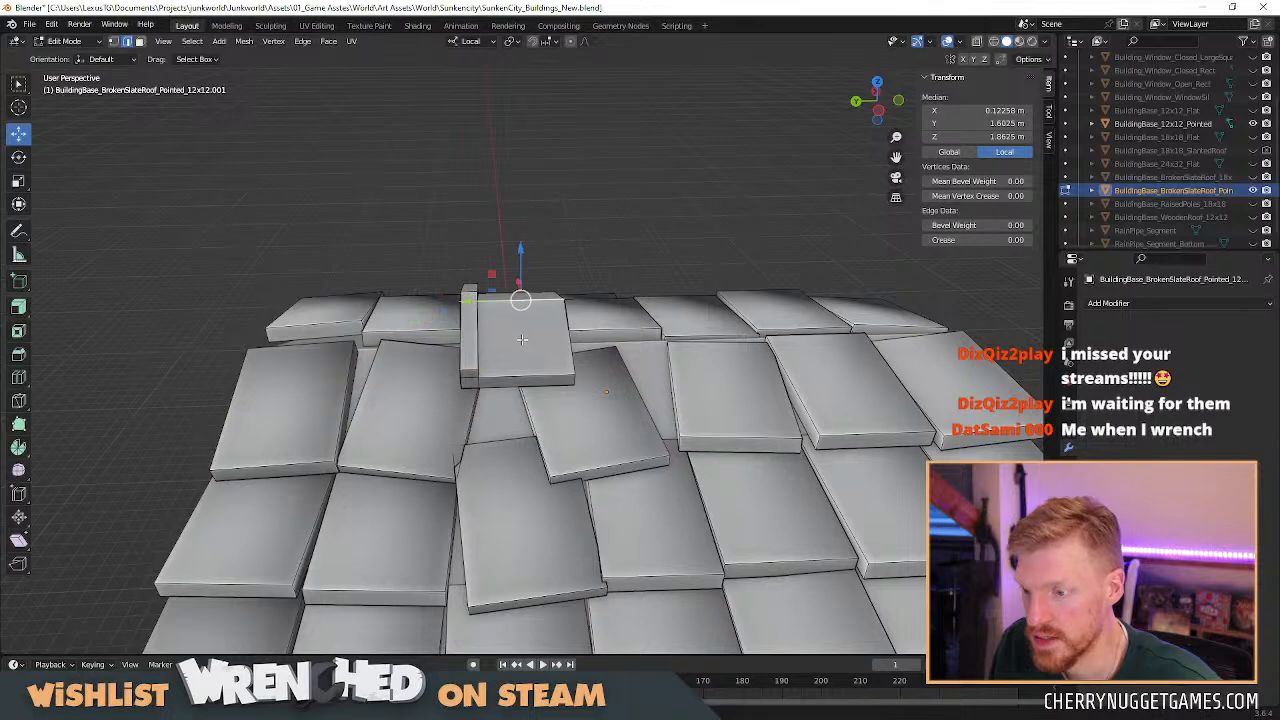
{"action": "key", "text": "l"}
{"action": "right_click", "coordinate": [480, 345]}
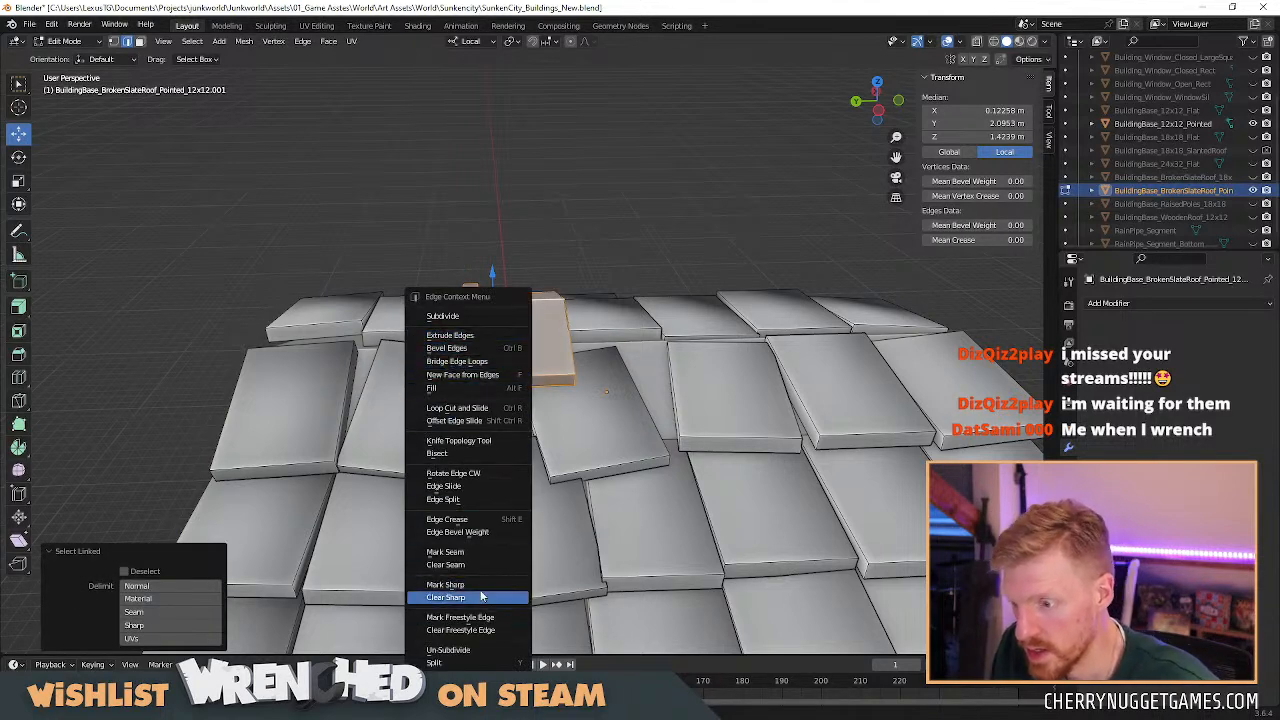
{"action": "key", "text": "ctrl+b"}
{"action": "key", "text": "Escape"}
{"action": "middle_click_drag", "start_coordinate": [536, 343], "coordinate": [551, 342]}
{"action": "left_click", "coordinate": [538, 341]}
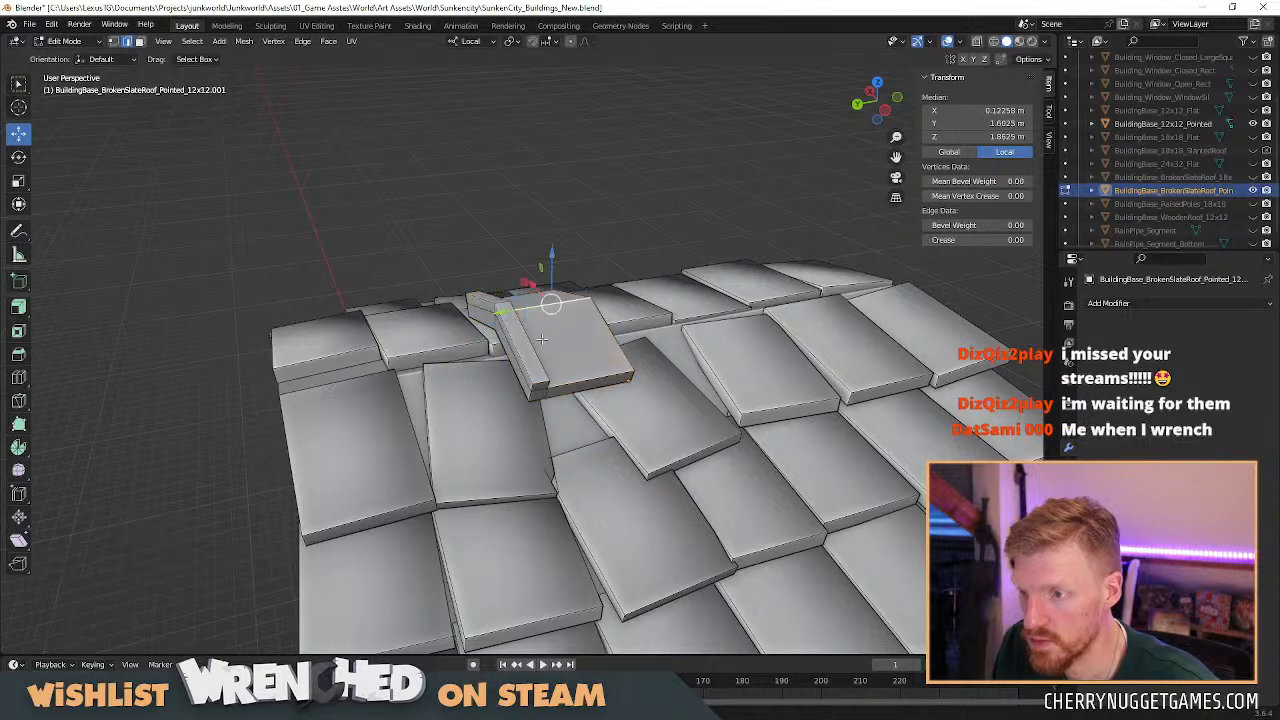
Select every connected face of the ridge tile and adjust its face shading.
{"action": "key", "text": "3"}
{"action": "key", "text": "l"}
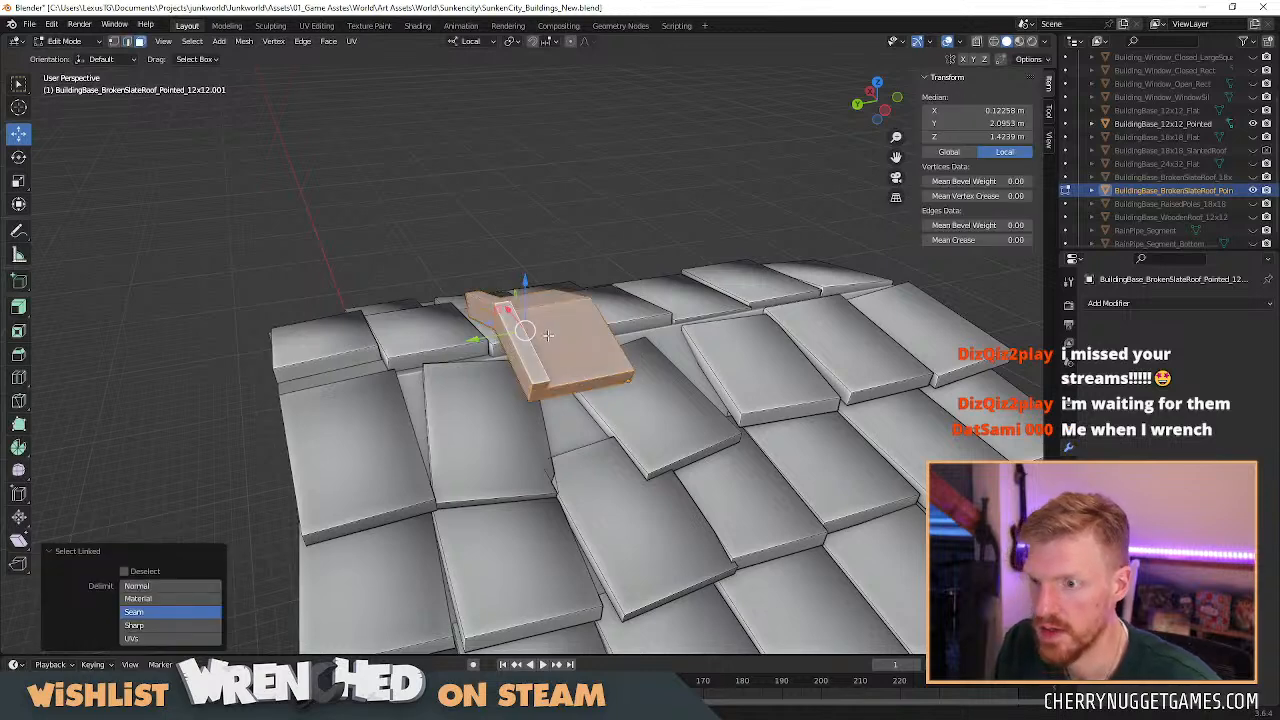
{"action": "right_click", "coordinate": [548, 336]}
{"action": "left_click", "coordinate": [533, 494]}
{"action": "middle_click_drag", "start_coordinate": [540, 360], "coordinate": [595, 378]}
{"action": "left_click", "coordinate": [595, 378]}
Select several edges of the ridge tile, apply the edge marking, and check the roof in Object Mode.
{"action": "middle_click_drag", "start_coordinate": [519, 313], "coordinate": [558, 336]}
{"action": "left_click", "coordinate": [580, 336], "text": "shift"}
{"action": "left_click", "coordinate": [610, 316], "text": "shift"}
{"action": "left_click", "coordinate": [745, 374], "text": "shift"}
{"action": "mouse_move", "coordinate": [749, 376]}
{"action": "middle_mouse_down"}
{"action": "mouse_move", "coordinate": [545, 379]}
{"action": "mouse_move", "coordinate": [560, 400]}
{"action": "mouse_move", "coordinate": [727, 356]}
{"action": "mouse_move", "coordinate": [498, 394]}
{"action": "mouse_move", "coordinate": [711, 371]}
{"action": "mouse_move", "coordinate": [700, 410]}
{"action": "middle_mouse_up"}
{"action": "right_click", "coordinate": [545, 379]}
{"action": "left_click", "coordinate": [519, 389]}
{"action": "scroll", "coordinate": [509, 416], "scroll_direction": "down", "scroll_amount": 3}
{"action": "key", "text": "Tab"}
{"action": "scroll", "coordinate": [727, 356], "scroll_direction": "down", "scroll_amount": 3}
{"action": "key", "text": "Tab"}
Move the whole ridge tile about 3.59 m along Y to the gable end and lower it about 0.11 m.
{"action": "left_click", "coordinate": [561, 326]}
{"action": "middle_click_drag", "start_coordinate": [606, 336], "coordinate": [520, 352]}
{"action": "key", "text": "l"}
{"action": "key", "text": "g"}
{"action": "key", "text": "y"}
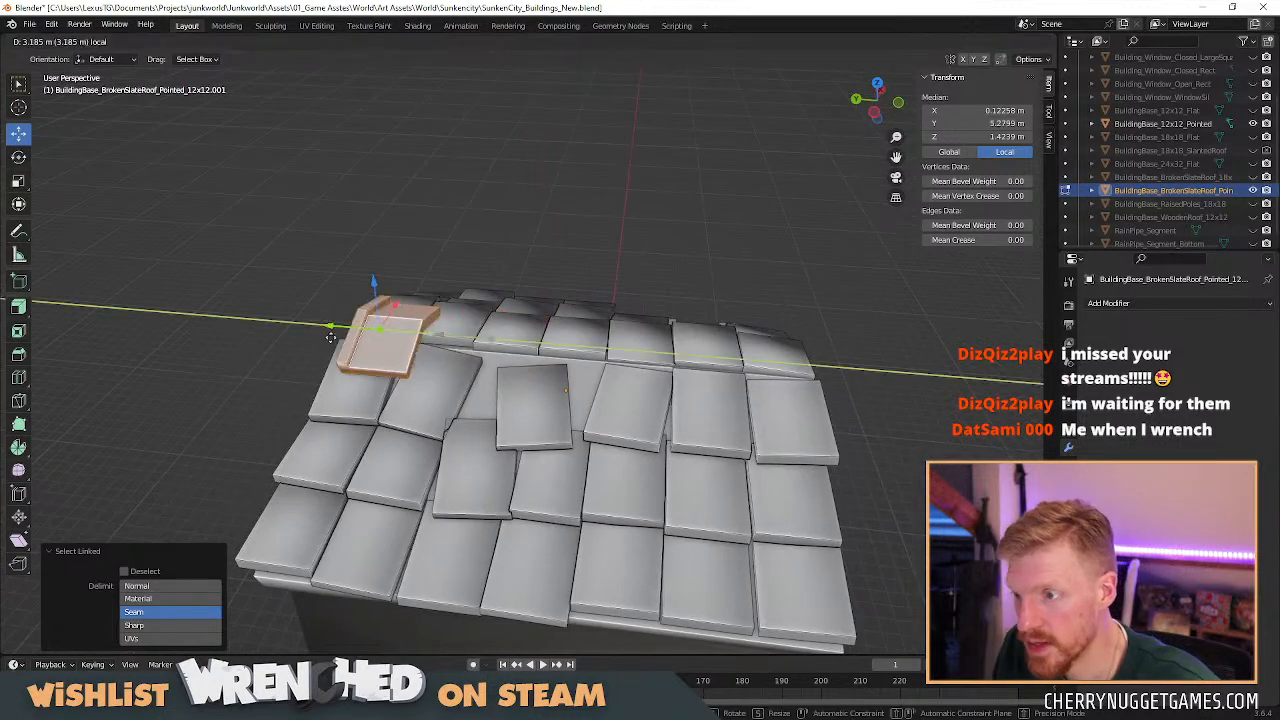
{"action": "left_click", "coordinate": [322, 336]}
{"action": "middle_click_drag", "start_coordinate": [322, 336], "coordinate": [469, 325]}
{"action": "key", "text": "g"}
{"action": "key", "text": "z"}
{"action": "left_click", "coordinate": [605, 273]}
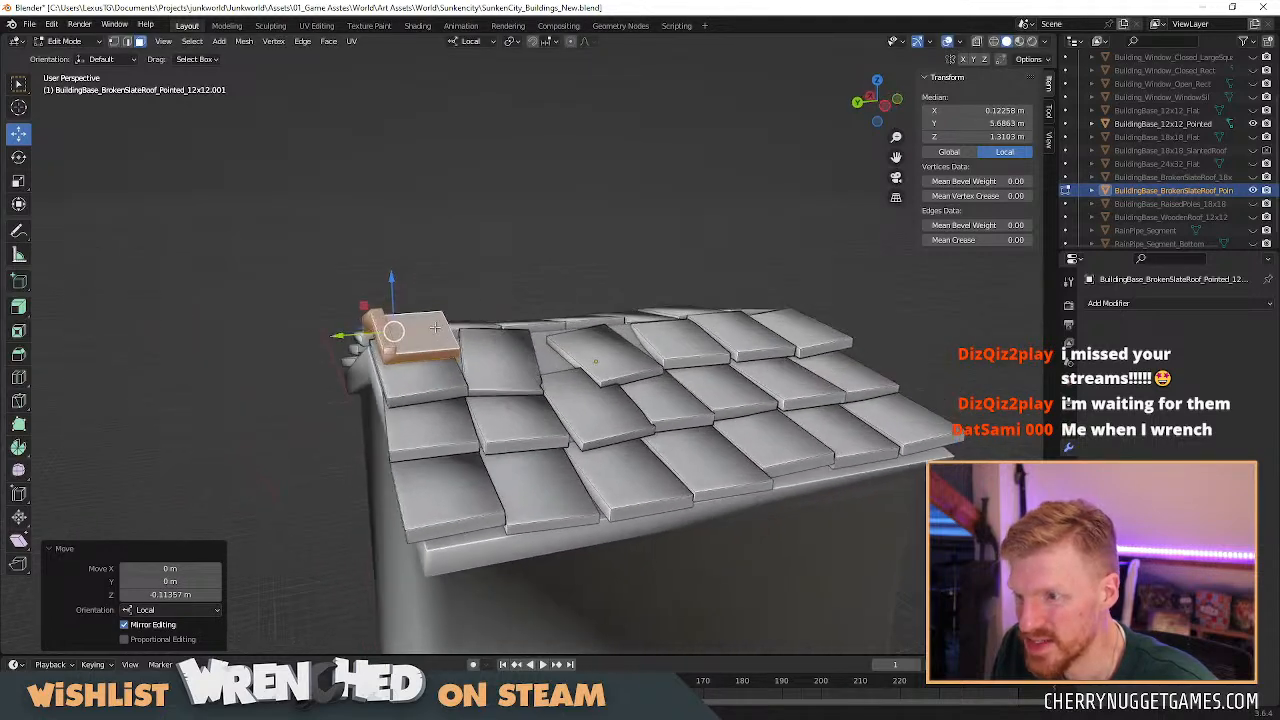
Shift the ridge tile about 0.14 m further along Y and lower it about 0.035 m onto the slates.
{"action": "key", "text": "g"}
{"action": "key", "text": "y"}
{"action": "left_click", "coordinate": [419, 291]}
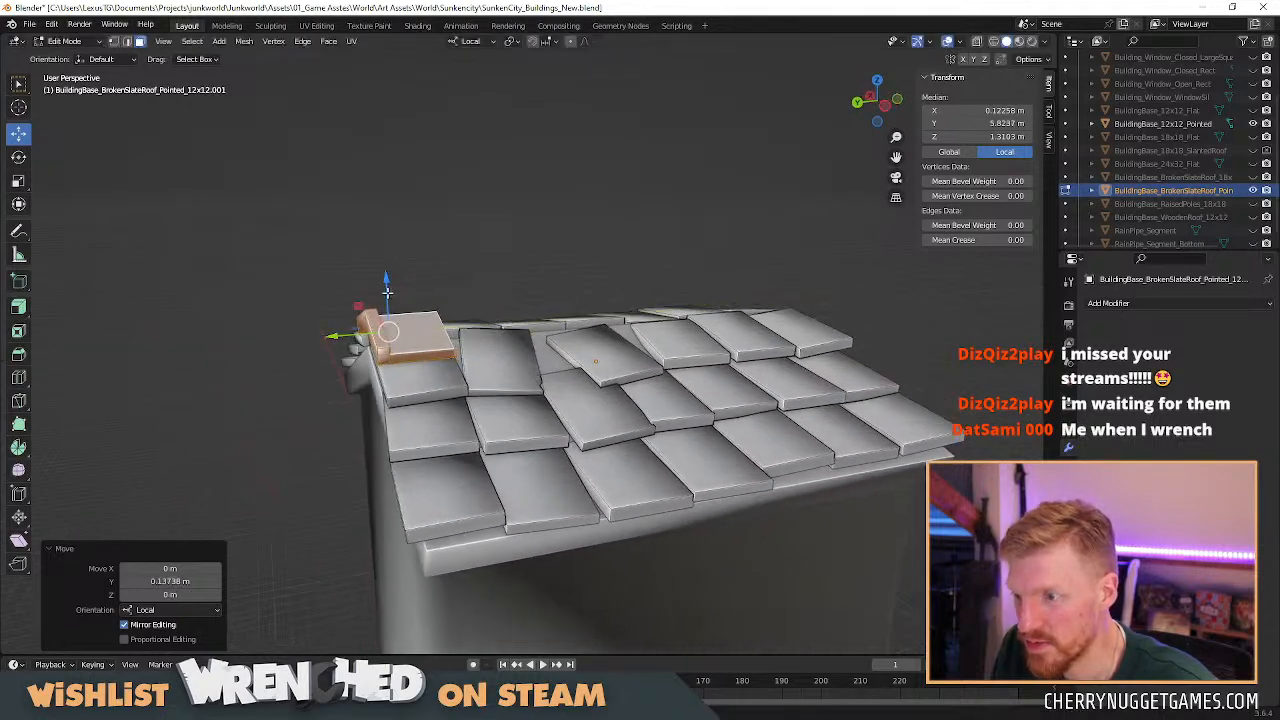
{"action": "key", "text": "g"}
{"action": "key", "text": "z"}
{"action": "left_click", "coordinate": [387, 297]}
{"action": "middle_click_drag", "start_coordinate": [387, 297], "coordinate": [474, 336]}
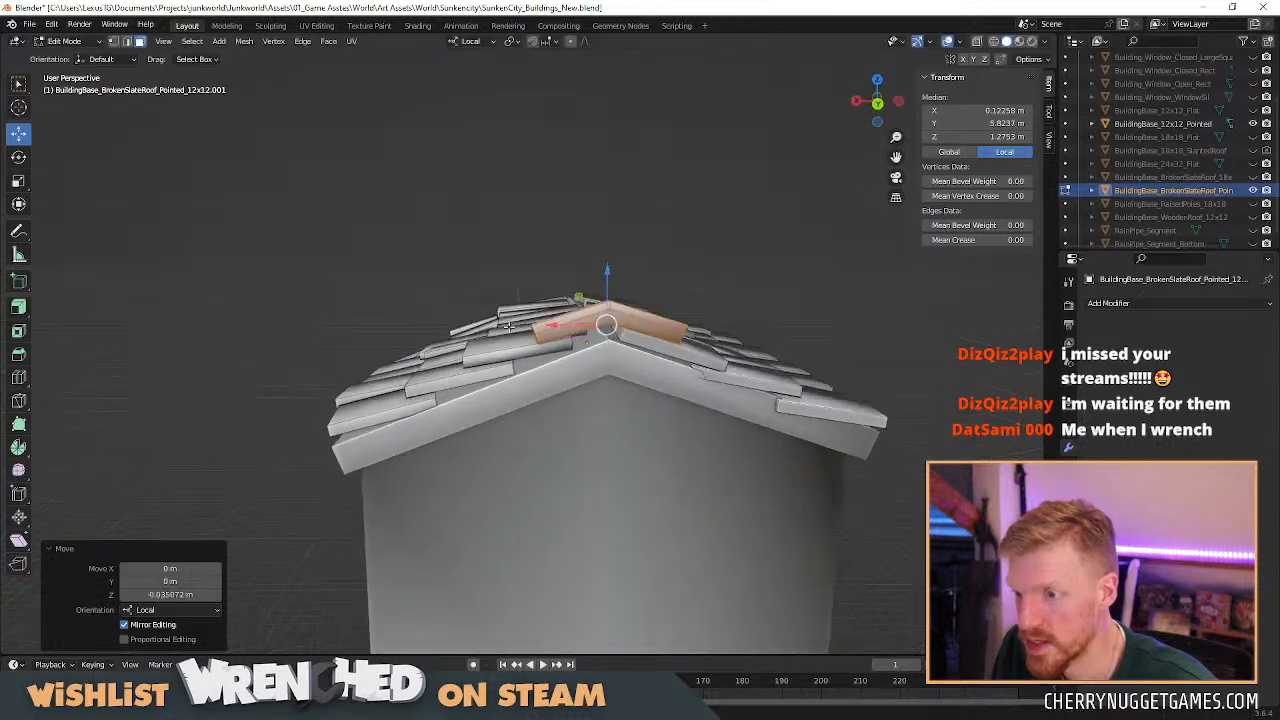
{"action": "middle_click_drag", "start_coordinate": [665, 342], "coordinate": [505, 366]}
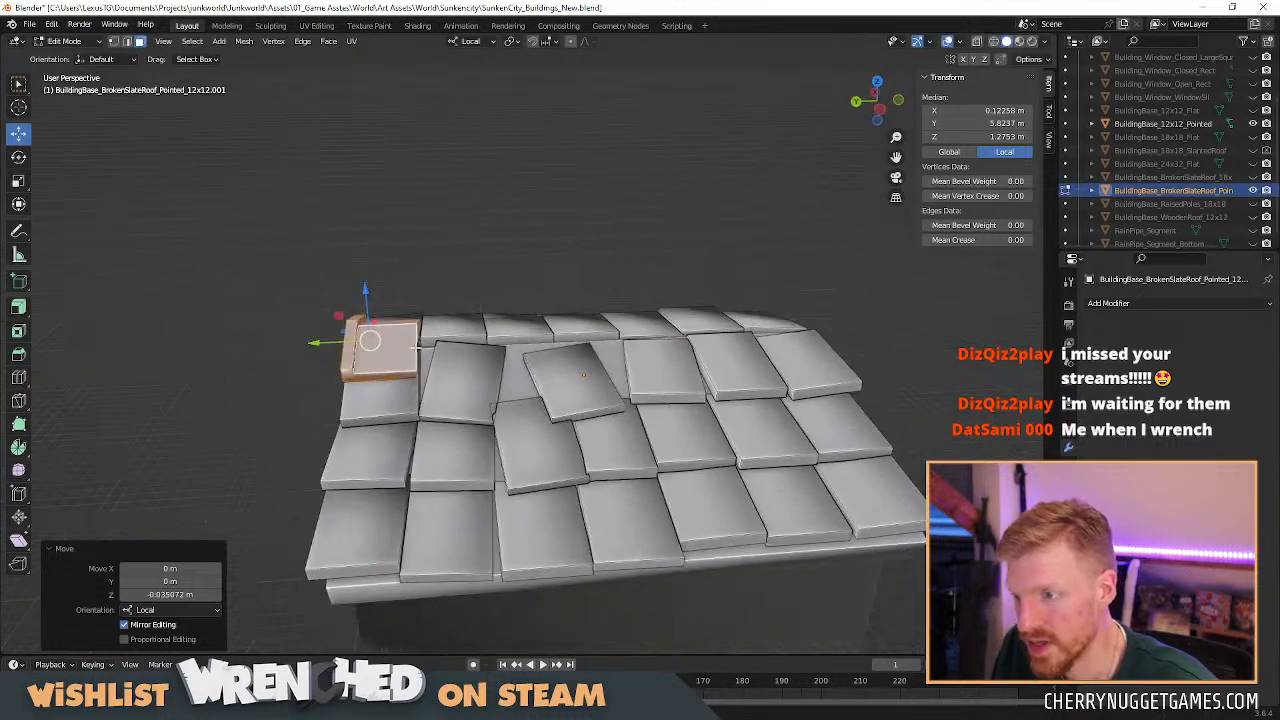
Duplicate the ridge tile and place the copy about 1.79 m along negative Y, beside the original.
{"action": "middle_click_drag", "start_coordinate": [413, 347], "coordinate": [415, 365]}
{"action": "key", "text": "g"}
{"action": "key", "text": "x"}
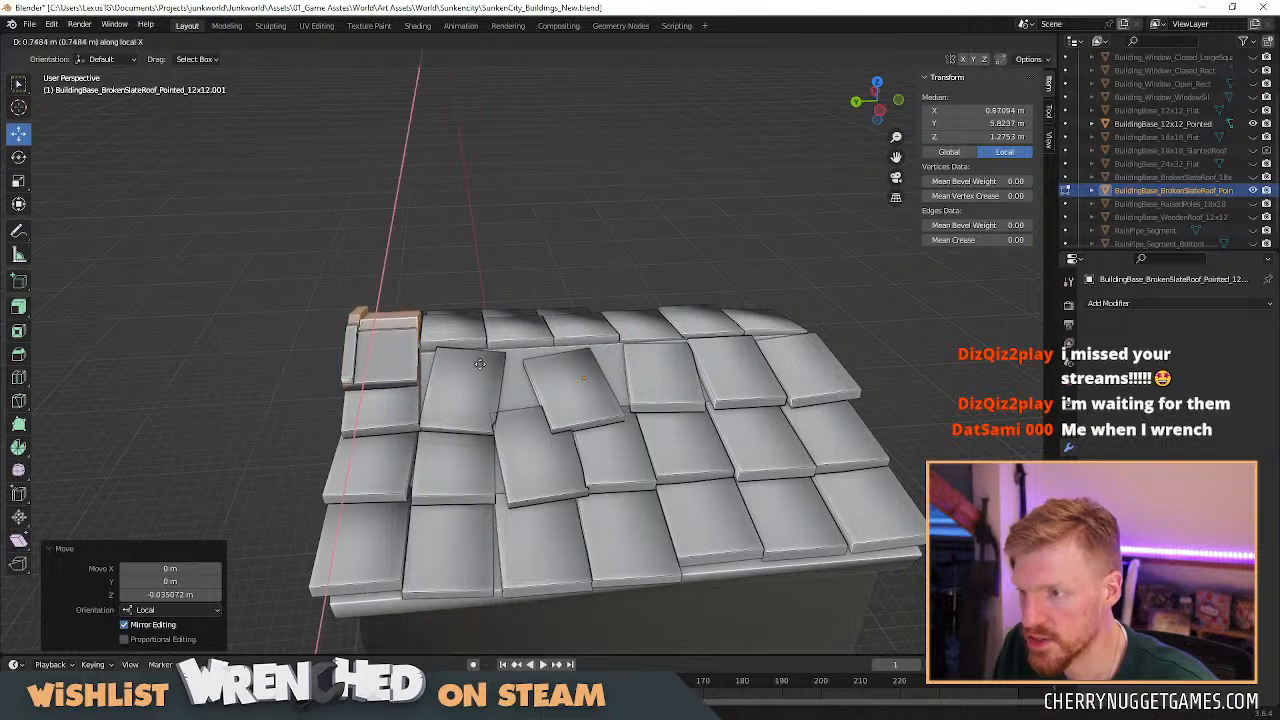
{"action": "key", "text": "y"}
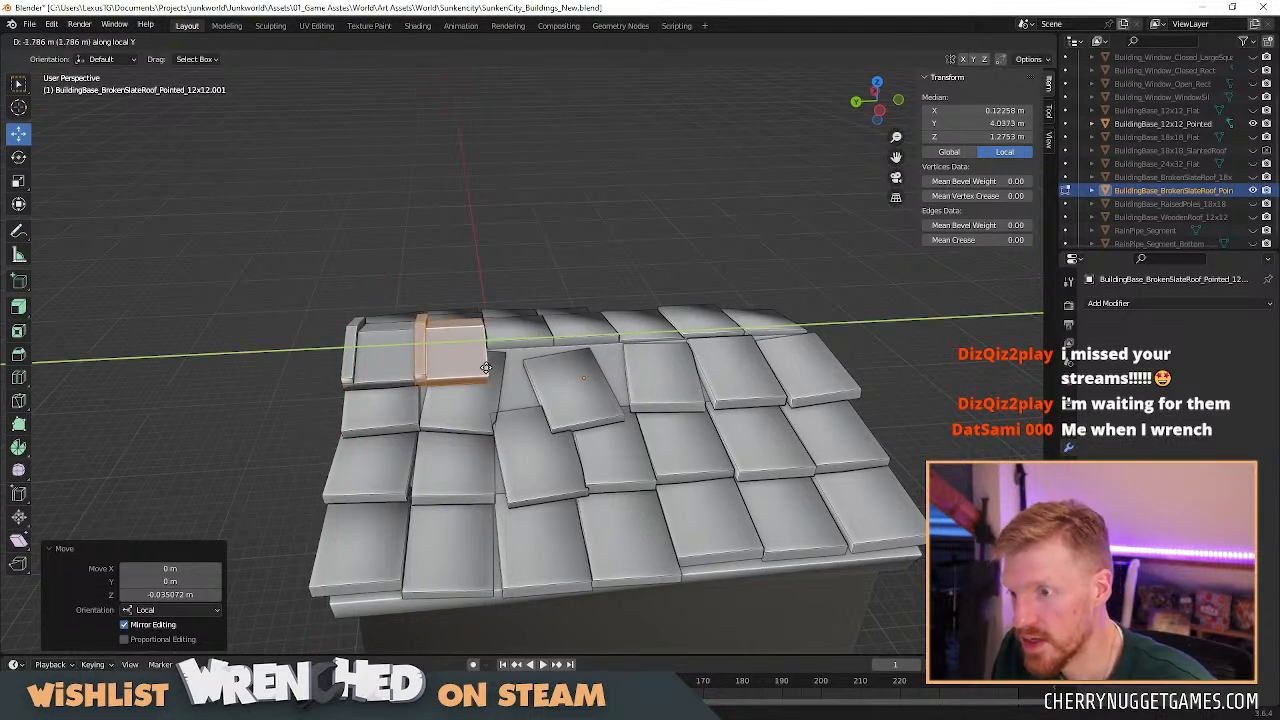
{"action": "left_click", "coordinate": [487, 367]}
Duplicate the pair of ridge tiles about 3.61 m along negative Y, and duplicate that copy about 3.5 m further.
{"action": "key", "text": "ctrl+l"}
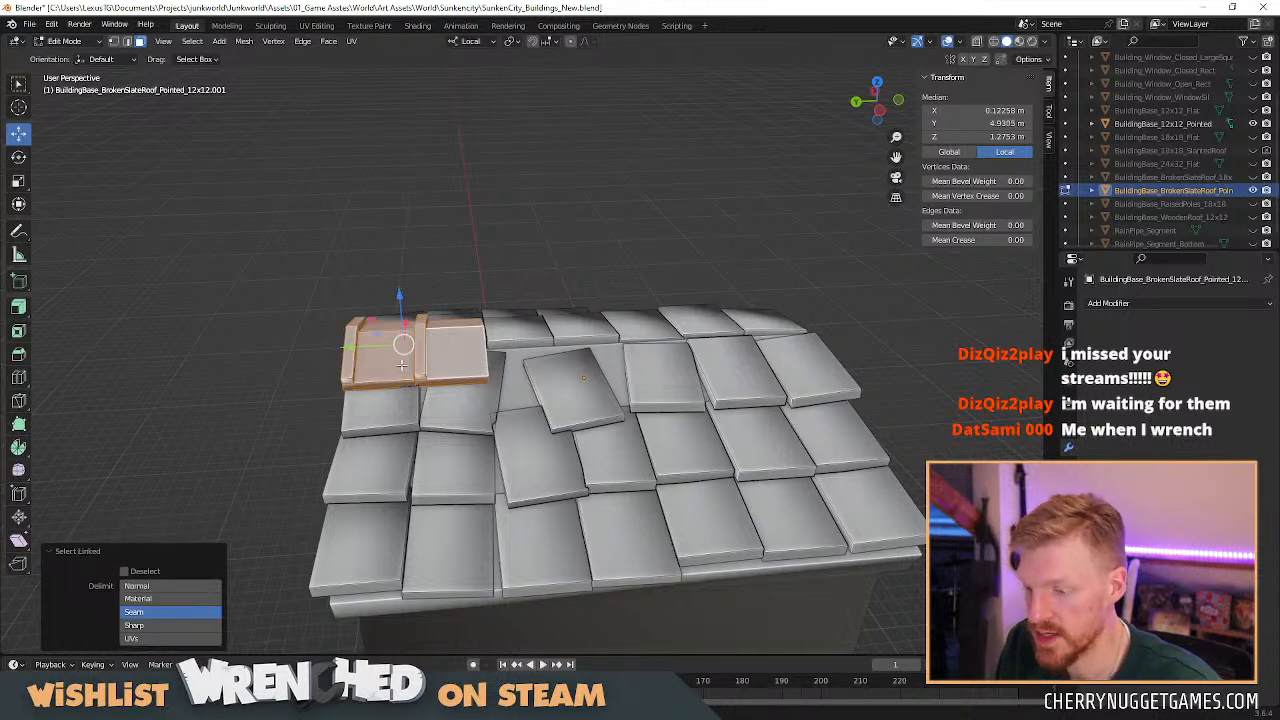
{"action": "key", "text": "g"}
{"action": "key", "text": "y"}
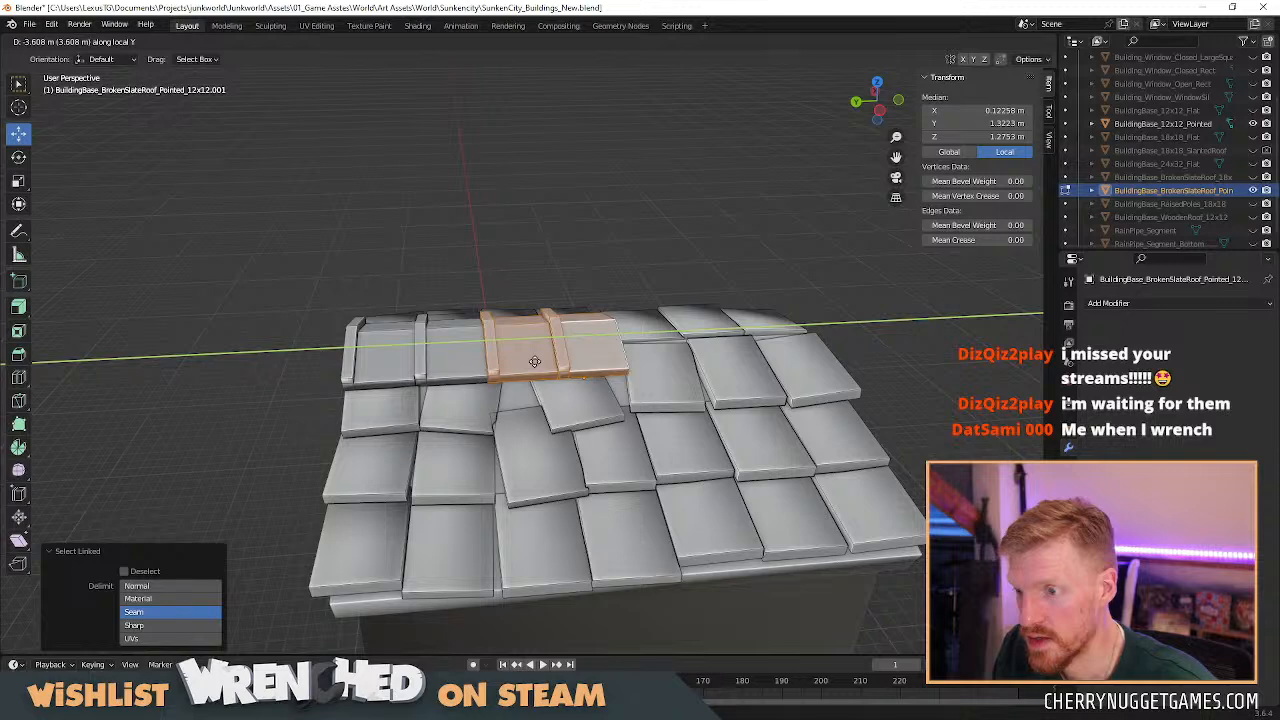
{"action": "left_click", "coordinate": [535, 362]}
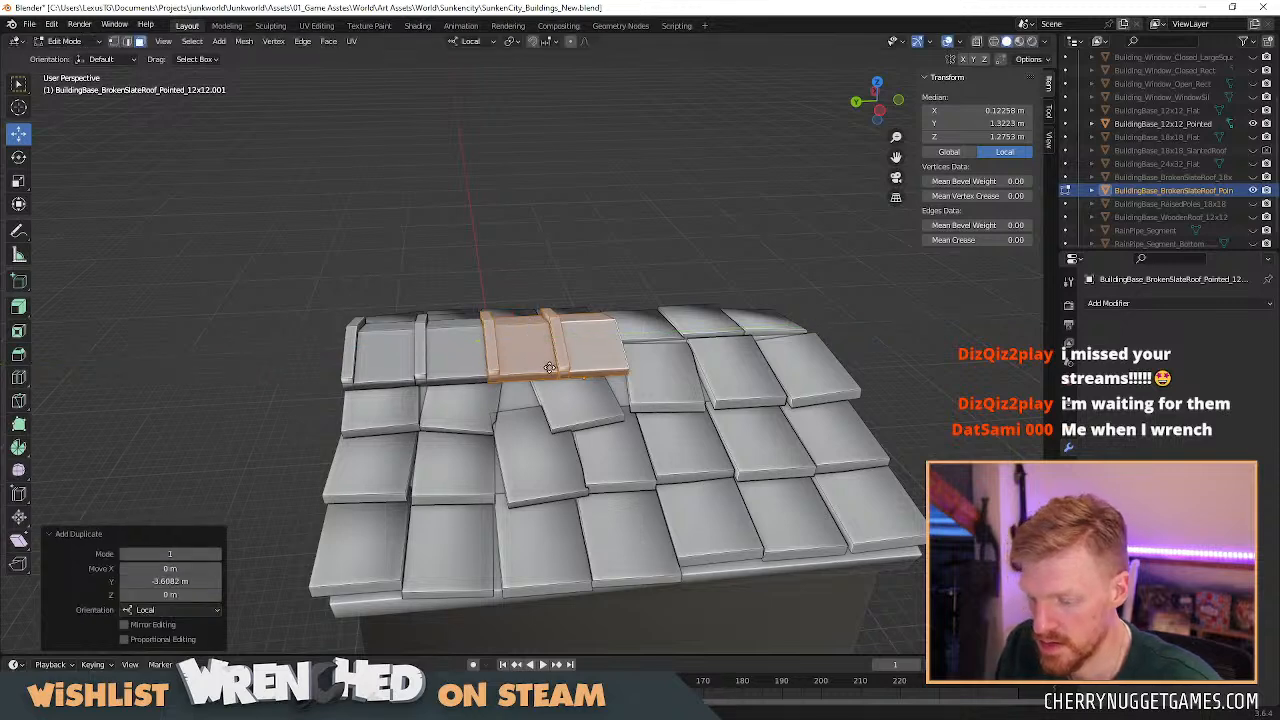
{"action": "key", "text": "shift+d"}
{"action": "key", "text": "y"}
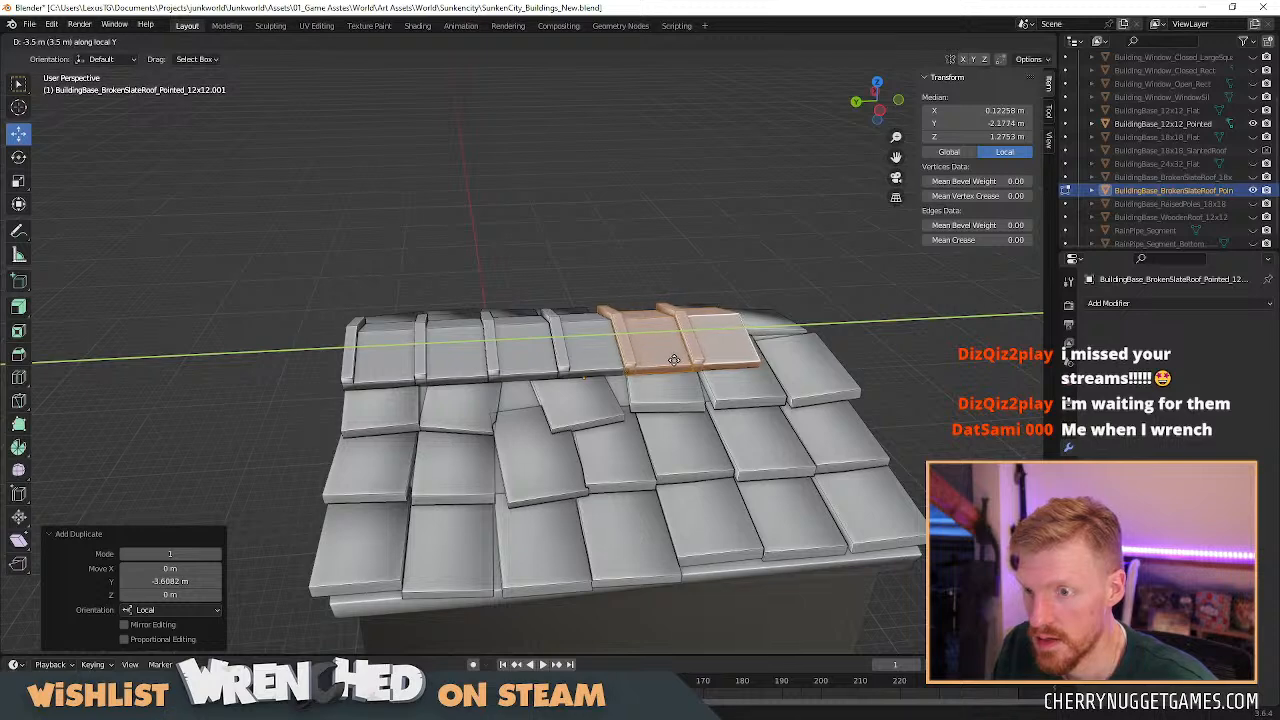
{"action": "left_click", "coordinate": [674, 360]}
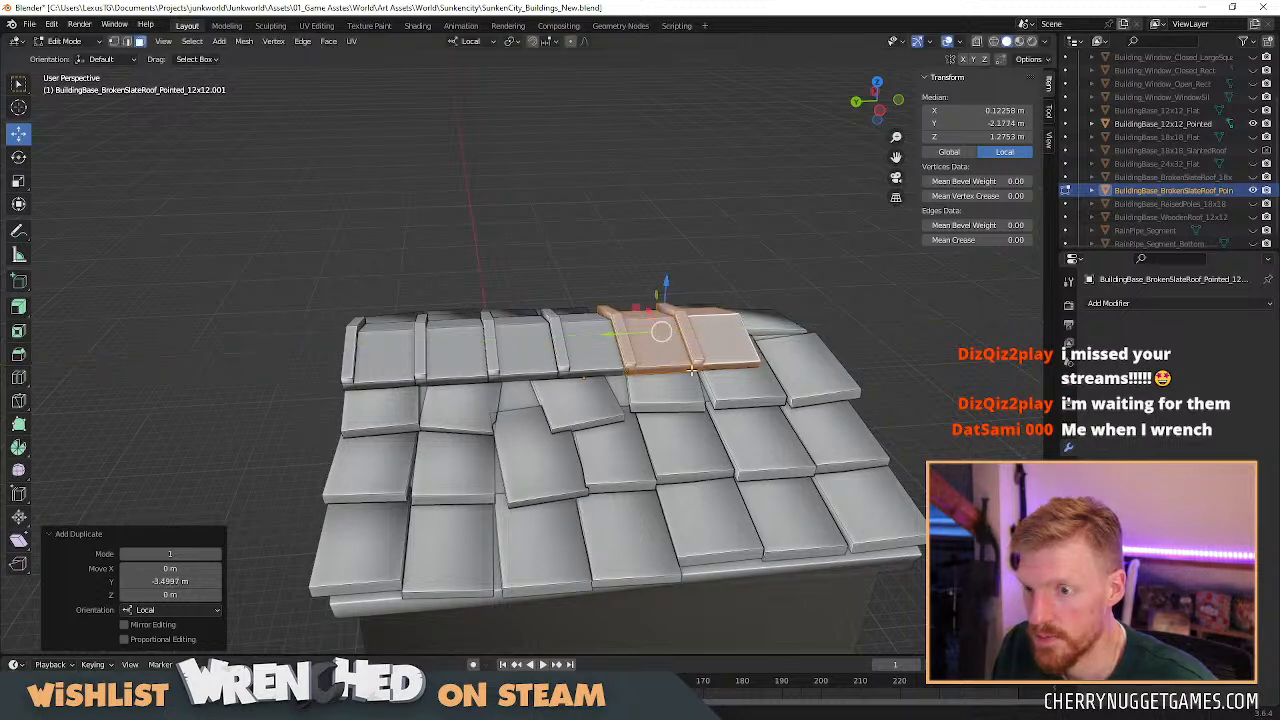
Duplicate the last ridge tile in the row about 2.12 m along negative Y to the far roof end.
{"action": "middle_click_drag", "start_coordinate": [674, 360], "coordinate": [704, 374]}
{"action": "left_click", "coordinate": [694, 375]}
{"action": "key", "text": "l"}
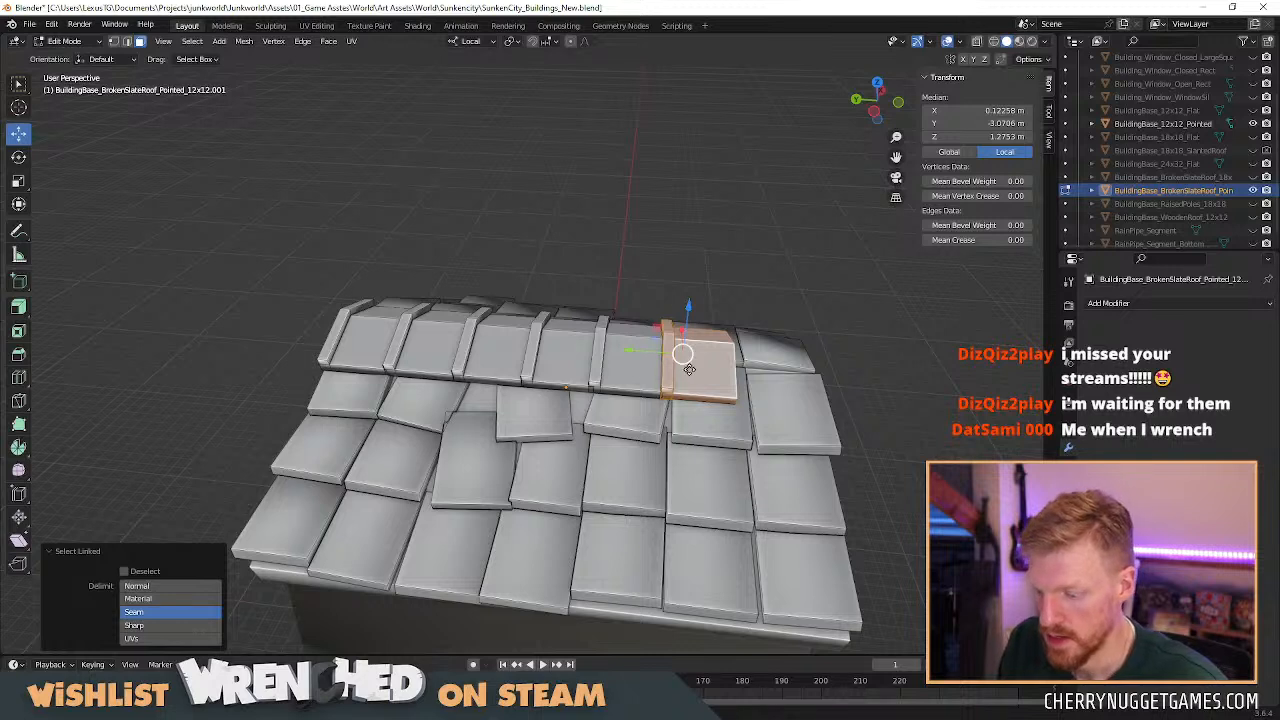
{"action": "key", "text": "shift+d"}
{"action": "key", "text": "y"}
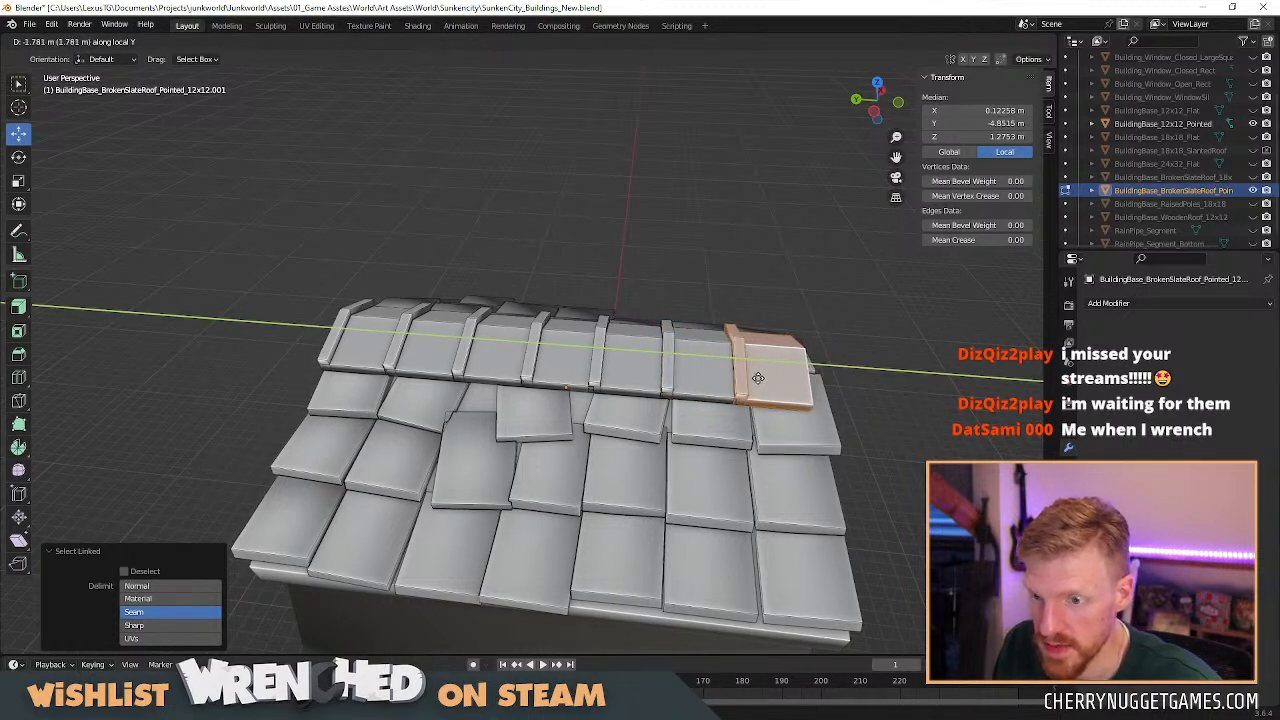
{"action": "left_click", "coordinate": [771, 379]}
From the top view, move the second-to-last ridge tile about 0.29 m along negative Y.
{"action": "left_click", "coordinate": [877, 83]}
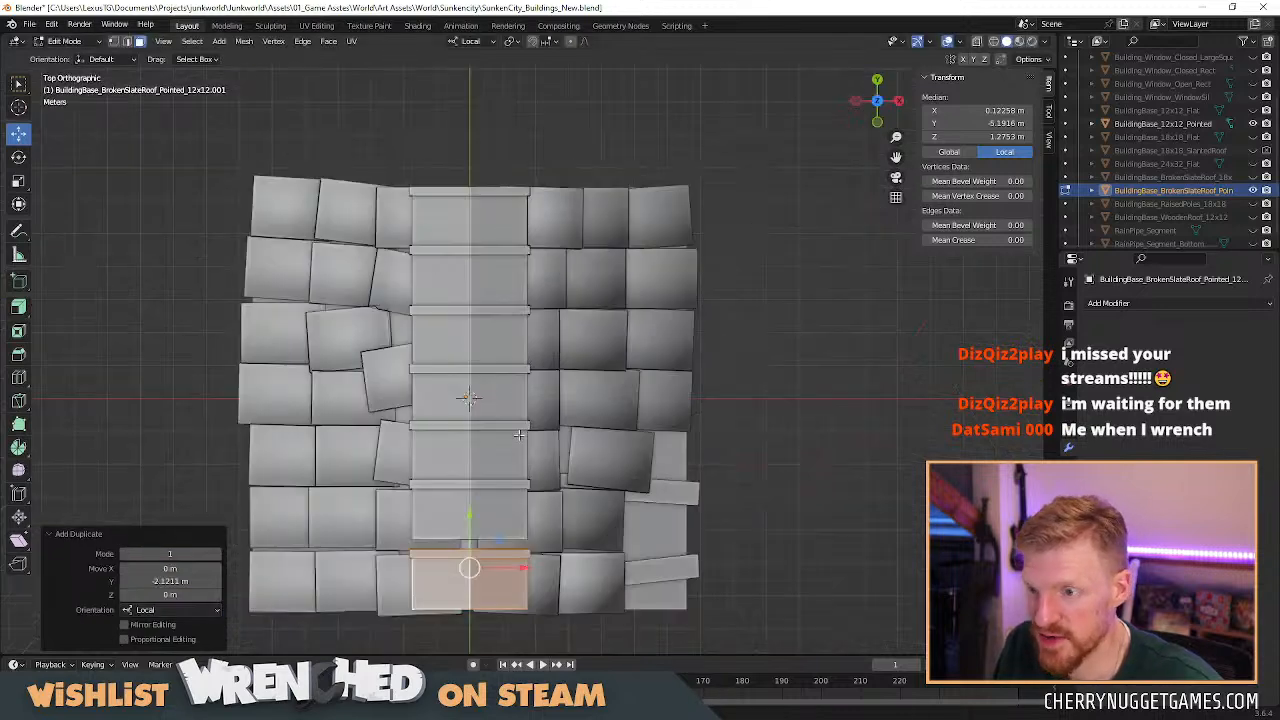
{"action": "scroll", "coordinate": [565, 327], "scroll_direction": "up", "scroll_amount": 4}
{"action": "left_click", "coordinate": [491, 388]}
{"action": "key", "text": "l"}
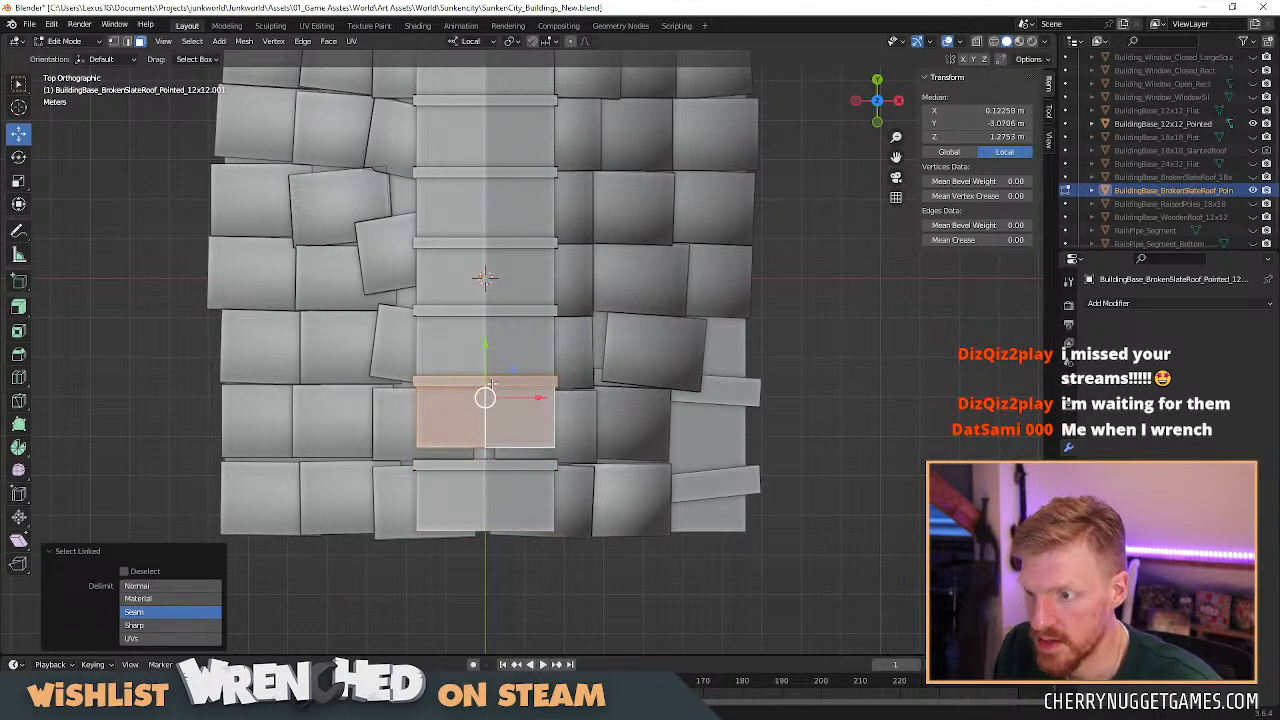
{"action": "left_click_drag", "start_coordinate": [485, 347], "coordinate": [486, 363]}
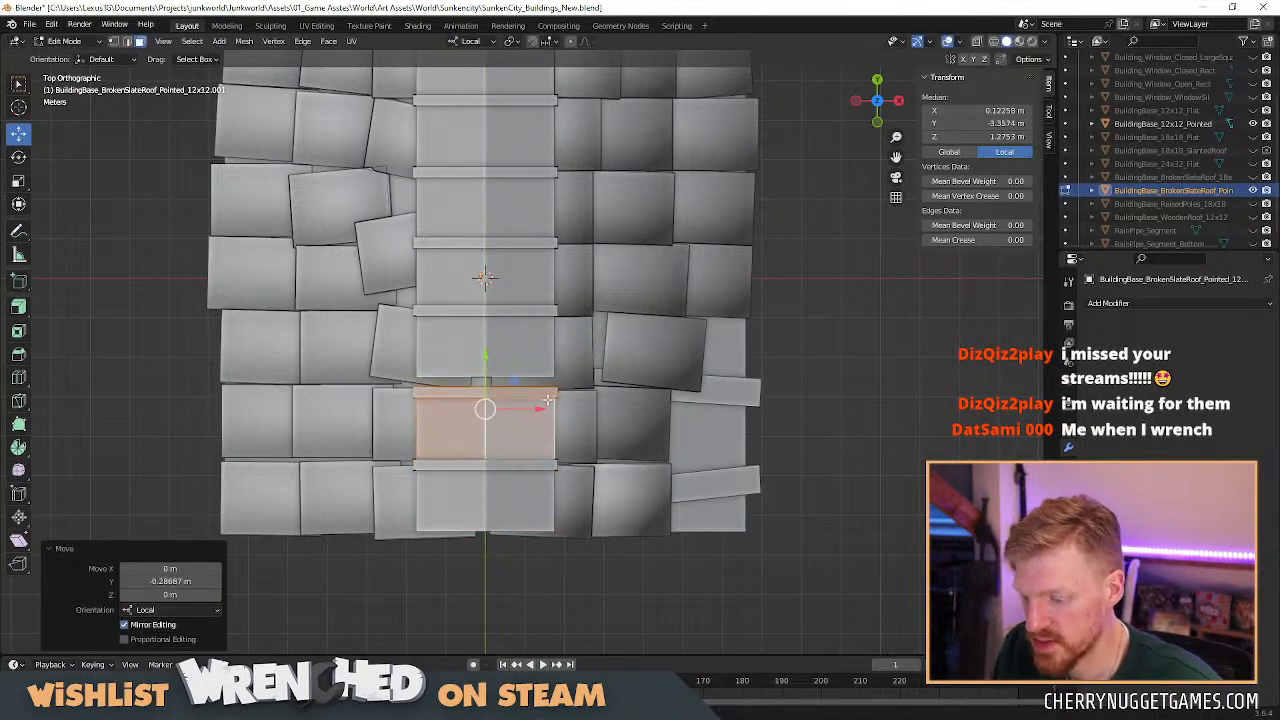
Rotate the second-to-last ridge tile about 2.4° around Z and move it about 0.12 m back along Y.
{"action": "key", "text": "r"}
{"action": "key", "text": "z"}
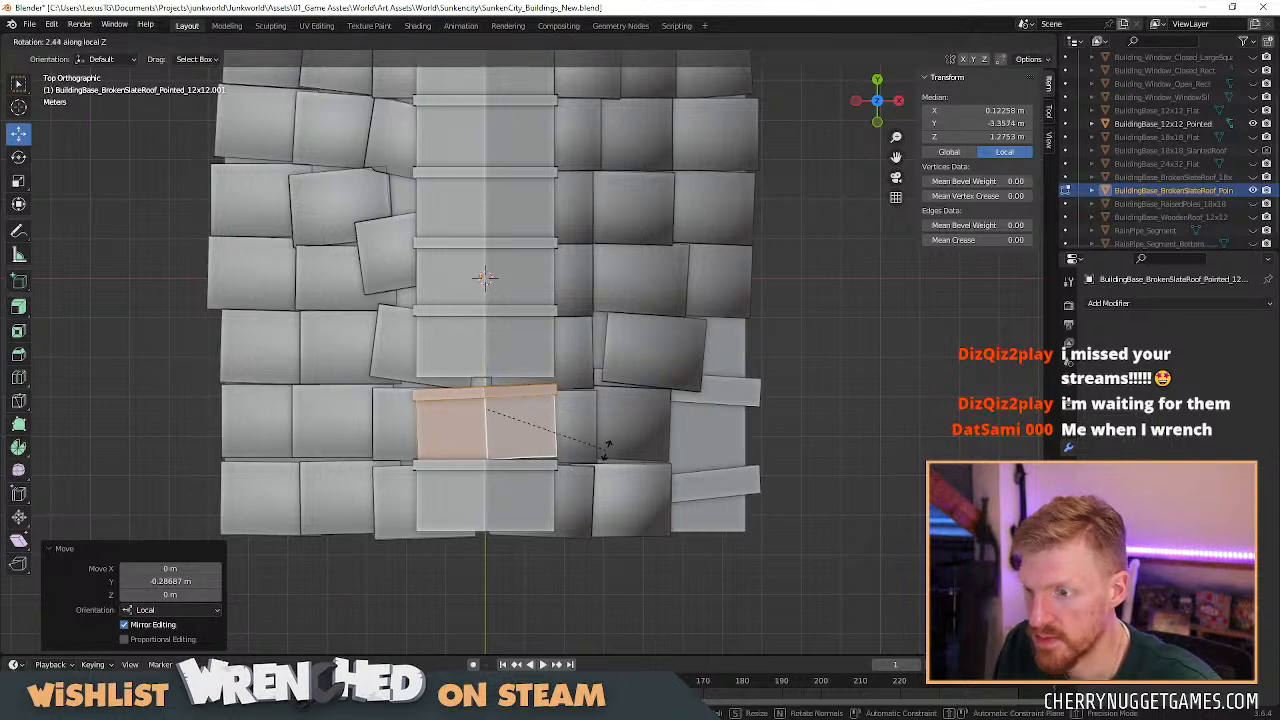
{"action": "left_click", "coordinate": [607, 446]}
{"action": "left_click_drag", "start_coordinate": [485, 374], "coordinate": [486, 366]}
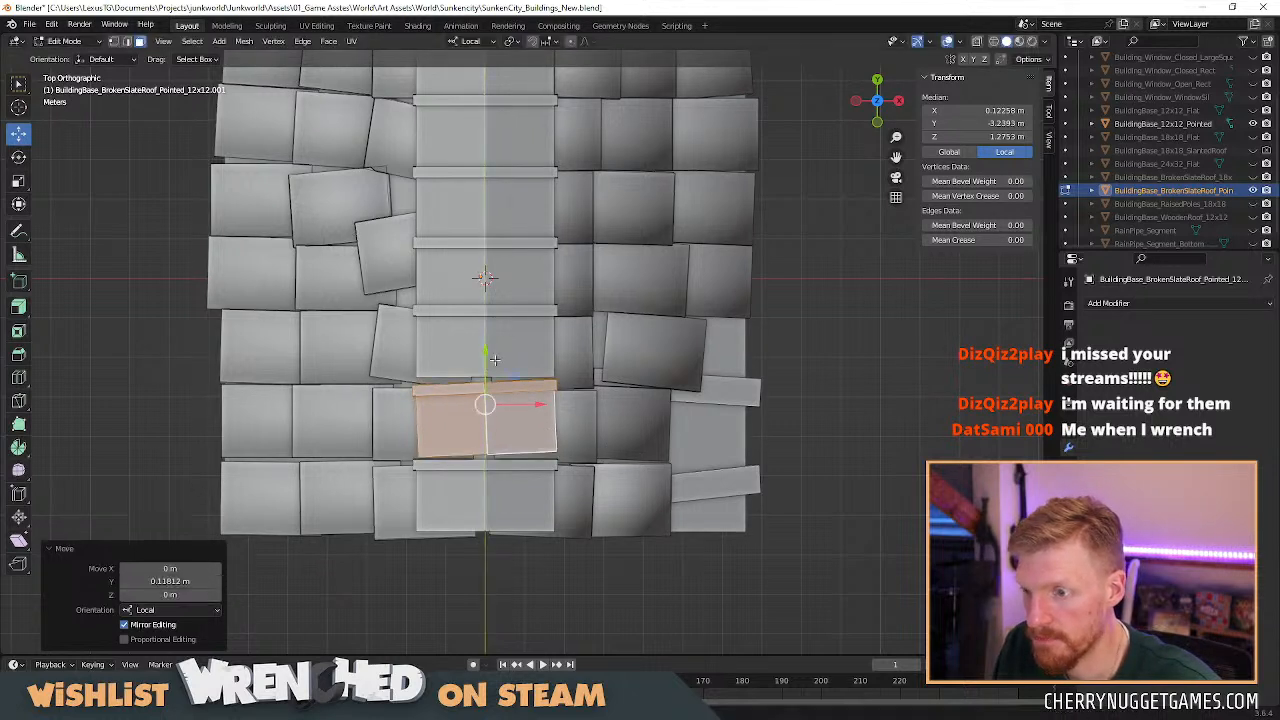
Rotate the third-to-last ridge tile slightly around Z and nudge it along Y.
{"action": "left_click", "coordinate": [517, 353]}
{"action": "key", "text": "l"}
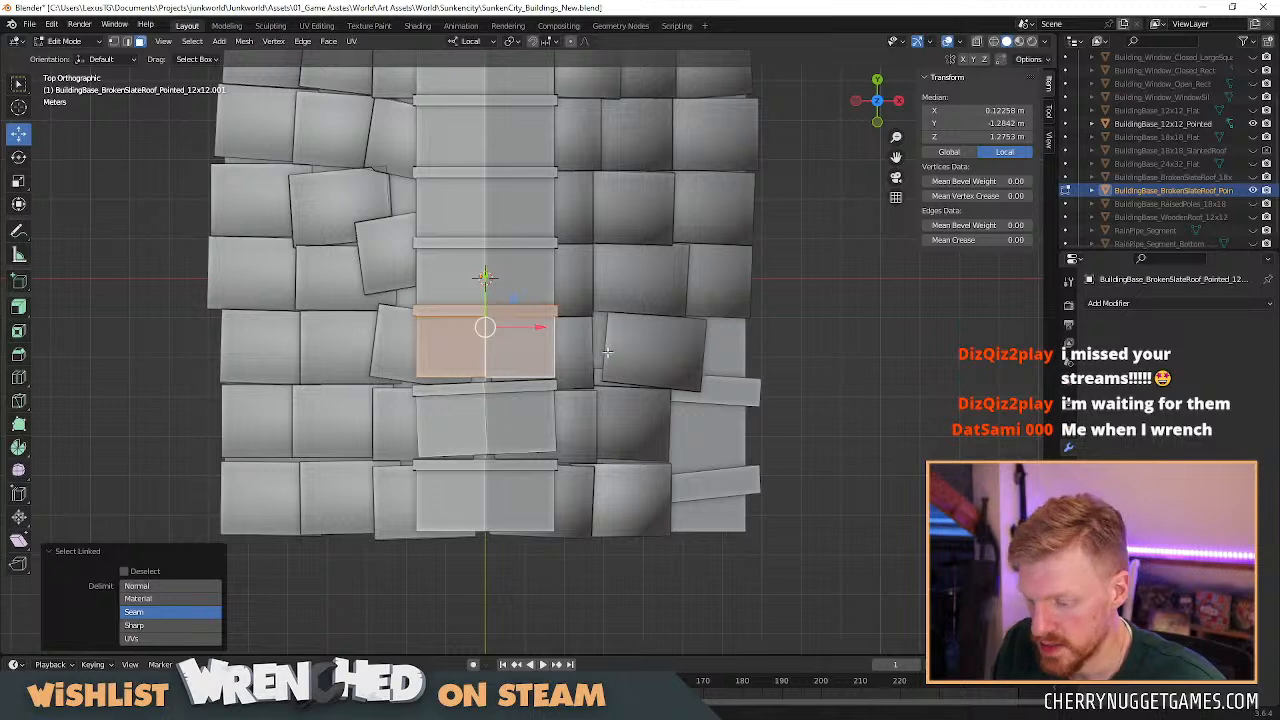
{"action": "key", "text": "r"}
{"action": "key", "text": "z"}
{"action": "key", "text": "z"}
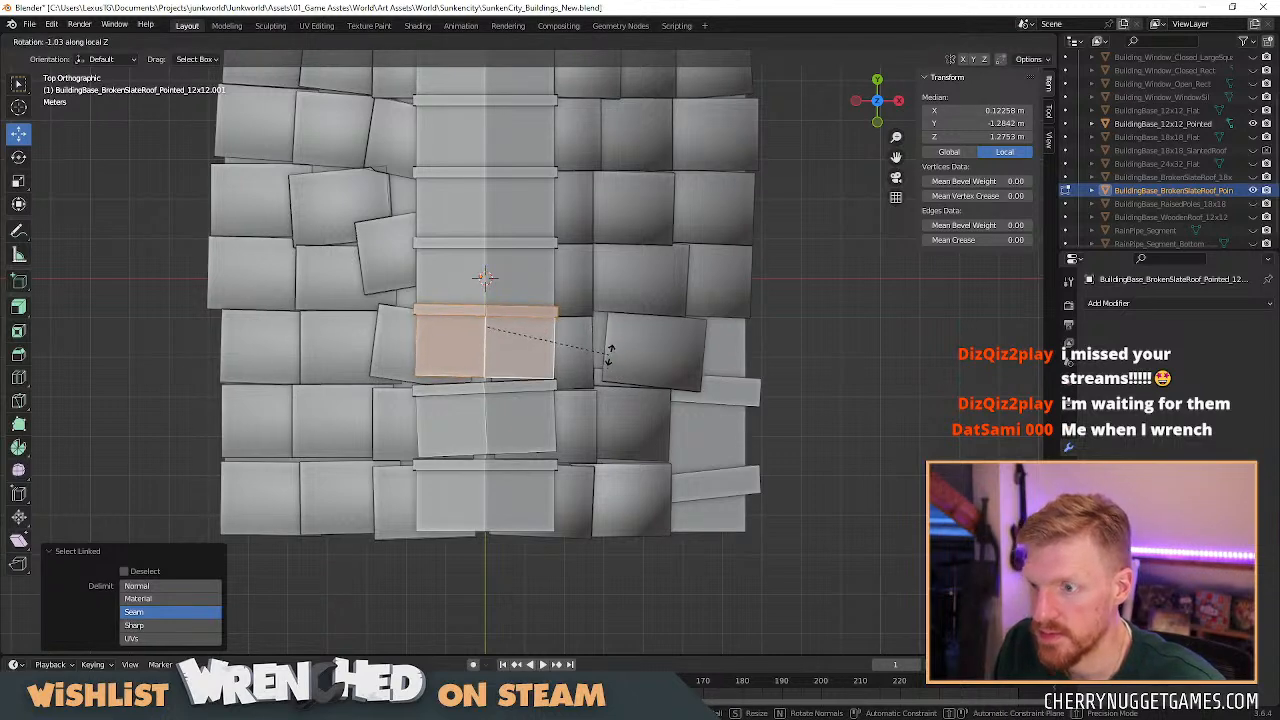
{"action": "left_click", "coordinate": [608, 353]}
{"action": "left_click_drag", "start_coordinate": [484, 280], "coordinate": [484, 302]}
{"action": "middle_click_drag", "start_coordinate": [484, 302], "coordinate": [470, 356]}
{"action": "left_click_drag", "start_coordinate": [469, 355], "coordinate": [467, 347]}
{"action": "left_click", "coordinate": [431, 354]}
{"action": "left_click", "coordinate": [368, 357]}
{"action": "key", "text": "l"}
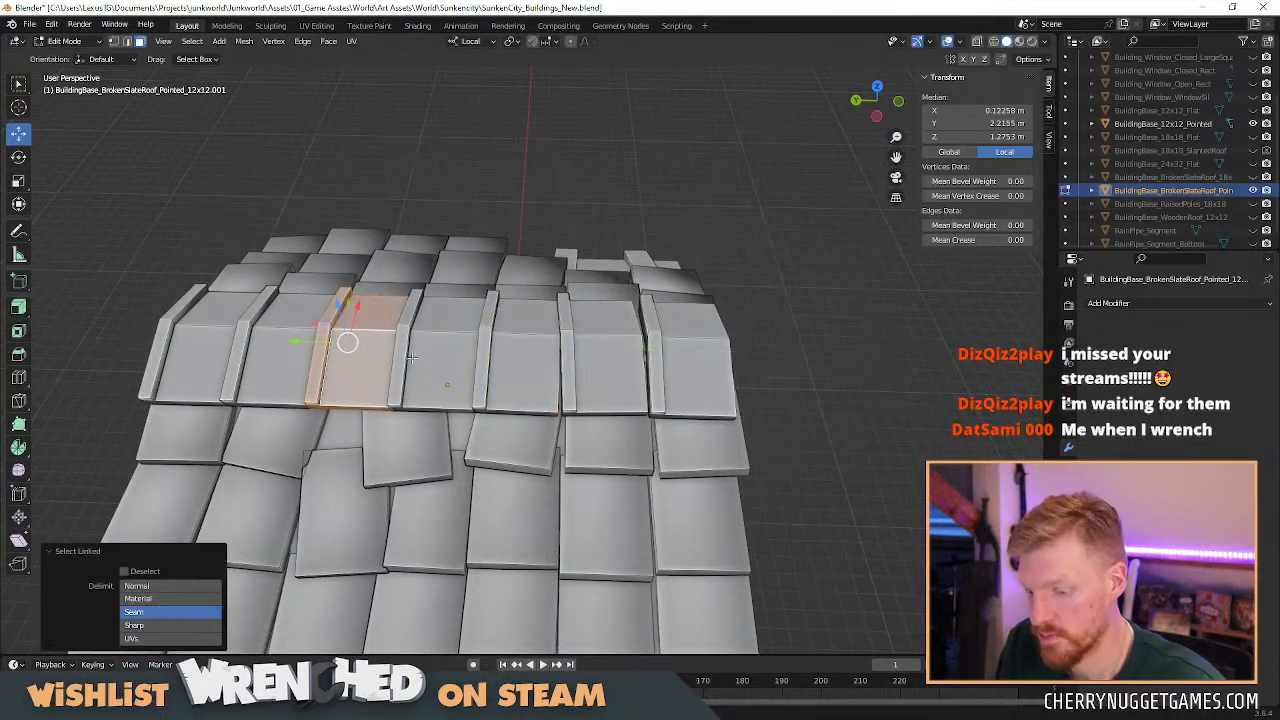
{"action": "left_click_drag", "start_coordinate": [362, 346], "coordinate": [368, 346]}
{"action": "key", "text": "ctrl+z"}
{"action": "key", "text": "ctrl+z"}
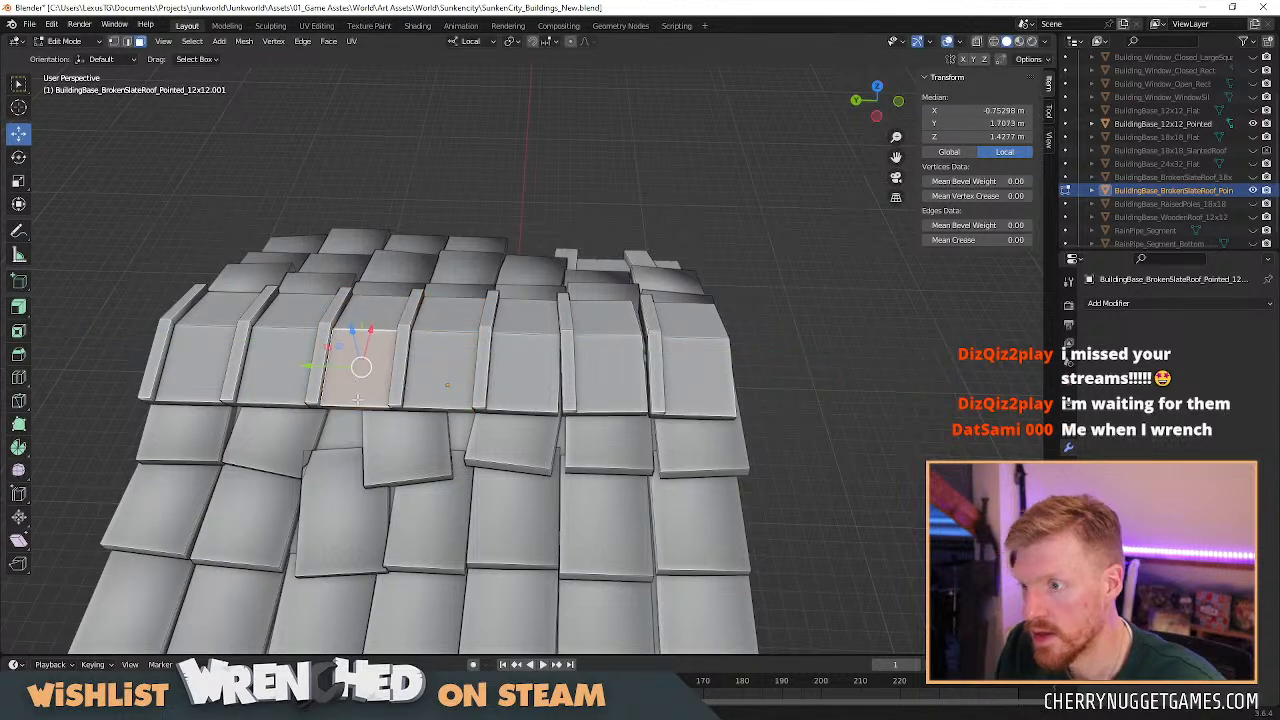
Move the third ridge tile from the positive-Y end about 0.09 m along negative X and rotate it about 0.65° around Z.
{"action": "middle_click_drag", "start_coordinate": [396, 418], "coordinate": [454, 401]}
{"action": "key", "text": "l"}
{"action": "left_click_drag", "start_coordinate": [386, 390], "coordinate": [382, 383]}
{"action": "key", "text": "r"}
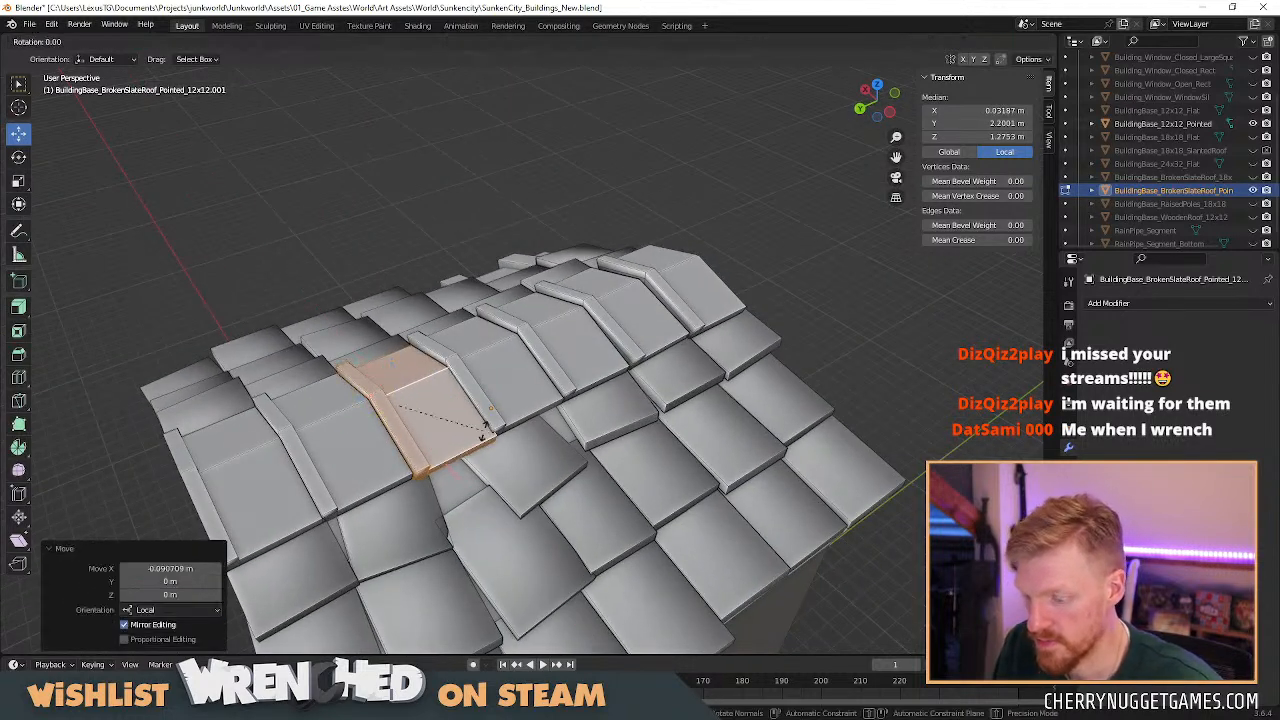
{"action": "key", "text": "z"}
{"action": "left_click", "coordinate": [486, 426]}
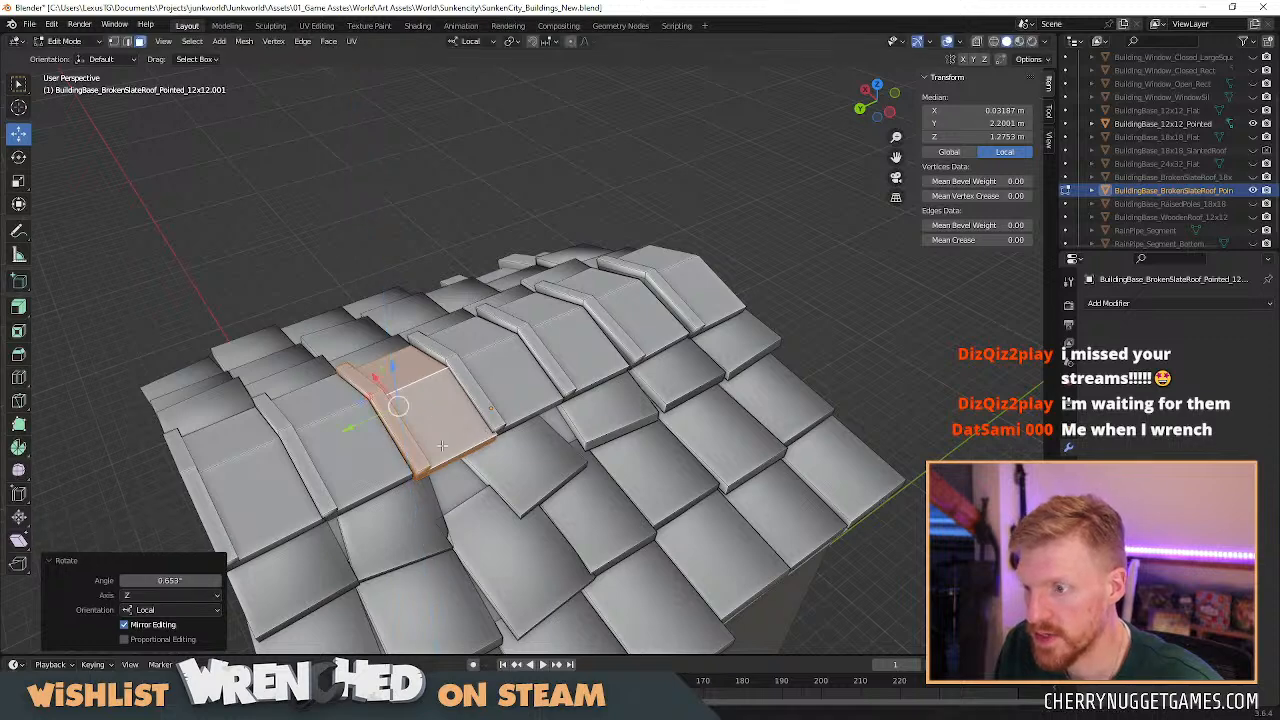
Rotate the ridge tile at the positive-Y end about -3.45° around Z and move it about 0.04 m along X.
{"action": "left_click", "coordinate": [269, 489]}
{"action": "key", "text": "l"}
{"action": "key", "text": "r"}
{"action": "key", "text": "z"}
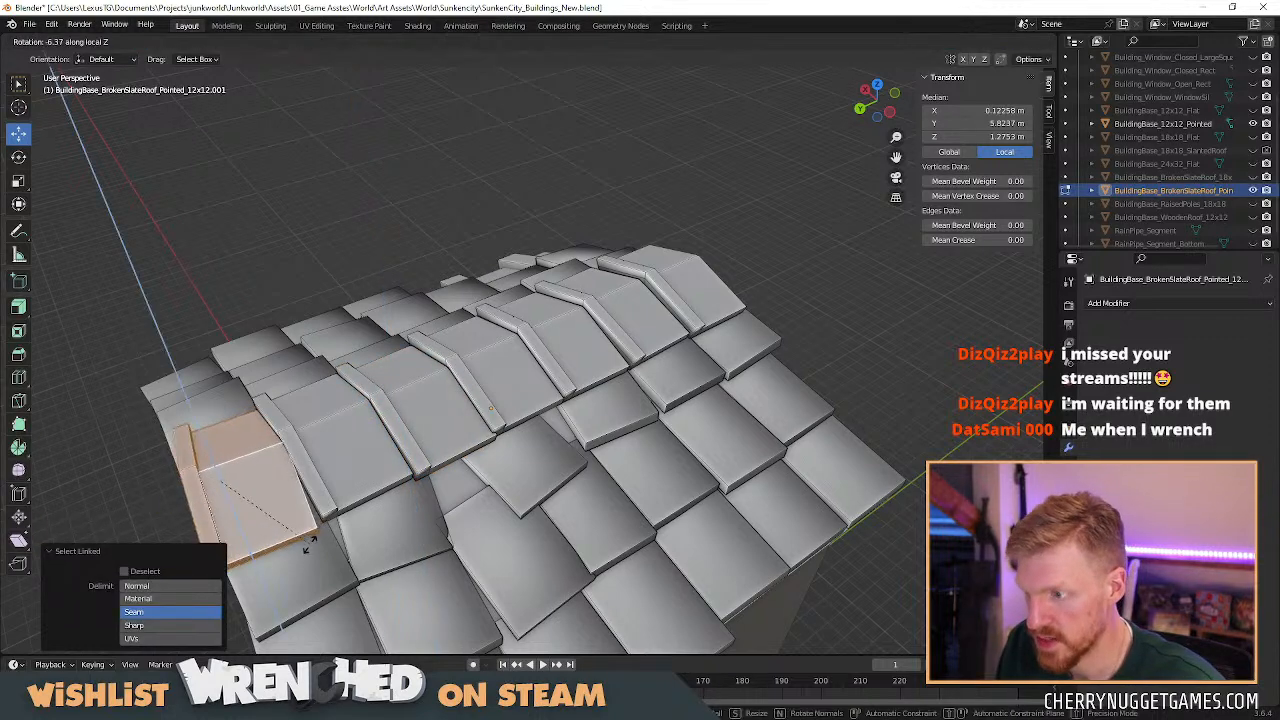
{"action": "left_click", "coordinate": [313, 537]}
{"action": "middle_click_drag", "start_coordinate": [313, 537], "coordinate": [463, 478]}
{"action": "key", "text": "g"}
{"action": "key", "text": "x"}
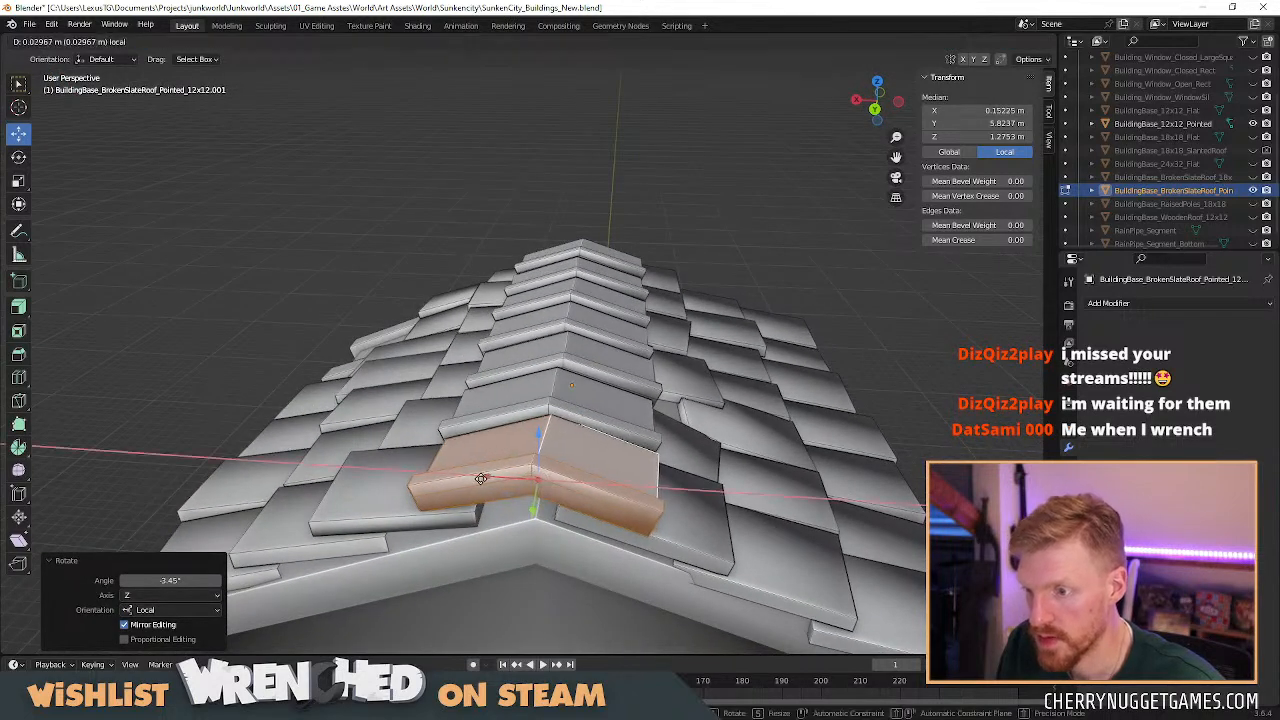
{"action": "left_click", "coordinate": [531, 490]}
Tilt the ridge tile at the positive-Y end slightly around its local Y axis.
{"action": "key", "text": "r"}
{"action": "key", "text": "x"}
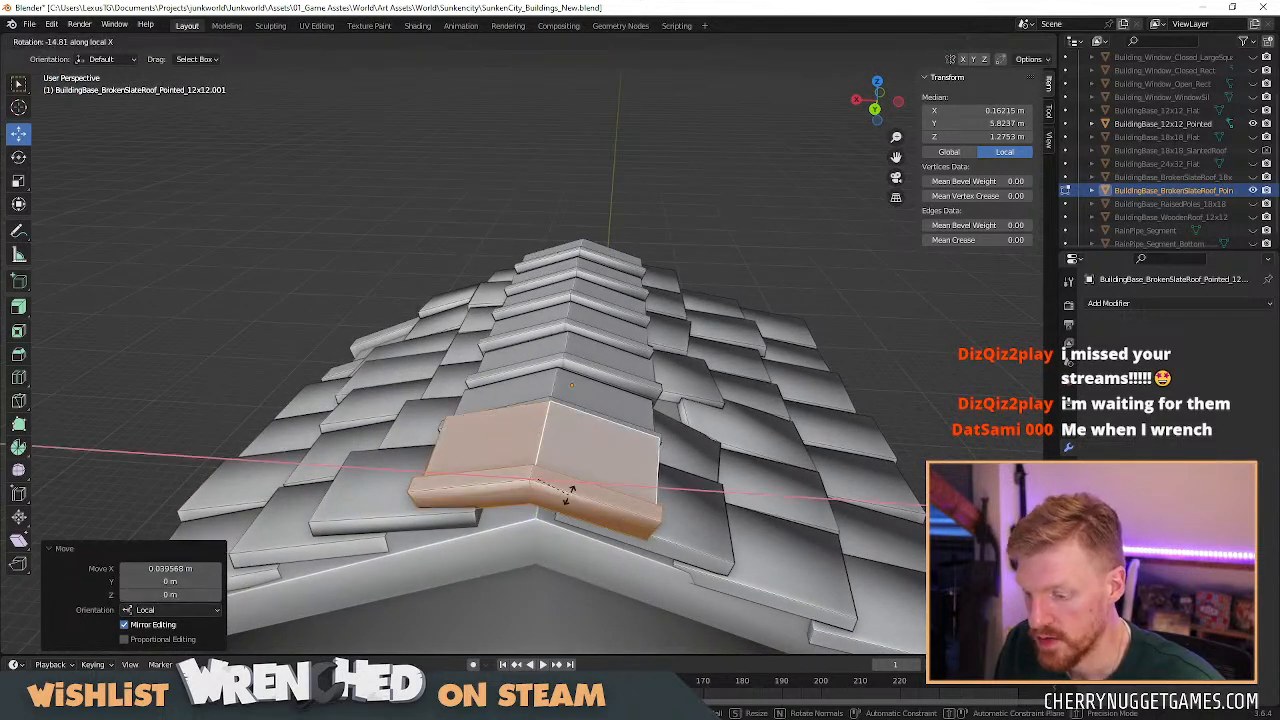
{"action": "key", "text": "y"}
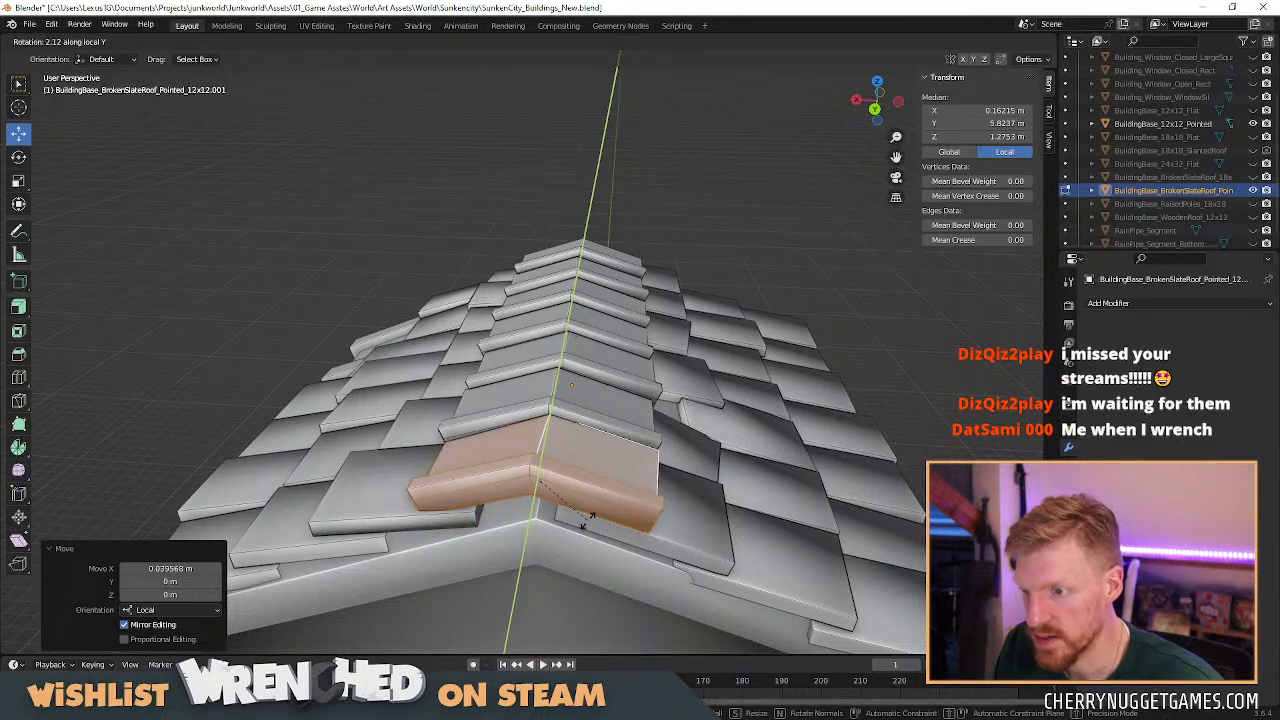
{"action": "left_click", "coordinate": [588, 521]}
Rotate the second-to-last ridge tile near the negative-Y end about 5.37° around its local Y axis.
{"action": "middle_click_drag", "start_coordinate": [588, 521], "coordinate": [512, 443]}
{"action": "left_click", "coordinate": [583, 334]}
{"action": "key", "text": "l"}
{"action": "middle_click_drag", "start_coordinate": [660, 362], "coordinate": [595, 368]}
{"action": "key", "text": "r"}
{"action": "key", "text": "y"}
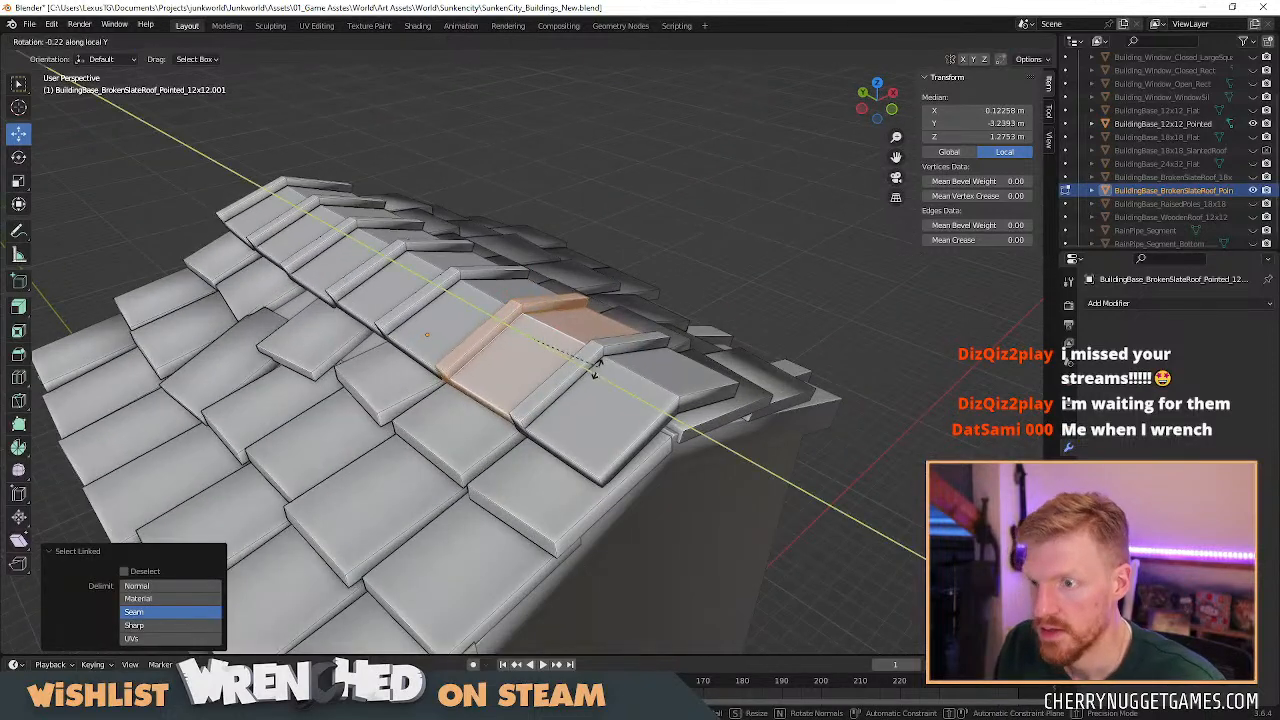
{"action": "left_click", "coordinate": [540, 398]}
{"action": "scroll", "coordinate": [577, 449], "scroll_direction": "down", "scroll_amount": 1}
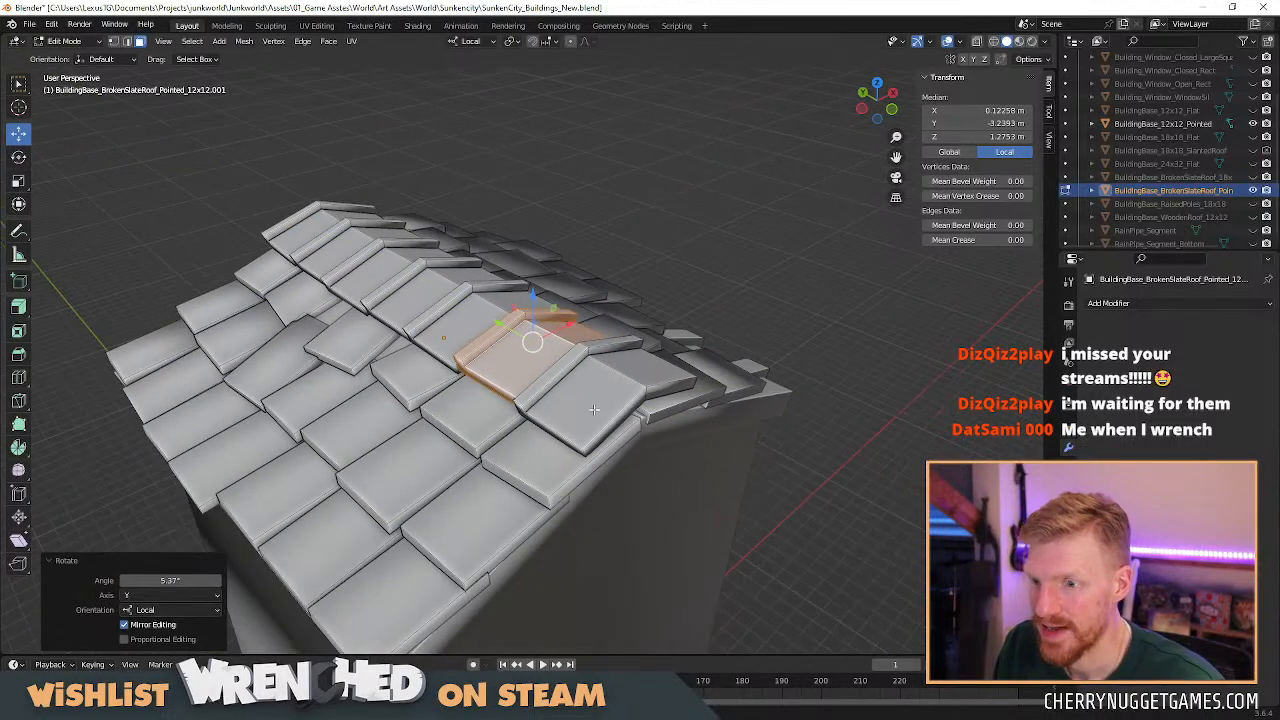
{"action": "left_click", "coordinate": [591, 411]}
Delete the second ridge tile from the positive-Y end to leave a gap in the ridge.
{"action": "scroll", "coordinate": [603, 466], "scroll_direction": "down", "scroll_amount": 3}
{"action": "middle_click_drag", "start_coordinate": [603, 466], "coordinate": [777, 471]}
{"action": "key", "text": "Tab"}
{"action": "scroll", "coordinate": [572, 365], "scroll_direction": "up", "scroll_amount": 5}
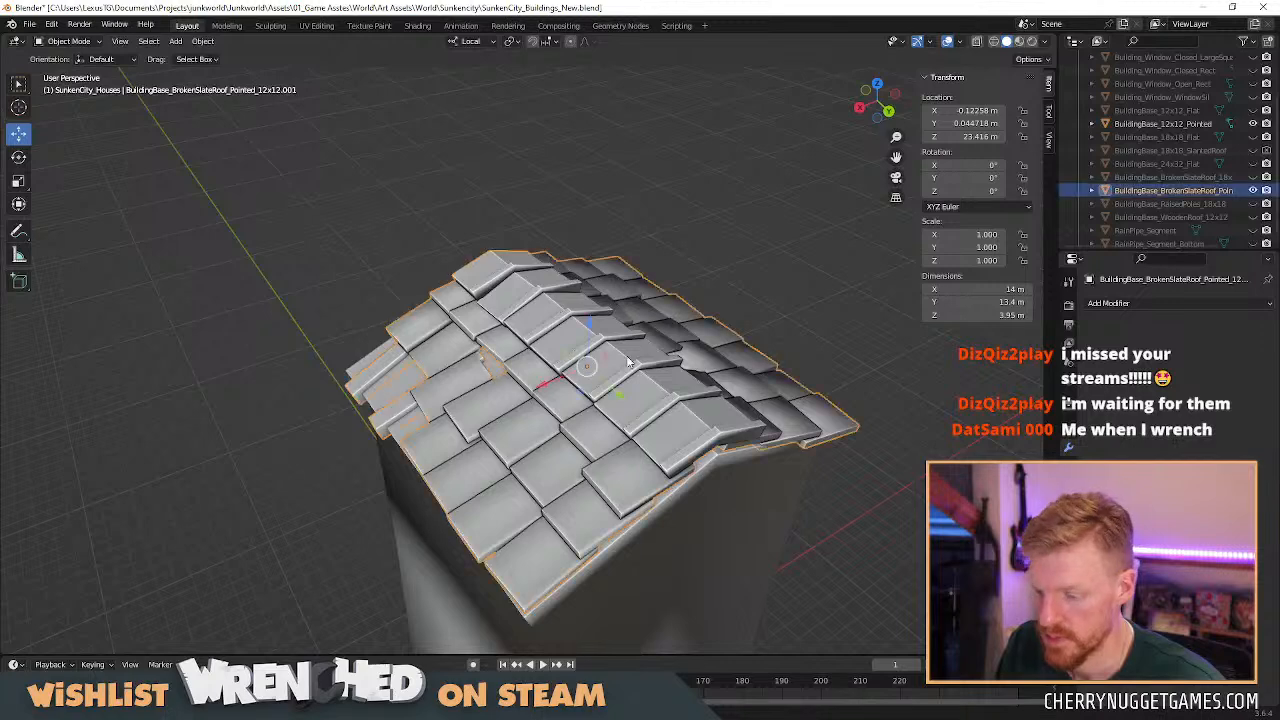
{"action": "key", "text": "Tab"}
{"action": "left_click", "coordinate": [642, 390]}
{"action": "key", "text": "ctrl+l"}
{"action": "key", "text": "x"}
{"action": "left_click", "coordinate": [643, 392]}
Move the ridge tile beside the gap about 0.33 m along Y and rotate it a few degrees around Z.
{"action": "scroll", "coordinate": [710, 435], "scroll_direction": "down", "scroll_amount": 2}
{"action": "mouse_move", "coordinate": [697, 457]}
{"action": "middle_mouse_down"}
{"action": "mouse_move", "coordinate": [726, 471]}
{"action": "mouse_move", "coordinate": [680, 457]}
{"action": "middle_mouse_up"}
{"action": "scroll", "coordinate": [627, 363], "scroll_direction": "up", "scroll_amount": 3}
{"action": "key", "text": "l"}
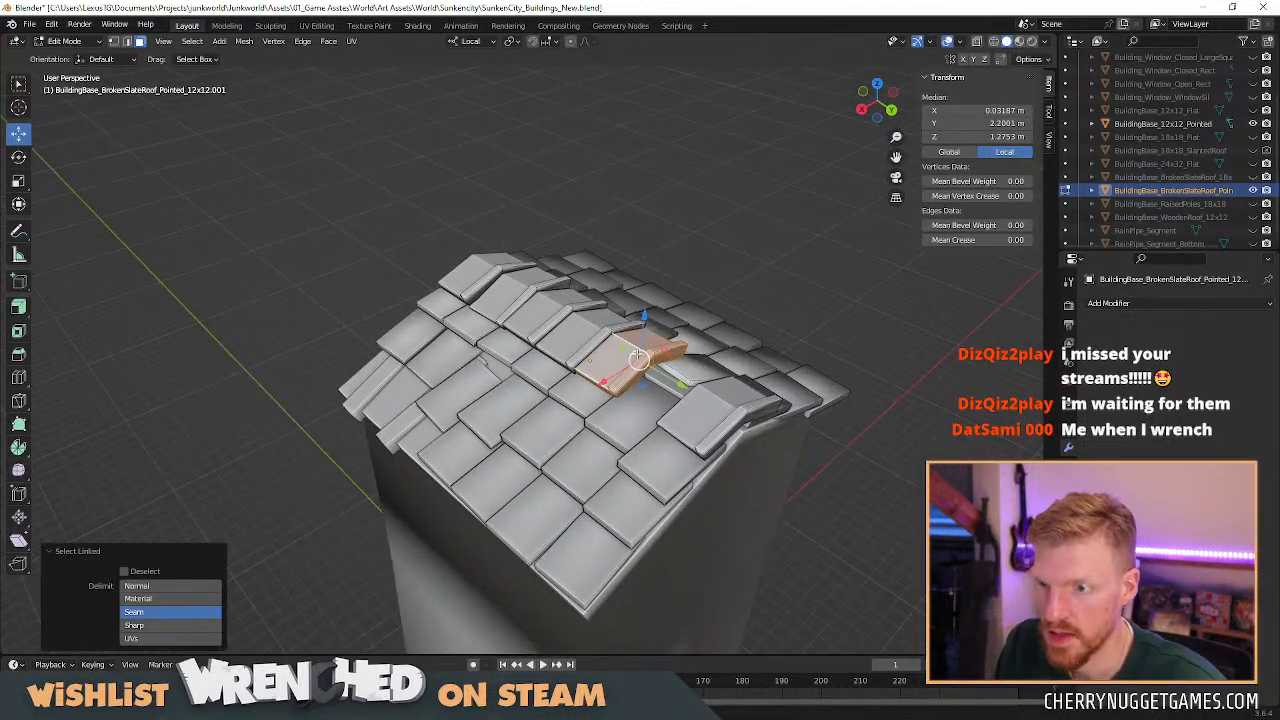
{"action": "key", "text": "g"}
{"action": "key", "text": "y"}
{"action": "key", "text": "y"}
{"action": "left_click", "coordinate": [672, 386]}
{"action": "key", "text": "r"}
{"action": "key", "text": "z"}
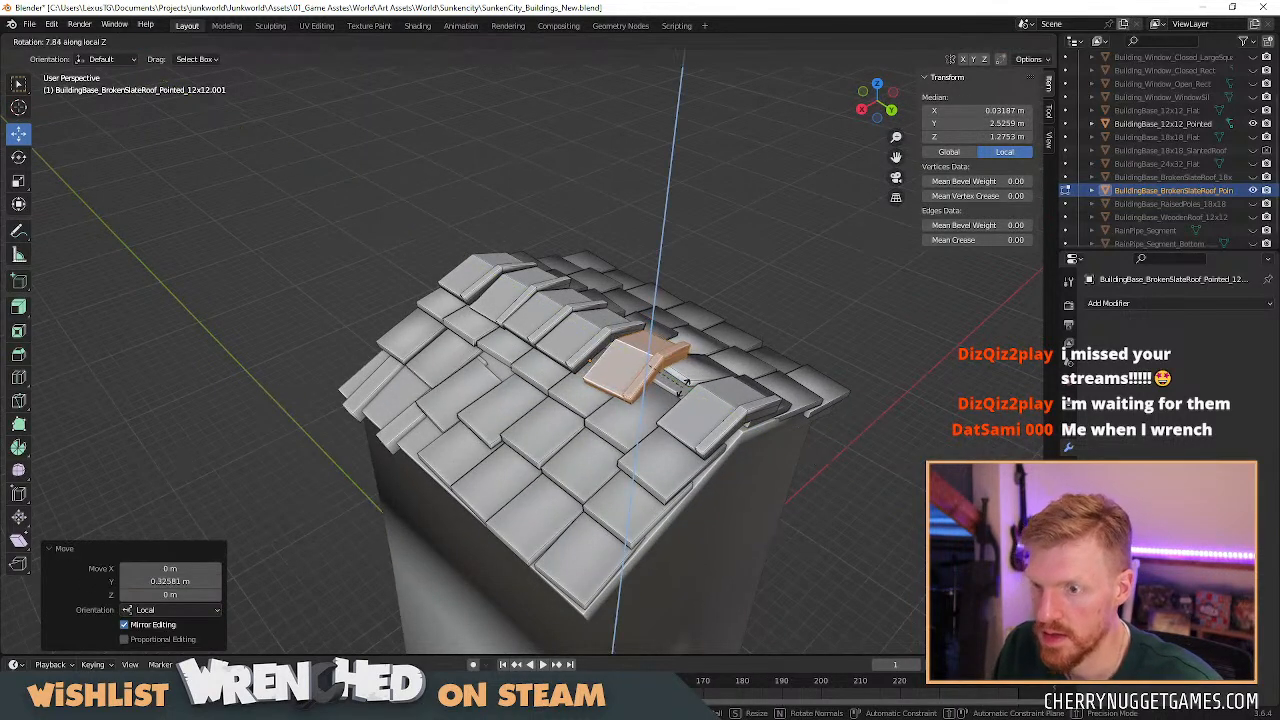
{"action": "left_click", "coordinate": [686, 394]}
Select the five ridge tiles on the negative-Y side of the gap and move them about 0.2 m along Y.
{"action": "scroll", "coordinate": [806, 532], "scroll_direction": "down", "scroll_amount": 1}
{"action": "left_click", "coordinate": [806, 530]}
{"action": "middle_click_drag", "start_coordinate": [806, 530], "coordinate": [731, 540]}
{"action": "left_click", "coordinate": [707, 325]}
{"action": "key", "text": "l"}
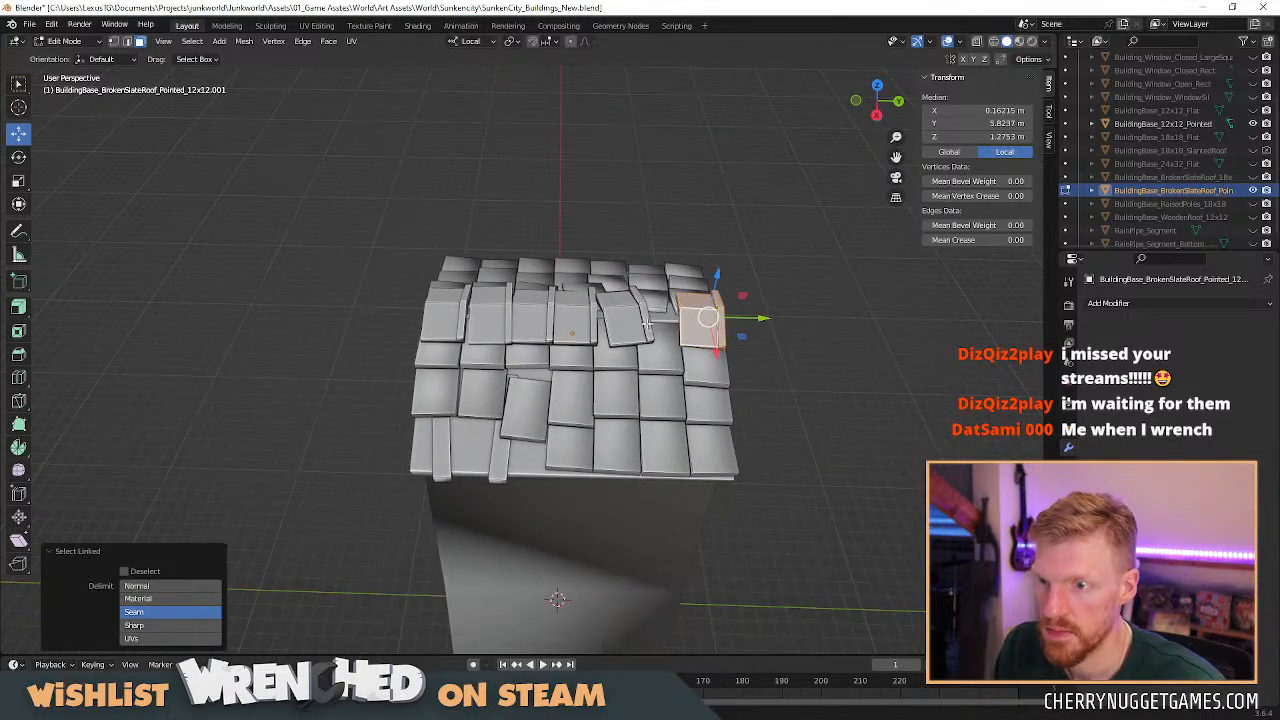
{"action": "left_click", "coordinate": [632, 327]}
{"action": "key", "text": "l"}
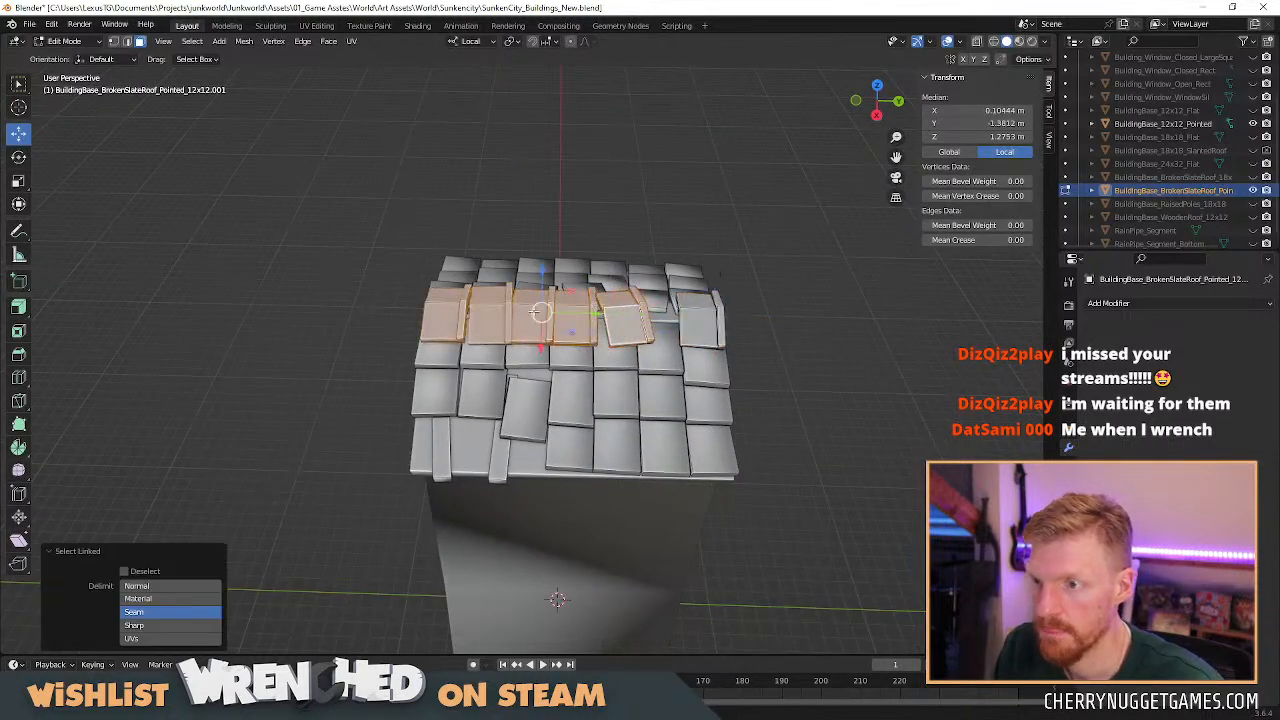
{"action": "key", "text": "g"}
{"action": "key", "text": "y"}
{"action": "left_click", "coordinate": [581, 312]}
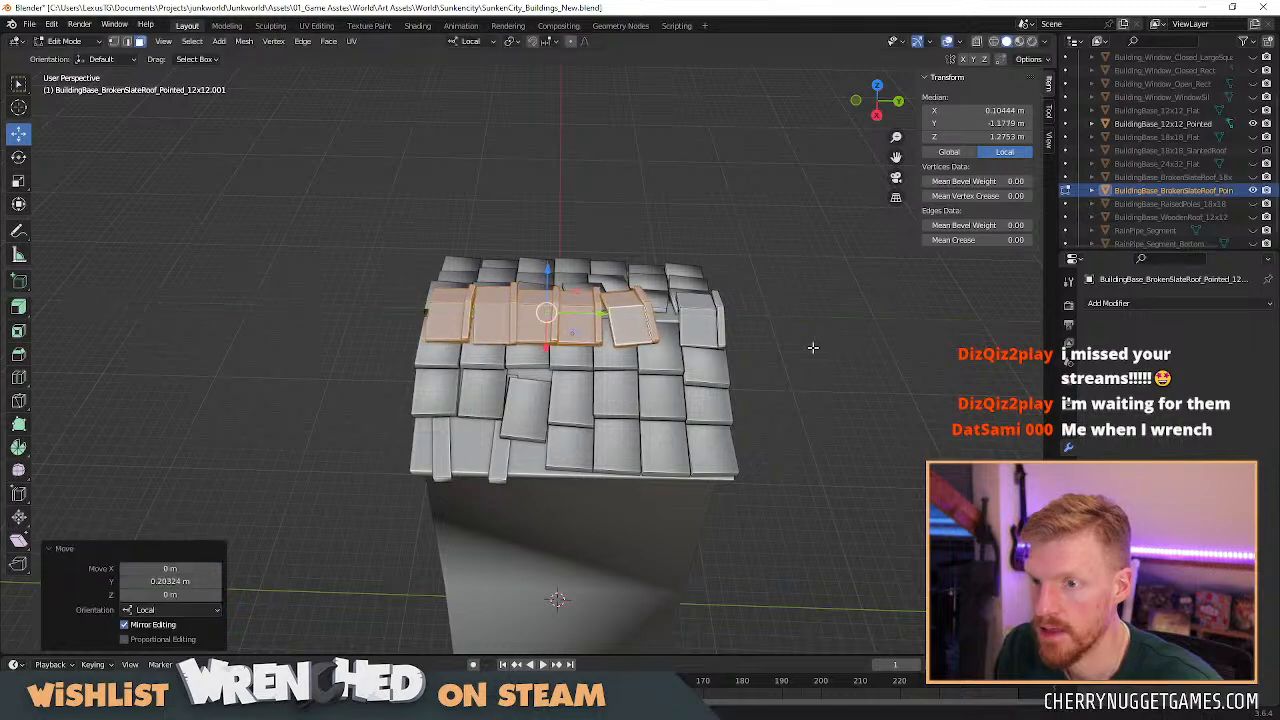
Examine the roof and its row of ridge tiles from several sides and distances.
{"action": "scroll", "coordinate": [822, 410], "scroll_direction": "down", "scroll_amount": 3}
{"action": "left_click", "coordinate": [762, 424]}
{"action": "scroll", "coordinate": [780, 425], "scroll_direction": "up", "scroll_amount": 1}
{"action": "middle_click_drag", "start_coordinate": [795, 427], "coordinate": [851, 441]}
{"action": "scroll", "coordinate": [617, 442], "scroll_direction": "up", "scroll_amount": 2}
{"action": "scroll", "coordinate": [632, 453], "scroll_direction": "down", "scroll_amount": 1}
{"action": "key", "text": "Tab"}
{"action": "left_click", "coordinate": [604, 451]}
{"action": "scroll", "coordinate": [668, 416], "scroll_direction": "down", "scroll_amount": 4}
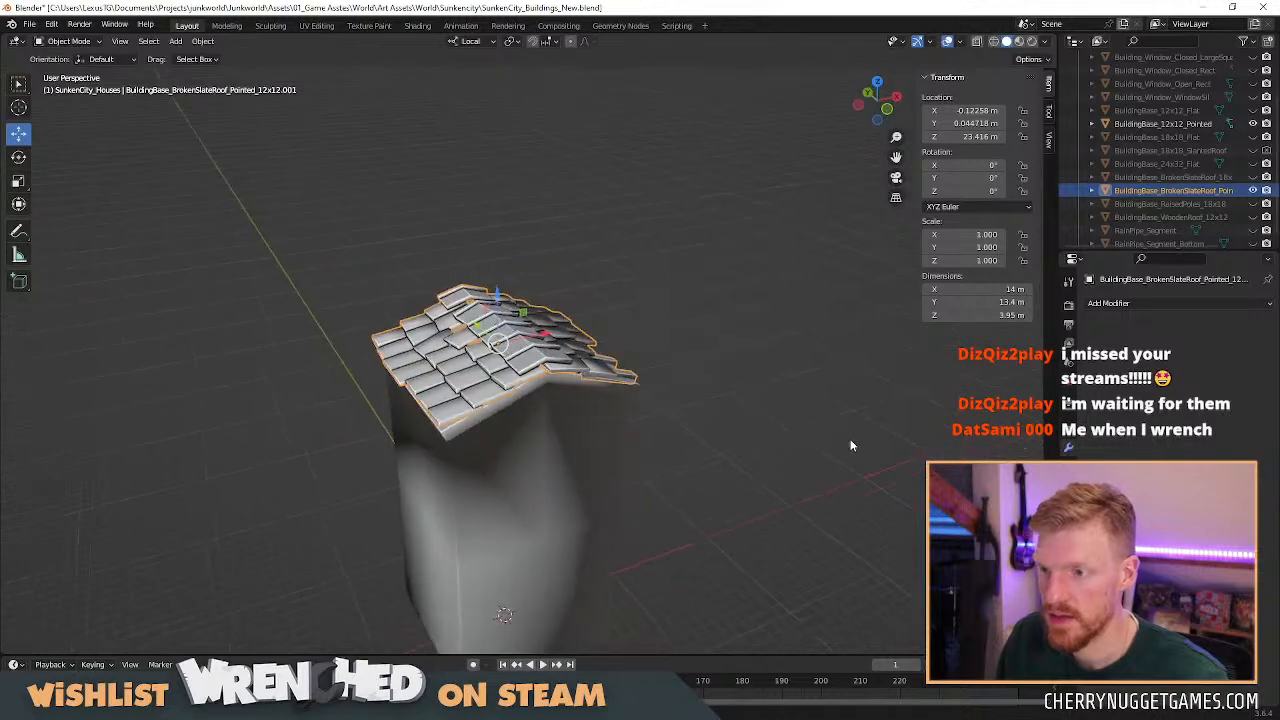
{"action": "left_click", "coordinate": [799, 443]}
{"action": "middle_click_drag", "start_coordinate": [573, 478], "coordinate": [561, 431]}
Scale the whole slate roof mesh along X and Y until it measures about 14.6 m by 13.7 m.
{"action": "left_click", "coordinate": [487, 390]}
{"action": "scroll", "coordinate": [522, 402], "scroll_direction": "up", "scroll_amount": 2}
{"action": "left_click", "coordinate": [486, 406]}
{"action": "scroll", "coordinate": [517, 425], "scroll_direction": "down", "scroll_amount": 1}
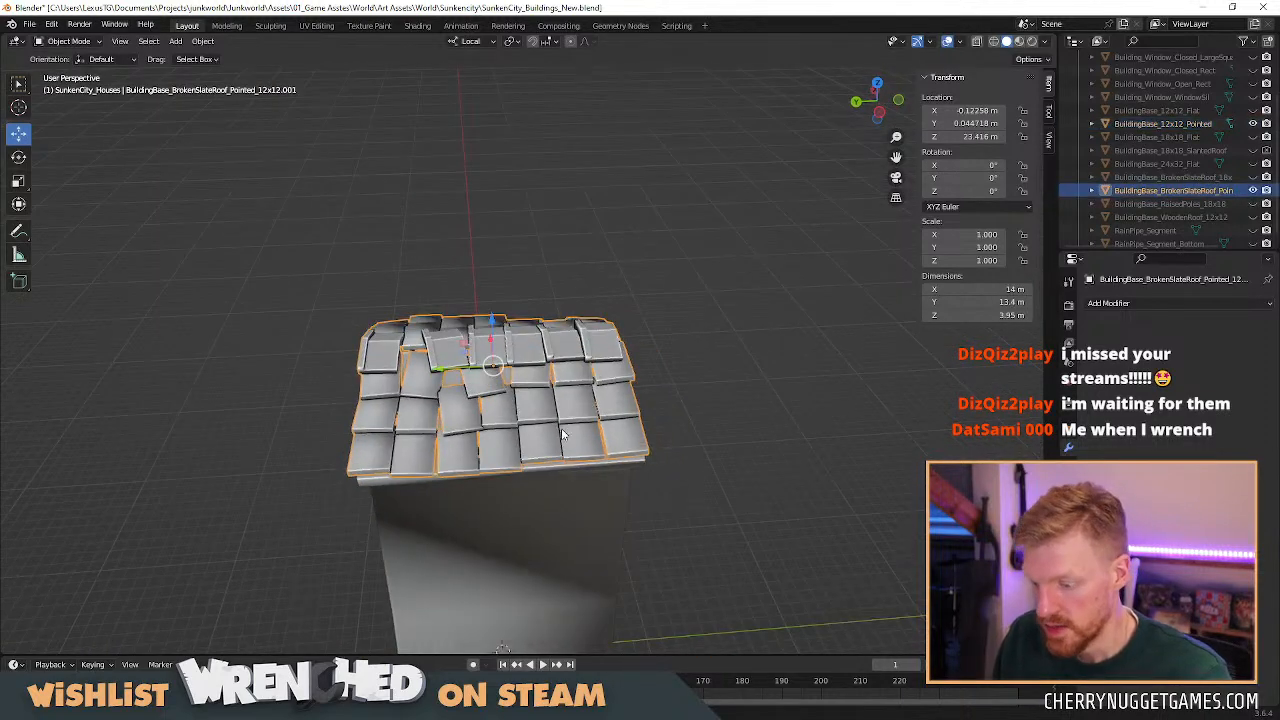
{"action": "key", "text": "Tab"}
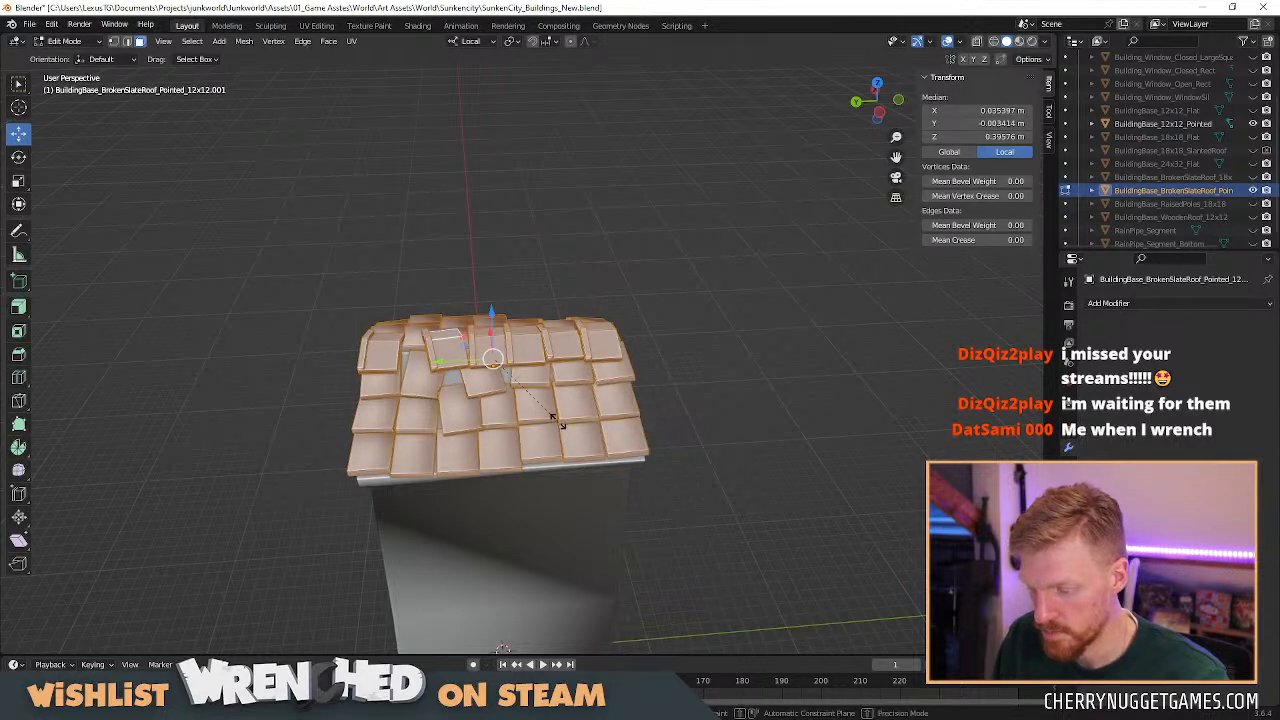
{"action": "key", "text": "s"}
{"action": "key", "text": "x"}
{"action": "key", "text": "x"}
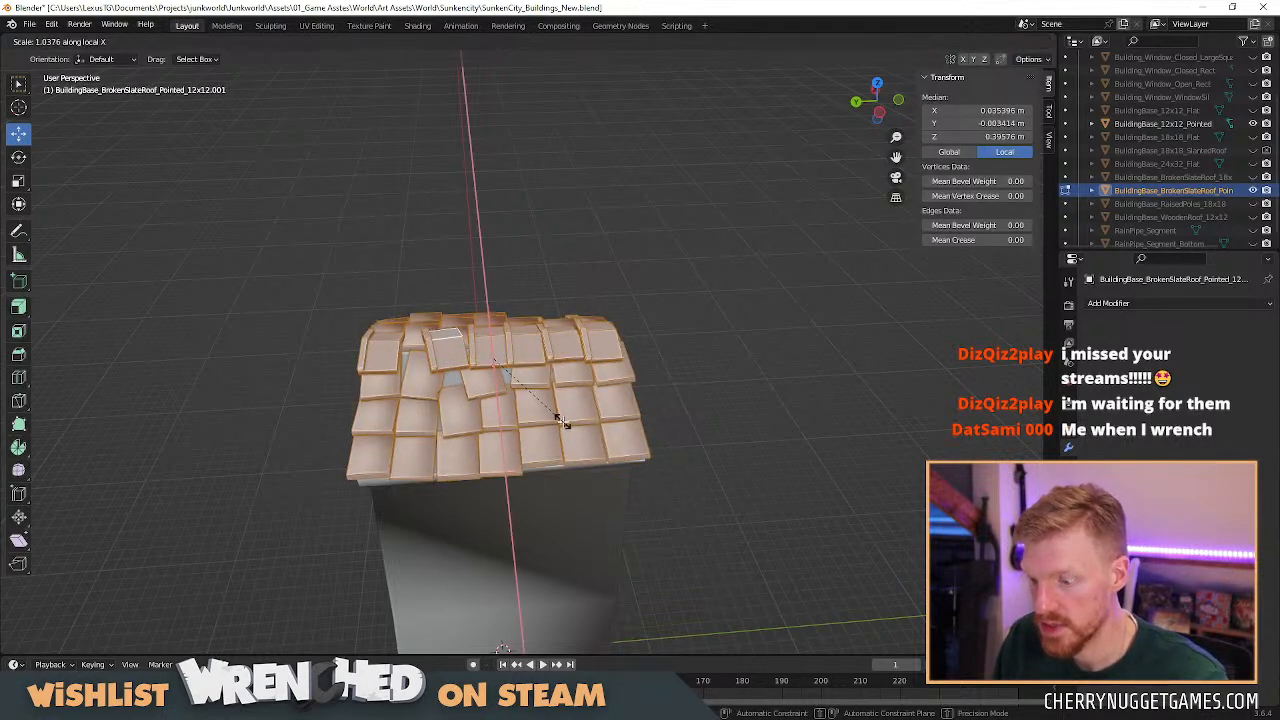
{"action": "left_click", "coordinate": [563, 425]}
{"action": "key", "text": "s"}
{"action": "key", "text": "y"}
{"action": "key", "text": "y"}
{"action": "left_click", "coordinate": [568, 423]}
{"action": "middle_click_drag", "start_coordinate": [568, 423], "coordinate": [371, 491]}
{"action": "key", "text": "Tab"}
Unhide Building_Window_Open_Rect and place it on the side wall below the eaves at about X 6.26 m, Y -0.69 m, Z 14.92 m.
{"action": "scroll", "coordinate": [700, 450], "scroll_direction": "down", "scroll_amount": 3}
{"action": "middle_click_drag", "start_coordinate": [720, 480], "coordinate": [591, 349]}
{"action": "scroll", "coordinate": [604, 459], "scroll_direction": "up", "scroll_amount": 2}
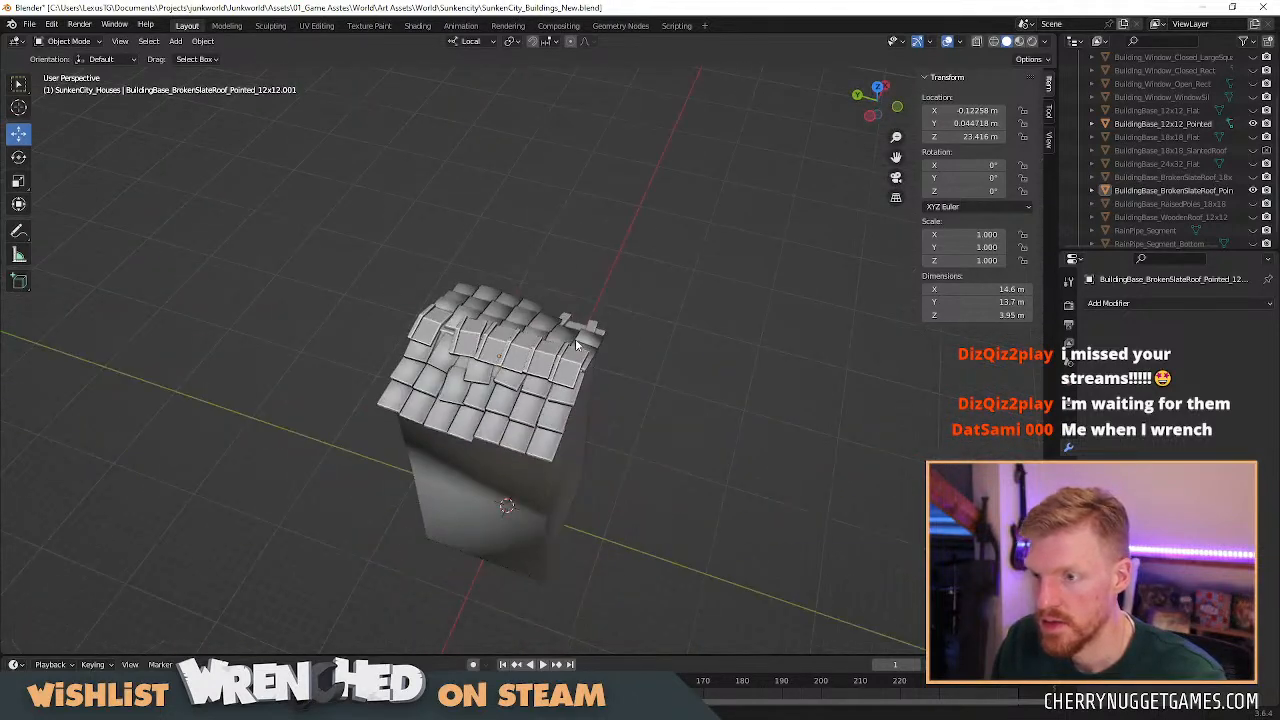
{"action": "left_click", "coordinate": [1253, 84]}
{"action": "middle_click_drag", "start_coordinate": [760, 363], "coordinate": [529, 513]}
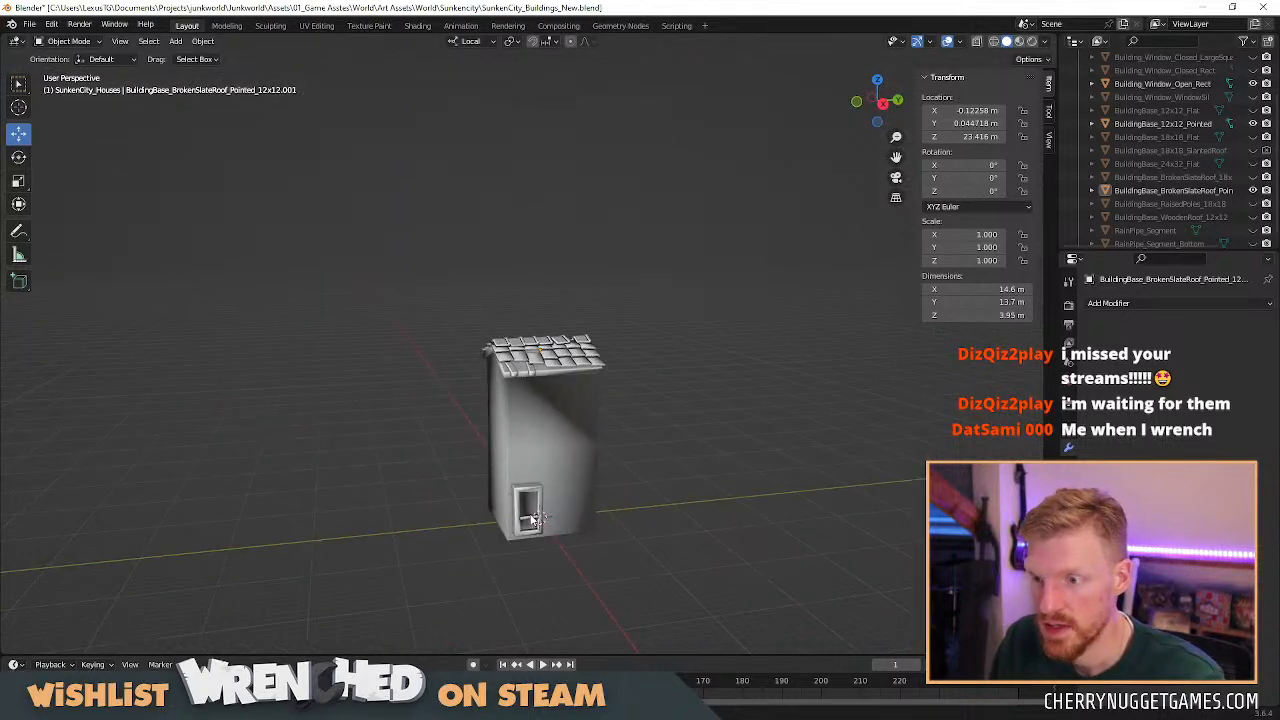
{"action": "scroll", "coordinate": [533, 525], "scroll_direction": "up", "scroll_amount": 2}
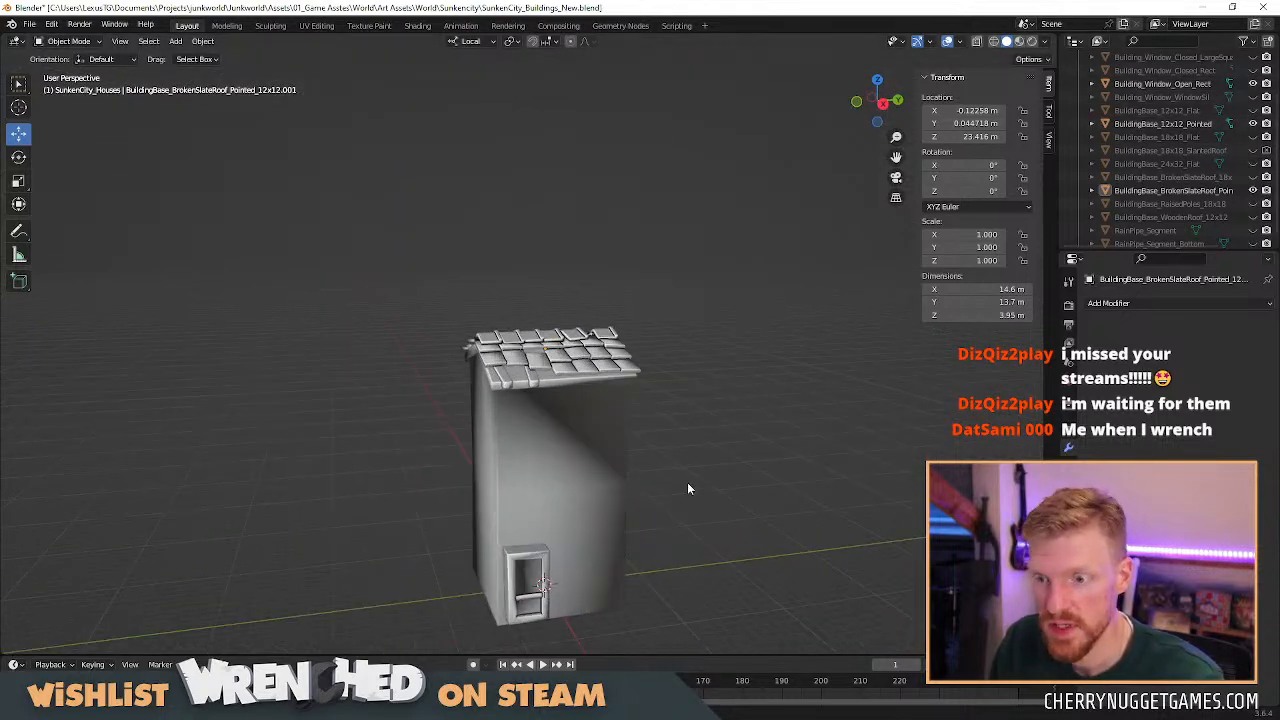
{"action": "left_click", "coordinate": [524, 562]}
{"action": "left_click_drag", "start_coordinate": [531, 521], "coordinate": [531, 404]}
{"action": "left_click_drag", "start_coordinate": [575, 473], "coordinate": [616, 471]}
{"action": "middle_click_drag", "start_coordinate": [616, 471], "coordinate": [627, 497]}
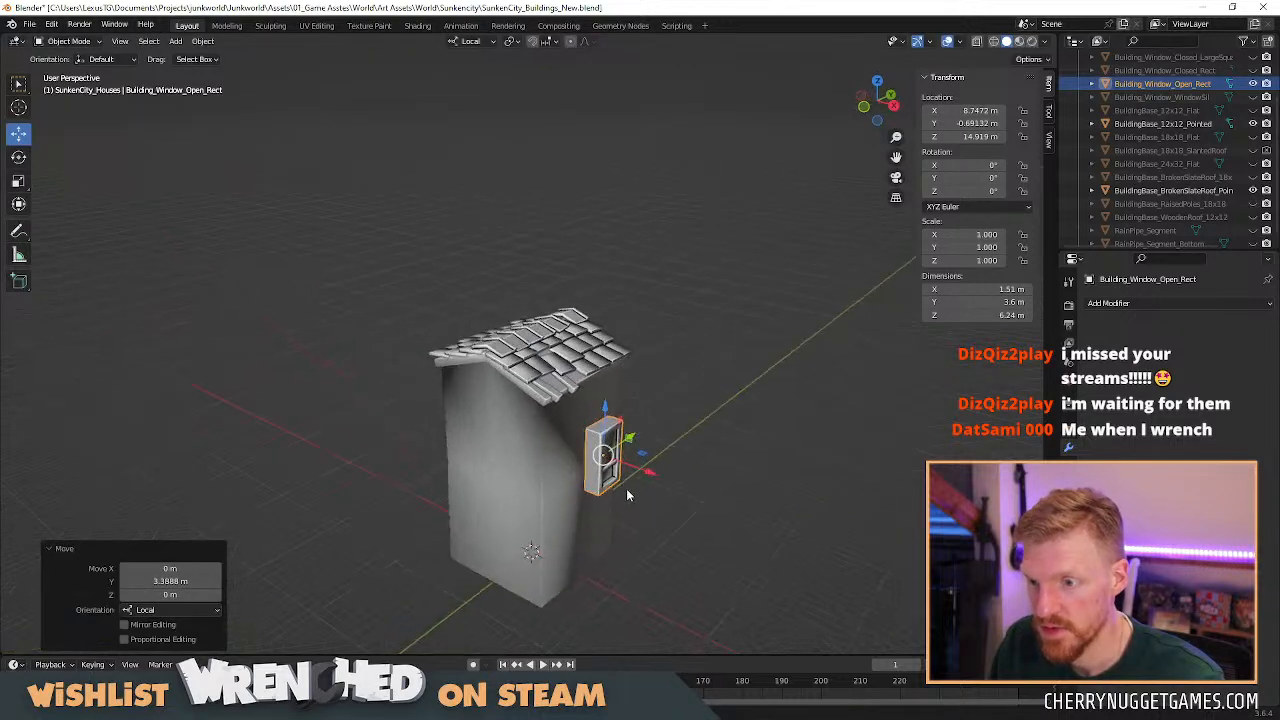
{"action": "left_click_drag", "start_coordinate": [648, 474], "coordinate": [624, 465]}
{"action": "left_click", "coordinate": [900, 369]}
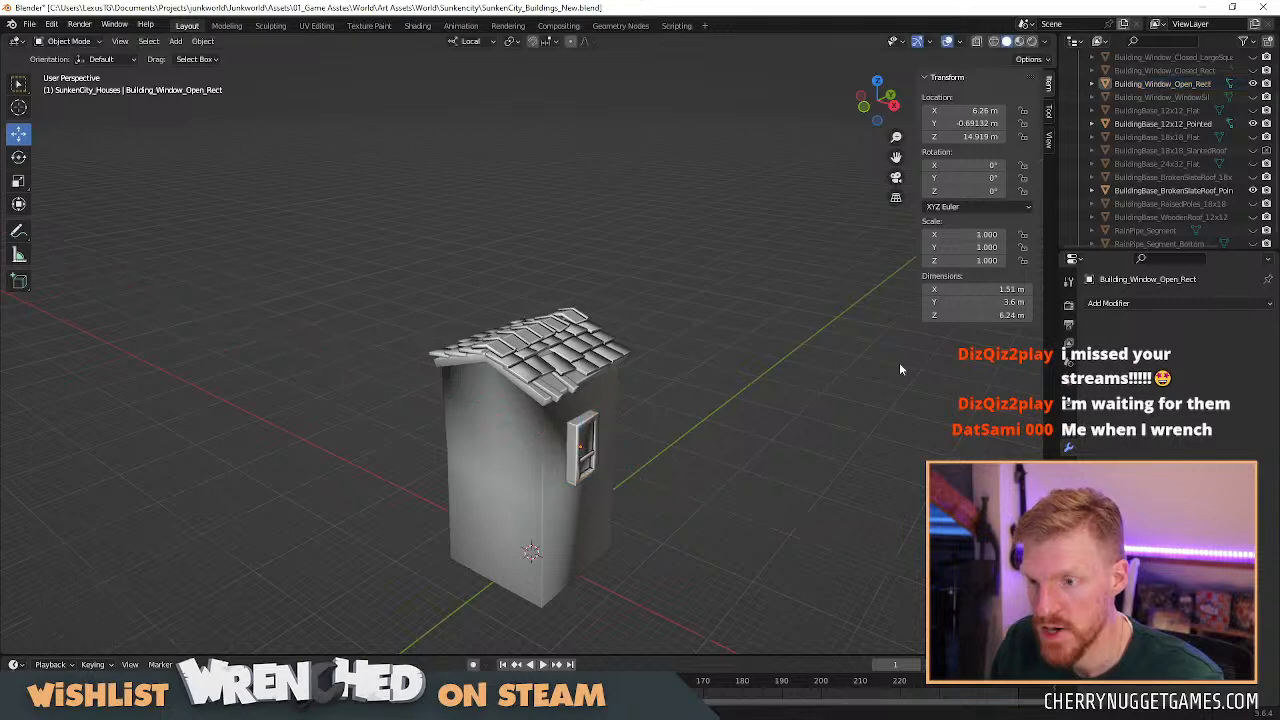
Unhide the closed large square window and select it.
{"action": "left_click", "coordinate": [1252, 137]}
{"action": "left_click", "coordinate": [1252, 137]}
{"action": "scroll", "coordinate": [1252, 100], "scroll_direction": "up", "scroll_amount": 1}
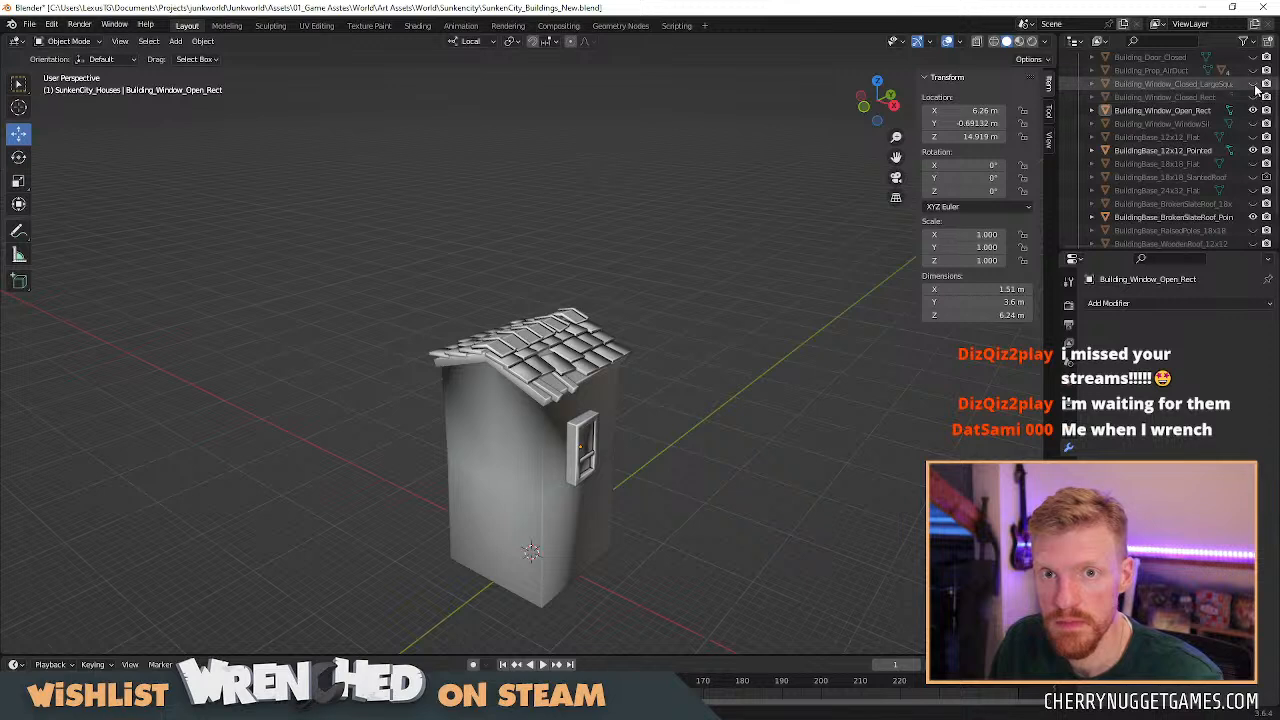
{"action": "left_click", "coordinate": [1254, 85]}
{"action": "left_click", "coordinate": [643, 422]}
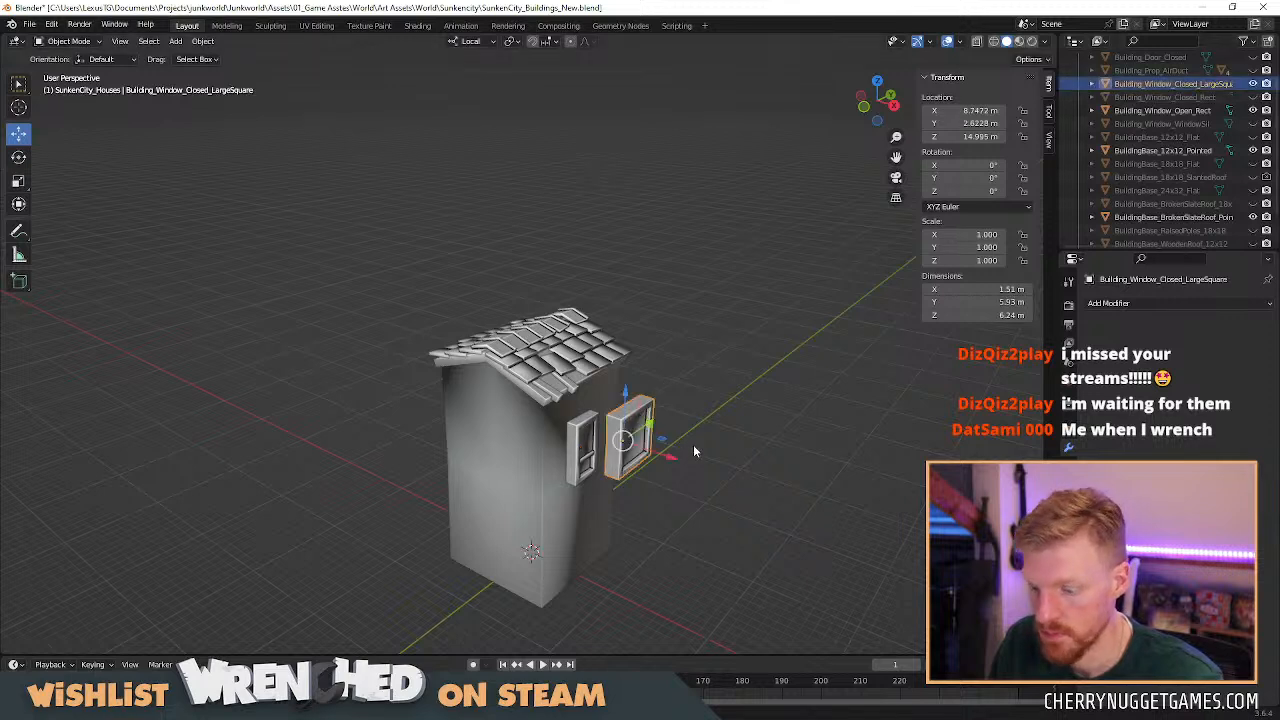
Rotate the closed large square window -90° around Z and move it onto the front wall at about X -0.83 m, Y -6.57 m, Z 8.56 m.
{"action": "key", "text": "r"}
{"action": "key", "text": "z"}
{"action": "key", "text": "z"}
{"action": "type", "text": "90"}
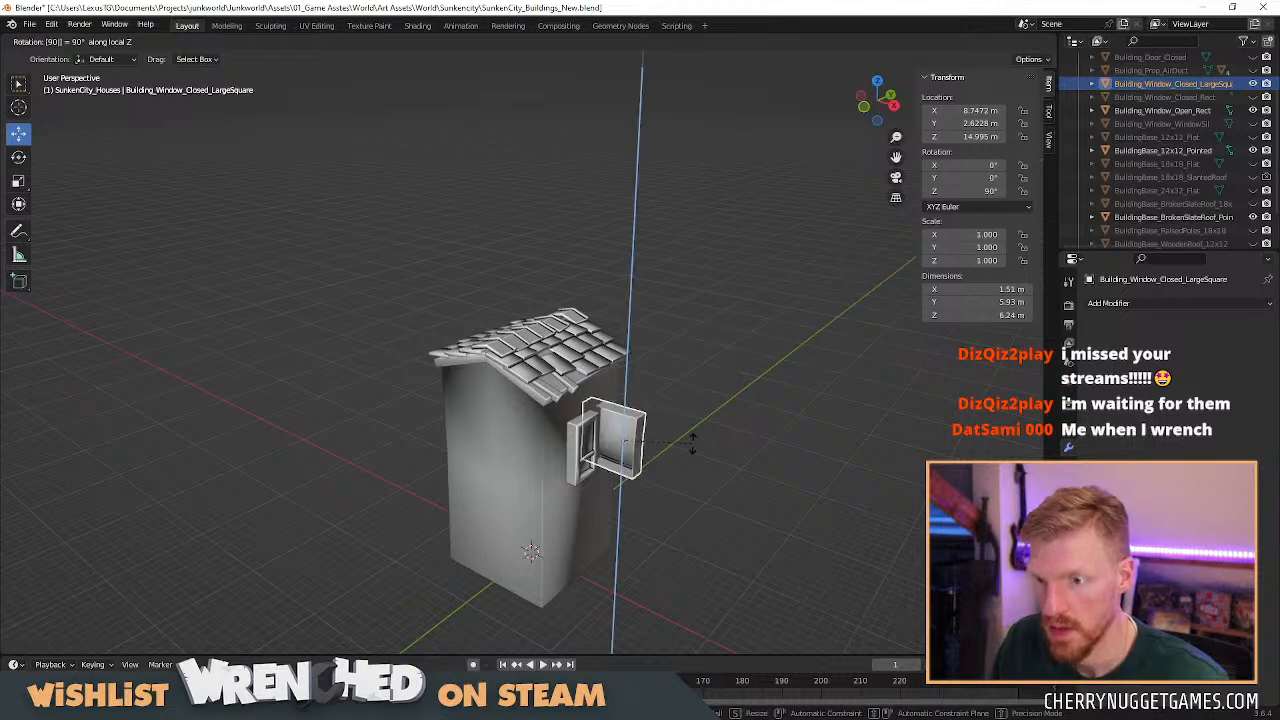
{"action": "key", "text": "minus"}
{"action": "key", "text": "Return"}
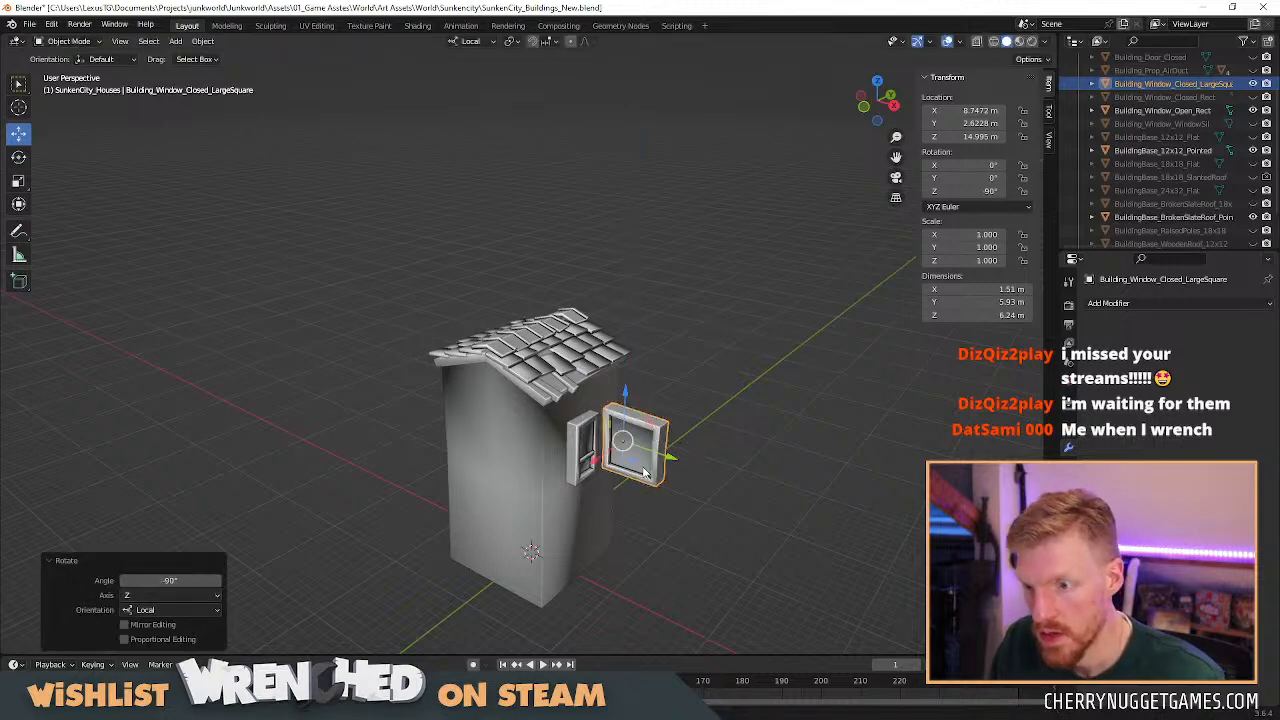
{"action": "left_click_drag", "start_coordinate": [630, 466], "coordinate": [480, 472]}
{"action": "left_click", "coordinate": [673, 509]}
Select the underside faces of the roof overhang on BuildingBase_12x12_Pointed and raise them about 0.41 m along Z.
{"action": "middle_click_drag", "start_coordinate": [673, 509], "coordinate": [523, 357]}
{"action": "scroll", "coordinate": [646, 500], "scroll_direction": "up", "scroll_amount": 3}
{"action": "scroll", "coordinate": [523, 357], "scroll_direction": "up", "scroll_amount": 3}
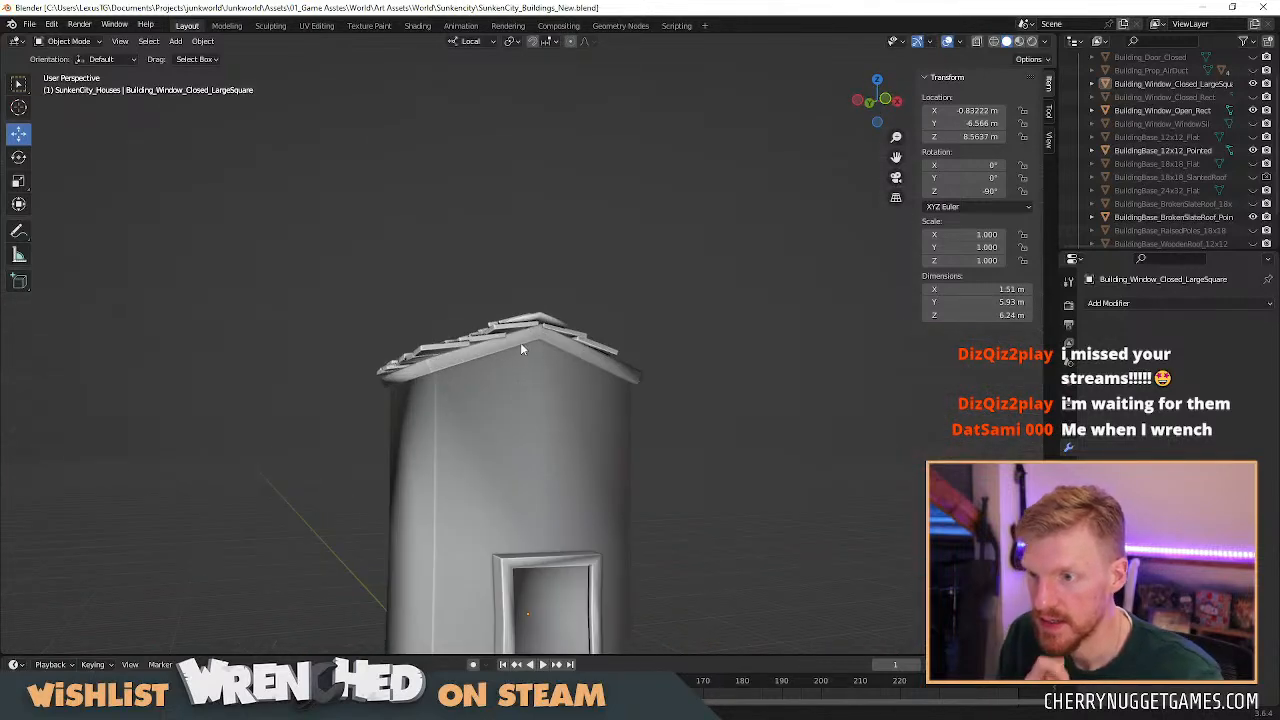
{"action": "left_click", "coordinate": [534, 397]}
{"action": "scroll", "coordinate": [491, 350], "scroll_direction": "up", "scroll_amount": 3}
{"action": "key", "text": "Tab"}
{"action": "left_click", "coordinate": [484, 303]}
{"action": "left_click", "coordinate": [541, 305], "text": "shift"}
{"action": "left_click", "coordinate": [498, 305], "text": "shift"}
{"action": "left_click", "coordinate": [504, 299], "text": "shift"}
{"action": "middle_click_drag", "start_coordinate": [678, 322], "coordinate": [570, 293]}
{"action": "left_click", "coordinate": [585, 291], "text": "shift"}
{"action": "middle_click_drag", "start_coordinate": [780, 270], "coordinate": [365, 254]}
{"action": "left_click", "coordinate": [609, 156], "text": "shift"}
{"action": "left_click", "coordinate": [694, 181], "text": "shift"}
{"action": "middle_click_drag", "start_coordinate": [564, 252], "coordinate": [653, 254]}
{"action": "middle_click_drag", "start_coordinate": [756, 302], "coordinate": [521, 229]}
{"action": "left_click_drag", "start_coordinate": [541, 387], "coordinate": [542, 375]}
Lower the selected overhang underside faces slightly along Z.
{"action": "middle_click_drag", "start_coordinate": [542, 375], "coordinate": [655, 298]}
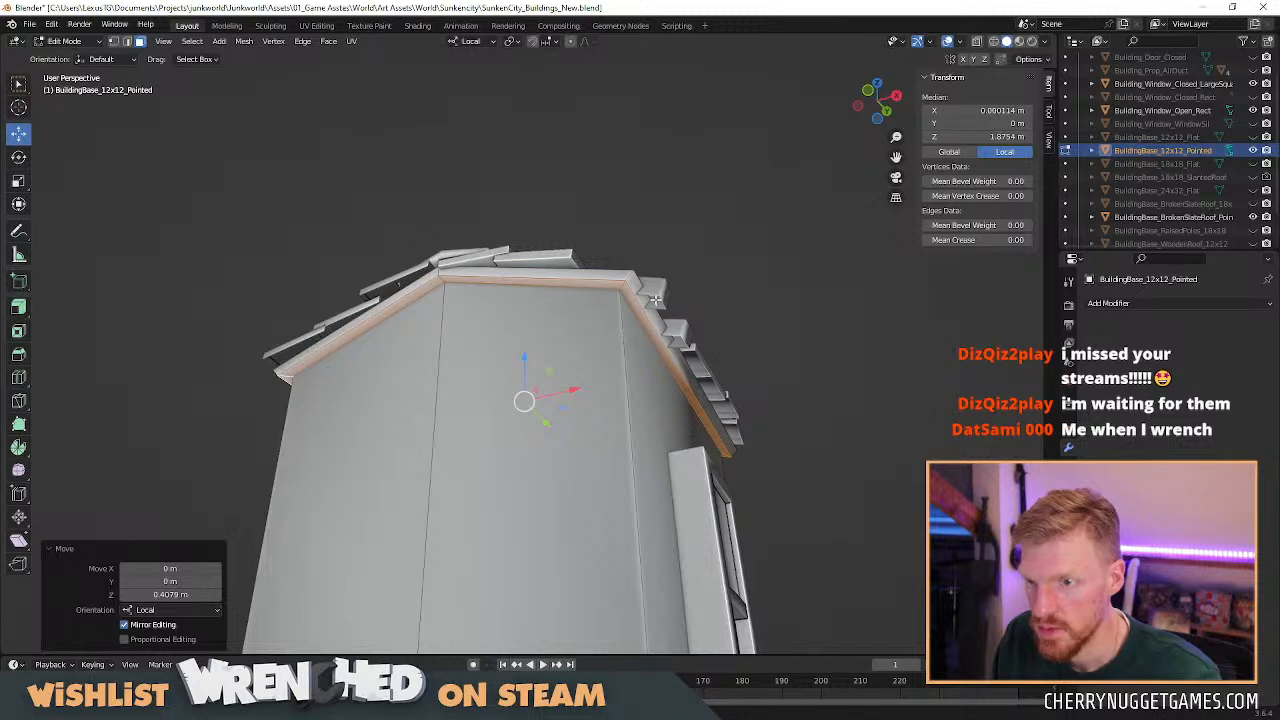
{"action": "left_click_drag", "start_coordinate": [524, 360], "coordinate": [524, 365]}
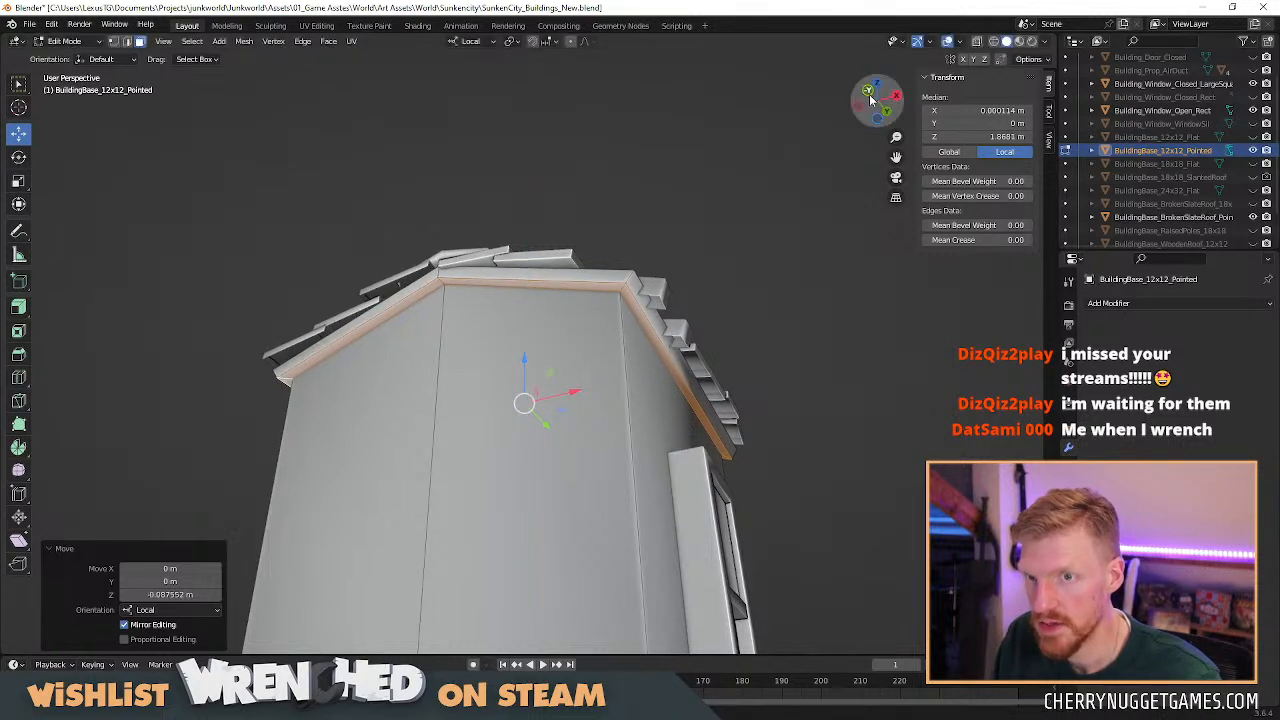
{"action": "left_click", "coordinate": [869, 92]}
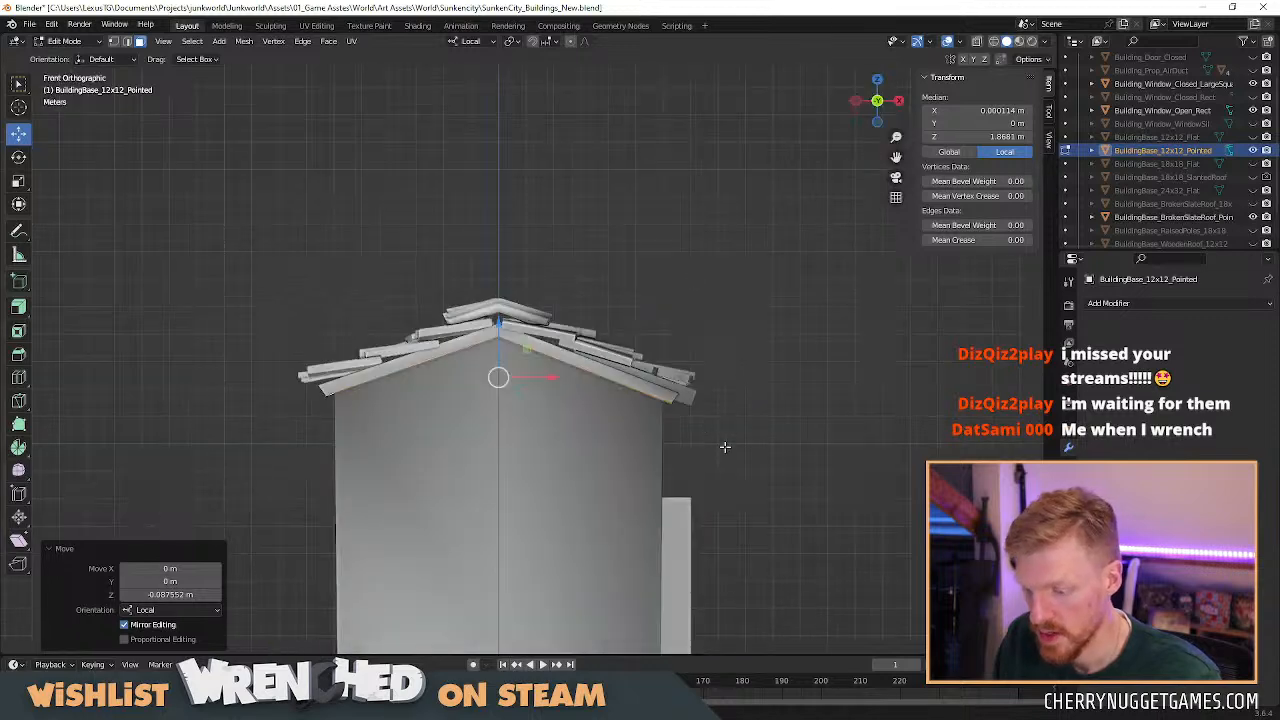
Scale the overhang underside faces to about 1.016 along local X and the edges beneath the overhang to about 1.023.
{"action": "key", "text": "x"}
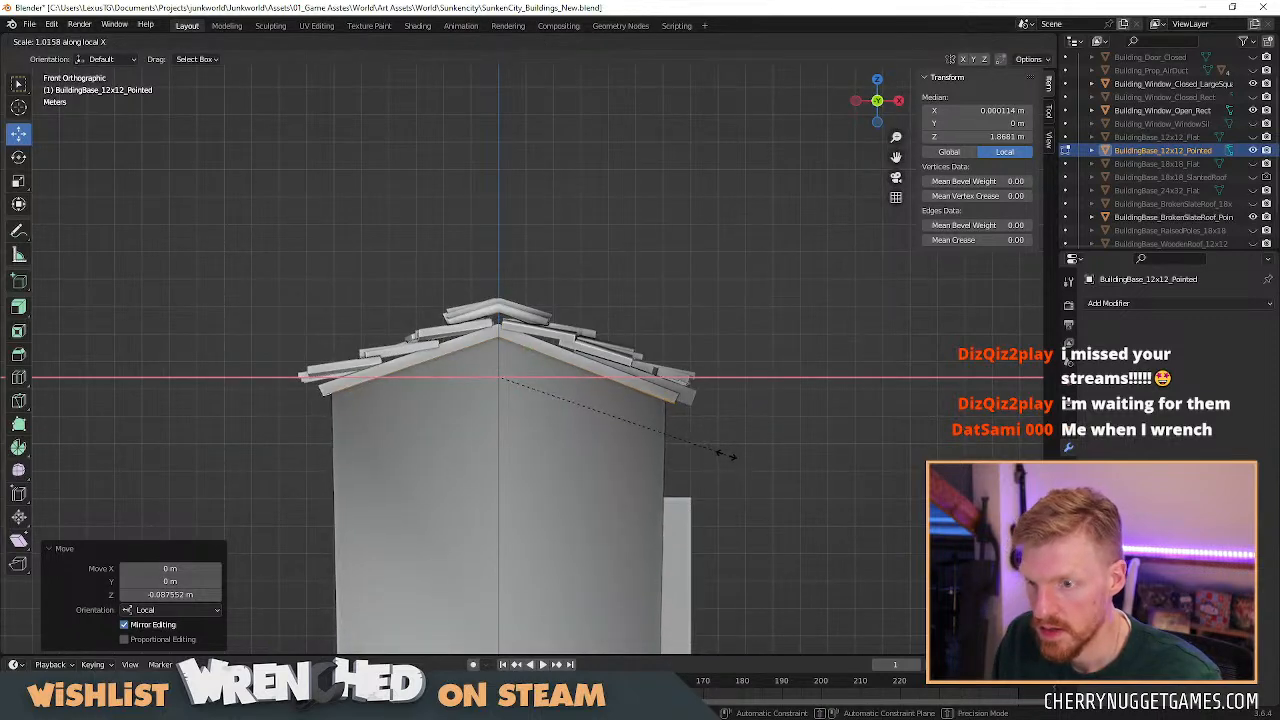
{"action": "left_click", "coordinate": [726, 453]}
{"action": "middle_click_drag", "start_coordinate": [723, 451], "coordinate": [682, 380]}
{"action": "left_click", "coordinate": [706, 313]}
{"action": "middle_click_drag", "start_coordinate": [250, 316], "coordinate": [332, 313]}
{"action": "left_click", "coordinate": [315, 231], "text": "shift"}
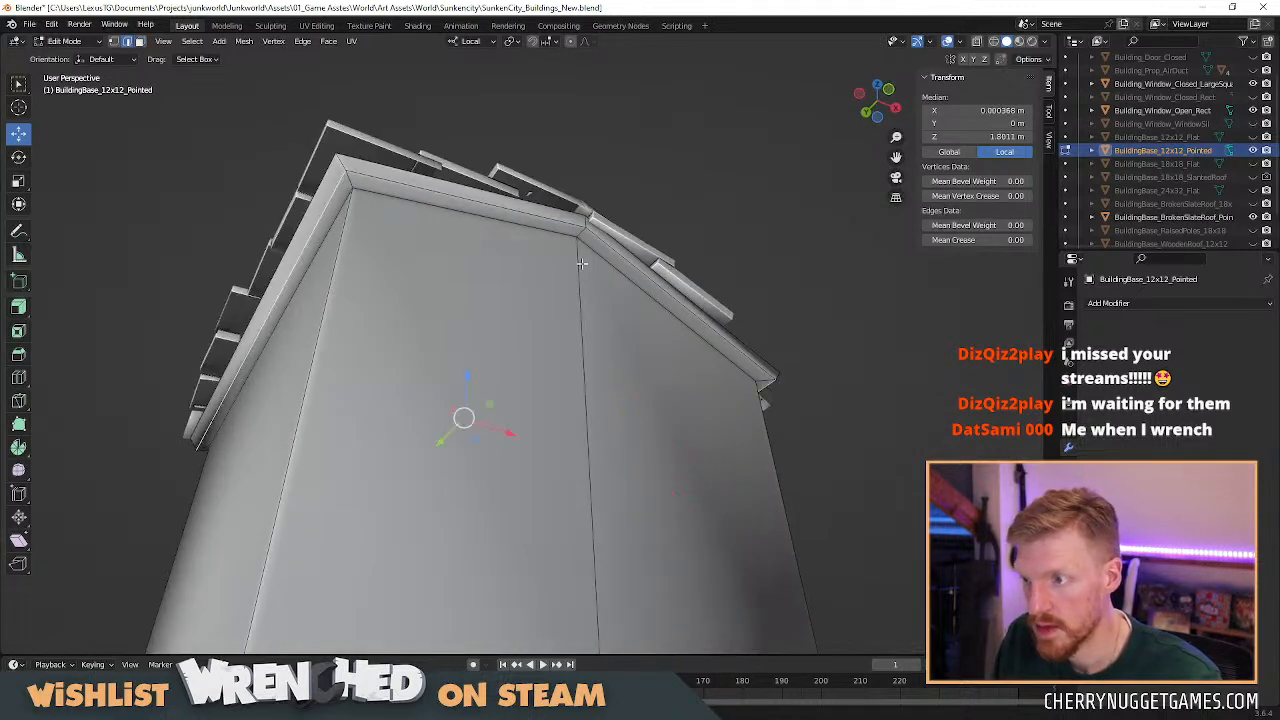
{"action": "left_click", "coordinate": [888, 92]}
{"action": "key", "text": "x"}
{"action": "key", "text": "x"}
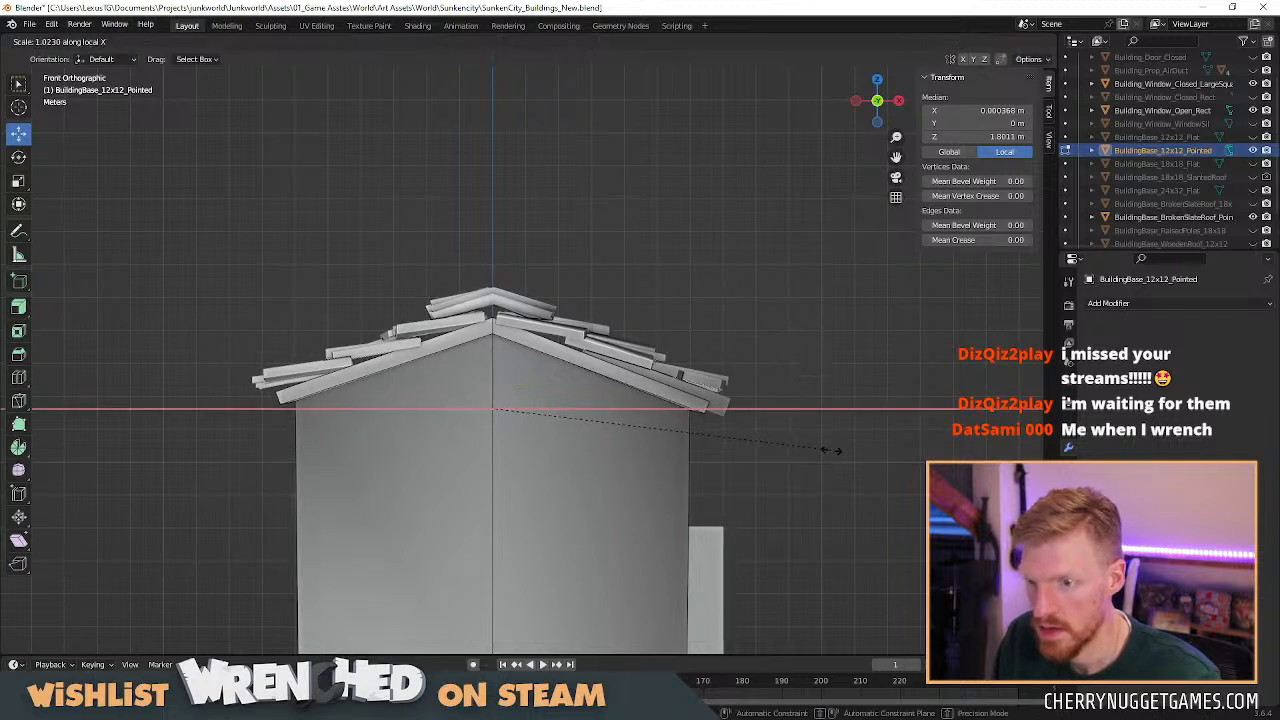
{"action": "left_click", "coordinate": [830, 450]}
Lower the selected edges beneath the overhang slightly along local Z.
{"action": "key", "text": "g"}
{"action": "key", "text": "z"}
{"action": "key", "text": "z"}
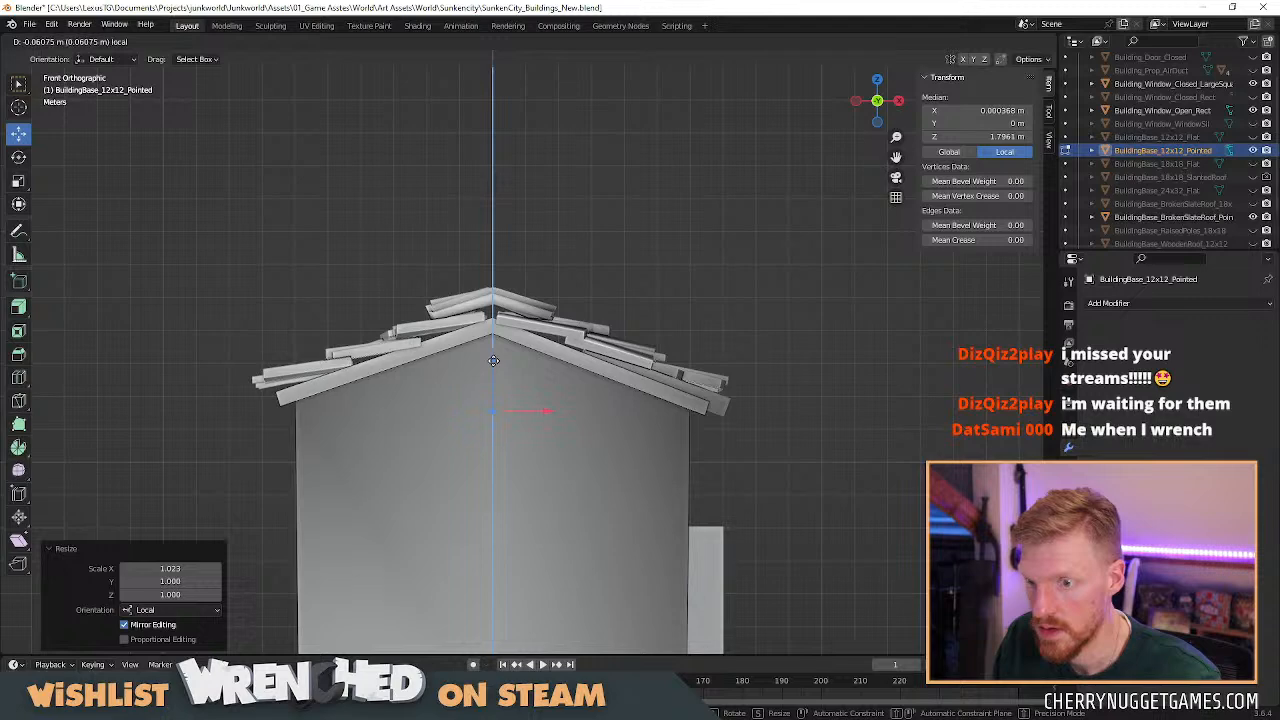
{"action": "left_click_drag", "start_coordinate": [493, 360], "coordinate": [493, 360]}
{"action": "left_click", "coordinate": [866, 391]}
Edit the pointed 12x12 broken slate roof mesh and fill the open undersides of the first slates along the open-window eave.
{"action": "middle_click_drag", "start_coordinate": [866, 470], "coordinate": [777, 394]}
{"action": "middle_click_drag", "start_coordinate": [746, 328], "coordinate": [677, 374]}
{"action": "key", "text": "Tab"}
{"action": "left_click", "coordinate": [617, 289]}
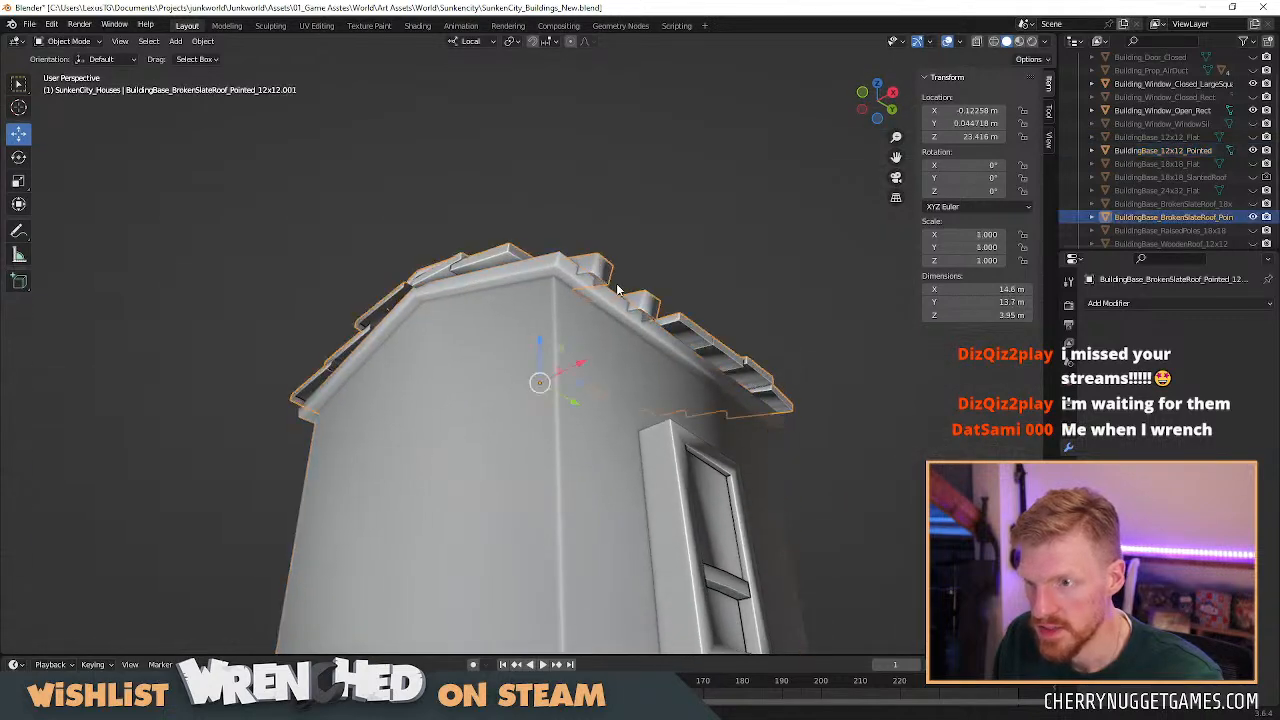
{"action": "key", "text": "Tab"}
{"action": "middle_click_drag", "start_coordinate": [606, 291], "coordinate": [606, 242]}
{"action": "left_click", "coordinate": [621, 267]}
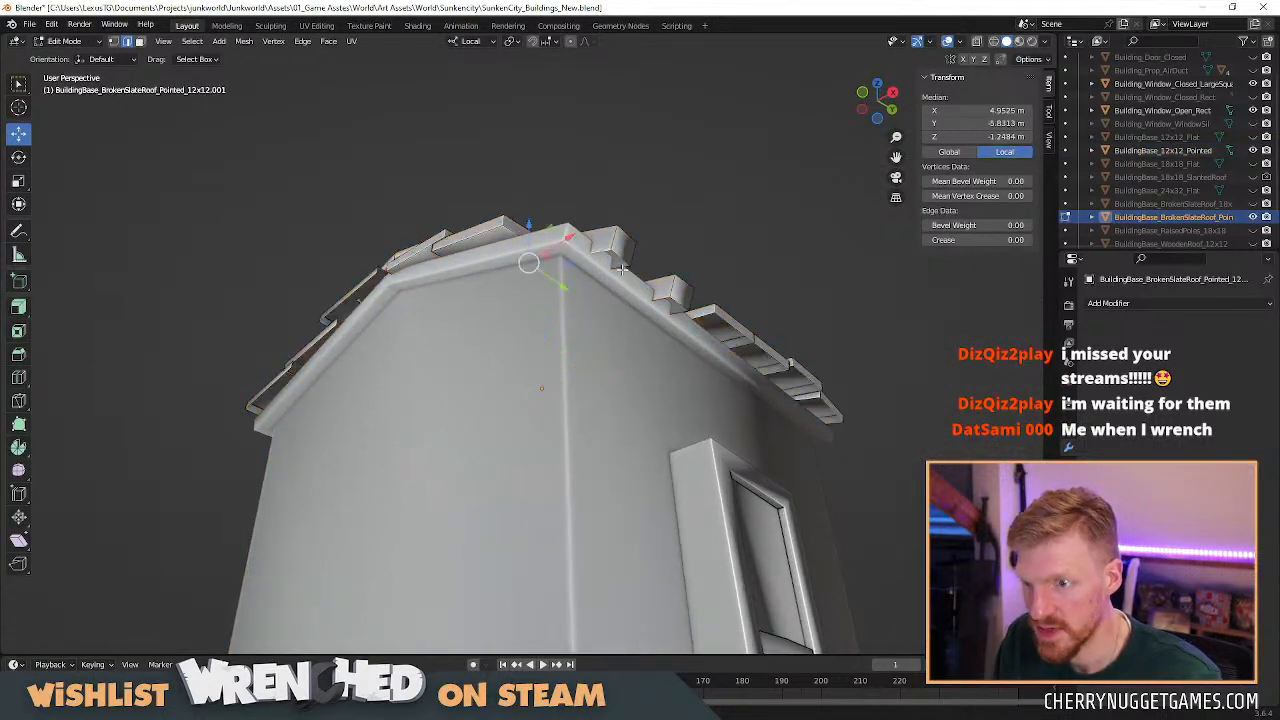
{"action": "left_click", "coordinate": [678, 313]}
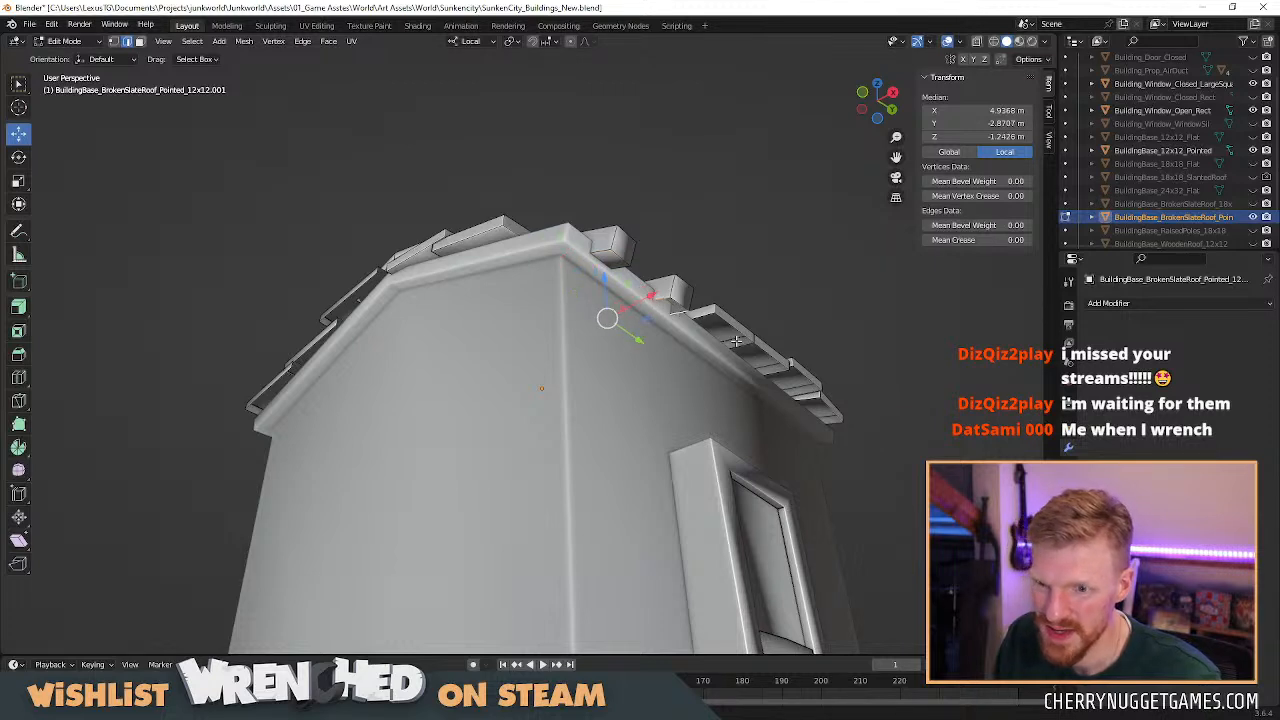
{"action": "left_click", "coordinate": [704, 317]}
{"action": "left_click", "coordinate": [745, 341], "text": "shift"}
Fill the open undersides of the remaining slates along the open-window eave with faces.
{"action": "scroll", "coordinate": [788, 373], "scroll_direction": "up", "scroll_amount": 2}
{"action": "middle_click_drag", "start_coordinate": [788, 373], "coordinate": [754, 354]}
{"action": "middle_click_drag", "start_coordinate": [831, 260], "coordinate": [586, 343]}
{"action": "scroll", "coordinate": [586, 343], "scroll_direction": "up", "scroll_amount": 4}
{"action": "left_click", "coordinate": [675, 343]}
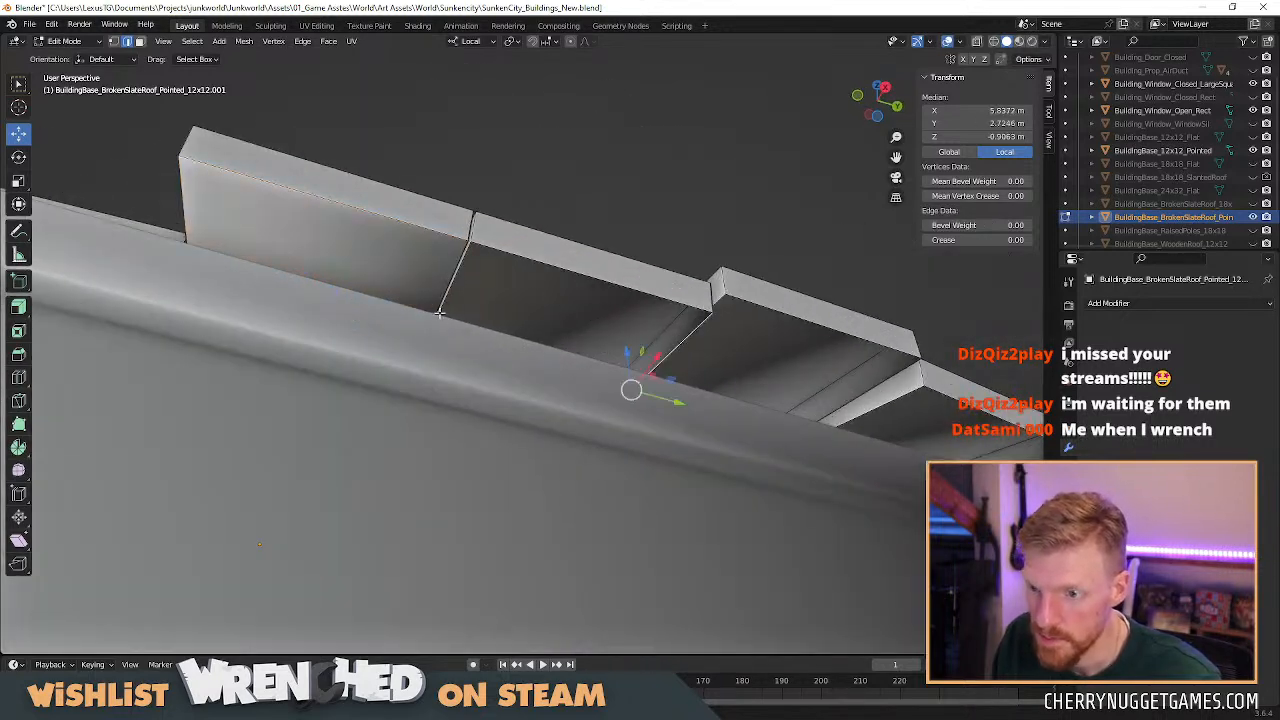
{"action": "left_click", "coordinate": [458, 270], "text": "shift"}
{"action": "key", "text": "f"}
{"action": "left_click", "coordinate": [705, 318]}
{"action": "left_click", "coordinate": [903, 369], "text": "shift"}
{"action": "key", "text": "f"}
{"action": "left_click", "coordinate": [905, 398]}
{"action": "left_click", "coordinate": [980, 456], "text": "shift"}
{"action": "scroll", "coordinate": [860, 437], "scroll_direction": "down", "scroll_amount": 4}
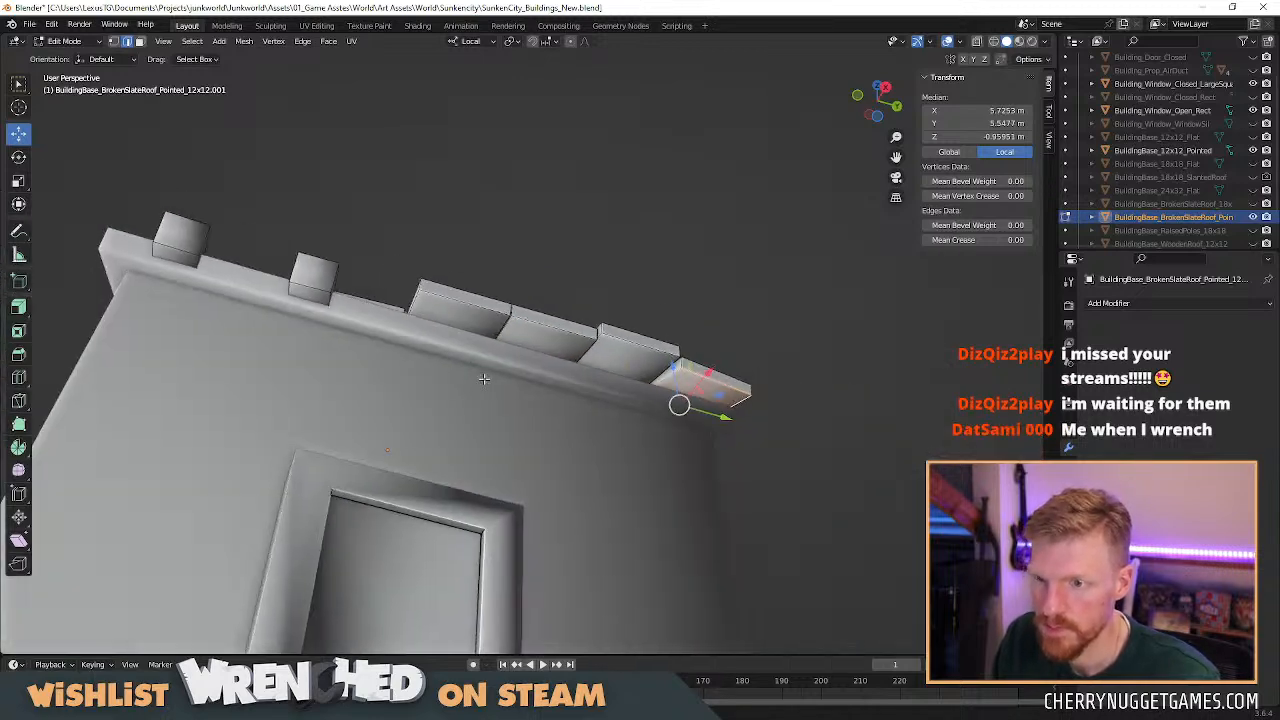
Fill the open undersides of the first five slates along the opposite eave with faces.
{"action": "middle_click_drag", "start_coordinate": [466, 374], "coordinate": [700, 383]}
{"action": "scroll", "coordinate": [590, 349], "scroll_direction": "down", "scroll_amount": 2}
{"action": "middle_click_drag", "start_coordinate": [500, 294], "coordinate": [494, 368]}
{"action": "scroll", "coordinate": [494, 368], "scroll_direction": "up", "scroll_amount": 4}
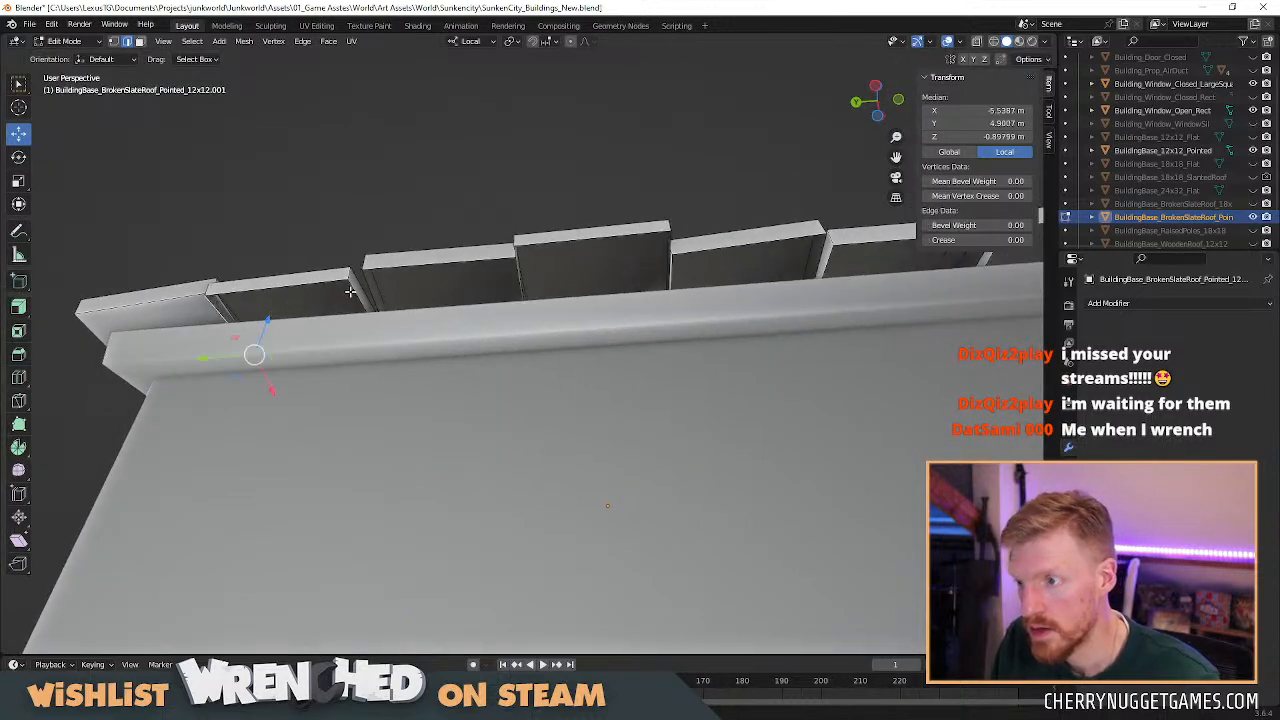
{"action": "key", "text": "f"}
{"action": "left_click", "coordinate": [370, 283]}
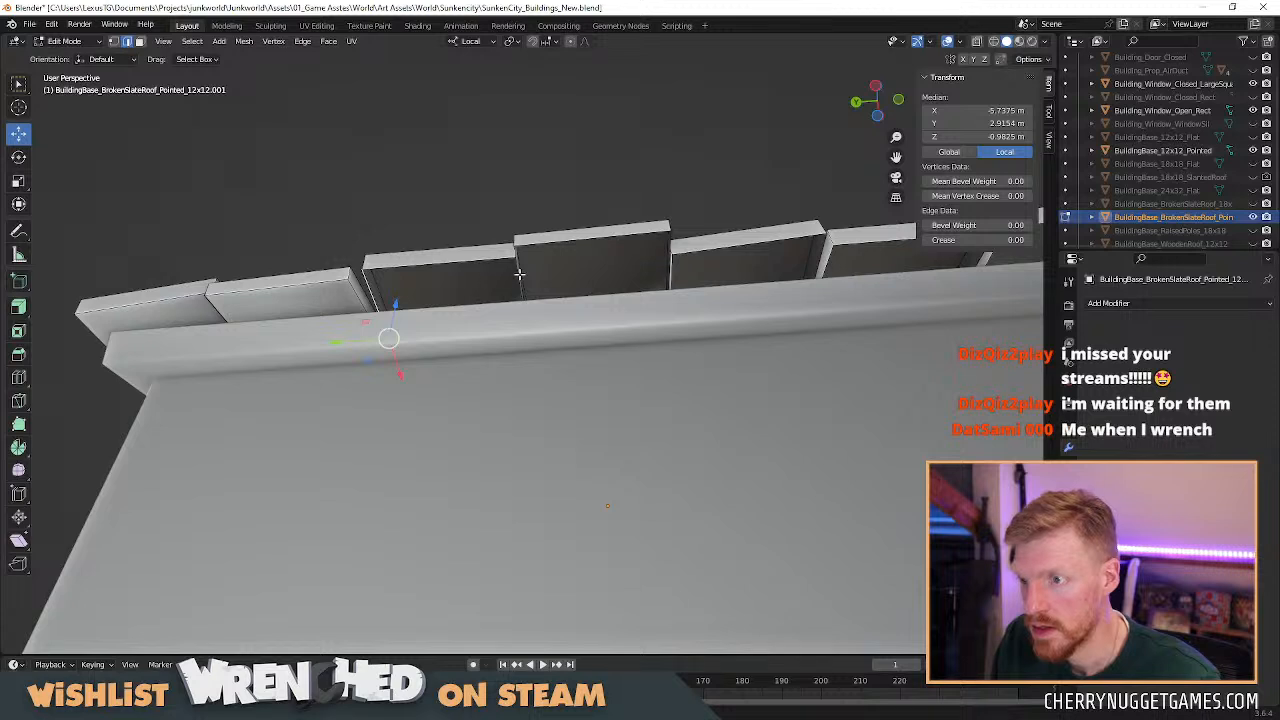
{"action": "left_click", "coordinate": [522, 252]}
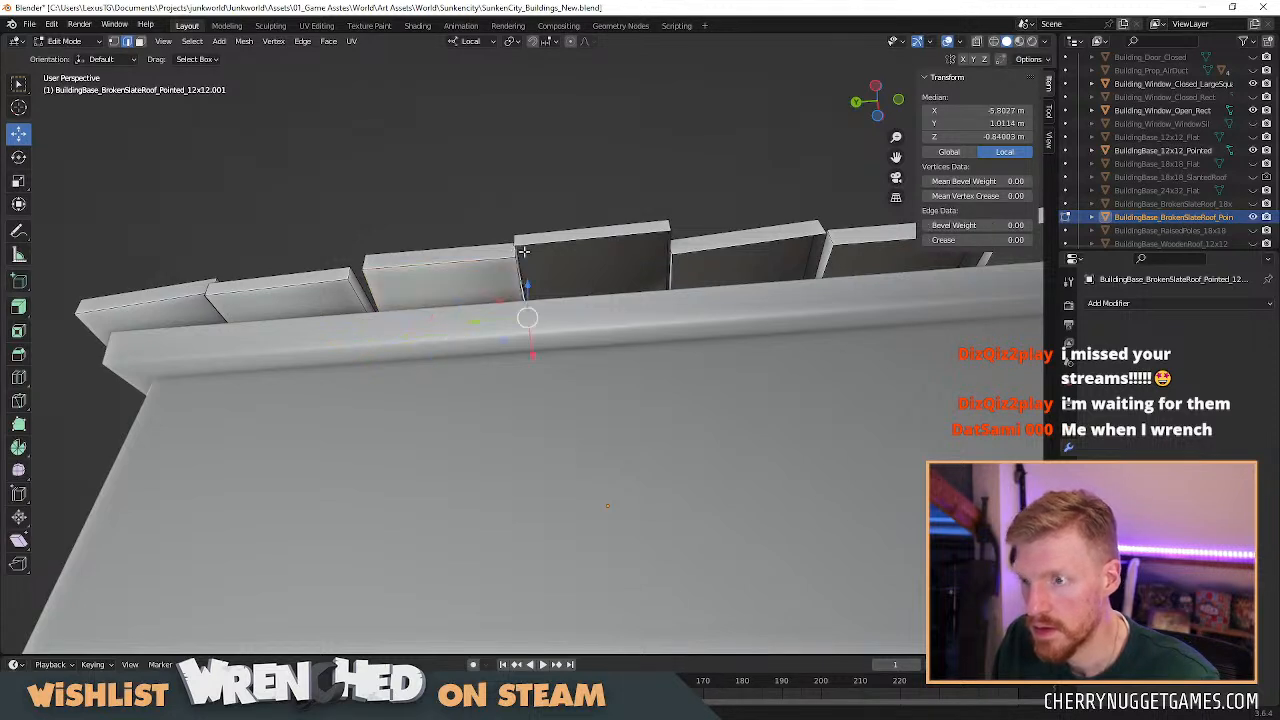
{"action": "key", "text": "f"}
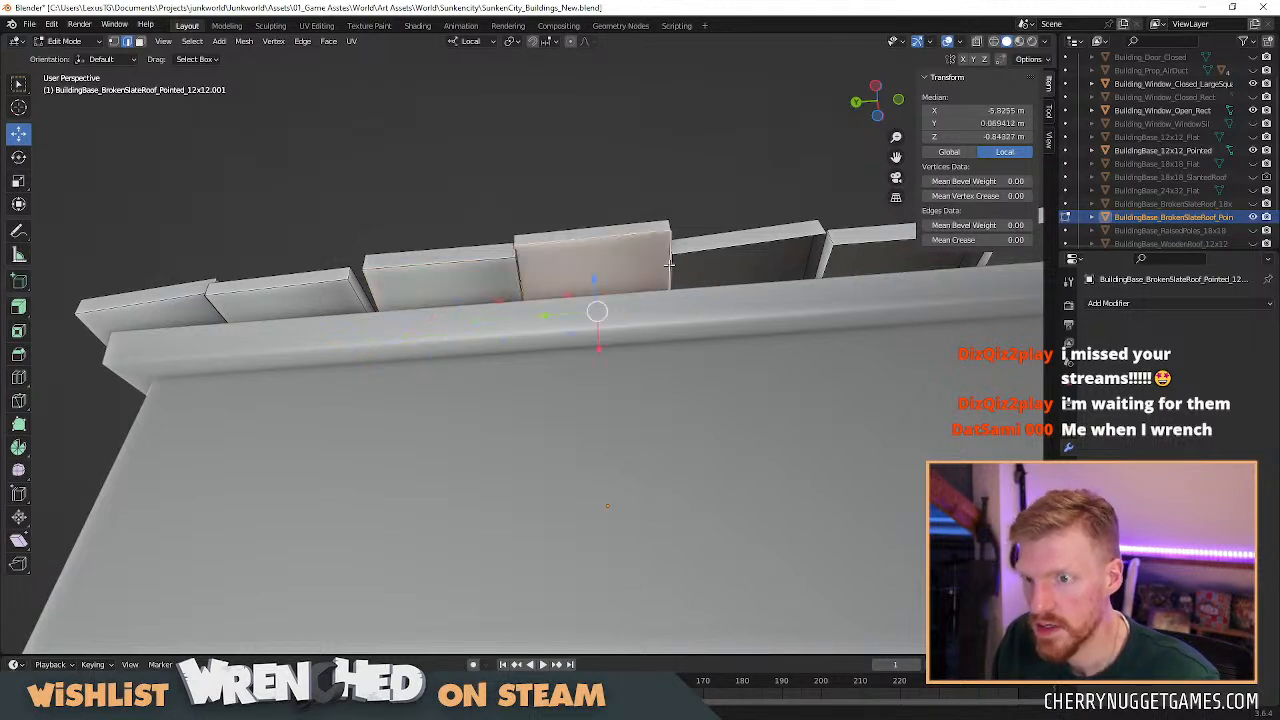
{"action": "left_click", "coordinate": [822, 243], "text": "shift"}
{"action": "key", "text": "f"}
Fill the open undersides of the last two slates on the opposite eave and clear the selection.
{"action": "left_click", "coordinate": [825, 258]}
{"action": "middle_click_drag", "start_coordinate": [834, 265], "coordinate": [644, 277], "text": "shift"}
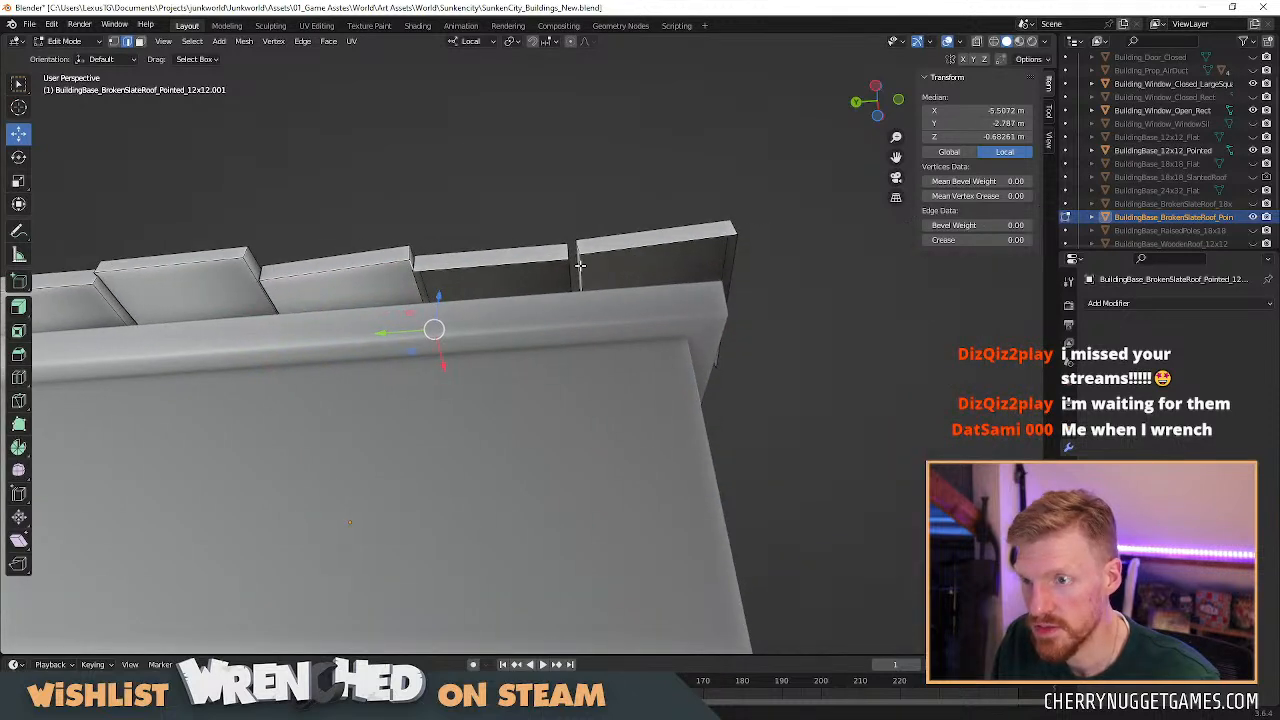
{"action": "left_click", "coordinate": [733, 248], "text": "shift"}
{"action": "key", "text": "f"}
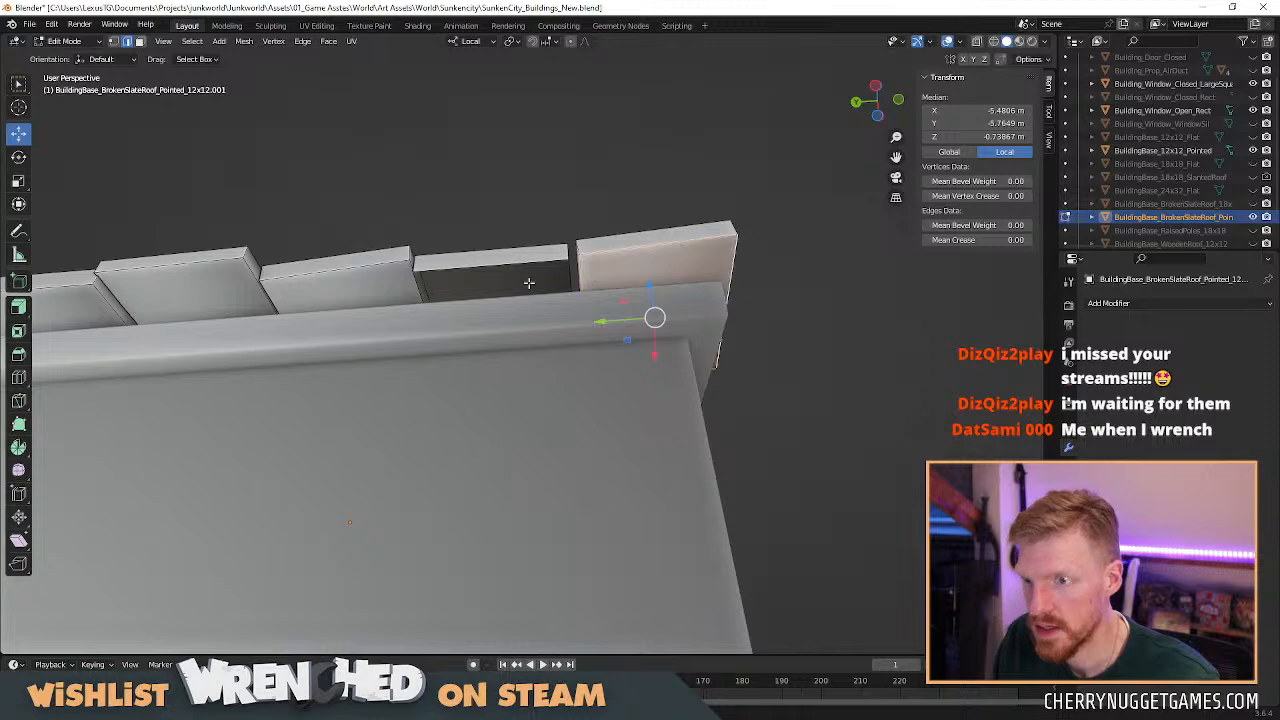
{"action": "left_click", "coordinate": [570, 268]}
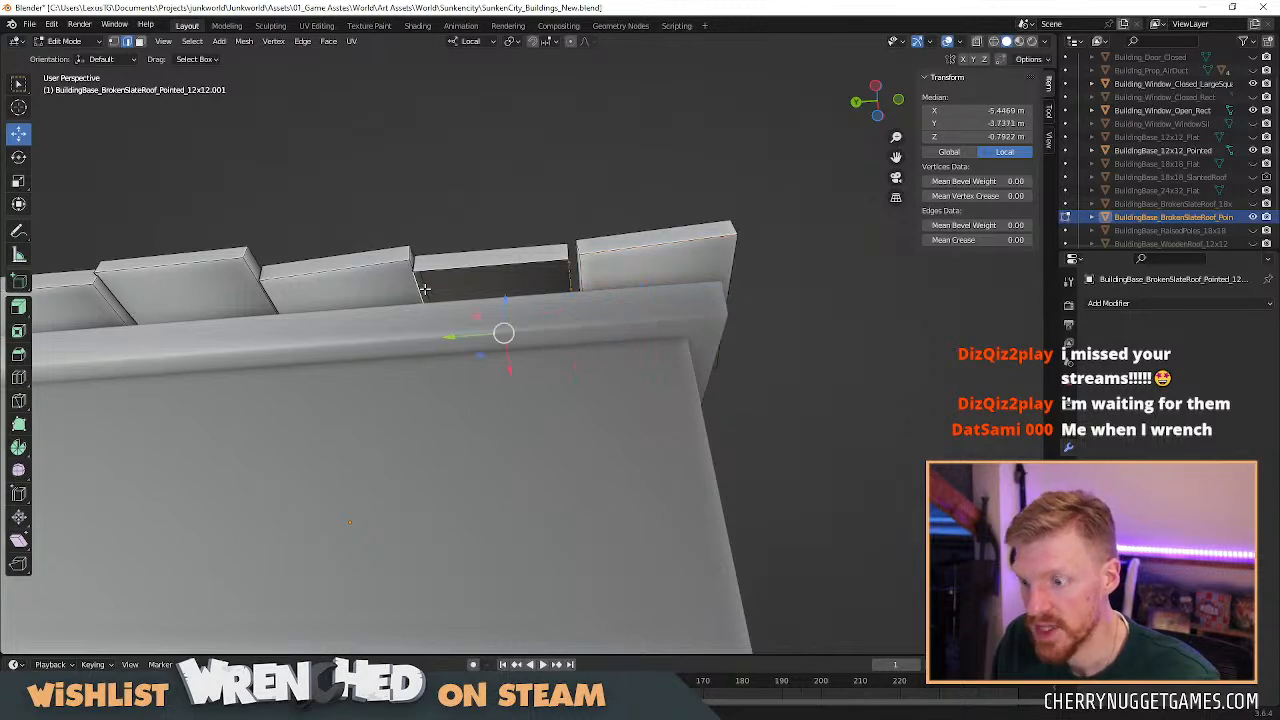
{"action": "key", "text": "f"}
{"action": "scroll", "coordinate": [600, 300], "scroll_direction": "down", "scroll_amount": 4}
{"action": "left_click", "coordinate": [729, 354]}
{"action": "middle_click_drag", "start_coordinate": [729, 354], "coordinate": [620, 342]}
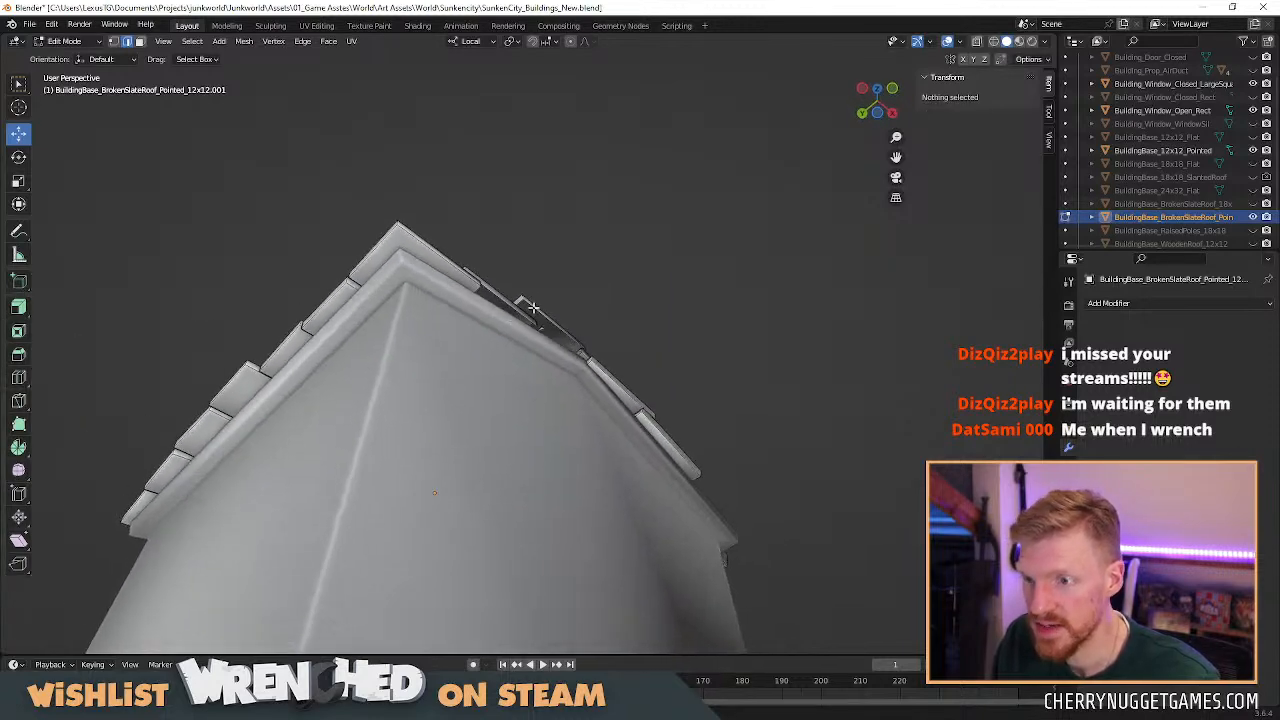
Undo the slate underside fills along both eaves of the broken slate roof.
{"action": "middle_click_drag", "start_coordinate": [546, 328], "coordinate": [600, 333]}
{"action": "scroll", "coordinate": [505, 353], "scroll_direction": "up", "scroll_amount": 2}
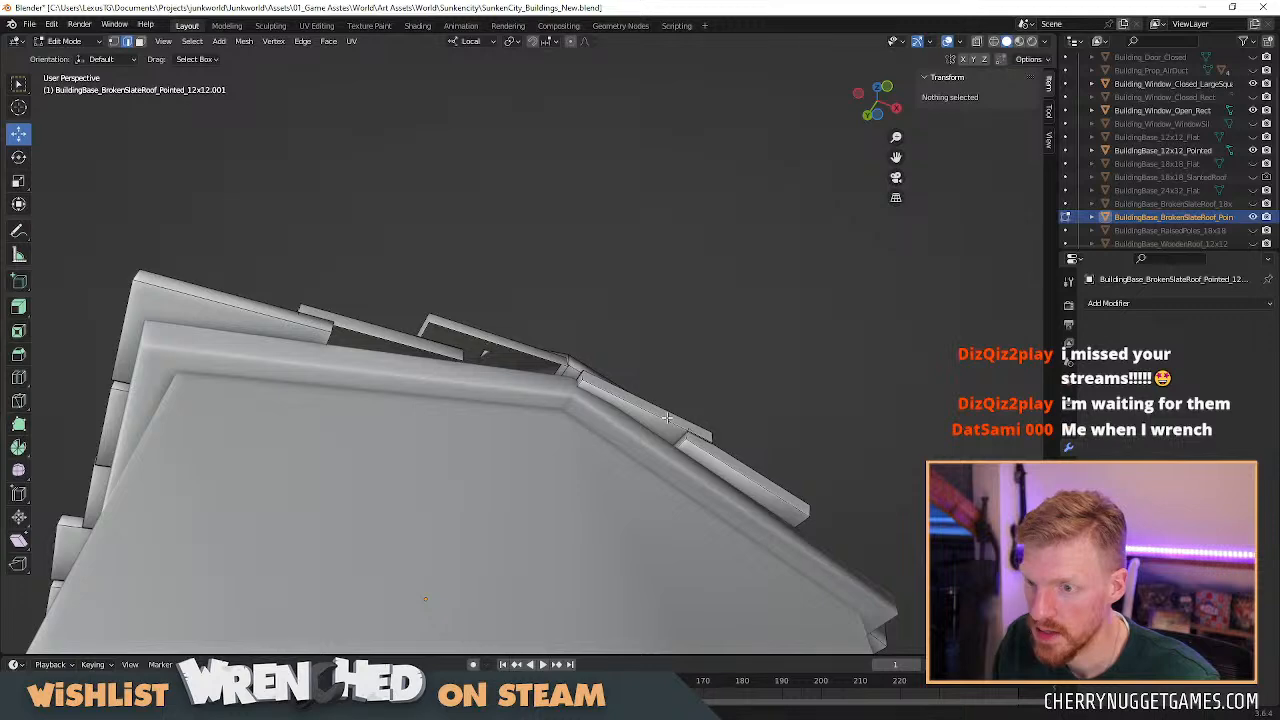
{"action": "scroll", "coordinate": [655, 423], "scroll_direction": "down", "scroll_amount": 3}
{"action": "middle_click_drag", "start_coordinate": [436, 380], "coordinate": [549, 300]}
{"action": "scroll", "coordinate": [549, 300], "scroll_direction": "up", "scroll_amount": 2}
{"action": "key", "text": "ctrl+z"}
{"action": "key", "text": "ctrl+z"}
{"action": "key", "text": "ctrl+z"}
{"action": "key", "text": "ctrl+z"}
{"action": "key", "text": "ctrl+z"}
{"action": "key", "text": "ctrl+z"}
{"action": "key", "text": "ctrl+z"}
{"action": "key", "text": "ctrl+z"}
{"action": "key", "text": "ctrl+z"}
{"action": "key", "text": "ctrl+z"}
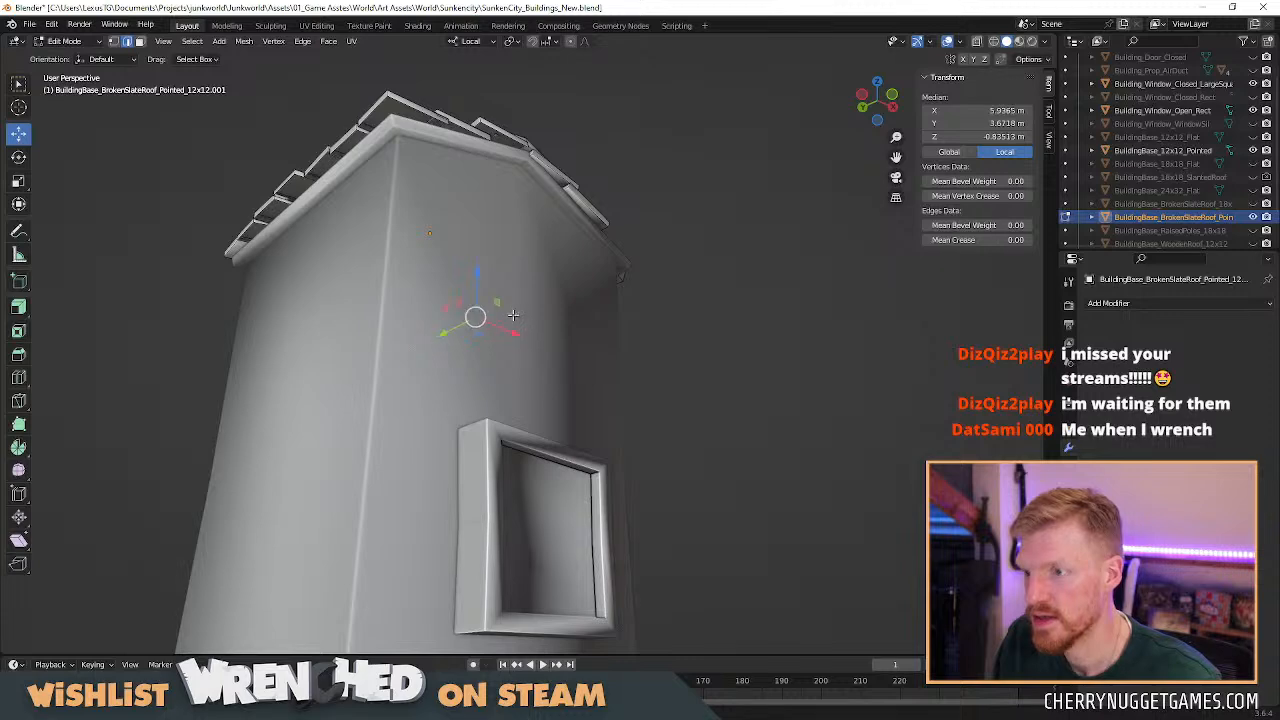
{"action": "middle_click_drag", "start_coordinate": [616, 276], "coordinate": [440, 246]}
{"action": "key", "text": "ctrl+z"}
{"action": "key", "text": "ctrl+z"}
{"action": "key", "text": "ctrl+z"}
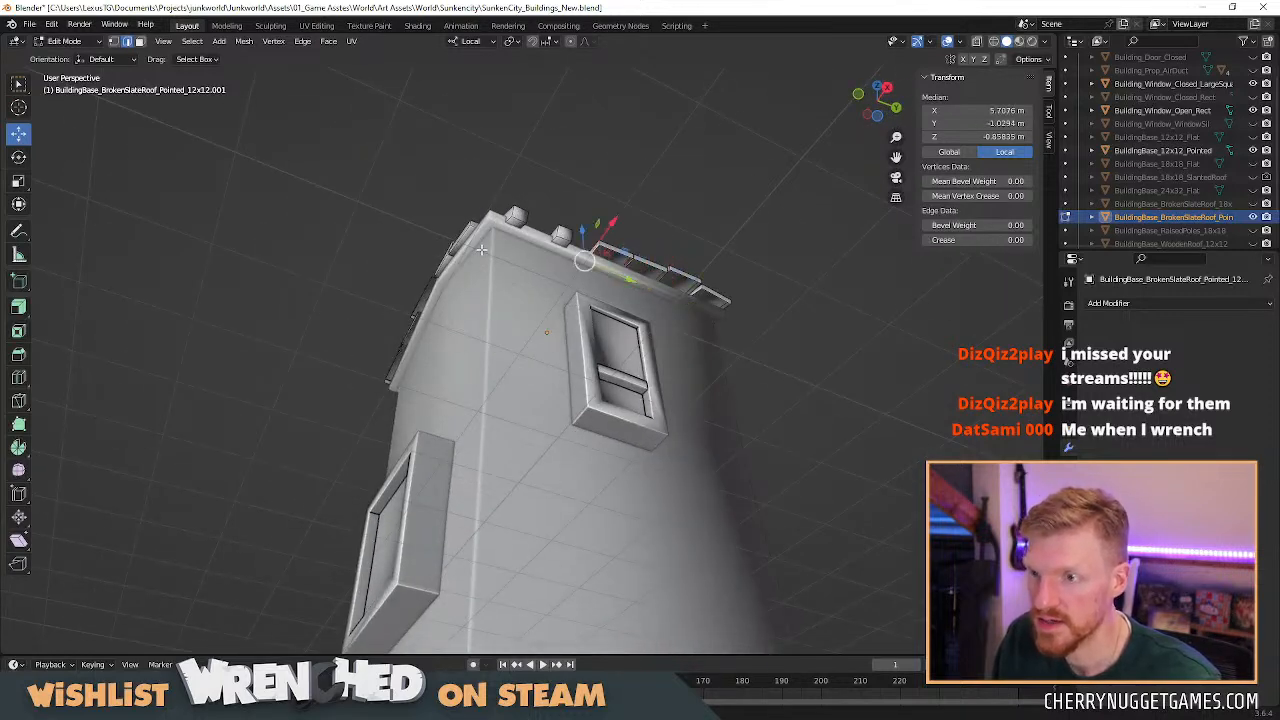
{"action": "middle_click_drag", "start_coordinate": [502, 285], "coordinate": [549, 280]}
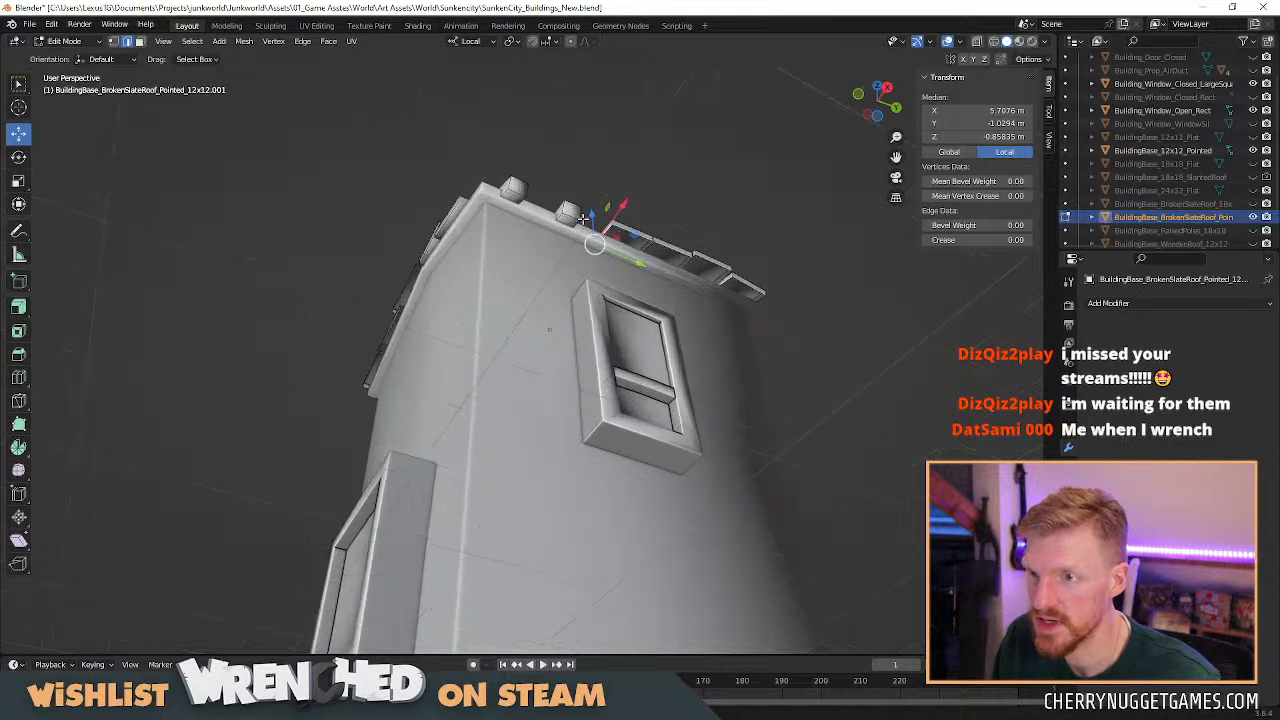
{"action": "key", "text": "ctrl+z"}
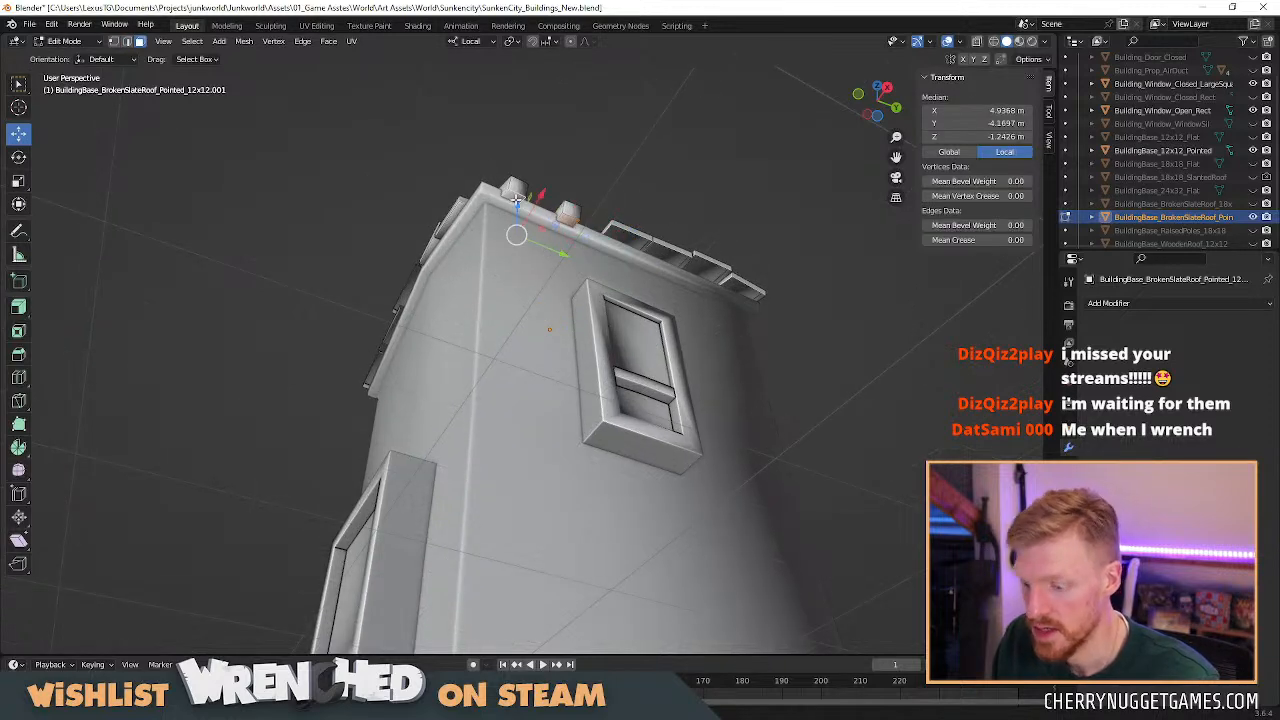
Delete the underside faces of the two separate slates on the open-window eave and of the front-gable slates.
{"action": "key", "text": "x"}
{"action": "left_click", "coordinate": [500, 204]}
{"action": "middle_click_drag", "start_coordinate": [410, 222], "coordinate": [511, 221]}
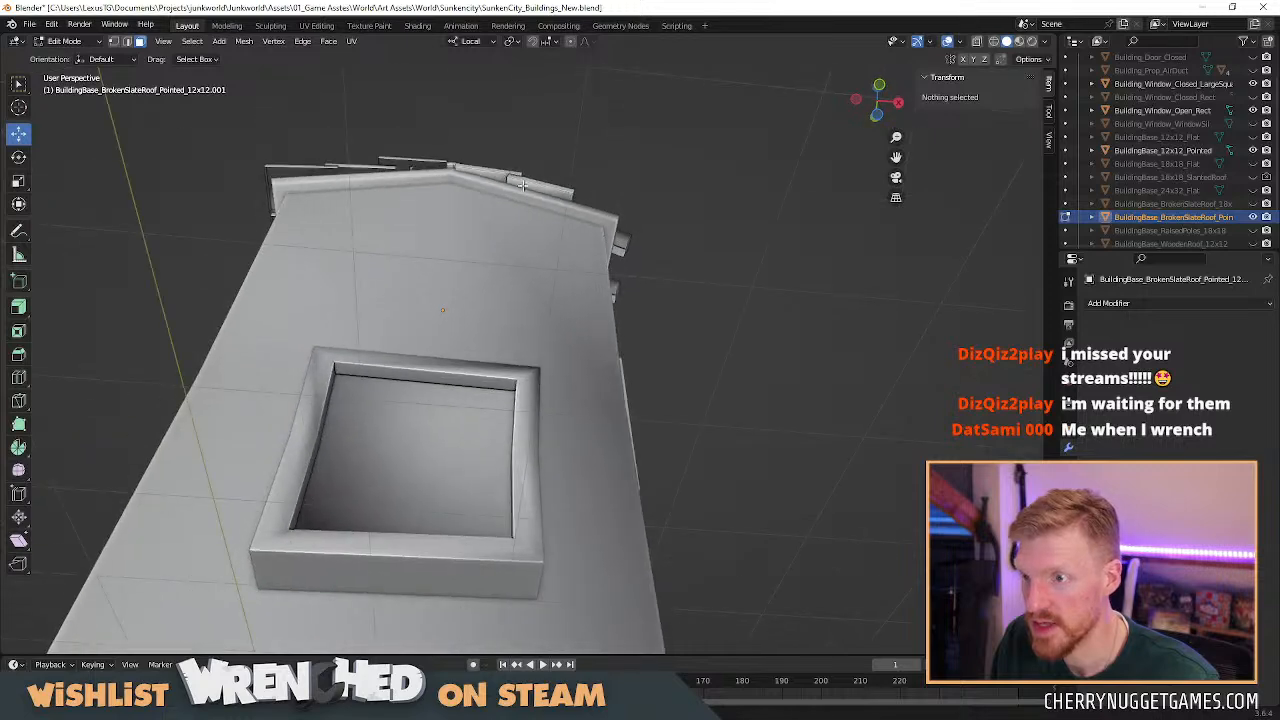
{"action": "left_click", "coordinate": [495, 177]}
{"action": "key", "text": "x"}
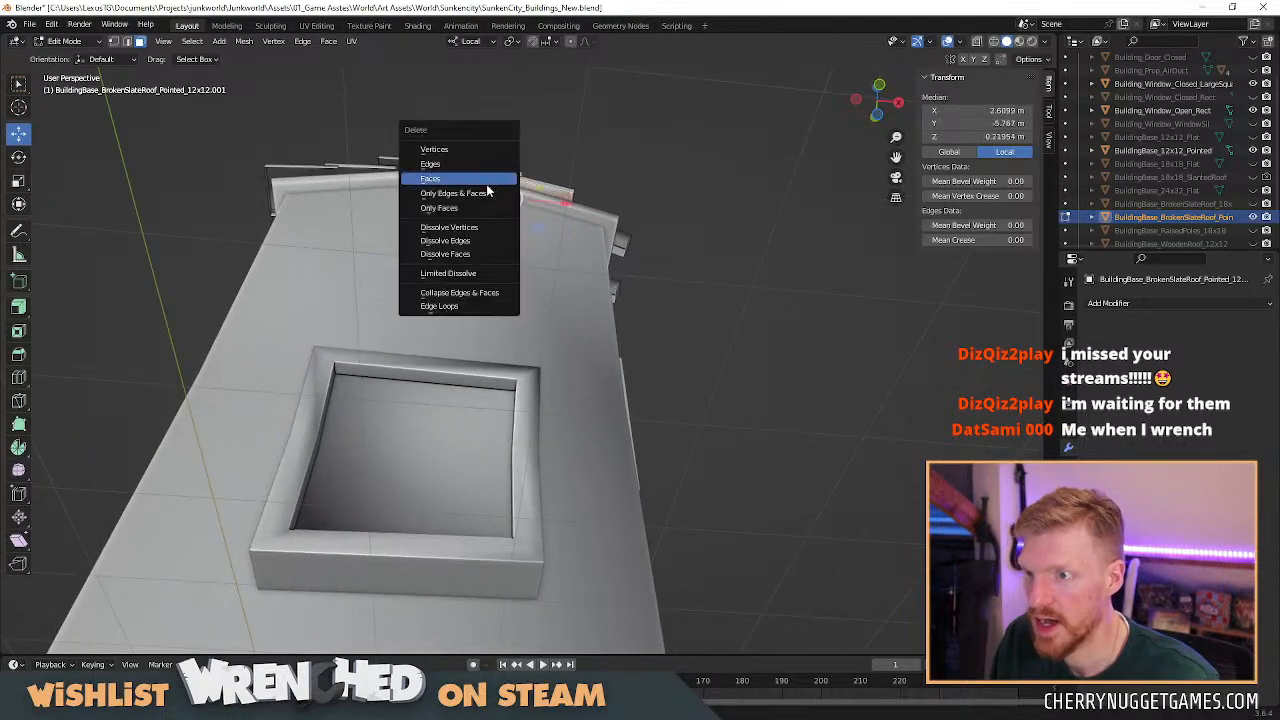
{"action": "left_click", "coordinate": [495, 177]}
Select the underside faces of the slates at the back gable and delete them.
{"action": "middle_click_drag", "start_coordinate": [495, 177], "coordinate": [545, 327]}
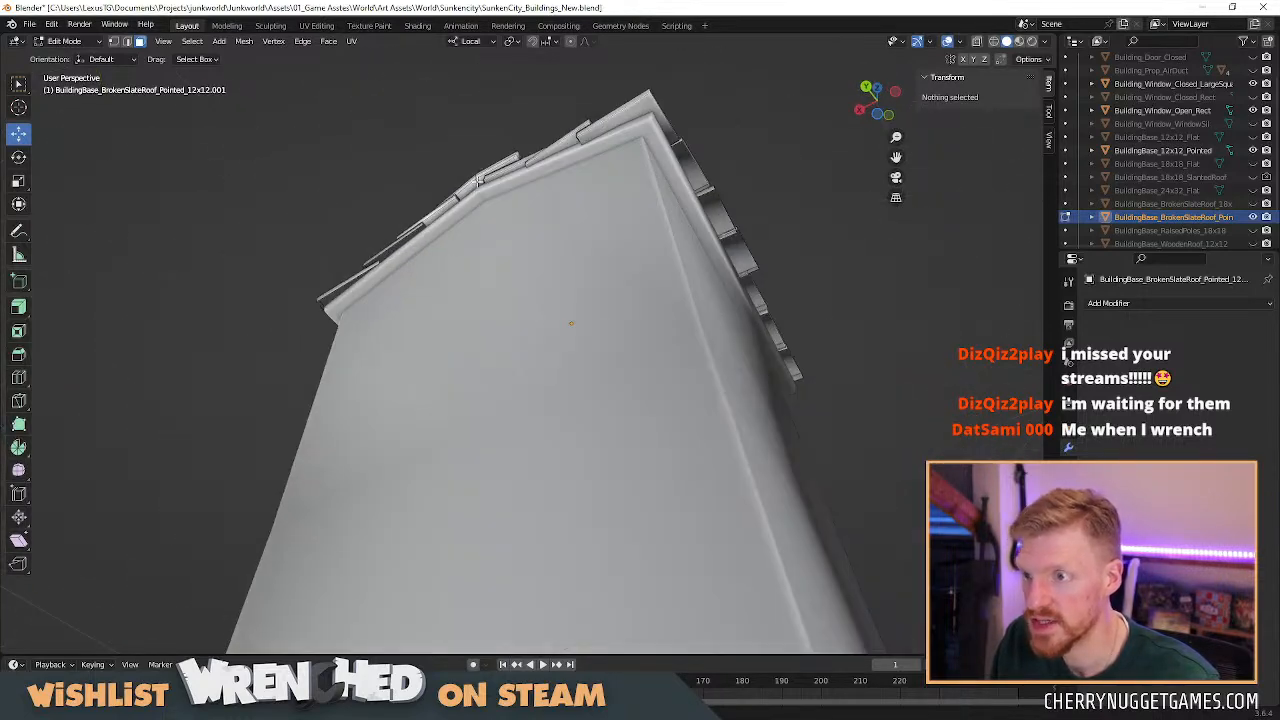
{"action": "left_click", "coordinate": [557, 147]}
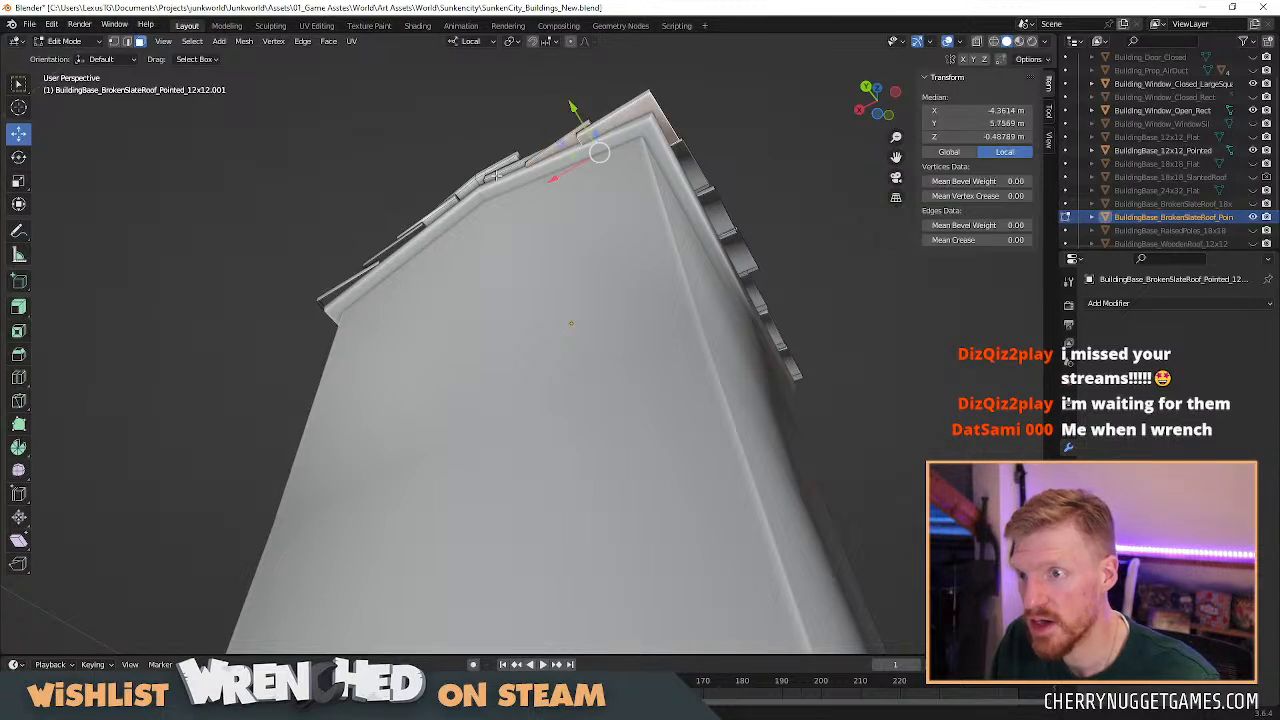
{"action": "left_click", "coordinate": [511, 172], "text": "shift"}
{"action": "right_click", "coordinate": [511, 172]}
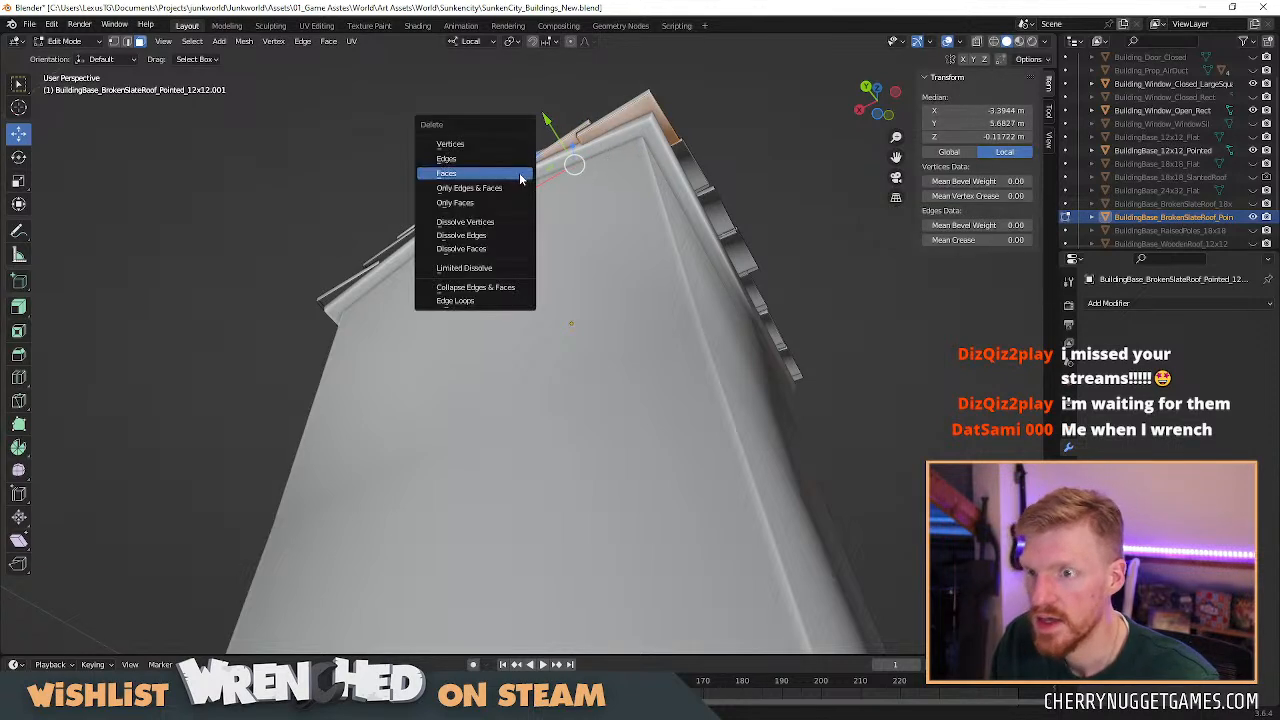
{"action": "left_click", "coordinate": [490, 183]}
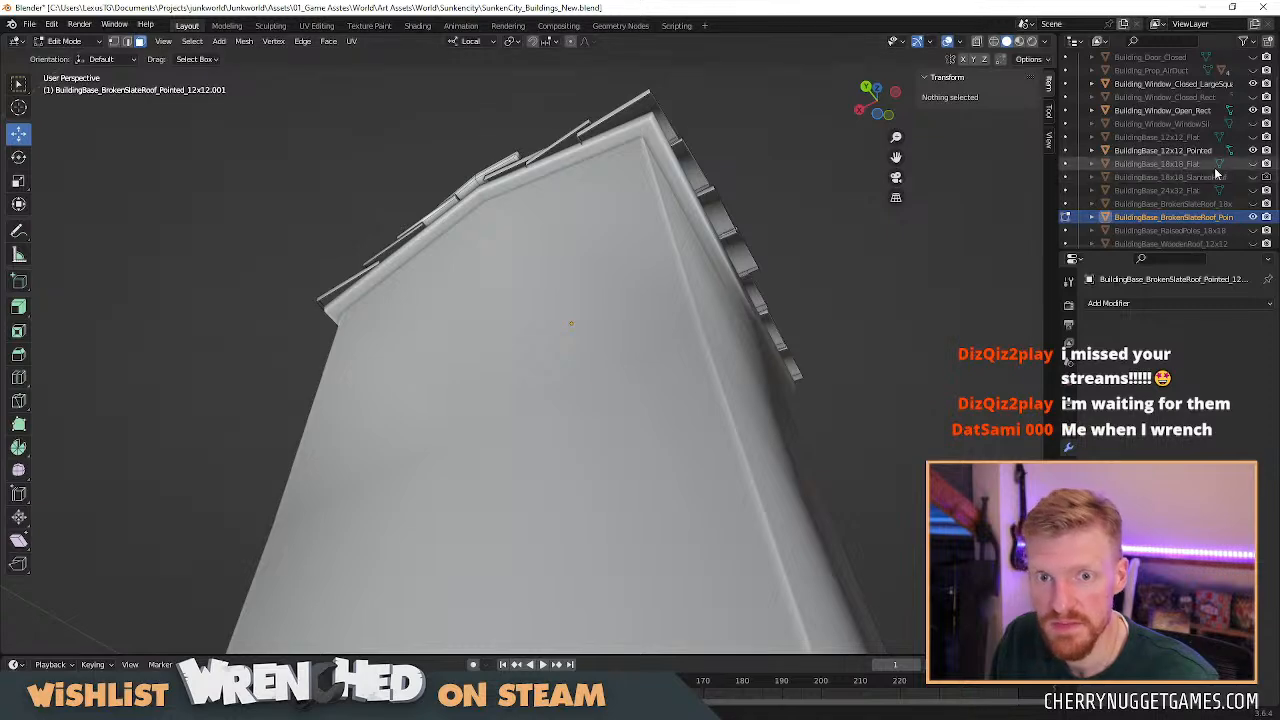
Hide BuildingBase_12x12_Pointed and delete the underside faces of the first two ridge tiles on the pointed slate roof.
{"action": "left_click", "coordinate": [1253, 150]}
{"action": "scroll", "coordinate": [592, 177], "scroll_direction": "up", "scroll_amount": 2}
{"action": "middle_click_drag", "start_coordinate": [592, 177], "coordinate": [526, 180]}
{"action": "left_click", "coordinate": [576, 221]}
{"action": "left_click", "coordinate": [552, 212], "text": "shift"}
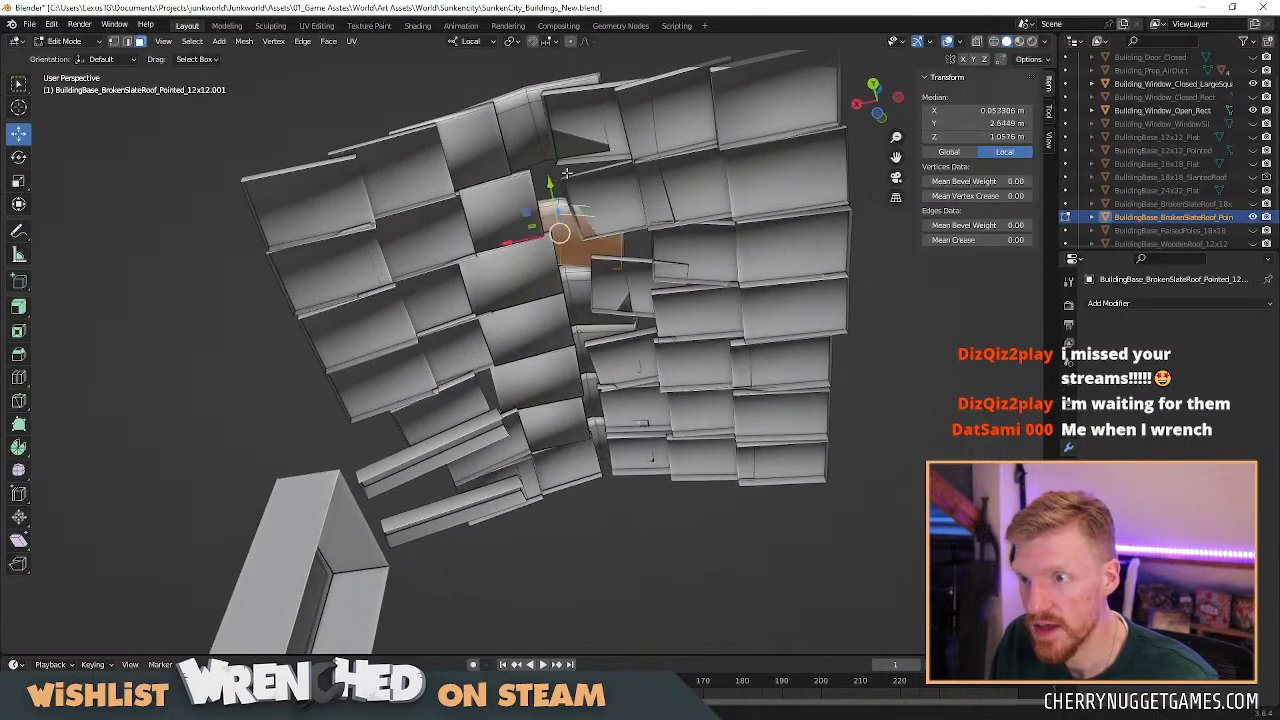
{"action": "left_click", "coordinate": [531, 122], "text": "shift"}
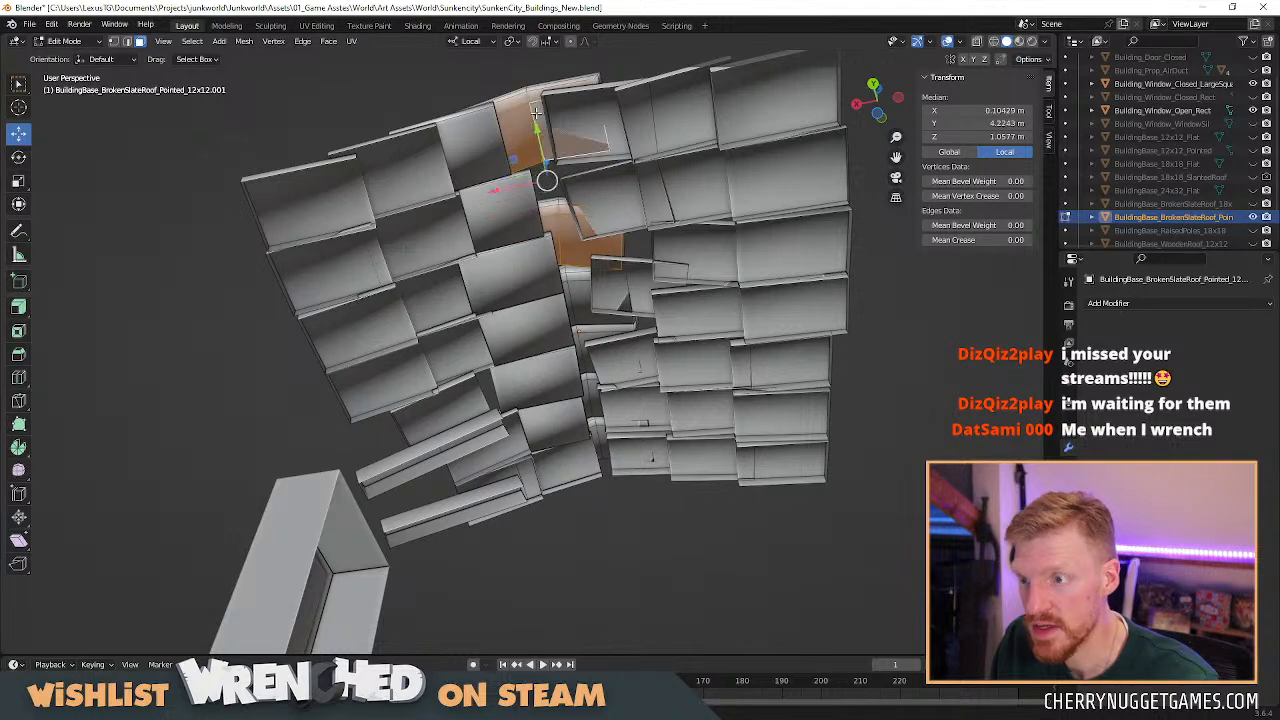
{"action": "key", "text": "x"}
{"action": "left_click", "coordinate": [533, 203]}
Delete the hidden underside faces of the third ridge tile on the pointed slate roof.
{"action": "scroll", "coordinate": [578, 268], "scroll_direction": "up", "scroll_amount": 3}
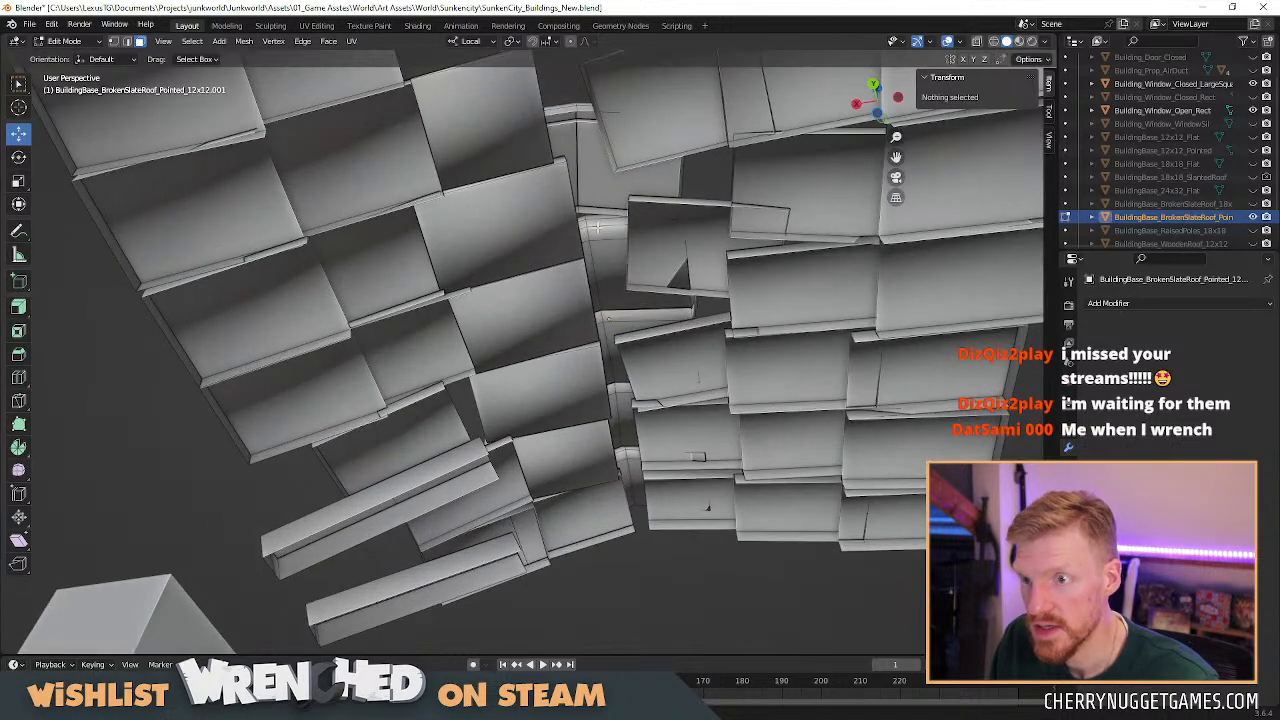
{"action": "left_click", "coordinate": [586, 233]}
{"action": "left_click", "coordinate": [589, 254], "text": "shift"}
{"action": "left_click", "coordinate": [594, 268], "text": "shift"}
{"action": "key", "text": "x"}
{"action": "left_click", "coordinate": [581, 255]}
Delete the hidden underside faces of the fourth ridge tile along the same ridge.
{"action": "left_click", "coordinate": [613, 318]}
{"action": "left_click", "coordinate": [614, 336], "text": "shift"}
{"action": "left_click", "coordinate": [609, 349], "text": "shift"}
{"action": "key", "text": "x"}
{"action": "left_click", "coordinate": [592, 334]}
Delete the hidden underside faces of the fifth ridge tile, near the end of the ridge.
{"action": "left_click", "coordinate": [617, 390]}
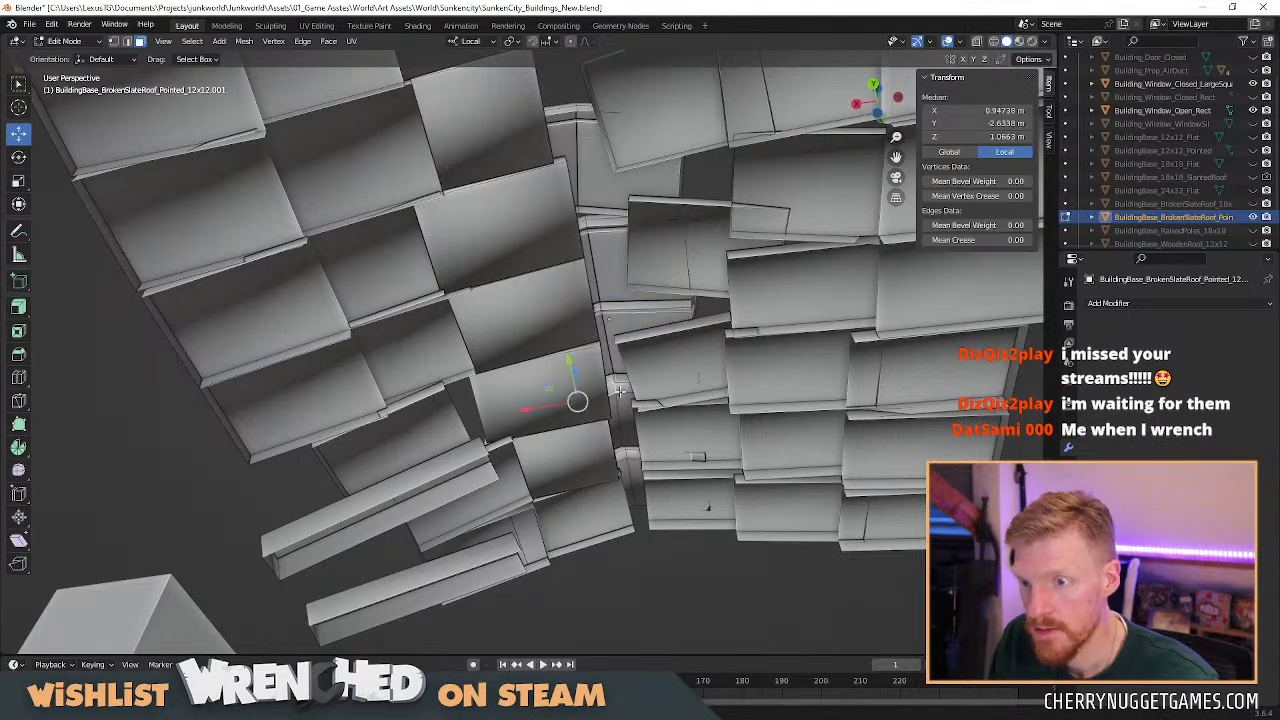
{"action": "left_click", "coordinate": [622, 395], "text": "shift"}
{"action": "left_click", "coordinate": [612, 402], "text": "shift"}
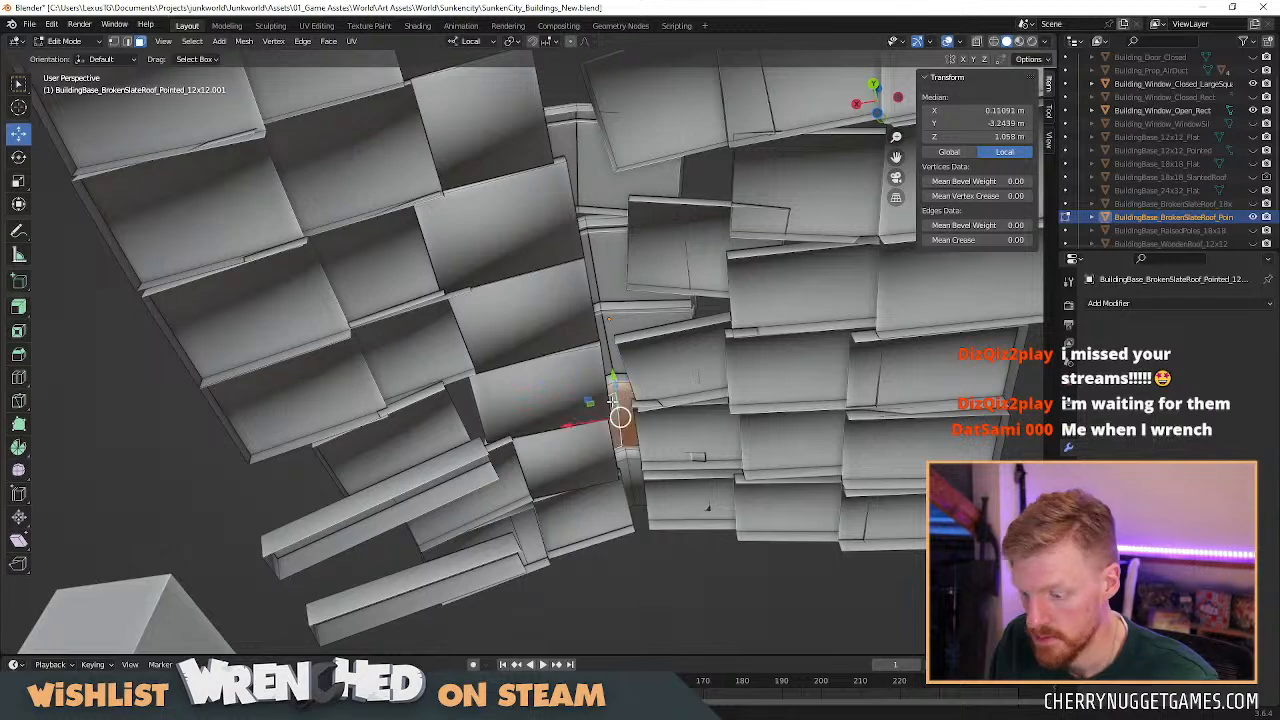
{"action": "key", "text": "x"}
{"action": "left_click", "coordinate": [613, 403]}
Delete the bottom faces of the column of six slate tiles running beside the ridge on the side with the loose planks.
{"action": "middle_click_drag", "start_coordinate": [626, 441], "coordinate": [479, 313]}
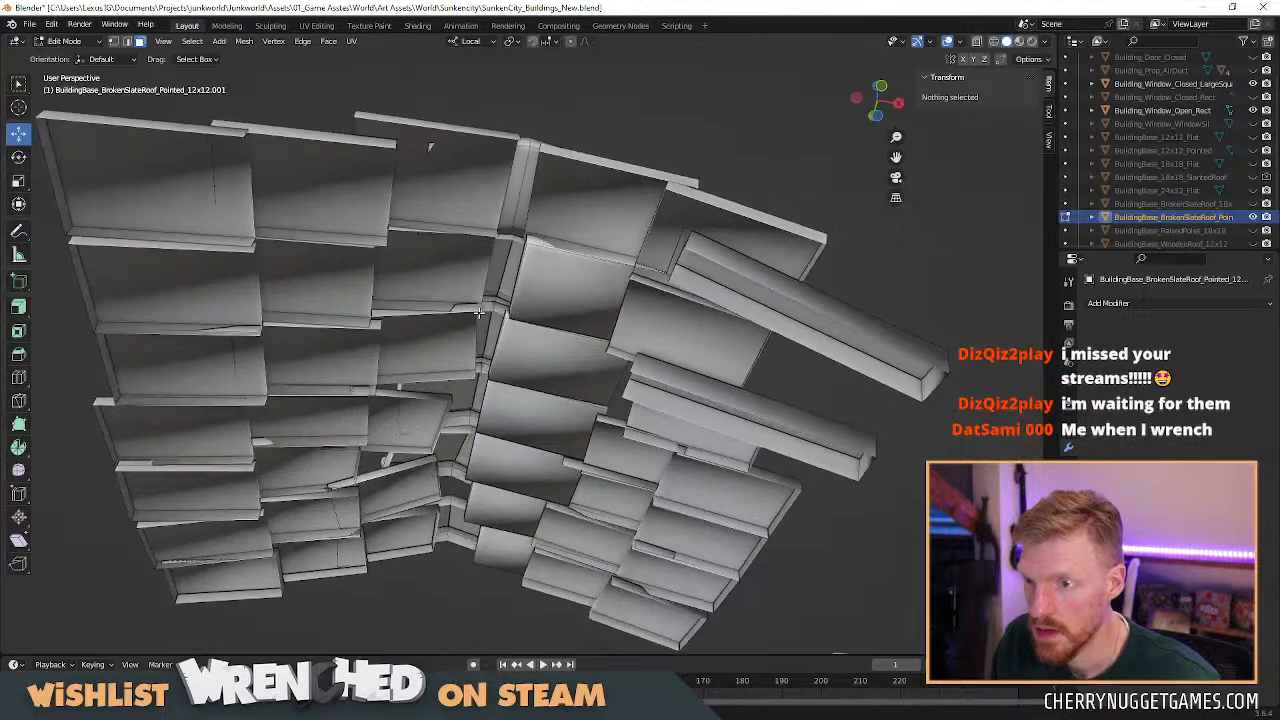
{"action": "left_click", "coordinate": [561, 270]}
{"action": "left_click", "coordinate": [541, 360], "text": "shift"}
{"action": "left_click", "coordinate": [524, 410], "text": "shift"}
{"action": "left_click", "coordinate": [506, 460], "text": "shift"}
{"action": "left_click", "coordinate": [505, 515], "text": "shift"}
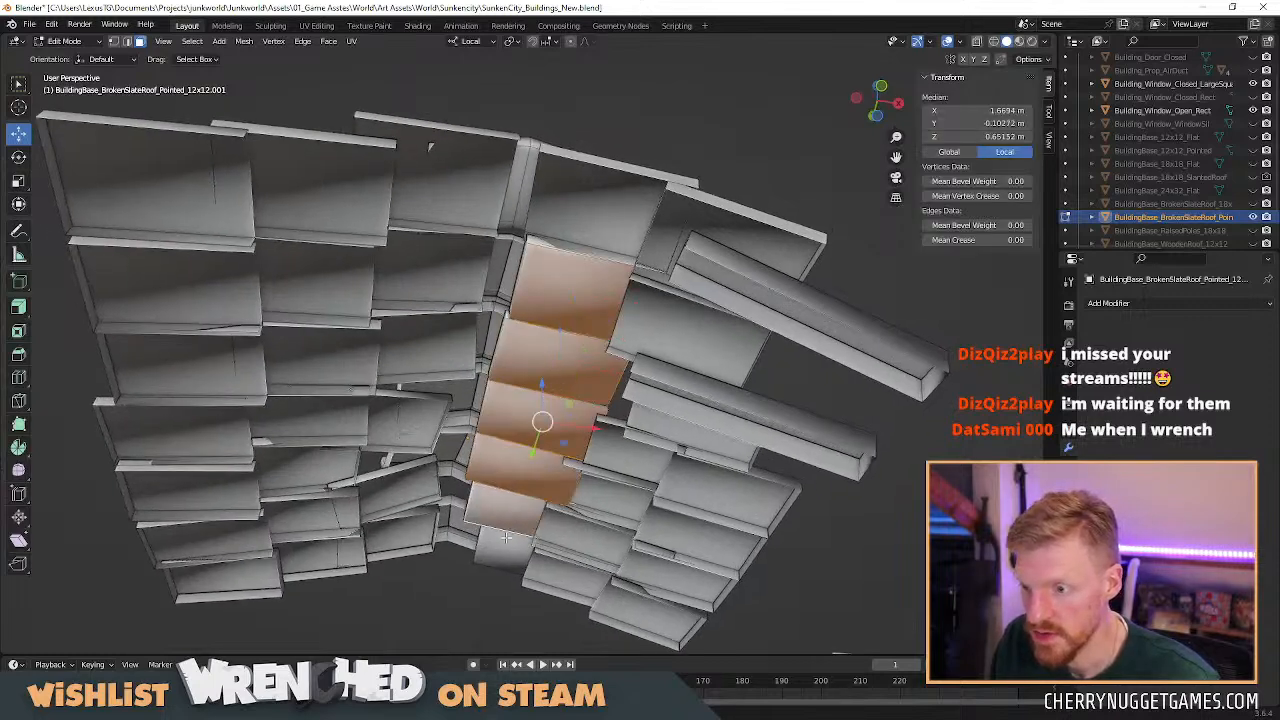
{"action": "left_click", "coordinate": [503, 548], "text": "shift"}
{"action": "key", "text": "x"}
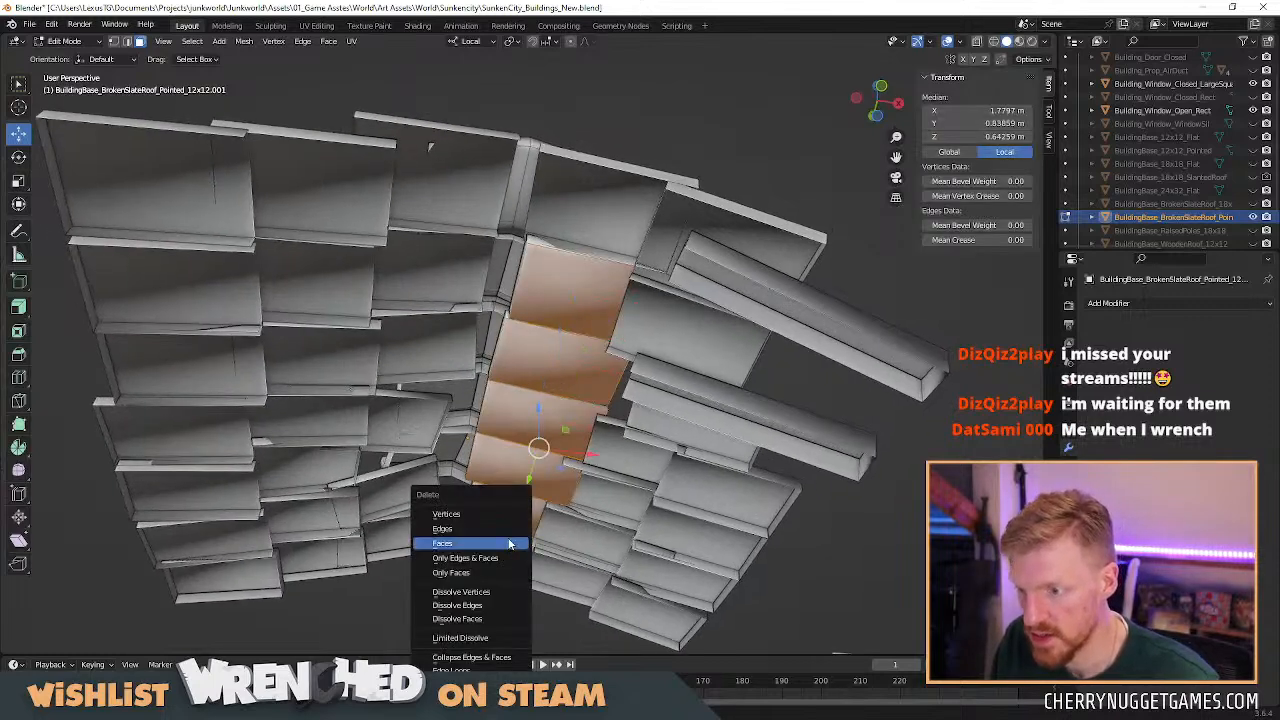
{"action": "left_click", "coordinate": [508, 543]}
Delete the underside faces of the last ridge tile at the end of the pointed roof.
{"action": "middle_click_drag", "start_coordinate": [492, 422], "coordinate": [567, 297]}
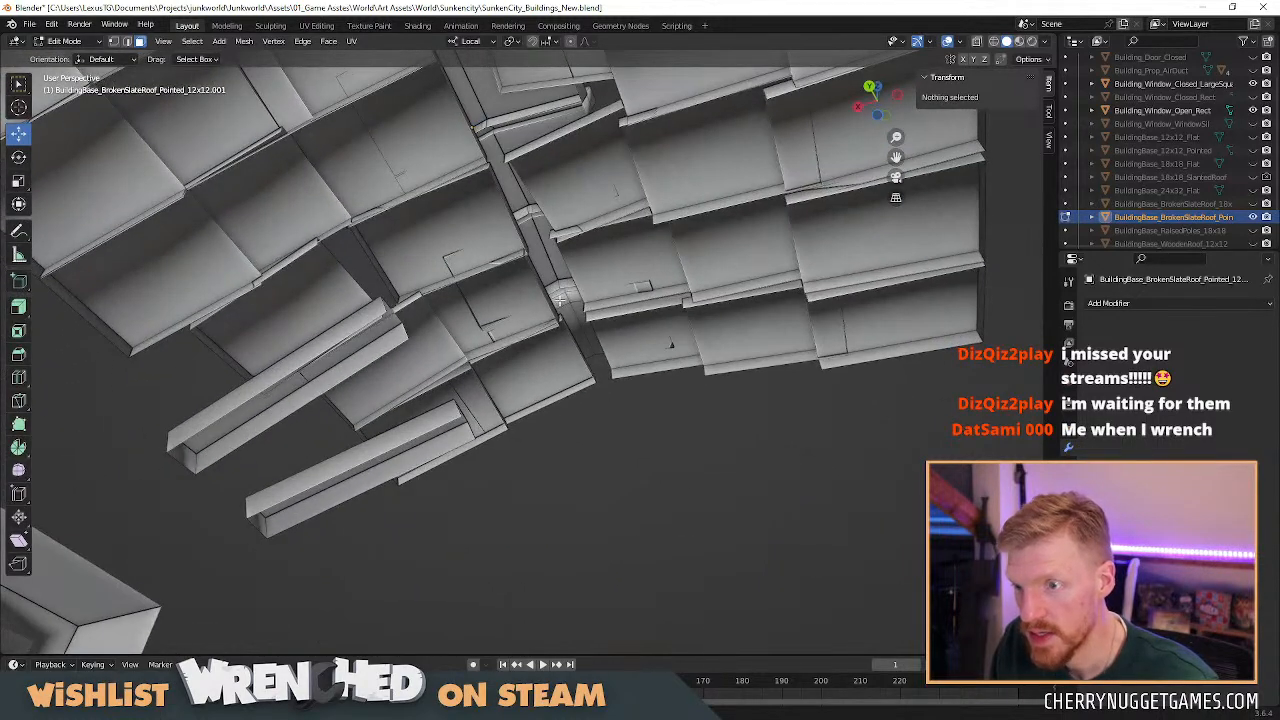
{"action": "left_click", "coordinate": [563, 299]}
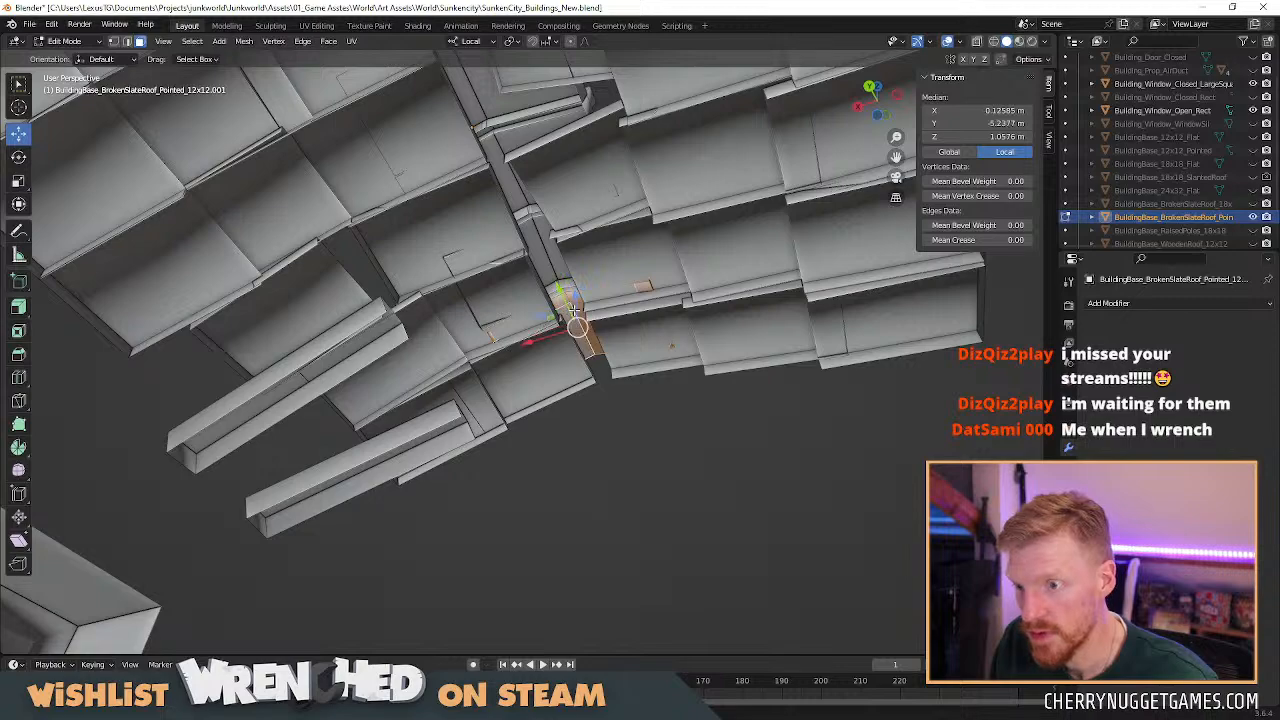
{"action": "left_click", "coordinate": [573, 316]}
Show BuildingBase_BrokenSlateRoof_18x18.001 in place of the pointed roof and open its mesh for editing.
{"action": "middle_click_drag", "start_coordinate": [573, 316], "coordinate": [700, 420]}
{"action": "scroll", "coordinate": [700, 420], "scroll_direction": "down", "scroll_amount": 4}
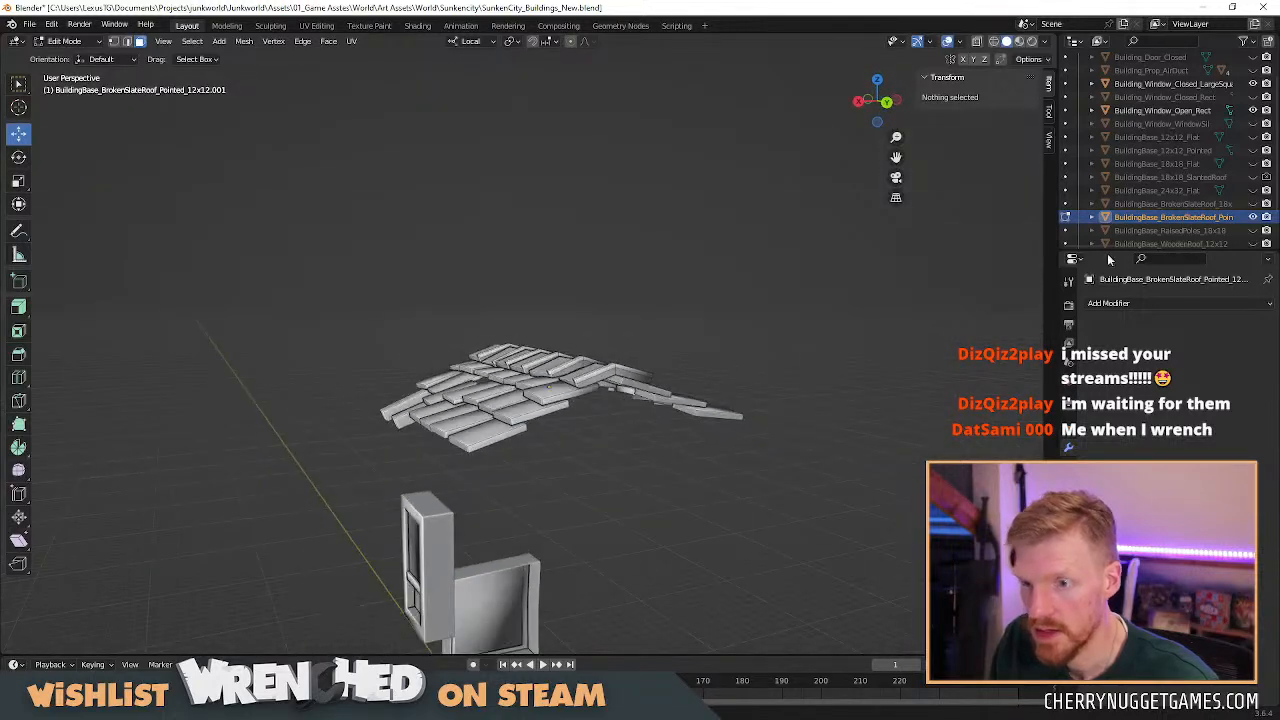
{"action": "left_click", "coordinate": [1253, 204]}
{"action": "middle_click_drag", "start_coordinate": [440, 315], "coordinate": [501, 336]}
{"action": "scroll", "coordinate": [426, 248], "scroll_direction": "up", "scroll_amount": 2}
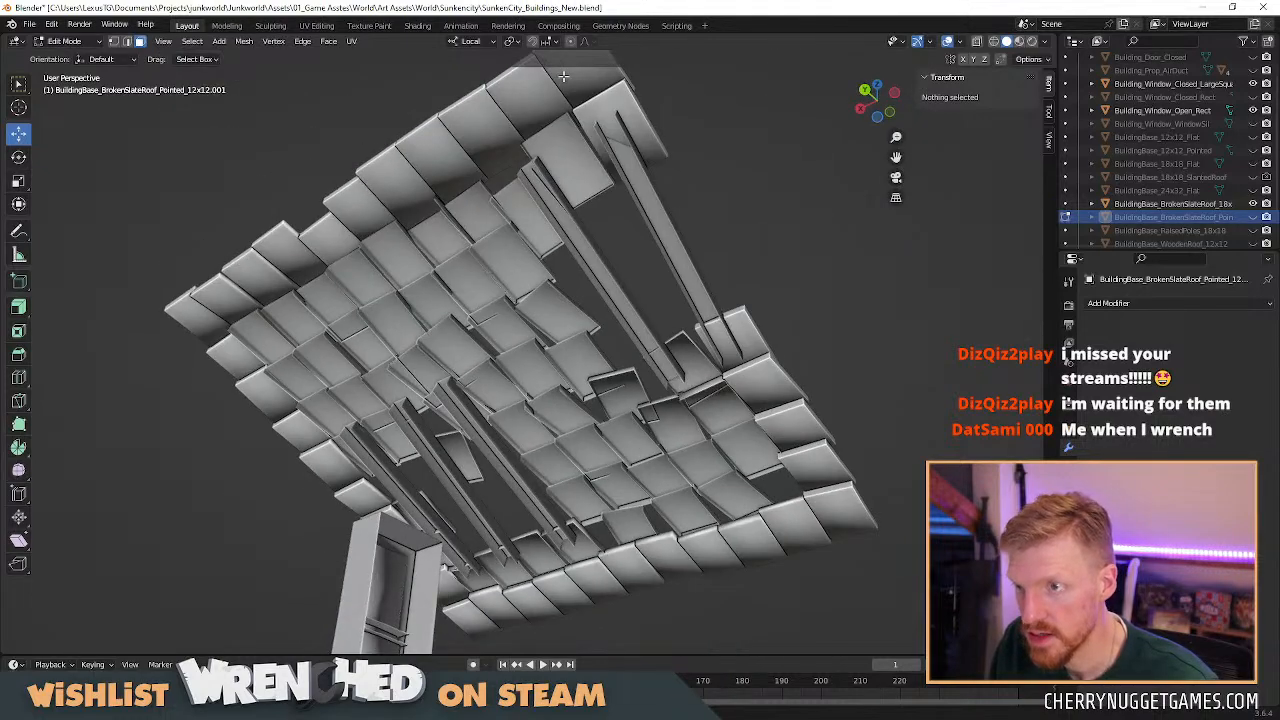
{"action": "middle_click_drag", "start_coordinate": [447, 333], "coordinate": [532, 334]}
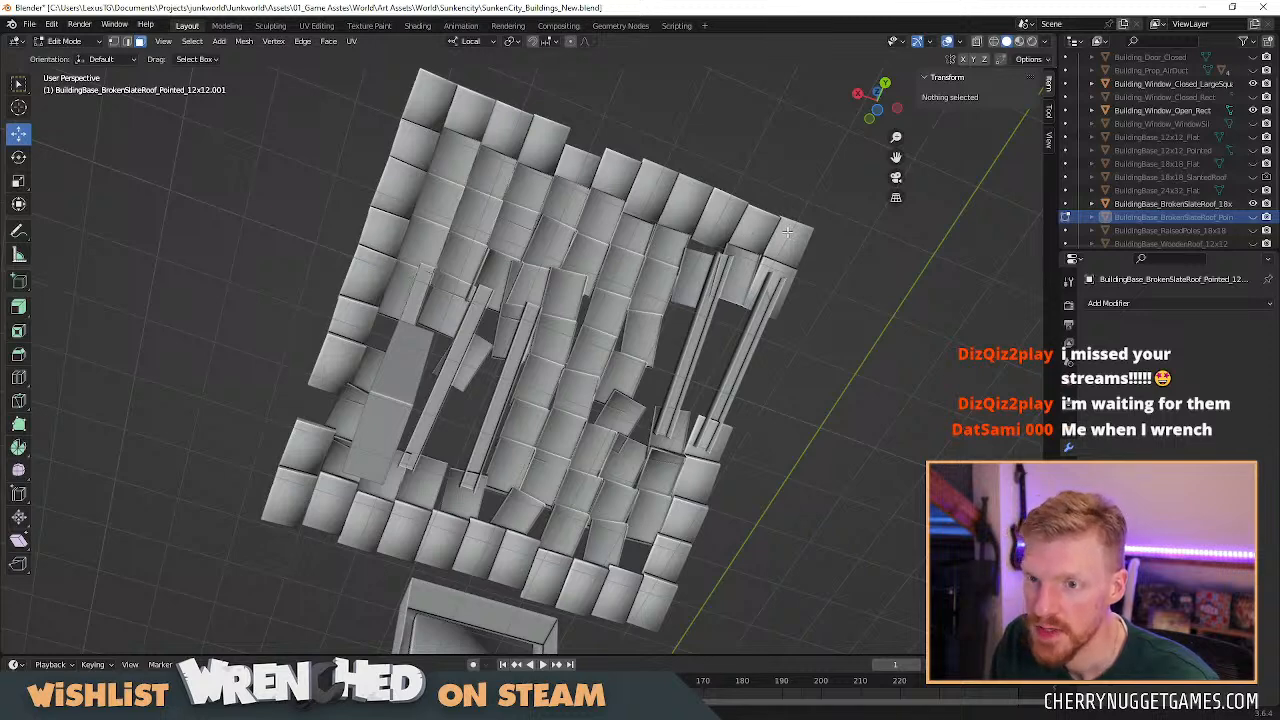
{"action": "left_click", "coordinate": [1223, 206]}
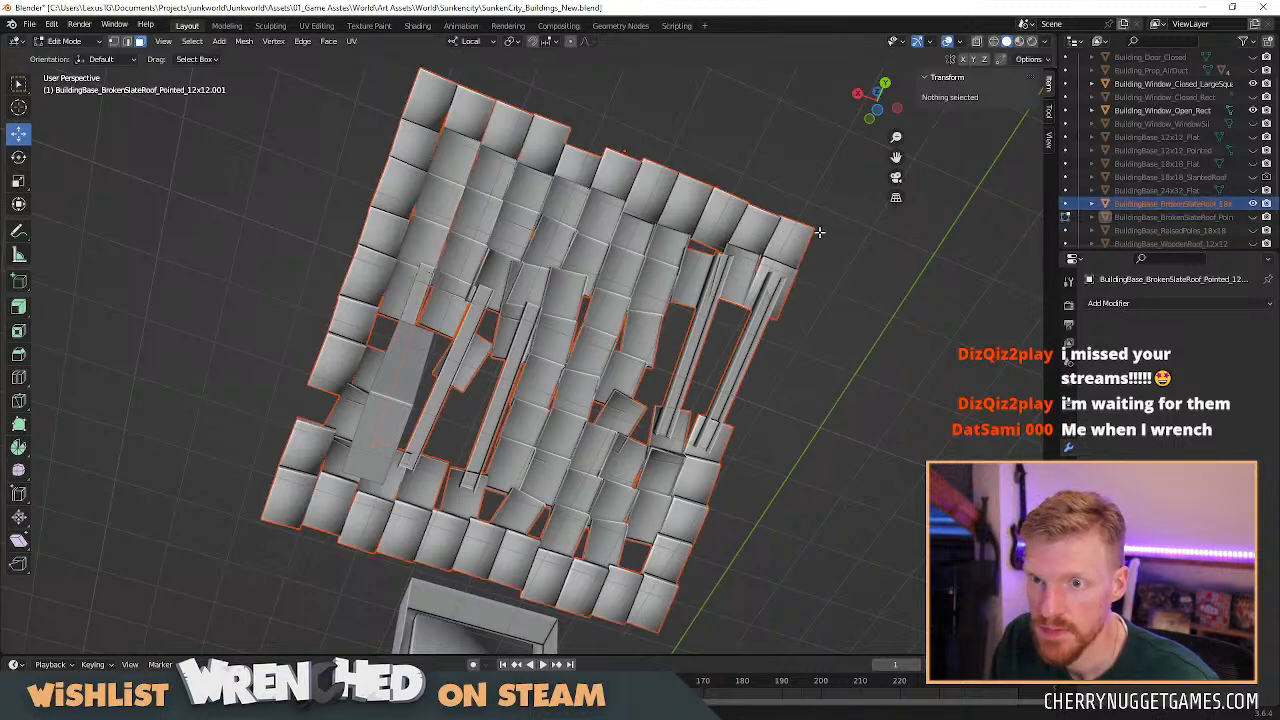
{"action": "key", "text": "Tab"}
{"action": "left_click", "coordinate": [786, 245]}
{"action": "key", "text": "Tab"}
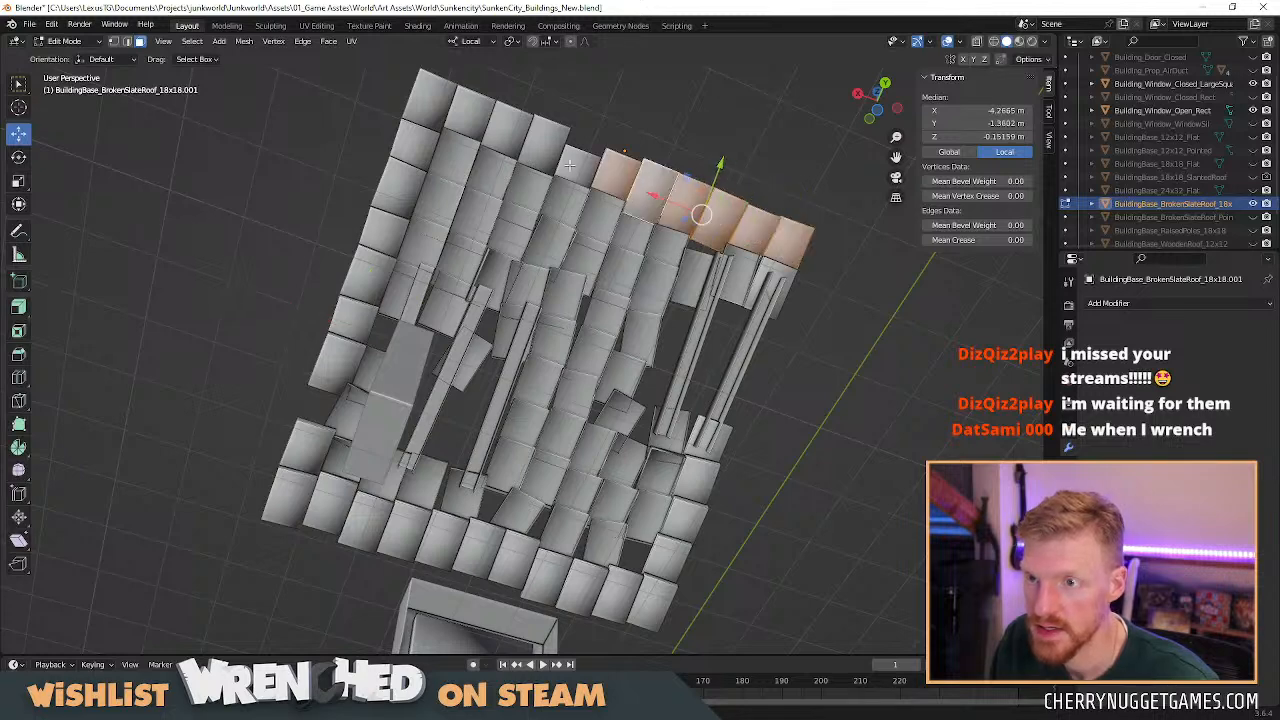
Select the bottom faces of the slate tiles around the whole border of the 18x18 roof and delete them.
{"action": "left_click", "coordinate": [478, 115], "text": "shift"}
{"action": "left_click", "coordinate": [438, 100], "text": "shift"}
{"action": "left_click", "coordinate": [424, 150], "text": "shift"}
{"action": "left_click", "coordinate": [406, 184], "text": "shift"}
{"action": "left_click", "coordinate": [382, 236], "text": "shift"}
{"action": "left_click", "coordinate": [367, 276], "text": "shift"}
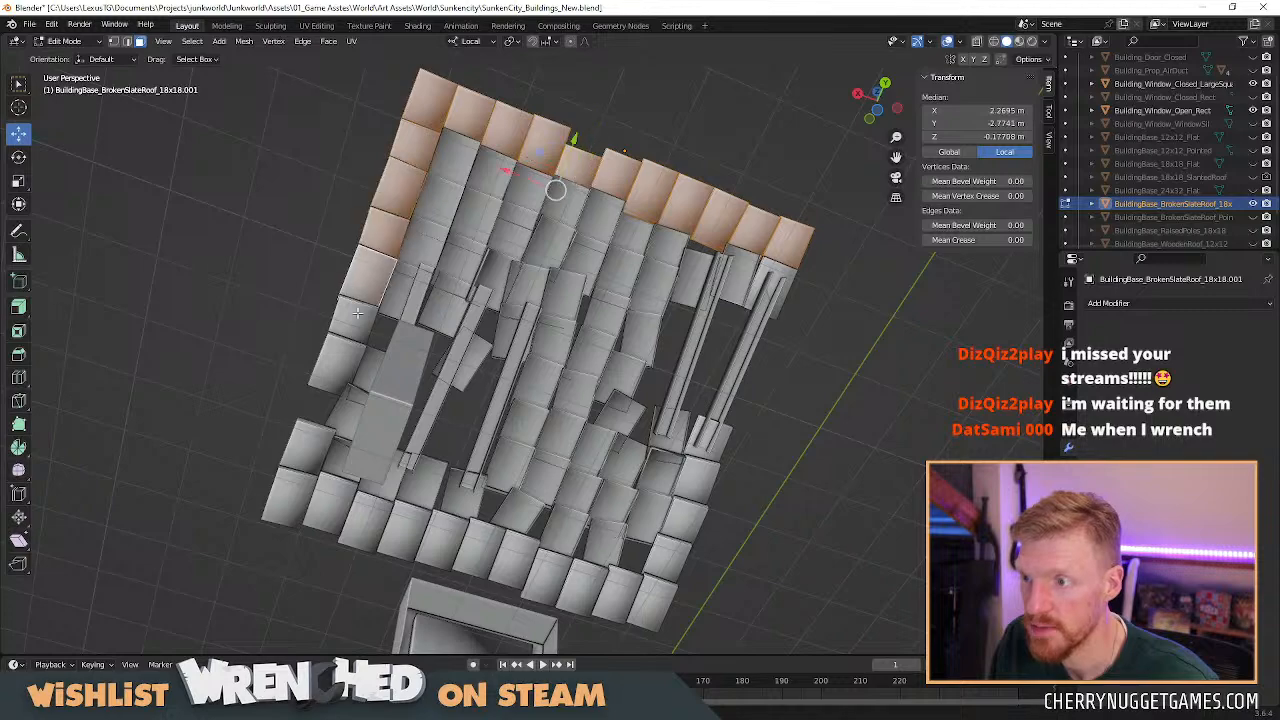
{"action": "left_click", "coordinate": [320, 434], "text": "shift"}
{"action": "left_click", "coordinate": [295, 490], "text": "shift"}
{"action": "left_click", "coordinate": [340, 499], "text": "shift"}
{"action": "left_click", "coordinate": [359, 515], "text": "shift"}
{"action": "mouse_move", "coordinate": [390, 535]}
{"action": "middle_mouse_down"}
{"action": "mouse_move", "coordinate": [520, 409]}
{"action": "mouse_move", "coordinate": [453, 365]}
{"action": "mouse_move", "coordinate": [390, 522]}
{"action": "middle_mouse_up"}
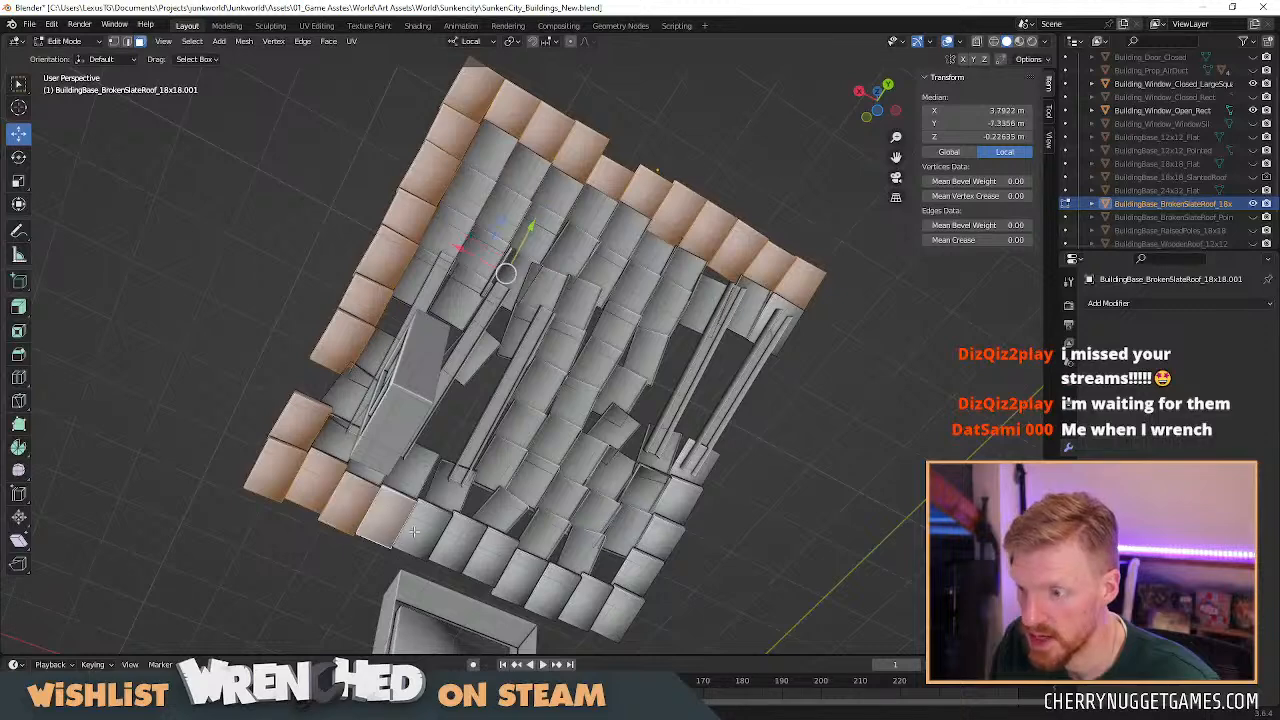
{"action": "left_click", "coordinate": [553, 582], "text": "shift"}
{"action": "left_click", "coordinate": [589, 596], "text": "shift"}
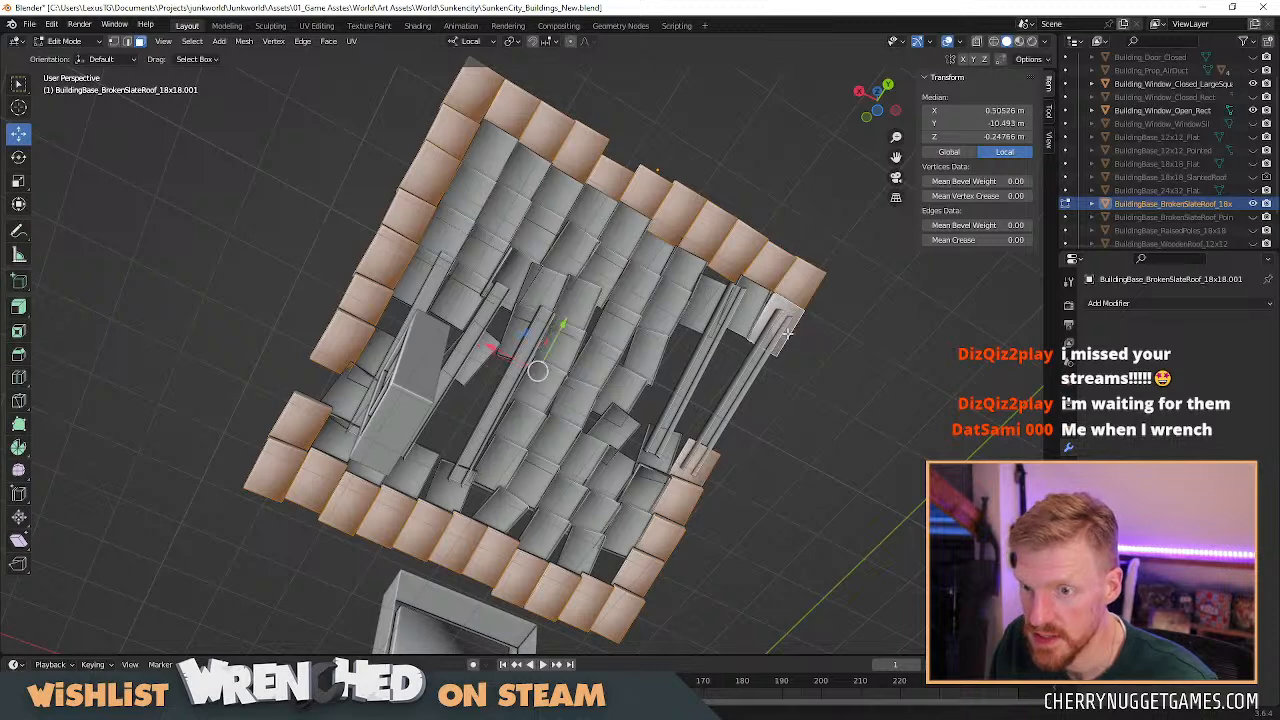
{"action": "middle_click_drag", "start_coordinate": [695, 314], "coordinate": [474, 400]}
{"action": "key", "text": "x"}
{"action": "left_click", "coordinate": [613, 332]}
{"action": "scroll", "coordinate": [530, 391], "scroll_direction": "up", "scroll_amount": 4}
{"action": "left_click", "coordinate": [363, 427]}
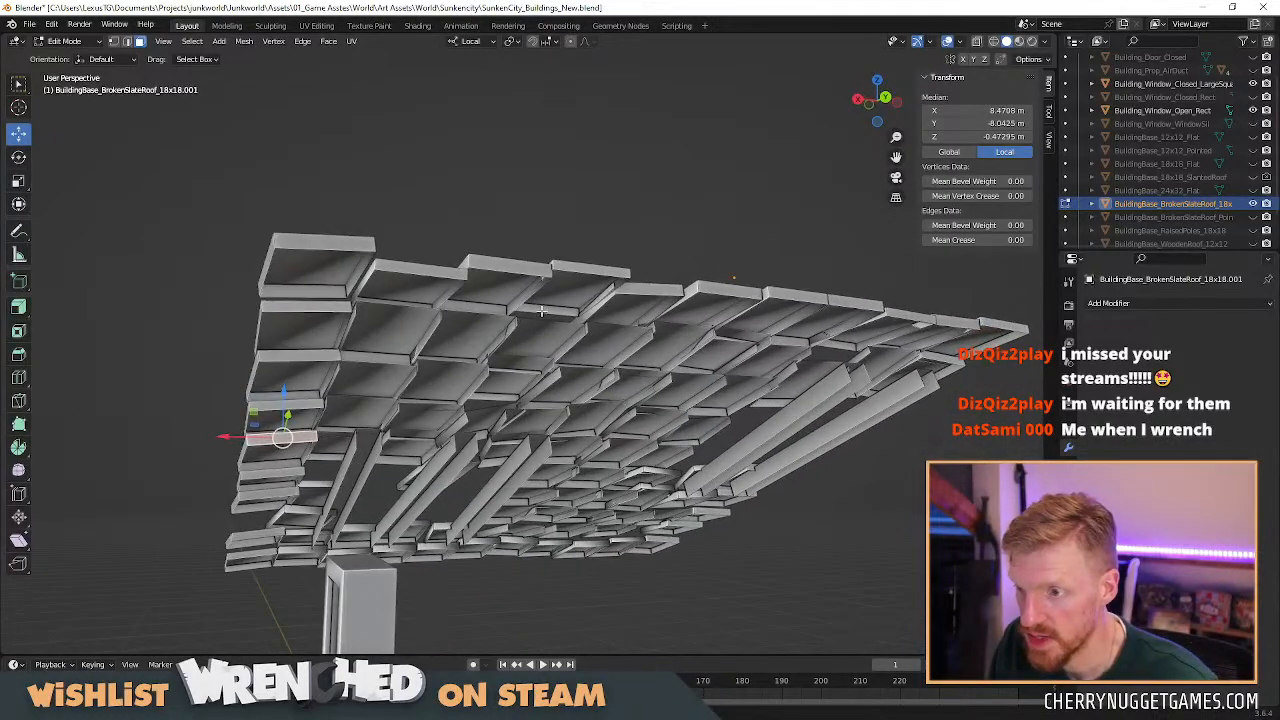
{"action": "middle_click_drag", "start_coordinate": [826, 345], "coordinate": [735, 398]}
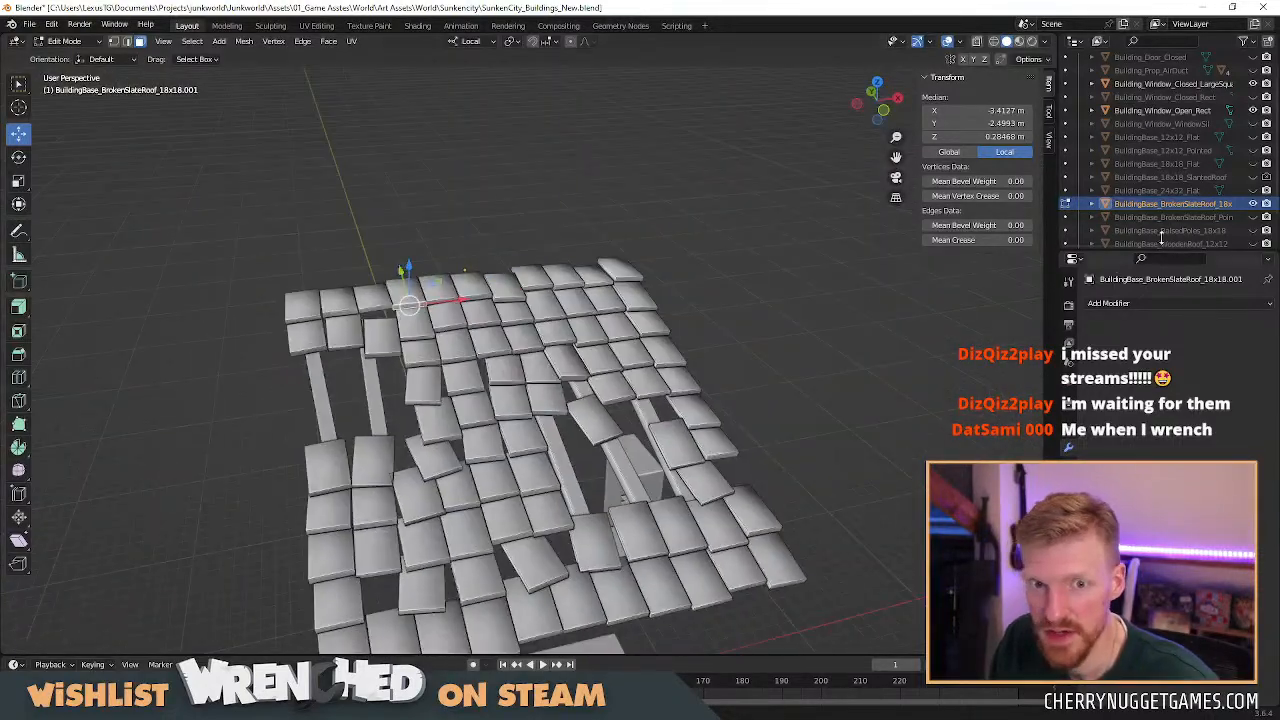
Hide the 18x18 slate roof and Building_Window_Open_Rect, and show Building_Window_Closed_Rect and BuildingBase_12x12_Pointed.
{"action": "left_click", "coordinate": [1254, 204]}
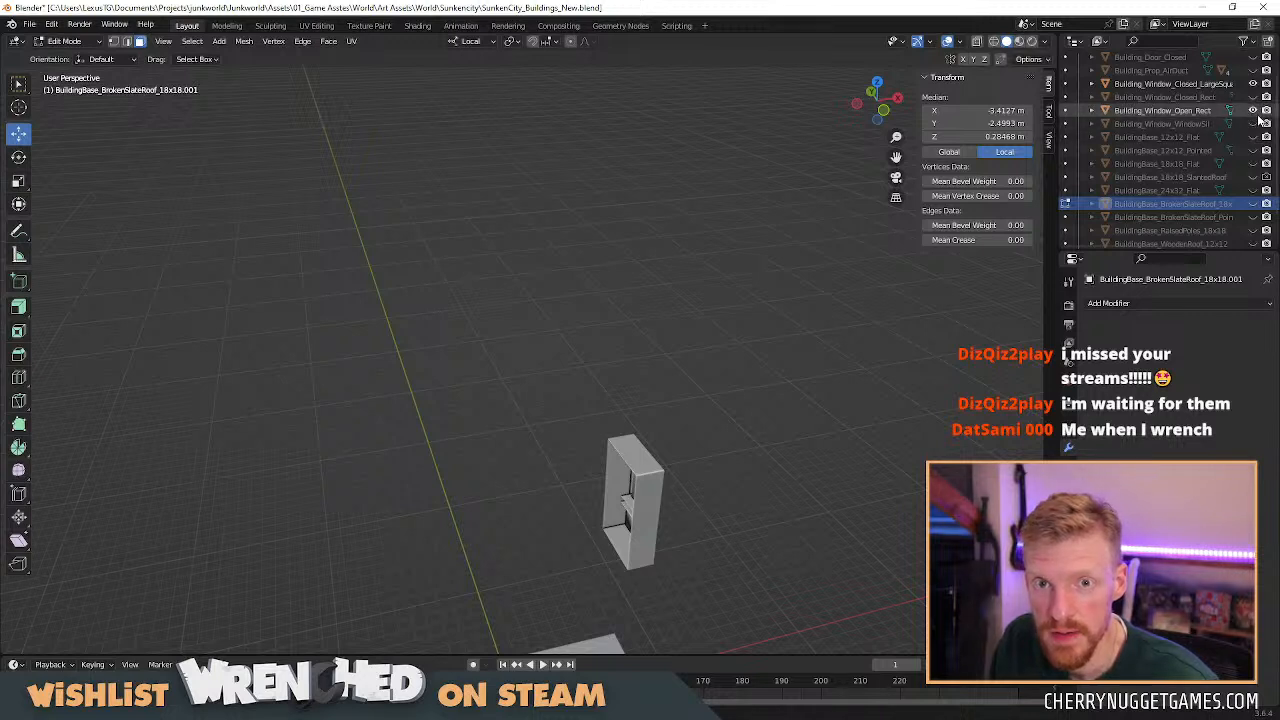
{"action": "left_click", "coordinate": [1254, 110]}
{"action": "left_click", "coordinate": [1253, 97]}
{"action": "left_click", "coordinate": [1255, 98]}
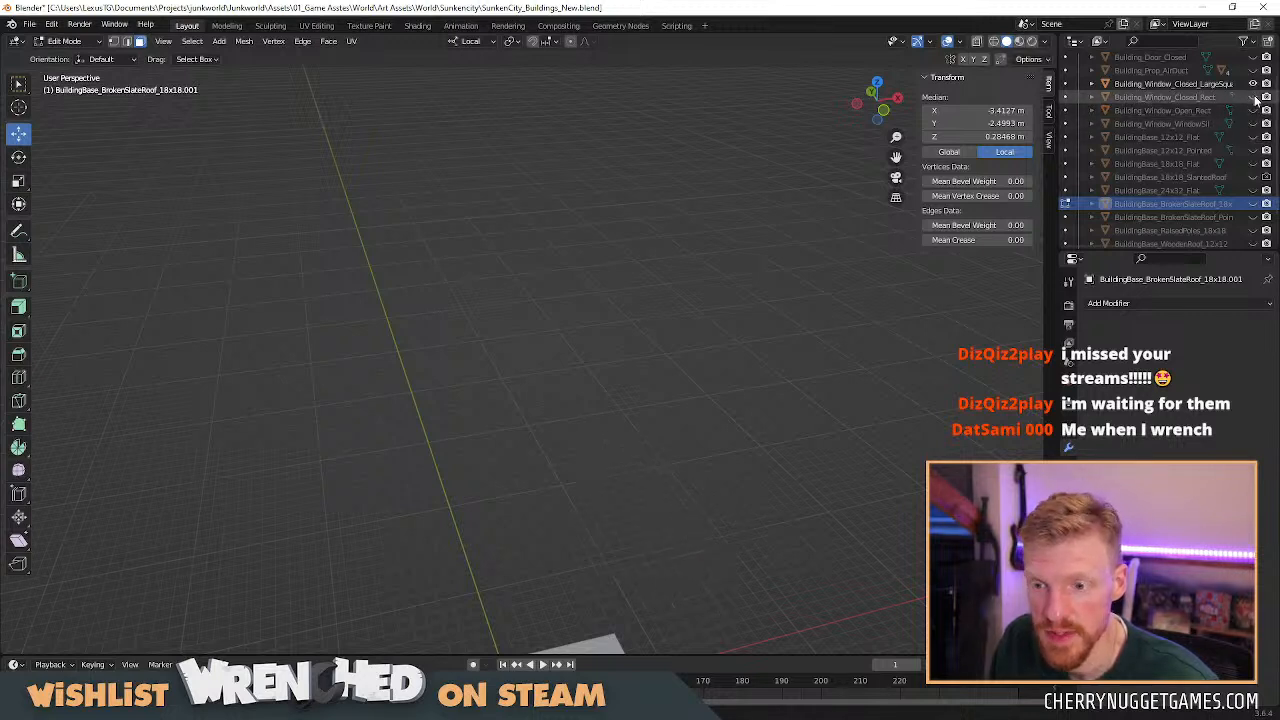
{"action": "left_click", "coordinate": [1254, 98]}
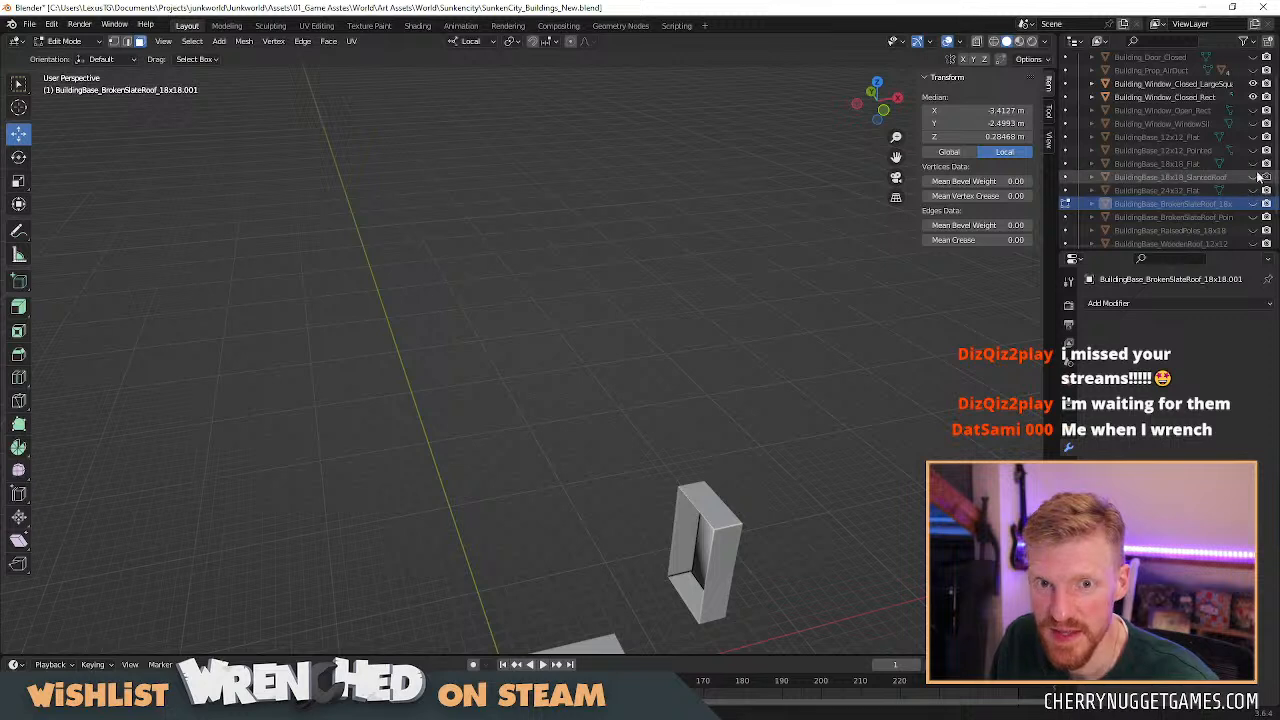
{"action": "left_click", "coordinate": [1254, 150]}
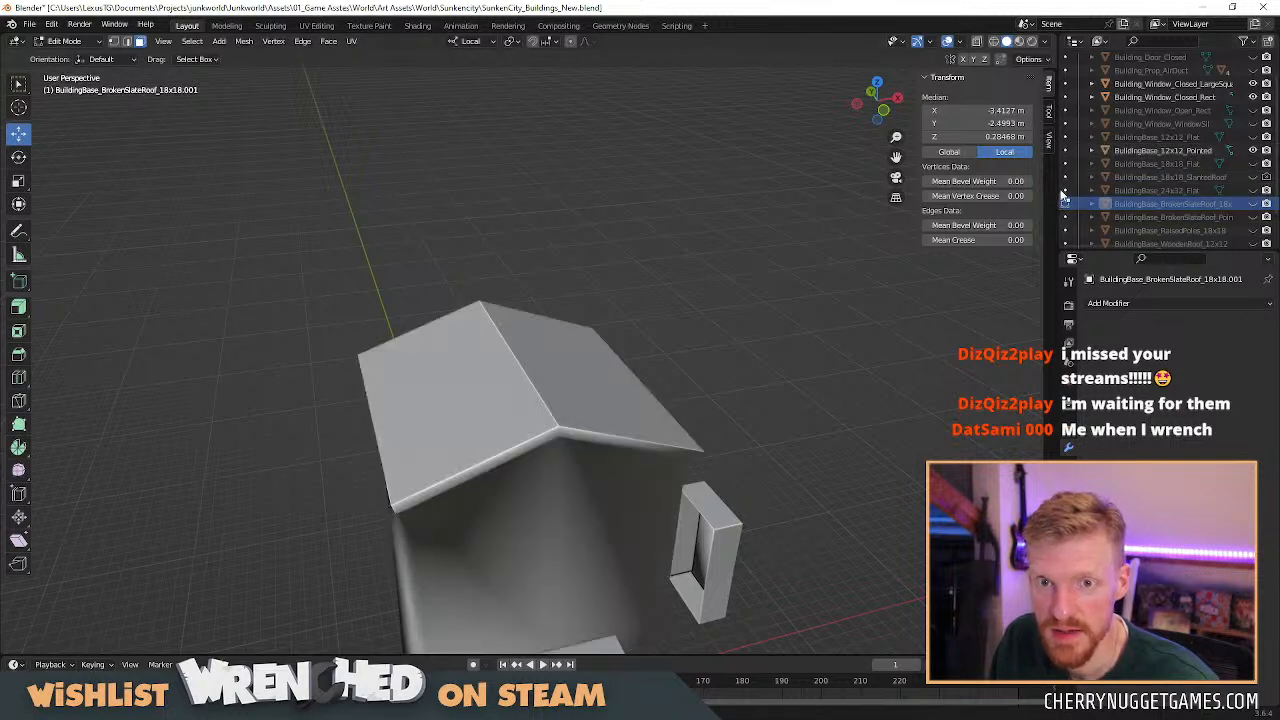
Widen the object list, rename the pointed slate roof to BuildingBase_BrokenSlateRoof_Pointed_12x12, and make it visible.
{"action": "left_click_drag", "start_coordinate": [1057, 189], "coordinate": [1012, 190]}
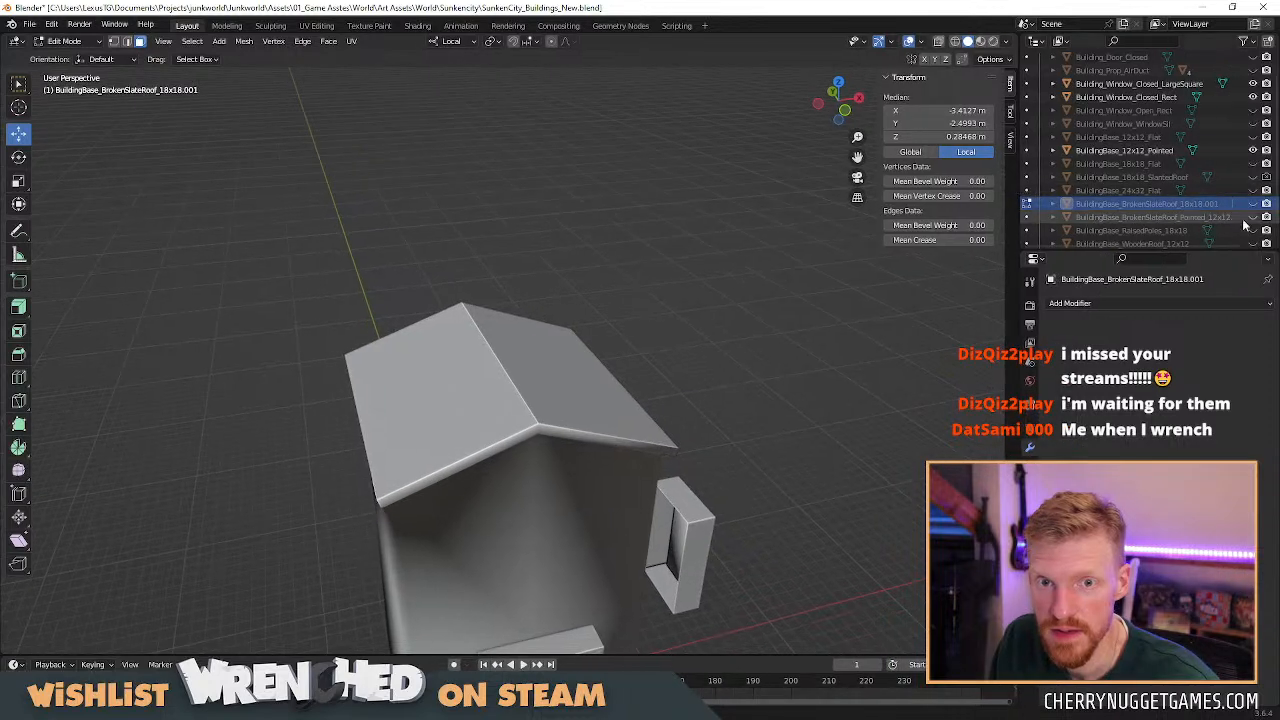
{"action": "double_click", "coordinate": [1207, 216]}
{"action": "scroll", "coordinate": [1207, 216], "scroll_direction": "down", "scroll_amount": 2}
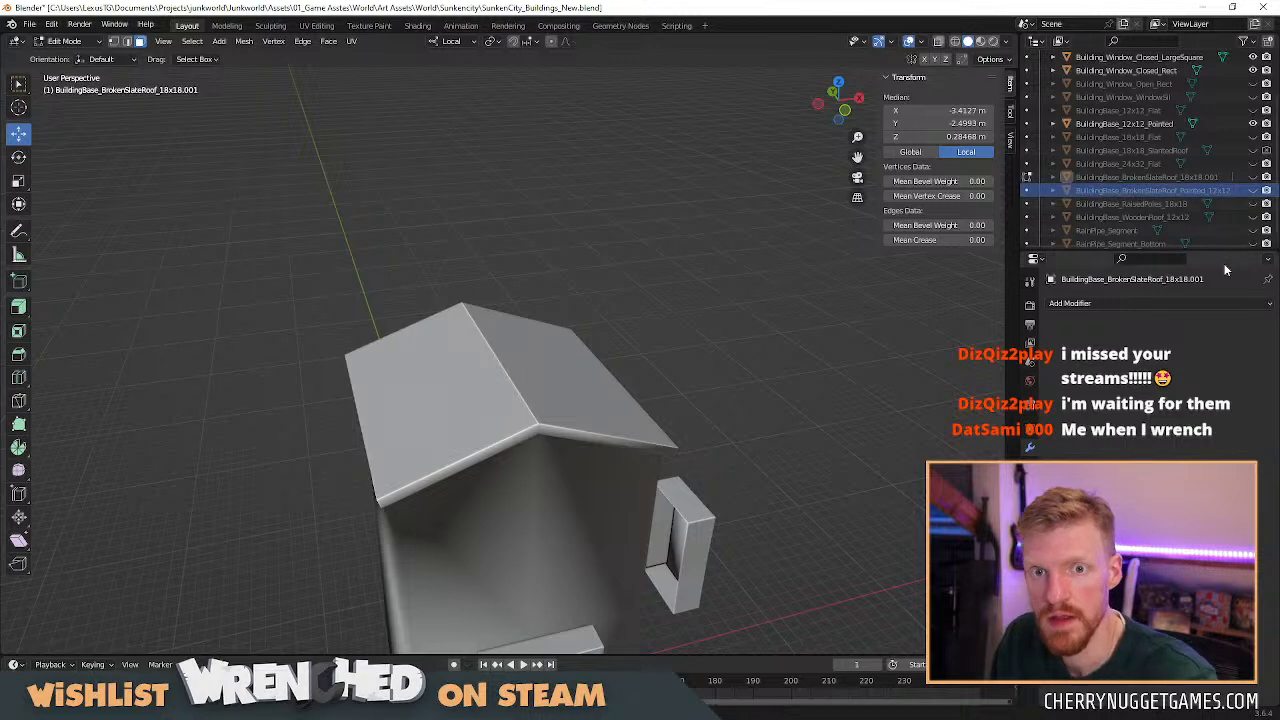
{"action": "left_click", "coordinate": [1253, 190]}
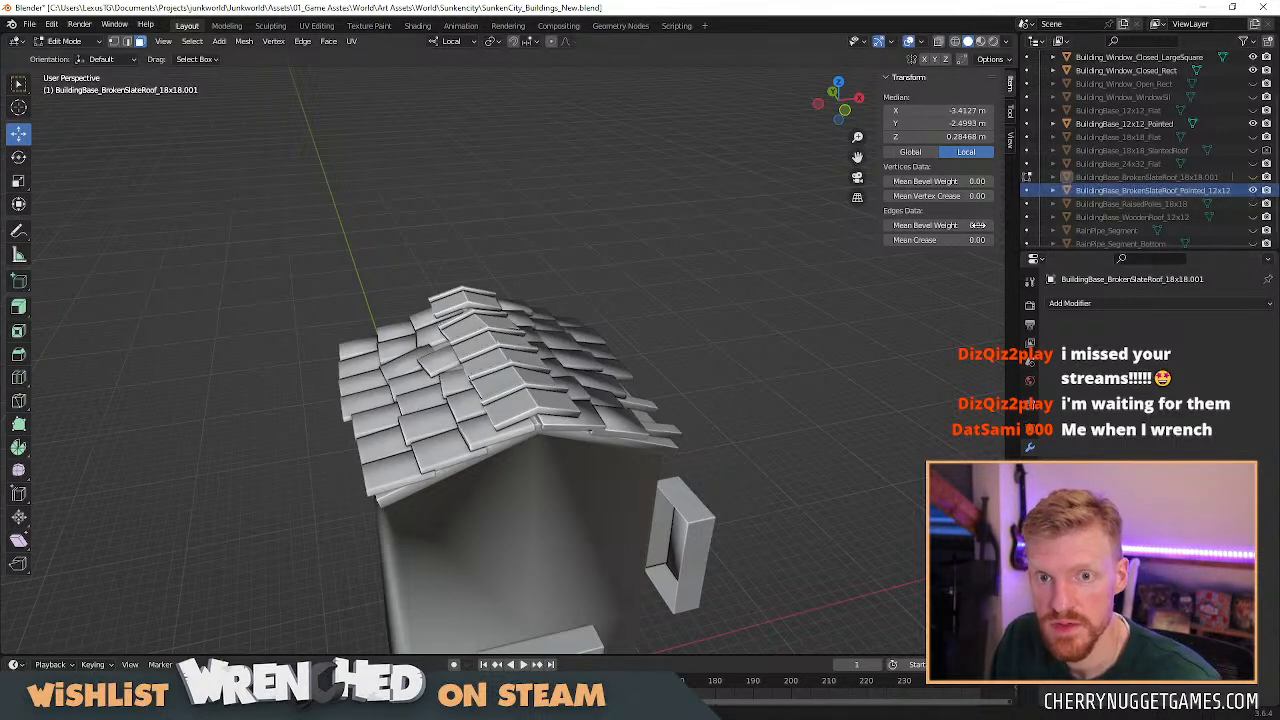
In Object Mode, move Building_Window_Closed_Rect 3.2203 m along local Y and about -3.036 m along local X onto the side wall.
{"action": "middle_click_drag", "start_coordinate": [712, 301], "coordinate": [542, 421]}
{"action": "scroll", "coordinate": [617, 449], "scroll_direction": "up", "scroll_amount": 3}
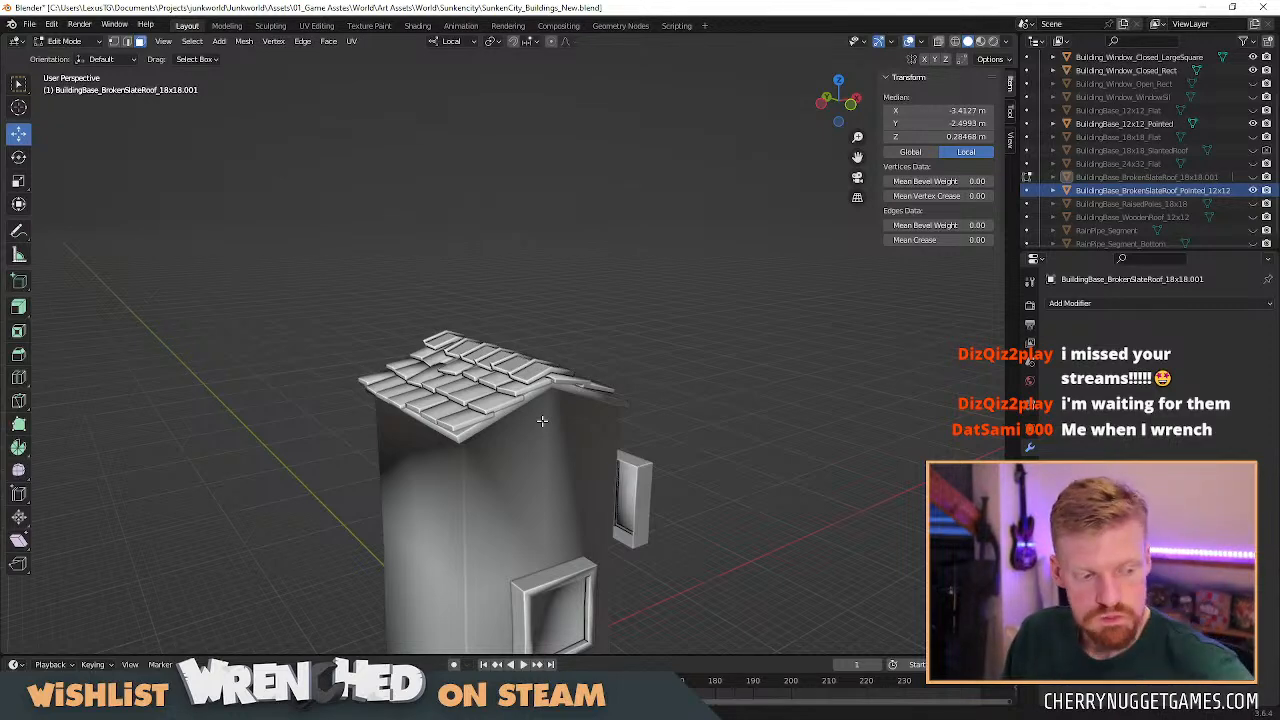
{"action": "middle_click_drag", "start_coordinate": [646, 481], "coordinate": [548, 523]}
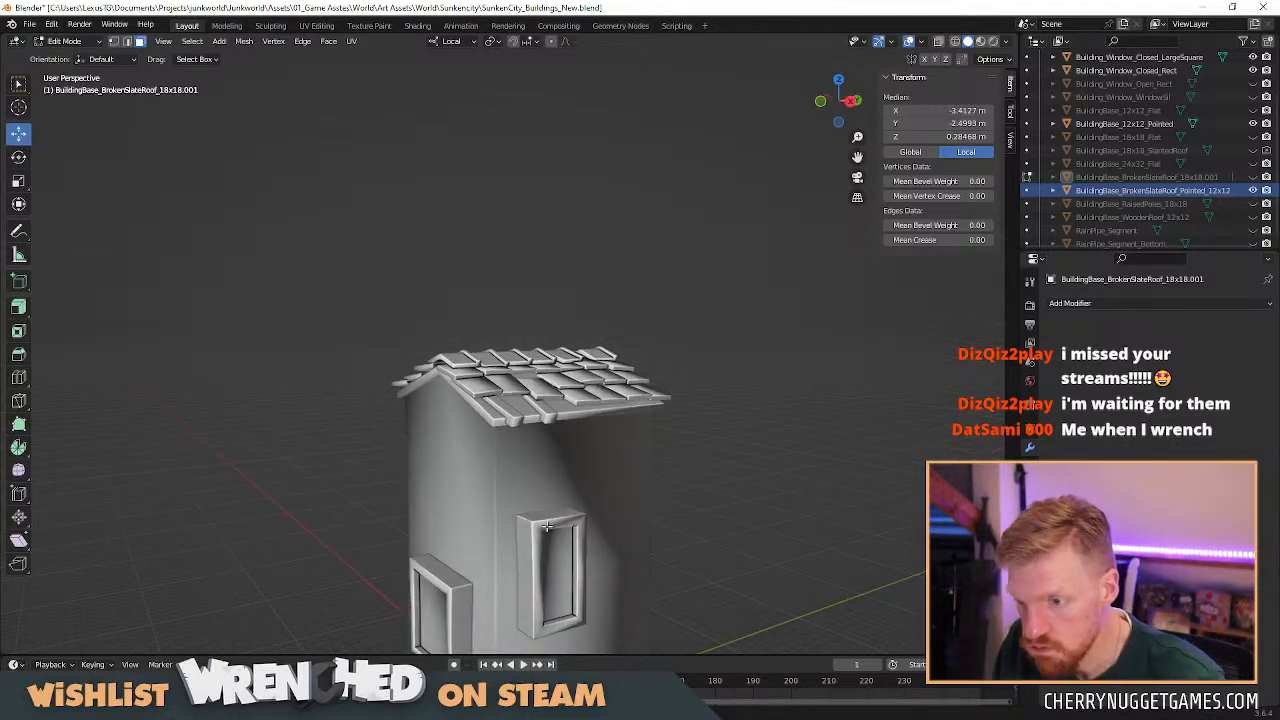
{"action": "key", "text": "Tab"}
{"action": "left_click", "coordinate": [560, 508]}
{"action": "mouse_move", "coordinate": [573, 523]}
{"action": "left_mouse_down"}
{"action": "mouse_move", "coordinate": [611, 515]}
{"action": "mouse_move", "coordinate": [583, 523]}
{"action": "left_mouse_up"}
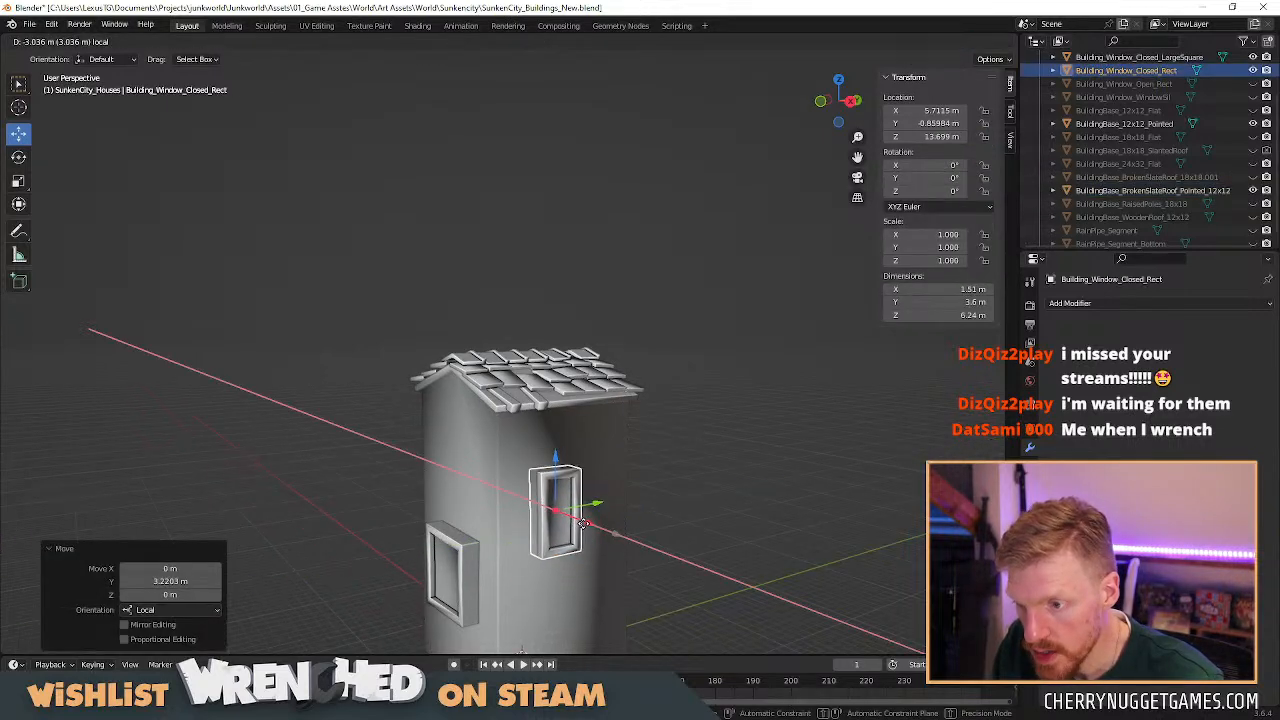
{"action": "left_click", "coordinate": [682, 428]}
In the pointed slate roof's mesh, select the whole plank at the eave corner and move it 1.0181 m along local X.
{"action": "scroll", "coordinate": [682, 428], "scroll_direction": "down", "scroll_amount": 3}
{"action": "middle_click_drag", "start_coordinate": [682, 428], "coordinate": [501, 424]}
{"action": "left_click", "coordinate": [533, 443]}
{"action": "scroll", "coordinate": [533, 443], "scroll_direction": "up", "scroll_amount": 2}
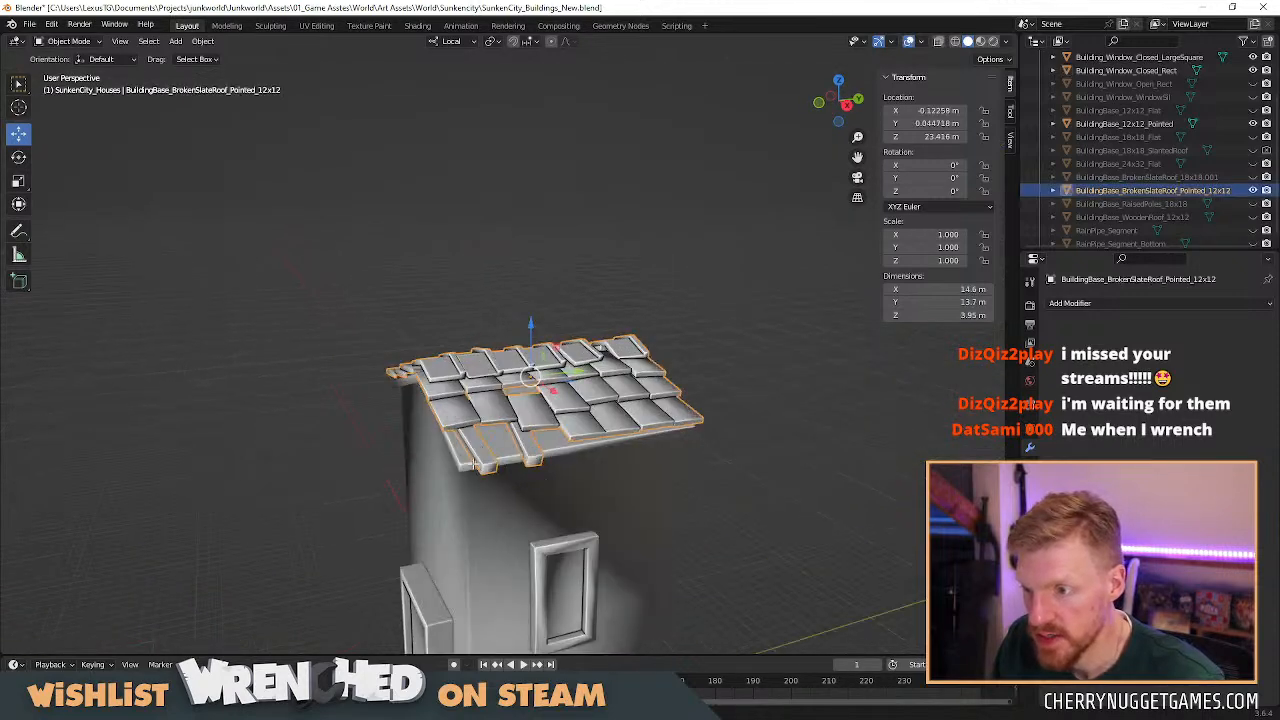
{"action": "key", "text": "Tab"}
{"action": "key", "text": "l"}
{"action": "key", "text": "g"}
{"action": "key", "text": "x"}
{"action": "key", "text": "x"}
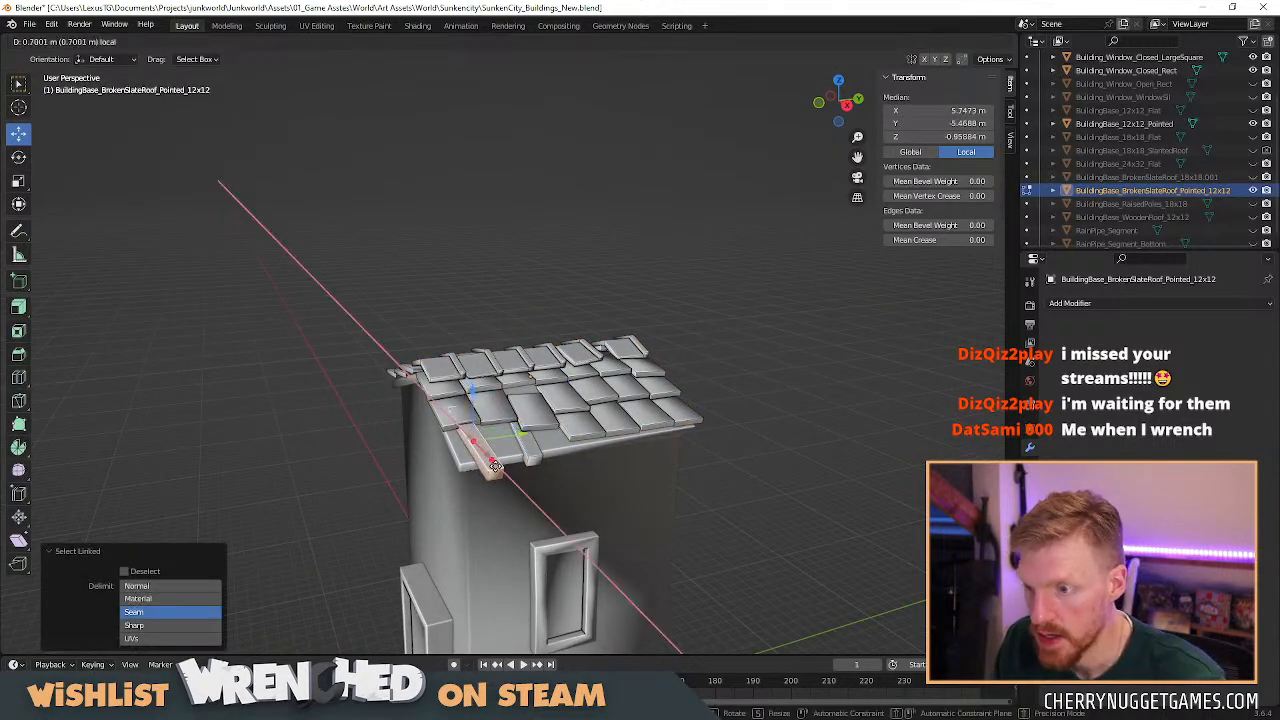
{"action": "left_click", "coordinate": [494, 466]}
Lower the selected plank about 0.2 m along local Z, check the building from several sides, and return to Object Mode.
{"action": "key", "text": "g"}
{"action": "key", "text": "z"}
{"action": "key", "text": "z"}
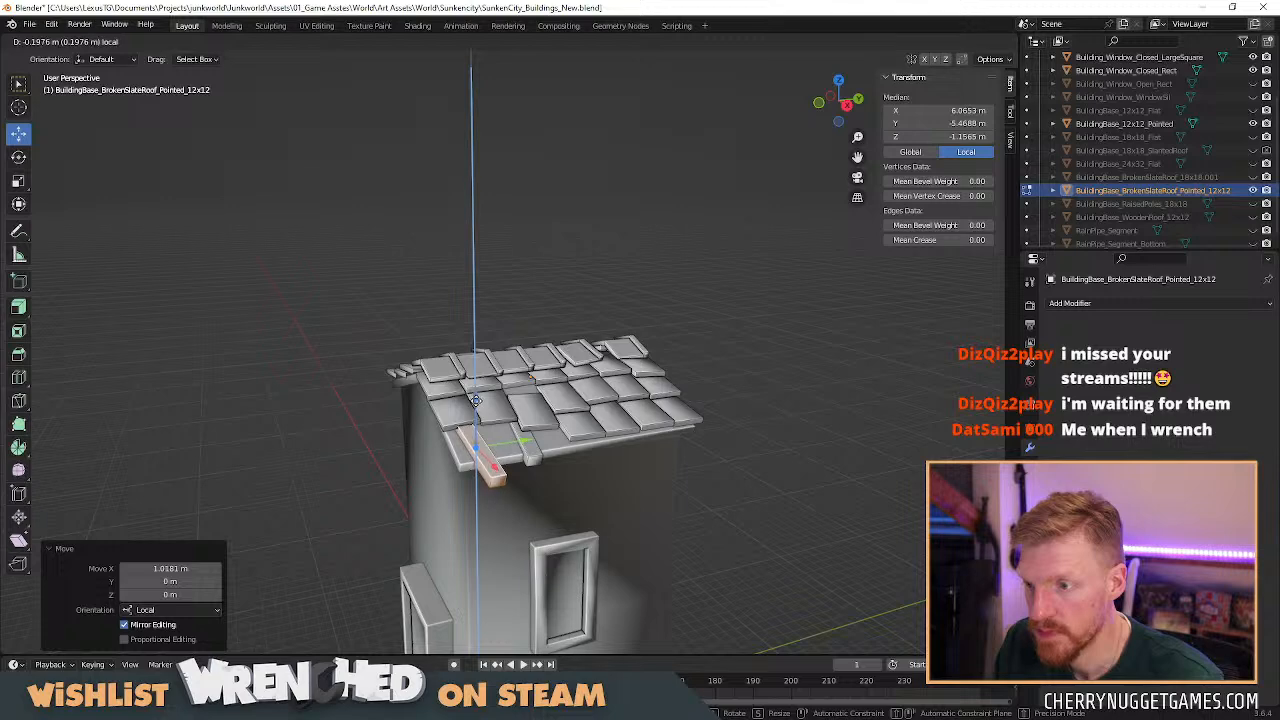
{"action": "left_click", "coordinate": [476, 402]}
{"action": "left_click", "coordinate": [717, 400]}
{"action": "scroll", "coordinate": [734, 434], "scroll_direction": "down", "scroll_amount": 2}
{"action": "middle_click_drag", "start_coordinate": [734, 434], "coordinate": [138, 450]}
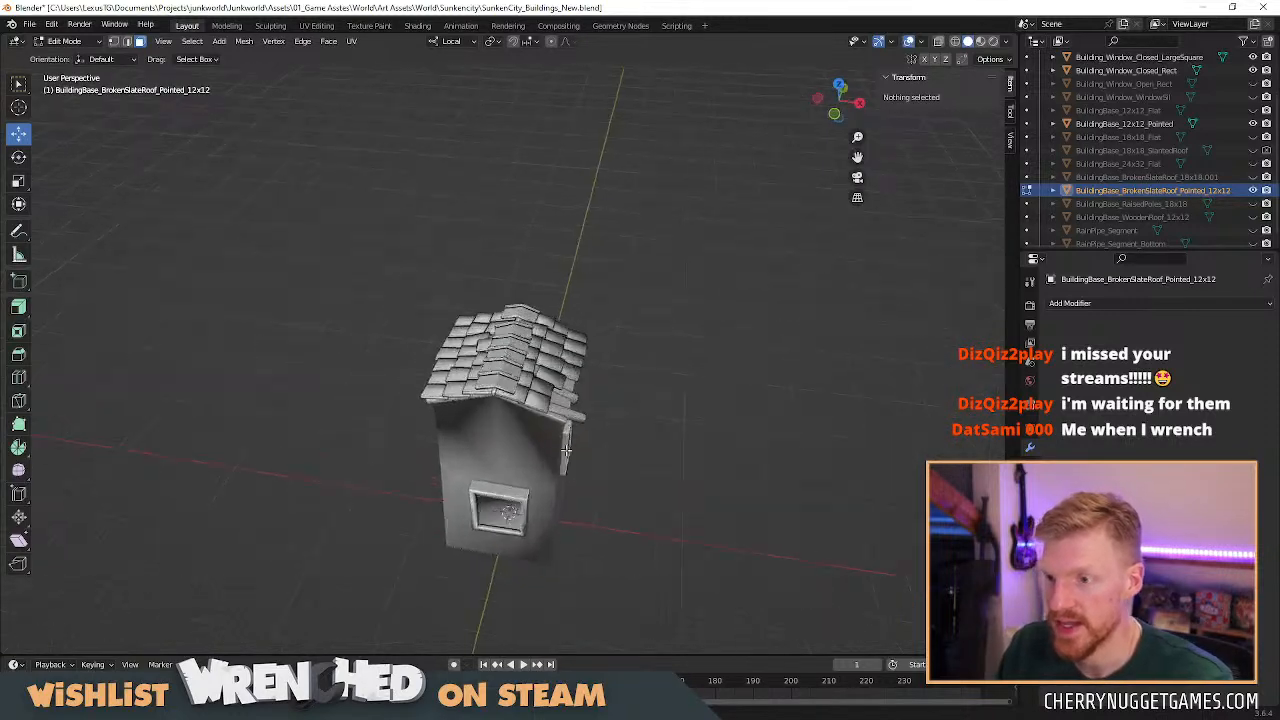
{"action": "scroll", "coordinate": [664, 408], "scroll_direction": "up", "scroll_amount": 3}
{"action": "middle_click_drag", "start_coordinate": [664, 408], "coordinate": [520, 405]}
{"action": "scroll", "coordinate": [464, 416], "scroll_direction": "down", "scroll_amount": 3}
{"action": "key", "text": "Tab"}
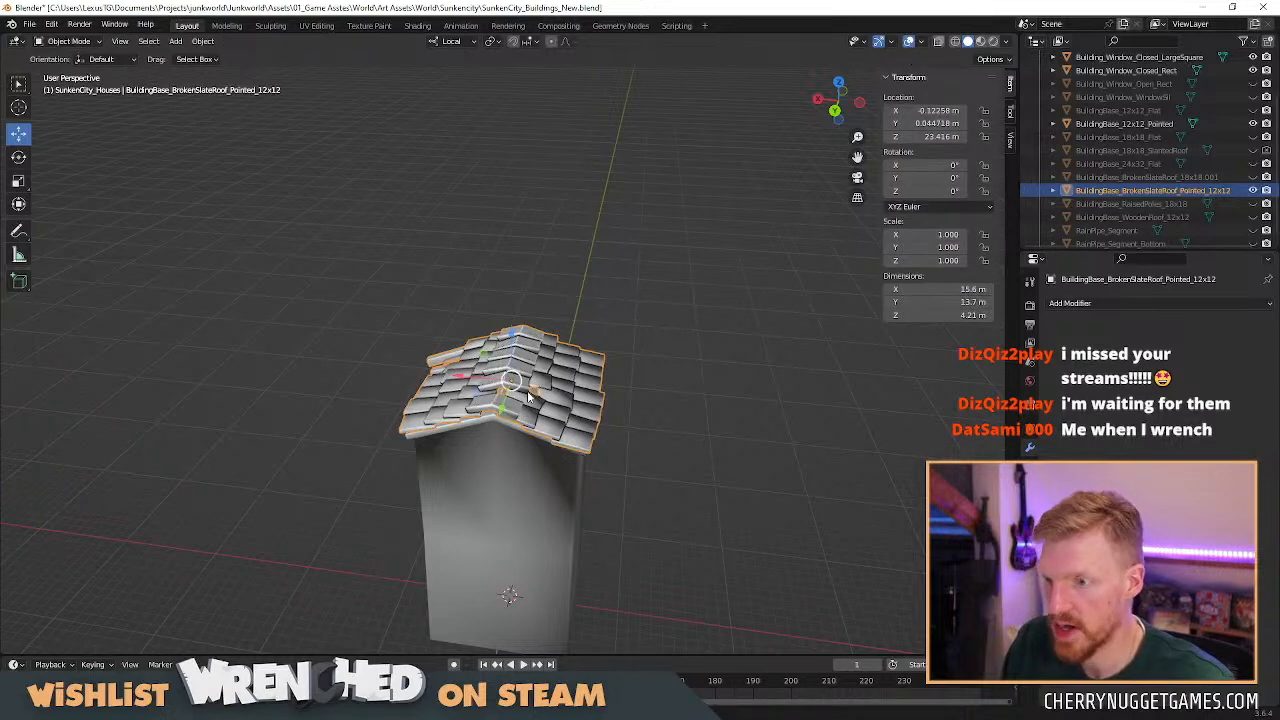
Try the pointed slate roof rotated 180° about its local Z axis, check the fit, and undo the rotation.
{"action": "key", "text": "r"}
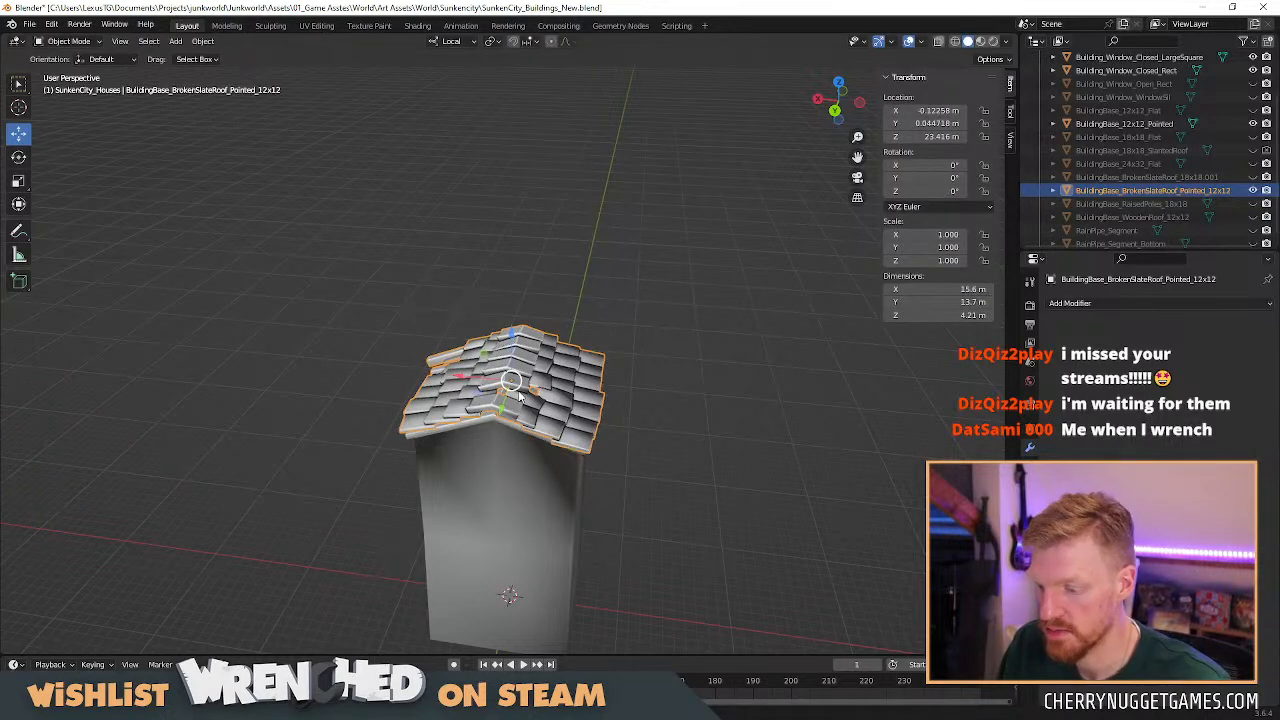
{"action": "key", "text": "z"}
{"action": "key", "text": "z"}
{"action": "type", "text": "180"}
{"action": "key", "text": "Return"}
{"action": "middle_click_drag", "start_coordinate": [697, 449], "coordinate": [462, 444]}
{"action": "scroll", "coordinate": [549, 430], "scroll_direction": "up", "scroll_amount": 4}
{"action": "middle_click_drag", "start_coordinate": [590, 432], "coordinate": [647, 475]}
{"action": "key", "text": "ctrl+z"}
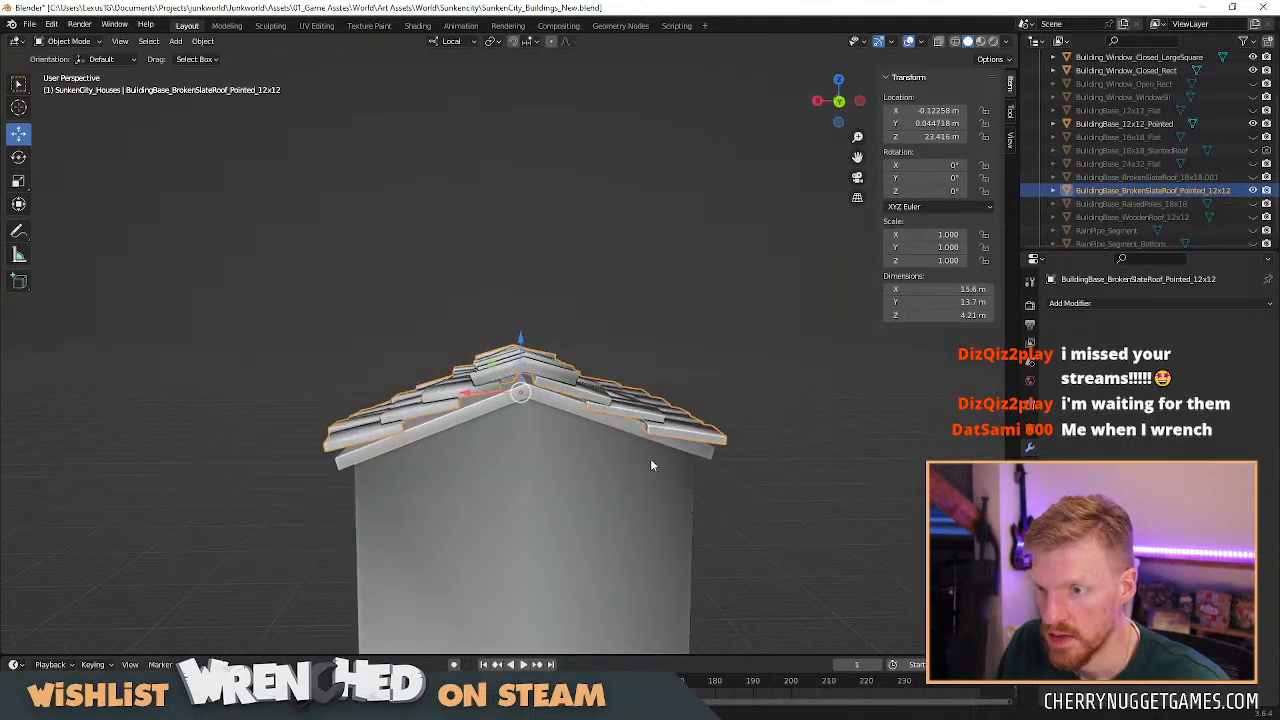
In Front view, move the slate roof object to X -0.002918 m and Z 24.113 m so its origin meets the base's ridge.
{"action": "left_click", "coordinate": [838, 103]}
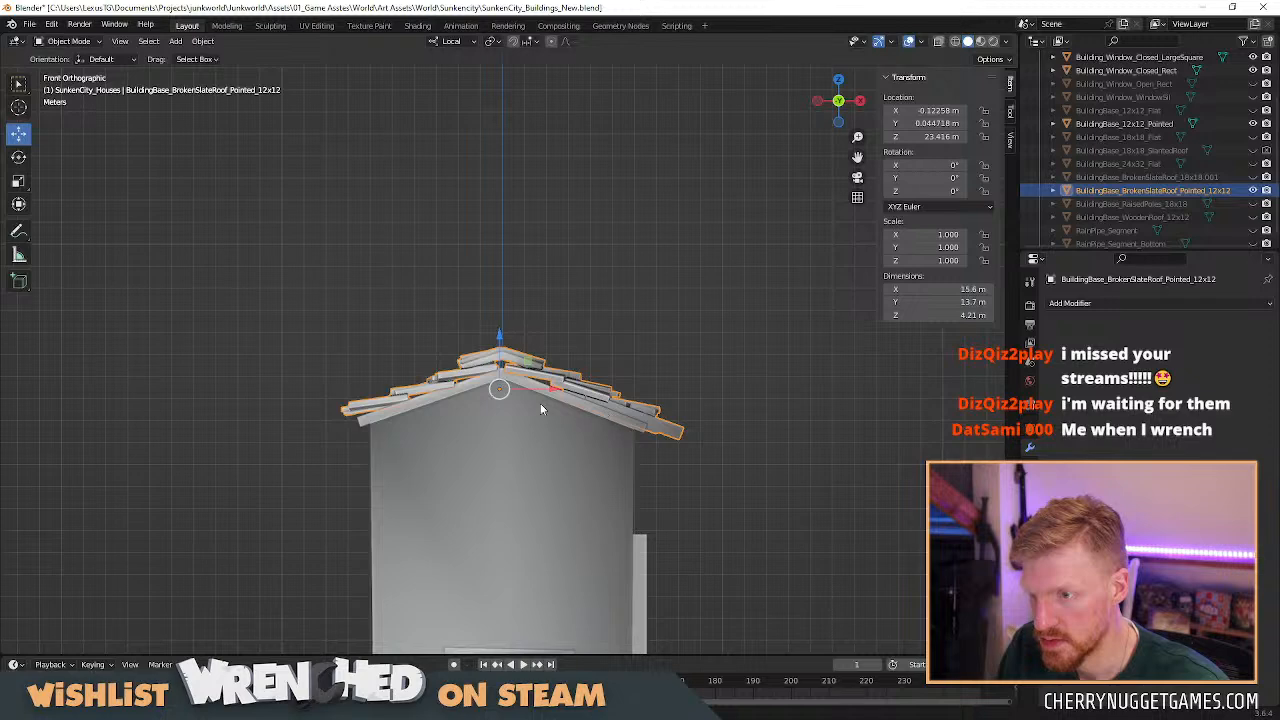
{"action": "scroll", "coordinate": [510, 394], "scroll_direction": "up", "scroll_amount": 1}
{"action": "scroll", "coordinate": [513, 403], "scroll_direction": "up", "scroll_amount": 2}
{"action": "right_click", "coordinate": [530, 388]}
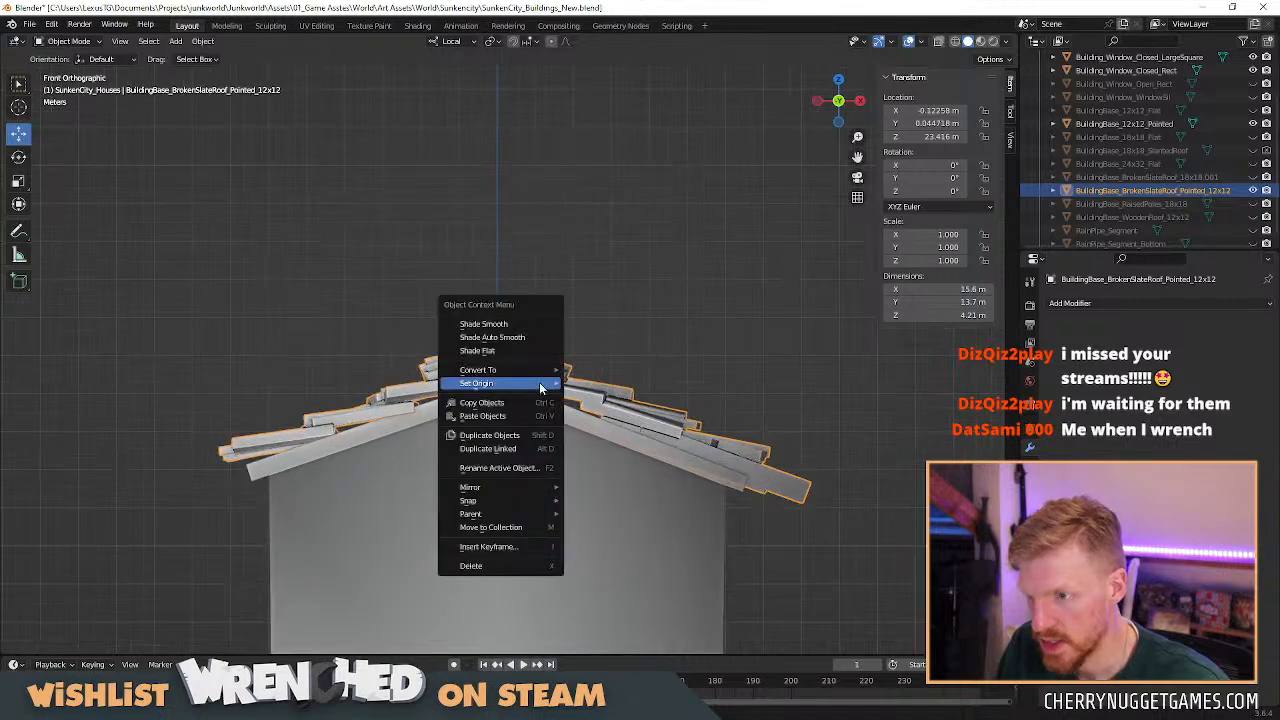
{"action": "mouse_move", "coordinate": [532, 384]}
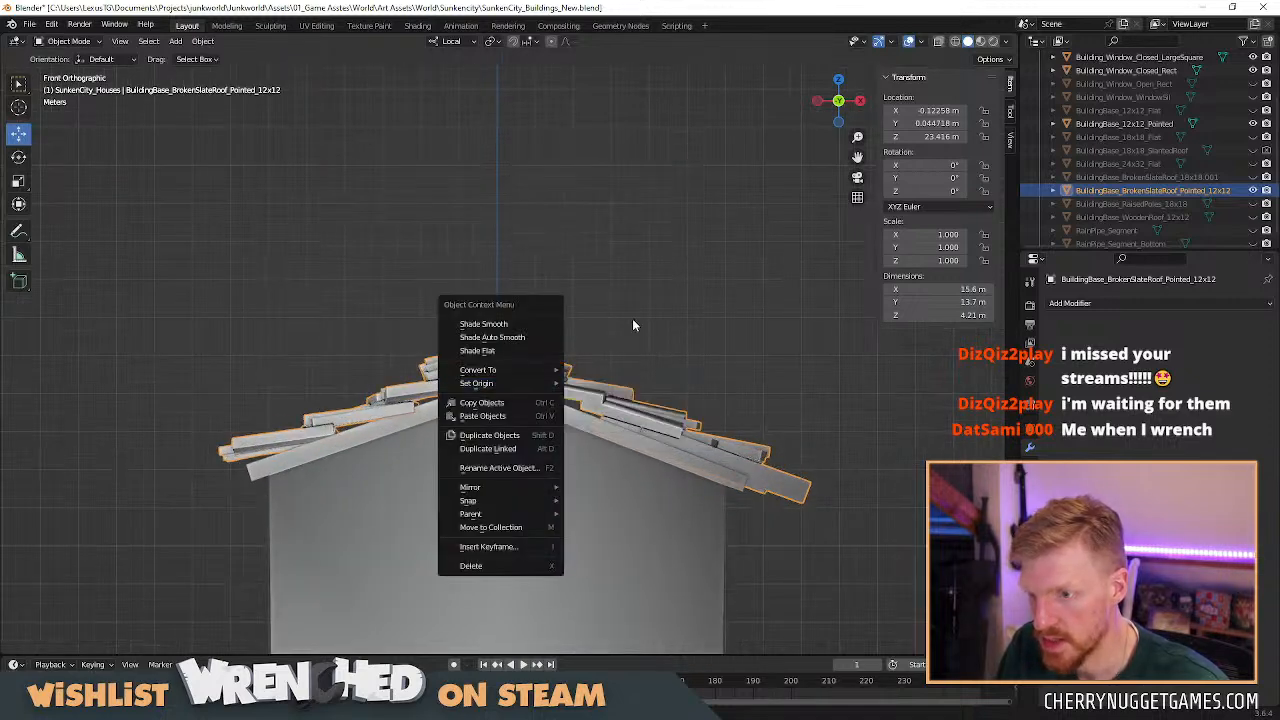
{"action": "scroll", "coordinate": [520, 425], "scroll_direction": "up", "scroll_amount": 5}
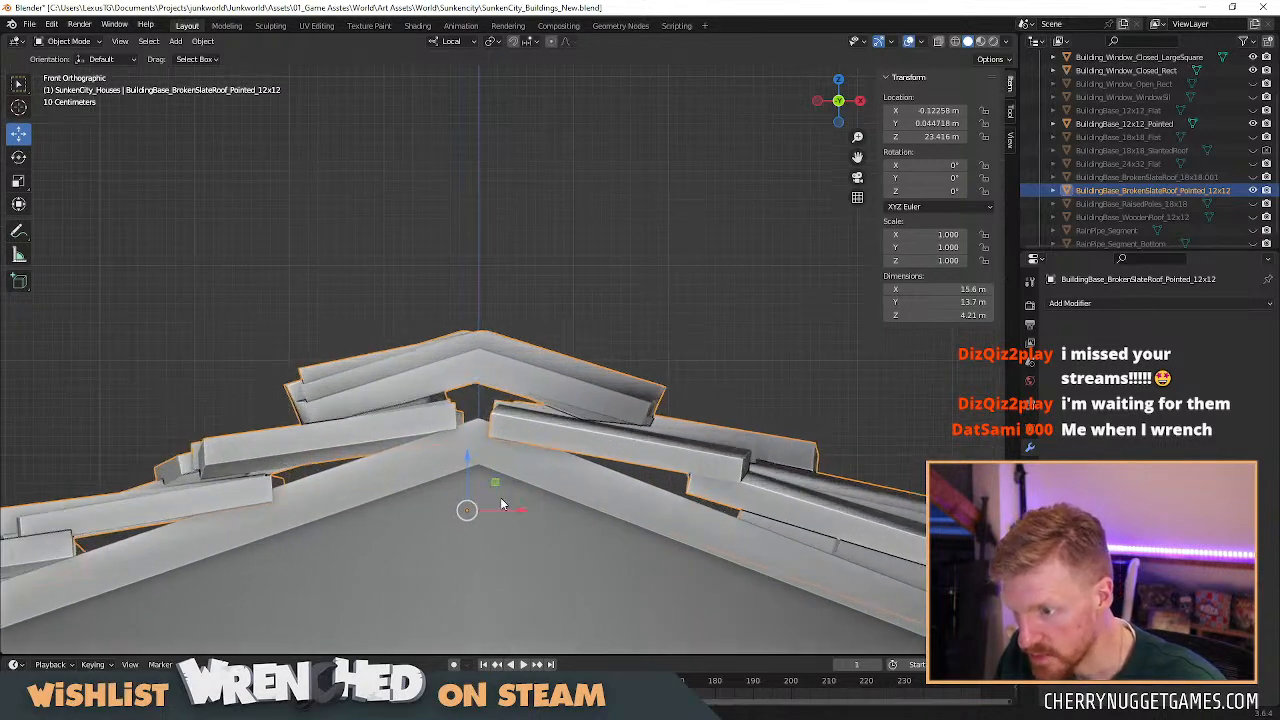
{"action": "left_click_drag", "start_coordinate": [496, 487], "coordinate": [508, 414]}
{"action": "scroll", "coordinate": [565, 446], "scroll_direction": "down", "scroll_amount": 2}
Select the whole roof mesh in Edit Mode and move it about -0.07 m along local X and -0.86 m along local Z onto the base.
{"action": "key", "text": "Tab"}
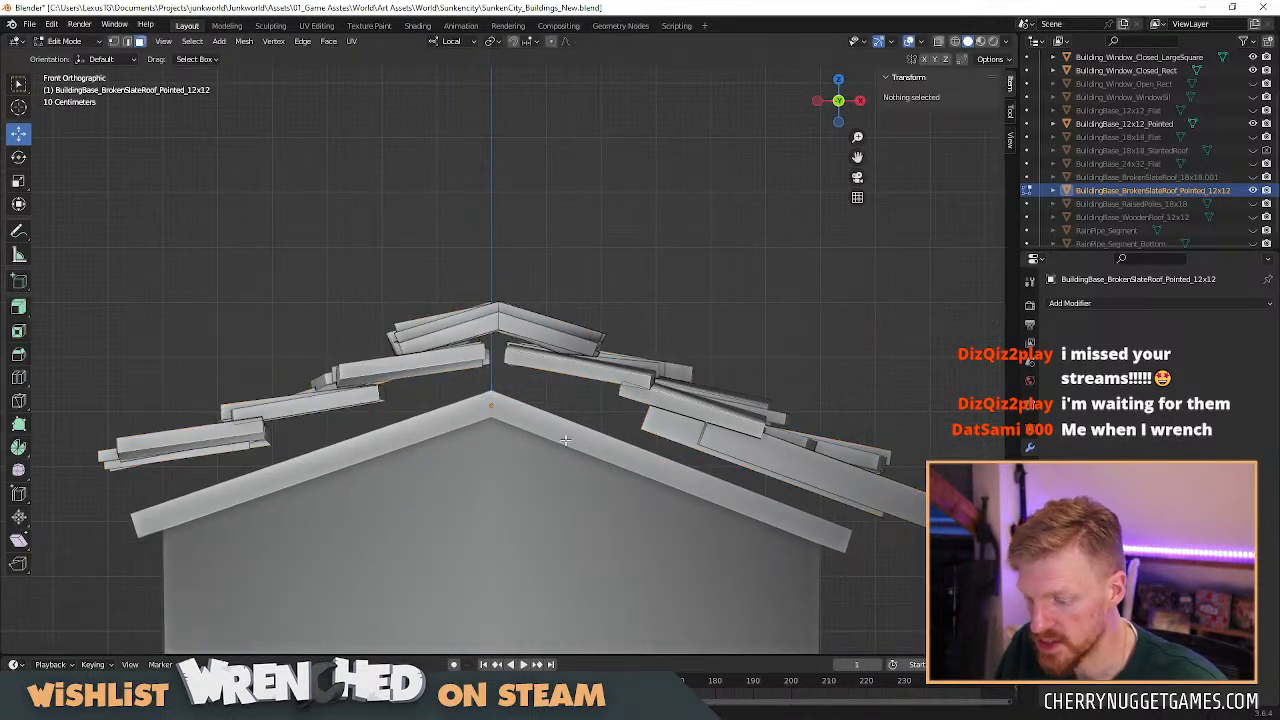
{"action": "left_click_drag", "start_coordinate": [519, 356], "coordinate": [517, 406]}
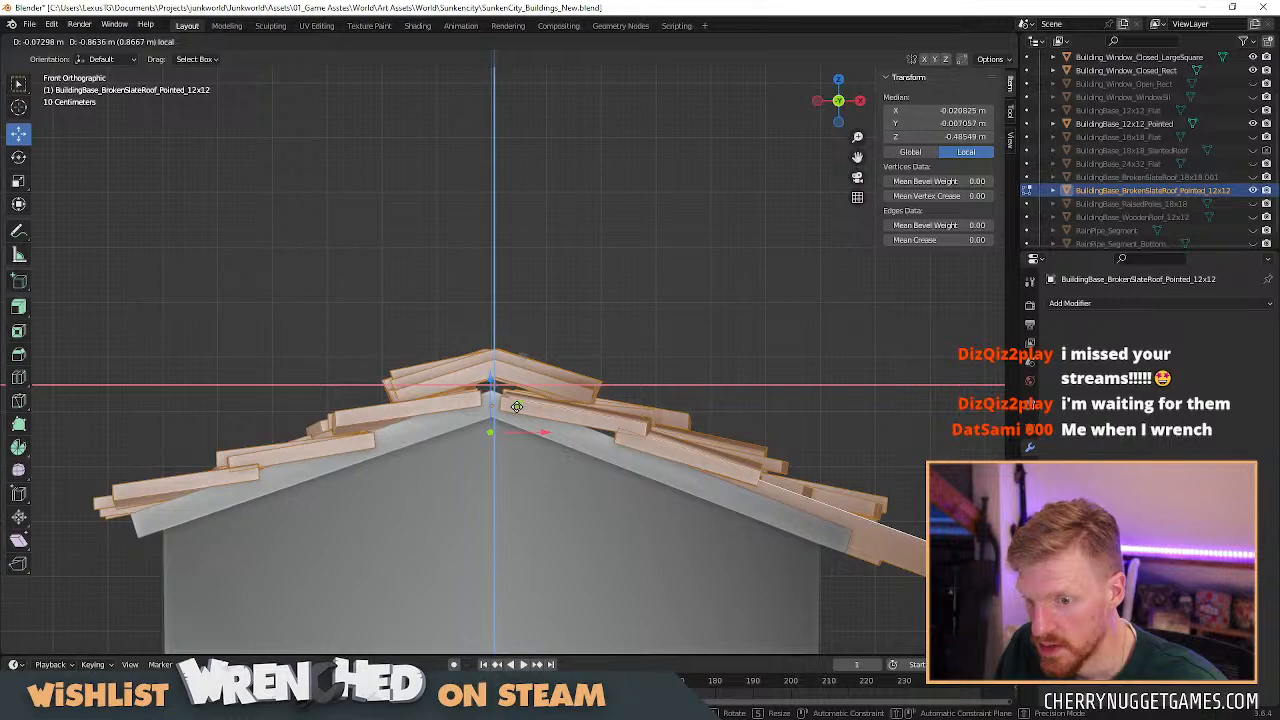
{"action": "left_click_drag", "start_coordinate": [517, 406], "coordinate": [517, 406]}
{"action": "scroll", "coordinate": [517, 406], "scroll_direction": "down", "scroll_amount": 3}
Try the lowered slate roof turned 180° about local Z in Object Mode and undo the rotation.
{"action": "middle_click_drag", "start_coordinate": [620, 405], "coordinate": [476, 455]}
{"action": "key", "text": "Tab"}
{"action": "type", "text": "rz180"}
{"action": "key", "text": "Return"}
{"action": "key", "text": "ctrl+z"}
Select the lower eave row of slate tiles, tilt it about -5.5° in Front view, and shift it slightly down toward the base.
{"action": "key", "text": "Tab"}
{"action": "left_click", "coordinate": [476, 455]}
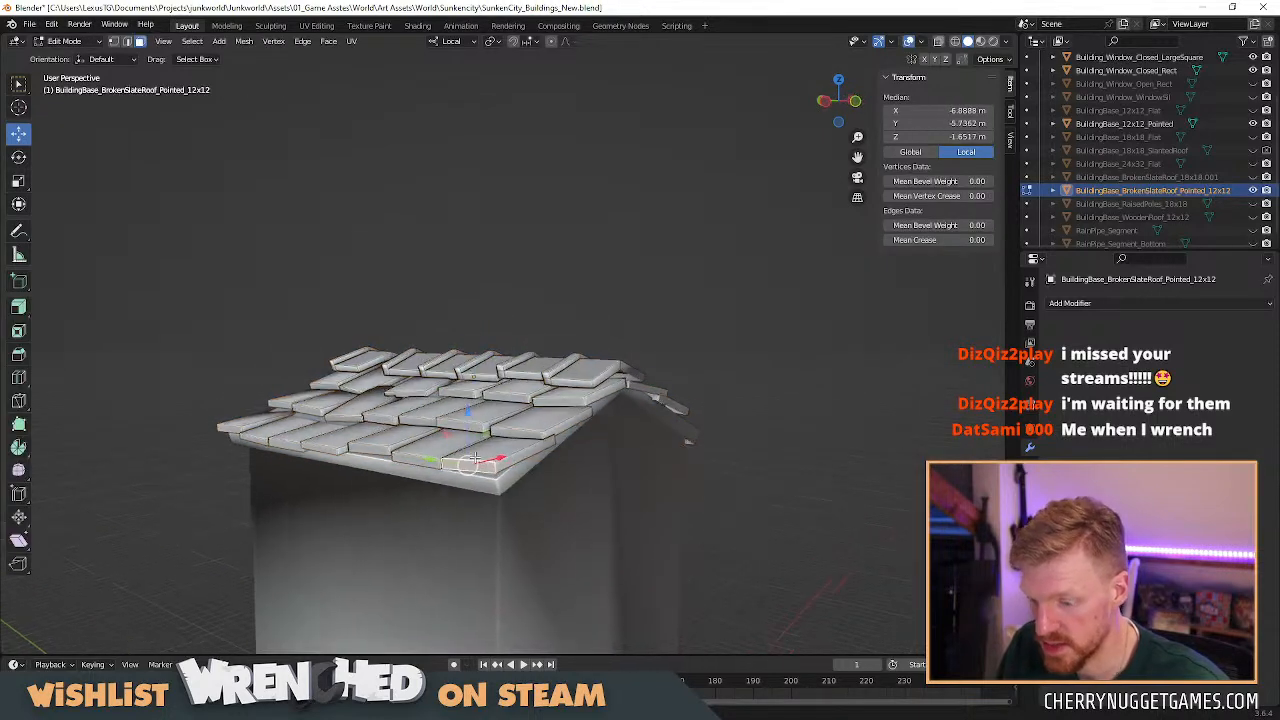
{"action": "key", "text": "l"}
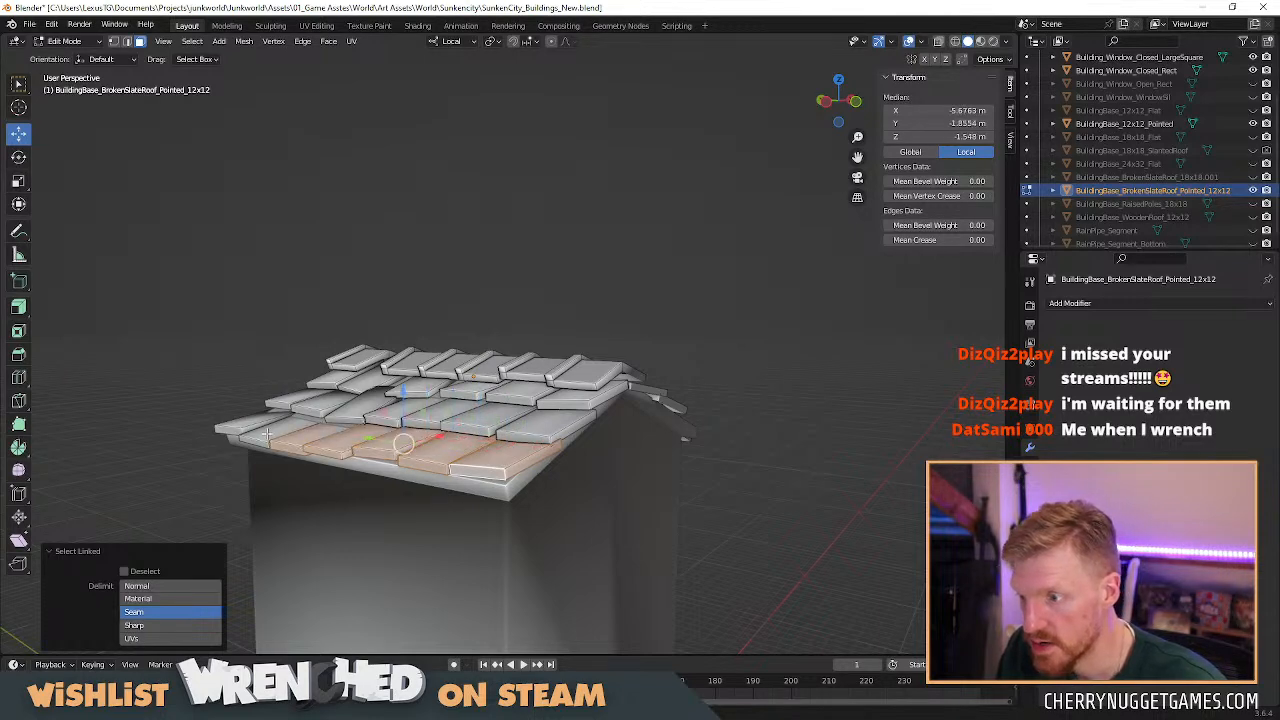
{"action": "left_click", "coordinate": [854, 103]}
{"action": "left_click", "coordinate": [818, 101]}
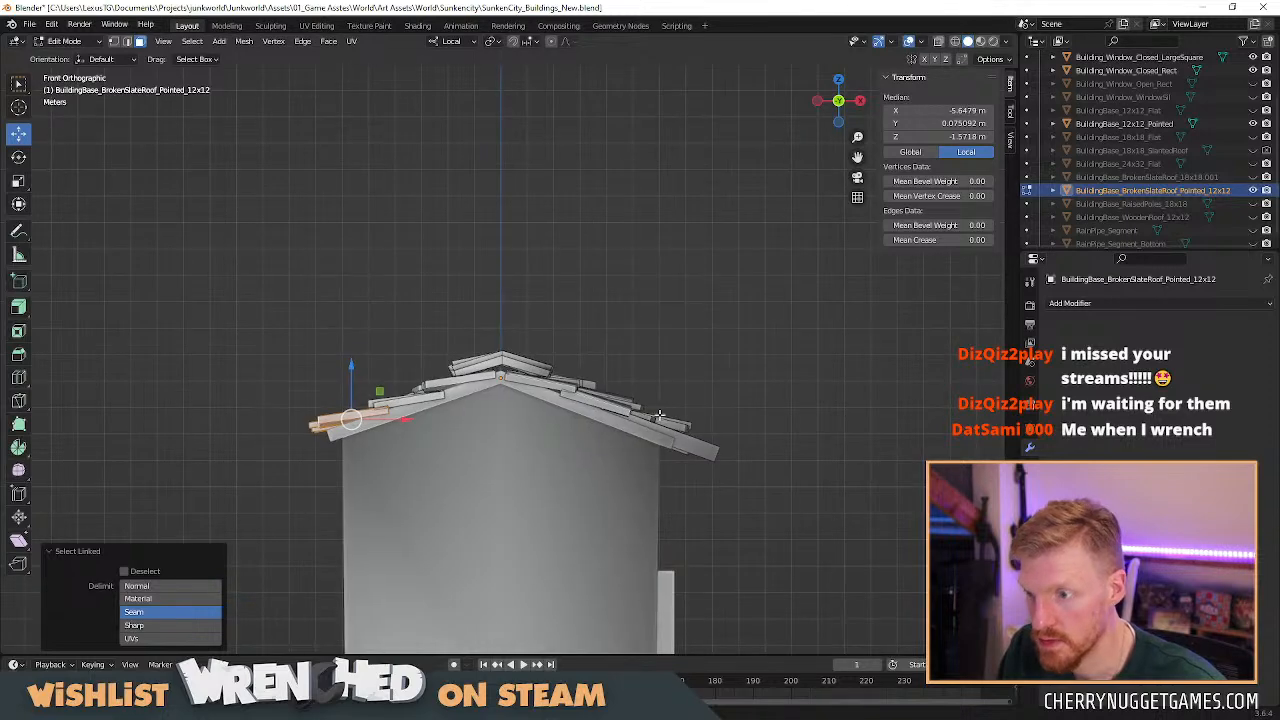
{"action": "key", "text": "r"}
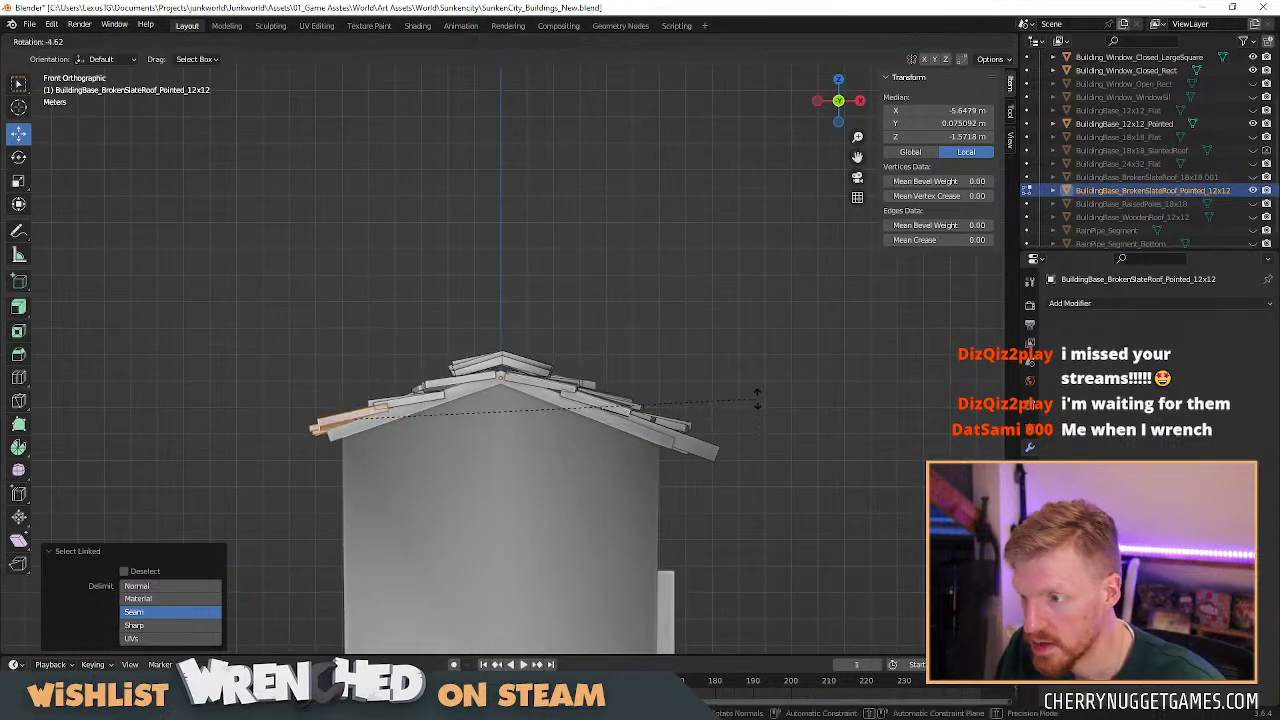
{"action": "left_click", "coordinate": [757, 393]}
{"action": "key", "text": "g"}
{"action": "key", "text": "x"}
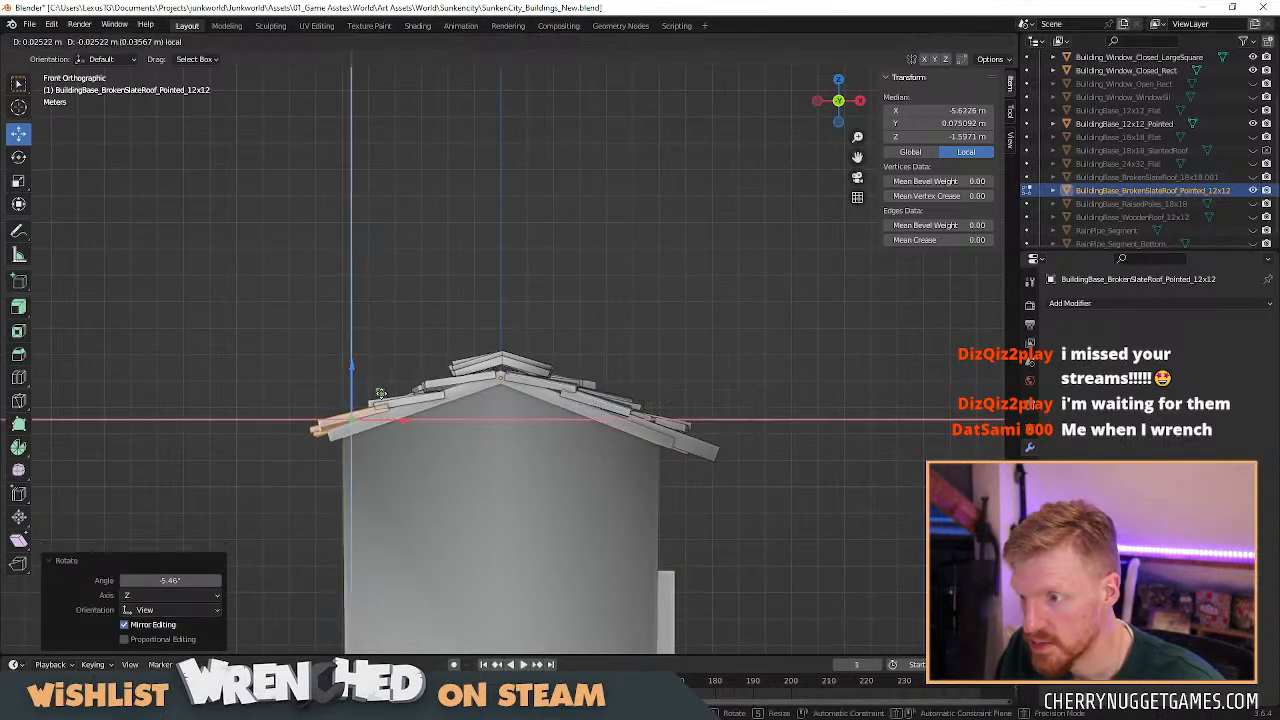
{"action": "left_click", "coordinate": [380, 396]}
{"action": "left_click", "coordinate": [398, 367]}
Select the two sunken tiles in the eave row and raise them about 0.1 m along local Z.
{"action": "middle_click_drag", "start_coordinate": [471, 367], "coordinate": [484, 515]}
{"action": "scroll", "coordinate": [484, 515], "scroll_direction": "up", "scroll_amount": 2}
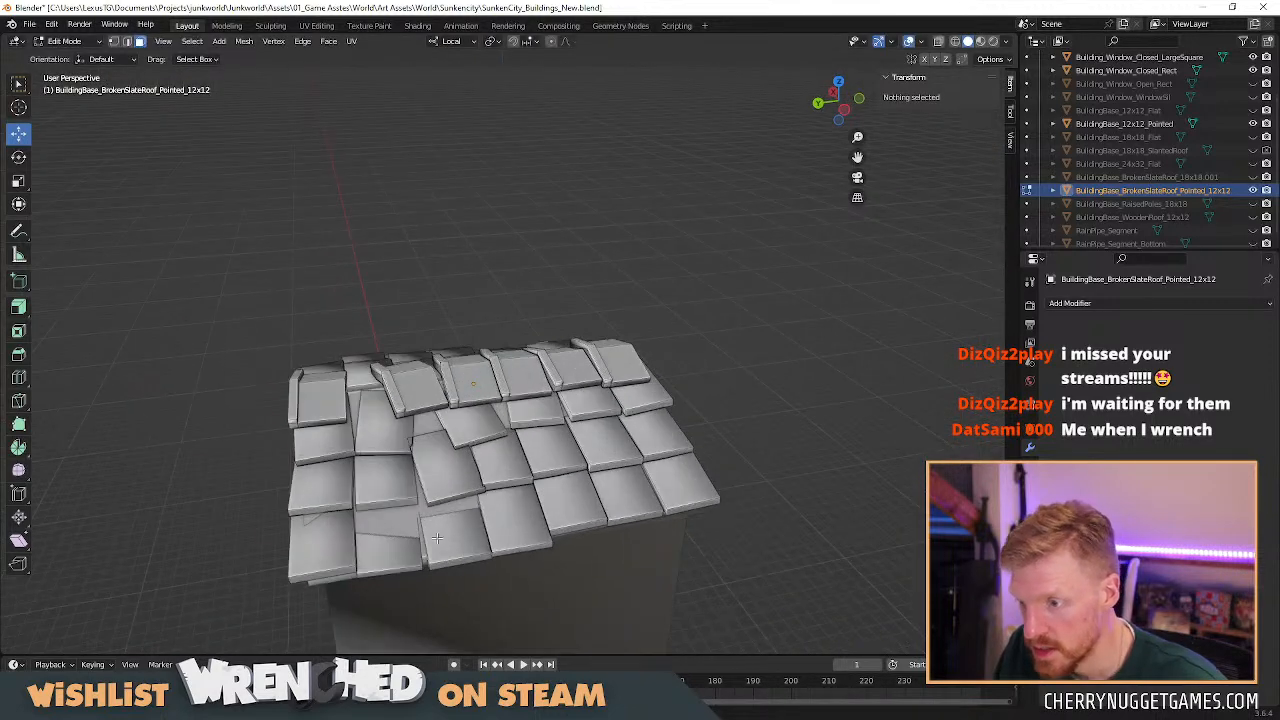
{"action": "key", "text": "l"}
{"action": "key", "text": "g"}
{"action": "key", "text": "z"}
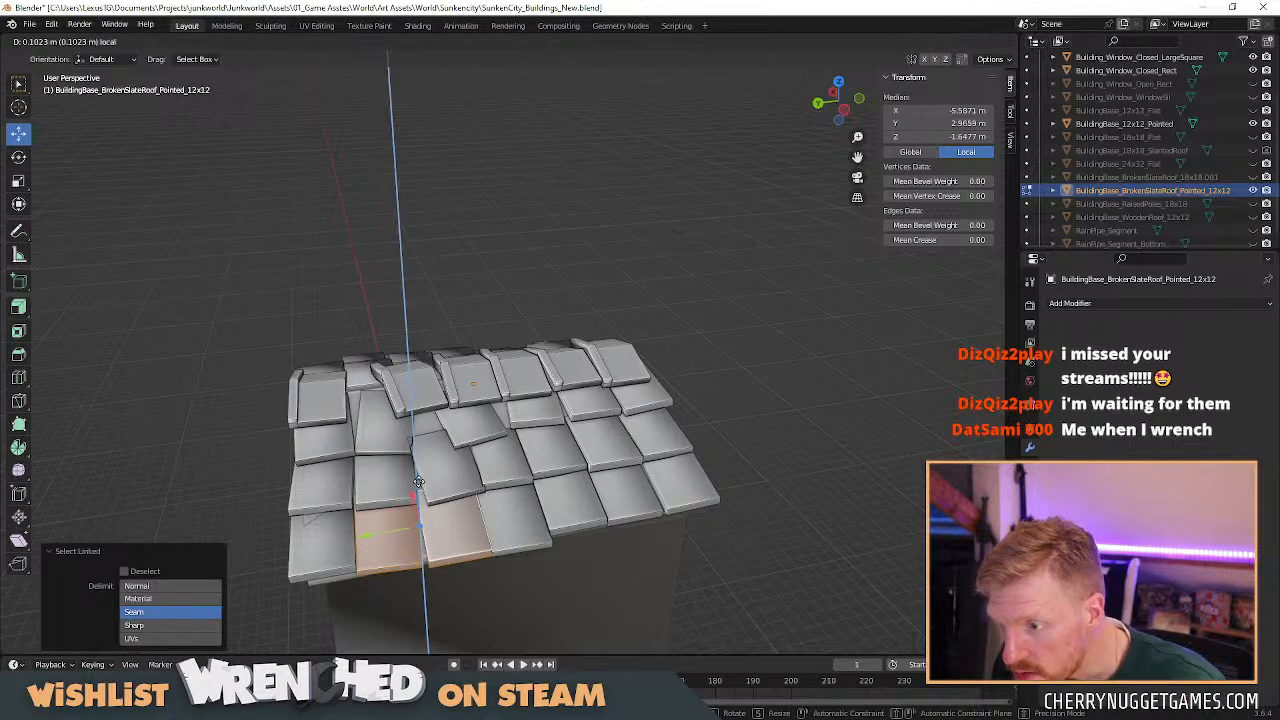
{"action": "left_click_drag", "start_coordinate": [419, 477], "coordinate": [409, 499]}
{"action": "left_click", "coordinate": [746, 457]}
Return to Object Mode and rotate the slate roof 180° about local Z to check its fit on the base.
{"action": "scroll", "coordinate": [746, 457], "scroll_direction": "down", "scroll_amount": 2}
{"action": "middle_click_drag", "start_coordinate": [786, 519], "coordinate": [580, 477]}
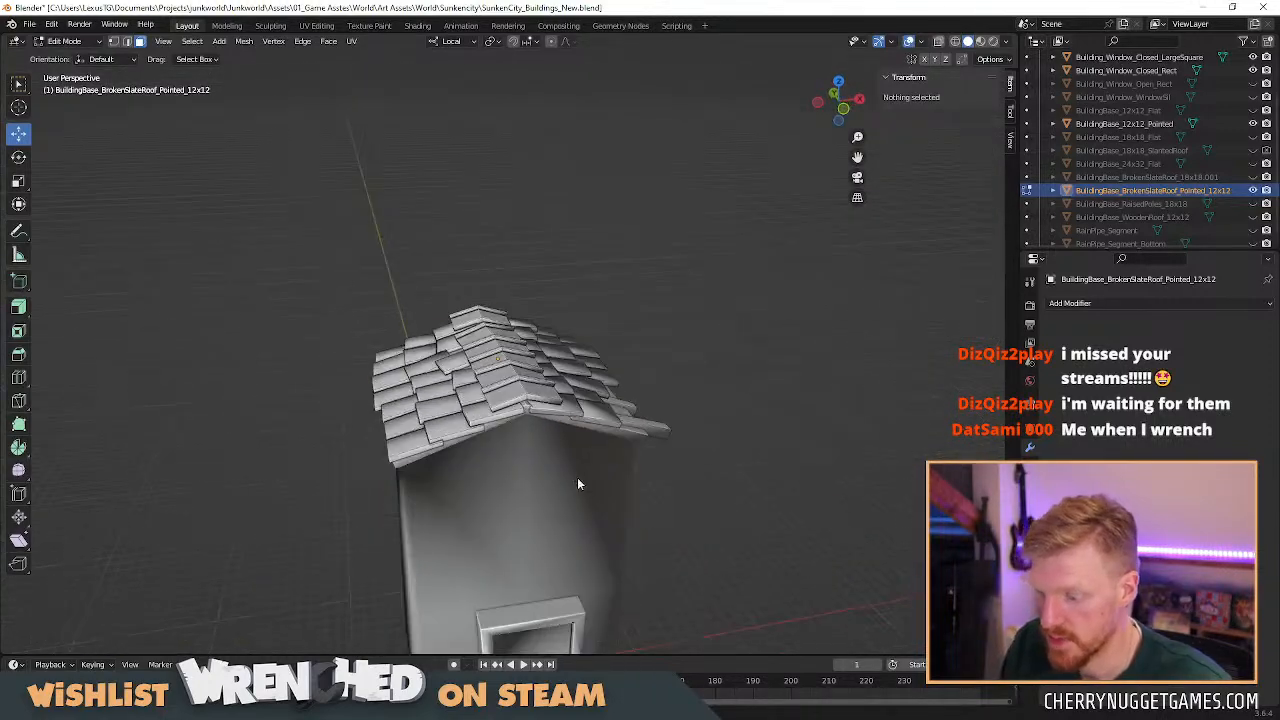
{"action": "key", "text": "Tab"}
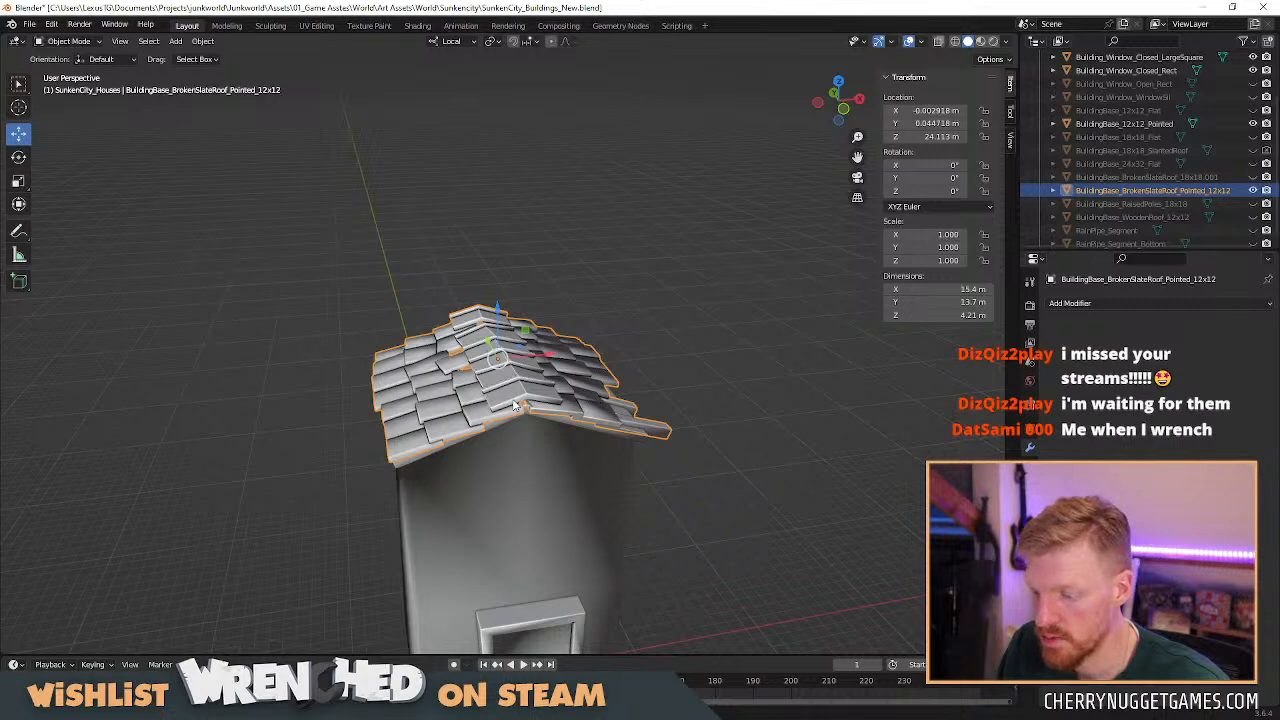
{"action": "type", "text": "rz180"}
{"action": "key", "text": "Return"}
{"action": "middle_click_drag", "start_coordinate": [670, 478], "coordinate": [480, 442]}
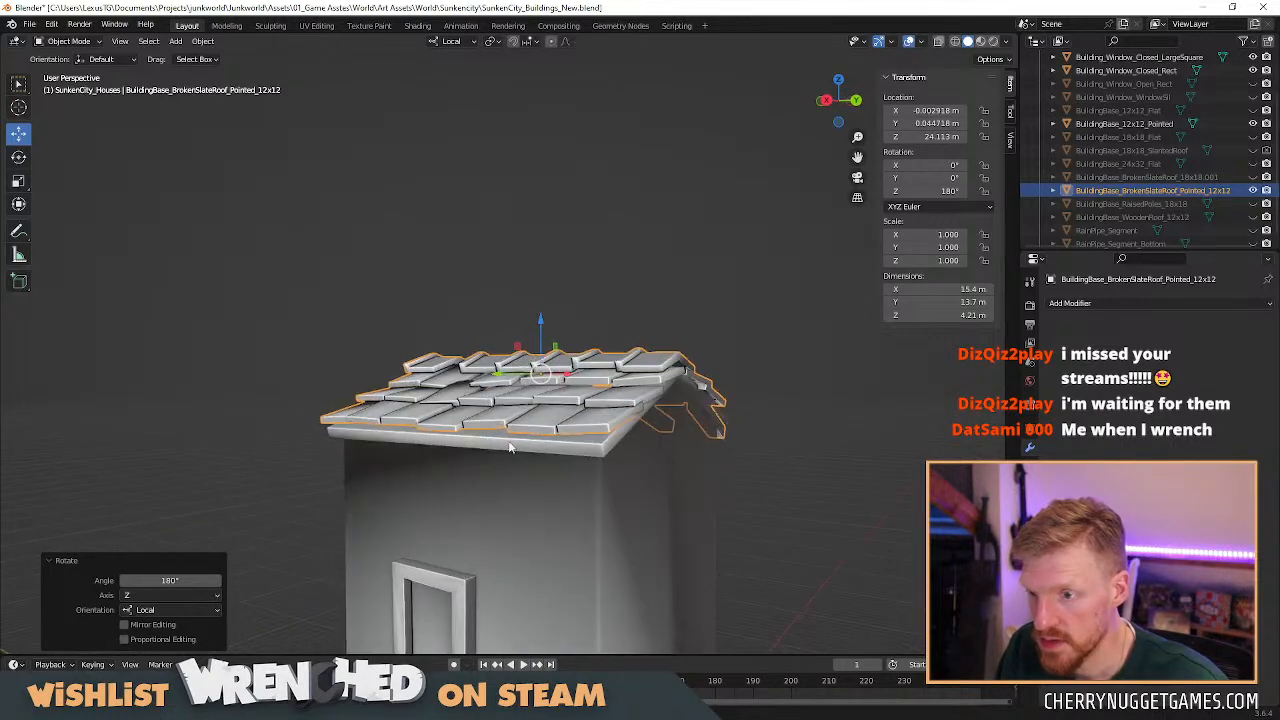
Select the whole eave-row tiles above the side window, tilt them to the roof slope, and move them -0.090797 m along local Z.
{"action": "key", "text": "Tab"}
{"action": "key", "text": "ctrl+l"}
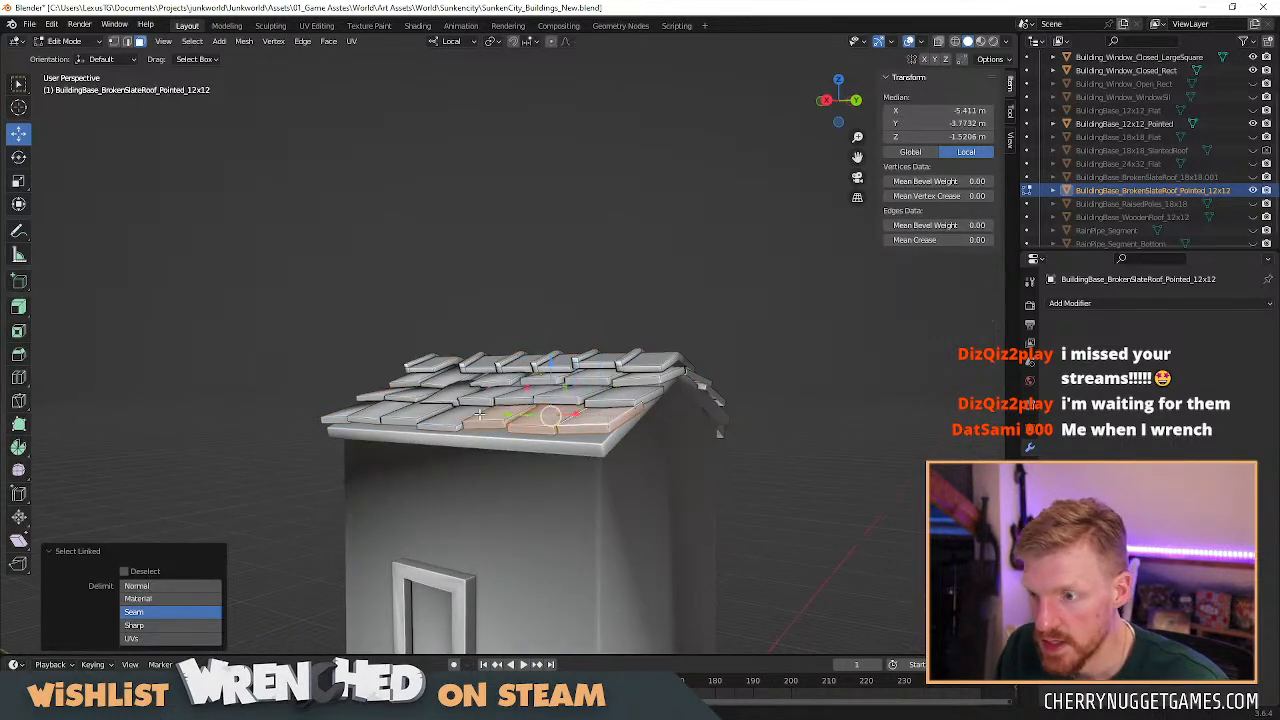
{"action": "key", "text": "l"}
{"action": "middle_click_drag", "start_coordinate": [530, 364], "coordinate": [450, 362]}
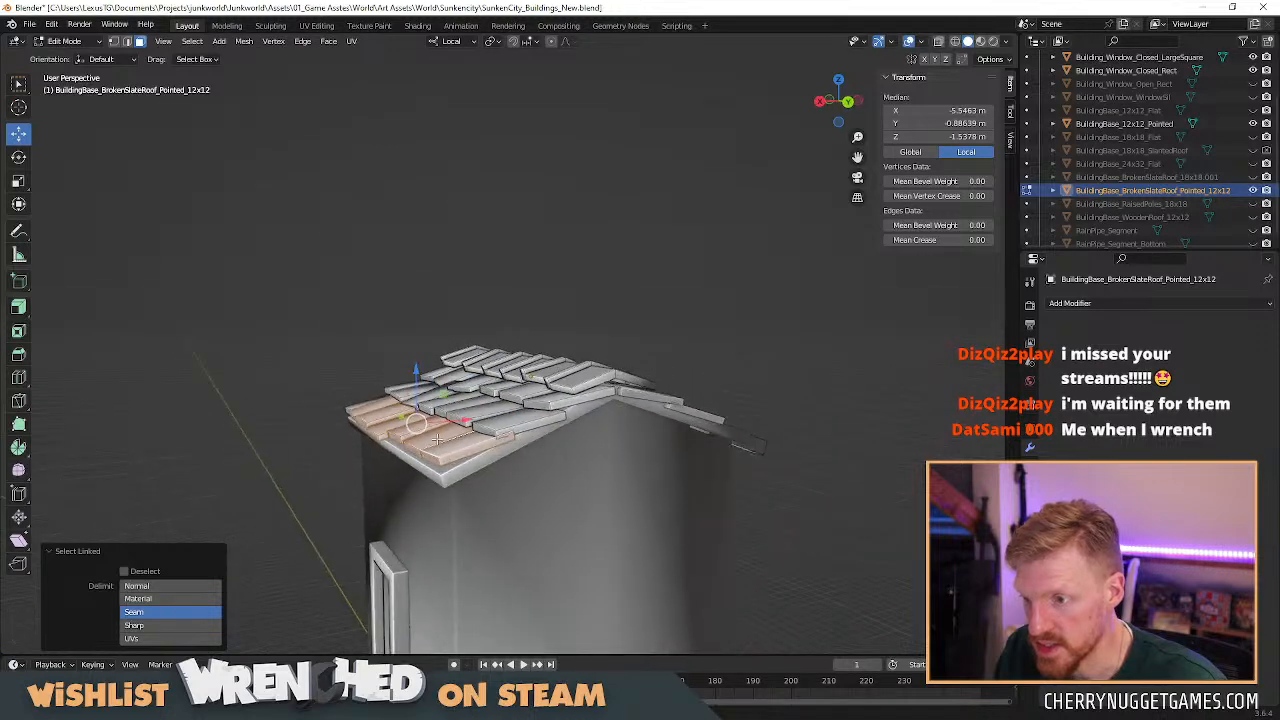
{"action": "left_click", "coordinate": [851, 103]}
{"action": "key", "text": "r"}
{"action": "left_click", "coordinate": [598, 410]}
{"action": "left_click_drag", "start_coordinate": [394, 357], "coordinate": [394, 360]}
{"action": "middle_click_drag", "start_coordinate": [410, 380], "coordinate": [569, 453]}
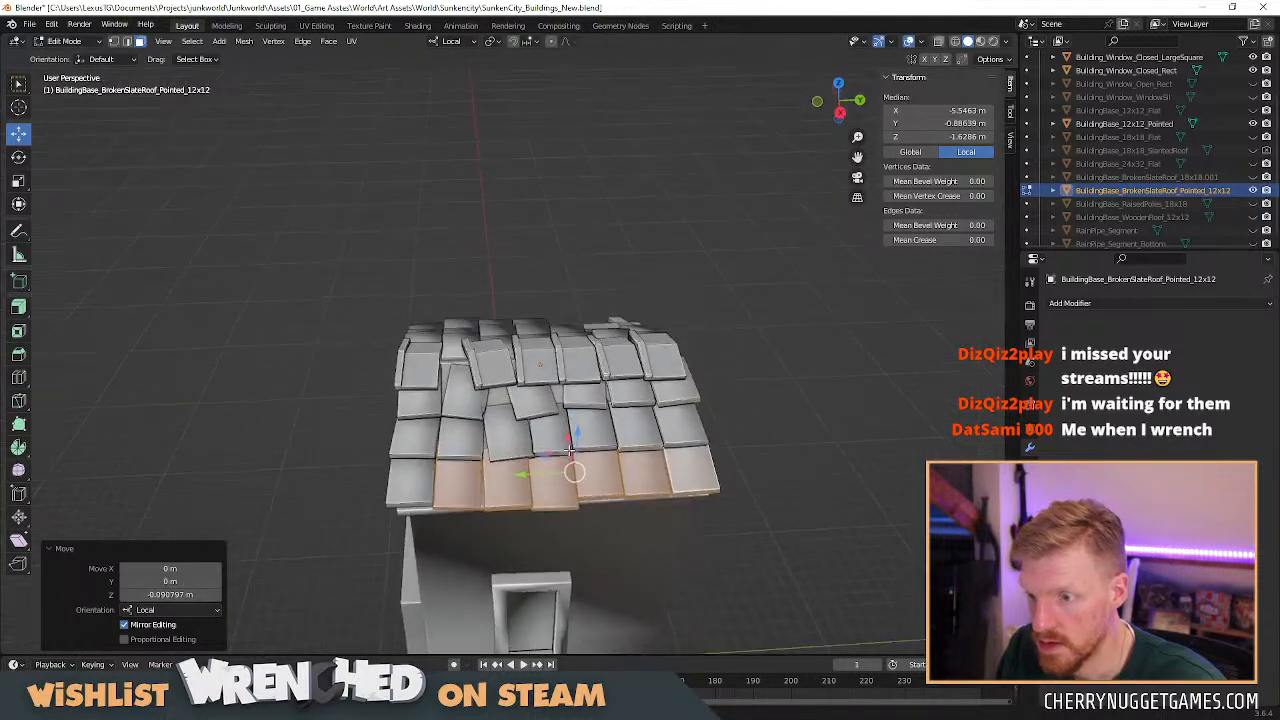
{"action": "scroll", "coordinate": [571, 450], "scroll_direction": "down", "scroll_amount": 2}
Reset the slate roof's Z rotation to 0° and lower its whole mesh slightly along local Z.
{"action": "key", "text": "Tab"}
{"action": "double_click", "coordinate": [945, 190]}
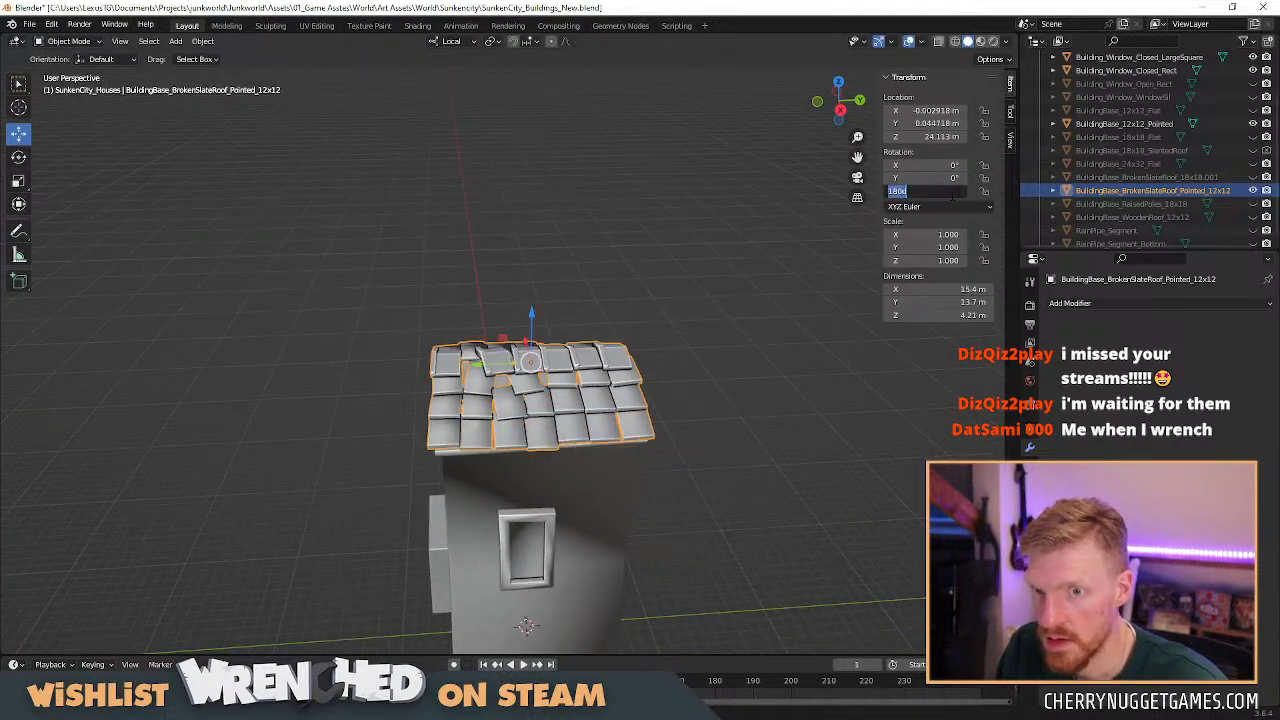
{"action": "type", "text": "0"}
{"action": "key", "text": "Return"}
{"action": "middle_click_drag", "start_coordinate": [757, 294], "coordinate": [683, 467]}
{"action": "scroll", "coordinate": [566, 440], "scroll_direction": "up", "scroll_amount": 2}
{"action": "key", "text": "Tab"}
{"action": "left_click_drag", "start_coordinate": [480, 348], "coordinate": [481, 350]}
{"action": "key", "text": "Tab"}
Rotate the slate roof object 180° about local Z again and inspect the eave with the protruding planks.
{"action": "scroll", "coordinate": [561, 408], "scroll_direction": "down", "scroll_amount": 2}
{"action": "middle_click_drag", "start_coordinate": [569, 425], "coordinate": [634, 451]}
{"action": "scroll", "coordinate": [634, 450], "scroll_direction": "down", "scroll_amount": 1}
{"action": "type", "text": "rz180"}
{"action": "key", "text": "Return"}
{"action": "left_click", "coordinate": [746, 476]}
{"action": "middle_click_drag", "start_coordinate": [750, 480], "coordinate": [538, 460]}
{"action": "left_click", "coordinate": [381, 479]}
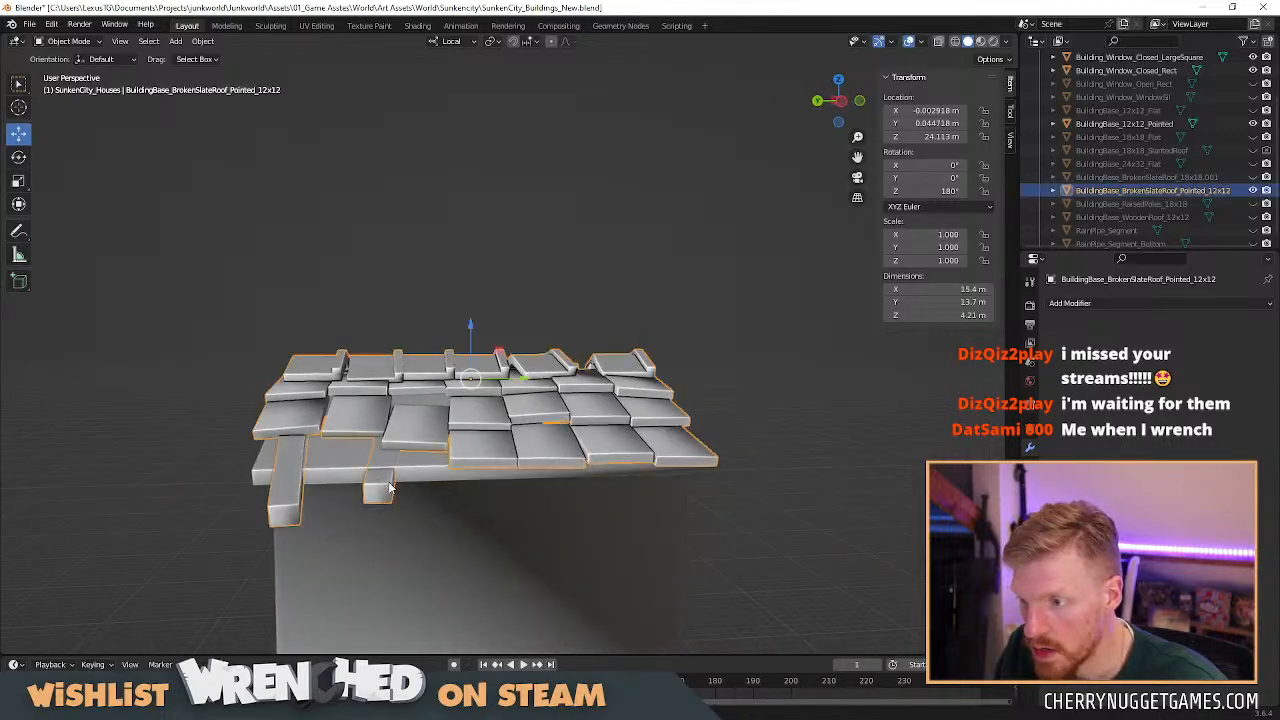
{"action": "middle_click_drag", "start_coordinate": [462, 447], "coordinate": [598, 452]}
In Back view, rotate the whole roof mesh about -1.4° to even it over the base, and return to Object Mode.
{"action": "left_click", "coordinate": [837, 102]}
{"action": "scroll", "coordinate": [670, 362], "scroll_direction": "up", "scroll_amount": 4}
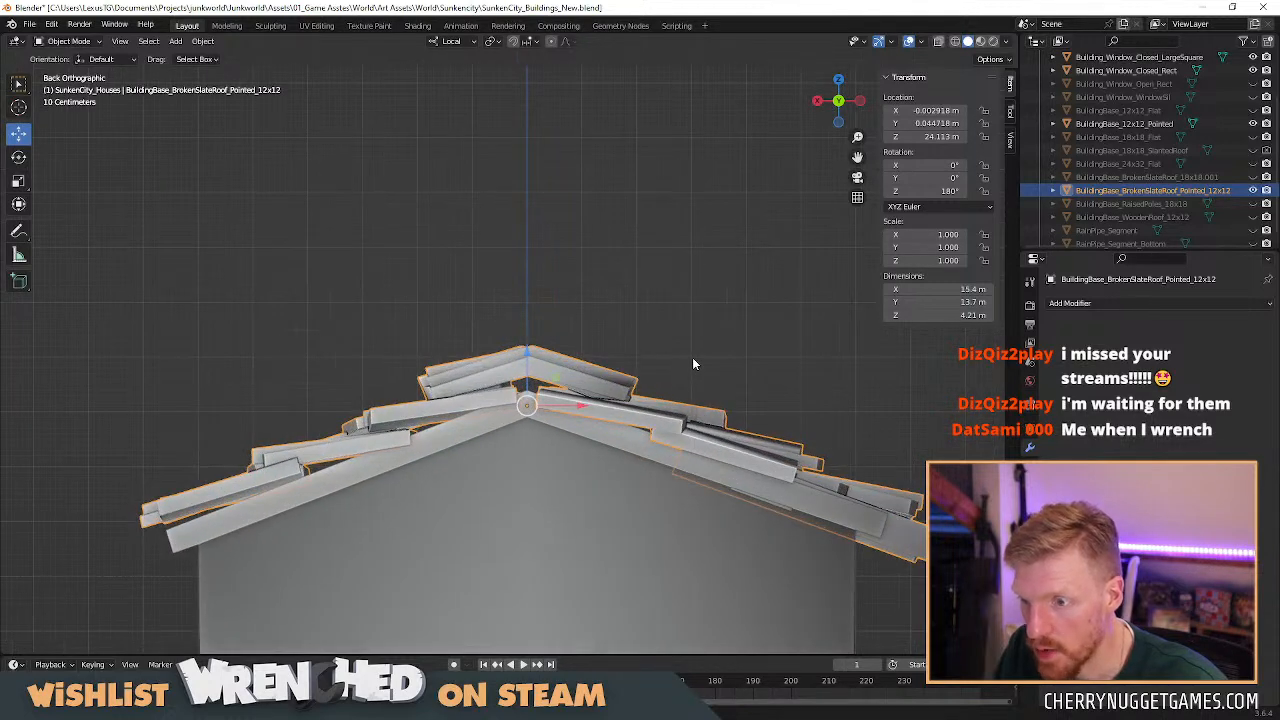
{"action": "key", "text": "Tab"}
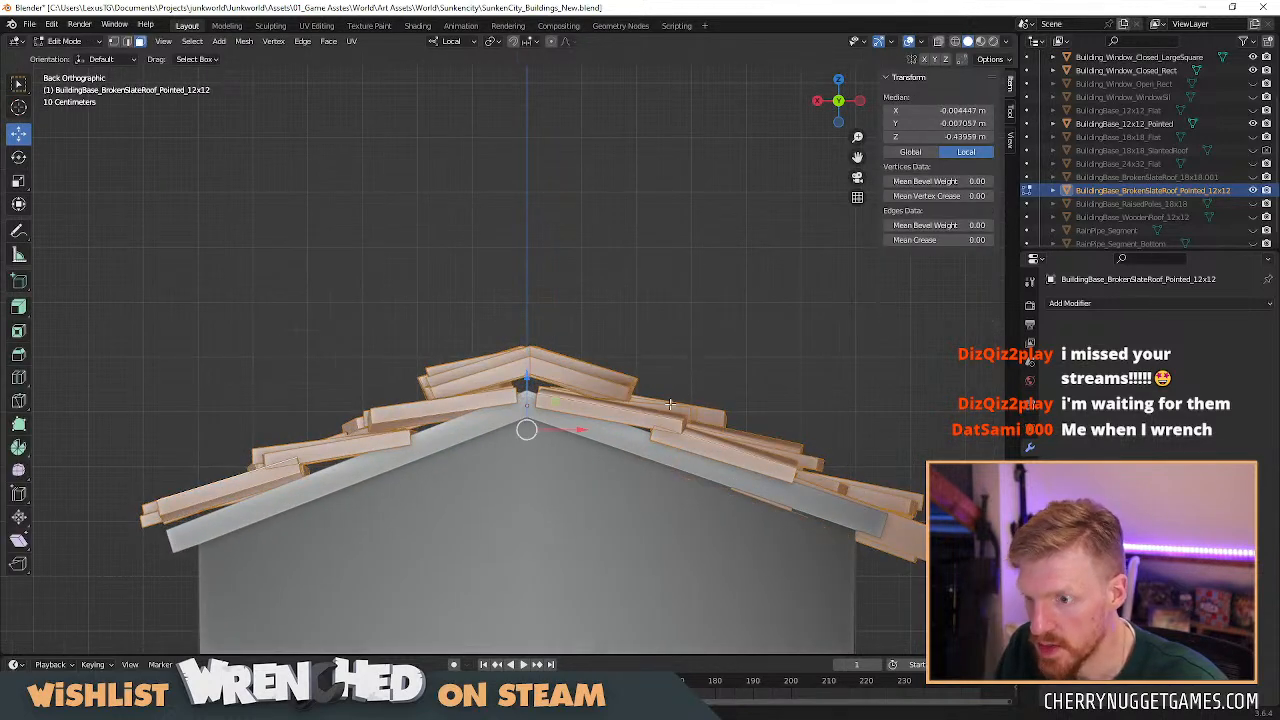
{"action": "key", "text": "r"}
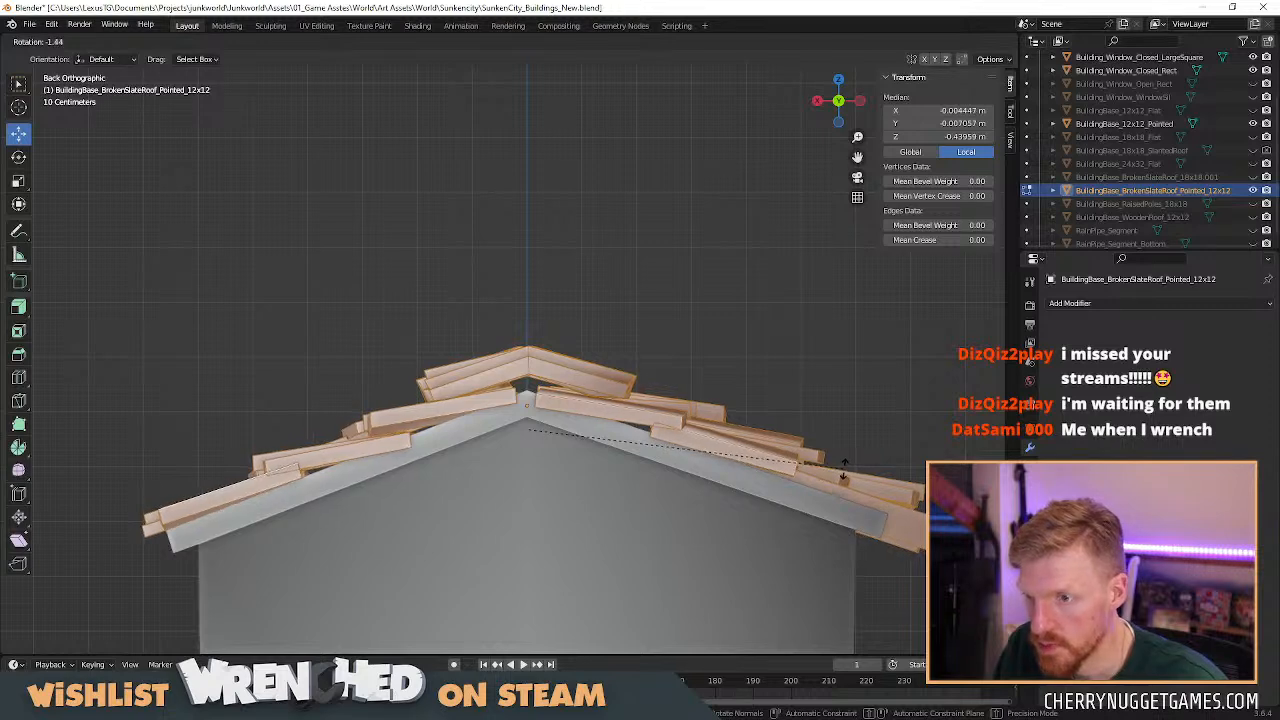
{"action": "left_click", "coordinate": [843, 476]}
{"action": "key", "text": "Tab"}
Set the slate roof's Z rotation back to 0° and check the fit along the eaves.
{"action": "middle_click_drag", "start_coordinate": [773, 362], "coordinate": [740, 368]}
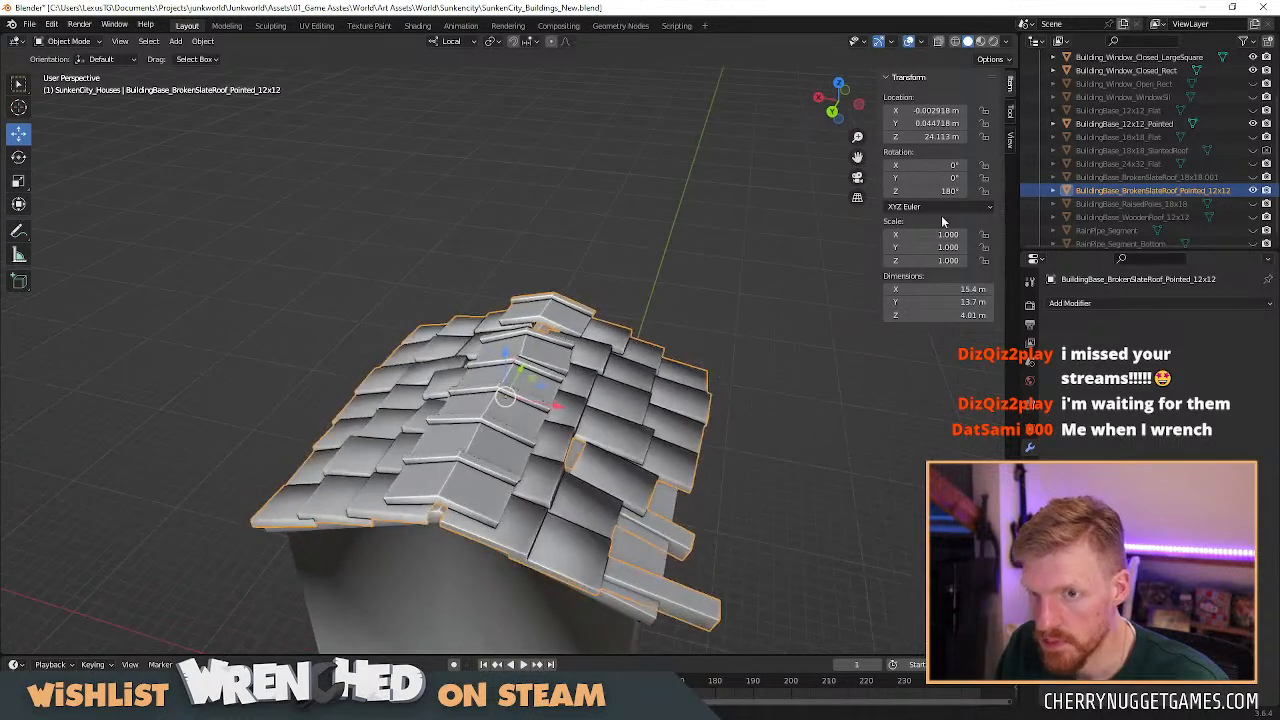
{"action": "left_click", "coordinate": [948, 191]}
{"action": "type", "text": "0"}
{"action": "key", "text": "Return"}
{"action": "middle_click_drag", "start_coordinate": [757, 447], "coordinate": [727, 405]}
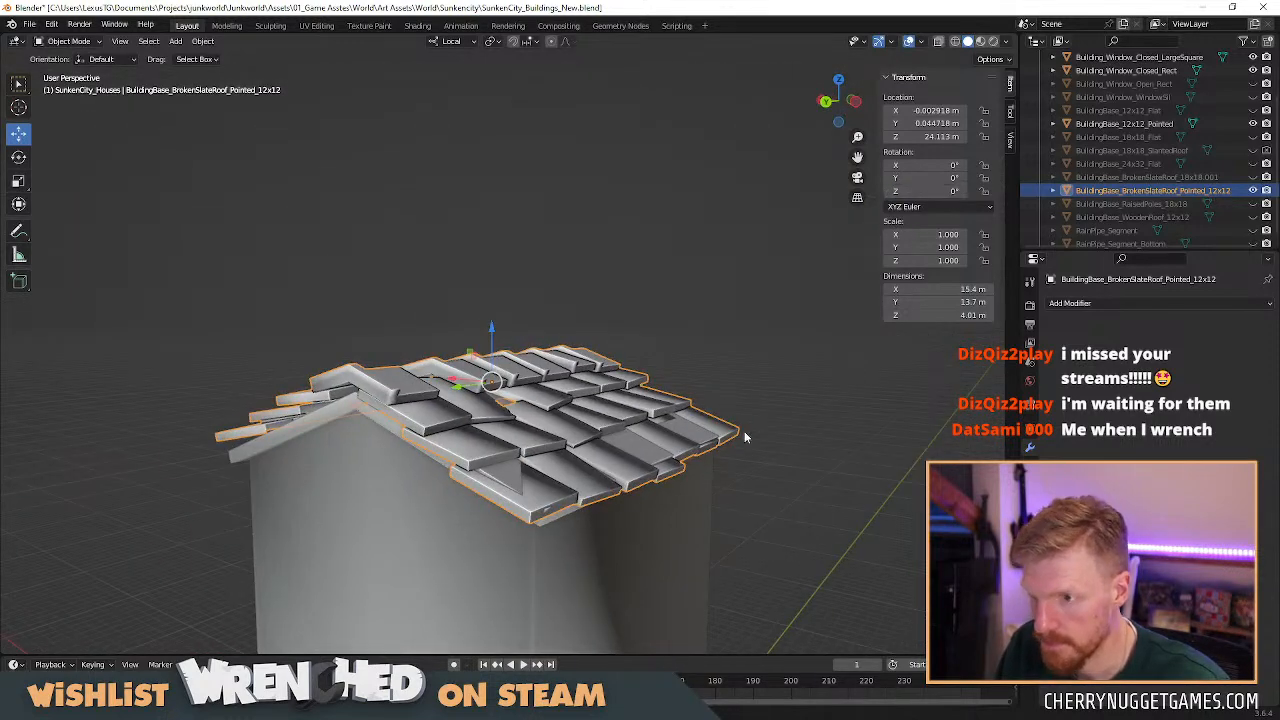
In Back view, rotate the whole roof mesh about -0.6° and shift it about -0.06 m along local X.
{"action": "left_click", "coordinate": [825, 101]}
{"action": "key", "text": "Tab"}
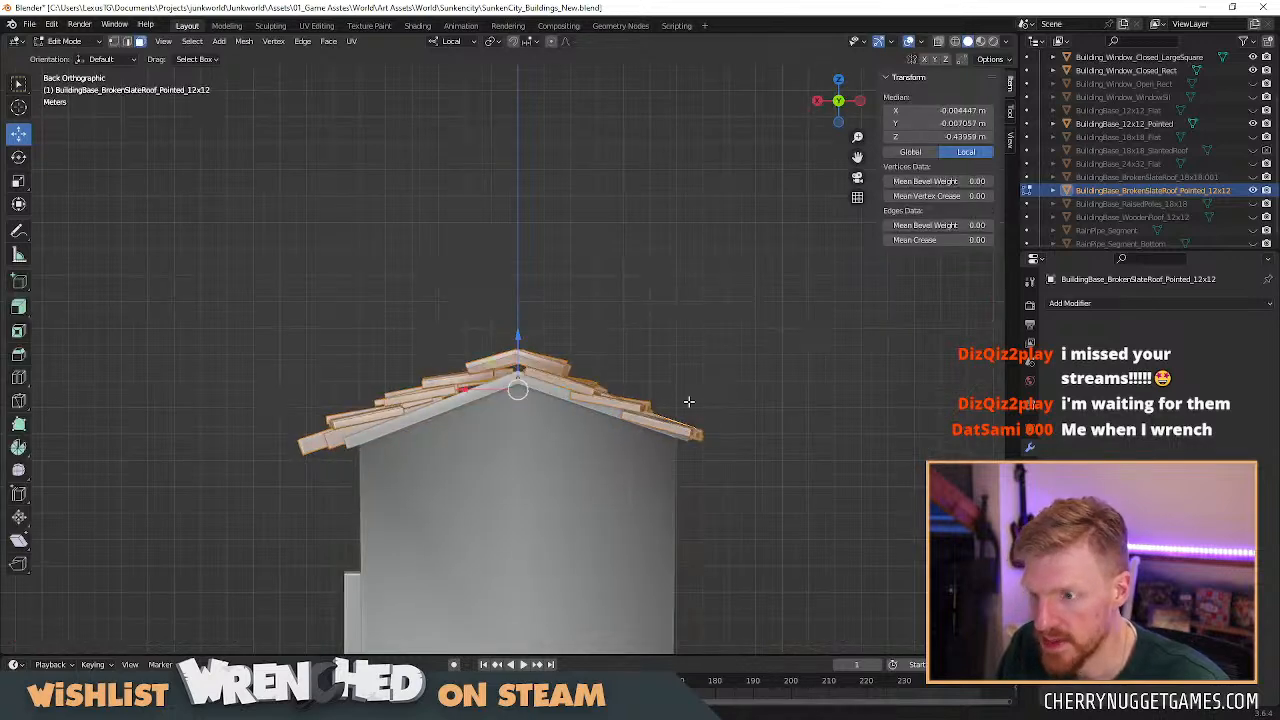
{"action": "scroll", "coordinate": [664, 430], "scroll_direction": "up", "scroll_amount": 1}
{"action": "key", "text": "r"}
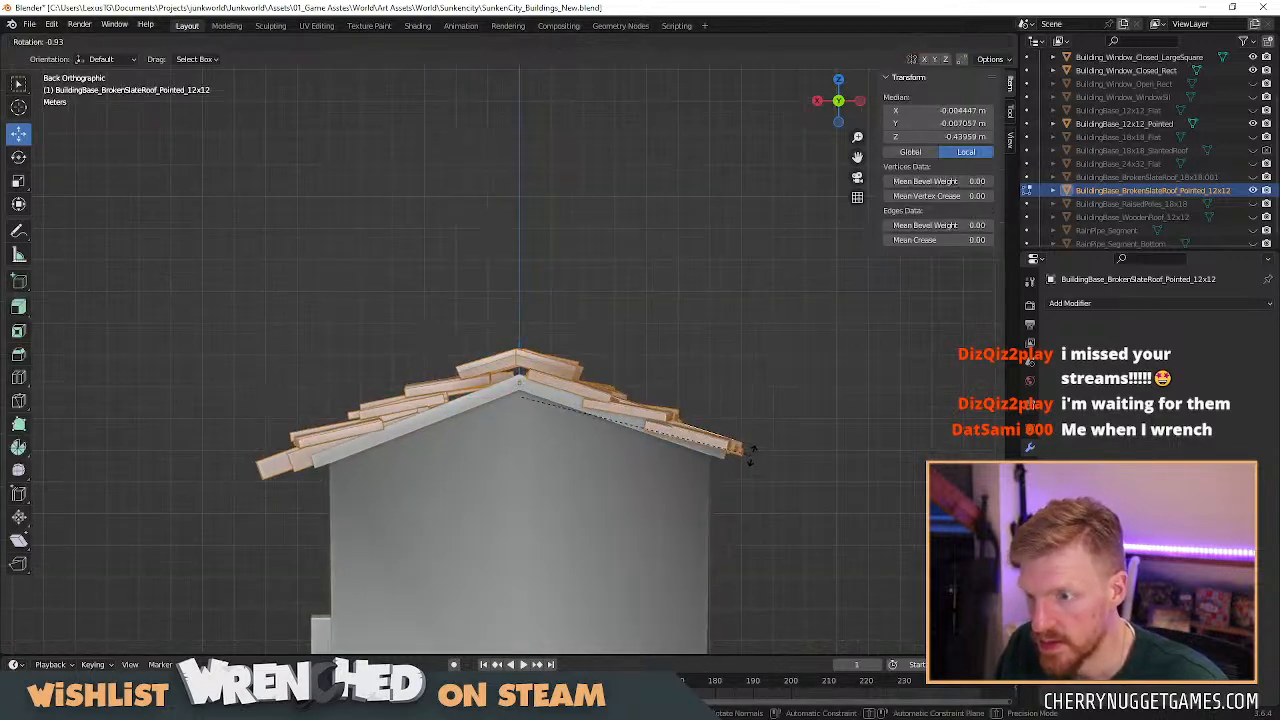
{"action": "left_click", "coordinate": [750, 455]}
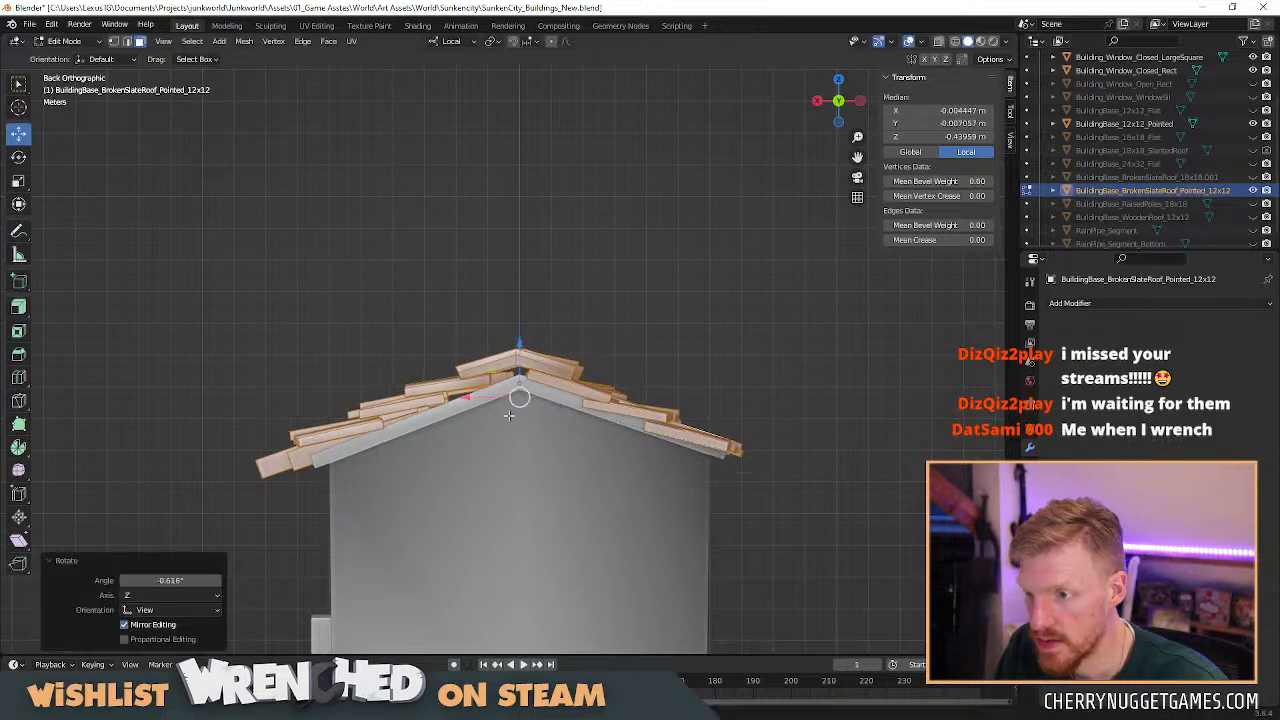
{"action": "key", "text": "g"}
{"action": "key", "text": "x"}
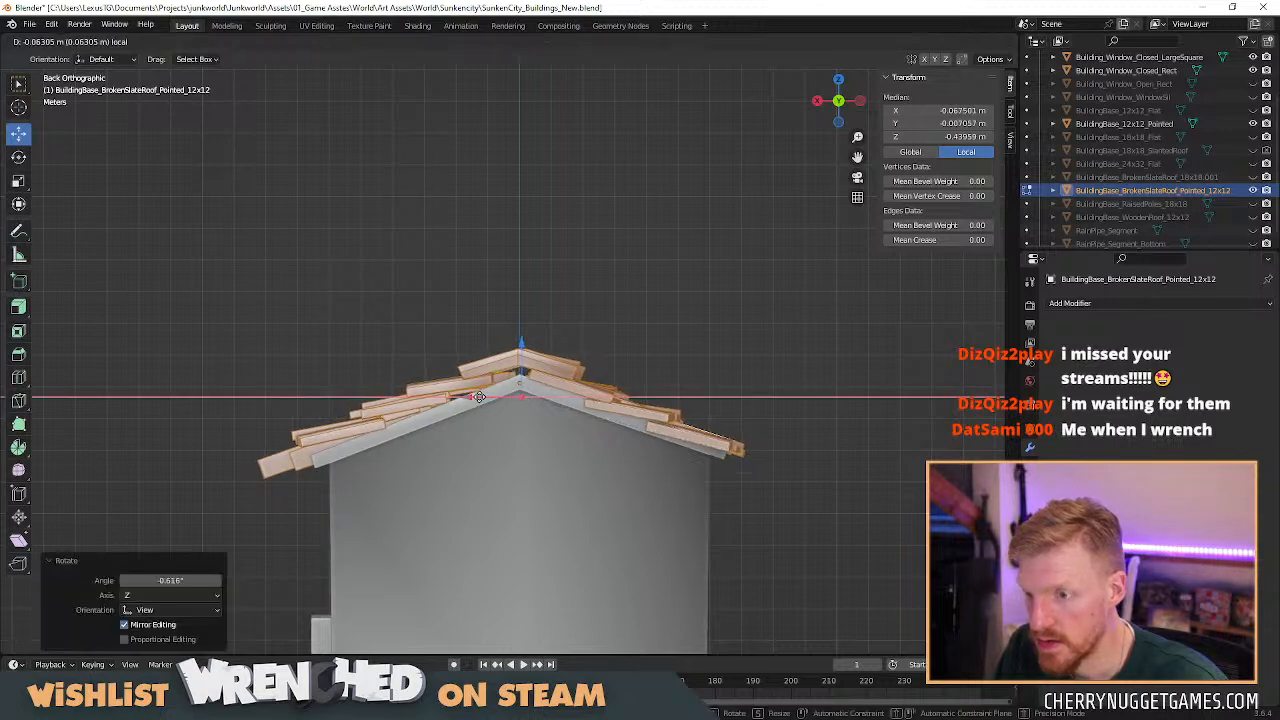
{"action": "left_click", "coordinate": [480, 397]}
Raise the whole roof mesh about 0.09 m along local Z, return to Object Mode, and check the eave above the window.
{"action": "middle_click_drag", "start_coordinate": [643, 380], "coordinate": [509, 381]}
{"action": "left_click_drag", "start_coordinate": [498, 360], "coordinate": [497, 357]}
{"action": "middle_click_drag", "start_coordinate": [497, 357], "coordinate": [922, 197]}
{"action": "key", "text": "Tab"}
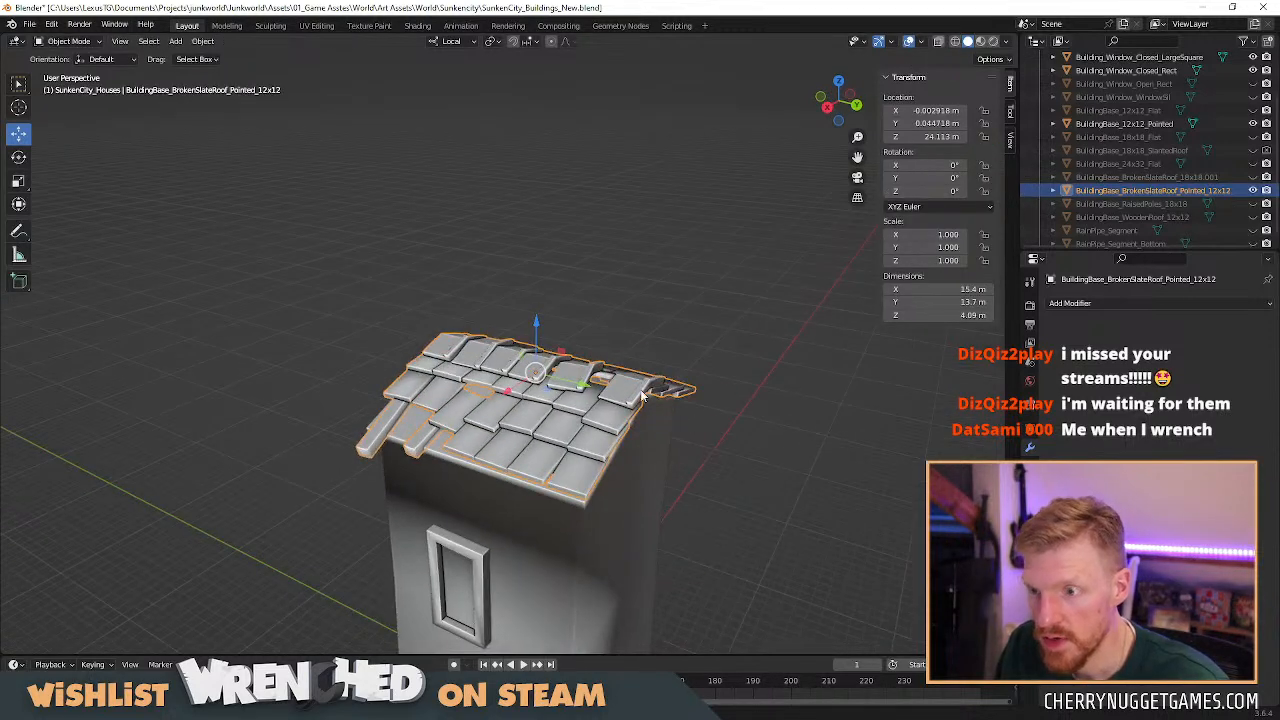
{"action": "scroll", "coordinate": [632, 390], "scroll_direction": "up", "scroll_amount": 2}
{"action": "middle_click_drag", "start_coordinate": [632, 430], "coordinate": [590, 475]}
In Edit Mode, rotate the intact bottom-row tiles on the window-side slope about -5.9° in Back view and lower them about 0.2 m along local Z.
{"action": "key", "text": "Tab"}
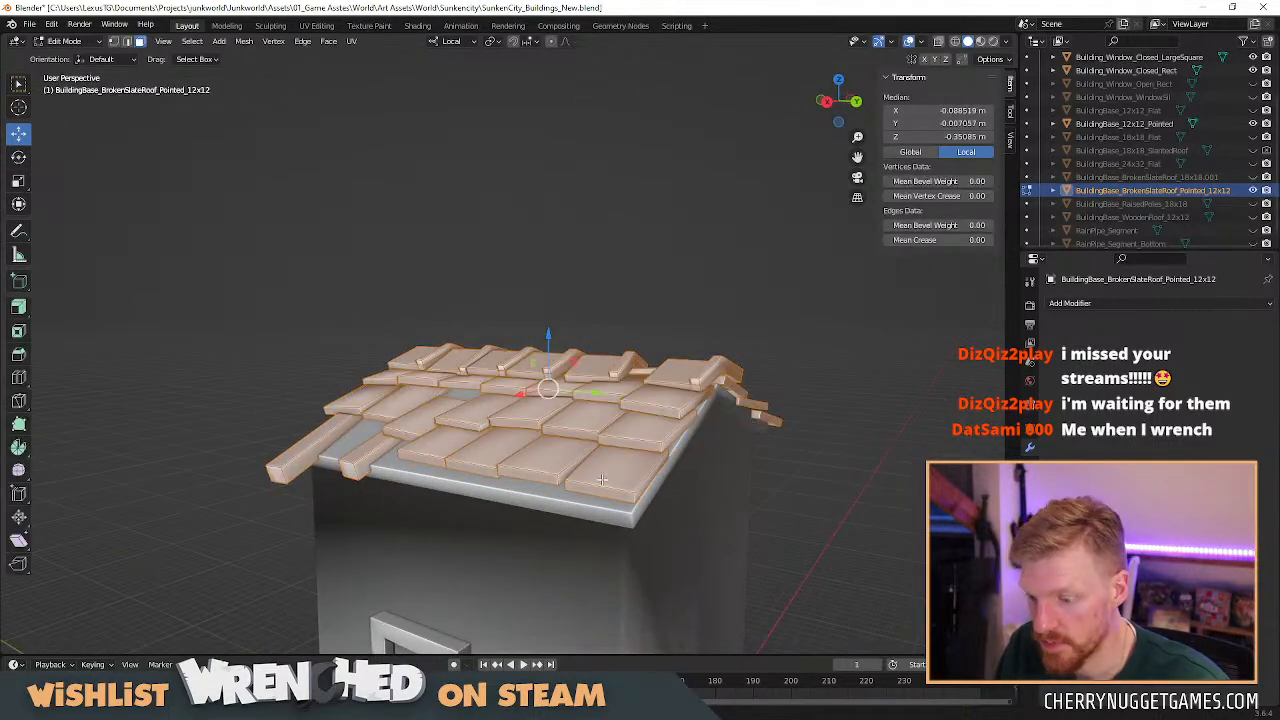
{"action": "key", "text": "alt+a"}
{"action": "key", "text": "l"}
{"action": "key", "text": "l"}
{"action": "key", "text": "l"}
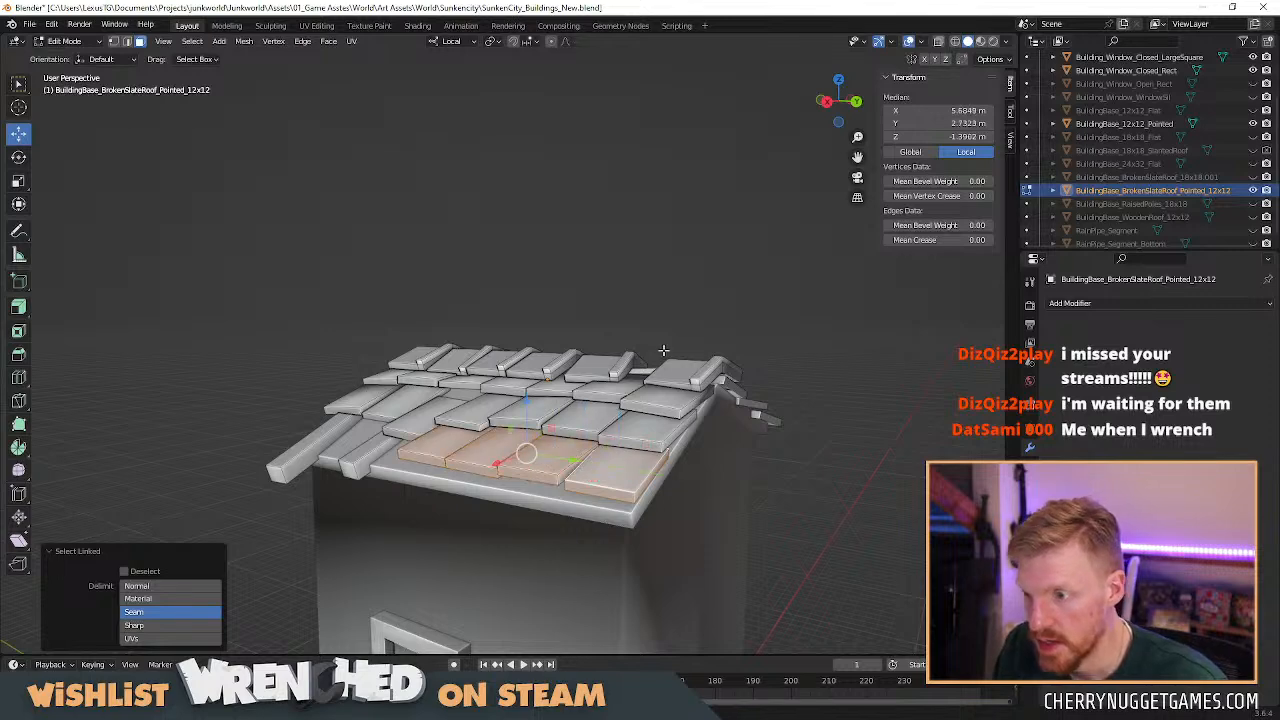
{"action": "left_click", "coordinate": [856, 101]}
{"action": "key", "text": "r"}
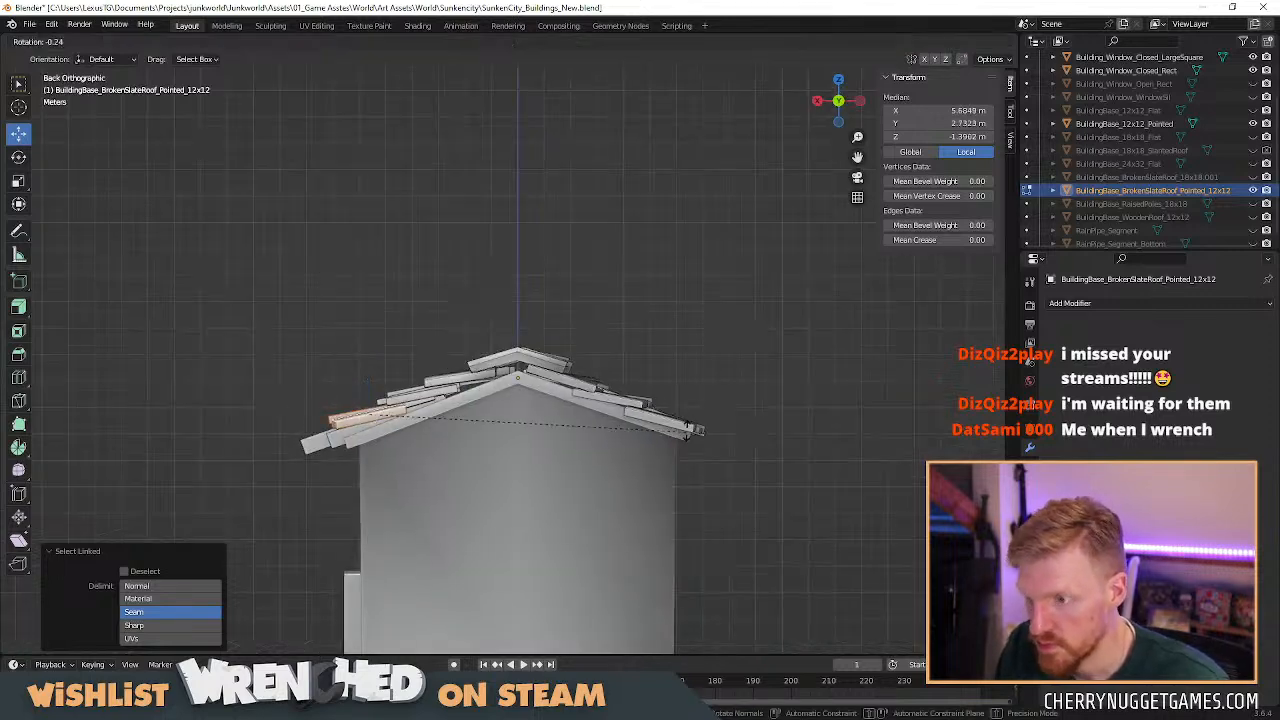
{"action": "left_click", "coordinate": [685, 400]}
{"action": "left_click_drag", "start_coordinate": [369, 361], "coordinate": [370, 368]}
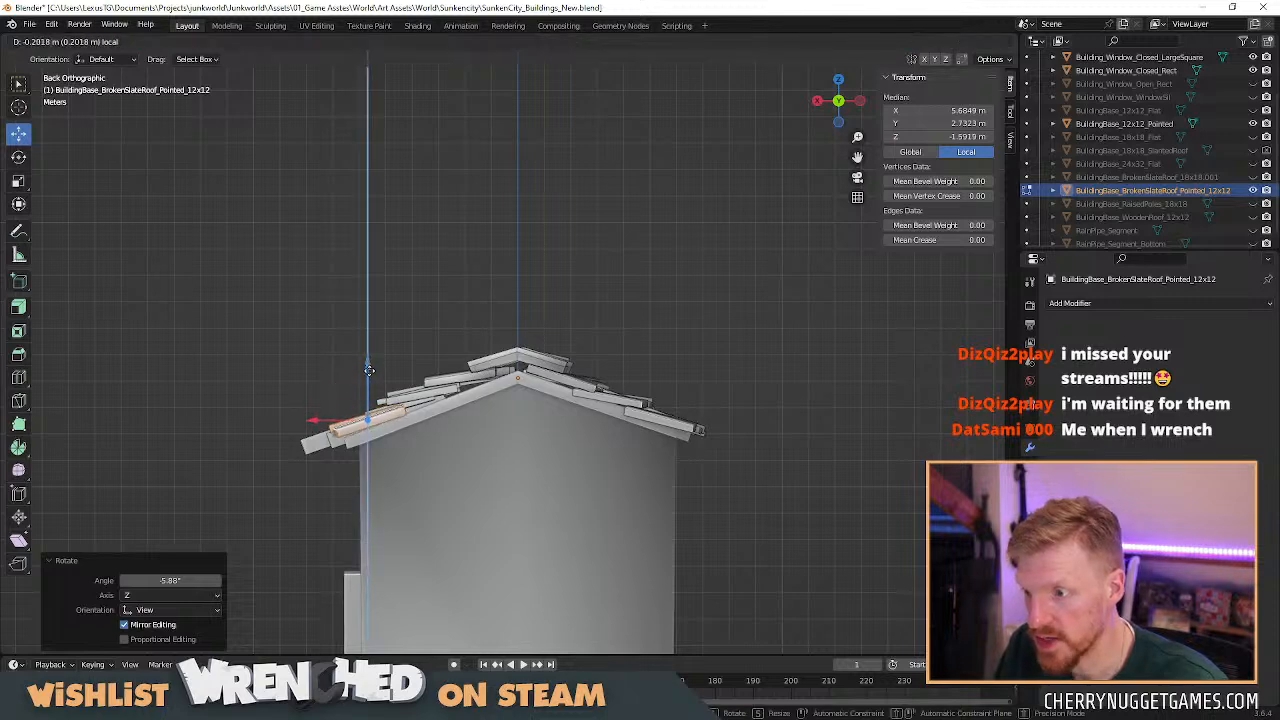
Rotate the three second-row tiles nearest the gable about -4.1° in Back view and adjust their height along local Z.
{"action": "middle_click_drag", "start_coordinate": [439, 365], "coordinate": [495, 494]}
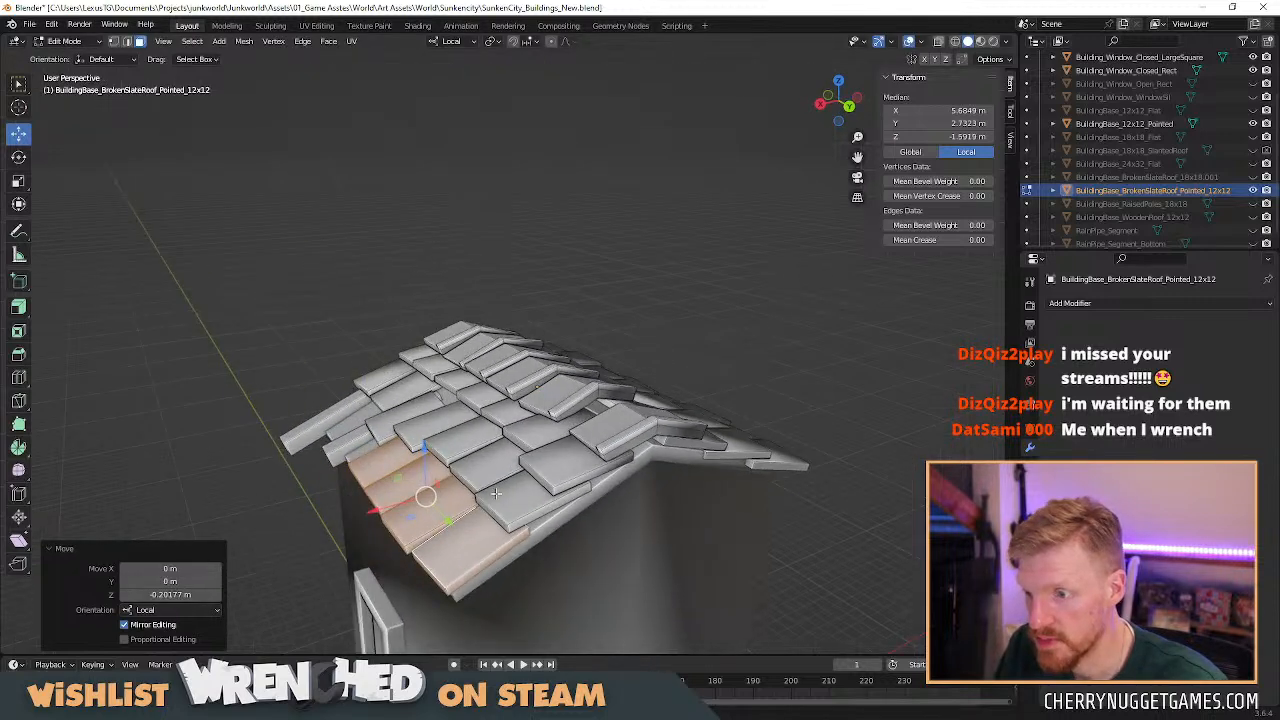
{"action": "key", "text": "r"}
{"action": "key", "text": "r"}
{"action": "left_click", "coordinate": [481, 469]}
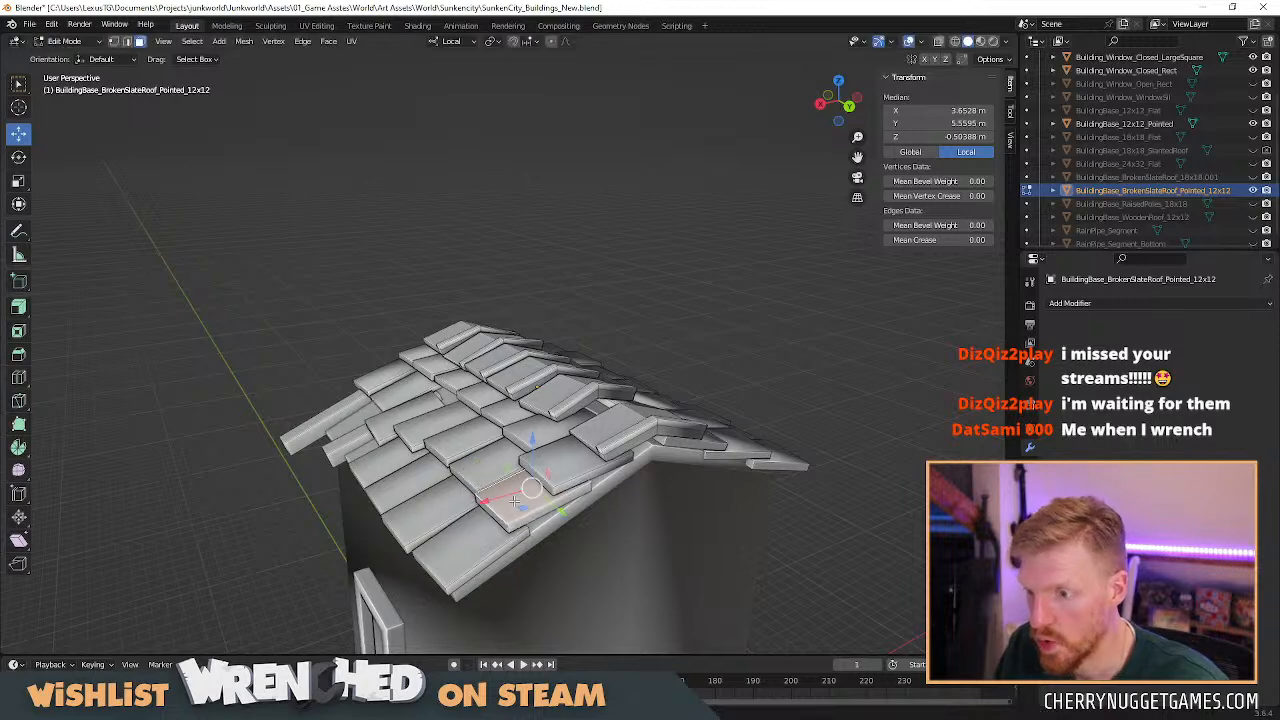
{"action": "key", "text": "l"}
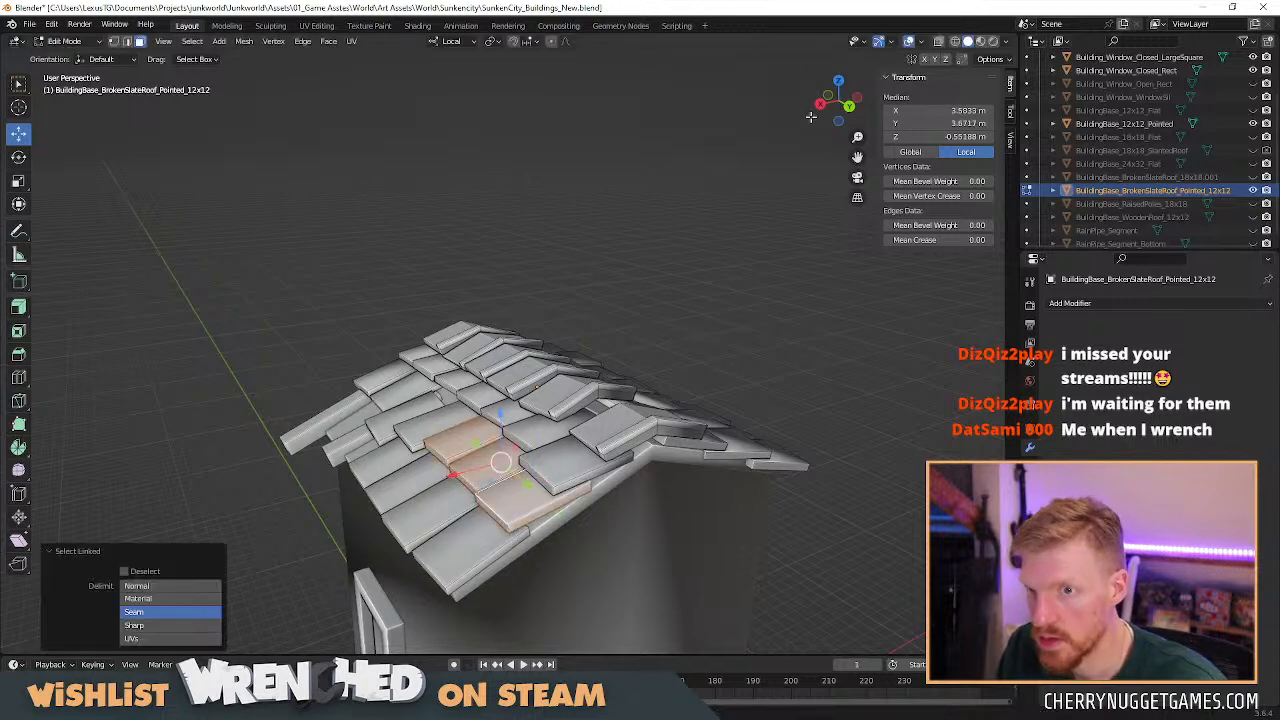
{"action": "left_click", "coordinate": [848, 106]}
{"action": "key", "text": "r"}
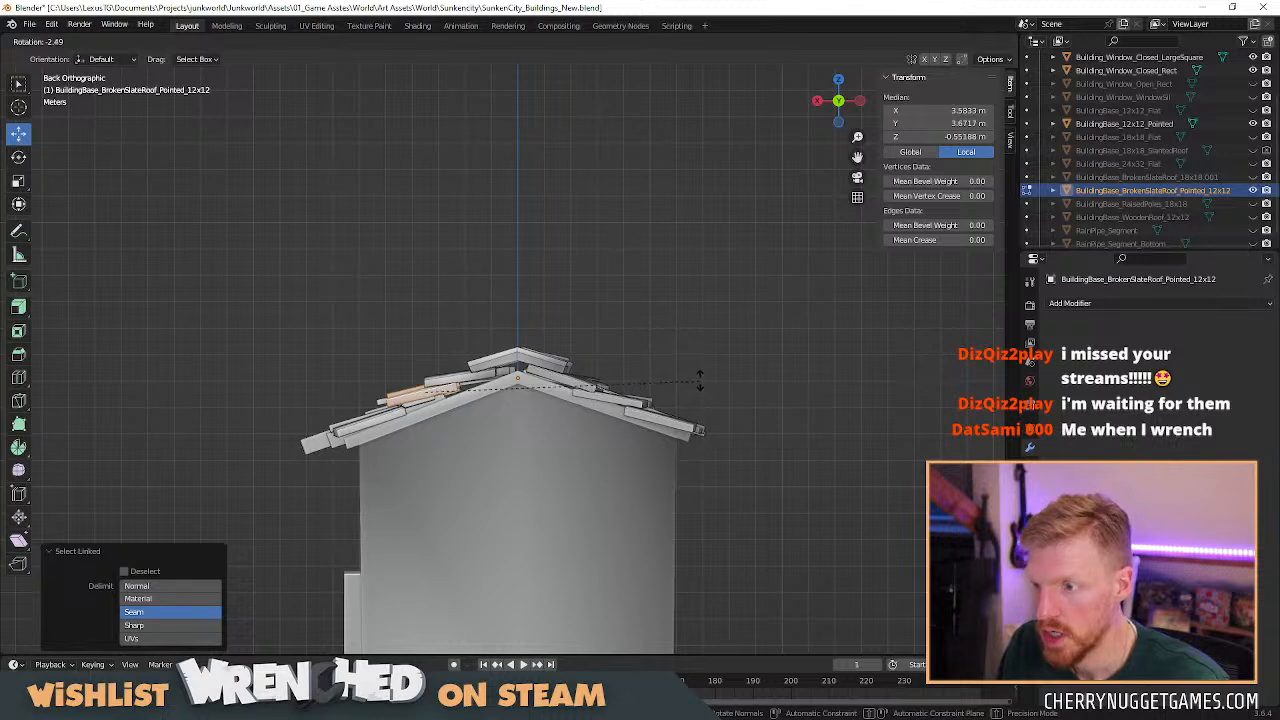
{"action": "left_click", "coordinate": [699, 374]}
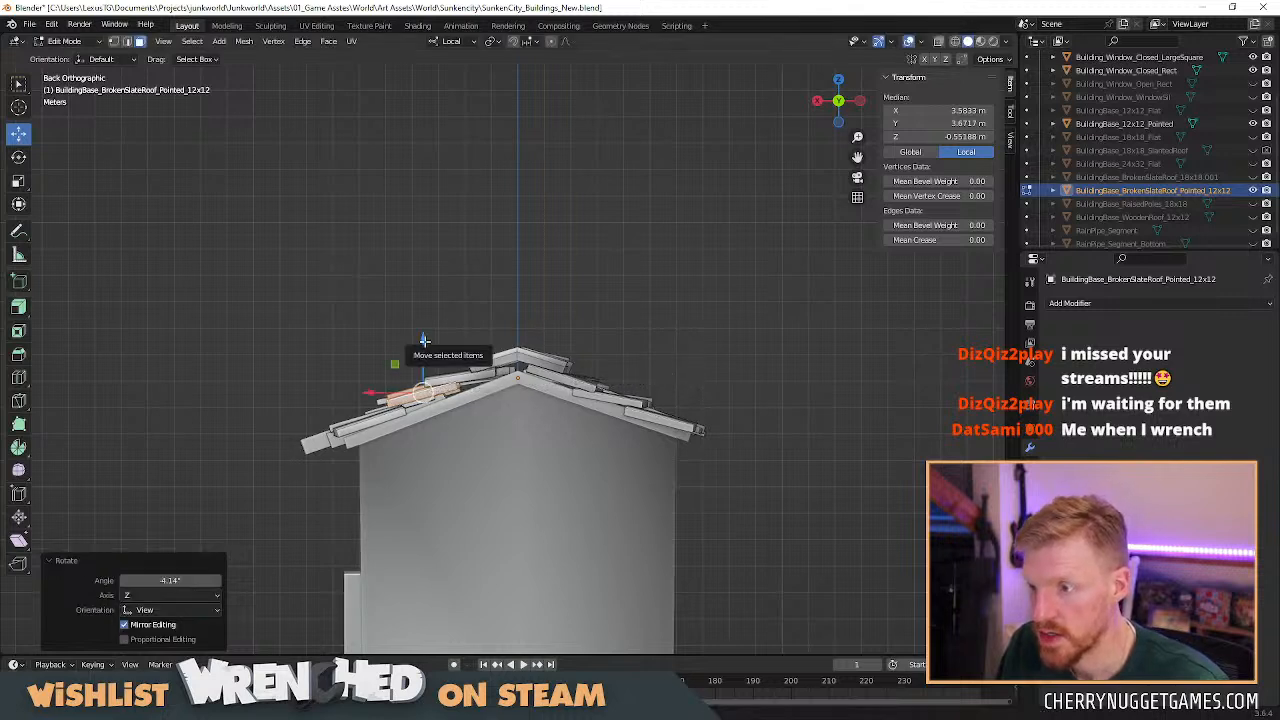
{"action": "left_click_drag", "start_coordinate": [424, 341], "coordinate": [446, 320]}
{"action": "left_click", "coordinate": [480, 345]}
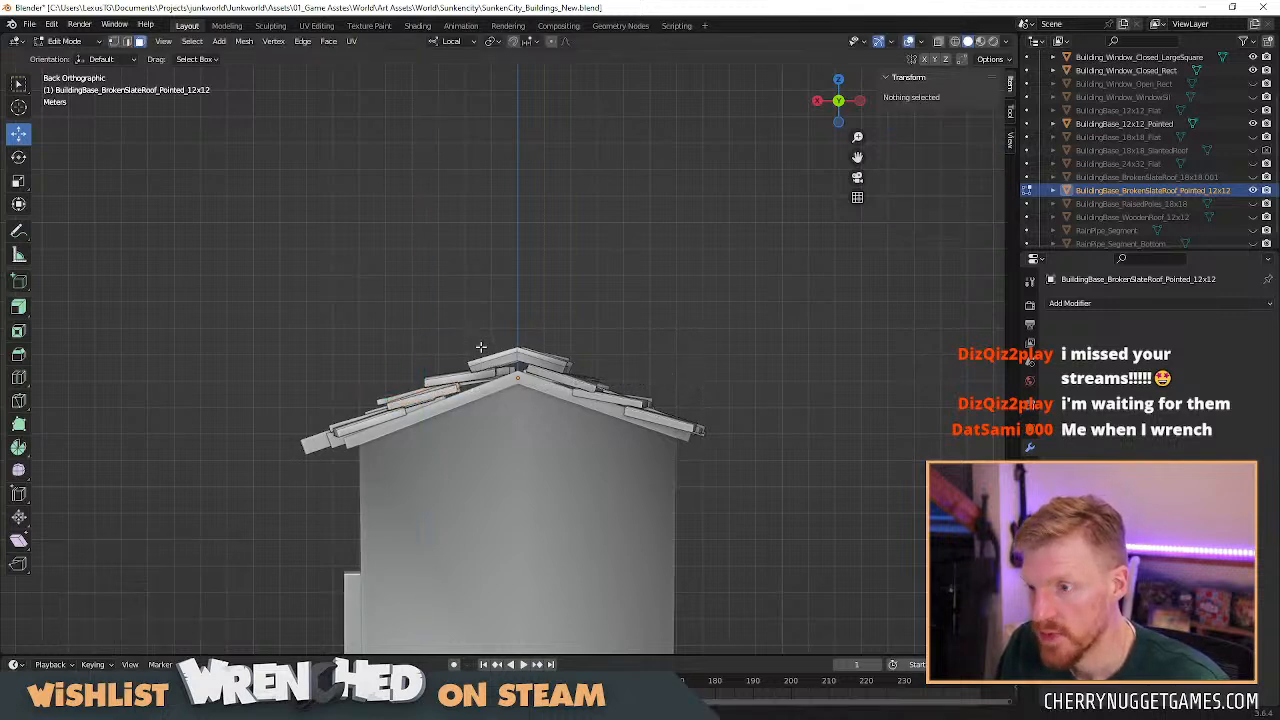
On the opposite slope, raise the second-row tile at the gable edge slightly along local Z.
{"action": "middle_click_drag", "start_coordinate": [558, 340], "coordinate": [436, 425]}
{"action": "key", "text": "l"}
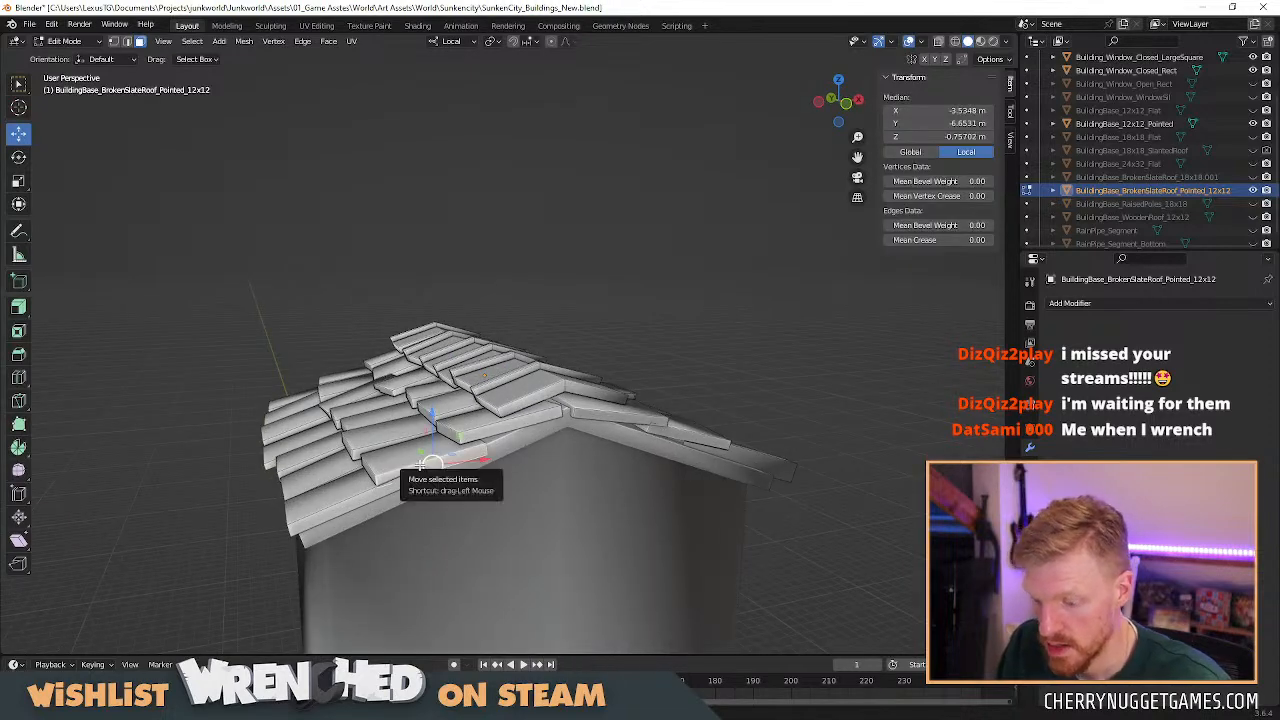
{"action": "key", "text": "g"}
{"action": "key", "text": "z"}
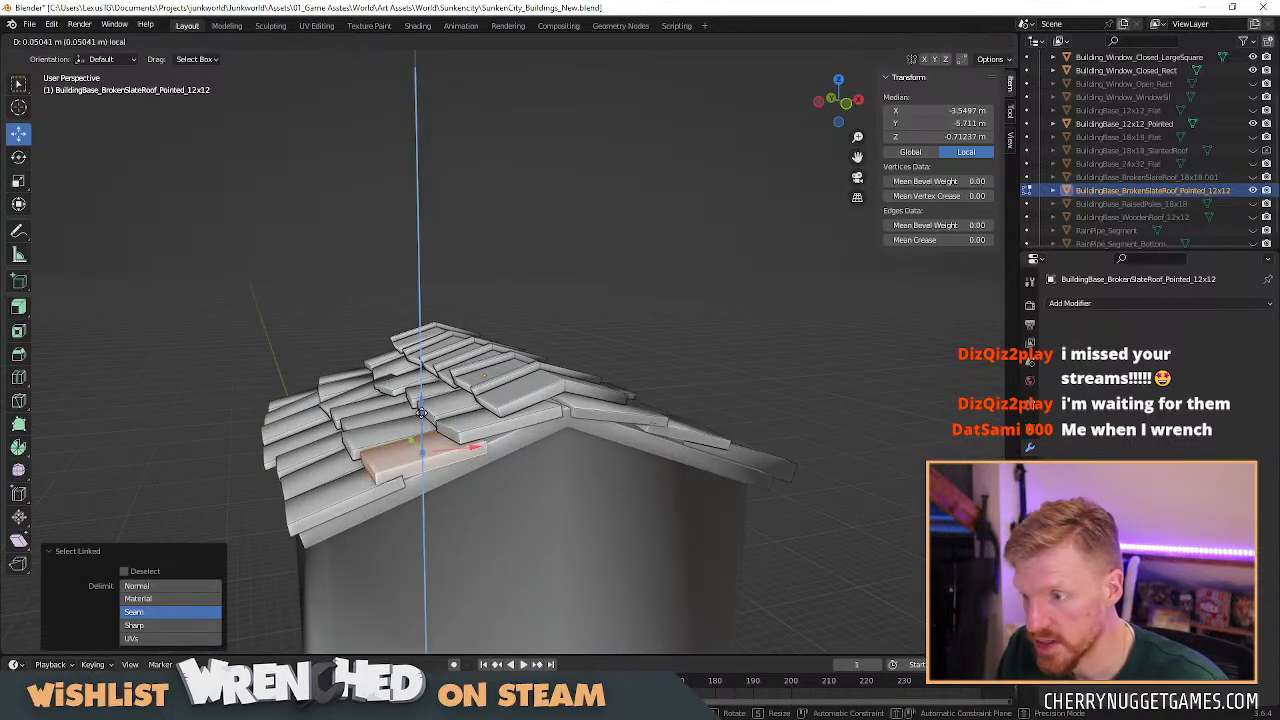
{"action": "left_click_drag", "start_coordinate": [422, 413], "coordinate": [421, 408]}
{"action": "middle_click_drag", "start_coordinate": [421, 408], "coordinate": [600, 400]}
Adjust the heights of the neighbouring tiles on the same slope along local Z and clear the selection.
{"action": "left_click", "coordinate": [391, 418]}
{"action": "key", "text": "l"}
{"action": "key", "text": "g"}
{"action": "key", "text": "z"}
{"action": "left_click", "coordinate": [454, 386]}
{"action": "left_click_drag", "start_coordinate": [423, 385], "coordinate": [454, 358]}
{"action": "key", "text": "l"}
{"action": "left_click", "coordinate": [454, 358]}
{"action": "middle_click_drag", "start_coordinate": [454, 358], "coordinate": [736, 510]}
{"action": "left_click", "coordinate": [795, 485]}
Shift the tile beside the crooked one on the window-side slope about -0.12 m along local Y and clear the selection.
{"action": "middle_click_drag", "start_coordinate": [483, 435], "coordinate": [543, 451]}
{"action": "scroll", "coordinate": [543, 451], "scroll_direction": "up", "scroll_amount": 2}
{"action": "left_click", "coordinate": [568, 455]}
{"action": "key", "text": "l"}
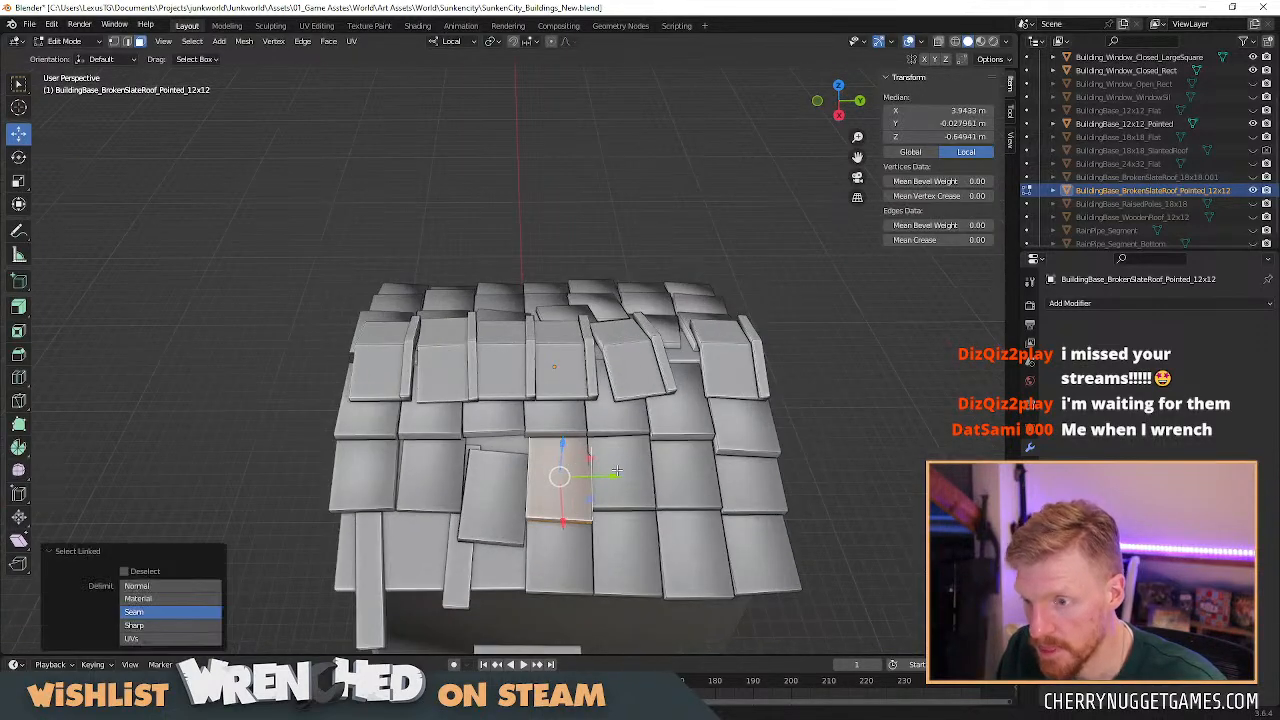
{"action": "key", "text": "g"}
{"action": "key", "text": "y"}
{"action": "key", "text": "y"}
{"action": "left_click", "coordinate": [605, 479]}
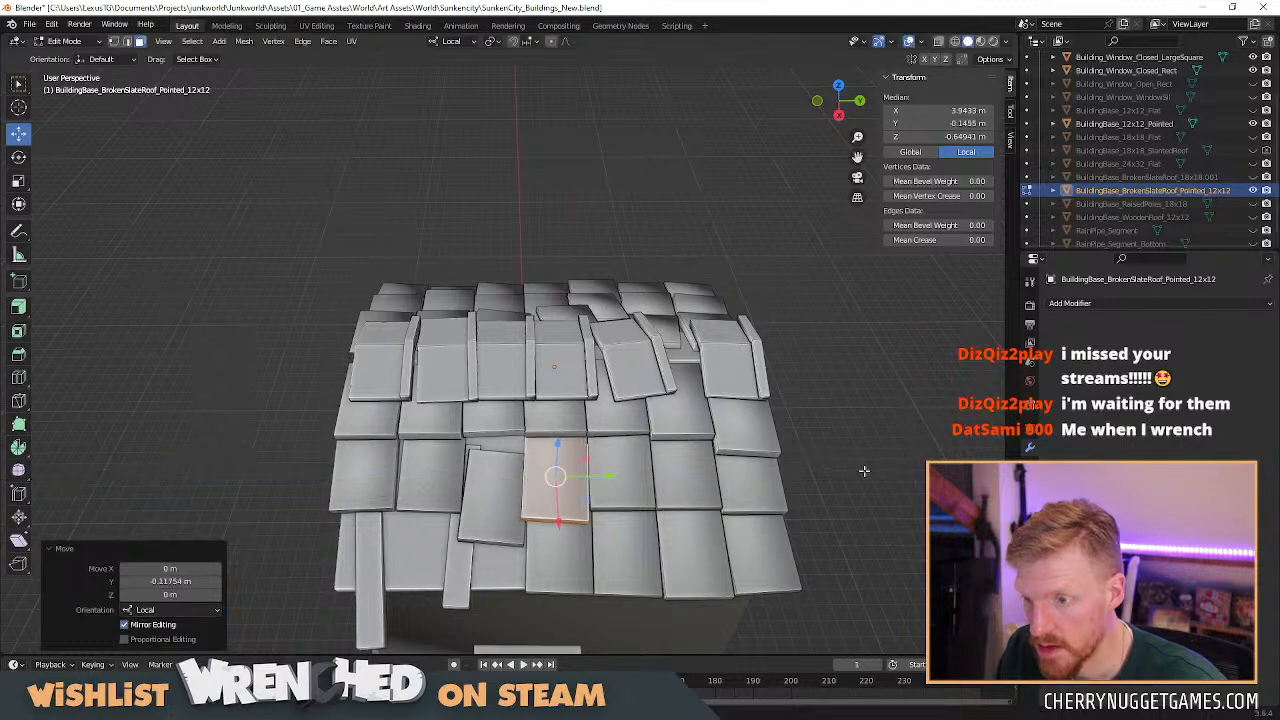
{"action": "left_click", "coordinate": [863, 469]}
Rotate the narrow eave strip nearest the corner about -4.8° around local Y and adjust its height along local Z.
{"action": "scroll", "coordinate": [771, 486], "scroll_direction": "down", "scroll_amount": 2}
{"action": "middle_click_drag", "start_coordinate": [771, 486], "coordinate": [560, 410]}
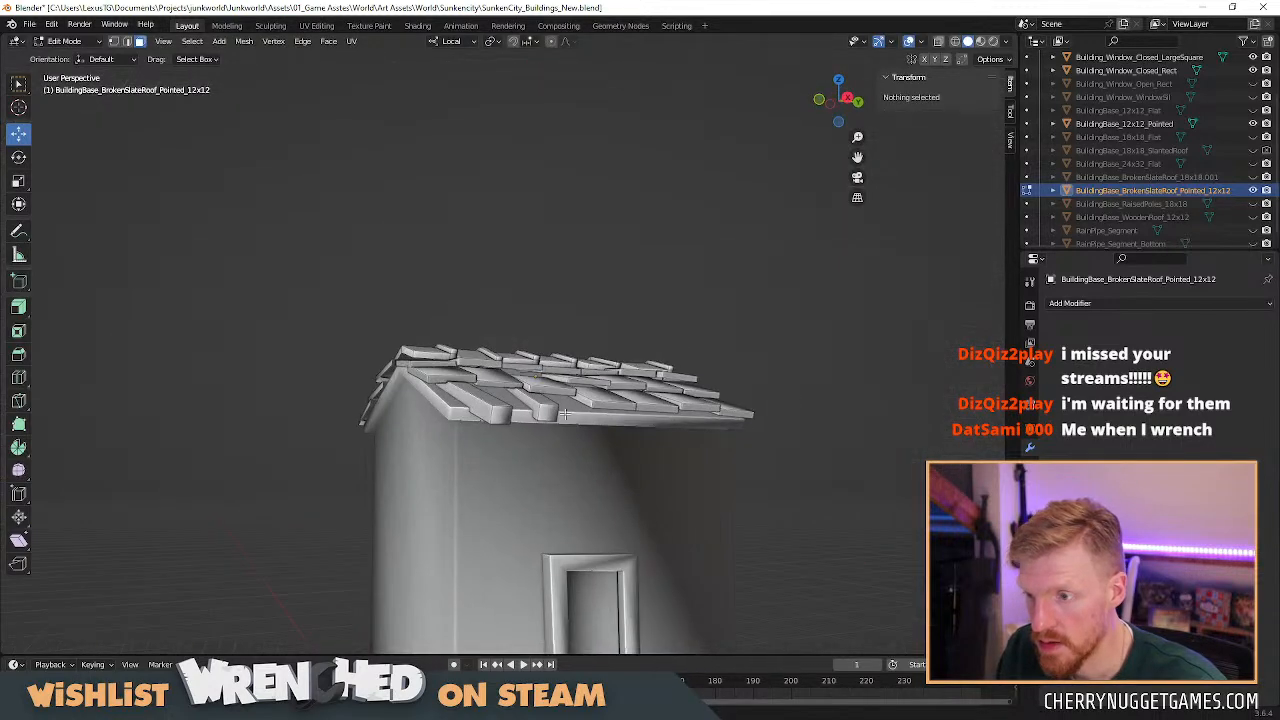
{"action": "left_click", "coordinate": [516, 402]}
{"action": "key", "text": "l"}
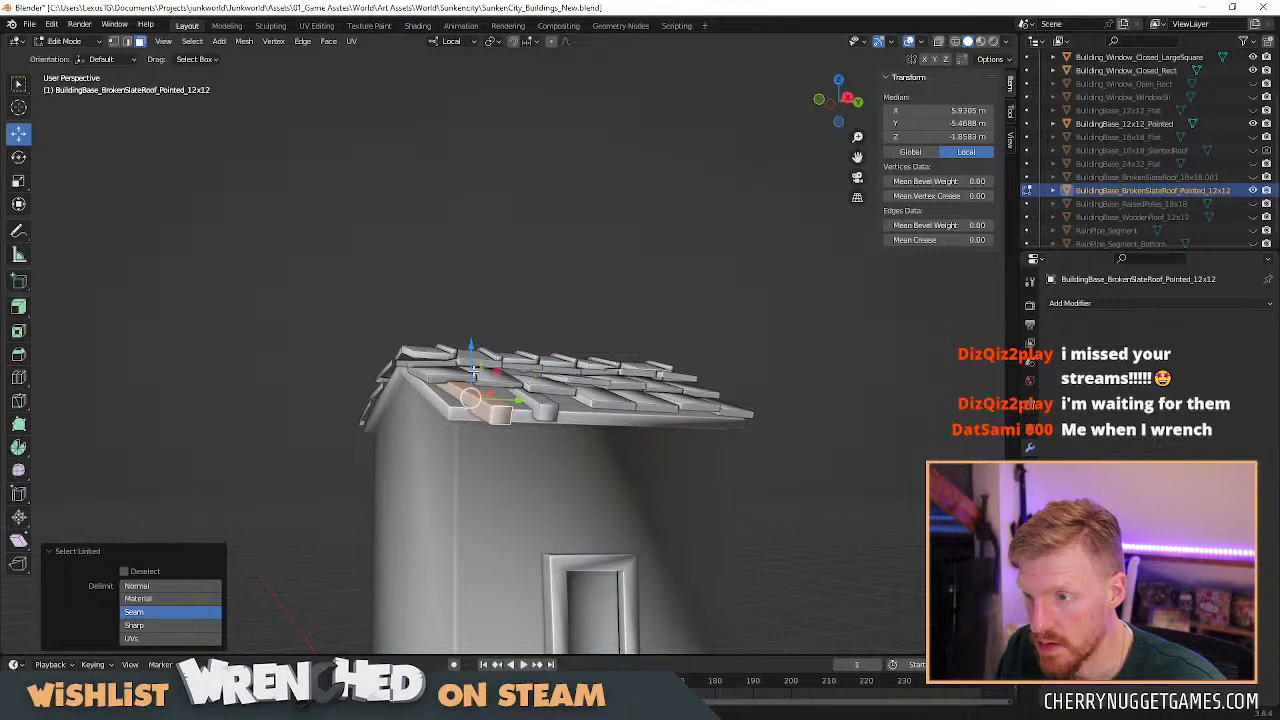
{"action": "left_click", "coordinate": [473, 370]}
{"action": "key", "text": "r"}
{"action": "key", "text": "x"}
{"action": "key", "text": "y"}
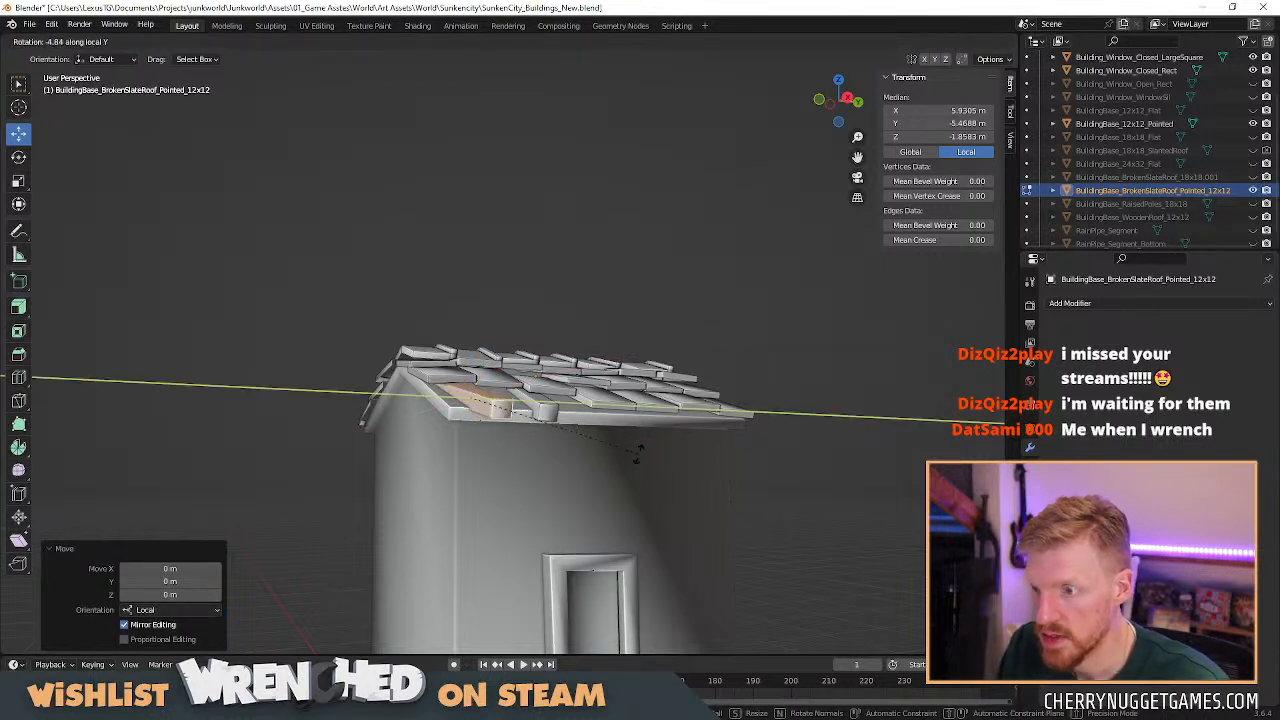
{"action": "left_click", "coordinate": [638, 452]}
{"action": "left_click_drag", "start_coordinate": [472, 344], "coordinate": [484, 357]}
Rotate the second narrow eave strip around local Y, nudge its position against the roof, and clear the selection.
{"action": "key", "text": "l"}
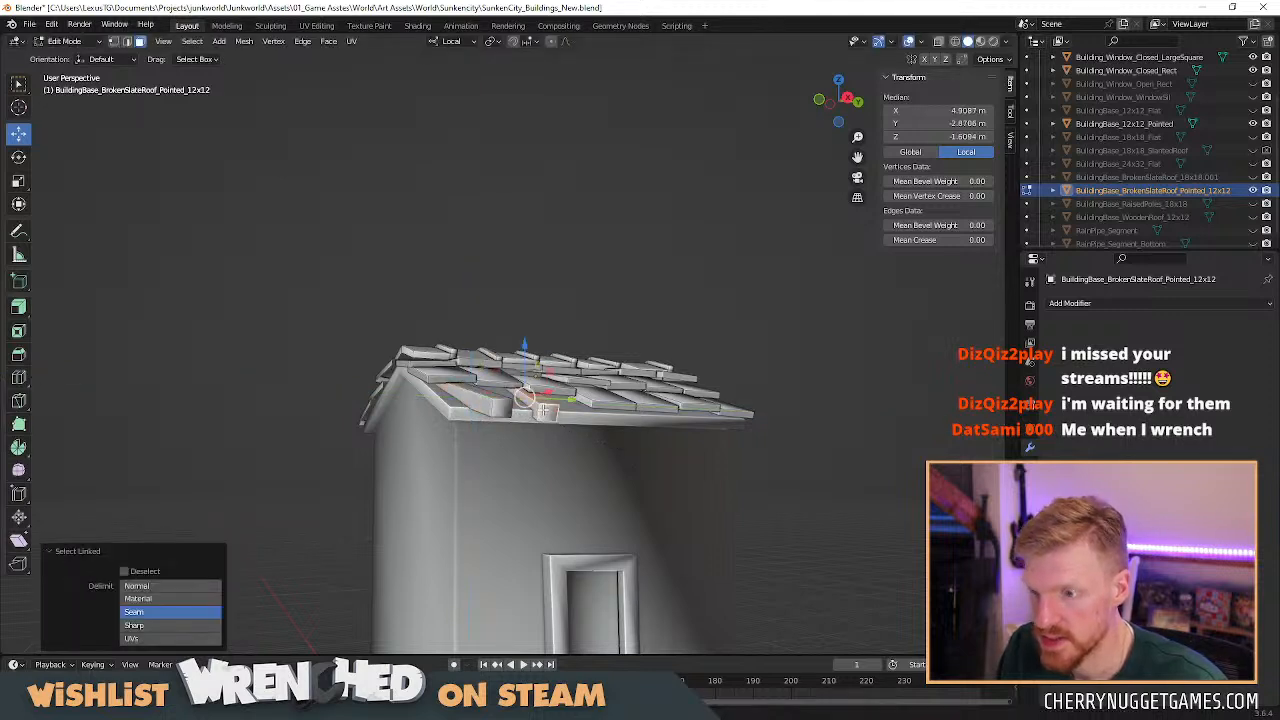
{"action": "key", "text": "r"}
{"action": "key", "text": "y"}
{"action": "left_click", "coordinate": [720, 413]}
{"action": "middle_click_drag", "start_coordinate": [720, 413], "coordinate": [479, 450]}
{"action": "left_click_drag", "start_coordinate": [551, 442], "coordinate": [541, 443]}
{"action": "left_click", "coordinate": [800, 462]}
Delete two adjacent tiles in the middle of the opposite slope's second row from the eave.
{"action": "middle_click_drag", "start_coordinate": [800, 462], "coordinate": [537, 508]}
{"action": "scroll", "coordinate": [610, 497], "scroll_direction": "up", "scroll_amount": 4}
{"action": "left_click", "coordinate": [452, 438]}
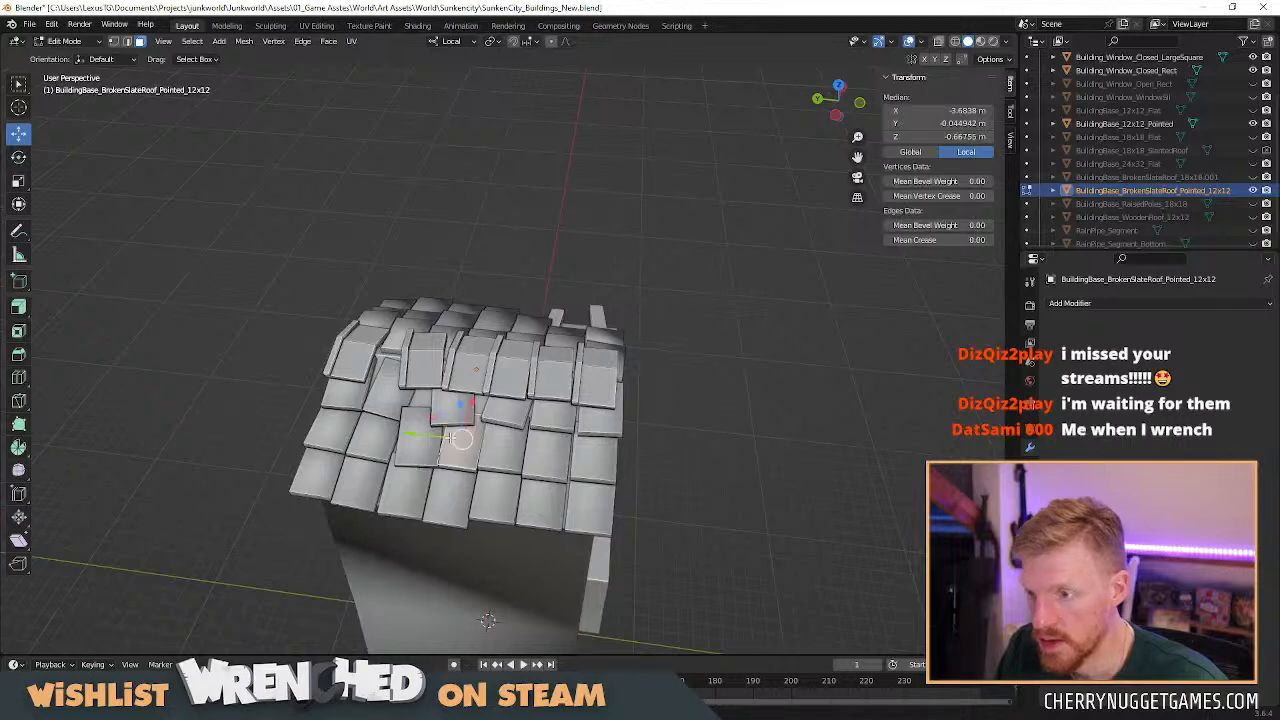
{"action": "key", "text": "Tab"}
{"action": "key", "text": "grave"}
{"action": "key", "text": "Escape"}
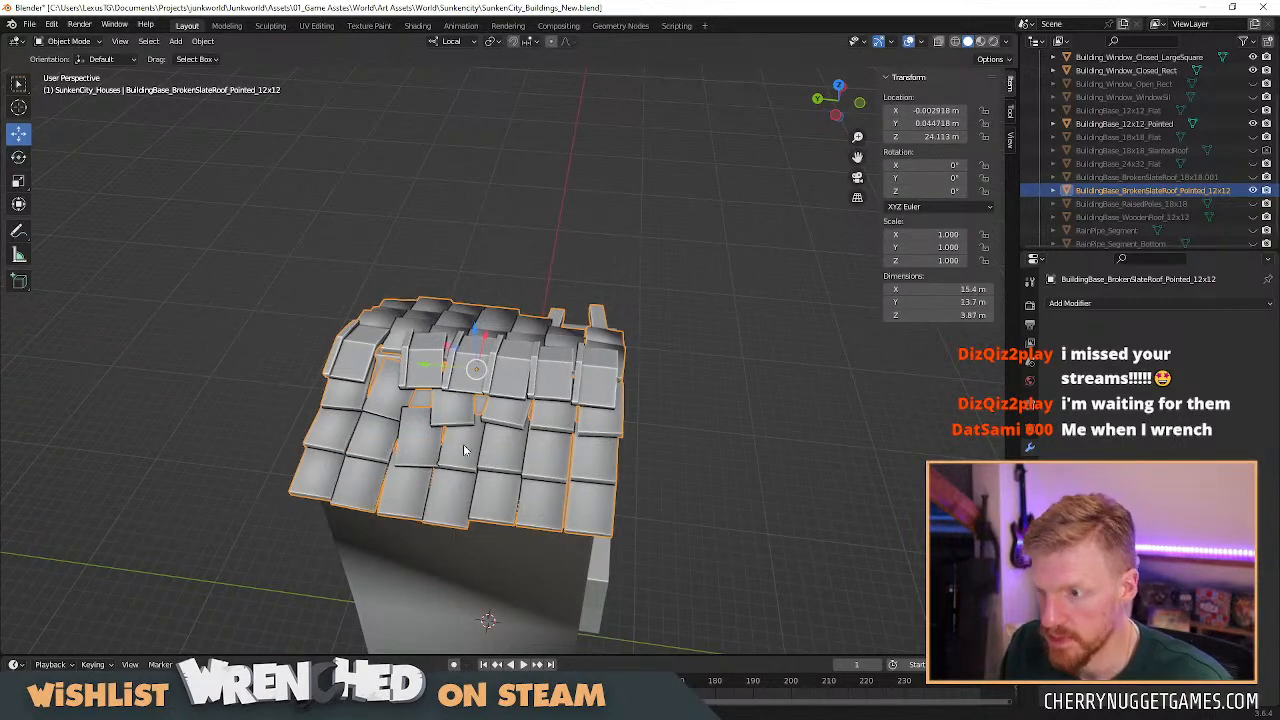
{"action": "key", "text": "Tab"}
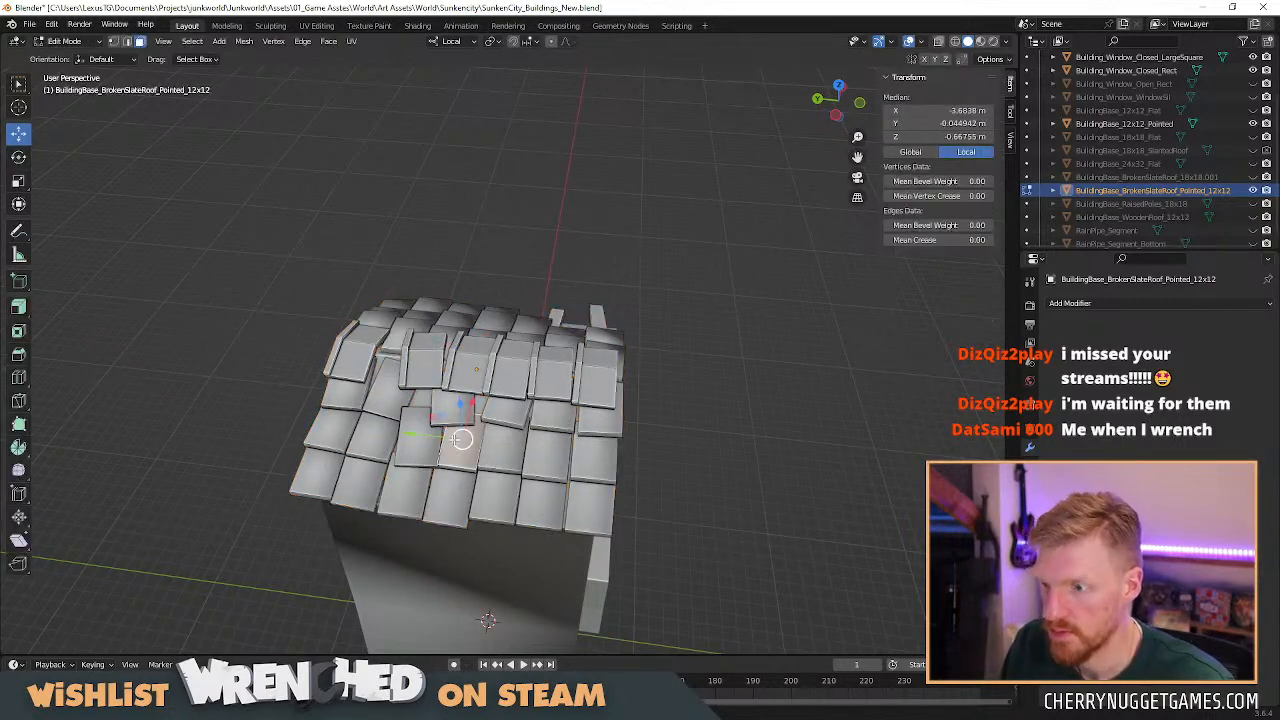
{"action": "key", "text": "l"}
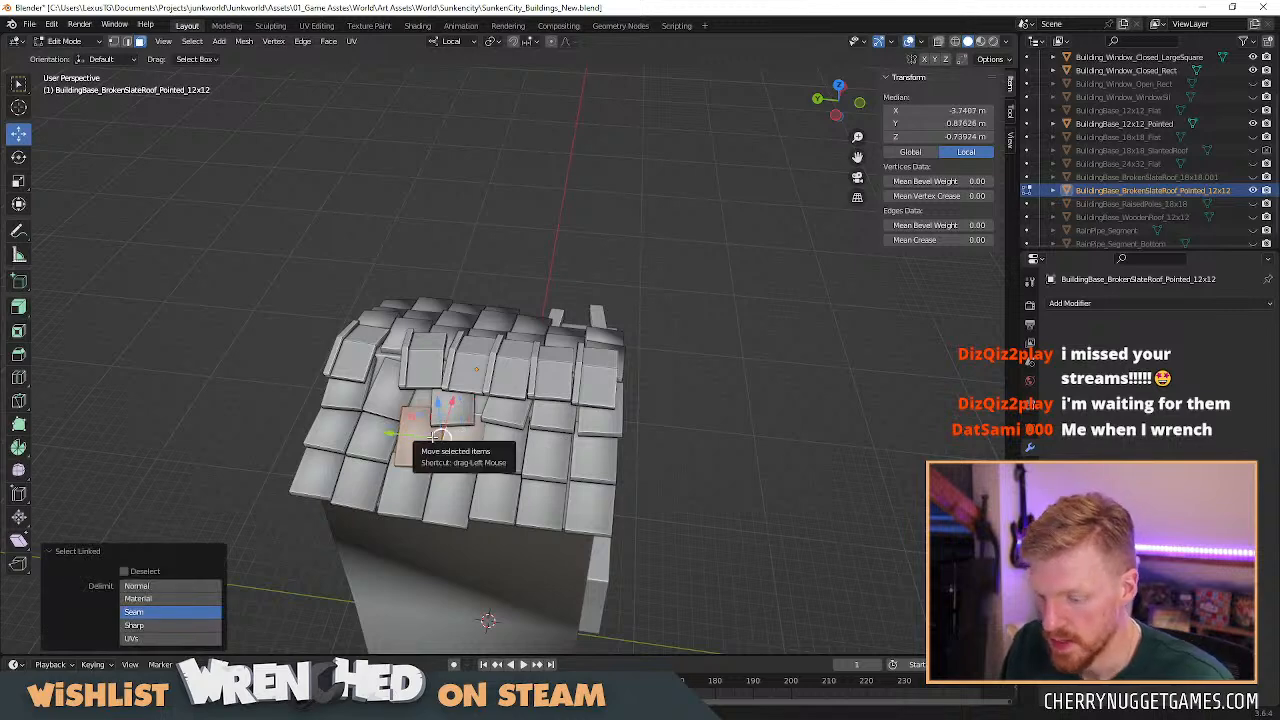
{"action": "key", "text": "x"}
{"action": "left_click", "coordinate": [437, 434]}
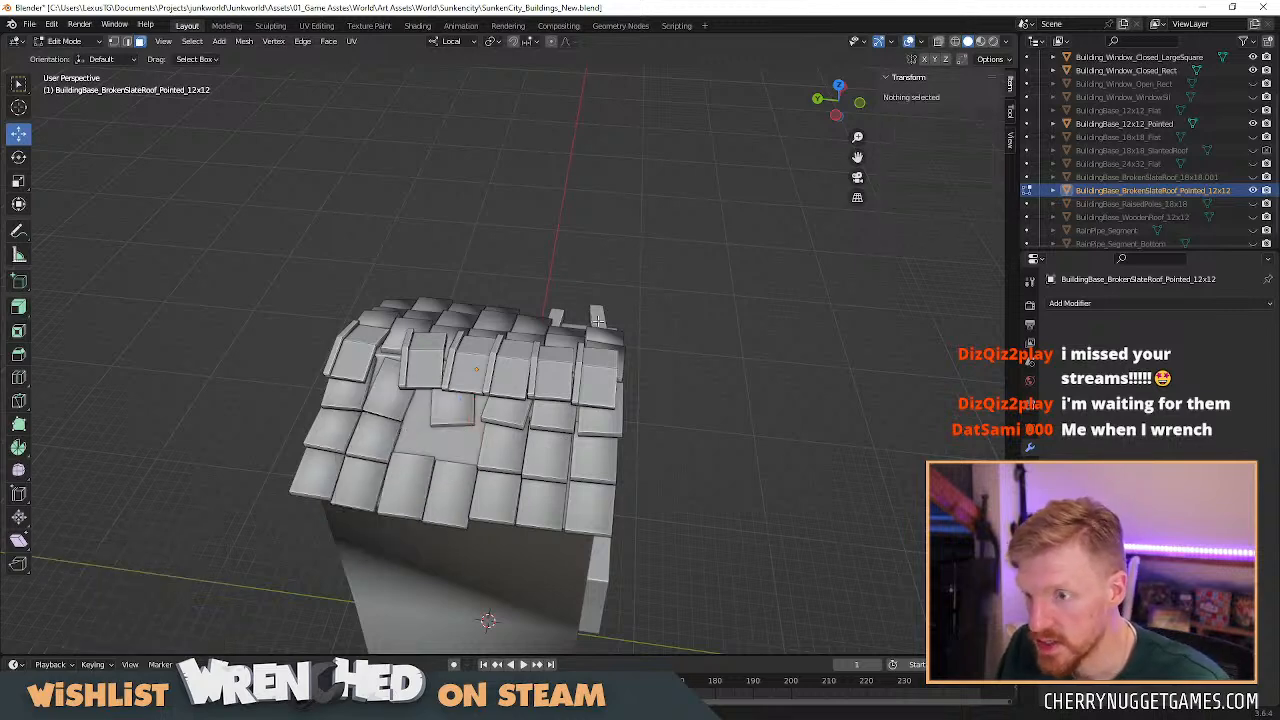
Duplicate the narrow strip nearest the corner and move the copy over the gap left by the deleted tiles.
{"action": "left_click", "coordinate": [597, 320]}
{"action": "key", "text": "ctrl+l"}
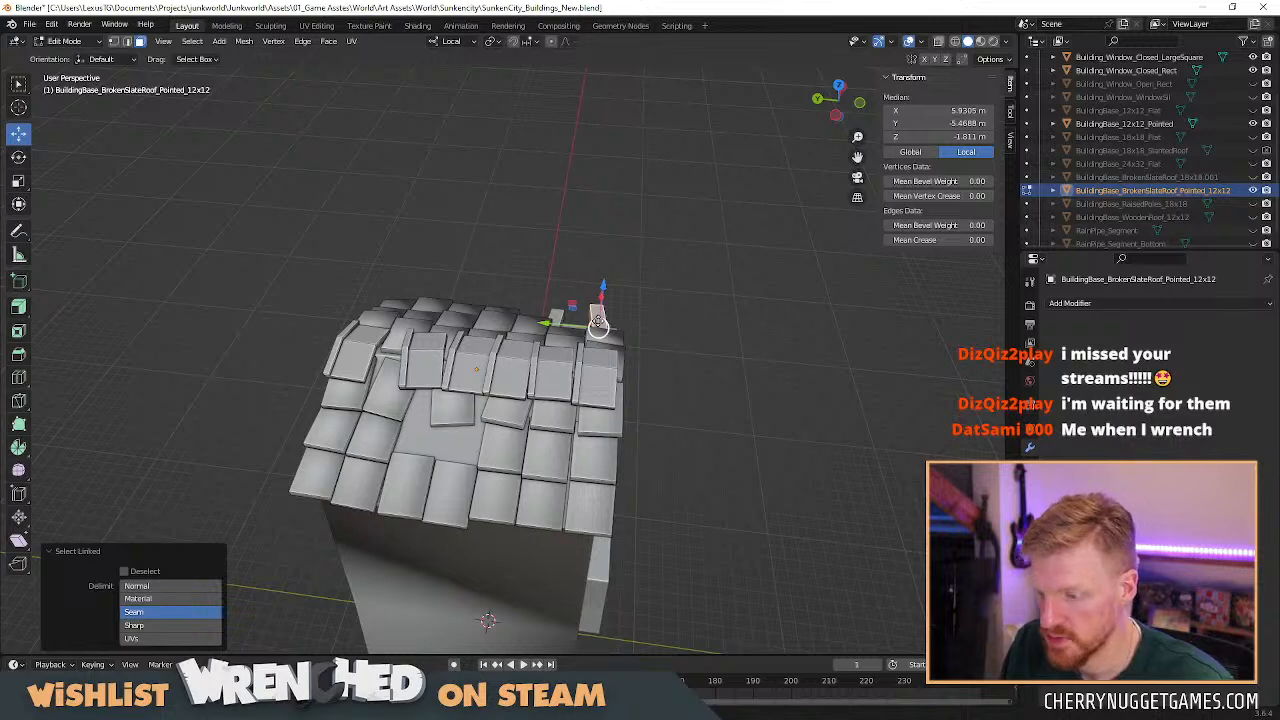
{"action": "key", "text": "shift+d"}
{"action": "left_click", "coordinate": [445, 459]}
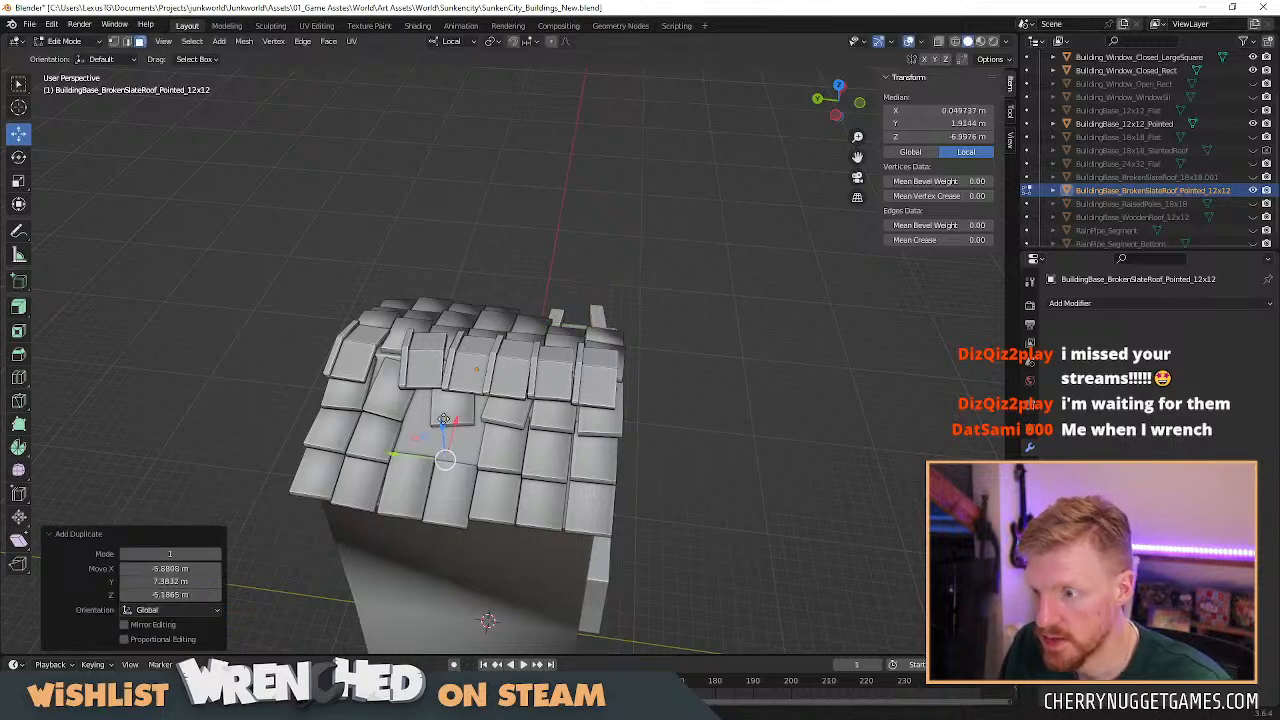
{"action": "key", "text": "g"}
{"action": "key", "text": "z"}
{"action": "key", "text": "z"}
{"action": "left_click", "coordinate": [410, 323]}
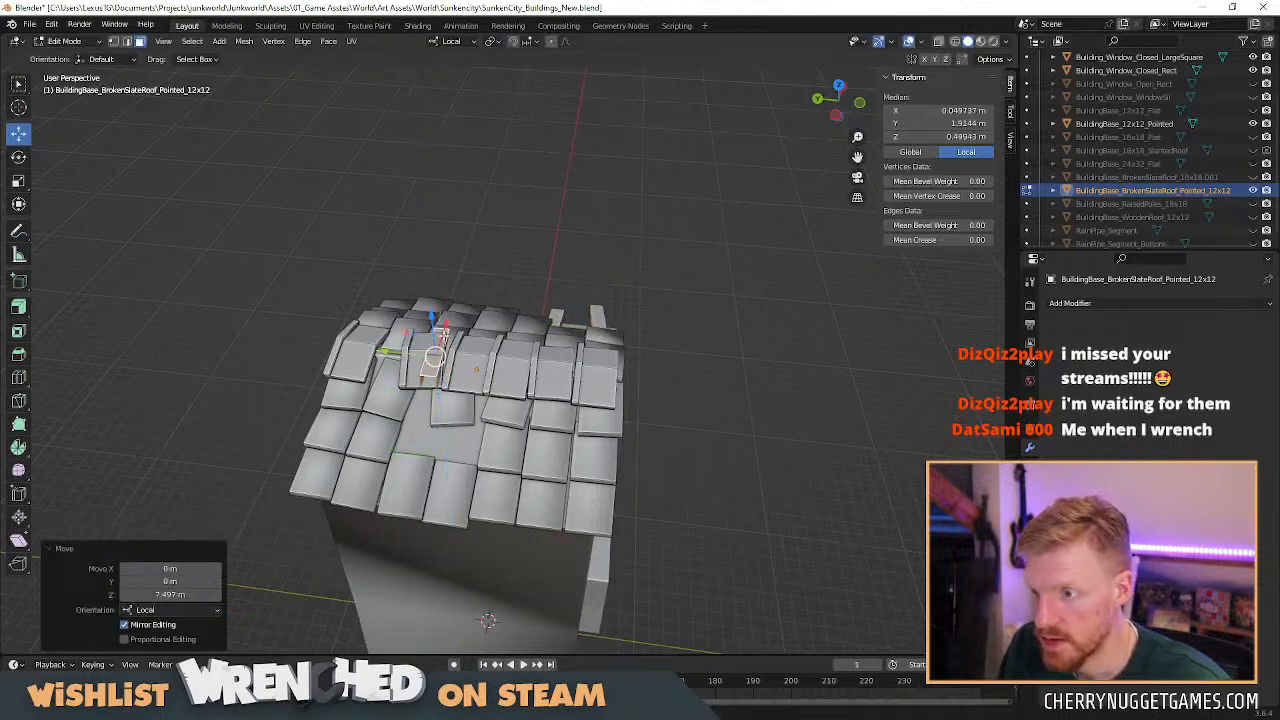
{"action": "key", "text": "g"}
{"action": "left_click", "coordinate": [420, 403]}
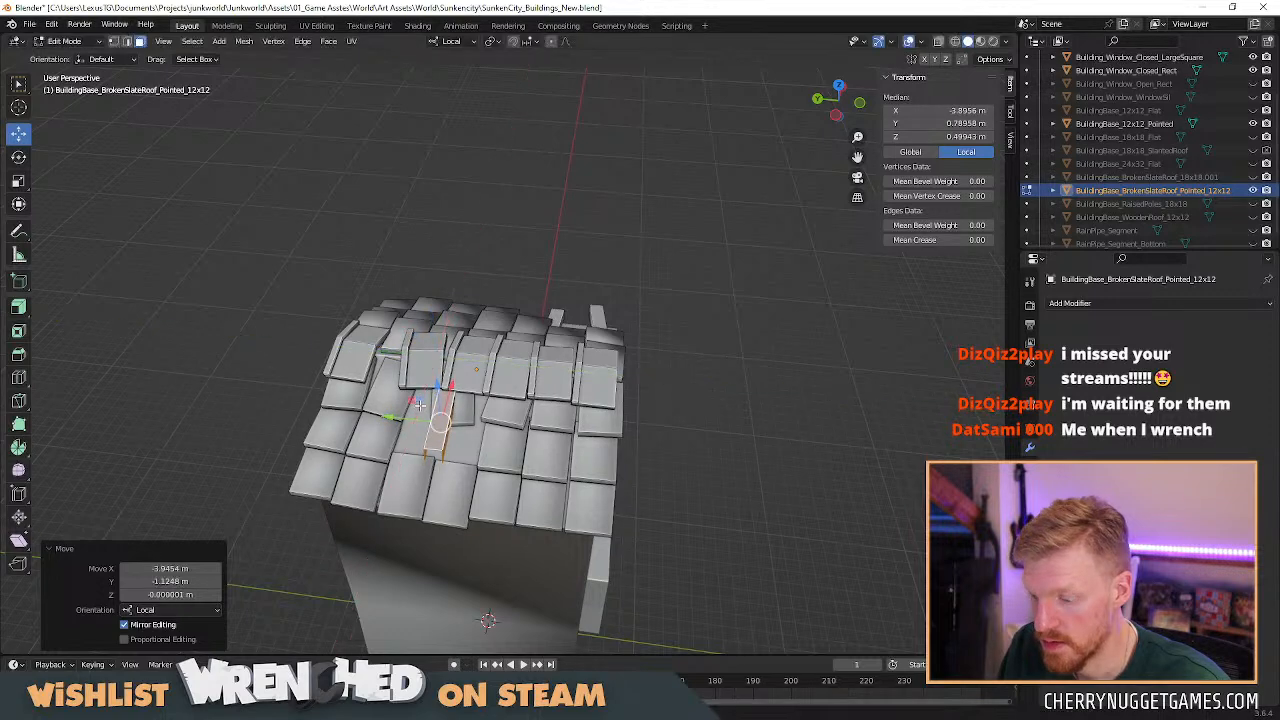
Rotate the duplicated strip 180° around local Z and lower it about 1.1 m along local Z.
{"action": "type", "text": "rz180"}
{"action": "key", "text": "Return"}
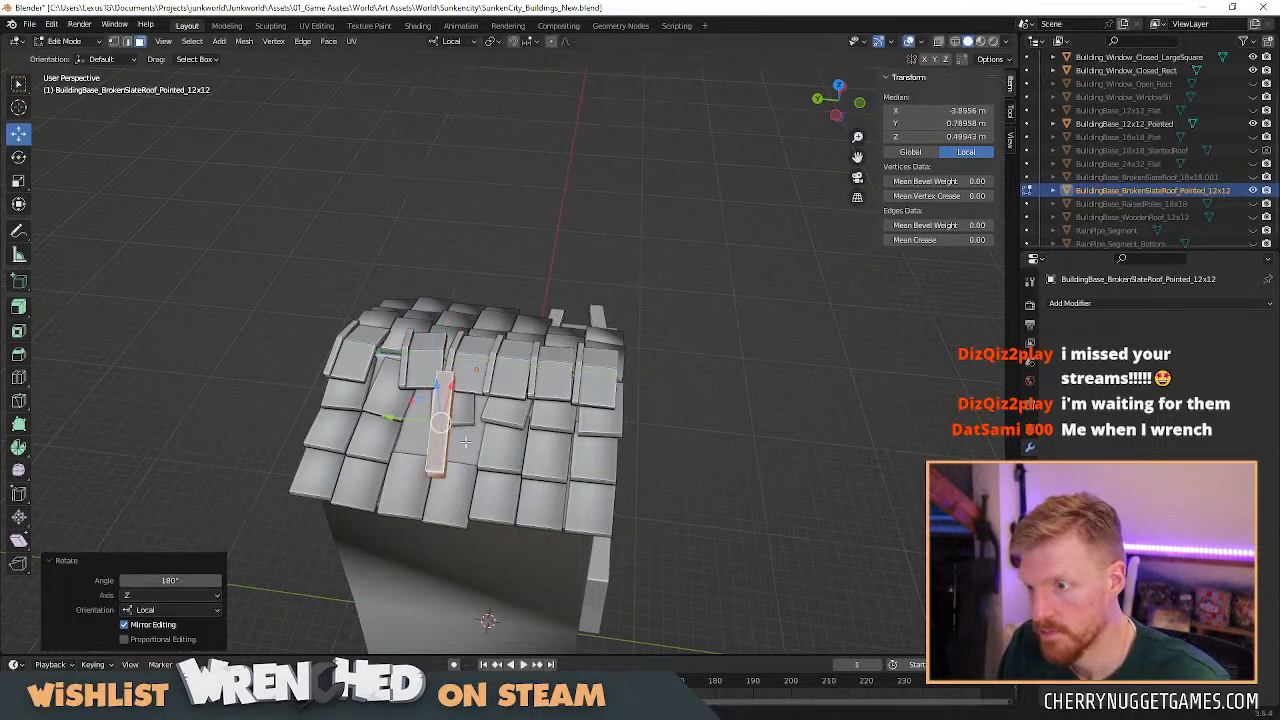
{"action": "key", "text": "g"}
{"action": "key", "text": "z"}
{"action": "key", "text": "z"}
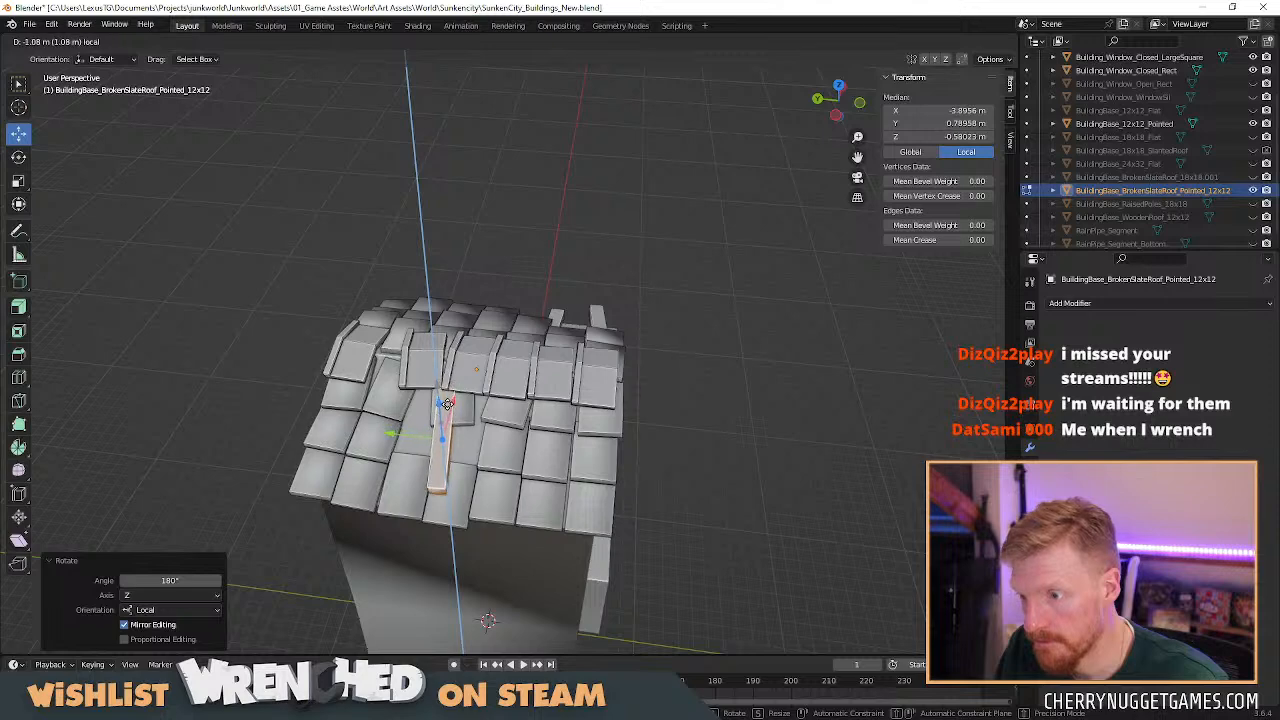
{"action": "left_click", "coordinate": [441, 438]}
Shift the duplicated strip about 0.45 m along local Y and 0.65 m along local X to fit the gap.
{"action": "key", "text": "g"}
{"action": "key", "text": "y"}
{"action": "key", "text": "y"}
{"action": "left_click", "coordinate": [455, 425]}
{"action": "middle_click_drag", "start_coordinate": [441, 402], "coordinate": [500, 481]}
{"action": "key", "text": "g"}
{"action": "key", "text": "x"}
{"action": "key", "text": "x"}
{"action": "left_click", "coordinate": [530, 462]}
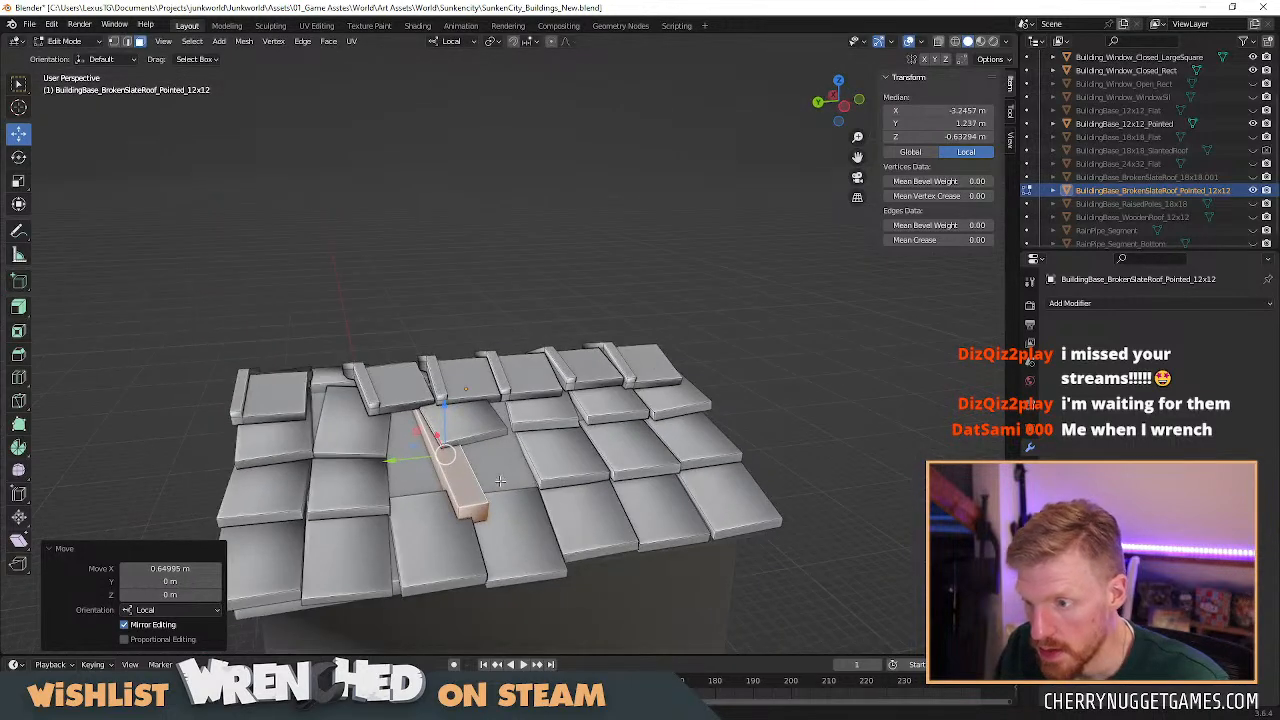
Delete the end cap of the duplicated strip.
{"action": "key", "text": "ctrl+z"}
{"action": "key", "text": "x"}
{"action": "left_click", "coordinate": [463, 517]}
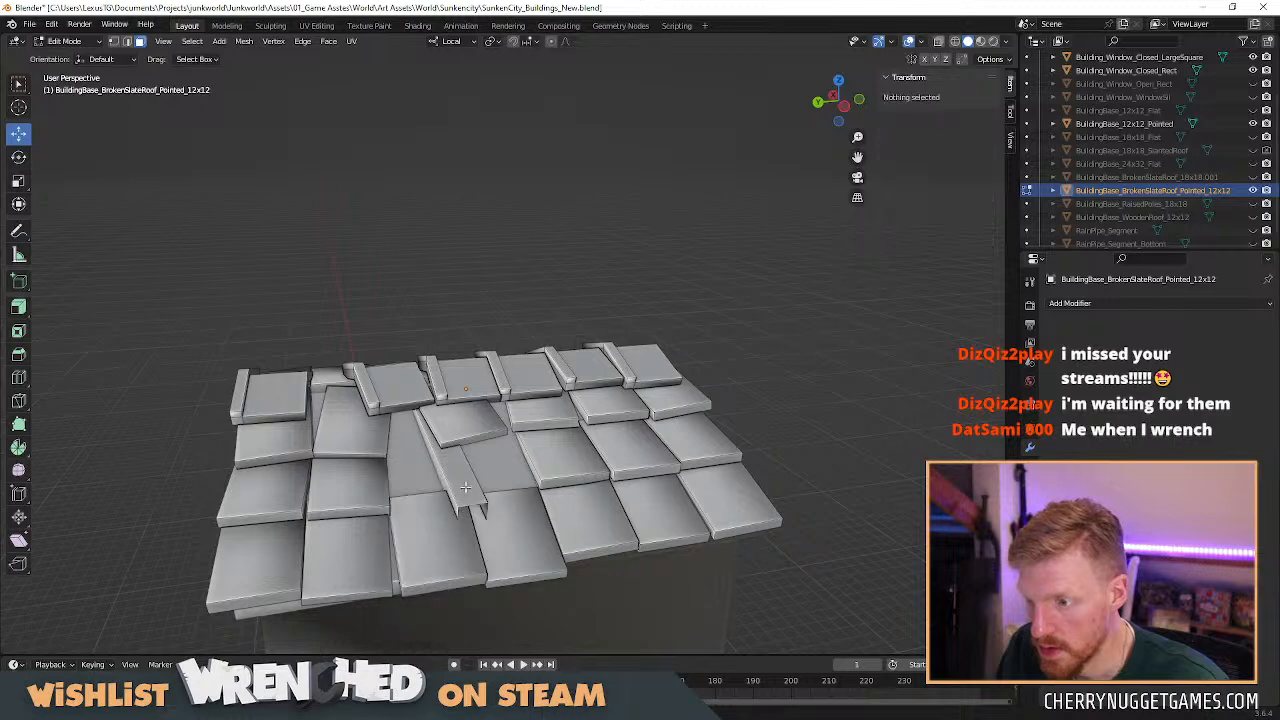
Rotate the remaining strip about -8.3° around local Y and lower it about 0.08 m along local Z.
{"action": "key", "text": "l"}
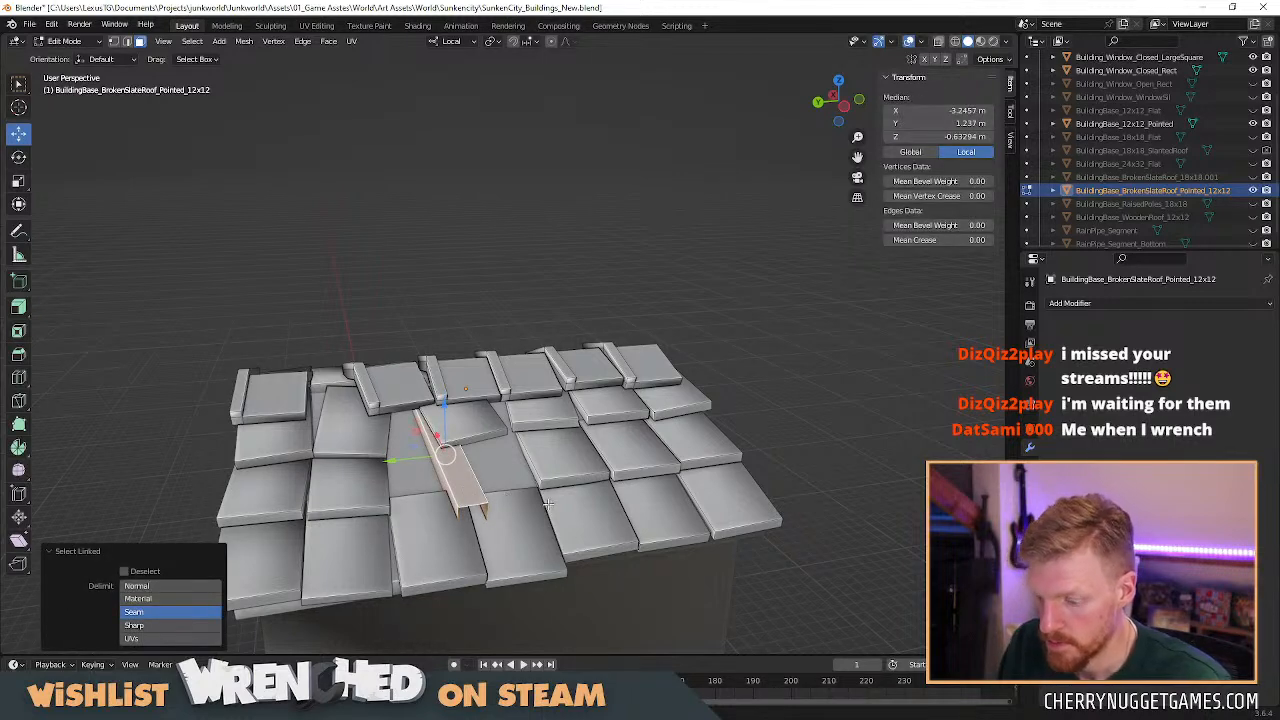
{"action": "key", "text": "r"}
{"action": "key", "text": "y"}
{"action": "key", "text": "y"}
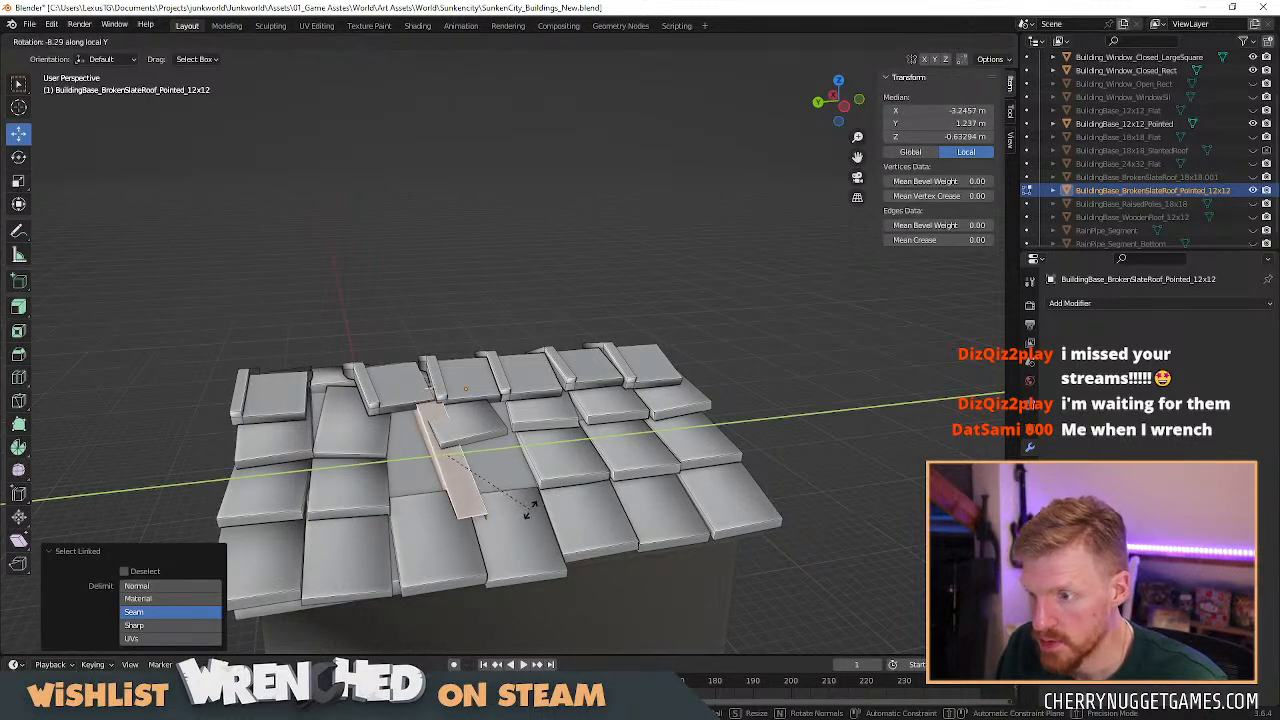
{"action": "left_click", "coordinate": [530, 509]}
{"action": "key", "text": "g"}
{"action": "key", "text": "z"}
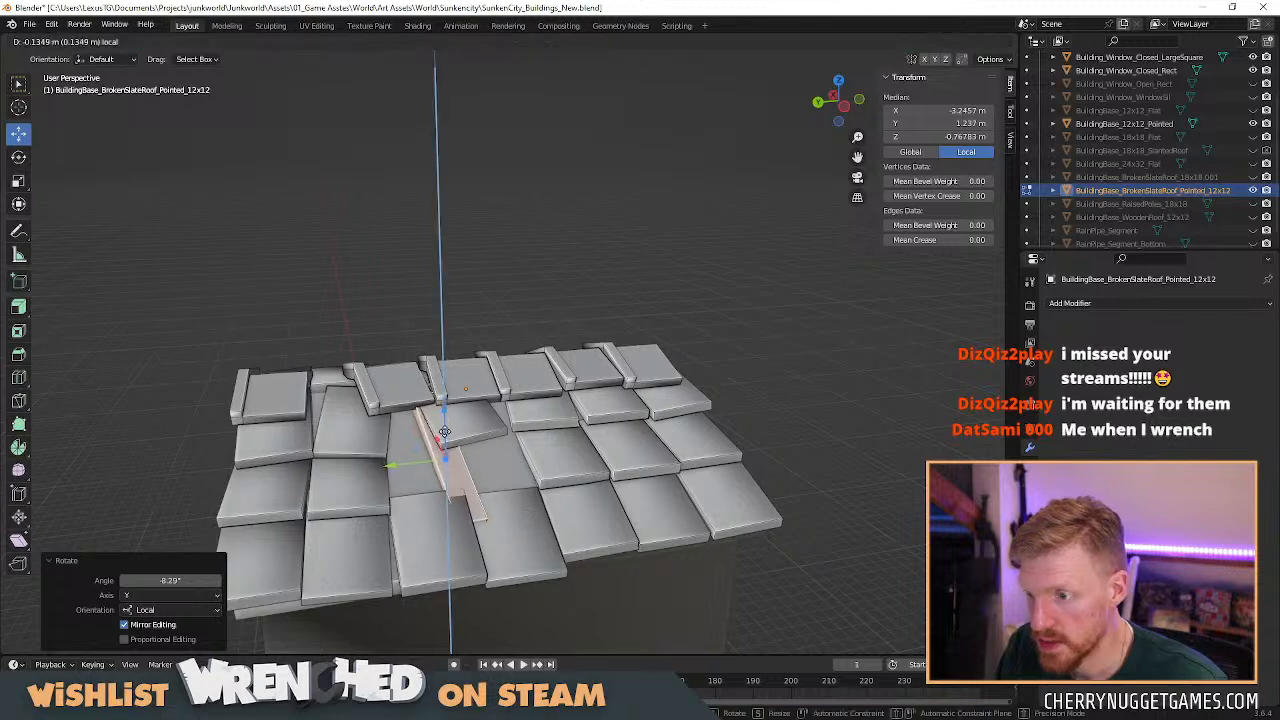
{"action": "left_click", "coordinate": [444, 432]}
Move the exposed strip about 0.28 m along local Y and raise it about 0.04 m along local Z.
{"action": "key", "text": "g"}
{"action": "key", "text": "y"}
{"action": "key", "text": "y"}
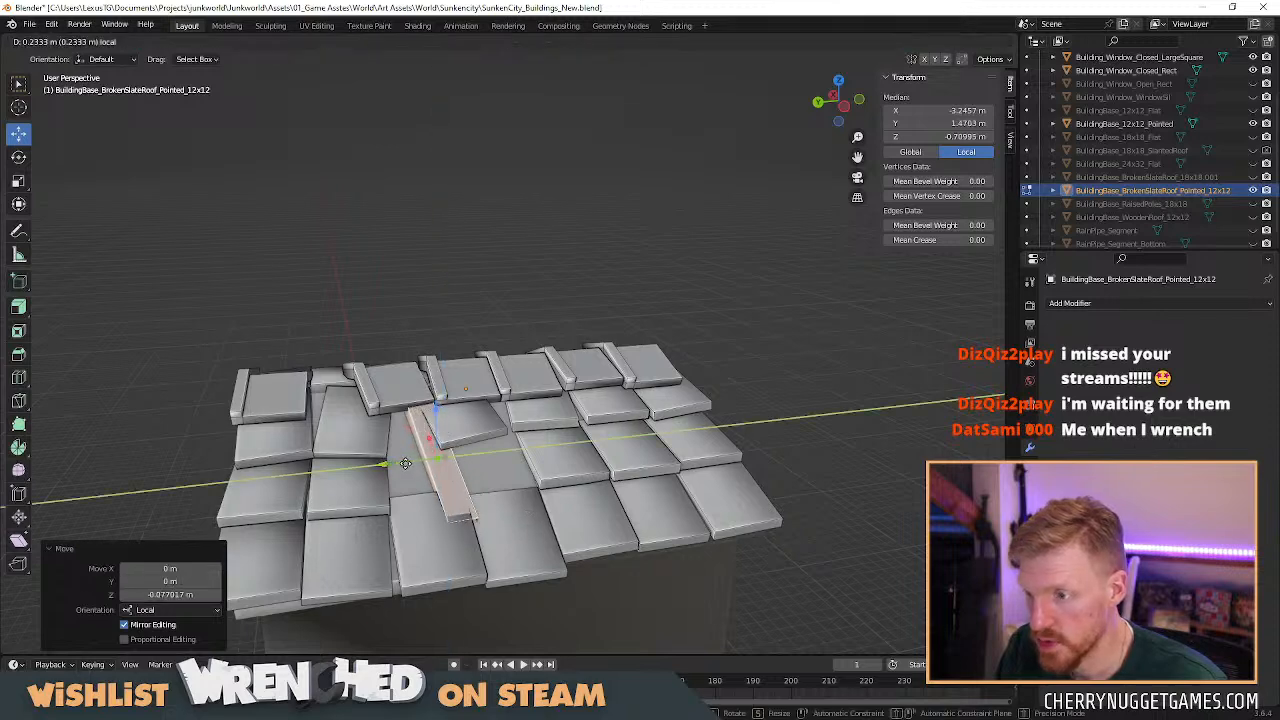
{"action": "left_click", "coordinate": [405, 461]}
{"action": "left_click_drag", "start_coordinate": [433, 412], "coordinate": [434, 420]}
Rotate the two lowest tiles below the broken gap about -7.7° around local Y.
{"action": "left_click", "coordinate": [445, 547]}
{"action": "key", "text": "l"}
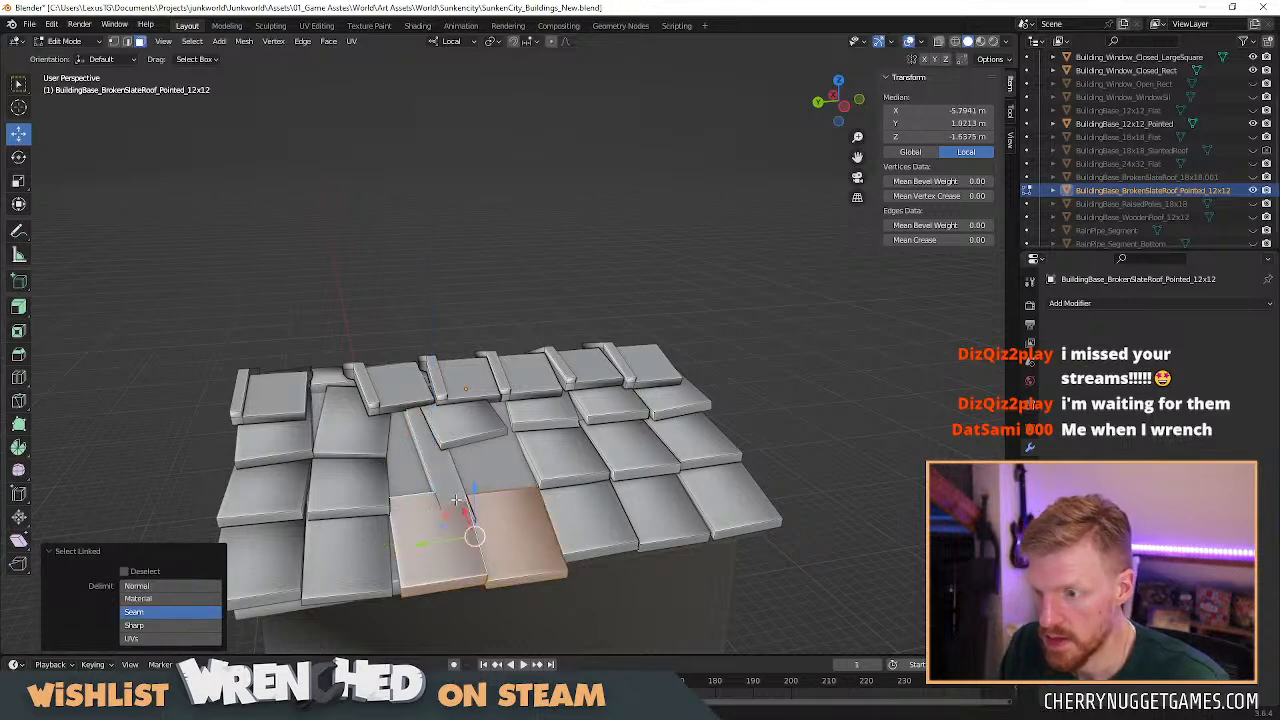
{"action": "middle_click_drag", "start_coordinate": [474, 537], "coordinate": [550, 548]}
{"action": "key", "text": "r"}
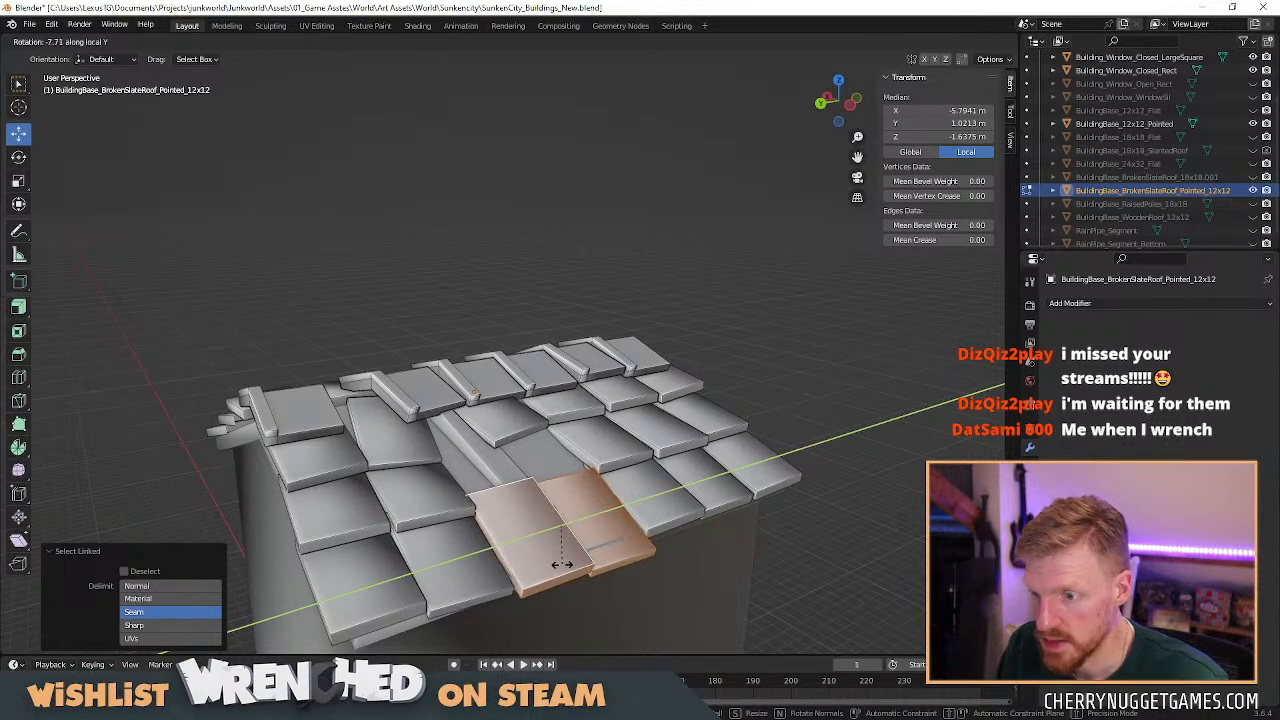
{"action": "left_click", "coordinate": [563, 563]}
Raise the two rotated tiles about 0.09 m along local Z and leave mesh editing.
{"action": "key", "text": "g"}
{"action": "key", "text": "z"}
{"action": "key", "text": "z"}
{"action": "left_click", "coordinate": [560, 481]}
{"action": "middle_click_drag", "start_coordinate": [560, 481], "coordinate": [560, 556]}
{"action": "scroll", "coordinate": [537, 534], "scroll_direction": "down", "scroll_amount": 4}
{"action": "key", "text": "Tab"}
{"action": "left_click", "coordinate": [753, 492]}
{"action": "middle_click_drag", "start_coordinate": [753, 492], "coordinate": [601, 496]}
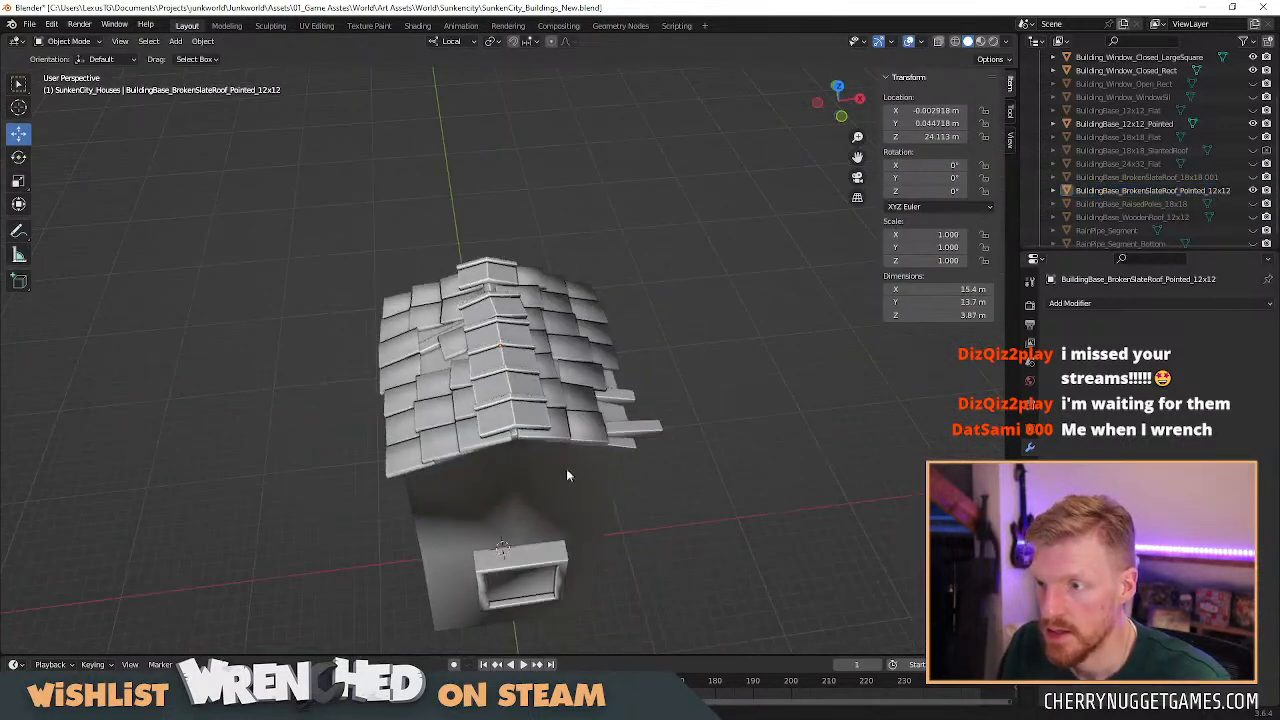
Try to fill a face from the open edge beside the raised tiles in the roof gap.
{"action": "scroll", "coordinate": [408, 393], "scroll_direction": "up", "scroll_amount": 4}
{"action": "middle_click_drag", "start_coordinate": [408, 393], "coordinate": [360, 390], "text": "shift"}
{"action": "scroll", "coordinate": [477, 428], "scroll_direction": "up", "scroll_amount": 2}
{"action": "scroll", "coordinate": [470, 416], "scroll_direction": "up", "scroll_amount": 2}
{"action": "middle_click_drag", "start_coordinate": [470, 416], "coordinate": [516, 431]}
{"action": "scroll", "coordinate": [520, 466], "scroll_direction": "up", "scroll_amount": 2}
{"action": "left_click", "coordinate": [516, 431]}
{"action": "key", "text": "Tab"}
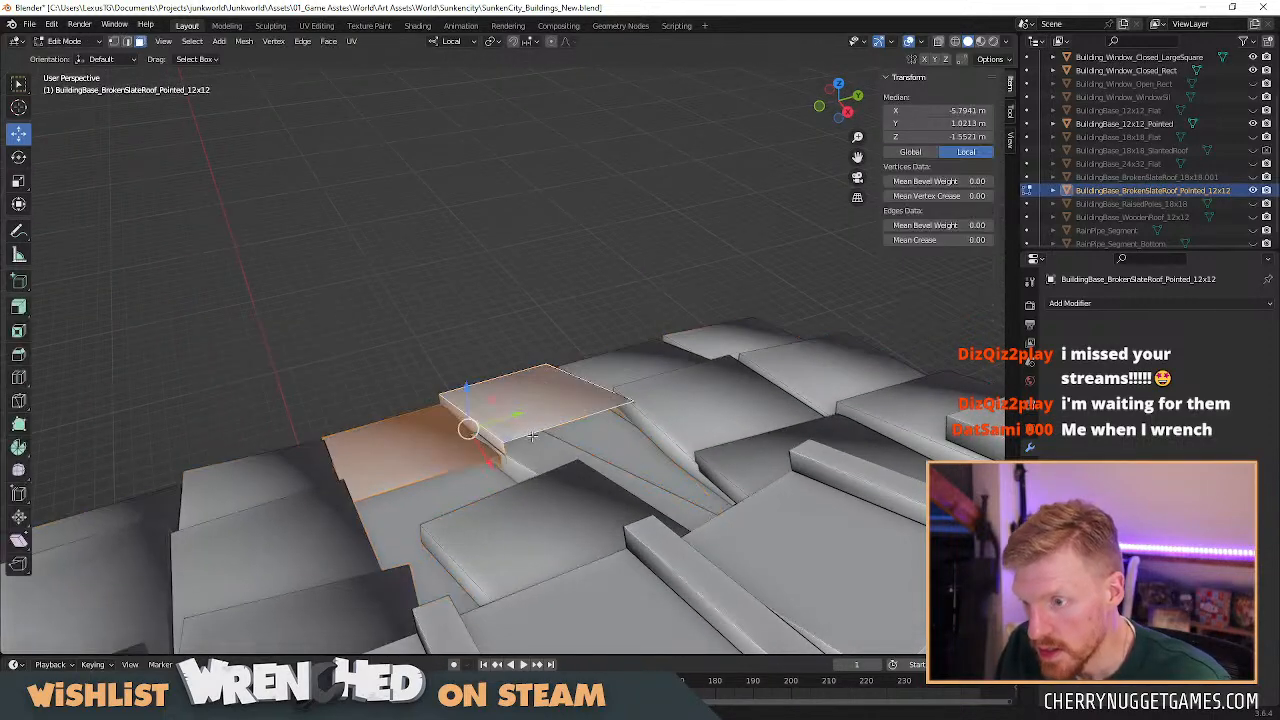
{"action": "key", "text": "2"}
{"action": "left_click", "coordinate": [634, 411]}
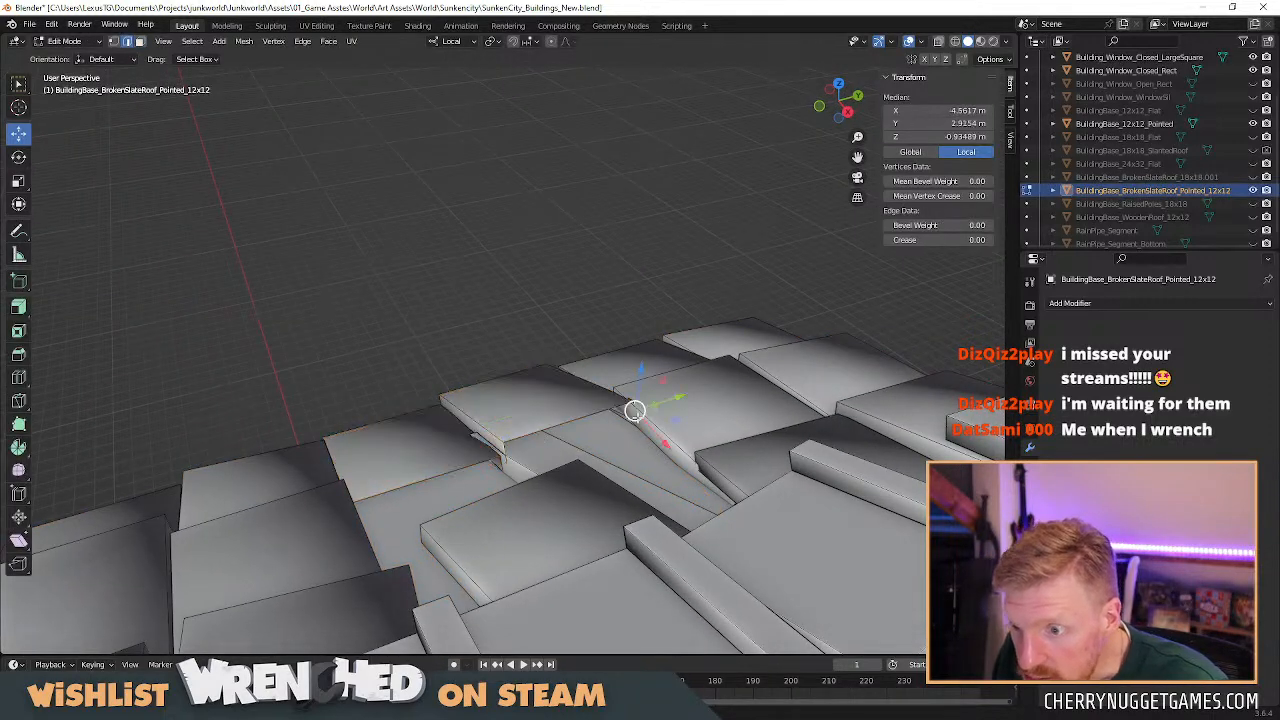
{"action": "key", "text": "f"}
{"action": "left_click", "coordinate": [503, 458]}
{"action": "middle_click_drag", "start_coordinate": [503, 458], "coordinate": [481, 504]}
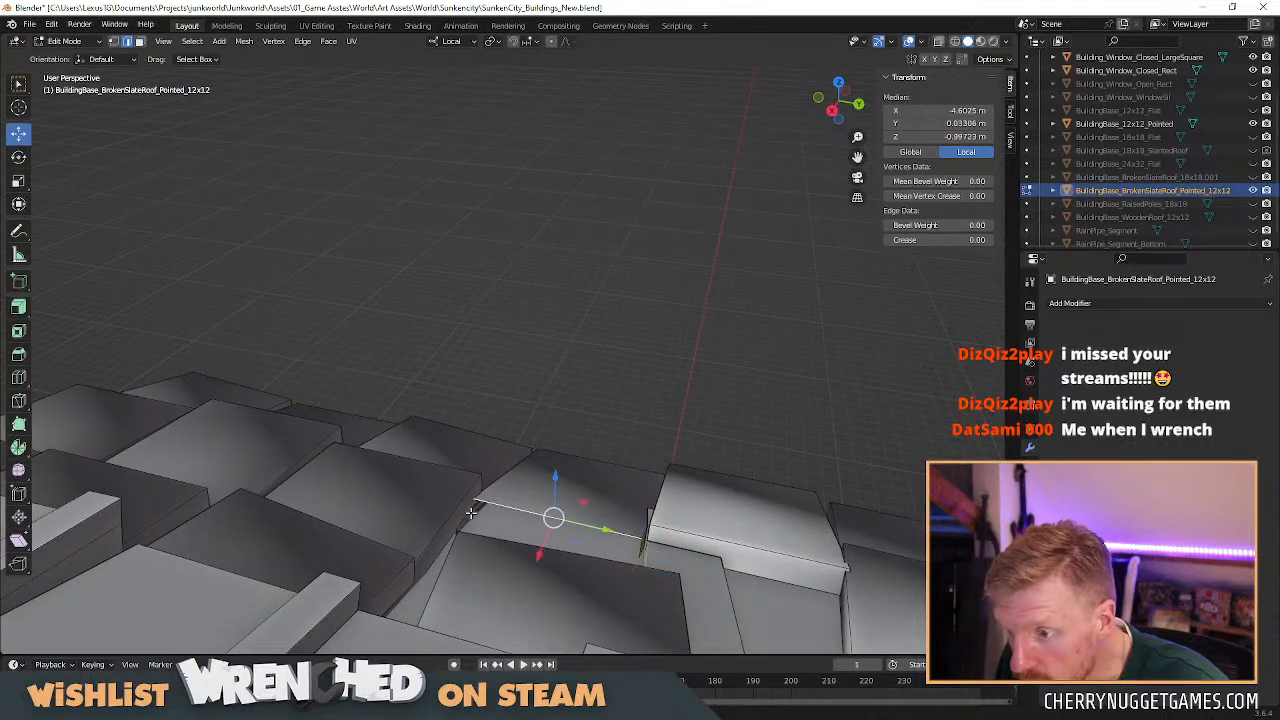
{"action": "left_click", "coordinate": [650, 545]}
{"action": "middle_click_drag", "start_coordinate": [650, 545], "coordinate": [545, 417]}
Rotate the exposed strip in the gap about -3.4° around local Z.
{"action": "scroll", "coordinate": [545, 417], "scroll_direction": "down", "scroll_amount": 3}
{"action": "middle_click_drag", "start_coordinate": [265, 545], "coordinate": [514, 454]}
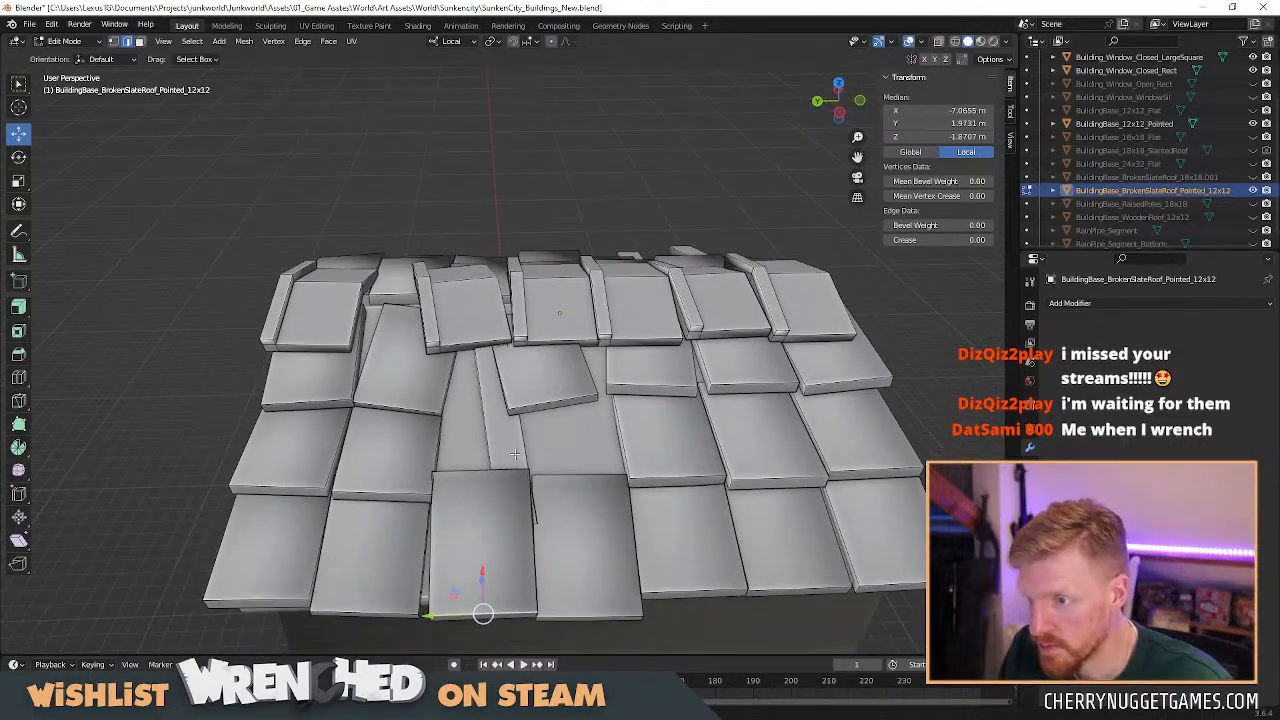
{"action": "key", "text": "l"}
{"action": "key", "text": "r"}
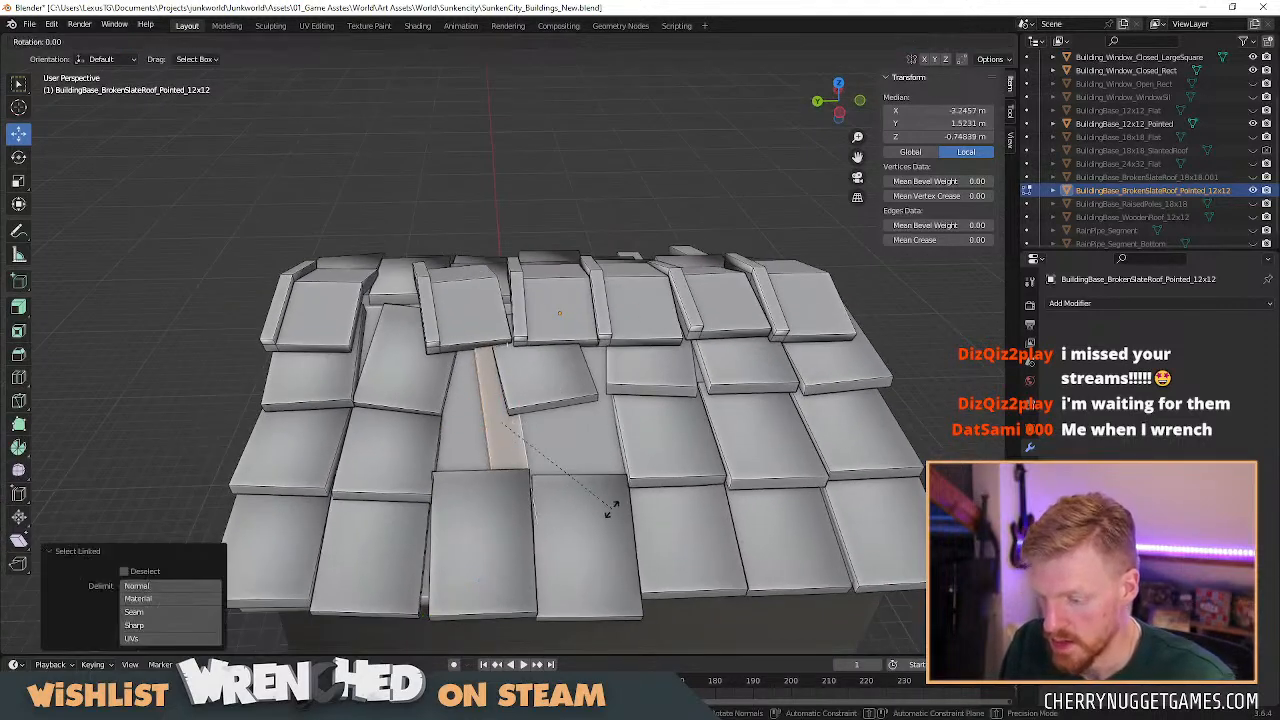
{"action": "left_click", "coordinate": [604, 511]}
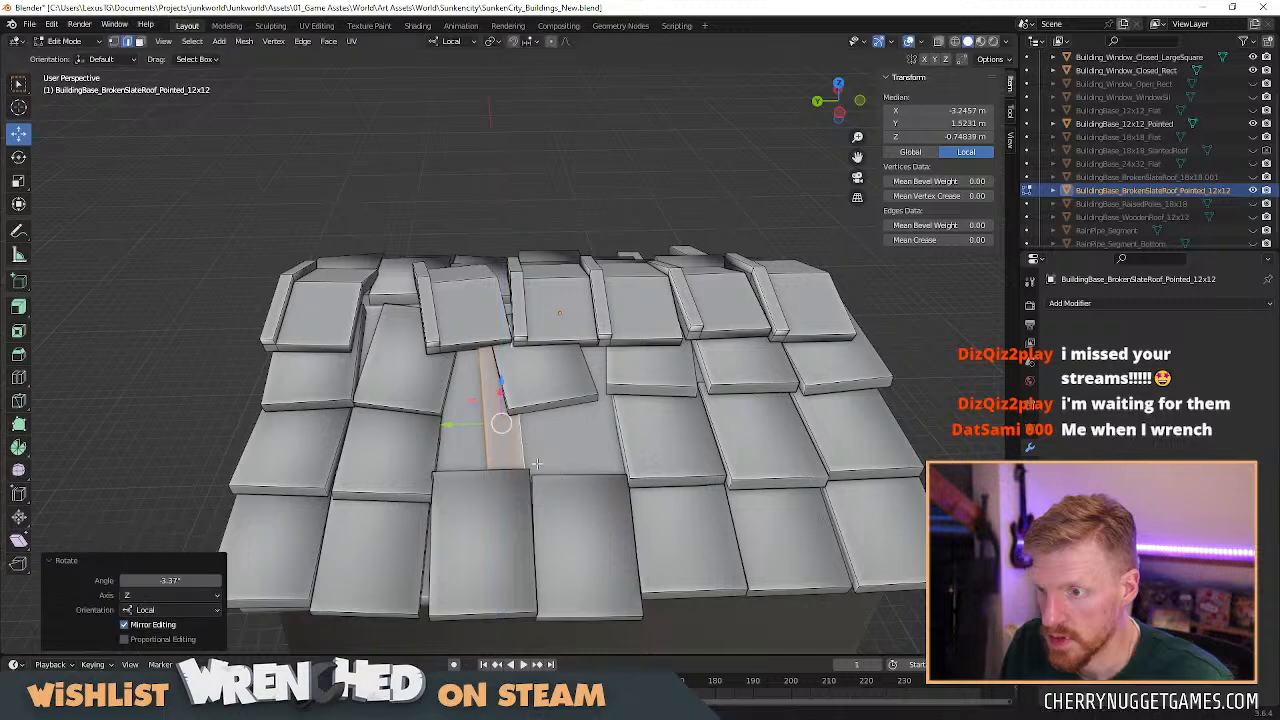
{"action": "key", "text": "alt+a"}
Shift the loose tile above the gap about -0.16 m along local Y and lower it about 0.05 m.
{"action": "key", "text": "l"}
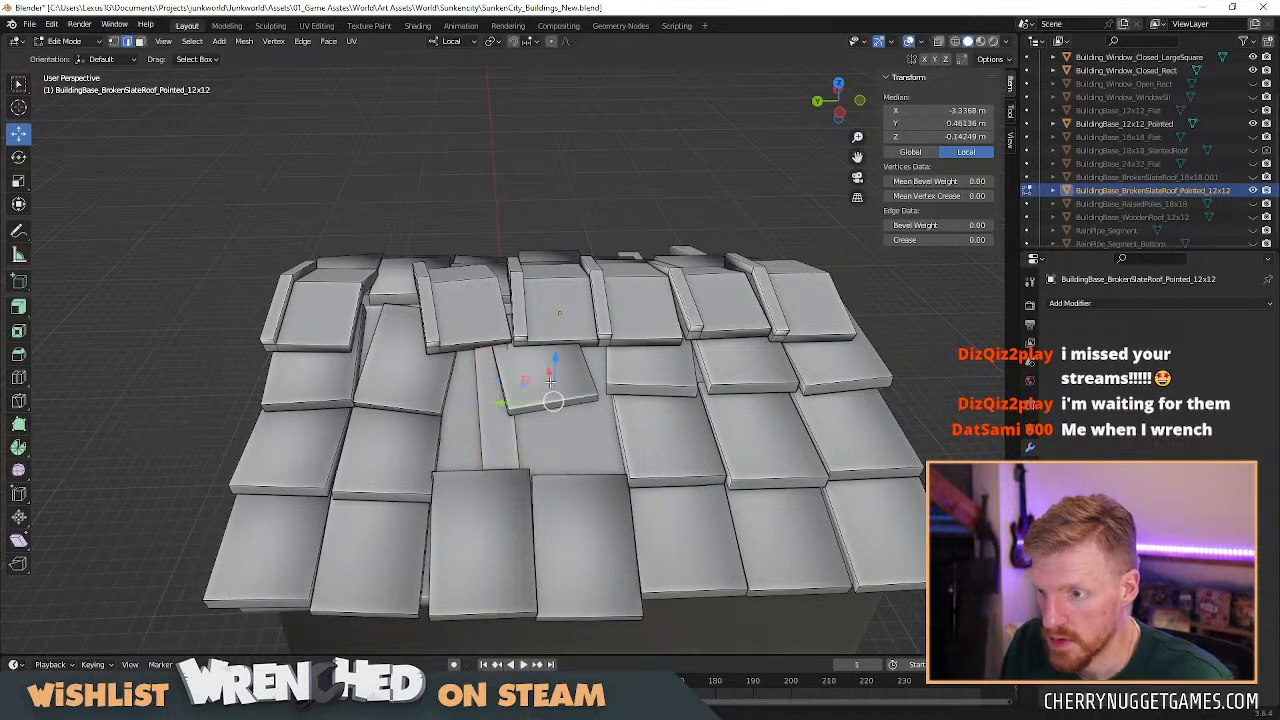
{"action": "key", "text": "g"}
{"action": "key", "text": "y"}
{"action": "left_click", "coordinate": [559, 314]}
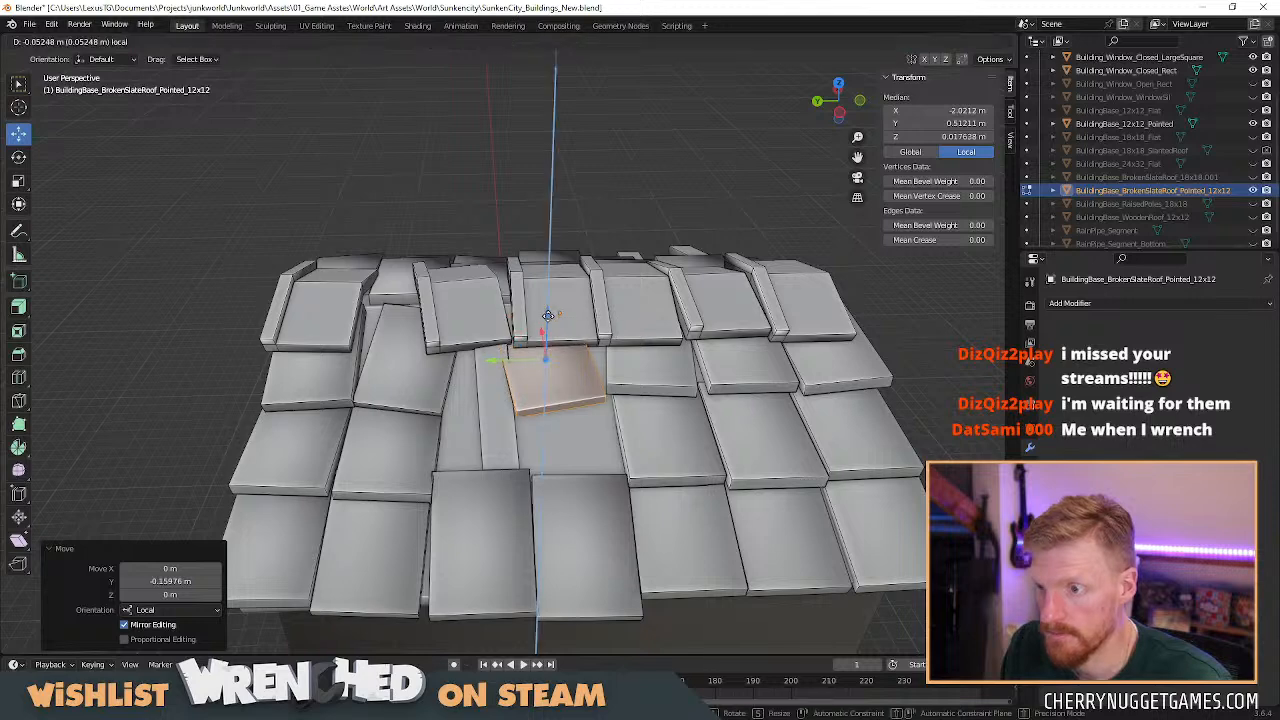
{"action": "left_click", "coordinate": [548, 315]}
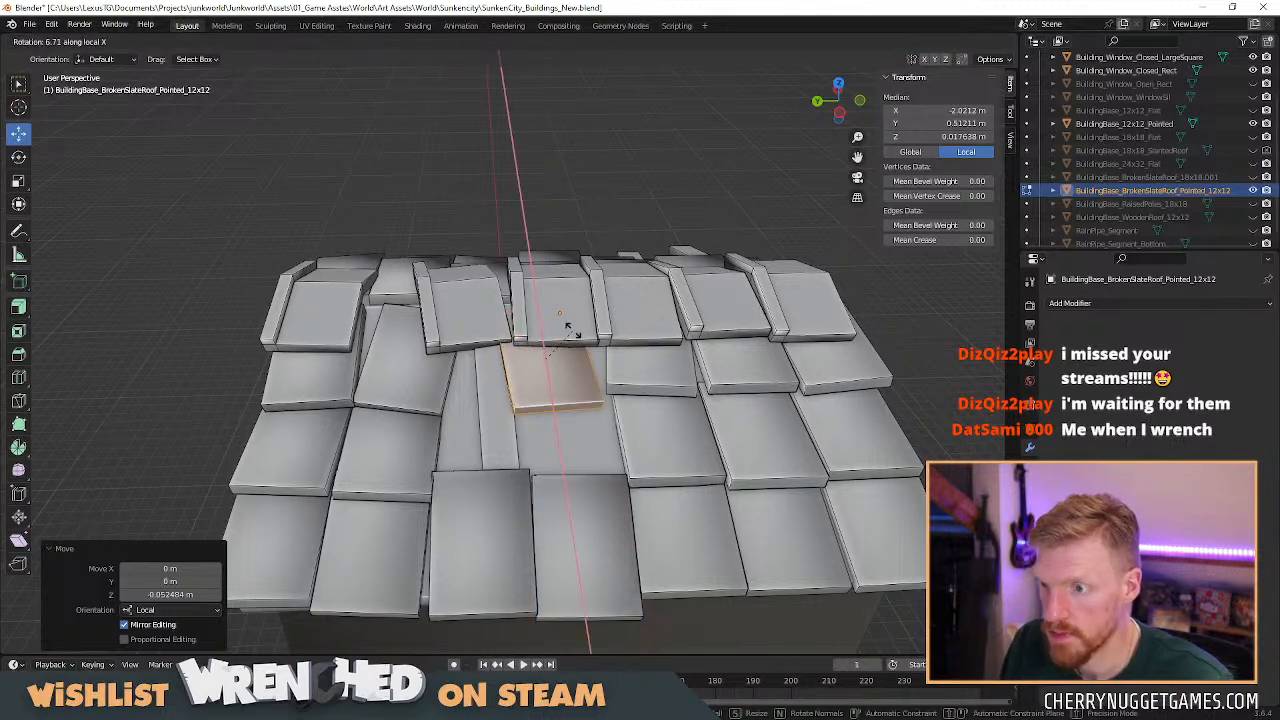
Rotate the loose tile about 6.7° around local X and lower it slightly.
{"action": "left_click", "coordinate": [568, 330]}
{"action": "left_click_drag", "start_coordinate": [547, 316], "coordinate": [547, 323]}
{"action": "scroll", "coordinate": [763, 366], "scroll_direction": "down", "scroll_amount": 5}
{"action": "left_click", "coordinate": [763, 366]}
Rotate the last ridge tile above the window-side gable 180° around local Z.
{"action": "middle_click_drag", "start_coordinate": [763, 366], "coordinate": [369, 398]}
{"action": "scroll", "coordinate": [652, 443], "scroll_direction": "down", "scroll_amount": 3}
{"action": "scroll", "coordinate": [647, 407], "scroll_direction": "up", "scroll_amount": 3}
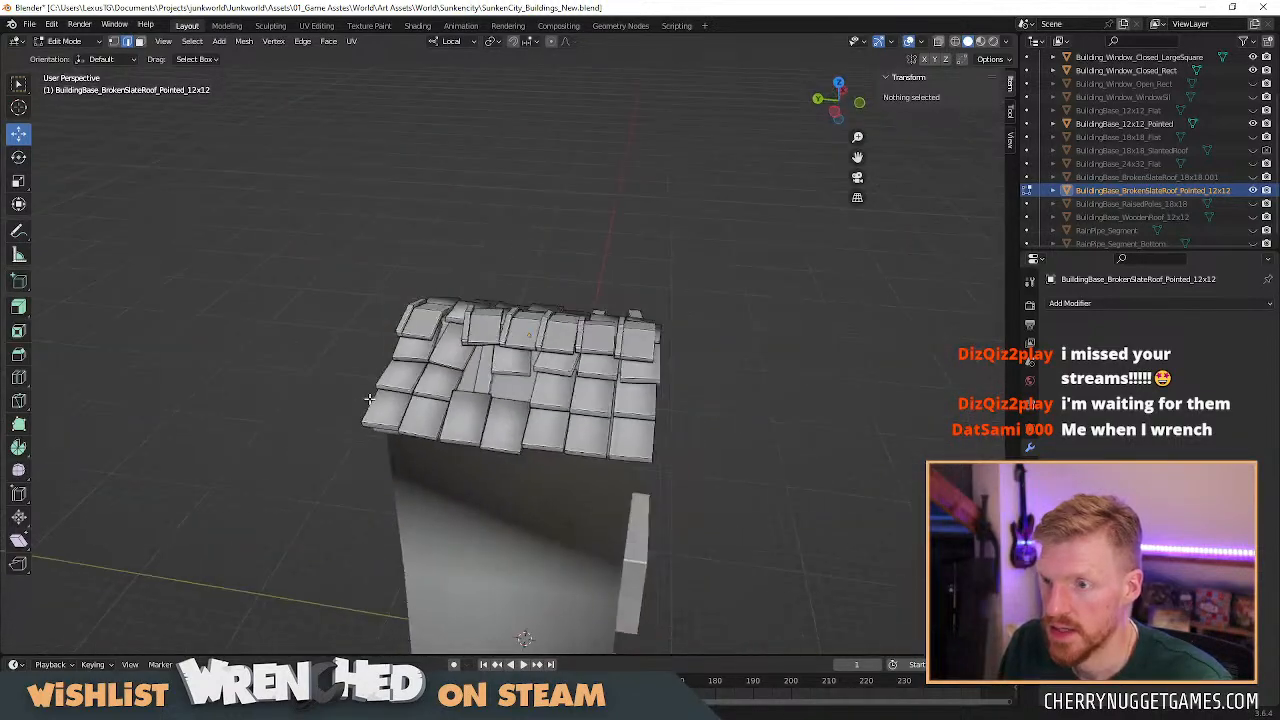
{"action": "left_click", "coordinate": [647, 352]}
{"action": "middle_click_drag", "start_coordinate": [647, 352], "coordinate": [655, 357]}
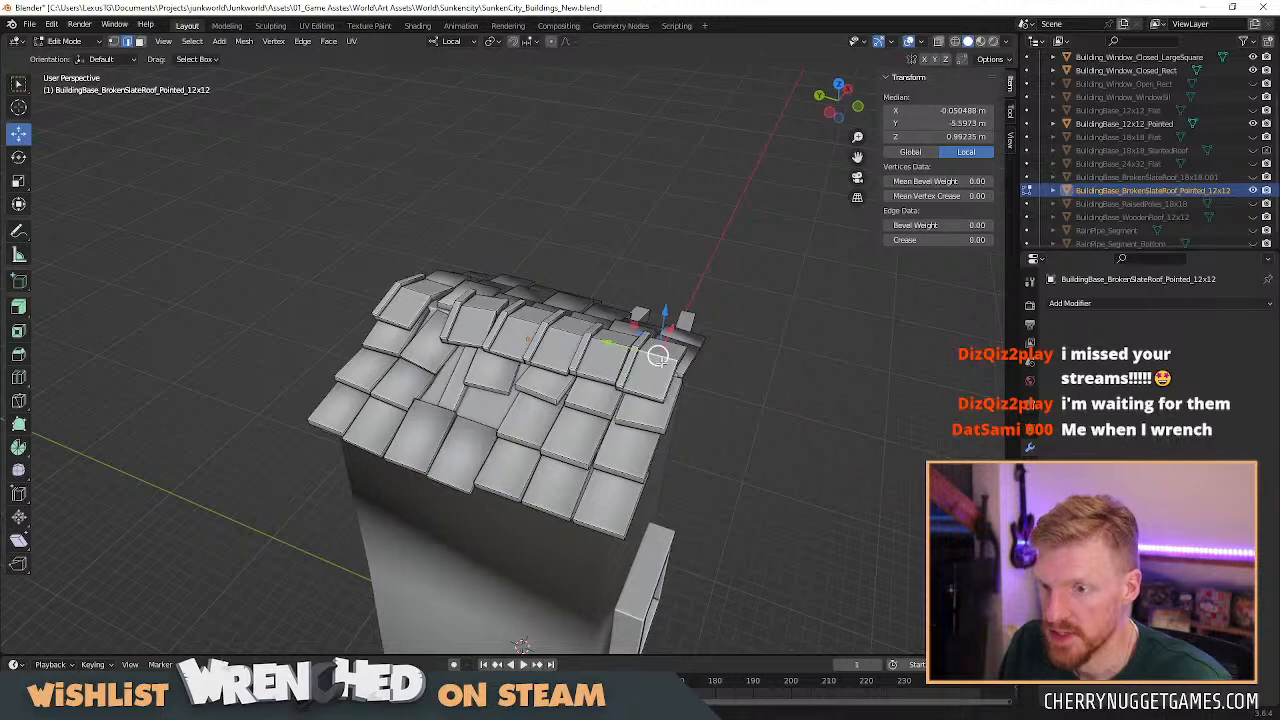
{"action": "key", "text": "l"}
{"action": "key", "text": "r"}
{"action": "key", "text": "z"}
{"action": "key", "text": "1"}
{"action": "key", "text": "8"}
{"action": "key", "text": "0"}
{"action": "key", "text": "Return"}
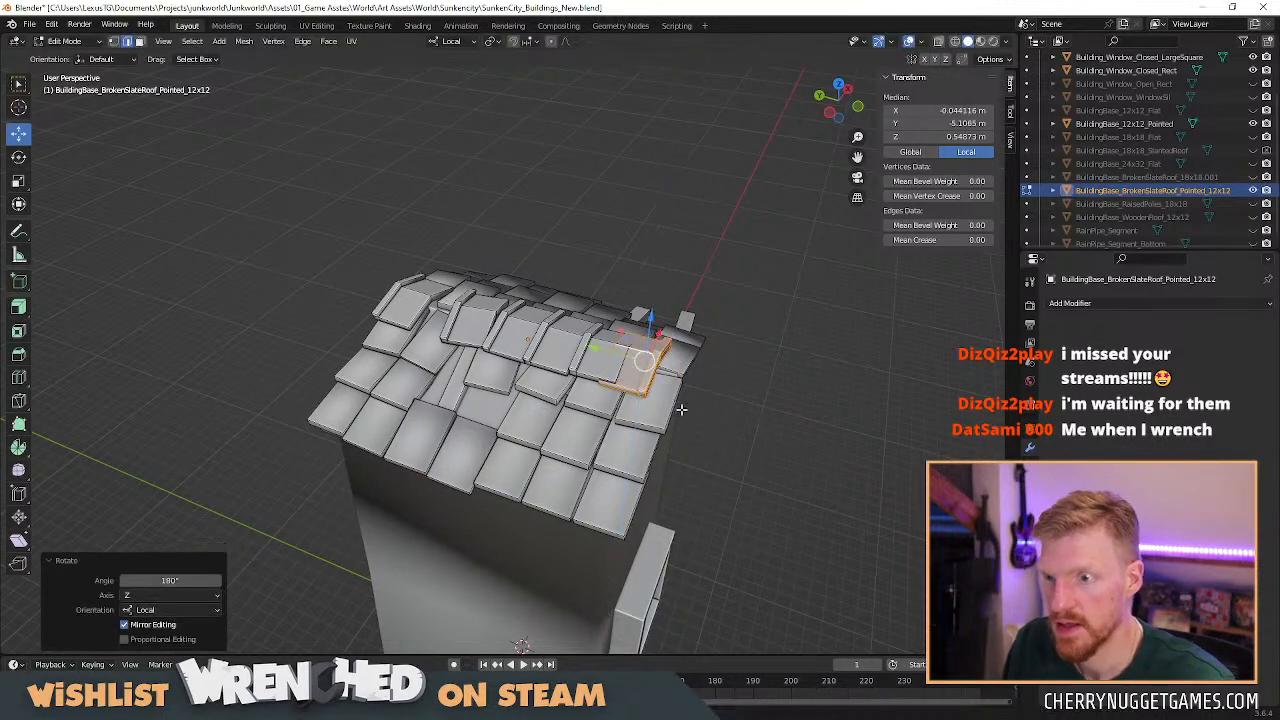
Move the turned ridge tile about -1.05 m along local Y to the roof's end.
{"action": "key", "text": "g"}
{"action": "key", "text": "y"}
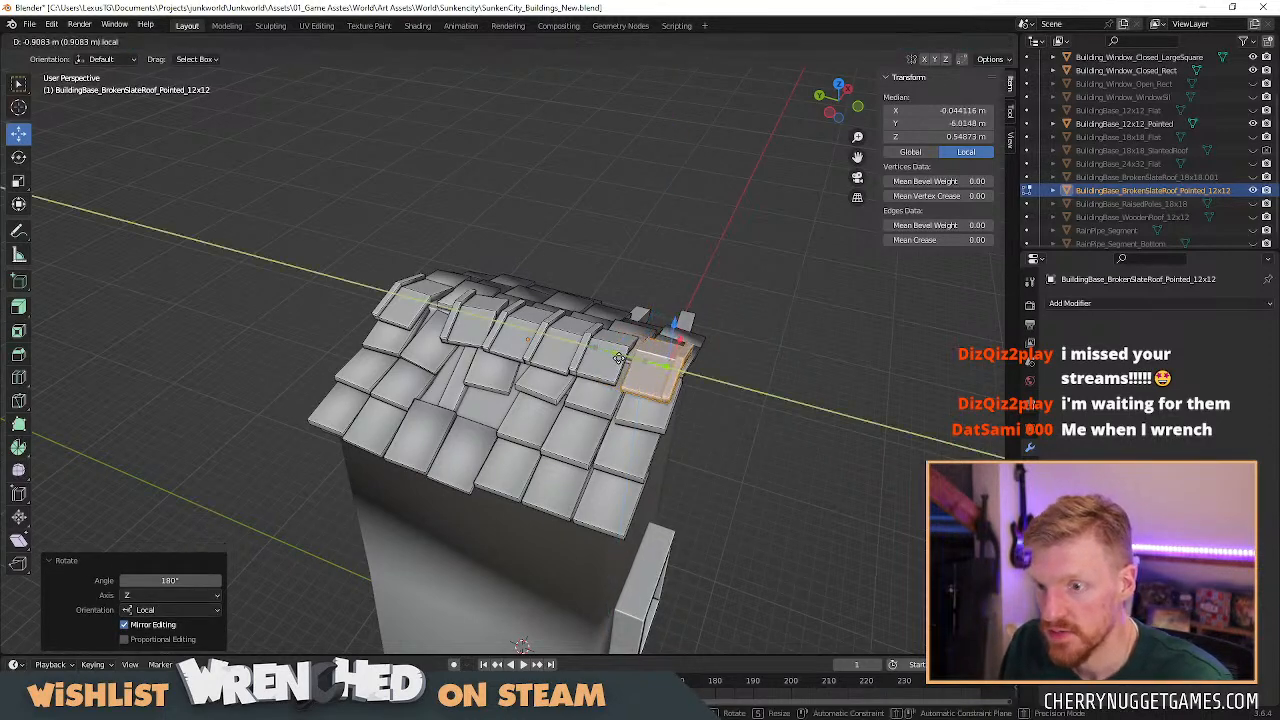
{"action": "left_click", "coordinate": [622, 358]}
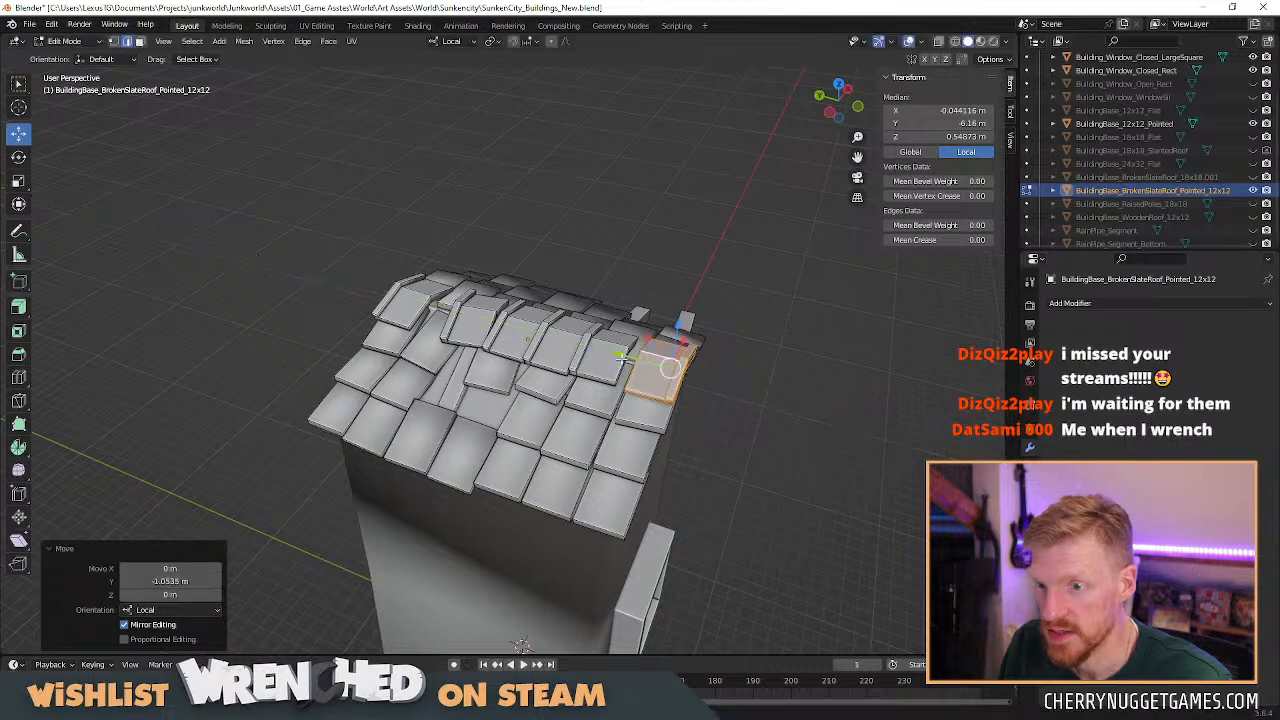
Rotate the end ridge tile about -4.8° around local Z and shift it back about 0.3 m along local Y.
{"action": "left_click", "coordinate": [726, 421]}
{"action": "key", "text": "g"}
{"action": "key", "text": "y"}
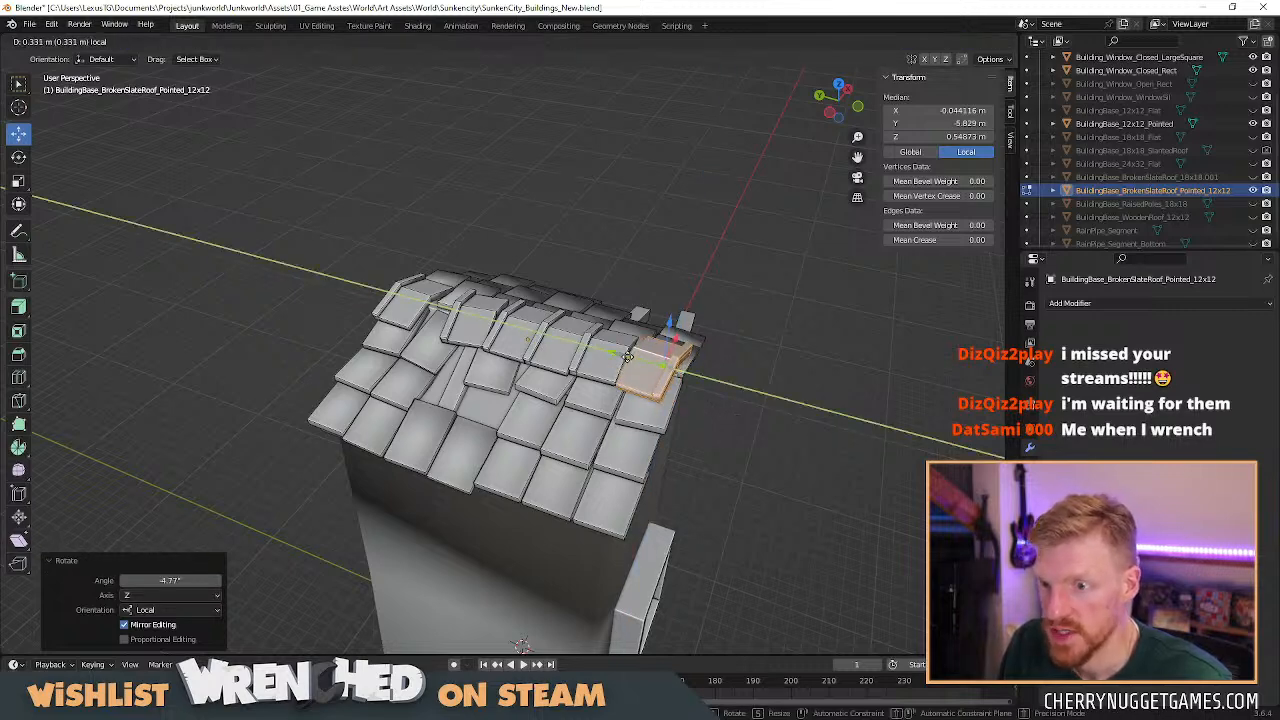
{"action": "left_click", "coordinate": [632, 360]}
{"action": "left_click", "coordinate": [717, 380]}
Select the face loops along the roof overhang of BuildingBase_12x12_Pointed.
{"action": "scroll", "coordinate": [711, 446], "scroll_direction": "down", "scroll_amount": 2}
{"action": "middle_click_drag", "start_coordinate": [620, 456], "coordinate": [705, 446]}
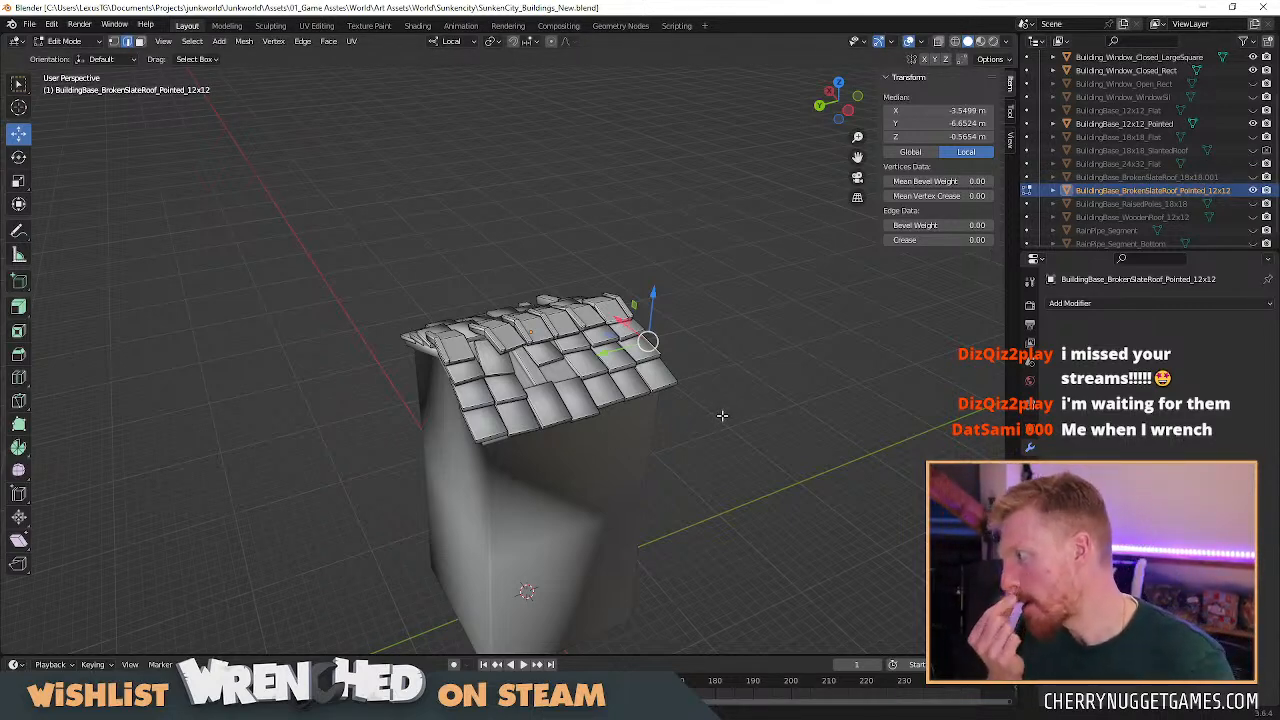
{"action": "middle_click_drag", "start_coordinate": [747, 435], "coordinate": [515, 265]}
{"action": "scroll", "coordinate": [505, 251], "scroll_direction": "up", "scroll_amount": 2}
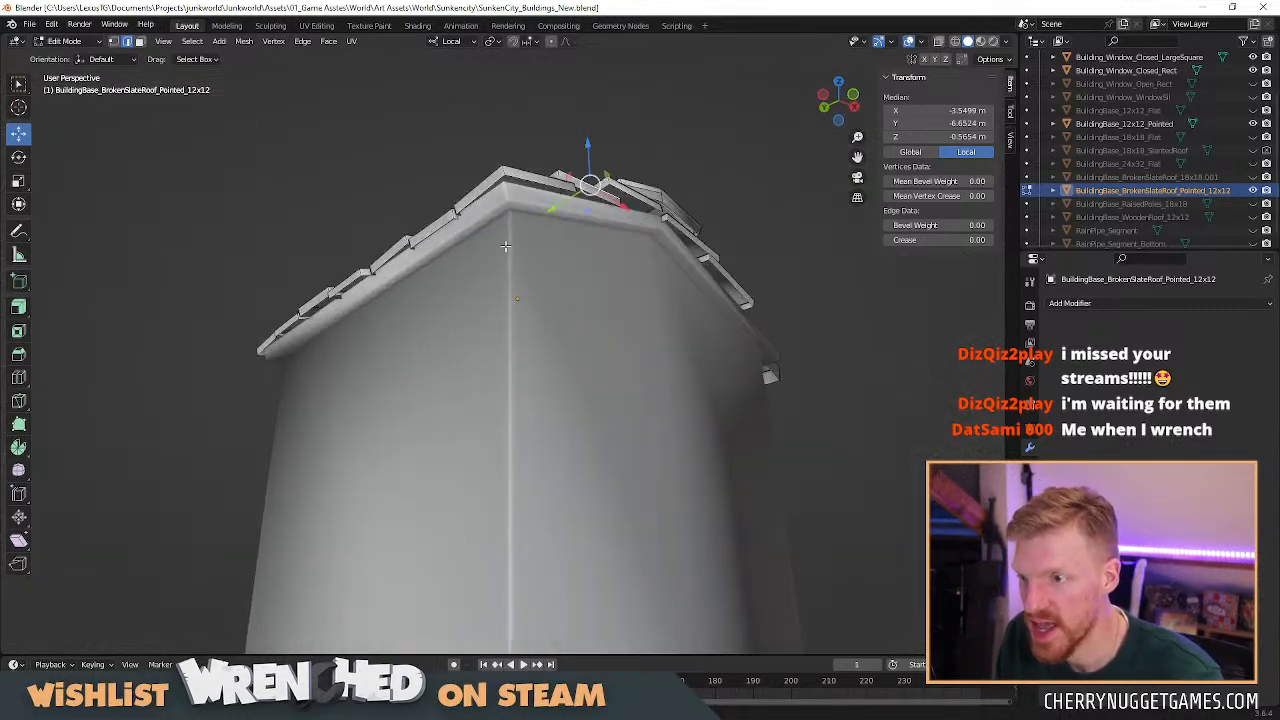
{"action": "key", "text": "Tab"}
{"action": "left_click", "coordinate": [519, 206]}
{"action": "key", "text": "Tab"}
{"action": "left_click", "coordinate": [505, 212]}
{"action": "left_click", "coordinate": [515, 207], "text": "alt"}
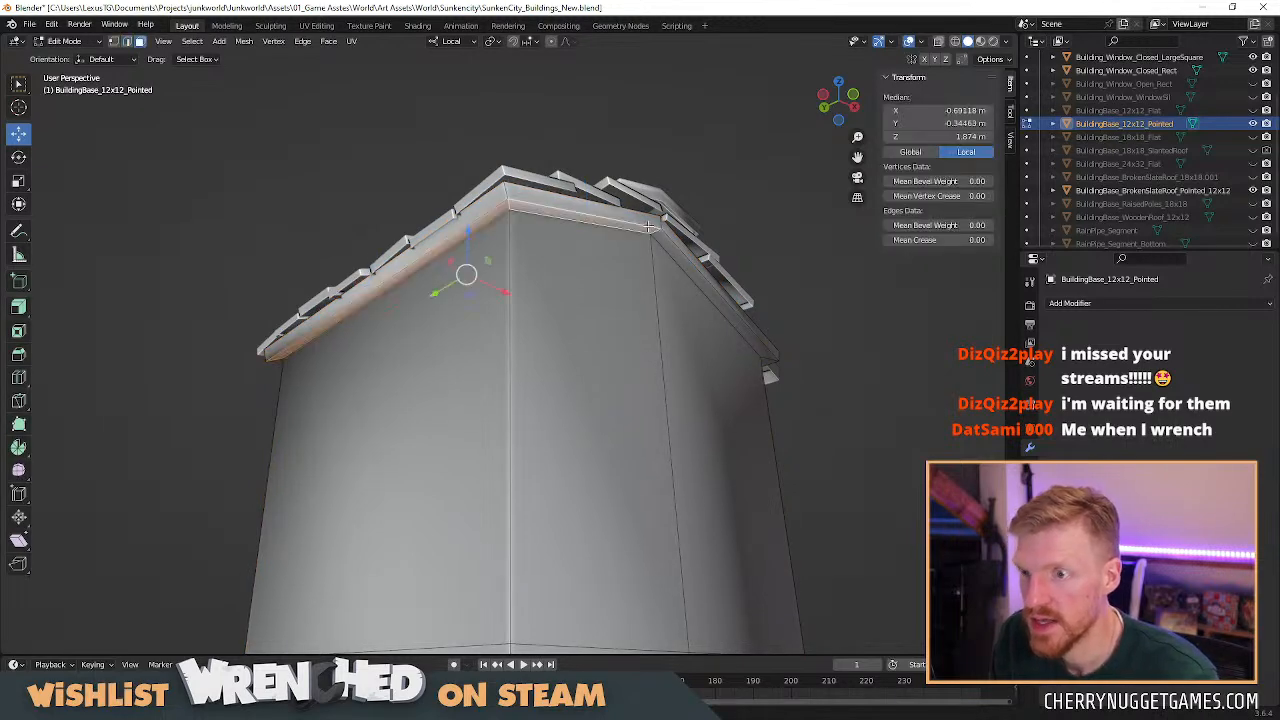
{"action": "middle_click_drag", "start_coordinate": [663, 240], "coordinate": [498, 193]}
{"action": "left_click", "coordinate": [498, 193], "text": "alt+shift"}
{"action": "middle_click_drag", "start_coordinate": [700, 230], "coordinate": [530, 214]}
{"action": "left_click", "coordinate": [636, 281], "text": "shift"}
Nudge the selected roof overhang faces of the pointed base and leave mesh editing.
{"action": "scroll", "coordinate": [536, 278], "scroll_direction": "down", "scroll_amount": 3}
{"action": "middle_click_drag", "start_coordinate": [400, 283], "coordinate": [638, 386]}
{"action": "left_click_drag", "start_coordinate": [492, 305], "coordinate": [492, 307]}
{"action": "middle_click_drag", "start_coordinate": [492, 307], "coordinate": [587, 363]}
{"action": "scroll", "coordinate": [496, 300], "scroll_direction": "up", "scroll_amount": 2}
{"action": "left_click_drag", "start_coordinate": [525, 331], "coordinate": [505, 297]}
{"action": "left_click", "coordinate": [709, 309]}
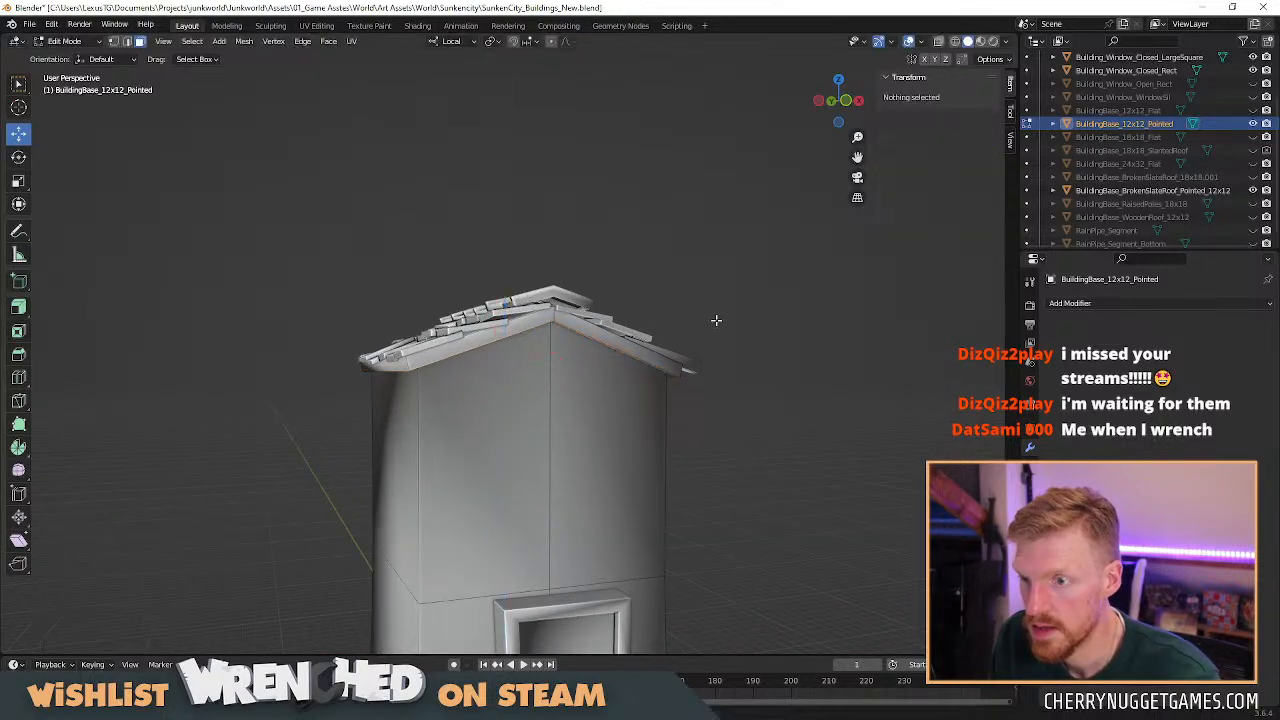
{"action": "scroll", "coordinate": [720, 335], "scroll_direction": "down", "scroll_amount": 2}
{"action": "key", "text": "Tab"}
Shade flat the end faces of the exposed strips protruding at the eave of the broken slate roof.
{"action": "left_click", "coordinate": [700, 413]}
{"action": "middle_click_drag", "start_coordinate": [717, 420], "coordinate": [574, 426]}
{"action": "scroll", "coordinate": [490, 400], "scroll_direction": "up", "scroll_amount": 3}
{"action": "left_click", "coordinate": [433, 385]}
{"action": "key", "text": "Tab"}
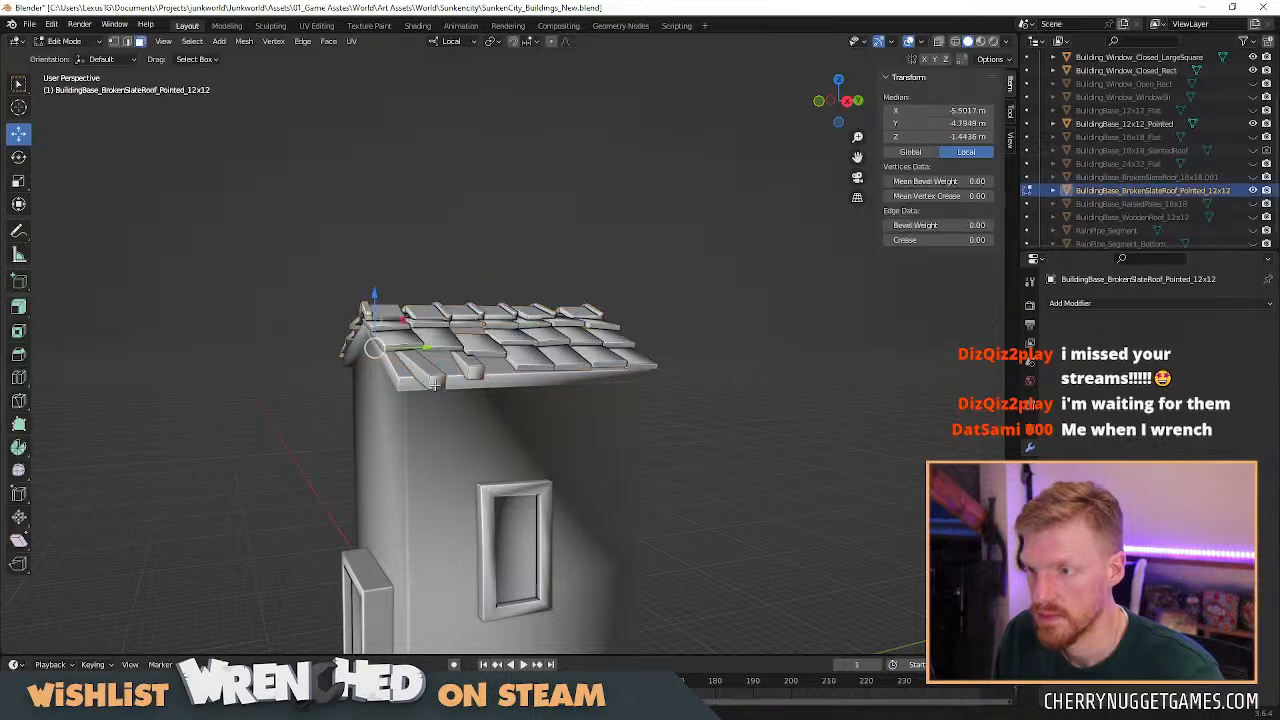
{"action": "right_click", "coordinate": [478, 374]}
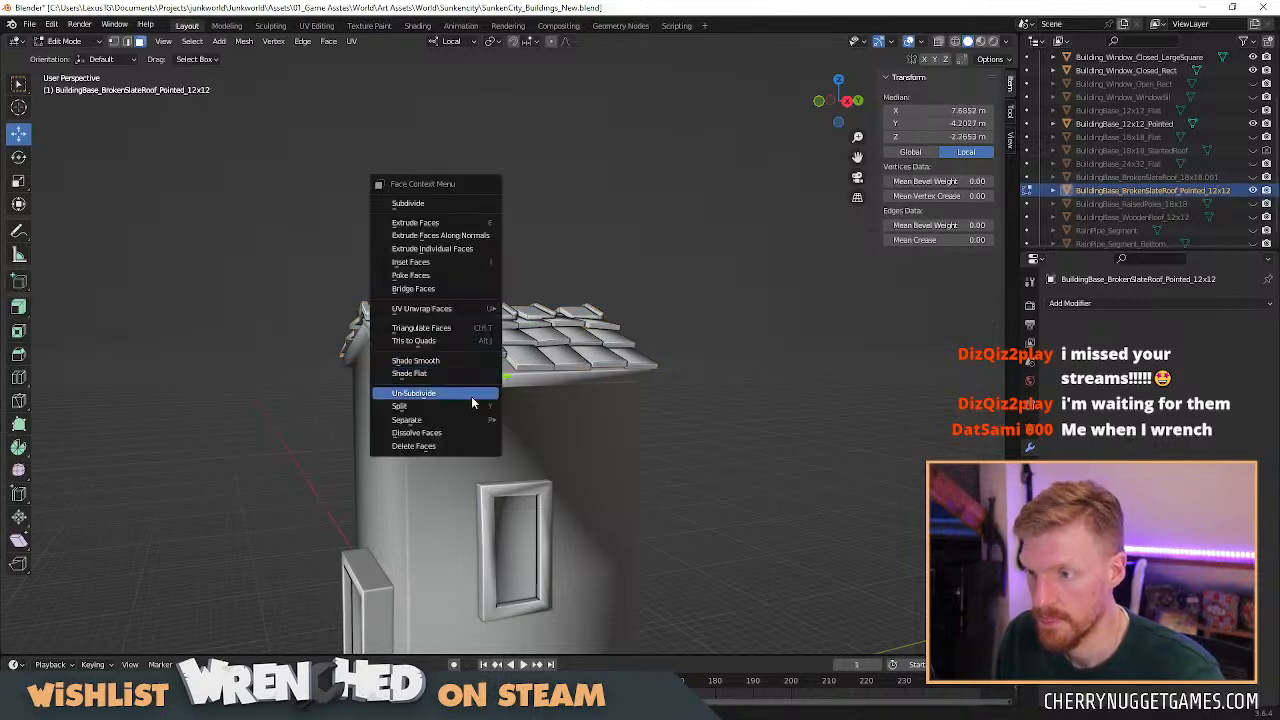
{"action": "left_click", "coordinate": [459, 376]}
{"action": "key", "text": "Tab"}
{"action": "middle_click_drag", "start_coordinate": [673, 424], "coordinate": [746, 443]}
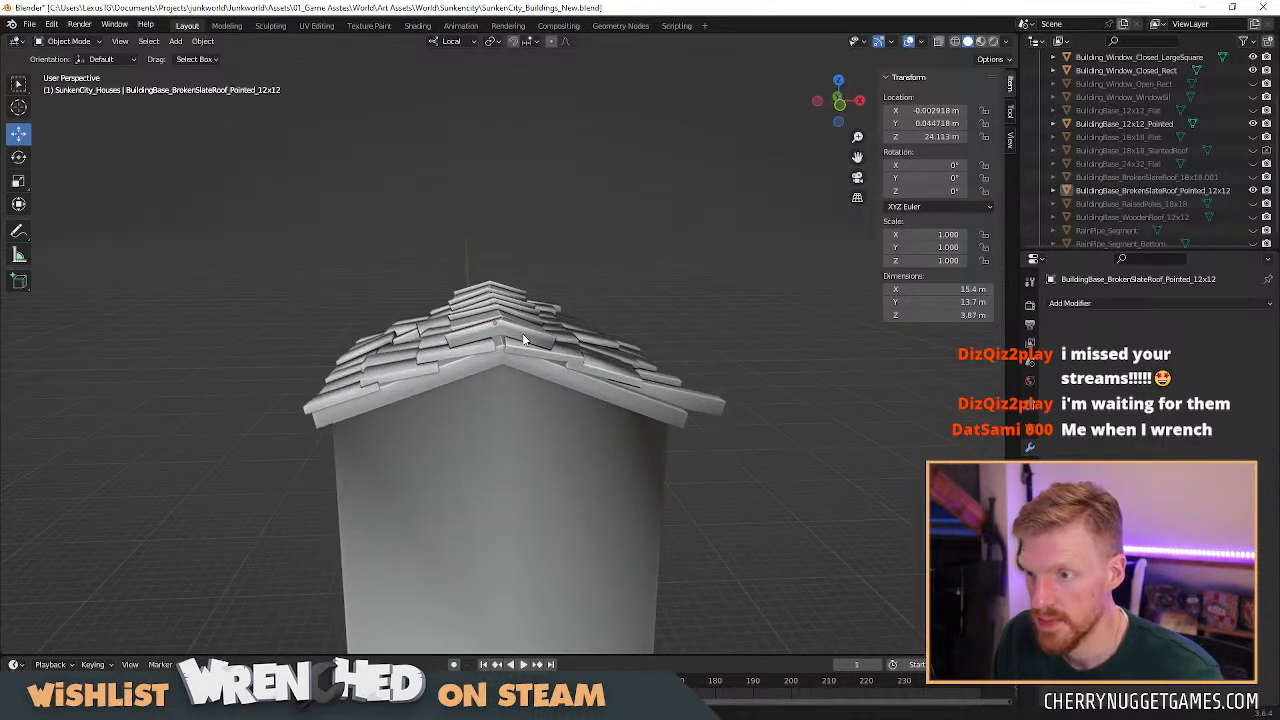
Shade flat the gable-facing end faces of the ridge tiles.
{"action": "key", "text": "Tab"}
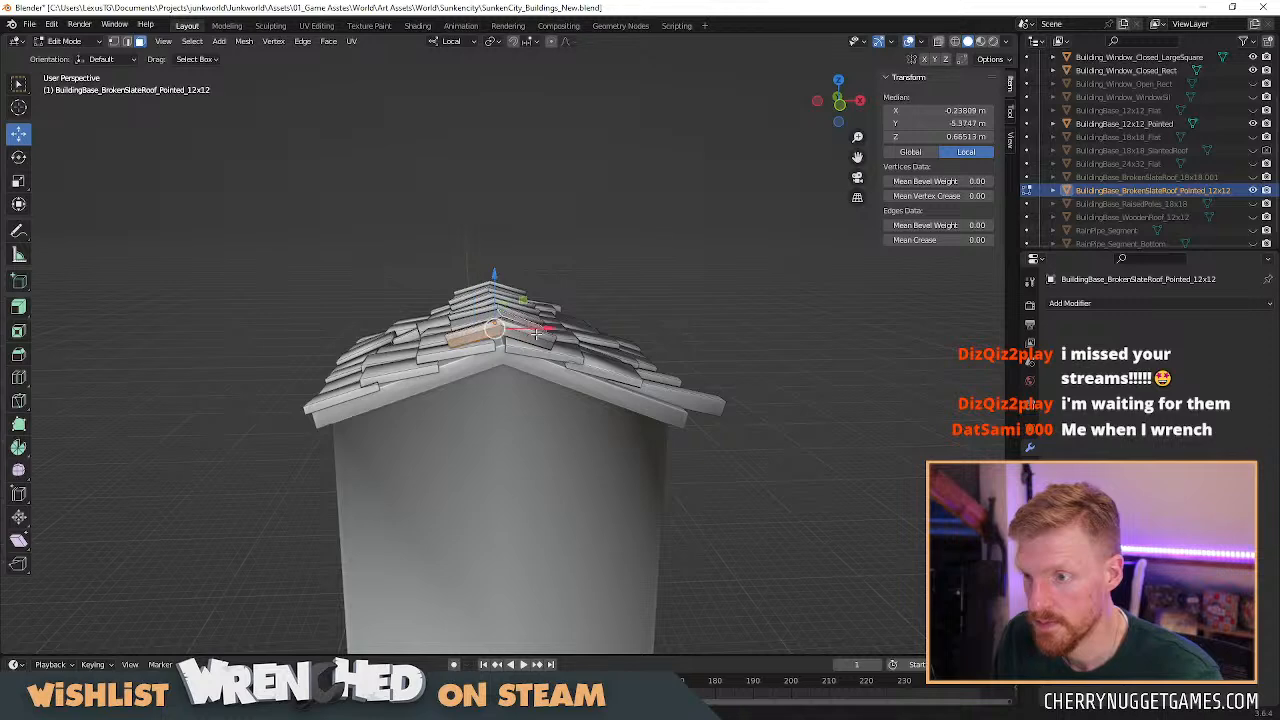
{"action": "middle_click_drag", "start_coordinate": [490, 325], "coordinate": [455, 319]}
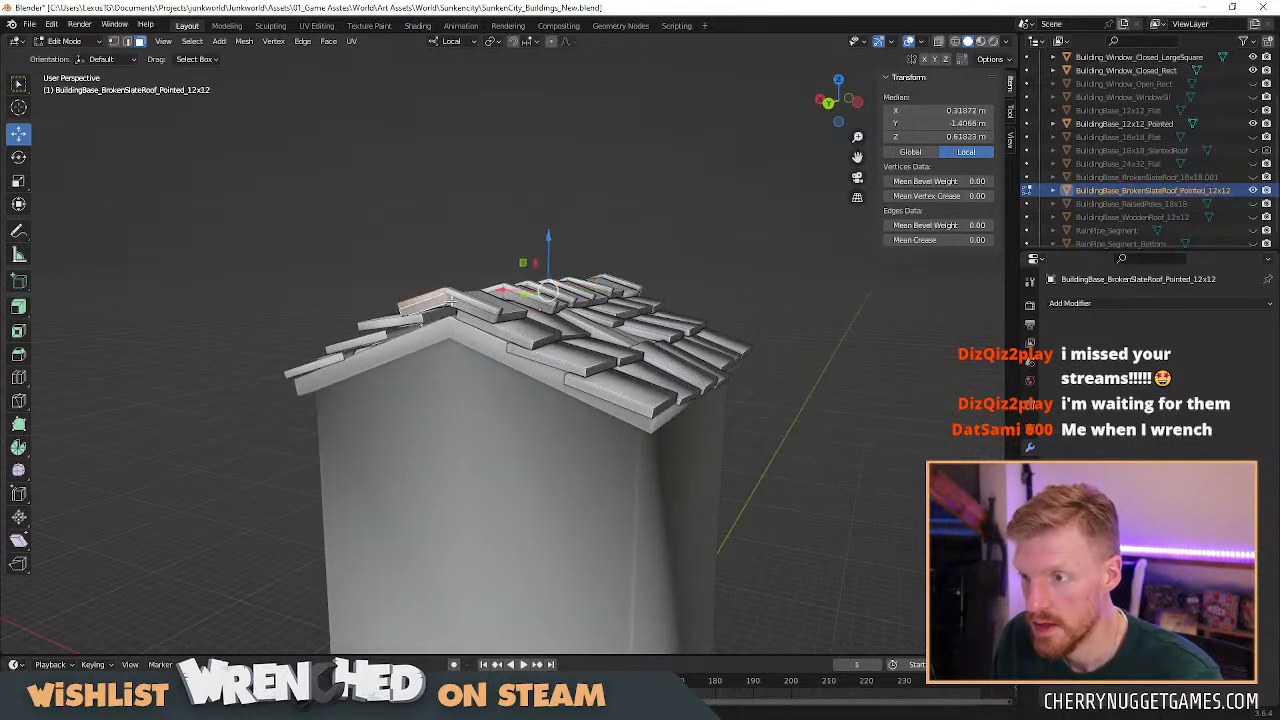
{"action": "left_click", "coordinate": [452, 296]}
{"action": "right_click", "coordinate": [453, 300]}
{"action": "left_click", "coordinate": [445, 296]}
{"action": "key", "text": "Tab"}
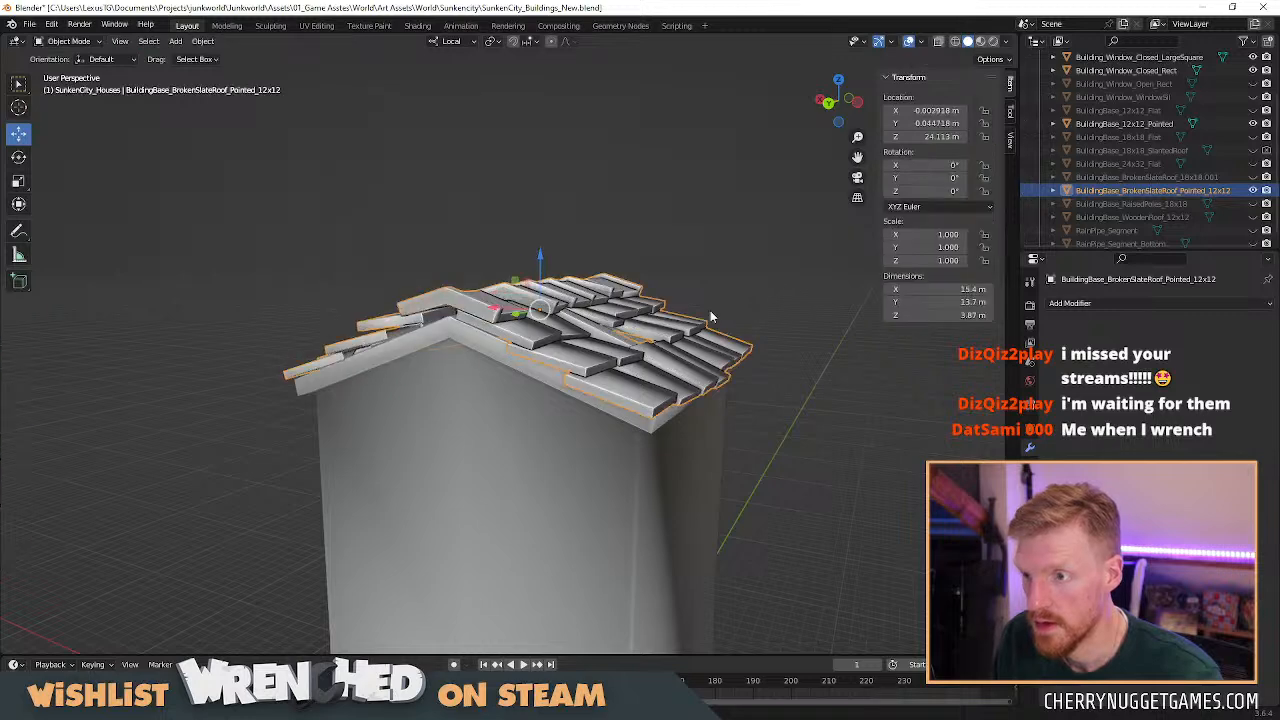
Shade flat the remaining end face of the ridge tile behind the opposite gable's first tile.
{"action": "middle_click_drag", "start_coordinate": [774, 277], "coordinate": [537, 308]}
{"action": "key", "text": "Tab"}
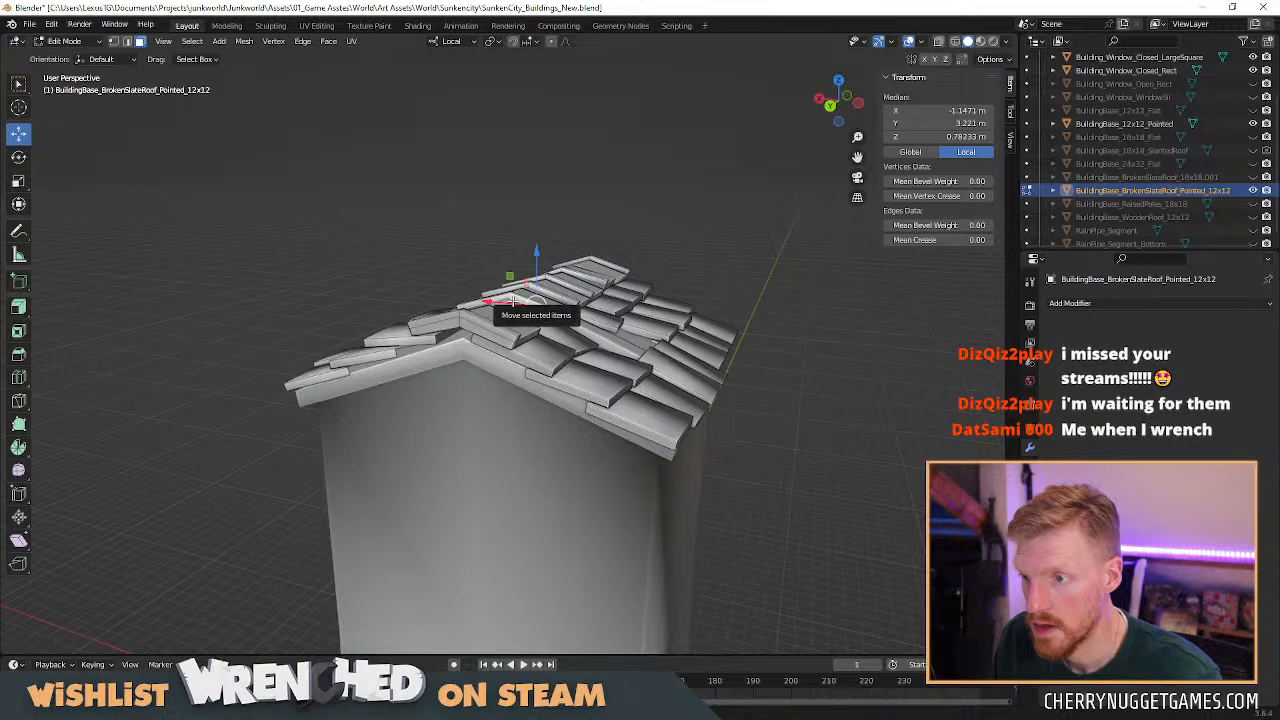
{"action": "right_click", "coordinate": [506, 297]}
{"action": "left_click", "coordinate": [505, 299]}
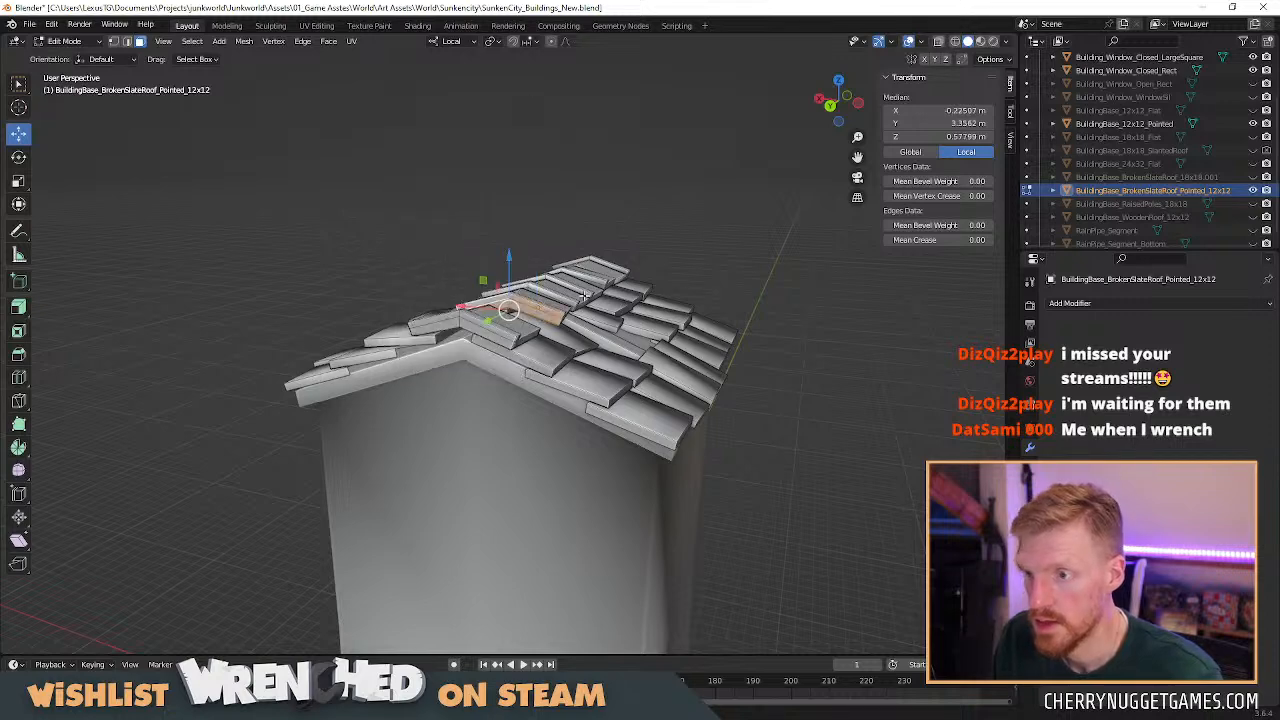
{"action": "key", "text": "Tab"}
{"action": "left_click", "coordinate": [726, 264]}
Delete the whole corner tile at the lower edge of the broken slate roof.
{"action": "scroll", "coordinate": [765, 296], "scroll_direction": "down", "scroll_amount": 1}
{"action": "middle_click_drag", "start_coordinate": [765, 298], "coordinate": [562, 432]}
{"action": "left_click", "coordinate": [506, 436]}
{"action": "key", "text": "Tab"}
{"action": "key", "text": "l"}
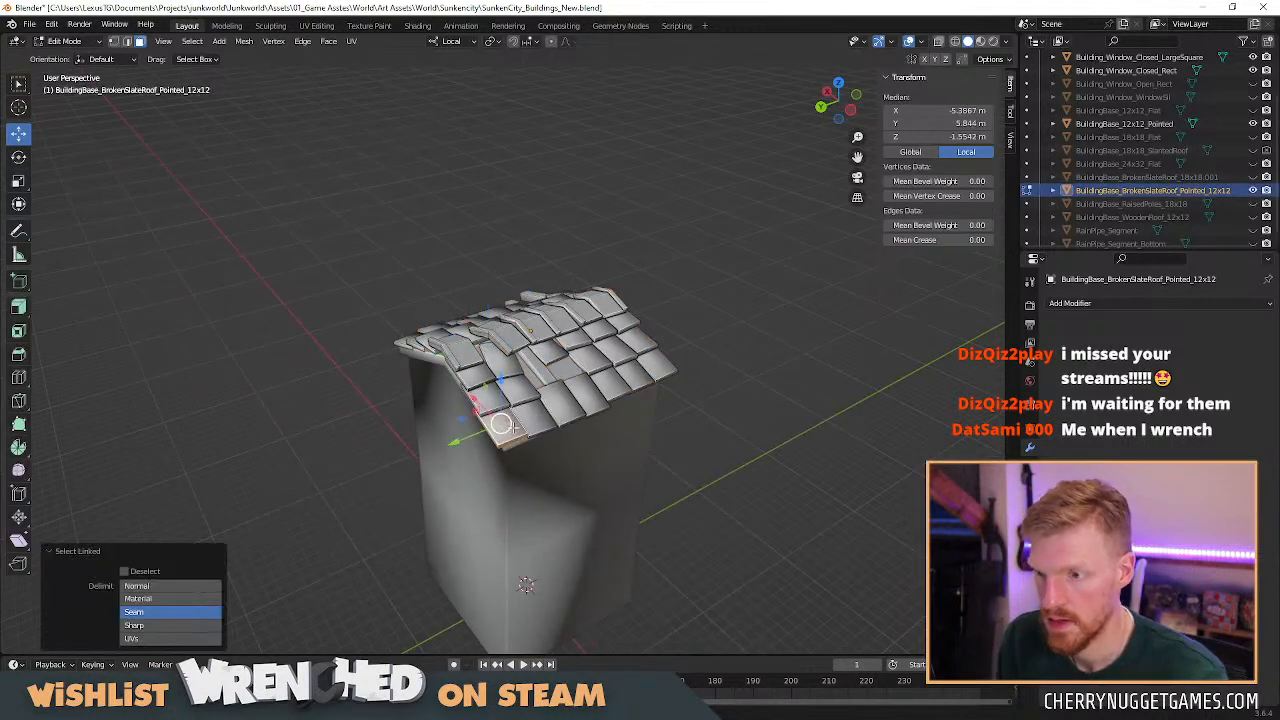
{"action": "key", "text": "x"}
{"action": "left_click", "coordinate": [508, 437]}
{"action": "middle_click_drag", "start_coordinate": [772, 474], "coordinate": [682, 428]}
{"action": "key", "text": "Tab"}
Move the large square window on the gable wall about -0.34 m along local Y.
{"action": "scroll", "coordinate": [682, 428], "scroll_direction": "up", "scroll_amount": 4}
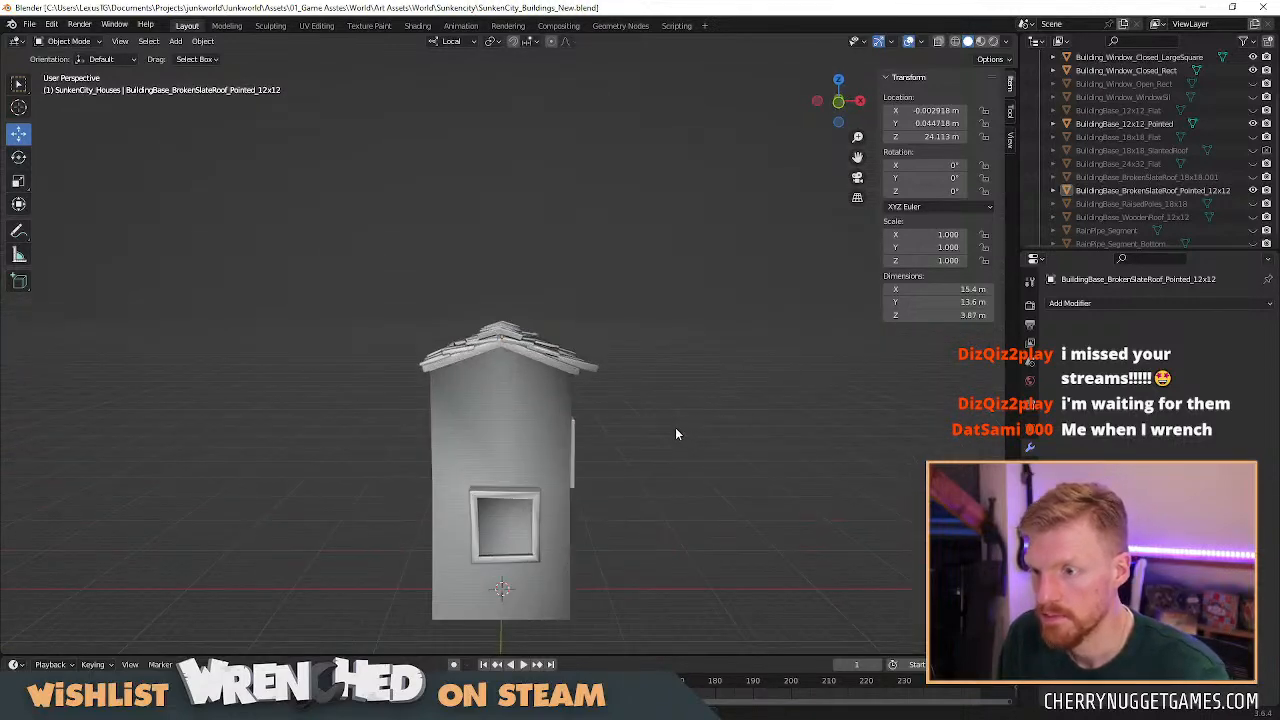
{"action": "middle_click_drag", "start_coordinate": [540, 525], "coordinate": [653, 370], "text": "shift"}
{"action": "left_click", "coordinate": [632, 406]}
{"action": "left_click_drag", "start_coordinate": [638, 432], "coordinate": [632, 432]}
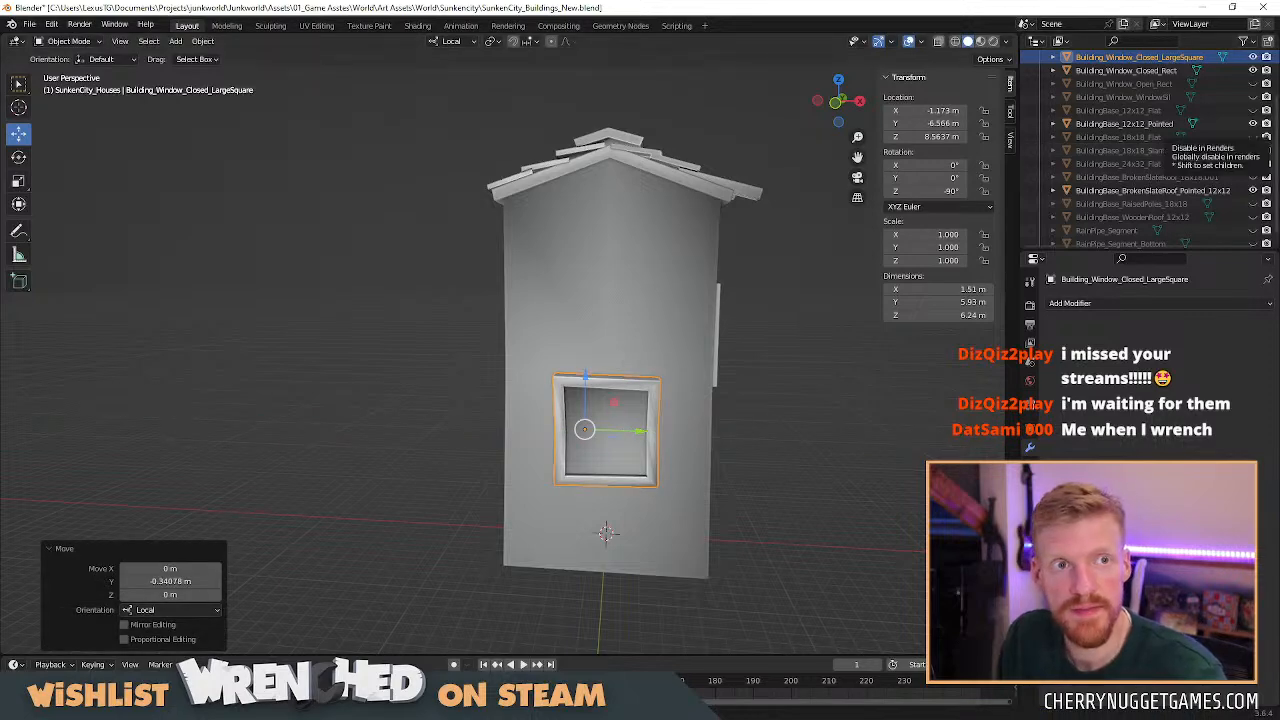
Switch to the Unity editor showing the Building Block Test scene.
{"action": "key", "text": "alt+Tab"}
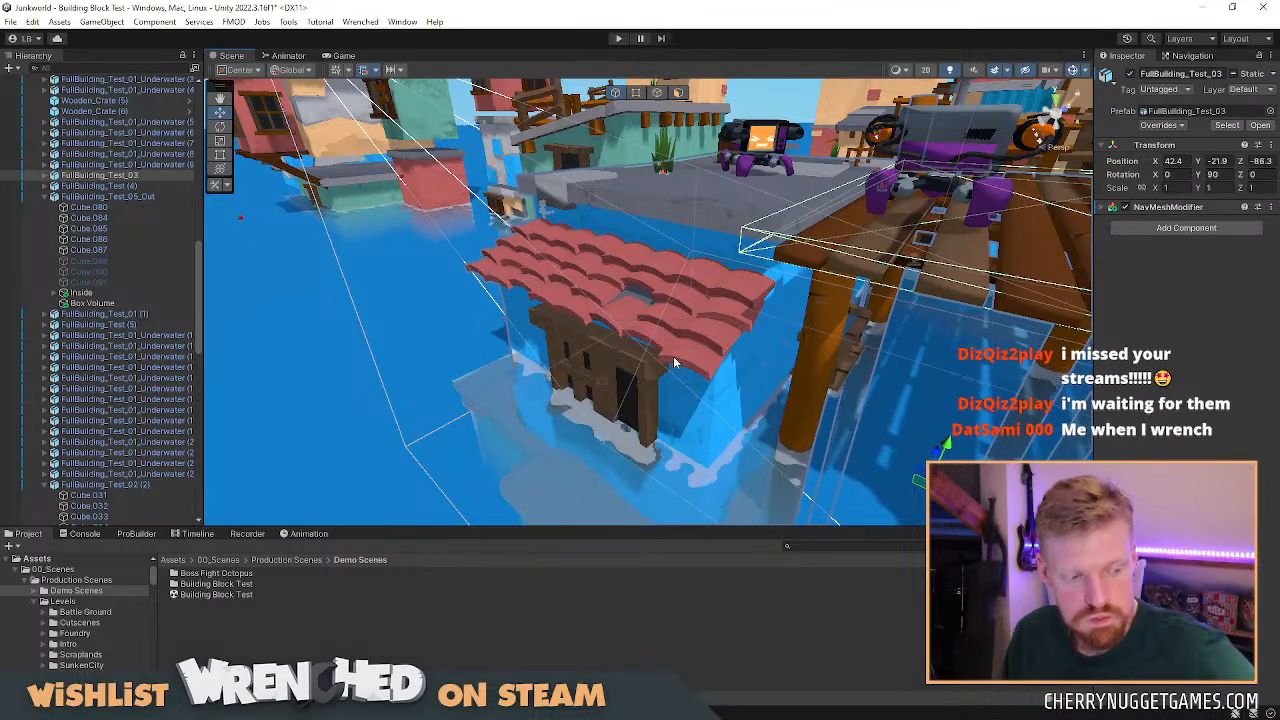
Examine the stacked houses beyond the wooden docks, selecting the orange metal awning above the beige house's upper window.
{"action": "scroll", "coordinate": [868, 376], "scroll_direction": "down", "scroll_amount": 10}
{"action": "right_click_drag", "start_coordinate": [868, 376], "coordinate": [505, 325]}
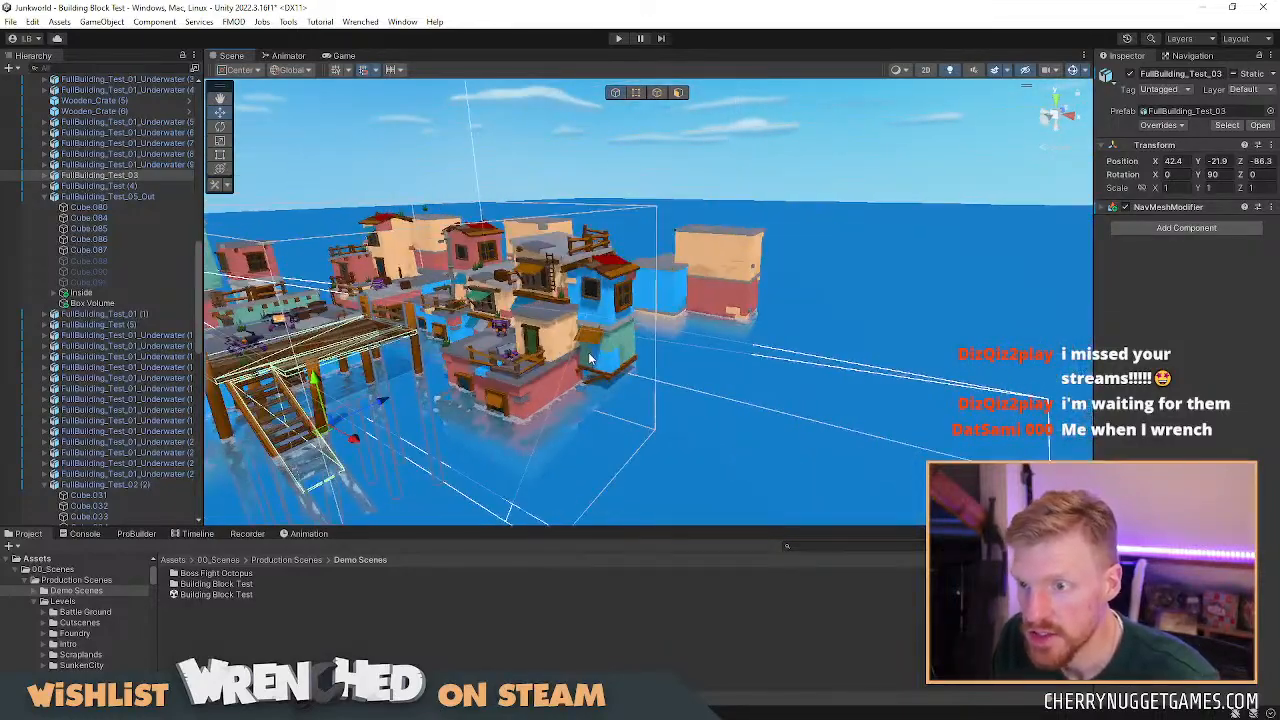
{"action": "scroll", "coordinate": [589, 358], "scroll_direction": "up", "scroll_amount": 4}
{"action": "middle_click_drag", "start_coordinate": [606, 354], "coordinate": [728, 312]}
{"action": "scroll", "coordinate": [728, 312], "scroll_direction": "up", "scroll_amount": 5}
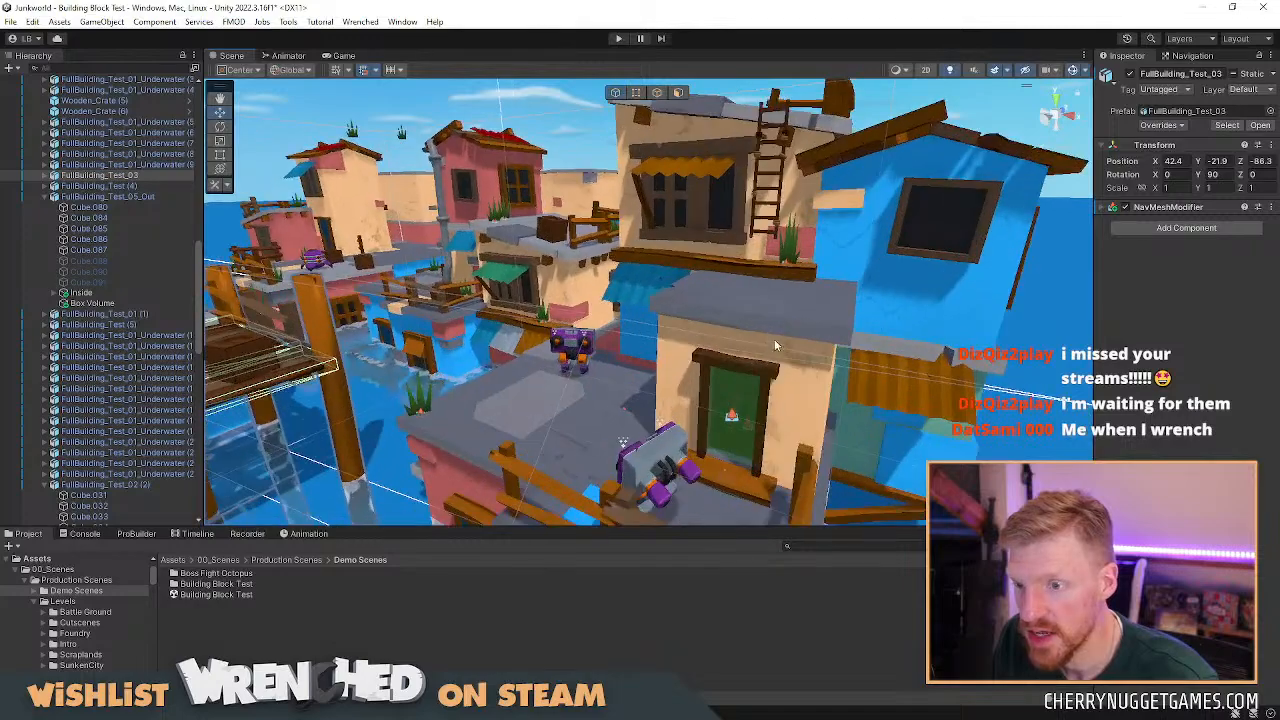
{"action": "right_click_drag", "start_coordinate": [775, 344], "coordinate": [762, 377]}
{"action": "scroll", "coordinate": [762, 377], "scroll_direction": "down", "scroll_amount": 4}
{"action": "middle_click_drag", "start_coordinate": [643, 470], "coordinate": [732, 314]}
{"action": "right_click_drag", "start_coordinate": [690, 318], "coordinate": [803, 320]}
{"action": "scroll", "coordinate": [626, 338], "scroll_direction": "down", "scroll_amount": 3}
{"action": "middle_click_drag", "start_coordinate": [626, 338], "coordinate": [724, 458]}
{"action": "scroll", "coordinate": [683, 414], "scroll_direction": "down", "scroll_amount": 3}
{"action": "right_click_drag", "start_coordinate": [683, 414], "coordinate": [558, 393]}
{"action": "scroll", "coordinate": [655, 397], "scroll_direction": "up", "scroll_amount": 3}
{"action": "middle_click_drag", "start_coordinate": [655, 397], "coordinate": [580, 360]}
{"action": "left_click", "coordinate": [615, 286]}
{"action": "middle_click_drag", "start_coordinate": [615, 286], "coordinate": [505, 296]}
{"action": "right_click_drag", "start_coordinate": [505, 296], "coordinate": [639, 300]}
{"action": "left_click", "coordinate": [639, 300]}
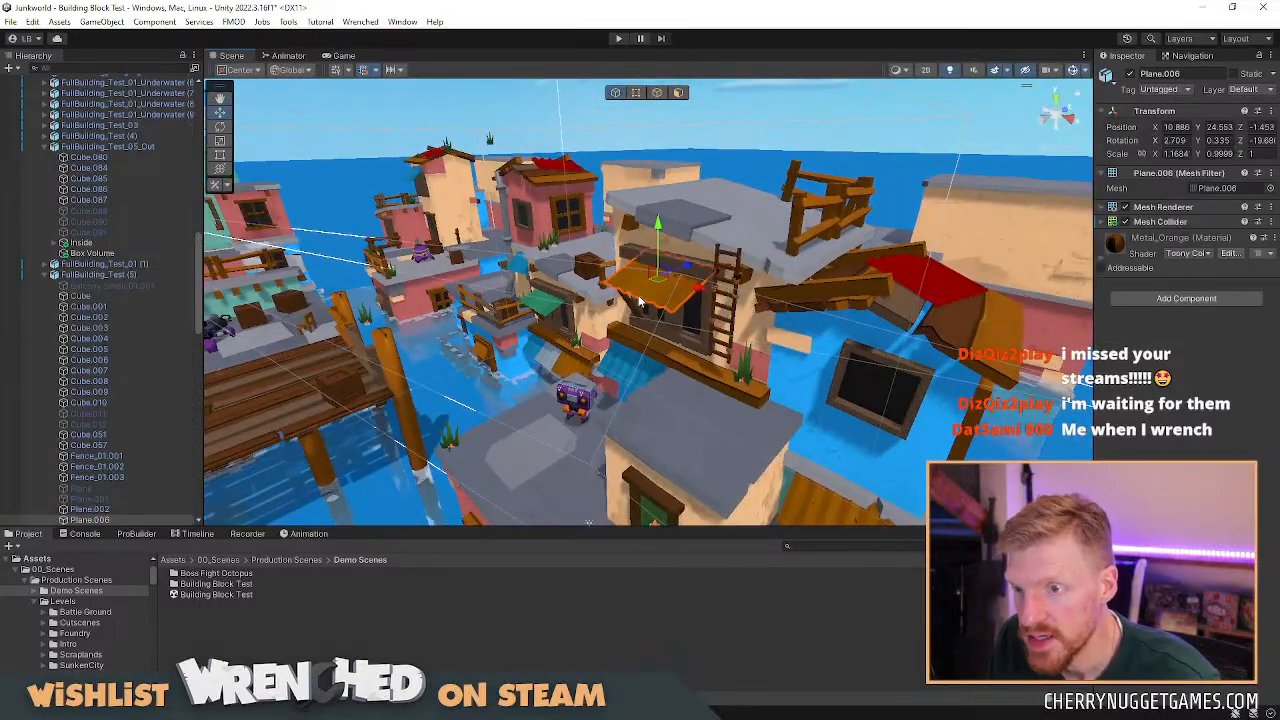
Examine the far side of the building cluster, towards the tall green tower and the overhanging red side building.
{"action": "scroll", "coordinate": [639, 300], "scroll_direction": "down", "scroll_amount": 2}
{"action": "middle_click_drag", "start_coordinate": [639, 300], "coordinate": [835, 316]}
{"action": "middle_click_drag", "start_coordinate": [535, 308], "coordinate": [760, 340]}
{"action": "right_click_drag", "start_coordinate": [560, 340], "coordinate": [620, 300]}
{"action": "middle_click_drag", "start_coordinate": [450, 370], "coordinate": [860, 343]}
{"action": "right_click_drag", "start_coordinate": [860, 343], "coordinate": [748, 354]}
{"action": "middle_click_drag", "start_coordinate": [748, 354], "coordinate": [914, 396]}
{"action": "right_click_drag", "start_coordinate": [914, 396], "coordinate": [950, 355]}
{"action": "middle_click_drag", "start_coordinate": [950, 355], "coordinate": [722, 168]}
{"action": "right_click_drag", "start_coordinate": [860, 255], "coordinate": [706, 309]}
{"action": "middle_click_drag", "start_coordinate": [706, 309], "coordinate": [350, 305]}
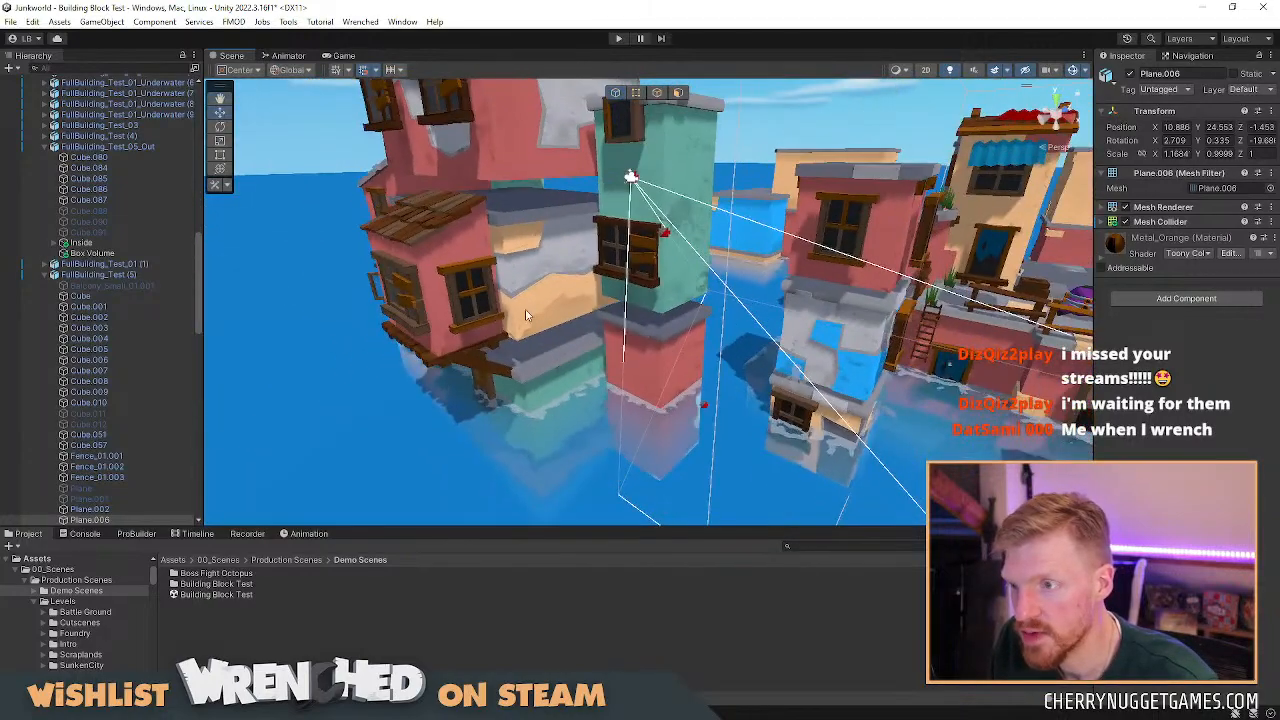
Select the overhanging red side building and inspect its wooden floor and diagonal supports from below.
{"action": "right_click_drag", "start_coordinate": [525, 315], "coordinate": [497, 298]}
{"action": "left_click", "coordinate": [497, 294]}
{"action": "scroll", "coordinate": [508, 300], "scroll_direction": "down", "scroll_amount": 2}
{"action": "middle_click_drag", "start_coordinate": [543, 326], "coordinate": [607, 260]}
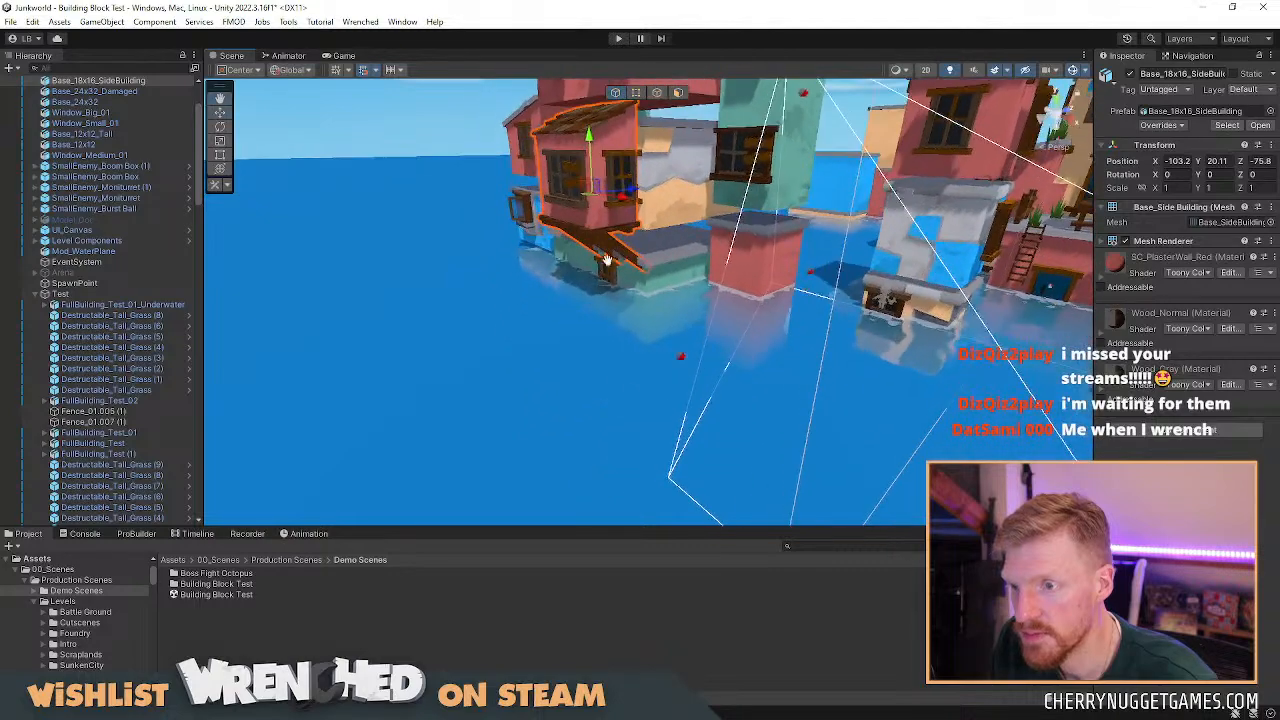
{"action": "right_click_drag", "start_coordinate": [607, 260], "coordinate": [690, 100]}
{"action": "middle_click_drag", "start_coordinate": [500, 310], "coordinate": [616, 276]}
{"action": "scroll", "coordinate": [616, 276], "scroll_direction": "up", "scroll_amount": 3}
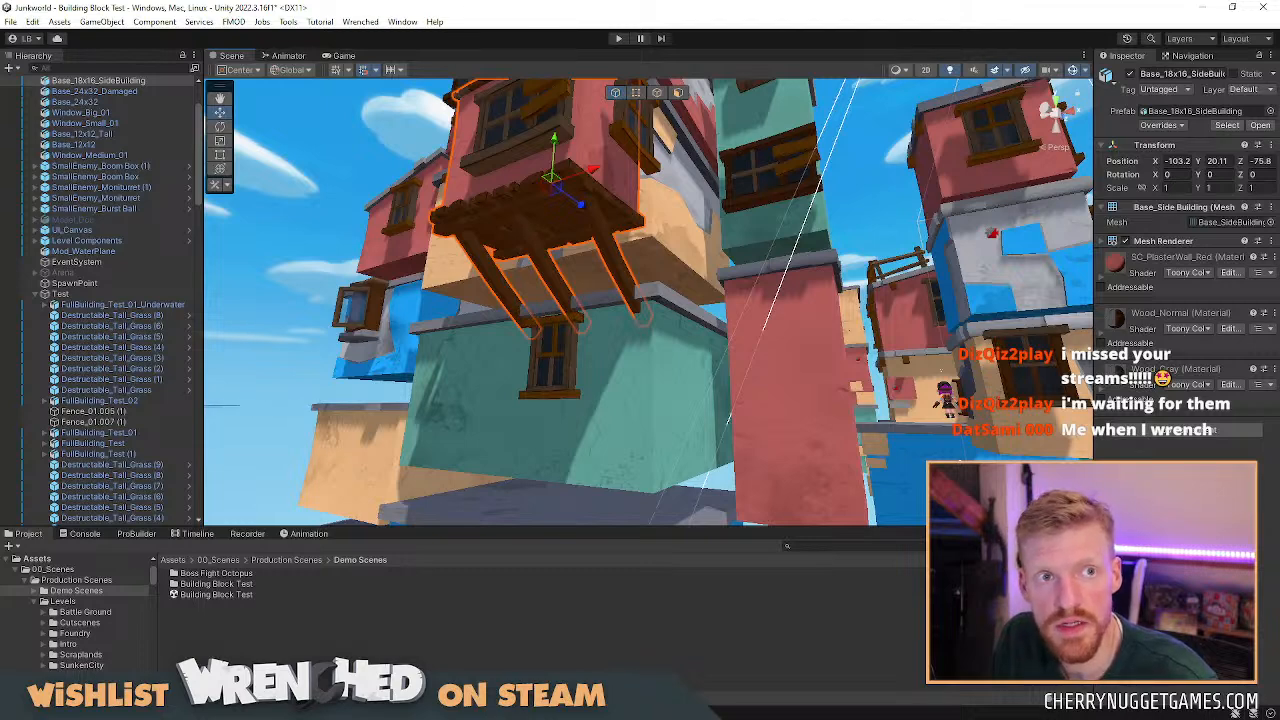
Switch to Blender and hide the 12x12 pointed building base together with its broken slate roof.
{"action": "key", "text": "alt+Tab"}
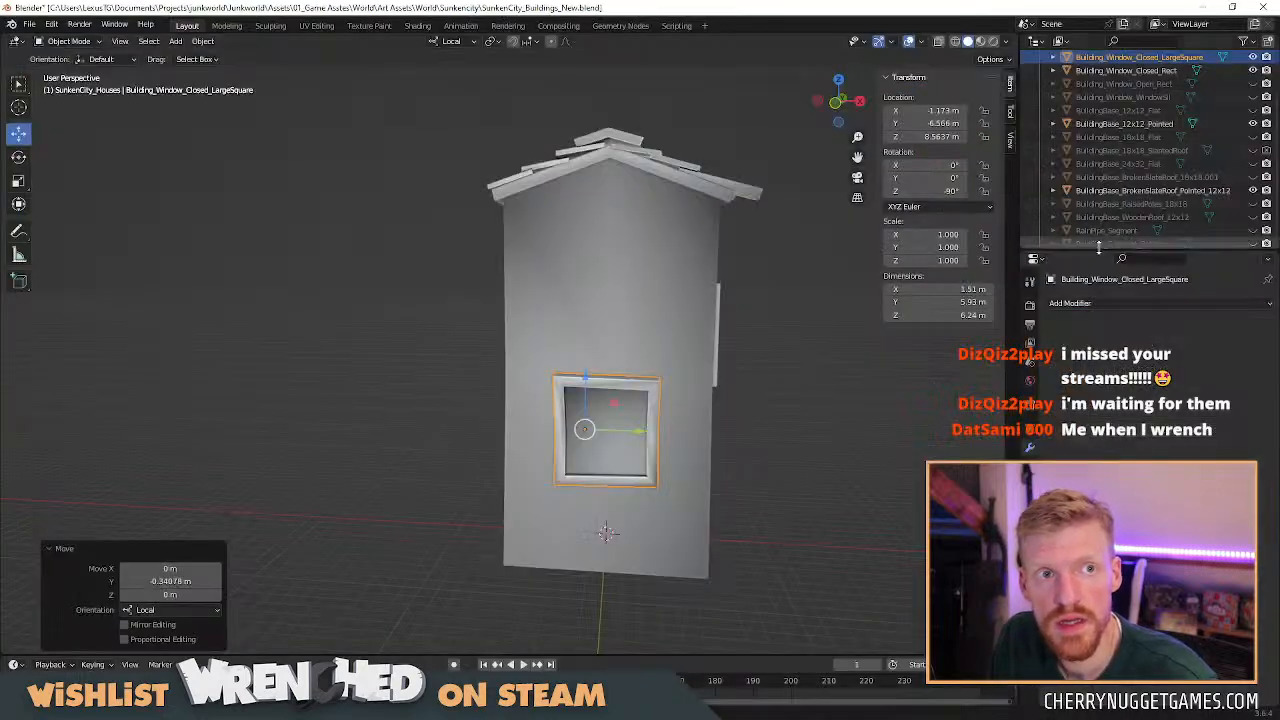
{"action": "left_click", "coordinate": [1253, 190]}
{"action": "left_click", "coordinate": [1253, 110]}
{"action": "left_click", "coordinate": [1253, 123]}
{"action": "left_click", "coordinate": [1253, 110]}
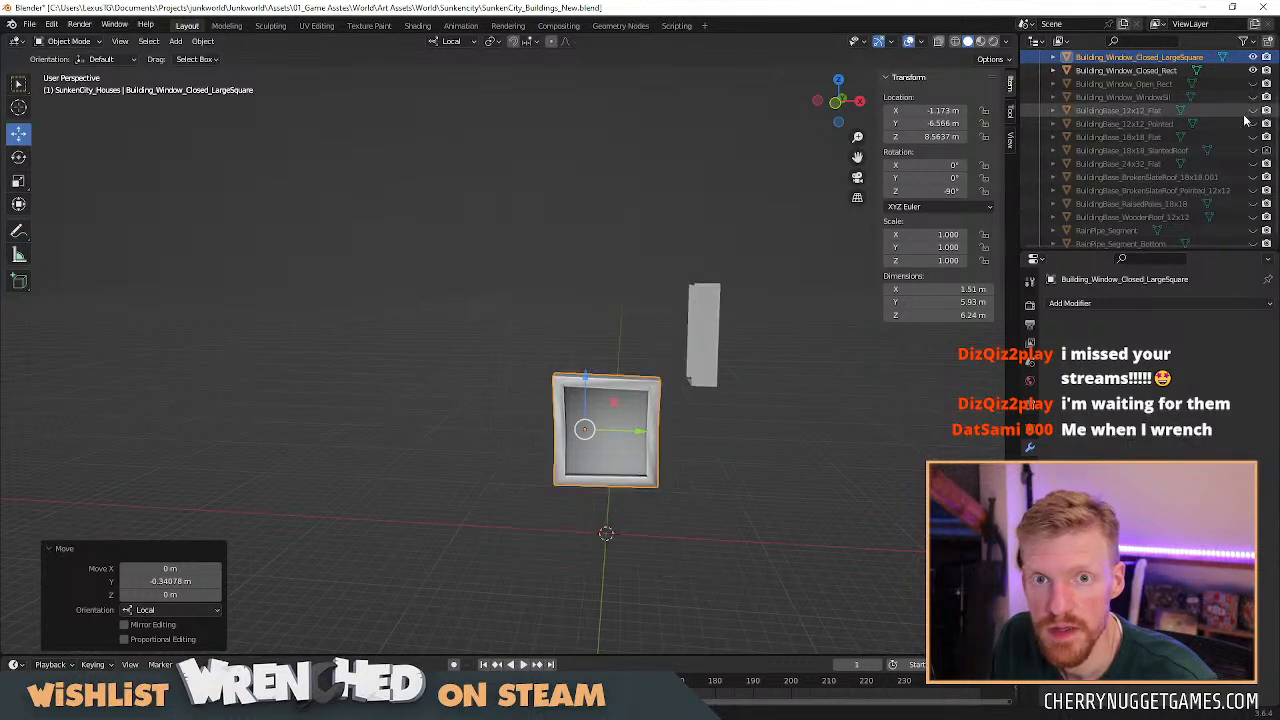
Show the 18x18 raised poles platform with the 18x18 slanted-roof building base on top of it.
{"action": "scroll", "coordinate": [1183, 177], "scroll_direction": "down", "scroll_amount": 1}
{"action": "left_click", "coordinate": [1254, 195]}
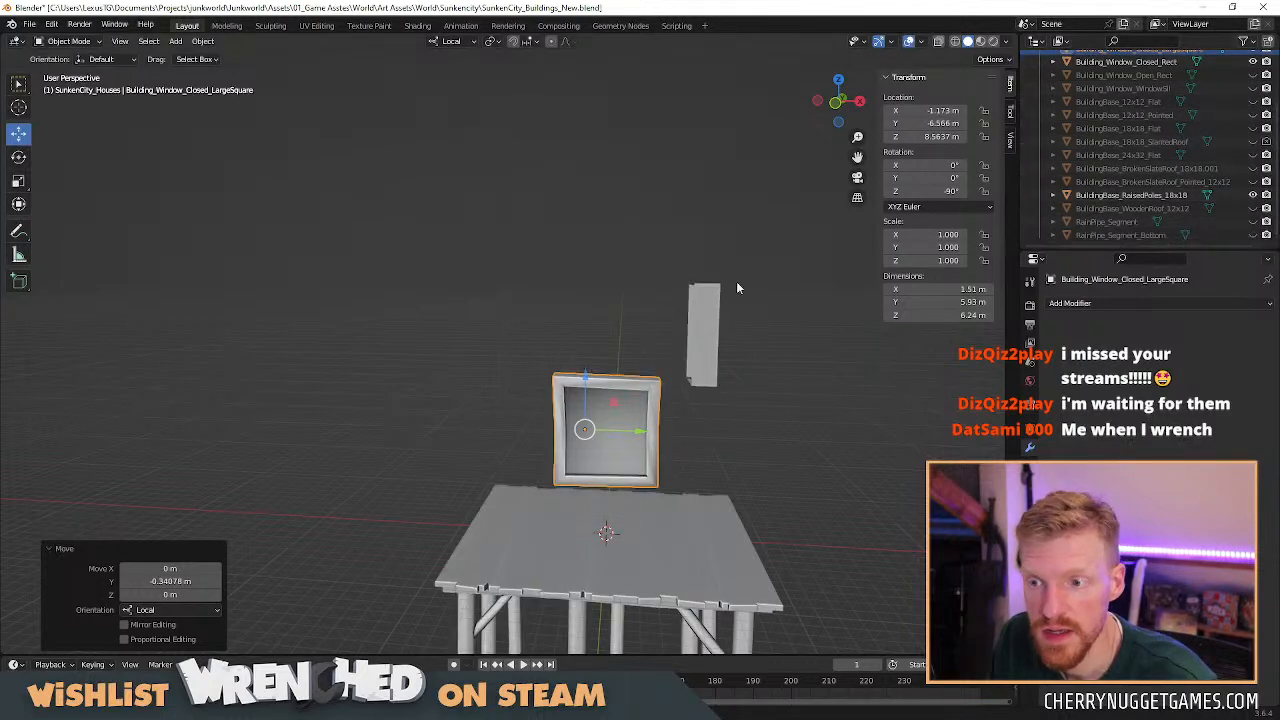
{"action": "scroll", "coordinate": [575, 406], "scroll_direction": "down", "scroll_amount": 3}
{"action": "middle_click_drag", "start_coordinate": [711, 414], "coordinate": [762, 432]}
{"action": "scroll", "coordinate": [731, 398], "scroll_direction": "up", "scroll_amount": 6}
{"action": "scroll", "coordinate": [780, 432], "scroll_direction": "down", "scroll_amount": 2}
{"action": "scroll", "coordinate": [771, 436], "scroll_direction": "up", "scroll_amount": 2}
{"action": "left_click", "coordinate": [1253, 141]}
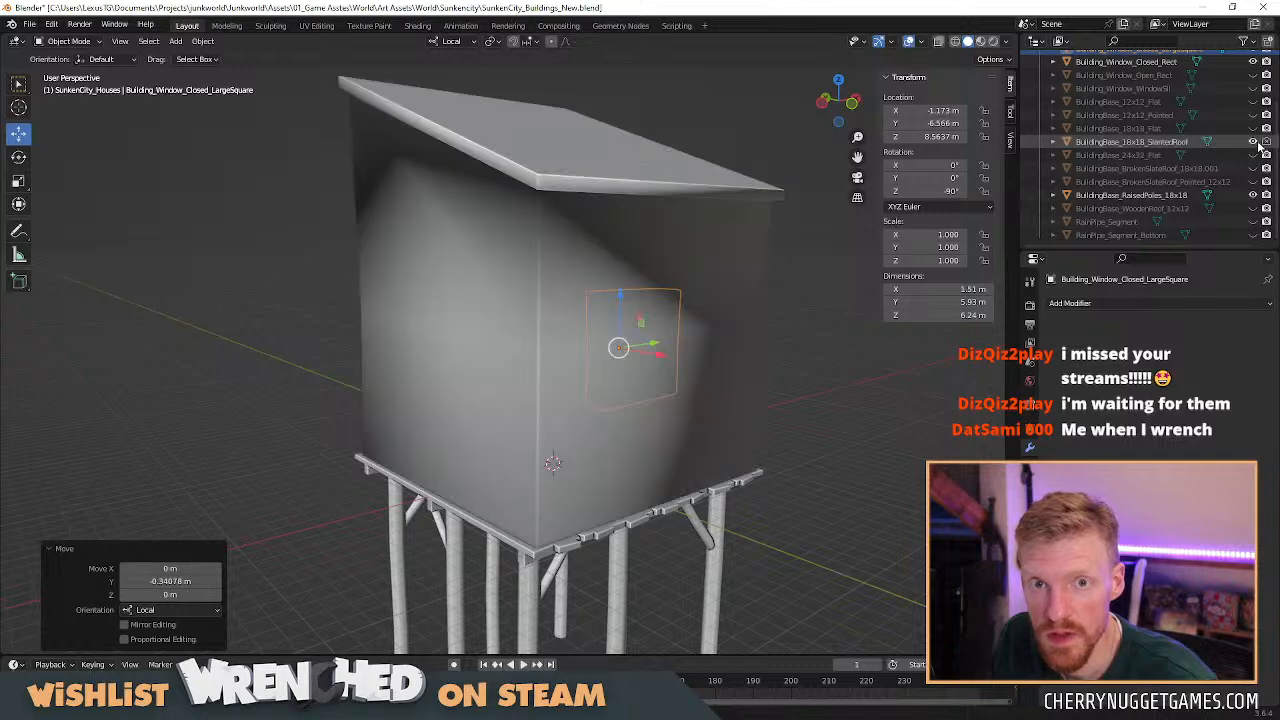
Examine from several sides how the slanted-roof building sits on its raised poles.
{"action": "scroll", "coordinate": [790, 384], "scroll_direction": "down", "scroll_amount": 3}
{"action": "scroll", "coordinate": [790, 384], "scroll_direction": "up", "scroll_amount": 2}
{"action": "middle_click_drag", "start_coordinate": [790, 384], "coordinate": [576, 501]}
{"action": "scroll", "coordinate": [546, 506], "scroll_direction": "down", "scroll_amount": 3}
{"action": "scroll", "coordinate": [575, 501], "scroll_direction": "up", "scroll_amount": 5}
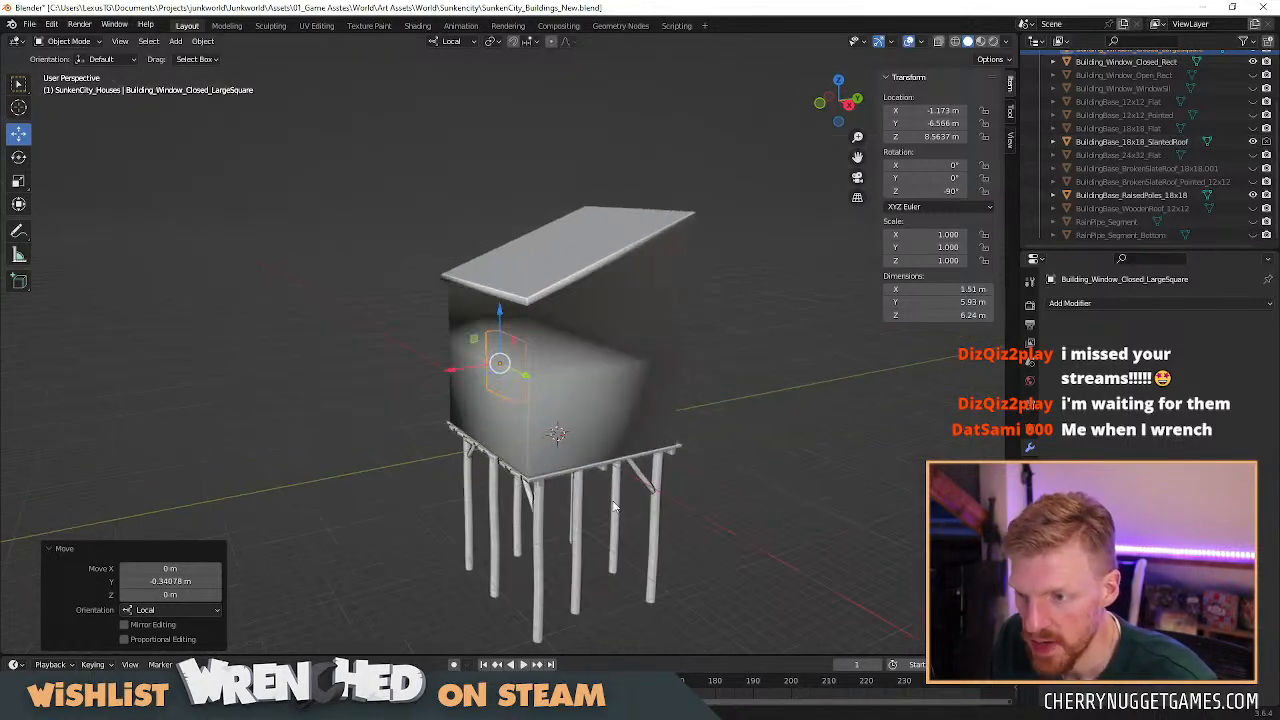
{"action": "mouse_move", "coordinate": [604, 391]}
{"action": "middle_mouse_down"}
{"action": "mouse_move", "coordinate": [642, 414]}
{"action": "mouse_move", "coordinate": [608, 368]}
{"action": "mouse_move", "coordinate": [595, 370]}
{"action": "middle_mouse_up"}
{"action": "scroll", "coordinate": [630, 405], "scroll_direction": "down", "scroll_amount": 4}
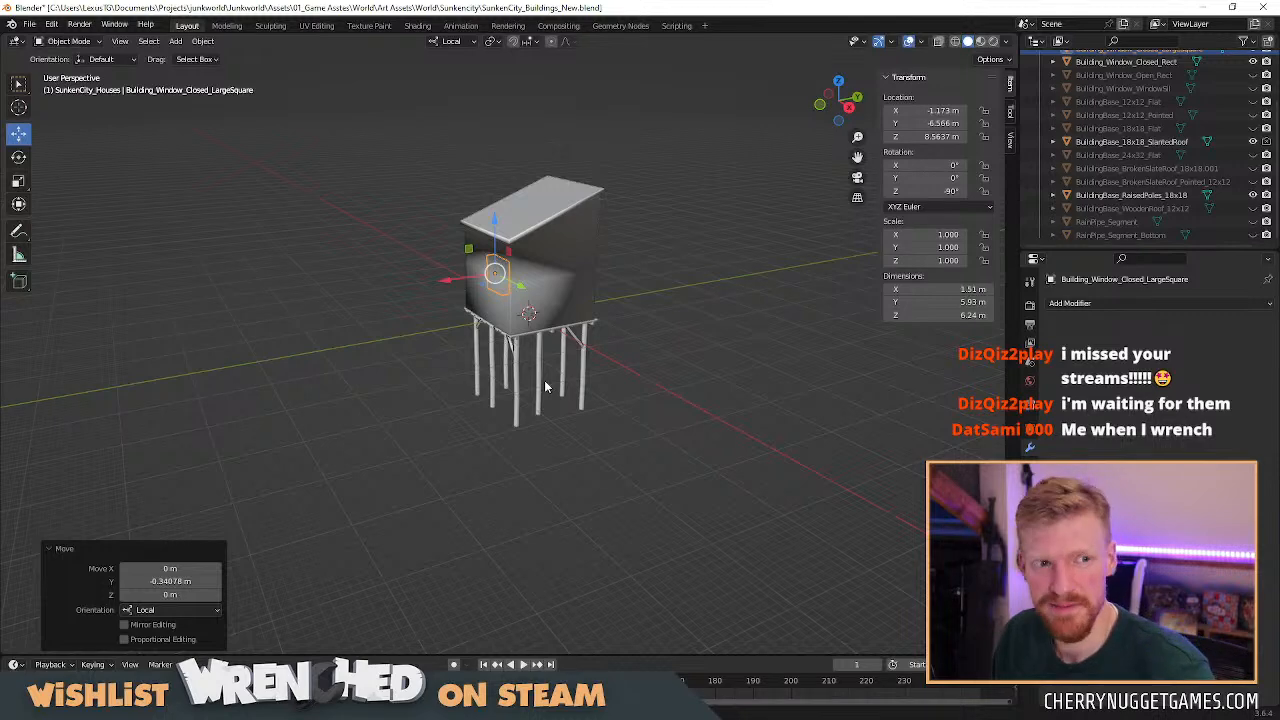
{"action": "scroll", "coordinate": [545, 386], "scroll_direction": "up", "scroll_amount": 4}
{"action": "scroll", "coordinate": [600, 375], "scroll_direction": "down", "scroll_amount": 3}
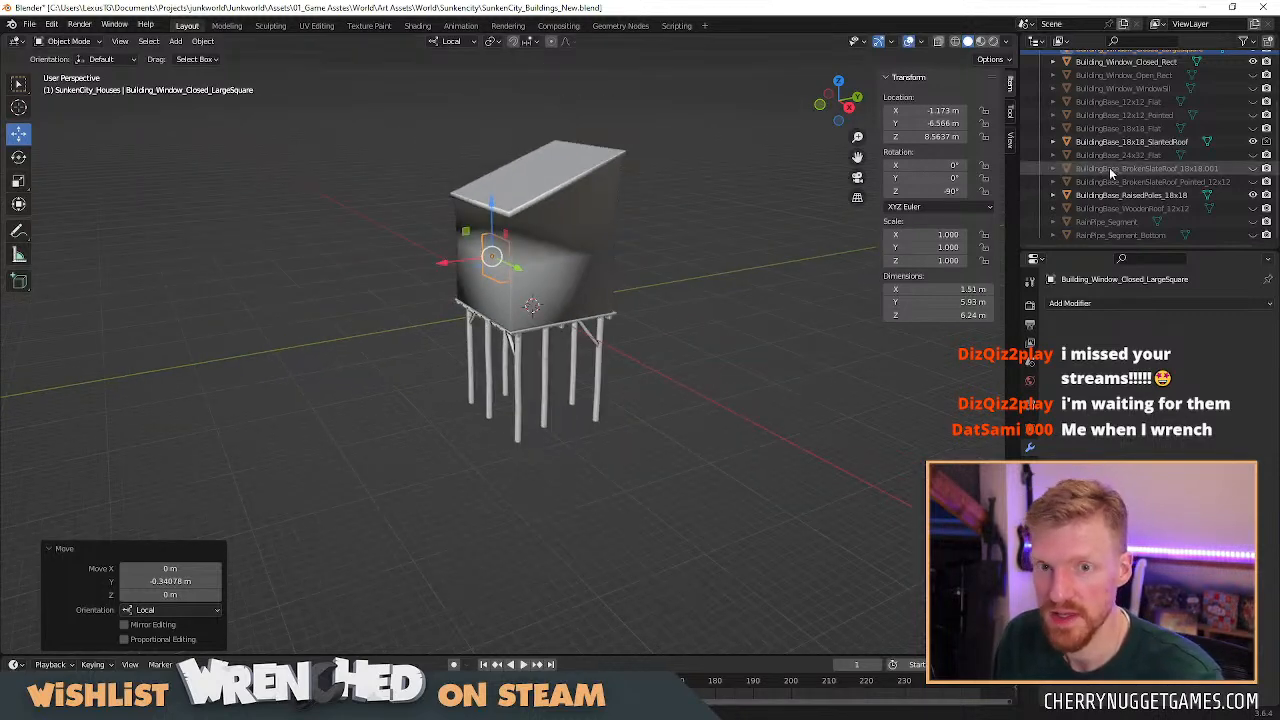
Show the 18x18 flat building base and try moving it about -41.56 m along Z beneath the raised poles.
{"action": "left_click", "coordinate": [1253, 128]}
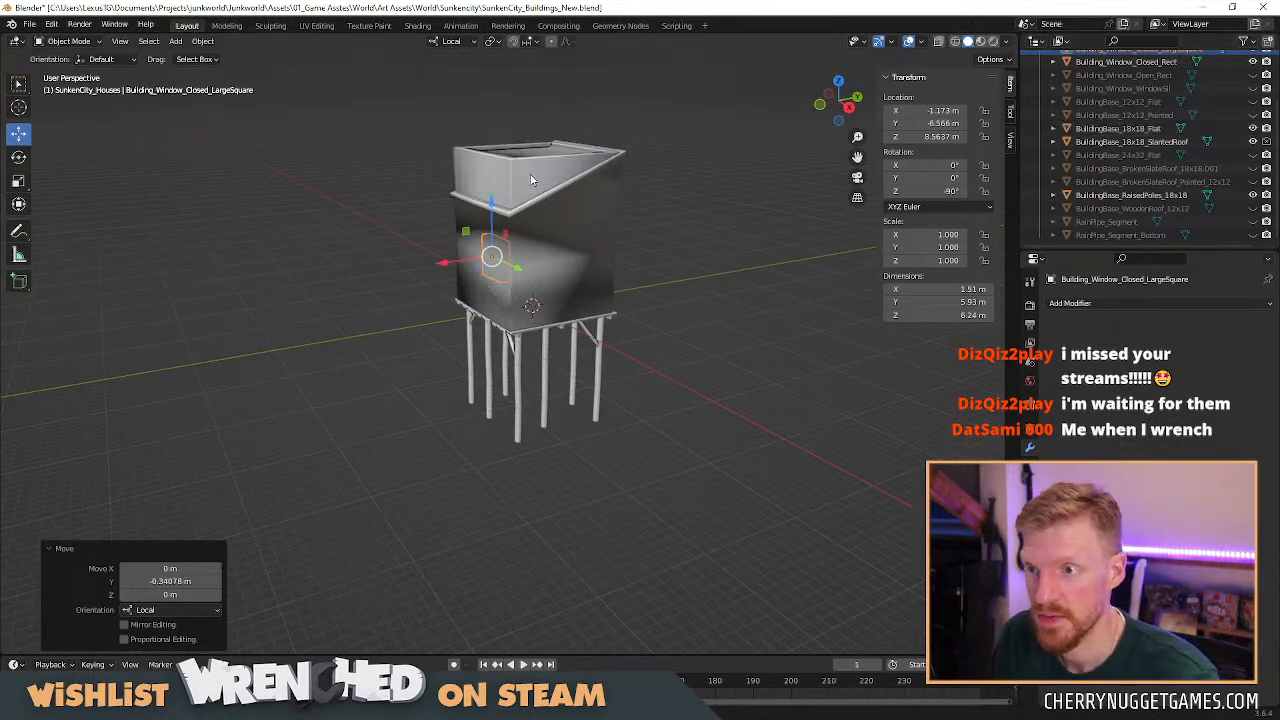
{"action": "left_click", "coordinate": [531, 180]}
{"action": "key", "text": "g"}
{"action": "key", "text": "z"}
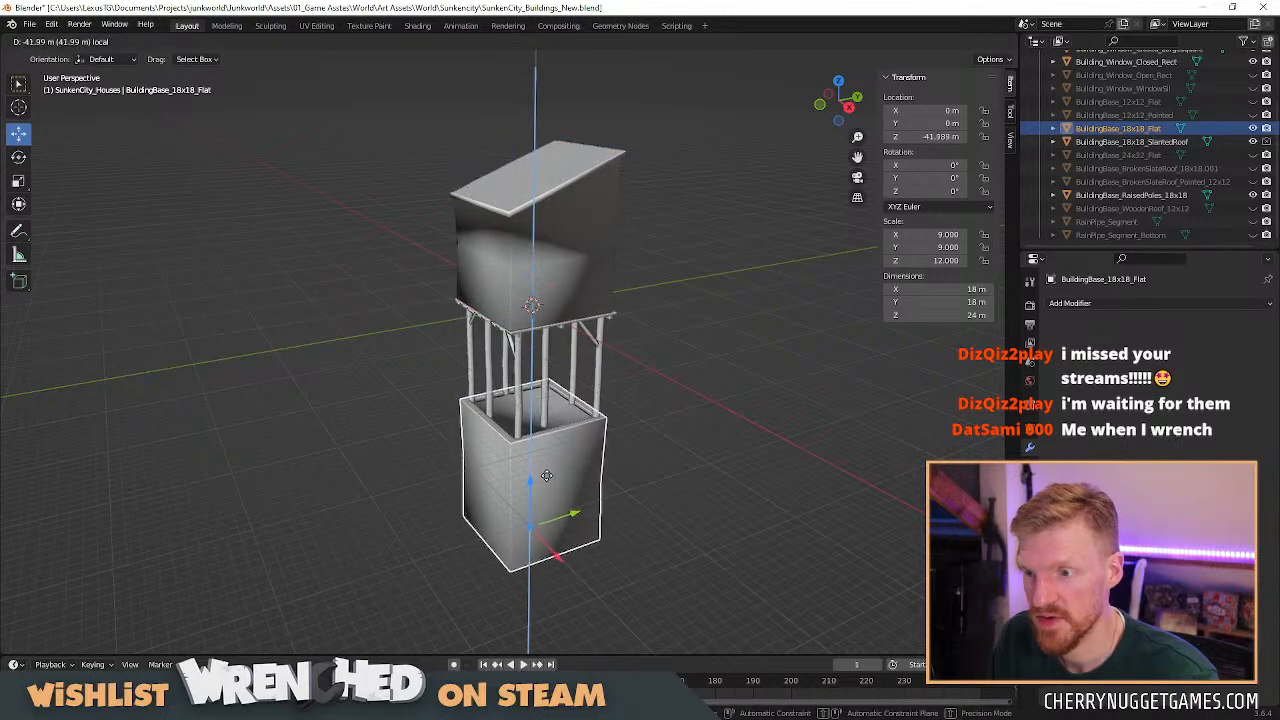
{"action": "left_click", "coordinate": [547, 474]}
{"action": "scroll", "coordinate": [654, 411], "scroll_direction": "down", "scroll_amount": 2}
{"action": "left_click", "coordinate": [657, 418]}
{"action": "middle_click_drag", "start_coordinate": [660, 450], "coordinate": [582, 451]}
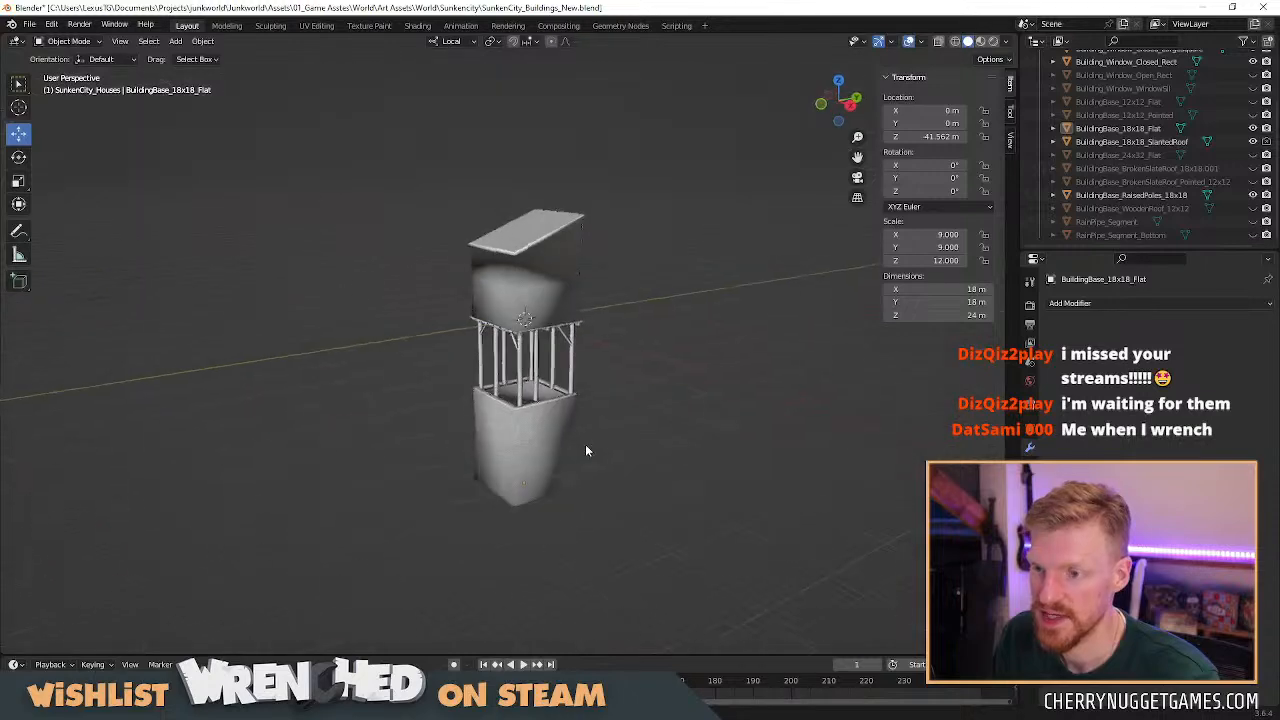
Undo the downward move of the 18x18 flat building base.
{"action": "key", "text": "ctrl+z"}
{"action": "key", "text": "ctrl+z"}
{"action": "scroll", "coordinate": [705, 320], "scroll_direction": "up", "scroll_amount": 2}
{"action": "middle_click_drag", "start_coordinate": [699, 297], "coordinate": [664, 363]}
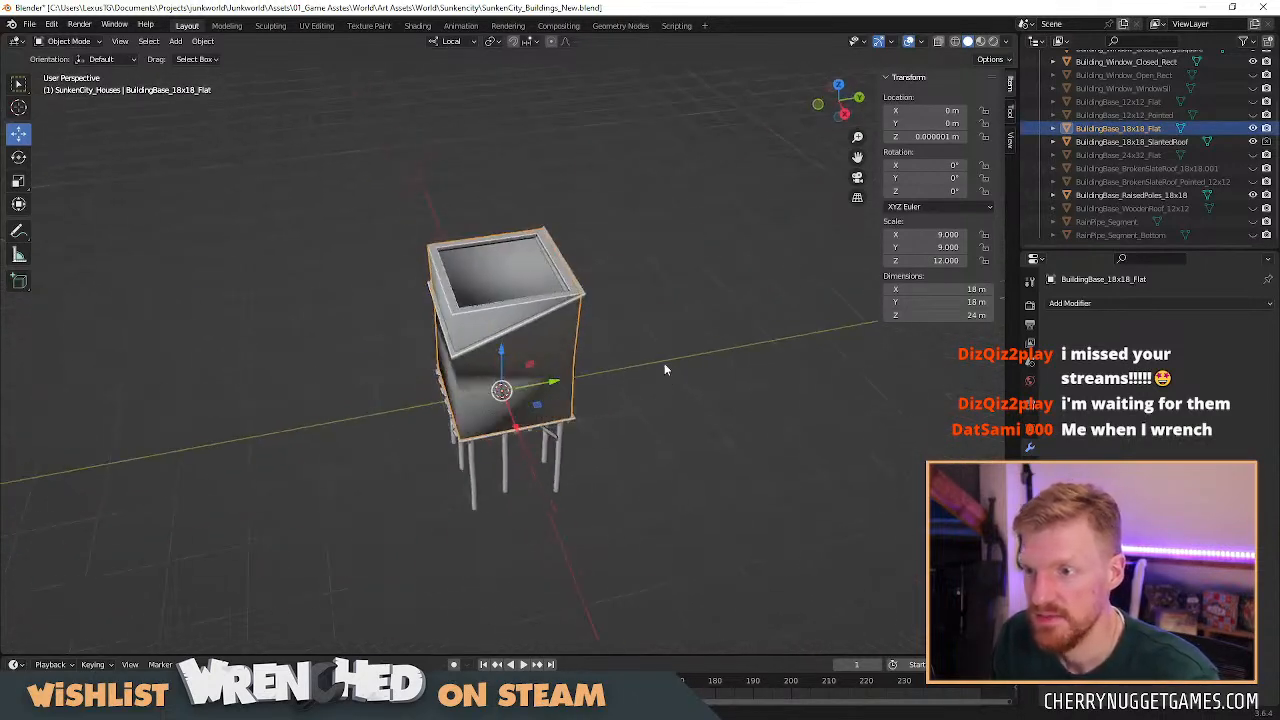
Hide the 18x18 slanted-roof base and raised poles, leaving the 18x18 flat base shown and selected for inspection.
{"action": "left_click", "coordinate": [1253, 129]}
{"action": "left_click", "coordinate": [1253, 142]}
{"action": "left_click", "coordinate": [1253, 195]}
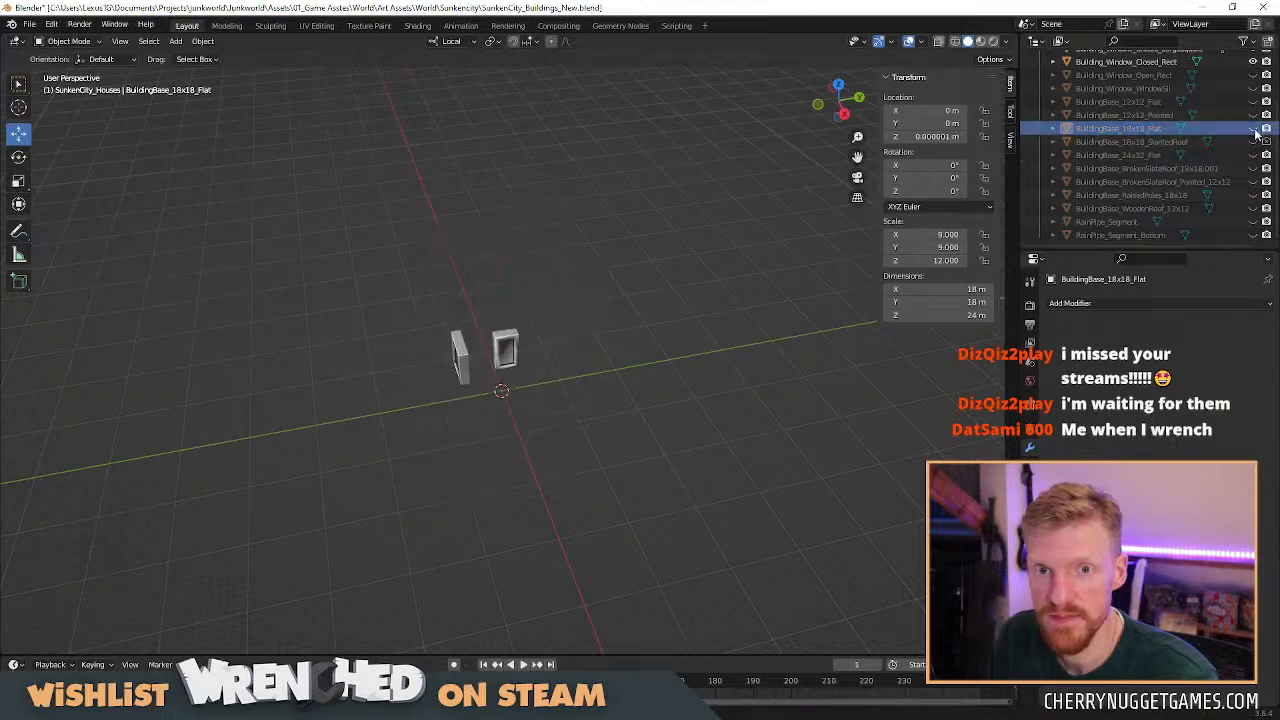
{"action": "left_click", "coordinate": [1253, 129]}
{"action": "scroll", "coordinate": [650, 311], "scroll_direction": "up", "scroll_amount": 4}
{"action": "middle_click_drag", "start_coordinate": [488, 318], "coordinate": [575, 305]}
{"action": "left_click", "coordinate": [529, 180]}
{"action": "scroll", "coordinate": [520, 210], "scroll_direction": "down", "scroll_amount": 1}
{"action": "middle_click_drag", "start_coordinate": [495, 240], "coordinate": [549, 208]}
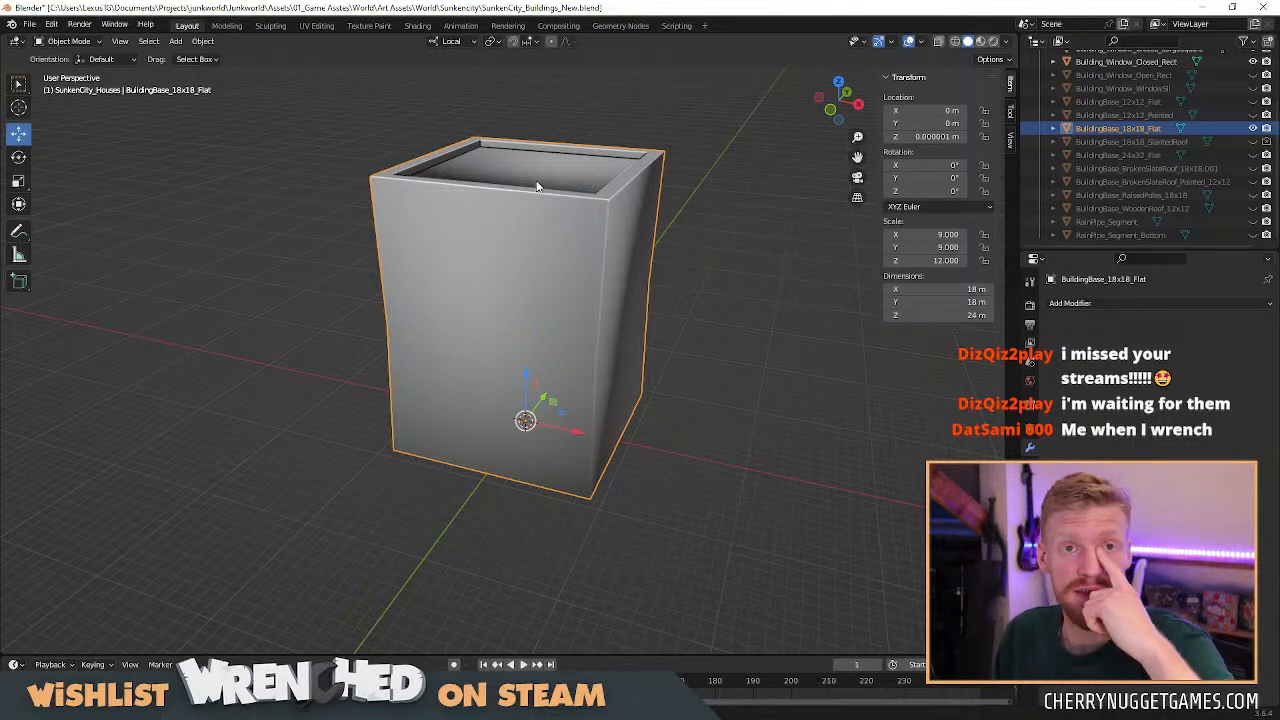
{"action": "middle_click_drag", "start_coordinate": [716, 240], "coordinate": [483, 568]}
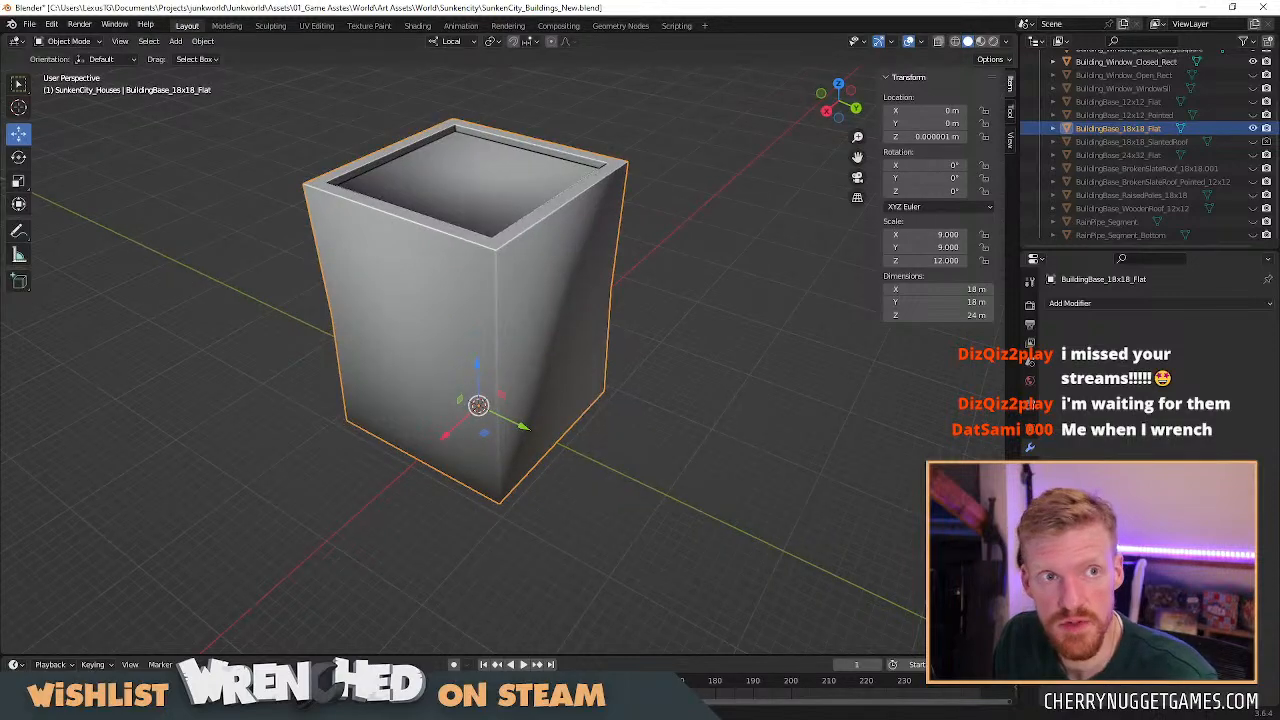
Switch to Unity and open the SunkenCity_Level_01_old scene from the SunkenCity level's Old folder.
{"action": "key", "text": "alt+Tab"}
{"action": "scroll", "coordinate": [529, 411], "scroll_direction": "down", "scroll_amount": 3}
{"action": "right_click_drag", "start_coordinate": [680, 480], "coordinate": [698, 314]}
{"action": "key", "text": "s"}
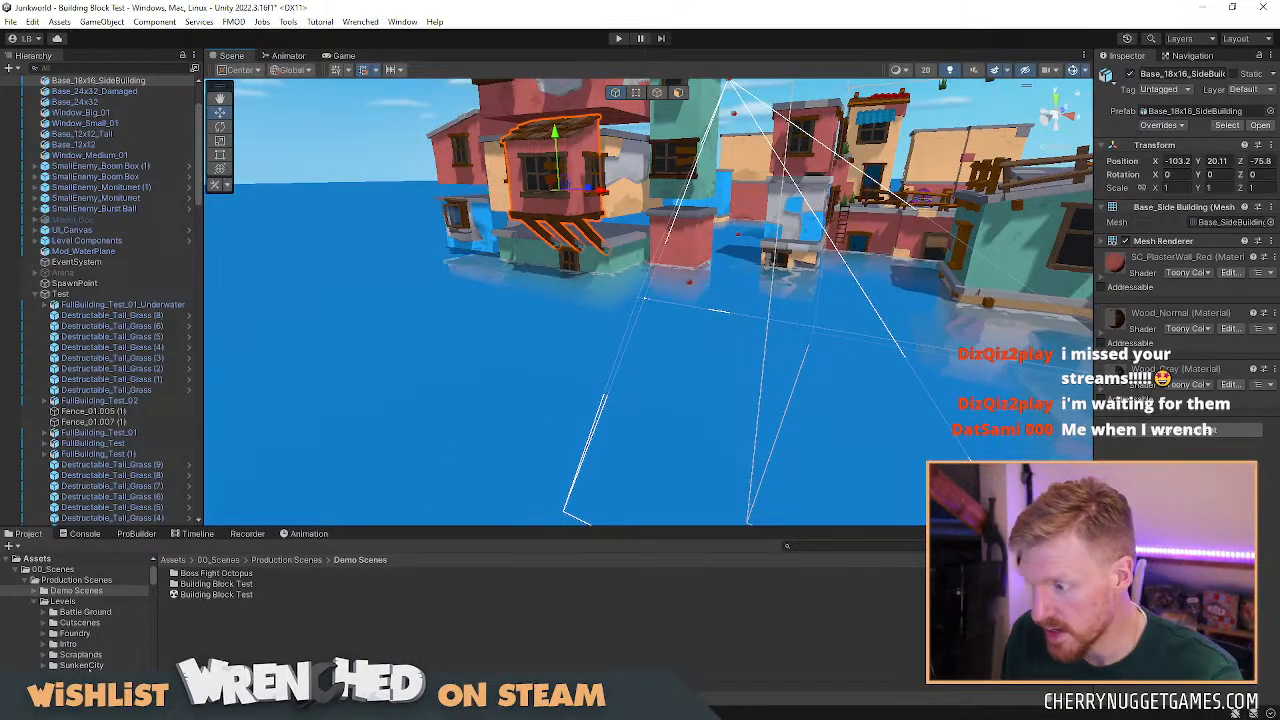
{"action": "left_click", "coordinate": [80, 665]}
{"action": "double_click", "coordinate": [186, 588]}
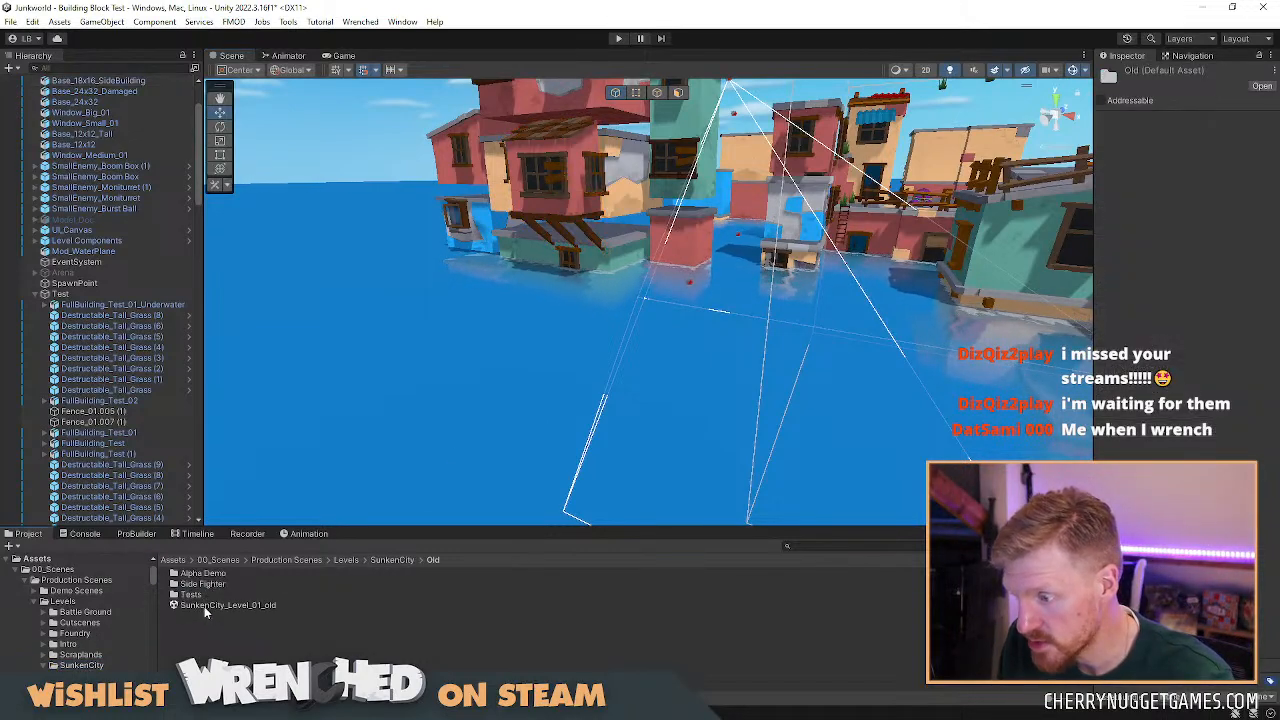
{"action": "double_click", "coordinate": [210, 606]}
{"action": "left_click", "coordinate": [683, 396]}
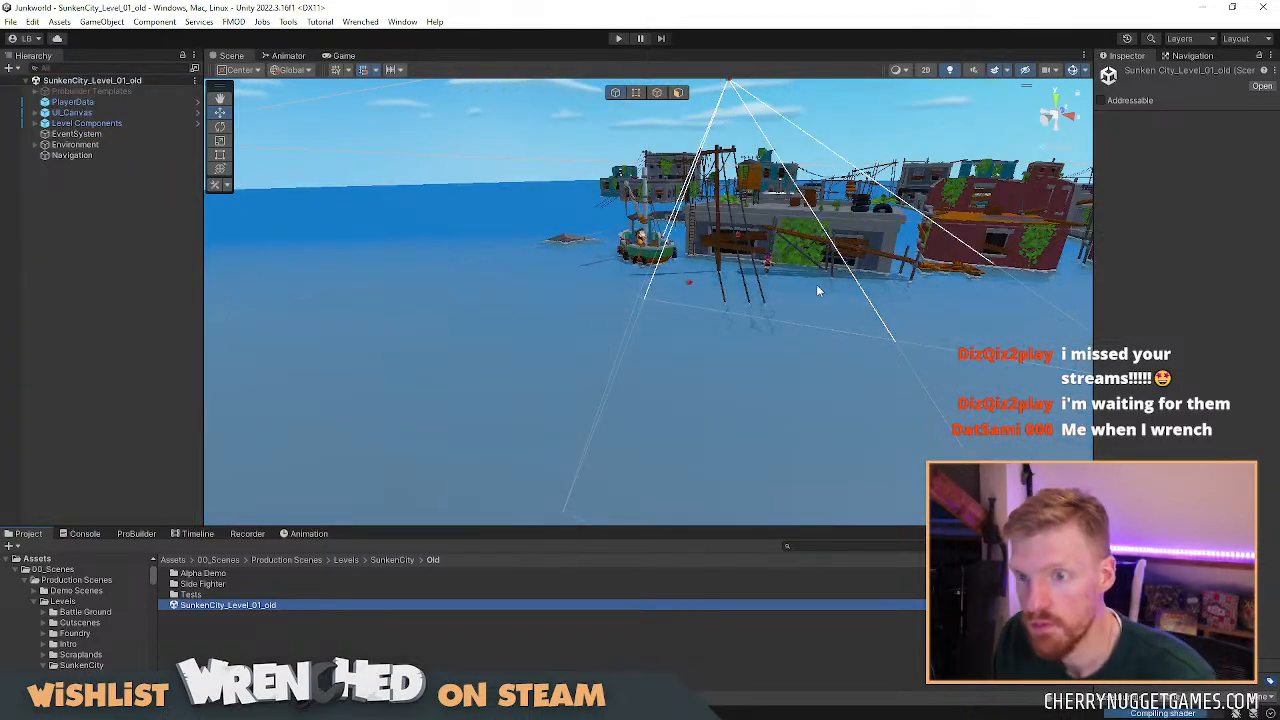
Survey the old Sunken City level's building layout and tiled rooftops.
{"action": "middle_click_drag", "start_coordinate": [881, 265], "coordinate": [634, 391]}
{"action": "scroll", "coordinate": [674, 379], "scroll_direction": "up", "scroll_amount": 3}
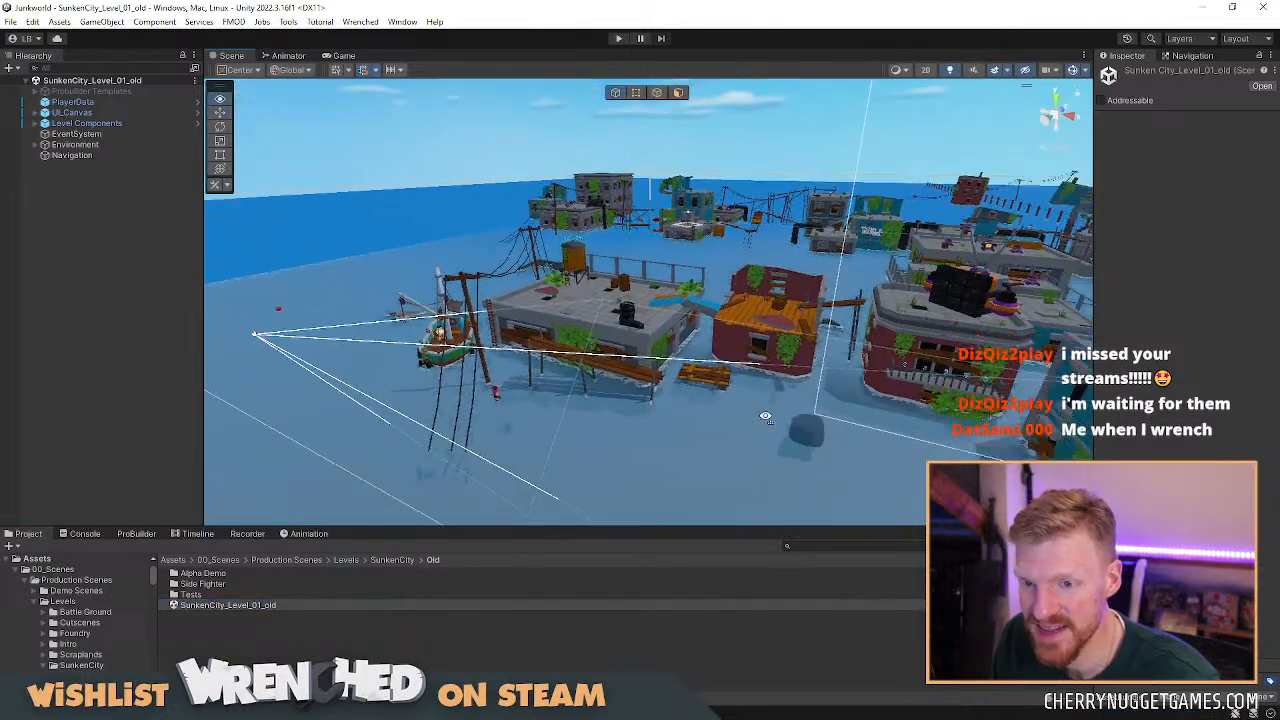
{"action": "left_click_drag", "start_coordinate": [751, 423], "coordinate": [842, 356], "text": "alt"}
{"action": "middle_click_drag", "start_coordinate": [842, 356], "coordinate": [484, 412]}
{"action": "scroll", "coordinate": [514, 397], "scroll_direction": "up", "scroll_amount": 4}
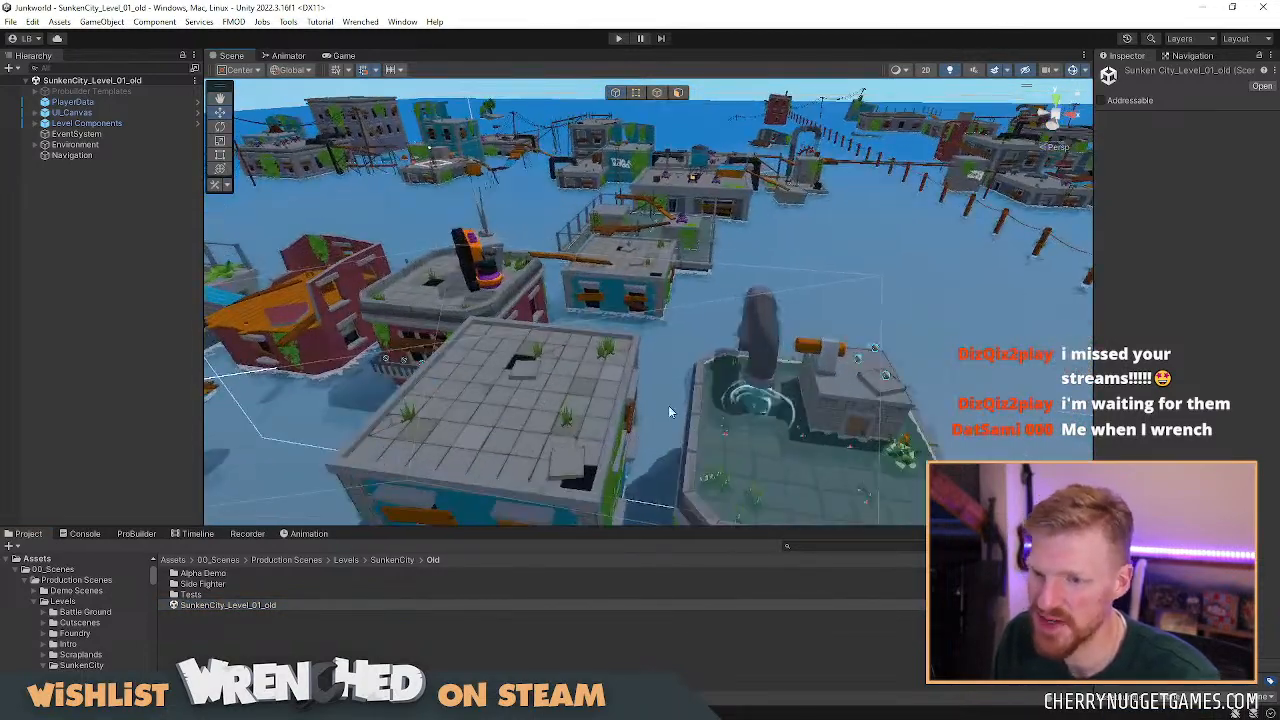
{"action": "scroll", "coordinate": [675, 408], "scroll_direction": "down", "scroll_amount": 5}
{"action": "middle_click_drag", "start_coordinate": [837, 380], "coordinate": [417, 374]}
{"action": "middle_click_drag", "start_coordinate": [640, 376], "coordinate": [938, 298]}
{"action": "middle_click_drag", "start_coordinate": [600, 300], "coordinate": [930, 305]}
{"action": "scroll", "coordinate": [529, 320], "scroll_direction": "up", "scroll_amount": 3}
{"action": "scroll", "coordinate": [529, 320], "scroll_direction": "up", "scroll_amount": 6}
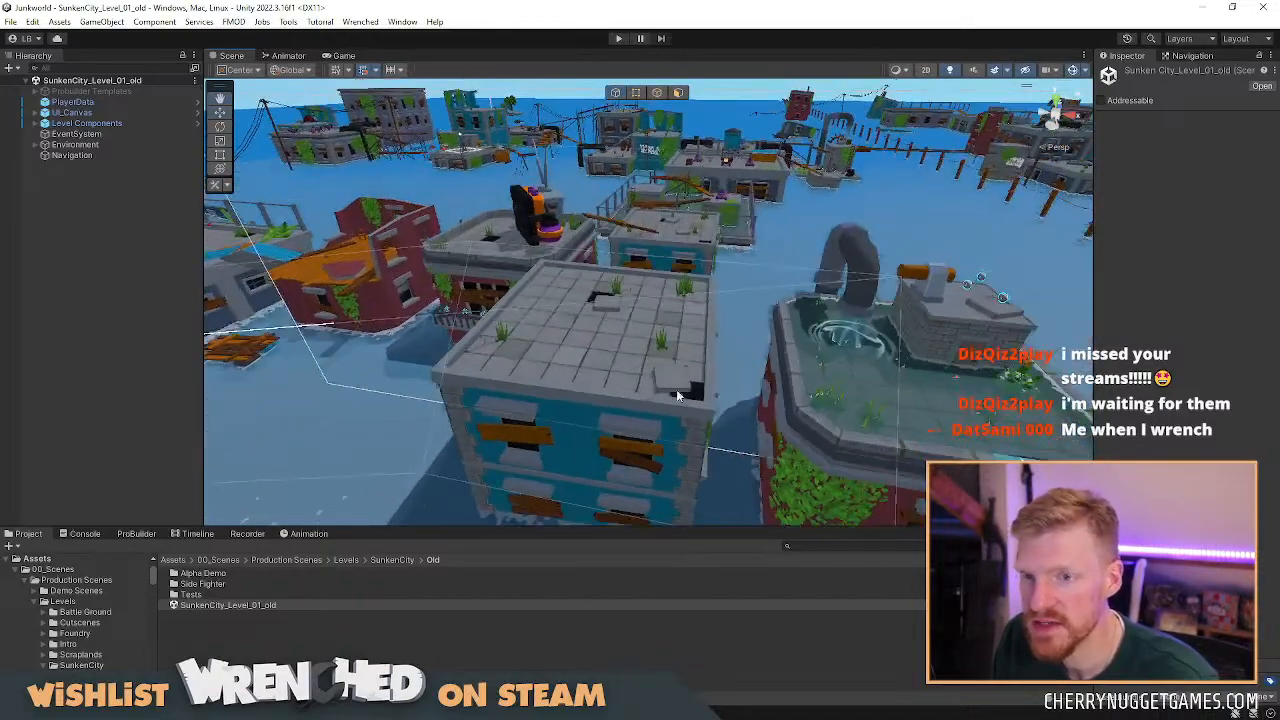
Inspect the blue square building's facade up close and select its upper floor module.
{"action": "left_click", "coordinate": [541, 376]}
{"action": "right_click_drag", "start_coordinate": [541, 376], "coordinate": [585, 359]}
{"action": "key", "text": "q"}
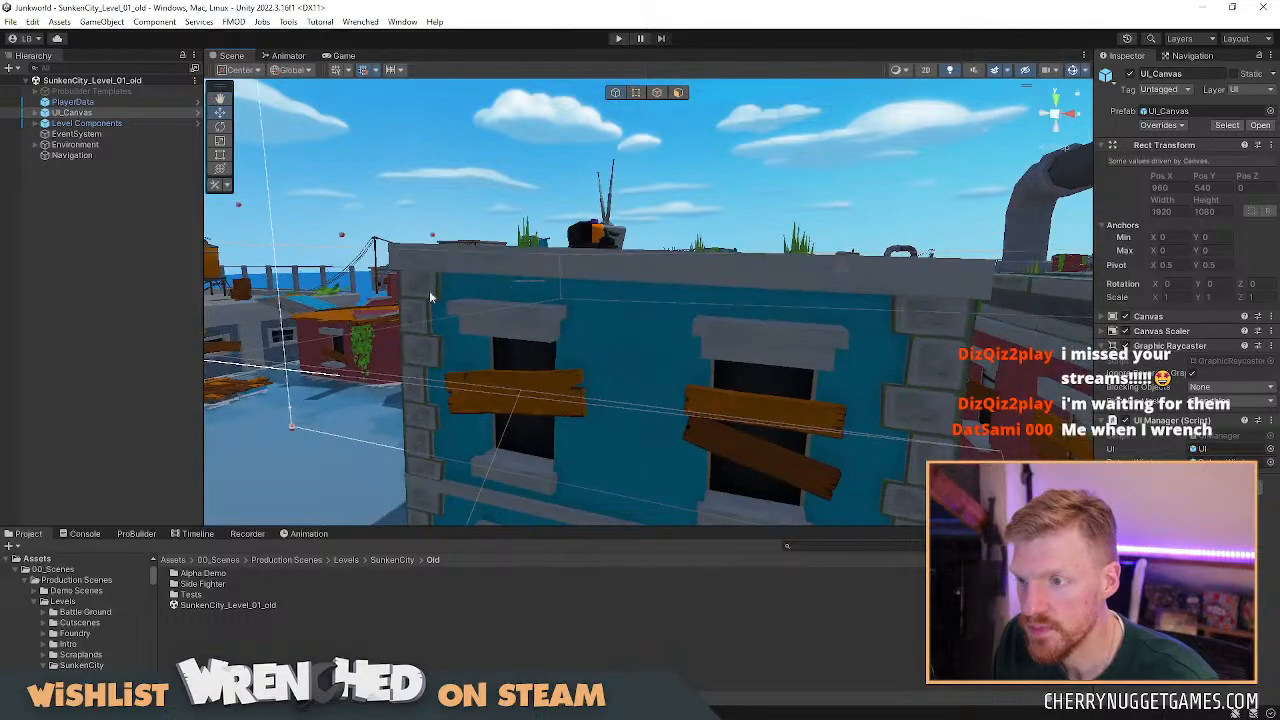
{"action": "right_click_drag", "start_coordinate": [889, 287], "coordinate": [755, 354]}
{"action": "middle_click_drag", "start_coordinate": [350, 325], "coordinate": [610, 335]}
{"action": "middle_click_drag", "start_coordinate": [429, 351], "coordinate": [663, 377]}
{"action": "scroll", "coordinate": [663, 377], "scroll_direction": "up", "scroll_amount": 2}
{"action": "left_click", "coordinate": [663, 377]}
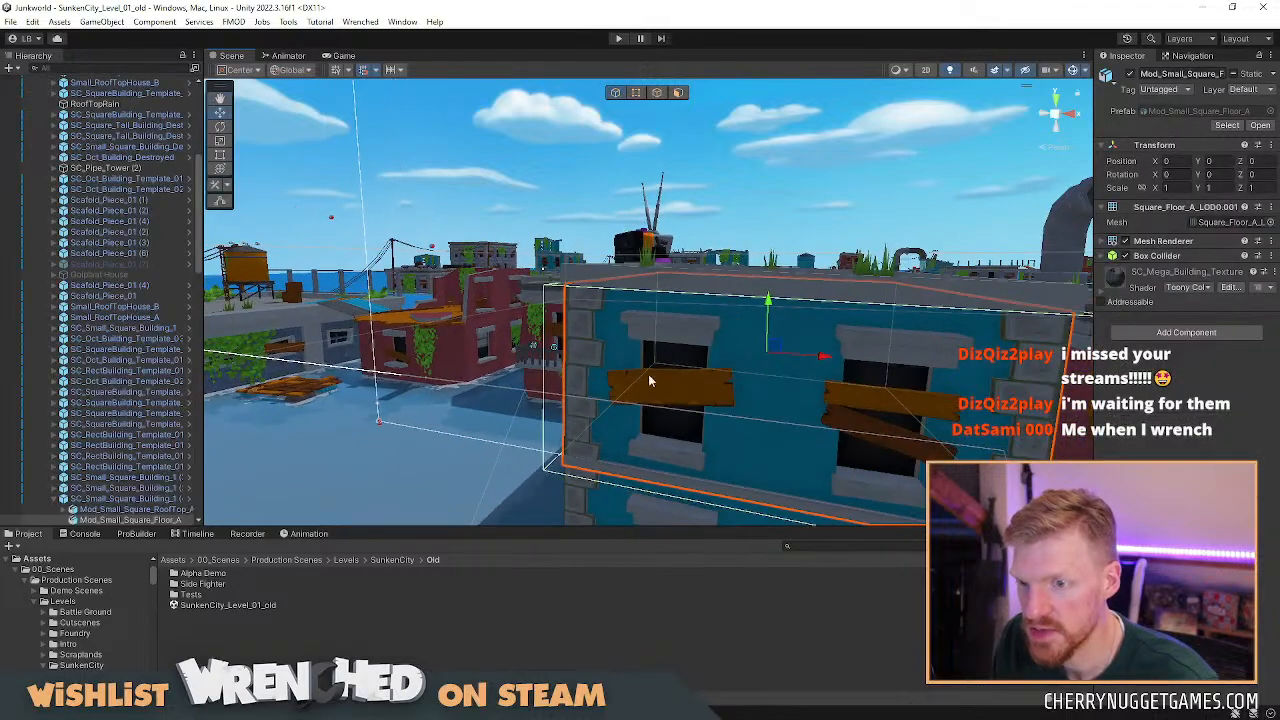
Examine how the old level's blue and red modular buildings are put together, from facades to broken roofs.
{"action": "scroll", "coordinate": [820, 381], "scroll_direction": "down", "scroll_amount": 2}
{"action": "middle_click_drag", "start_coordinate": [820, 381], "coordinate": [668, 406]}
{"action": "right_click_drag", "start_coordinate": [668, 406], "coordinate": [623, 461]}
{"action": "middle_click_drag", "start_coordinate": [566, 380], "coordinate": [566, 486]}
{"action": "scroll", "coordinate": [591, 397], "scroll_direction": "up", "scroll_amount": 3}
{"action": "middle_click_drag", "start_coordinate": [591, 397], "coordinate": [786, 386]}
{"action": "right_click_drag", "start_coordinate": [786, 386], "coordinate": [829, 380]}
{"action": "middle_click_drag", "start_coordinate": [829, 380], "coordinate": [986, 329]}
{"action": "middle_click_drag", "start_coordinate": [715, 362], "coordinate": [854, 350]}
{"action": "right_click_drag", "start_coordinate": [650, 385], "coordinate": [834, 371]}
{"action": "middle_click_drag", "start_coordinate": [834, 371], "coordinate": [770, 361]}
{"action": "scroll", "coordinate": [700, 345], "scroll_direction": "up", "scroll_amount": 2}
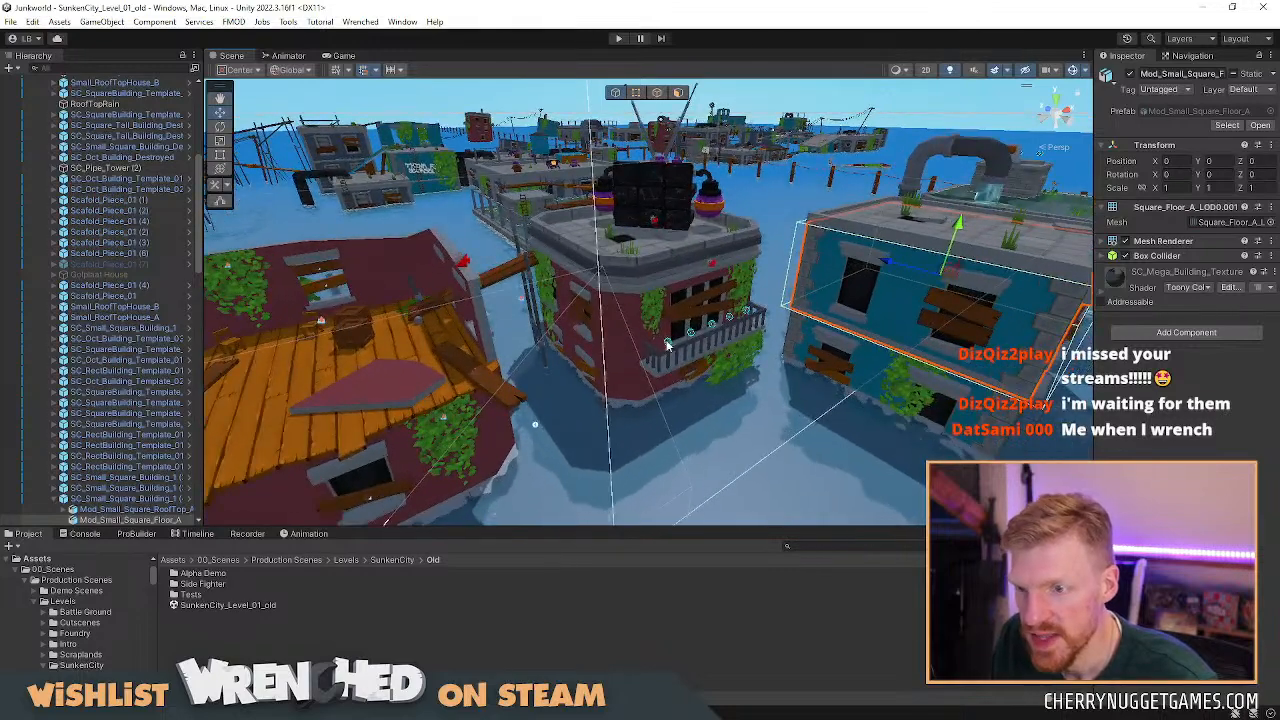
Select the middle material pickup on the red octagonal building's balcony and view it up close.
{"action": "left_click", "coordinate": [666, 344]}
{"action": "left_click", "coordinate": [670, 342]}
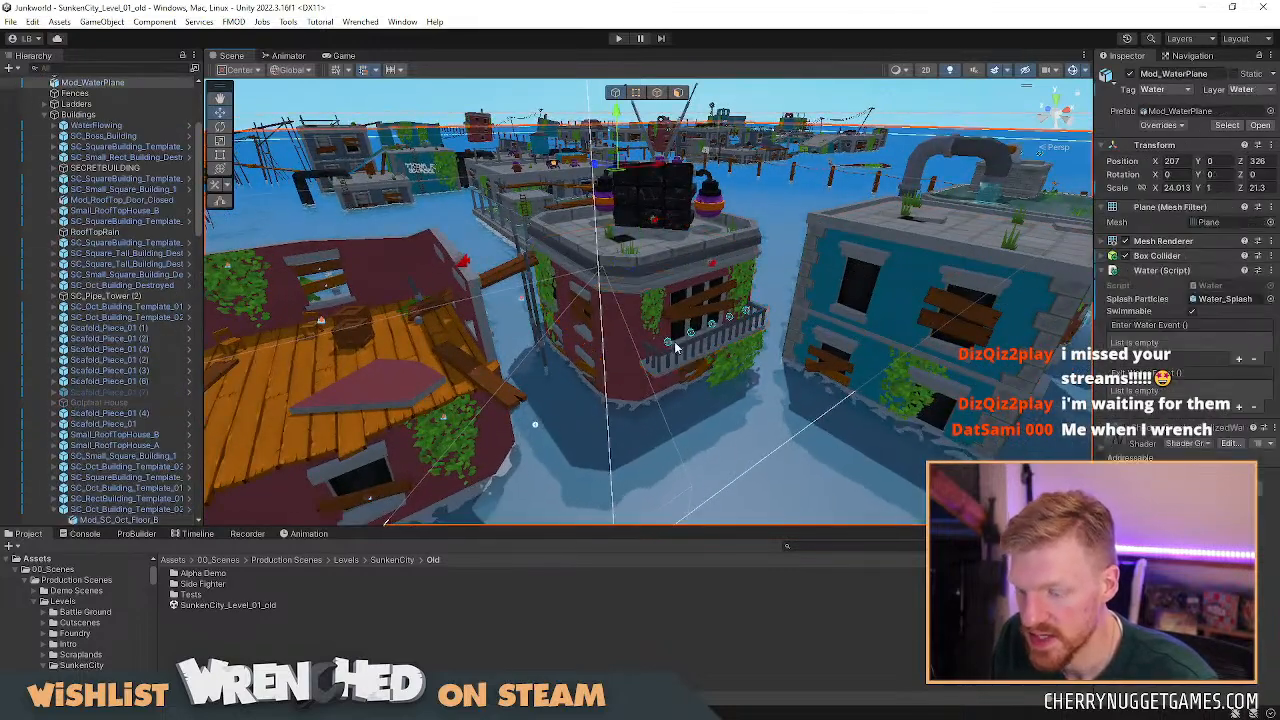
{"action": "key", "text": "f"}
{"action": "scroll", "coordinate": [683, 344], "scroll_direction": "up", "scroll_amount": 10}
{"action": "scroll", "coordinate": [688, 354], "scroll_direction": "down", "scroll_amount": 10}
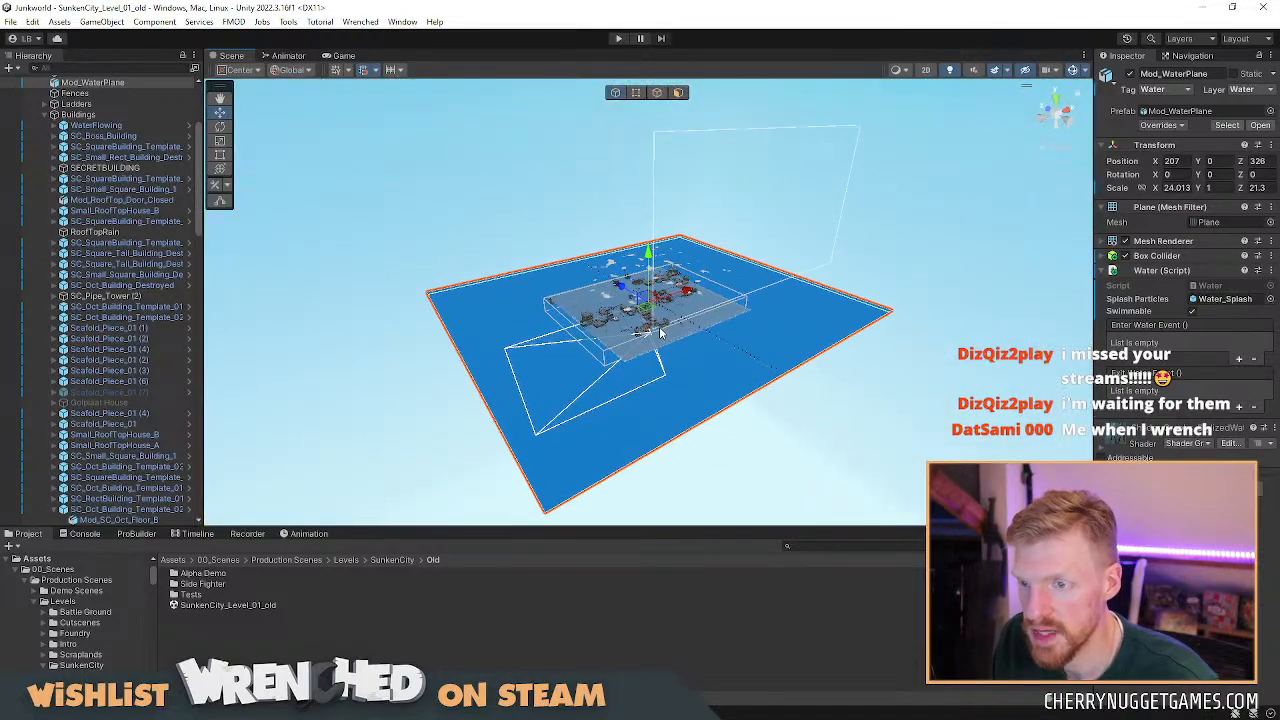
{"action": "left_click", "coordinate": [660, 333]}
{"action": "scroll", "coordinate": [661, 334], "scroll_direction": "up", "scroll_amount": 15}
{"action": "middle_click_drag", "start_coordinate": [661, 334], "coordinate": [424, 172]}
{"action": "left_click", "coordinate": [609, 348]}
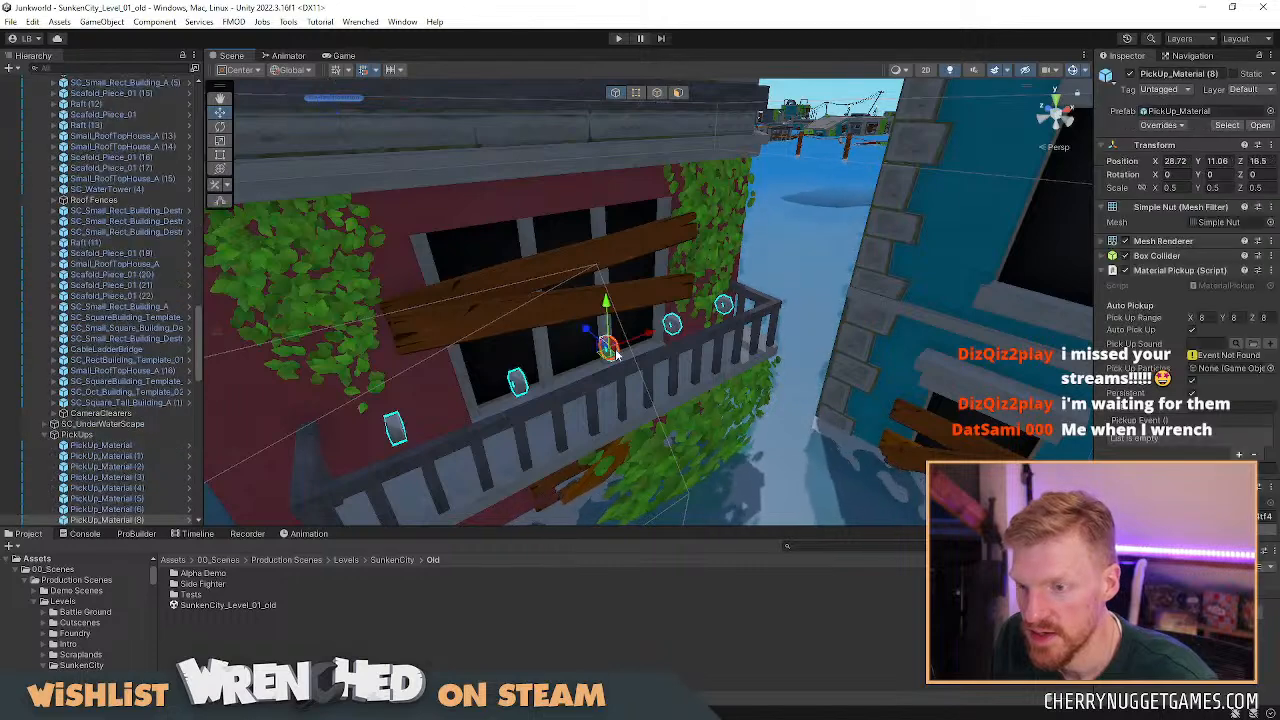
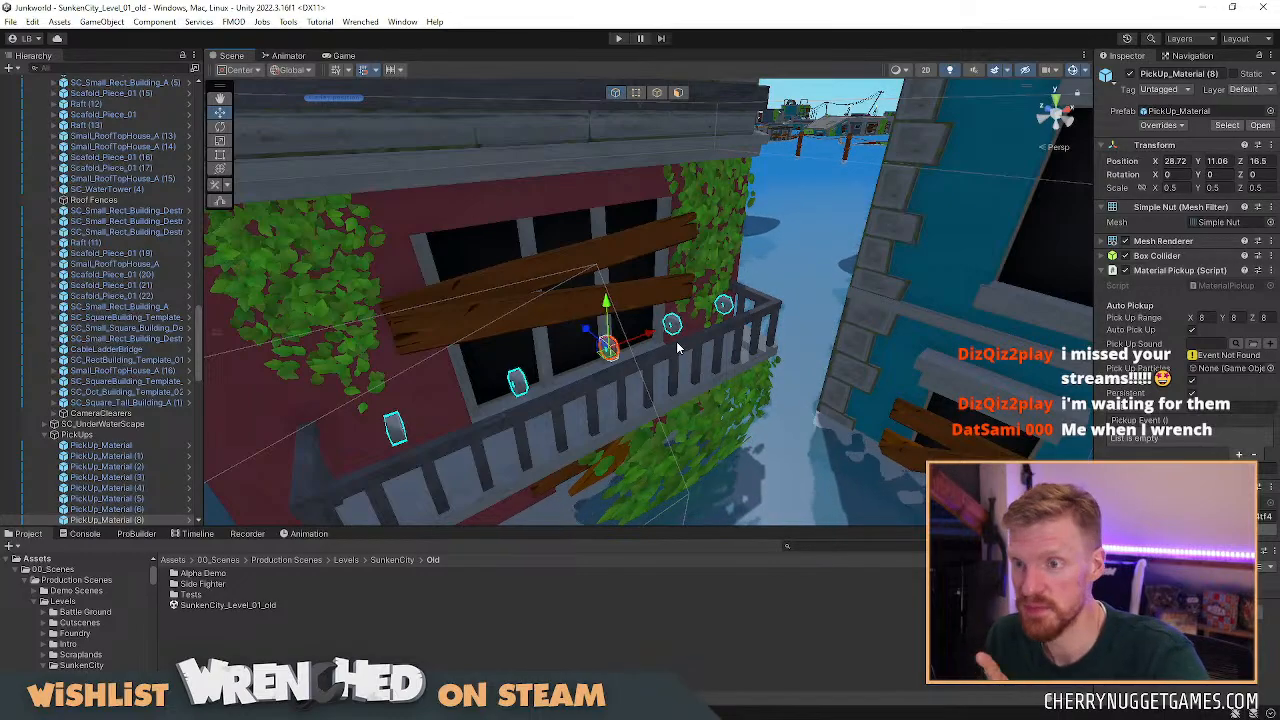
Look over the rooftops and walkways connecting the buildings beyond the red octagonal building.
{"action": "scroll", "coordinate": [700, 365], "scroll_direction": "down", "scroll_amount": 12}
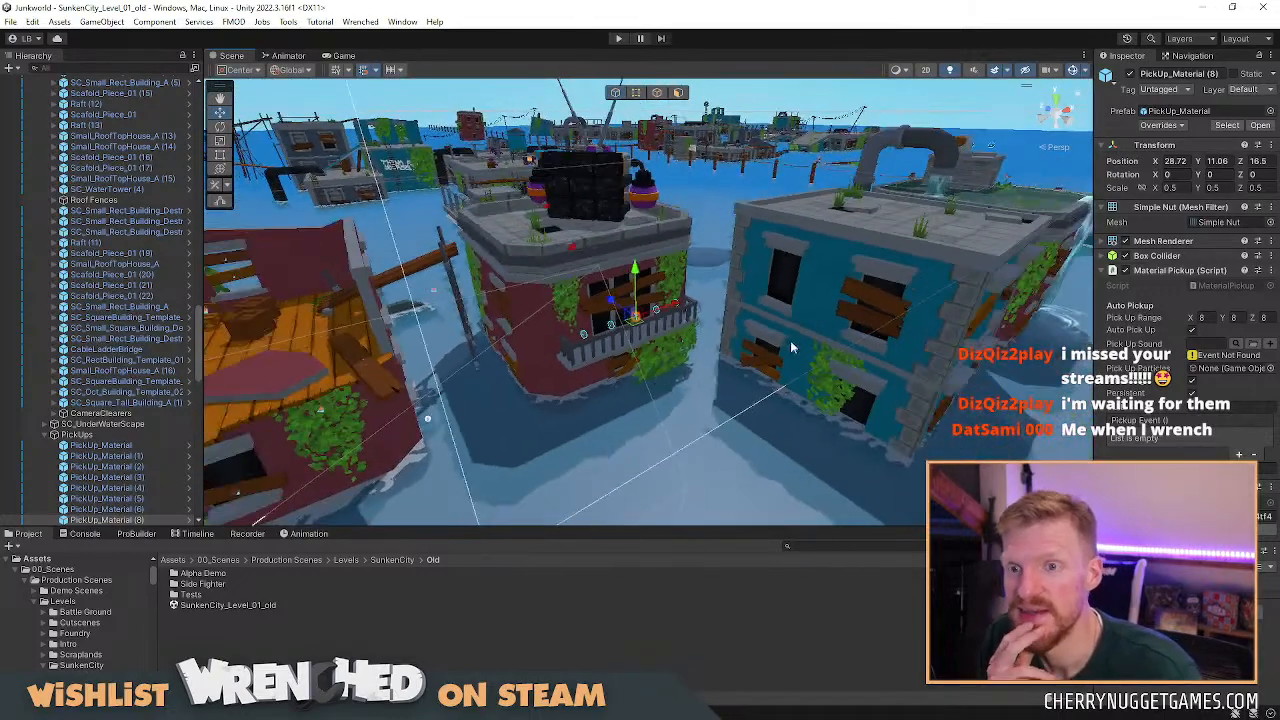
{"action": "middle_click_drag", "start_coordinate": [648, 329], "coordinate": [738, 500]}
{"action": "scroll", "coordinate": [669, 359], "scroll_direction": "up", "scroll_amount": 4}
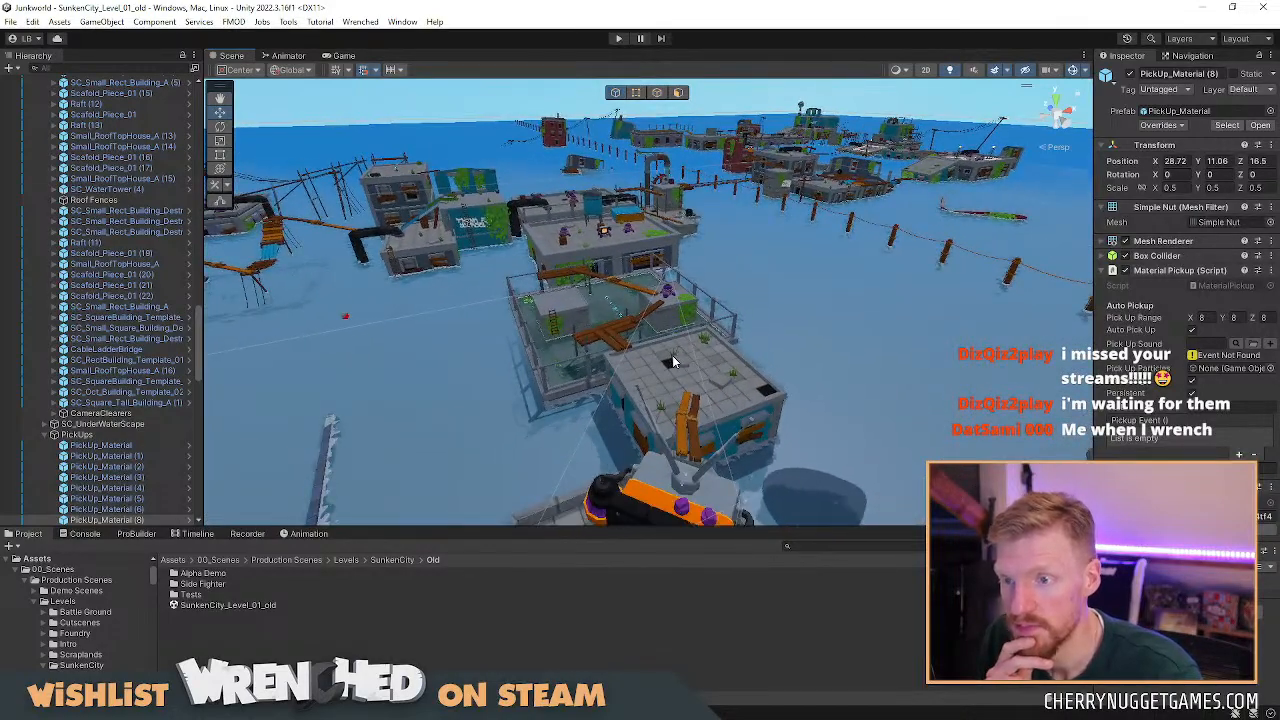
Look over the roofs around the red octagonal building, checking the BuildingBase_18x18_Flat model in Blender before returning to Unity.
{"action": "scroll", "coordinate": [672, 355], "scroll_direction": "down", "scroll_amount": 3}
{"action": "left_click_drag", "start_coordinate": [672, 355], "coordinate": [570, 386], "text": "alt"}
{"action": "middle_click_drag", "start_coordinate": [570, 386], "coordinate": [518, 233]}
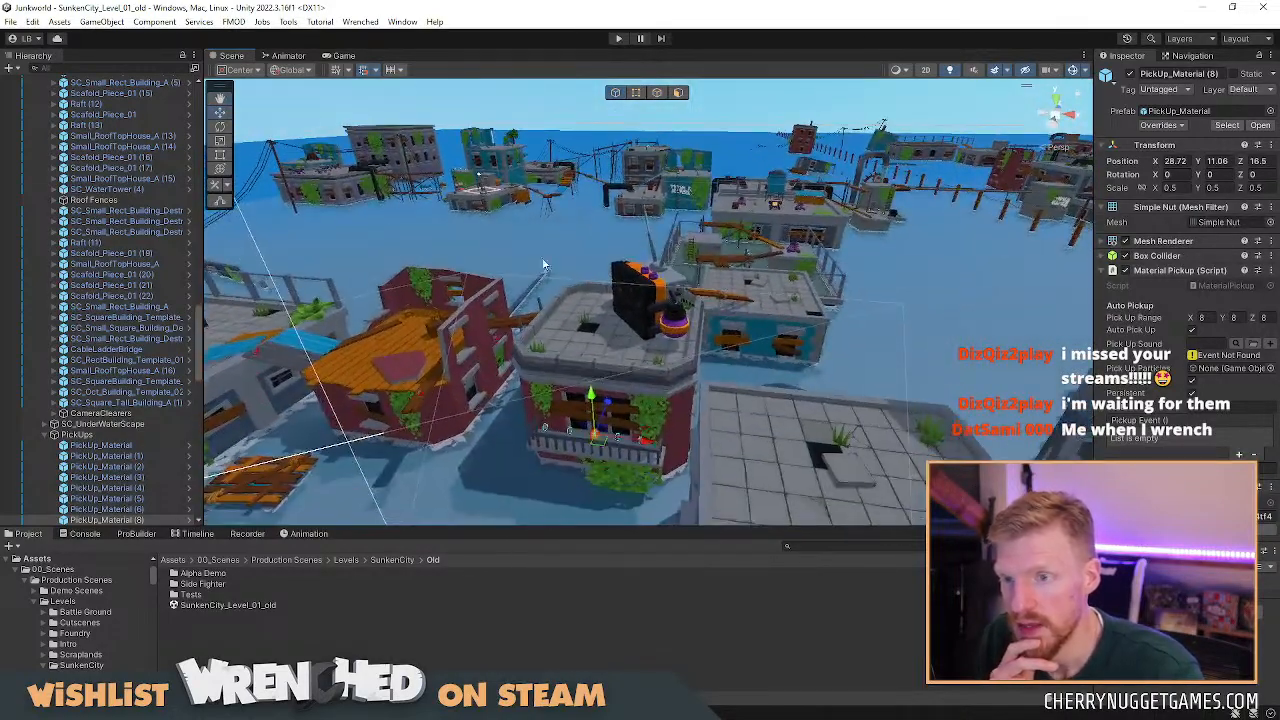
{"action": "scroll", "coordinate": [586, 380], "scroll_direction": "up", "scroll_amount": 4}
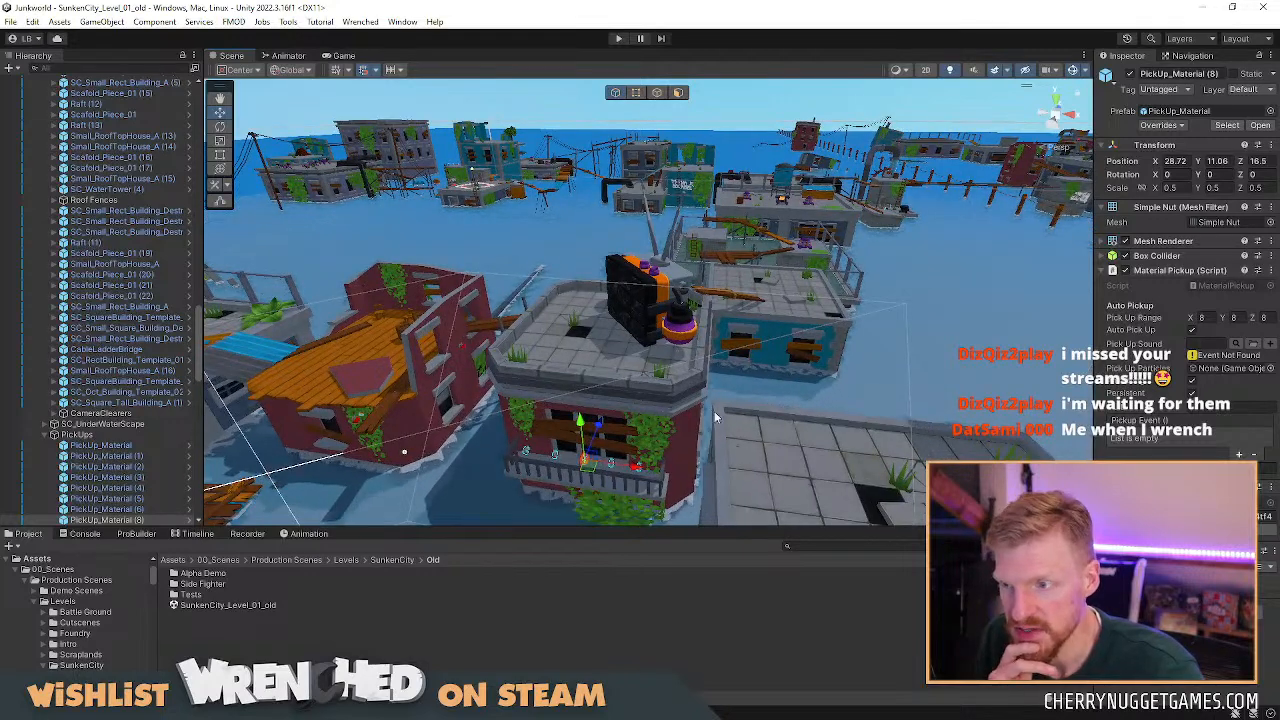
{"action": "key", "text": "alt+Tab"}
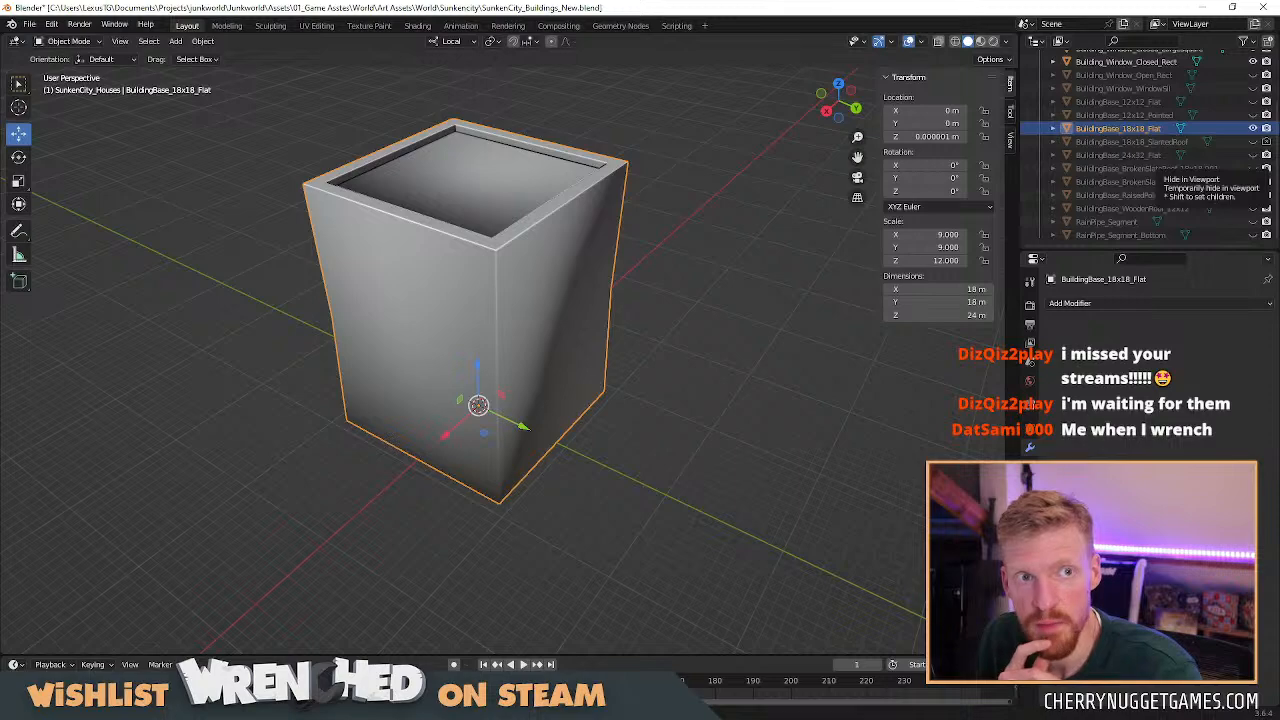
{"action": "key", "text": "alt+Tab"}
{"action": "scroll", "coordinate": [741, 428], "scroll_direction": "down", "scroll_amount": 3}
{"action": "middle_click_drag", "start_coordinate": [737, 423], "coordinate": [566, 486]}
{"action": "scroll", "coordinate": [729, 333], "scroll_direction": "up", "scroll_amount": 3}
{"action": "scroll", "coordinate": [728, 326], "scroll_direction": "up", "scroll_amount": 2}
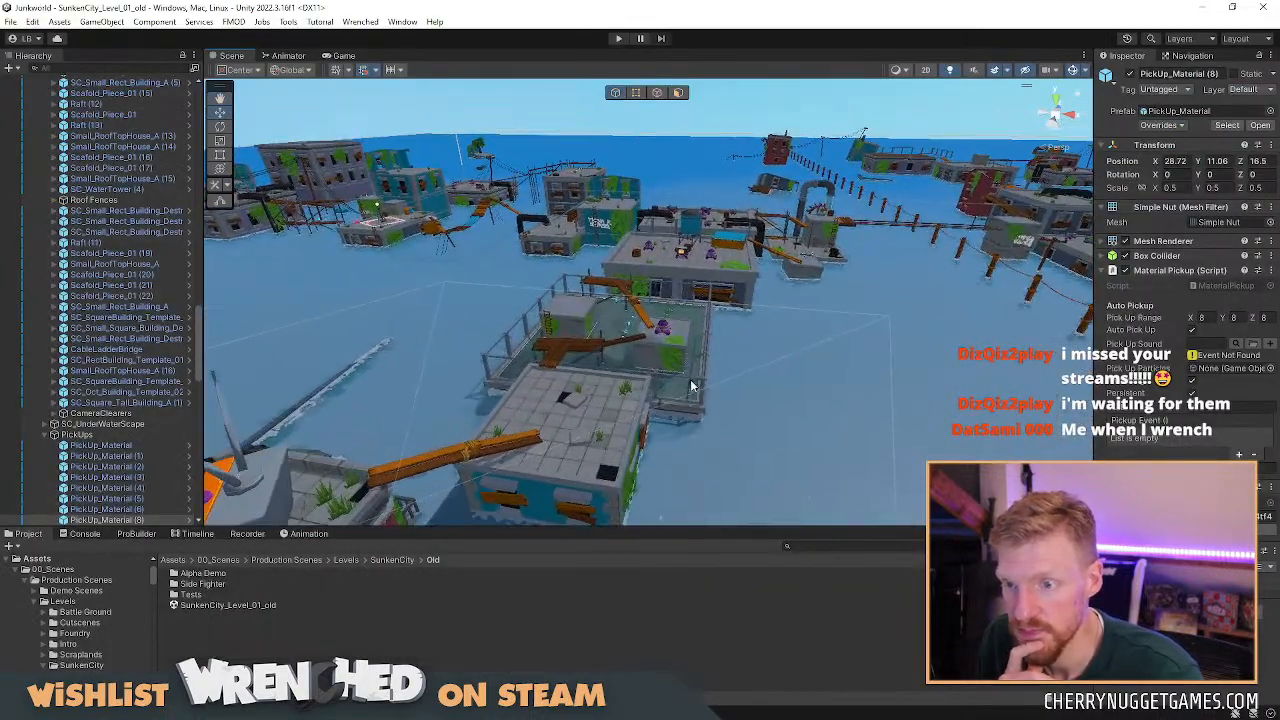
Select the roof fence panels around the flooded rooftop and view them up close.
{"action": "left_click", "coordinate": [704, 385]}
{"action": "key", "text": "f"}
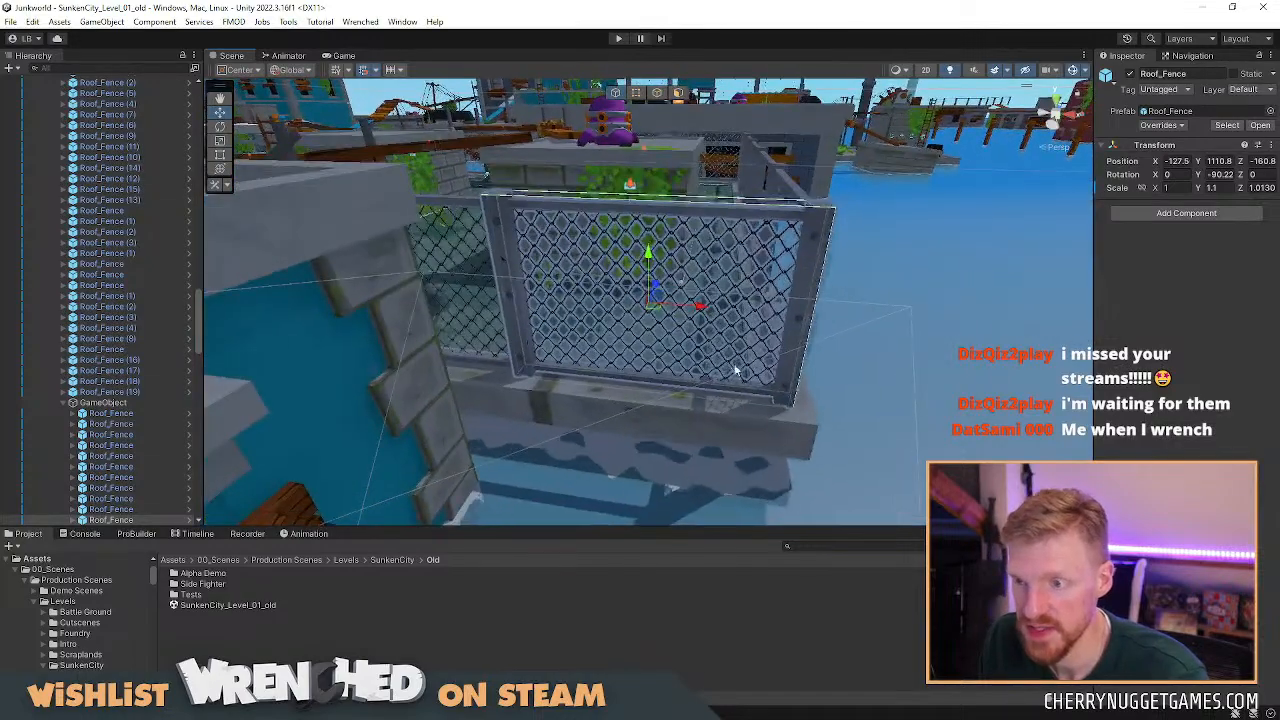
{"action": "left_click", "coordinate": [728, 408]}
{"action": "left_click_drag", "start_coordinate": [729, 404], "coordinate": [450, 380], "text": "alt"}
{"action": "left_click", "coordinate": [567, 342]}
Survey the old level's building clusters and connecting walkways from above, moving across toward the far side.
{"action": "scroll", "coordinate": [651, 400], "scroll_direction": "down", "scroll_amount": 4}
{"action": "middle_click_drag", "start_coordinate": [520, 240], "coordinate": [634, 434]}
{"action": "scroll", "coordinate": [657, 366], "scroll_direction": "down", "scroll_amount": 2}
{"action": "middle_click_drag", "start_coordinate": [657, 366], "coordinate": [642, 535]}
{"action": "middle_click_drag", "start_coordinate": [766, 450], "coordinate": [753, 490]}
{"action": "left_click_drag", "start_coordinate": [746, 379], "coordinate": [831, 354], "text": "alt"}
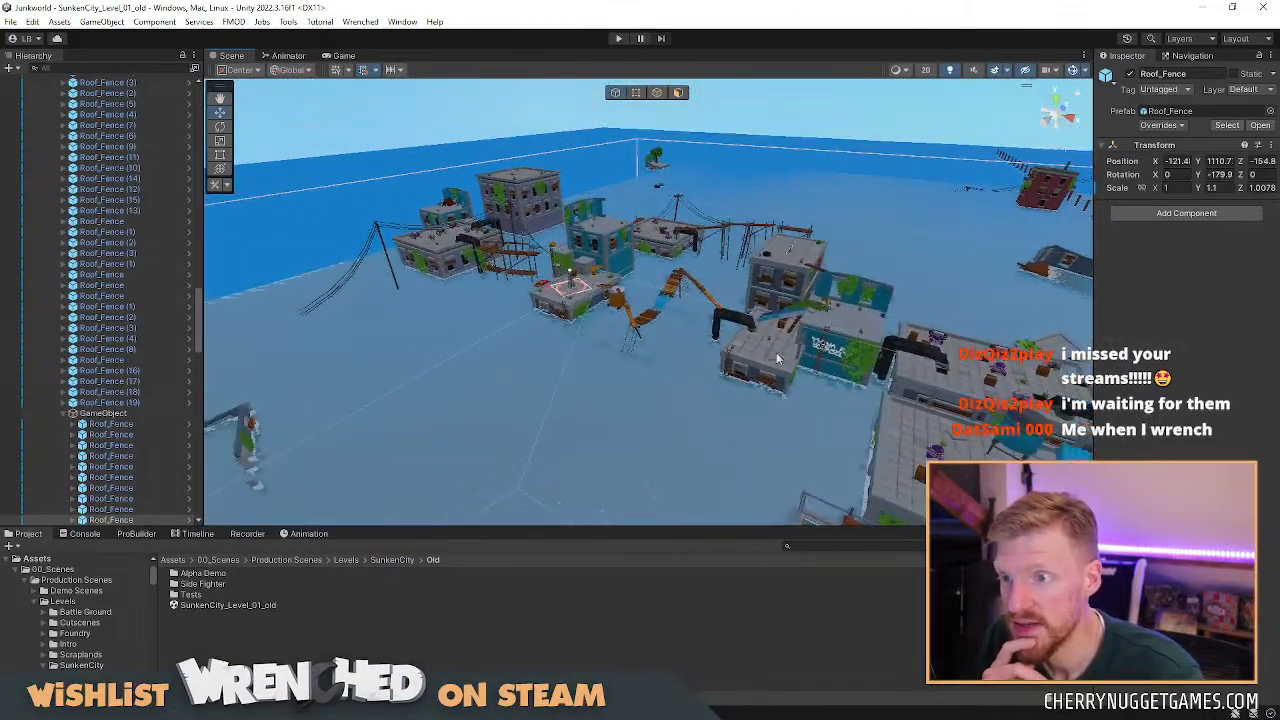
{"action": "middle_click_drag", "start_coordinate": [831, 354], "coordinate": [743, 366]}
{"action": "middle_click_drag", "start_coordinate": [859, 387], "coordinate": [561, 371]}
{"action": "mouse_move", "coordinate": [905, 374]}
{"action": "middle_mouse_down"}
{"action": "mouse_move", "coordinate": [529, 374]}
{"action": "mouse_move", "coordinate": [470, 358]}
{"action": "middle_mouse_up"}
{"action": "middle_click_drag", "start_coordinate": [670, 356], "coordinate": [489, 366]}
Select the destroyed small square building on the remote tree islet and inspect it up close.
{"action": "left_click", "coordinate": [433, 204]}
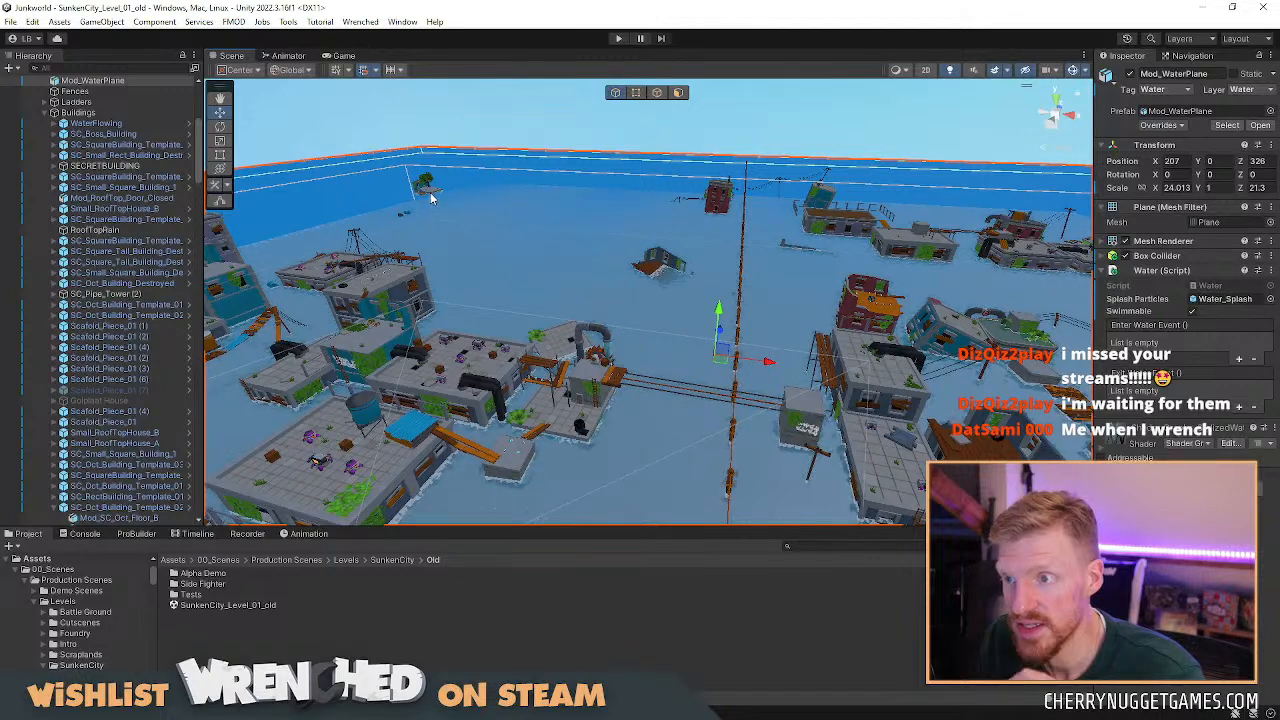
{"action": "left_click", "coordinate": [425, 185]}
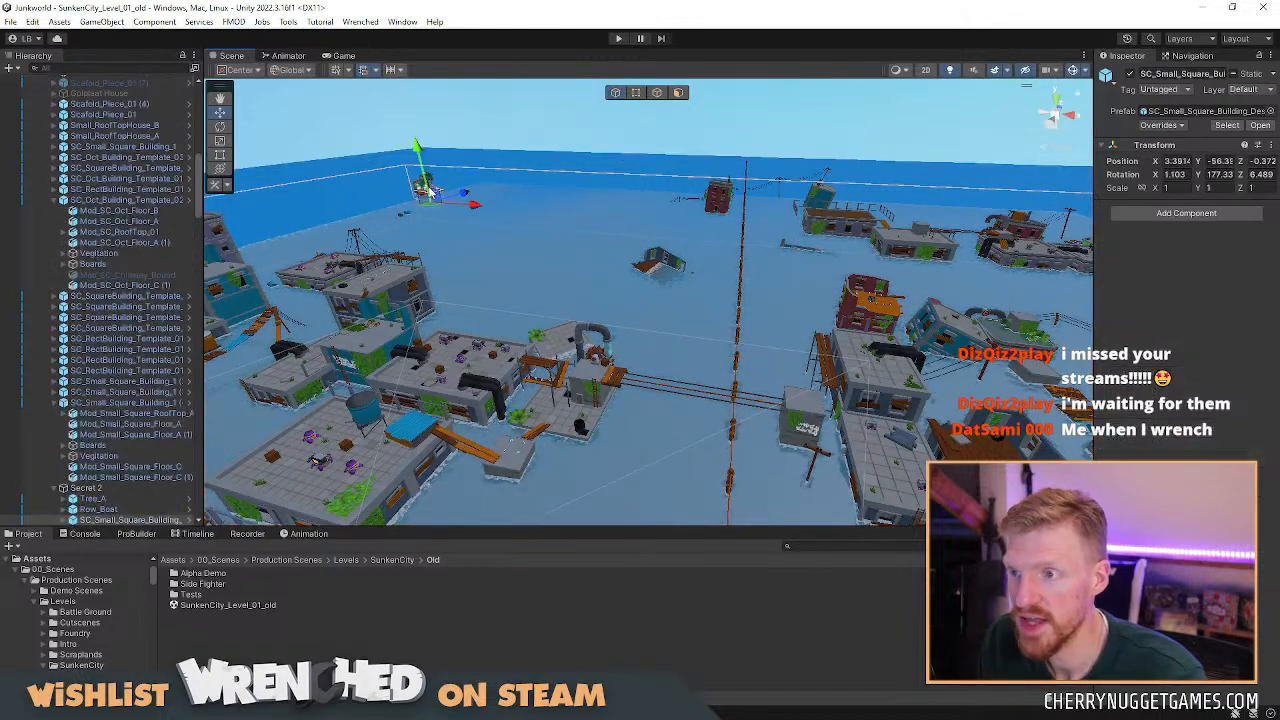
{"action": "key", "text": "f"}
{"action": "right_click_drag", "start_coordinate": [350, 310], "coordinate": [432, 316]}
{"action": "scroll", "coordinate": [446, 314], "scroll_direction": "down", "scroll_amount": 3}
{"action": "middle_click_drag", "start_coordinate": [446, 314], "coordinate": [675, 333]}
{"action": "left_click", "coordinate": [740, 324]}
{"action": "scroll", "coordinate": [727, 312], "scroll_direction": "down", "scroll_amount": 5}
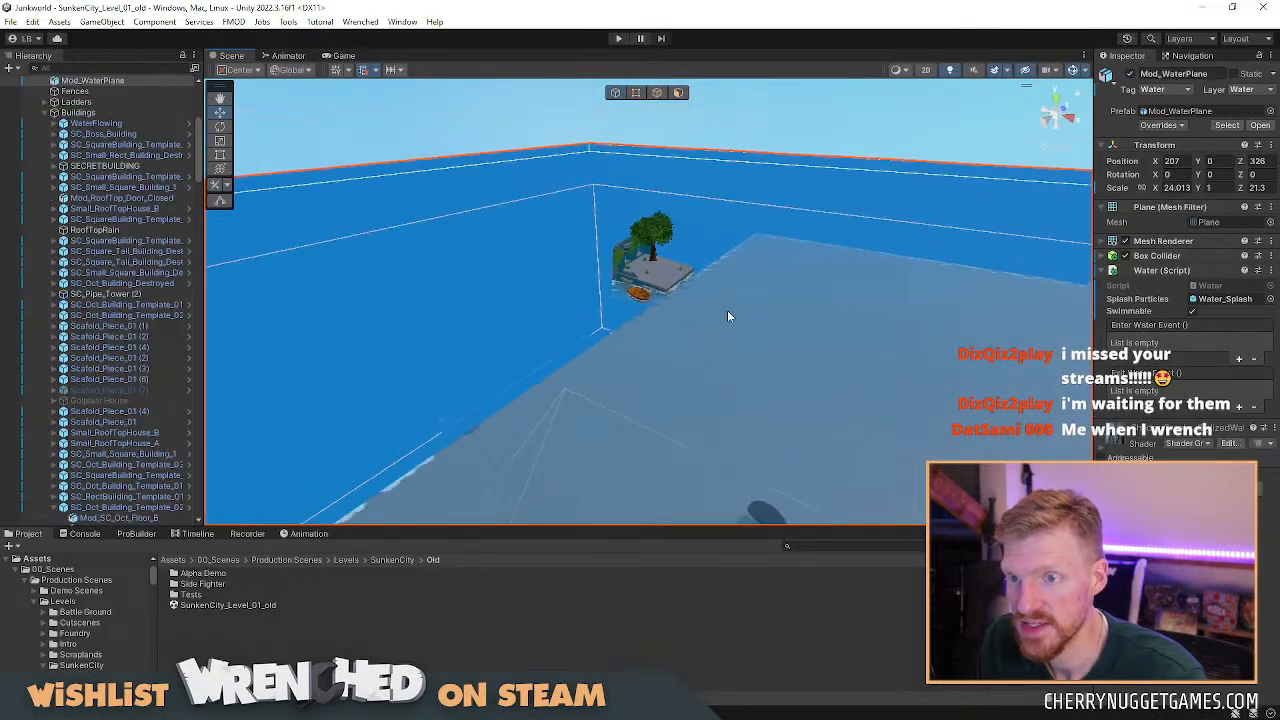
Examine the blue-walled buildings around the fishing boat, from their corner stones and walls to the overall cluster.
{"action": "scroll", "coordinate": [806, 420], "scroll_direction": "up", "scroll_amount": 8}
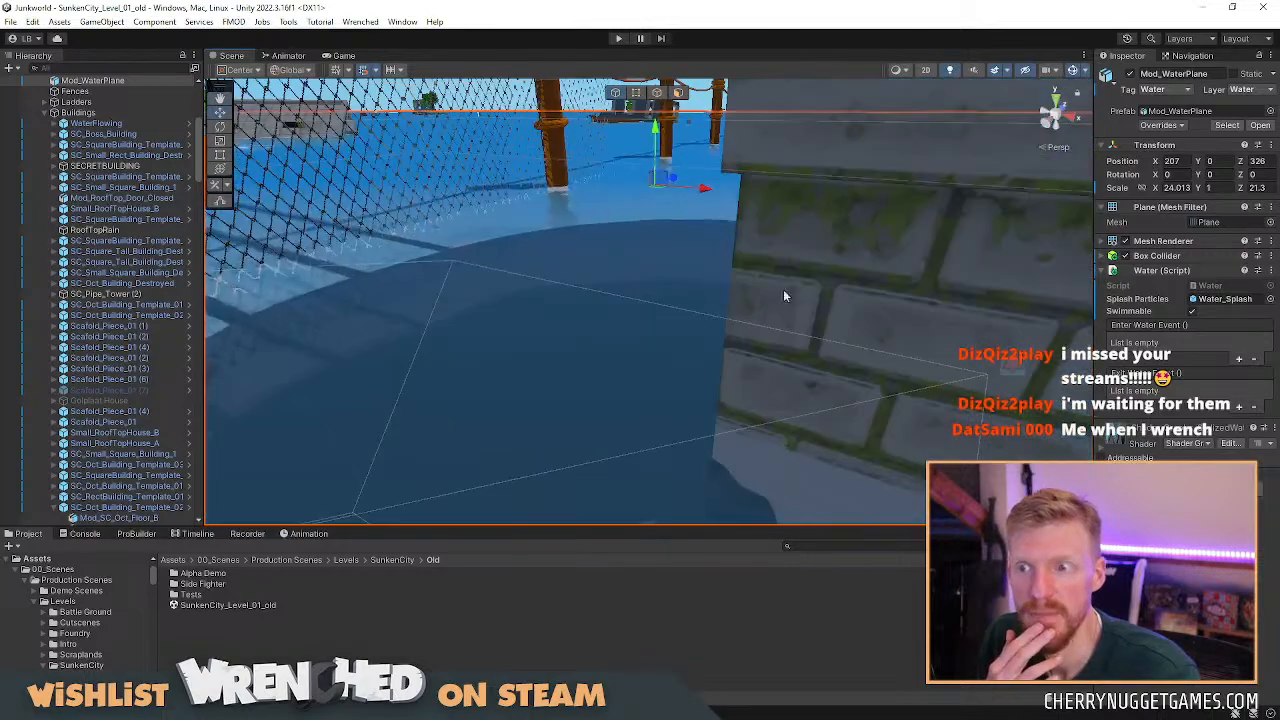
{"action": "scroll", "coordinate": [748, 318], "scroll_direction": "down", "scroll_amount": 3}
{"action": "scroll", "coordinate": [725, 340], "scroll_direction": "down", "scroll_amount": 3}
{"action": "middle_click_drag", "start_coordinate": [747, 348], "coordinate": [450, 386]}
{"action": "middle_click_drag", "start_coordinate": [608, 383], "coordinate": [689, 347]}
{"action": "scroll", "coordinate": [733, 322], "scroll_direction": "up", "scroll_amount": 6}
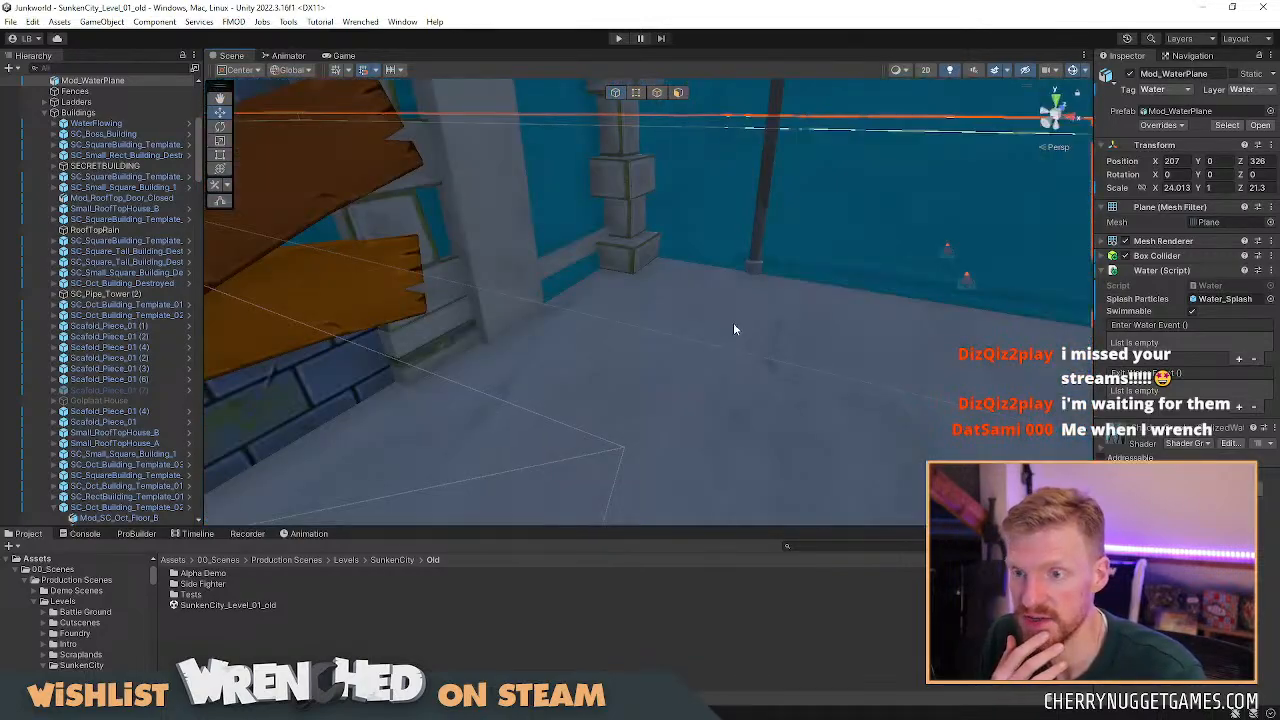
{"action": "scroll", "coordinate": [734, 324], "scroll_direction": "down", "scroll_amount": 3}
{"action": "right_click_drag", "start_coordinate": [734, 324], "coordinate": [560, 315]}
{"action": "scroll", "coordinate": [560, 315], "scroll_direction": "down", "scroll_amount": 5}
{"action": "scroll", "coordinate": [522, 309], "scroll_direction": "up", "scroll_amount": 5}
{"action": "middle_click_drag", "start_coordinate": [559, 310], "coordinate": [526, 310]}
{"action": "scroll", "coordinate": [596, 299], "scroll_direction": "up", "scroll_amount": 3}
{"action": "scroll", "coordinate": [590, 291], "scroll_direction": "up", "scroll_amount": 2}
{"action": "right_click_drag", "start_coordinate": [594, 292], "coordinate": [568, 277]}
{"action": "middle_click_drag", "start_coordinate": [568, 277], "coordinate": [567, 306]}
{"action": "scroll", "coordinate": [640, 358], "scroll_direction": "down", "scroll_amount": 8}
Deactivate the open floor module of the secret building beside the fishing boat to expose its interior.
{"action": "left_click", "coordinate": [664, 334]}
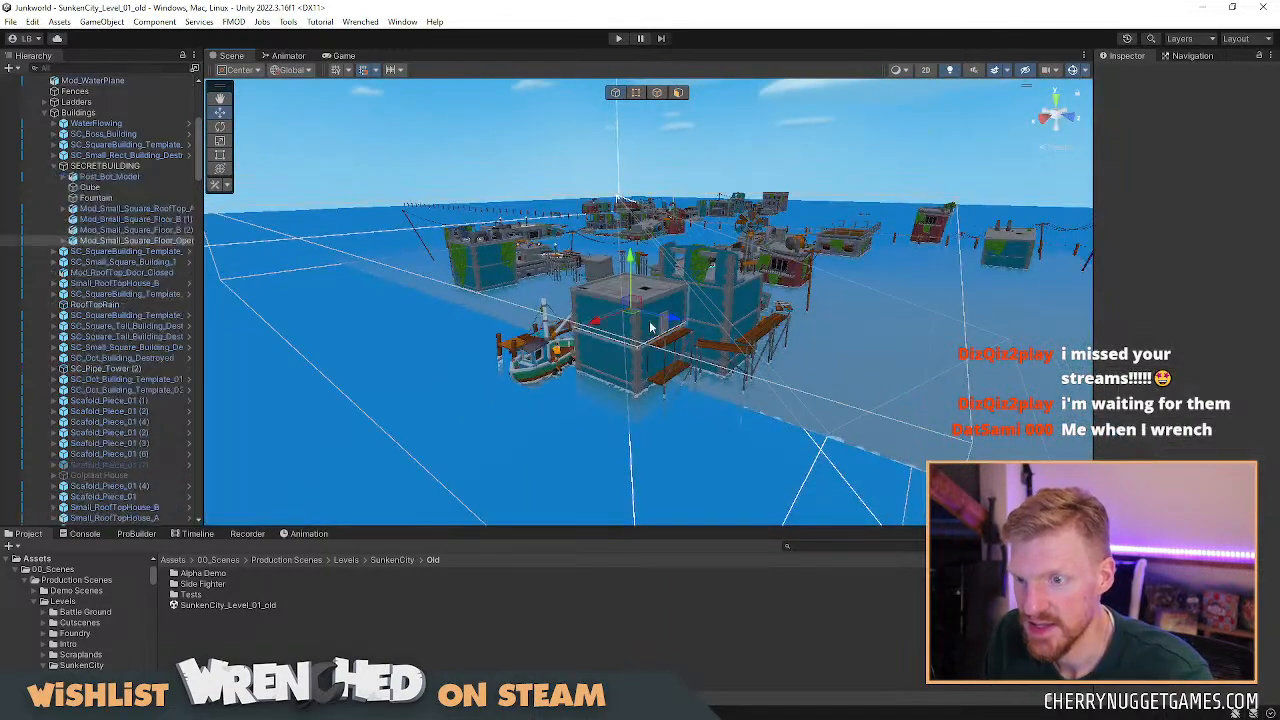
{"action": "scroll", "coordinate": [664, 334], "scroll_direction": "up", "scroll_amount": 10}
{"action": "left_click", "coordinate": [1131, 76]}
{"action": "scroll", "coordinate": [767, 264], "scroll_direction": "down", "scroll_amount": 8}
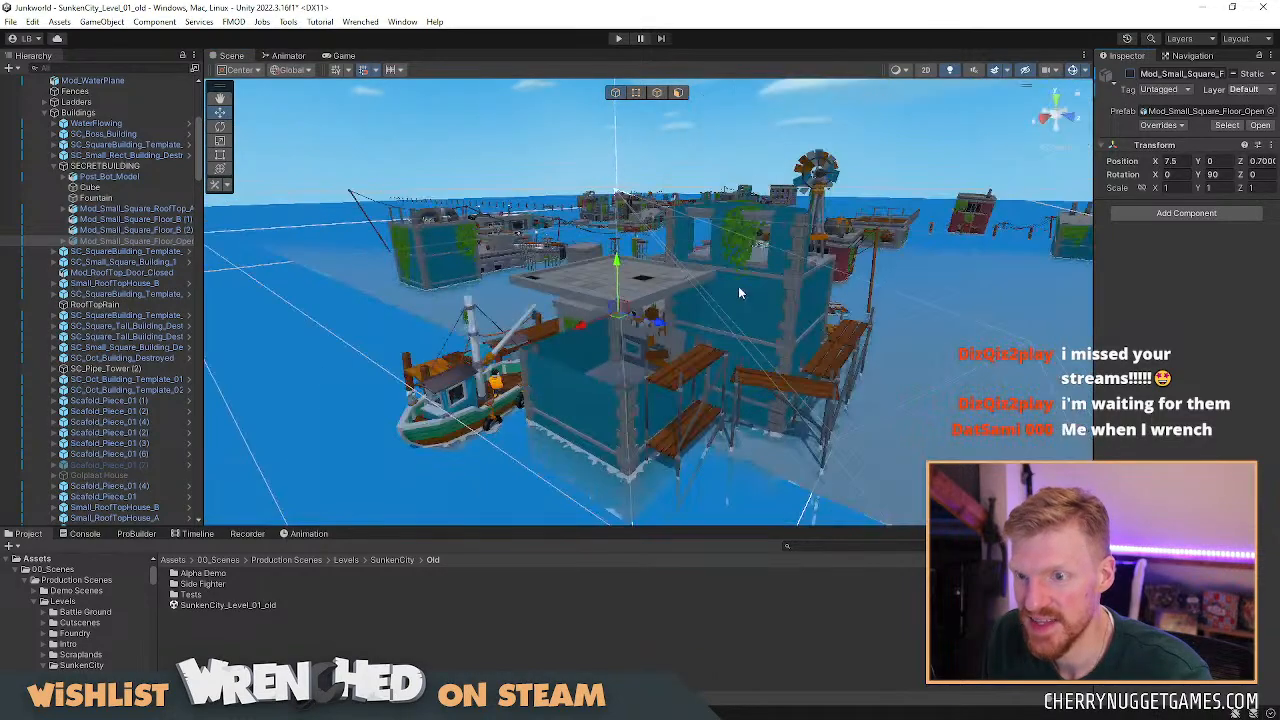
Select the post bot inside the secret building and examine it together with the surrounding graffiti wall and props.
{"action": "scroll", "coordinate": [671, 350], "scroll_direction": "up", "scroll_amount": 2}
{"action": "left_click", "coordinate": [637, 322]}
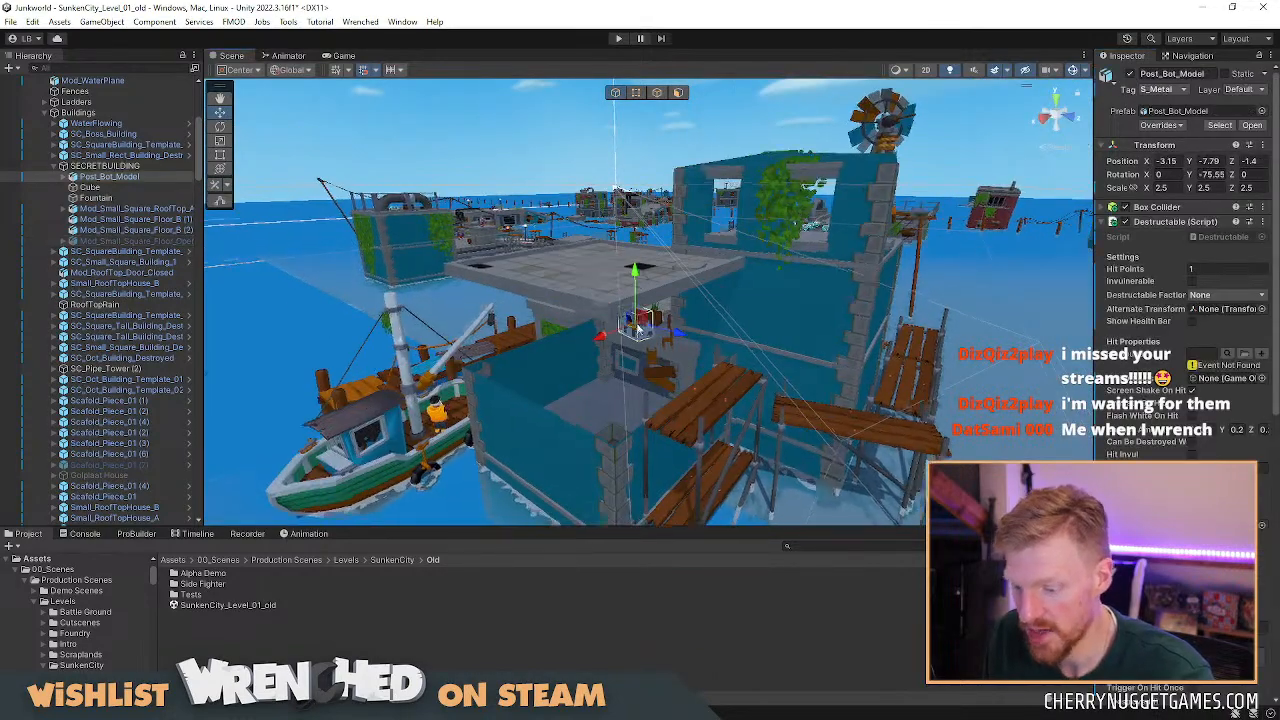
{"action": "key", "text": "f"}
{"action": "right_click_drag", "start_coordinate": [671, 352], "coordinate": [697, 341]}
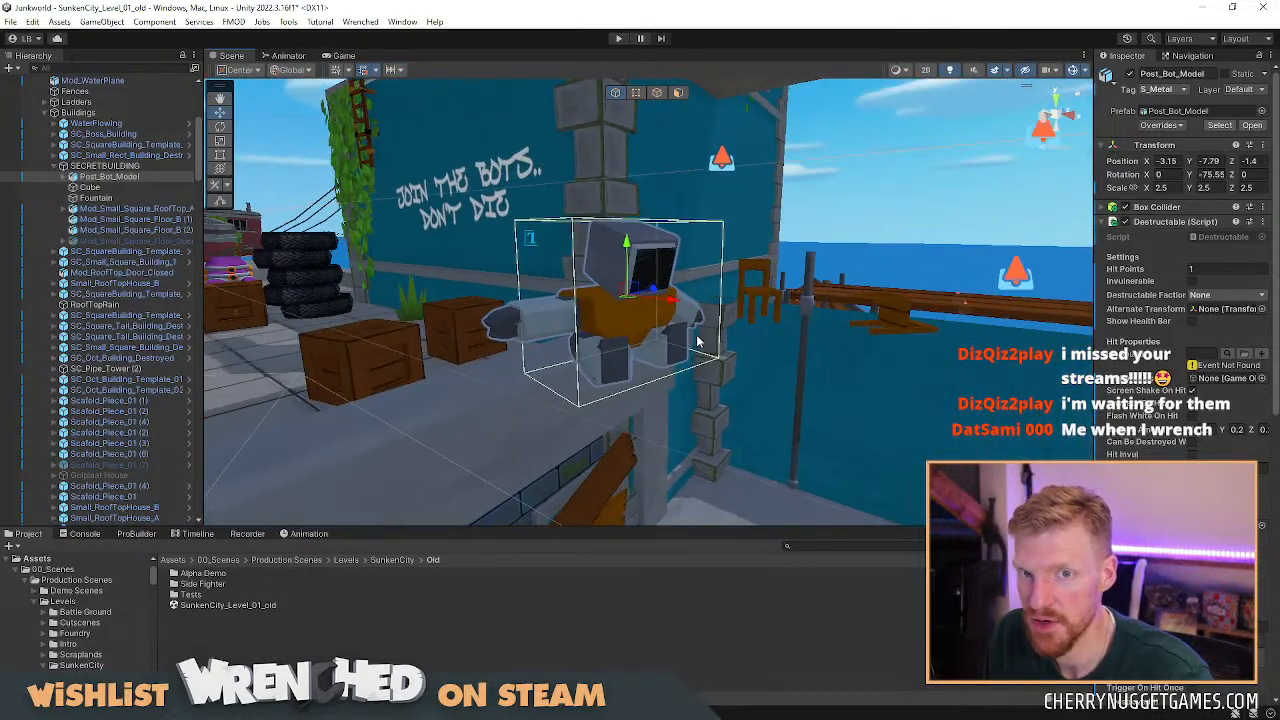
{"action": "scroll", "coordinate": [660, 340], "scroll_direction": "up", "scroll_amount": 3}
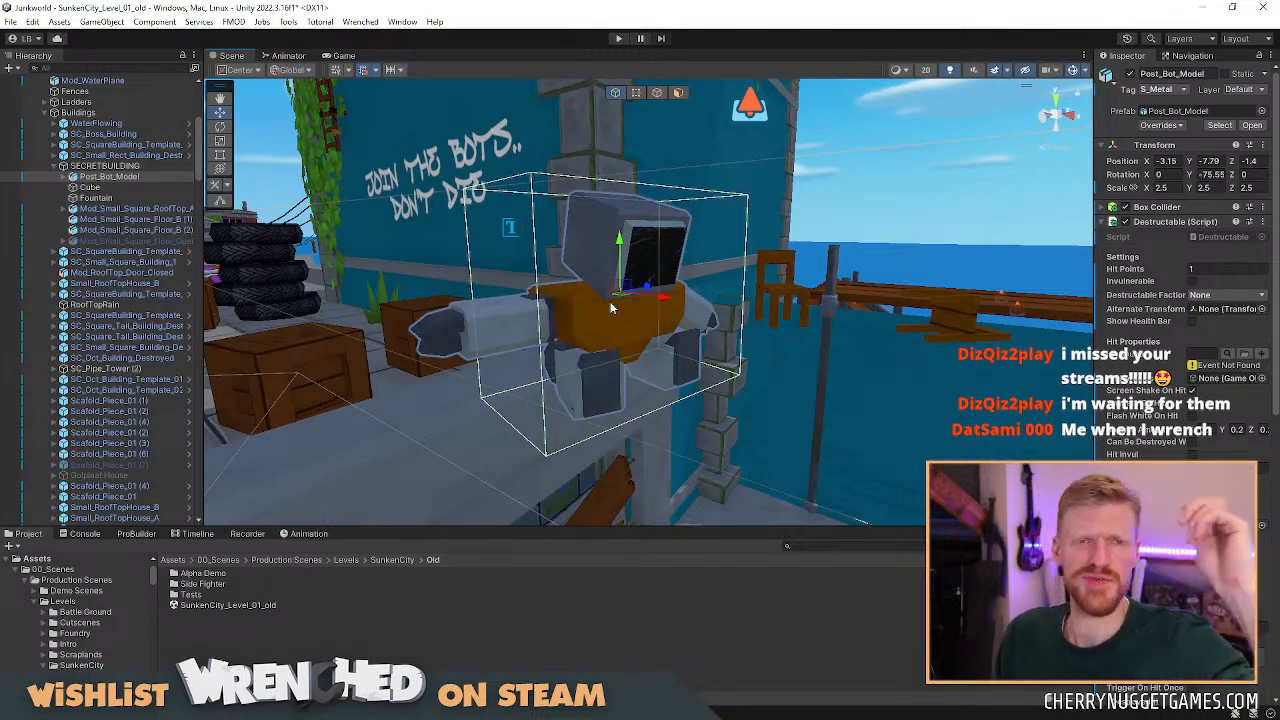
{"action": "scroll", "coordinate": [703, 320], "scroll_direction": "down", "scroll_amount": 1}
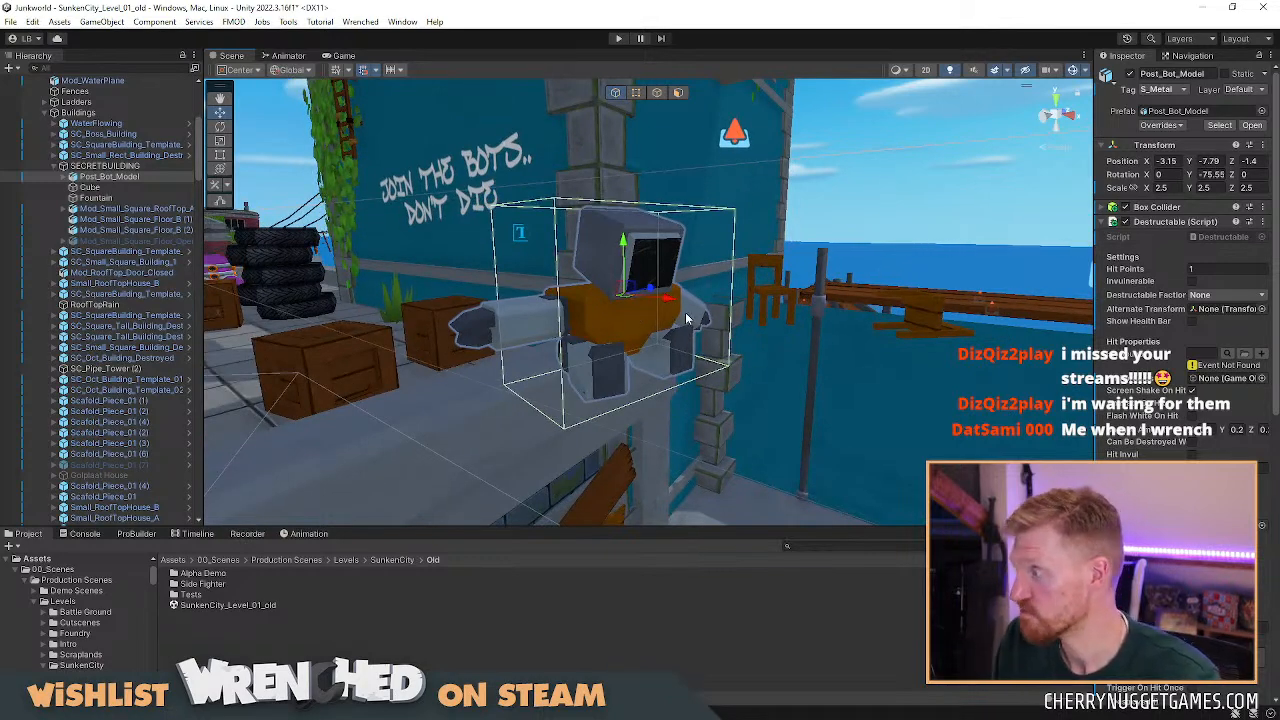
{"action": "scroll", "coordinate": [645, 330], "scroll_direction": "down", "scroll_amount": 1}
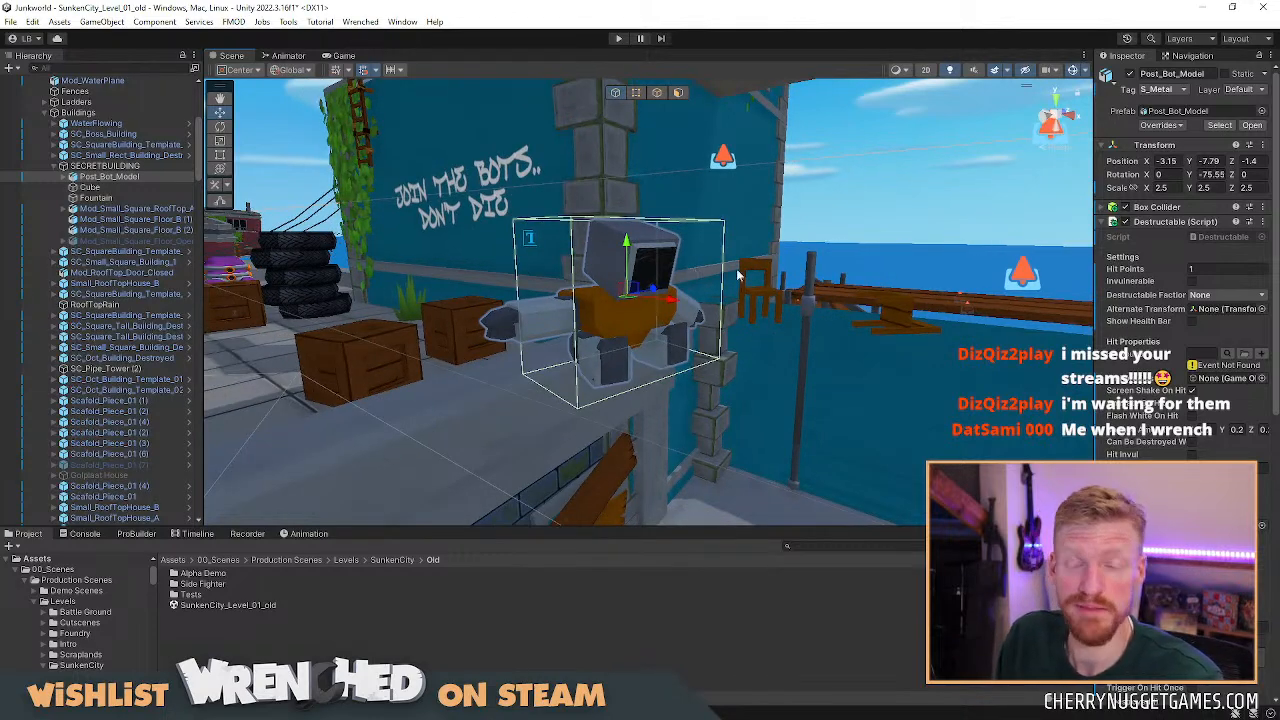
{"action": "scroll", "coordinate": [705, 330], "scroll_direction": "down", "scroll_amount": 3}
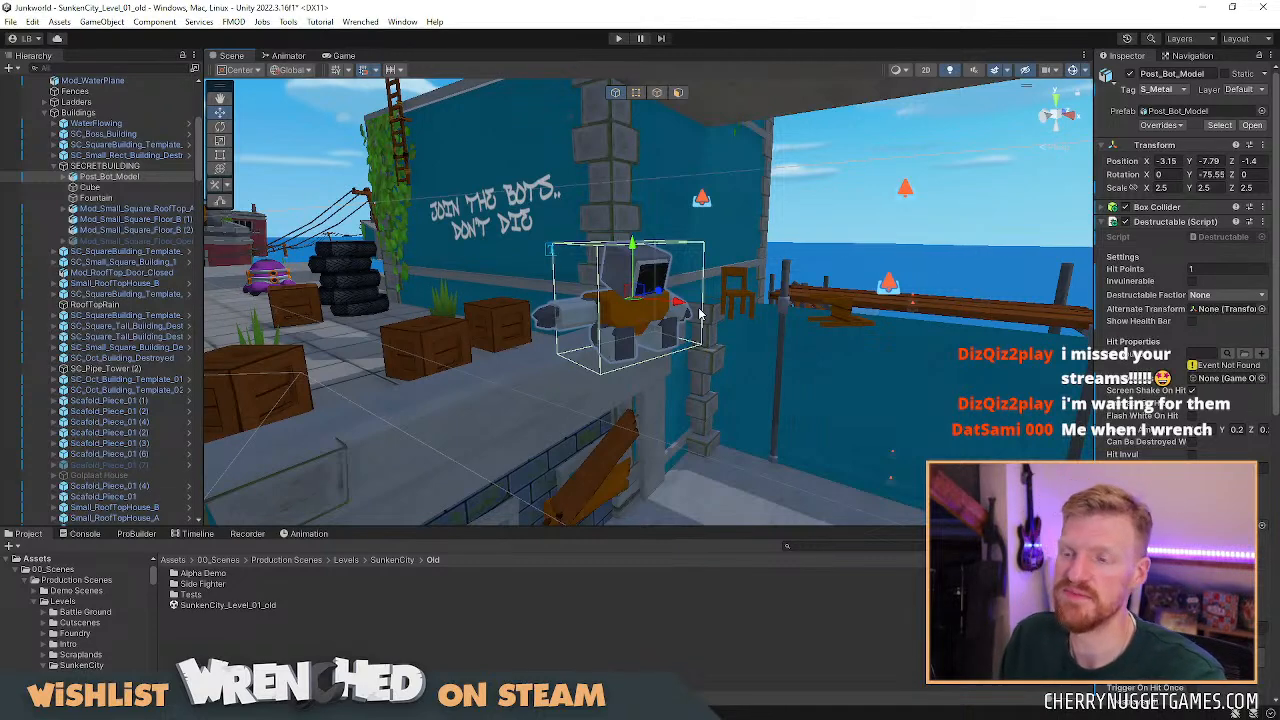
{"action": "scroll", "coordinate": [853, 206], "scroll_direction": "down", "scroll_amount": 3}
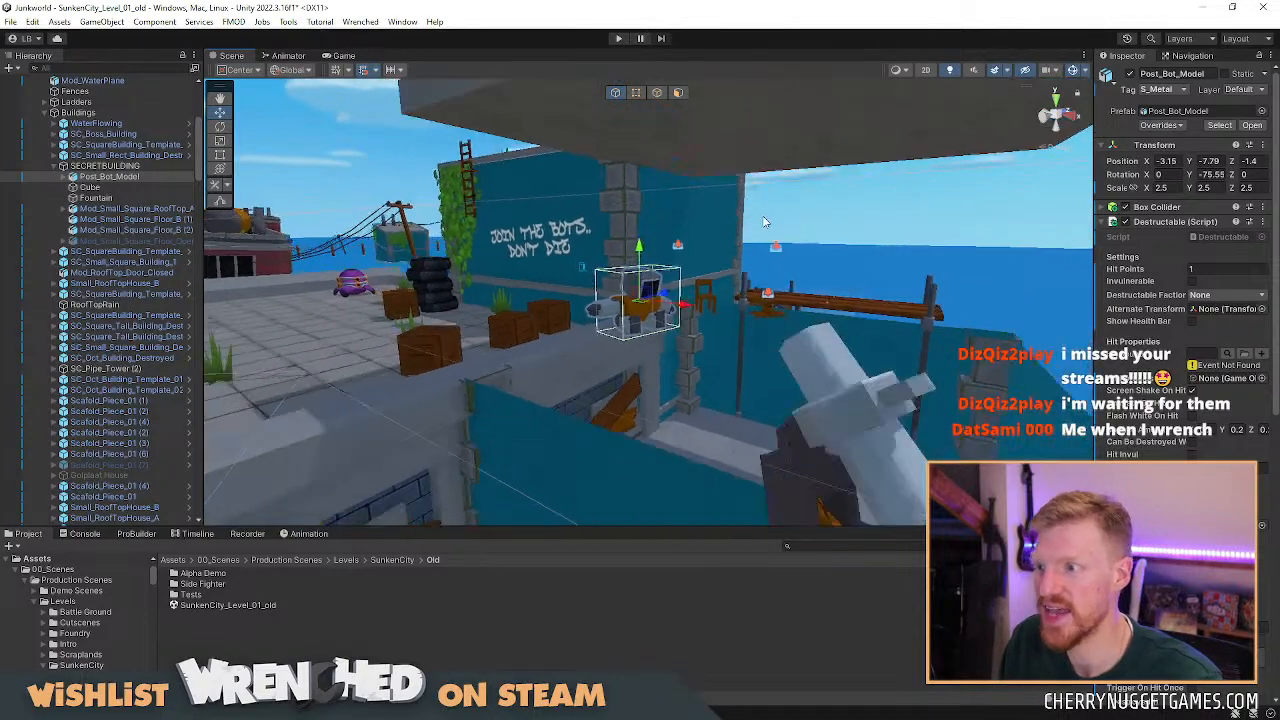
{"action": "scroll", "coordinate": [745, 246], "scroll_direction": "up", "scroll_amount": 2}
{"action": "scroll", "coordinate": [768, 272], "scroll_direction": "down", "scroll_amount": 3}
{"action": "scroll", "coordinate": [769, 271], "scroll_direction": "down", "scroll_amount": 2}
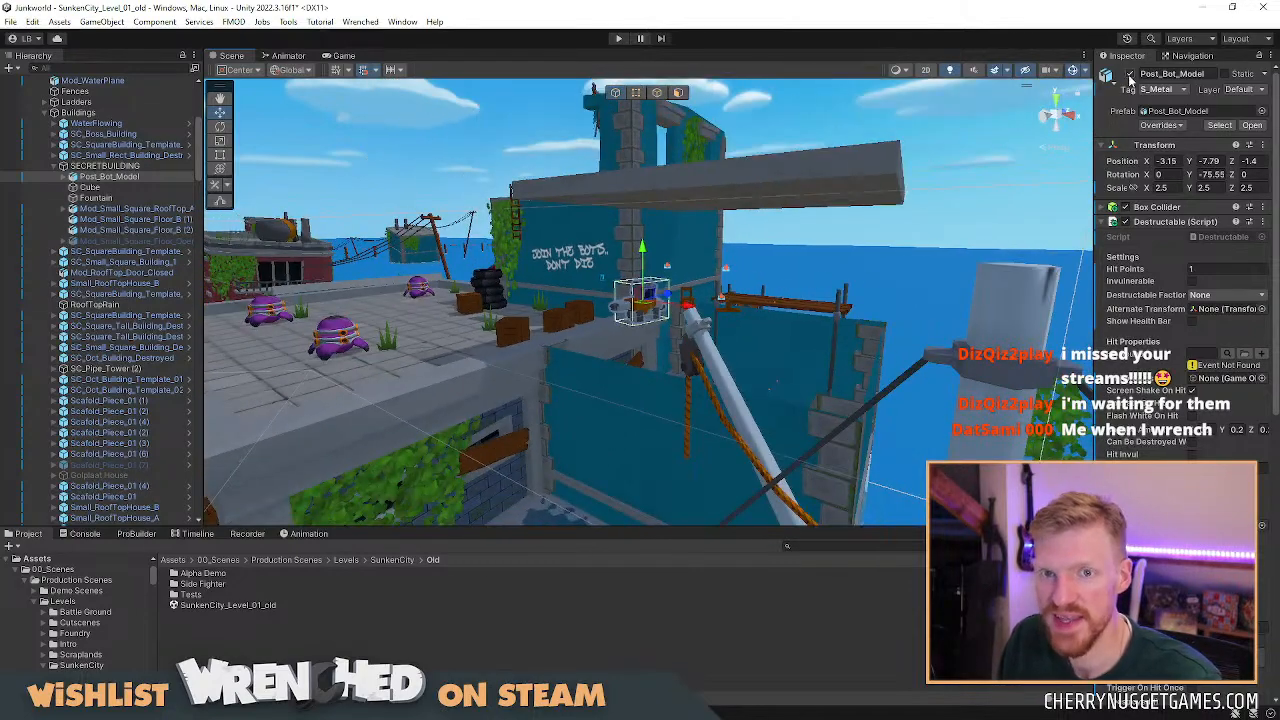
Look over the dock, fishing boat and neighbouring rooftops, continuing to the pipe towers between the buildings.
{"action": "scroll", "coordinate": [611, 286], "scroll_direction": "down", "scroll_amount": 4}
{"action": "middle_click_drag", "start_coordinate": [571, 286], "coordinate": [640, 226]}
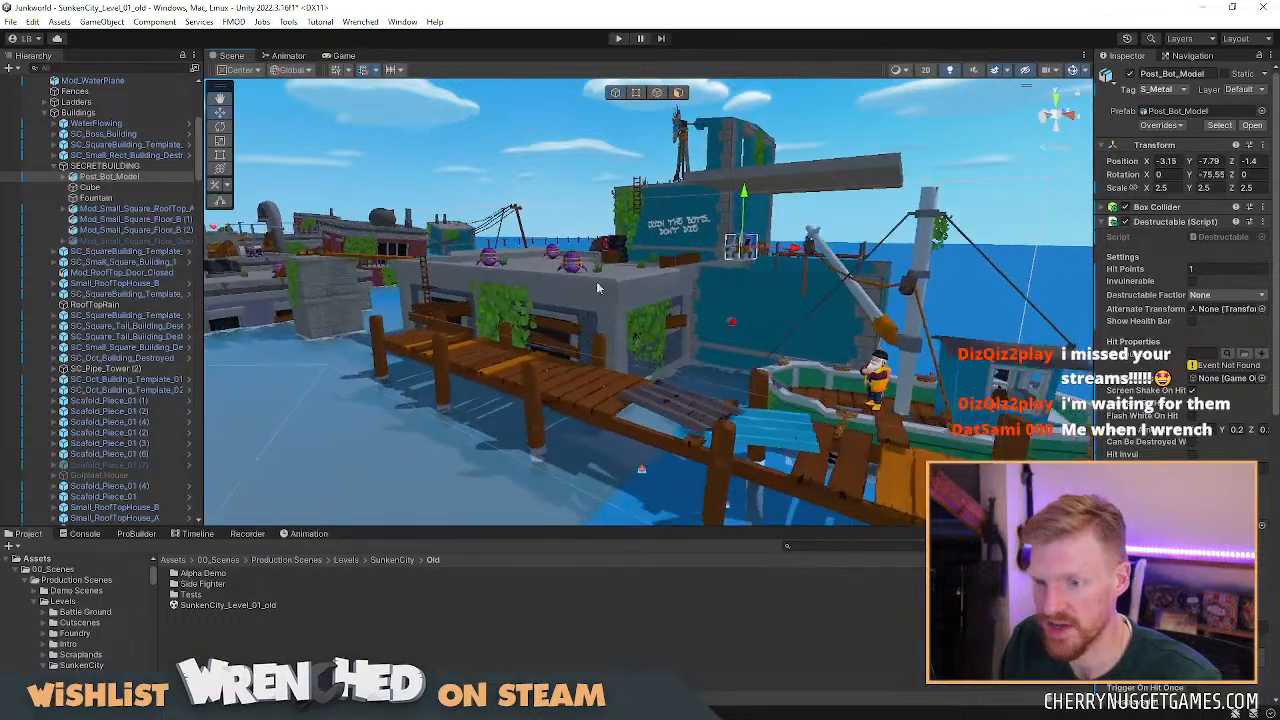
{"action": "right_click_drag", "start_coordinate": [640, 226], "coordinate": [664, 323]}
{"action": "scroll", "coordinate": [664, 323], "scroll_direction": "down", "scroll_amount": 2}
{"action": "middle_click_drag", "start_coordinate": [571, 268], "coordinate": [609, 366]}
{"action": "scroll", "coordinate": [616, 312], "scroll_direction": "up", "scroll_amount": 3}
{"action": "scroll", "coordinate": [611, 330], "scroll_direction": "down", "scroll_amount": 4}
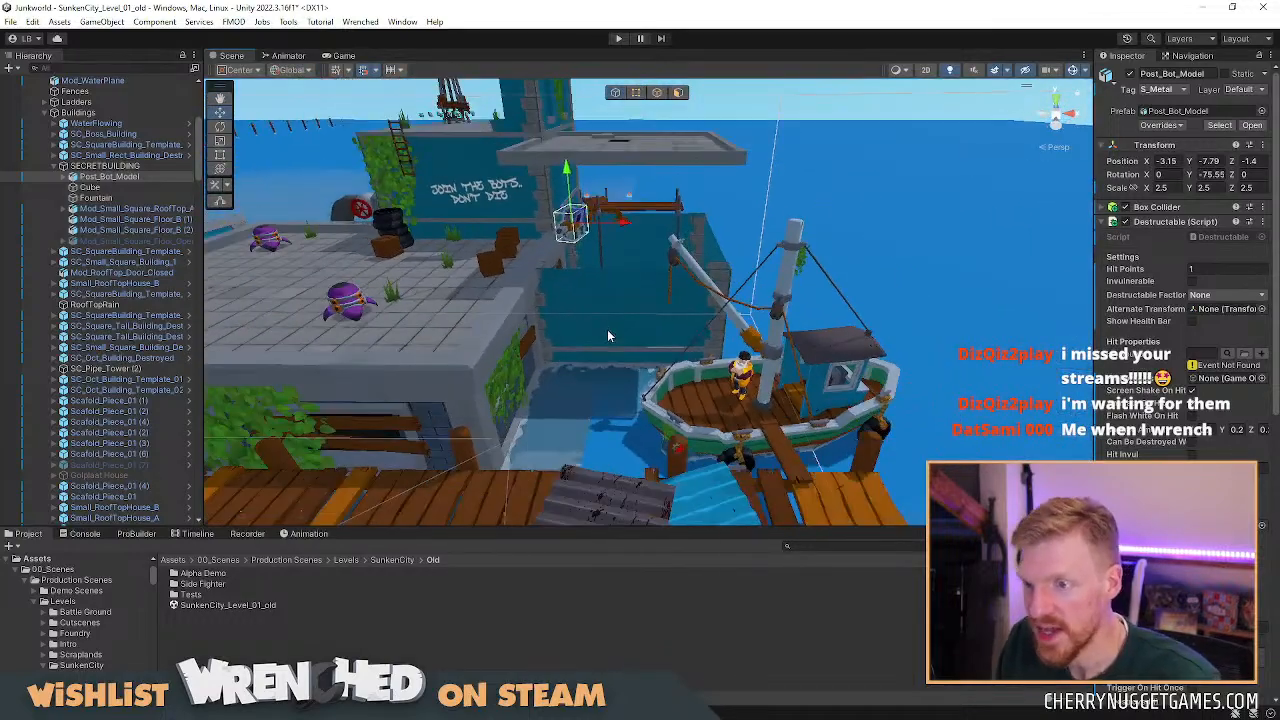
{"action": "scroll", "coordinate": [425, 326], "scroll_direction": "down", "scroll_amount": 2}
{"action": "middle_click_drag", "start_coordinate": [425, 326], "coordinate": [743, 260]}
{"action": "right_click_drag", "start_coordinate": [743, 260], "coordinate": [580, 274]}
{"action": "middle_click_drag", "start_coordinate": [580, 274], "coordinate": [561, 225]}
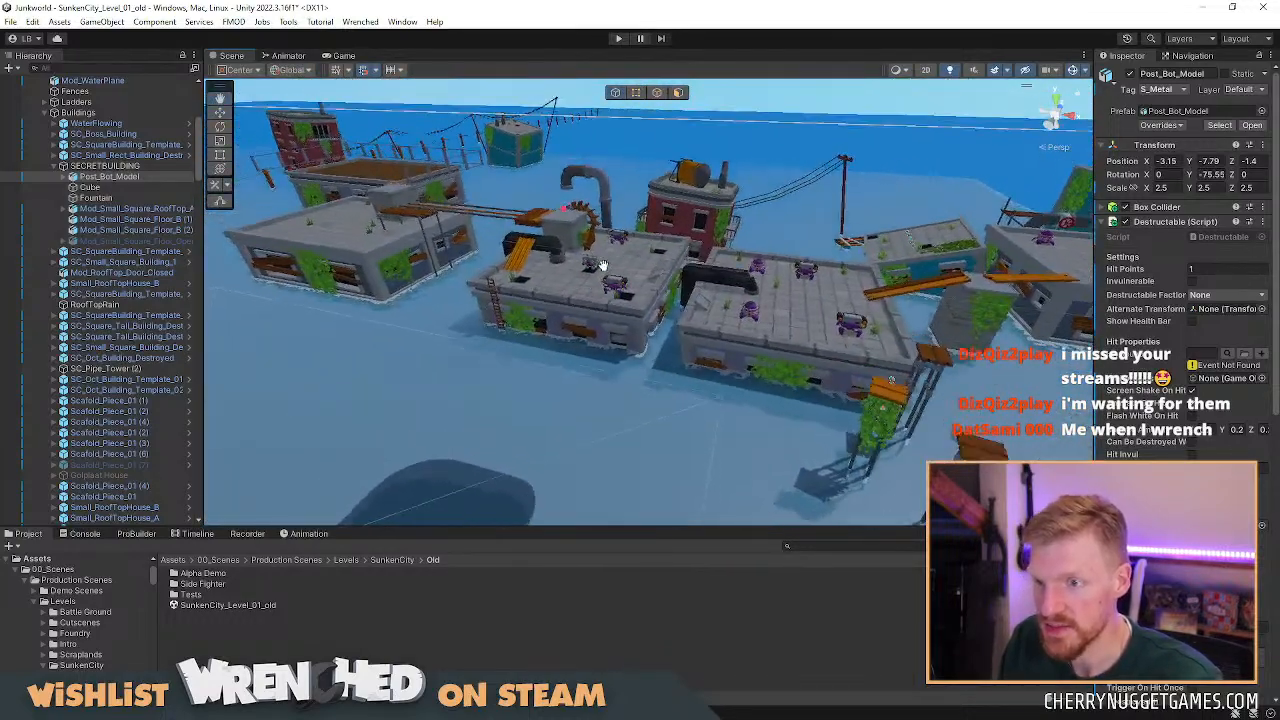
{"action": "scroll", "coordinate": [561, 225], "scroll_direction": "up", "scroll_amount": 3}
{"action": "scroll", "coordinate": [750, 251], "scroll_direction": "down", "scroll_amount": 2}
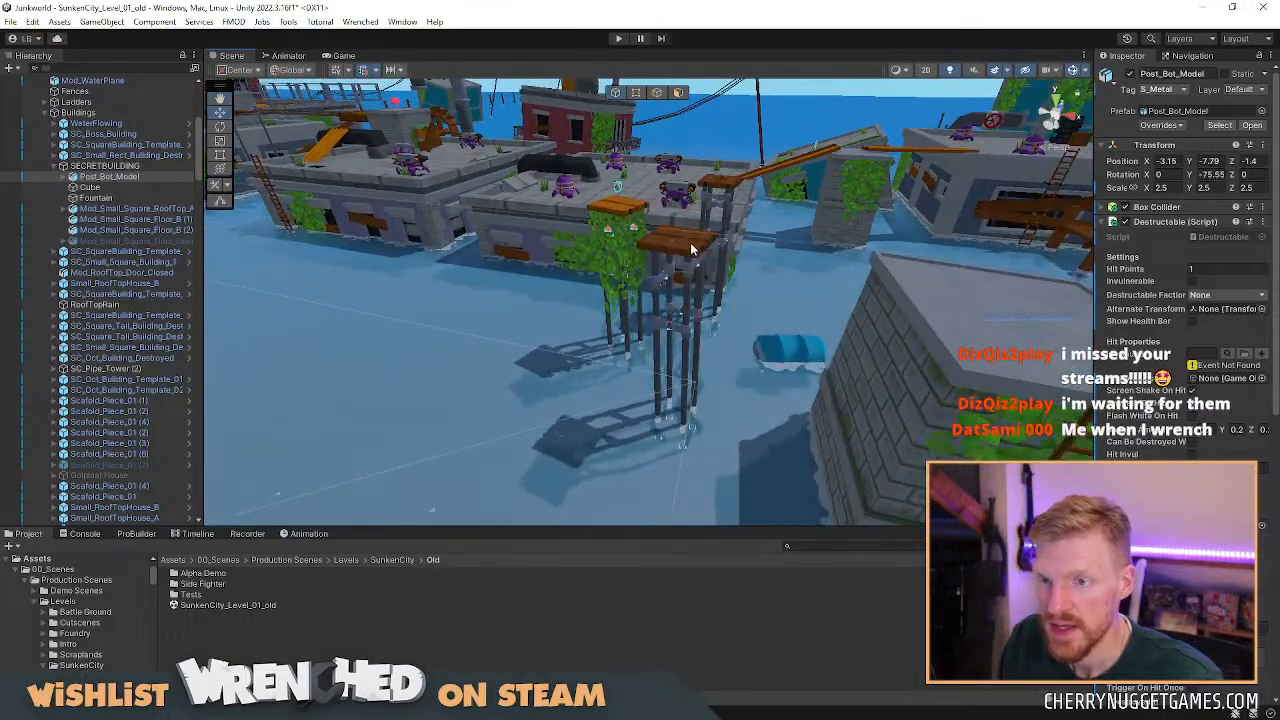
Inspect the pipe tower's planks and metal pipe connector, including the connector's NavMeshModifier settings.
{"action": "left_click", "coordinate": [690, 249]}
{"action": "scroll", "coordinate": [706, 300], "scroll_direction": "up", "scroll_amount": 1}
{"action": "middle_click_drag", "start_coordinate": [706, 300], "coordinate": [683, 306]}
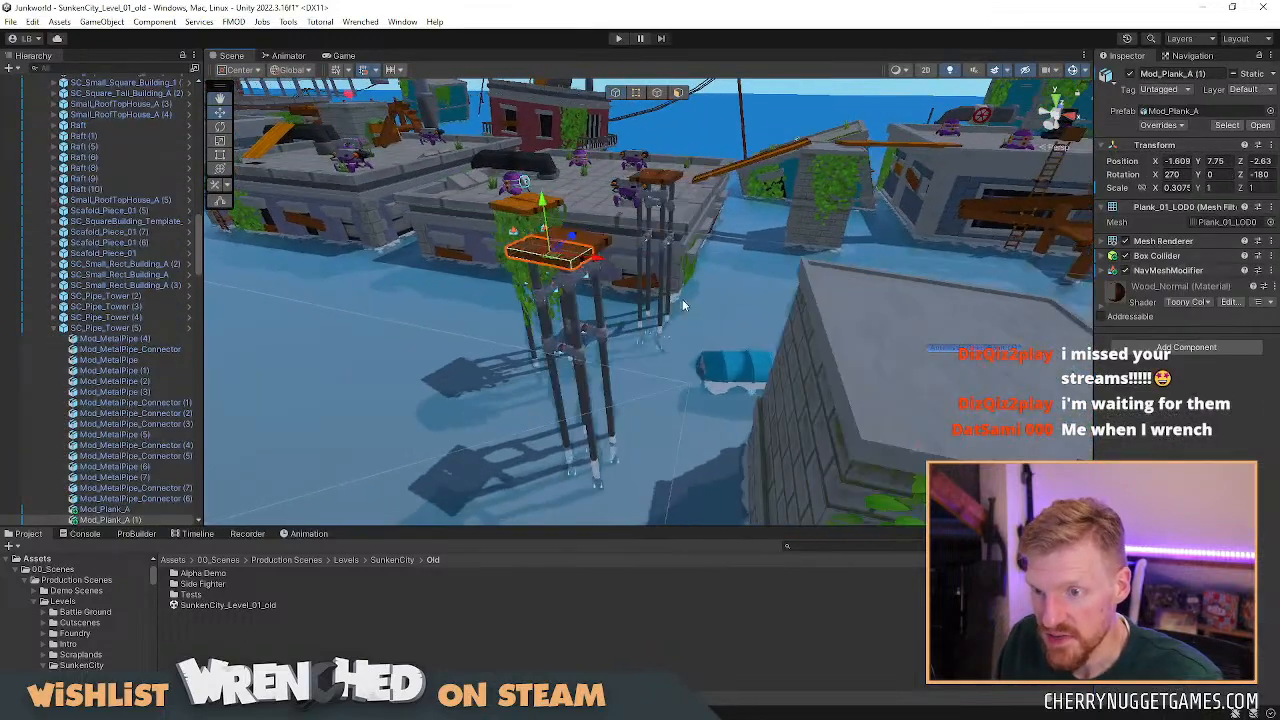
{"action": "scroll", "coordinate": [683, 306], "scroll_direction": "up", "scroll_amount": 3}
{"action": "middle_click_drag", "start_coordinate": [589, 301], "coordinate": [760, 290]}
{"action": "left_click", "coordinate": [570, 275]}
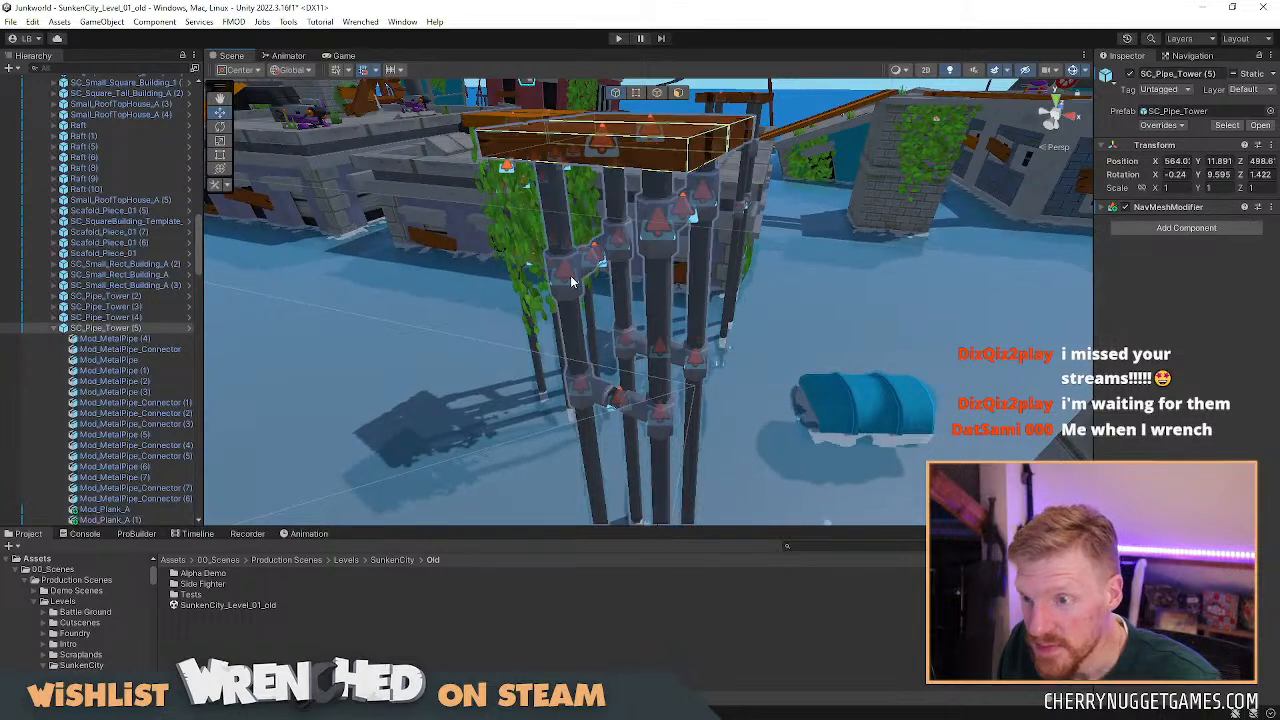
{"action": "left_click", "coordinate": [647, 234]}
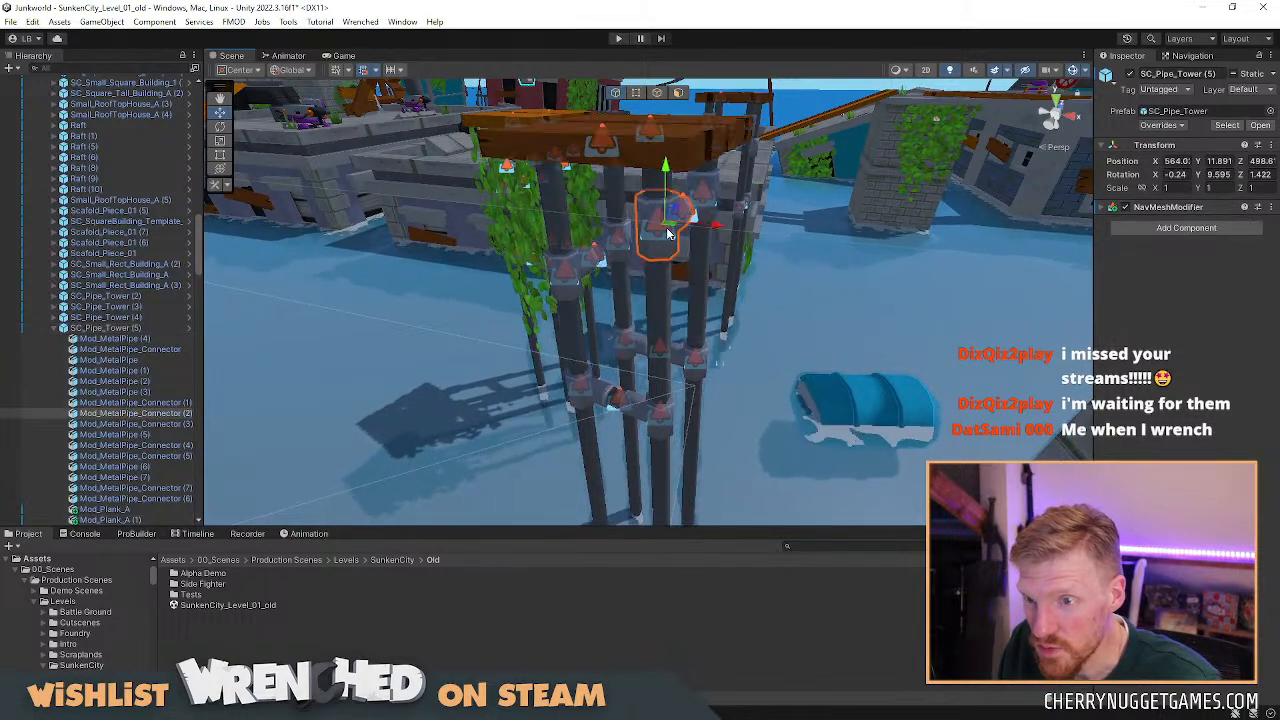
{"action": "left_click", "coordinate": [1162, 256]}
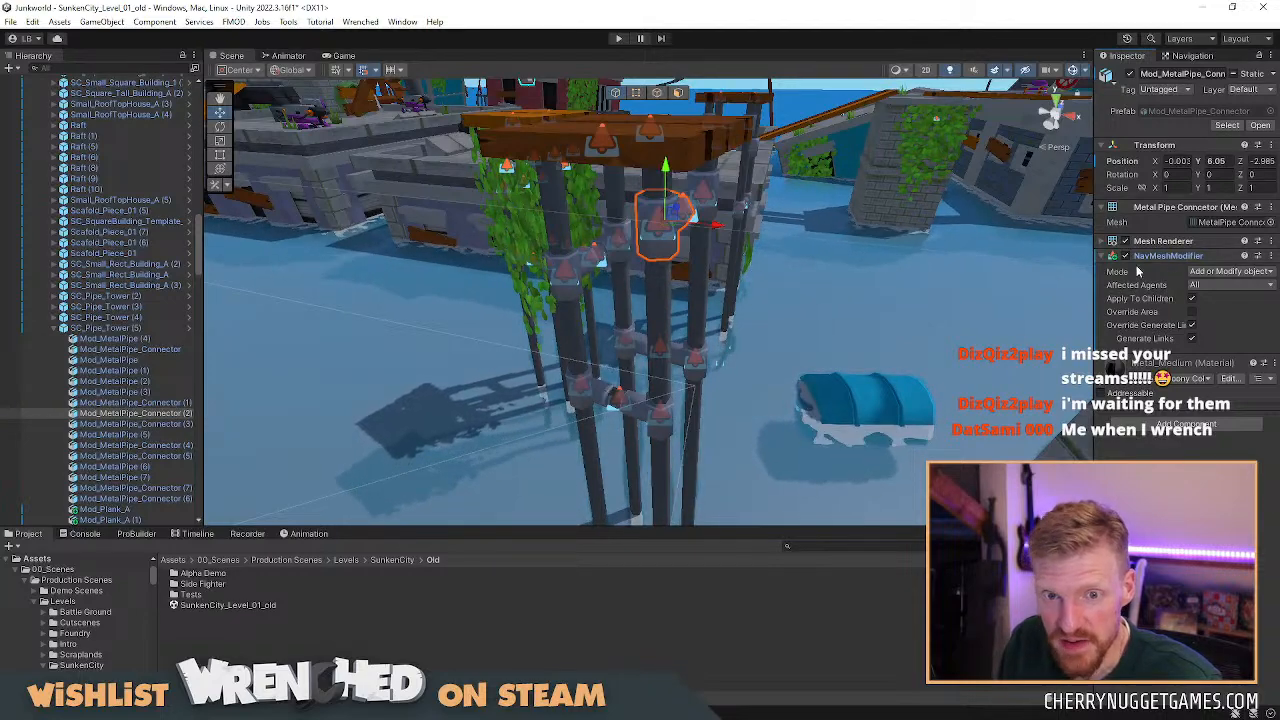
{"action": "left_click", "coordinate": [1105, 257]}
Select the plank-topped pipe tower beside the ivy-covered block with the ladder.
{"action": "scroll", "coordinate": [906, 359], "scroll_direction": "down", "scroll_amount": 5}
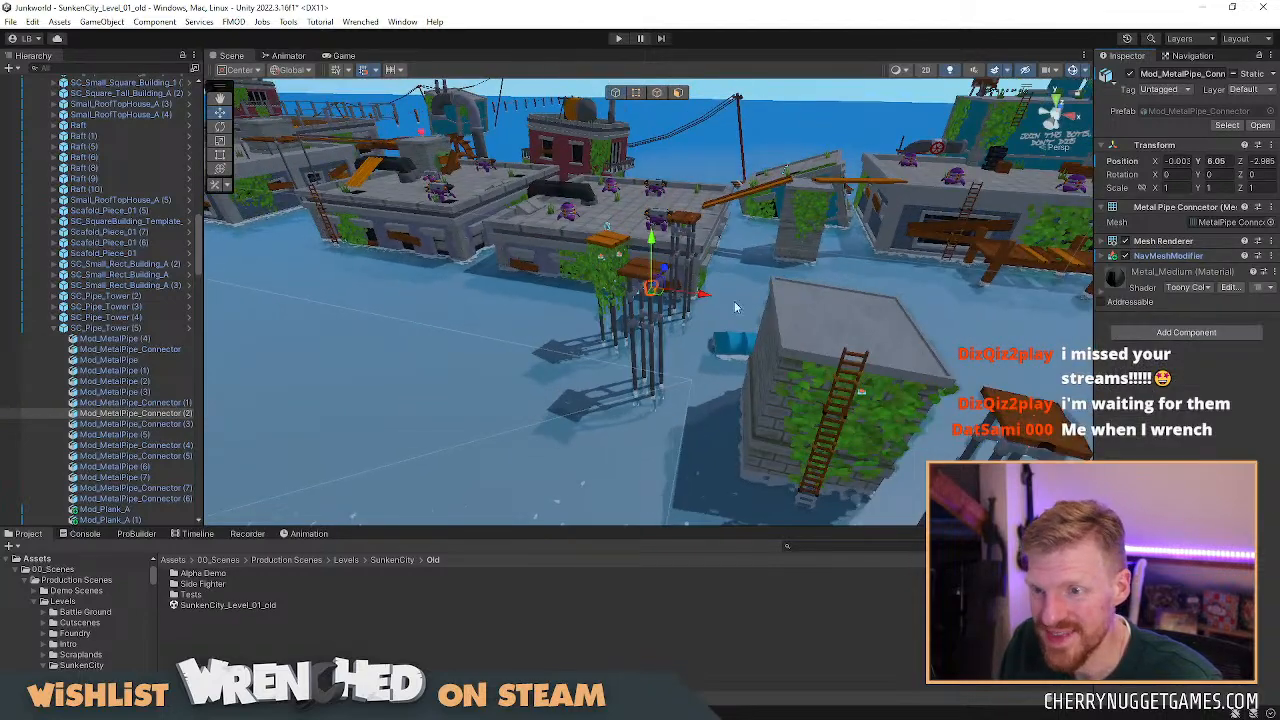
{"action": "middle_click_drag", "start_coordinate": [906, 359], "coordinate": [733, 320]}
{"action": "scroll", "coordinate": [735, 330], "scroll_direction": "up", "scroll_amount": 1}
{"action": "left_click", "coordinate": [783, 330]}
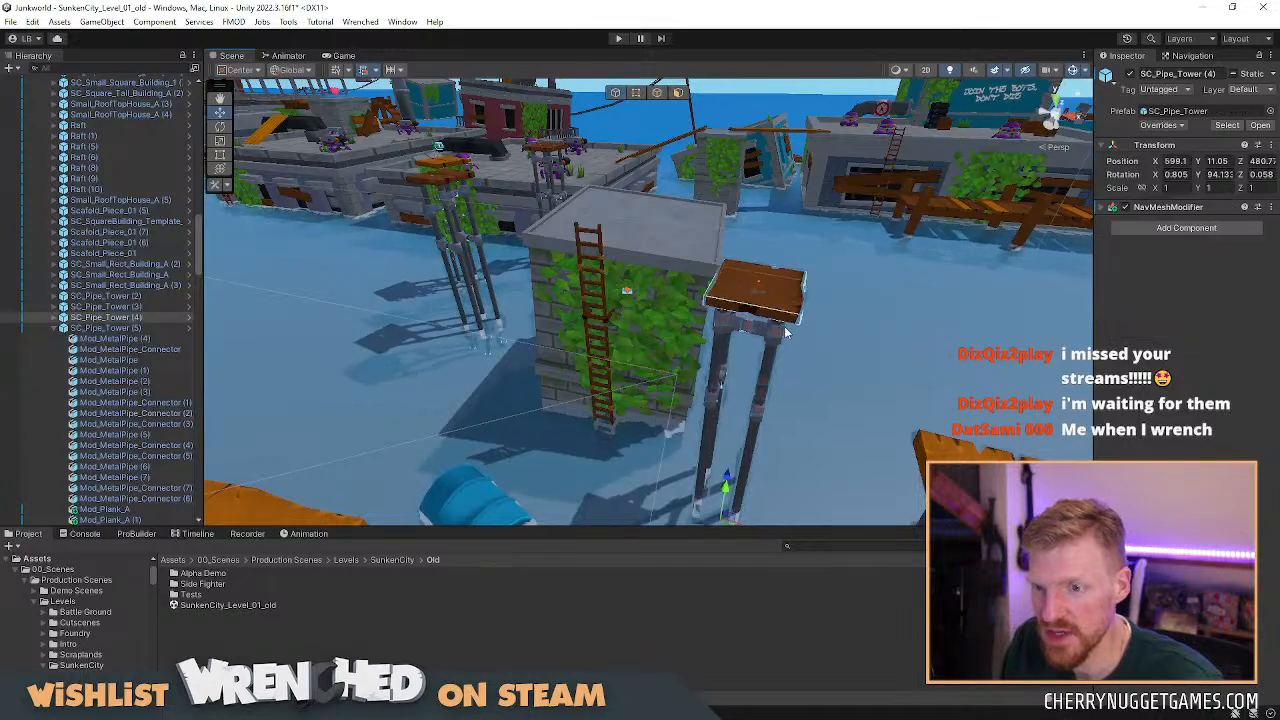
Select the laser tower on the large flat rooftop and view its area of effect.
{"action": "scroll", "coordinate": [766, 340], "scroll_direction": "down", "scroll_amount": 4}
{"action": "scroll", "coordinate": [720, 350], "scroll_direction": "down", "scroll_amount": 2}
{"action": "middle_click_drag", "start_coordinate": [650, 400], "coordinate": [663, 369]}
{"action": "scroll", "coordinate": [623, 377], "scroll_direction": "down", "scroll_amount": 3}
{"action": "middle_click_drag", "start_coordinate": [545, 386], "coordinate": [700, 313]}
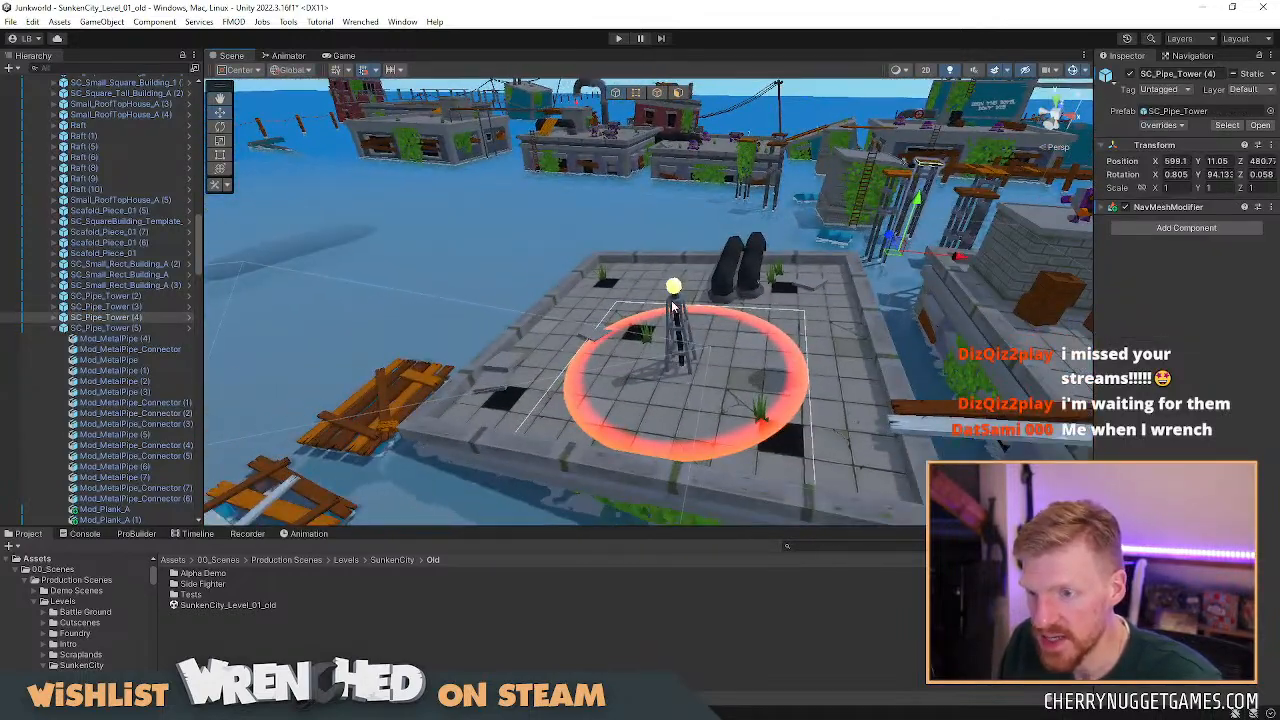
{"action": "left_click", "coordinate": [700, 313]}
{"action": "scroll", "coordinate": [717, 334], "scroll_direction": "down", "scroll_amount": 2}
{"action": "scroll", "coordinate": [806, 386], "scroll_direction": "up", "scroll_amount": 3}
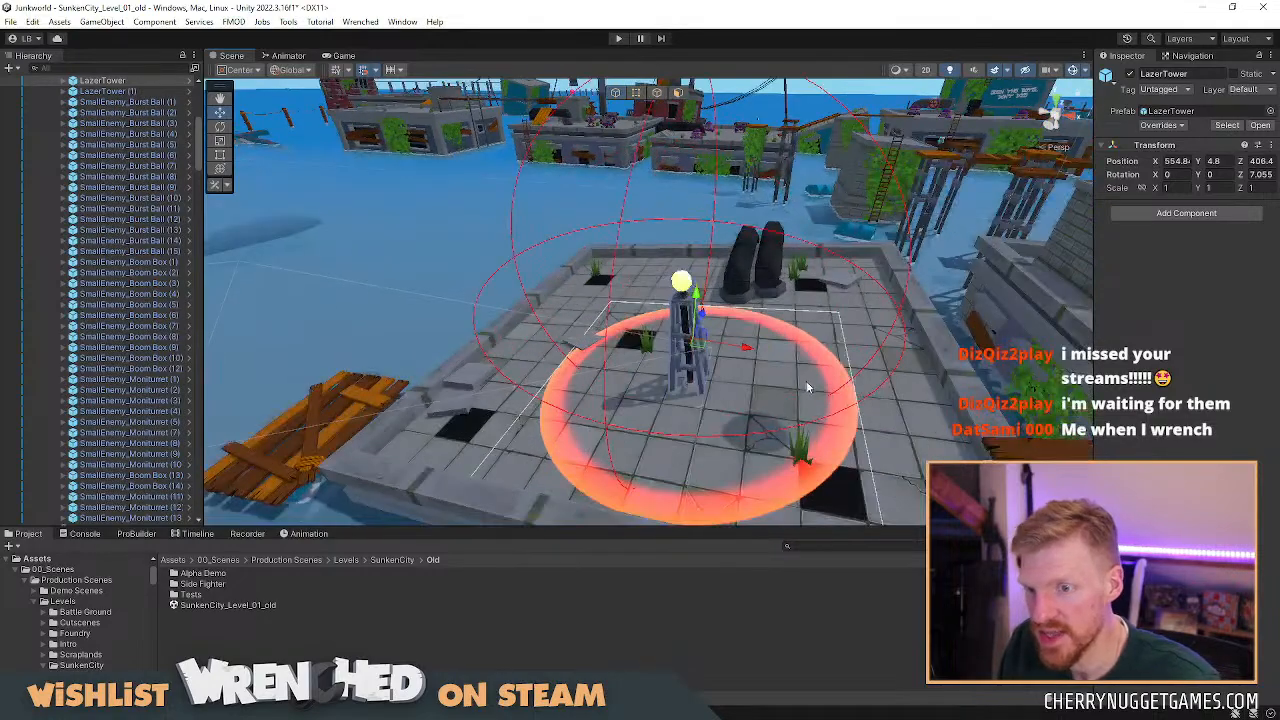
Examine the scaffolding and rooftop beside the tall ivy-covered square building, and select that building.
{"action": "middle_click_drag", "start_coordinate": [806, 386], "coordinate": [729, 383]}
{"action": "scroll", "coordinate": [730, 384], "scroll_direction": "down", "scroll_amount": 2}
{"action": "scroll", "coordinate": [731, 383], "scroll_direction": "down", "scroll_amount": 3}
{"action": "middle_click_drag", "start_coordinate": [920, 396], "coordinate": [778, 372]}
{"action": "scroll", "coordinate": [783, 373], "scroll_direction": "up", "scroll_amount": 2}
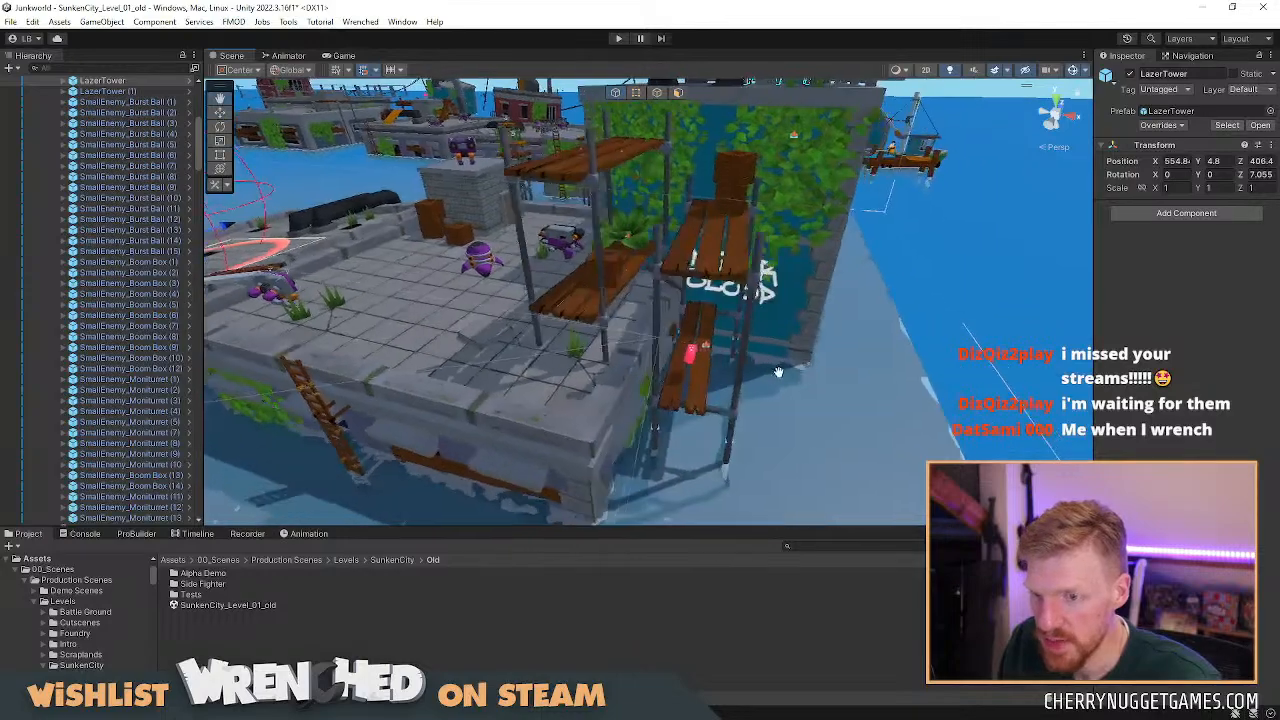
{"action": "scroll", "coordinate": [770, 368], "scroll_direction": "up", "scroll_amount": 2}
{"action": "scroll", "coordinate": [685, 341], "scroll_direction": "down", "scroll_amount": 5}
{"action": "left_click_drag", "start_coordinate": [546, 364], "coordinate": [515, 346], "text": "alt"}
{"action": "scroll", "coordinate": [566, 305], "scroll_direction": "up", "scroll_amount": 4}
{"action": "middle_click_drag", "start_coordinate": [486, 256], "coordinate": [609, 345]}
{"action": "left_click", "coordinate": [597, 205]}
{"action": "scroll", "coordinate": [481, 291], "scroll_direction": "down", "scroll_amount": 5}
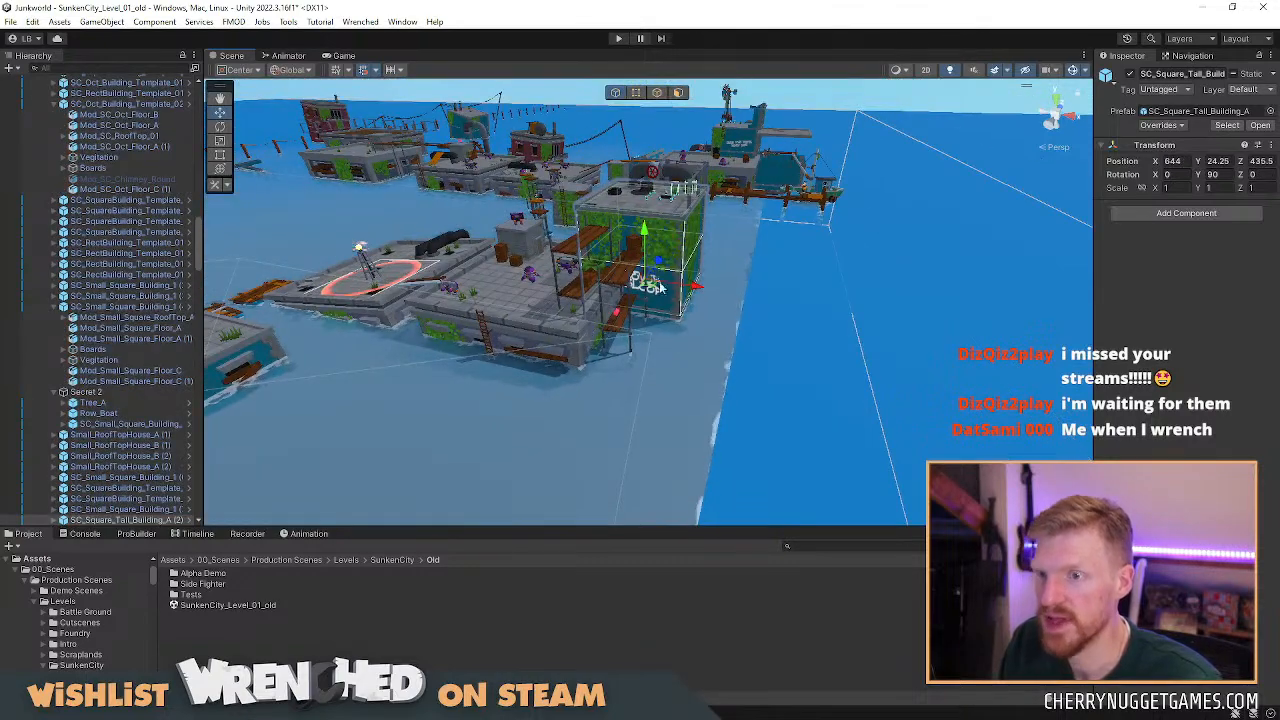
Select the ivy covering the tall square building's graffiti wall and inspect it up close.
{"action": "left_click_drag", "start_coordinate": [547, 295], "coordinate": [666, 300], "text": "alt"}
{"action": "scroll", "coordinate": [673, 296], "scroll_direction": "up", "scroll_amount": 5}
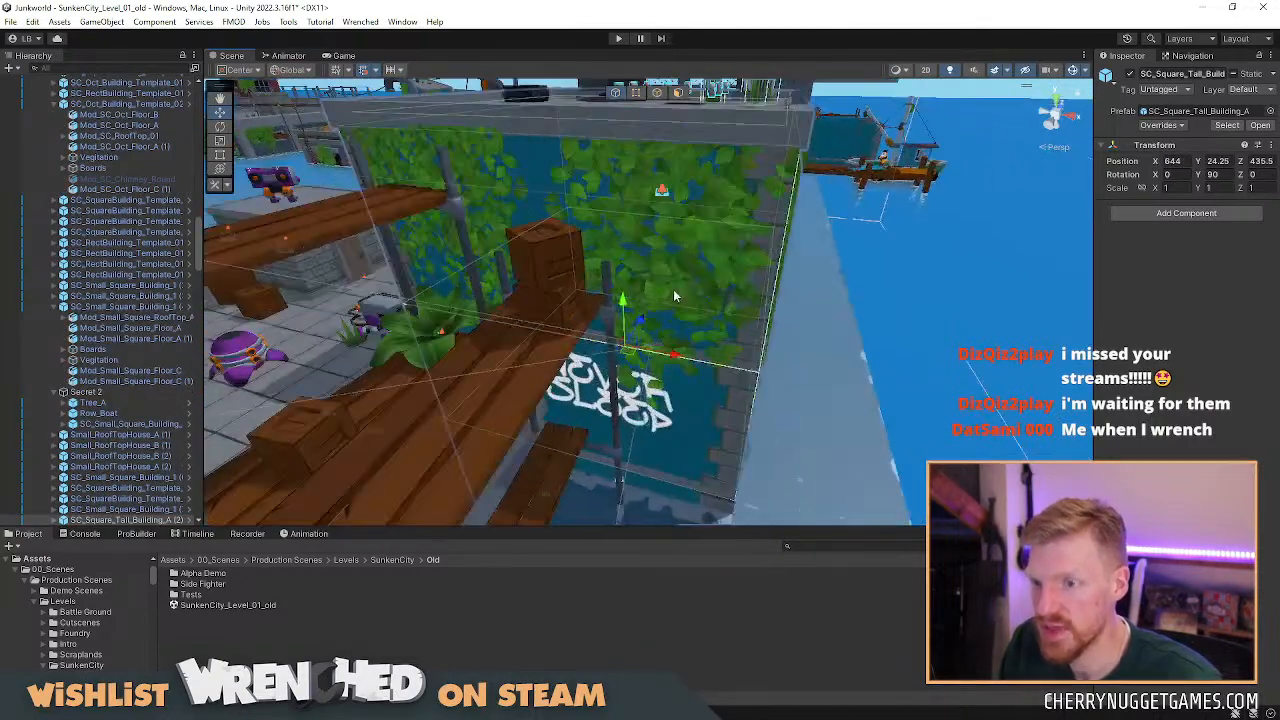
{"action": "left_click", "coordinate": [690, 252]}
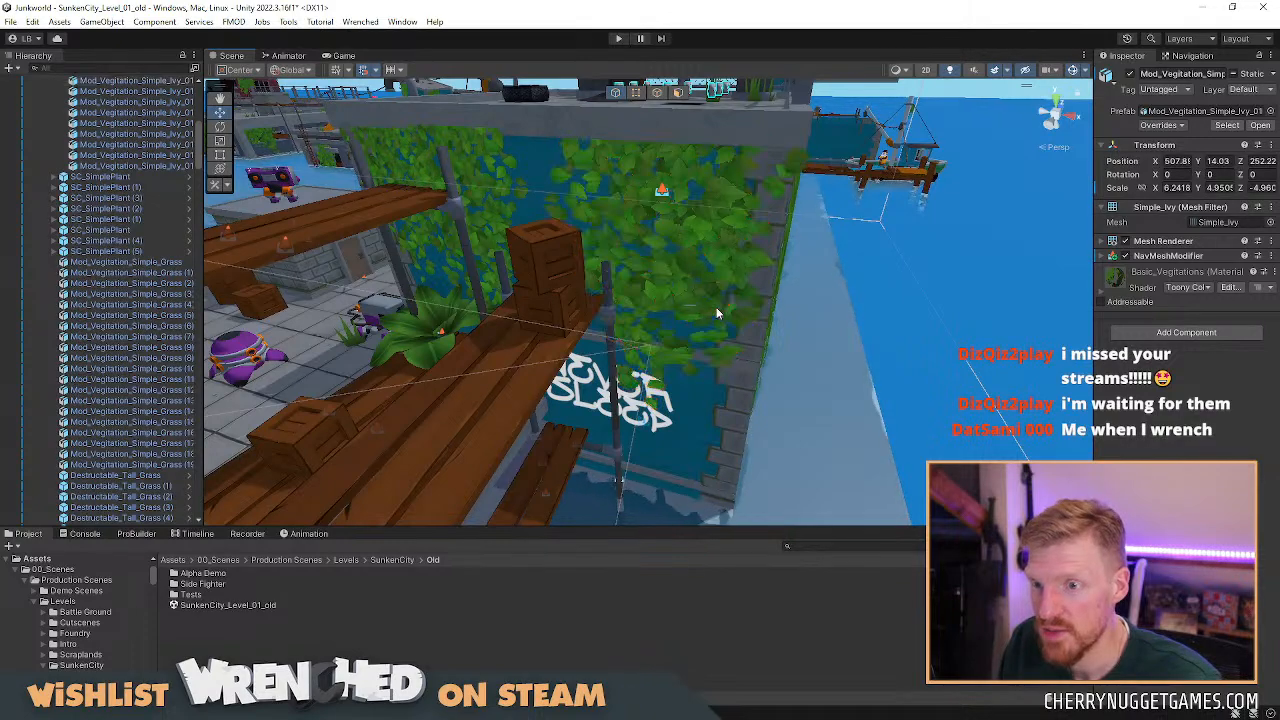
{"action": "mouse_move", "coordinate": [686, 311]}
{"action": "left_mouse_down"}
{"action": "mouse_move", "coordinate": [740, 322]}
{"action": "mouse_move", "coordinate": [692, 316]}
{"action": "left_mouse_up"}
{"action": "scroll", "coordinate": [708, 308], "scroll_direction": "down", "scroll_amount": 5}
{"action": "scroll", "coordinate": [714, 318], "scroll_direction": "up", "scroll_amount": 4}
{"action": "scroll", "coordinate": [769, 257], "scroll_direction": "up", "scroll_amount": 5}
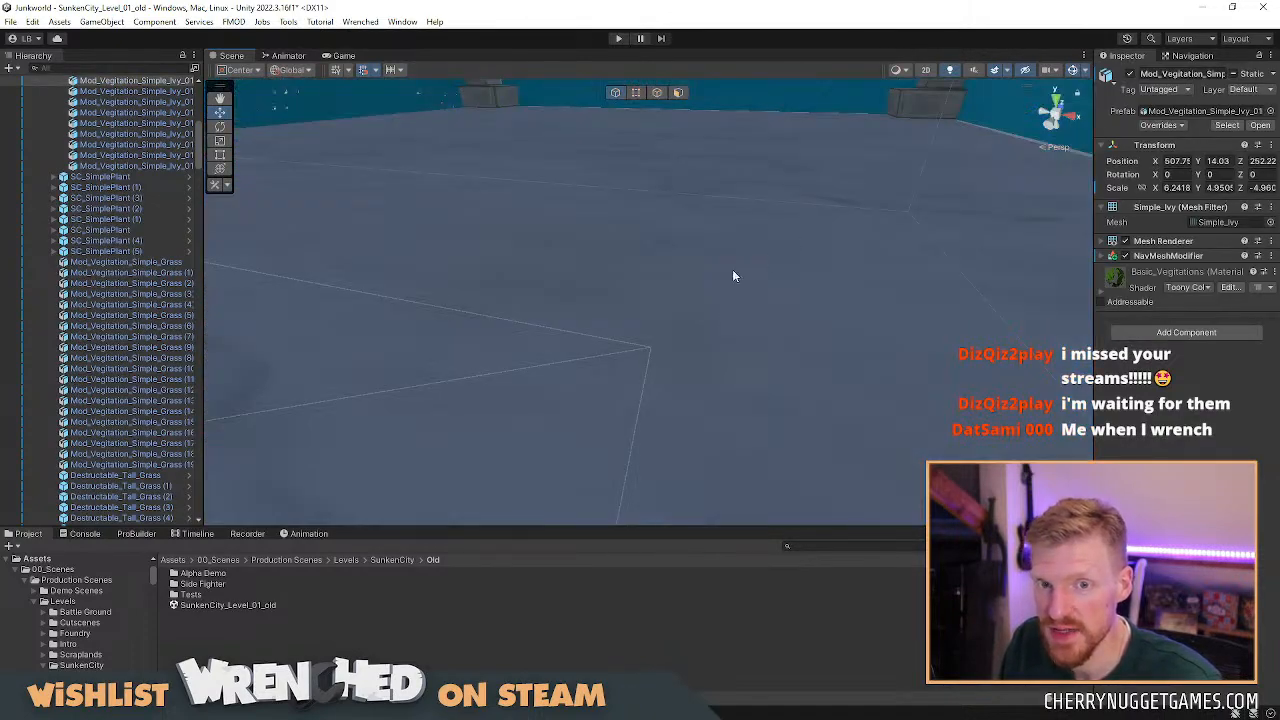
Examine the tiled rooftop beside the wooden deck and select the loose roof tile lying on the deck.
{"action": "scroll", "coordinate": [617, 276], "scroll_direction": "down", "scroll_amount": 5}
{"action": "scroll", "coordinate": [615, 292], "scroll_direction": "down", "scroll_amount": 5}
{"action": "right_click_drag", "start_coordinate": [607, 300], "coordinate": [651, 304]}
{"action": "scroll", "coordinate": [680, 322], "scroll_direction": "up", "scroll_amount": 5}
{"action": "scroll", "coordinate": [670, 318], "scroll_direction": "down", "scroll_amount": 4}
{"action": "mouse_move", "coordinate": [652, 304]}
{"action": "middle_mouse_down"}
{"action": "mouse_move", "coordinate": [669, 311]}
{"action": "mouse_move", "coordinate": [660, 297]}
{"action": "middle_mouse_up"}
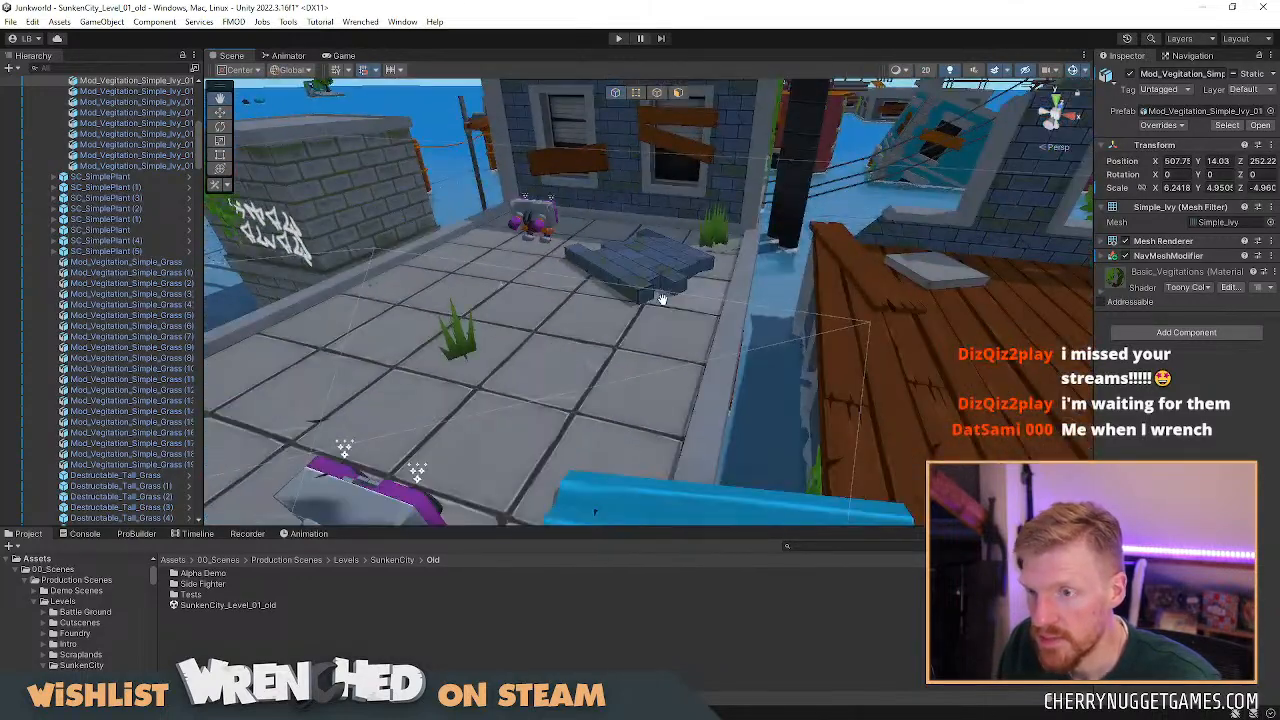
{"action": "scroll", "coordinate": [660, 293], "scroll_direction": "down", "scroll_amount": 3}
{"action": "left_click", "coordinate": [667, 272]}
{"action": "left_click", "coordinate": [860, 282]}
{"action": "scroll", "coordinate": [880, 310], "scroll_direction": "down", "scroll_amount": 4}
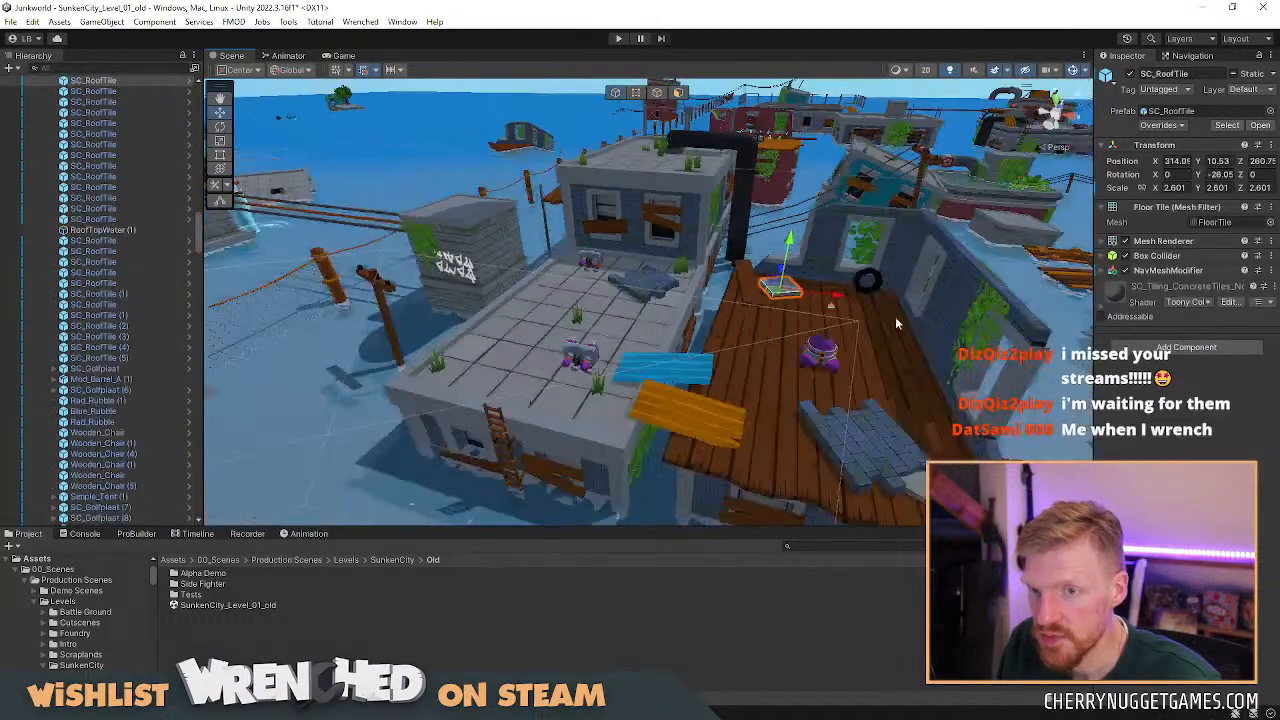
Examine the floating wooden rafts beside the brick building and the surrounding layout of the old level.
{"action": "middle_click_drag", "start_coordinate": [870, 485], "coordinate": [730, 397]}
{"action": "scroll", "coordinate": [726, 396], "scroll_direction": "down", "scroll_amount": 5}
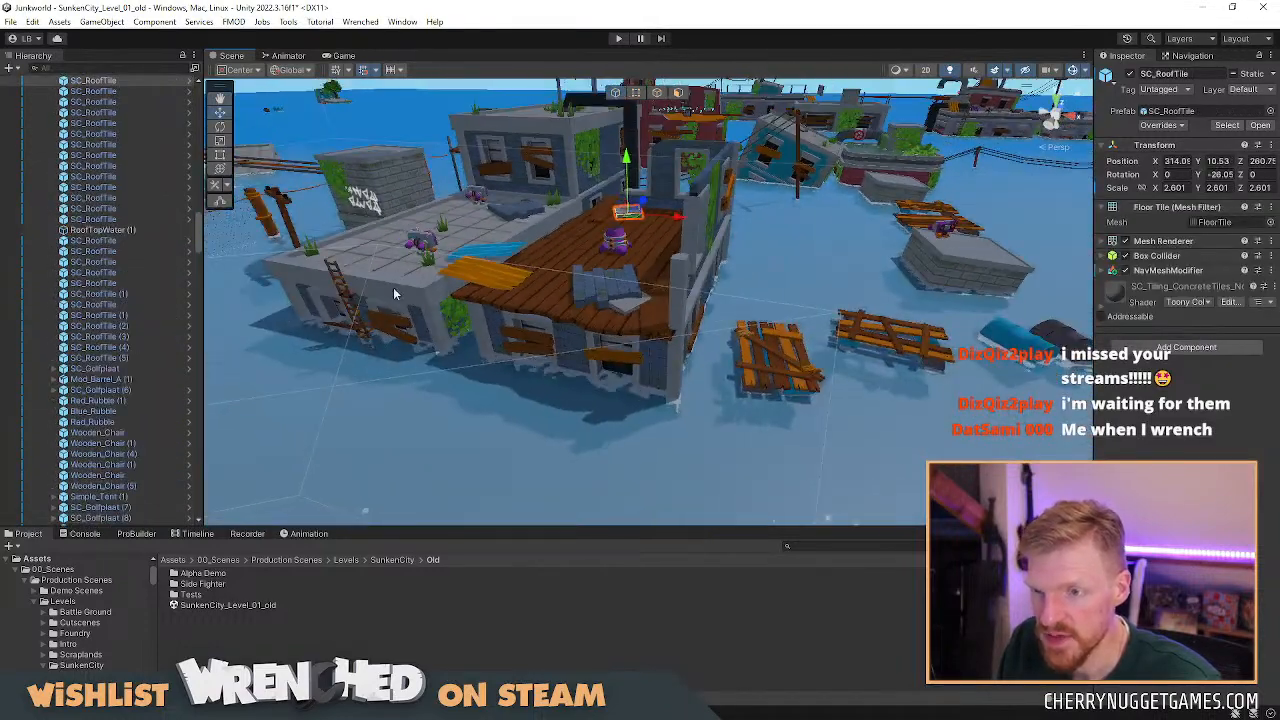
{"action": "middle_click_drag", "start_coordinate": [765, 329], "coordinate": [730, 325]}
{"action": "scroll", "coordinate": [649, 350], "scroll_direction": "up", "scroll_amount": 5}
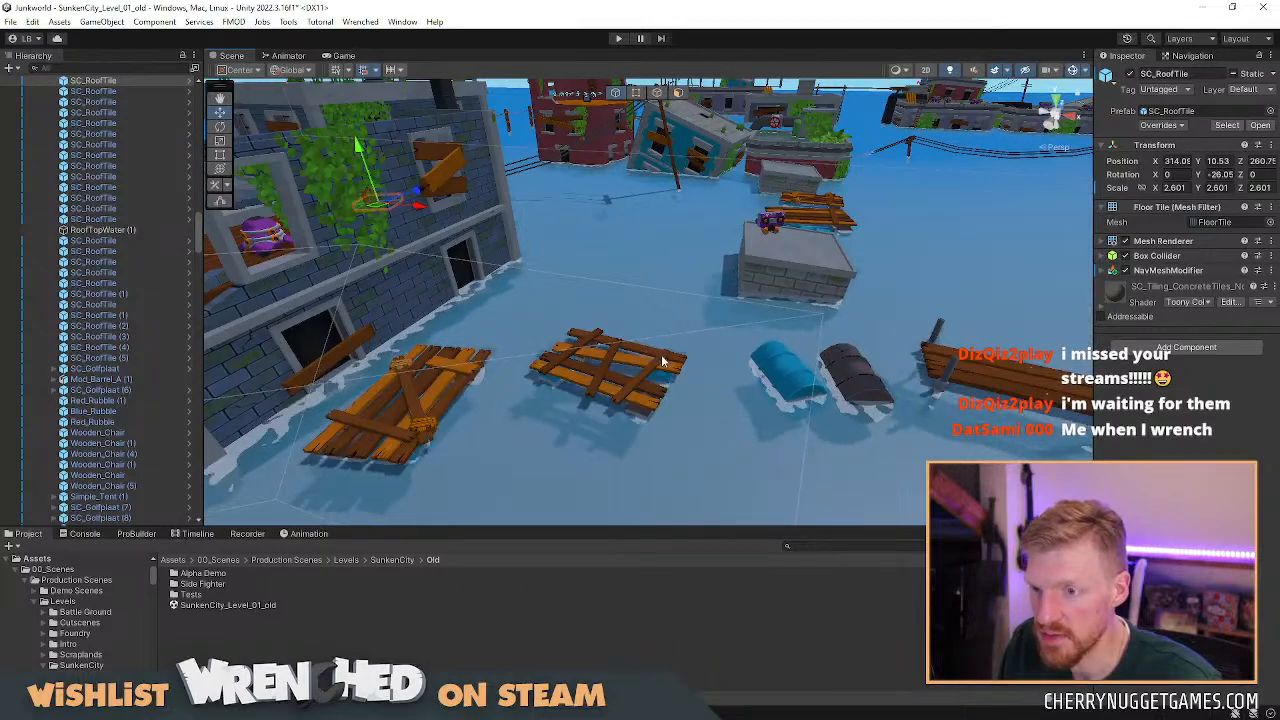
{"action": "scroll", "coordinate": [600, 356], "scroll_direction": "down", "scroll_amount": 4}
{"action": "middle_click_drag", "start_coordinate": [597, 357], "coordinate": [810, 343]}
{"action": "middle_click_drag", "start_coordinate": [570, 335], "coordinate": [648, 312]}
{"action": "scroll", "coordinate": [660, 360], "scroll_direction": "down", "scroll_amount": 6}
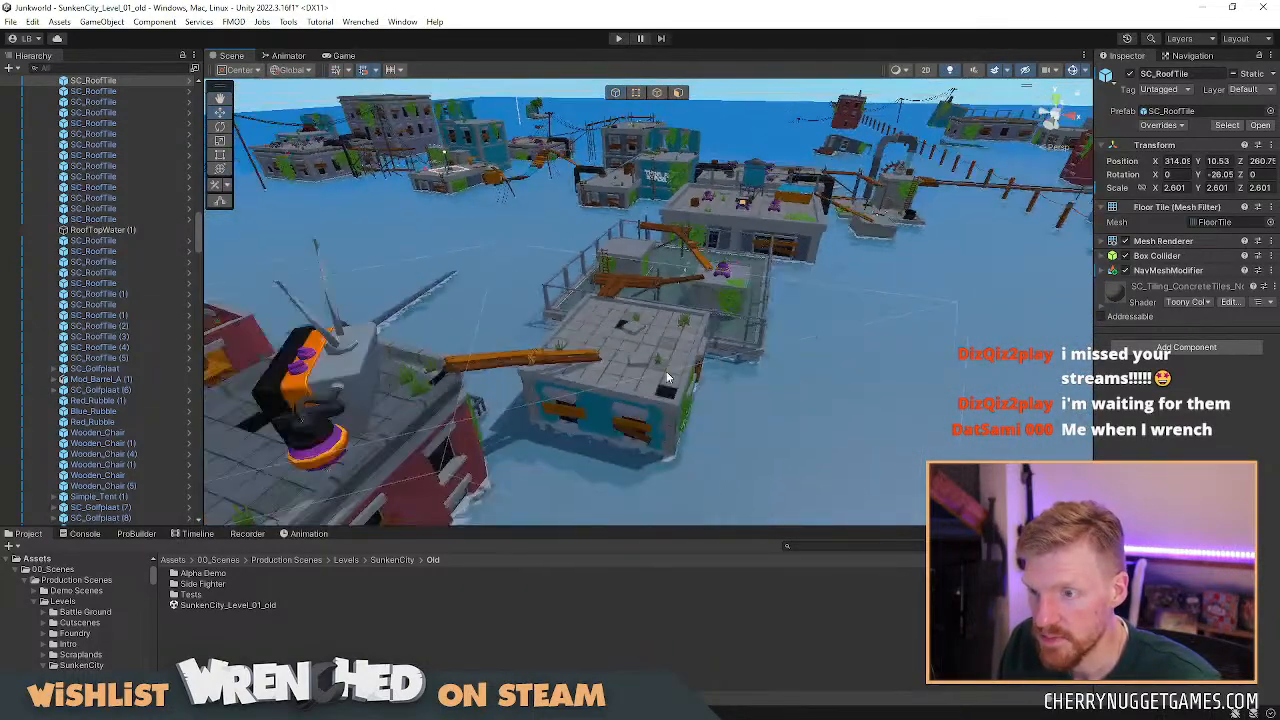
{"action": "scroll", "coordinate": [680, 385], "scroll_direction": "down", "scroll_amount": 1}
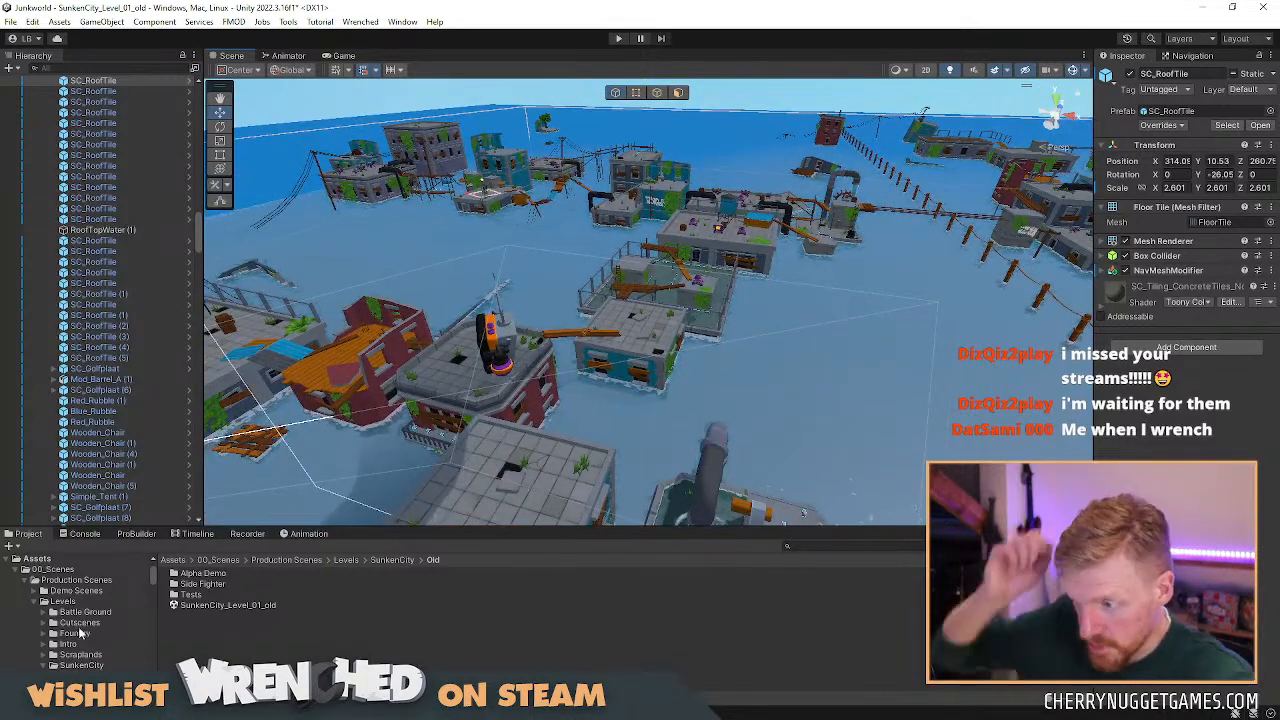
Open the Building Block Test scene from the Demo Scenes folder and view its building arrangement.
{"action": "left_click", "coordinate": [76, 590]}
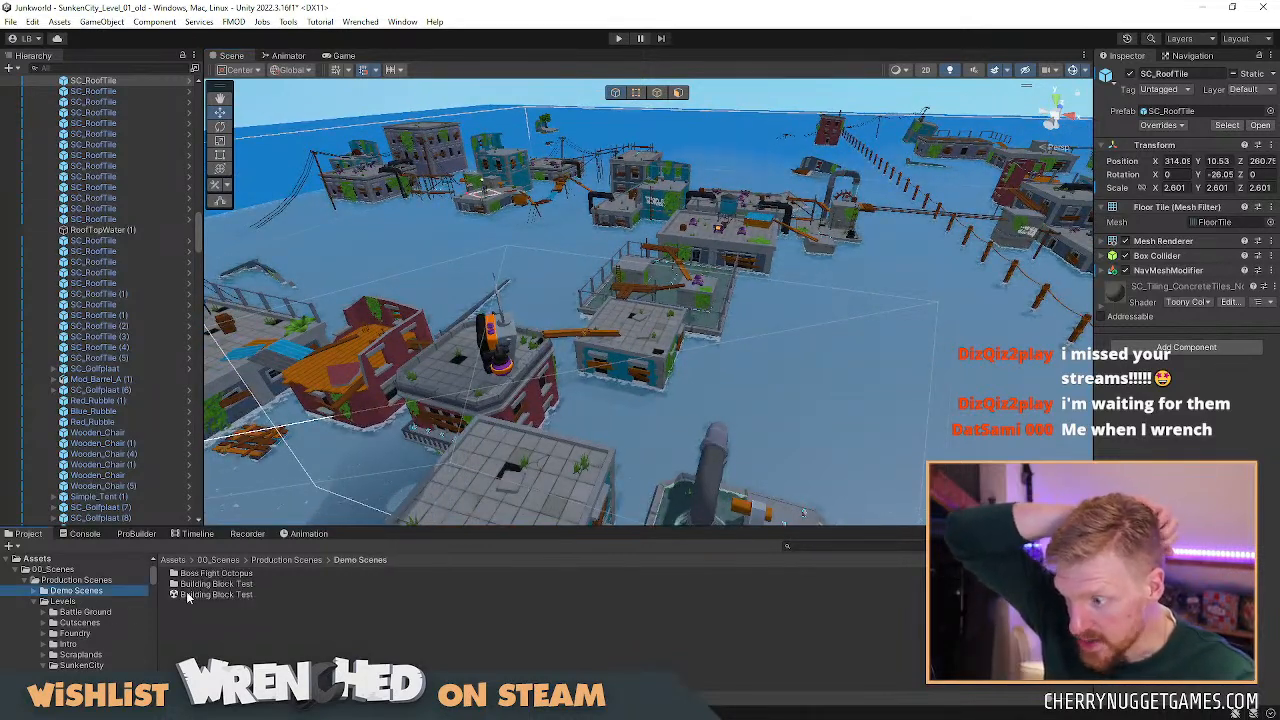
{"action": "double_click", "coordinate": [214, 594]}
{"action": "left_click", "coordinate": [672, 394]}
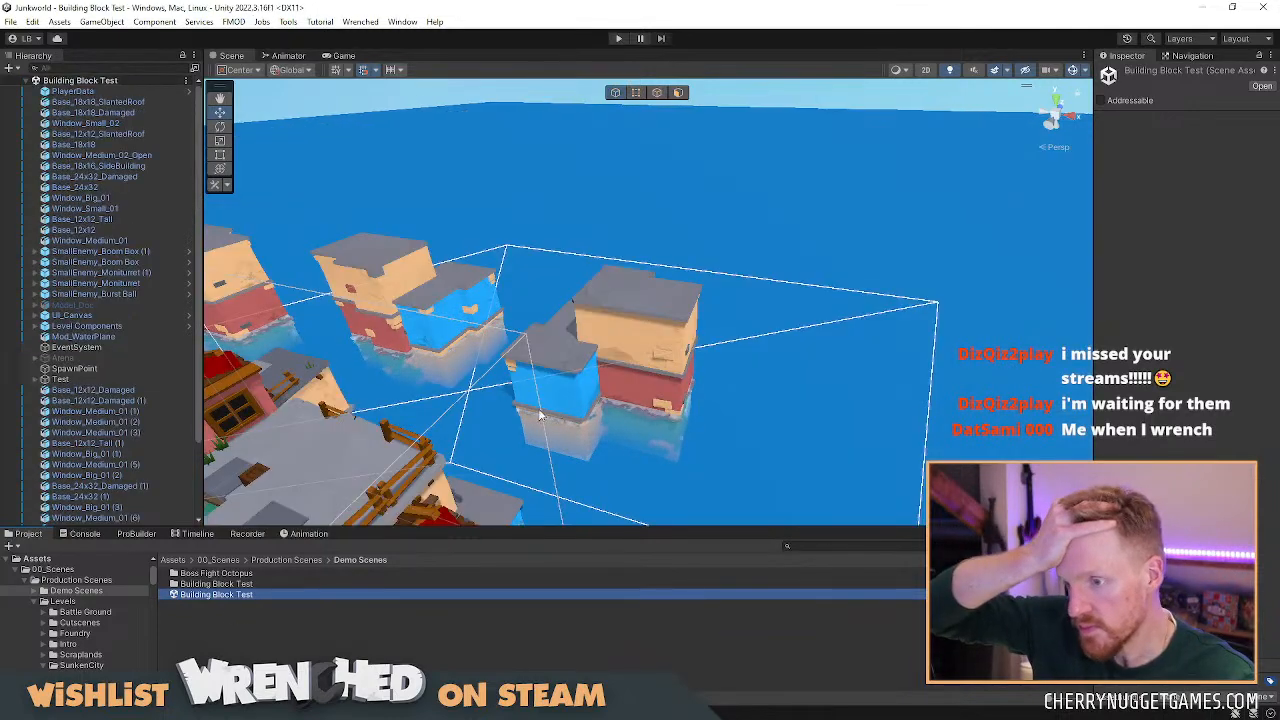
{"action": "scroll", "coordinate": [530, 432], "scroll_direction": "down", "scroll_amount": 5}
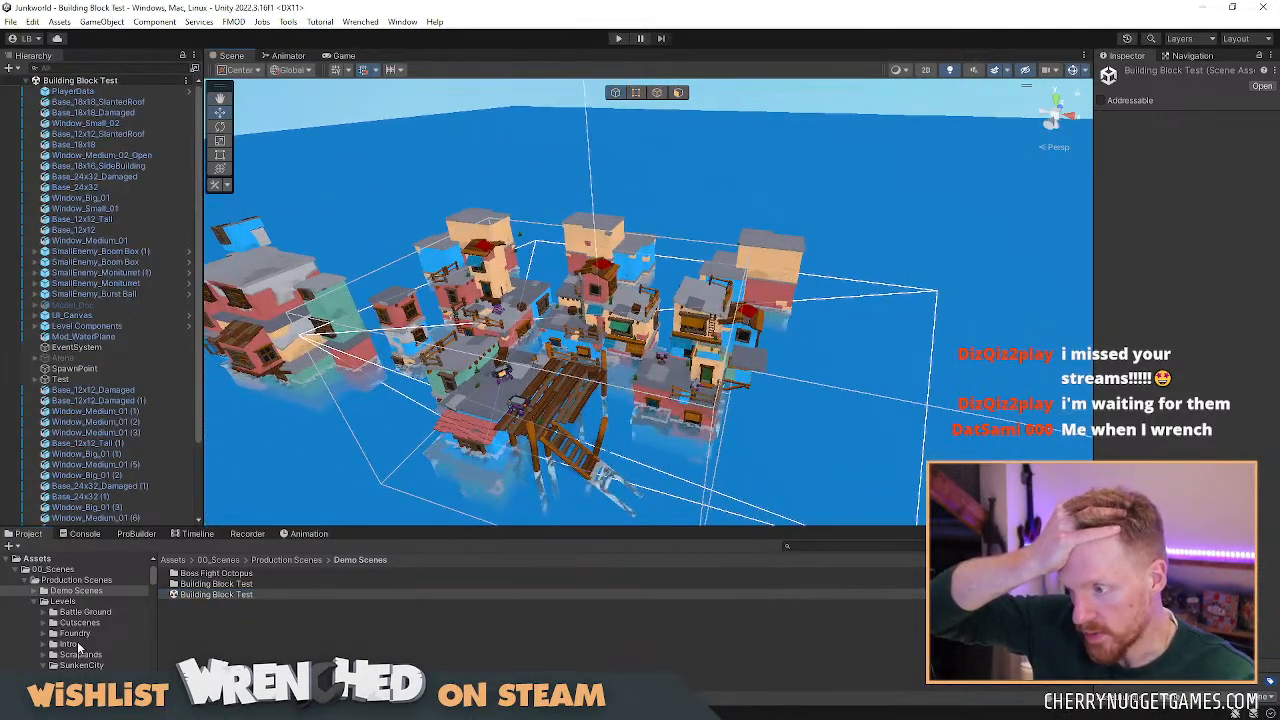
Open the SunkenCity_SunkenCity scene from the SunkenCity levels folder and view its blocked-out buildings.
{"action": "left_click", "coordinate": [80, 665]}
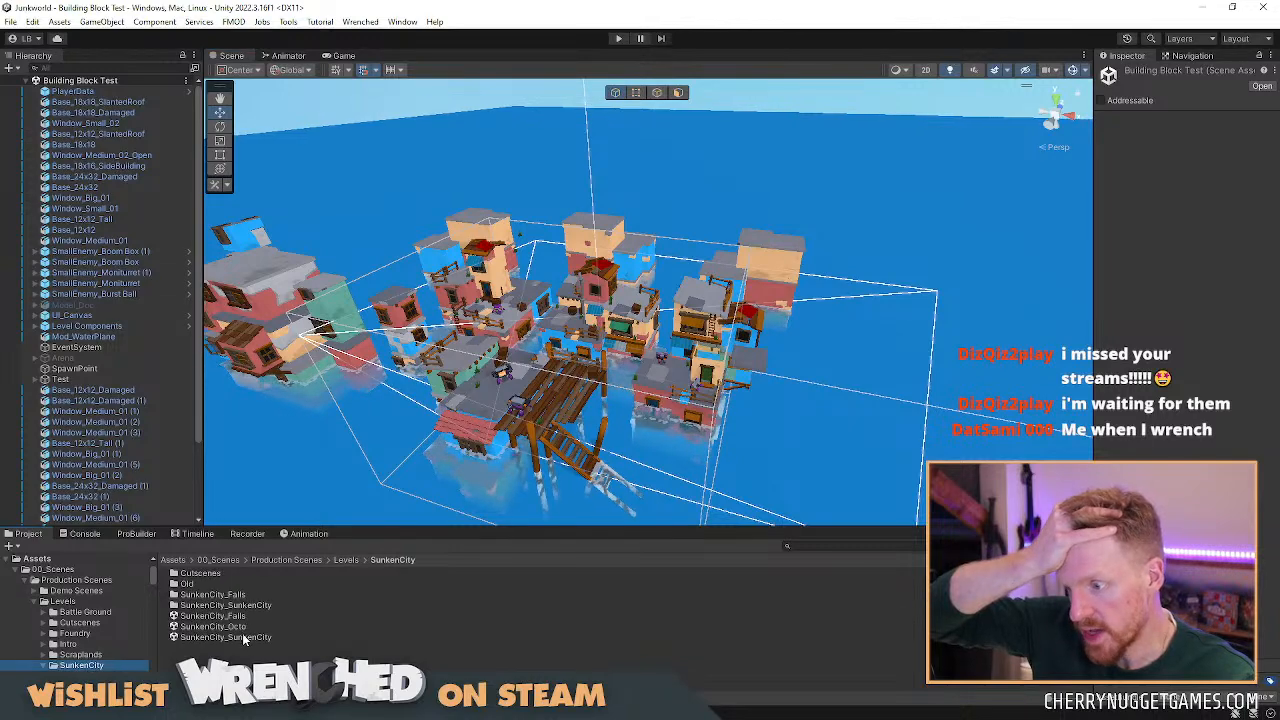
{"action": "double_click", "coordinate": [240, 638]}
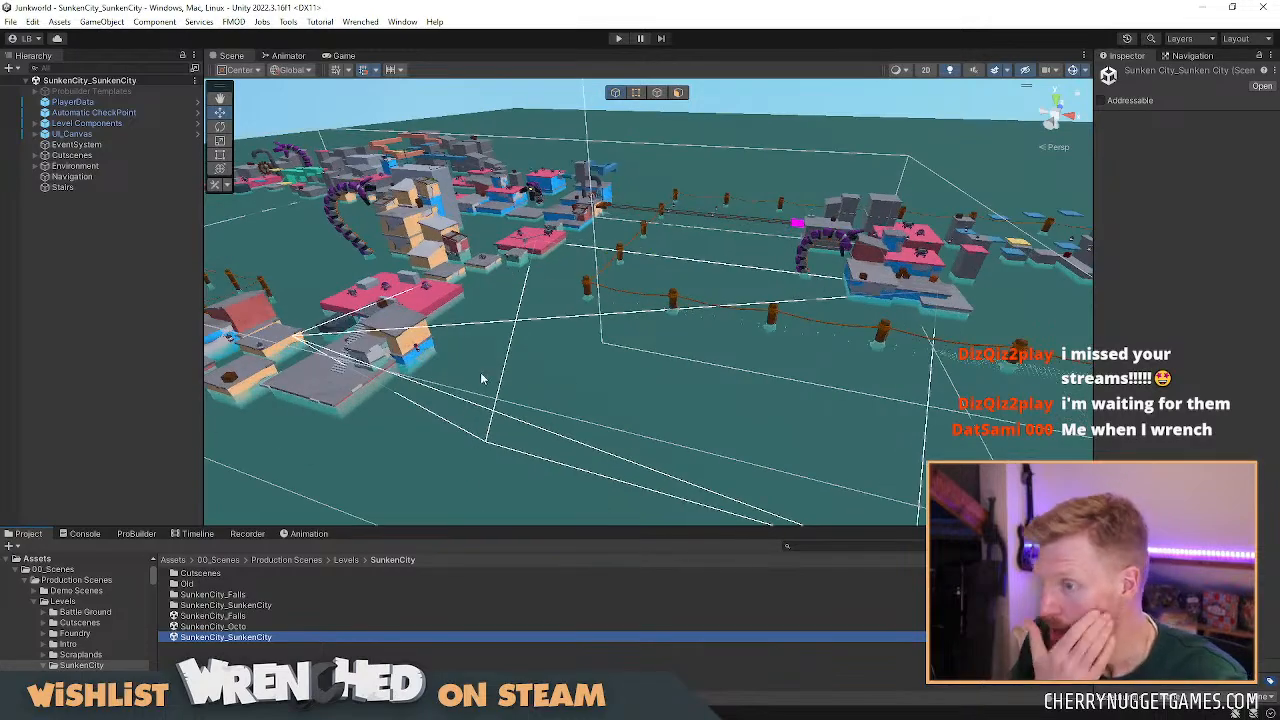
{"action": "middle_click_drag", "start_coordinate": [480, 372], "coordinate": [486, 377]}
{"action": "scroll", "coordinate": [494, 414], "scroll_direction": "up", "scroll_amount": 4}
{"action": "scroll", "coordinate": [497, 414], "scroll_direction": "down", "scroll_amount": 4}
{"action": "left_click_drag", "start_coordinate": [497, 414], "coordinate": [624, 417], "text": "alt"}
{"action": "mouse_move", "coordinate": [624, 417]}
{"action": "middle_mouse_down"}
{"action": "mouse_move", "coordinate": [645, 413]}
{"action": "mouse_move", "coordinate": [634, 412]}
{"action": "middle_mouse_up"}
{"action": "scroll", "coordinate": [804, 346], "scroll_direction": "up", "scroll_amount": 3}
Select the Base_40x40 building block of House_005 and view it within the level layout.
{"action": "left_click", "coordinate": [866, 373]}
{"action": "right_click_drag", "start_coordinate": [836, 384], "coordinate": [648, 342]}
{"action": "left_click", "coordinate": [648, 342]}
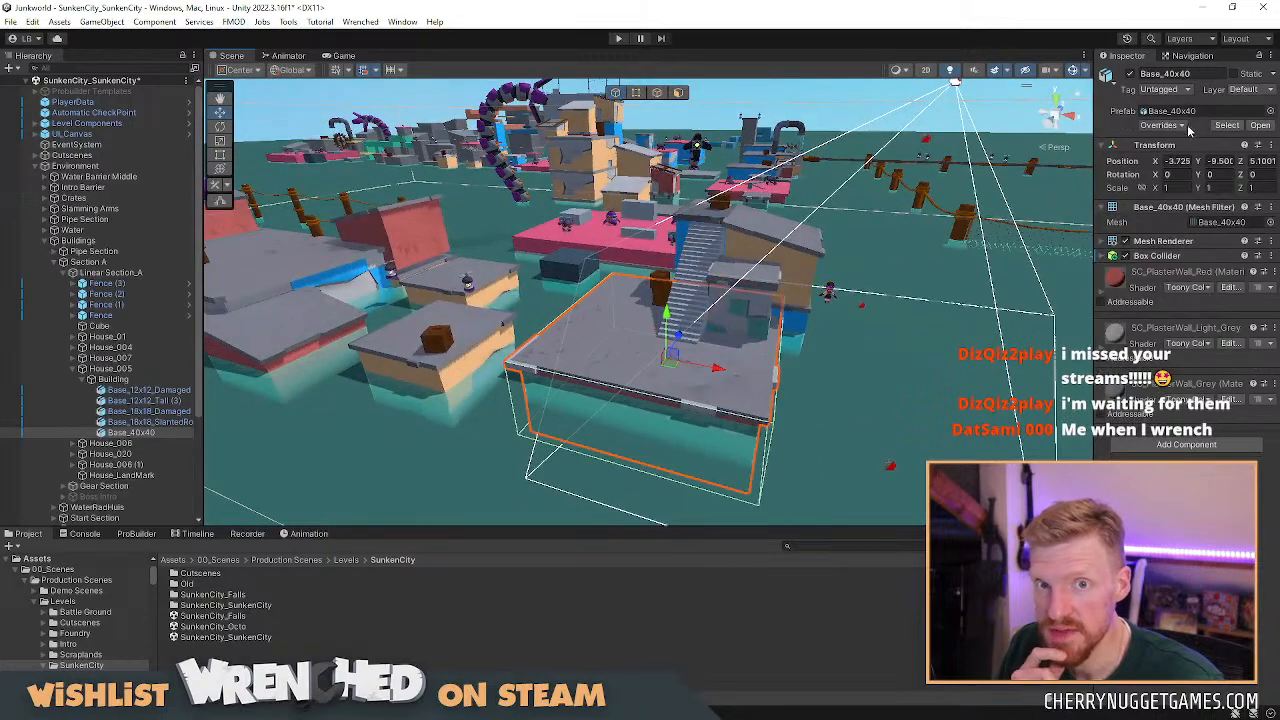
{"action": "scroll", "coordinate": [519, 366], "scroll_direction": "down", "scroll_amount": 1}
{"action": "middle_click_drag", "start_coordinate": [556, 374], "coordinate": [617, 394]}
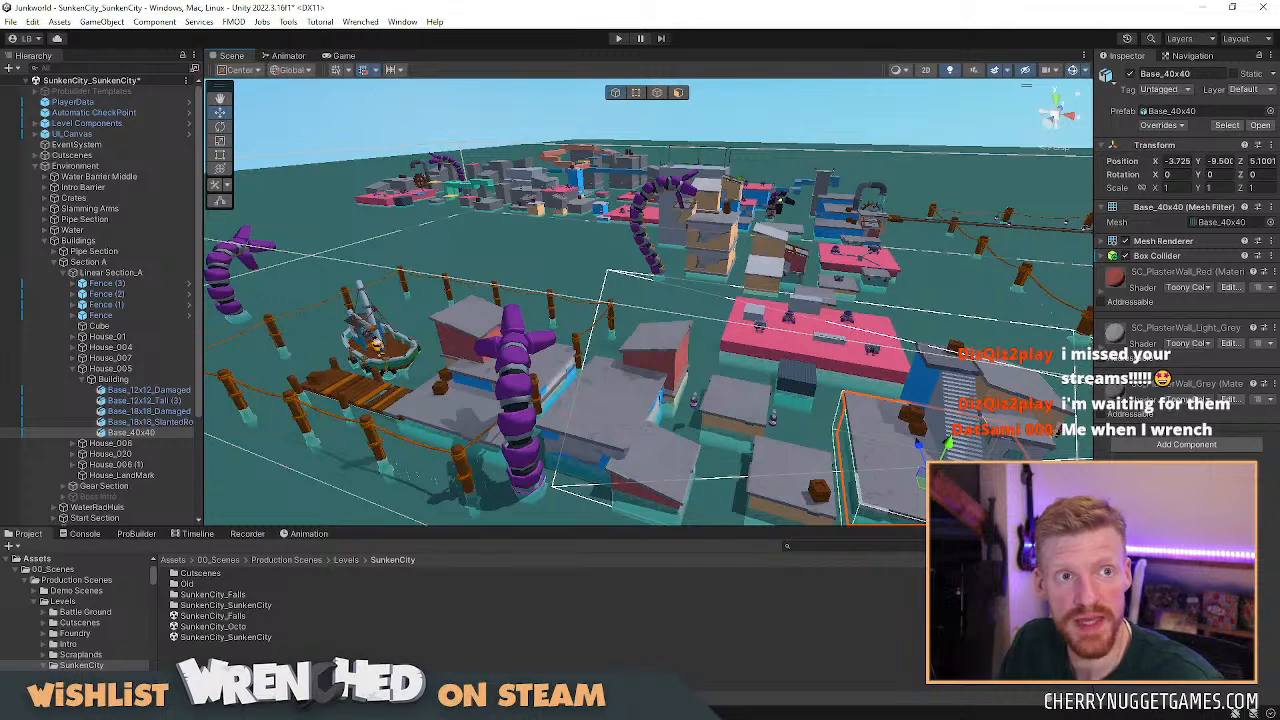
Switch to Blender and hide the BuildingBase_18x18_Flat object.
{"action": "key", "text": "alt+Tab"}
{"action": "scroll", "coordinate": [806, 205], "scroll_direction": "down", "scroll_amount": 3}
{"action": "scroll", "coordinate": [546, 300], "scroll_direction": "up", "scroll_amount": 2}
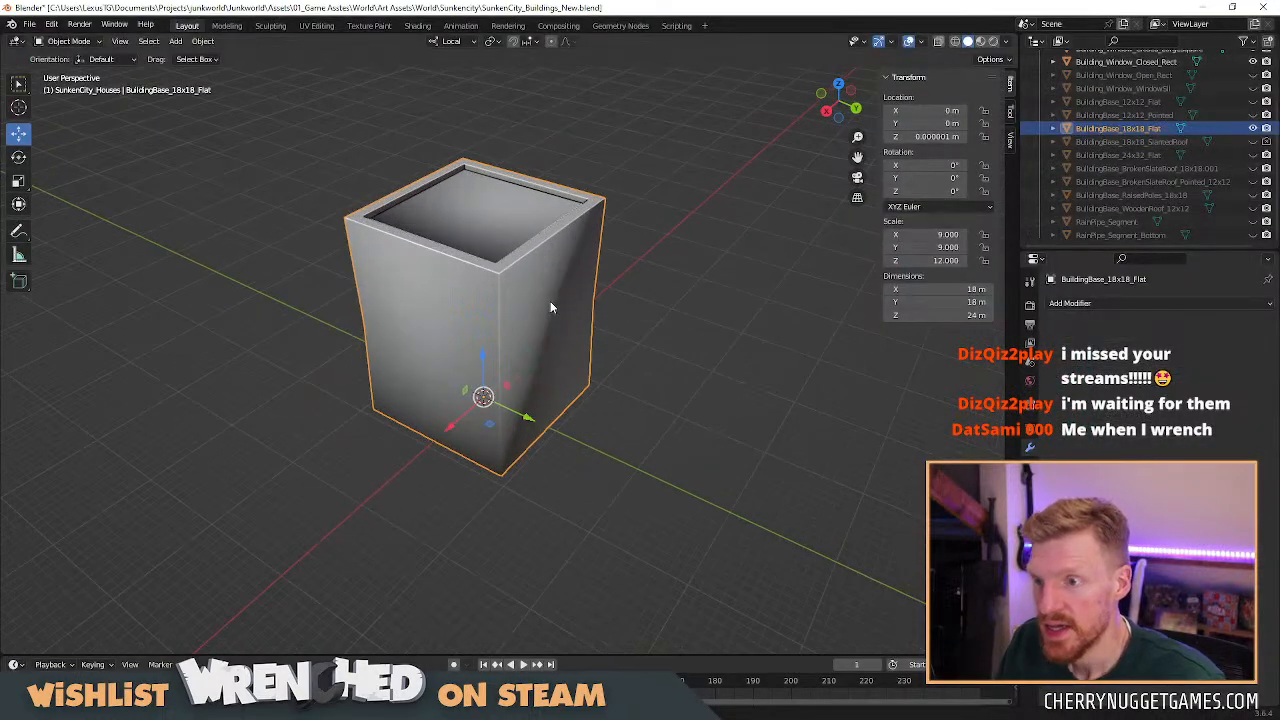
{"action": "mouse_move", "coordinate": [534, 321]}
{"action": "middle_mouse_down"}
{"action": "mouse_move", "coordinate": [643, 318]}
{"action": "mouse_move", "coordinate": [600, 360]}
{"action": "mouse_move", "coordinate": [537, 324]}
{"action": "middle_mouse_up"}
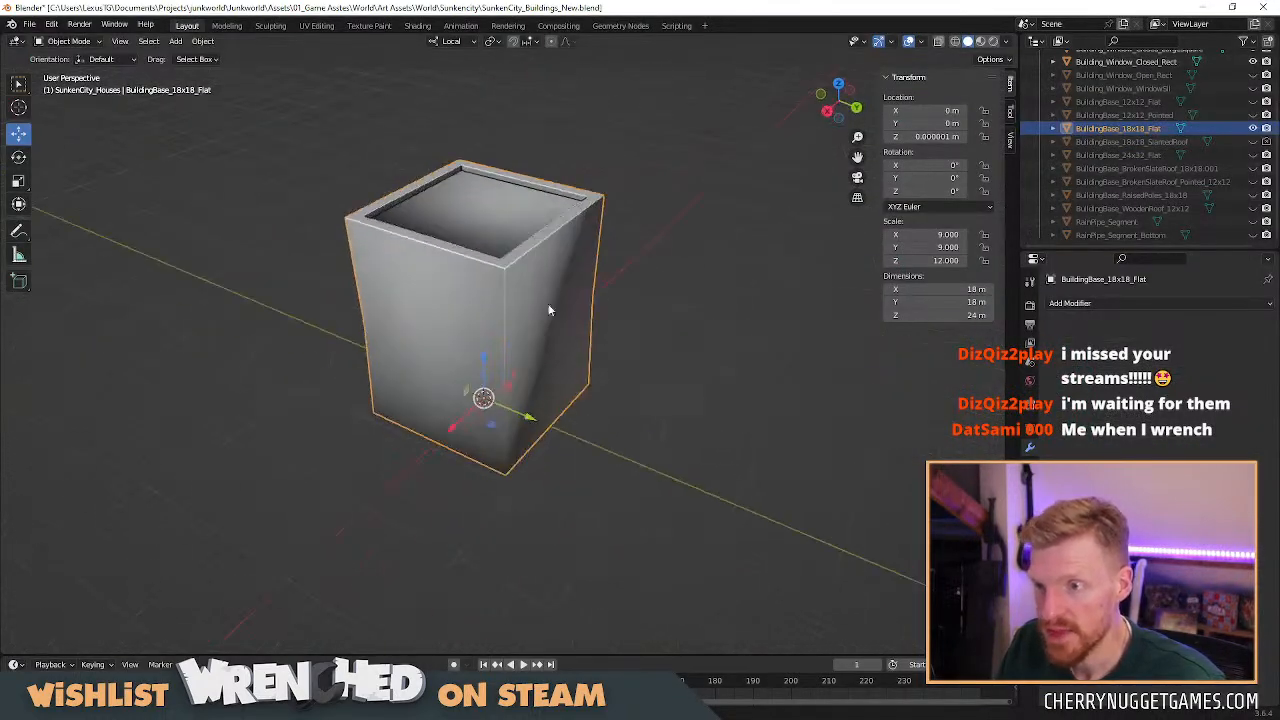
{"action": "left_click", "coordinate": [1253, 128]}
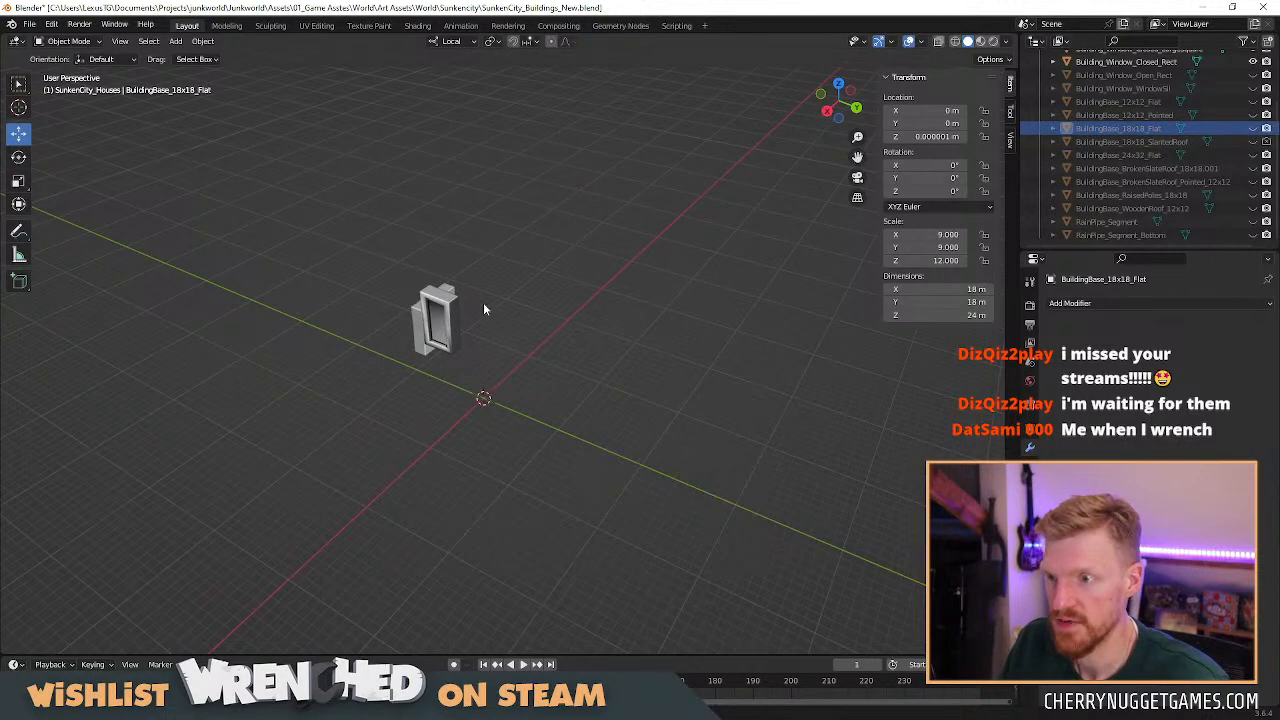
Add a cube at the world origin and set its X, Y and Z dimensions to 40 m.
{"action": "key", "text": "shift+a"}
{"action": "mouse_move", "coordinate": [572, 327]}
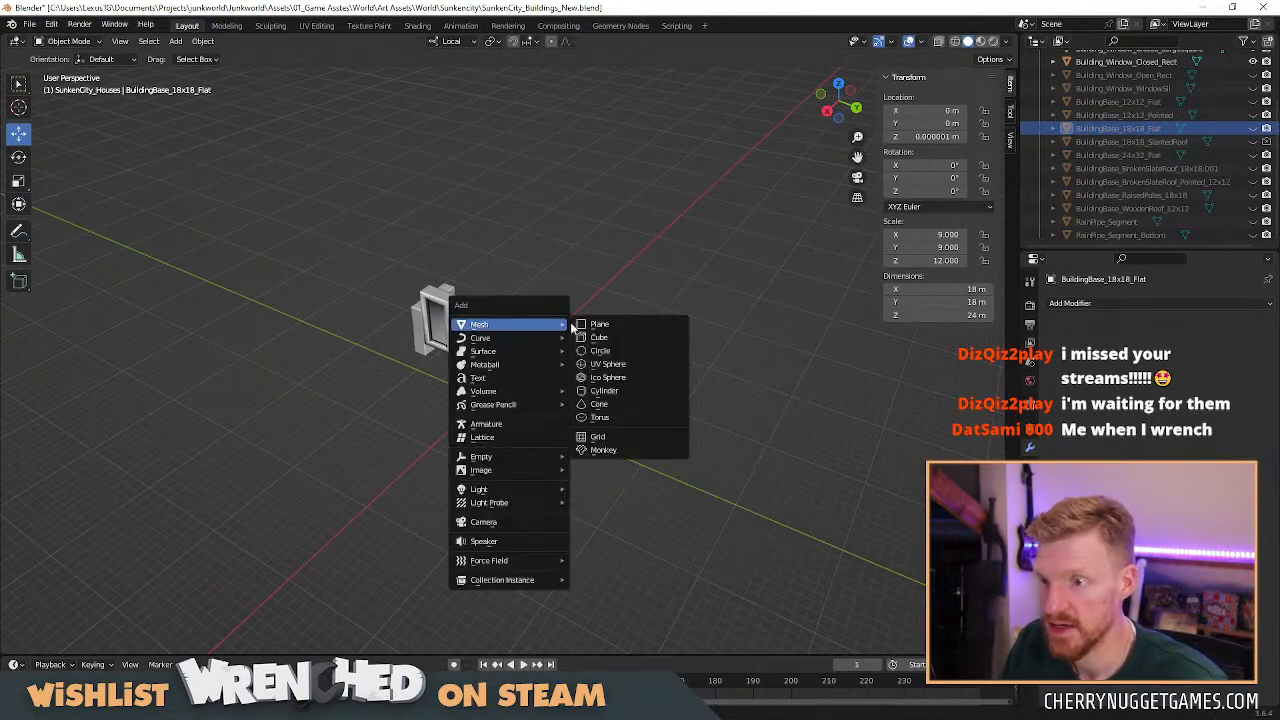
{"action": "left_click", "coordinate": [622, 338]}
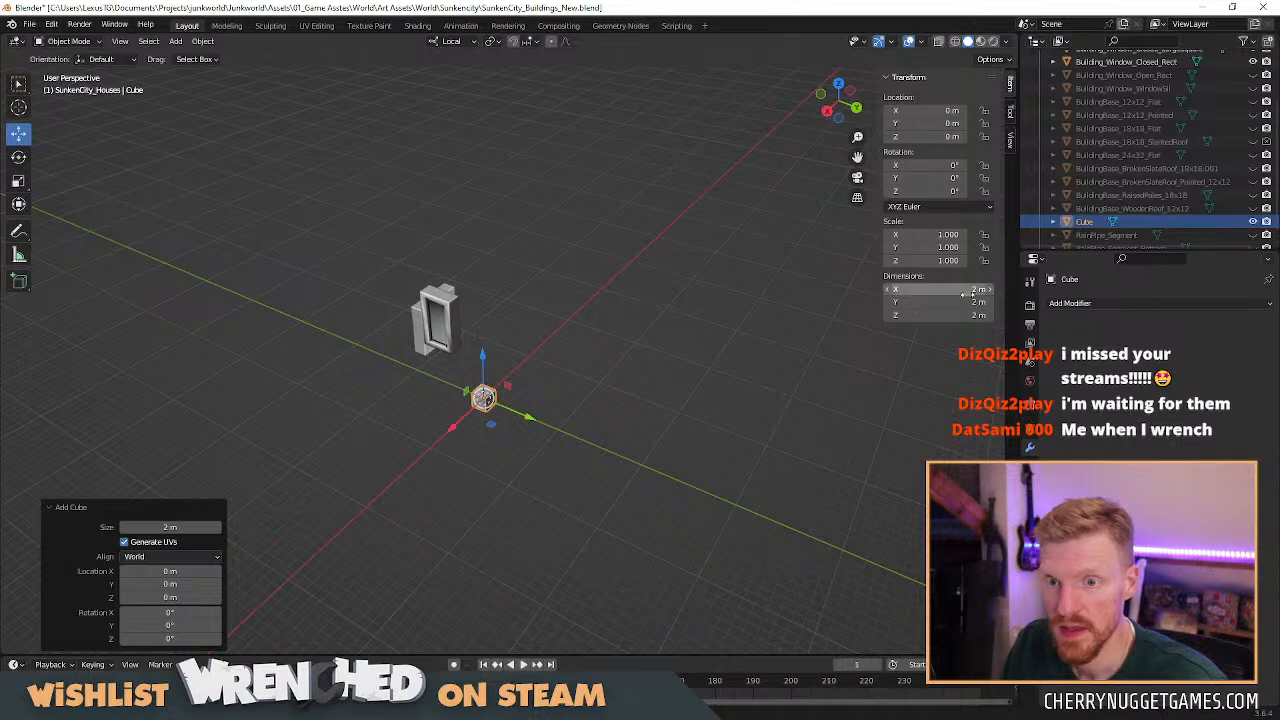
{"action": "type", "text": "40"}
{"action": "key", "text": "Return"}
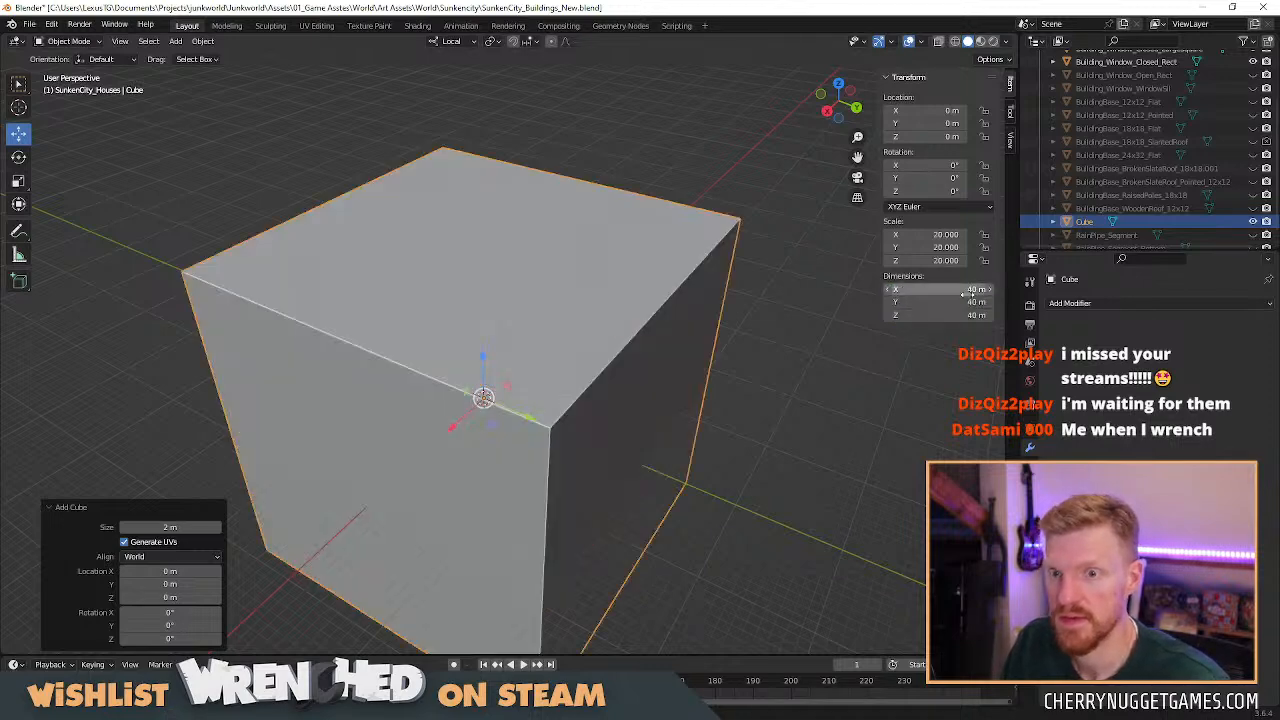
{"action": "scroll", "coordinate": [673, 347], "scroll_direction": "down", "scroll_amount": 5}
{"action": "middle_click_drag", "start_coordinate": [673, 347], "coordinate": [614, 366]}
{"action": "scroll", "coordinate": [618, 389], "scroll_direction": "up", "scroll_amount": 4}
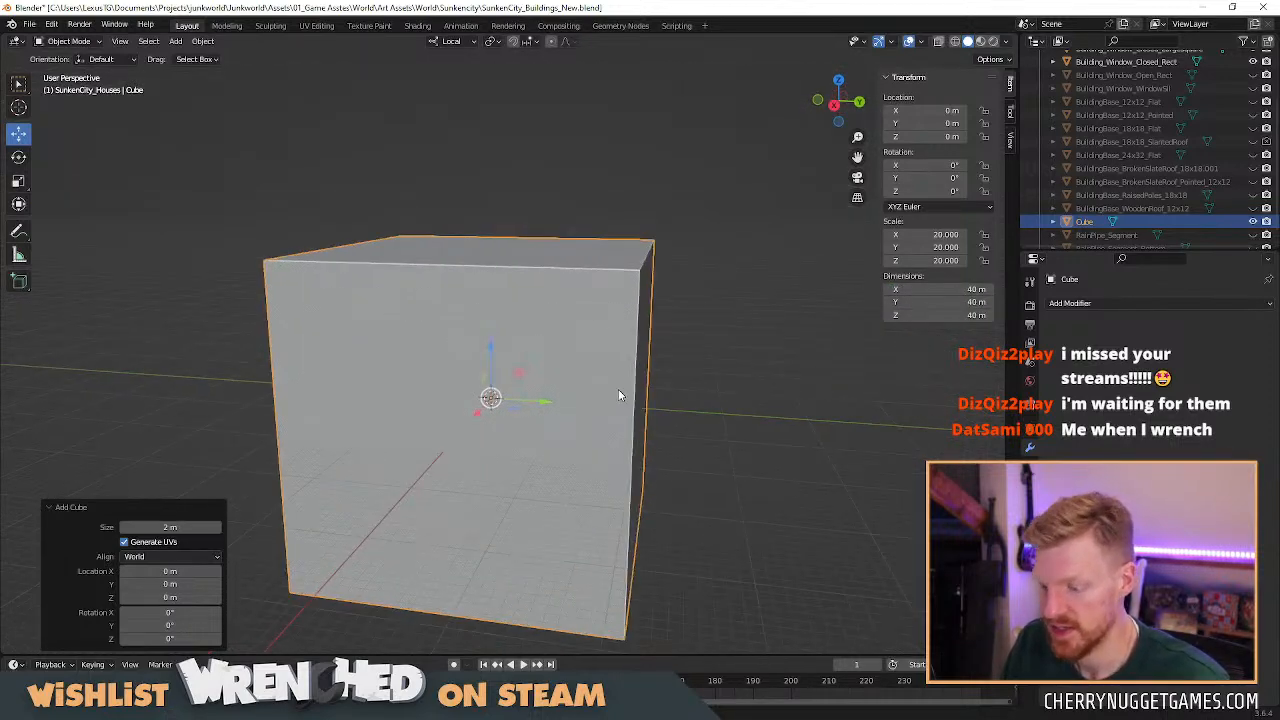
Move the cube's whole mesh up about 19.8 m in Edit Mode and select its underside face.
{"action": "key", "text": "Tab"}
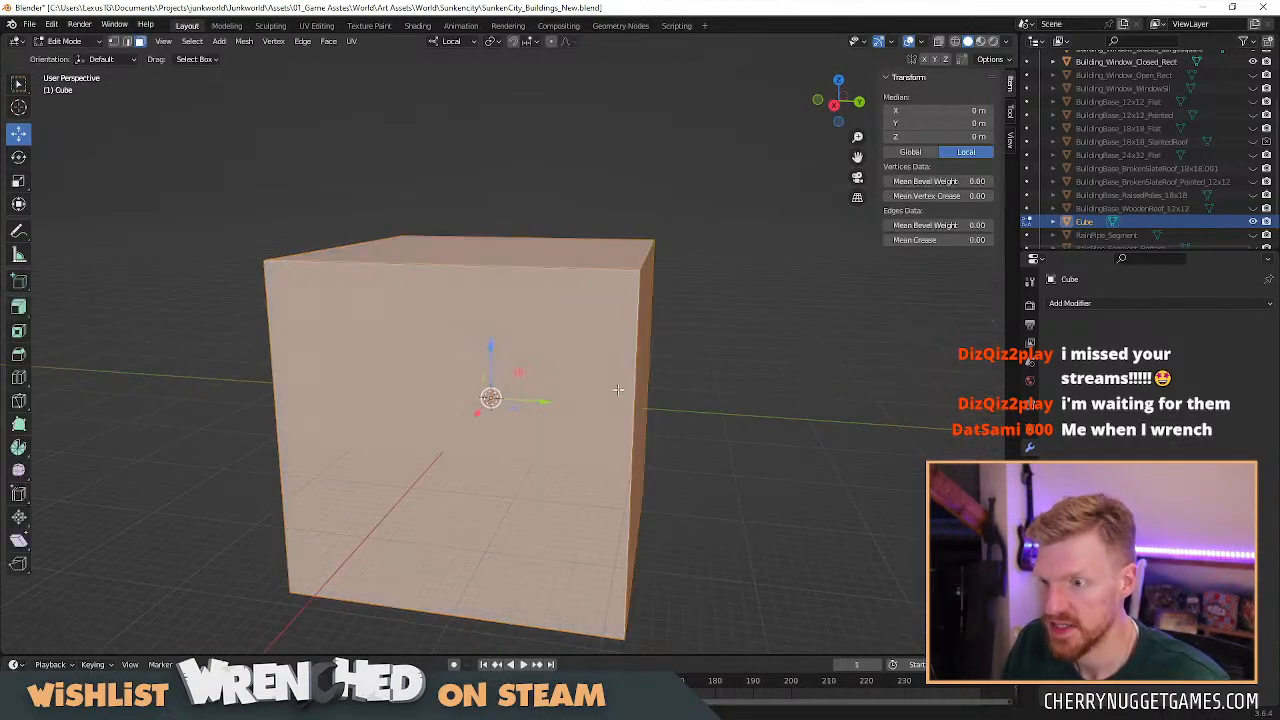
{"action": "left_click", "coordinate": [837, 107]}
{"action": "left_click_drag", "start_coordinate": [494, 343], "coordinate": [502, 188]}
{"action": "middle_click_drag", "start_coordinate": [523, 408], "coordinate": [532, 374]}
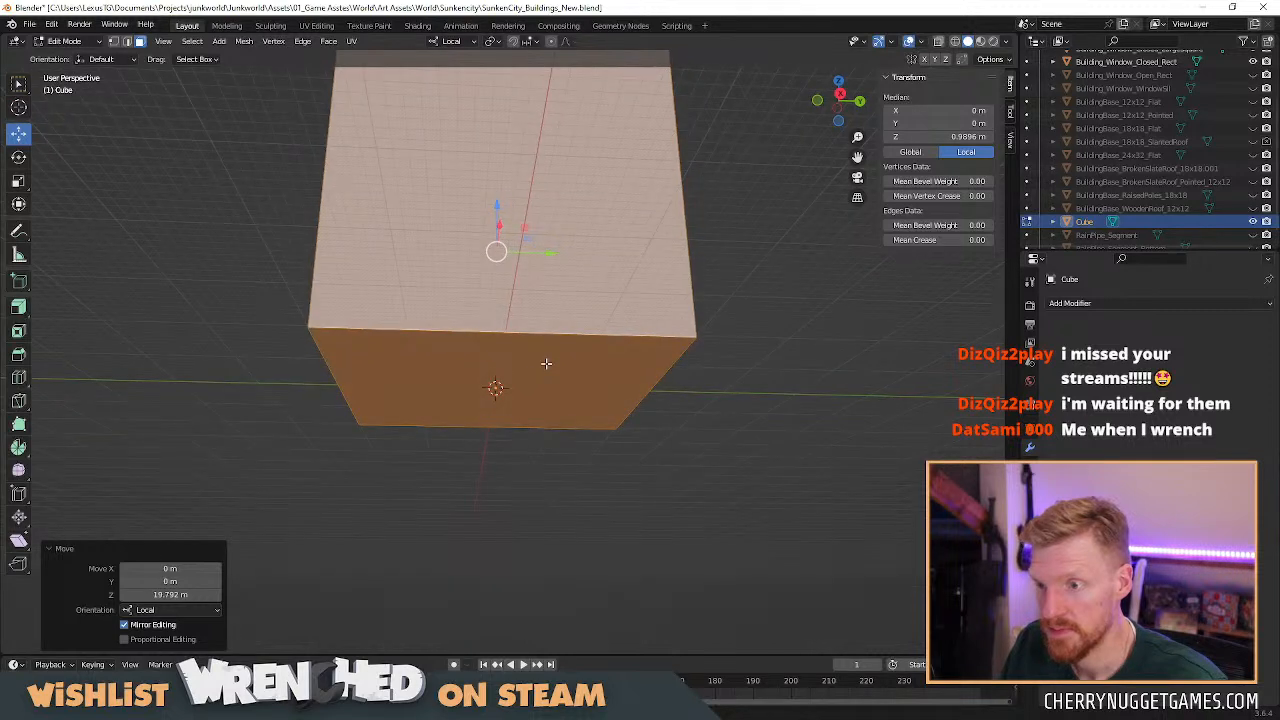
{"action": "left_click", "coordinate": [546, 363]}
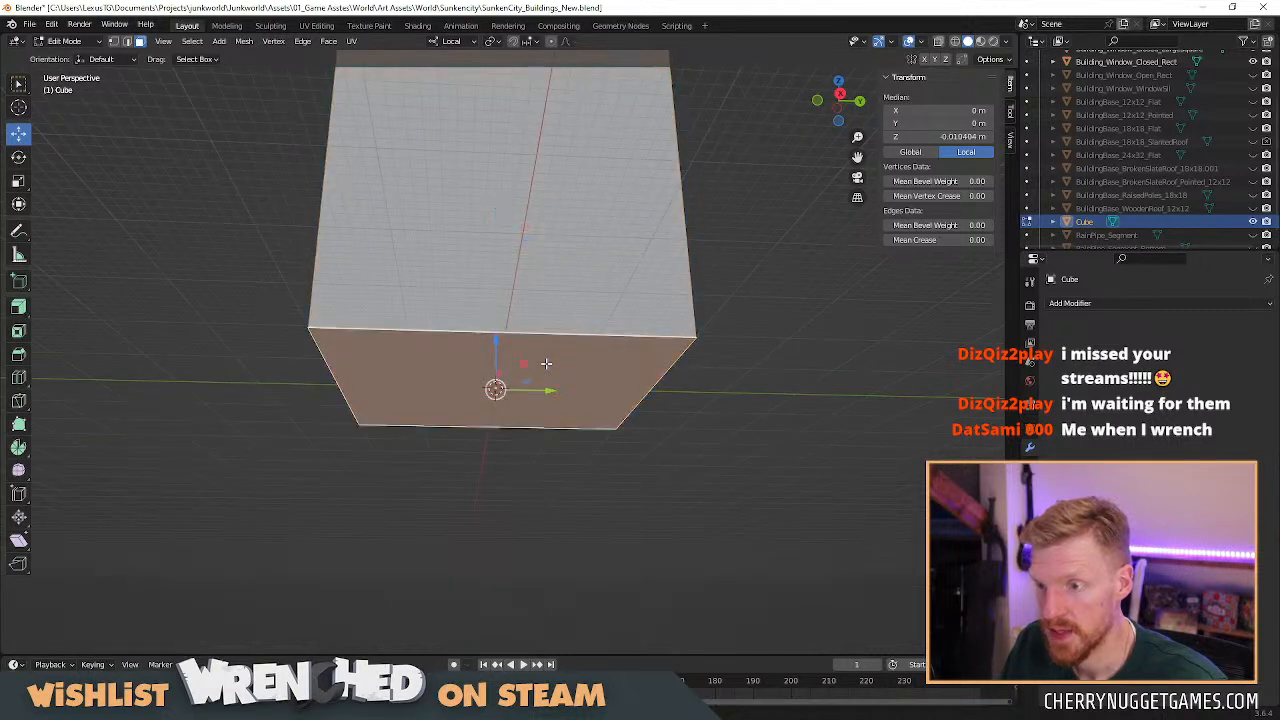
Rename the new cube as BuildingBase_40x40_Flat in the object list.
{"action": "left_click", "coordinate": [1254, 221]}
{"action": "left_click", "coordinate": [1253, 155]}
{"action": "left_click", "coordinate": [1253, 157]}
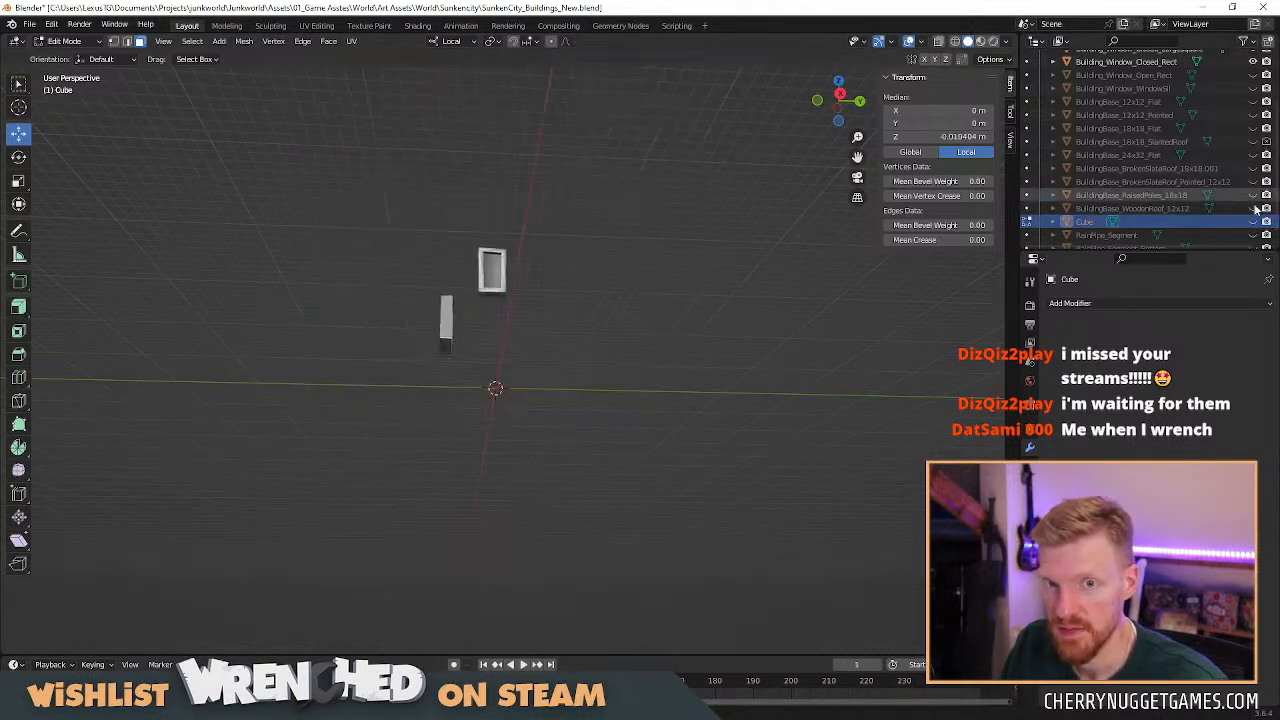
{"action": "left_click", "coordinate": [1254, 221]}
{"action": "double_click", "coordinate": [1090, 221]}
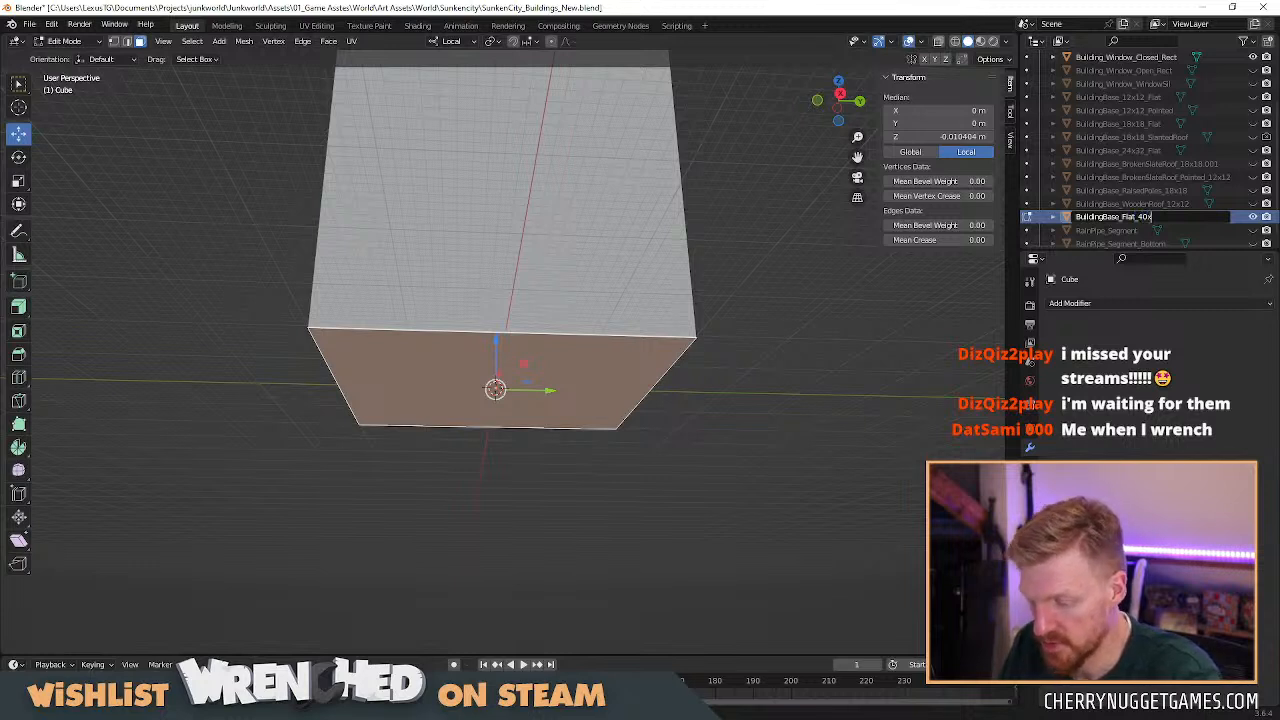
{"action": "key", "text": "Return"}
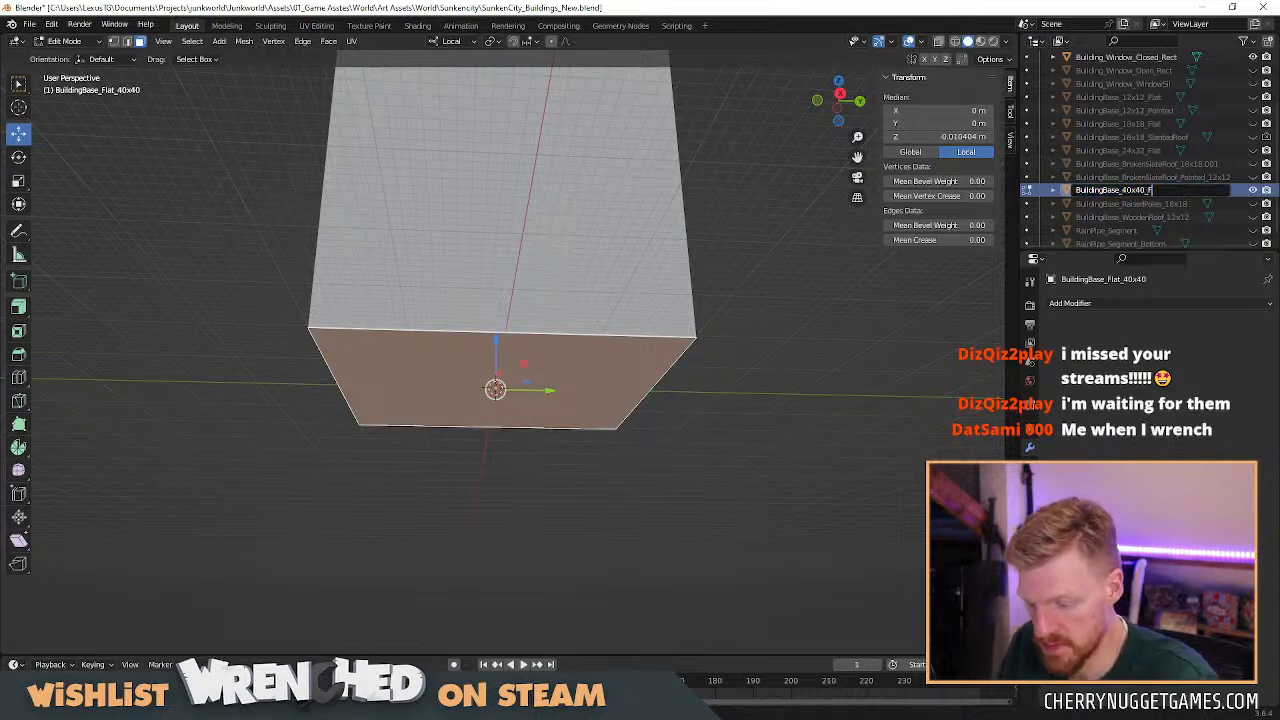
{"action": "key", "text": "Return"}
Apply smooth shading to all faces of the 40x40 building base.
{"action": "middle_click_drag", "start_coordinate": [571, 258], "coordinate": [559, 288]}
{"action": "scroll", "coordinate": [523, 326], "scroll_direction": "up", "scroll_amount": 3}
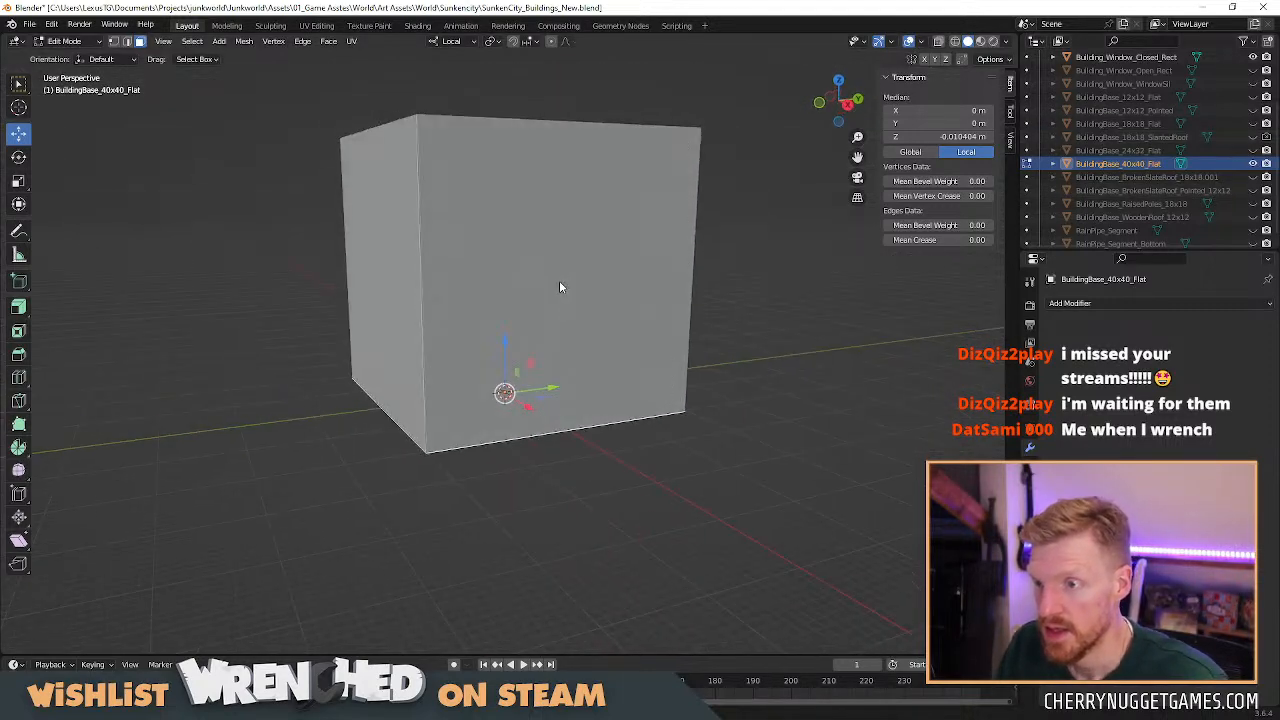
{"action": "scroll", "coordinate": [565, 288], "scroll_direction": "up", "scroll_amount": 1}
{"action": "scroll", "coordinate": [565, 288], "scroll_direction": "down", "scroll_amount": 1}
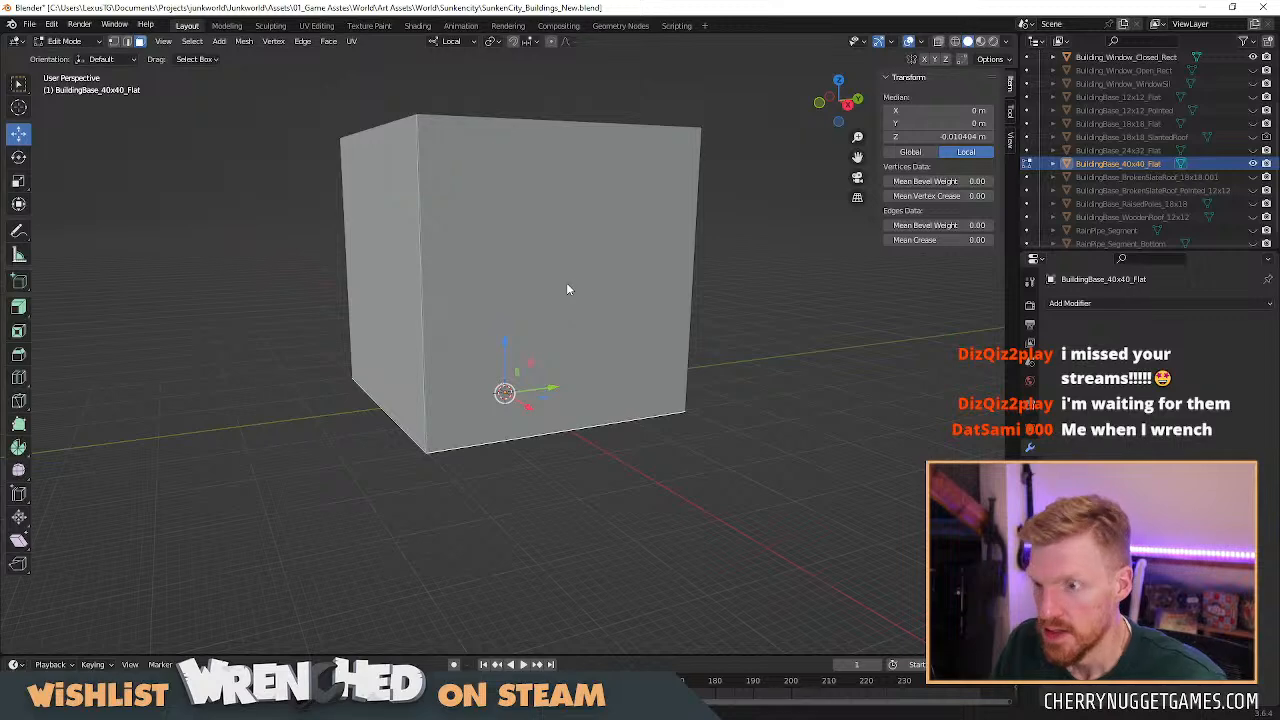
{"action": "key", "text": "a"}
{"action": "right_click", "coordinate": [566, 283]}
{"action": "left_click", "coordinate": [548, 441]}
Apply flat shading to the top face of the 40x40 building base.
{"action": "scroll", "coordinate": [530, 160], "scroll_direction": "down", "scroll_amount": 1}
{"action": "mouse_move", "coordinate": [530, 150]}
{"action": "middle_mouse_down"}
{"action": "mouse_move", "coordinate": [538, 238]}
{"action": "mouse_move", "coordinate": [513, 307]}
{"action": "middle_mouse_up"}
{"action": "left_click", "coordinate": [538, 224]}
{"action": "right_click", "coordinate": [540, 226]}
{"action": "left_click", "coordinate": [522, 241]}
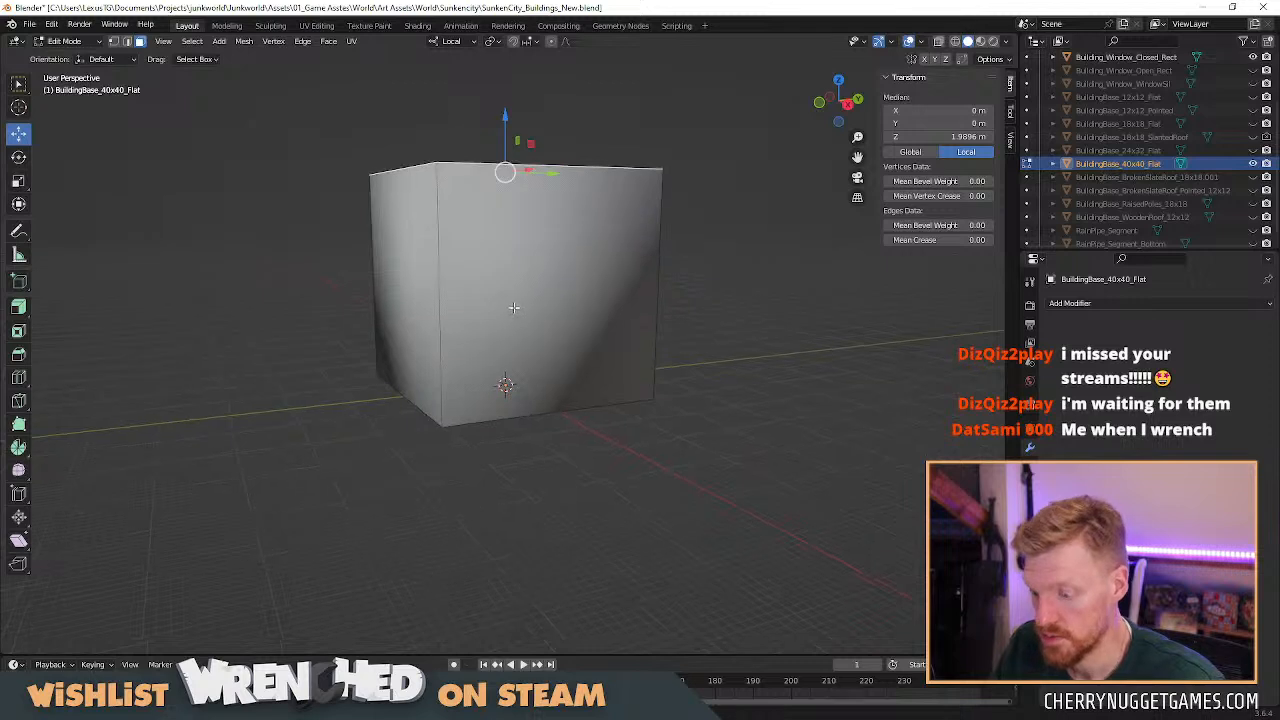
Add one horizontal loop cut around the middle of the base, scale it slightly inward, and return to Object Mode.
{"action": "left_click", "coordinate": [446, 302]}
{"action": "right_click", "coordinate": [615, 351]}
{"action": "key", "text": "s"}
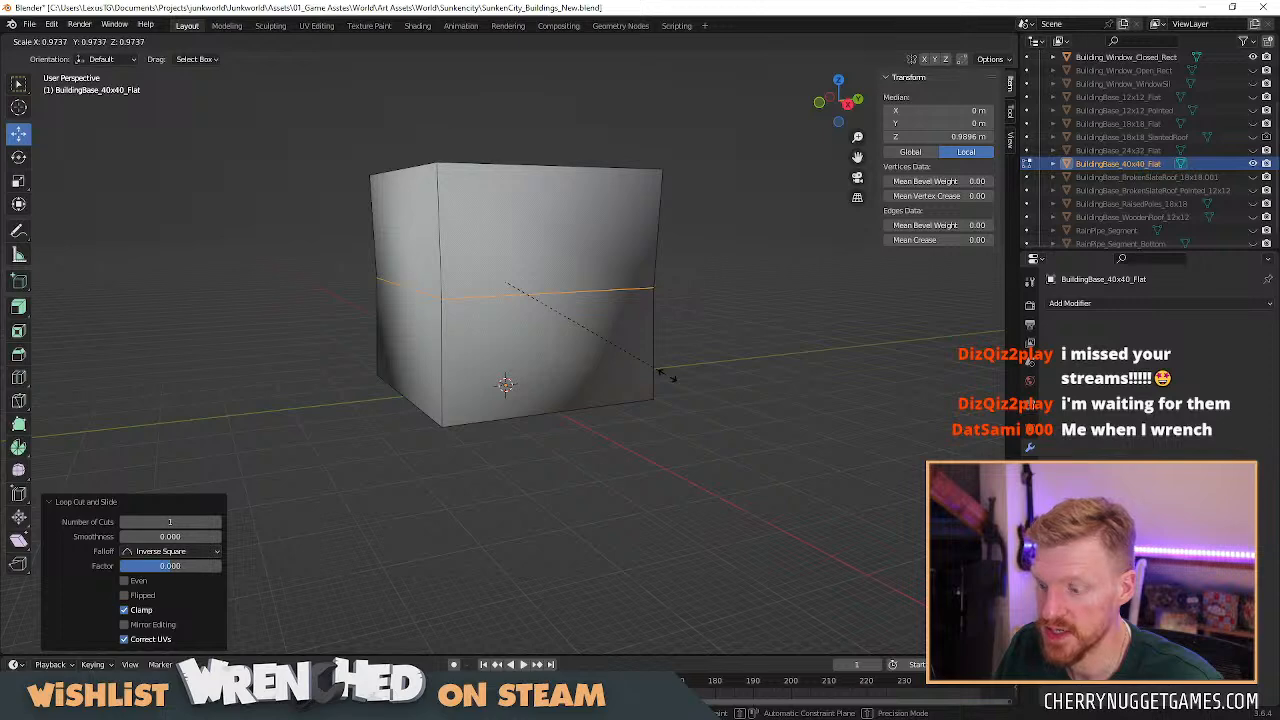
{"action": "left_click", "coordinate": [668, 376]}
{"action": "key", "text": "Tab"}
{"action": "left_click", "coordinate": [696, 321]}
{"action": "middle_click_drag", "start_coordinate": [714, 313], "coordinate": [596, 251]}
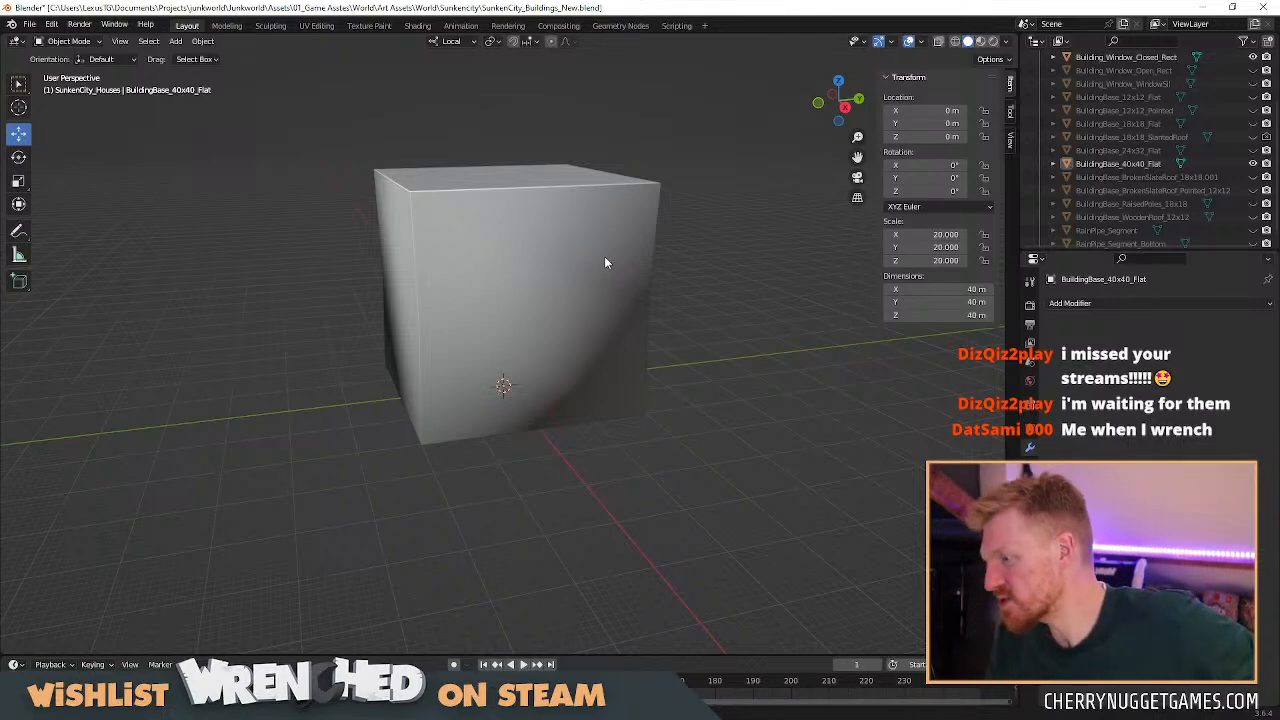
{"action": "middle_click_drag", "start_coordinate": [577, 276], "coordinate": [521, 302]}
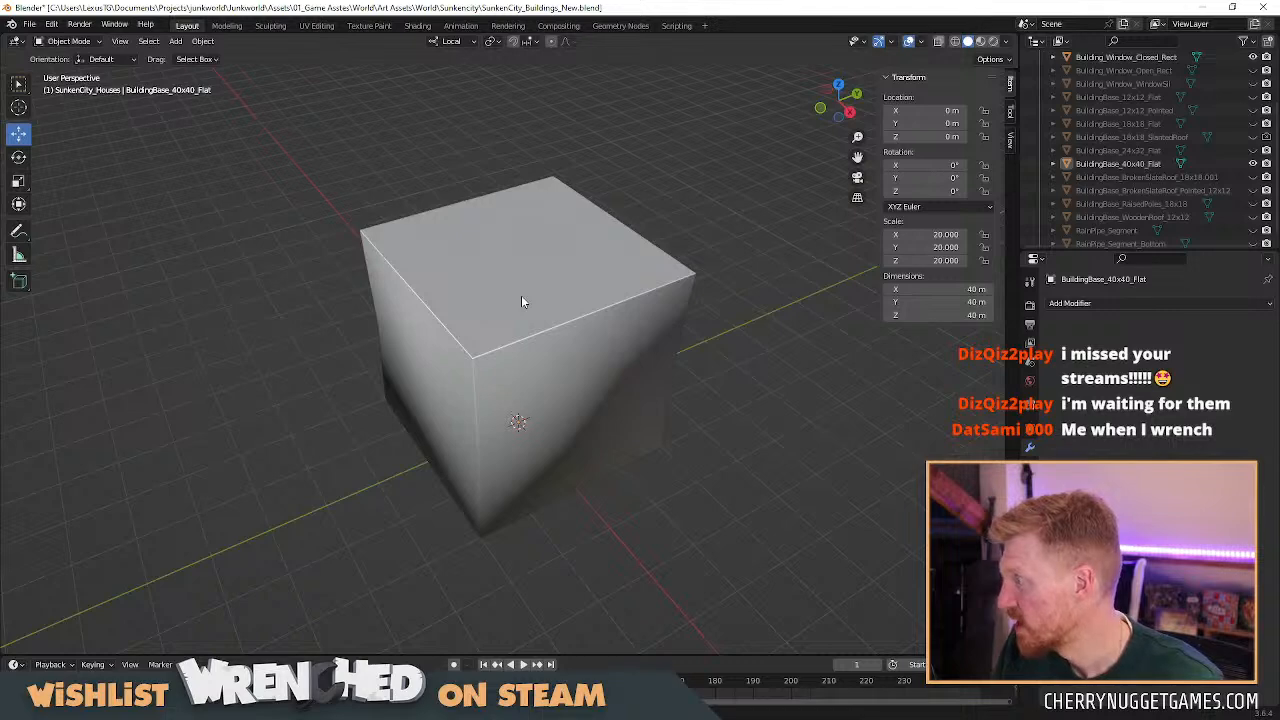
Inset the top face of the 40x40 flat building base by about 0.066 m to form a thin rim.
{"action": "scroll", "coordinate": [523, 306], "scroll_direction": "up", "scroll_amount": 1}
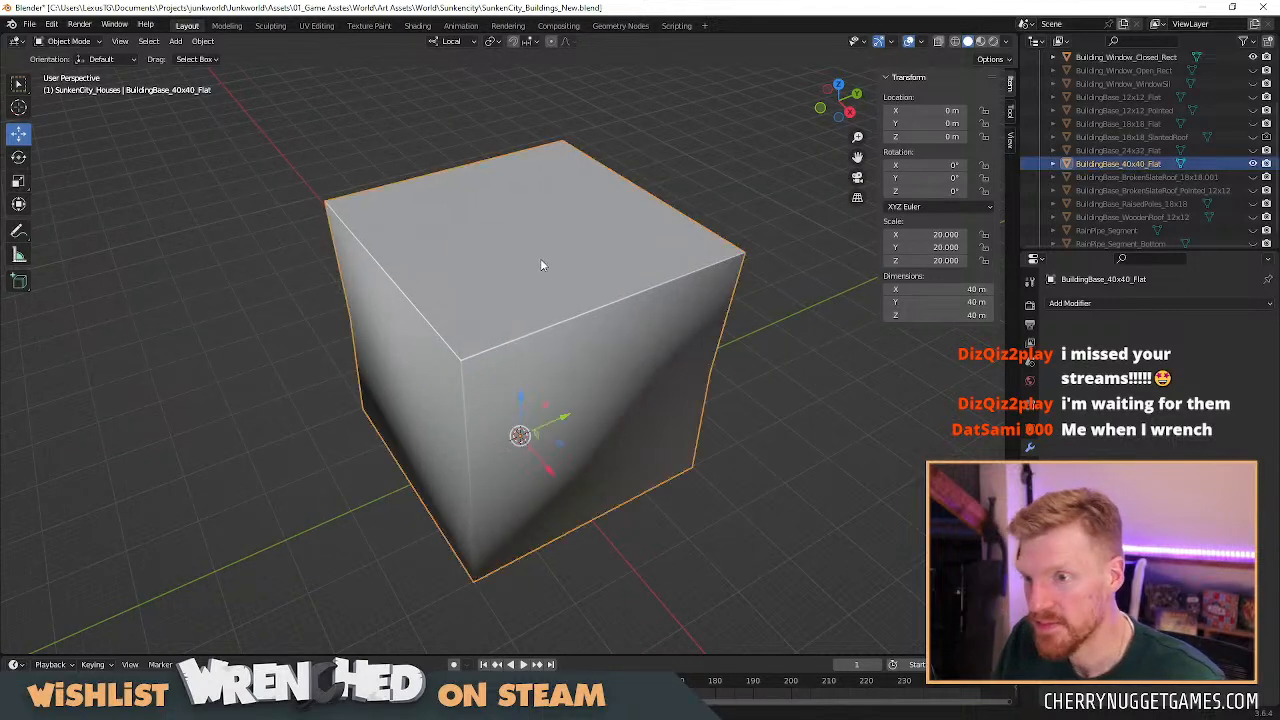
{"action": "left_click", "coordinate": [543, 264]}
{"action": "scroll", "coordinate": [588, 275], "scroll_direction": "up", "scroll_amount": 2}
{"action": "key", "text": "Tab"}
{"action": "key", "text": "3"}
{"action": "left_click", "coordinate": [561, 232]}
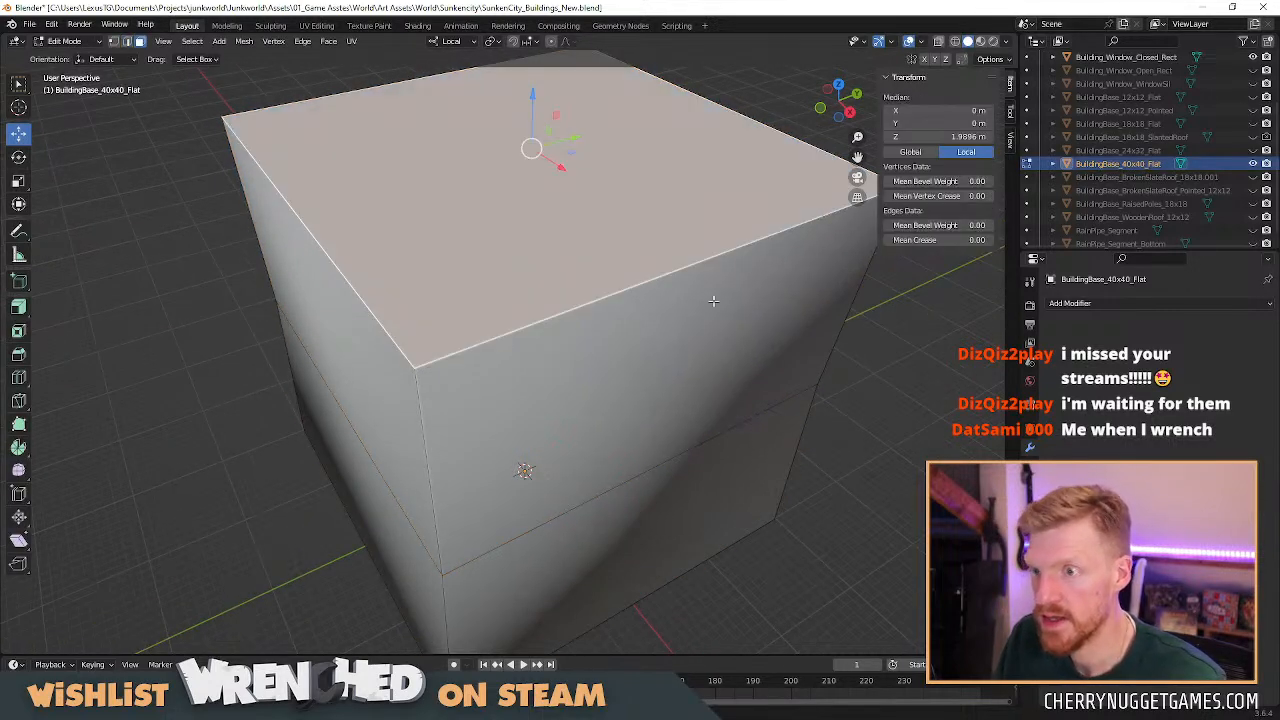
{"action": "scroll", "coordinate": [702, 329], "scroll_direction": "down", "scroll_amount": 2}
{"action": "key", "text": "i"}
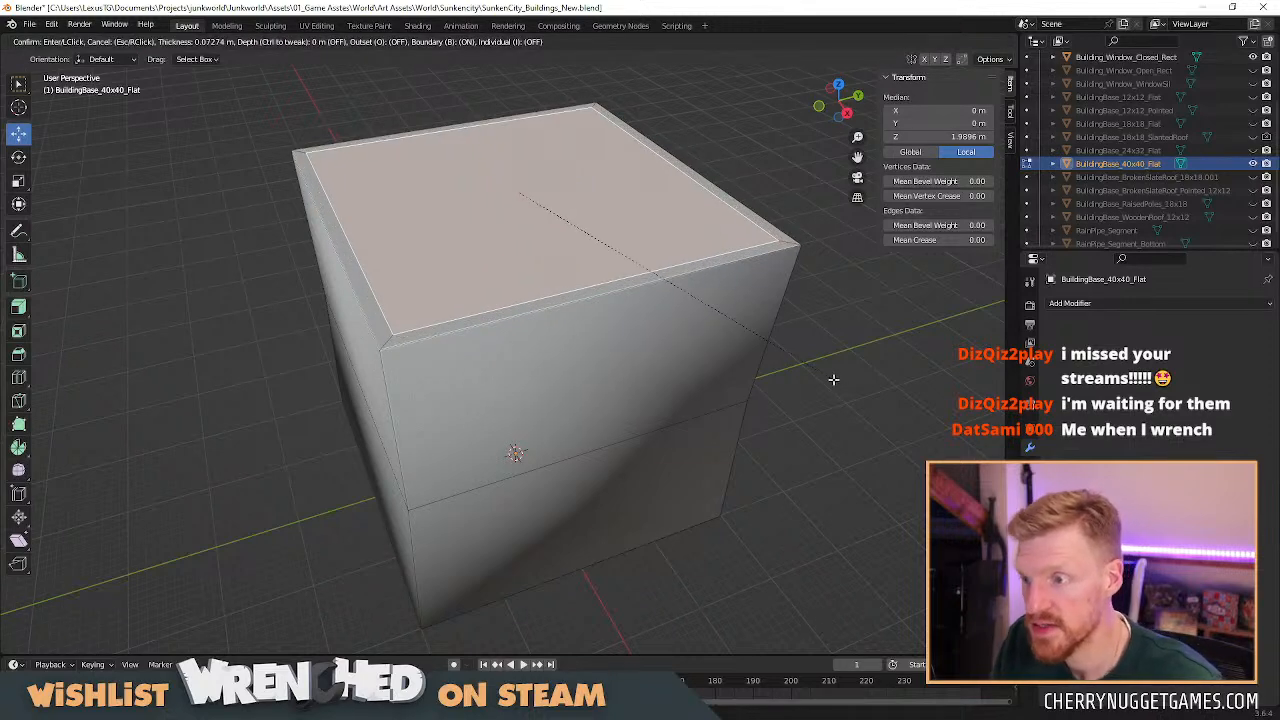
{"action": "left_click", "coordinate": [834, 380]}
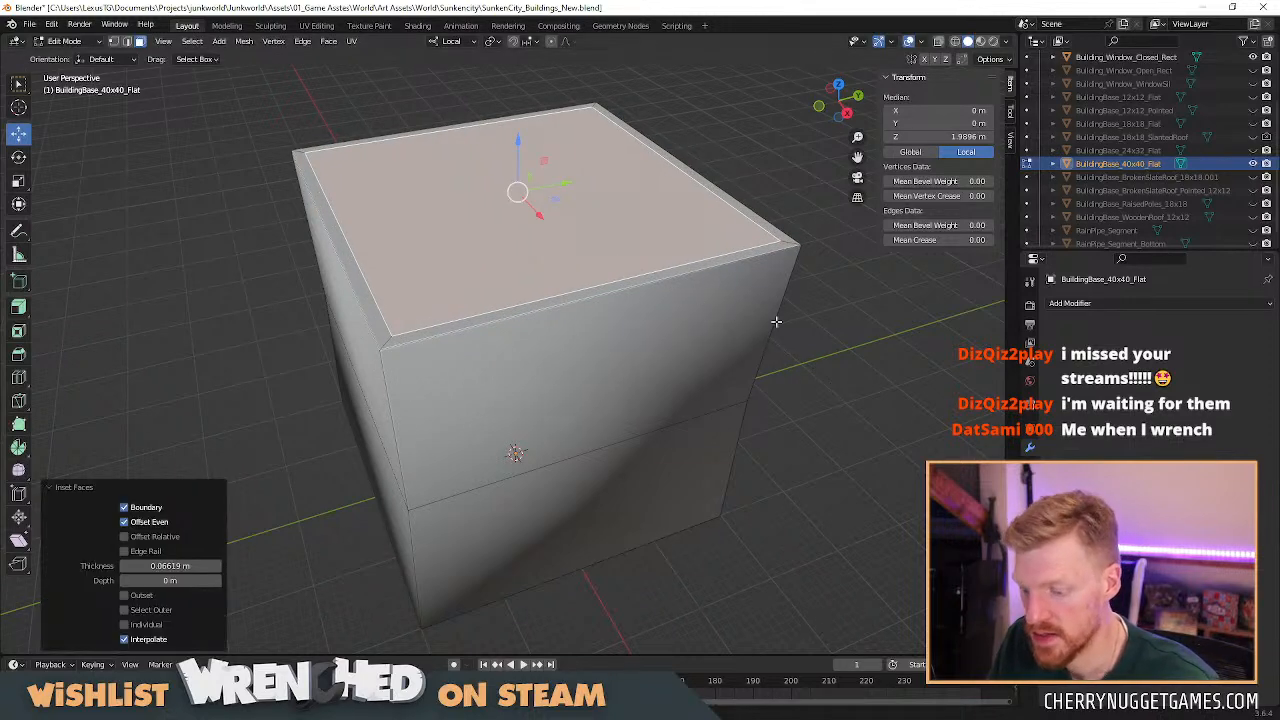
Extrude the inset top face down about 1.07 m, and raise the recessed face back up about 0.15 m along local Z.
{"action": "key", "text": "e"}
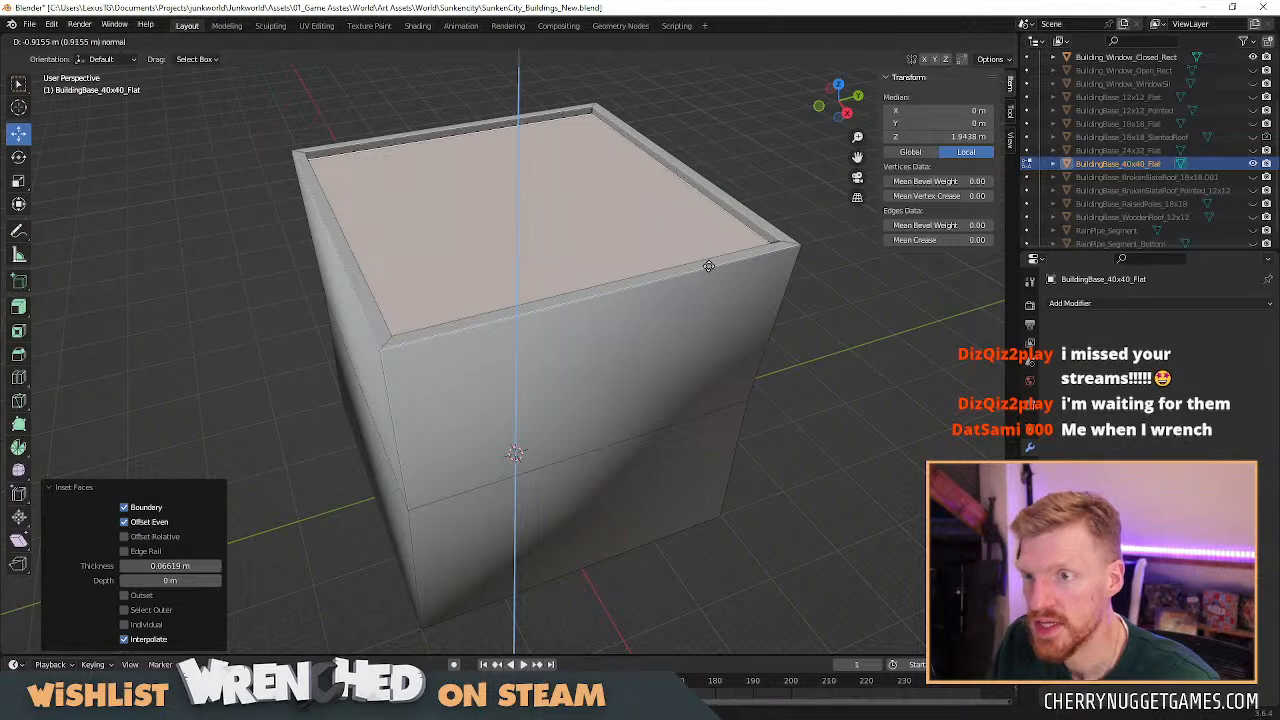
{"action": "left_click", "coordinate": [709, 267]}
{"action": "middle_click_drag", "start_coordinate": [542, 302], "coordinate": [470, 277]}
{"action": "left_click_drag", "start_coordinate": [476, 141], "coordinate": [476, 128]}
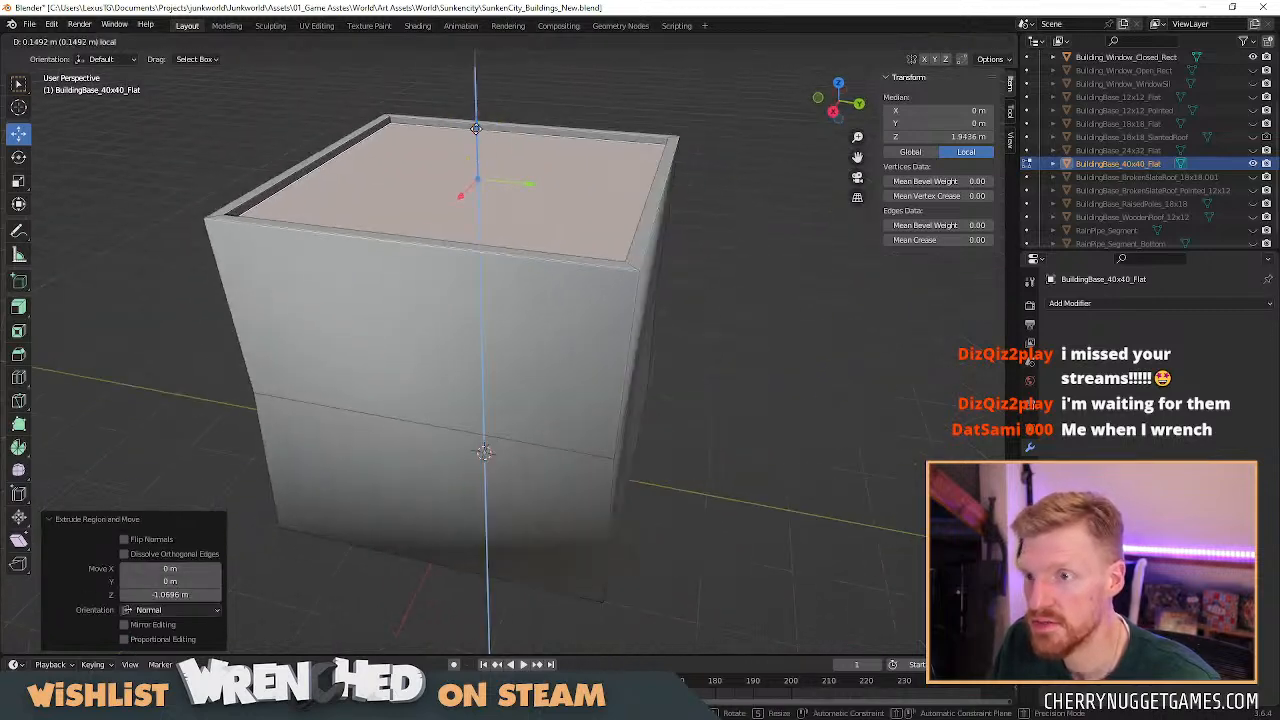
{"action": "scroll", "coordinate": [476, 200], "scroll_direction": "down", "scroll_amount": 2}
{"action": "middle_click_drag", "start_coordinate": [478, 282], "coordinate": [534, 254]}
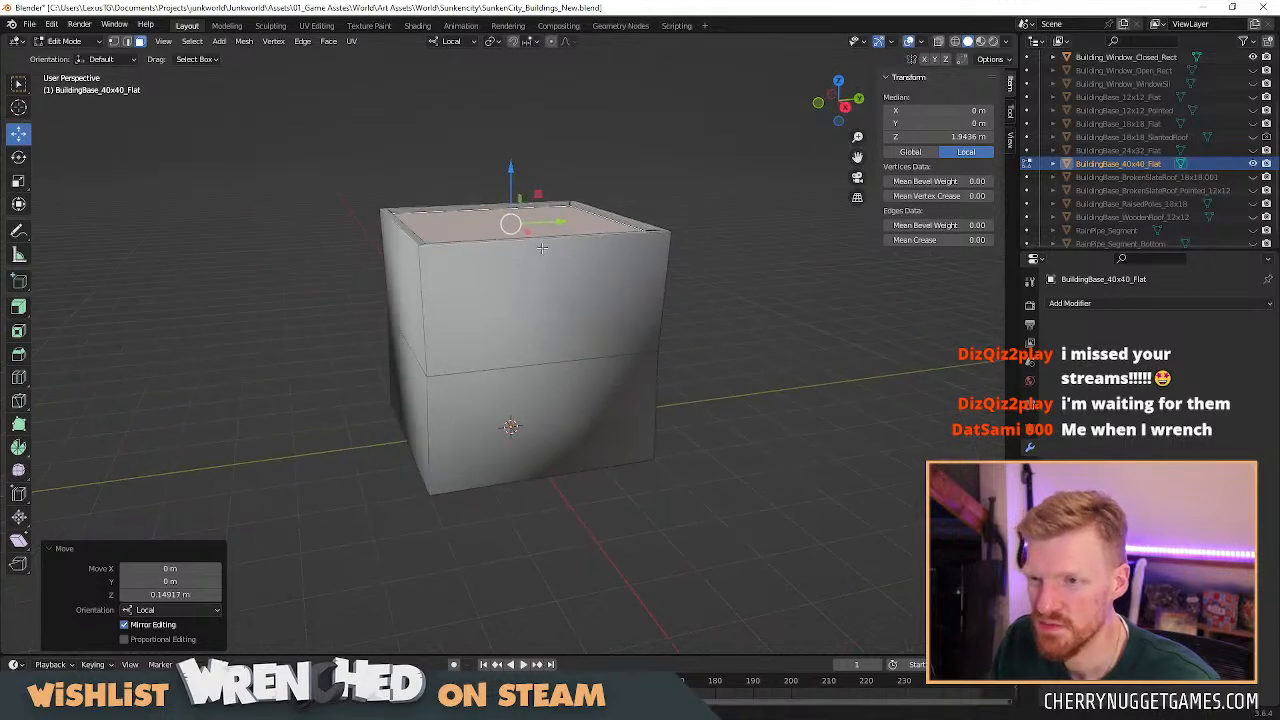
{"action": "scroll", "coordinate": [562, 246], "scroll_direction": "up", "scroll_amount": 1}
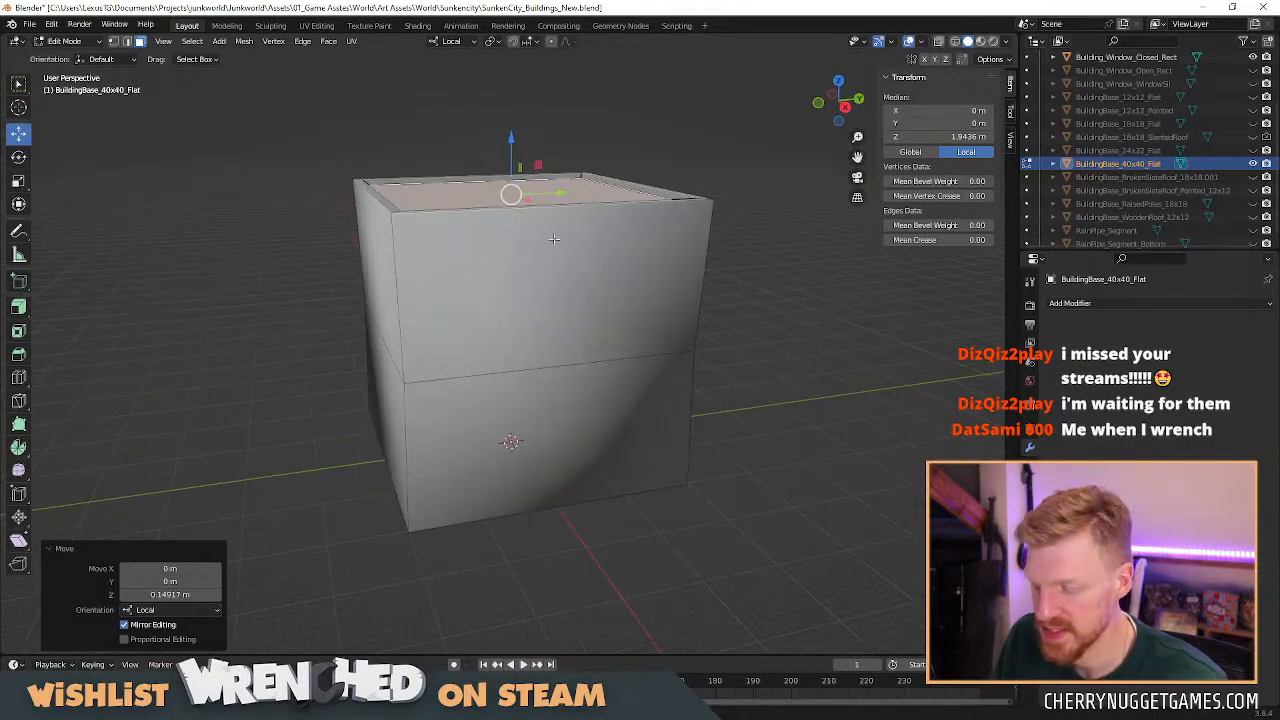
{"action": "middle_click_drag", "start_coordinate": [543, 221], "coordinate": [556, 262]}
Apply flat shading to the recessed roof face, return to Object Mode, and deselect the base.
{"action": "key", "text": "Tab"}
{"action": "key", "text": "Tab"}
{"action": "right_click", "coordinate": [581, 249]}
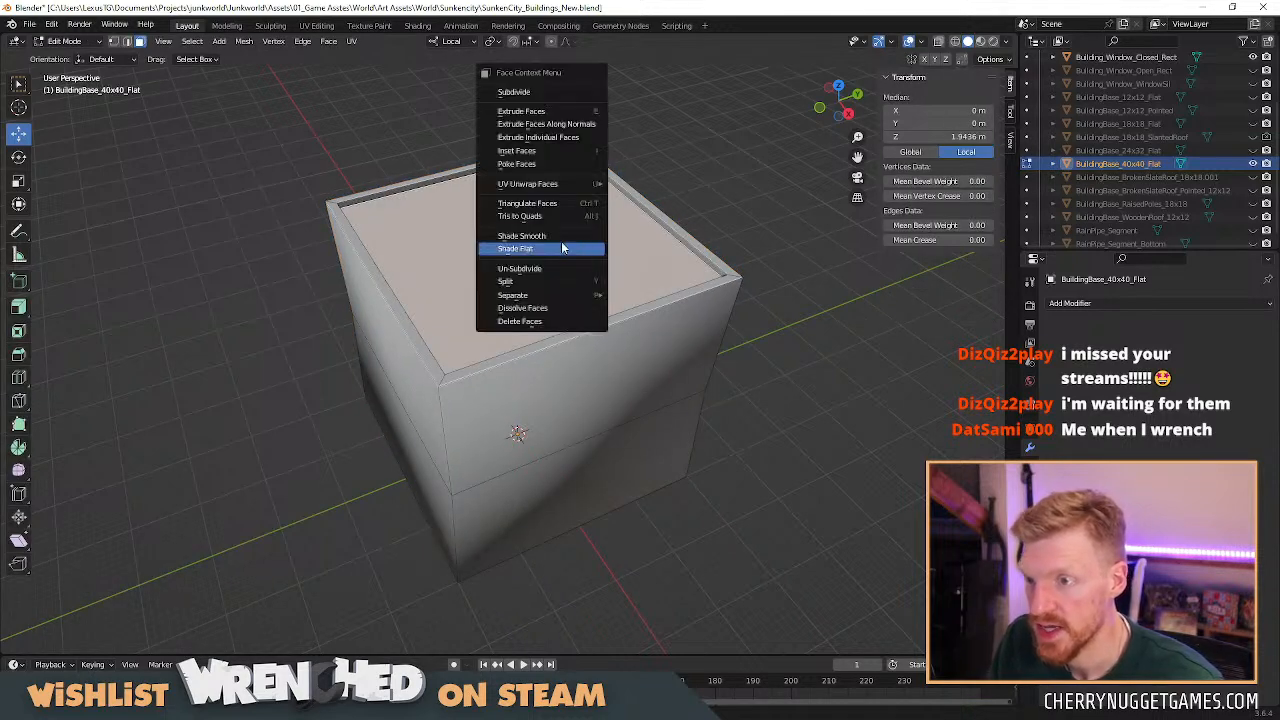
{"action": "left_click", "coordinate": [561, 247]}
{"action": "key", "text": "Tab"}
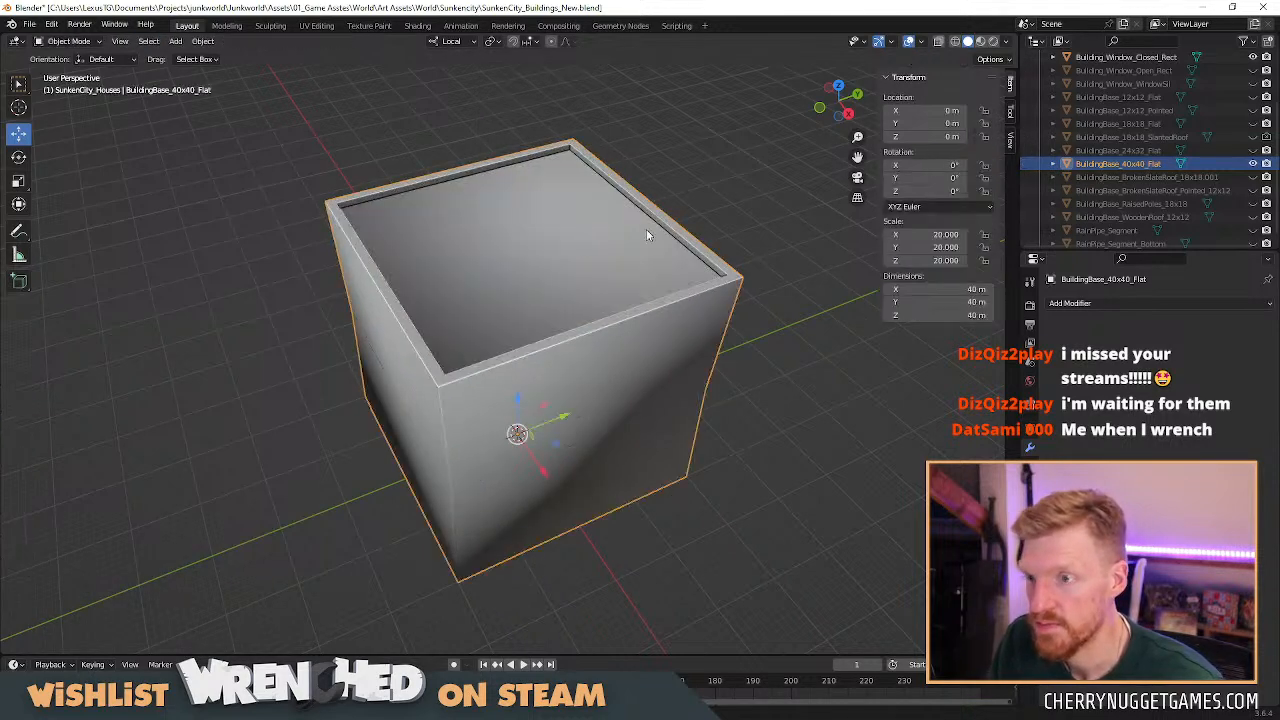
{"action": "key", "text": "alt+a"}
{"action": "mouse_move", "coordinate": [691, 250]}
{"action": "middle_mouse_down"}
{"action": "mouse_move", "coordinate": [518, 228]}
{"action": "mouse_move", "coordinate": [467, 325]}
{"action": "mouse_move", "coordinate": [632, 228]}
{"action": "mouse_move", "coordinate": [589, 277]}
{"action": "mouse_move", "coordinate": [498, 237]}
{"action": "mouse_move", "coordinate": [486, 260]}
{"action": "mouse_move", "coordinate": [614, 369]}
{"action": "mouse_move", "coordinate": [663, 320]}
{"action": "mouse_move", "coordinate": [523, 306]}
{"action": "mouse_move", "coordinate": [611, 283]}
{"action": "mouse_move", "coordinate": [609, 323]}
{"action": "mouse_move", "coordinate": [584, 313]}
{"action": "mouse_move", "coordinate": [594, 262]}
{"action": "mouse_move", "coordinate": [530, 245]}
{"action": "mouse_move", "coordinate": [609, 302]}
{"action": "mouse_move", "coordinate": [380, 289]}
{"action": "mouse_move", "coordinate": [597, 318]}
{"action": "mouse_move", "coordinate": [537, 294]}
{"action": "mouse_move", "coordinate": [672, 250]}
{"action": "middle_mouse_up"}
{"action": "scroll", "coordinate": [631, 228], "scroll_direction": "down", "scroll_amount": 3}
{"action": "scroll", "coordinate": [614, 369], "scroll_direction": "up", "scroll_amount": 3}
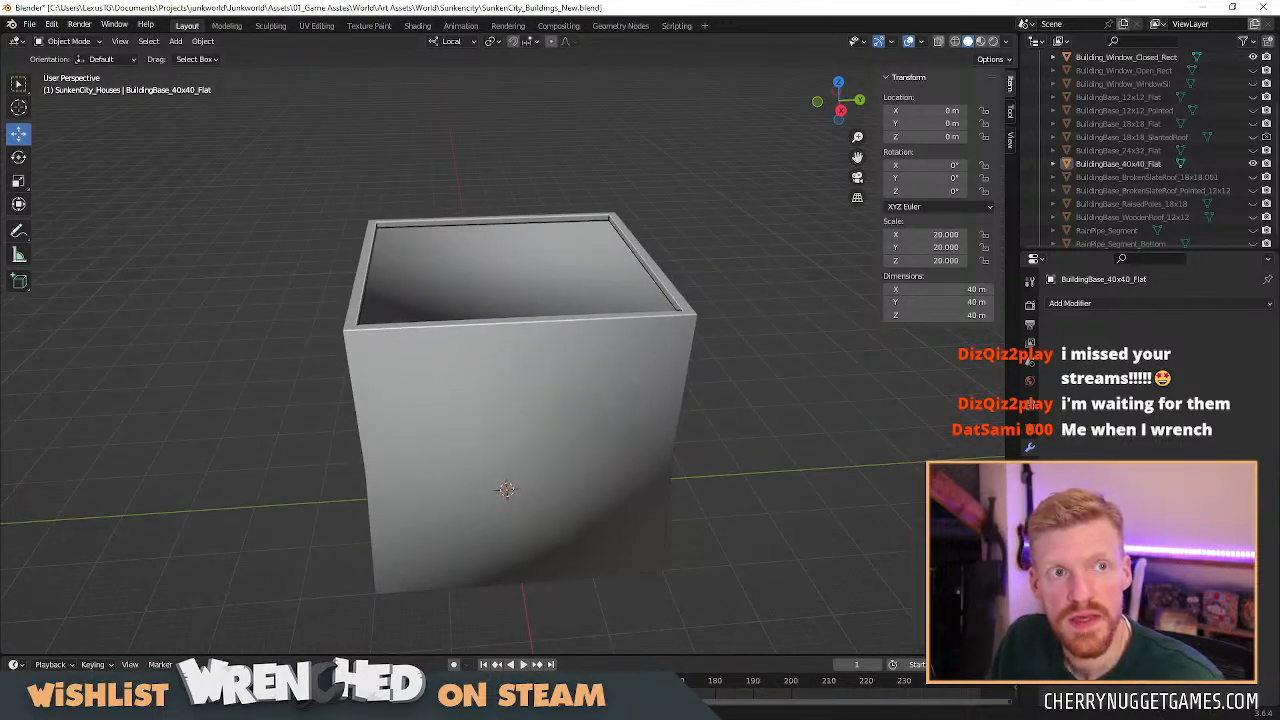
Switch to Unity and inspect the Base_18x18_Damaged piece and its neighbouring pieces in House_005.
{"action": "key", "text": "alt+Tab"}
{"action": "scroll", "coordinate": [717, 335], "scroll_direction": "up", "scroll_amount": 2}
{"action": "middle_click_drag", "start_coordinate": [823, 340], "coordinate": [766, 416]}
{"action": "key", "text": "f"}
{"action": "scroll", "coordinate": [766, 408], "scroll_direction": "down", "scroll_amount": 4}
{"action": "right_click_drag", "start_coordinate": [724, 312], "coordinate": [684, 347]}
{"action": "left_click", "coordinate": [684, 347]}
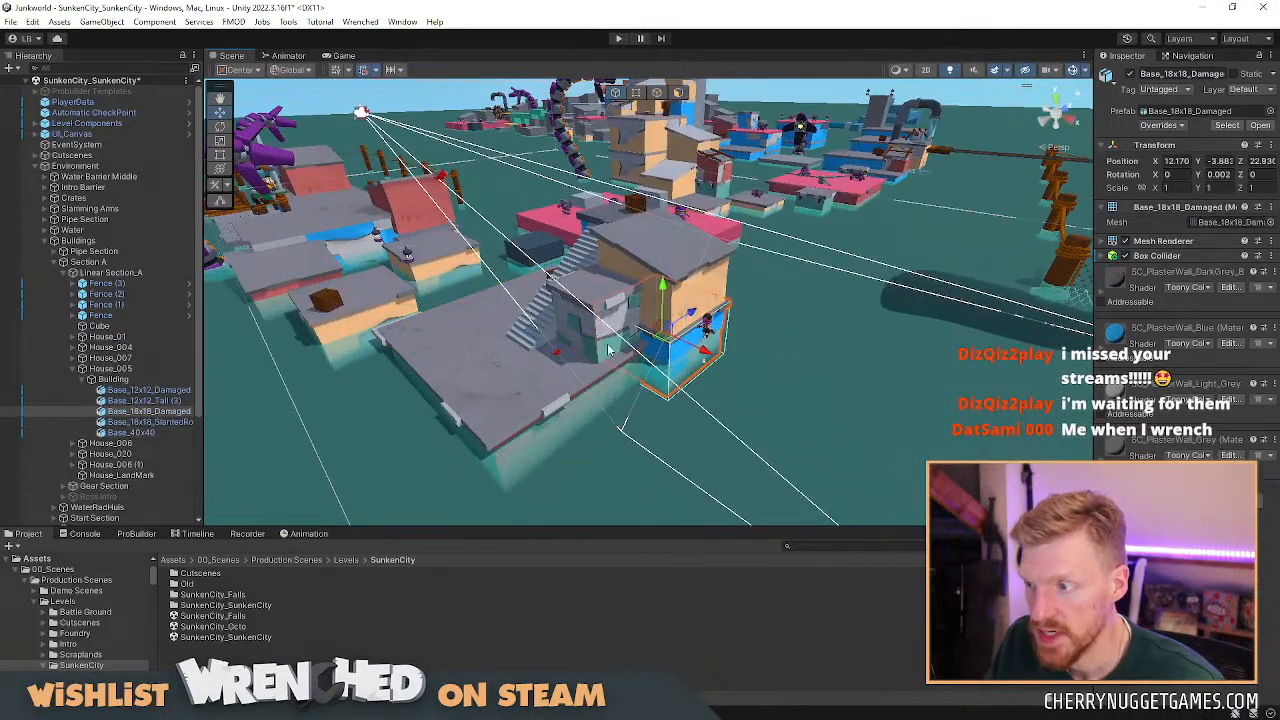
{"action": "scroll", "coordinate": [630, 341], "scroll_direction": "down", "scroll_amount": 2}
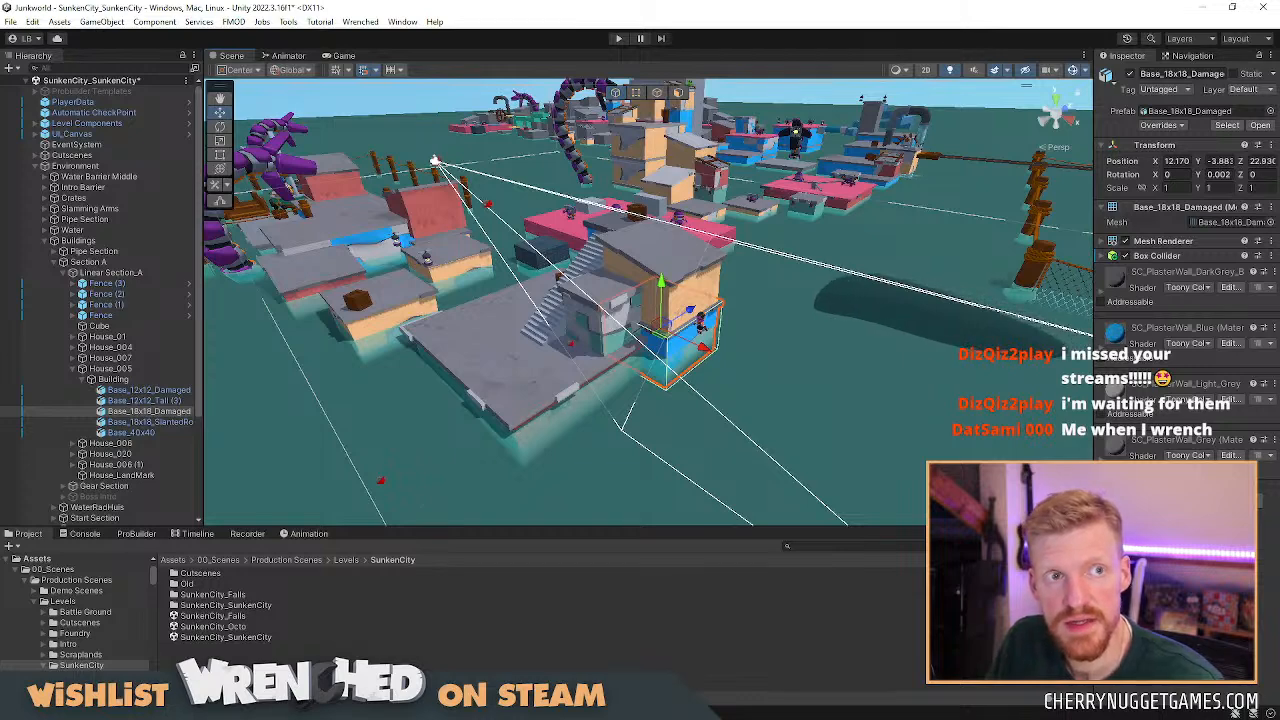
Switch to Blender, hide the 40x40 flat base, and show the 18x18 flat and slanted-roof bases.
{"action": "key", "text": "alt+Tab"}
{"action": "left_click", "coordinate": [1251, 164]}
{"action": "left_click", "coordinate": [1251, 124]}
{"action": "left_click", "coordinate": [1251, 137]}
{"action": "scroll", "coordinate": [560, 420], "scroll_direction": "up", "scroll_amount": 2}
Try stacking the 18x18 slanted-roof base on the 18x18 flat base by moving it up about 24 m, and reset its location.
{"action": "left_click", "coordinate": [536, 452]}
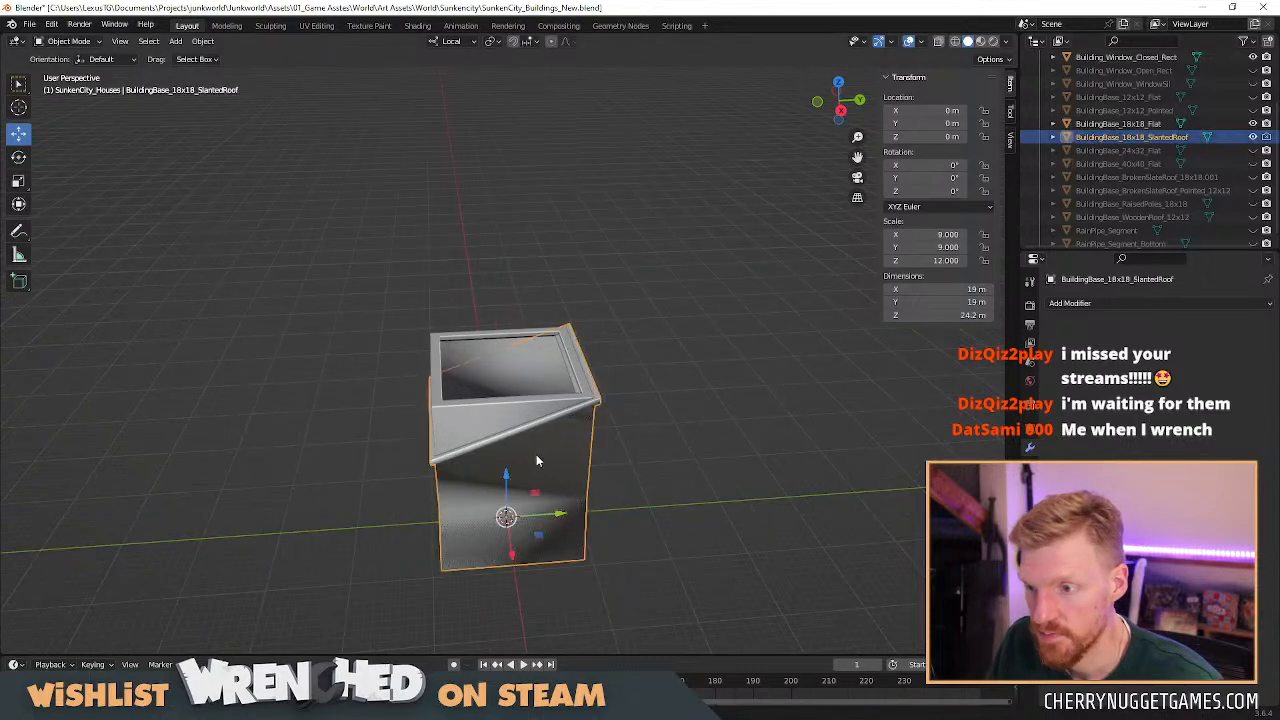
{"action": "key", "text": "g"}
{"action": "key", "text": "z"}
{"action": "key", "text": "z"}
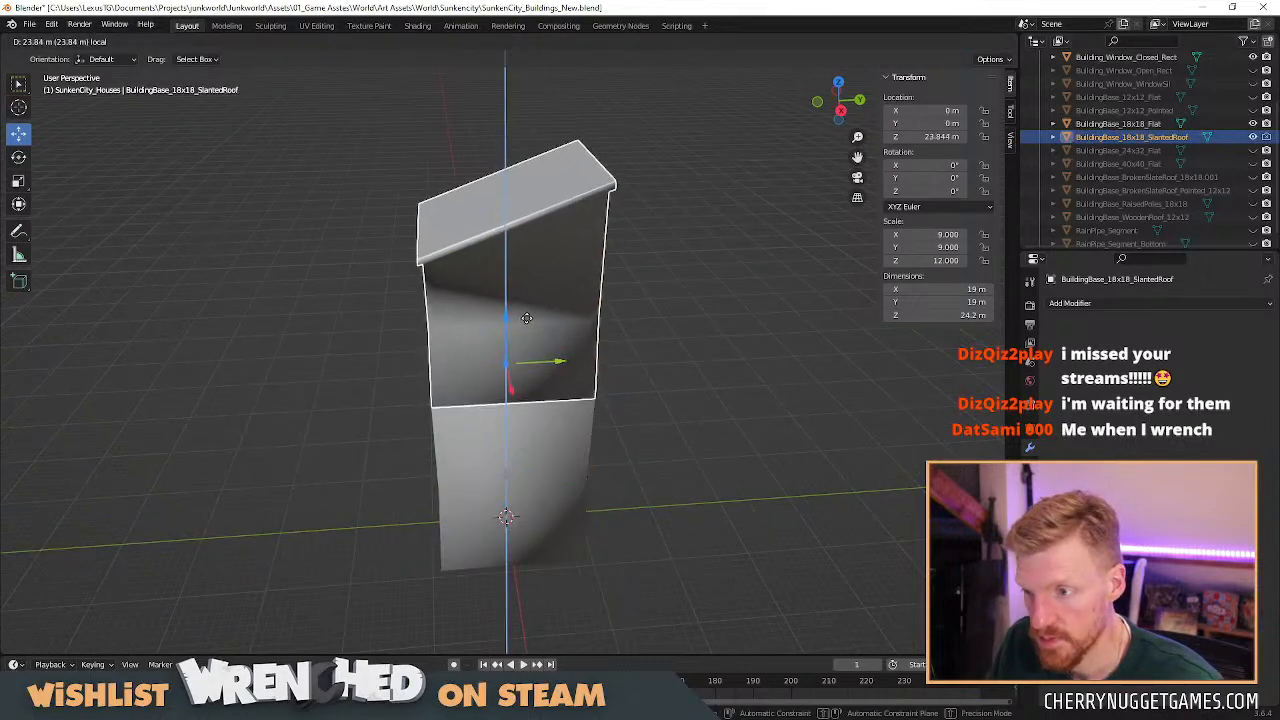
{"action": "left_click", "coordinate": [524, 330]}
{"action": "middle_click_drag", "start_coordinate": [523, 401], "coordinate": [534, 362]}
{"action": "scroll", "coordinate": [534, 362], "scroll_direction": "up", "scroll_amount": 2}
{"action": "key", "text": "g"}
{"action": "key", "text": "z"}
{"action": "key", "text": "z"}
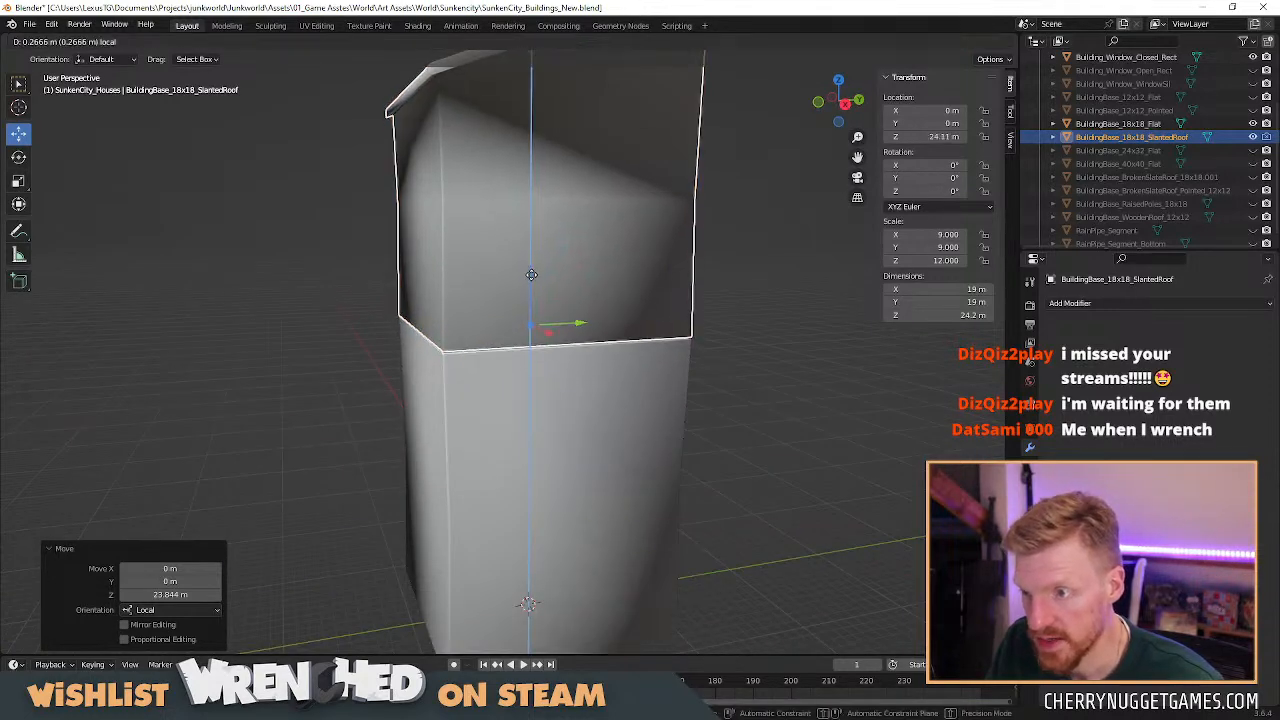
{"action": "left_click", "coordinate": [533, 282]}
{"action": "middle_click_drag", "start_coordinate": [612, 404], "coordinate": [584, 406]}
{"action": "key", "text": "ctrl+z"}
{"action": "key", "text": "alt+g"}
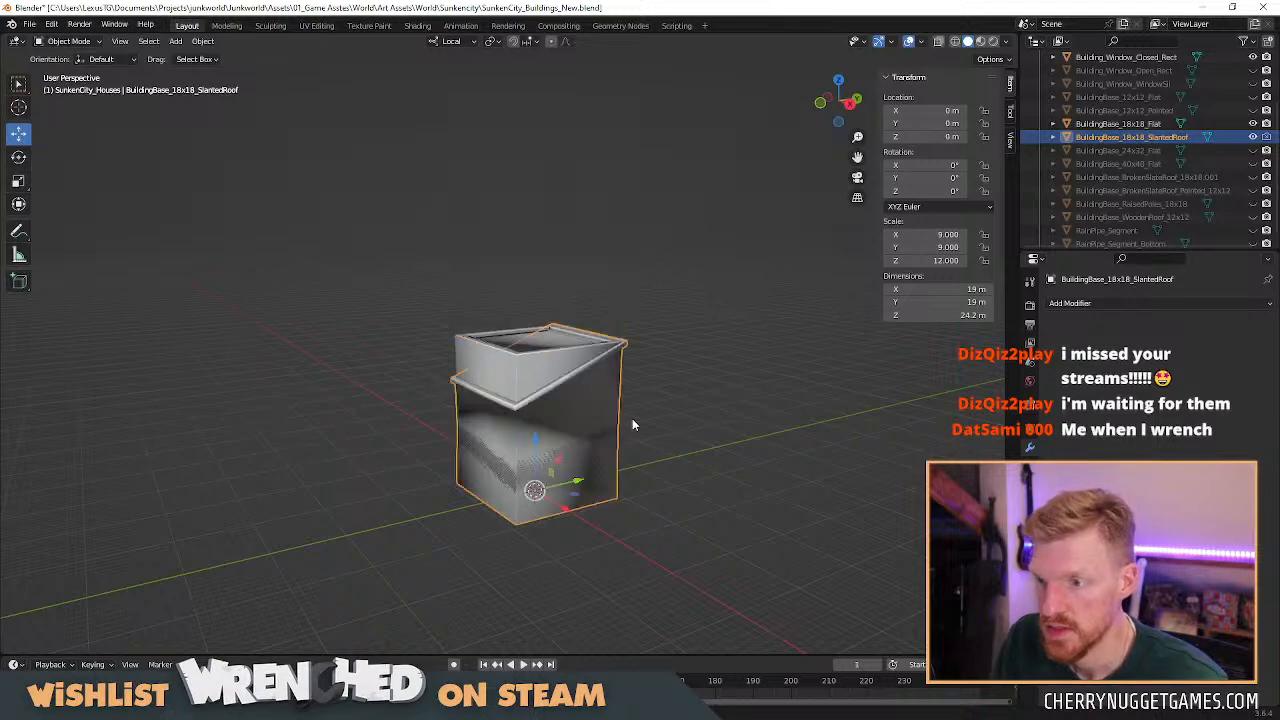
Hide the 18x18 slanted-roof and flat bases, and show the 40x40 flat base again.
{"action": "left_click", "coordinate": [1253, 136]}
{"action": "left_click", "coordinate": [1253, 123]}
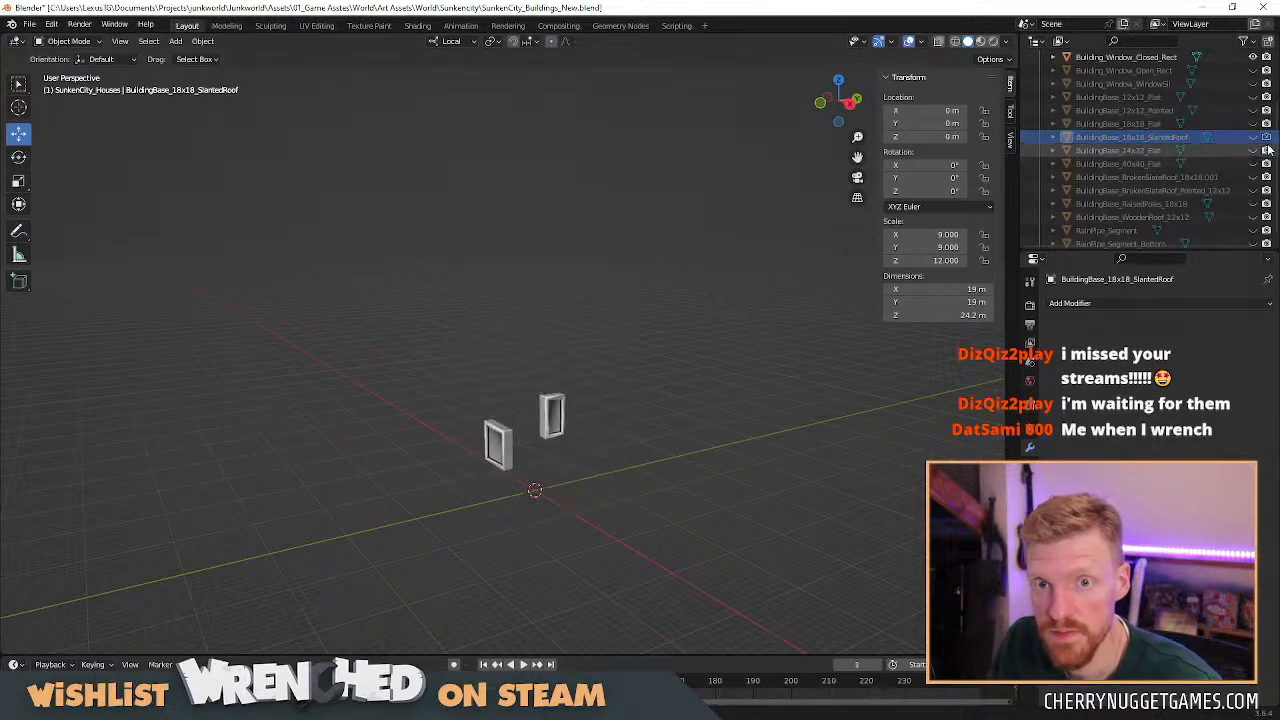
{"action": "left_click", "coordinate": [1253, 163]}
Select the 40x40 flat base and examine its walls and recessed roof from several angles.
{"action": "scroll", "coordinate": [668, 406], "scroll_direction": "up", "scroll_amount": 2}
{"action": "scroll", "coordinate": [674, 407], "scroll_direction": "down", "scroll_amount": 2}
{"action": "middle_click_drag", "start_coordinate": [674, 407], "coordinate": [561, 385]}
{"action": "left_click", "coordinate": [531, 370]}
{"action": "scroll", "coordinate": [531, 385], "scroll_direction": "down", "scroll_amount": 2}
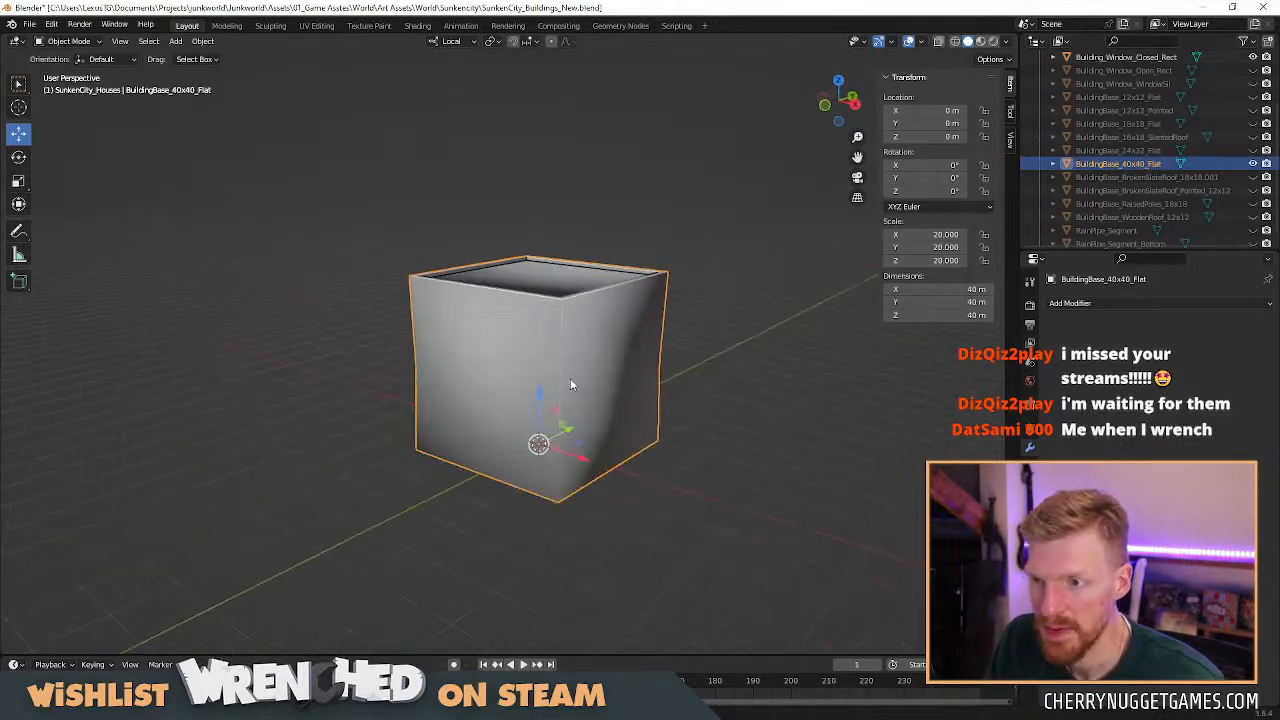
{"action": "scroll", "coordinate": [600, 405], "scroll_direction": "up", "scroll_amount": 6}
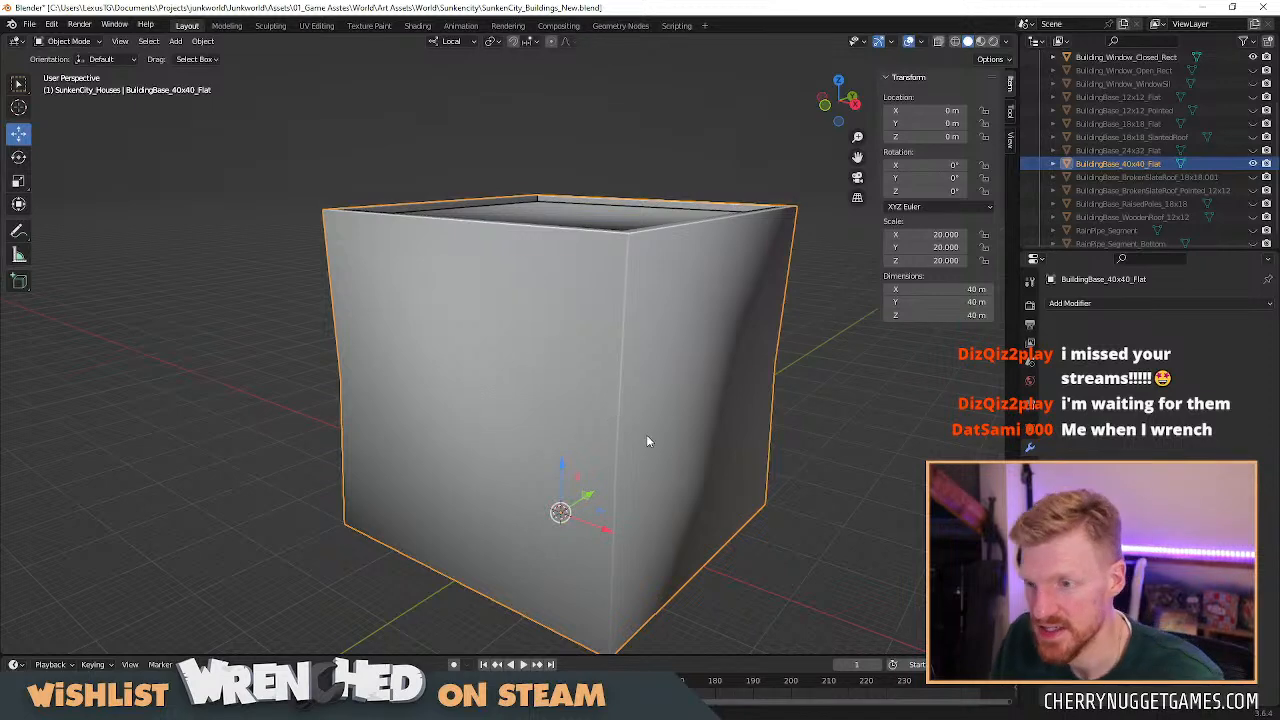
{"action": "scroll", "coordinate": [648, 414], "scroll_direction": "down", "scroll_amount": 6}
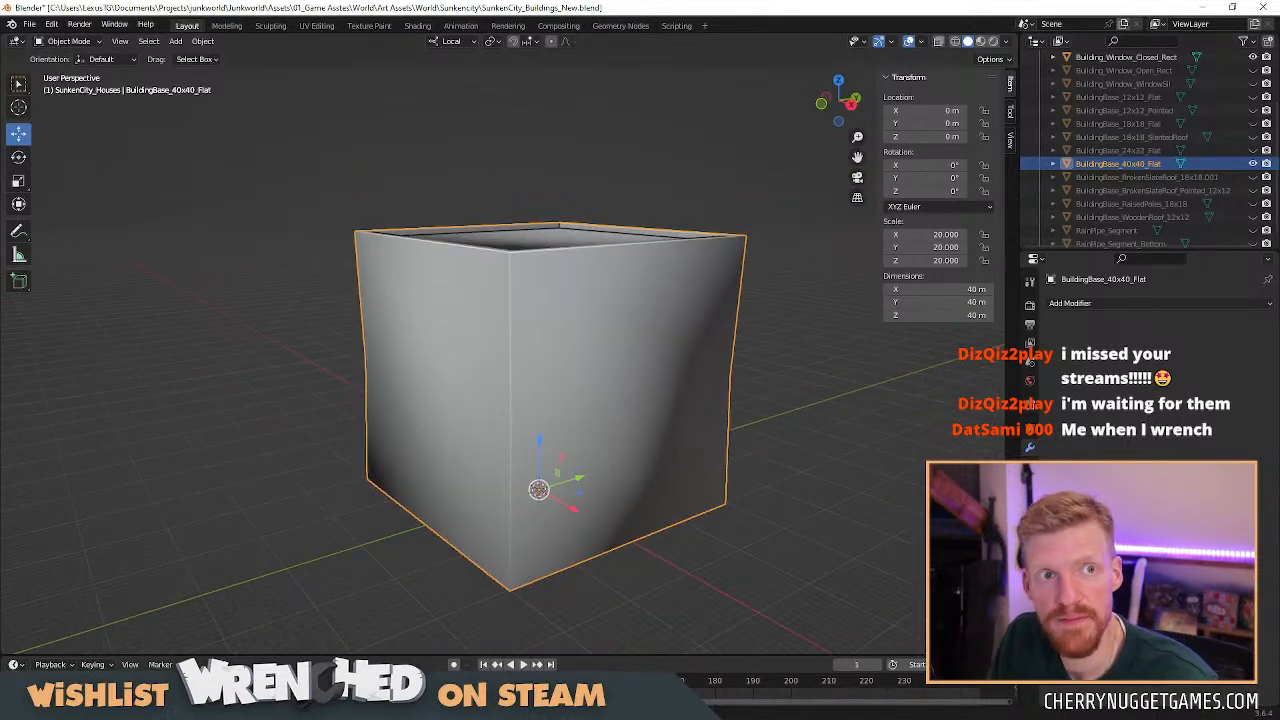
Switch to Unity and frame the blue Base_24x32_Damaged piece of House_004 for a closer look.
{"action": "key", "text": "alt+Tab"}
{"action": "left_click_drag", "start_coordinate": [560, 376], "coordinate": [657, 336], "text": "alt"}
{"action": "middle_click_drag", "start_coordinate": [657, 336], "coordinate": [880, 385]}
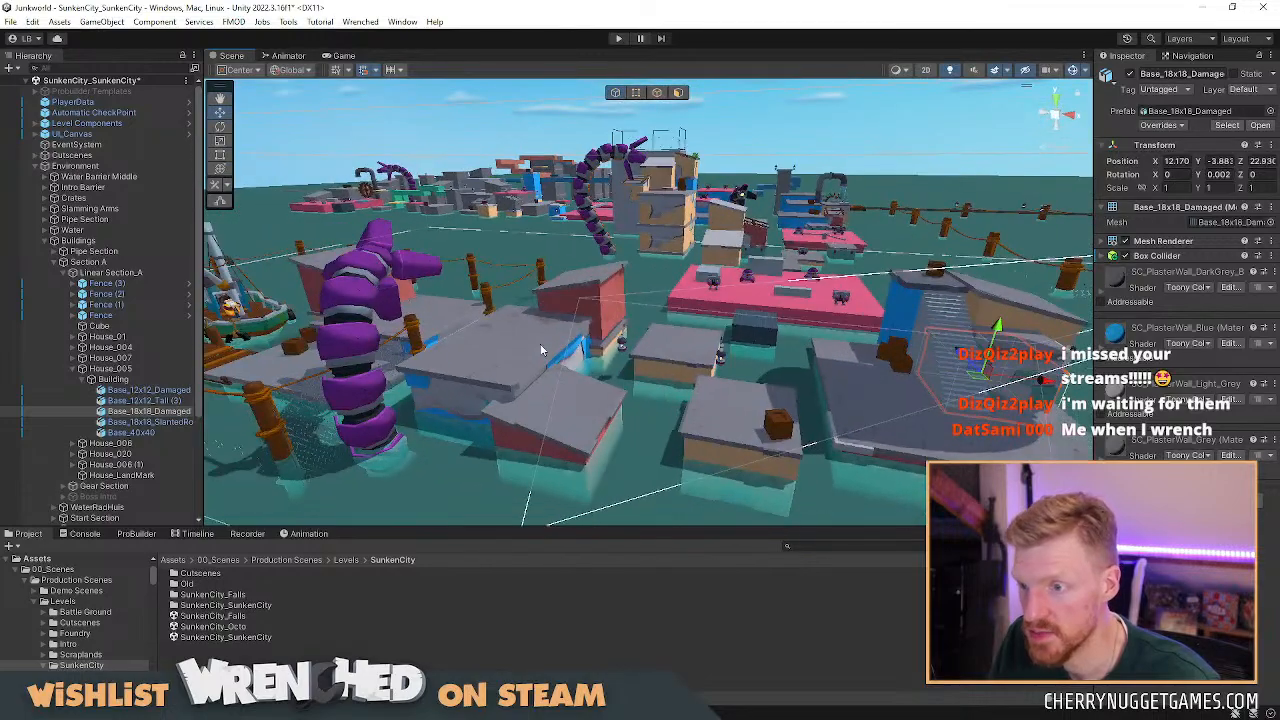
{"action": "left_click", "coordinate": [500, 391]}
{"action": "key", "text": "f"}
{"action": "right_click_drag", "start_coordinate": [598, 369], "coordinate": [689, 346]}
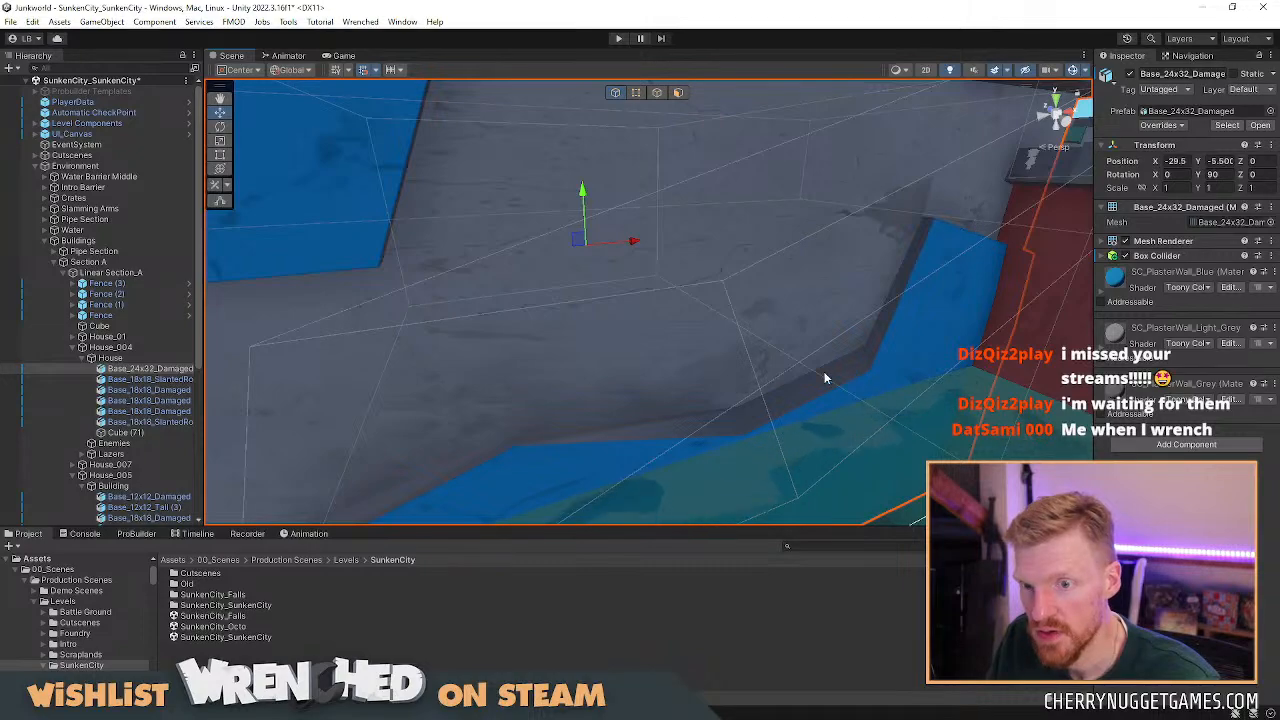
{"action": "scroll", "coordinate": [683, 385], "scroll_direction": "down", "scroll_amount": 2}
{"action": "scroll", "coordinate": [706, 337], "scroll_direction": "up", "scroll_amount": 1}
Examine the damaged plaster patches and roof edge on the blue 24x32 base's walls, and survey the surrounding houses.
{"action": "middle_click_drag", "start_coordinate": [706, 337], "coordinate": [579, 363]}
{"action": "right_click_drag", "start_coordinate": [579, 363], "coordinate": [463, 349]}
{"action": "middle_click_drag", "start_coordinate": [463, 349], "coordinate": [716, 300]}
{"action": "right_click_drag", "start_coordinate": [717, 301], "coordinate": [592, 350]}
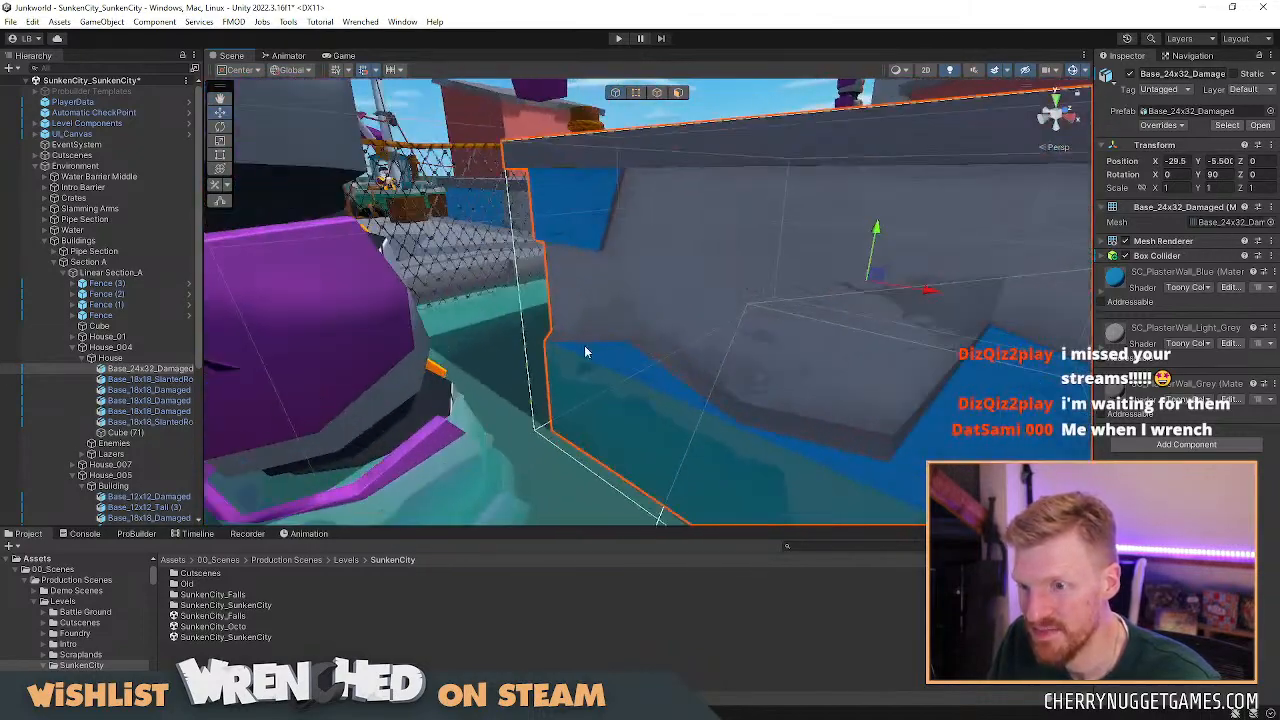
{"action": "right_click_drag", "start_coordinate": [717, 398], "coordinate": [588, 350]}
{"action": "middle_click_drag", "start_coordinate": [570, 354], "coordinate": [643, 408]}
{"action": "scroll", "coordinate": [702, 418], "scroll_direction": "up", "scroll_amount": 3}
{"action": "right_click_drag", "start_coordinate": [703, 420], "coordinate": [663, 423]}
{"action": "middle_click_drag", "start_coordinate": [663, 423], "coordinate": [531, 310]}
{"action": "right_click_drag", "start_coordinate": [531, 310], "coordinate": [508, 316]}
{"action": "scroll", "coordinate": [496, 313], "scroll_direction": "down", "scroll_amount": 6}
{"action": "middle_click_drag", "start_coordinate": [492, 313], "coordinate": [797, 352]}
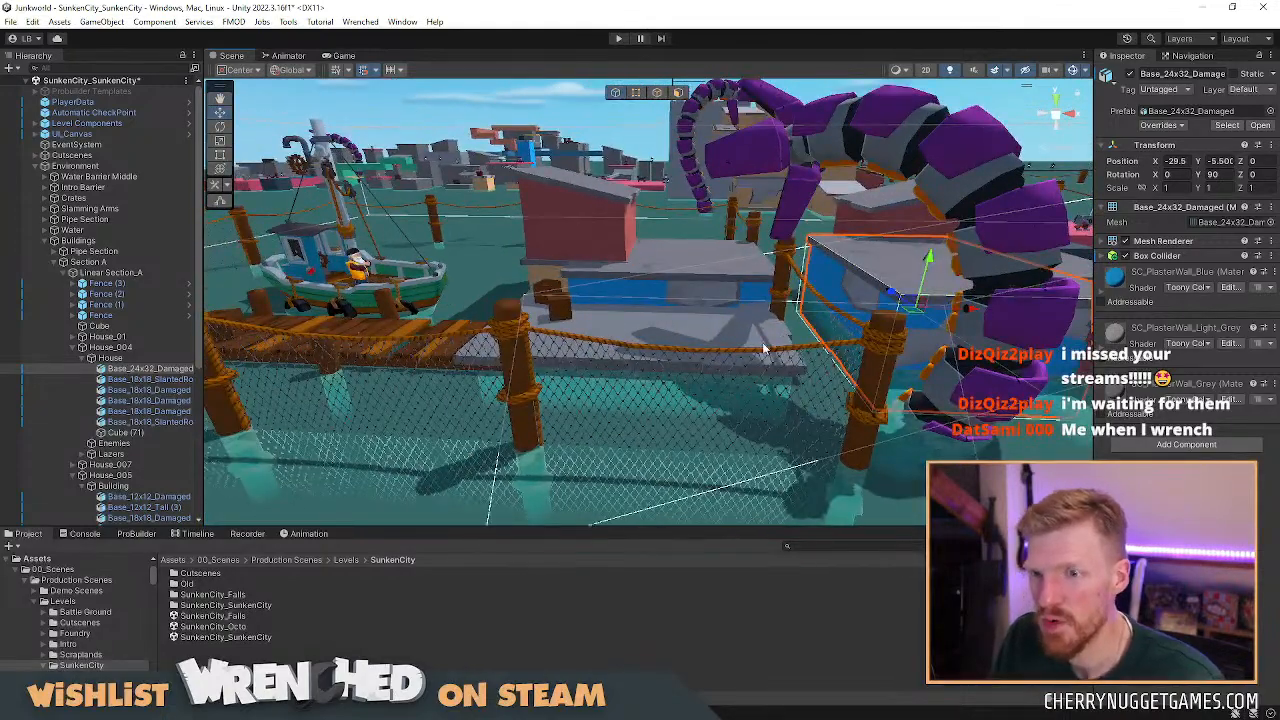
{"action": "scroll", "coordinate": [762, 332], "scroll_direction": "down", "scroll_amount": 2}
{"action": "middle_click_drag", "start_coordinate": [816, 275], "coordinate": [448, 397]}
Frame the yellow Base_24x32_Damaged piece in House_020 and inspect the matching piece stacked beneath it.
{"action": "left_click", "coordinate": [592, 242]}
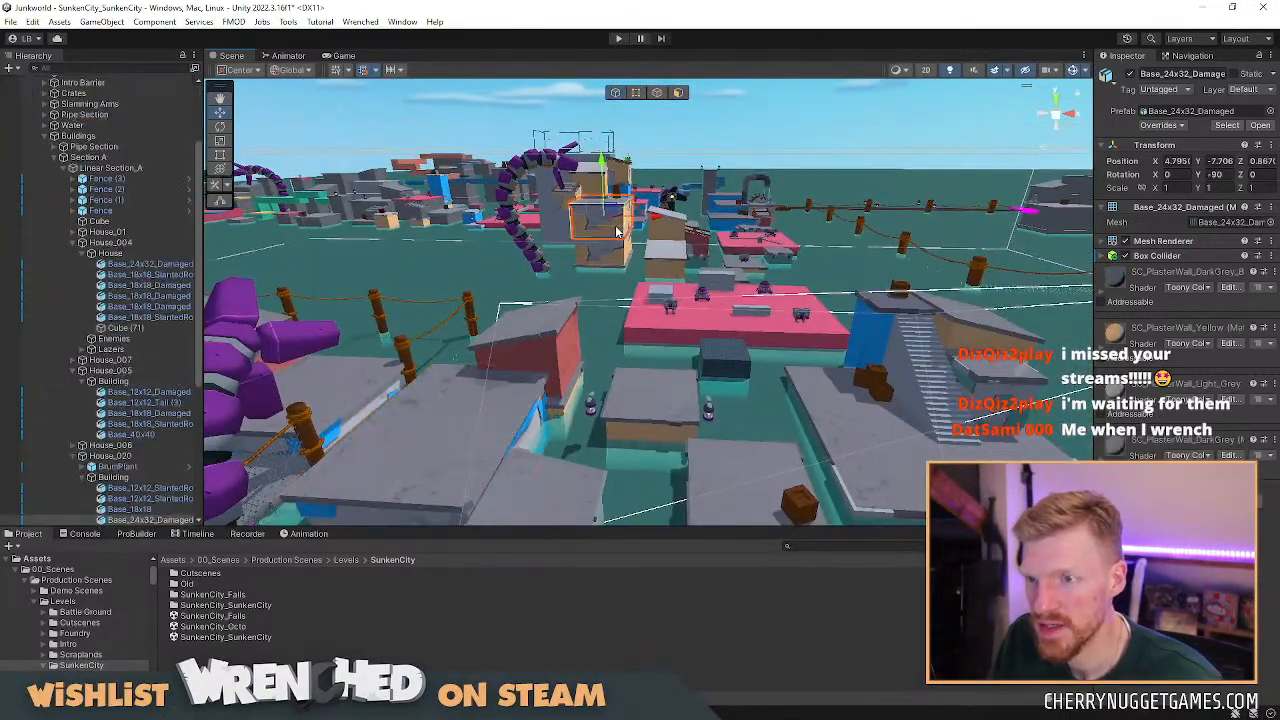
{"action": "key", "text": "f"}
{"action": "middle_click_drag", "start_coordinate": [677, 357], "coordinate": [651, 220]}
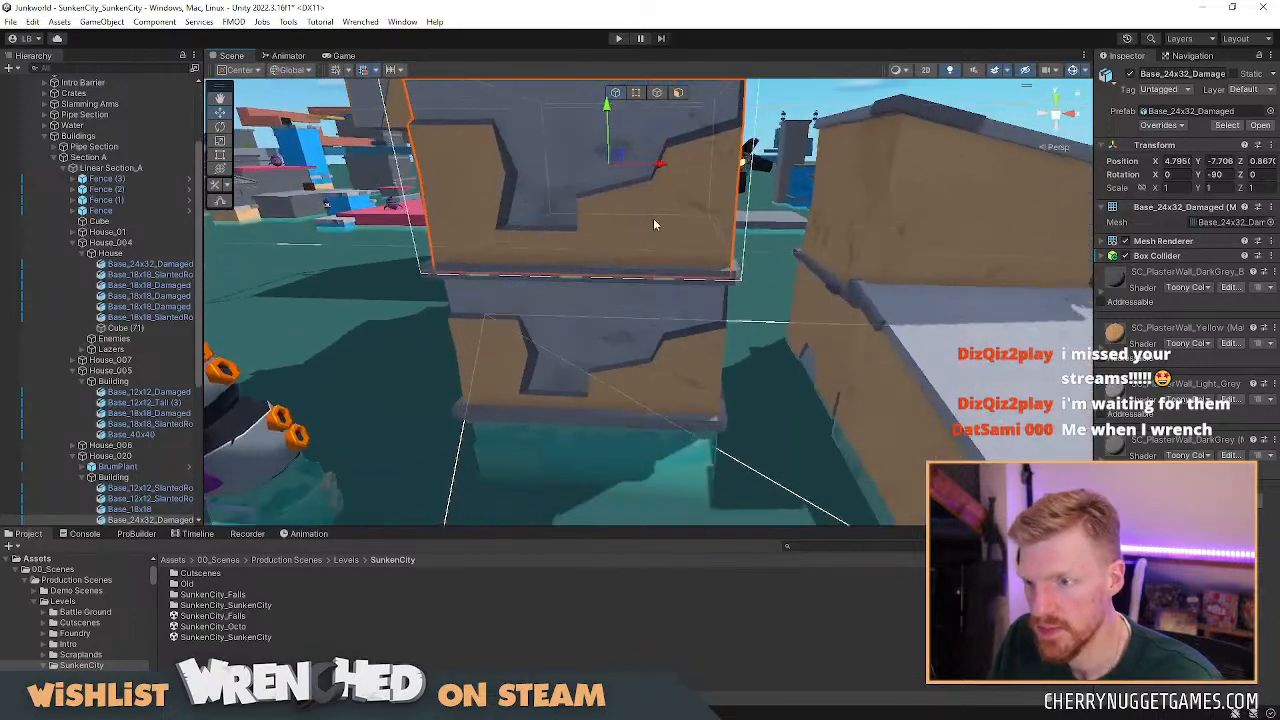
{"action": "left_click", "coordinate": [622, 363]}
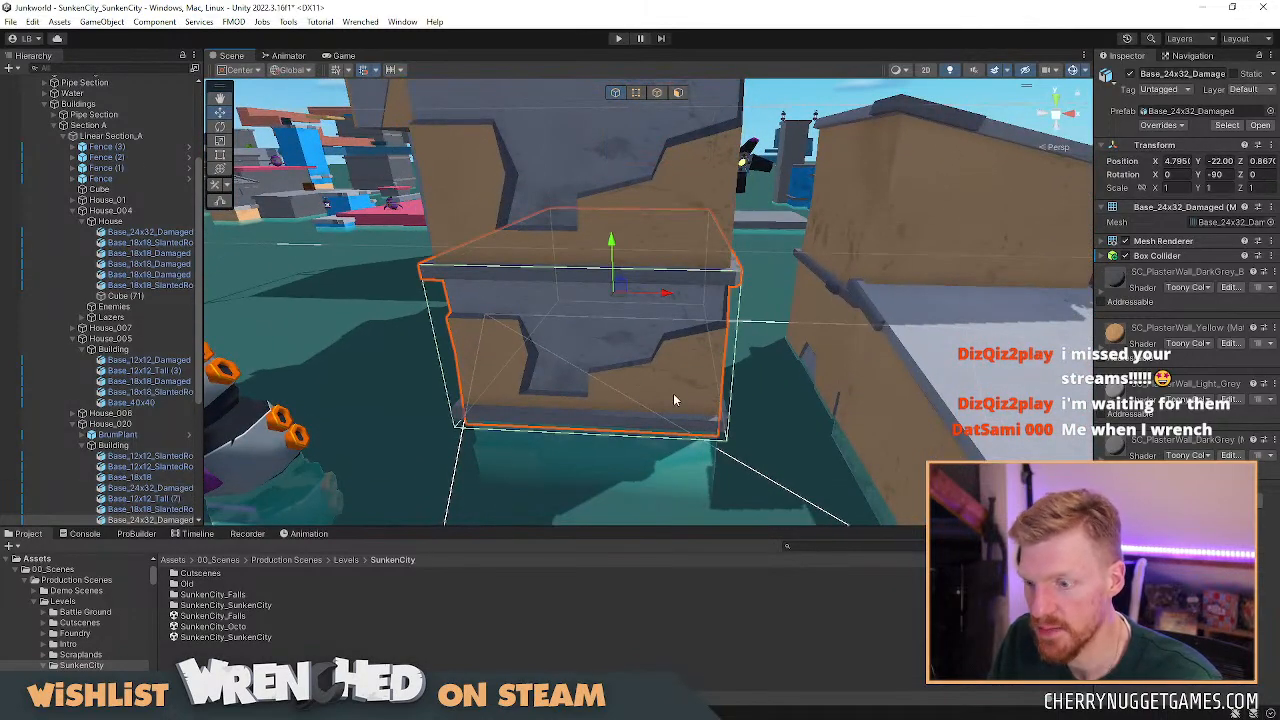
{"action": "key", "text": "e"}
{"action": "left_click_drag", "start_coordinate": [560, 323], "coordinate": [980, 368]}
{"action": "left_click", "coordinate": [755, 379]}
Examine how the yellow 24x32 bases stack into a tower, from a distance and from above the roof.
{"action": "scroll", "coordinate": [762, 388], "scroll_direction": "down", "scroll_amount": 2}
{"action": "right_click_drag", "start_coordinate": [766, 394], "coordinate": [733, 367]}
{"action": "middle_click_drag", "start_coordinate": [734, 362], "coordinate": [693, 357]}
{"action": "scroll", "coordinate": [693, 357], "scroll_direction": "up", "scroll_amount": 1}
{"action": "scroll", "coordinate": [772, 290], "scroll_direction": "down", "scroll_amount": 6}
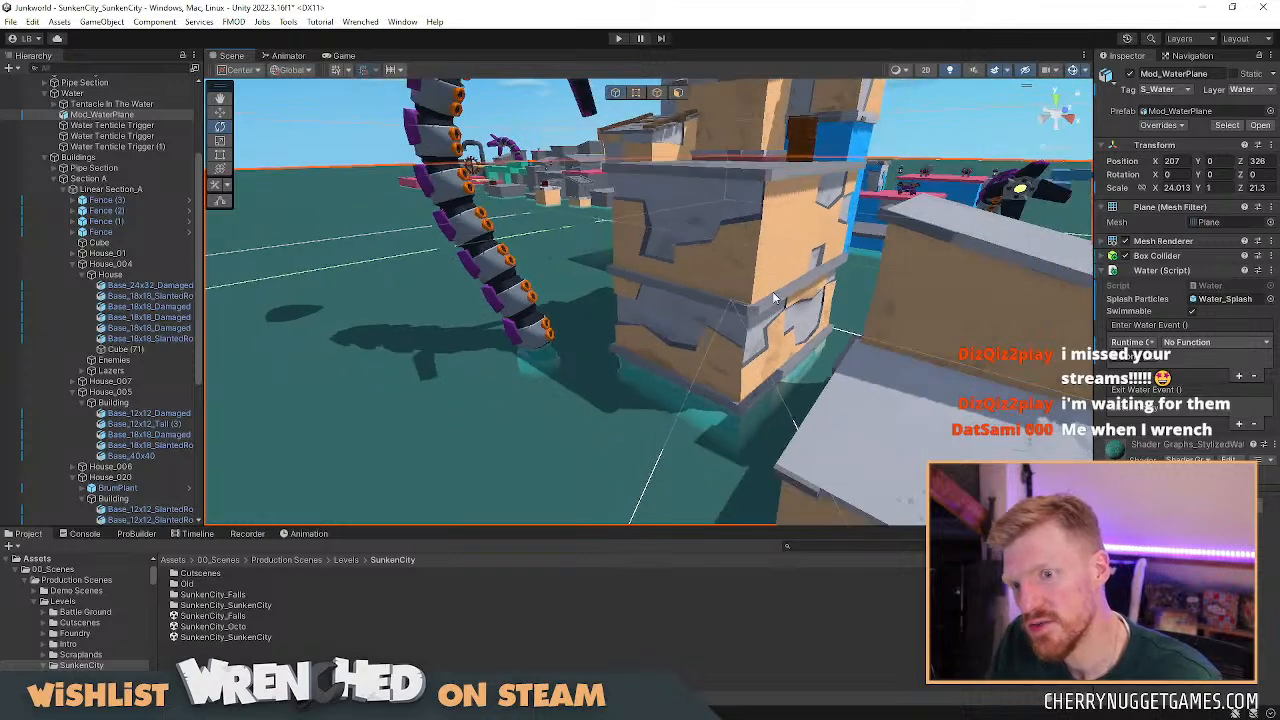
{"action": "middle_click_drag", "start_coordinate": [772, 290], "coordinate": [766, 342]}
{"action": "scroll", "coordinate": [766, 342], "scroll_direction": "up", "scroll_amount": 3}
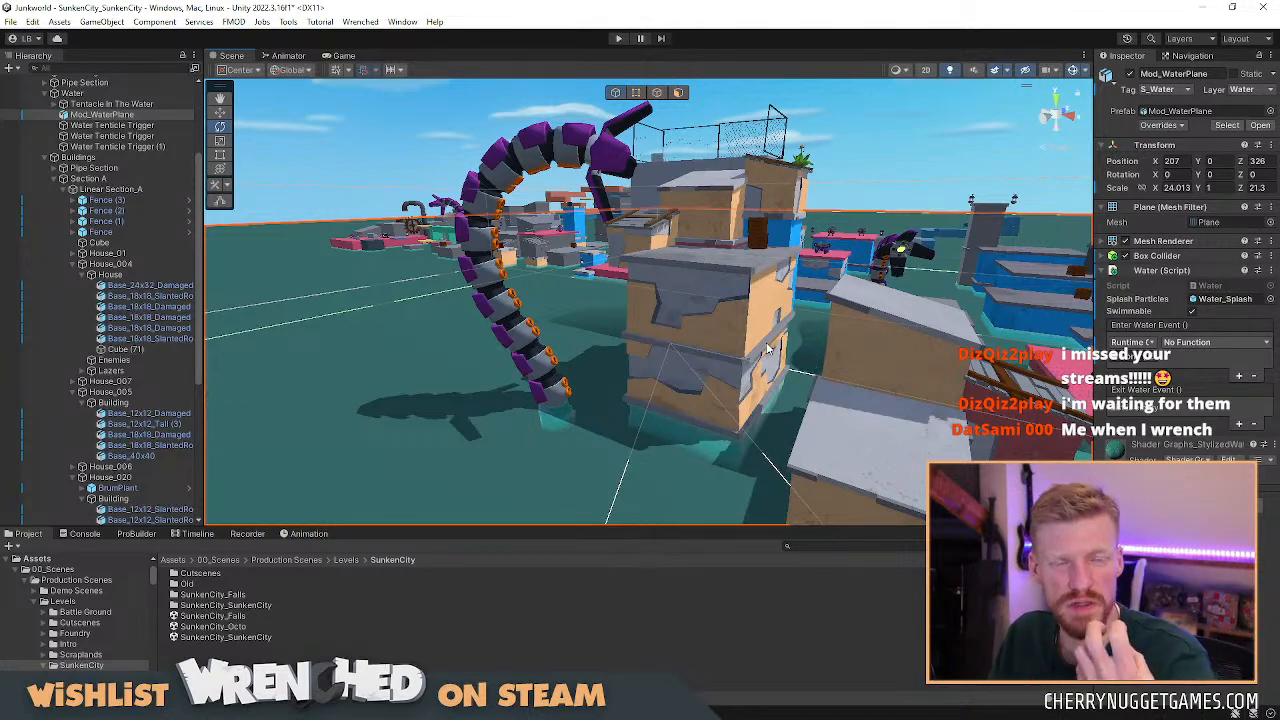
{"action": "middle_click_drag", "start_coordinate": [768, 348], "coordinate": [610, 372]}
{"action": "scroll", "coordinate": [560, 315], "scroll_direction": "up", "scroll_amount": 3}
{"action": "middle_click_drag", "start_coordinate": [510, 315], "coordinate": [580, 370]}
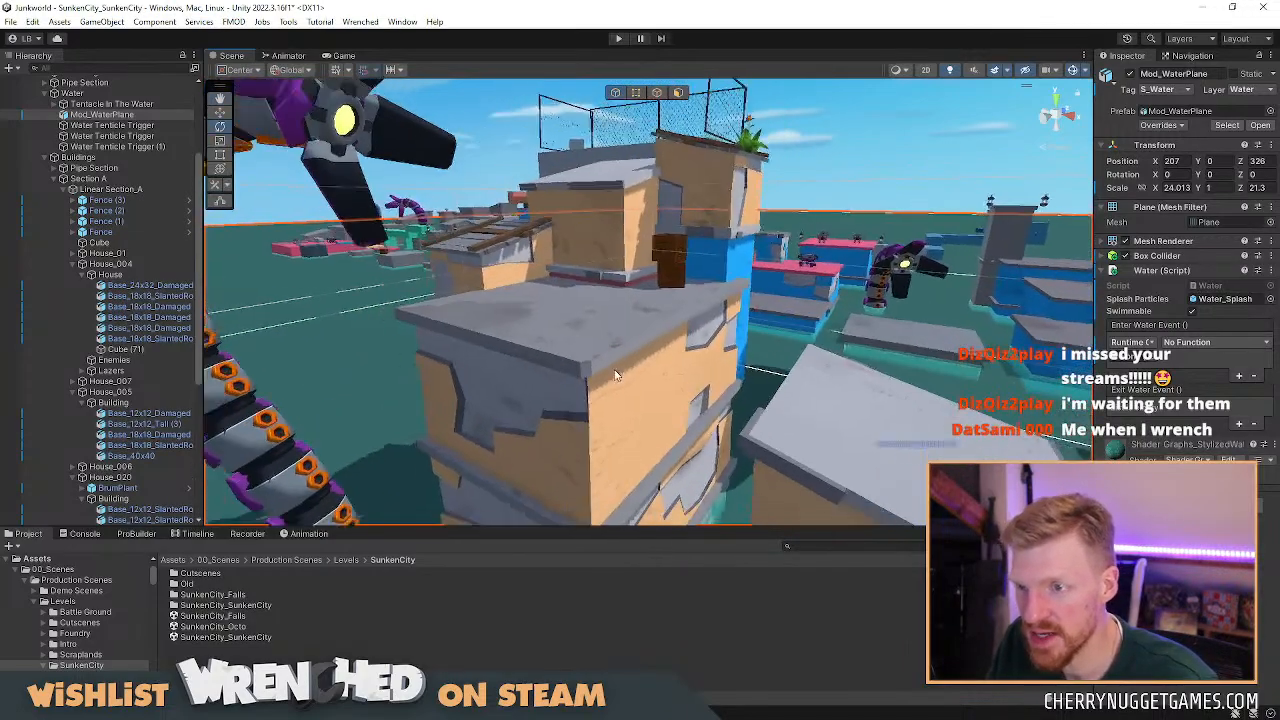
Examine the stacked yellow bases' corner edges, ledges and damaged plaster patches up close.
{"action": "scroll", "coordinate": [580, 370], "scroll_direction": "down", "scroll_amount": 3}
{"action": "right_click_drag", "start_coordinate": [590, 372], "coordinate": [666, 408]}
{"action": "scroll", "coordinate": [666, 408], "scroll_direction": "down", "scroll_amount": 2}
{"action": "middle_click_drag", "start_coordinate": [666, 408], "coordinate": [671, 311]}
{"action": "scroll", "coordinate": [483, 336], "scroll_direction": "up", "scroll_amount": 3}
{"action": "scroll", "coordinate": [649, 343], "scroll_direction": "up", "scroll_amount": 2}
{"action": "right_click_drag", "start_coordinate": [671, 311], "coordinate": [622, 308]}
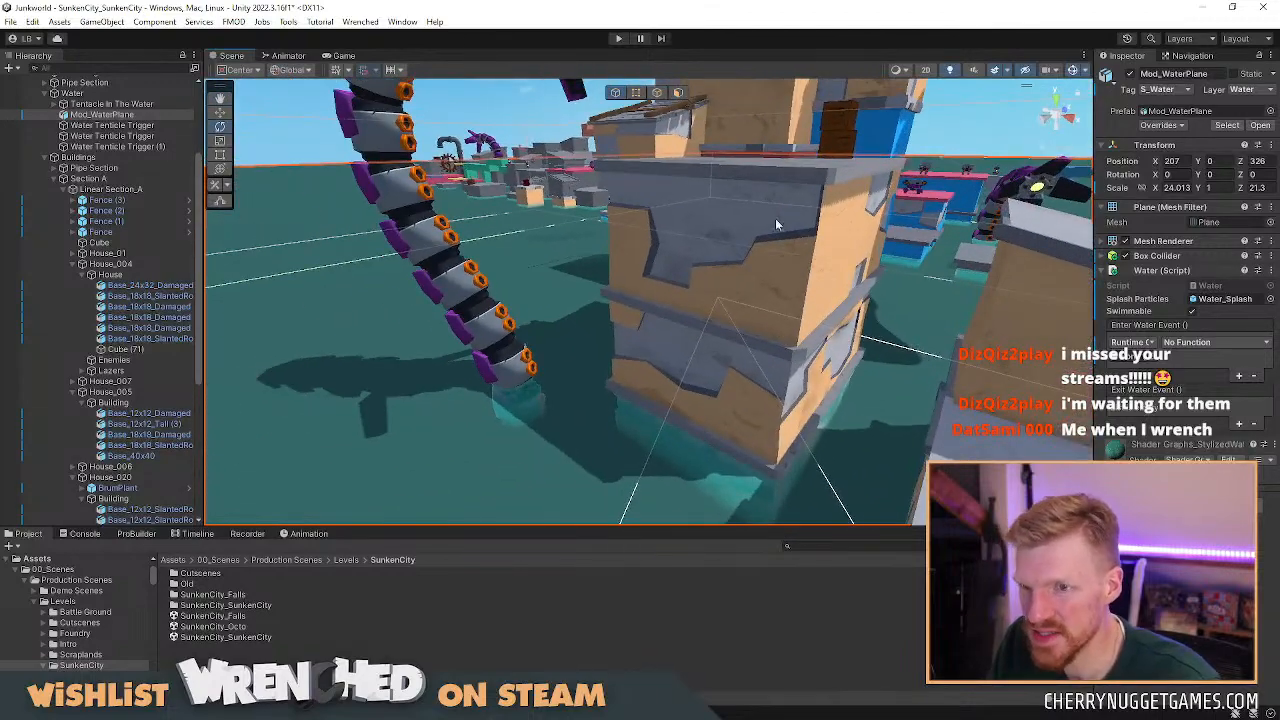
{"action": "scroll", "coordinate": [813, 288], "scroll_direction": "down", "scroll_amount": 2}
{"action": "middle_click_drag", "start_coordinate": [842, 330], "coordinate": [674, 291]}
{"action": "scroll", "coordinate": [674, 291], "scroll_direction": "up", "scroll_amount": 3}
{"action": "middle_click_drag", "start_coordinate": [440, 280], "coordinate": [633, 284]}
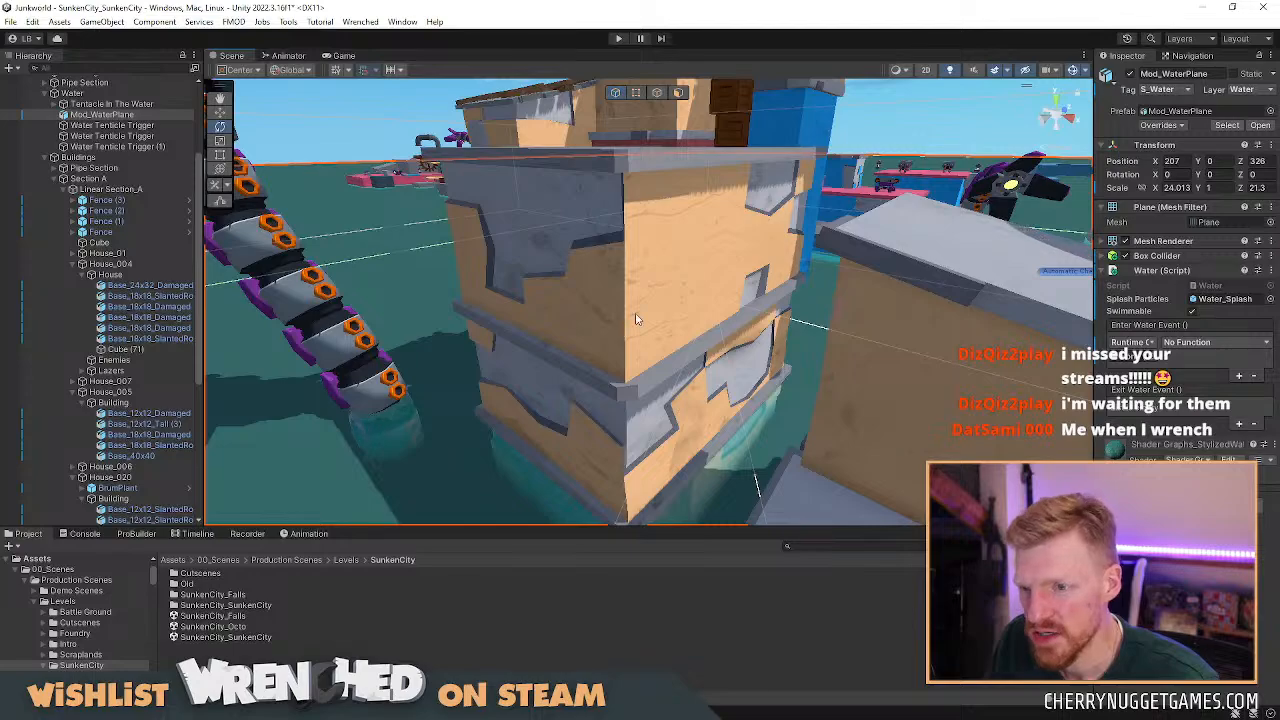
{"action": "scroll", "coordinate": [564, 334], "scroll_direction": "down", "scroll_amount": 4}
Survey the upper pieces and other sides of House_020, and select its blue Base_12x12_Tall piece.
{"action": "middle_click_drag", "start_coordinate": [740, 337], "coordinate": [440, 420]}
{"action": "right_click_drag", "start_coordinate": [376, 394], "coordinate": [520, 360]}
{"action": "middle_click_drag", "start_coordinate": [388, 349], "coordinate": [725, 360]}
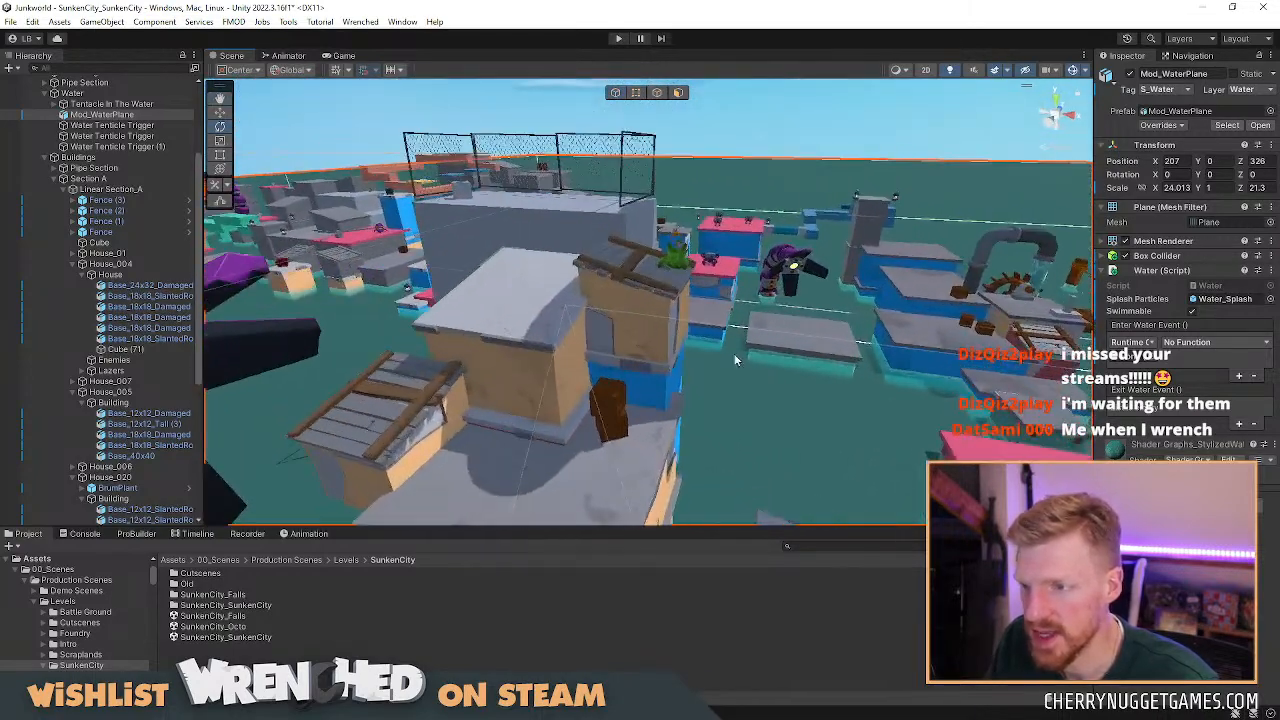
{"action": "right_click_drag", "start_coordinate": [723, 360], "coordinate": [706, 373]}
{"action": "scroll", "coordinate": [706, 373], "scroll_direction": "up", "scroll_amount": 2}
{"action": "middle_click_drag", "start_coordinate": [706, 373], "coordinate": [543, 271]}
{"action": "scroll", "coordinate": [633, 207], "scroll_direction": "down", "scroll_amount": 2}
{"action": "left_click", "coordinate": [655, 189]}
{"action": "middle_click_drag", "start_coordinate": [730, 283], "coordinate": [537, 286]}
{"action": "right_click_drag", "start_coordinate": [537, 286], "coordinate": [380, 294]}
{"action": "left_click", "coordinate": [762, 272]}
{"action": "middle_click_drag", "start_coordinate": [680, 292], "coordinate": [665, 308]}
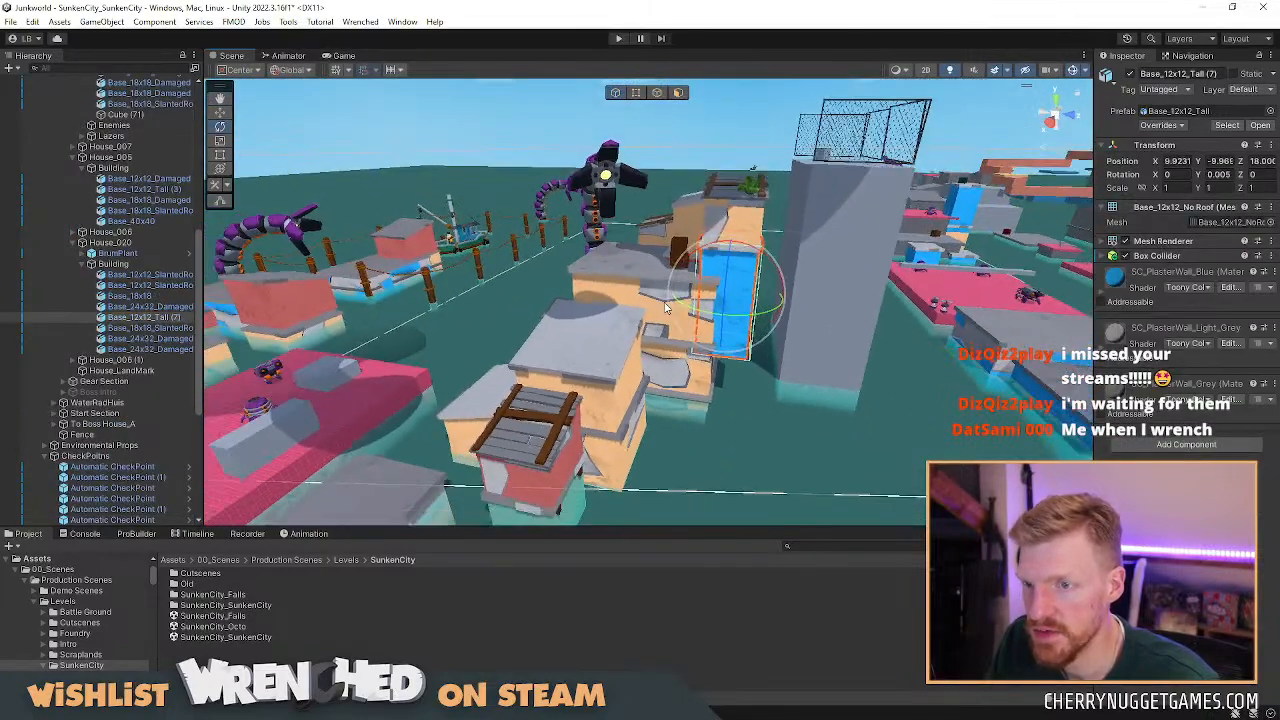
Survey the level from House_020 across to the raised blue beam path, and select individual blue beam cubes.
{"action": "right_click_drag", "start_coordinate": [450, 330], "coordinate": [676, 352]}
{"action": "scroll", "coordinate": [676, 352], "scroll_direction": "down", "scroll_amount": 3}
{"action": "middle_click_drag", "start_coordinate": [676, 352], "coordinate": [486, 294]}
{"action": "scroll", "coordinate": [582, 300], "scroll_direction": "down", "scroll_amount": 3}
{"action": "right_click_drag", "start_coordinate": [582, 300], "coordinate": [674, 337]}
{"action": "middle_click_drag", "start_coordinate": [520, 290], "coordinate": [737, 474]}
{"action": "scroll", "coordinate": [724, 368], "scroll_direction": "up", "scroll_amount": 4}
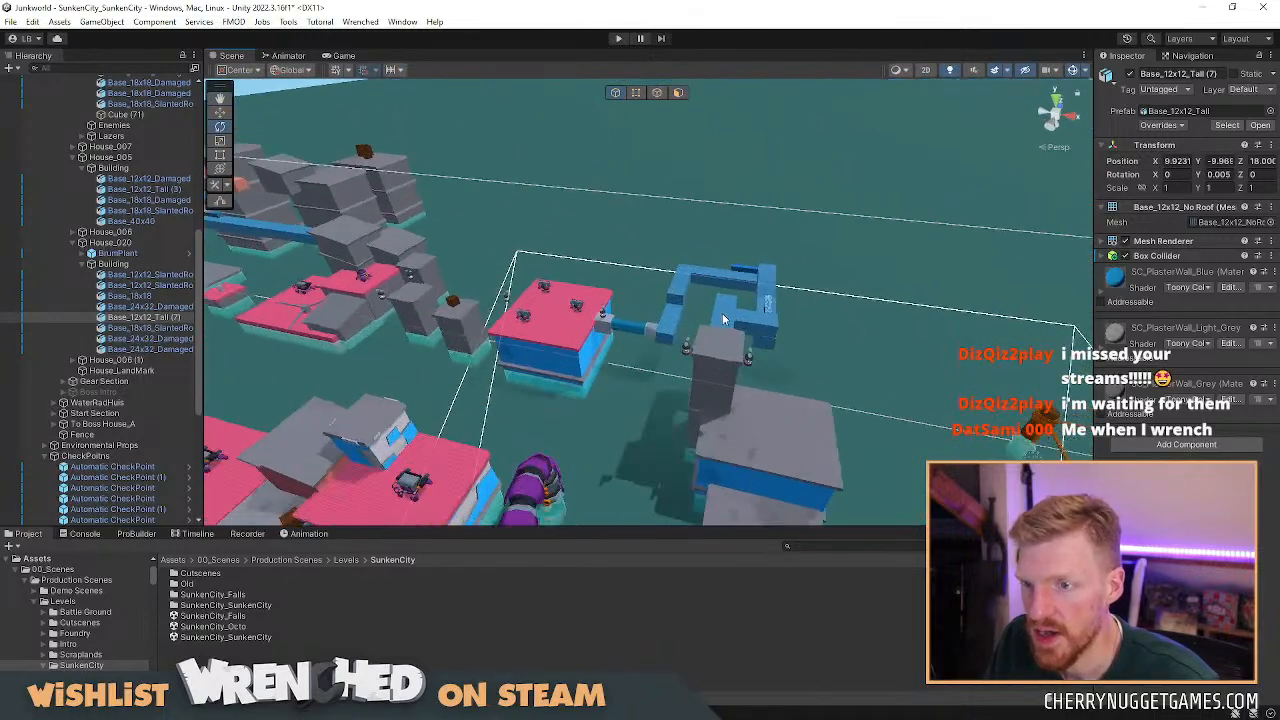
{"action": "left_click", "coordinate": [724, 318]}
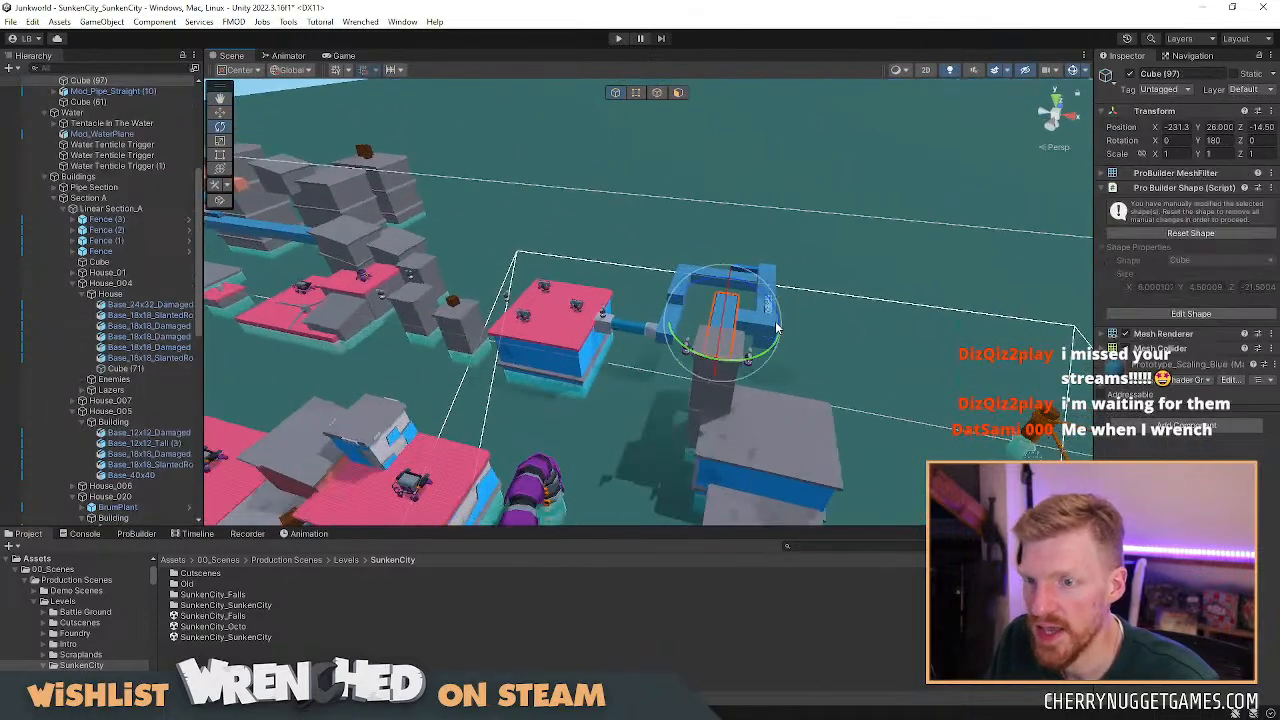
{"action": "left_click", "coordinate": [641, 331]}
{"action": "left_click", "coordinate": [681, 293]}
{"action": "scroll", "coordinate": [674, 380], "scroll_direction": "down", "scroll_amount": 2}
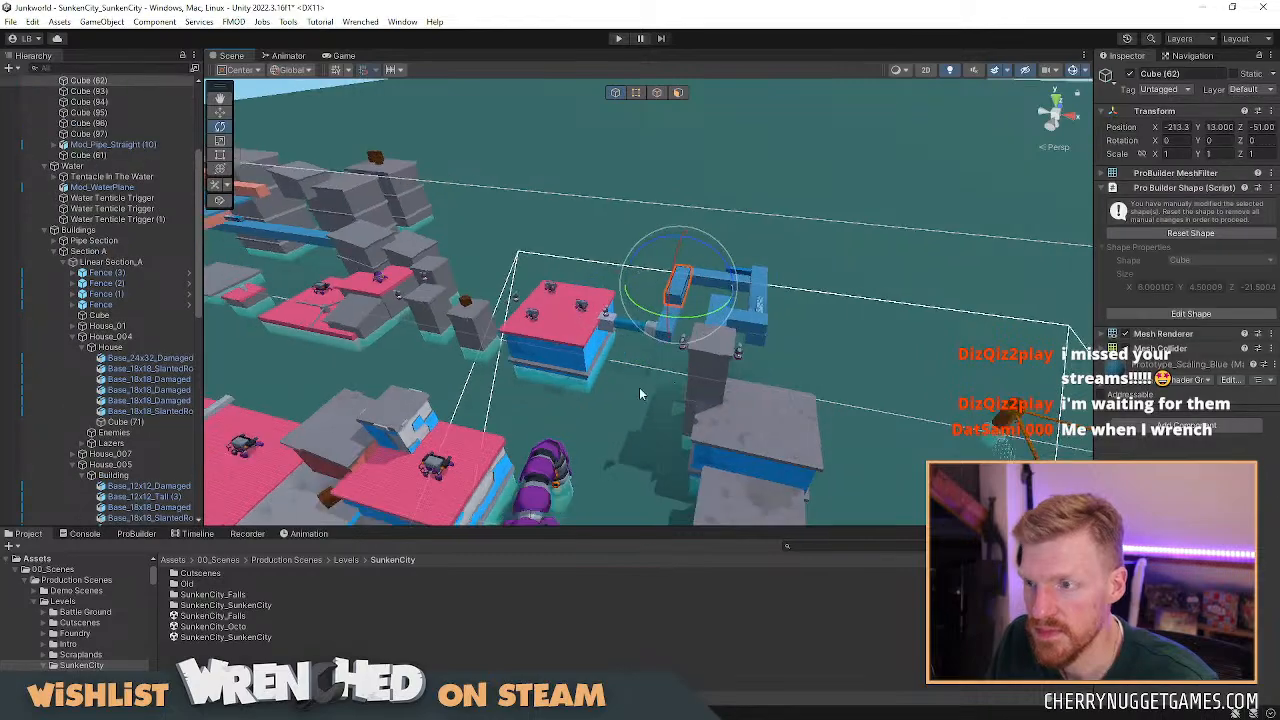
Survey the grey and pink-roofed blockout buildings across the level from several angles.
{"action": "middle_click_drag", "start_coordinate": [674, 389], "coordinate": [940, 337]}
{"action": "scroll", "coordinate": [613, 374], "scroll_direction": "down", "scroll_amount": 3}
{"action": "middle_click_drag", "start_coordinate": [613, 374], "coordinate": [886, 229]}
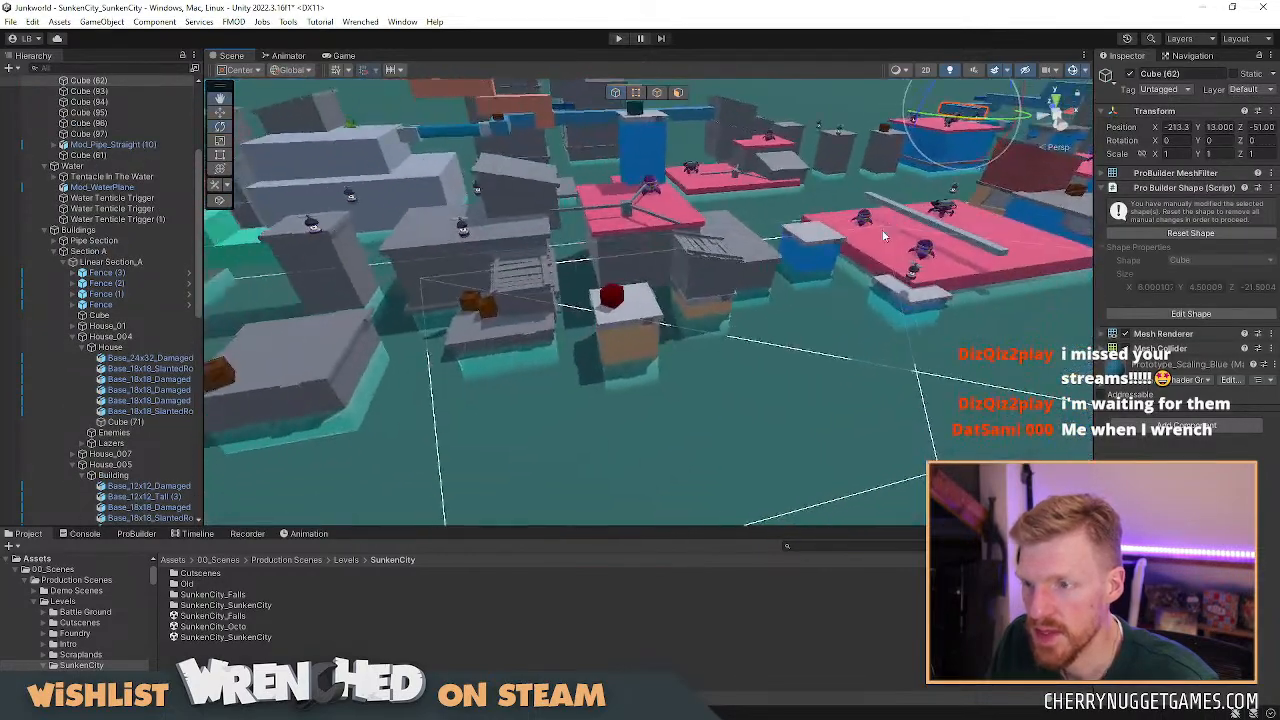
{"action": "right_click_drag", "start_coordinate": [886, 229], "coordinate": [768, 229]}
{"action": "middle_click_drag", "start_coordinate": [768, 229], "coordinate": [333, 419]}
{"action": "scroll", "coordinate": [827, 370], "scroll_direction": "up", "scroll_amount": 2}
{"action": "middle_click_drag", "start_coordinate": [827, 370], "coordinate": [670, 365]}
{"action": "scroll", "coordinate": [611, 358], "scroll_direction": "up", "scroll_amount": 3}
{"action": "scroll", "coordinate": [670, 360], "scroll_direction": "up", "scroll_amount": 2}
{"action": "right_click_drag", "start_coordinate": [670, 357], "coordinate": [907, 362]}
{"action": "scroll", "coordinate": [798, 376], "scroll_direction": "down", "scroll_amount": 2}
{"action": "middle_click_drag", "start_coordinate": [907, 362], "coordinate": [711, 286]}
Examine how the blue beam path runs between the tall grey building and the pipe at the pink-roofed building.
{"action": "scroll", "coordinate": [748, 297], "scroll_direction": "down", "scroll_amount": 2}
{"action": "right_click_drag", "start_coordinate": [794, 311], "coordinate": [520, 322]}
{"action": "scroll", "coordinate": [834, 335], "scroll_direction": "down", "scroll_amount": 2}
{"action": "middle_click_drag", "start_coordinate": [834, 335], "coordinate": [637, 311]}
{"action": "scroll", "coordinate": [637, 311], "scroll_direction": "down", "scroll_amount": 3}
{"action": "left_click_drag", "start_coordinate": [800, 325], "coordinate": [629, 320], "text": "alt"}
{"action": "middle_click_drag", "start_coordinate": [770, 320], "coordinate": [574, 317]}
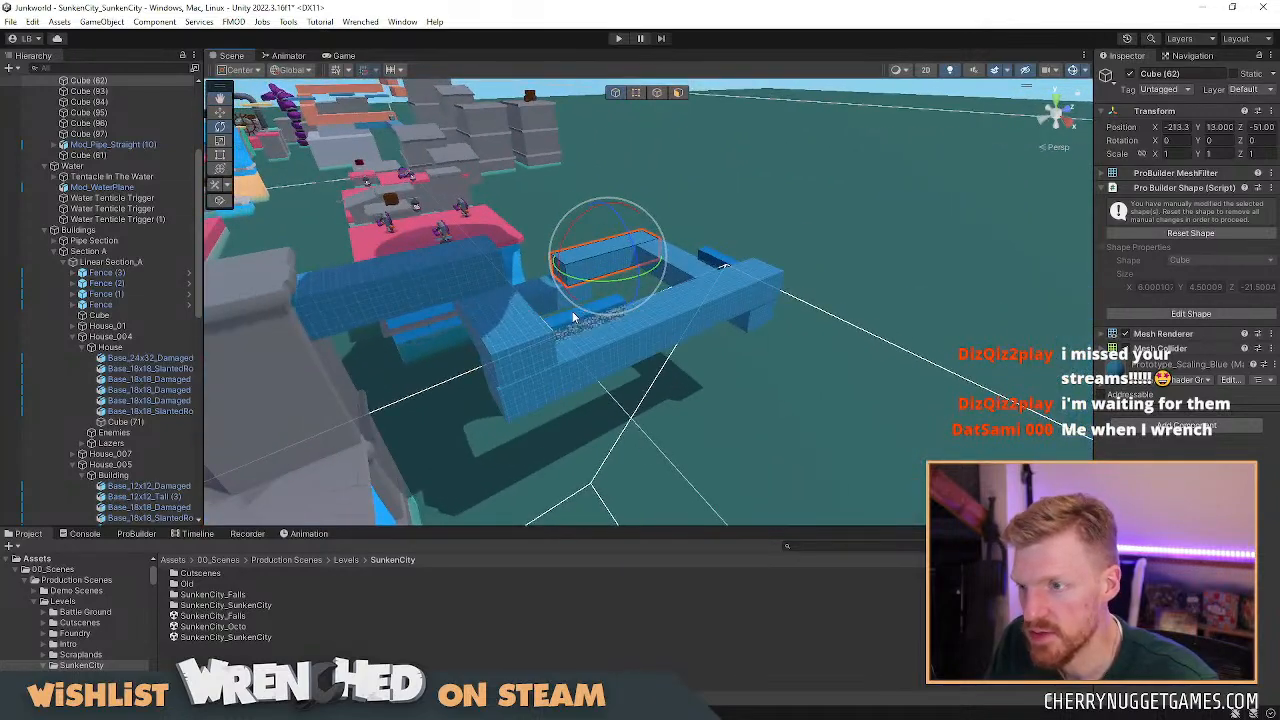
{"action": "scroll", "coordinate": [574, 317], "scroll_direction": "up", "scroll_amount": 1}
{"action": "scroll", "coordinate": [503, 379], "scroll_direction": "down", "scroll_amount": 2}
{"action": "middle_click_drag", "start_coordinate": [503, 379], "coordinate": [583, 375]}
{"action": "scroll", "coordinate": [583, 375], "scroll_direction": "up", "scroll_amount": 1}
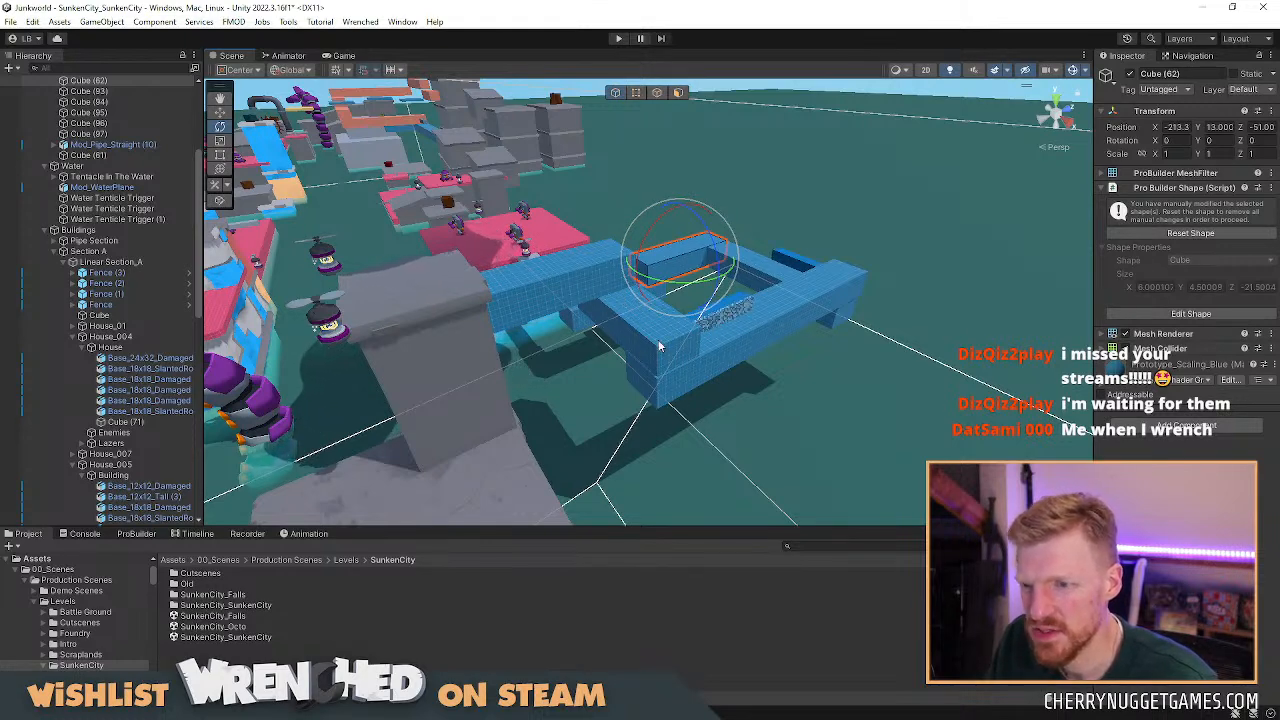
{"action": "right_click_drag", "start_coordinate": [600, 366], "coordinate": [709, 391]}
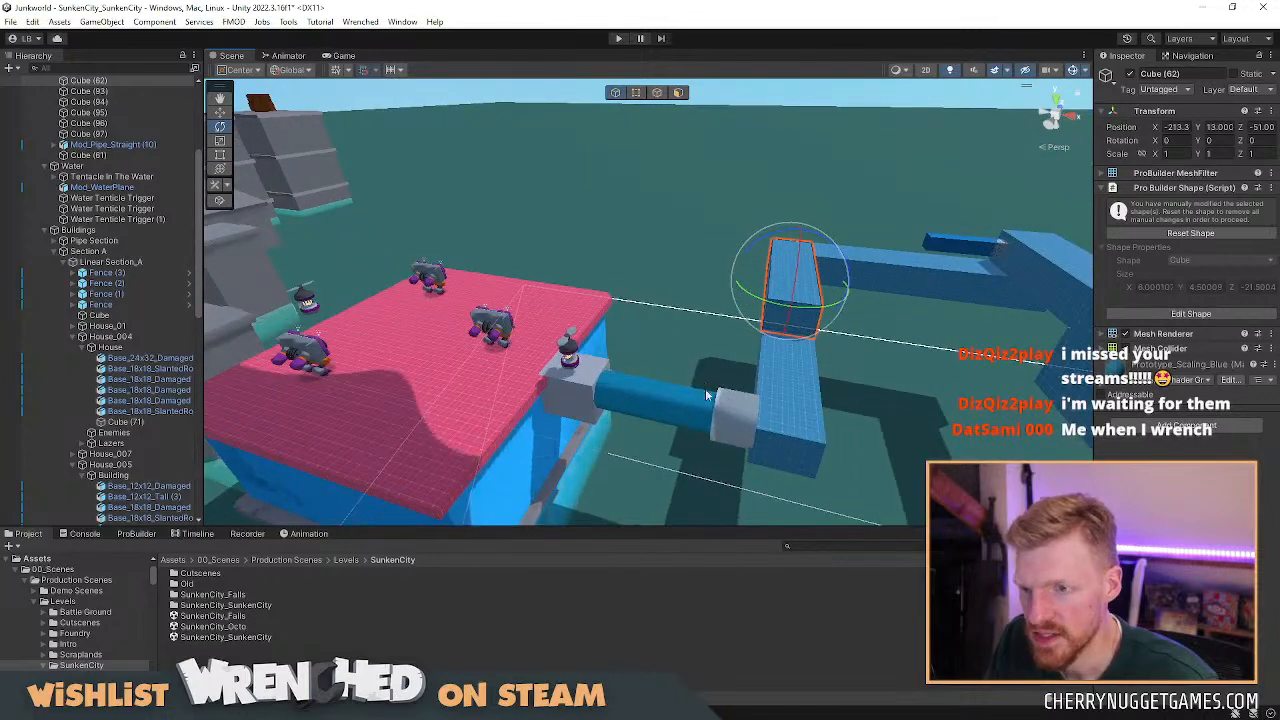
Try raising the straight pipe beside the pink roof to about 19.75 on the Y axis, and undo the move.
{"action": "left_click", "coordinate": [670, 404]}
{"action": "key", "text": "w"}
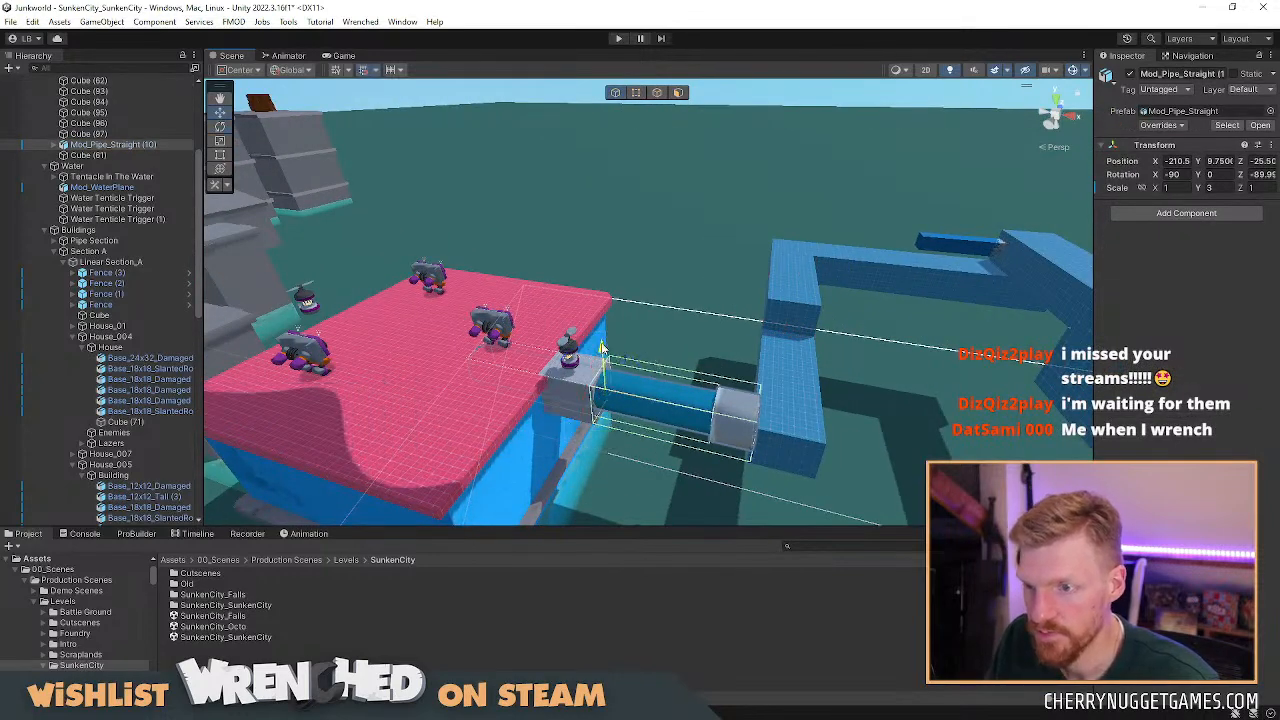
{"action": "left_click_drag", "start_coordinate": [601, 350], "coordinate": [603, 260]}
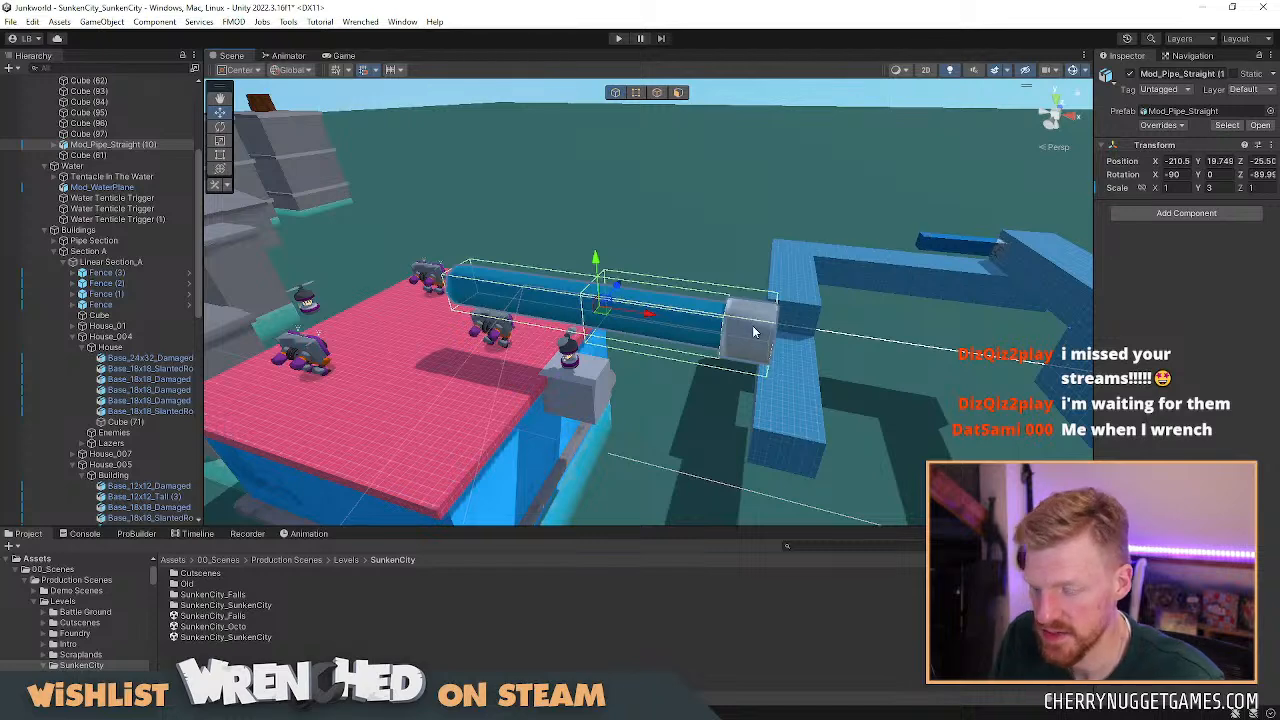
{"action": "key", "text": "ctrl+z"}
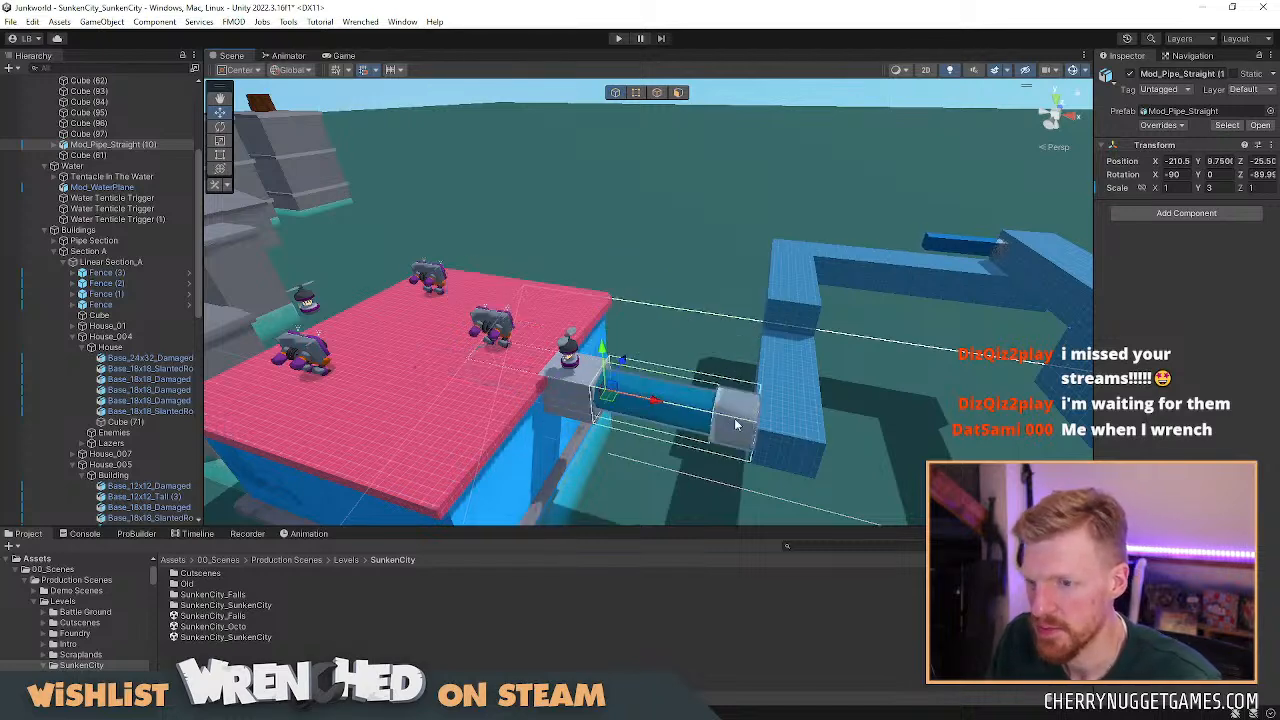
Compare the pipe connection at the pink-roofed building with the raised orange beam path elsewhere in the level.
{"action": "scroll", "coordinate": [736, 424], "scroll_direction": "down", "scroll_amount": 5}
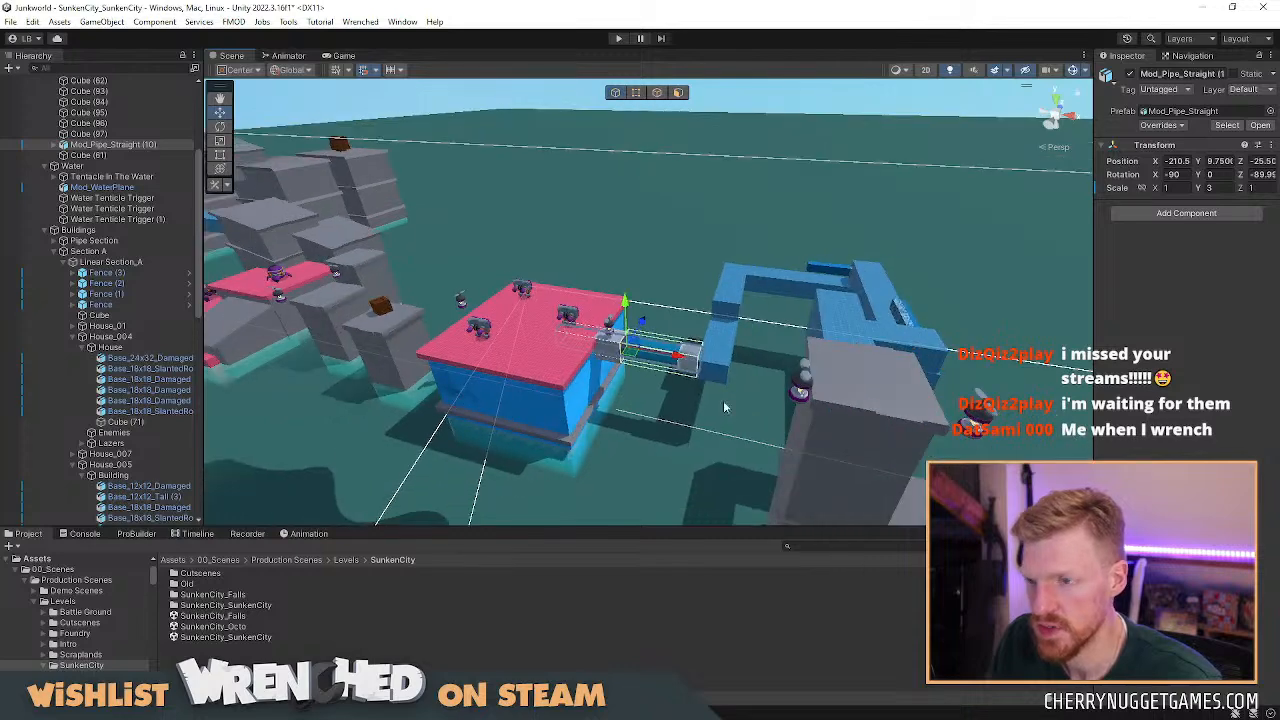
{"action": "scroll", "coordinate": [697, 390], "scroll_direction": "up", "scroll_amount": 3}
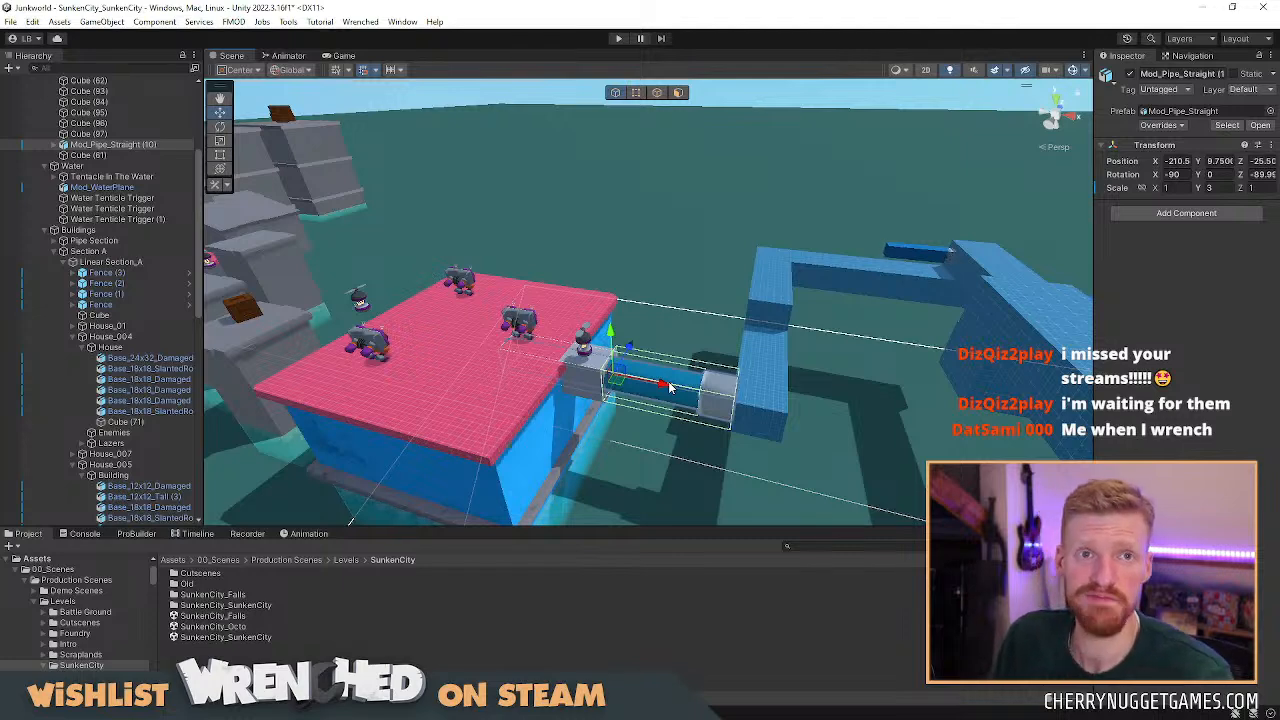
{"action": "scroll", "coordinate": [673, 393], "scroll_direction": "down", "scroll_amount": 4}
{"action": "middle_click_drag", "start_coordinate": [588, 405], "coordinate": [865, 410]}
{"action": "scroll", "coordinate": [766, 411], "scroll_direction": "up", "scroll_amount": 2}
{"action": "middle_click_drag", "start_coordinate": [744, 404], "coordinate": [886, 408]}
{"action": "scroll", "coordinate": [886, 408], "scroll_direction": "up", "scroll_amount": 3}
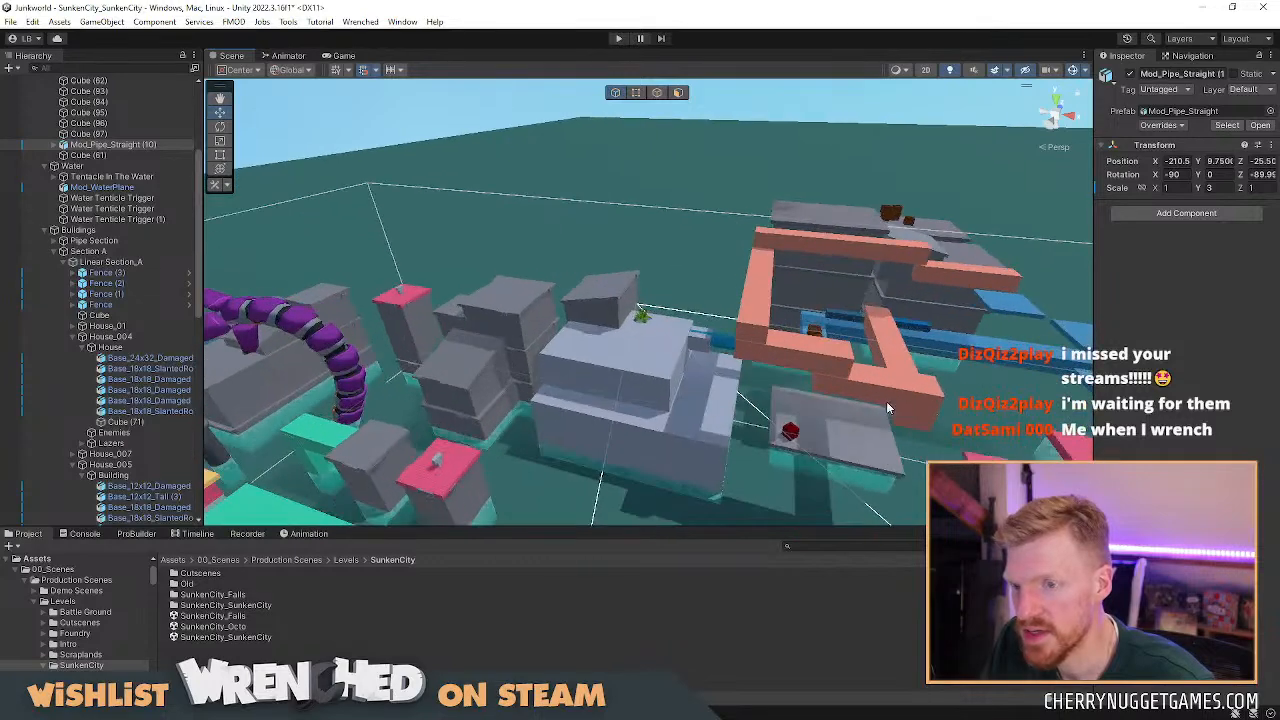
{"action": "left_click_drag", "start_coordinate": [860, 402], "coordinate": [700, 389], "text": "alt"}
{"action": "middle_click_drag", "start_coordinate": [700, 389], "coordinate": [687, 320]}
{"action": "scroll", "coordinate": [687, 320], "scroll_direction": "down", "scroll_amount": 2}
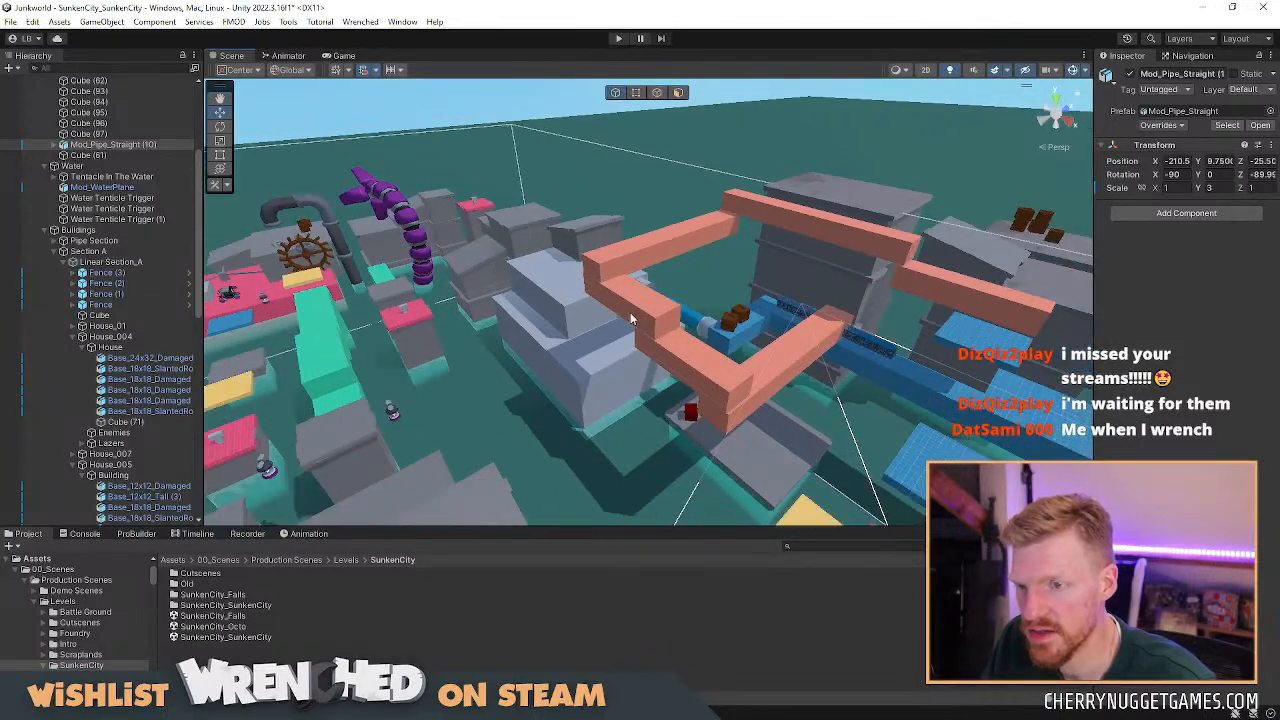
{"action": "scroll", "coordinate": [651, 308], "scroll_direction": "up", "scroll_amount": 3}
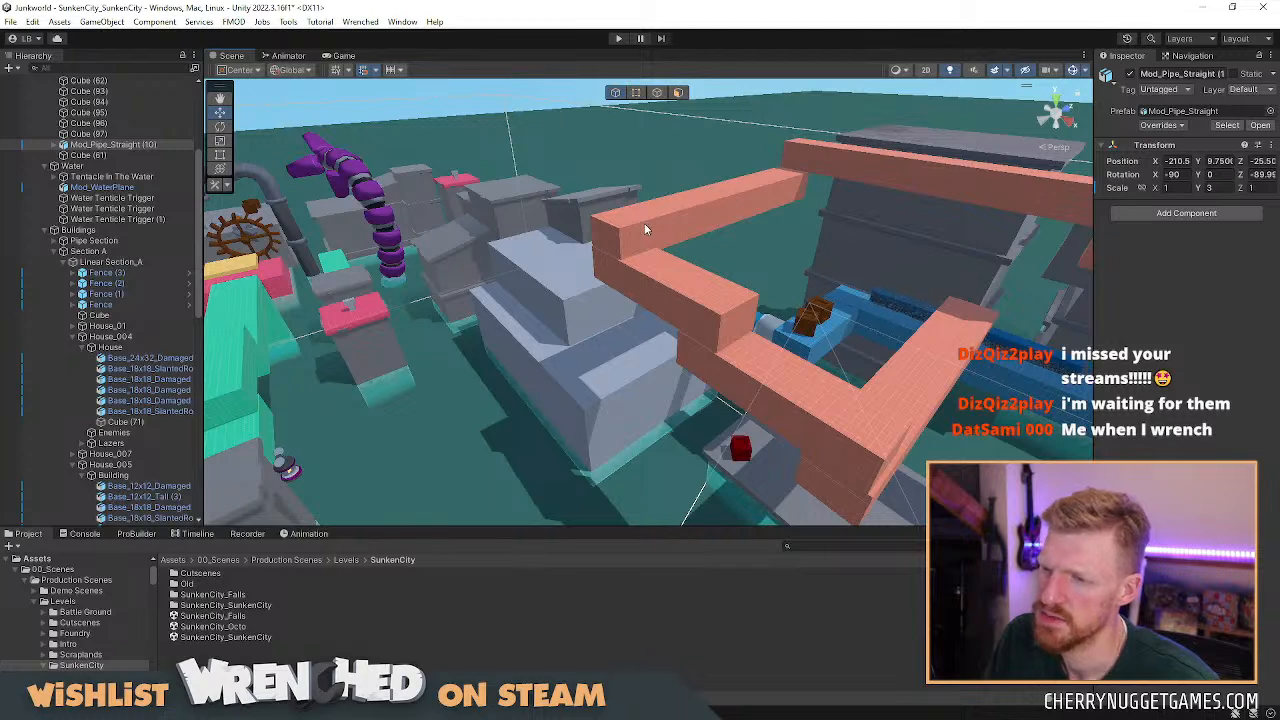
Examine the orange beams' stepped corners and the grey roof with the red object beneath them up close.
{"action": "middle_click_drag", "start_coordinate": [779, 415], "coordinate": [727, 368]}
{"action": "scroll", "coordinate": [720, 366], "scroll_direction": "up", "scroll_amount": 2}
{"action": "right_click_drag", "start_coordinate": [614, 354], "coordinate": [620, 334]}
{"action": "middle_click_drag", "start_coordinate": [620, 334], "coordinate": [676, 334]}
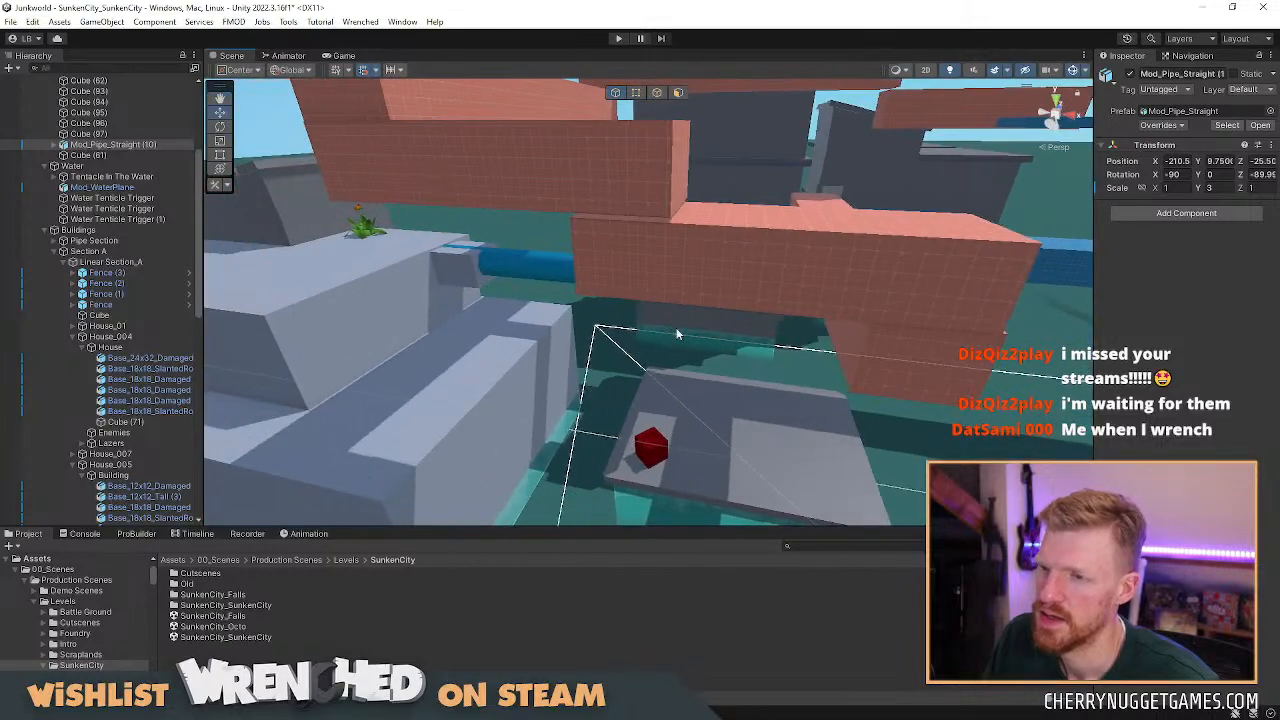
{"action": "scroll", "coordinate": [697, 330], "scroll_direction": "down", "scroll_amount": 2}
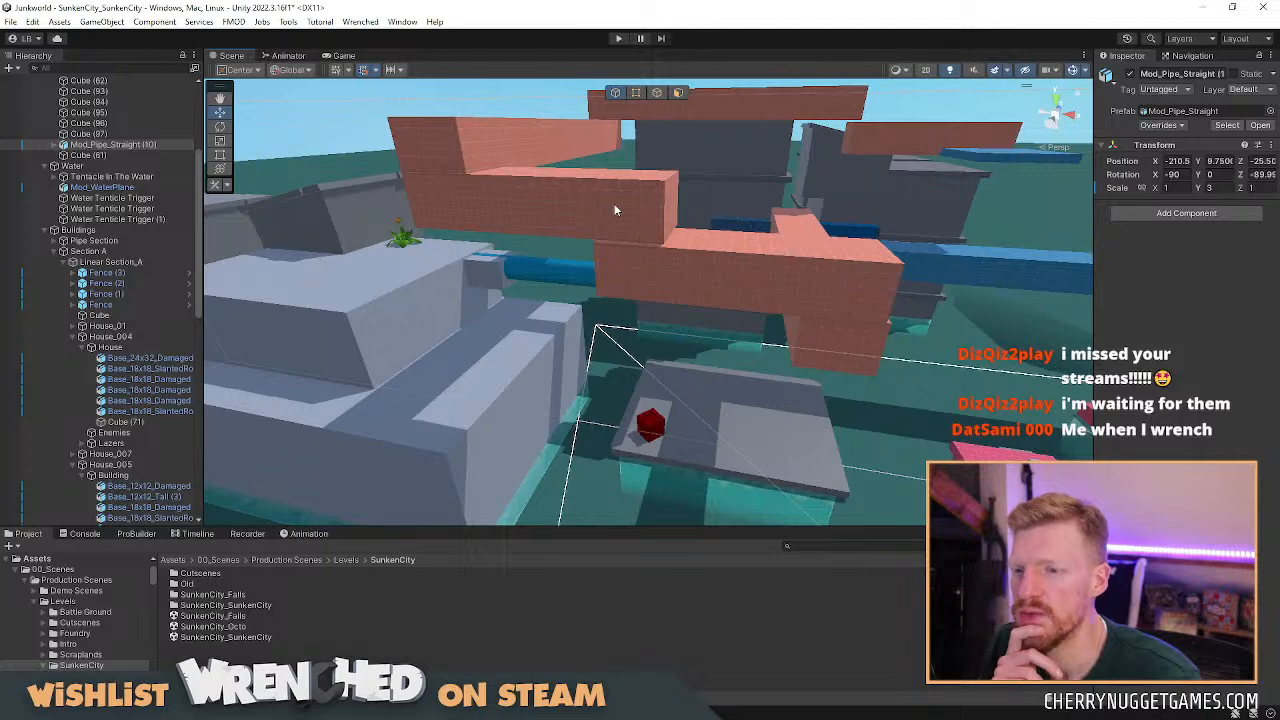
{"action": "scroll", "coordinate": [759, 250], "scroll_direction": "down", "scroll_amount": 3}
{"action": "middle_click_drag", "start_coordinate": [754, 294], "coordinate": [633, 325]}
{"action": "right_click_drag", "start_coordinate": [632, 330], "coordinate": [569, 326]}
{"action": "scroll", "coordinate": [659, 322], "scroll_direction": "up", "scroll_amount": 1}
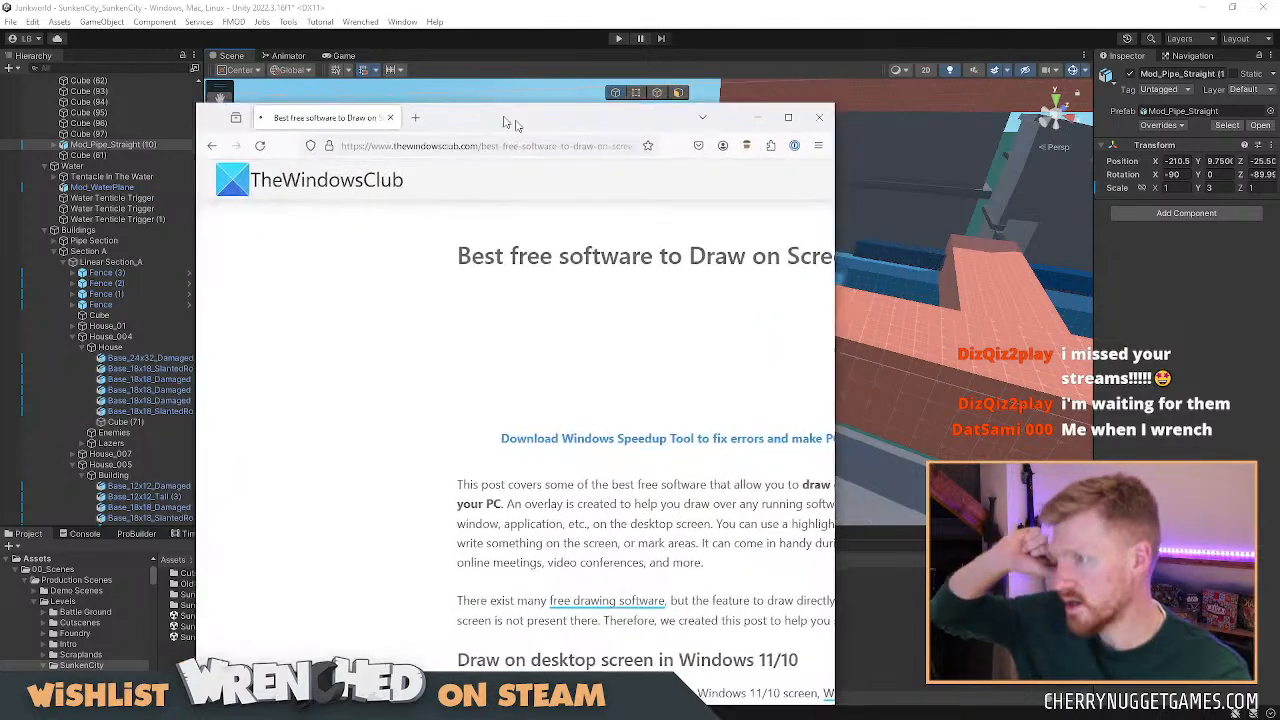
Switch to the browser article on free screen-drawing software, enlarge it, dismiss the privacy notice and read the gInk section.
{"action": "left_click_drag", "start_coordinate": [514, 123], "coordinate": [463, 109]}
{"action": "left_click", "coordinate": [757, 106]}
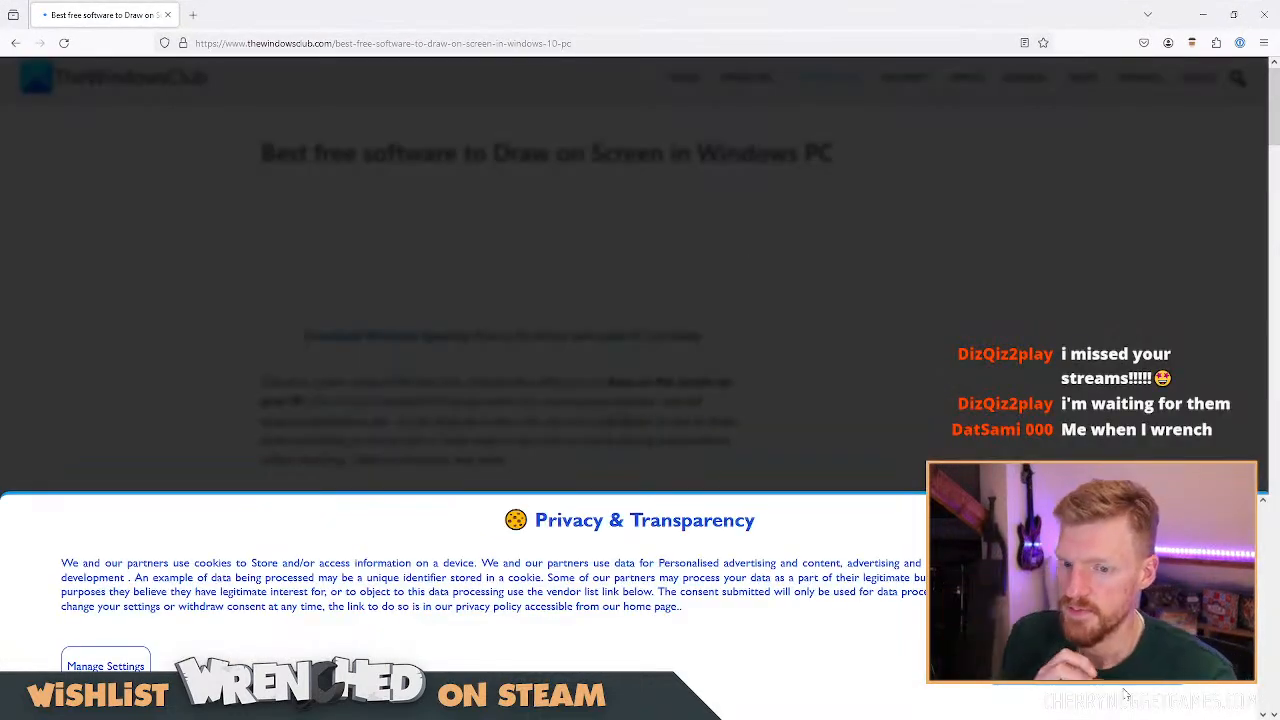
{"action": "left_click", "coordinate": [1092, 680]}
{"action": "scroll", "coordinate": [657, 400], "scroll_direction": "down", "scroll_amount": 7}
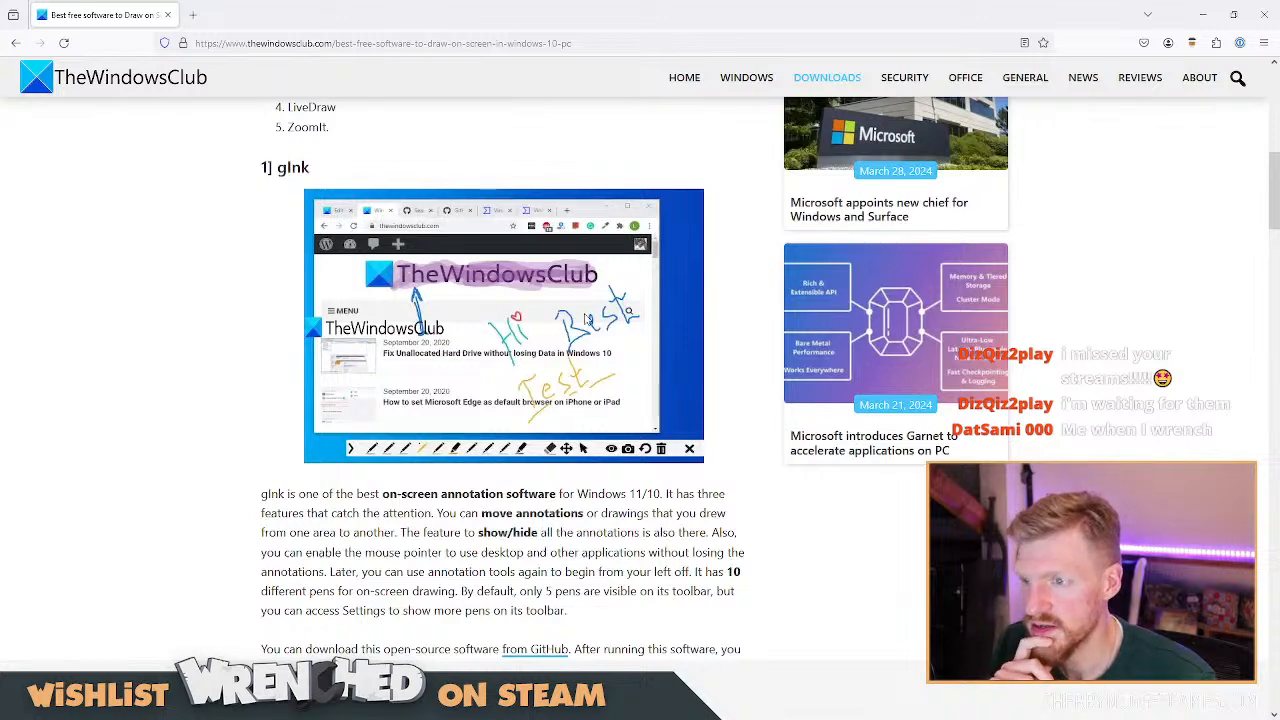
{"action": "scroll", "coordinate": [549, 398], "scroll_direction": "down", "scroll_amount": 2}
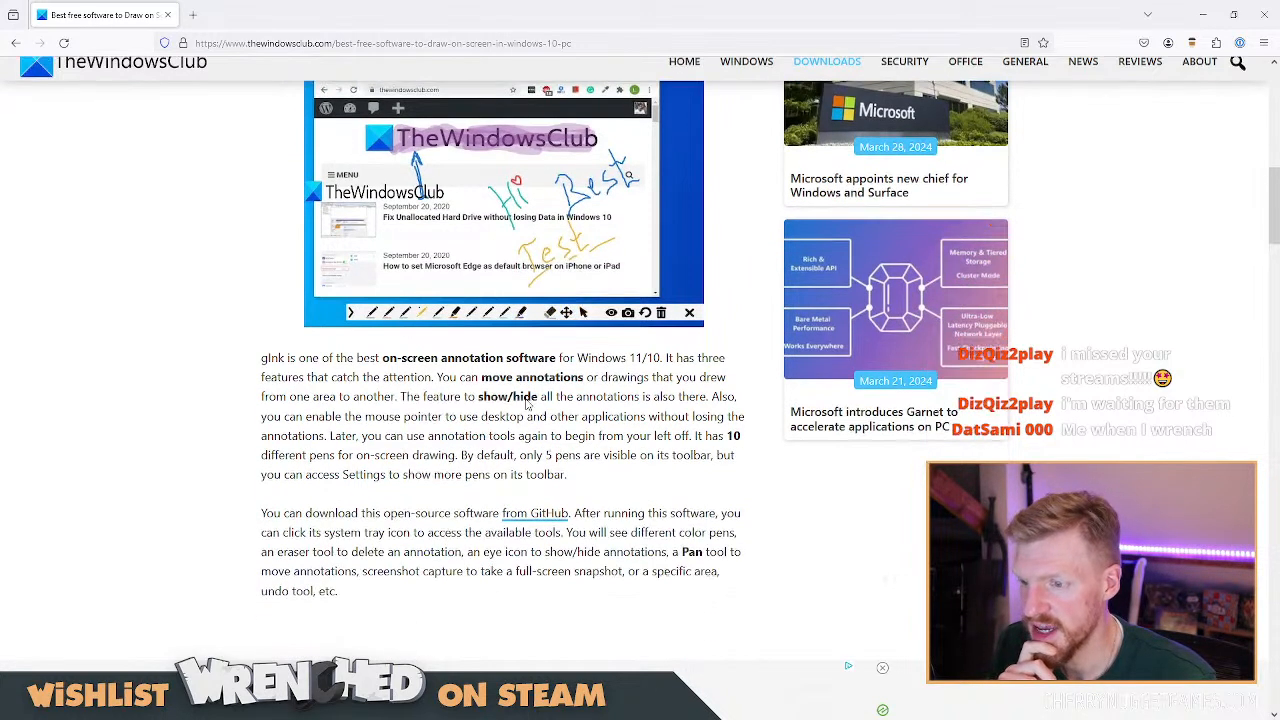
{"action": "scroll", "coordinate": [549, 398], "scroll_direction": "up", "scroll_amount": 1}
{"action": "scroll", "coordinate": [543, 452], "scroll_direction": "down", "scroll_amount": 2}
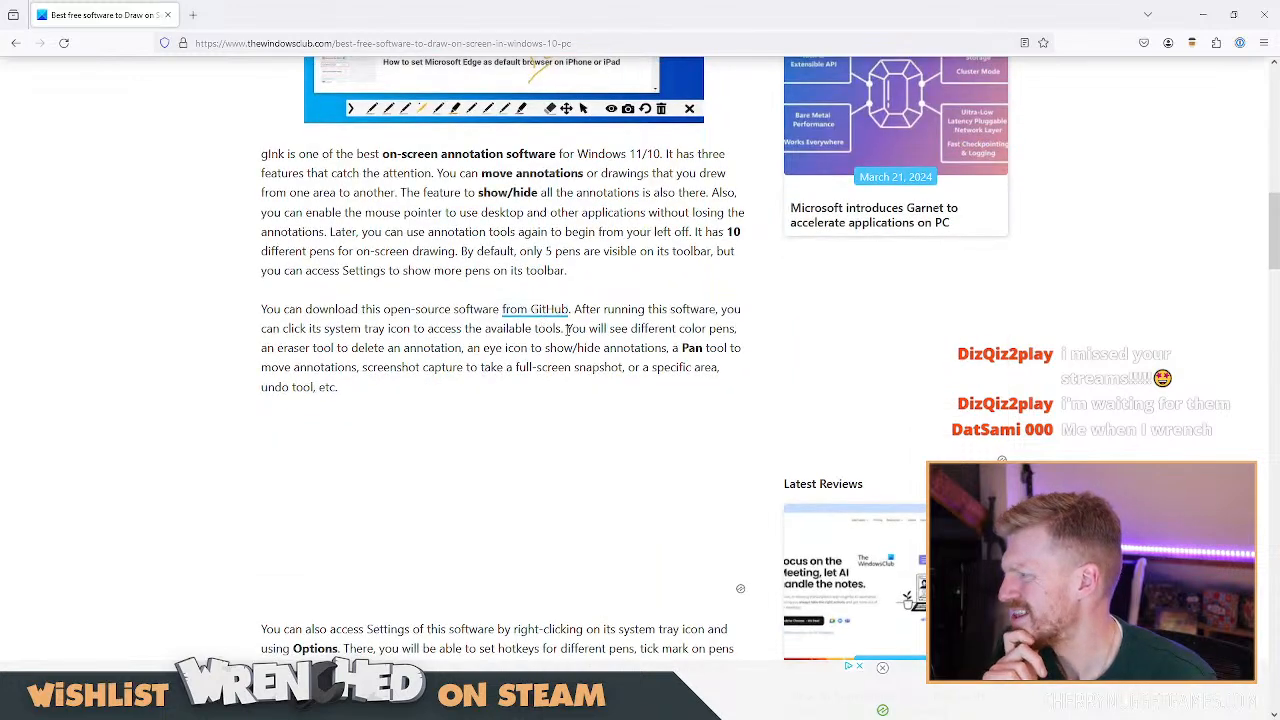
Read the article's Epic Pen and Paint on Whiteboard Desktop sections, including the latter's download and feature details.
{"action": "scroll", "coordinate": [545, 320], "scroll_direction": "down", "scroll_amount": 6}
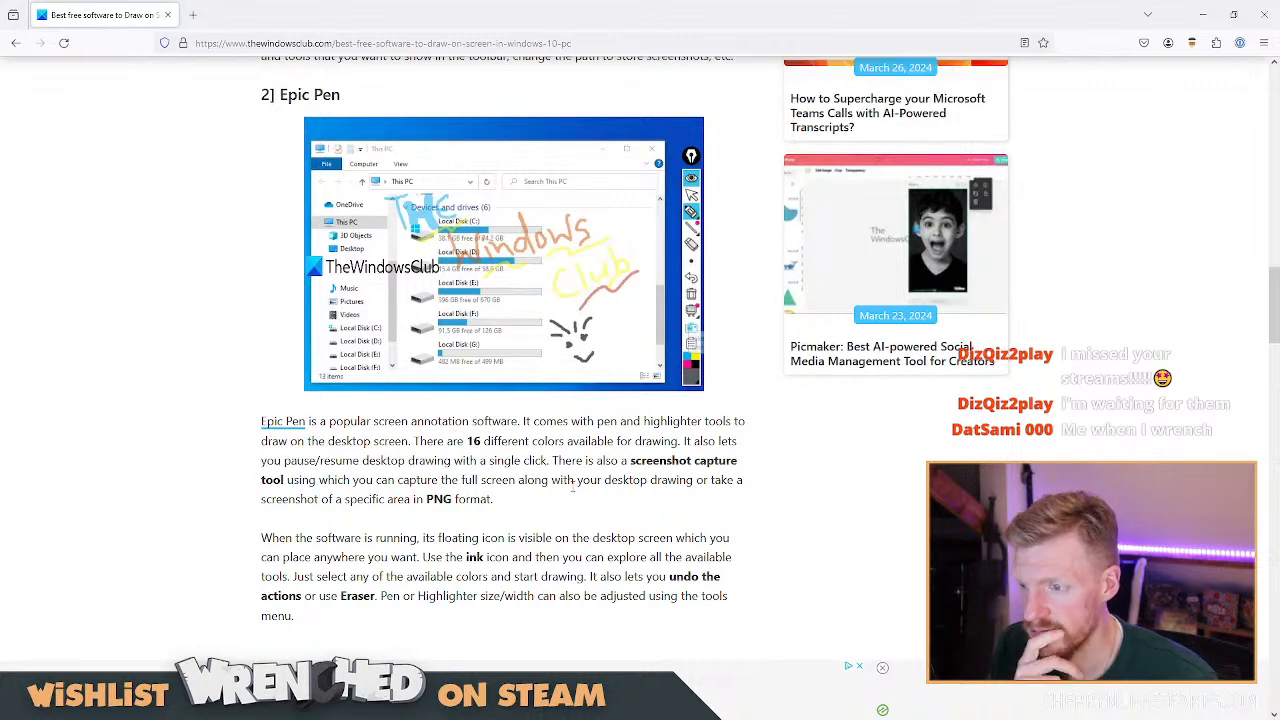
{"action": "scroll", "coordinate": [573, 490], "scroll_direction": "down", "scroll_amount": 3}
{"action": "scroll", "coordinate": [573, 490], "scroll_direction": "down", "scroll_amount": 4}
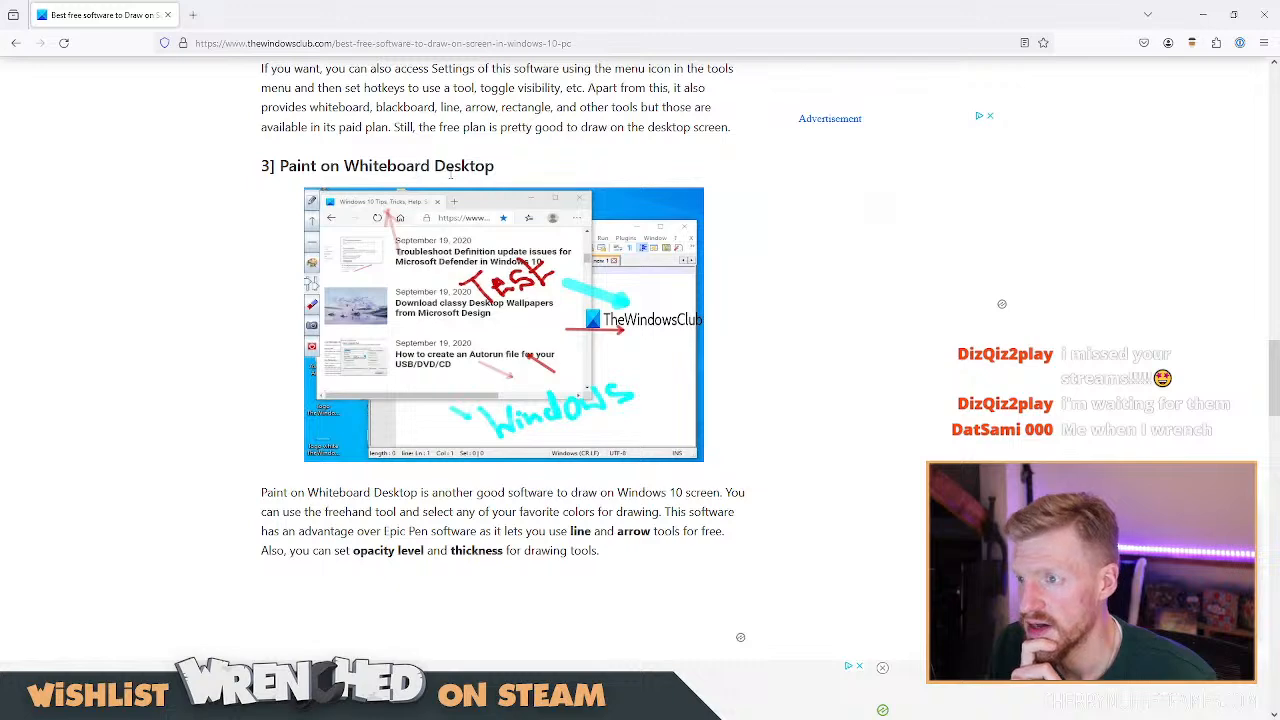
{"action": "scroll", "coordinate": [548, 300], "scroll_direction": "down", "scroll_amount": 2}
{"action": "scroll", "coordinate": [546, 300], "scroll_direction": "down", "scroll_amount": 3}
{"action": "scroll", "coordinate": [546, 306], "scroll_direction": "up", "scroll_amount": 2}
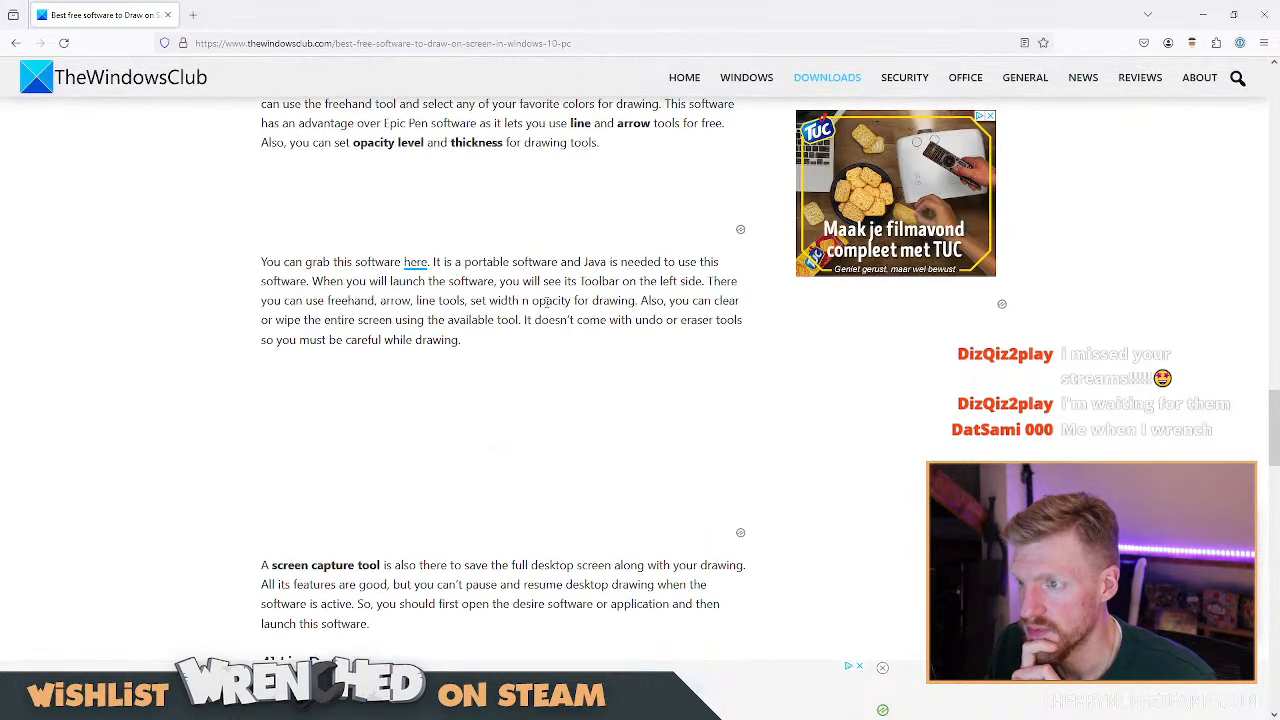
{"action": "double_click", "coordinate": [416, 470]}
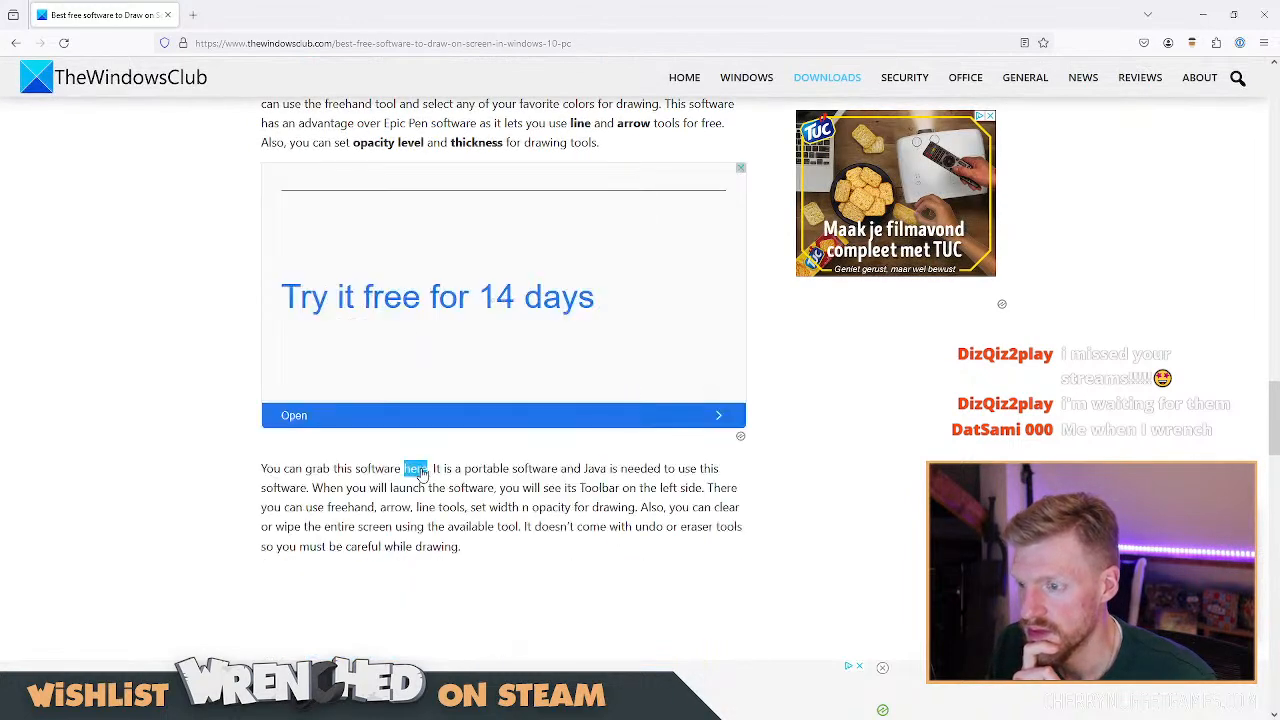
{"action": "scroll", "coordinate": [418, 472], "scroll_direction": "down", "scroll_amount": 3}
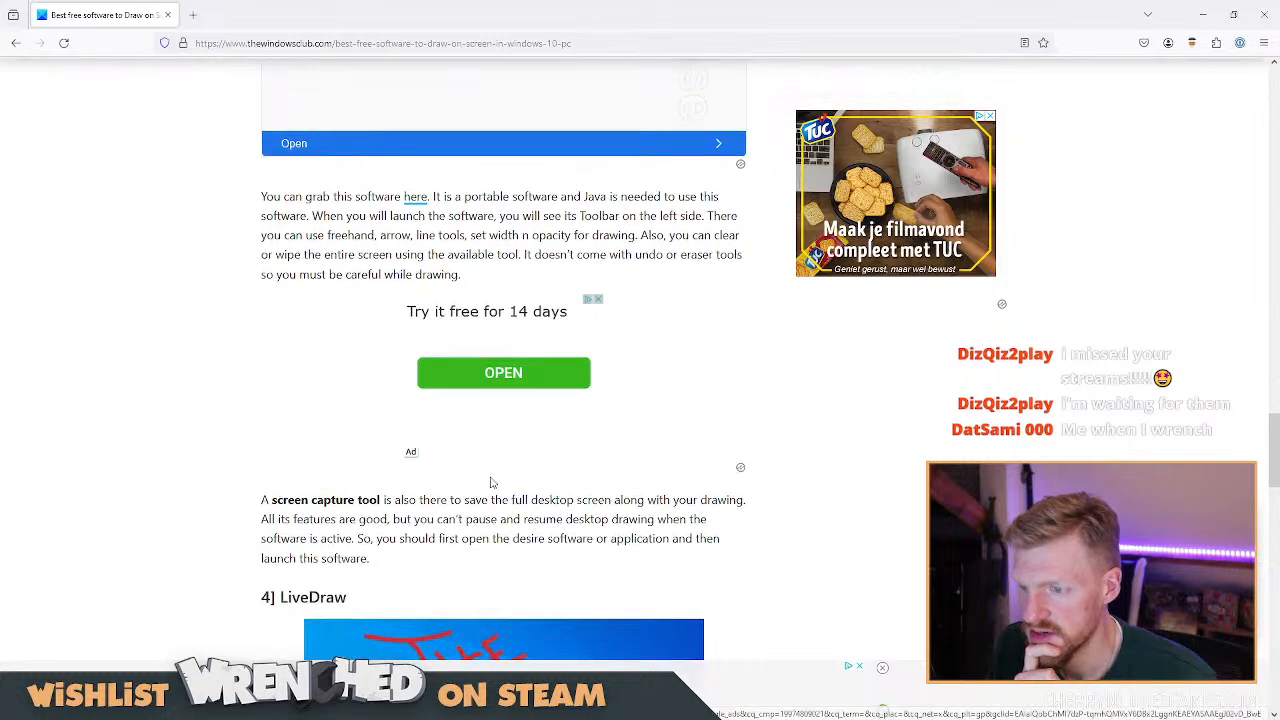
{"action": "scroll", "coordinate": [440, 330], "scroll_direction": "up", "scroll_amount": 2}
{"action": "double_click", "coordinate": [418, 336]}
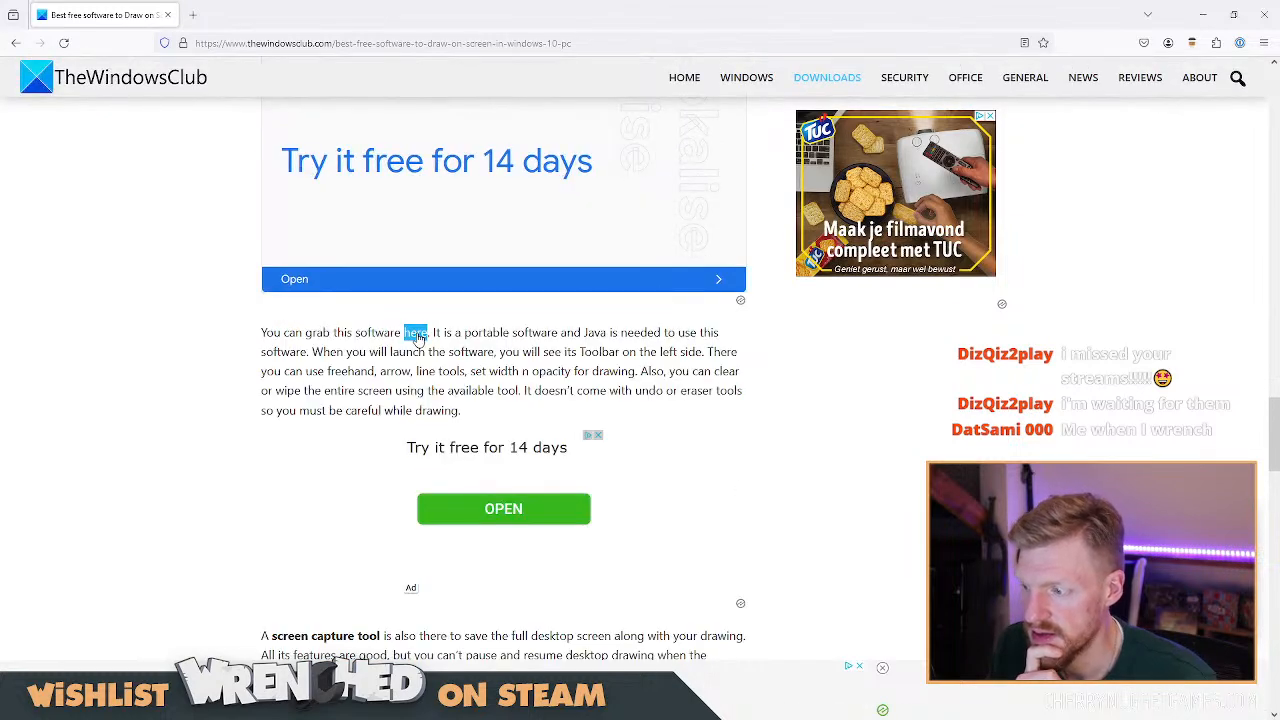
Read the article's LiveDraw and ZoomIt sections, and close the article.
{"action": "scroll", "coordinate": [646, 370], "scroll_direction": "down", "scroll_amount": 6}
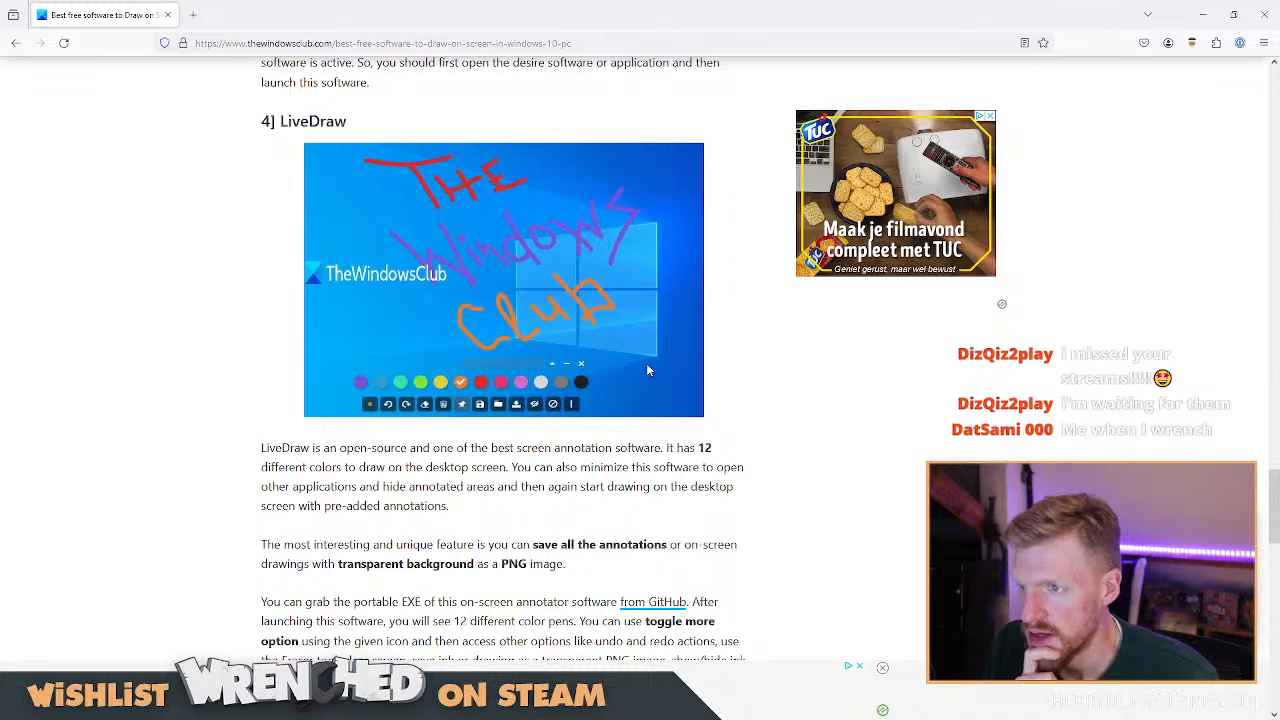
{"action": "scroll", "coordinate": [660, 369], "scroll_direction": "down", "scroll_amount": 3}
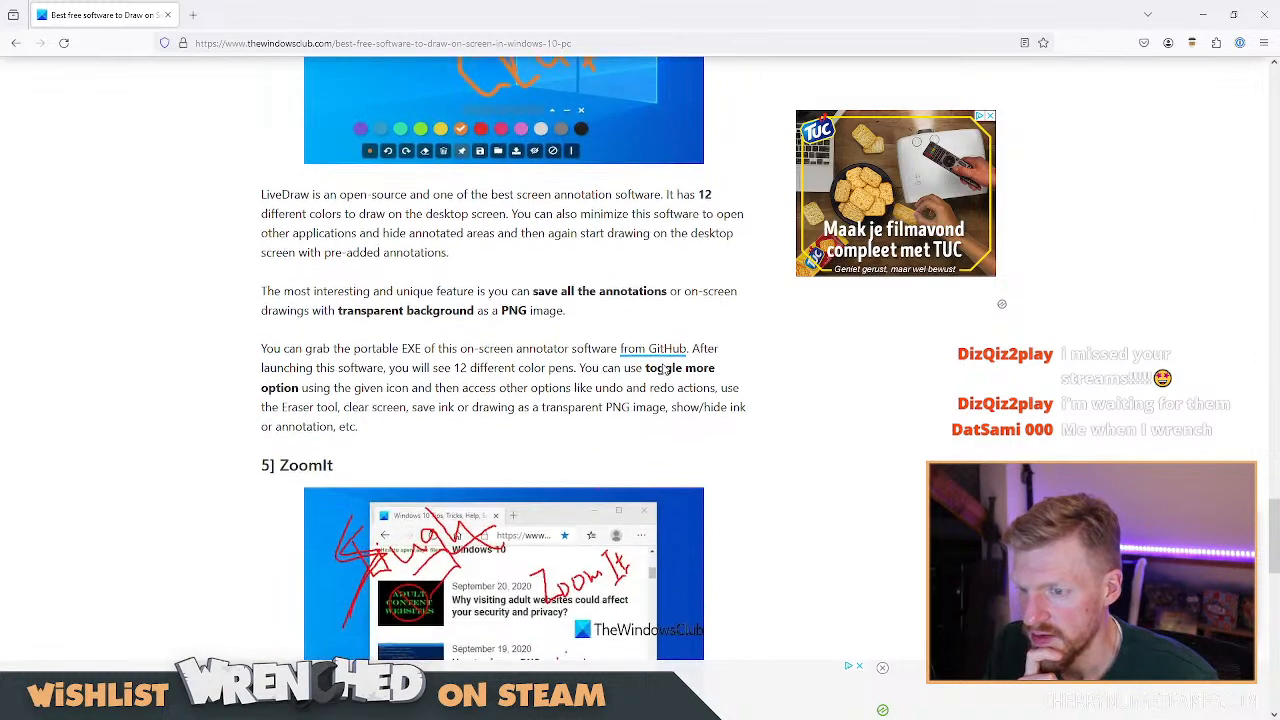
{"action": "scroll", "coordinate": [691, 368], "scroll_direction": "down", "scroll_amount": 7}
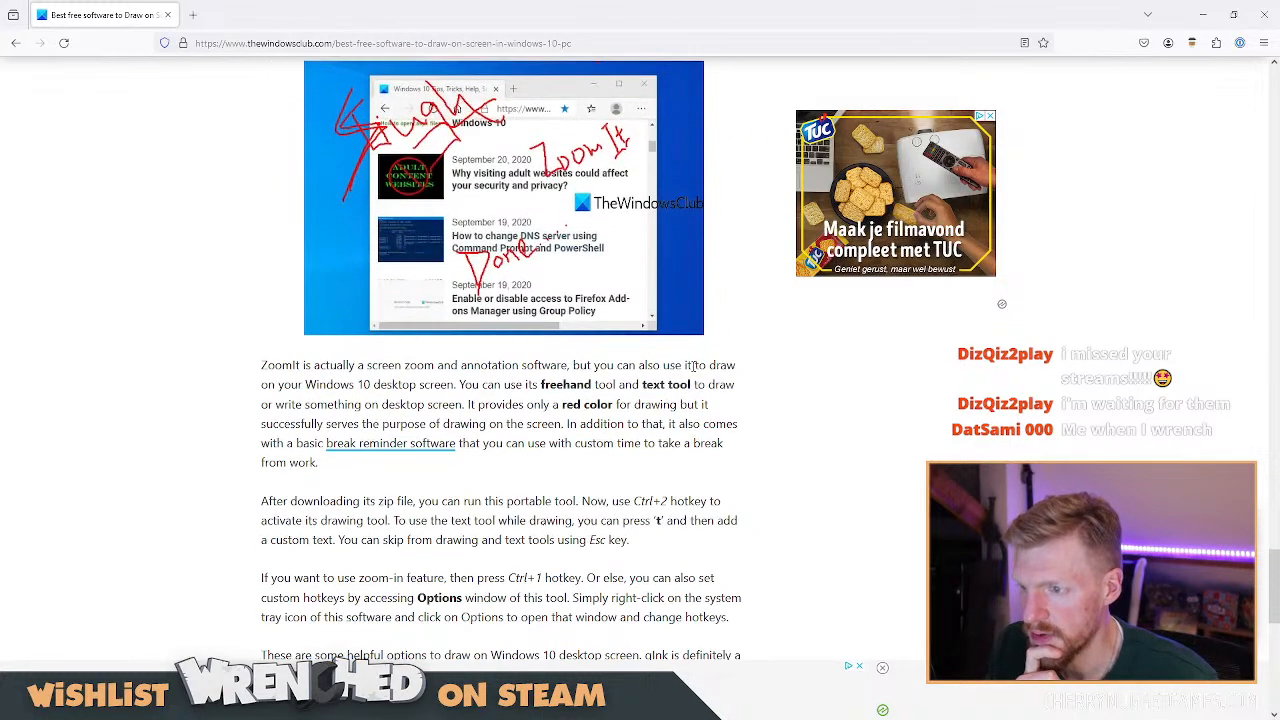
{"action": "scroll", "coordinate": [692, 370], "scroll_direction": "down", "scroll_amount": 2}
{"action": "scroll", "coordinate": [691, 369], "scroll_direction": "up", "scroll_amount": 7}
{"action": "scroll", "coordinate": [690, 371], "scroll_direction": "down", "scroll_amount": 3}
{"action": "scroll", "coordinate": [690, 371], "scroll_direction": "up", "scroll_amount": 10}
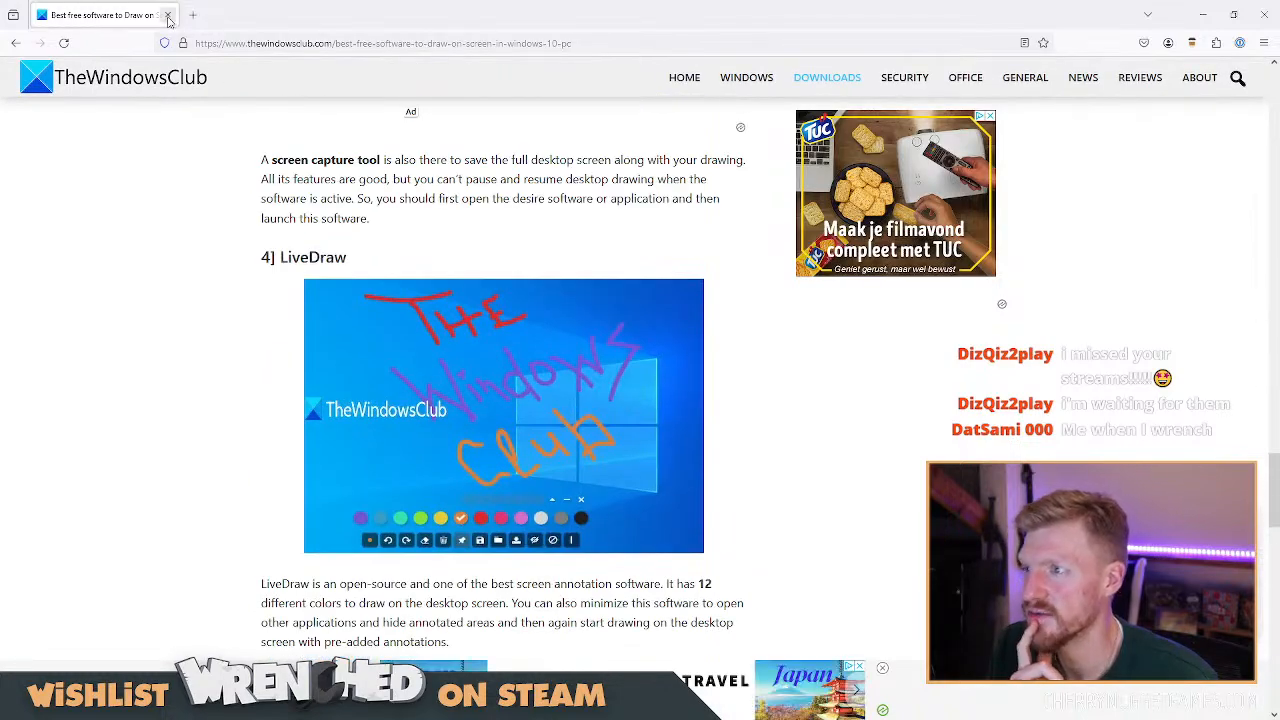
{"action": "left_click", "coordinate": [168, 16]}
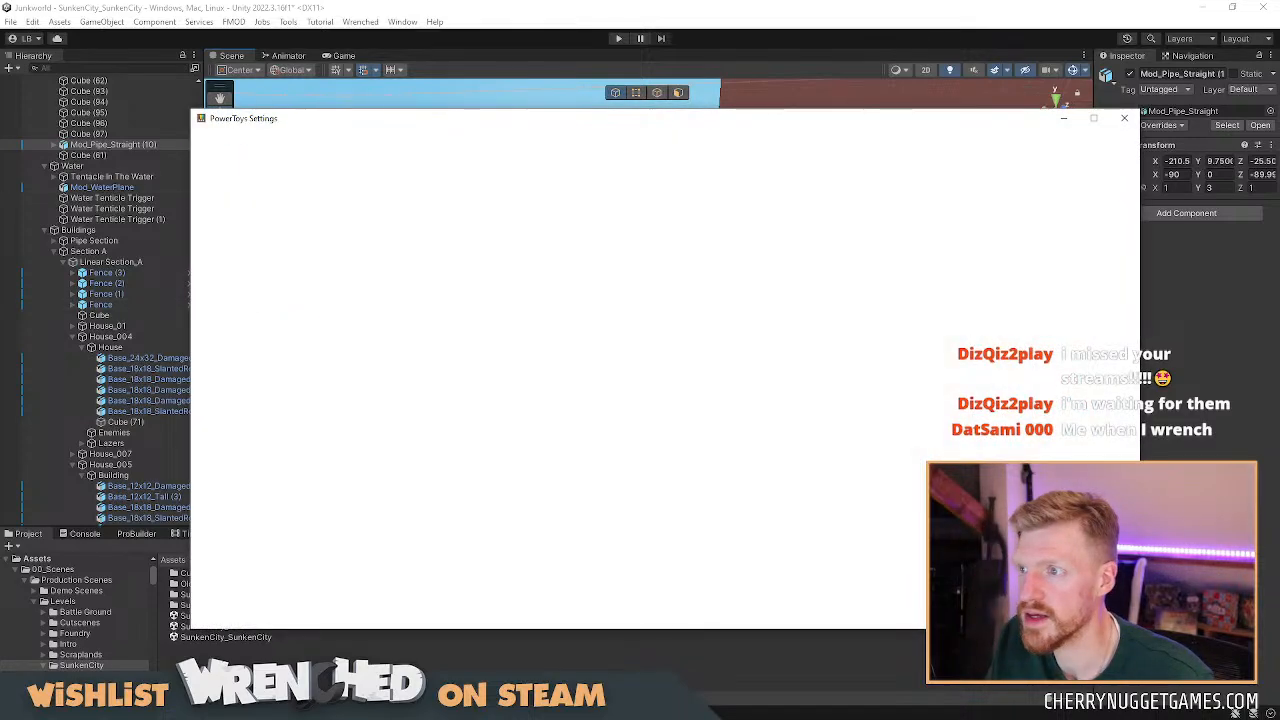
Look over the PowerToys General settings and the module list for a screen-drawing utility.
{"action": "left_click", "coordinate": [1124, 118]}
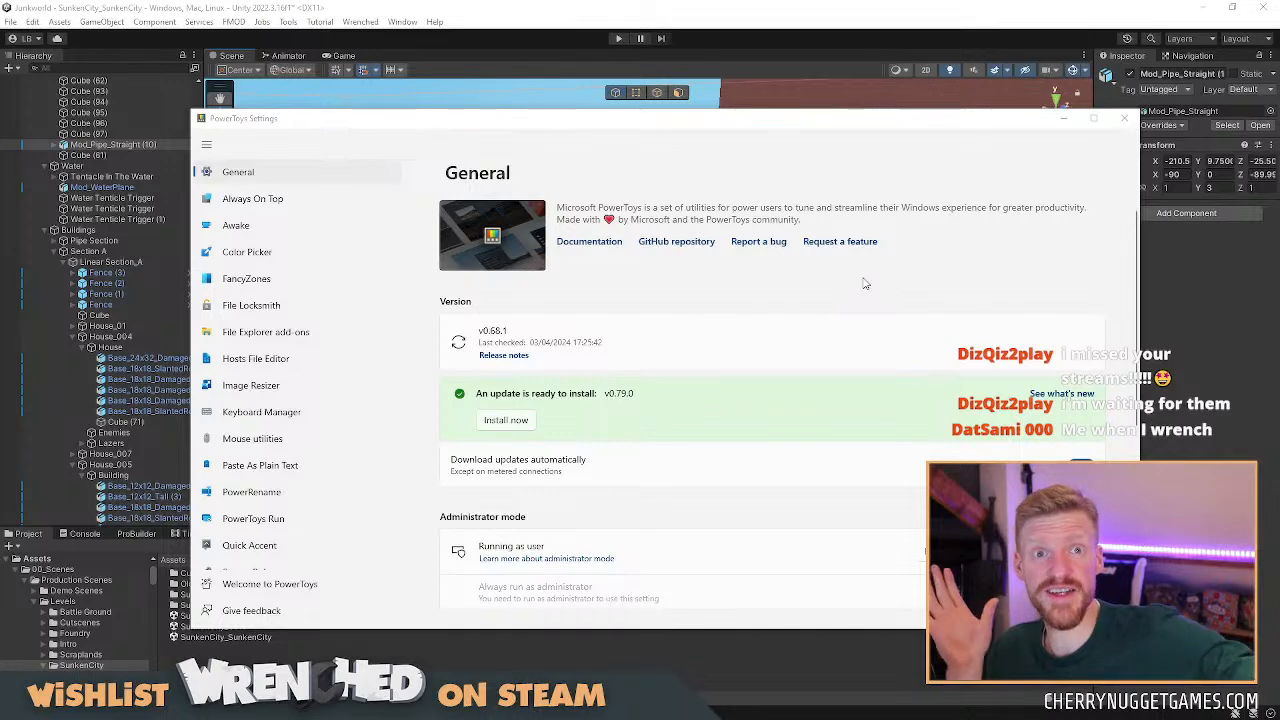
{"action": "scroll", "coordinate": [415, 365], "scroll_direction": "down", "scroll_amount": 1}
{"action": "scroll", "coordinate": [280, 300], "scroll_direction": "down", "scroll_amount": 2}
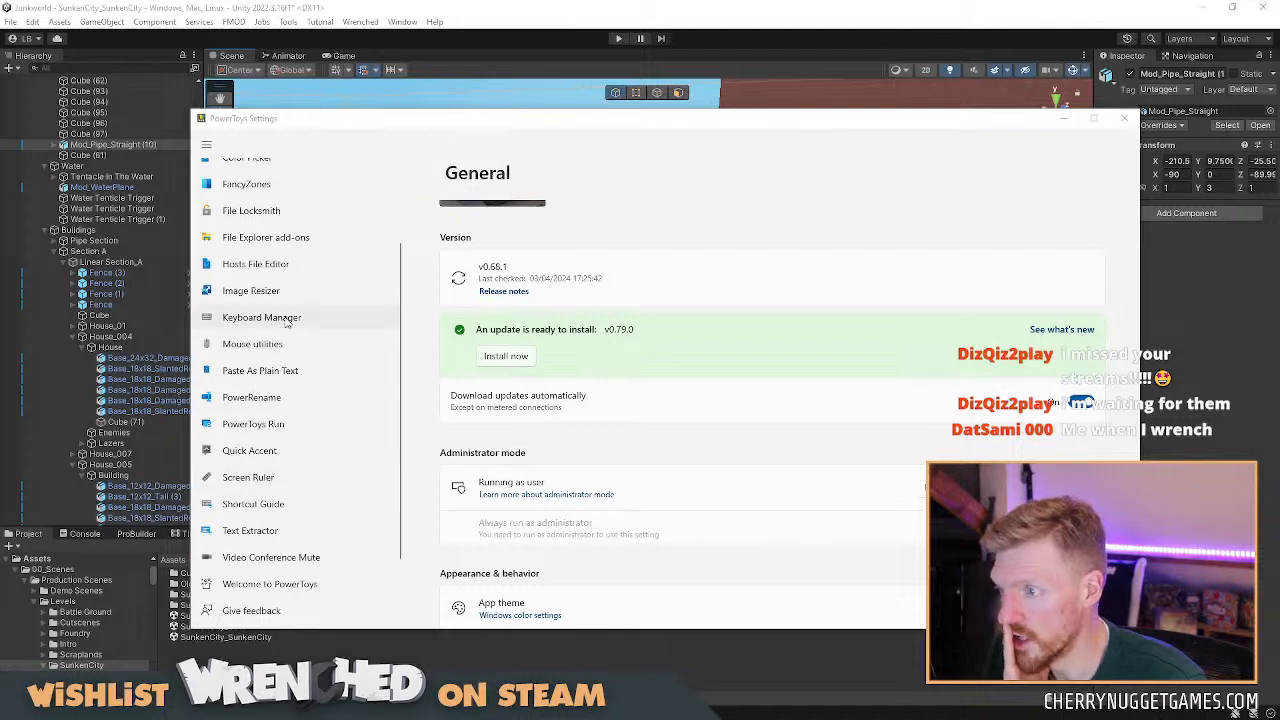
{"action": "scroll", "coordinate": [288, 325], "scroll_direction": "up", "scroll_amount": 2}
{"action": "scroll", "coordinate": [288, 345], "scroll_direction": "up", "scroll_amount": 1}
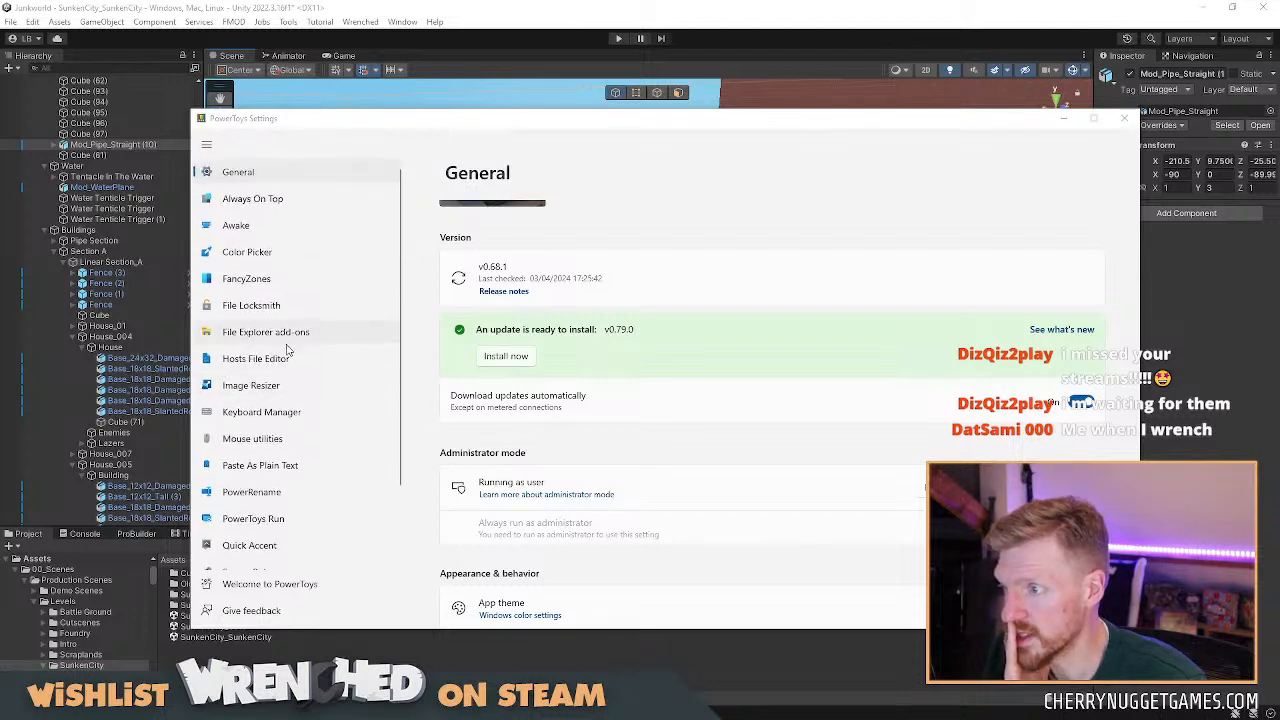
Review the FancyZones editor, zone and window options, and look at the Screen Ruler page.
{"action": "left_click", "coordinate": [283, 279]}
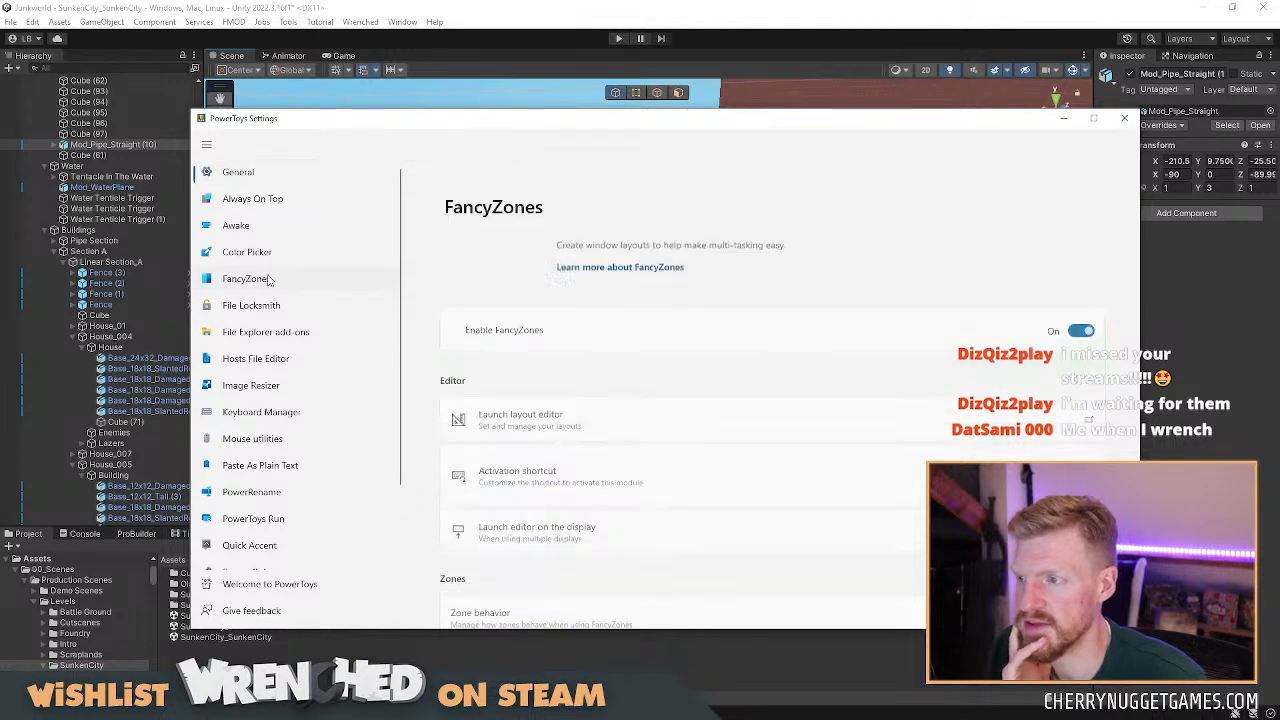
{"action": "scroll", "coordinate": [778, 345], "scroll_direction": "down", "scroll_amount": 5}
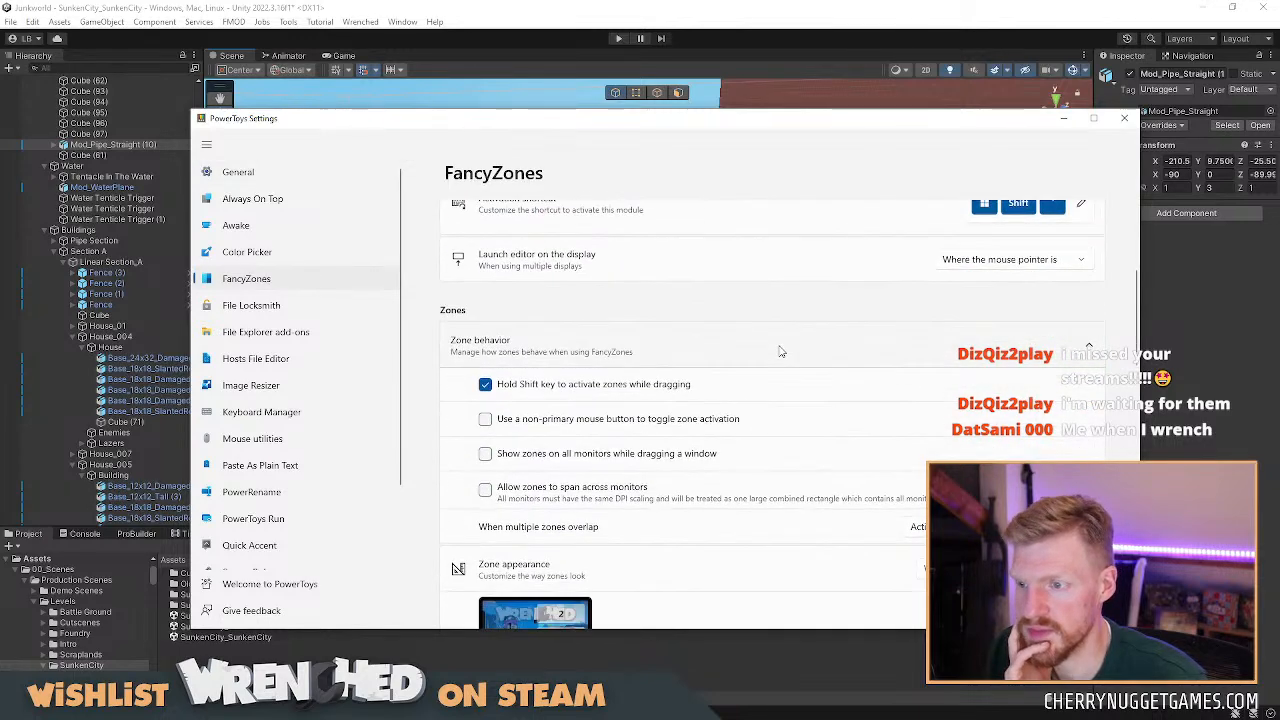
{"action": "scroll", "coordinate": [783, 365], "scroll_direction": "down", "scroll_amount": 2}
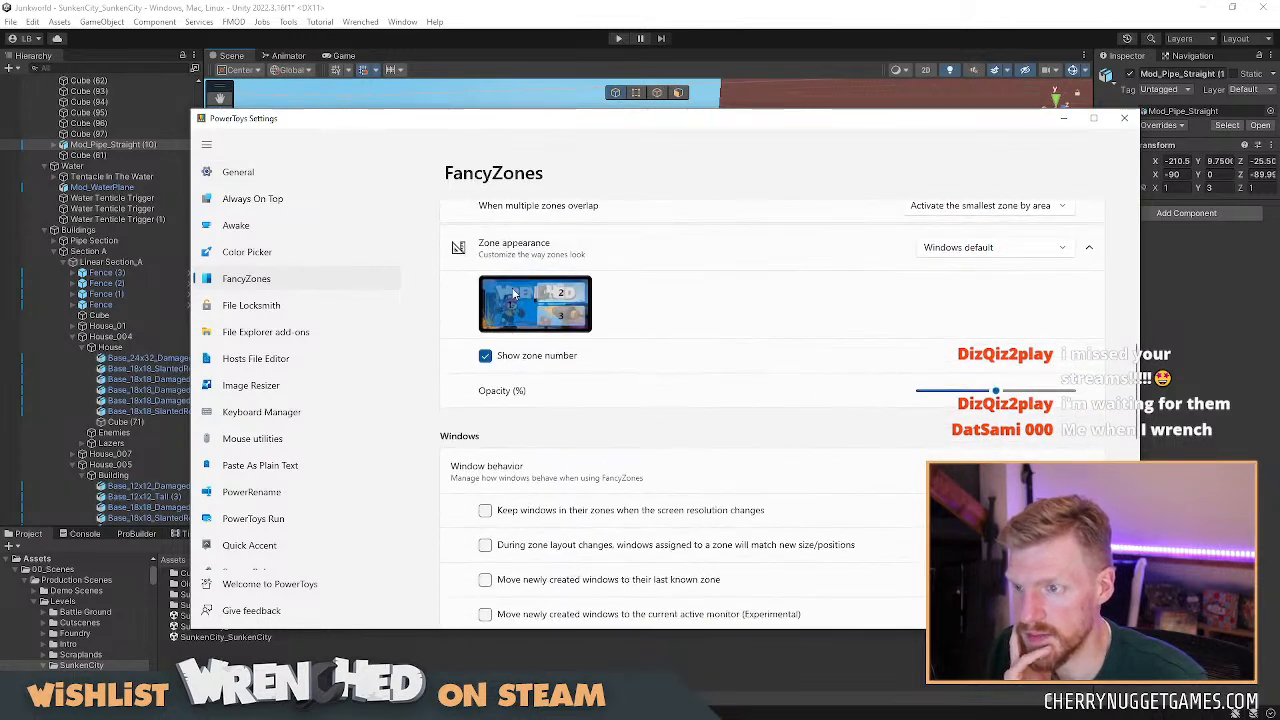
{"action": "scroll", "coordinate": [314, 417], "scroll_direction": "down", "scroll_amount": 2}
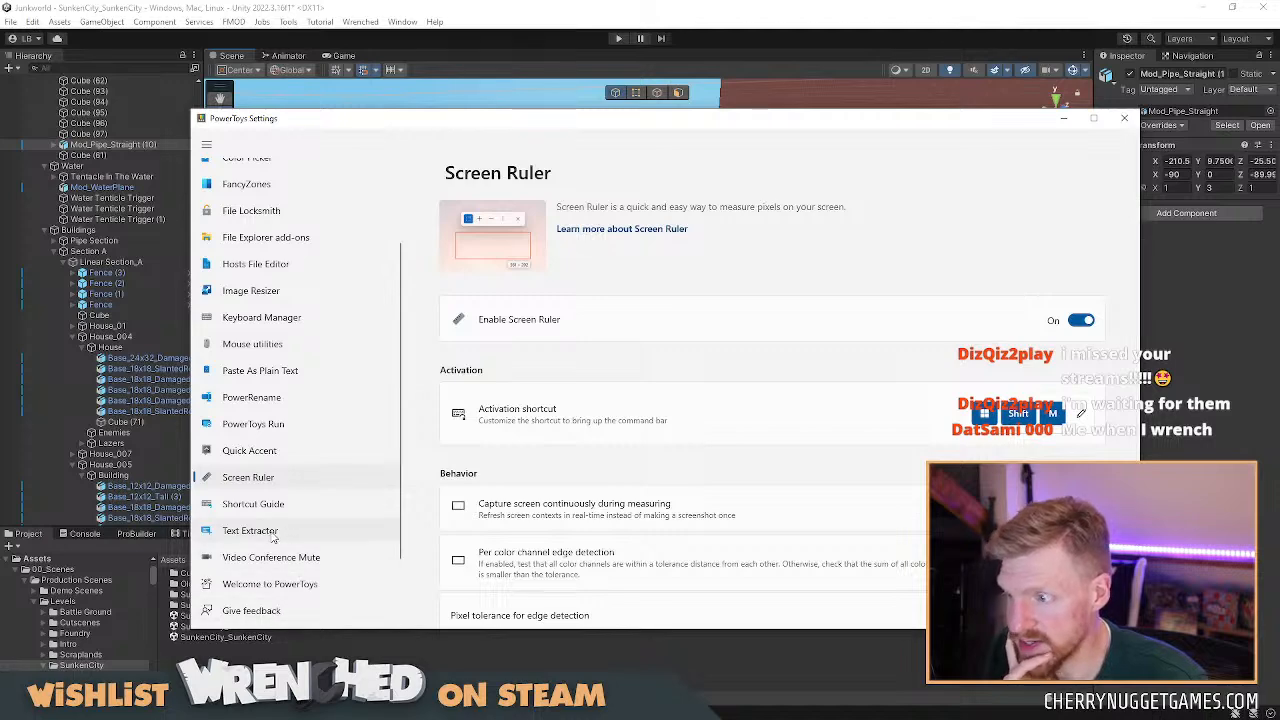
{"action": "scroll", "coordinate": [285, 530], "scroll_direction": "up", "scroll_amount": 3}
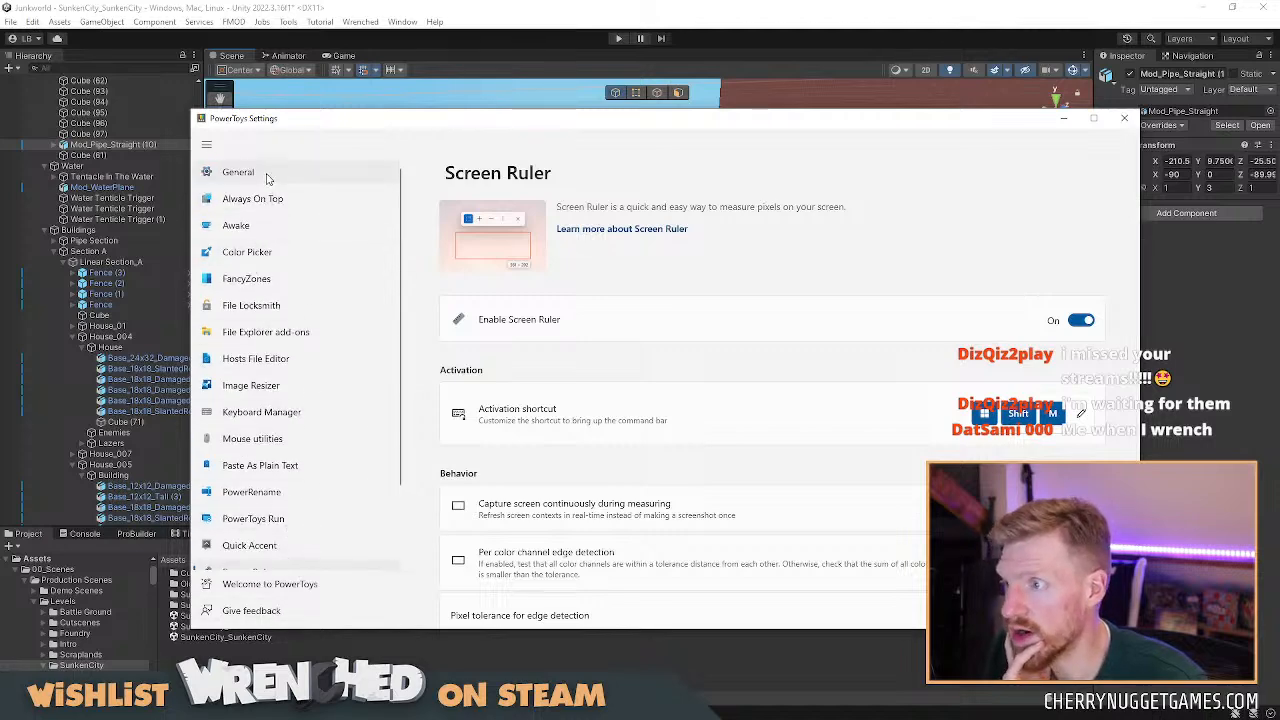
Check the PowerToys Color Picker page and disable Find My Mouse in the mouse utilities.
{"action": "left_click", "coordinate": [281, 263]}
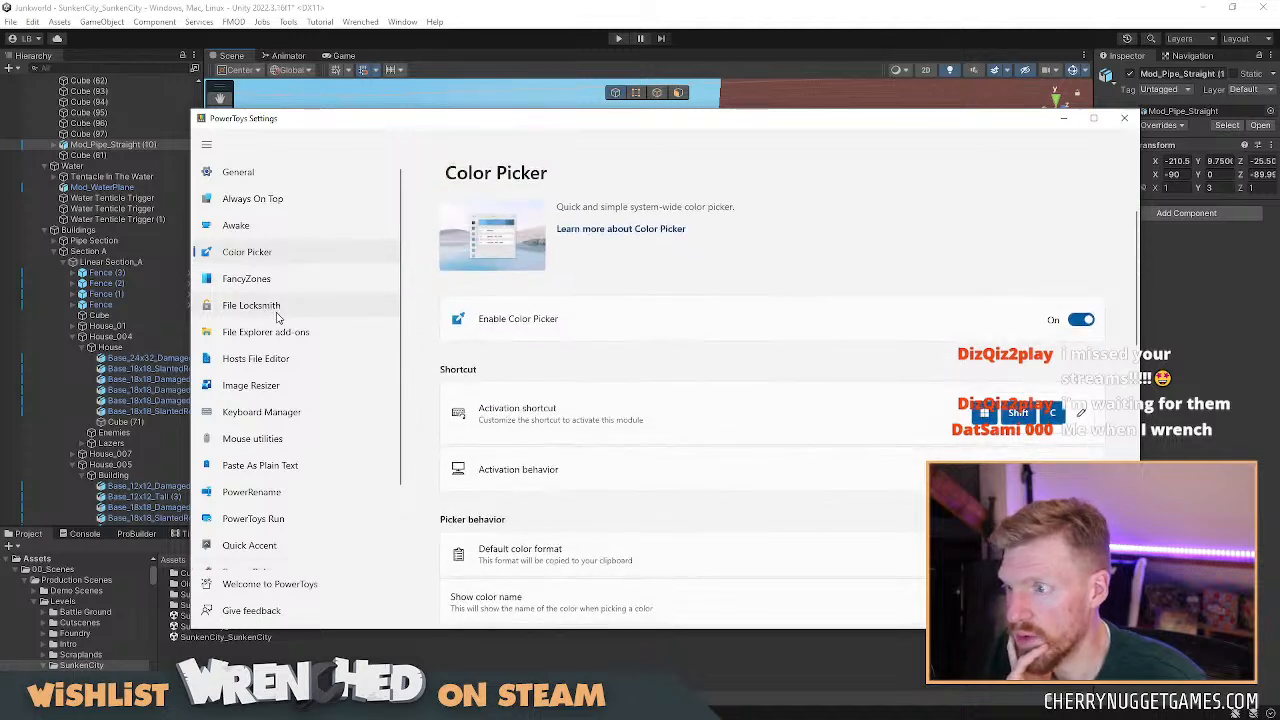
{"action": "scroll", "coordinate": [303, 378], "scroll_direction": "down", "scroll_amount": 2}
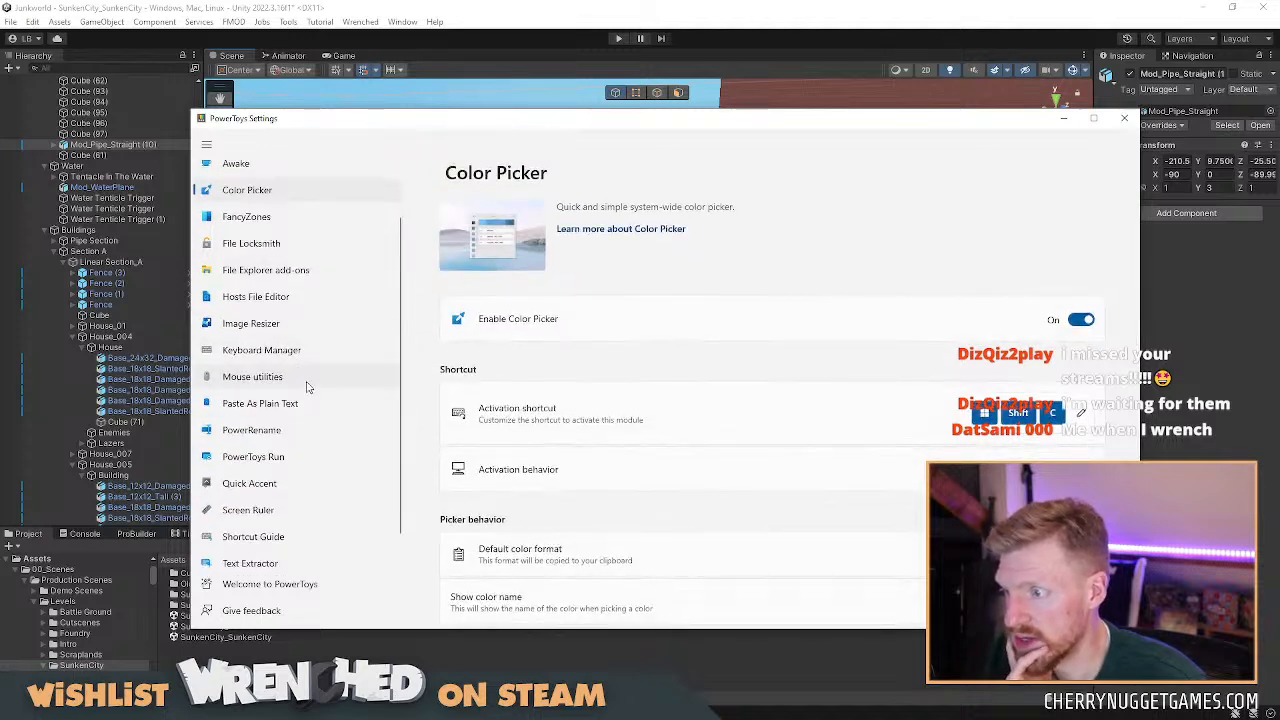
{"action": "left_click", "coordinate": [320, 380]}
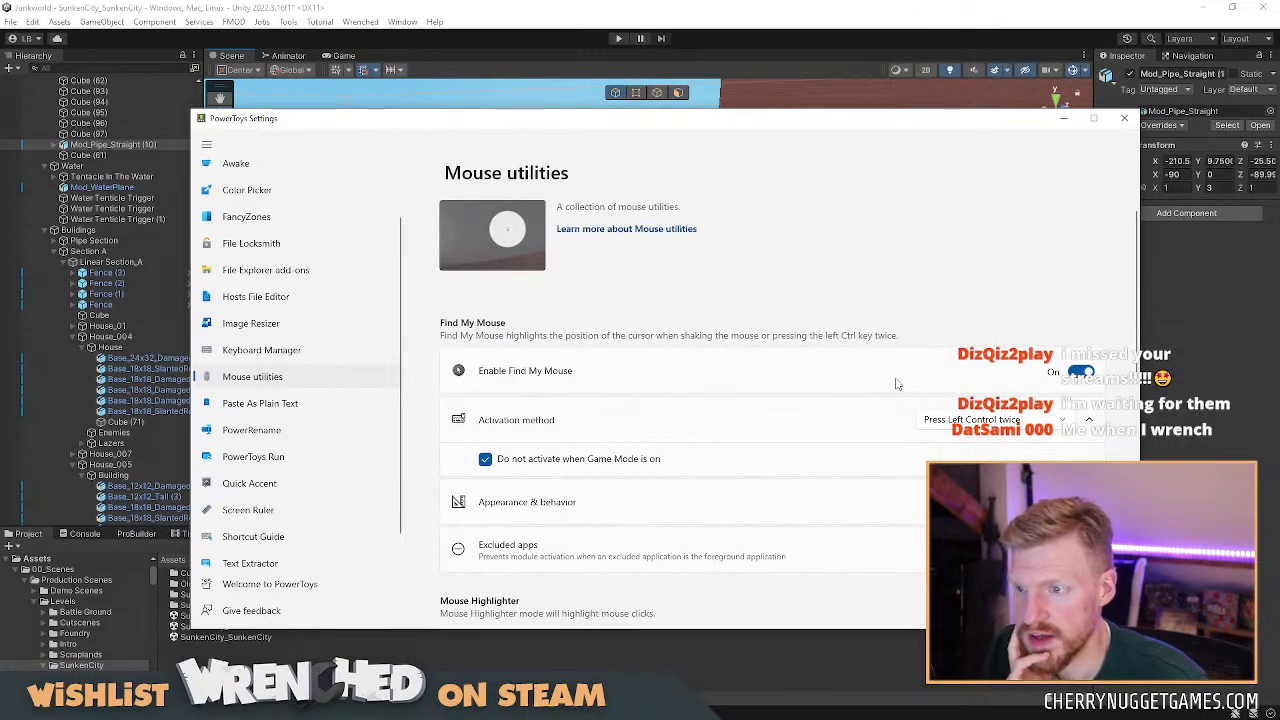
{"action": "left_click", "coordinate": [1081, 372]}
Read the Mouse Highlighter, Mouse Jump and Mouse Pointer Crosshairs options in the mouse utilities.
{"action": "scroll", "coordinate": [706, 329], "scroll_direction": "down", "scroll_amount": 4}
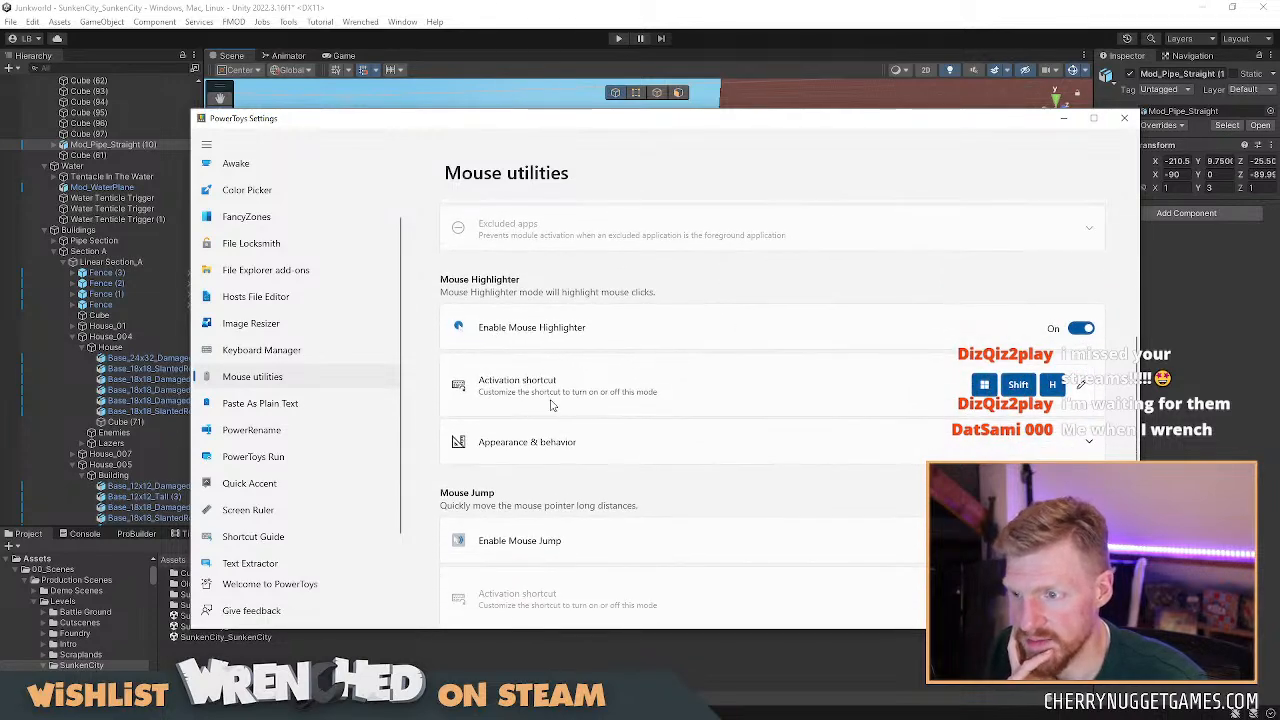
{"action": "scroll", "coordinate": [588, 395], "scroll_direction": "down", "scroll_amount": 3}
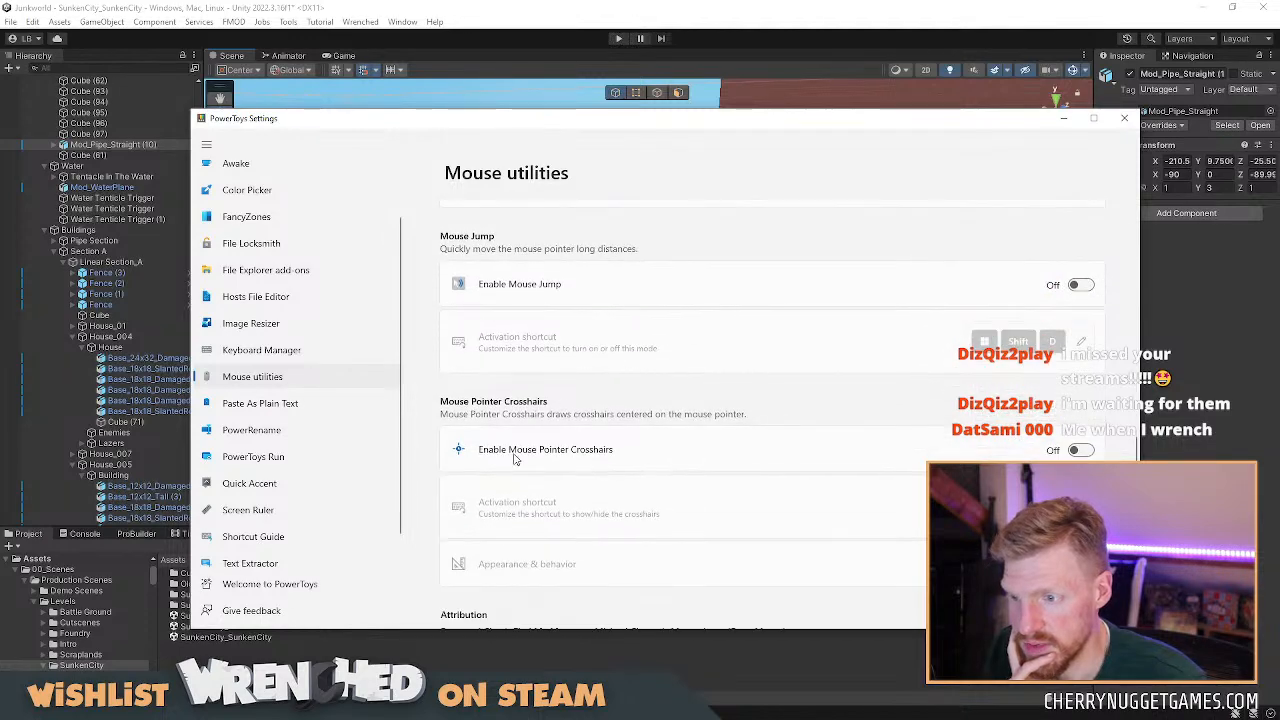
{"action": "scroll", "coordinate": [576, 462], "scroll_direction": "up", "scroll_amount": 1}
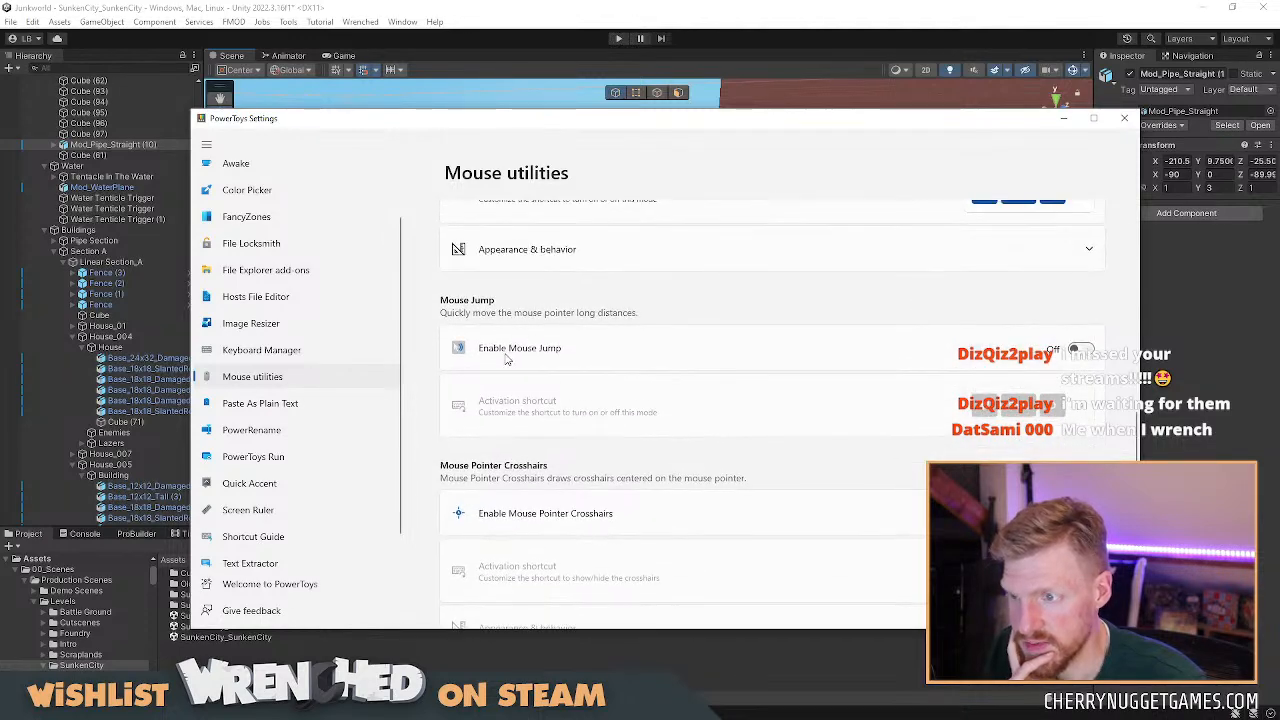
{"action": "scroll", "coordinate": [507, 360], "scroll_direction": "up", "scroll_amount": 2}
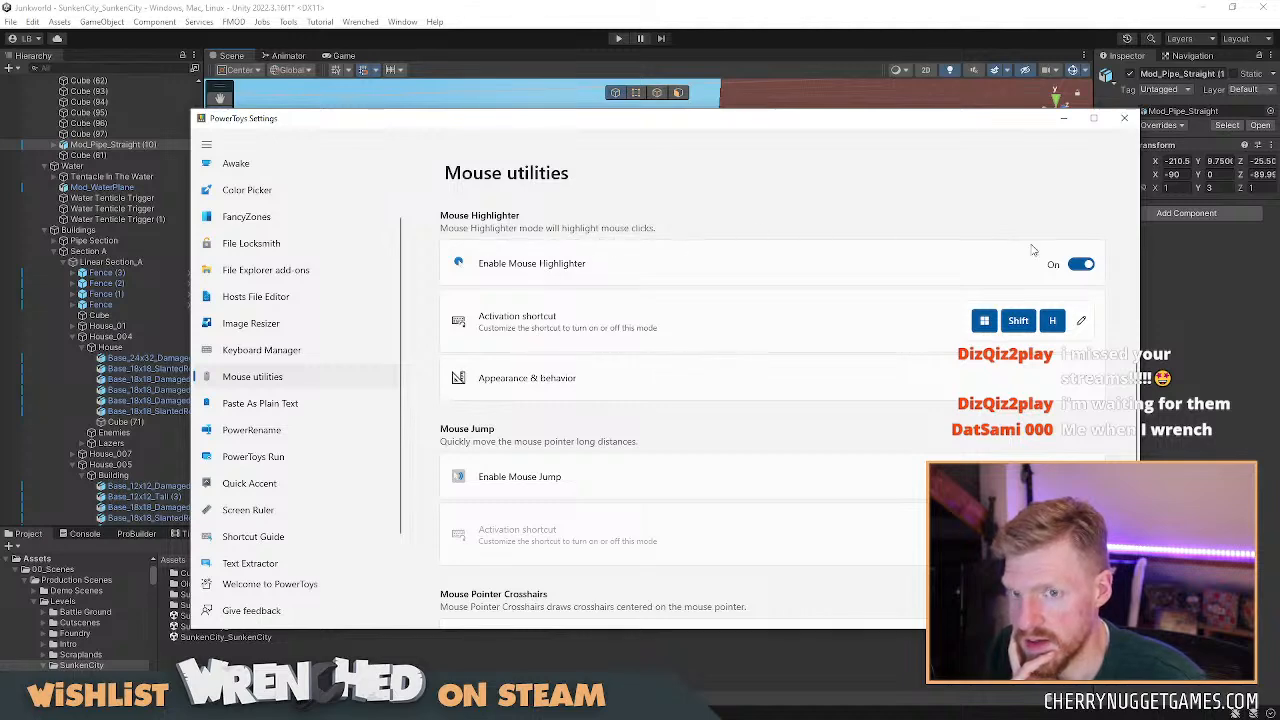
{"action": "scroll", "coordinate": [640, 403], "scroll_direction": "down", "scroll_amount": 4}
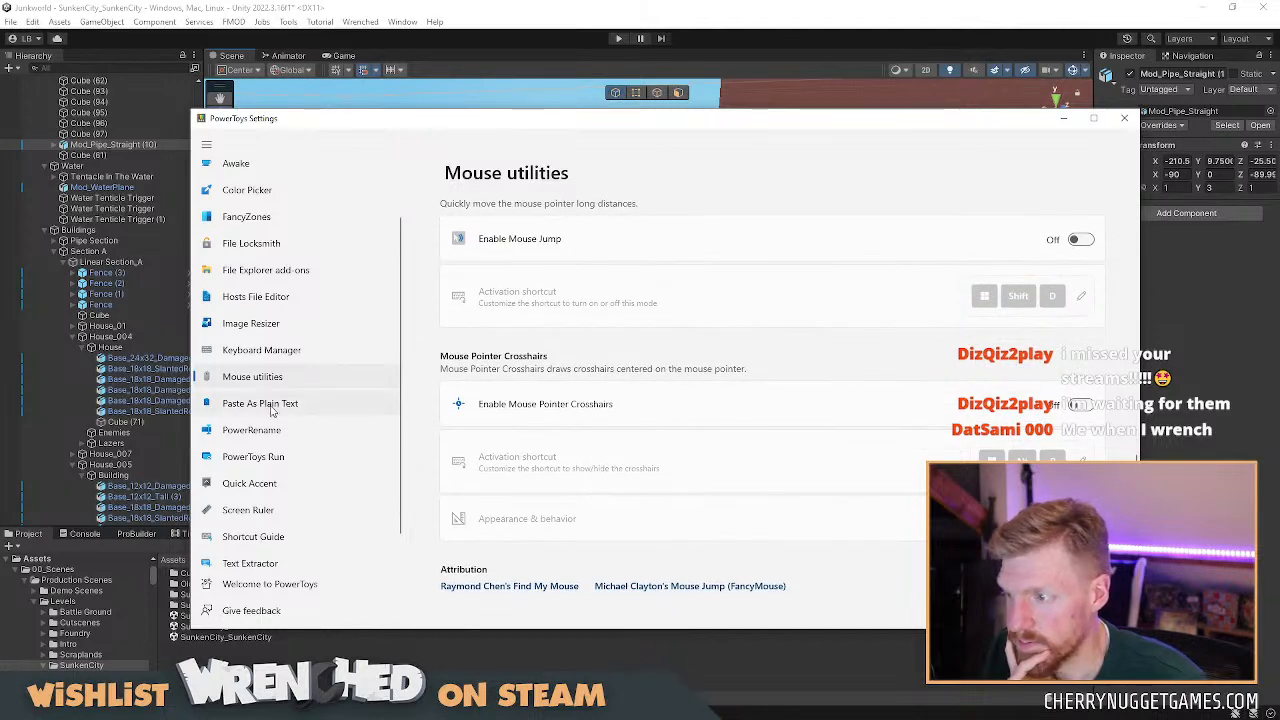
Look through the Paste As Plain Text, PowerToys Run and Quick Accent pages, and close the PowerToys settings.
{"action": "left_click", "coordinate": [288, 406]}
{"action": "left_click", "coordinate": [288, 430]}
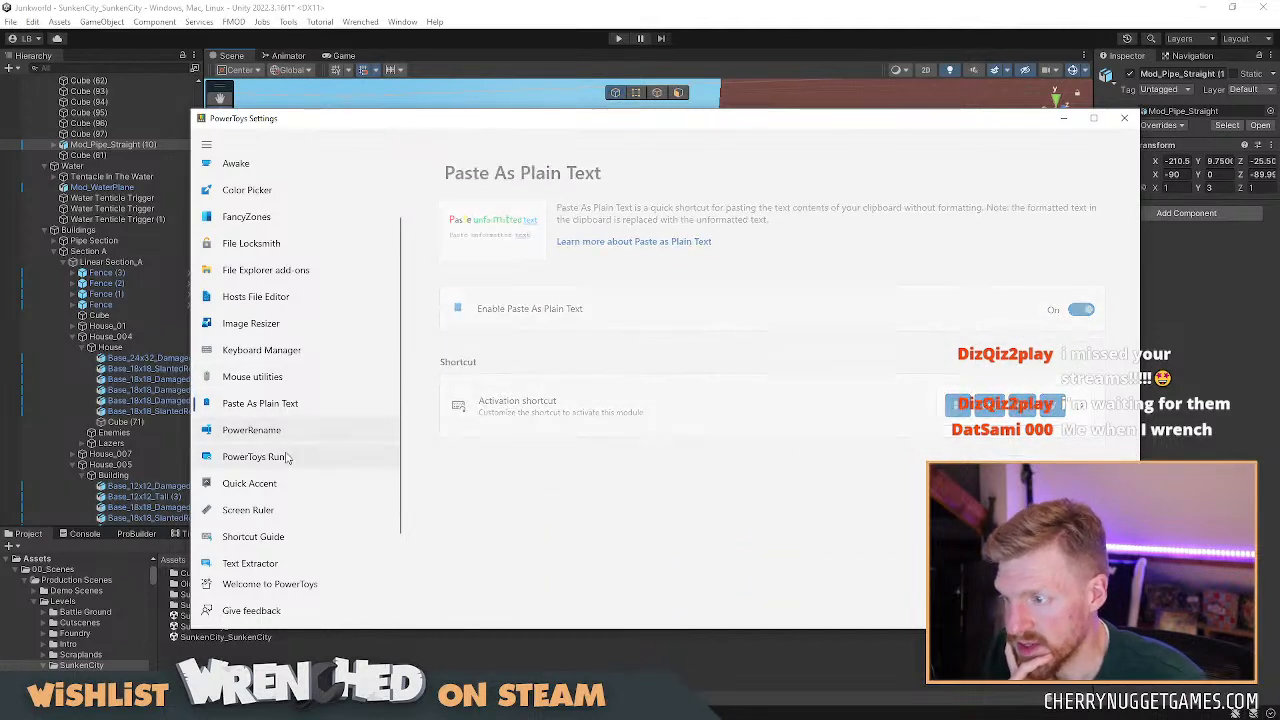
{"action": "left_click", "coordinate": [287, 465]}
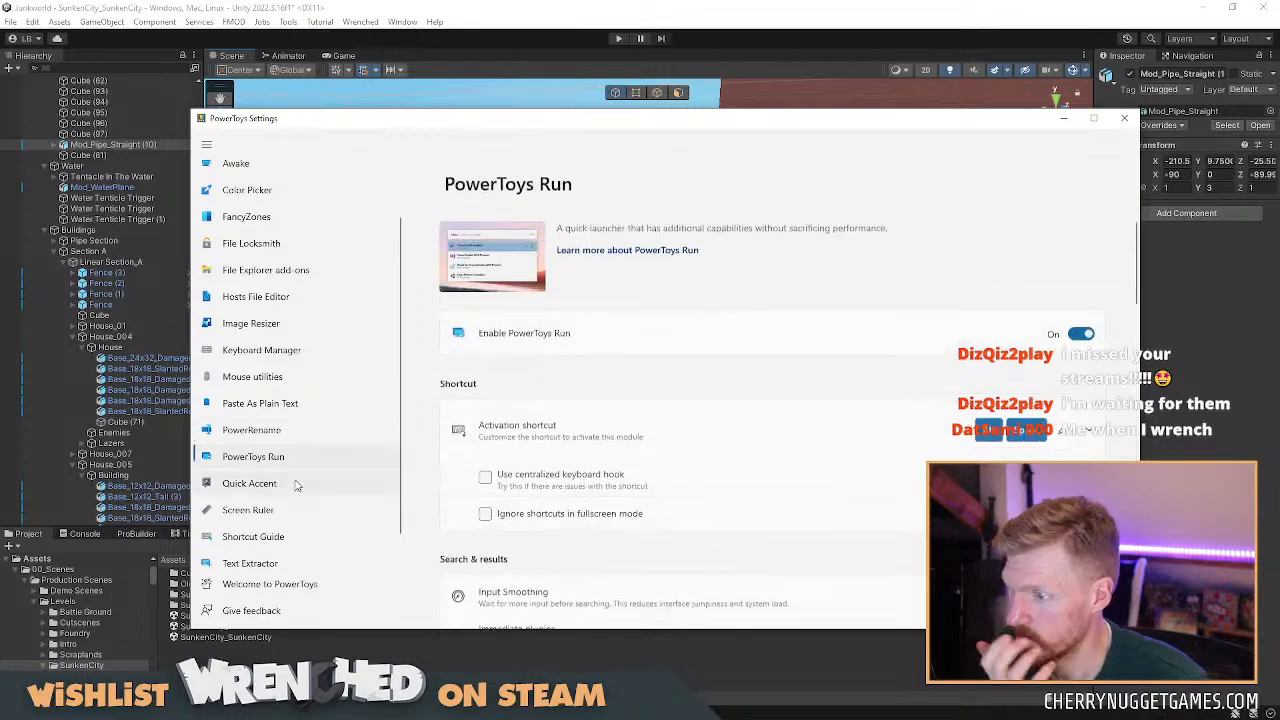
{"action": "scroll", "coordinate": [305, 460], "scroll_direction": "down", "scroll_amount": 1}
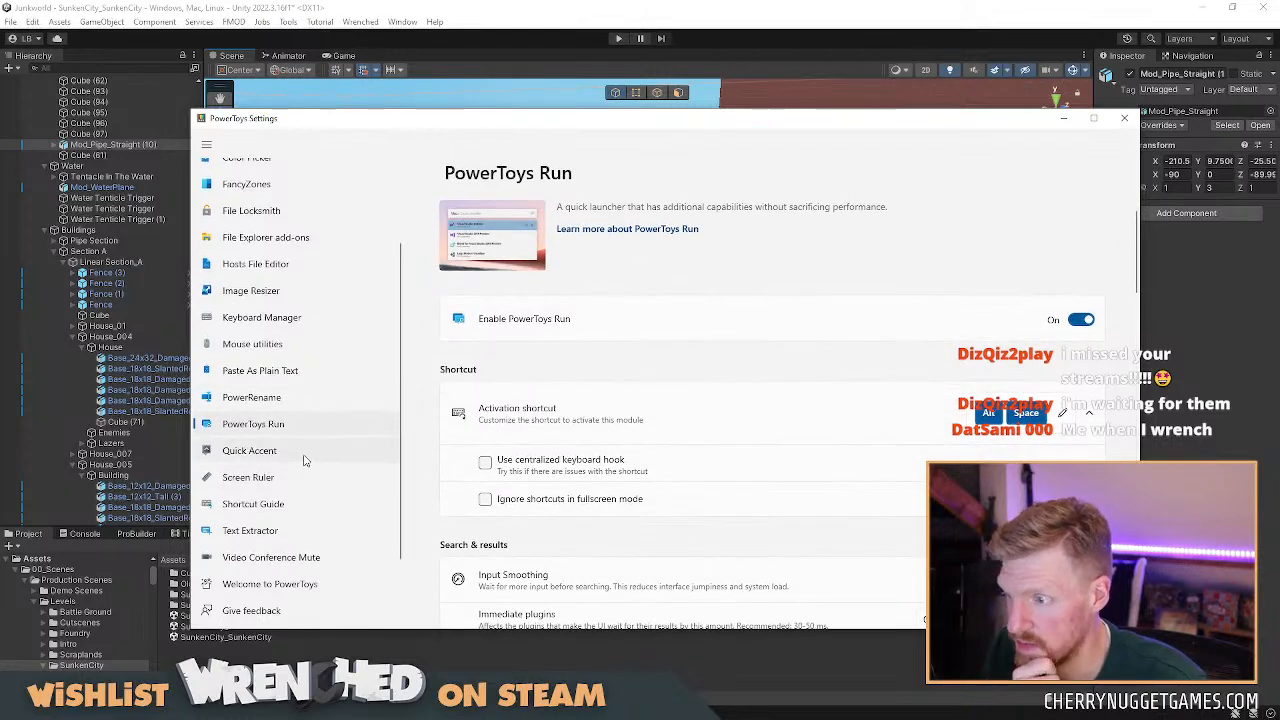
{"action": "left_click", "coordinate": [280, 450]}
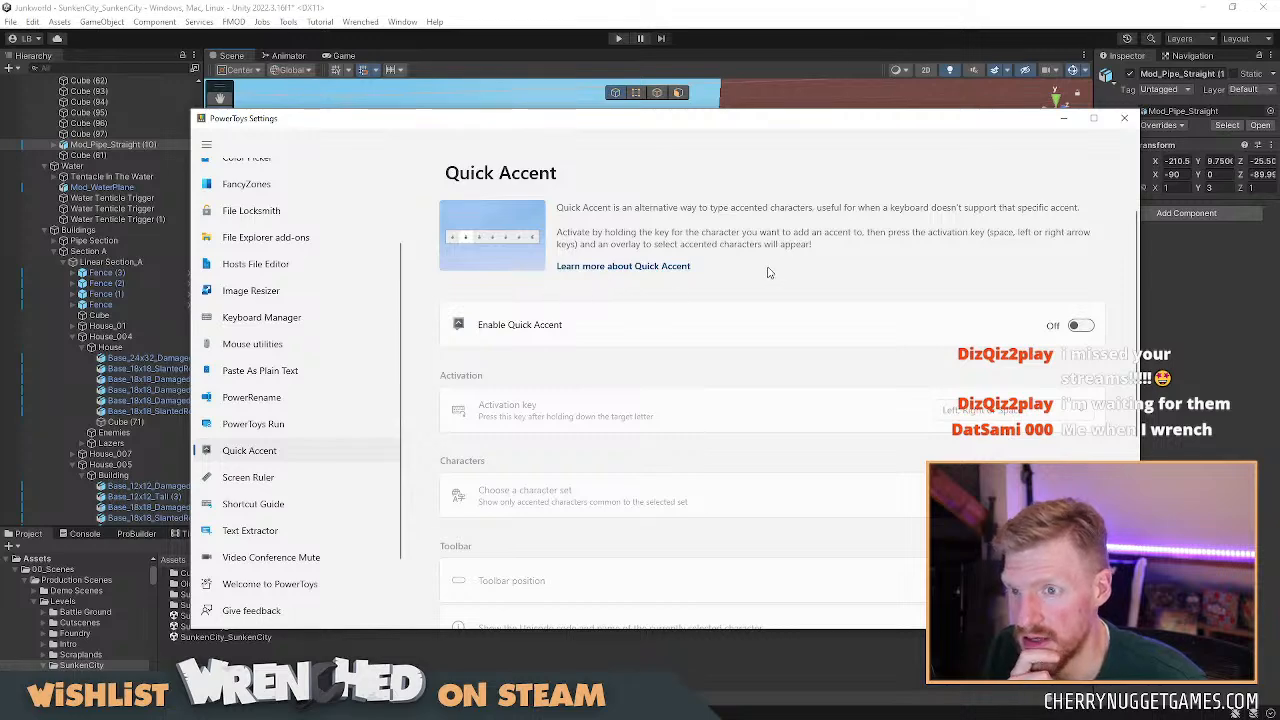
{"action": "scroll", "coordinate": [769, 272], "scroll_direction": "down", "scroll_amount": 3}
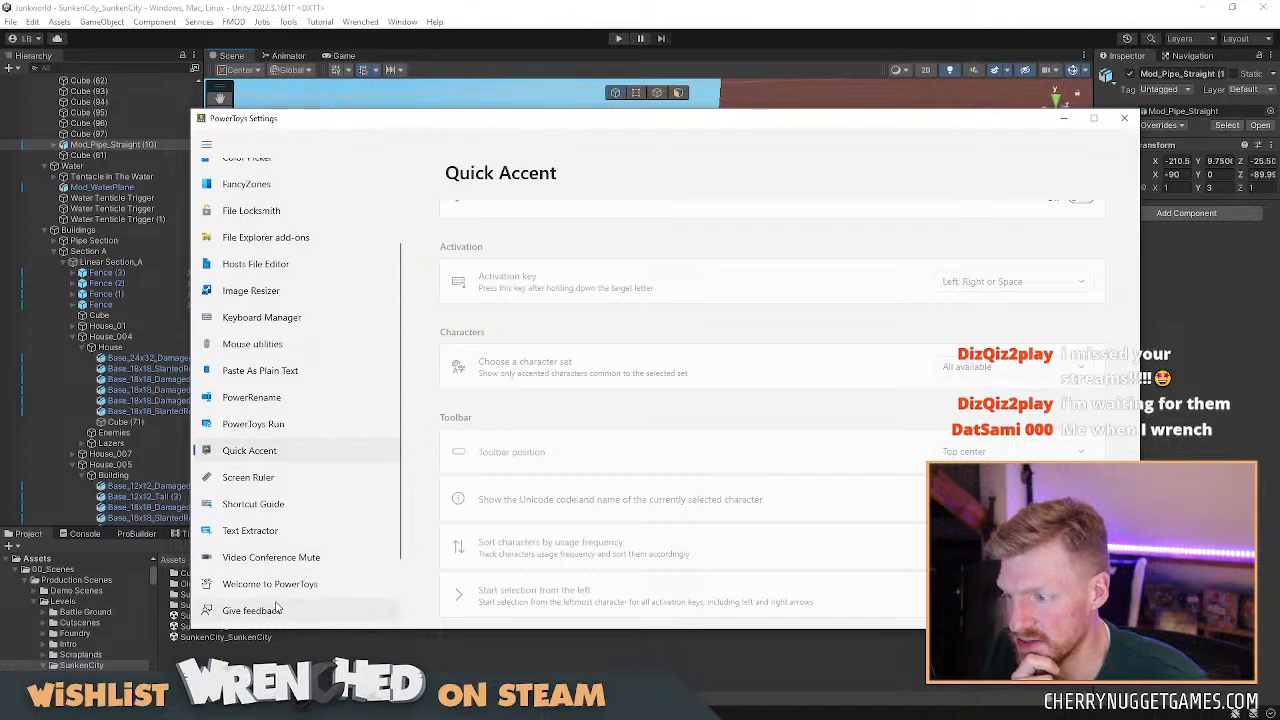
{"action": "scroll", "coordinate": [286, 337], "scroll_direction": "up", "scroll_amount": 2}
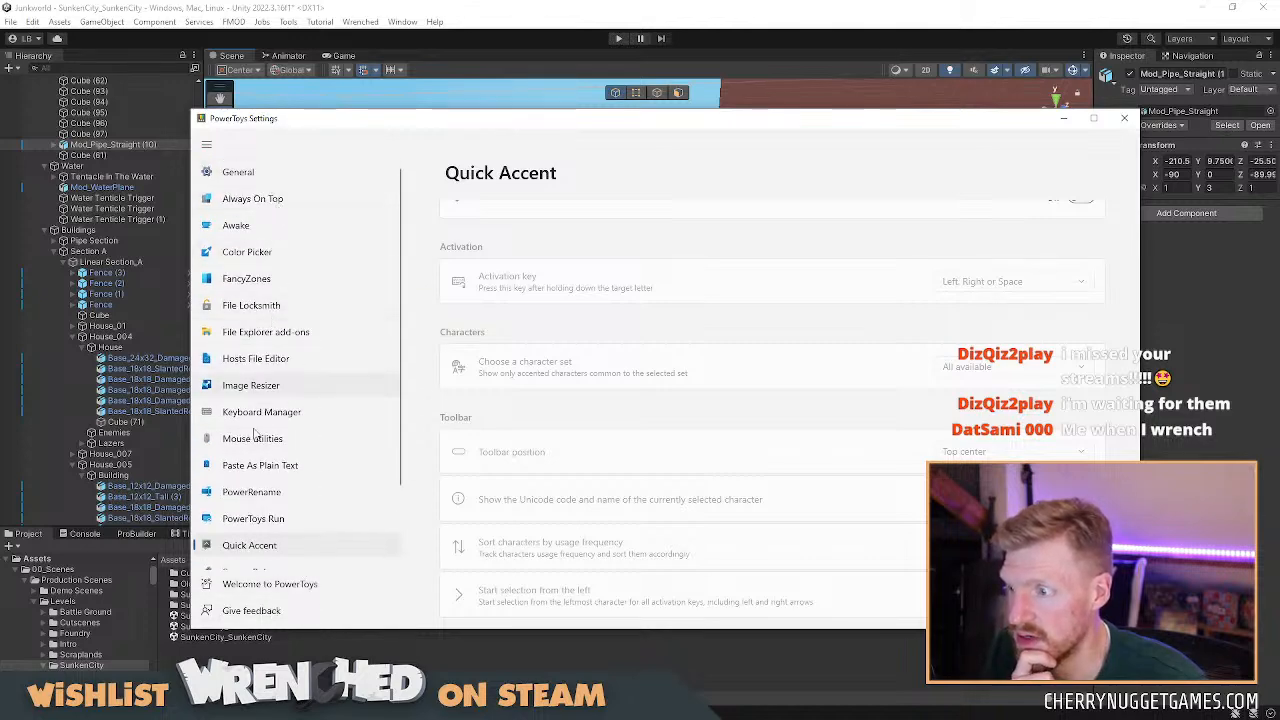
{"action": "left_click", "coordinate": [1124, 118]}
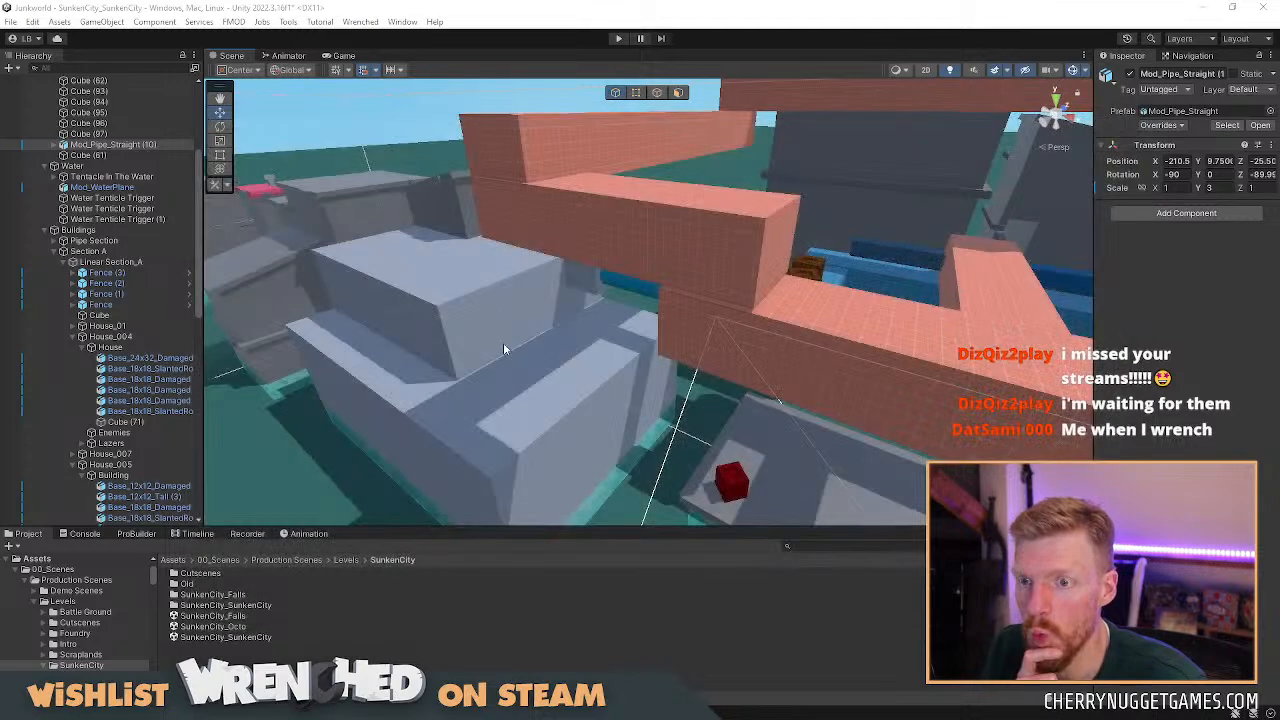
Examine the orange beams and the surrounding Sunken City buildings, and select the large pink platform near the wooden gear.
{"action": "scroll", "coordinate": [723, 354], "scroll_direction": "down", "scroll_amount": 3}
{"action": "scroll", "coordinate": [736, 345], "scroll_direction": "up", "scroll_amount": 6}
{"action": "scroll", "coordinate": [756, 330], "scroll_direction": "down", "scroll_amount": 3}
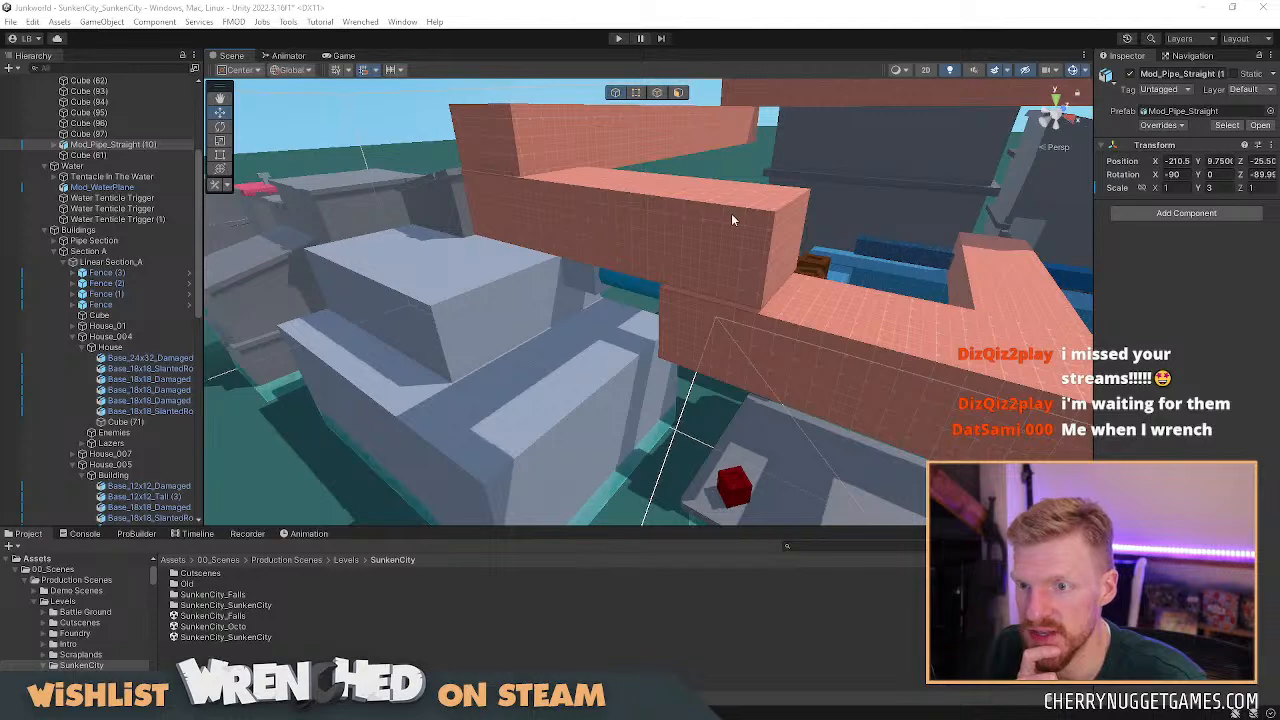
{"action": "scroll", "coordinate": [710, 362], "scroll_direction": "down", "scroll_amount": 7}
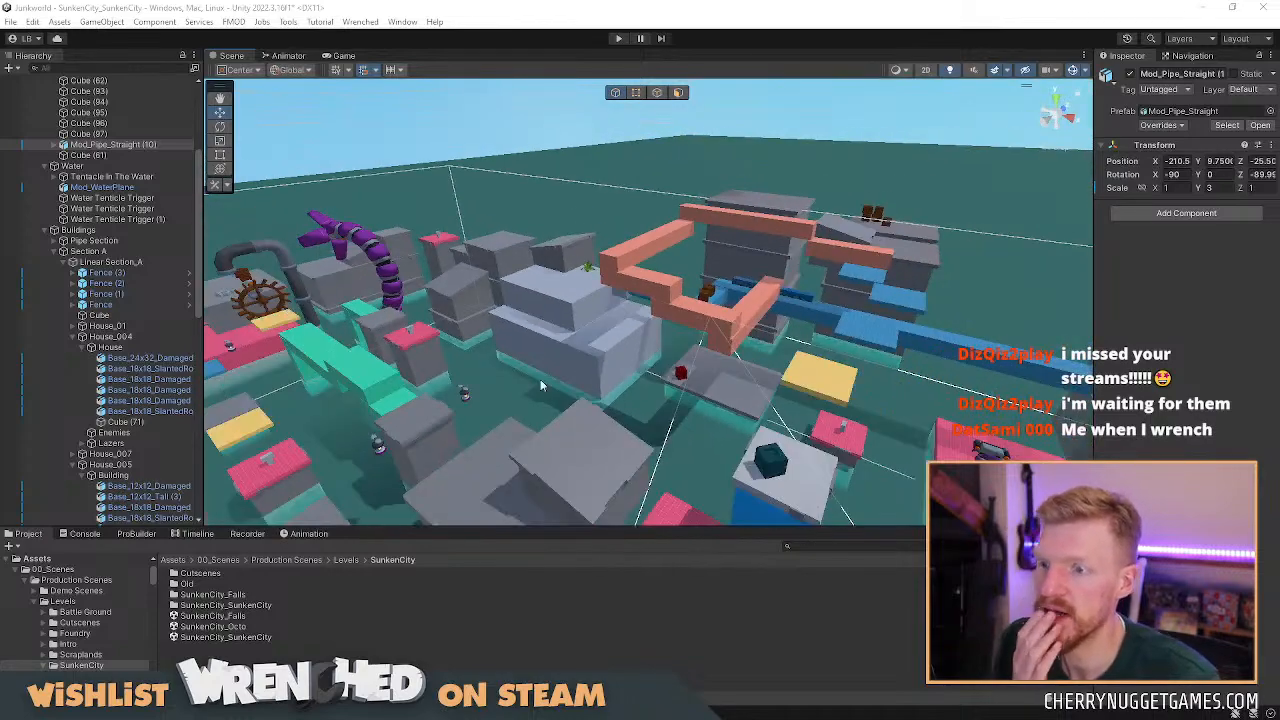
{"action": "scroll", "coordinate": [550, 370], "scroll_direction": "up", "scroll_amount": 1}
{"action": "middle_click_drag", "start_coordinate": [557, 361], "coordinate": [729, 337]}
{"action": "left_click_drag", "start_coordinate": [690, 339], "coordinate": [574, 357], "text": "alt"}
{"action": "middle_click_drag", "start_coordinate": [574, 357], "coordinate": [828, 329]}
{"action": "scroll", "coordinate": [828, 329], "scroll_direction": "down", "scroll_amount": 3}
{"action": "left_click_drag", "start_coordinate": [828, 329], "coordinate": [691, 360], "text": "alt"}
{"action": "middle_click_drag", "start_coordinate": [691, 360], "coordinate": [656, 312]}
{"action": "left_click", "coordinate": [364, 314]}
{"action": "scroll", "coordinate": [499, 305], "scroll_direction": "down", "scroll_amount": 6}
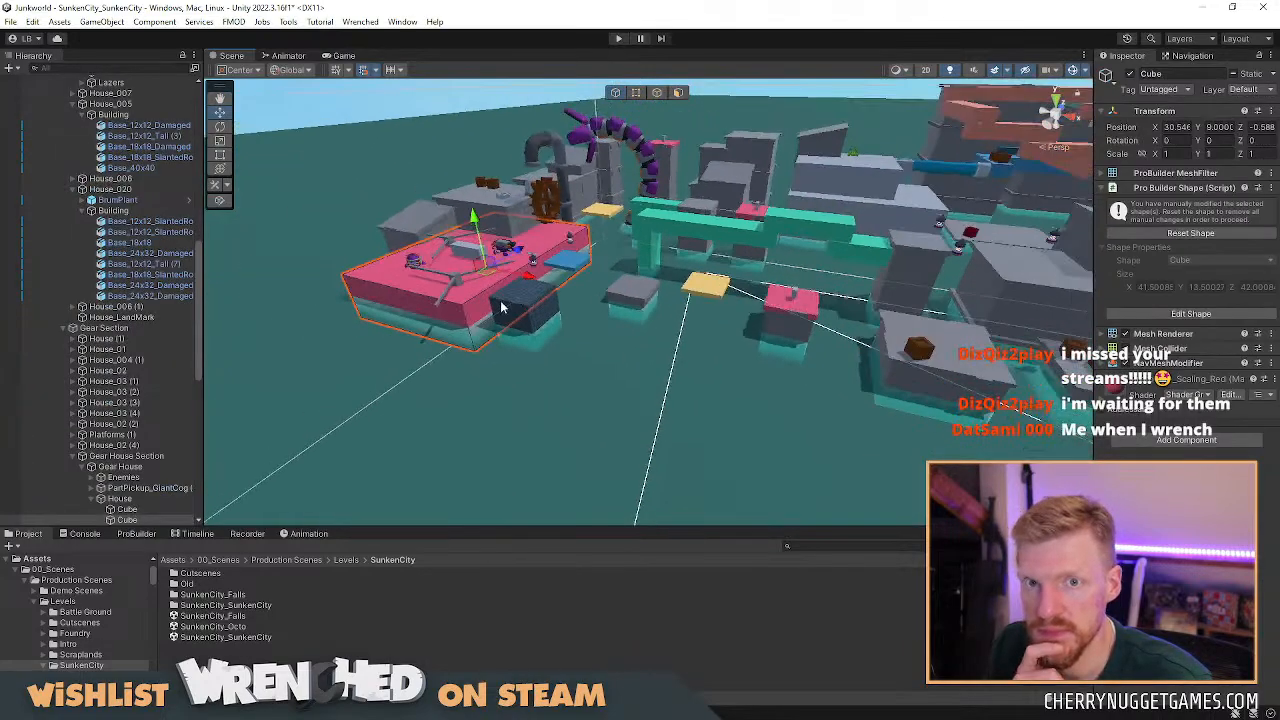
Survey the opposite side of the level and inspect the blue Base_12x12_Tall tower beside the pink enemy platform up close.
{"action": "left_click_drag", "start_coordinate": [575, 340], "coordinate": [646, 380], "text": "alt"}
{"action": "middle_click_drag", "start_coordinate": [760, 372], "coordinate": [636, 348]}
{"action": "scroll", "coordinate": [576, 333], "scroll_direction": "up", "scroll_amount": 2}
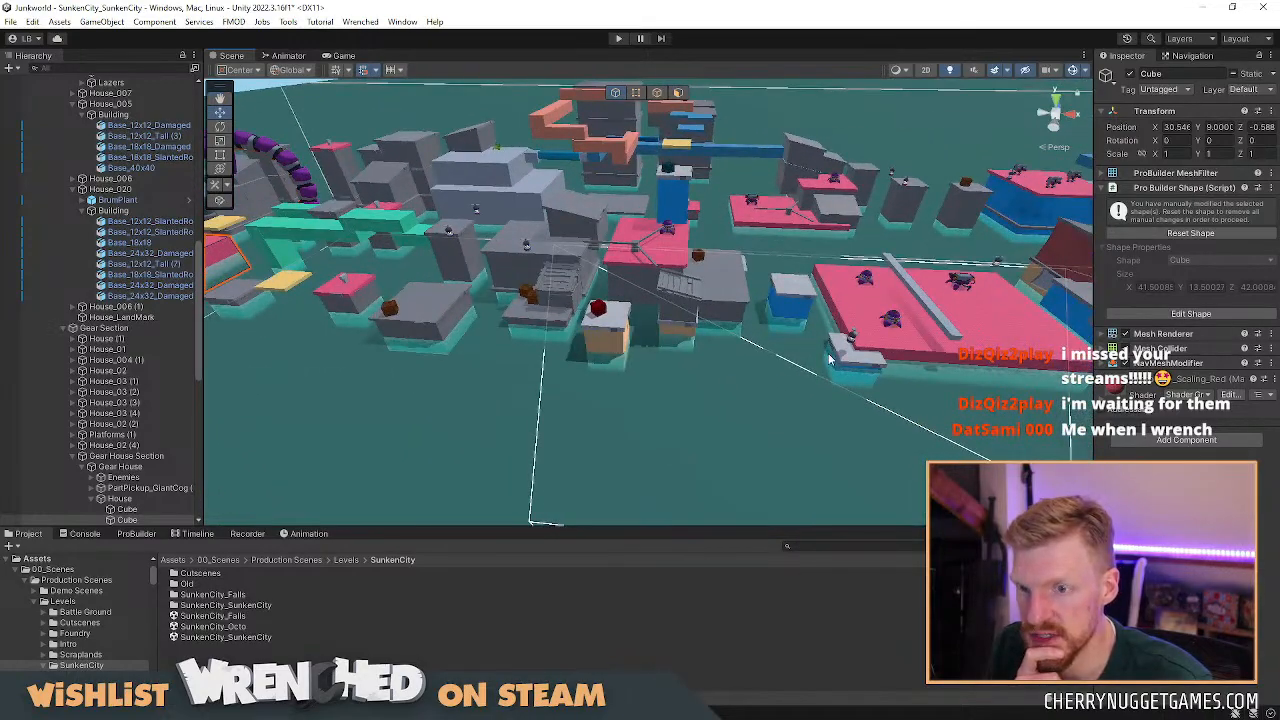
{"action": "right_click_drag", "start_coordinate": [829, 356], "coordinate": [763, 357]}
{"action": "middle_click_drag", "start_coordinate": [763, 357], "coordinate": [718, 388]}
{"action": "scroll", "coordinate": [760, 385], "scroll_direction": "down", "scroll_amount": 3}
{"action": "scroll", "coordinate": [781, 391], "scroll_direction": "up", "scroll_amount": 3}
{"action": "left_click", "coordinate": [802, 414]}
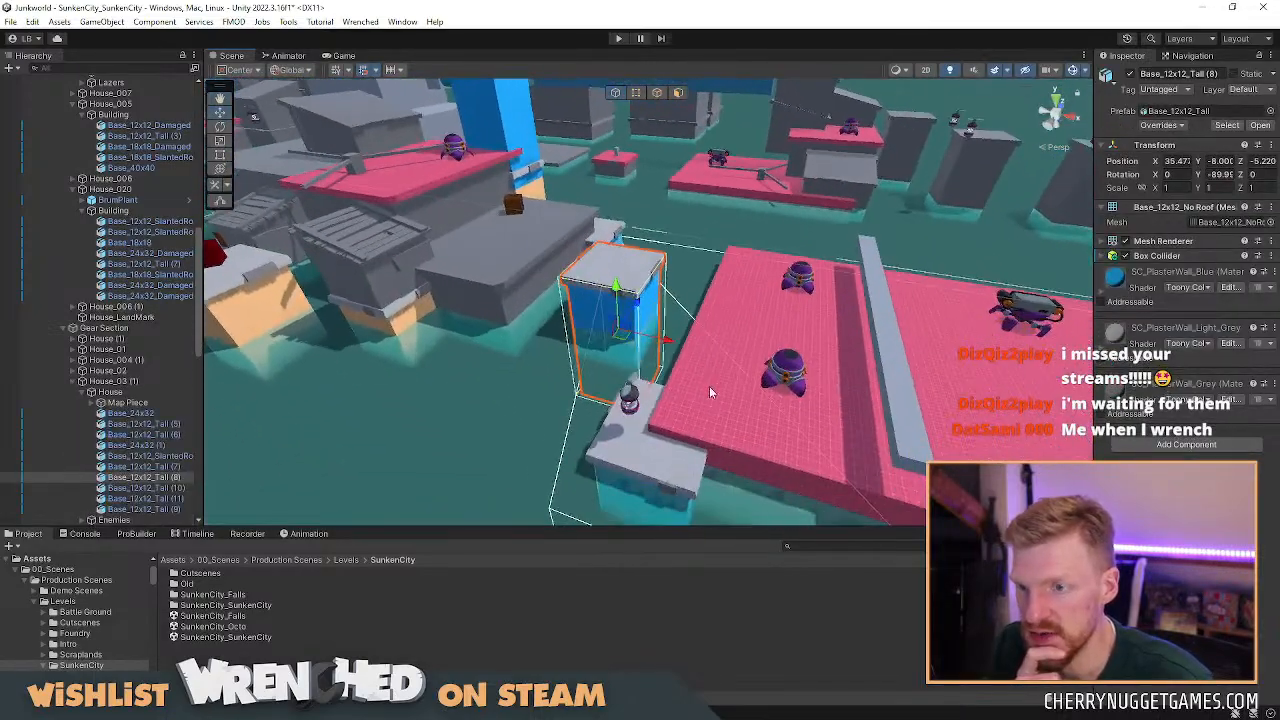
{"action": "scroll", "coordinate": [688, 353], "scroll_direction": "up", "scroll_amount": 3}
{"action": "right_click_drag", "start_coordinate": [688, 353], "coordinate": [634, 354]}
{"action": "scroll", "coordinate": [657, 354], "scroll_direction": "down", "scroll_amount": 1}
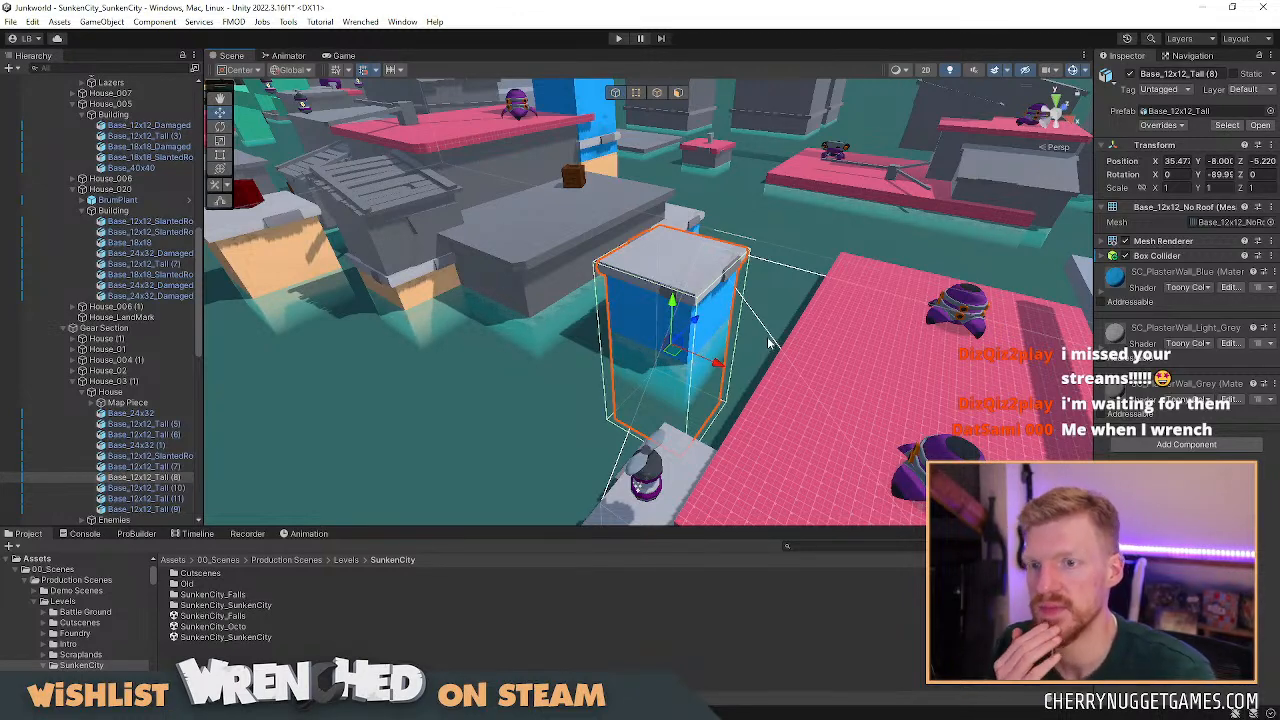
Switch to Blender, hide BuildingBase_40x40_Flat and show BuildingBase_RaisedPoles_18x18.
{"action": "key", "text": "alt+Tab"}
{"action": "left_click", "coordinate": [1254, 164]}
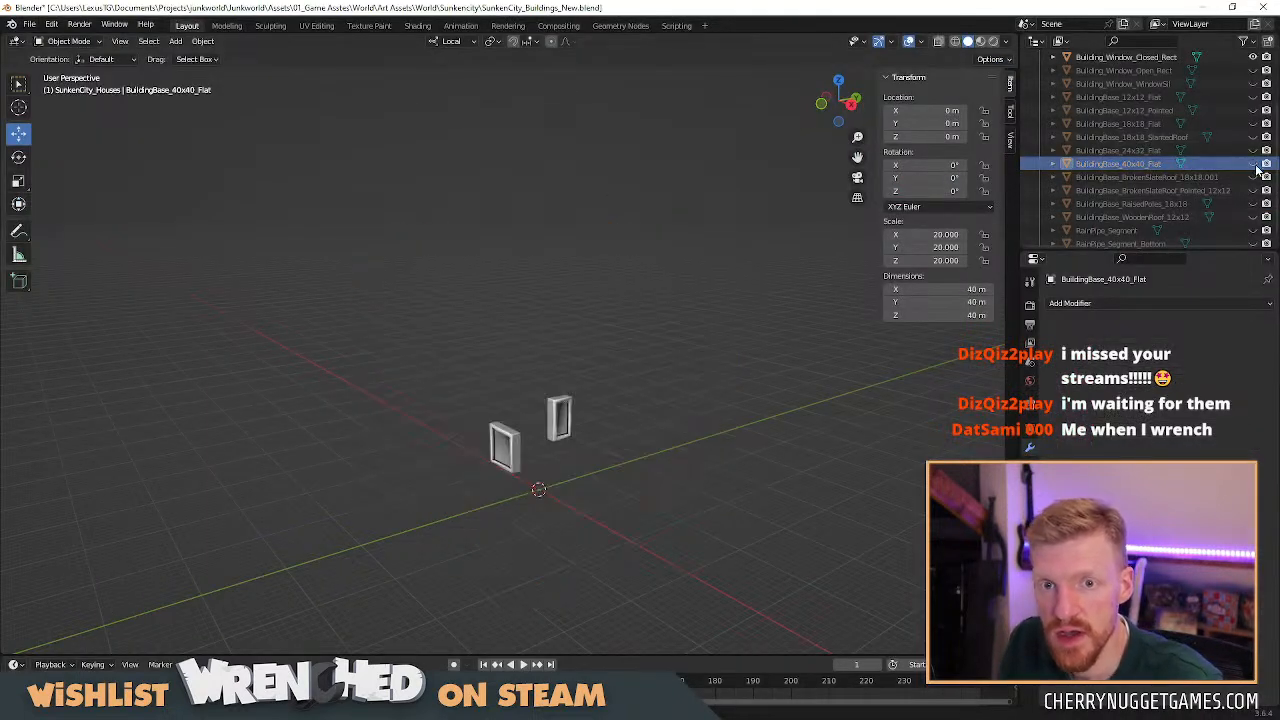
{"action": "left_click", "coordinate": [1253, 204]}
{"action": "scroll", "coordinate": [608, 432], "scroll_direction": "down", "scroll_amount": 3}
{"action": "middle_click_drag", "start_coordinate": [608, 432], "coordinate": [641, 405]}
{"action": "scroll", "coordinate": [636, 407], "scroll_direction": "up", "scroll_amount": 6}
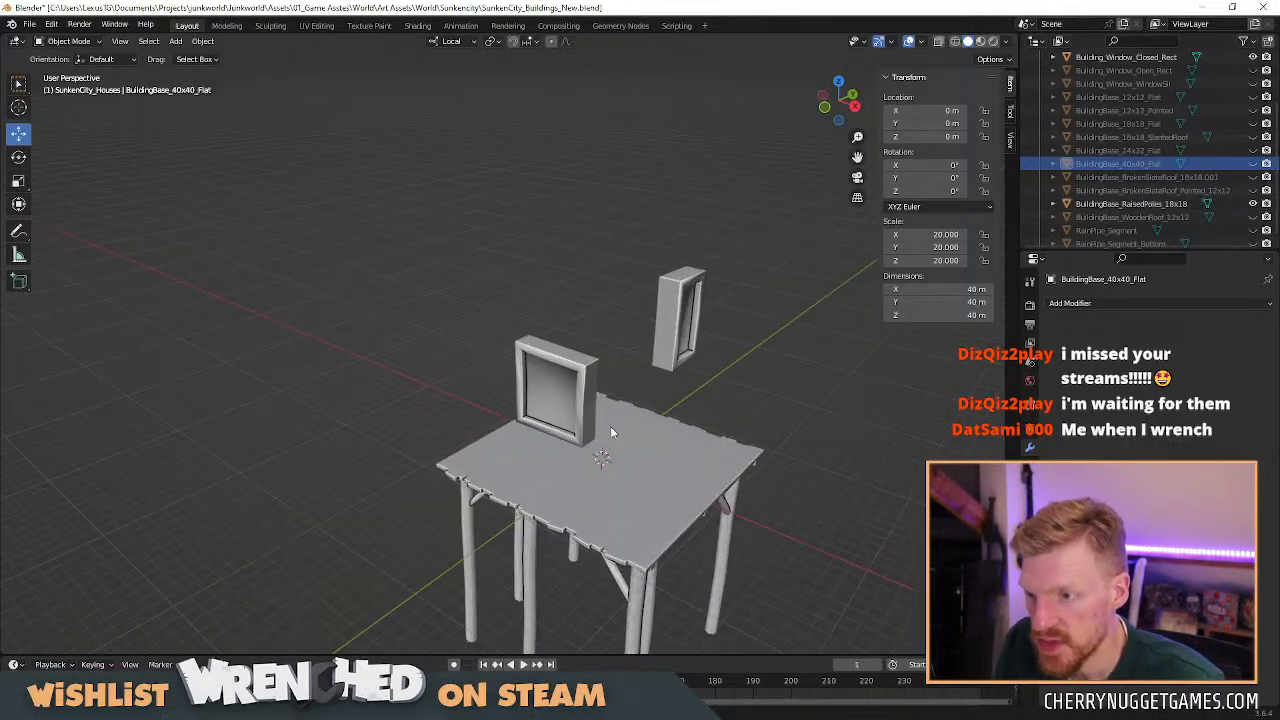
Duplicate the raised-poles building base in place and rename the copy BuildingBase_RaisedPoles_12x12.
{"action": "left_click", "coordinate": [612, 430]}
{"action": "middle_click_drag", "start_coordinate": [623, 501], "coordinate": [646, 390]}
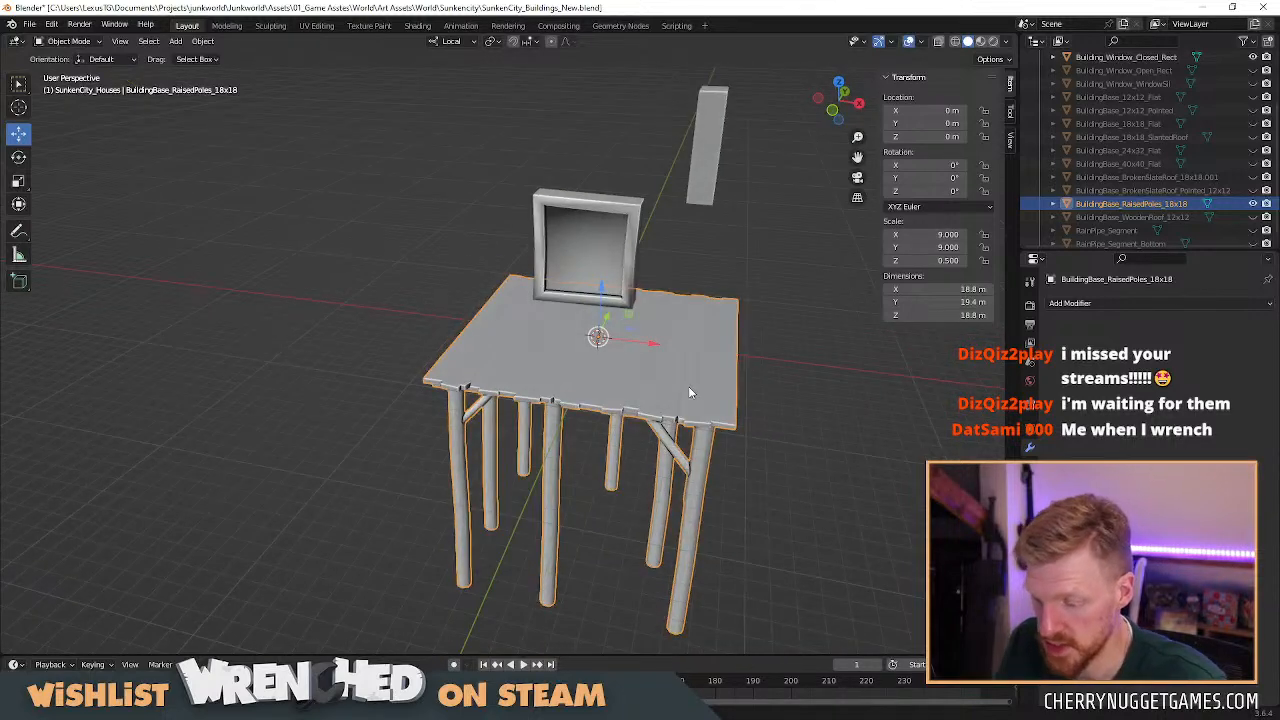
{"action": "key", "text": "shift+d"}
{"action": "right_click", "coordinate": [637, 388]}
{"action": "scroll", "coordinate": [1254, 220], "scroll_direction": "down", "scroll_amount": 1}
{"action": "double_click", "coordinate": [1163, 203]}
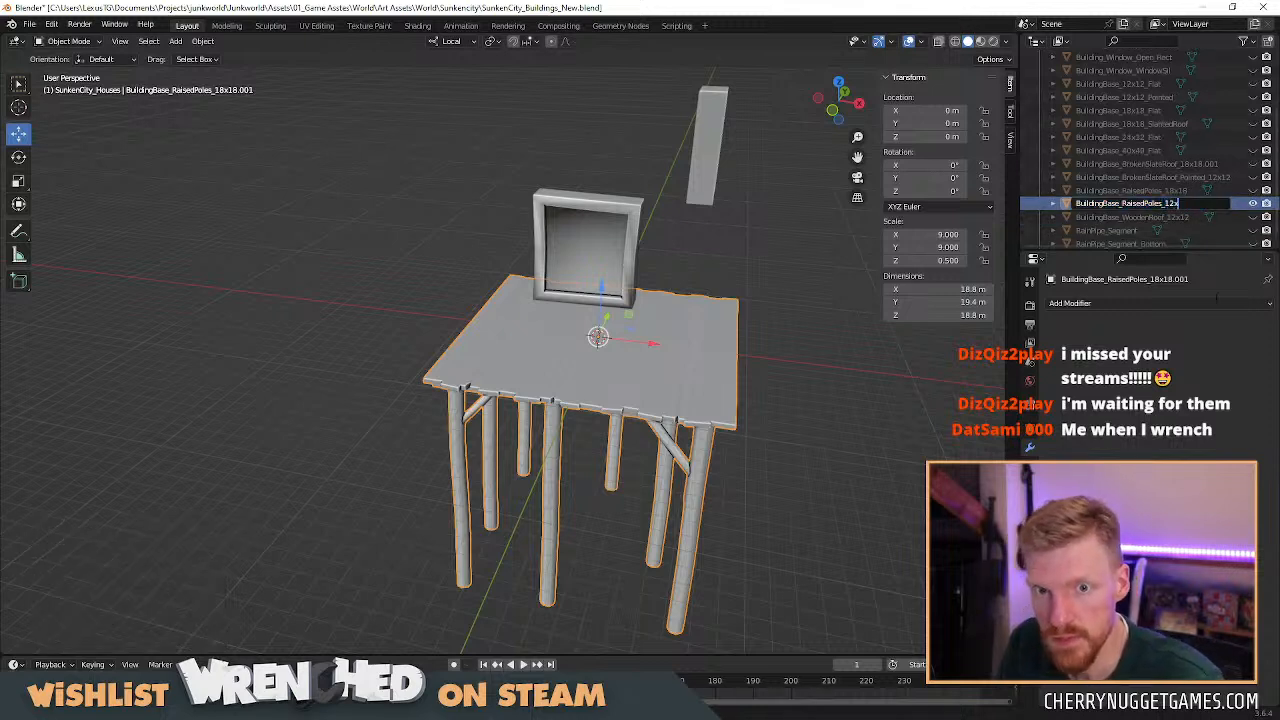
{"action": "key", "text": "Return"}
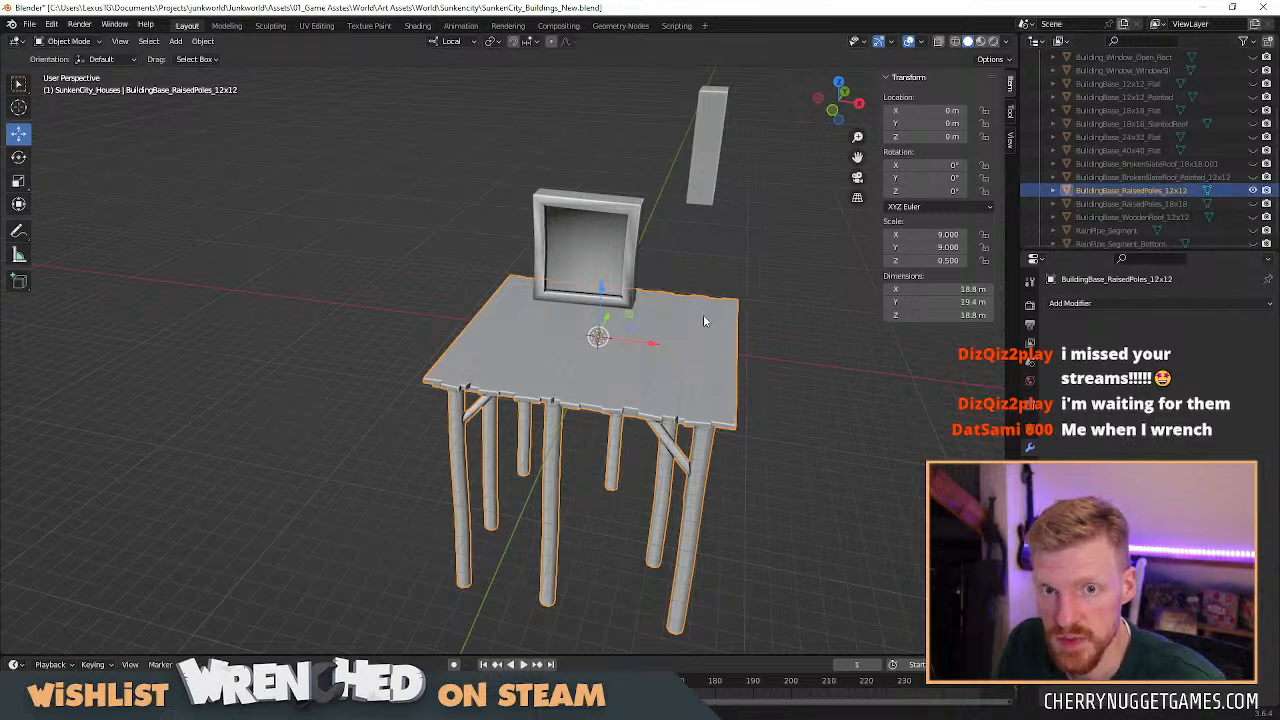
{"action": "scroll", "coordinate": [742, 284], "scroll_direction": "up", "scroll_amount": 1}
{"action": "scroll", "coordinate": [596, 438], "scroll_direction": "up", "scroll_amount": 1}
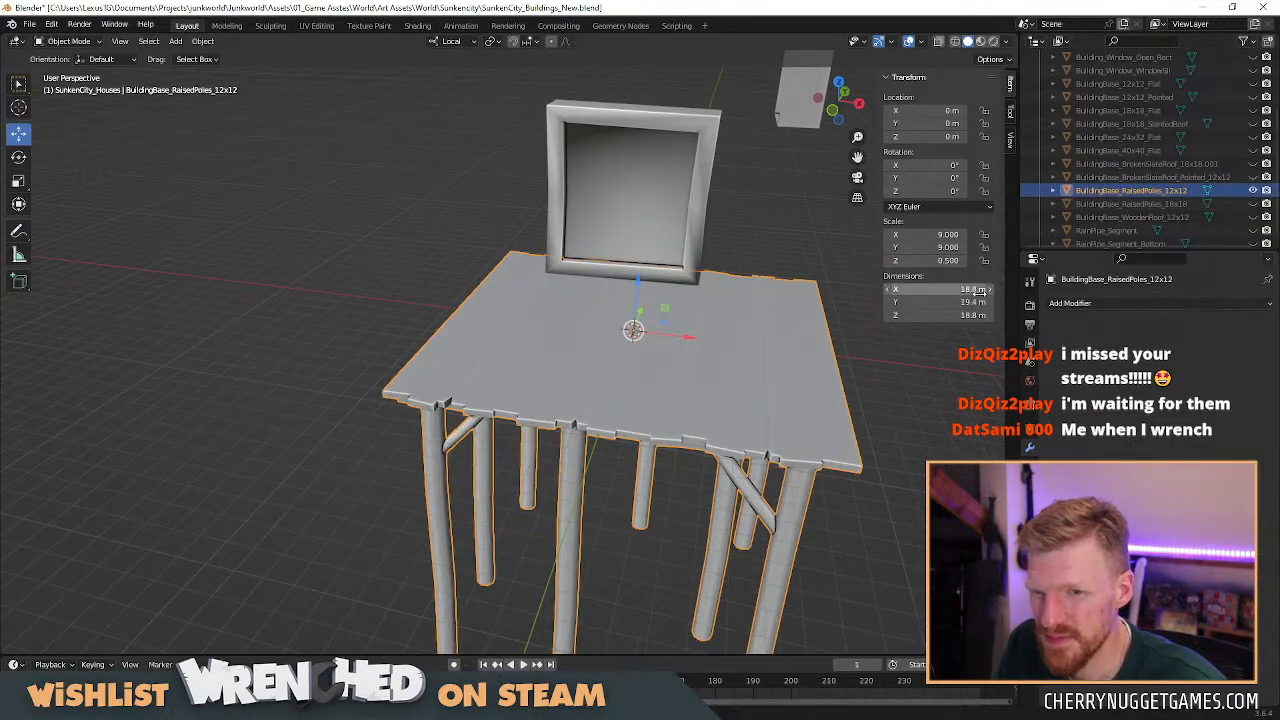
Show BuildingBase_12x12_Flat as a size reference and compare its dimensions with those of the raised-poles base.
{"action": "left_click", "coordinate": [1254, 84]}
{"action": "scroll", "coordinate": [699, 349], "scroll_direction": "down", "scroll_amount": 3}
{"action": "middle_click_drag", "start_coordinate": [696, 356], "coordinate": [600, 365]}
{"action": "scroll", "coordinate": [606, 410], "scroll_direction": "down", "scroll_amount": 3}
{"action": "scroll", "coordinate": [575, 452], "scroll_direction": "up", "scroll_amount": 4}
{"action": "scroll", "coordinate": [551, 451], "scroll_direction": "down", "scroll_amount": 2}
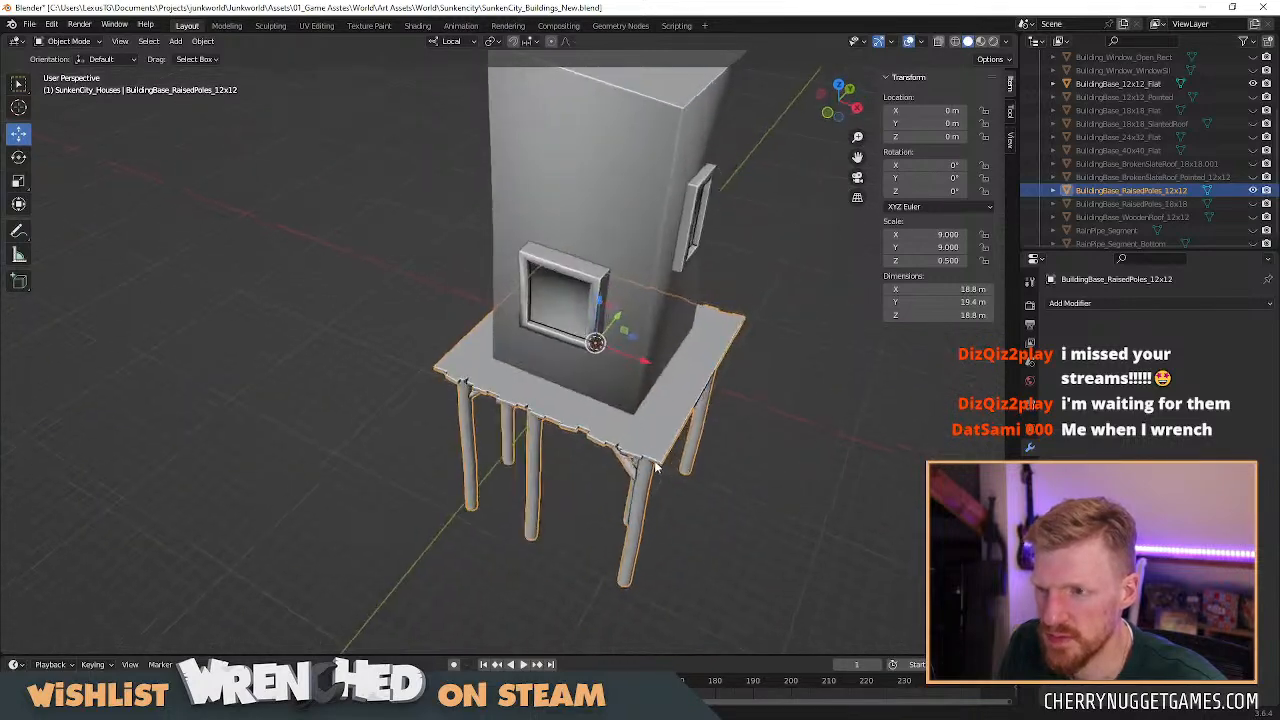
{"action": "scroll", "coordinate": [607, 357], "scroll_direction": "down", "scroll_amount": 2}
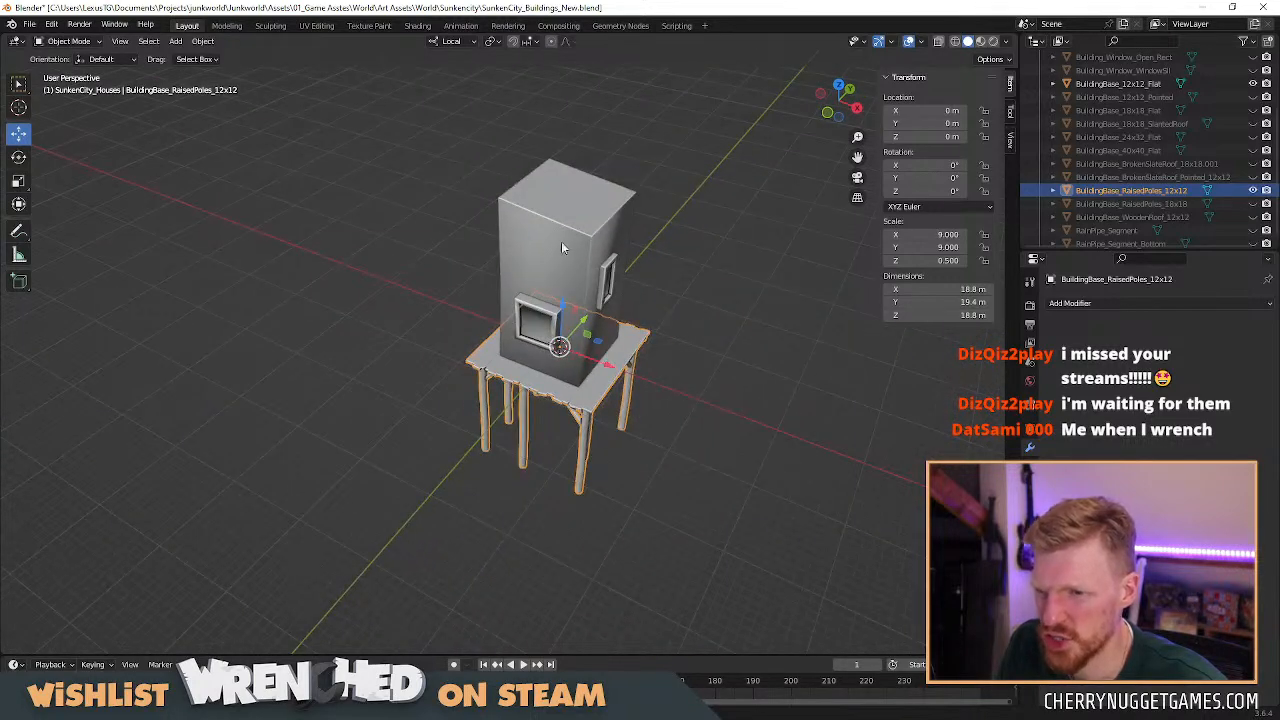
{"action": "left_click", "coordinate": [612, 285]}
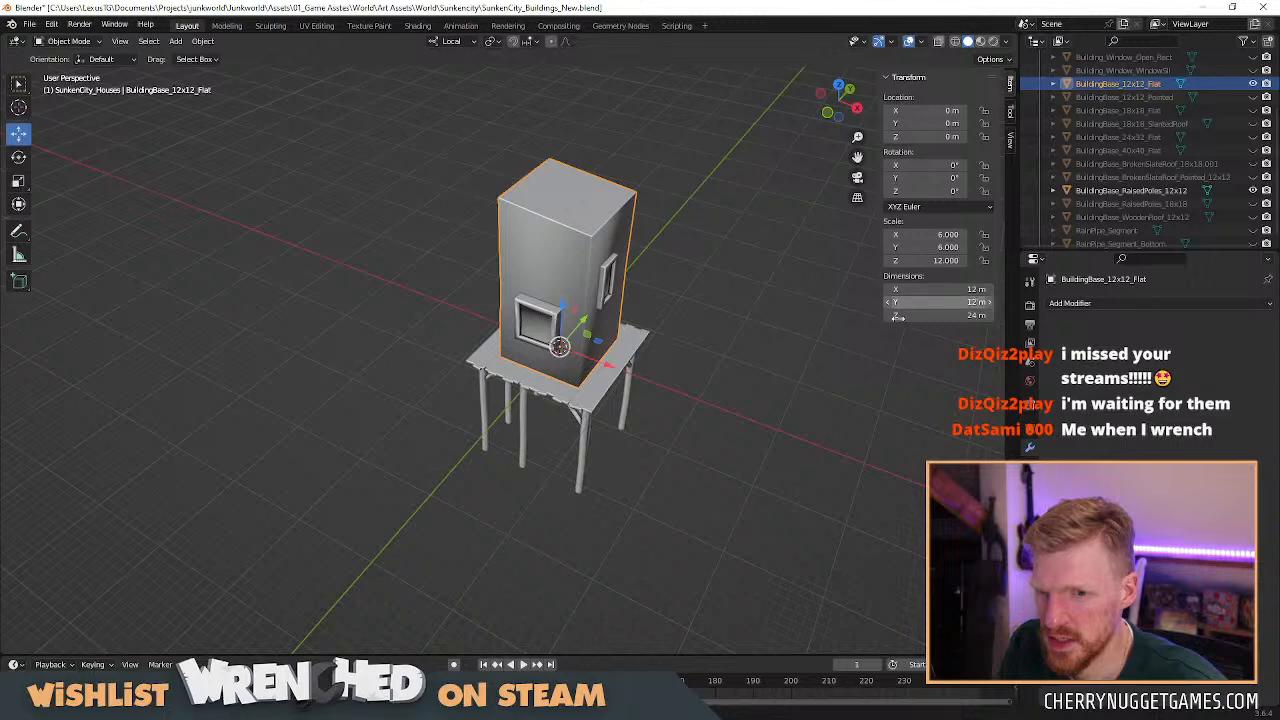
{"action": "left_click", "coordinate": [607, 407]}
{"action": "scroll", "coordinate": [640, 412], "scroll_direction": "up", "scroll_amount": 5}
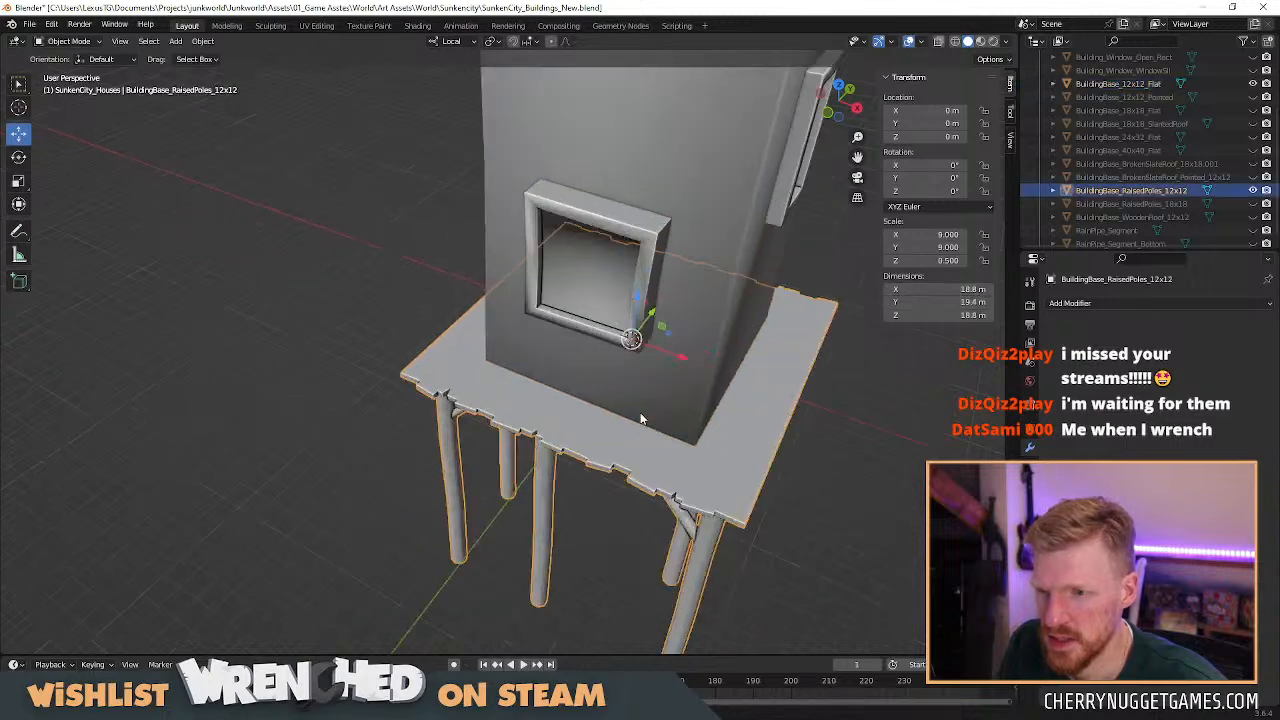
Edit the BuildingBase_RaisedPoles_12x12 mesh and delete the middle support poles with their attached brace, keeping the four corner poles.
{"action": "middle_click_drag", "start_coordinate": [684, 462], "coordinate": [920, 377]}
{"action": "scroll", "coordinate": [600, 370], "scroll_direction": "down", "scroll_amount": 4}
{"action": "scroll", "coordinate": [652, 412], "scroll_direction": "up", "scroll_amount": 2}
{"action": "key", "text": "Tab"}
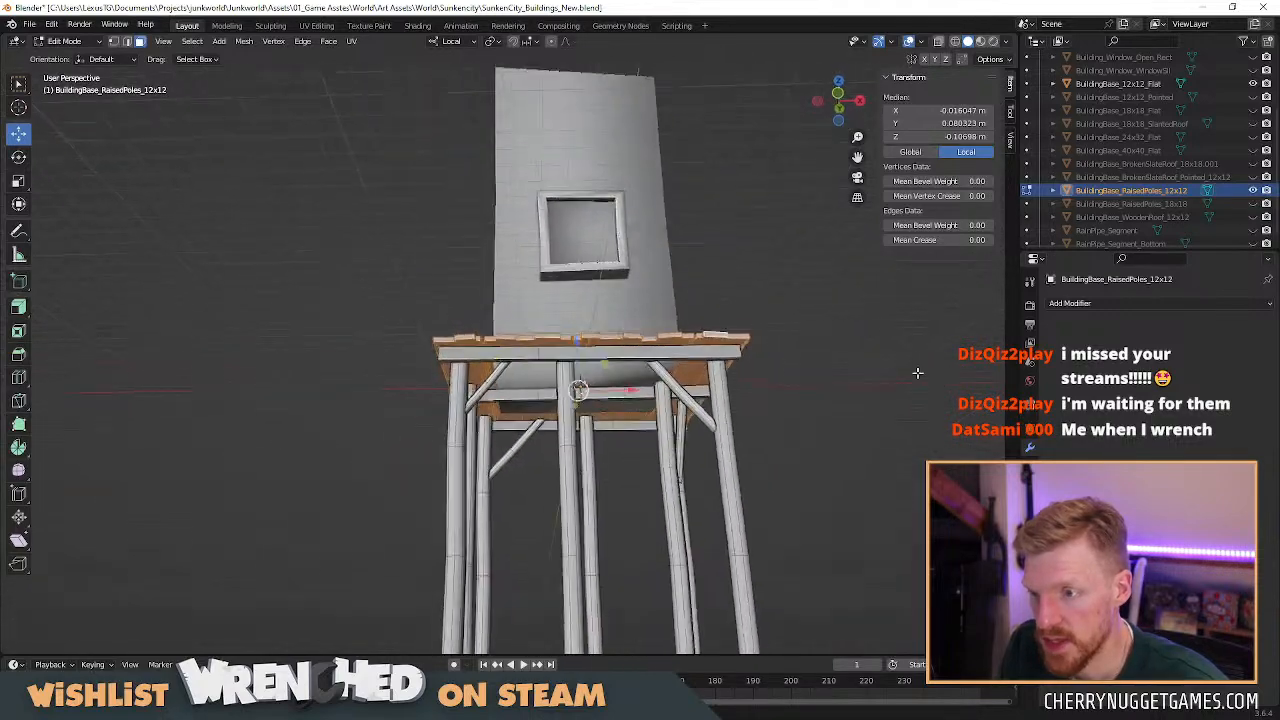
{"action": "scroll", "coordinate": [615, 419], "scroll_direction": "up", "scroll_amount": 2}
{"action": "key", "text": "l"}
{"action": "middle_click_drag", "start_coordinate": [575, 445], "coordinate": [690, 412]}
{"action": "key", "text": "l"}
{"action": "key", "text": "l"}
{"action": "key", "text": "l"}
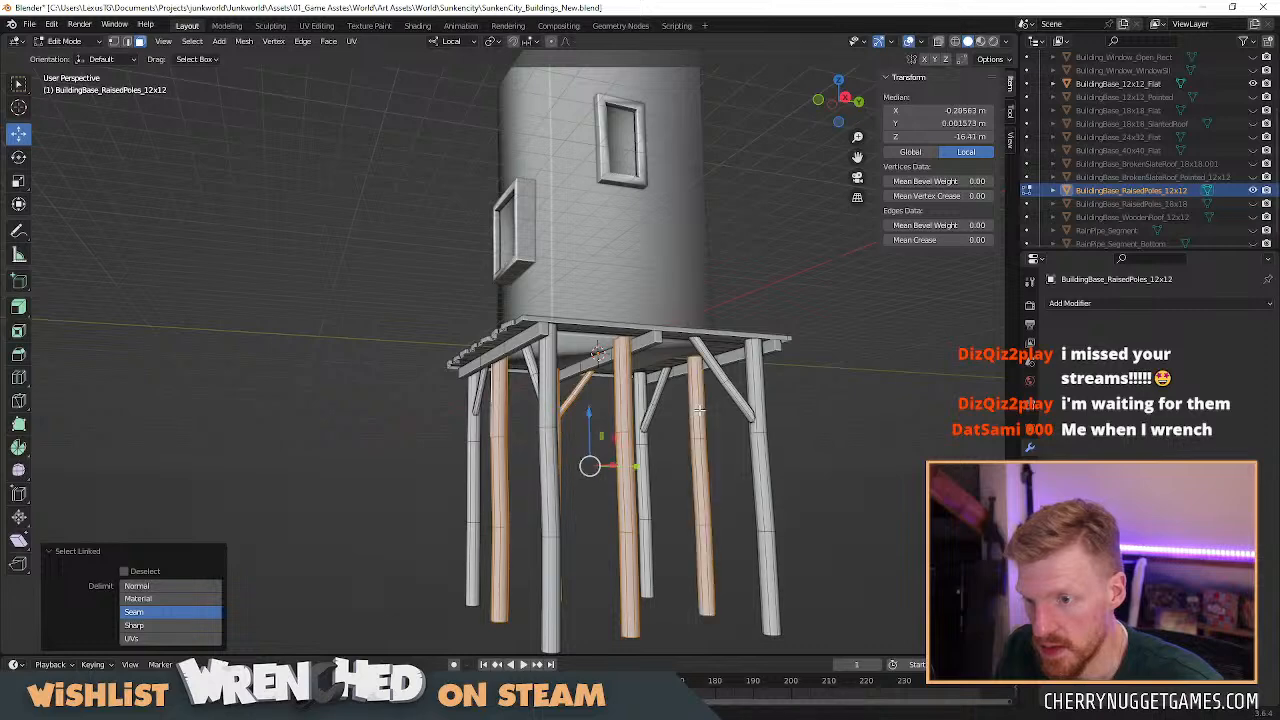
{"action": "key", "text": "x"}
{"action": "left_click", "coordinate": [684, 411]}
Delete the diagonal brace beside the nearest corner pole under the platform.
{"action": "middle_click_drag", "start_coordinate": [684, 411], "coordinate": [636, 386]}
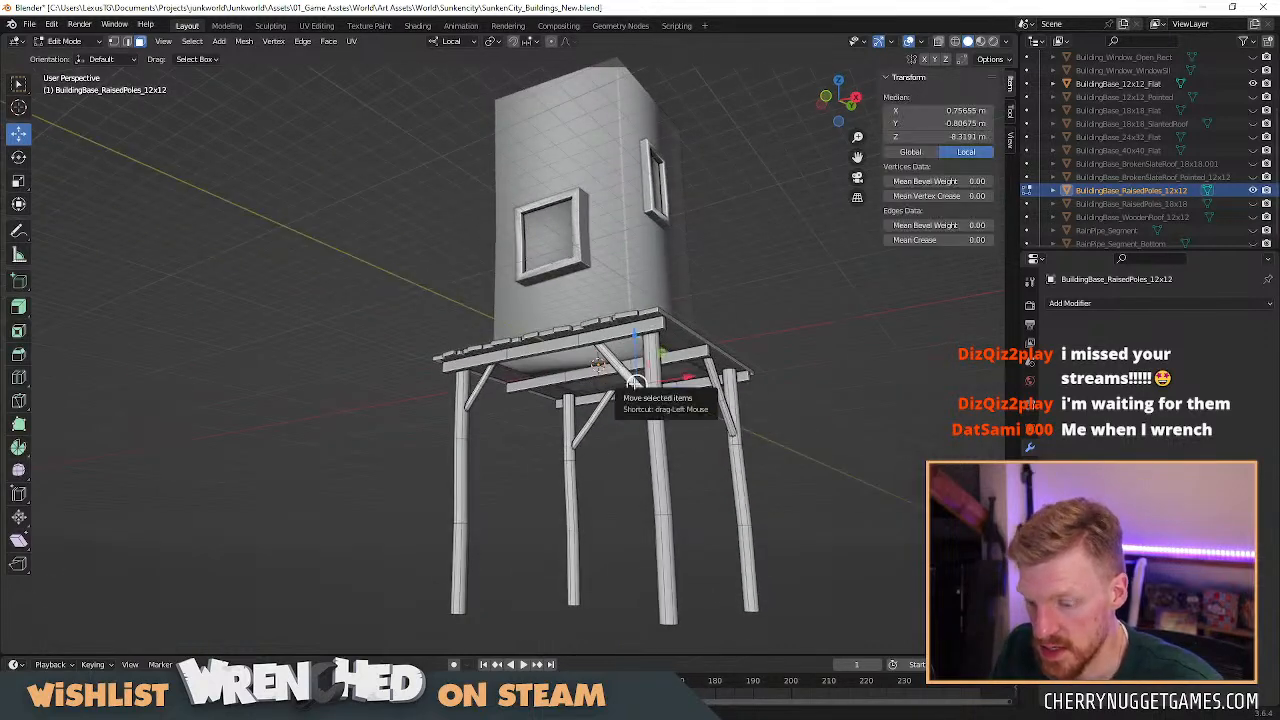
{"action": "key", "text": "l"}
{"action": "key", "text": "x"}
{"action": "left_click", "coordinate": [634, 392]}
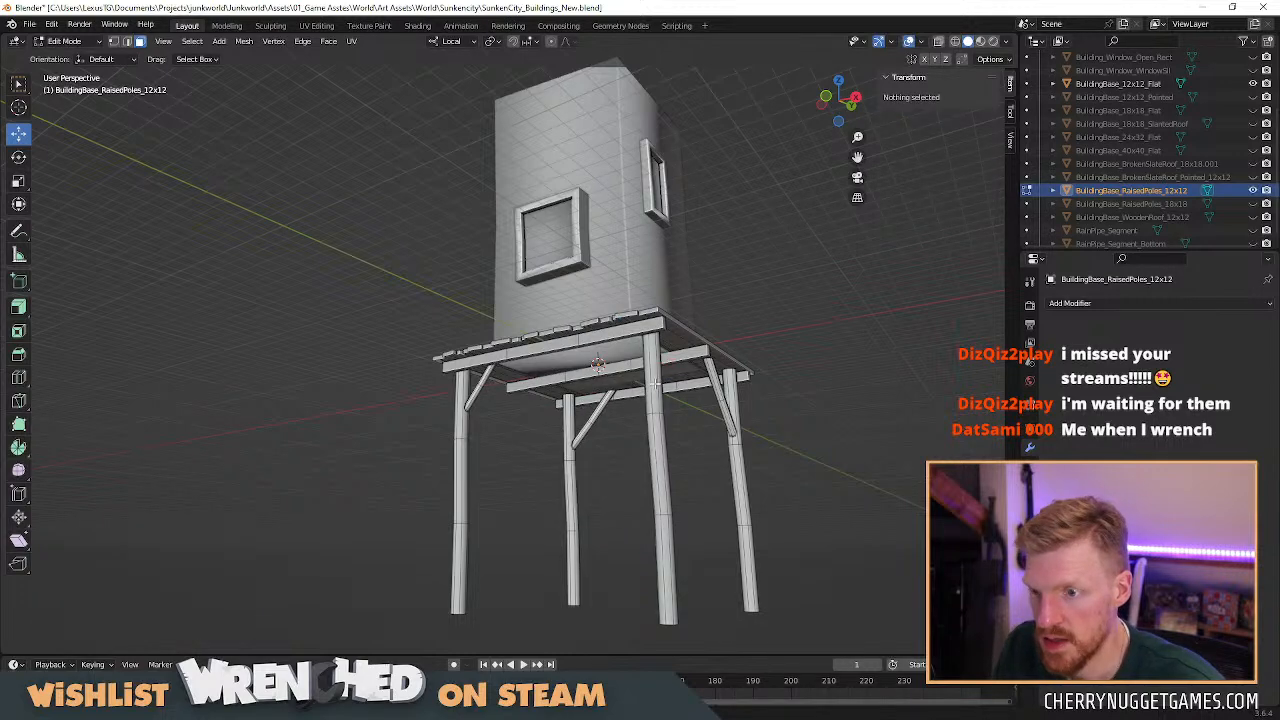
From the bottom view, move the unbraced corner pole inward under the 12x12 building's corner, about 2.9 m in X and 2.3 m in Y.
{"action": "key", "text": "l"}
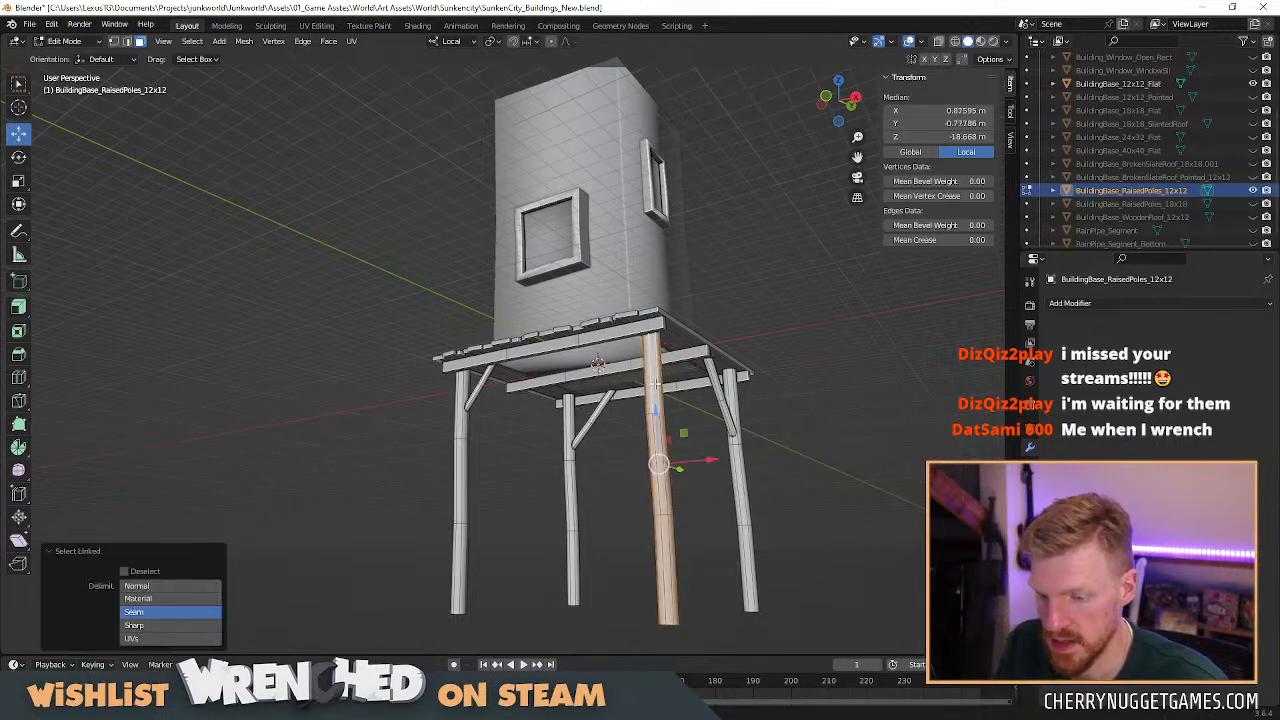
{"action": "left_click", "coordinate": [838, 121]}
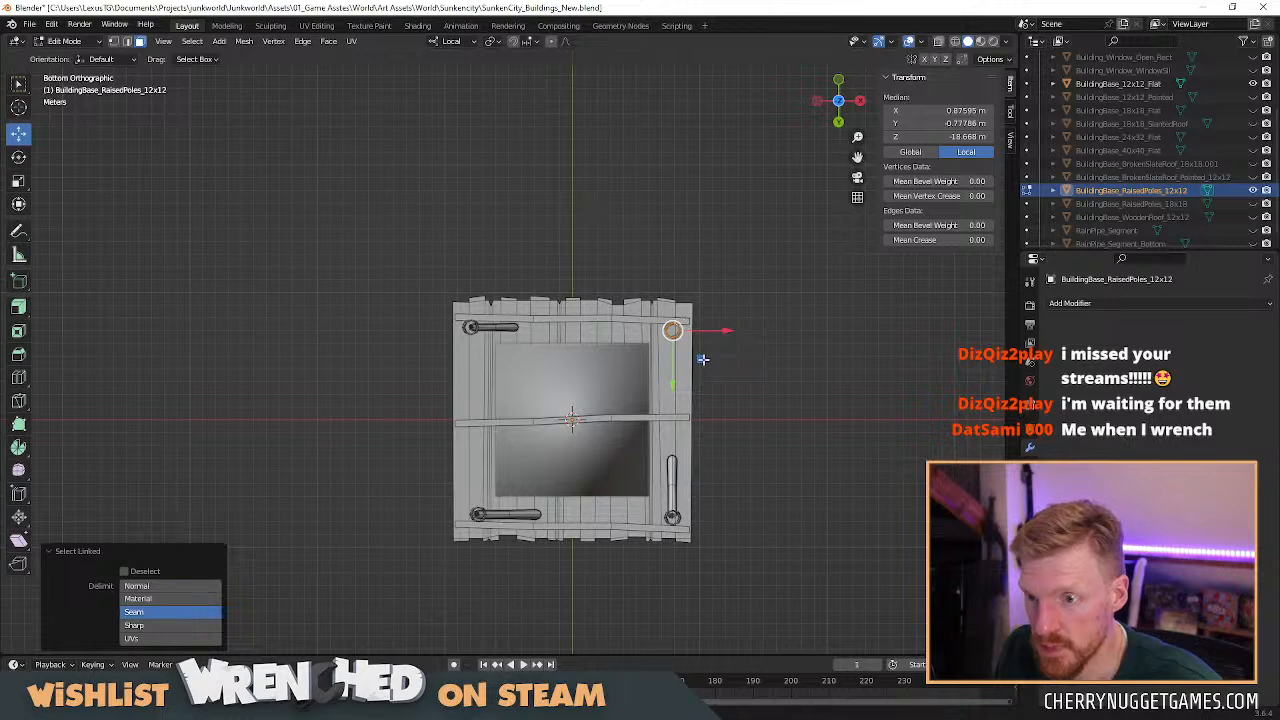
{"action": "key", "text": "g"}
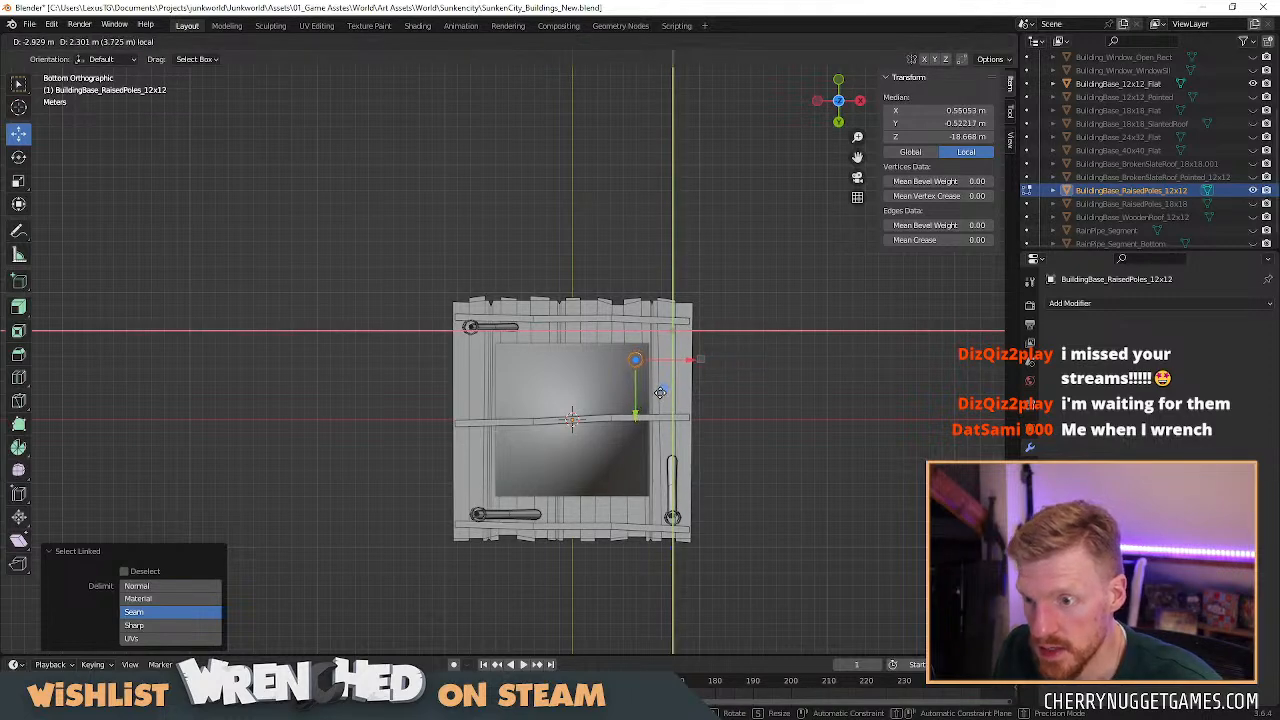
{"action": "left_click", "coordinate": [660, 392]}
Move the adjacent corner pole together with its brace inward, about 3 m in X and 2.6 m in Y, level with the unbraced pole.
{"action": "left_click", "coordinate": [480, 326]}
{"action": "key", "text": "l"}
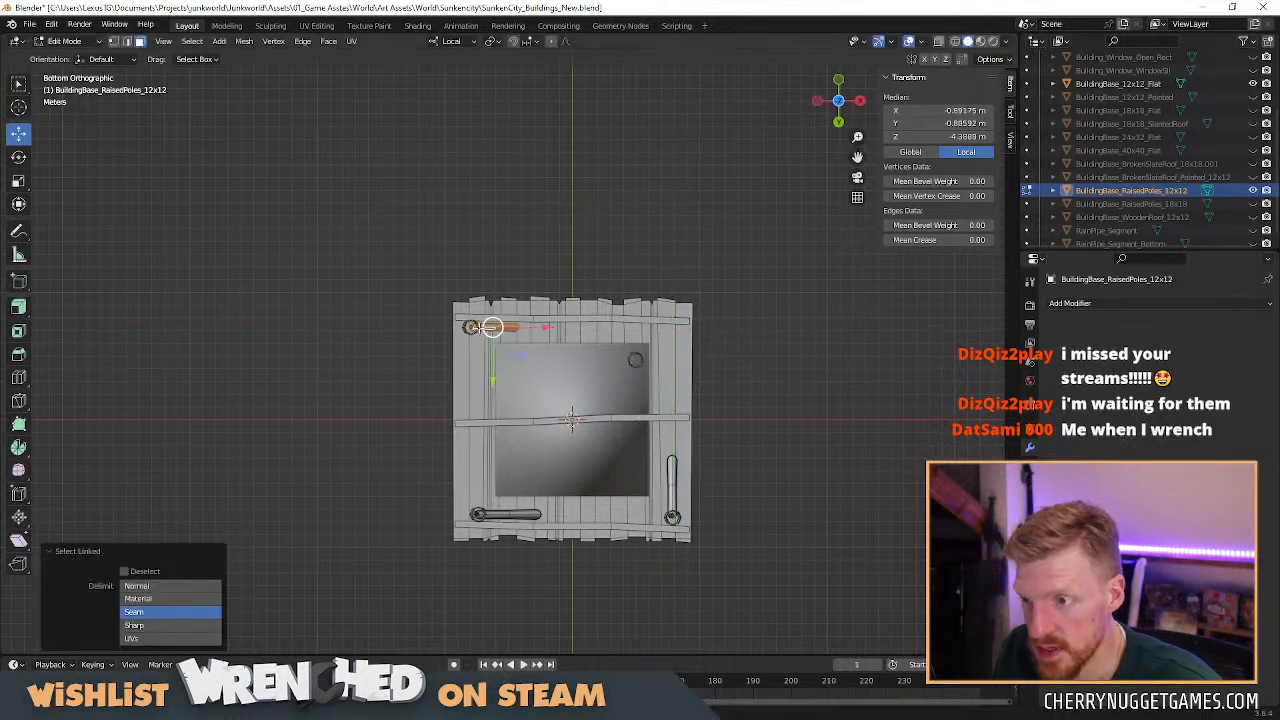
{"action": "key", "text": "l"}
{"action": "key", "text": "g"}
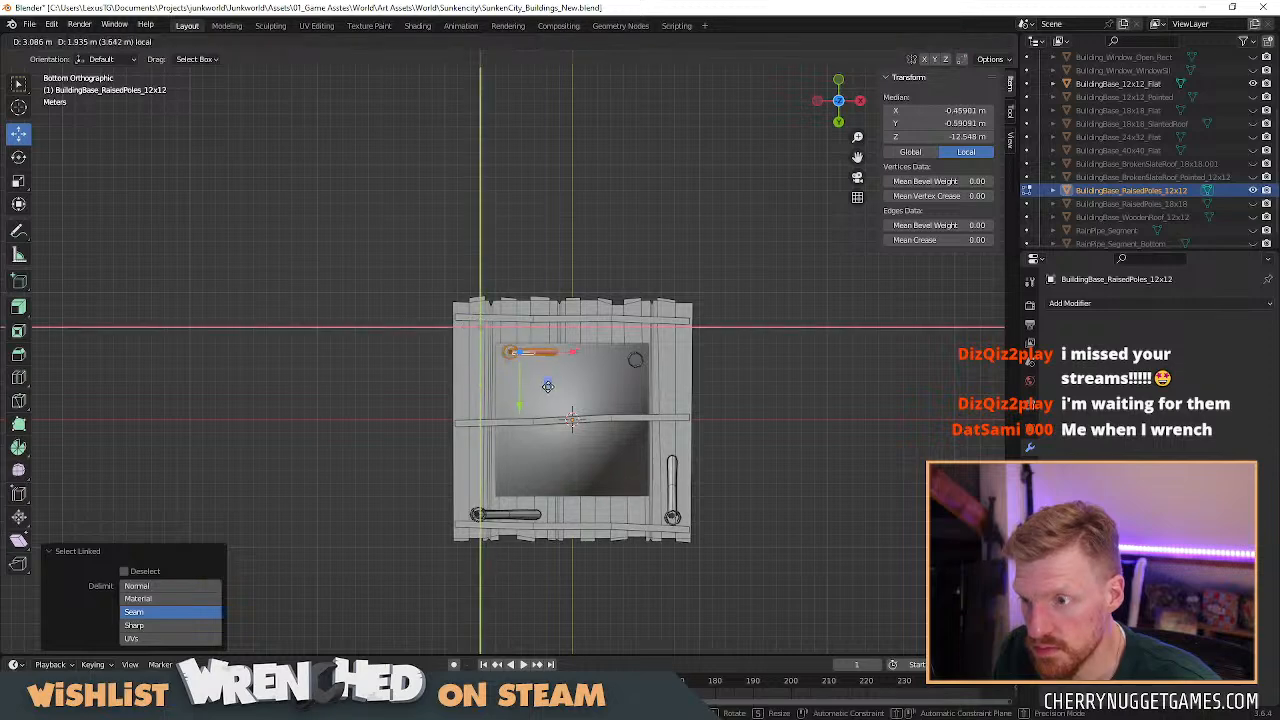
{"action": "left_click", "coordinate": [547, 389]}
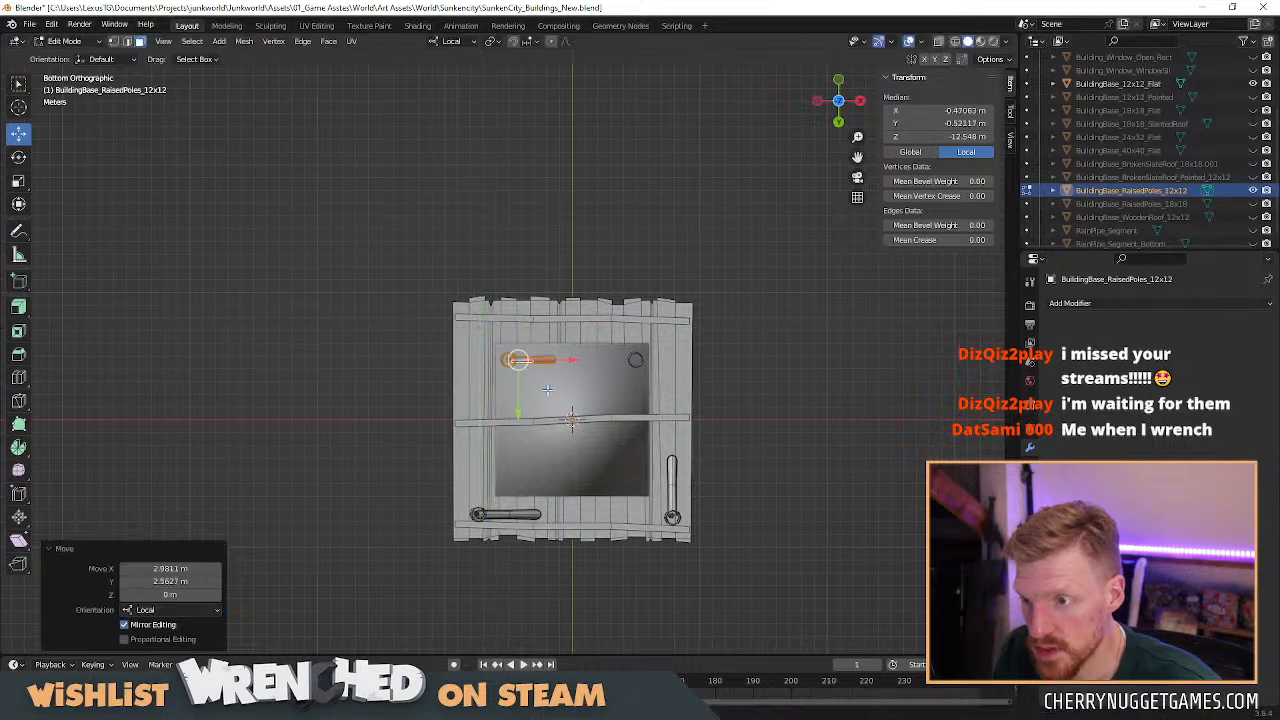
Move the outer crossbeam on the side of the two repositioned poles inward along Y to line up with them.
{"action": "left_click", "coordinate": [568, 319]}
{"action": "key", "text": "l"}
{"action": "left_click_drag", "start_coordinate": [572, 350], "coordinate": [570, 388]}
Move the opposite outer crossbeam about 3 m inward along Y to the edge of the 12x12 building.
{"action": "scroll", "coordinate": [583, 590], "scroll_direction": "up", "scroll_amount": 4}
{"action": "middle_click_drag", "start_coordinate": [669, 536], "coordinate": [645, 390], "text": "shift"}
{"action": "left_click", "coordinate": [625, 563]}
{"action": "key", "text": "l"}
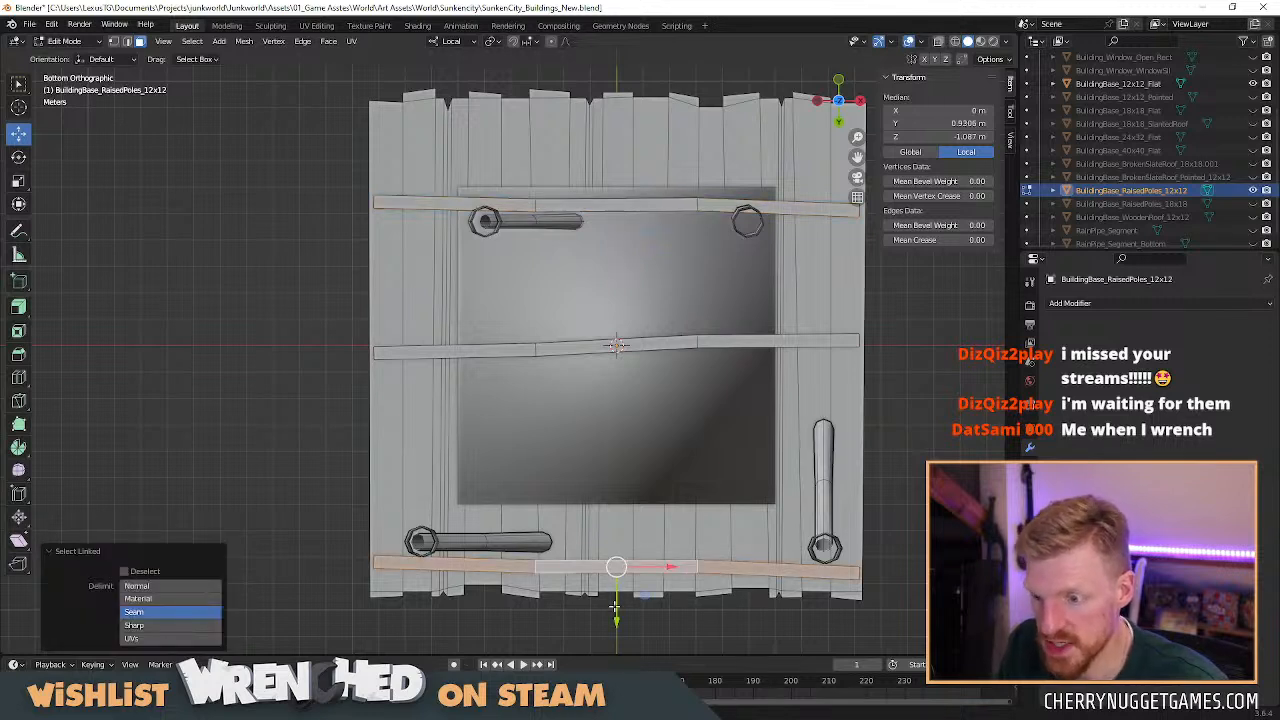
{"action": "key", "text": "g"}
{"action": "key", "text": "y"}
{"action": "left_click_drag", "start_coordinate": [615, 520], "coordinate": [616, 527]}
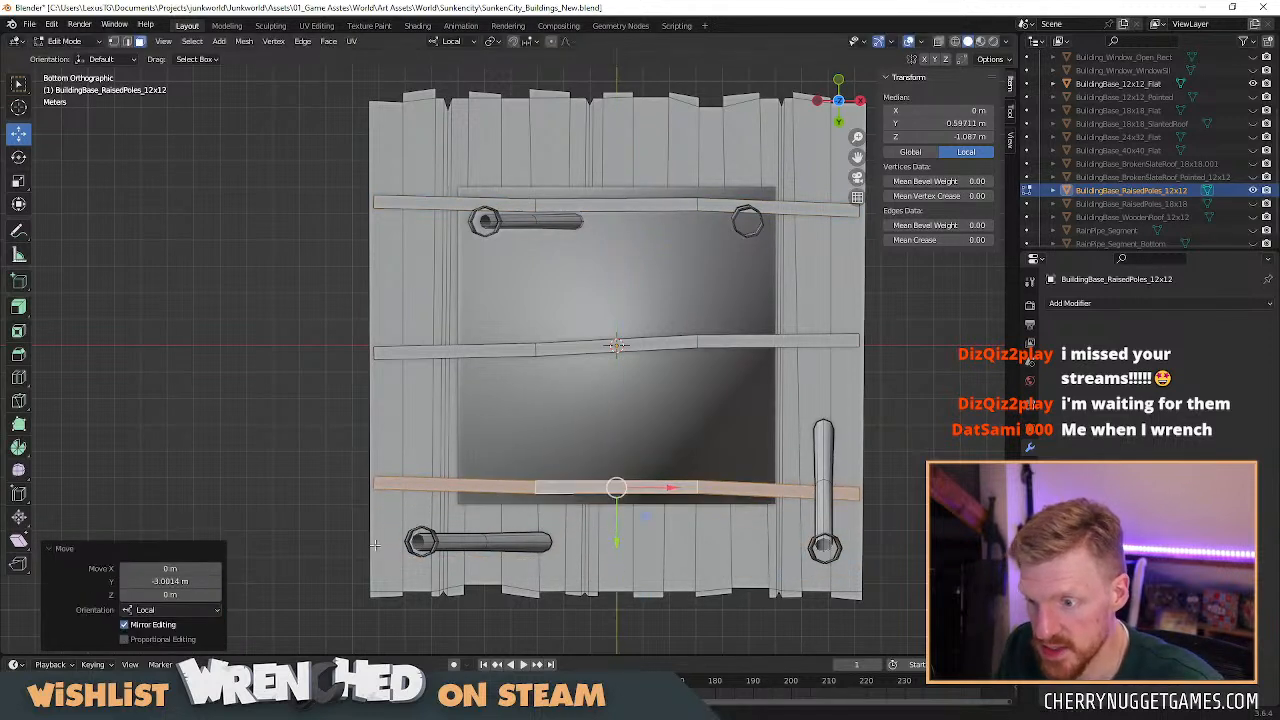
Move the corner pole with its horizontal brace inward under the building, about 2.8 m in X and -2.88 m in Y.
{"action": "left_click", "coordinate": [423, 541]}
{"action": "key", "text": "l"}
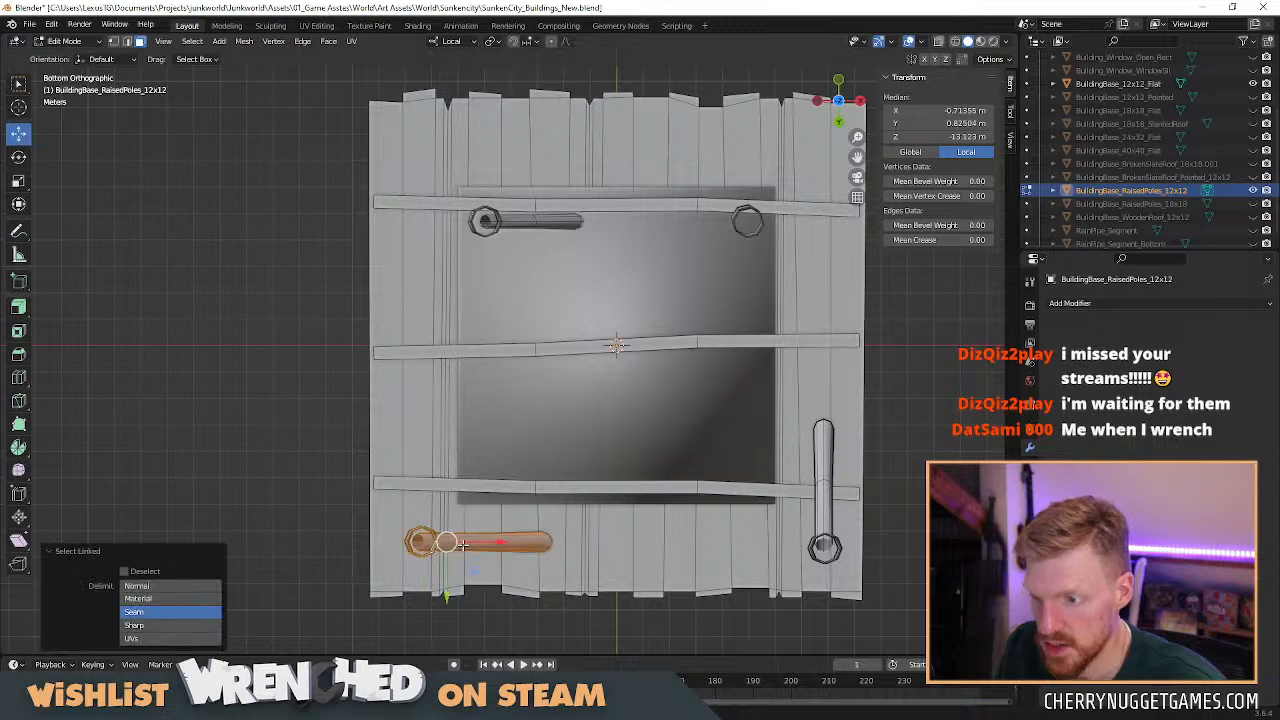
{"action": "key", "text": "g"}
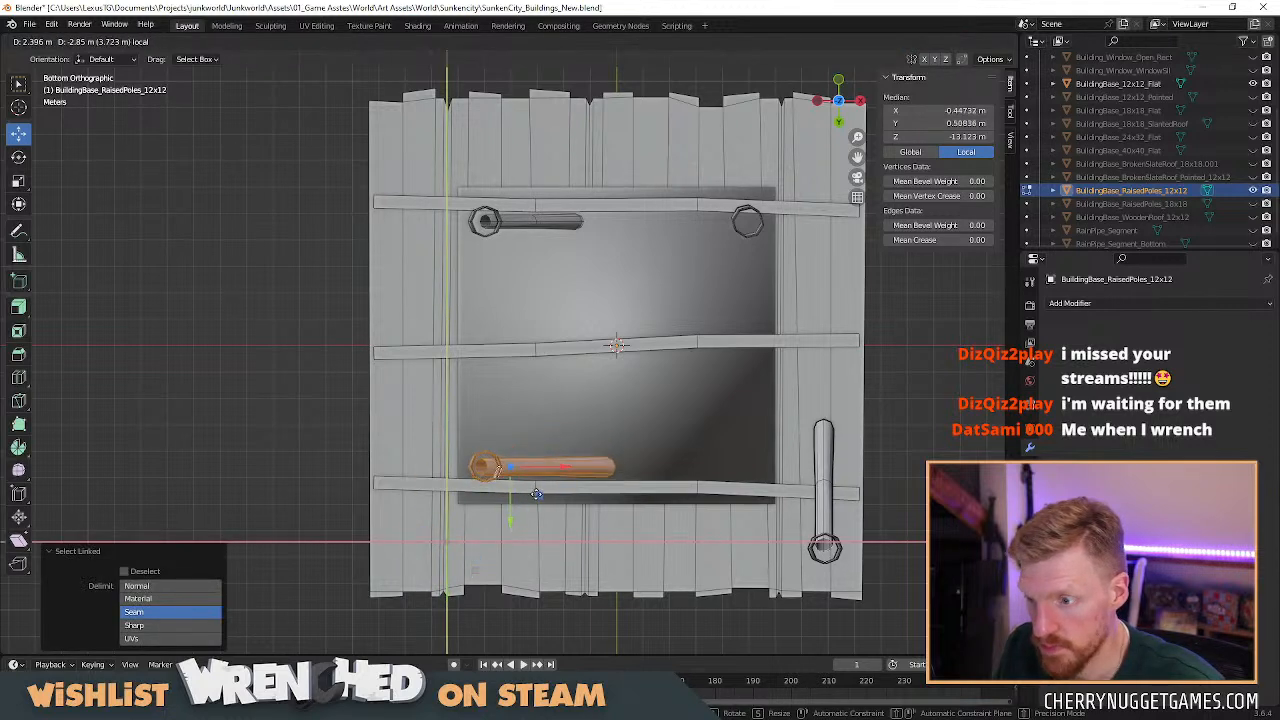
{"action": "left_click", "coordinate": [546, 495]}
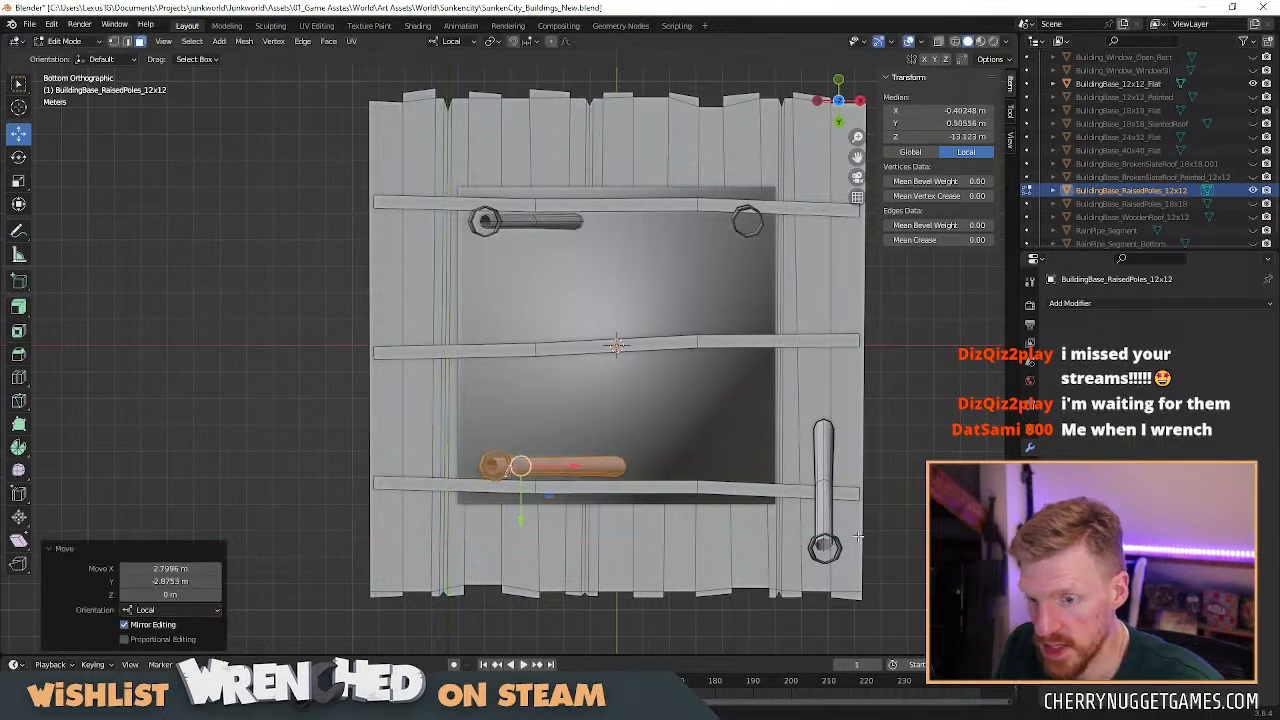
Move the corner pole with the Y-direction brace inward under the building, about -3.35 m in X and -3 m in Y.
{"action": "left_click", "coordinate": [823, 530]}
{"action": "key", "text": "l"}
{"action": "key", "text": "l"}
{"action": "key", "text": "g"}
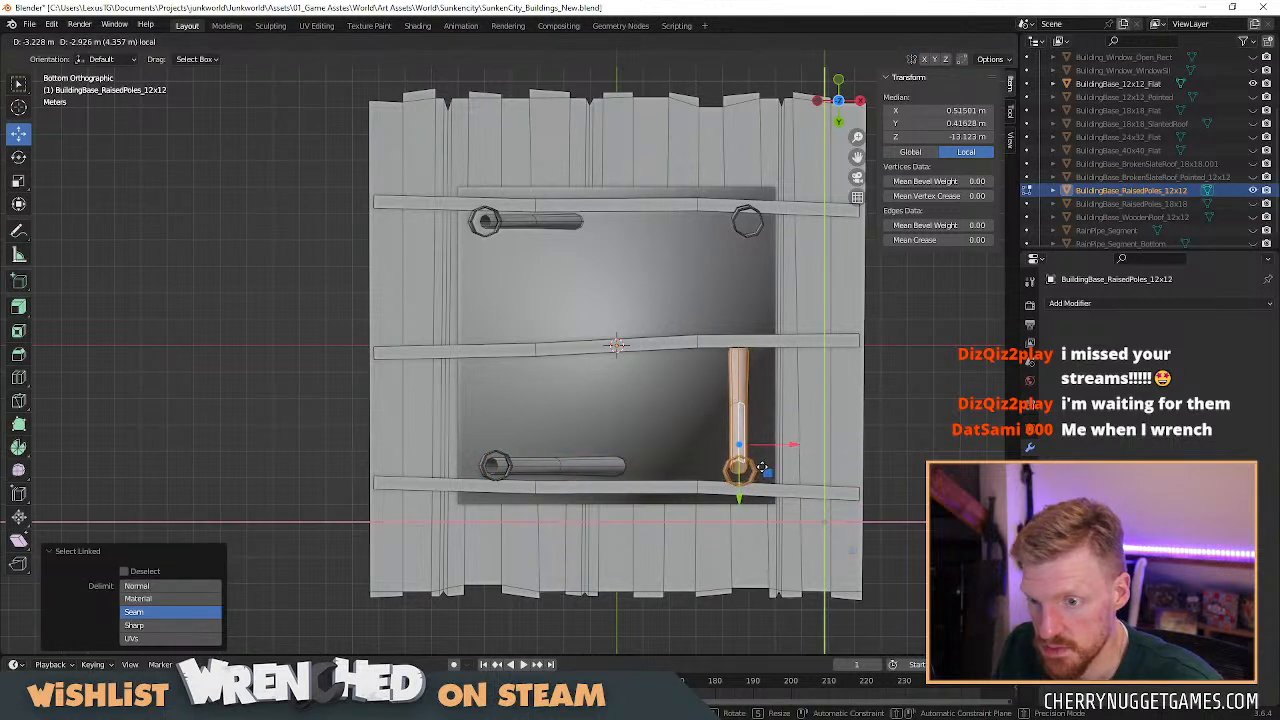
{"action": "left_click", "coordinate": [760, 467]}
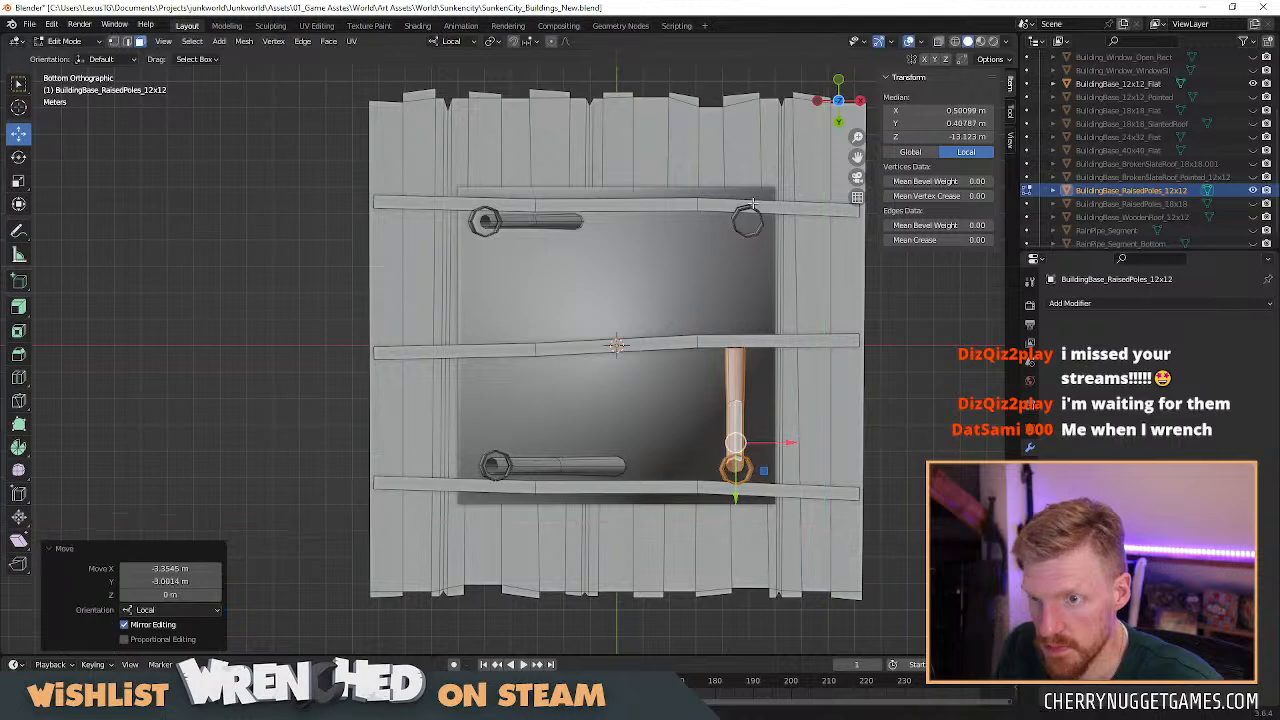
Nudge the unbraced pole and the braced pole opposite it slightly inward to sit beside the same support beam.
{"action": "left_click", "coordinate": [758, 232]}
{"action": "key", "text": "l"}
{"action": "key", "text": "g"}
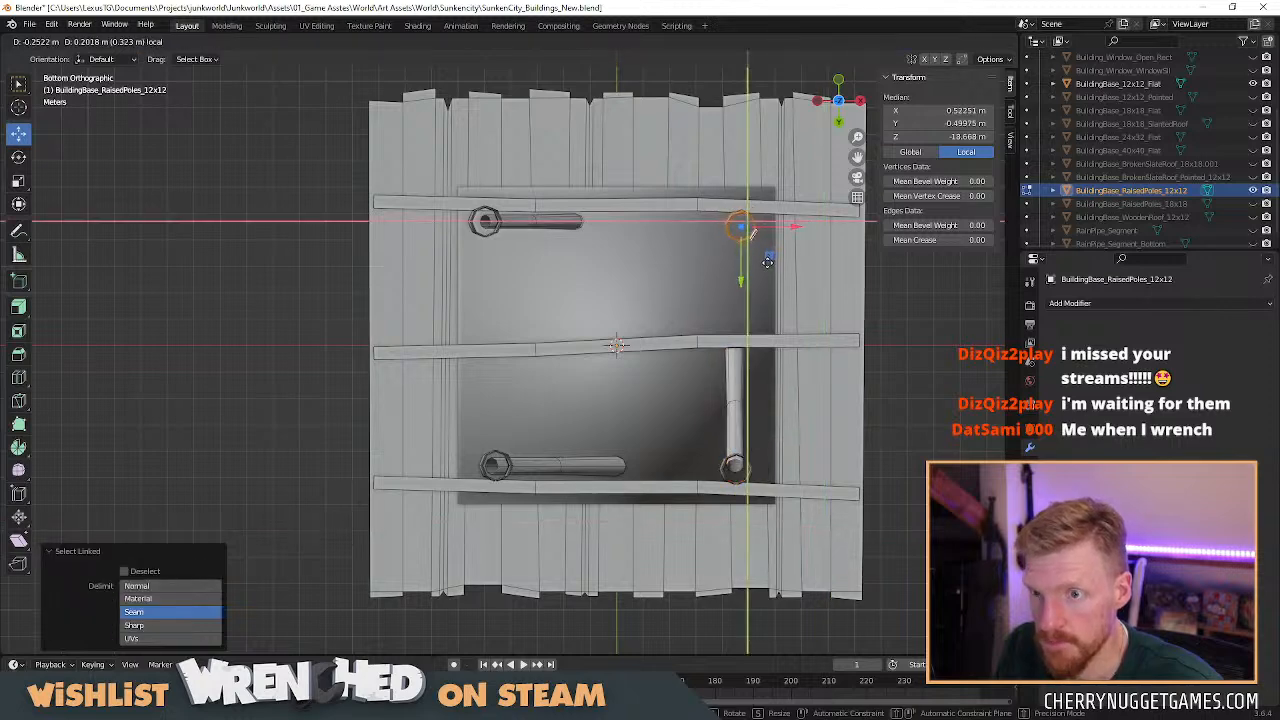
{"action": "left_click", "coordinate": [766, 261]}
{"action": "left_click", "coordinate": [490, 224]}
{"action": "key", "text": "l"}
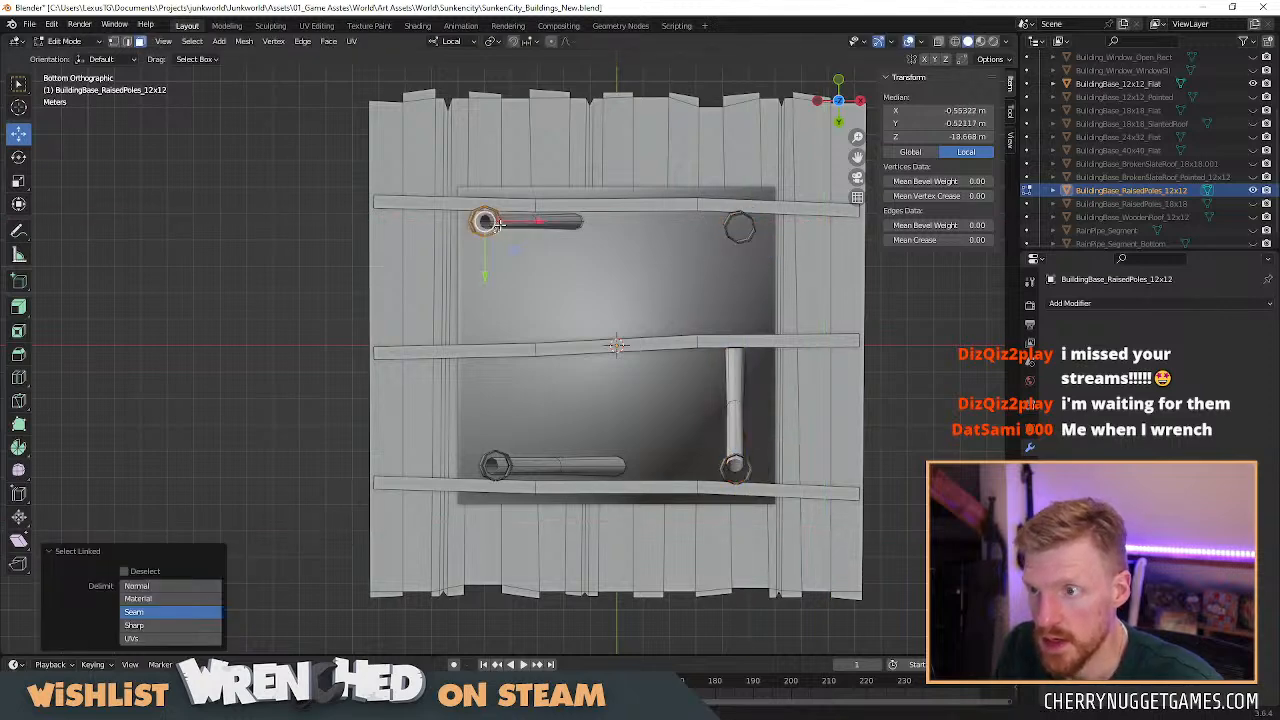
{"action": "key", "text": "g"}
{"action": "left_click", "coordinate": [577, 349]}
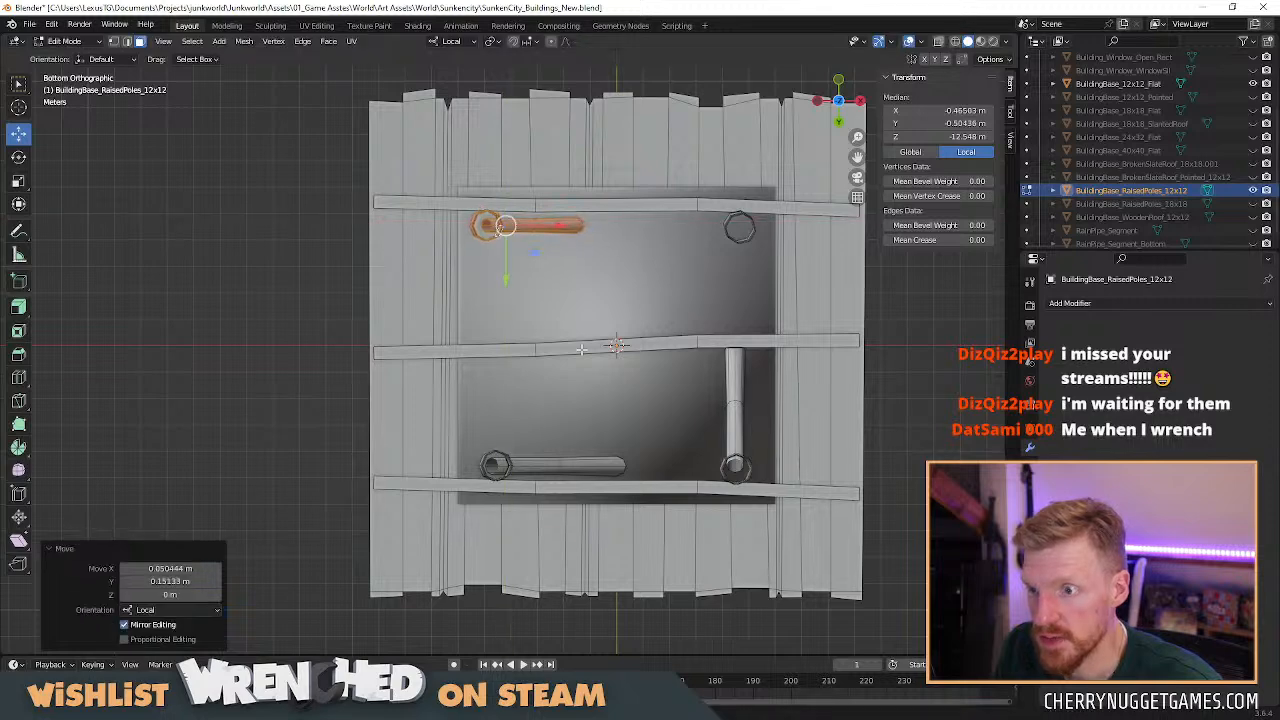
Delete the faces of the middle support beam under the platform.
{"action": "left_click", "coordinate": [595, 345]}
{"action": "key", "text": "l"}
{"action": "key", "text": "x"}
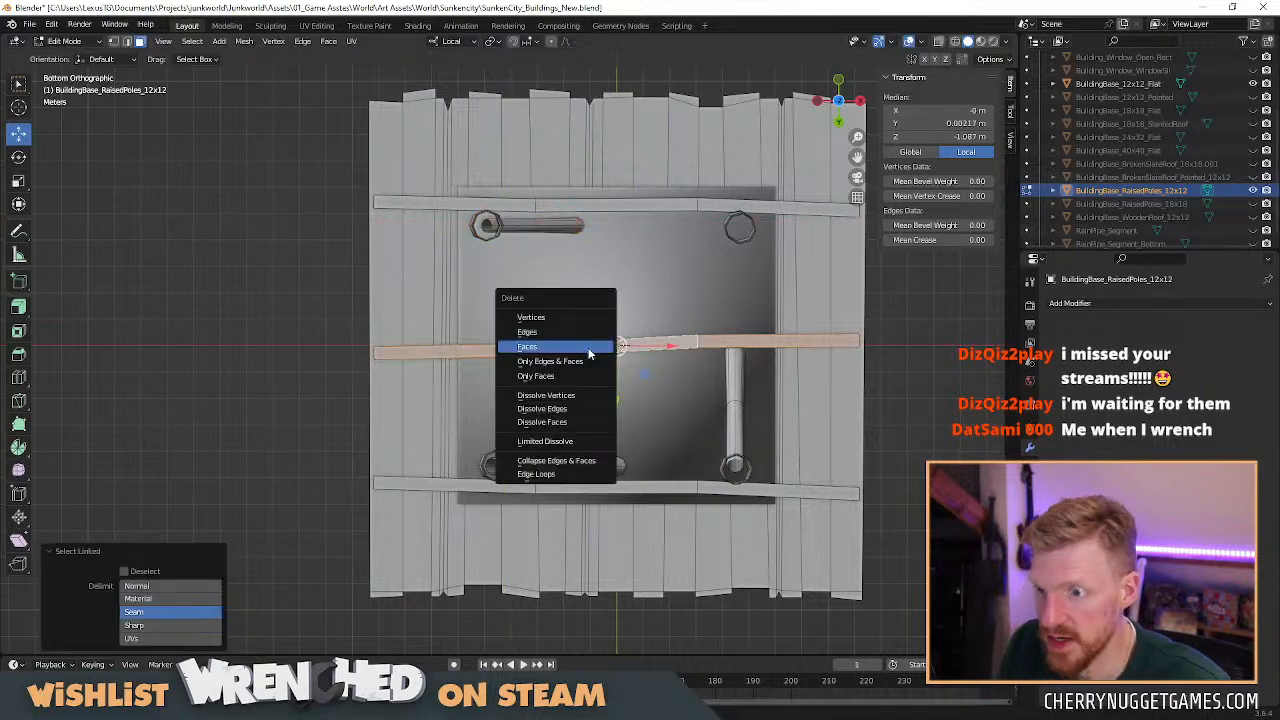
{"action": "left_click", "coordinate": [593, 347]}
Shorten both remaining support beams by moving their +X end faces about -3.25 m along X and adjusting them slightly in Y.
{"action": "scroll", "coordinate": [590, 352], "scroll_direction": "down", "scroll_amount": 1}
{"action": "middle_click_drag", "start_coordinate": [700, 244], "coordinate": [748, 325]}
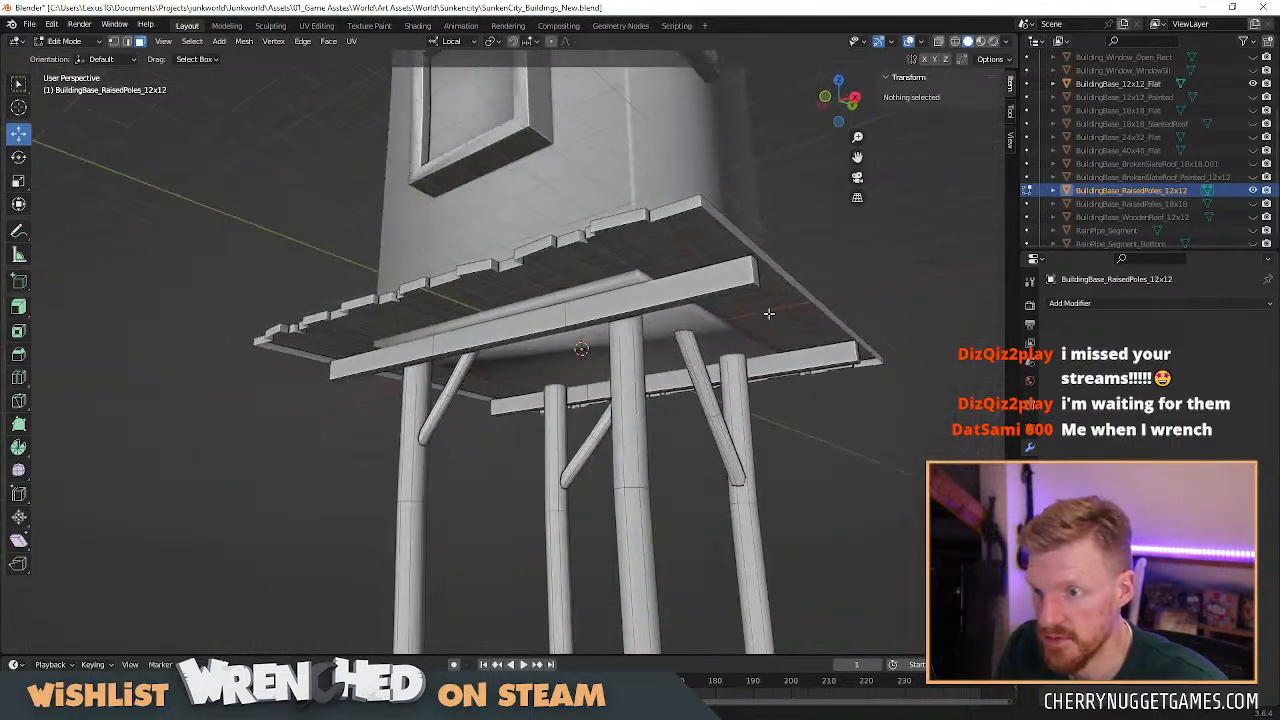
{"action": "left_click", "coordinate": [755, 278]}
{"action": "middle_click_drag", "start_coordinate": [824, 270], "coordinate": [758, 316]}
{"action": "left_click", "coordinate": [826, 338], "text": "shift"}
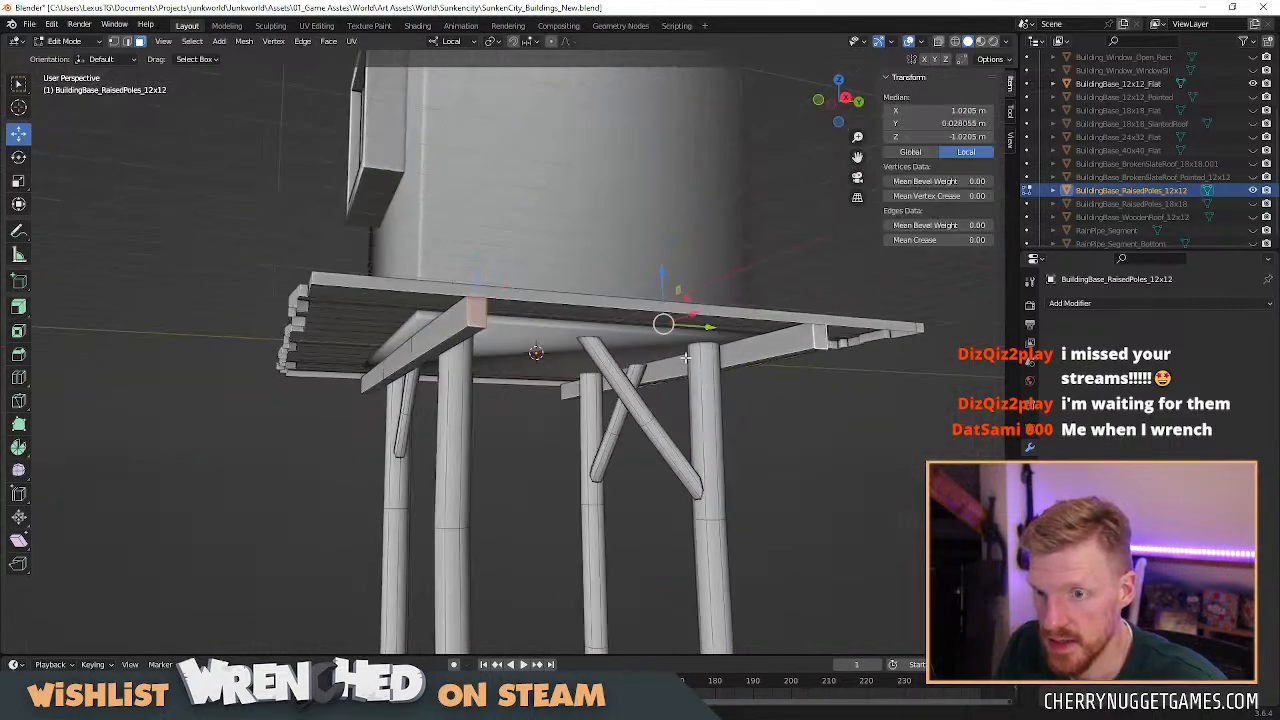
{"action": "middle_click_drag", "start_coordinate": [720, 370], "coordinate": [822, 303]}
{"action": "left_click_drag", "start_coordinate": [882, 318], "coordinate": [792, 325]}
{"action": "middle_click_drag", "start_coordinate": [792, 325], "coordinate": [806, 236]}
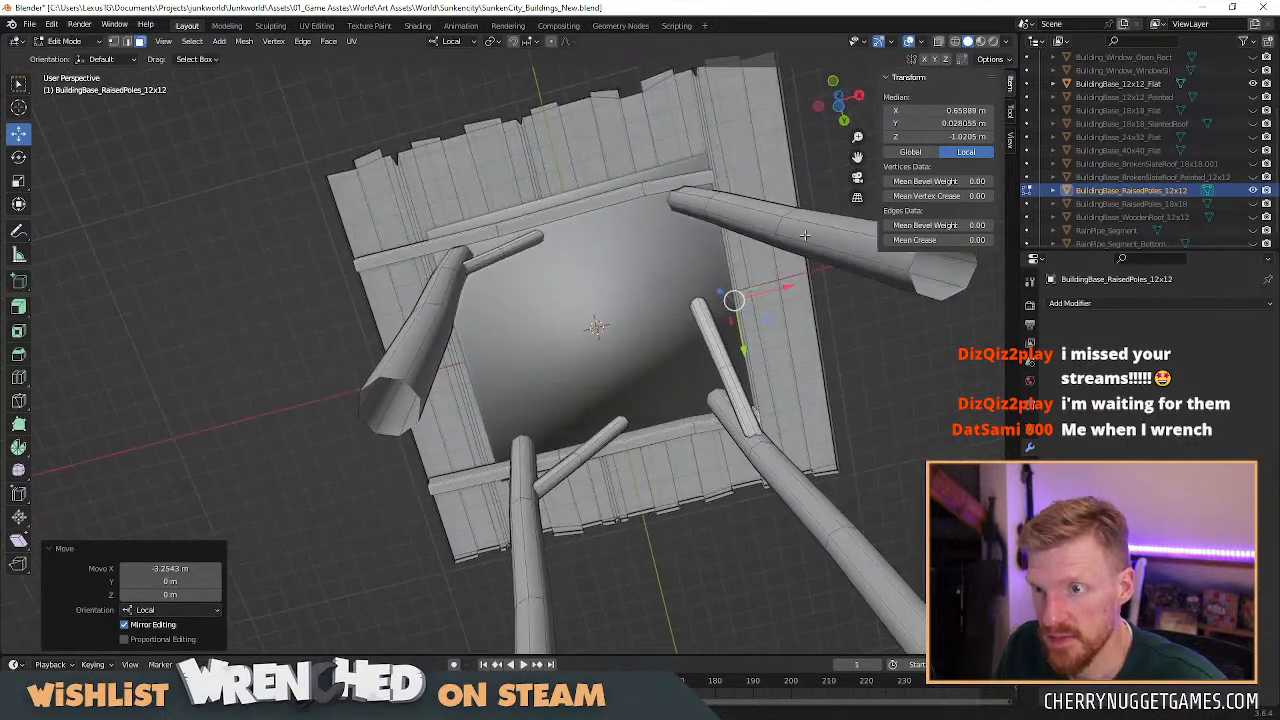
{"action": "left_click", "coordinate": [840, 106]}
{"action": "left_click_drag", "start_coordinate": [729, 403], "coordinate": [730, 396]}
Pull the -X end faces of both beams in to the building's edge and shift them about 0.12 m in Y.
{"action": "middle_click_drag", "start_coordinate": [492, 265], "coordinate": [552, 345]}
{"action": "left_click", "coordinate": [507, 240]}
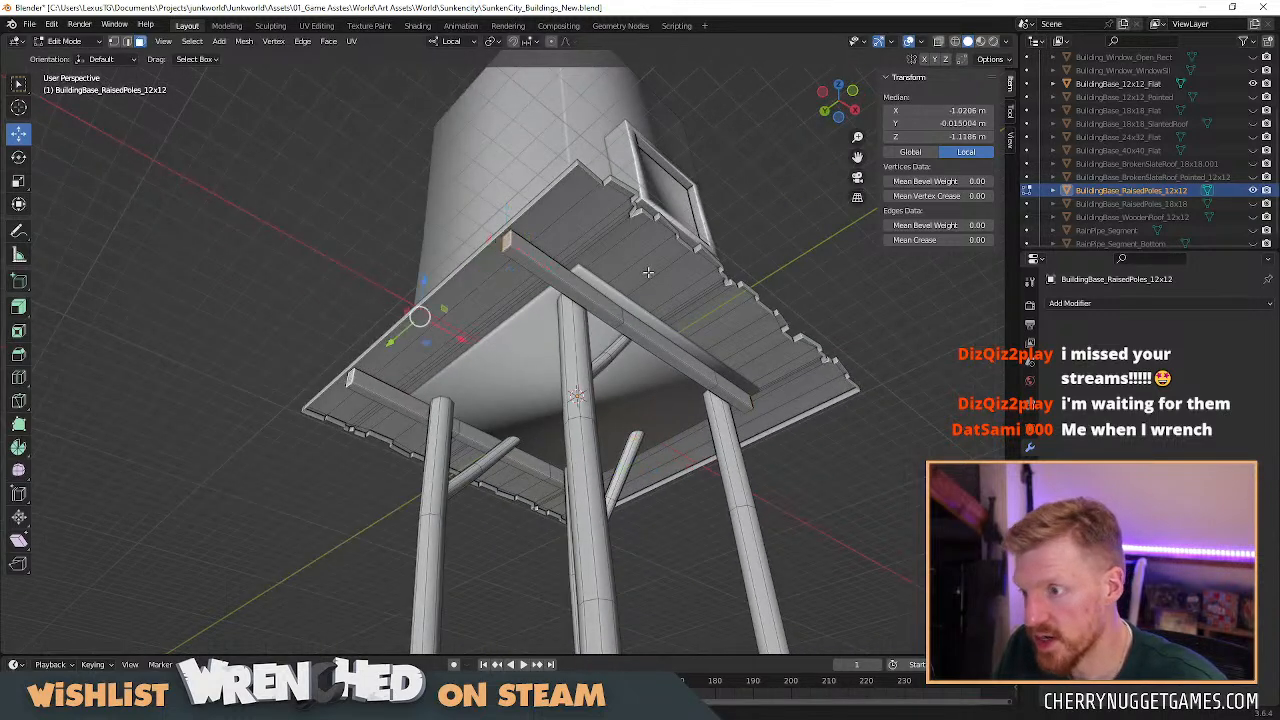
{"action": "left_click_drag", "start_coordinate": [856, 114], "coordinate": [836, 150]}
{"action": "left_click", "coordinate": [838, 120]}
{"action": "left_click_drag", "start_coordinate": [437, 344], "coordinate": [518, 347]}
{"action": "left_click_drag", "start_coordinate": [469, 393], "coordinate": [469, 399]}
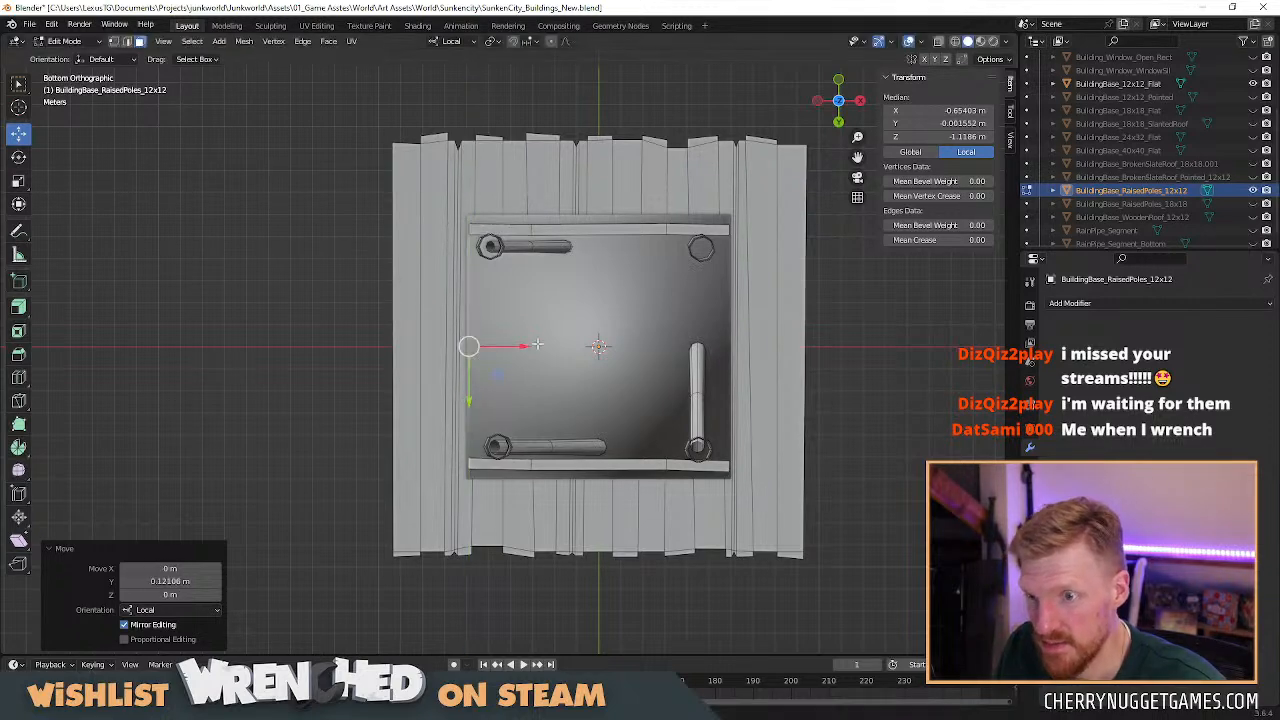
{"action": "left_click_drag", "start_coordinate": [522, 350], "coordinate": [520, 349]}
Extend one support beam past its corner pole by moving its end face about -0.57 m along X.
{"action": "middle_click_drag", "start_coordinate": [450, 190], "coordinate": [543, 282]}
{"action": "left_click", "coordinate": [542, 273]}
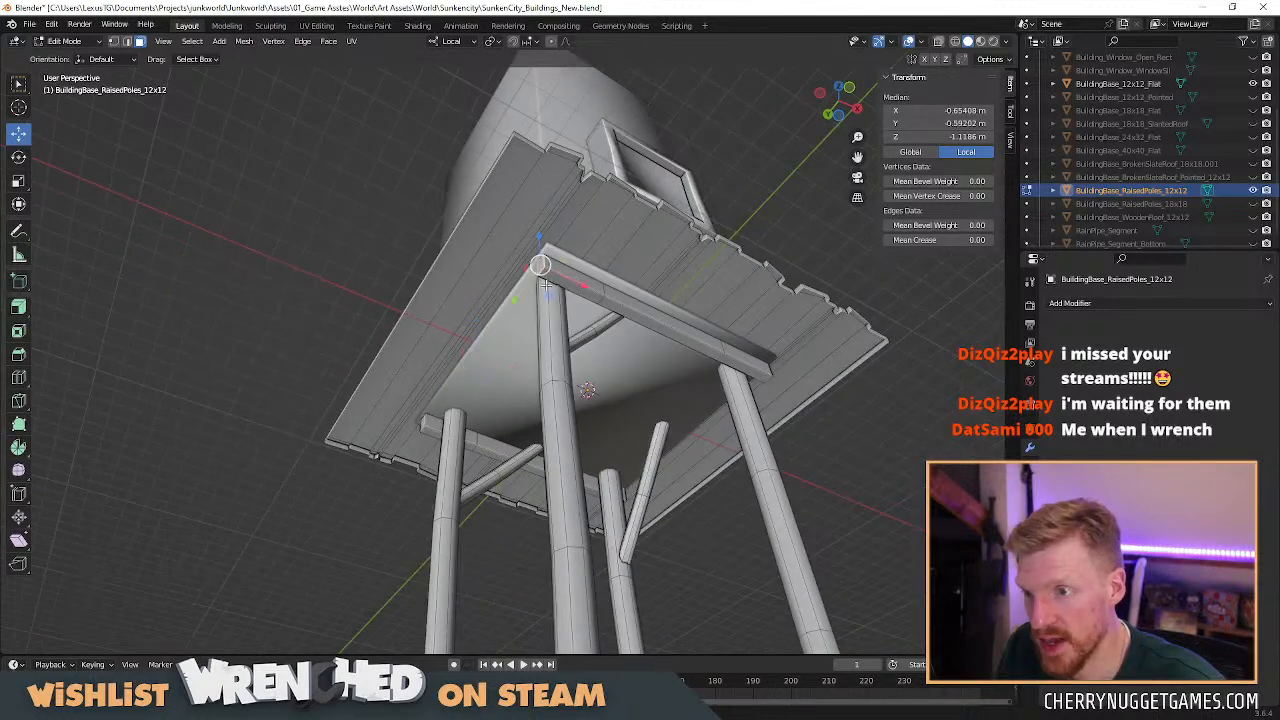
{"action": "left_click_drag", "start_coordinate": [577, 284], "coordinate": [552, 277]}
Move the whole linked plank platform about -2.99 m along X so one side lines up near the building wall.
{"action": "middle_click_drag", "start_coordinate": [552, 277], "coordinate": [646, 471]}
{"action": "scroll", "coordinate": [722, 318], "scroll_direction": "down", "scroll_amount": 3}
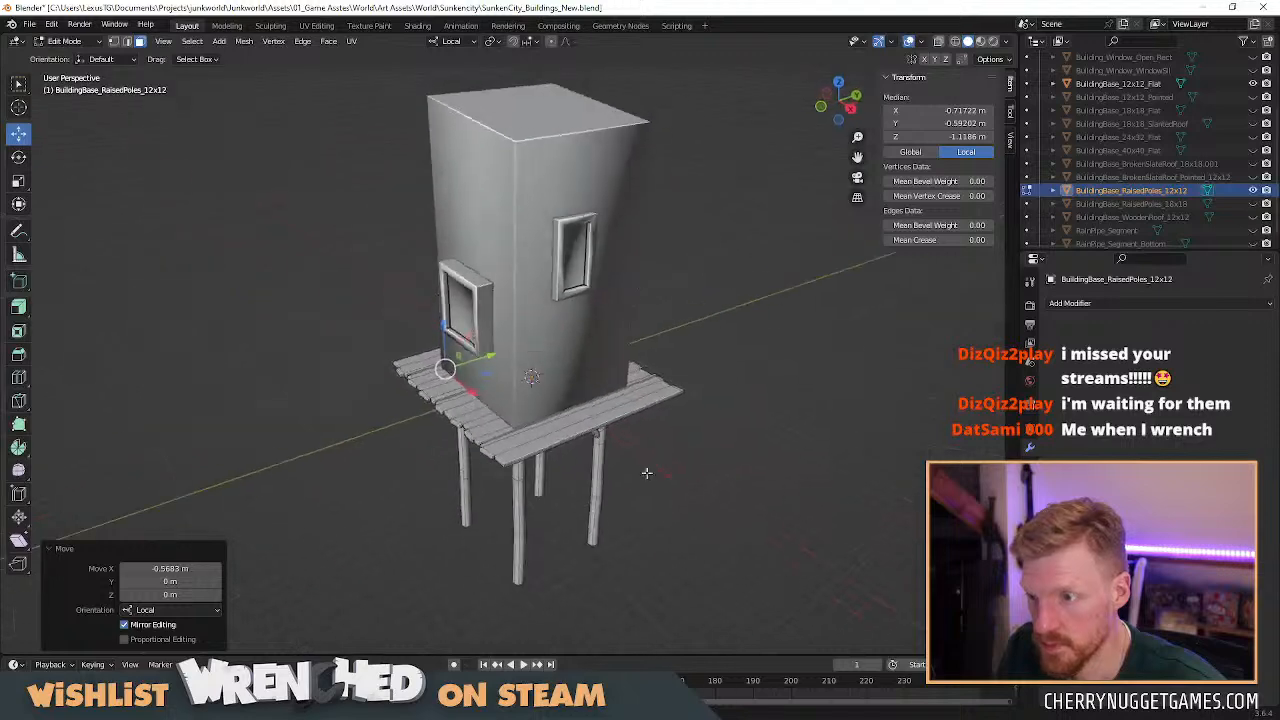
{"action": "scroll", "coordinate": [519, 437], "scroll_direction": "up", "scroll_amount": 4}
{"action": "left_click", "coordinate": [470, 477]}
{"action": "middle_click_drag", "start_coordinate": [537, 488], "coordinate": [352, 379]}
{"action": "scroll", "coordinate": [461, 297], "scroll_direction": "down", "scroll_amount": 3}
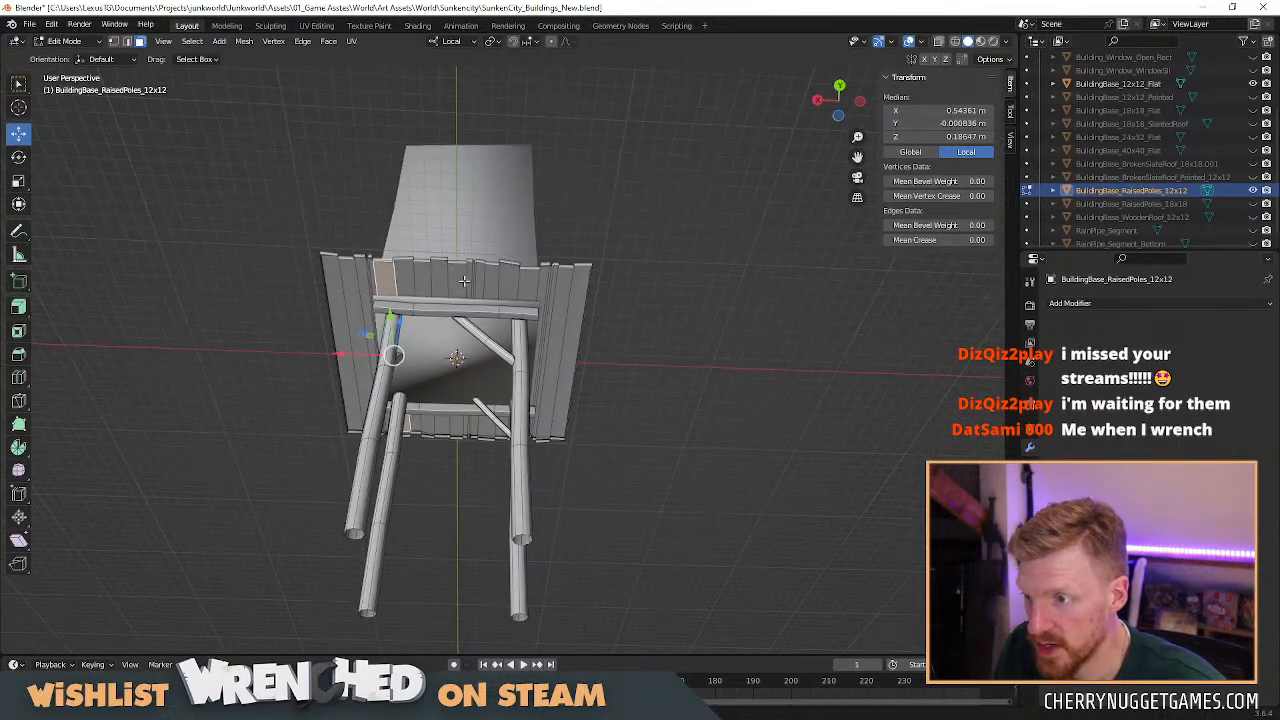
{"action": "key", "text": "l"}
{"action": "key", "text": "g"}
{"action": "key", "text": "x"}
{"action": "key", "text": "x"}
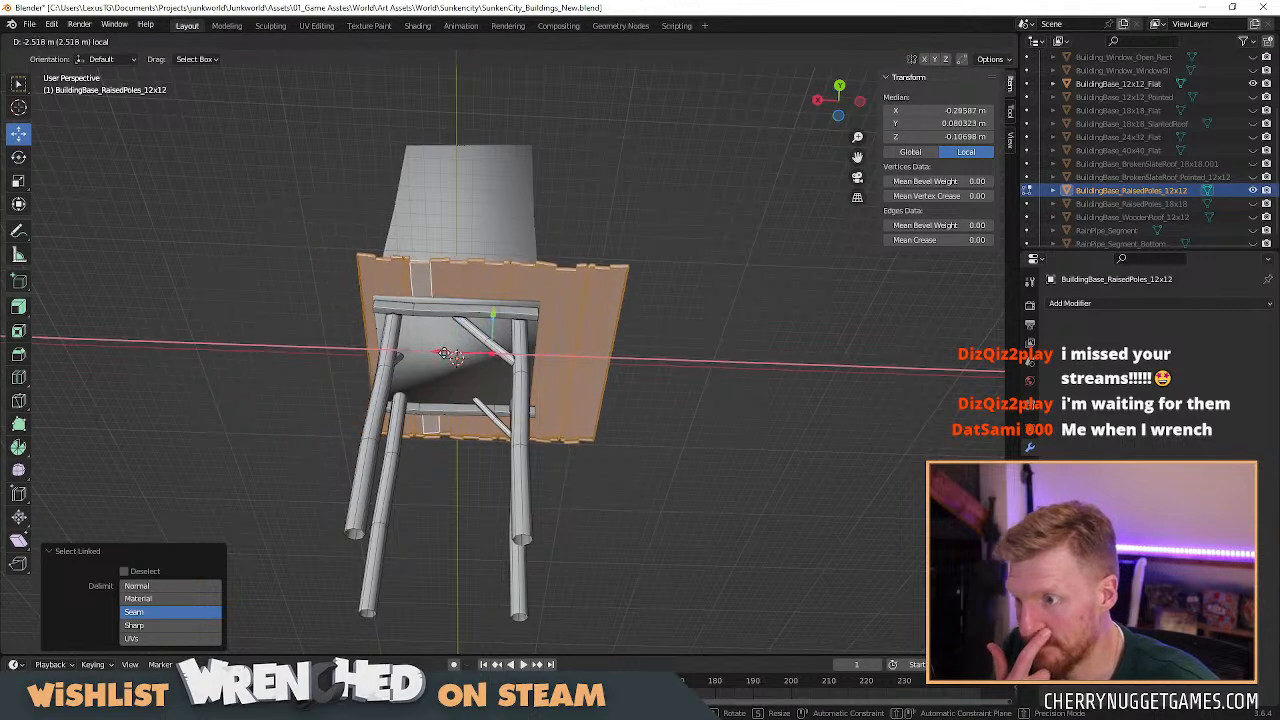
{"action": "left_click", "coordinate": [453, 357]}
{"action": "middle_click_drag", "start_coordinate": [453, 357], "coordinate": [678, 239]}
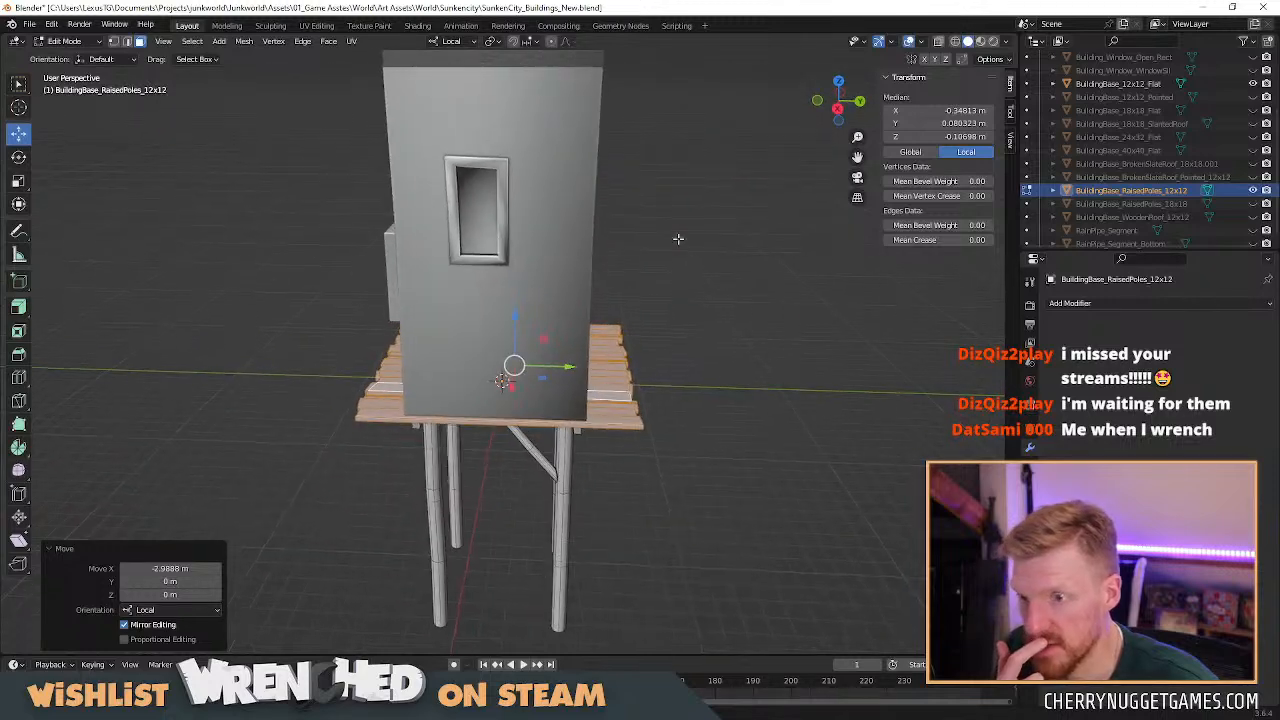
{"action": "left_click", "coordinate": [840, 86]}
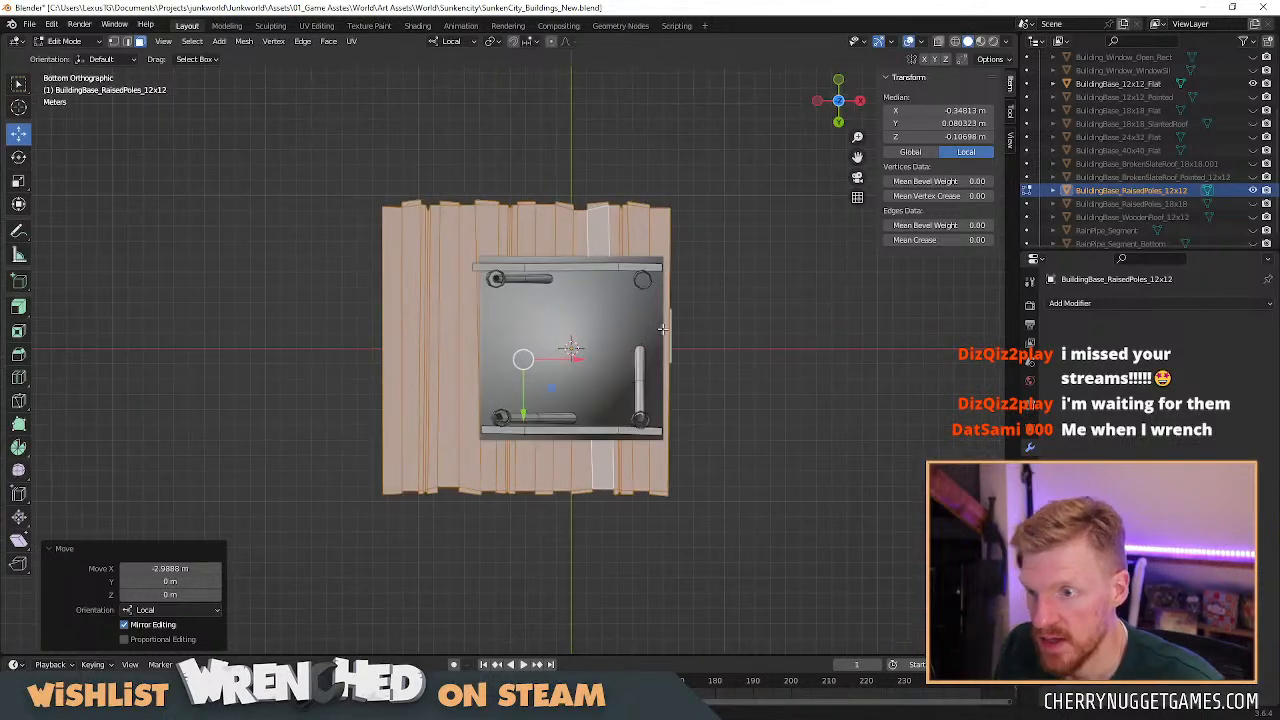
{"action": "left_click_drag", "start_coordinate": [362, 180], "coordinate": [790, 228]}
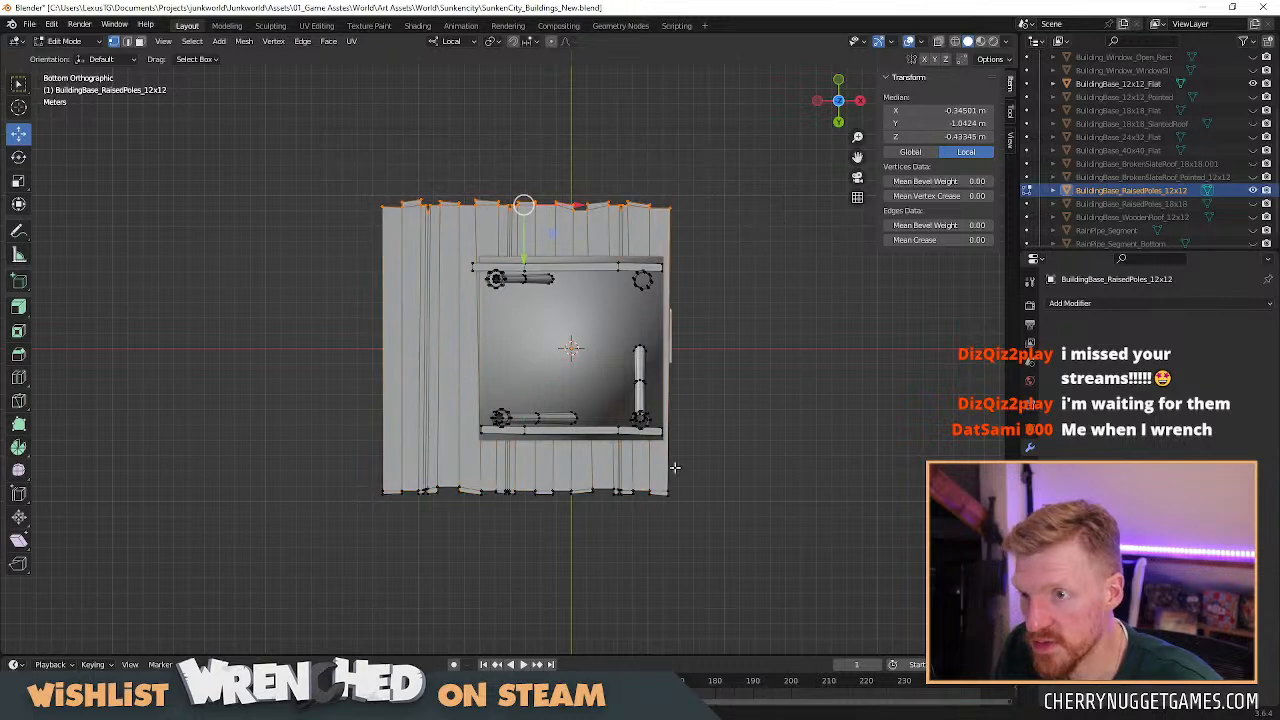
{"action": "left_click_drag", "start_coordinate": [525, 248], "coordinate": [517, 306]}
{"action": "key", "text": "ctrl+z"}
Select through the mesh with X-ray and pull both rows of plank ends inward along Y to the building's footprint.
{"action": "left_click", "coordinate": [938, 41]}
{"action": "left_click_drag", "start_coordinate": [298, 163], "coordinate": [770, 228]}
{"action": "left_click_drag", "start_coordinate": [525, 258], "coordinate": [526, 310]}
{"action": "left_click_drag", "start_coordinate": [723, 534], "coordinate": [349, 480]}
{"action": "mouse_move", "coordinate": [523, 491]}
{"action": "left_mouse_down"}
{"action": "mouse_move", "coordinate": [519, 516]}
{"action": "mouse_move", "coordinate": [518, 485]}
{"action": "left_mouse_up"}
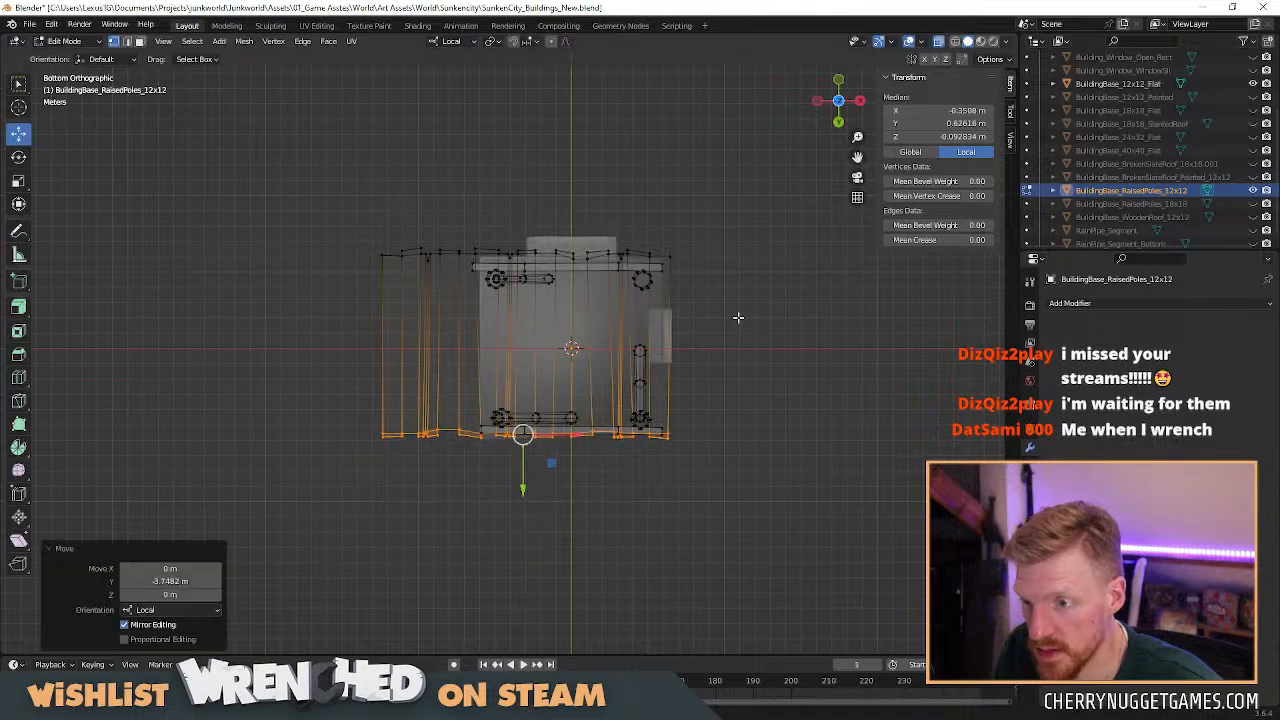
Dissolve the vertices of the planks protruding beyond the building's -X side and turn off X-ray display.
{"action": "scroll", "coordinate": [464, 319], "scroll_direction": "up", "scroll_amount": 2}
{"action": "left_click_drag", "start_coordinate": [315, 213], "coordinate": [445, 541]}
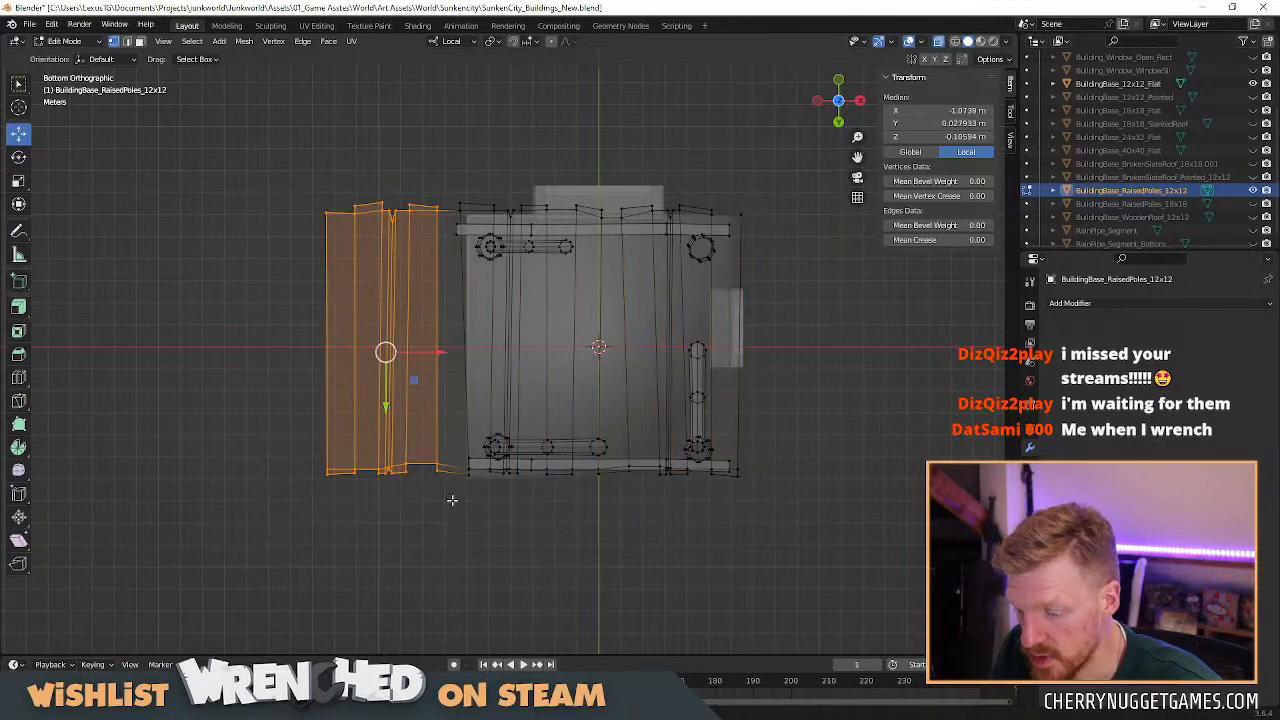
{"action": "key", "text": "x"}
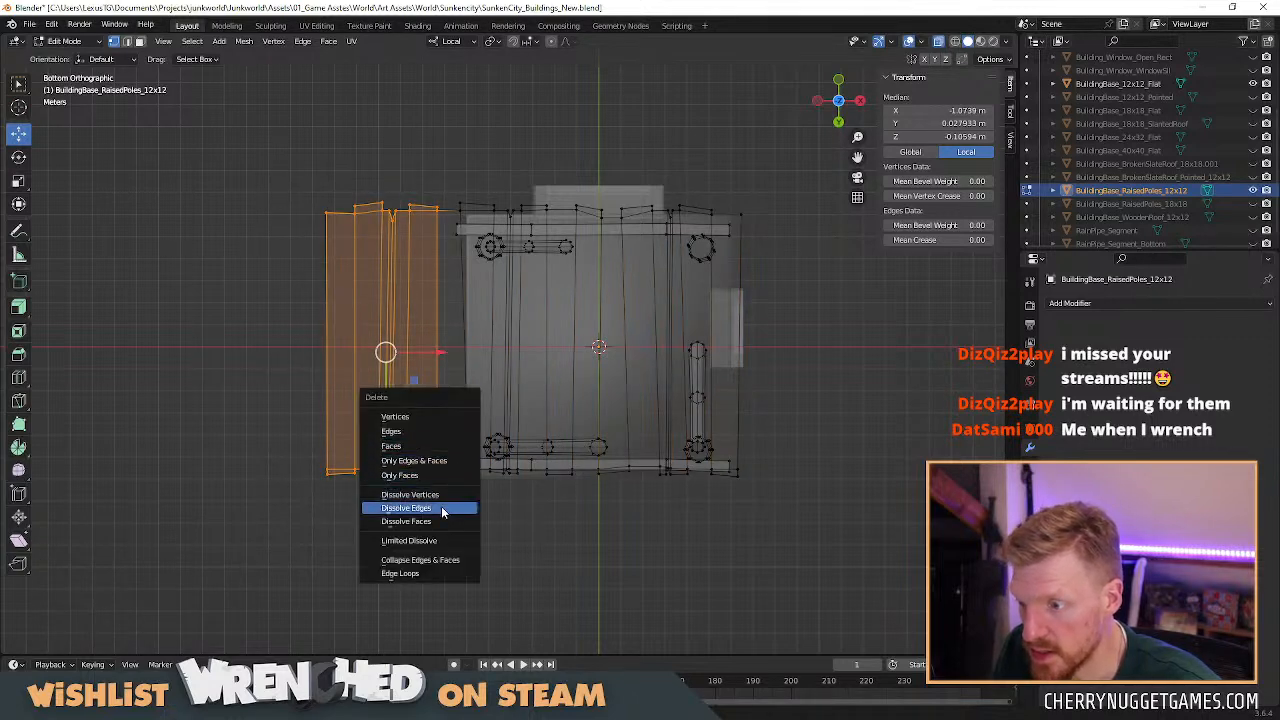
{"action": "left_click", "coordinate": [445, 494]}
{"action": "mouse_move", "coordinate": [532, 294]}
{"action": "middle_mouse_down"}
{"action": "mouse_move", "coordinate": [580, 389]}
{"action": "mouse_move", "coordinate": [683, 337]}
{"action": "mouse_move", "coordinate": [646, 416]}
{"action": "mouse_move", "coordinate": [661, 426]}
{"action": "mouse_move", "coordinate": [595, 420]}
{"action": "mouse_move", "coordinate": [705, 420]}
{"action": "middle_mouse_up"}
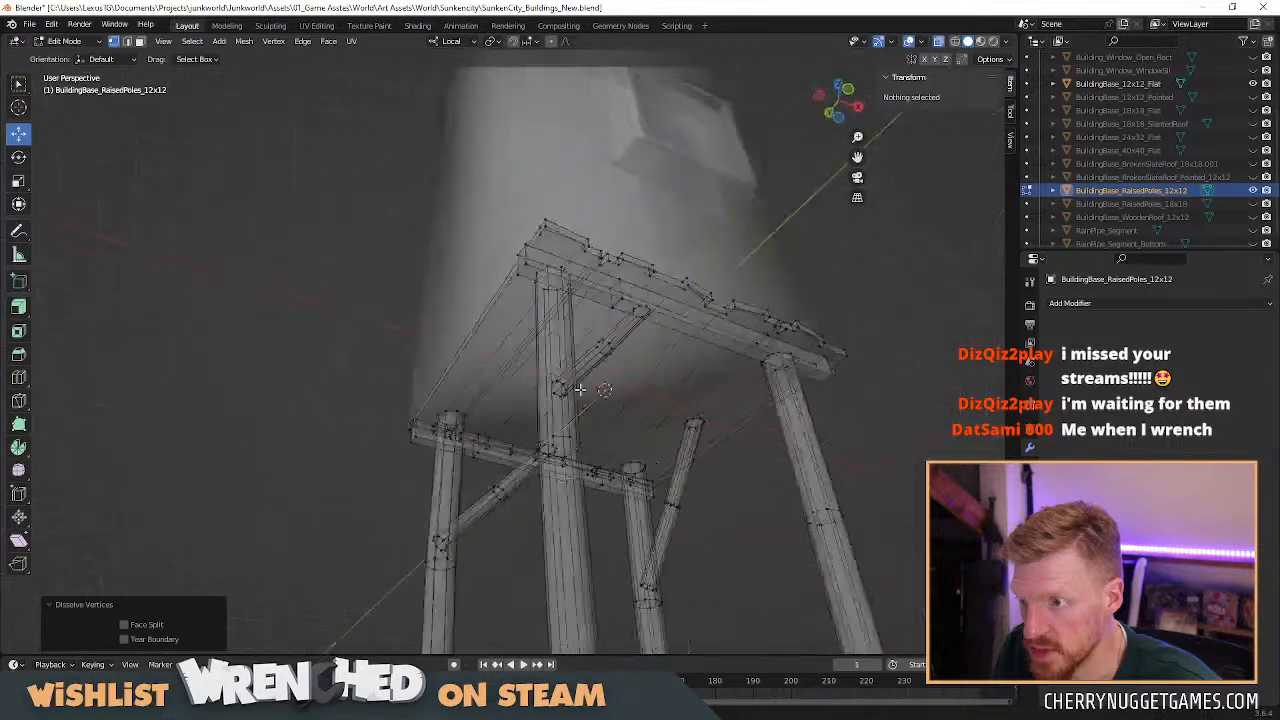
{"action": "key", "text": "Tab"}
{"action": "left_click", "coordinate": [938, 42]}
{"action": "scroll", "coordinate": [646, 416], "scroll_direction": "up", "scroll_amount": 2}
{"action": "scroll", "coordinate": [614, 414], "scroll_direction": "up", "scroll_amount": 1}
{"action": "key", "text": "Tab"}
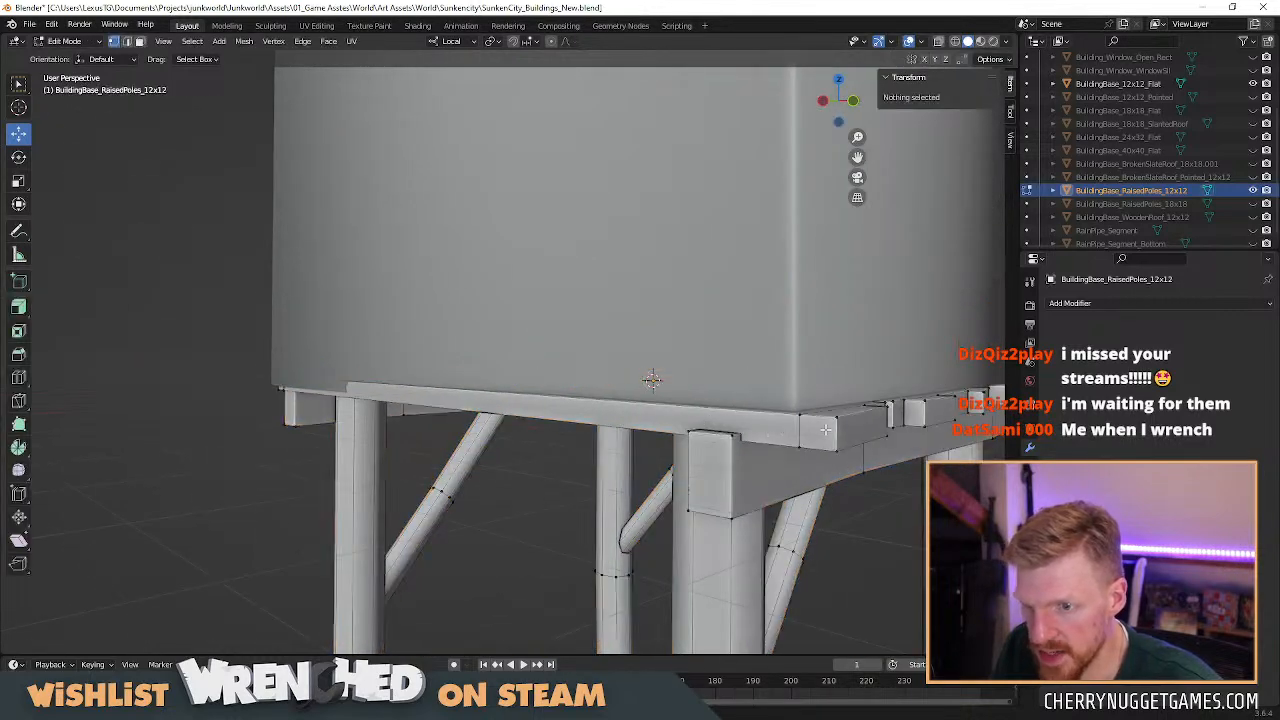
Shift the platform's trimmed side face slightly along X to fit under the building wall.
{"action": "middle_click_drag", "start_coordinate": [599, 428], "coordinate": [574, 400]}
{"action": "left_click", "coordinate": [555, 395]}
{"action": "key", "text": "3"}
{"action": "left_click", "coordinate": [572, 398]}
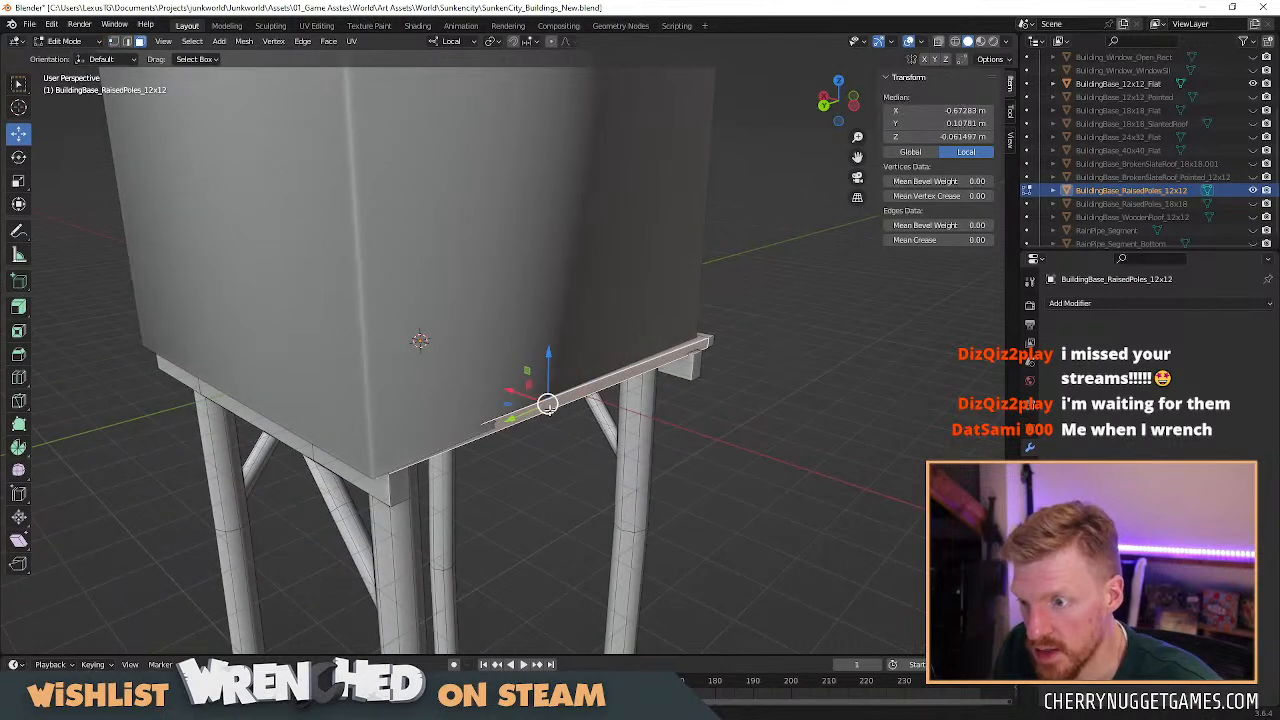
{"action": "left_click_drag", "start_coordinate": [516, 393], "coordinate": [525, 397]}
{"action": "key", "text": "ctrl+z"}
{"action": "middle_click_drag", "start_coordinate": [602, 405], "coordinate": [741, 517]}
{"action": "left_click", "coordinate": [519, 408]}
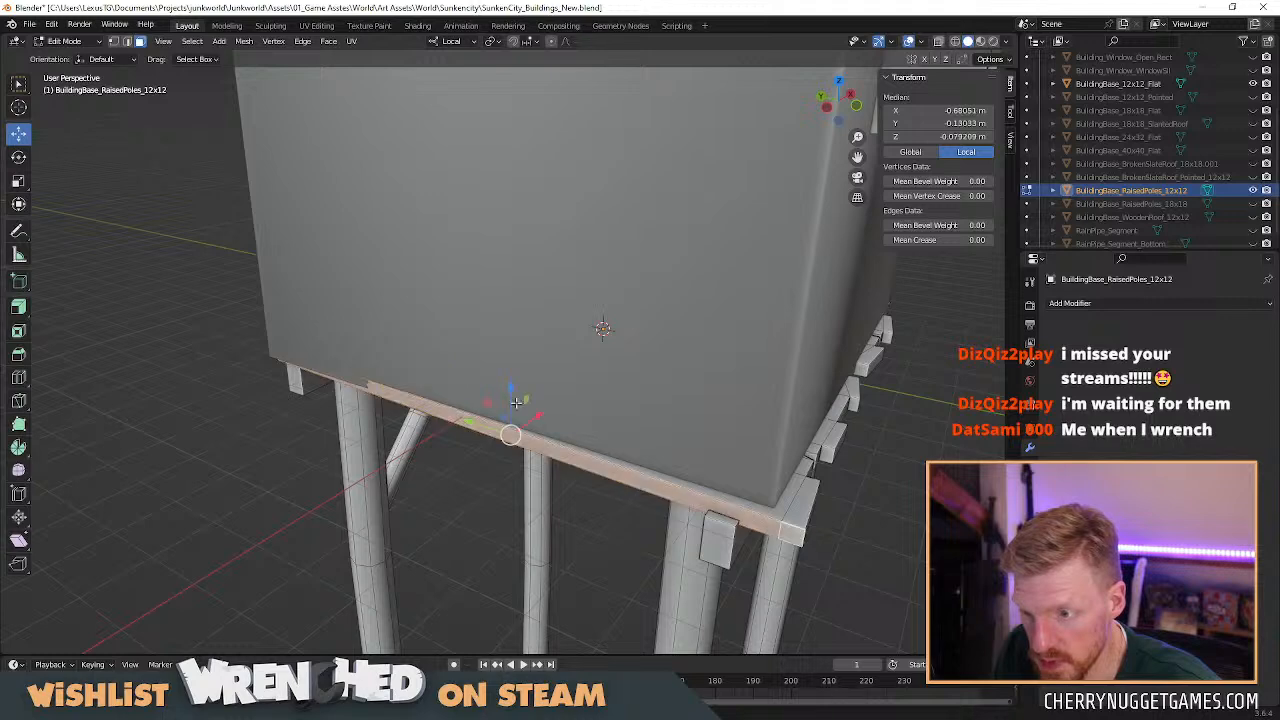
{"action": "left_click_drag", "start_coordinate": [536, 417], "coordinate": [528, 423]}
Hide the BuildingBase_12x12_Flat object to expose the platform's top and trimmed corner.
{"action": "middle_click_drag", "start_coordinate": [180, 408], "coordinate": [900, 200]}
{"action": "left_click", "coordinate": [1253, 83]}
{"action": "middle_click_drag", "start_coordinate": [508, 266], "coordinate": [538, 418]}
{"action": "middle_click_drag", "start_coordinate": [550, 558], "coordinate": [609, 520]}
{"action": "scroll", "coordinate": [438, 456], "scroll_direction": "up", "scroll_amount": 1}
{"action": "left_click", "coordinate": [464, 478]}
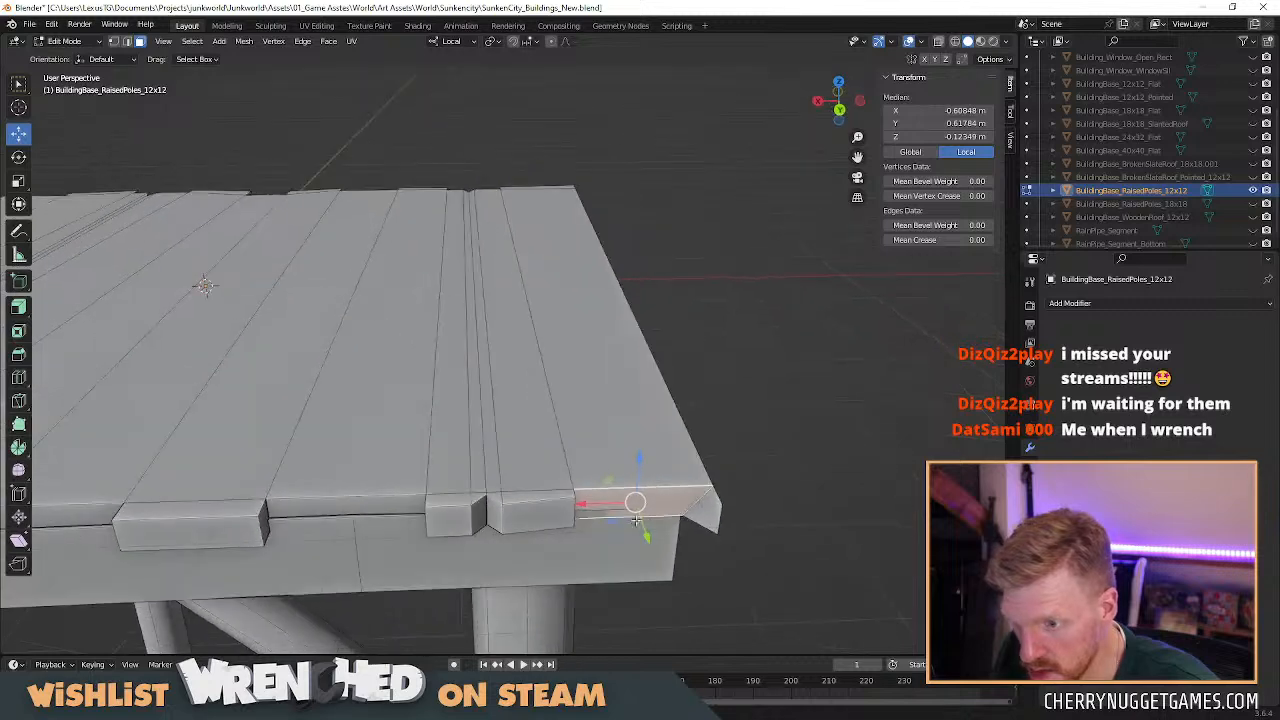
{"action": "left_click", "coordinate": [707, 511]}
{"action": "middle_click_drag", "start_coordinate": [707, 511], "coordinate": [674, 464]}
{"action": "left_click_drag", "start_coordinate": [645, 448], "coordinate": [688, 449]}
{"action": "key", "text": "ctrl+z"}
{"action": "middle_click_drag", "start_coordinate": [688, 449], "coordinate": [841, 435]}
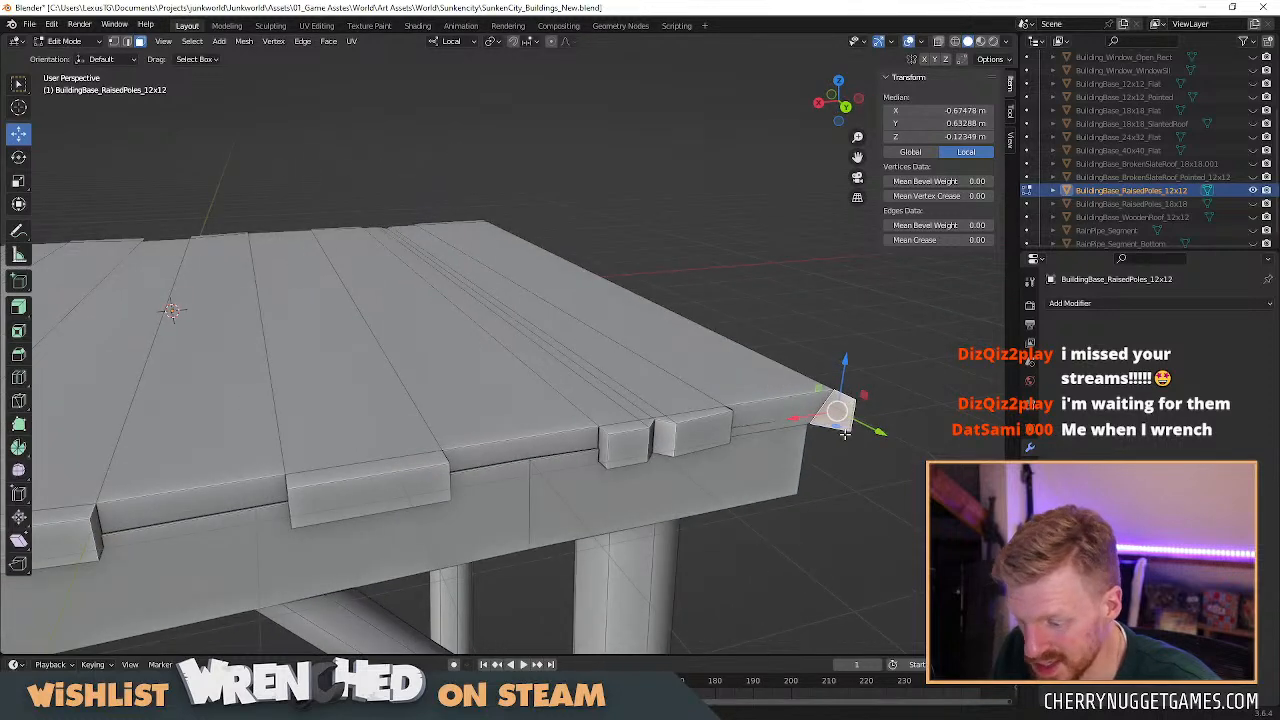
Delete the slanted face sticking out at the corner of the outermost plank.
{"action": "left_click", "coordinate": [837, 412]}
{"action": "left_click", "coordinate": [836, 418]}
{"action": "key", "text": "x"}
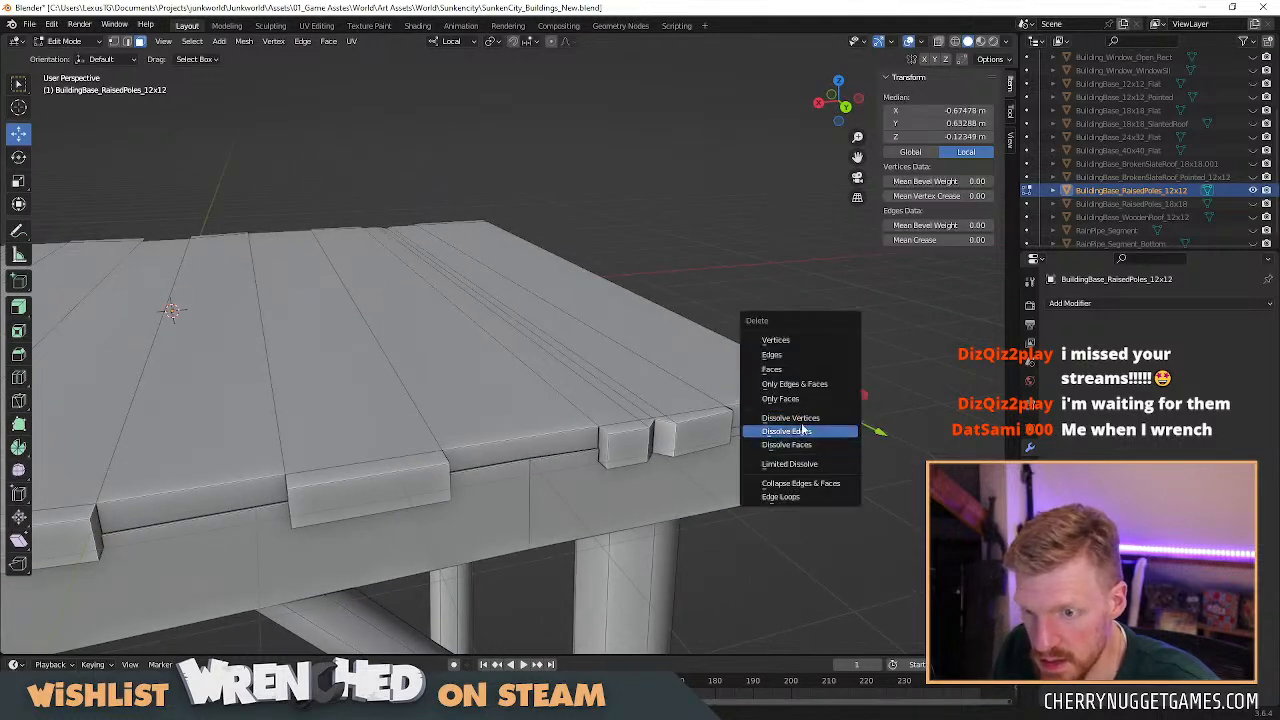
{"action": "left_click", "coordinate": [802, 370]}
Merge the stray lower corner vertices at the end of the outermost plank using At Last.
{"action": "middle_click_drag", "start_coordinate": [812, 432], "coordinate": [734, 440]}
{"action": "scroll", "coordinate": [744, 450], "scroll_direction": "up", "scroll_amount": 2}
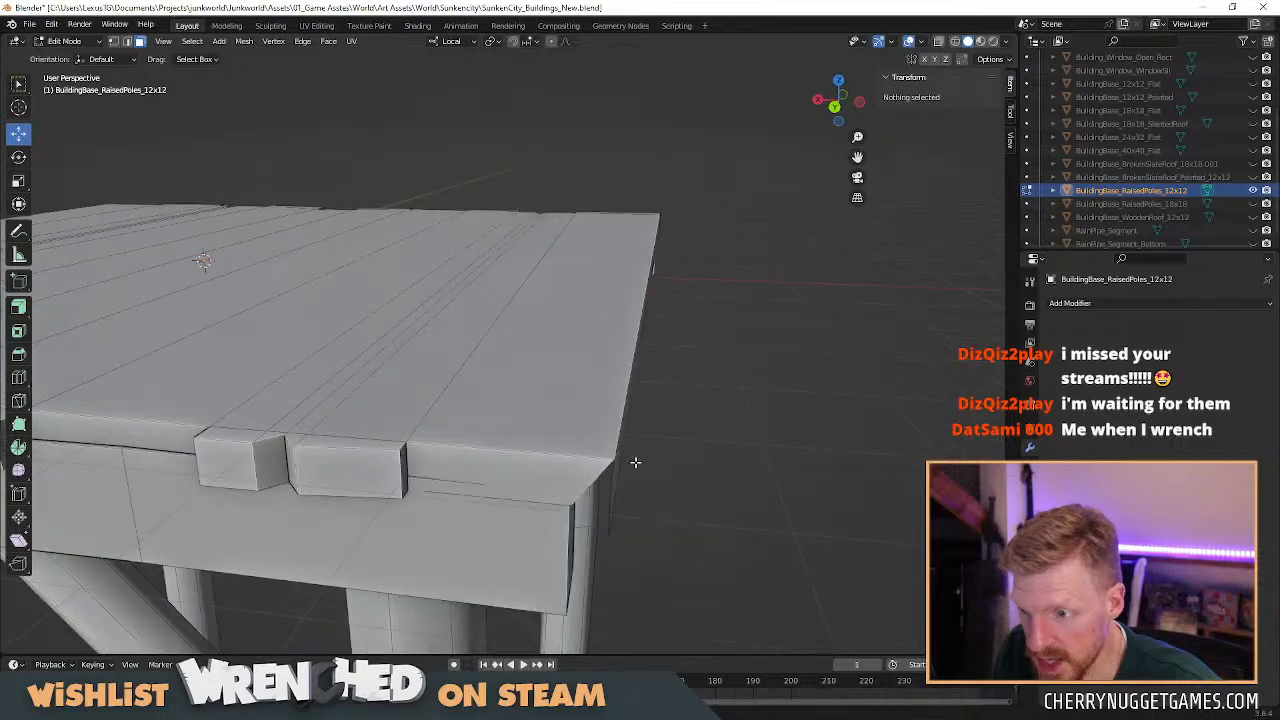
{"action": "middle_click_drag", "start_coordinate": [636, 462], "coordinate": [637, 456]}
{"action": "left_click", "coordinate": [556, 352]}
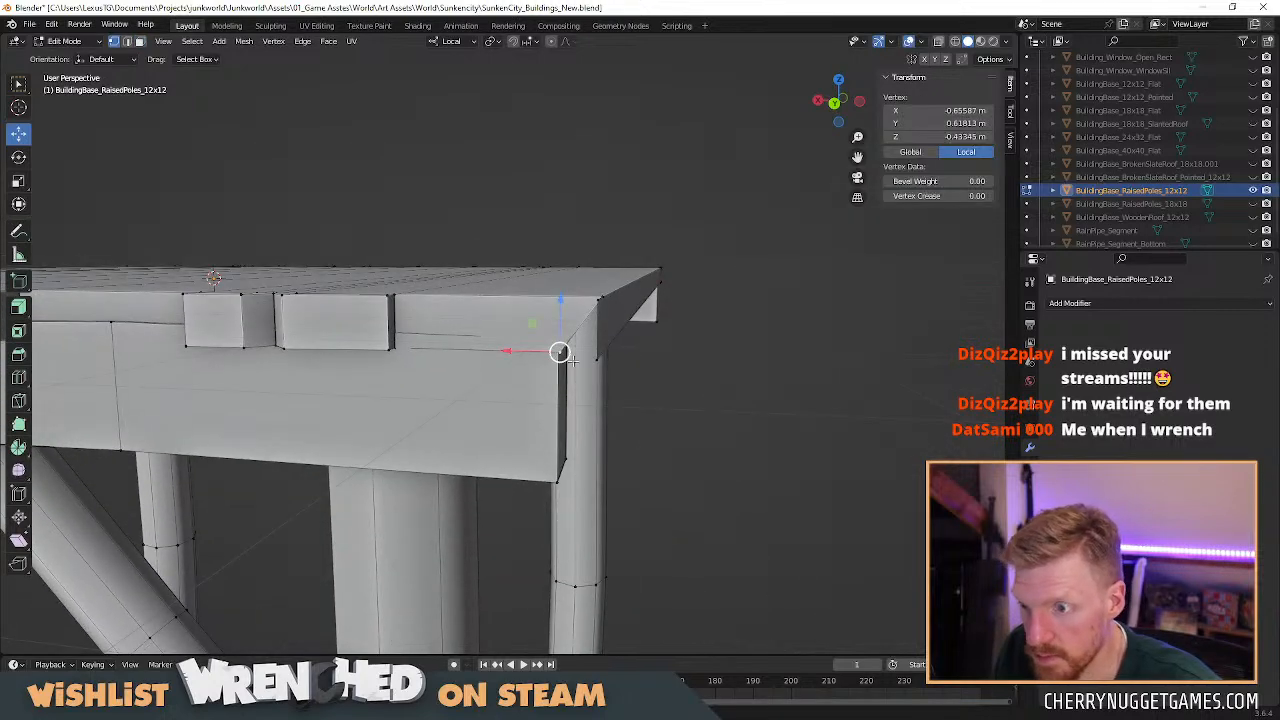
{"action": "key", "text": "m"}
{"action": "key", "text": "l"}
{"action": "left_click", "coordinate": [723, 383]}
{"action": "middle_click_drag", "start_coordinate": [723, 383], "coordinate": [571, 416]}
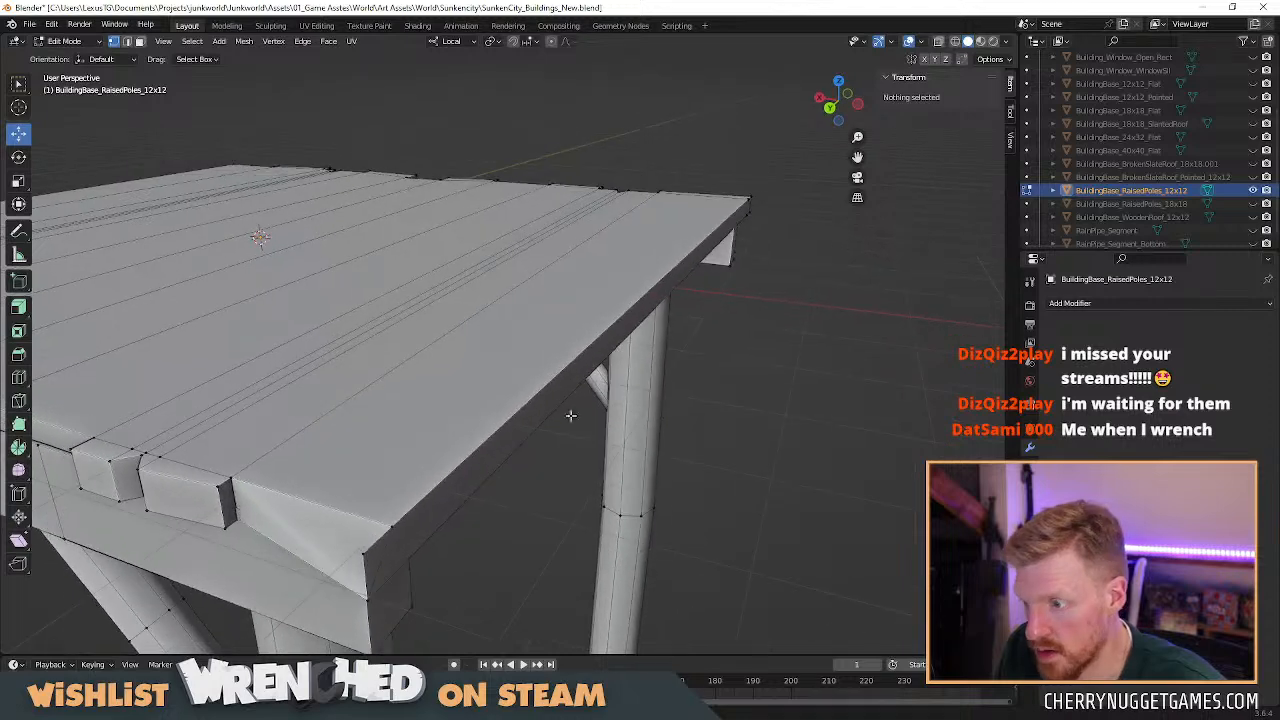
Merge the two upper corner vertices at the end of the outermost plank.
{"action": "left_click", "coordinate": [367, 550]}
{"action": "left_click", "coordinate": [394, 528], "text": "shift"}
{"action": "key", "text": "m"}
{"action": "left_click", "coordinate": [406, 528]}
Flatten the outermost plank's end face by scaling it to 0 along its local Y axis.
{"action": "key", "text": "3"}
{"action": "left_click", "coordinate": [363, 534]}
{"action": "key", "text": "s"}
{"action": "key", "text": "x"}
{"action": "key", "text": "0"}
{"action": "key", "text": "Return"}
{"action": "key", "text": "ctrl+z"}
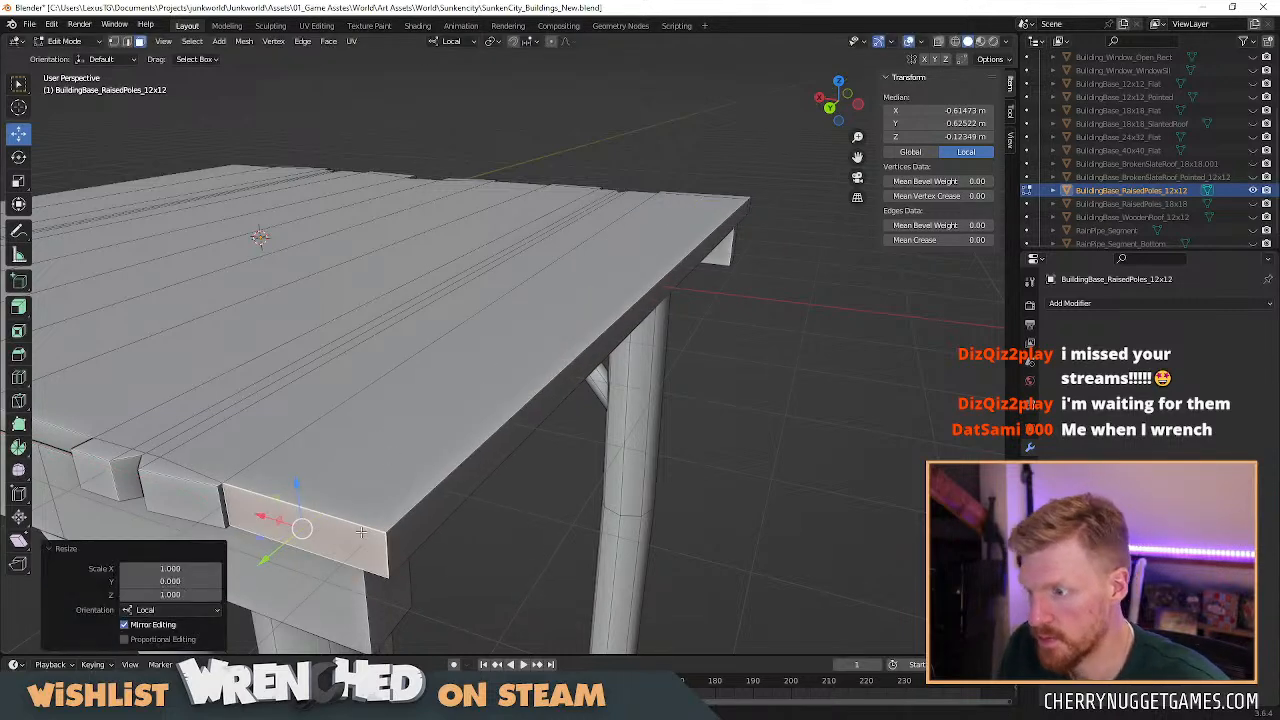
Rotate the outermost plank's end face slightly about local Z and reposition it along local Y.
{"action": "left_click_drag", "start_coordinate": [269, 557], "coordinate": [273, 553]}
{"action": "key", "text": "r"}
{"action": "key", "text": "z"}
{"action": "key", "text": "z"}
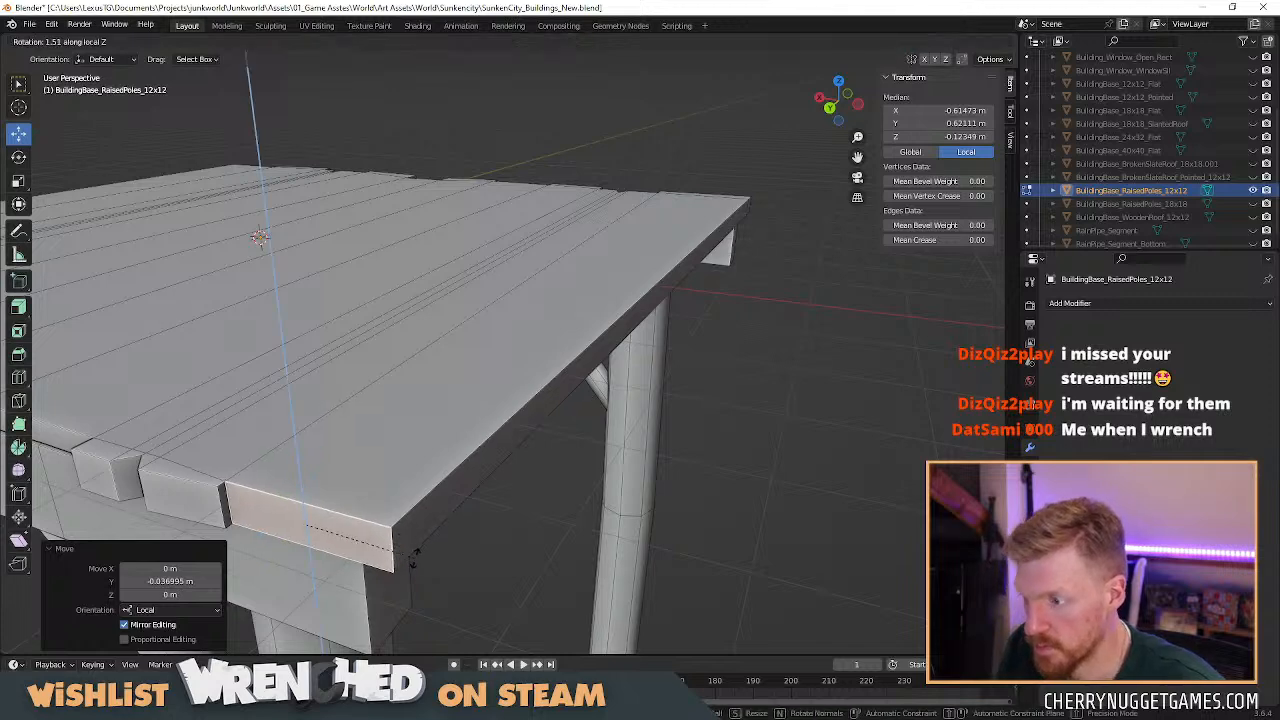
{"action": "left_click", "coordinate": [397, 561]}
{"action": "left_click_drag", "start_coordinate": [272, 554], "coordinate": [266, 559]}
{"action": "scroll", "coordinate": [266, 559], "scroll_direction": "down", "scroll_amount": 2}
{"action": "middle_click_drag", "start_coordinate": [500, 556], "coordinate": [566, 557]}
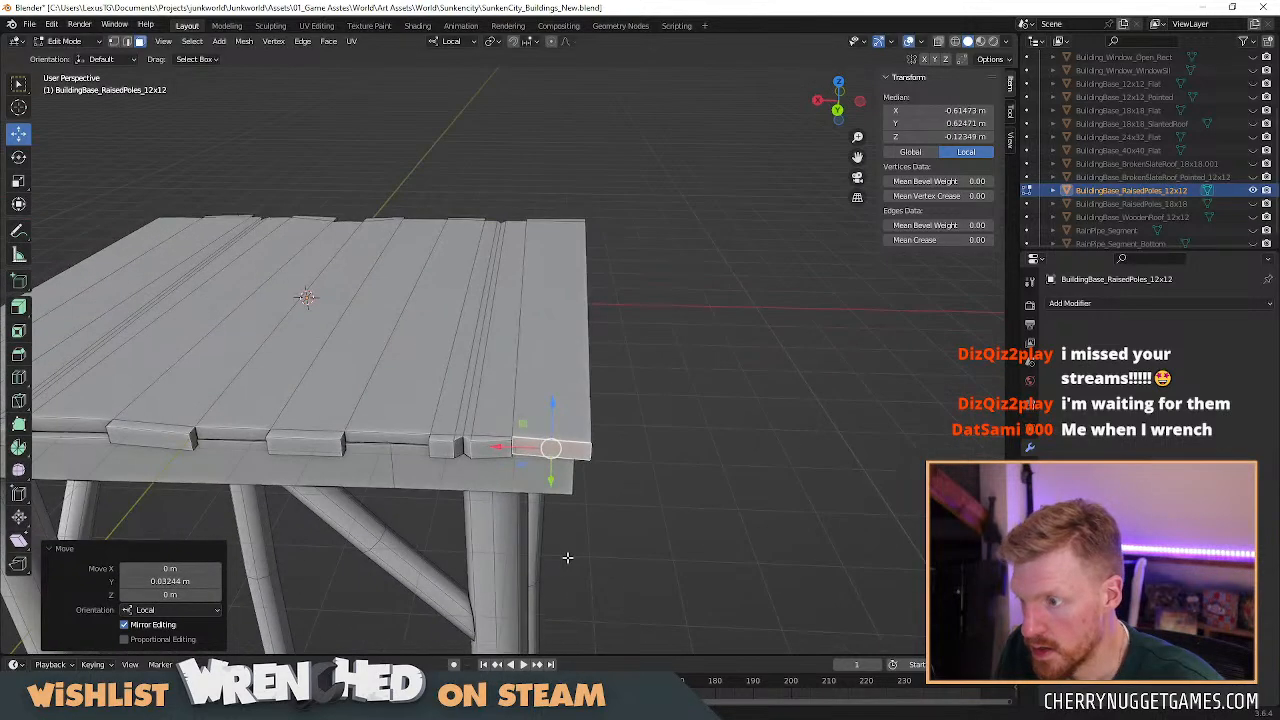
Select all the deck planks and scale them to 1.042 along local Y.
{"action": "scroll", "coordinate": [545, 555], "scroll_direction": "down", "scroll_amount": 2}
{"action": "middle_click_drag", "start_coordinate": [480, 498], "coordinate": [406, 422]}
{"action": "key", "text": "a"}
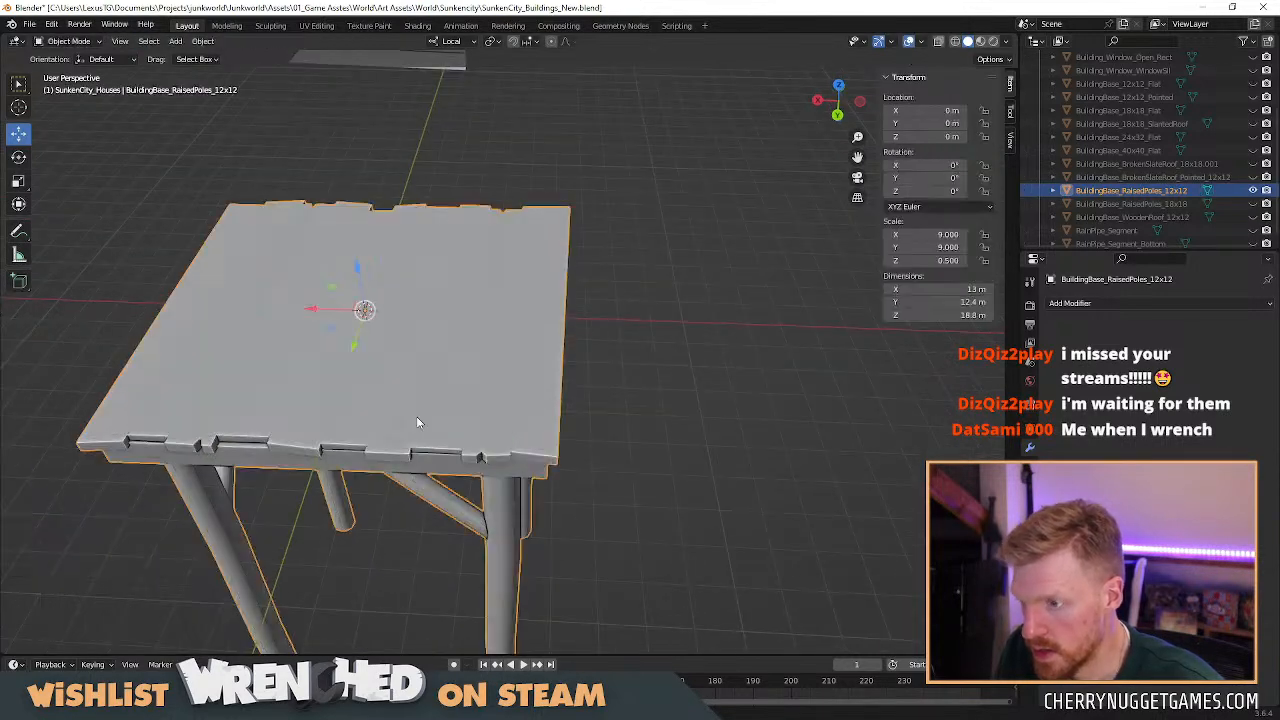
{"action": "left_click", "coordinate": [416, 416]}
{"action": "key", "text": "l"}
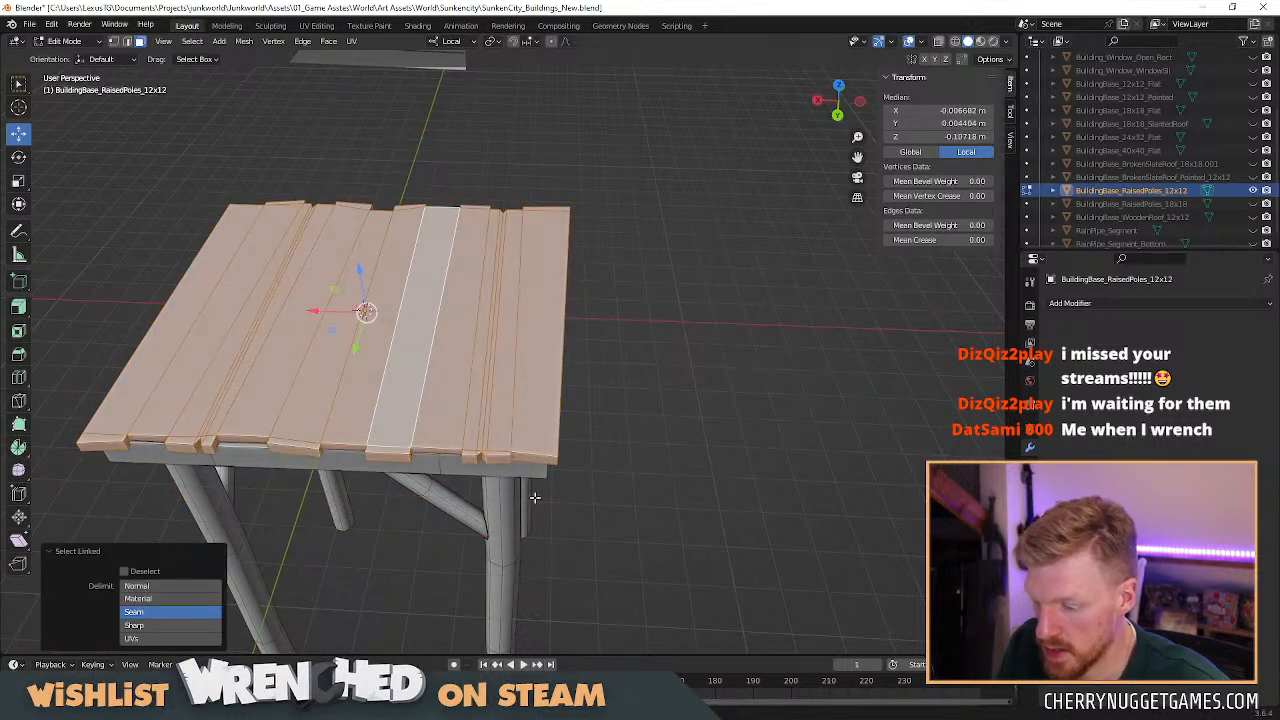
{"action": "key", "text": "s"}
{"action": "key", "text": "x"}
{"action": "key", "text": "y"}
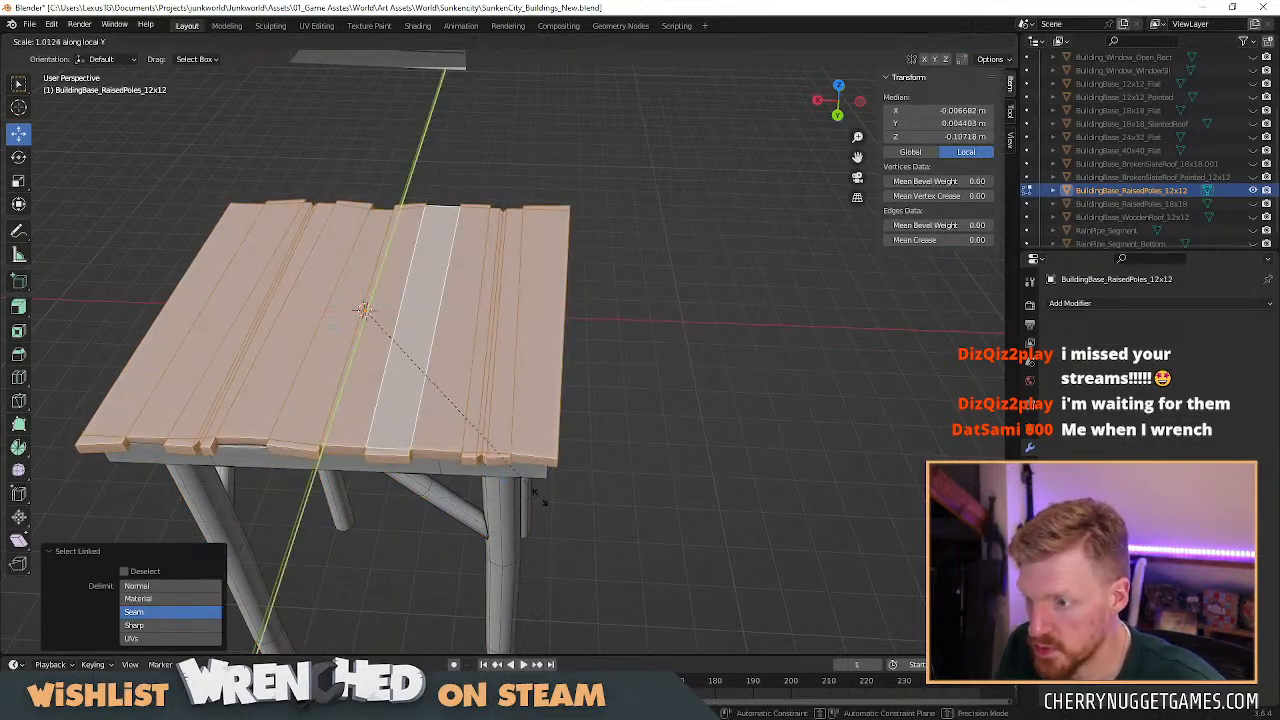
{"action": "left_click", "coordinate": [551, 496]}
{"action": "middle_click_drag", "start_coordinate": [551, 496], "coordinate": [485, 378]}
{"action": "middle_click_drag", "start_coordinate": [738, 340], "coordinate": [754, 314]}
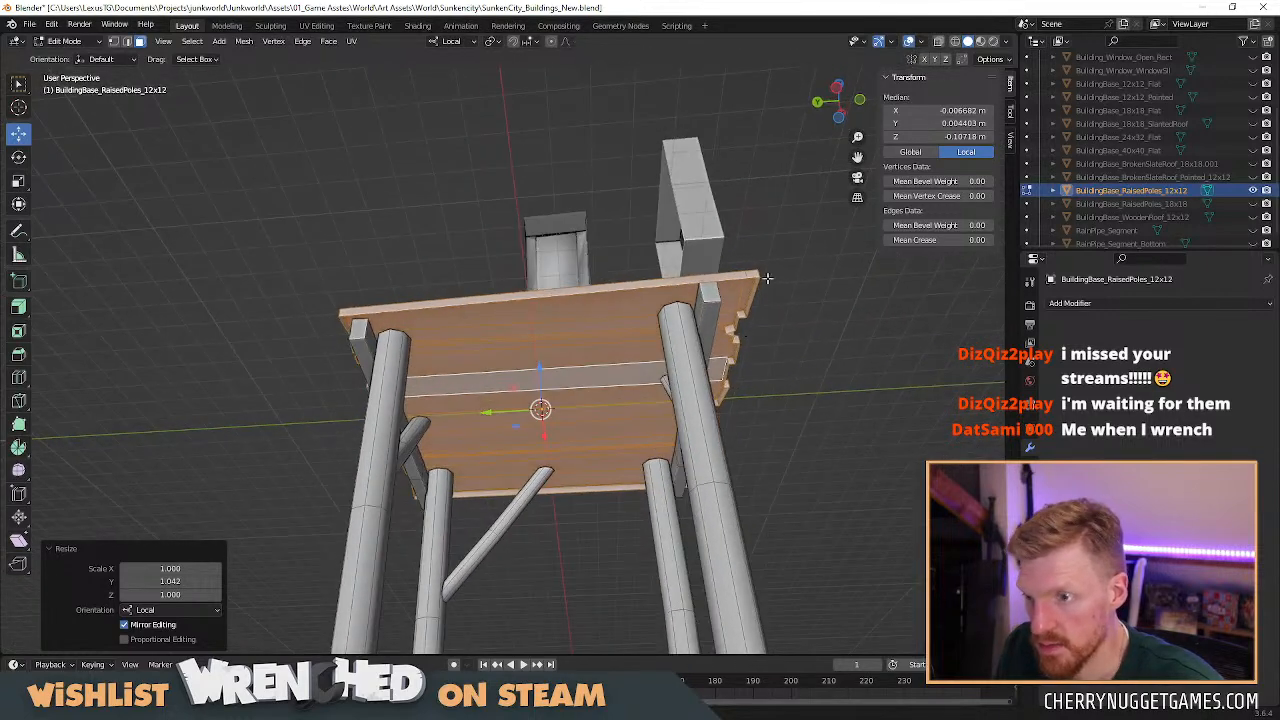
In the bottom view, show BuildingBase_12x12_Flat for reference and shift the planks about -0.025 m along local X.
{"action": "left_click", "coordinate": [843, 113]}
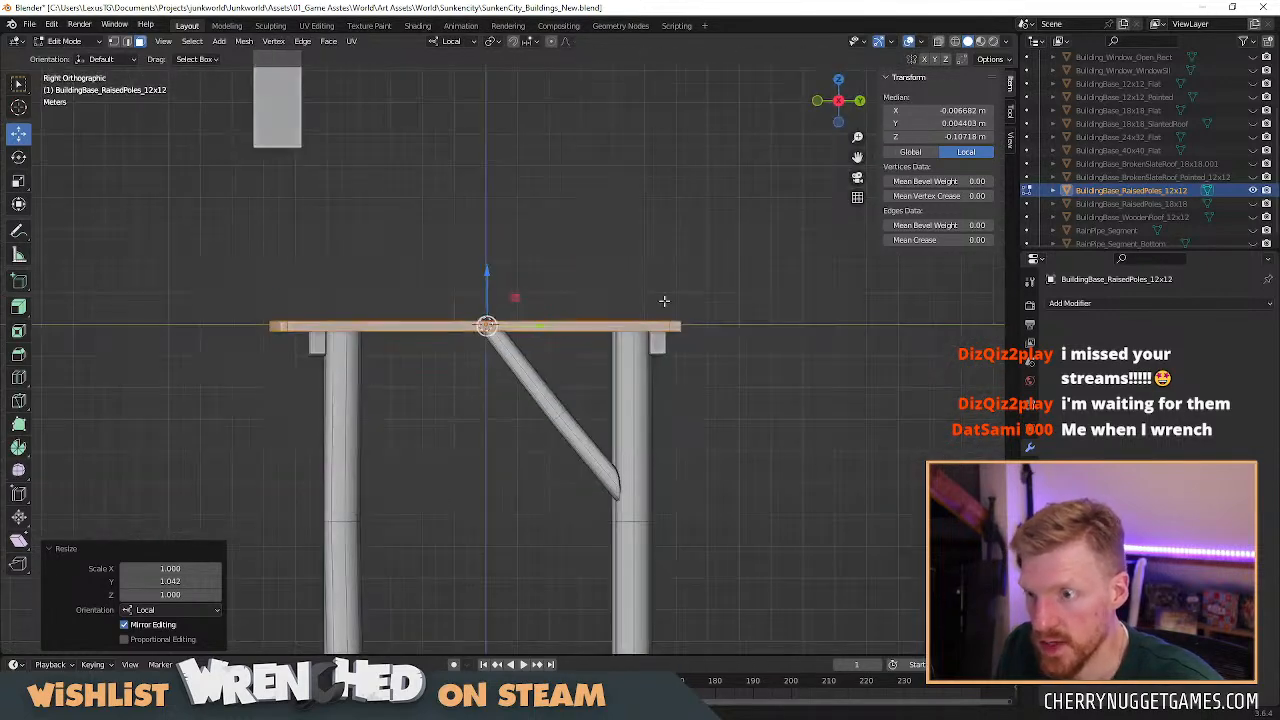
{"action": "left_click", "coordinate": [842, 121]}
{"action": "left_click", "coordinate": [839, 123]}
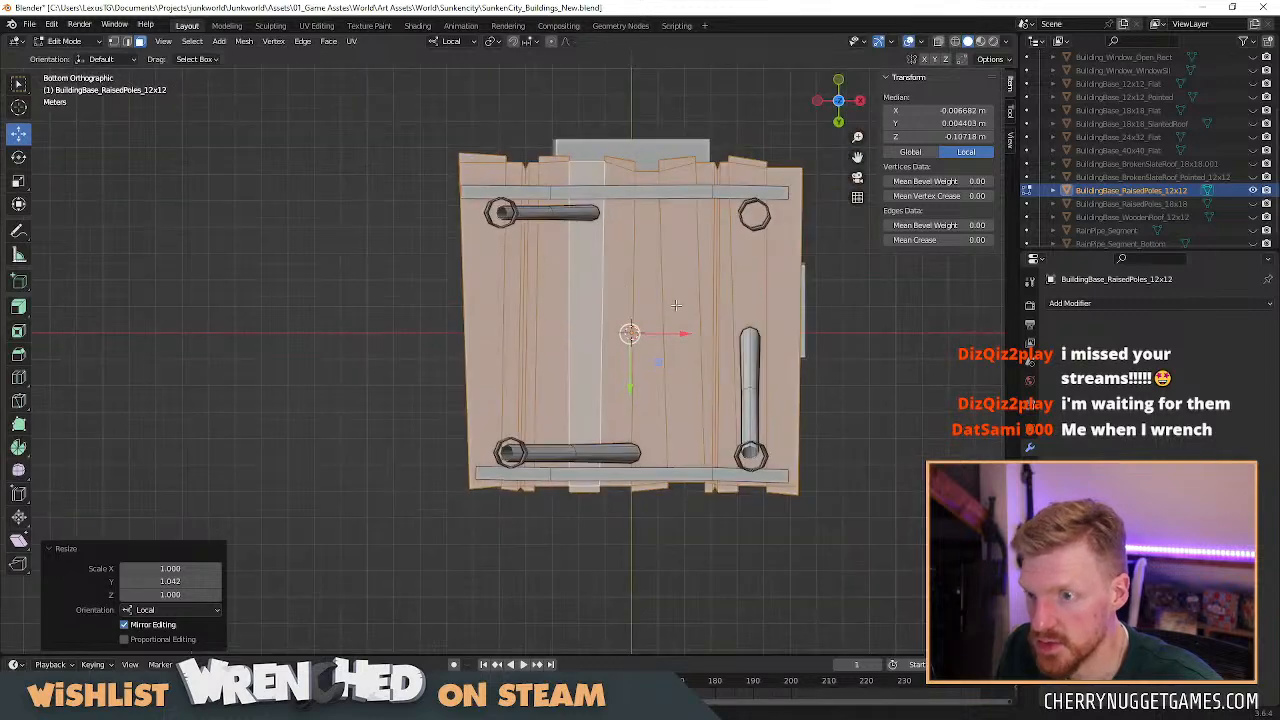
{"action": "left_click_drag", "start_coordinate": [665, 336], "coordinate": [669, 336]}
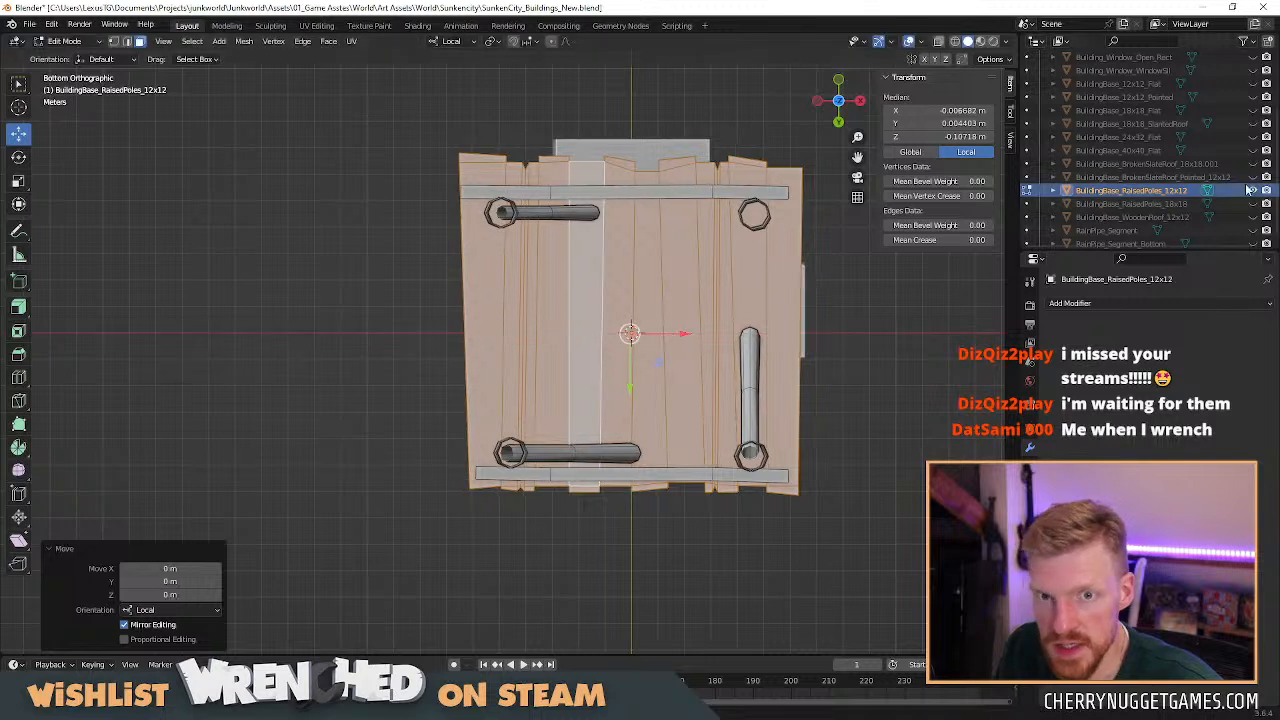
{"action": "left_click", "coordinate": [1253, 84]}
{"action": "left_click_drag", "start_coordinate": [687, 333], "coordinate": [683, 333]}
Scale the planks to about 0.977 along local X and nudge them along local Y and X to center them on the building.
{"action": "key", "text": "s"}
{"action": "key", "text": "x"}
{"action": "key", "text": "x"}
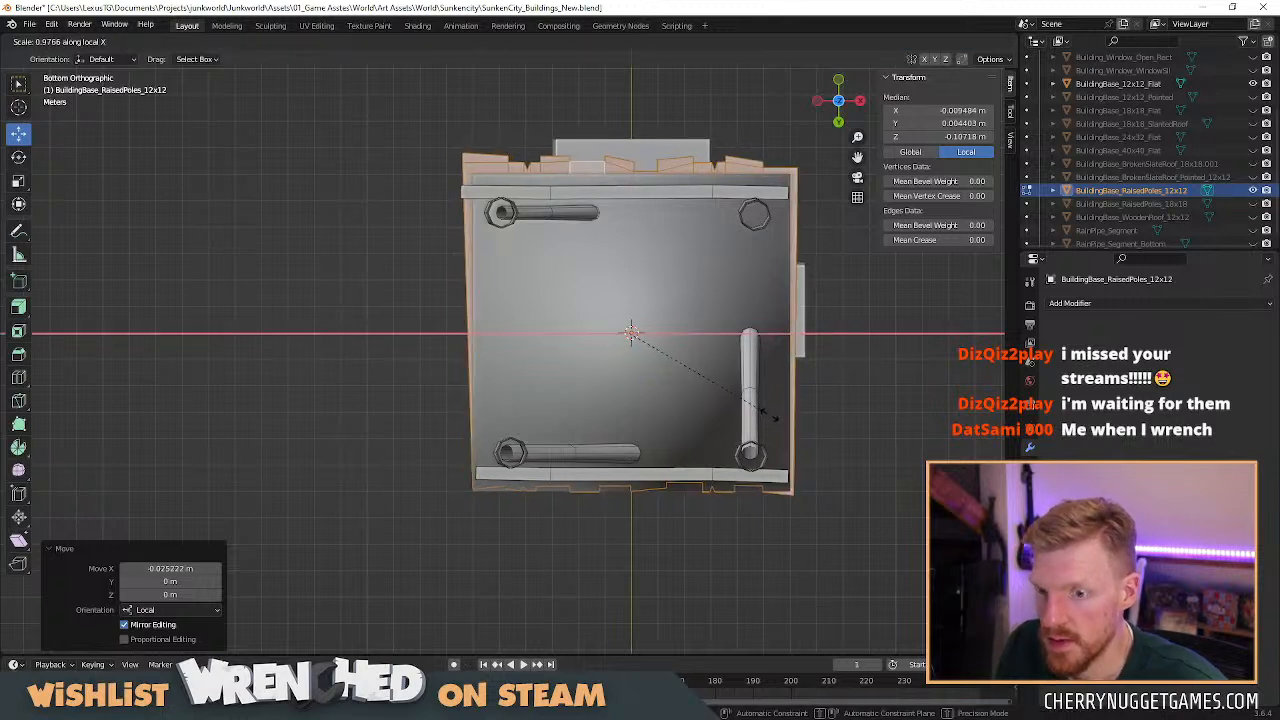
{"action": "left_click", "coordinate": [767, 411]}
{"action": "left_click_drag", "start_coordinate": [630, 388], "coordinate": [630, 391]}
{"action": "left_click_drag", "start_coordinate": [682, 338], "coordinate": [682, 335]}
{"action": "left_click", "coordinate": [900, 326]}
Check the platform's fit against the building from the side, then hide BuildingBase_12x12_Flat and leave Edit Mode.
{"action": "scroll", "coordinate": [762, 300], "scroll_direction": "down", "scroll_amount": 3}
{"action": "middle_click_drag", "start_coordinate": [760, 303], "coordinate": [689, 451]}
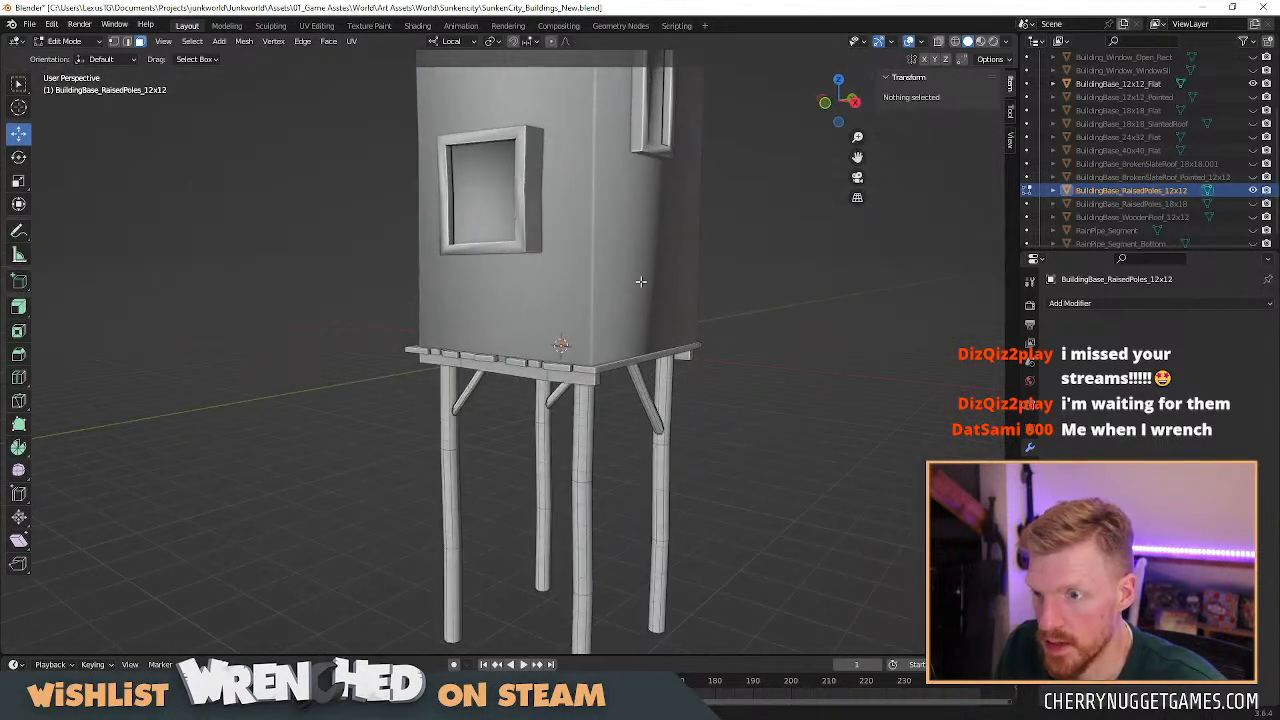
{"action": "middle_click_drag", "start_coordinate": [641, 282], "coordinate": [650, 299]}
{"action": "scroll", "coordinate": [620, 364], "scroll_direction": "up", "scroll_amount": 2}
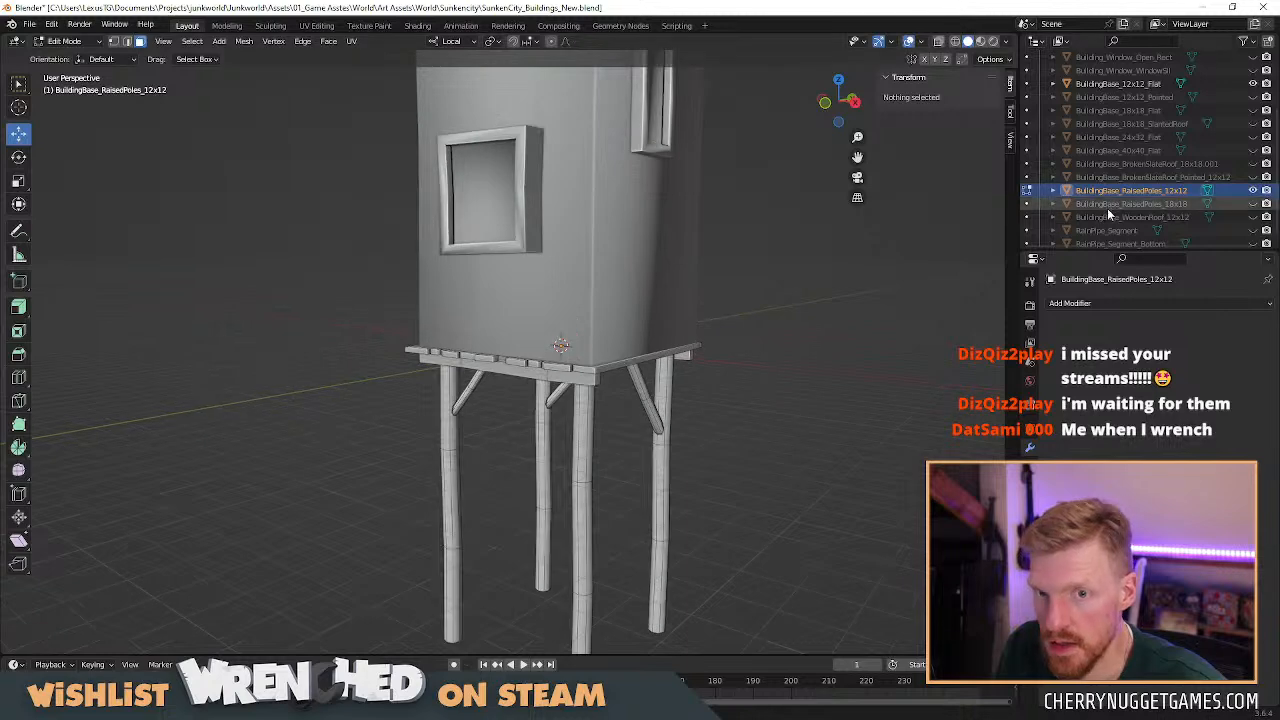
{"action": "left_click", "coordinate": [1255, 193]}
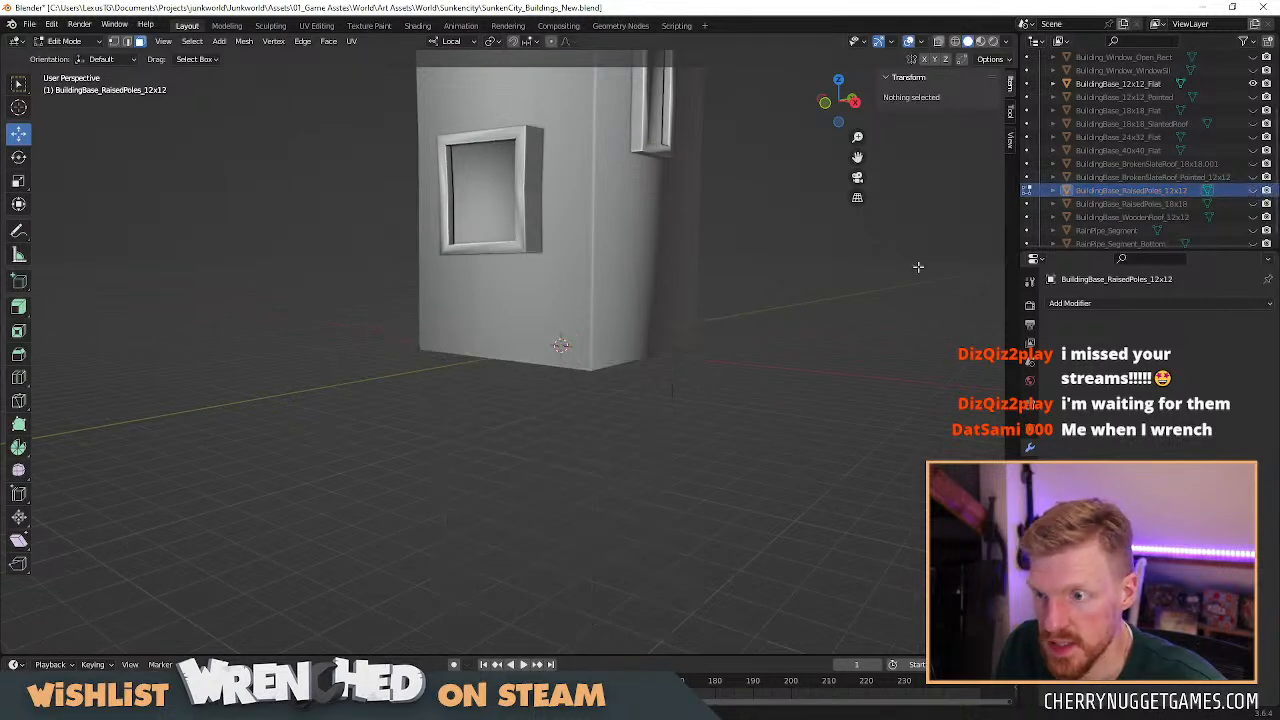
{"action": "left_click", "coordinate": [1255, 193]}
{"action": "left_click", "coordinate": [1253, 86]}
{"action": "scroll", "coordinate": [623, 334], "scroll_direction": "down", "scroll_amount": 1}
{"action": "middle_click_drag", "start_coordinate": [623, 334], "coordinate": [586, 383]}
{"action": "key", "text": "Tab"}
Examine the raised platform's poles and diagonal braces from below and from the side.
{"action": "middle_click_drag", "start_coordinate": [470, 420], "coordinate": [560, 372]}
{"action": "scroll", "coordinate": [598, 386], "scroll_direction": "up", "scroll_amount": 4}
{"action": "scroll", "coordinate": [526, 324], "scroll_direction": "down", "scroll_amount": 5}
{"action": "scroll", "coordinate": [538, 432], "scroll_direction": "up", "scroll_amount": 7}
{"action": "scroll", "coordinate": [570, 401], "scroll_direction": "down", "scroll_amount": 3}
{"action": "middle_click_drag", "start_coordinate": [566, 420], "coordinate": [569, 322]}
{"action": "scroll", "coordinate": [564, 383], "scroll_direction": "up", "scroll_amount": 2}
{"action": "left_click", "coordinate": [572, 330]}
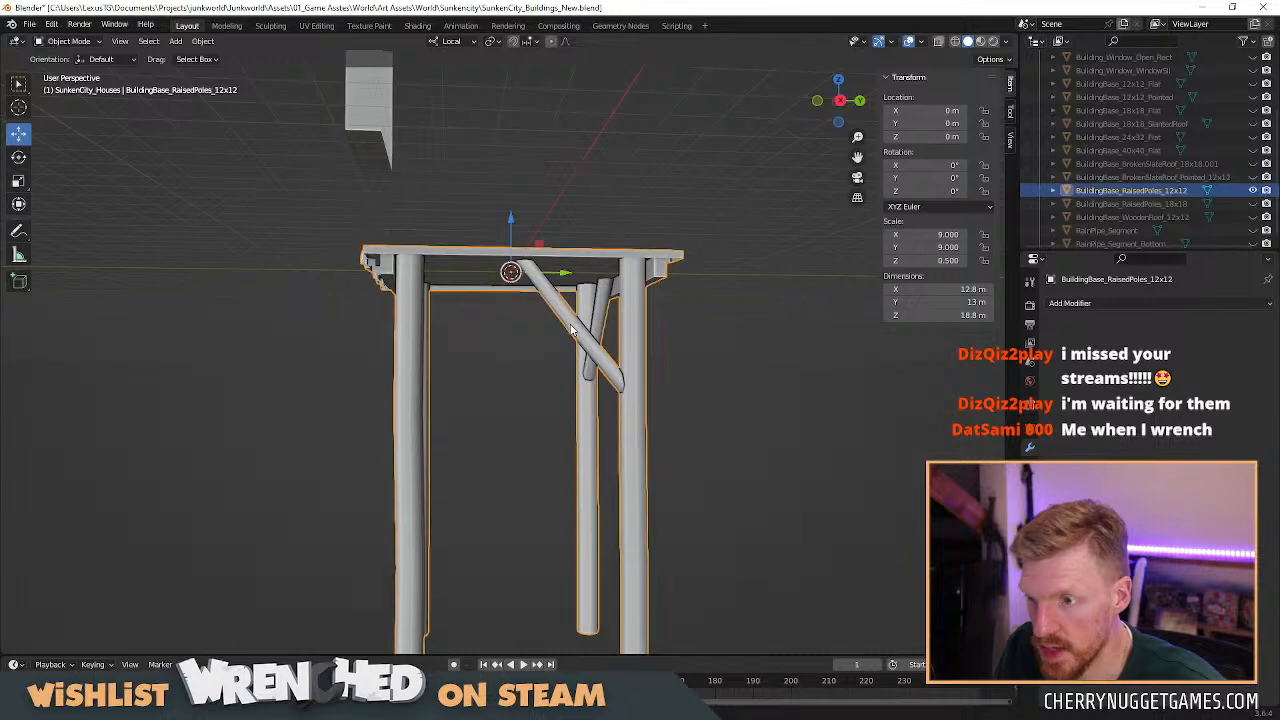
{"action": "scroll", "coordinate": [572, 333], "scroll_direction": "down", "scroll_amount": 3}
{"action": "middle_click_drag", "start_coordinate": [490, 382], "coordinate": [536, 338]}
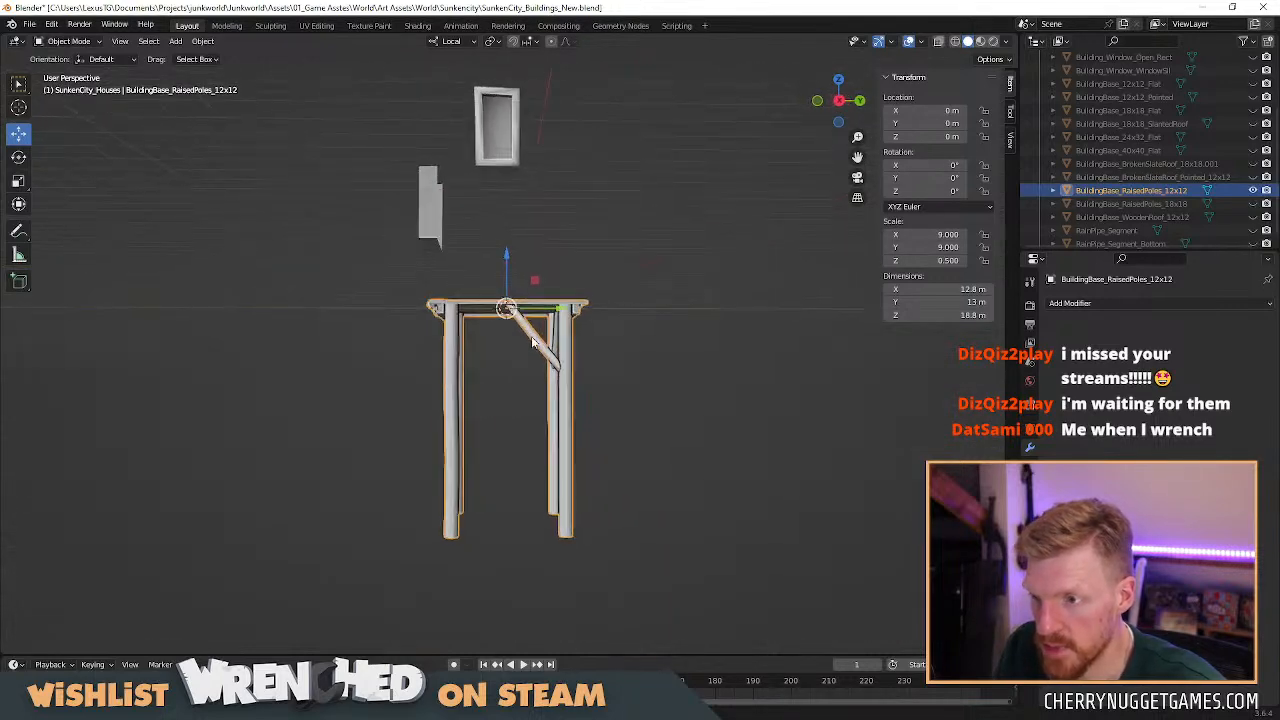
Duplicate the diagonal brace below the deck and lower the copy about 8.04 m along local Z.
{"action": "key", "text": "Tab"}
{"action": "key", "text": "l"}
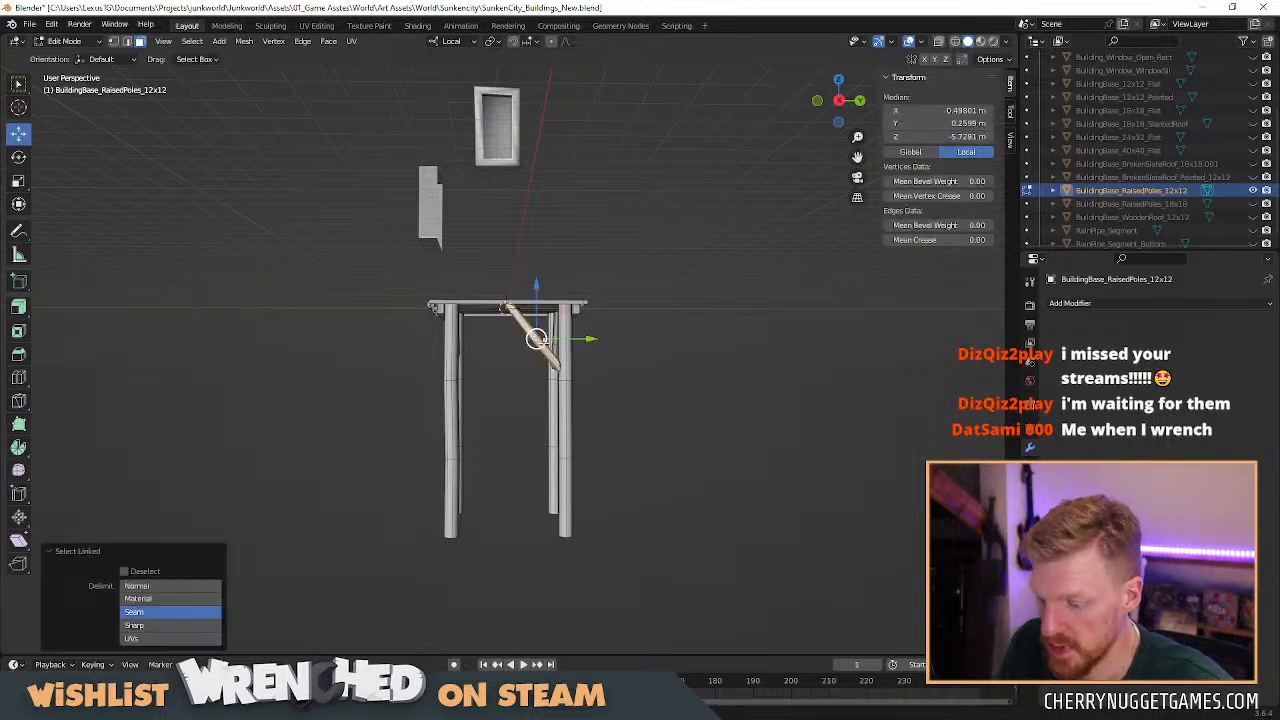
{"action": "key", "text": "shift+d"}
{"action": "key", "text": "z"}
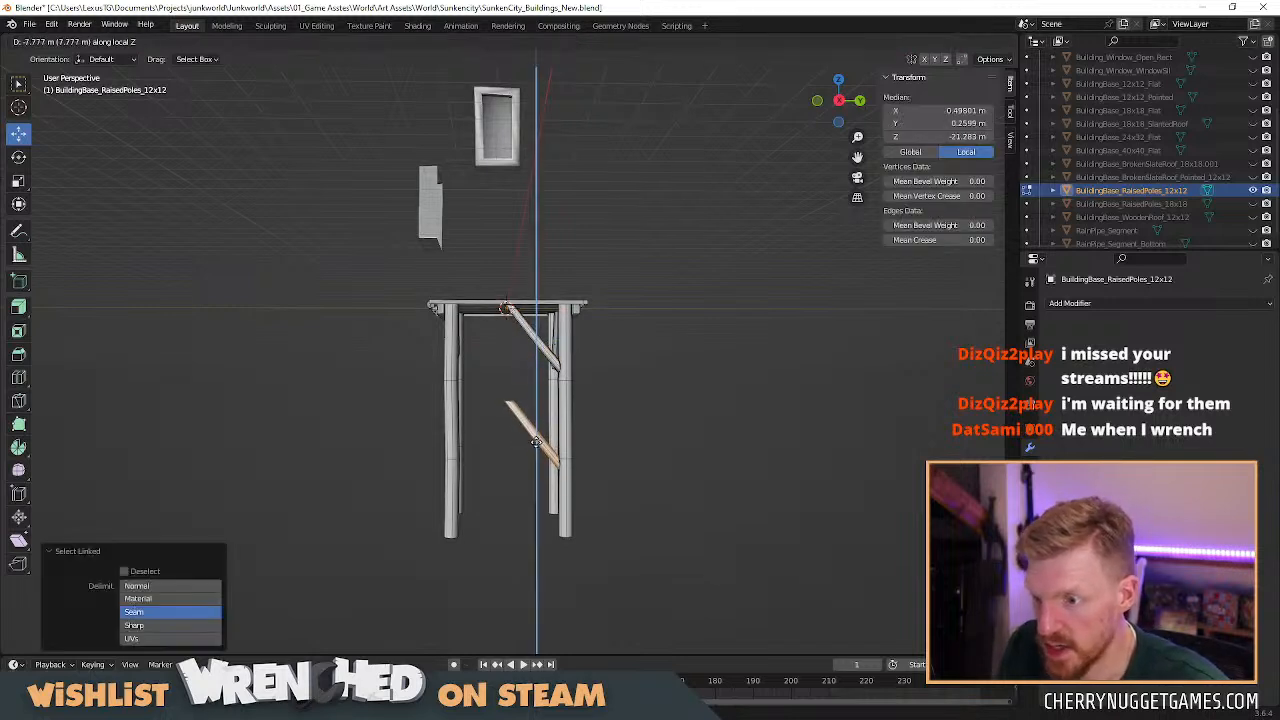
{"action": "left_click", "coordinate": [536, 438]}
Rotate the lower brace copy to a shallower angle, scale it by 1.375 and shift it along local Y to span the poles.
{"action": "key", "text": "r"}
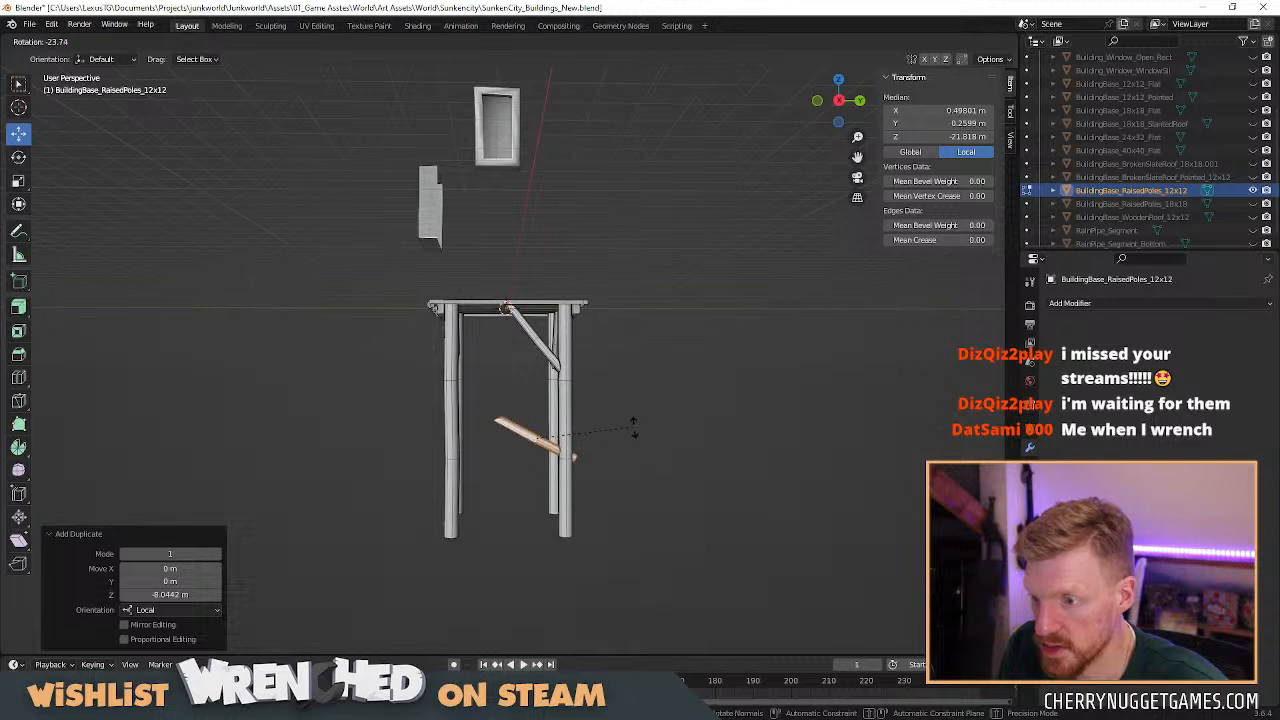
{"action": "left_click", "coordinate": [632, 428]}
{"action": "key", "text": "s"}
{"action": "left_click", "coordinate": [664, 456]}
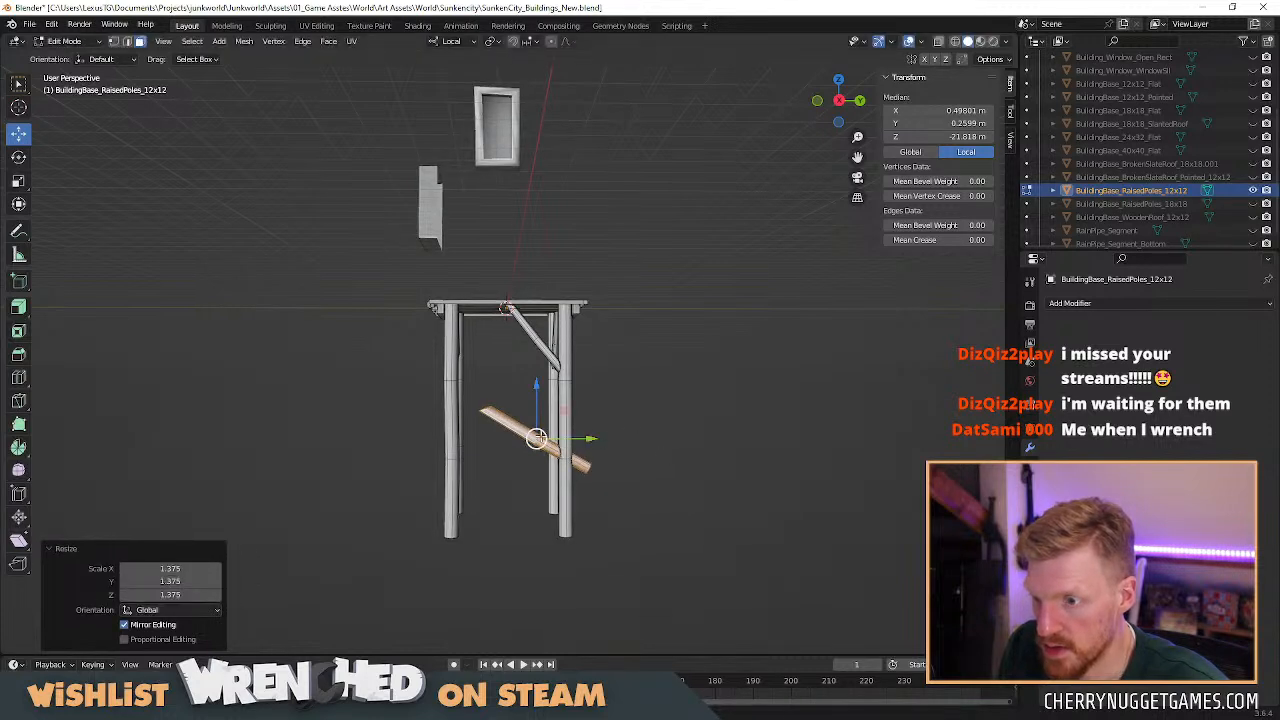
{"action": "key", "text": "g"}
{"action": "key", "text": "y"}
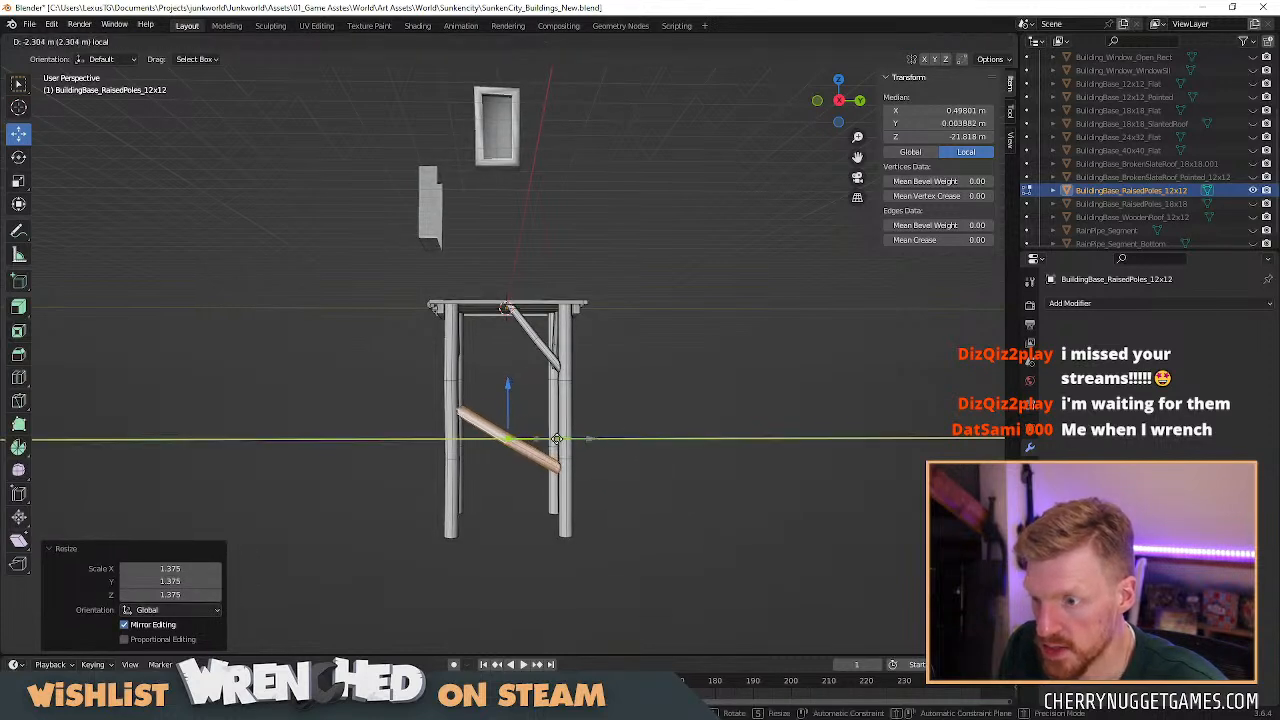
{"action": "left_click", "coordinate": [560, 440]}
Delete the lower brace copy between the poles.
{"action": "scroll", "coordinate": [497, 483], "scroll_direction": "down", "scroll_amount": 3}
{"action": "middle_click_drag", "start_coordinate": [497, 483], "coordinate": [643, 477]}
{"action": "key", "text": "x"}
{"action": "left_click", "coordinate": [452, 494]}
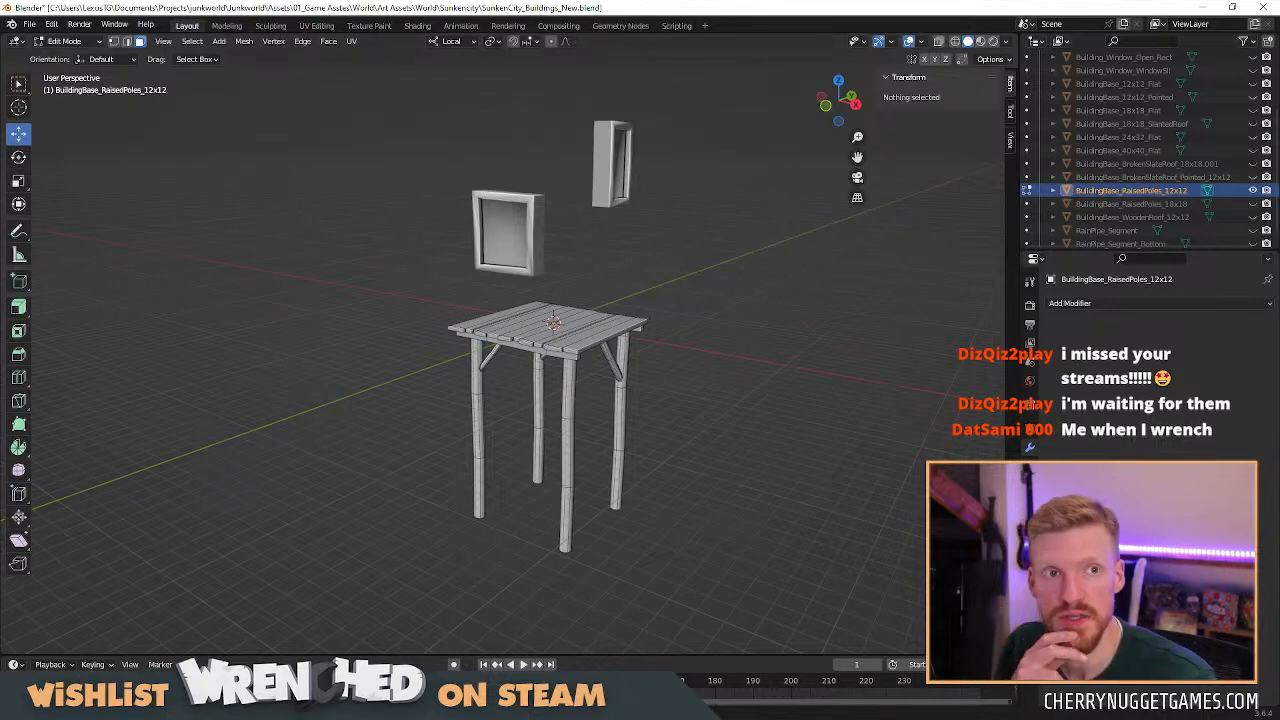
Switch to Unity and examine the tall 12x12 buildings and surrounding houses in the SunkenCity scene.
{"action": "key", "text": "alt+Tab"}
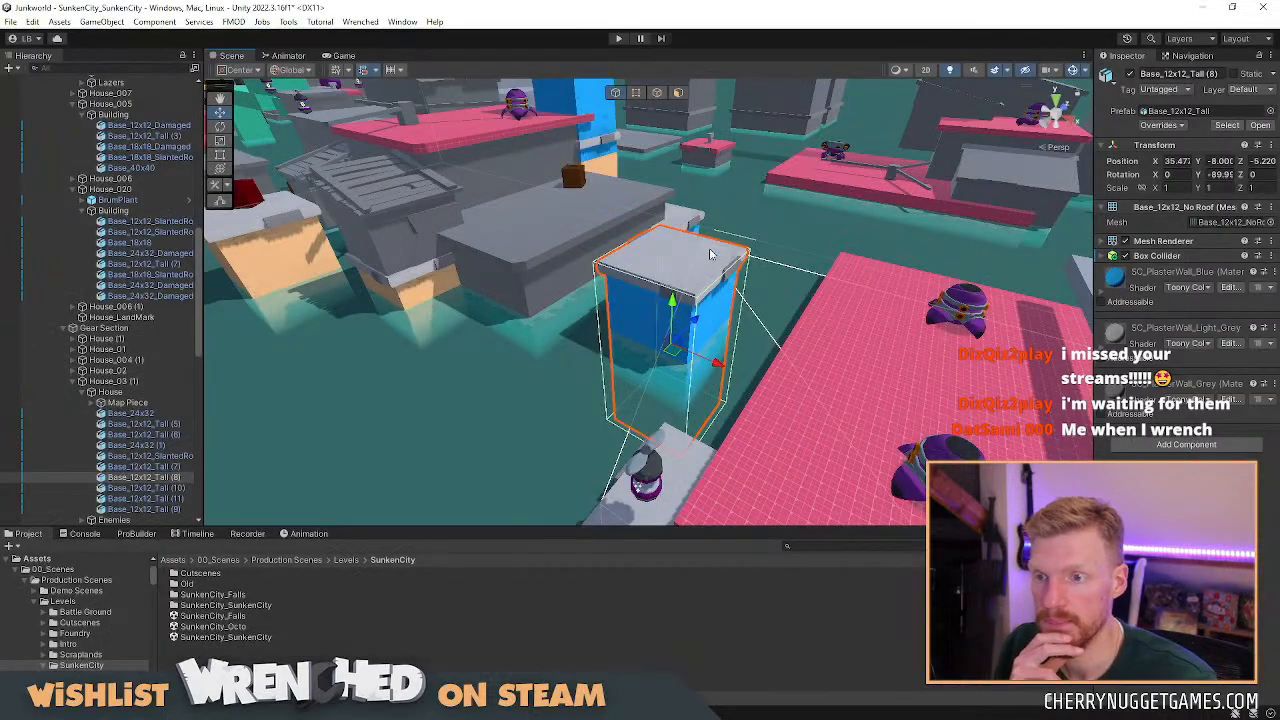
{"action": "scroll", "coordinate": [686, 272], "scroll_direction": "down", "scroll_amount": 1}
{"action": "middle_click_drag", "start_coordinate": [675, 307], "coordinate": [637, 337]}
{"action": "middle_click_drag", "start_coordinate": [742, 347], "coordinate": [603, 351]}
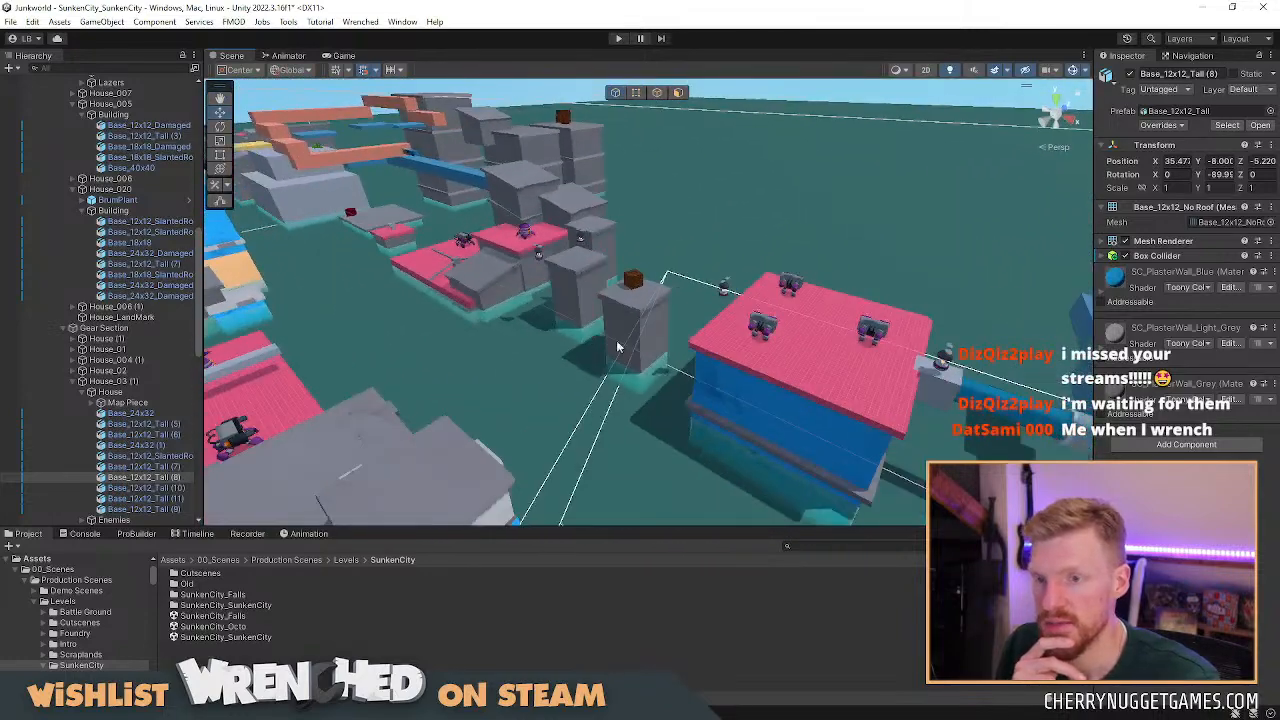
{"action": "scroll", "coordinate": [566, 262], "scroll_direction": "up", "scroll_amount": 3}
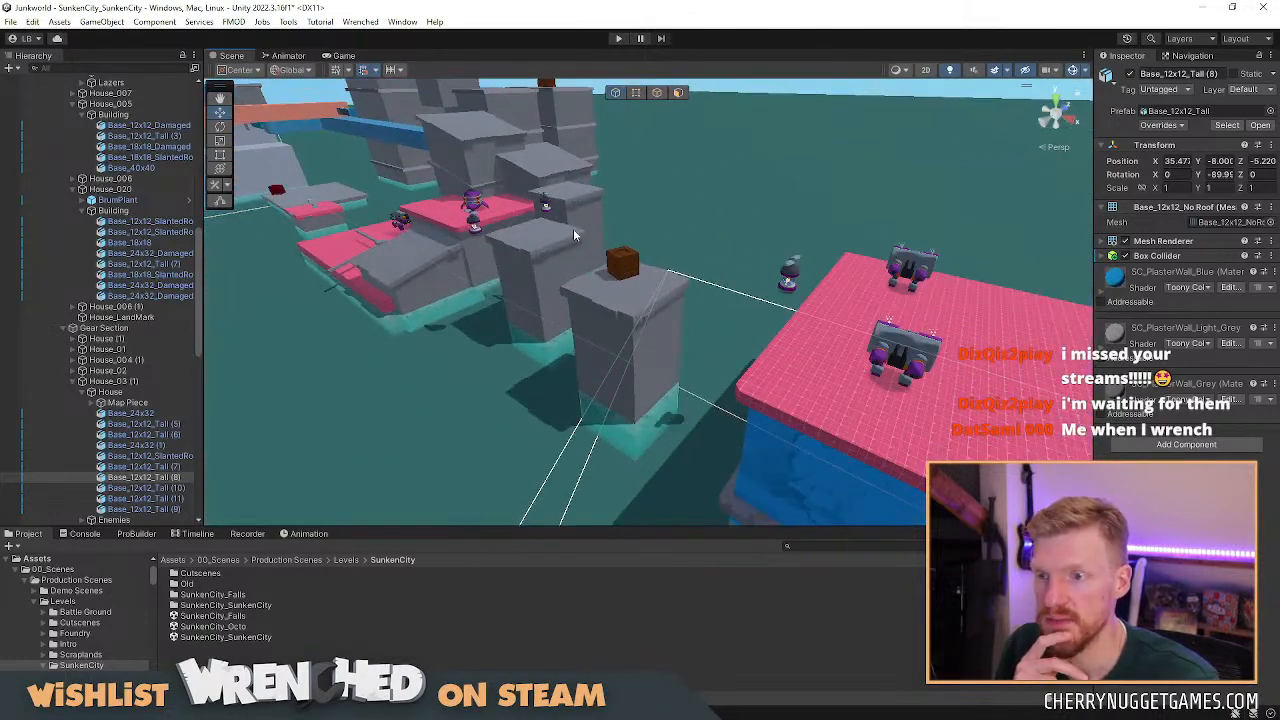
{"action": "middle_click_drag", "start_coordinate": [446, 367], "coordinate": [783, 276]}
{"action": "scroll", "coordinate": [752, 338], "scroll_direction": "down", "scroll_amount": 2}
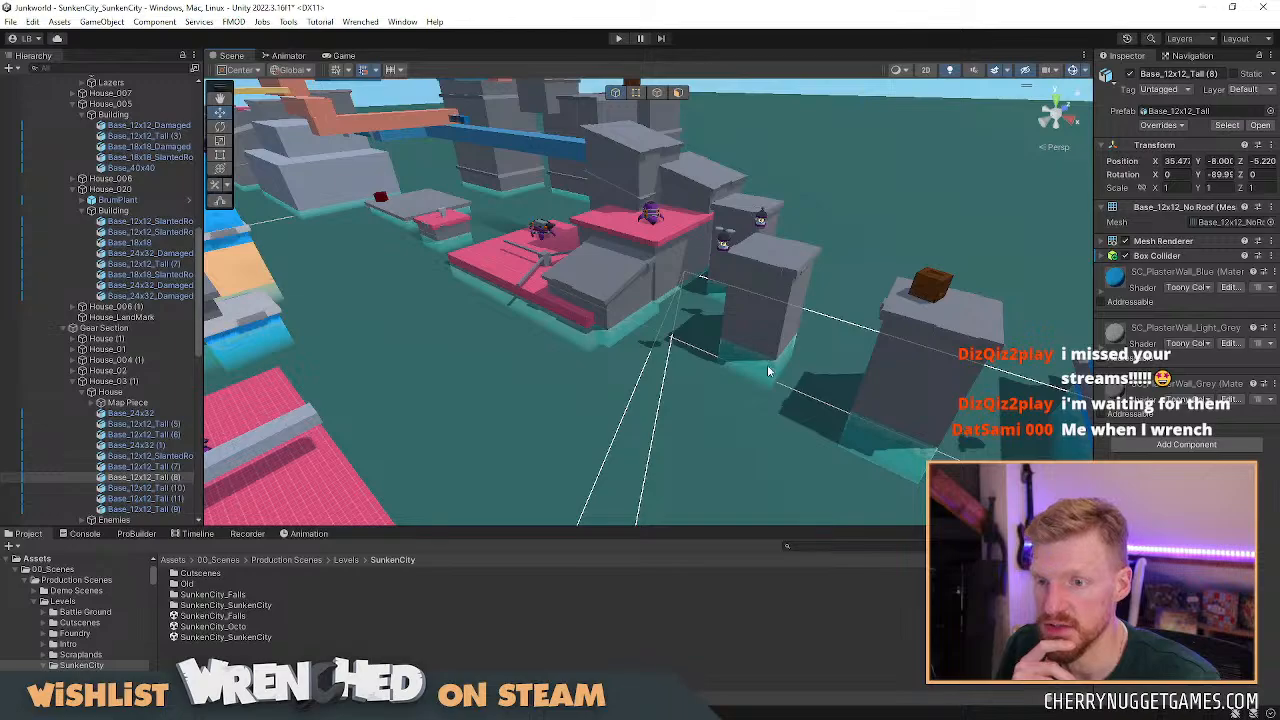
{"action": "scroll", "coordinate": [729, 386], "scroll_direction": "down", "scroll_amount": 4}
{"action": "left_click_drag", "start_coordinate": [630, 406], "coordinate": [696, 404], "text": "alt"}
{"action": "middle_click_drag", "start_coordinate": [696, 404], "coordinate": [506, 357]}
{"action": "scroll", "coordinate": [686, 389], "scroll_direction": "down", "scroll_amount": 3}
{"action": "left_click_drag", "start_coordinate": [686, 389], "coordinate": [580, 392], "text": "alt"}
{"action": "middle_click_drag", "start_coordinate": [677, 394], "coordinate": [588, 378]}
{"action": "scroll", "coordinate": [515, 386], "scroll_direction": "down", "scroll_amount": 3}
{"action": "middle_click_drag", "start_coordinate": [440, 386], "coordinate": [583, 389]}
{"action": "scroll", "coordinate": [606, 318], "scroll_direction": "up", "scroll_amount": 2}
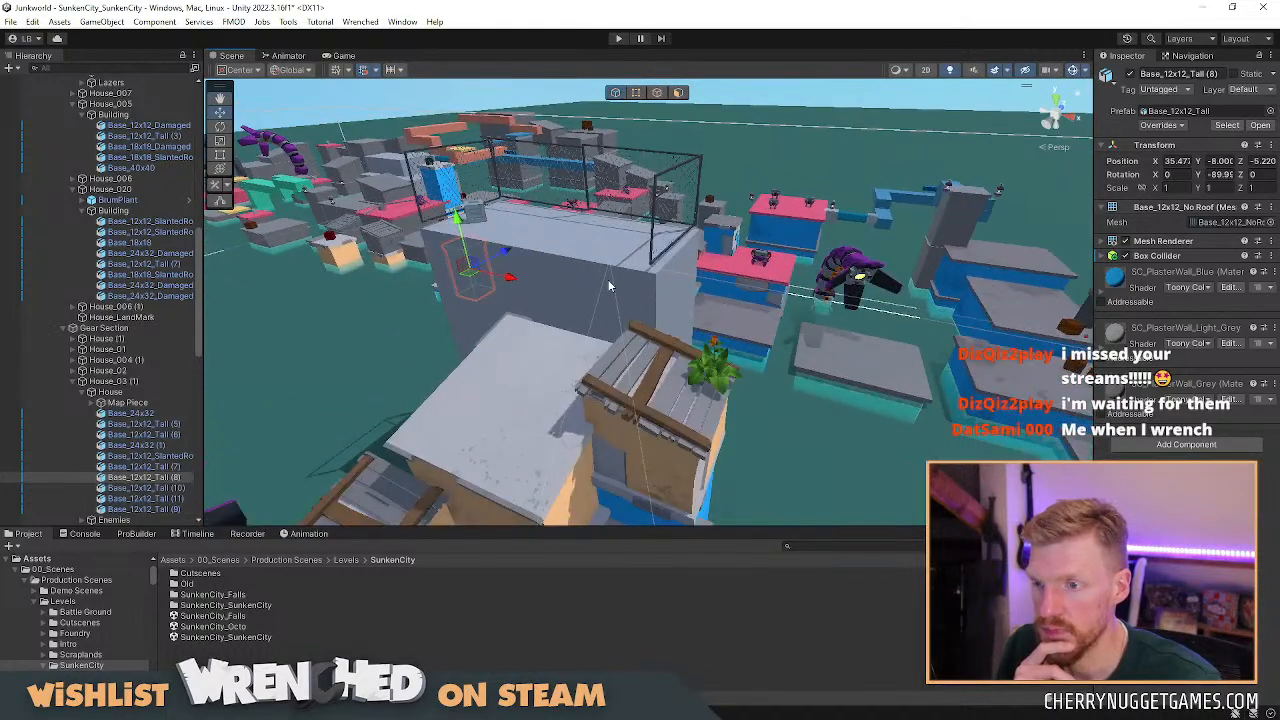
Select the Base_24x32_Damaged building and examine the building clusters and platforms across the level.
{"action": "scroll", "coordinate": [606, 304], "scroll_direction": "down", "scroll_amount": 5}
{"action": "scroll", "coordinate": [616, 394], "scroll_direction": "up", "scroll_amount": 2}
{"action": "left_click", "coordinate": [631, 466]}
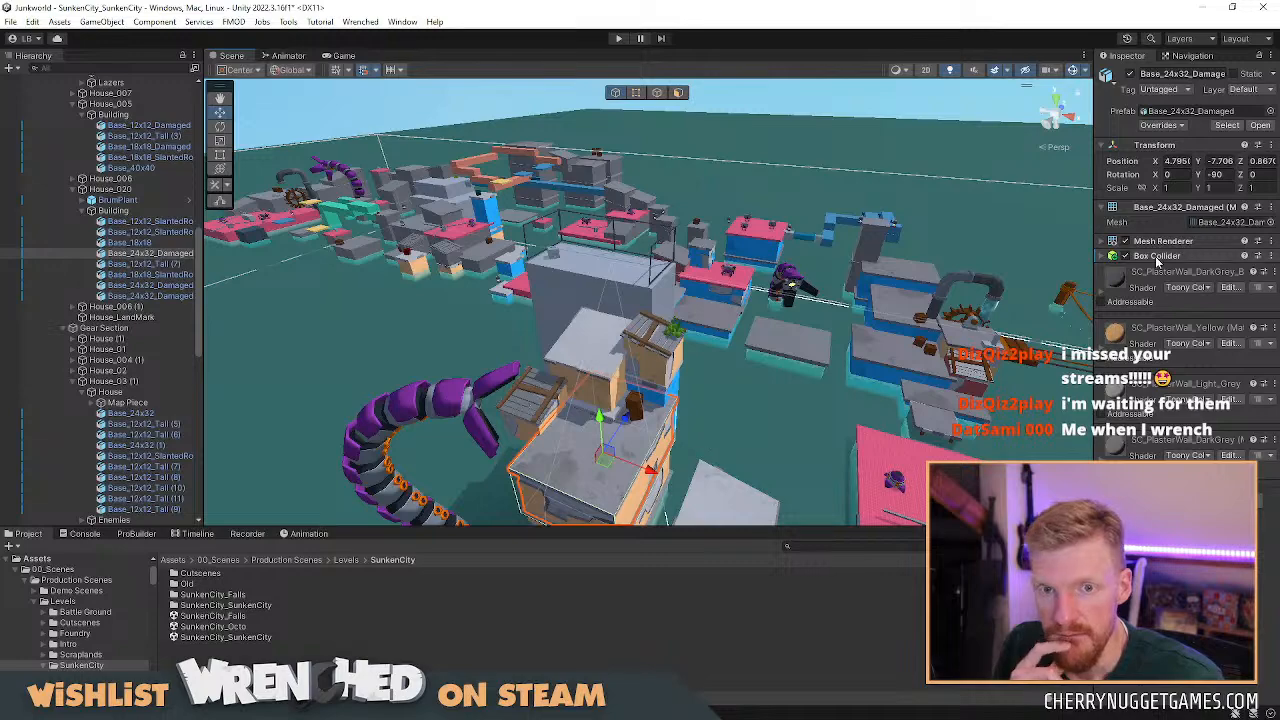
{"action": "scroll", "coordinate": [535, 300], "scroll_direction": "down", "scroll_amount": 5}
{"action": "scroll", "coordinate": [612, 368], "scroll_direction": "up", "scroll_amount": 6}
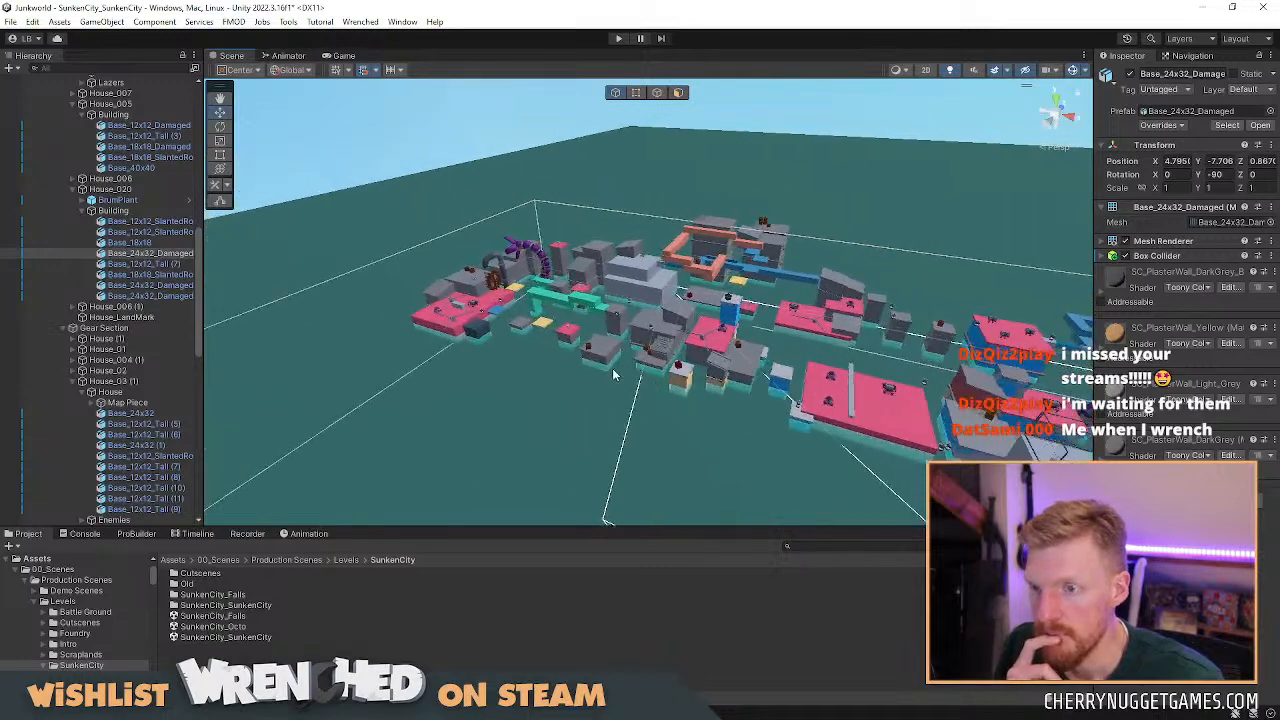
{"action": "scroll", "coordinate": [700, 400], "scroll_direction": "down", "scroll_amount": 3}
{"action": "scroll", "coordinate": [697, 403], "scroll_direction": "up", "scroll_amount": 3}
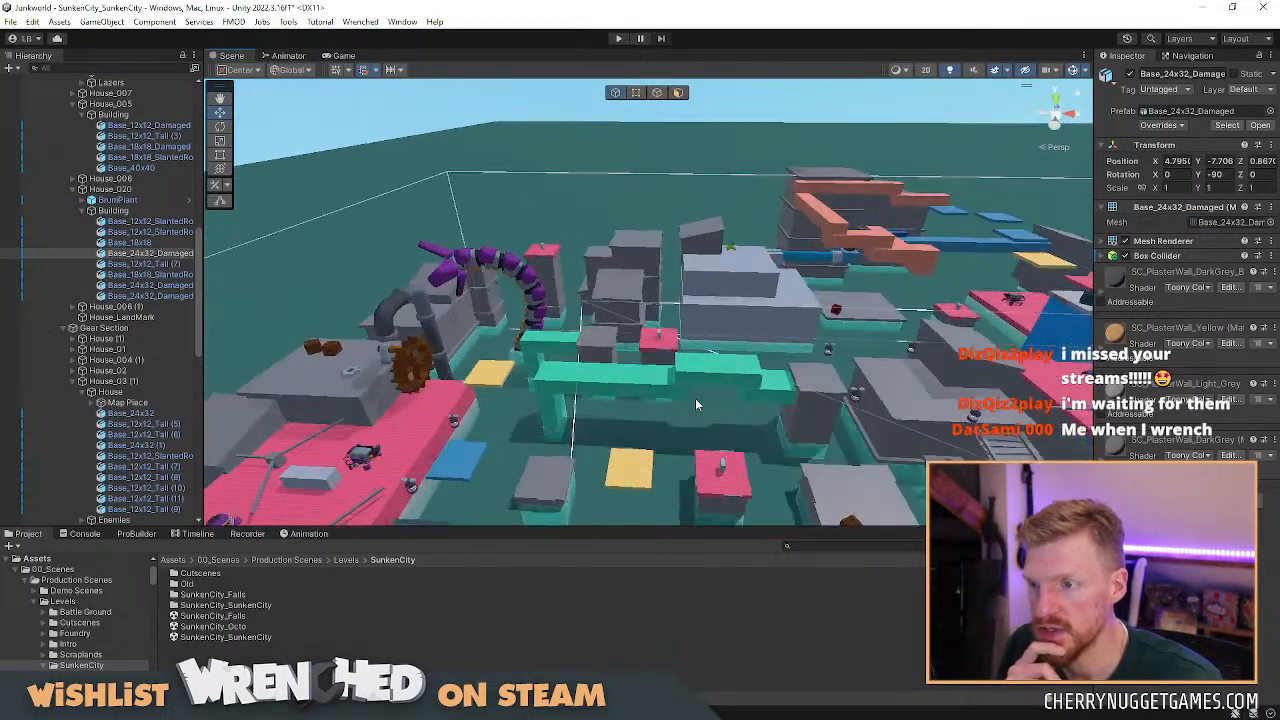
{"action": "right_click_drag", "start_coordinate": [694, 406], "coordinate": [666, 411]}
{"action": "middle_click_drag", "start_coordinate": [666, 411], "coordinate": [553, 360]}
{"action": "scroll", "coordinate": [553, 360], "scroll_direction": "down", "scroll_amount": 3}
{"action": "middle_click_drag", "start_coordinate": [760, 365], "coordinate": [630, 367]}
{"action": "scroll", "coordinate": [630, 368], "scroll_direction": "up", "scroll_amount": 2}
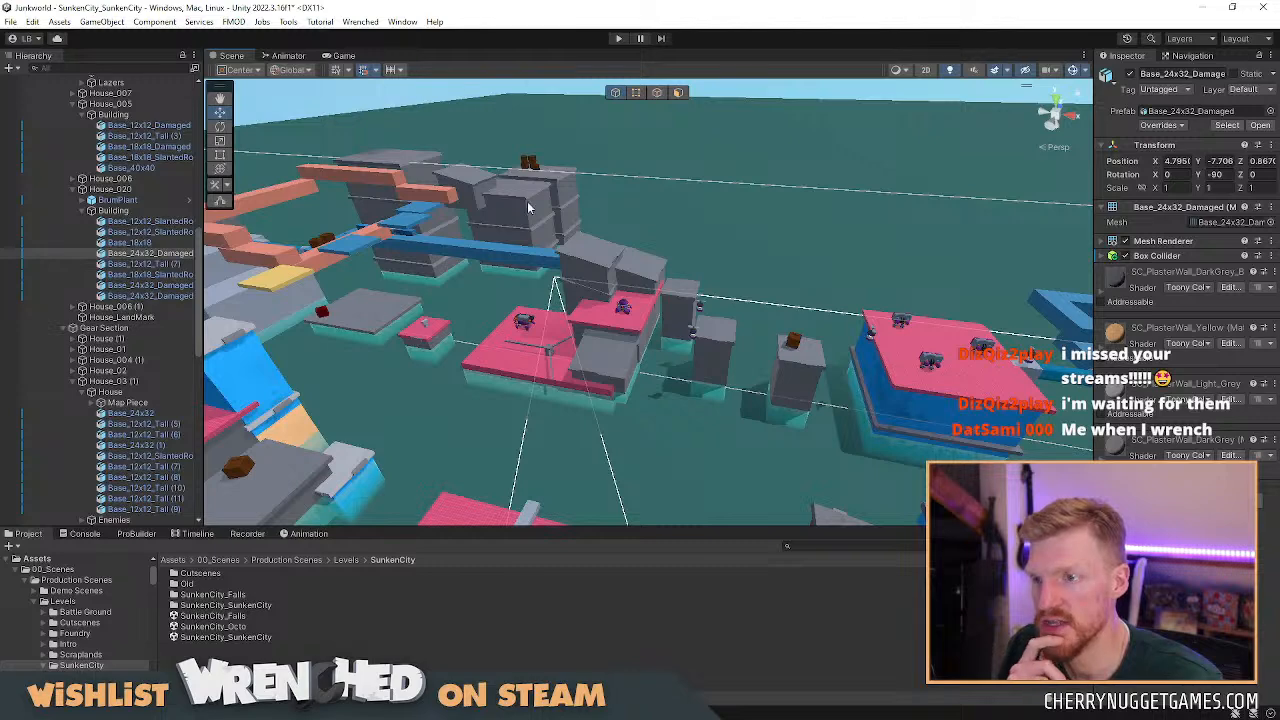
{"action": "scroll", "coordinate": [836, 326], "scroll_direction": "down", "scroll_amount": 2}
{"action": "middle_click_drag", "start_coordinate": [836, 326], "coordinate": [669, 354]}
{"action": "scroll", "coordinate": [676, 355], "scroll_direction": "down", "scroll_amount": 2}
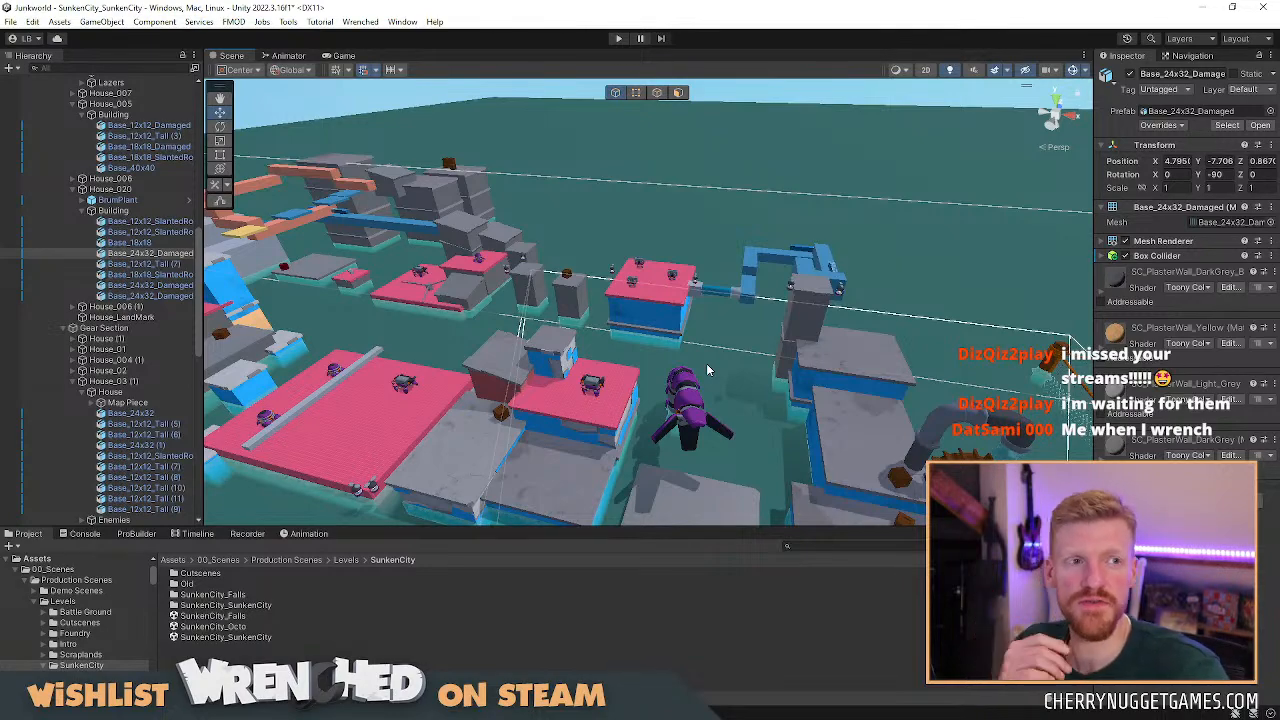
Examine the far building clusters along the roped boundary and select the red Base_18x18_SlantedRoof building.
{"action": "scroll", "coordinate": [727, 369], "scroll_direction": "down", "scroll_amount": 3}
{"action": "right_click_drag", "start_coordinate": [727, 369], "coordinate": [612, 370]}
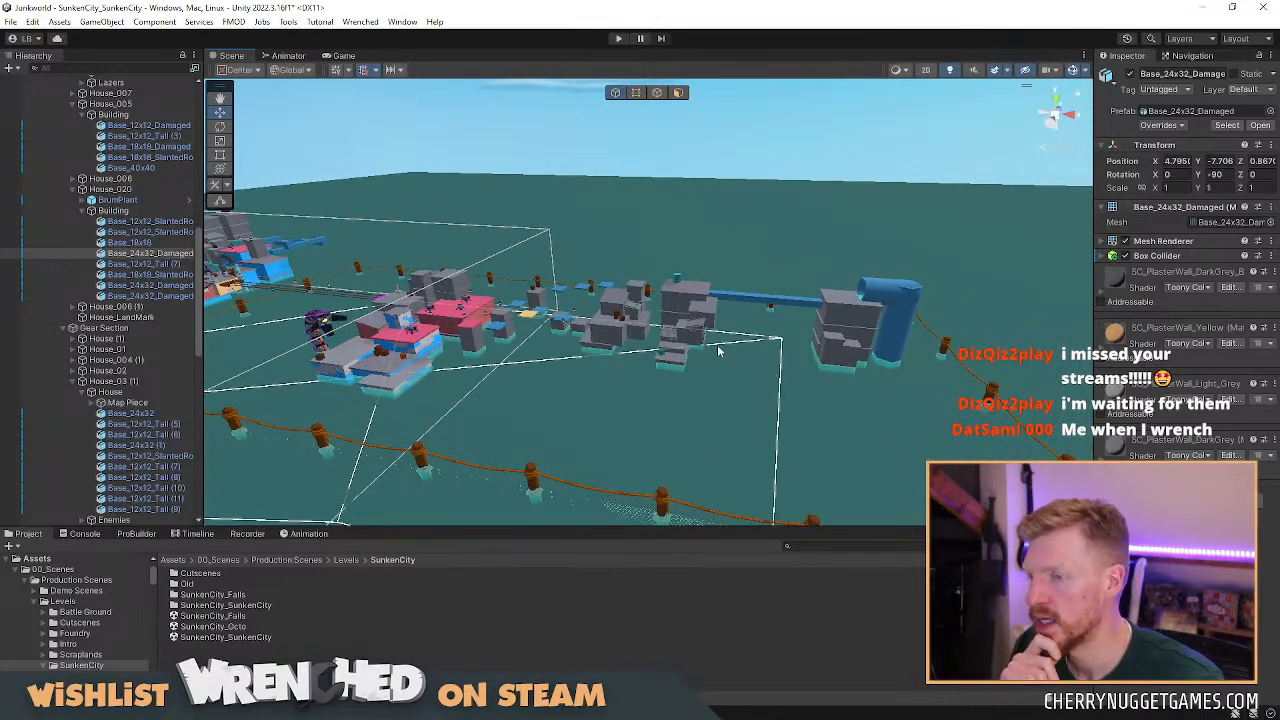
{"action": "scroll", "coordinate": [677, 356], "scroll_direction": "up", "scroll_amount": 4}
{"action": "right_click_drag", "start_coordinate": [737, 374], "coordinate": [713, 374]}
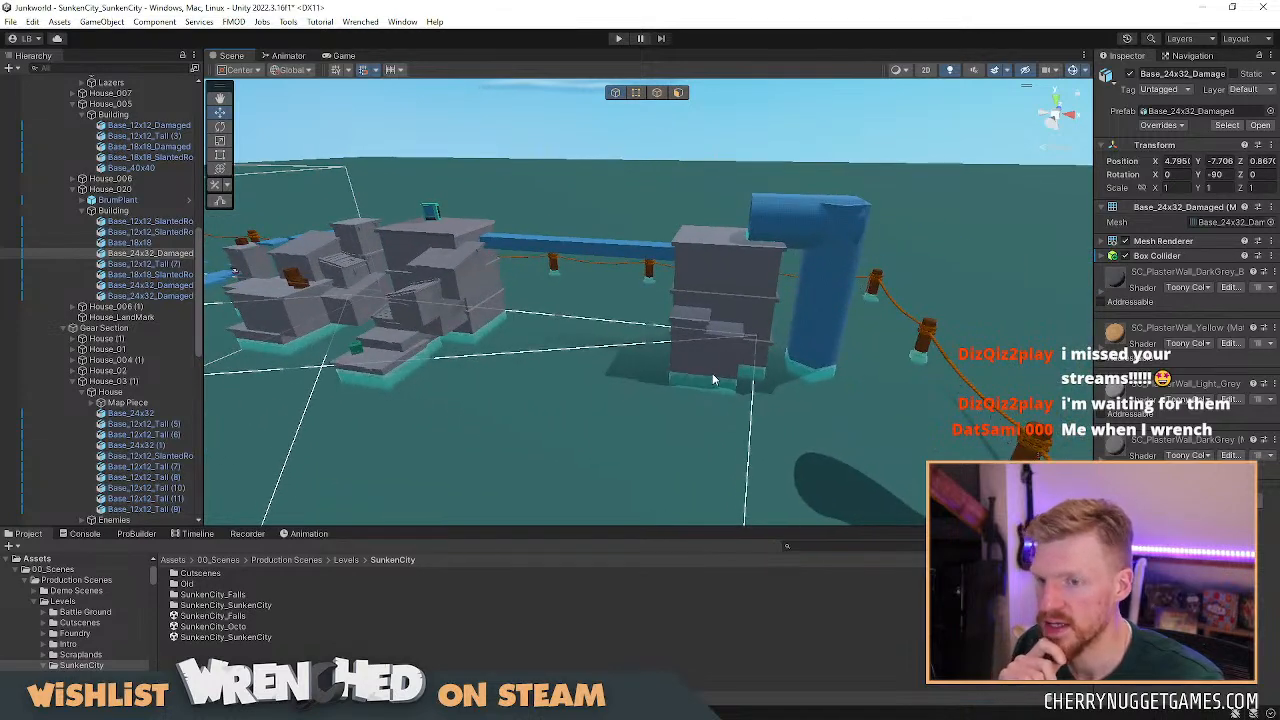
{"action": "scroll", "coordinate": [554, 366], "scroll_direction": "up", "scroll_amount": 3}
{"action": "scroll", "coordinate": [554, 366], "scroll_direction": "down", "scroll_amount": 3}
{"action": "middle_click_drag", "start_coordinate": [538, 369], "coordinate": [567, 362]}
{"action": "scroll", "coordinate": [598, 368], "scroll_direction": "up", "scroll_amount": 3}
{"action": "scroll", "coordinate": [576, 356], "scroll_direction": "down", "scroll_amount": 2}
{"action": "right_click_drag", "start_coordinate": [576, 356], "coordinate": [646, 363]}
{"action": "middle_click_drag", "start_coordinate": [545, 357], "coordinate": [723, 379]}
{"action": "scroll", "coordinate": [649, 357], "scroll_direction": "down", "scroll_amount": 3}
{"action": "scroll", "coordinate": [764, 374], "scroll_direction": "up", "scroll_amount": 2}
{"action": "right_click_drag", "start_coordinate": [764, 374], "coordinate": [846, 372]}
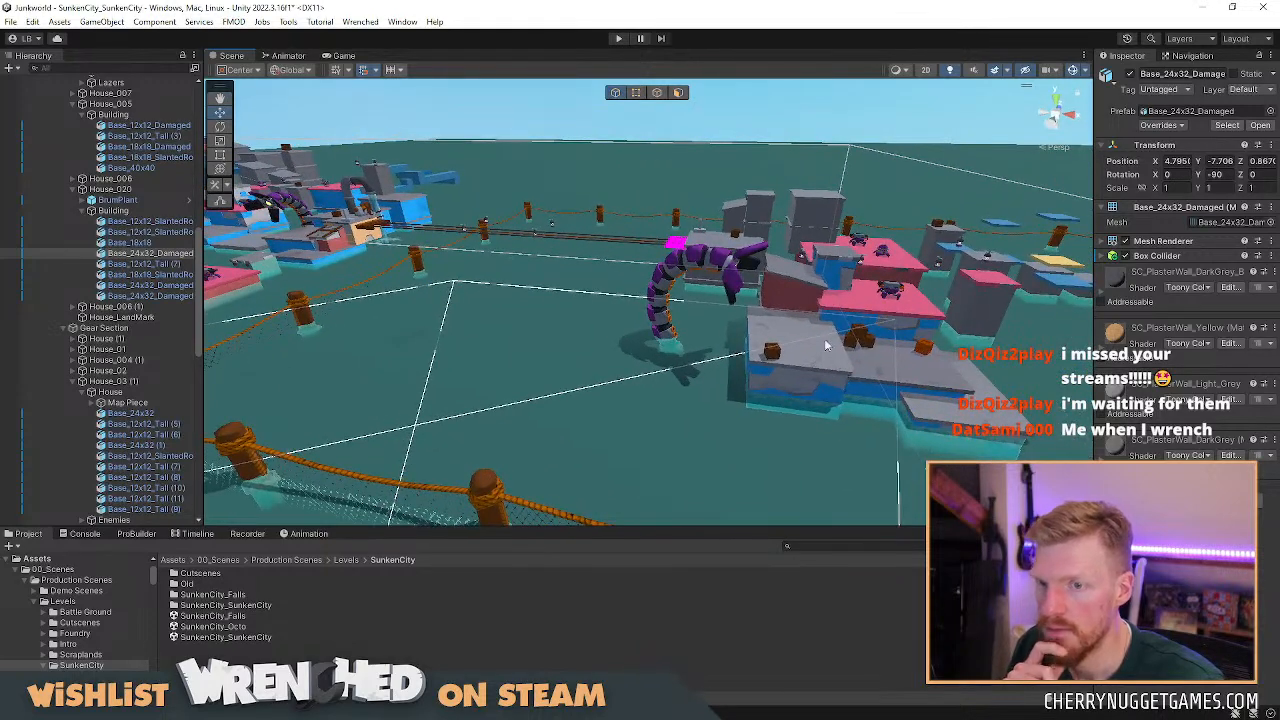
{"action": "left_click", "coordinate": [807, 282]}
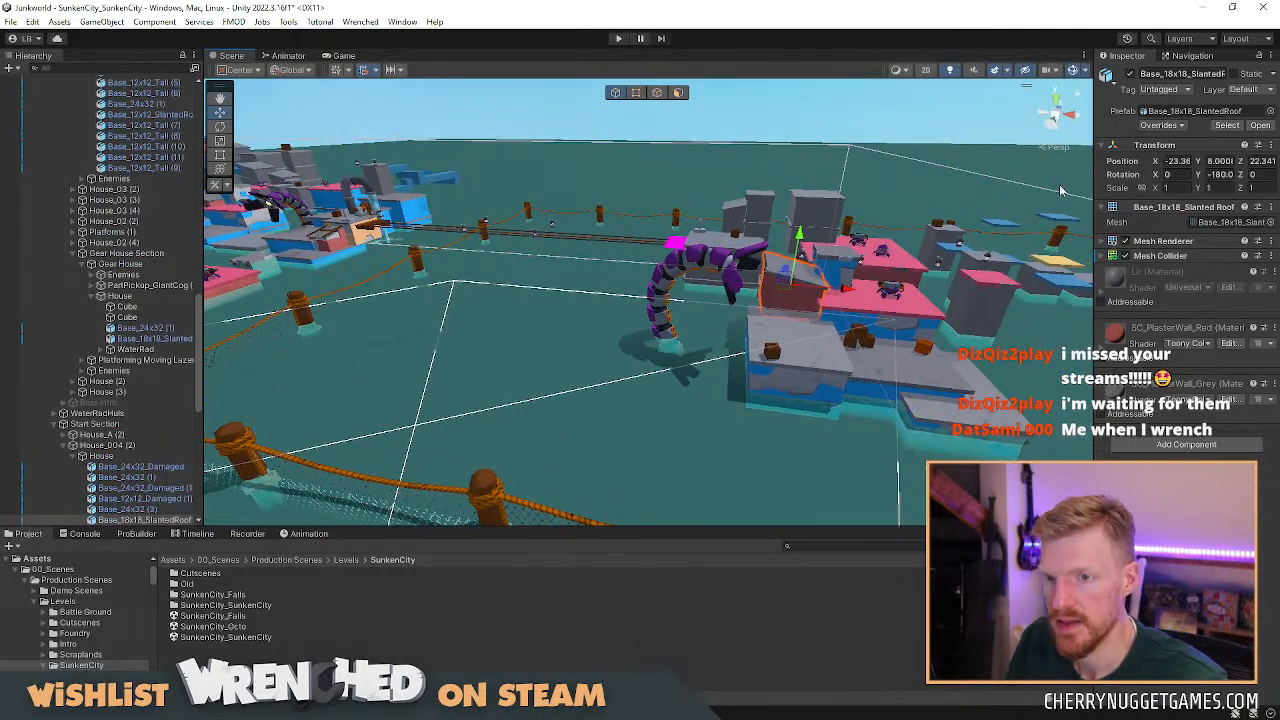
Switch to Blender, hide the BuildingBase_RaisedPoles_12x12 platform and display BuildingBase_12x12_Pointed in its place.
{"action": "key", "text": "alt+Tab"}
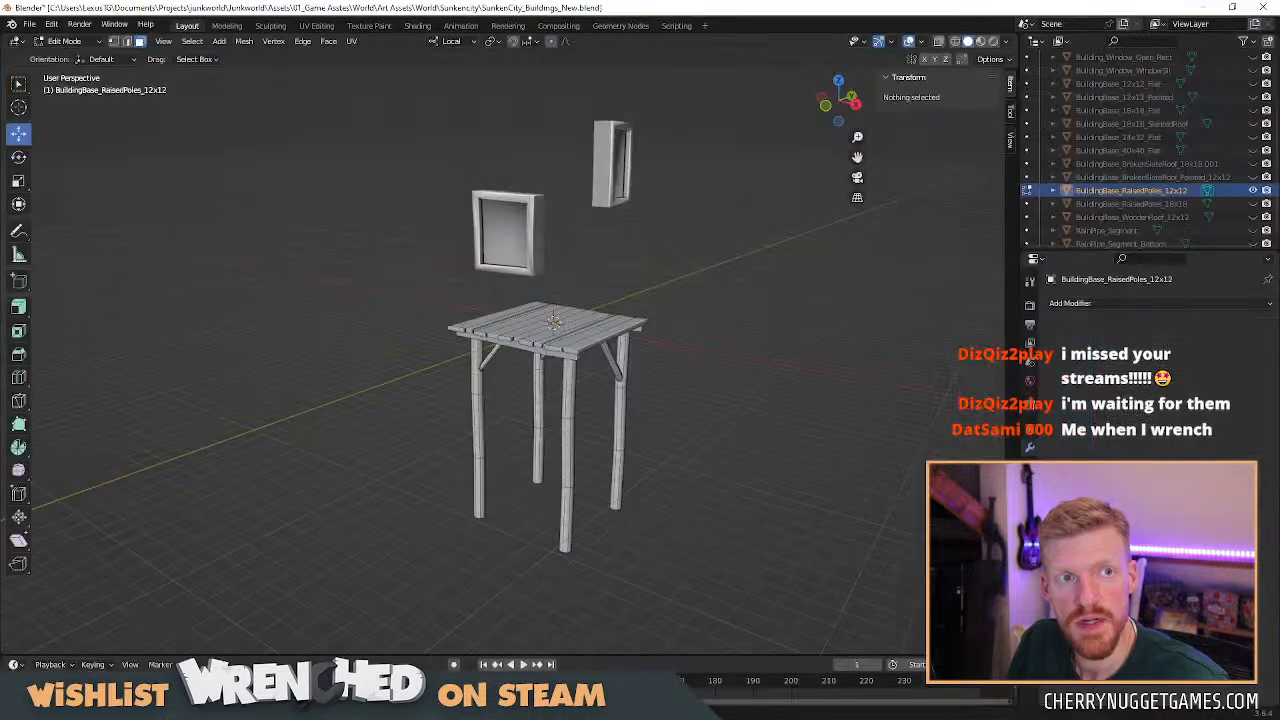
{"action": "middle_click_drag", "start_coordinate": [824, 233], "coordinate": [769, 289]}
{"action": "scroll", "coordinate": [769, 289], "scroll_direction": "down", "scroll_amount": 3}
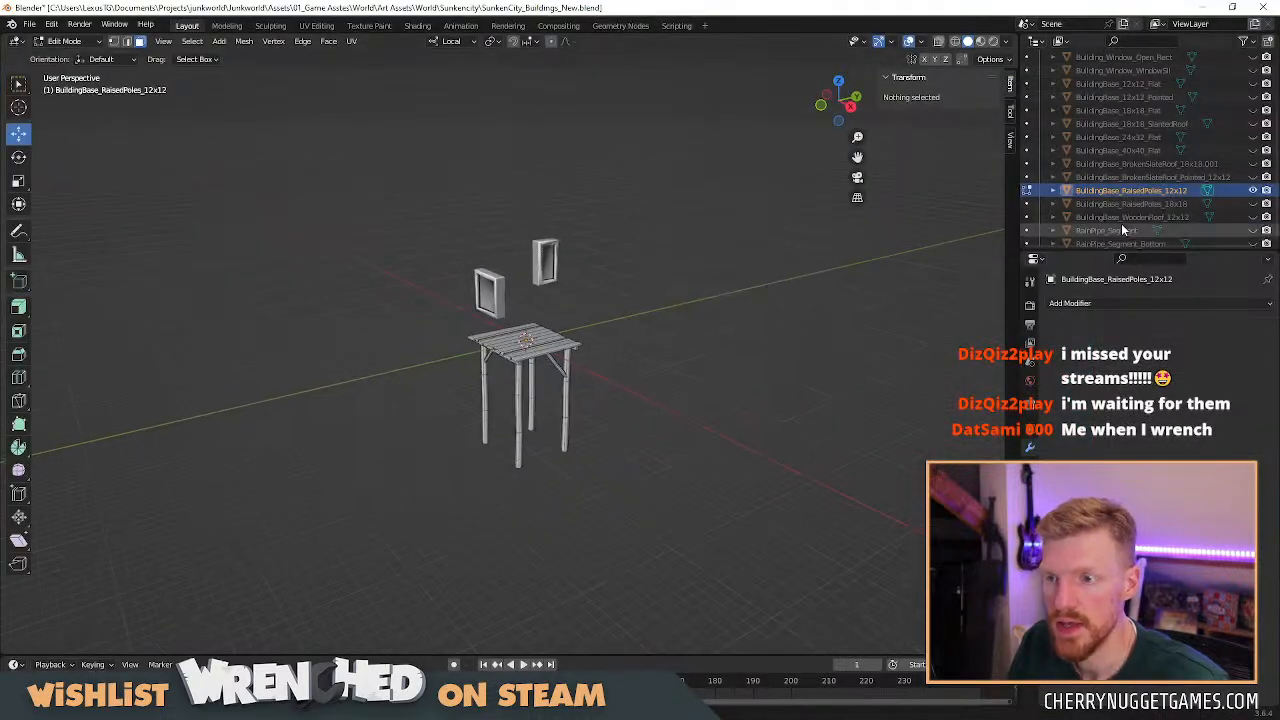
{"action": "left_click", "coordinate": [1253, 190]}
{"action": "left_click", "coordinate": [1254, 110]}
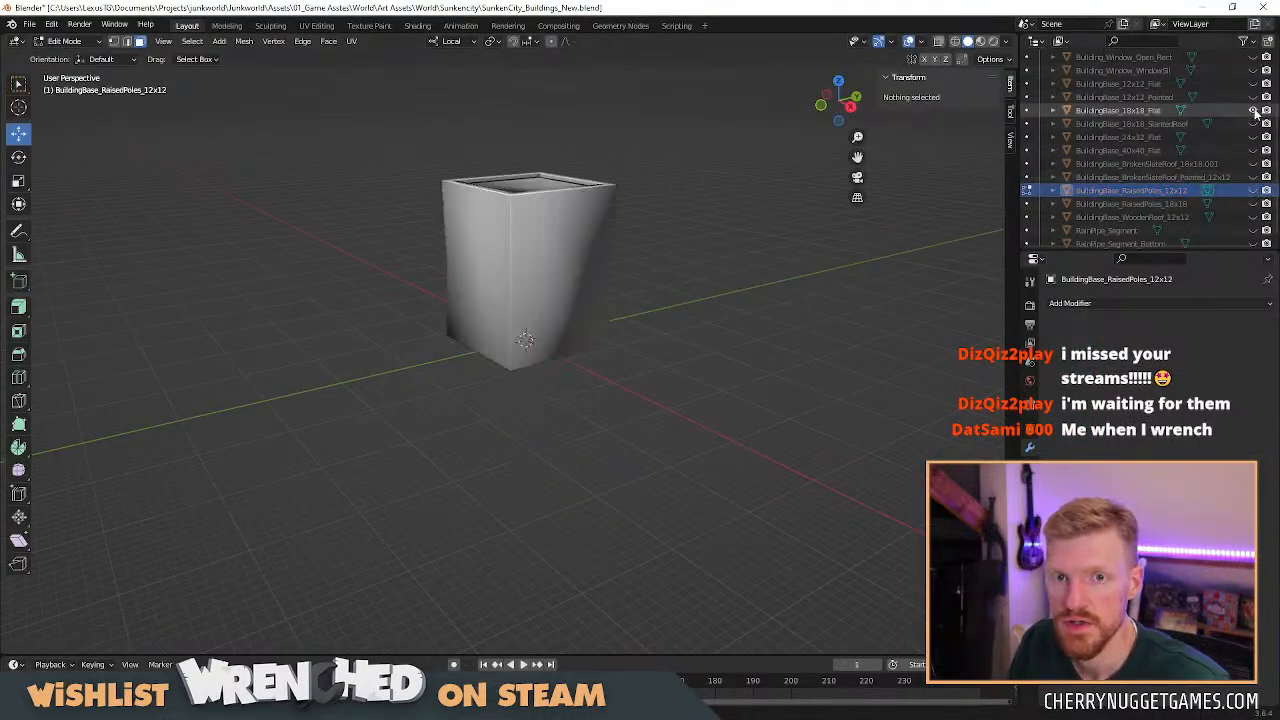
{"action": "left_click", "coordinate": [1254, 110]}
{"action": "middle_click_drag", "start_coordinate": [698, 234], "coordinate": [684, 286]}
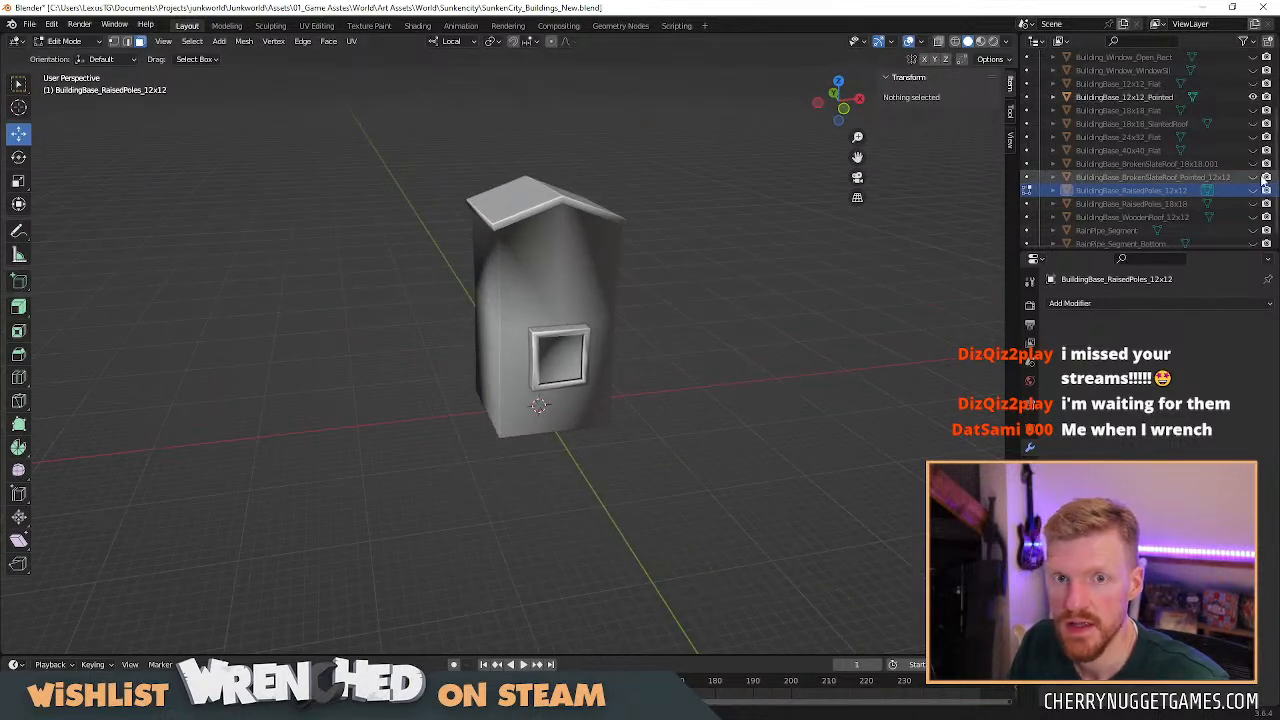
Show BuildingBase_BrokenSlateRoof_Pointed_12x12 on the pointed house and examine the fit from several sides.
{"action": "middle_click_drag", "start_coordinate": [720, 240], "coordinate": [390, 278]}
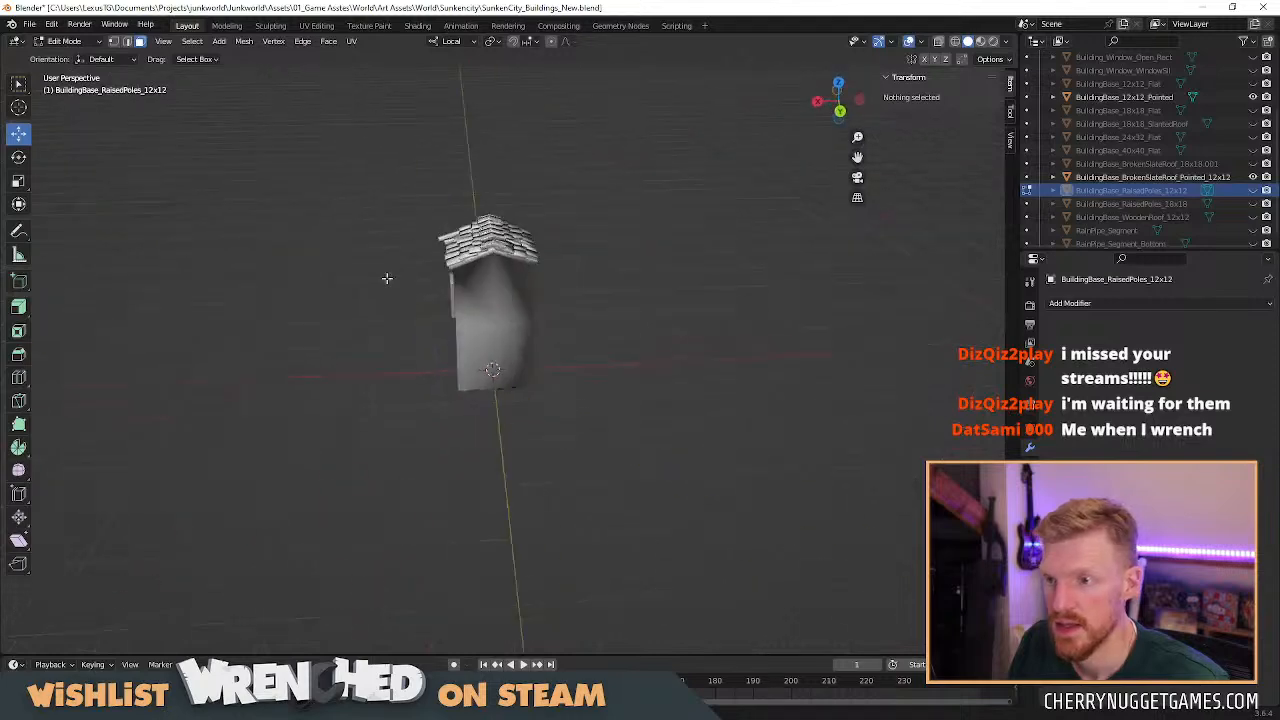
{"action": "middle_click_drag", "start_coordinate": [552, 261], "coordinate": [337, 266]}
{"action": "middle_click_drag", "start_coordinate": [228, 281], "coordinate": [567, 291]}
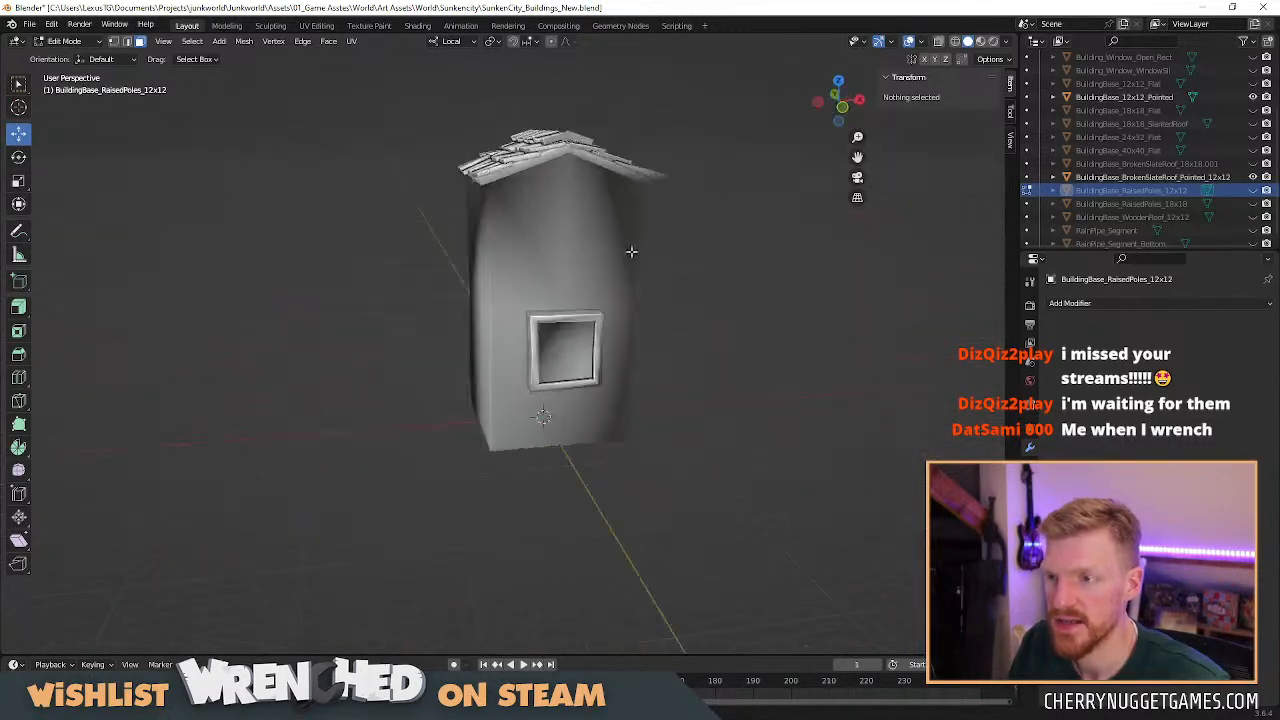
{"action": "middle_click_drag", "start_coordinate": [346, 247], "coordinate": [591, 242]}
{"action": "middle_click_drag", "start_coordinate": [580, 287], "coordinate": [536, 189]}
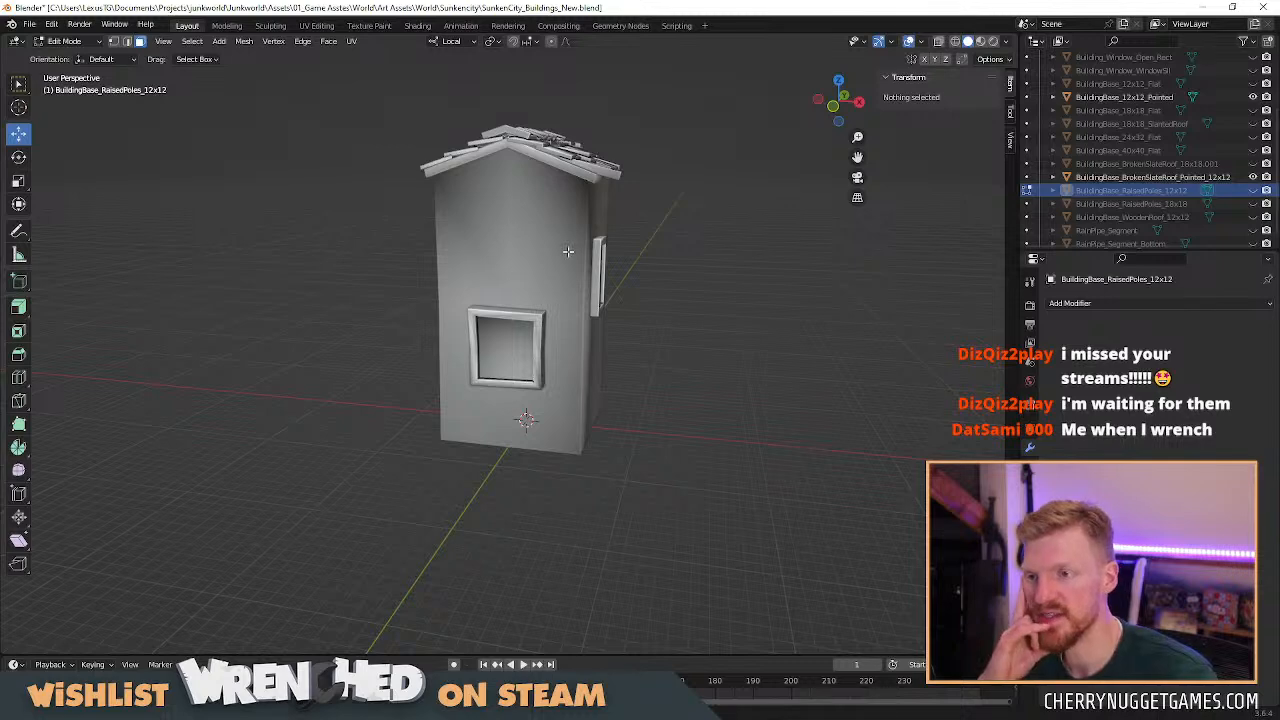
{"action": "middle_click_drag", "start_coordinate": [557, 226], "coordinate": [649, 249]}
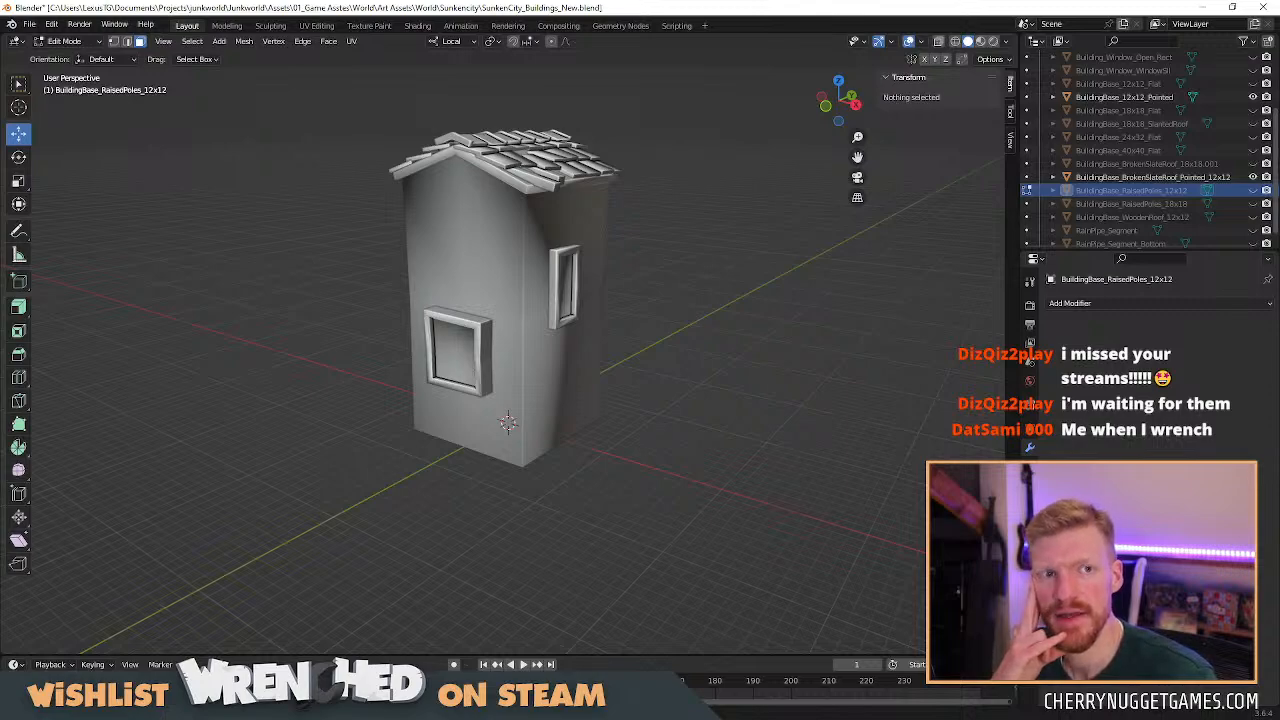
Switch to Unity and select the yellow Base_18x18_Damaged building beside the large pink enemy platform.
{"action": "key", "text": "alt+Tab"}
{"action": "scroll", "coordinate": [605, 284], "scroll_direction": "down", "scroll_amount": 3}
{"action": "middle_click_drag", "start_coordinate": [829, 362], "coordinate": [564, 354]}
{"action": "middle_click_drag", "start_coordinate": [494, 271], "coordinate": [926, 295]}
{"action": "key", "text": "w"}
{"action": "right_click_drag", "start_coordinate": [926, 295], "coordinate": [674, 291]}
{"action": "key", "text": "s"}
{"action": "key", "text": "d"}
{"action": "scroll", "coordinate": [693, 323], "scroll_direction": "up", "scroll_amount": 2}
{"action": "left_click", "coordinate": [638, 300]}
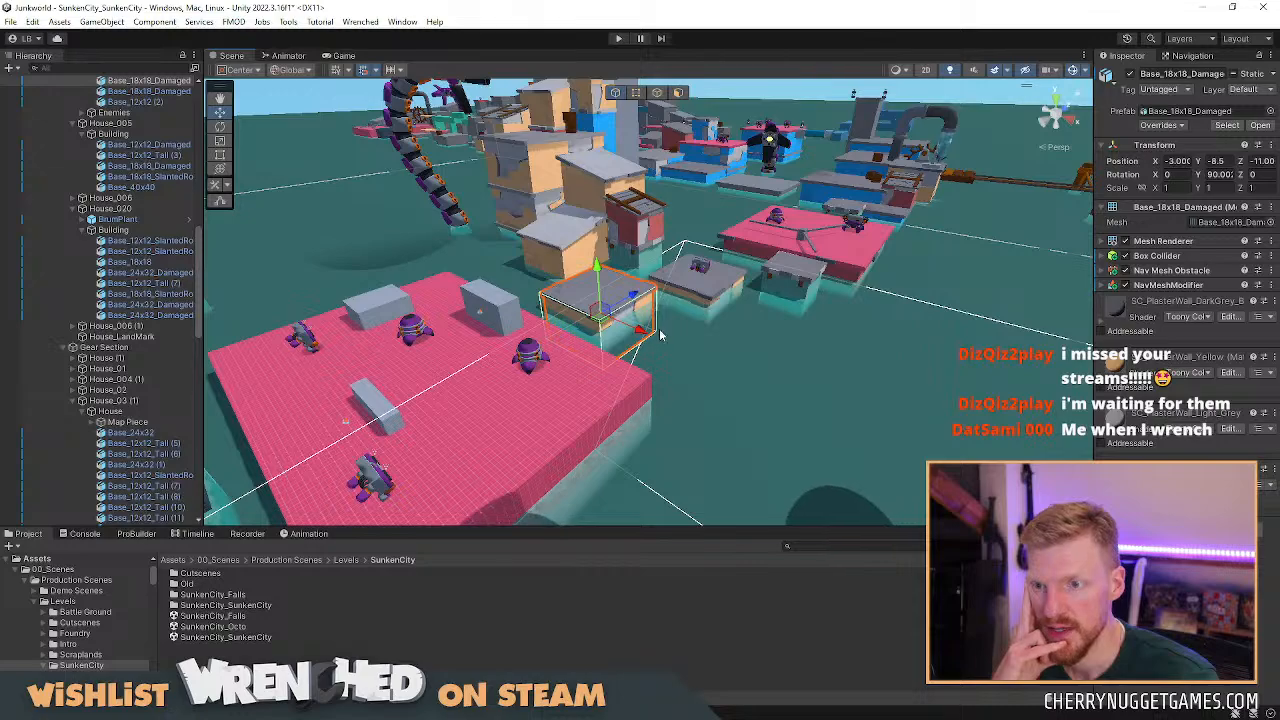
Examine the low damaged buildings and the staircase platform around the pink enemy platform.
{"action": "scroll", "coordinate": [672, 322], "scroll_direction": "up", "scroll_amount": 4}
{"action": "right_click_drag", "start_coordinate": [740, 310], "coordinate": [727, 340]}
{"action": "scroll", "coordinate": [655, 334], "scroll_direction": "down", "scroll_amount": 4}
{"action": "scroll", "coordinate": [727, 340], "scroll_direction": "up", "scroll_amount": 3}
{"action": "scroll", "coordinate": [727, 340], "scroll_direction": "down", "scroll_amount": 3}
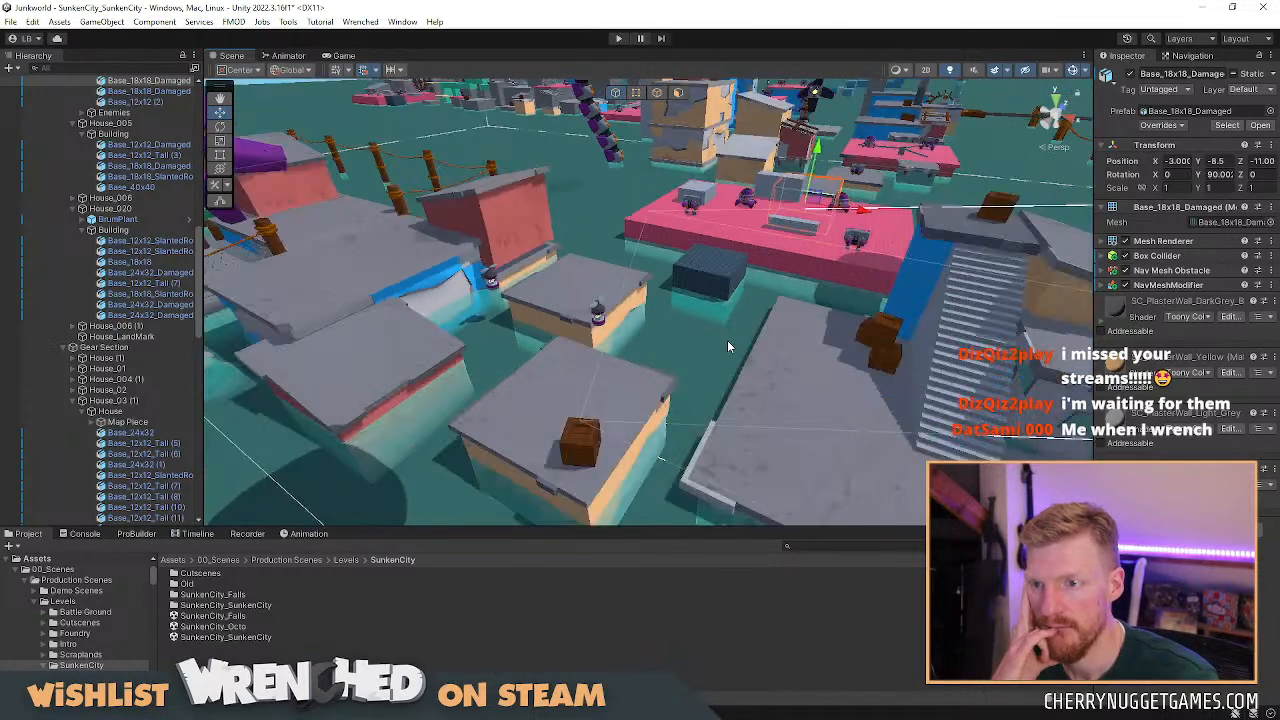
Switch to Blender, show BuildingBase_RaisedPoles_18x18 under the pointed house and hide the BrokenSlateRoof_Pointed_12x12 roof.
{"action": "key", "text": "alt+Tab"}
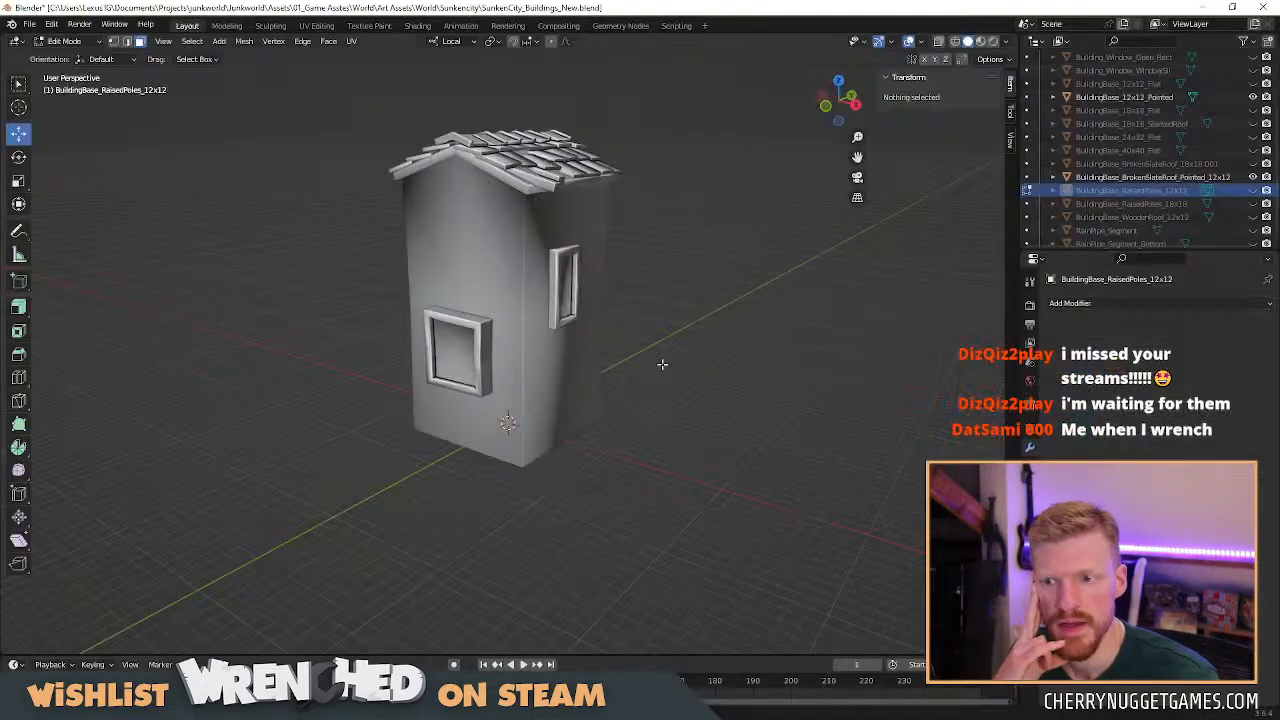
{"action": "left_click", "coordinate": [1252, 204]}
{"action": "left_click", "coordinate": [1253, 177]}
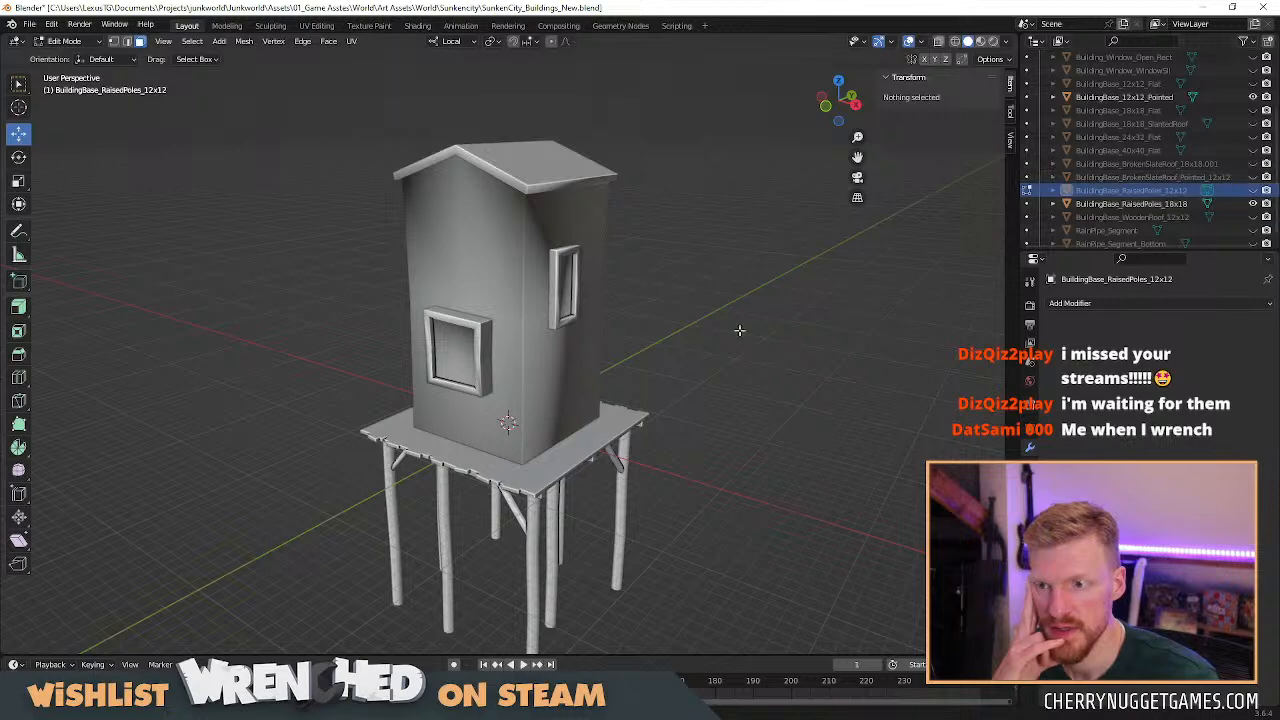
{"action": "scroll", "coordinate": [556, 410], "scroll_direction": "down", "scroll_amount": 2}
{"action": "middle_click_drag", "start_coordinate": [556, 410], "coordinate": [607, 475]}
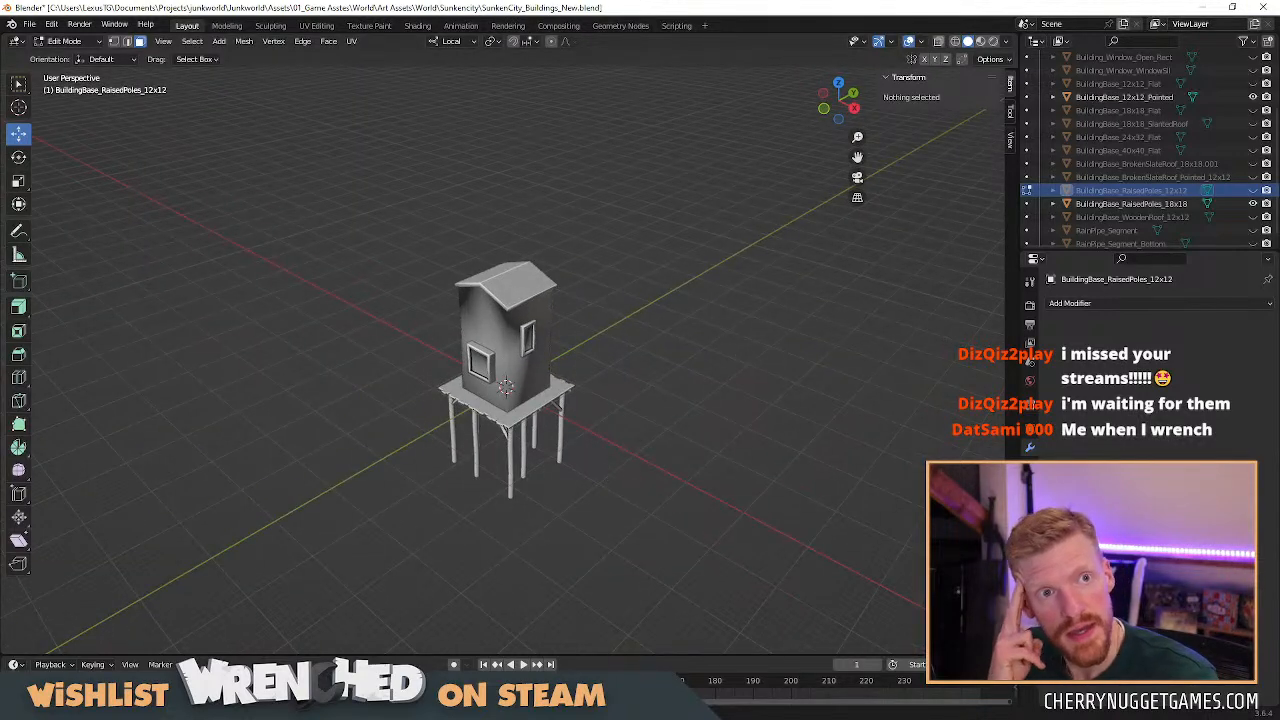
Switch to Unity and select the Base_40x40 platform at the foot of the metal staircase.
{"action": "key", "text": "alt+Tab"}
{"action": "scroll", "coordinate": [755, 321], "scroll_direction": "down", "scroll_amount": 3}
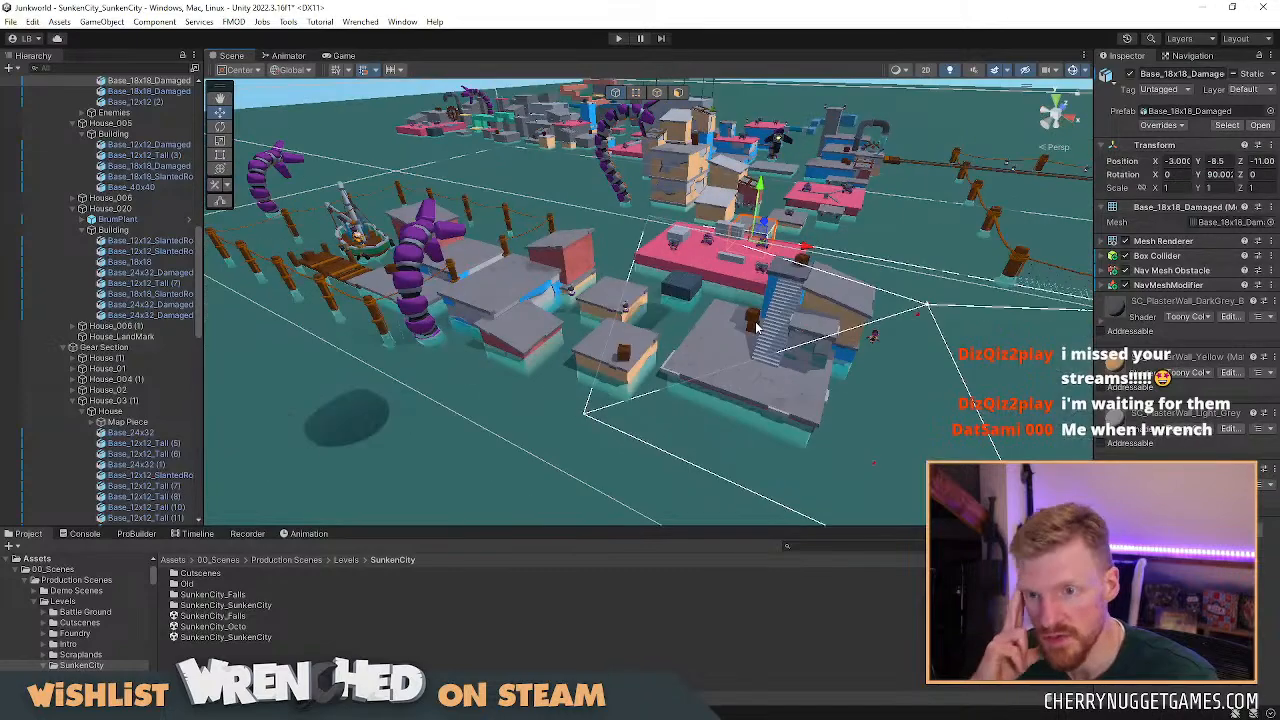
{"action": "mouse_move", "coordinate": [650, 325]}
{"action": "middle_mouse_down"}
{"action": "mouse_move", "coordinate": [752, 328]}
{"action": "mouse_move", "coordinate": [628, 318]}
{"action": "middle_mouse_up"}
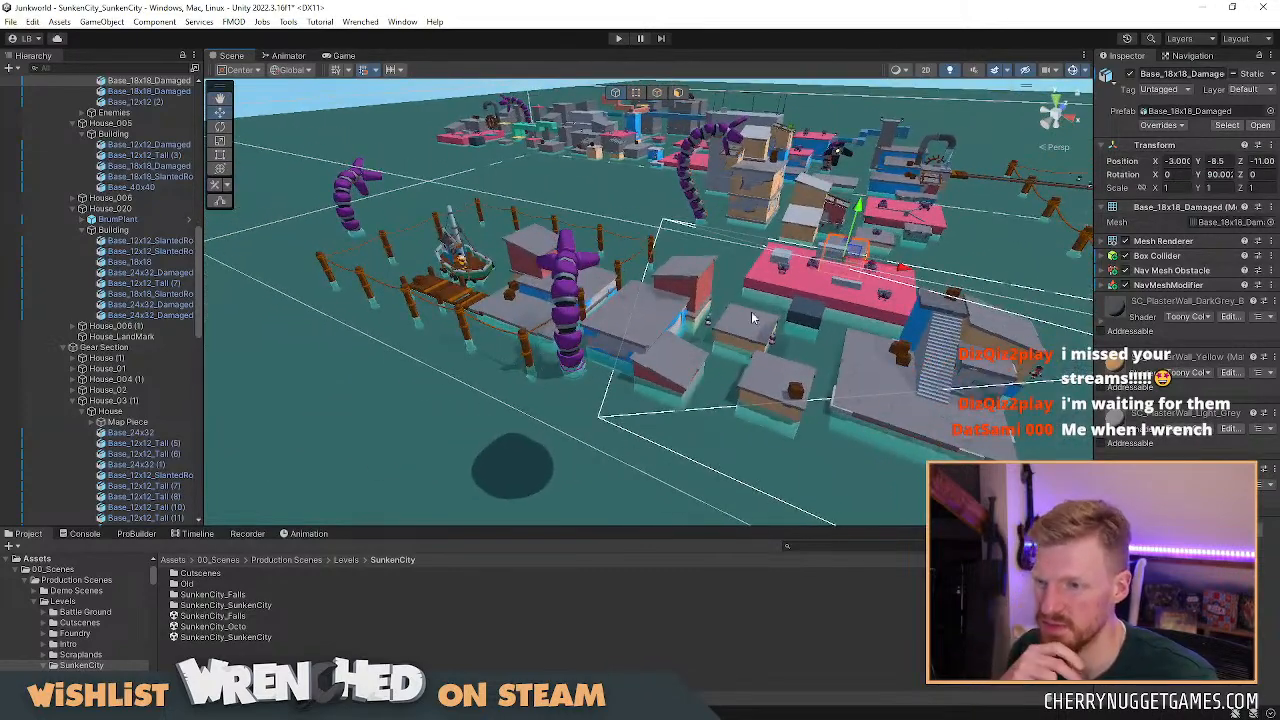
{"action": "right_click_drag", "start_coordinate": [846, 362], "coordinate": [627, 343]}
{"action": "left_click", "coordinate": [753, 380]}
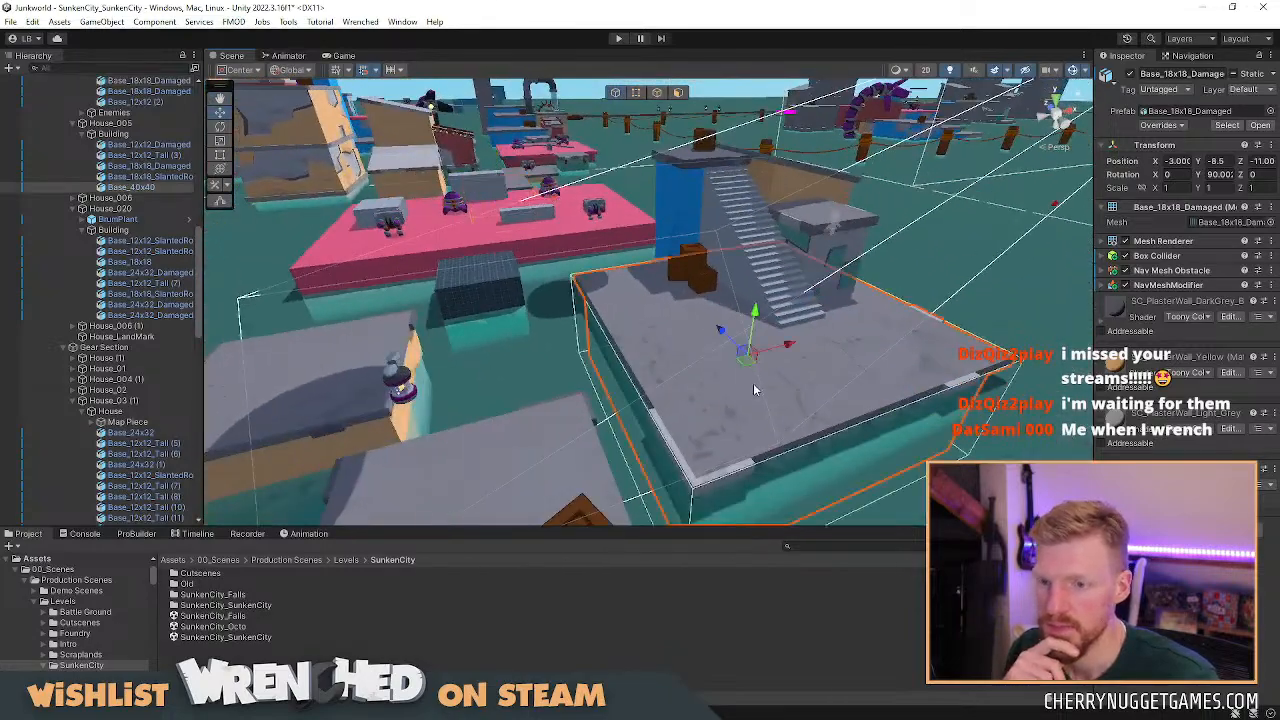
Examine the areas surrounding the Base_40x40 platform, including the pink enemy platforms and the grey blockout buildings.
{"action": "scroll", "coordinate": [832, 381], "scroll_direction": "down", "scroll_amount": 3}
{"action": "right_click_drag", "start_coordinate": [832, 382], "coordinate": [730, 385]}
{"action": "key", "text": "f"}
{"action": "scroll", "coordinate": [733, 369], "scroll_direction": "down", "scroll_amount": 3}
{"action": "mouse_move", "coordinate": [733, 369]}
{"action": "middle_mouse_down"}
{"action": "mouse_move", "coordinate": [723, 359]}
{"action": "mouse_move", "coordinate": [728, 384]}
{"action": "middle_mouse_up"}
{"action": "scroll", "coordinate": [726, 383], "scroll_direction": "up", "scroll_amount": 3}
{"action": "middle_click_drag", "start_coordinate": [640, 371], "coordinate": [714, 443]}
{"action": "scroll", "coordinate": [589, 357], "scroll_direction": "up", "scroll_amount": 5}
{"action": "middle_click_drag", "start_coordinate": [597, 366], "coordinate": [761, 354]}
{"action": "scroll", "coordinate": [762, 354], "scroll_direction": "down", "scroll_amount": 3}
{"action": "middle_click_drag", "start_coordinate": [708, 408], "coordinate": [543, 378]}
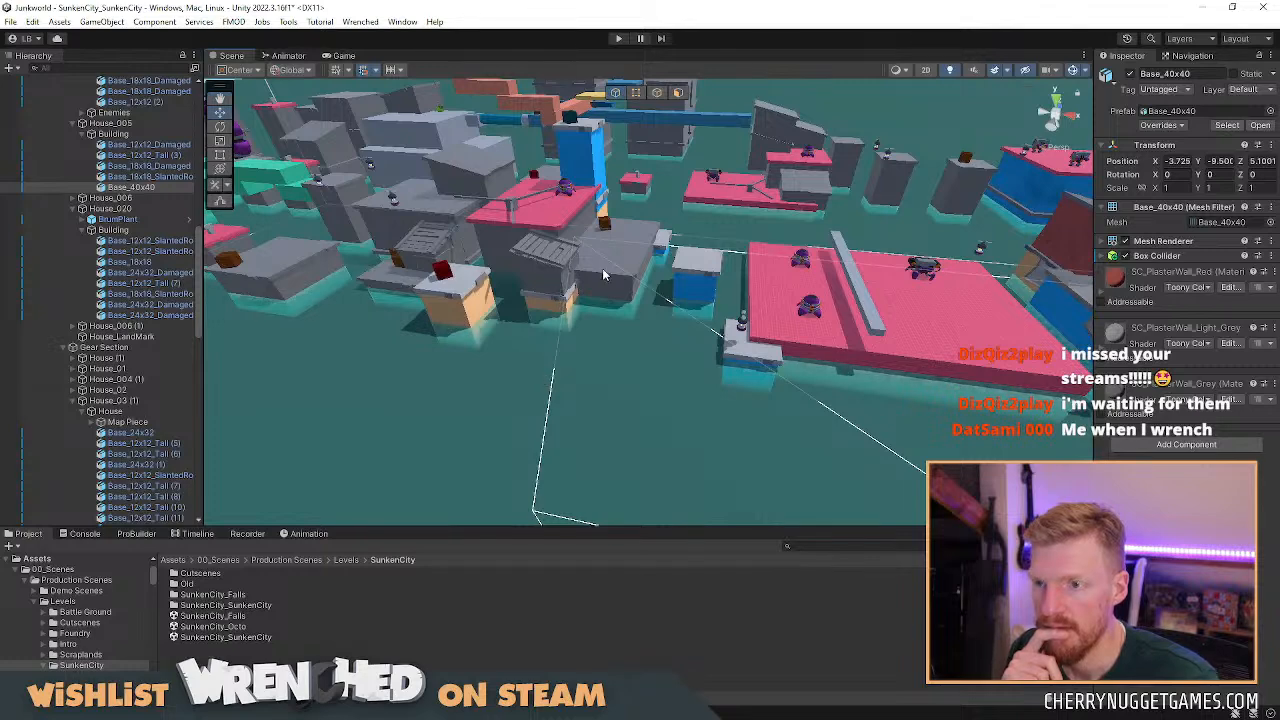
Switch to Blender and show BuildingBase_12x12_Flat instead of BuildingBase_12x12_Pointed on the raised platform.
{"action": "key", "text": "alt+Tab"}
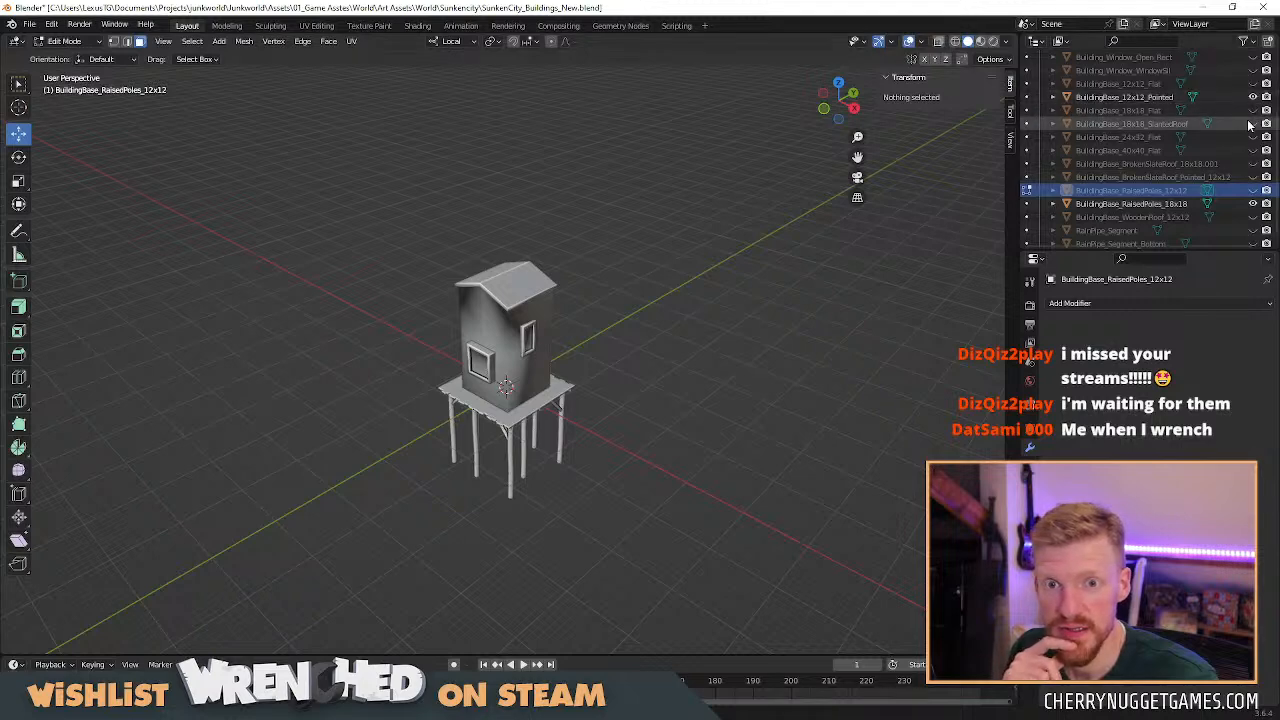
{"action": "left_click", "coordinate": [1253, 84]}
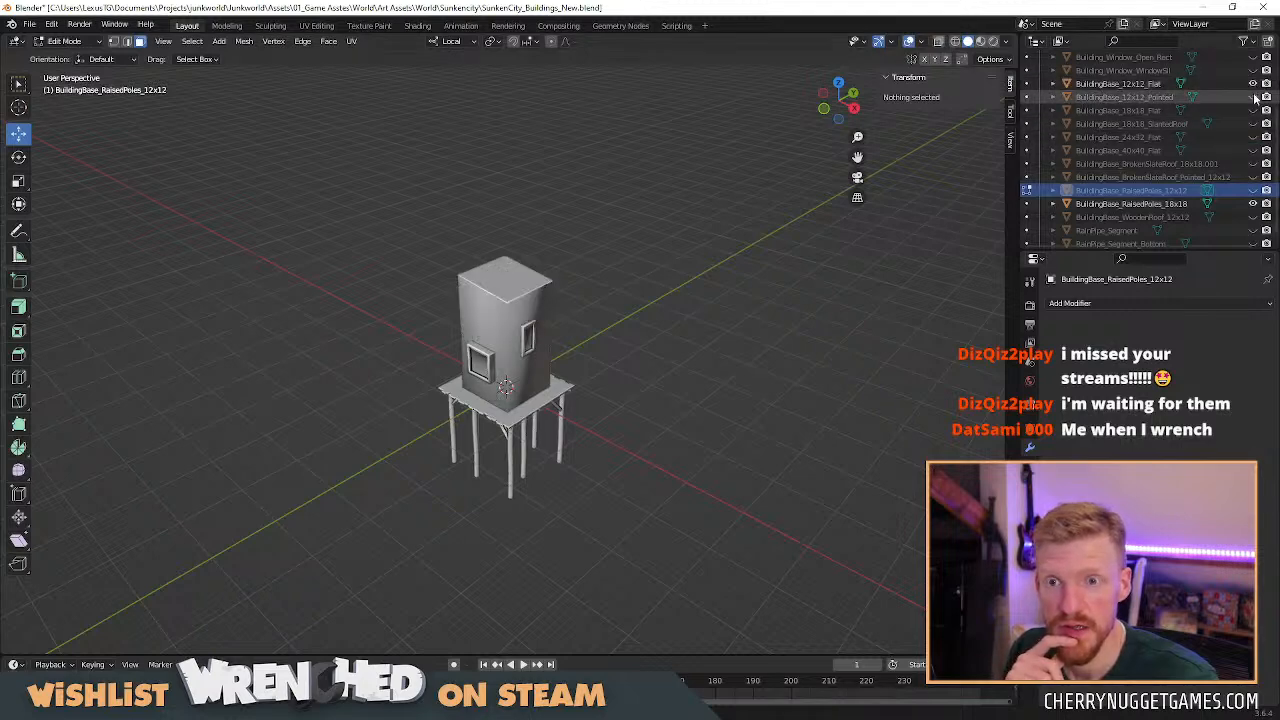
{"action": "scroll", "coordinate": [634, 309], "scroll_direction": "up", "scroll_amount": 2}
{"action": "right_click", "coordinate": [588, 318]}
{"action": "middle_click_drag", "start_coordinate": [678, 254], "coordinate": [544, 193]}
{"action": "scroll", "coordinate": [534, 212], "scroll_direction": "up", "scroll_amount": 2}
{"action": "scroll", "coordinate": [541, 224], "scroll_direction": "up", "scroll_amount": 2}
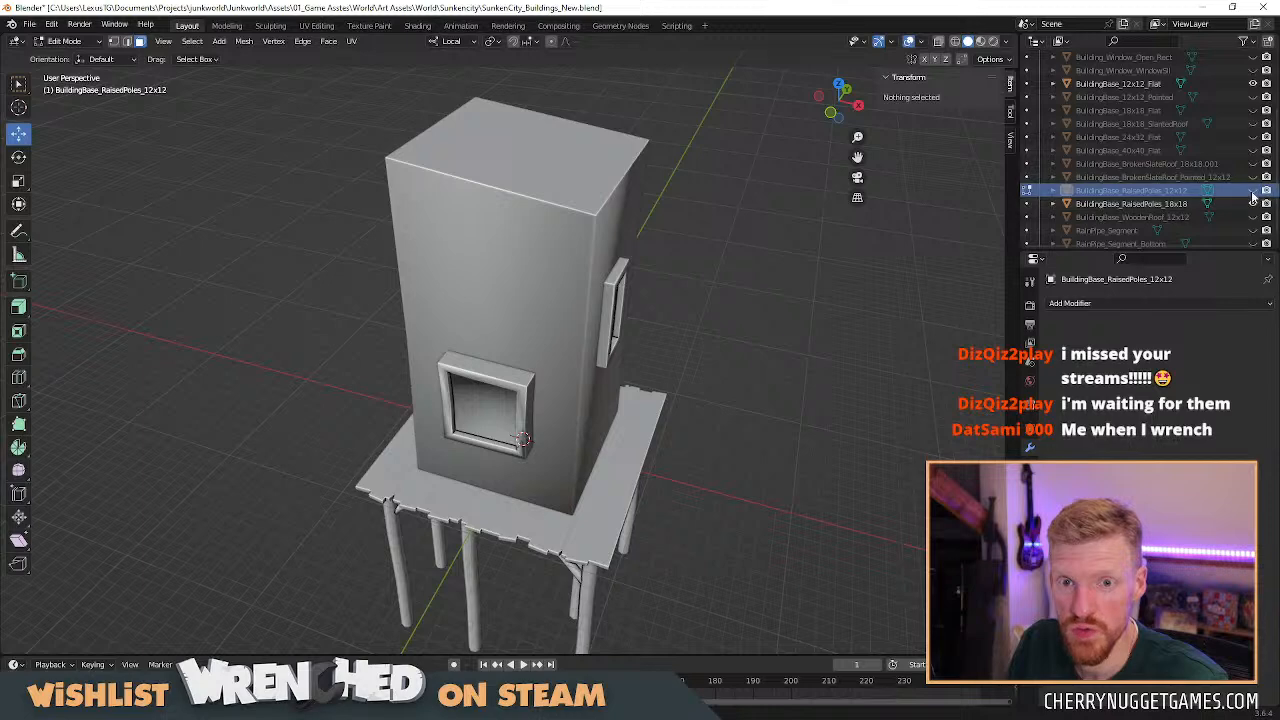
Show BuildingBase_WoodenRoof_12x12 on the flat building and examine the assembled house on its poles.
{"action": "scroll", "coordinate": [1258, 198], "scroll_direction": "down", "scroll_amount": 1}
{"action": "left_click", "coordinate": [1262, 208]}
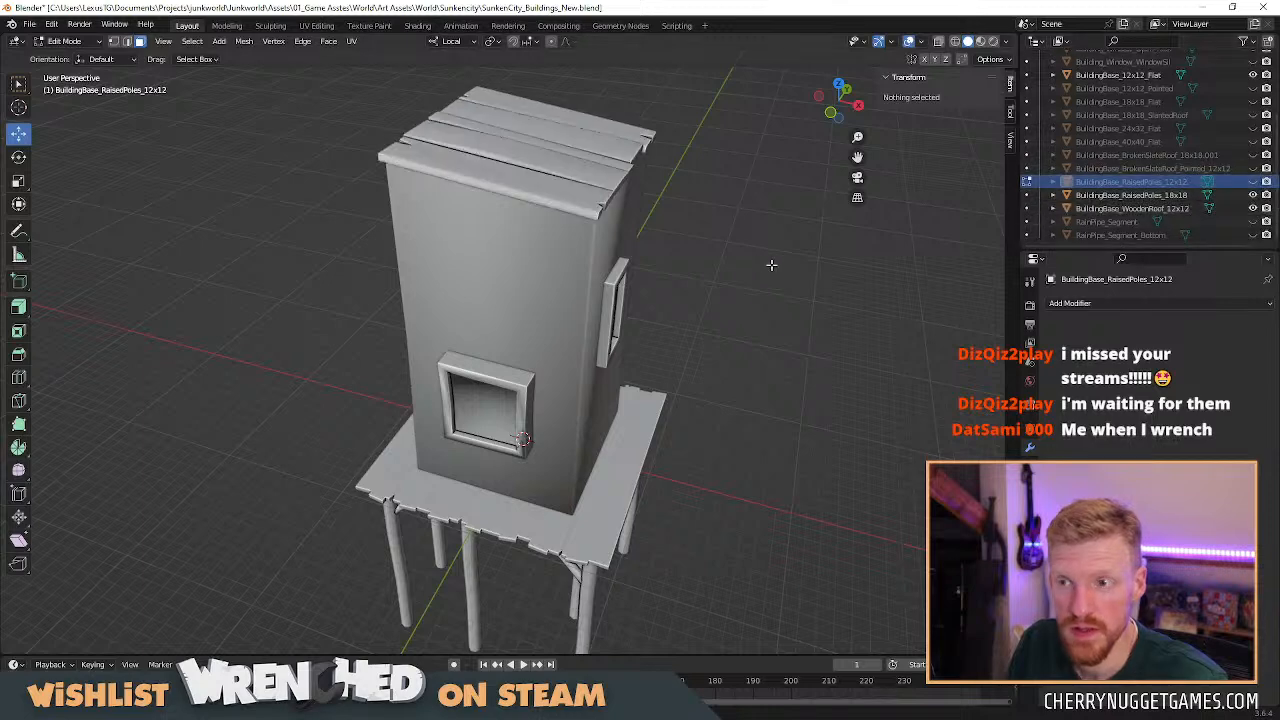
{"action": "scroll", "coordinate": [709, 303], "scroll_direction": "down", "scroll_amount": 4}
{"action": "middle_click_drag", "start_coordinate": [709, 303], "coordinate": [641, 330]}
{"action": "middle_click_drag", "start_coordinate": [586, 386], "coordinate": [654, 356]}
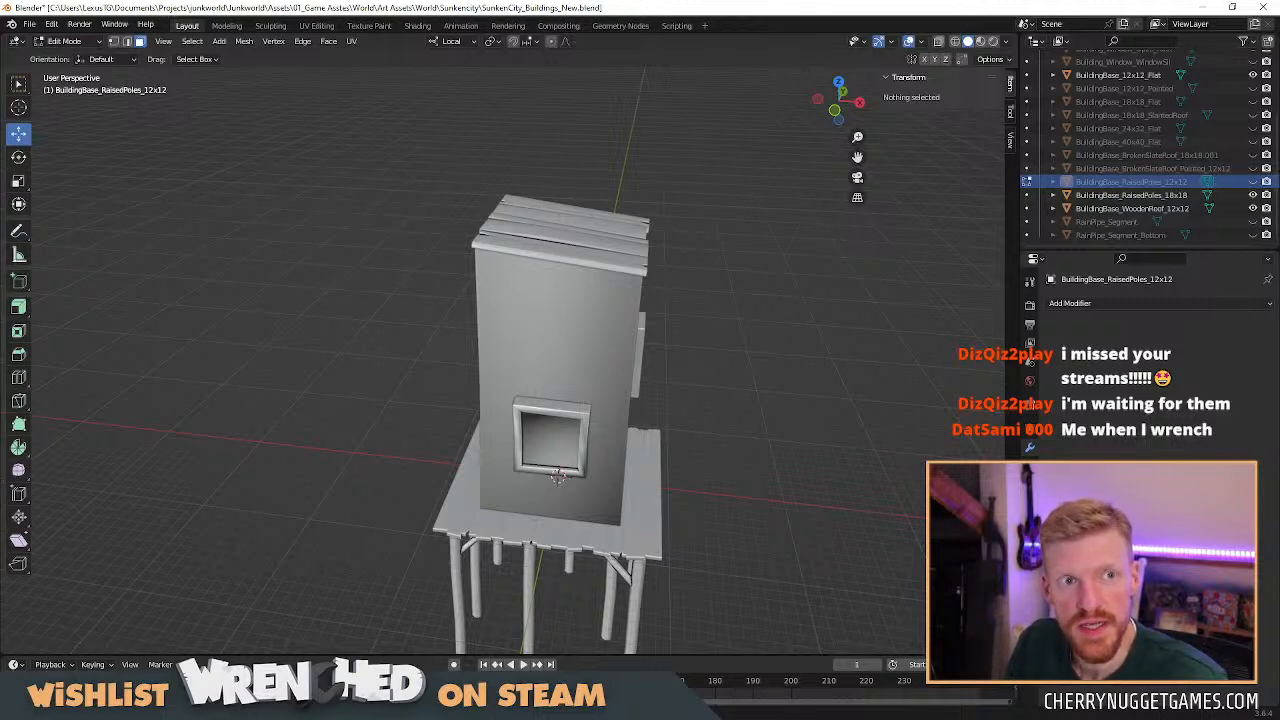
{"action": "middle_click_drag", "start_coordinate": [792, 255], "coordinate": [818, 338]}
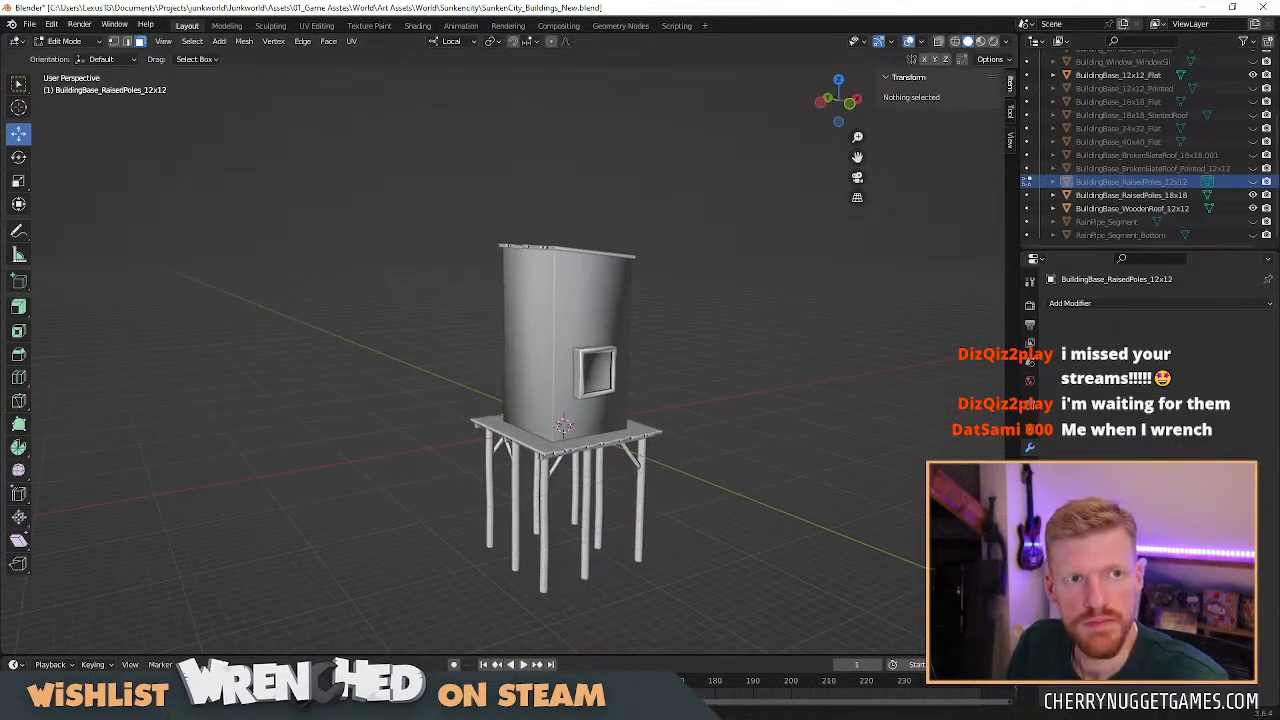
Switch to Unity, select the yellow Base_12x12_Tall (5) beneath the blue tower and examine it with its surroundings.
{"action": "key", "text": "alt+Tab"}
{"action": "scroll", "coordinate": [489, 423], "scroll_direction": "up", "scroll_amount": 3}
{"action": "middle_click_drag", "start_coordinate": [580, 460], "coordinate": [556, 306]}
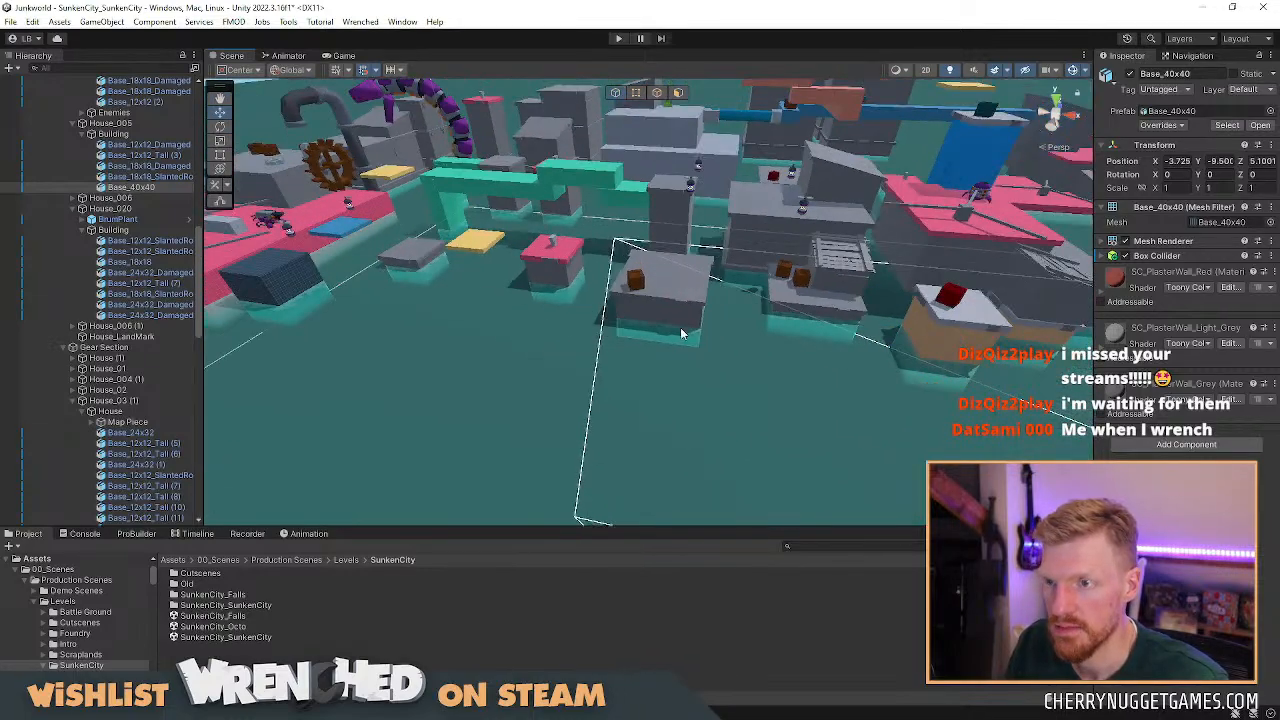
{"action": "right_click_drag", "start_coordinate": [684, 325], "coordinate": [588, 294]}
{"action": "middle_click_drag", "start_coordinate": [706, 338], "coordinate": [556, 308]}
{"action": "left_click", "coordinate": [556, 308]}
{"action": "scroll", "coordinate": [700, 338], "scroll_direction": "up", "scroll_amount": 3}
{"action": "middle_click_drag", "start_coordinate": [700, 338], "coordinate": [814, 334]}
{"action": "left_click_drag", "start_coordinate": [814, 334], "coordinate": [726, 314], "text": "alt"}
{"action": "scroll", "coordinate": [800, 325], "scroll_direction": "down", "scroll_amount": 3}
{"action": "middle_click_drag", "start_coordinate": [826, 334], "coordinate": [622, 332]}
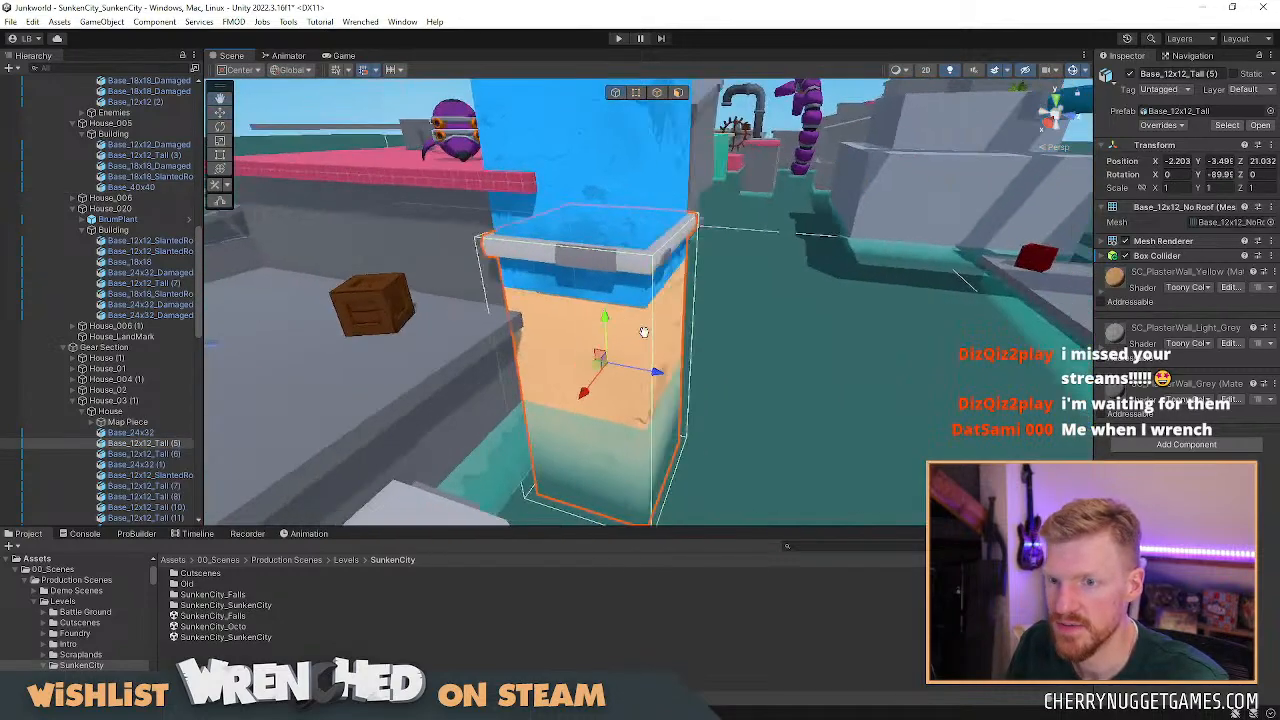
{"action": "scroll", "coordinate": [680, 354], "scroll_direction": "down", "scroll_amount": 6}
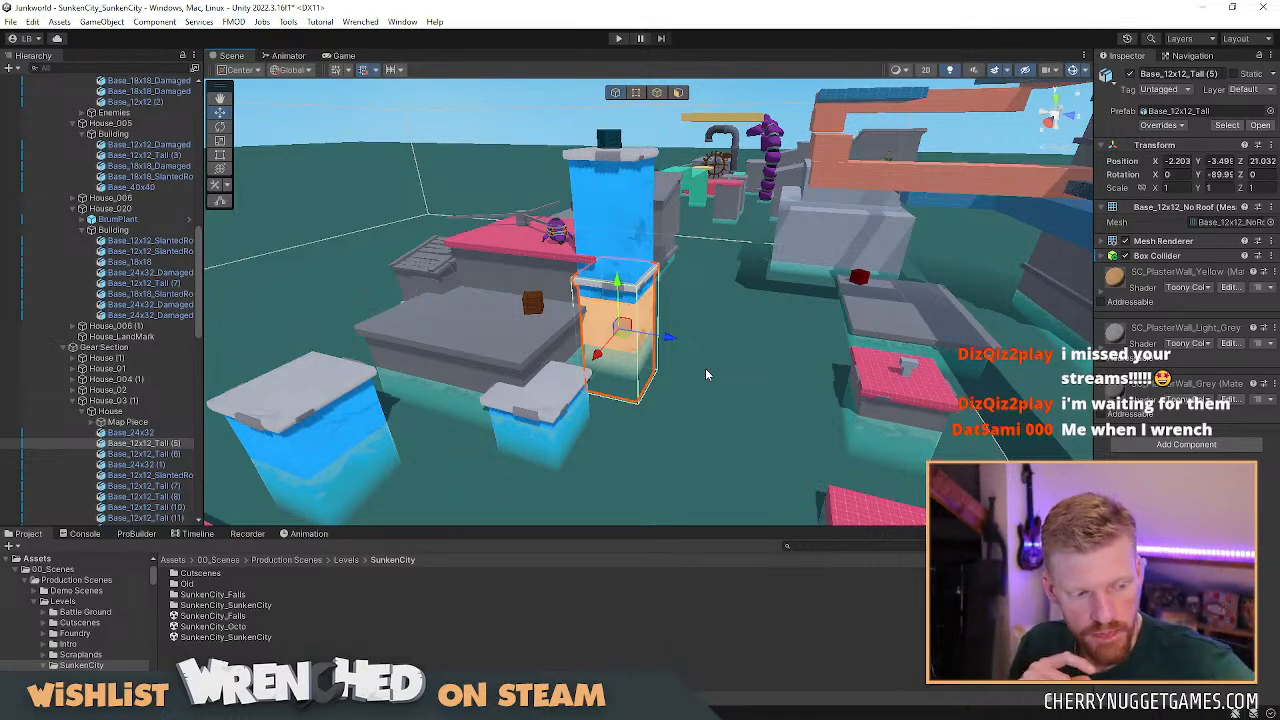
Try removing Base_12x12_Tall (5) to view the blue tower without its lower section, and undo the deletion.
{"action": "key", "text": "Delete"}
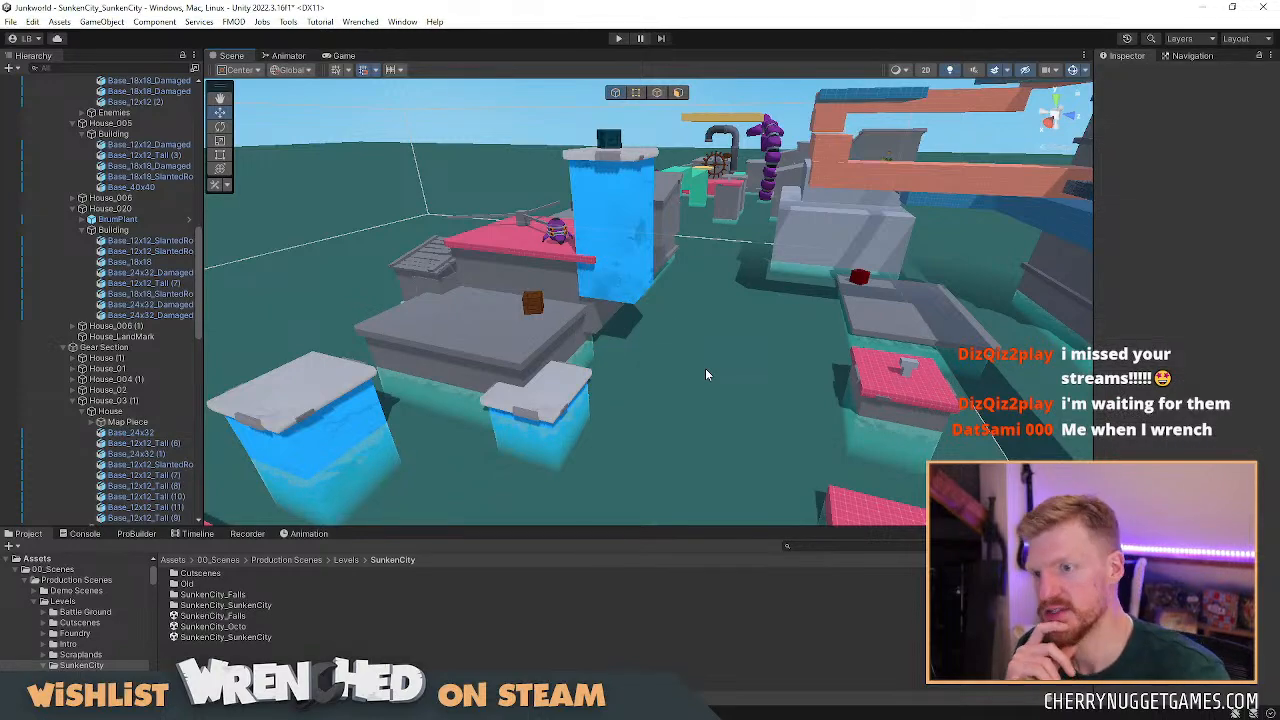
{"action": "scroll", "coordinate": [660, 320], "scroll_direction": "up", "scroll_amount": 3}
{"action": "right_click_drag", "start_coordinate": [660, 321], "coordinate": [620, 291]}
{"action": "middle_click_drag", "start_coordinate": [620, 291], "coordinate": [679, 336]}
{"action": "scroll", "coordinate": [679, 341], "scroll_direction": "up", "scroll_amount": 1}
{"action": "left_click", "coordinate": [734, 345]}
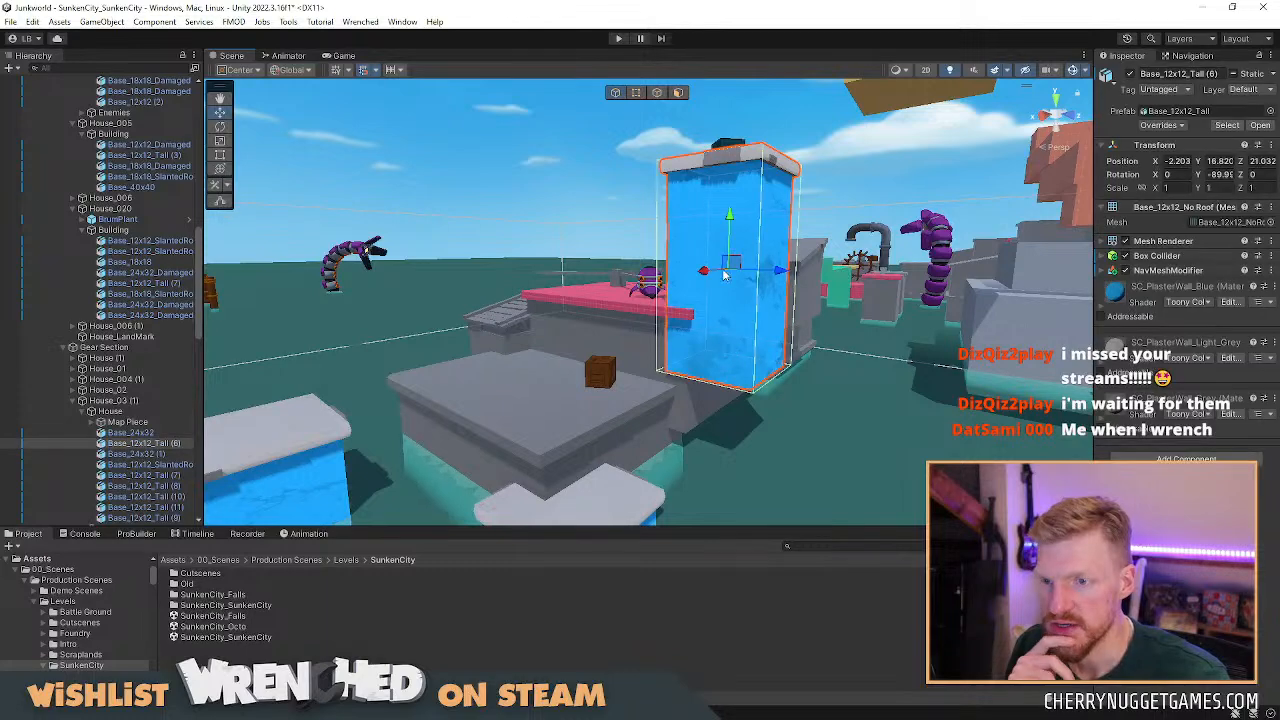
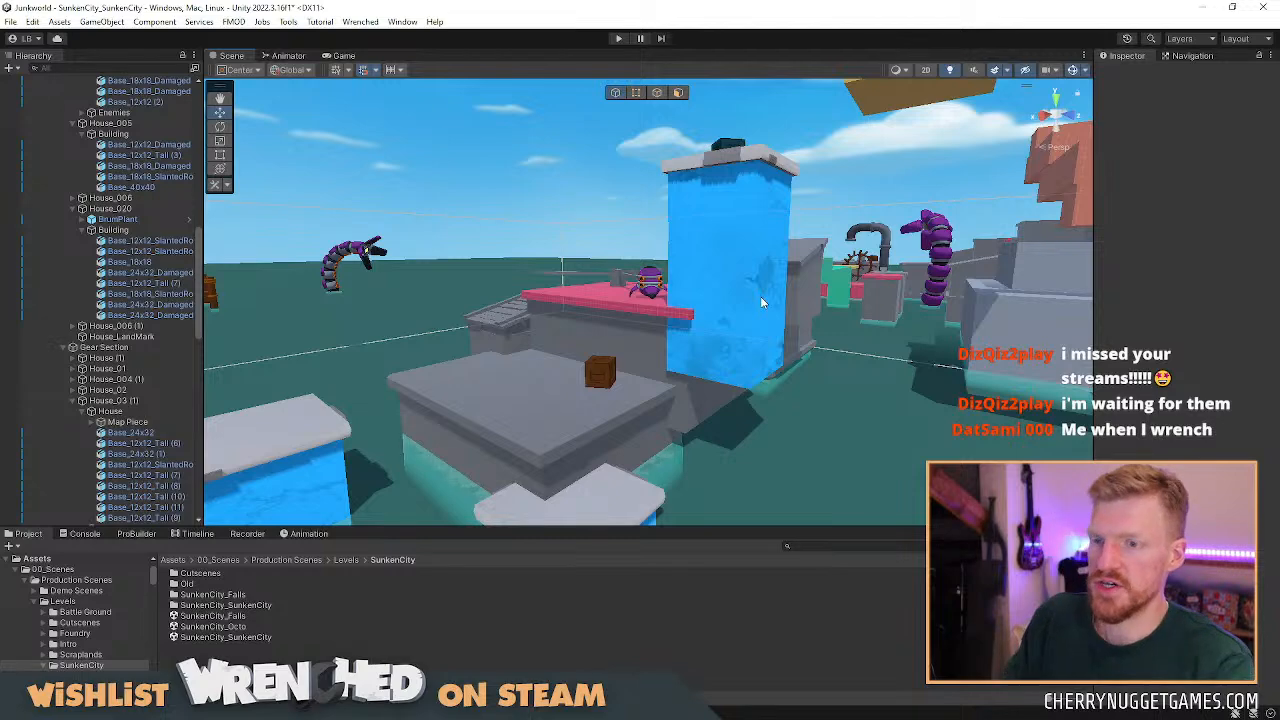
{"action": "key", "text": "ctrl+v"}
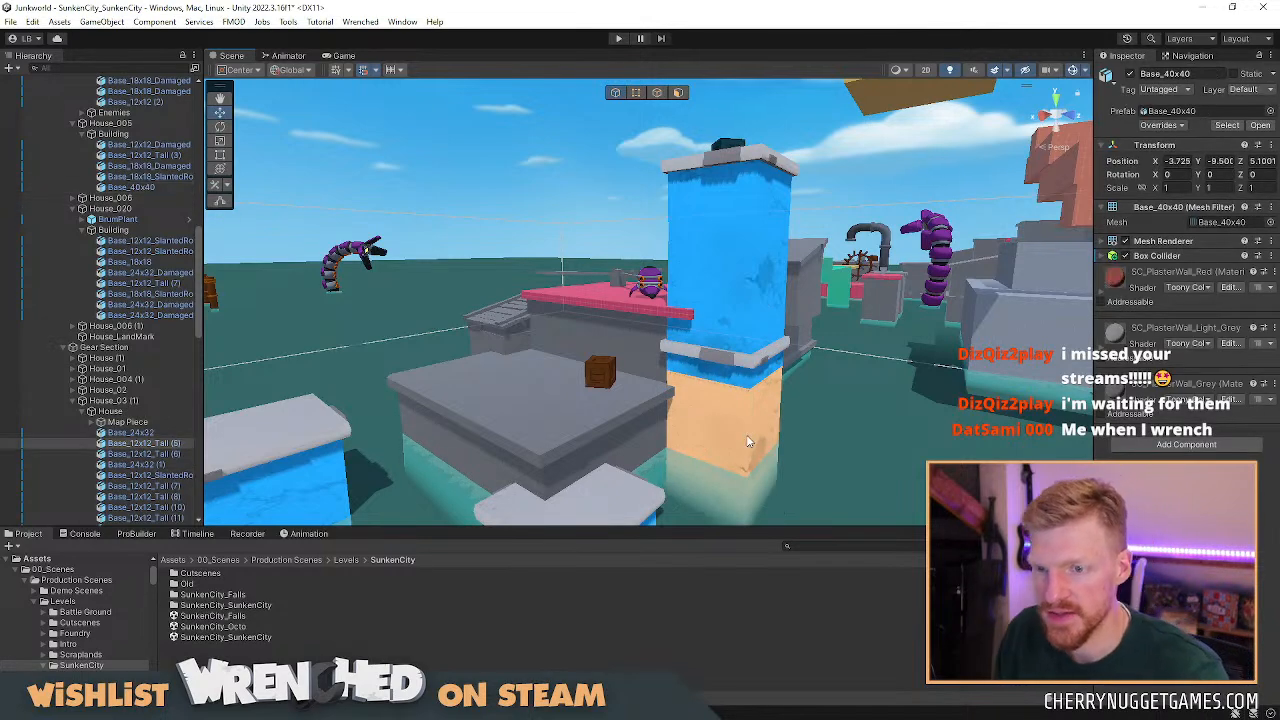
{"action": "left_click_drag", "start_coordinate": [730, 393], "coordinate": [731, 411], "text": "ctrl"}
Select the Mod_WaterPlane water surface and examine the pink platforms and grey buildings beyond the blue tower.
{"action": "left_click", "coordinate": [884, 414]}
{"action": "scroll", "coordinate": [847, 414], "scroll_direction": "down", "scroll_amount": 2}
{"action": "middle_click_drag", "start_coordinate": [847, 414], "coordinate": [706, 356]}
{"action": "right_click_drag", "start_coordinate": [706, 356], "coordinate": [606, 383]}
{"action": "middle_click_drag", "start_coordinate": [606, 383], "coordinate": [576, 405]}
{"action": "right_click_drag", "start_coordinate": [576, 405], "coordinate": [634, 386]}
{"action": "scroll", "coordinate": [596, 400], "scroll_direction": "down", "scroll_amount": 3}
{"action": "middle_click_drag", "start_coordinate": [557, 414], "coordinate": [681, 346]}
{"action": "right_click_drag", "start_coordinate": [681, 346], "coordinate": [806, 349]}
{"action": "middle_click_drag", "start_coordinate": [806, 349], "coordinate": [773, 356]}
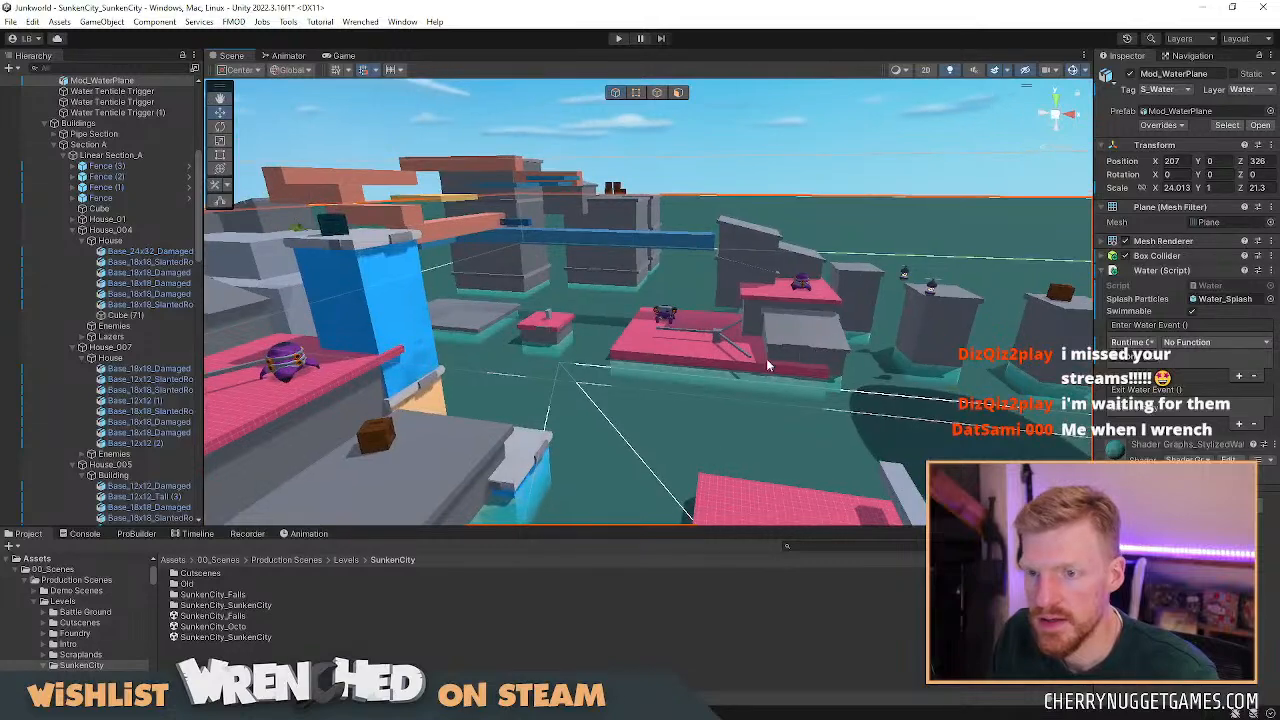
Examine the blue tower, the overhead walkways and the small platforms in the open water from several angles.
{"action": "right_click_drag", "start_coordinate": [773, 356], "coordinate": [596, 350]}
{"action": "scroll", "coordinate": [596, 350], "scroll_direction": "down", "scroll_amount": 3}
{"action": "mouse_move", "coordinate": [596, 350]}
{"action": "middle_mouse_down"}
{"action": "mouse_move", "coordinate": [644, 367]}
{"action": "mouse_move", "coordinate": [608, 370]}
{"action": "middle_mouse_up"}
{"action": "scroll", "coordinate": [609, 362], "scroll_direction": "up", "scroll_amount": 3}
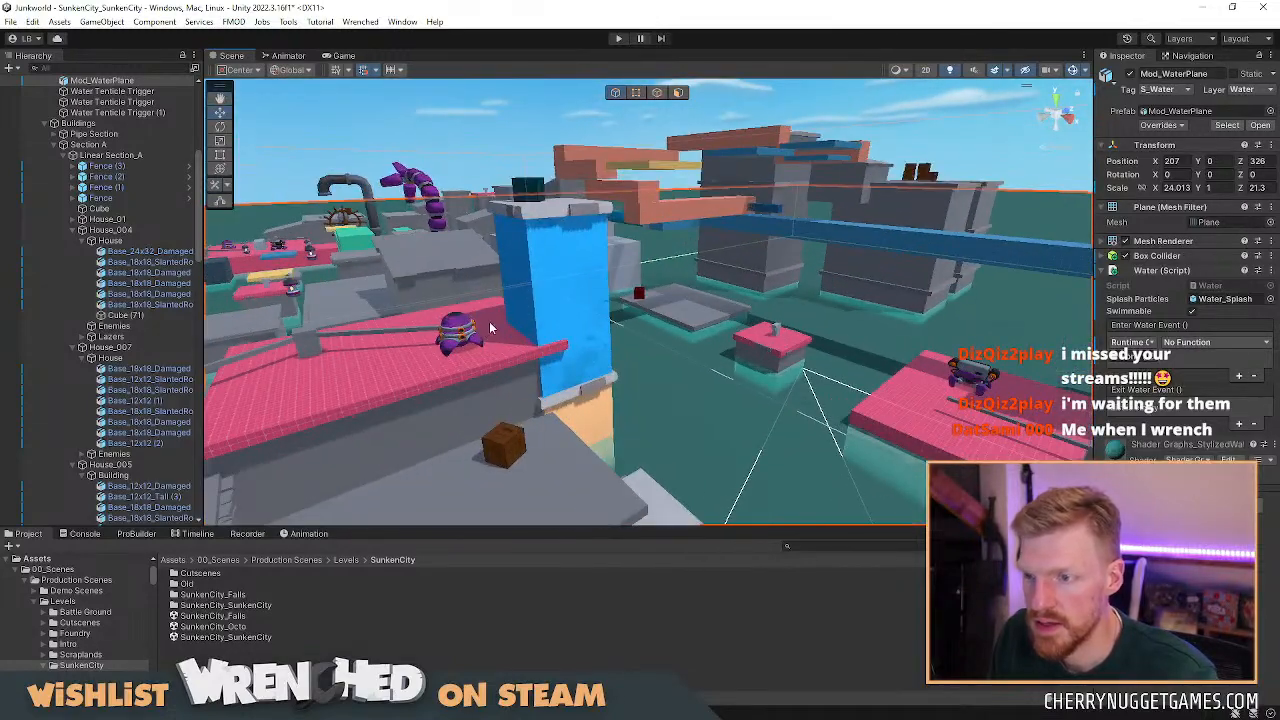
{"action": "scroll", "coordinate": [663, 365], "scroll_direction": "down", "scroll_amount": 3}
{"action": "right_click_drag", "start_coordinate": [663, 365], "coordinate": [710, 345]}
{"action": "middle_click_drag", "start_coordinate": [710, 345], "coordinate": [543, 364]}
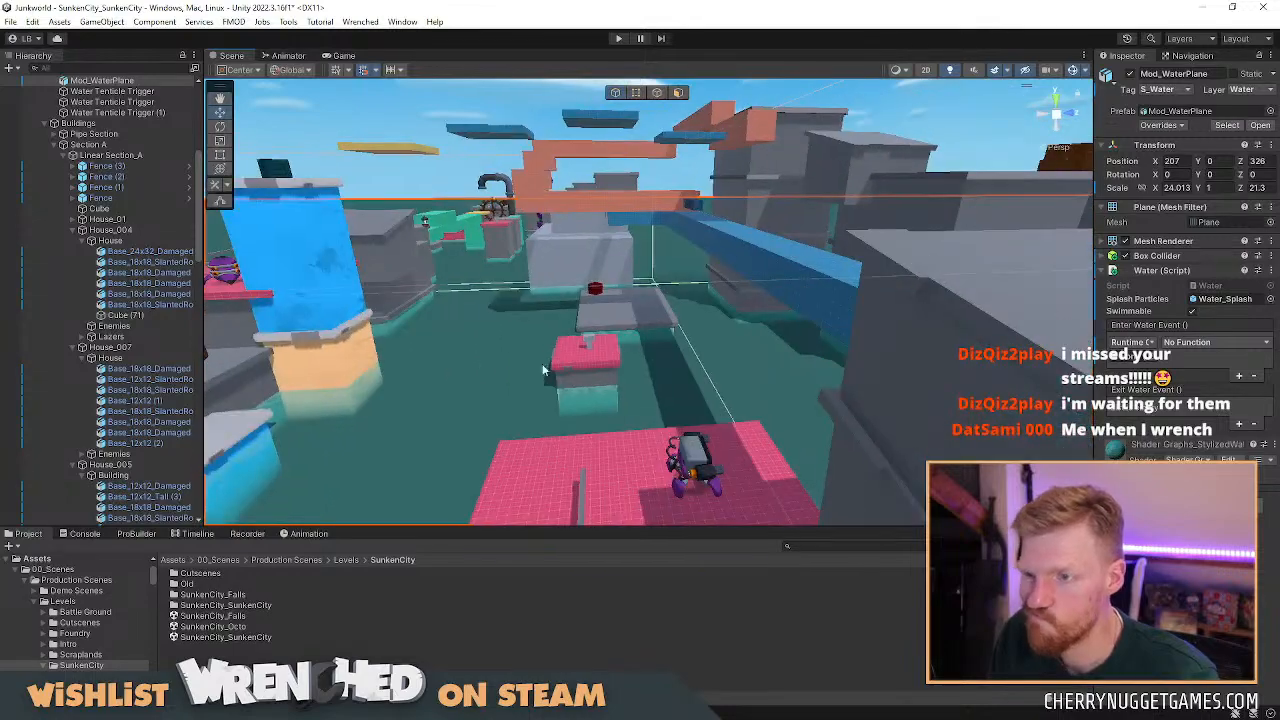
{"action": "right_click_drag", "start_coordinate": [543, 370], "coordinate": [300, 365]}
{"action": "mouse_move", "coordinate": [623, 354]}
{"action": "middle_mouse_down"}
{"action": "mouse_move", "coordinate": [566, 343]}
{"action": "mouse_move", "coordinate": [609, 349]}
{"action": "middle_mouse_up"}
{"action": "scroll", "coordinate": [641, 354], "scroll_direction": "up", "scroll_amount": 3}
{"action": "scroll", "coordinate": [640, 354], "scroll_direction": "down", "scroll_amount": 3}
{"action": "right_click_drag", "start_coordinate": [639, 353], "coordinate": [603, 333]}
{"action": "mouse_move", "coordinate": [603, 333]}
{"action": "middle_mouse_down"}
{"action": "mouse_move", "coordinate": [586, 266]}
{"action": "mouse_move", "coordinate": [586, 388]}
{"action": "mouse_move", "coordinate": [609, 374]}
{"action": "mouse_move", "coordinate": [601, 349]}
{"action": "middle_mouse_up"}
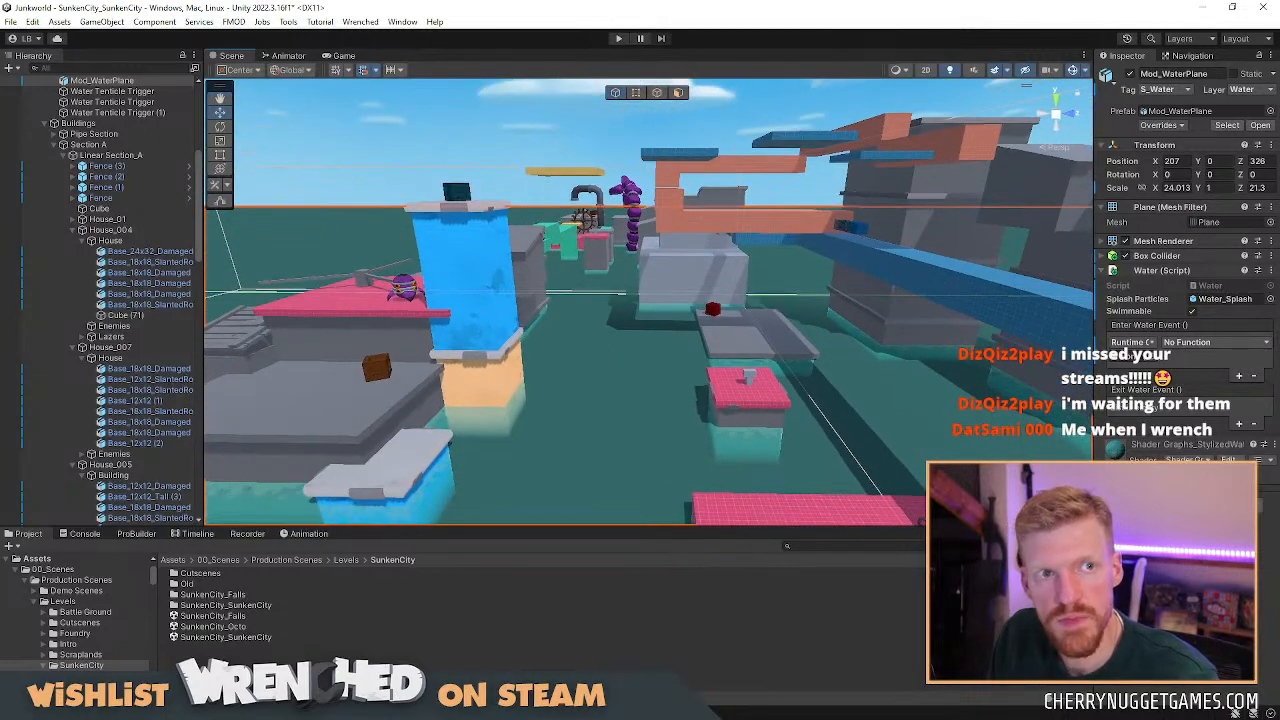
Switch to Blender and scale the middle edge loop of BuildingBase_12x12_Flat by 0.968.
{"action": "key", "text": "alt+Tab"}
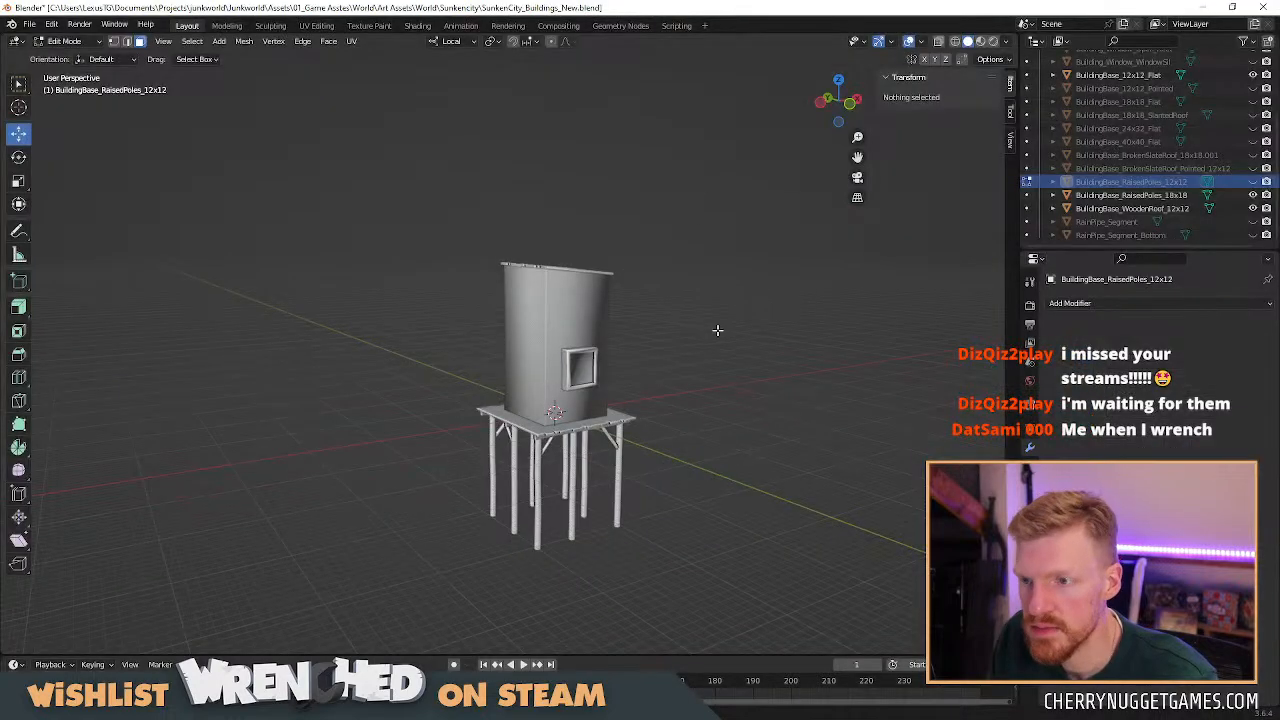
{"action": "right_click", "coordinate": [789, 323]}
{"action": "middle_click_drag", "start_coordinate": [803, 266], "coordinate": [619, 332]}
{"action": "scroll", "coordinate": [540, 275], "scroll_direction": "up", "scroll_amount": 3}
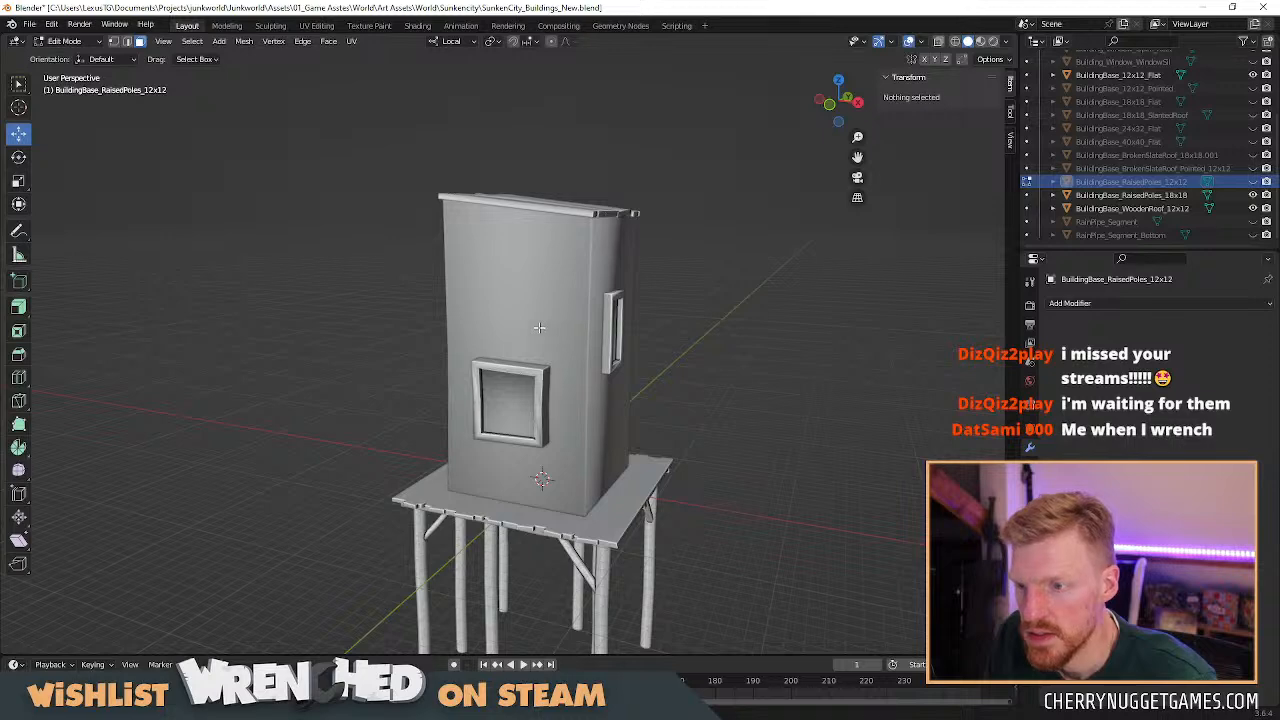
{"action": "key", "text": "Tab"}
{"action": "left_click", "coordinate": [587, 298]}
{"action": "key", "text": "Tab"}
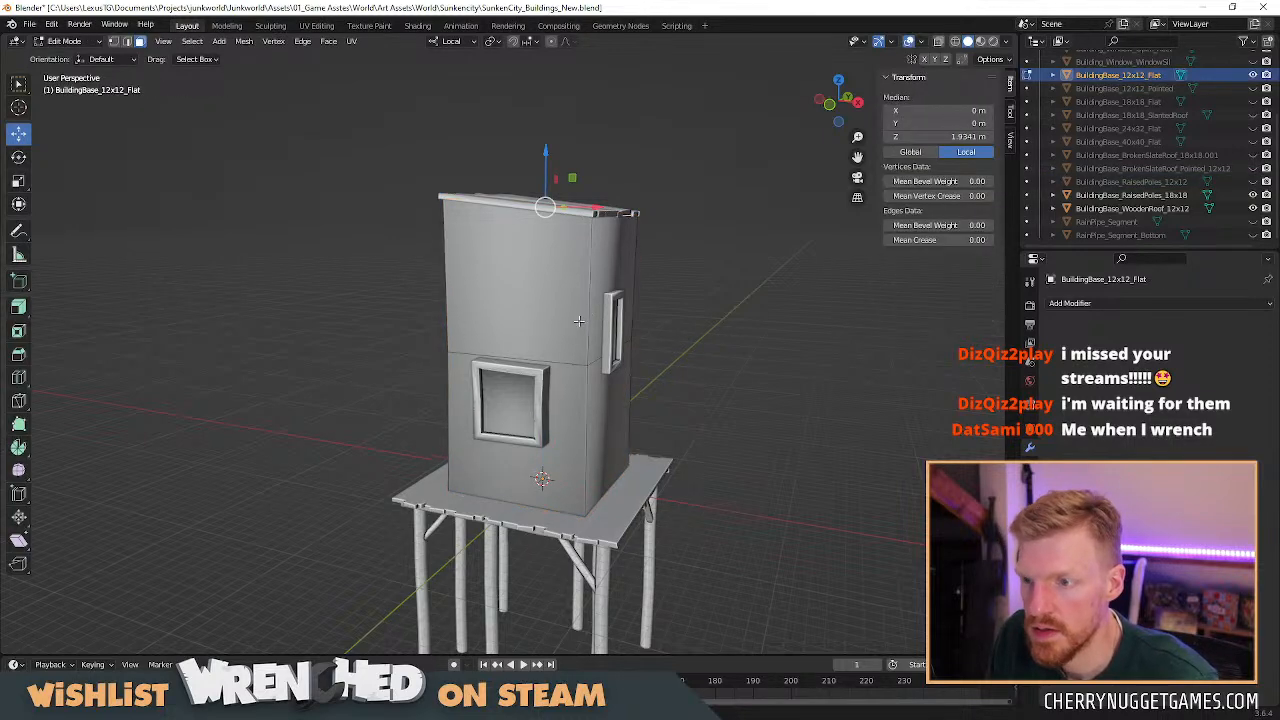
{"action": "left_click", "coordinate": [575, 367], "text": "alt"}
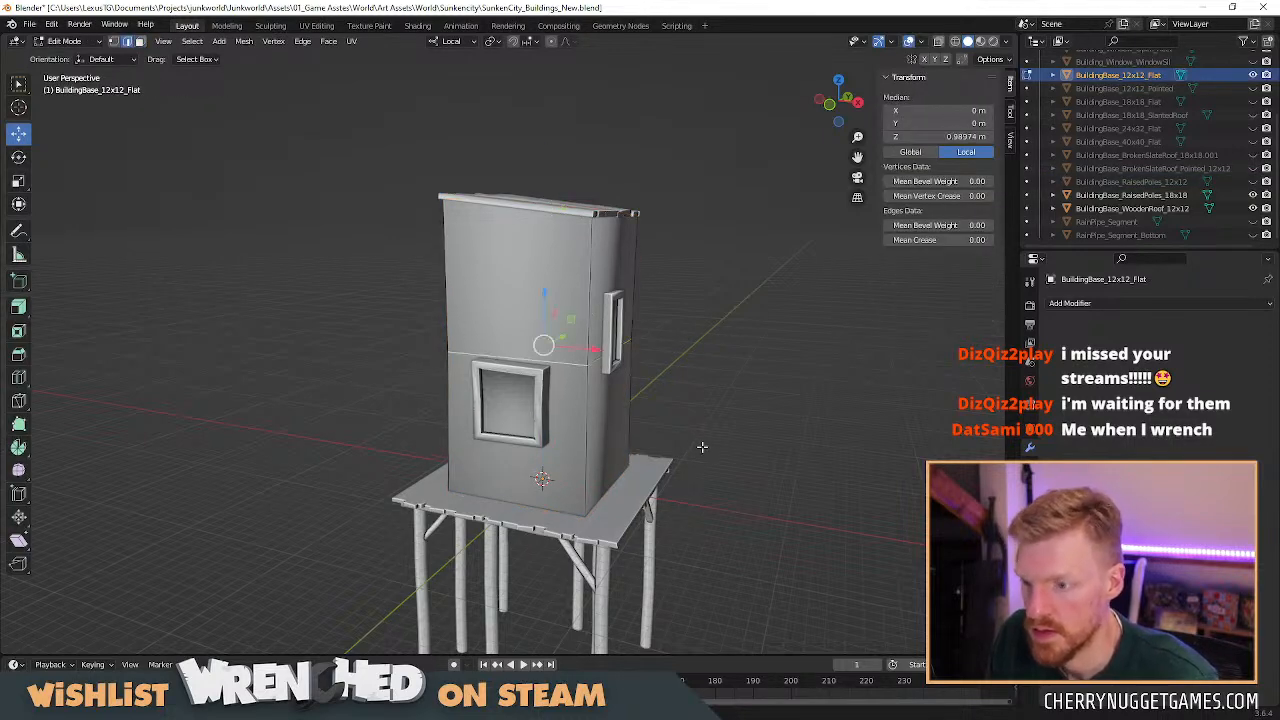
{"action": "key", "text": "s"}
{"action": "left_click", "coordinate": [697, 443]}
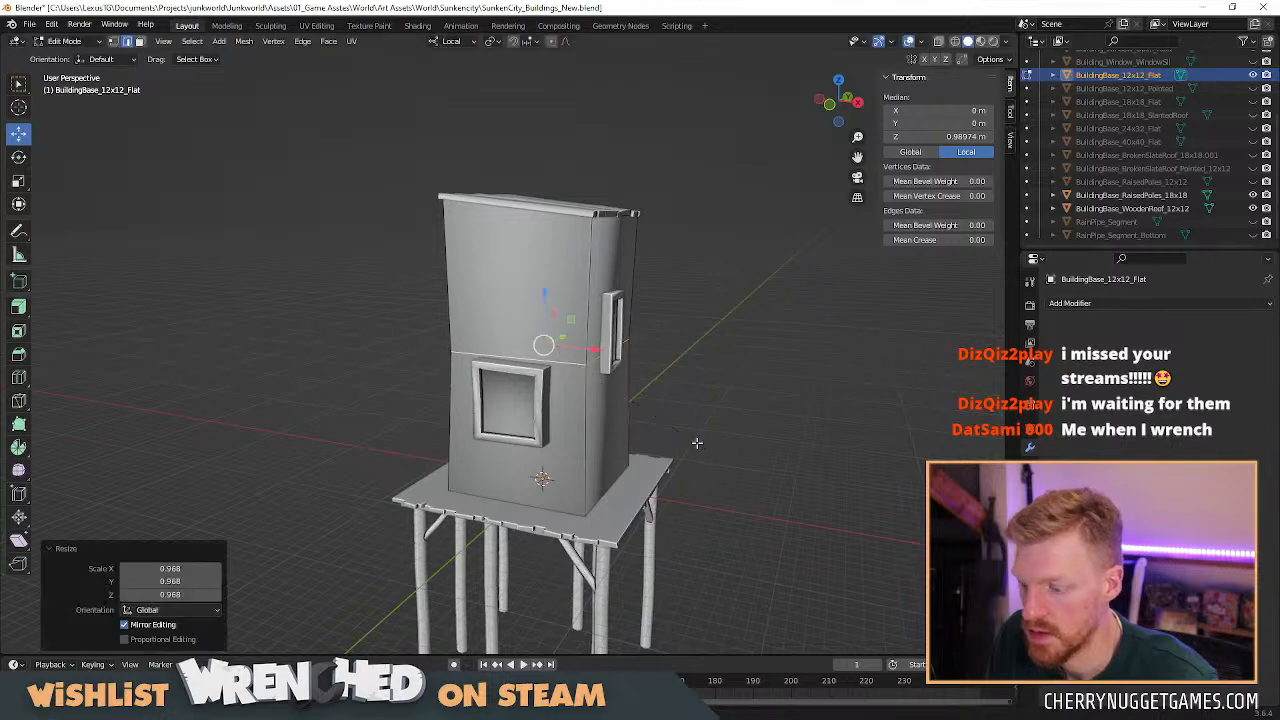
Widen the building's middle edge loop slightly, scaling it by about 1.02.
{"action": "key", "text": "Tab"}
{"action": "scroll", "coordinate": [717, 359], "scroll_direction": "down", "scroll_amount": 3}
{"action": "middle_click_drag", "start_coordinate": [717, 359], "coordinate": [654, 372]}
{"action": "key", "text": "Tab"}
{"action": "scroll", "coordinate": [669, 369], "scroll_direction": "up", "scroll_amount": 2}
{"action": "key", "text": "s"}
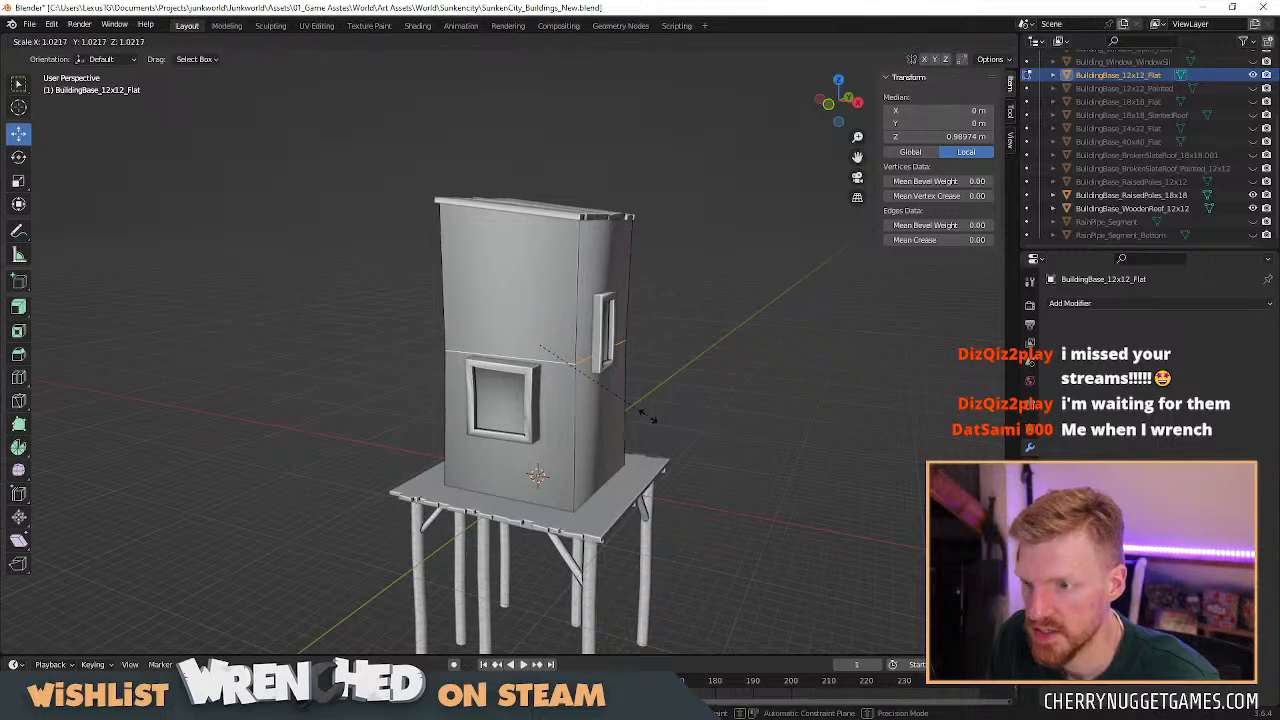
{"action": "left_click", "coordinate": [650, 416]}
{"action": "key", "text": "Tab"}
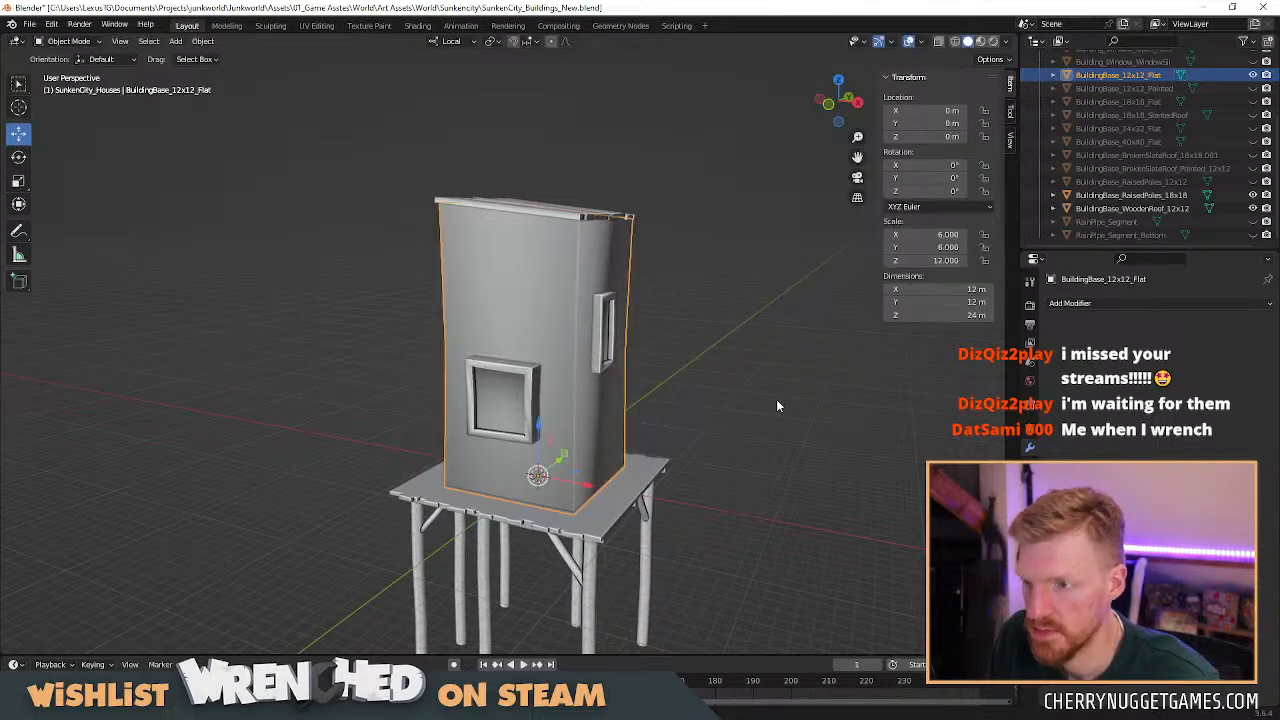
Hide BuildingBase_RaisedPoles_18x18, BuildingBase_WoodenRoof_12x12 and BuildingBase_12x12_Flat.
{"action": "mouse_move", "coordinate": [748, 403]}
{"action": "middle_mouse_down"}
{"action": "mouse_move", "coordinate": [695, 406]}
{"action": "mouse_move", "coordinate": [651, 437]}
{"action": "mouse_move", "coordinate": [757, 413]}
{"action": "middle_mouse_up"}
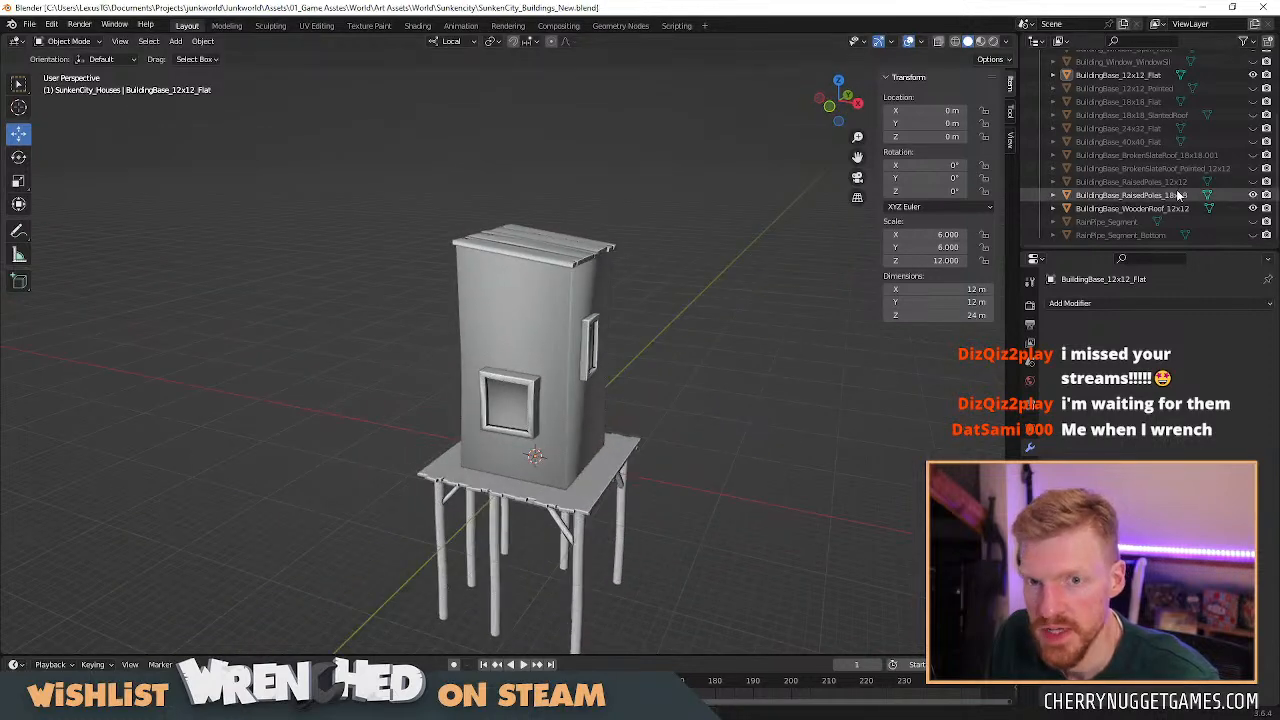
{"action": "left_click", "coordinate": [1253, 195]}
{"action": "left_click", "coordinate": [1253, 208]}
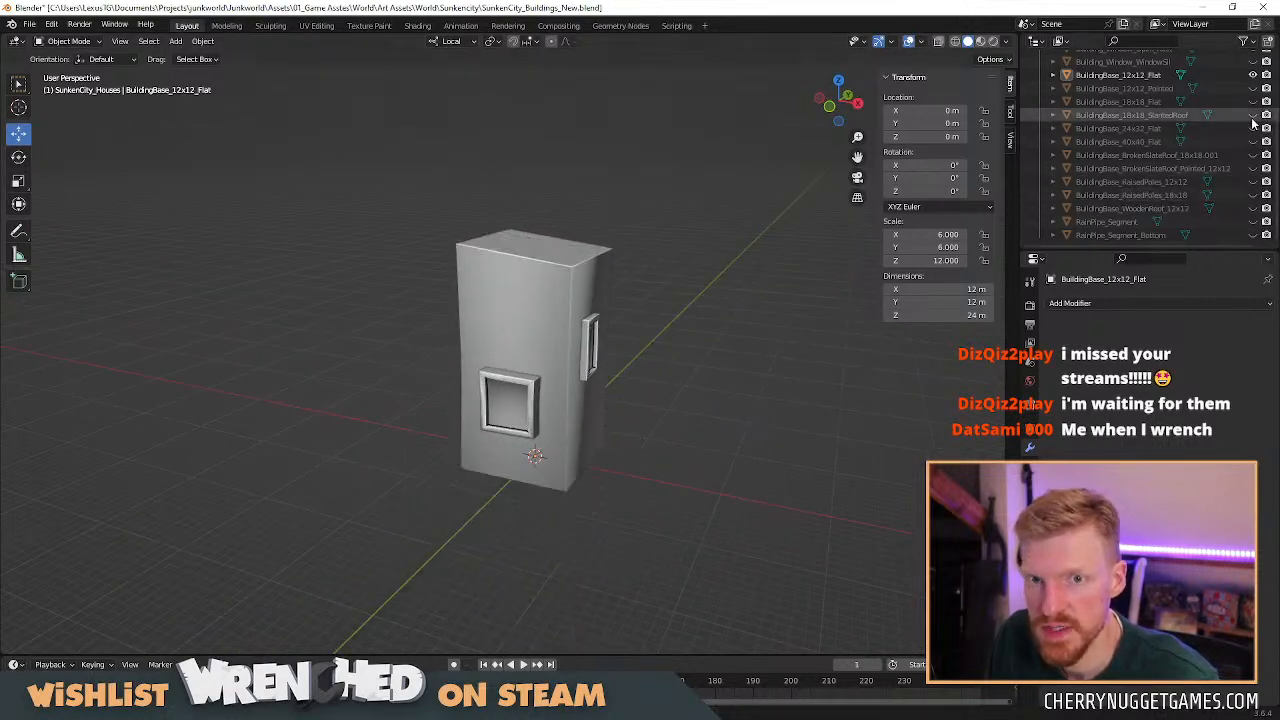
{"action": "left_click", "coordinate": [1253, 75]}
Rename BuildingBase_12x12_Flat to BuildingBase_12x12_Slanted.
{"action": "scroll", "coordinate": [1162, 100], "scroll_direction": "up", "scroll_amount": 5}
{"action": "double_click", "coordinate": [1118, 141]}
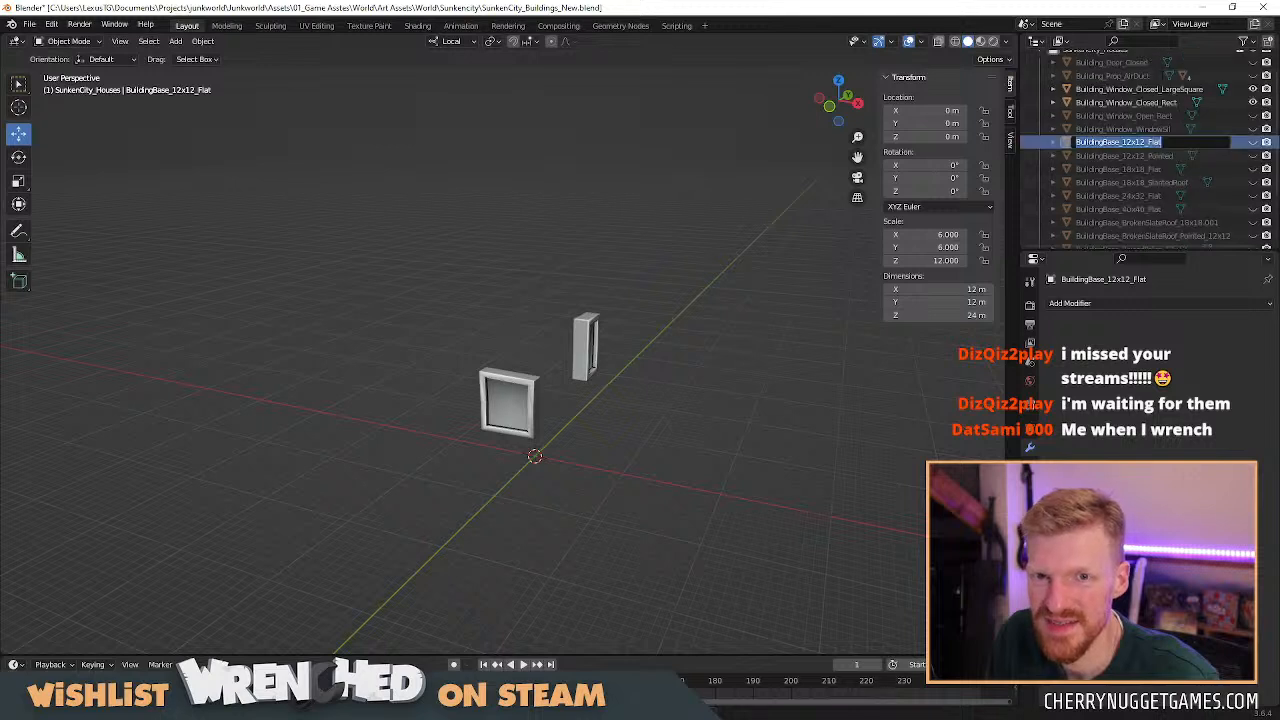
{"action": "left_click_drag", "start_coordinate": [1162, 141], "coordinate": [1155, 142]}
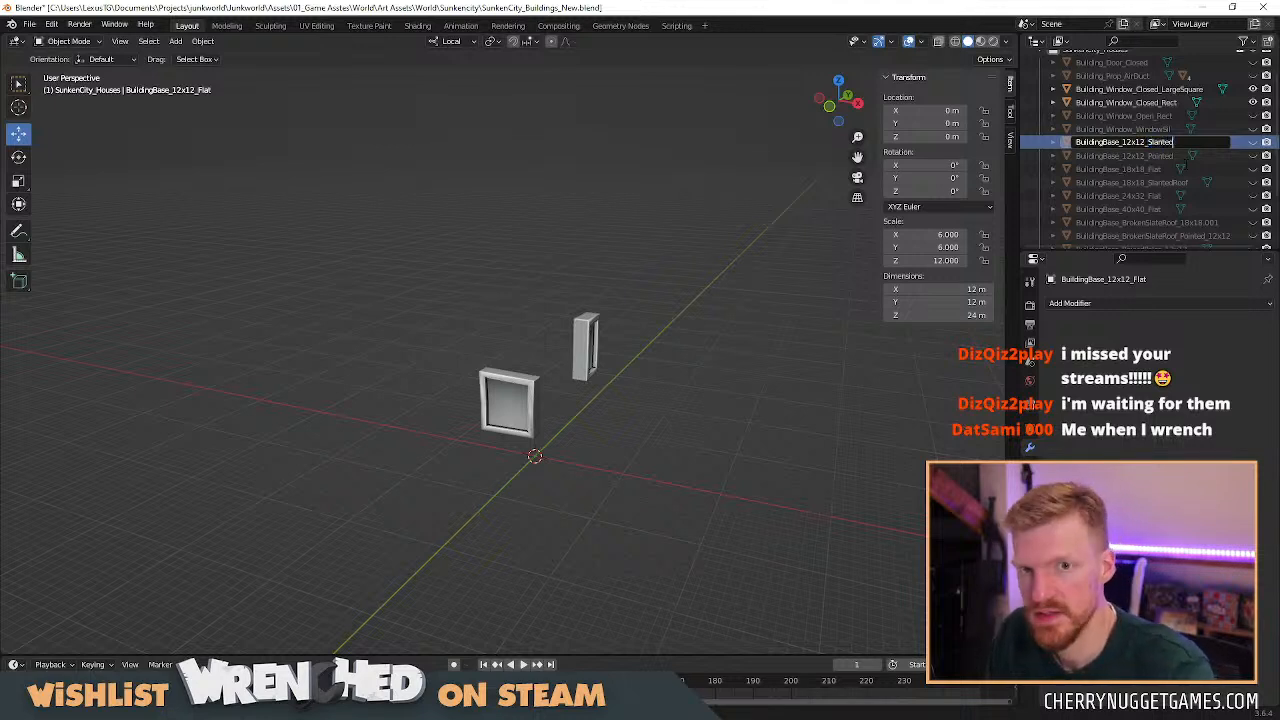
{"action": "type", "text": "Slanted"}
{"action": "key", "text": "Return"}
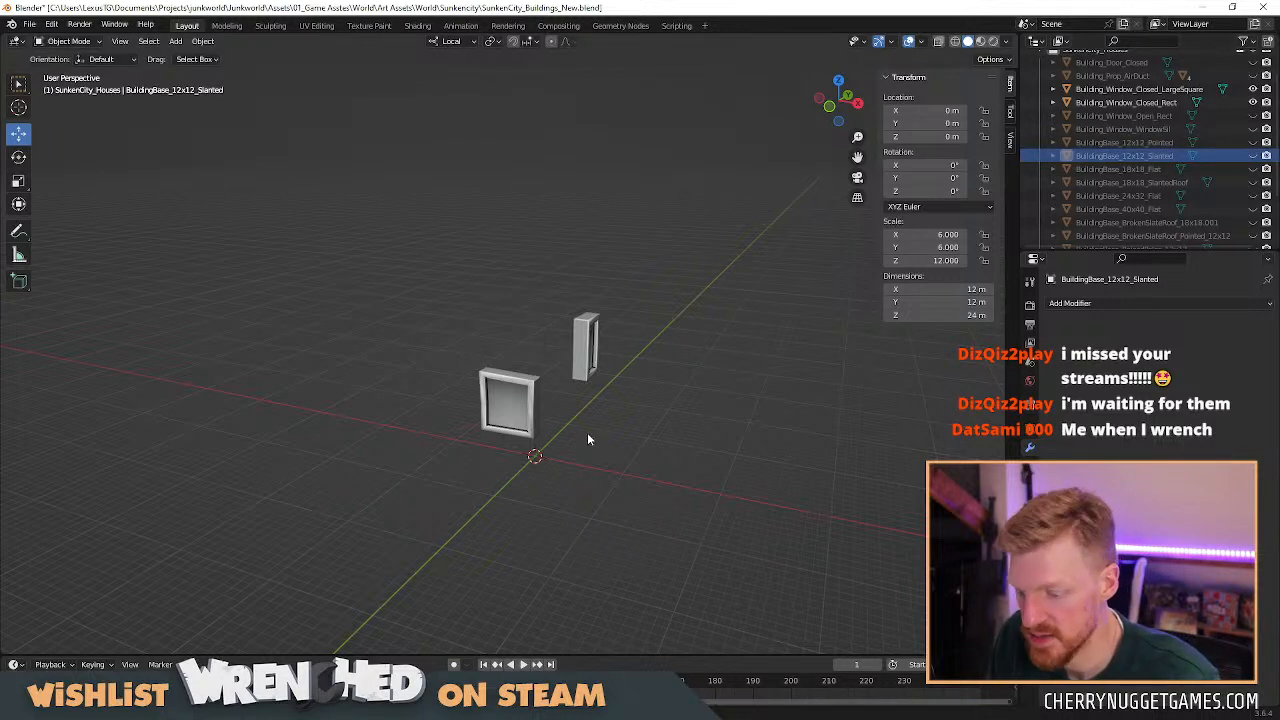
Add a cube at the origin and set its X and Y dimensions to 12 m.
{"action": "key", "text": "shift+a"}
{"action": "mouse_move", "coordinate": [587, 433]}
{"action": "left_click", "coordinate": [665, 443]}
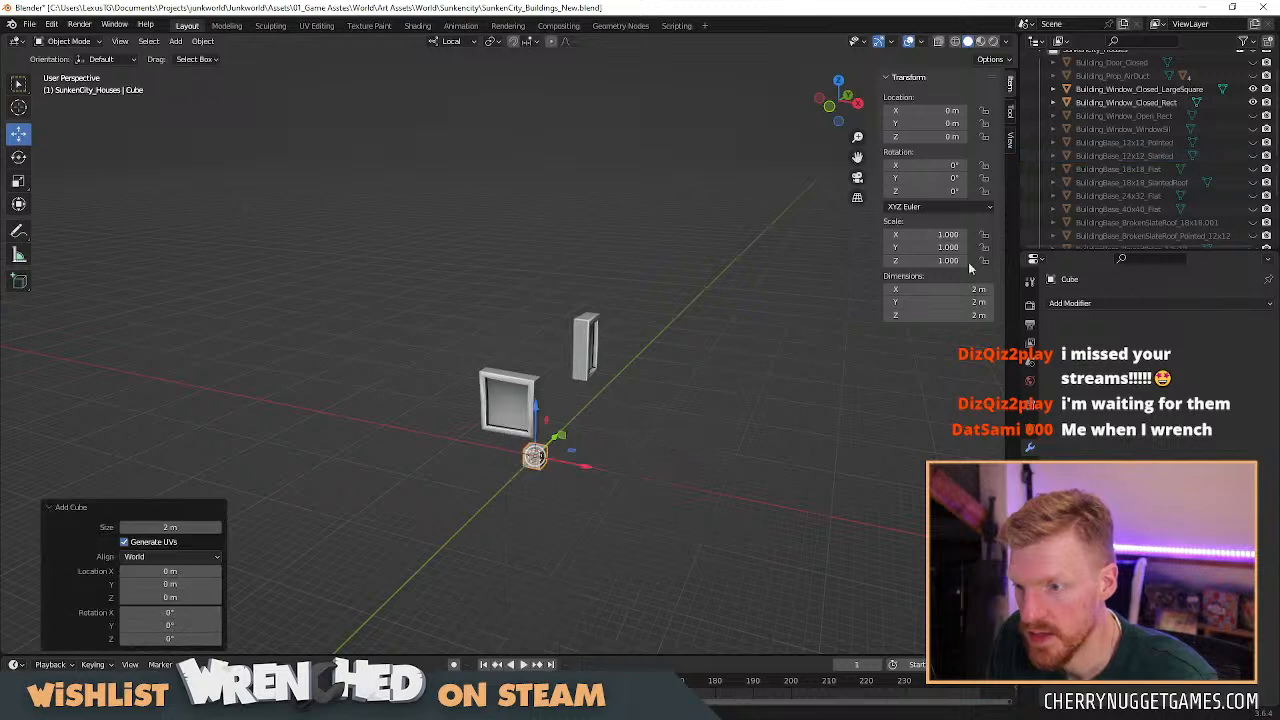
{"action": "double_click", "coordinate": [940, 289]}
{"action": "type", "text": "12"}
{"action": "key", "text": "Tab"}
{"action": "type", "text": "12"}
{"action": "key", "text": "Tab"}
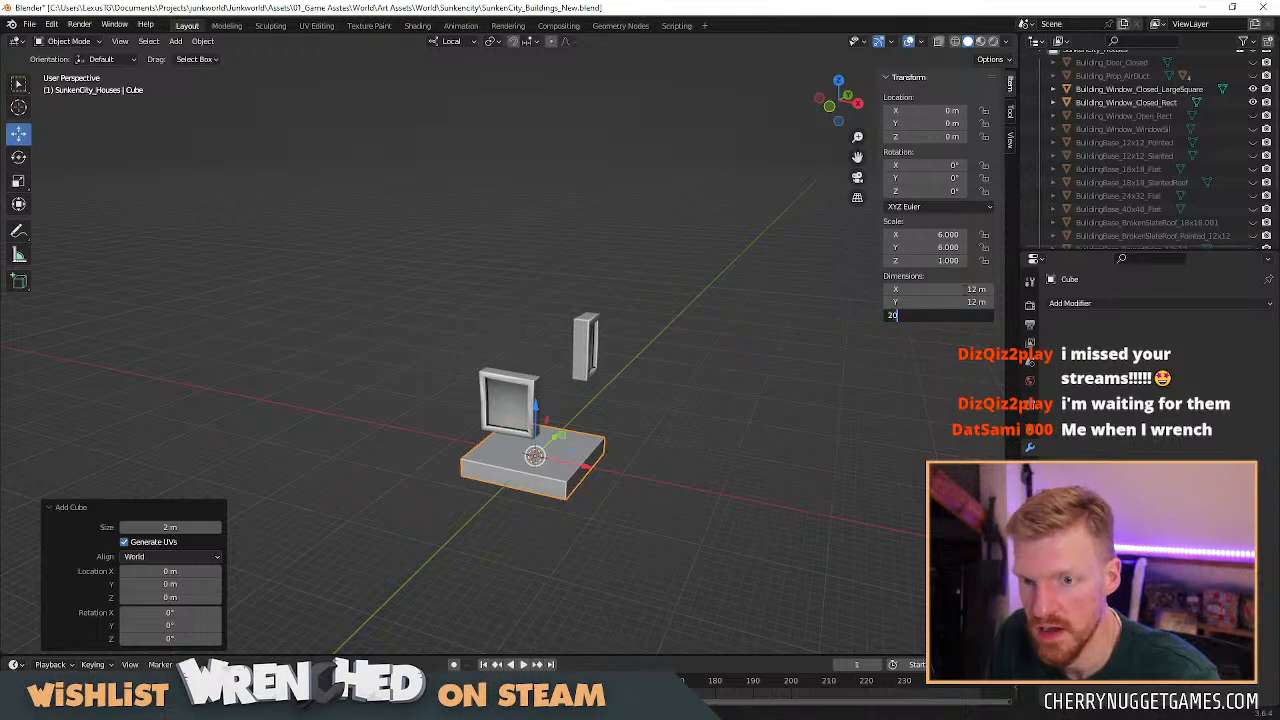
Set the new cube's height to 40 m.
{"action": "type", "text": "20"}
{"action": "key", "text": "Return"}
{"action": "double_click", "coordinate": [940, 315]}
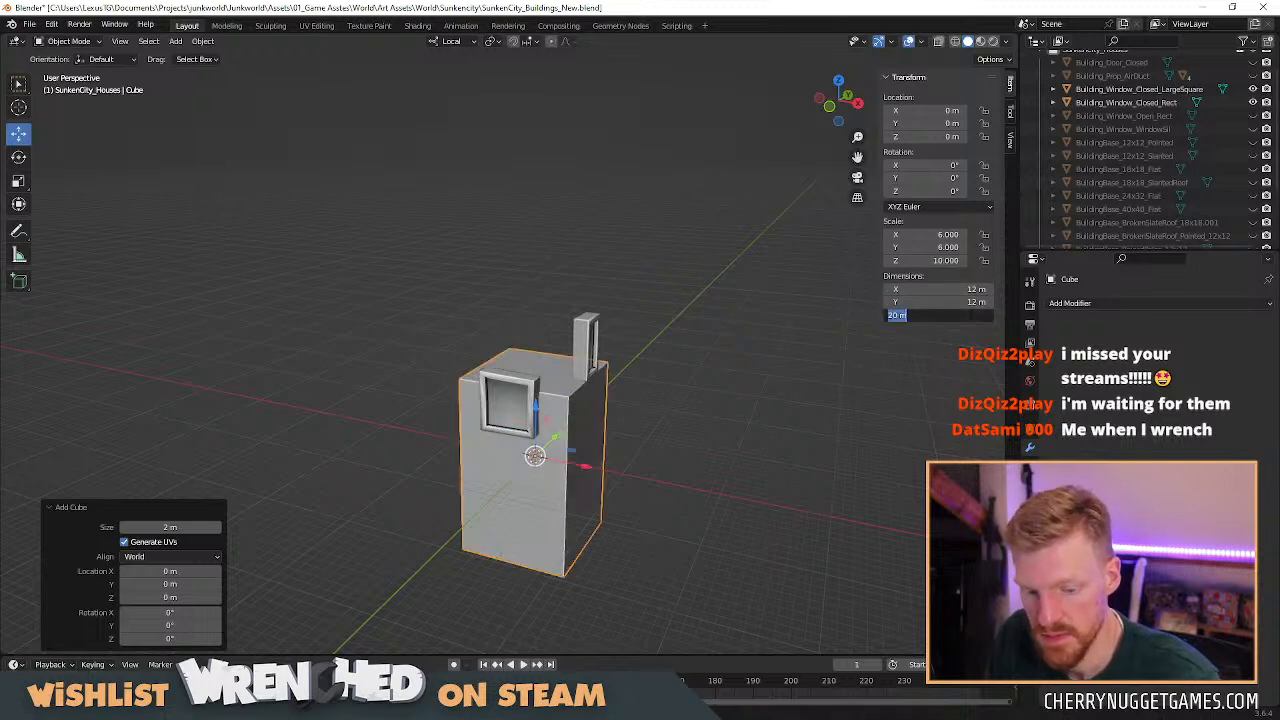
{"action": "type", "text": "40"}
{"action": "key", "text": "Return"}
{"action": "scroll", "coordinate": [614, 374], "scroll_direction": "down", "scroll_amount": 3}
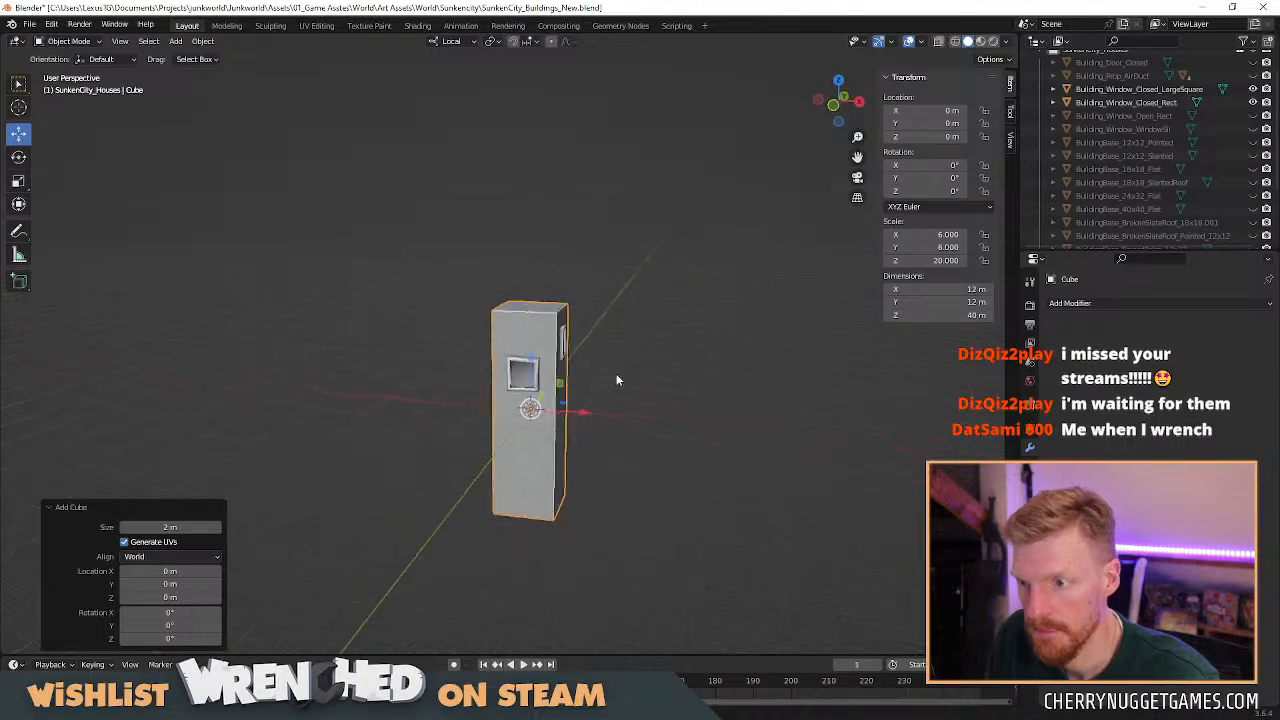
Raise the cube's geometry about 19.9 m so its base sits near the origin, and add a centred horizontal loop cut.
{"action": "key", "text": "Tab"}
{"action": "left_click", "coordinate": [834, 104]}
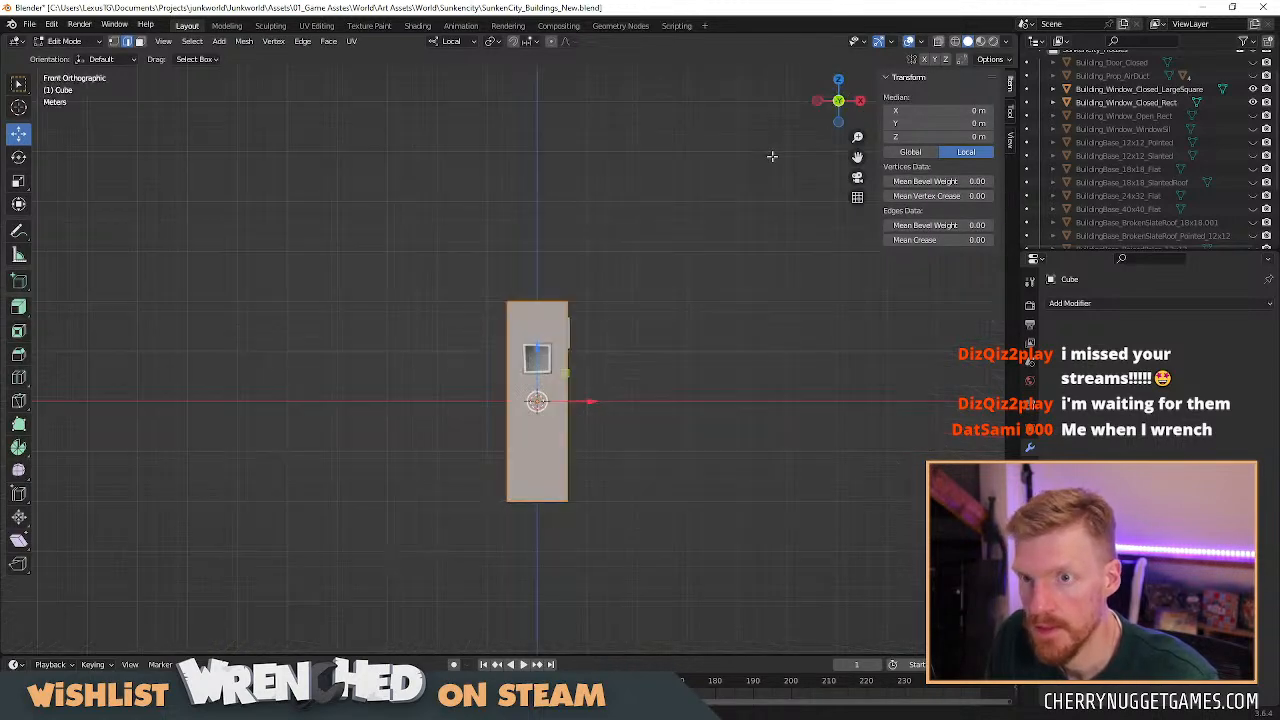
{"action": "left_click_drag", "start_coordinate": [537, 333], "coordinate": [537, 246]}
{"action": "middle_click_drag", "start_coordinate": [600, 297], "coordinate": [590, 304]}
{"action": "left_click", "coordinate": [585, 265]}
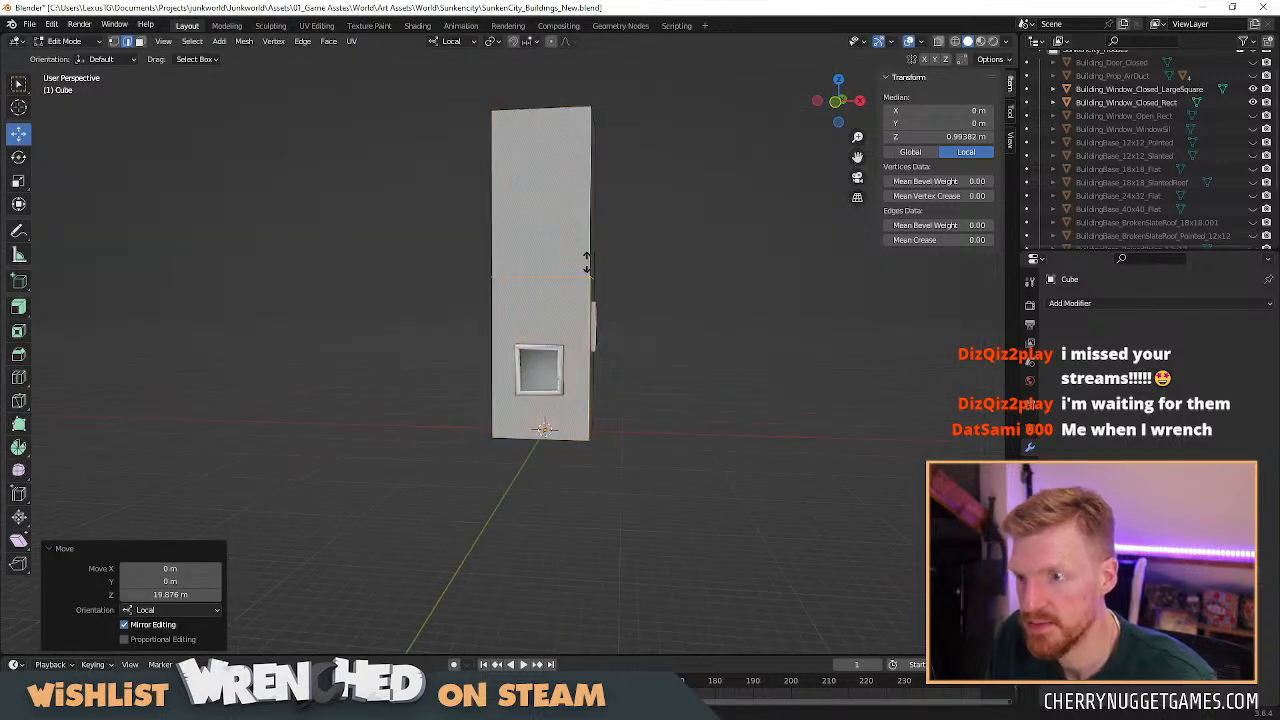
{"action": "right_click", "coordinate": [586, 264]}
{"action": "key", "text": "Tab"}
Apply smooth shading to the tall cube.
{"action": "middle_click_drag", "start_coordinate": [669, 329], "coordinate": [580, 281]}
{"action": "right_click", "coordinate": [580, 281]}
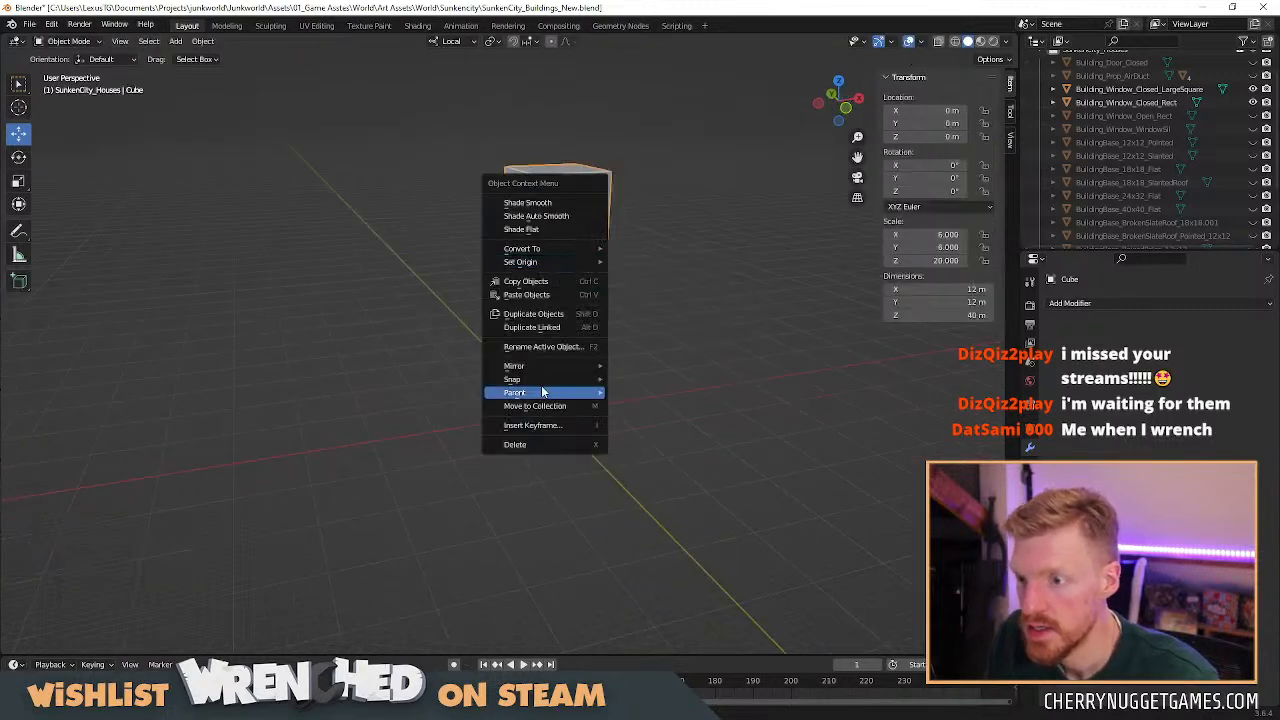
{"action": "right_click", "coordinate": [590, 255]}
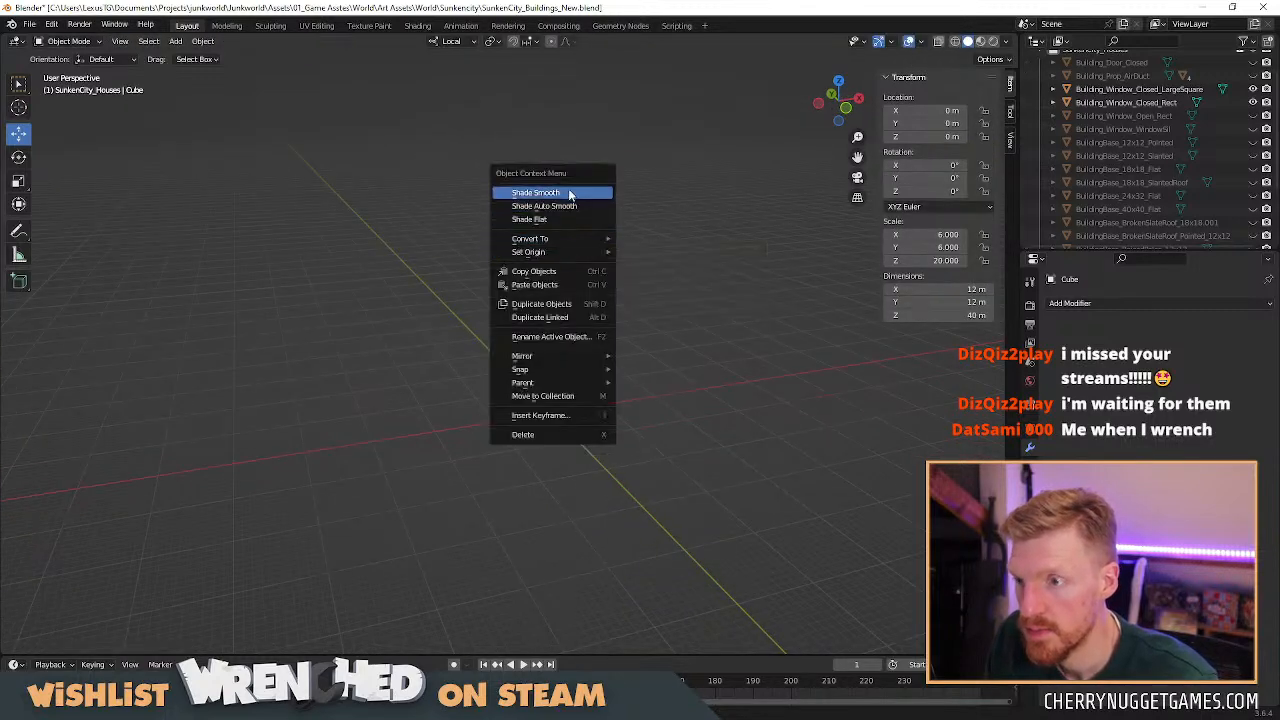
{"action": "left_click", "coordinate": [571, 191]}
{"action": "scroll", "coordinate": [566, 284], "scroll_direction": "up", "scroll_amount": 2}
Select the tower's top face and shade it flat.
{"action": "key", "text": "Tab"}
{"action": "middle_click_drag", "start_coordinate": [586, 220], "coordinate": [586, 236]}
{"action": "left_click", "coordinate": [580, 170]}
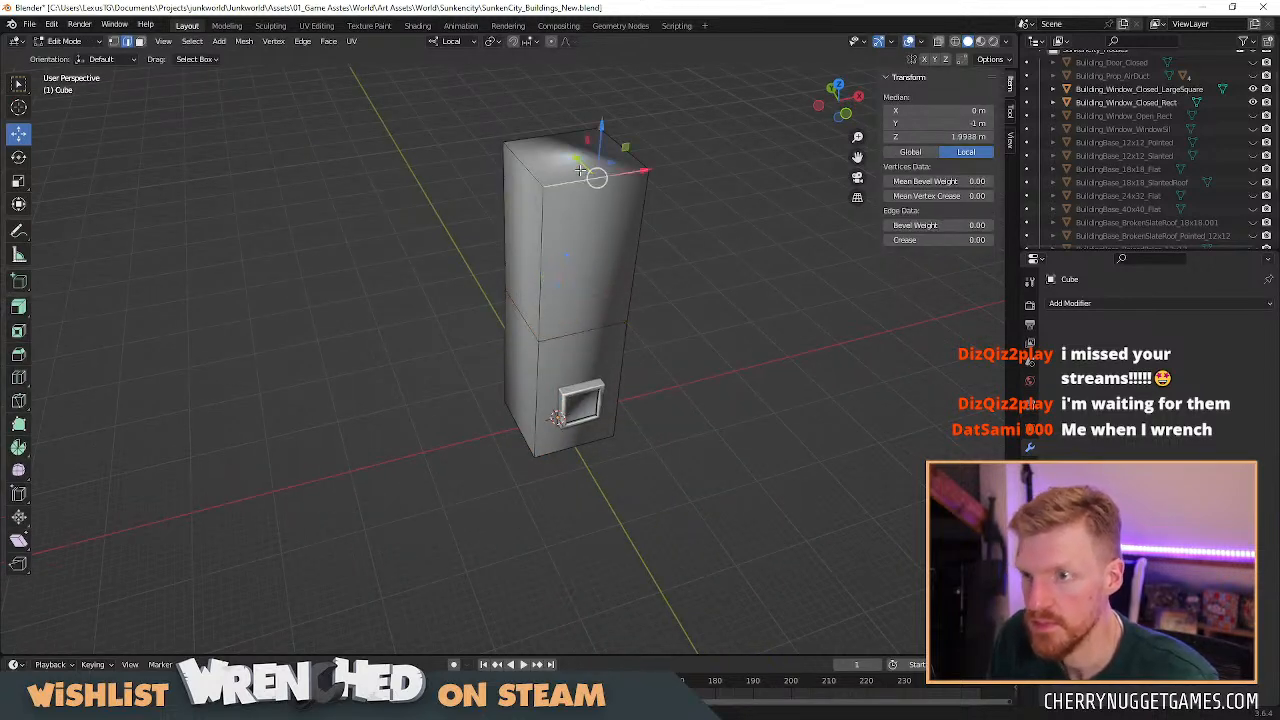
{"action": "middle_click_drag", "start_coordinate": [614, 176], "coordinate": [582, 298], "text": "shift"}
{"action": "scroll", "coordinate": [576, 286], "scroll_direction": "up", "scroll_amount": 2}
{"action": "key", "text": "3"}
{"action": "left_click", "coordinate": [590, 300]}
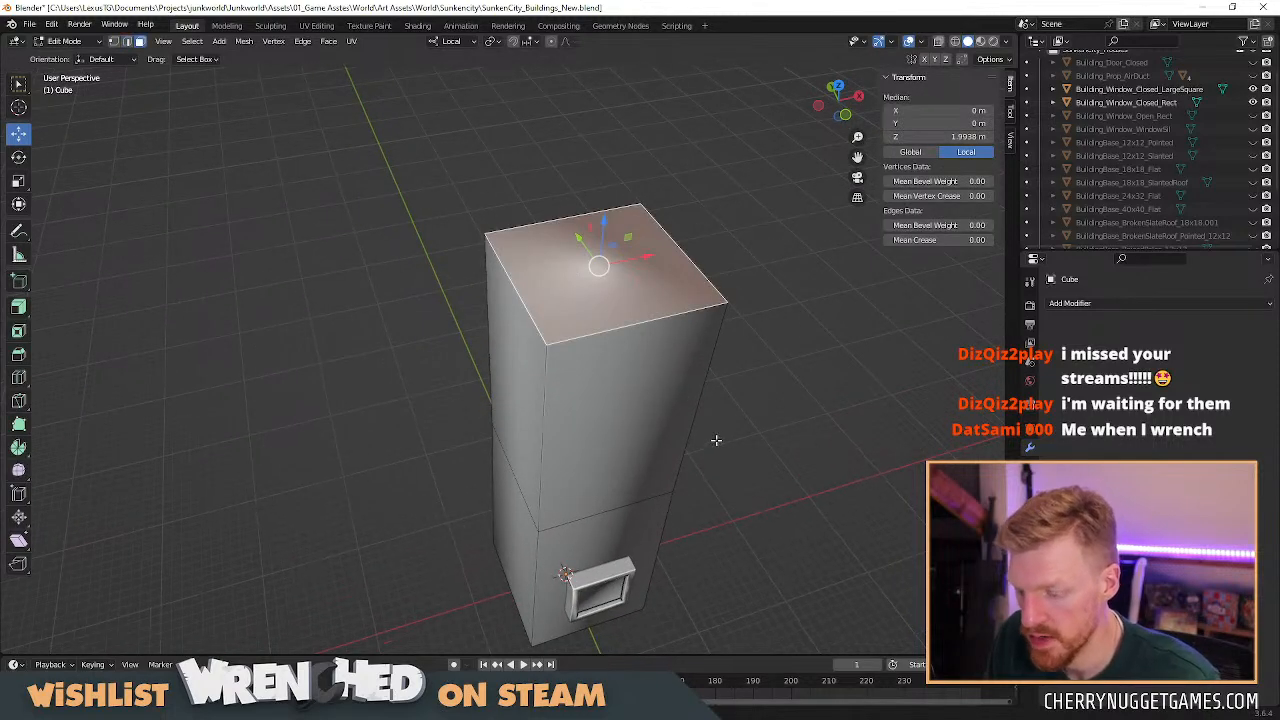
{"action": "right_click", "coordinate": [644, 302]}
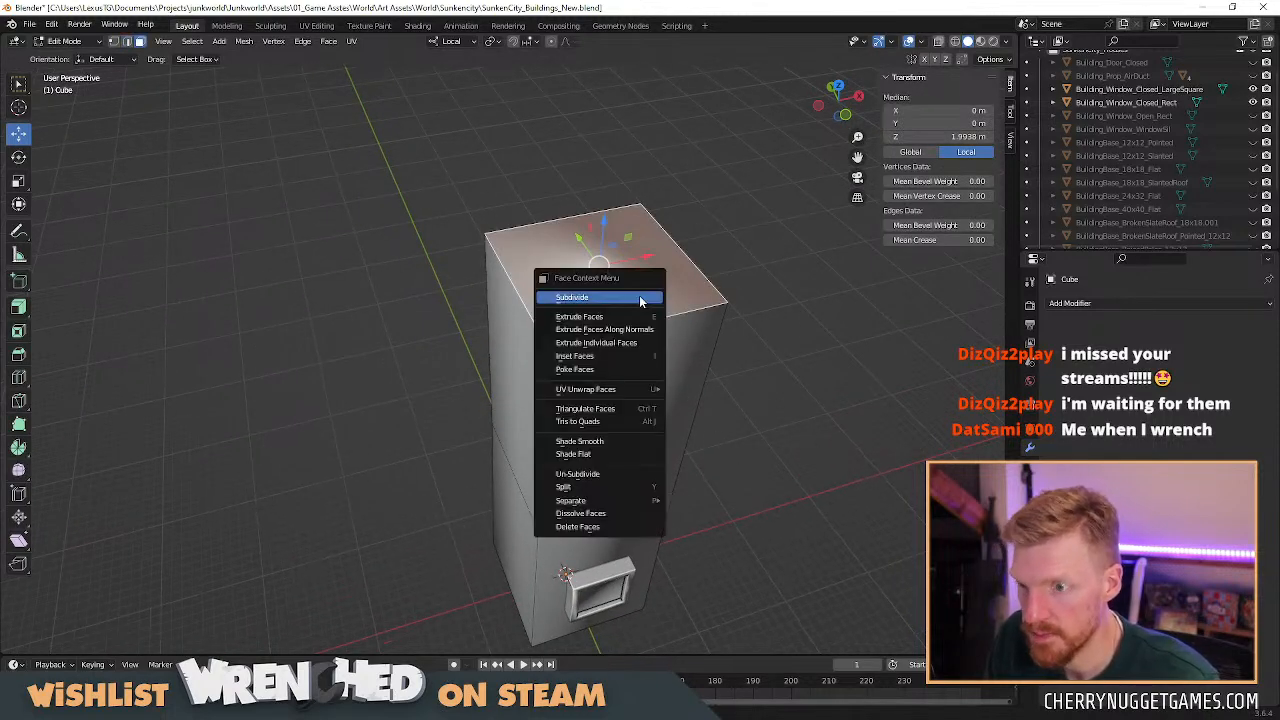
{"action": "left_click", "coordinate": [600, 462]}
Inset the tower's top face by about 0.14 m and extrude it about 0.6 m downward to form a rimmed recess.
{"action": "key", "text": "i"}
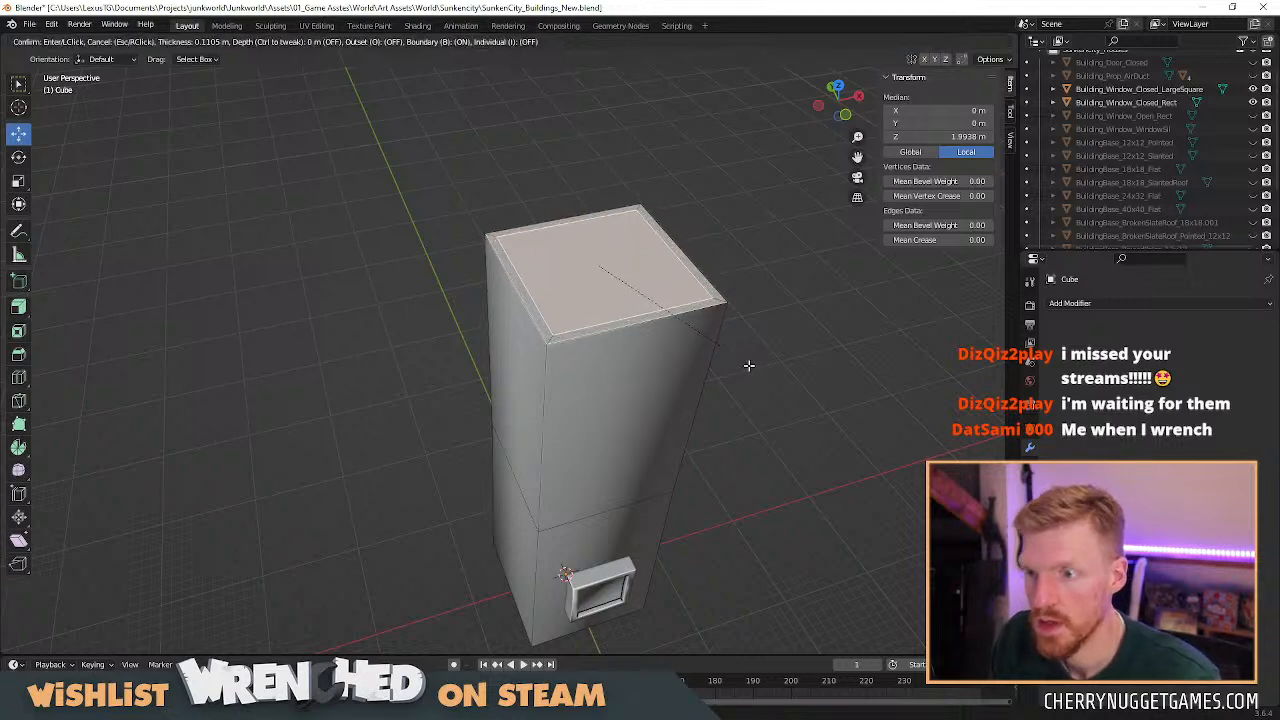
{"action": "left_click", "coordinate": [745, 362]}
{"action": "key", "text": "g"}
{"action": "key", "text": "z"}
{"action": "key", "text": "z"}
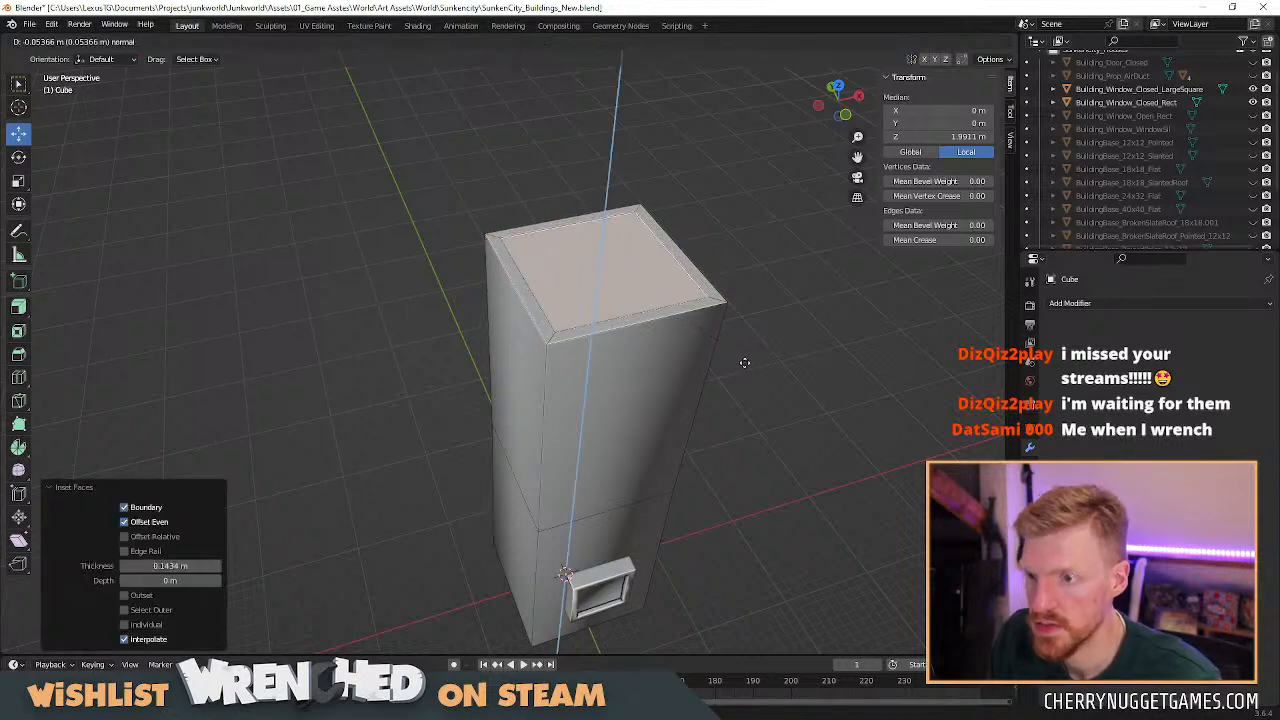
{"action": "left_click", "coordinate": [744, 368]}
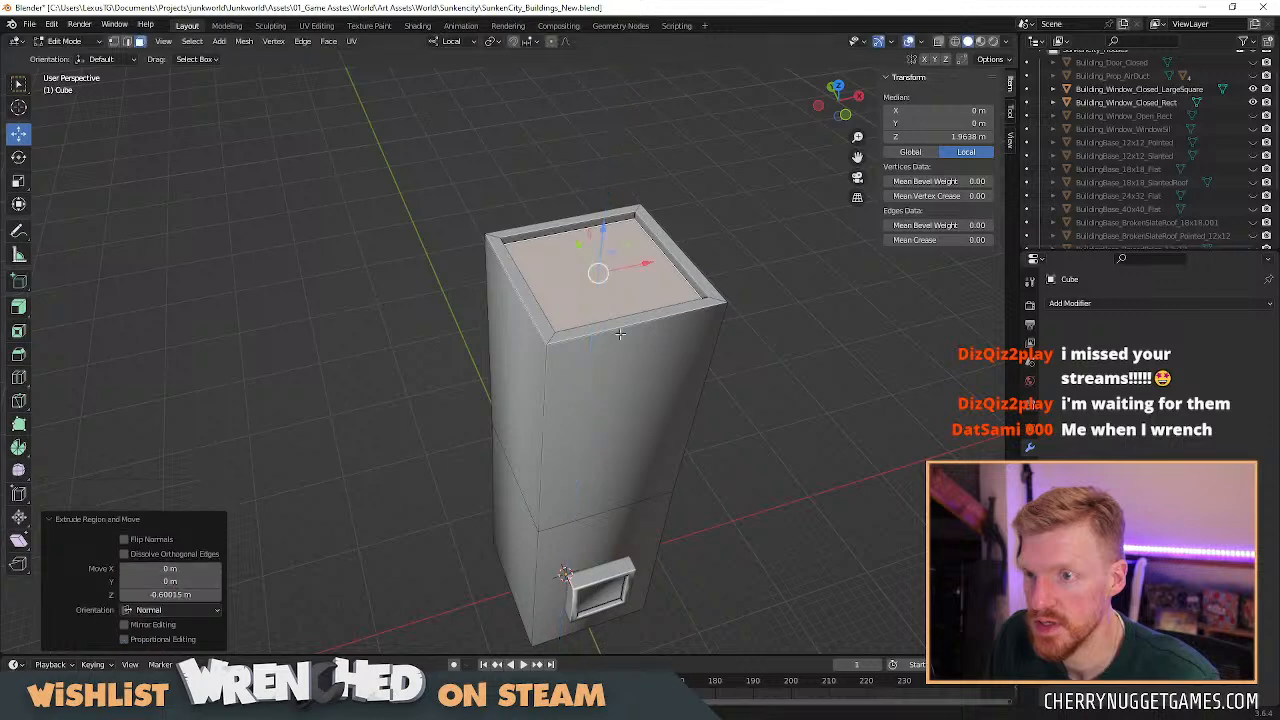
{"action": "right_click", "coordinate": [645, 305]}
{"action": "left_click", "coordinate": [620, 295]}
{"action": "mouse_move", "coordinate": [693, 377]}
{"action": "middle_mouse_down"}
{"action": "mouse_move", "coordinate": [669, 360]}
{"action": "mouse_move", "coordinate": [577, 353]}
{"action": "mouse_move", "coordinate": [563, 391]}
{"action": "mouse_move", "coordinate": [523, 360]}
{"action": "mouse_move", "coordinate": [640, 297]}
{"action": "mouse_move", "coordinate": [493, 341]}
{"action": "mouse_move", "coordinate": [623, 366]}
{"action": "mouse_move", "coordinate": [546, 372]}
{"action": "mouse_move", "coordinate": [580, 360]}
{"action": "middle_mouse_up"}
{"action": "scroll", "coordinate": [669, 360], "scroll_direction": "down", "scroll_amount": 2}
{"action": "key", "text": "Tab"}
Rename the new tower cube to BuildingBase_12x12_Flat.
{"action": "scroll", "coordinate": [1216, 150], "scroll_direction": "down", "scroll_amount": 1}
{"action": "scroll", "coordinate": [1216, 150], "scroll_direction": "down", "scroll_amount": 1}
{"action": "double_click", "coordinate": [1110, 234]}
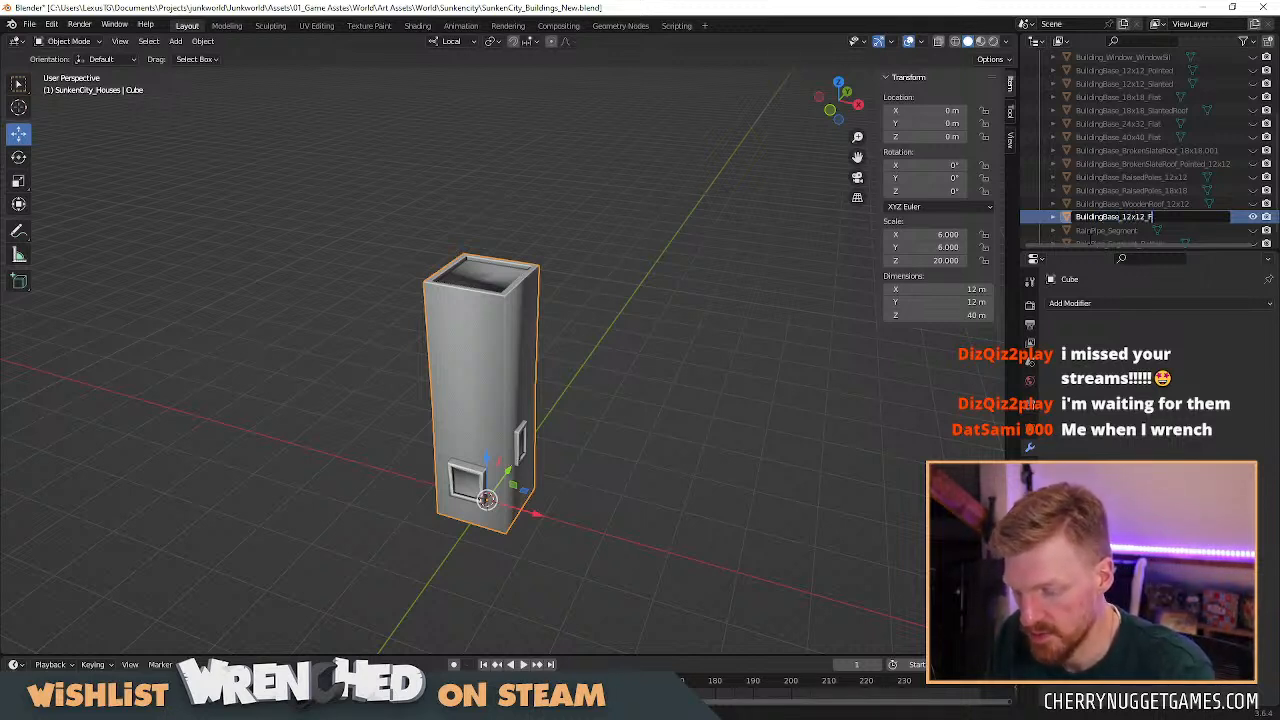
{"action": "type", "text": "lat"}
{"action": "key", "text": "Return"}
{"action": "scroll", "coordinate": [685, 316], "scroll_direction": "down", "scroll_amount": 1}
Show BuildingBase_RaisedPoles_12x12 beneath the tower and inspect where the two meet.
{"action": "mouse_move", "coordinate": [685, 316]}
{"action": "middle_mouse_down"}
{"action": "mouse_move", "coordinate": [677, 346]}
{"action": "mouse_move", "coordinate": [546, 280]}
{"action": "mouse_move", "coordinate": [680, 294]}
{"action": "middle_mouse_up"}
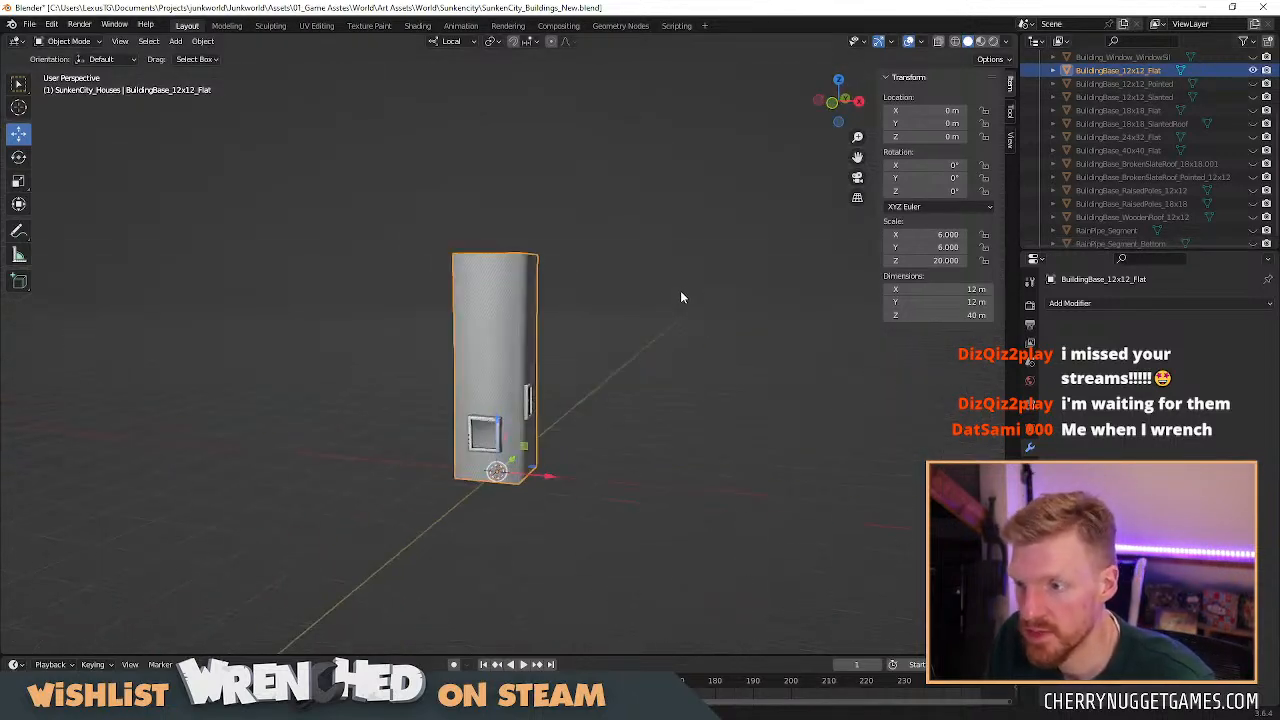
{"action": "left_click", "coordinate": [1253, 190]}
{"action": "middle_click_drag", "start_coordinate": [600, 420], "coordinate": [615, 371]}
{"action": "scroll", "coordinate": [552, 433], "scroll_direction": "up", "scroll_amount": 3}
{"action": "middle_click_drag", "start_coordinate": [552, 433], "coordinate": [594, 275], "text": "shift"}
{"action": "scroll", "coordinate": [589, 277], "scroll_direction": "up", "scroll_amount": 3}
Raise the tower's entire mesh by about 0.09 m relative to the pole platform.
{"action": "key", "text": "Tab"}
{"action": "key", "text": "a"}
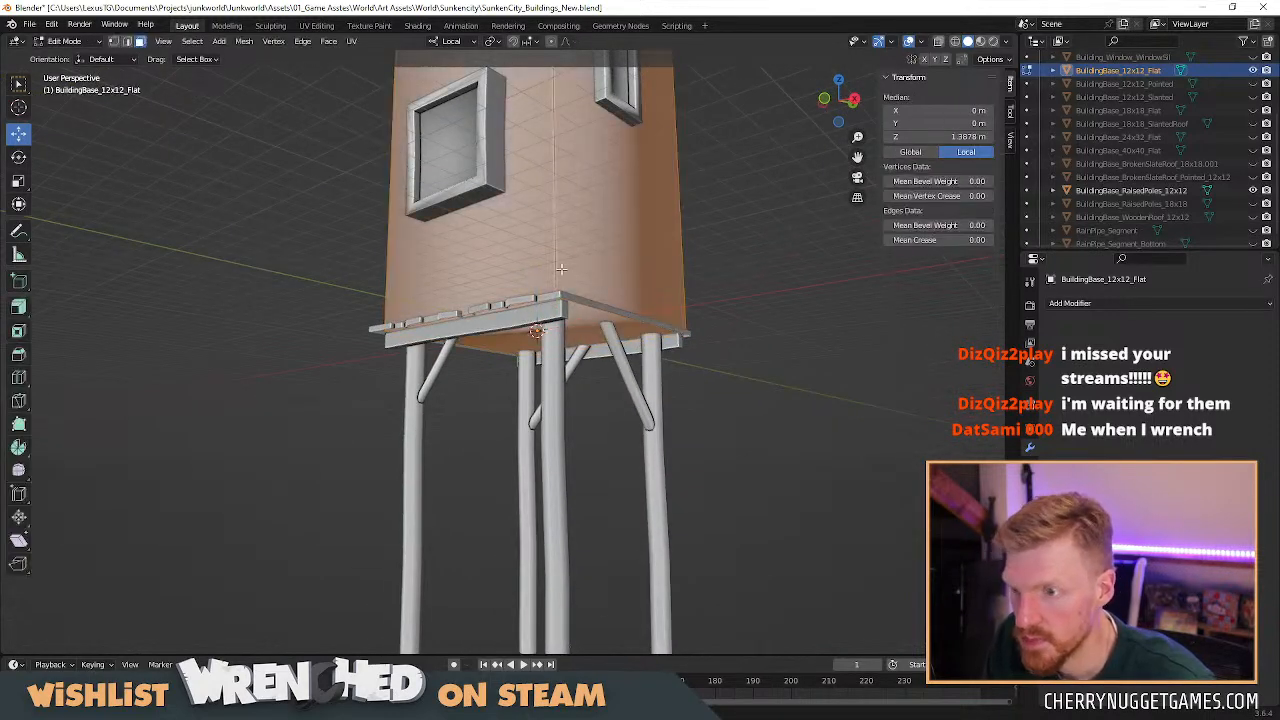
{"action": "scroll", "coordinate": [547, 296], "scroll_direction": "down", "scroll_amount": 2}
{"action": "scroll", "coordinate": [549, 124], "scroll_direction": "down", "scroll_amount": 1}
{"action": "middle_click_drag", "start_coordinate": [548, 110], "coordinate": [547, 162], "text": "shift"}
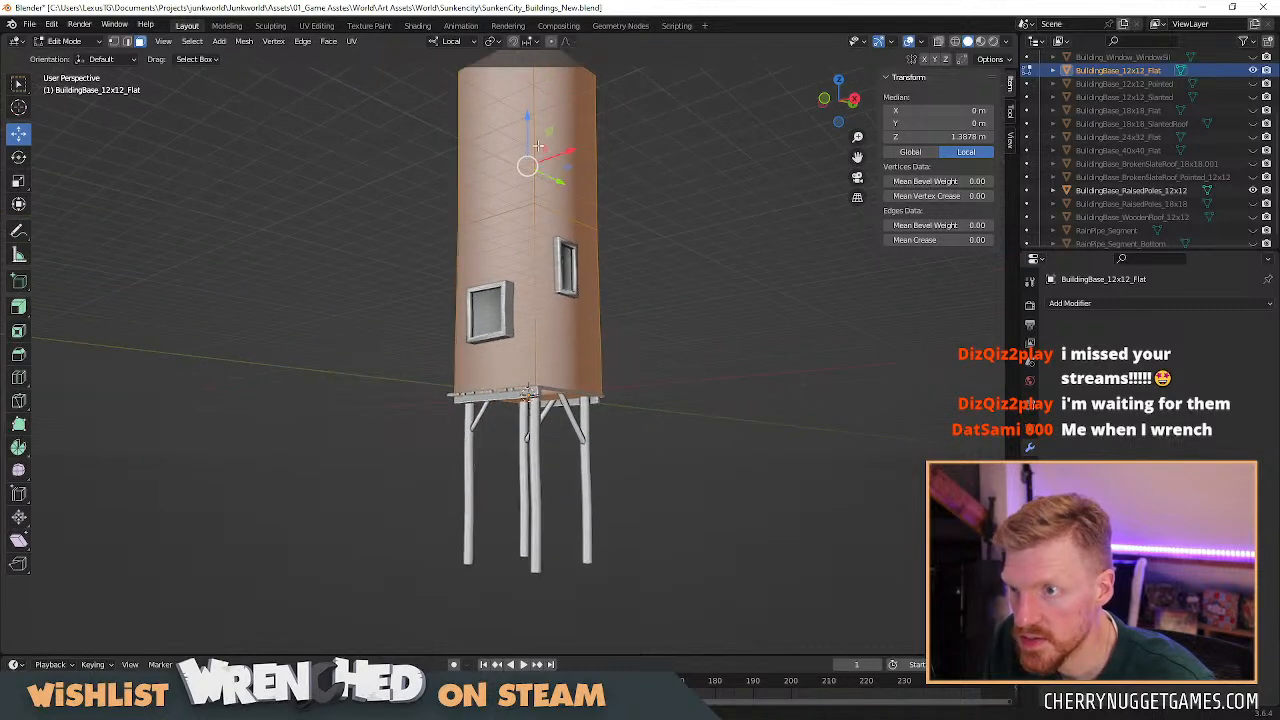
{"action": "left_click_drag", "start_coordinate": [527, 116], "coordinate": [527, 111]}
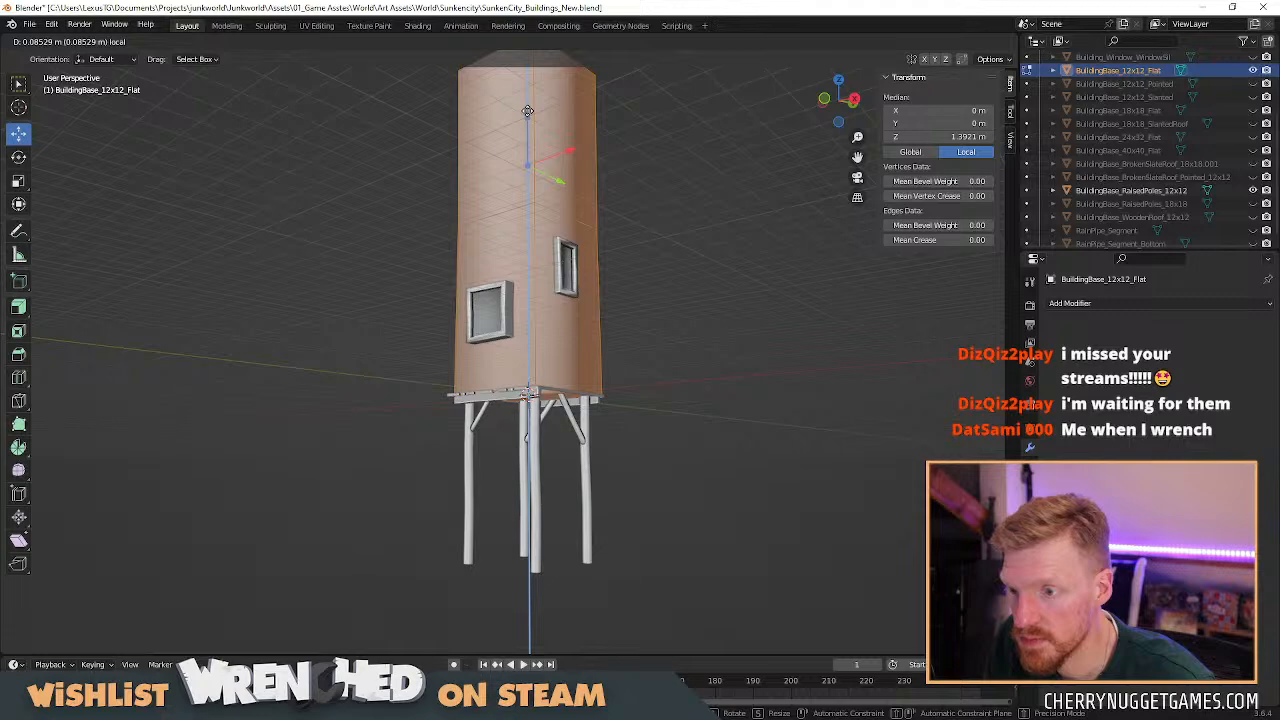
{"action": "left_click_drag", "start_coordinate": [527, 111], "coordinate": [527, 111]}
{"action": "middle_click_drag", "start_coordinate": [637, 203], "coordinate": [643, 257]}
{"action": "key", "text": "Tab"}
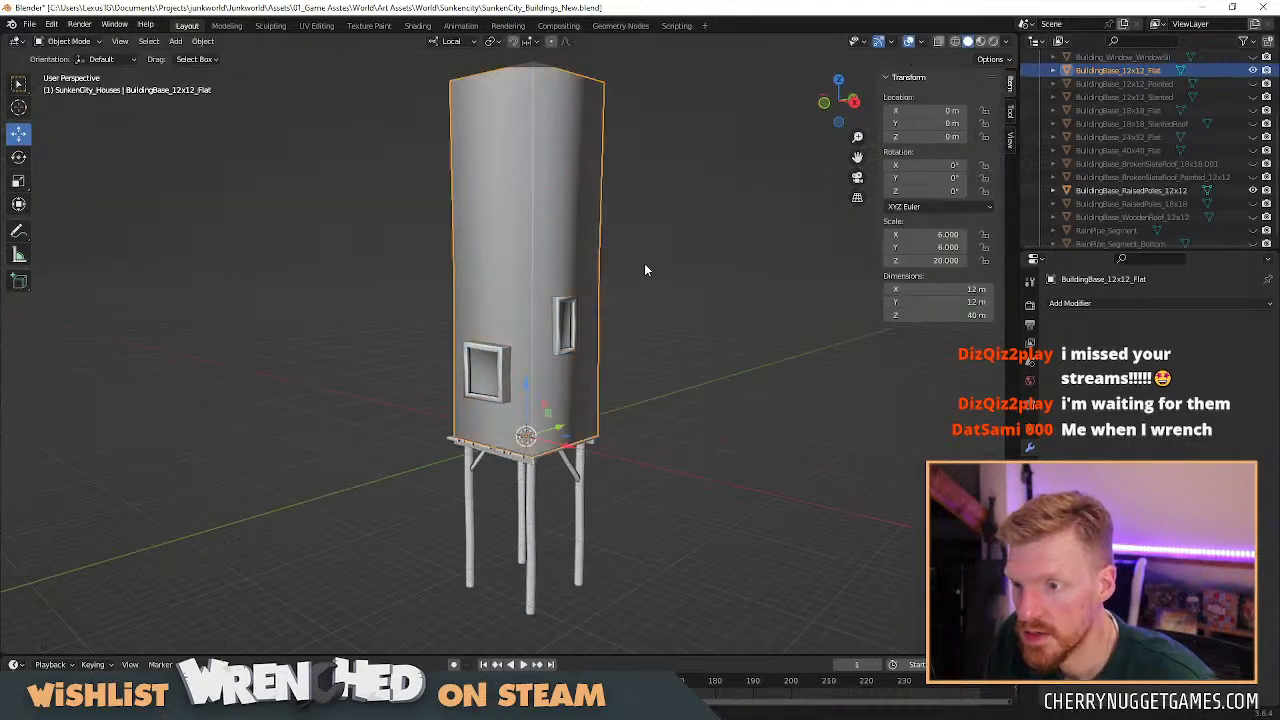
Examine how the tower sits on the raised pole platform and check its walls up to the top.
{"action": "scroll", "coordinate": [646, 280], "scroll_direction": "down", "scroll_amount": 2}
{"action": "middle_click_drag", "start_coordinate": [656, 332], "coordinate": [657, 362]}
{"action": "left_click", "coordinate": [620, 416]}
{"action": "scroll", "coordinate": [636, 440], "scroll_direction": "up", "scroll_amount": 4}
{"action": "middle_click_drag", "start_coordinate": [636, 440], "coordinate": [576, 390], "text": "shift"}
{"action": "scroll", "coordinate": [634, 352], "scroll_direction": "up", "scroll_amount": 2}
{"action": "scroll", "coordinate": [574, 355], "scroll_direction": "down", "scroll_amount": 4}
{"action": "scroll", "coordinate": [500, 209], "scroll_direction": "up", "scroll_amount": 2}
{"action": "middle_click_drag", "start_coordinate": [500, 209], "coordinate": [519, 367], "text": "shift"}
{"action": "scroll", "coordinate": [522, 370], "scroll_direction": "up", "scroll_amount": 4}
{"action": "scroll", "coordinate": [519, 373], "scroll_direction": "down", "scroll_amount": 4}
Examine the tower's recessed roof and rim up close and its overall proportions from farther away.
{"action": "middle_click_drag", "start_coordinate": [623, 331], "coordinate": [556, 278]}
{"action": "scroll", "coordinate": [596, 312], "scroll_direction": "down", "scroll_amount": 2}
{"action": "scroll", "coordinate": [558, 275], "scroll_direction": "up", "scroll_amount": 3}
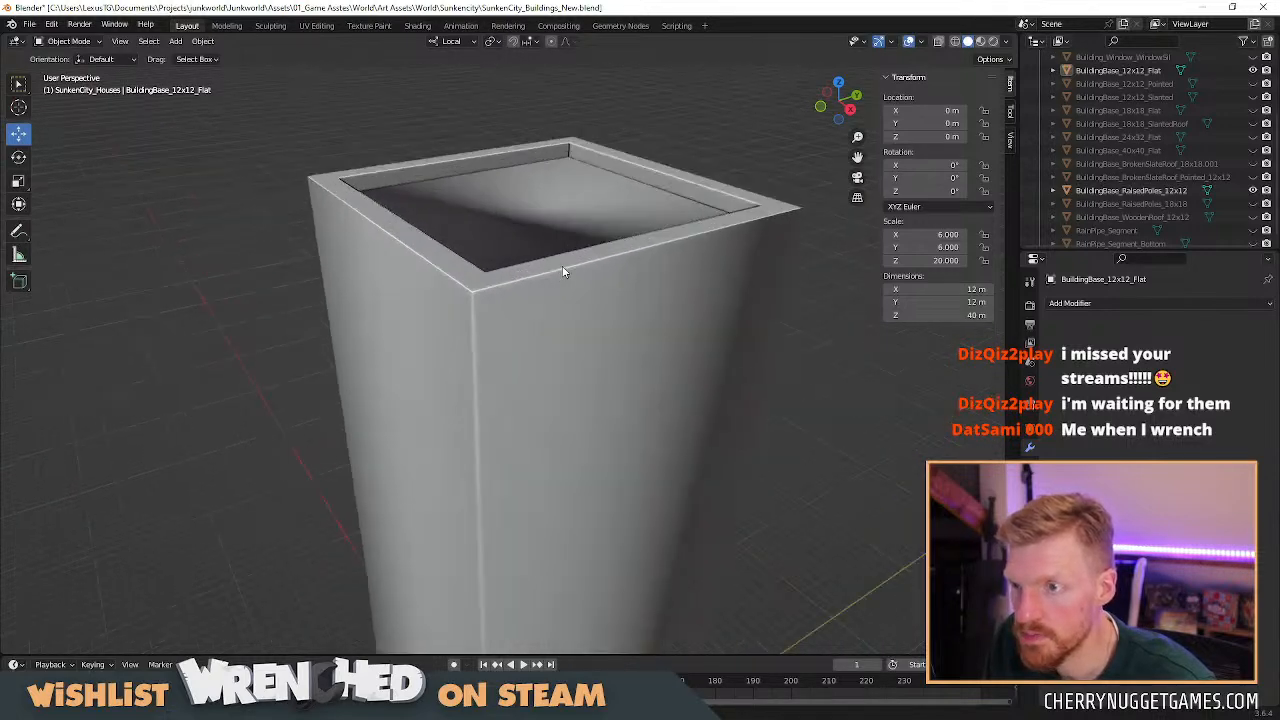
{"action": "scroll", "coordinate": [552, 268], "scroll_direction": "down", "scroll_amount": 2}
{"action": "left_click", "coordinate": [543, 265]}
{"action": "scroll", "coordinate": [541, 275], "scroll_direction": "down", "scroll_amount": 3}
{"action": "scroll", "coordinate": [537, 316], "scroll_direction": "up", "scroll_amount": 5}
{"action": "scroll", "coordinate": [537, 318], "scroll_direction": "down", "scroll_amount": 3}
{"action": "scroll", "coordinate": [537, 316], "scroll_direction": "down", "scroll_amount": 2}
{"action": "scroll", "coordinate": [537, 316], "scroll_direction": "up", "scroll_amount": 1}
{"action": "scroll", "coordinate": [536, 336], "scroll_direction": "down", "scroll_amount": 1}
{"action": "scroll", "coordinate": [536, 336], "scroll_direction": "down", "scroll_amount": 1}
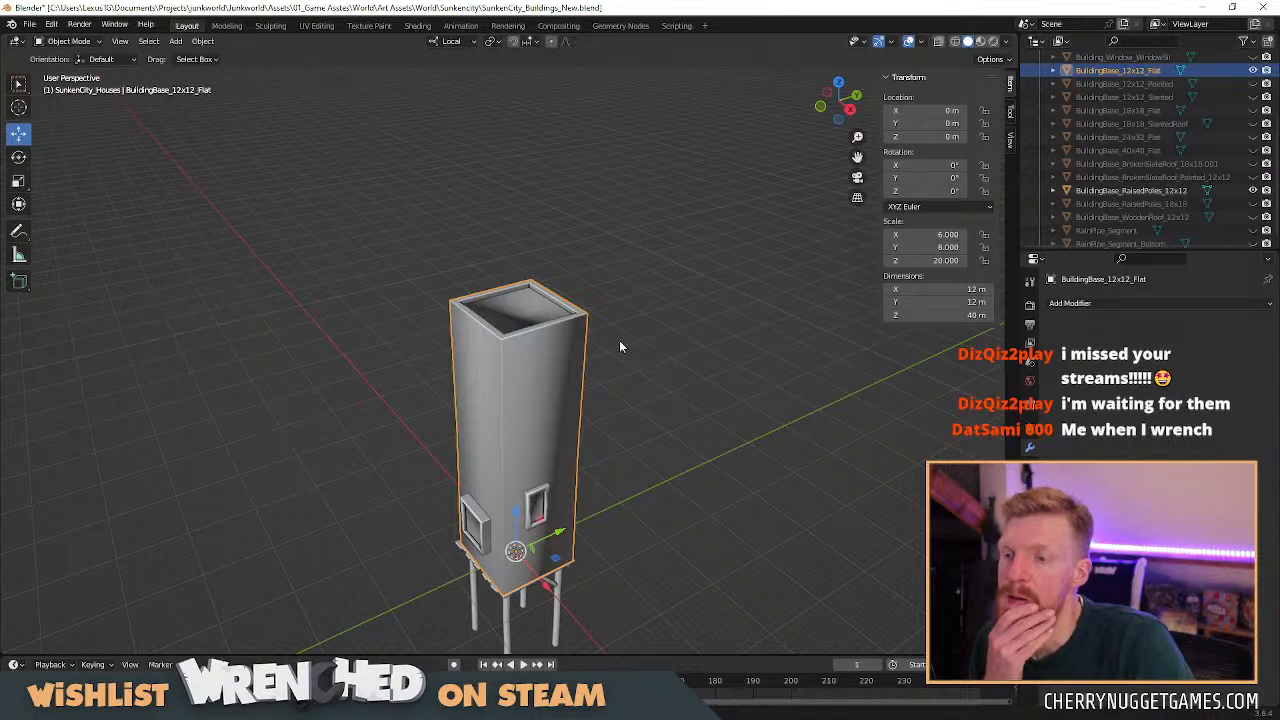
{"action": "scroll", "coordinate": [619, 340], "scroll_direction": "up", "scroll_amount": 2}
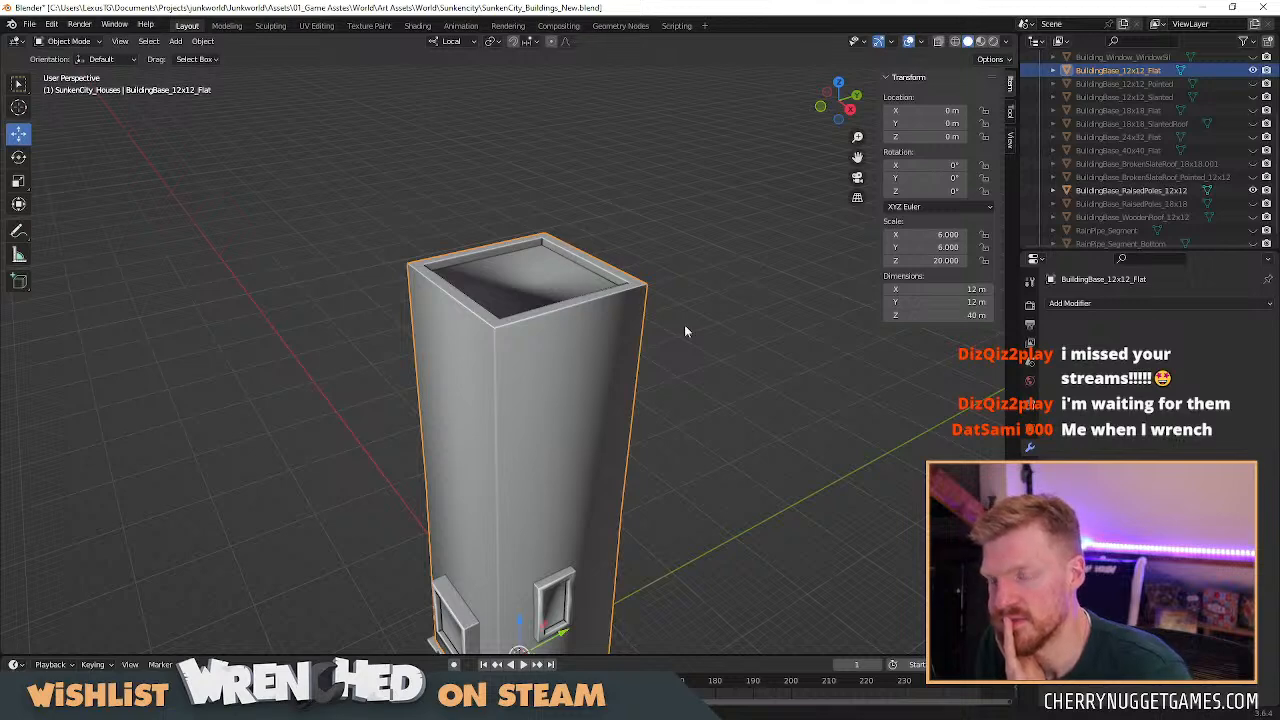
Compare the BuildingBase_12x12_Flat tower with and without the BuildingBase_RaisedPoles_12x12 platform beneath it.
{"action": "scroll", "coordinate": [686, 324], "scroll_direction": "down", "scroll_amount": 3}
{"action": "middle_click_drag", "start_coordinate": [640, 443], "coordinate": [700, 470]}
{"action": "scroll", "coordinate": [661, 444], "scroll_direction": "up", "scroll_amount": 3}
{"action": "scroll", "coordinate": [688, 455], "scroll_direction": "down", "scroll_amount": 3}
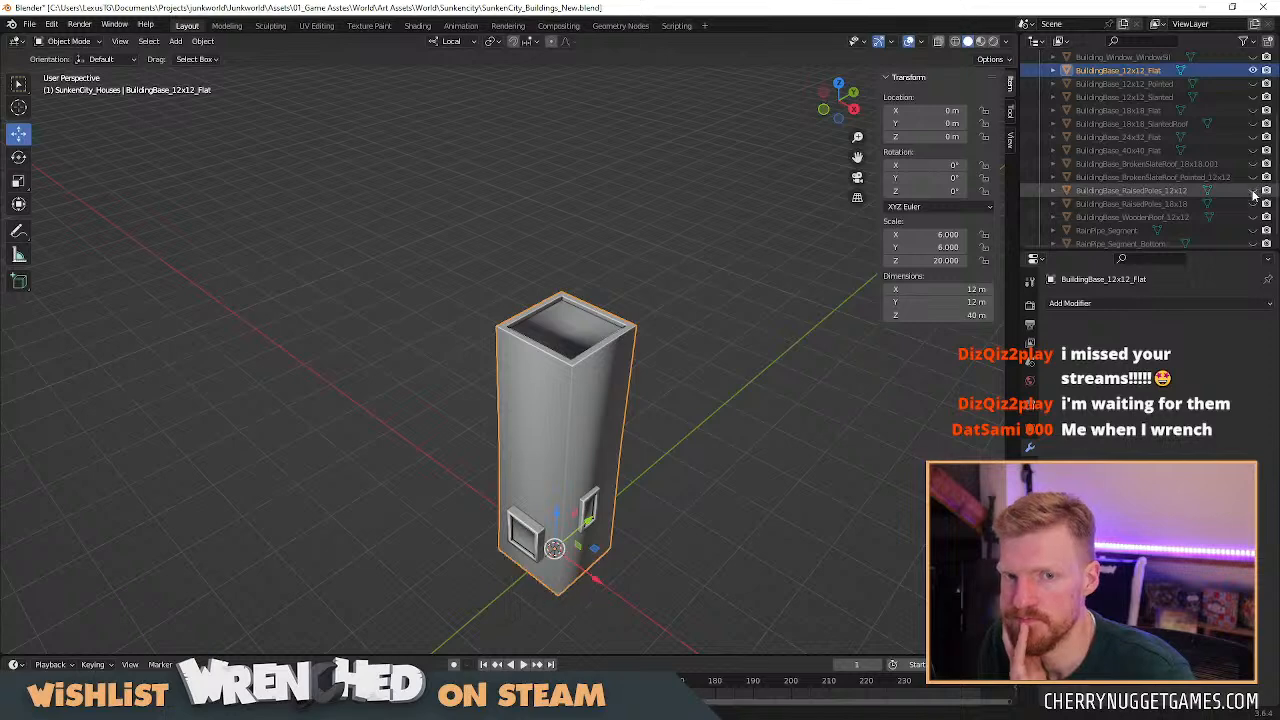
{"action": "left_click", "coordinate": [1253, 70]}
{"action": "left_click", "coordinate": [1253, 190]}
{"action": "left_click", "coordinate": [1253, 190]}
{"action": "left_click", "coordinate": [1253, 190]}
{"action": "left_click", "coordinate": [1253, 70]}
{"action": "middle_click_drag", "start_coordinate": [682, 435], "coordinate": [640, 398]}
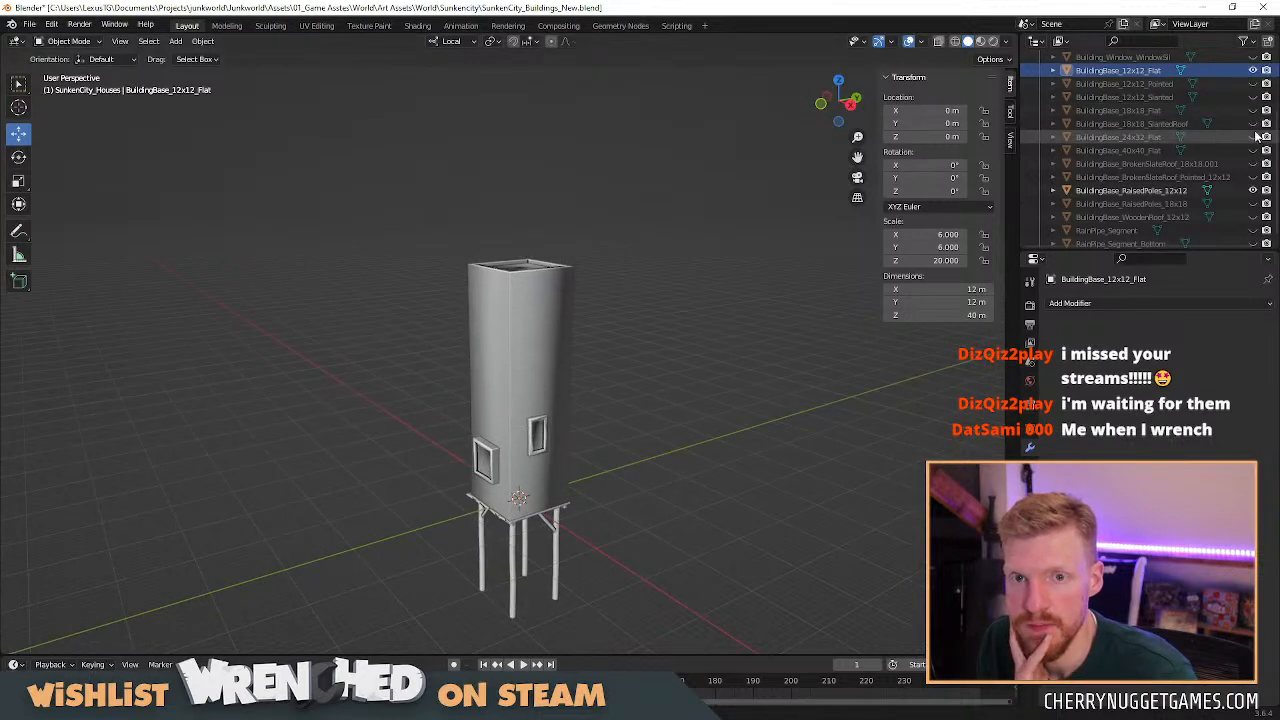
Temporarily show BuildingBase_40x40_Flat to compare its size with the 12x12 tower on poles.
{"action": "left_click", "coordinate": [1253, 150]}
{"action": "scroll", "coordinate": [679, 351], "scroll_direction": "down", "scroll_amount": 4}
{"action": "middle_click_drag", "start_coordinate": [667, 390], "coordinate": [760, 370]}
{"action": "left_click", "coordinate": [1253, 150]}
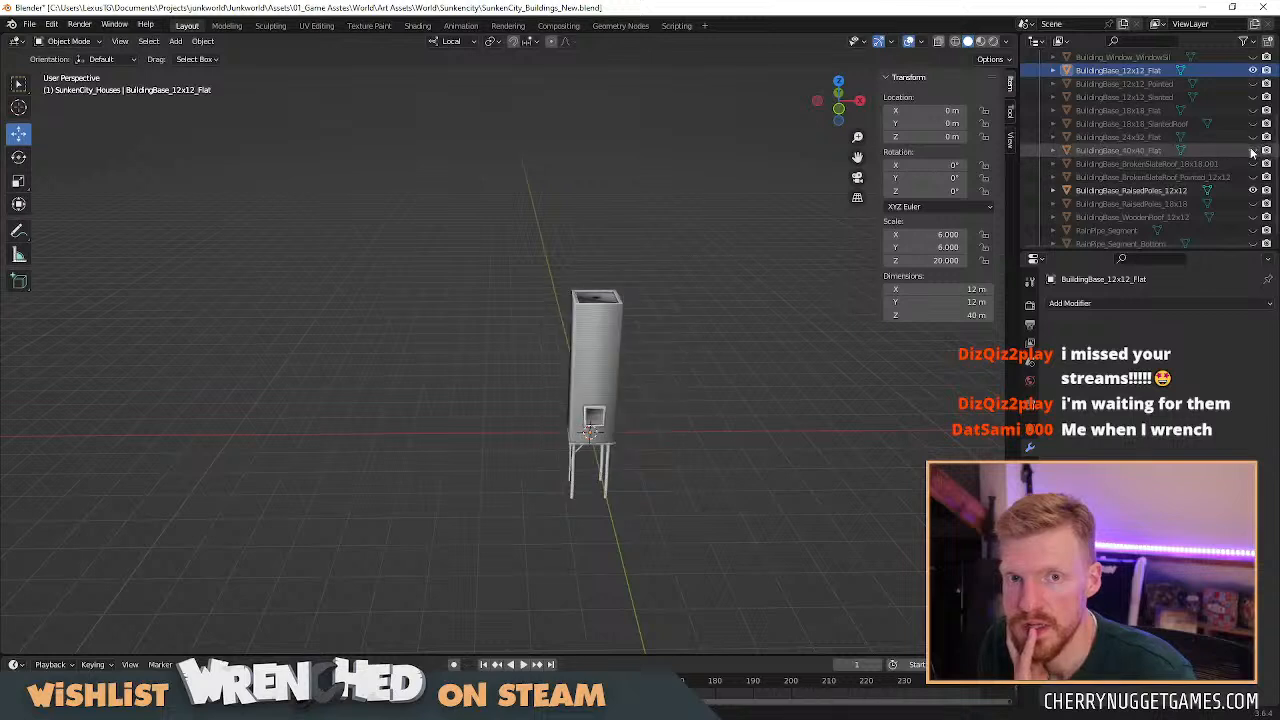
Hide the 12x12 tower and its pole platform, and show BuildingBase_18x18_SlantedRoof with BuildingBase_BrokenSlateRoof_18x18.001.
{"action": "left_click", "coordinate": [1253, 190]}
{"action": "left_click", "coordinate": [1253, 70]}
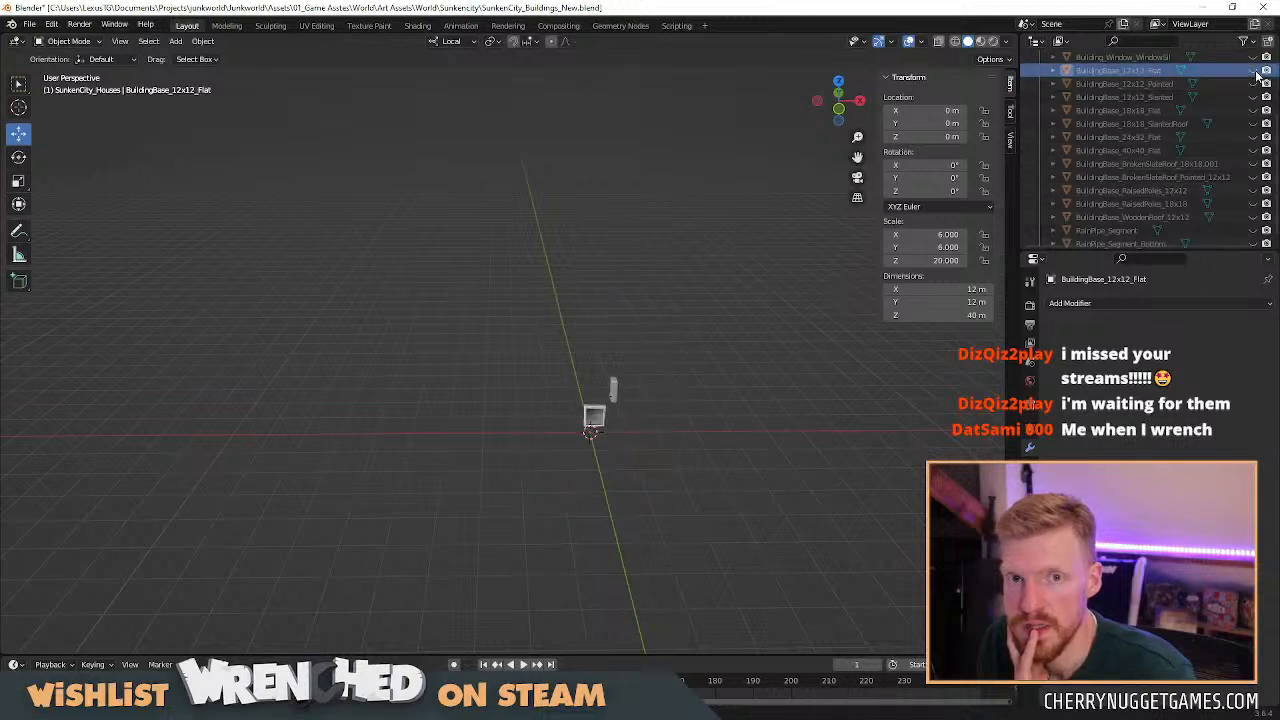
{"action": "left_click", "coordinate": [1253, 123]}
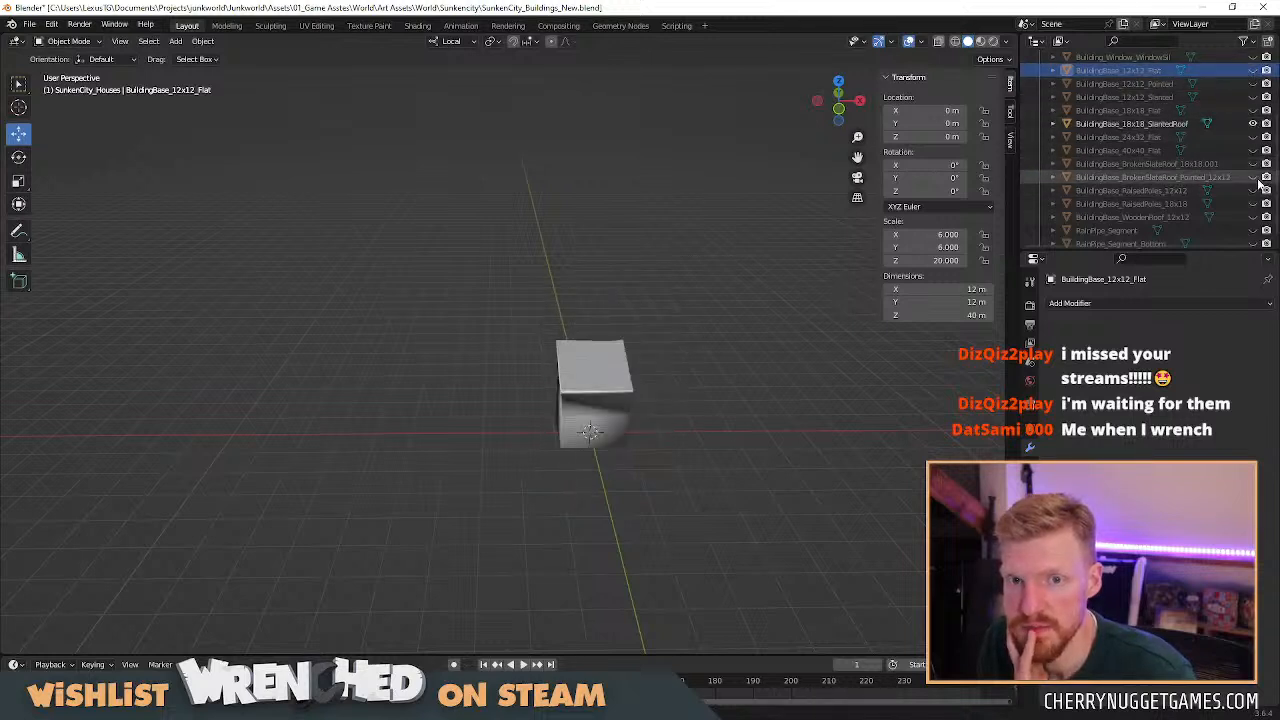
{"action": "left_click", "coordinate": [1253, 163]}
{"action": "middle_click_drag", "start_coordinate": [692, 372], "coordinate": [859, 326]}
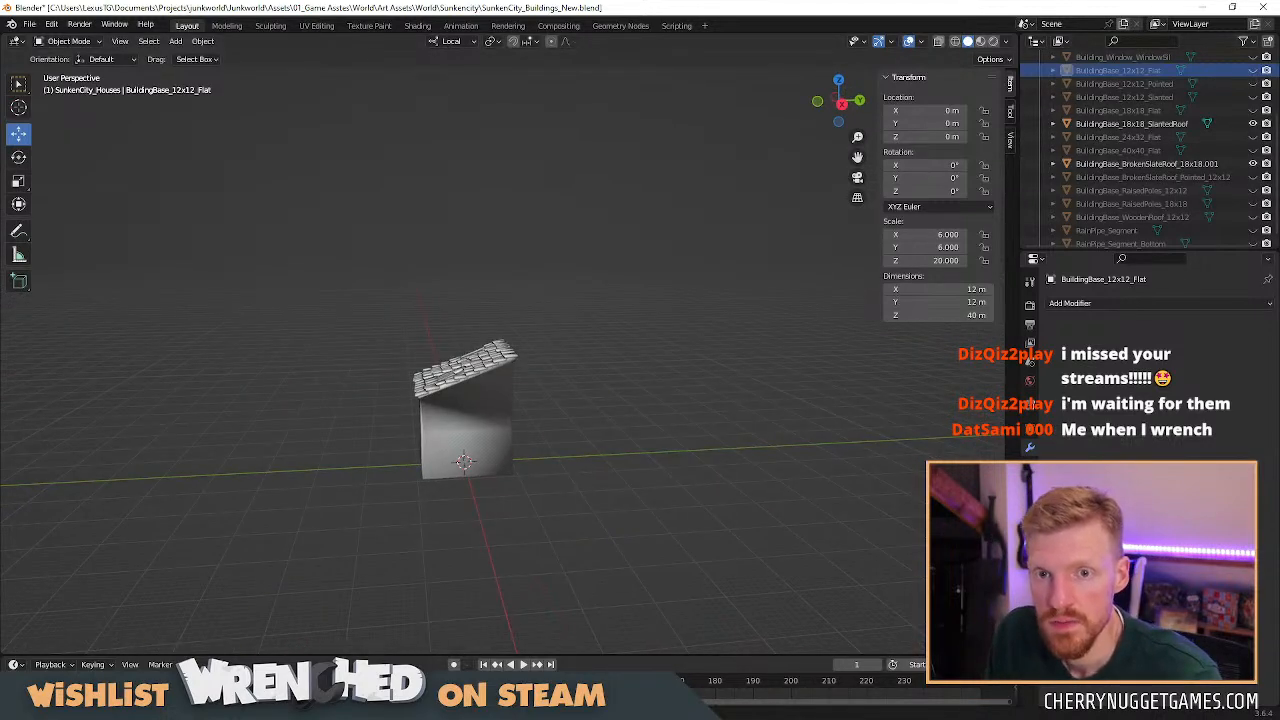
Show Building_Prop_AirDuct on the slanted-roof house and examine how it sits on the wall.
{"action": "scroll", "coordinate": [1176, 197], "scroll_direction": "up", "scroll_amount": 5}
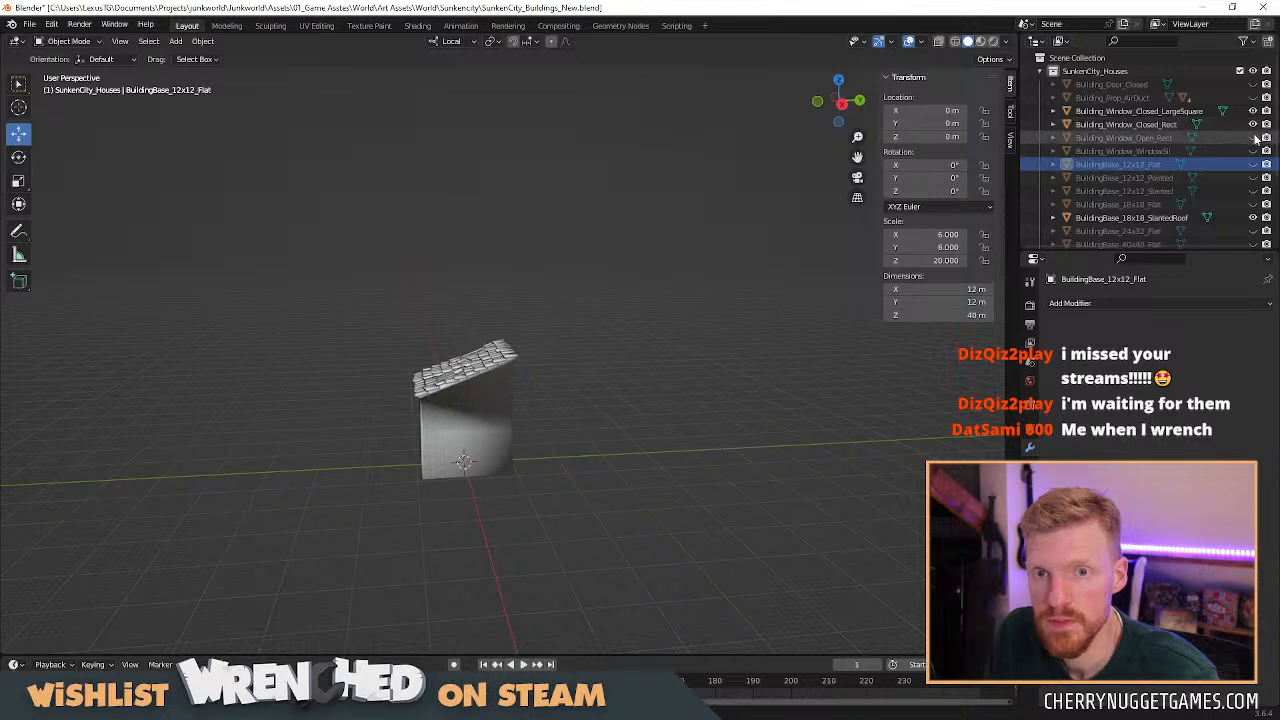
{"action": "left_click", "coordinate": [1253, 97]}
{"action": "middle_click_drag", "start_coordinate": [542, 405], "coordinate": [593, 351]}
{"action": "scroll", "coordinate": [593, 351], "scroll_direction": "up", "scroll_amount": 7}
{"action": "scroll", "coordinate": [735, 295], "scroll_direction": "down", "scroll_amount": 5}
{"action": "middle_click_drag", "start_coordinate": [699, 316], "coordinate": [730, 317]}
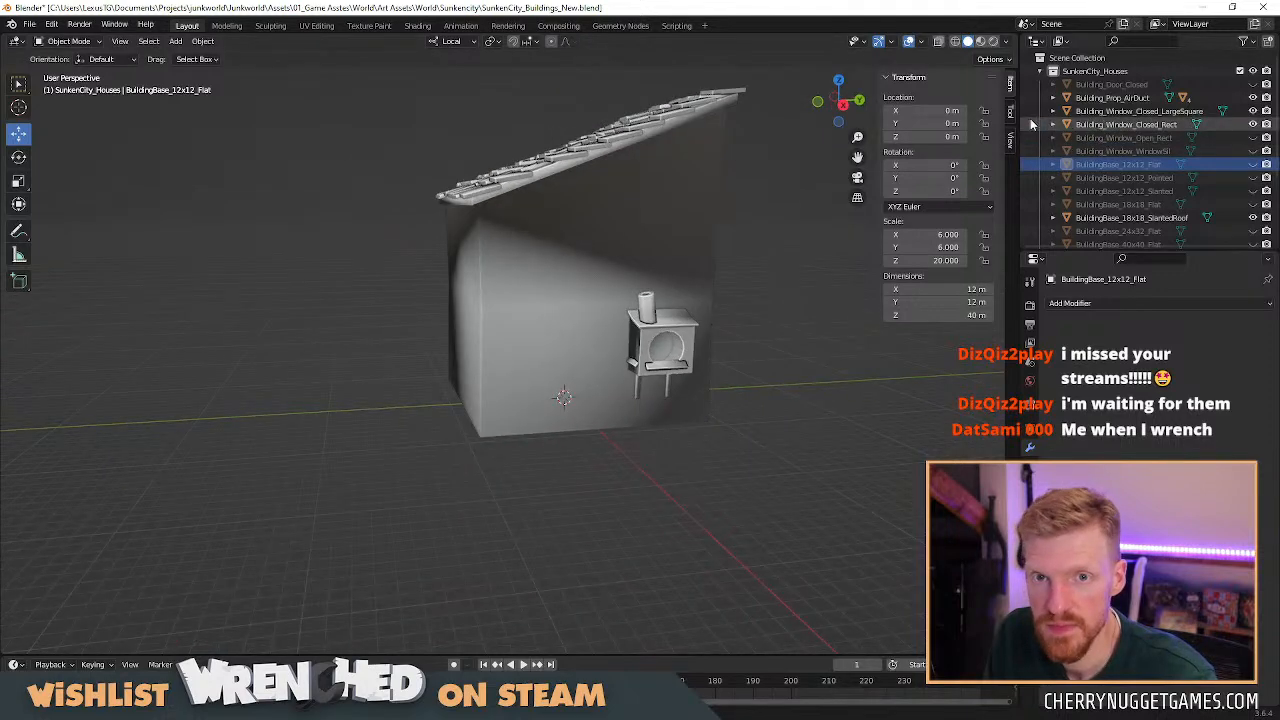
Show the air duct's child parts, including the three prop flaps, and compare them with and without the parent duct.
{"action": "left_click", "coordinate": [1053, 97]}
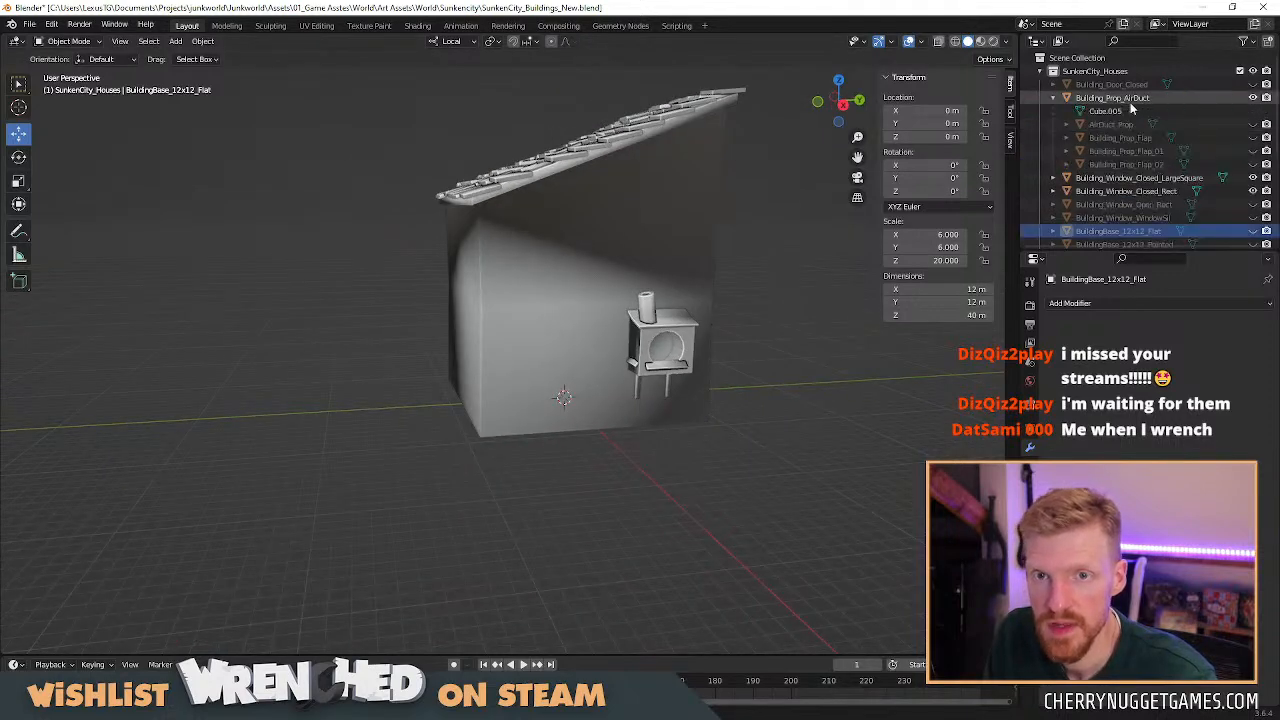
{"action": "left_click", "coordinate": [1254, 164]}
{"action": "left_click", "coordinate": [1254, 97]}
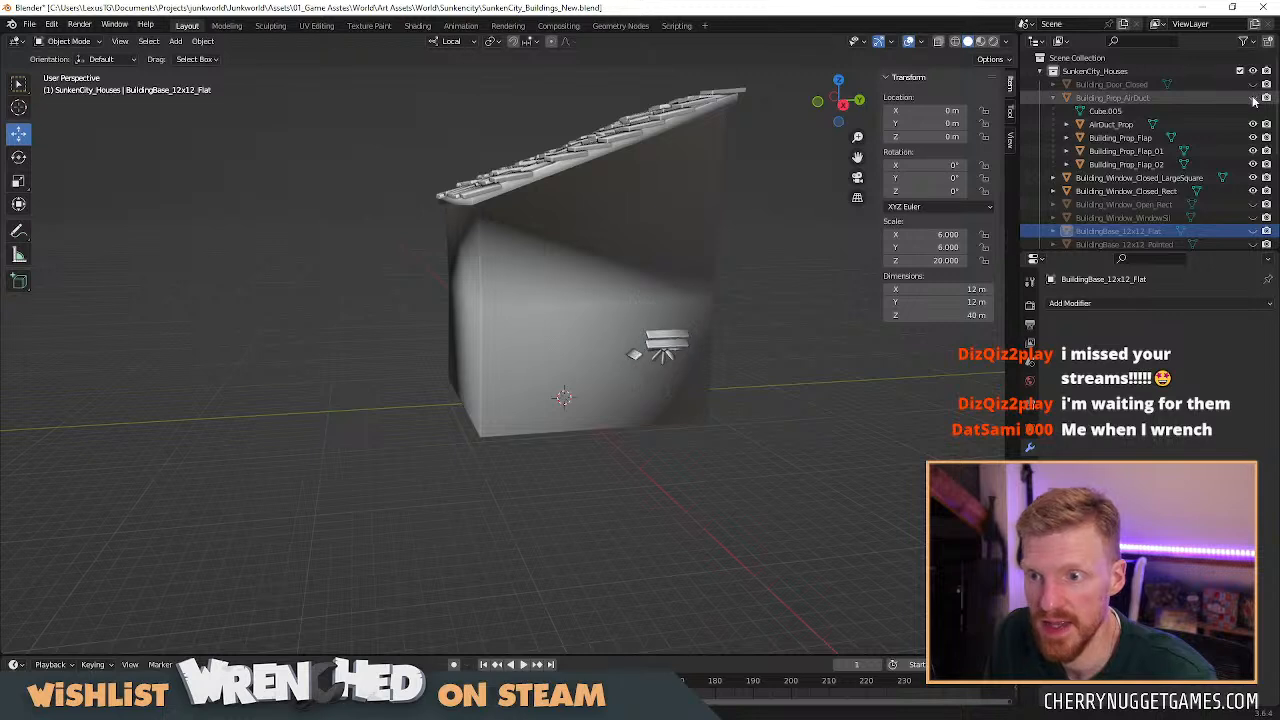
{"action": "left_click", "coordinate": [1254, 98]}
{"action": "left_click", "coordinate": [1254, 98]}
{"action": "left_click", "coordinate": [1254, 98]}
{"action": "left_click", "coordinate": [1254, 98]}
{"action": "left_click", "coordinate": [1254, 98]}
{"action": "left_click", "coordinate": [1254, 98]}
{"action": "left_click", "coordinate": [1254, 98]}
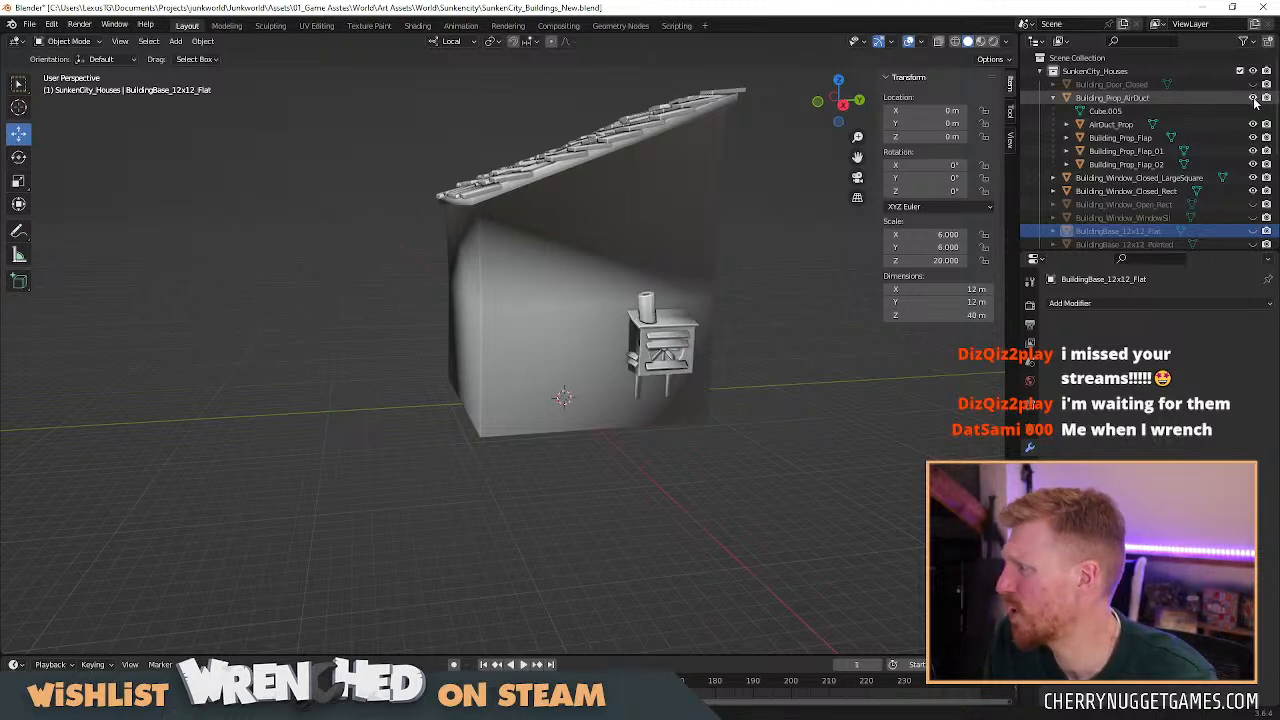
{"action": "left_click", "coordinate": [1254, 98]}
{"action": "left_click", "coordinate": [1254, 98]}
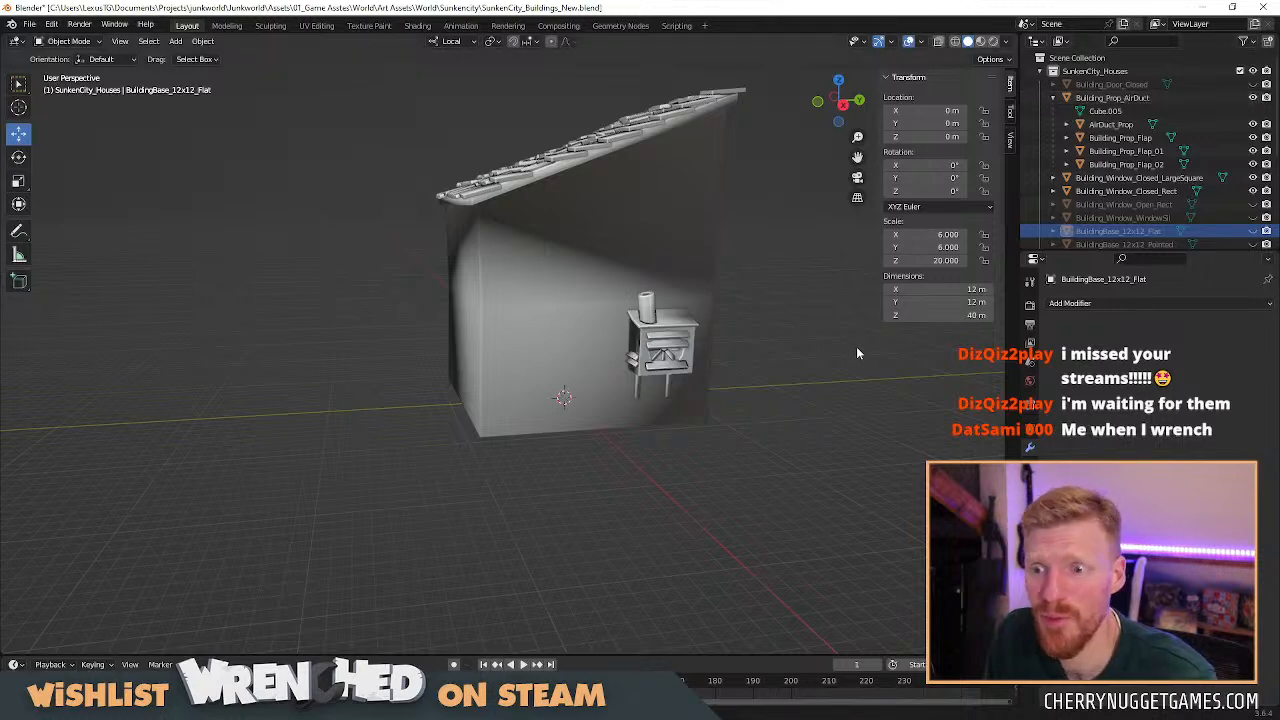
Examine the air duct up close and hide Building_Prop_AirDuct together with all its child parts.
{"action": "scroll", "coordinate": [830, 365], "scroll_direction": "up", "scroll_amount": 4}
{"action": "middle_click_drag", "start_coordinate": [816, 376], "coordinate": [652, 380]}
{"action": "left_click", "coordinate": [1254, 99]}
{"action": "left_click", "coordinate": [1254, 98]}
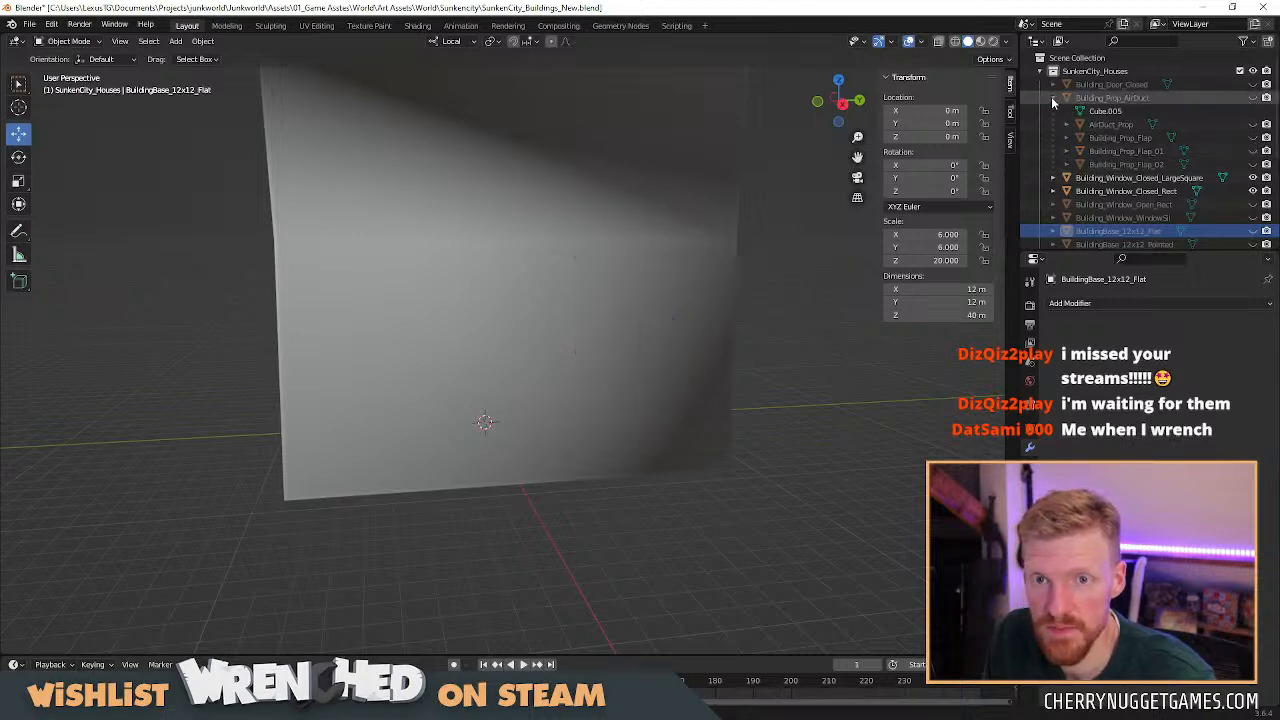
{"action": "left_click", "coordinate": [1052, 98]}
Show Building_Door_Closed and Building_Window_Open_Rect, and move the window out along X to about 8.72 m.
{"action": "left_click", "coordinate": [1254, 85]}
{"action": "scroll", "coordinate": [774, 335], "scroll_direction": "down", "scroll_amount": 5}
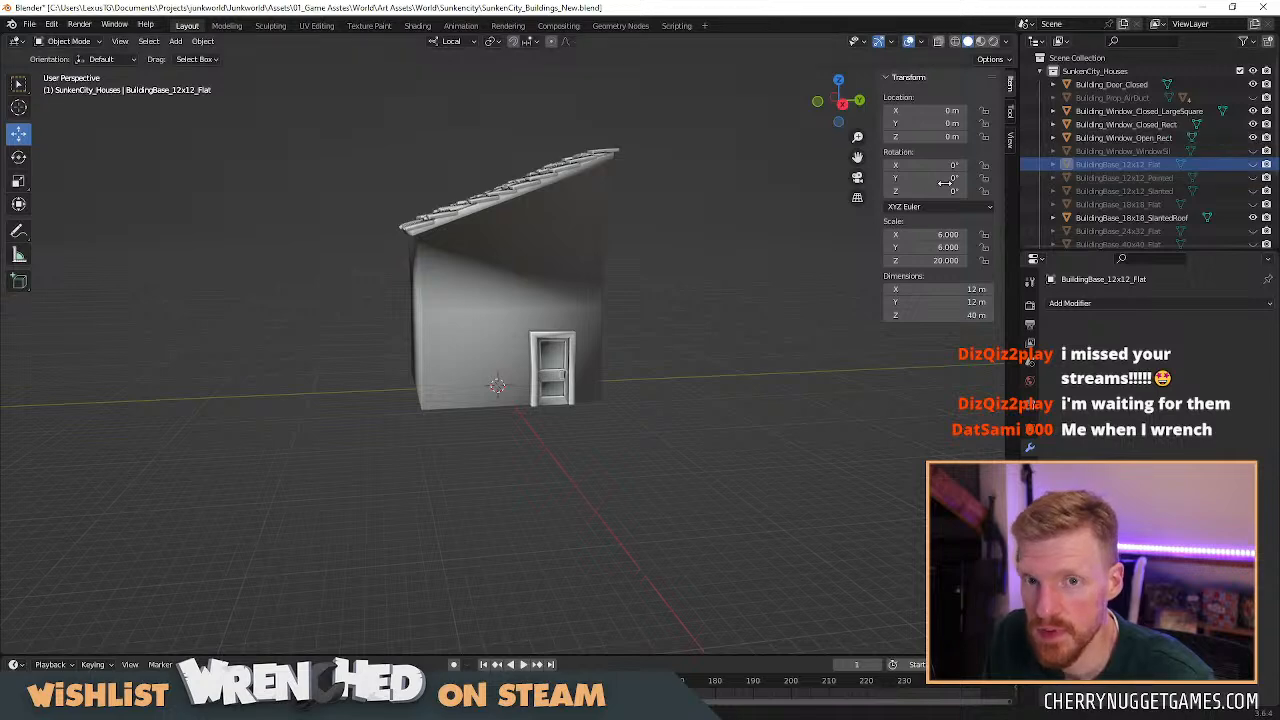
{"action": "left_click", "coordinate": [1124, 137]}
{"action": "middle_click_drag", "start_coordinate": [468, 314], "coordinate": [600, 316]}
{"action": "key", "text": "g"}
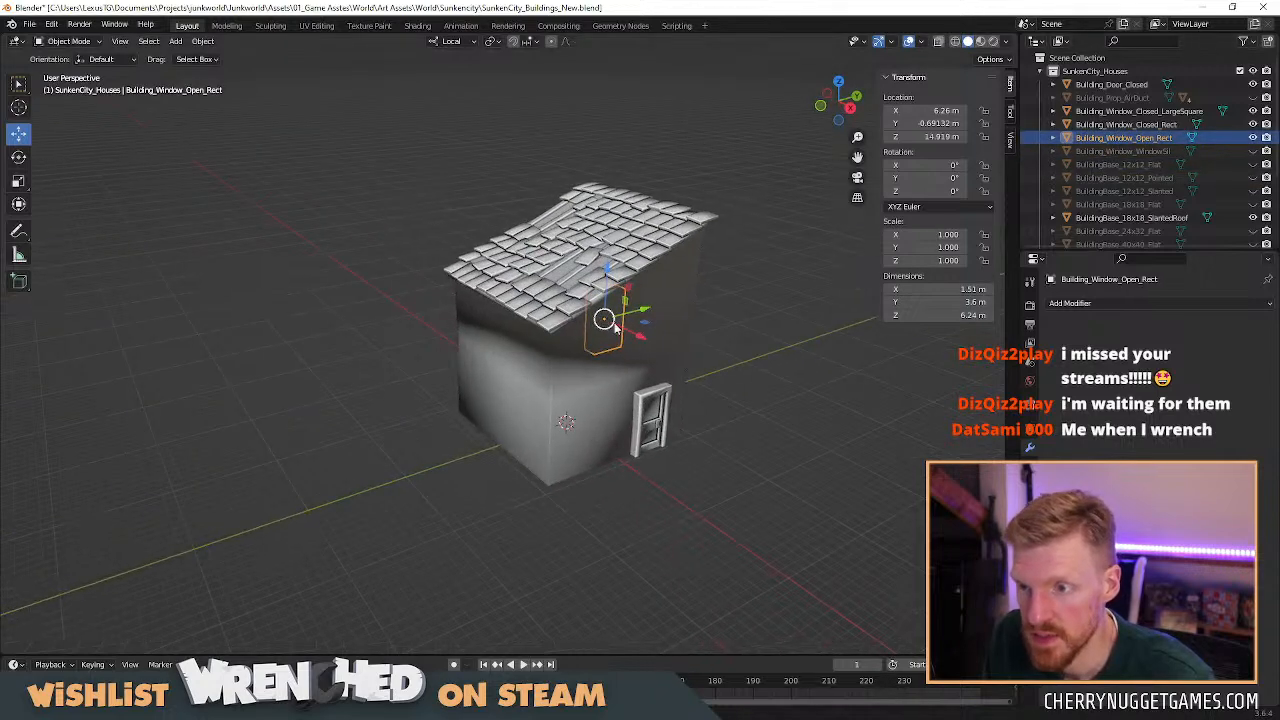
{"action": "key", "text": "x"}
{"action": "left_click", "coordinate": [643, 343]}
Align the open window above the door at about Y 3.79 m and Z 13.9 m.
{"action": "key", "text": "g"}
{"action": "key", "text": "y"}
{"action": "key", "text": "y"}
{"action": "left_click", "coordinate": [689, 314]}
{"action": "middle_click_drag", "start_coordinate": [689, 314], "coordinate": [573, 258]}
{"action": "left_click_drag", "start_coordinate": [527, 220], "coordinate": [528, 232]}
{"action": "left_click_drag", "start_coordinate": [580, 282], "coordinate": [583, 284]}
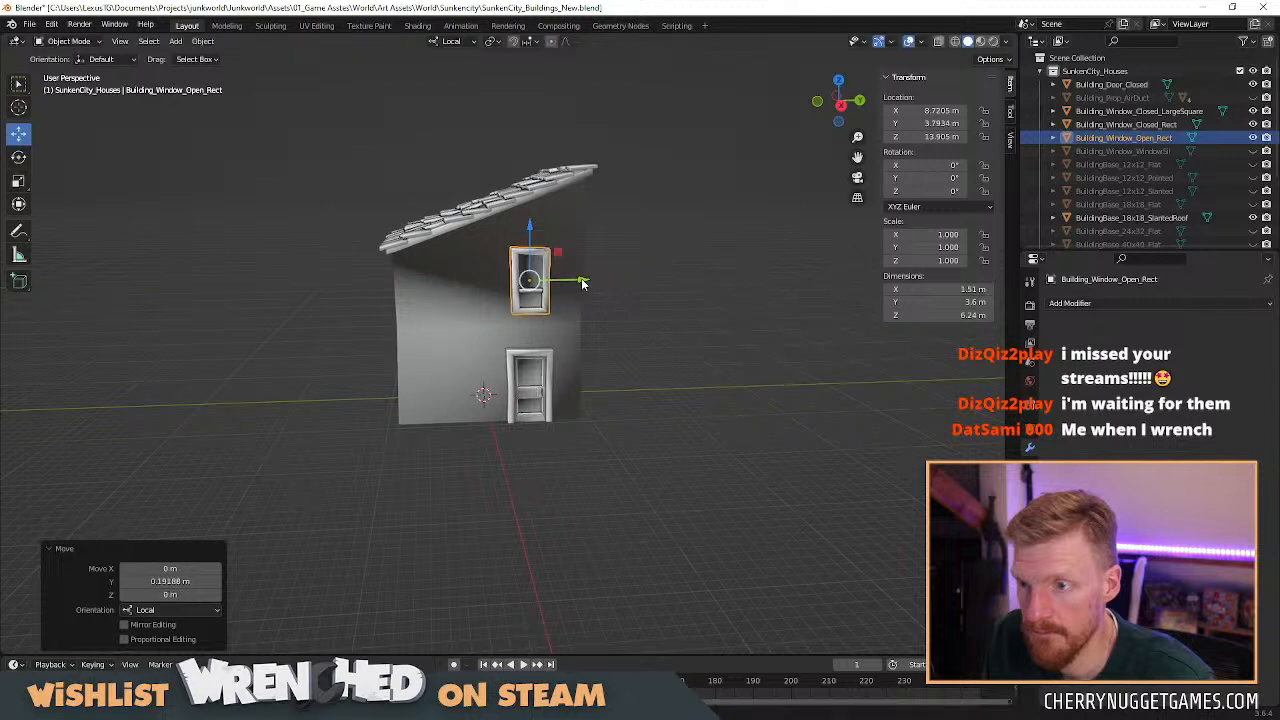
Preview the window sill briefly, and show RainPipe_Segment and RainPipe_Segment_Bottom on the slanted-roof house.
{"action": "left_click", "coordinate": [1253, 151]}
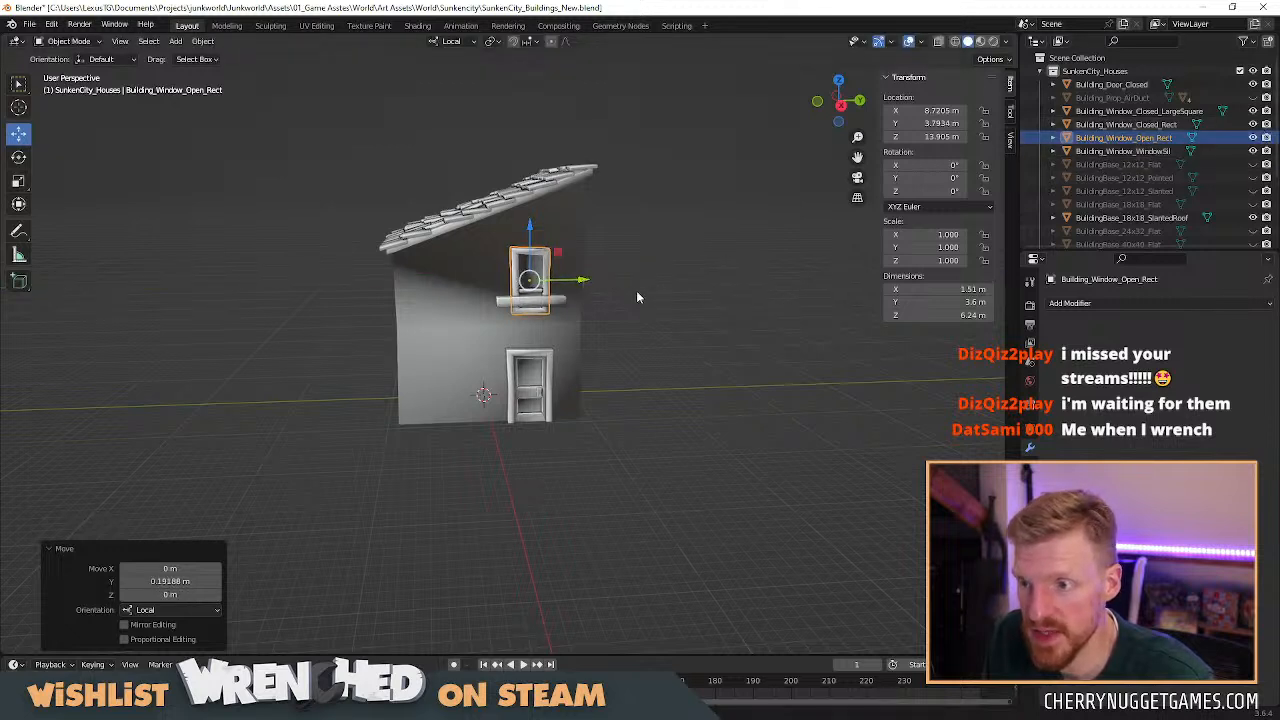
{"action": "left_click", "coordinate": [1253, 151]}
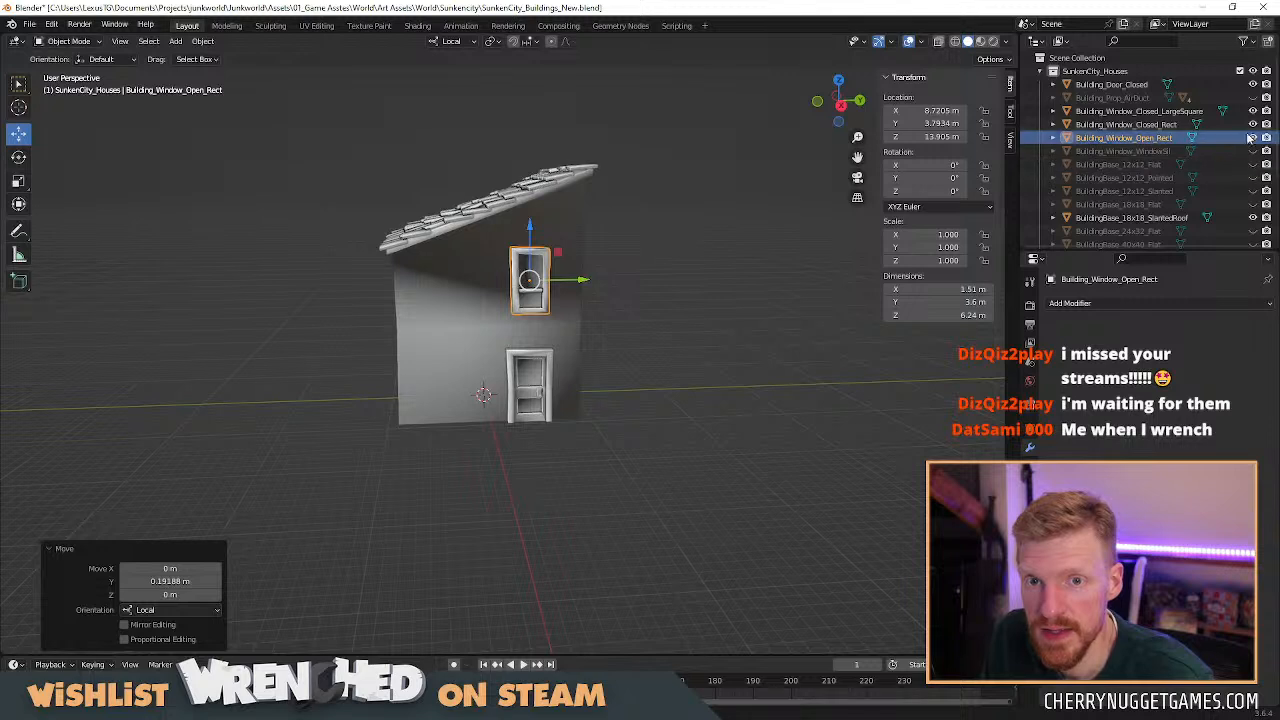
{"action": "scroll", "coordinate": [1240, 150], "scroll_direction": "down", "scroll_amount": 5}
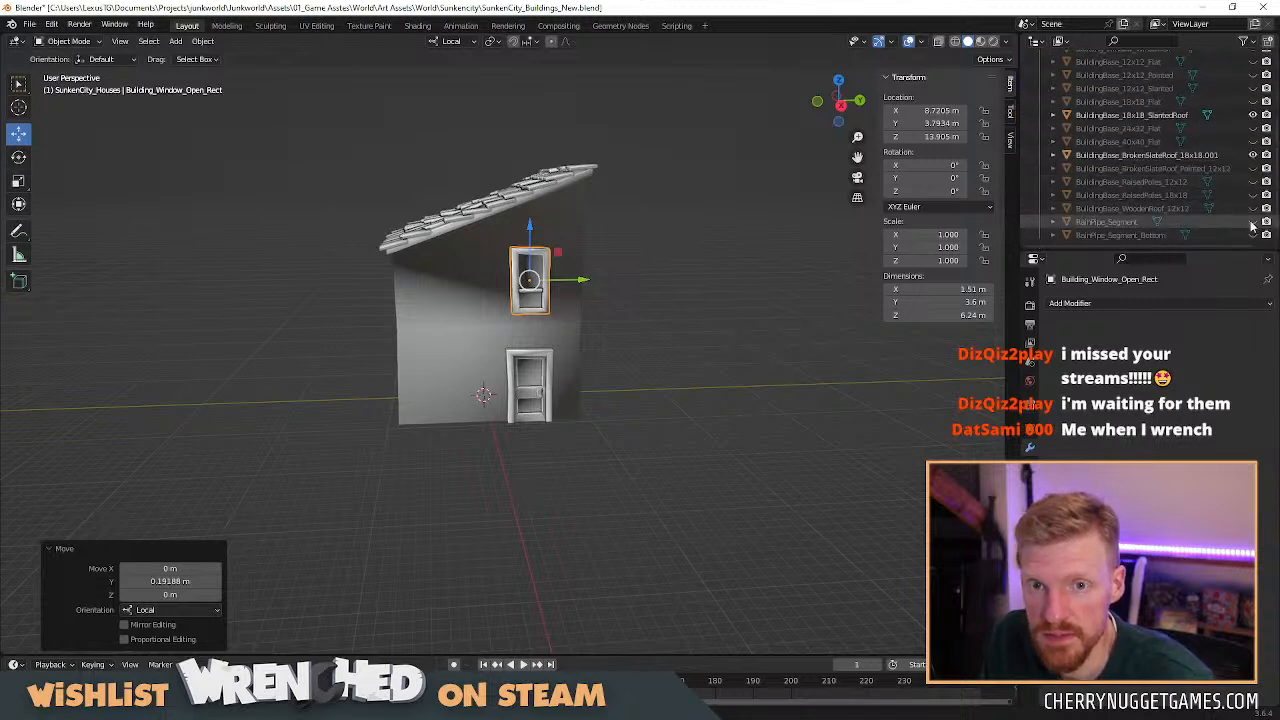
{"action": "left_click", "coordinate": [1253, 221]}
{"action": "left_click", "coordinate": [1253, 235]}
{"action": "middle_click_drag", "start_coordinate": [650, 258], "coordinate": [533, 277]}
{"action": "scroll", "coordinate": [533, 271], "scroll_direction": "down", "scroll_amount": 1}
{"action": "scroll", "coordinate": [1172, 141], "scroll_direction": "up", "scroll_amount": 2}
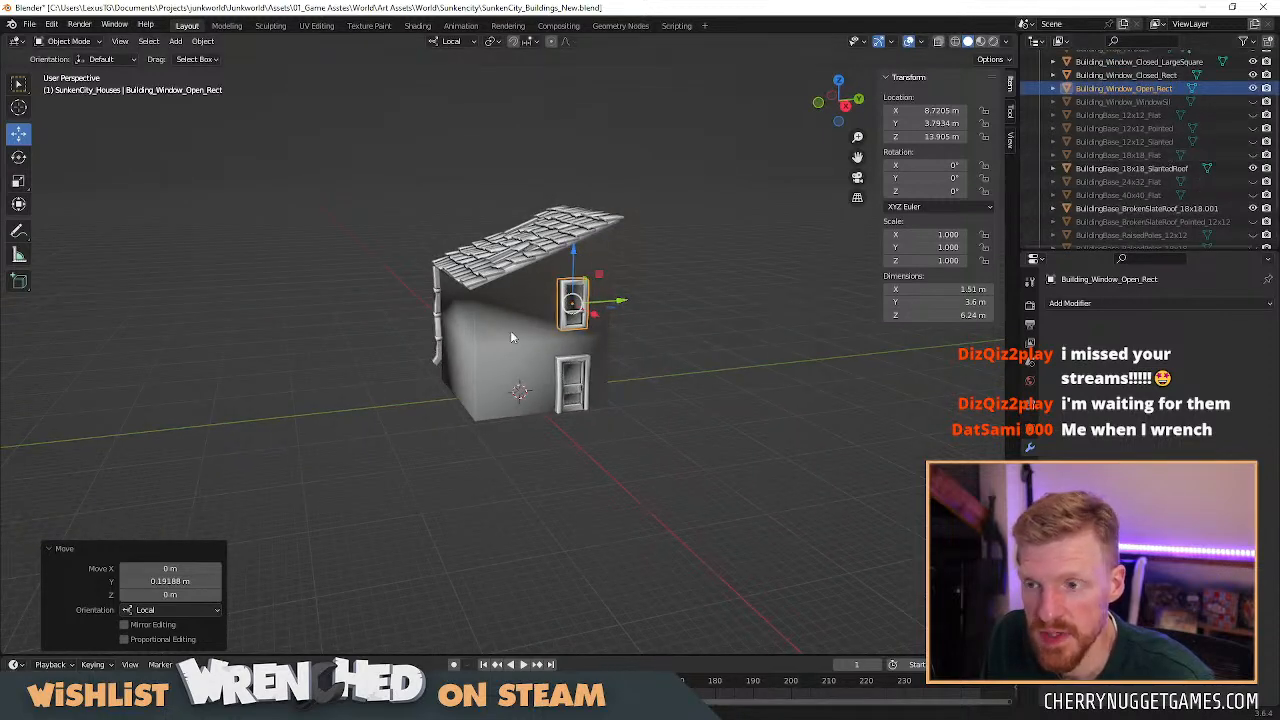
{"action": "left_click", "coordinate": [661, 369]}
{"action": "scroll", "coordinate": [665, 372], "scroll_direction": "up", "scroll_amount": 2}
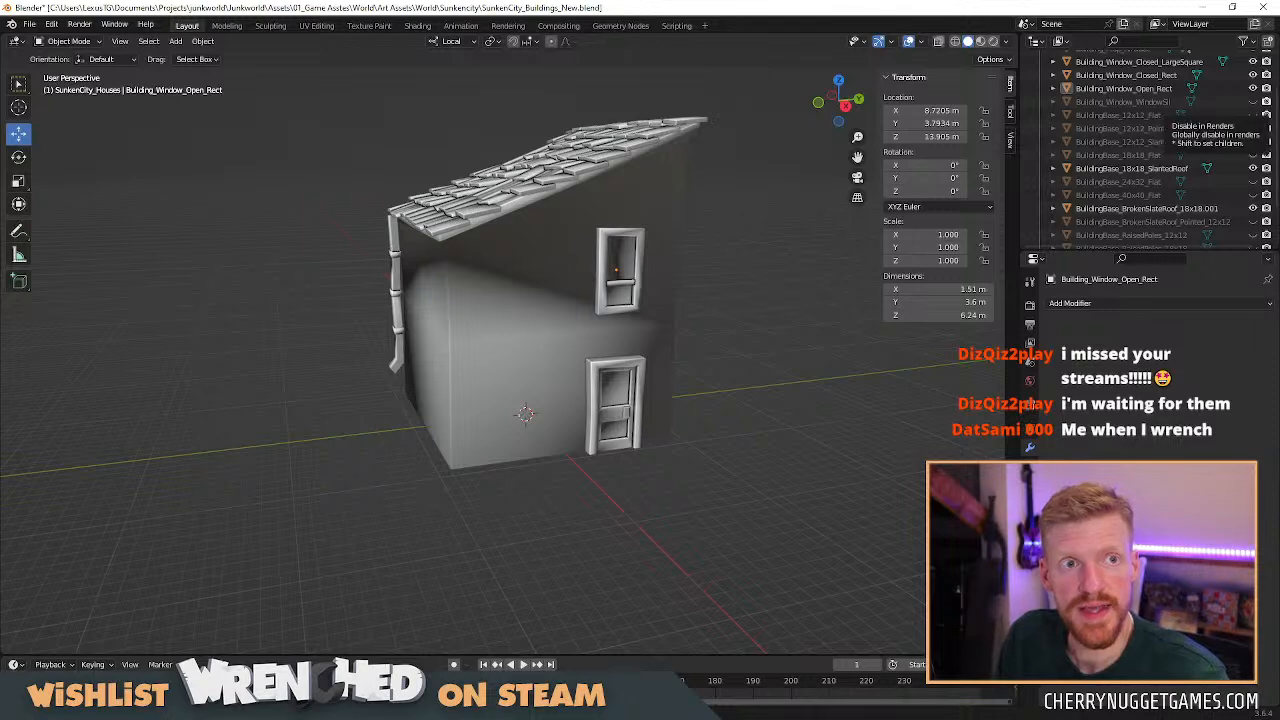
Switch to Unity and open the Building Block Test scene from the Demo Scenes folder.
{"action": "key", "text": "alt+Tab"}
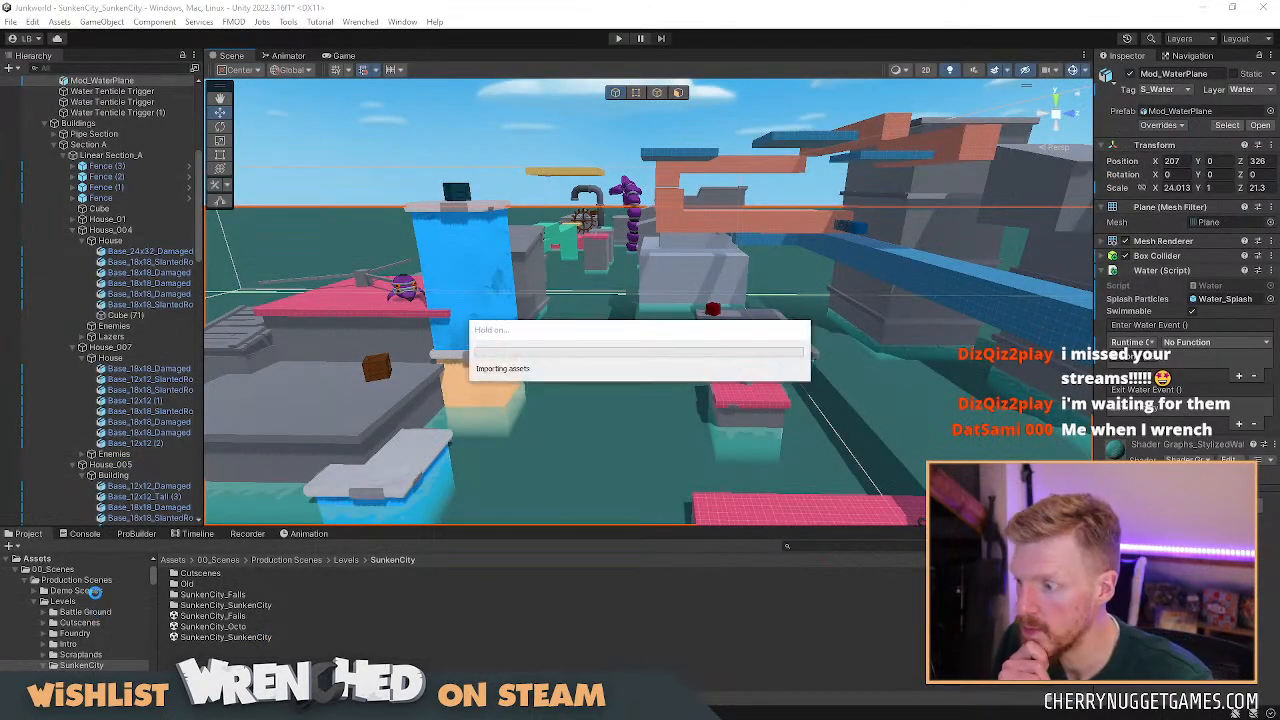
{"action": "left_click", "coordinate": [96, 592]}
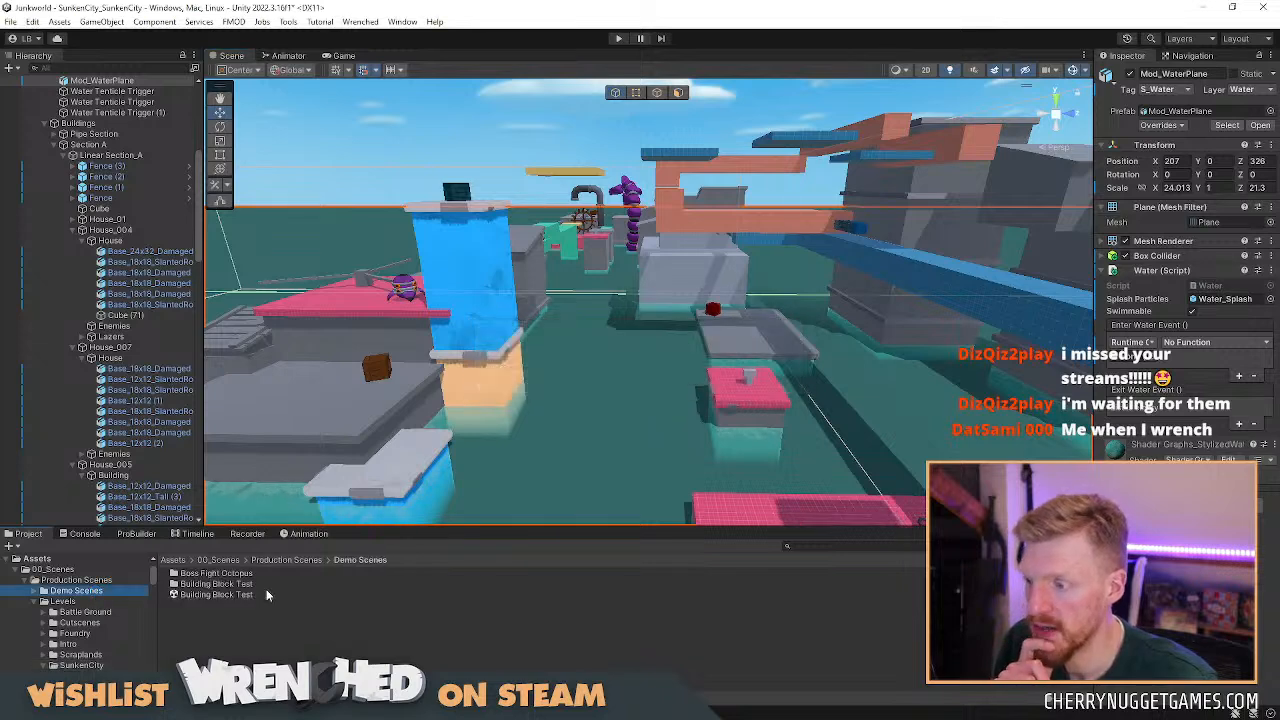
{"action": "double_click", "coordinate": [216, 594]}
{"action": "left_click", "coordinate": [688, 395]}
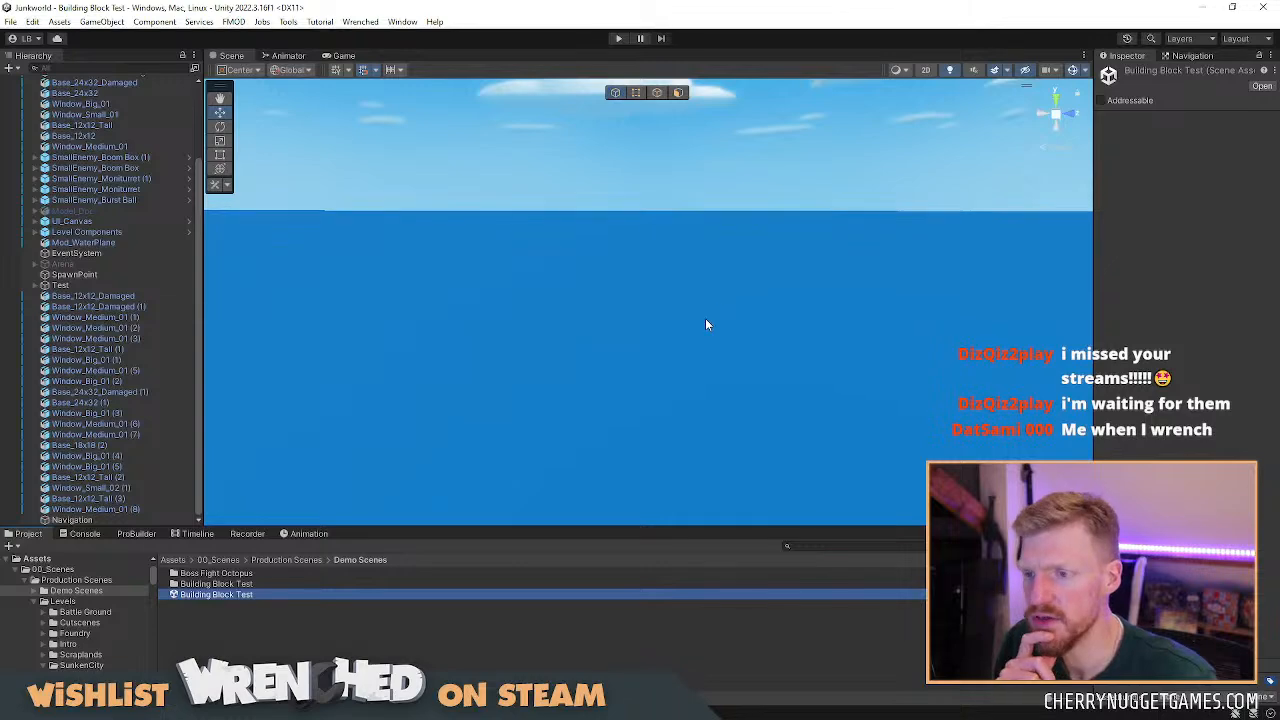
Focus on the FullBuilding_Test_02 cluster and look over its finished building facades.
{"action": "middle_click_drag", "start_coordinate": [334, 446], "coordinate": [546, 413]}
{"action": "left_click", "coordinate": [645, 417]}
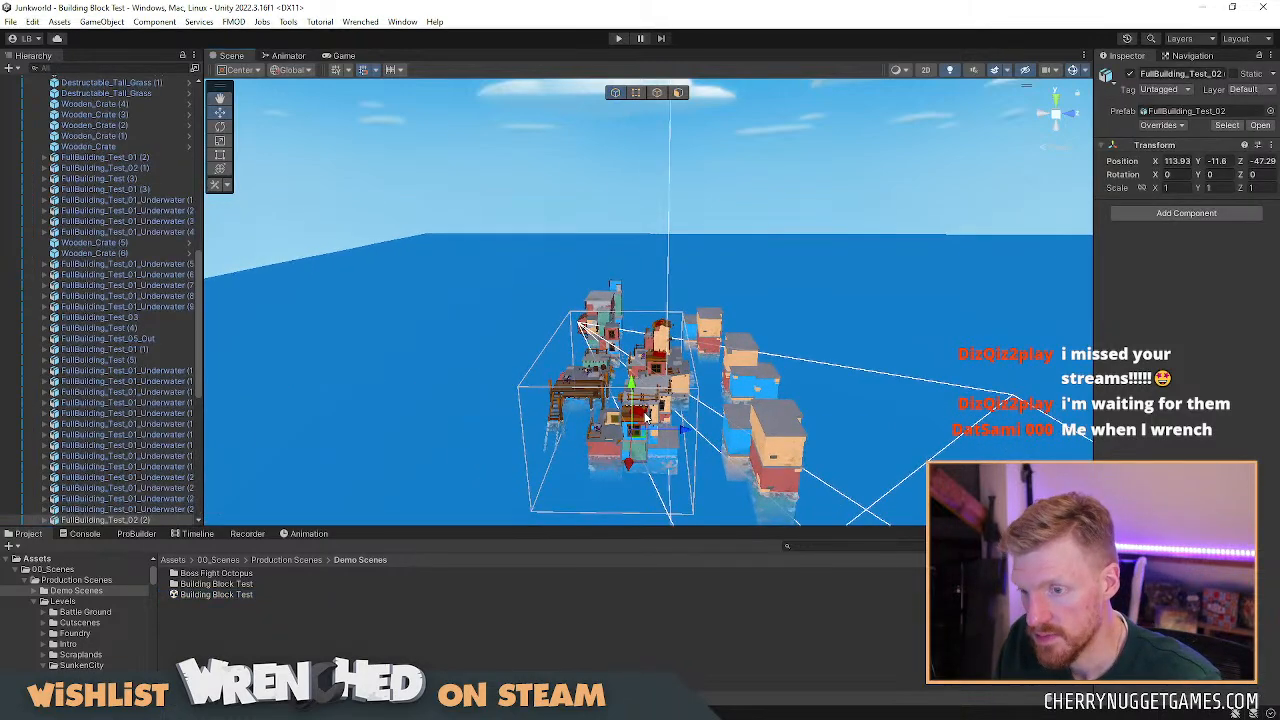
{"action": "key", "text": "f"}
{"action": "right_click_drag", "start_coordinate": [616, 454], "coordinate": [671, 405]}
{"action": "middle_click_drag", "start_coordinate": [517, 424], "coordinate": [872, 332]}
Slide the grey roof slab Cube.084 of FullBuilding_Test_05_Cut over the beige building block.
{"action": "left_click", "coordinate": [835, 240]}
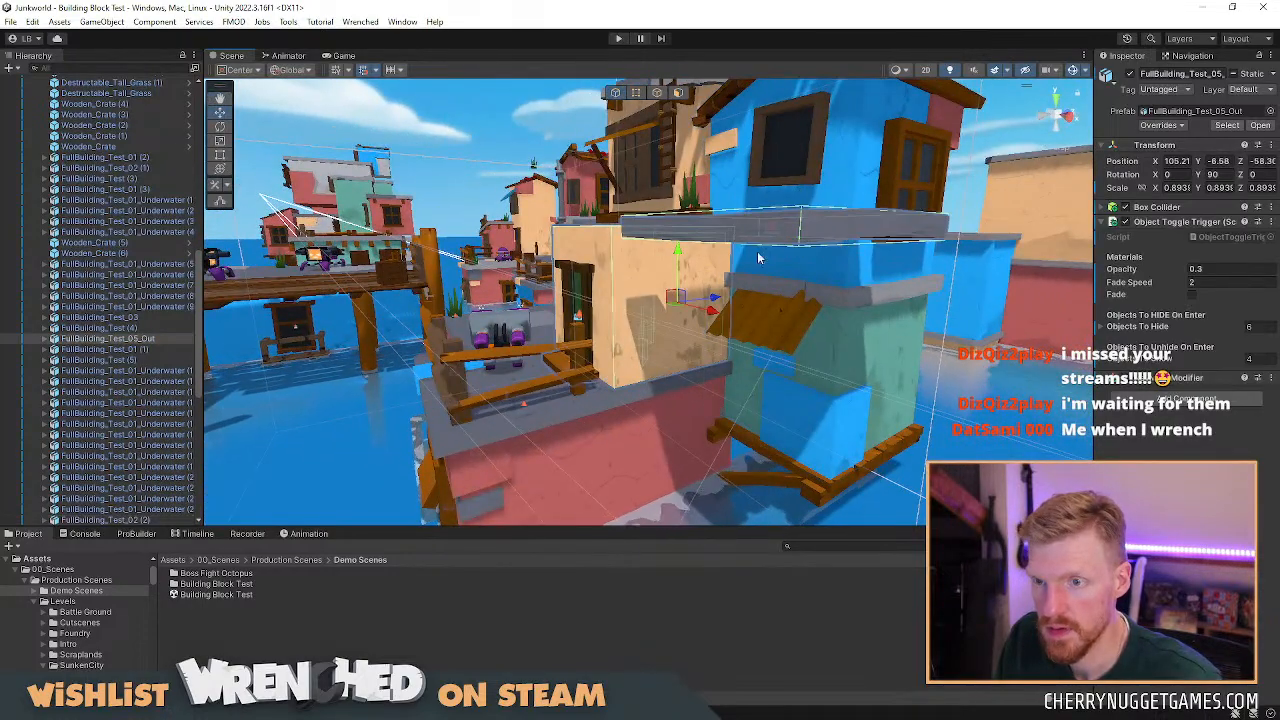
{"action": "left_click", "coordinate": [835, 240]}
{"action": "left_click_drag", "start_coordinate": [809, 229], "coordinate": [673, 231]}
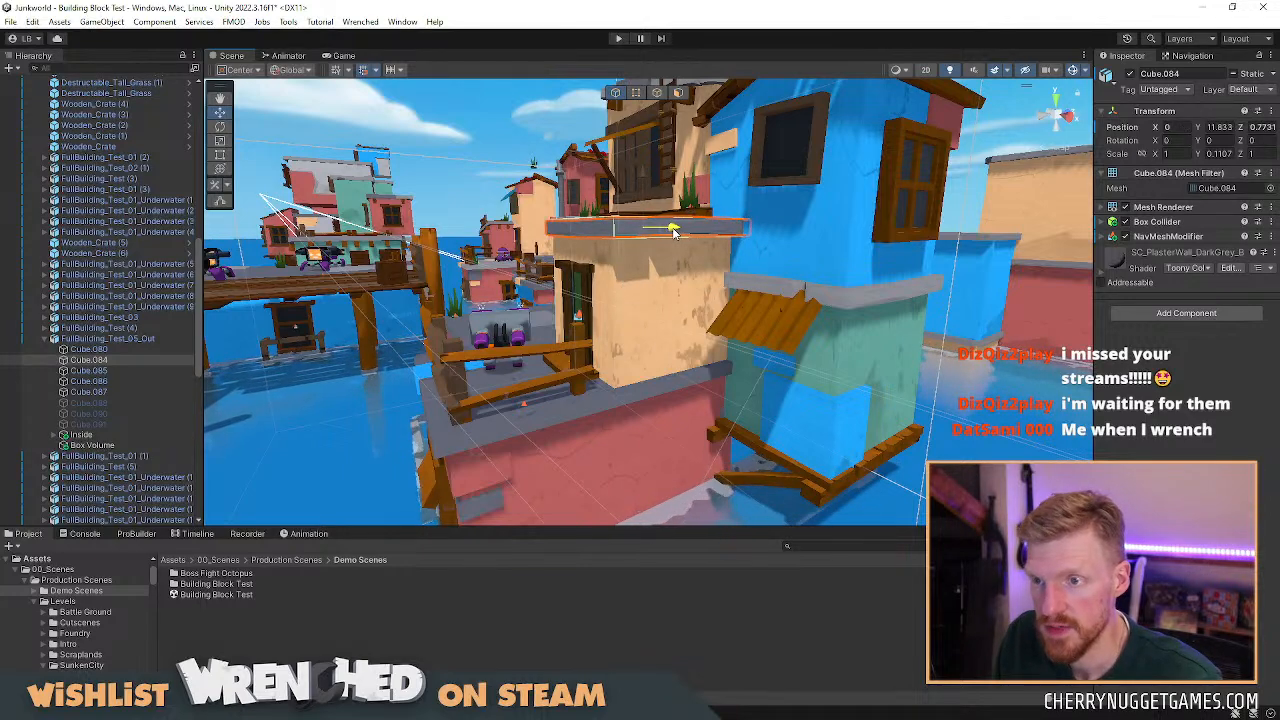
Inspect the orange corrugated awning on the blue and teal building and its surroundings.
{"action": "left_click", "coordinate": [780, 325]}
{"action": "key", "text": "f"}
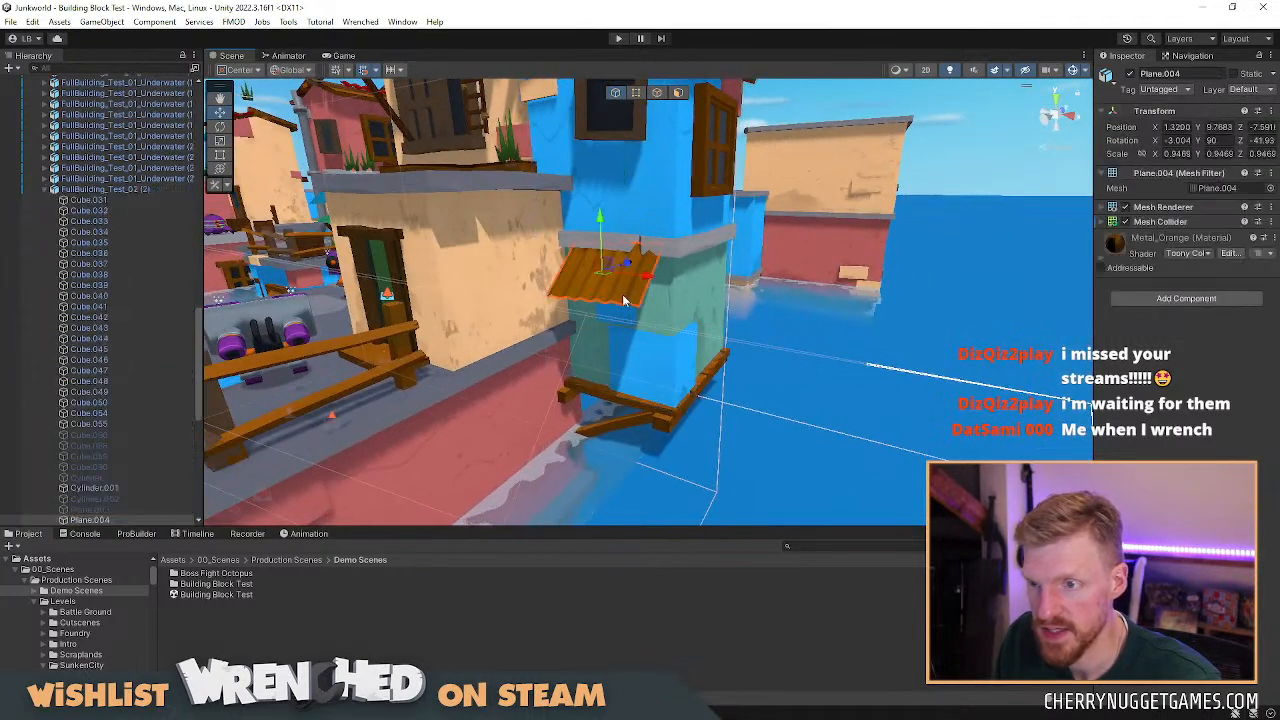
{"action": "scroll", "coordinate": [602, 262], "scroll_direction": "down", "scroll_amount": 1}
{"action": "middle_click_drag", "start_coordinate": [606, 314], "coordinate": [943, 403]}
{"action": "scroll", "coordinate": [654, 297], "scroll_direction": "up", "scroll_amount": 1}
Examine the green window awning and its wooden supports on FullBuilding_Test.
{"action": "left_click", "coordinate": [654, 297]}
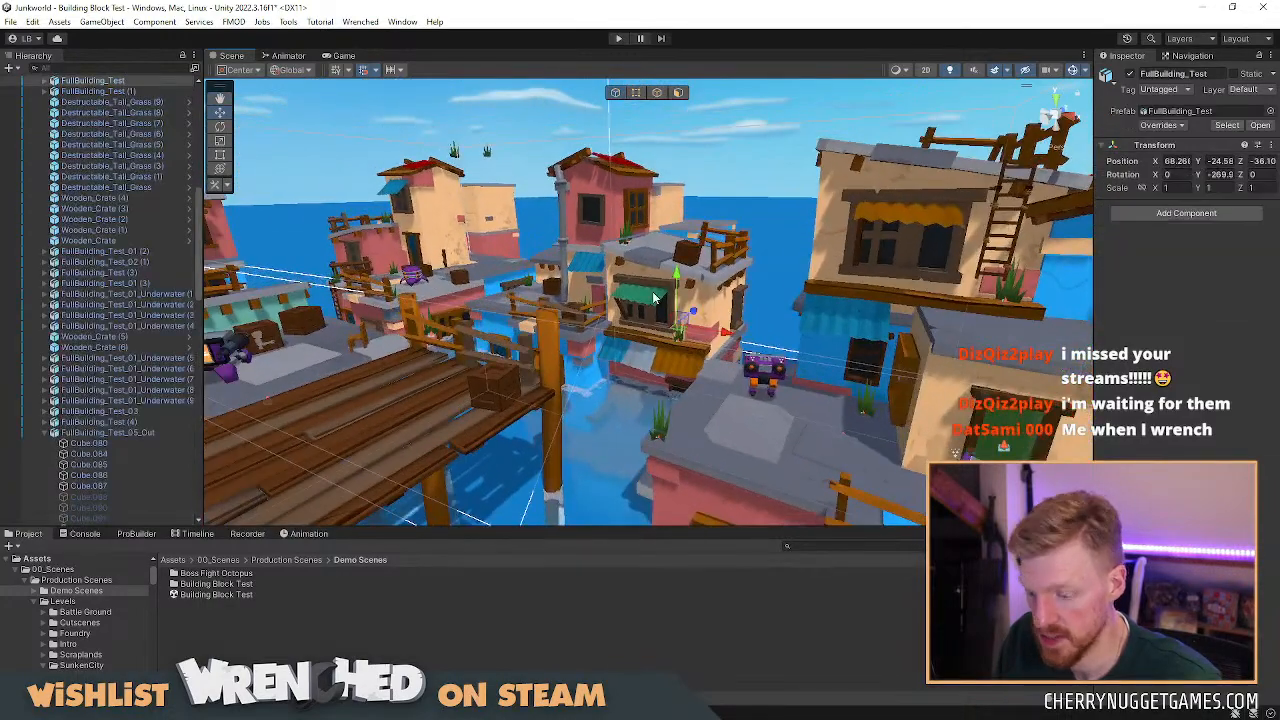
{"action": "key", "text": "f"}
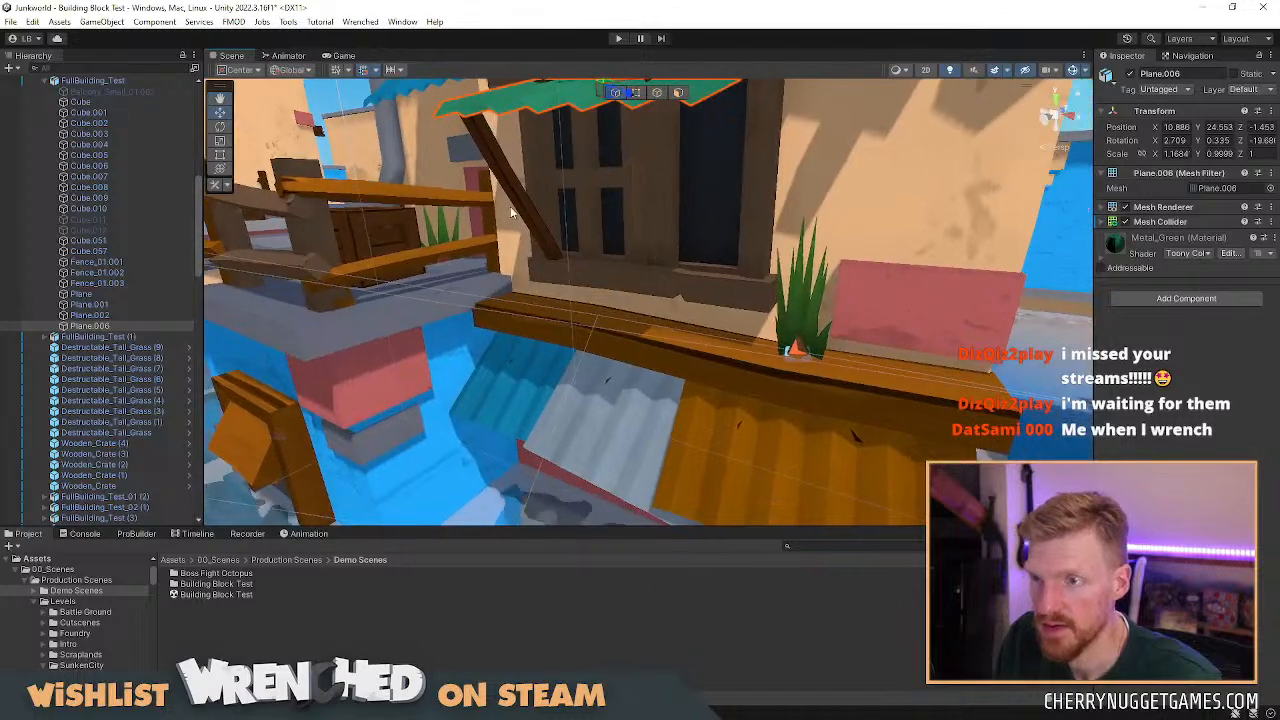
{"action": "left_click", "coordinate": [520, 205], "text": "shift"}
{"action": "scroll", "coordinate": [536, 135], "scroll_direction": "down", "scroll_amount": 1}
{"action": "left_click", "coordinate": [89, 323]}
{"action": "left_click", "coordinate": [108, 252]}
{"action": "left_click", "coordinate": [617, 135], "text": "shift"}
{"action": "left_click_drag", "start_coordinate": [600, 177], "coordinate": [581, 238], "text": "alt"}
{"action": "scroll", "coordinate": [537, 269], "scroll_direction": "down", "scroll_amount": 2}
Survey the scene's other buildings and the separate row of modular base and window pieces.
{"action": "scroll", "coordinate": [625, 282], "scroll_direction": "down", "scroll_amount": 3}
{"action": "left_click_drag", "start_coordinate": [648, 298], "coordinate": [690, 250], "text": "alt"}
{"action": "middle_click_drag", "start_coordinate": [690, 250], "coordinate": [950, 270]}
{"action": "middle_click_drag", "start_coordinate": [720, 306], "coordinate": [618, 372]}
{"action": "scroll", "coordinate": [618, 372], "scroll_direction": "down", "scroll_amount": 2}
{"action": "scroll", "coordinate": [618, 373], "scroll_direction": "down", "scroll_amount": 2}
{"action": "left_click_drag", "start_coordinate": [618, 373], "coordinate": [711, 324], "text": "alt"}
{"action": "scroll", "coordinate": [593, 310], "scroll_direction": "up", "scroll_amount": 3}
{"action": "middle_click_drag", "start_coordinate": [593, 310], "coordinate": [655, 292]}
{"action": "right_click_drag", "start_coordinate": [601, 350], "coordinate": [740, 310]}
{"action": "middle_click_drag", "start_coordinate": [360, 375], "coordinate": [518, 320]}
Inspect Window_Medium_02_Open and its fit on the blue damaged building from several angles.
{"action": "left_click", "coordinate": [490, 318]}
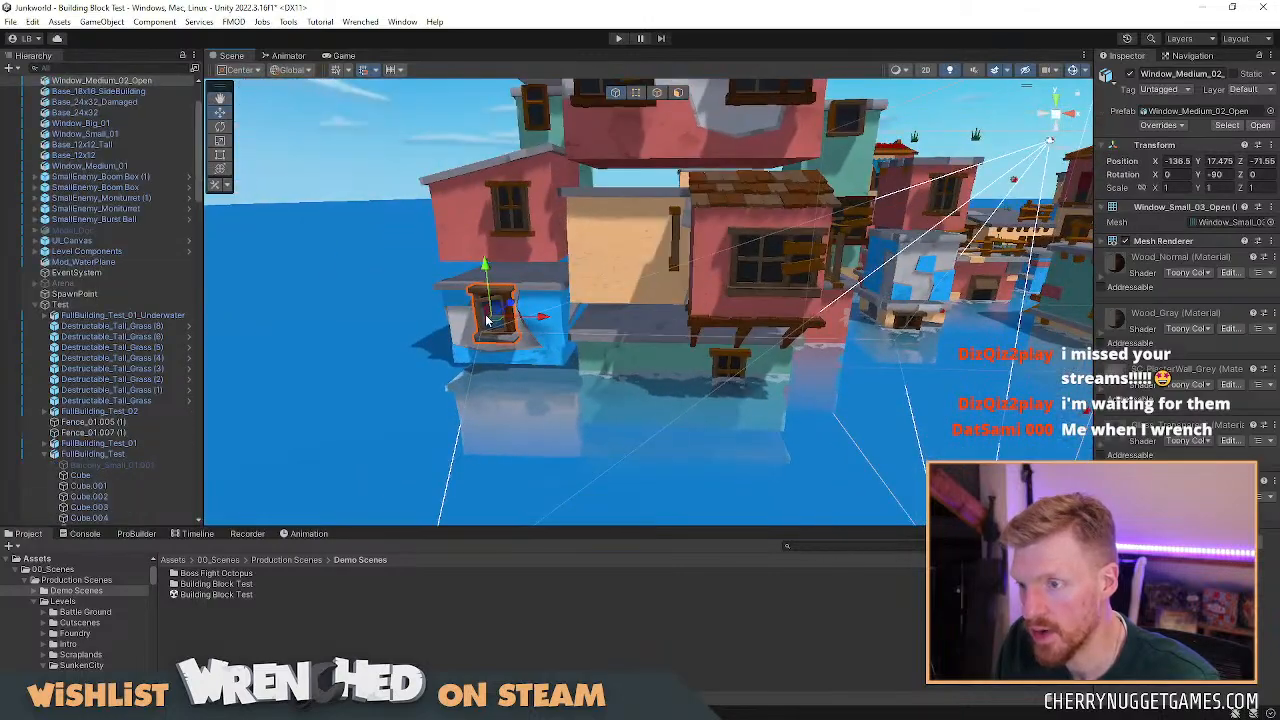
{"action": "key", "text": "f"}
{"action": "right_click_drag", "start_coordinate": [449, 354], "coordinate": [549, 343]}
{"action": "scroll", "coordinate": [640, 309], "scroll_direction": "down", "scroll_amount": 3}
{"action": "middle_click_drag", "start_coordinate": [712, 280], "coordinate": [669, 300]}
{"action": "right_click_drag", "start_coordinate": [669, 300], "coordinate": [471, 331]}
{"action": "scroll", "coordinate": [620, 297], "scroll_direction": "down", "scroll_amount": 3}
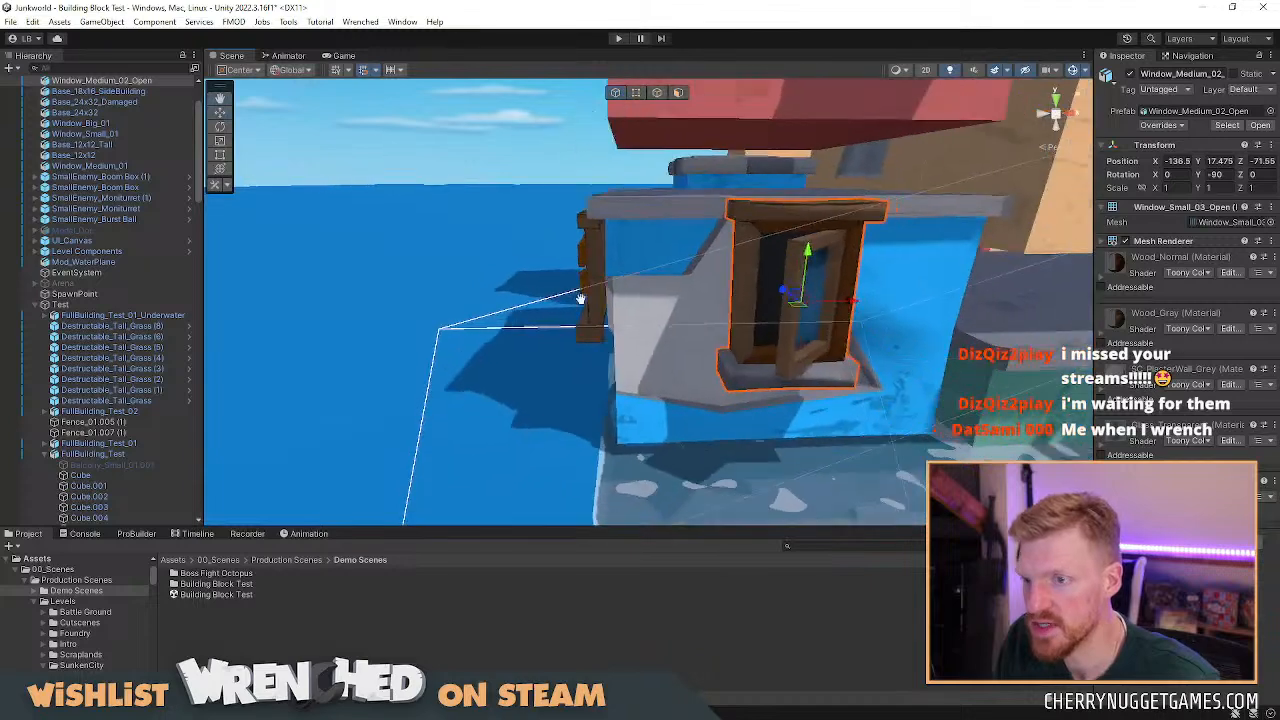
{"action": "middle_click_drag", "start_coordinate": [620, 297], "coordinate": [416, 307]}
{"action": "left_click", "coordinate": [378, 321]}
{"action": "left_click", "coordinate": [400, 291]}
{"action": "scroll", "coordinate": [490, 312], "scroll_direction": "down", "scroll_amount": 3}
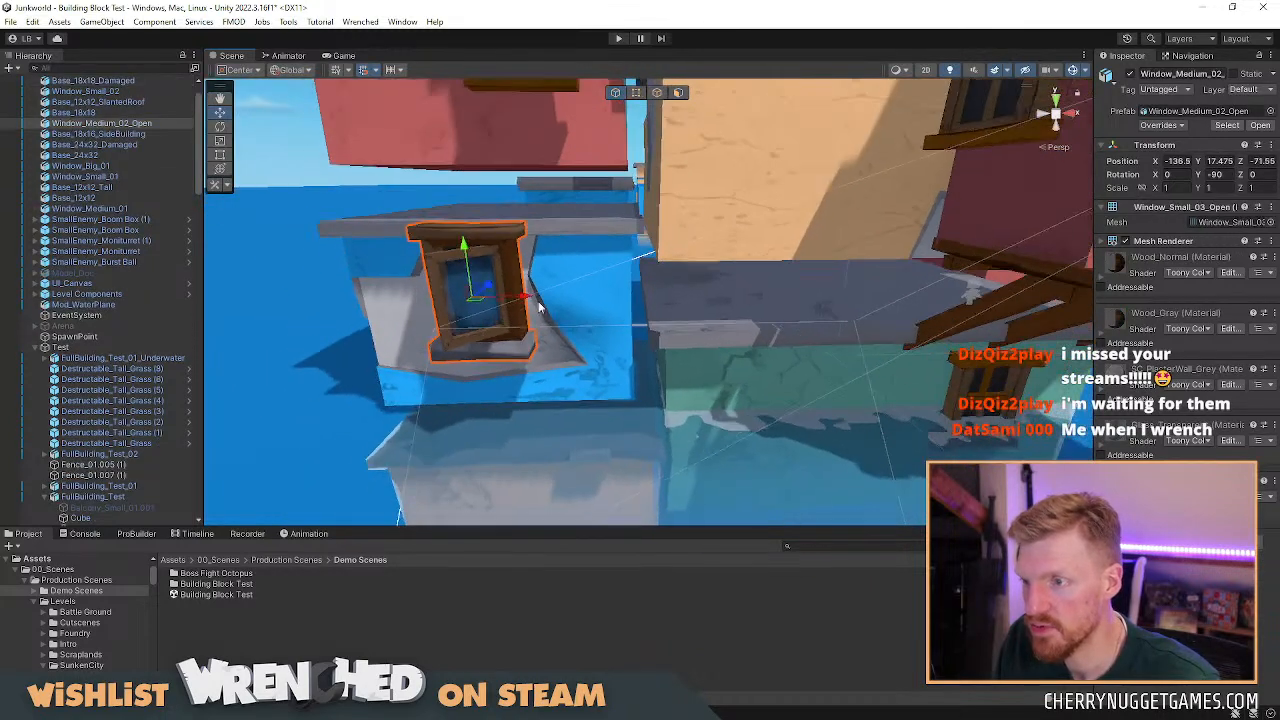
Examine the green Base_24x32 block and how the neighbouring modular buildings and windows combine with it.
{"action": "left_click", "coordinate": [654, 290]}
{"action": "right_click_drag", "start_coordinate": [654, 290], "coordinate": [586, 300]}
{"action": "scroll", "coordinate": [400, 263], "scroll_direction": "down", "scroll_amount": 5}
{"action": "middle_click_drag", "start_coordinate": [430, 292], "coordinate": [619, 294]}
{"action": "scroll", "coordinate": [630, 305], "scroll_direction": "up", "scroll_amount": 3}
{"action": "right_click_drag", "start_coordinate": [643, 329], "coordinate": [729, 303]}
{"action": "scroll", "coordinate": [680, 320], "scroll_direction": "down", "scroll_amount": 3}
{"action": "middle_click_drag", "start_coordinate": [600, 344], "coordinate": [708, 286]}
{"action": "scroll", "coordinate": [708, 286], "scroll_direction": "up", "scroll_amount": 3}
{"action": "right_click_drag", "start_coordinate": [900, 298], "coordinate": [705, 306]}
{"action": "scroll", "coordinate": [705, 306], "scroll_direction": "down", "scroll_amount": 3}
{"action": "middle_click_drag", "start_coordinate": [705, 306], "coordinate": [535, 312]}
{"action": "scroll", "coordinate": [565, 308], "scroll_direction": "down", "scroll_amount": 1}
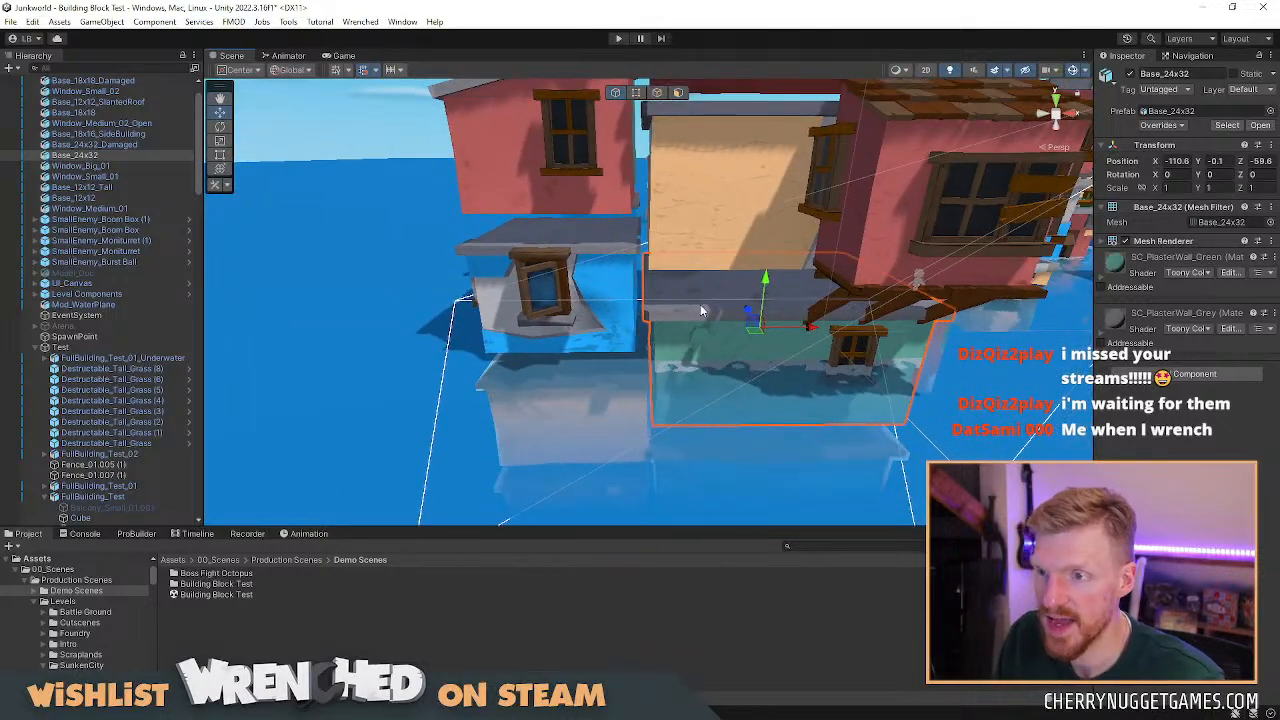
Compare the Blender house with Unity's Building Block Test scene, selecting Window_Medium_02_Open for a closer look.
{"action": "key", "text": "alt+Tab"}
{"action": "scroll", "coordinate": [616, 314], "scroll_direction": "up", "scroll_amount": 5}
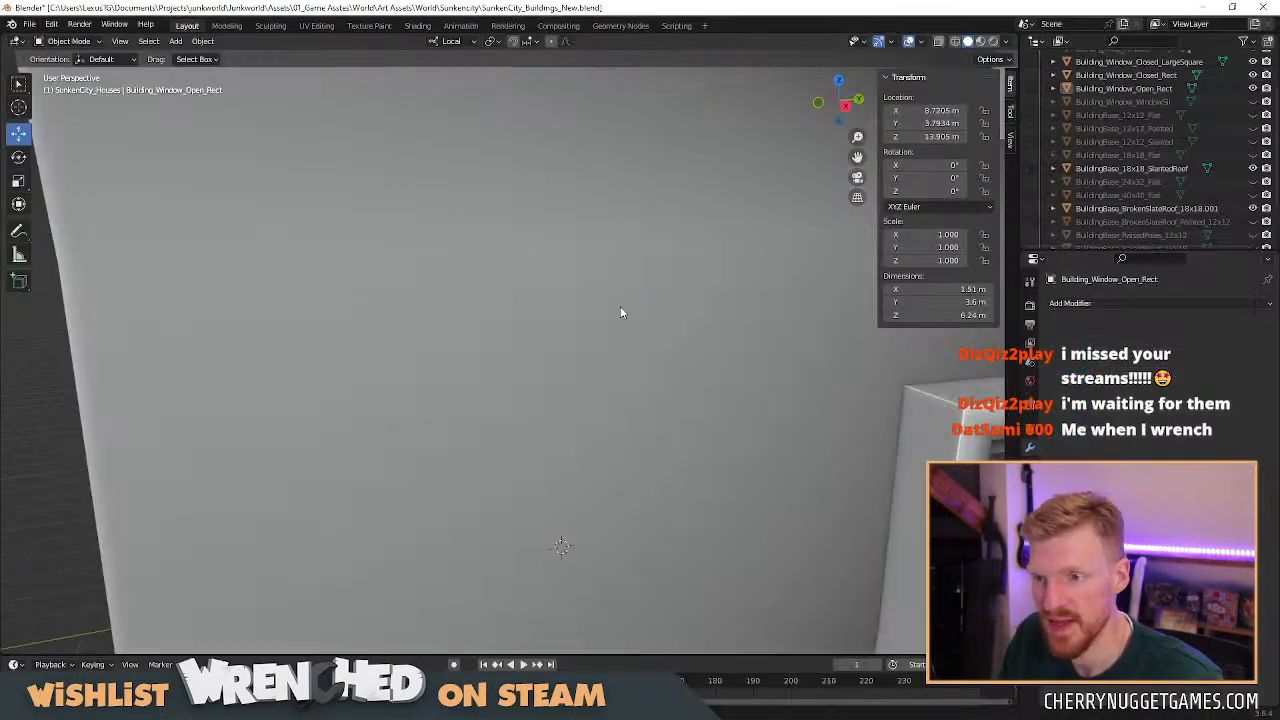
{"action": "scroll", "coordinate": [678, 311], "scroll_direction": "down", "scroll_amount": 4}
{"action": "middle_click_drag", "start_coordinate": [678, 311], "coordinate": [782, 256]}
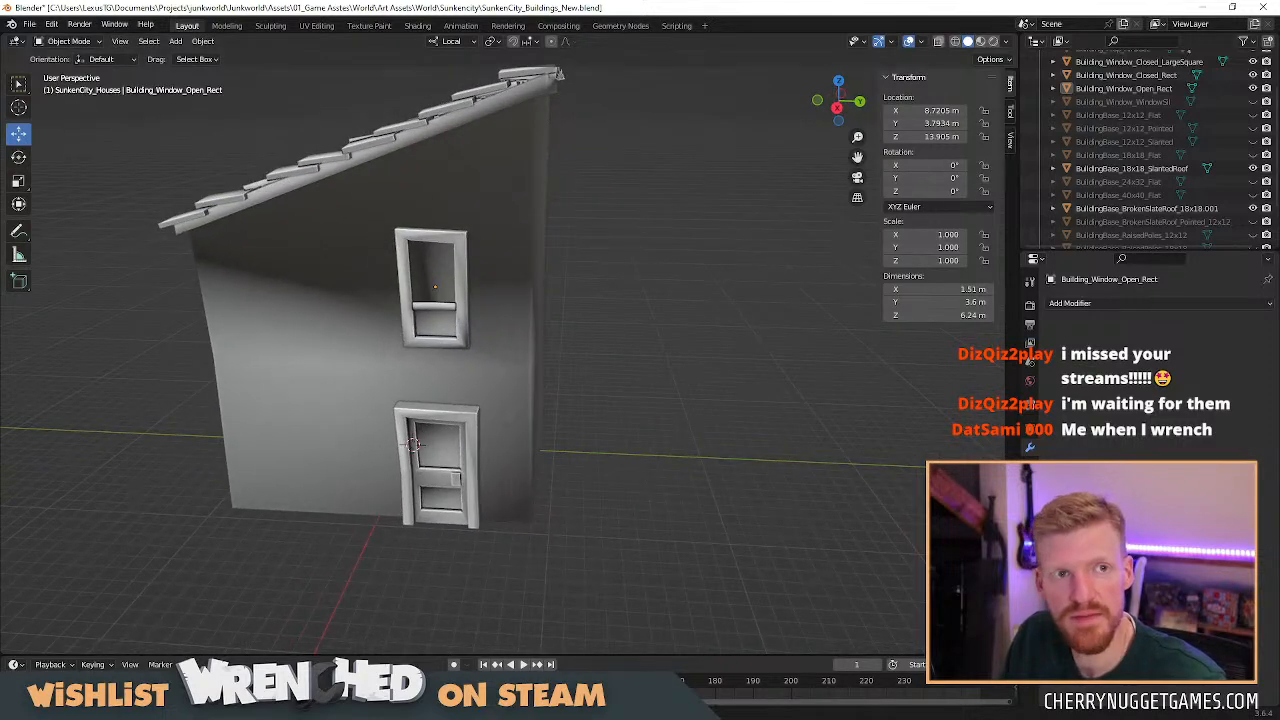
{"action": "key", "text": "alt+Tab"}
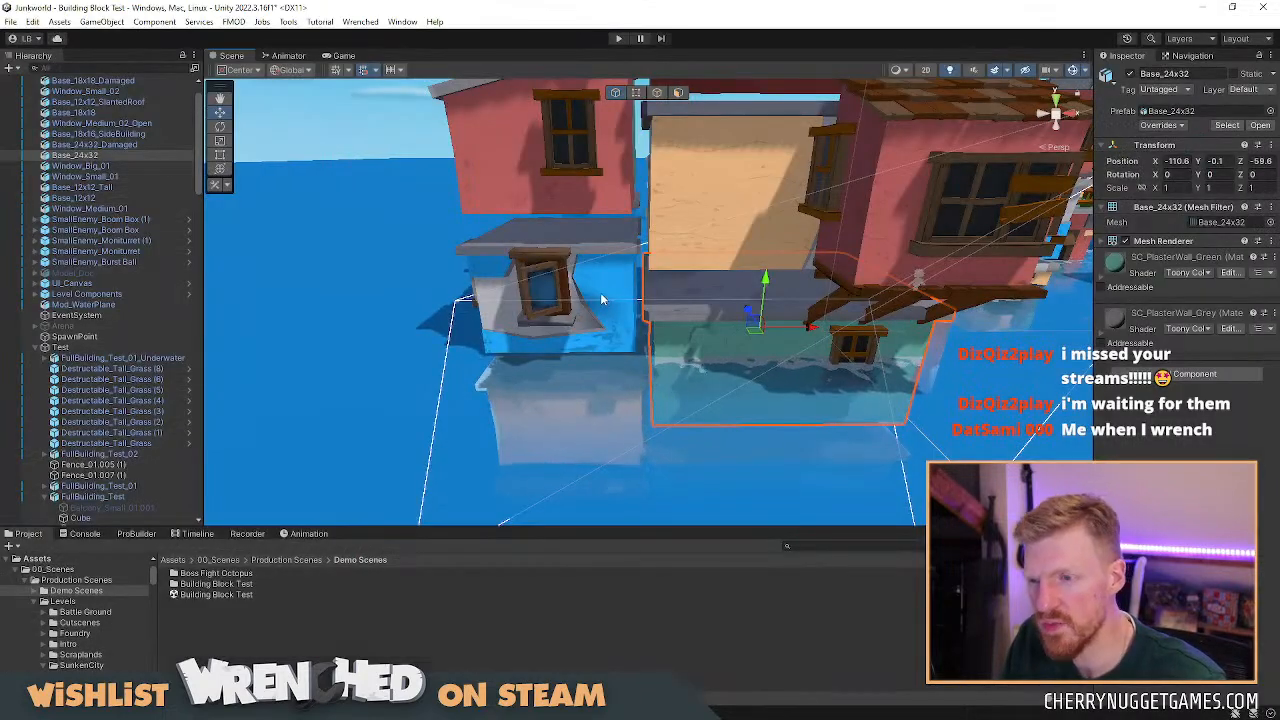
{"action": "scroll", "coordinate": [531, 266], "scroll_direction": "up", "scroll_amount": 5}
{"action": "middle_click_drag", "start_coordinate": [531, 266], "coordinate": [648, 248]}
{"action": "middle_click_drag", "start_coordinate": [660, 160], "coordinate": [633, 177]}
{"action": "left_click", "coordinate": [493, 350]}
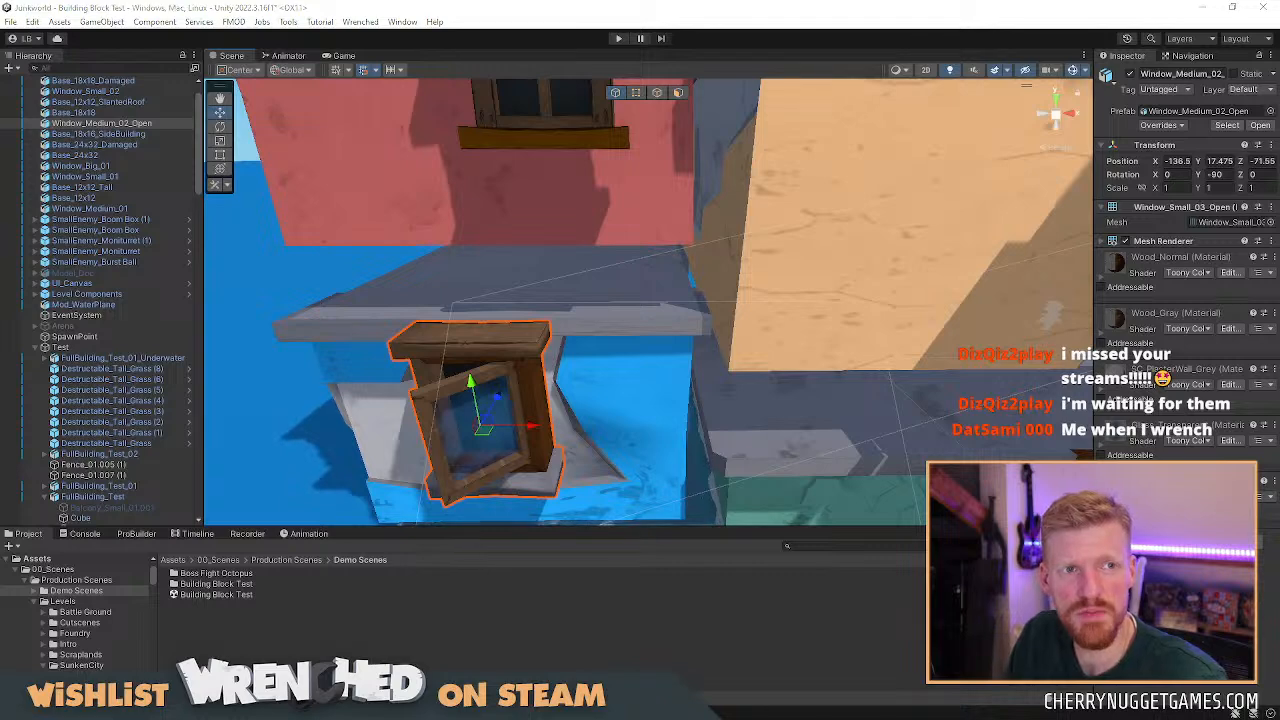
Switch to Blender and check which window objects exist, including the window sill, closed rectangular and open rectangular versions.
{"action": "key", "text": "alt+Tab"}
{"action": "middle_click_drag", "start_coordinate": [379, 316], "coordinate": [489, 305], "text": "shift"}
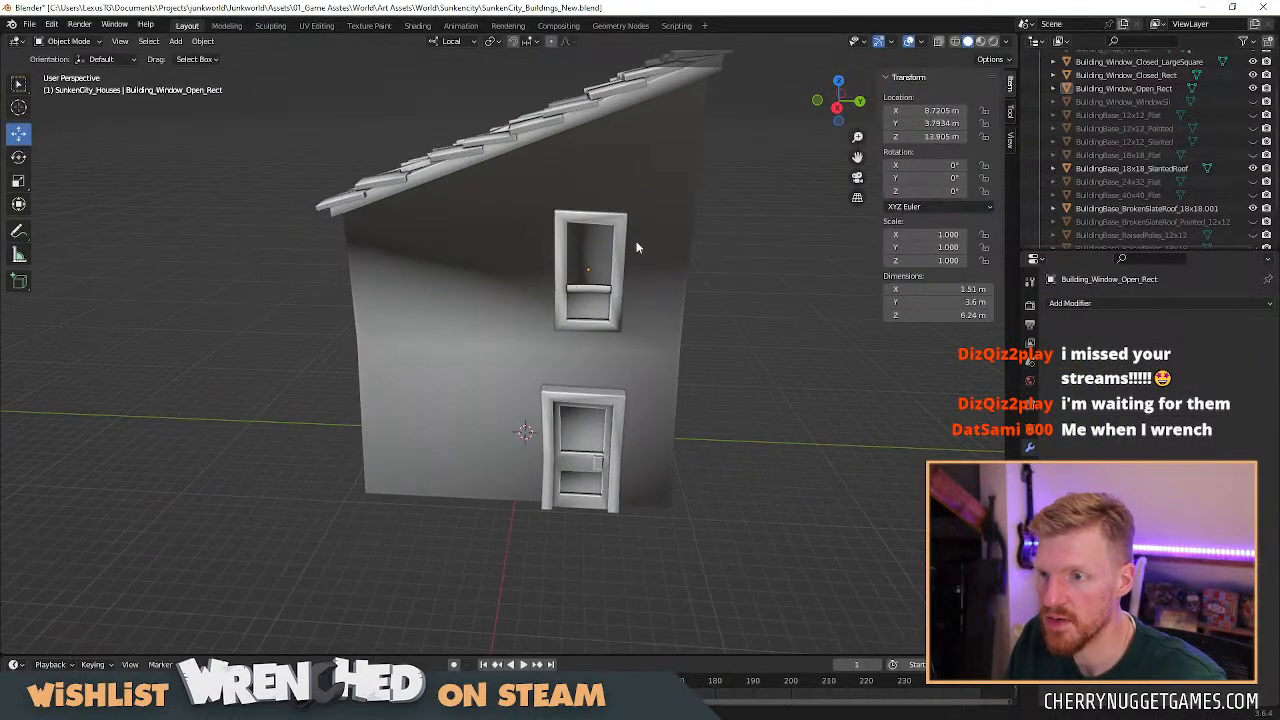
{"action": "scroll", "coordinate": [630, 247], "scroll_direction": "up", "scroll_amount": 2}
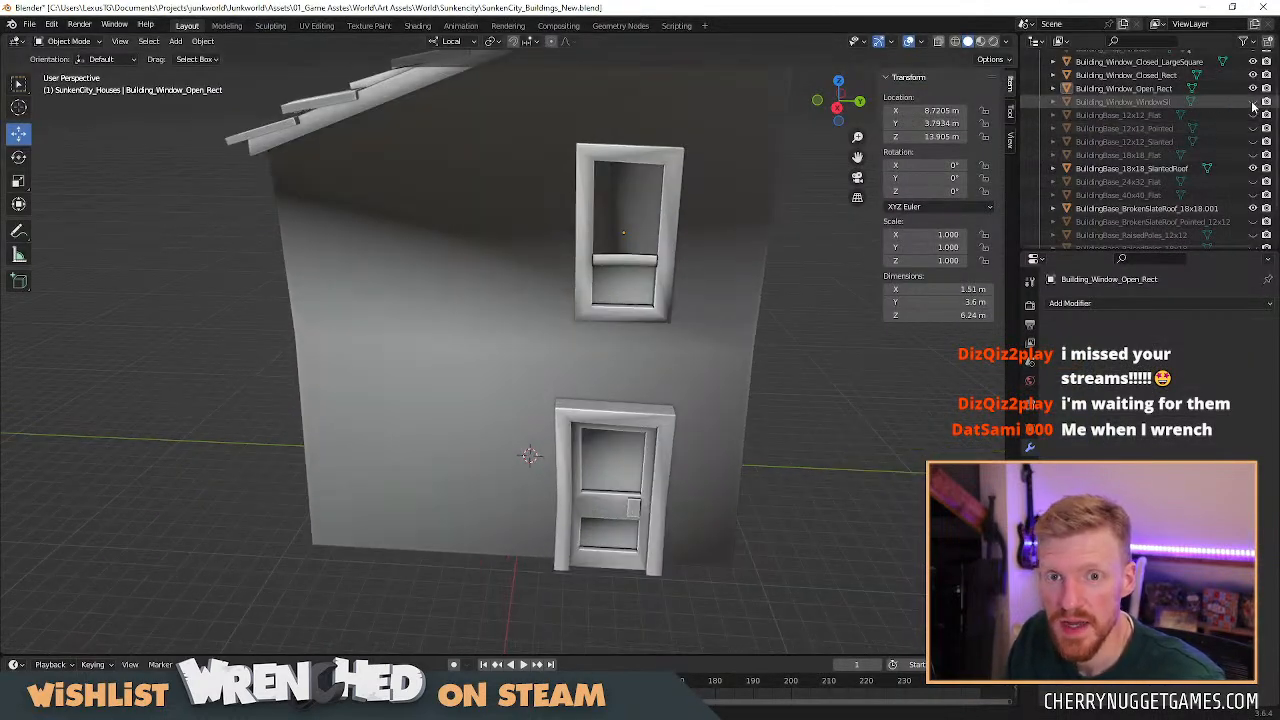
{"action": "left_click", "coordinate": [1253, 102]}
{"action": "left_click", "coordinate": [1253, 102]}
{"action": "scroll", "coordinate": [1233, 128], "scroll_direction": "up", "scroll_amount": 2}
{"action": "left_click", "coordinate": [1157, 125]}
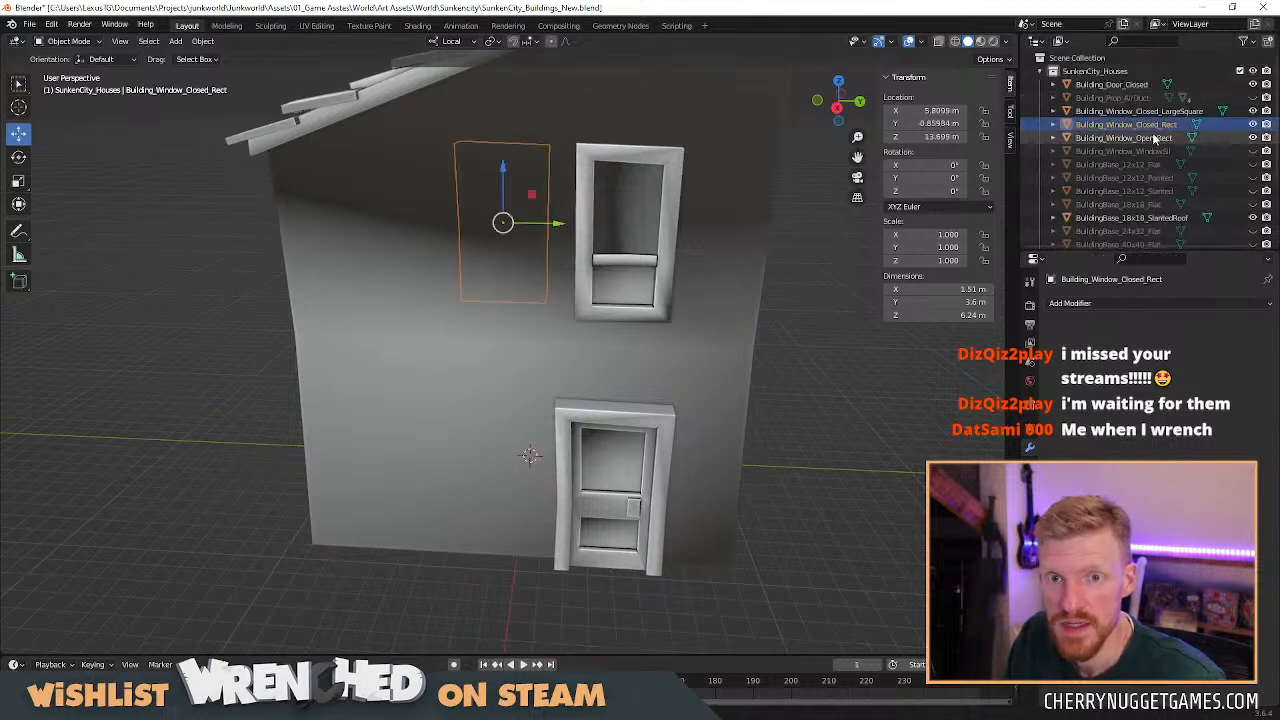
{"action": "left_click", "coordinate": [1152, 138]}
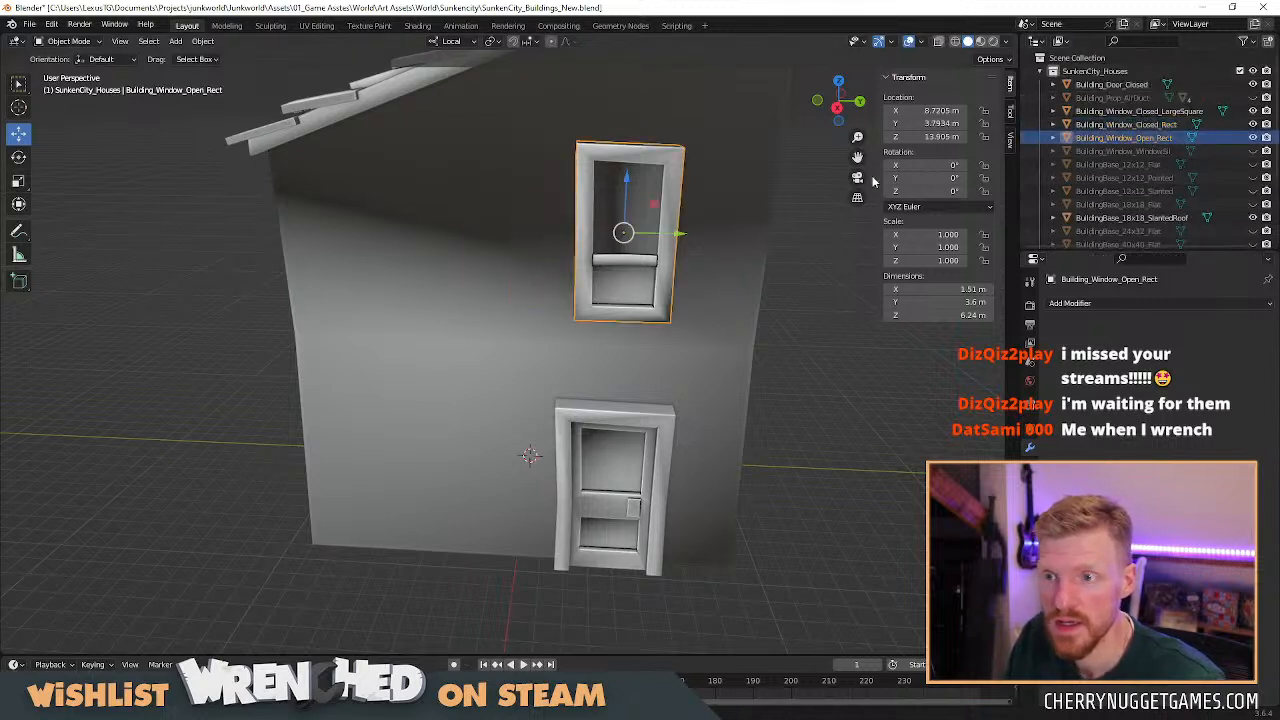
Duplicate Building_Window_Closed_LargeSquare, set the copy's Z rotation to 0°, and place it on the house wall beside the door.
{"action": "left_click", "coordinate": [1131, 127]}
{"action": "left_click", "coordinate": [1152, 113]}
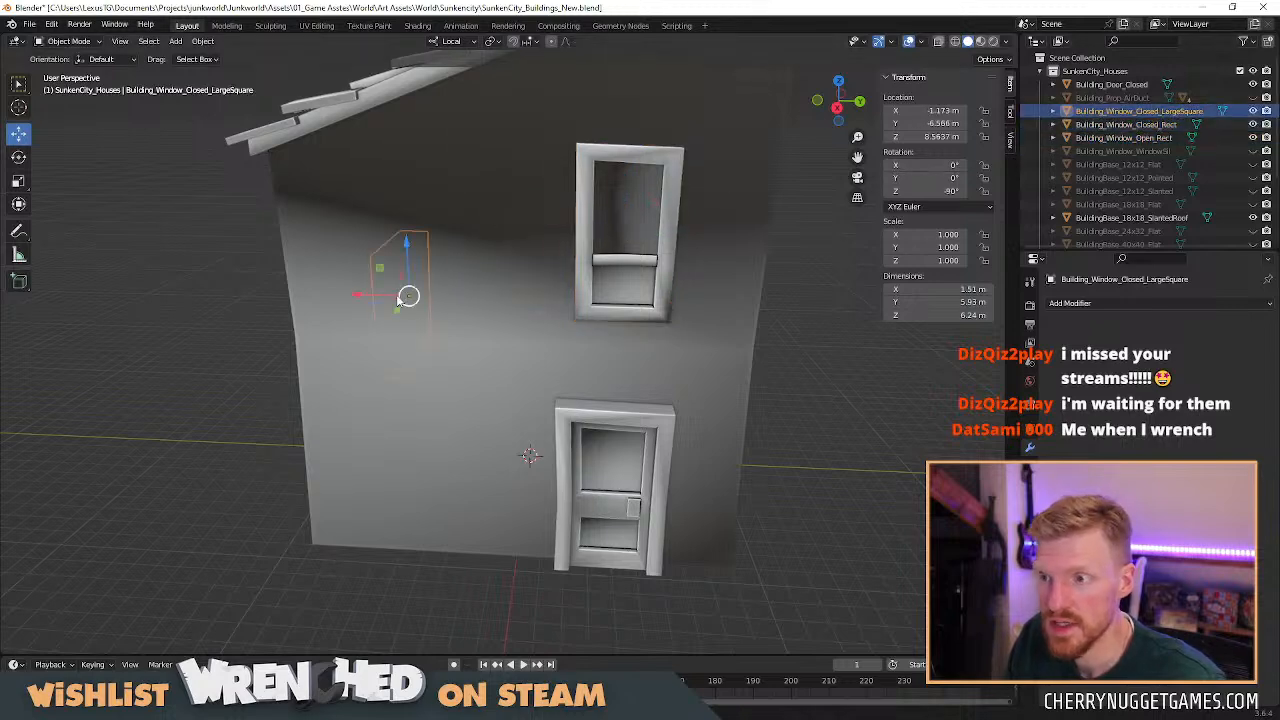
{"action": "left_click_drag", "start_coordinate": [398, 311], "coordinate": [354, 366]}
{"action": "right_click", "coordinate": [352, 368]}
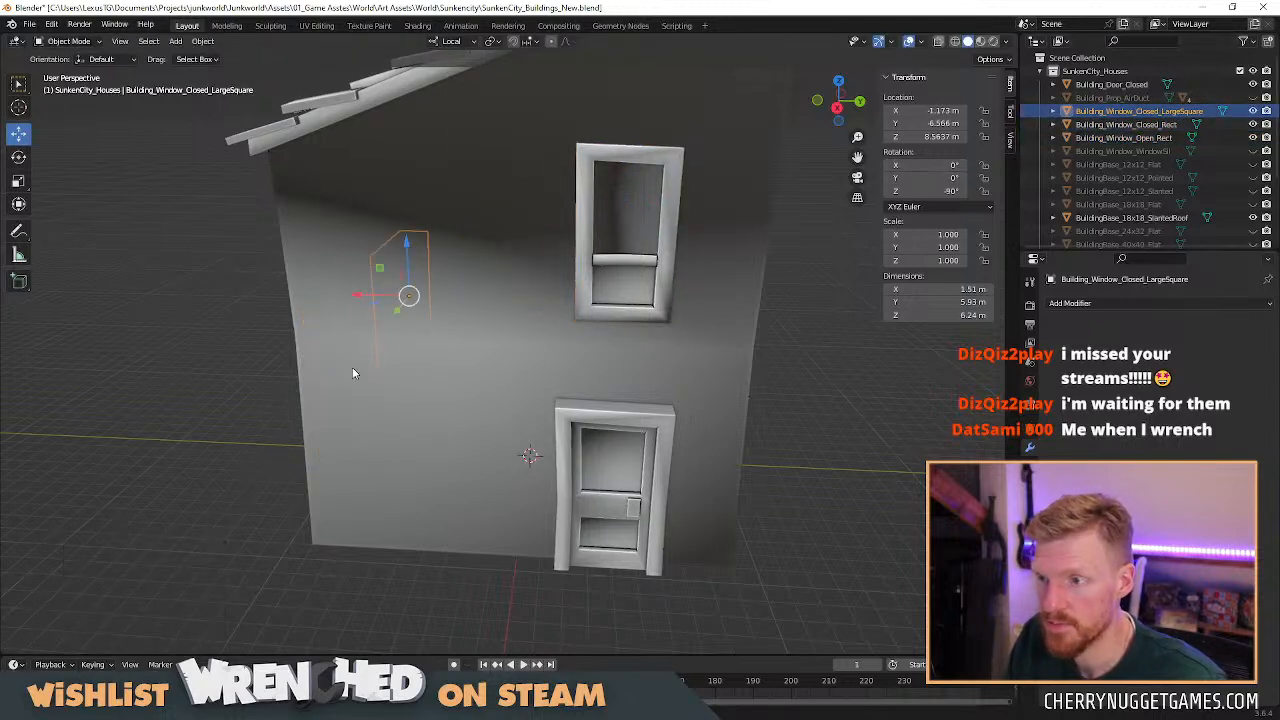
{"action": "key", "text": "shift+d"}
{"action": "right_click", "coordinate": [398, 328]}
{"action": "left_click_drag", "start_coordinate": [396, 311], "coordinate": [322, 425]}
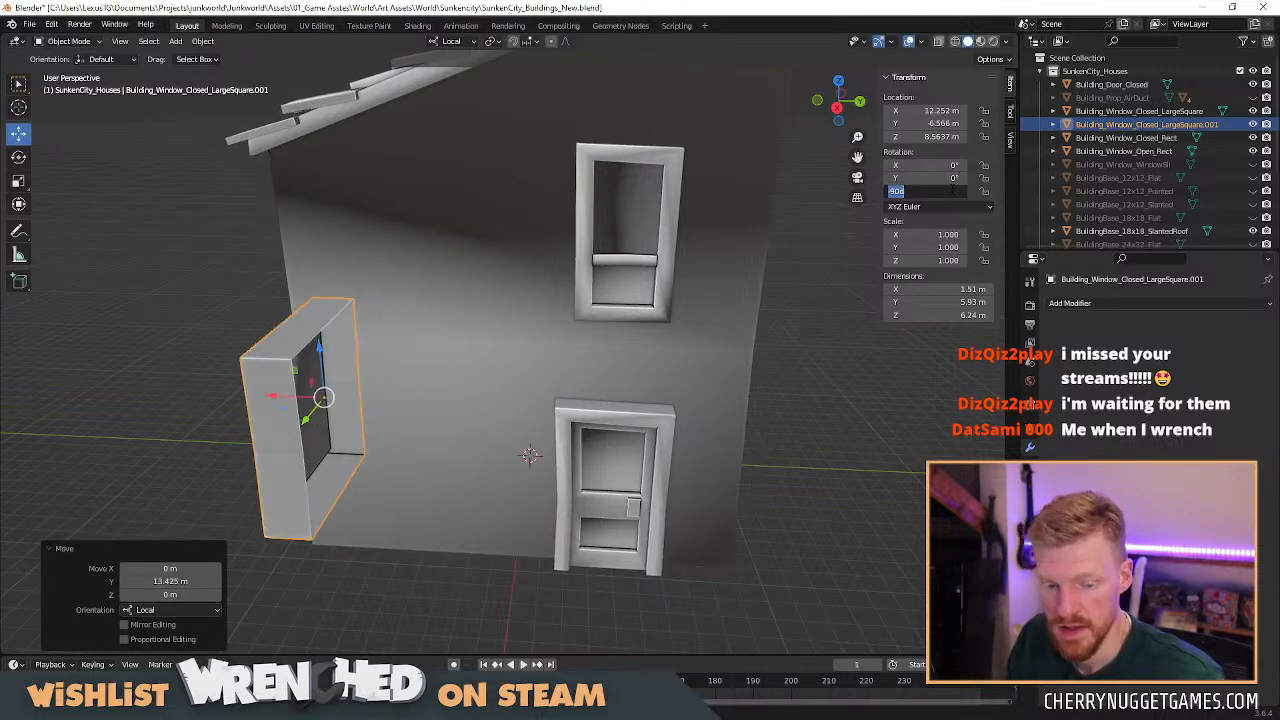
{"action": "key", "text": "Return"}
{"action": "left_click_drag", "start_coordinate": [374, 401], "coordinate": [411, 369]}
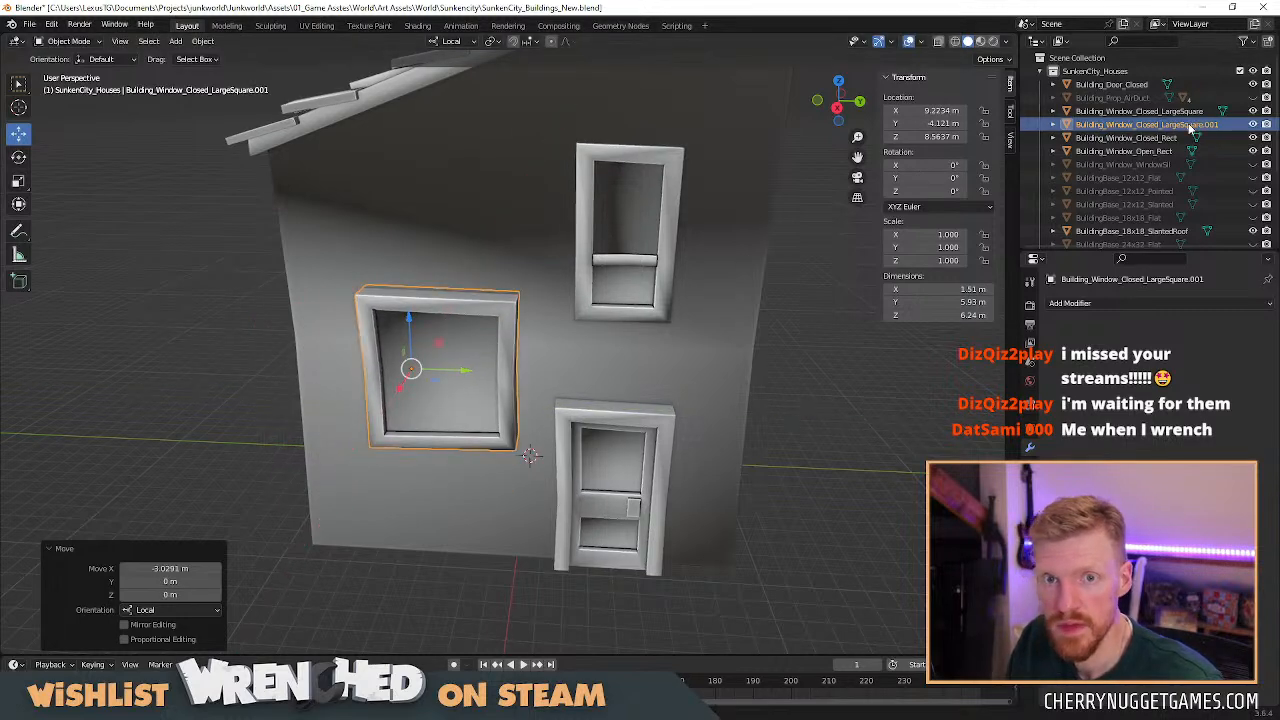
Rename the duplicated window as Building_Window_Open_LargeSquare.
{"action": "double_click", "coordinate": [1195, 124]}
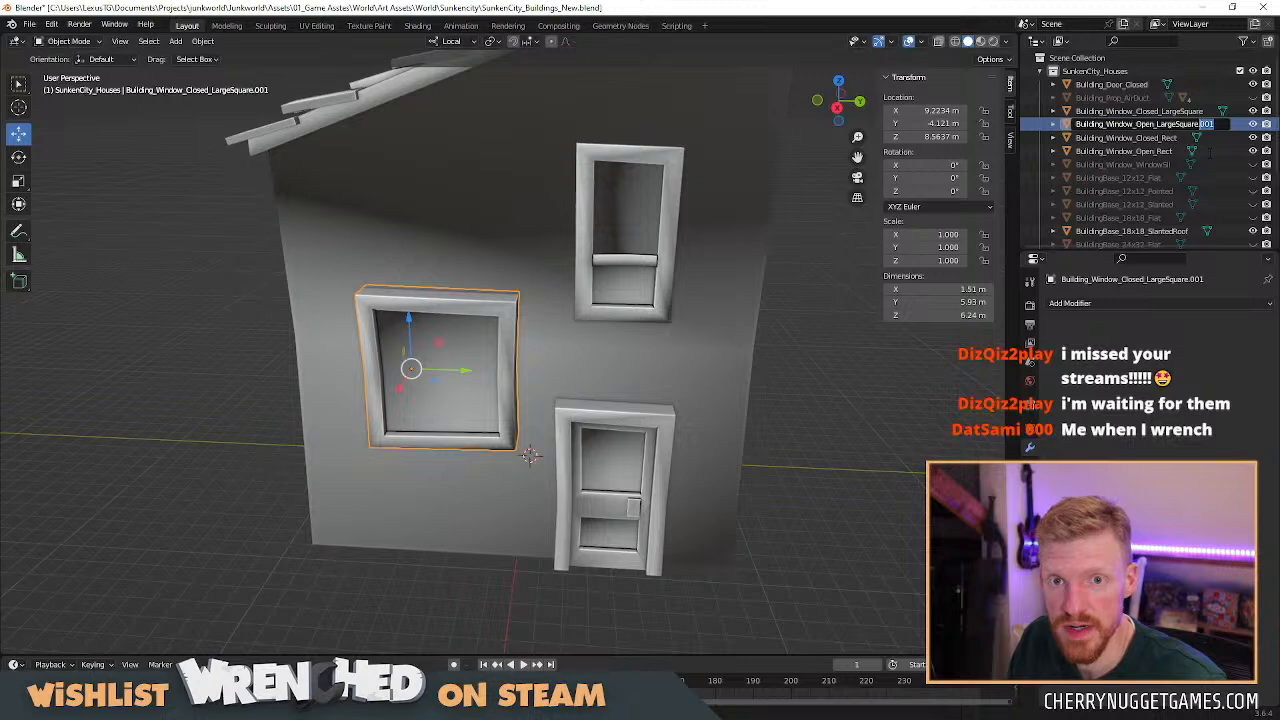
{"action": "key", "text": "Return"}
Duplicate the large square window's whole mesh in place, scale the copy to about 0.79, and move it about 0.06 m outward along local X.
{"action": "scroll", "coordinate": [450, 372], "scroll_direction": "up", "scroll_amount": 6}
{"action": "scroll", "coordinate": [452, 370], "scroll_direction": "down", "scroll_amount": 5}
{"action": "middle_click_drag", "start_coordinate": [458, 364], "coordinate": [448, 374]}
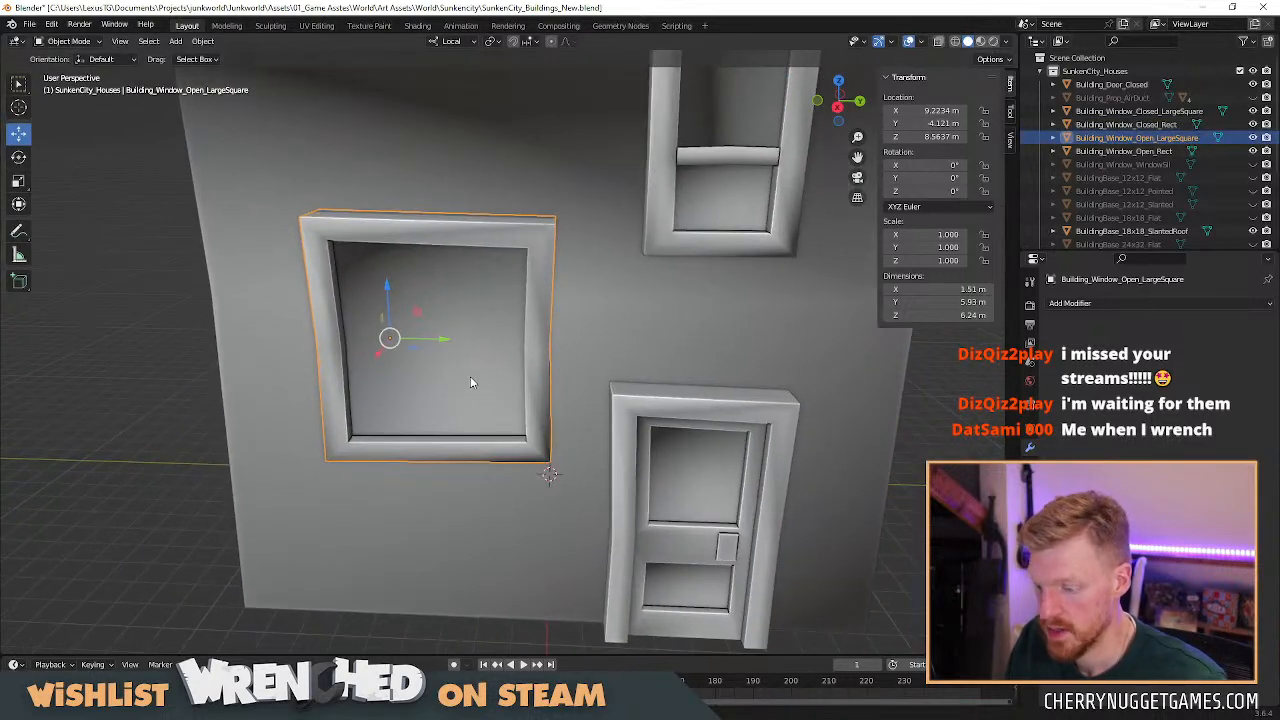
{"action": "key", "text": "Tab"}
{"action": "key", "text": "a"}
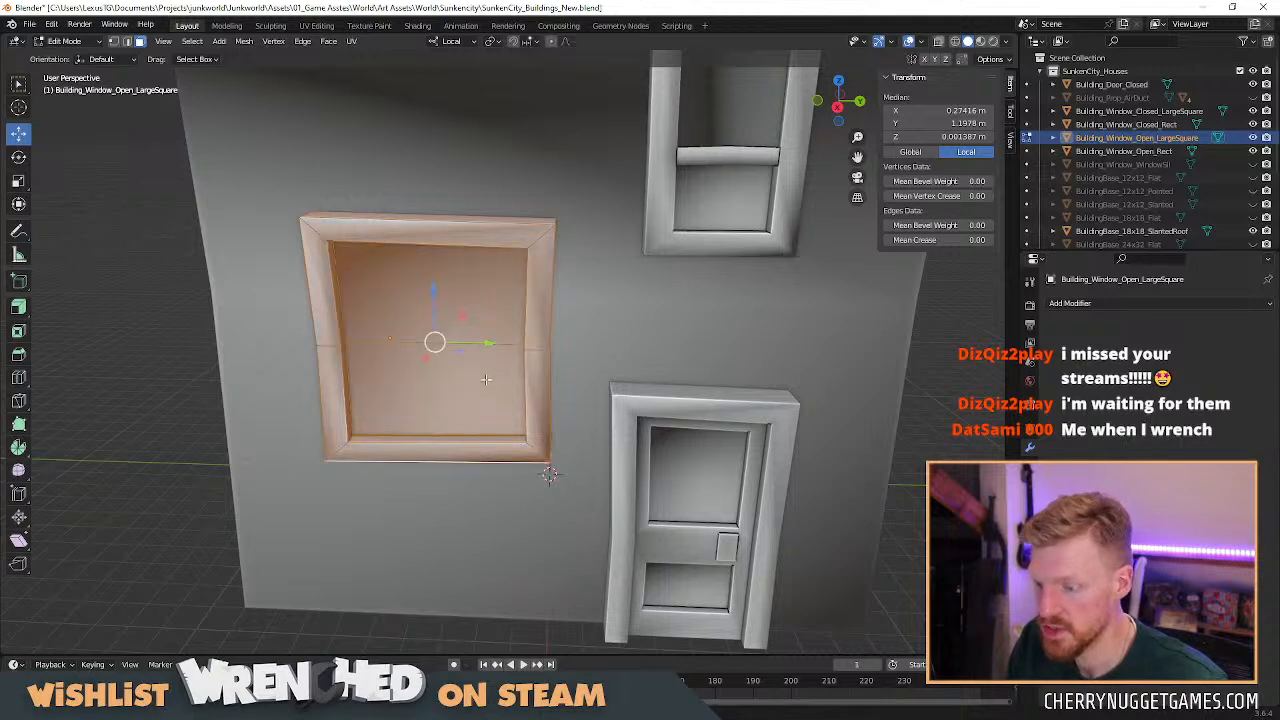
{"action": "key", "text": "shift+d"}
{"action": "right_click", "coordinate": [542, 418]}
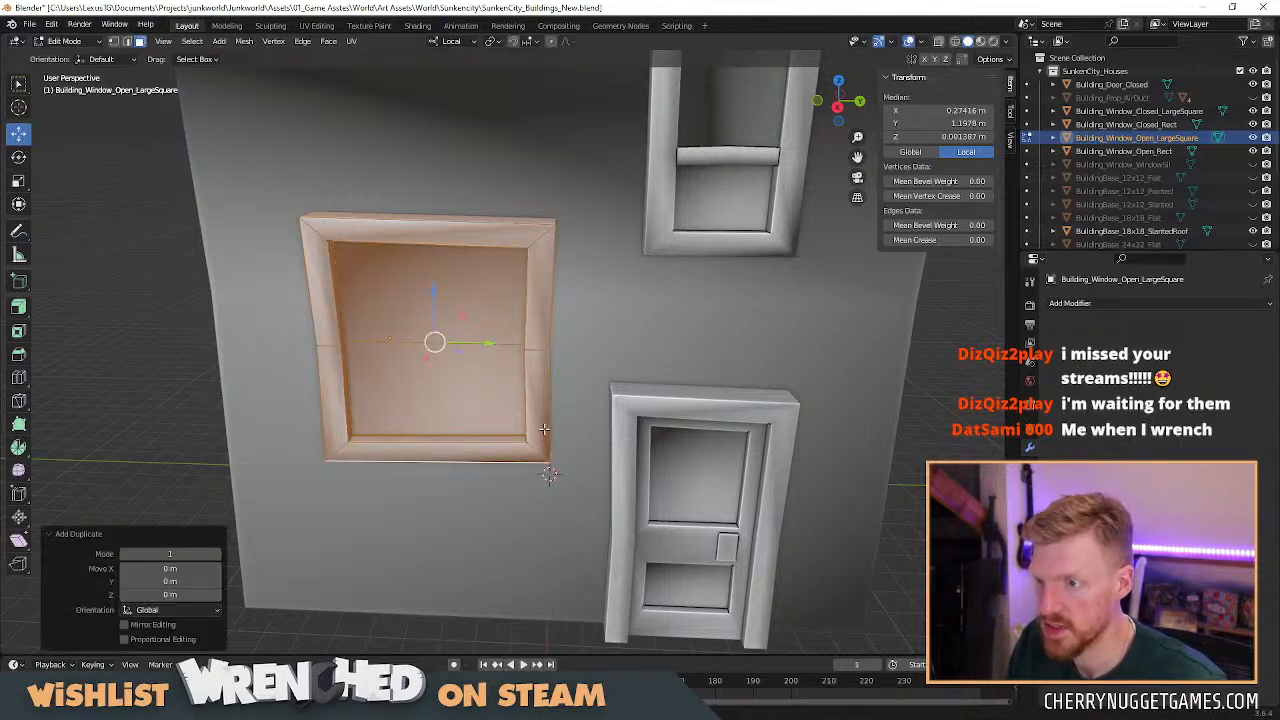
{"action": "key", "text": "s"}
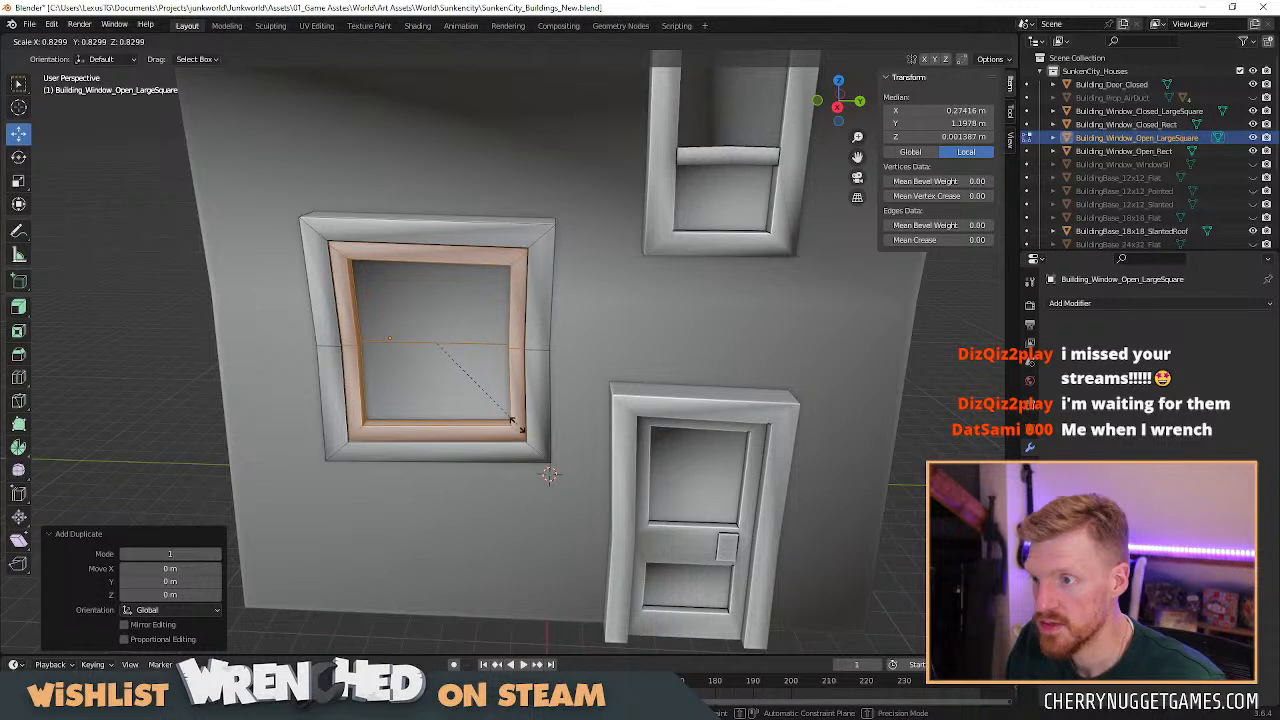
{"action": "left_click", "coordinate": [508, 421]}
{"action": "key", "text": "g"}
{"action": "key", "text": "x"}
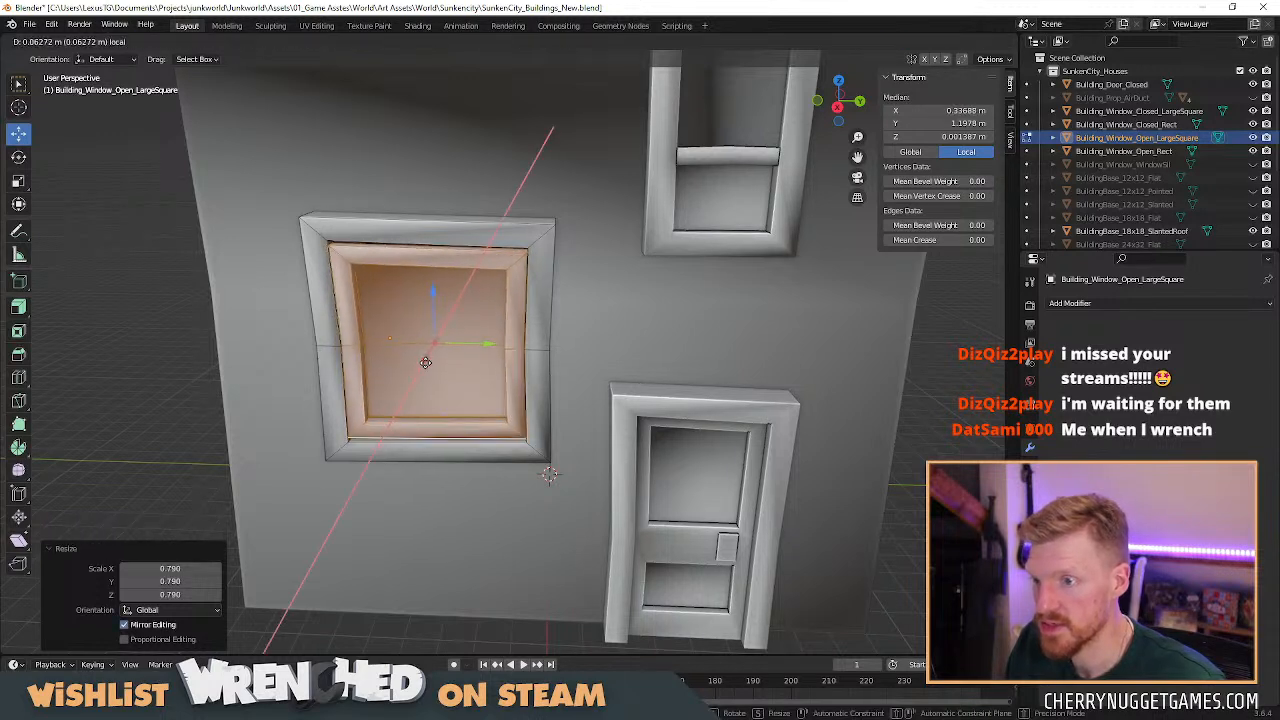
{"action": "left_click", "coordinate": [425, 362]}
Stretch the inner frame by about 1.035 along local Z so it fills the outer frame's opening vertically.
{"action": "middle_click_drag", "start_coordinate": [425, 362], "coordinate": [456, 316]}
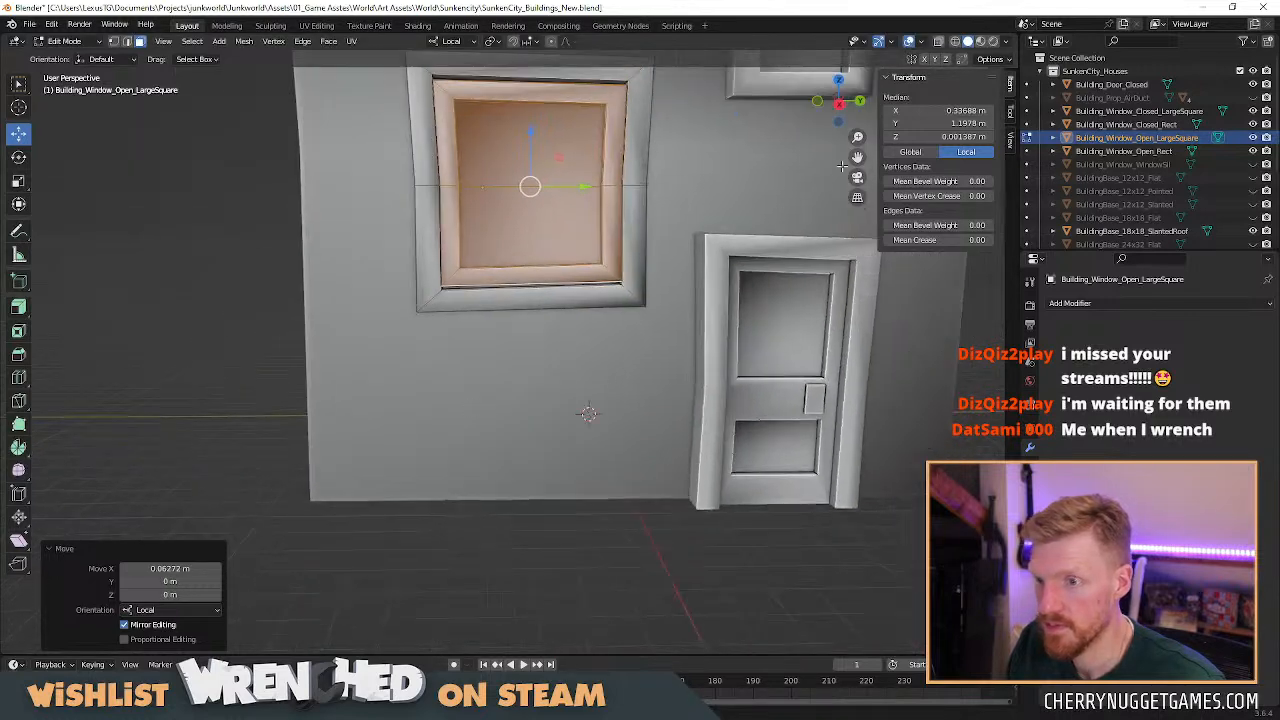
{"action": "left_click", "coordinate": [838, 106]}
{"action": "scroll", "coordinate": [556, 240], "scroll_direction": "up", "scroll_amount": 4}
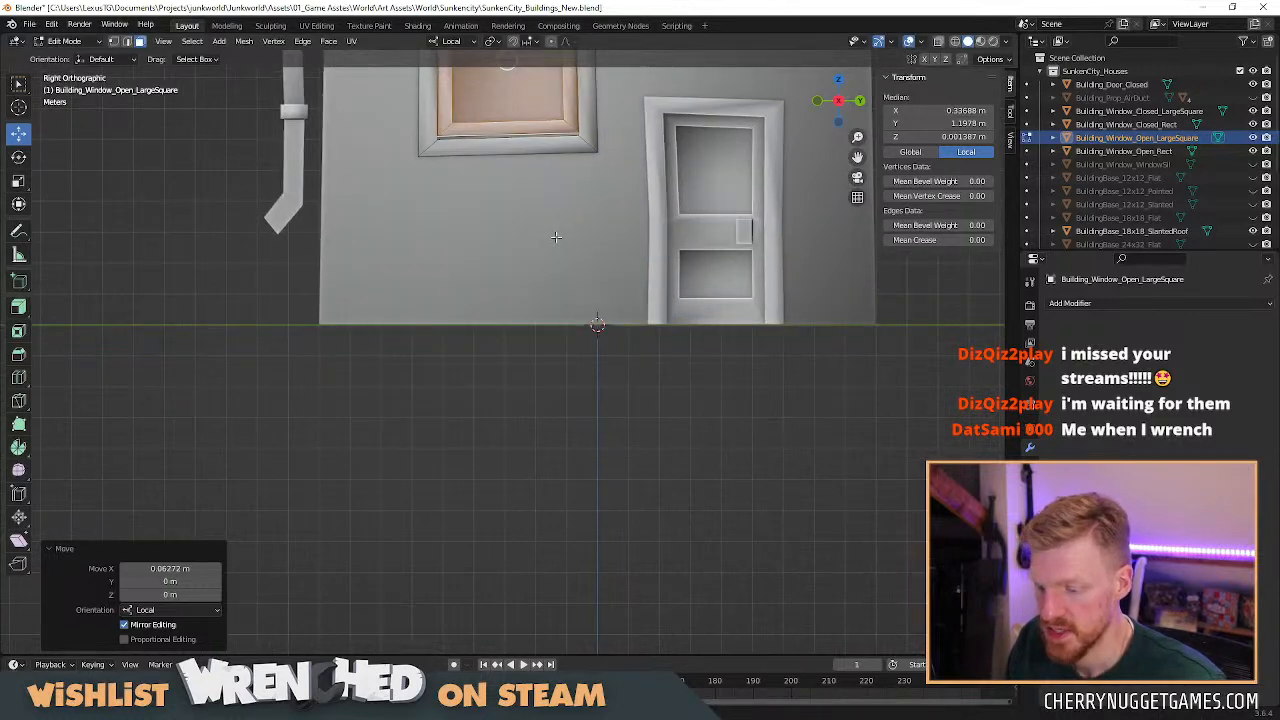
{"action": "key", "text": "KP_Decimal"}
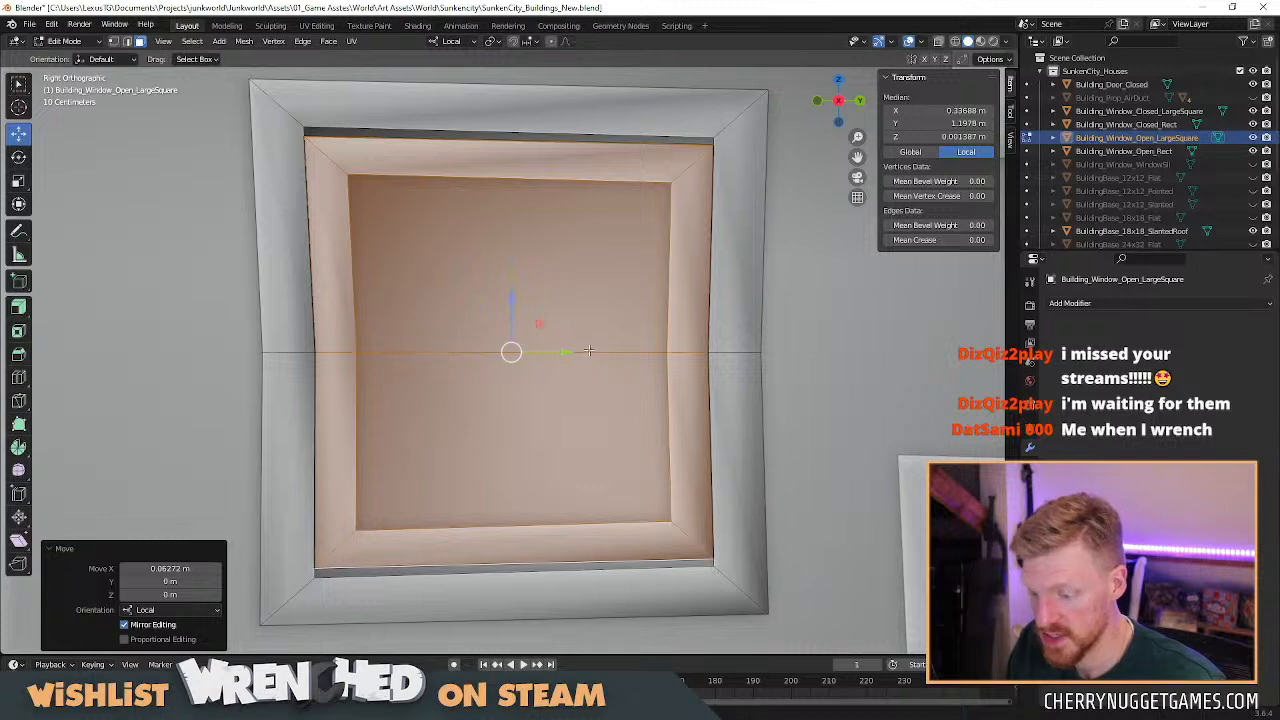
{"action": "key", "text": "s"}
{"action": "key", "text": "z"}
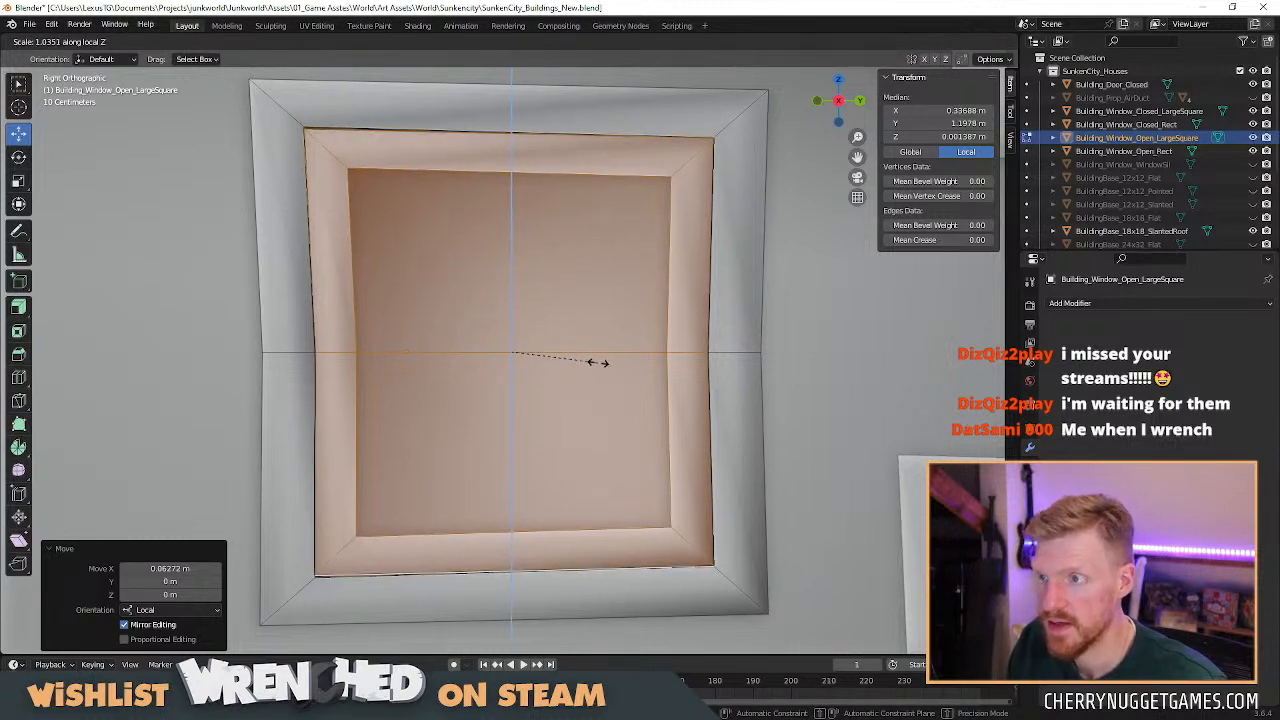
{"action": "left_click", "coordinate": [597, 362]}
Try to swing the inner frame open by rotating it about 37° around local Z and shifting it out of the opening.
{"action": "middle_click_drag", "start_coordinate": [597, 362], "coordinate": [563, 409]}
{"action": "key", "text": "r"}
{"action": "key", "text": "z"}
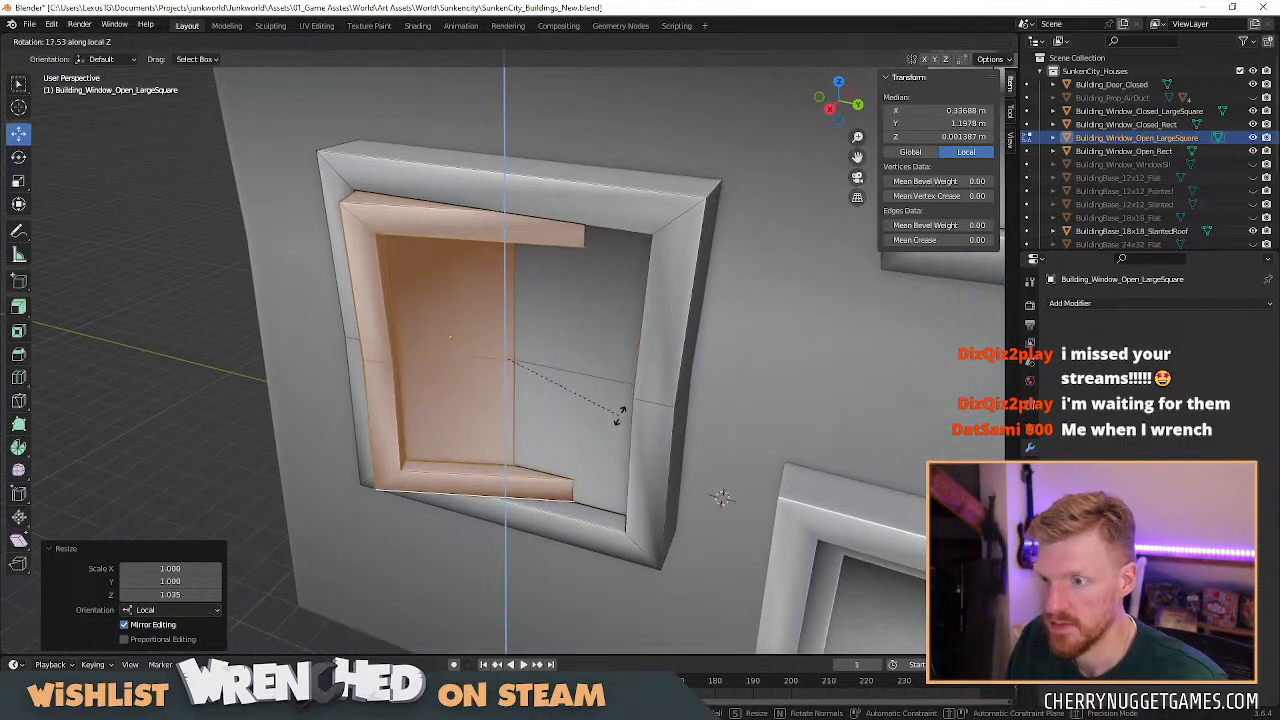
{"action": "left_click", "coordinate": [643, 373]}
{"action": "key", "text": "g"}
{"action": "key", "text": "shift+z"}
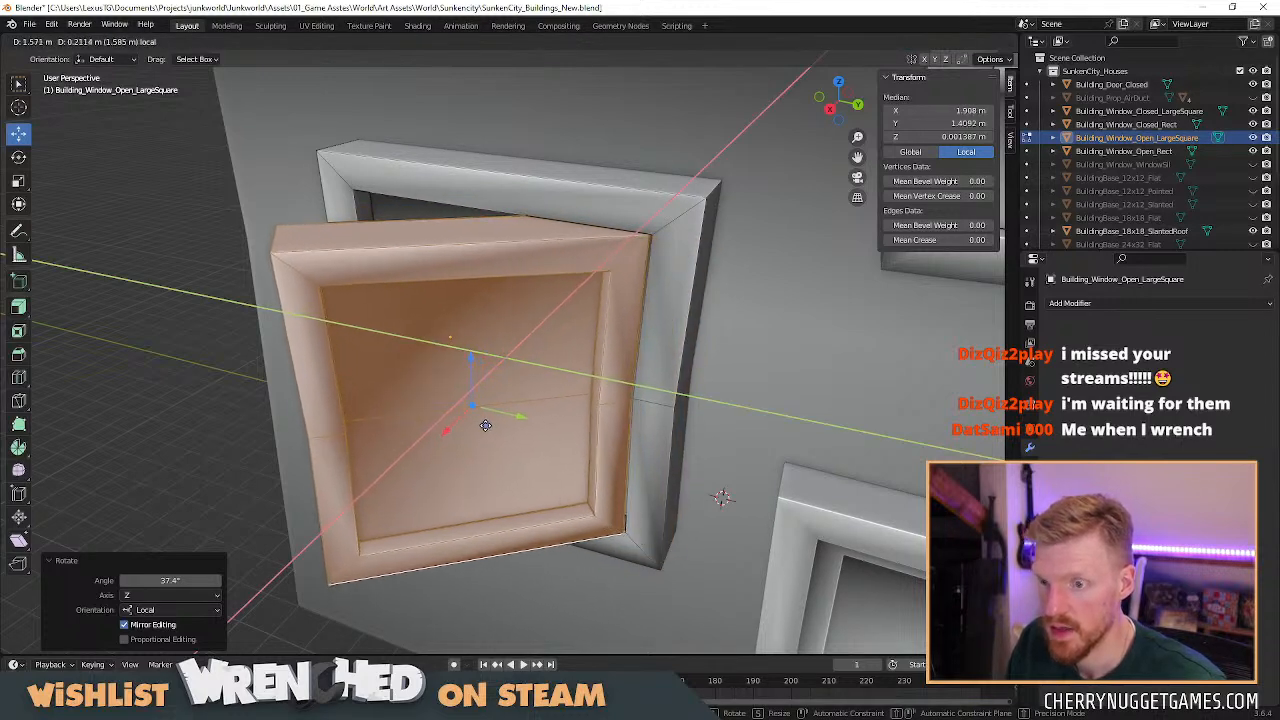
{"action": "left_click", "coordinate": [485, 425]}
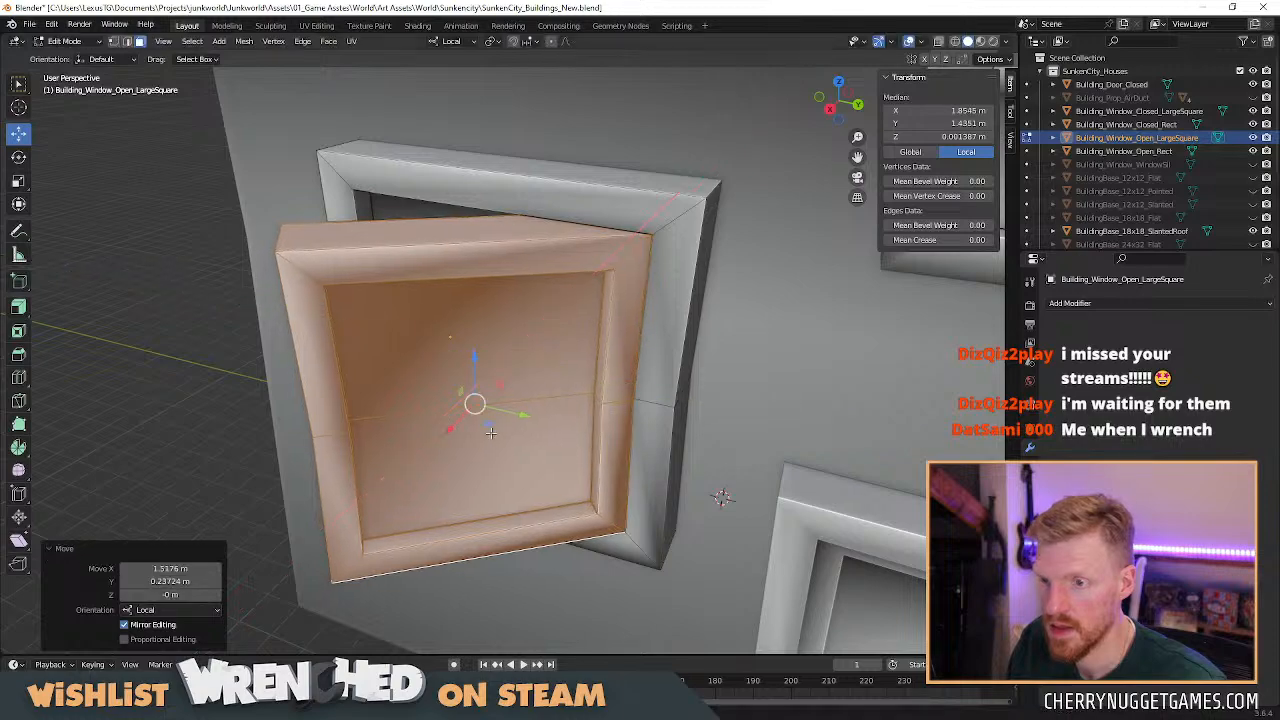
{"action": "scroll", "coordinate": [500, 460], "scroll_direction": "down", "scroll_amount": 4}
{"action": "middle_click_drag", "start_coordinate": [507, 475], "coordinate": [643, 462]}
{"action": "key", "text": "ctrl+z"}
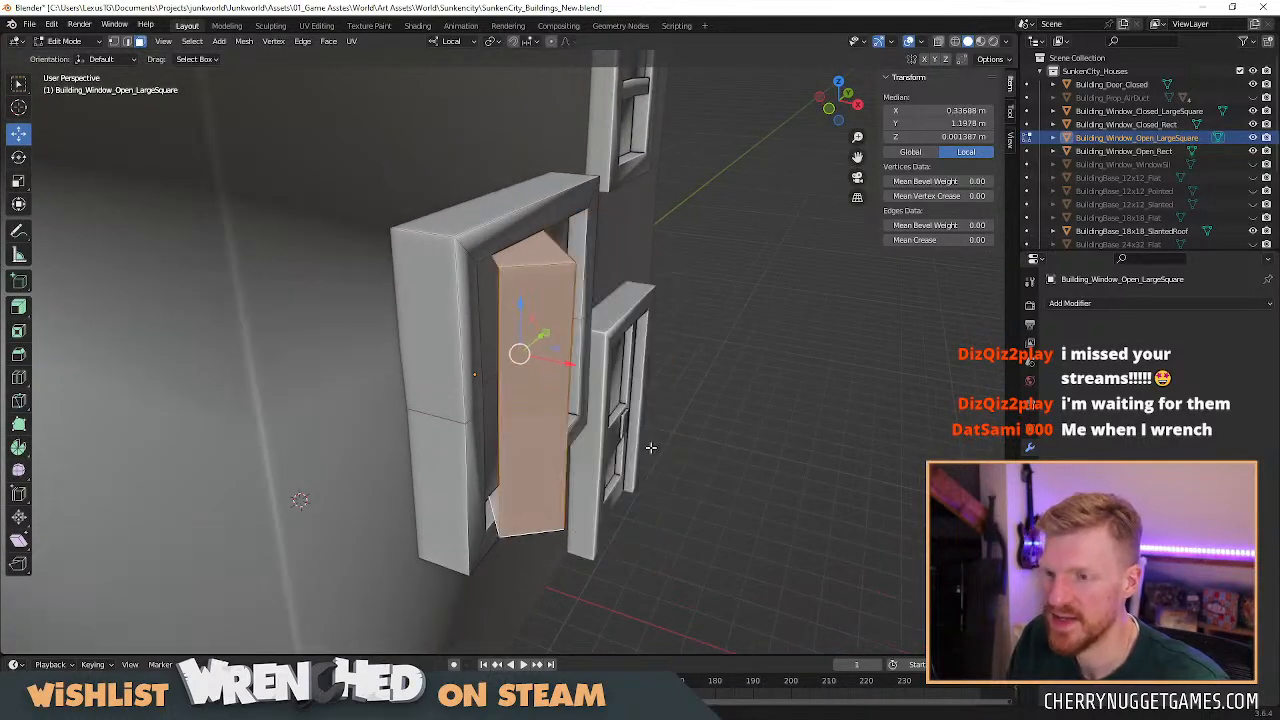
Move the inner frame about 2.79 m outward along local X and thin it by scaling X to 0.4.
{"action": "key", "text": "g"}
{"action": "key", "text": "x"}
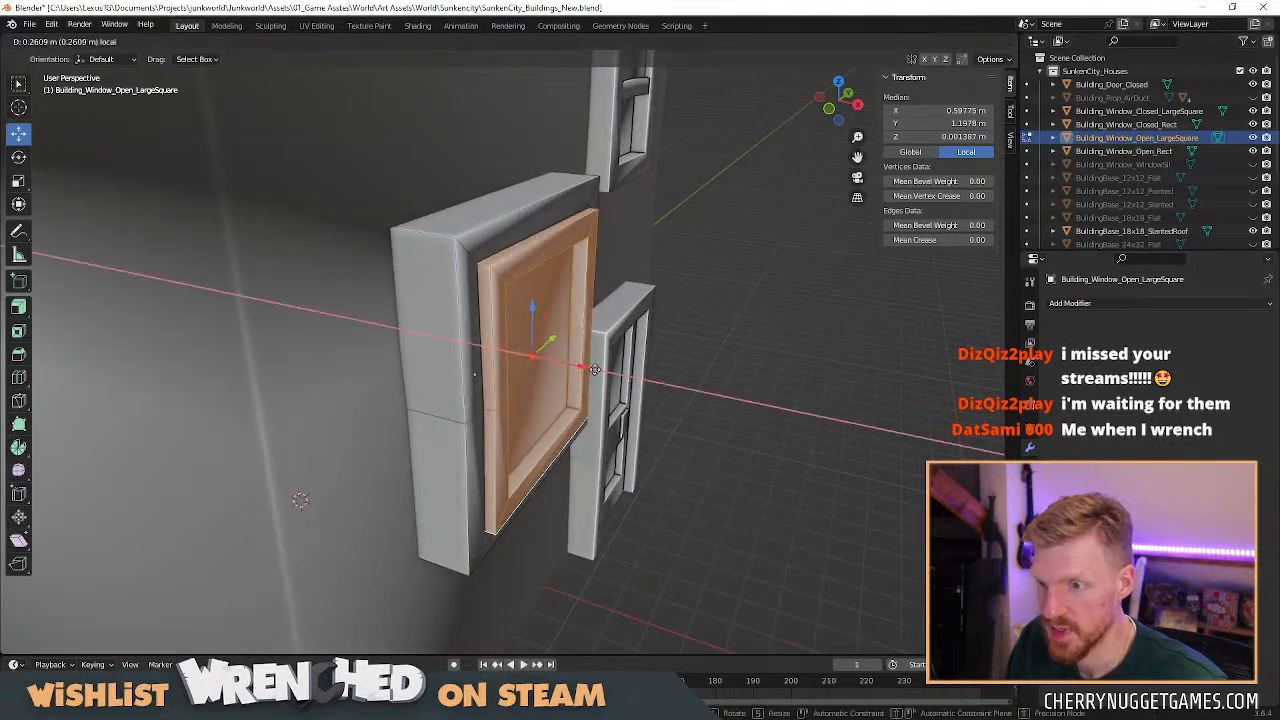
{"action": "left_click", "coordinate": [692, 410]}
{"action": "middle_click_drag", "start_coordinate": [692, 410], "coordinate": [740, 460]}
{"action": "type", "text": "s"}
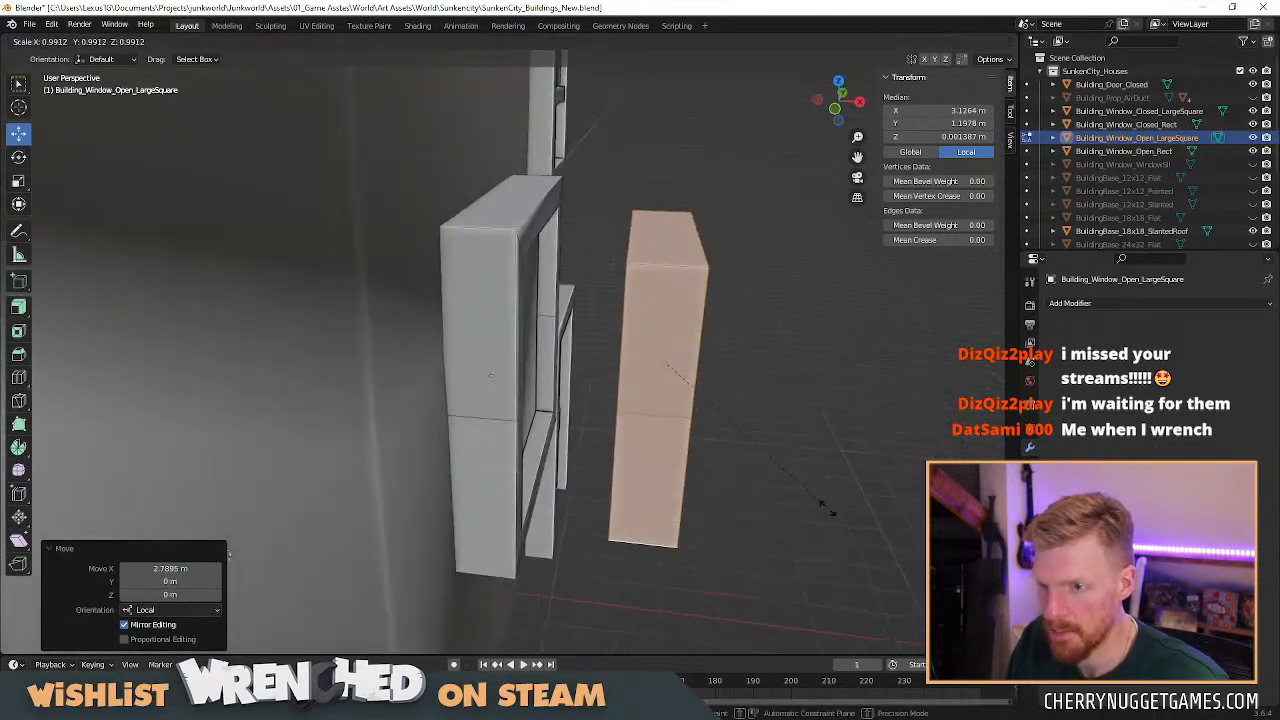
{"action": "type", "text": "x.4"}
{"action": "key", "text": "Return"}
Separate the inner frame from the window mesh into its own object and select that object.
{"action": "key", "text": "KP_Divide"}
{"action": "key", "text": "KP_Divide"}
{"action": "middle_click_drag", "start_coordinate": [757, 400], "coordinate": [681, 311]}
{"action": "scroll", "coordinate": [604, 359], "scroll_direction": "up", "scroll_amount": 3}
{"action": "key", "text": "p"}
{"action": "left_click", "coordinate": [707, 364]}
{"action": "key", "text": "Tab"}
{"action": "left_click", "coordinate": [670, 296]}
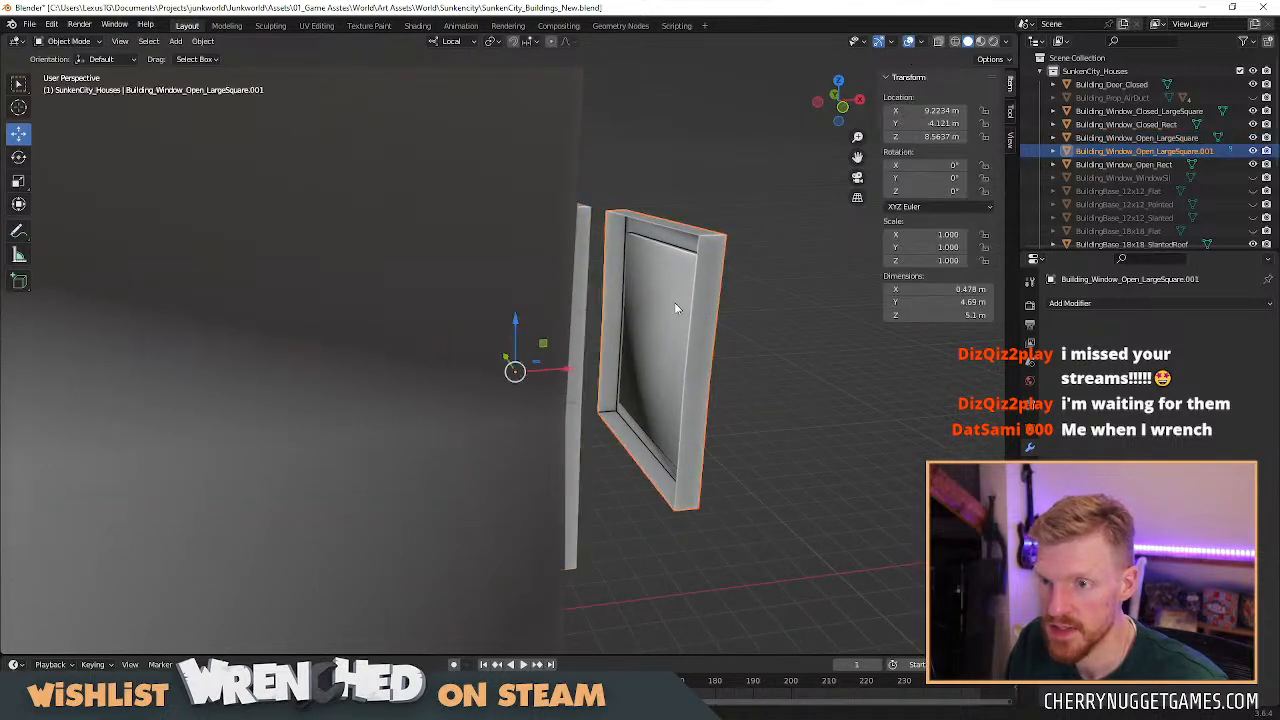
Push the separated frame's pane faces about 0.375 m back along local X, and delete them to leave an open centre.
{"action": "key", "text": "Tab"}
{"action": "left_click", "coordinate": [669, 297]}
{"action": "key", "text": "a"}
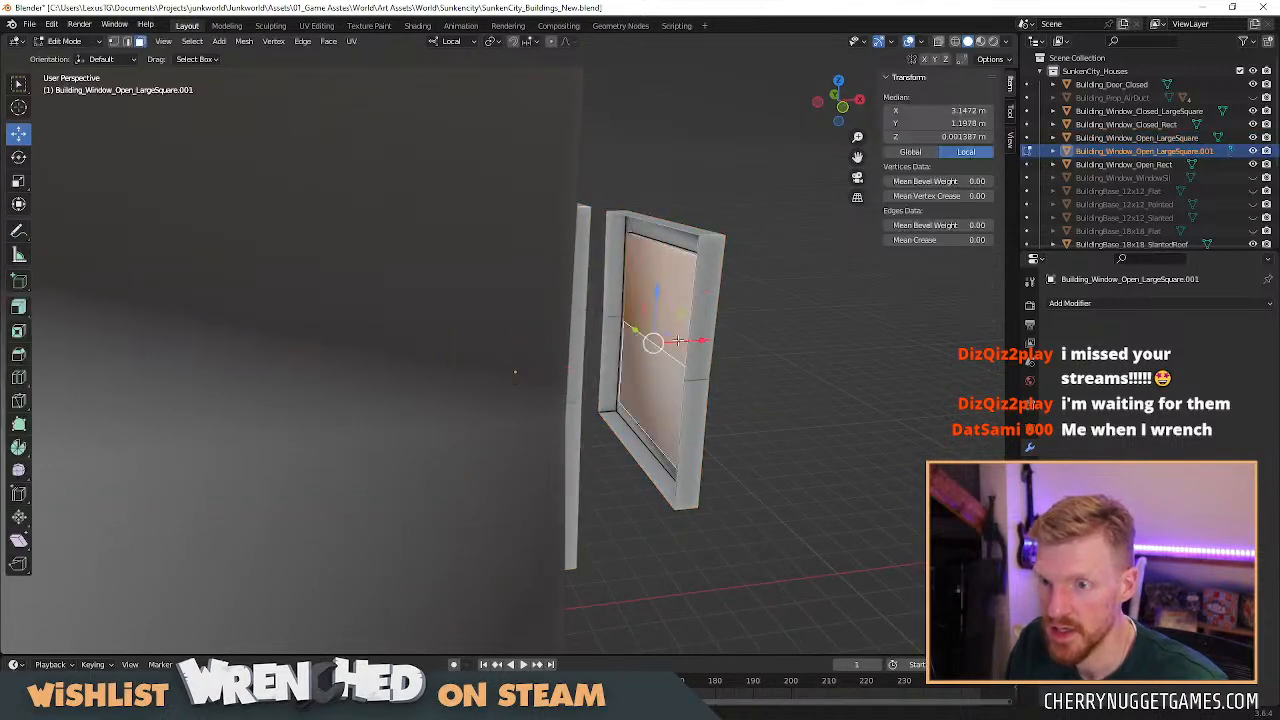
{"action": "key", "text": "g"}
{"action": "key", "text": "x"}
{"action": "key", "text": "x"}
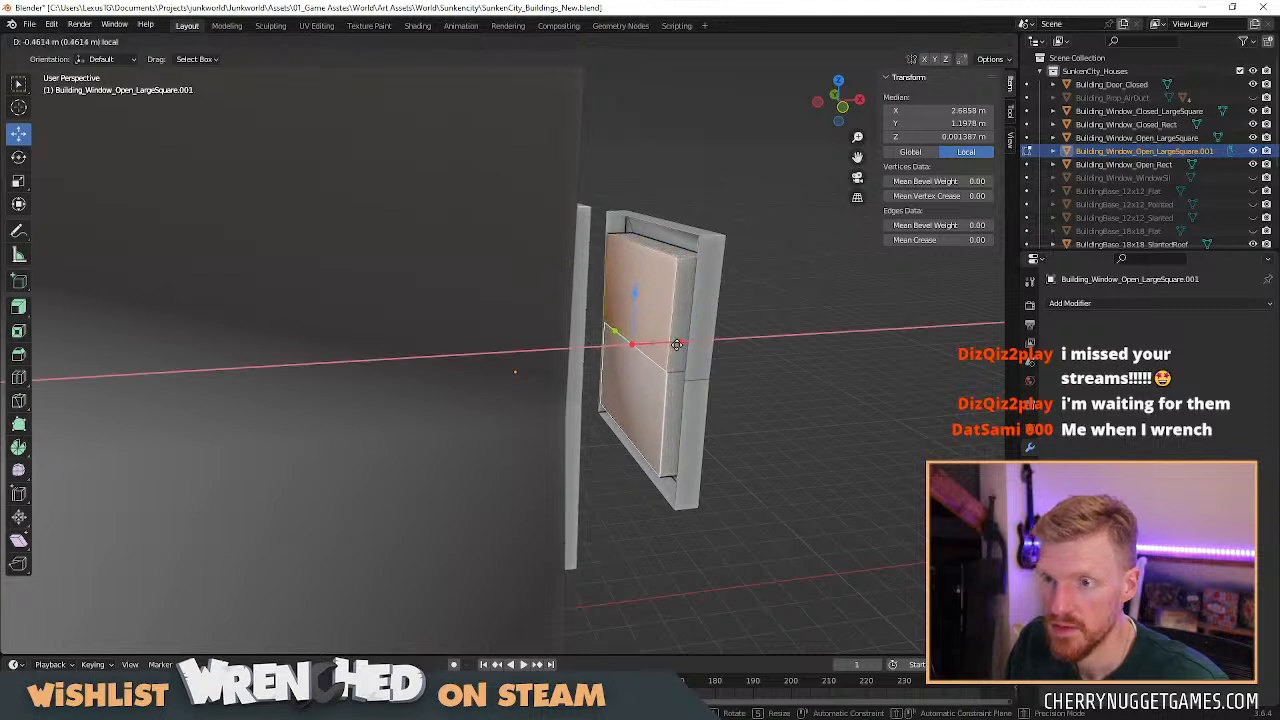
{"action": "left_click", "coordinate": [672, 348]}
{"action": "key", "text": "x"}
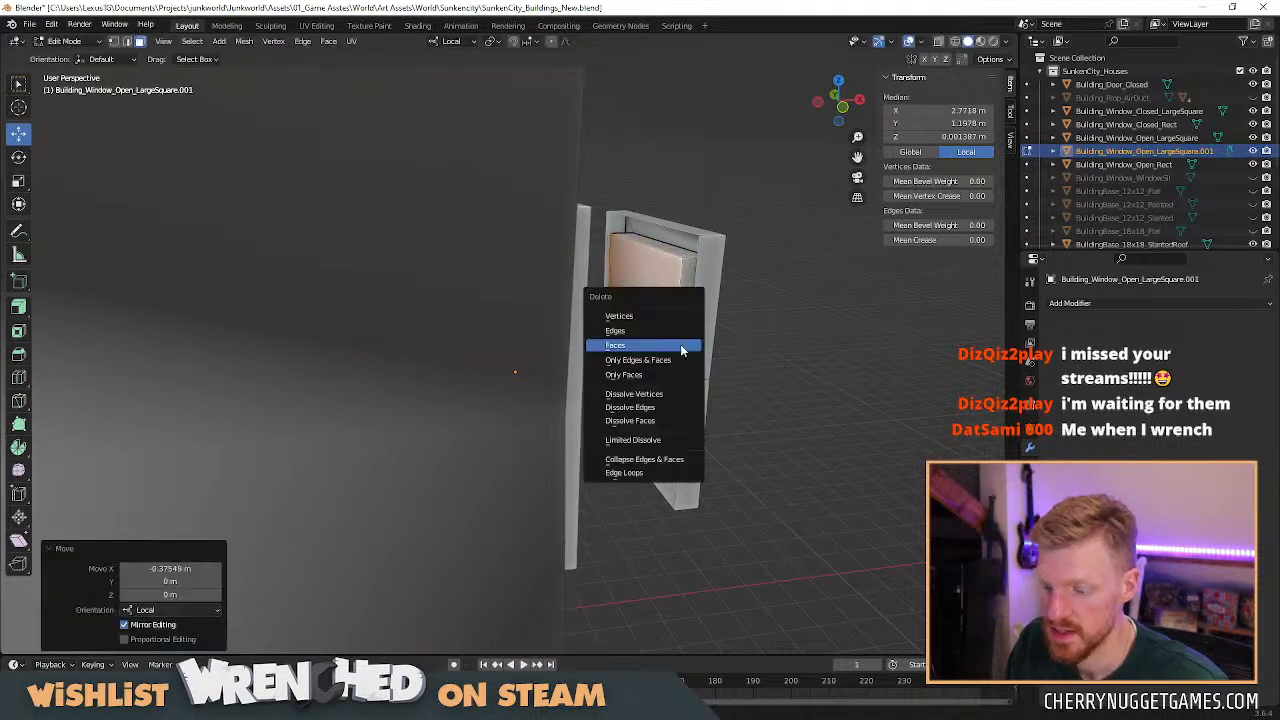
{"action": "left_click", "coordinate": [667, 347]}
Add a Mirror modifier to the separated window frame and set it to mirror on Z only.
{"action": "middle_click_drag", "start_coordinate": [807, 346], "coordinate": [695, 321]}
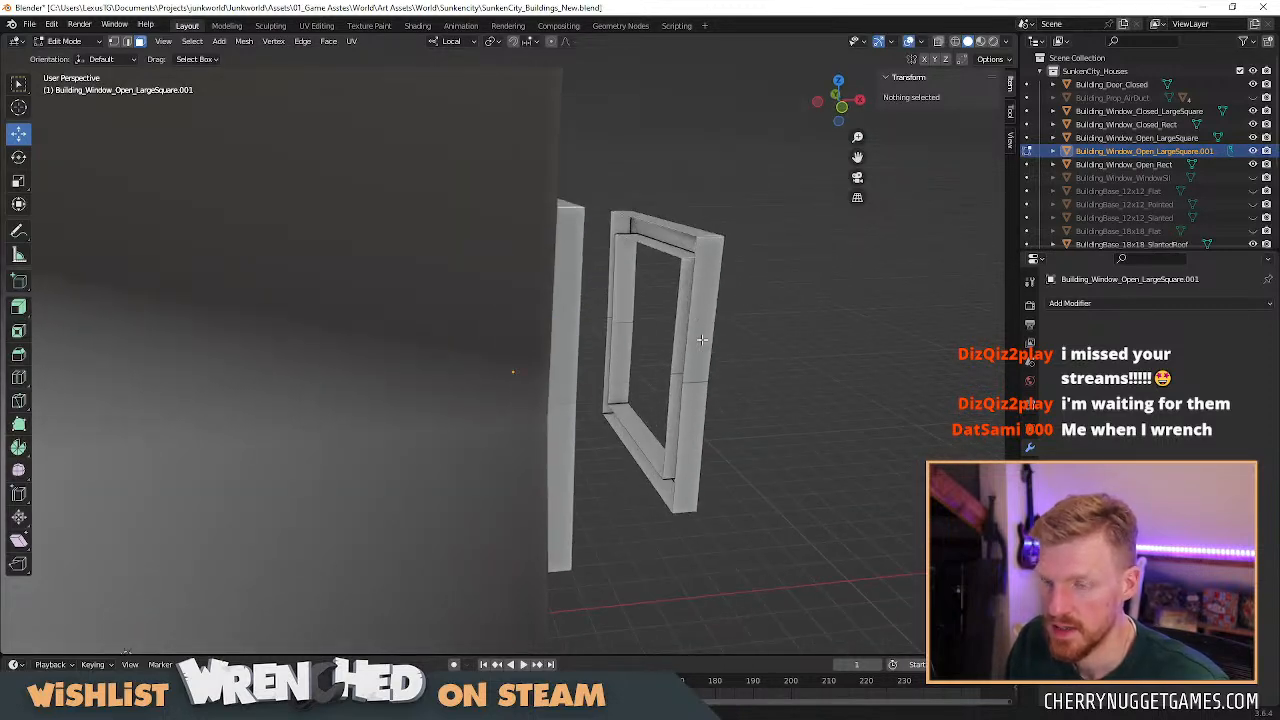
{"action": "left_click", "coordinate": [1072, 302]}
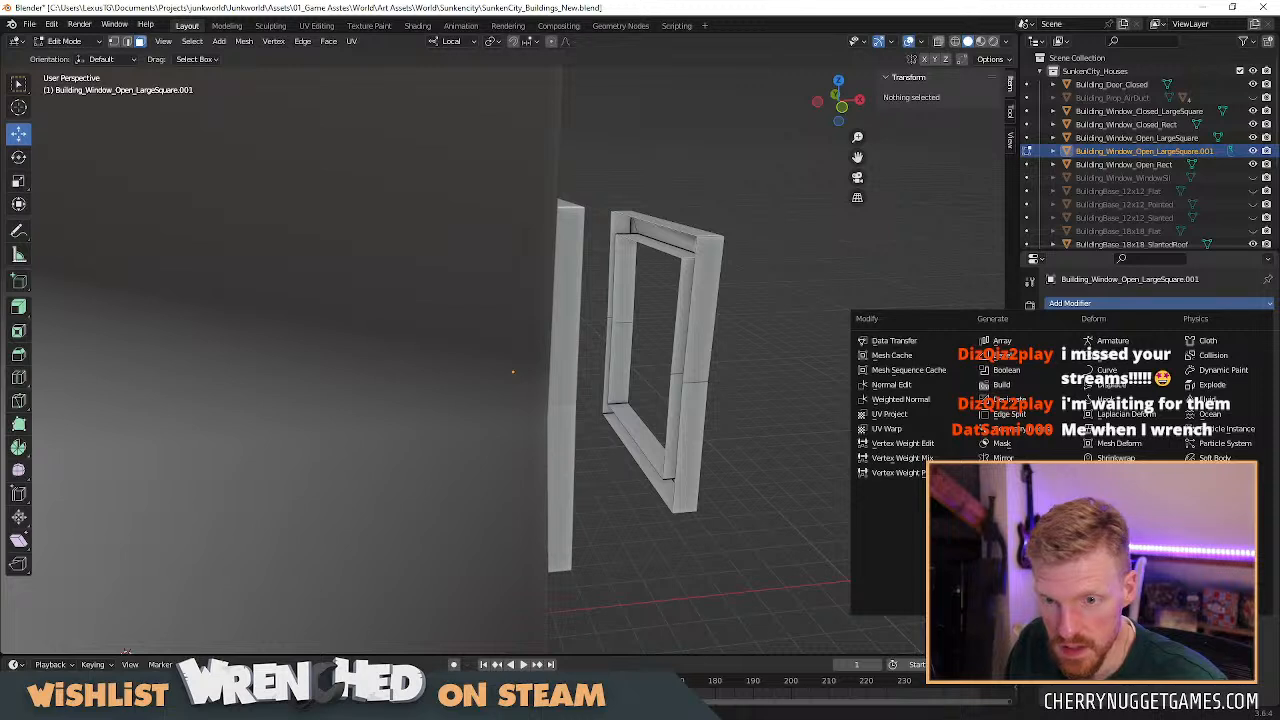
{"action": "left_click", "coordinate": [1010, 457]}
{"action": "left_click", "coordinate": [1192, 350]}
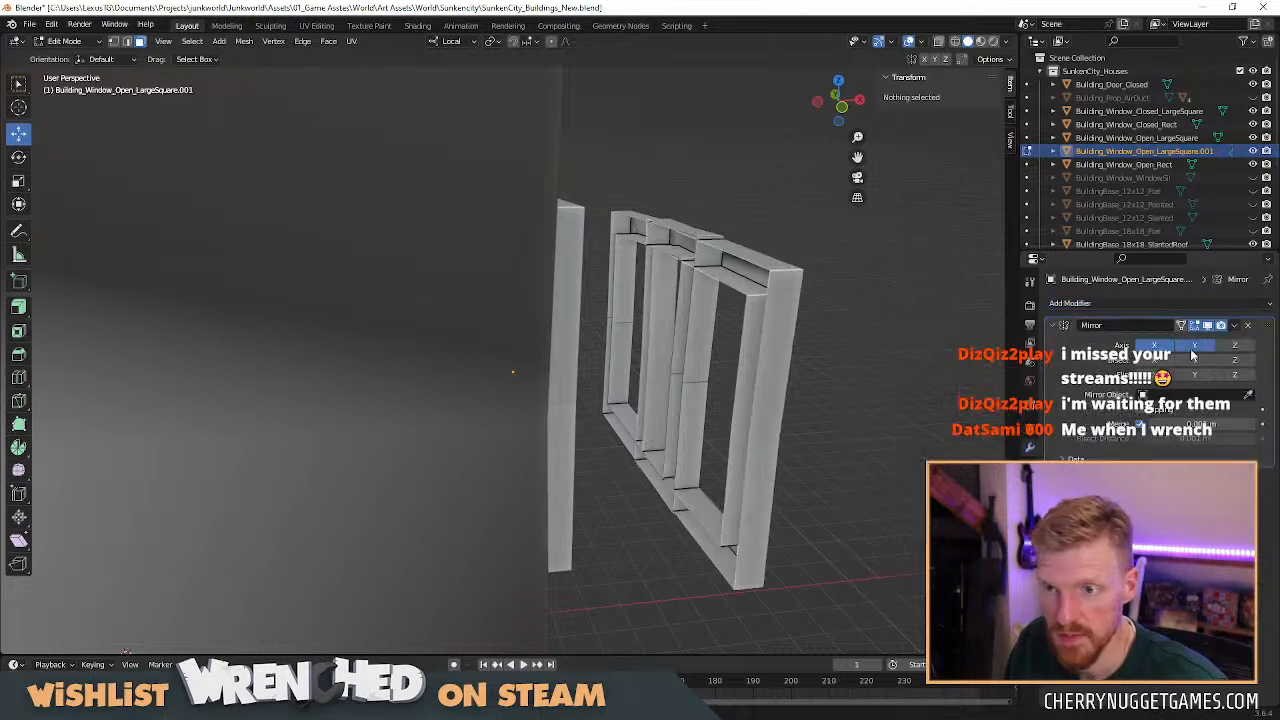
{"action": "left_click", "coordinate": [1223, 346]}
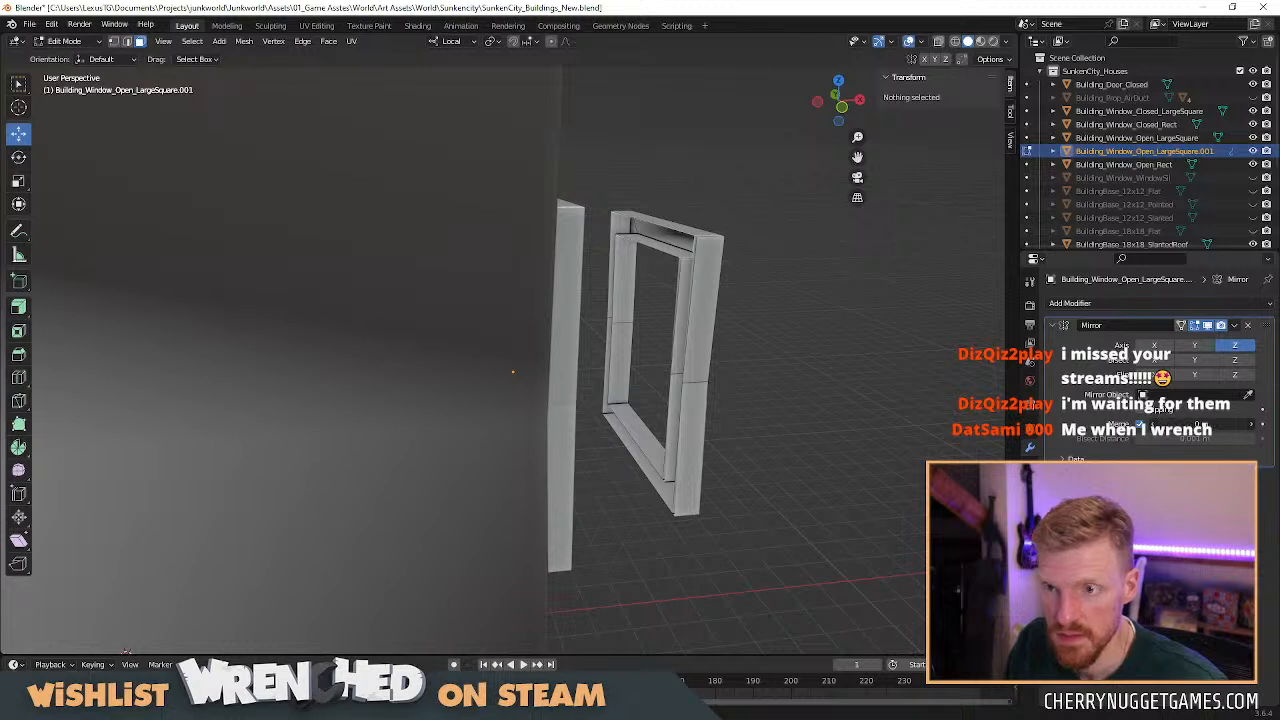
{"action": "scroll", "coordinate": [678, 374], "scroll_direction": "down", "scroll_amount": 3}
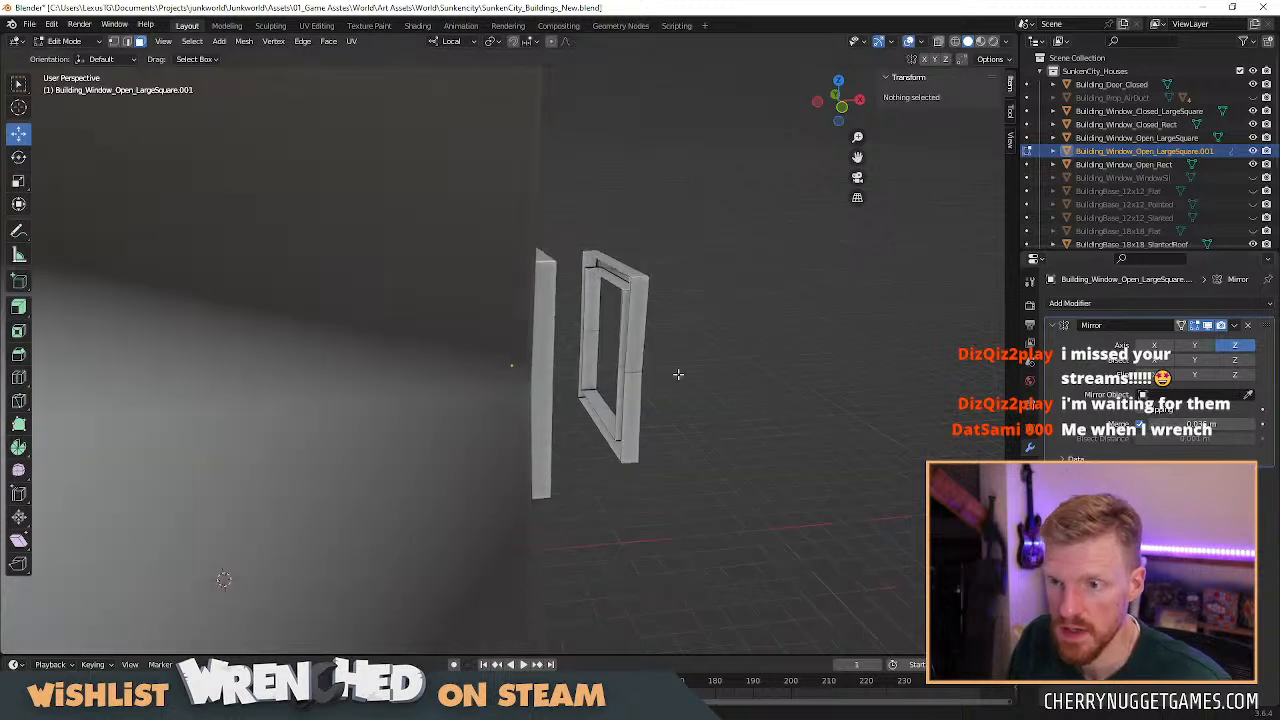
{"action": "right_click", "coordinate": [640, 340]}
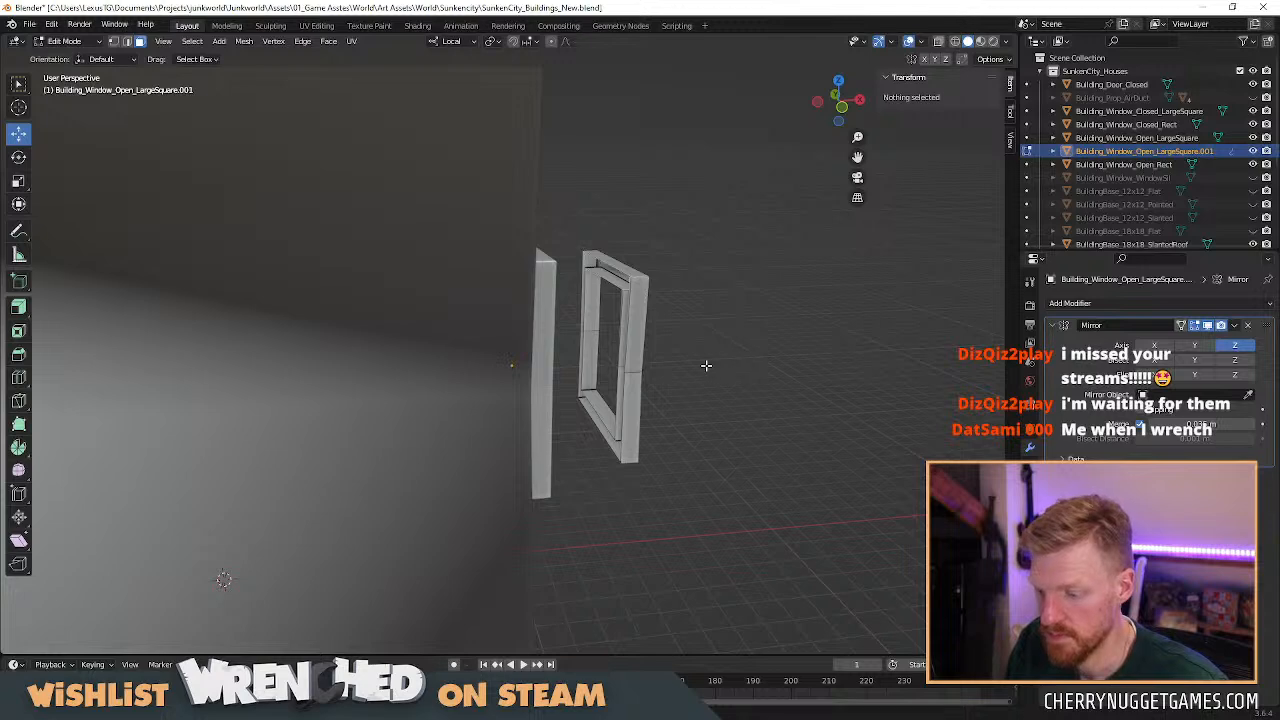
Set the separated frame's origin to its geometry.
{"action": "key", "text": "a"}
{"action": "scroll", "coordinate": [638, 308], "scroll_direction": "down", "scroll_amount": 1}
{"action": "right_click", "coordinate": [621, 310]}
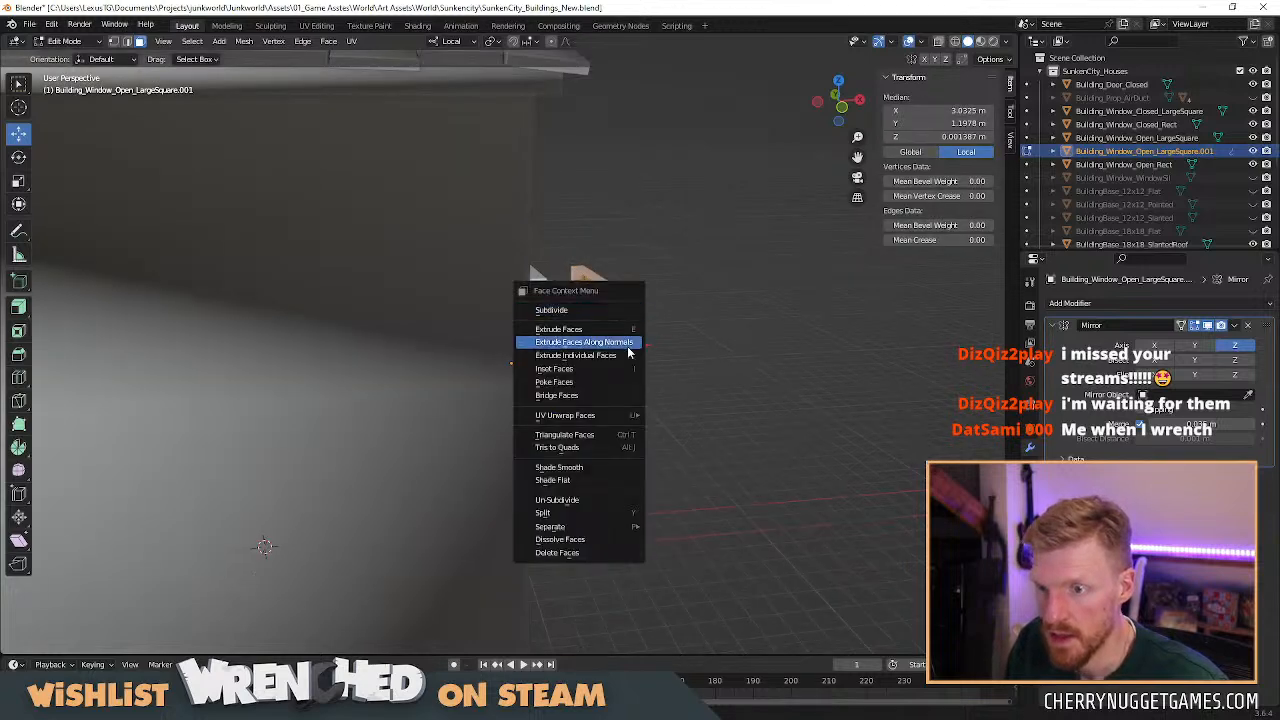
{"action": "key", "text": "Tab"}
{"action": "right_click", "coordinate": [609, 333]}
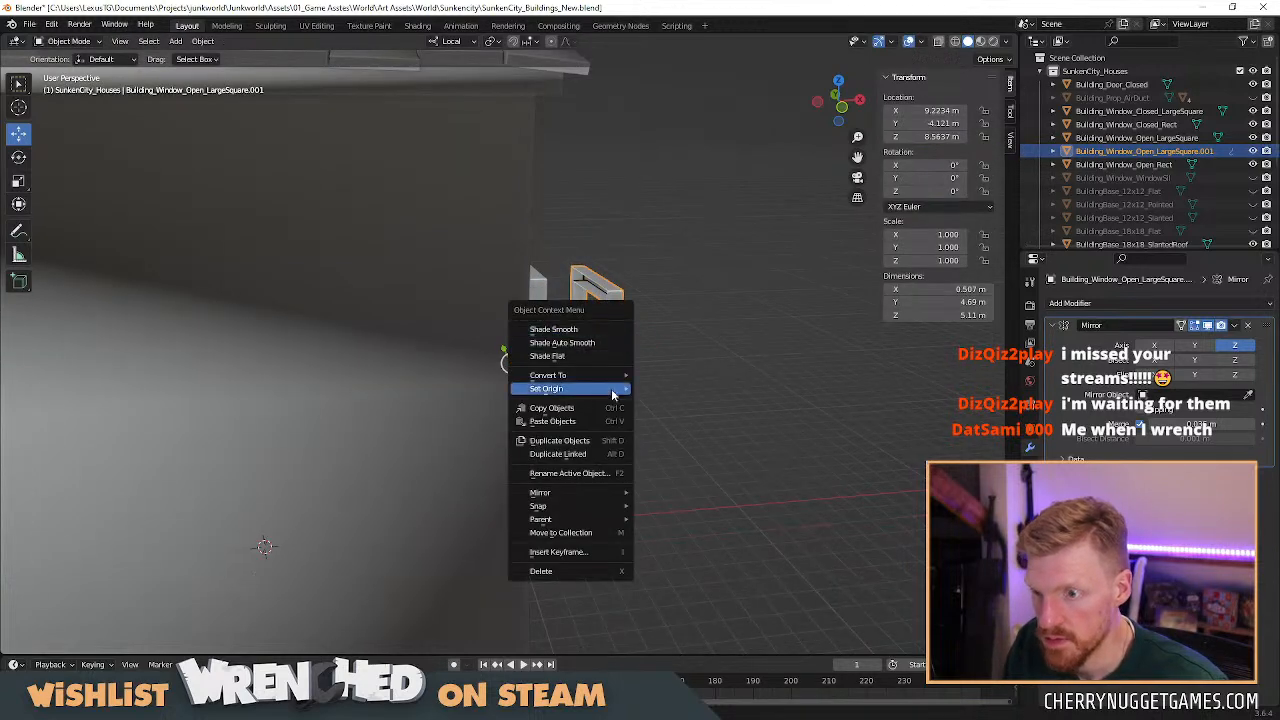
{"action": "mouse_move", "coordinate": [611, 396]}
{"action": "left_click", "coordinate": [668, 402]}
{"action": "scroll", "coordinate": [741, 380], "scroll_direction": "up", "scroll_amount": 3}
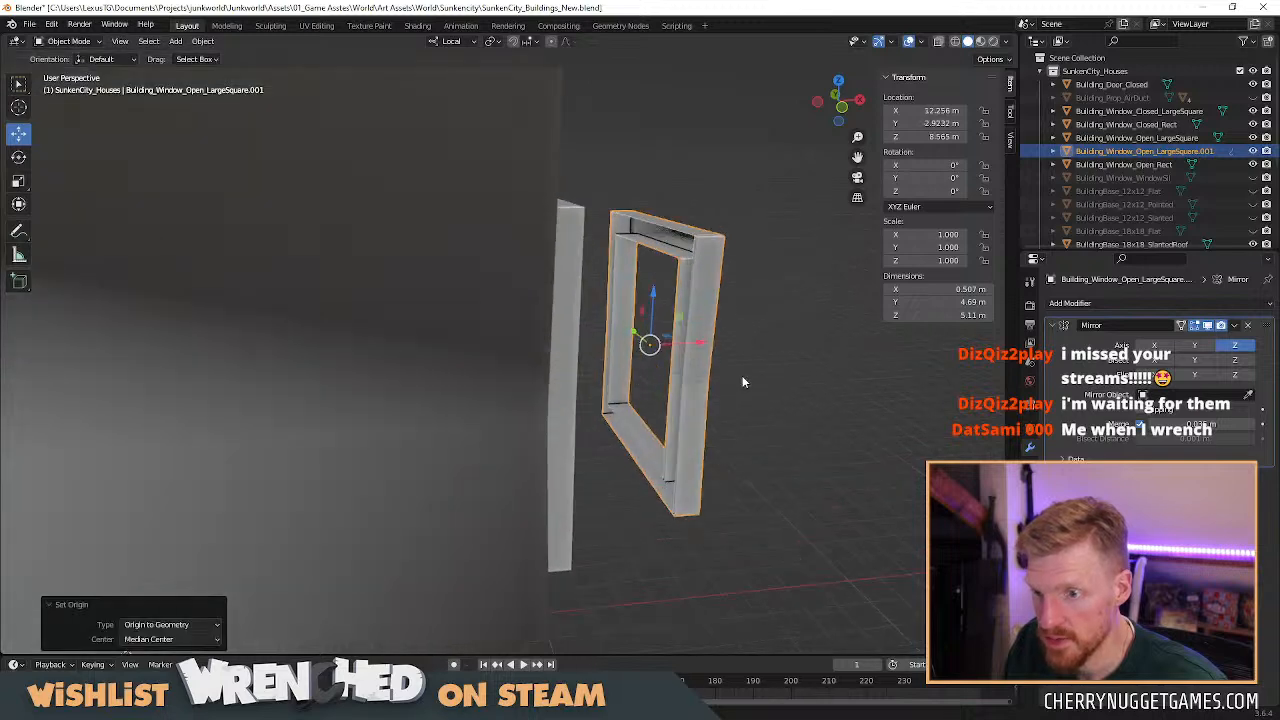
Offset the frame mesh about 0.09 m along local X from its origin and mirror it on X only with a 0 m merge distance.
{"action": "key", "text": "Tab"}
{"action": "left_click_drag", "start_coordinate": [700, 344], "coordinate": [707, 343]}
{"action": "left_click_drag", "start_coordinate": [1187, 420], "coordinate": [1180, 420]}
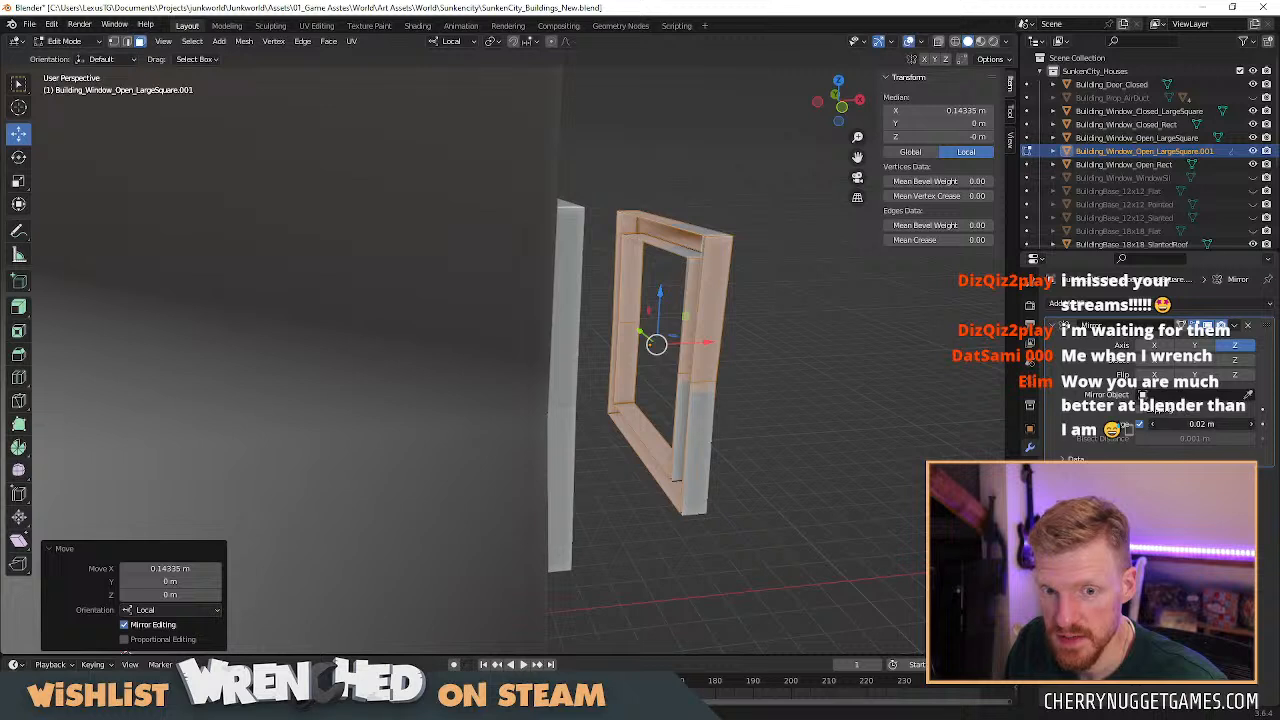
{"action": "left_click", "coordinate": [1200, 346]}
{"action": "left_click", "coordinate": [1155, 346]}
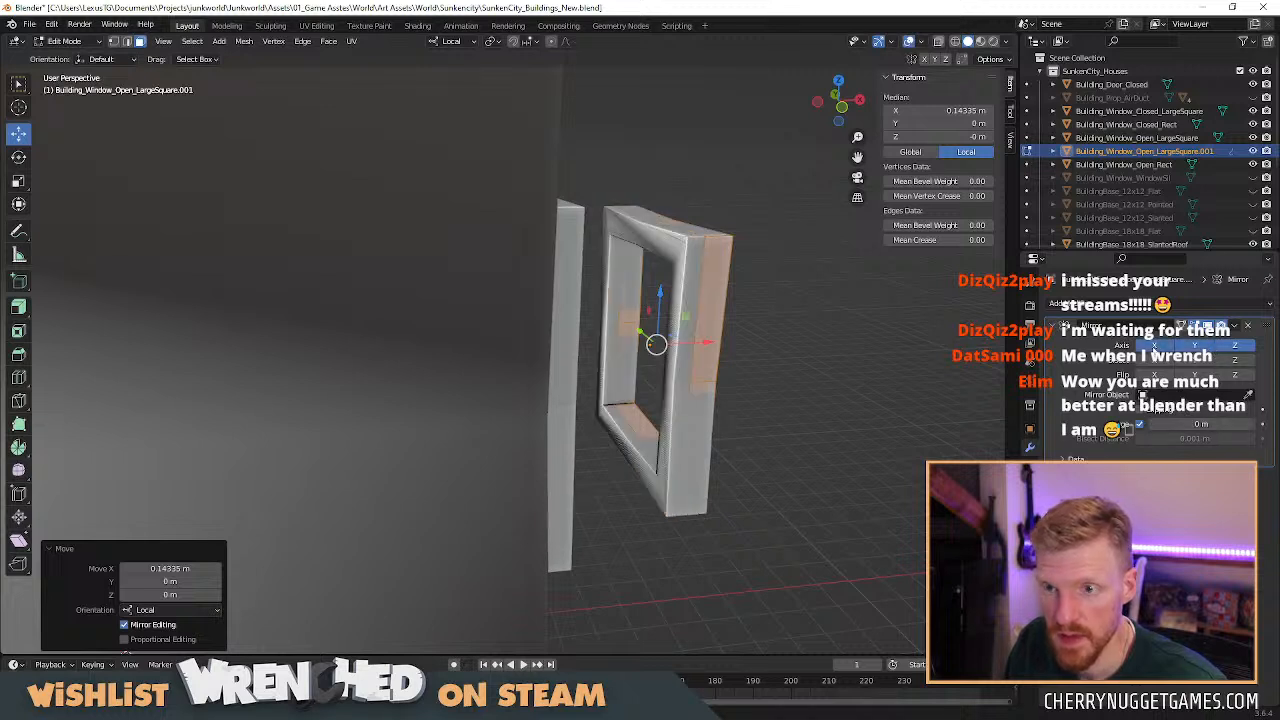
{"action": "left_click", "coordinate": [1218, 348]}
{"action": "left_click", "coordinate": [1194, 348]}
{"action": "mouse_move", "coordinate": [705, 344]}
{"action": "left_mouse_down"}
{"action": "mouse_move", "coordinate": [735, 345]}
{"action": "mouse_move", "coordinate": [705, 344]}
{"action": "left_mouse_up"}
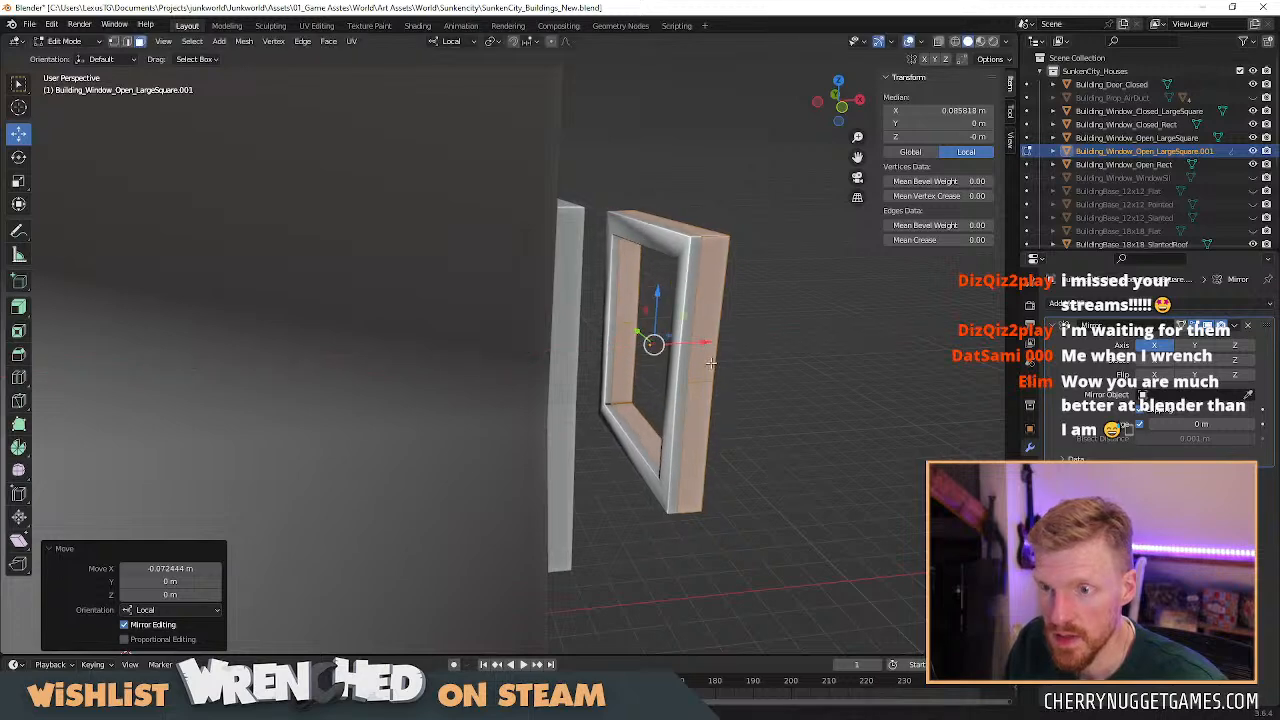
Try applying the Mirror modifier to the frame, inspect the resulting mesh and undo the application.
{"action": "left_click", "coordinate": [1234, 326]}
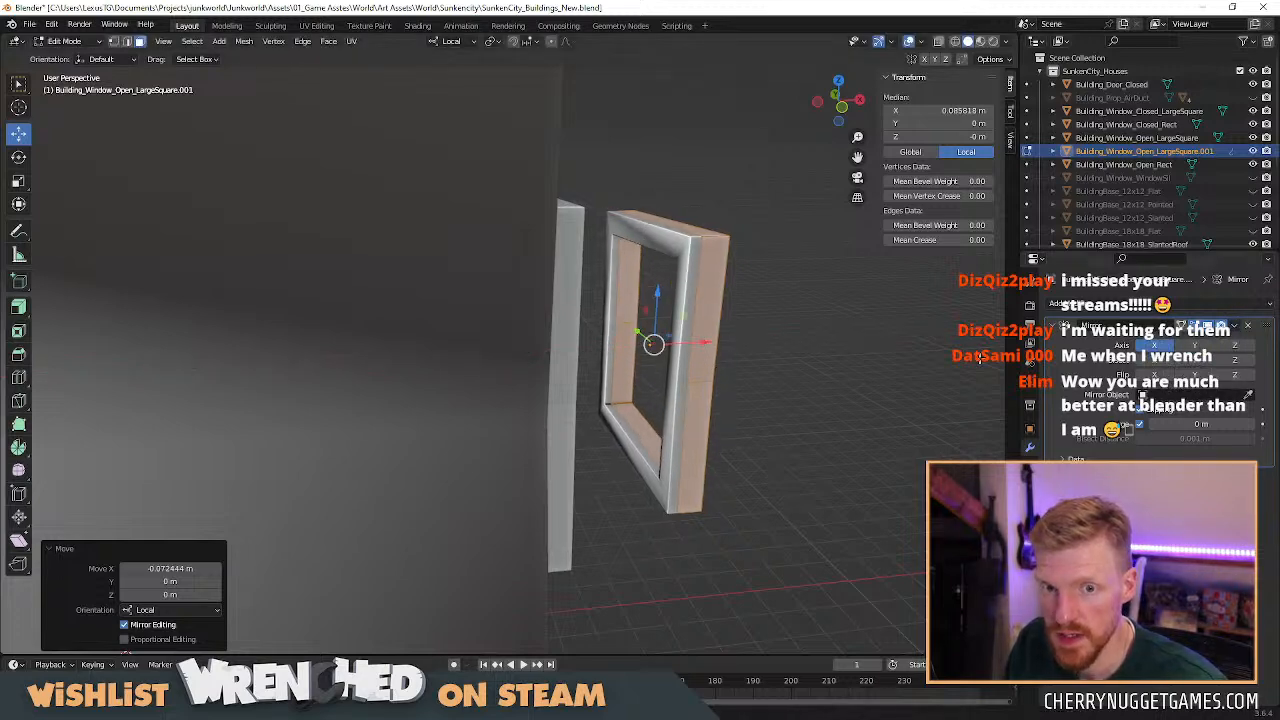
{"action": "key", "text": "Tab"}
{"action": "left_click", "coordinate": [1235, 325]}
{"action": "left_click", "coordinate": [1183, 341]}
{"action": "scroll", "coordinate": [817, 355], "scroll_direction": "up", "scroll_amount": 3}
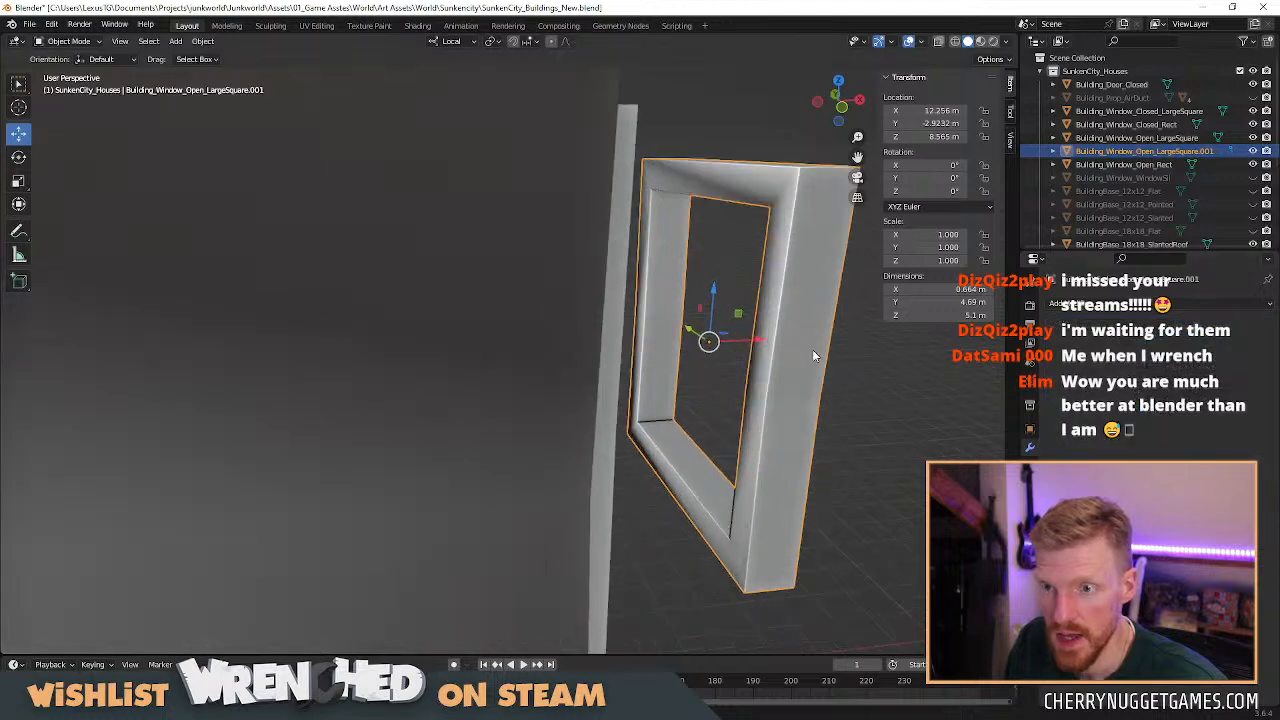
{"action": "middle_click_drag", "start_coordinate": [792, 349], "coordinate": [773, 350]}
{"action": "key", "text": "Tab"}
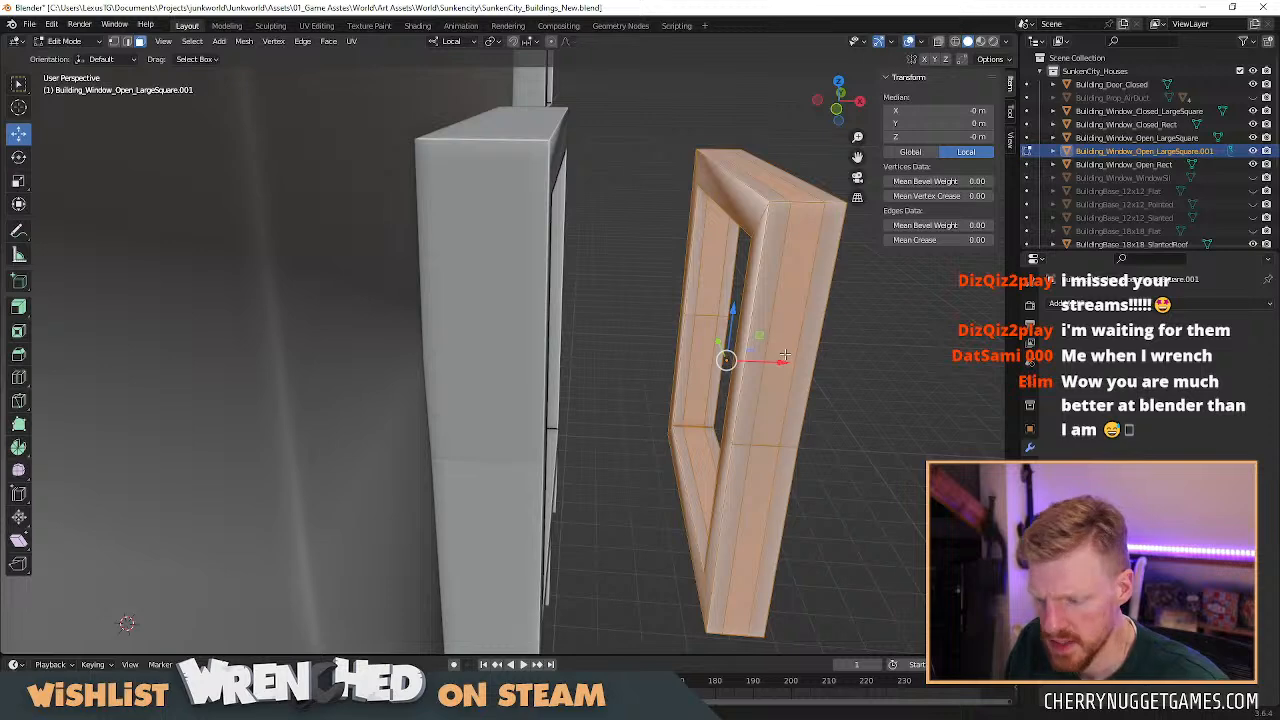
{"action": "key", "text": "ctrl+z"}
{"action": "key", "text": "ctrl+z"}
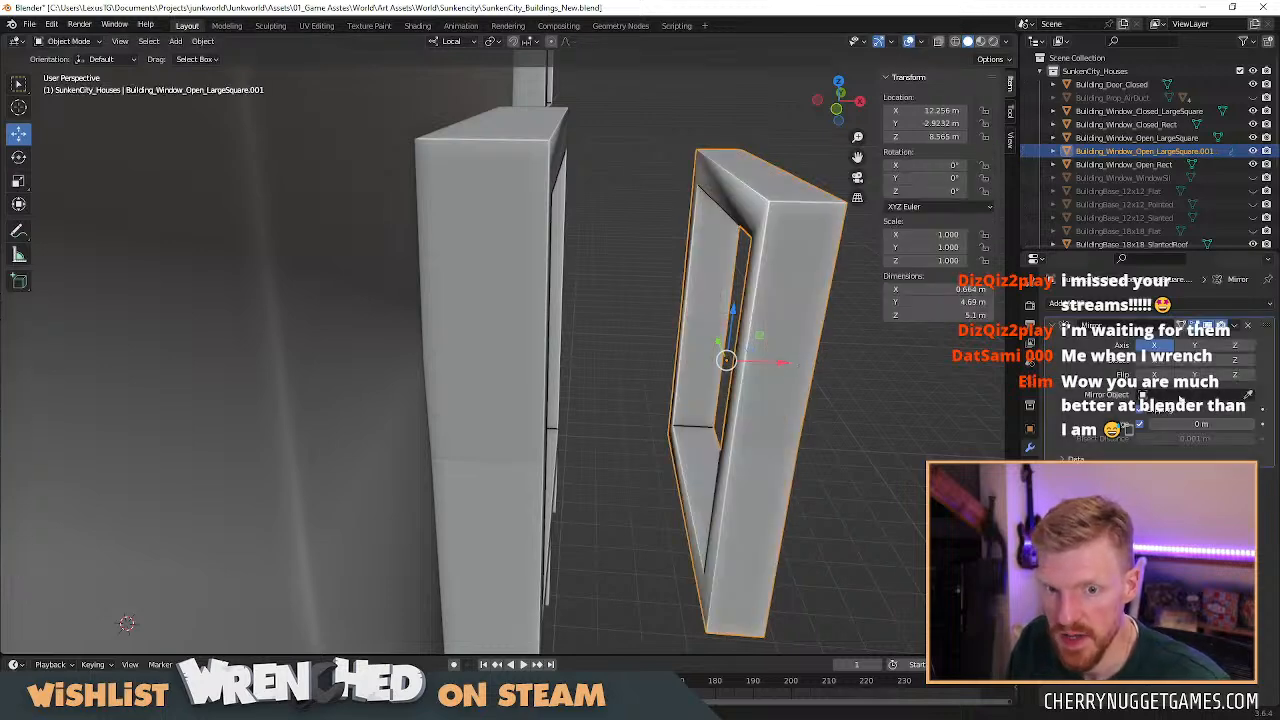
Raise the Mirror modifier's merge distance to 0.617 m and apply the modifier to the frame.
{"action": "left_click", "coordinate": [1140, 426]}
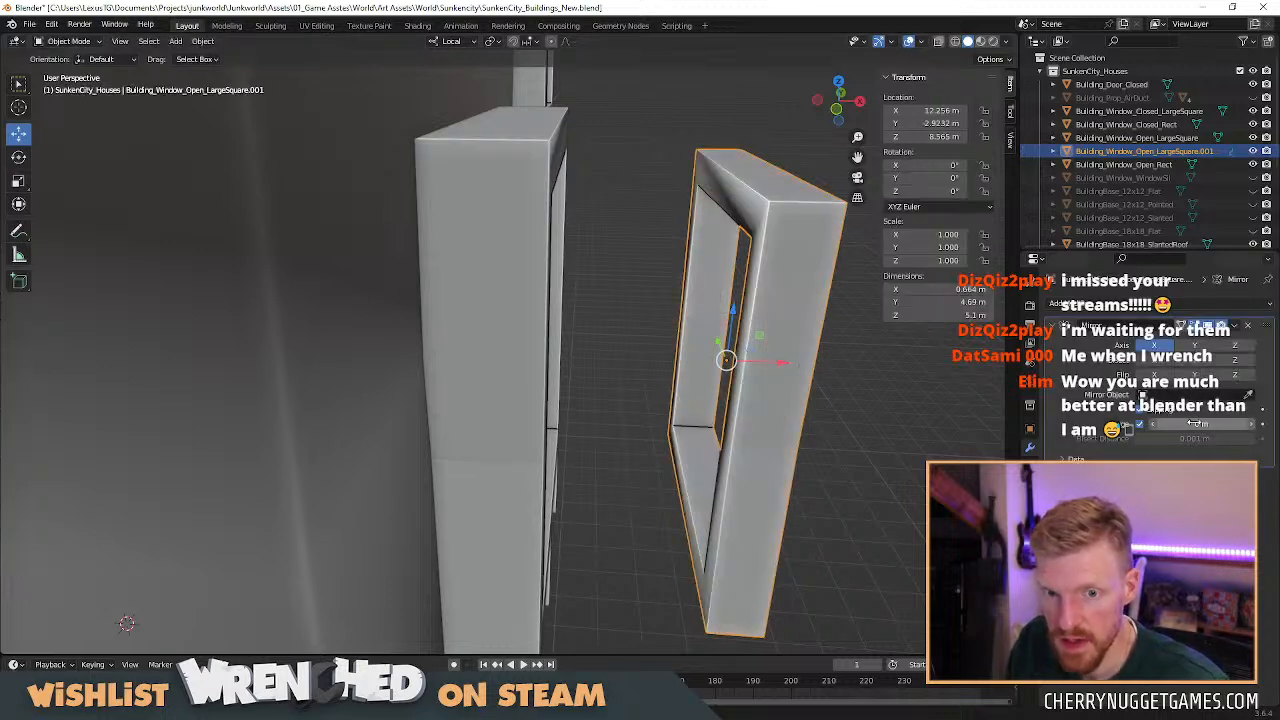
{"action": "mouse_move", "coordinate": [1200, 424]}
{"action": "left_mouse_down"}
{"action": "mouse_move", "coordinate": [1244, 424]}
{"action": "mouse_move", "coordinate": [1175, 424]}
{"action": "left_mouse_up"}
{"action": "scroll", "coordinate": [922, 348], "scroll_direction": "down", "scroll_amount": 1}
{"action": "middle_click_drag", "start_coordinate": [922, 348], "coordinate": [850, 355]}
{"action": "left_click", "coordinate": [1233, 327]}
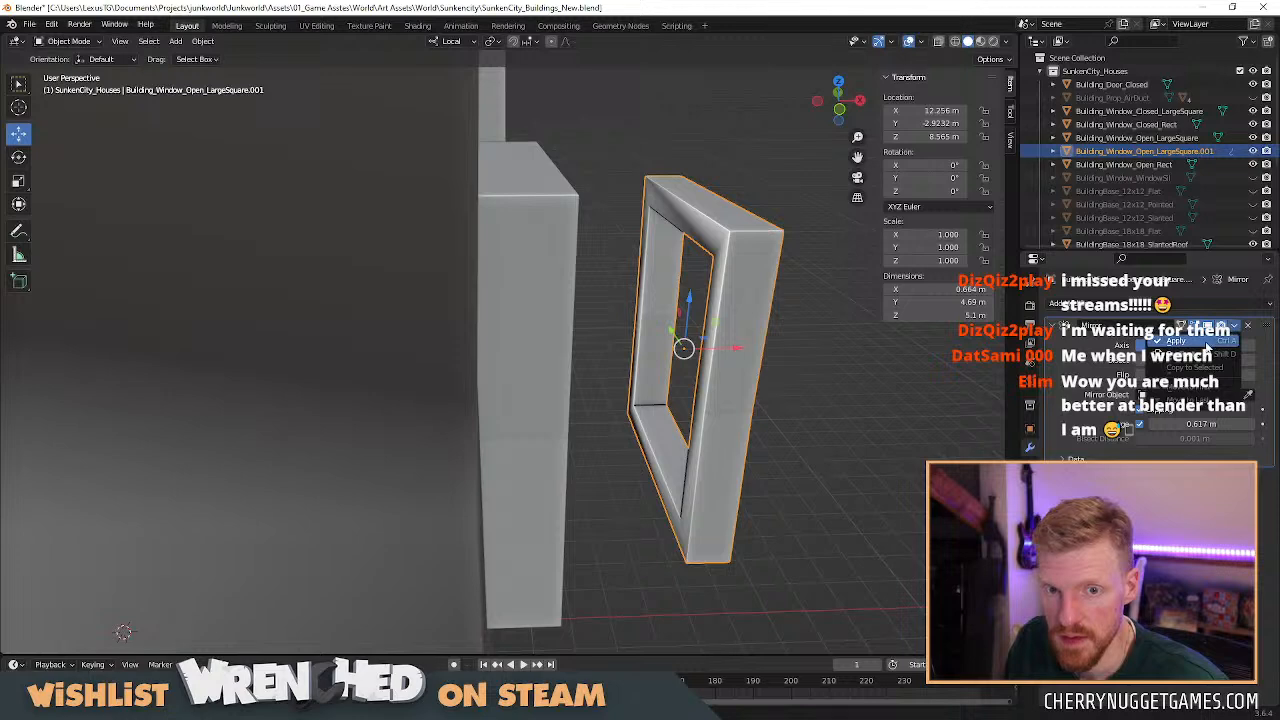
{"action": "left_click", "coordinate": [1206, 340]}
Dissolve the edge loops running along the middle of the frame's outer and inner sides.
{"action": "key", "text": "Tab"}
{"action": "scroll", "coordinate": [766, 328], "scroll_direction": "up", "scroll_amount": 1}
{"action": "middle_click_drag", "start_coordinate": [766, 328], "coordinate": [770, 328]}
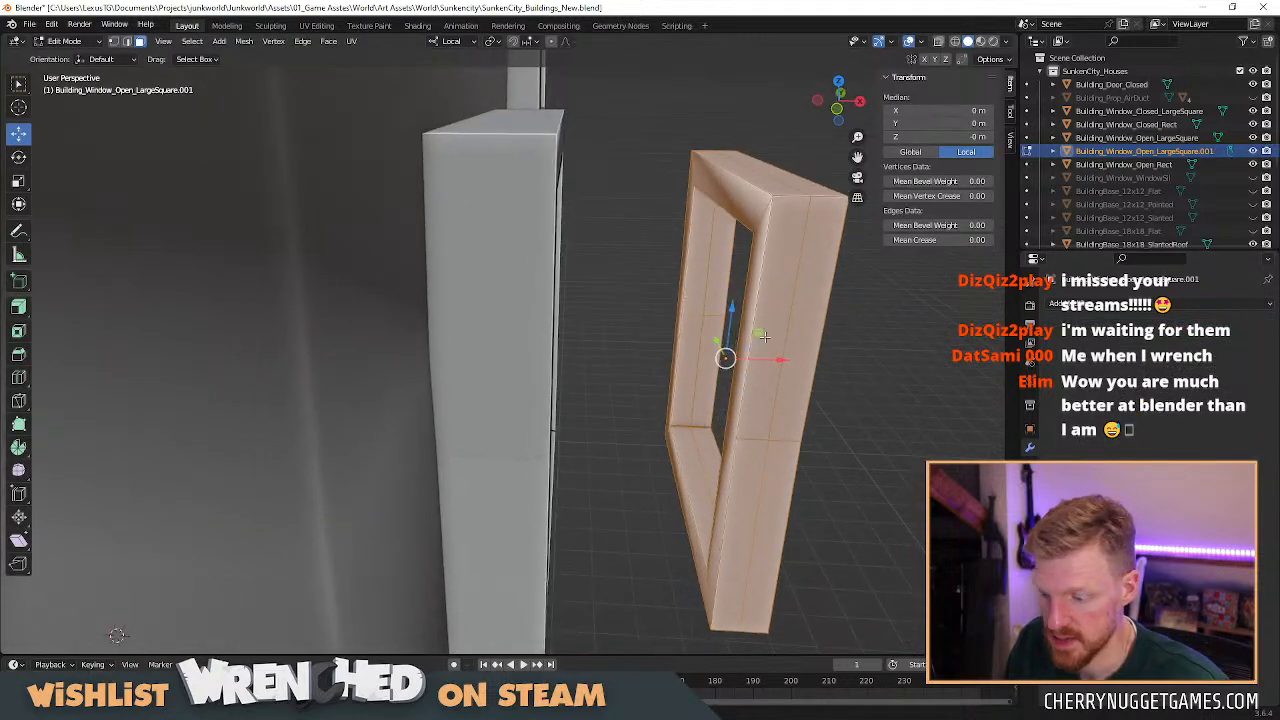
{"action": "key", "text": "2"}
{"action": "left_click", "coordinate": [795, 293], "text": "alt"}
{"action": "key", "text": "alt+a"}
{"action": "left_click", "coordinate": [796, 260], "text": "alt"}
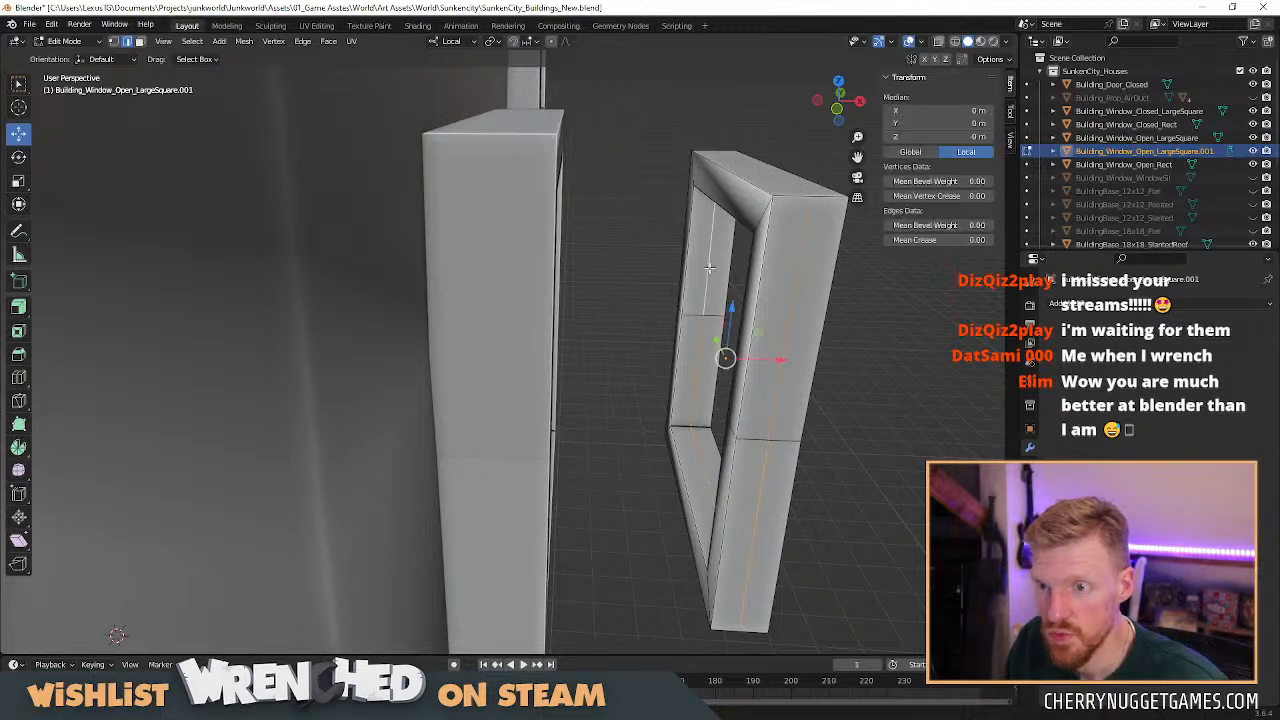
{"action": "key", "text": "x"}
{"action": "left_click", "coordinate": [684, 362]}
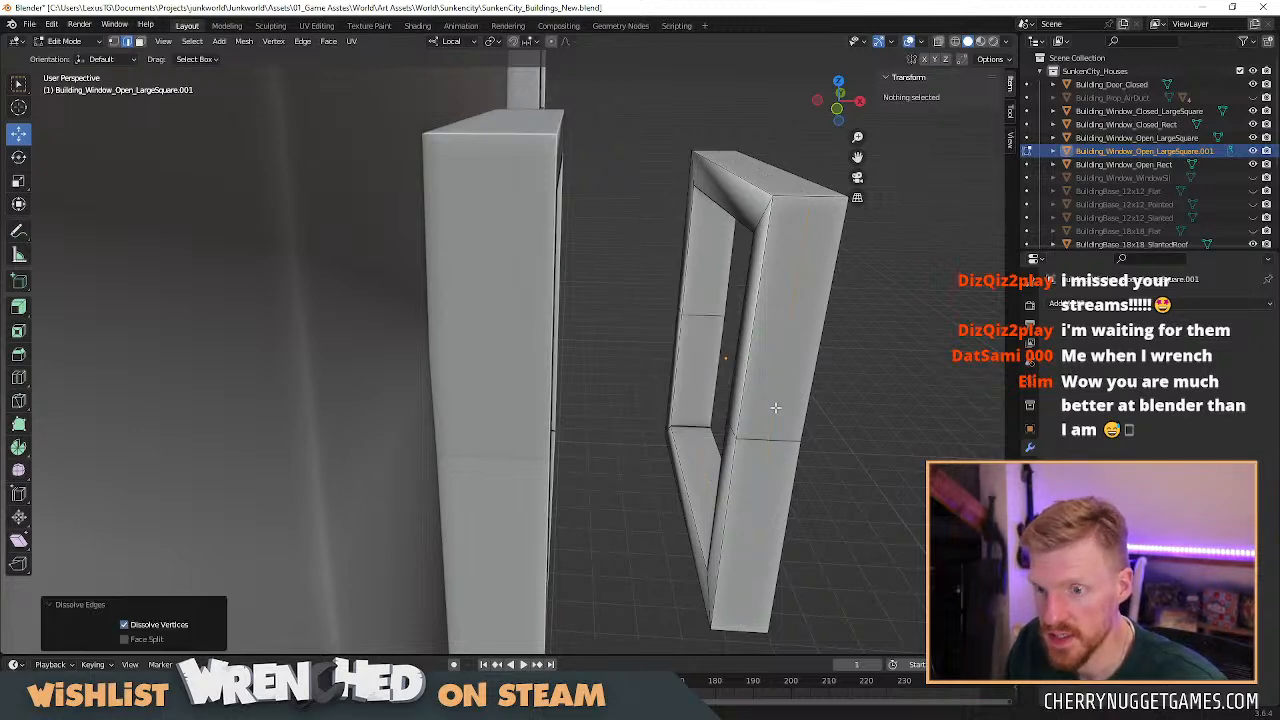
Add a 2 m plane to the frame mesh, bring it out in front of the wall and rotate it 90° about X.
{"action": "middle_click_drag", "start_coordinate": [776, 408], "coordinate": [763, 380]}
{"action": "key", "text": "shift+a"}
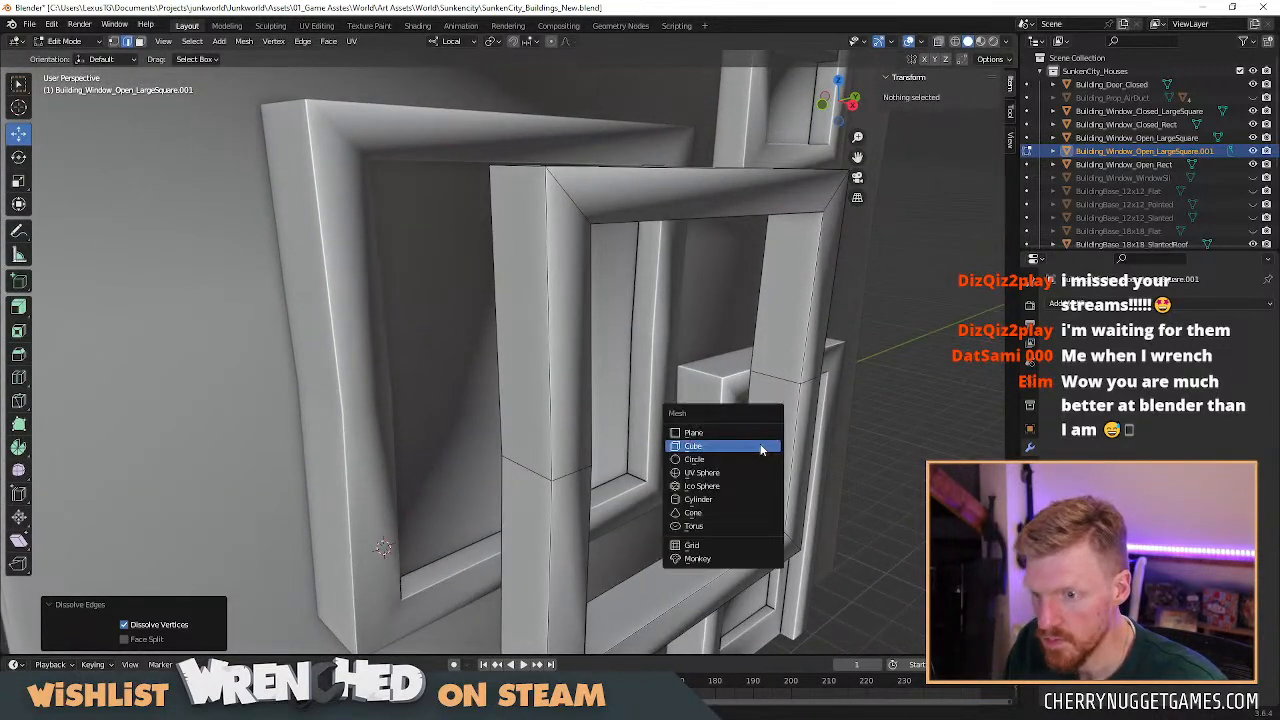
{"action": "left_click", "coordinate": [749, 433]}
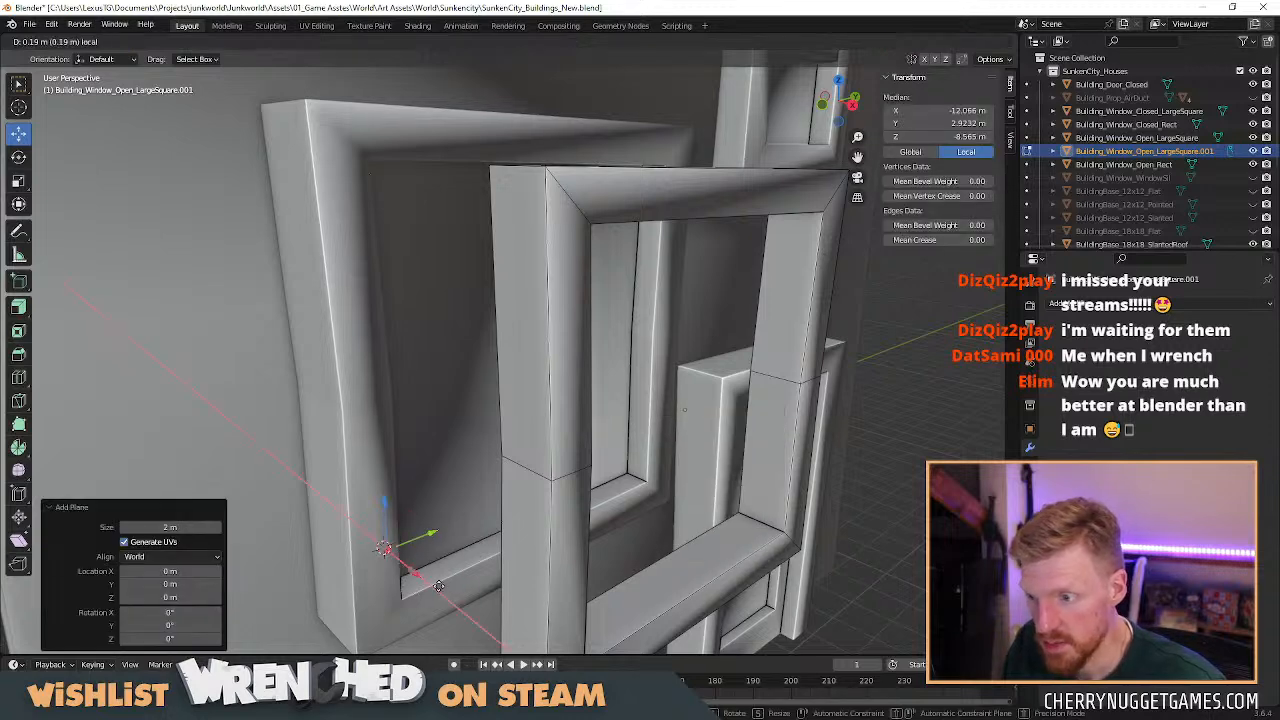
{"action": "left_click_drag", "start_coordinate": [408, 567], "coordinate": [563, 568]}
{"action": "scroll", "coordinate": [563, 568], "scroll_direction": "down", "scroll_amount": 7}
{"action": "left_click_drag", "start_coordinate": [528, 450], "coordinate": [534, 343]}
{"action": "left_click_drag", "start_coordinate": [556, 394], "coordinate": [631, 444]}
{"action": "scroll", "coordinate": [649, 431], "scroll_direction": "up", "scroll_amount": 1}
{"action": "type", "text": "r"}
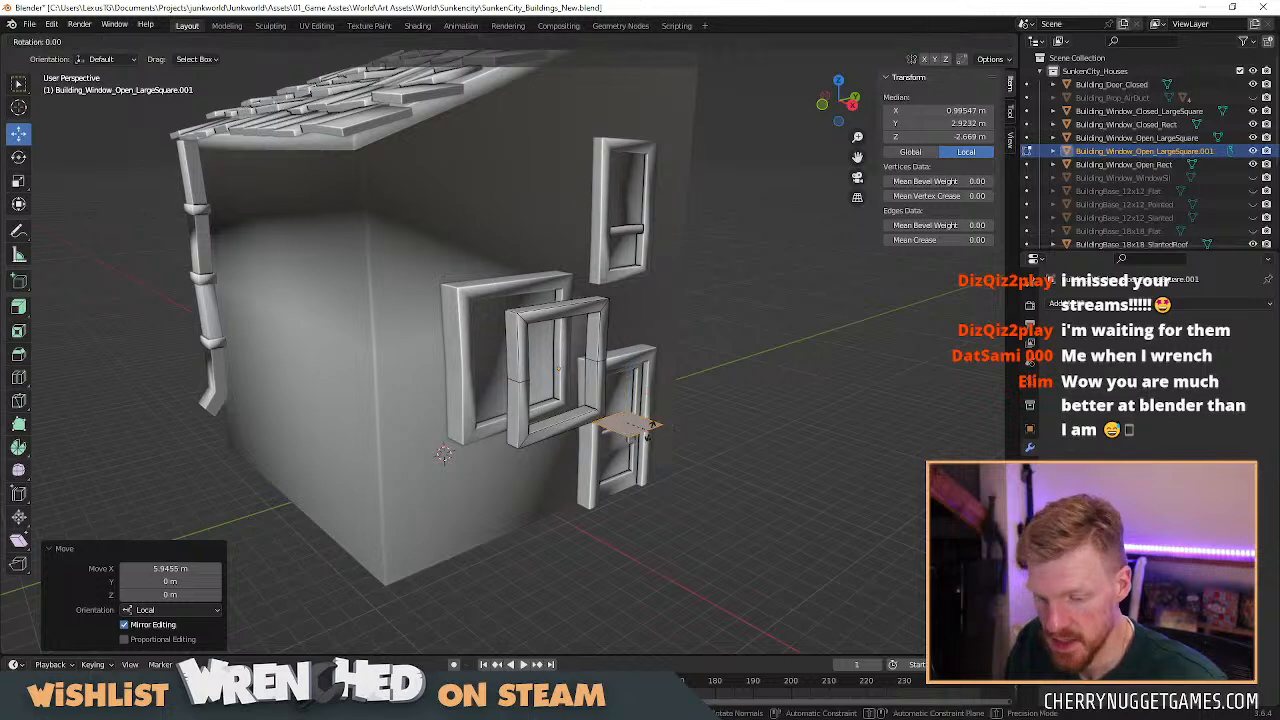
{"action": "type", "text": "x90"}
{"action": "key", "text": "Return"}
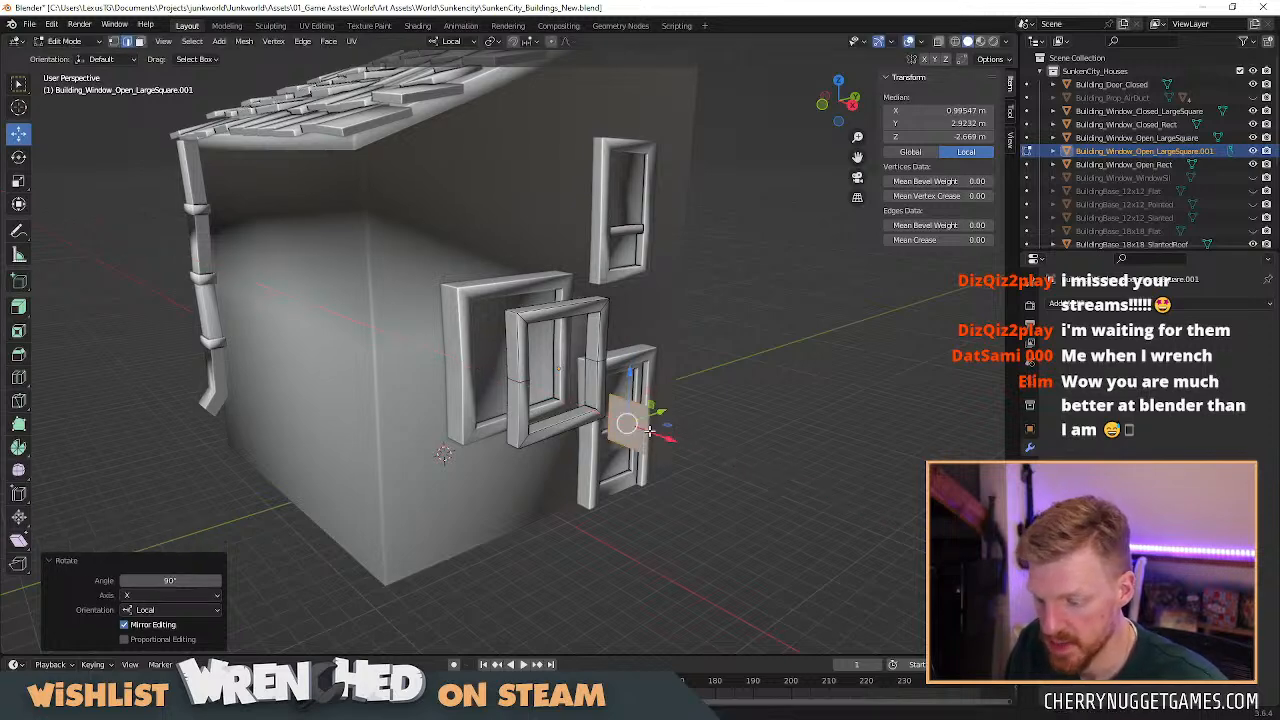
Centre the plane in the frame's opening and fill the opening by scaling it 1.912 overall and 1.212 along local Z.
{"action": "left_click", "coordinate": [852, 104]}
{"action": "scroll", "coordinate": [593, 404], "scroll_direction": "up", "scroll_amount": 2}
{"action": "left_click_drag", "start_coordinate": [645, 415], "coordinate": [533, 327]}
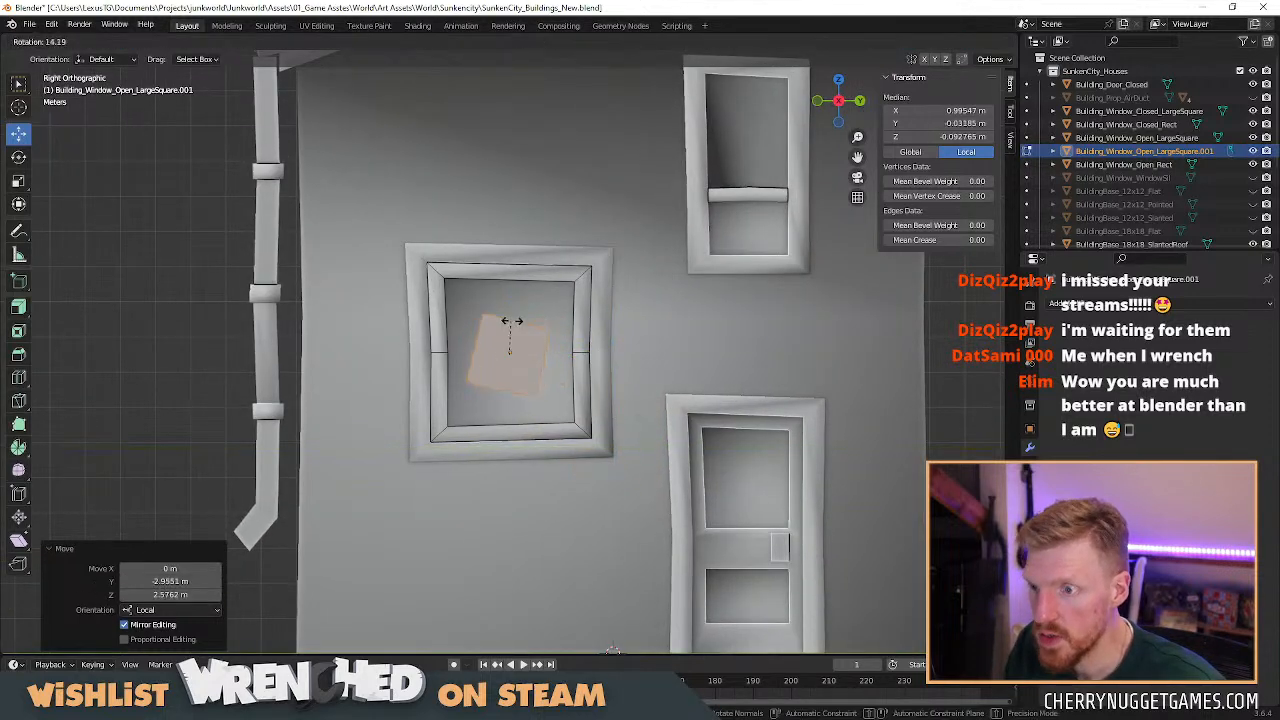
{"action": "key", "text": "s"}
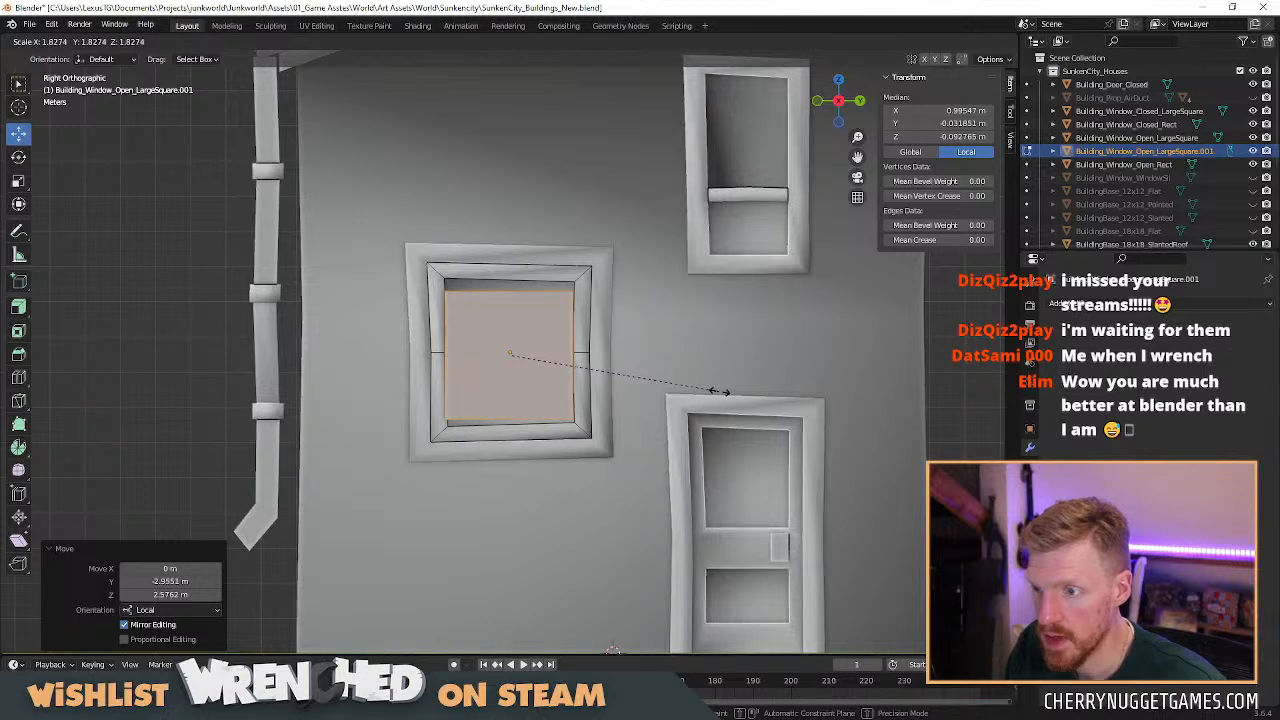
{"action": "left_click", "coordinate": [724, 391]}
{"action": "key", "text": "s"}
{"action": "key", "text": "z"}
{"action": "key", "text": "z"}
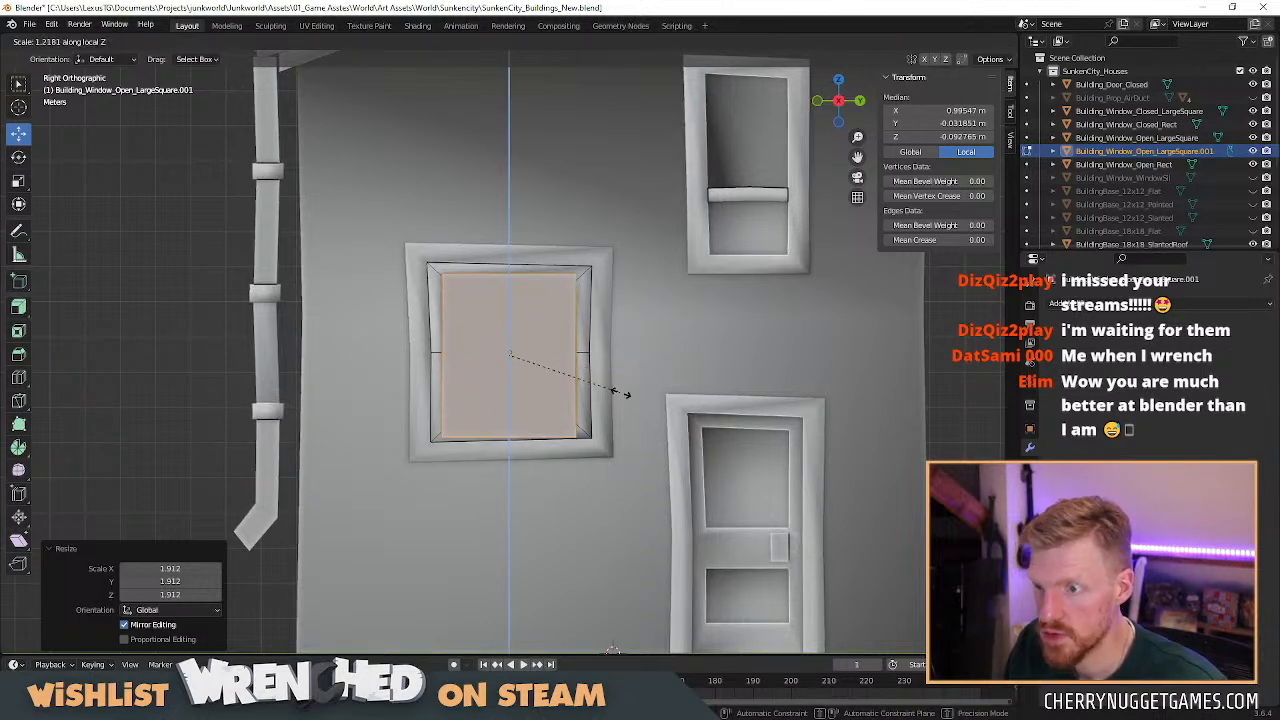
{"action": "left_click", "coordinate": [625, 393]}
Slide the pane back about 0.98 m along local X so it sits within the frame's depth.
{"action": "middle_click_drag", "start_coordinate": [625, 393], "coordinate": [642, 378]}
{"action": "key", "text": "g"}
{"action": "key", "text": "x"}
{"action": "key", "text": "x"}
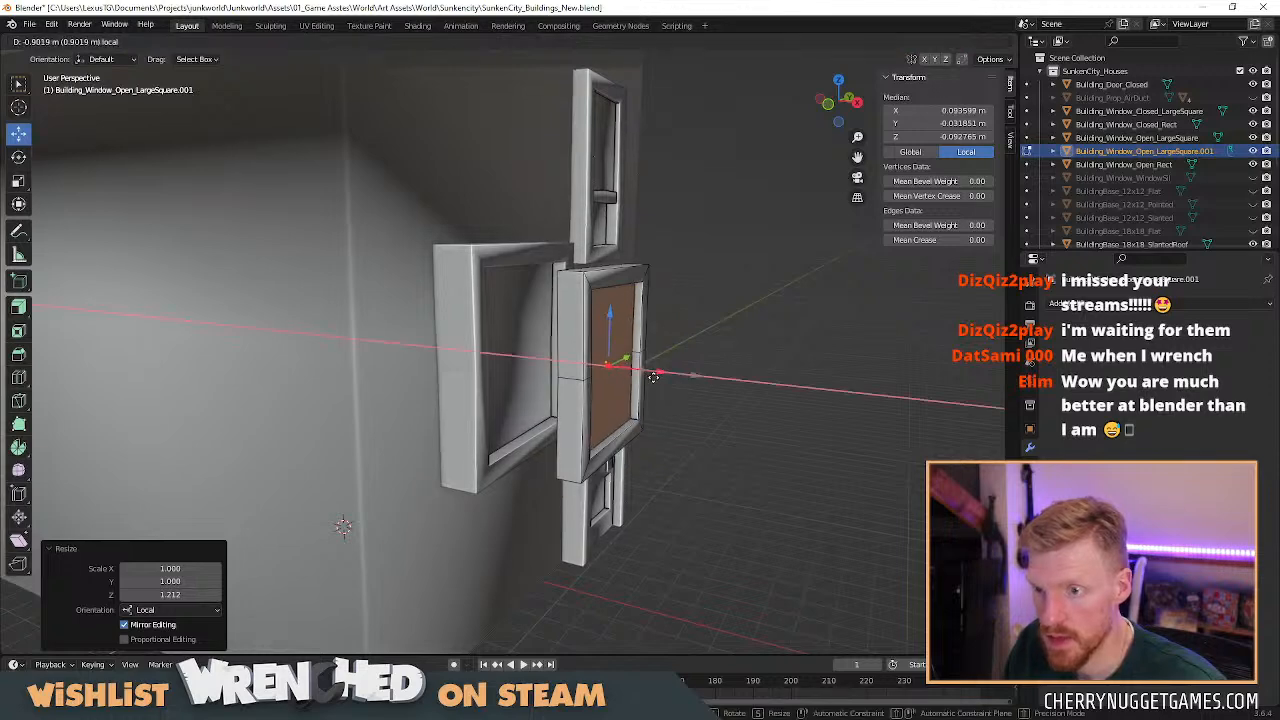
{"action": "left_click", "coordinate": [655, 377]}
{"action": "middle_click_drag", "start_coordinate": [655, 377], "coordinate": [698, 387]}
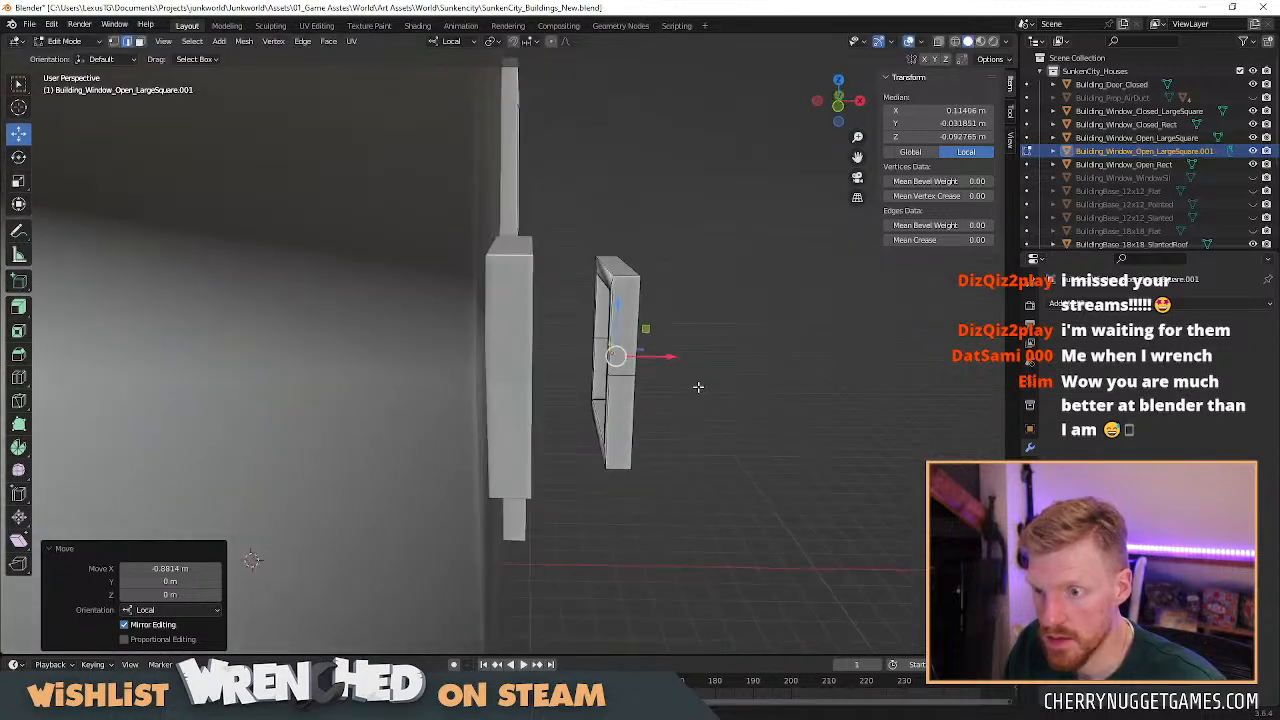
{"action": "left_click_drag", "start_coordinate": [660, 356], "coordinate": [650, 357]}
{"action": "middle_click_drag", "start_coordinate": [671, 366], "coordinate": [530, 405]}
{"action": "scroll", "coordinate": [616, 380], "scroll_direction": "up", "scroll_amount": 3}
{"action": "scroll", "coordinate": [530, 405], "scroll_direction": "down", "scroll_amount": 2}
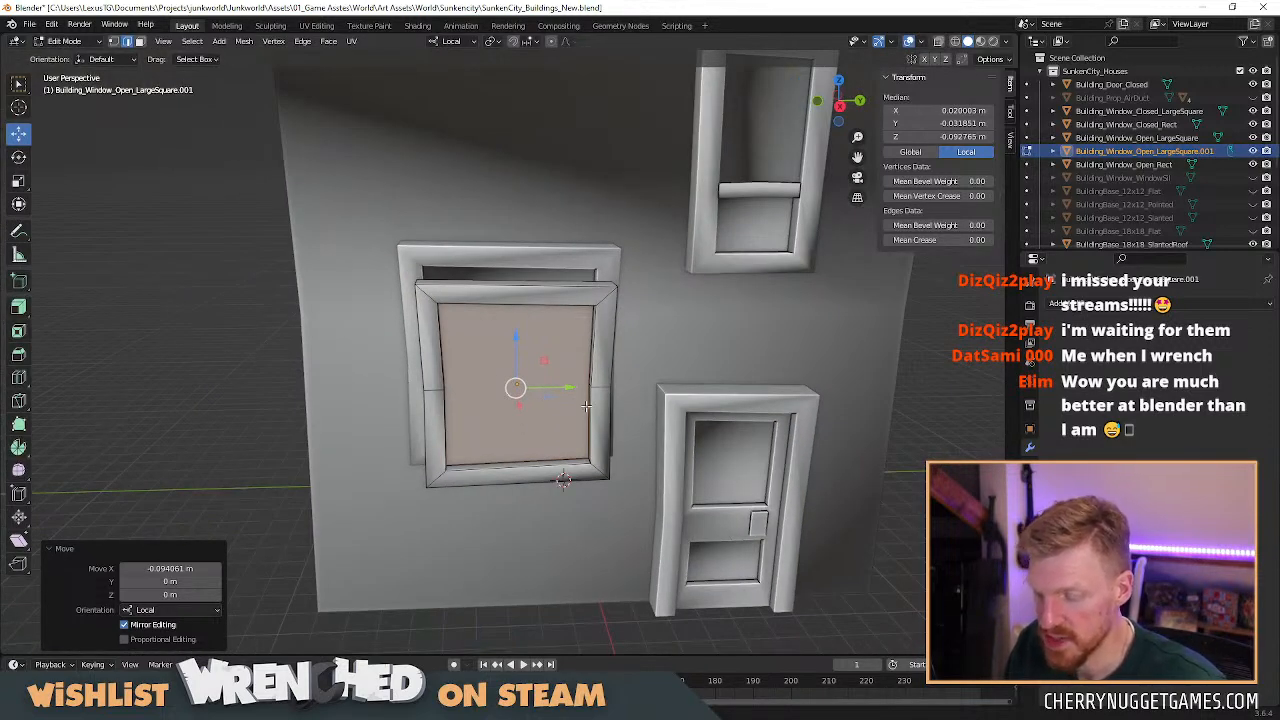
{"action": "middle_click_drag", "start_coordinate": [585, 405], "coordinate": [582, 366]}
{"action": "key", "text": "Tab"}
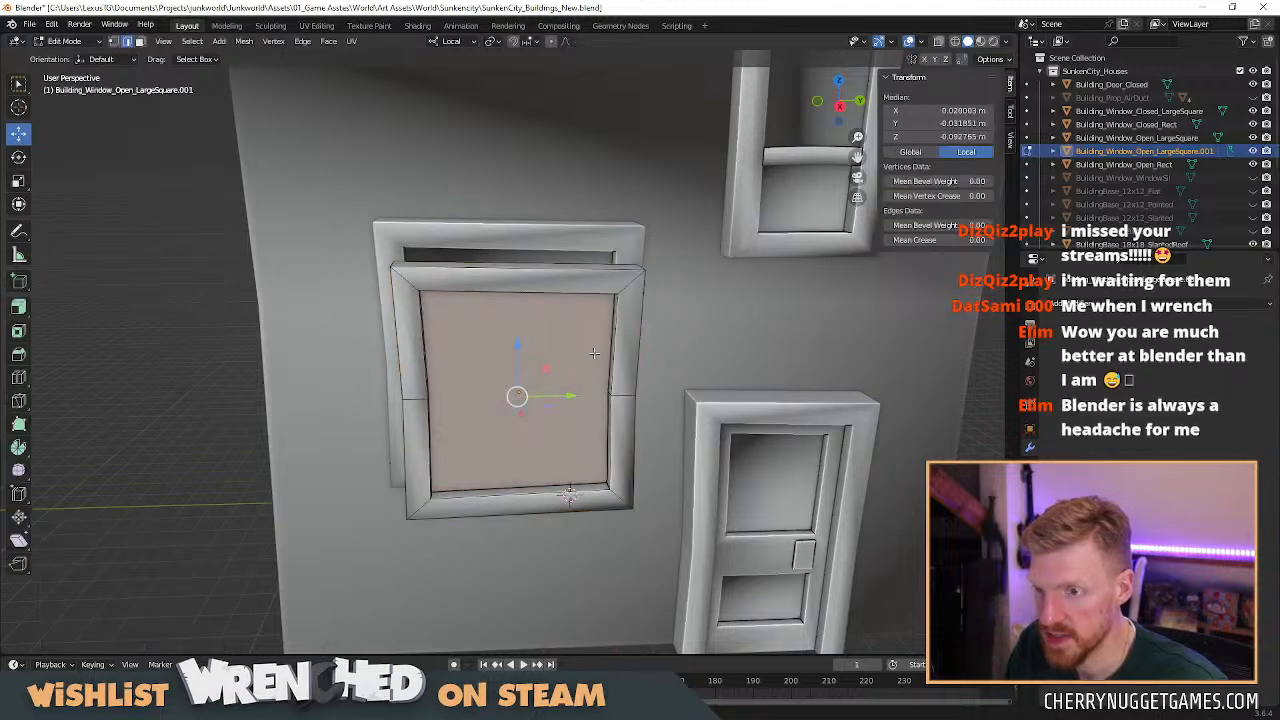
{"action": "left_click", "coordinate": [470, 510]}
{"action": "left_click", "coordinate": [490, 444]}
{"action": "middle_click_drag", "start_coordinate": [502, 405], "coordinate": [597, 393]}
{"action": "key", "text": "g"}
{"action": "key", "text": "x"}
{"action": "left_click_drag", "start_coordinate": [630, 386], "coordinate": [670, 397]}
{"action": "mouse_move", "coordinate": [670, 397]}
{"action": "middle_mouse_down"}
{"action": "mouse_move", "coordinate": [630, 388]}
{"action": "mouse_move", "coordinate": [666, 392]}
{"action": "middle_mouse_up"}
Shift the entire frame and pane mesh about 2.2 m along negative local Y so the object's origin lies at its side edge.
{"action": "key", "text": "Tab"}
{"action": "key", "text": "a"}
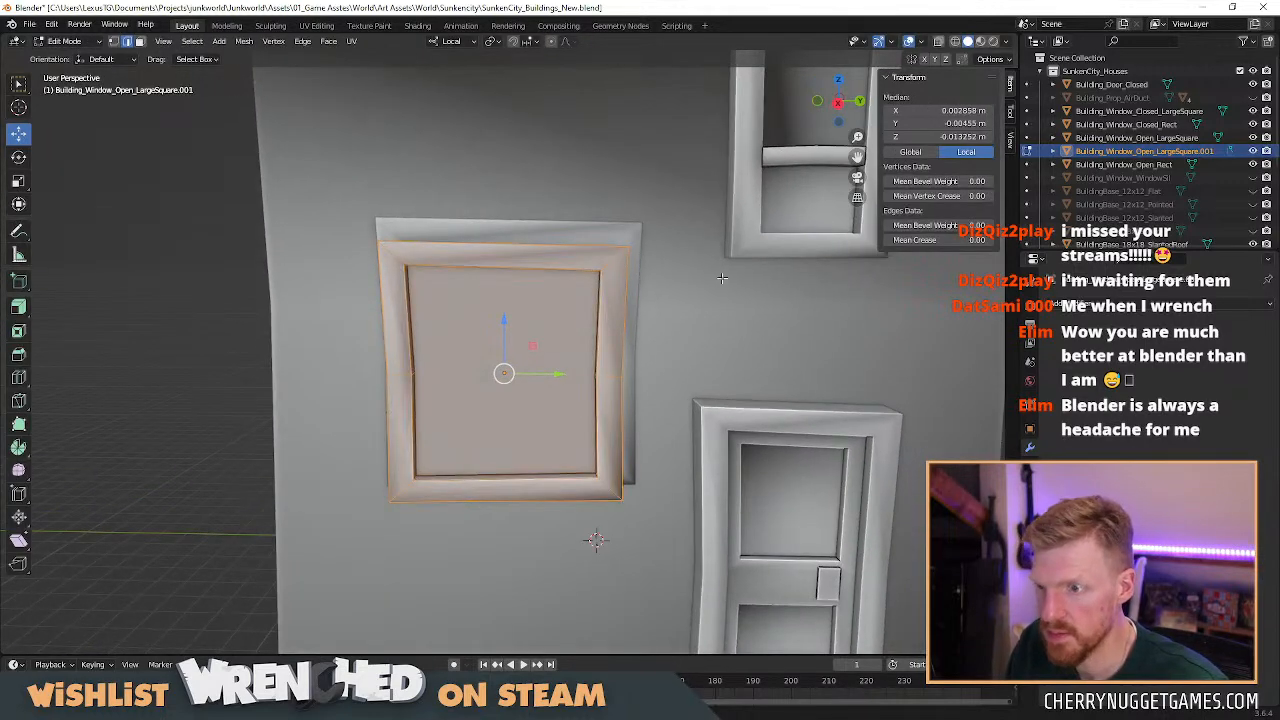
{"action": "left_click", "coordinate": [837, 106]}
{"action": "left_click_drag", "start_coordinate": [567, 353], "coordinate": [468, 359]}
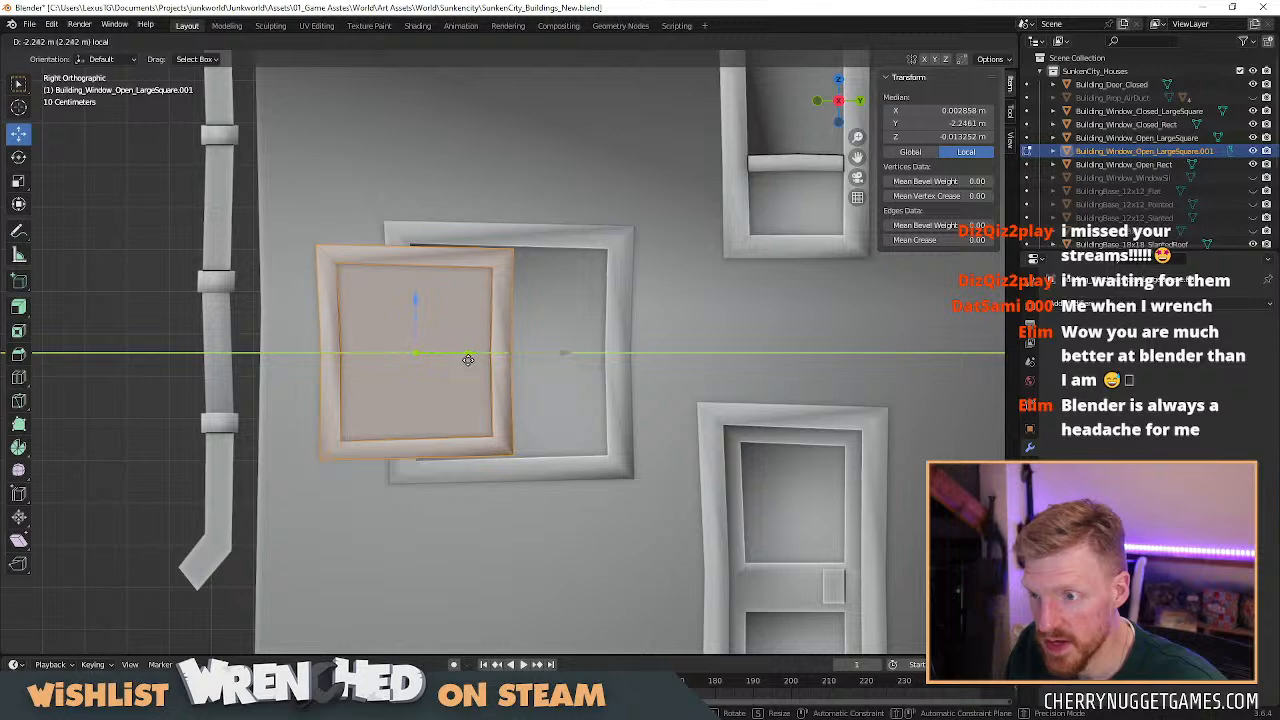
{"action": "left_click_drag", "start_coordinate": [468, 359], "coordinate": [470, 360]}
{"action": "key", "text": "Tab"}
{"action": "middle_click_drag", "start_coordinate": [510, 400], "coordinate": [574, 462]}
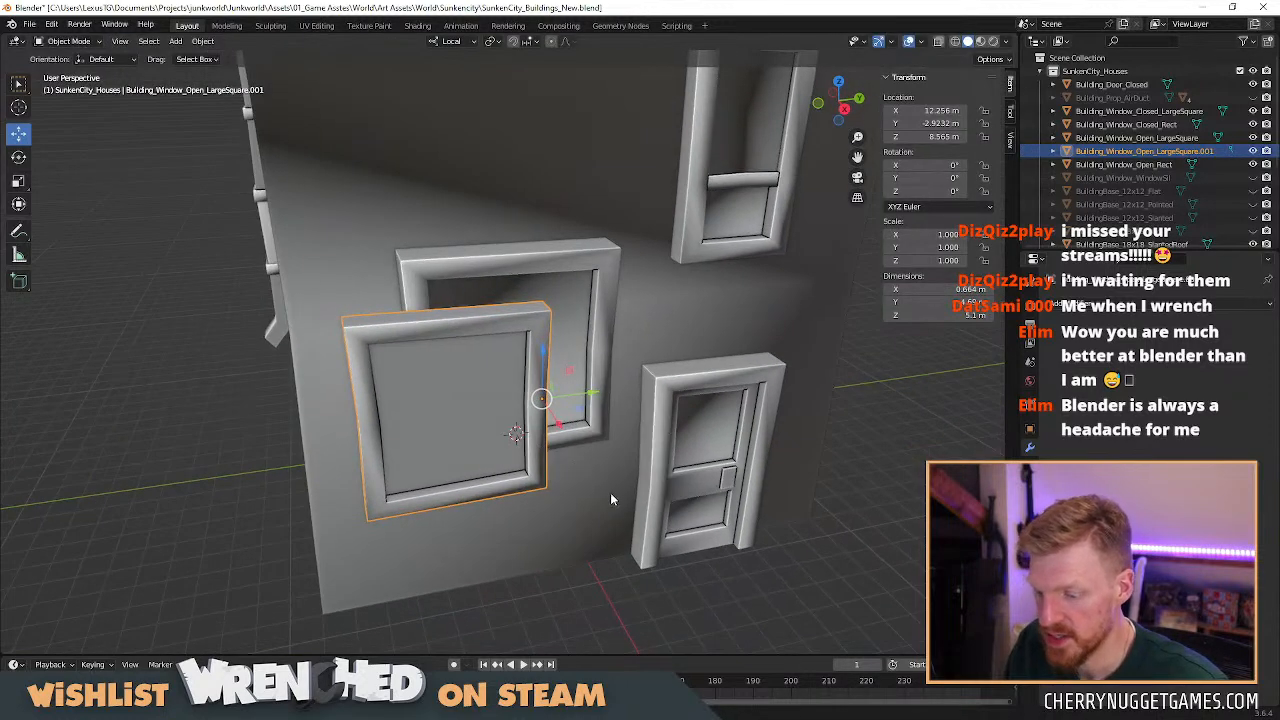
{"action": "key", "text": "r"}
{"action": "key", "text": "z"}
{"action": "key", "text": "z"}
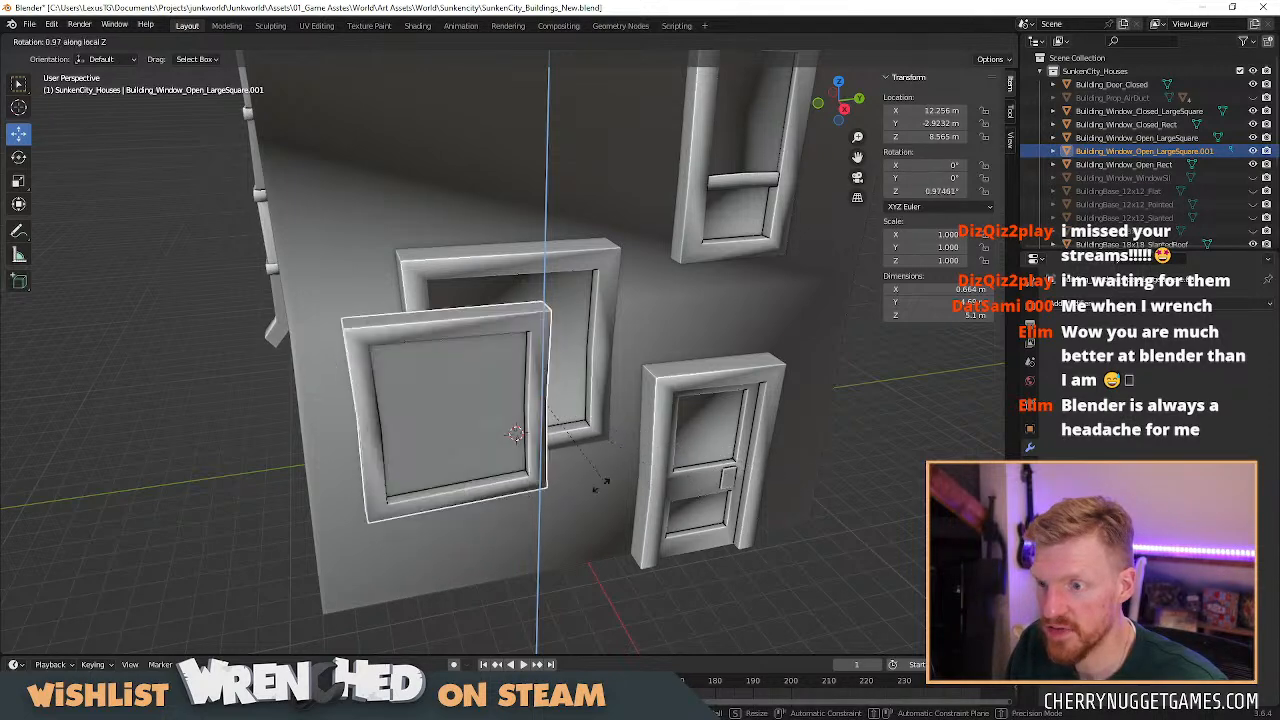
{"action": "key", "text": "Escape"}
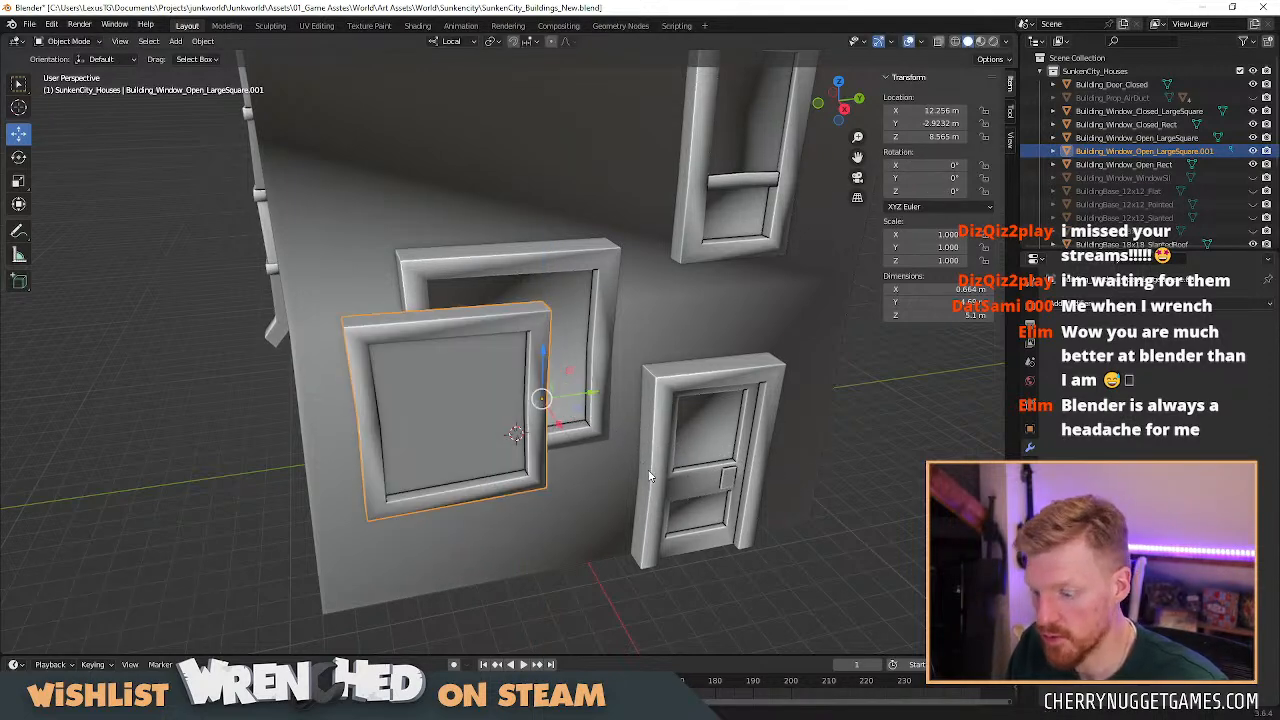
Swing the sash open about 30.3° around its local Z axis and move it into the large square window's opening.
{"action": "key", "text": "r"}
{"action": "key", "text": "z"}
{"action": "key", "text": "z"}
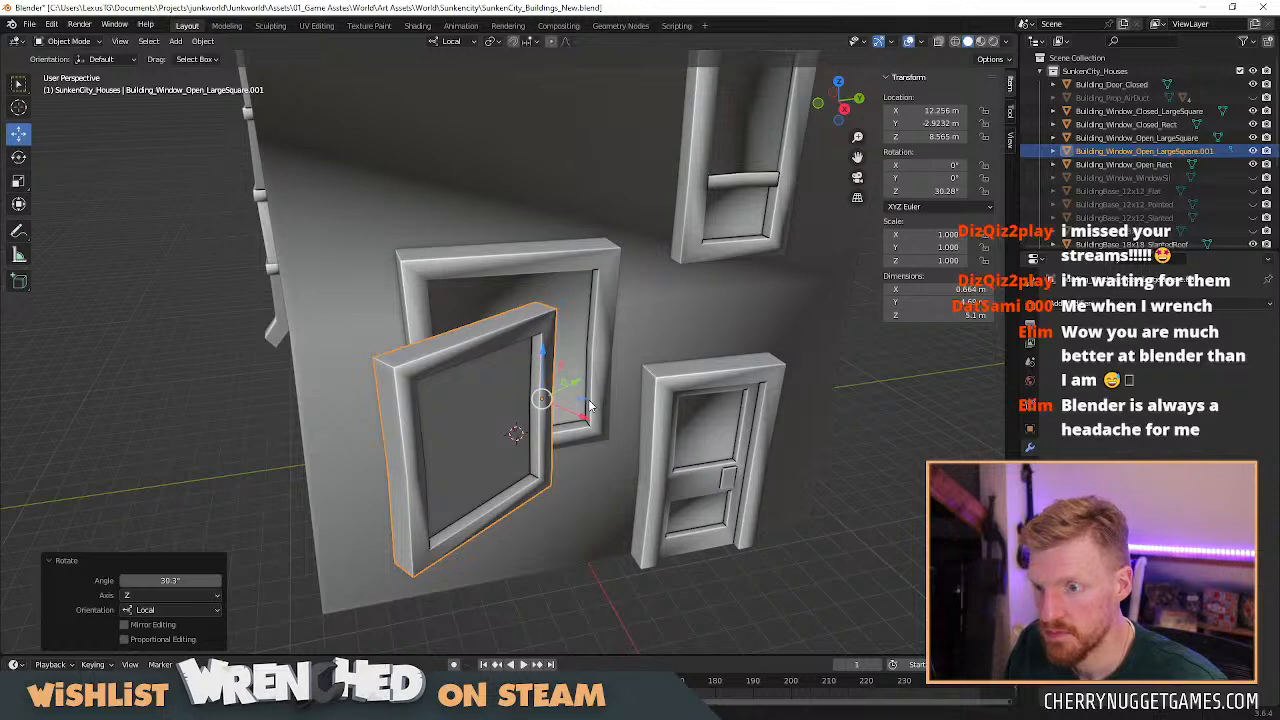
{"action": "left_click_drag", "start_coordinate": [584, 402], "coordinate": [627, 349]}
Rename the sash object as Building_Window_Open_Window.
{"action": "double_click", "coordinate": [1193, 151]}
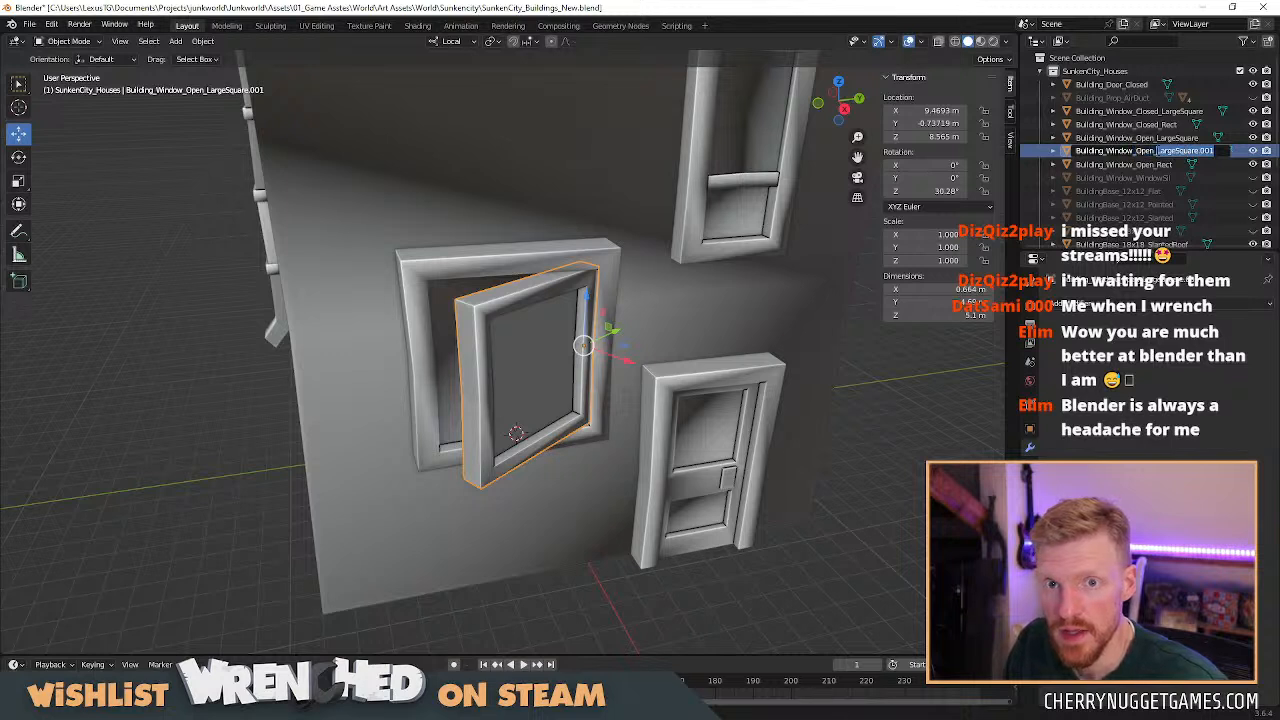
{"action": "type", "text": "ow"}
{"action": "key", "text": "Return"}
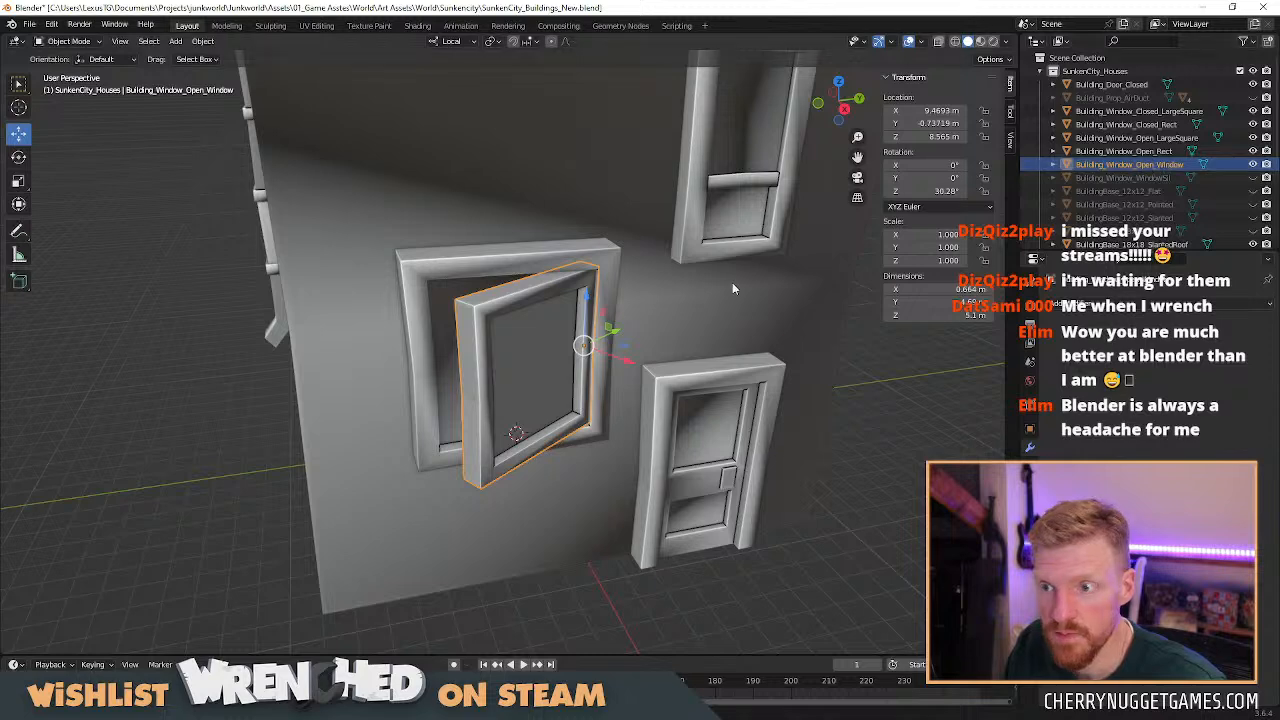
Check the sash against the wall from above, then shift it about 0.15 m along local X and -0.27 m along local Y.
{"action": "middle_click_drag", "start_coordinate": [693, 334], "coordinate": [868, 160]}
{"action": "left_click", "coordinate": [839, 87]}
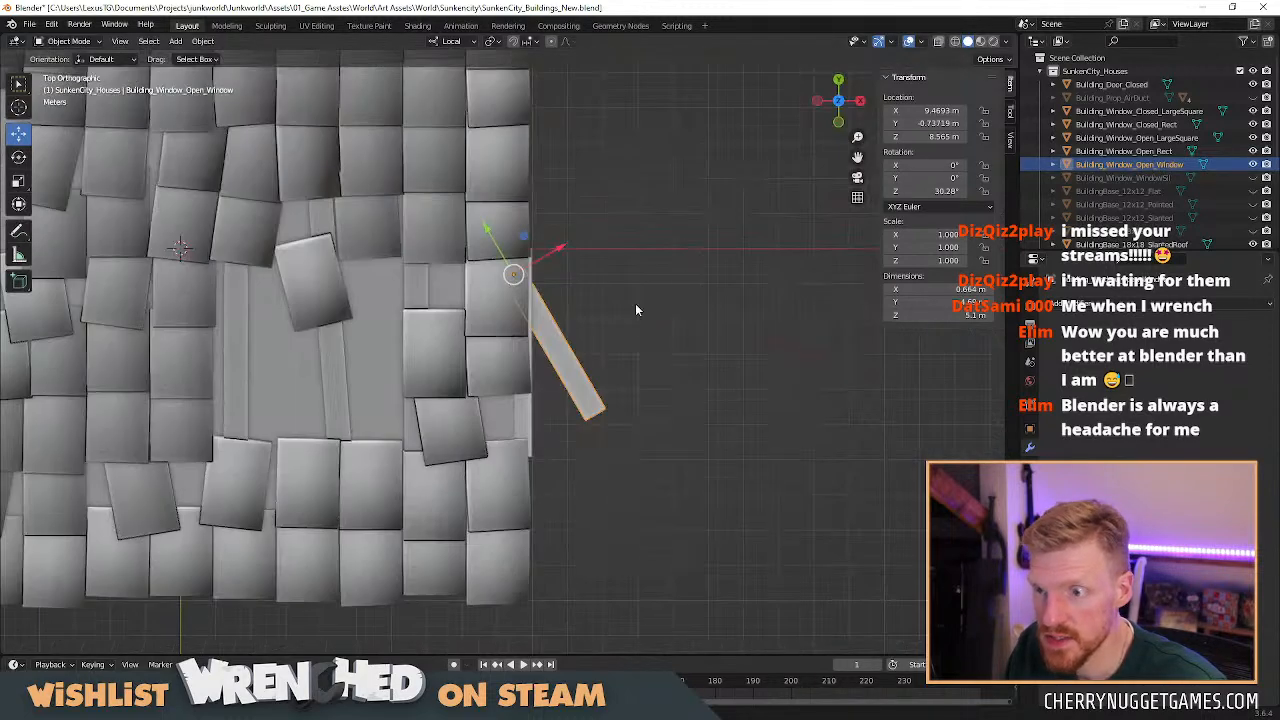
{"action": "left_click", "coordinate": [937, 43]}
{"action": "scroll", "coordinate": [566, 239], "scroll_direction": "up", "scroll_amount": 2}
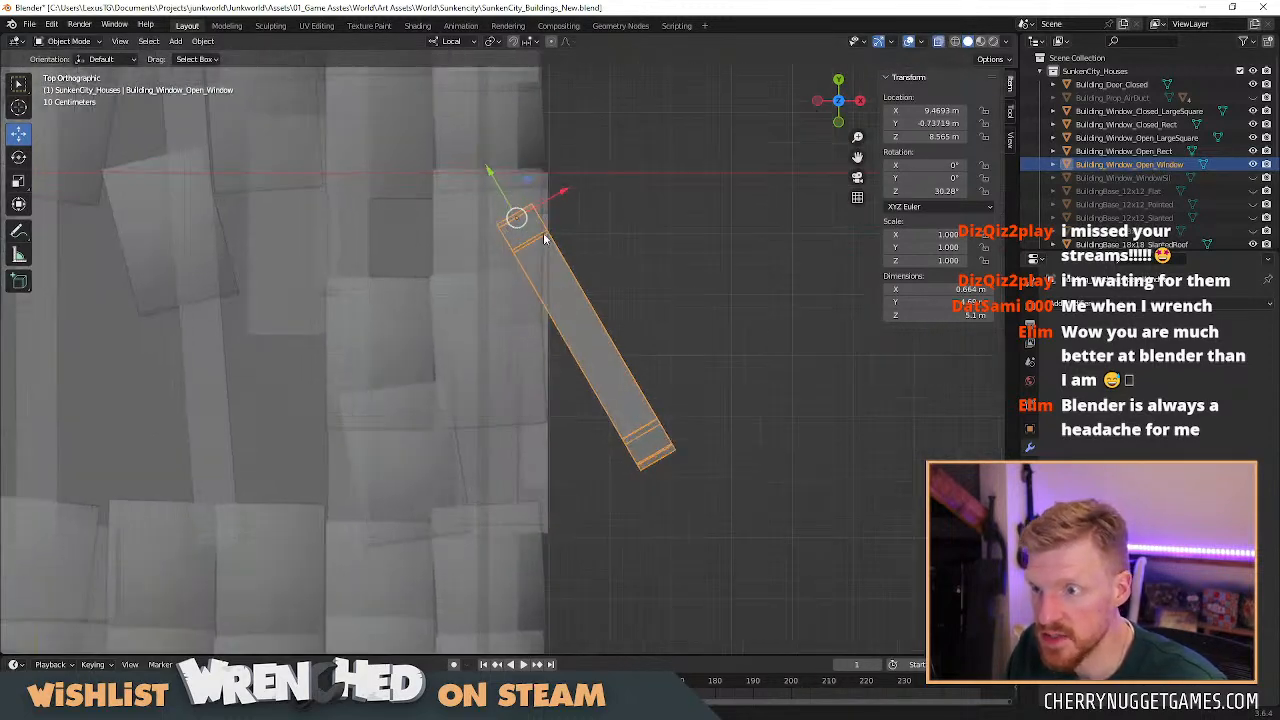
{"action": "left_click", "coordinate": [939, 45]}
{"action": "middle_click_drag", "start_coordinate": [723, 256], "coordinate": [575, 265]}
{"action": "left_click_drag", "start_coordinate": [684, 366], "coordinate": [674, 377]}
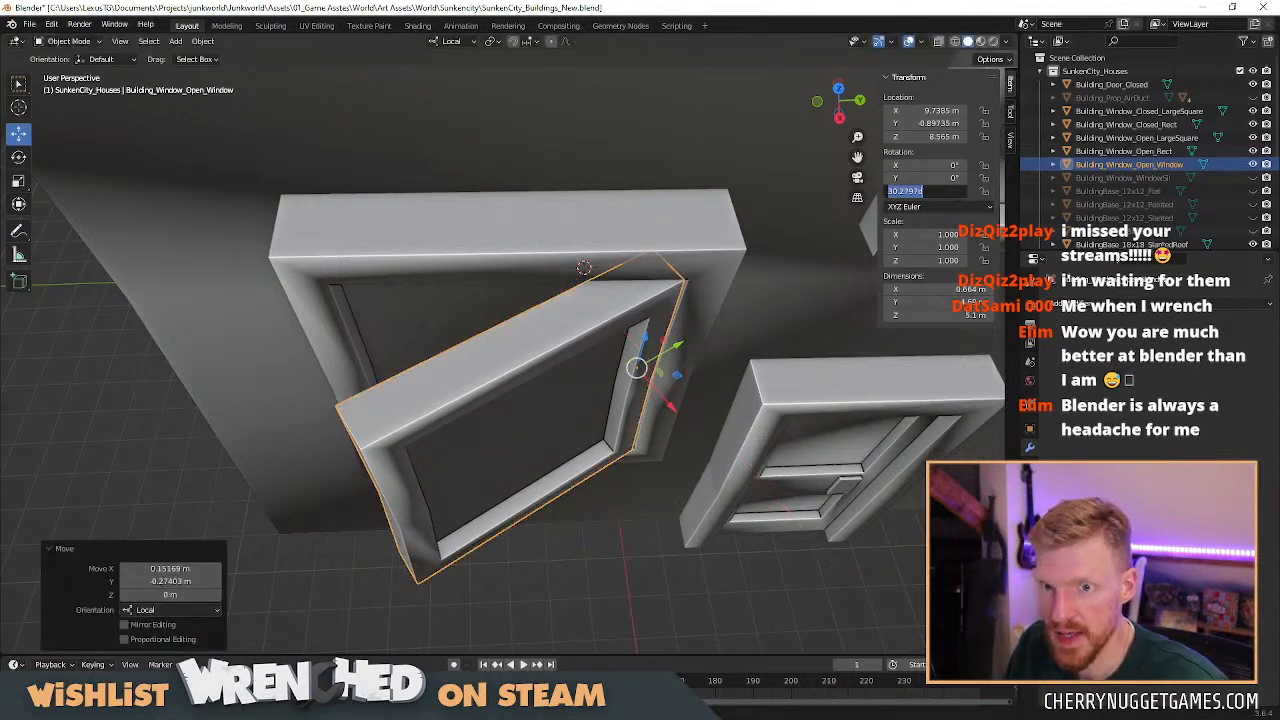
Set the sash's Z rotation to 0° and seat it in the frame, moving it about 0.22 m along local Y and -0.19 m along local X.
{"action": "type", "text": "0"}
{"action": "key", "text": "Return"}
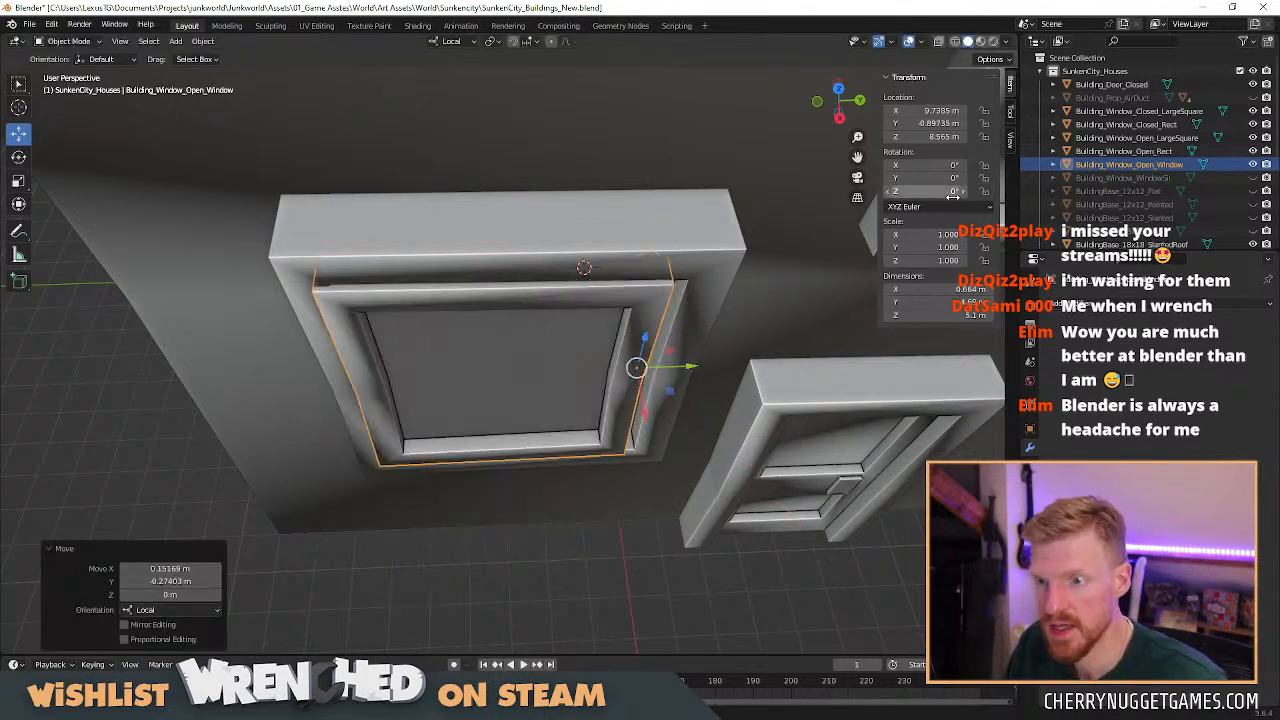
{"action": "left_click", "coordinate": [839, 118]}
{"action": "left_click_drag", "start_coordinate": [676, 354], "coordinate": [688, 352]}
{"action": "middle_click_drag", "start_coordinate": [548, 380], "coordinate": [644, 426]}
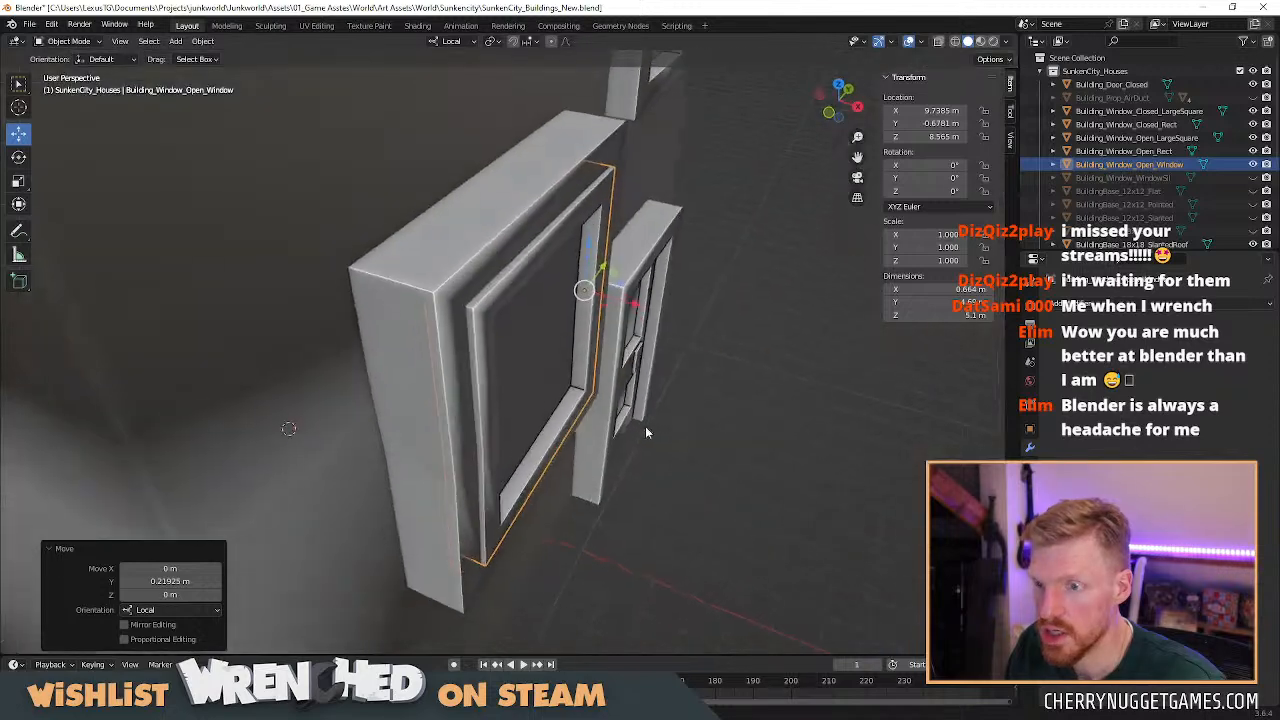
{"action": "left_click_drag", "start_coordinate": [638, 308], "coordinate": [622, 306]}
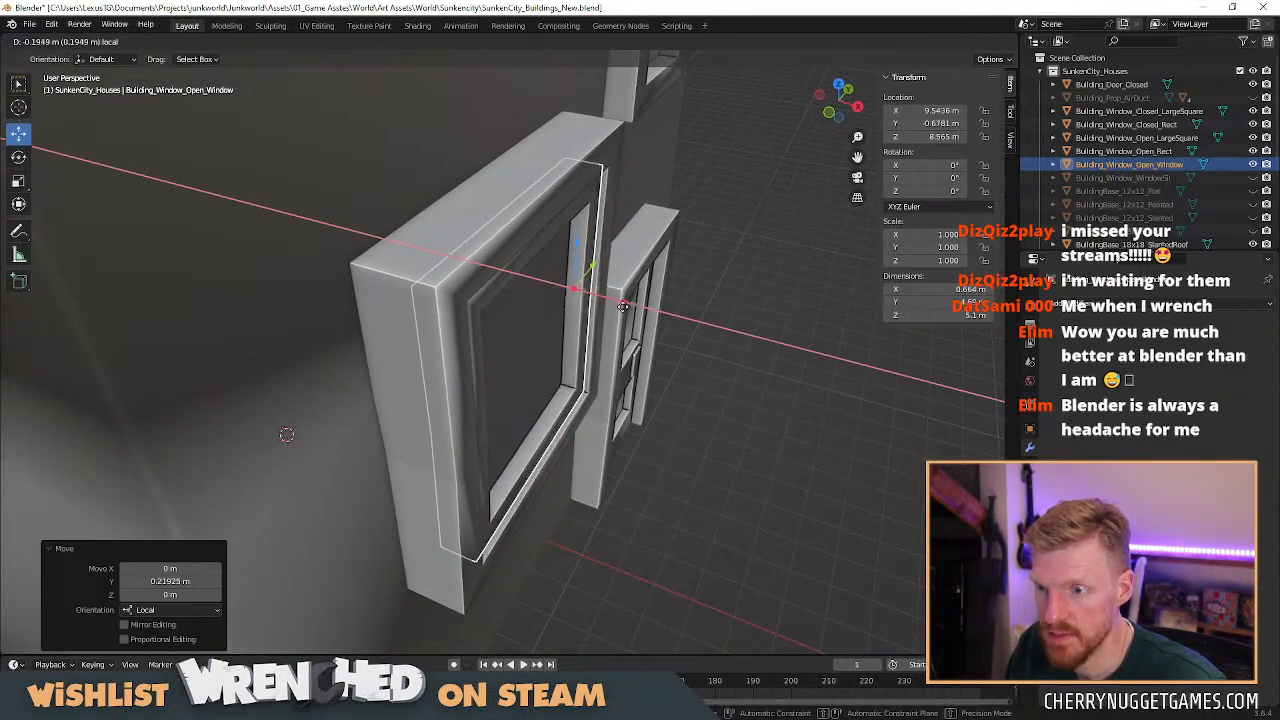
Thin the sash by scaling its whole mesh 0.767 along local X.
{"action": "key", "text": "Tab"}
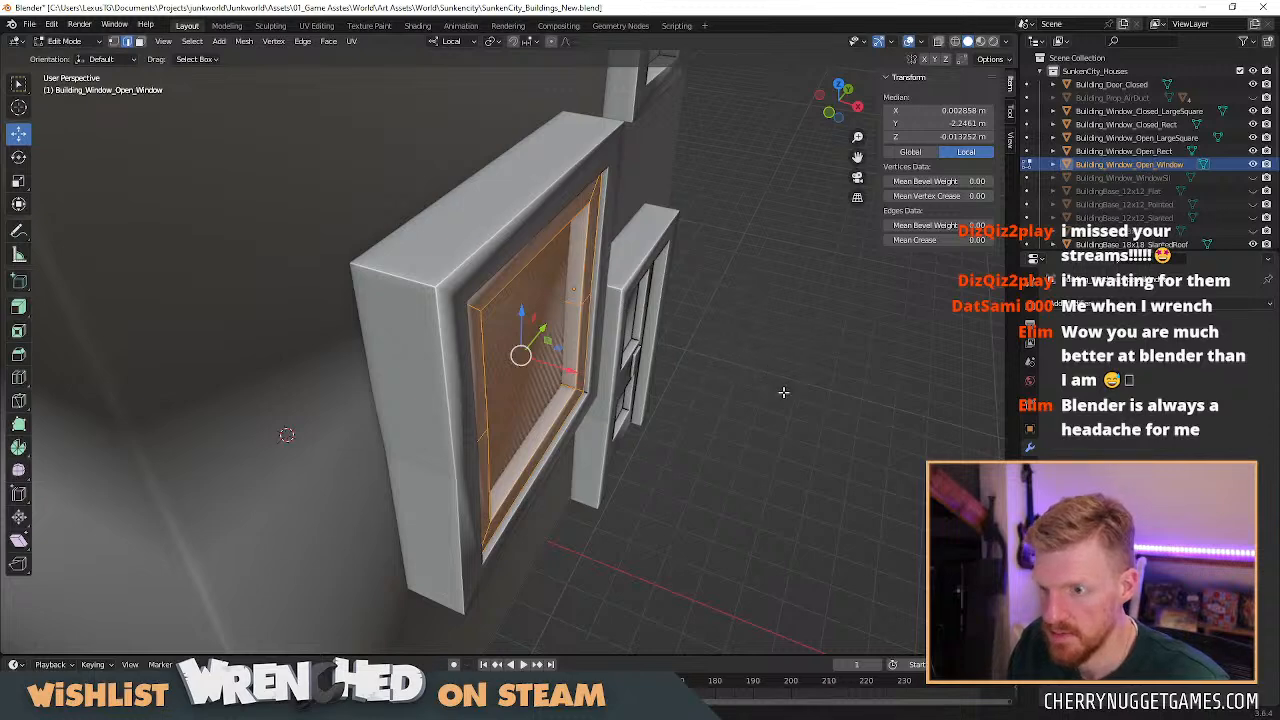
{"action": "key", "text": "x"}
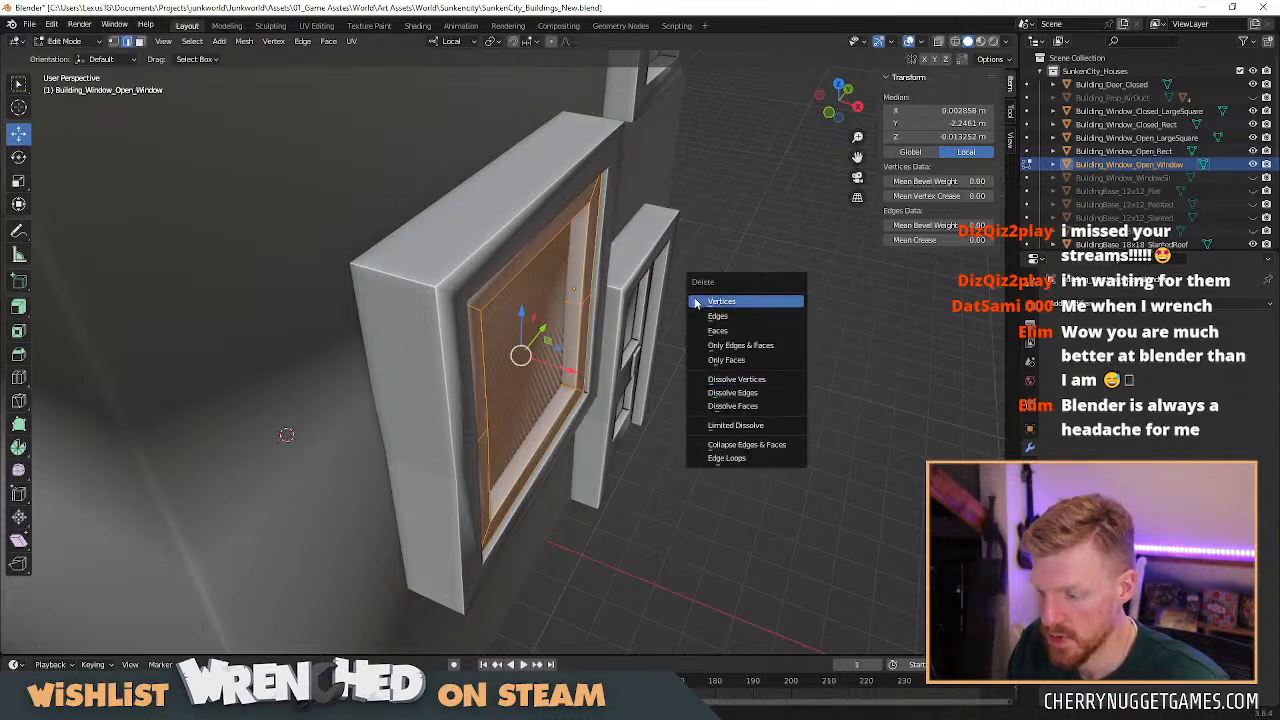
{"action": "key", "text": "s"}
{"action": "key", "text": "x"}
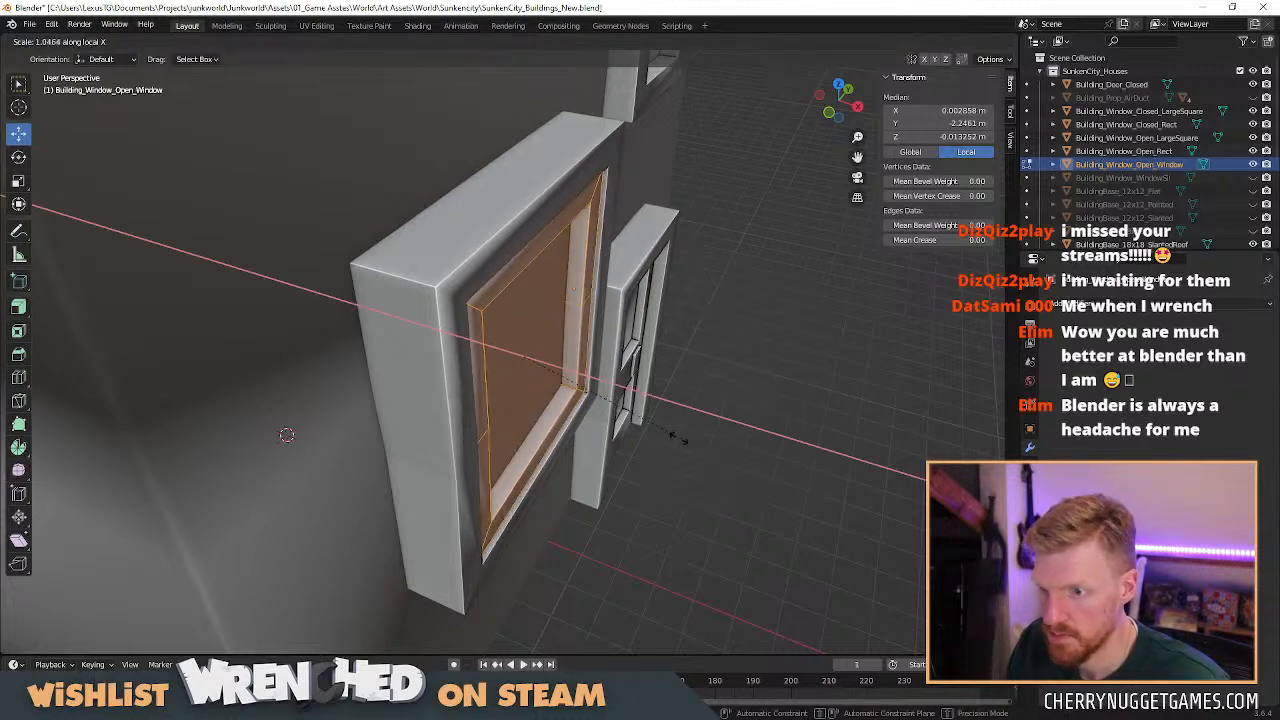
{"action": "left_click", "coordinate": [638, 421]}
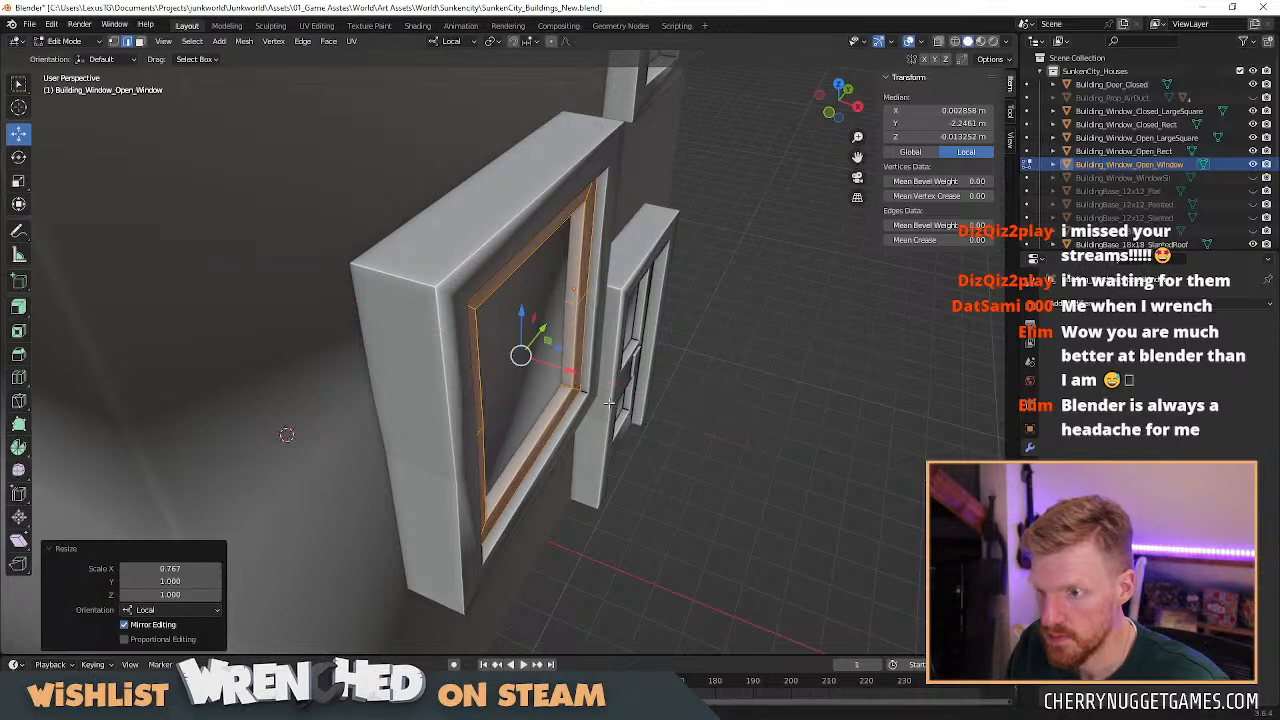
{"action": "left_click", "coordinate": [562, 369]}
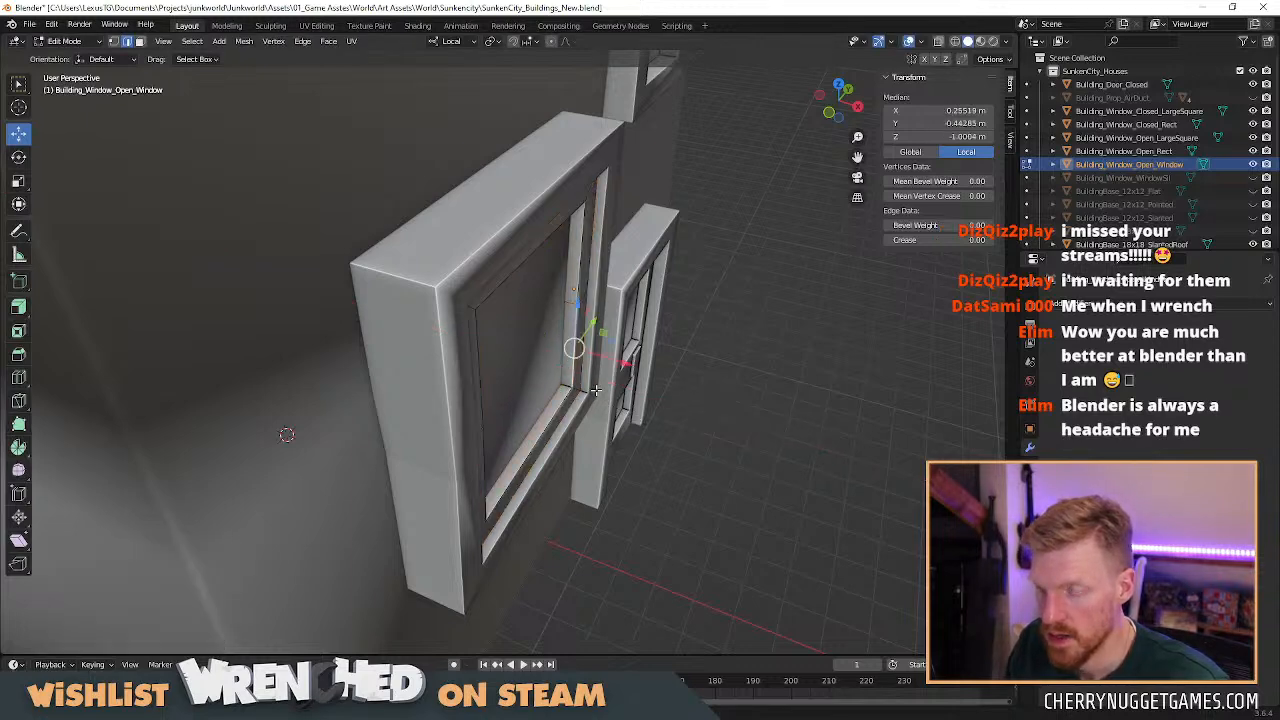
Move the sash object about 0.126 m outward along local X within the window frame.
{"action": "key", "text": "Tab"}
{"action": "key", "text": "g"}
{"action": "key", "text": "x"}
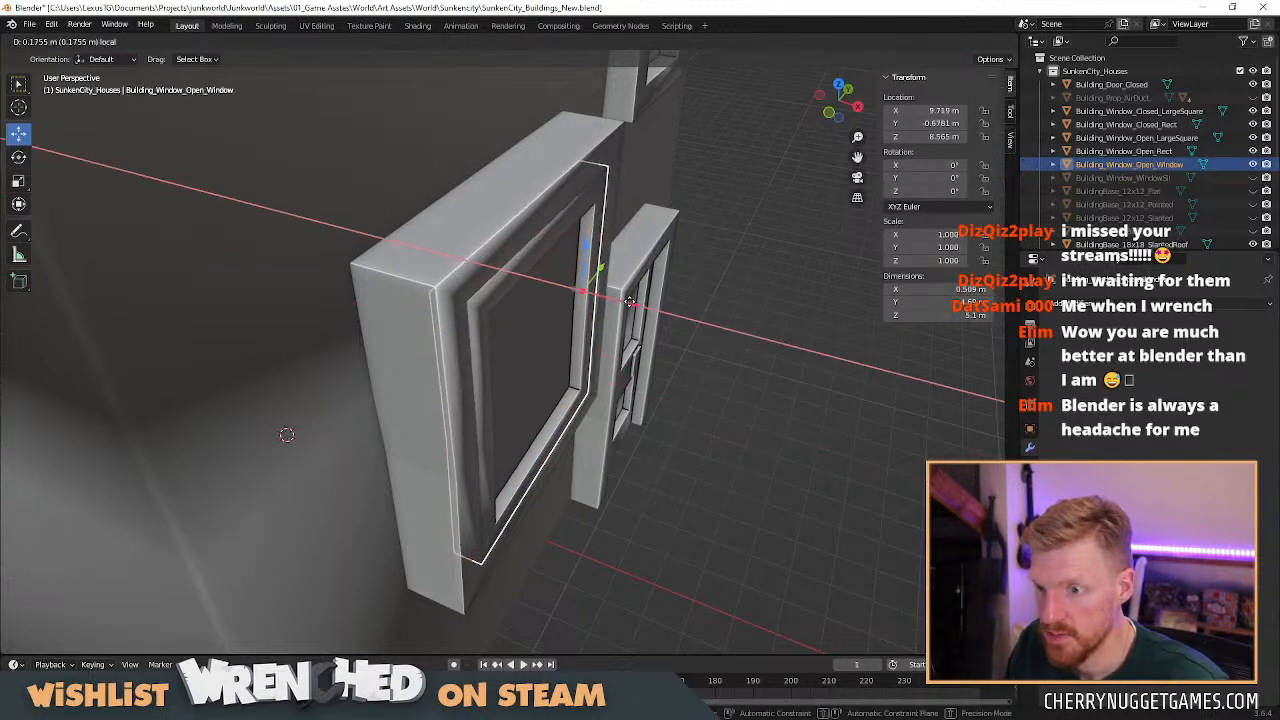
{"action": "left_click", "coordinate": [627, 301]}
{"action": "middle_click_drag", "start_coordinate": [627, 301], "coordinate": [555, 401]}
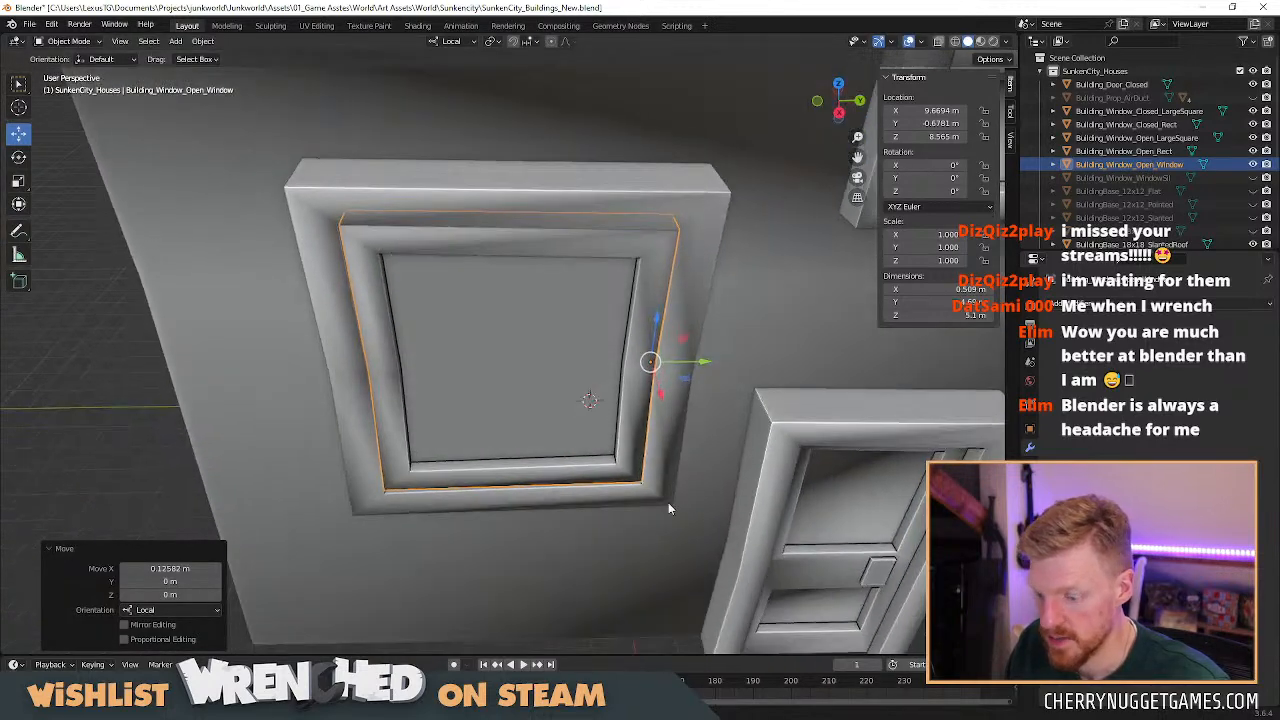
Try swinging the sash open about 32.6° around its local Z axis.
{"action": "key", "text": "r"}
{"action": "key", "text": "z"}
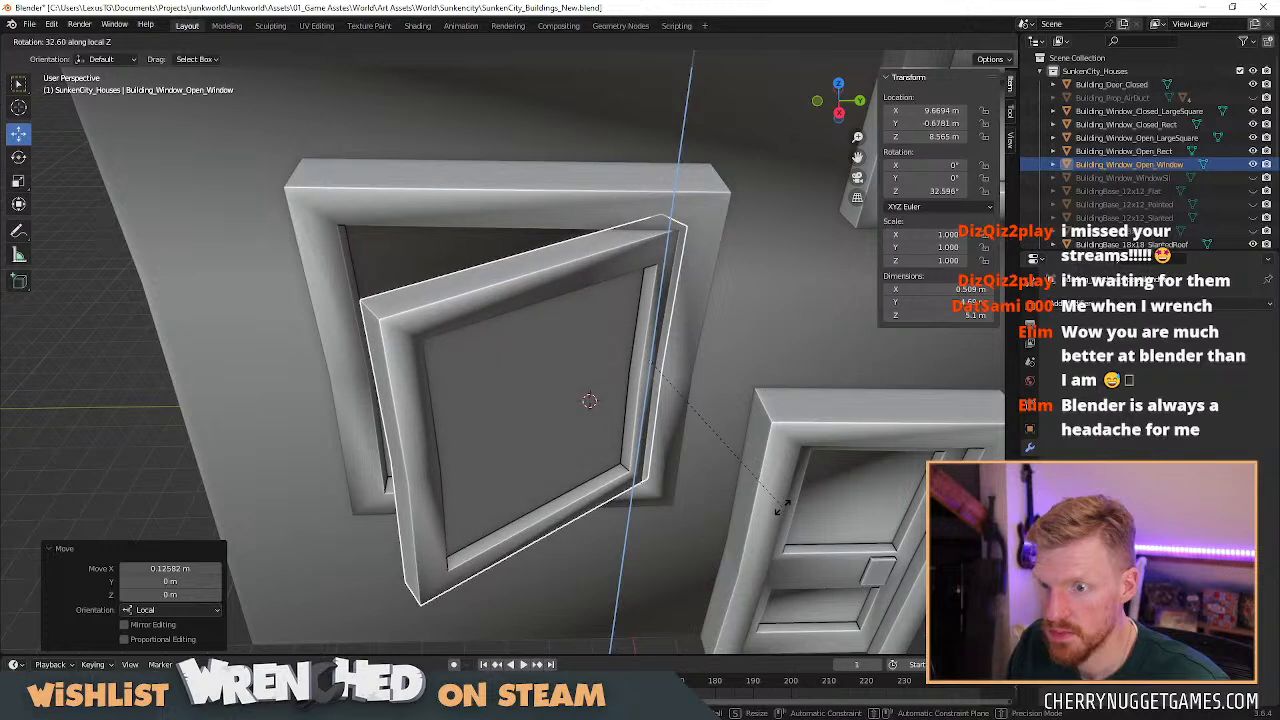
{"action": "left_click", "coordinate": [781, 508]}
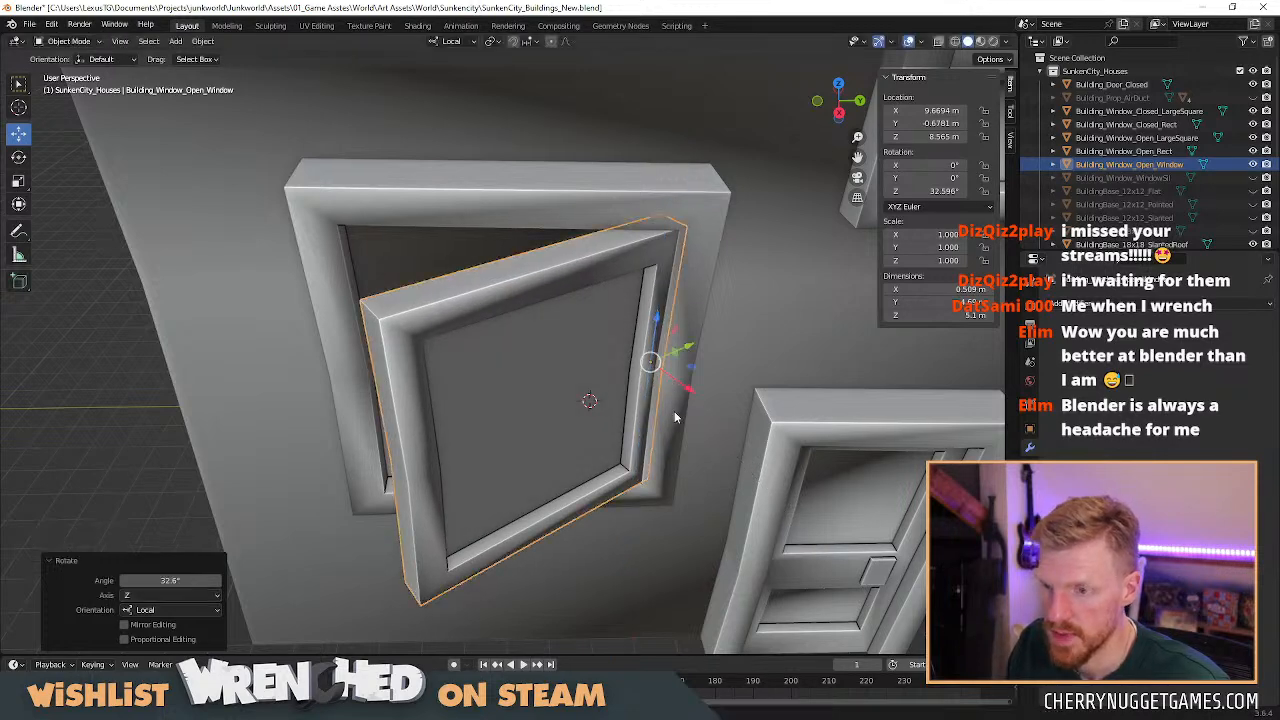
{"action": "key", "text": "ctrl+z"}
Shift the entire sash mesh about 0.27 m back along local X so its origin lies near the front hinge edge.
{"action": "mouse_move", "coordinate": [668, 407]}
{"action": "middle_mouse_down"}
{"action": "mouse_move", "coordinate": [696, 408]}
{"action": "mouse_move", "coordinate": [683, 398]}
{"action": "middle_mouse_up"}
{"action": "key", "text": "Tab"}
{"action": "key", "text": "a"}
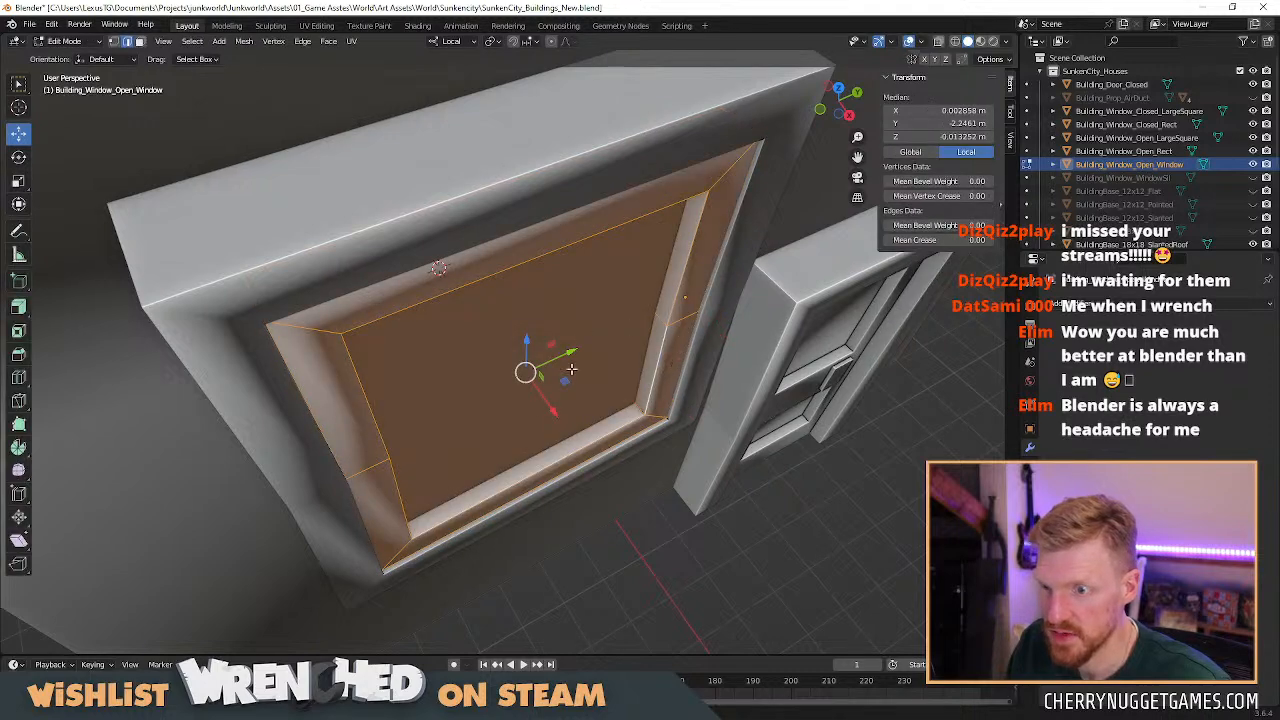
{"action": "key", "text": "g"}
{"action": "key", "text": "x"}
{"action": "left_click_drag", "start_coordinate": [537, 398], "coordinate": [535, 395]}
Move the sash object about 0.238 m outward along local X to line it up with the frame again.
{"action": "key", "text": "Tab"}
{"action": "key", "text": "g"}
{"action": "key", "text": "x"}
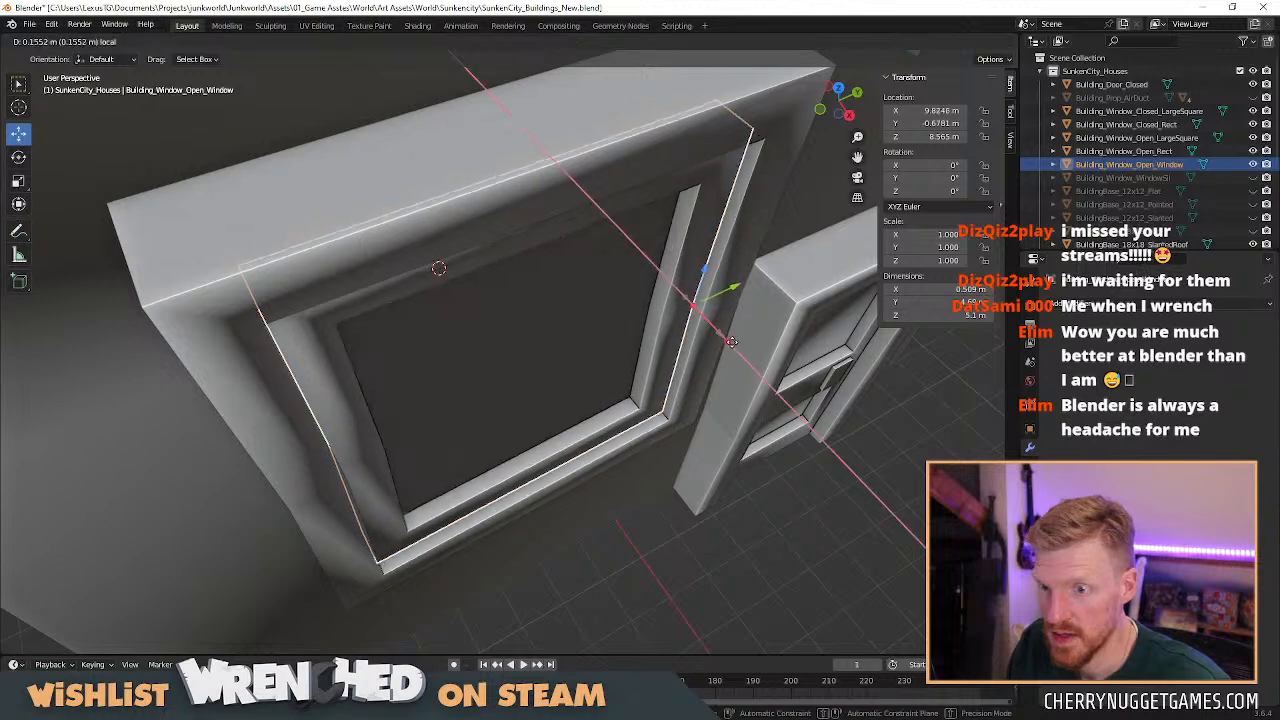
{"action": "left_click", "coordinate": [753, 435]}
Swing the sash open about 27.1° around its local Z axis and check its fit in the frame.
{"action": "key", "text": "r"}
{"action": "key", "text": "z"}
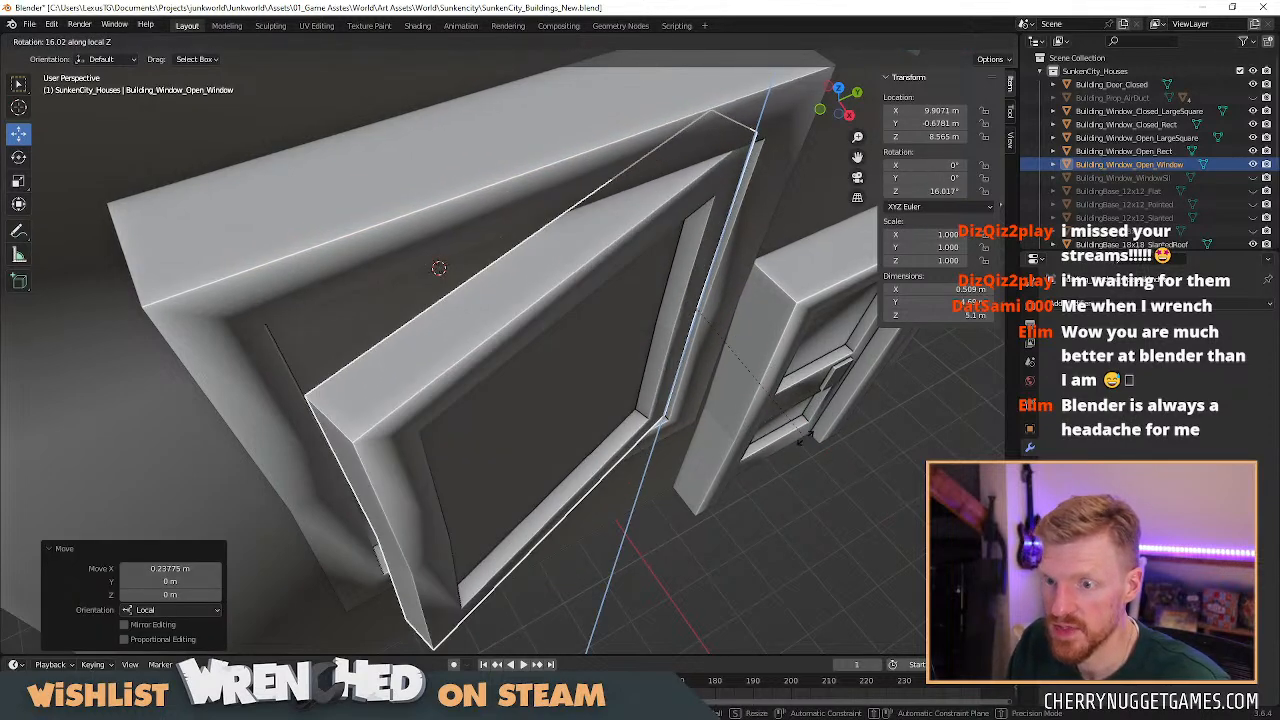
{"action": "left_click", "coordinate": [867, 446]}
{"action": "scroll", "coordinate": [780, 458], "scroll_direction": "down", "scroll_amount": 6}
{"action": "middle_click_drag", "start_coordinate": [722, 467], "coordinate": [695, 430]}
{"action": "scroll", "coordinate": [587, 425], "scroll_direction": "down", "scroll_amount": 4}
{"action": "key", "text": "Tab"}
{"action": "scroll", "coordinate": [695, 430], "scroll_direction": "up", "scroll_amount": 1}
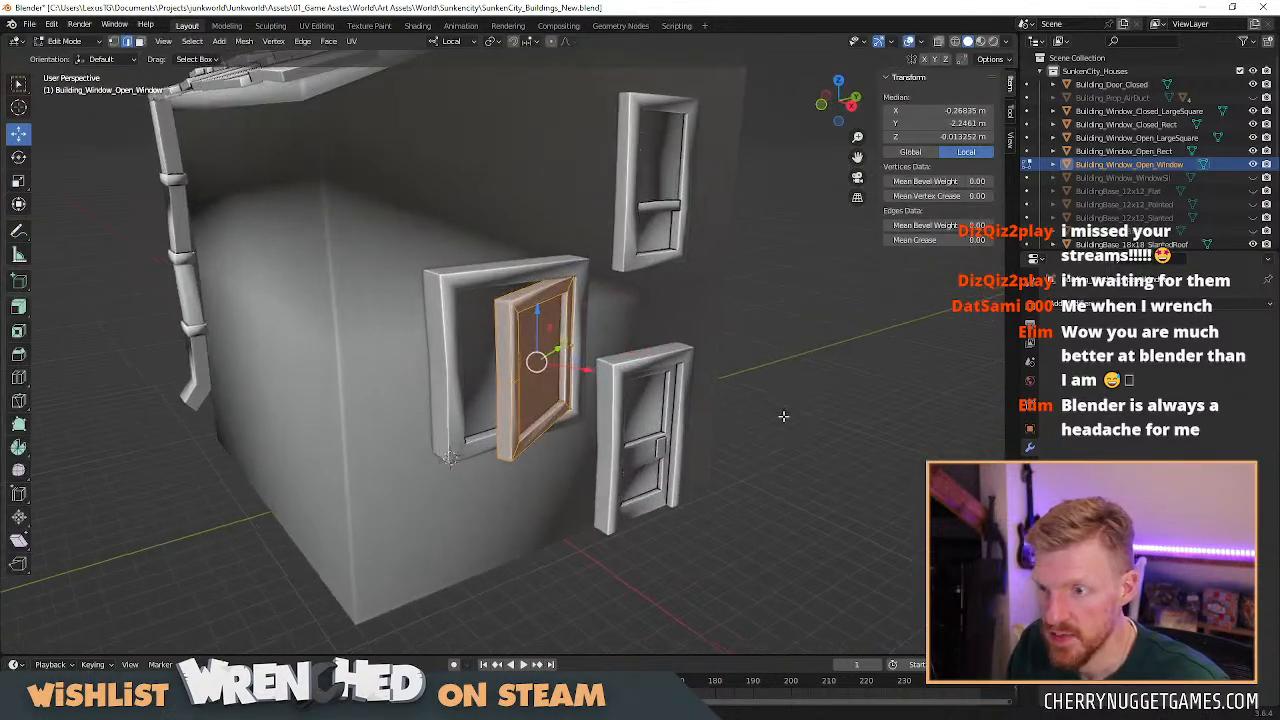
{"action": "middle_click_drag", "start_coordinate": [791, 414], "coordinate": [590, 420]}
Parent Building_Window_Open_Window to Building_Window_Open_LargeSquare, keeping its transform.
{"action": "left_click_drag", "start_coordinate": [1155, 166], "coordinate": [1174, 139]}
{"action": "key", "text": "Tab"}
{"action": "left_click", "coordinate": [1053, 138]}
{"action": "left_click", "coordinate": [1053, 138]}
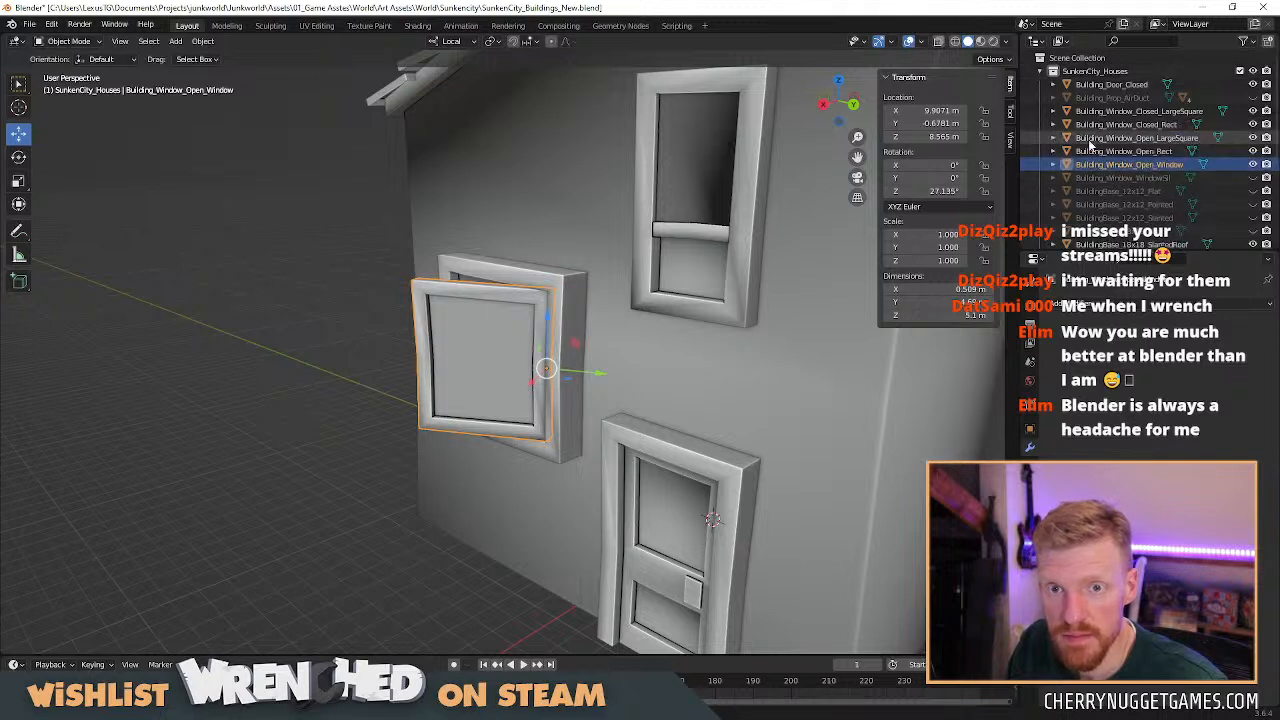
{"action": "left_click", "coordinate": [563, 280], "text": "shift"}
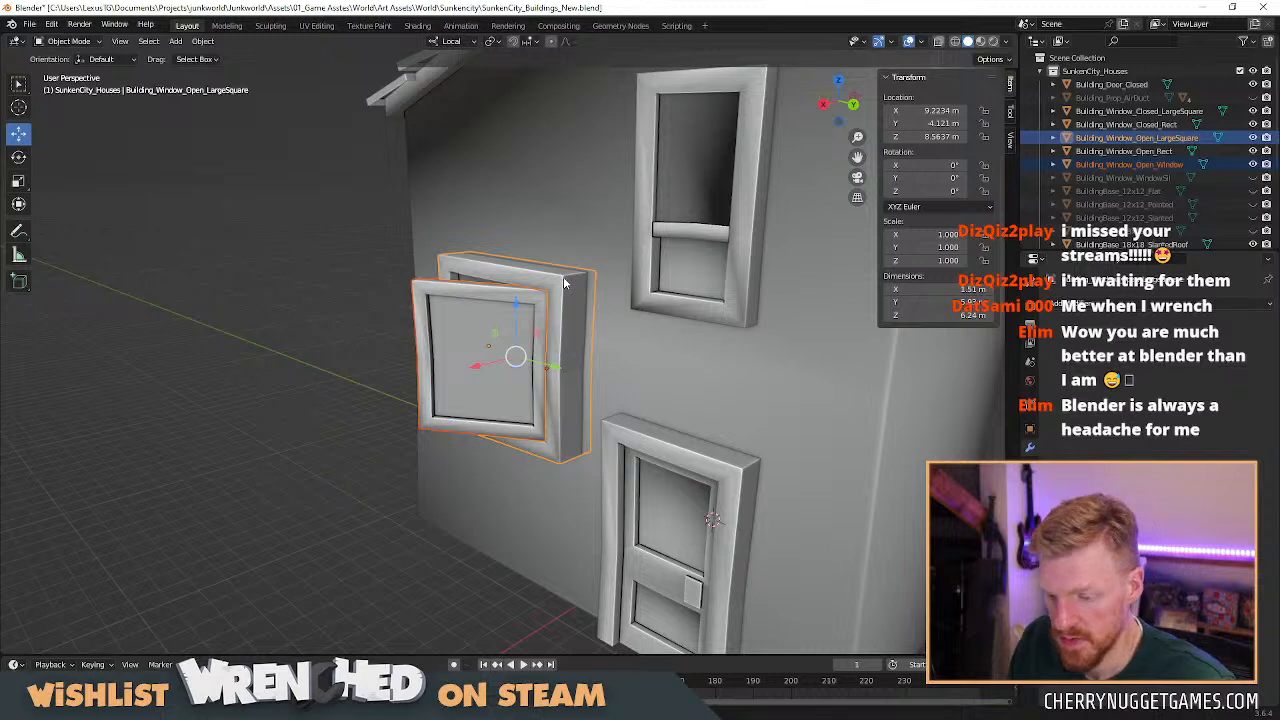
{"action": "key", "text": "ctrl+p"}
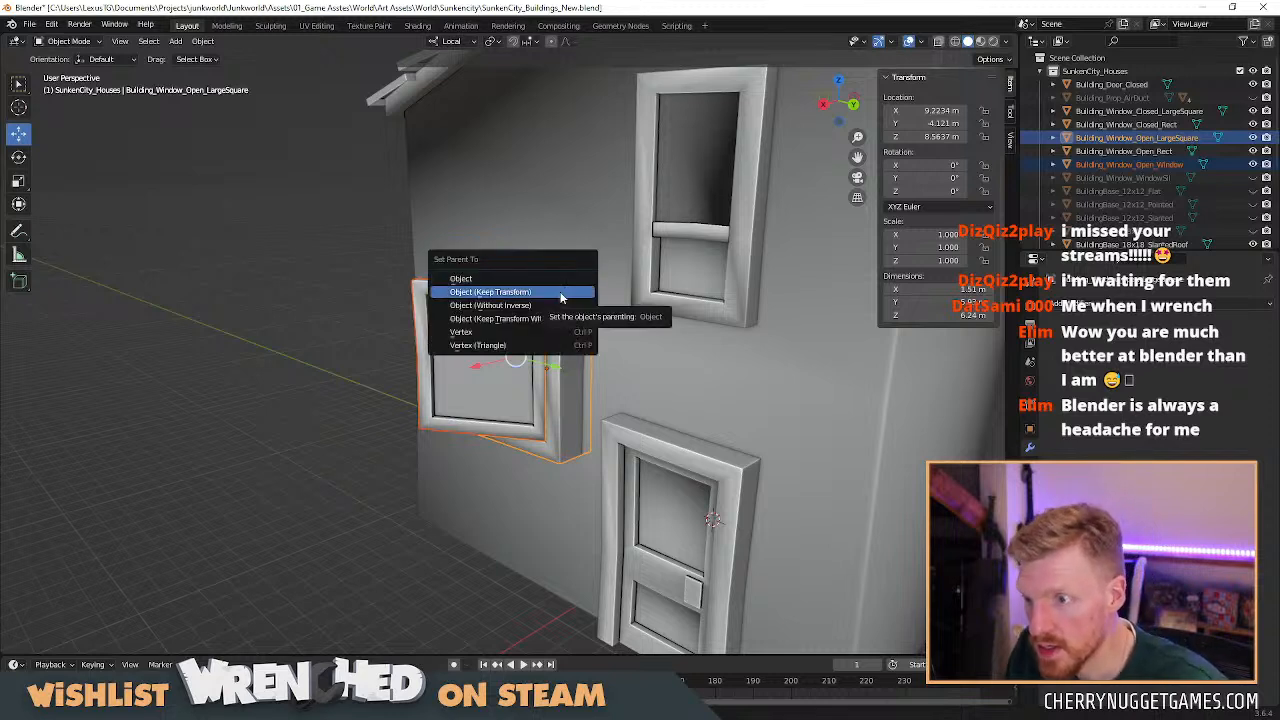
{"action": "left_click", "coordinate": [561, 292]}
{"action": "left_click", "coordinate": [1054, 138]}
{"action": "left_click", "coordinate": [1054, 138]}
{"action": "scroll", "coordinate": [508, 426], "scroll_direction": "down", "scroll_amount": 4}
{"action": "middle_click_drag", "start_coordinate": [508, 426], "coordinate": [620, 416]}
{"action": "key", "text": "Tab"}
{"action": "scroll", "coordinate": [580, 514], "scroll_direction": "down", "scroll_amount": 3}
{"action": "middle_click_drag", "start_coordinate": [581, 508], "coordinate": [603, 472]}
{"action": "key", "text": "Tab"}
{"action": "left_click", "coordinate": [587, 489]}
{"action": "scroll", "coordinate": [586, 488], "scroll_direction": "up", "scroll_amount": 5}
Swing the sash partly closed by about 8.6° around its local Z axis.
{"action": "left_click", "coordinate": [563, 386]}
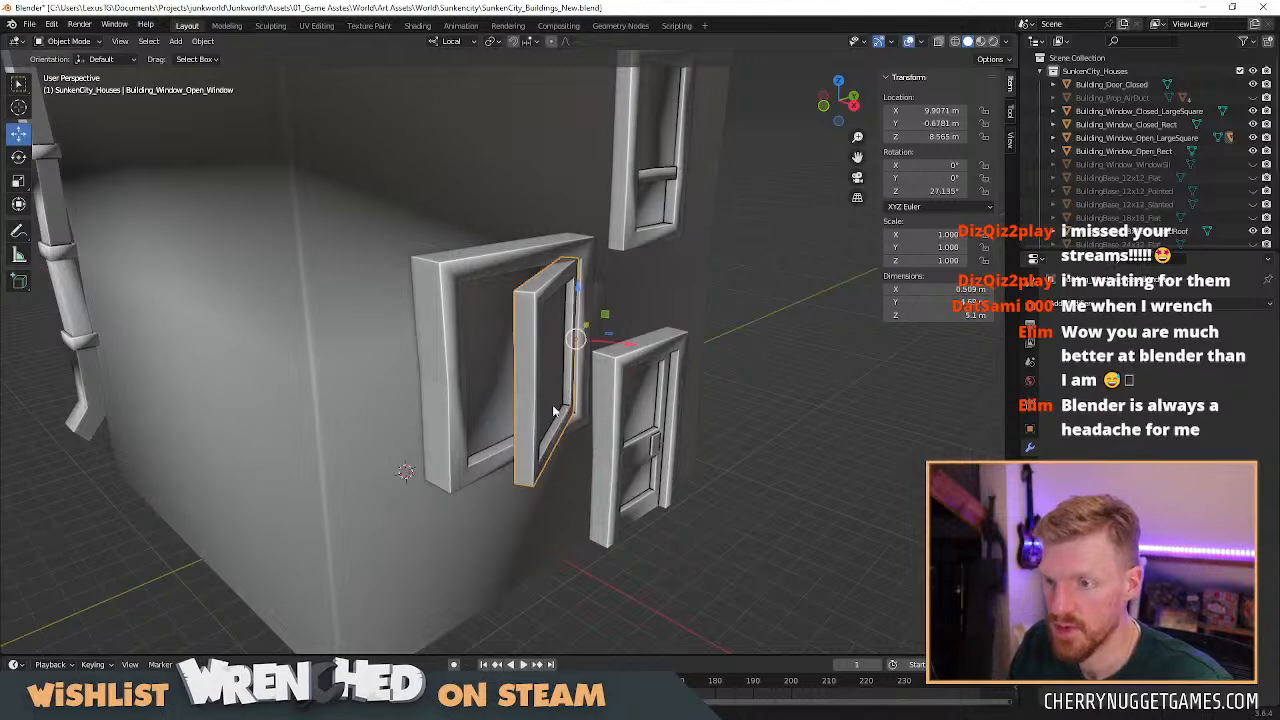
{"action": "middle_click_drag", "start_coordinate": [740, 482], "coordinate": [695, 499]}
{"action": "key", "text": "r"}
{"action": "key", "text": "z"}
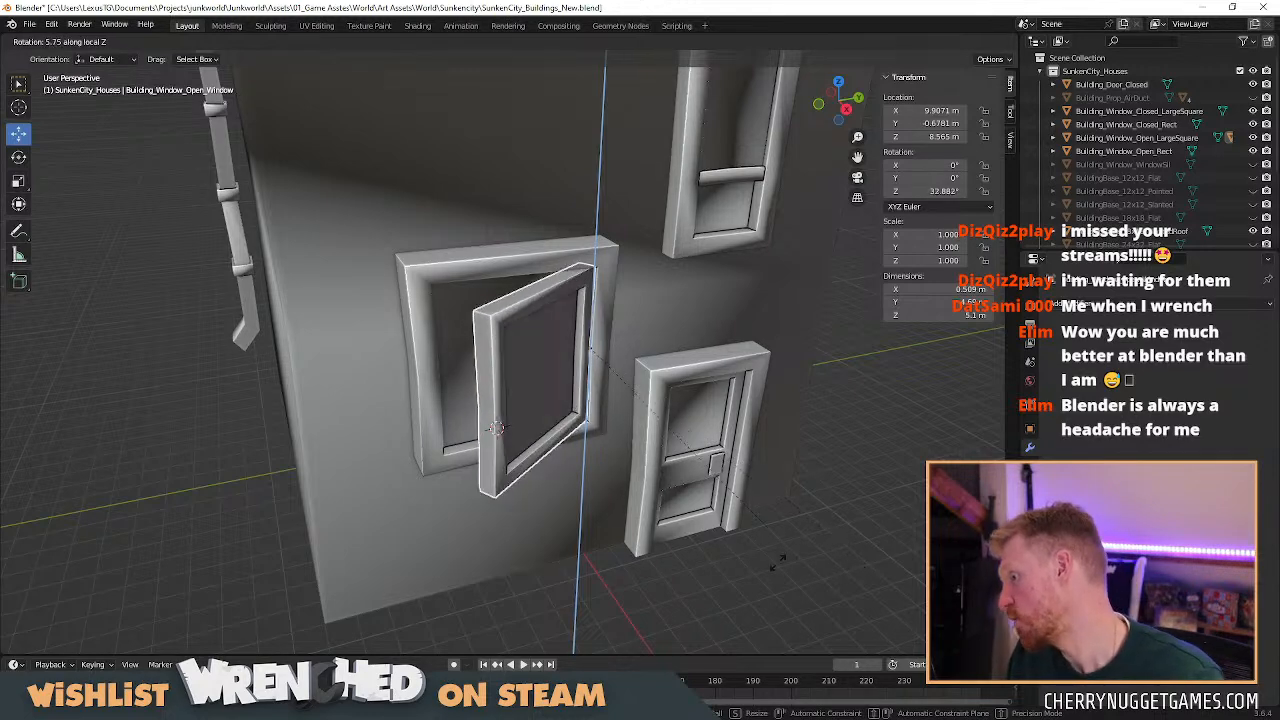
{"action": "left_click", "coordinate": [701, 545]}
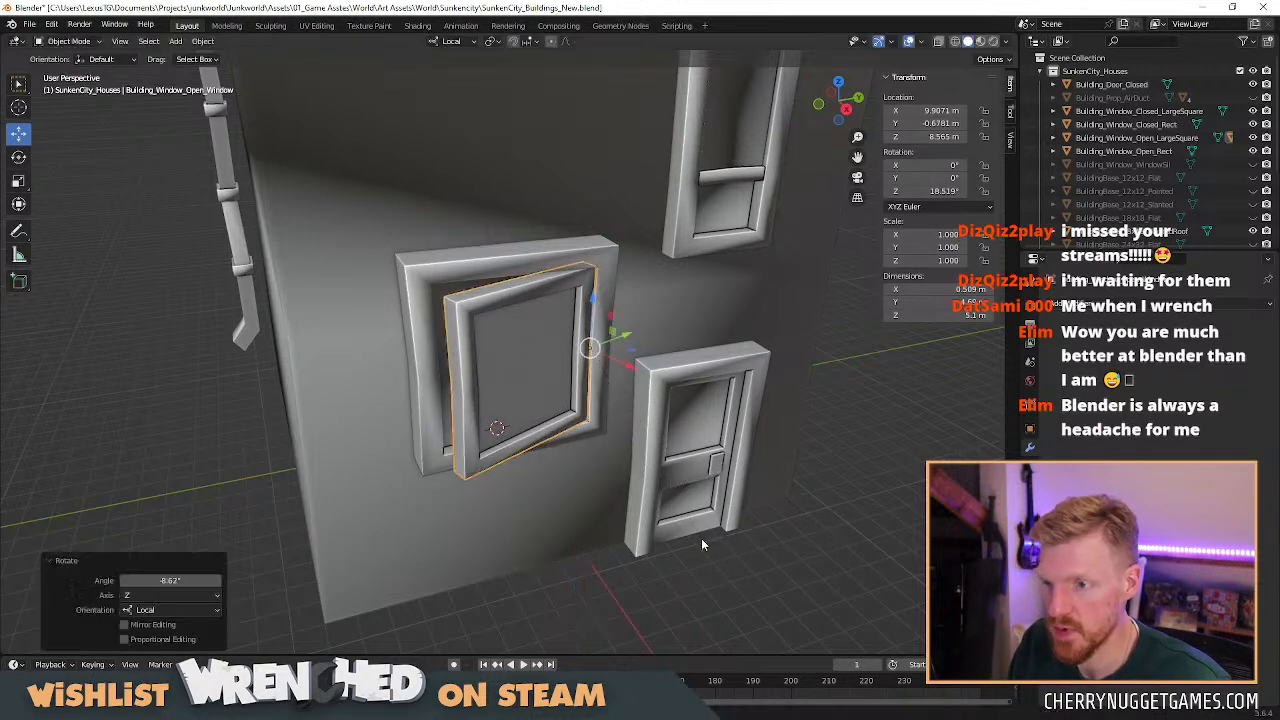
Select the closed door and examine it up close alongside the window.
{"action": "mouse_move", "coordinate": [662, 480]}
{"action": "middle_mouse_down"}
{"action": "mouse_move", "coordinate": [502, 439]}
{"action": "mouse_move", "coordinate": [645, 476]}
{"action": "middle_mouse_up"}
{"action": "scroll", "coordinate": [805, 472], "scroll_direction": "up", "scroll_amount": 4}
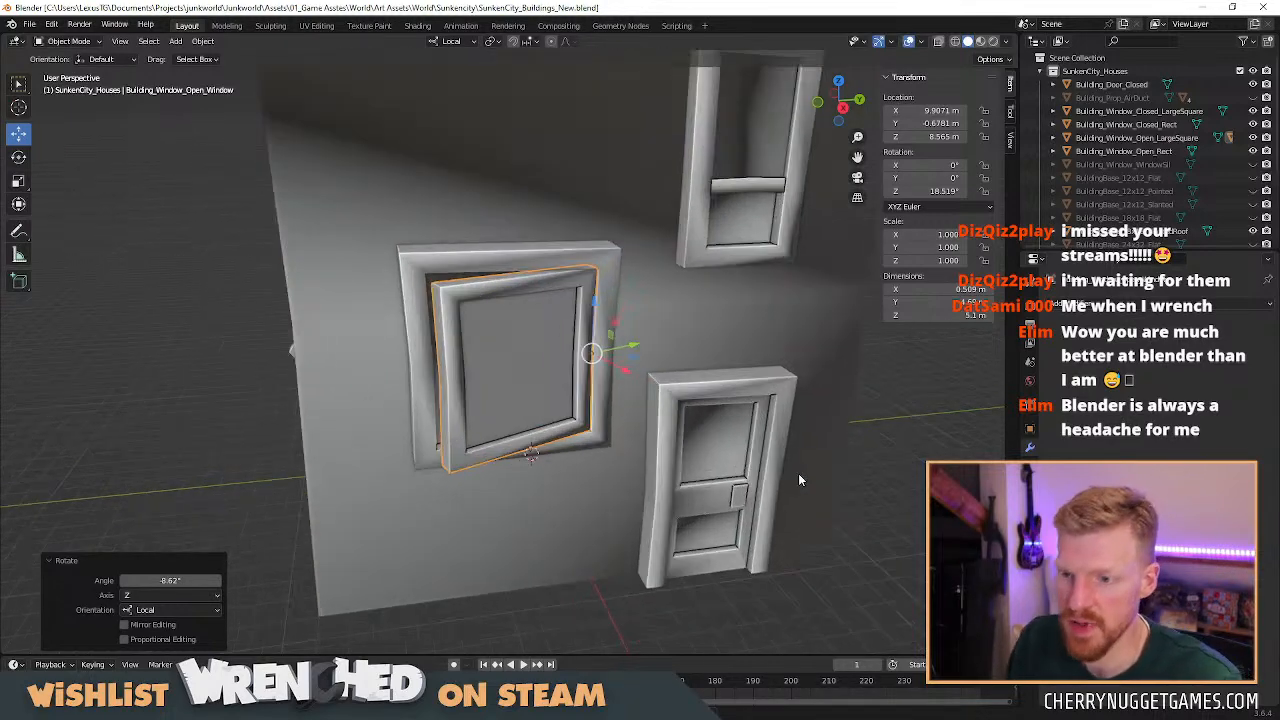
{"action": "left_click", "coordinate": [723, 449]}
{"action": "key", "text": "KP_Decimal"}
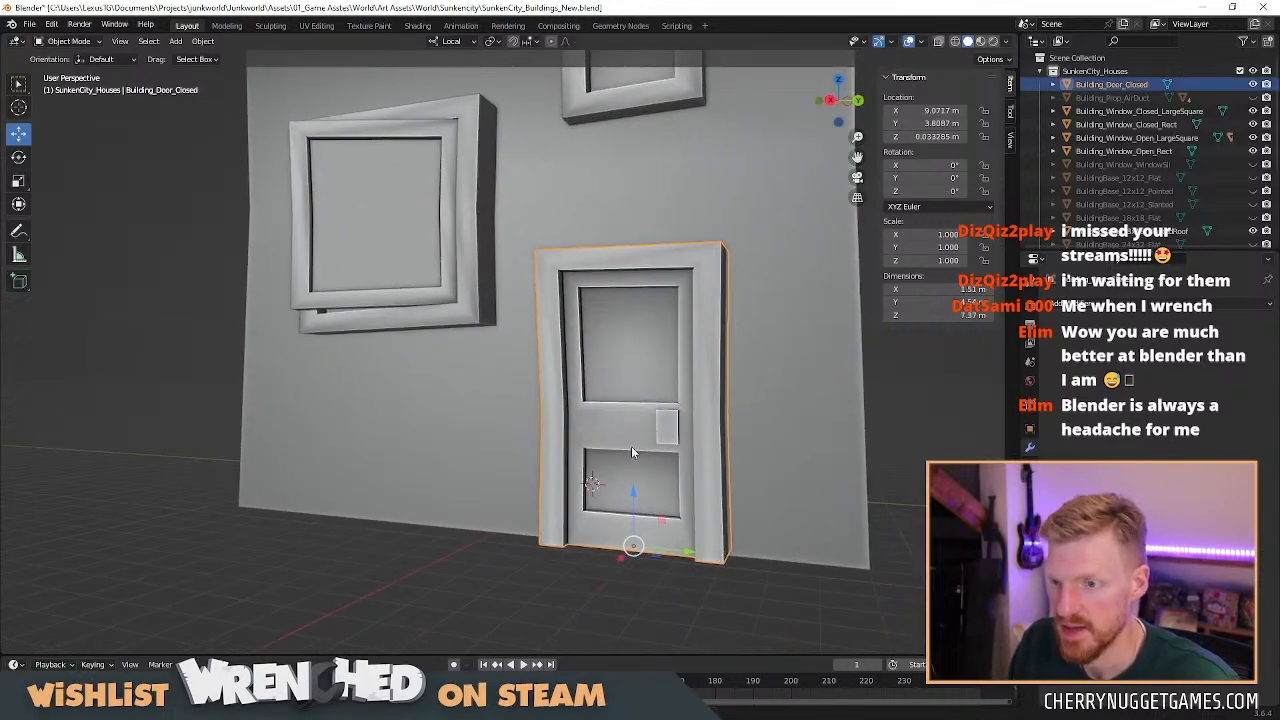
{"action": "scroll", "coordinate": [637, 447], "scroll_direction": "up", "scroll_amount": 2}
{"action": "middle_click_drag", "start_coordinate": [628, 458], "coordinate": [640, 484]}
{"action": "scroll", "coordinate": [640, 484], "scroll_direction": "down", "scroll_amount": 3}
Swing the sash wider open around its local Z axis.
{"action": "middle_click_drag", "start_coordinate": [402, 268], "coordinate": [458, 278]}
{"action": "left_click", "coordinate": [458, 278]}
{"action": "scroll", "coordinate": [462, 342], "scroll_direction": "up", "scroll_amount": 2}
{"action": "middle_click_drag", "start_coordinate": [462, 342], "coordinate": [500, 371]}
{"action": "key", "text": "r"}
{"action": "key", "text": "z"}
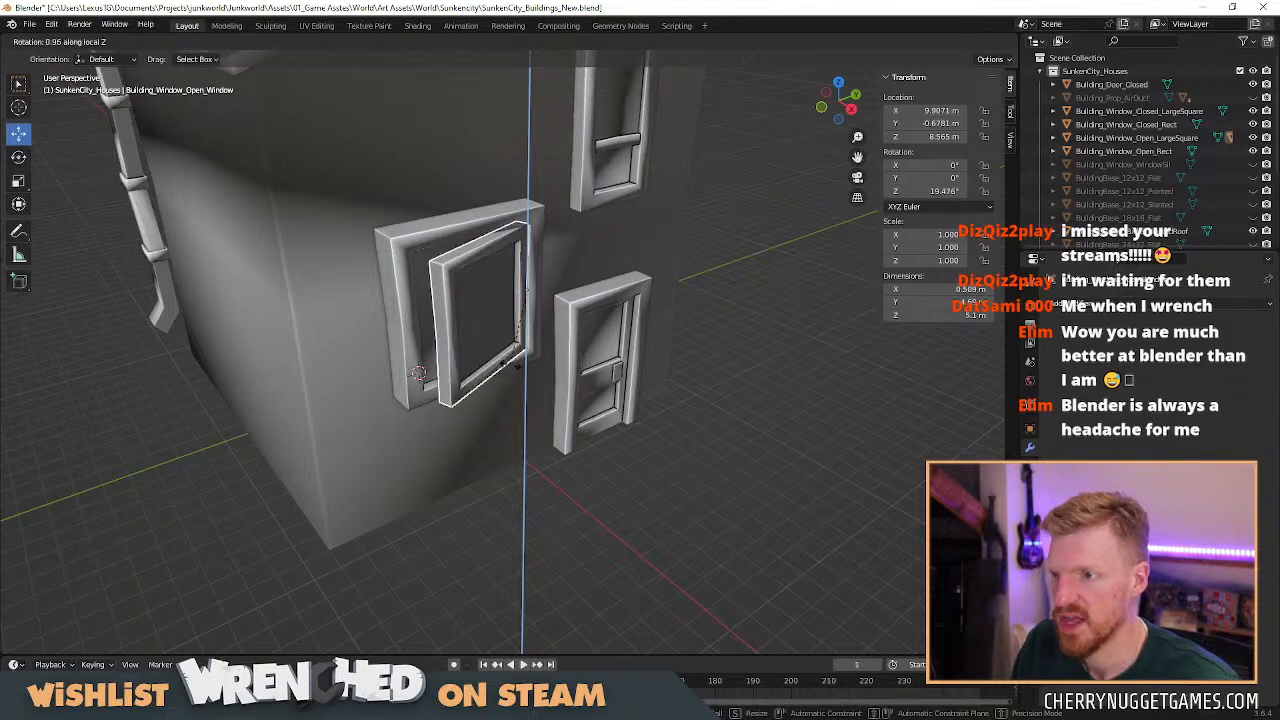
{"action": "left_click", "coordinate": [820, 378]}
Swing the sash back by about 10.8° around its local Z axis to a Z rotation of about 28.6°.
{"action": "middle_click_drag", "start_coordinate": [820, 378], "coordinate": [522, 292]}
{"action": "left_click", "coordinate": [522, 292]}
{"action": "key", "text": "r"}
{"action": "key", "text": "z"}
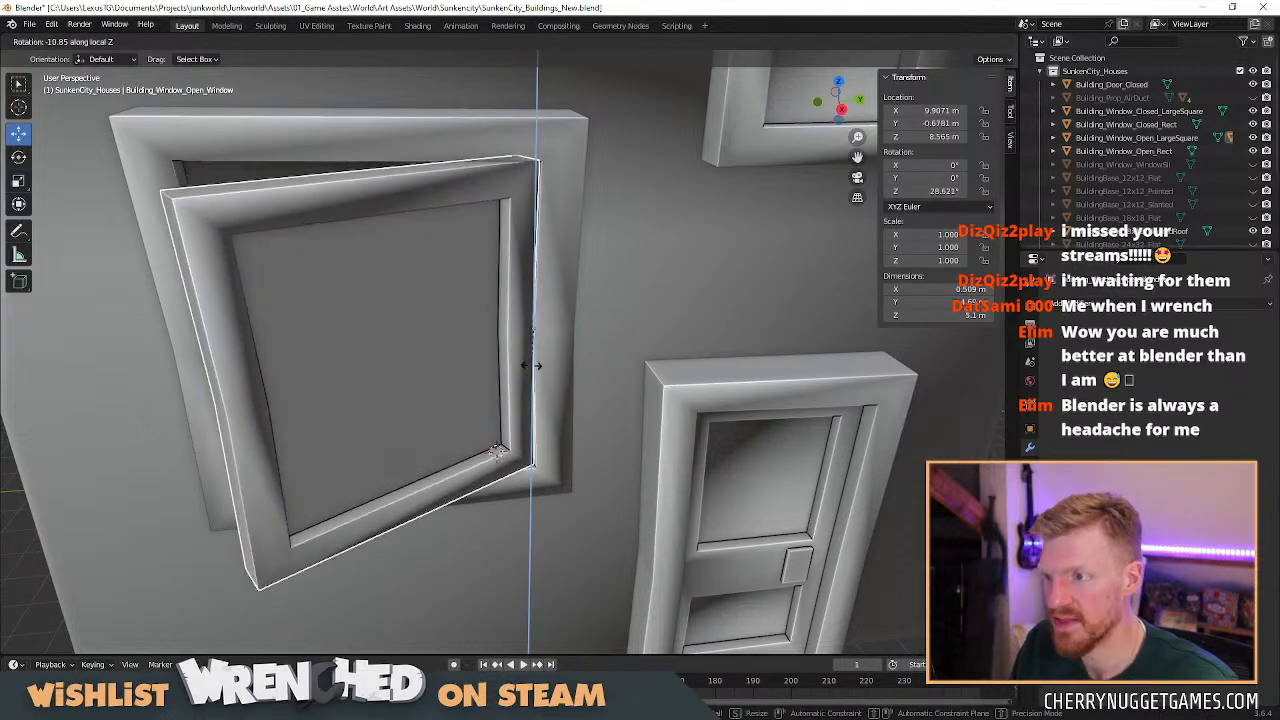
{"action": "left_click", "coordinate": [531, 364]}
{"action": "scroll", "coordinate": [531, 366], "scroll_direction": "down", "scroll_amount": 1}
{"action": "scroll", "coordinate": [531, 370], "scroll_direction": "down", "scroll_amount": 3}
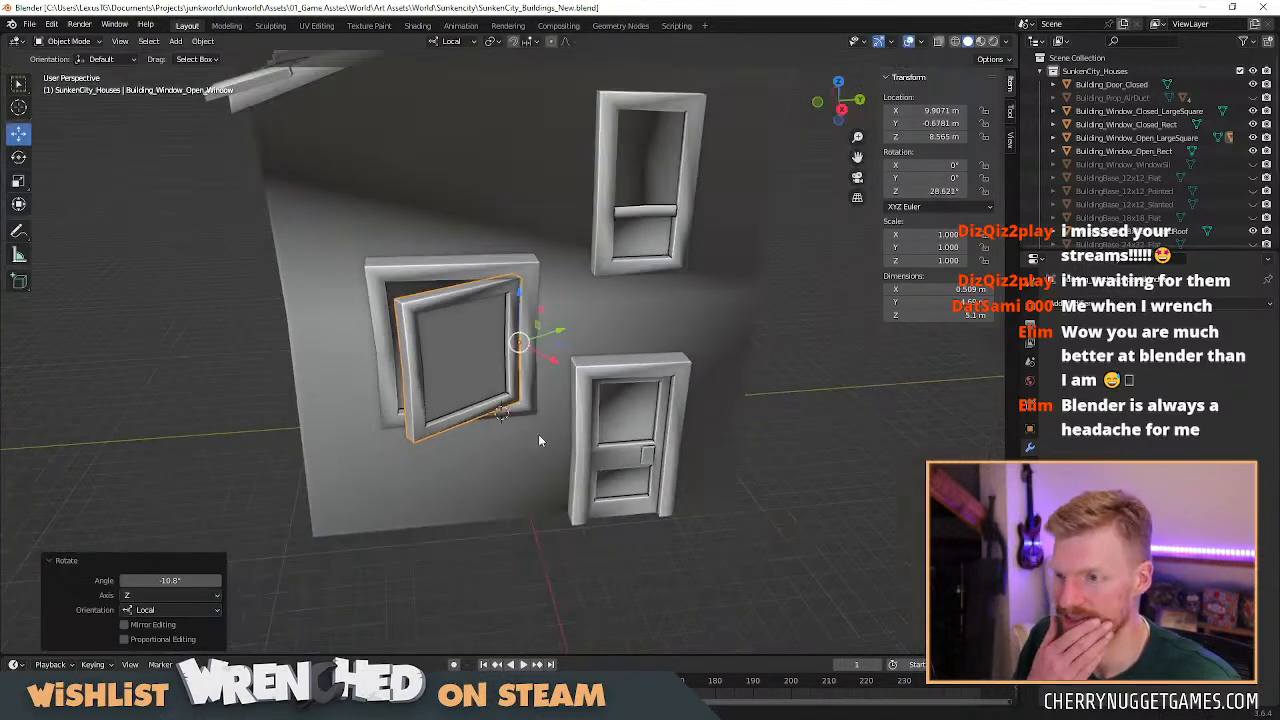
Add a three-sided cylinder with a 1 m radius and 2 m depth to the open sash's mesh.
{"action": "left_click", "coordinate": [574, 590]}
{"action": "scroll", "coordinate": [687, 536], "scroll_direction": "down", "scroll_amount": 4}
{"action": "middle_click_drag", "start_coordinate": [687, 536], "coordinate": [722, 520]}
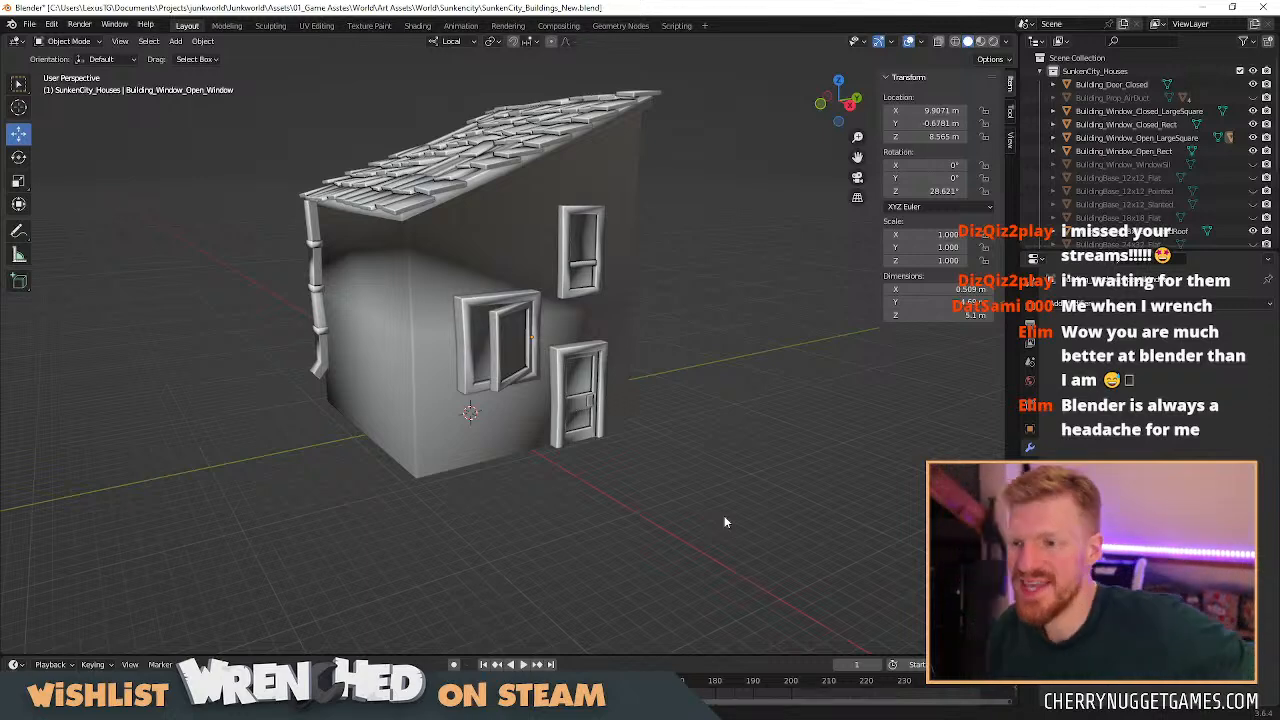
{"action": "scroll", "coordinate": [673, 346], "scroll_direction": "up", "scroll_amount": 3}
{"action": "middle_click_drag", "start_coordinate": [673, 346], "coordinate": [540, 338]}
{"action": "scroll", "coordinate": [540, 338], "scroll_direction": "up", "scroll_amount": 4}
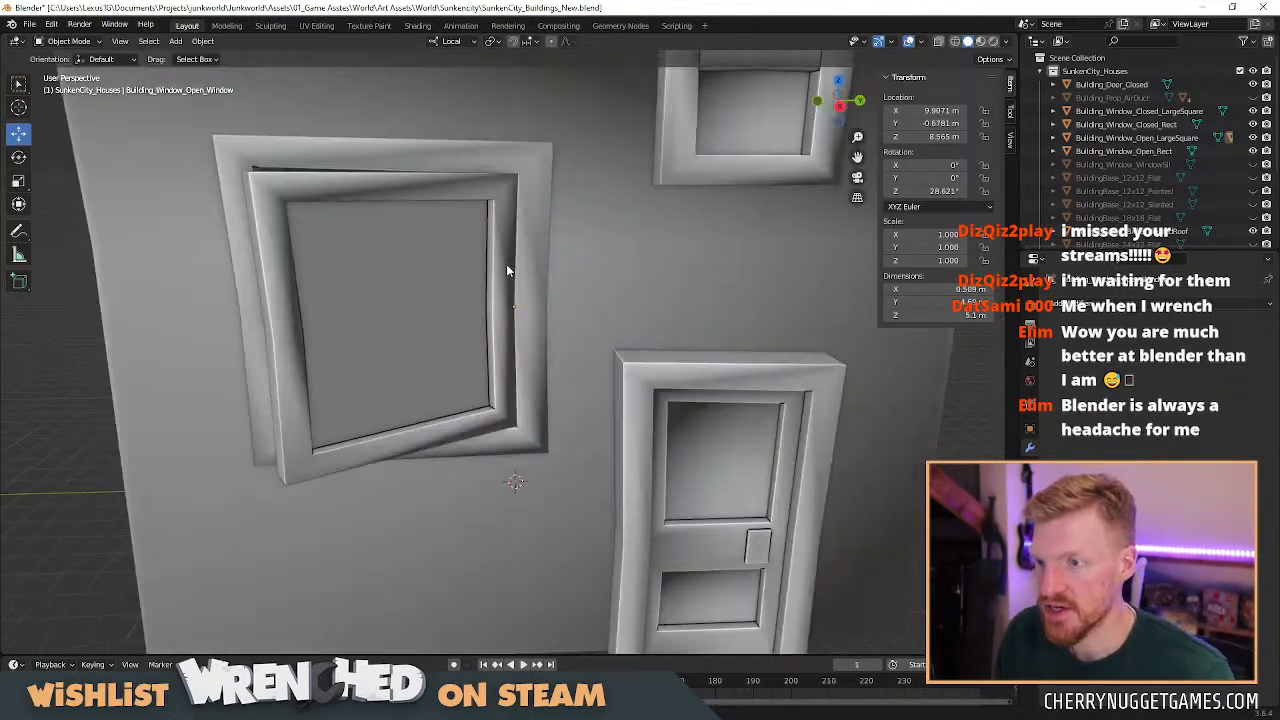
{"action": "left_click", "coordinate": [507, 265]}
{"action": "key", "text": "Tab"}
{"action": "key", "text": "shift+a"}
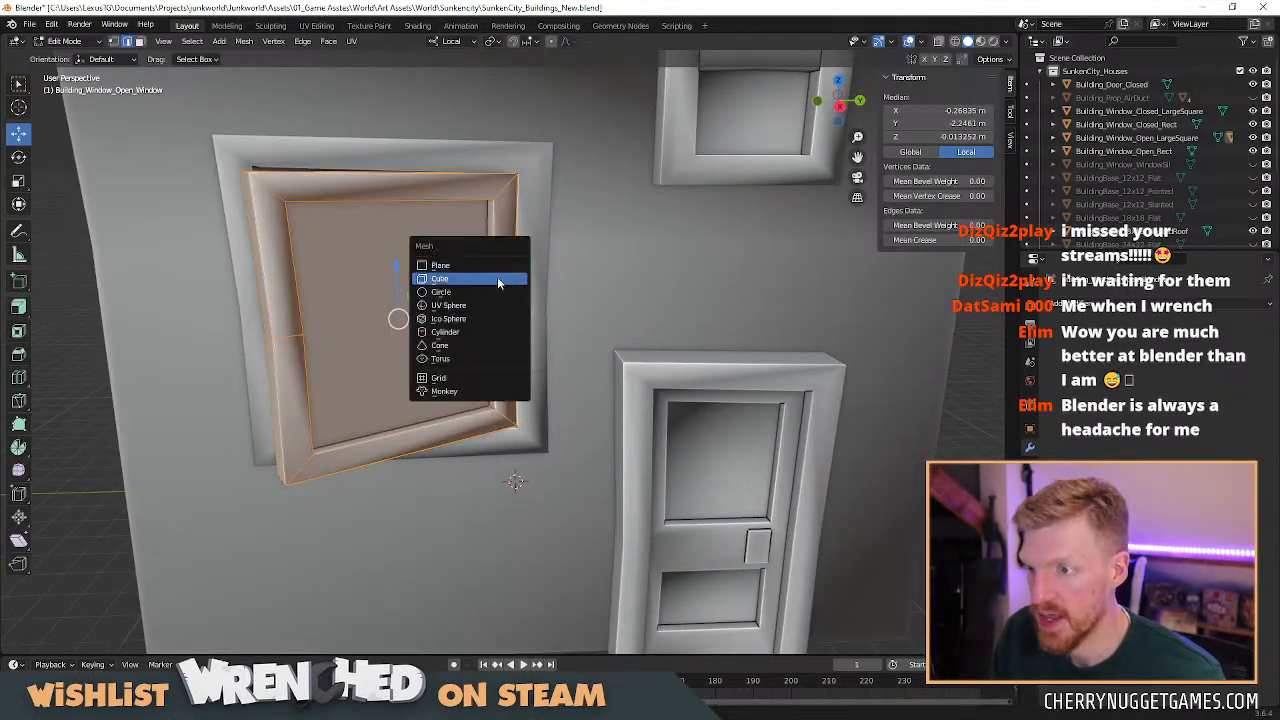
{"action": "left_click", "coordinate": [487, 337]}
{"action": "scroll", "coordinate": [512, 427], "scroll_direction": "down", "scroll_amount": 5}
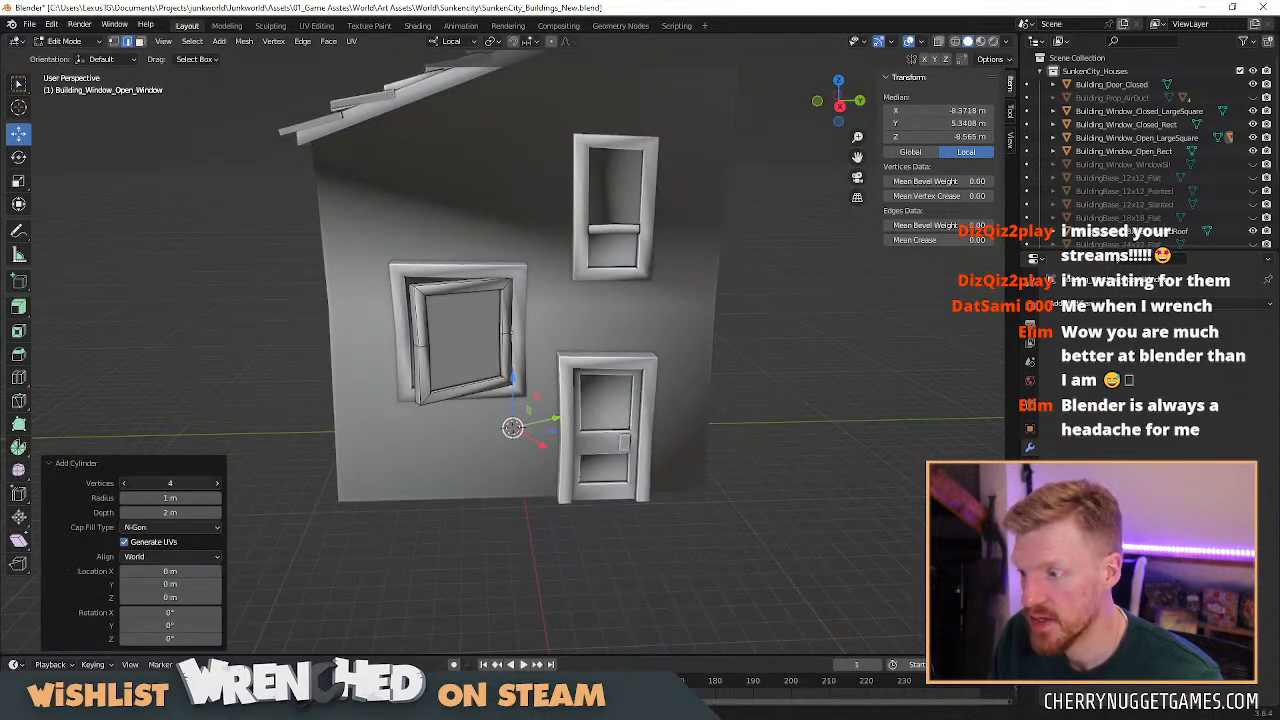
Move the new cylinder horizontally to the sash's hinge edge and raise it to the window's height.
{"action": "key", "text": "g"}
{"action": "key", "text": "shift+z"}
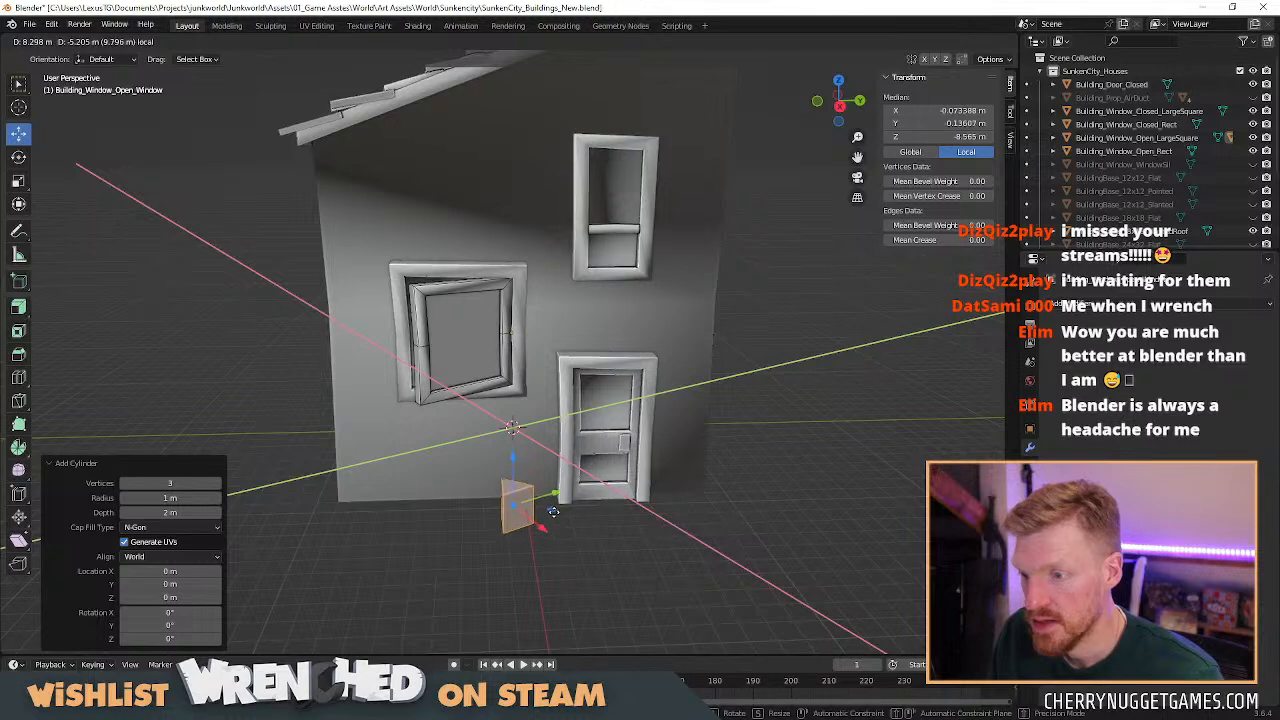
{"action": "left_click", "coordinate": [510, 493]}
{"action": "key", "text": "g"}
{"action": "key", "text": "z"}
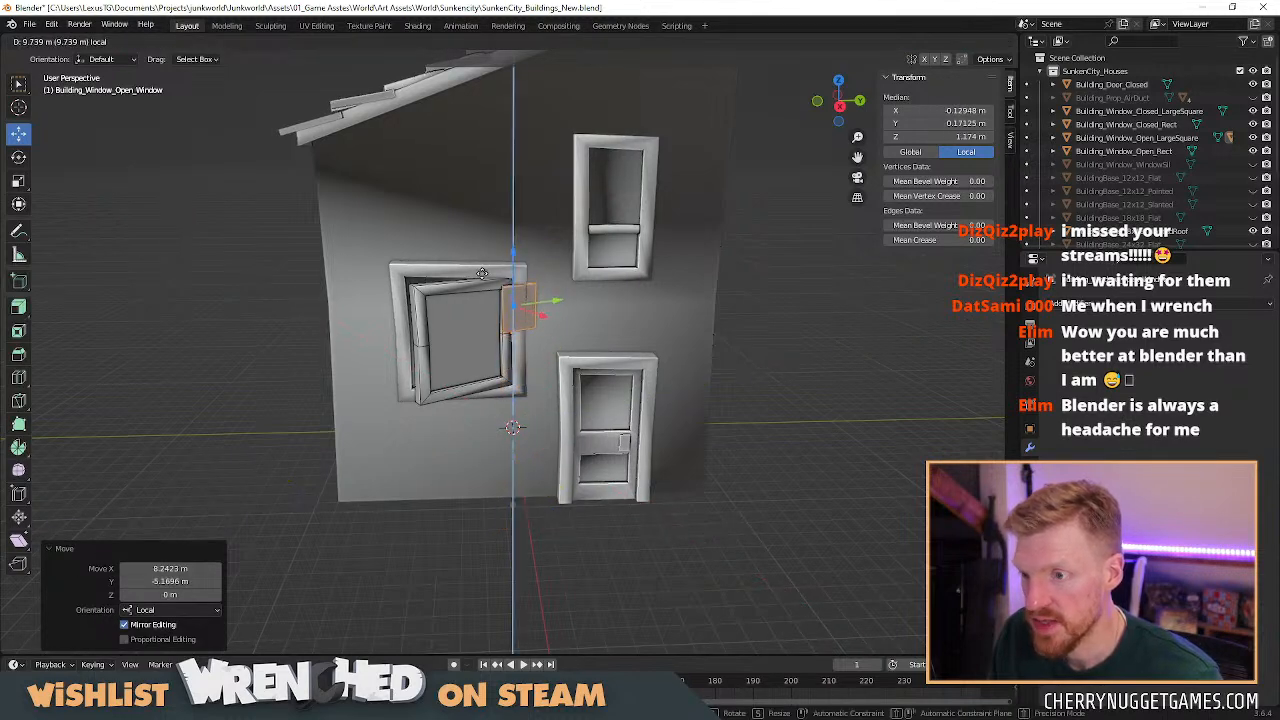
{"action": "left_click", "coordinate": [545, 375]}
Shrink the cylinder to hinge size and stretch it along Z by a factor of 1.95.
{"action": "scroll", "coordinate": [535, 355], "scroll_direction": "up", "scroll_amount": 1}
{"action": "key", "text": "s"}
{"action": "left_click", "coordinate": [538, 321]}
{"action": "key", "text": "s"}
{"action": "key", "text": "z"}
{"action": "left_click", "coordinate": [560, 338]}
Fit the hinge cylinder against the sash's edge along local Y and X, and rotate it 27.5° around Z.
{"action": "scroll", "coordinate": [540, 316], "scroll_direction": "up", "scroll_amount": 3}
{"action": "mouse_move", "coordinate": [540, 315]}
{"action": "middle_mouse_down"}
{"action": "mouse_move", "coordinate": [560, 320]}
{"action": "mouse_move", "coordinate": [543, 331]}
{"action": "middle_mouse_up"}
{"action": "key", "text": "g"}
{"action": "key", "text": "y"}
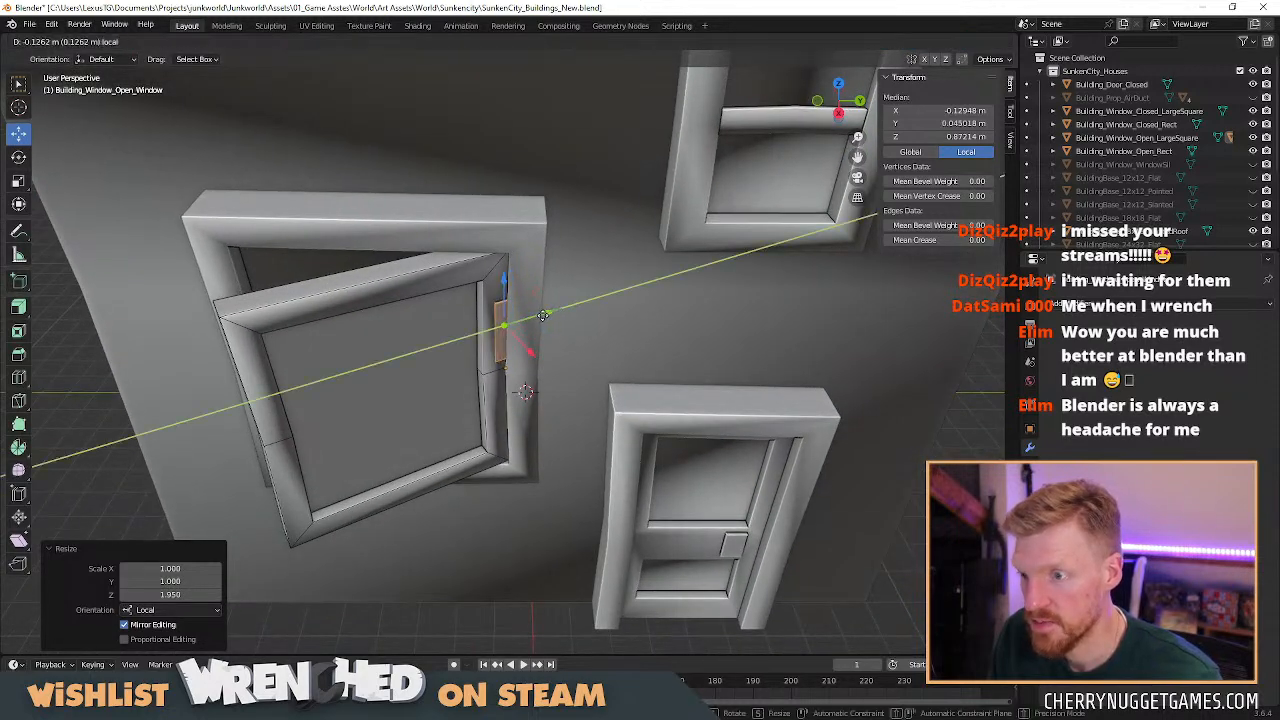
{"action": "left_click", "coordinate": [545, 318]}
{"action": "key", "text": "g"}
{"action": "key", "text": "x"}
{"action": "left_click", "coordinate": [539, 358]}
{"action": "key", "text": "r"}
{"action": "key", "text": "z"}
{"action": "left_click", "coordinate": [588, 355]}
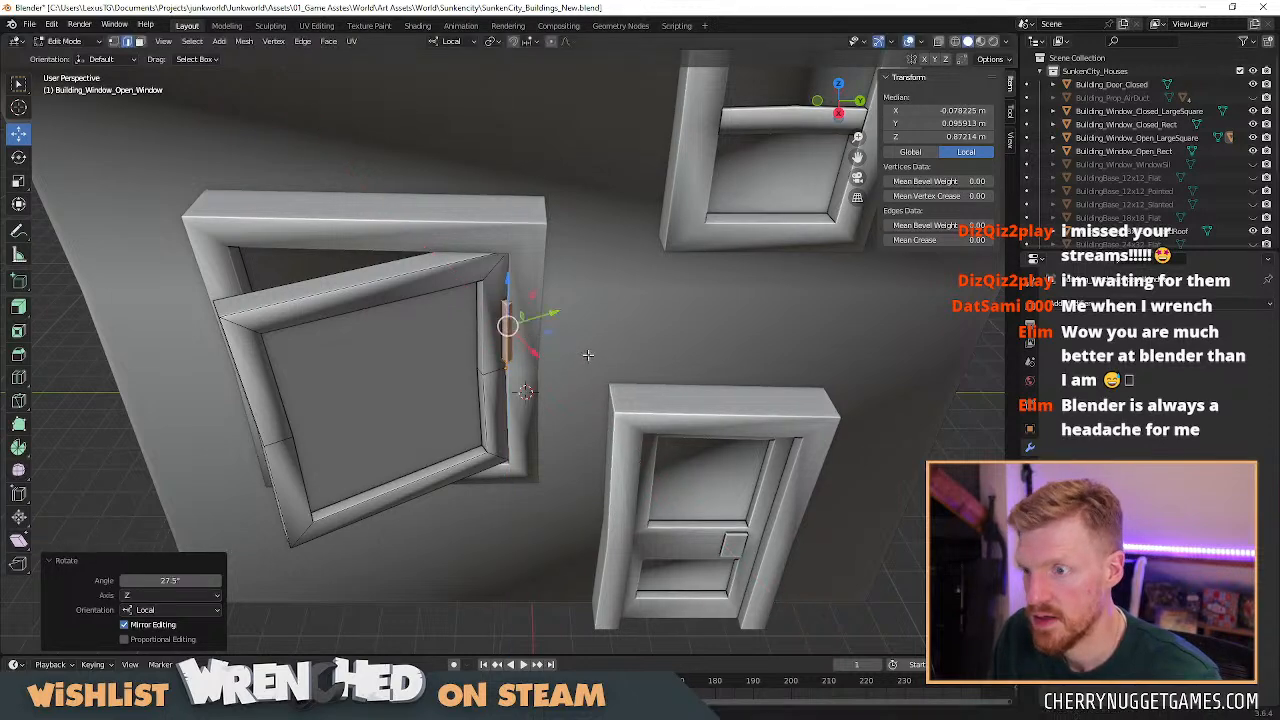
Resize the hinge, raise it along the sash's edge, and place a duplicate lower down along Z.
{"action": "middle_click_drag", "start_coordinate": [562, 372], "coordinate": [541, 293]}
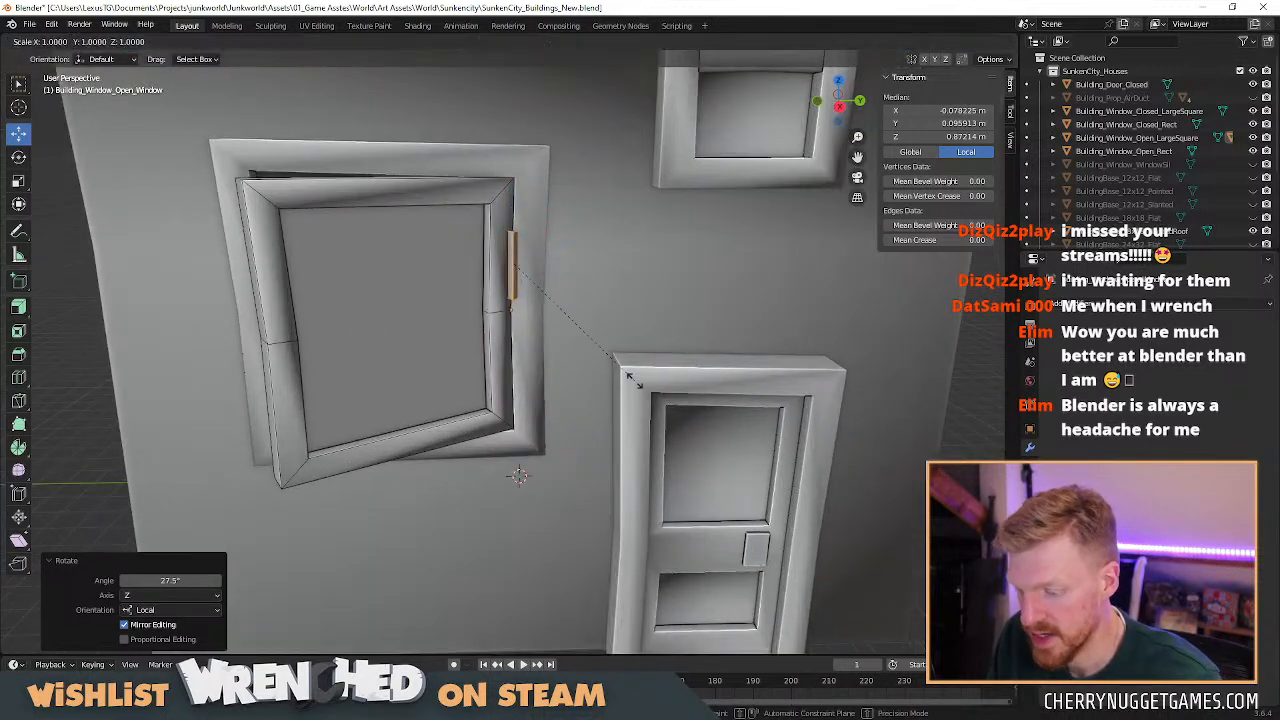
{"action": "left_click", "coordinate": [560, 300]}
{"action": "left_click_drag", "start_coordinate": [512, 220], "coordinate": [514, 197]}
{"action": "key", "text": "shift+d"}
{"action": "key", "text": "z"}
{"action": "left_click", "coordinate": [529, 346]}
Test the hinged sash by rotating the whole object around its local Z axis.
{"action": "middle_click_drag", "start_coordinate": [529, 346], "coordinate": [588, 435]}
{"action": "key", "text": "Tab"}
{"action": "key", "text": "r"}
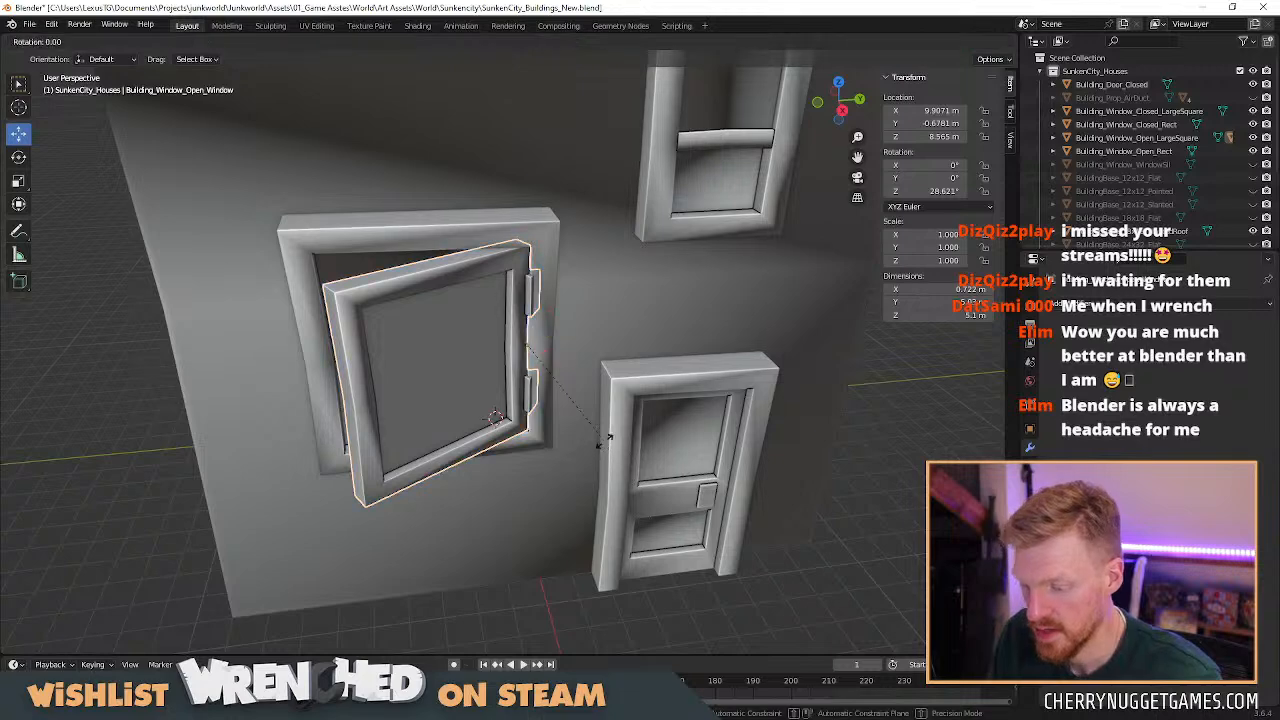
{"action": "key", "text": "z"}
{"action": "key", "text": "z"}
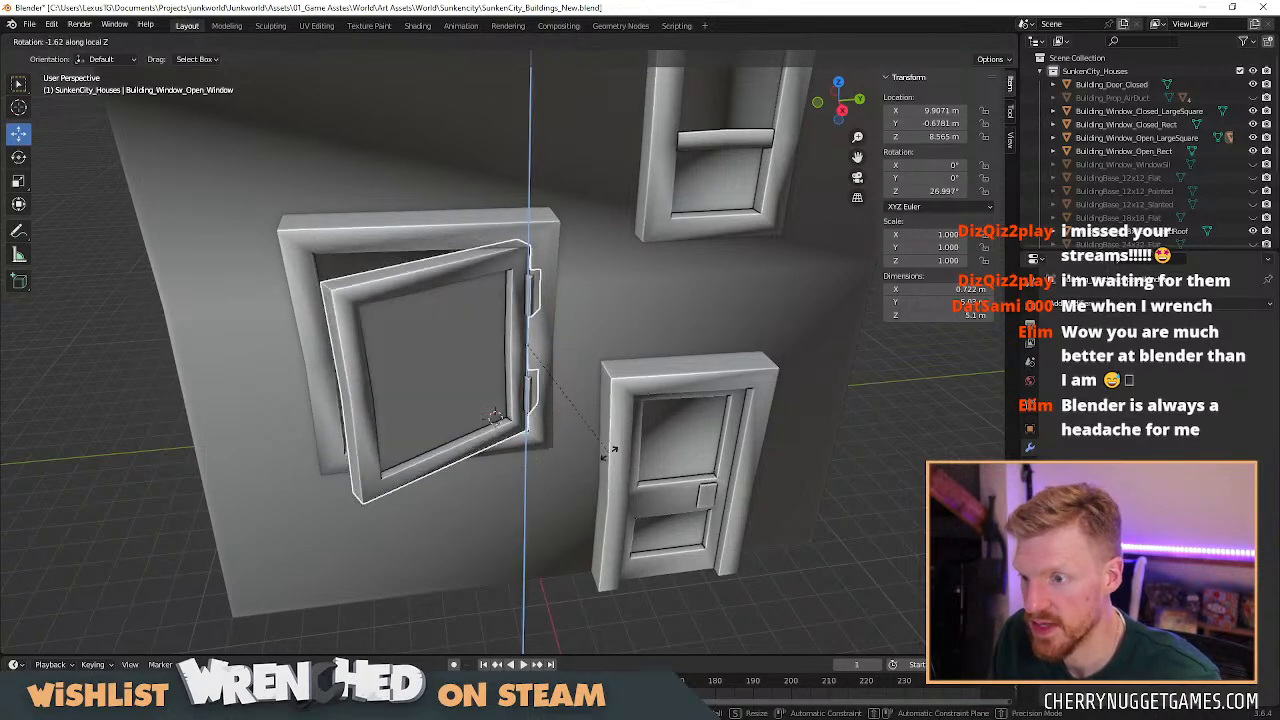
{"action": "left_click", "coordinate": [605, 458]}
Undo the test rotation and the duplicate hinge, and delete the remaining hinge cylinder from the sash mesh.
{"action": "key", "text": "Tab"}
{"action": "scroll", "coordinate": [607, 457], "scroll_direction": "up", "scroll_amount": 3}
{"action": "key", "text": "ctrl+z"}
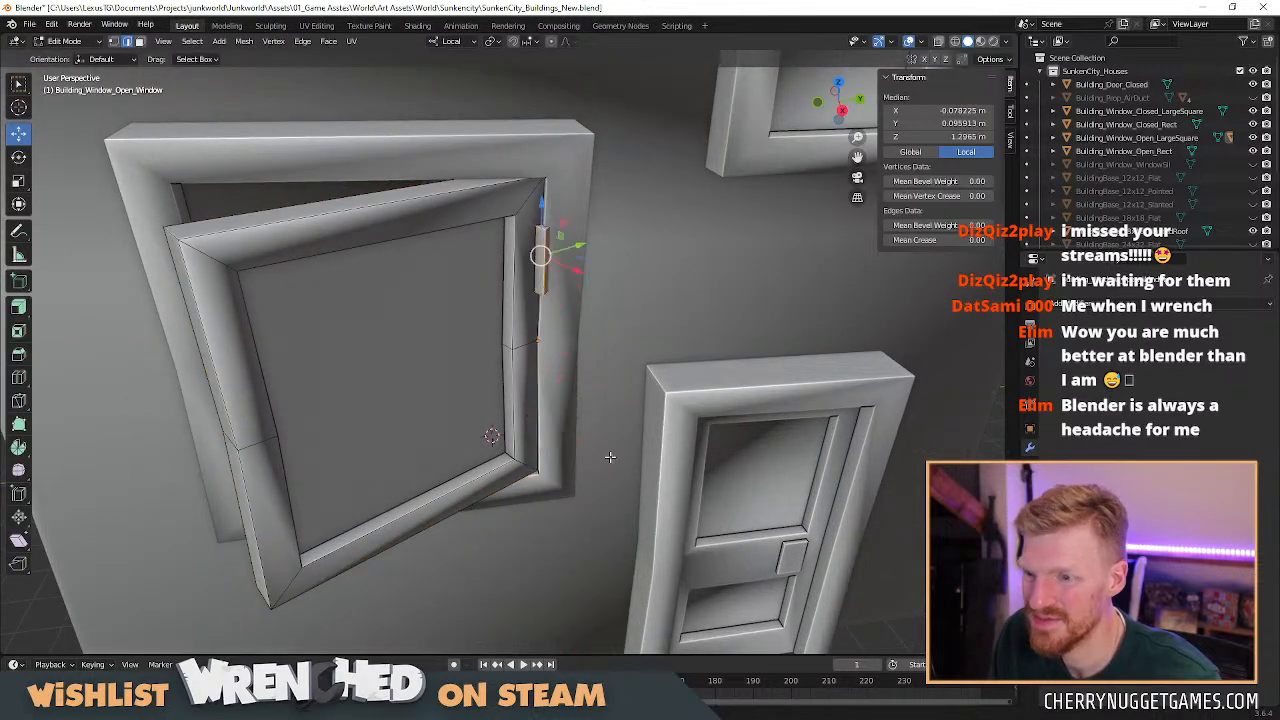
{"action": "key", "text": "x"}
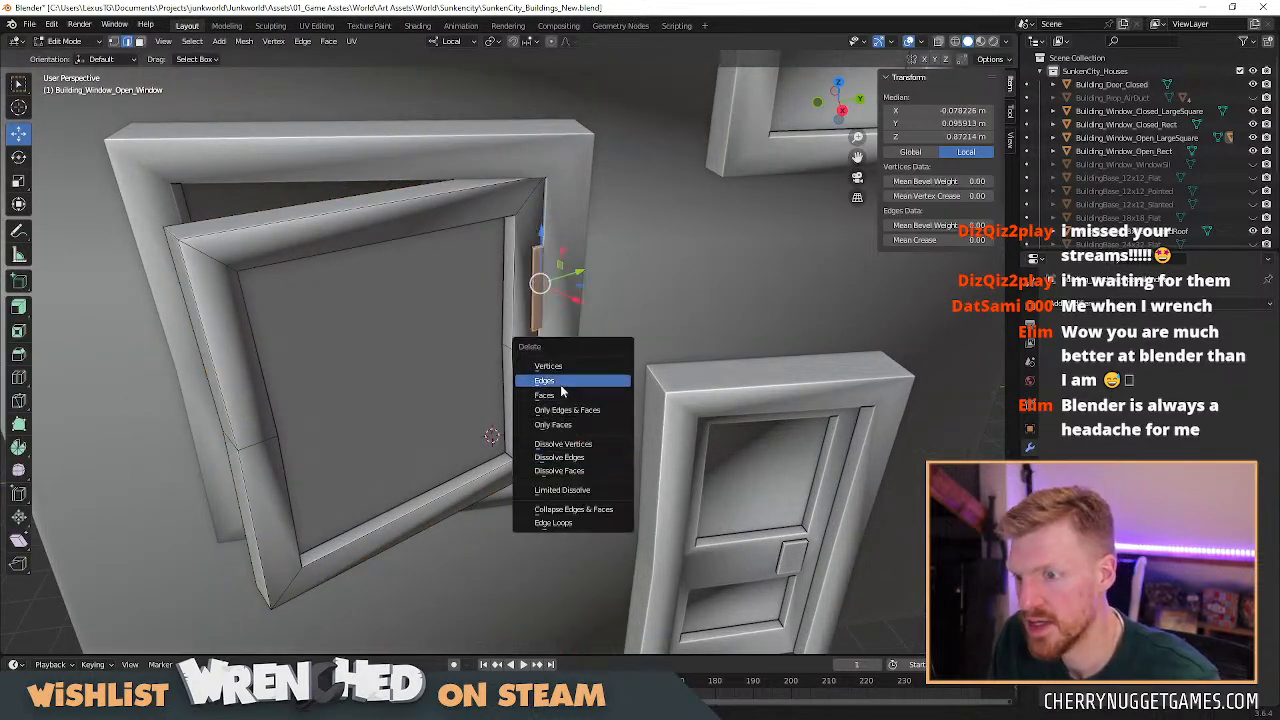
{"action": "left_click", "coordinate": [560, 381]}
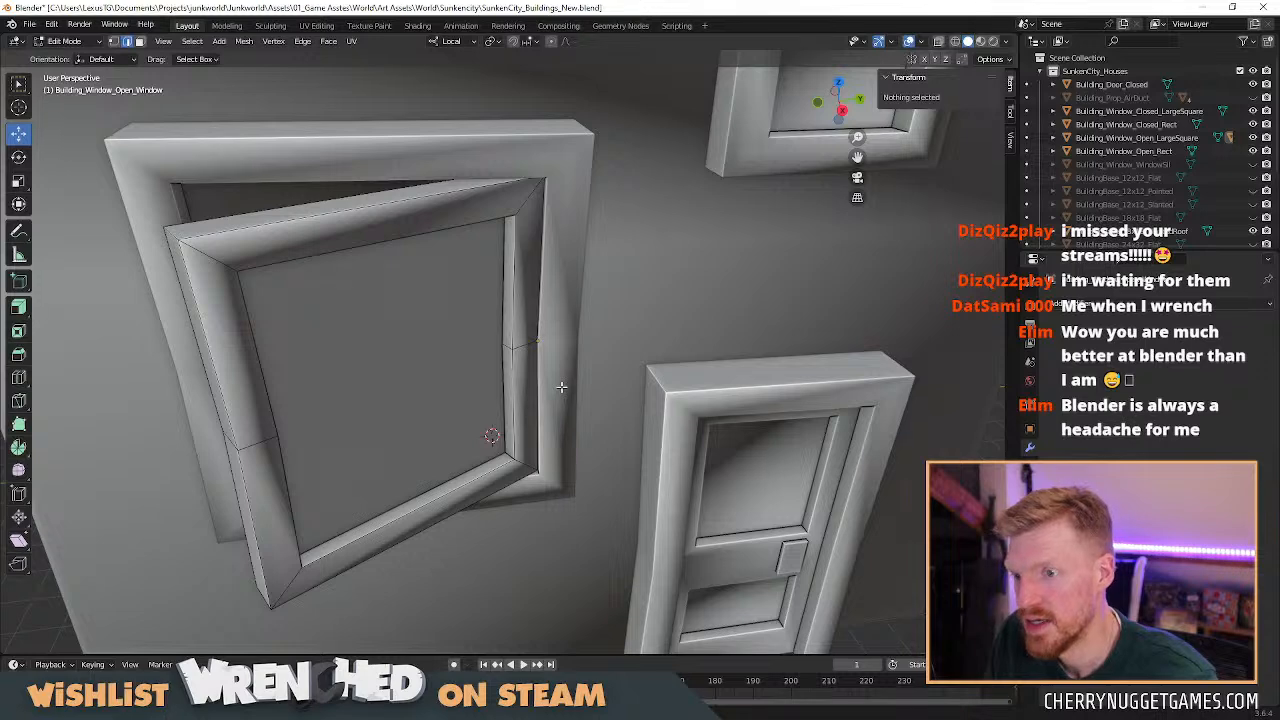
{"action": "key", "text": "ctrl+z"}
{"action": "key", "text": "x"}
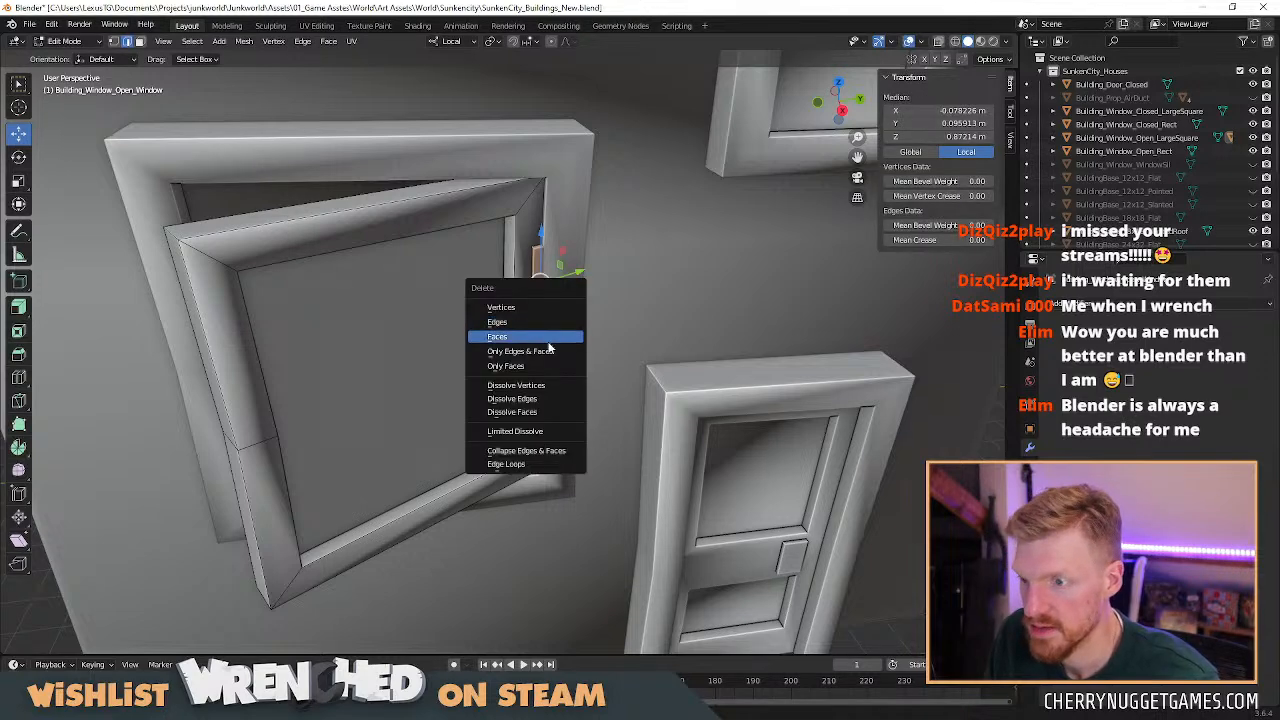
{"action": "left_click", "coordinate": [560, 326]}
Select the bottom rain pipe segment and examine how it sits on the building's side wall.
{"action": "scroll", "coordinate": [560, 330], "scroll_direction": "down", "scroll_amount": 5}
{"action": "middle_click_drag", "start_coordinate": [560, 330], "coordinate": [442, 349]}
{"action": "scroll", "coordinate": [535, 402], "scroll_direction": "down", "scroll_amount": 2}
{"action": "scroll", "coordinate": [443, 367], "scroll_direction": "up", "scroll_amount": 4}
{"action": "scroll", "coordinate": [443, 367], "scroll_direction": "down", "scroll_amount": 4}
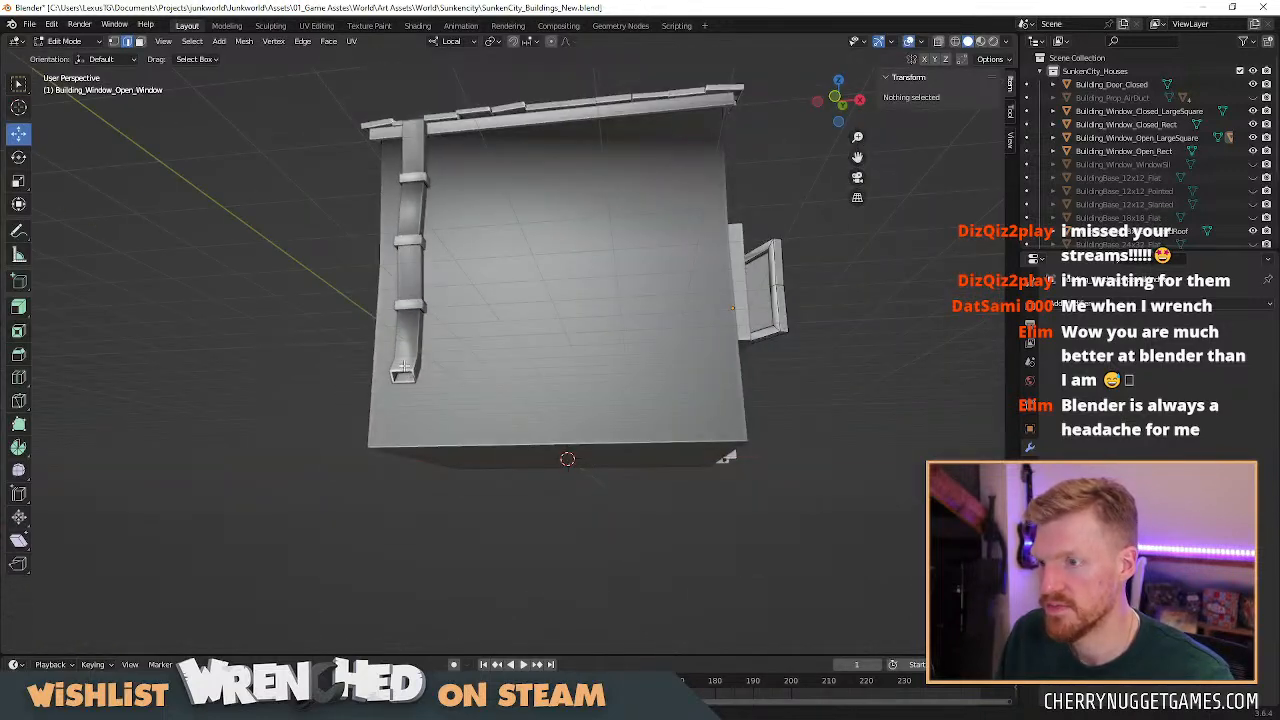
{"action": "middle_click_drag", "start_coordinate": [499, 240], "coordinate": [407, 172]}
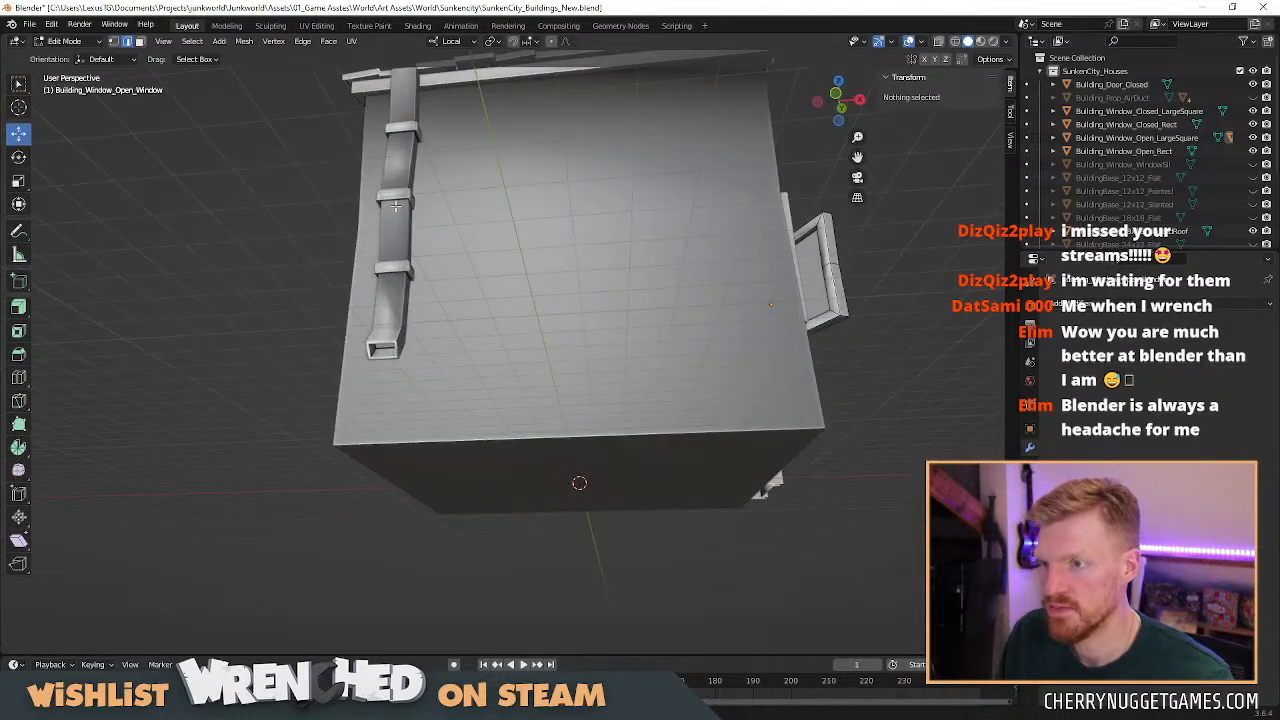
{"action": "key", "text": "Tab"}
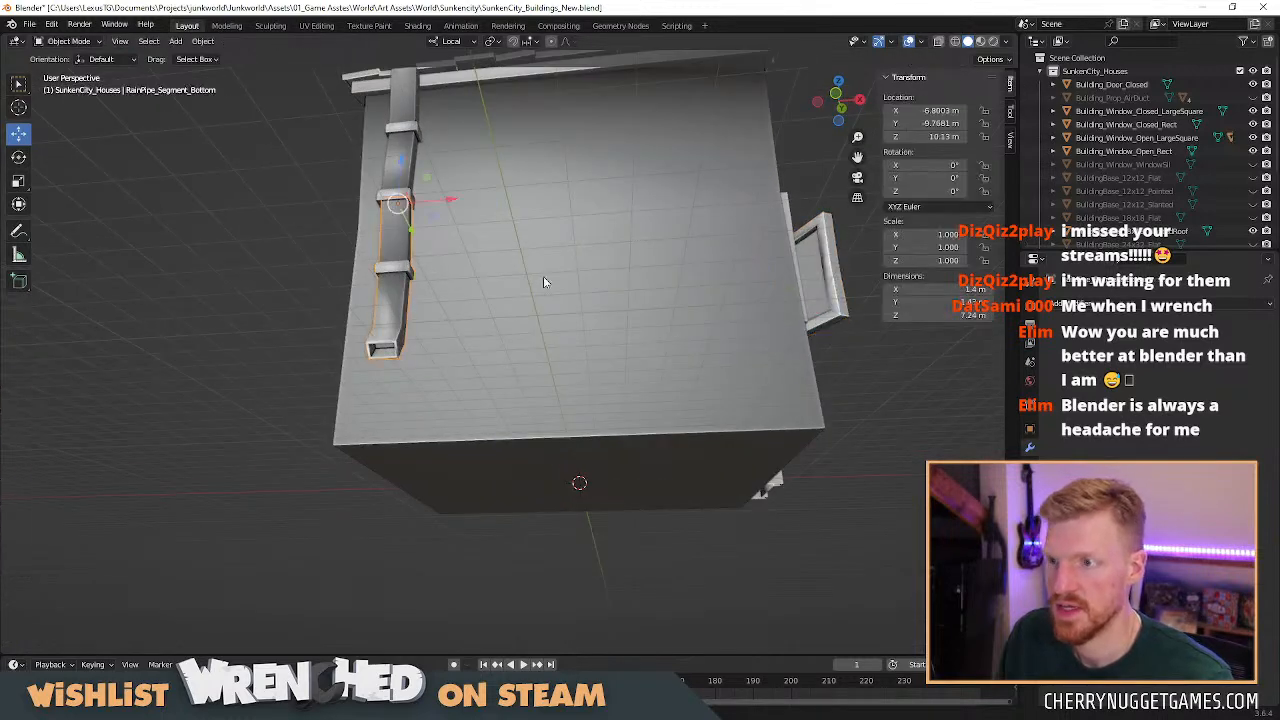
{"action": "scroll", "coordinate": [1205, 205], "scroll_direction": "down", "scroll_amount": 3}
{"action": "scroll", "coordinate": [1175, 225], "scroll_direction": "down", "scroll_amount": 2}
{"action": "middle_click_drag", "start_coordinate": [790, 330], "coordinate": [399, 377]}
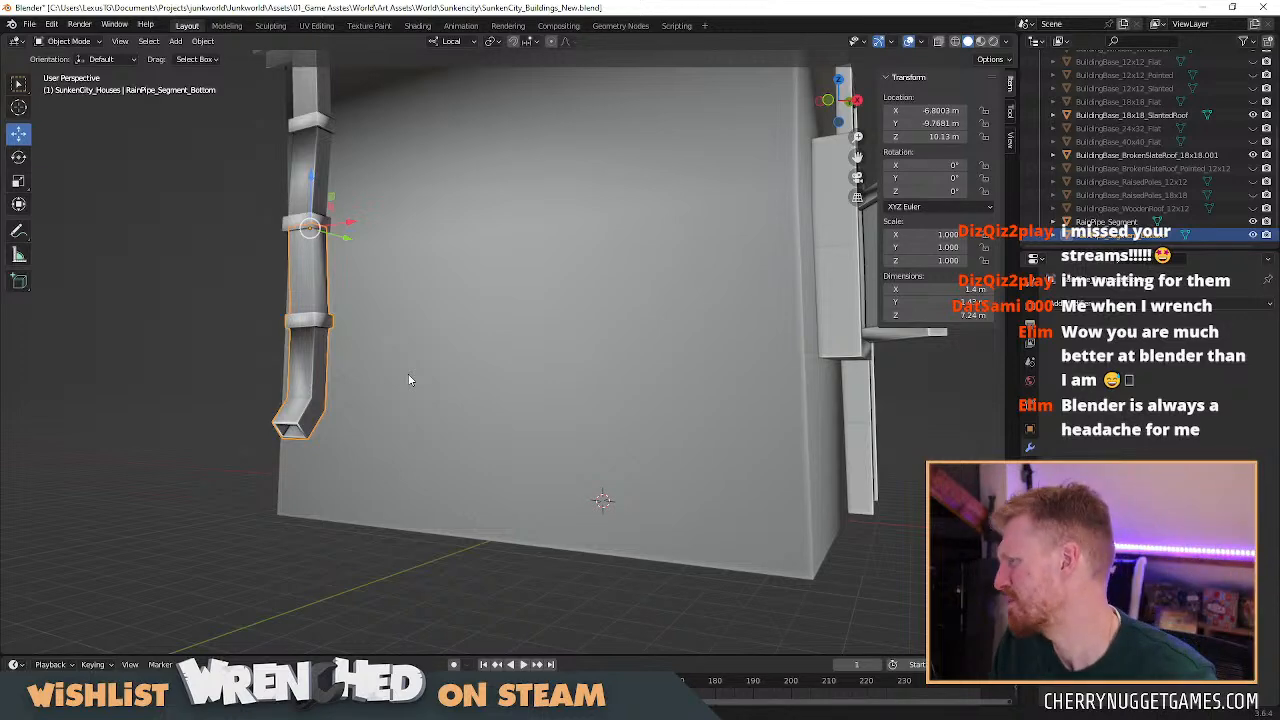
{"action": "middle_click_drag", "start_coordinate": [345, 368], "coordinate": [340, 387]}
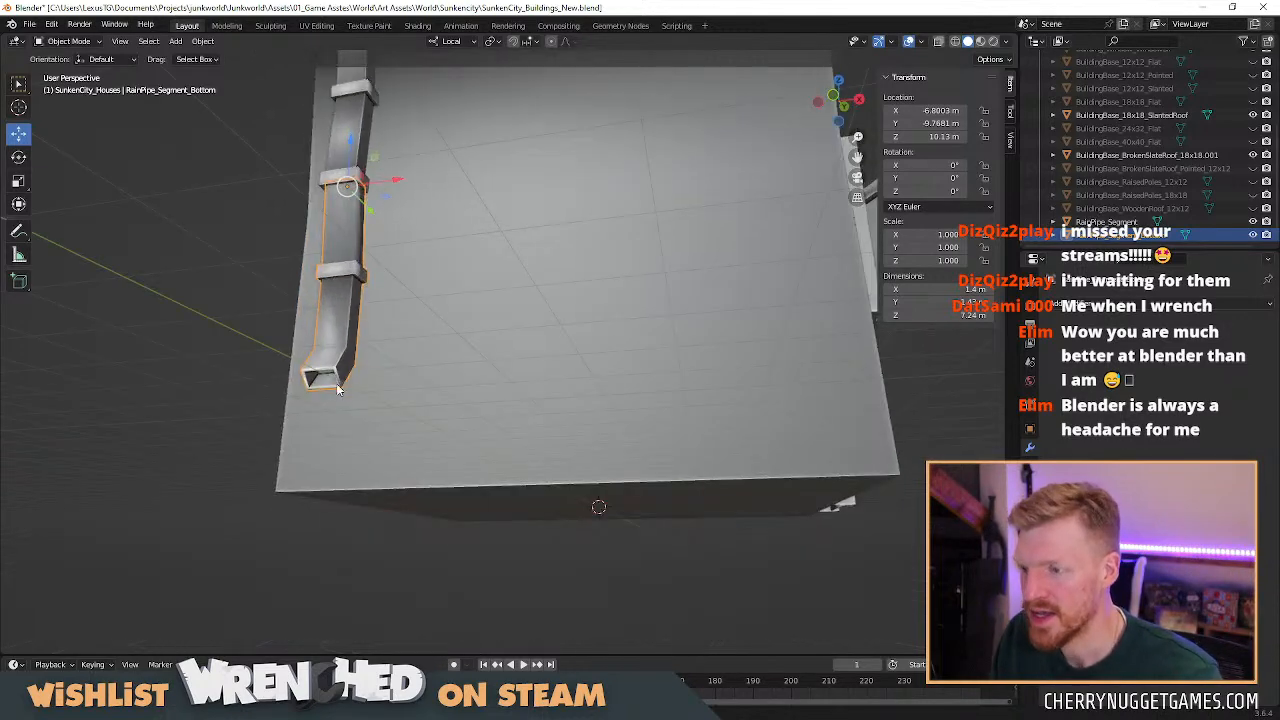
{"action": "scroll", "coordinate": [336, 386], "scroll_direction": "down", "scroll_amount": 3}
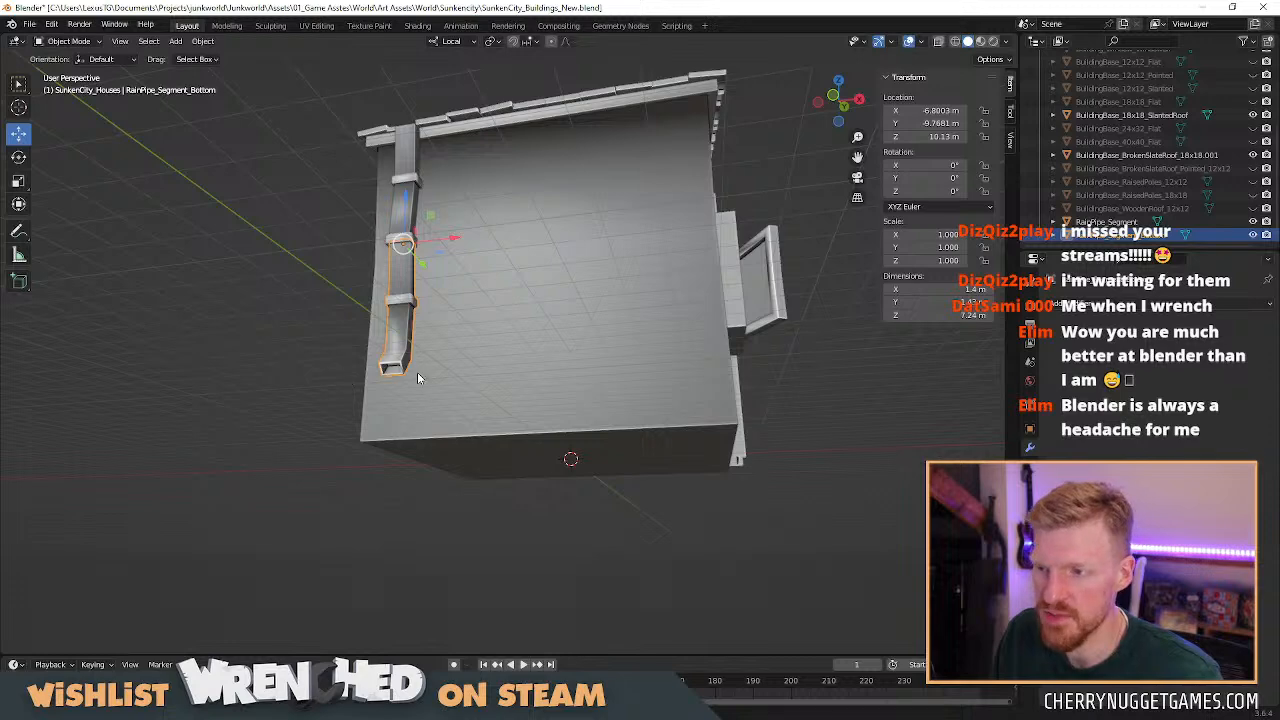
{"action": "middle_click_drag", "start_coordinate": [534, 360], "coordinate": [641, 397]}
Raise the open large square window with its sash about 5.39 m to the upper storey.
{"action": "left_click", "coordinate": [638, 350]}
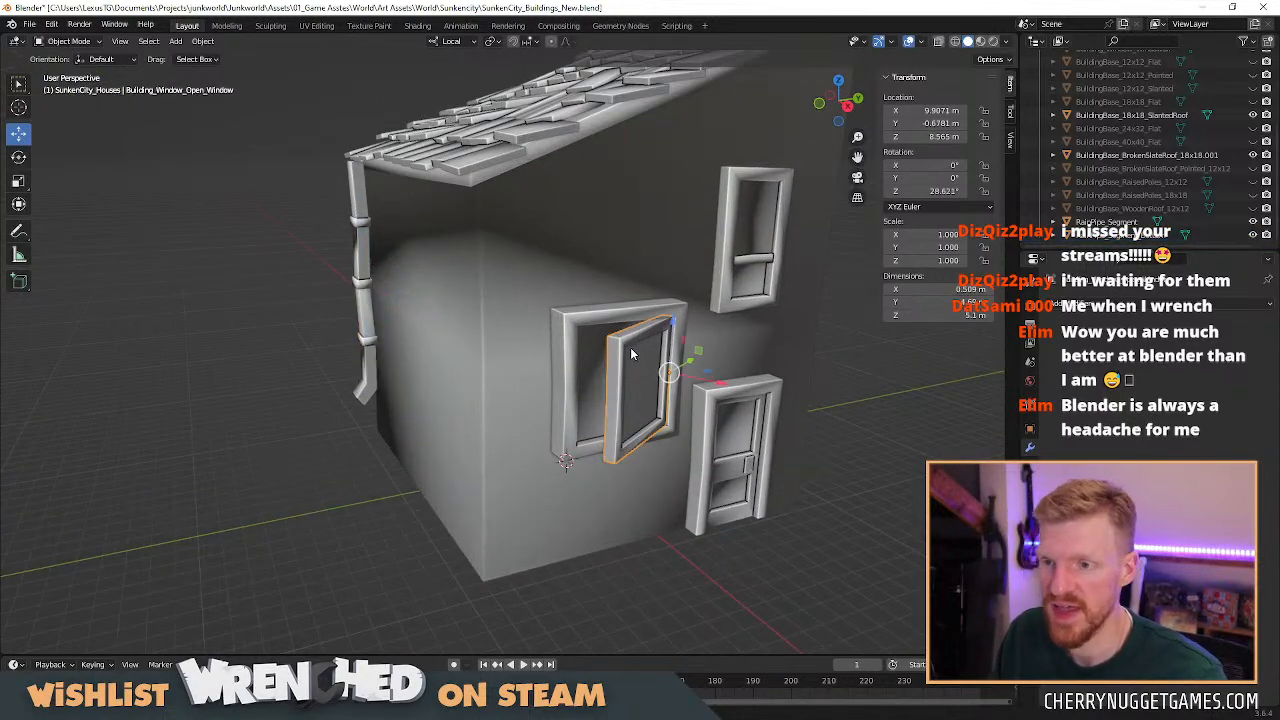
{"action": "left_click", "coordinate": [648, 321]}
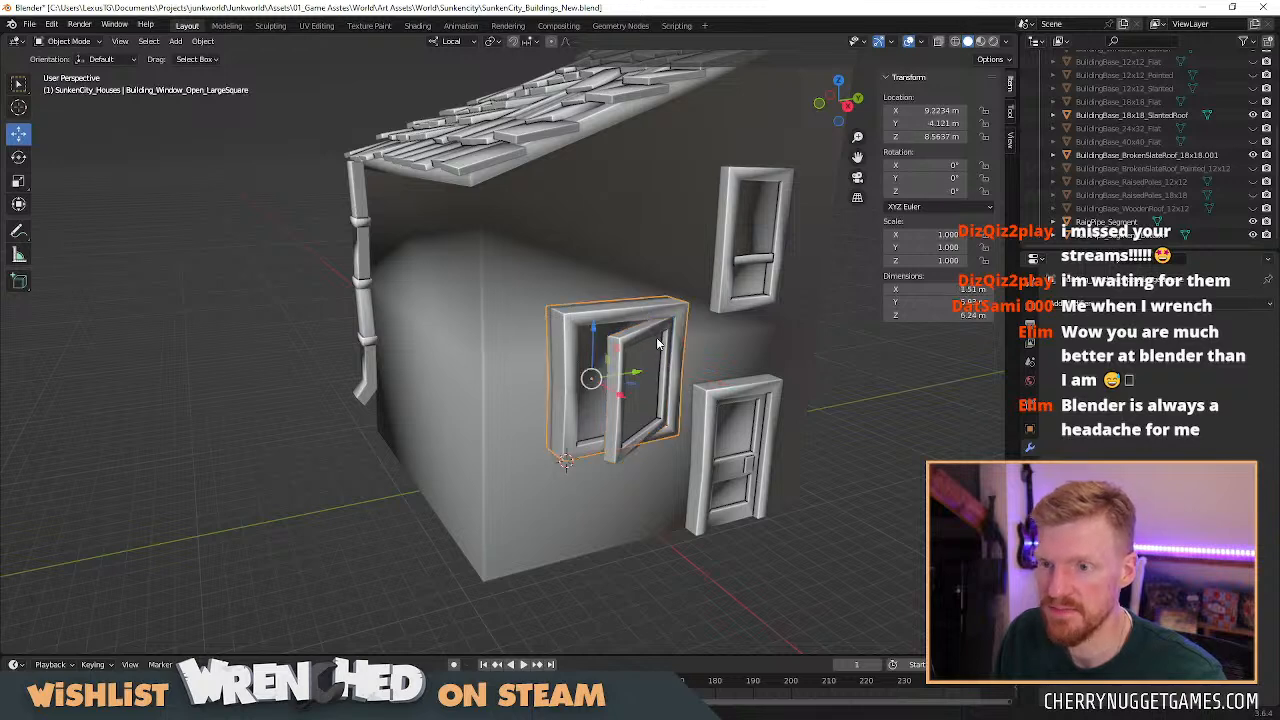
{"action": "left_click_drag", "start_coordinate": [590, 347], "coordinate": [600, 201]}
{"action": "scroll", "coordinate": [674, 297], "scroll_direction": "down", "scroll_amount": 4}
{"action": "middle_click_drag", "start_coordinate": [674, 297], "coordinate": [623, 303]}
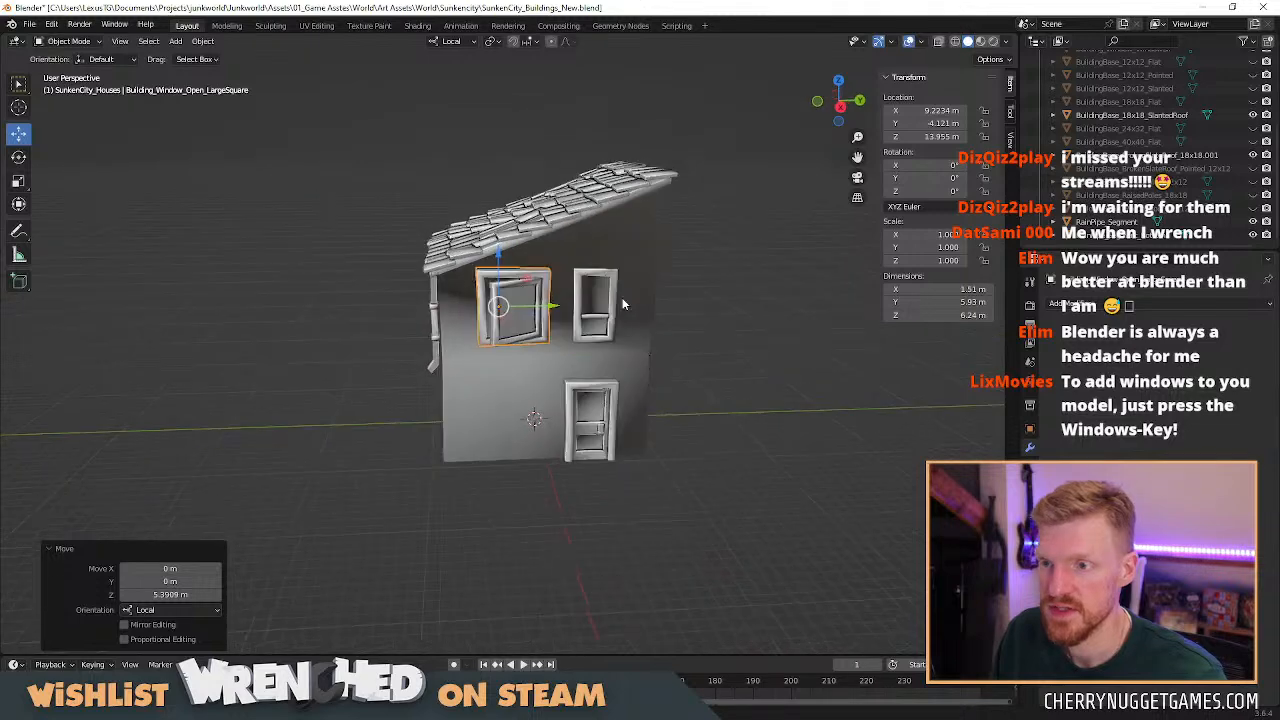
Shift the large square window slightly along Y and lower it a little on the facade.
{"action": "scroll", "coordinate": [620, 303], "scroll_direction": "up", "scroll_amount": 1}
{"action": "left_click_drag", "start_coordinate": [541, 295], "coordinate": [604, 293]}
{"action": "left_click", "coordinate": [617, 255]}
{"action": "left_click", "coordinate": [538, 270], "text": "shift"}
{"action": "left_click_drag", "start_coordinate": [562, 245], "coordinate": [562, 255]}
{"action": "left_click", "coordinate": [548, 270]}
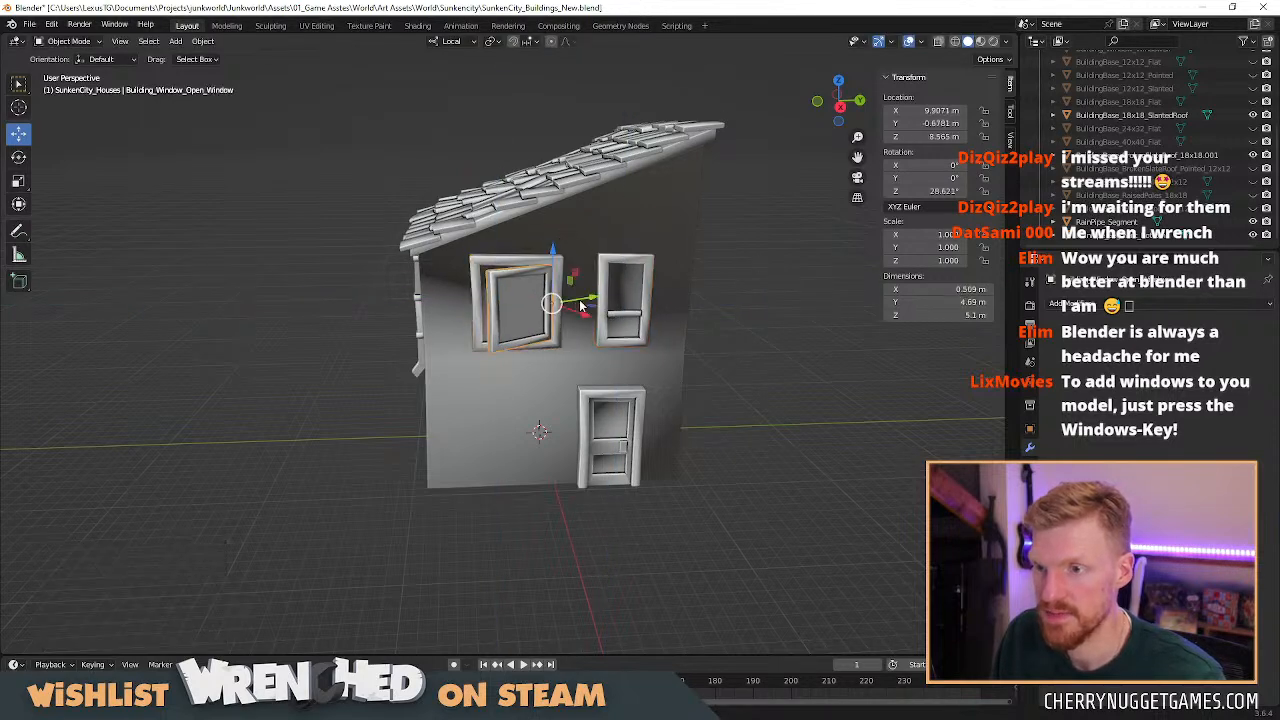
Move the large square window about 0.78 m away from the rectangular one along Y and lower it to Z 12.167 m.
{"action": "left_click", "coordinate": [527, 266]}
{"action": "left_click_drag", "start_coordinate": [529, 302], "coordinate": [486, 271]}
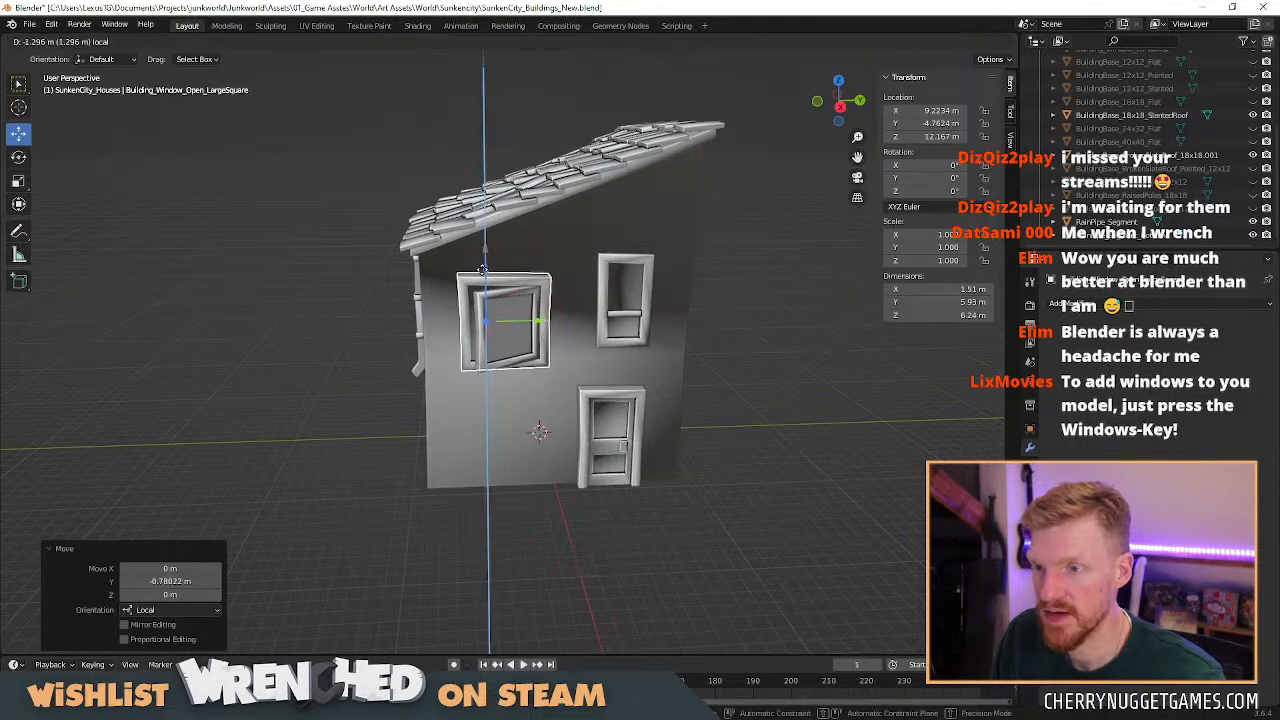
{"action": "left_click", "coordinate": [788, 292]}
Raise the open rectangular window about 1.08 m on the upper facade.
{"action": "left_click", "coordinate": [624, 268]}
{"action": "left_click_drag", "start_coordinate": [626, 255], "coordinate": [626, 236]}
{"action": "middle_click_drag", "start_coordinate": [740, 314], "coordinate": [736, 304]}
Try tilting the open rectangular window around its local X axis and undo the tilt.
{"action": "key", "text": "r"}
{"action": "key", "text": "x"}
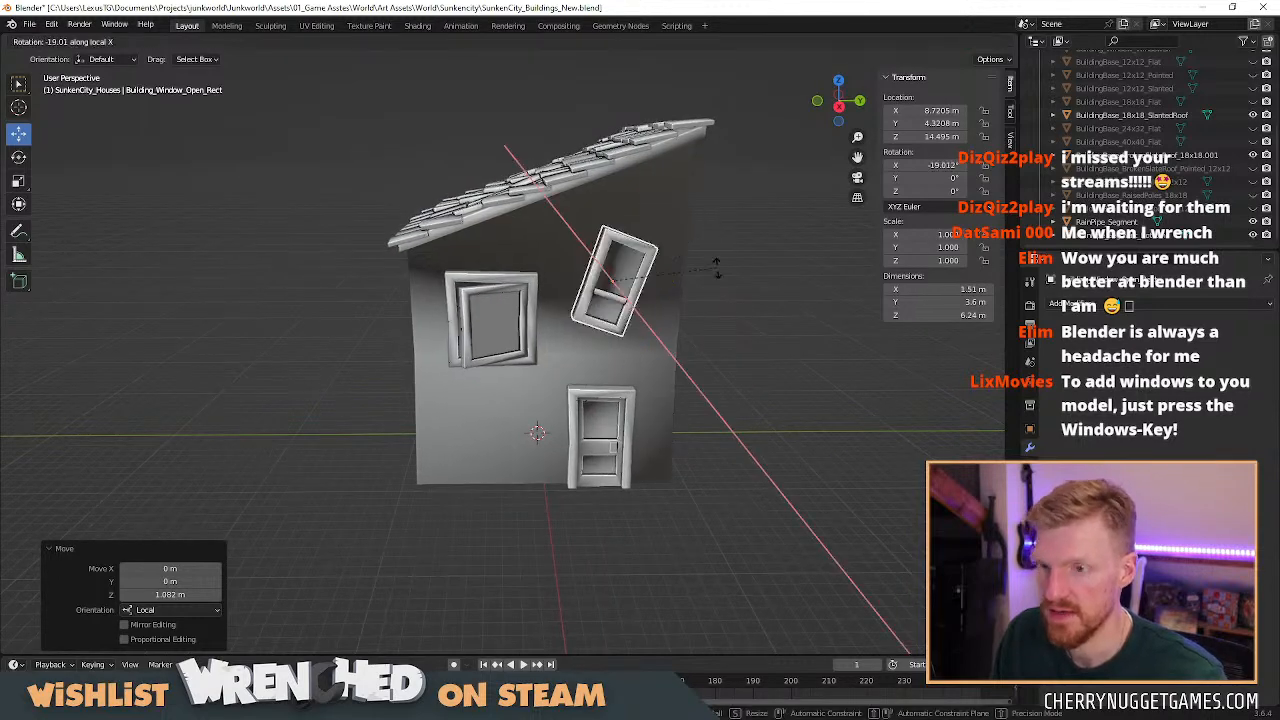
{"action": "left_click", "coordinate": [726, 254]}
{"action": "scroll", "coordinate": [770, 387], "scroll_direction": "down", "scroll_amount": 1}
{"action": "left_click", "coordinate": [693, 431]}
{"action": "middle_click_drag", "start_coordinate": [693, 431], "coordinate": [698, 387]}
{"action": "scroll", "coordinate": [720, 401], "scroll_direction": "up", "scroll_amount": 1}
{"action": "key", "text": "ctrl+z"}
{"action": "key", "text": "ctrl+z"}
{"action": "scroll", "coordinate": [595, 395], "scroll_direction": "up", "scroll_amount": 1}
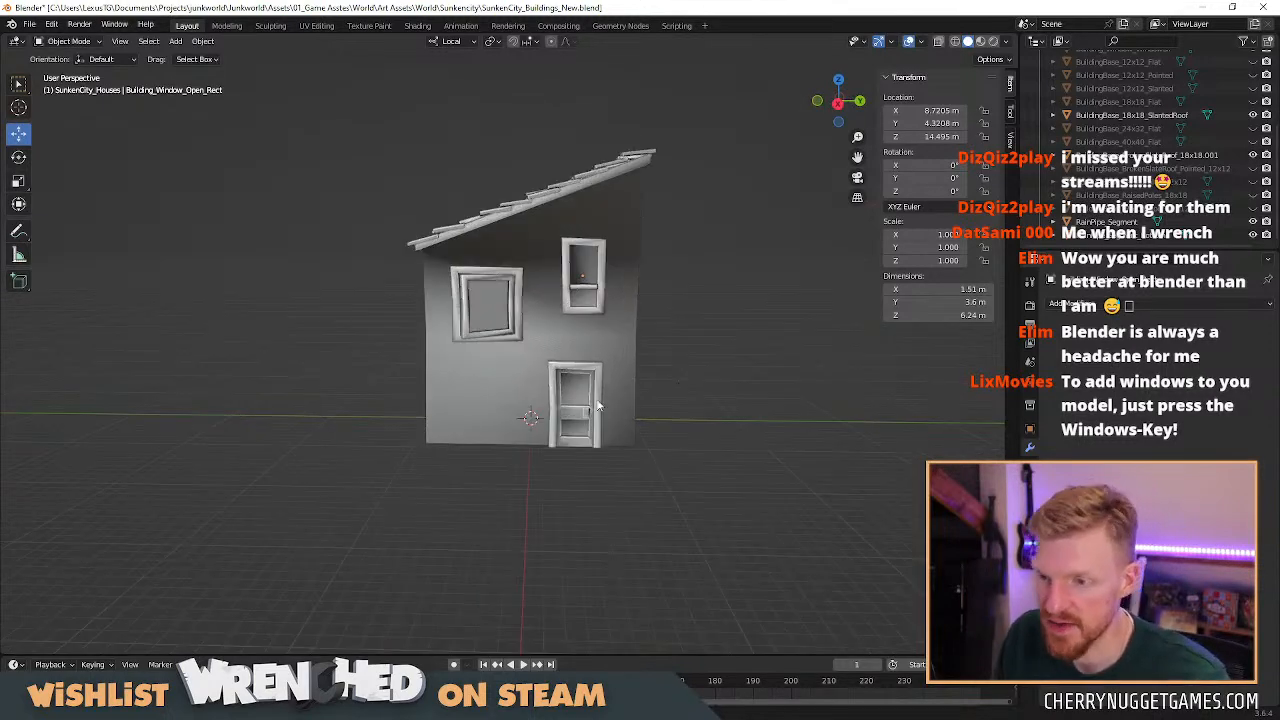
Push the open large square window slightly deeper into the wall, to an X location of 9.1404 m.
{"action": "middle_click_drag", "start_coordinate": [595, 395], "coordinate": [620, 398]}
{"action": "scroll", "coordinate": [648, 438], "scroll_direction": "up", "scroll_amount": 2}
{"action": "middle_click_drag", "start_coordinate": [660, 437], "coordinate": [699, 456]}
{"action": "scroll", "coordinate": [740, 450], "scroll_direction": "down", "scroll_amount": 2}
{"action": "scroll", "coordinate": [699, 456], "scroll_direction": "down", "scroll_amount": 2}
{"action": "scroll", "coordinate": [703, 460], "scroll_direction": "up", "scroll_amount": 2}
{"action": "left_click", "coordinate": [548, 350]}
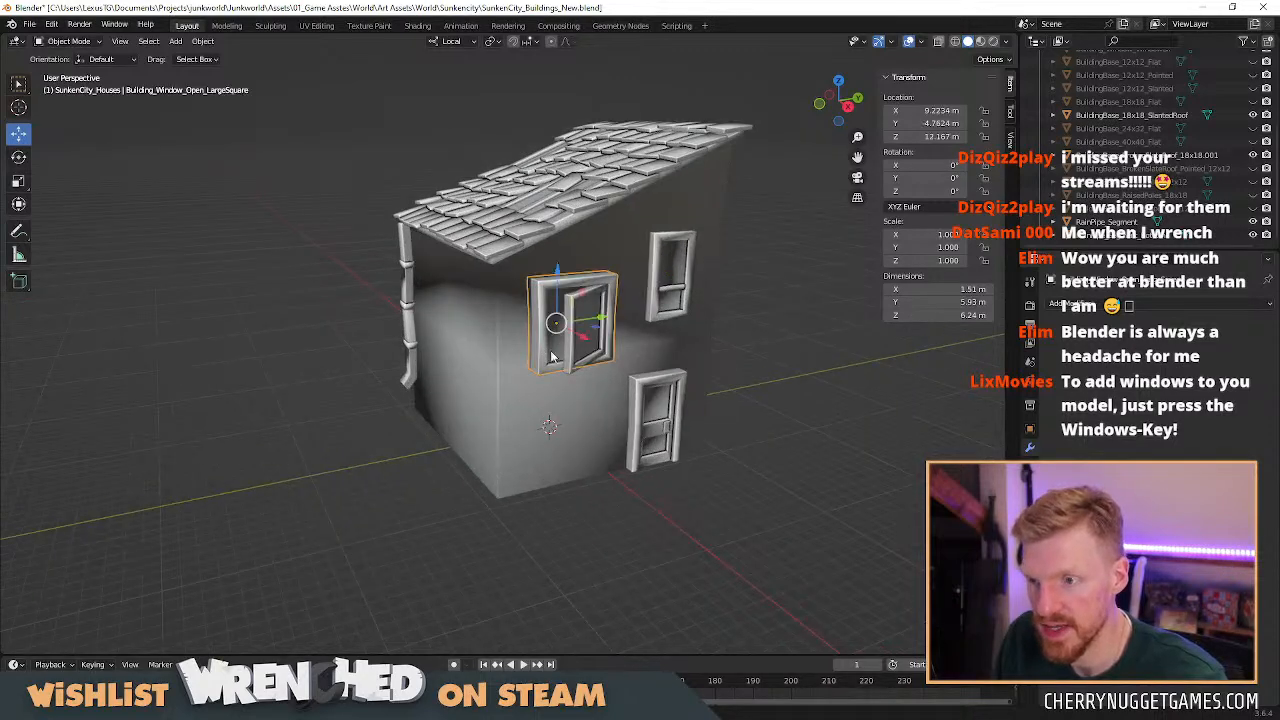
{"action": "middle_click_drag", "start_coordinate": [541, 344], "coordinate": [643, 373]}
{"action": "left_click_drag", "start_coordinate": [676, 347], "coordinate": [745, 354]}
{"action": "middle_click_drag", "start_coordinate": [745, 354], "coordinate": [623, 391]}
Examine the assembled house from several angles and review the building objects in the scene collection.
{"action": "scroll", "coordinate": [583, 374], "scroll_direction": "up", "scroll_amount": 3}
{"action": "scroll", "coordinate": [583, 374], "scroll_direction": "down", "scroll_amount": 4}
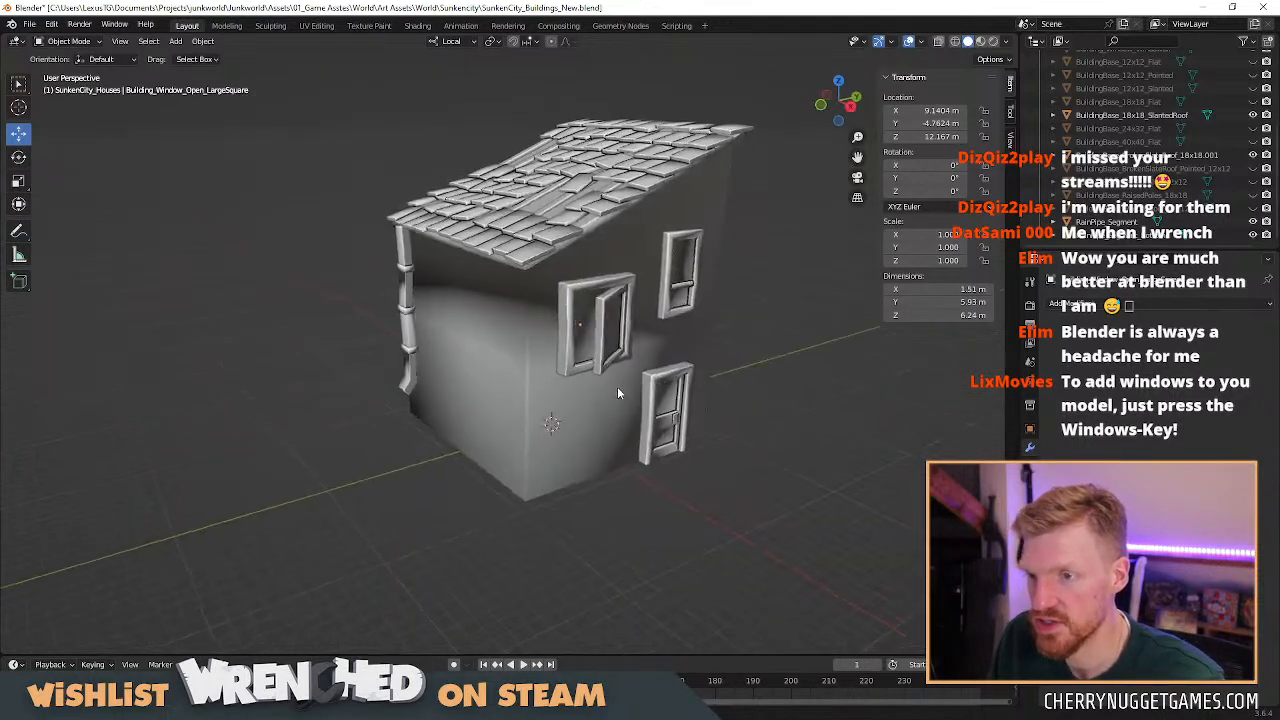
{"action": "scroll", "coordinate": [575, 385], "scroll_direction": "up", "scroll_amount": 2}
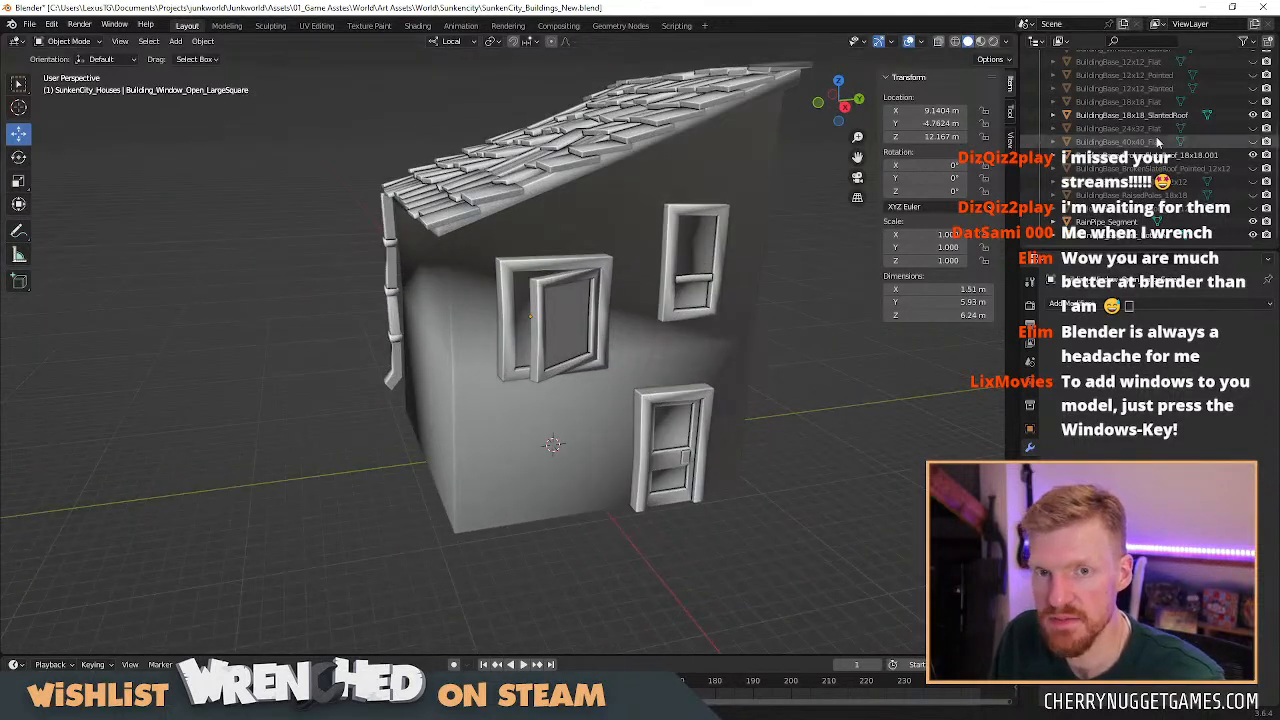
{"action": "scroll", "coordinate": [1171, 137], "scroll_direction": "up", "scroll_amount": 3}
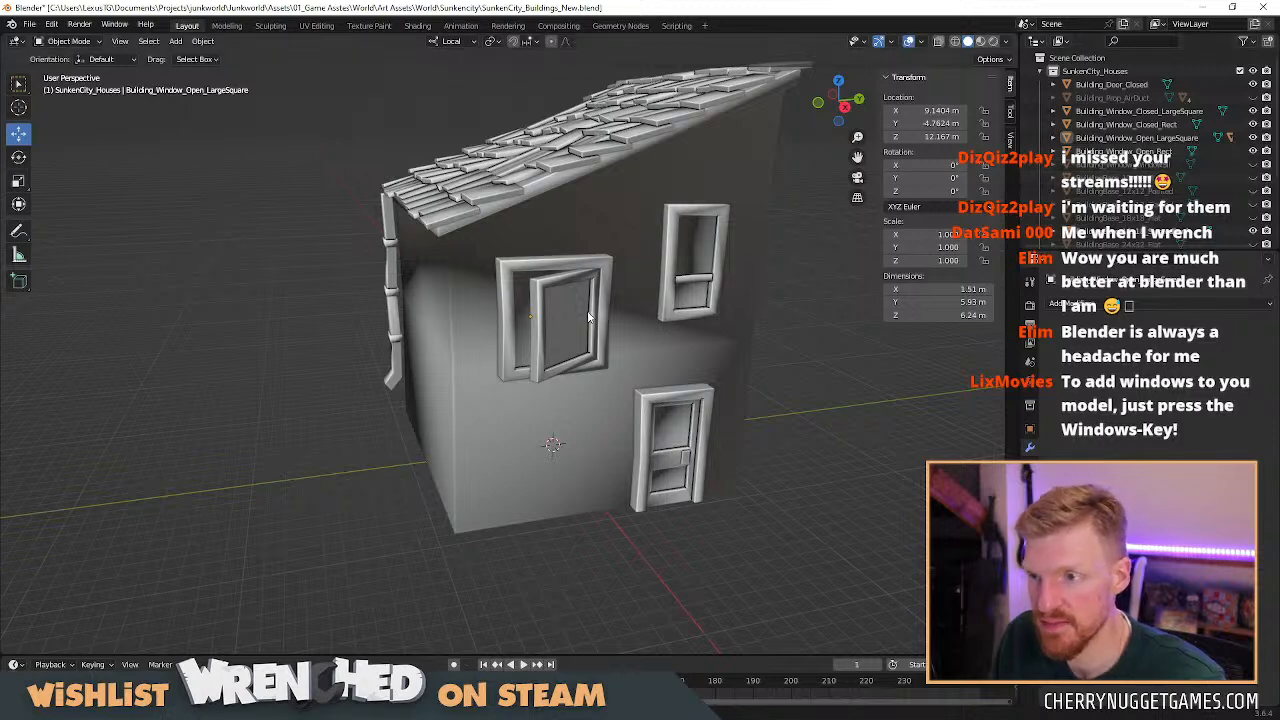
{"action": "scroll", "coordinate": [588, 317], "scroll_direction": "down", "scroll_amount": 3}
{"action": "mouse_move", "coordinate": [588, 317]}
{"action": "middle_mouse_down"}
{"action": "mouse_move", "coordinate": [541, 320]}
{"action": "mouse_move", "coordinate": [613, 313]}
{"action": "middle_mouse_up"}
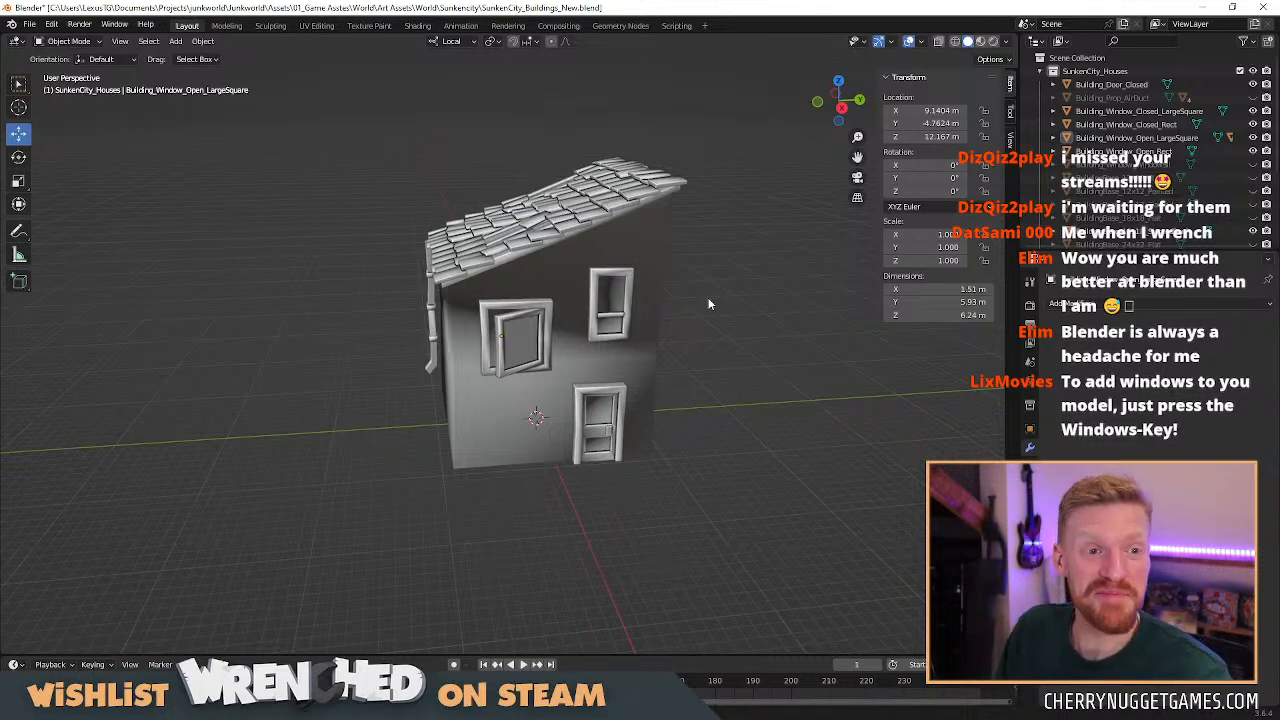
{"action": "scroll", "coordinate": [706, 325], "scroll_direction": "up", "scroll_amount": 3}
{"action": "middle_click_drag", "start_coordinate": [600, 326], "coordinate": [637, 360]}
{"action": "scroll", "coordinate": [624, 332], "scroll_direction": "up", "scroll_amount": 1}
{"action": "scroll", "coordinate": [651, 319], "scroll_direction": "down", "scroll_amount": 3}
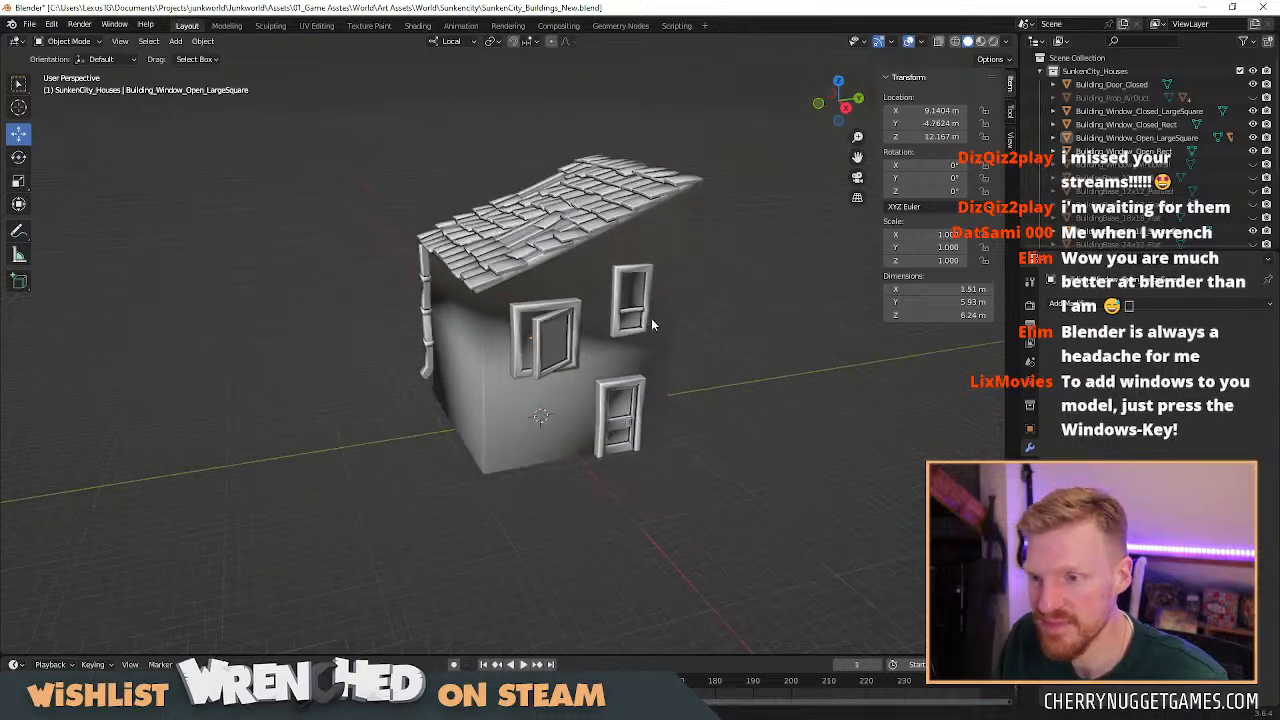
Add a cylinder mesh with 6 vertices to the scene.
{"action": "scroll", "coordinate": [609, 399], "scroll_direction": "up", "scroll_amount": 2}
{"action": "key", "text": "shift+a"}
{"action": "mouse_move", "coordinate": [620, 434]}
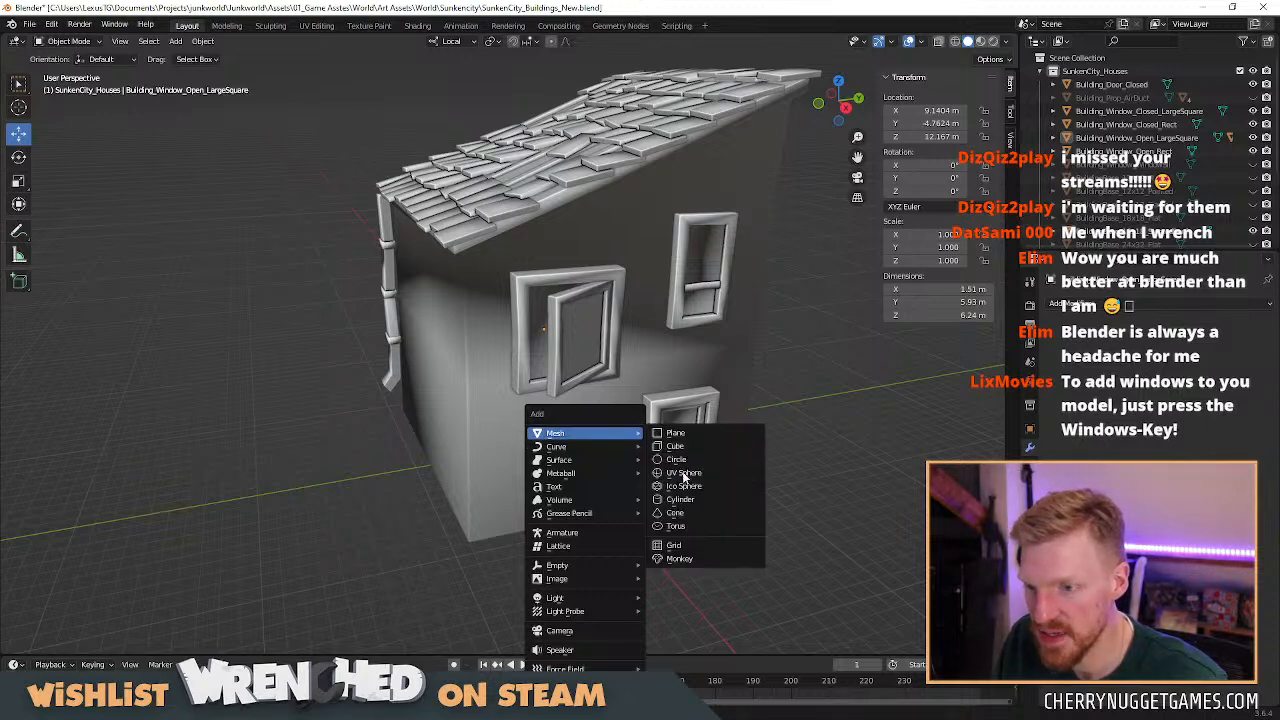
{"action": "left_click", "coordinate": [685, 504]}
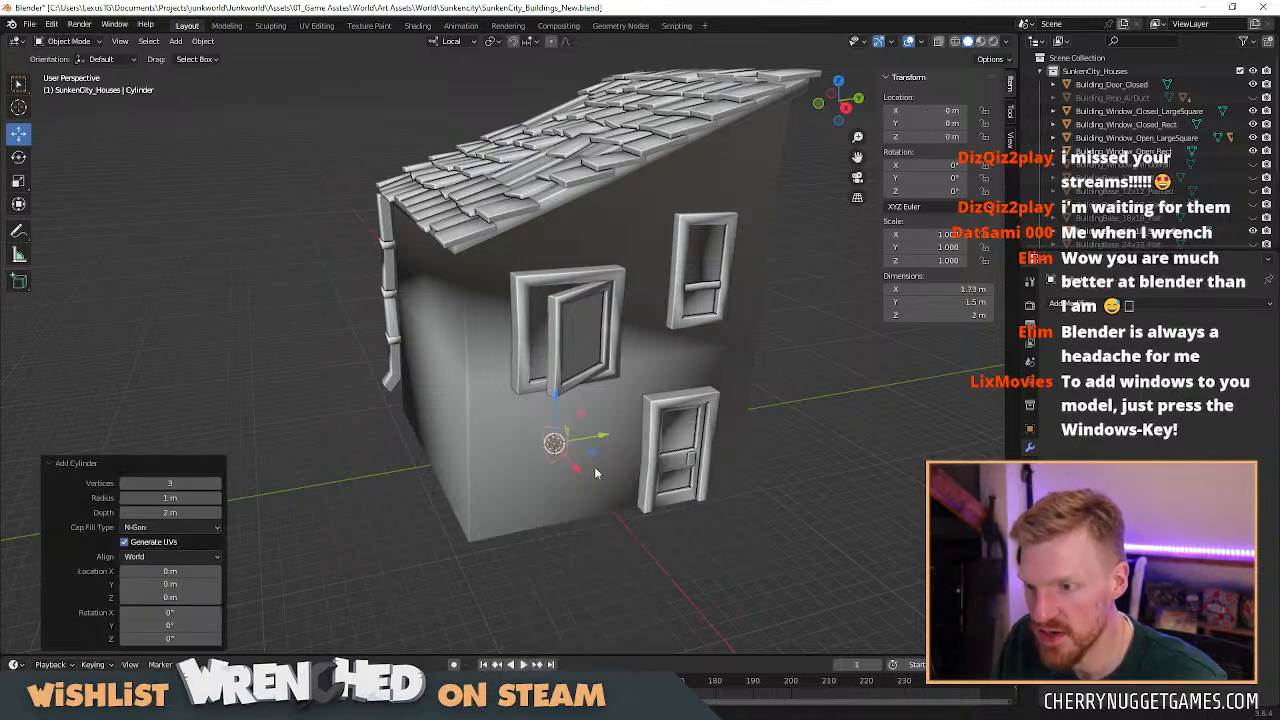
{"action": "left_click", "coordinate": [217, 484]}
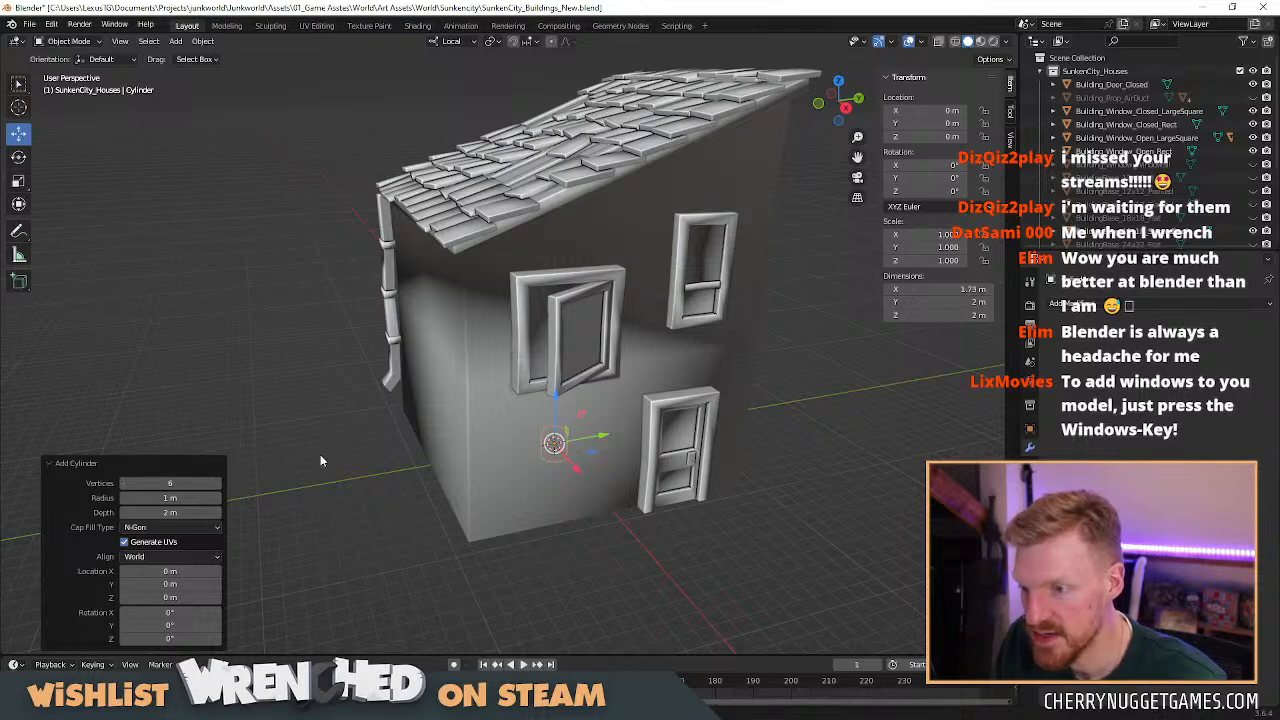
{"action": "left_click", "coordinate": [217, 484]}
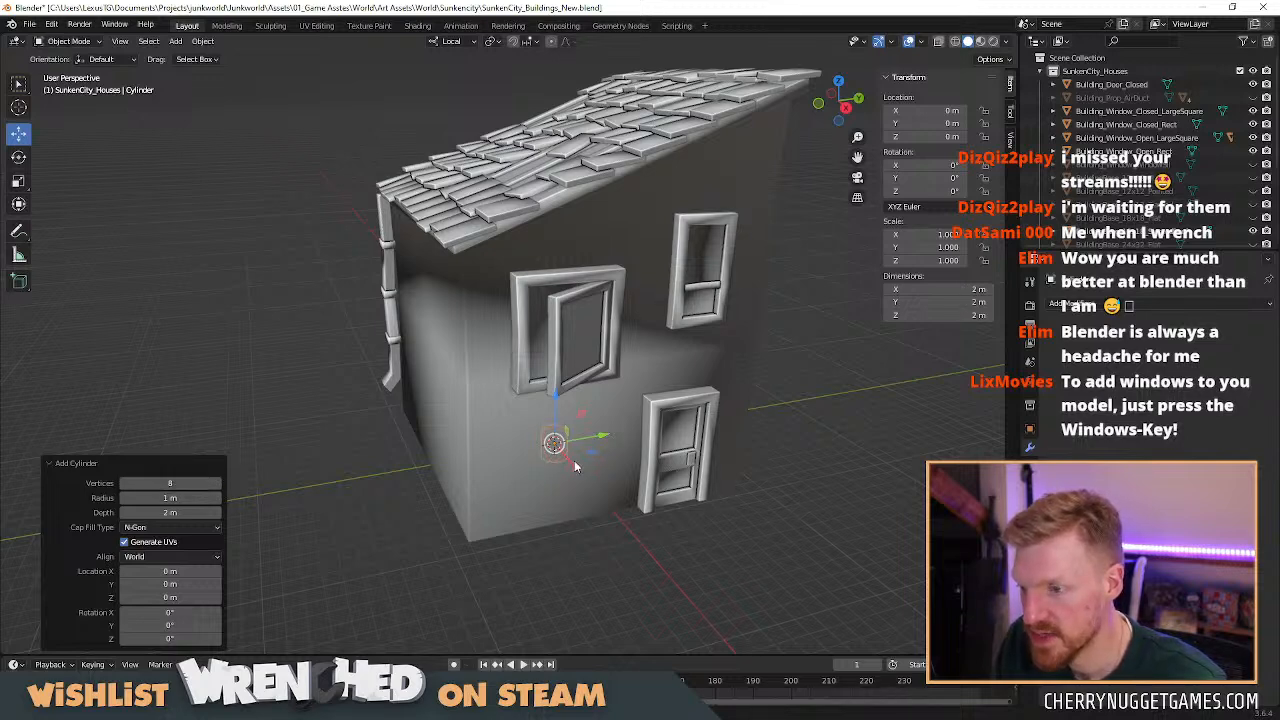
{"action": "left_click", "coordinate": [124, 483]}
Move the cylinder 12.745 m along X, in front of the house, and shade it smooth.
{"action": "left_click_drag", "start_coordinate": [575, 471], "coordinate": [696, 565]}
{"action": "right_click", "coordinate": [664, 546]}
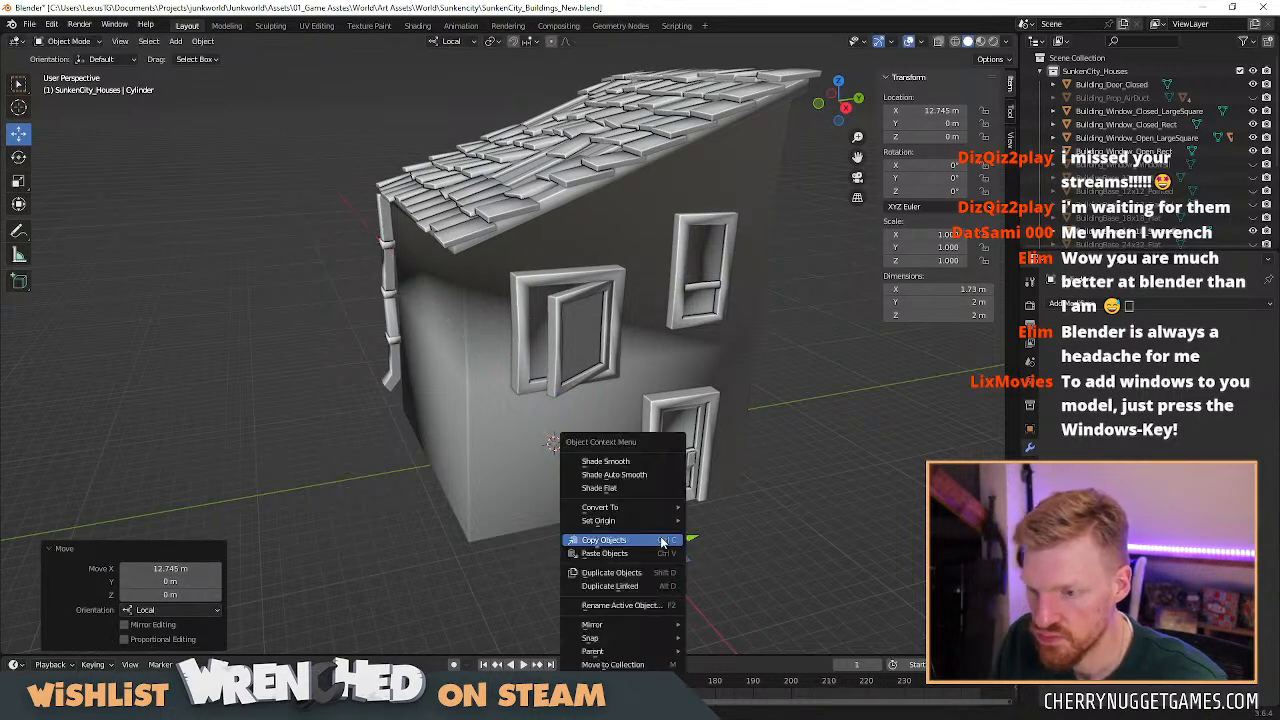
{"action": "left_click", "coordinate": [650, 474]}
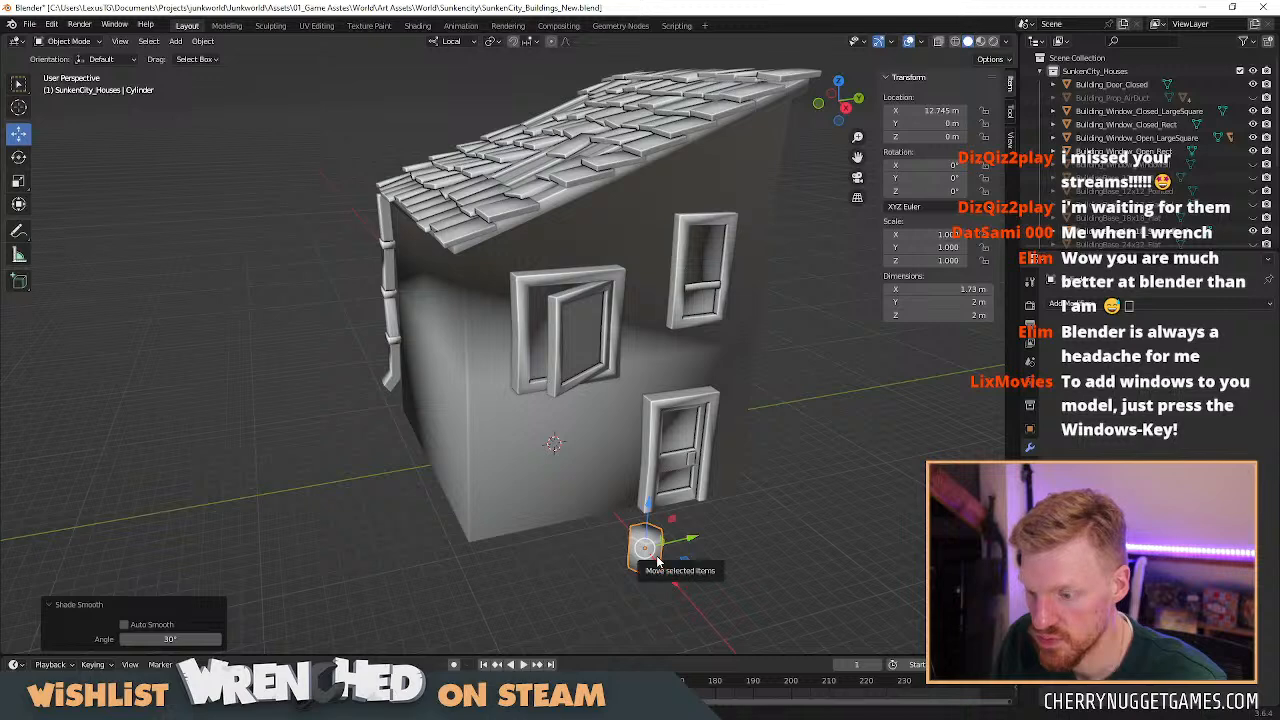
Stretch the cylinder's mesh along Z by a factor of about 6.03 to form a pole.
{"action": "key", "text": "s"}
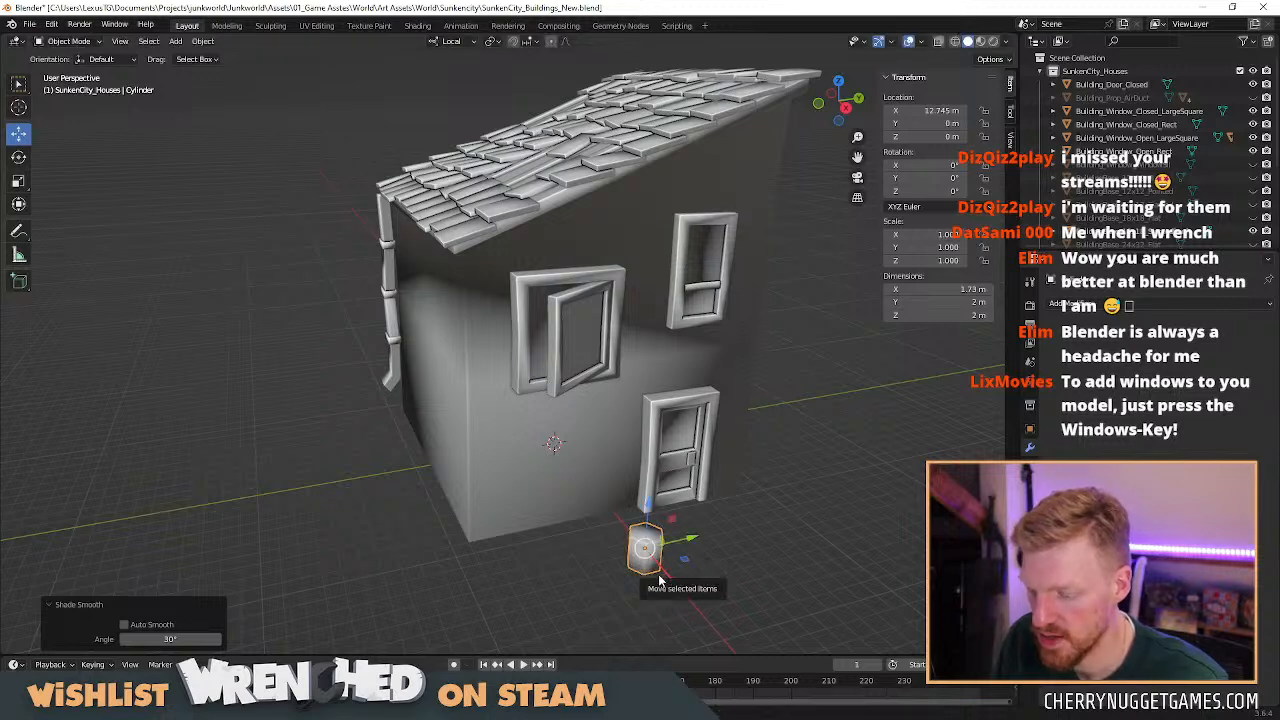
{"action": "key", "text": "Tab"}
{"action": "key", "text": "z"}
{"action": "left_click", "coordinate": [882, 536]}
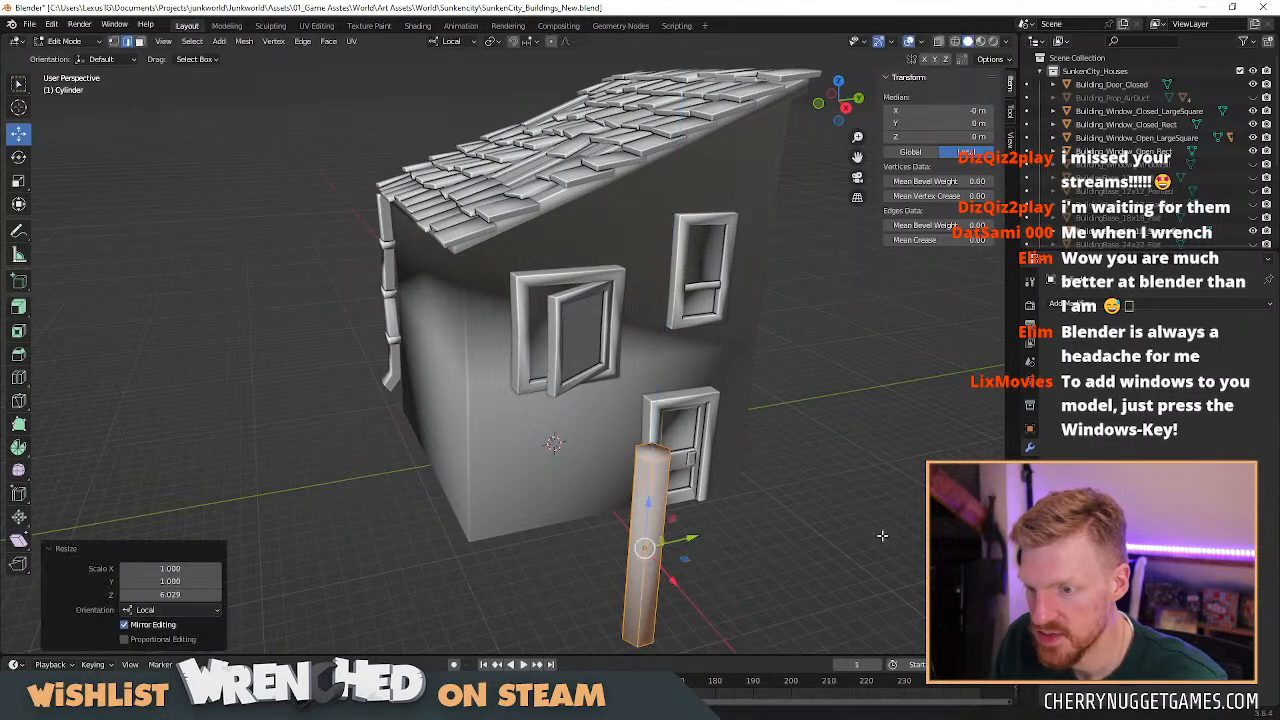
Rotate the pole's mesh 90° around its local Y axis so it points away from the facade.
{"action": "middle_click_drag", "start_coordinate": [675, 543], "coordinate": [673, 542]}
{"action": "key", "text": "r"}
{"action": "key", "text": "x"}
{"action": "key", "text": "x"}
{"action": "type", "text": "90"}
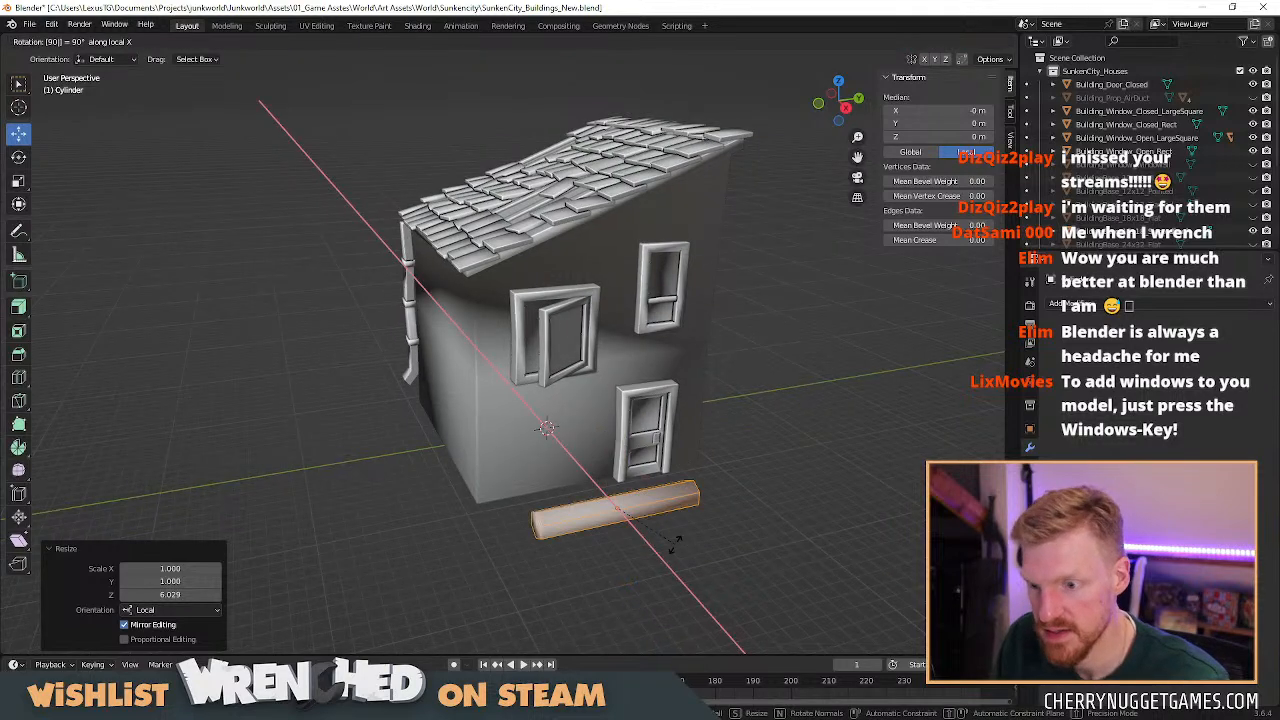
{"action": "type", "text": "x"}
{"action": "key", "text": "Return"}
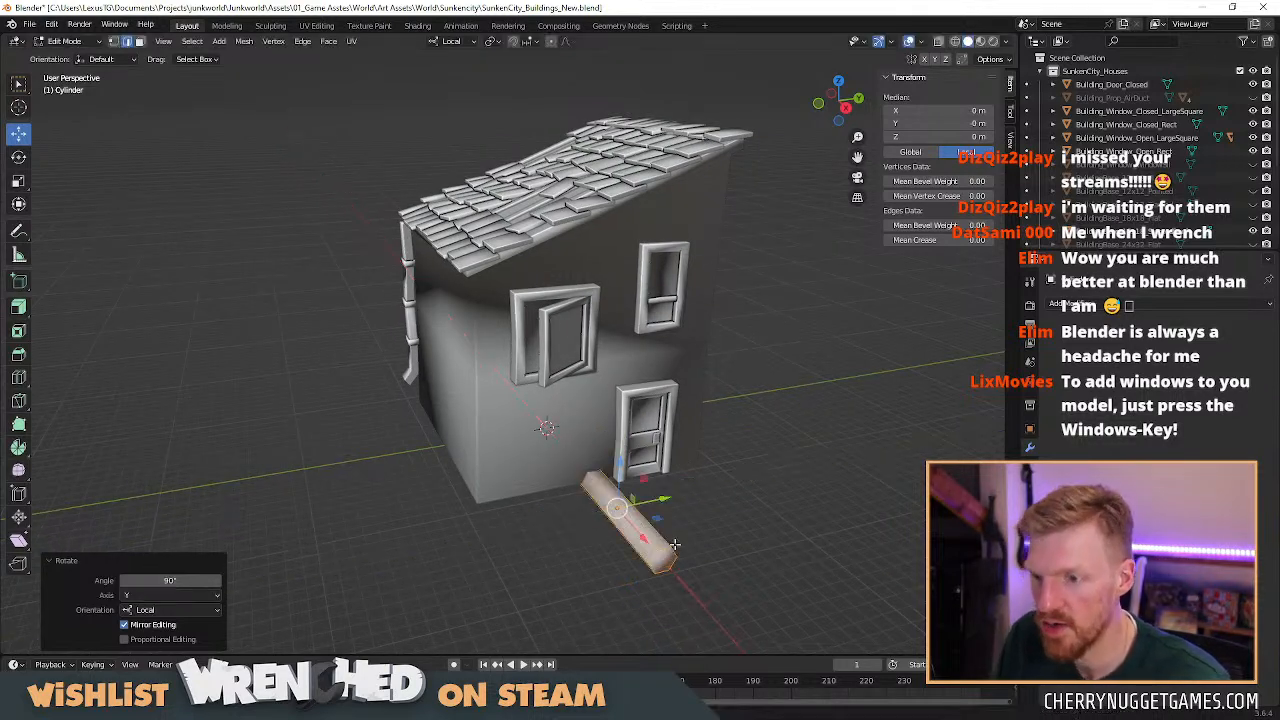
Shrink the whole pole to about 0.29, then lengthen it along local X by about 2.77.
{"action": "key", "text": "s"}
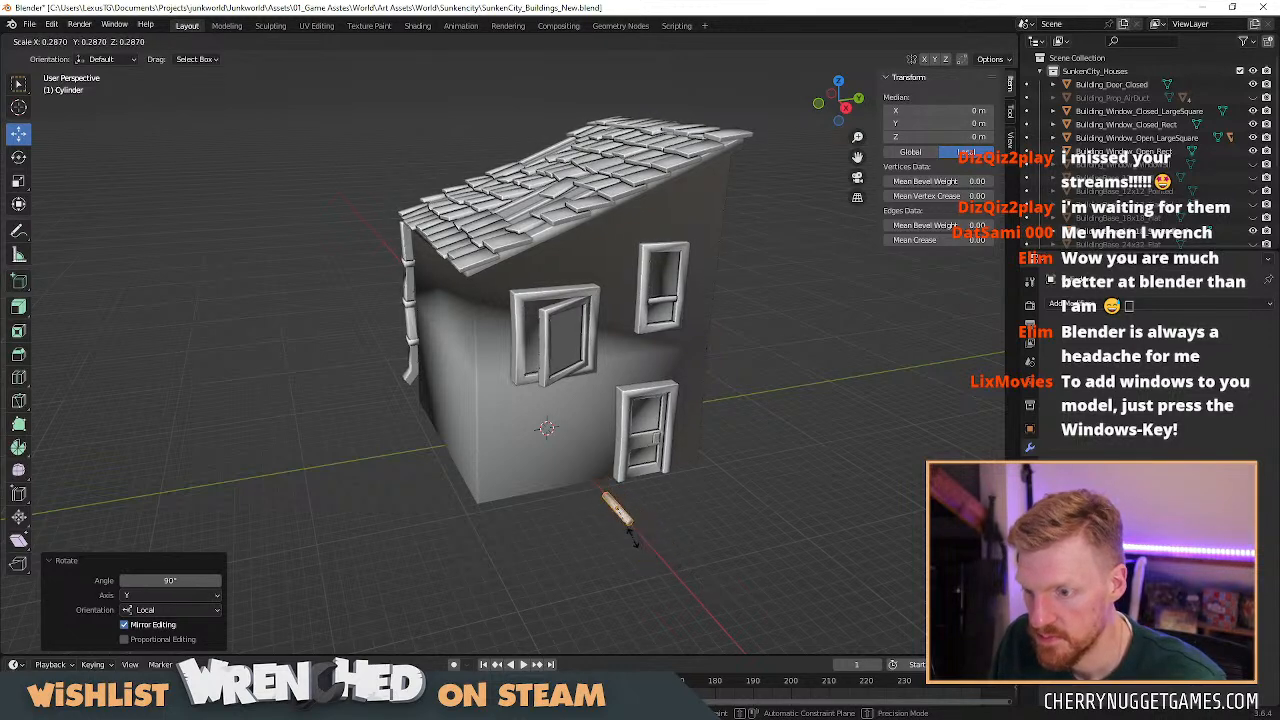
{"action": "left_click", "coordinate": [635, 540]}
{"action": "key", "text": "s"}
{"action": "key", "text": "x"}
{"action": "key", "text": "x"}
{"action": "left_click", "coordinate": [691, 579]}
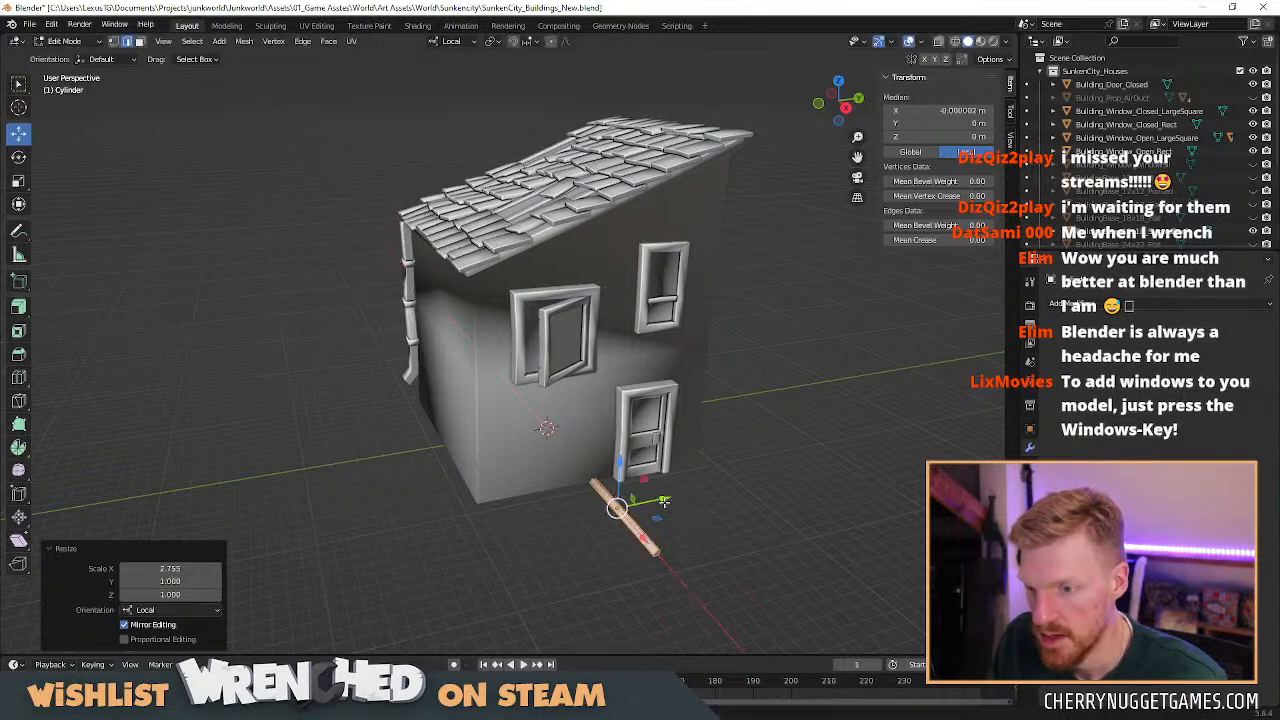
Offset the pole's mesh by -4.4399 m along local Y from the object origin.
{"action": "key", "text": "g"}
{"action": "key", "text": "y"}
{"action": "key", "text": "y"}
{"action": "left_click", "coordinate": [612, 514]}
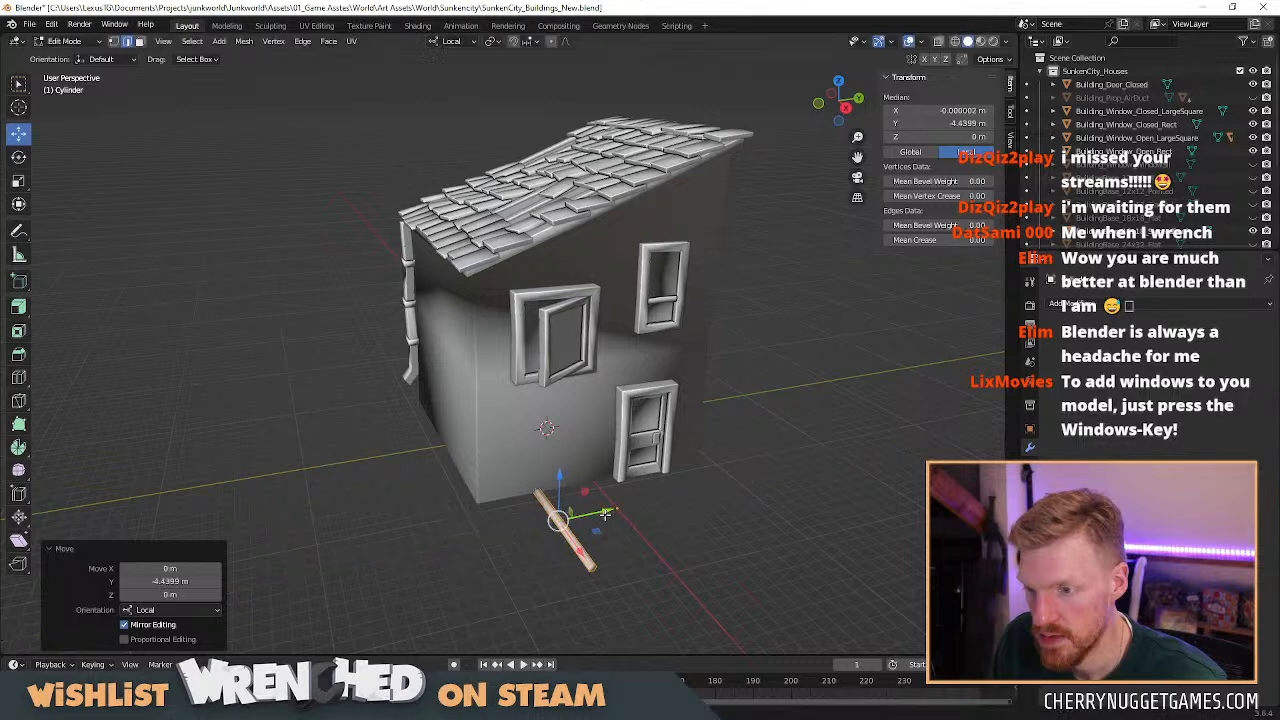
Add a Mirror modifier to the pole and mirror it across the Y axis.
{"action": "left_click", "coordinate": [1060, 303]}
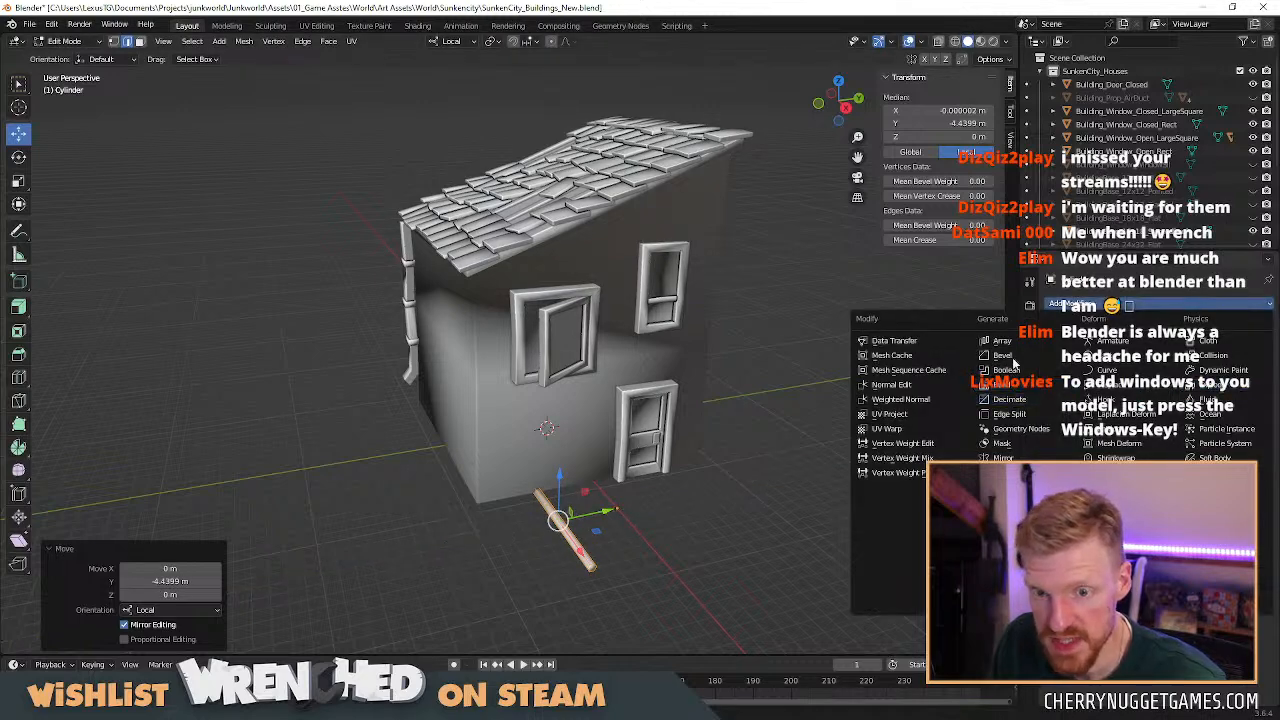
{"action": "left_click", "coordinate": [1003, 457]}
{"action": "left_click", "coordinate": [1200, 347]}
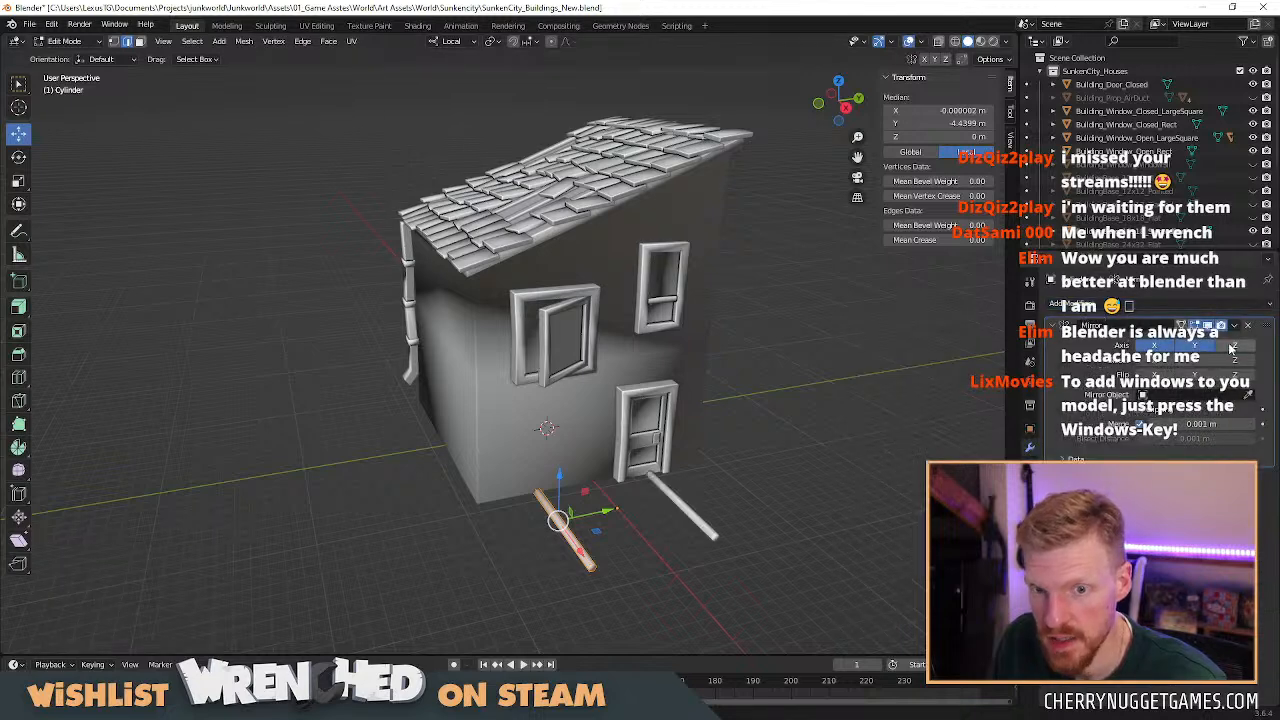
Raise the mirrored pole pair up the facade and shift it along Y towards the open large square window.
{"action": "key", "text": "Tab"}
{"action": "middle_click_drag", "start_coordinate": [678, 503], "coordinate": [523, 492]}
{"action": "left_click_drag", "start_coordinate": [579, 485], "coordinate": [582, 236]}
{"action": "middle_click_drag", "start_coordinate": [582, 236], "coordinate": [608, 362]}
{"action": "left_click_drag", "start_coordinate": [634, 406], "coordinate": [580, 382]}
Slide the open large square window 1.6106 m along Y and hide the open rectangular window.
{"action": "left_click", "coordinate": [554, 342]}
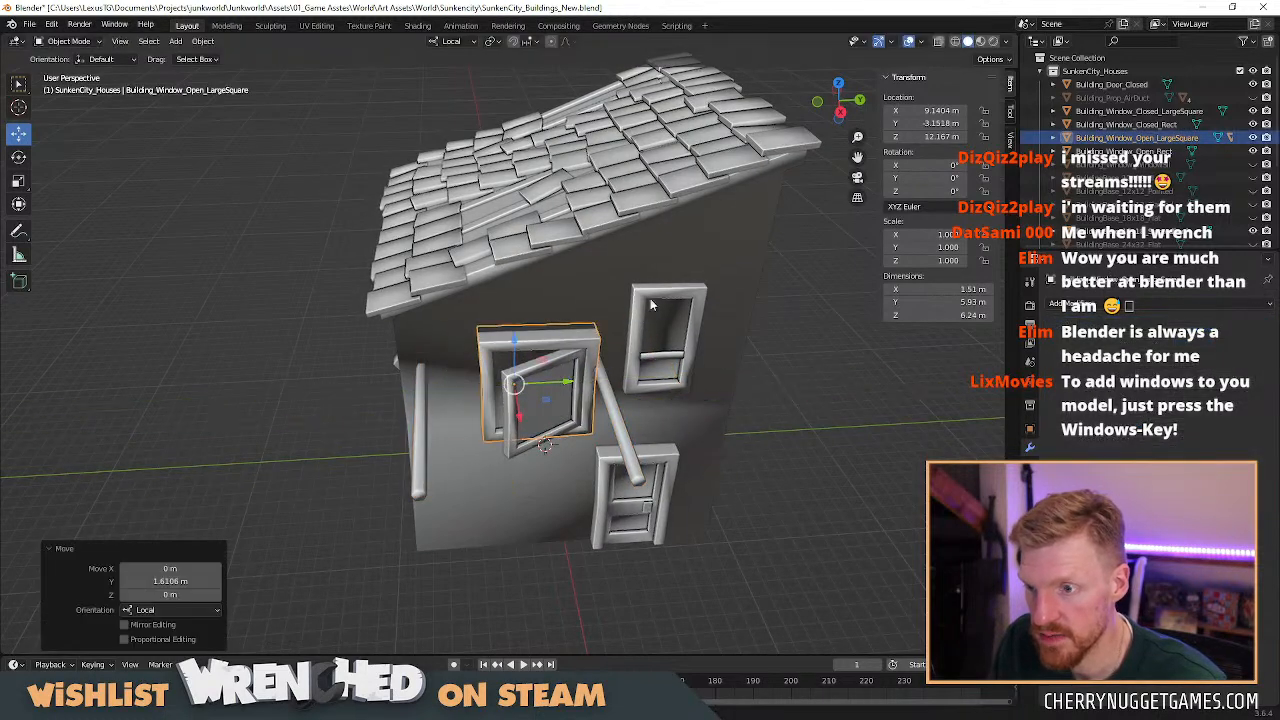
{"action": "left_click", "coordinate": [700, 295]}
{"action": "left_click", "coordinate": [1252, 151]}
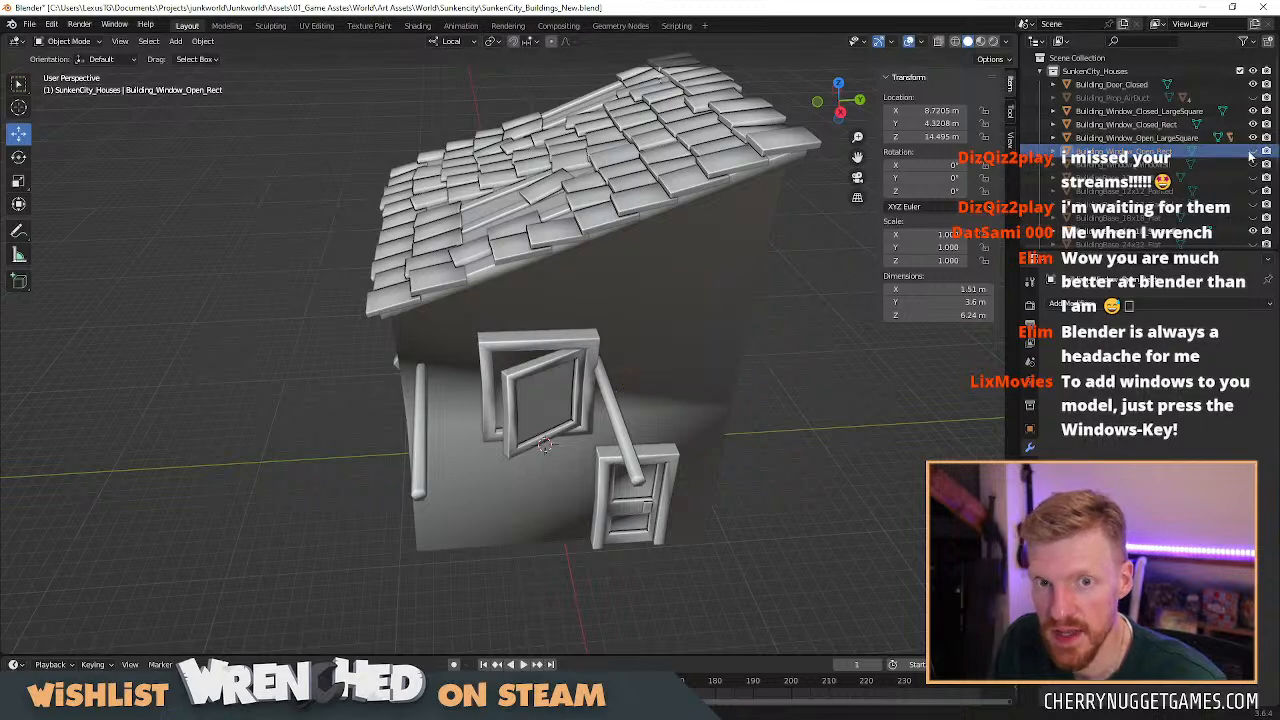
Position the pole pair around the open square window at Y -1.8594 m and Z 15.945 m.
{"action": "left_click", "coordinate": [600, 405]}
{"action": "left_click_drag", "start_coordinate": [561, 412], "coordinate": [590, 410]}
{"action": "middle_click_drag", "start_coordinate": [590, 410], "coordinate": [692, 184]}
{"action": "left_click_drag", "start_coordinate": [716, 190], "coordinate": [716, 152]}
{"action": "middle_click_drag", "start_coordinate": [716, 152], "coordinate": [634, 308]}
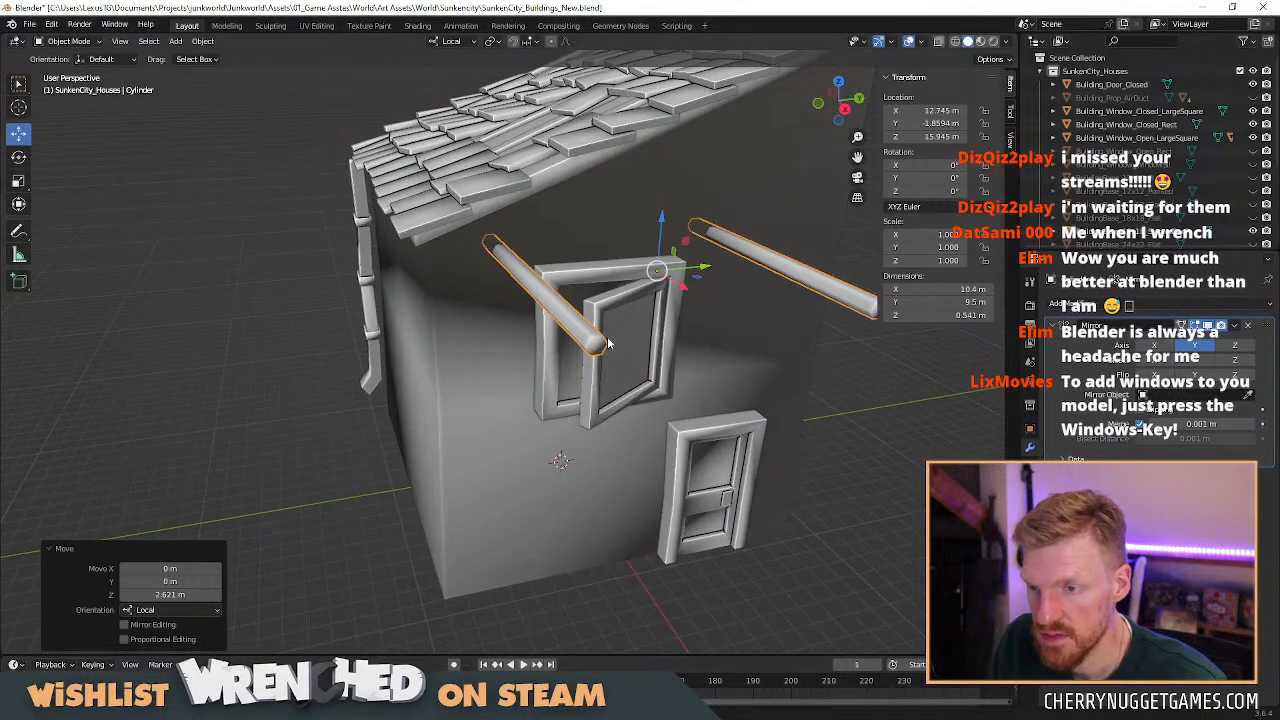
Try rotating the pole's mesh 14° around its local Y axis.
{"action": "key", "text": "Tab"}
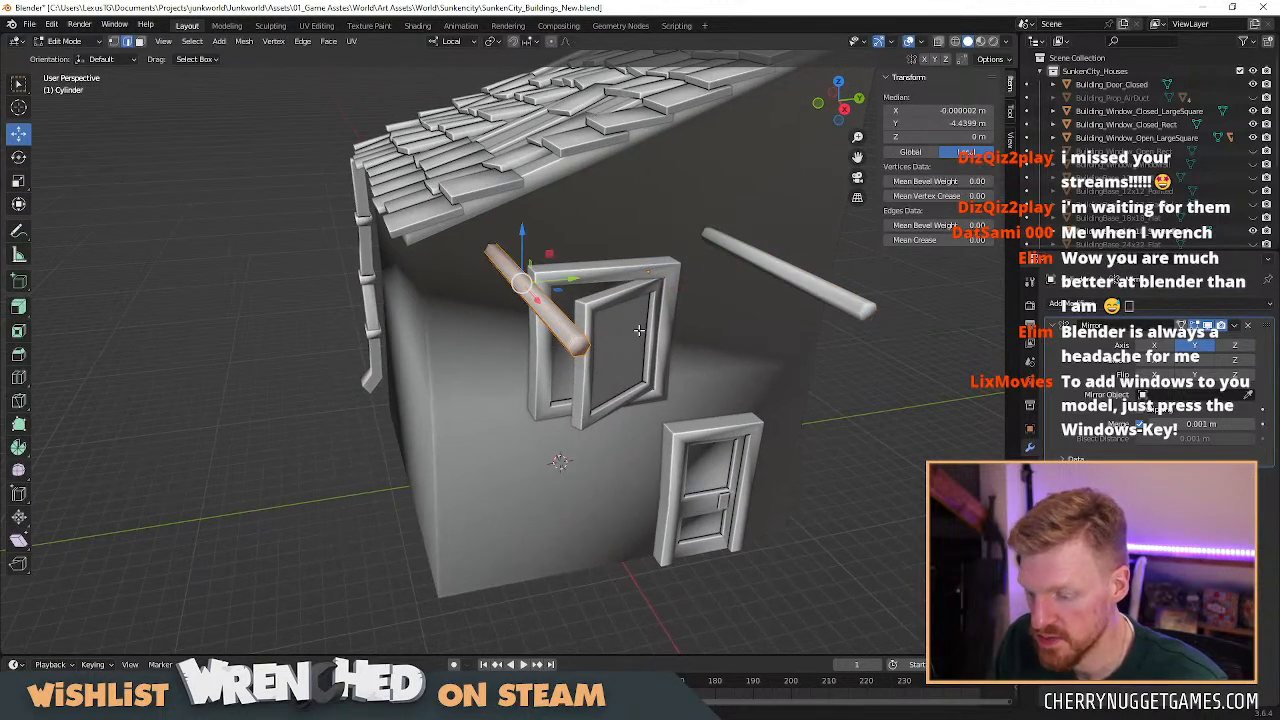
{"action": "key", "text": "r"}
{"action": "key", "text": "x"}
{"action": "key", "text": "x"}
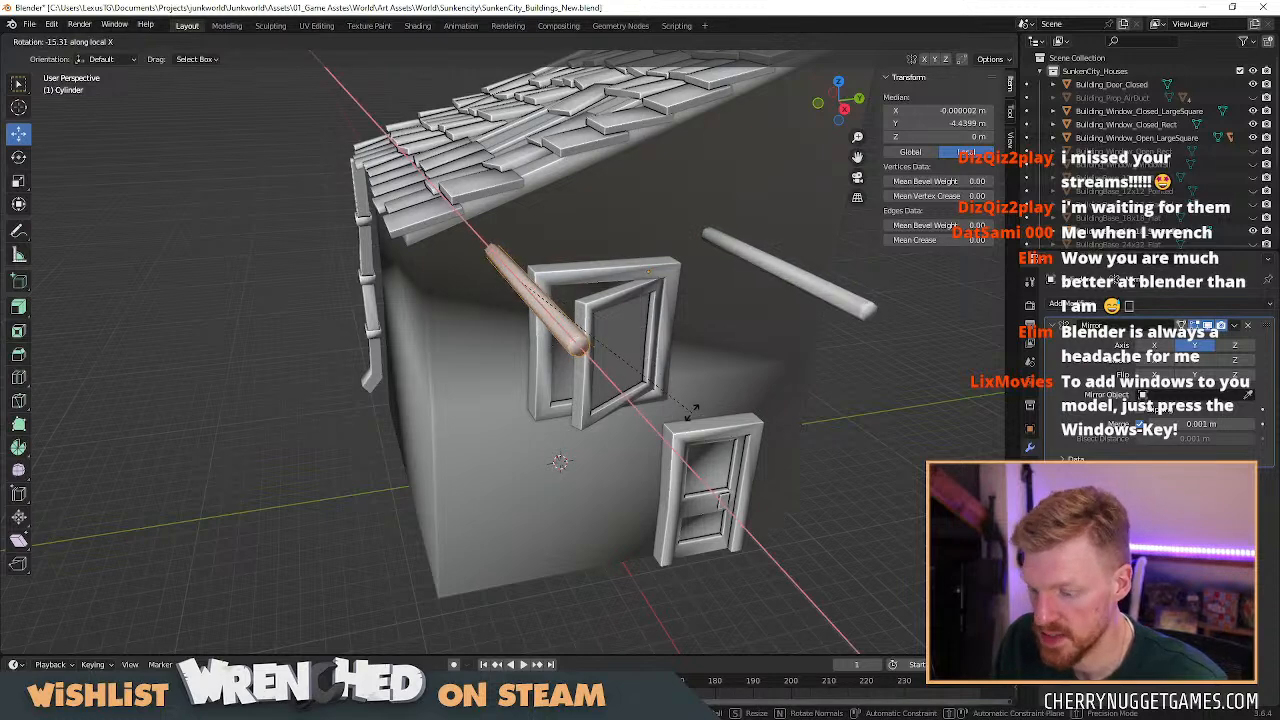
{"action": "key", "text": "y"}
{"action": "key", "text": "y"}
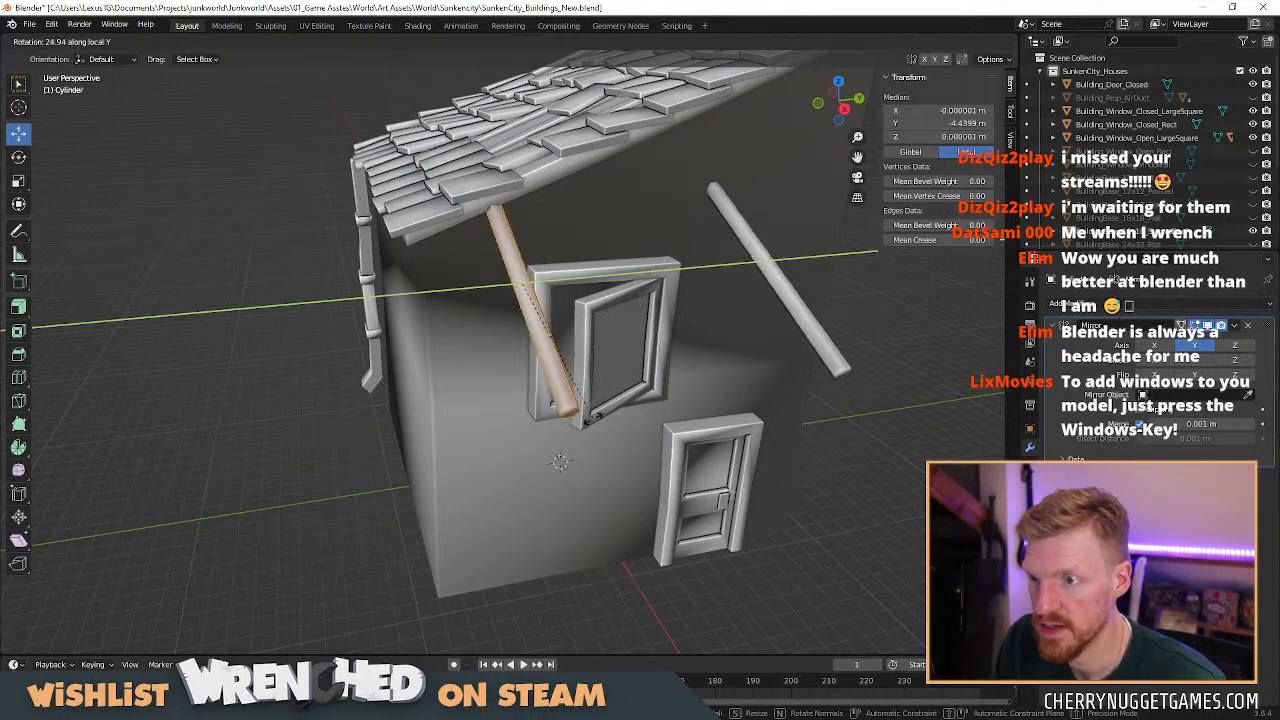
{"action": "type", "text": "14"}
{"action": "key", "text": "Return"}
Try shortening the tilted pole along local X, then undo both the scaling and the tilt.
{"action": "middle_click_drag", "start_coordinate": [473, 160], "coordinate": [660, 300]}
{"action": "key", "text": "s"}
{"action": "key", "text": "x"}
{"action": "key", "text": "x"}
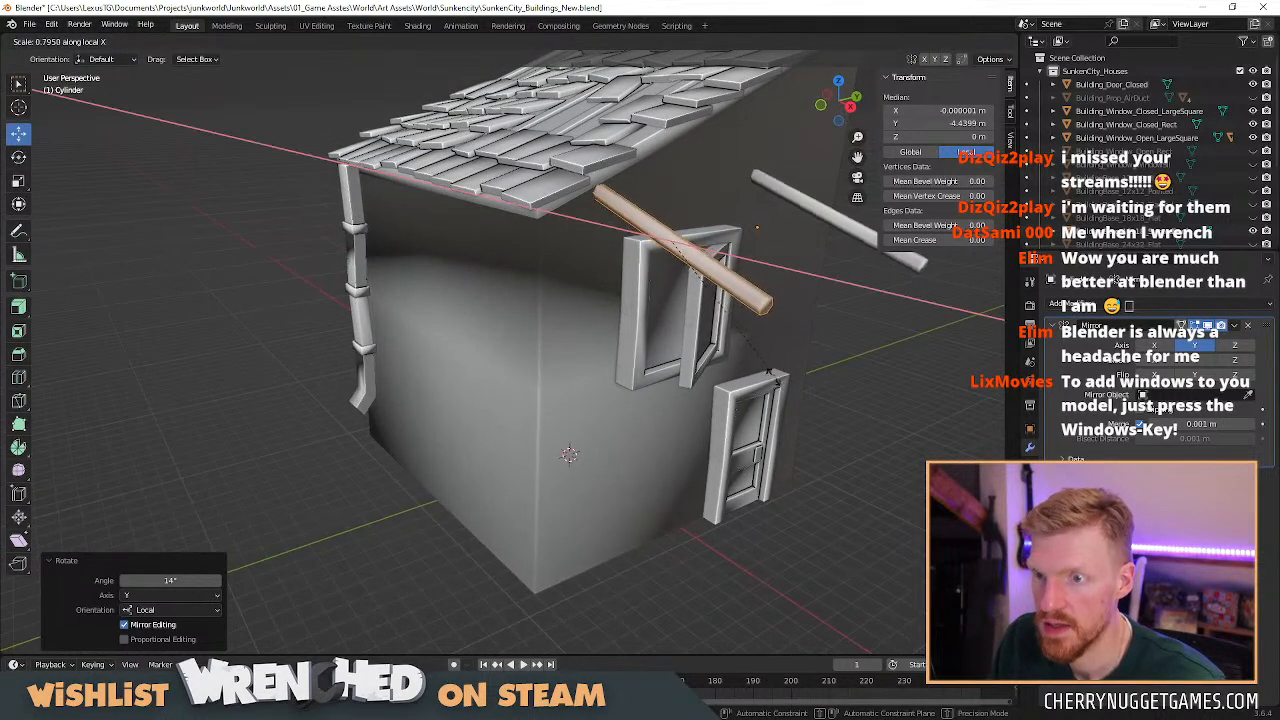
{"action": "left_click", "coordinate": [751, 348]}
{"action": "key", "text": "ctrl+z"}
{"action": "key", "text": "ctrl+z"}
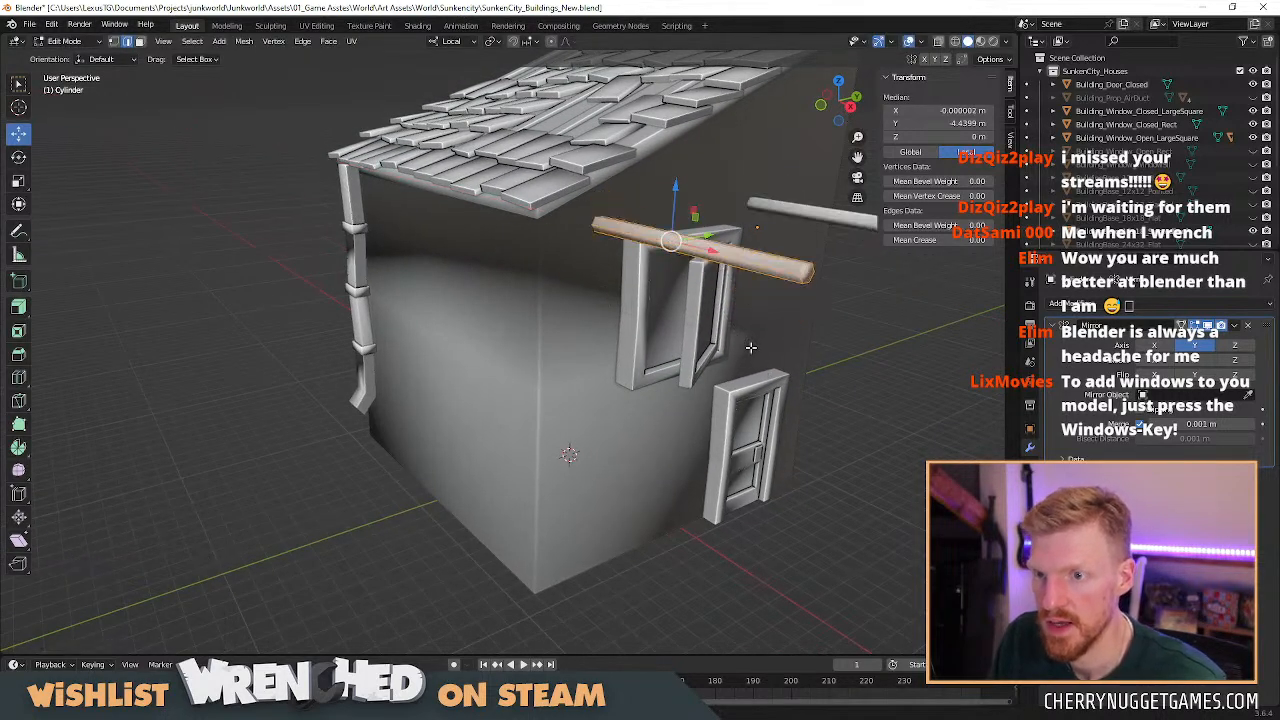
Shorten the level pole along its local X axis to about 6.53 m.
{"action": "key", "text": "s"}
{"action": "key", "text": "x"}
{"action": "key", "text": "x"}
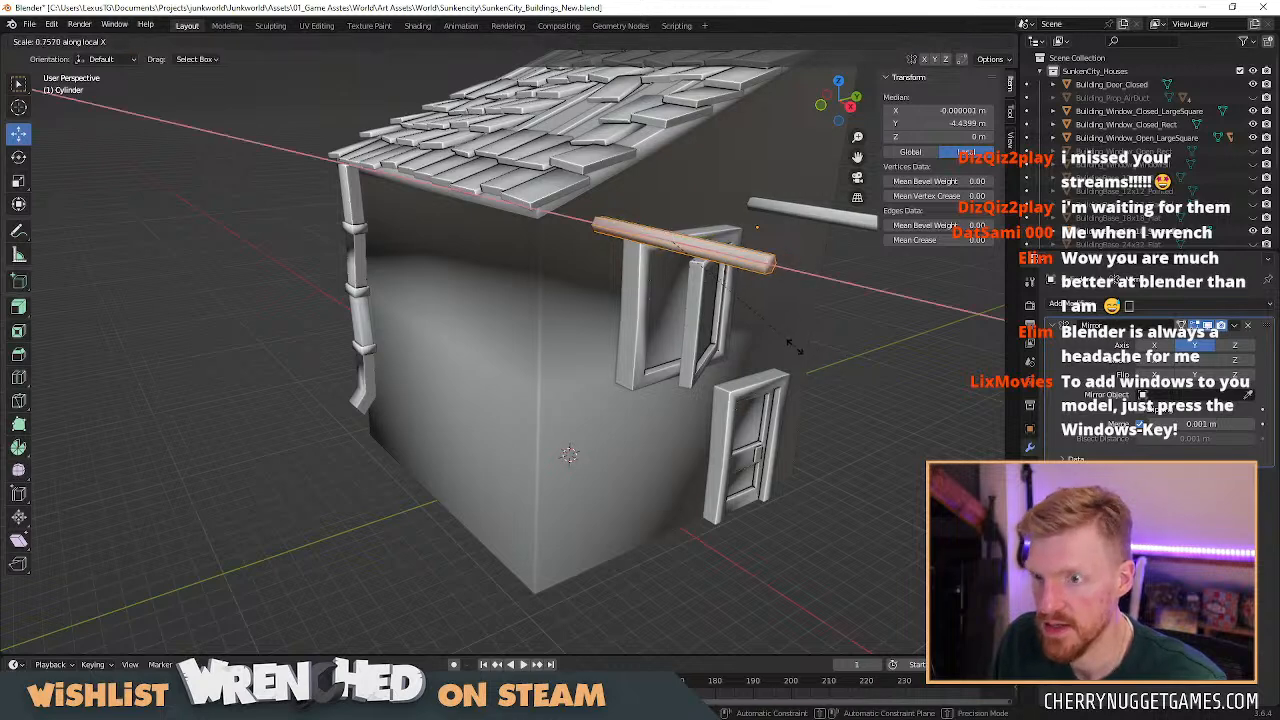
{"action": "left_click", "coordinate": [764, 334]}
Move the pole pair 6.2636 m outward along X, clear of the facade wall.
{"action": "middle_click_drag", "start_coordinate": [610, 330], "coordinate": [603, 360]}
{"action": "scroll", "coordinate": [630, 310], "scroll_direction": "up", "scroll_amount": 1}
{"action": "middle_click_drag", "start_coordinate": [649, 281], "coordinate": [613, 319]}
{"action": "scroll", "coordinate": [613, 319], "scroll_direction": "down", "scroll_amount": 3}
{"action": "key", "text": "Tab"}
{"action": "left_click_drag", "start_coordinate": [643, 289], "coordinate": [738, 309]}
Delete the end face of the pole that faces the wall.
{"action": "scroll", "coordinate": [767, 339], "scroll_direction": "up", "scroll_amount": 2}
{"action": "middle_click_drag", "start_coordinate": [705, 335], "coordinate": [594, 383]}
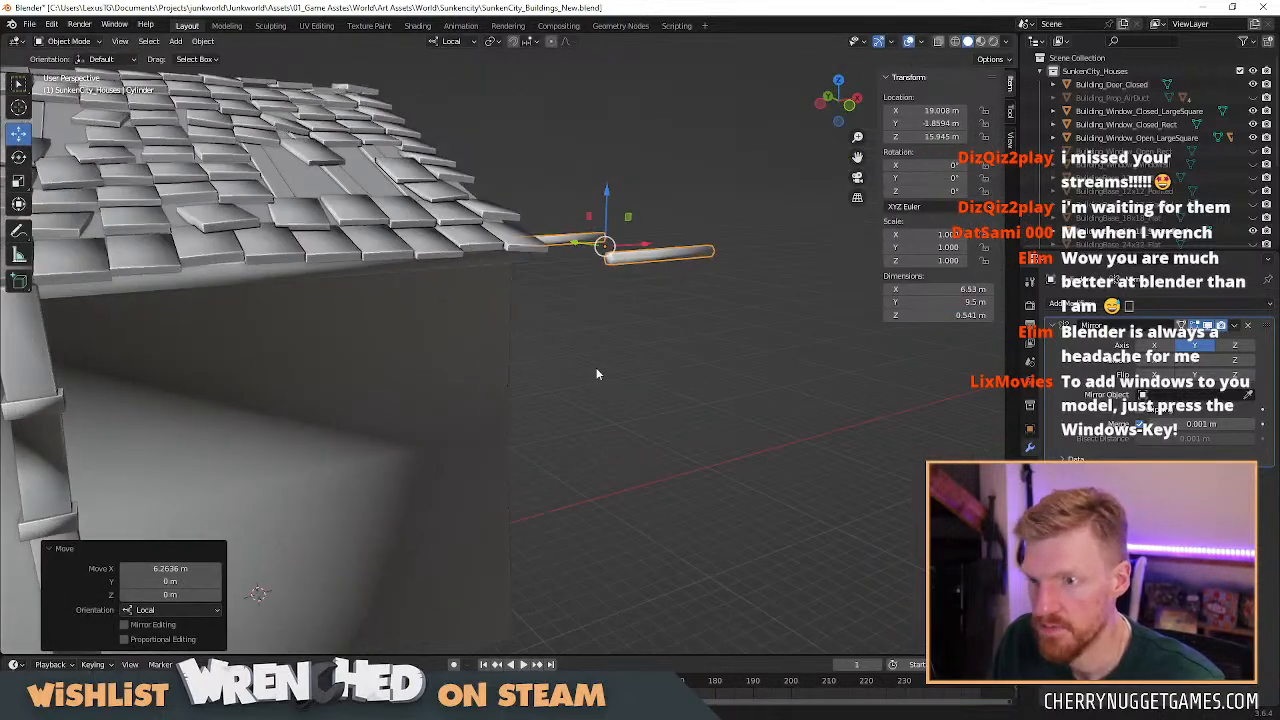
{"action": "key", "text": "Tab"}
{"action": "left_click", "coordinate": [609, 258]}
{"action": "key", "text": "x"}
{"action": "left_click", "coordinate": [624, 287]}
{"action": "middle_click_drag", "start_coordinate": [626, 296], "coordinate": [687, 315]}
{"action": "key", "text": "Tab"}
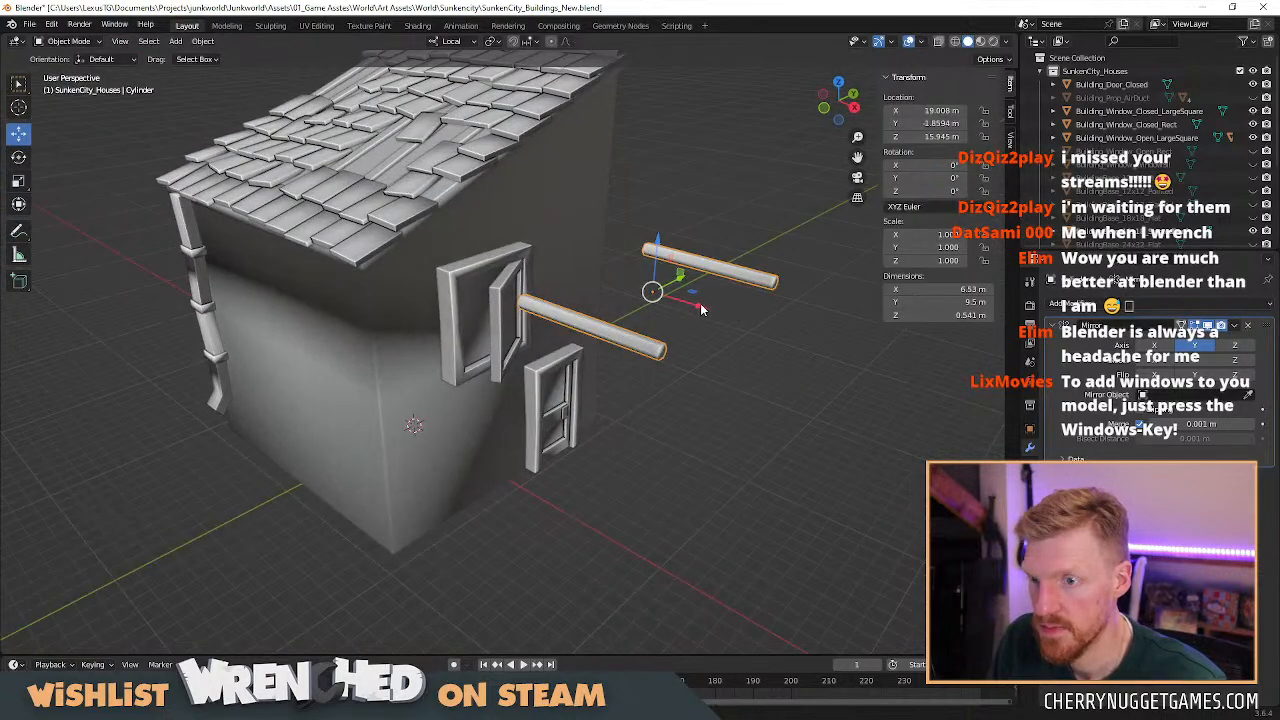
Move the pole pair back along X so its open ends meet the facade.
{"action": "key", "text": "g"}
{"action": "key", "text": "x"}
{"action": "left_click", "coordinate": [560, 284]}
Tilt the pole's mesh downward about 22° around local Y and lower it 1.0897 m.
{"action": "middle_click_drag", "start_coordinate": [560, 284], "coordinate": [574, 304]}
{"action": "key", "text": "Tab"}
{"action": "key", "text": "a"}
{"action": "key", "text": "r"}
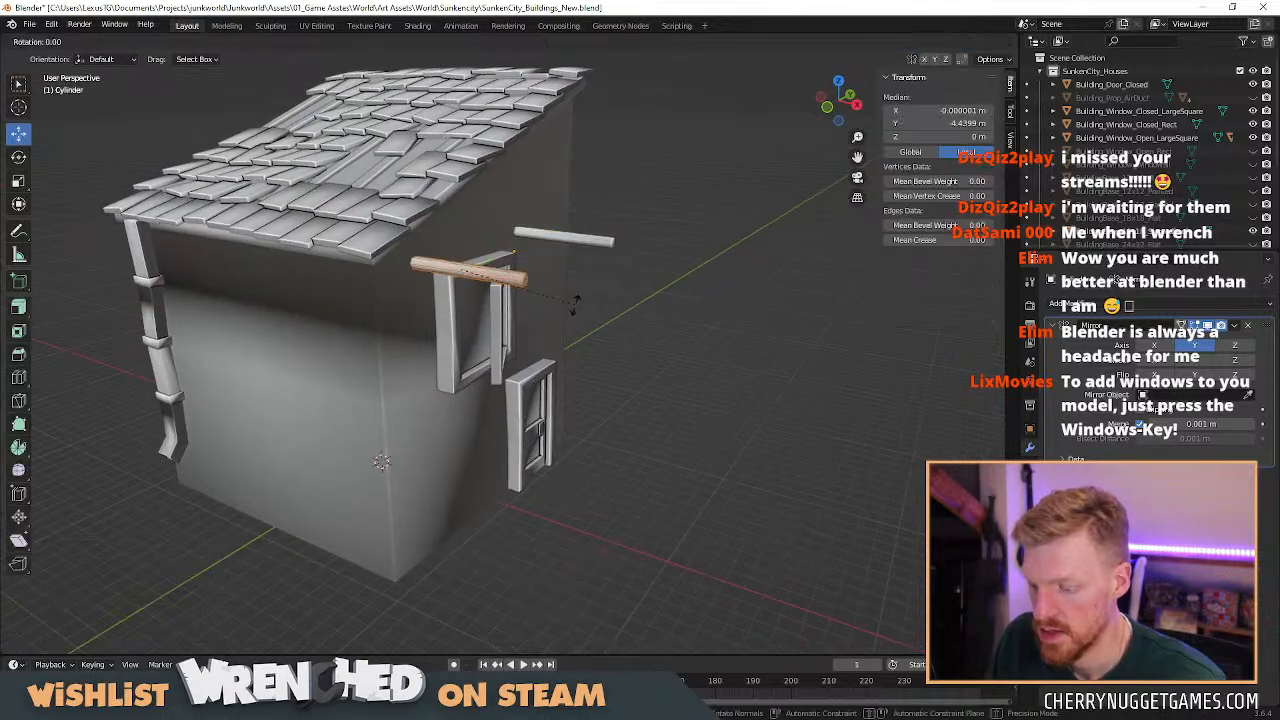
{"action": "key", "text": "x"}
{"action": "key", "text": "y"}
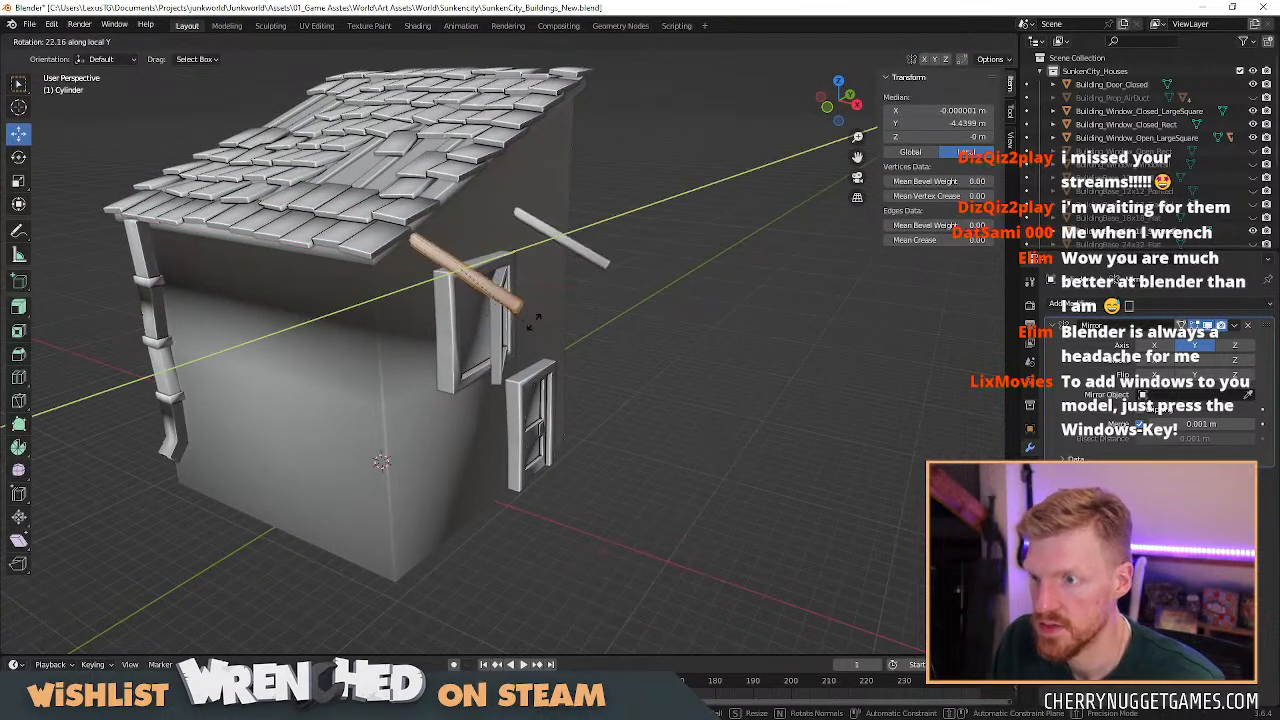
{"action": "left_click", "coordinate": [532, 314]}
{"action": "left_click_drag", "start_coordinate": [460, 218], "coordinate": [460, 249]}
Add a plane to the pole's mesh and place it above the window, moved 15.848 m up and -4.2901 m along Y.
{"action": "mouse_move", "coordinate": [576, 305]}
{"action": "middle_mouse_down"}
{"action": "mouse_move", "coordinate": [409, 274]}
{"action": "mouse_move", "coordinate": [547, 265]}
{"action": "mouse_move", "coordinate": [386, 237]}
{"action": "mouse_move", "coordinate": [386, 266]}
{"action": "mouse_move", "coordinate": [563, 306]}
{"action": "mouse_move", "coordinate": [470, 300]}
{"action": "mouse_move", "coordinate": [511, 323]}
{"action": "mouse_move", "coordinate": [623, 289]}
{"action": "mouse_move", "coordinate": [485, 309]}
{"action": "mouse_move", "coordinate": [589, 308]}
{"action": "middle_mouse_up"}
{"action": "key", "text": "shift+a"}
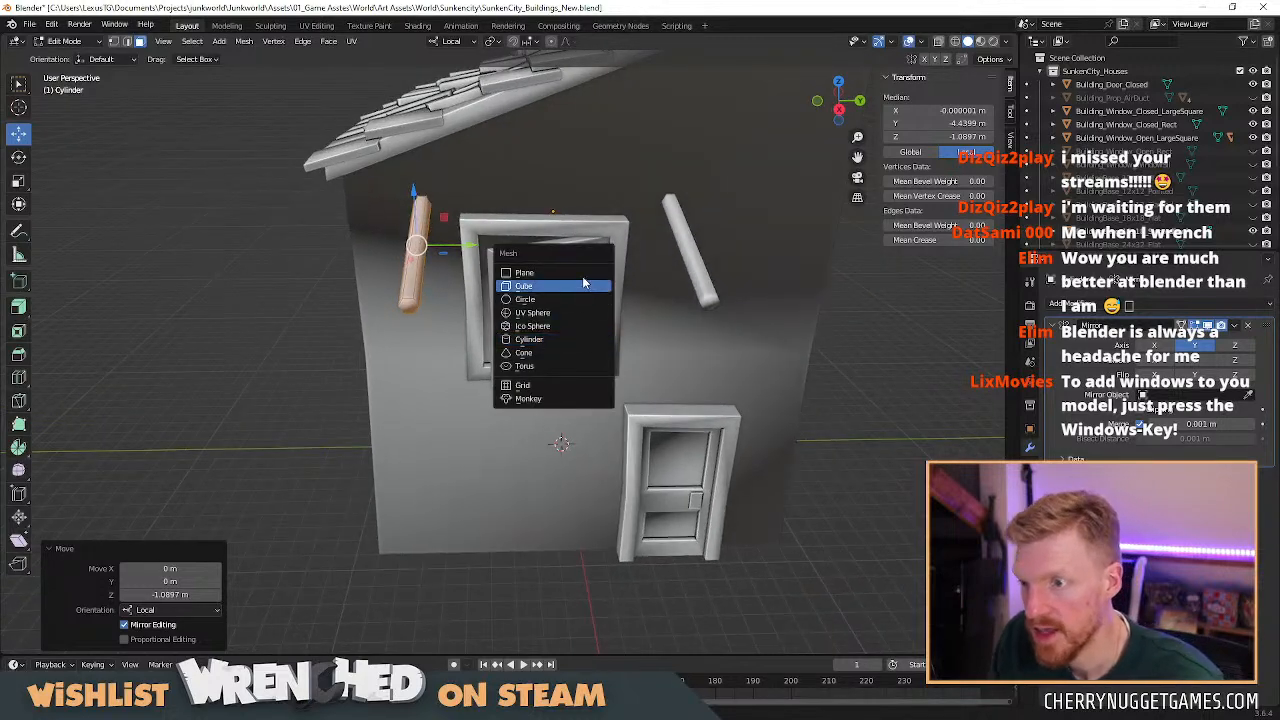
{"action": "left_click", "coordinate": [578, 273]}
{"action": "left_click_drag", "start_coordinate": [568, 466], "coordinate": [585, 607]}
{"action": "left_click_drag", "start_coordinate": [595, 546], "coordinate": [493, 237]}
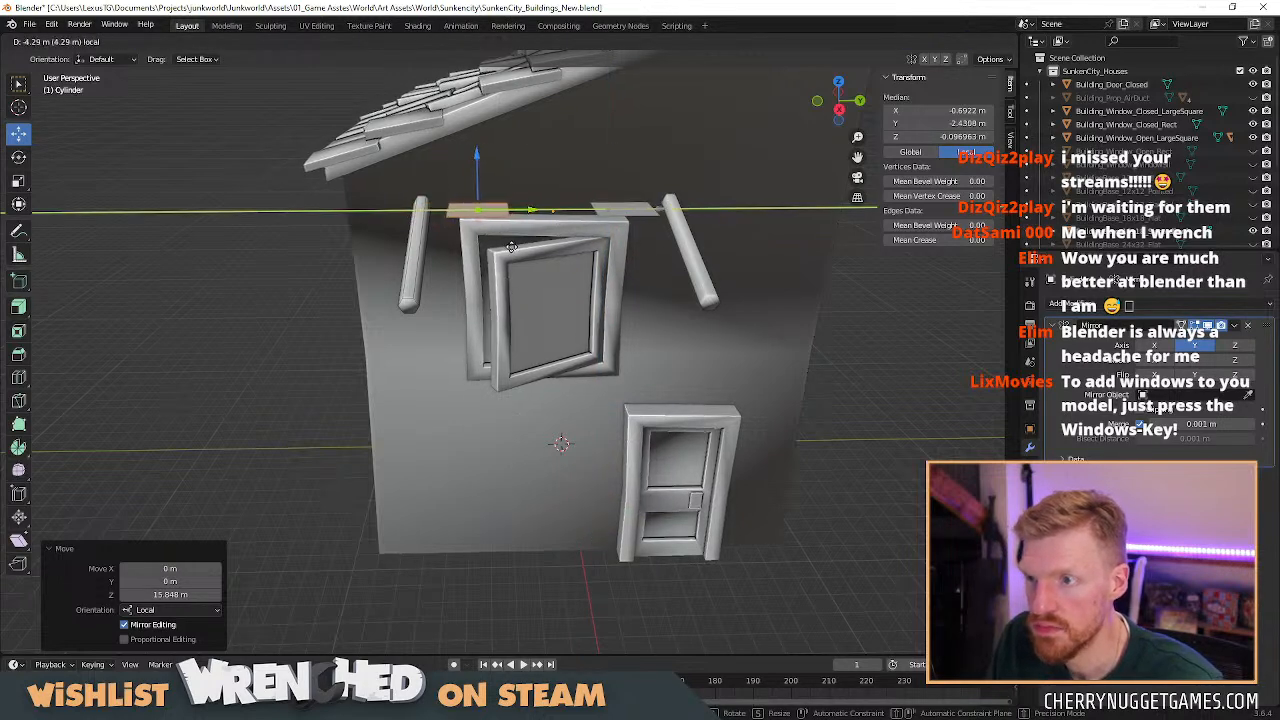
Stretch the new plane along its local X axis away from the wall.
{"action": "key", "text": "s"}
{"action": "key", "text": "x"}
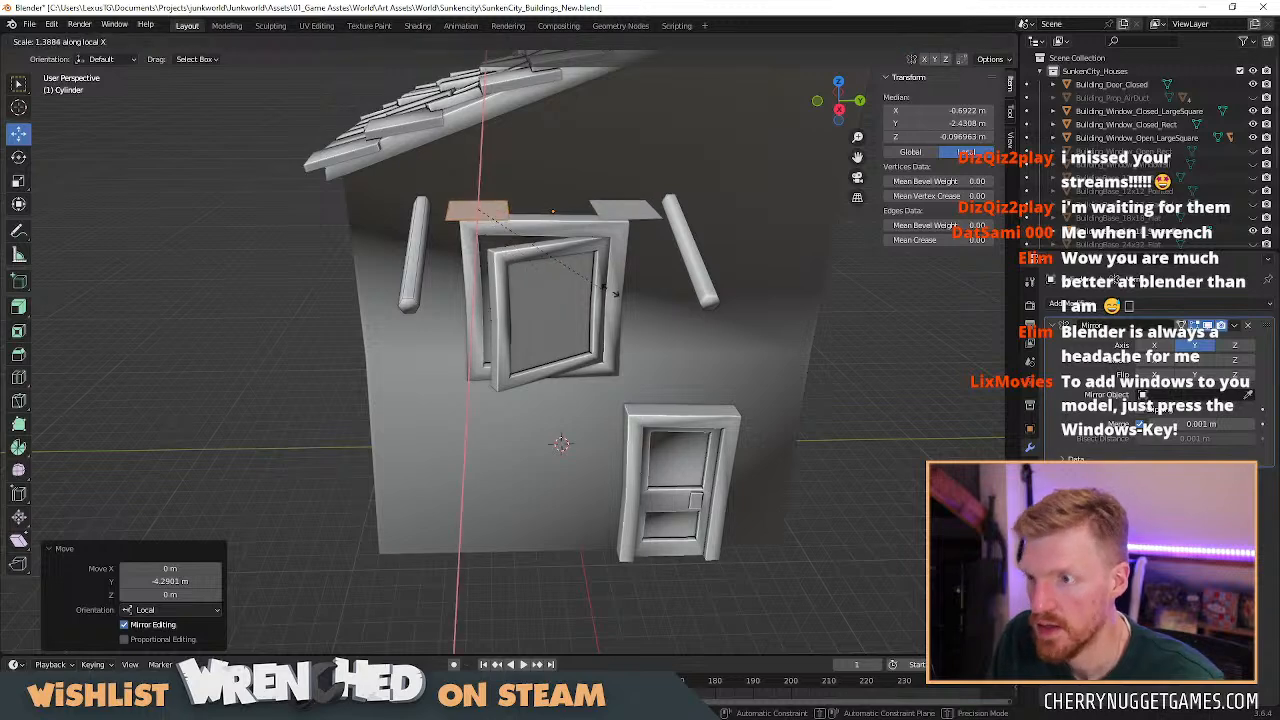
{"action": "left_click", "coordinate": [821, 300]}
{"action": "middle_click_drag", "start_coordinate": [821, 300], "coordinate": [583, 300]}
Undo the added plane together with the pole's tilt and lowering.
{"action": "key", "text": "ctrl+z"}
{"action": "key", "text": "ctrl+z"}
{"action": "key", "text": "ctrl+z"}
{"action": "key", "text": "ctrl+z"}
{"action": "key", "text": "ctrl+z"}
{"action": "key", "text": "ctrl+z"}
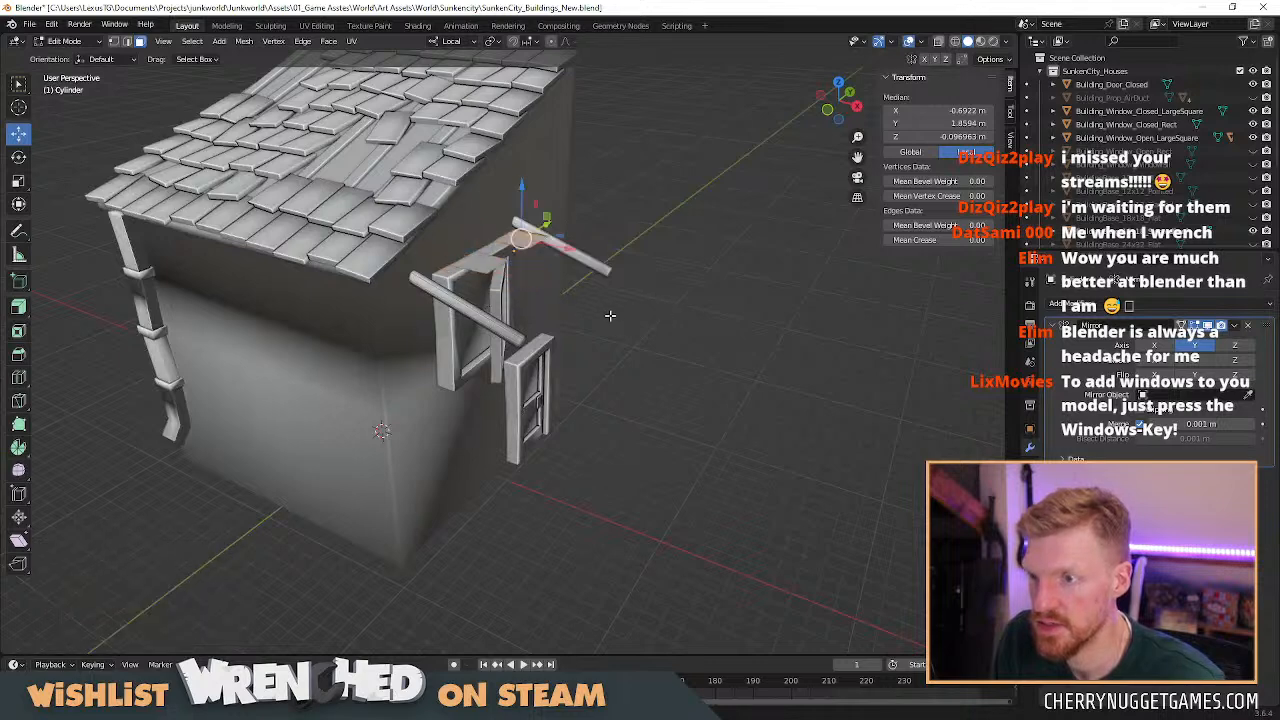
{"action": "left_click_drag", "start_coordinate": [505, 295], "coordinate": [636, 329]}
{"action": "mouse_move", "coordinate": [676, 398]}
{"action": "middle_mouse_down"}
{"action": "mouse_move", "coordinate": [621, 411]}
{"action": "mouse_move", "coordinate": [654, 396]}
{"action": "middle_mouse_up"}
{"action": "key", "text": "ctrl+z"}
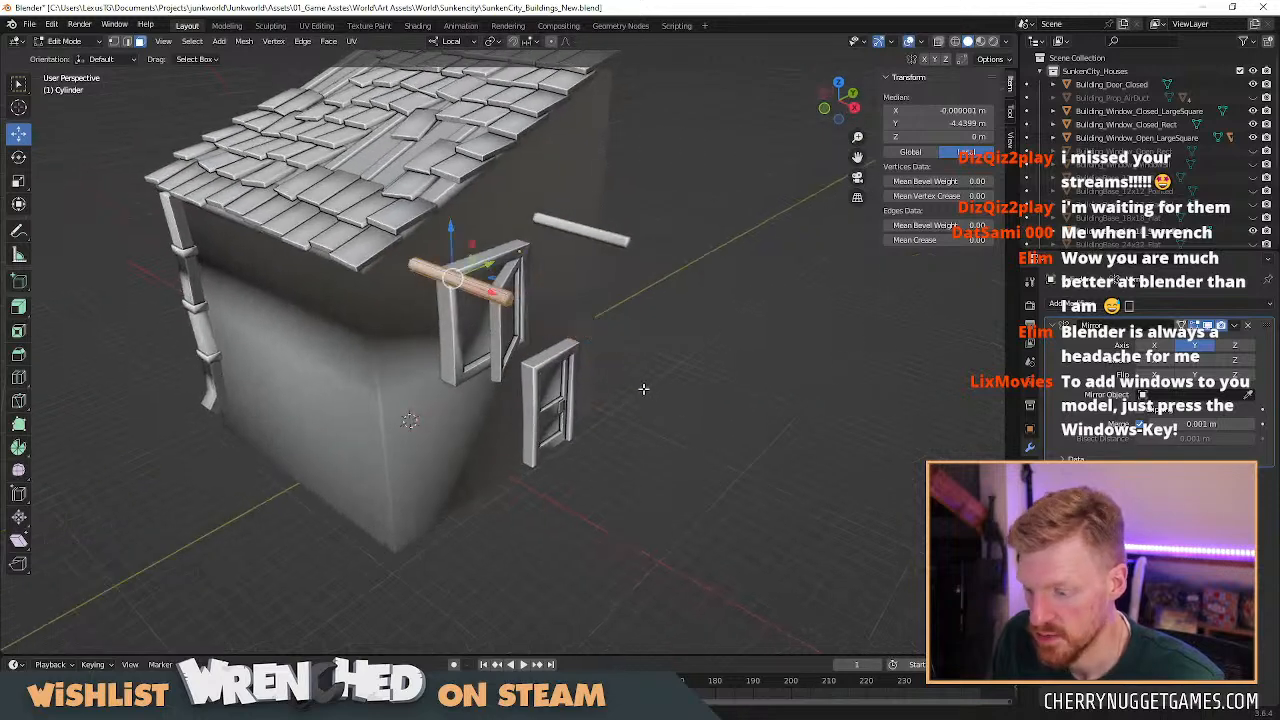
Move the whole pole object outward from the house wall, to about X 17.93 m.
{"action": "key", "text": "Tab"}
{"action": "left_click_drag", "start_coordinate": [546, 264], "coordinate": [671, 302]}
{"action": "key", "text": "Tab"}
{"action": "middle_click_drag", "start_coordinate": [741, 400], "coordinate": [686, 407]}
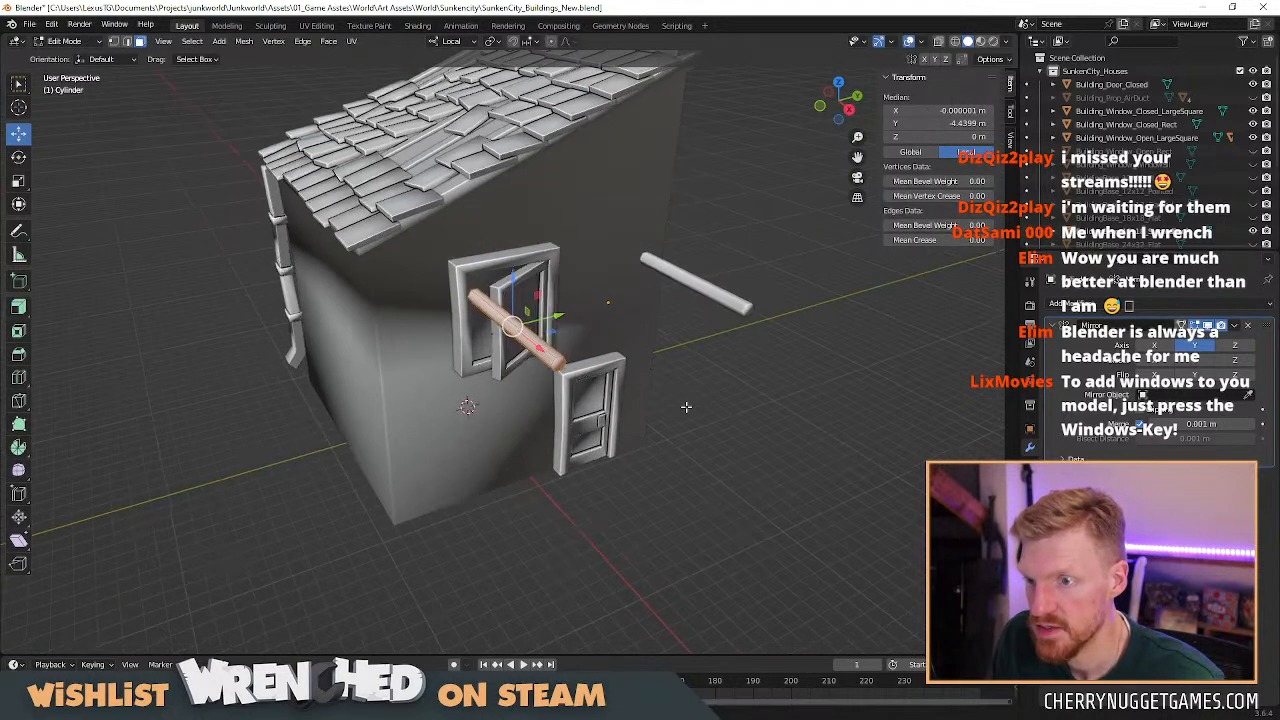
Add a plane to the pole's mesh, raise it 14.319 m and shift it -2.1624 m along local Y.
{"action": "key", "text": "shift+a"}
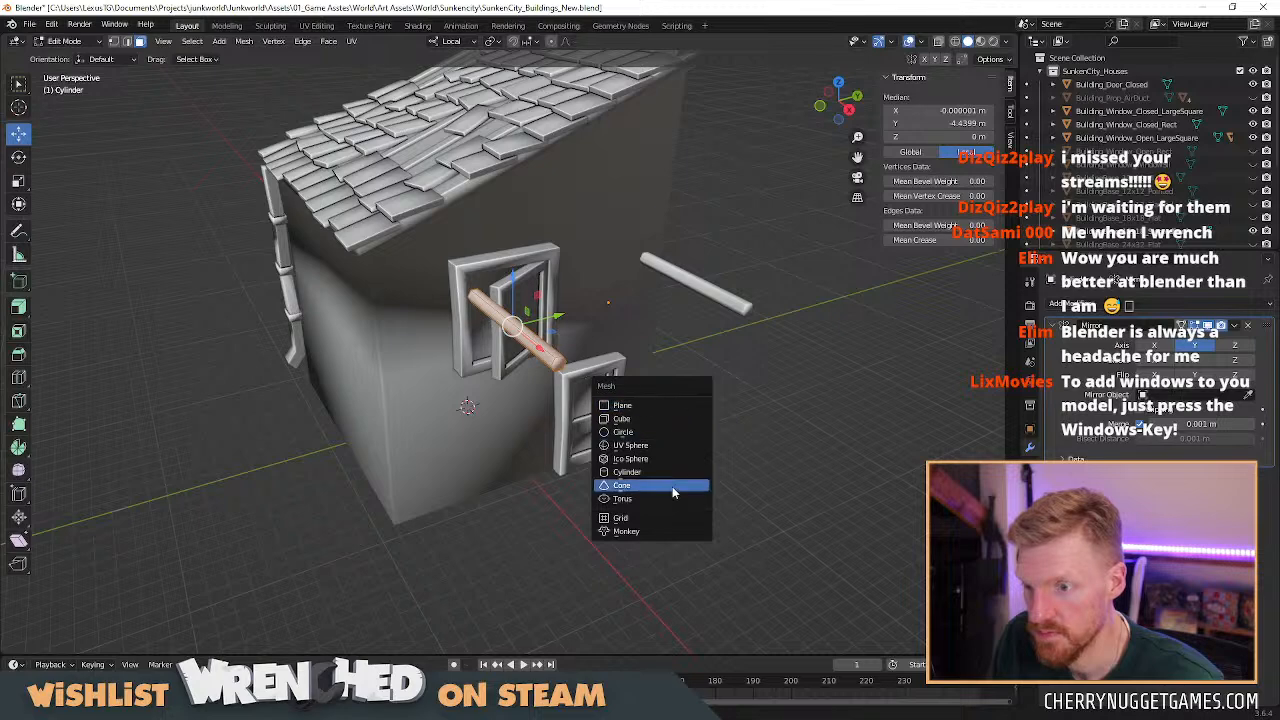
{"action": "left_click", "coordinate": [665, 402]}
{"action": "left_click_drag", "start_coordinate": [487, 432], "coordinate": [543, 260]}
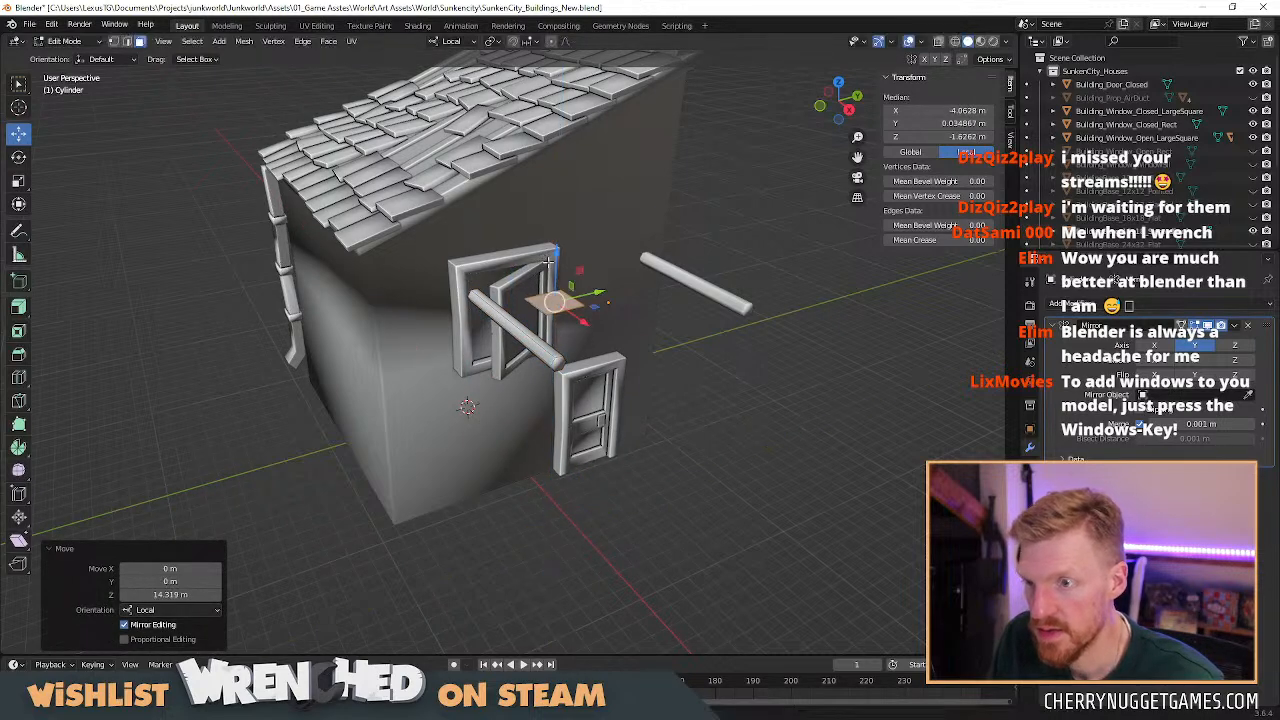
{"action": "middle_click_drag", "start_coordinate": [598, 302], "coordinate": [547, 329]}
{"action": "left_click_drag", "start_coordinate": [583, 331], "coordinate": [535, 334]}
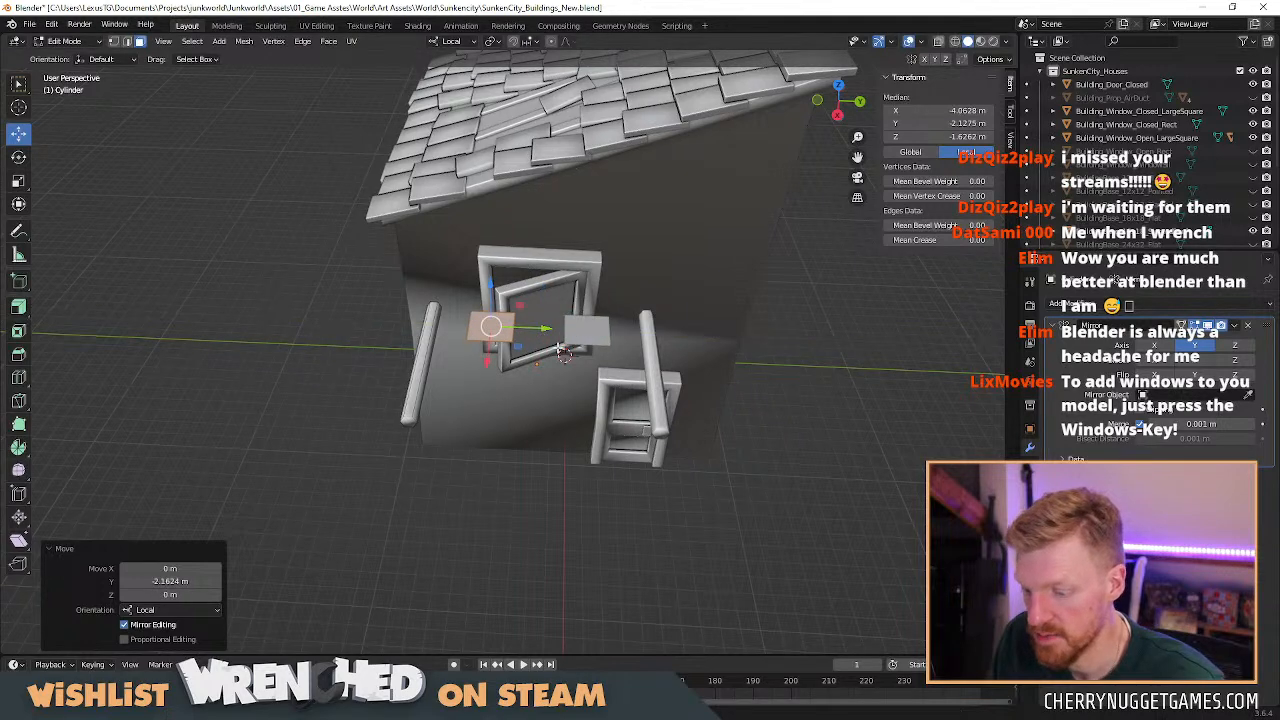
Scale the plane by 2.2 and position it level with the poles so its mirrored halves fill the gap between them.
{"action": "key", "text": "s"}
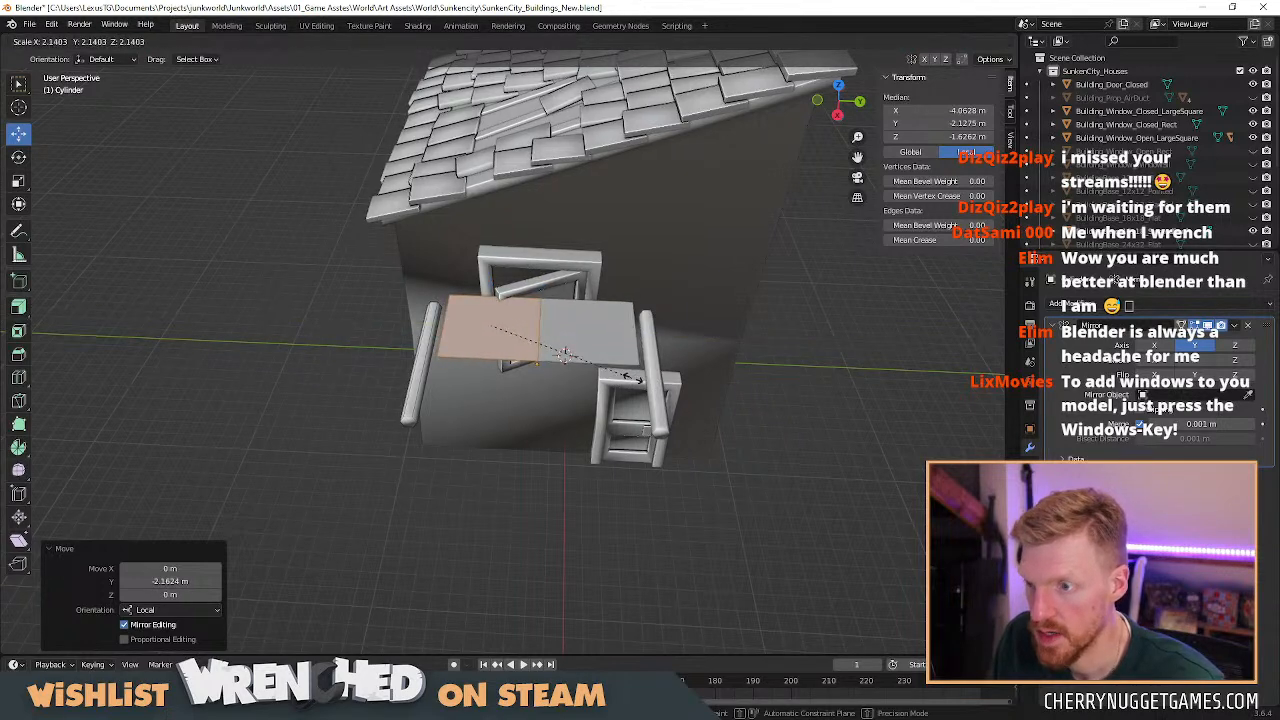
{"action": "left_click", "coordinate": [634, 379]}
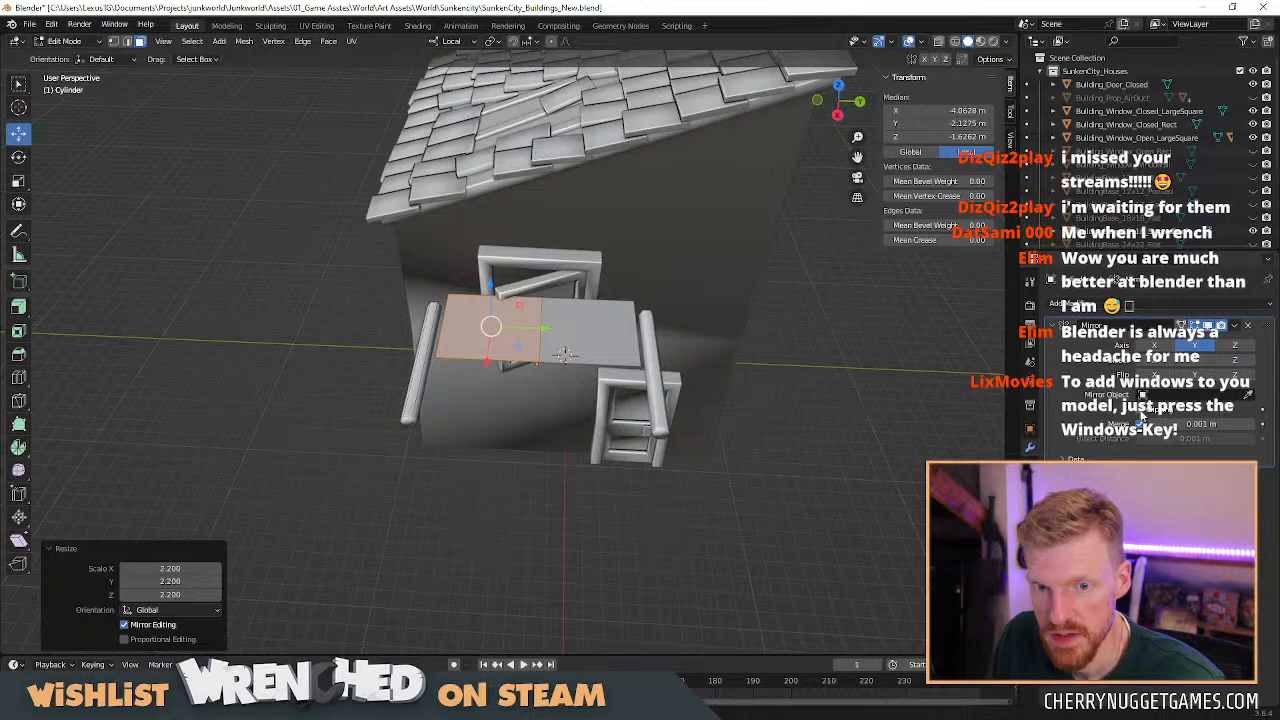
{"action": "left_click_drag", "start_coordinate": [545, 330], "coordinate": [536, 330]}
{"action": "left_click_drag", "start_coordinate": [480, 362], "coordinate": [479, 379]}
{"action": "middle_click_drag", "start_coordinate": [470, 380], "coordinate": [570, 369]}
{"action": "left_click_drag", "start_coordinate": [573, 273], "coordinate": [668, 287]}
{"action": "middle_click_drag", "start_coordinate": [668, 287], "coordinate": [632, 343]}
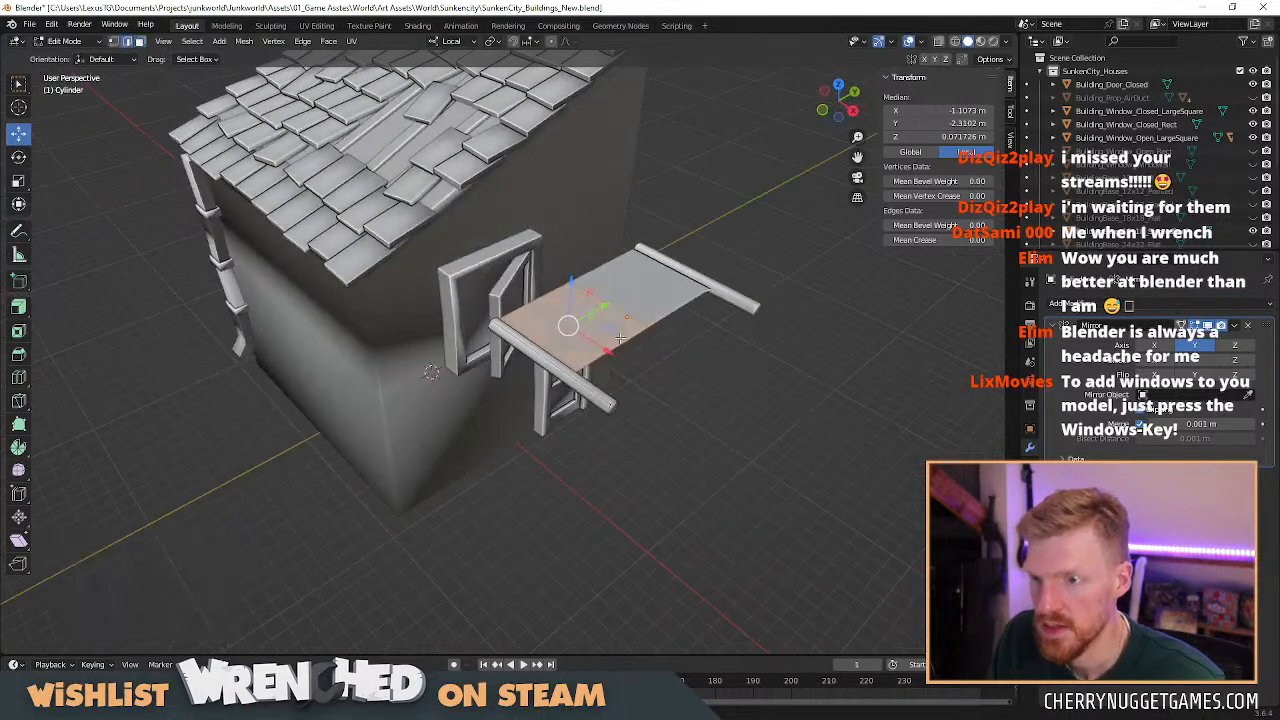
Extend the plane's outer edge 2.0734 m along local X and extrude it about 1.2 m downward as a front flap.
{"action": "left_click_drag", "start_coordinate": [626, 362], "coordinate": [665, 398]}
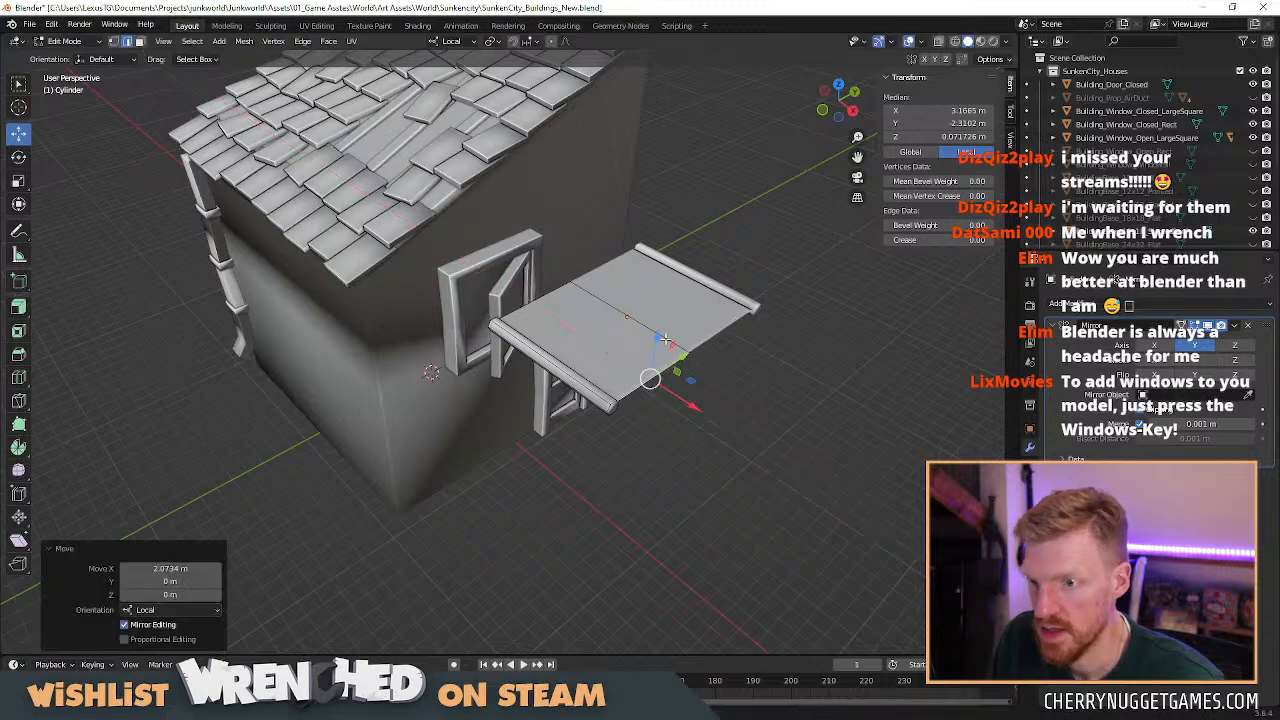
{"action": "key", "text": "e"}
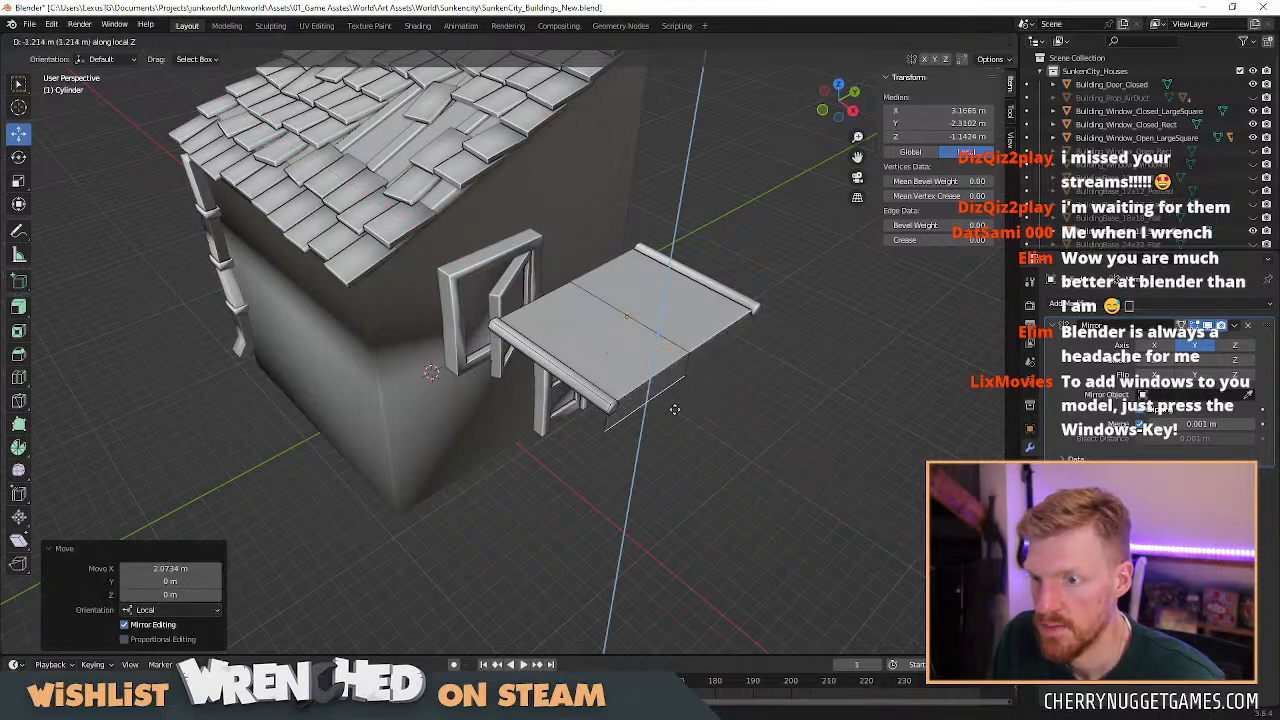
{"action": "left_click", "coordinate": [675, 408]}
{"action": "middle_click_drag", "start_coordinate": [646, 397], "coordinate": [540, 321]}
Lower the awning's central seam edge along local Z to make the top surface sag between the poles.
{"action": "left_click", "coordinate": [538, 310]}
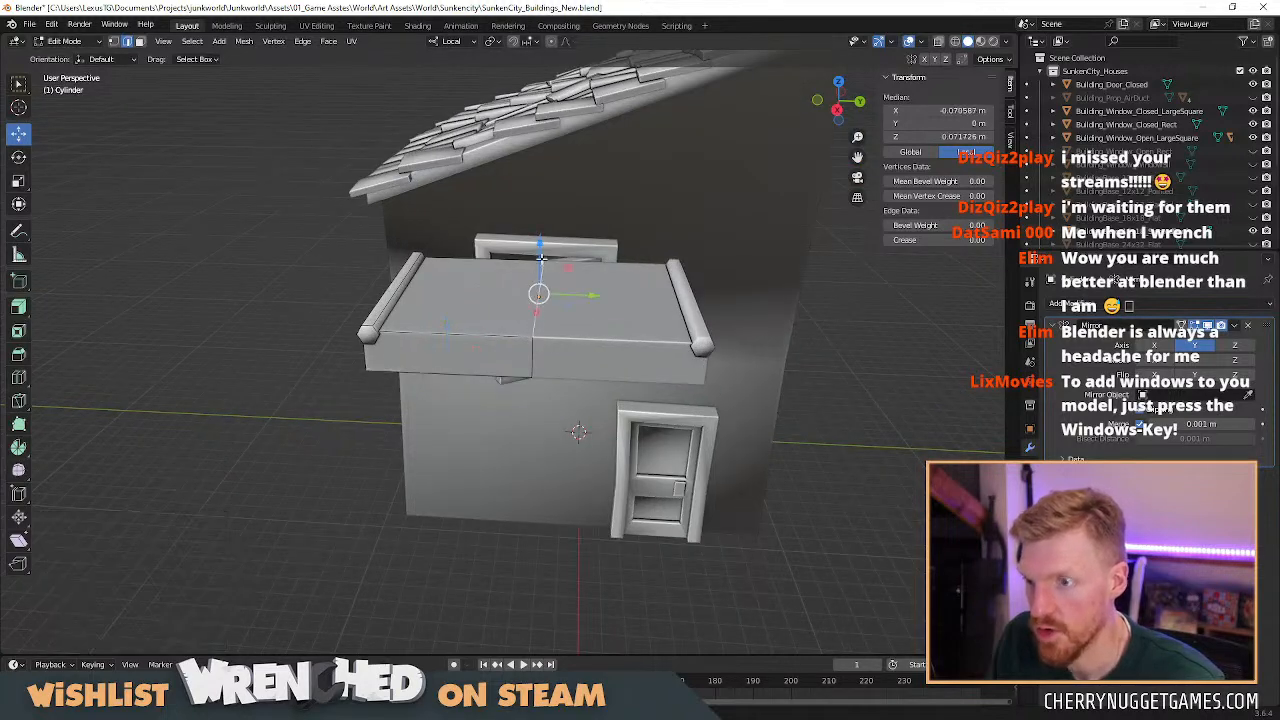
{"action": "key", "text": "g"}
{"action": "key", "text": "z"}
{"action": "left_click", "coordinate": [540, 280]}
{"action": "middle_click_drag", "start_coordinate": [540, 280], "coordinate": [524, 238]}
Lower the front flap's bottom centre vertex along local Z and raise its bottom outer corner 0.094756 m.
{"action": "left_click", "coordinate": [522, 232]}
{"action": "key", "text": "g"}
{"action": "key", "text": "z"}
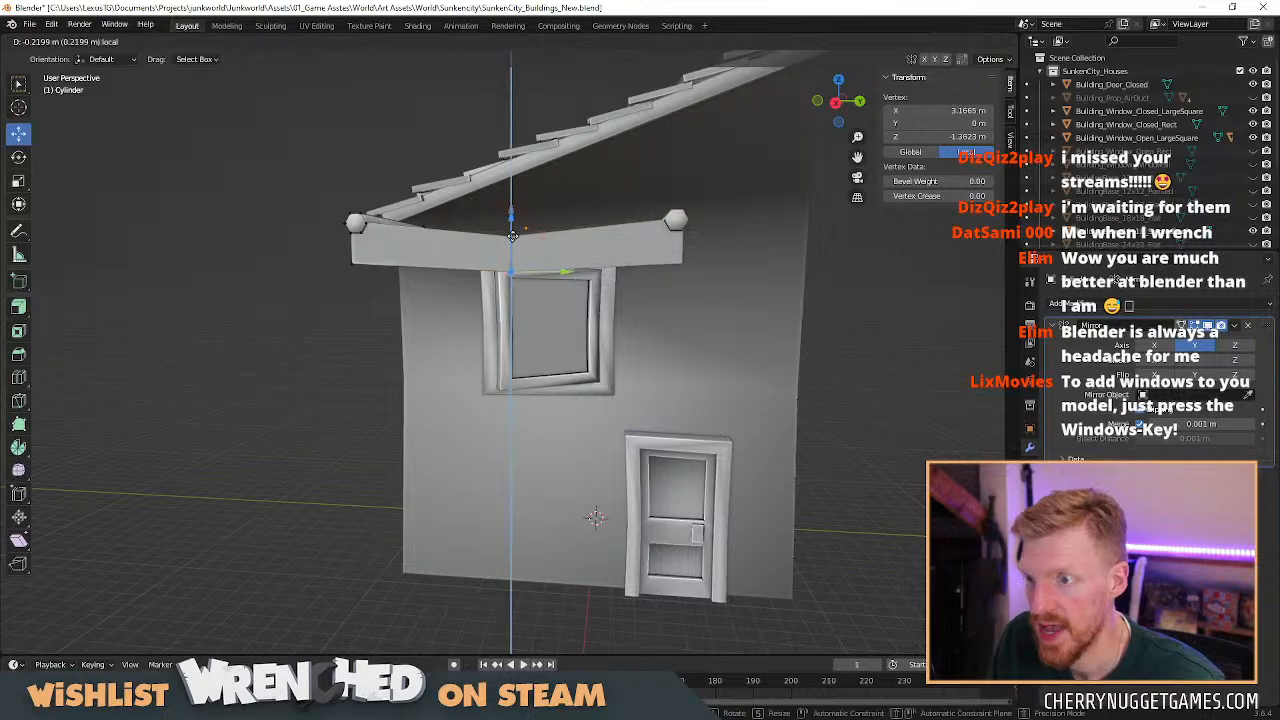
{"action": "left_click", "coordinate": [512, 245]}
{"action": "left_click", "coordinate": [351, 263]}
{"action": "left_click_drag", "start_coordinate": [353, 234], "coordinate": [353, 228]}
{"action": "middle_click_drag", "start_coordinate": [440, 232], "coordinate": [448, 294]}
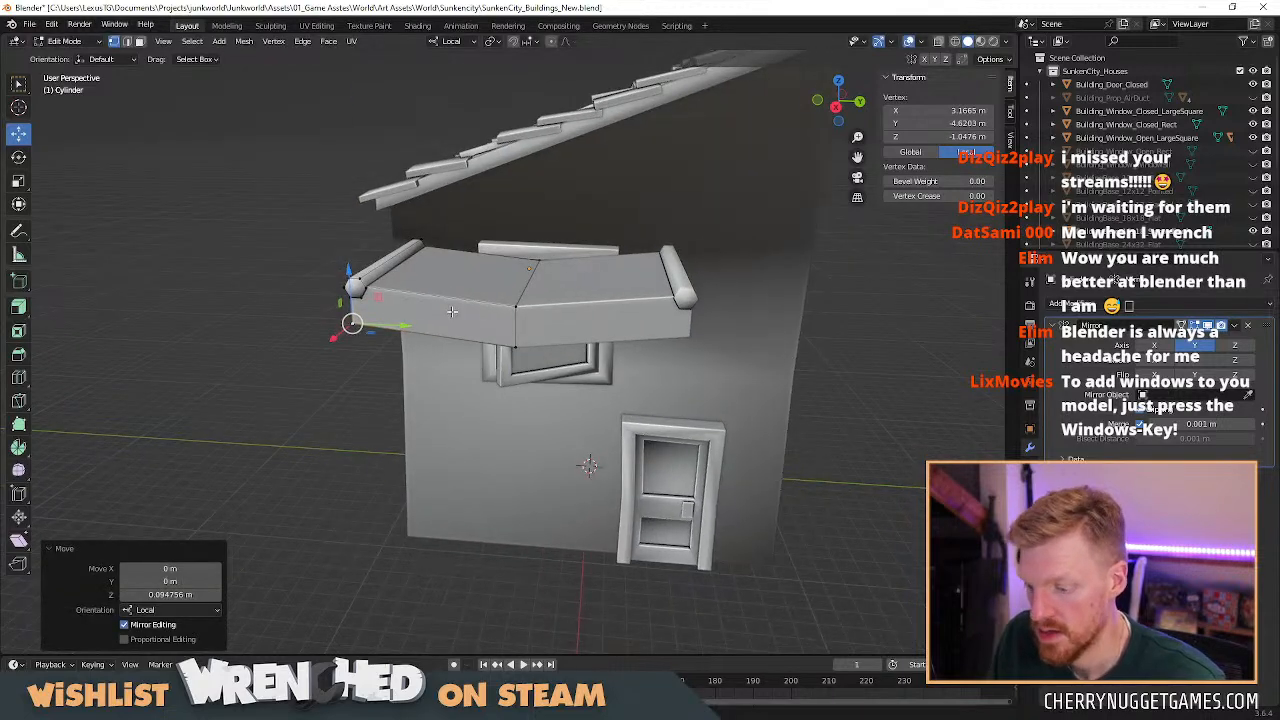
Add one centred loop cut across the awning half and lower it 0.14489 m to round the sag.
{"action": "left_click", "coordinate": [445, 296]}
{"action": "right_click", "coordinate": [448, 290]}
{"action": "left_click_drag", "start_coordinate": [447, 260], "coordinate": [448, 262]}
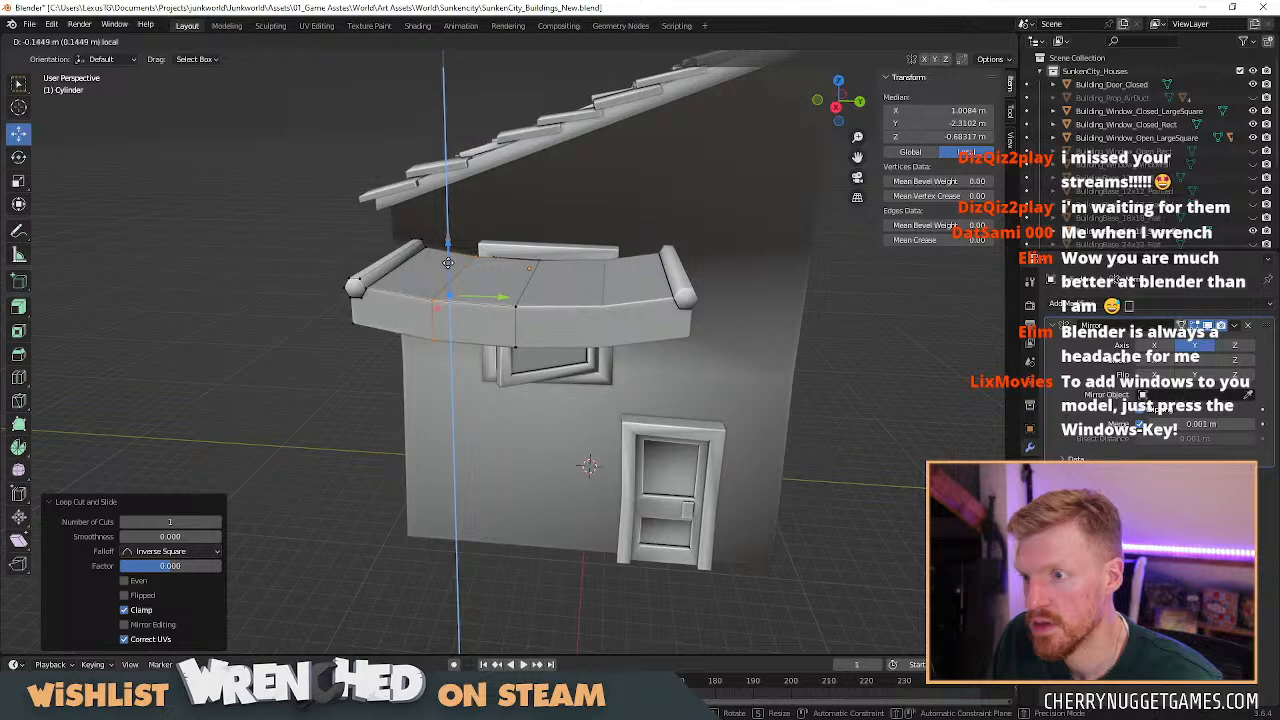
{"action": "left_click_drag", "start_coordinate": [448, 263], "coordinate": [448, 263]}
{"action": "middle_click_drag", "start_coordinate": [448, 263], "coordinate": [512, 340]}
{"action": "scroll", "coordinate": [512, 338], "scroll_direction": "up", "scroll_amount": 2}
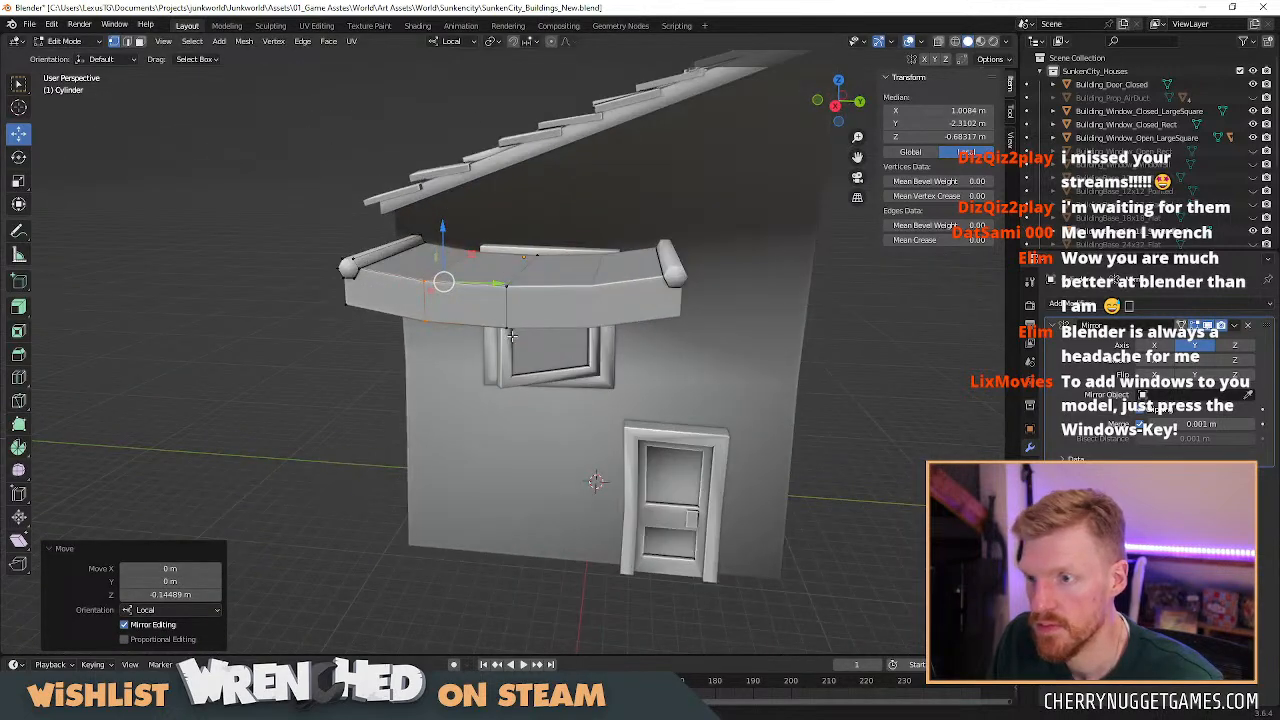
Try adding two loop cuts beside the awning's centre seam and scaling them along local Y.
{"action": "left_click", "coordinate": [466, 287]}
{"action": "right_click", "coordinate": [484, 295]}
{"action": "key", "text": "s"}
{"action": "key", "text": "x"}
{"action": "key", "text": "y"}
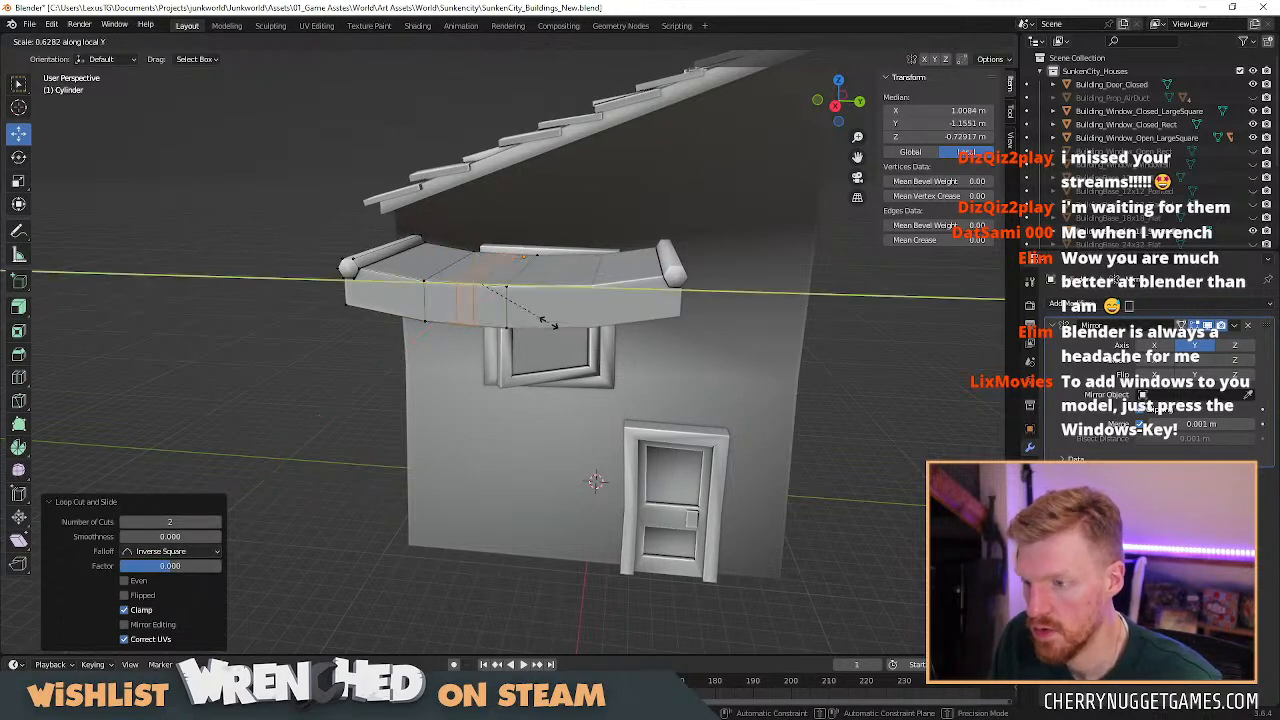
{"action": "left_click", "coordinate": [510, 302]}
{"action": "middle_click_drag", "start_coordinate": [486, 308], "coordinate": [525, 340]}
{"action": "key", "text": "ctrl+z"}
Apply smooth shading to the whole awning object.
{"action": "middle_click_drag", "start_coordinate": [629, 348], "coordinate": [545, 368]}
{"action": "scroll", "coordinate": [545, 368], "scroll_direction": "up", "scroll_amount": 2}
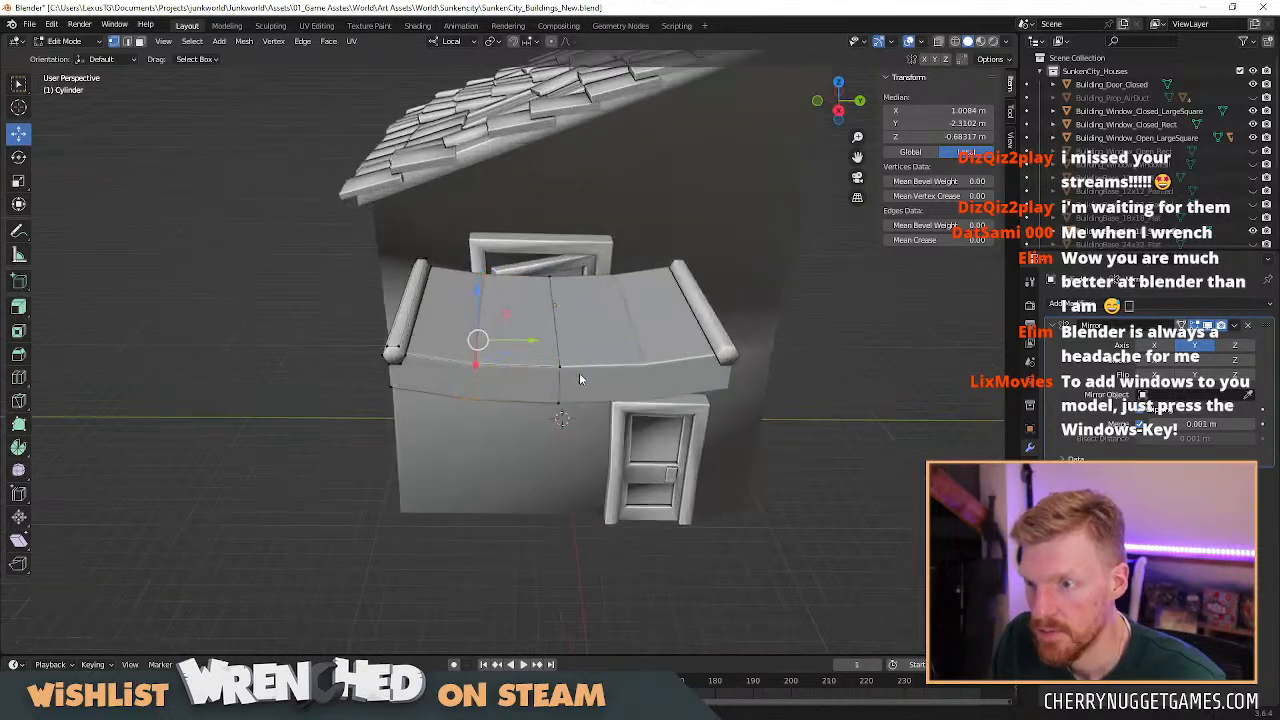
{"action": "key", "text": "Tab"}
{"action": "right_click", "coordinate": [545, 368]}
{"action": "left_click", "coordinate": [533, 366]}
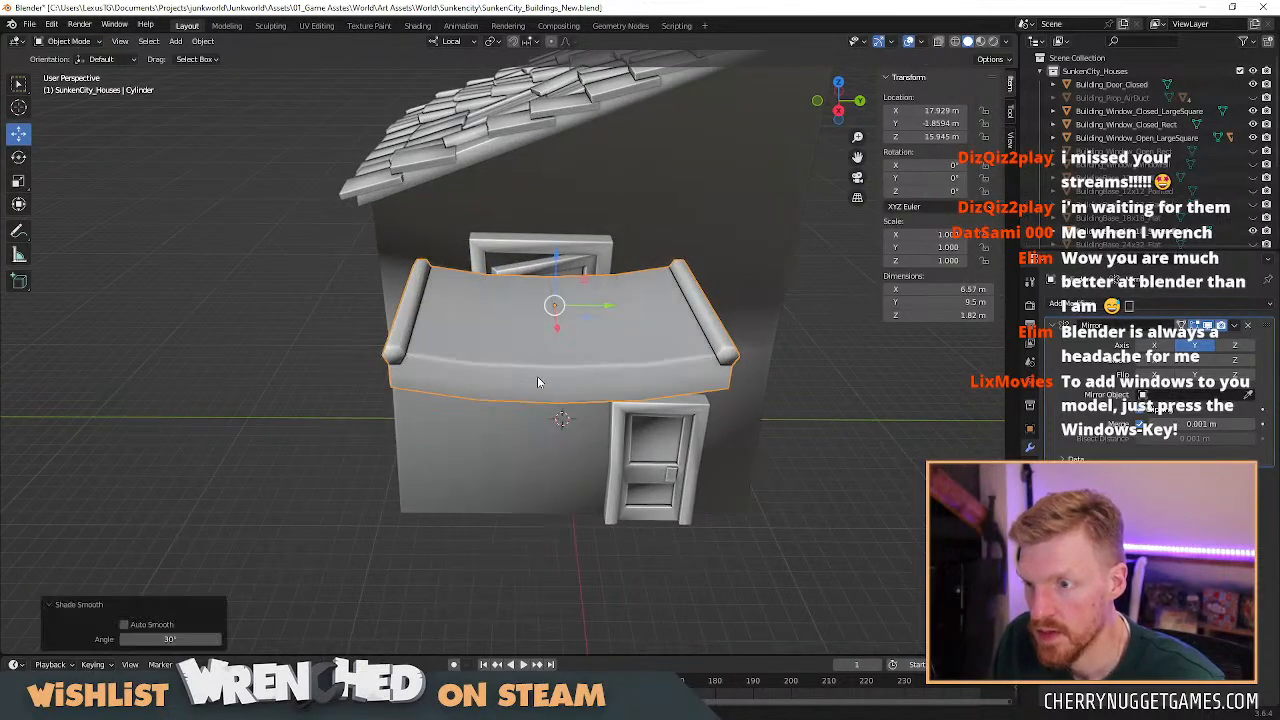
Select the awning's two front flap faces and make them shade separately from the smooth top surface.
{"action": "key", "text": "Tab"}
{"action": "left_click", "coordinate": [495, 380]}
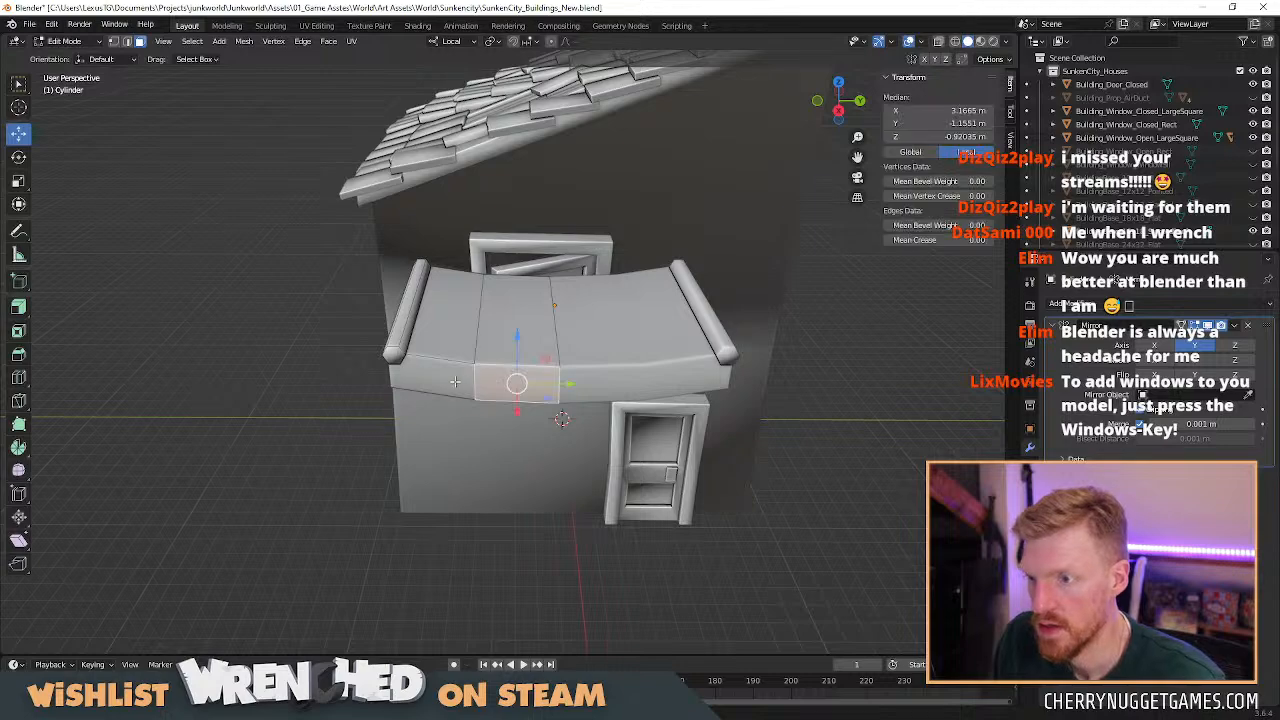
{"action": "left_click", "coordinate": [455, 382], "text": "shift"}
{"action": "right_click", "coordinate": [467, 384]}
{"action": "left_click", "coordinate": [433, 557]}
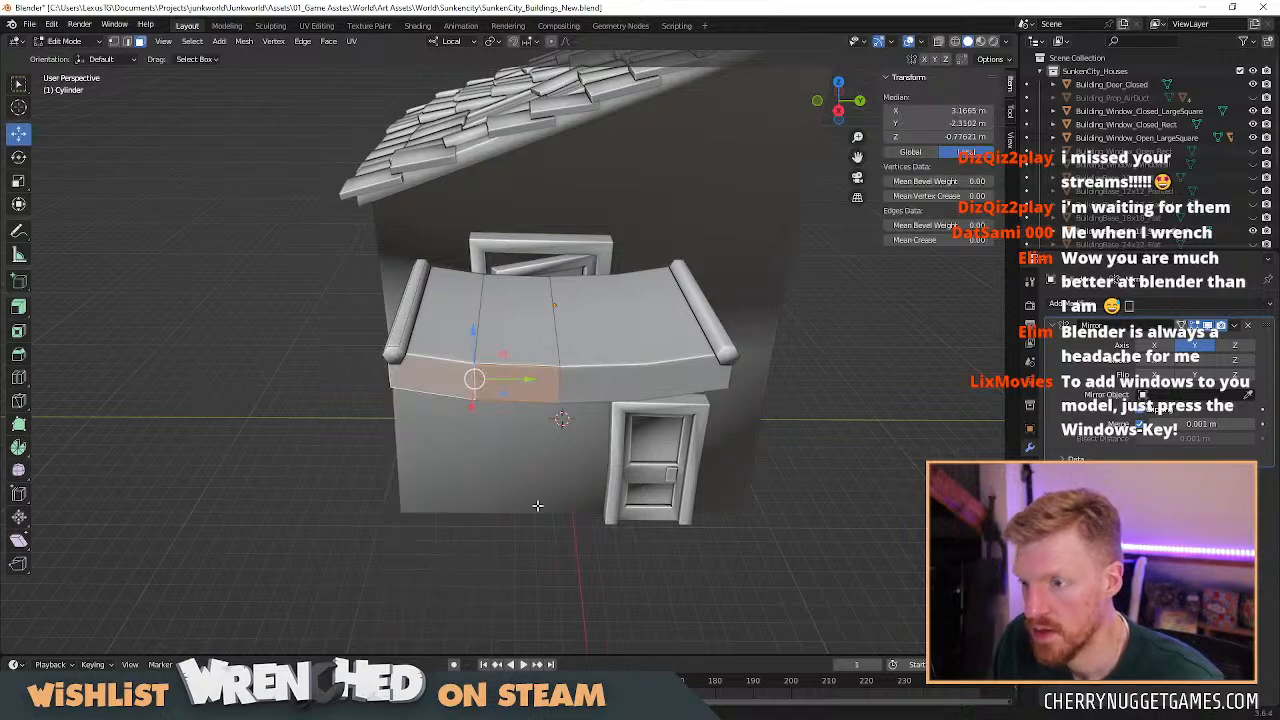
{"action": "key", "text": "Tab"}
{"action": "middle_click_drag", "start_coordinate": [538, 494], "coordinate": [697, 307]}
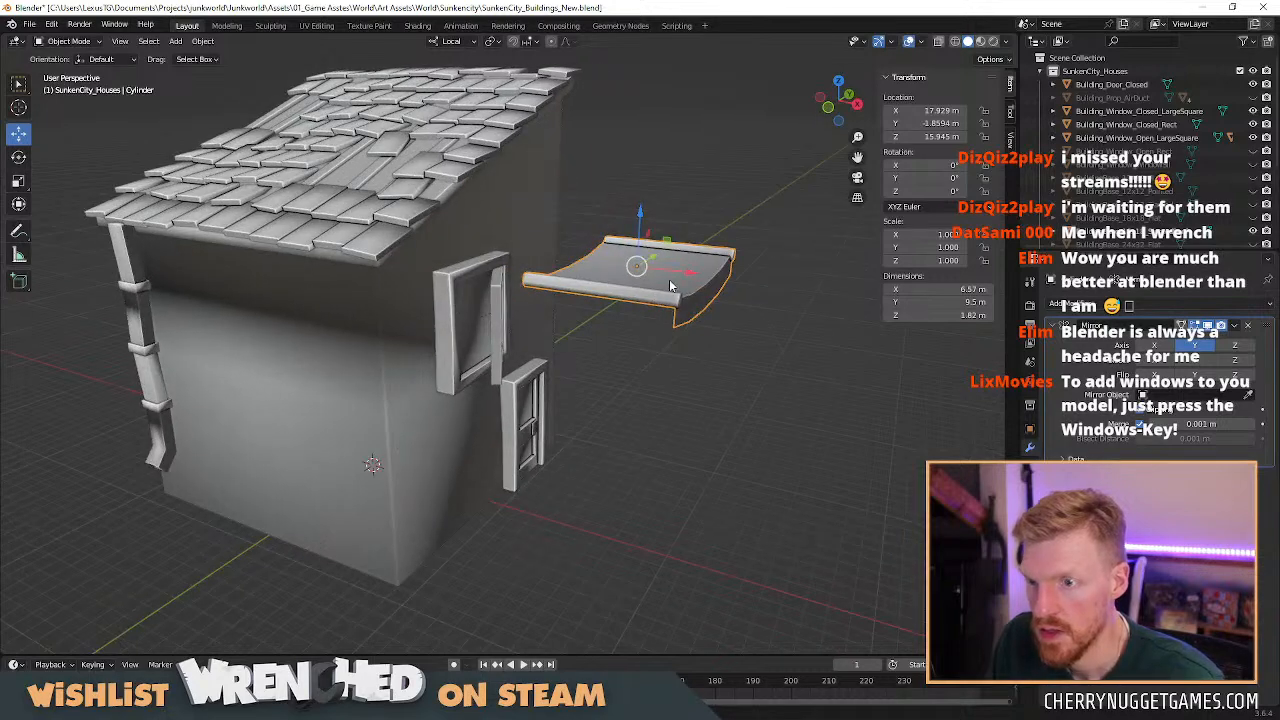
Rotate the detached canopy about 23° around its local Y axis so it slopes away from the house.
{"action": "middle_click_drag", "start_coordinate": [712, 323], "coordinate": [736, 310]}
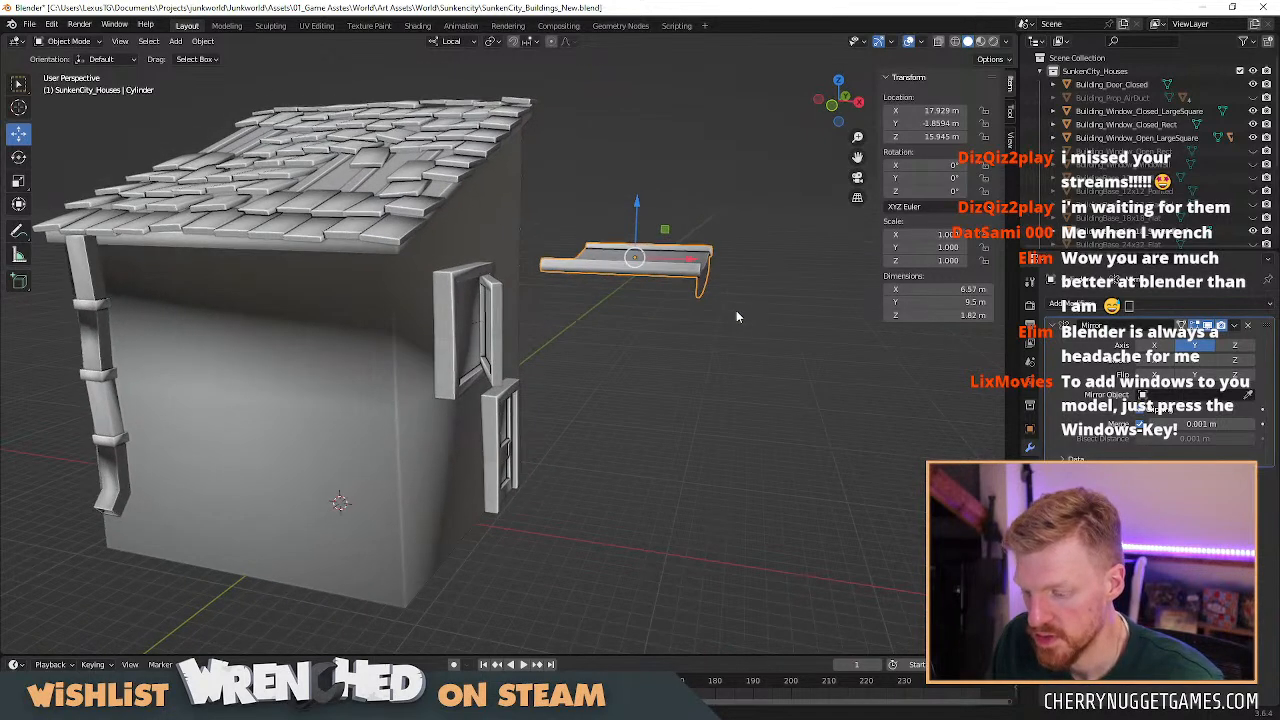
{"action": "key", "text": "r"}
{"action": "key", "text": "y"}
{"action": "key", "text": "y"}
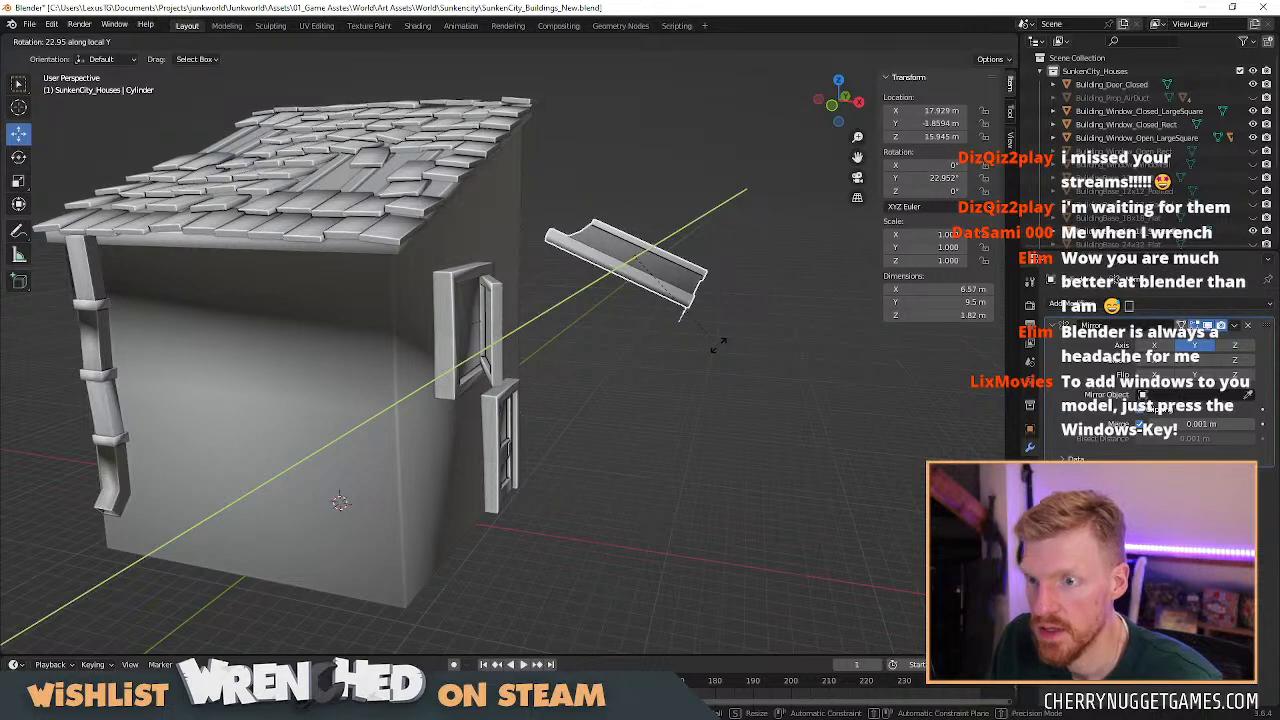
{"action": "left_click", "coordinate": [680, 284]}
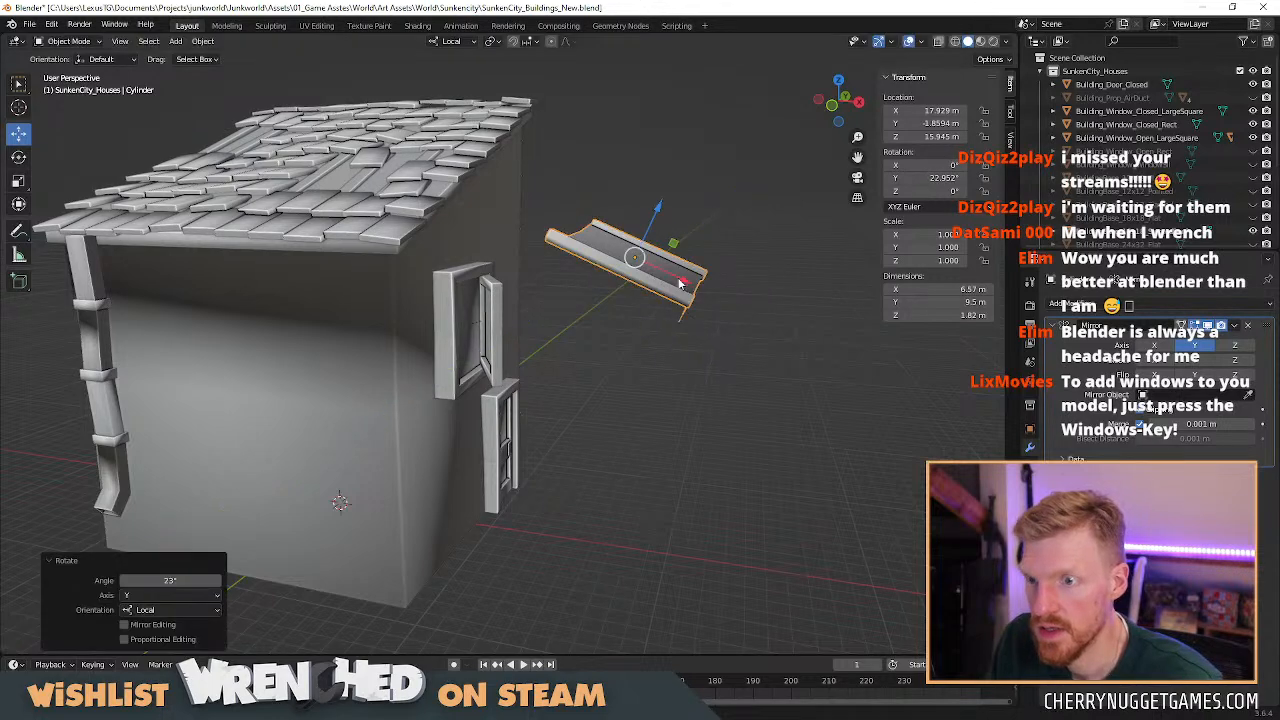
Switch the transform orientation to Global and place the canopy against the wall above the upper window, shifting it about -0.26 m along Y.
{"action": "left_click", "coordinate": [449, 43]}
{"action": "left_click", "coordinate": [438, 85]}
{"action": "key", "text": "g"}
{"action": "key", "text": "shift+y"}
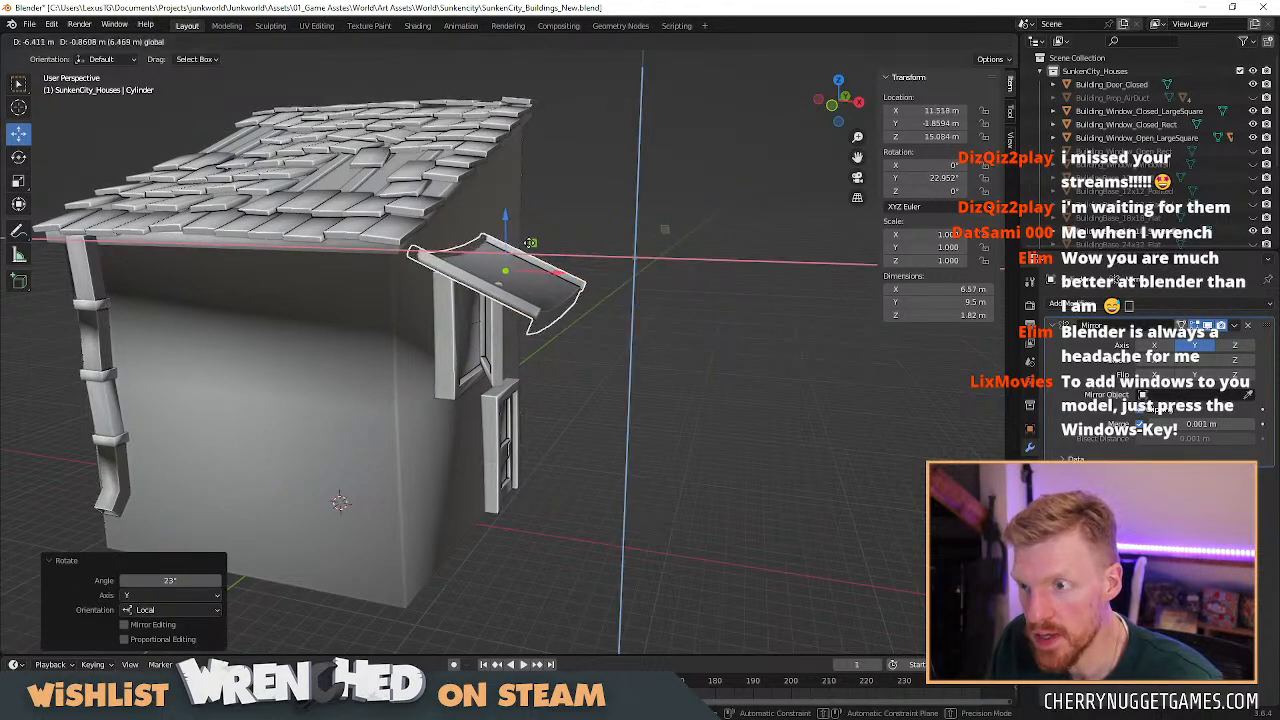
{"action": "left_click", "coordinate": [537, 247]}
{"action": "middle_click_drag", "start_coordinate": [537, 247], "coordinate": [443, 256]}
{"action": "left_click_drag", "start_coordinate": [583, 274], "coordinate": [577, 275]}
{"action": "middle_click_drag", "start_coordinate": [594, 287], "coordinate": [629, 337]}
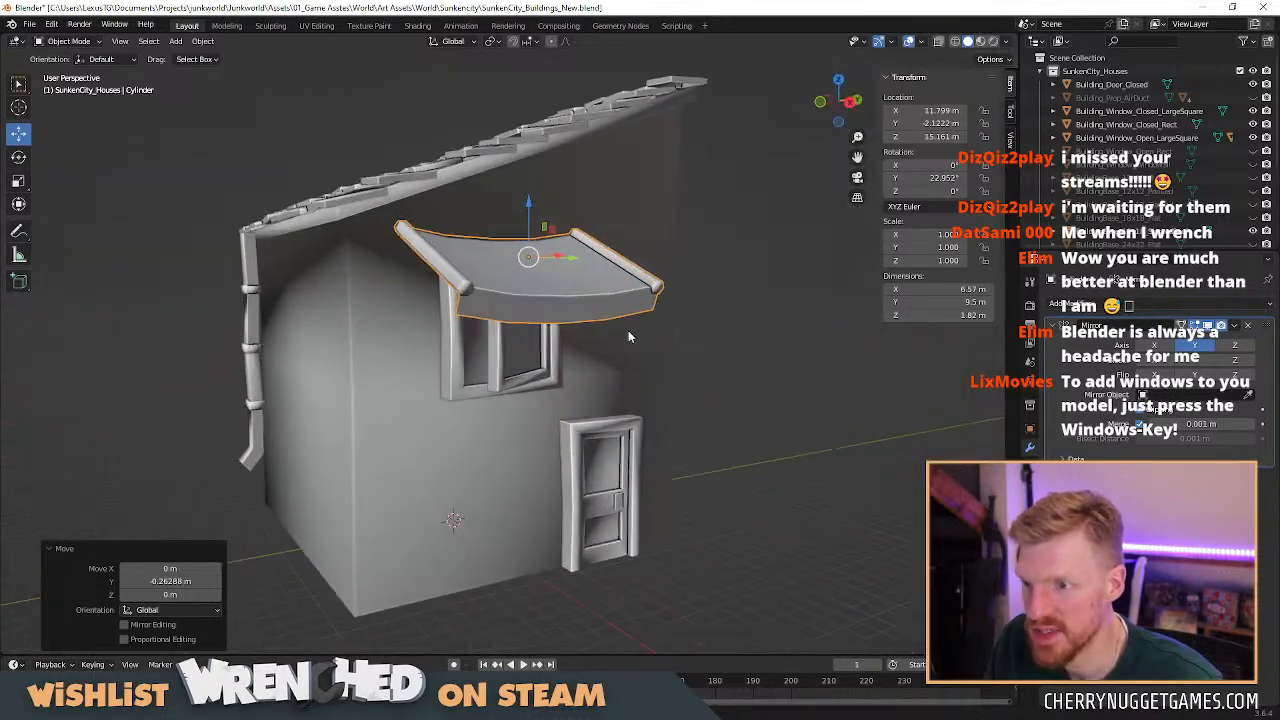
In the canopy mesh, select the lower edges of the front fascia and move them outward along X in front view.
{"action": "key", "text": "Tab"}
{"action": "left_click", "coordinate": [560, 308]}
{"action": "key", "text": "2"}
{"action": "left_click", "coordinate": [503, 320]}
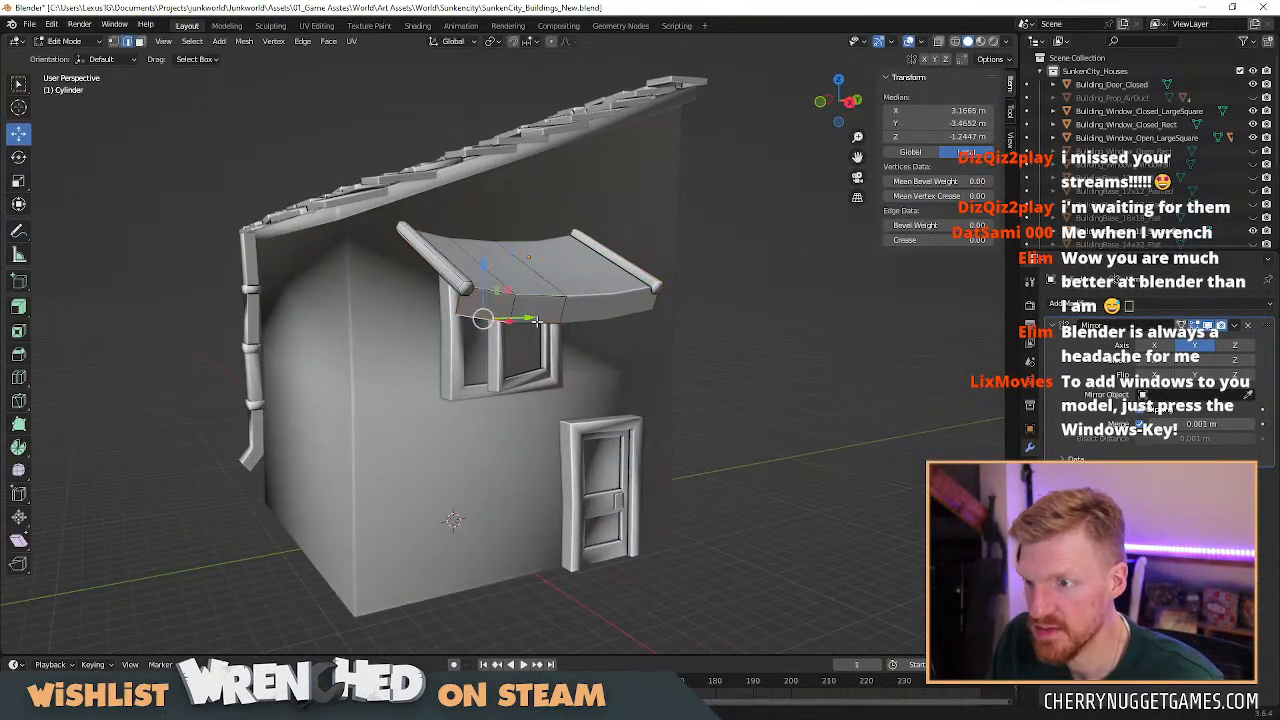
{"action": "left_click", "coordinate": [538, 322], "text": "shift"}
{"action": "left_click", "coordinate": [826, 101]}
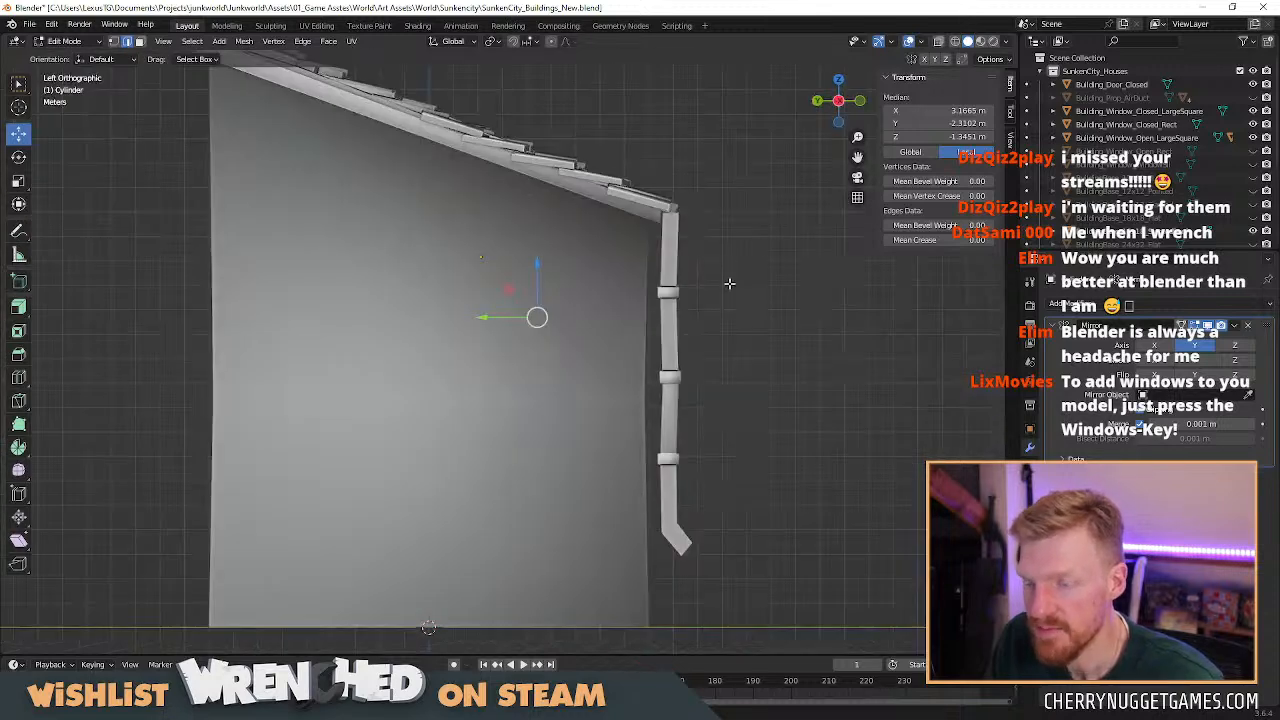
{"action": "left_click", "coordinate": [859, 100]}
{"action": "scroll", "coordinate": [654, 280], "scroll_direction": "up", "scroll_amount": 2}
{"action": "key", "text": "g"}
{"action": "key", "text": "x"}
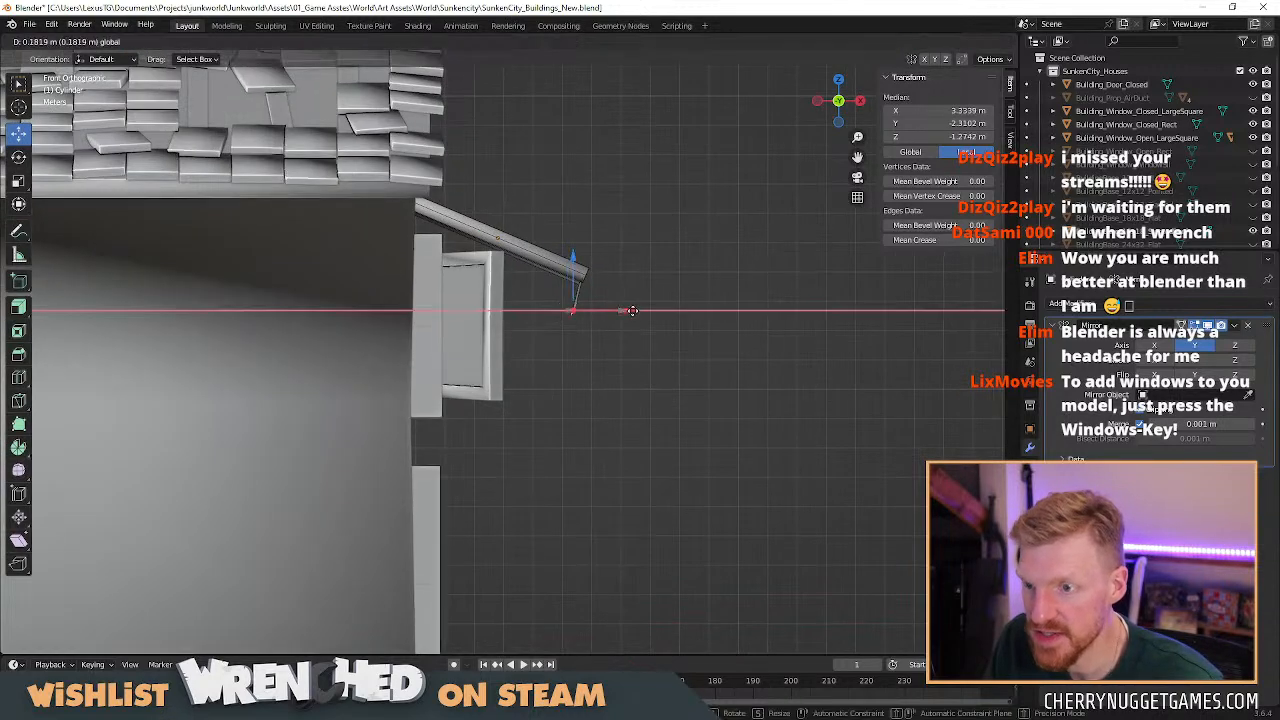
{"action": "left_click", "coordinate": [580, 309]}
{"action": "middle_click_drag", "start_coordinate": [580, 309], "coordinate": [543, 343]}
Flatten the front fascia faces by scaling them to 0 along X.
{"action": "key", "text": "alt+a"}
{"action": "left_click", "coordinate": [529, 340]}
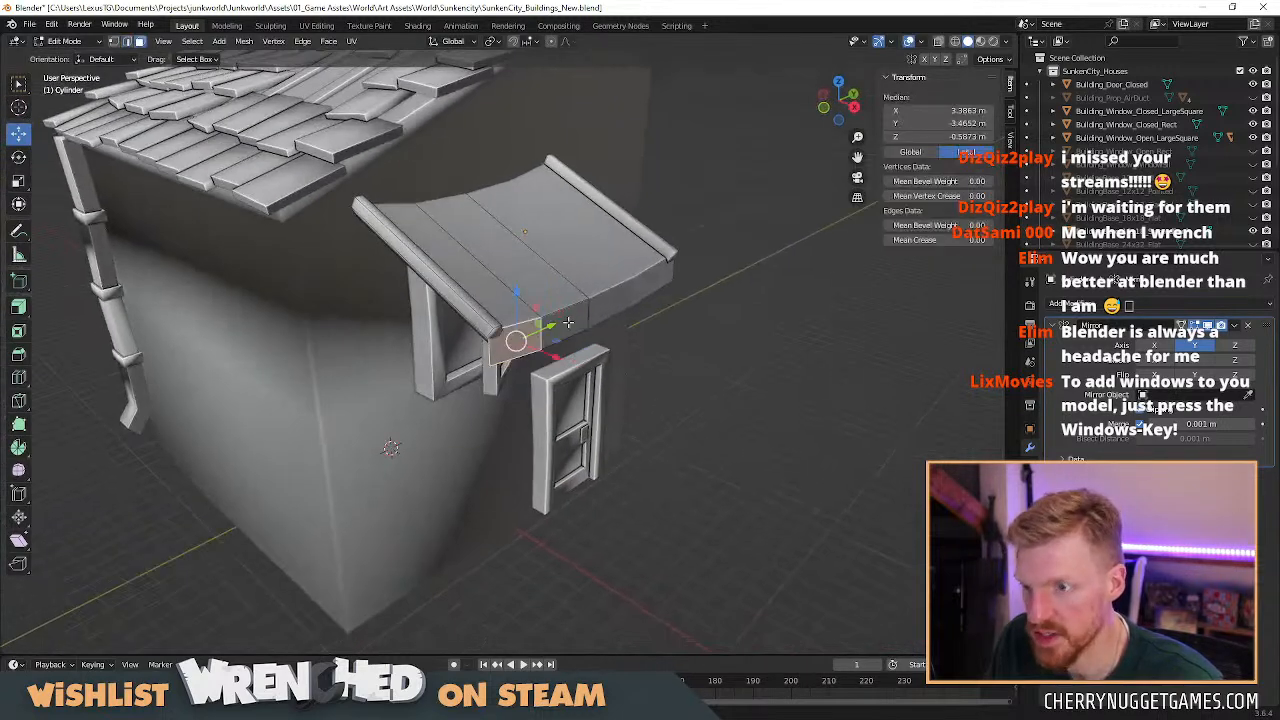
{"action": "left_click", "coordinate": [580, 329], "text": "shift"}
{"action": "key", "text": "s"}
{"action": "key", "text": "x"}
{"action": "key", "text": "0"}
{"action": "key", "text": "Return"}
{"action": "middle_click_drag", "start_coordinate": [584, 334], "coordinate": [589, 382]}
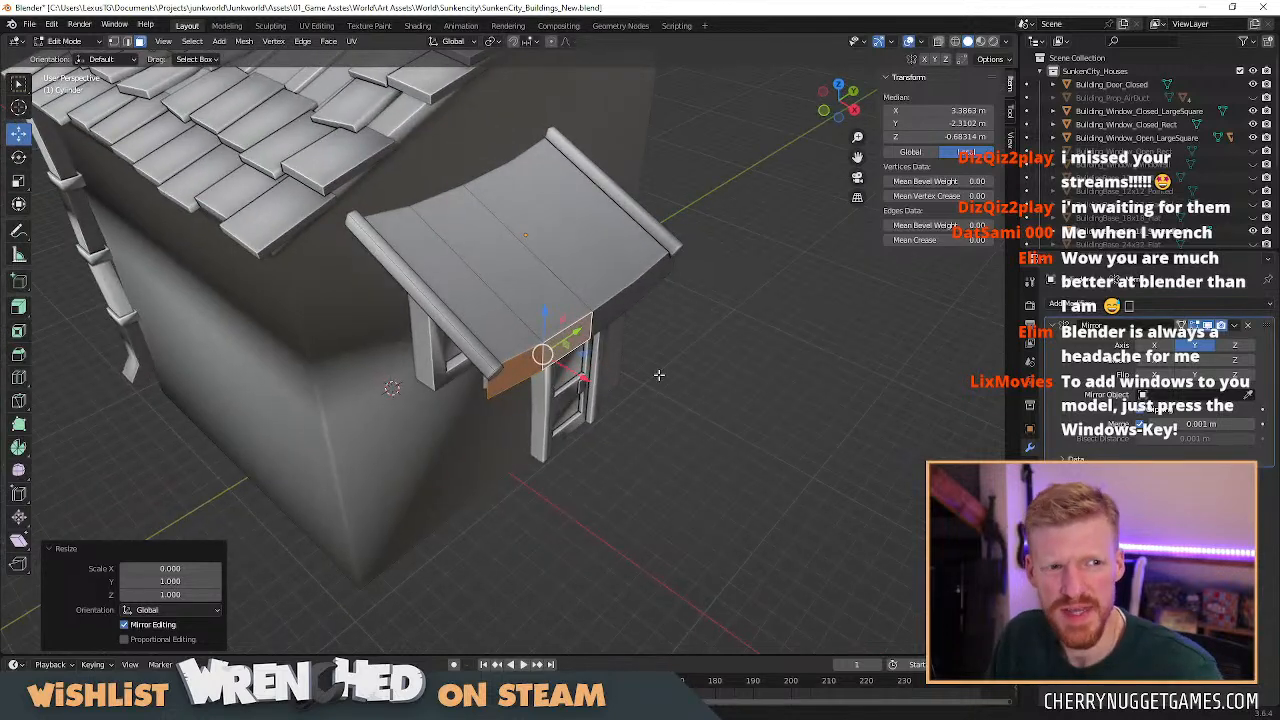
Curve the fascia inward by moving its centre and intermediate vertical edges toward the wall along X, finishing with about -0.07 m on the centre edge.
{"action": "middle_click_drag", "start_coordinate": [669, 374], "coordinate": [644, 372]}
{"action": "scroll", "coordinate": [644, 372], "scroll_direction": "up", "scroll_amount": 1}
{"action": "key", "text": "2"}
{"action": "left_click", "coordinate": [603, 329]}
{"action": "left_click_drag", "start_coordinate": [632, 355], "coordinate": [623, 351]}
{"action": "middle_click_drag", "start_coordinate": [632, 362], "coordinate": [478, 411]}
{"action": "left_click", "coordinate": [465, 418]}
{"action": "left_click_drag", "start_coordinate": [510, 462], "coordinate": [510, 440]}
{"action": "left_click", "coordinate": [558, 412]}
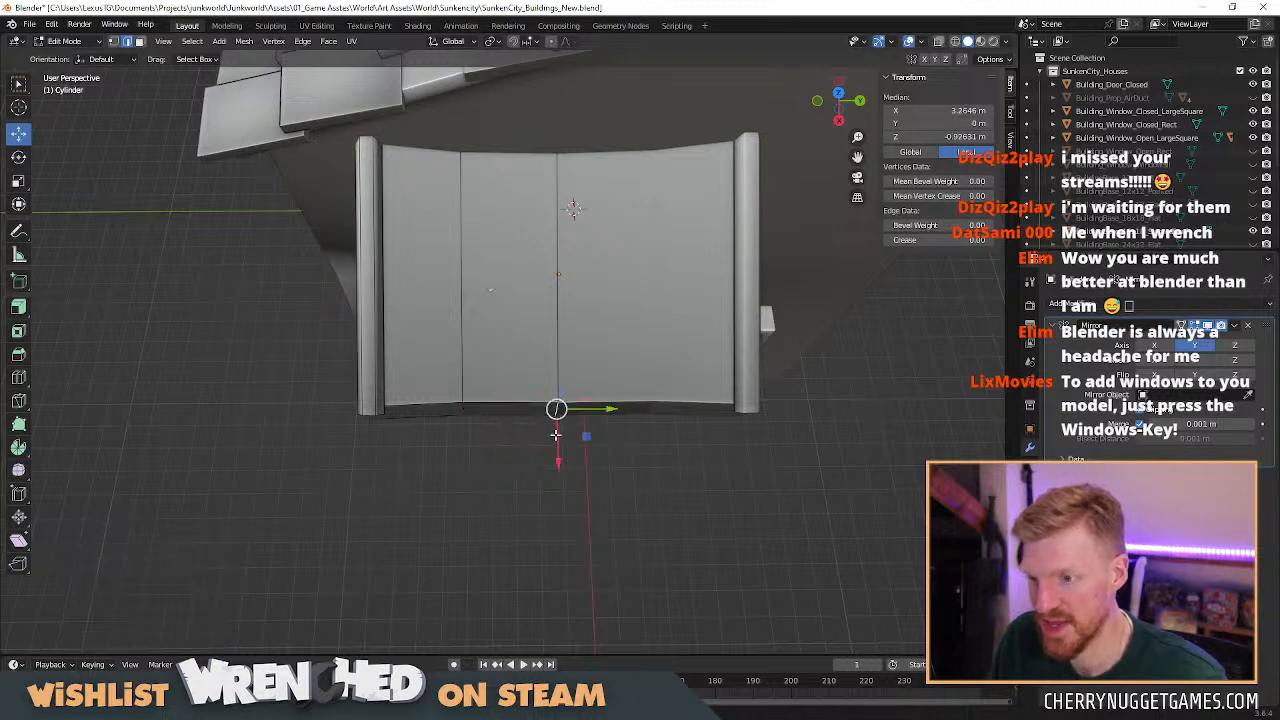
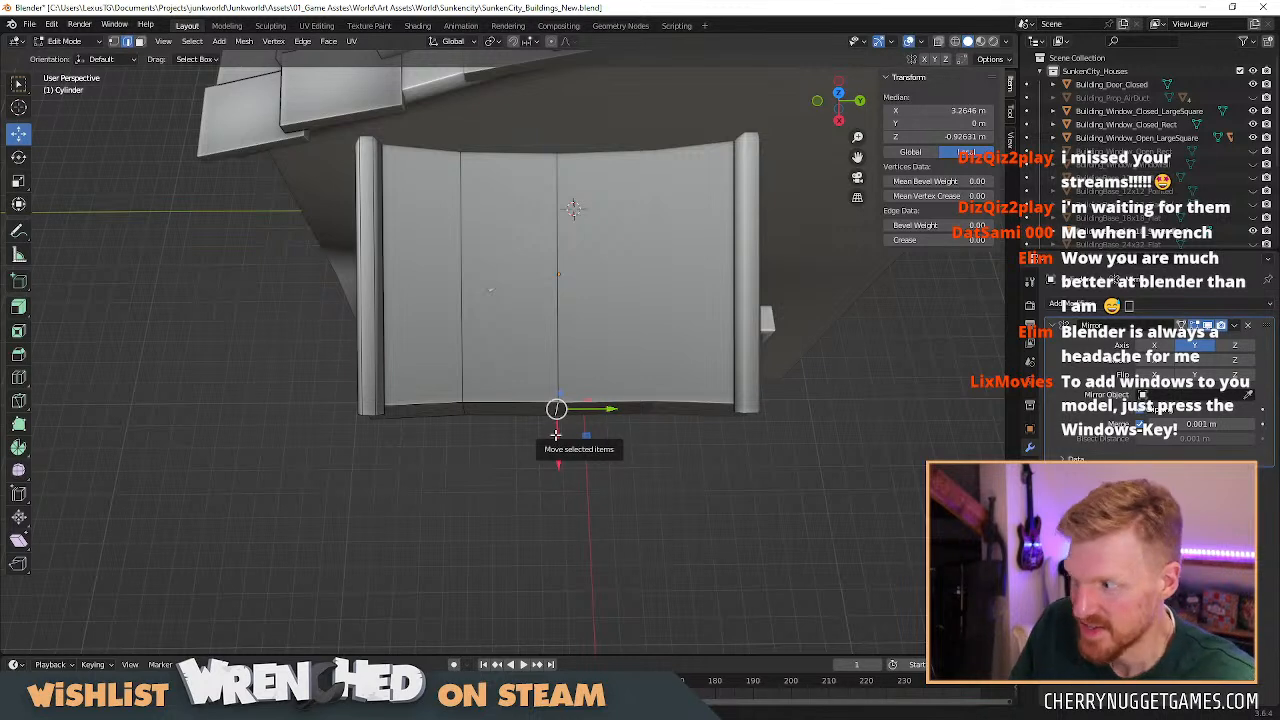
{"action": "left_click_drag", "start_coordinate": [560, 451], "coordinate": [559, 446]}
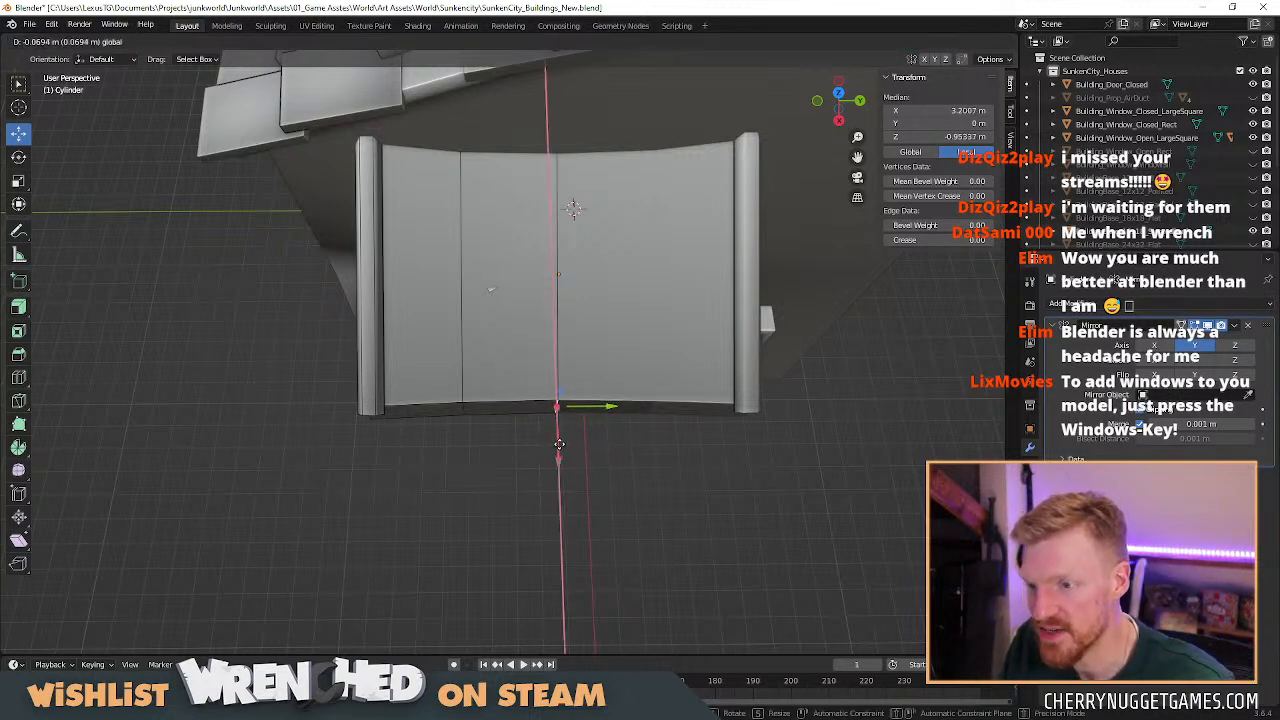
{"action": "left_click_drag", "start_coordinate": [559, 446], "coordinate": [559, 446]}
{"action": "middle_click_drag", "start_coordinate": [559, 446], "coordinate": [483, 318]}
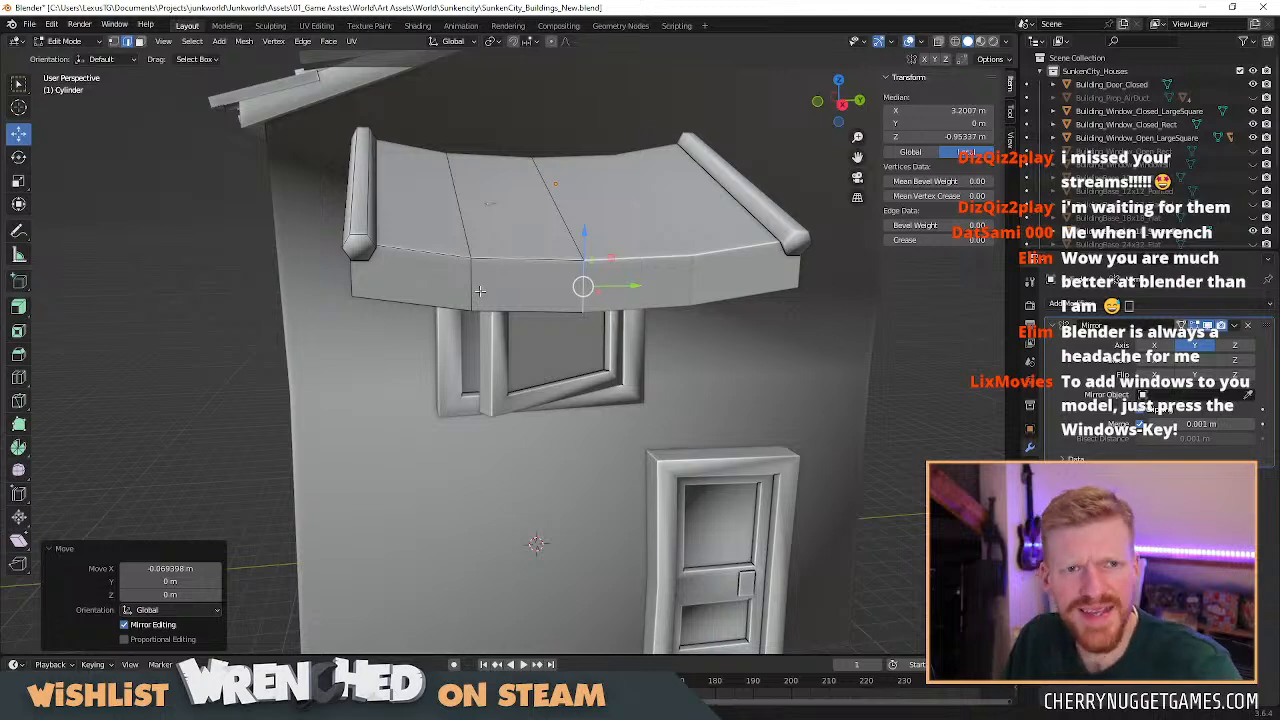
Add one edge loop around the canopy's side beam with a 0.129 slide factor and lower it about 0.10 m along Z.
{"action": "middle_click_drag", "start_coordinate": [434, 304], "coordinate": [370, 217]}
{"action": "key", "text": "g"}
{"action": "key", "text": "g"}
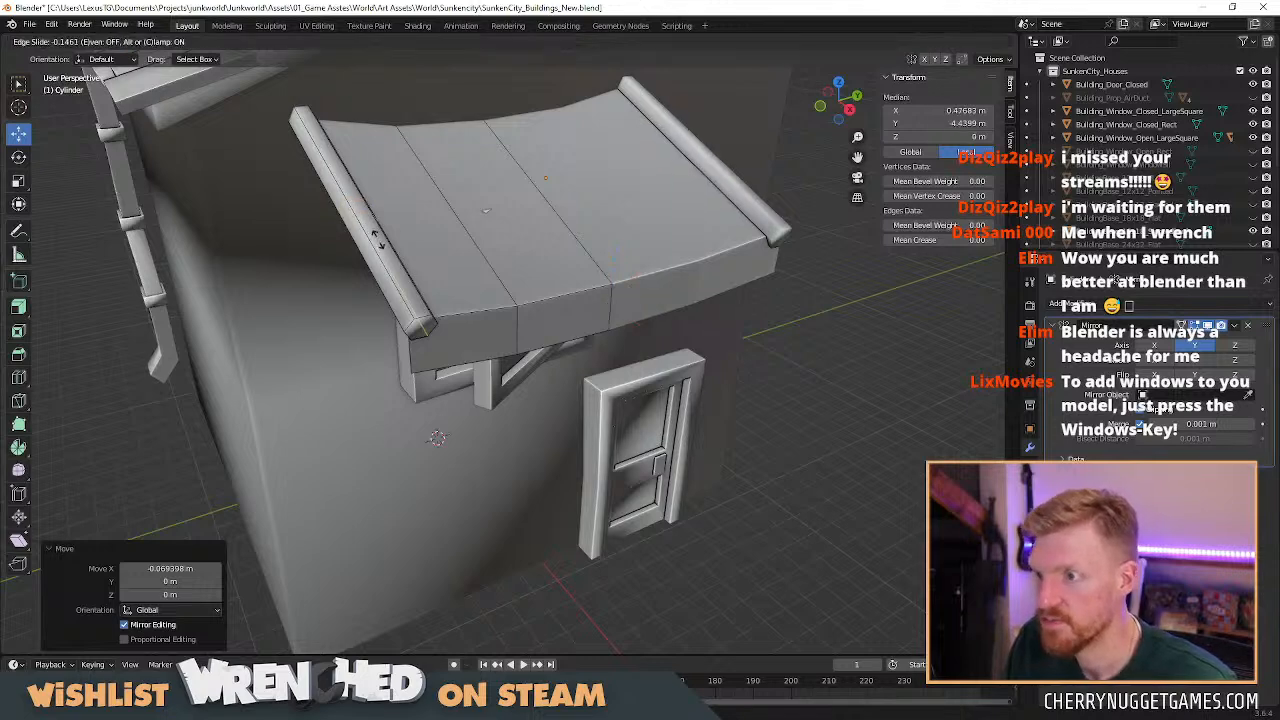
{"action": "left_click", "coordinate": [375, 237]}
{"action": "key", "text": "g"}
{"action": "key", "text": "z"}
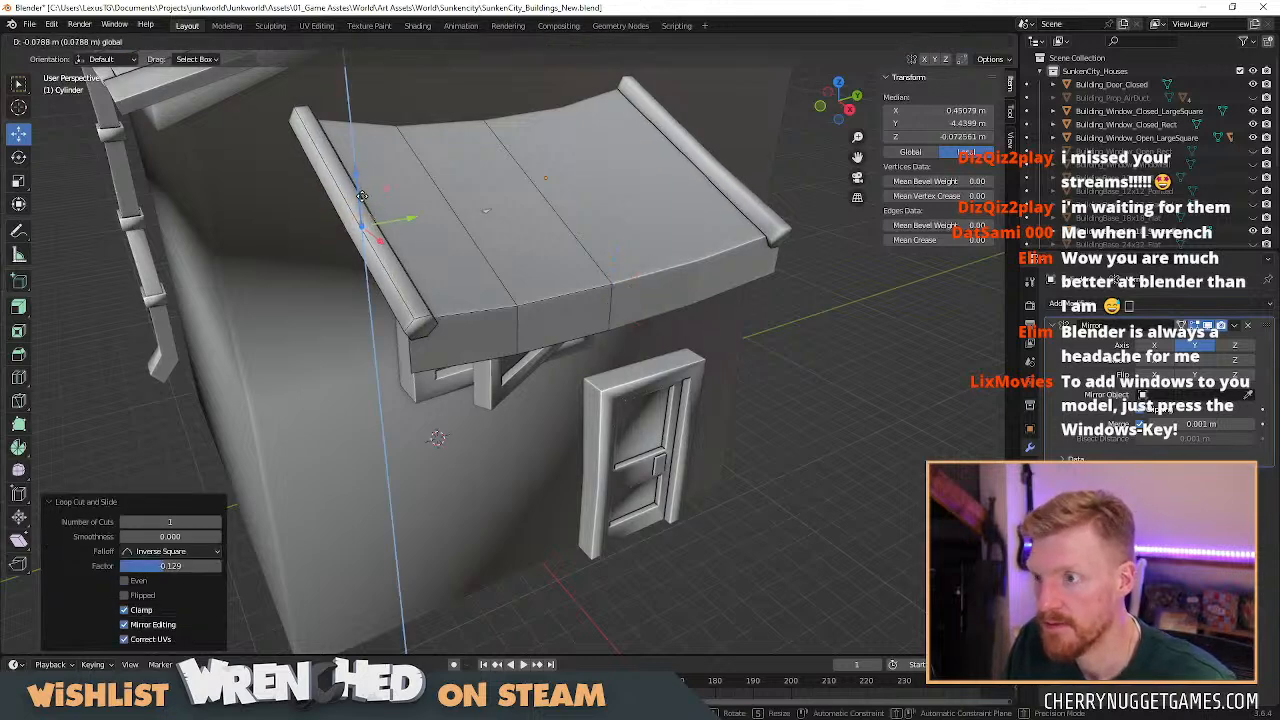
{"action": "left_click", "coordinate": [361, 197]}
Rotate the side beam's new edge loop 3.49° around Y and shift it slightly toward the wall along X.
{"action": "middle_click_drag", "start_coordinate": [361, 197], "coordinate": [597, 228]}
{"action": "key", "text": "r"}
{"action": "key", "text": "x"}
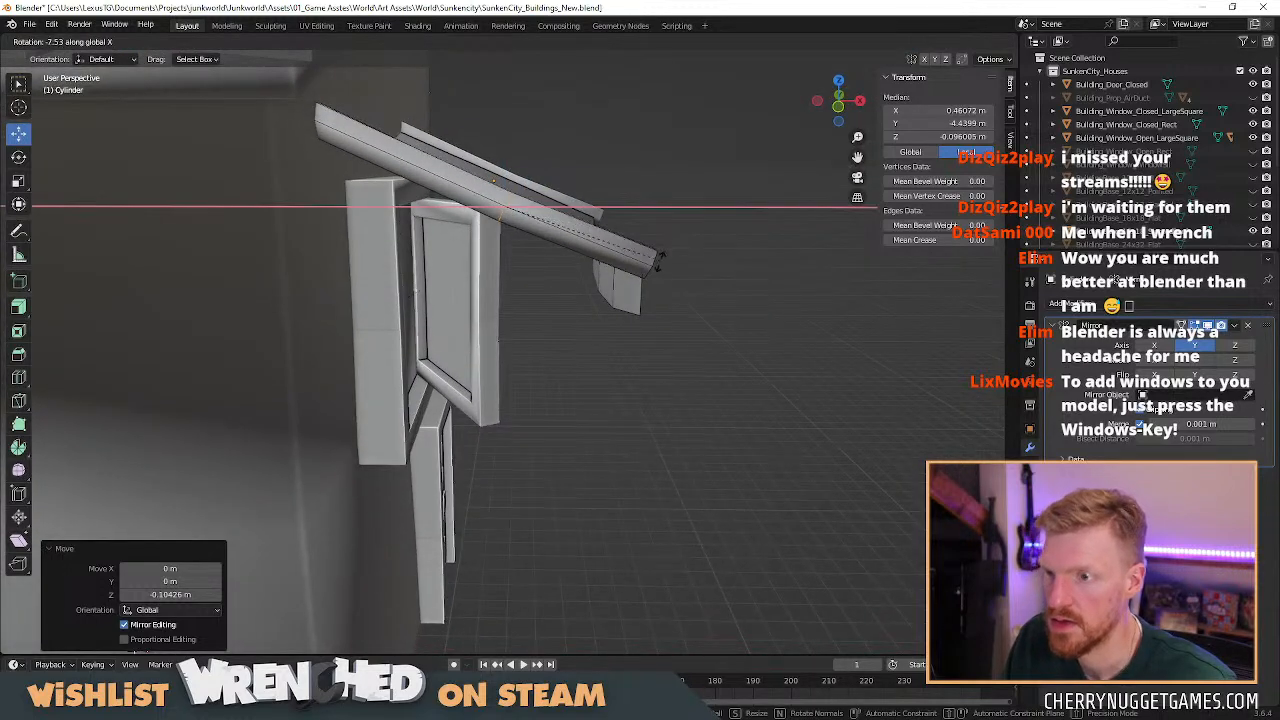
{"action": "key", "text": "y"}
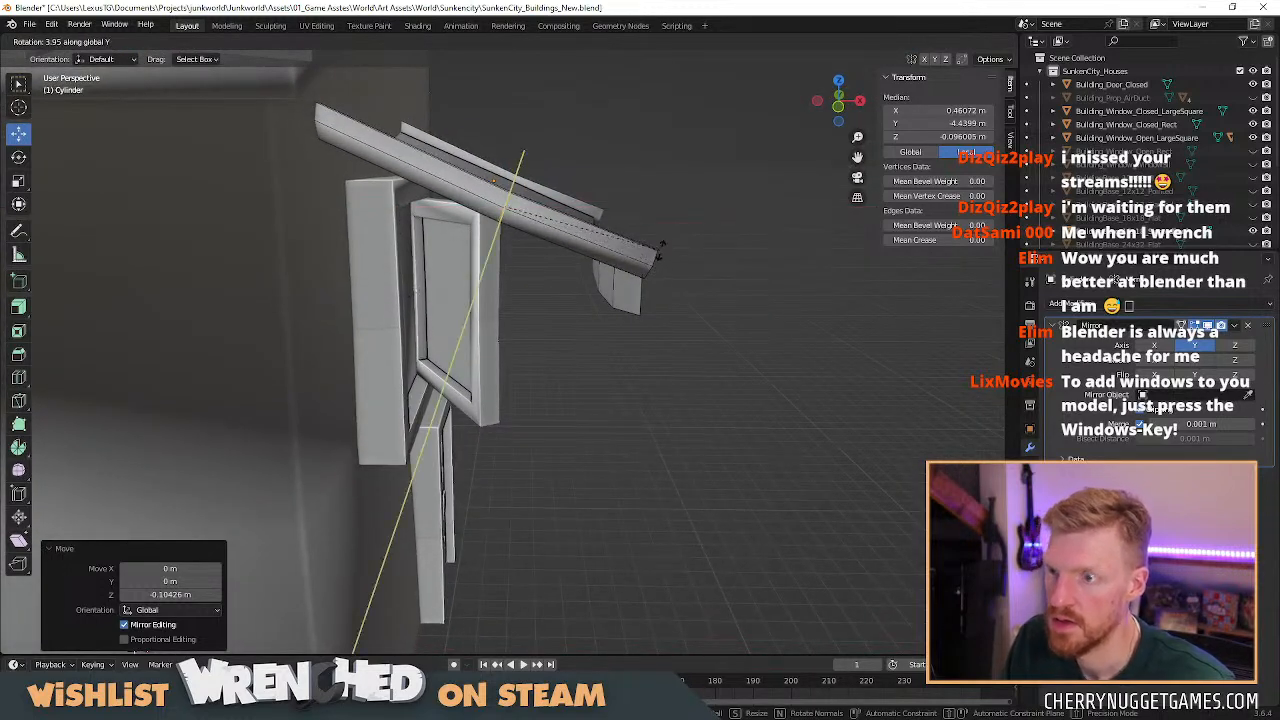
{"action": "left_click", "coordinate": [660, 244]}
{"action": "key", "text": "g"}
{"action": "key", "text": "x"}
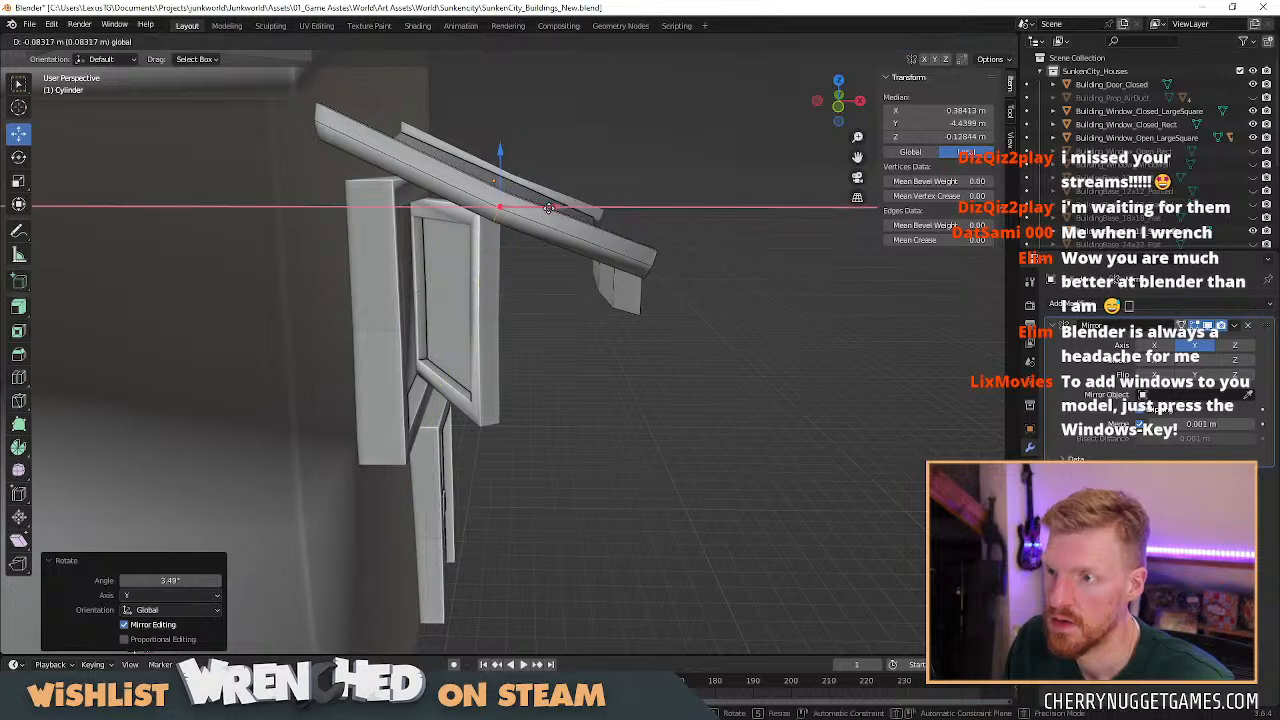
{"action": "left_click", "coordinate": [553, 207]}
Rotate the side beam's outer end face -15.1° around Y and about -0.5° around Z.
{"action": "middle_click_drag", "start_coordinate": [617, 258], "coordinate": [520, 422]}
{"action": "left_click", "coordinate": [494, 300]}
{"action": "left_click", "coordinate": [494, 300], "text": "alt"}
{"action": "key", "text": "r"}
{"action": "key", "text": "y"}
{"action": "left_click", "coordinate": [718, 312]}
{"action": "key", "text": "r"}
{"action": "key", "text": "z"}
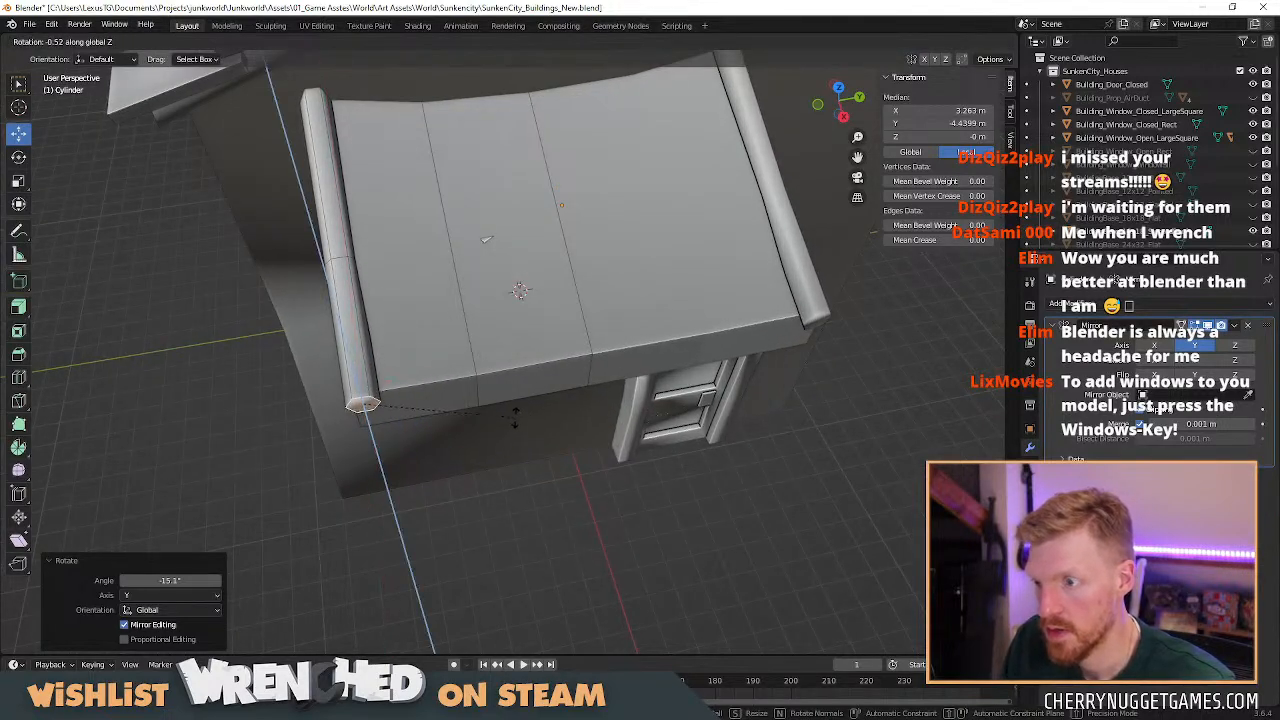
{"action": "left_click", "coordinate": [514, 418]}
Try to bend the canopy panel by adding a crosswise edge loop, raising it about 0.15 m along Z and rotating it around X.
{"action": "middle_click_drag", "start_coordinate": [514, 418], "coordinate": [524, 257]}
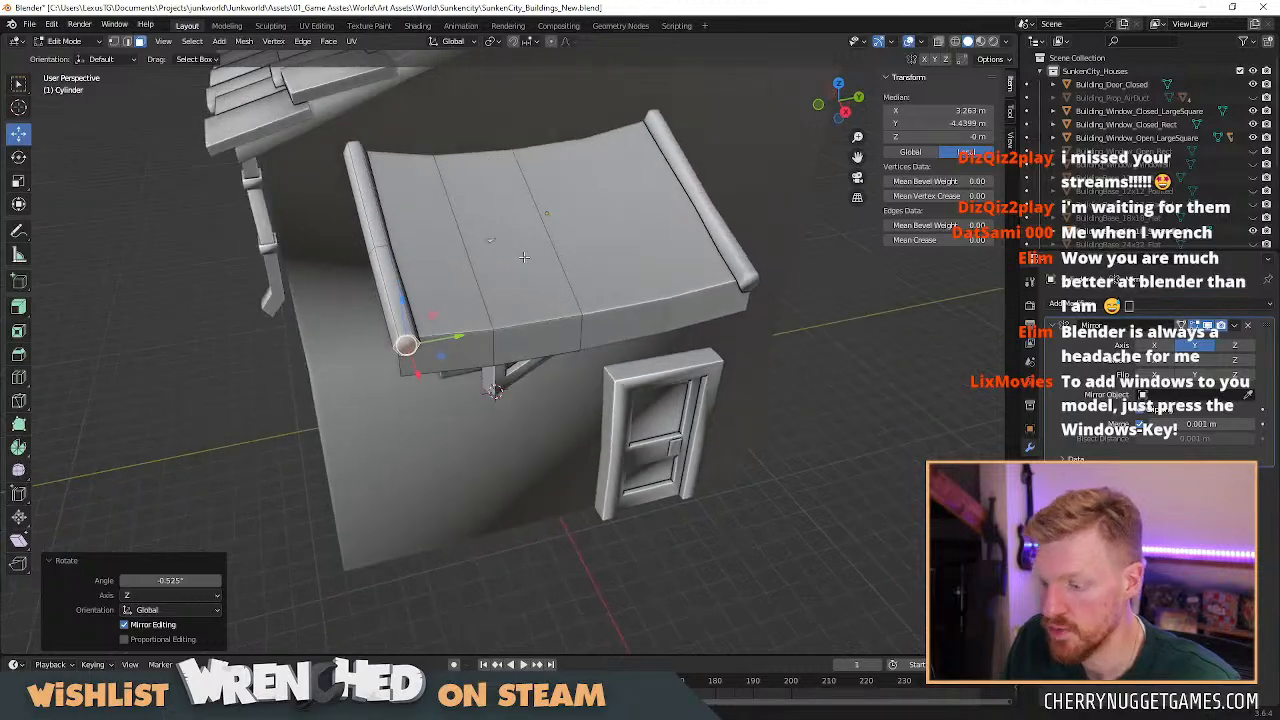
{"action": "key", "text": "g"}
{"action": "key", "text": "g"}
{"action": "left_click", "coordinate": [476, 235]}
{"action": "middle_click_drag", "start_coordinate": [476, 235], "coordinate": [485, 177]}
{"action": "left_click_drag", "start_coordinate": [500, 170], "coordinate": [498, 160]}
{"action": "middle_click_drag", "start_coordinate": [480, 205], "coordinate": [570, 221]}
{"action": "key", "text": "r"}
{"action": "key", "text": "x"}
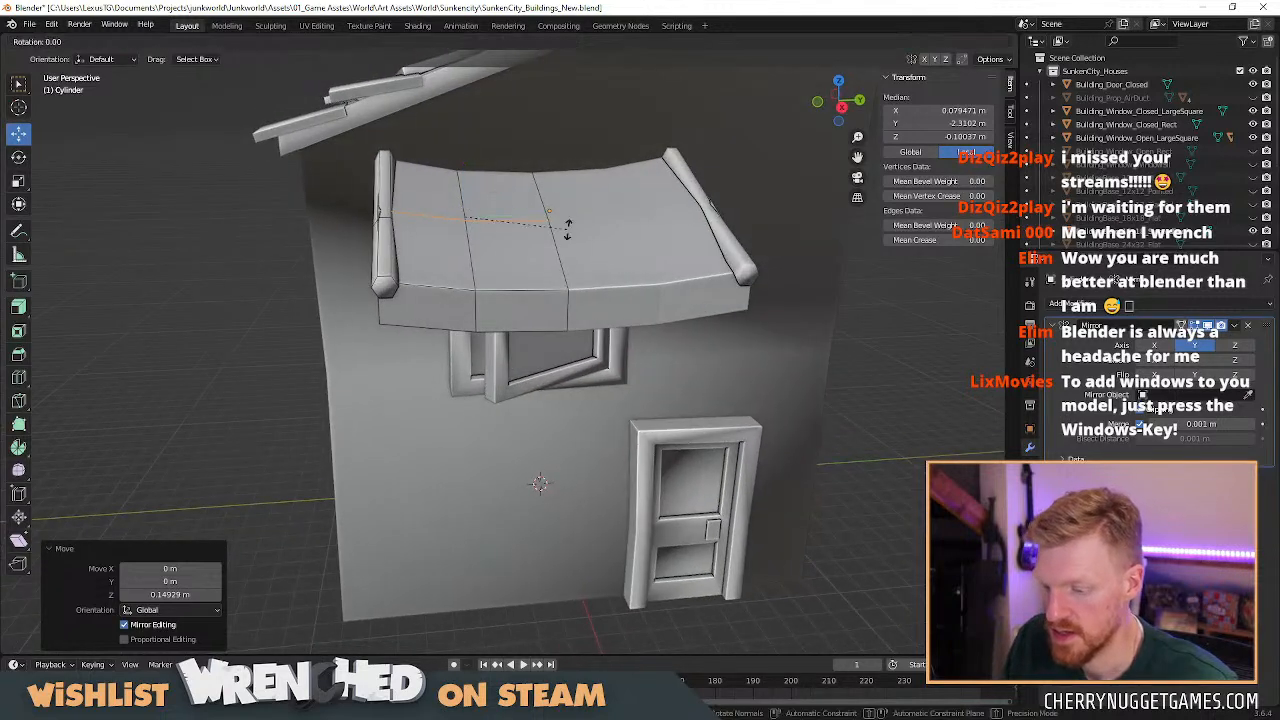
{"action": "left_click", "coordinate": [568, 222]}
Examine the bent canopy on the house in Object Mode from several angles, and return to editing its mesh.
{"action": "middle_click_drag", "start_coordinate": [558, 260], "coordinate": [691, 320]}
{"action": "key", "text": "Tab"}
{"action": "scroll", "coordinate": [691, 320], "scroll_direction": "down", "scroll_amount": 2}
{"action": "left_click", "coordinate": [650, 351]}
{"action": "middle_click_drag", "start_coordinate": [649, 357], "coordinate": [613, 326]}
{"action": "scroll", "coordinate": [668, 362], "scroll_direction": "up", "scroll_amount": 2}
{"action": "left_click", "coordinate": [650, 319]}
{"action": "key", "text": "Tab"}
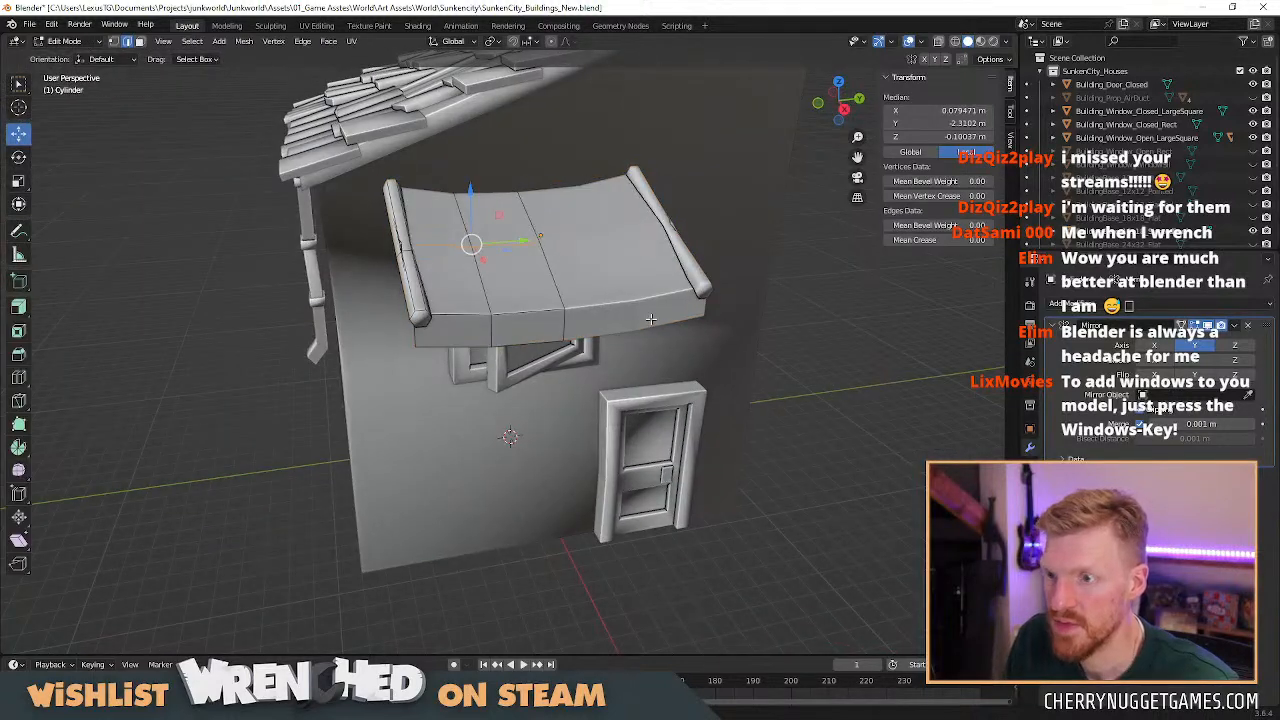
Duplicate the canopy's whole side beam and place the copy about 1.37 m lower along Z.
{"action": "middle_click_drag", "start_coordinate": [561, 300], "coordinate": [549, 343]}
{"action": "middle_click_drag", "start_coordinate": [549, 343], "coordinate": [578, 321]}
{"action": "scroll", "coordinate": [578, 321], "scroll_direction": "up", "scroll_amount": 3}
{"action": "middle_click_drag", "start_coordinate": [495, 243], "coordinate": [510, 250]}
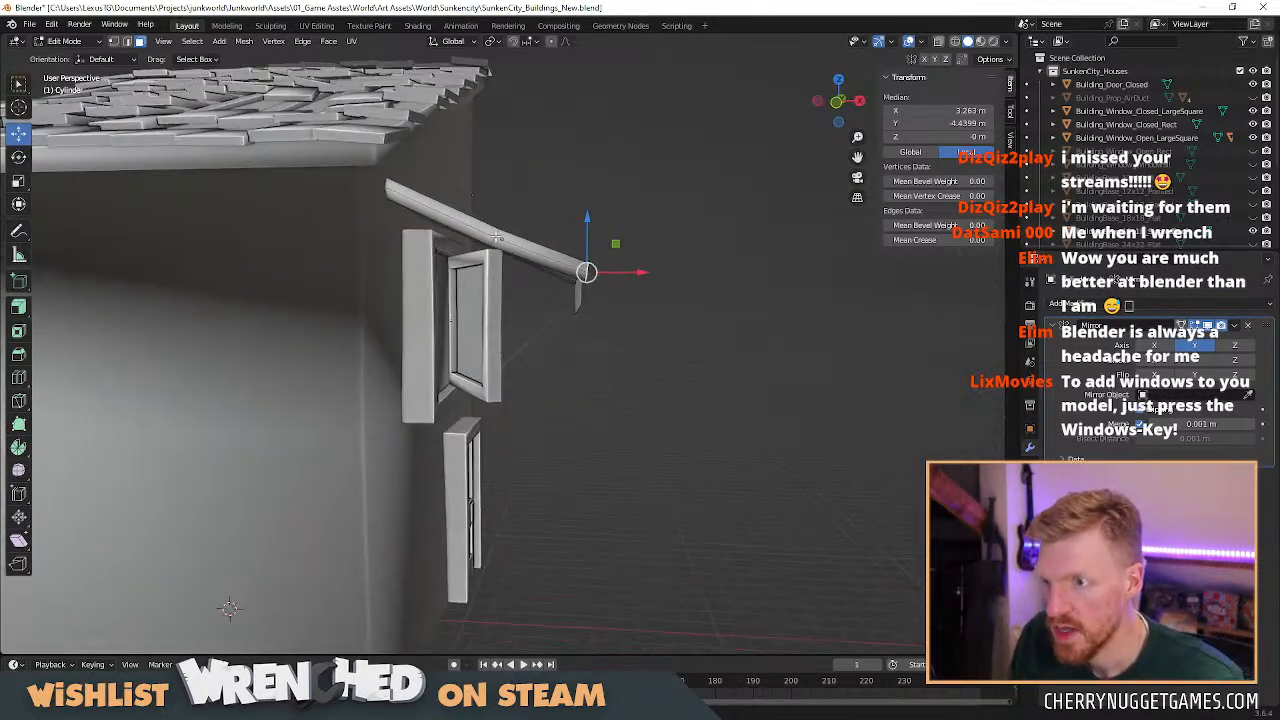
{"action": "key", "text": "l"}
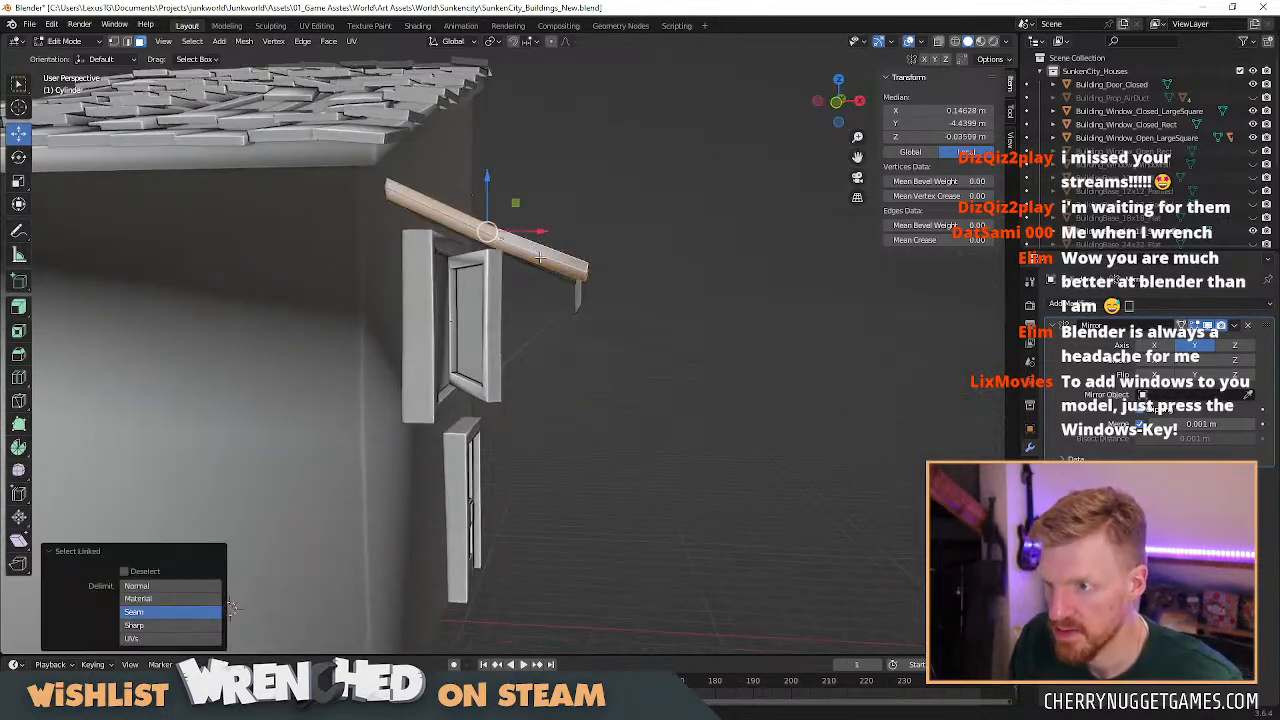
{"action": "key", "text": "shift+d"}
{"action": "key", "text": "z"}
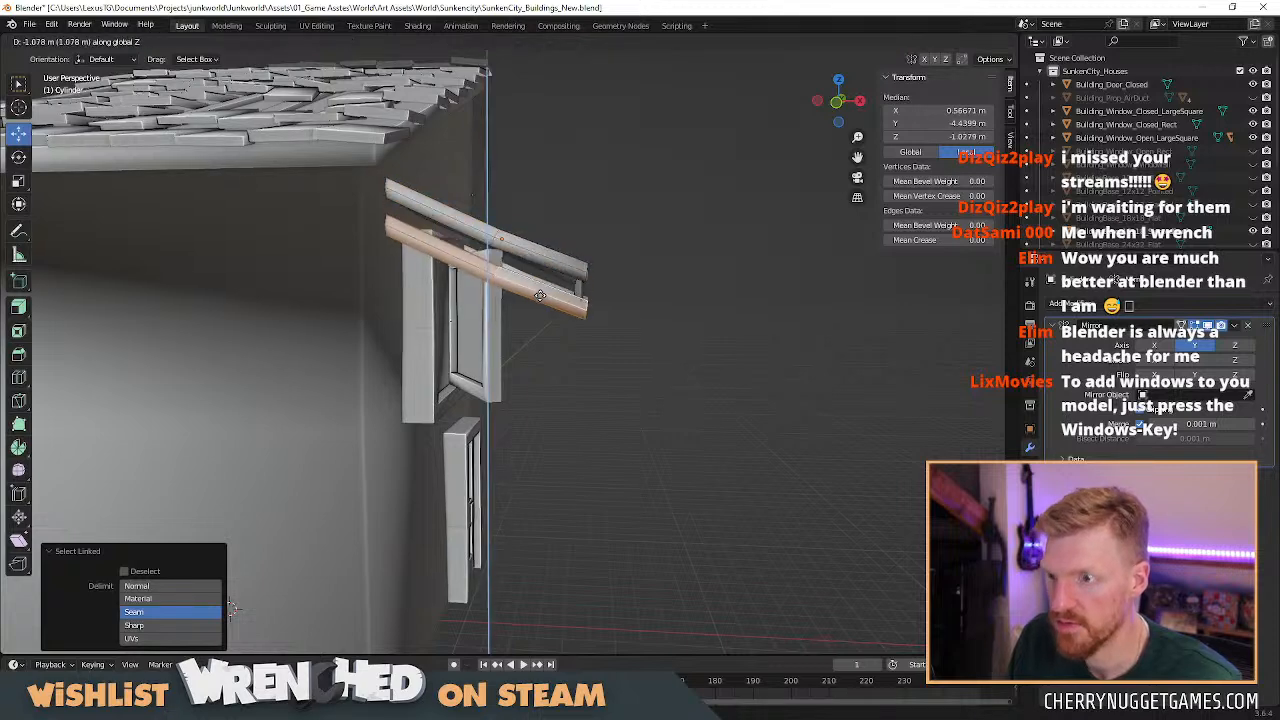
{"action": "left_click", "coordinate": [574, 328]}
Scale the duplicated beam to 0.652 and rotate it -69.9° around Y to form a diagonal support strut.
{"action": "key", "text": "s"}
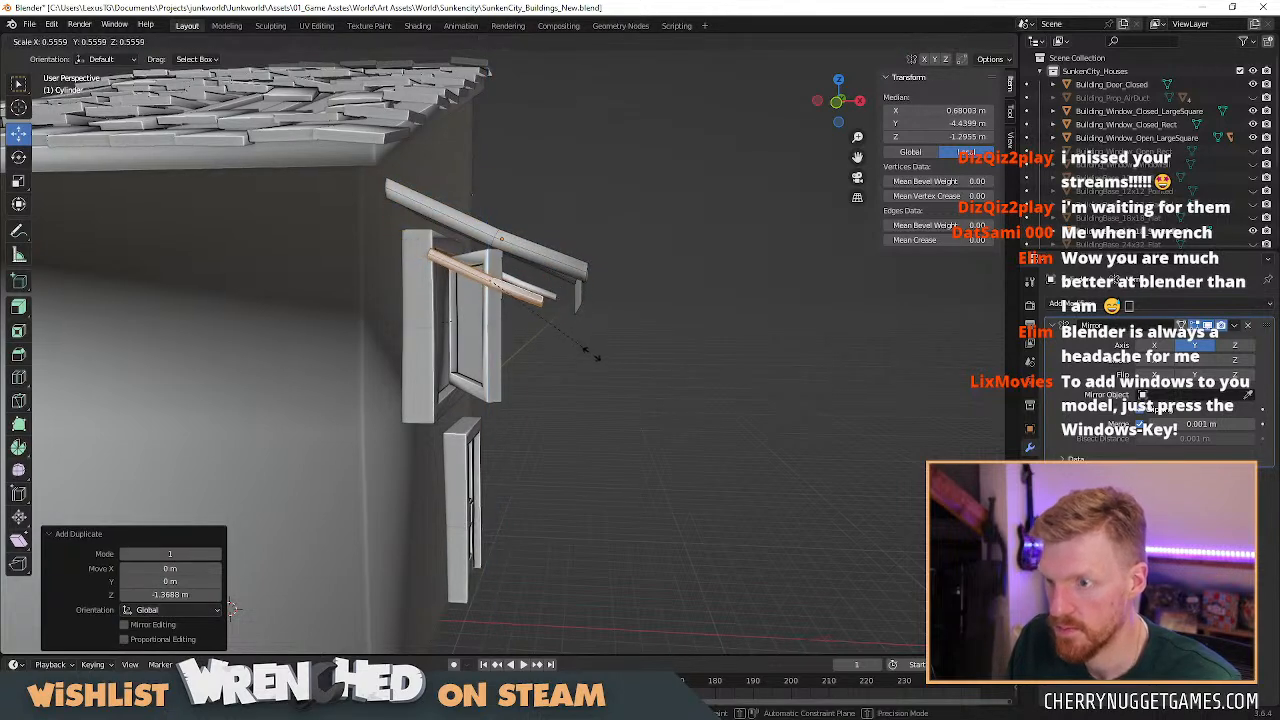
{"action": "left_click", "coordinate": [609, 366]}
{"action": "key", "text": "r"}
{"action": "key", "text": "y"}
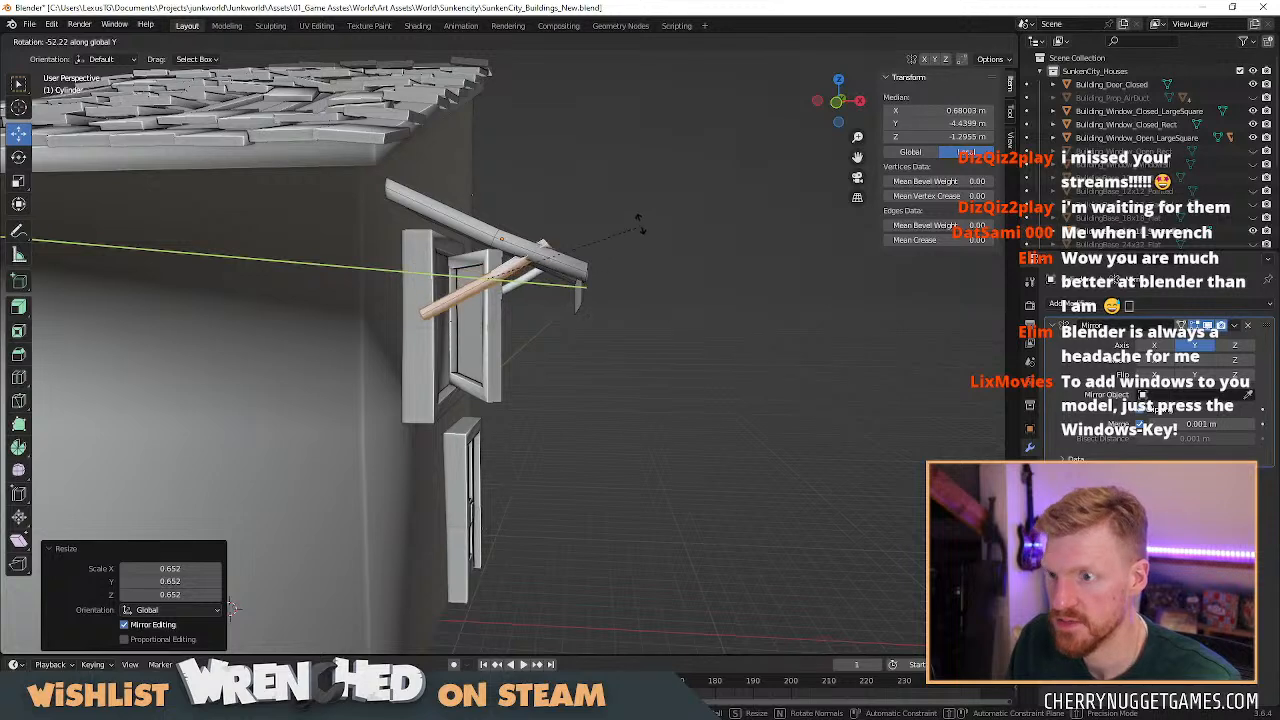
{"action": "left_click", "coordinate": [527, 263]}
Move the support strut along X toward the wall and rotate it 21° around Y.
{"action": "key", "text": "g"}
{"action": "key", "text": "x"}
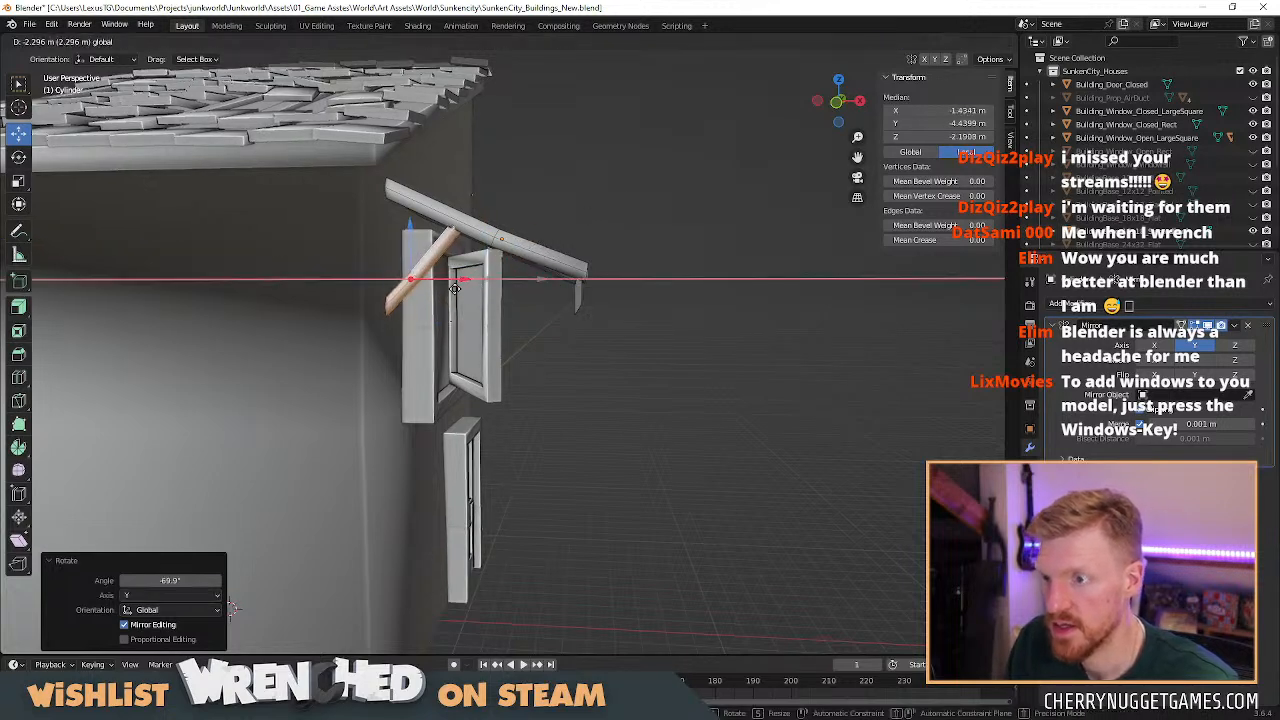
{"action": "left_click", "coordinate": [543, 303]}
{"action": "middle_click_drag", "start_coordinate": [543, 303], "coordinate": [440, 331]}
{"action": "key", "text": "r"}
{"action": "key", "text": "y"}
{"action": "left_click", "coordinate": [560, 335]}
Lower the support strut about 1.36 m along Z beside the upper window.
{"action": "scroll", "coordinate": [440, 331], "scroll_direction": "up", "scroll_amount": 2}
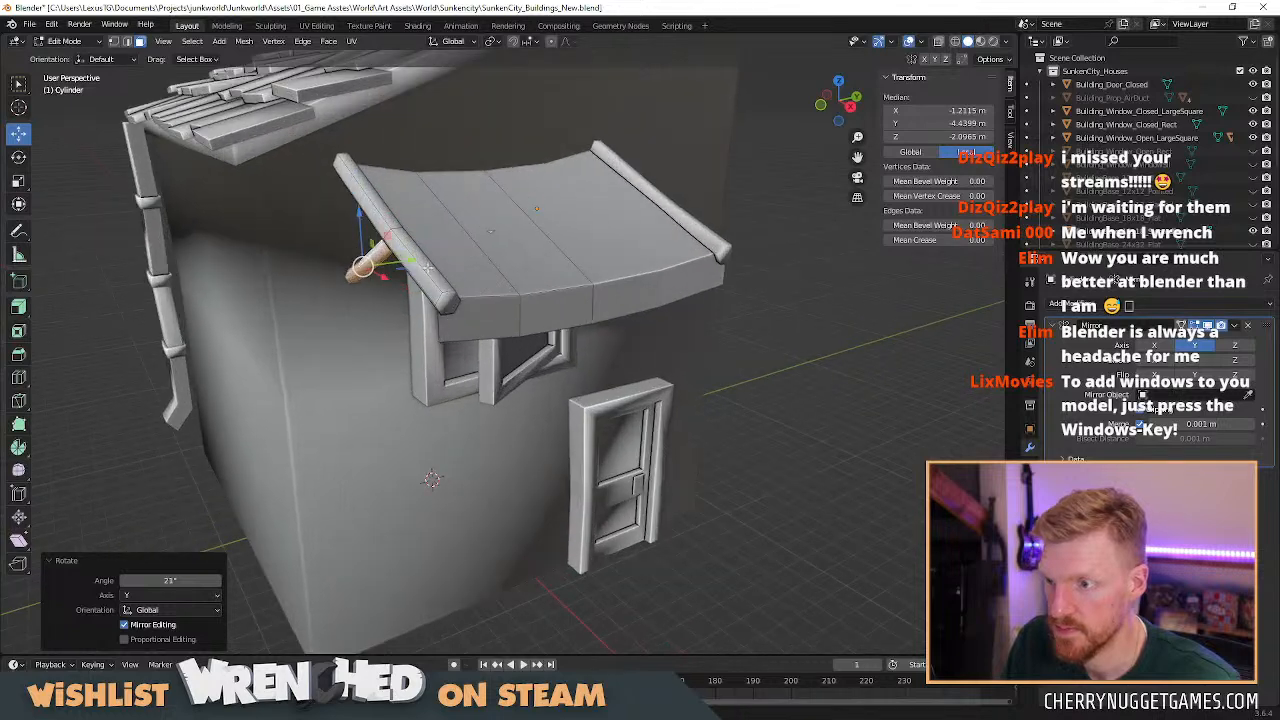
{"action": "left_click_drag", "start_coordinate": [360, 226], "coordinate": [395, 289]}
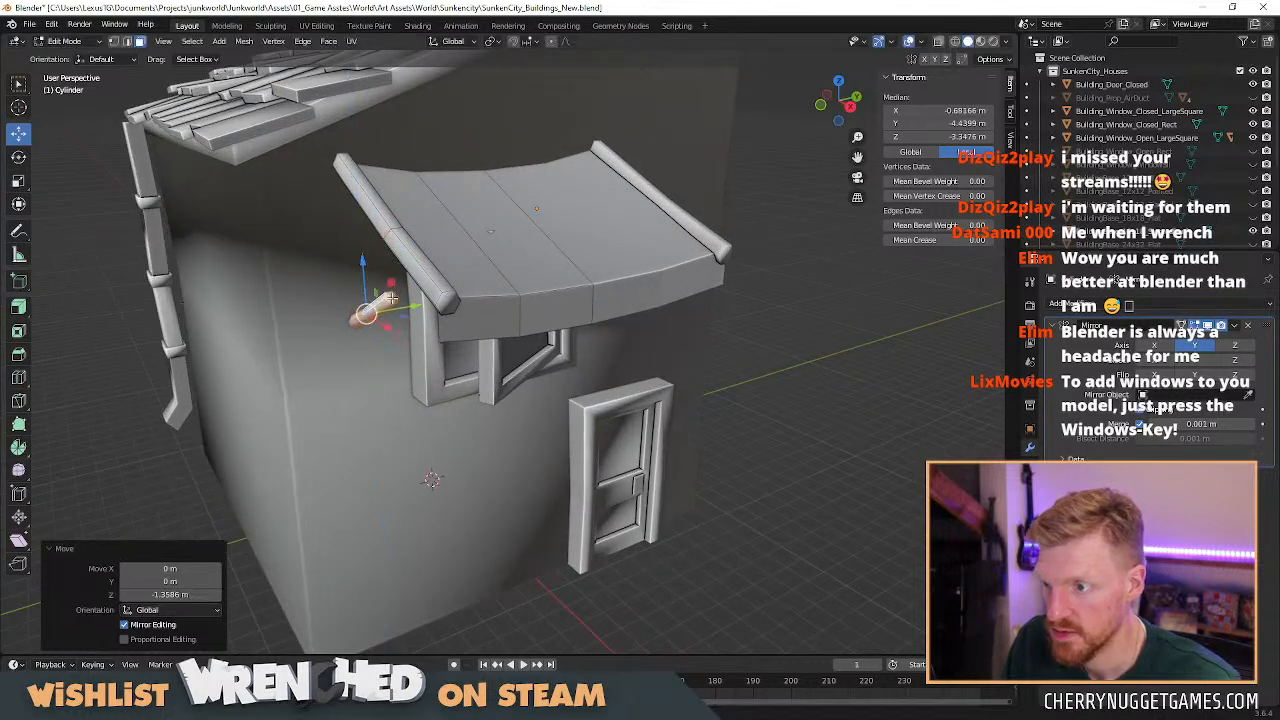
{"action": "left_click", "coordinate": [391, 297]}
{"action": "key", "text": "x"}
{"action": "left_click", "coordinate": [377, 303]}
Select the whole support strut and scale it up by 1.209.
{"action": "middle_click_drag", "start_coordinate": [350, 306], "coordinate": [464, 330]}
{"action": "left_click", "coordinate": [412, 314]}
{"action": "key", "text": "l"}
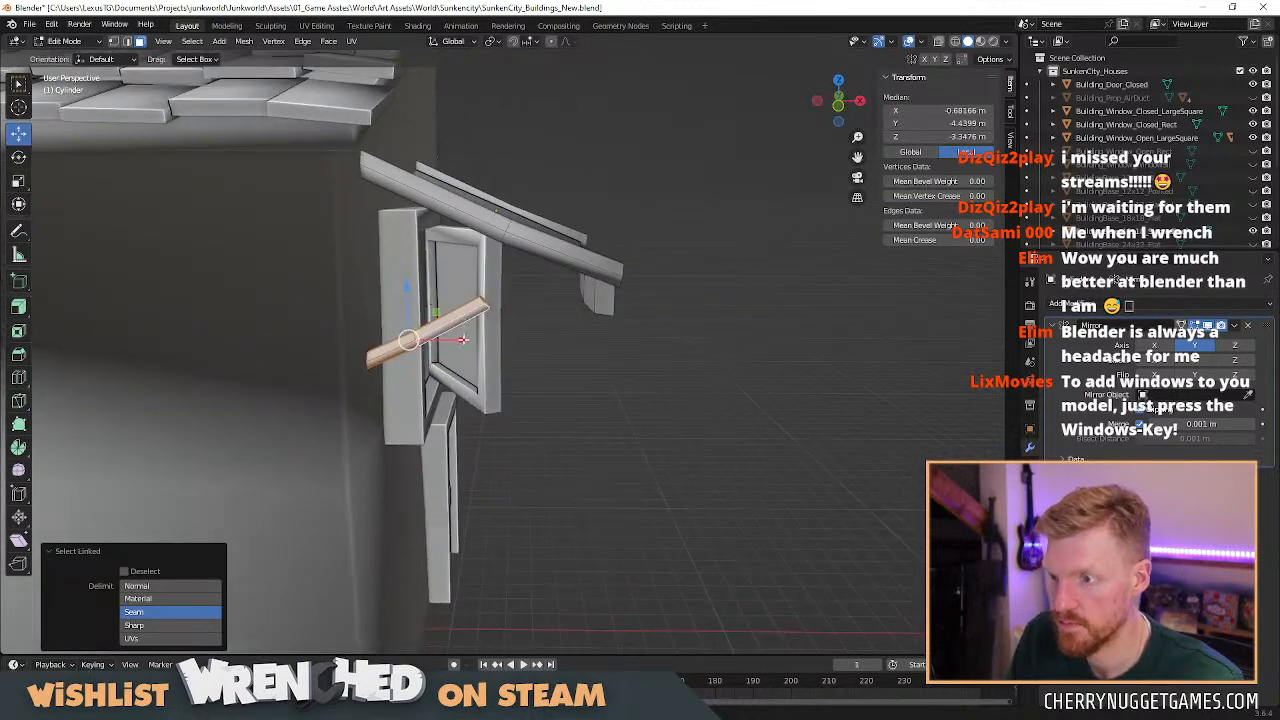
{"action": "key", "text": "s"}
{"action": "left_click", "coordinate": [492, 343]}
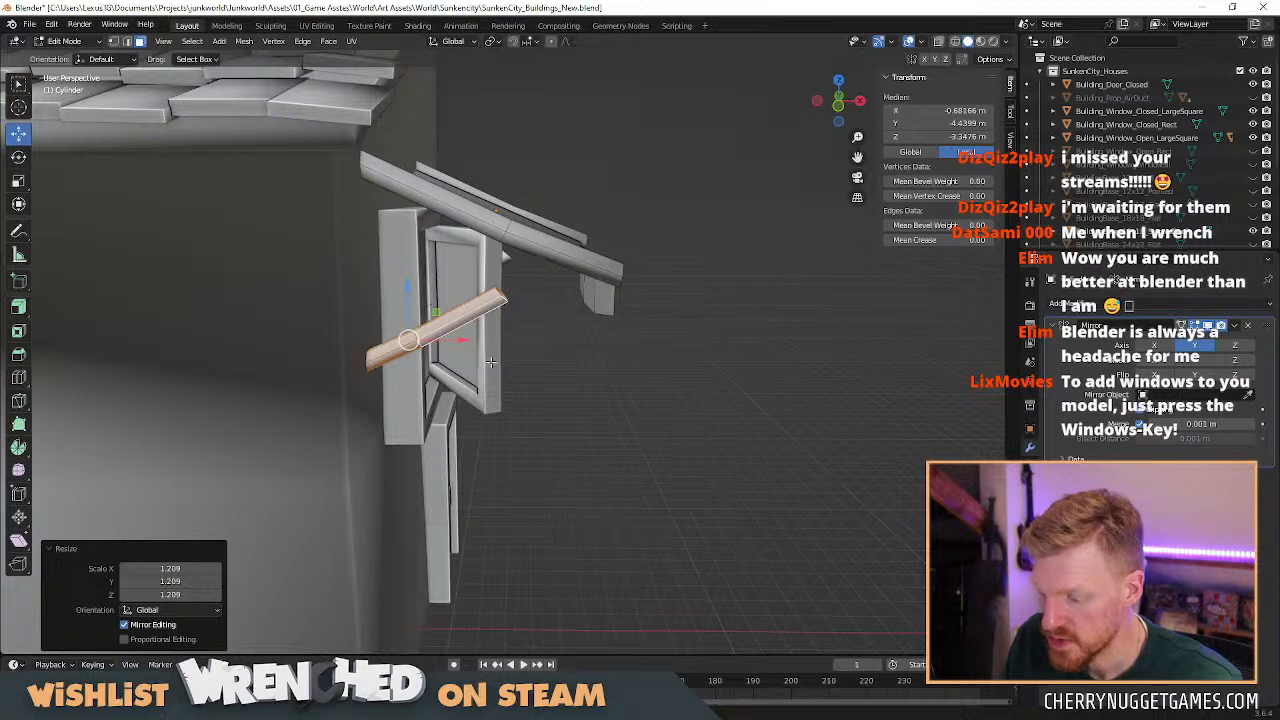
Save the SunkenCity_Buildings_New.blend file.
{"action": "key", "text": "shift+a"}
{"action": "key", "text": "Escape"}
{"action": "key", "text": "shift+s"}
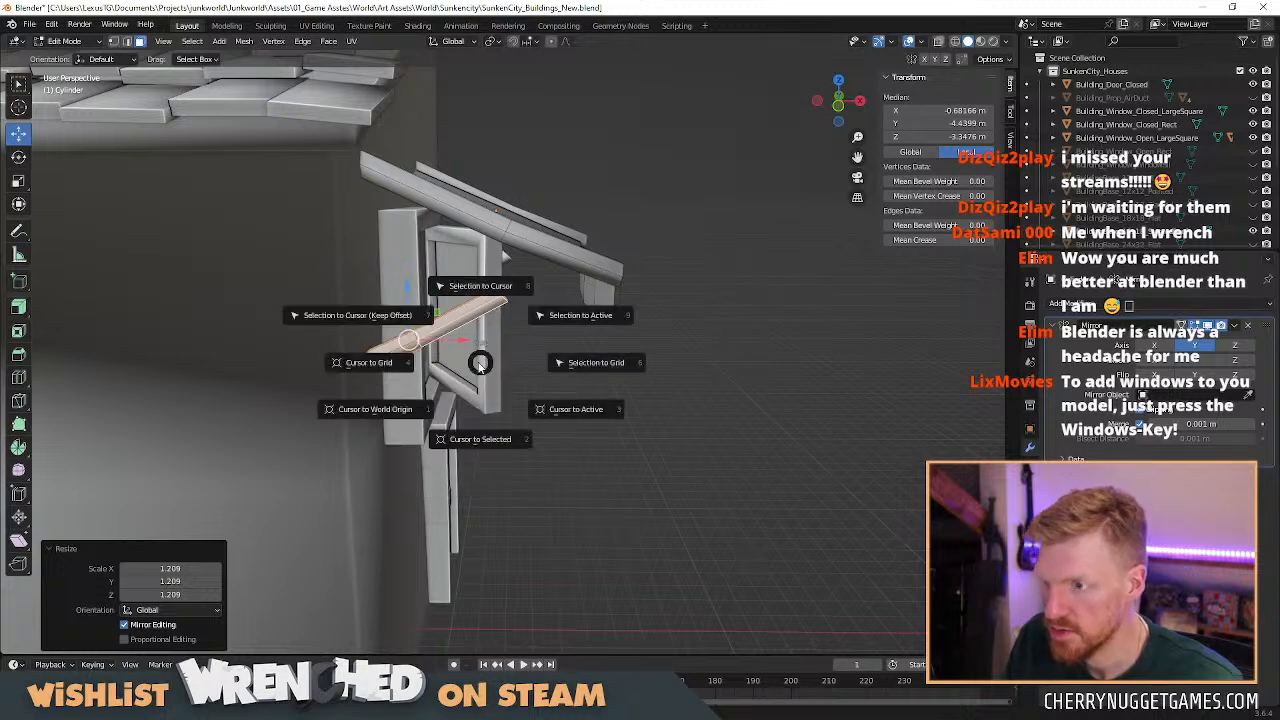
{"action": "key", "text": "Escape"}
{"action": "key", "text": "ctrl+s"}
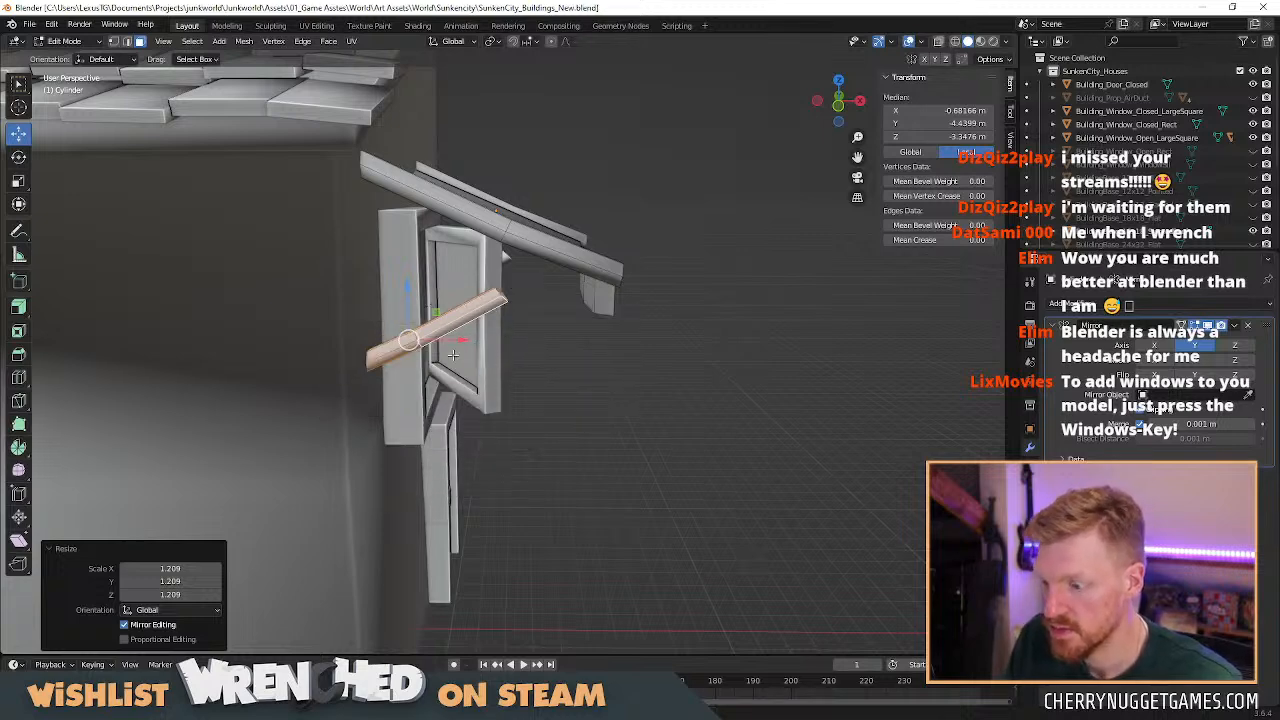
Thin the support strut by -0.0944 m with Shrink/Fatten and move it about 0.35 m in X and 1.17 m up in Z.
{"action": "key", "text": "alt+s"}
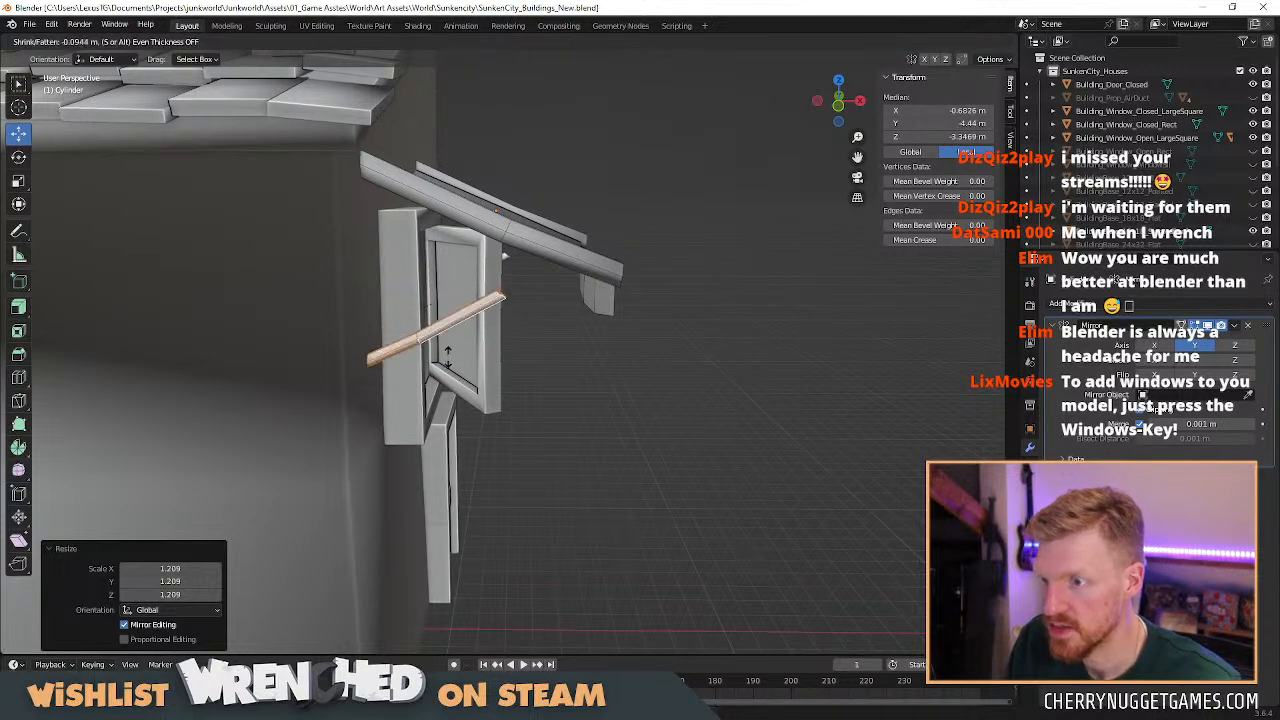
{"action": "left_click", "coordinate": [447, 350]}
{"action": "key", "text": "g"}
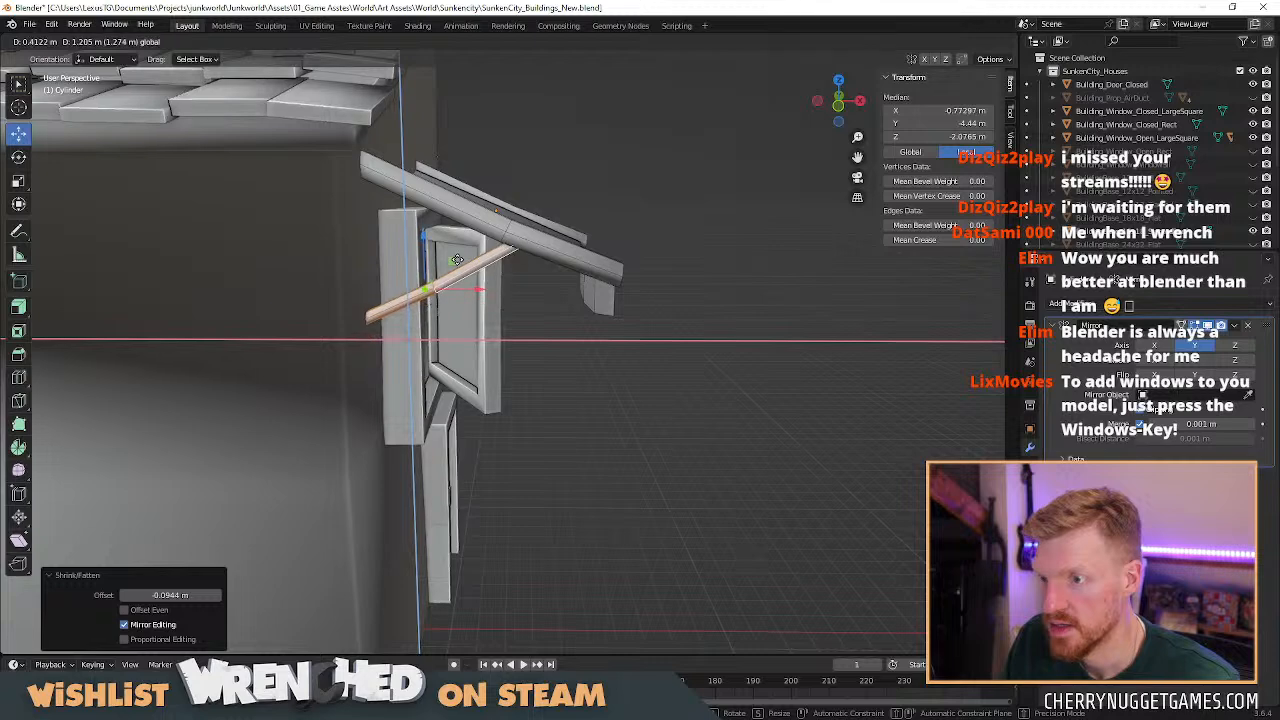
{"action": "left_click", "coordinate": [523, 319]}
Rotate the strut -18.1° around Y and move it 0.221 m in X and -0.426 m in Z so it meets the side beam.
{"action": "key", "text": "r"}
{"action": "key", "text": "y"}
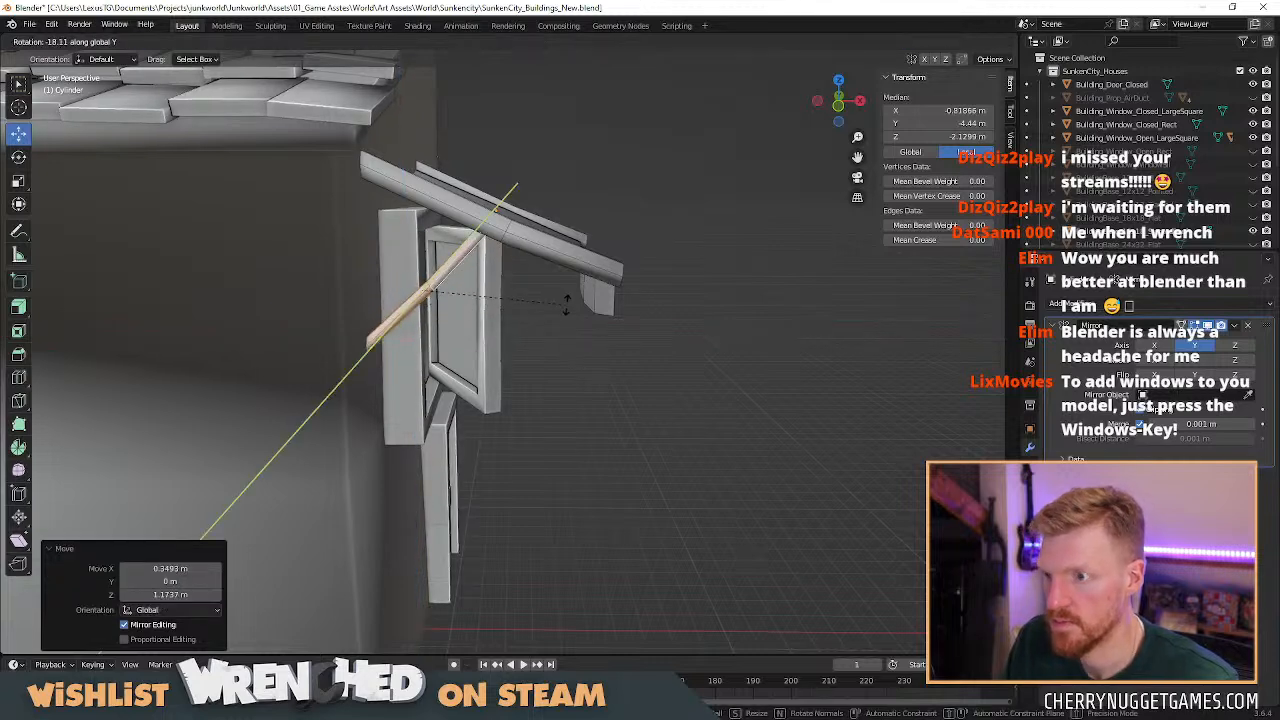
{"action": "left_click", "coordinate": [566, 304]}
{"action": "left_click", "coordinate": [838, 101]}
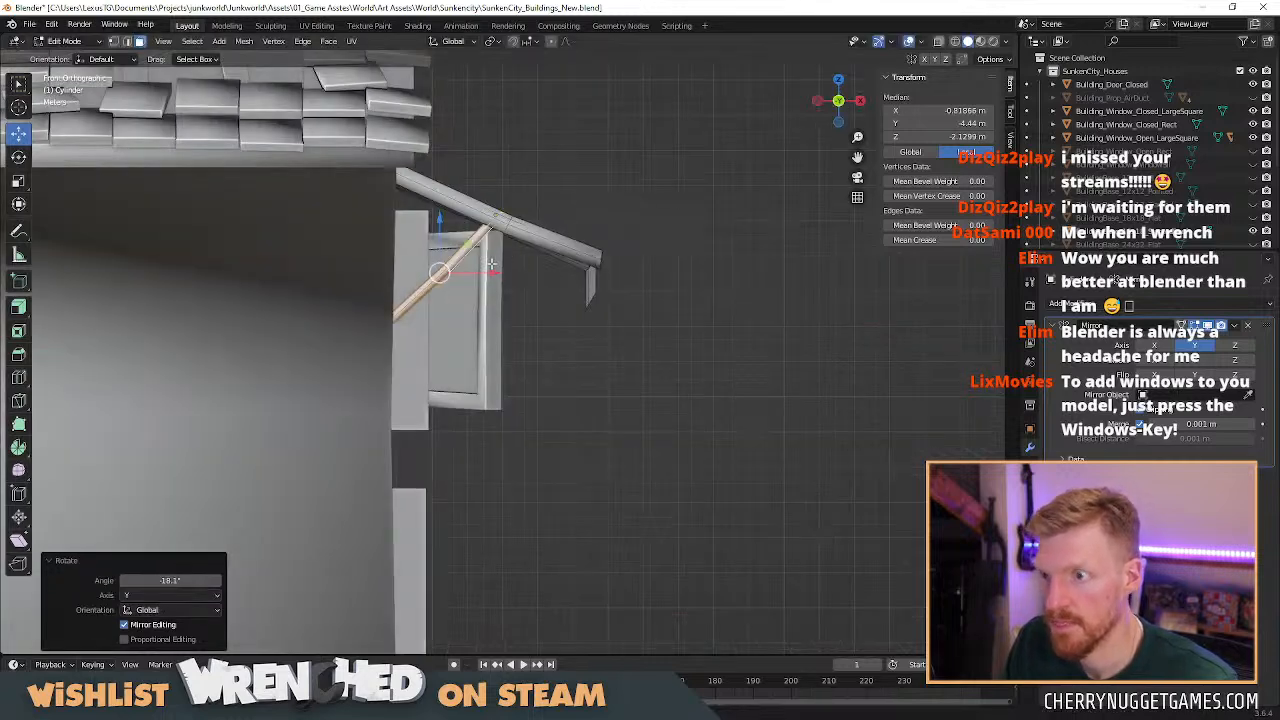
{"action": "left_click", "coordinate": [935, 48]}
{"action": "scroll", "coordinate": [455, 245], "scroll_direction": "up", "scroll_amount": 2}
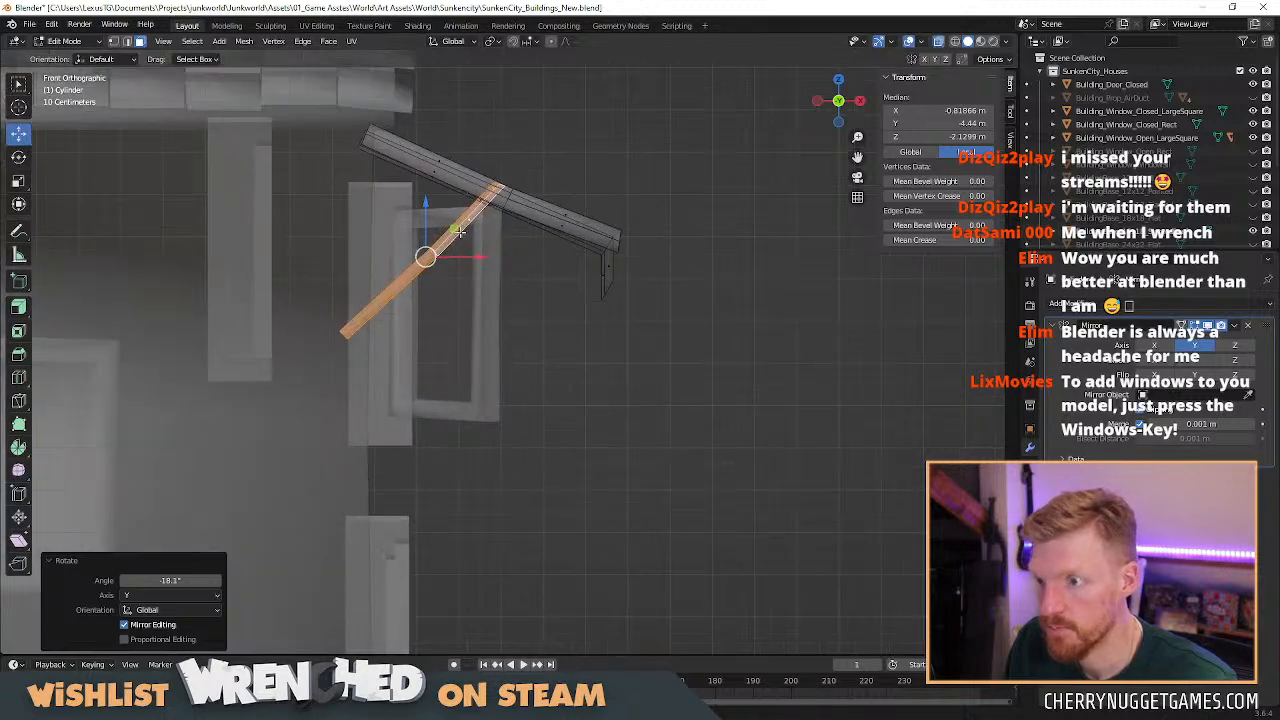
{"action": "key", "text": "g"}
{"action": "key", "text": "shift+y"}
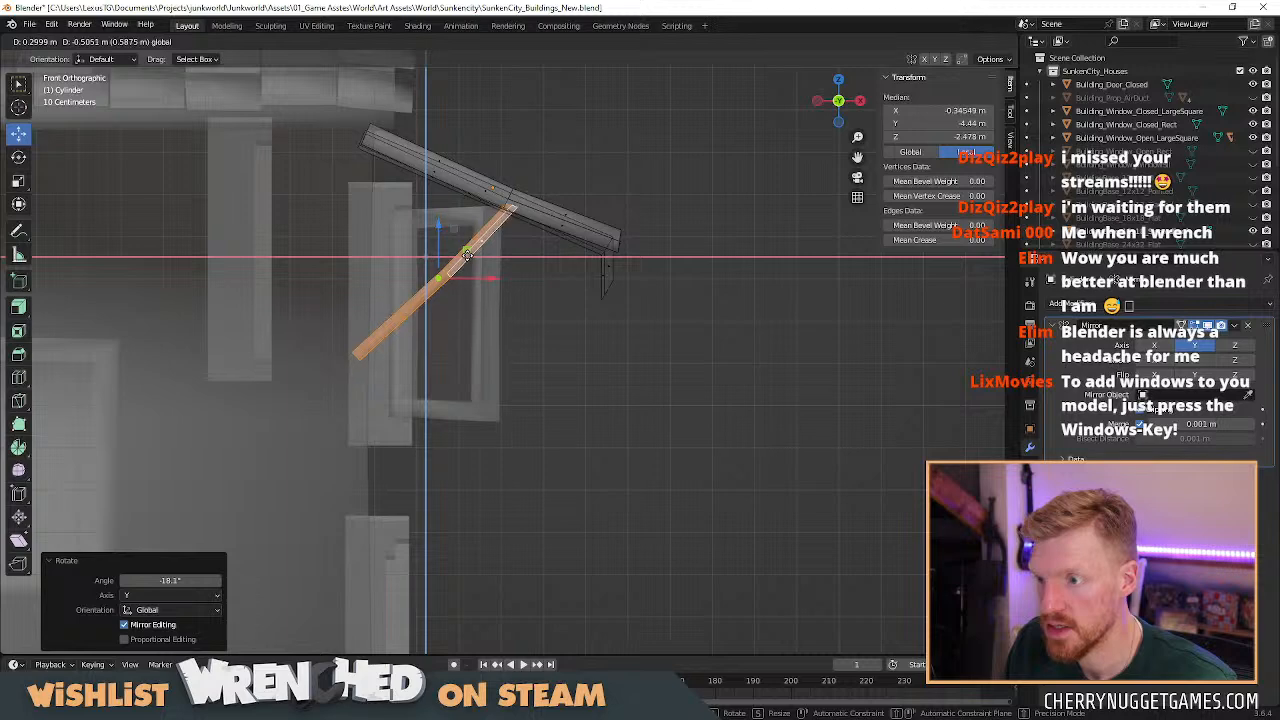
{"action": "left_click", "coordinate": [465, 253]}
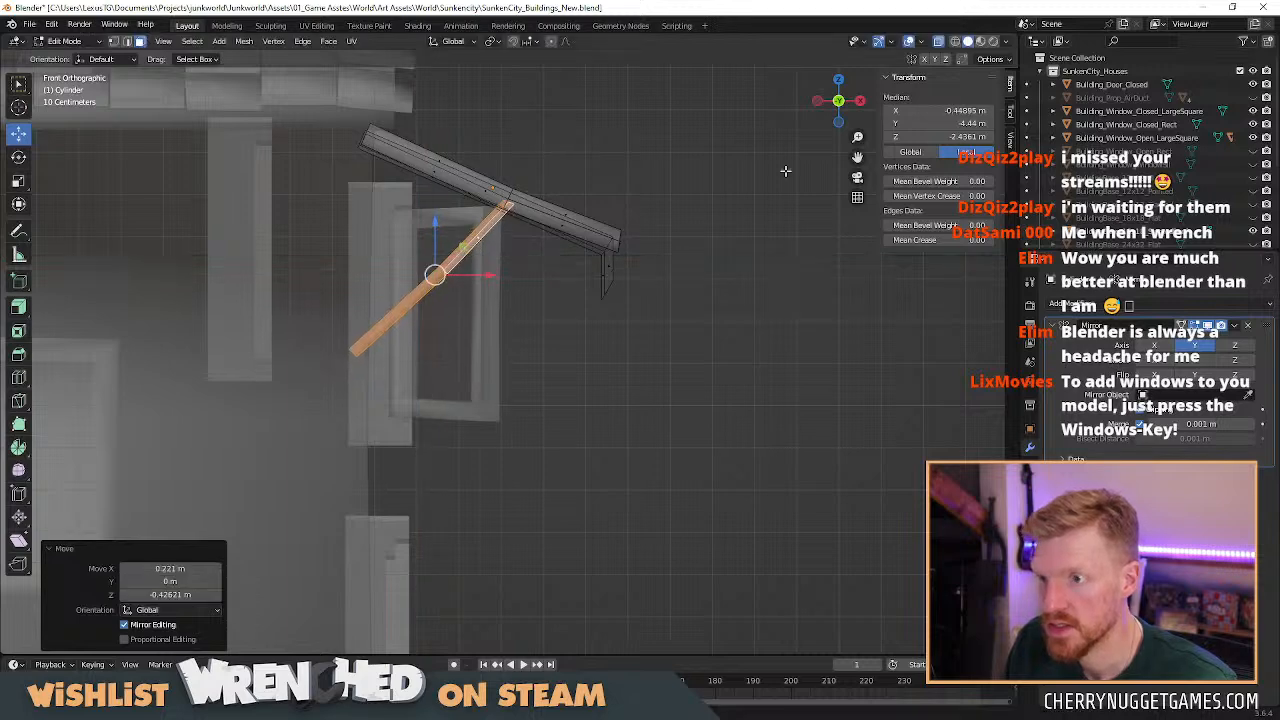
{"action": "left_click", "coordinate": [937, 42]}
Leave mesh editing and apply the Mirror modifier on the canopy object.
{"action": "scroll", "coordinate": [594, 297], "scroll_direction": "down", "scroll_amount": 2}
{"action": "middle_click_drag", "start_coordinate": [594, 297], "coordinate": [658, 304]}
{"action": "scroll", "coordinate": [712, 249], "scroll_direction": "down", "scroll_amount": 2}
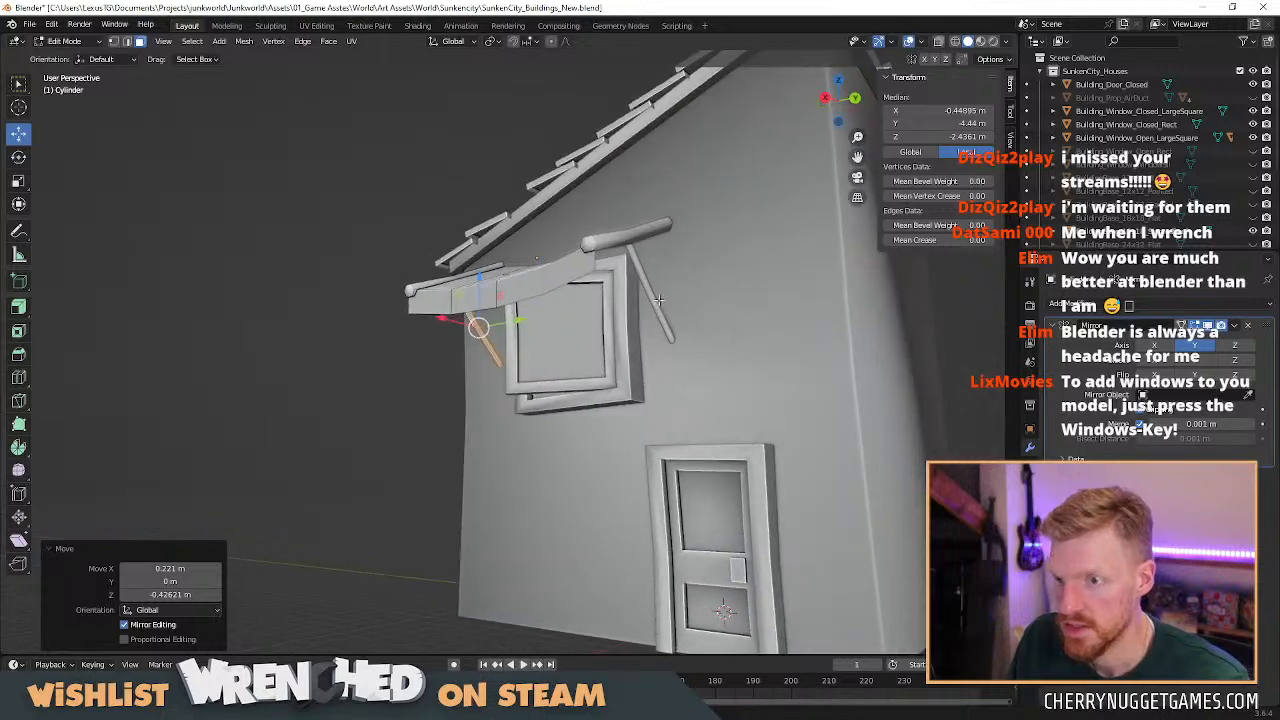
{"action": "scroll", "coordinate": [722, 320], "scroll_direction": "up", "scroll_amount": 1}
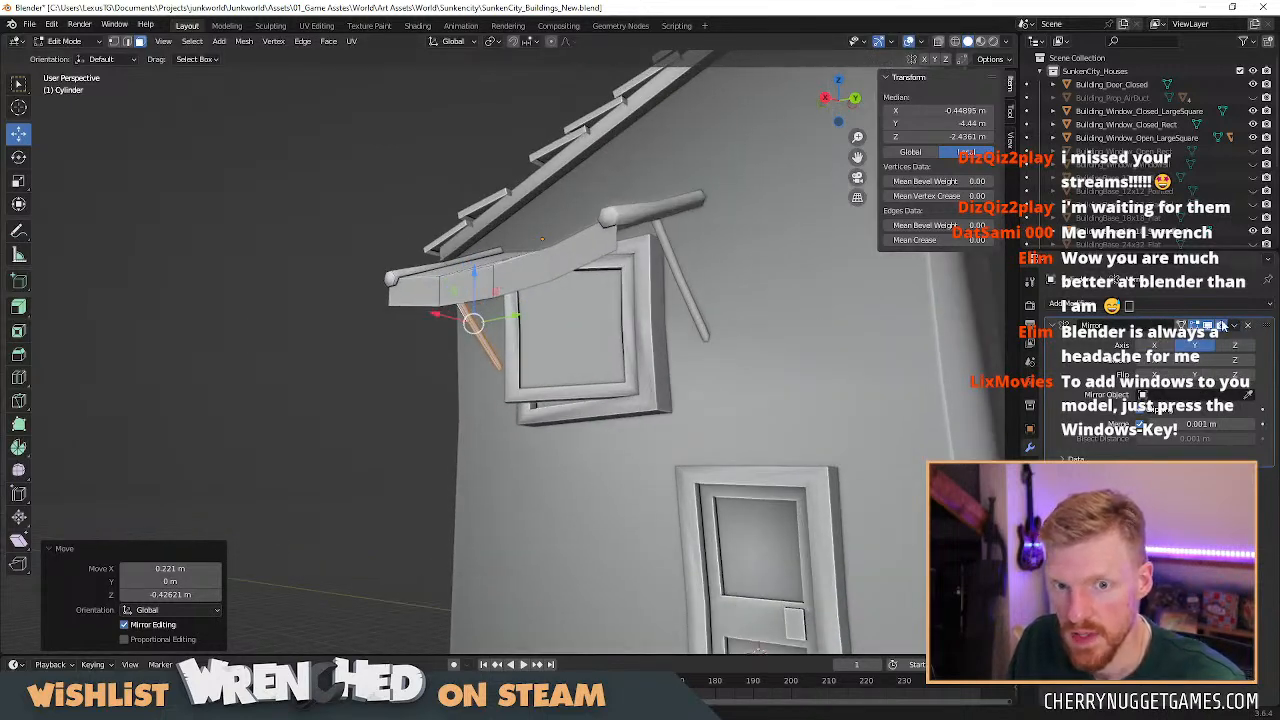
{"action": "key", "text": "Tab"}
{"action": "left_click", "coordinate": [1233, 328]}
{"action": "left_click", "coordinate": [1213, 340]}
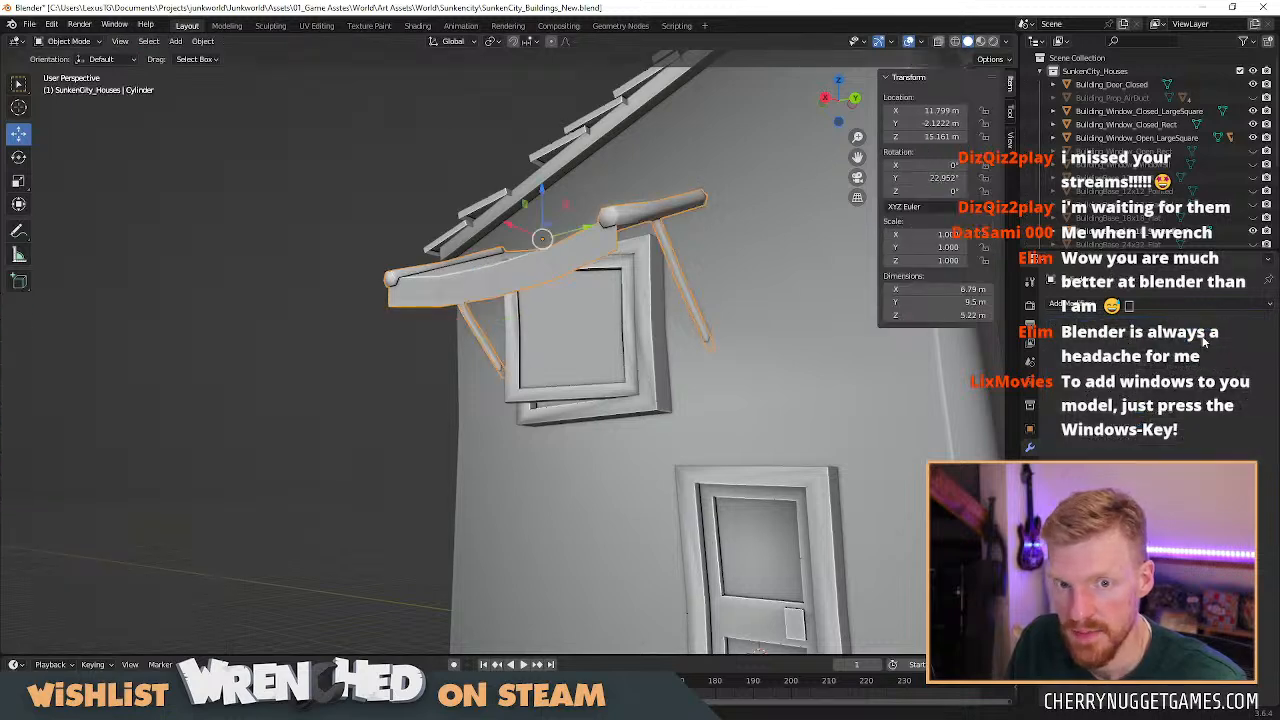
Select the whole mirrored strut on the door side of the window and delete it.
{"action": "key", "text": "Tab"}
{"action": "left_click", "coordinate": [670, 255]}
{"action": "key", "text": "l"}
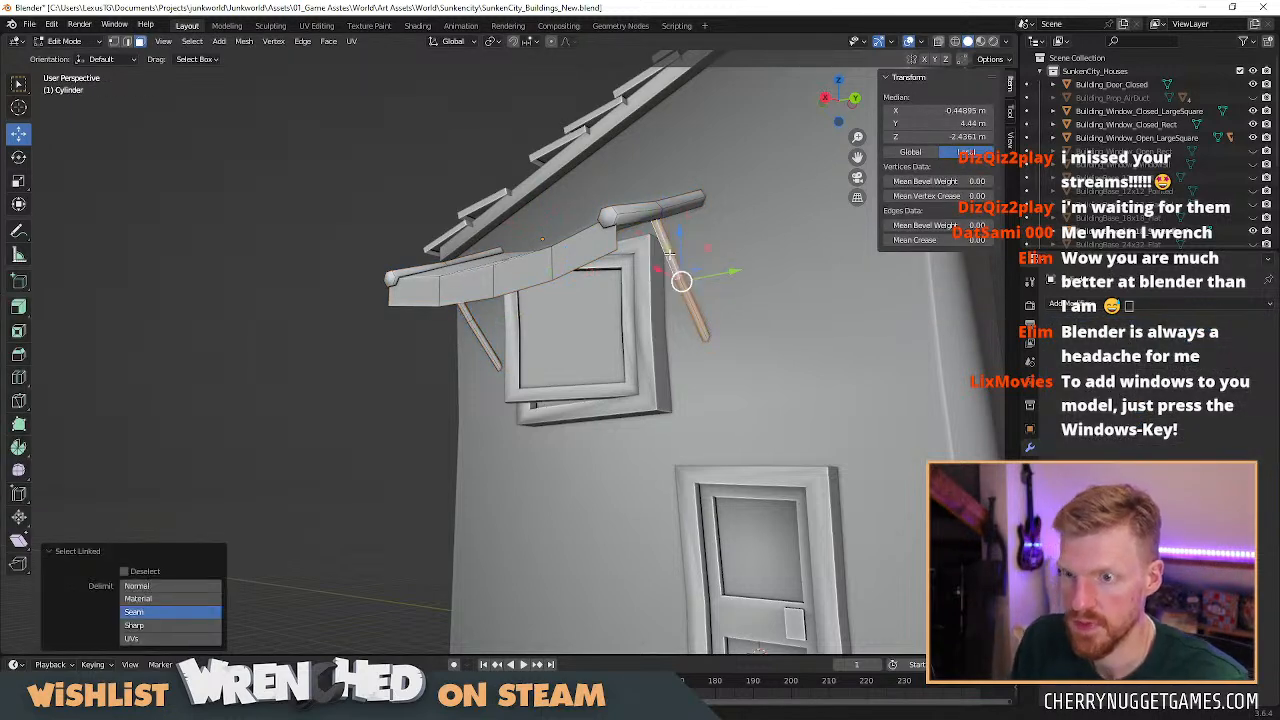
{"action": "key", "text": "x"}
{"action": "left_click", "coordinate": [628, 267]}
Select the whole side beam on the door side of the canopy.
{"action": "scroll", "coordinate": [550, 362], "scroll_direction": "down", "scroll_amount": 4}
{"action": "middle_click_drag", "start_coordinate": [550, 362], "coordinate": [563, 387]}
{"action": "scroll", "coordinate": [504, 340], "scroll_direction": "up", "scroll_amount": 2}
{"action": "left_click", "coordinate": [568, 294]}
{"action": "key", "text": "l"}
{"action": "middle_click_drag", "start_coordinate": [566, 293], "coordinate": [620, 317]}
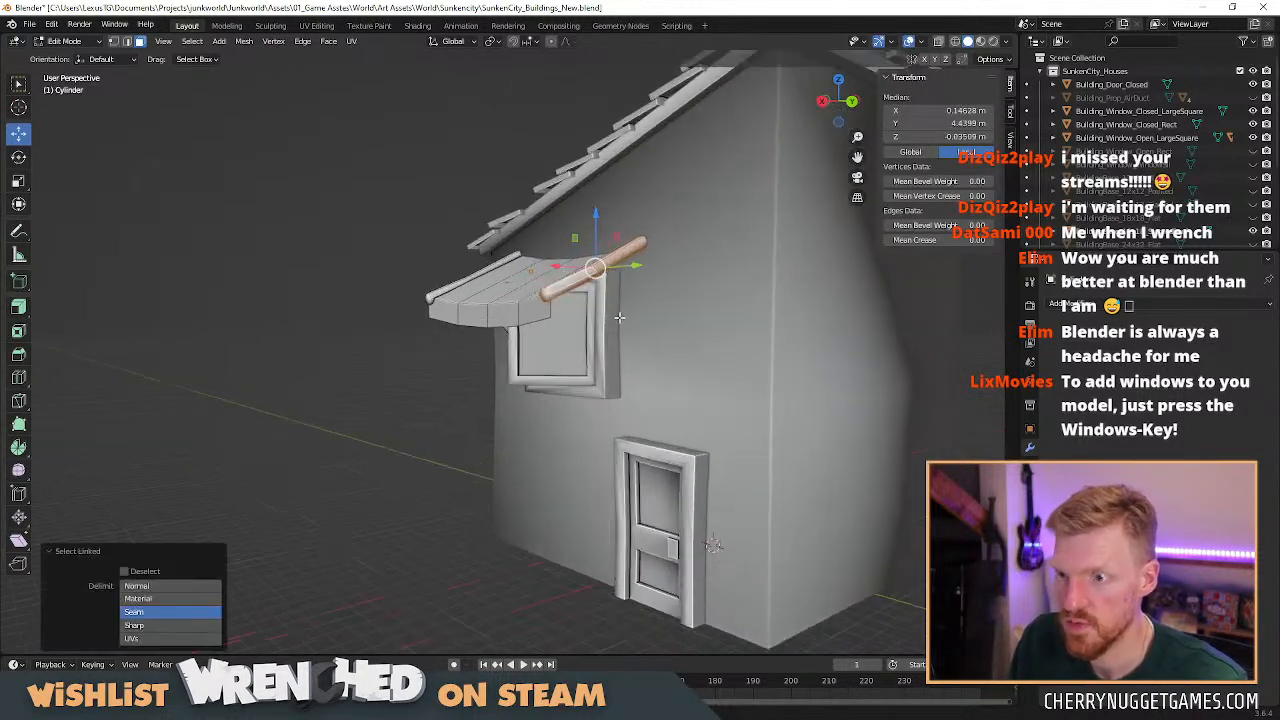
{"action": "key", "text": "r"}
{"action": "key", "text": "y"}
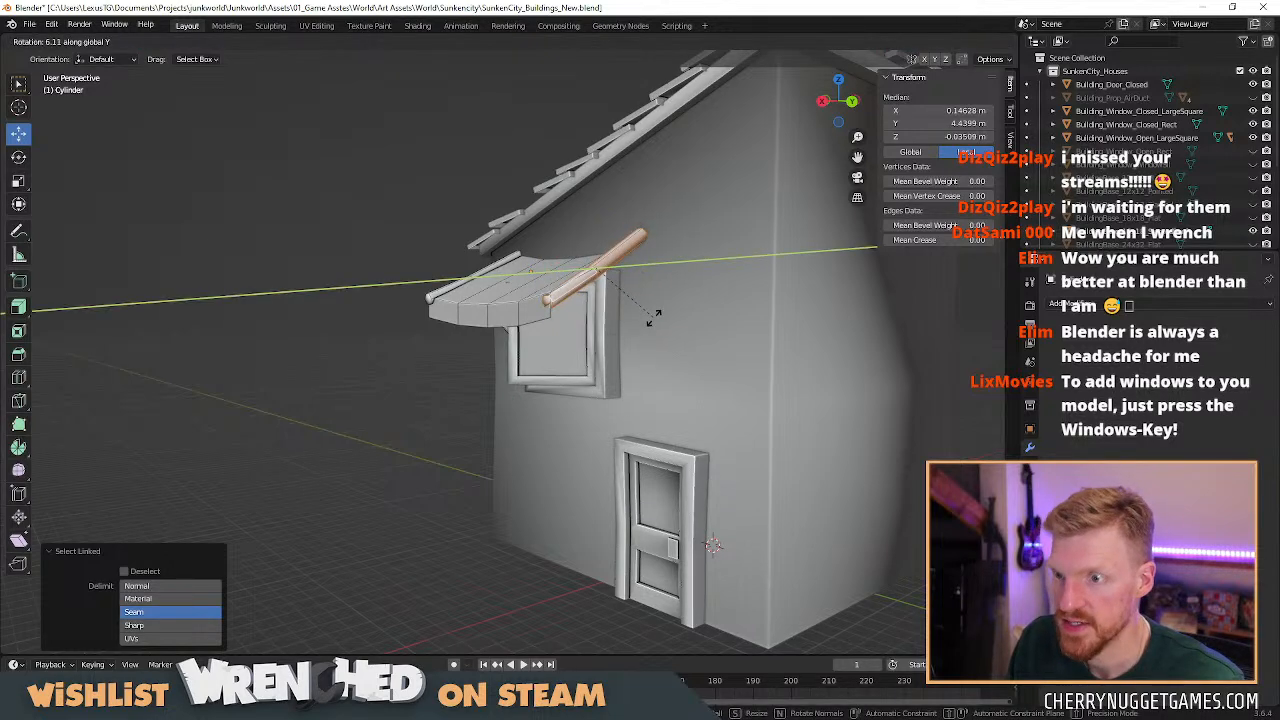
{"action": "left_click", "coordinate": [654, 316]}
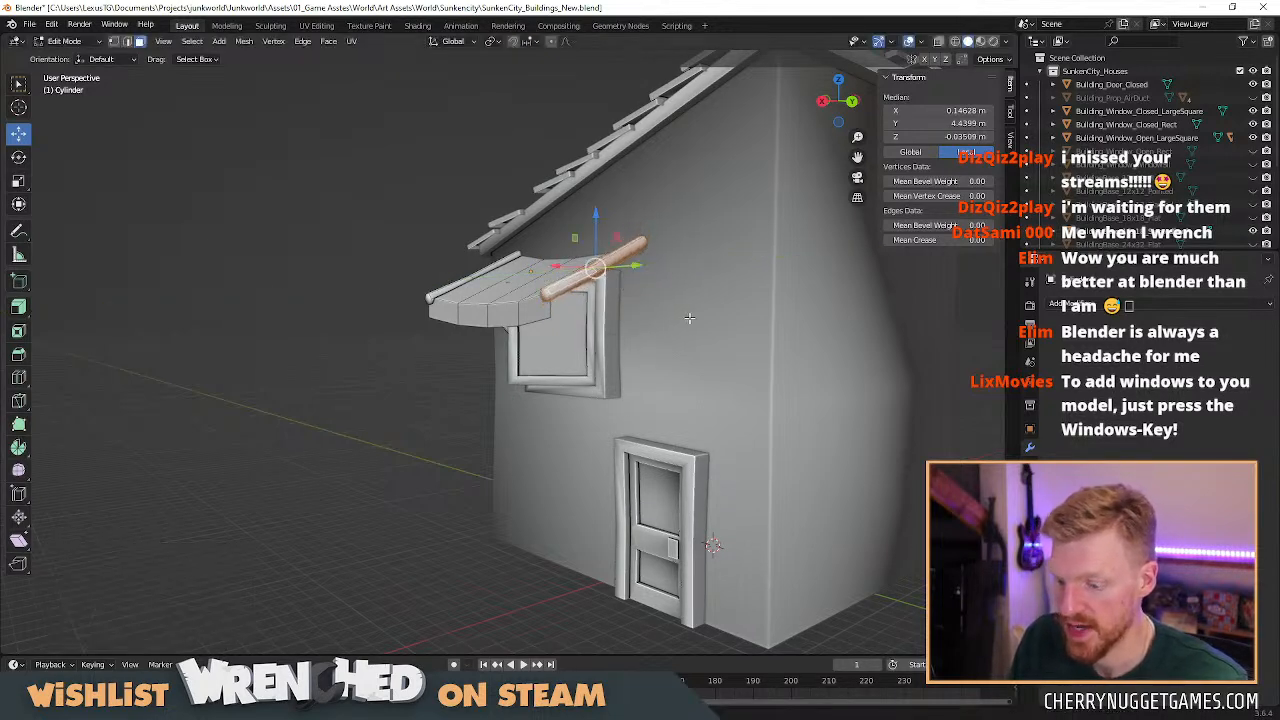
Rotate the door-side beam about 2.7° around Y and lower it about 0.23 m along Z.
{"action": "key", "text": "r"}
{"action": "key", "text": "y"}
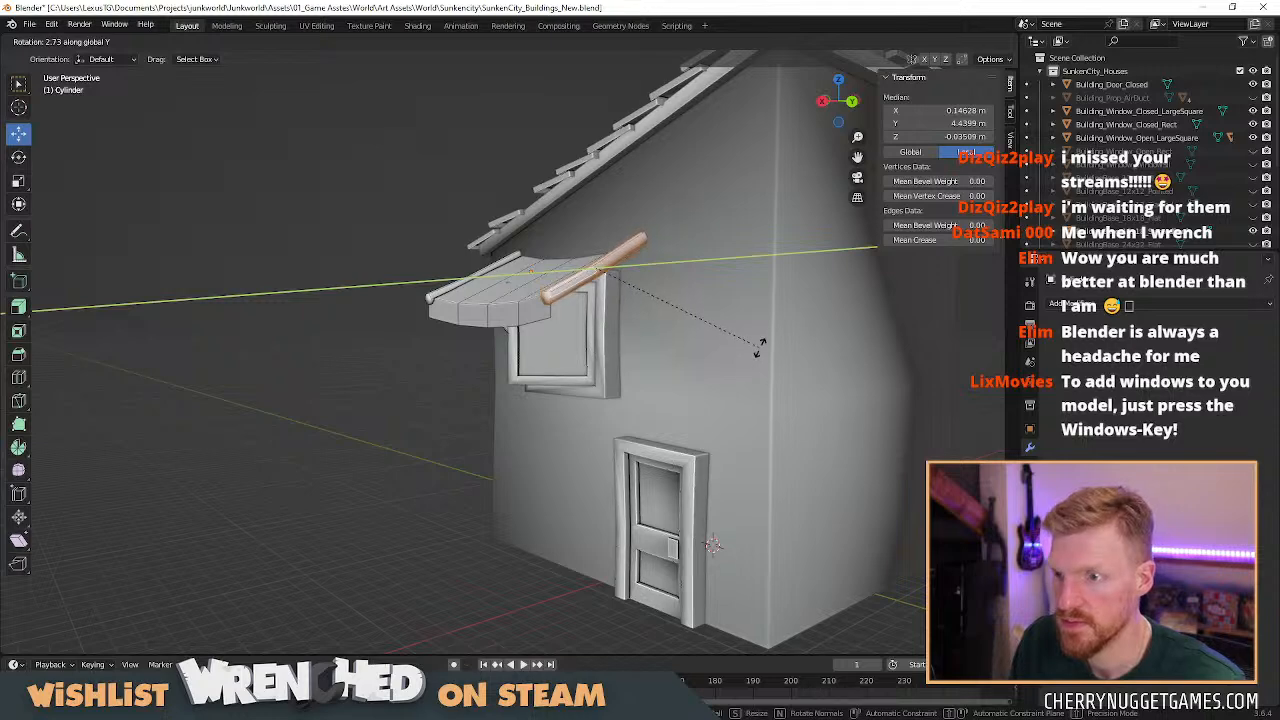
{"action": "left_click", "coordinate": [757, 350]}
{"action": "left_click_drag", "start_coordinate": [597, 220], "coordinate": [597, 225]}
{"action": "scroll", "coordinate": [604, 261], "scroll_direction": "up", "scroll_amount": 1}
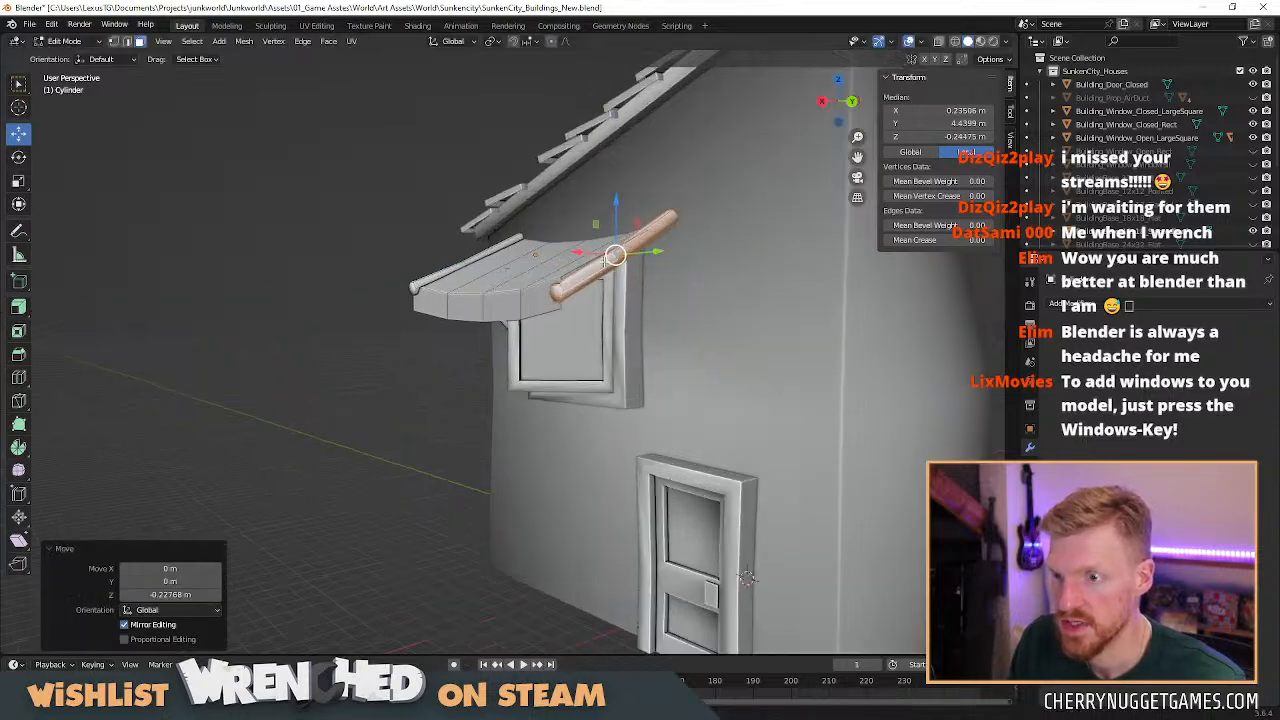
Select the whole canopy panel and rotate it 2° in the right orthographic view.
{"action": "key", "text": "2"}
{"action": "left_click", "coordinate": [560, 298]}
{"action": "left_click", "coordinate": [560, 298], "text": "alt"}
{"action": "middle_click_drag", "start_coordinate": [508, 286], "coordinate": [551, 293]}
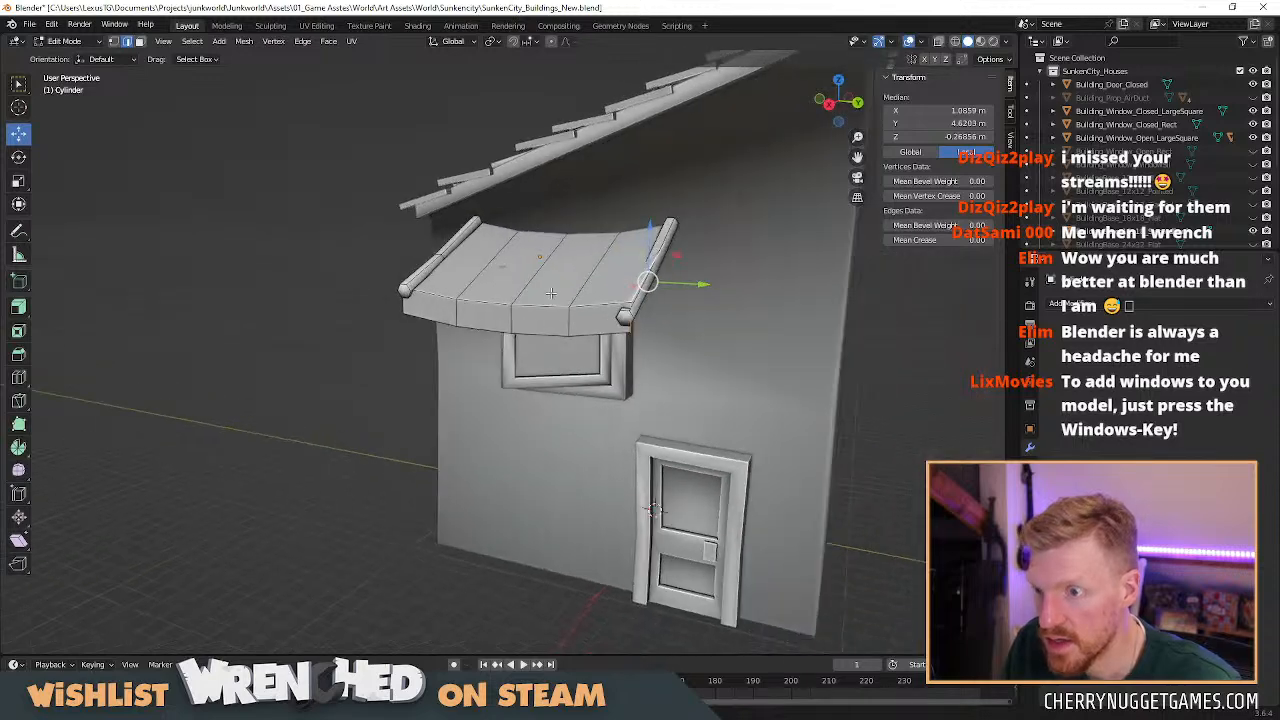
{"action": "key", "text": "l"}
{"action": "left_click", "coordinate": [828, 104]}
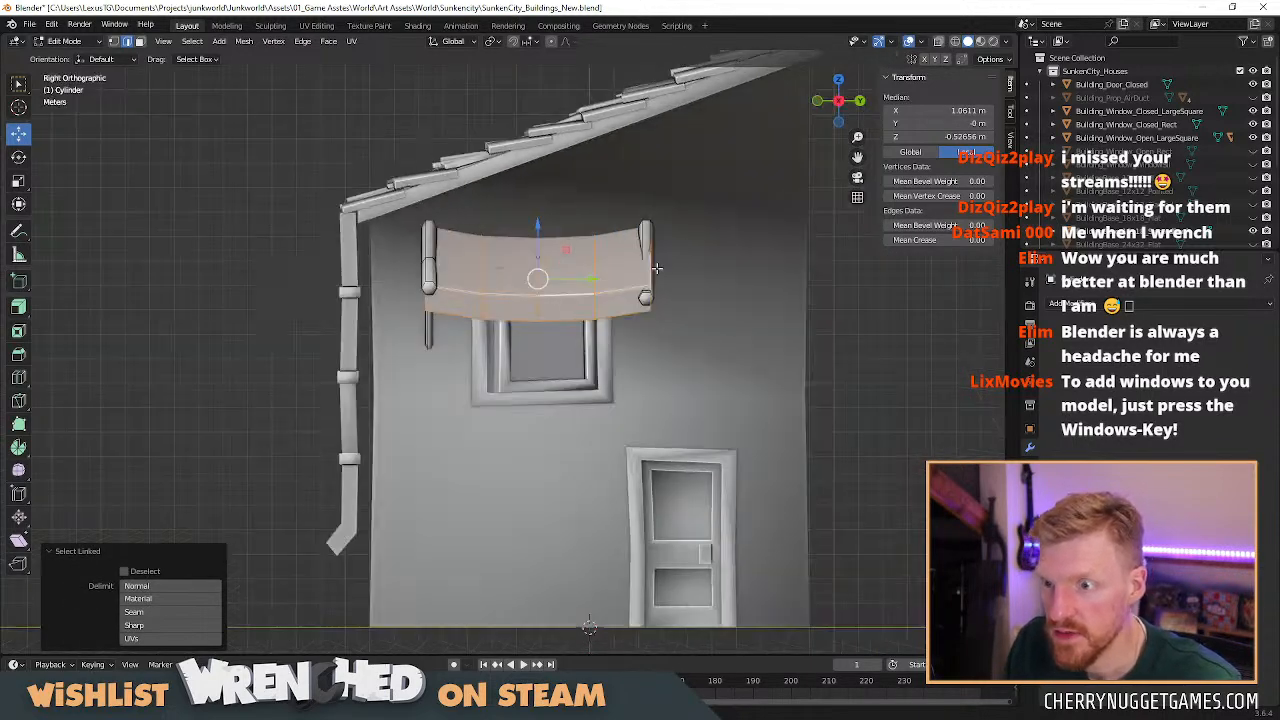
{"action": "scroll", "coordinate": [664, 264], "scroll_direction": "up", "scroll_amount": 1}
{"action": "key", "text": "r"}
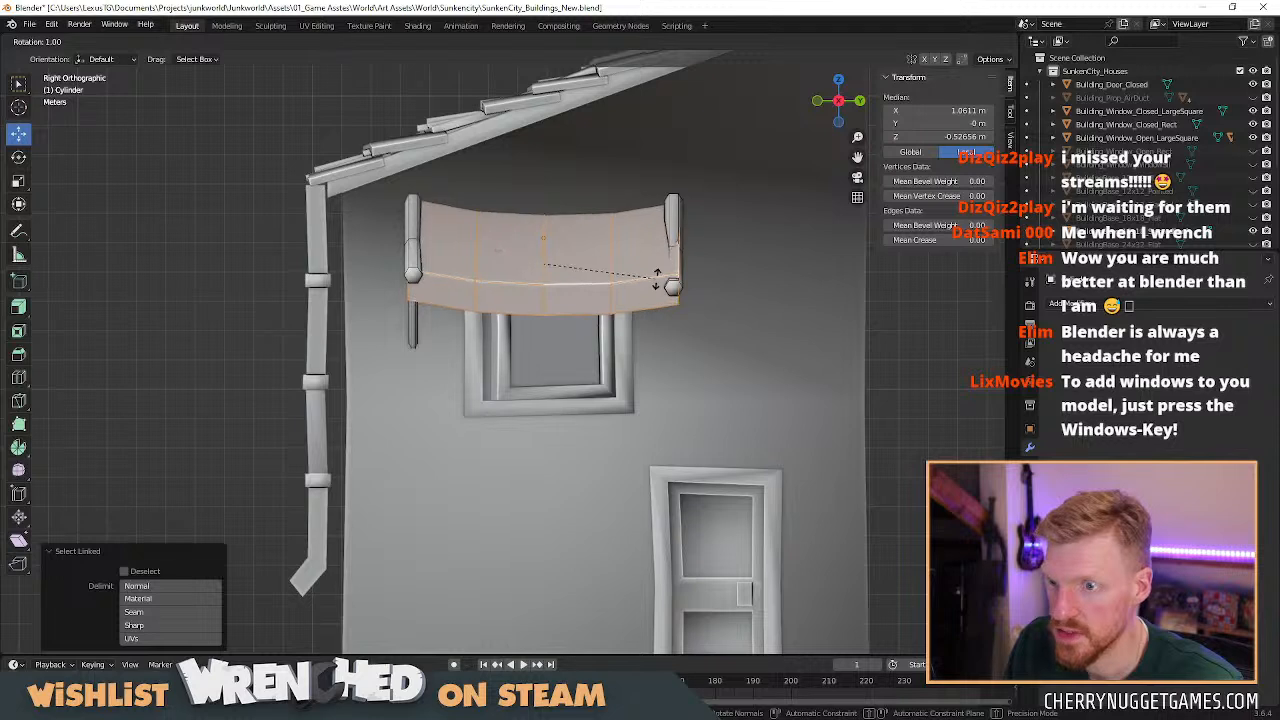
{"action": "left_click", "coordinate": [657, 280]}
Scale the canopy panel along Y to about 0.94 and lower it about 0.068 m along Z.
{"action": "key", "text": "s"}
{"action": "key", "text": "x"}
{"action": "key", "text": "y"}
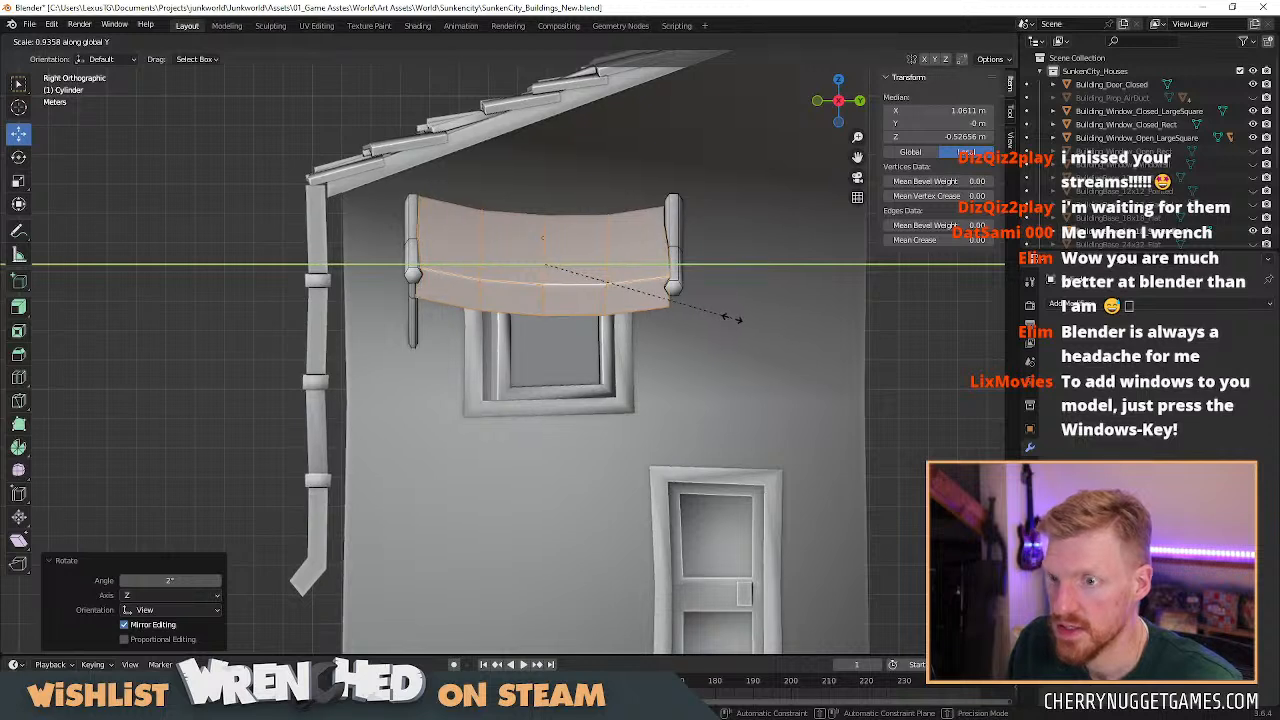
{"action": "left_click", "coordinate": [731, 318]}
{"action": "left_click_drag", "start_coordinate": [544, 211], "coordinate": [546, 216]}
Select the door-side beam and rotate it -2.72° around Y and about 1.6° around Z.
{"action": "middle_click_drag", "start_coordinate": [650, 240], "coordinate": [608, 307]}
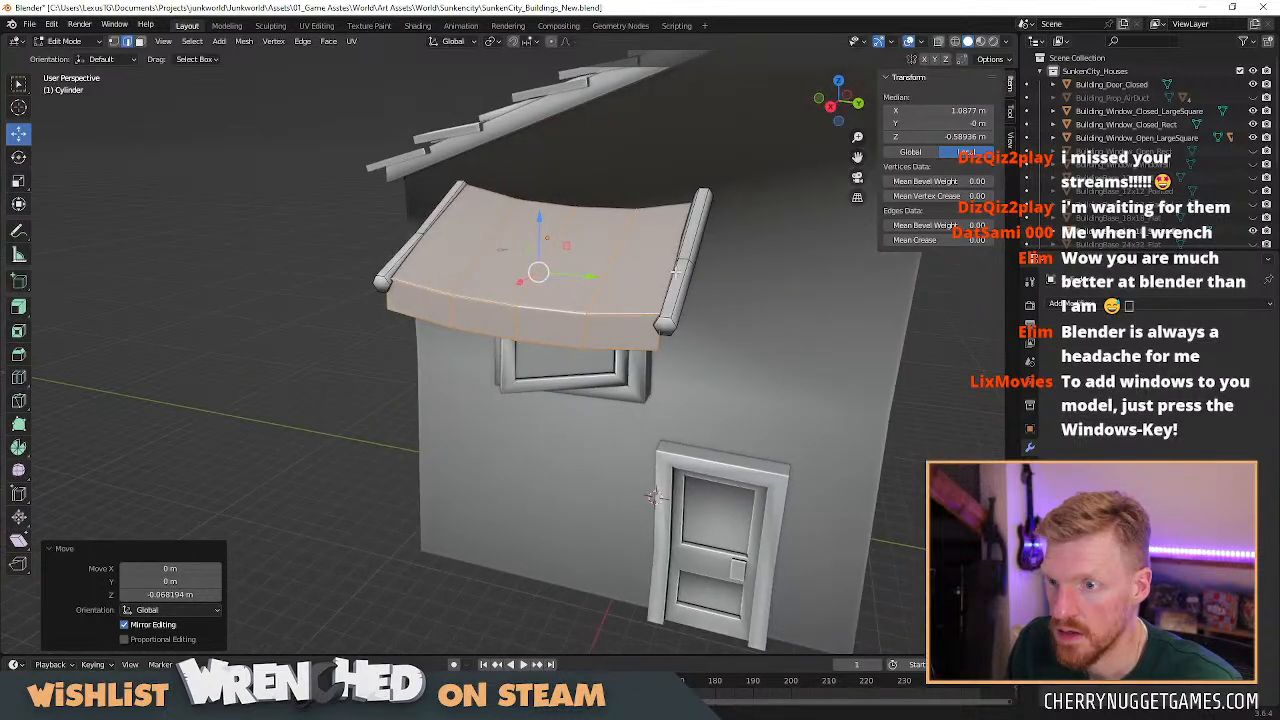
{"action": "key", "text": "alt+a"}
{"action": "key", "text": "l"}
{"action": "middle_click_drag", "start_coordinate": [700, 275], "coordinate": [797, 299]}
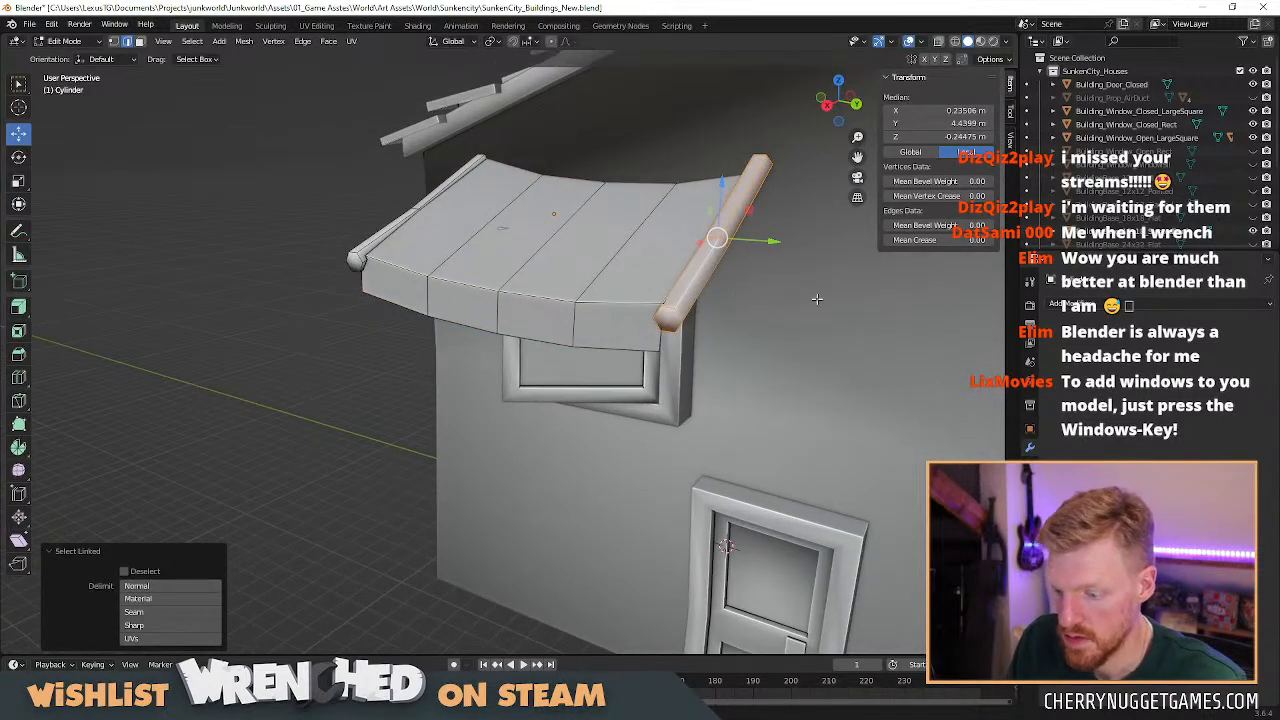
{"action": "key", "text": "r"}
{"action": "key", "text": "y"}
{"action": "left_click", "coordinate": [835, 300]}
{"action": "middle_click_drag", "start_coordinate": [641, 307], "coordinate": [770, 335]}
{"action": "key", "text": "r"}
{"action": "key", "text": "z"}
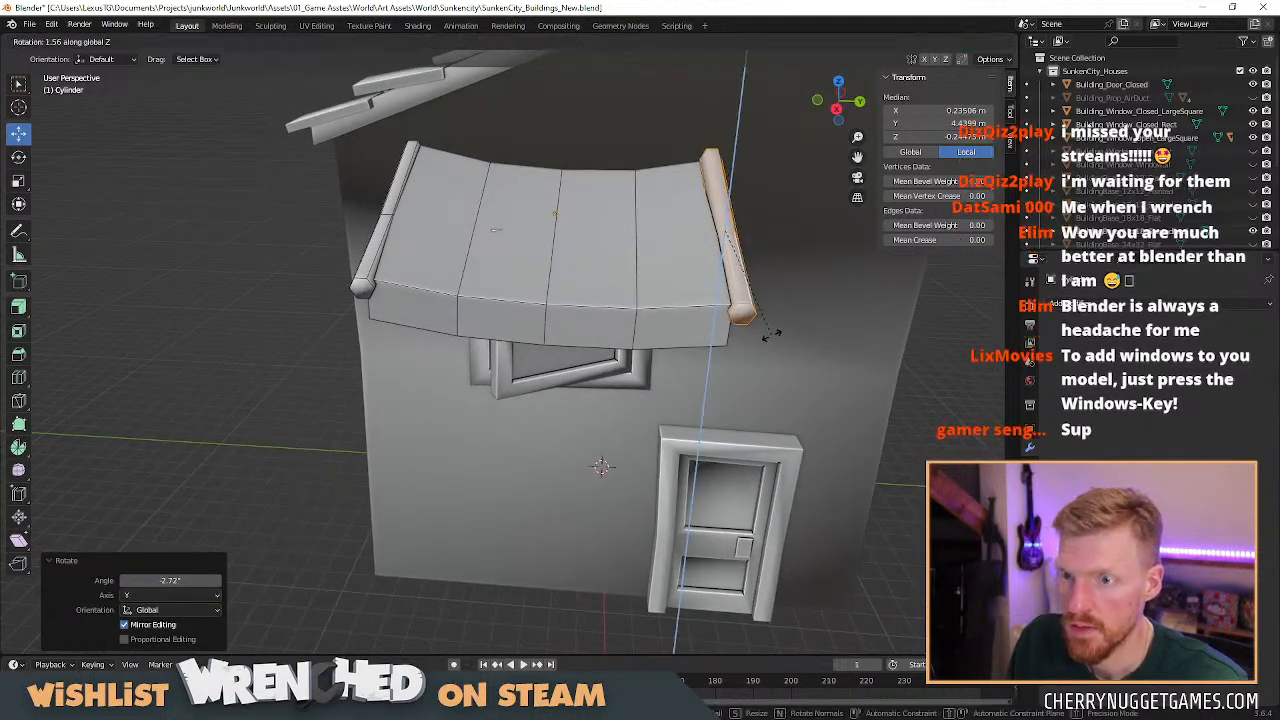
{"action": "left_click", "coordinate": [770, 335]}
Select the opposite side beam, rotate it about -1.3° around Z and raise it about 0.029 m along Z.
{"action": "middle_click_drag", "start_coordinate": [513, 325], "coordinate": [480, 346]}
{"action": "left_click", "coordinate": [428, 290]}
{"action": "key", "text": "l"}
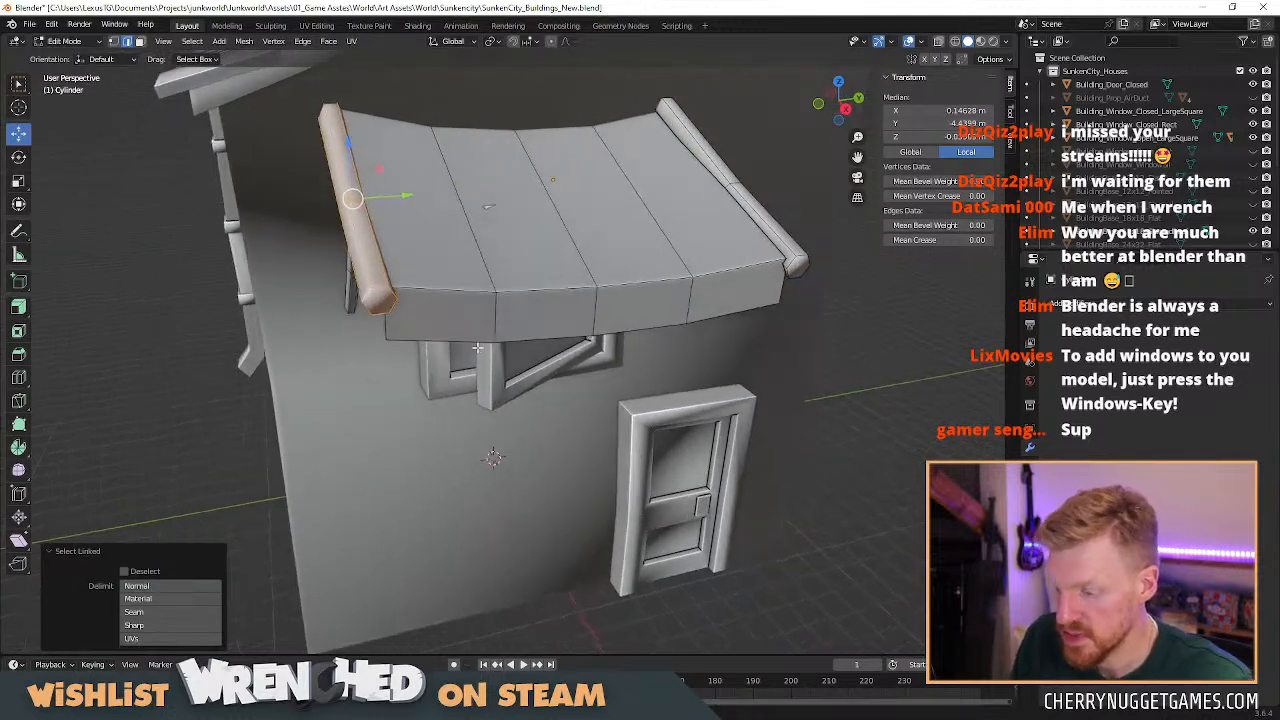
{"action": "key", "text": "r"}
{"action": "key", "text": "z"}
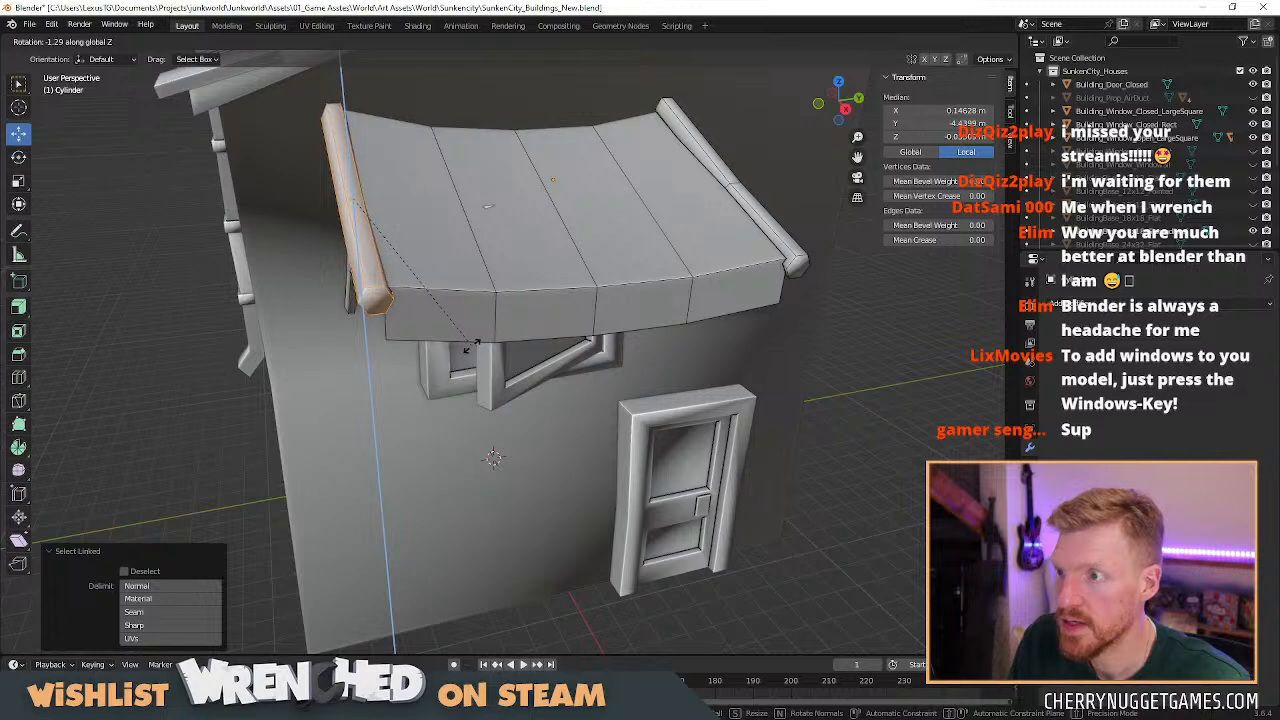
{"action": "left_click", "coordinate": [472, 344]}
{"action": "middle_click_drag", "start_coordinate": [472, 344], "coordinate": [470, 320]}
{"action": "left_click_drag", "start_coordinate": [355, 138], "coordinate": [356, 128]}
Add one loop cut across the canopy beside the seam farthest from the door, with a slide factor of -0.596.
{"action": "middle_click_drag", "start_coordinate": [575, 330], "coordinate": [583, 322]}
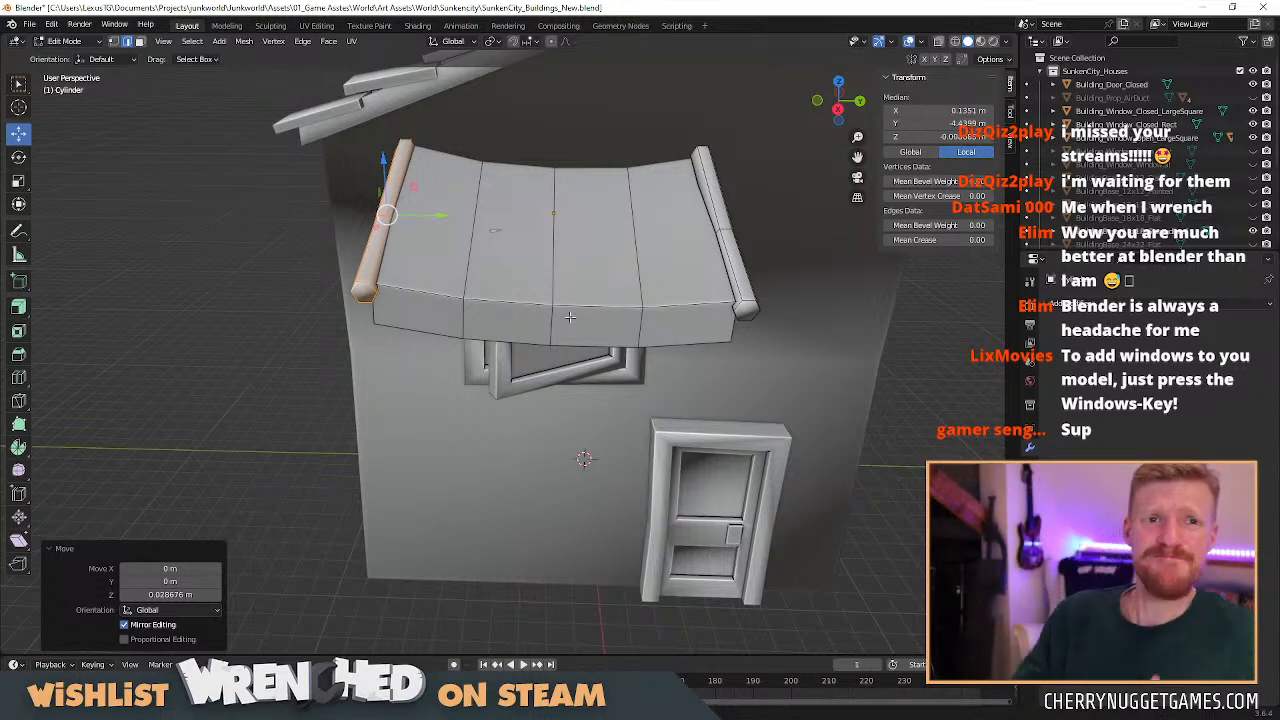
{"action": "scroll", "coordinate": [466, 295], "scroll_direction": "up", "scroll_amount": 1}
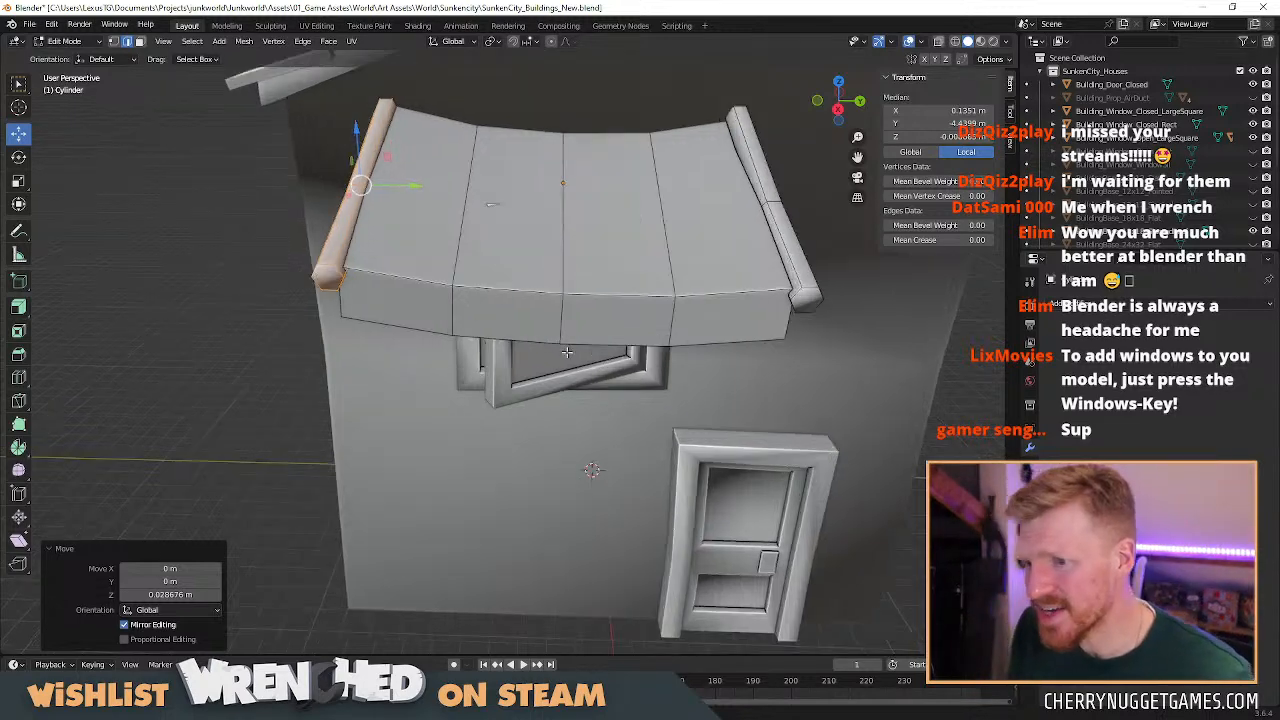
{"action": "left_click", "coordinate": [468, 296], "text": "alt"}
{"action": "key", "text": "g"}
{"action": "key", "text": "g"}
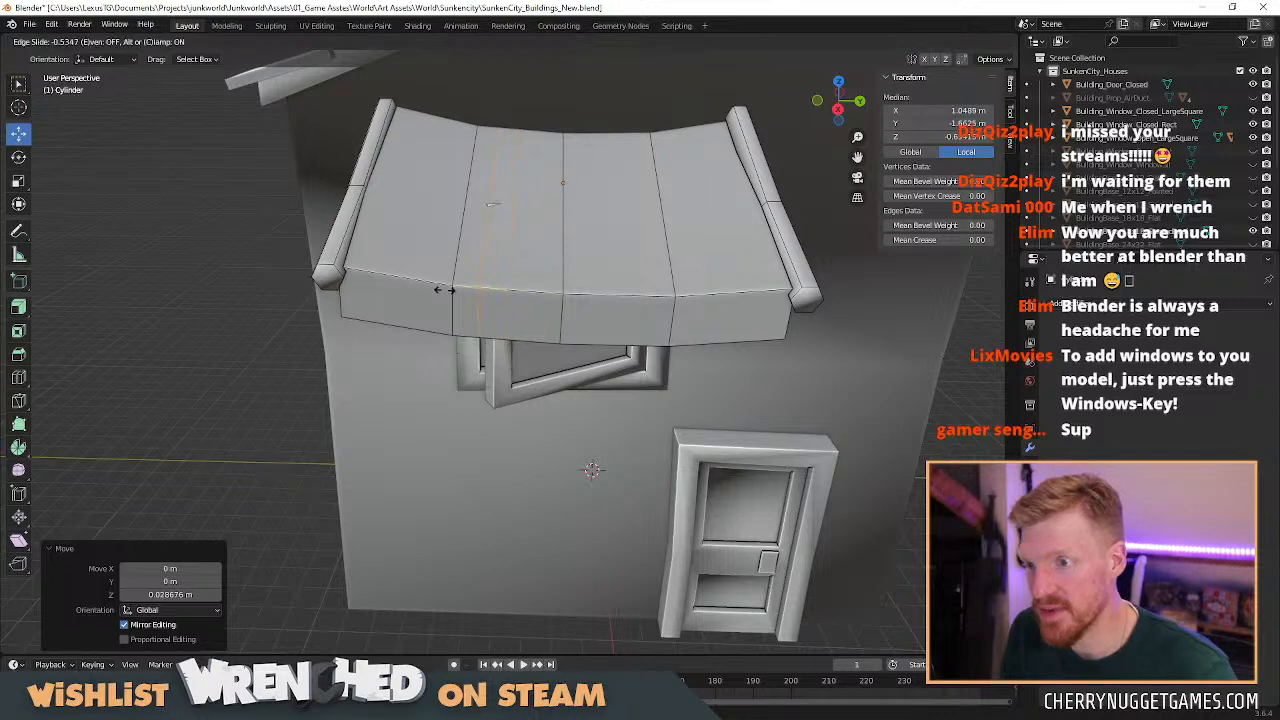
{"action": "left_click", "coordinate": [440, 289]}
Merge the new cut's vertex on the canopy's front top edge into the adjacent seam vertex using At Last.
{"action": "mouse_move", "coordinate": [490, 312]}
{"action": "middle_mouse_down"}
{"action": "mouse_move", "coordinate": [478, 288]}
{"action": "mouse_move", "coordinate": [489, 300]}
{"action": "middle_mouse_up"}
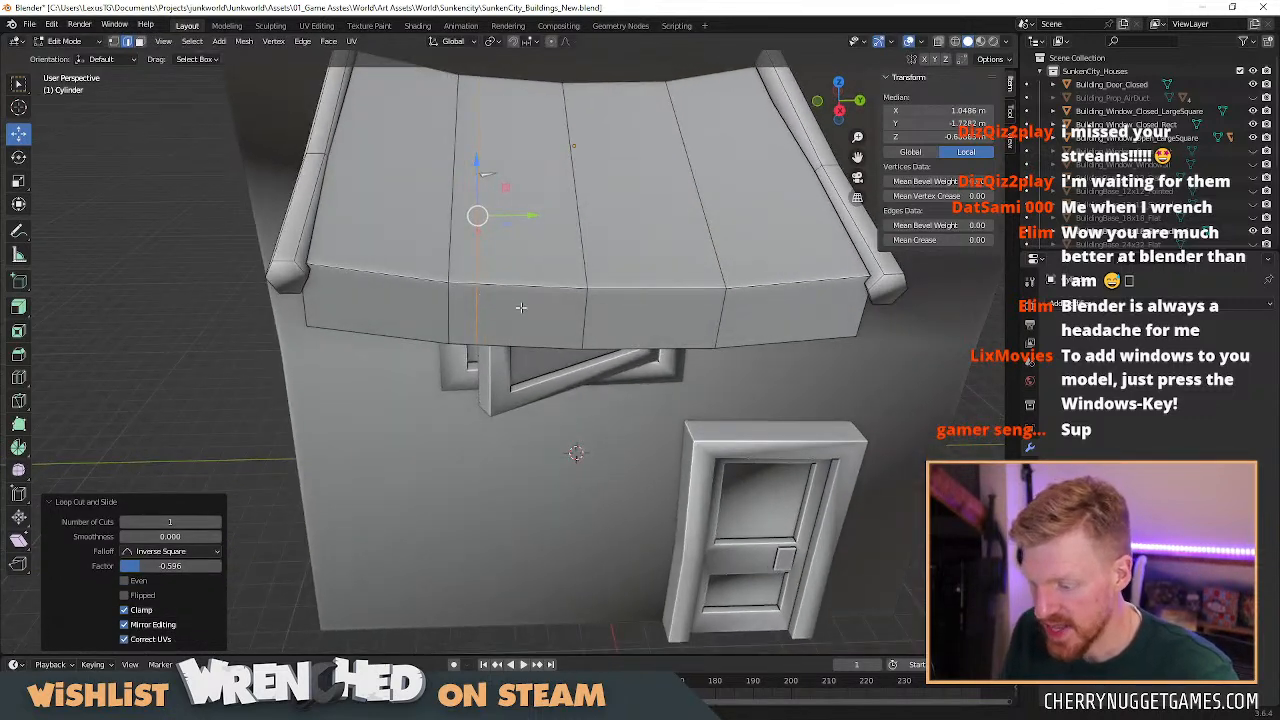
{"action": "scroll", "coordinate": [520, 308], "scroll_direction": "up", "scroll_amount": 1}
{"action": "key", "text": "1"}
{"action": "left_click", "coordinate": [468, 266]}
{"action": "left_click", "coordinate": [431, 263], "text": "shift"}
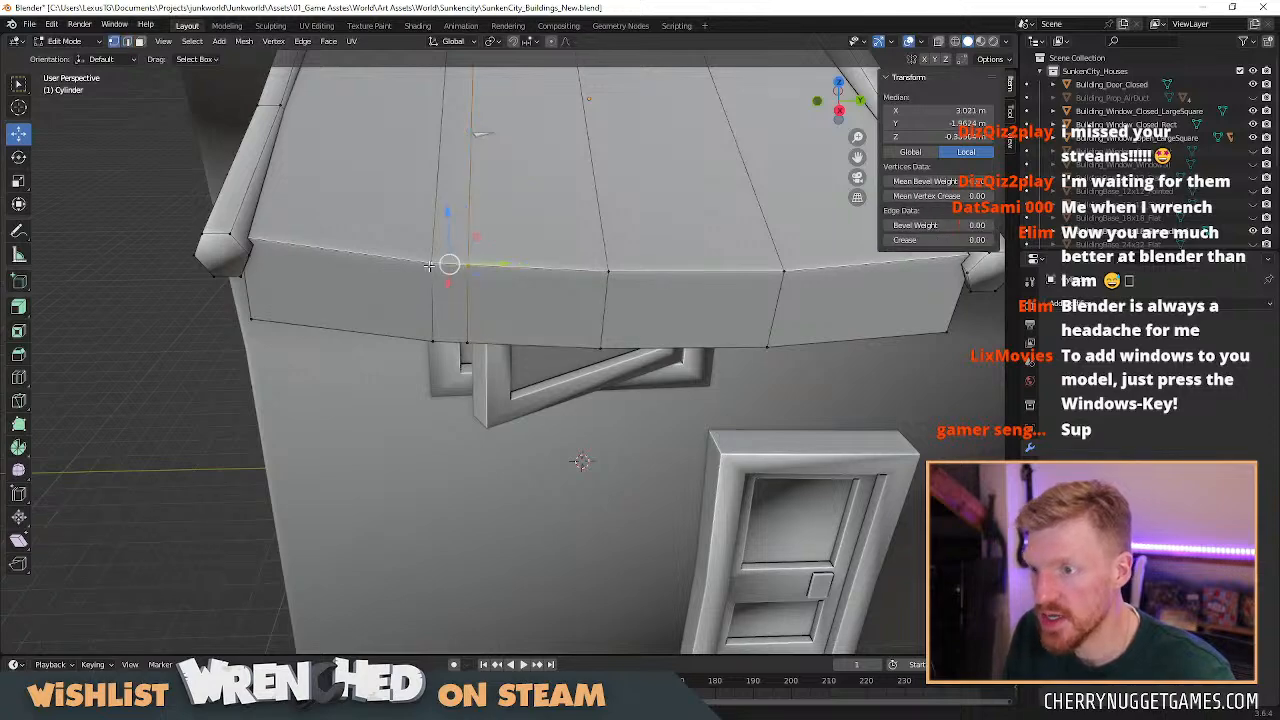
{"action": "key", "text": "m"}
{"action": "key", "text": "l"}
Merge the new cut's vertex on the canopy's wall-side edge into the adjacent seam vertex using At Last.
{"action": "middle_click_drag", "start_coordinate": [431, 269], "coordinate": [783, 209]}
{"action": "middle_click_drag", "start_coordinate": [646, 228], "coordinate": [553, 239]}
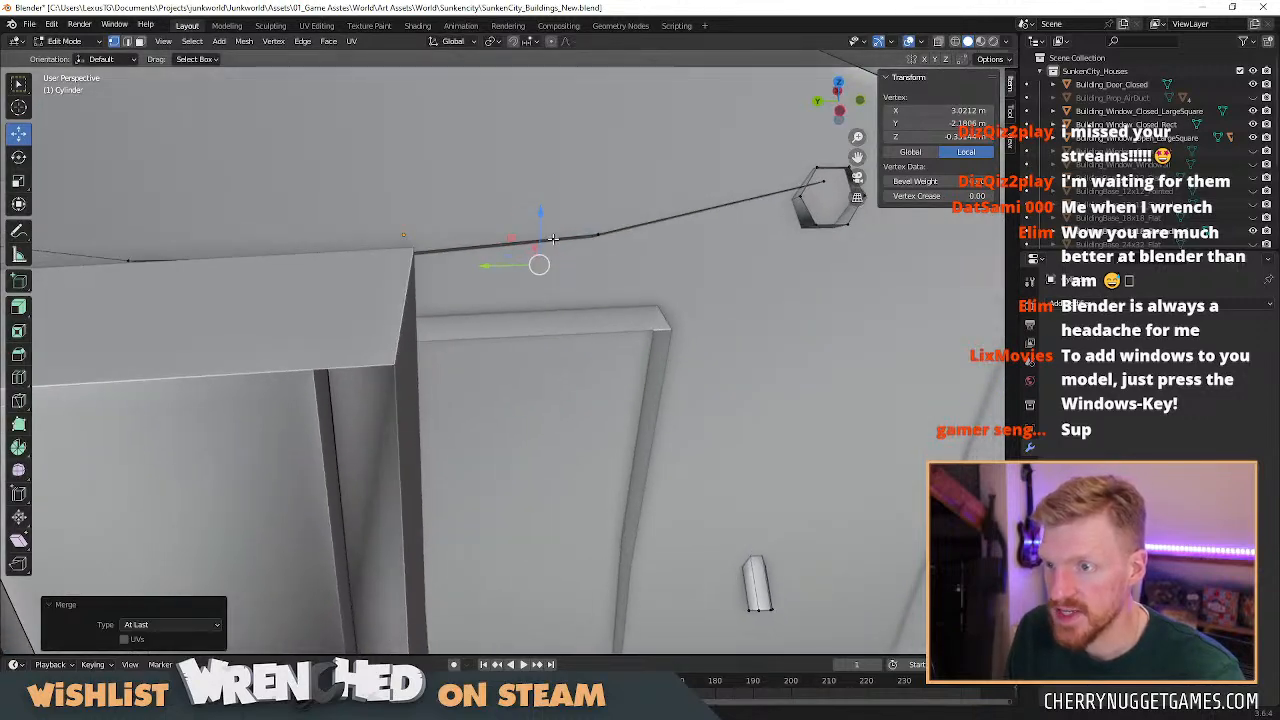
{"action": "left_click", "coordinate": [553, 239]}
{"action": "left_click", "coordinate": [596, 235], "text": "shift"}
{"action": "key", "text": "m"}
{"action": "key", "text": "l"}
Move both lower vertices of the triangular front-flap face along Y away from the door, the door-side one by -0.21 m.
{"action": "middle_click_drag", "start_coordinate": [700, 260], "coordinate": [406, 215]}
{"action": "middle_click_drag", "start_coordinate": [492, 528], "coordinate": [475, 461]}
{"action": "left_click", "coordinate": [459, 441]}
{"action": "key", "text": "g"}
{"action": "key", "text": "y"}
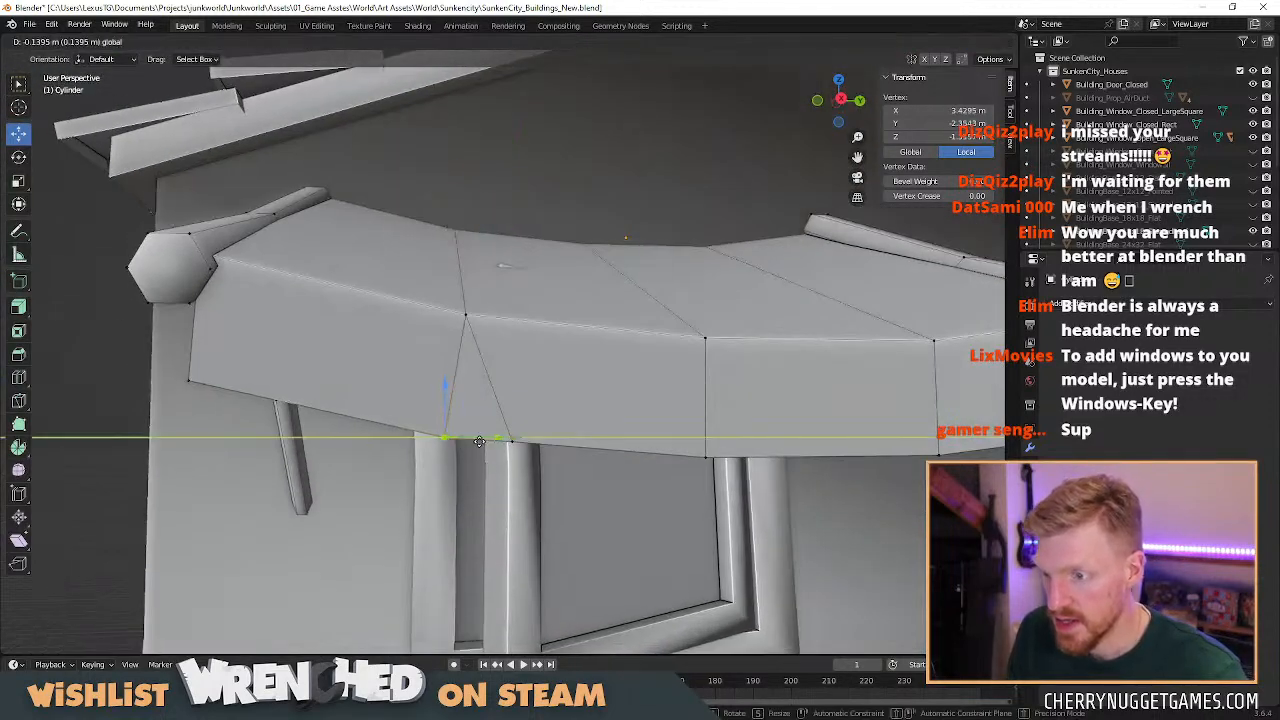
{"action": "left_click", "coordinate": [479, 441]}
{"action": "key", "text": "g"}
{"action": "key", "text": "y"}
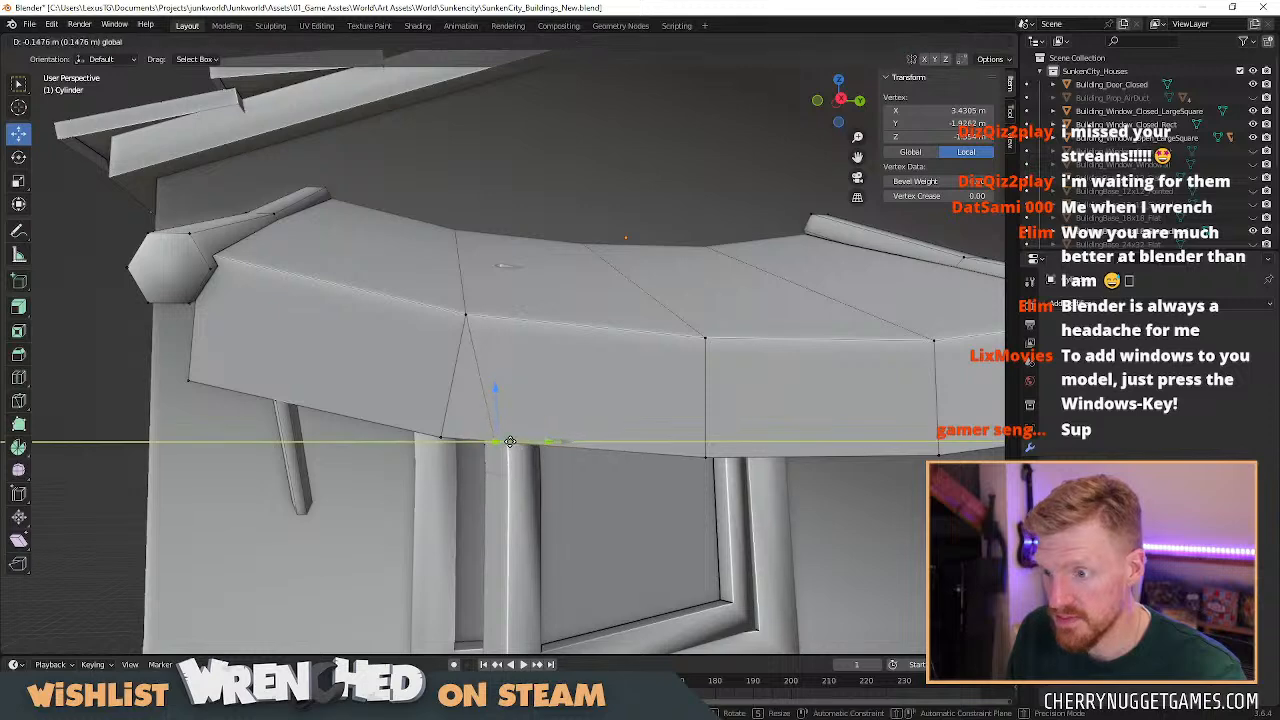
{"action": "left_click", "coordinate": [493, 434]}
Delete the narrow triangular face at the front flap's seam farthest from the door to open a notch.
{"action": "middle_click_drag", "start_coordinate": [461, 432], "coordinate": [446, 442]}
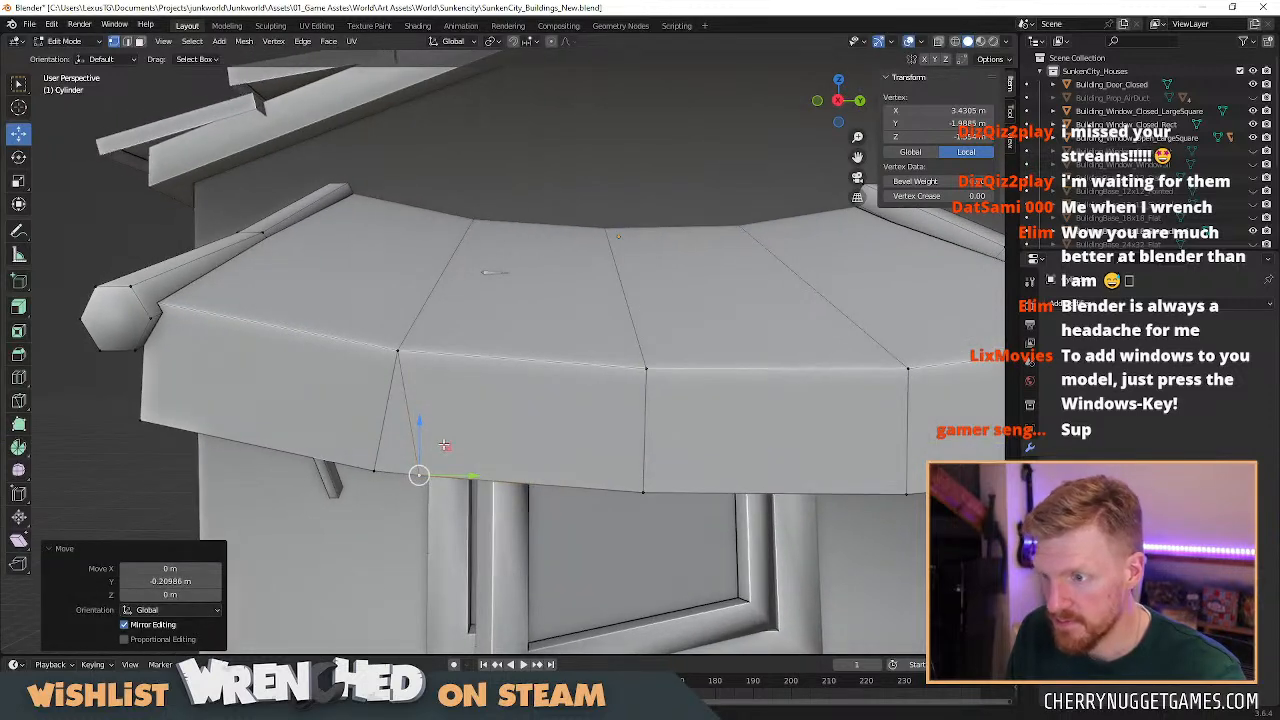
{"action": "key", "text": "3"}
{"action": "left_click", "coordinate": [400, 445]}
{"action": "key", "text": "x"}
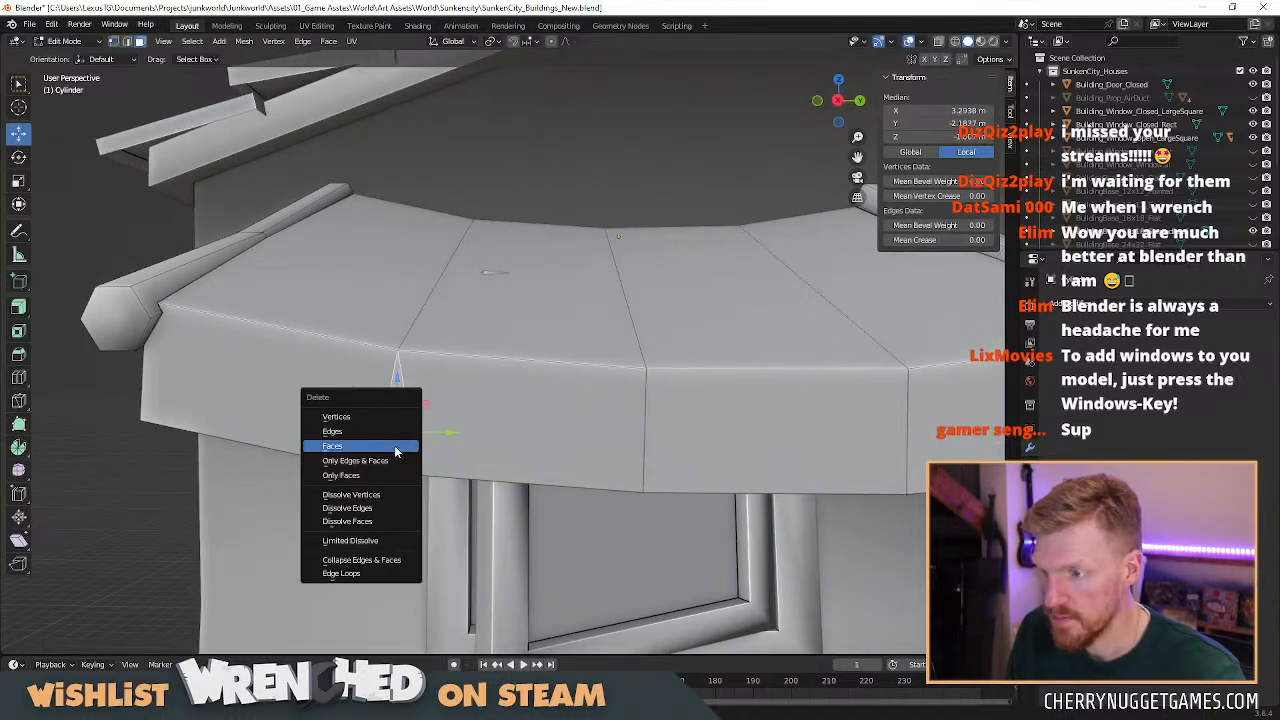
{"action": "left_click", "coordinate": [397, 449]}
{"action": "scroll", "coordinate": [450, 479], "scroll_direction": "down", "scroll_amount": 3}
{"action": "middle_click_drag", "start_coordinate": [450, 479], "coordinate": [494, 429]}
{"action": "scroll", "coordinate": [434, 486], "scroll_direction": "down", "scroll_amount": 2}
{"action": "scroll", "coordinate": [494, 429], "scroll_direction": "up", "scroll_amount": 1}
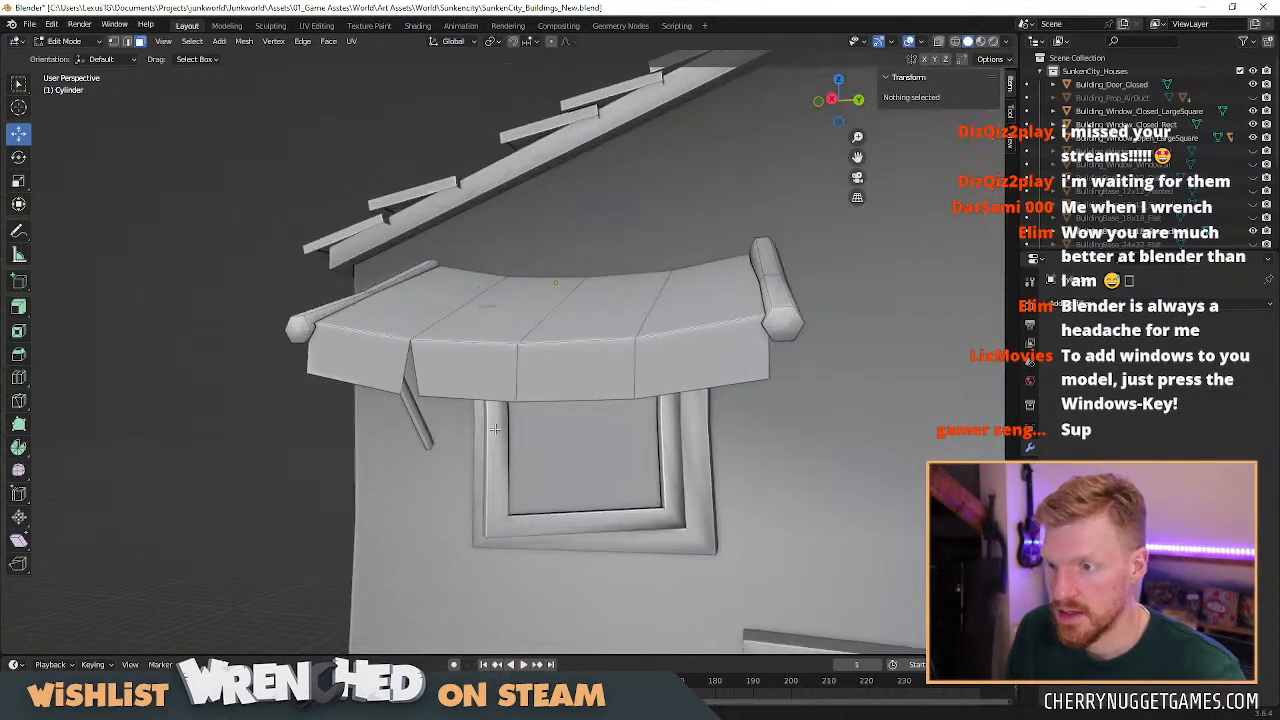
Reposition the bottom edge of the front flap's panel directly above the window.
{"action": "left_click", "coordinate": [560, 398]}
{"action": "key", "text": "2"}
{"action": "left_click", "coordinate": [571, 399]}
{"action": "left_click_drag", "start_coordinate": [573, 360], "coordinate": [601, 368]}
{"action": "middle_click_drag", "start_coordinate": [713, 386], "coordinate": [745, 405]}
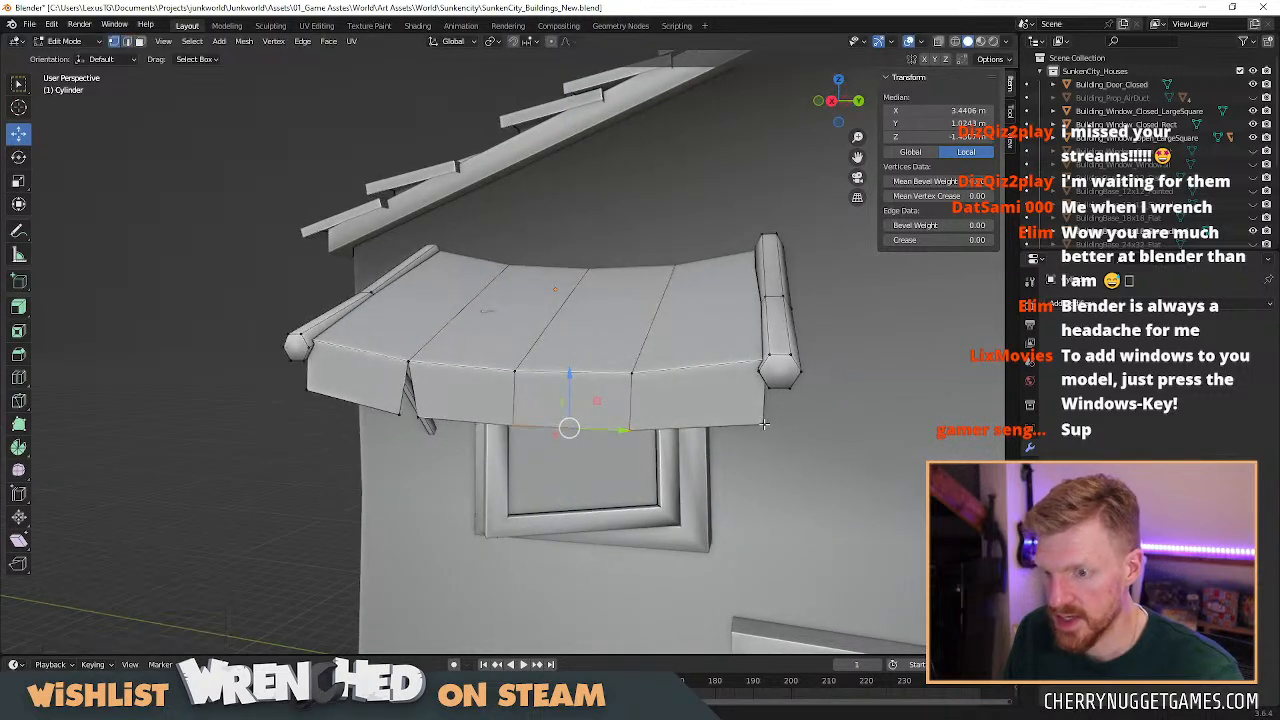
Shift the flap's door-side bottom corner vertex by -0.19 m and the adjacent seam's bottom vertex by -0.17 m along Y.
{"action": "left_click", "coordinate": [763, 425]}
{"action": "key", "text": "g"}
{"action": "key", "text": "y"}
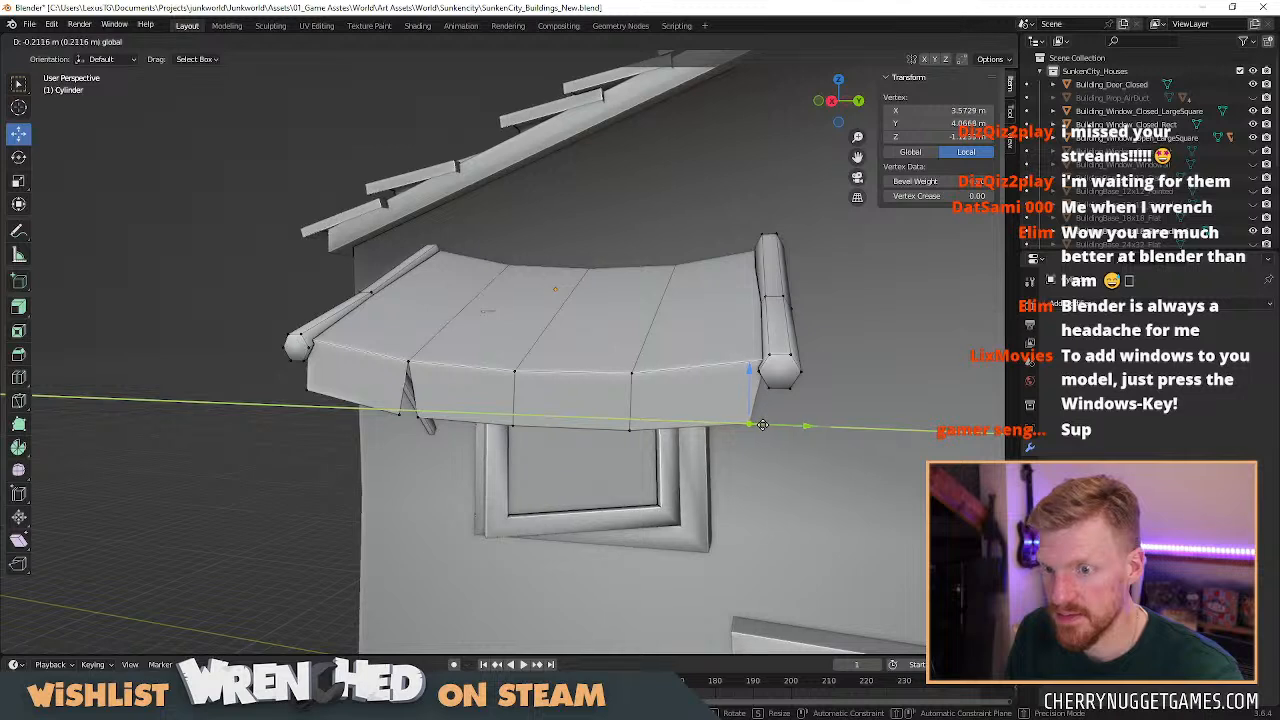
{"action": "left_click", "coordinate": [763, 425]}
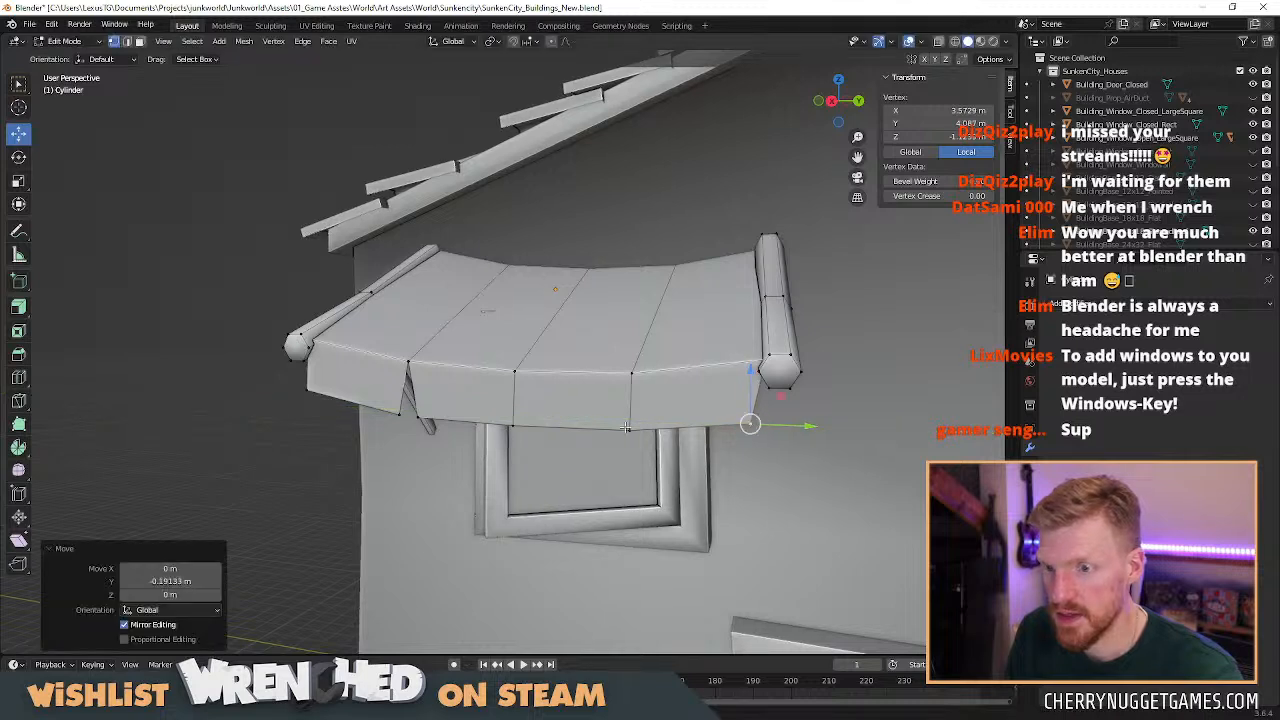
{"action": "left_click", "coordinate": [628, 430]}
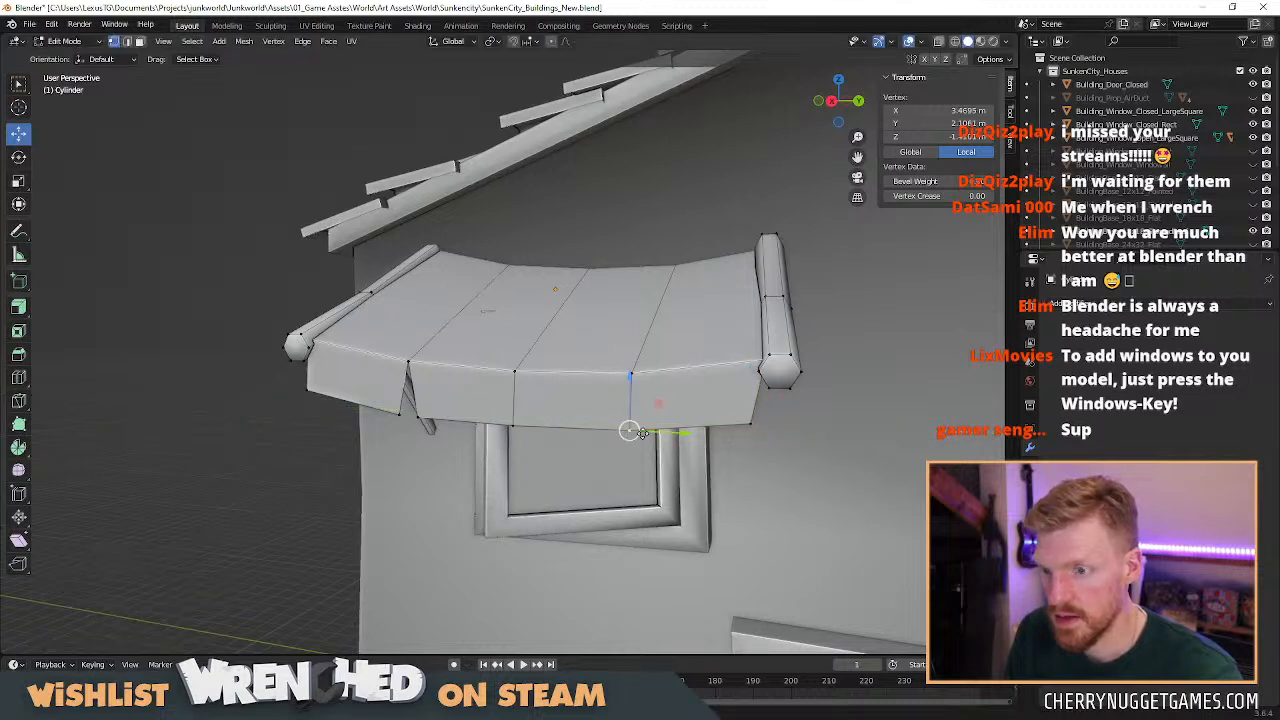
{"action": "key", "text": "g"}
{"action": "key", "text": "y"}
{"action": "left_click", "coordinate": [632, 432]}
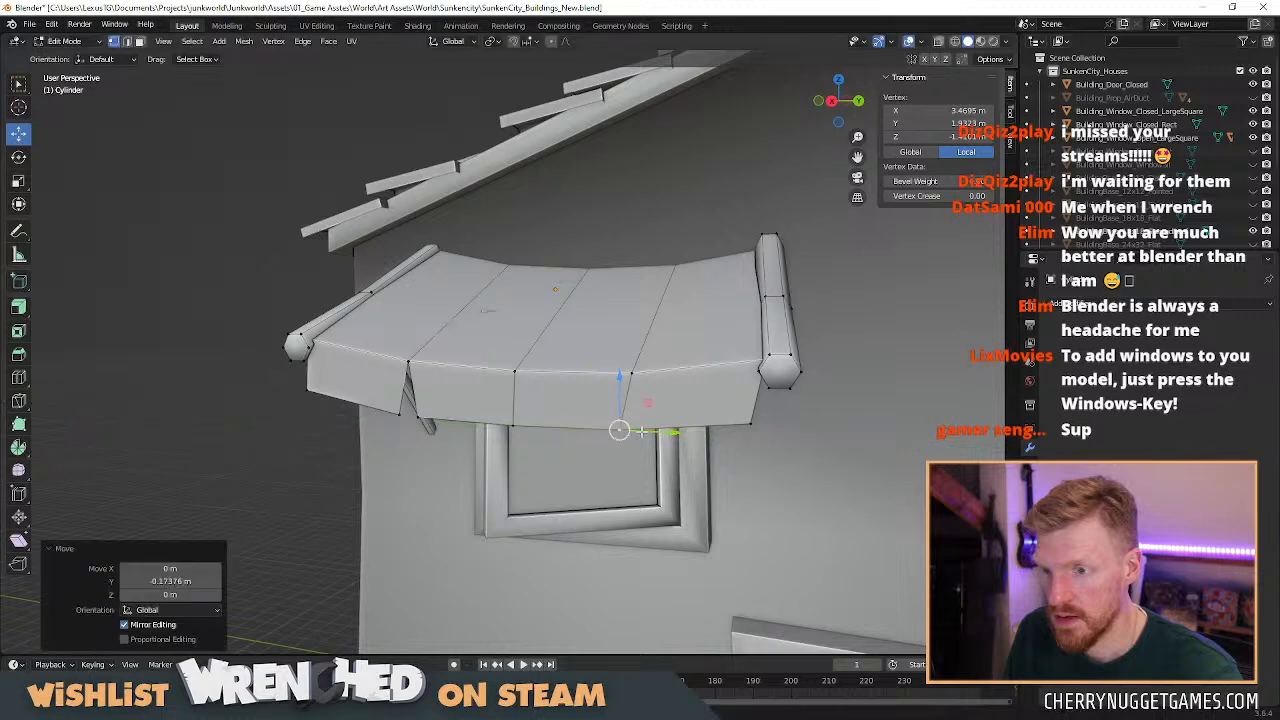
Knife a narrow triangle into the front flap beside its door-side seam and split it down the middle.
{"action": "scroll", "coordinate": [655, 442], "scroll_direction": "up", "scroll_amount": 1}
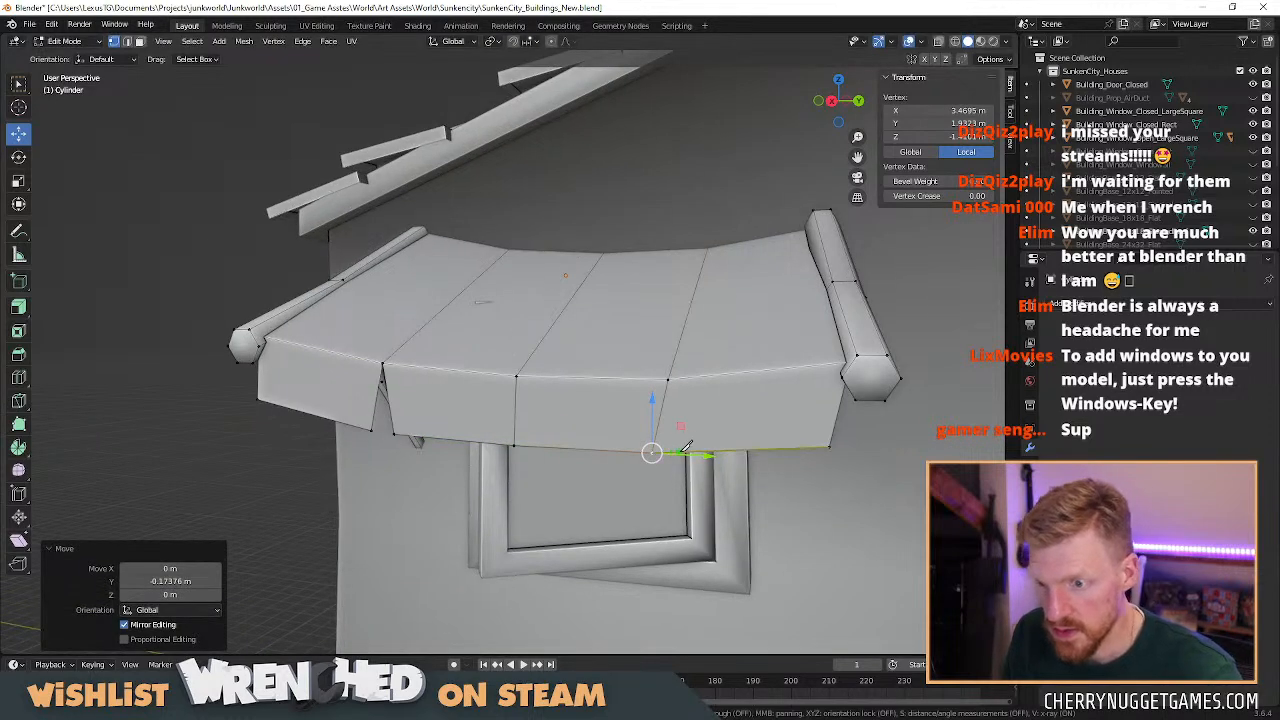
{"action": "left_click", "coordinate": [670, 378], "text": "shift"}
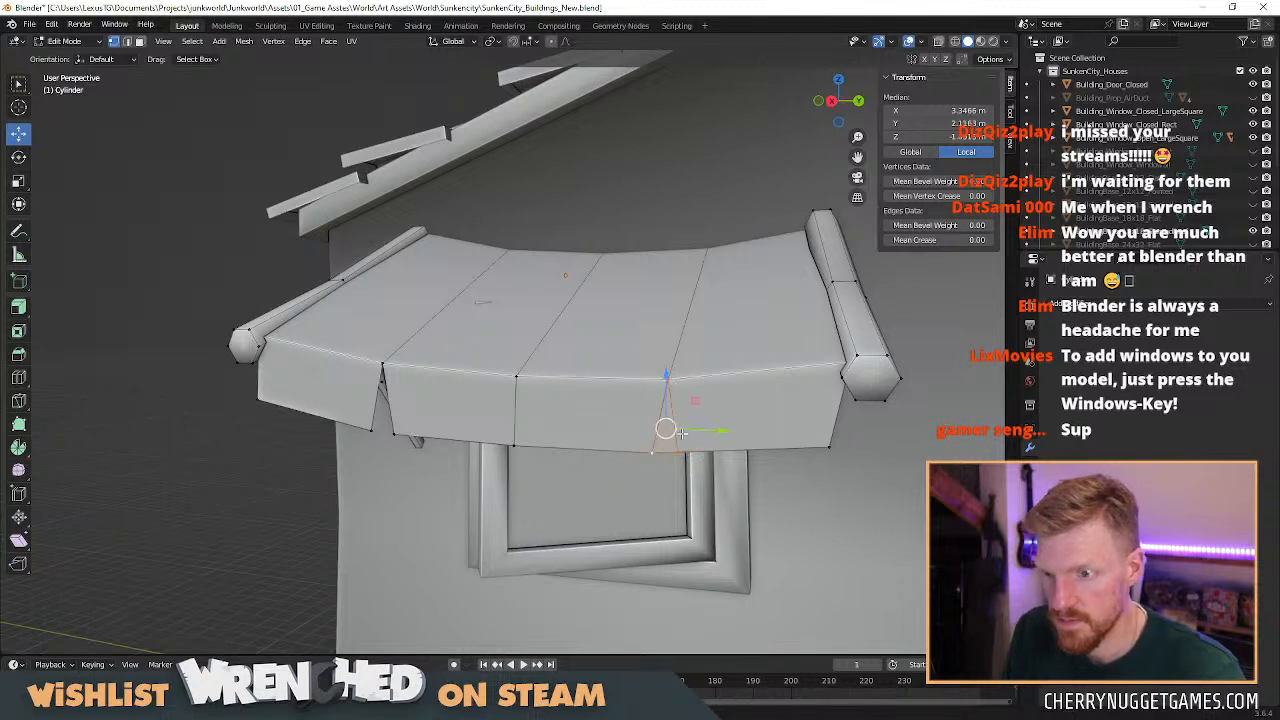
{"action": "key", "text": "k"}
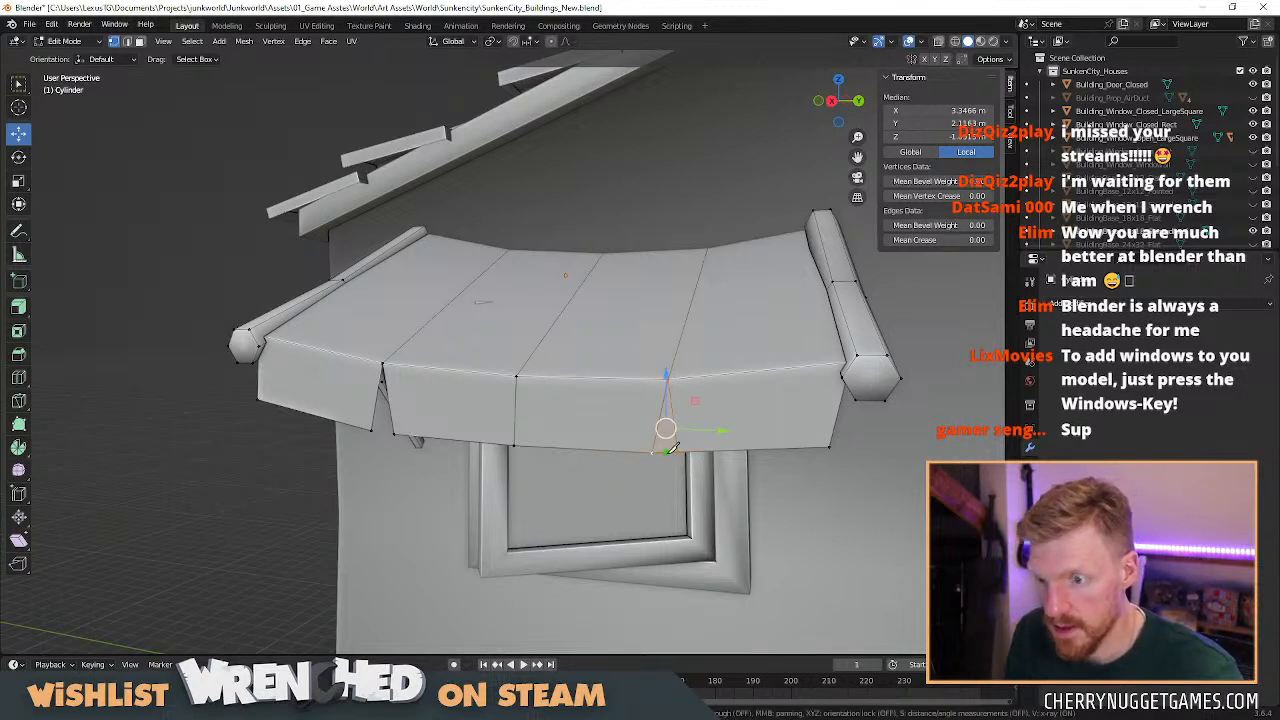
{"action": "left_click", "coordinate": [668, 376]}
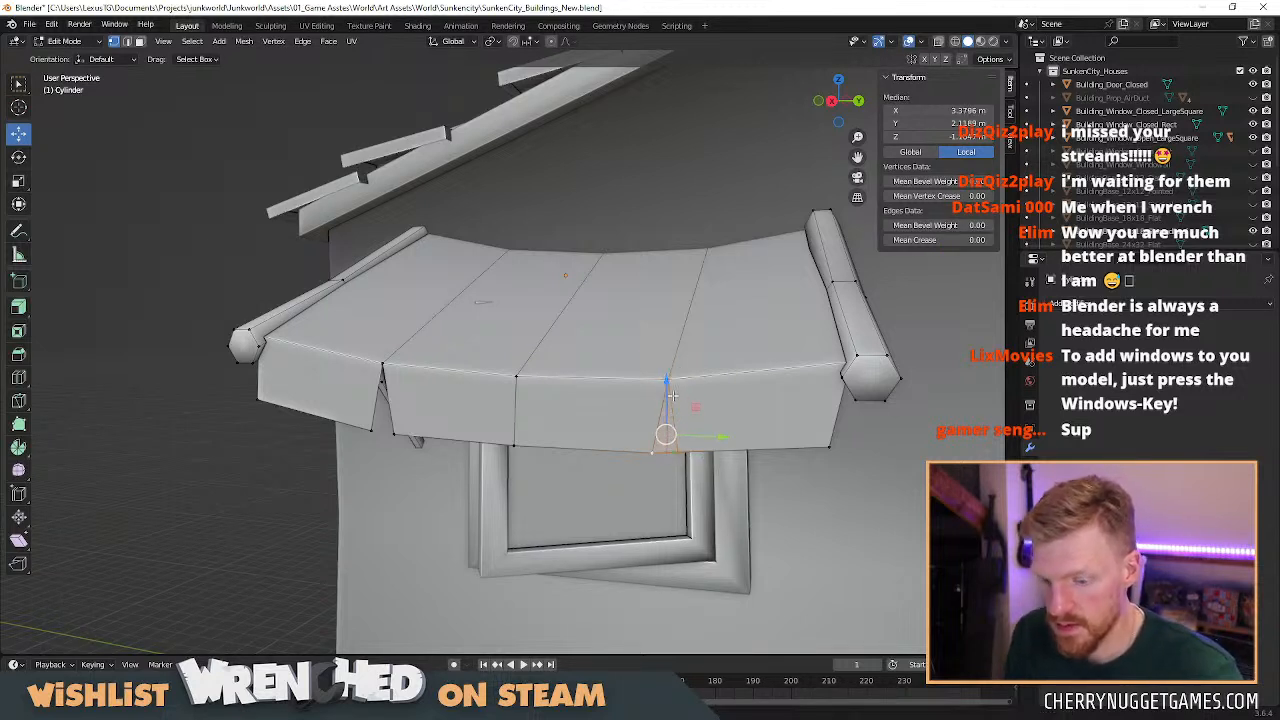
Raise the narrow triangle's middle bottom vertex to form a small notch, then fine-tune it by -0.08 m along Z.
{"action": "left_click", "coordinate": [668, 454]}
{"action": "left_click_drag", "start_coordinate": [666, 417], "coordinate": [666, 401]}
{"action": "left_click", "coordinate": [652, 453]}
{"action": "left_click_drag", "start_coordinate": [671, 454], "coordinate": [674, 454]}
{"action": "middle_click_drag", "start_coordinate": [674, 454], "coordinate": [649, 444]}
{"action": "left_click", "coordinate": [659, 445]}
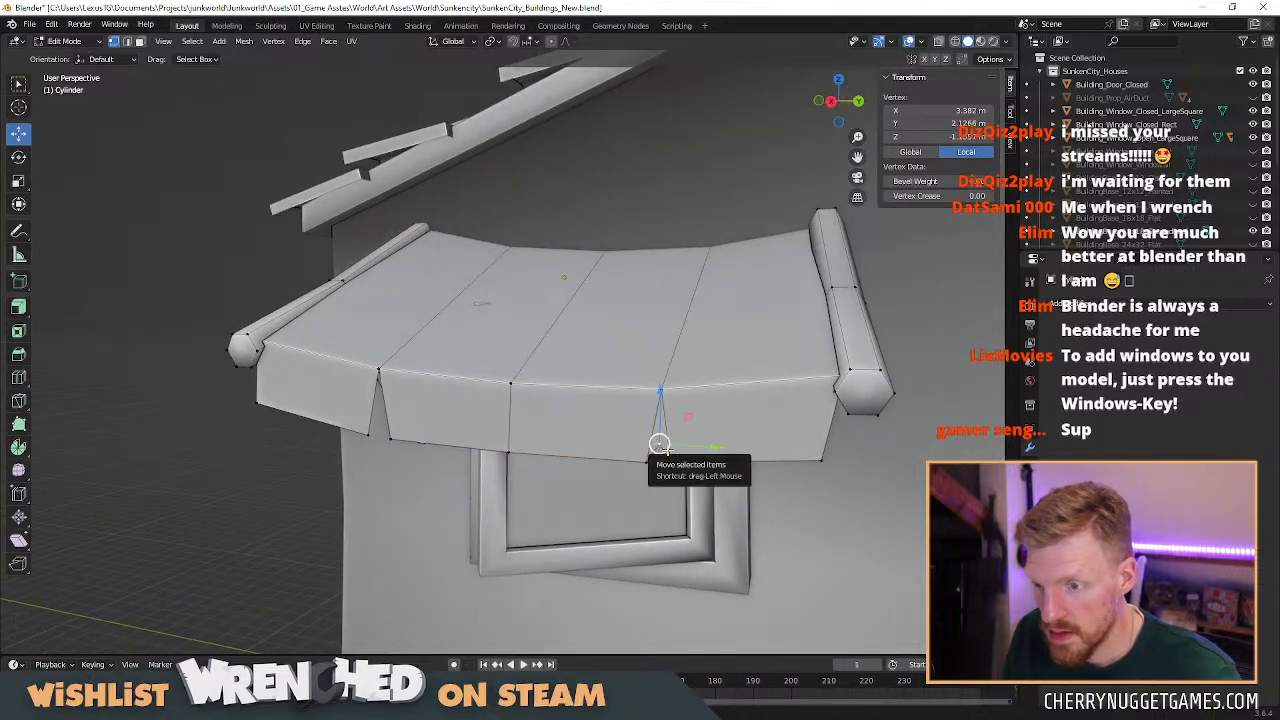
{"action": "left_click_drag", "start_coordinate": [660, 413], "coordinate": [660, 422]}
{"action": "middle_click_drag", "start_coordinate": [660, 422], "coordinate": [661, 465]}
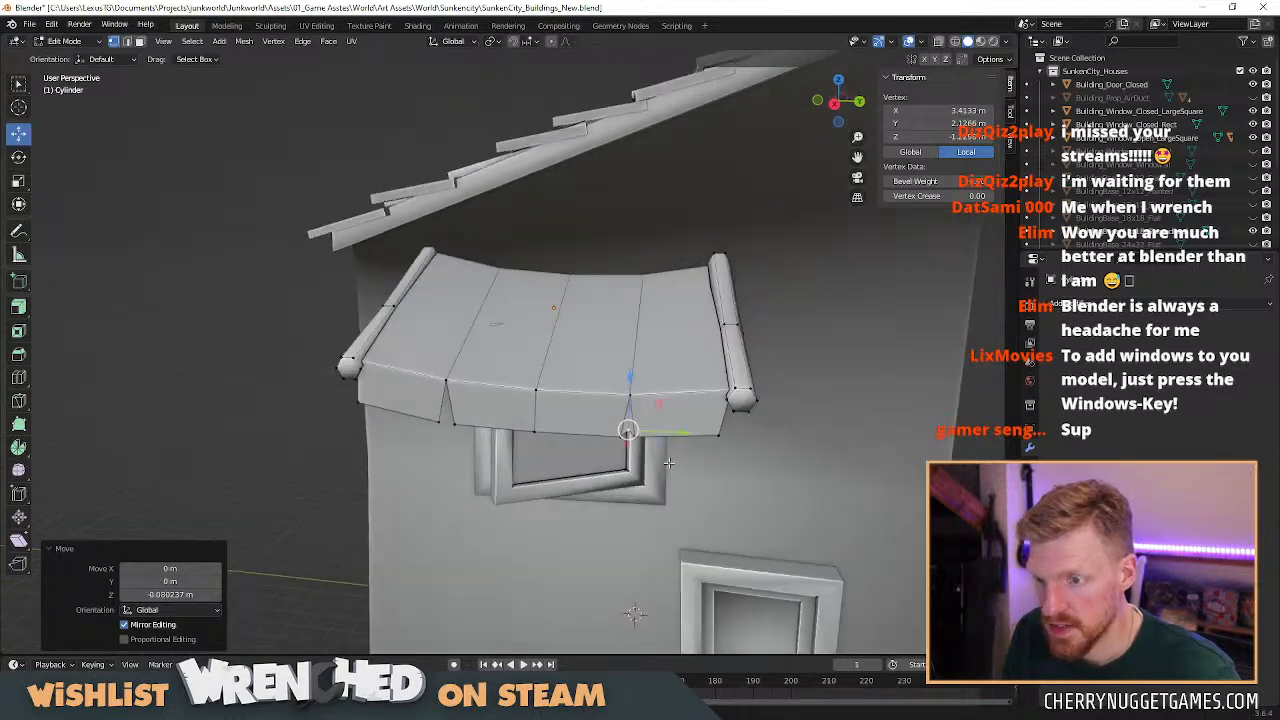
Move the small notch's door-side bottom vertex slightly along Y toward the door.
{"action": "scroll", "coordinate": [675, 459], "scroll_direction": "up", "scroll_amount": 2}
{"action": "left_click", "coordinate": [711, 489]}
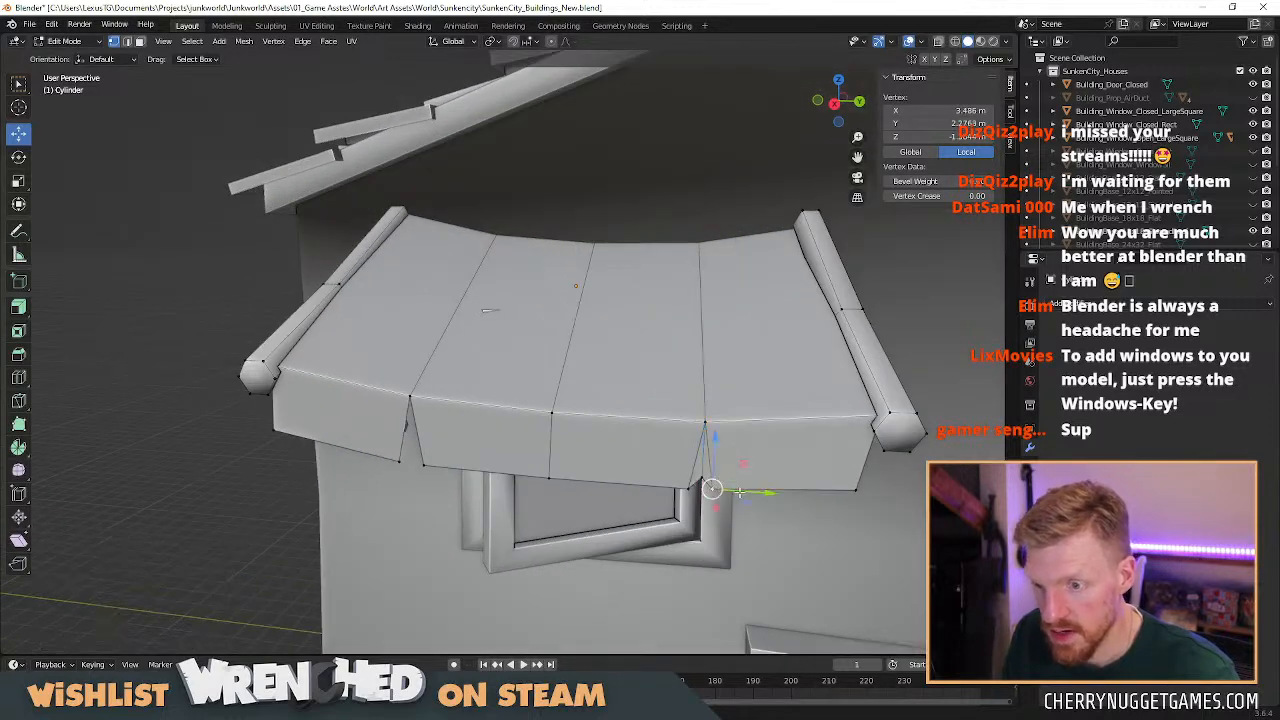
{"action": "left_click_drag", "start_coordinate": [739, 491], "coordinate": [746, 492]}
Apply Shade Smooth to the whole canopy object.
{"action": "key", "text": "Tab"}
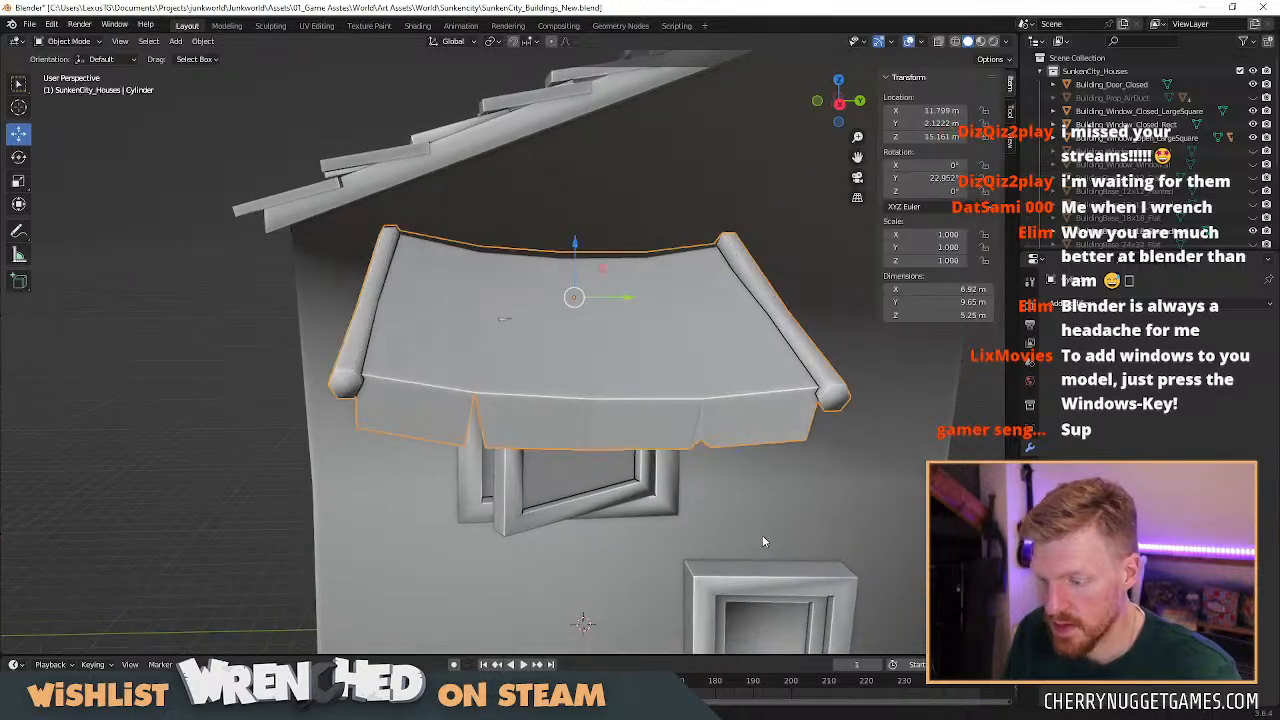
{"action": "middle_click_drag", "start_coordinate": [761, 534], "coordinate": [607, 393]}
{"action": "right_click", "coordinate": [607, 393]}
{"action": "left_click", "coordinate": [595, 402]}
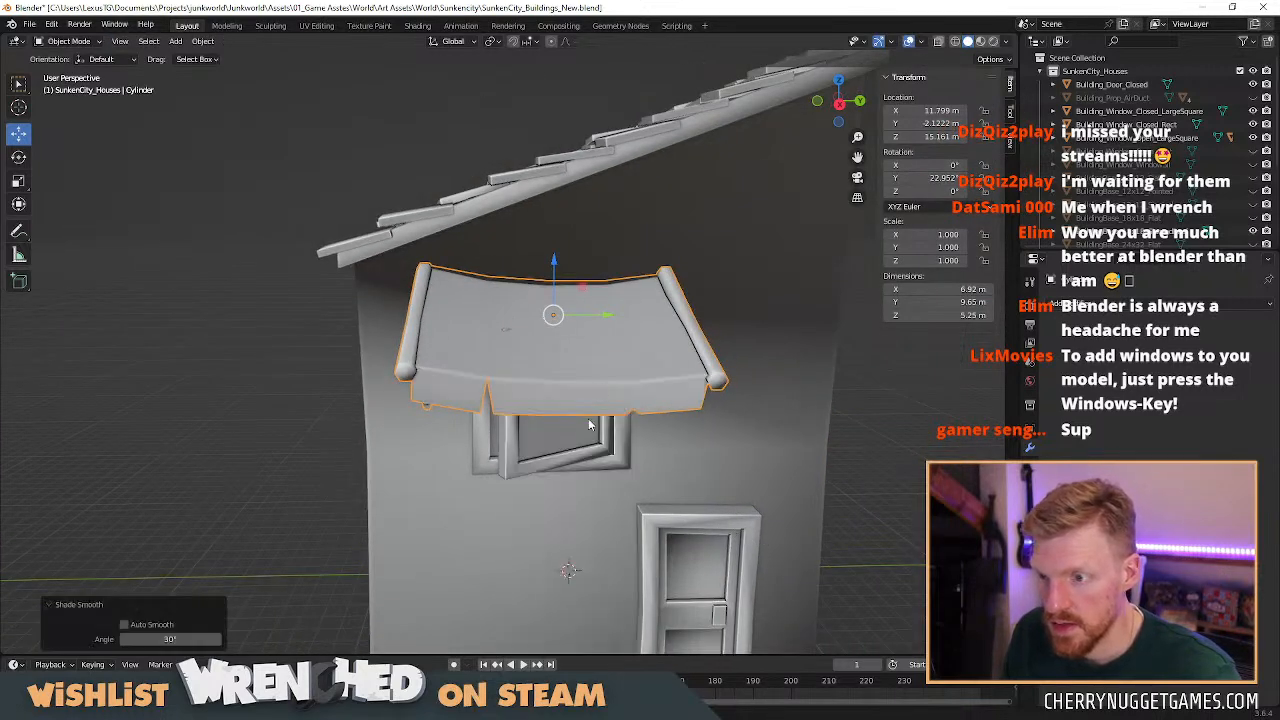
Apply Shade Flat to the canopy's four top faces.
{"action": "scroll", "coordinate": [591, 419], "scroll_direction": "up", "scroll_amount": 1}
{"action": "key", "text": "Tab"}
{"action": "key", "text": "alt+a"}
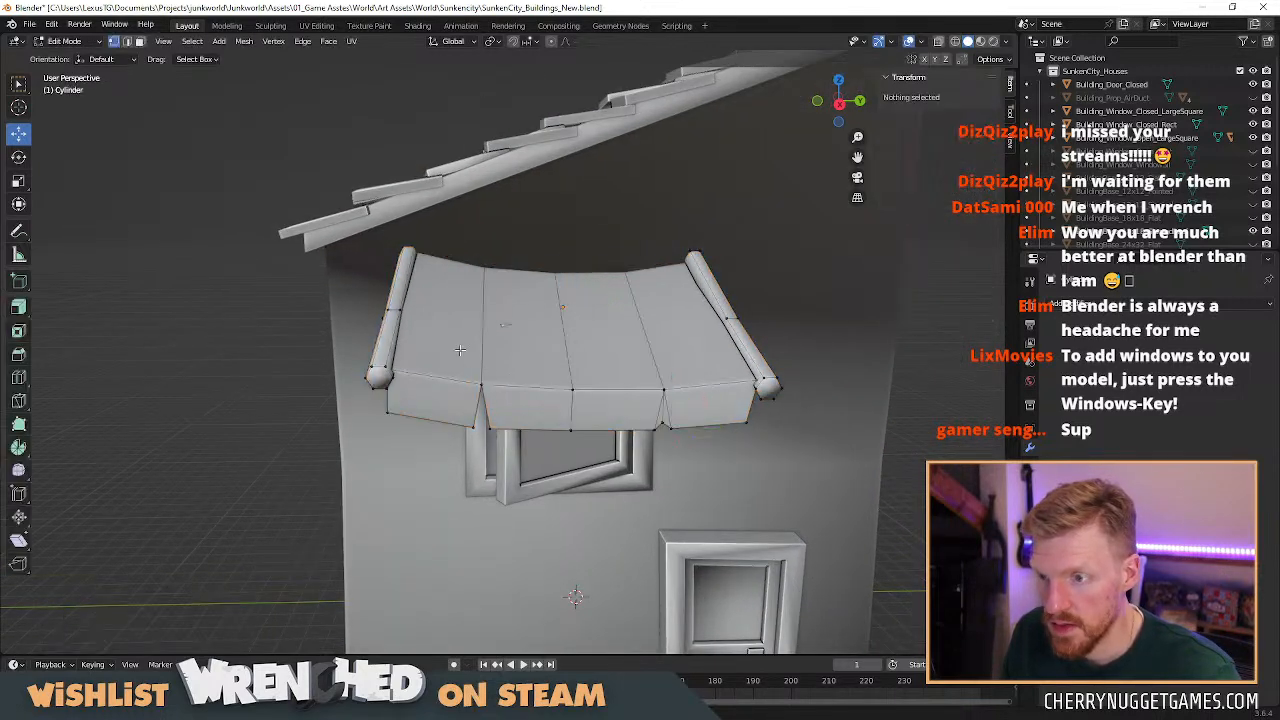
{"action": "key", "text": "3"}
{"action": "left_click", "coordinate": [461, 349]}
{"action": "left_click", "coordinate": [525, 345], "text": "shift"}
{"action": "left_click", "coordinate": [602, 346], "text": "shift"}
{"action": "left_click", "coordinate": [676, 350], "text": "shift"}
{"action": "right_click", "coordinate": [686, 354]}
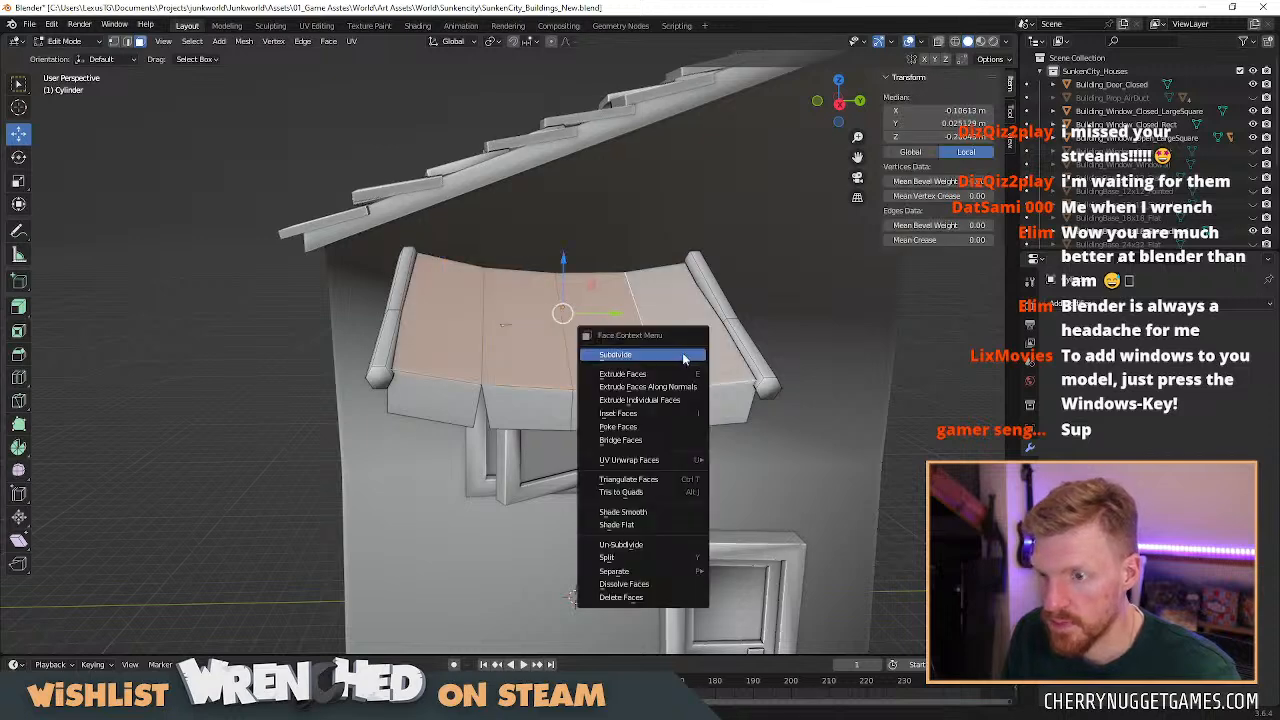
{"action": "left_click", "coordinate": [652, 523]}
{"action": "key", "text": "Tab"}
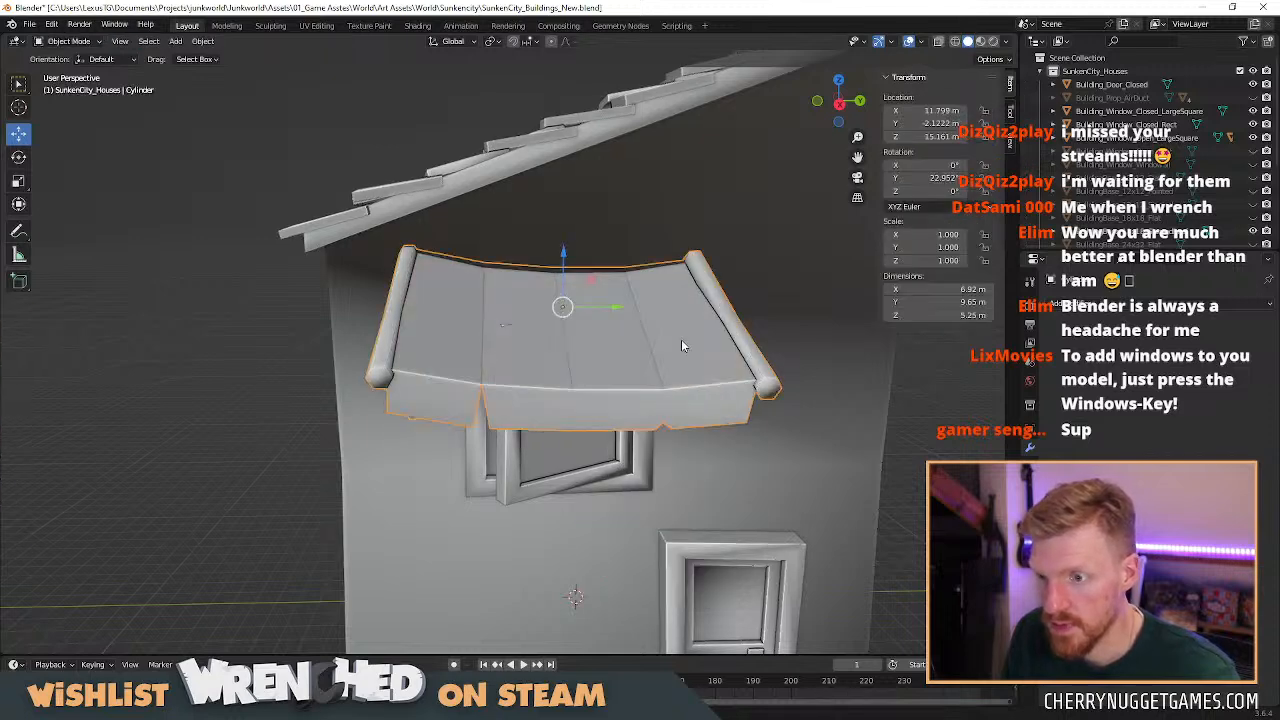
Return the canopy's four top faces to smooth shading.
{"action": "key", "text": "Tab"}
{"action": "left_click", "coordinate": [678, 347]}
{"action": "left_click", "coordinate": [614, 356], "text": "shift"}
{"action": "left_click", "coordinate": [525, 357], "text": "shift"}
{"action": "left_click", "coordinate": [461, 357], "text": "shift"}
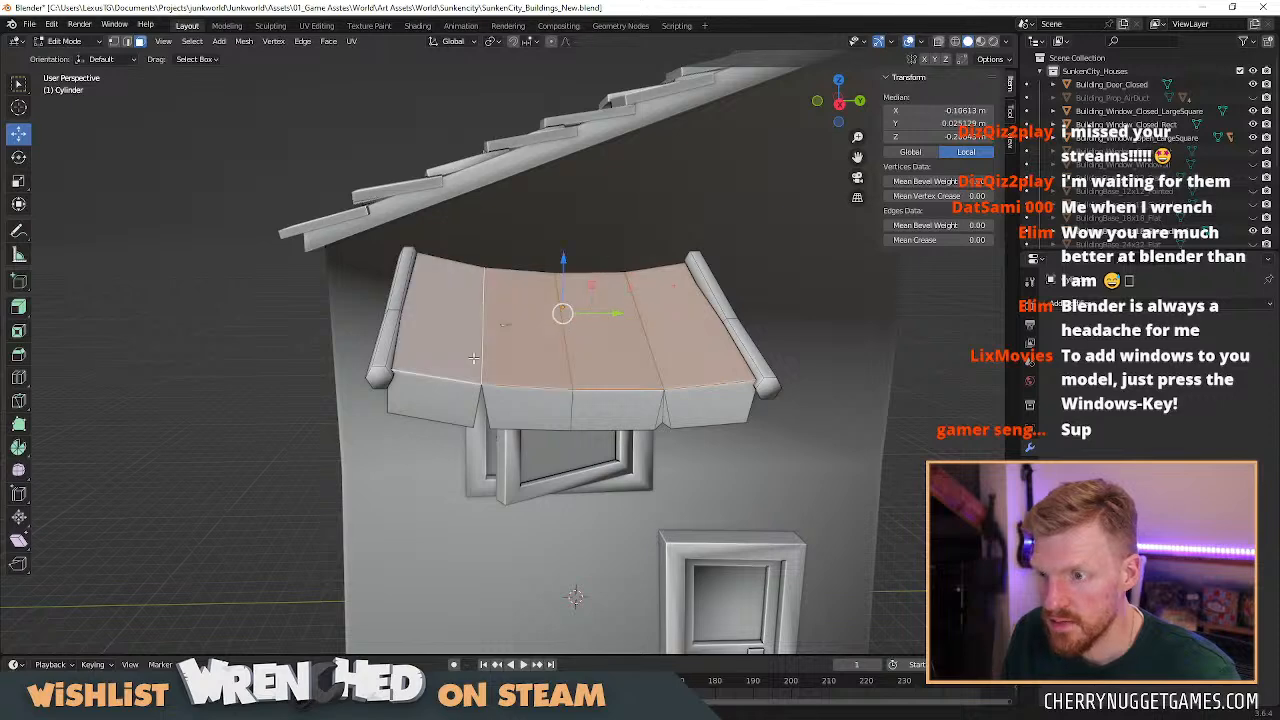
{"action": "right_click", "coordinate": [460, 359]}
{"action": "left_click", "coordinate": [437, 347]}
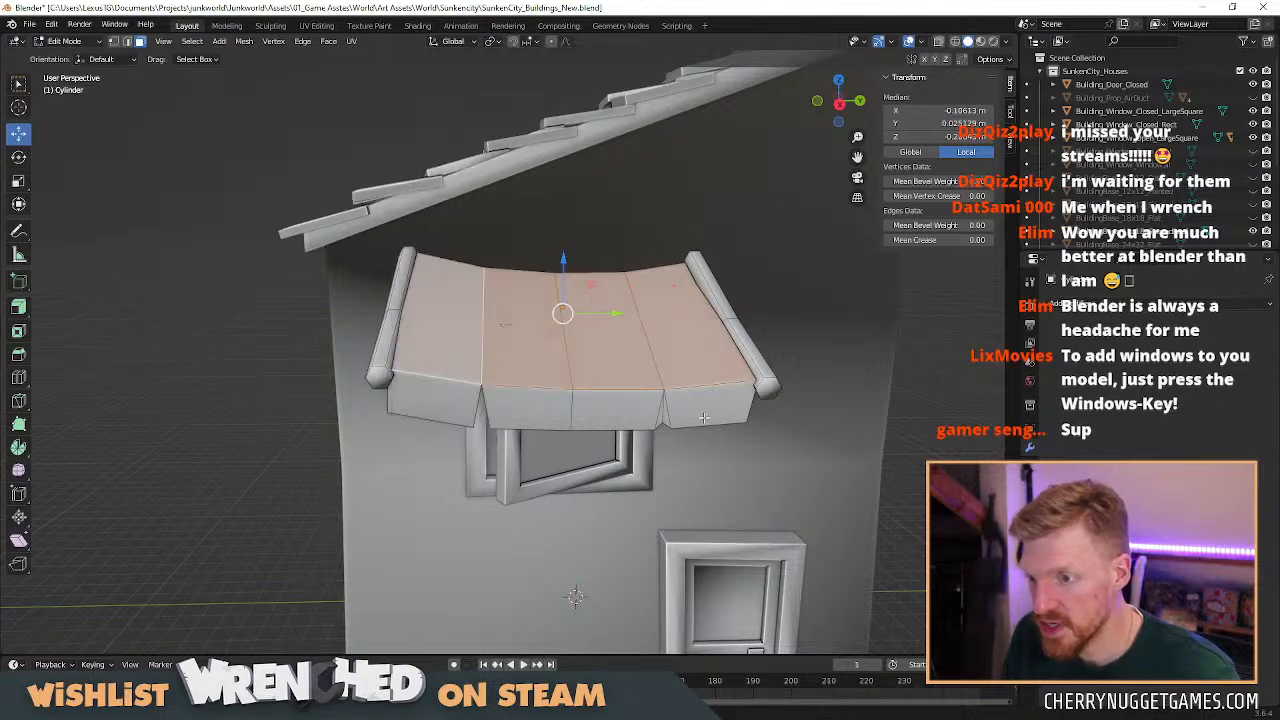
Apply Shade Flat to the four main faces of the front flap.
{"action": "left_click", "coordinate": [706, 416]}
{"action": "left_click", "coordinate": [616, 412], "text": "shift"}
{"action": "left_click", "coordinate": [528, 410], "text": "shift"}
{"action": "left_click", "coordinate": [453, 408], "text": "shift"}
{"action": "right_click", "coordinate": [453, 408]}
{"action": "left_click", "coordinate": [430, 421]}
{"action": "key", "text": "Tab"}
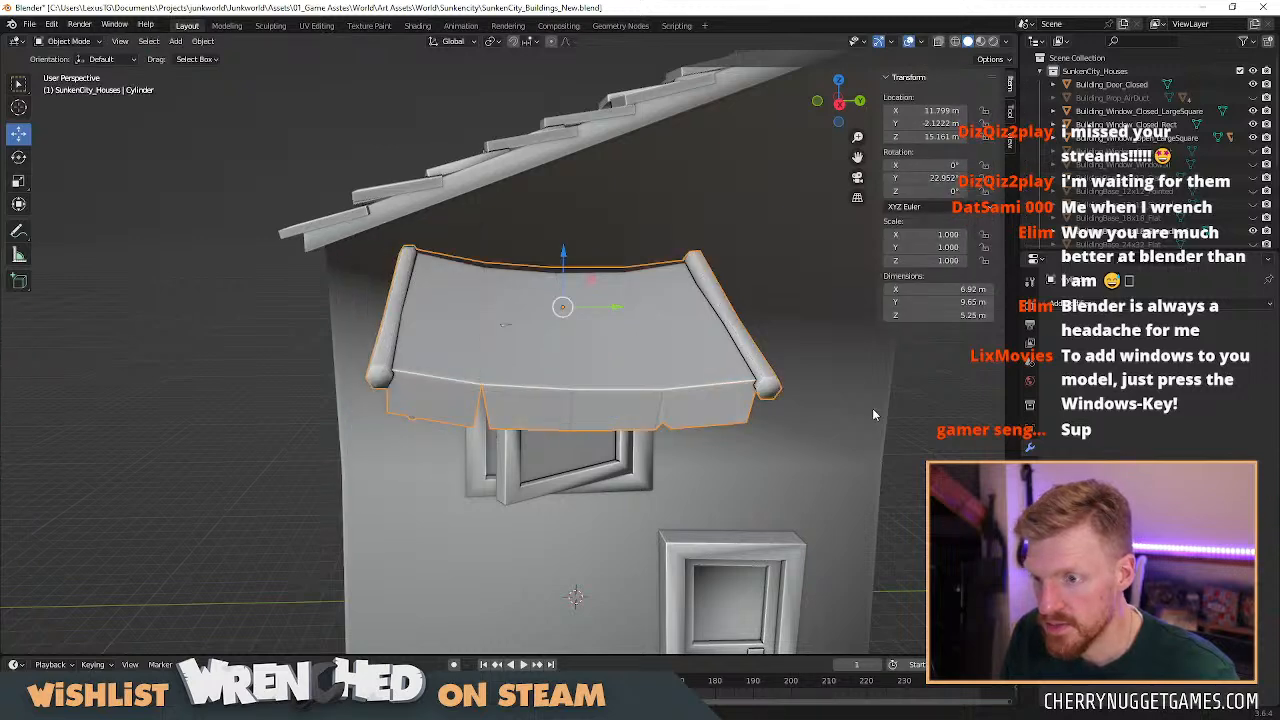
Select all linked faces of the canopy sheet, including the front flap, and shade them smooth.
{"action": "scroll", "coordinate": [719, 428], "scroll_direction": "down", "scroll_amount": 1}
{"action": "middle_click_drag", "start_coordinate": [718, 433], "coordinate": [571, 414]}
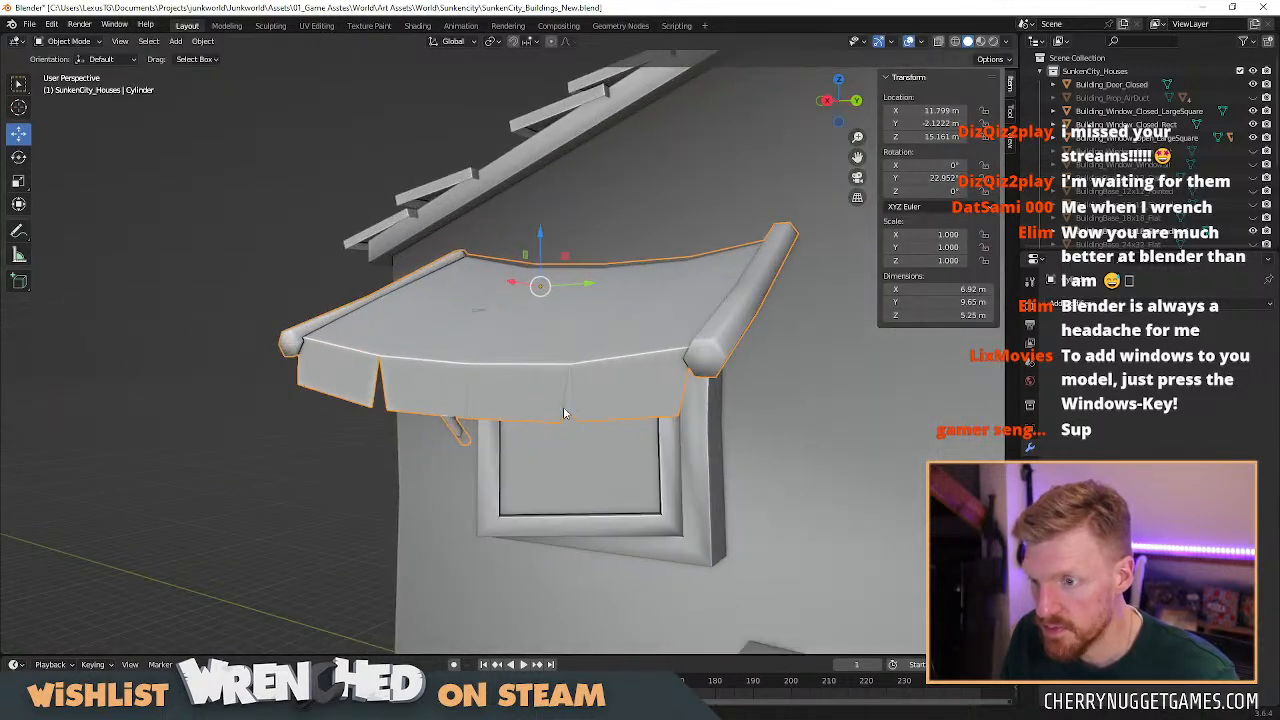
{"action": "key", "text": "Tab"}
{"action": "left_click", "coordinate": [570, 402]}
{"action": "left_click", "coordinate": [508, 391], "text": "shift"}
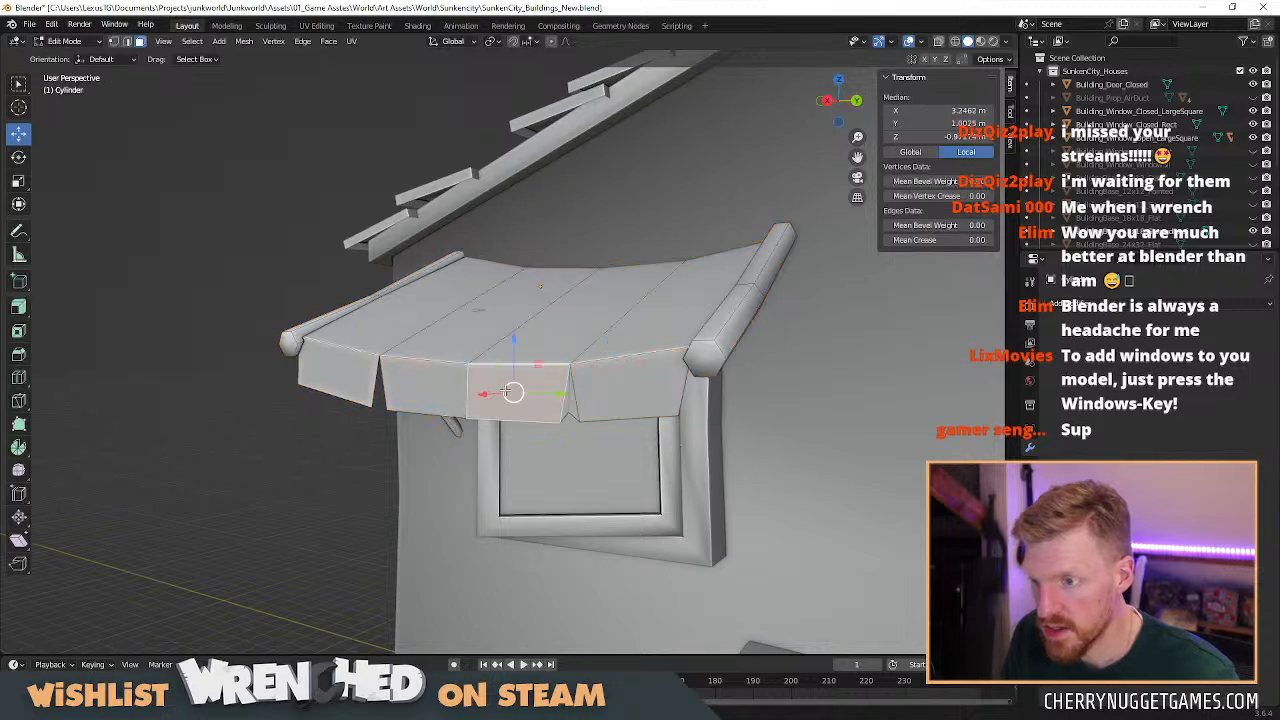
{"action": "key", "text": "l"}
{"action": "right_click", "coordinate": [508, 391]}
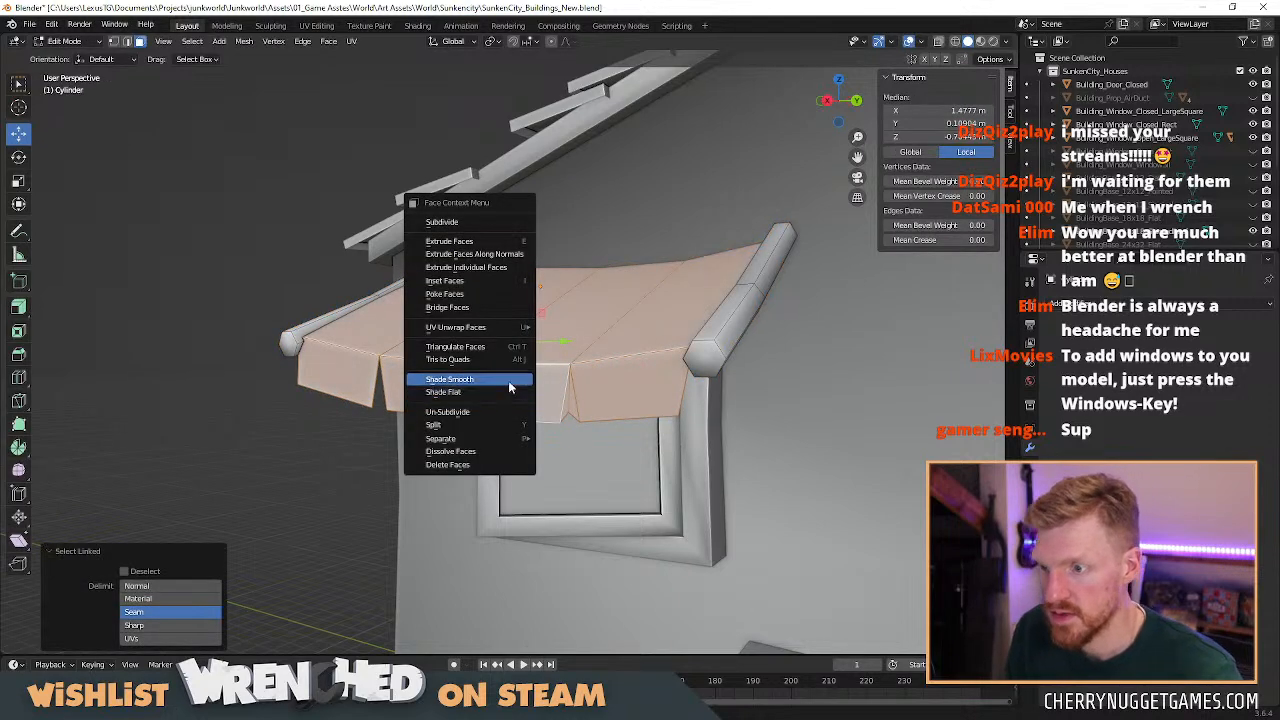
{"action": "left_click", "coordinate": [508, 380]}
{"action": "key", "text": "Tab"}
Raise the canopy object slightly along Z, to a Z location of 15.214 m.
{"action": "scroll", "coordinate": [543, 407], "scroll_direction": "down", "scroll_amount": 1}
{"action": "middle_click_drag", "start_coordinate": [543, 407], "coordinate": [516, 408]}
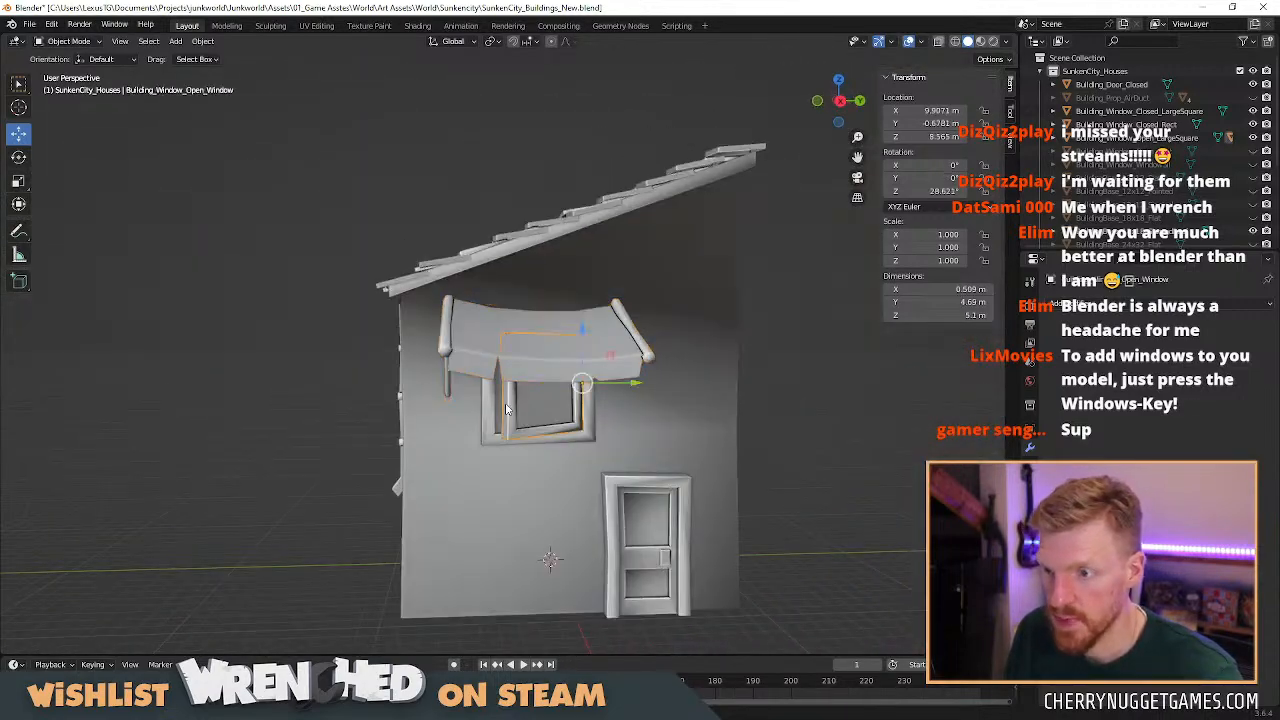
{"action": "left_click", "coordinate": [519, 418]}
{"action": "scroll", "coordinate": [521, 425], "scroll_direction": "up", "scroll_amount": 1}
{"action": "left_click", "coordinate": [444, 362]}
{"action": "left_click_drag", "start_coordinate": [548, 290], "coordinate": [548, 284]}
{"action": "middle_click_drag", "start_coordinate": [548, 284], "coordinate": [644, 428]}
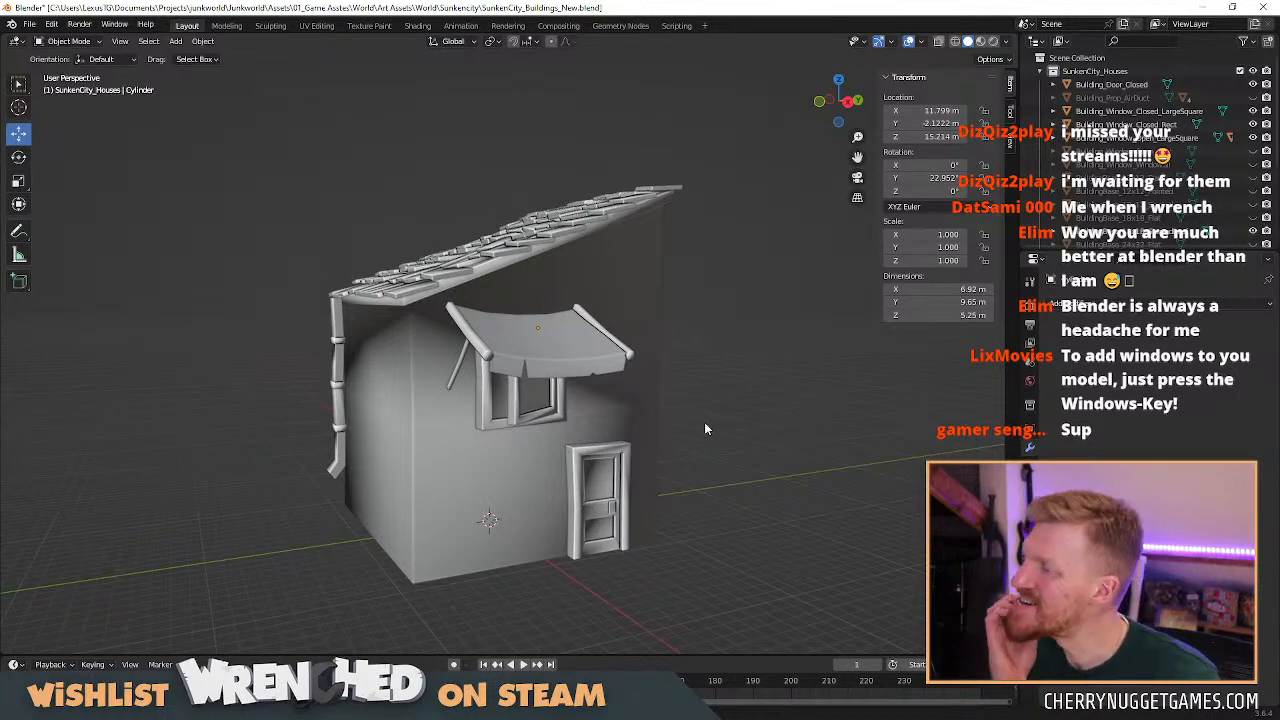
Thicken both canopy side beams and the support strut with Shrink/Fatten by about 0.16 m.
{"action": "scroll", "coordinate": [510, 390], "scroll_direction": "up", "scroll_amount": 3}
{"action": "left_click", "coordinate": [468, 360]}
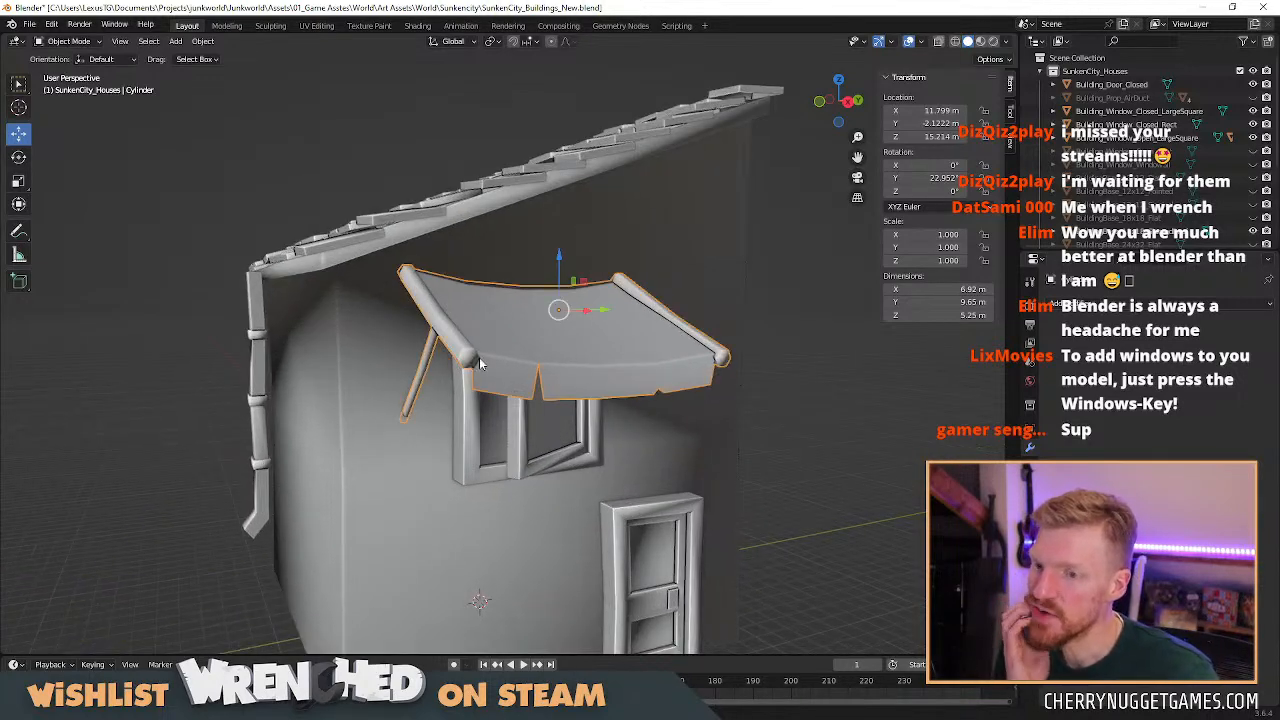
{"action": "scroll", "coordinate": [705, 404], "scroll_direction": "down", "scroll_amount": 2}
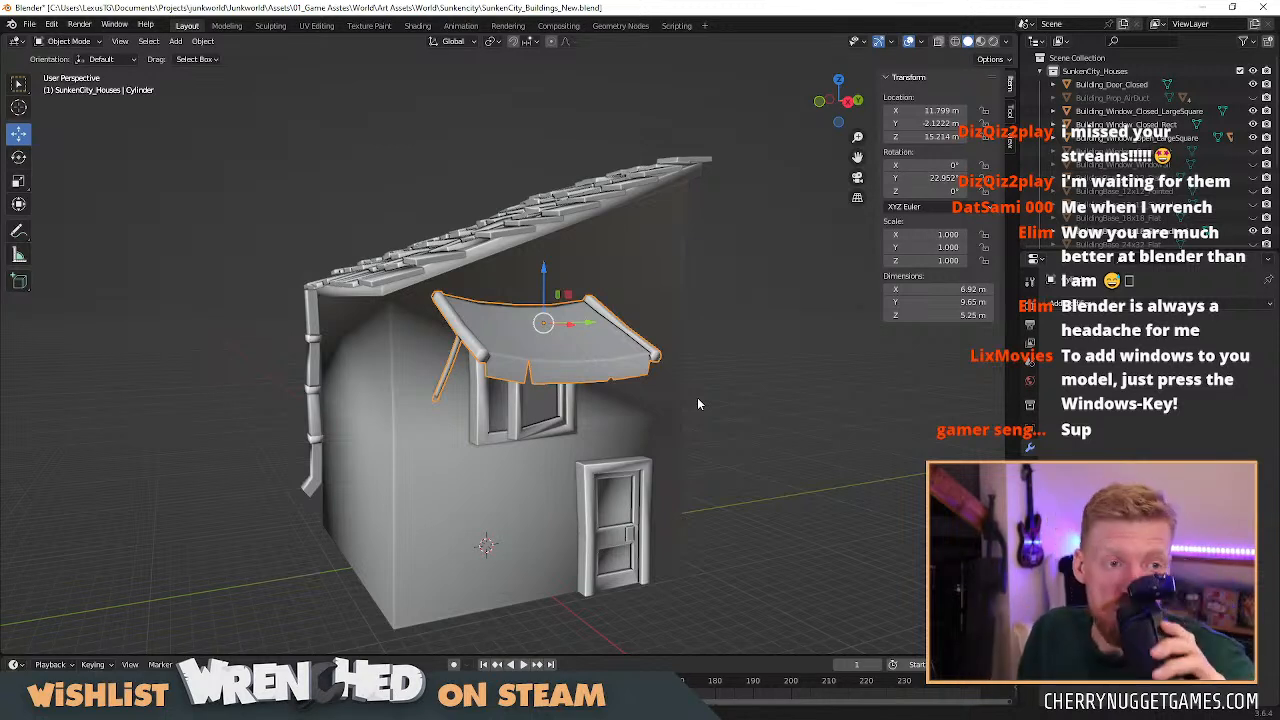
{"action": "middle_click_drag", "start_coordinate": [603, 405], "coordinate": [577, 412]}
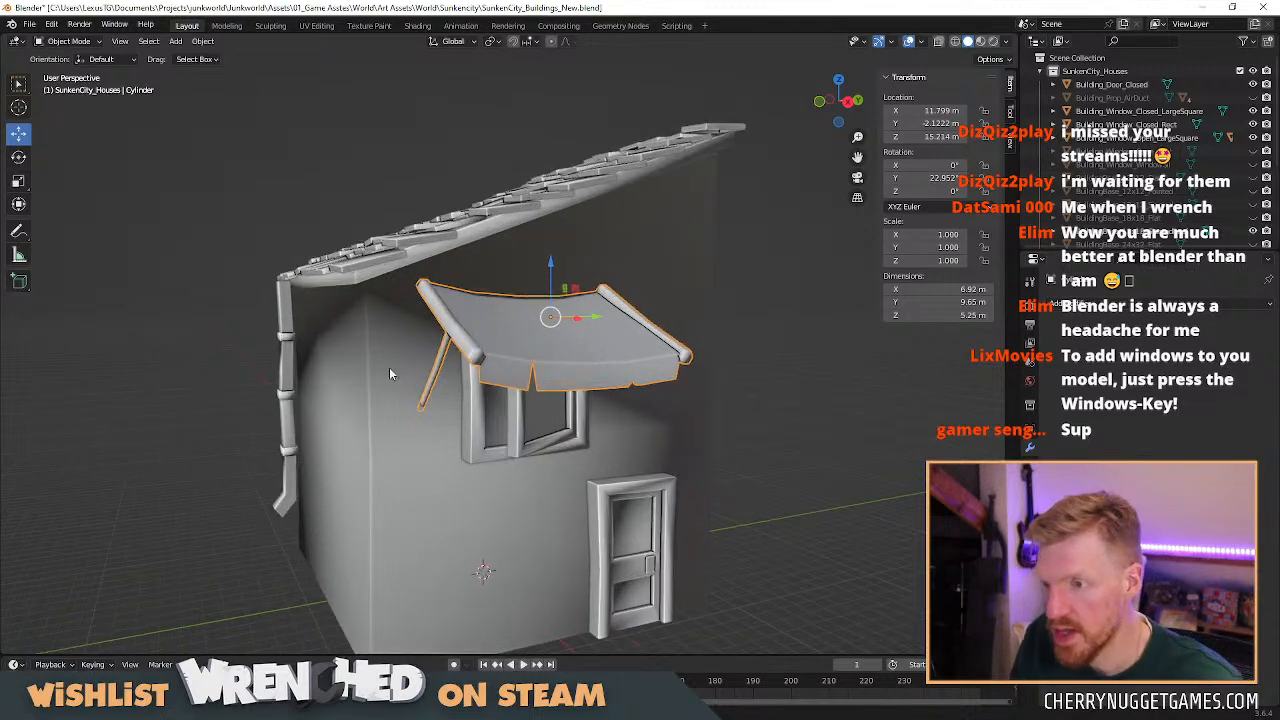
{"action": "key", "text": "Tab"}
{"action": "left_click", "coordinate": [474, 354]}
{"action": "key", "text": "l"}
{"action": "key", "text": "l"}
{"action": "key", "text": "l"}
{"action": "key", "text": "alt+s"}
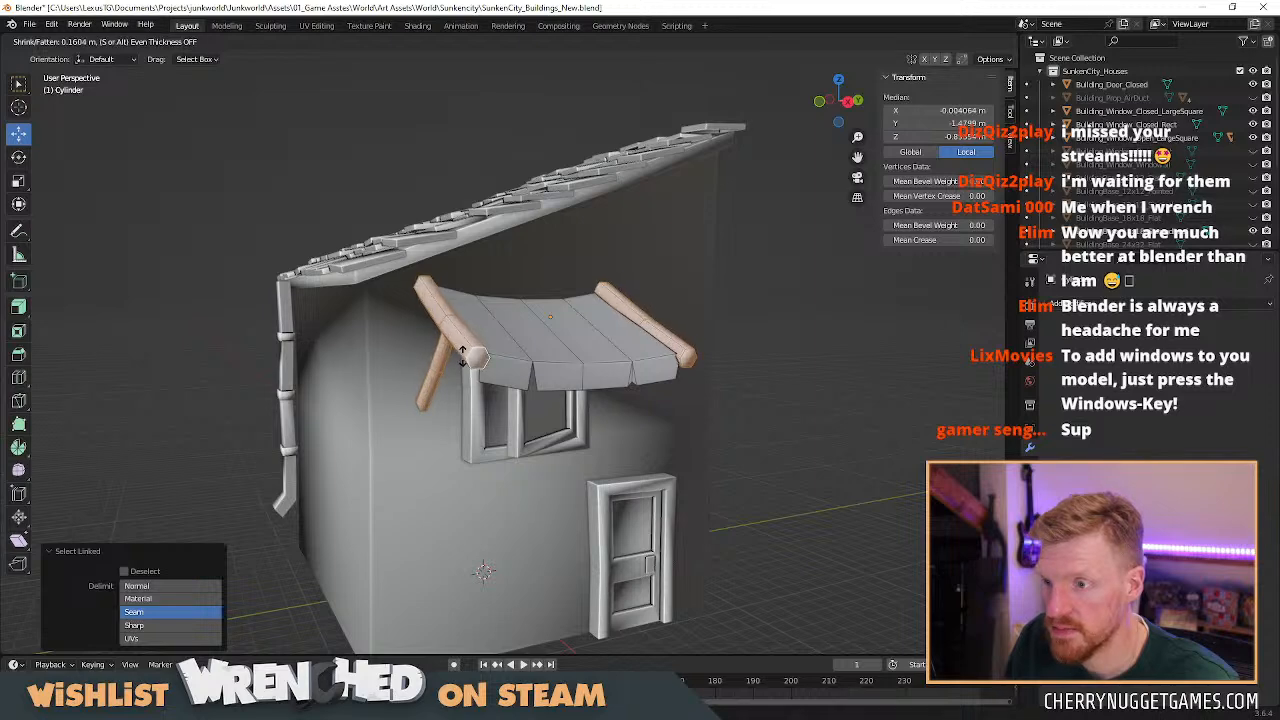
{"action": "left_click", "coordinate": [463, 357]}
{"action": "key", "text": "Tab"}
Examine the thickened beams and the canopy's fit against the wall from the side and at an angle.
{"action": "middle_click_drag", "start_coordinate": [773, 394], "coordinate": [430, 405]}
{"action": "scroll", "coordinate": [705, 400], "scroll_direction": "down", "scroll_amount": 2}
{"action": "scroll", "coordinate": [566, 390], "scroll_direction": "up", "scroll_amount": 3}
{"action": "scroll", "coordinate": [548, 385], "scroll_direction": "down", "scroll_amount": 3}
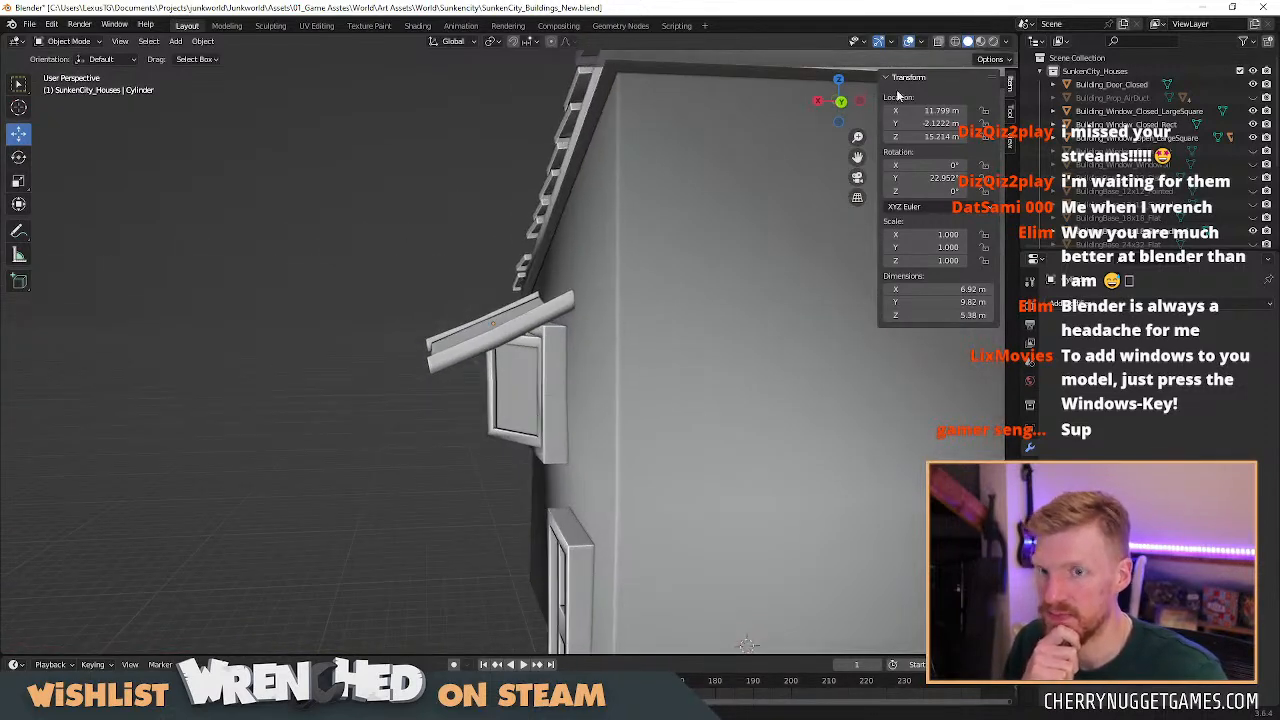
{"action": "left_click", "coordinate": [840, 102]}
{"action": "scroll", "coordinate": [539, 364], "scroll_direction": "up", "scroll_amount": 3}
{"action": "scroll", "coordinate": [539, 365], "scroll_direction": "down", "scroll_amount": 3}
{"action": "mouse_move", "coordinate": [539, 369]}
{"action": "middle_mouse_down"}
{"action": "mouse_move", "coordinate": [525, 345]}
{"action": "mouse_move", "coordinate": [532, 354]}
{"action": "middle_mouse_up"}
Apply the location, rotation and scale transforms to the canopy object.
{"action": "left_click", "coordinate": [516, 367]}
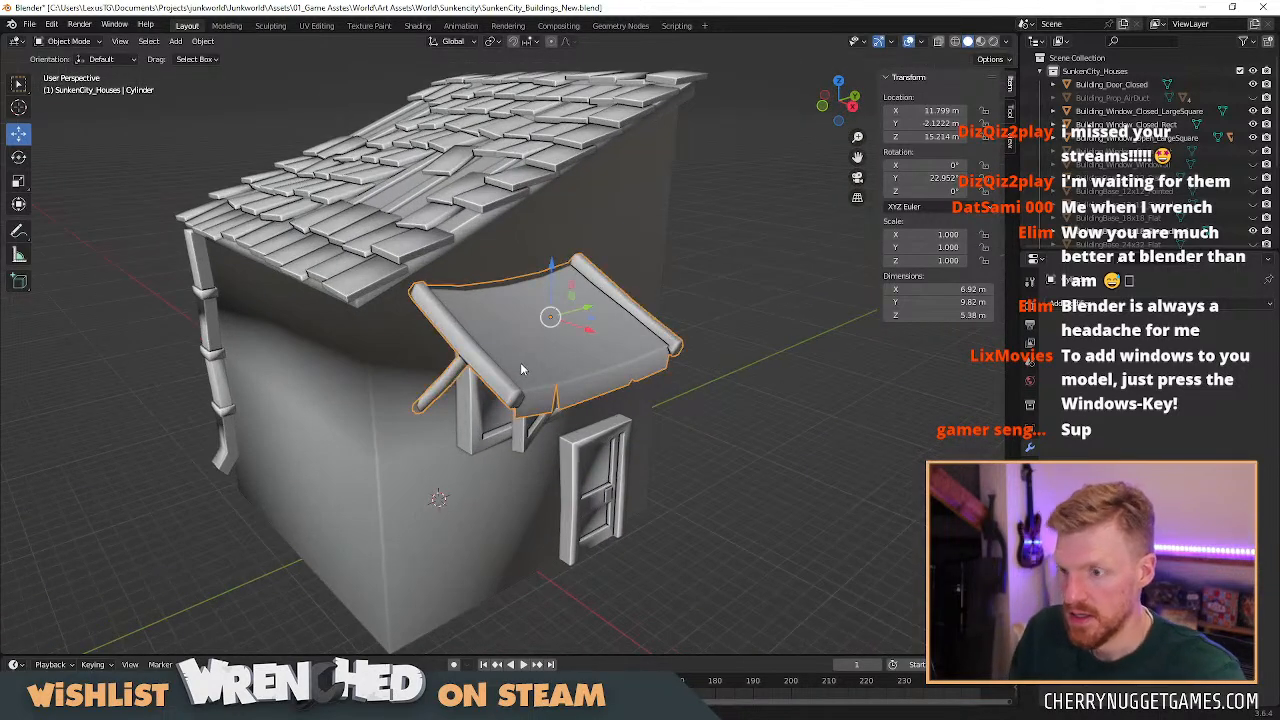
{"action": "right_click", "coordinate": [520, 363]}
{"action": "mouse_move", "coordinate": [512, 409]}
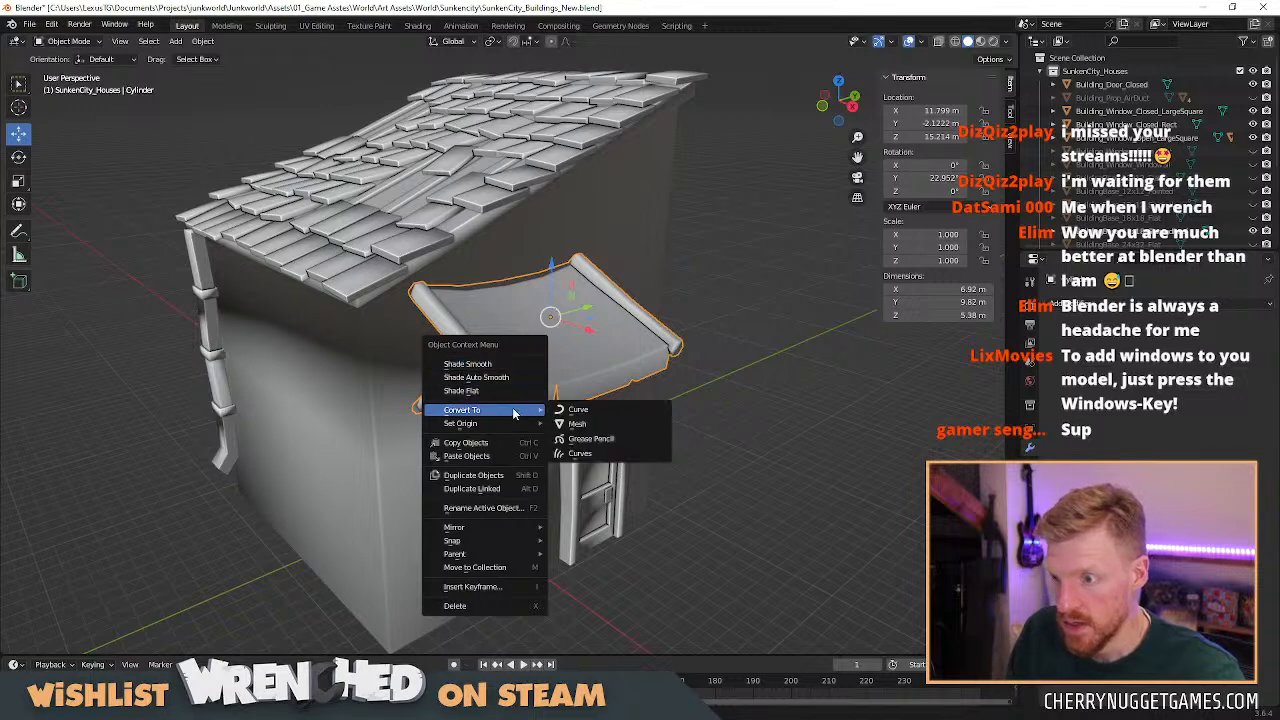
{"action": "key", "text": "ctrl+a"}
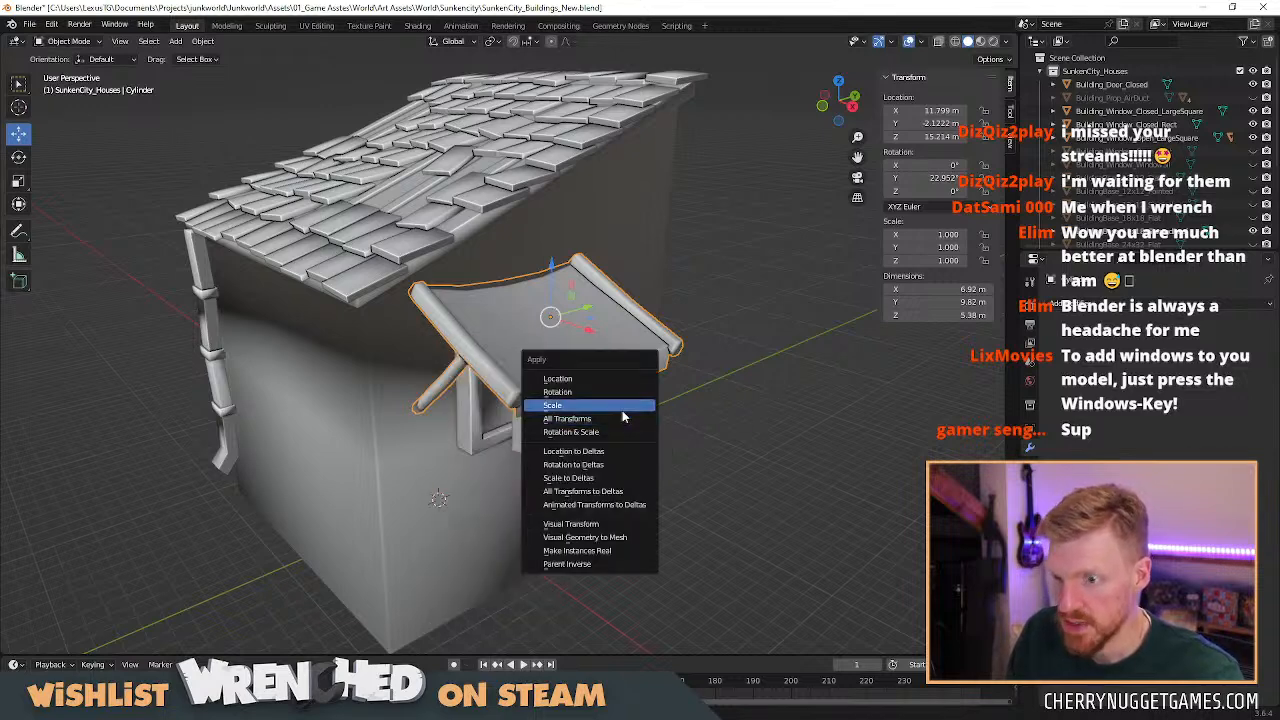
{"action": "left_click", "coordinate": [622, 410]}
{"action": "right_click", "coordinate": [566, 412]}
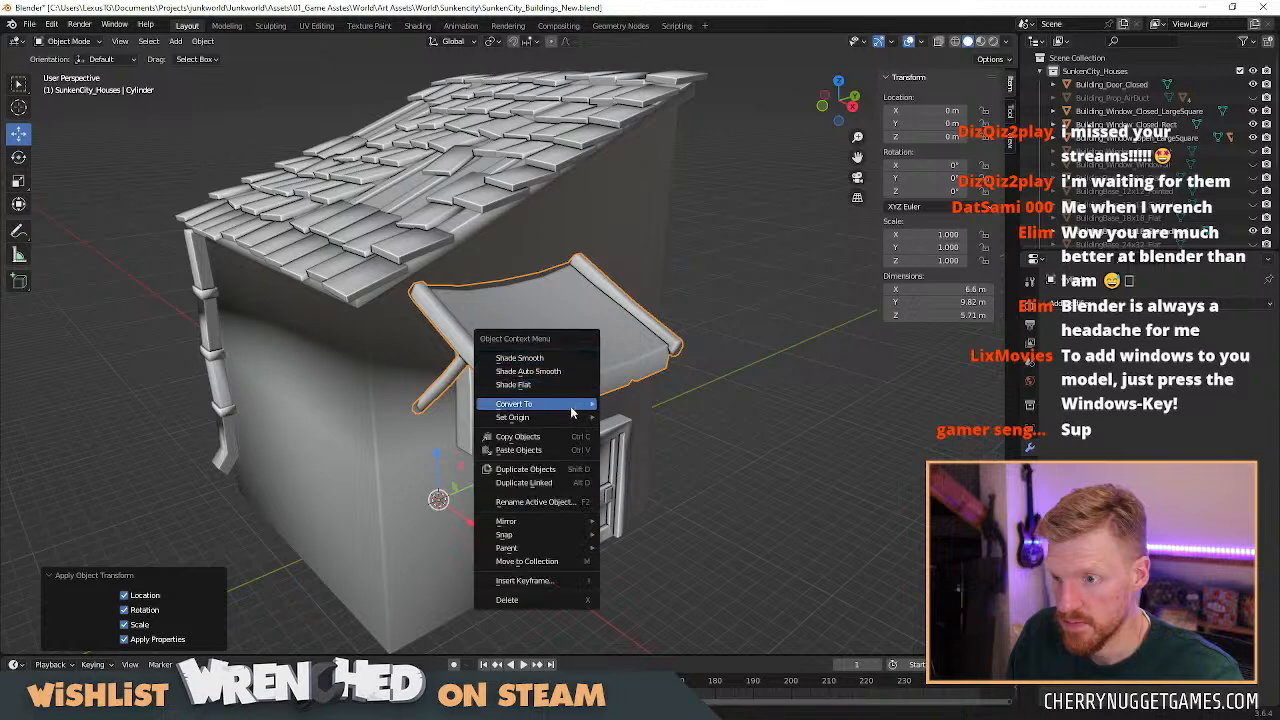
{"action": "mouse_move", "coordinate": [578, 418]}
{"action": "left_click", "coordinate": [637, 418]}
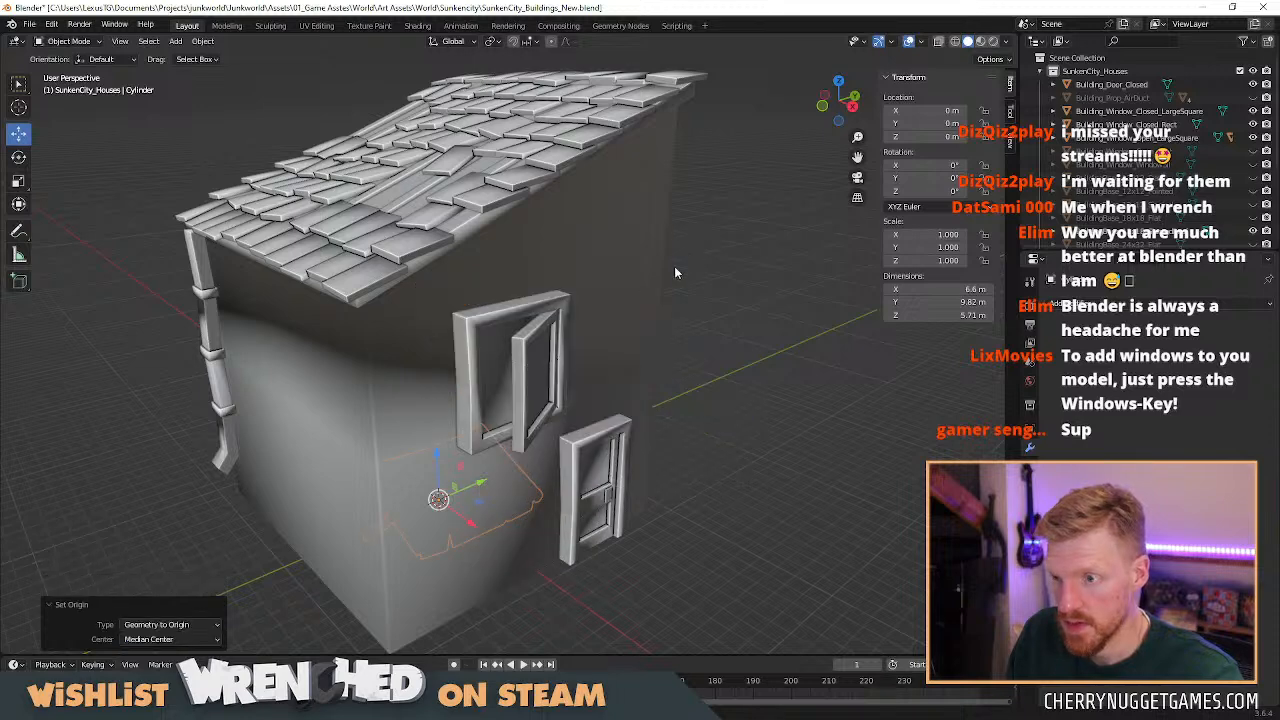
{"action": "key", "text": "ctrl+z"}
Set the canopy's origin to its geometry.
{"action": "right_click", "coordinate": [629, 324]}
{"action": "mouse_move", "coordinate": [597, 318]}
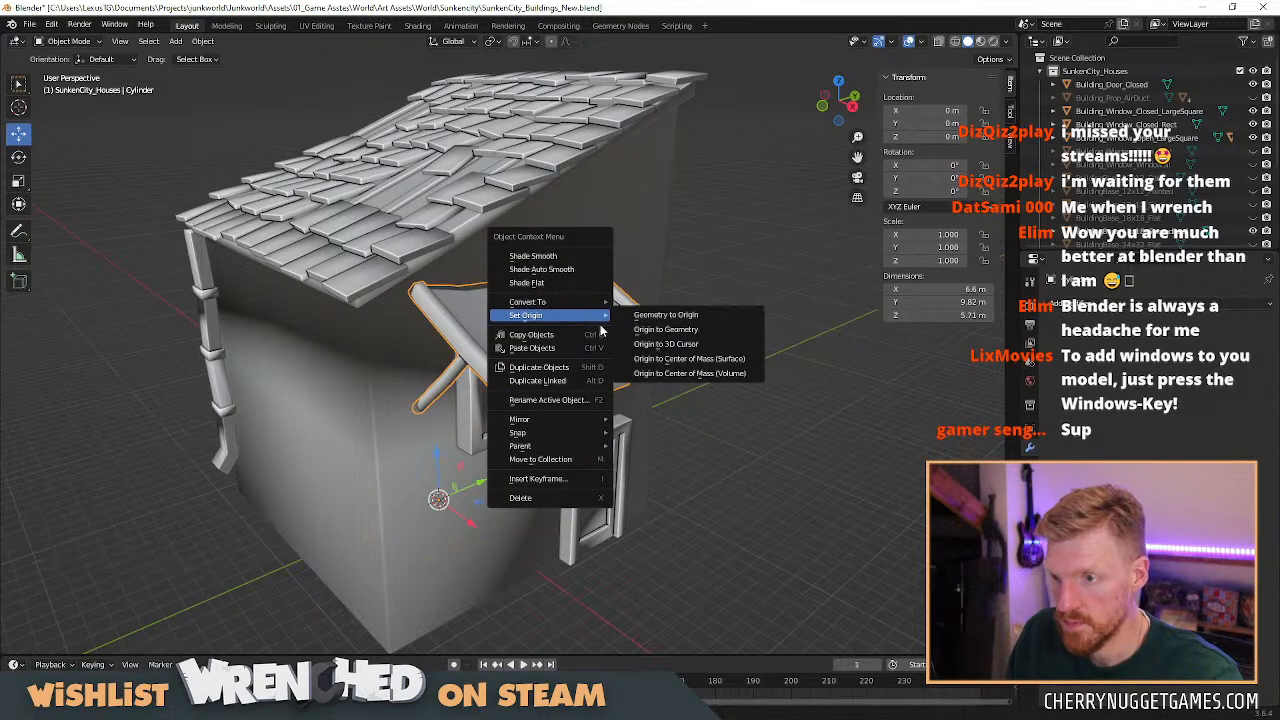
{"action": "left_click", "coordinate": [667, 329]}
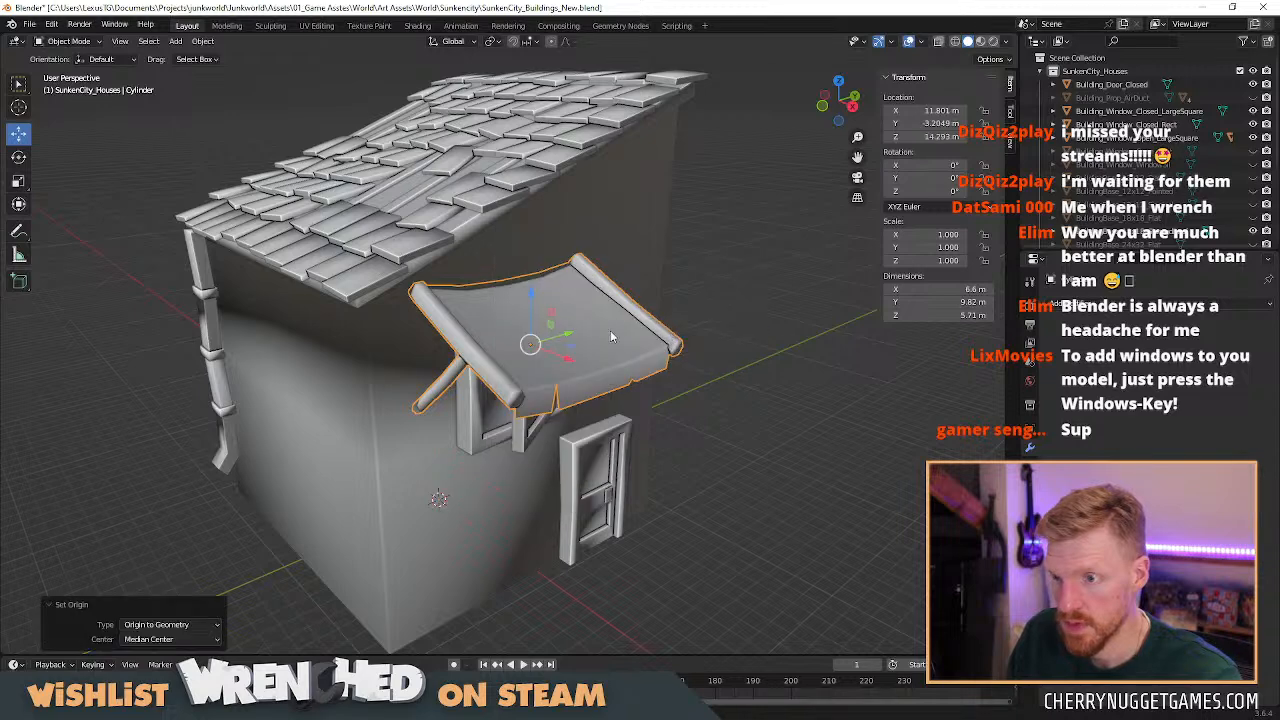
Move the canopy closer to the house wall, to X 8.9369 m, and raise it slightly to Z 14.375 m.
{"action": "left_click", "coordinate": [826, 98]}
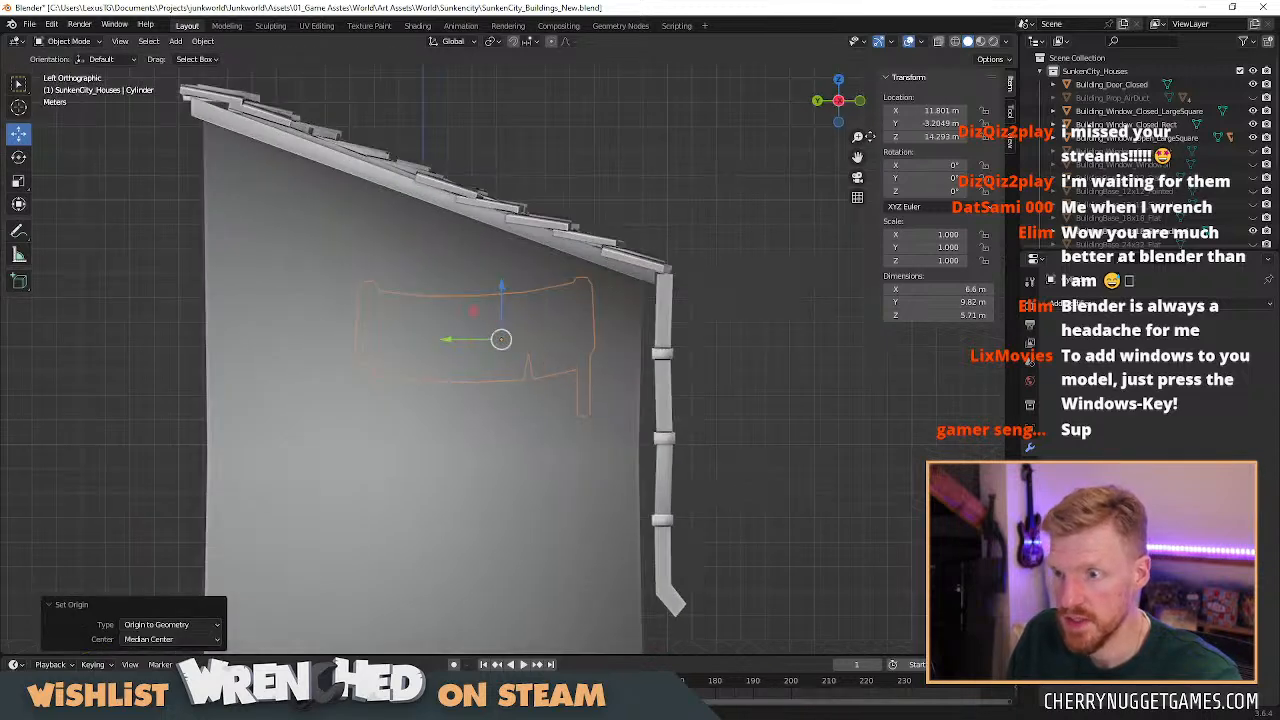
{"action": "left_click", "coordinate": [859, 100]}
{"action": "mouse_move", "coordinate": [583, 346]}
{"action": "left_mouse_down"}
{"action": "mouse_move", "coordinate": [507, 343]}
{"action": "mouse_move", "coordinate": [576, 342]}
{"action": "left_mouse_up"}
{"action": "key", "text": "Tab"}
{"action": "key", "text": "a"}
{"action": "key", "text": "Tab"}
{"action": "middle_click_drag", "start_coordinate": [614, 329], "coordinate": [516, 366]}
{"action": "left_click_drag", "start_coordinate": [497, 310], "coordinate": [497, 304]}
{"action": "middle_click_drag", "start_coordinate": [497, 304], "coordinate": [562, 447]}
{"action": "left_click", "coordinate": [676, 416]}
{"action": "scroll", "coordinate": [575, 410], "scroll_direction": "up", "scroll_amount": 4}
{"action": "middle_click_drag", "start_coordinate": [588, 371], "coordinate": [650, 349]}
{"action": "scroll", "coordinate": [1158, 137], "scroll_direction": "down", "scroll_amount": 2}
{"action": "scroll", "coordinate": [1120, 180], "scroll_direction": "down", "scroll_amount": 2}
Rename the canopy object to BuildingProp_Awning_Cloth.
{"action": "left_click", "coordinate": [1100, 208]}
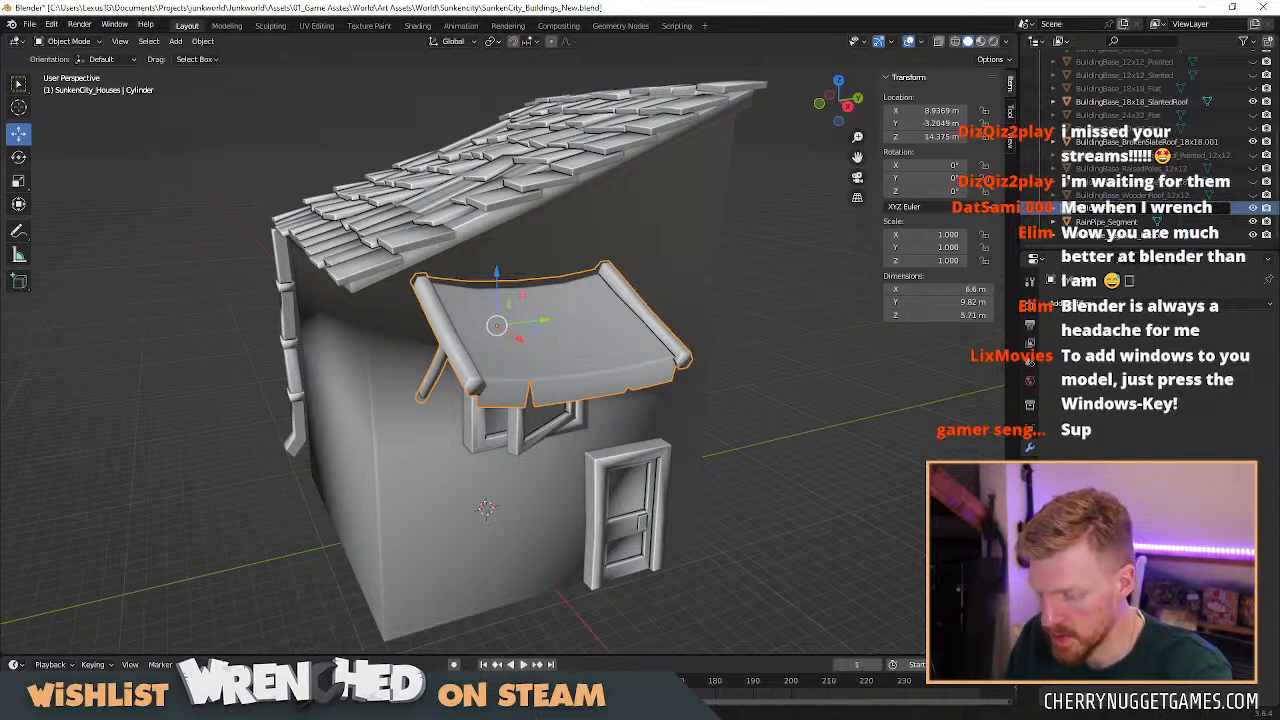
{"action": "left_click", "coordinate": [1140, 208]}
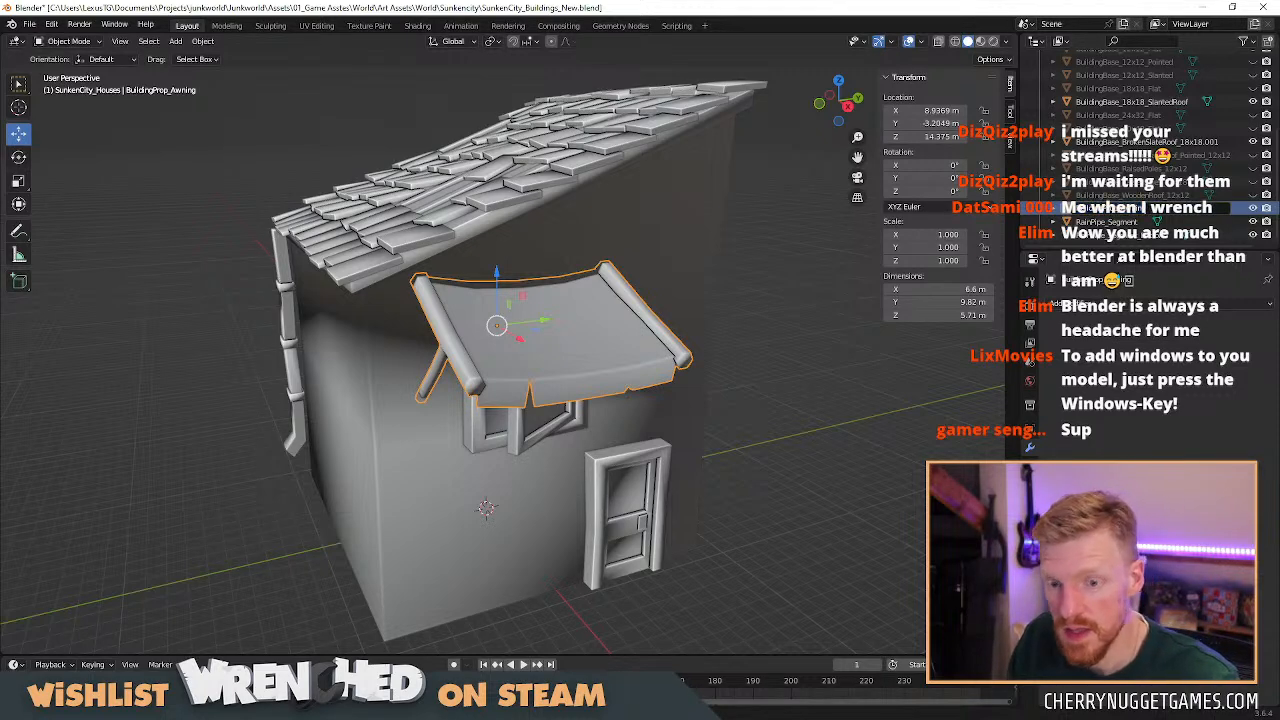
{"action": "key", "text": "Return"}
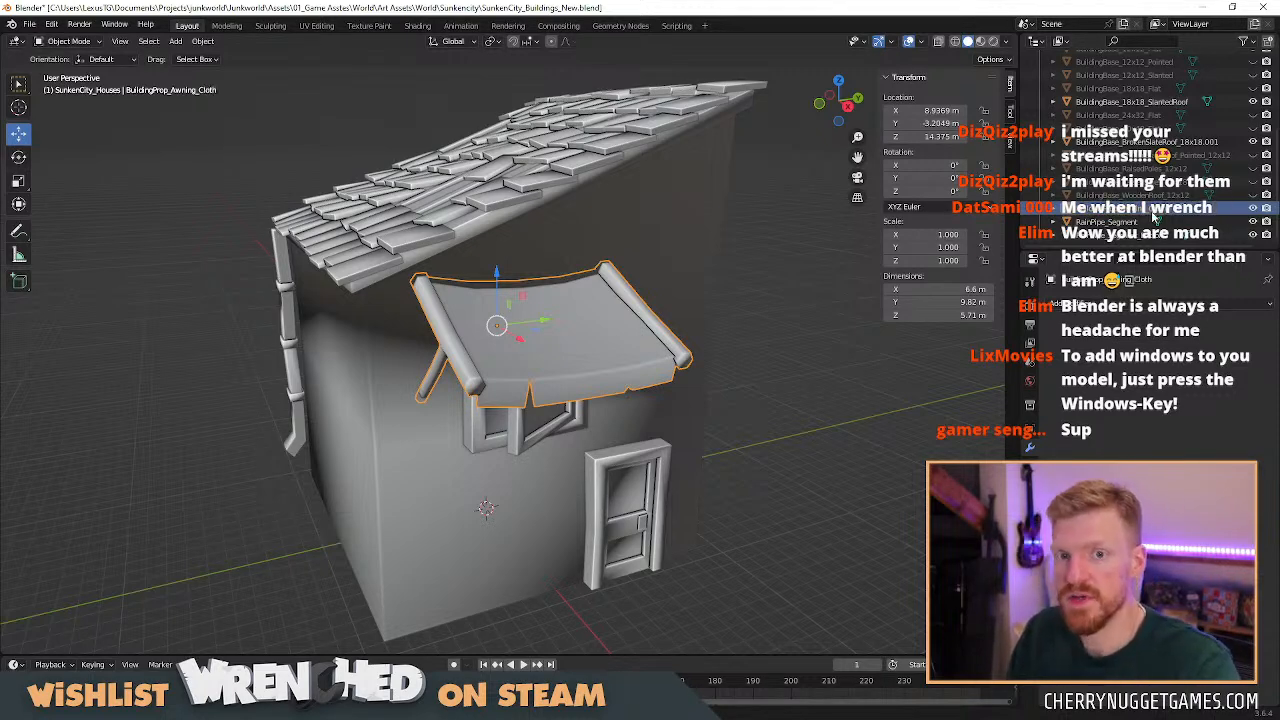
Show the 12x12 wooden roof briefly and hide it again.
{"action": "scroll", "coordinate": [726, 346], "scroll_direction": "down", "scroll_amount": 3}
{"action": "middle_click_drag", "start_coordinate": [726, 346], "coordinate": [700, 375]}
{"action": "left_click", "coordinate": [1253, 207]}
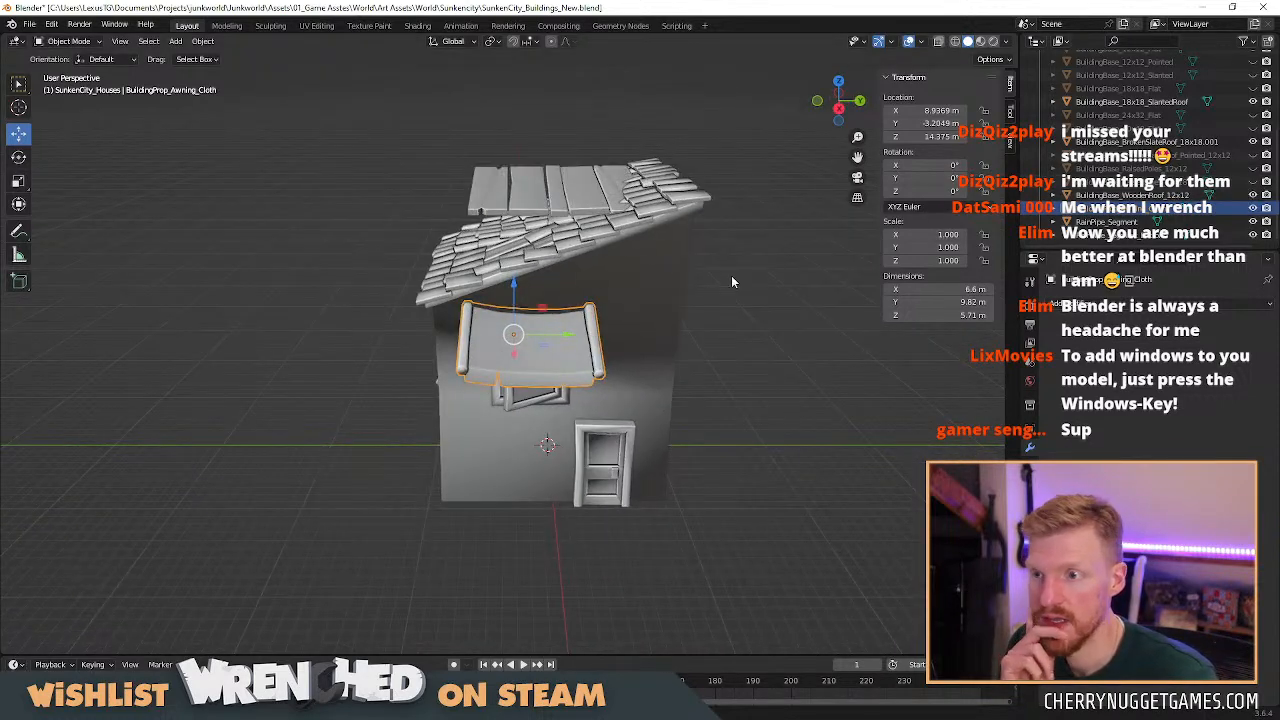
{"action": "left_click", "coordinate": [1253, 205]}
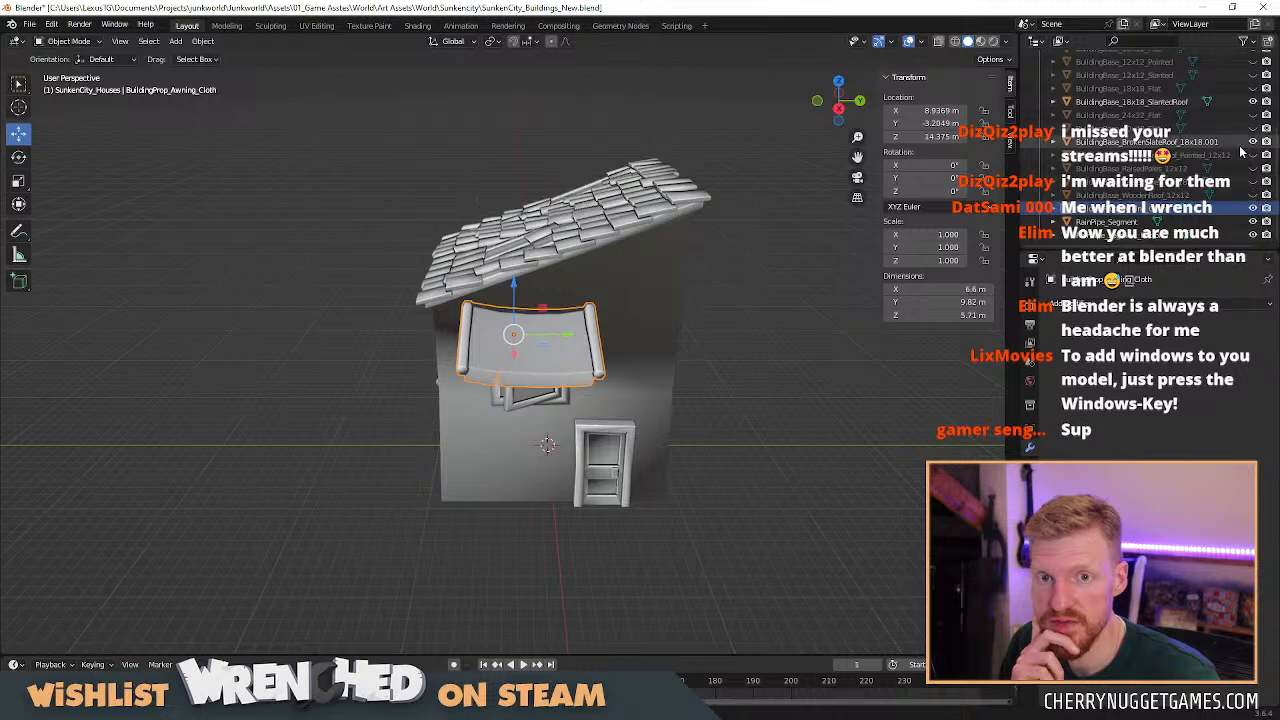
Identify the broken slate roof by toggling its visibility and rename it to BuildingBase_BrokenSlateRoof_18x18.
{"action": "left_click", "coordinate": [1253, 144]}
{"action": "left_click", "coordinate": [1191, 144]}
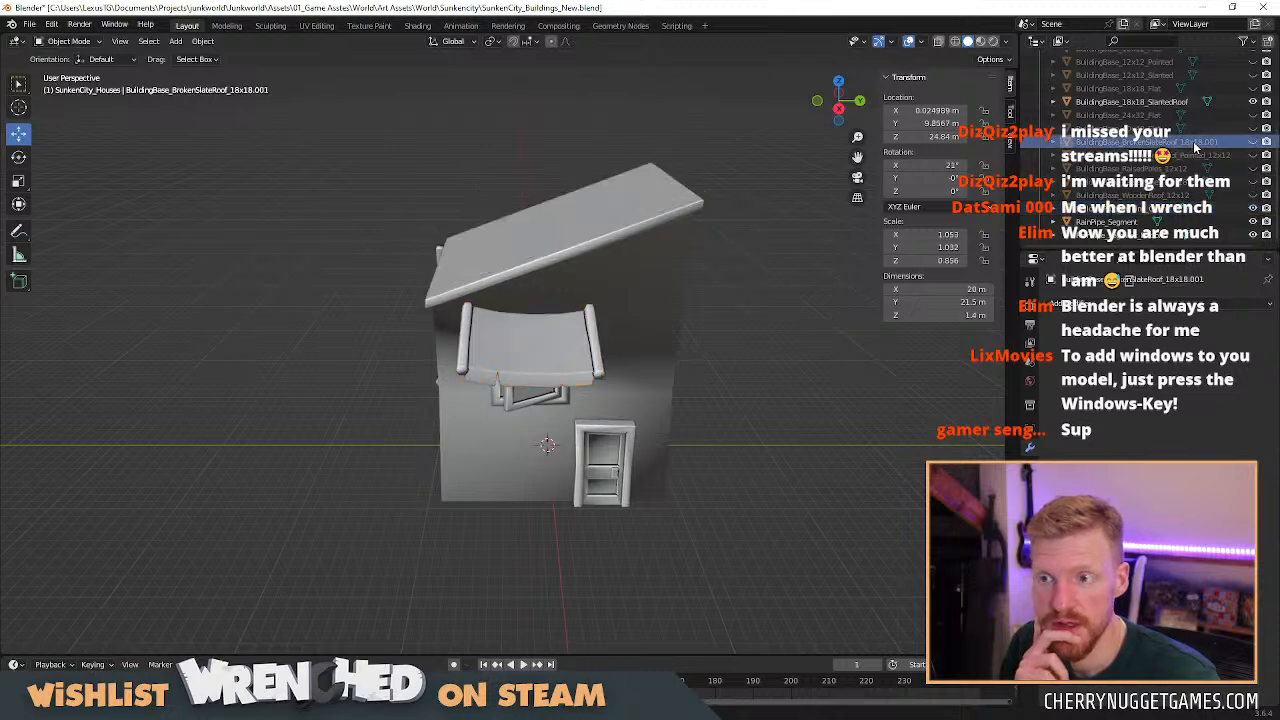
{"action": "left_click", "coordinate": [1253, 143]}
{"action": "double_click", "coordinate": [1205, 142]}
{"action": "left_click_drag", "start_coordinate": [1219, 142], "coordinate": [1209, 142]}
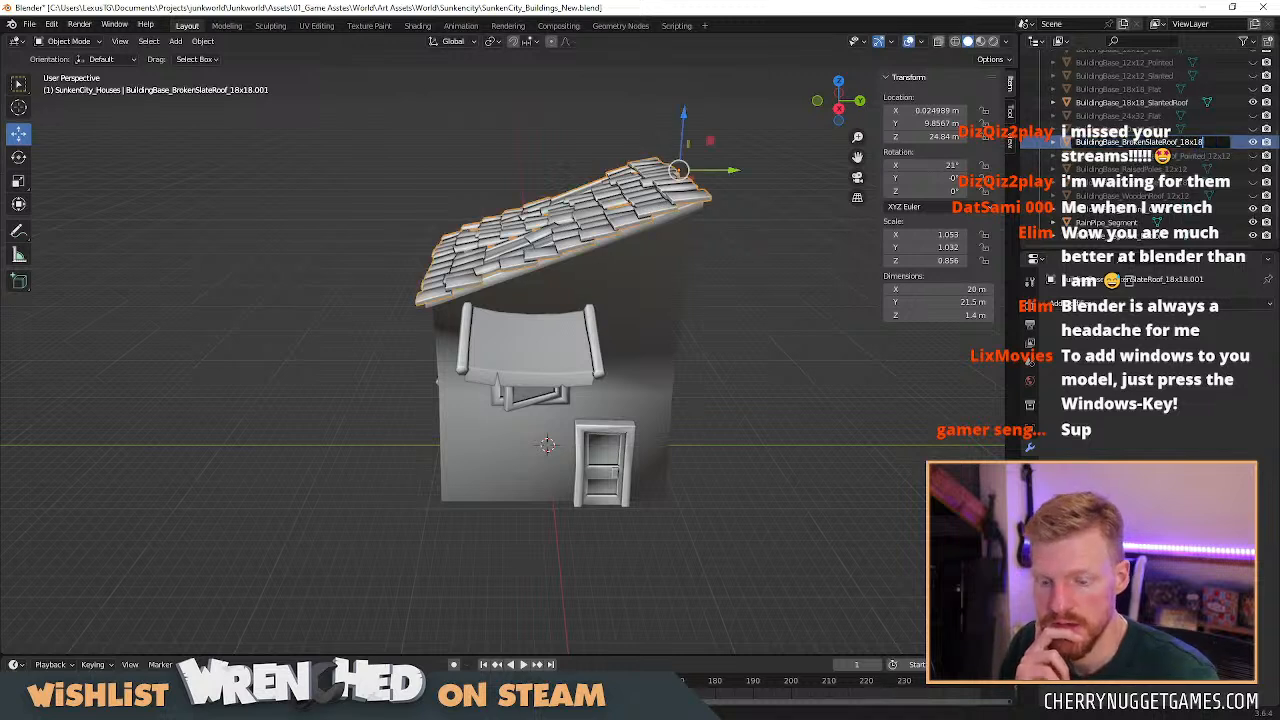
{"action": "key", "text": "Return"}
Hide the broken slate roof and the 18x18 slanted-roof house base, and show BuildingBase_12x12_Slanted.
{"action": "left_click", "coordinate": [1252, 142]}
{"action": "left_click", "coordinate": [1253, 143]}
{"action": "left_click", "coordinate": [1253, 143]}
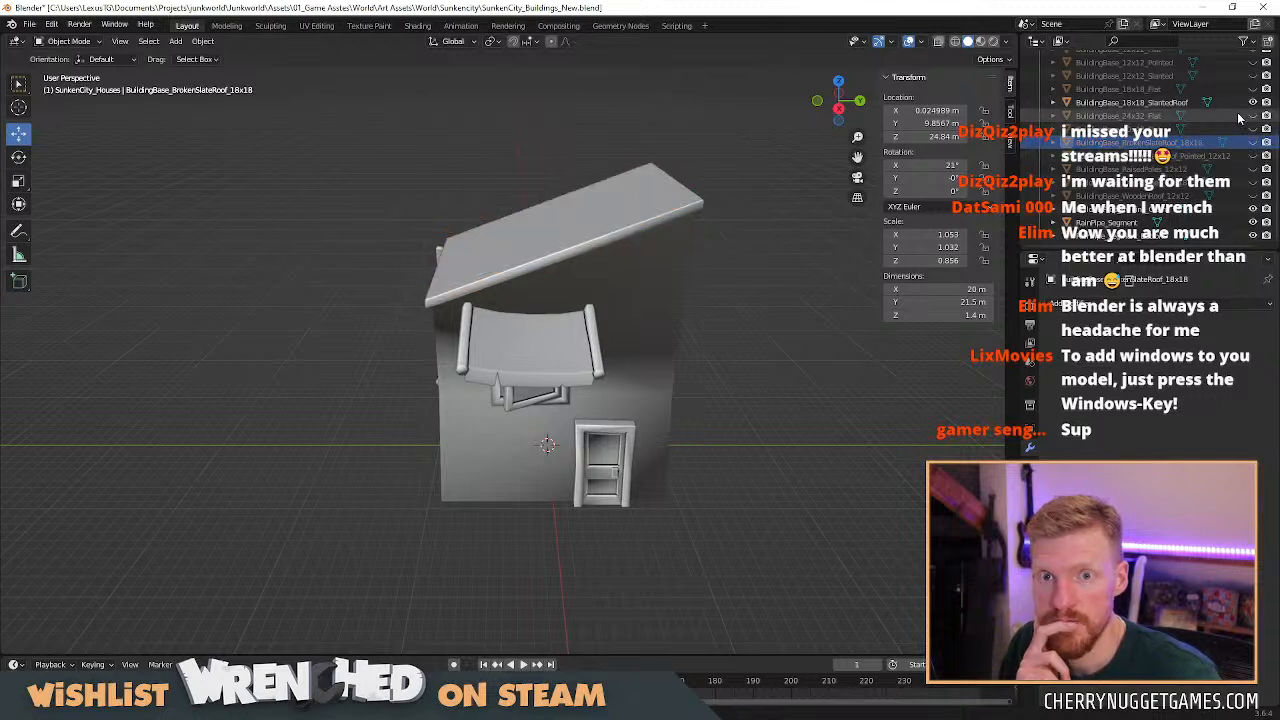
{"action": "left_click", "coordinate": [1253, 102]}
{"action": "left_click", "coordinate": [1253, 75]}
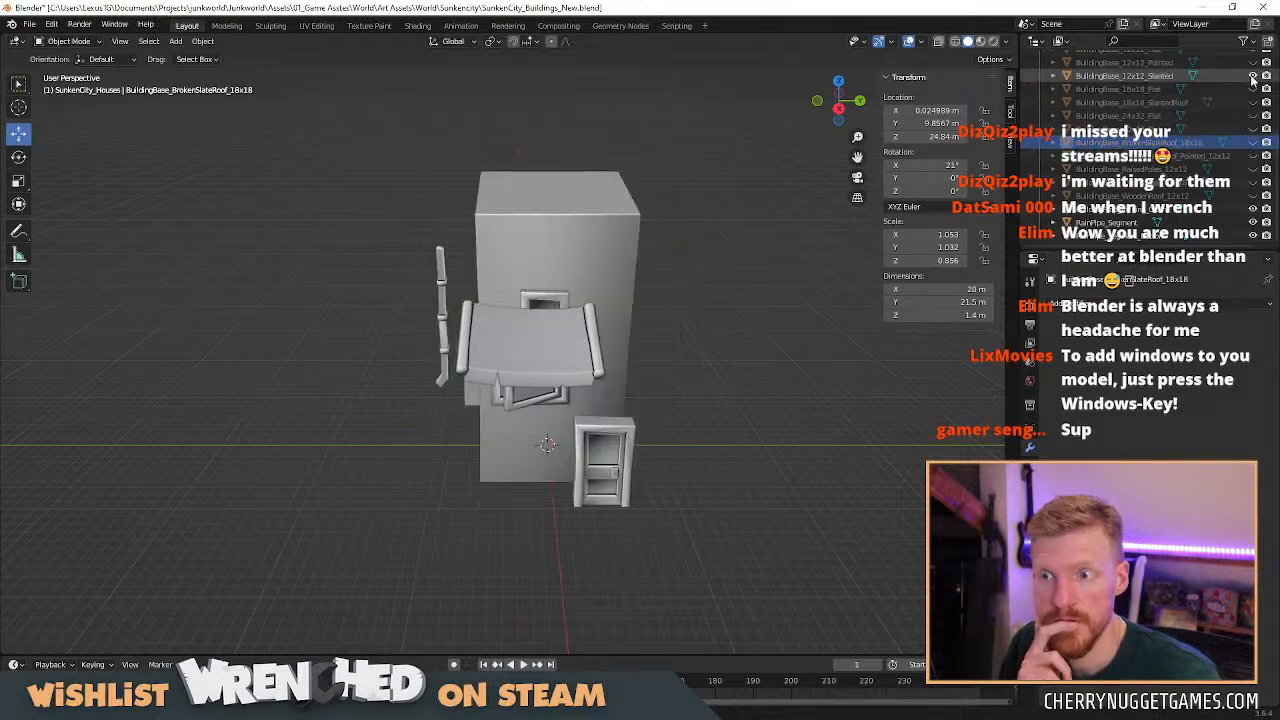
Move the awning 1.9113 m along Y and pull it along X towards the front wall of the 12x12 building.
{"action": "scroll", "coordinate": [760, 262], "scroll_direction": "up", "scroll_amount": 4}
{"action": "middle_click_drag", "start_coordinate": [690, 298], "coordinate": [731, 356]}
{"action": "left_click", "coordinate": [662, 319]}
{"action": "key", "text": "g"}
{"action": "key", "text": "y"}
{"action": "left_click", "coordinate": [618, 316]}
{"action": "key", "text": "g"}
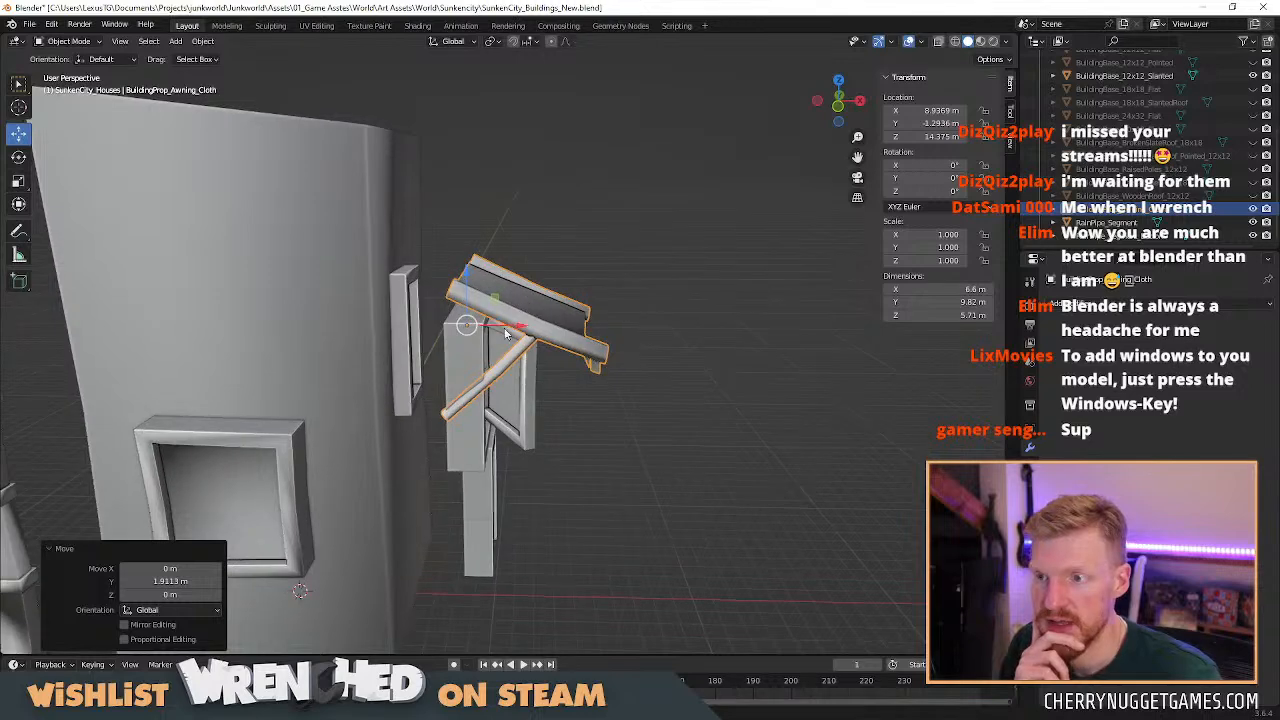
{"action": "key", "text": "x"}
{"action": "left_click_drag", "start_coordinate": [449, 335], "coordinate": [440, 336]}
Move the open large square window -2.4589 m along Z and 1.6003 m along Y to sit below the awning.
{"action": "scroll", "coordinate": [535, 362], "scroll_direction": "down", "scroll_amount": 5}
{"action": "middle_click_drag", "start_coordinate": [650, 362], "coordinate": [492, 386]}
{"action": "left_click", "coordinate": [500, 380]}
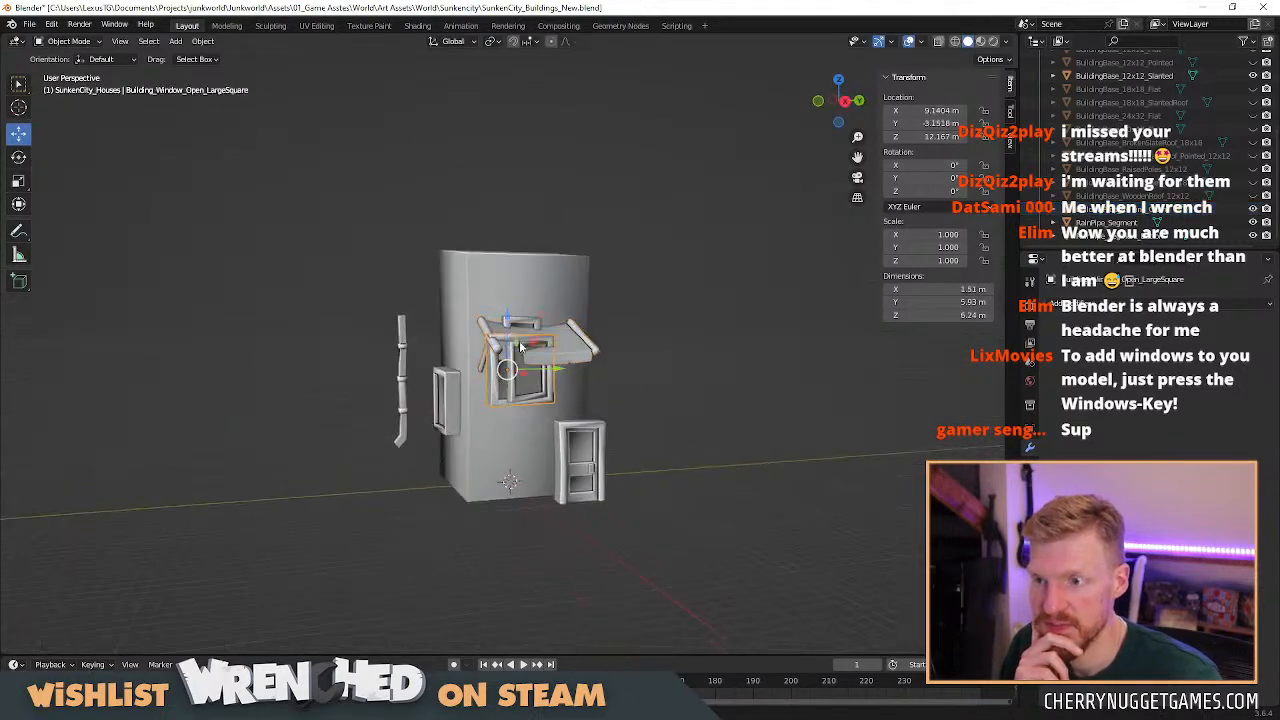
{"action": "key", "text": "g"}
{"action": "key", "text": "z"}
{"action": "left_click", "coordinate": [545, 400]}
{"action": "key", "text": "g"}
{"action": "key", "text": "y"}
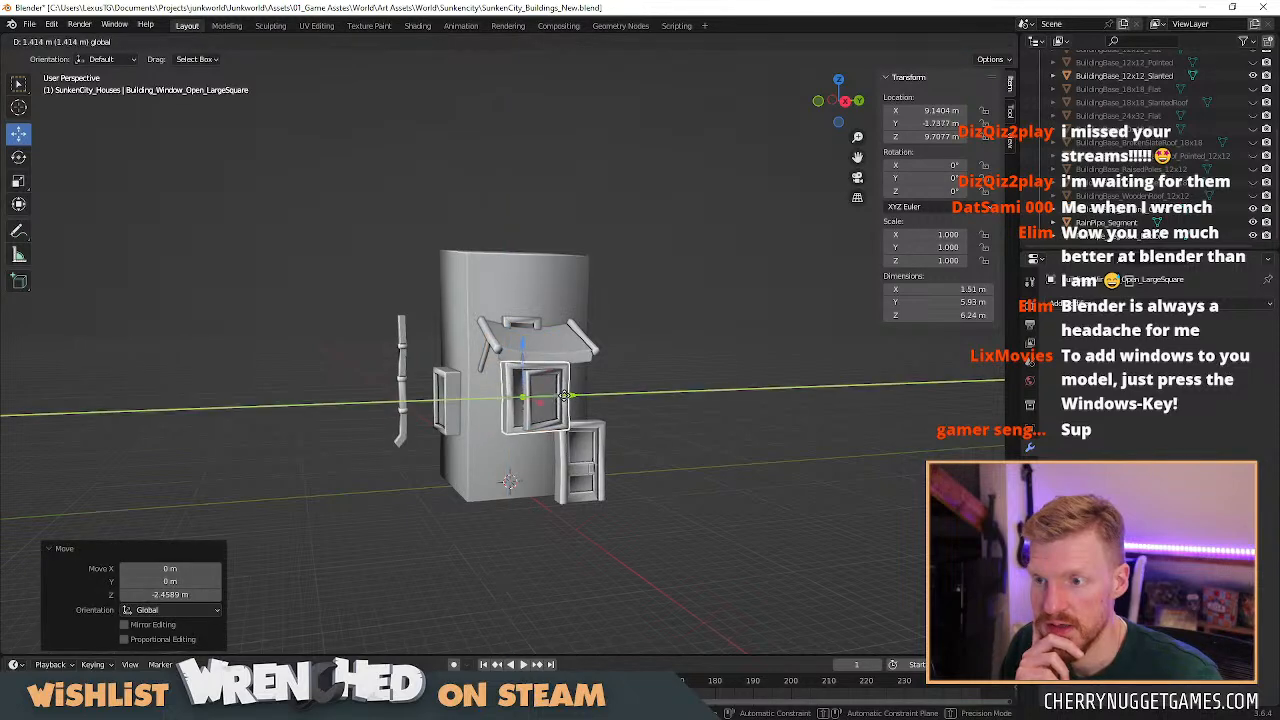
{"action": "left_click", "coordinate": [566, 396]}
{"action": "middle_click_drag", "start_coordinate": [566, 396], "coordinate": [405, 424]}
Hide and reshow the open large square window's frame, and likewise its child Building_Window_Open_Window.
{"action": "scroll", "coordinate": [1200, 140], "scroll_direction": "up", "scroll_amount": 3}
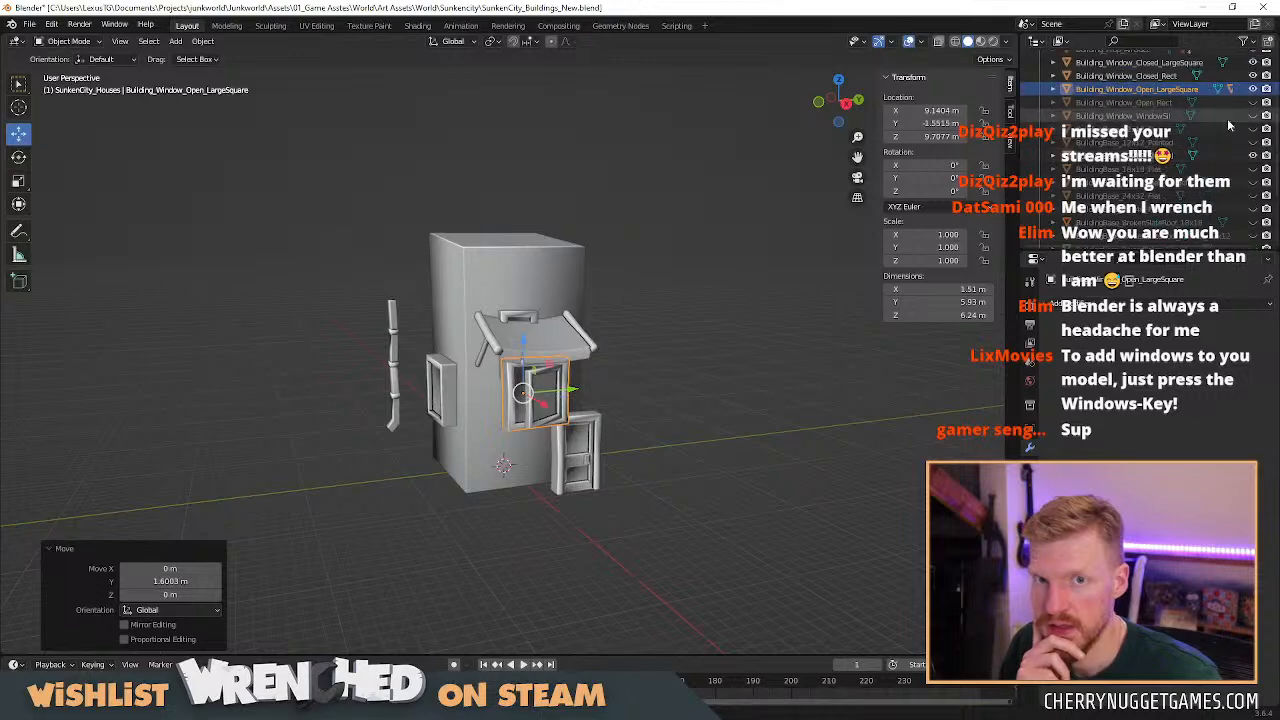
{"action": "left_click", "coordinate": [1254, 89]}
{"action": "scroll", "coordinate": [490, 390], "scroll_direction": "up", "scroll_amount": 4}
{"action": "scroll", "coordinate": [526, 386], "scroll_direction": "down", "scroll_amount": 2}
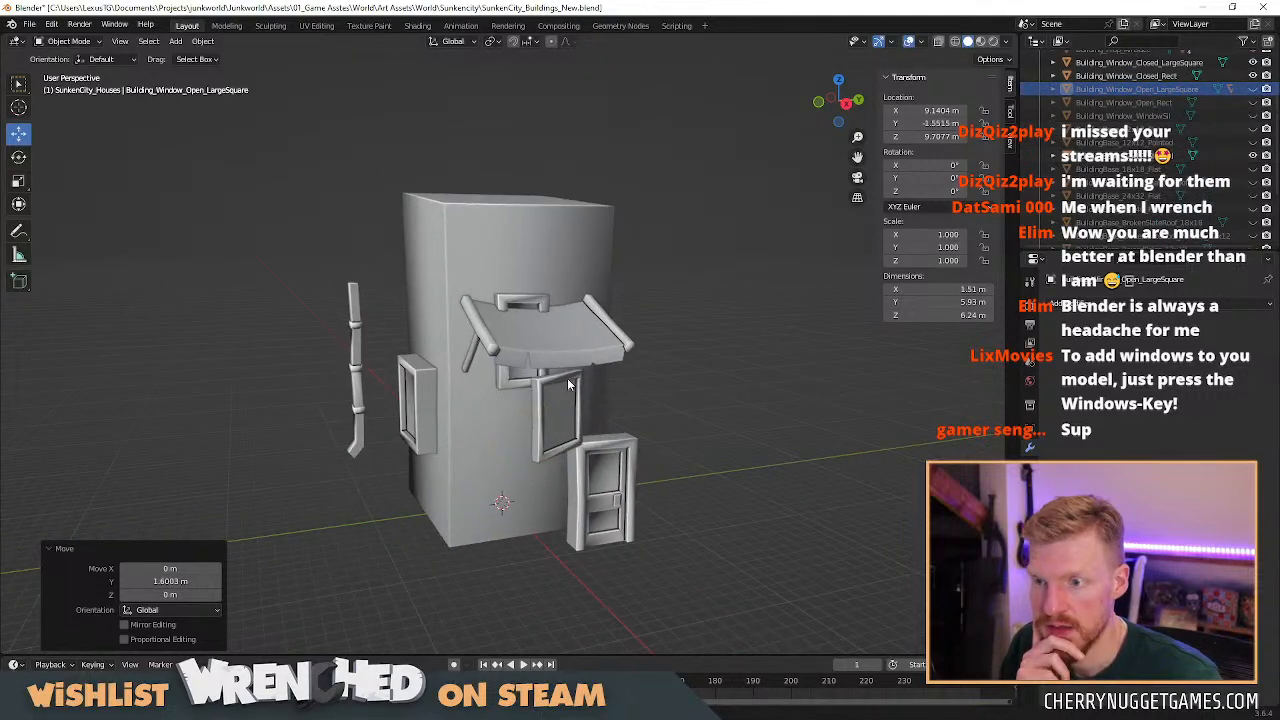
{"action": "left_click", "coordinate": [1254, 89]}
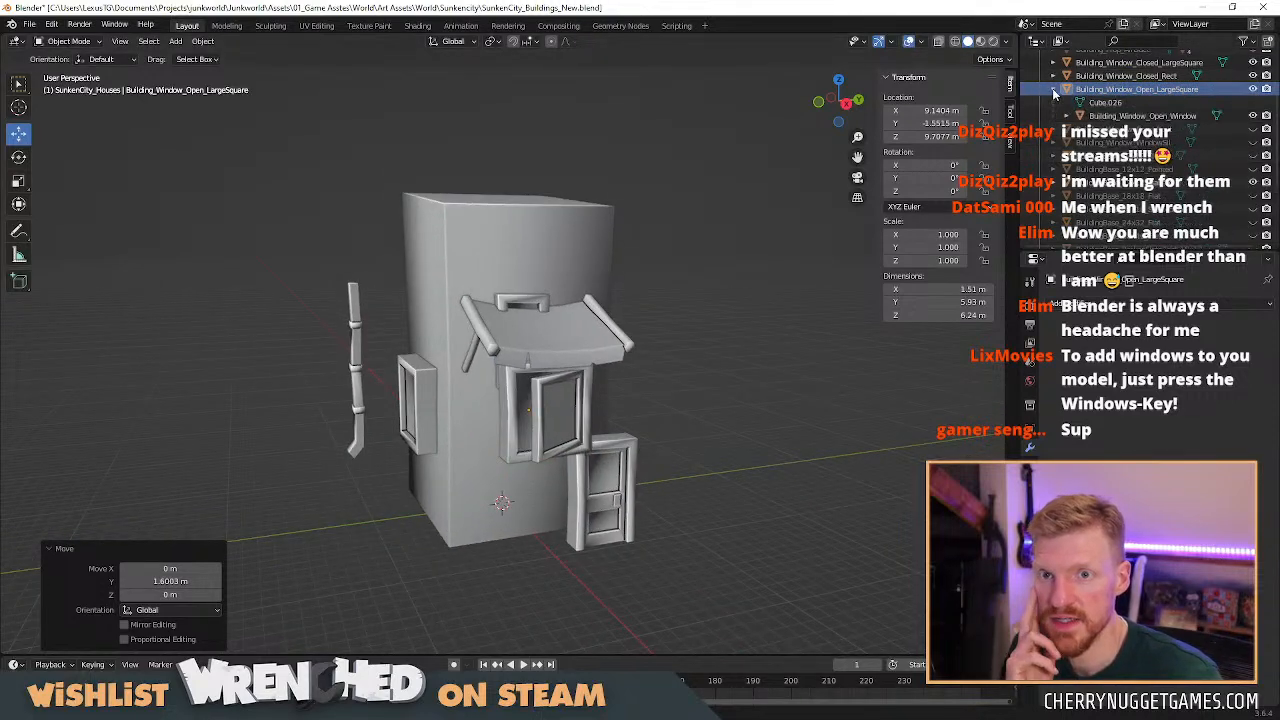
{"action": "left_click", "coordinate": [1053, 89]}
{"action": "left_click", "coordinate": [1254, 116]}
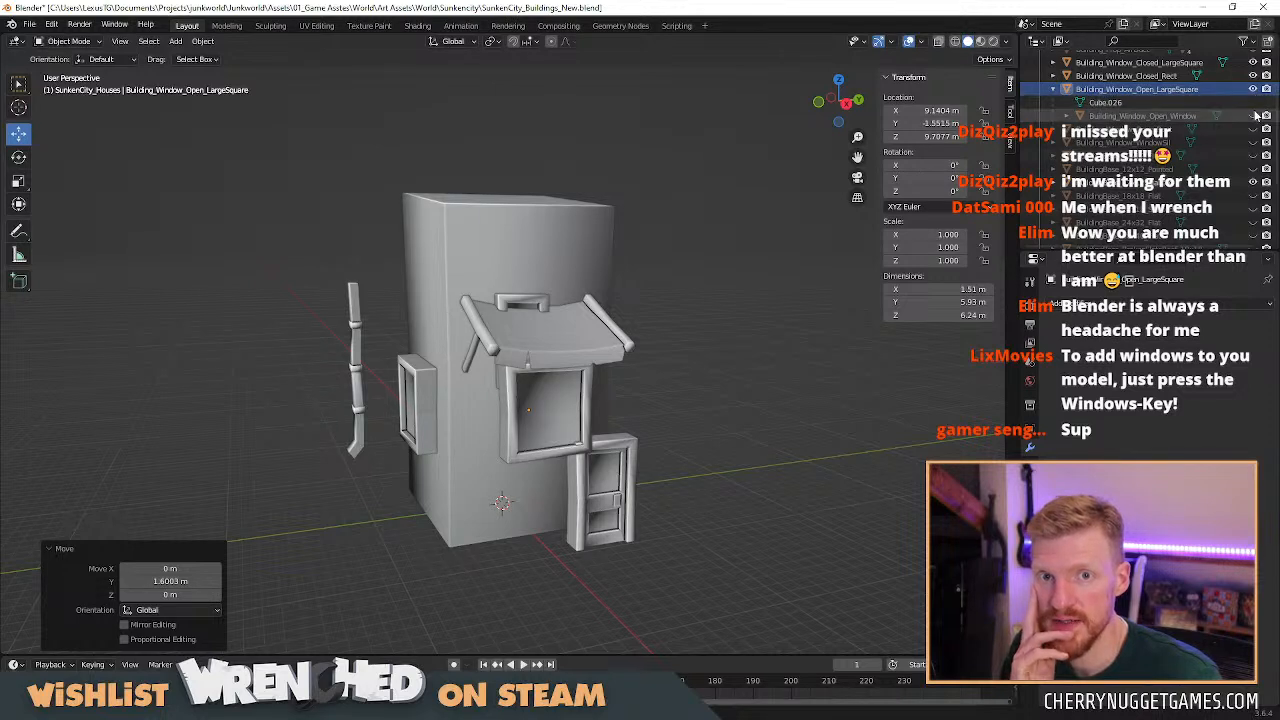
{"action": "left_click", "coordinate": [1254, 116]}
{"action": "left_click", "coordinate": [1053, 89]}
Toggle the visibility of Building_Window_Open_LargeSquare repeatedly, leaving it shown.
{"action": "left_click", "coordinate": [1254, 89]}
{"action": "left_click", "coordinate": [1254, 89]}
{"action": "left_click", "coordinate": [1254, 90]}
{"action": "left_click", "coordinate": [1254, 90]}
{"action": "left_click", "coordinate": [1254, 90]}
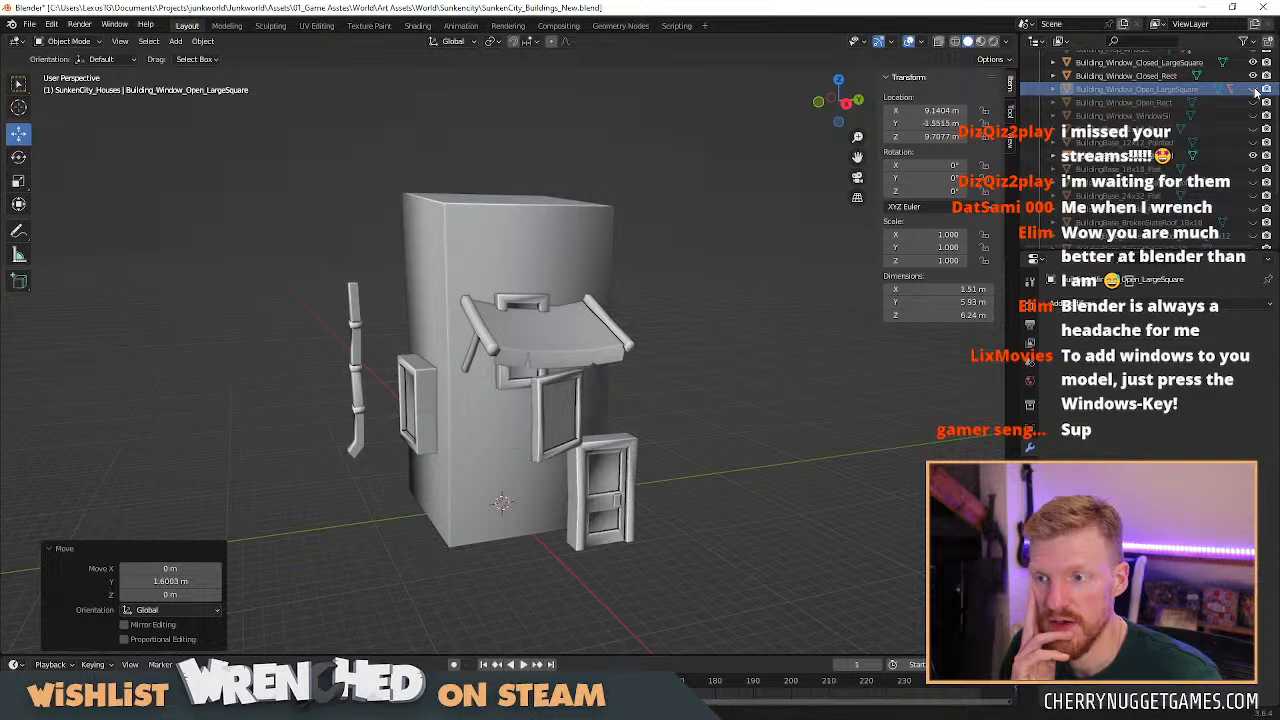
{"action": "left_click", "coordinate": [1254, 90]}
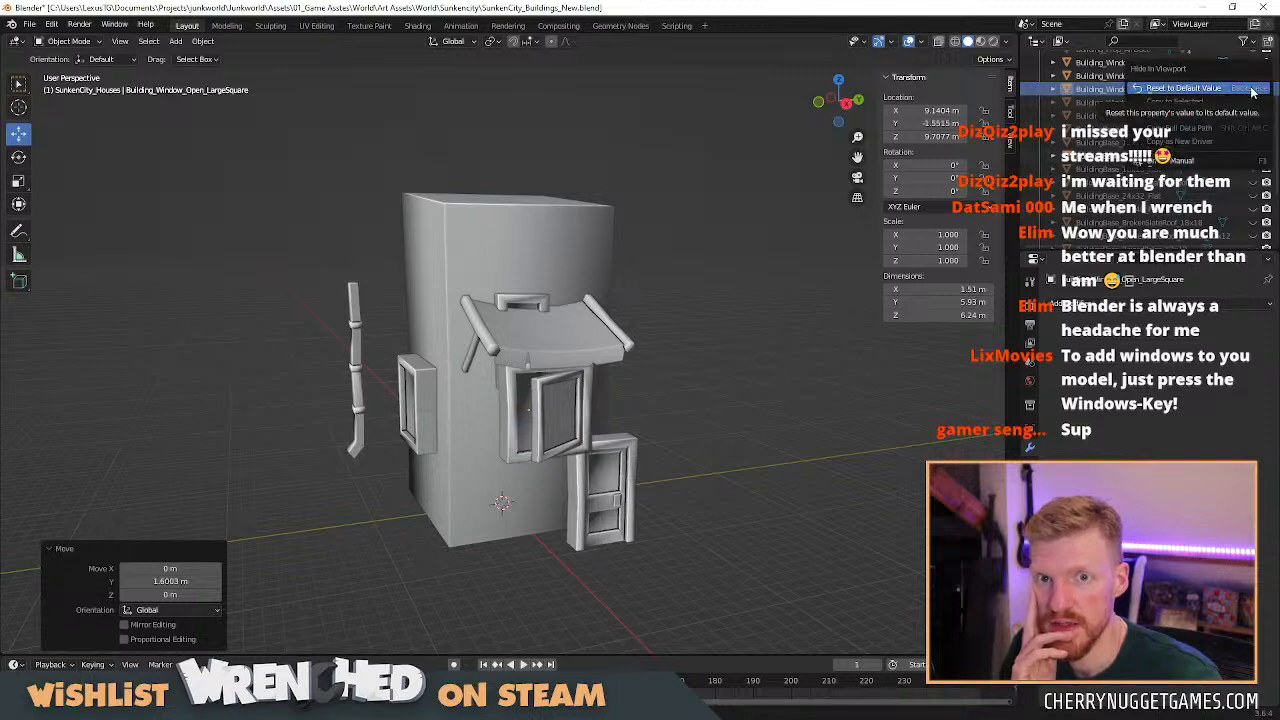
{"action": "left_click", "coordinate": [1254, 89]}
{"action": "left_click", "coordinate": [1254, 89]}
{"action": "left_click", "coordinate": [1254, 89]}
{"action": "left_click", "coordinate": [1254, 90]}
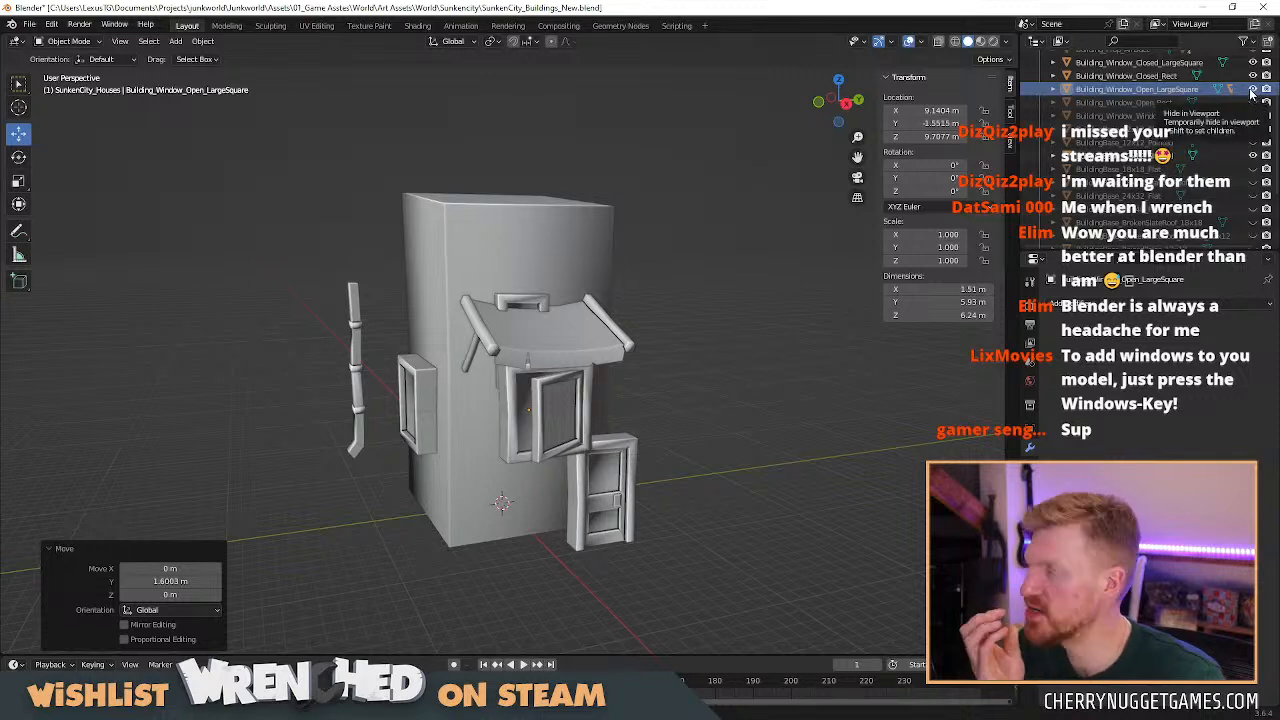
Expand Building_Window_Open_LargeSquare, toggle the visibility of its child and frame, and collapse the hierarchy with both shown.
{"action": "left_click", "coordinate": [1055, 90]}
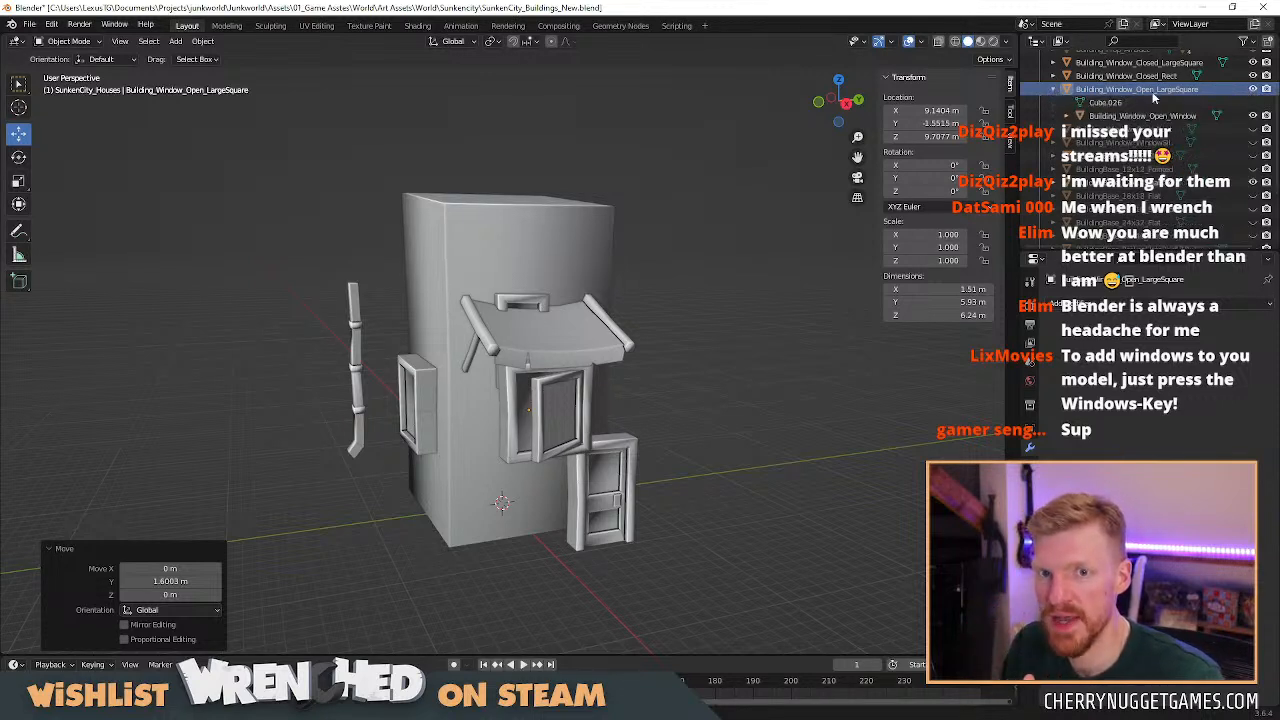
{"action": "left_click", "coordinate": [1254, 117]}
{"action": "left_click", "coordinate": [1254, 117]}
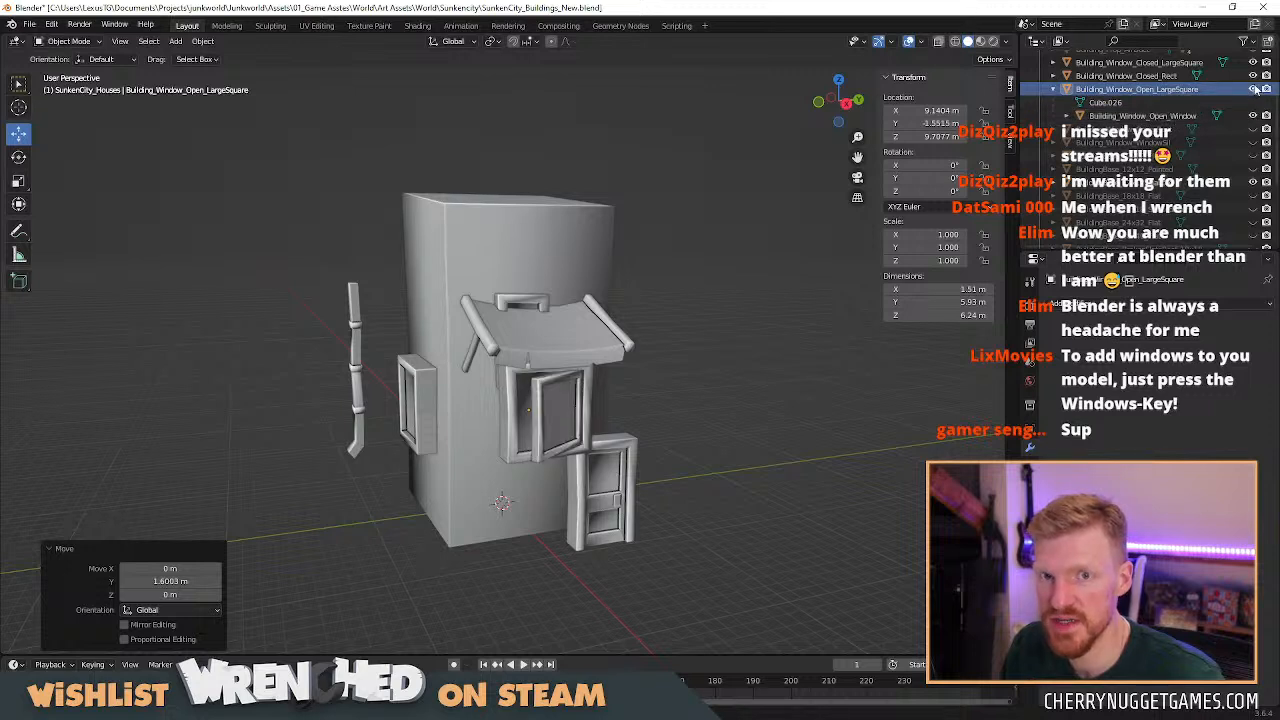
{"action": "left_click", "coordinate": [1254, 90]}
{"action": "left_click", "coordinate": [1254, 117]}
{"action": "left_click", "coordinate": [1254, 117]}
{"action": "left_click", "coordinate": [1254, 117]}
{"action": "left_click", "coordinate": [1255, 117]}
{"action": "left_click", "coordinate": [1255, 117]}
{"action": "left_click", "coordinate": [1255, 117]}
{"action": "left_click", "coordinate": [1254, 90]}
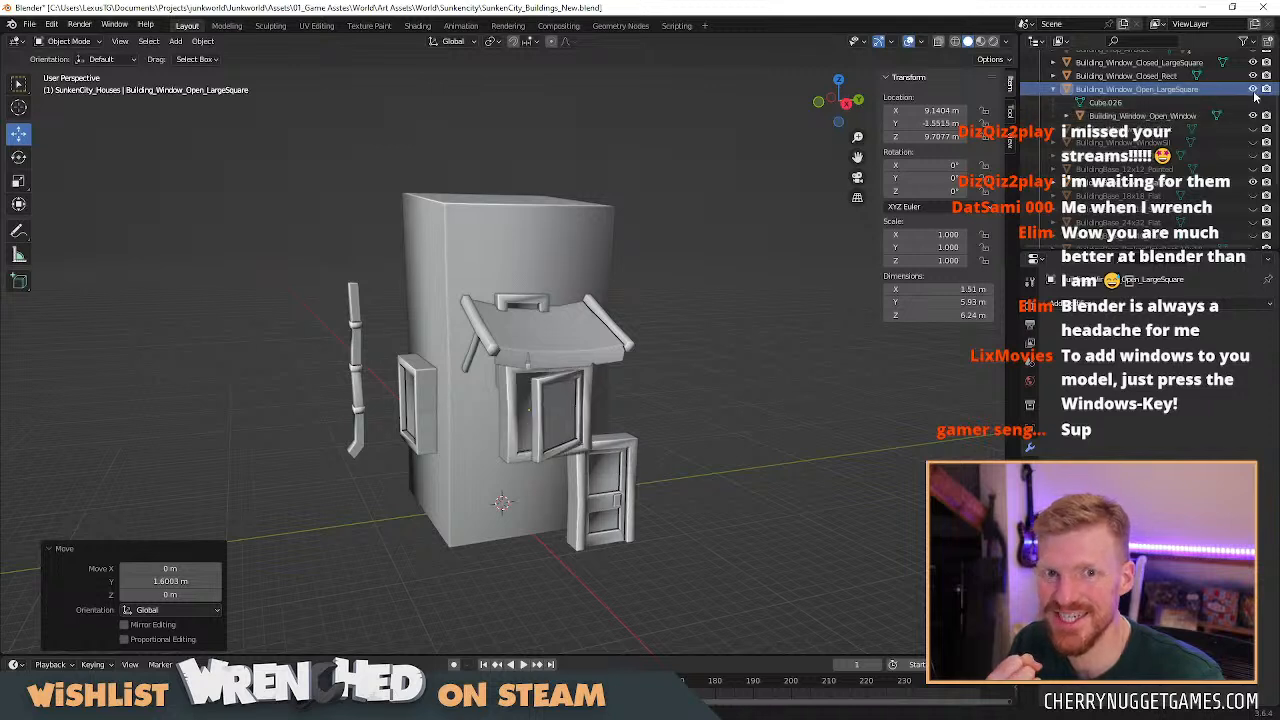
{"action": "left_click", "coordinate": [1053, 89]}
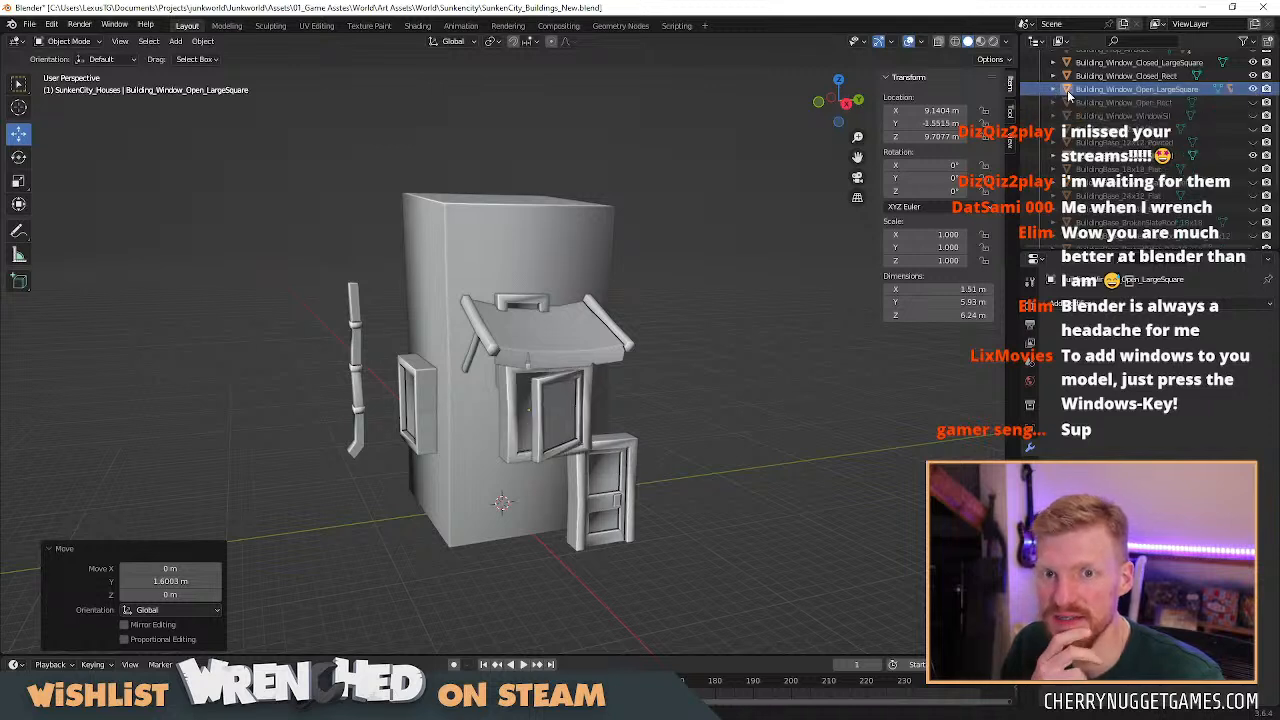
Move the open large square window 21.952 m along Y, away from the building.
{"action": "left_click", "coordinate": [514, 392]}
{"action": "left_click", "coordinate": [611, 380]}
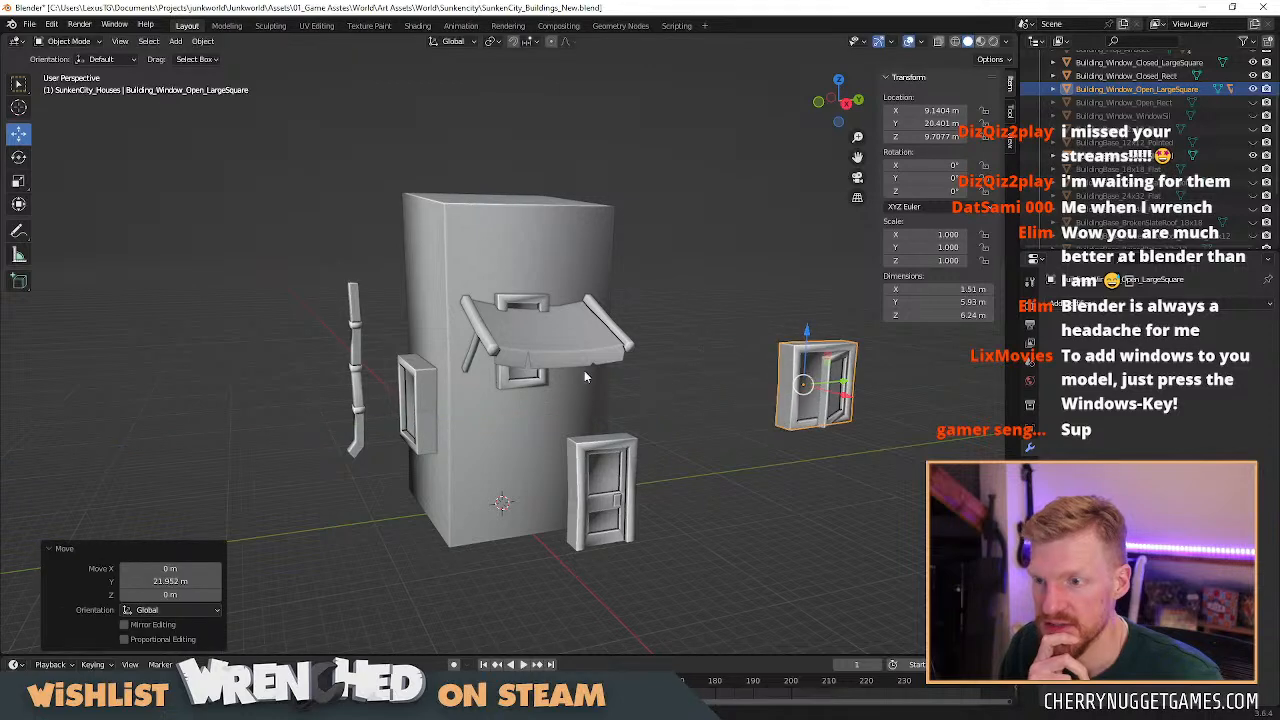
Move the closed rectangular window -2.9556 m along Z and 1.016 m along Y to sit centred beneath the awning.
{"action": "left_click", "coordinate": [531, 294]}
{"action": "left_click_drag", "start_coordinate": [520, 289], "coordinate": [522, 333]}
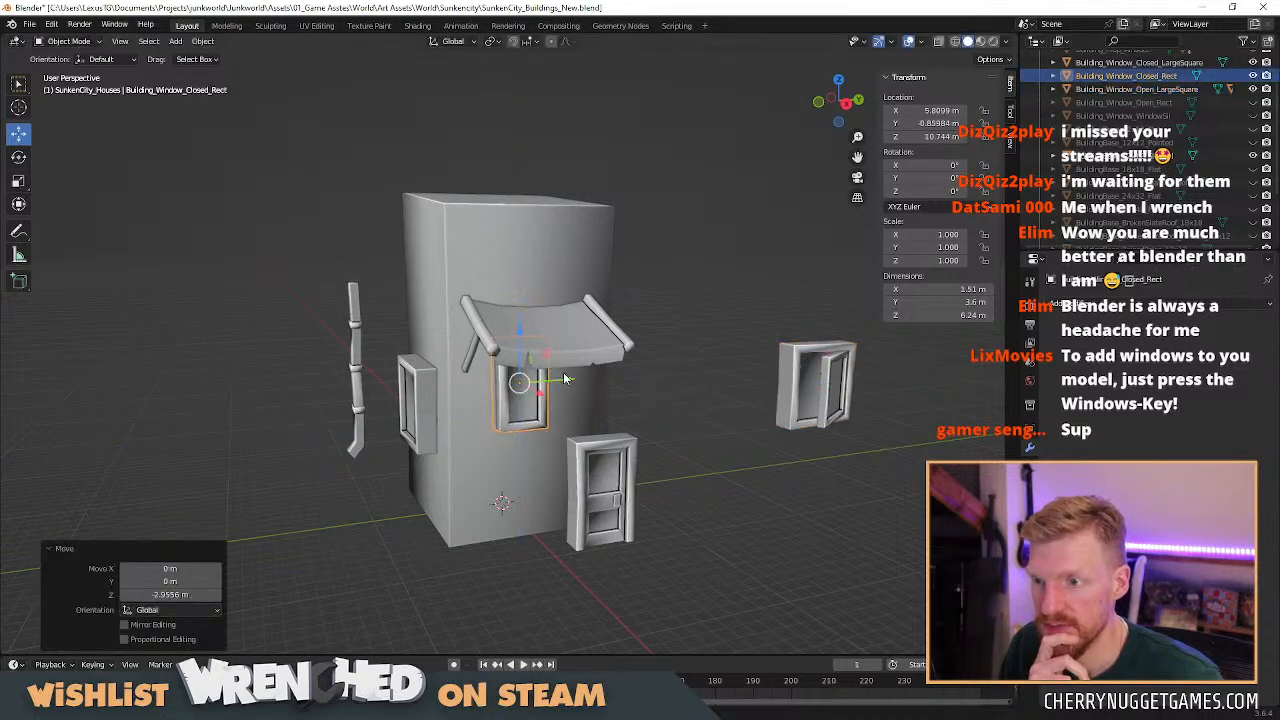
{"action": "middle_click_drag", "start_coordinate": [568, 369], "coordinate": [536, 344]}
{"action": "key", "text": "g"}
{"action": "key", "text": "y"}
{"action": "left_click", "coordinate": [658, 376]}
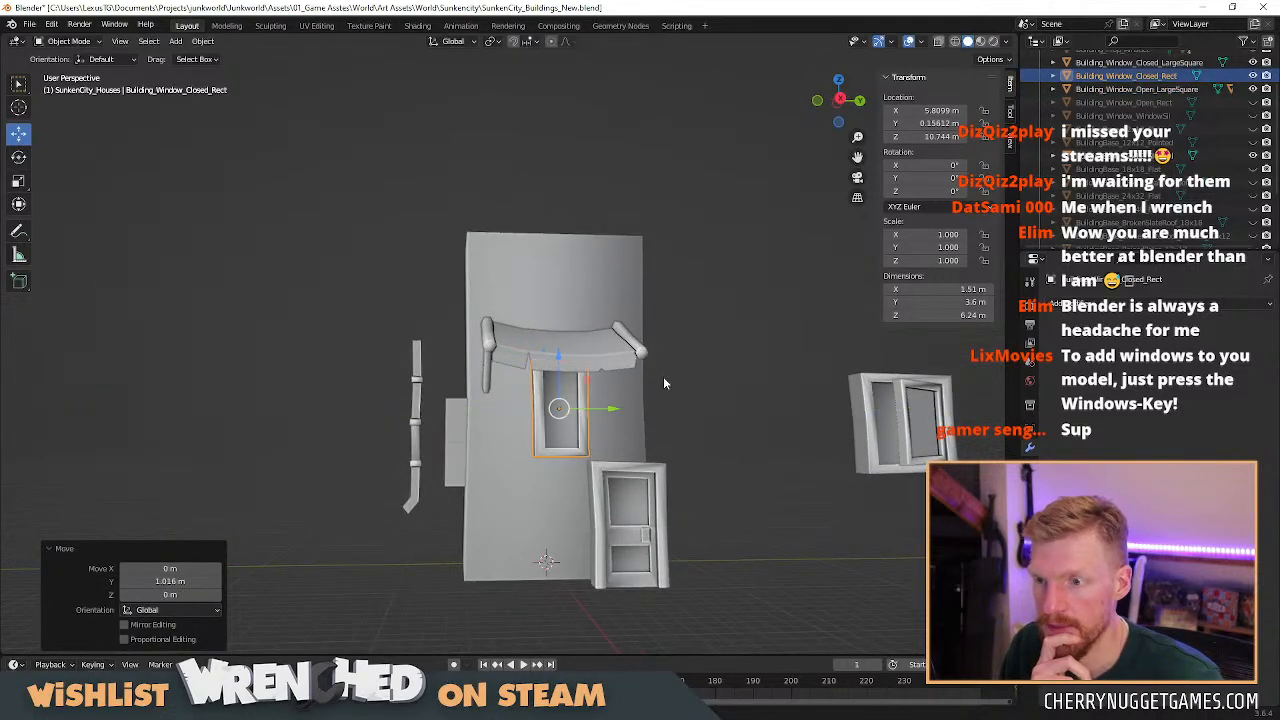
{"action": "mouse_move", "coordinate": [692, 371]}
{"action": "middle_mouse_down"}
{"action": "mouse_move", "coordinate": [627, 404]}
{"action": "mouse_move", "coordinate": [706, 377]}
{"action": "middle_mouse_up"}
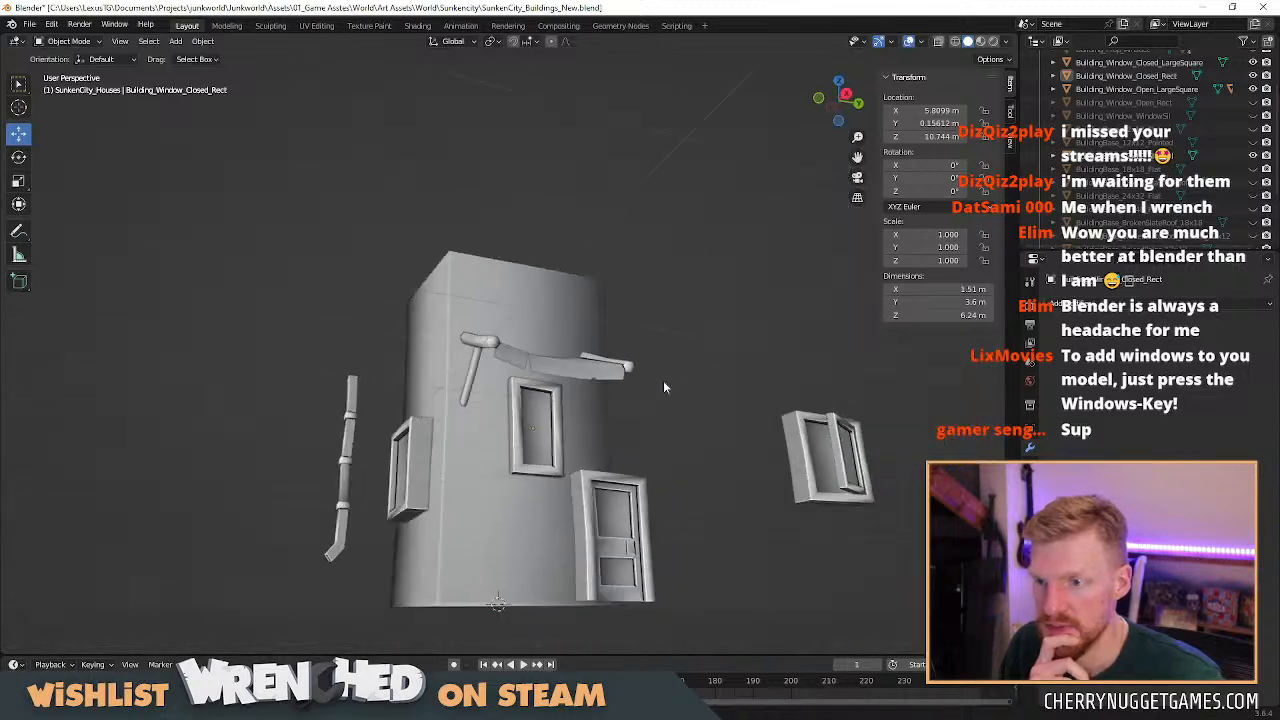
Move the closed rectangular window sideways along Y to about -1.7885 m beneath the awning.
{"action": "left_click", "coordinate": [553, 420]}
{"action": "middle_click_drag", "start_coordinate": [553, 420], "coordinate": [613, 413]}
{"action": "key", "text": "g"}
{"action": "key", "text": "y"}
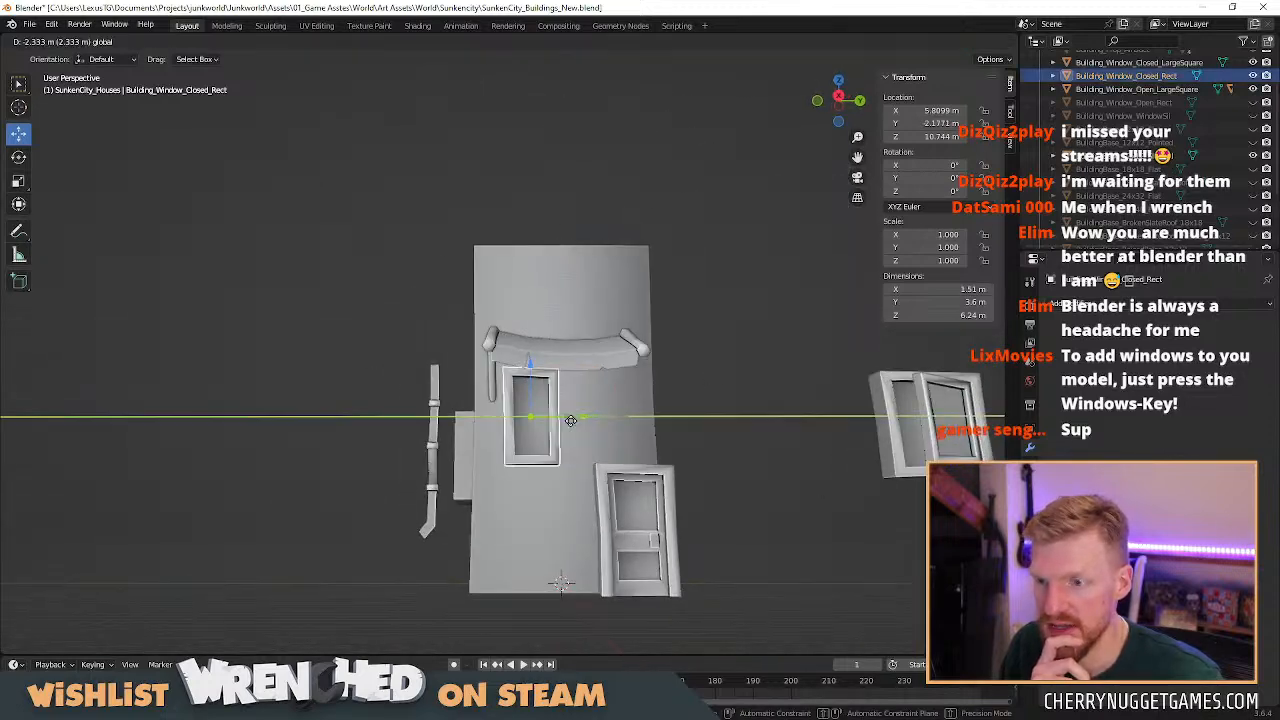
{"action": "left_click", "coordinate": [578, 420]}
{"action": "mouse_move", "coordinate": [558, 294]}
{"action": "middle_mouse_down"}
{"action": "mouse_move", "coordinate": [701, 379]}
{"action": "mouse_move", "coordinate": [619, 371]}
{"action": "mouse_move", "coordinate": [713, 407]}
{"action": "mouse_move", "coordinate": [550, 307]}
{"action": "middle_mouse_up"}
{"action": "scroll", "coordinate": [722, 378], "scroll_direction": "up", "scroll_amount": 4}
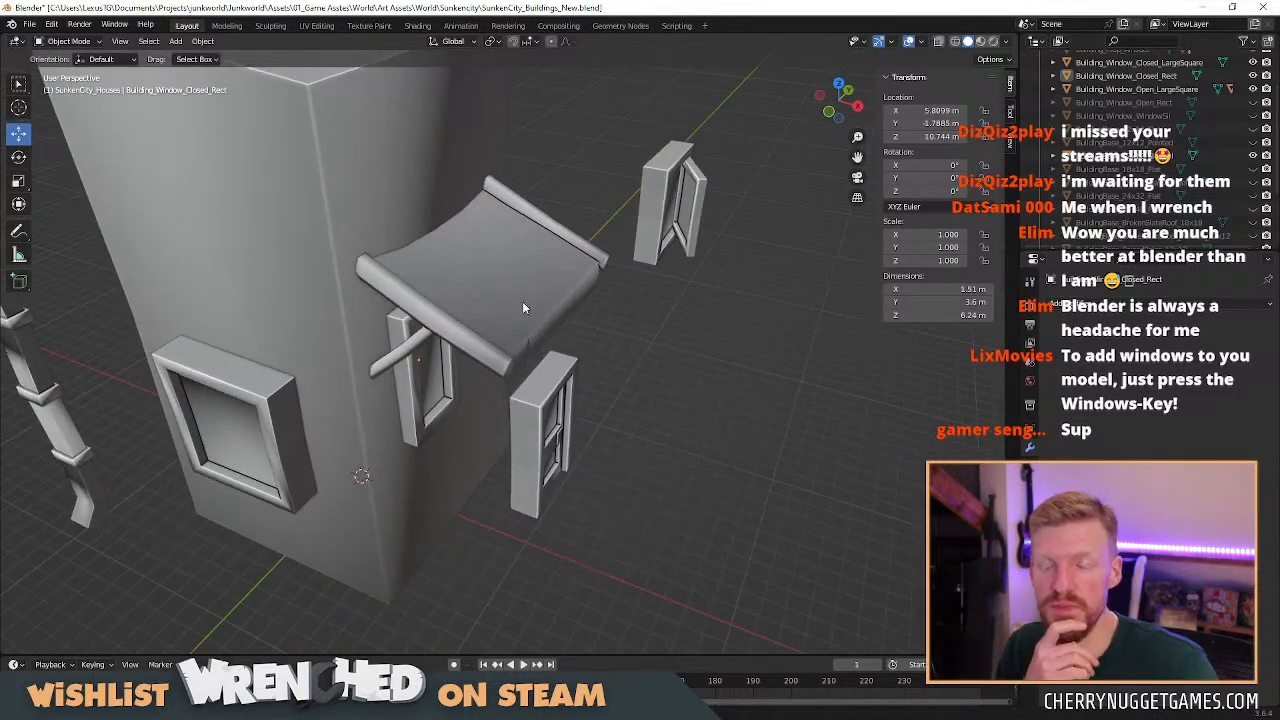
Shift the cloth awning along Y to about -1.0318 m above the rectangular window.
{"action": "left_click", "coordinate": [525, 283]}
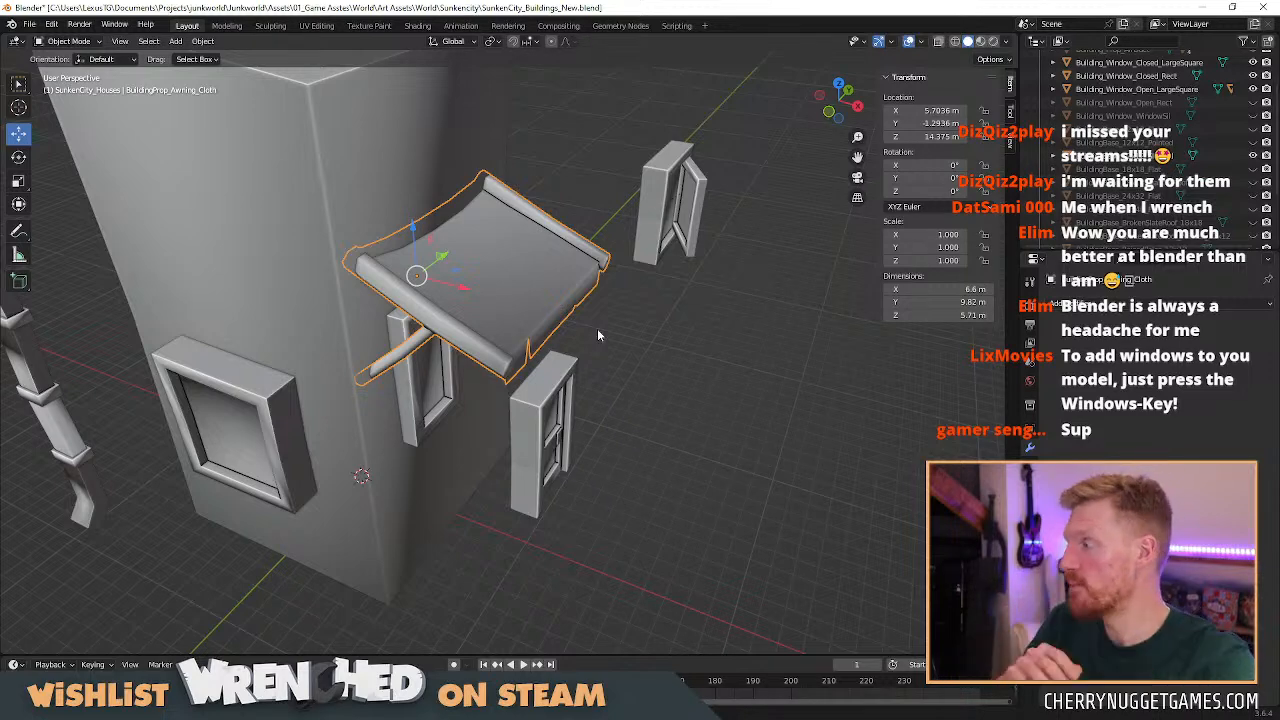
{"action": "scroll", "coordinate": [591, 319], "scroll_direction": "down", "scroll_amount": 2}
{"action": "middle_click_drag", "start_coordinate": [682, 387], "coordinate": [716, 336]}
{"action": "left_click", "coordinate": [716, 336]}
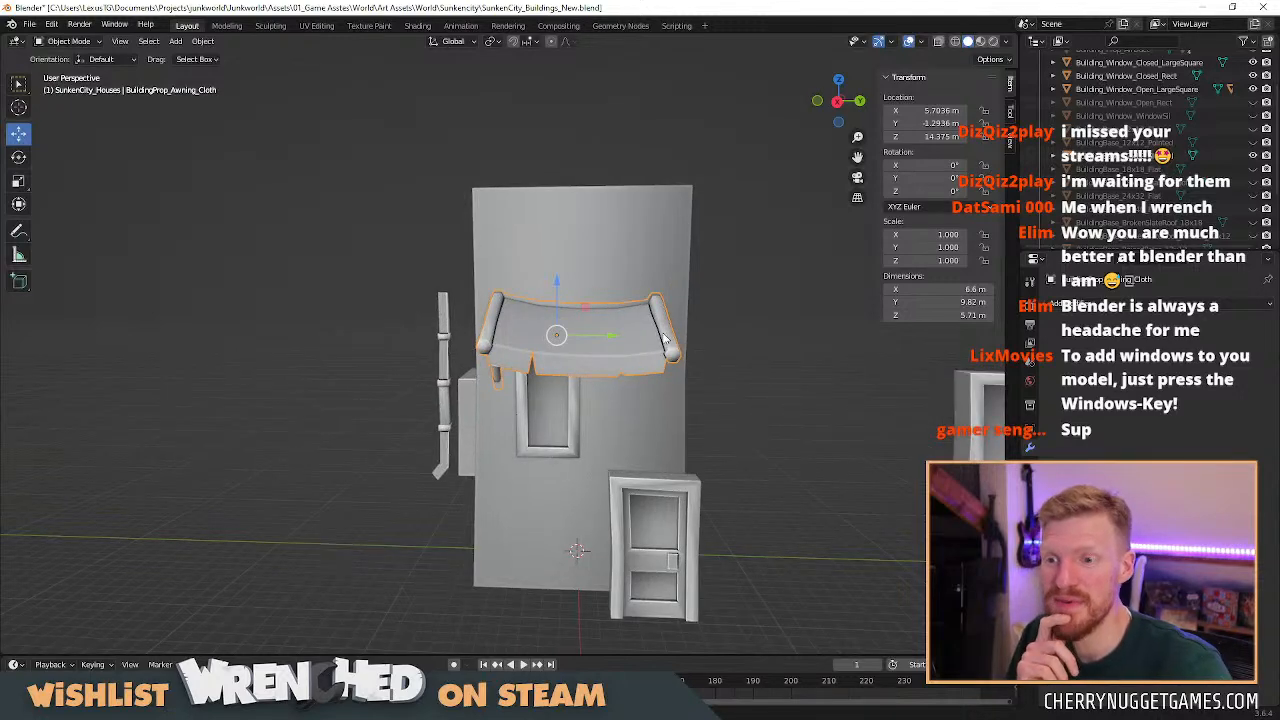
{"action": "left_click_drag", "start_coordinate": [610, 343], "coordinate": [617, 342]}
{"action": "left_click", "coordinate": [714, 337]}
{"action": "scroll", "coordinate": [714, 337], "scroll_direction": "down", "scroll_amount": 3}
{"action": "middle_click_drag", "start_coordinate": [430, 400], "coordinate": [592, 443]}
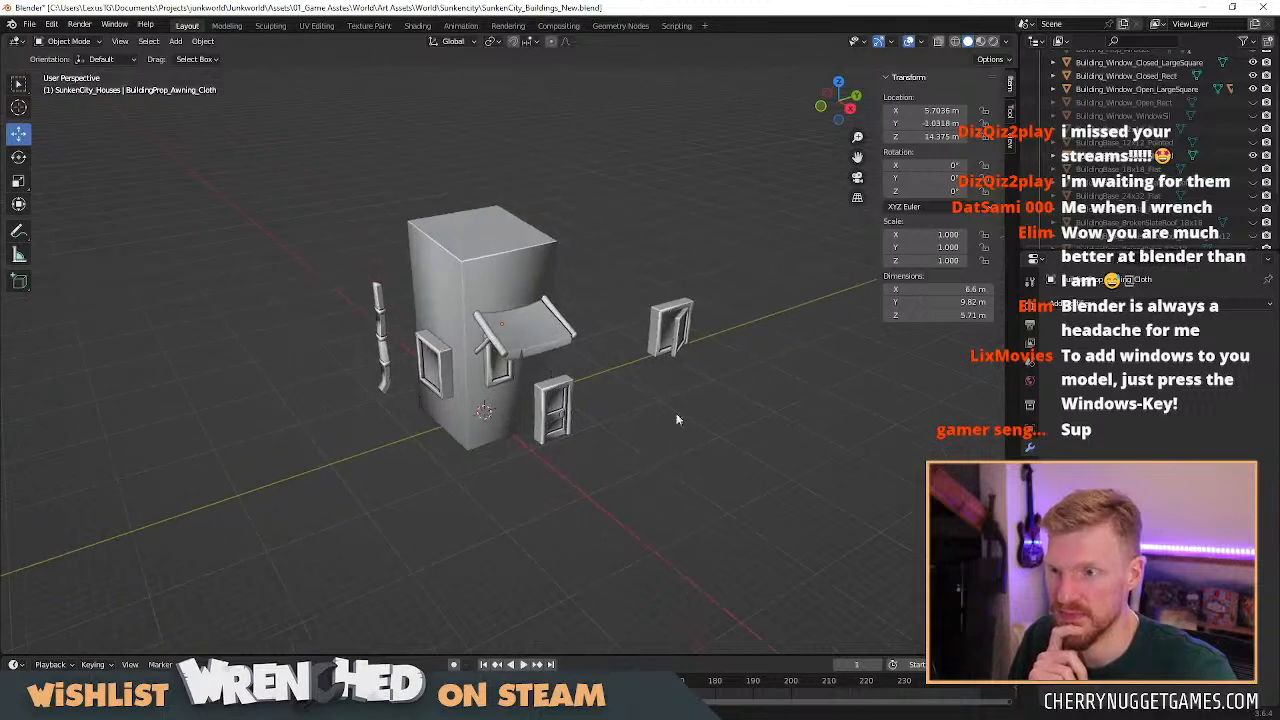
Show the BuildingBase_WoodenRoof_12x12 object on top of the slanted building.
{"action": "scroll", "coordinate": [1245, 215], "scroll_direction": "down", "scroll_amount": 2}
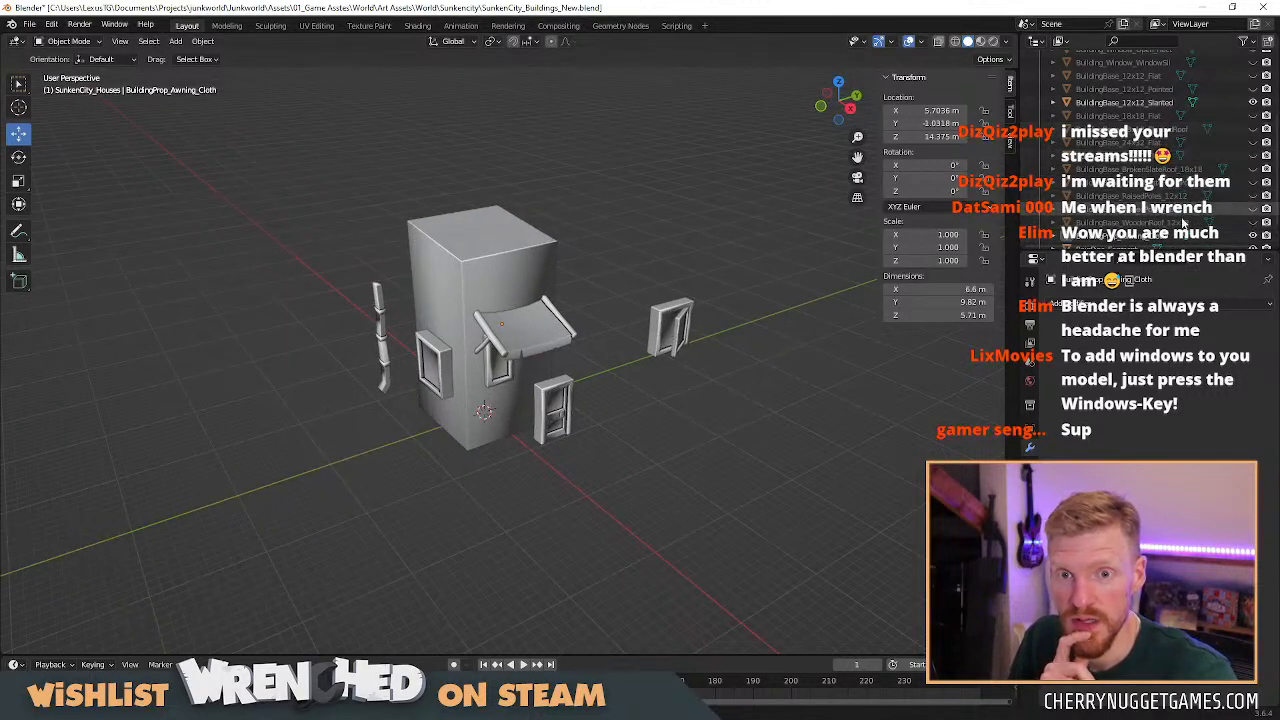
{"action": "left_click", "coordinate": [1256, 222]}
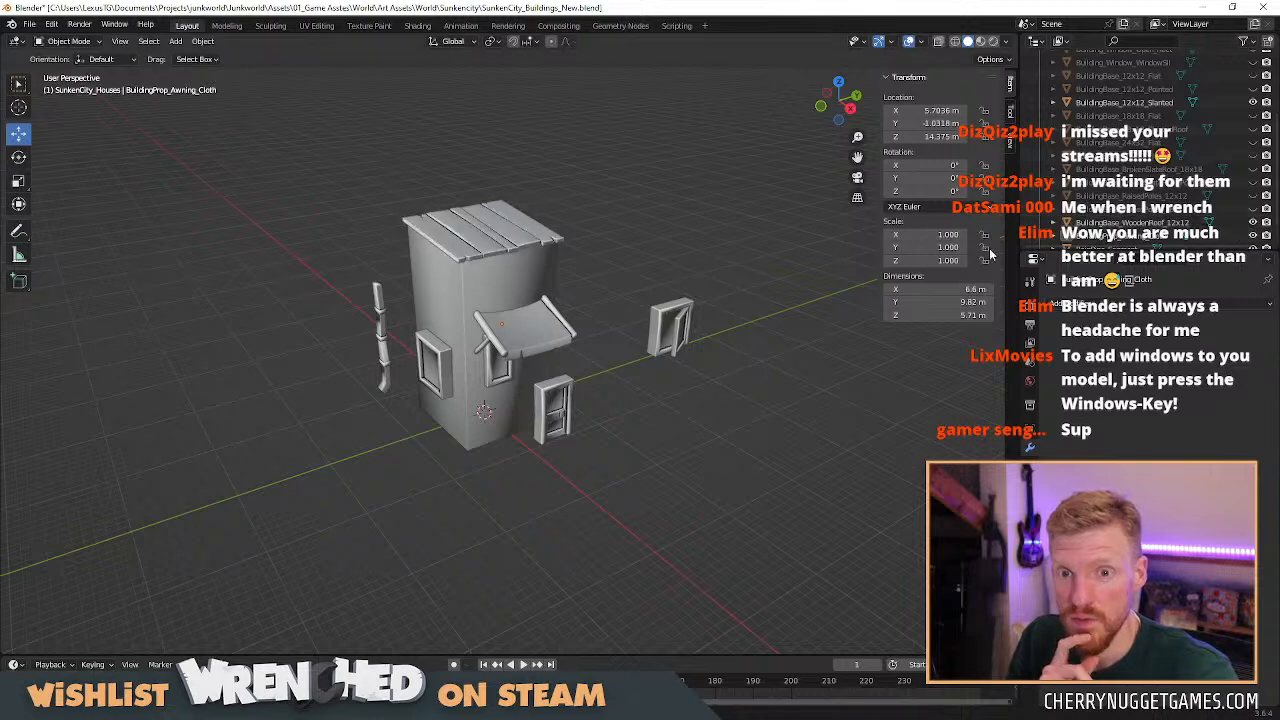
{"action": "scroll", "coordinate": [542, 280], "scroll_direction": "down", "scroll_amount": 2}
{"action": "middle_click_drag", "start_coordinate": [542, 276], "coordinate": [566, 337]}
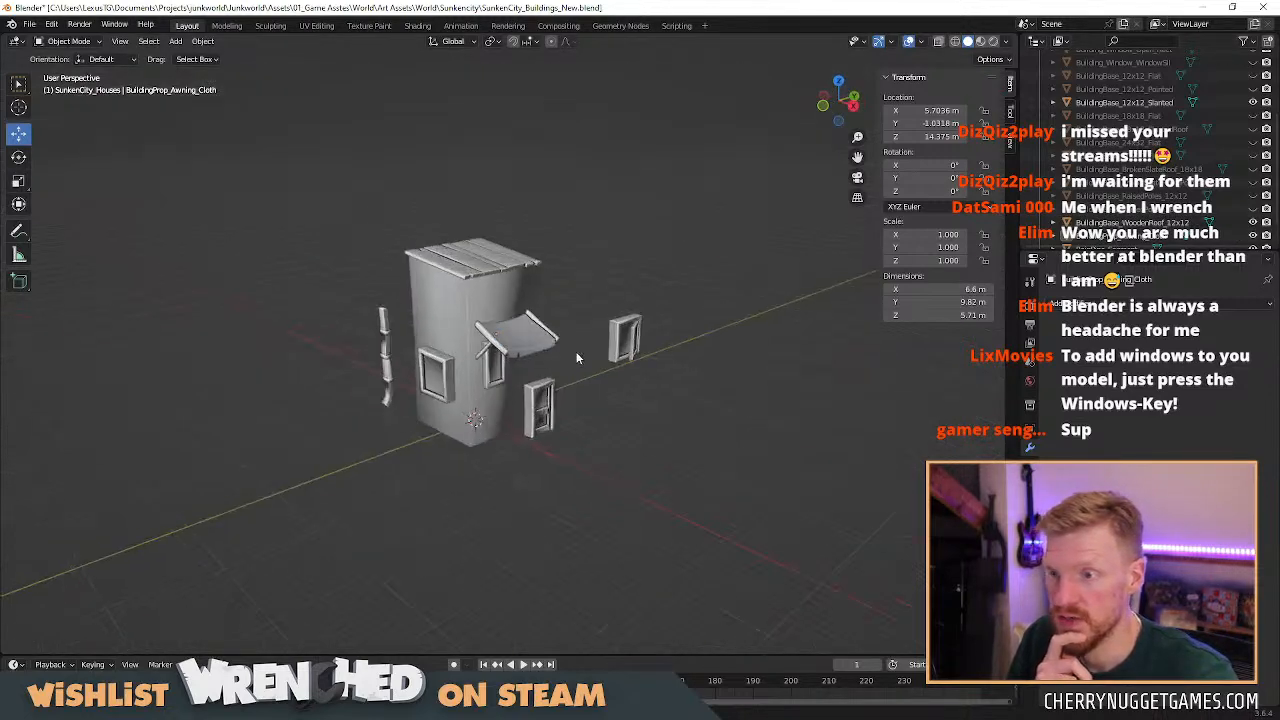
{"action": "scroll", "coordinate": [566, 340], "scroll_direction": "up", "scroll_amount": 1}
Raise the cloth awning and the closed rectangular window together by 4.7388 m along Z.
{"action": "left_click", "coordinate": [556, 418]}
{"action": "scroll", "coordinate": [586, 417], "scroll_direction": "up", "scroll_amount": 1}
{"action": "middle_click_drag", "start_coordinate": [586, 417], "coordinate": [505, 366]}
{"action": "left_click", "coordinate": [481, 383]}
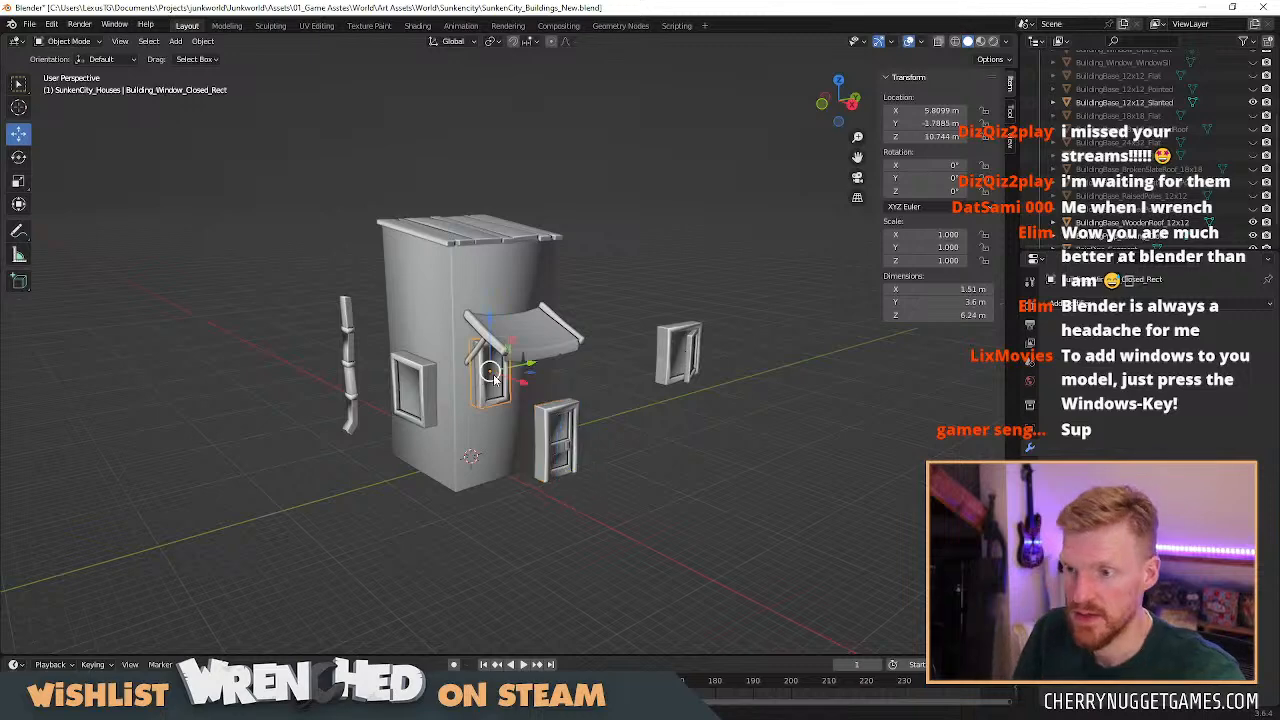
{"action": "left_click_drag", "start_coordinate": [495, 320], "coordinate": [497, 262]}
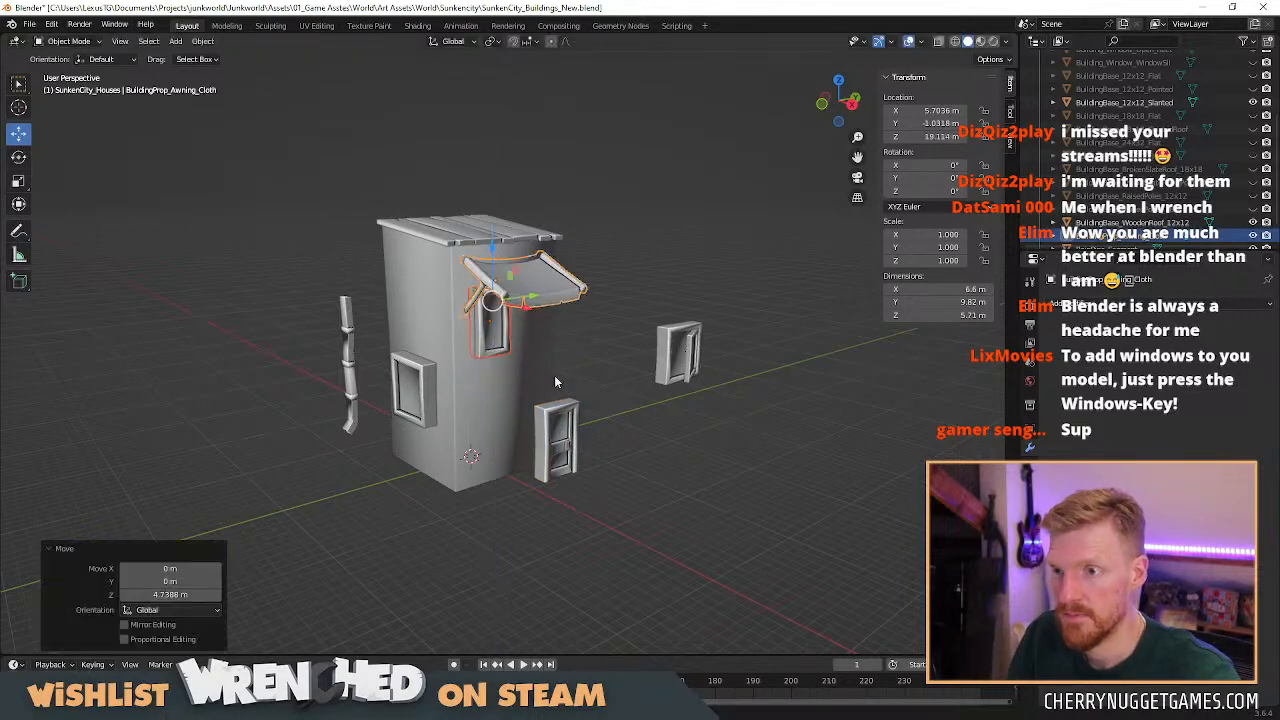
Move the door against the building's front wall and fine-tune its position.
{"action": "left_click", "coordinate": [563, 420]}
{"action": "left_click_drag", "start_coordinate": [591, 489], "coordinate": [575, 478]}
{"action": "middle_click_drag", "start_coordinate": [647, 437], "coordinate": [574, 447]}
{"action": "scroll", "coordinate": [620, 470], "scroll_direction": "up", "scroll_amount": 2}
{"action": "left_click_drag", "start_coordinate": [653, 507], "coordinate": [640, 508]}
{"action": "middle_click_drag", "start_coordinate": [640, 508], "coordinate": [395, 398]}
Raise the pipe towards the roof and fit it against the side wall near the building's back corner.
{"action": "left_click", "coordinate": [280, 388]}
{"action": "left_click_drag", "start_coordinate": [272, 335], "coordinate": [273, 255]}
{"action": "middle_click_drag", "start_coordinate": [376, 200], "coordinate": [294, 253]}
{"action": "left_click_drag", "start_coordinate": [339, 260], "coordinate": [390, 255]}
{"action": "middle_click_drag", "start_coordinate": [390, 255], "coordinate": [568, 348]}
{"action": "left_click_drag", "start_coordinate": [546, 349], "coordinate": [541, 350]}
{"action": "middle_click_drag", "start_coordinate": [546, 350], "coordinate": [512, 330]}
{"action": "left_click_drag", "start_coordinate": [404, 250], "coordinate": [404, 225]}
{"action": "middle_click_drag", "start_coordinate": [624, 384], "coordinate": [415, 378]}
Reposition the closed large square window on the side wall to X 0.027932 m and Z 9.3804 m.
{"action": "left_click", "coordinate": [400, 389]}
{"action": "mouse_move", "coordinate": [390, 394]}
{"action": "left_mouse_down"}
{"action": "mouse_move", "coordinate": [407, 298]}
{"action": "mouse_move", "coordinate": [404, 380]}
{"action": "left_mouse_up"}
{"action": "left_click", "coordinate": [730, 393]}
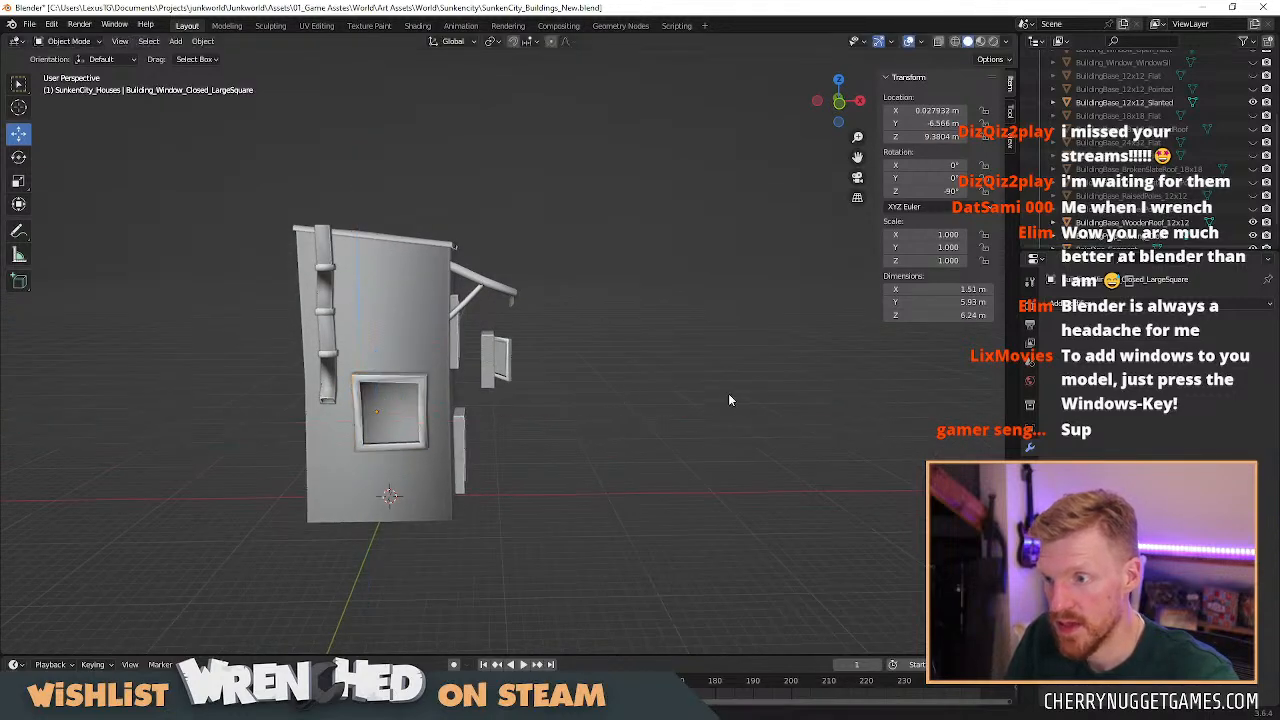
Rotate the open large square window 90° around the Z axis.
{"action": "middle_click_drag", "start_coordinate": [730, 393], "coordinate": [537, 410]}
{"action": "left_click", "coordinate": [866, 440]}
{"action": "middle_click_drag", "start_coordinate": [866, 440], "coordinate": [736, 457]}
{"action": "type", "text": "r90"}
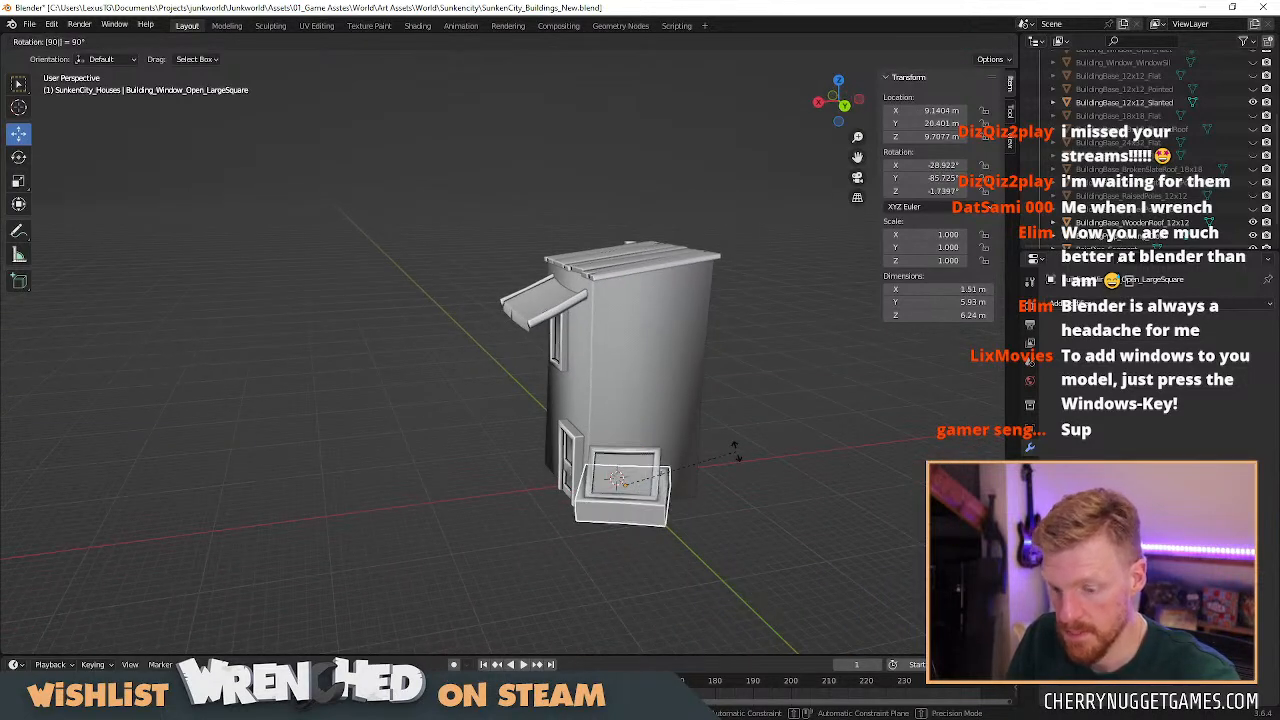
{"action": "type", "text": "z"}
{"action": "key", "text": "Return"}
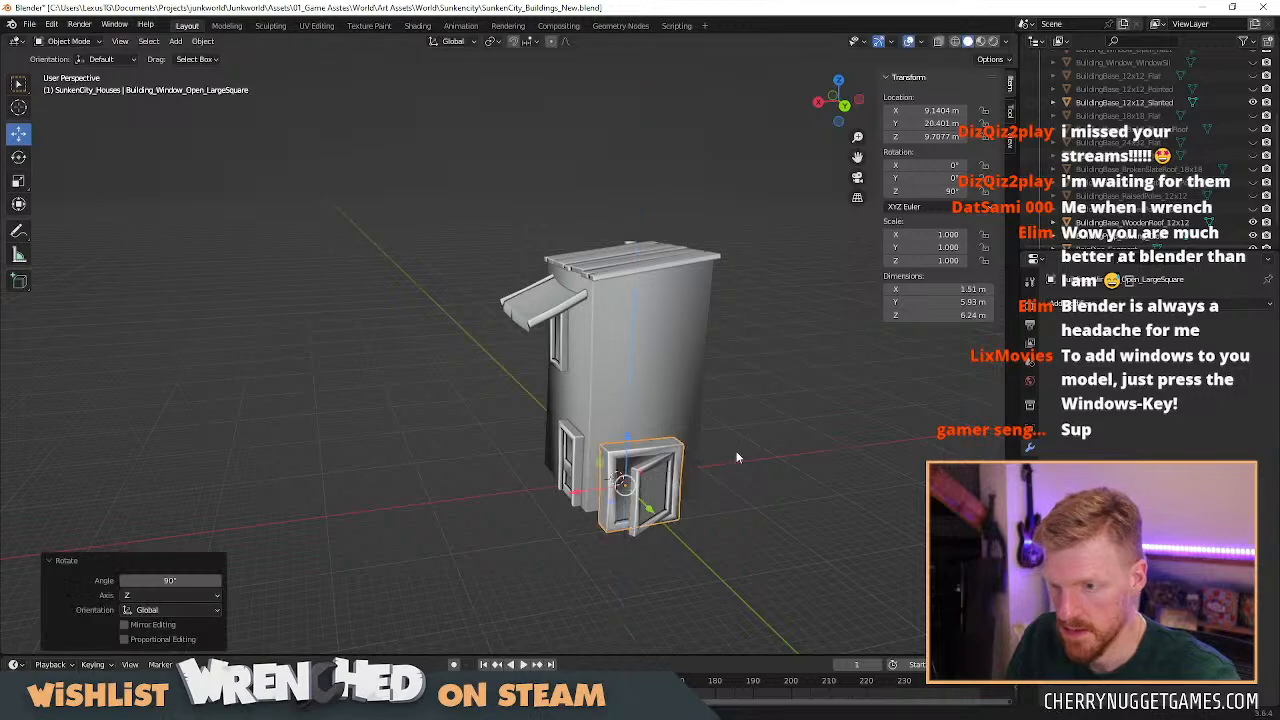
In top view, move the open large square window onto the wall opposite the closed square window.
{"action": "left_click", "coordinate": [840, 80]}
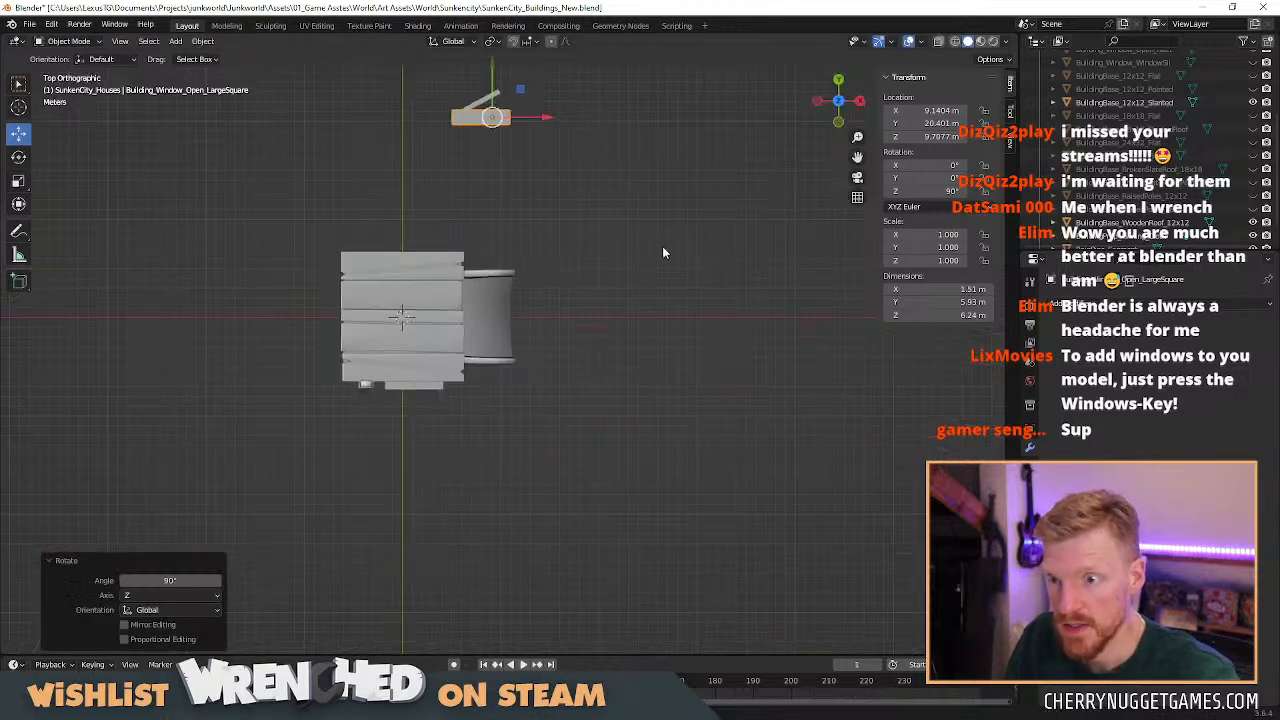
{"action": "key", "text": "g"}
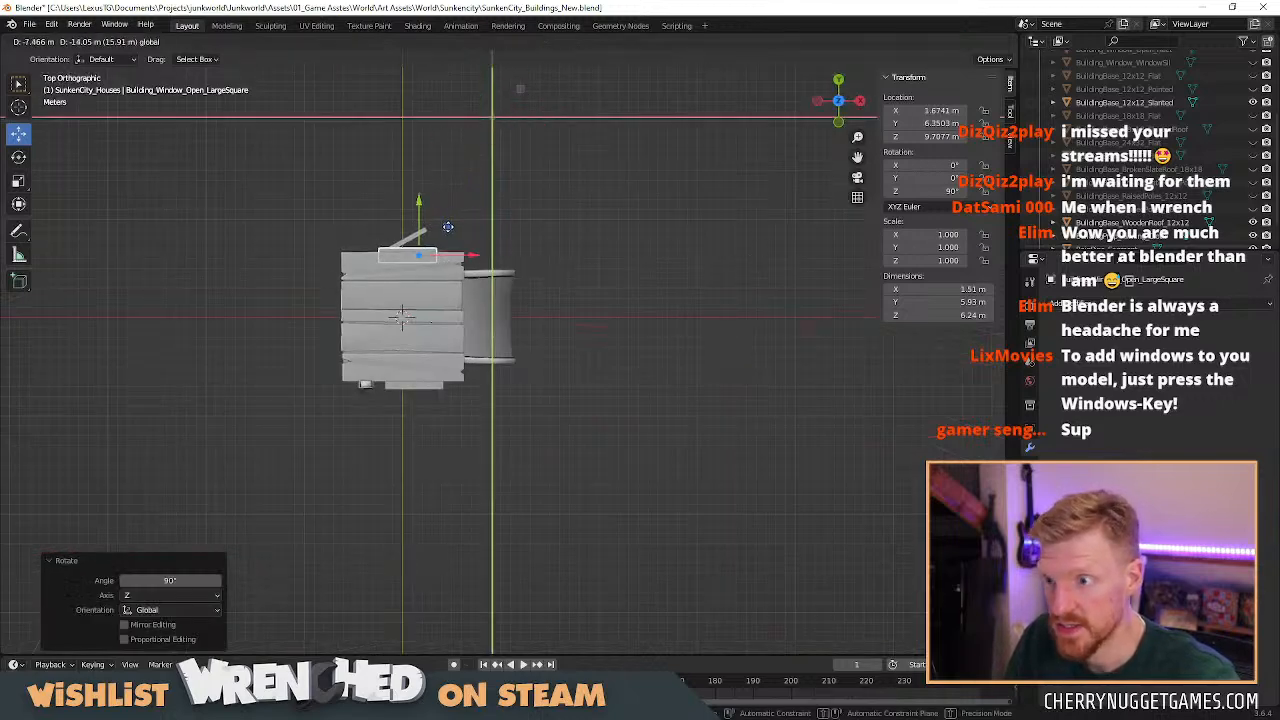
{"action": "left_click", "coordinate": [445, 222]}
{"action": "middle_click_drag", "start_coordinate": [608, 303], "coordinate": [420, 178]}
{"action": "middle_click_drag", "start_coordinate": [745, 385], "coordinate": [705, 387]}
Raise the open large square window to Z 15.223 m and refine its wall position to X 1.3347 m, Y 5.9551 m.
{"action": "scroll", "coordinate": [653, 406], "scroll_direction": "up", "scroll_amount": 2}
{"action": "left_click_drag", "start_coordinate": [714, 371], "coordinate": [716, 294]}
{"action": "middle_click_drag", "start_coordinate": [716, 294], "coordinate": [705, 347]}
{"action": "mouse_move", "coordinate": [754, 350]}
{"action": "left_mouse_down"}
{"action": "mouse_move", "coordinate": [728, 343]}
{"action": "mouse_move", "coordinate": [738, 346]}
{"action": "left_mouse_up"}
{"action": "left_click", "coordinate": [835, 414]}
{"action": "middle_click_drag", "start_coordinate": [835, 414], "coordinate": [640, 380]}
Show the BuildingBase_RaisedPoles_12x12 platform beneath the building.
{"action": "left_click", "coordinate": [1253, 196]}
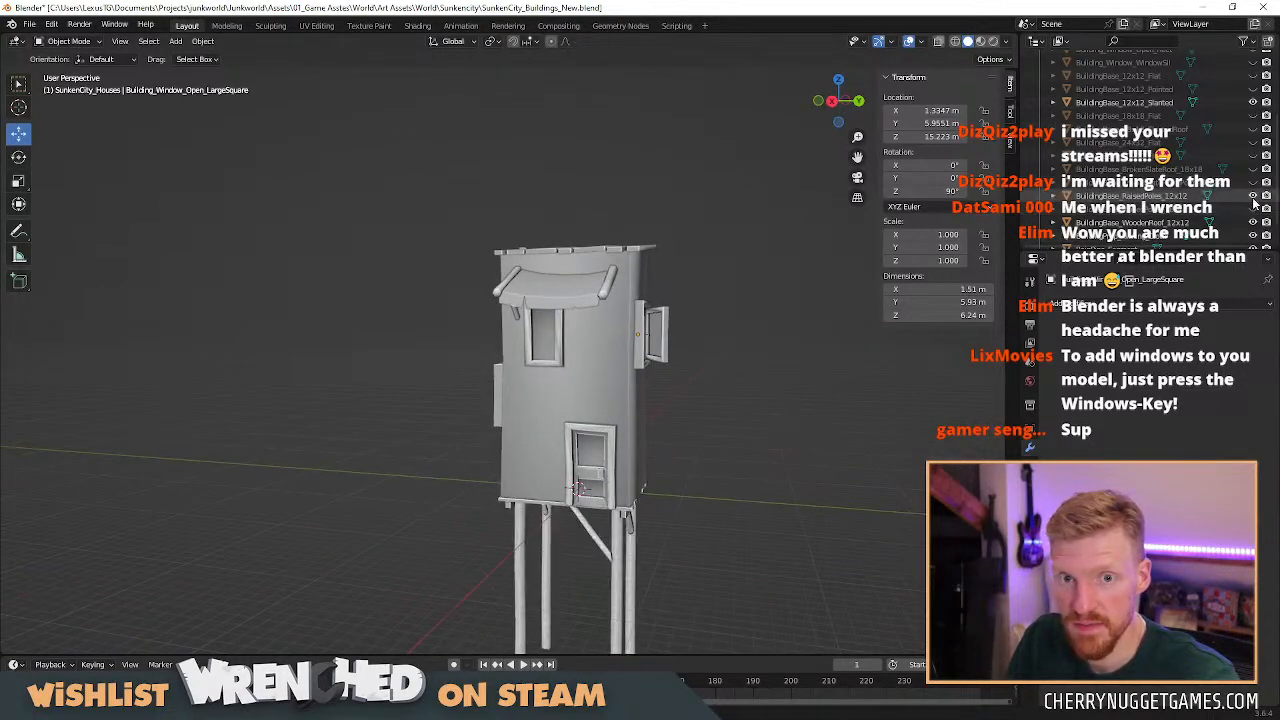
{"action": "scroll", "coordinate": [676, 452], "scroll_direction": "down", "scroll_amount": 2}
{"action": "middle_click_drag", "start_coordinate": [669, 460], "coordinate": [812, 468]}
{"action": "scroll", "coordinate": [812, 468], "scroll_direction": "up", "scroll_amount": 2}
{"action": "scroll", "coordinate": [640, 480], "scroll_direction": "down", "scroll_amount": 3}
Duplicate the raised pole platform along X to 12.416 m, forming a deck in front of the door.
{"action": "left_click", "coordinate": [481, 494]}
{"action": "scroll", "coordinate": [479, 494], "scroll_direction": "up", "scroll_amount": 2}
{"action": "key", "text": "shift+d"}
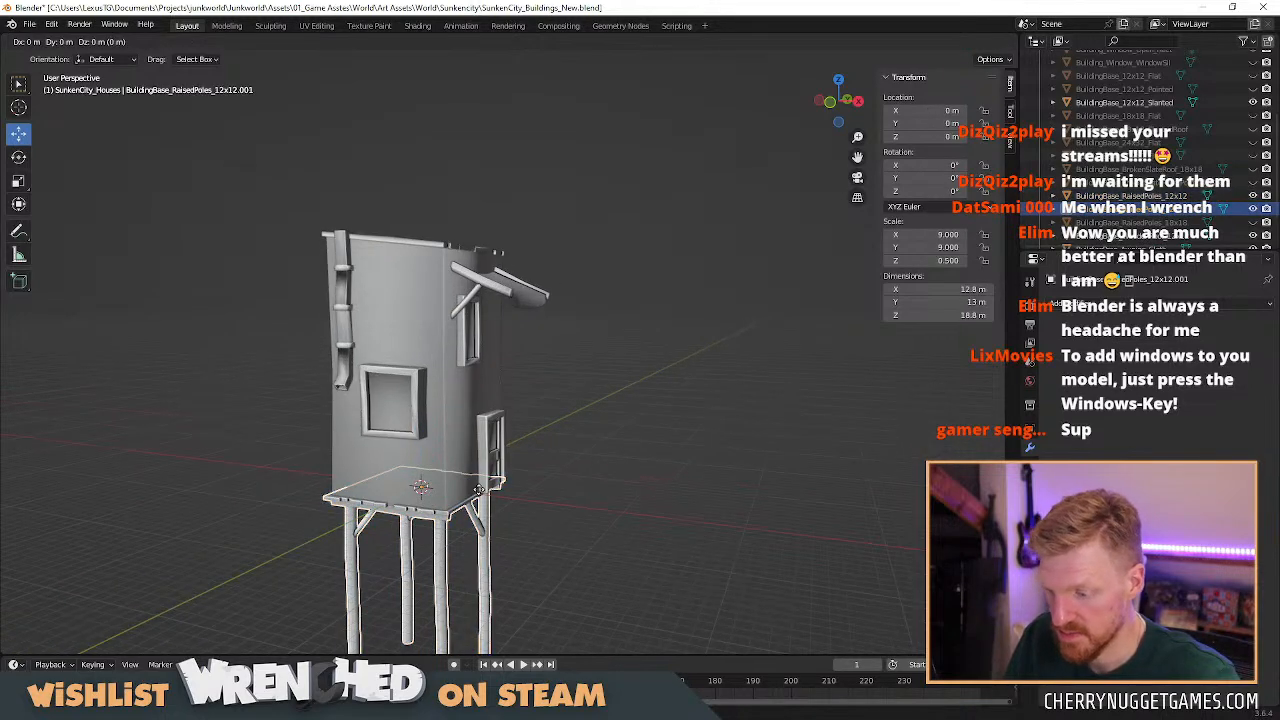
{"action": "key", "text": "x"}
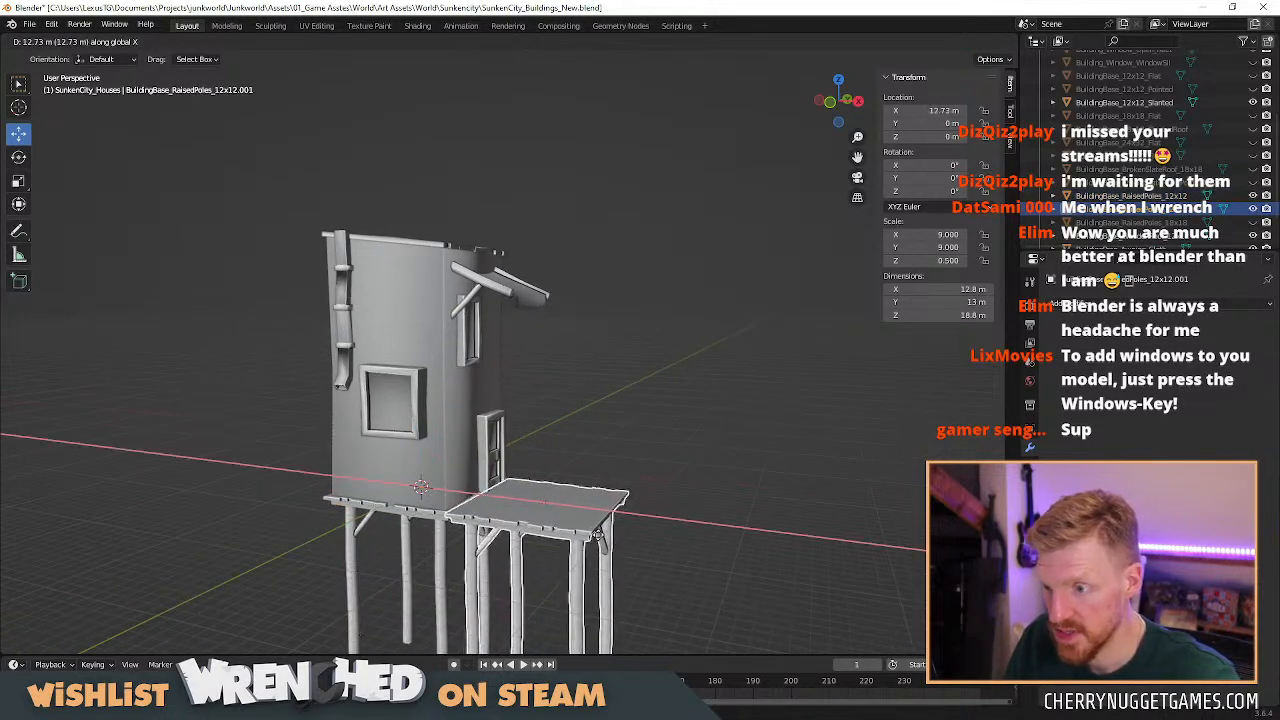
{"action": "left_click", "coordinate": [593, 534]}
{"action": "left_click", "coordinate": [705, 492]}
Examine the assembled house on its raised poles from several sides and distances.
{"action": "scroll", "coordinate": [705, 492], "scroll_direction": "down", "scroll_amount": 2}
{"action": "middle_click_drag", "start_coordinate": [705, 492], "coordinate": [550, 505]}
{"action": "scroll", "coordinate": [715, 494], "scroll_direction": "up", "scroll_amount": 2}
{"action": "scroll", "coordinate": [715, 494], "scroll_direction": "down", "scroll_amount": 2}
{"action": "middle_click_drag", "start_coordinate": [715, 494], "coordinate": [706, 520]}
{"action": "scroll", "coordinate": [742, 510], "scroll_direction": "up", "scroll_amount": 3}
{"action": "scroll", "coordinate": [706, 520], "scroll_direction": "down", "scroll_amount": 1}
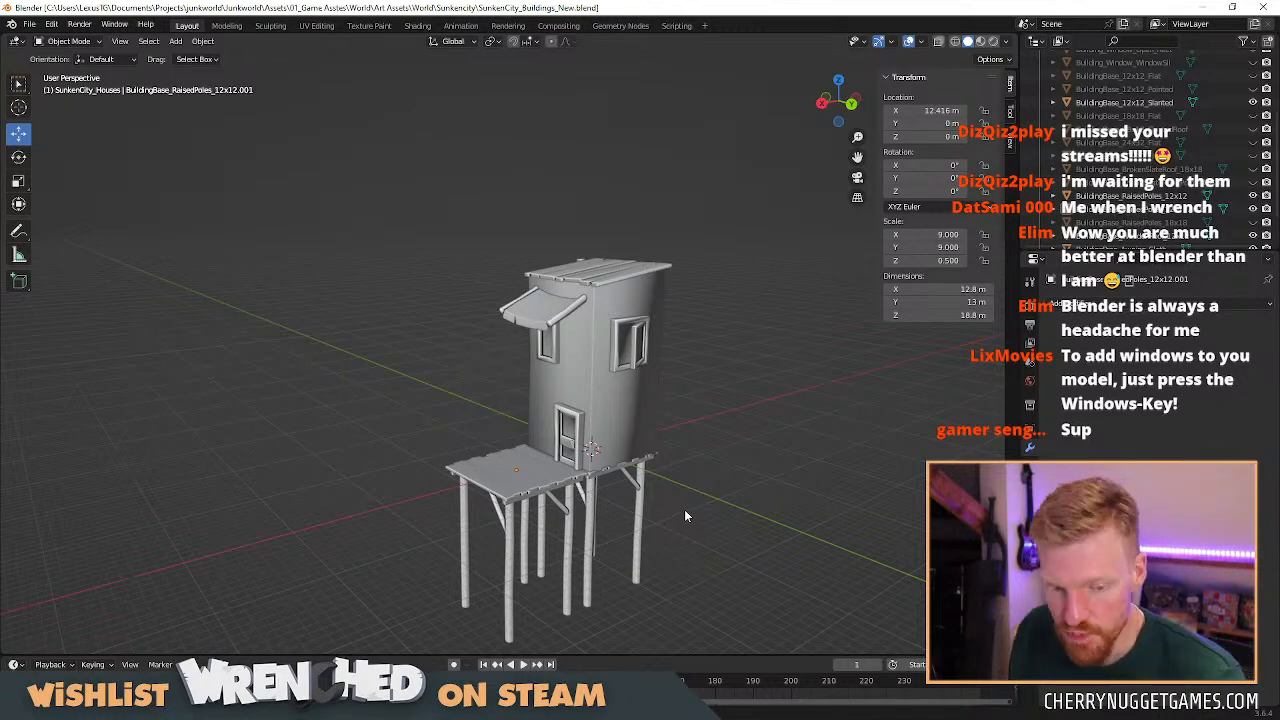
{"action": "scroll", "coordinate": [676, 405], "scroll_direction": "down", "scroll_amount": 2}
{"action": "scroll", "coordinate": [685, 431], "scroll_direction": "up", "scroll_amount": 2}
Lower the open large square window along Z to 12.931 m on the side wall.
{"action": "middle_click_drag", "start_coordinate": [736, 425], "coordinate": [671, 342]}
{"action": "left_click", "coordinate": [672, 342]}
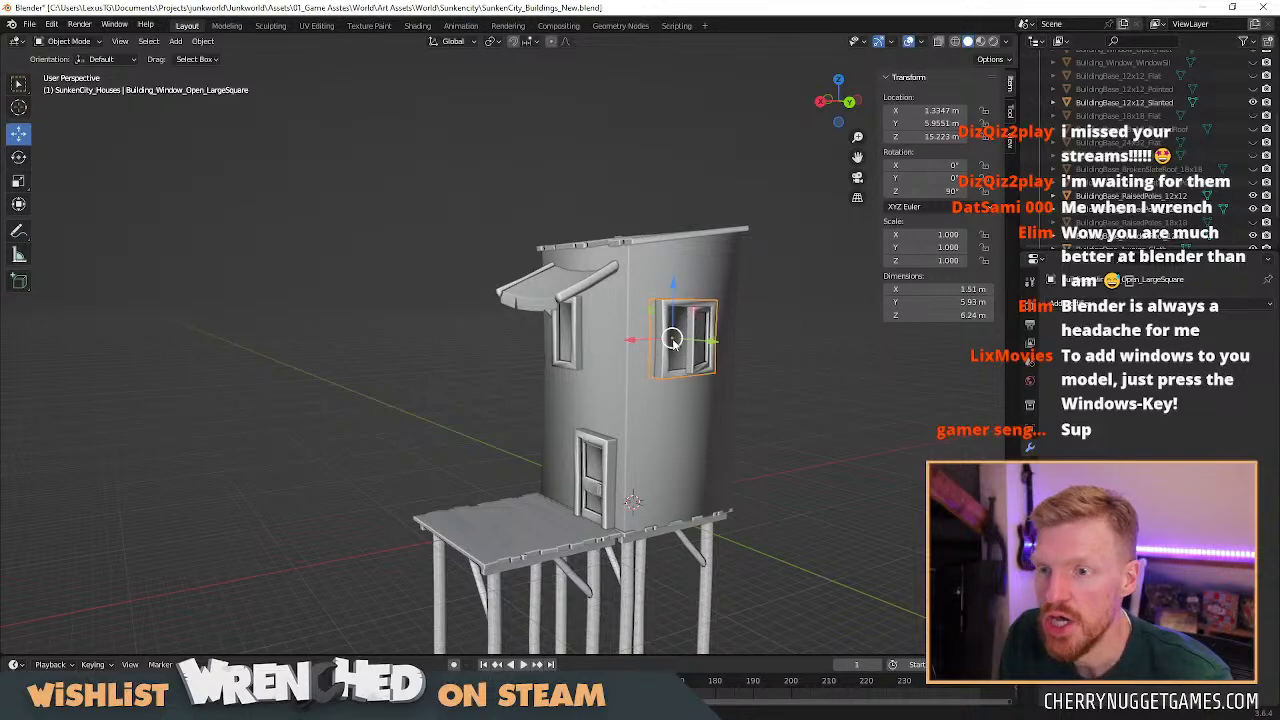
{"action": "left_click_drag", "start_coordinate": [672, 297], "coordinate": [825, 336]}
{"action": "middle_click_drag", "start_coordinate": [825, 336], "coordinate": [683, 517]}
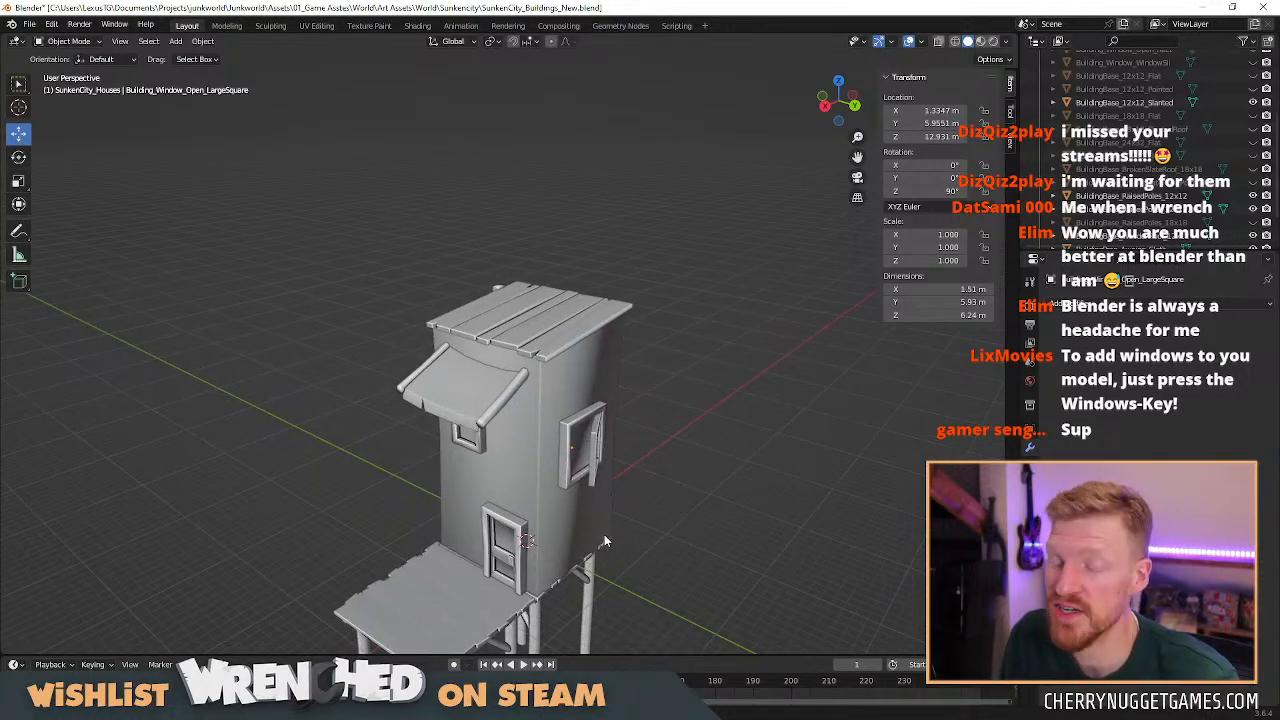
Review the proportions and placement of the awning, windows, door and deck from different angles.
{"action": "middle_click_drag", "start_coordinate": [601, 534], "coordinate": [512, 478]}
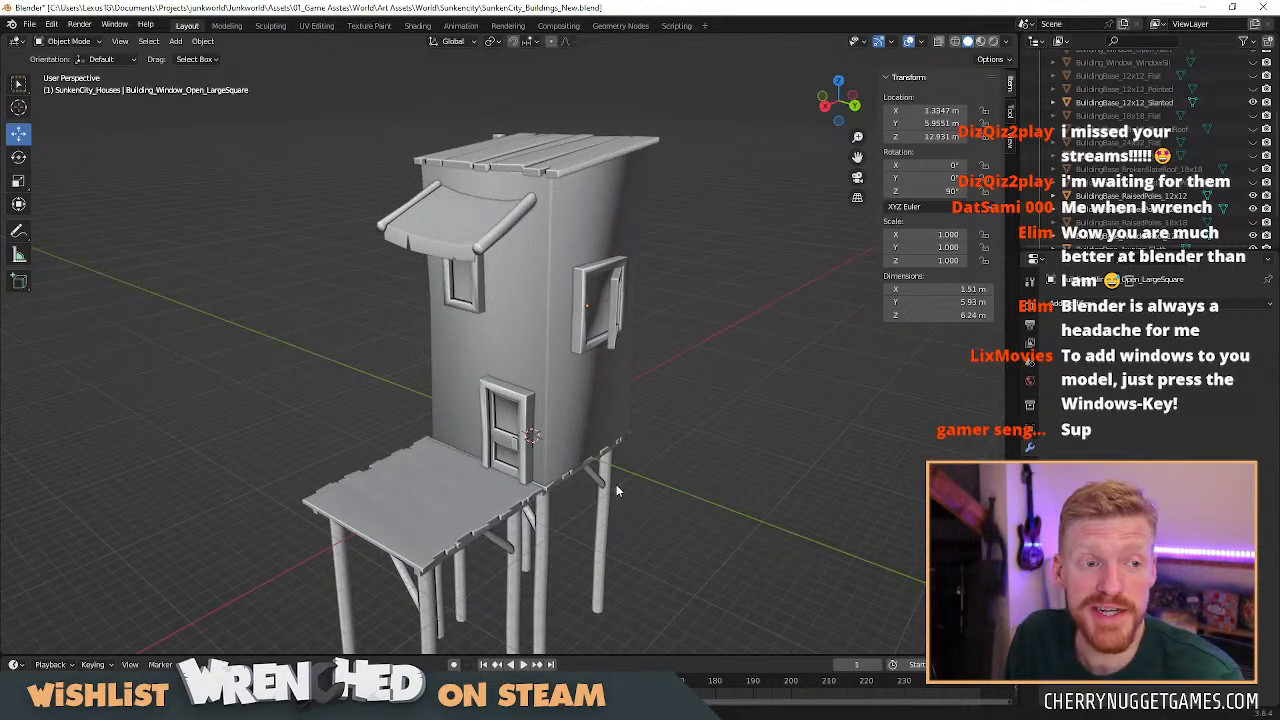
{"action": "mouse_move", "coordinate": [616, 494]}
{"action": "middle_mouse_down"}
{"action": "mouse_move", "coordinate": [591, 501]}
{"action": "mouse_move", "coordinate": [632, 508]}
{"action": "middle_mouse_up"}
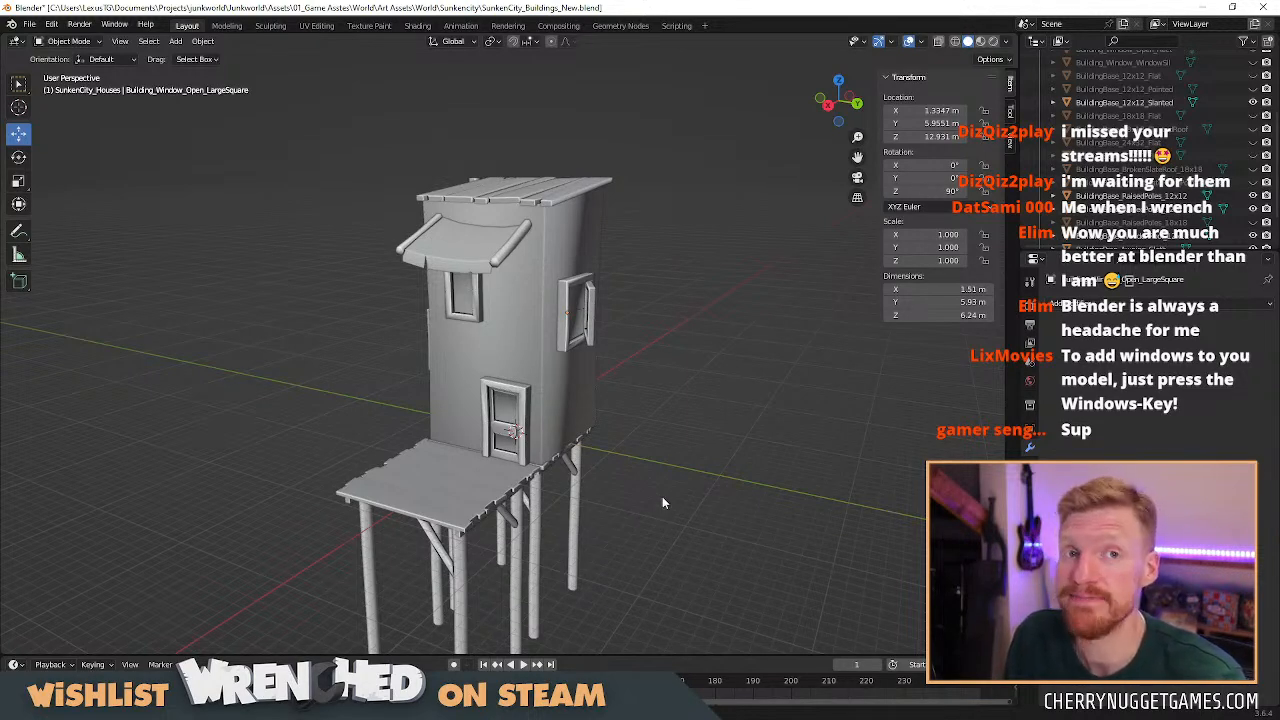
{"action": "scroll", "coordinate": [662, 503], "scroll_direction": "down", "scroll_amount": 2}
{"action": "middle_click_drag", "start_coordinate": [662, 503], "coordinate": [601, 466]}
{"action": "scroll", "coordinate": [646, 393], "scroll_direction": "up", "scroll_amount": 3}
{"action": "scroll", "coordinate": [719, 413], "scroll_direction": "down", "scroll_amount": 2}
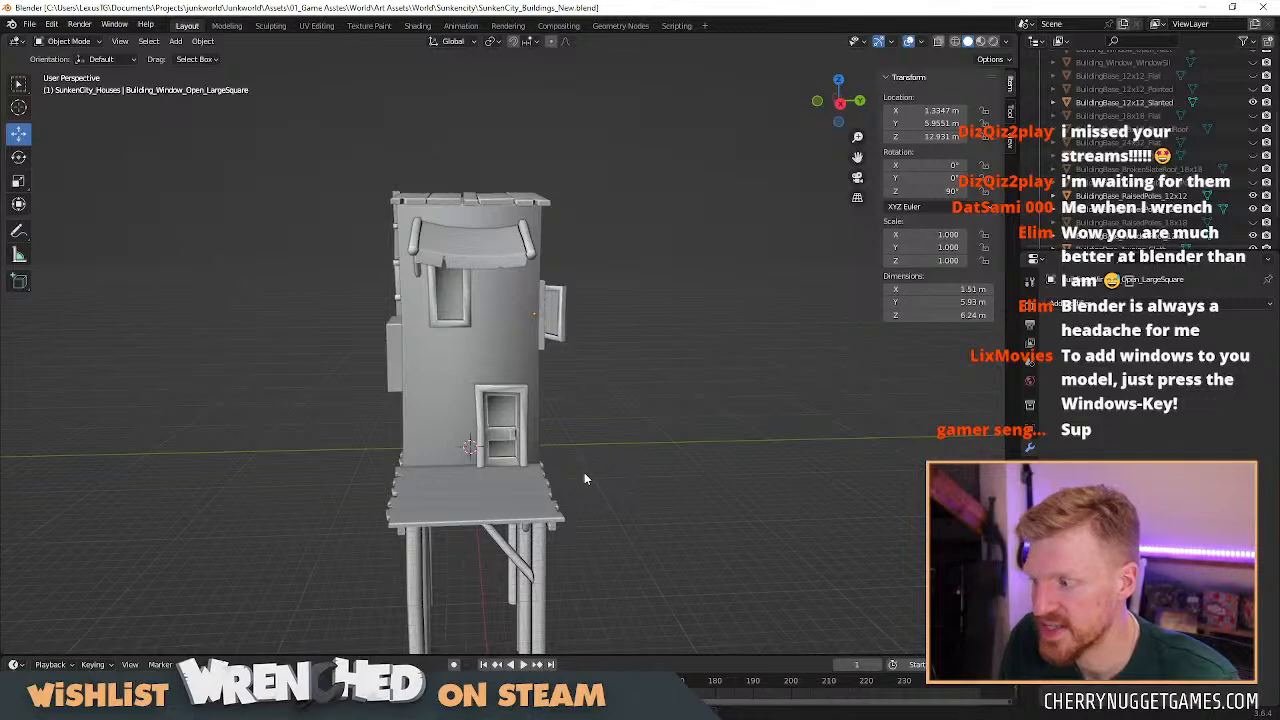
{"action": "middle_click_drag", "start_coordinate": [513, 485], "coordinate": [629, 464]}
{"action": "scroll", "coordinate": [629, 464], "scroll_direction": "up", "scroll_amount": 2}
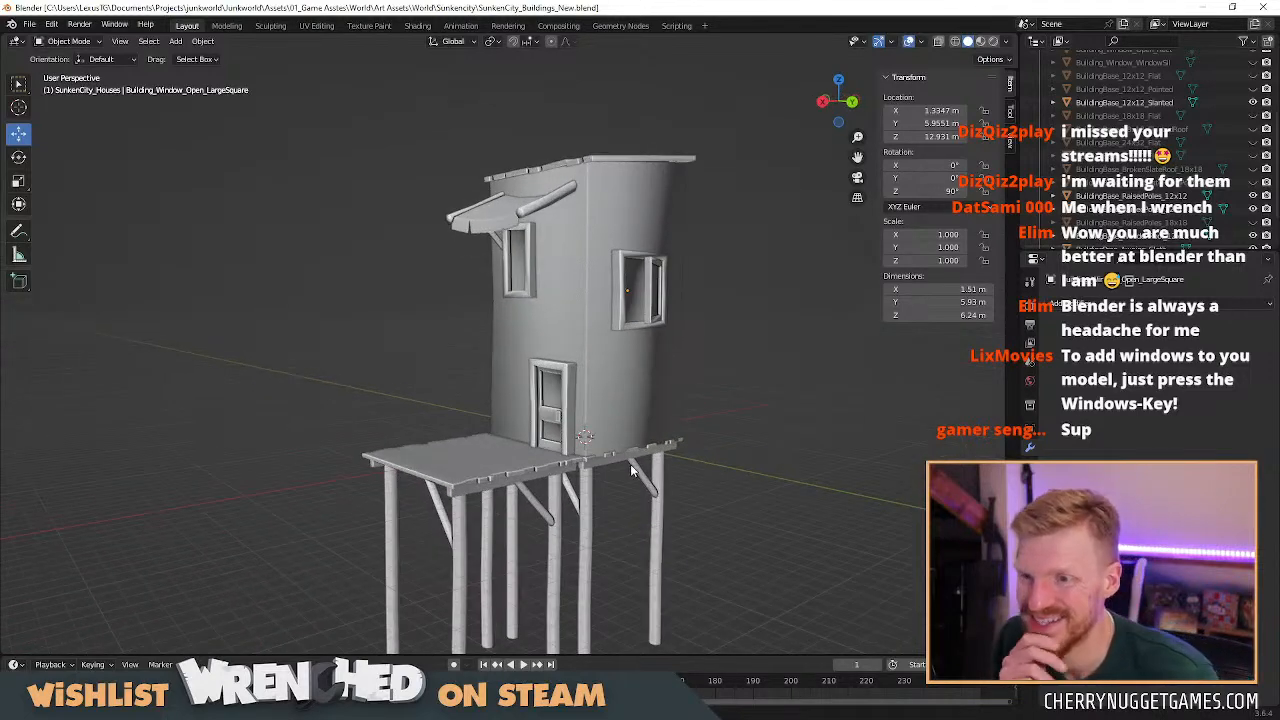
{"action": "middle_click_drag", "start_coordinate": [733, 444], "coordinate": [502, 428]}
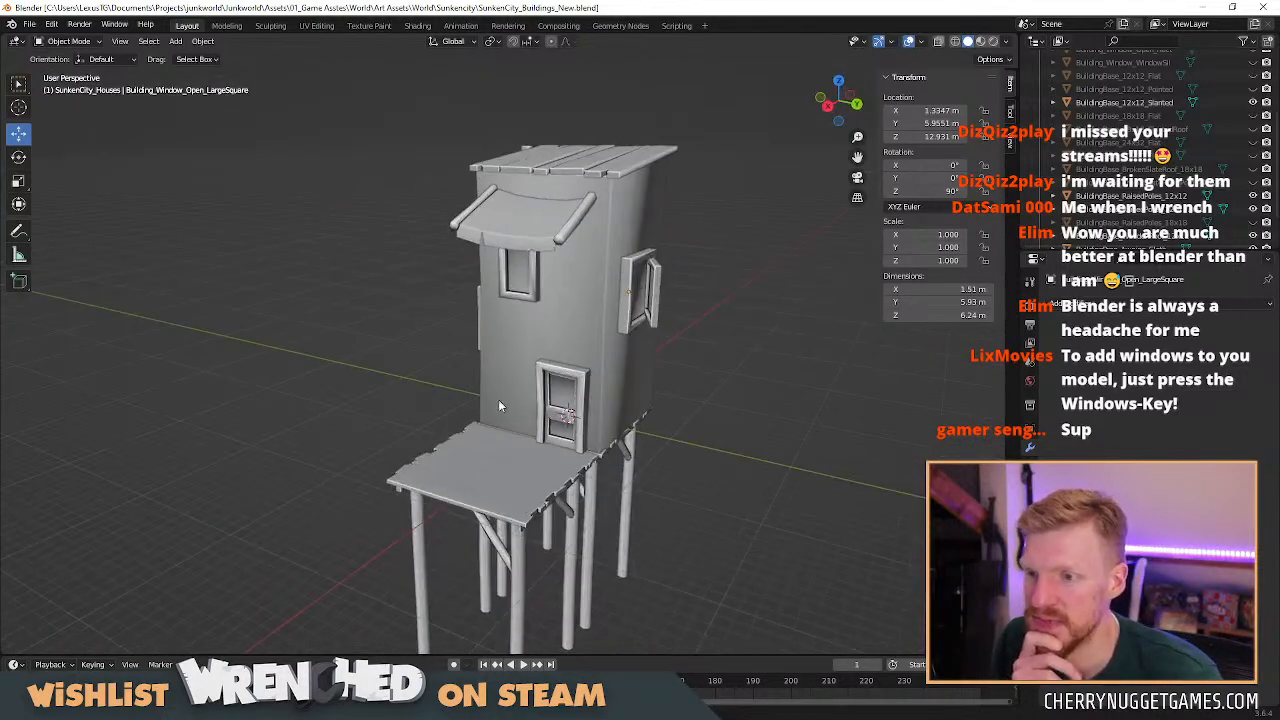
{"action": "middle_click_drag", "start_coordinate": [718, 438], "coordinate": [769, 450]}
{"action": "scroll", "coordinate": [800, 380], "scroll_direction": "up", "scroll_amount": 2}
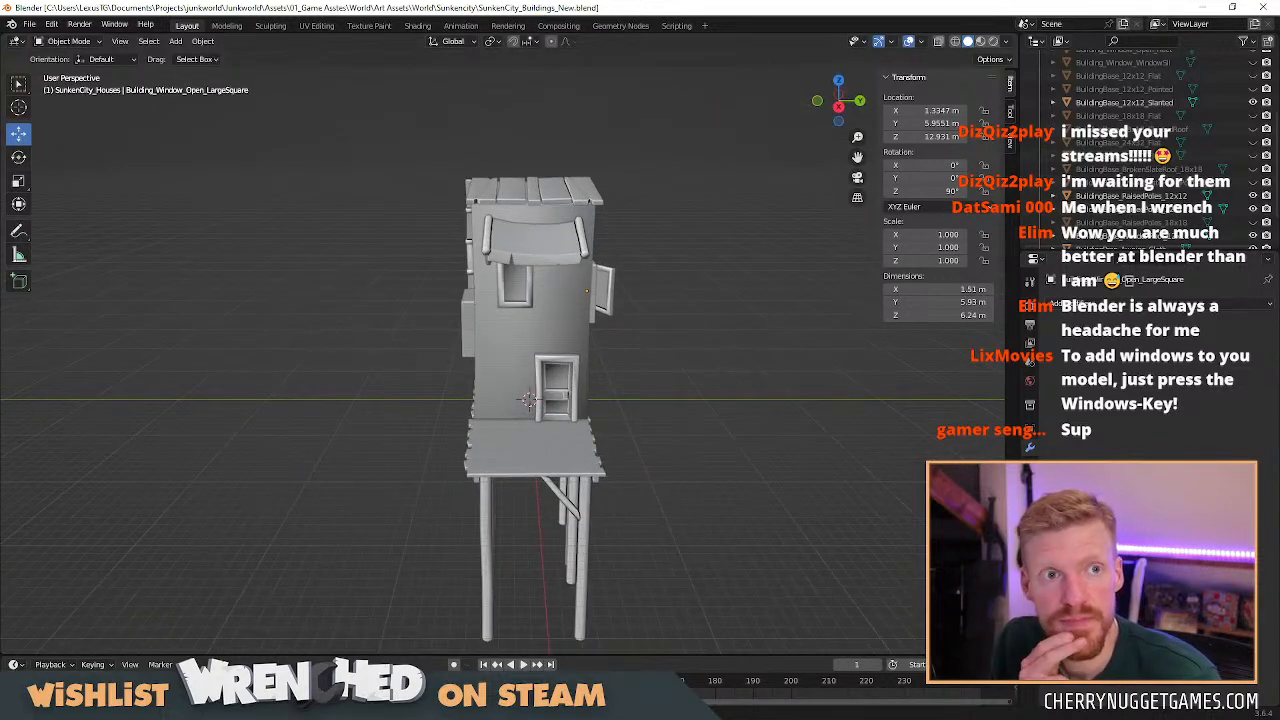
Switch to Unity and open the SunkenCity_Falls scene from the SunkenCity levels folder.
{"action": "key", "text": "alt+Tab"}
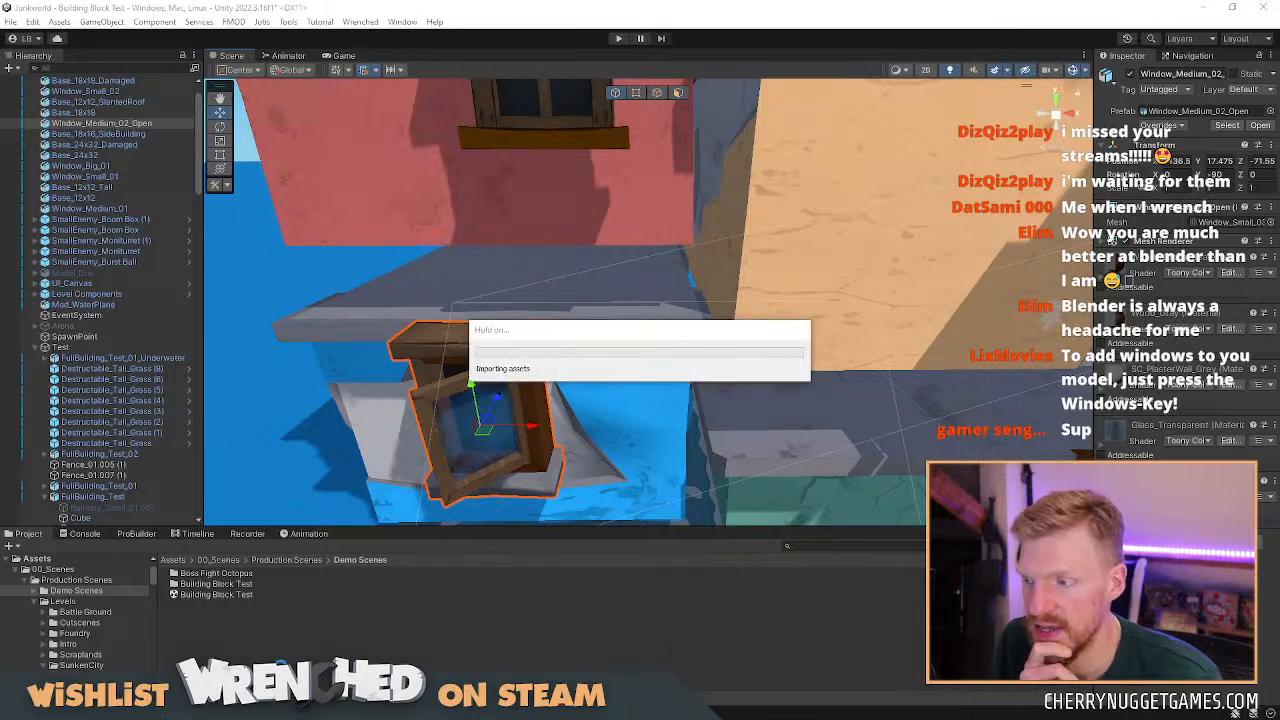
{"action": "left_click", "coordinate": [80, 665]}
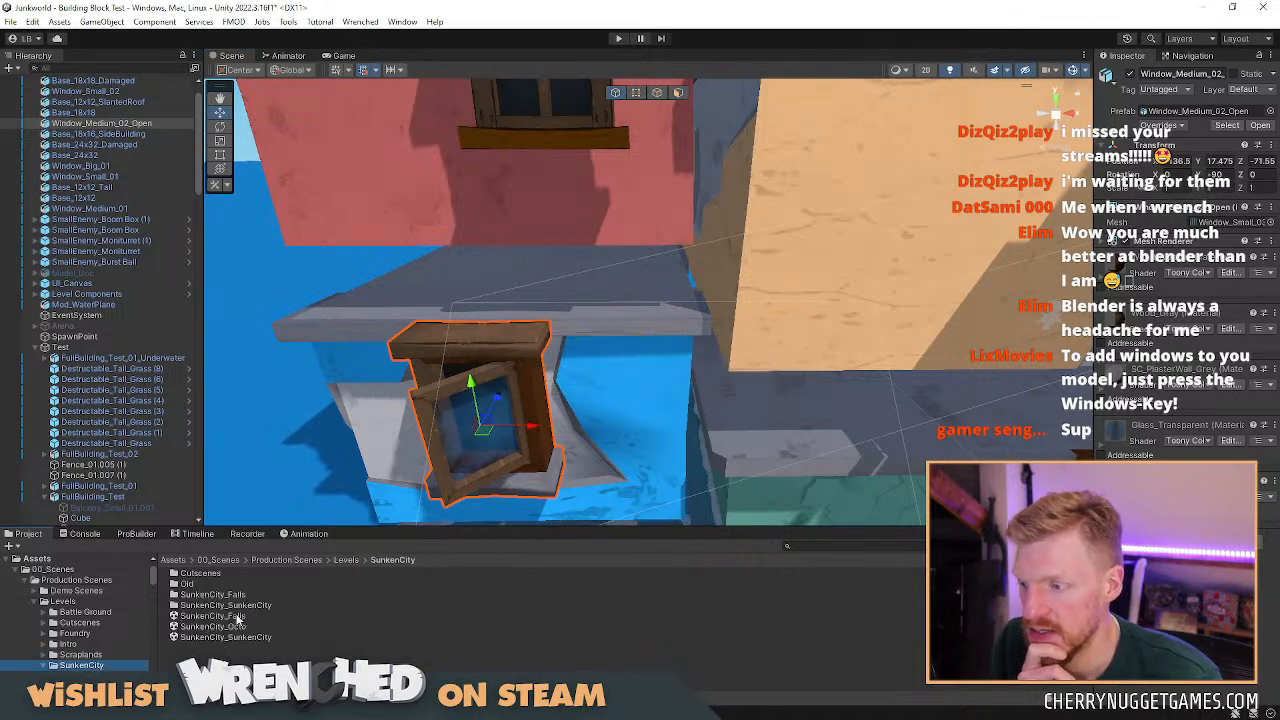
{"action": "double_click", "coordinate": [237, 616]}
{"action": "left_click", "coordinate": [679, 394]}
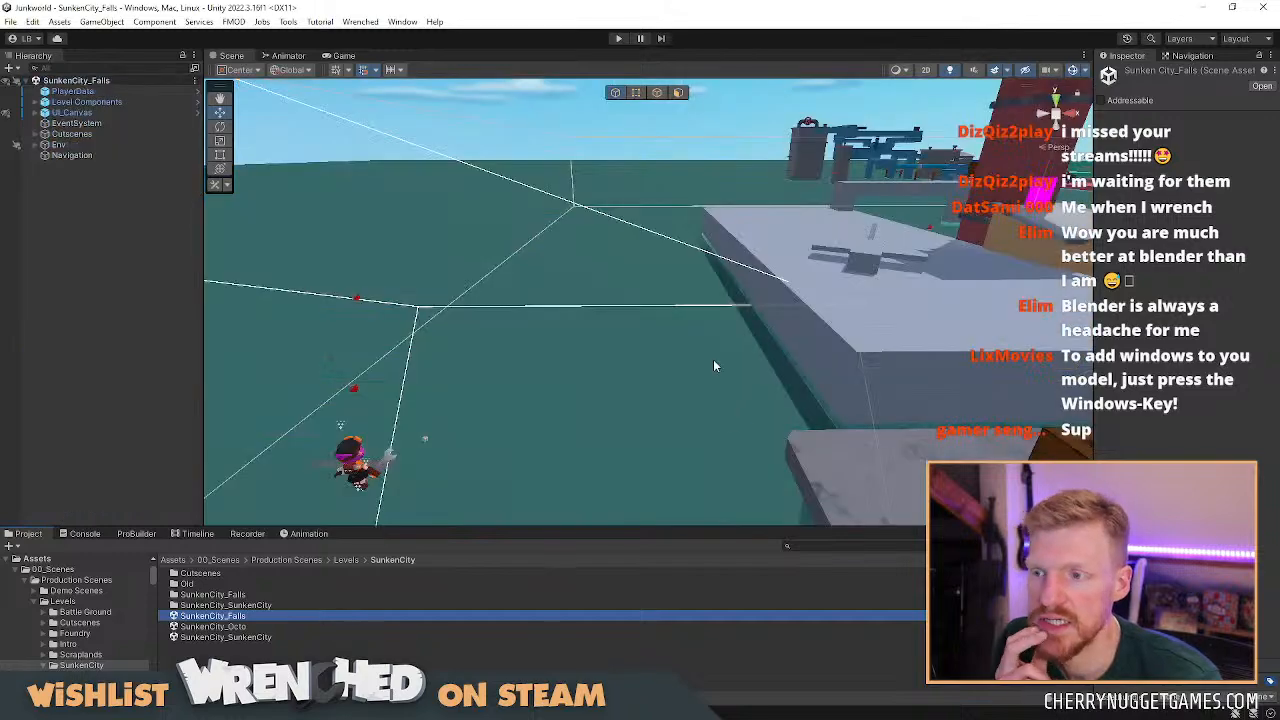
Examine the starting area's houses and the large landing dock block in the SunkenCity_Falls level.
{"action": "right_click_drag", "start_coordinate": [713, 359], "coordinate": [723, 222]}
{"action": "right_click_drag", "start_coordinate": [684, 358], "coordinate": [686, 472]}
{"action": "mouse_move", "coordinate": [660, 400]}
{"action": "right_mouse_down"}
{"action": "mouse_move", "coordinate": [768, 366]}
{"action": "mouse_move", "coordinate": [621, 360]}
{"action": "mouse_move", "coordinate": [851, 329]}
{"action": "mouse_move", "coordinate": [810, 381]}
{"action": "mouse_move", "coordinate": [654, 377]}
{"action": "right_mouse_up"}
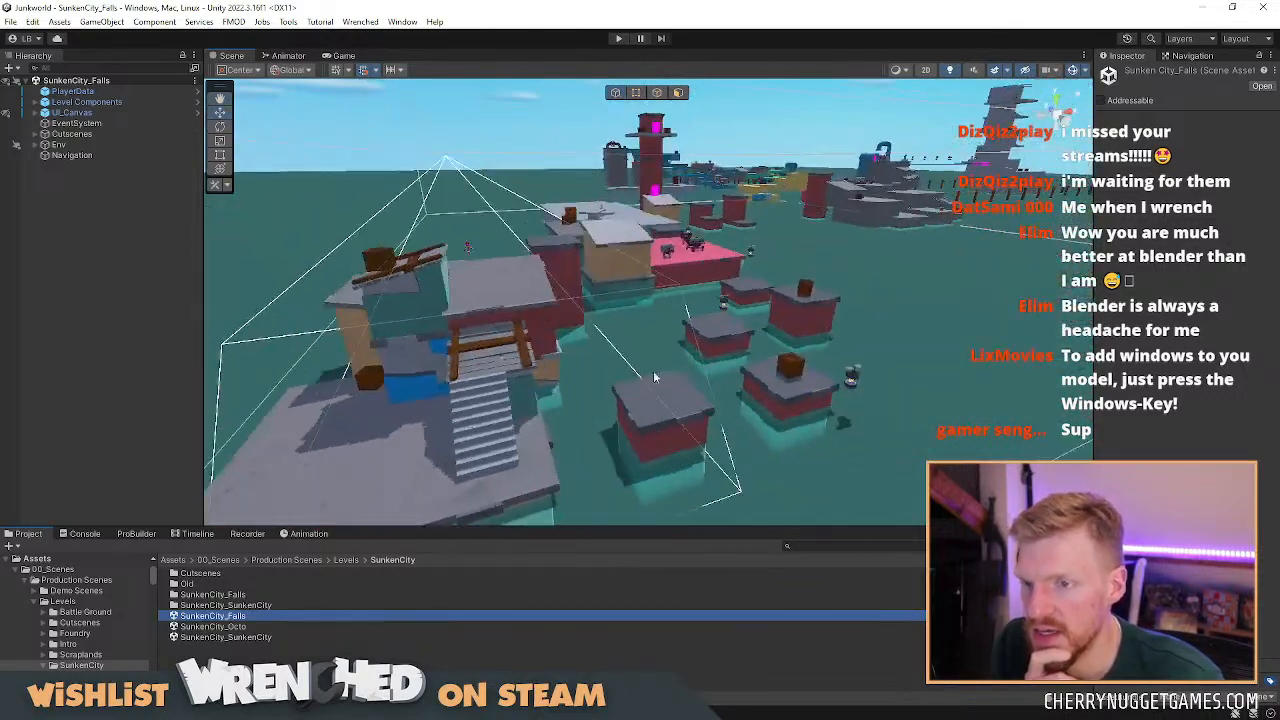
{"action": "left_click", "coordinate": [428, 294]}
{"action": "right_click_drag", "start_coordinate": [677, 308], "coordinate": [480, 323]}
{"action": "middle_click_drag", "start_coordinate": [790, 324], "coordinate": [450, 405]}
{"action": "scroll", "coordinate": [784, 331], "scroll_direction": "up", "scroll_amount": 2}
{"action": "middle_click_drag", "start_coordinate": [784, 331], "coordinate": [697, 400]}
{"action": "scroll", "coordinate": [697, 400], "scroll_direction": "up", "scroll_amount": 2}
{"action": "left_click", "coordinate": [565, 381]}
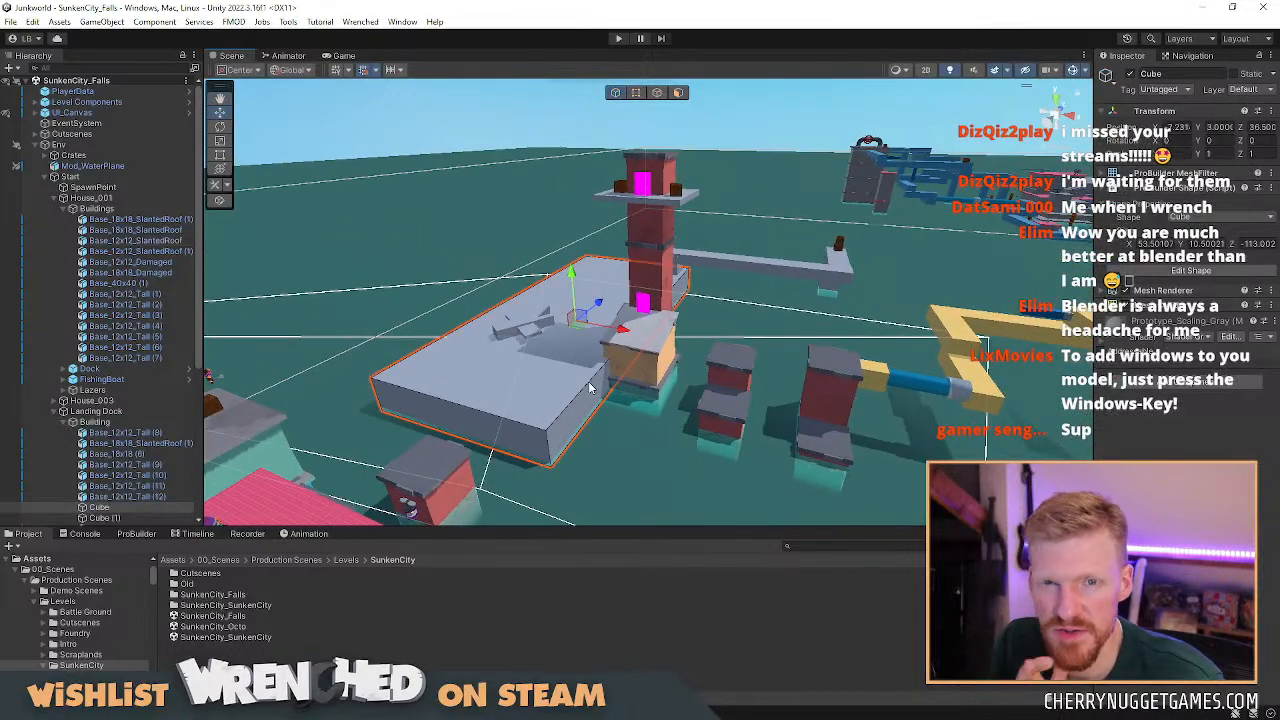
Survey the rest of the level, including the pink platform, the water wheel building, the pipes and the distant structures.
{"action": "middle_click_drag", "start_coordinate": [687, 393], "coordinate": [603, 443]}
{"action": "scroll", "coordinate": [729, 380], "scroll_direction": "down", "scroll_amount": 2}
{"action": "middle_click_drag", "start_coordinate": [758, 462], "coordinate": [566, 303]}
{"action": "middle_click_drag", "start_coordinate": [900, 408], "coordinate": [637, 359]}
{"action": "right_click_drag", "start_coordinate": [840, 362], "coordinate": [632, 375]}
{"action": "middle_click_drag", "start_coordinate": [632, 374], "coordinate": [645, 426]}
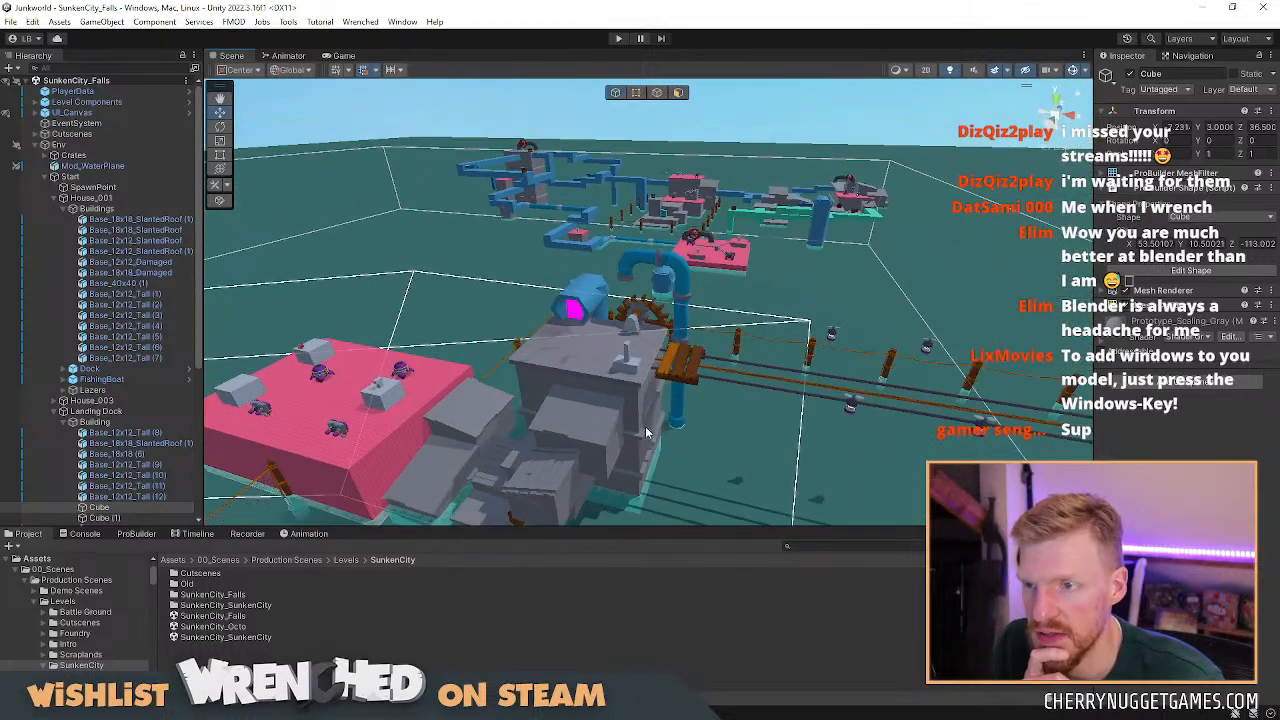
{"action": "scroll", "coordinate": [648, 425], "scroll_direction": "up", "scroll_amount": 3}
{"action": "scroll", "coordinate": [654, 425], "scroll_direction": "down", "scroll_amount": 2}
{"action": "right_click_drag", "start_coordinate": [654, 425], "coordinate": [831, 467]}
{"action": "middle_click_drag", "start_coordinate": [832, 467], "coordinate": [472, 432]}
{"action": "scroll", "coordinate": [515, 441], "scroll_direction": "down", "scroll_amount": 2}
{"action": "middle_click_drag", "start_coordinate": [560, 434], "coordinate": [1000, 436]}
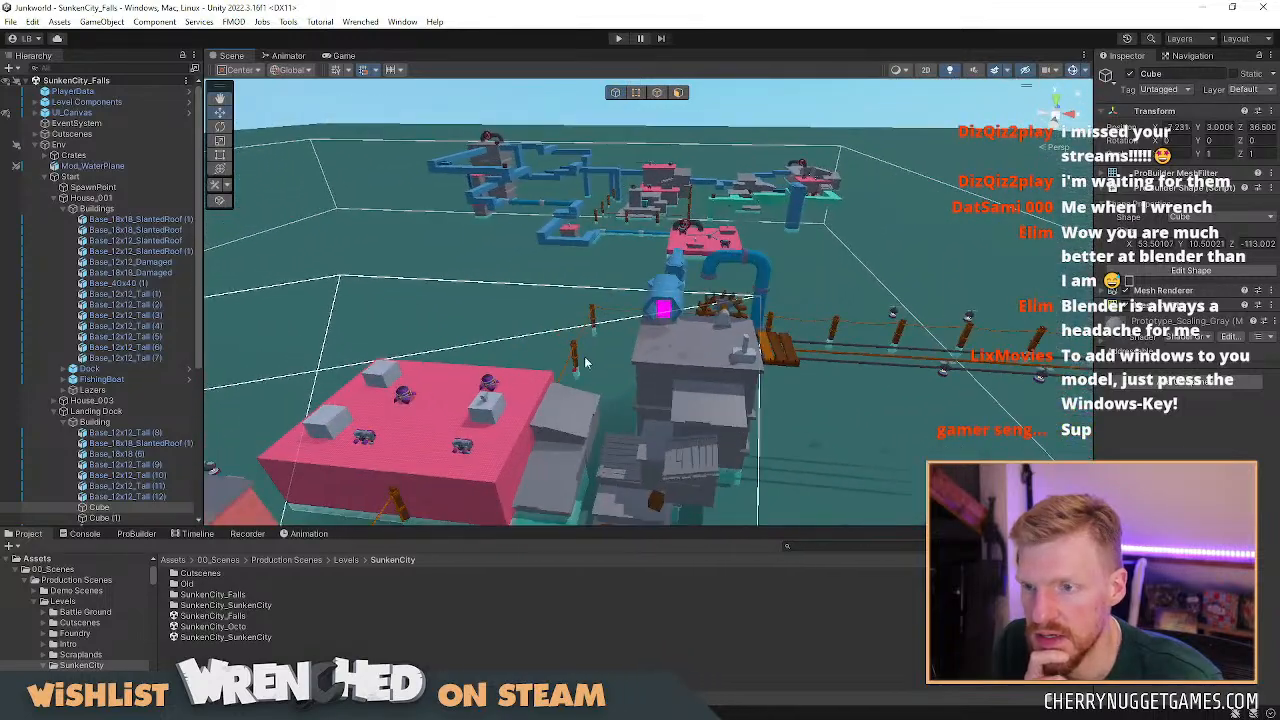
{"action": "scroll", "coordinate": [586, 350], "scroll_direction": "up", "scroll_amount": 1}
{"action": "right_click_drag", "start_coordinate": [583, 331], "coordinate": [750, 350]}
{"action": "middle_click_drag", "start_coordinate": [515, 320], "coordinate": [652, 386]}
{"action": "scroll", "coordinate": [652, 386], "scroll_direction": "up", "scroll_amount": 3}
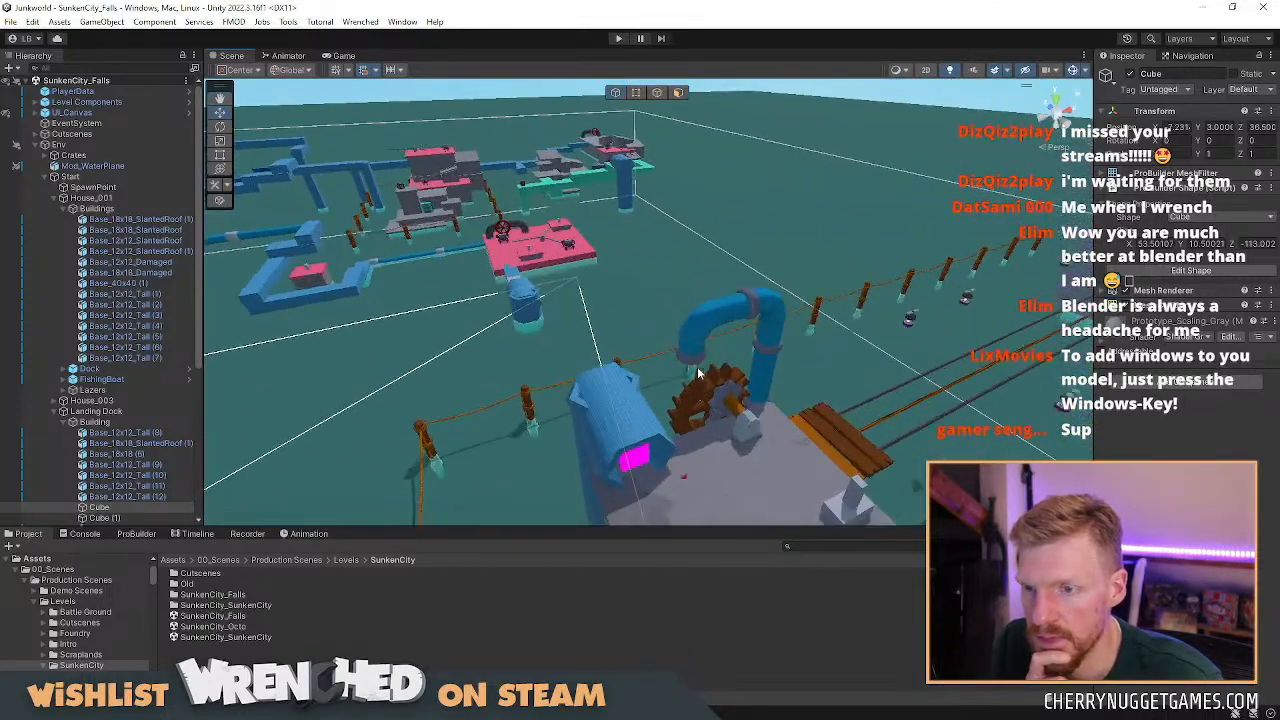
Inspect the bent and straight pipe pieces beside the water wheel in the Unity level.
{"action": "right_click_drag", "start_coordinate": [707, 388], "coordinate": [631, 380]}
{"action": "scroll", "coordinate": [739, 367], "scroll_direction": "down", "scroll_amount": 3}
{"action": "middle_click_drag", "start_coordinate": [734, 388], "coordinate": [522, 310]}
{"action": "scroll", "coordinate": [423, 269], "scroll_direction": "down", "scroll_amount": 3}
{"action": "scroll", "coordinate": [525, 311], "scroll_direction": "up", "scroll_amount": 3}
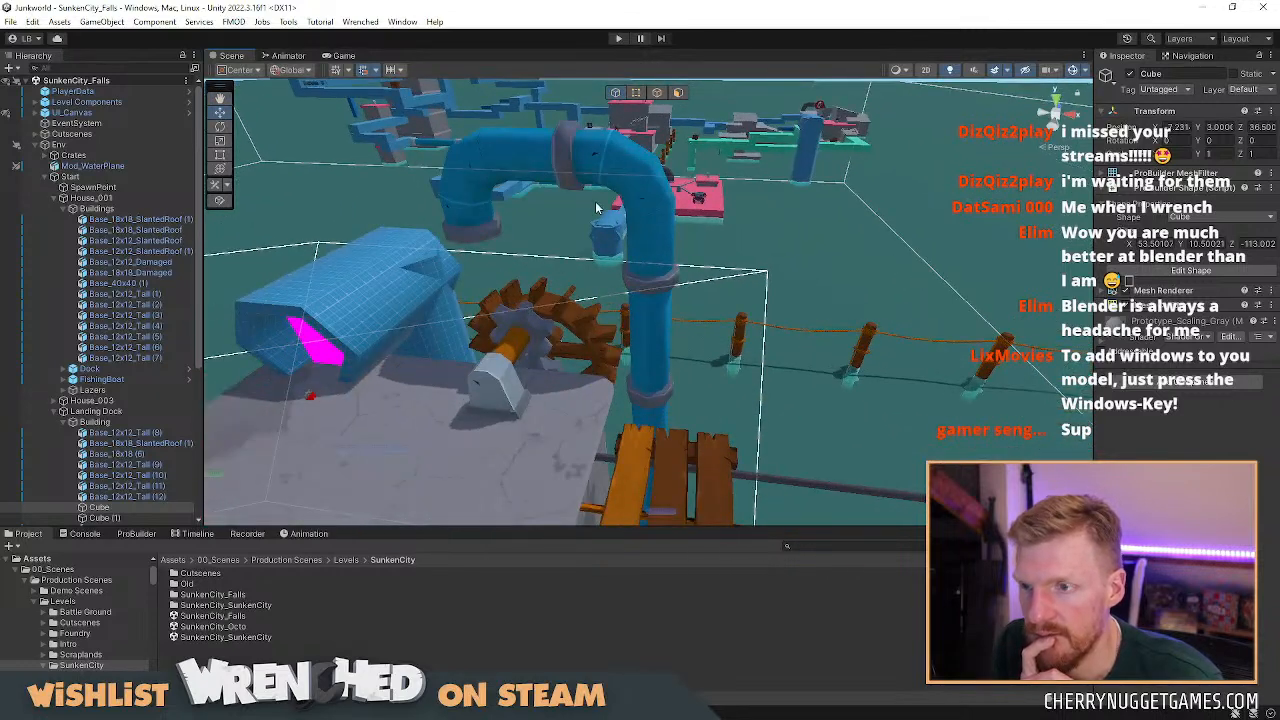
{"action": "left_click", "coordinate": [628, 170]}
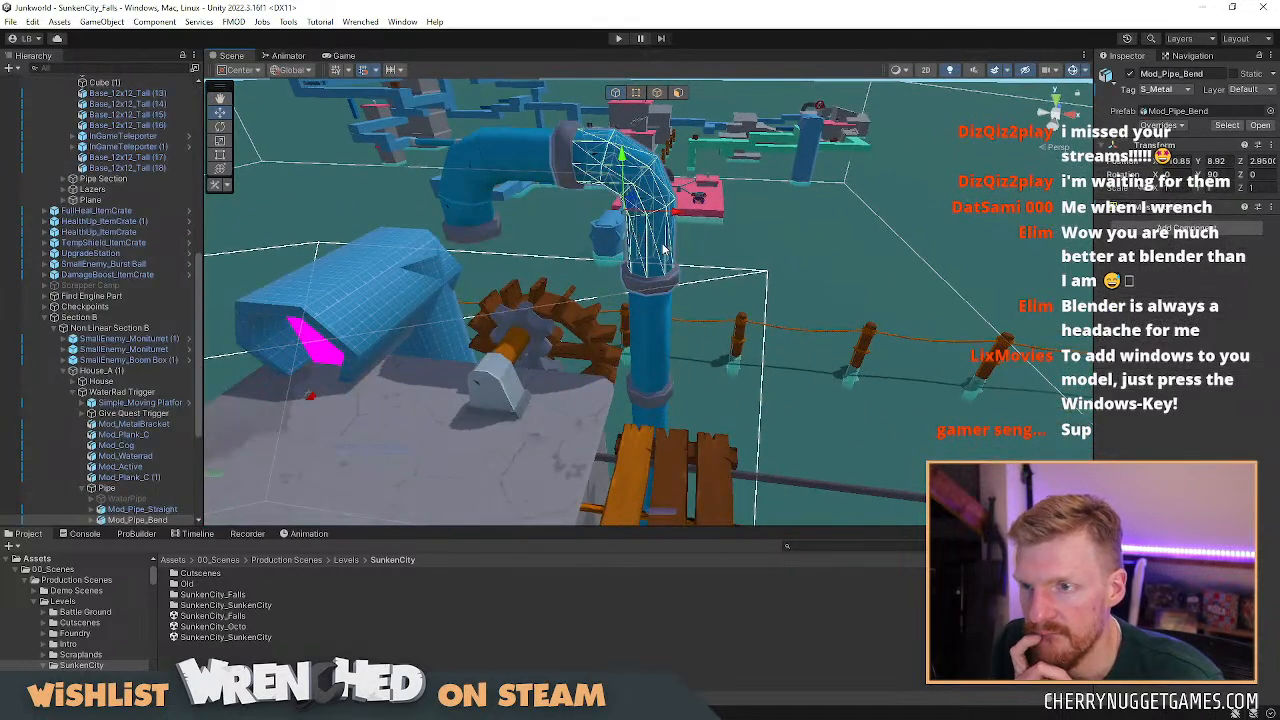
{"action": "scroll", "coordinate": [662, 250], "scroll_direction": "down", "scroll_amount": 3}
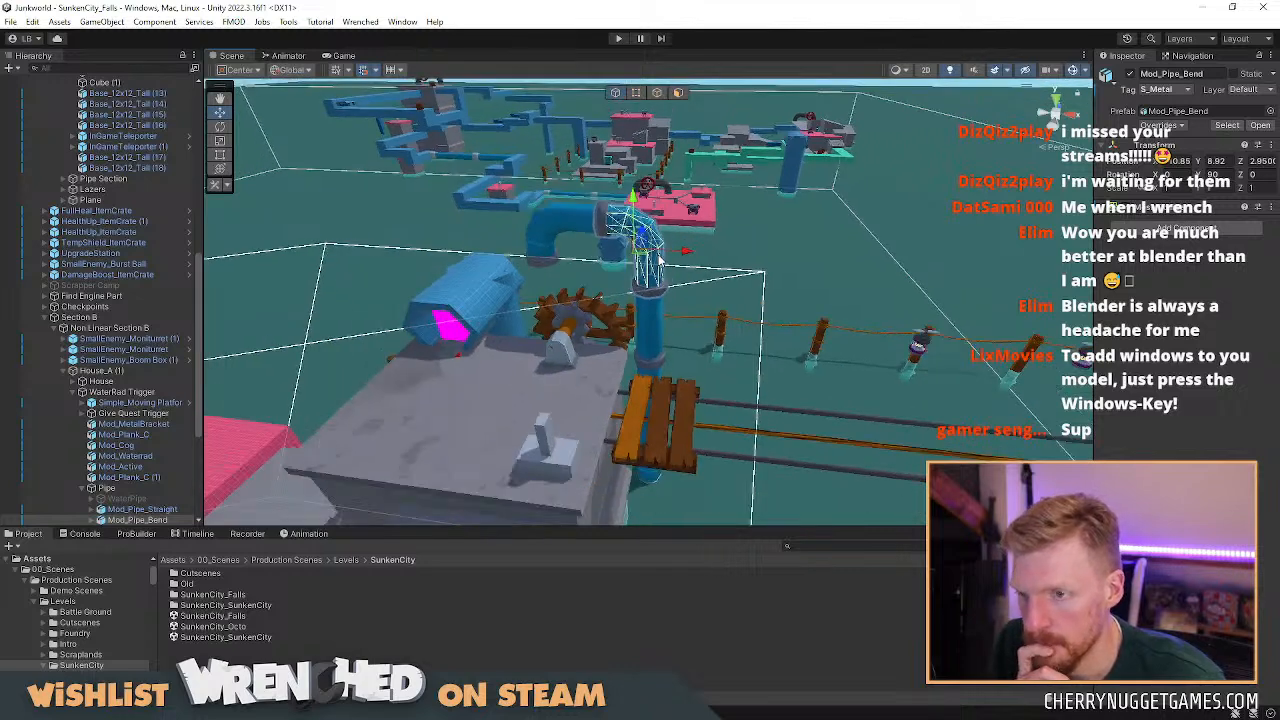
{"action": "scroll", "coordinate": [660, 258], "scroll_direction": "up", "scroll_amount": 3}
{"action": "left_click", "coordinate": [658, 347]}
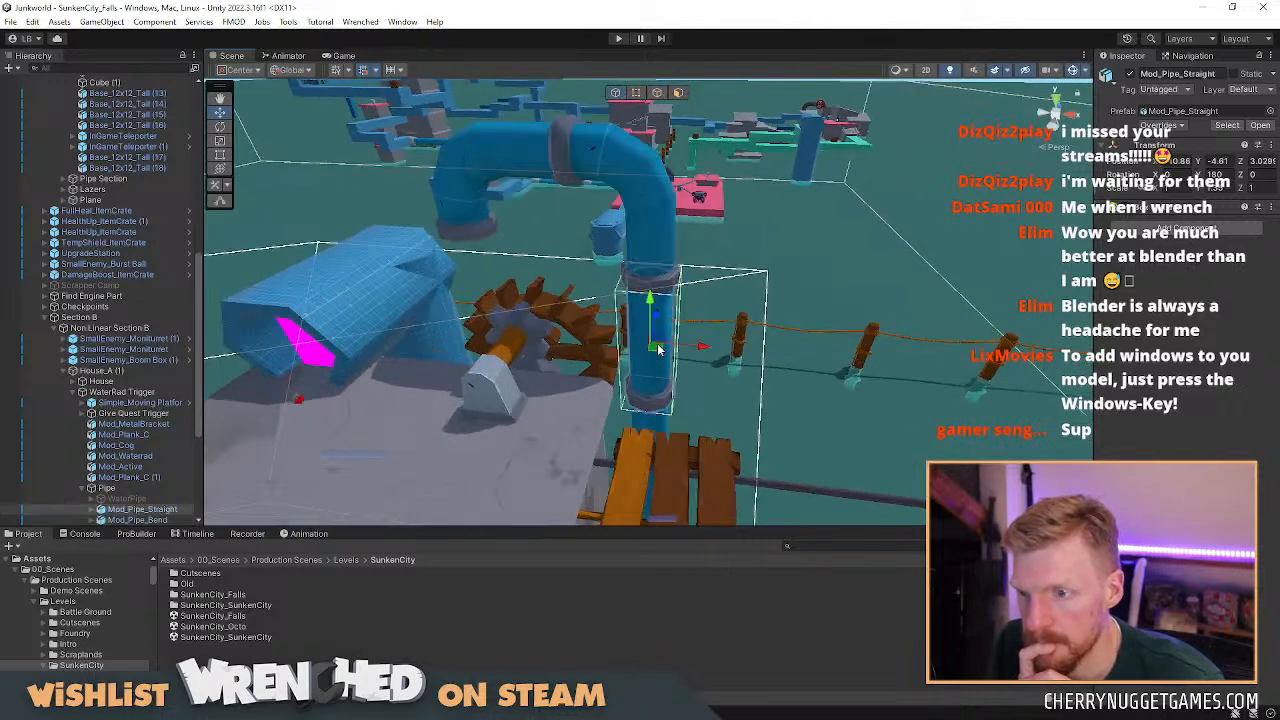
Examine the long yellow placeholder beam and the raised yellow block of the pipe section up close.
{"action": "key", "text": "s"}
{"action": "right_click_drag", "start_coordinate": [656, 350], "coordinate": [688, 340]}
{"action": "key", "text": "a"}
{"action": "left_click", "coordinate": [688, 340]}
{"action": "middle_click_drag", "start_coordinate": [771, 354], "coordinate": [723, 351]}
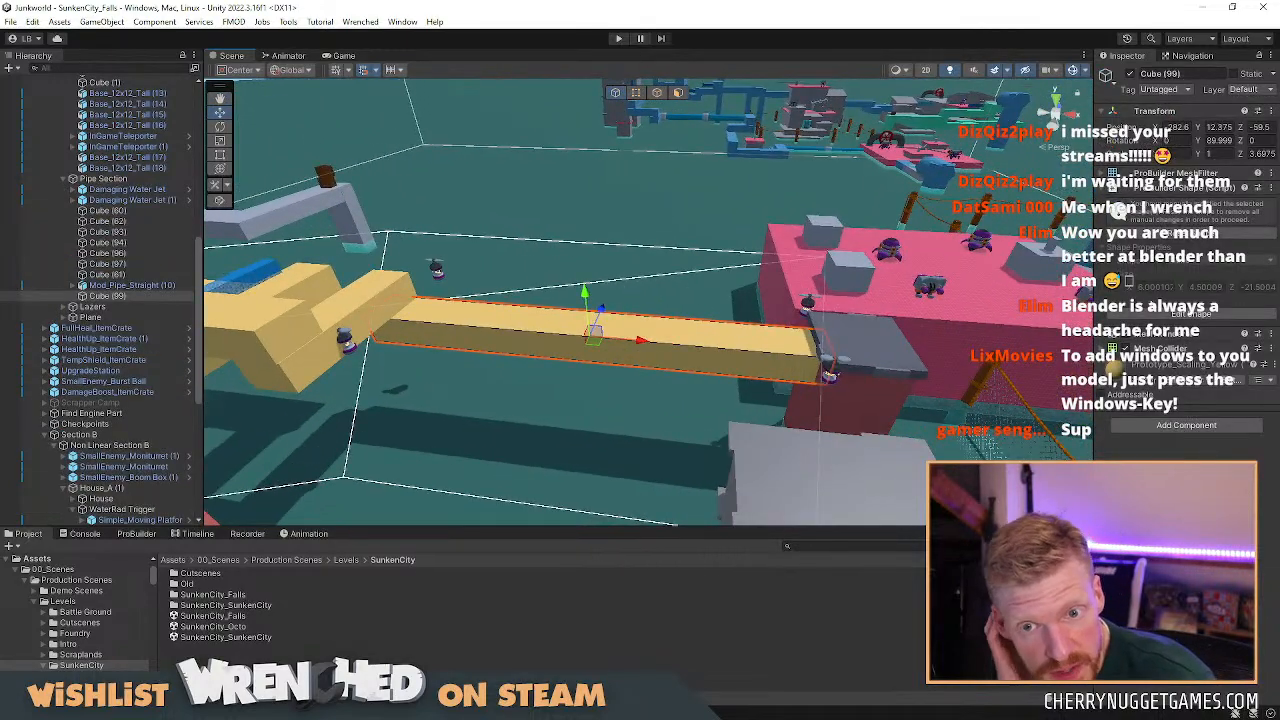
{"action": "scroll", "coordinate": [712, 366], "scroll_direction": "down", "scroll_amount": 5}
{"action": "left_click", "coordinate": [441, 295]}
{"action": "left_click", "coordinate": [365, 319]}
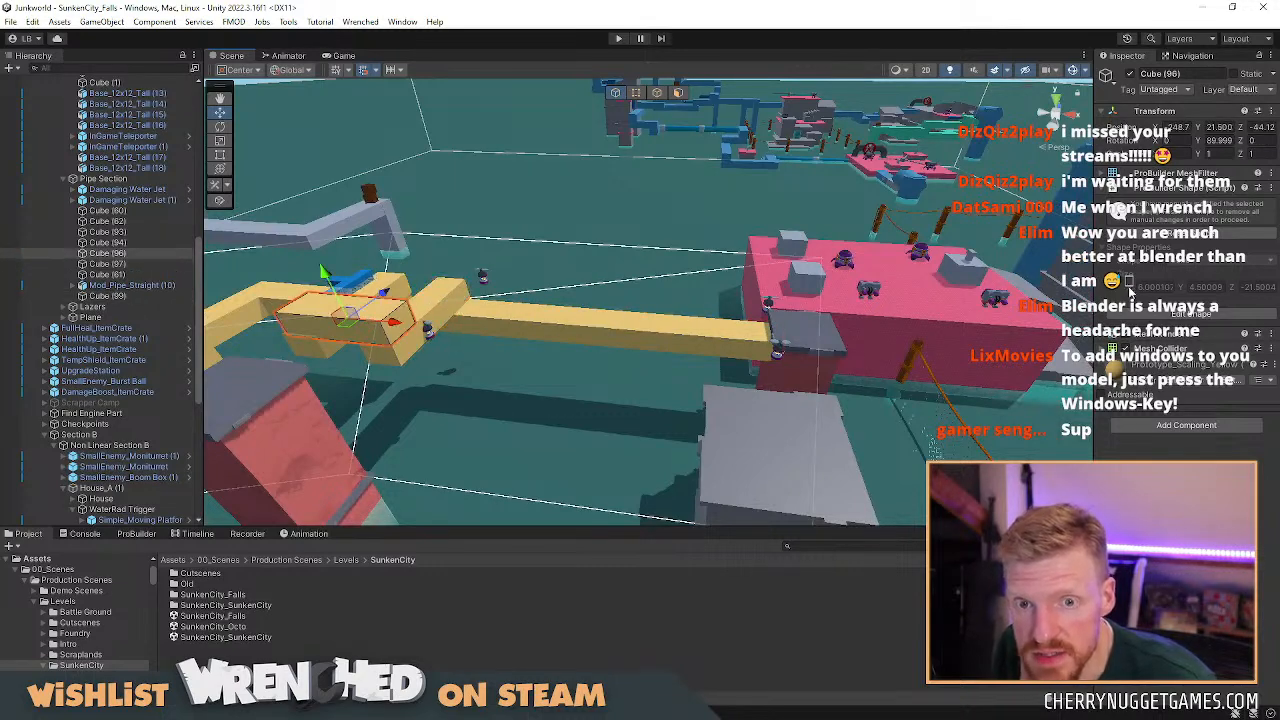
{"action": "key", "text": "f"}
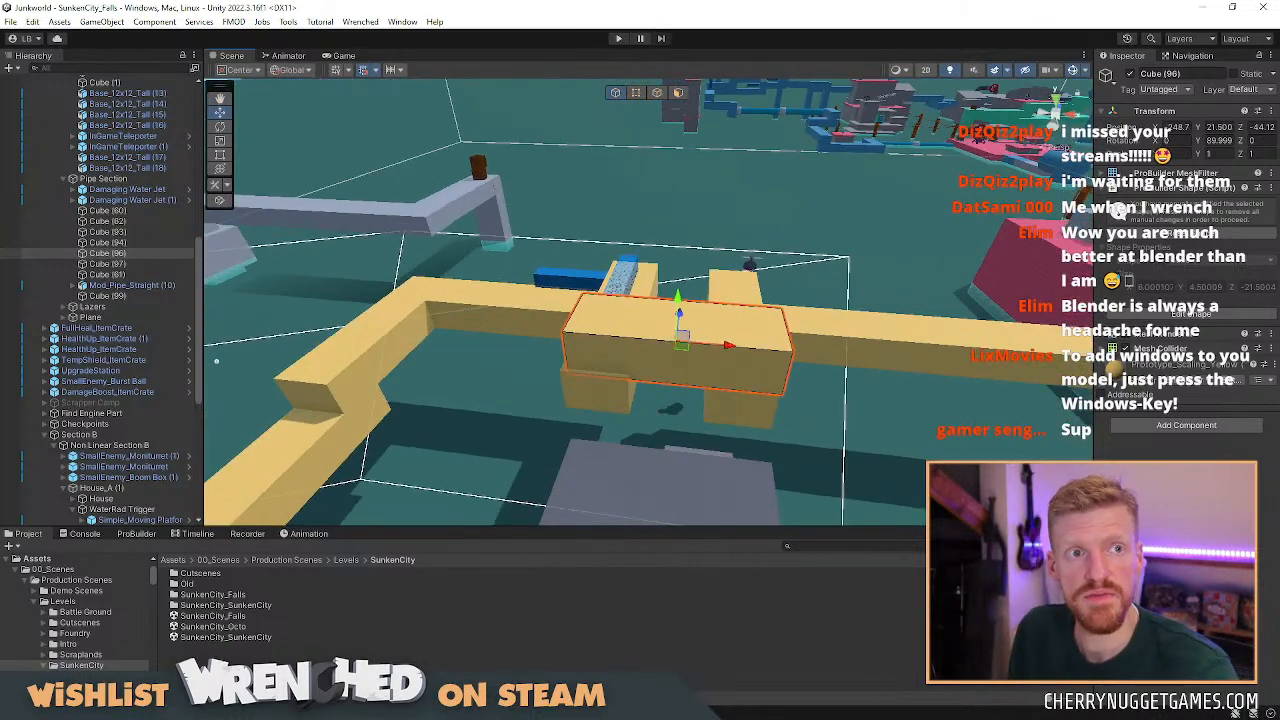
Switch to Blender and raise the large open square window on the house's side wall by about 3.8 m.
{"action": "key", "text": "alt+Tab"}
{"action": "middle_click_drag", "start_coordinate": [704, 326], "coordinate": [632, 283]}
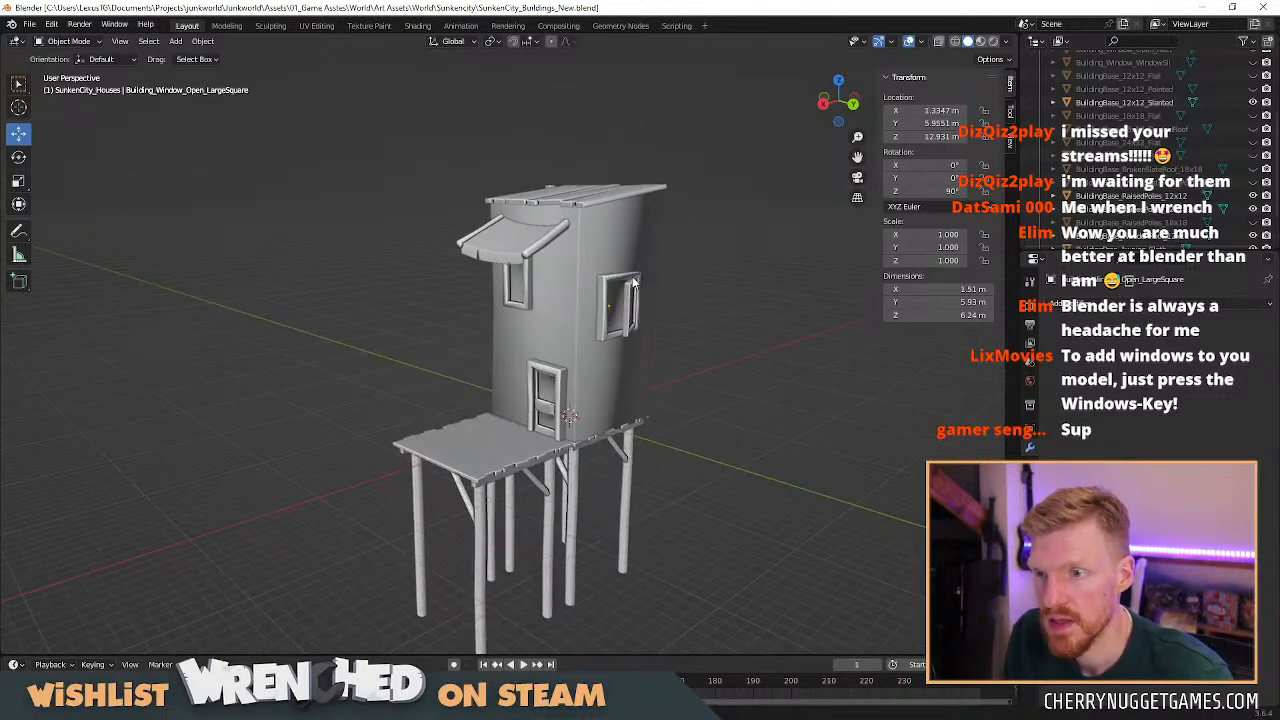
{"action": "left_click", "coordinate": [622, 282]}
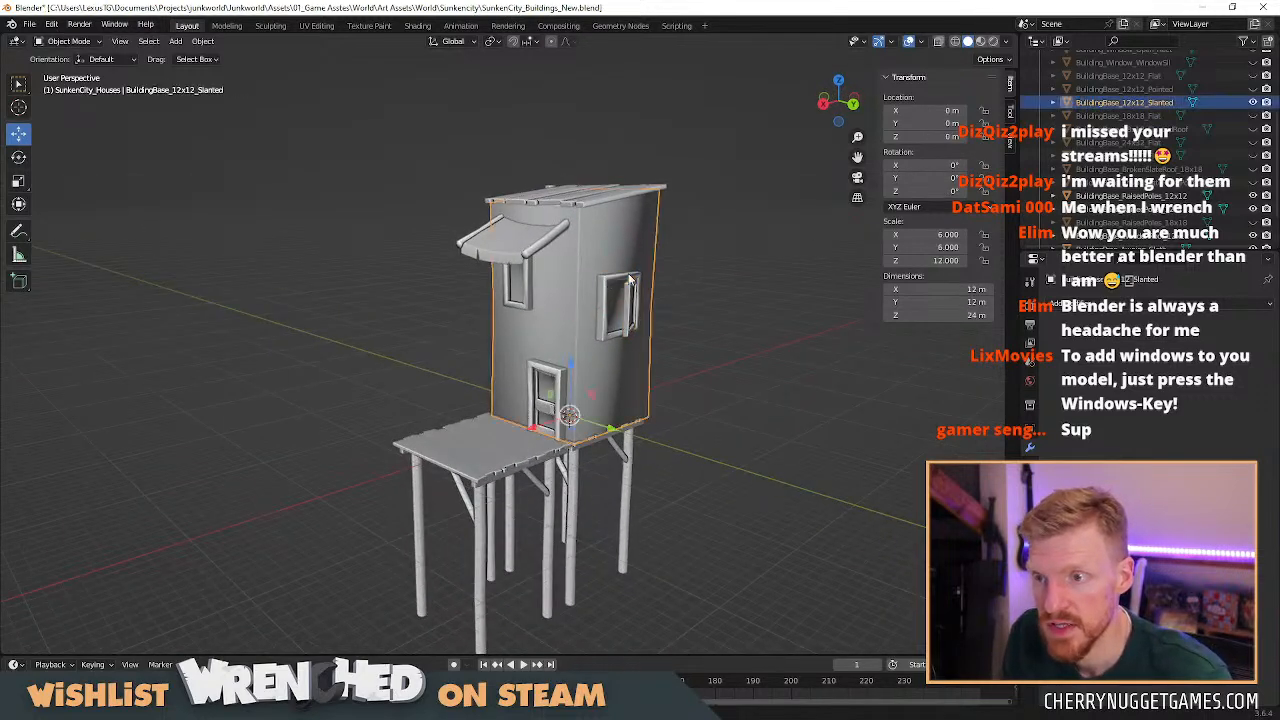
{"action": "left_click", "coordinate": [608, 285]}
{"action": "left_click_drag", "start_coordinate": [611, 260], "coordinate": [611, 219]}
Collapse and hide the SunkenCity_Houses collection, and create a new collection named Pipes.
{"action": "scroll", "coordinate": [1150, 120], "scroll_direction": "up", "scroll_amount": 10}
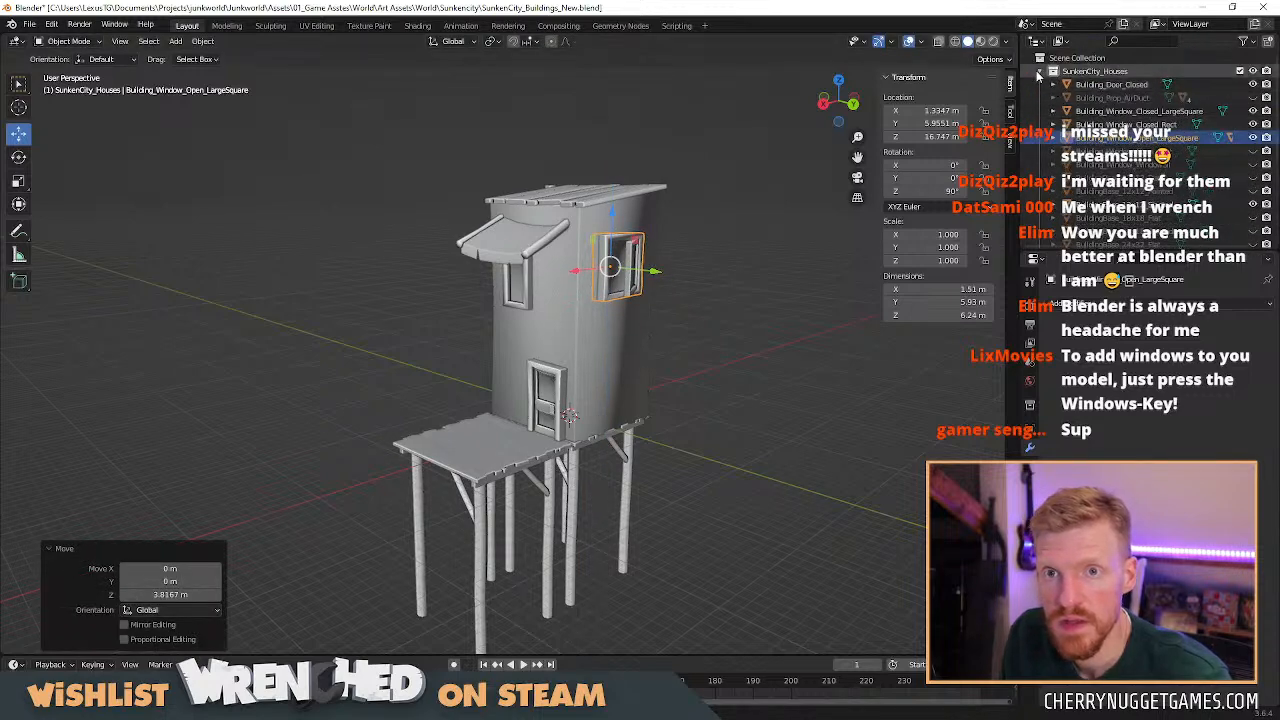
{"action": "left_click", "coordinate": [1041, 71]}
{"action": "left_click", "coordinate": [1253, 71]}
{"action": "right_click", "coordinate": [1085, 96]}
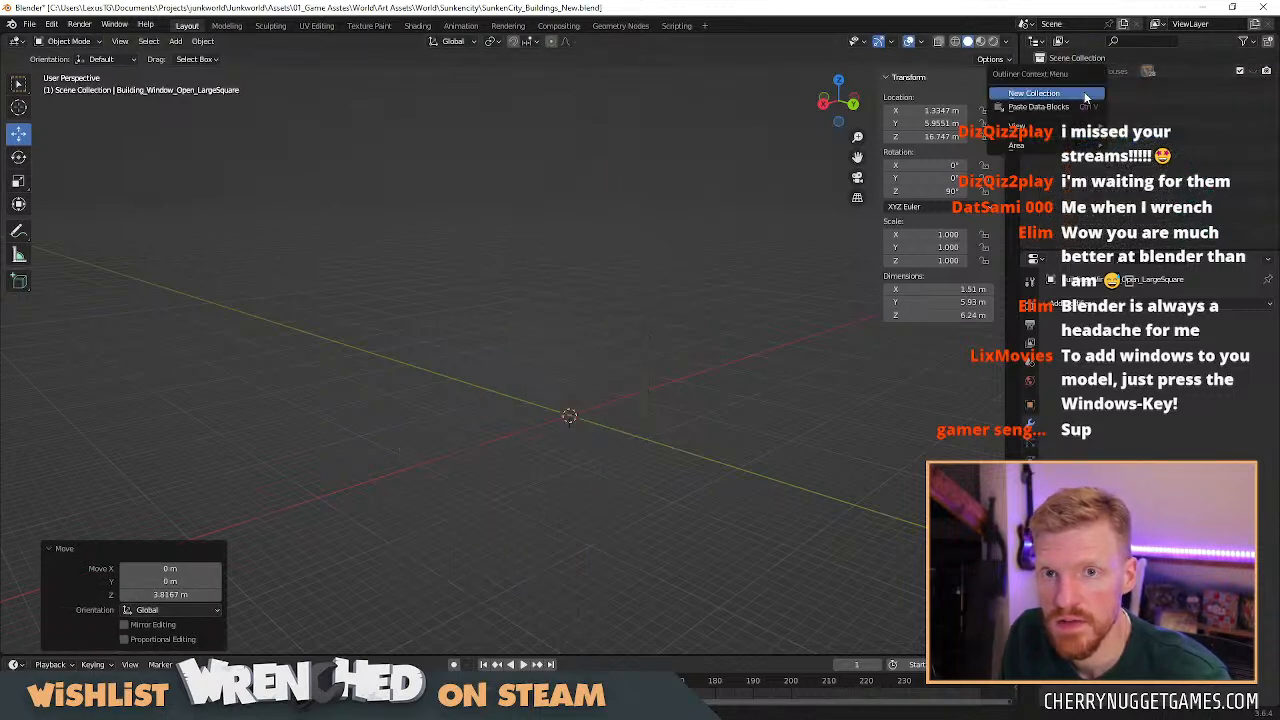
{"action": "left_click", "coordinate": [1079, 94]}
{"action": "double_click", "coordinate": [1100, 85]}
{"action": "type", "text": "Pipes"}
{"action": "key", "text": "Return"}
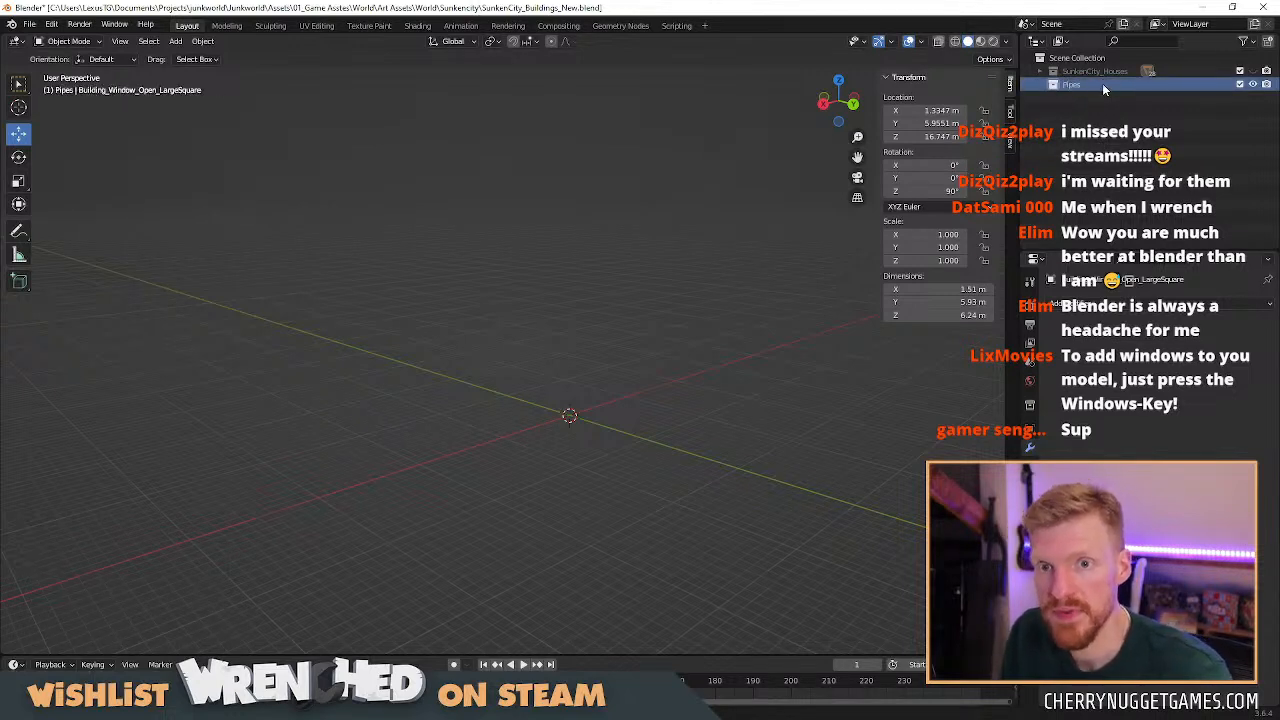
Add a cylinder mesh with 8 vertices to the Pipes collection.
{"action": "key", "text": "shift+a"}
{"action": "mouse_move", "coordinate": [607, 369]}
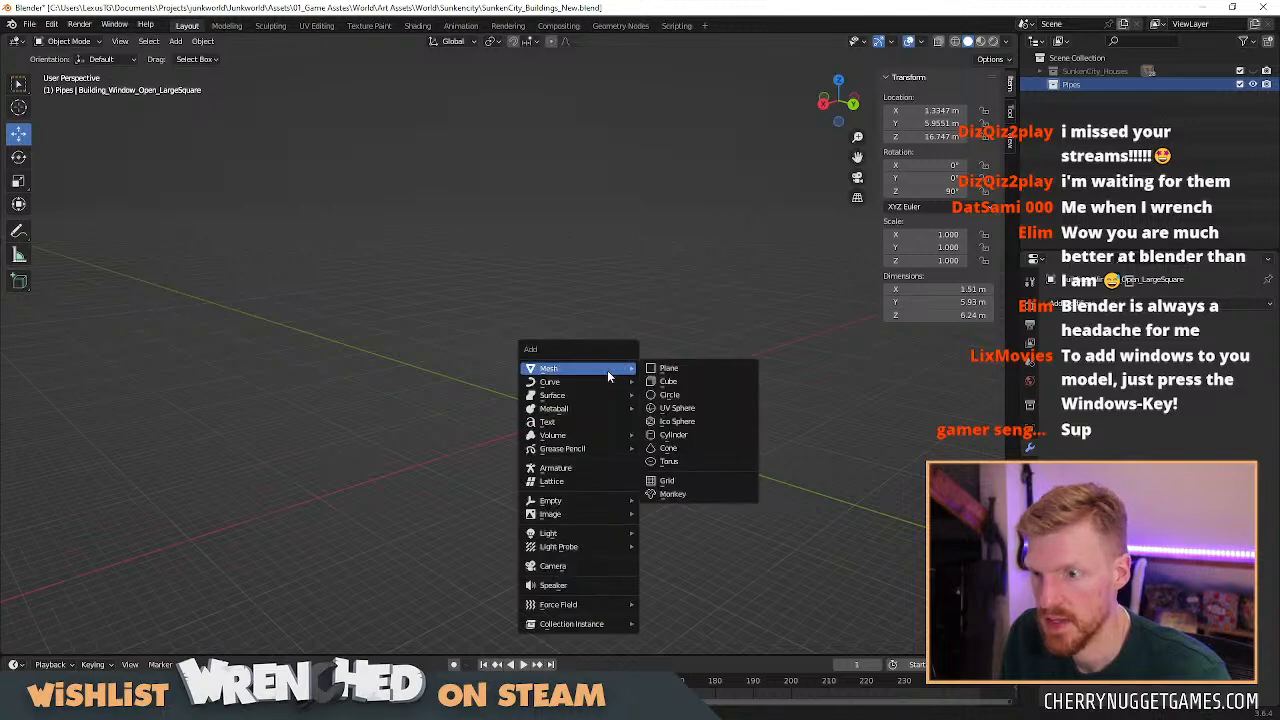
{"action": "left_click", "coordinate": [688, 435]}
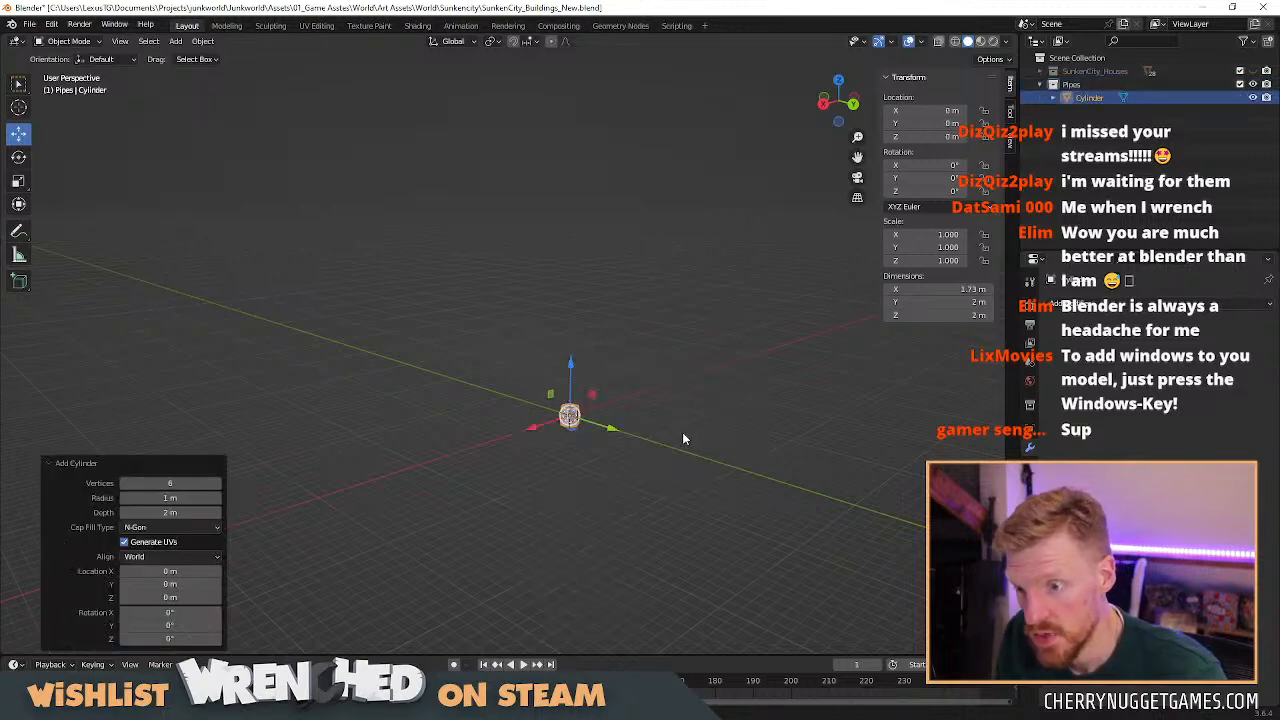
{"action": "left_click", "coordinate": [200, 484]}
{"action": "type", "text": "7"}
{"action": "key", "text": "Return"}
{"action": "left_click", "coordinate": [216, 484]}
{"action": "middle_click_drag", "start_coordinate": [342, 481], "coordinate": [627, 483]}
Scale up the cylinder and set its dimensions to 6 m on all three axes.
{"action": "key", "text": "s"}
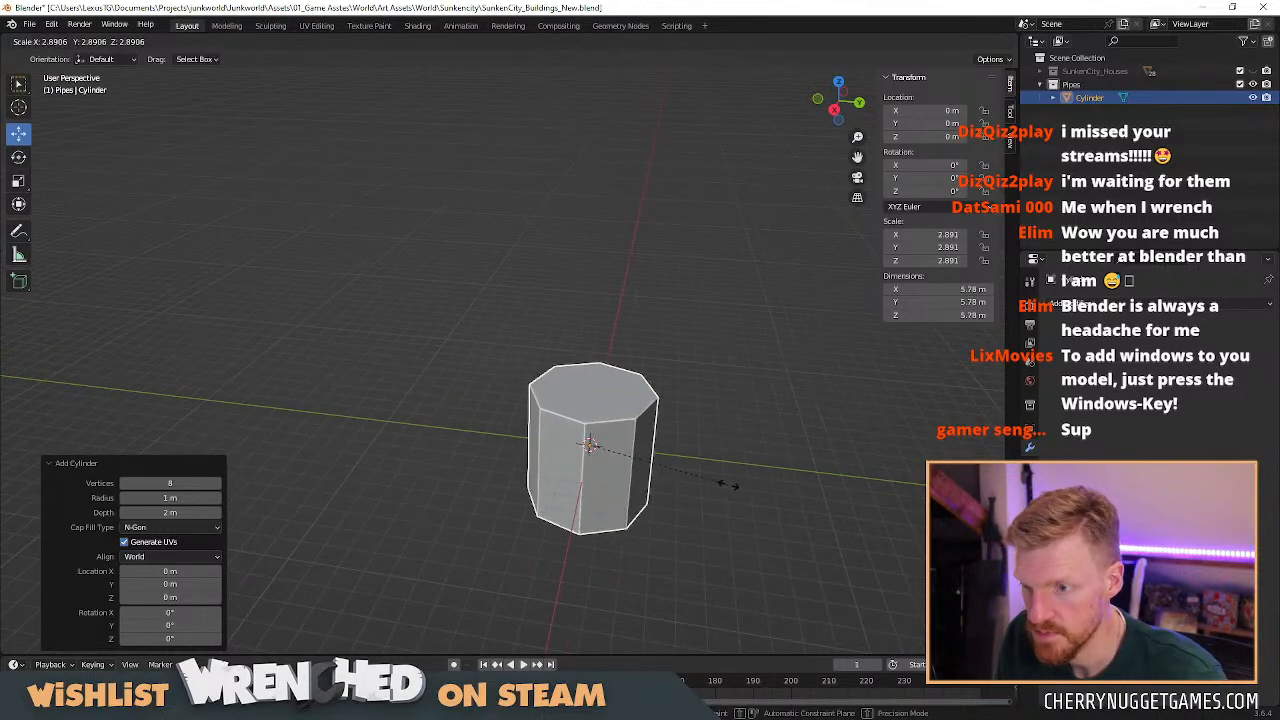
{"action": "left_click", "coordinate": [827, 377]}
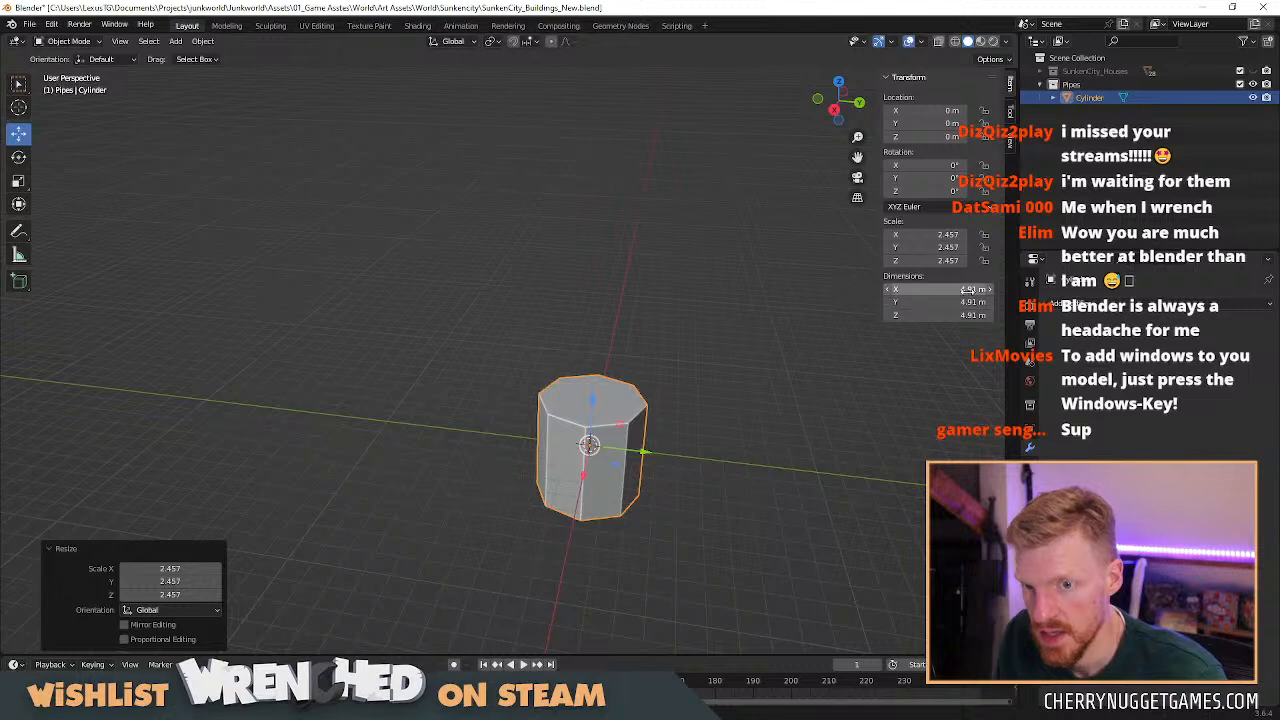
{"action": "left_click", "coordinate": [940, 289]}
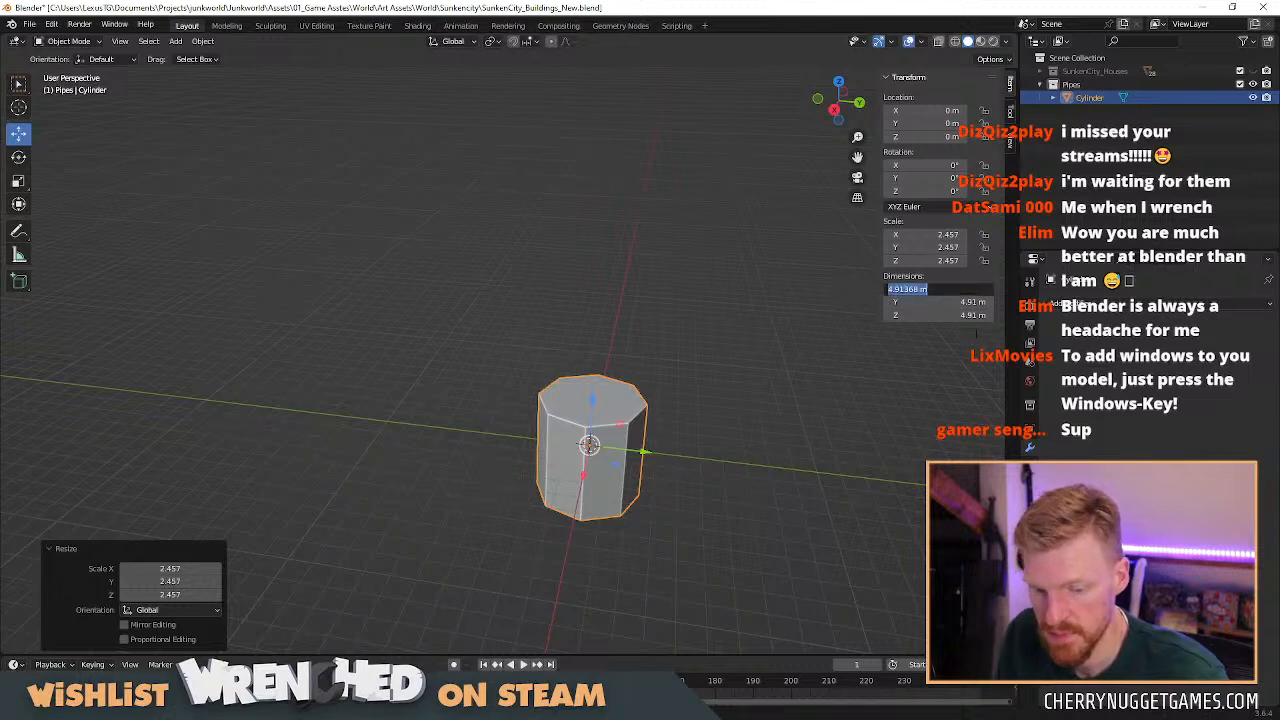
{"action": "type", "text": "6"}
{"action": "key", "text": "Tab"}
{"action": "type", "text": "6"}
{"action": "key", "text": "Tab"}
{"action": "type", "text": "6"}
{"action": "key", "text": "Return"}
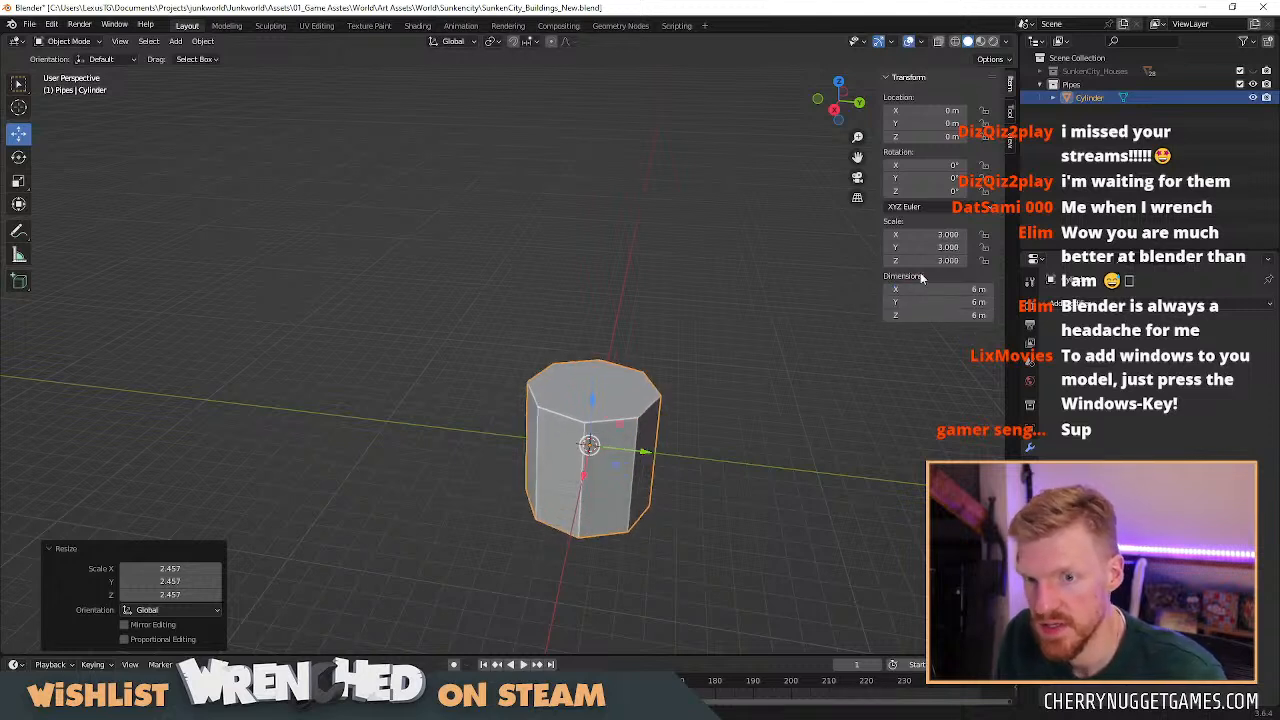
{"action": "right_click", "coordinate": [637, 411]}
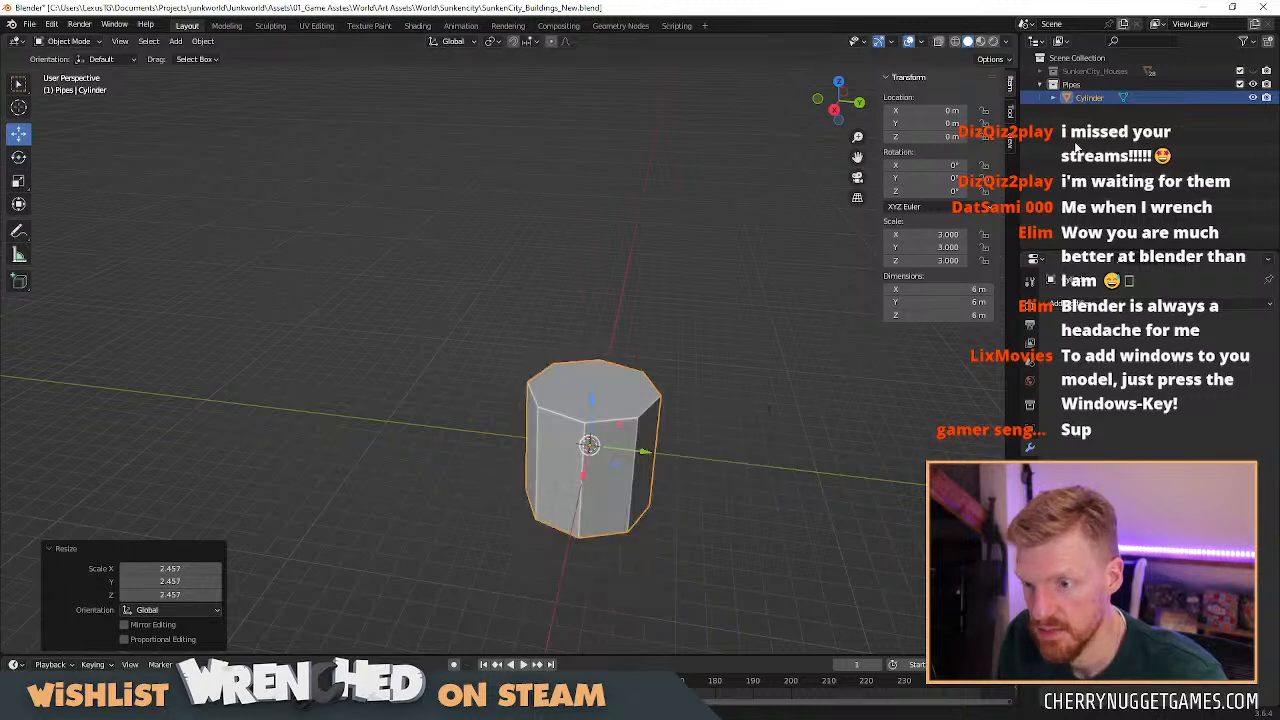
Switch to Unity and check the proportions of the stacked yellow pipe blocks from close by.
{"action": "key", "text": "alt+Tab"}
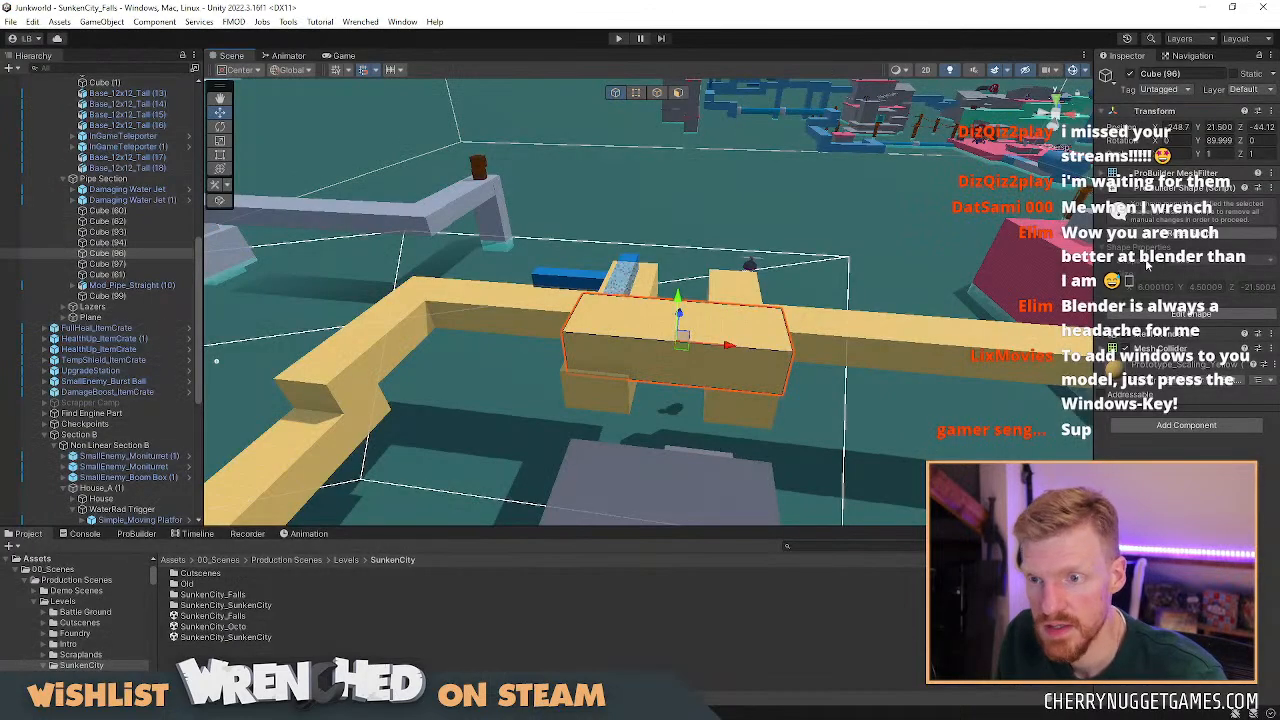
{"action": "right_click_drag", "start_coordinate": [766, 388], "coordinate": [609, 314]}
{"action": "middle_click_drag", "start_coordinate": [609, 314], "coordinate": [641, 338]}
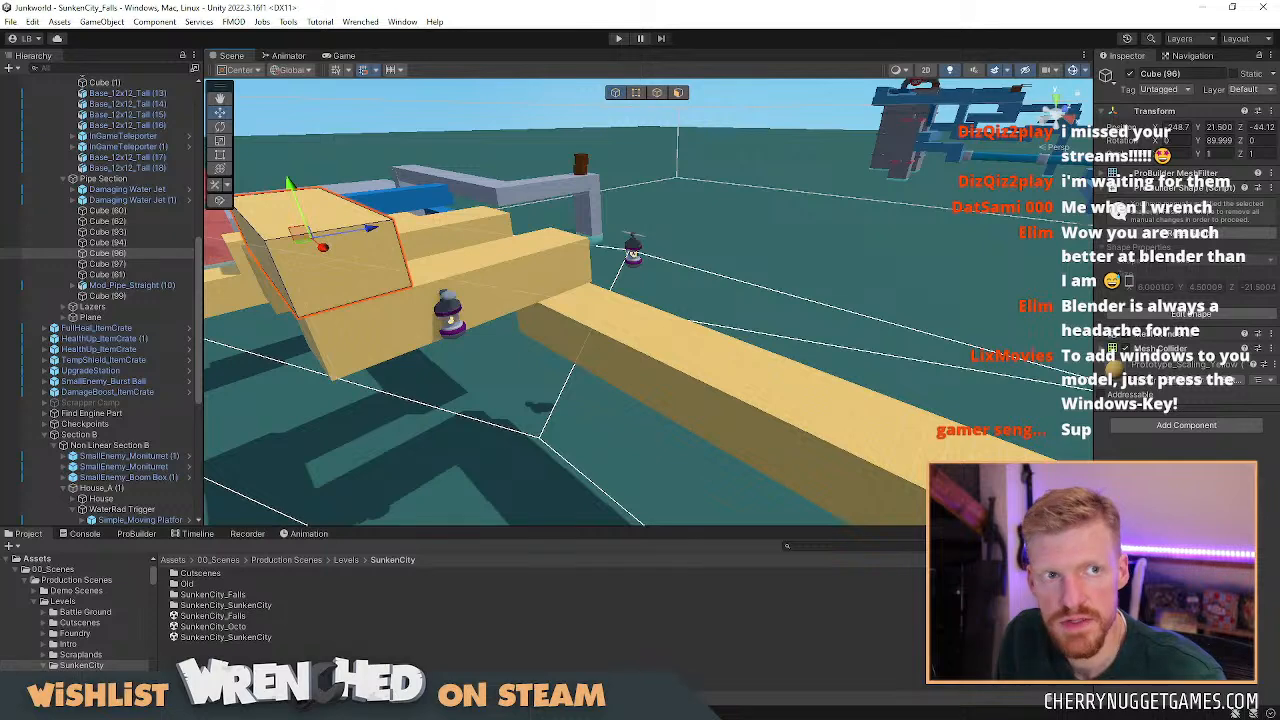
Switch back to Blender and set the cylinder's dimensions to 5 m in X, 5 m in Y and 10 m in Z.
{"action": "key", "text": "alt+Tab"}
{"action": "left_click", "coordinate": [961, 290]}
{"action": "type", "text": "5"}
{"action": "key", "text": "Tab"}
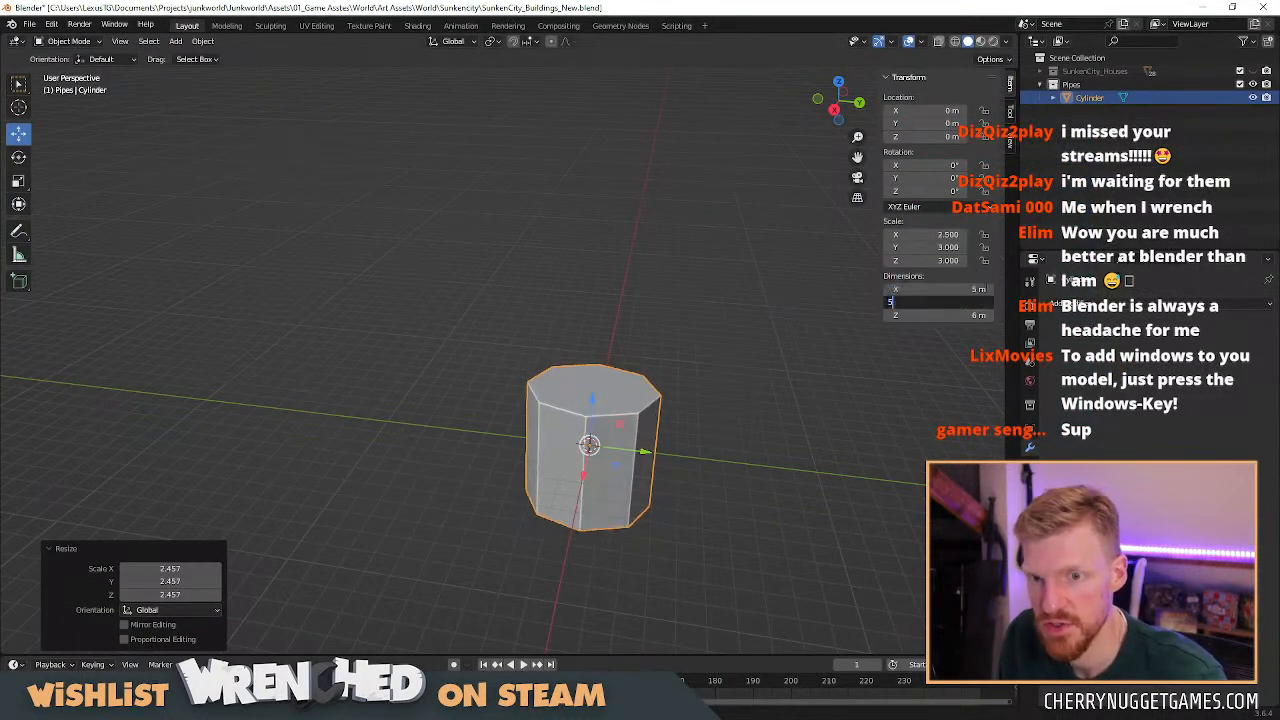
{"action": "type", "text": "5"}
{"action": "key", "text": "Tab"}
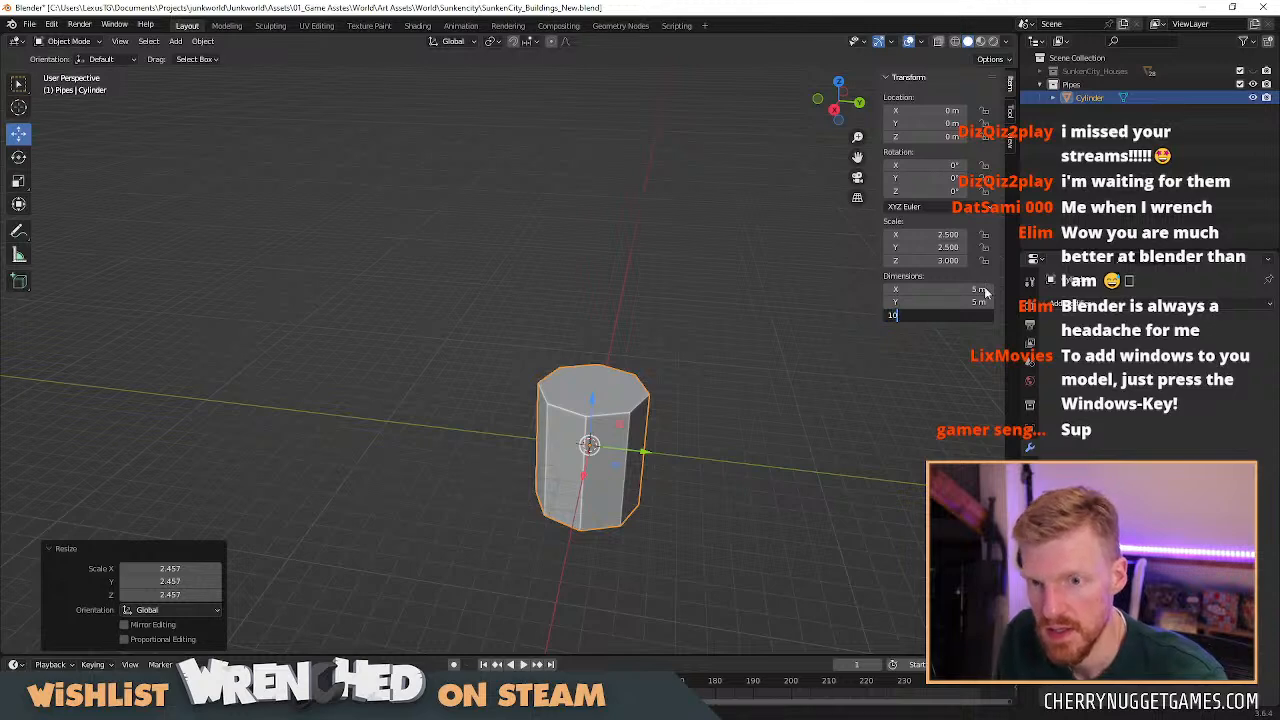
{"action": "key", "text": "Return"}
{"action": "scroll", "coordinate": [617, 549], "scroll_direction": "down", "scroll_amount": 3}
{"action": "middle_click_drag", "start_coordinate": [563, 440], "coordinate": [489, 428]}
{"action": "scroll", "coordinate": [823, 377], "scroll_direction": "down", "scroll_amount": 1}
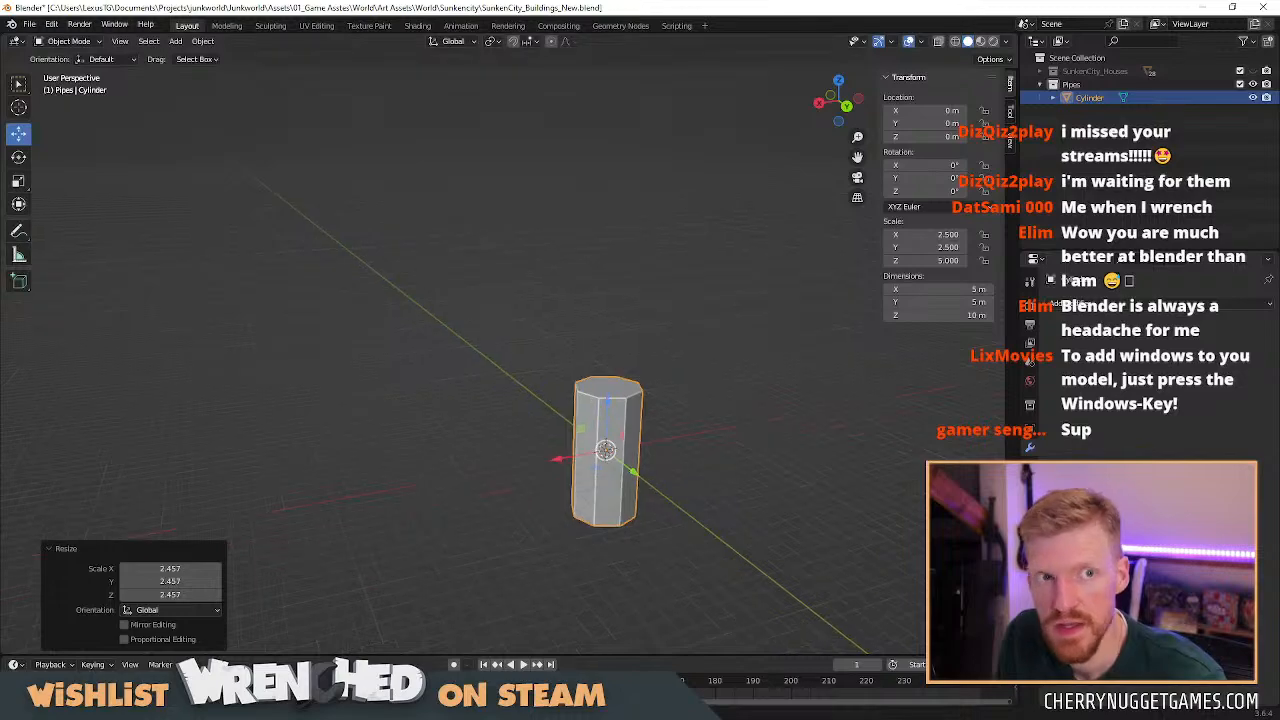
Return to Unity and examine the long yellow beam running from the stacked blocks to the pink platform.
{"action": "key", "text": "alt+Tab"}
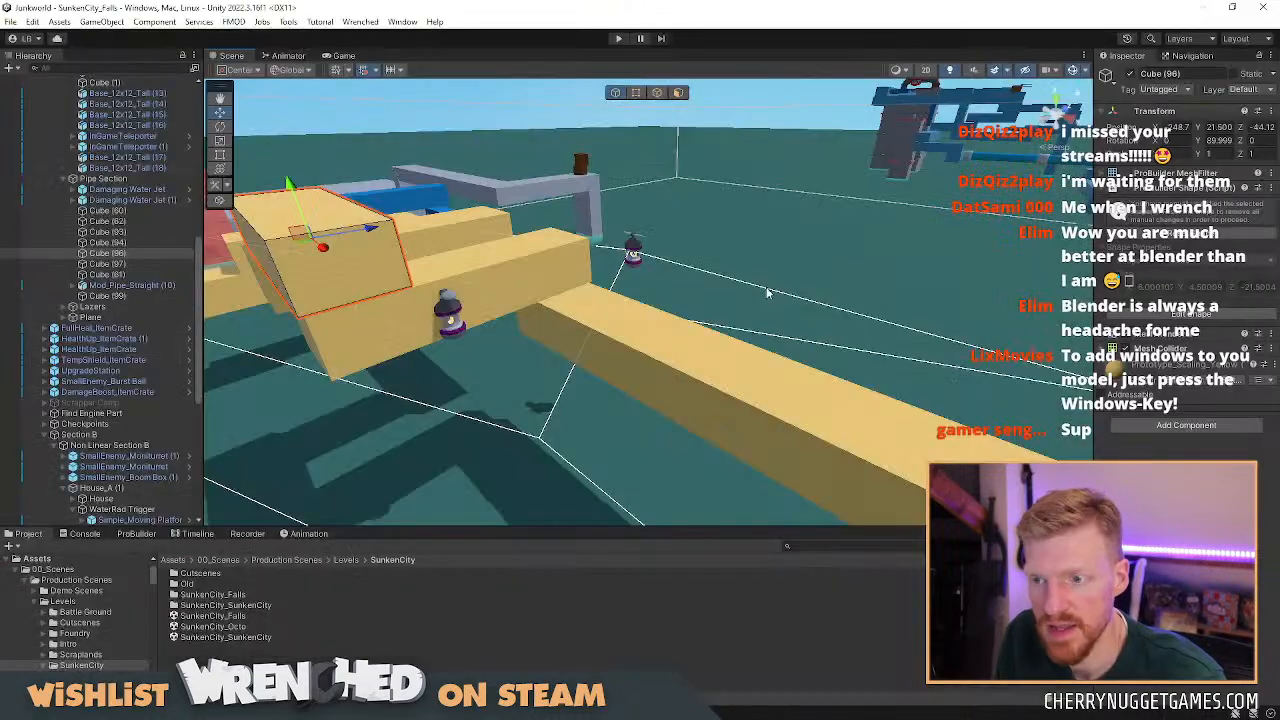
{"action": "scroll", "coordinate": [566, 336], "scroll_direction": "down", "scroll_amount": 3}
{"action": "middle_click_drag", "start_coordinate": [514, 373], "coordinate": [538, 386]}
{"action": "right_click_drag", "start_coordinate": [538, 386], "coordinate": [716, 411]}
{"action": "middle_click_drag", "start_coordinate": [548, 363], "coordinate": [618, 371]}
{"action": "scroll", "coordinate": [640, 360], "scroll_direction": "up", "scroll_amount": 3}
{"action": "left_click", "coordinate": [697, 333]}
{"action": "right_click_drag", "start_coordinate": [697, 333], "coordinate": [798, 338]}
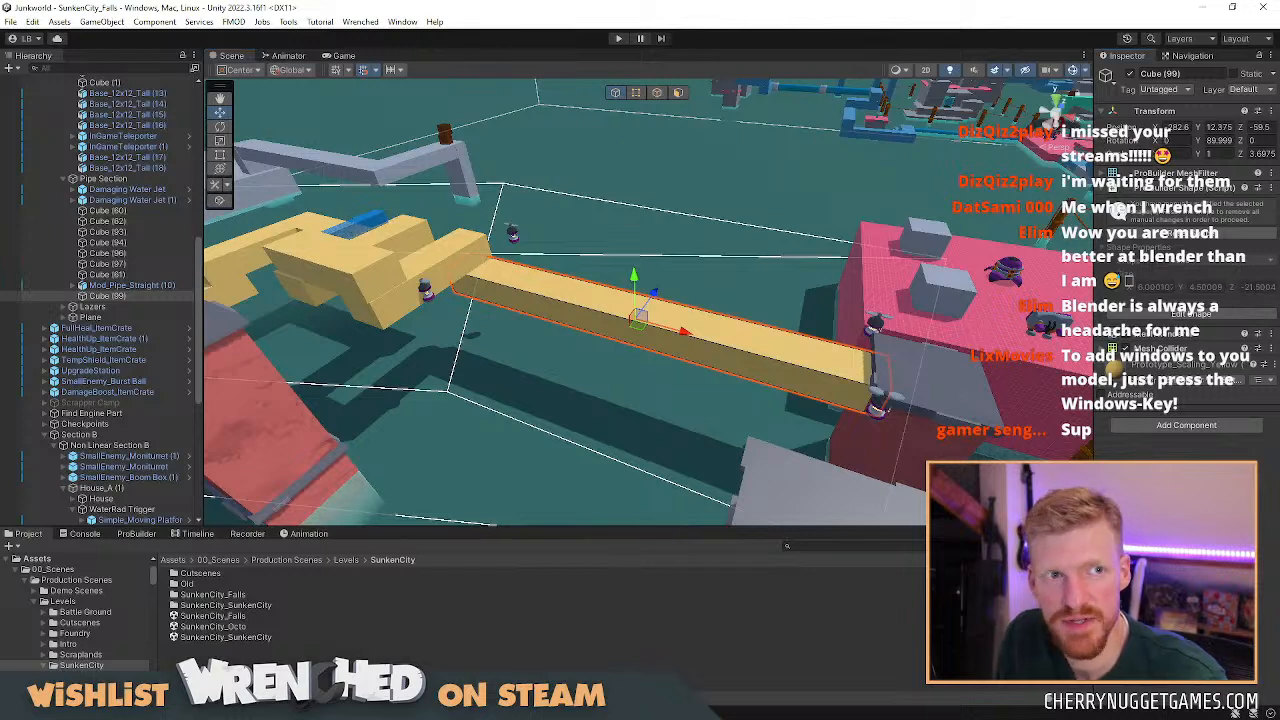
{"action": "middle_click_drag", "start_coordinate": [480, 285], "coordinate": [740, 305]}
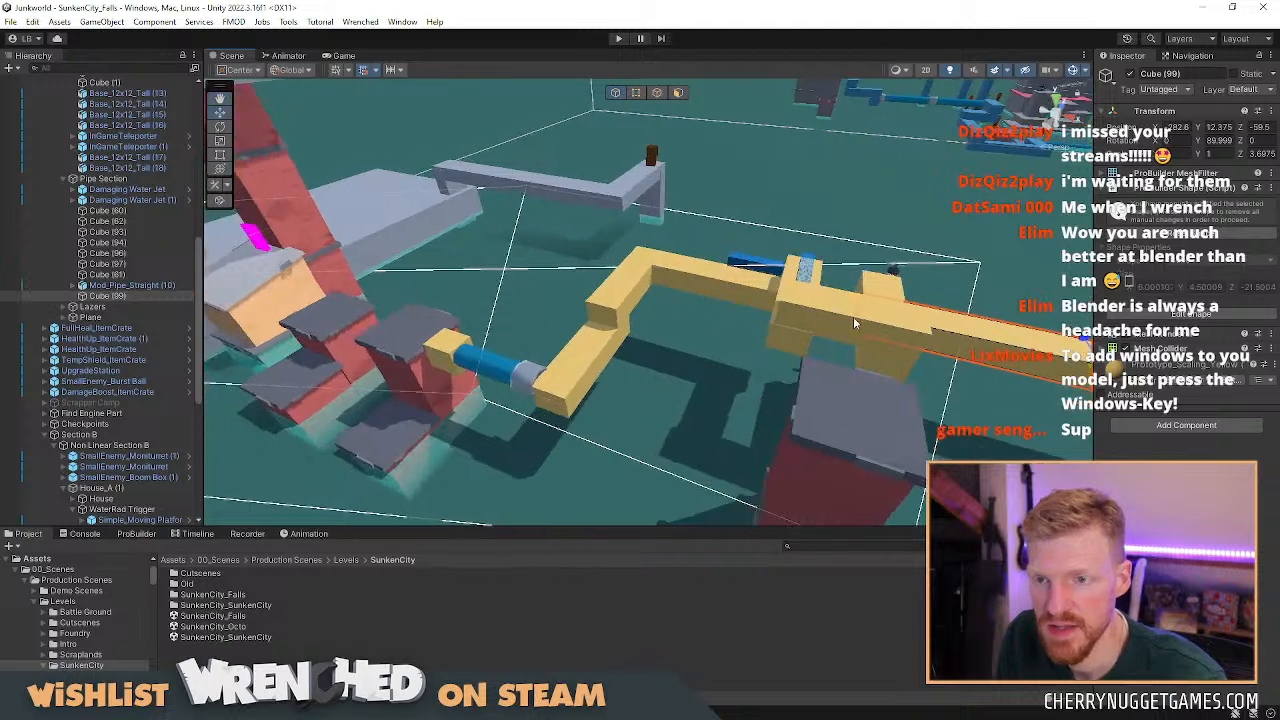
Compare the yellow pipe blocks and try to reset the raised middle block to an editable ProBuilder shape.
{"action": "left_click", "coordinate": [848, 322]}
{"action": "middle_click_drag", "start_coordinate": [903, 343], "coordinate": [857, 344]}
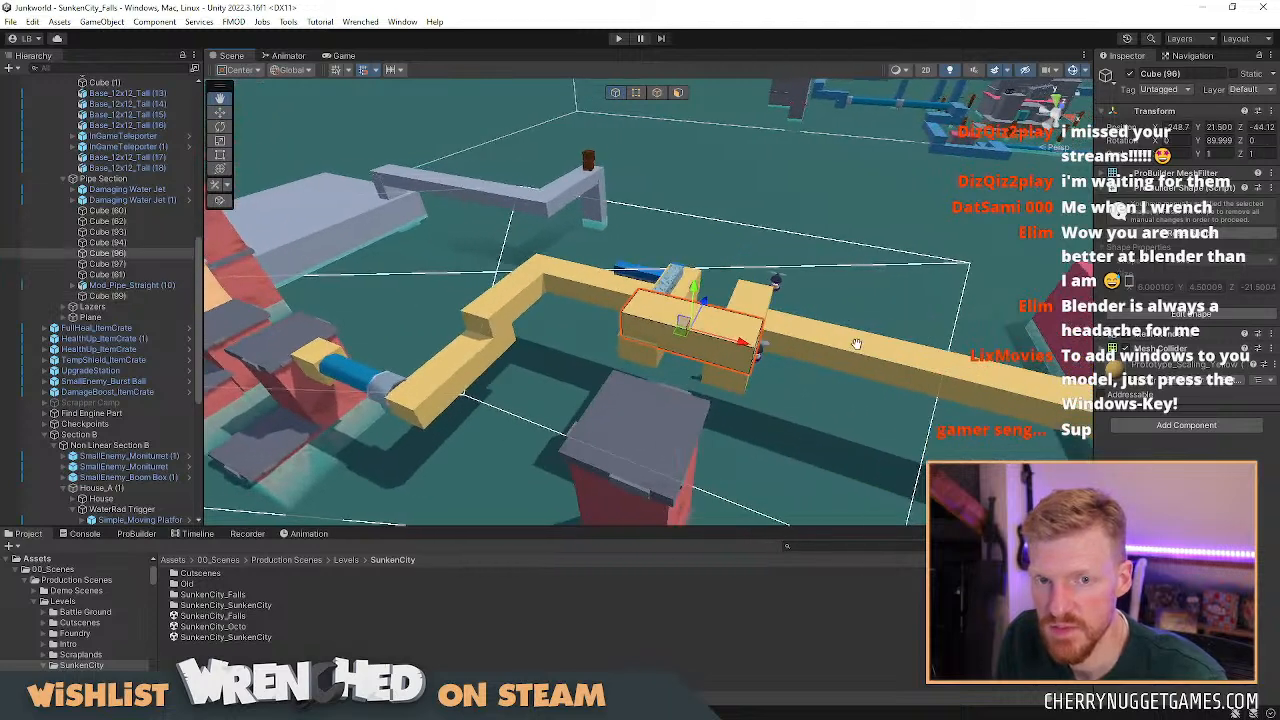
{"action": "left_click", "coordinate": [742, 312]}
{"action": "left_click", "coordinate": [697, 341]}
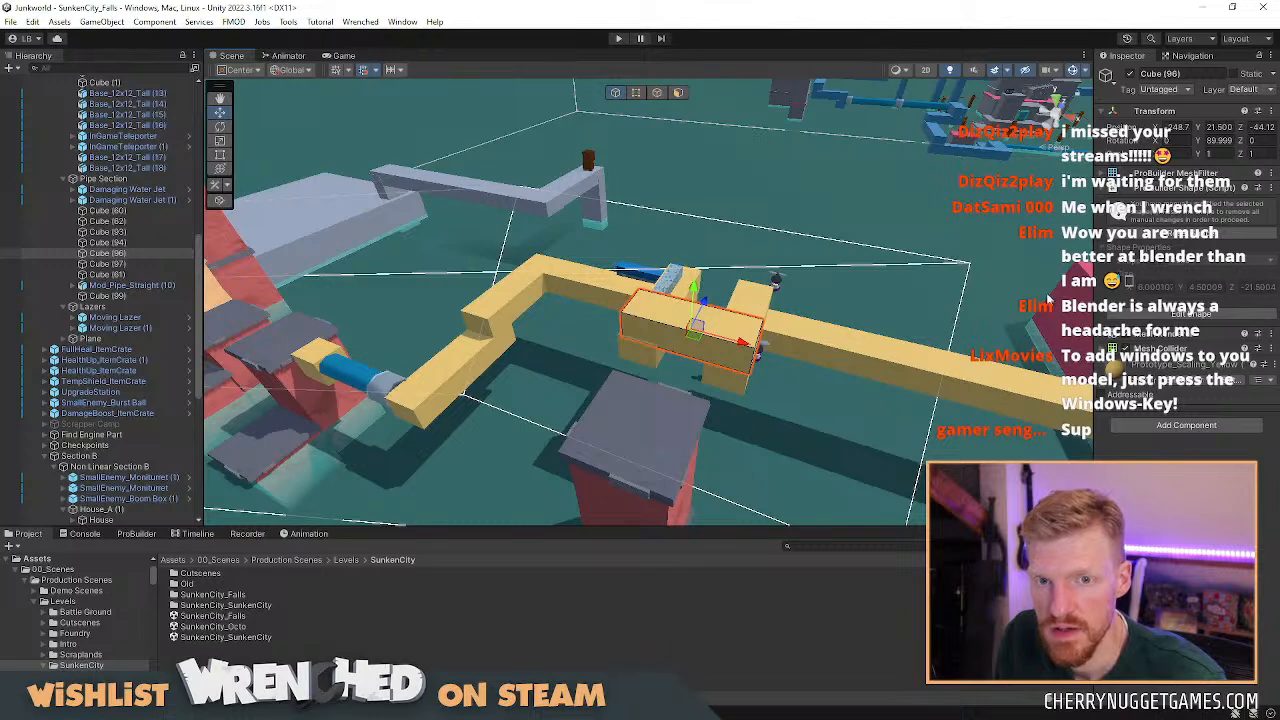
{"action": "left_click", "coordinate": [755, 298]}
{"action": "left_click", "coordinate": [668, 326]}
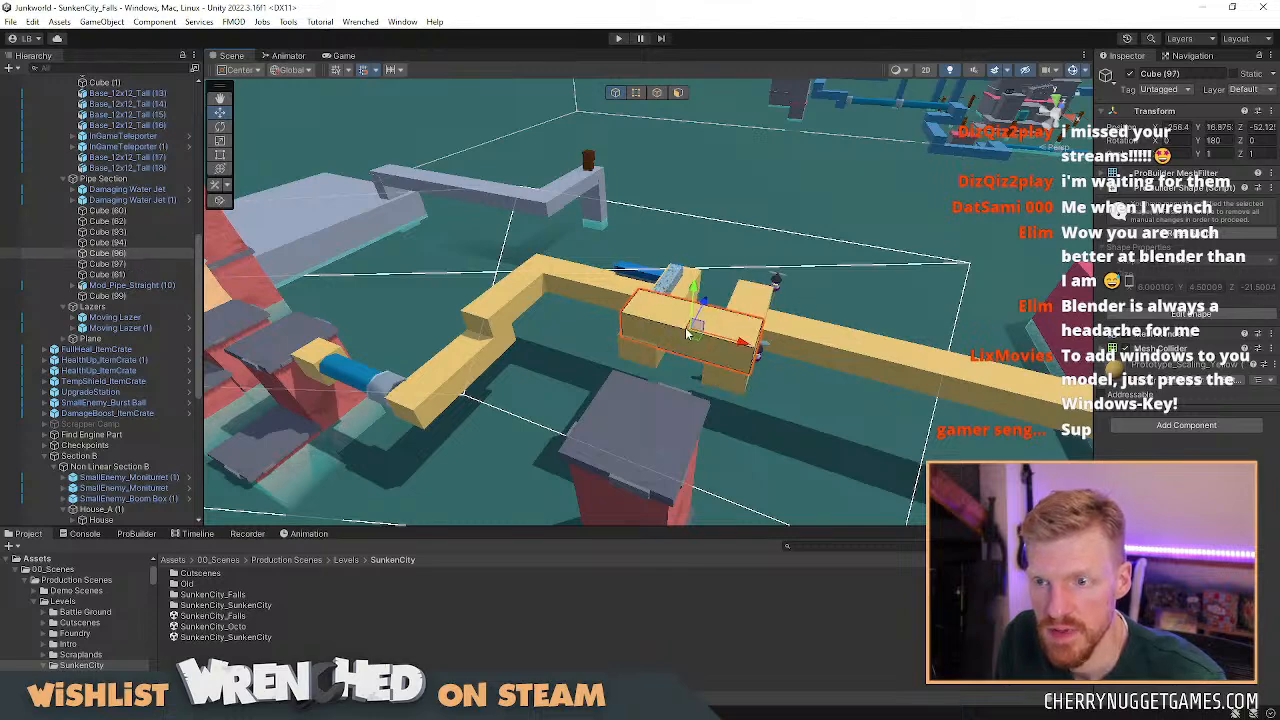
{"action": "left_click", "coordinate": [1192, 233]}
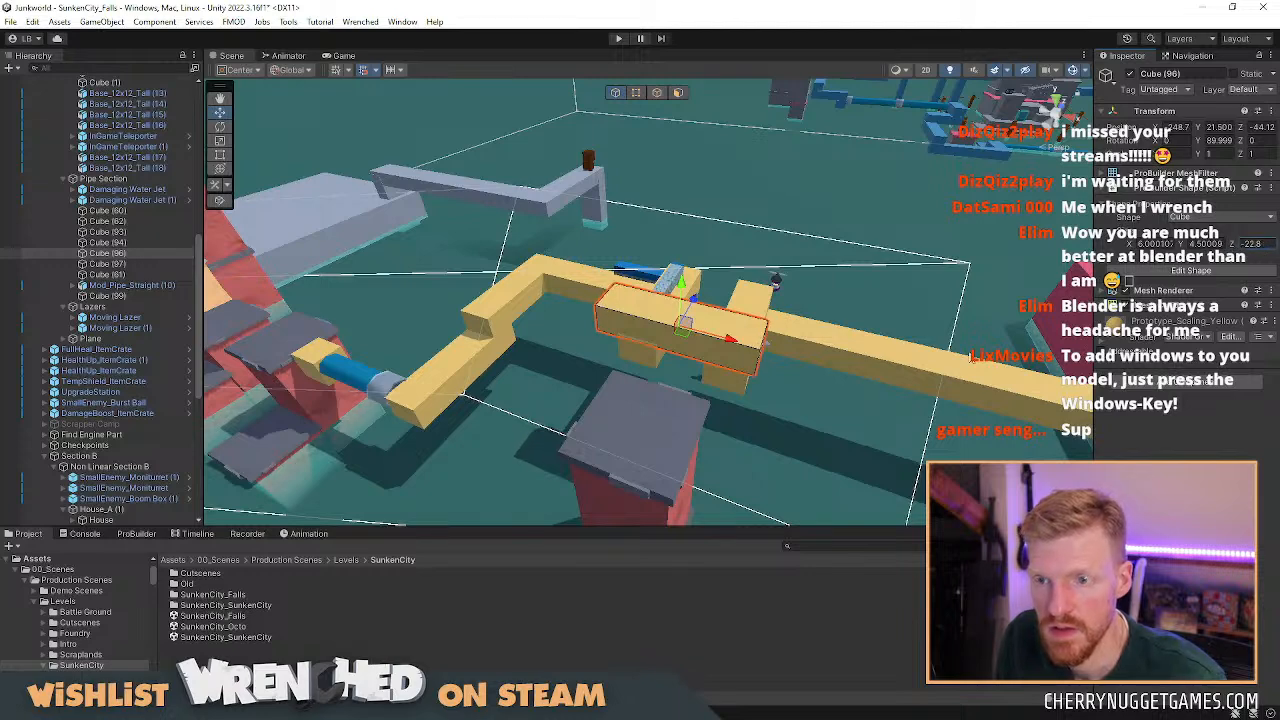
Check the long yellow beam's scale against the raised block and review the whole pipe run up to the pink platform.
{"action": "left_click", "coordinate": [884, 362]}
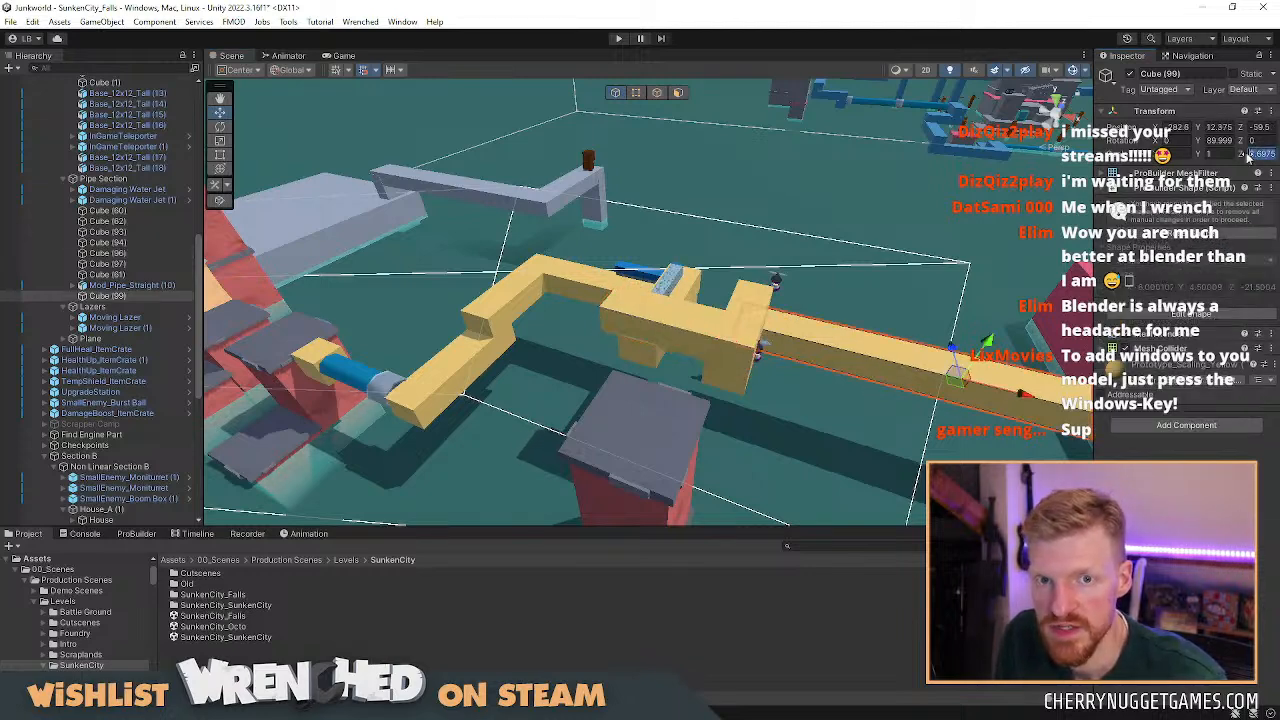
{"action": "left_click_drag", "start_coordinate": [808, 328], "coordinate": [834, 295], "text": "alt"}
{"action": "middle_click_drag", "start_coordinate": [834, 295], "coordinate": [773, 308]}
{"action": "left_click", "coordinate": [766, 306]}
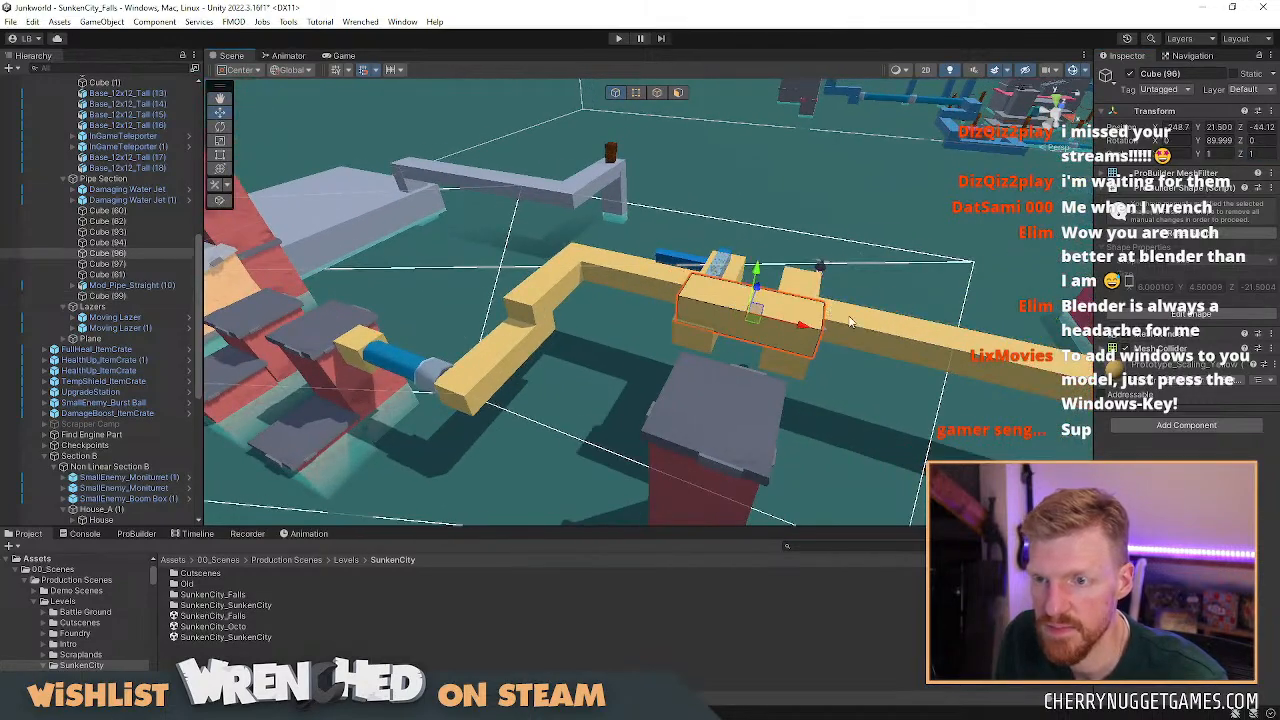
{"action": "scroll", "coordinate": [826, 367], "scroll_direction": "down", "scroll_amount": 6}
{"action": "middle_click_drag", "start_coordinate": [826, 362], "coordinate": [788, 352]}
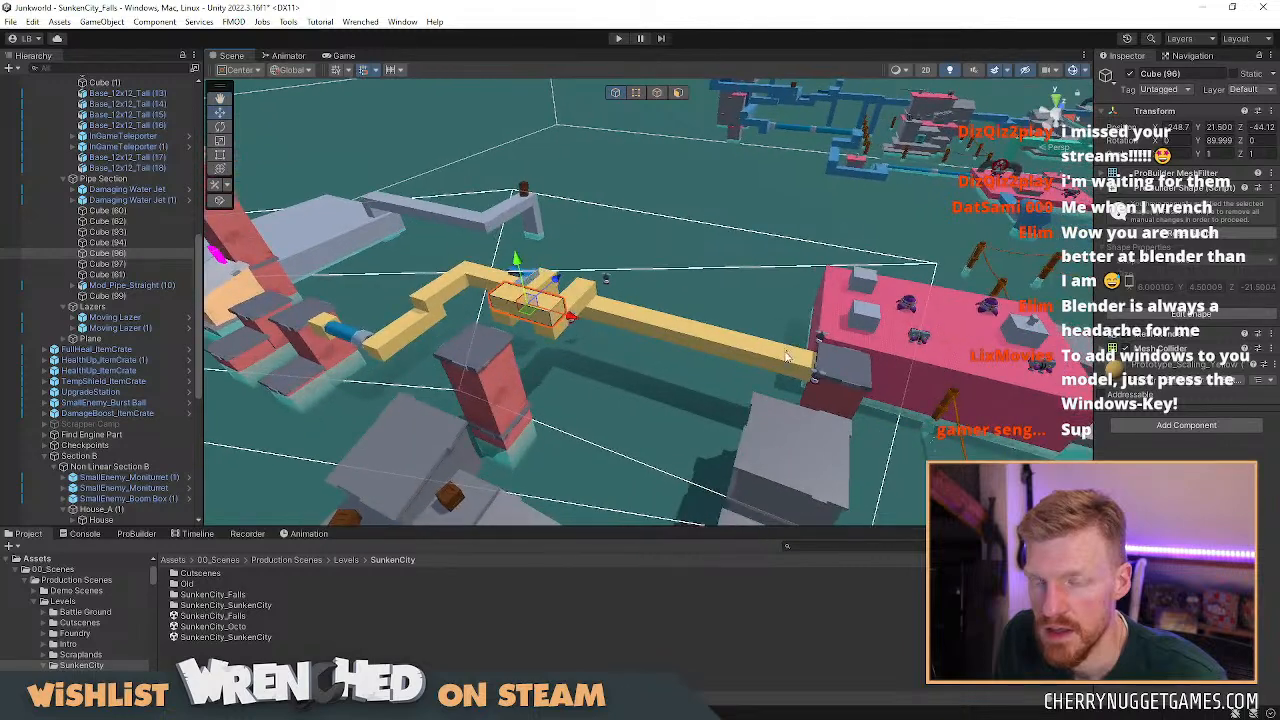
{"action": "scroll", "coordinate": [786, 352], "scroll_direction": "up", "scroll_amount": 3}
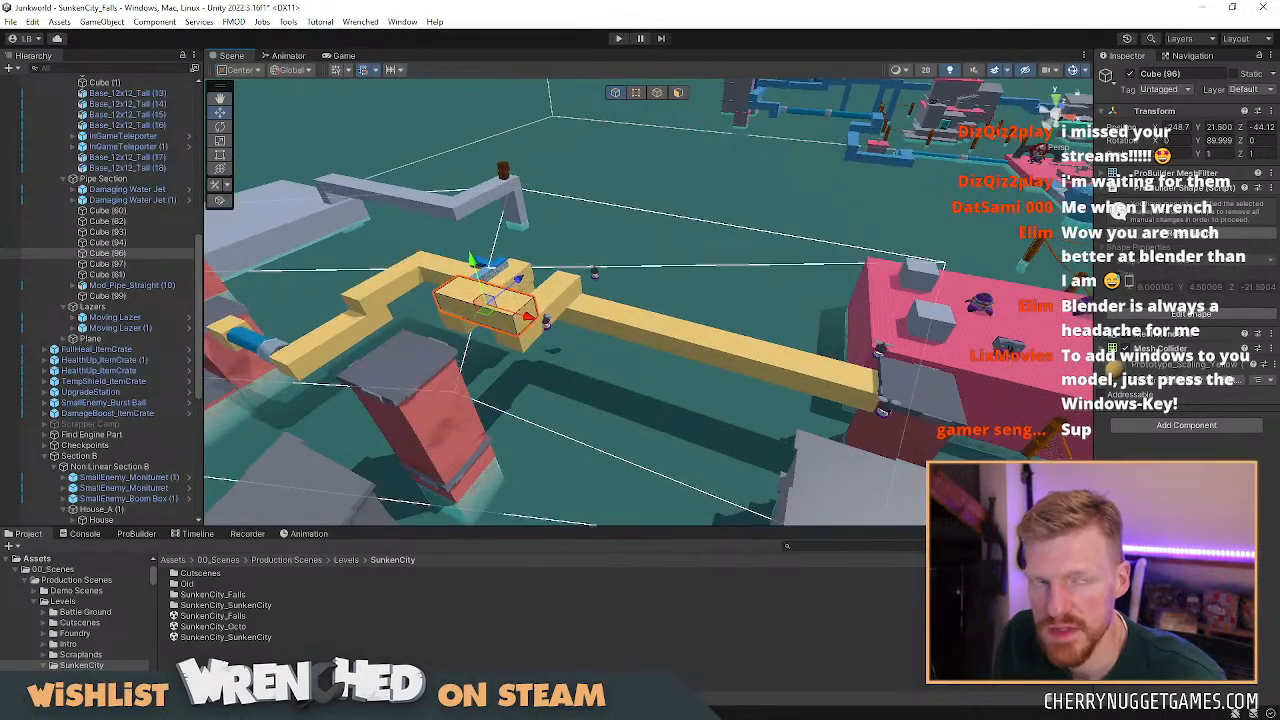
Switch back to Blender and set the cylinder's Z dimension to 20 m.
{"action": "key", "text": "alt+Tab"}
{"action": "left_click", "coordinate": [961, 315]}
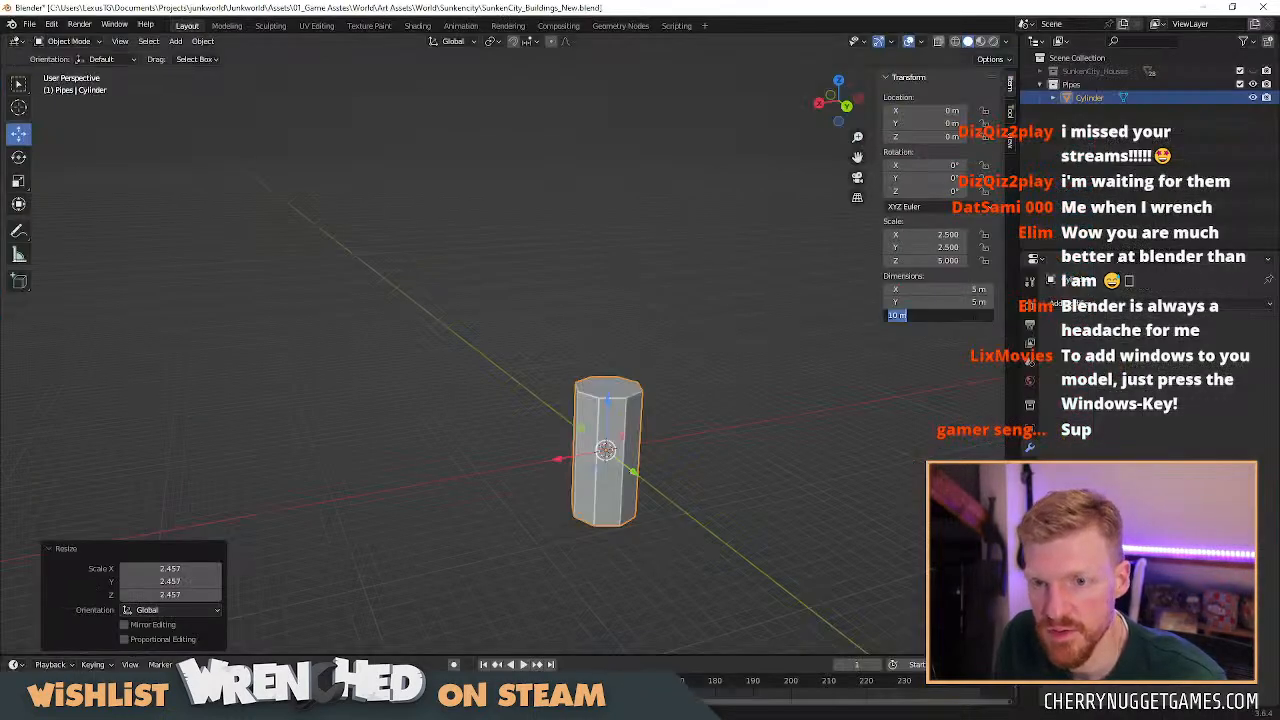
{"action": "type", "text": "20"}
{"action": "key", "text": "Return"}
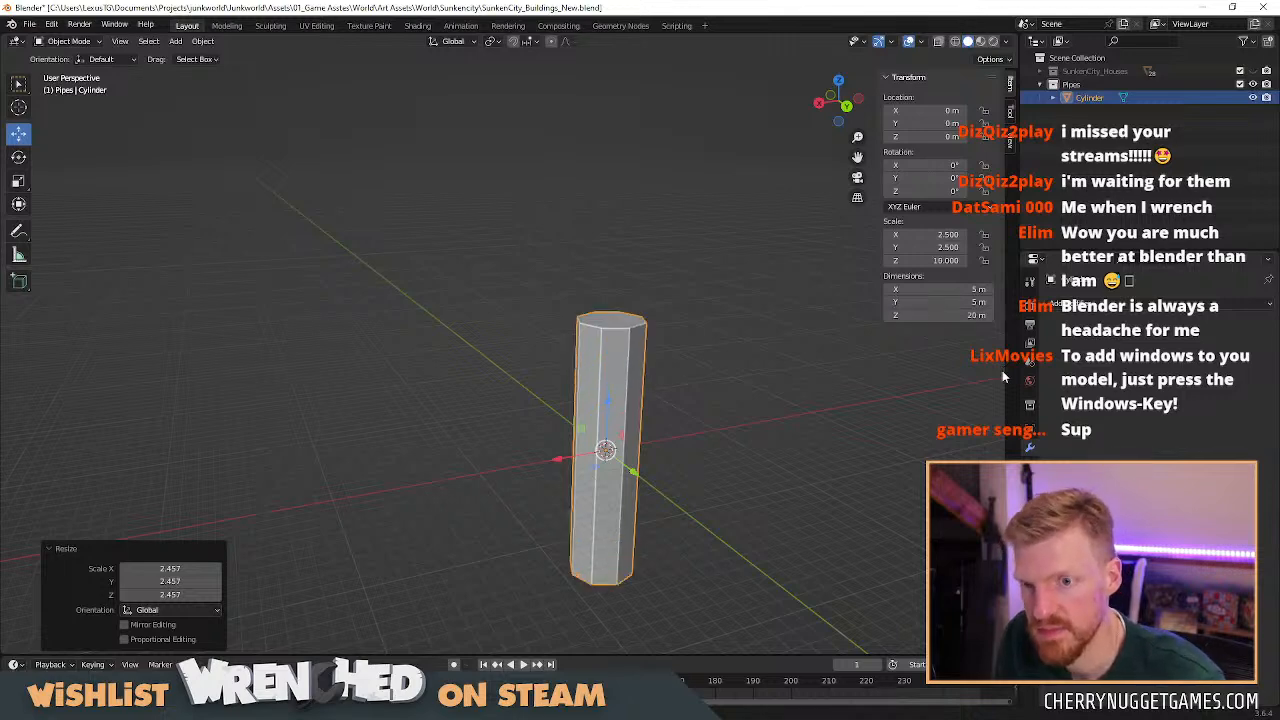
Apply Shade Smooth to the cylinder.
{"action": "middle_click_drag", "start_coordinate": [657, 434], "coordinate": [618, 412]}
{"action": "scroll", "coordinate": [634, 402], "scroll_direction": "up", "scroll_amount": 1}
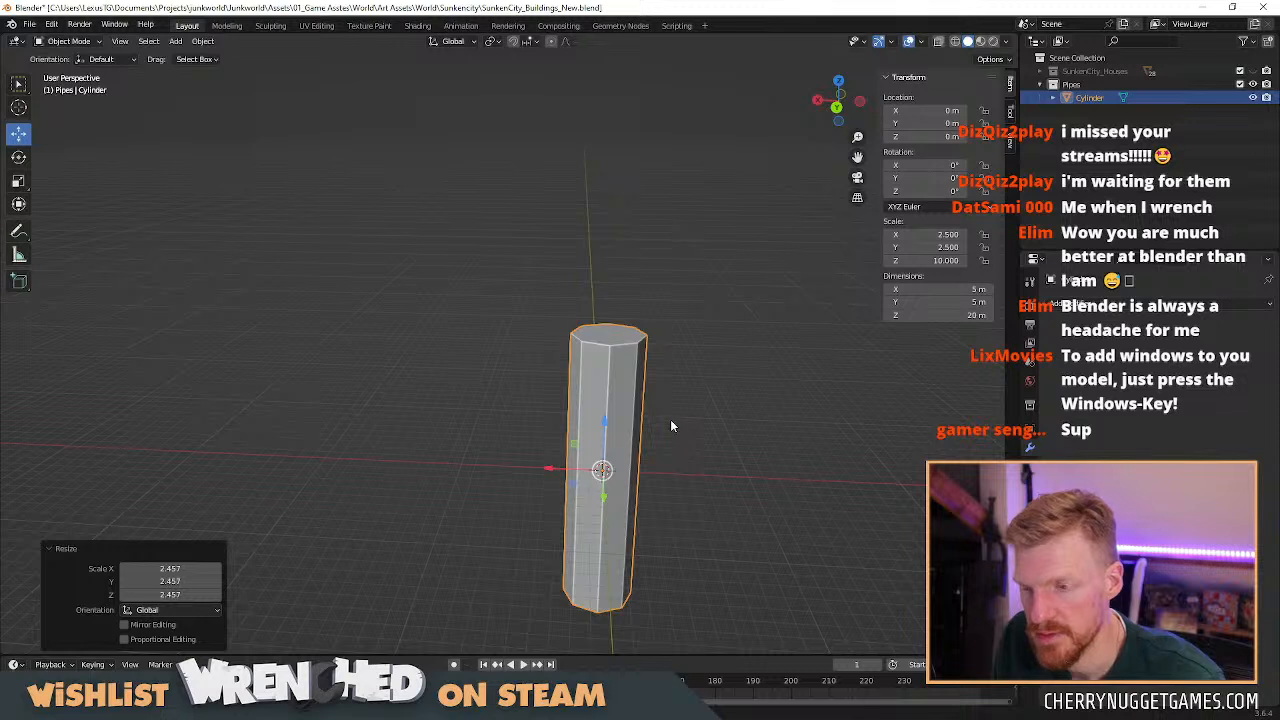
{"action": "right_click", "coordinate": [624, 396]}
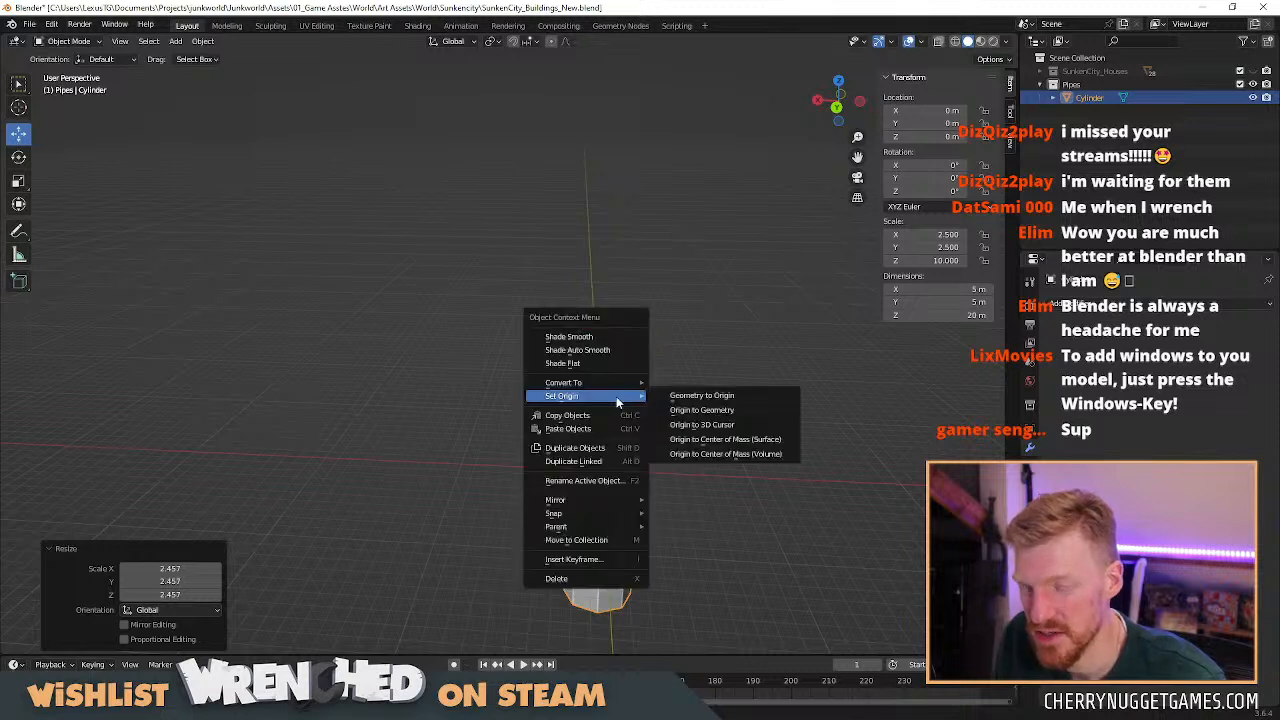
{"action": "left_click", "coordinate": [605, 346]}
{"action": "mouse_move", "coordinate": [660, 428]}
{"action": "middle_mouse_down"}
{"action": "mouse_move", "coordinate": [620, 420]}
{"action": "mouse_move", "coordinate": [653, 425]}
{"action": "middle_mouse_up"}
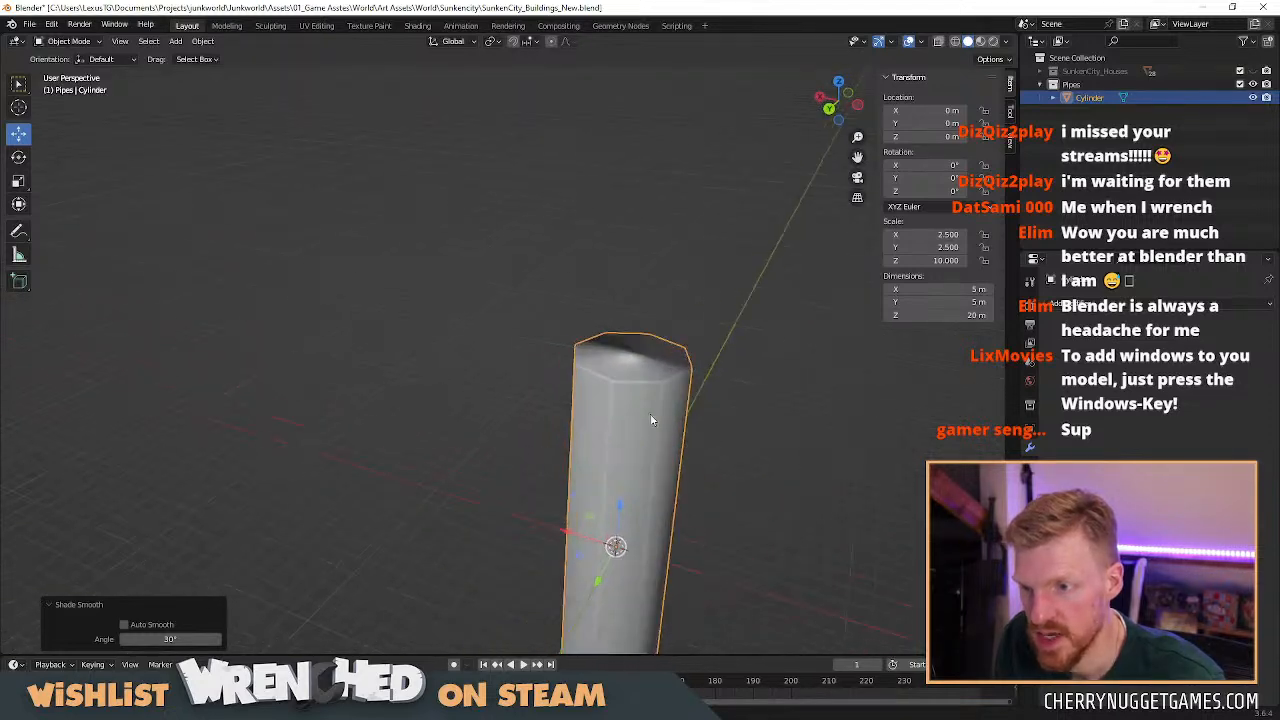
Try to hollow the cylinder's upper end by insetting the cap about 0.27 m and extruding it about 2.7 m inward.
{"action": "key", "text": "Tab"}
{"action": "left_click", "coordinate": [651, 367]}
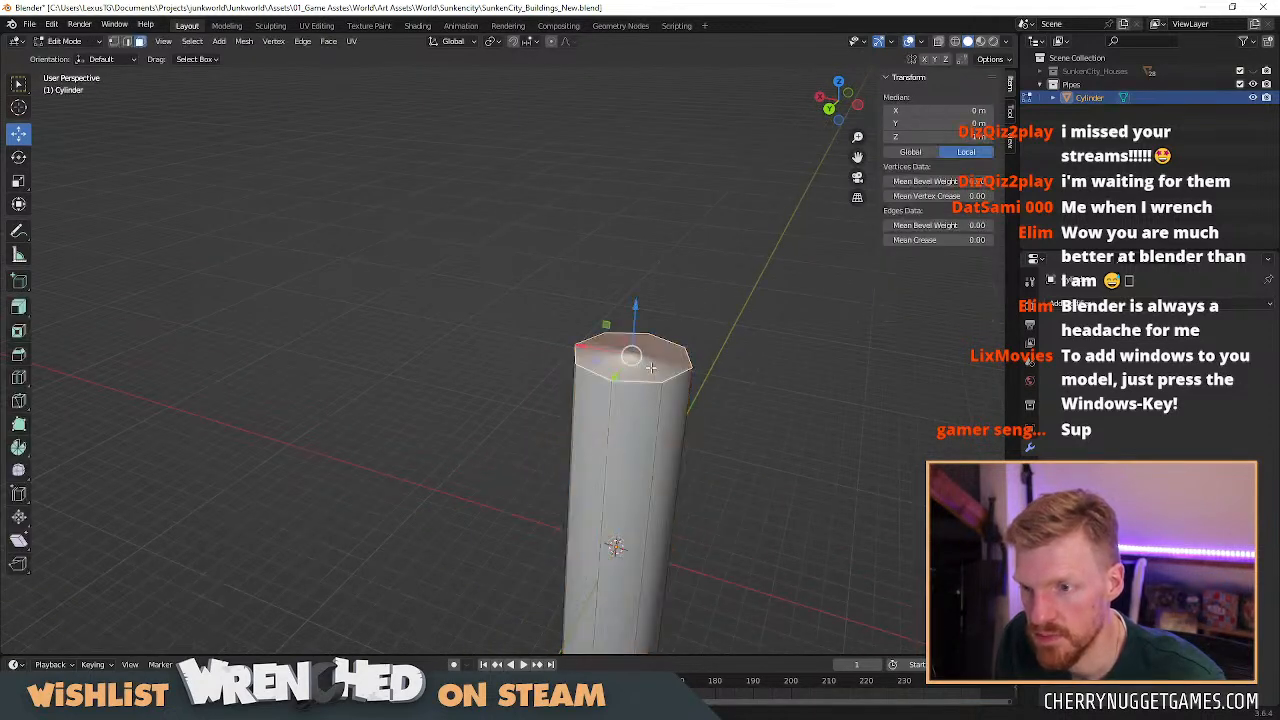
{"action": "key", "text": "i"}
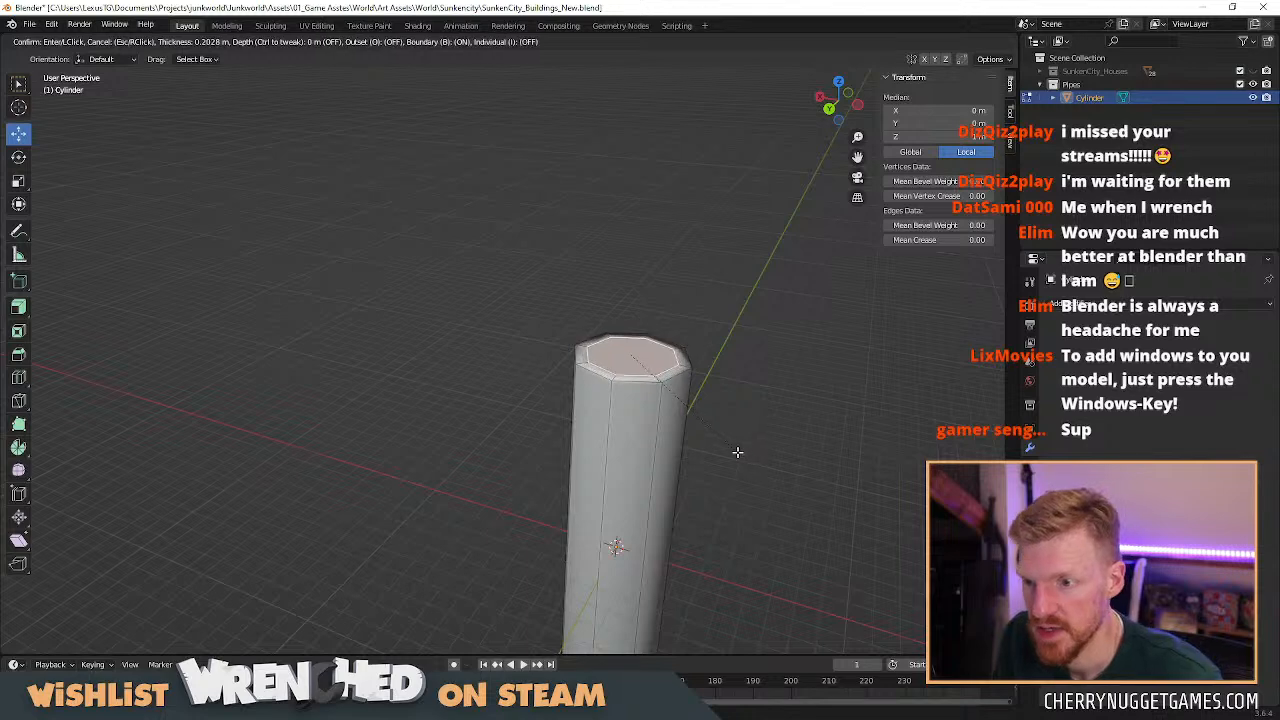
{"action": "left_click", "coordinate": [730, 447]}
{"action": "key", "text": "e"}
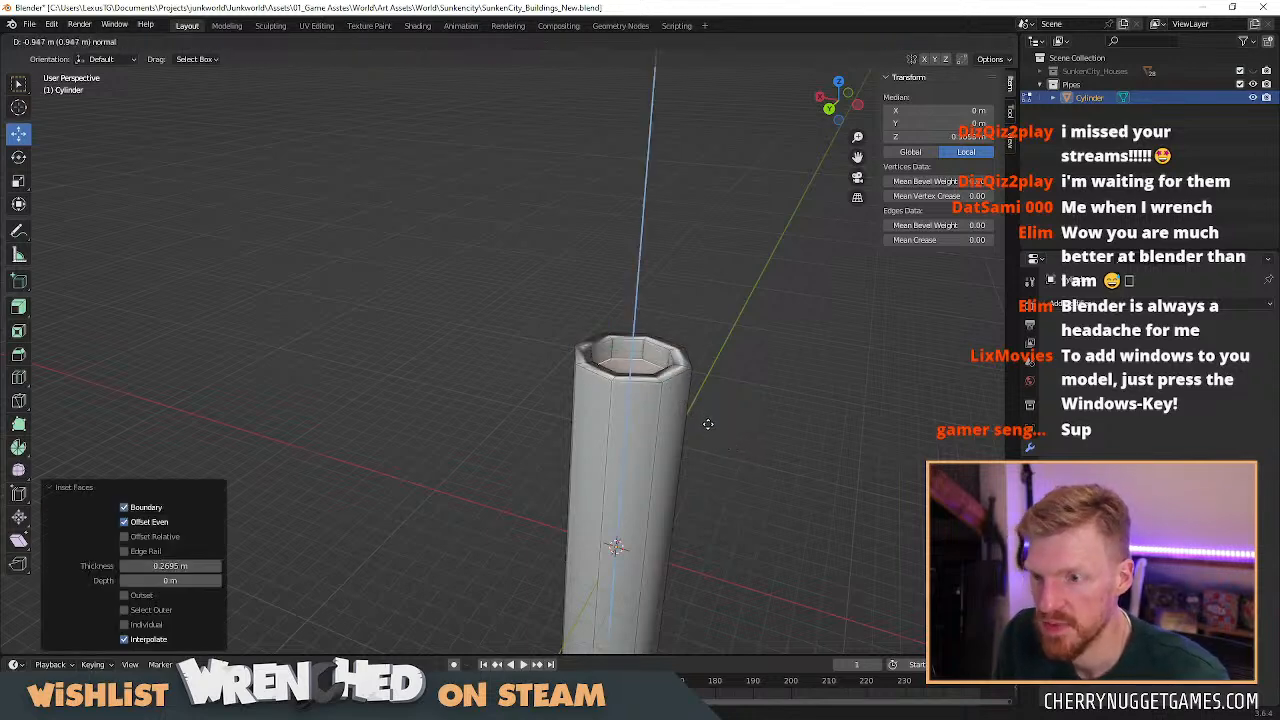
{"action": "left_click", "coordinate": [714, 432]}
{"action": "scroll", "coordinate": [718, 434], "scroll_direction": "down", "scroll_amount": 4}
{"action": "middle_click_drag", "start_coordinate": [720, 438], "coordinate": [700, 509]}
{"action": "scroll", "coordinate": [654, 460], "scroll_direction": "up", "scroll_amount": 4}
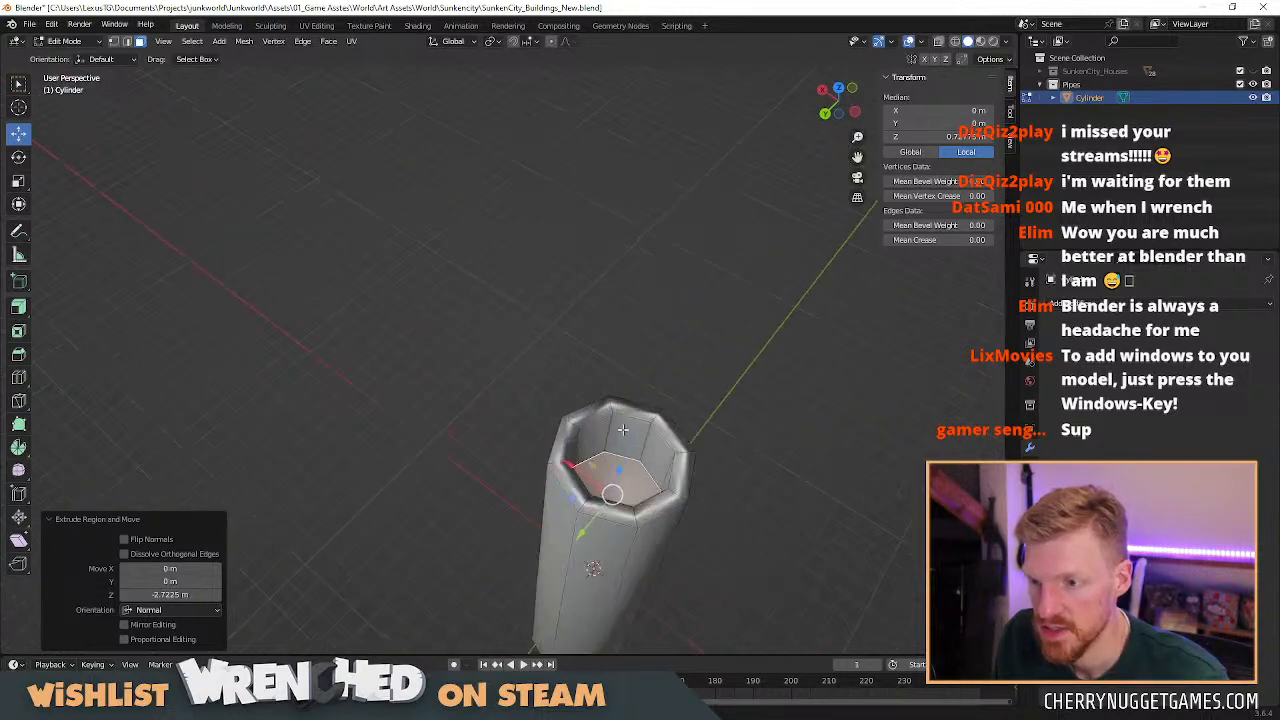
Undo the inward extrusion and the inset on the cylinder's top face.
{"action": "left_click", "coordinate": [597, 402]}
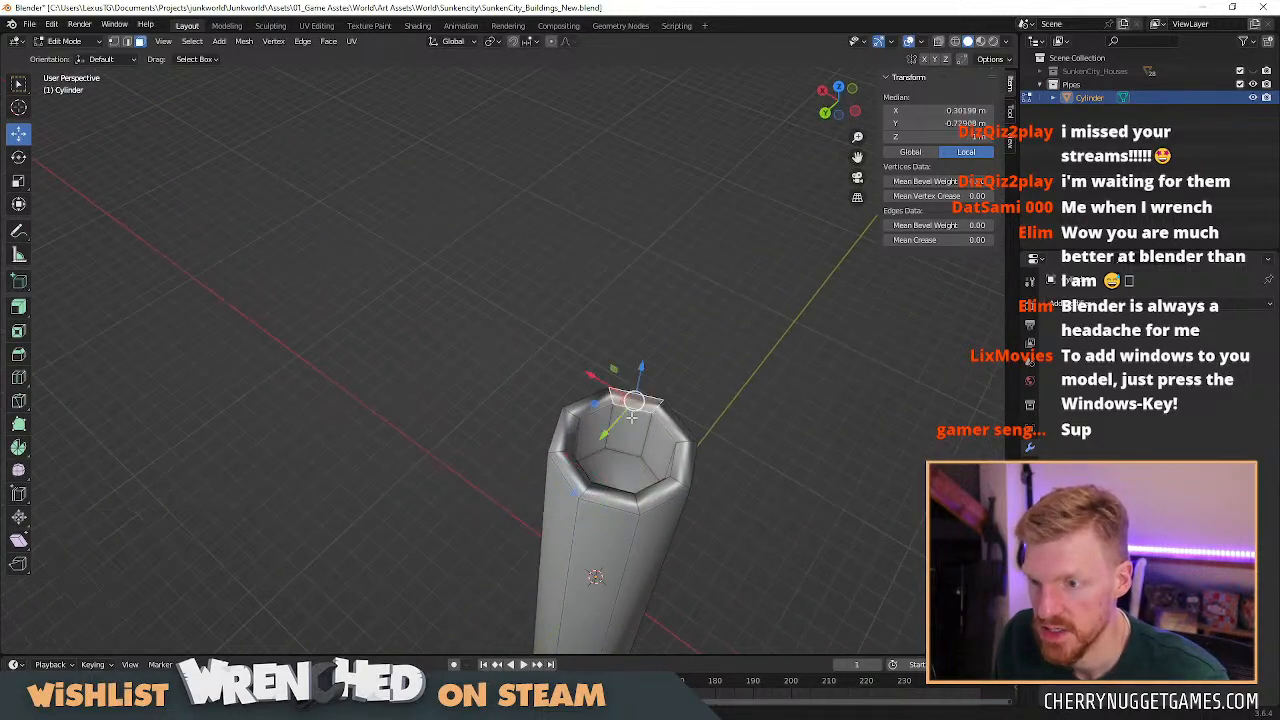
{"action": "key", "text": "ctrl+z"}
{"action": "key", "text": "ctrl+z"}
{"action": "key", "text": "ctrl+z"}
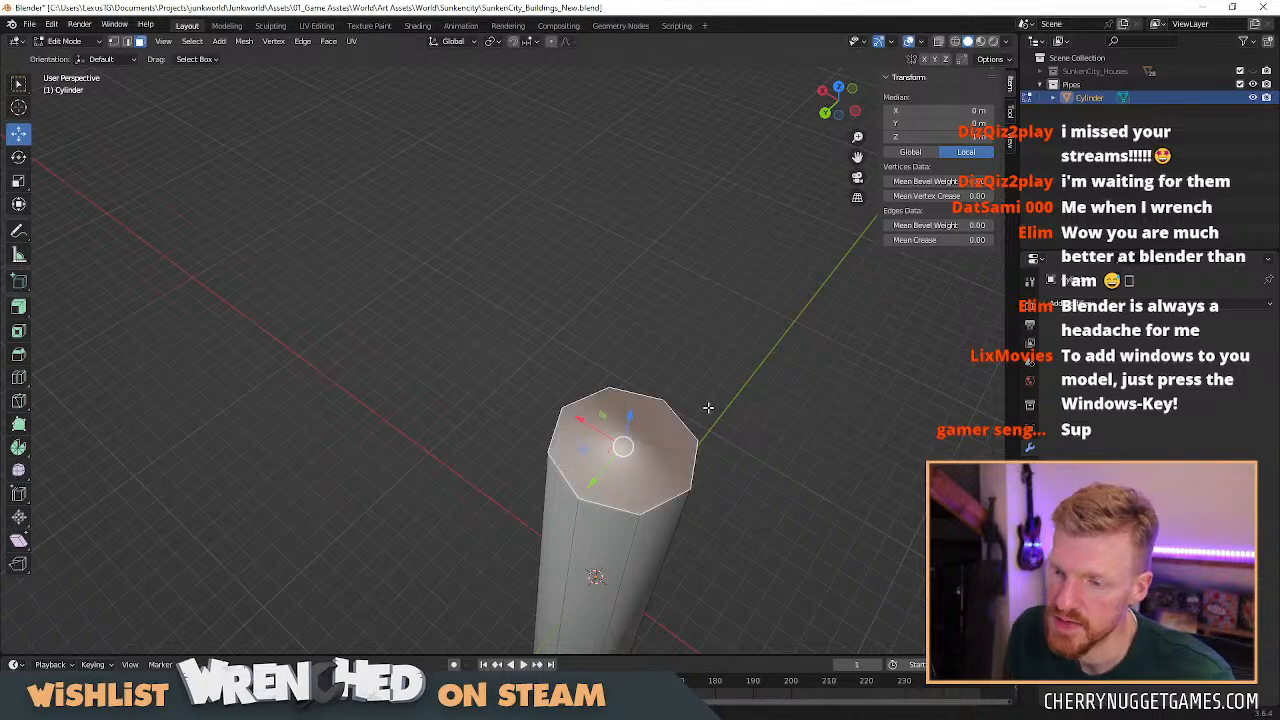
Return to object mode and rename the cylinder as BasicPipe_5x5x10.
{"action": "scroll", "coordinate": [707, 455], "scroll_direction": "down", "scroll_amount": 1}
{"action": "middle_click_drag", "start_coordinate": [707, 455], "coordinate": [659, 457]}
{"action": "scroll", "coordinate": [700, 494], "scroll_direction": "down", "scroll_amount": 4}
{"action": "scroll", "coordinate": [686, 489], "scroll_direction": "up", "scroll_amount": 2}
{"action": "key", "text": "Tab"}
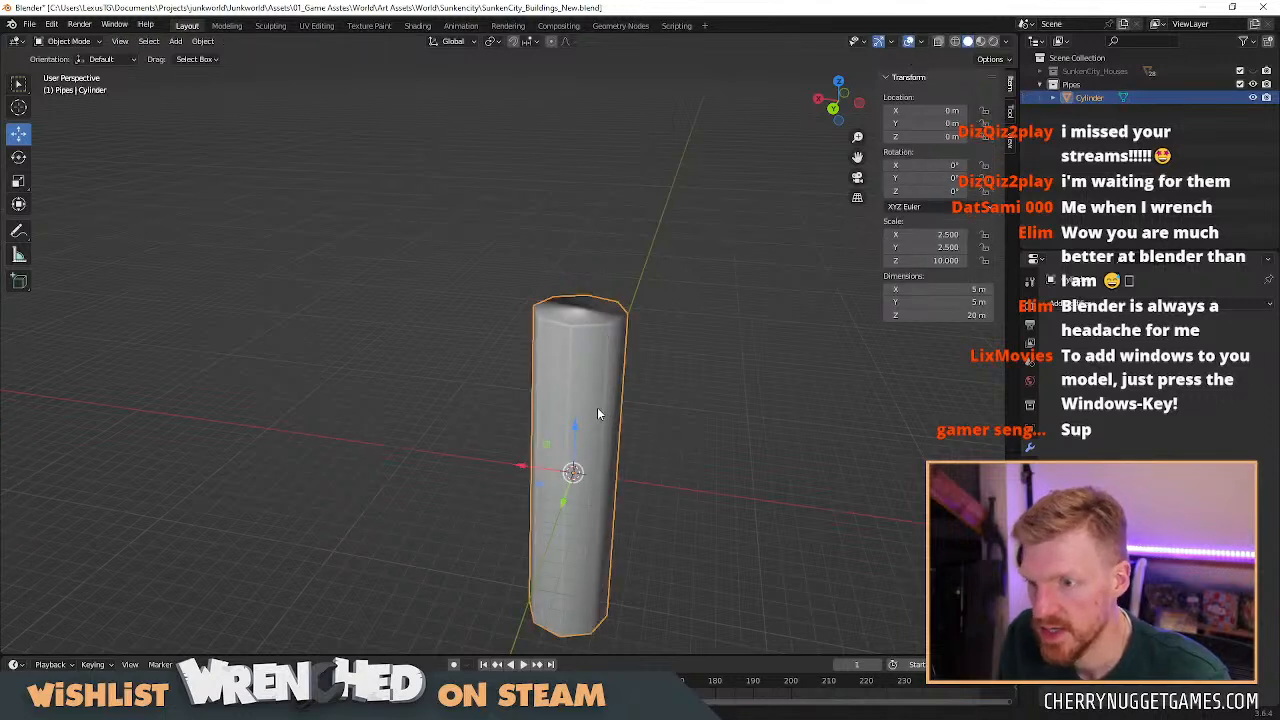
{"action": "double_click", "coordinate": [1092, 97]}
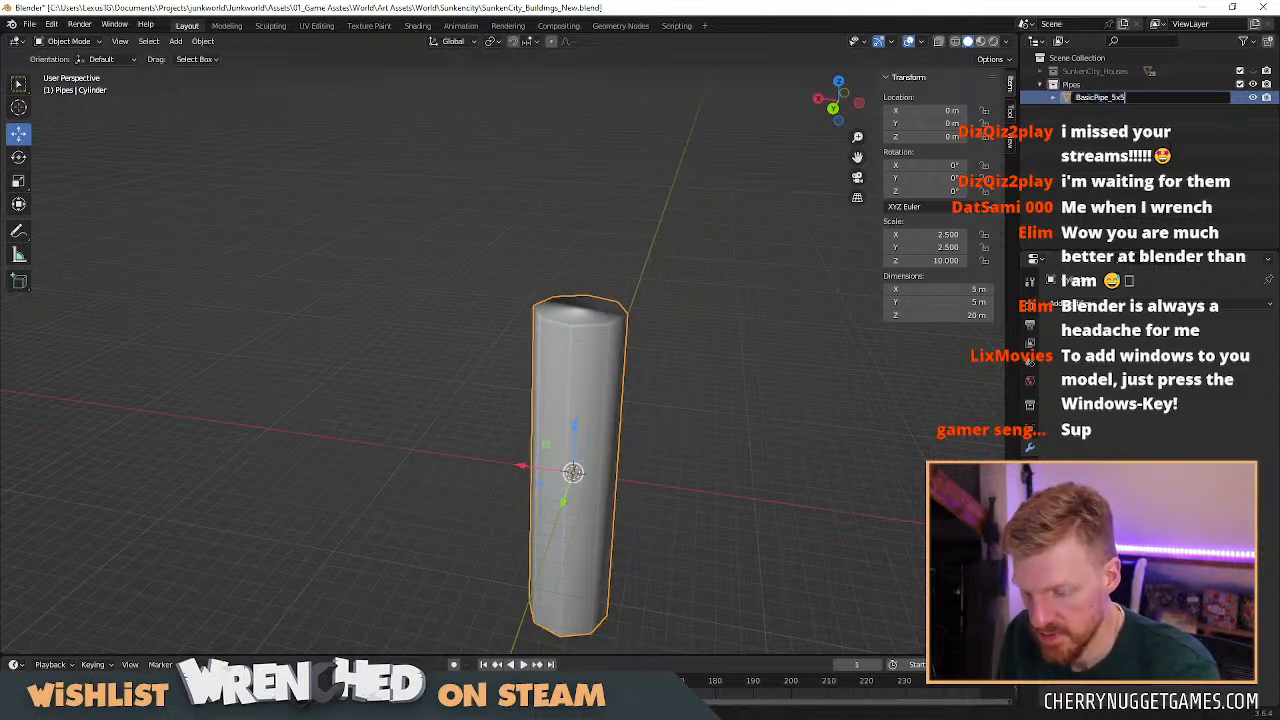
{"action": "key", "text": "Return"}
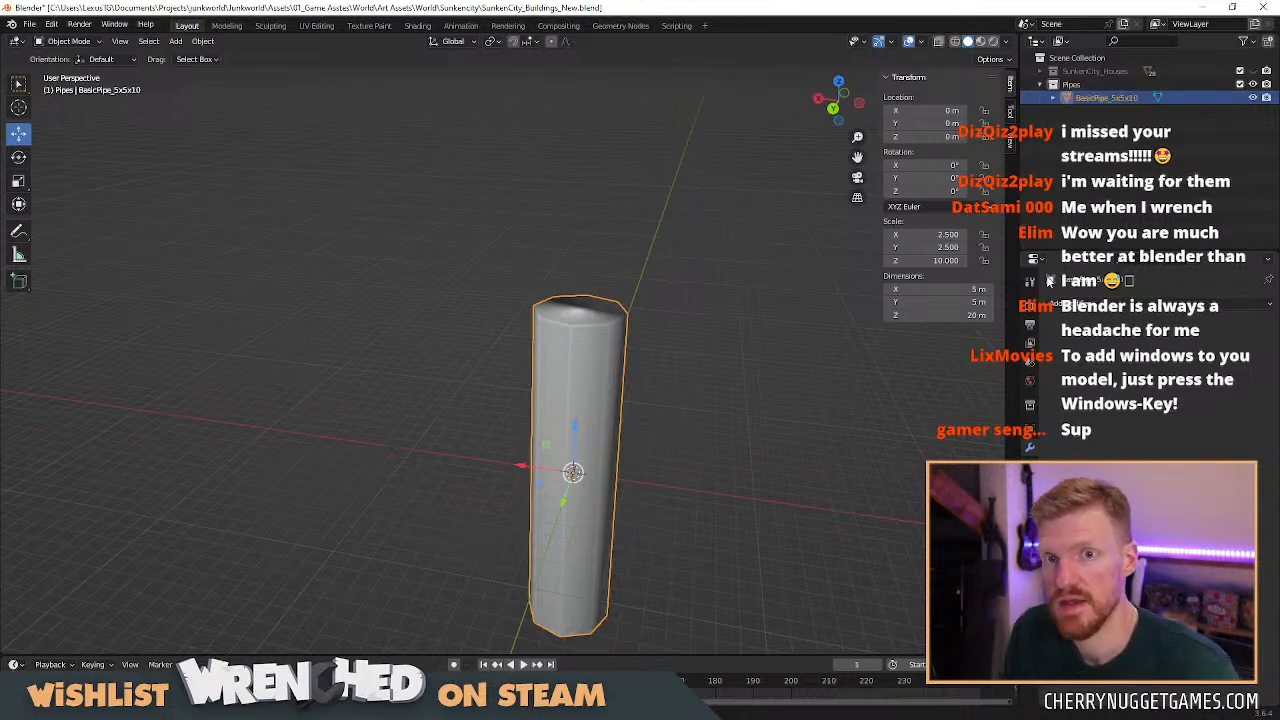
Duplicate the pipe in place and fatten the whole mesh of the copy by about 0.7 m.
{"action": "key", "text": "shift+d"}
{"action": "right_click", "coordinate": [612, 468]}
{"action": "key", "text": "Tab"}
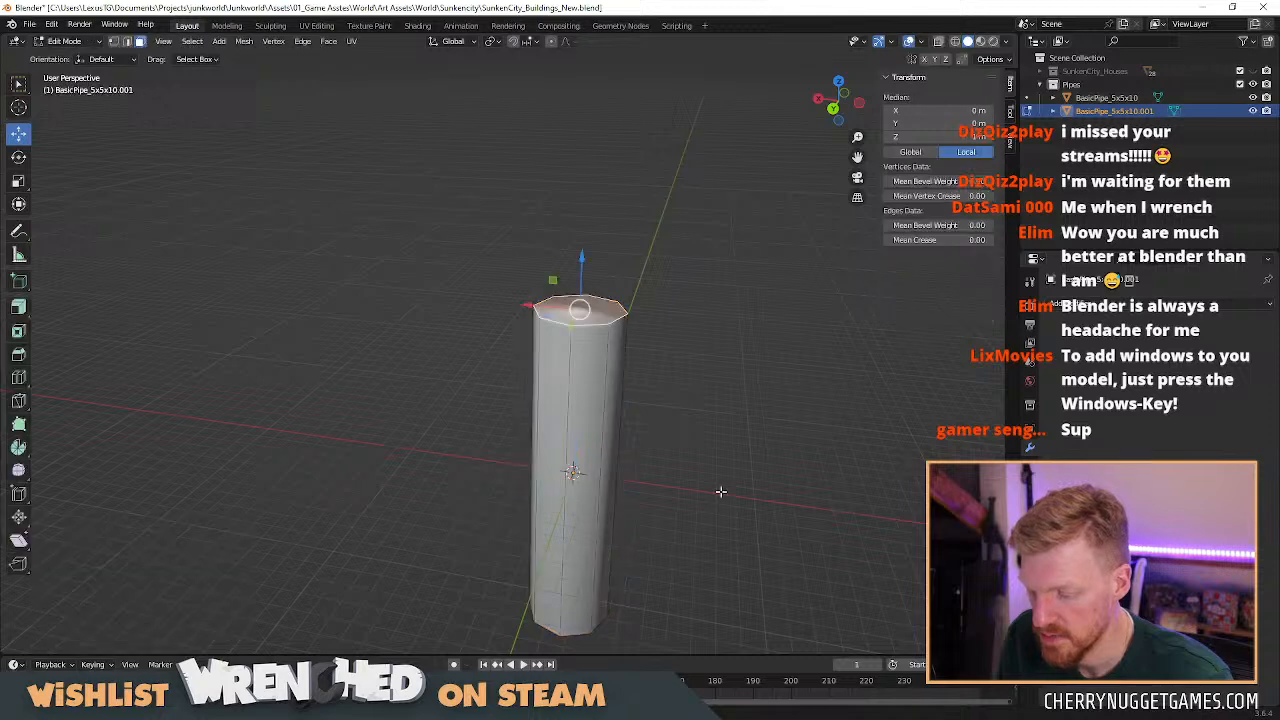
{"action": "key", "text": "alt+s"}
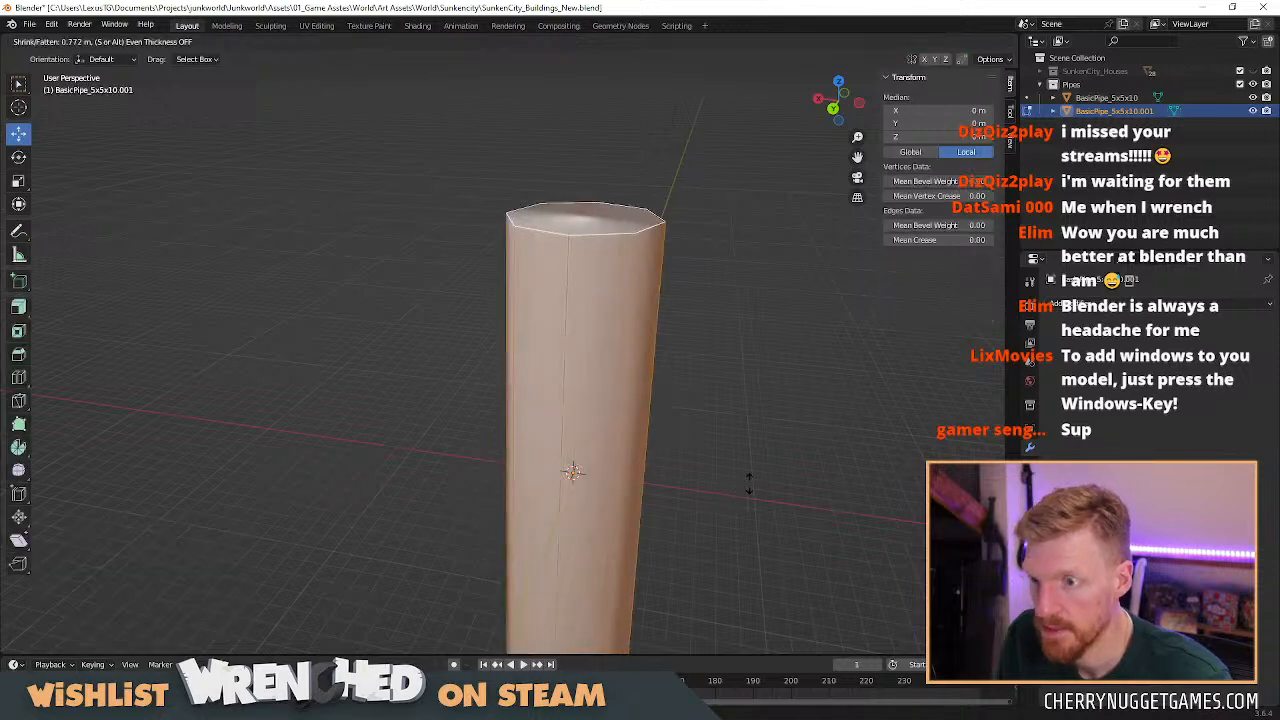
{"action": "left_click", "coordinate": [573, 472]}
Flatten the fattened copy to about 0.14 along Z and raise it about 11.7 m as a collar at the pipe's upper end.
{"action": "key", "text": "s"}
{"action": "key", "text": "z"}
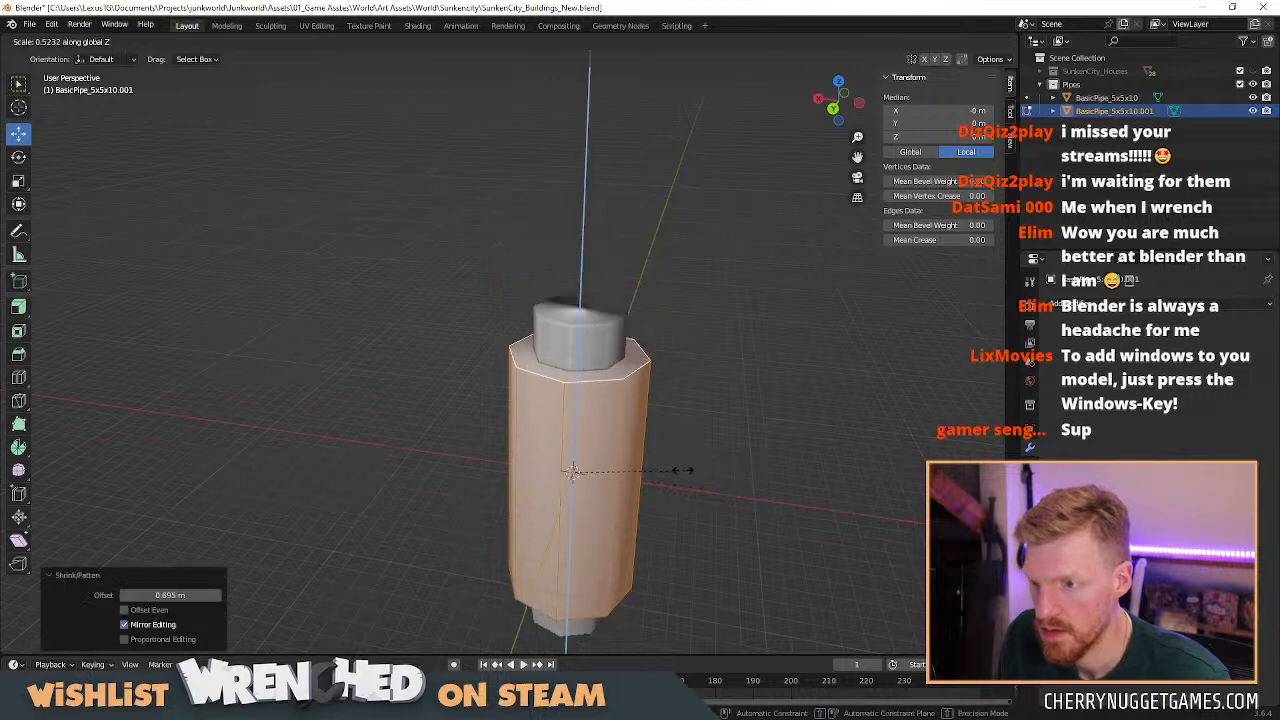
{"action": "left_click", "coordinate": [575, 470]}
{"action": "middle_click_drag", "start_coordinate": [575, 470], "coordinate": [600, 462]}
{"action": "key", "text": "g"}
{"action": "key", "text": "z"}
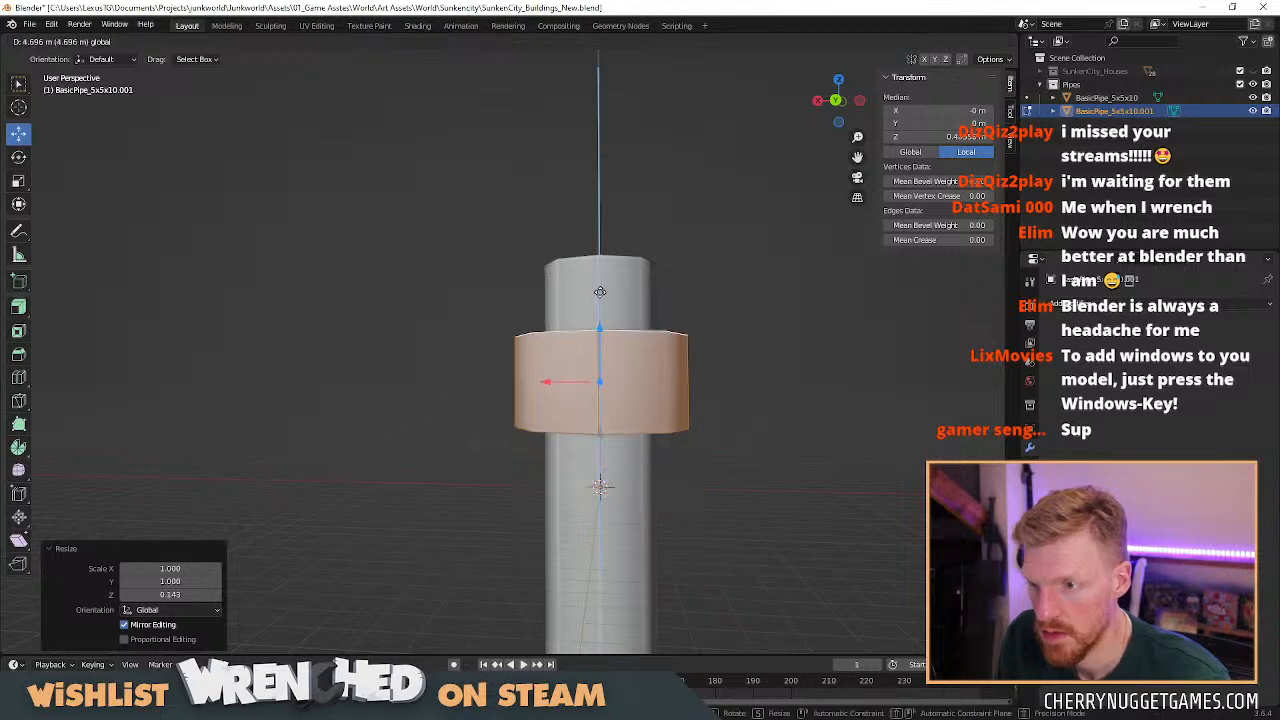
{"action": "left_click", "coordinate": [586, 194]}
Shrink the collar's mesh by about 0.33 m with even thickness.
{"action": "middle_click_drag", "start_coordinate": [586, 194], "coordinate": [794, 423]}
{"action": "key", "text": "alt+s"}
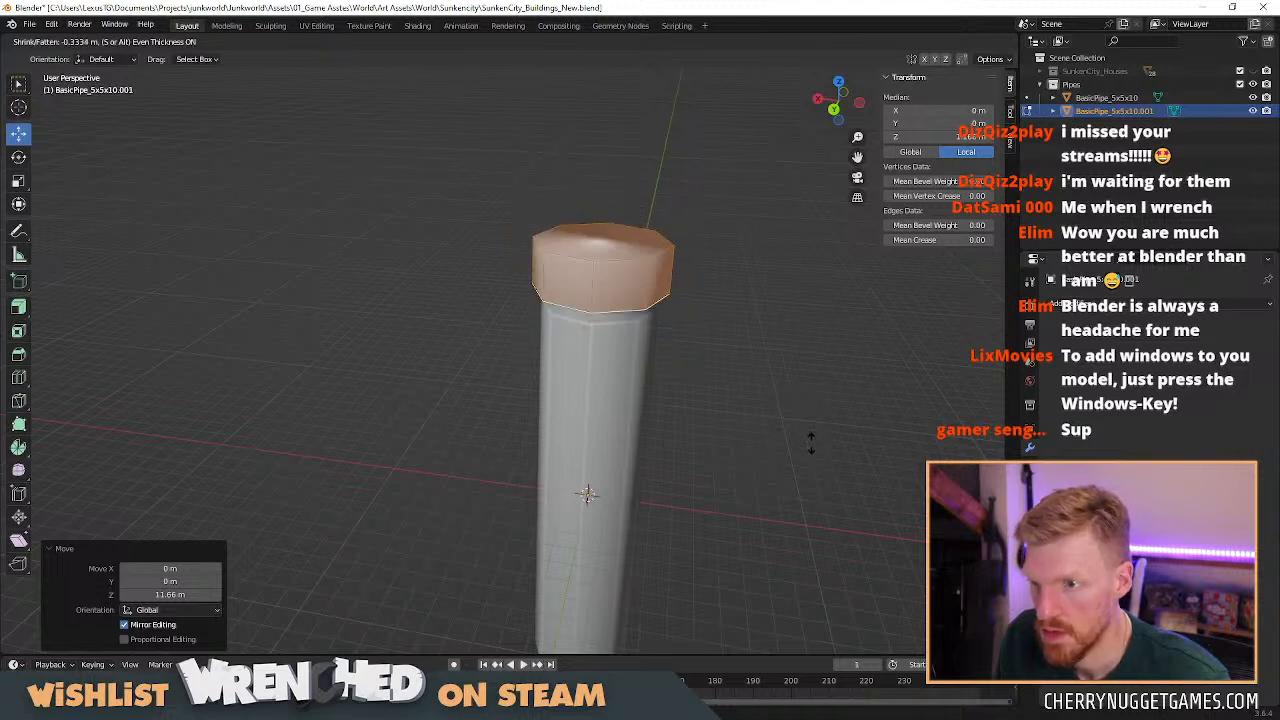
{"action": "key", "text": "s"}
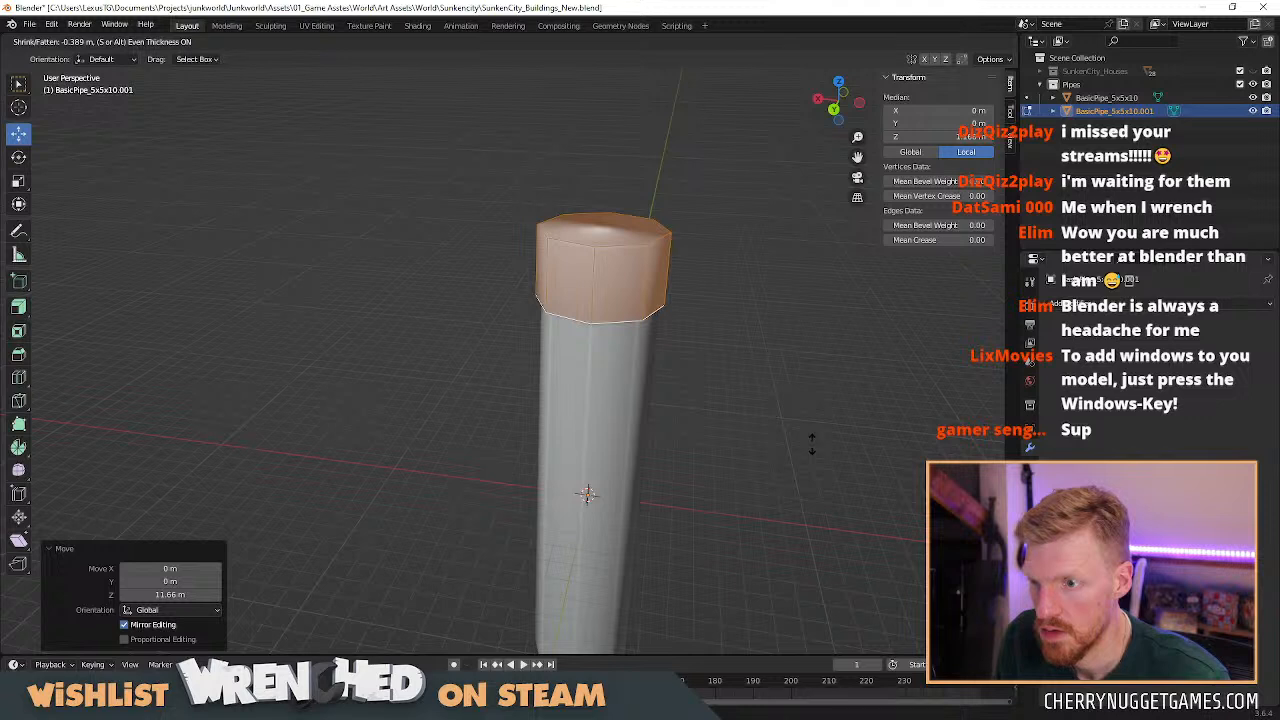
{"action": "left_click", "coordinate": [808, 436]}
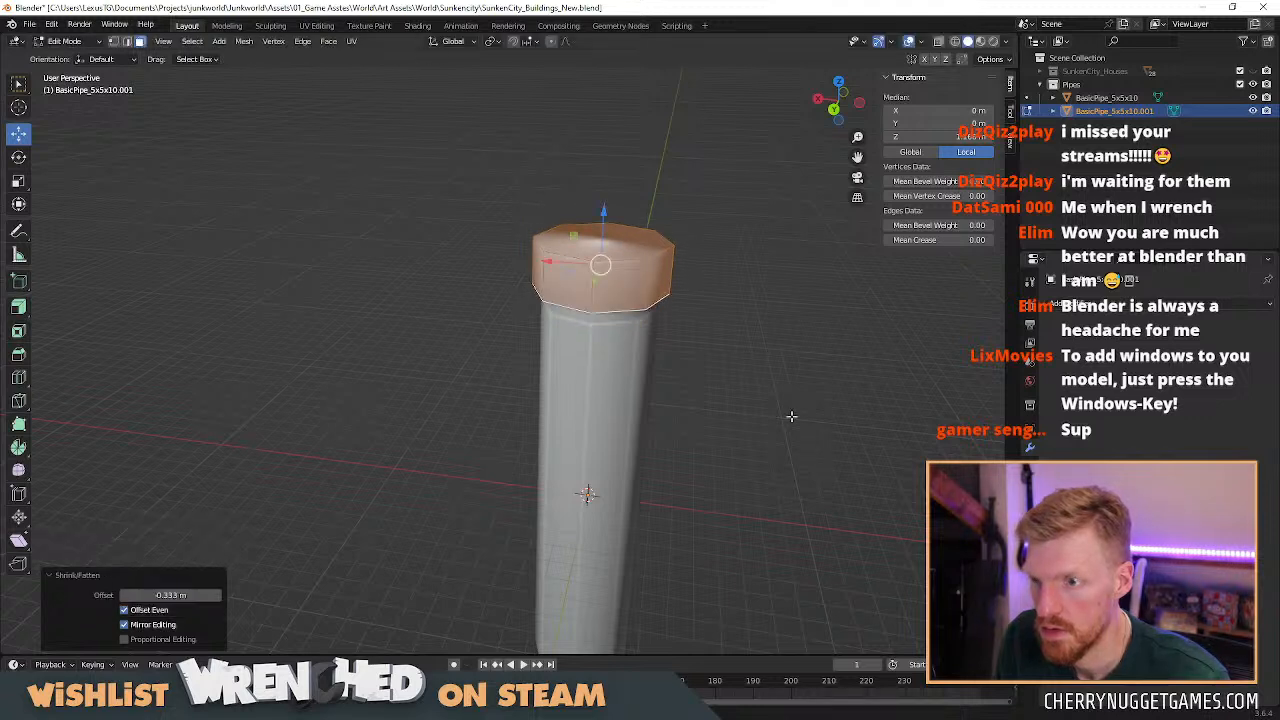
Adjust the collar's height on the pipe, scale it to about 0.72 and flatten it slightly along Z.
{"action": "left_click_drag", "start_coordinate": [604, 230], "coordinate": [597, 262]}
{"action": "middle_click_drag", "start_coordinate": [597, 262], "coordinate": [620, 340]}
{"action": "key", "text": "s"}
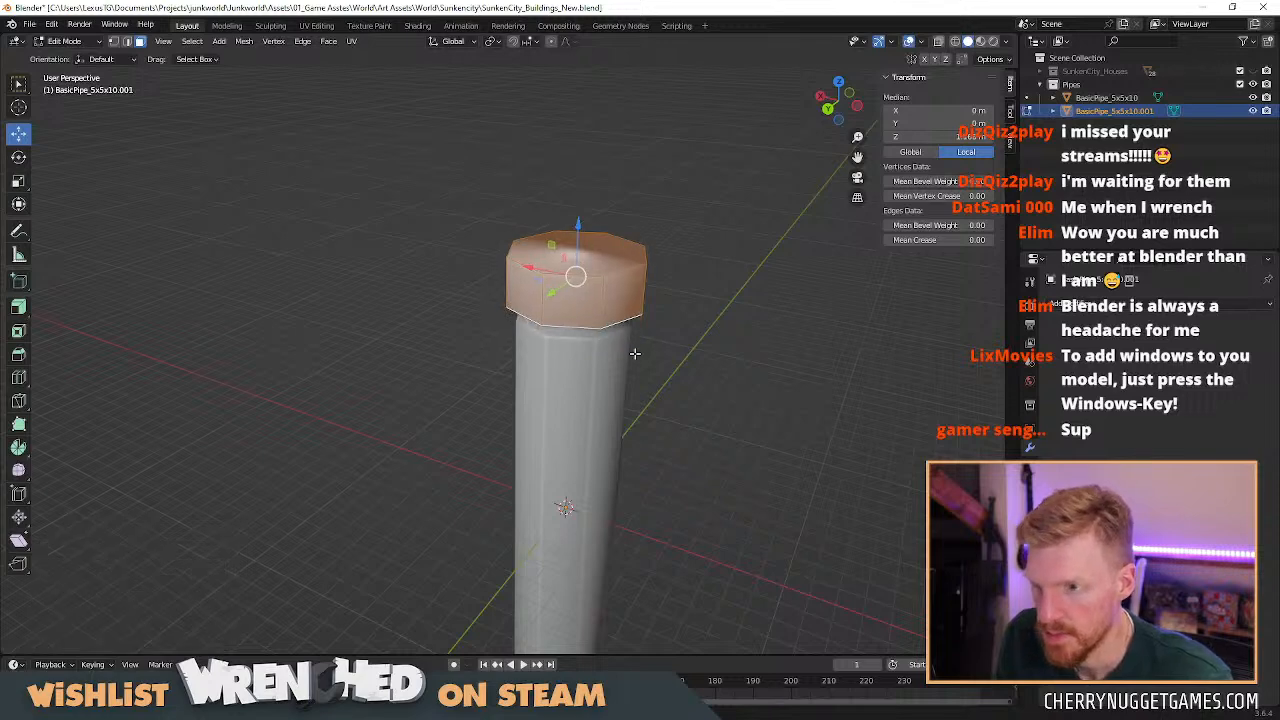
{"action": "left_click", "coordinate": [716, 409]}
{"action": "key", "text": "s"}
{"action": "key", "text": "z"}
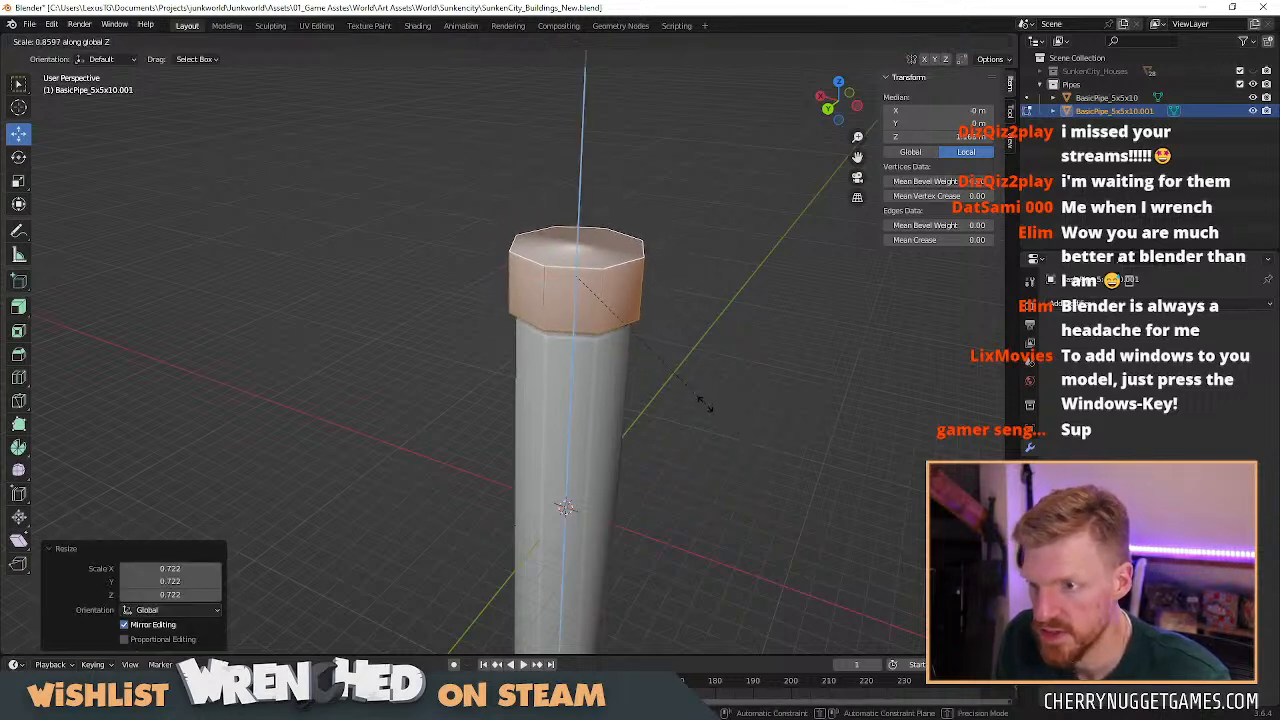
{"action": "left_click", "coordinate": [563, 225]}
Raise the collar along Z until it is clear of the pipe's upper end.
{"action": "left_click_drag", "start_coordinate": [578, 228], "coordinate": [578, 244]}
{"action": "middle_click_drag", "start_coordinate": [560, 325], "coordinate": [572, 255]}
{"action": "key", "text": "ctrl+z"}
{"action": "key", "text": "ctrl+z"}
{"action": "key", "text": "ctrl+z"}
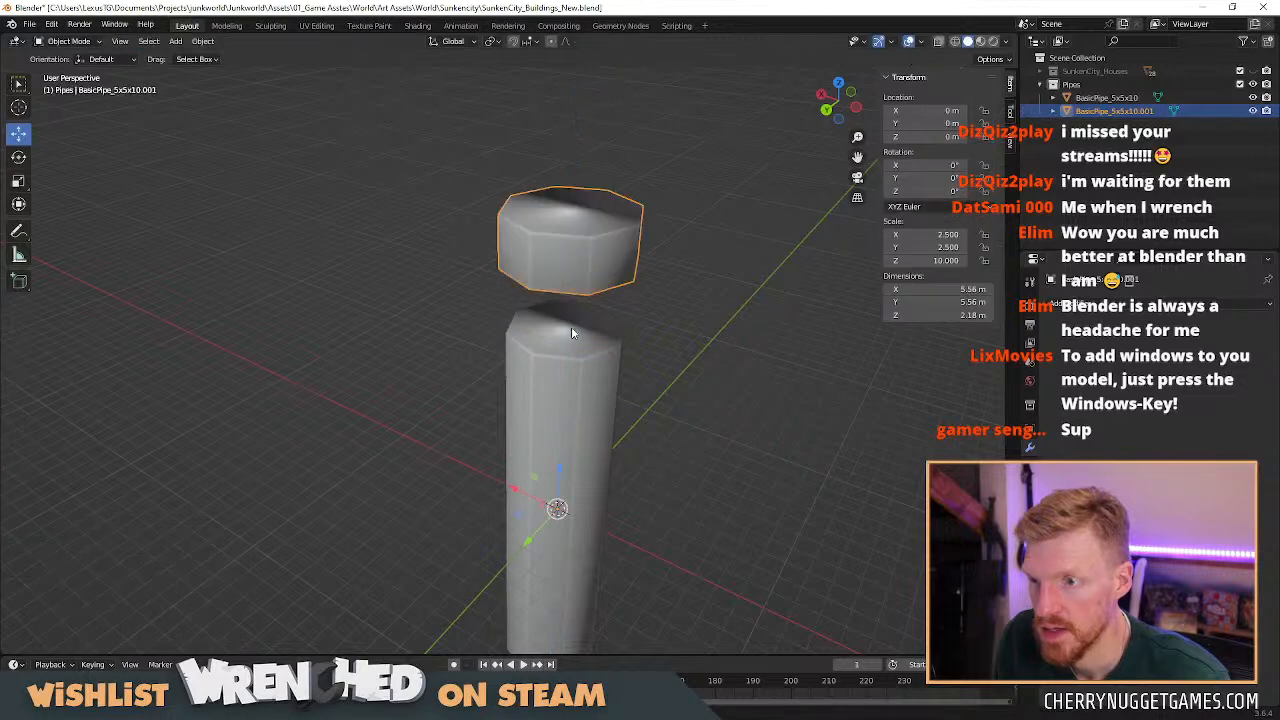
Delete the cap faces at both ends of the pipe, leaving it open.
{"action": "key", "text": "x"}
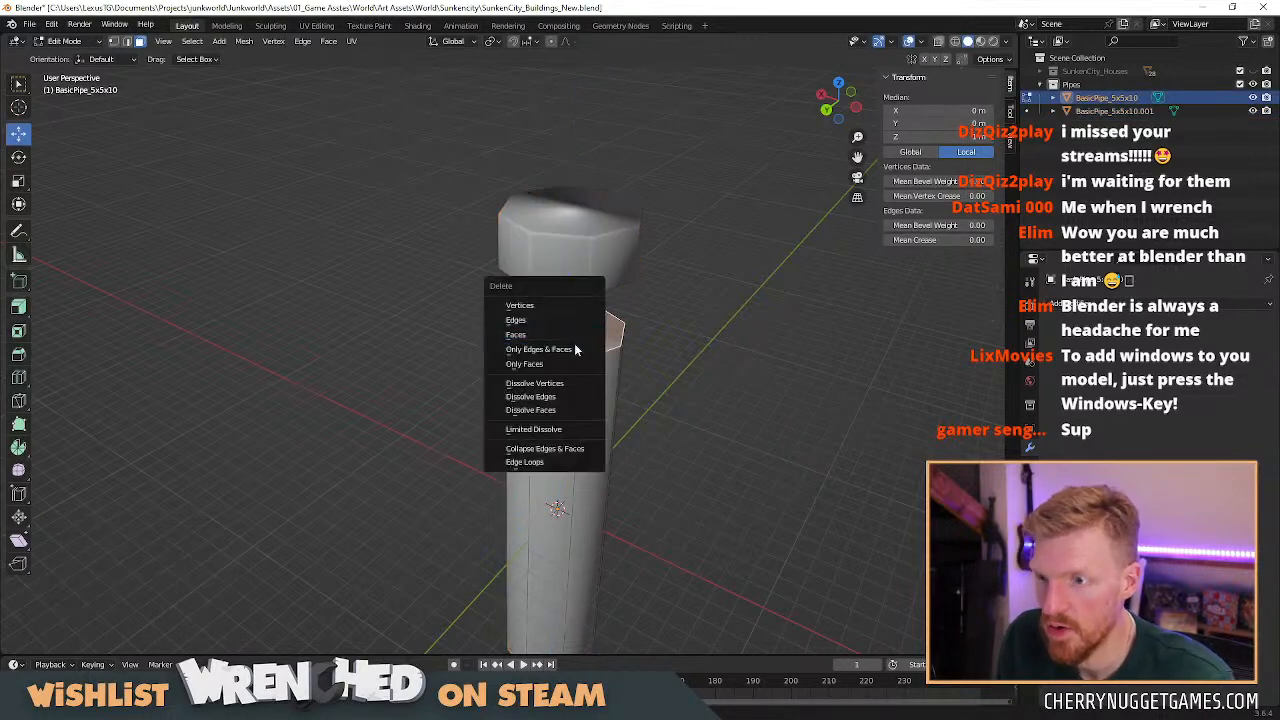
{"action": "left_click", "coordinate": [578, 330]}
{"action": "middle_click_drag", "start_coordinate": [578, 330], "coordinate": [622, 348]}
{"action": "left_click", "coordinate": [623, 348]}
{"action": "key", "text": "x"}
{"action": "left_click", "coordinate": [598, 343]}
{"action": "middle_click_drag", "start_coordinate": [638, 258], "coordinate": [561, 369]}
{"action": "key", "text": "Tab"}
Set the collar's origin to its geometry and lower it back onto the pipe's upper end.
{"action": "left_click", "coordinate": [539, 256]}
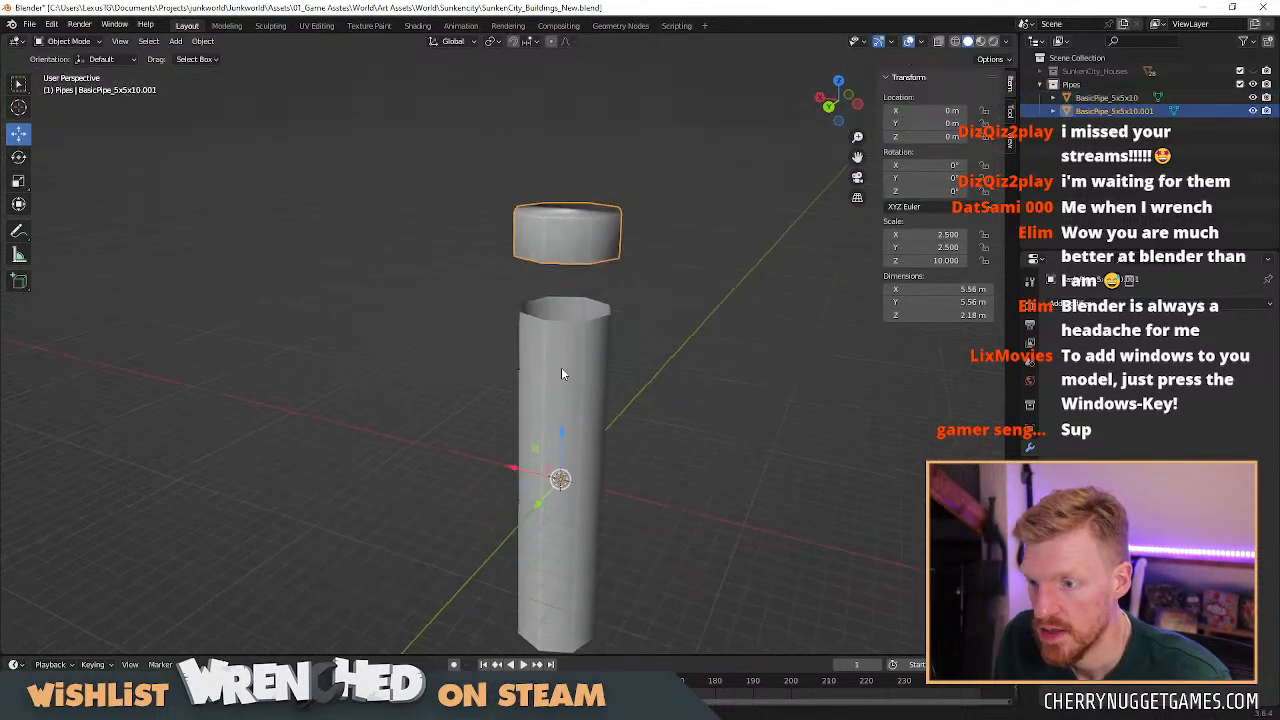
{"action": "right_click", "coordinate": [578, 250]}
{"action": "mouse_move", "coordinate": [580, 308]}
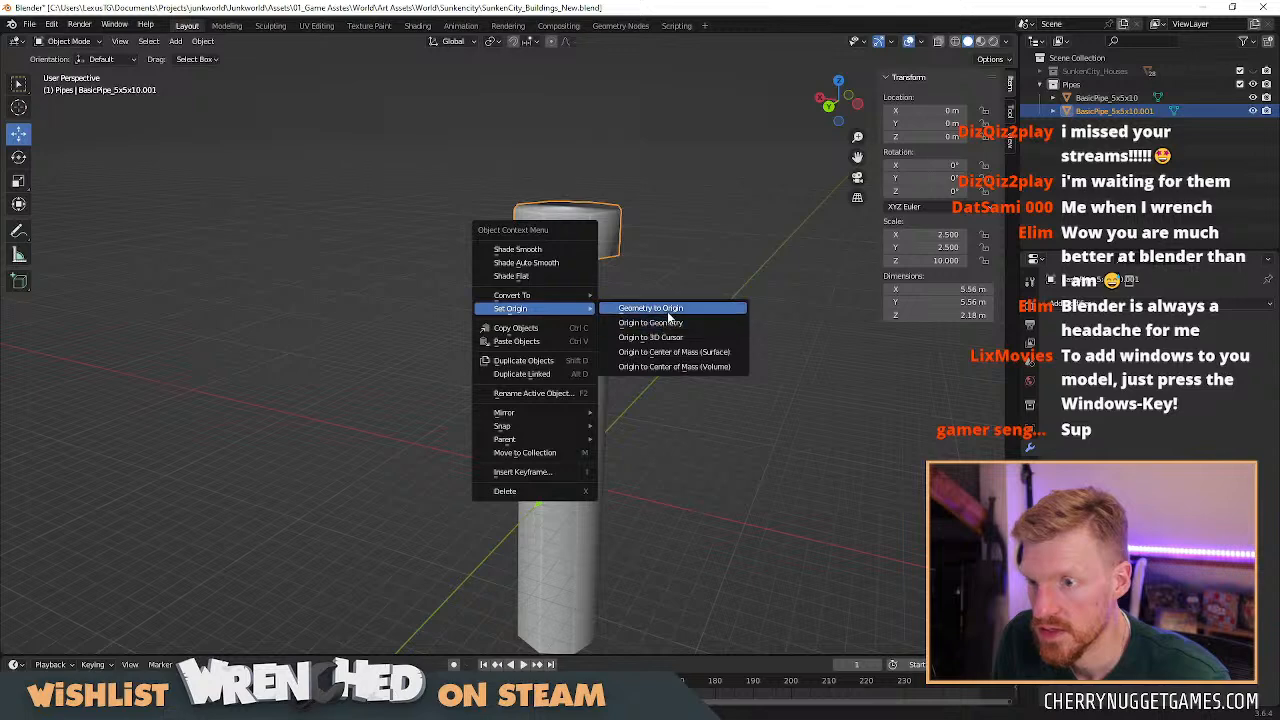
{"action": "left_click", "coordinate": [688, 322]}
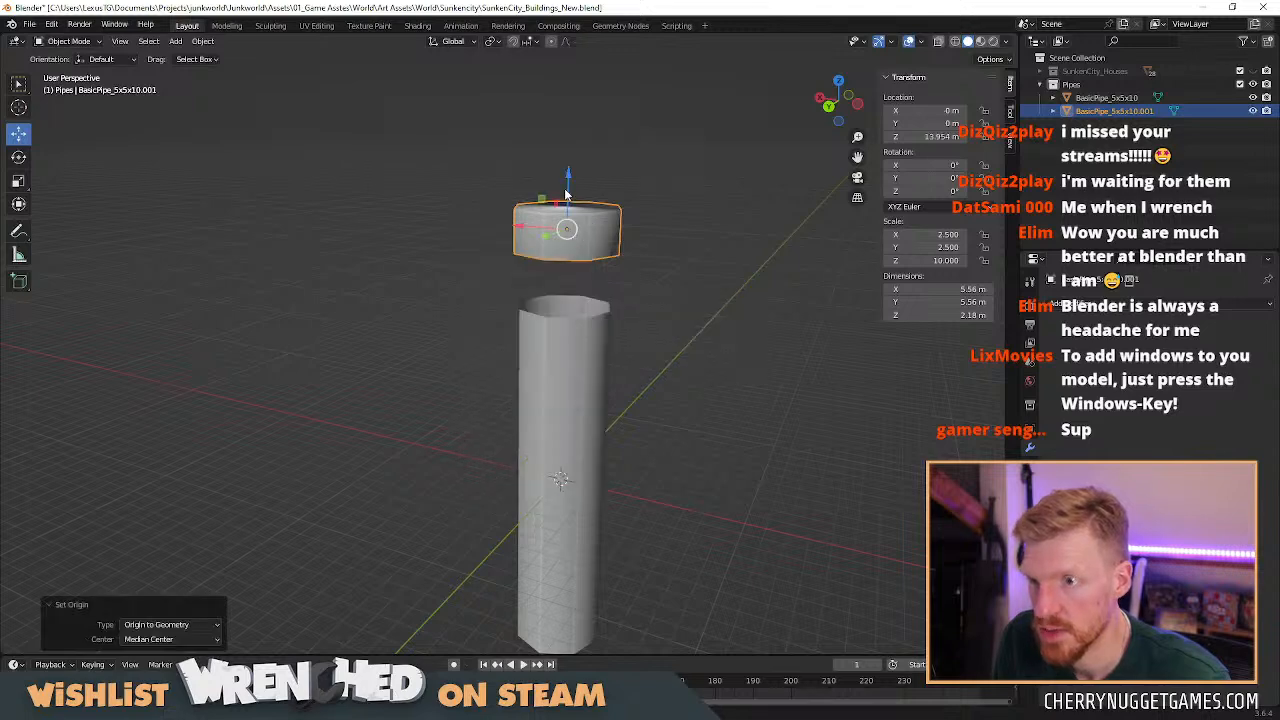
{"action": "left_click_drag", "start_coordinate": [566, 193], "coordinate": [570, 231]}
Stretch the collar's mesh along Z to about 2.5 m tall and lower the collar about 1.7 m over the pipe's end.
{"action": "key", "text": "Tab"}
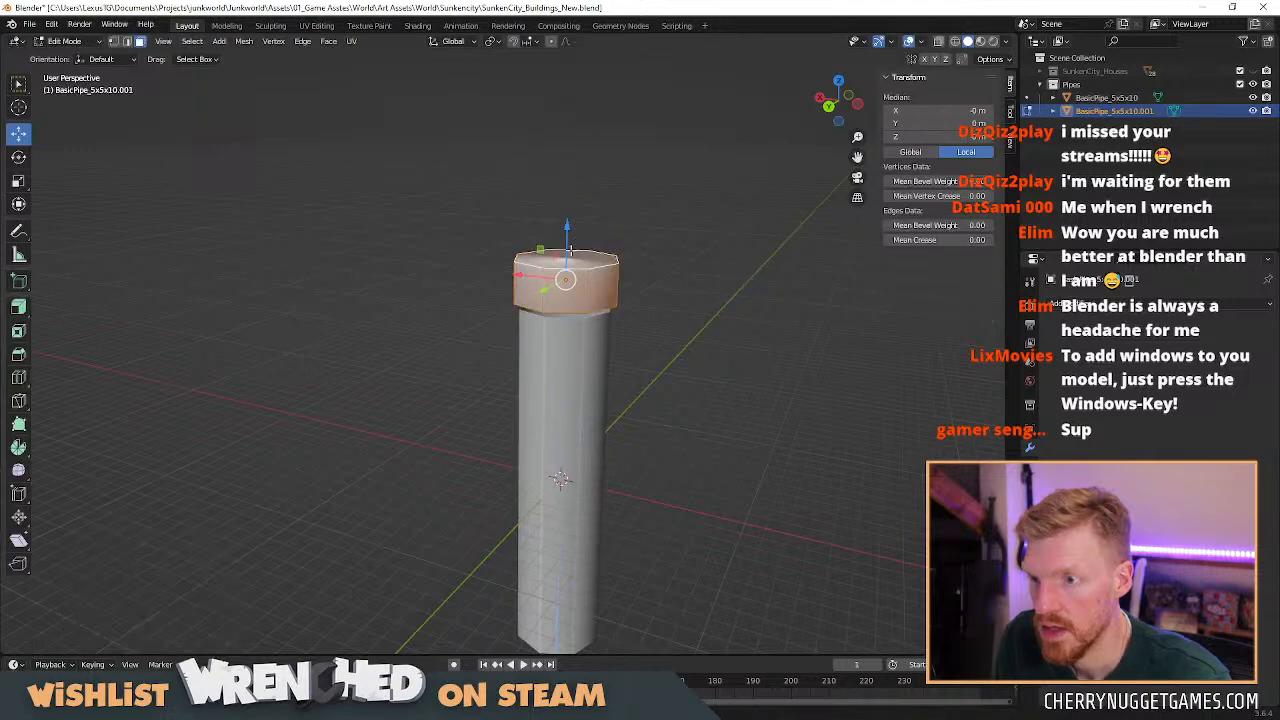
{"action": "left_click", "coordinate": [828, 106]}
{"action": "left_click_drag", "start_coordinate": [587, 220], "coordinate": [586, 196]}
{"action": "key", "text": "s"}
{"action": "key", "text": "z"}
{"action": "left_click", "coordinate": [665, 344]}
{"action": "key", "text": "Tab"}
{"action": "middle_click_drag", "start_coordinate": [671, 274], "coordinate": [651, 278]}
{"action": "left_click_drag", "start_coordinate": [586, 214], "coordinate": [591, 254]}
Set the collar's dimensions to 5.5 m in X, 5.5 m in Y and 2 m in Z, and inspect its fit.
{"action": "mouse_move", "coordinate": [660, 319]}
{"action": "middle_mouse_down"}
{"action": "mouse_move", "coordinate": [656, 336]}
{"action": "mouse_move", "coordinate": [637, 316]}
{"action": "middle_mouse_up"}
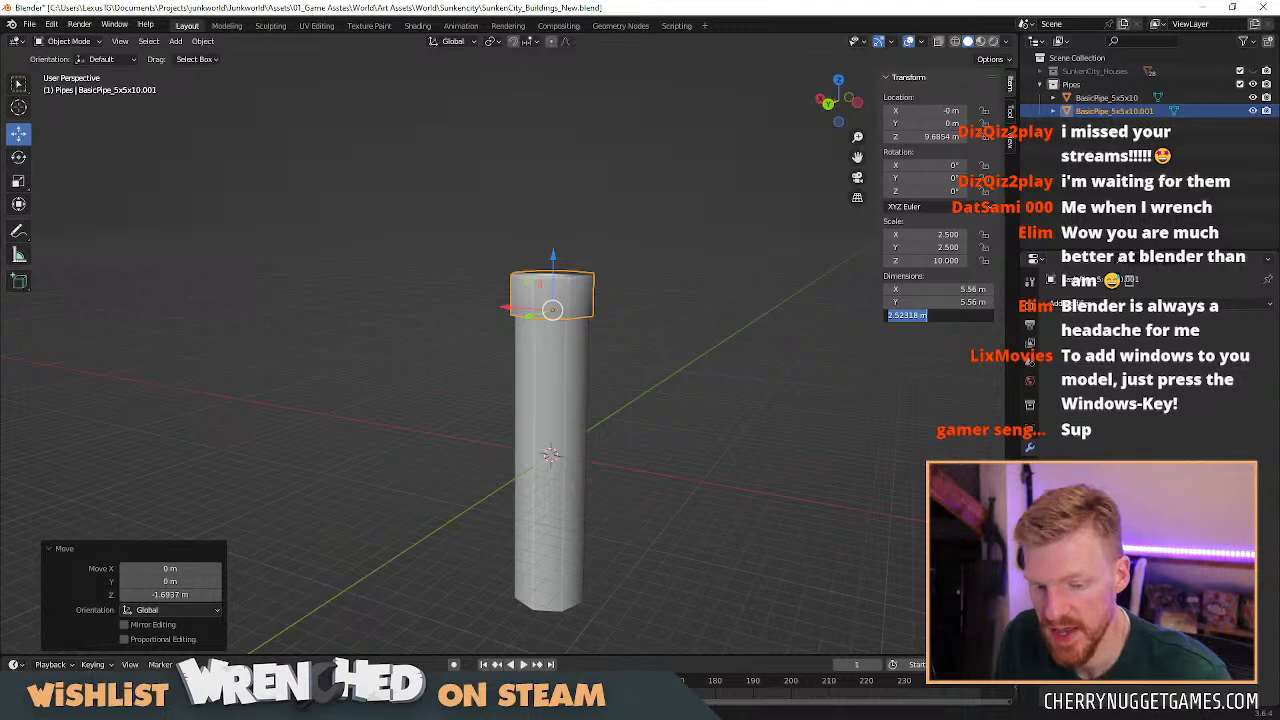
{"action": "type", "text": "2"}
{"action": "key", "text": "Return"}
{"action": "scroll", "coordinate": [696, 363], "scroll_direction": "up", "scroll_amount": 3}
{"action": "middle_click_drag", "start_coordinate": [696, 363], "coordinate": [662, 380]}
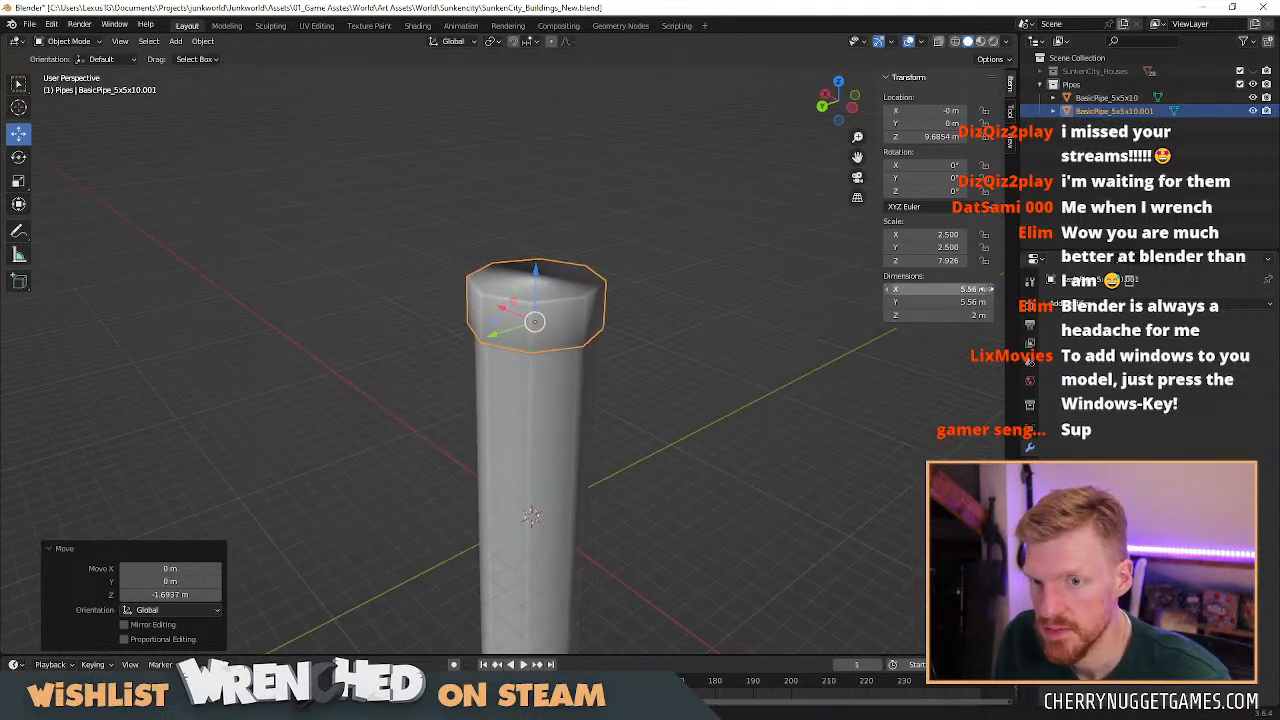
{"action": "double_click", "coordinate": [968, 290]}
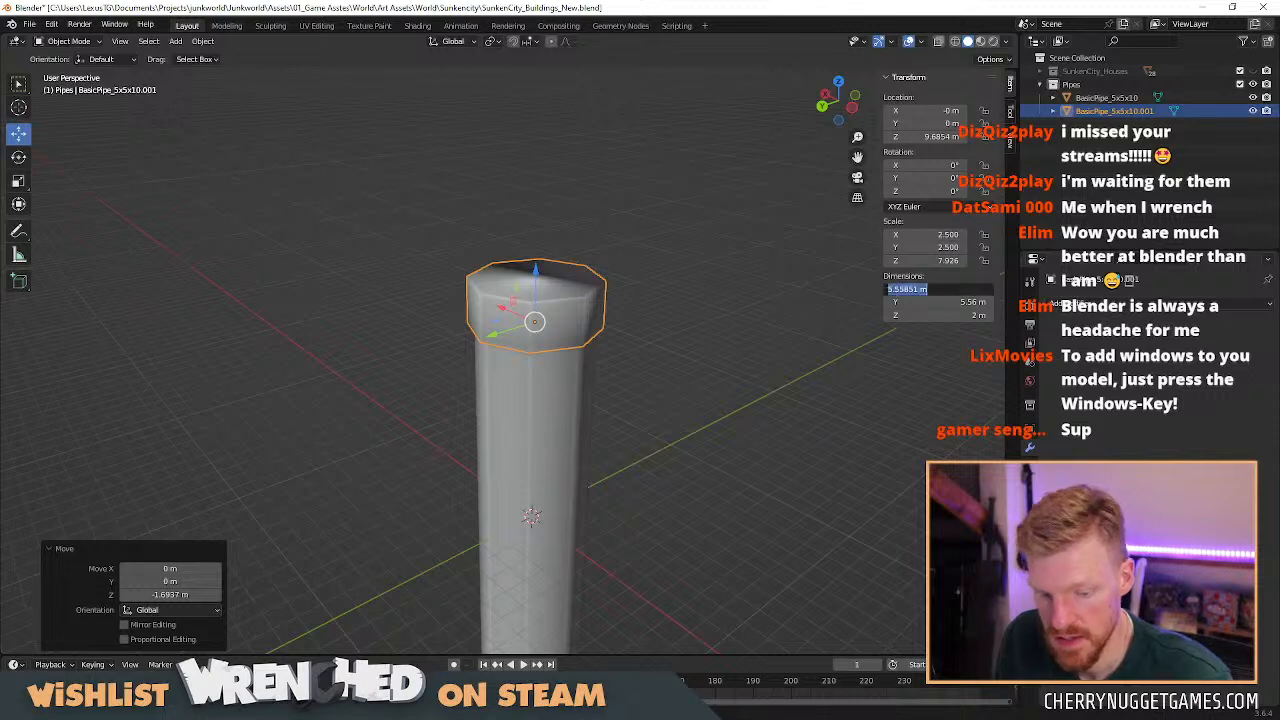
{"action": "type", "text": "5.5"}
{"action": "key", "text": "Tab"}
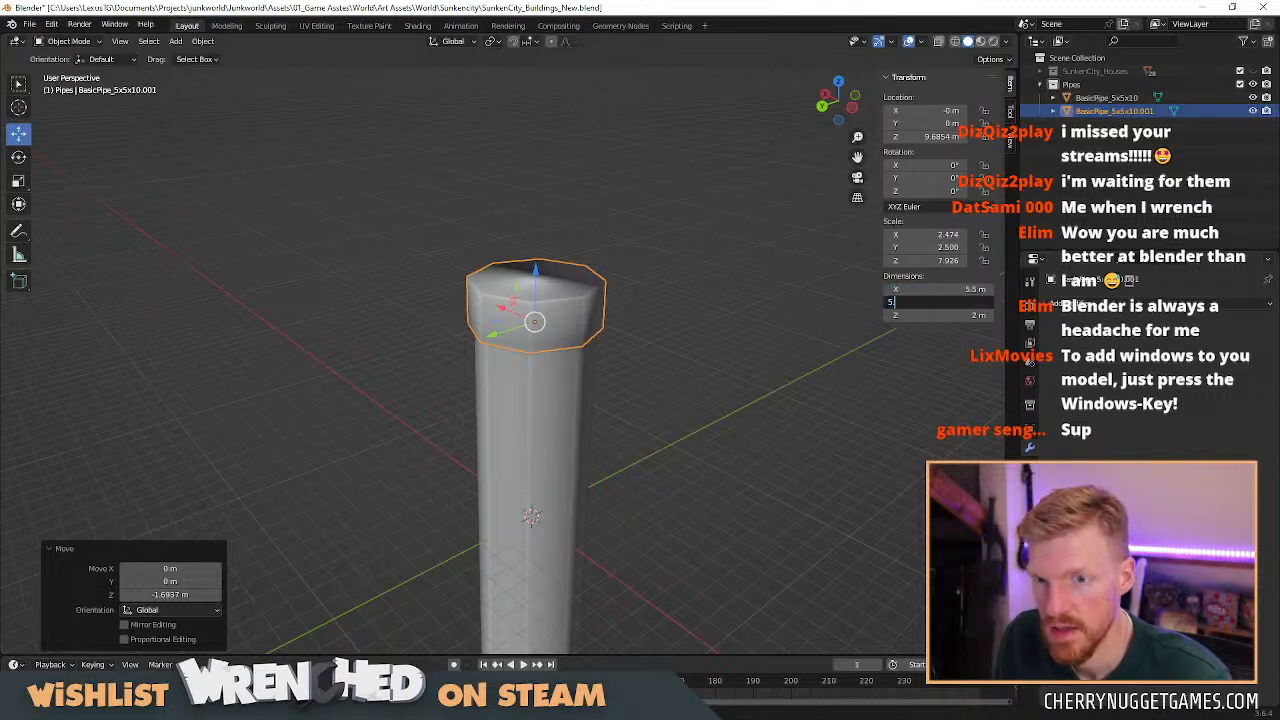
{"action": "key", "text": "Return"}
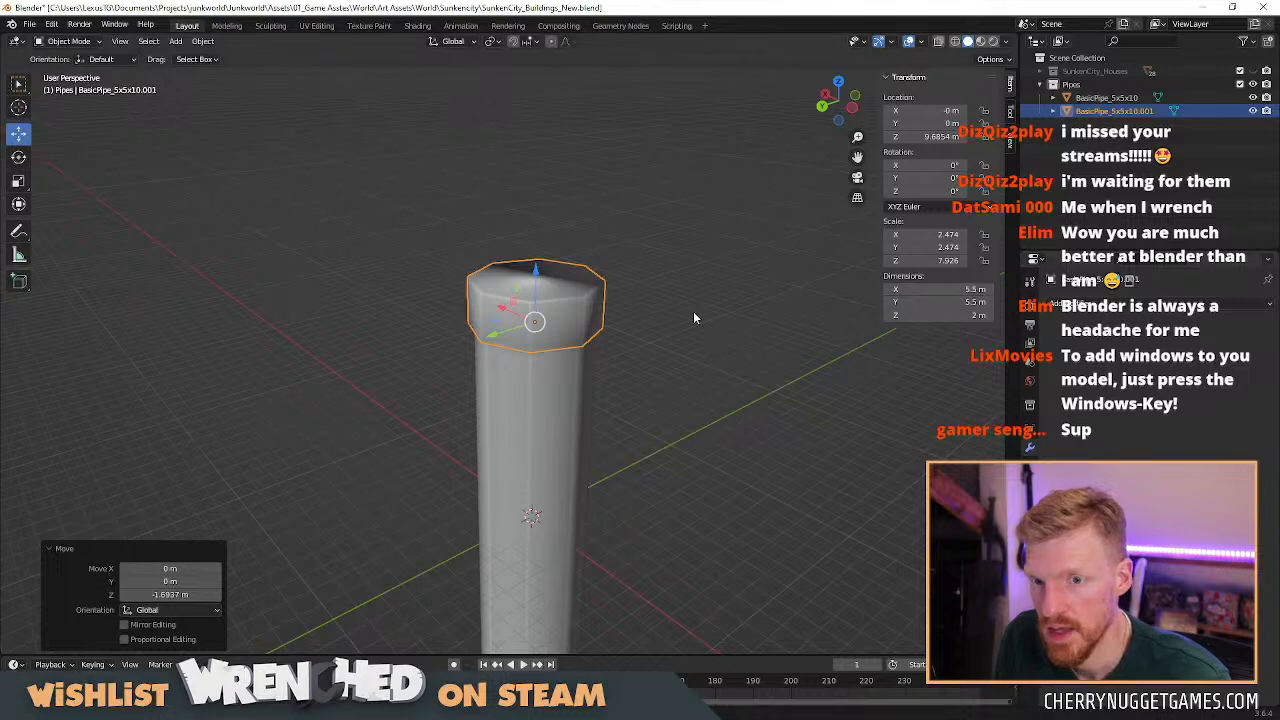
{"action": "scroll", "coordinate": [614, 320], "scroll_direction": "up", "scroll_amount": 2}
{"action": "middle_click_drag", "start_coordinate": [612, 319], "coordinate": [640, 250]}
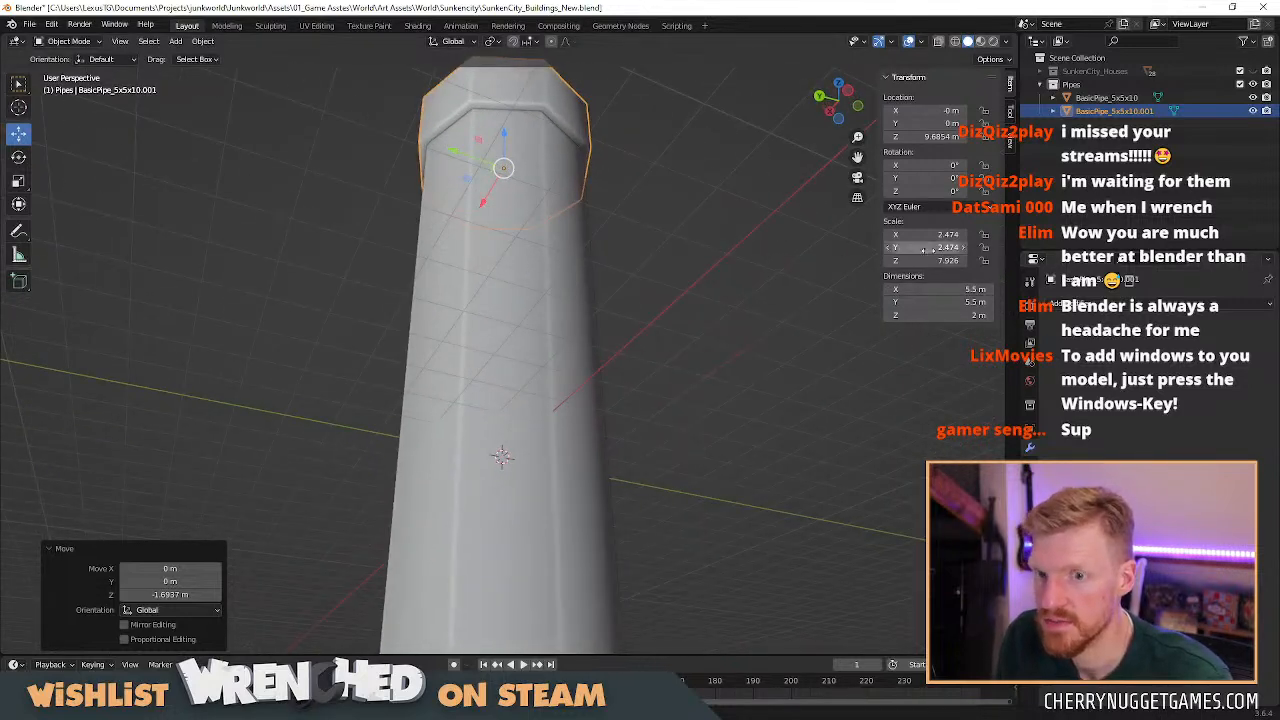
Set the collar's dimensions to 6 m in X, 6 m in Y and 2 m in Z.
{"action": "key", "text": "Tab"}
{"action": "type", "text": "6"}
{"action": "key", "text": "Tab"}
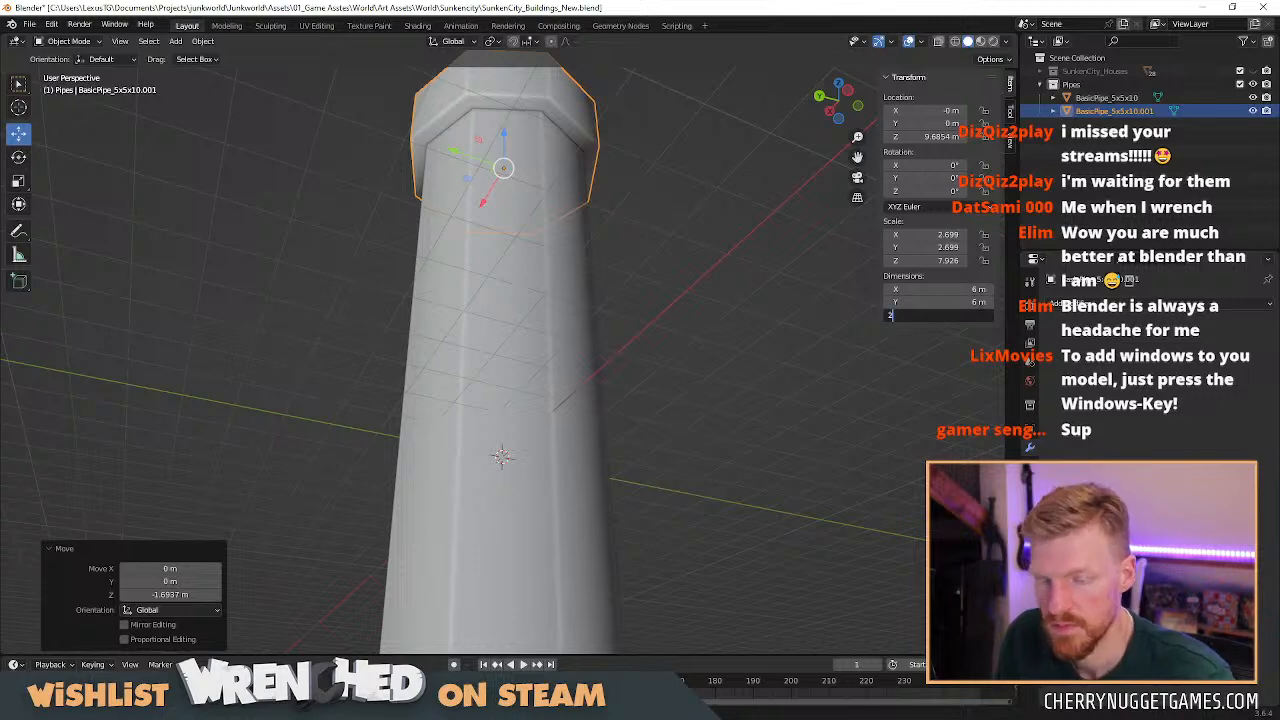
{"action": "type", "text": "2"}
{"action": "key", "text": "Return"}
{"action": "middle_click_drag", "start_coordinate": [540, 155], "coordinate": [571, 303]}
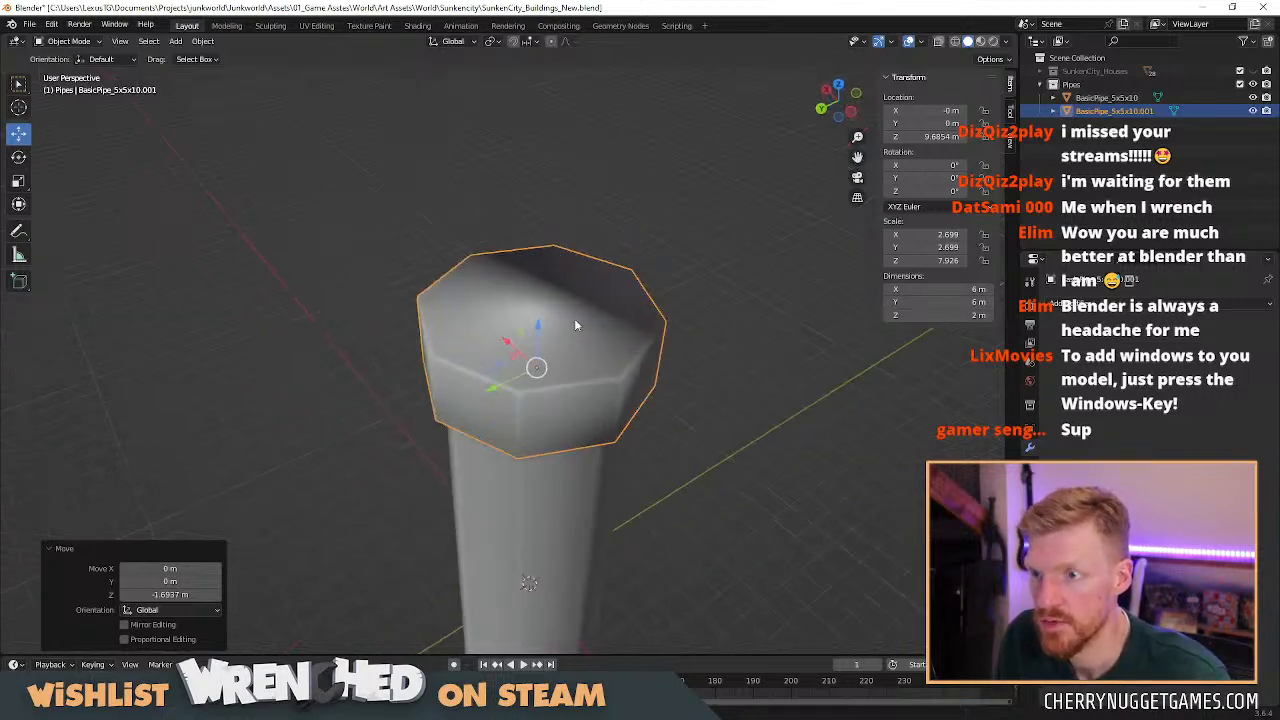
Inset the collar's top face with a thickness of 0.2 m.
{"action": "key", "text": "Tab"}
{"action": "left_click", "coordinate": [592, 338]}
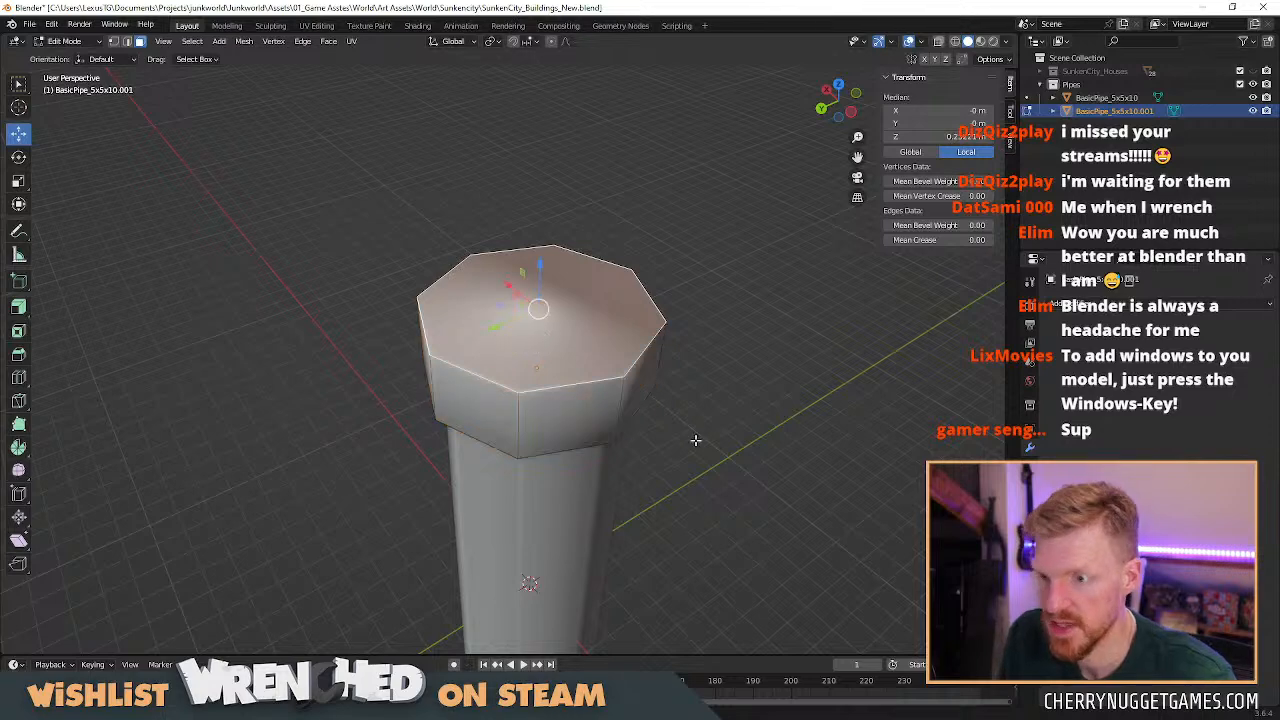
{"action": "key", "text": "i"}
{"action": "left_click", "coordinate": [688, 434]}
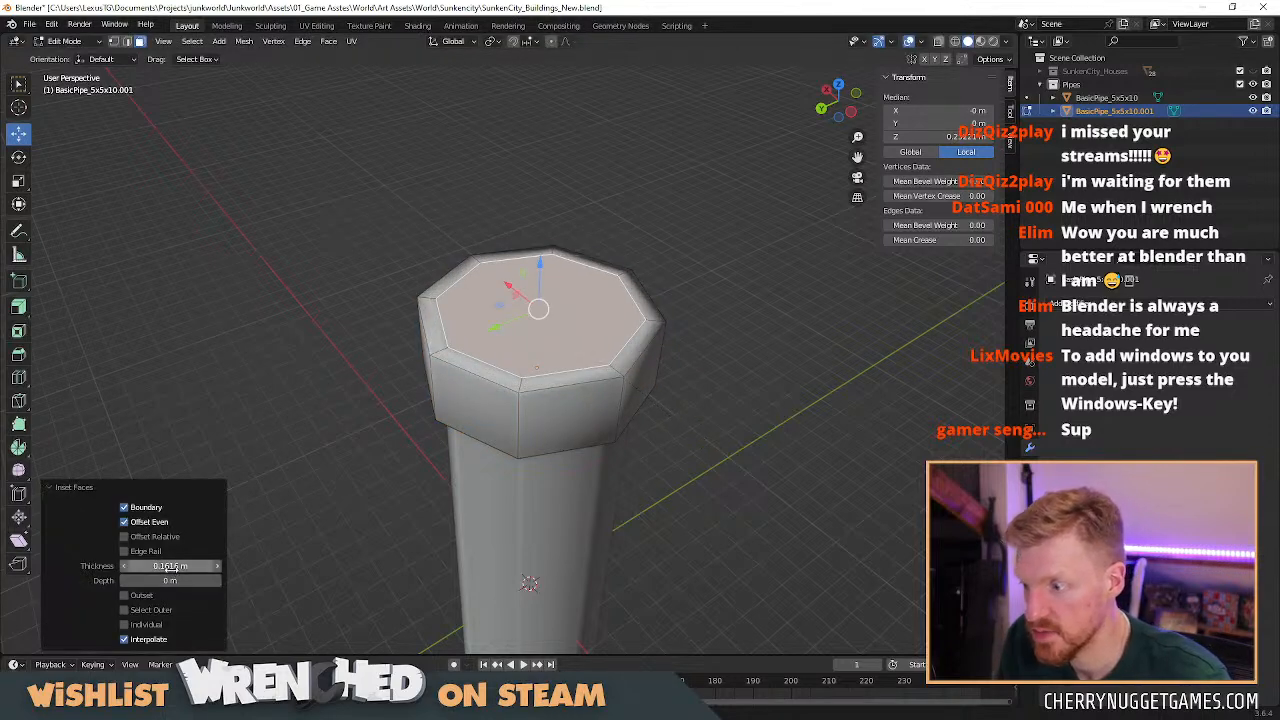
{"action": "type", "text": "0.1"}
{"action": "key", "text": "Return"}
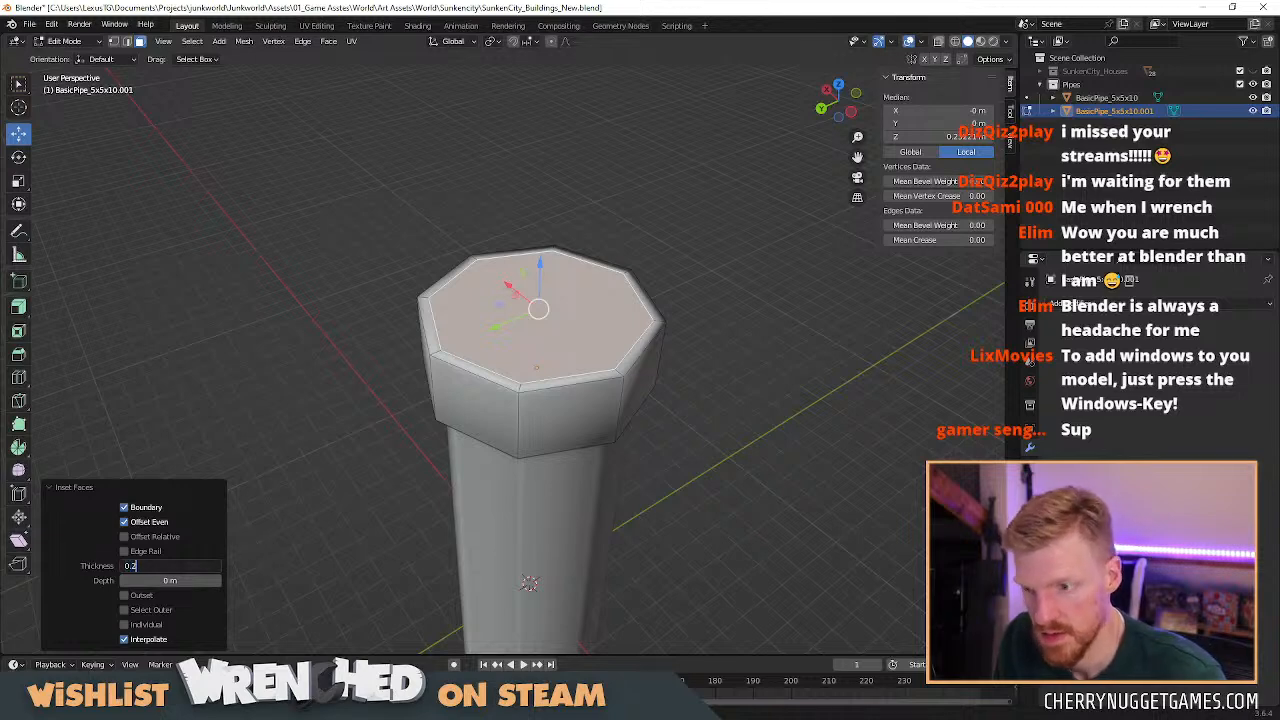
{"action": "key", "text": "Return"}
Extrude the inset top face down into the collar to hollow out the pipe's opening.
{"action": "key", "text": "e"}
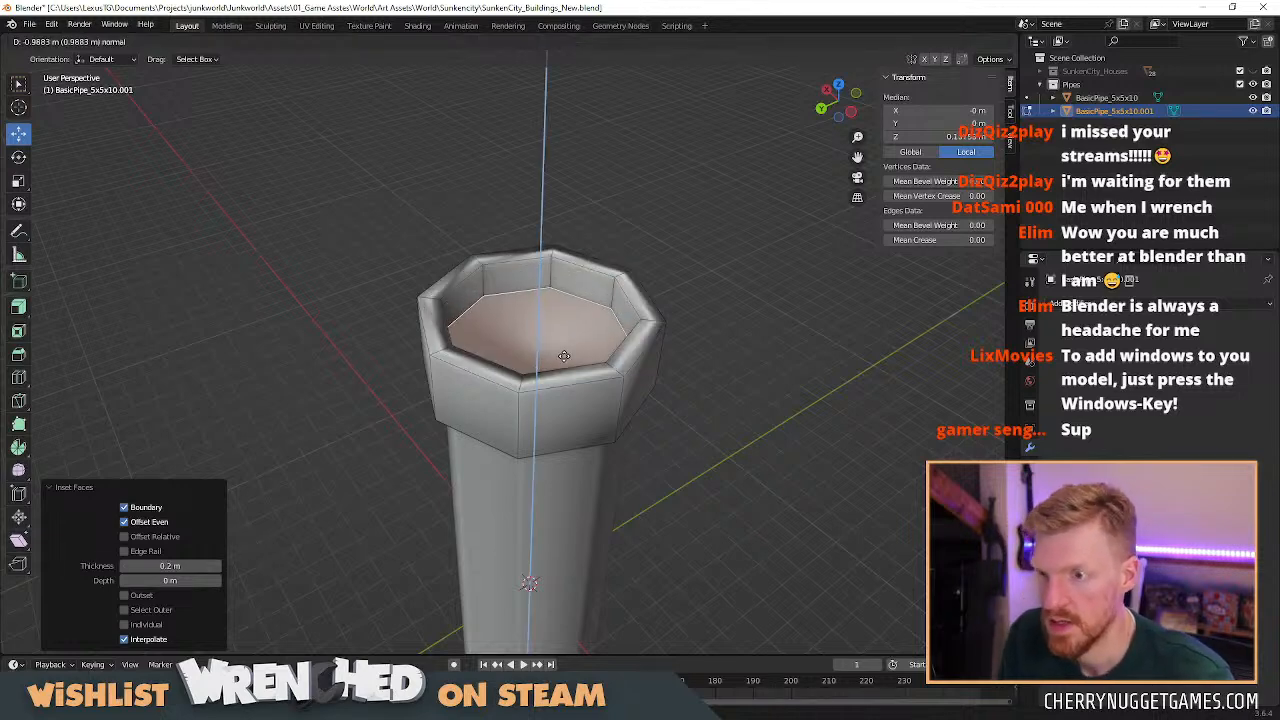
{"action": "left_click", "coordinate": [561, 378]}
{"action": "middle_click_drag", "start_coordinate": [561, 378], "coordinate": [672, 398]}
{"action": "key", "text": "Tab"}
Rename the collar object to BasicPipe_5x5x10_End_Open.
{"action": "double_click", "coordinate": [1146, 111]}
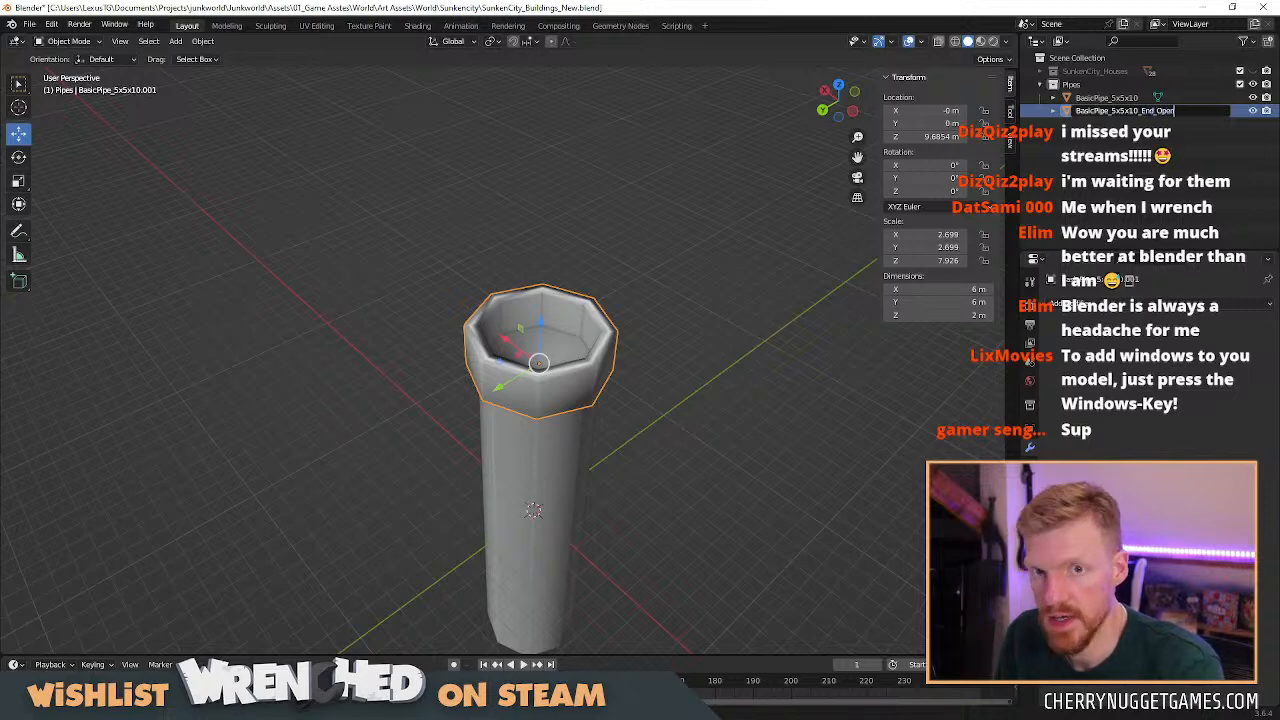
{"action": "type", "text": "n"}
{"action": "key", "text": "Return"}
{"action": "scroll", "coordinate": [663, 343], "scroll_direction": "up", "scroll_amount": 3}
Apply flat shading to the eight faces of the collar's top rim.
{"action": "key", "text": "Tab"}
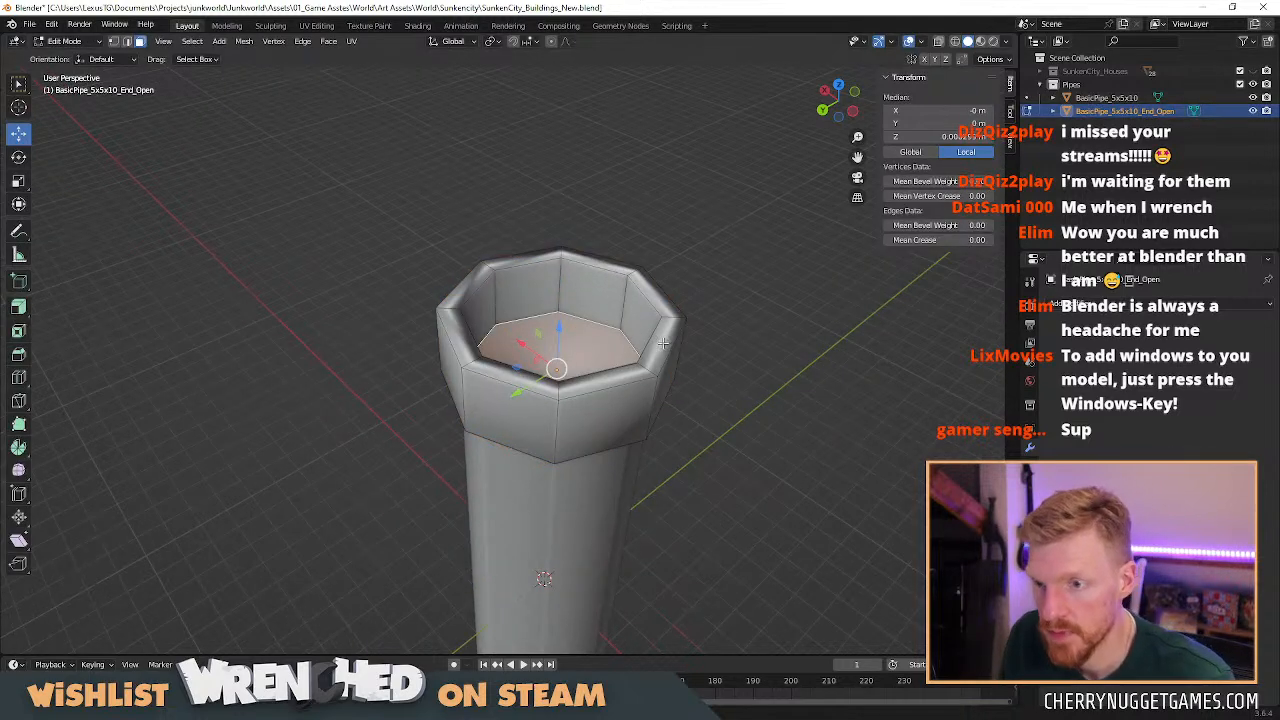
{"action": "left_click", "coordinate": [663, 343]}
{"action": "left_click", "coordinate": [662, 298], "text": "shift"}
{"action": "left_click", "coordinate": [598, 260], "text": "shift"}
{"action": "left_click", "coordinate": [520, 258], "text": "shift"}
{"action": "left_click", "coordinate": [471, 282], "text": "shift"}
{"action": "left_click", "coordinate": [460, 329], "text": "shift"}
{"action": "left_click", "coordinate": [512, 370], "text": "shift"}
{"action": "left_click", "coordinate": [607, 384], "text": "shift"}
{"action": "right_click", "coordinate": [597, 353]}
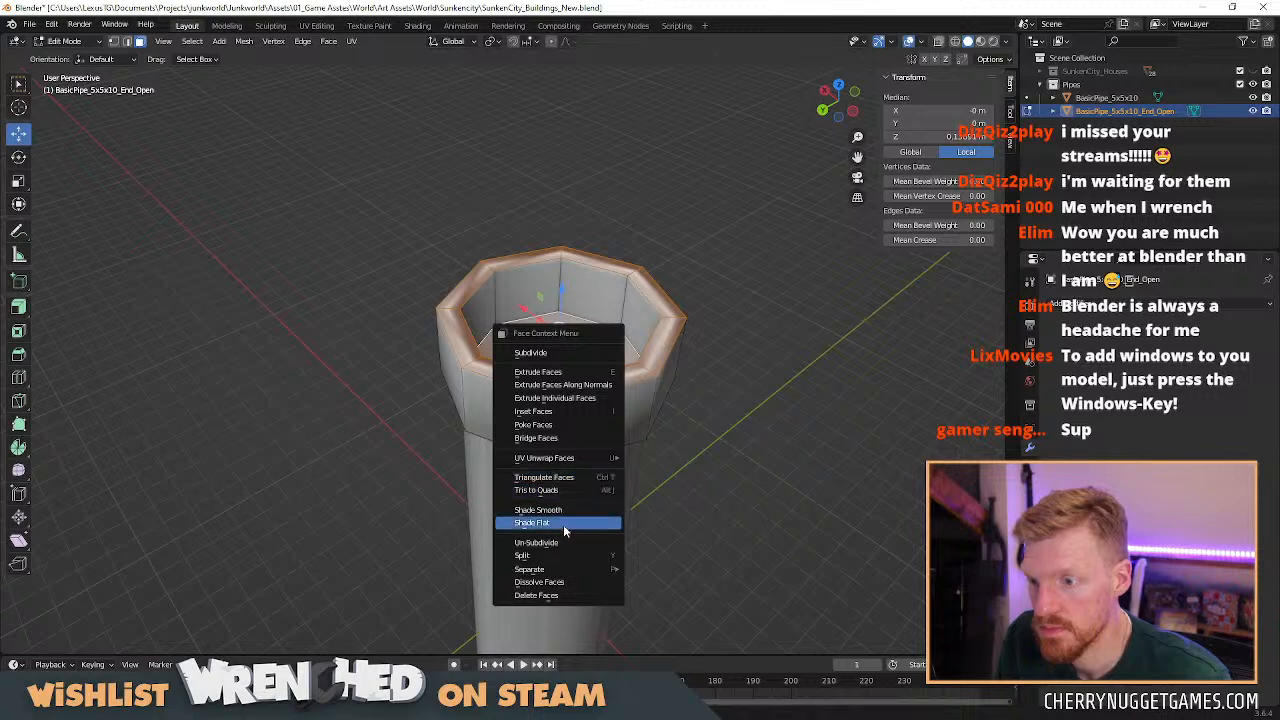
{"action": "left_click", "coordinate": [563, 524]}
{"action": "key", "text": "Tab"}
{"action": "left_click", "coordinate": [751, 409]}
Apply flat shading to the collar's underside face.
{"action": "scroll", "coordinate": [751, 409], "scroll_direction": "down", "scroll_amount": 4}
{"action": "middle_click_drag", "start_coordinate": [751, 409], "coordinate": [622, 238]}
{"action": "scroll", "coordinate": [622, 238], "scroll_direction": "up", "scroll_amount": 2}
{"action": "left_click", "coordinate": [588, 186]}
{"action": "key", "text": "Tab"}
{"action": "left_click", "coordinate": [585, 178]}
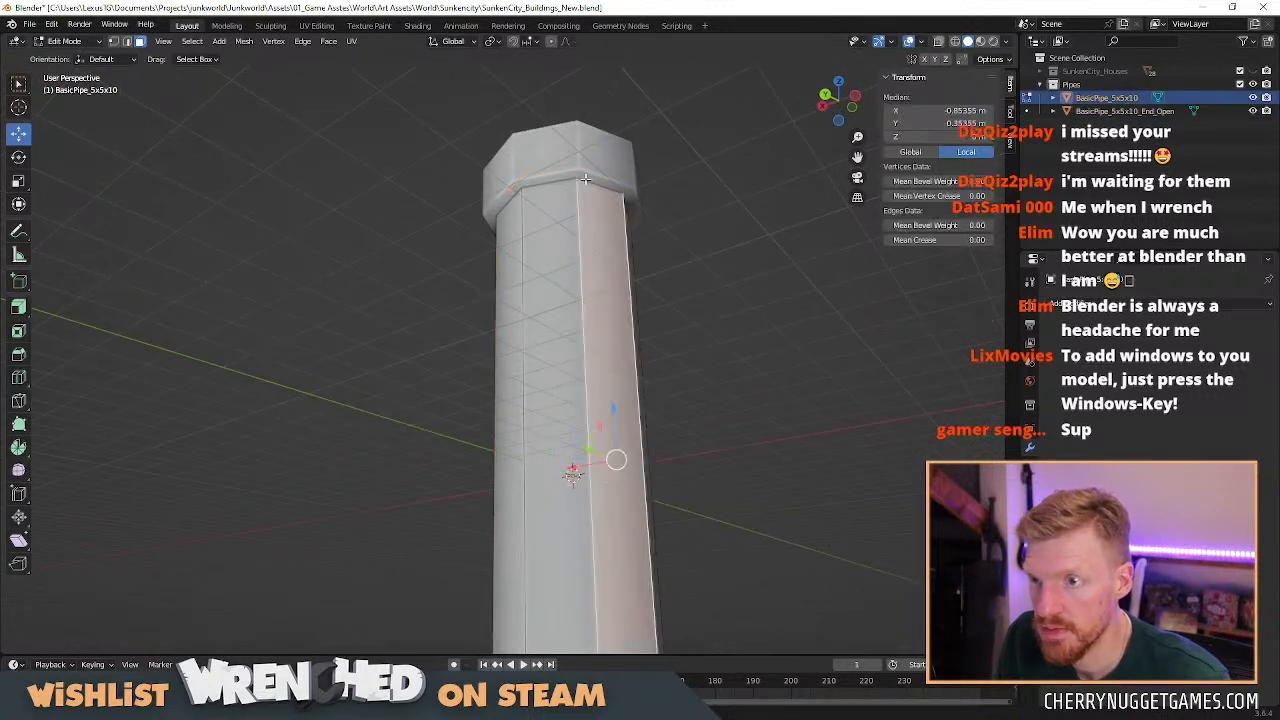
{"action": "key", "text": "Tab"}
{"action": "left_click", "coordinate": [585, 178]}
{"action": "key", "text": "Tab"}
{"action": "left_click", "coordinate": [585, 178]}
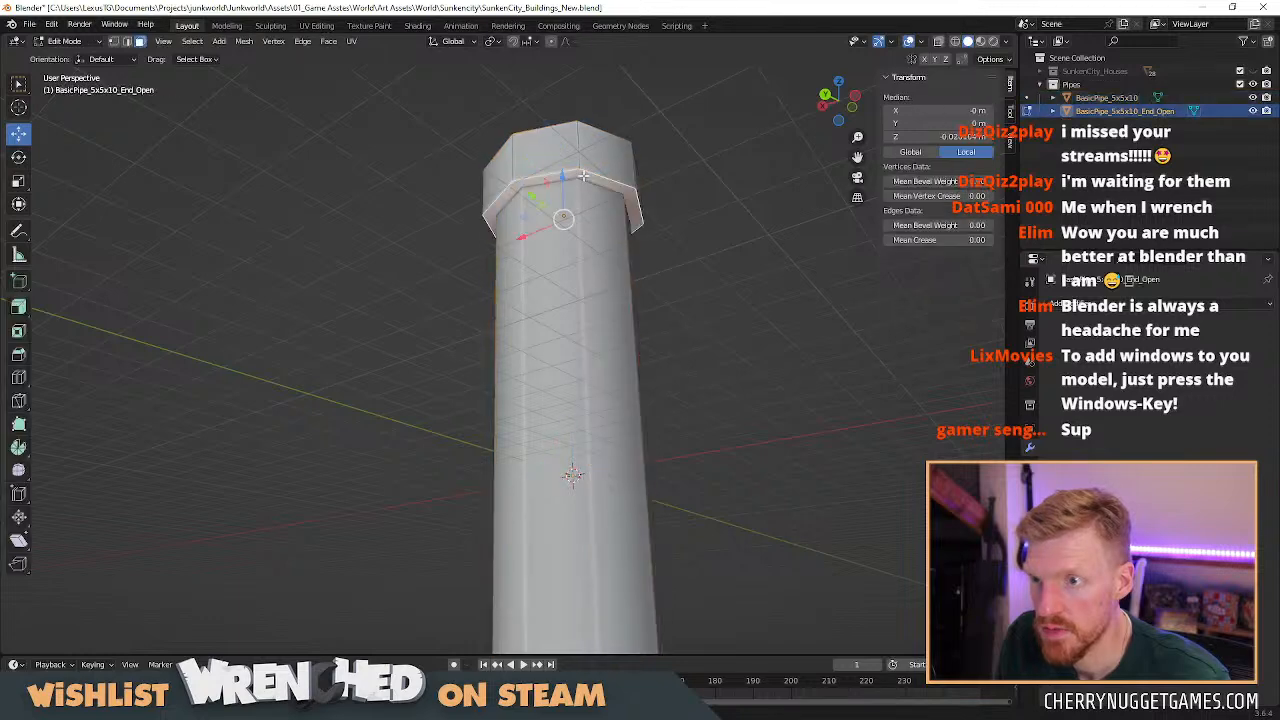
{"action": "right_click", "coordinate": [585, 178]}
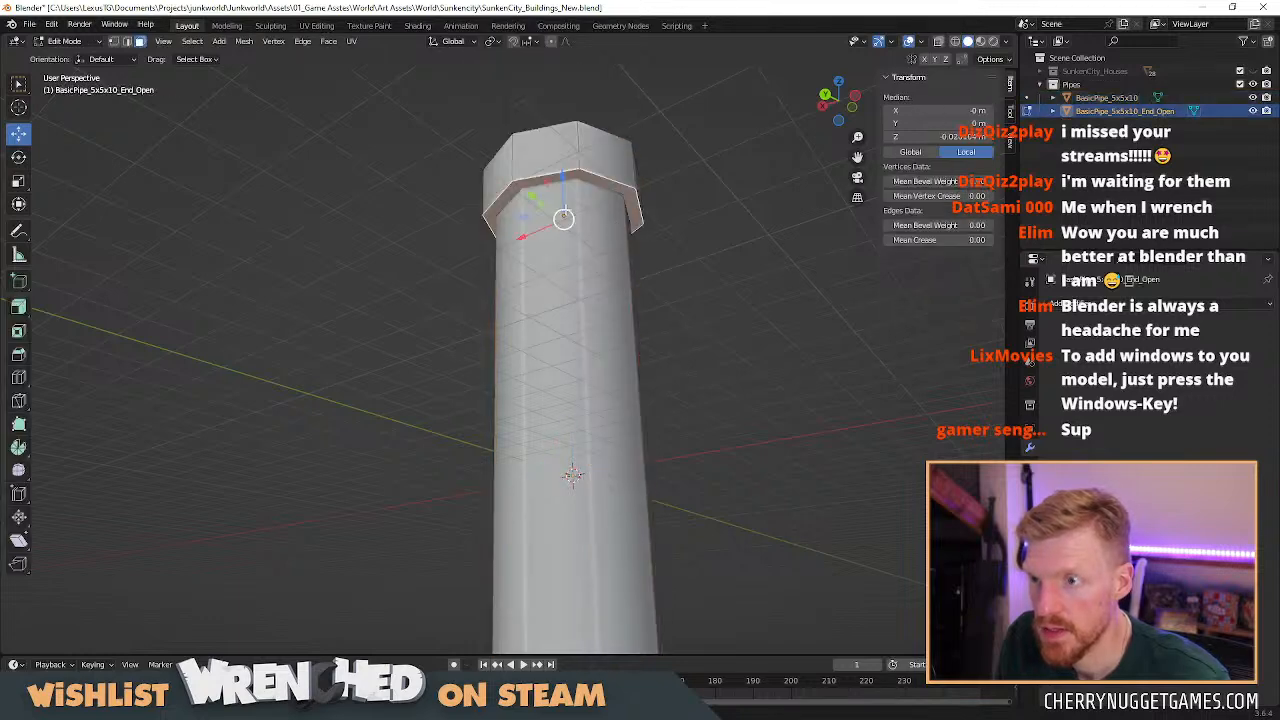
{"action": "key", "text": "Tab"}
{"action": "left_click", "coordinate": [726, 233]}
Lower the collar over the pipe's upper end to about 8.44 m in Z.
{"action": "middle_click_drag", "start_coordinate": [726, 233], "coordinate": [668, 400]}
{"action": "left_click", "coordinate": [581, 345]}
{"action": "scroll", "coordinate": [585, 354], "scroll_direction": "up", "scroll_amount": 1}
{"action": "left_click_drag", "start_coordinate": [554, 311], "coordinate": [551, 338]}
{"action": "scroll", "coordinate": [621, 336], "scroll_direction": "up", "scroll_amount": 2}
{"action": "mouse_move", "coordinate": [621, 336]}
{"action": "middle_mouse_down"}
{"action": "mouse_move", "coordinate": [600, 364]}
{"action": "mouse_move", "coordinate": [610, 344]}
{"action": "middle_mouse_up"}
{"action": "scroll", "coordinate": [600, 366], "scroll_direction": "down", "scroll_amount": 1}
{"action": "middle_click_drag", "start_coordinate": [555, 418], "coordinate": [584, 410]}
Shrink the cavity's floor and walls slightly inward with Shrink/Fatten to thicken the collar's rim.
{"action": "key", "text": "Tab"}
{"action": "left_click", "coordinate": [597, 427]}
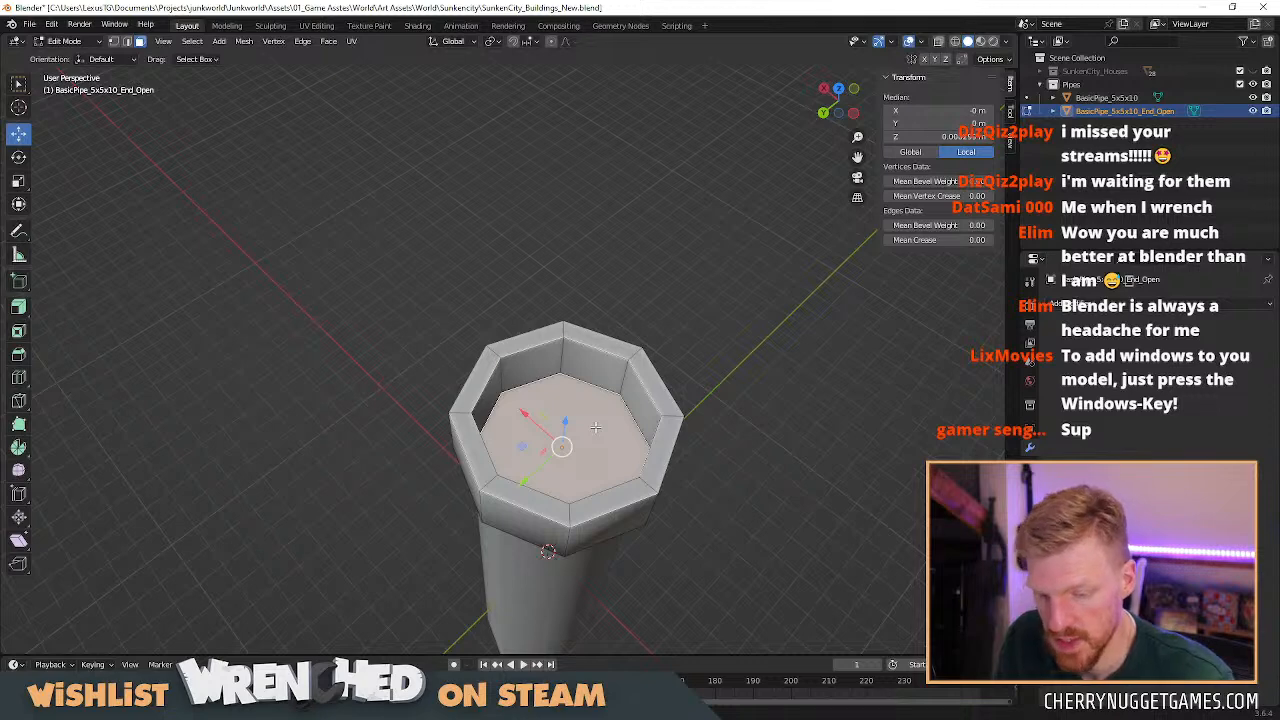
{"action": "key", "text": "ctrl+KP_Add"}
{"action": "key", "text": "alt+s"}
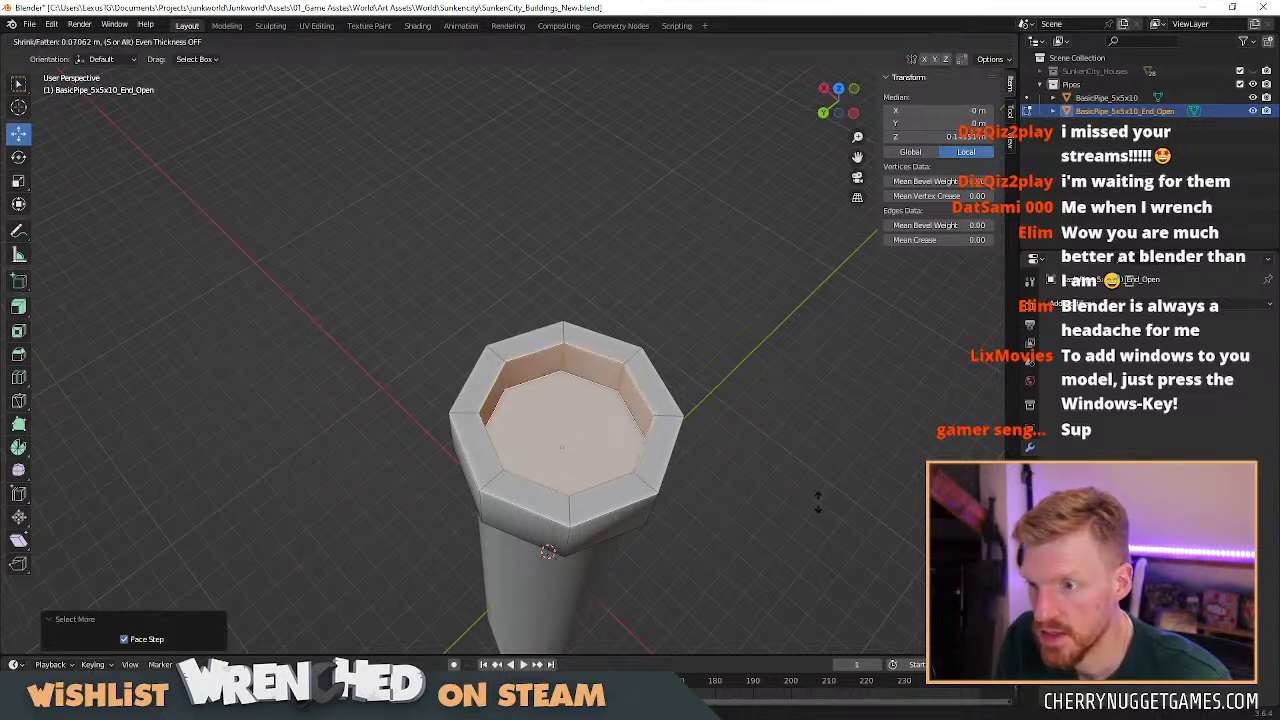
{"action": "left_click", "coordinate": [817, 502]}
{"action": "key", "text": "Tab"}
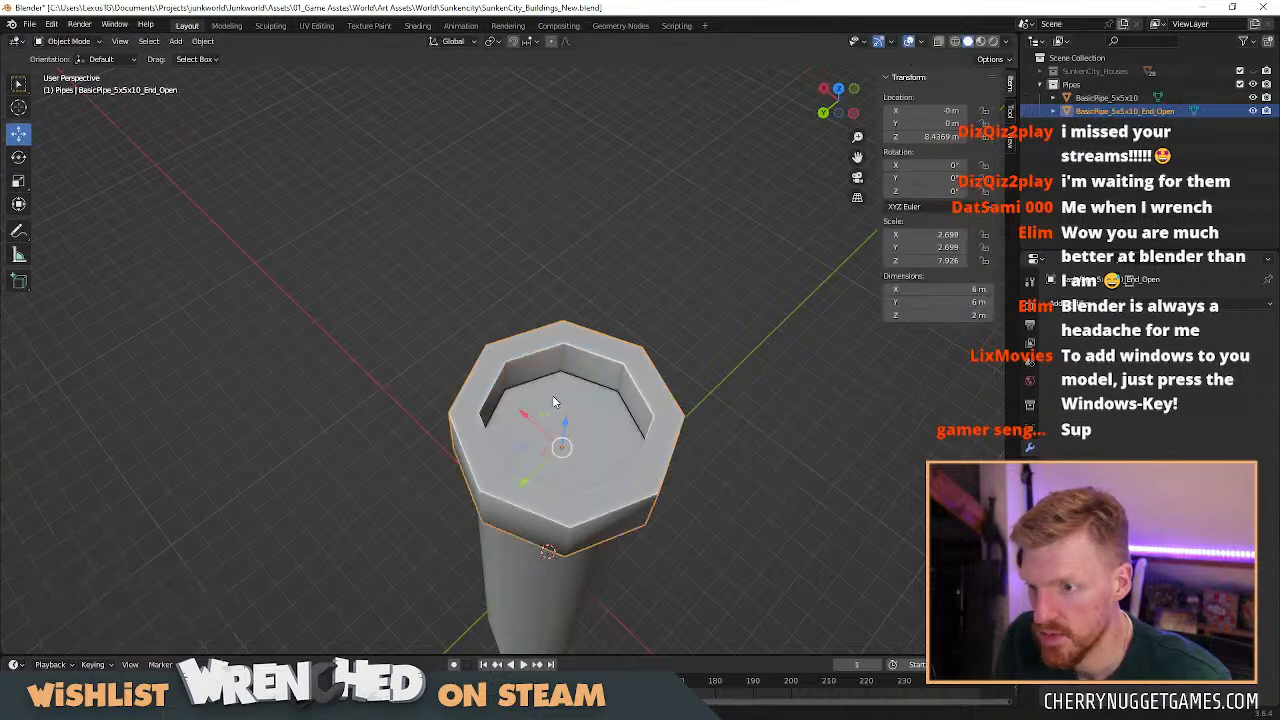
{"action": "left_click_drag", "start_coordinate": [565, 430], "coordinate": [572, 433]}
{"action": "key", "text": "ctrl+z"}
Move the cavity's floor face down about 1.02 m along Z to deepen the opening.
{"action": "mouse_move", "coordinate": [591, 443]}
{"action": "middle_mouse_down"}
{"action": "mouse_move", "coordinate": [617, 357]}
{"action": "mouse_move", "coordinate": [596, 428]}
{"action": "middle_mouse_up"}
{"action": "key", "text": "Tab"}
{"action": "left_click", "coordinate": [604, 400]}
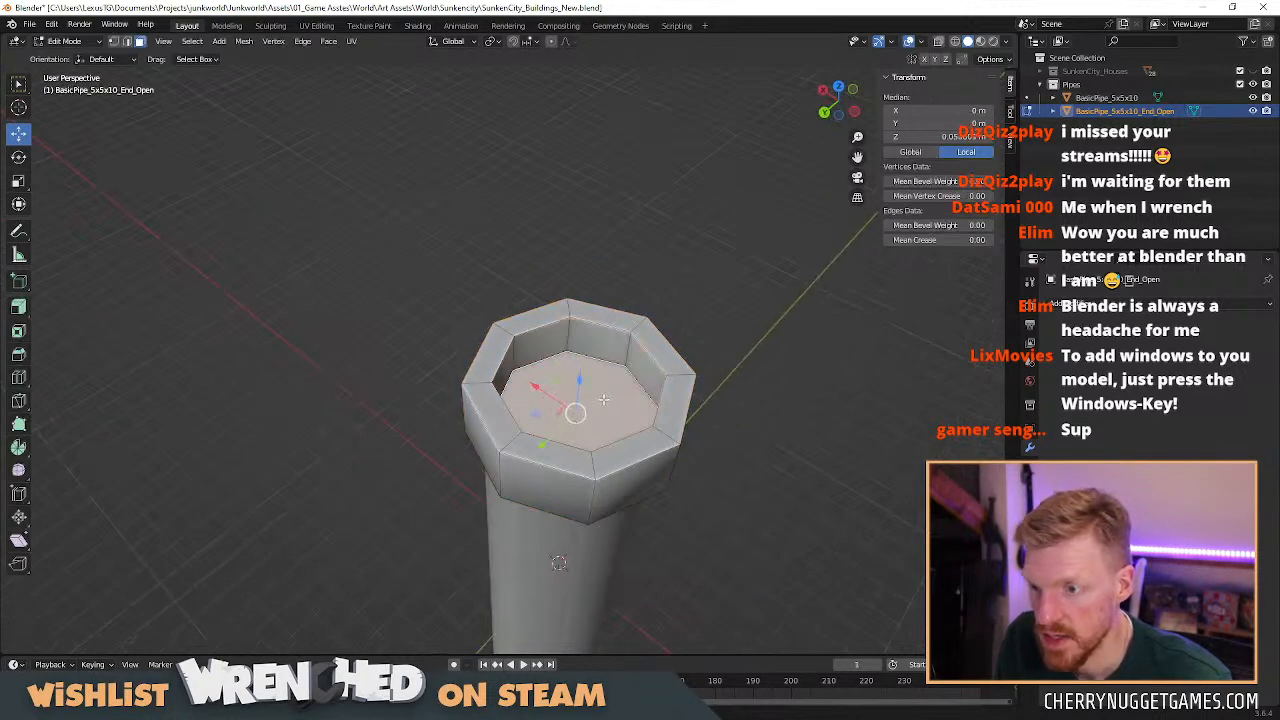
{"action": "key", "text": "g"}
{"action": "key", "text": "z"}
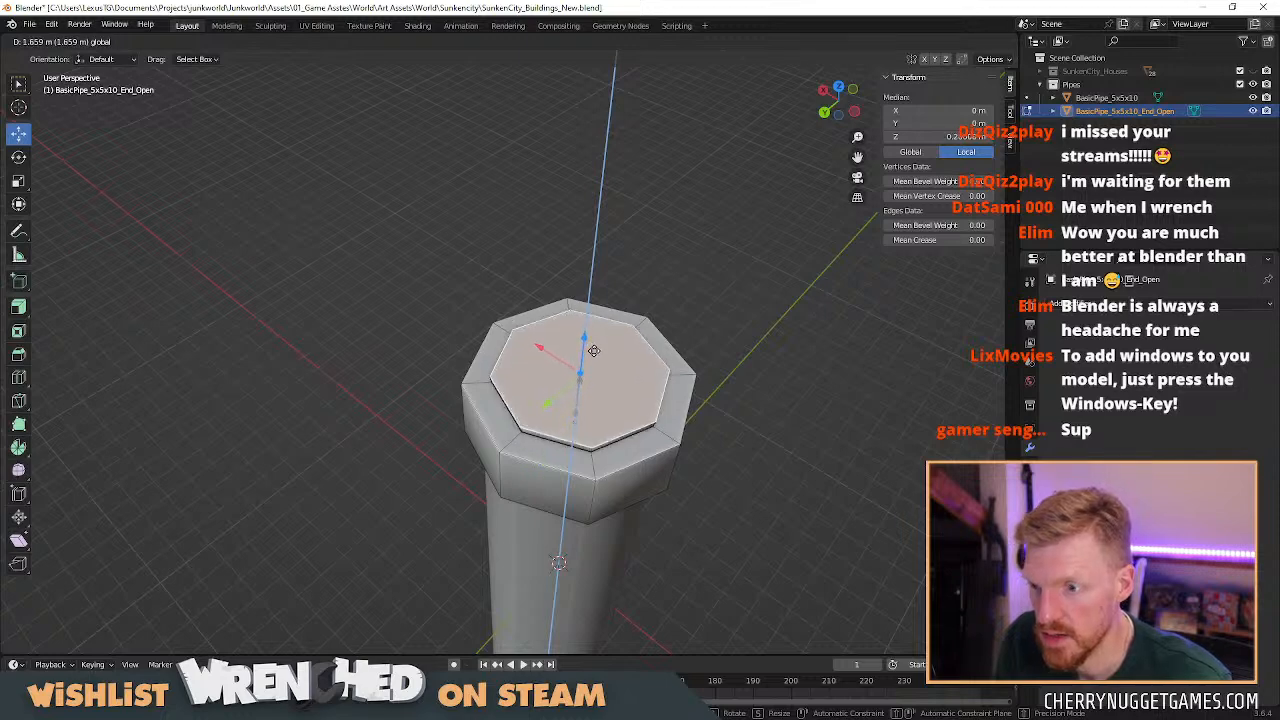
{"action": "left_click", "coordinate": [597, 413]}
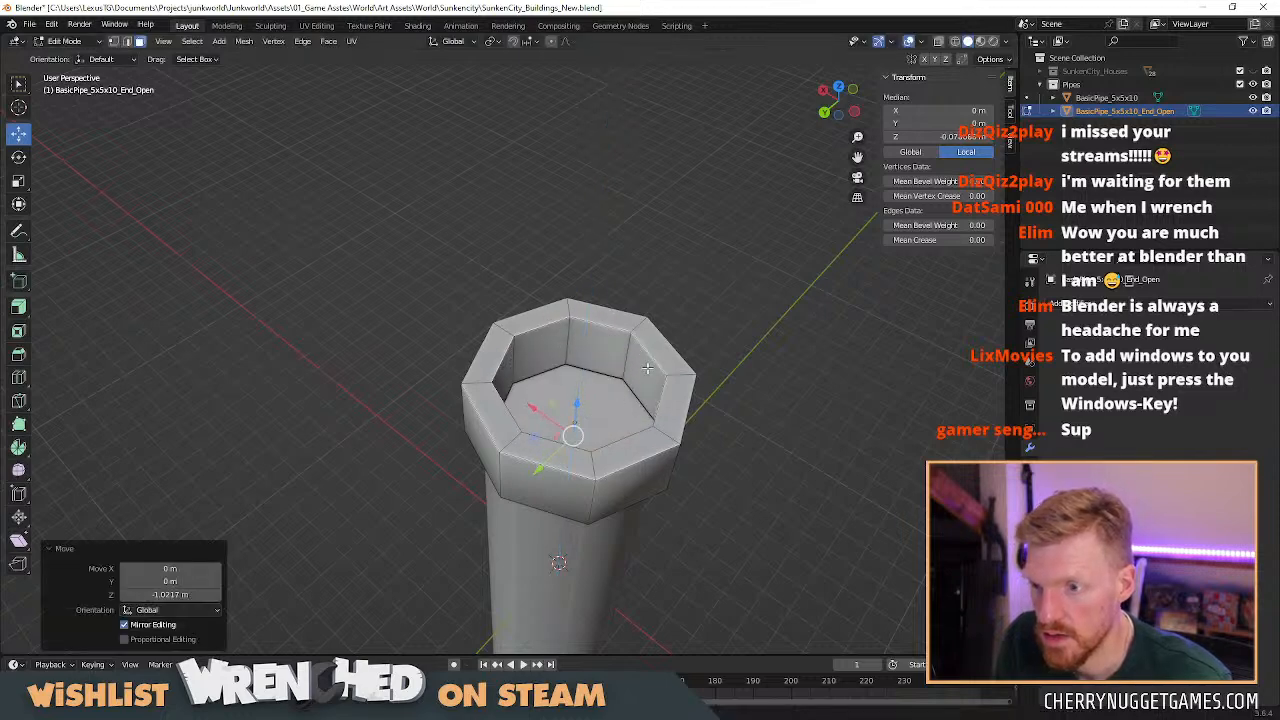
Raise the collar along Z clear of the pipe's upper end to expose its underside.
{"action": "key", "text": "Tab"}
{"action": "left_click_drag", "start_coordinate": [577, 398], "coordinate": [586, 300]}
{"action": "middle_click_drag", "start_coordinate": [581, 332], "coordinate": [609, 275]}
Inset the collar's underside face by about 0.23 m and try deleting the inner face.
{"action": "key", "text": "Tab"}
{"action": "left_click", "coordinate": [608, 383]}
{"action": "scroll", "coordinate": [584, 308], "scroll_direction": "up", "scroll_amount": 3}
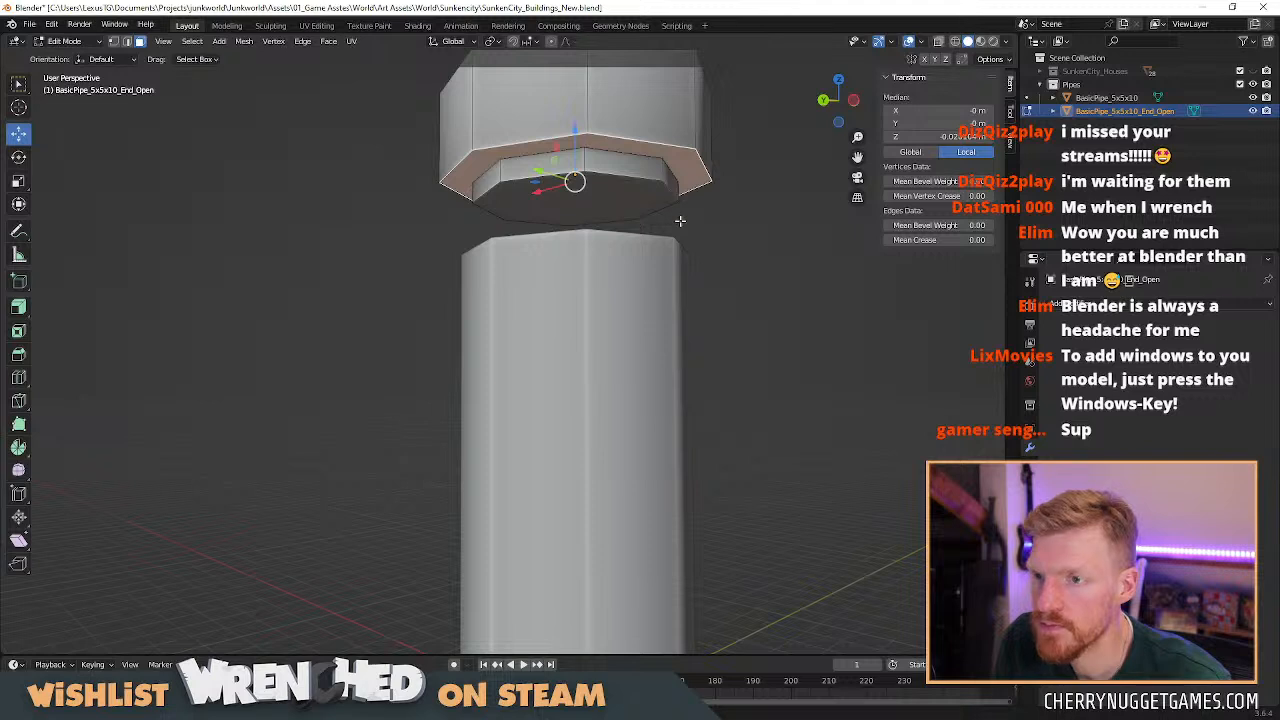
{"action": "key", "text": "i"}
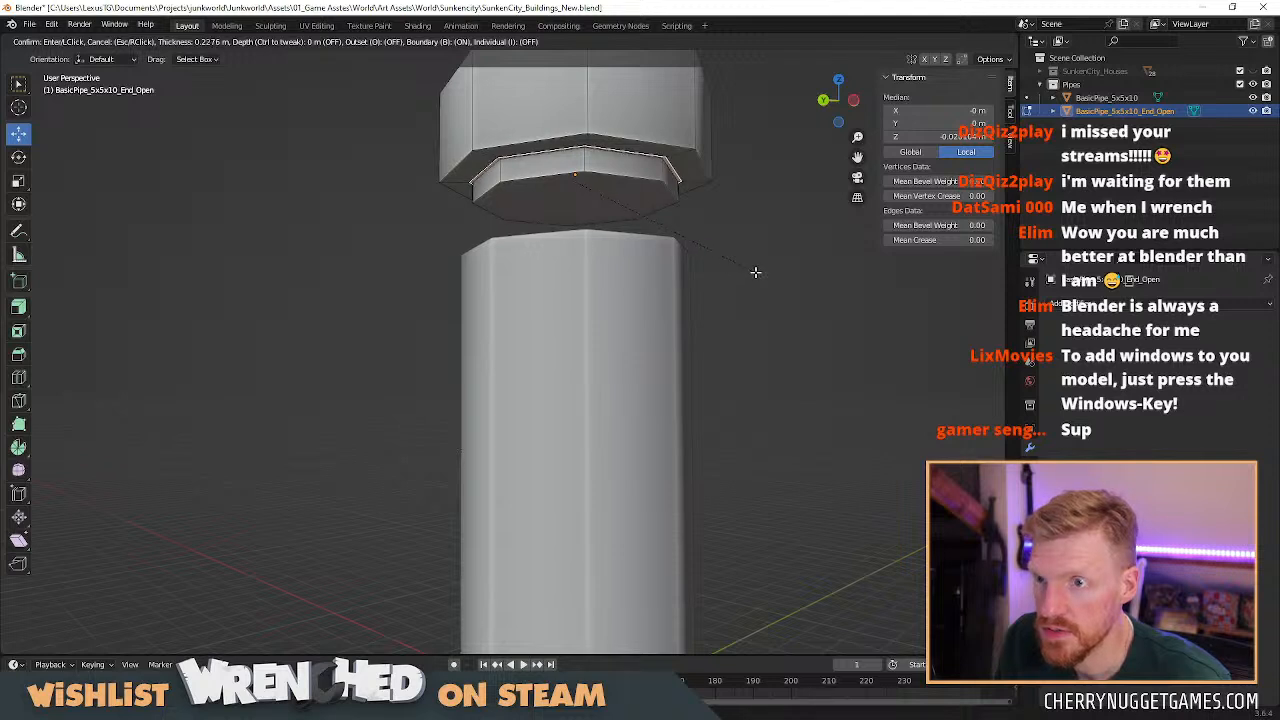
{"action": "left_click", "coordinate": [755, 271]}
{"action": "key", "text": "x"}
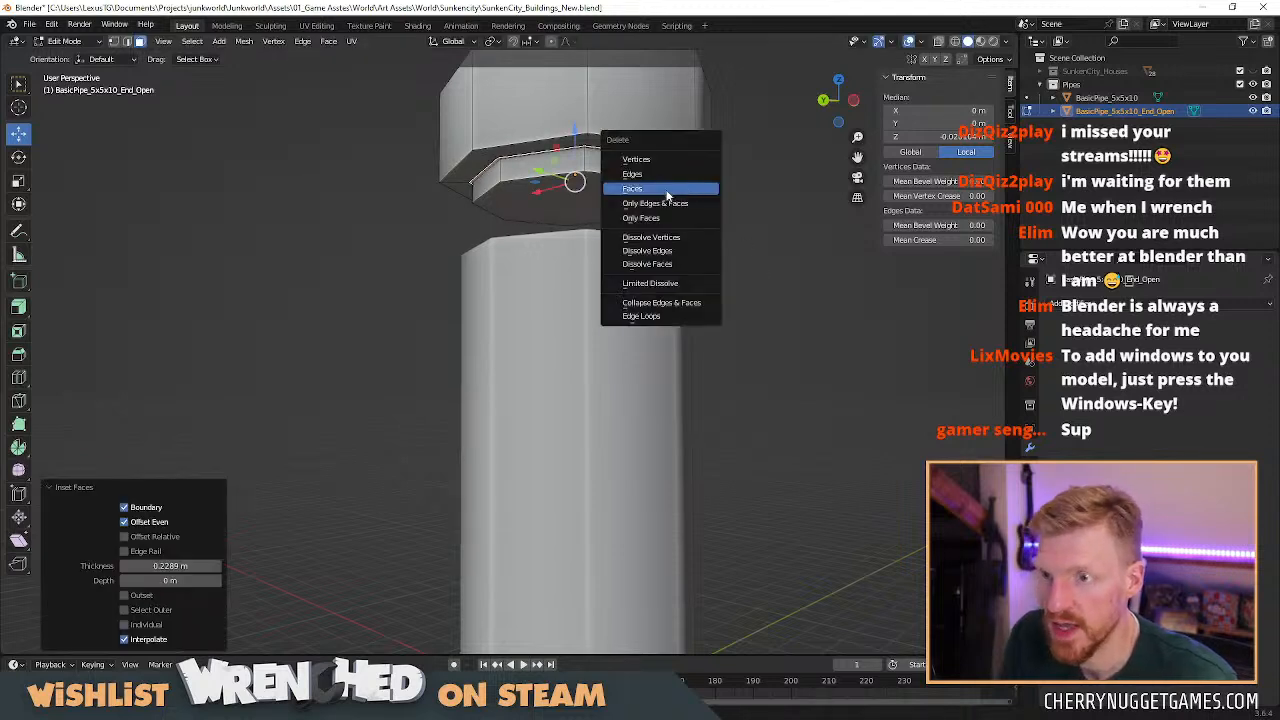
{"action": "left_click", "coordinate": [665, 188]}
{"action": "key", "text": "ctrl+z"}
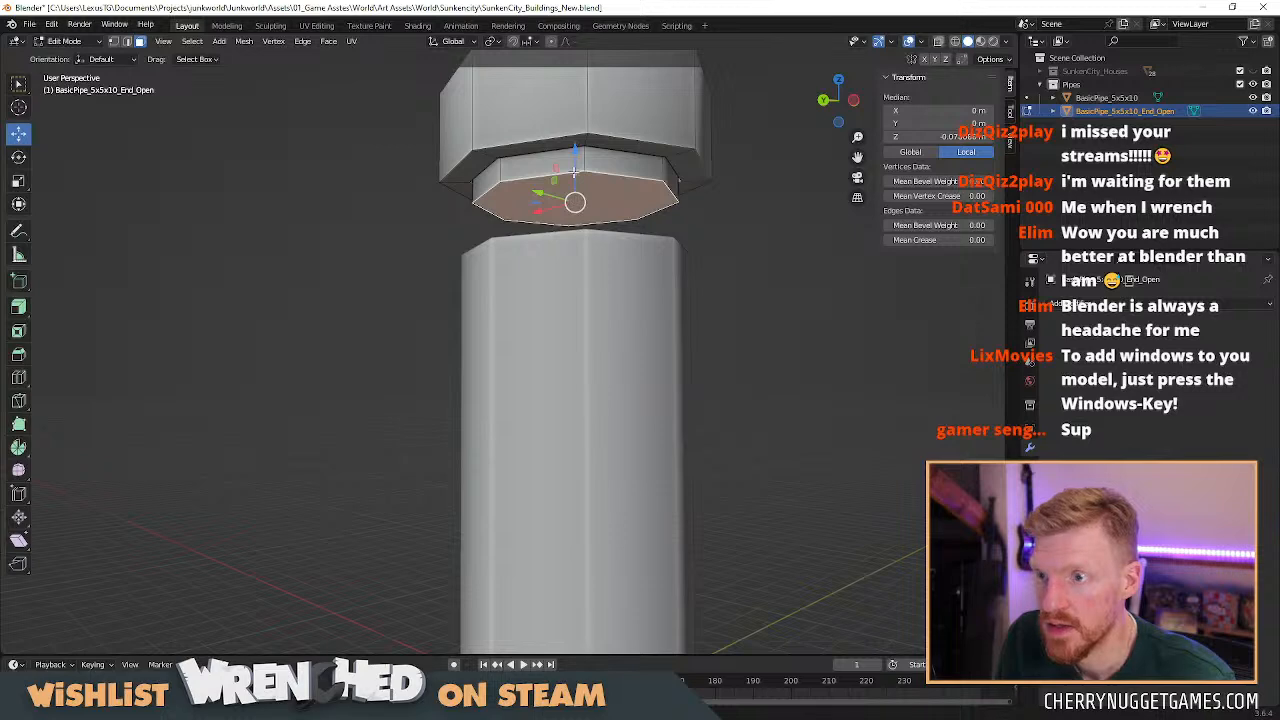
Move the cavity's floor face down about 0.64 m along Z below the collar.
{"action": "key", "text": "g"}
{"action": "key", "text": "z"}
{"action": "left_click", "coordinate": [576, 200]}
{"action": "middle_click_drag", "start_coordinate": [608, 186], "coordinate": [594, 253]}
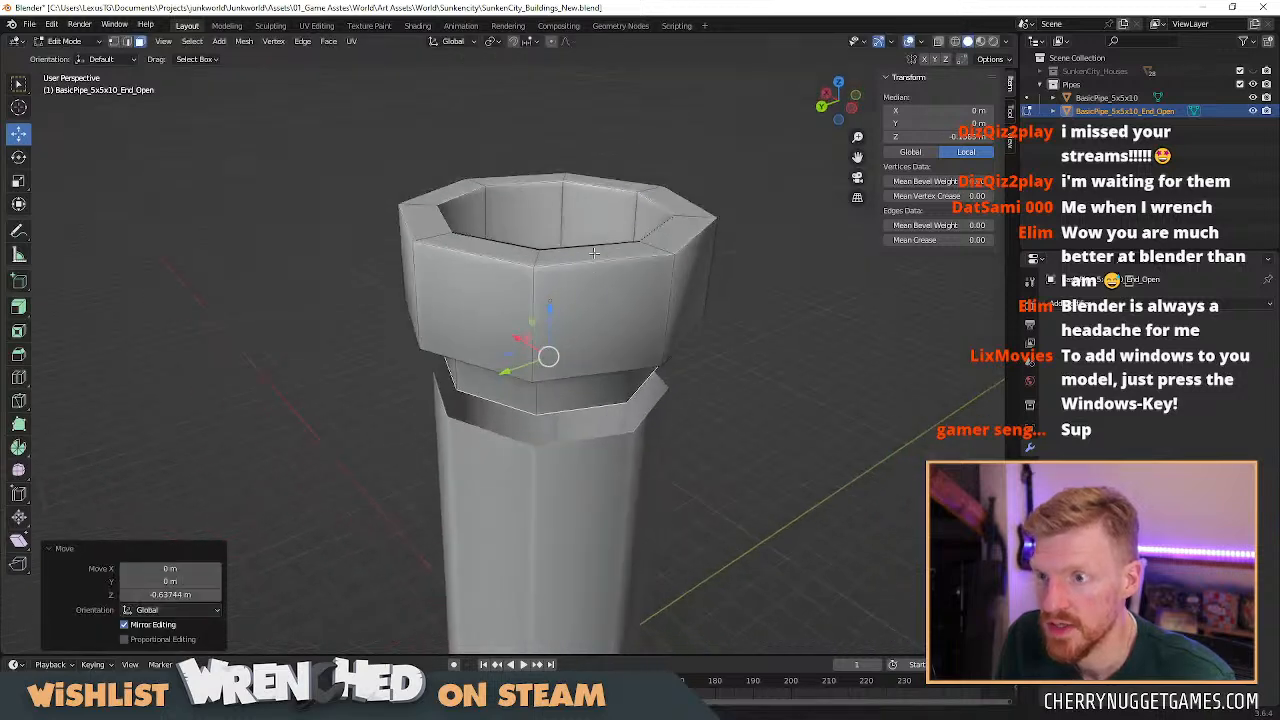
Lower the collar back over the pipe's end to about 8.84 m in Z.
{"action": "key", "text": "Tab"}
{"action": "scroll", "coordinate": [580, 265], "scroll_direction": "down", "scroll_amount": 2}
{"action": "key", "text": "g"}
{"action": "key", "text": "z"}
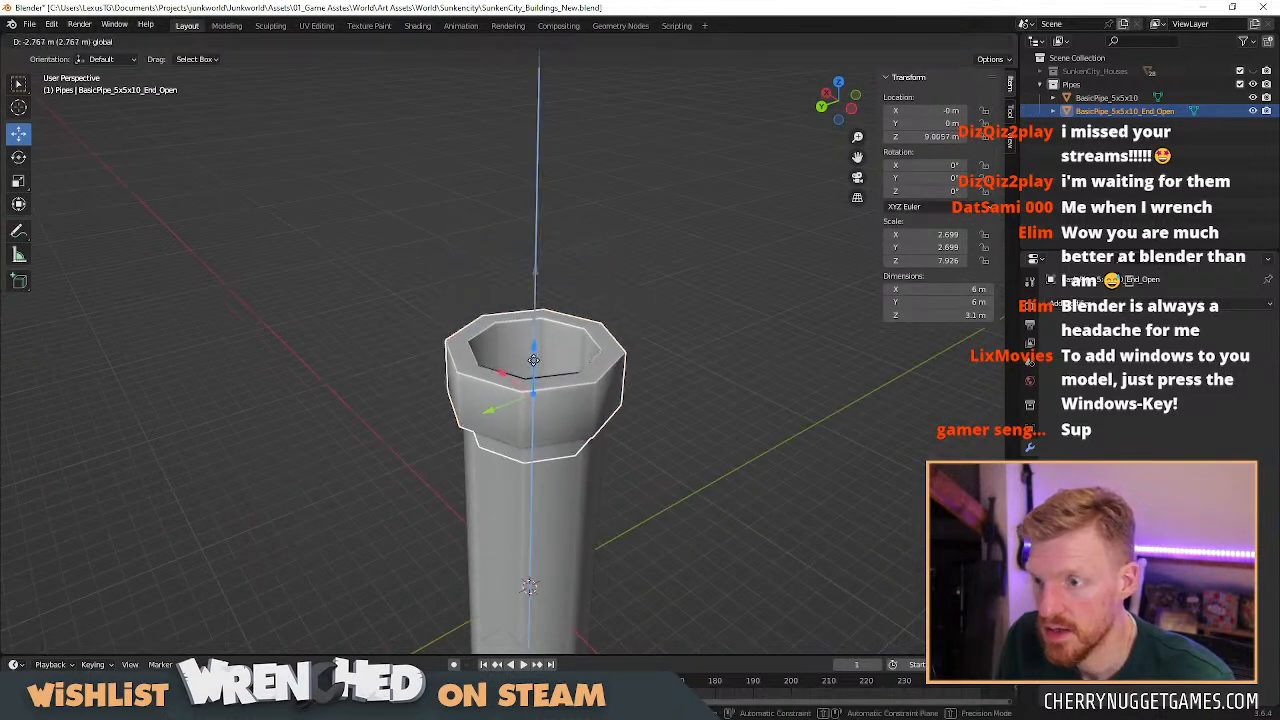
{"action": "left_click", "coordinate": [545, 340]}
{"action": "middle_click_drag", "start_coordinate": [545, 340], "coordinate": [560, 450]}
{"action": "key", "text": "g"}
{"action": "key", "text": "z"}
{"action": "left_click", "coordinate": [546, 390]}
Pull the cavity's floor face further down inside the pipe, making the collar piece about 4.58 m tall.
{"action": "key", "text": "Tab"}
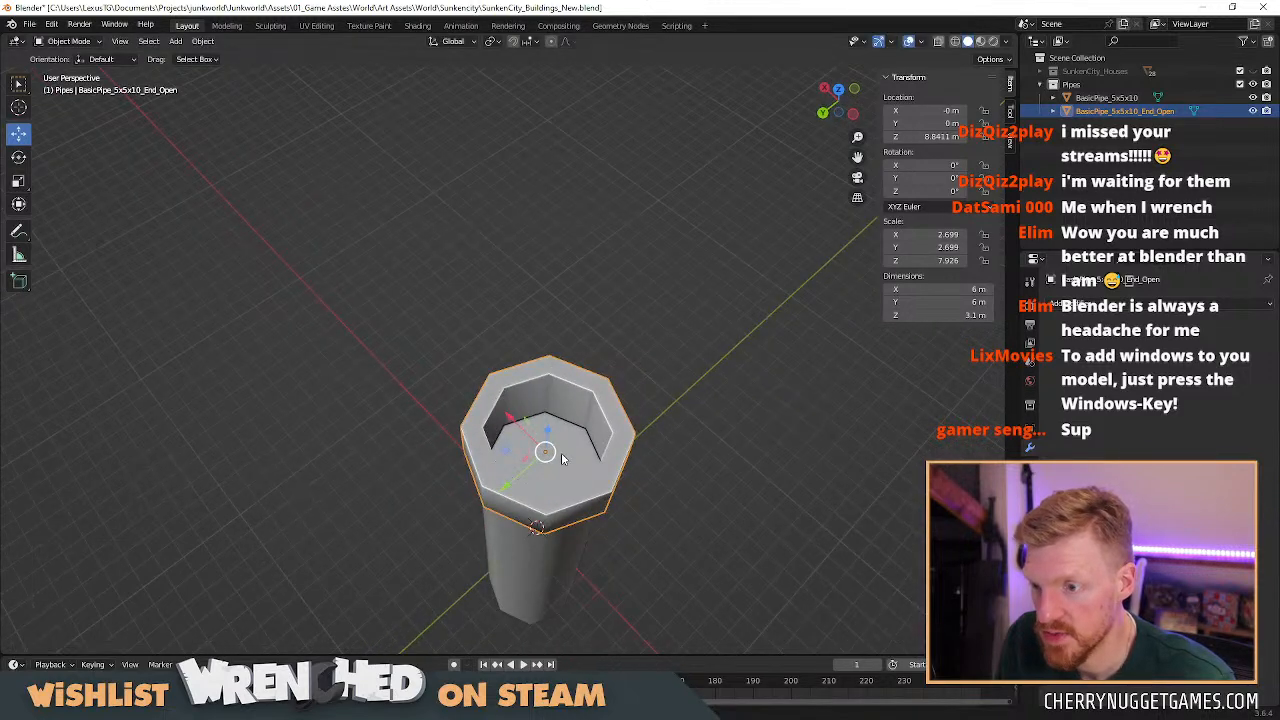
{"action": "left_click", "coordinate": [567, 450]}
{"action": "left_click_drag", "start_coordinate": [560, 418], "coordinate": [557, 480]}
{"action": "middle_click_drag", "start_coordinate": [582, 470], "coordinate": [554, 468]}
{"action": "left_click_drag", "start_coordinate": [525, 491], "coordinate": [534, 454]}
{"action": "middle_click_drag", "start_coordinate": [534, 454], "coordinate": [625, 410]}
{"action": "key", "text": "Tab"}
Lift the collar off the pipe's end and lower it back over it.
{"action": "left_click_drag", "start_coordinate": [610, 330], "coordinate": [611, 184]}
{"action": "middle_click_drag", "start_coordinate": [662, 262], "coordinate": [415, 183]}
{"action": "left_click_drag", "start_coordinate": [401, 155], "coordinate": [402, 287]}
Lower the collar about 0.31 m onto the pipe's end, using a temporary X-ray view to check the overlap.
{"action": "left_click", "coordinate": [941, 43]}
{"action": "middle_click_drag", "start_coordinate": [440, 350], "coordinate": [424, 285]}
{"action": "left_click_drag", "start_coordinate": [424, 283], "coordinate": [424, 292]}
{"action": "scroll", "coordinate": [432, 325], "scroll_direction": "up", "scroll_amount": 3}
{"action": "middle_click_drag", "start_coordinate": [432, 325], "coordinate": [588, 377], "text": "shift"}
{"action": "scroll", "coordinate": [630, 365], "scroll_direction": "down", "scroll_amount": 1}
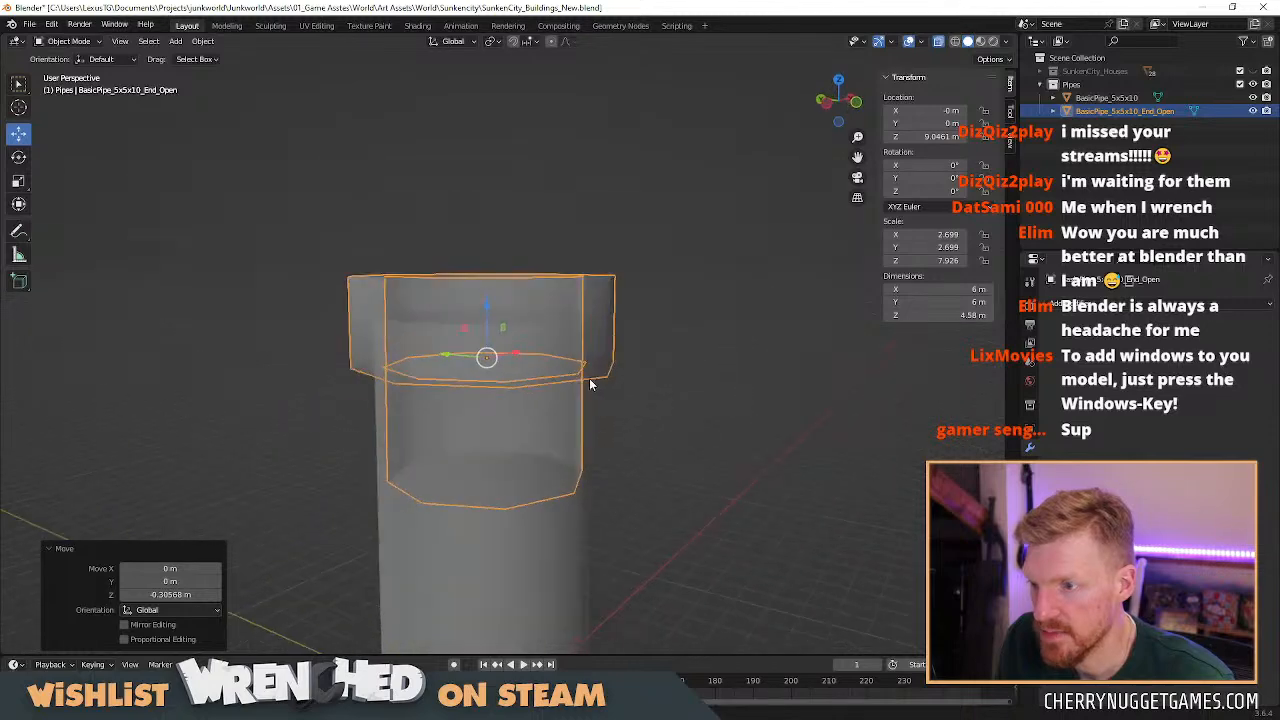
{"action": "scroll", "coordinate": [746, 283], "scroll_direction": "down", "scroll_amount": 4}
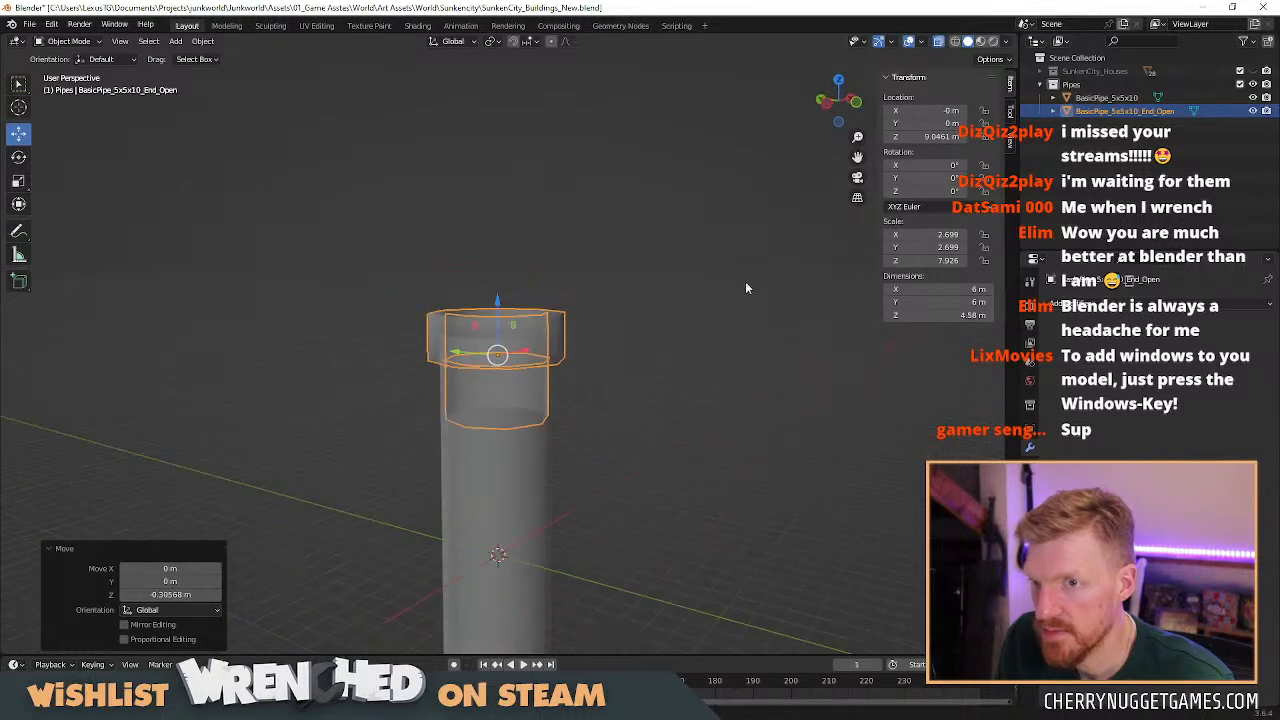
{"action": "left_click", "coordinate": [939, 42]}
{"action": "scroll", "coordinate": [636, 320], "scroll_direction": "down", "scroll_amount": 2}
{"action": "left_click", "coordinate": [606, 351]}
{"action": "middle_click_drag", "start_coordinate": [598, 358], "coordinate": [519, 383]}
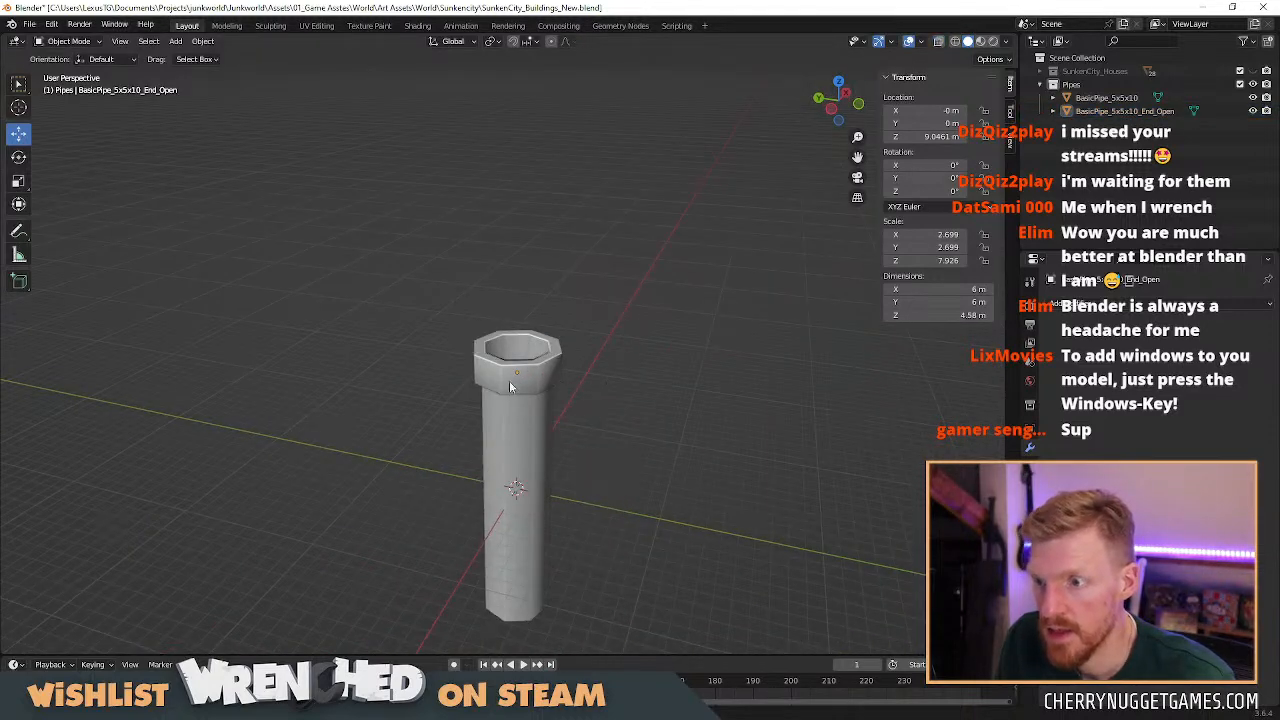
Raise the collar's eight top rim faces along Z, making the piece about 4.82 m tall, and inspect its proportions.
{"action": "scroll", "coordinate": [519, 388], "scroll_direction": "up", "scroll_amount": 3}
{"action": "left_click", "coordinate": [554, 386]}
{"action": "key", "text": "Tab"}
{"action": "left_click", "coordinate": [582, 362]}
{"action": "left_click", "coordinate": [595, 342], "text": "shift"}
{"action": "left_click", "coordinate": [566, 322], "text": "shift"}
{"action": "left_click", "coordinate": [527, 315], "text": "shift"}
{"action": "left_click", "coordinate": [484, 324], "text": "shift"}
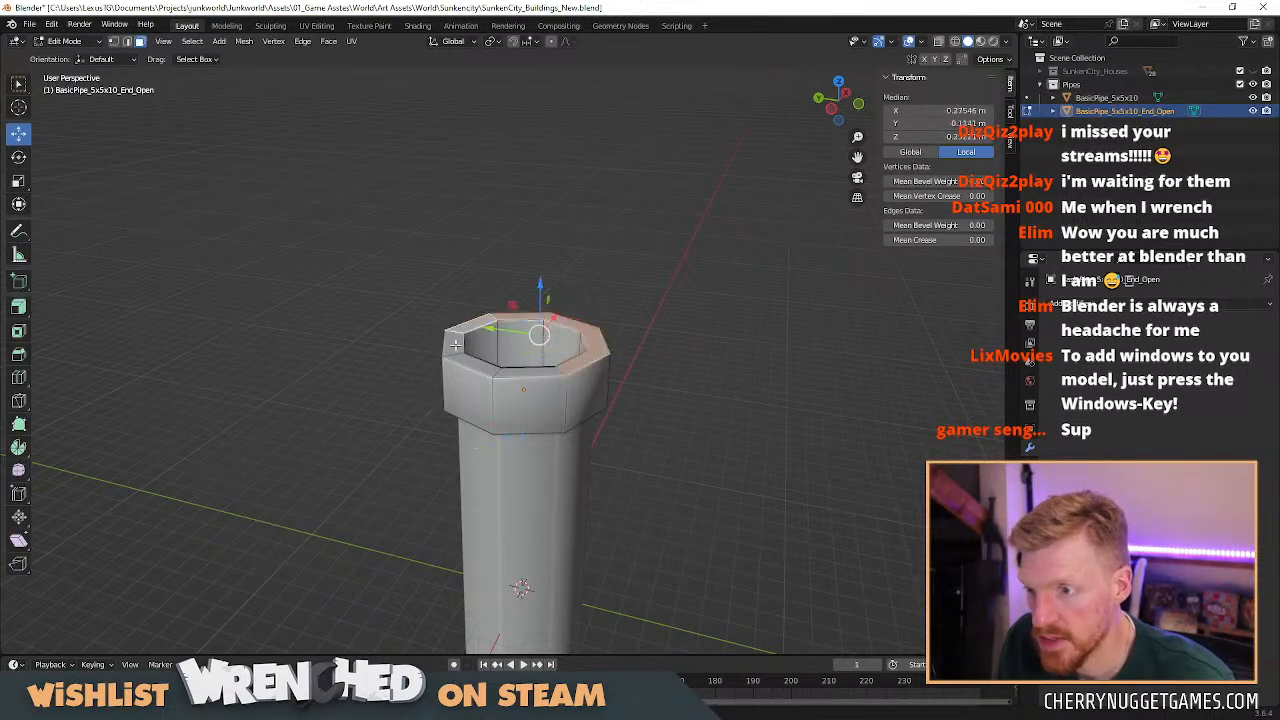
{"action": "left_click", "coordinate": [456, 347], "text": "shift"}
{"action": "left_click", "coordinate": [476, 363], "text": "shift"}
{"action": "left_click", "coordinate": [525, 370], "text": "shift"}
{"action": "left_click_drag", "start_coordinate": [524, 297], "coordinate": [524, 289]}
{"action": "scroll", "coordinate": [524, 288], "scroll_direction": "down", "scroll_amount": 7}
{"action": "key", "text": "Tab"}
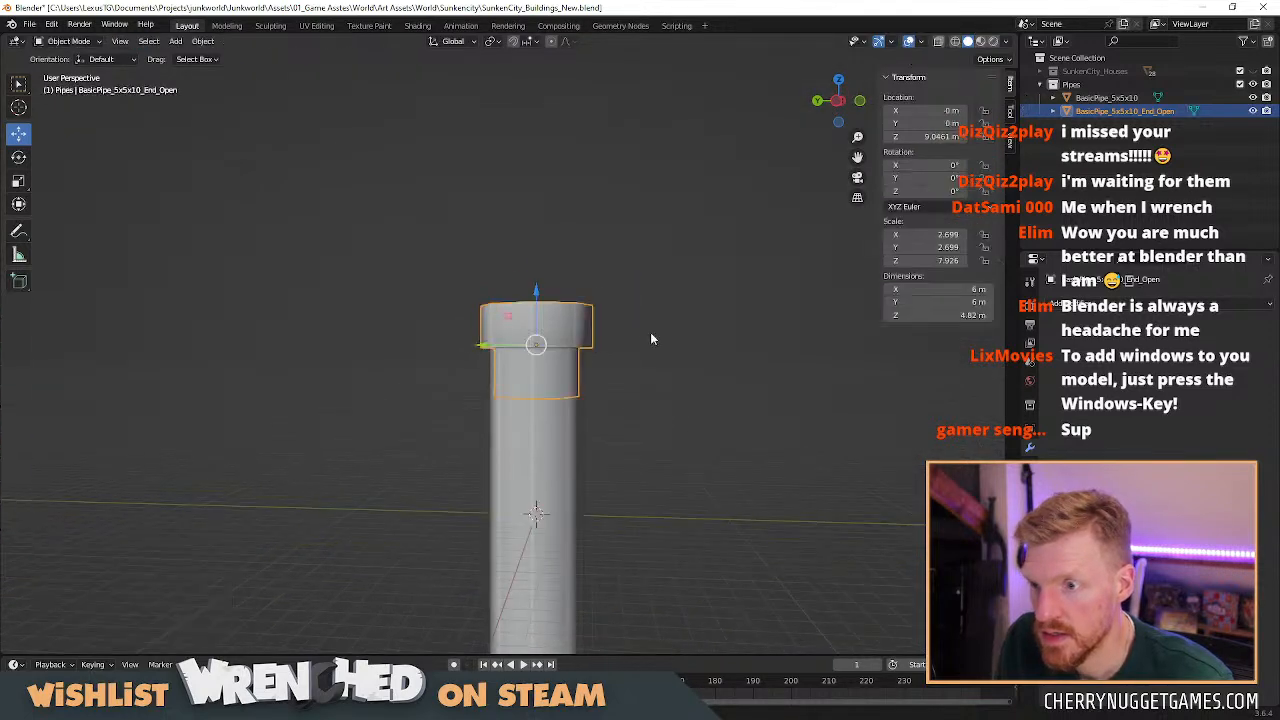
{"action": "left_click", "coordinate": [632, 368]}
{"action": "middle_click_drag", "start_coordinate": [621, 380], "coordinate": [640, 439]}
{"action": "middle_click_drag", "start_coordinate": [645, 375], "coordinate": [662, 332]}
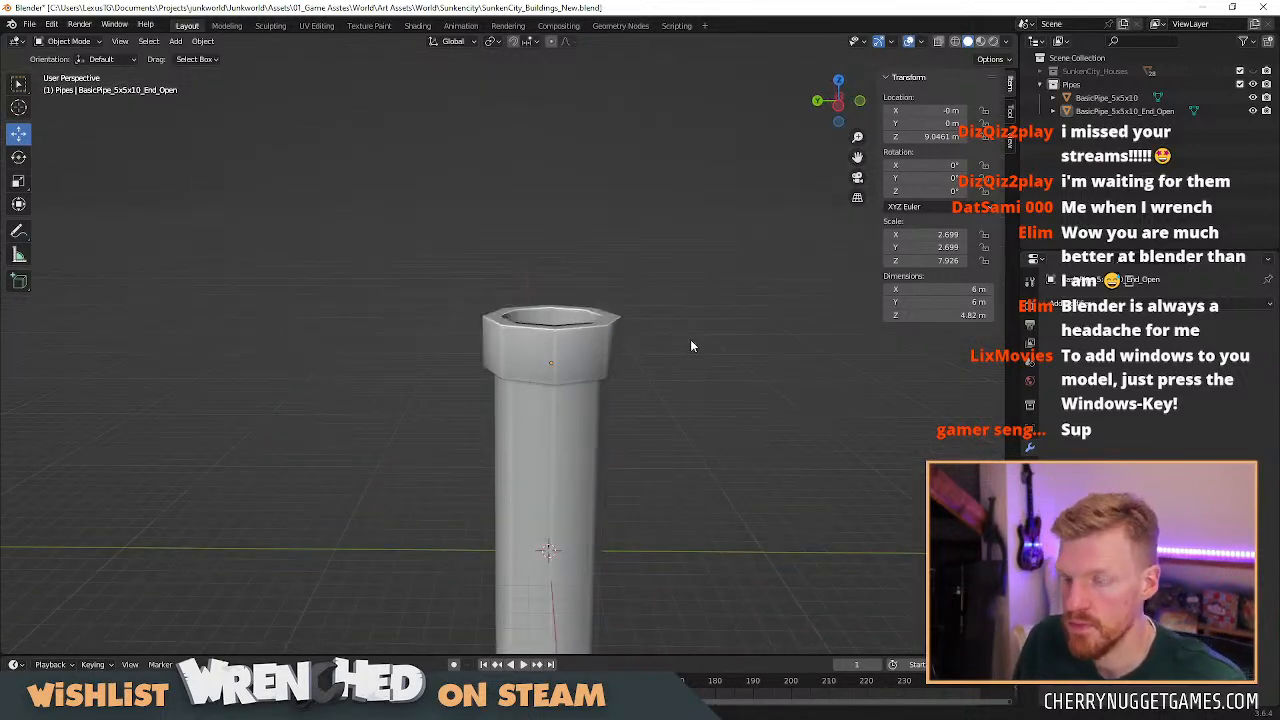
{"action": "scroll", "coordinate": [690, 346], "scroll_direction": "down", "scroll_amount": 1}
{"action": "middle_click_drag", "start_coordinate": [709, 362], "coordinate": [631, 327]}
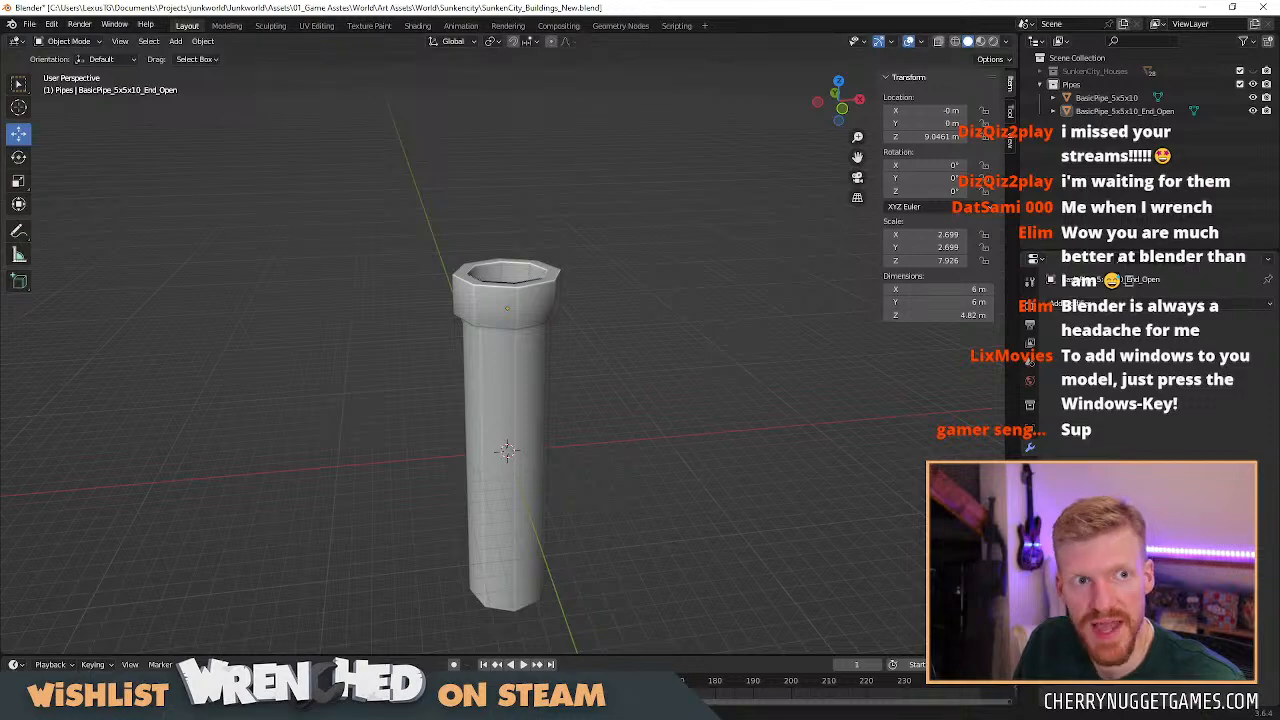
Switch to Unity and examine the yellow placeholder pipe blocks around the selected cube up close.
{"action": "key", "text": "alt+Tab"}
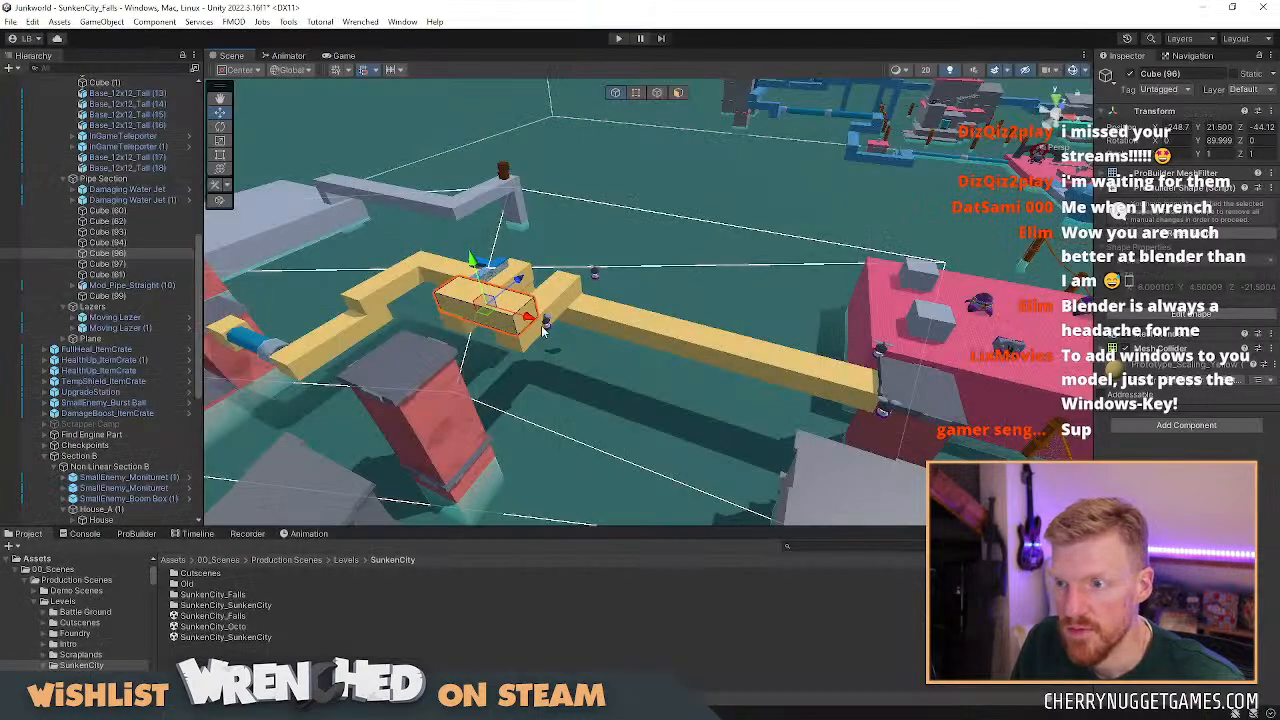
{"action": "scroll", "coordinate": [545, 328], "scroll_direction": "up", "scroll_amount": 3}
{"action": "middle_click_drag", "start_coordinate": [517, 334], "coordinate": [560, 320]}
{"action": "scroll", "coordinate": [701, 302], "scroll_direction": "up", "scroll_amount": 2}
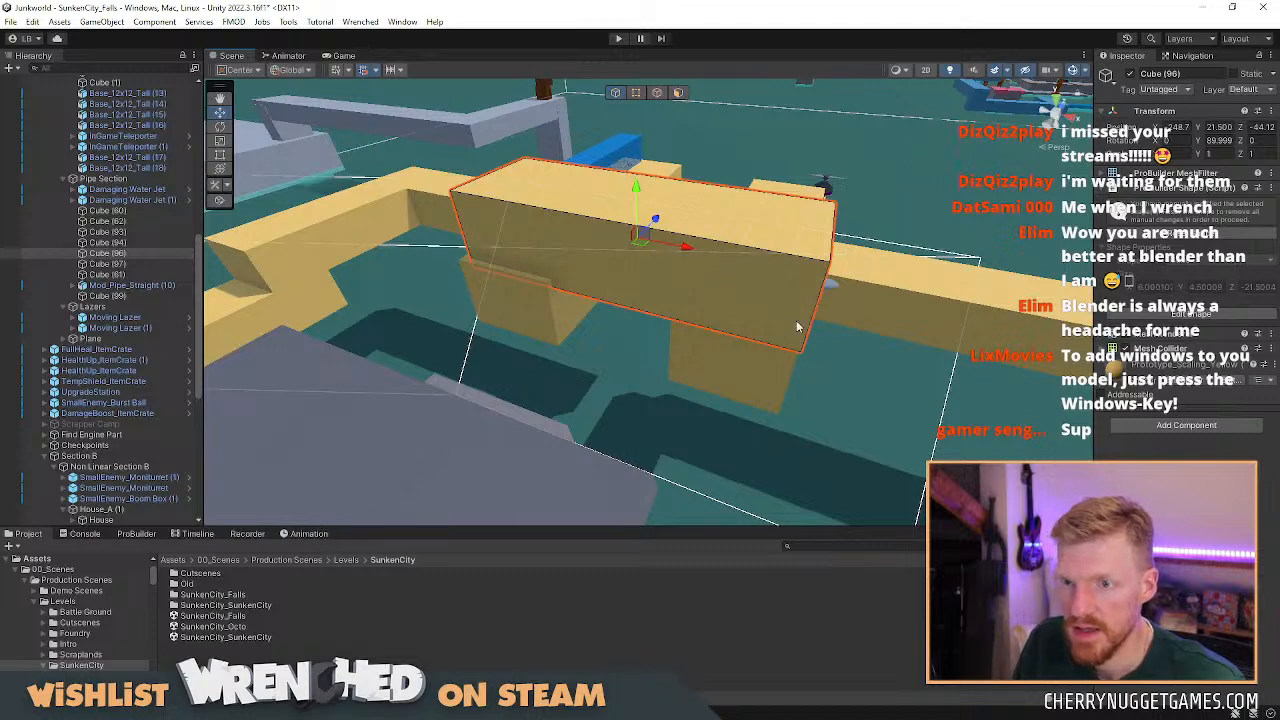
{"action": "middle_click_drag", "start_coordinate": [791, 352], "coordinate": [700, 372]}
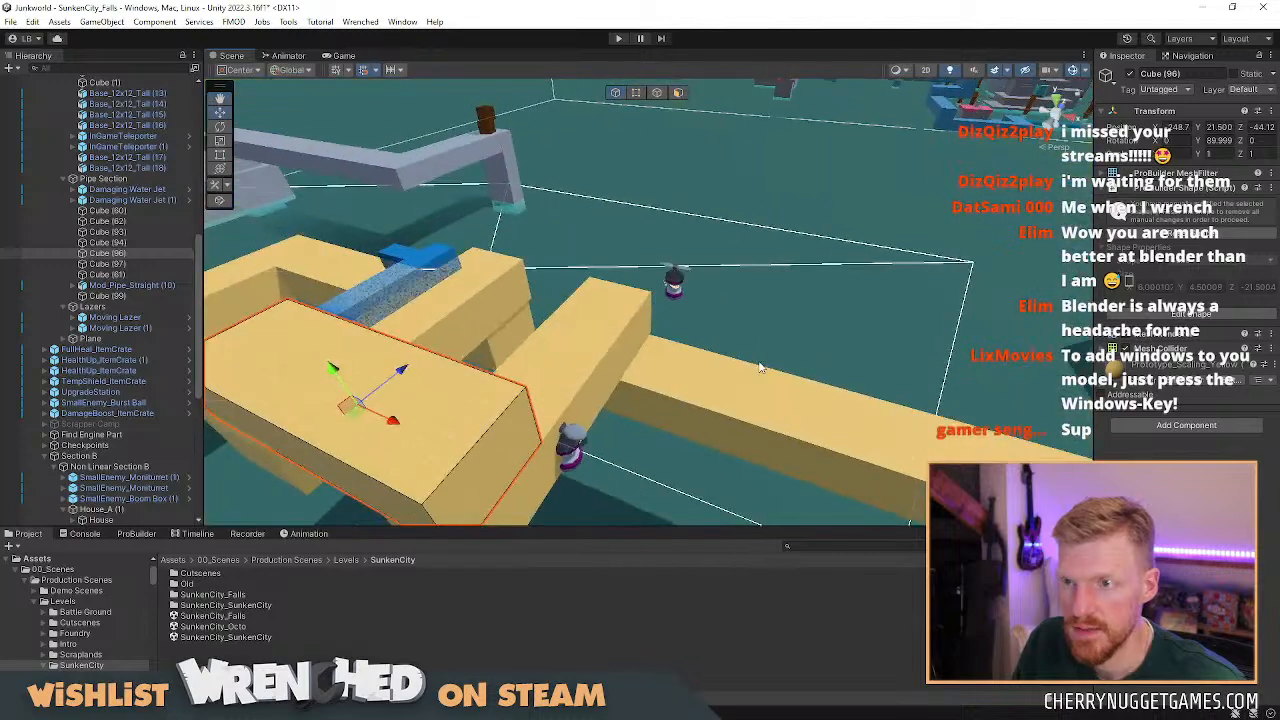
Check the selected placeholder cube from a low side view, switch to Blender and hide both the straight pipe and the open end piece.
{"action": "right_click_drag", "start_coordinate": [700, 372], "coordinate": [663, 340]}
{"action": "middle_click_drag", "start_coordinate": [663, 340], "coordinate": [652, 266]}
{"action": "key", "text": "f"}
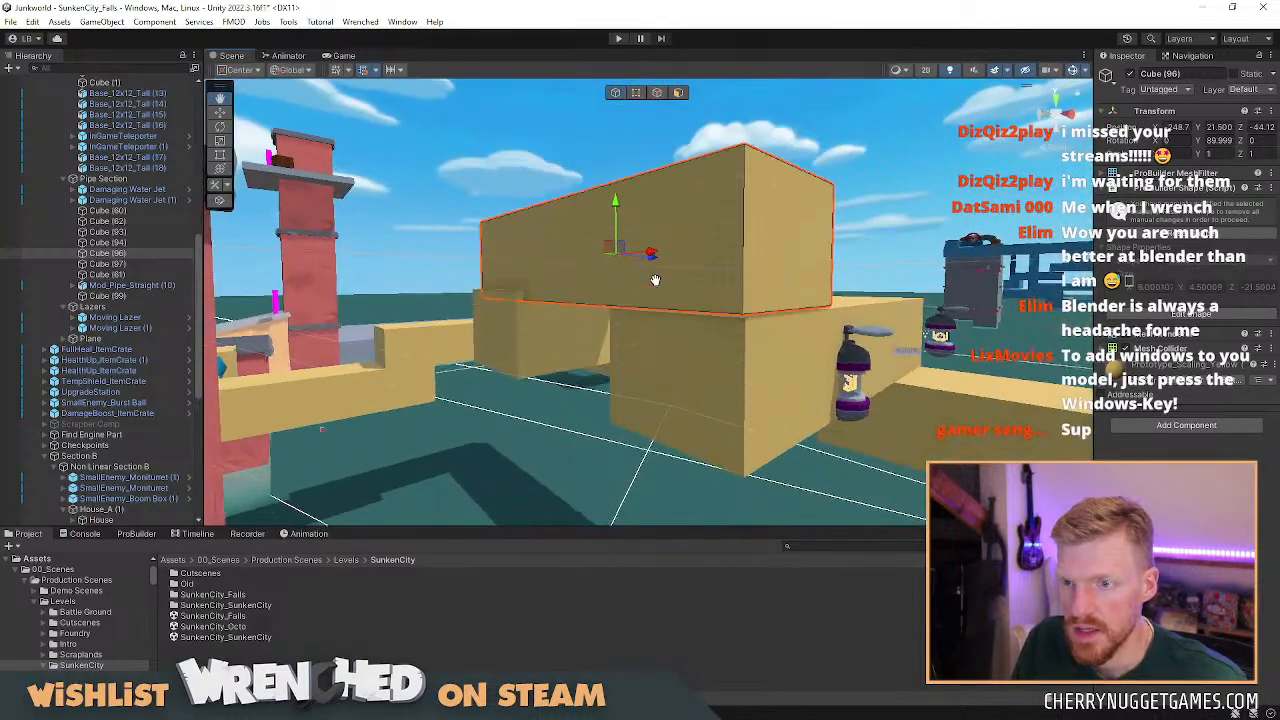
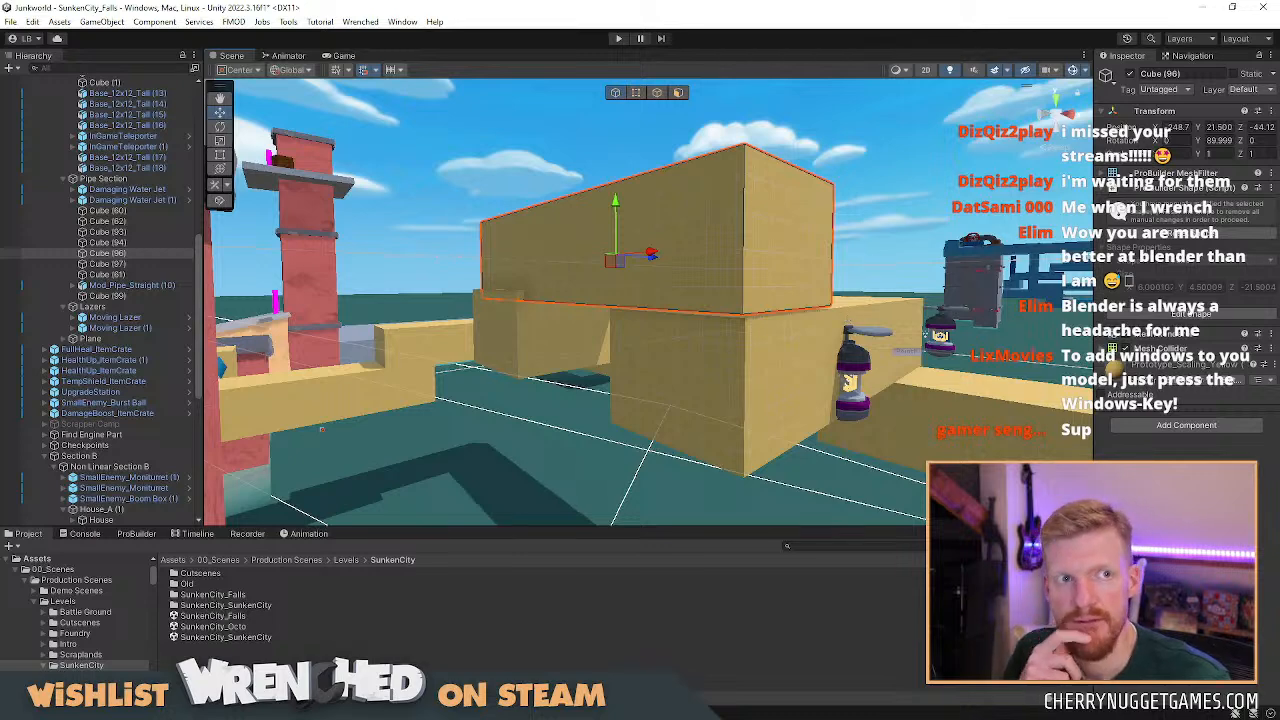
{"action": "key", "text": "alt+Tab"}
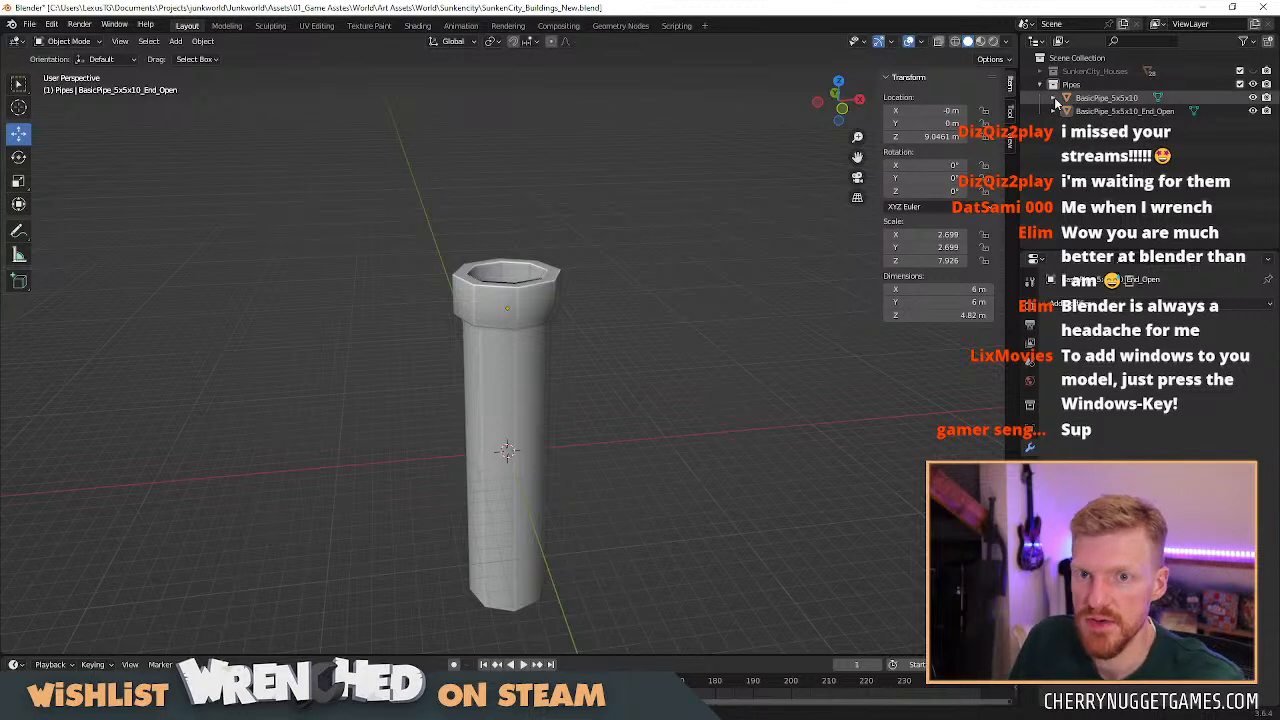
{"action": "left_click", "coordinate": [1253, 97]}
{"action": "left_click", "coordinate": [1253, 110]}
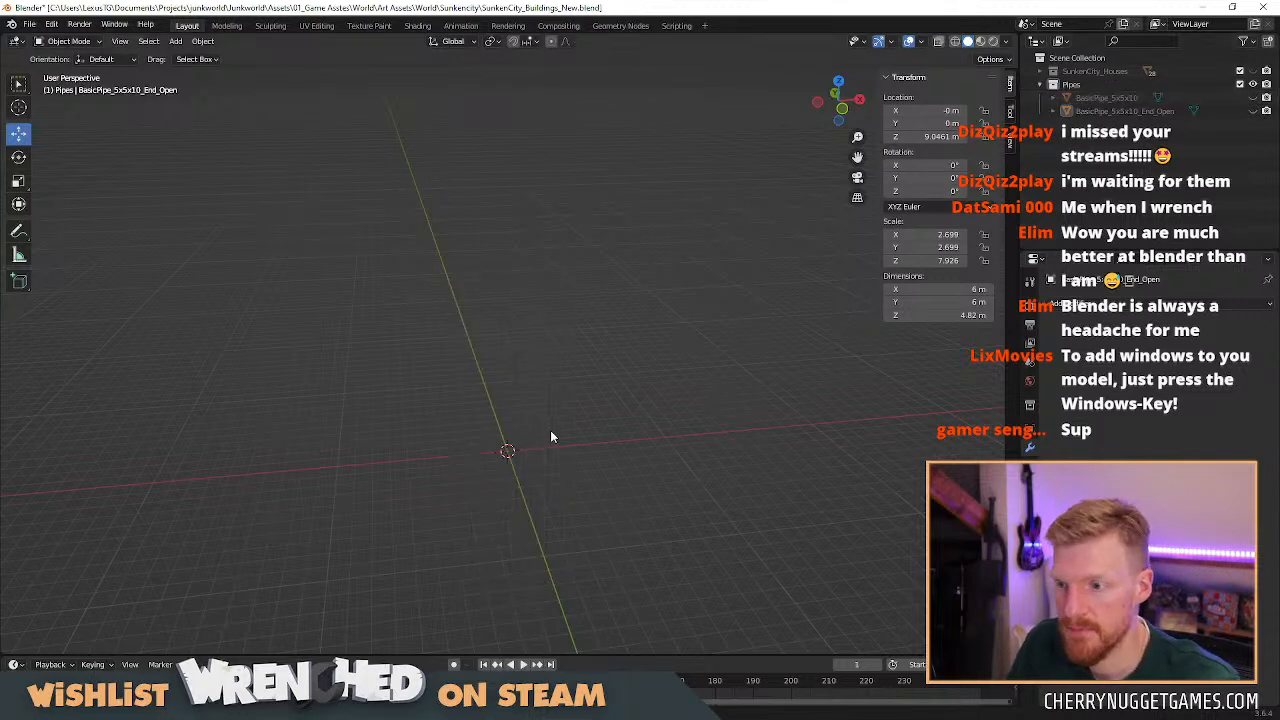
{"action": "key", "text": "shift+a"}
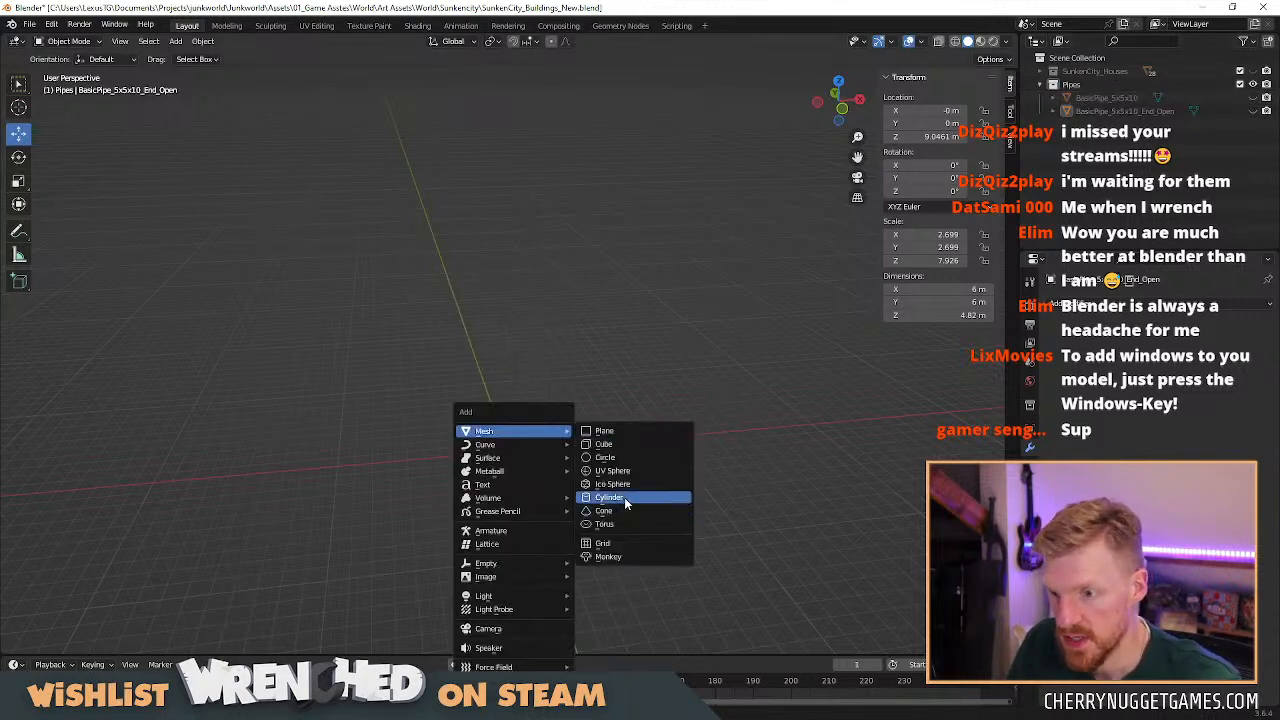
{"action": "left_click", "coordinate": [622, 524]}
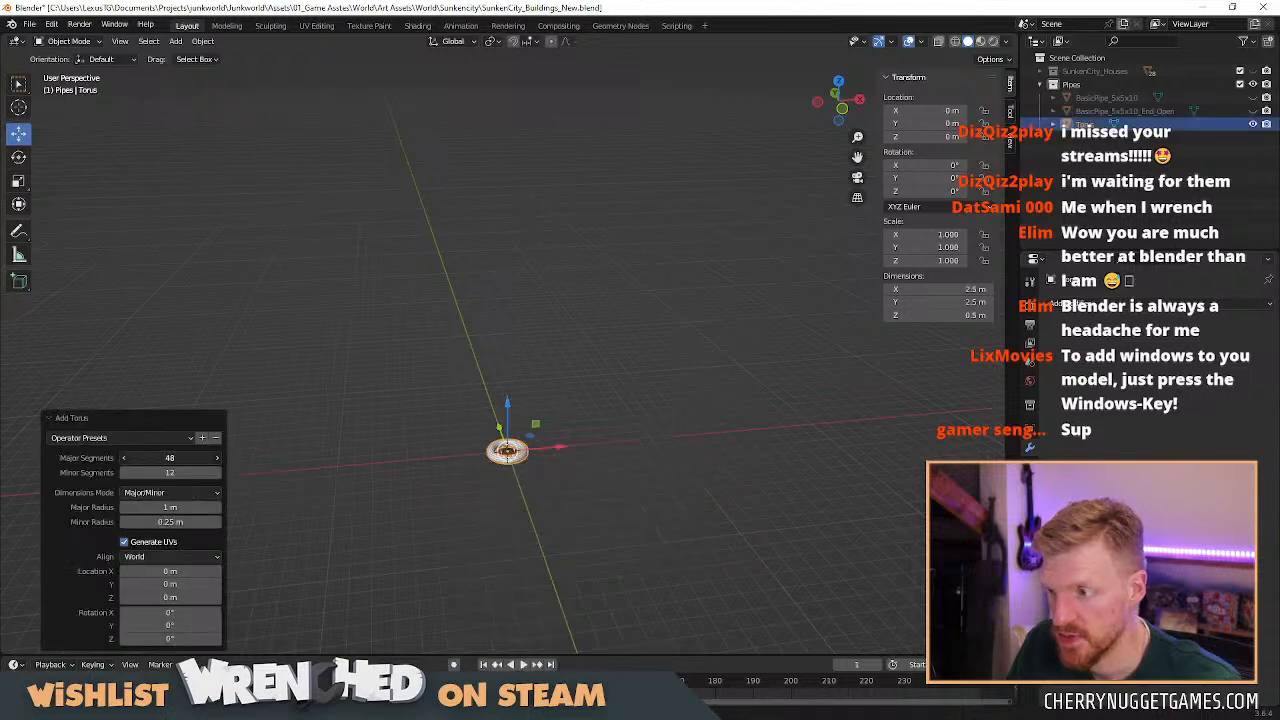
{"action": "mouse_move", "coordinate": [170, 457]}
{"action": "left_mouse_down"}
{"action": "mouse_move", "coordinate": [140, 457]}
{"action": "mouse_move", "coordinate": [192, 472]}
{"action": "mouse_move", "coordinate": [176, 472]}
{"action": "left_mouse_up"}
{"action": "key", "text": "ctrl+z"}
Add an 8-vertex cylinder at the origin and set its X, Y and Z dimensions to 5 m.
{"action": "key", "text": "shift+a"}
{"action": "mouse_move", "coordinate": [553, 441]}
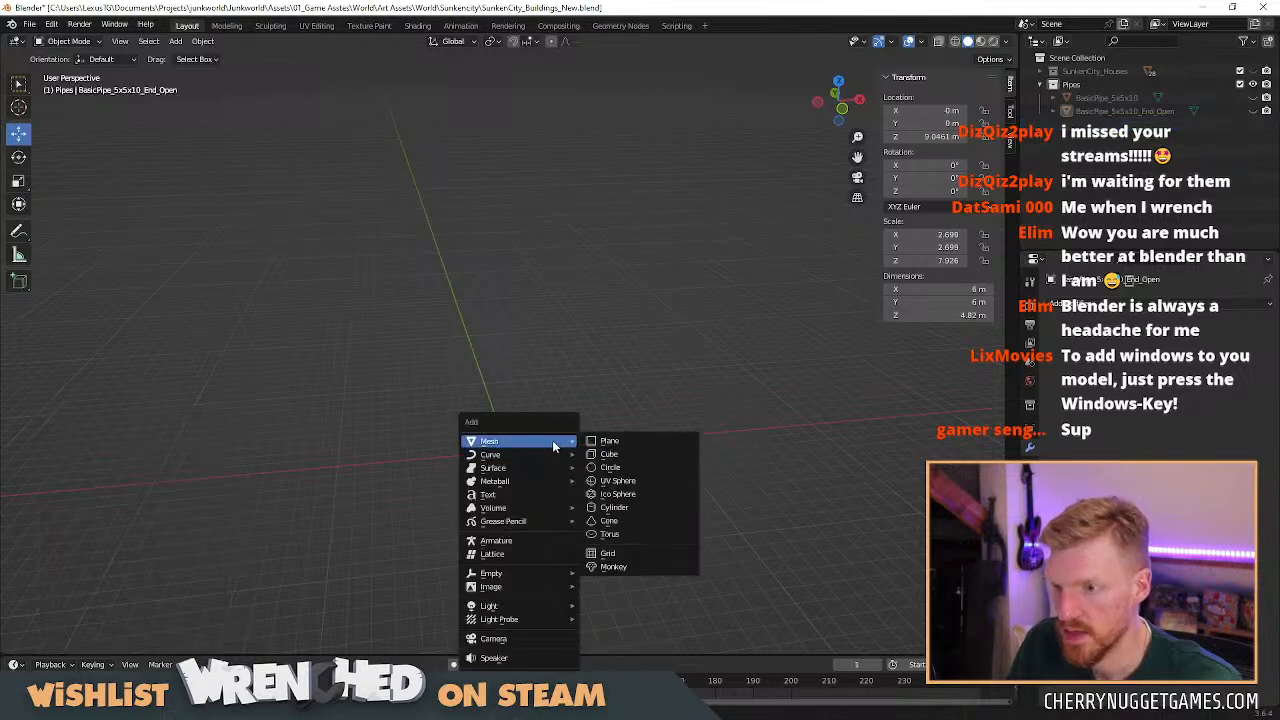
{"action": "left_click", "coordinate": [616, 507]}
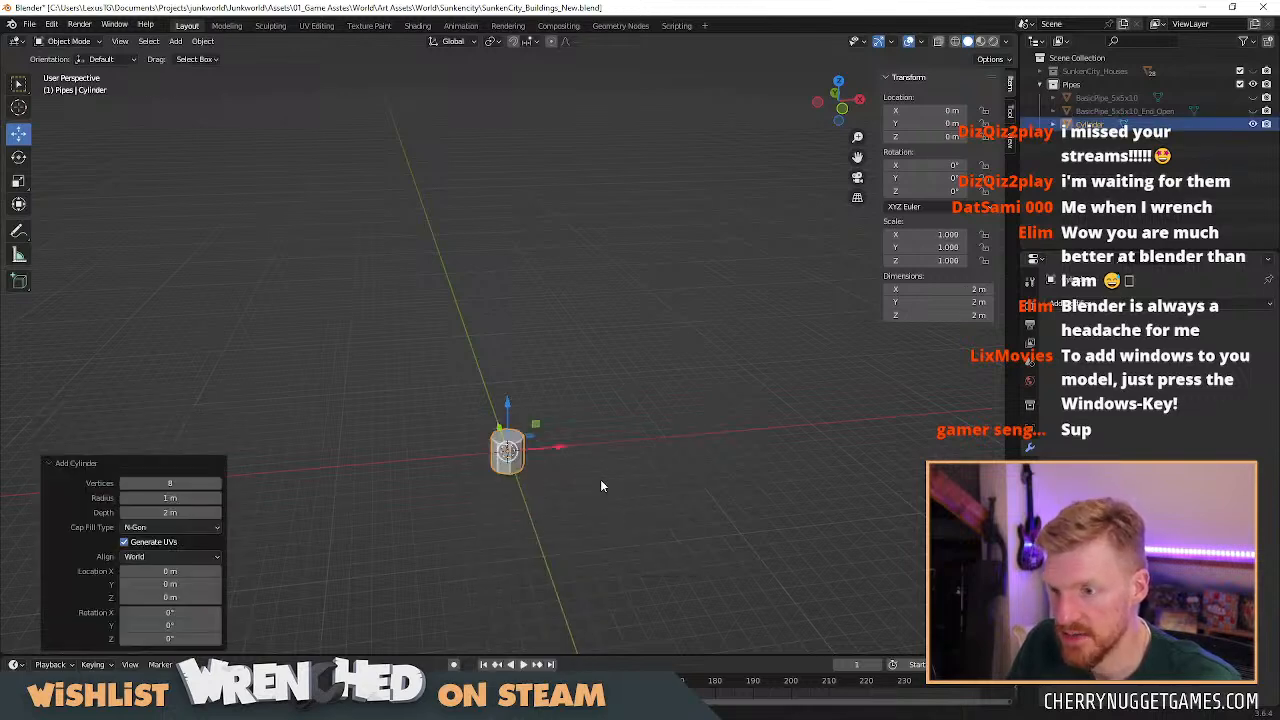
{"action": "left_click", "coordinate": [945, 289]}
{"action": "type", "text": "5"}
{"action": "key", "text": "Tab"}
{"action": "type", "text": "5"}
{"action": "key", "text": "Tab"}
{"action": "type", "text": "5"}
{"action": "key", "text": "Return"}
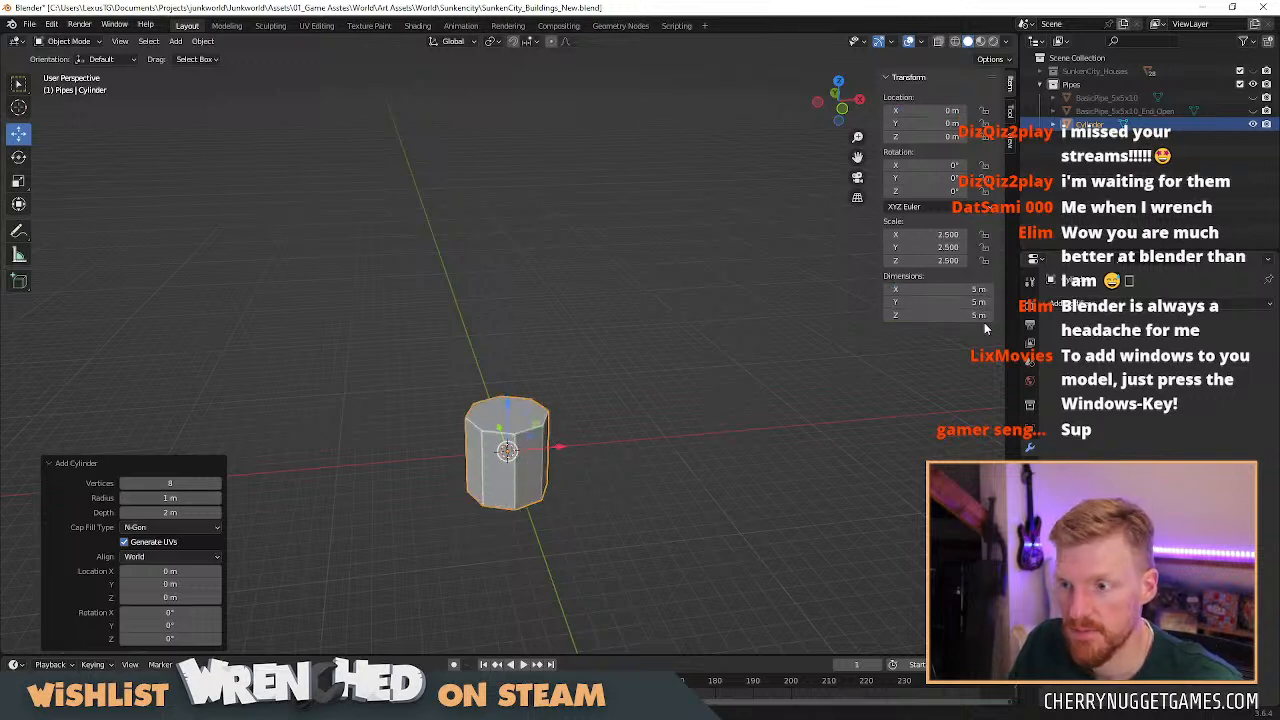
Rotate the cylinder's whole mesh 90° about Y in Edit Mode so it lies along the X axis.
{"action": "left_click", "coordinate": [843, 109]}
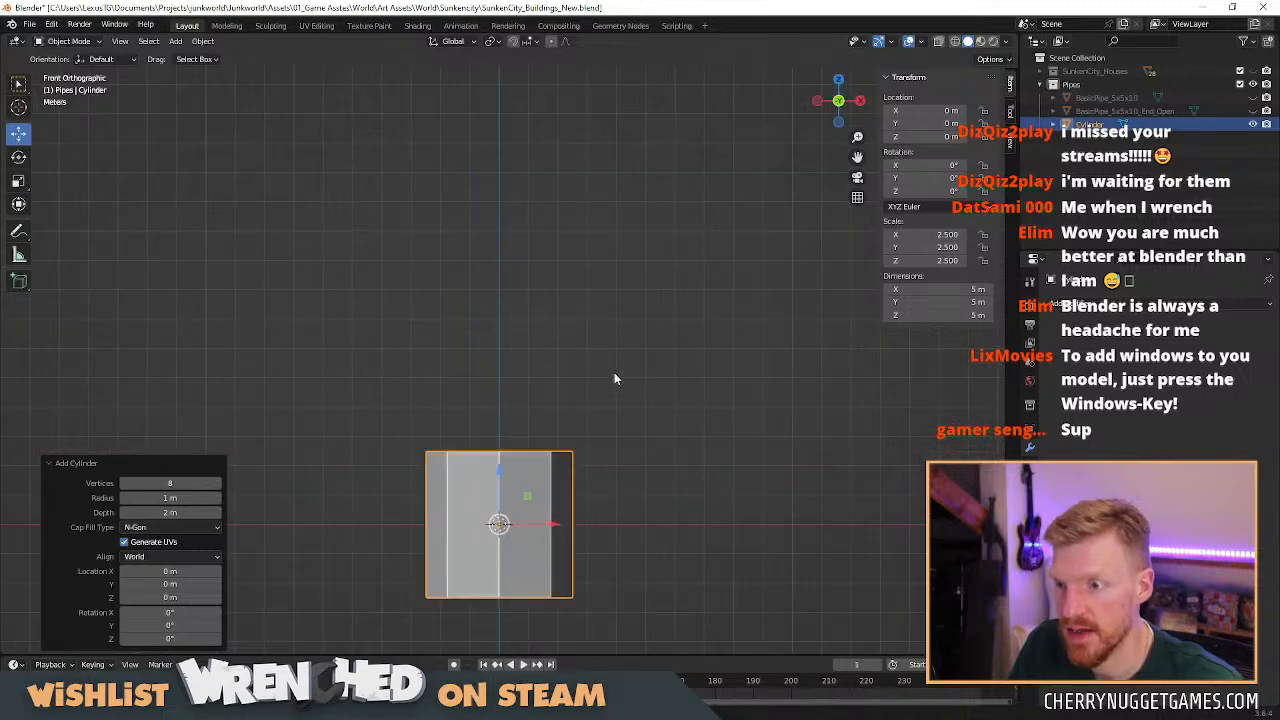
{"action": "key", "text": "KP_5"}
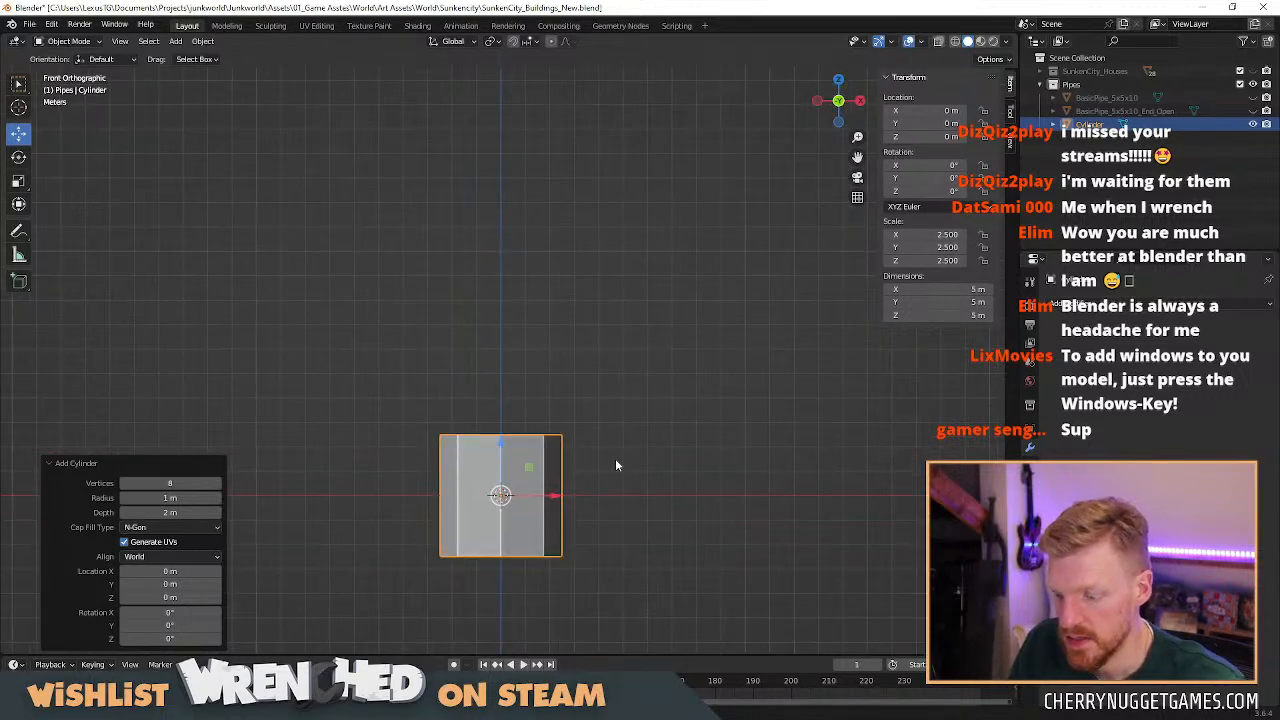
{"action": "key", "text": "Tab"}
{"action": "type", "text": "rx90"}
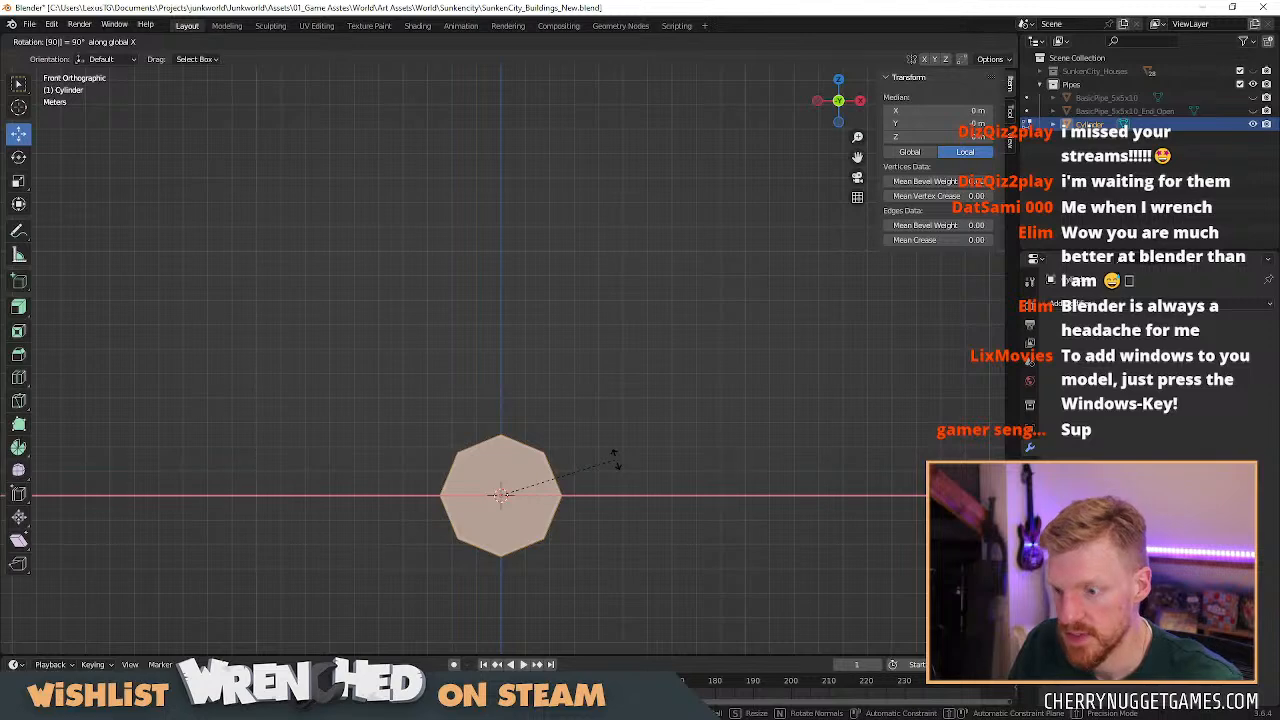
{"action": "type", "text": "y"}
{"action": "key", "text": "Return"}
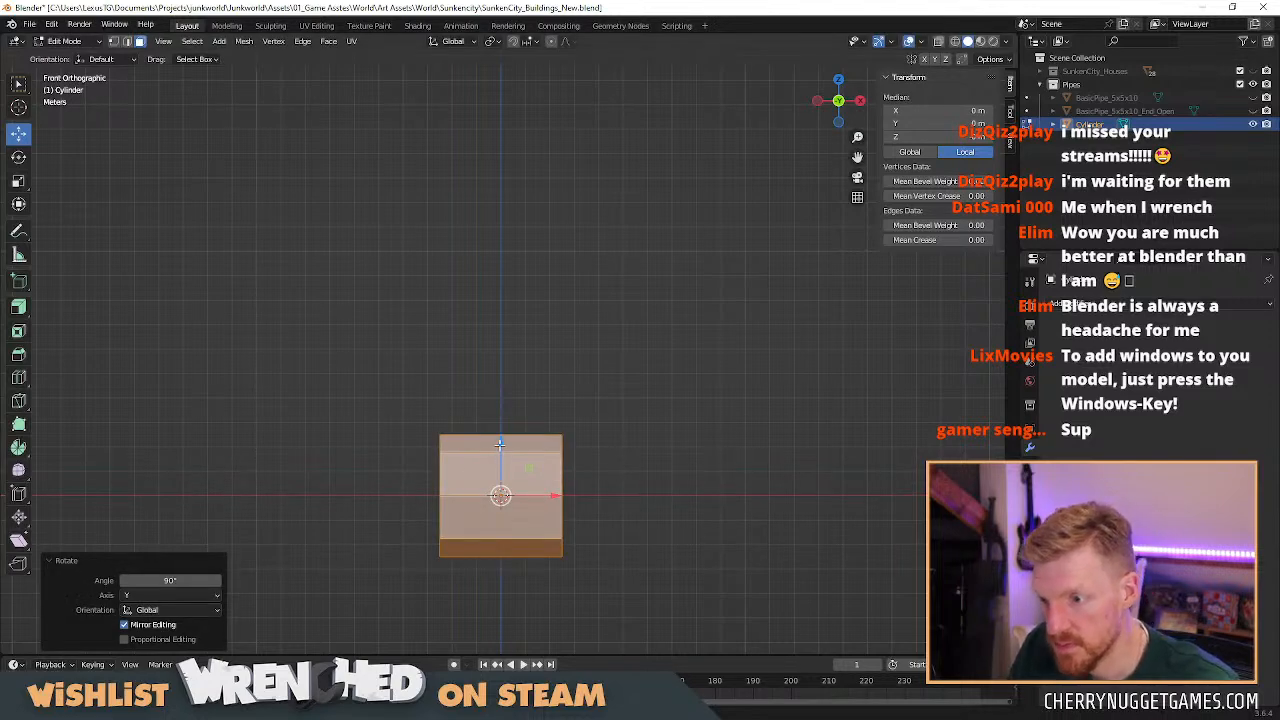
Rotate the cylinder's negative-X end face 90° about Y so that this opening lies horizontally.
{"action": "mouse_move", "coordinate": [543, 517]}
{"action": "middle_mouse_down"}
{"action": "mouse_move", "coordinate": [634, 546]}
{"action": "mouse_move", "coordinate": [492, 539]}
{"action": "mouse_move", "coordinate": [634, 523]}
{"action": "mouse_move", "coordinate": [553, 531]}
{"action": "mouse_move", "coordinate": [496, 459]}
{"action": "mouse_move", "coordinate": [527, 481]}
{"action": "mouse_move", "coordinate": [522, 518]}
{"action": "middle_mouse_up"}
{"action": "left_click", "coordinate": [453, 478]}
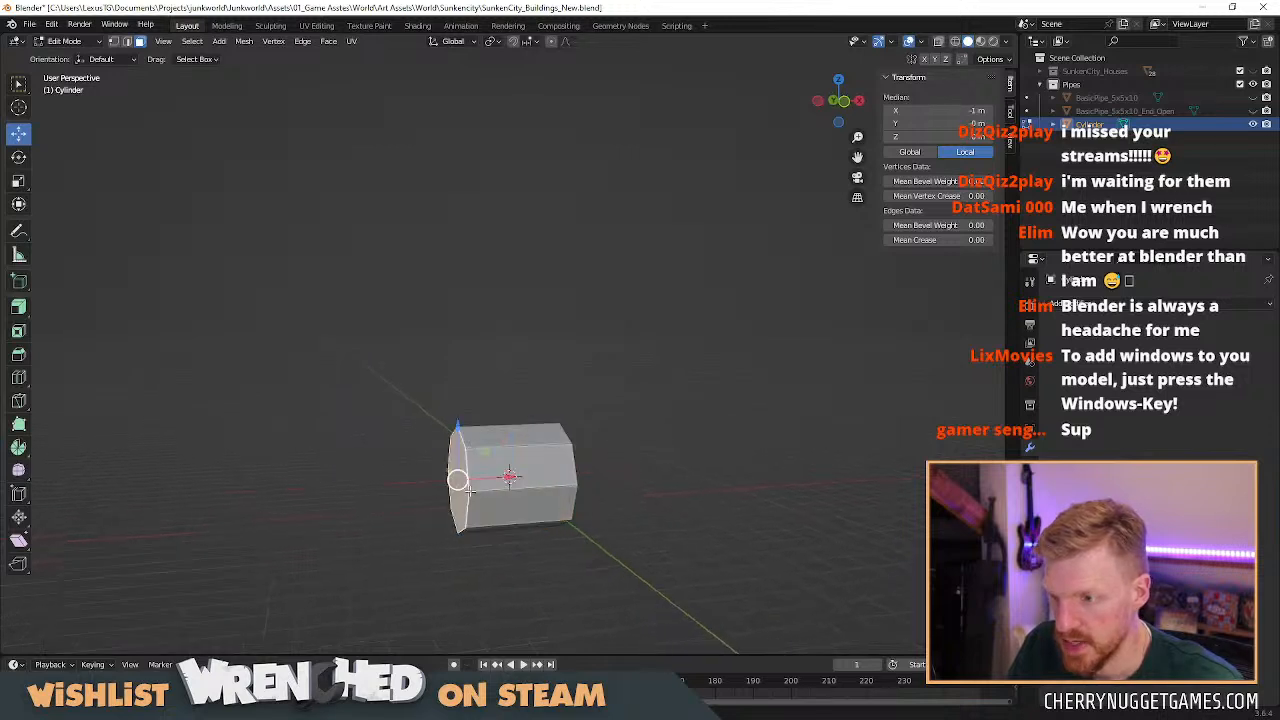
{"action": "key", "text": "r"}
{"action": "key", "text": "x"}
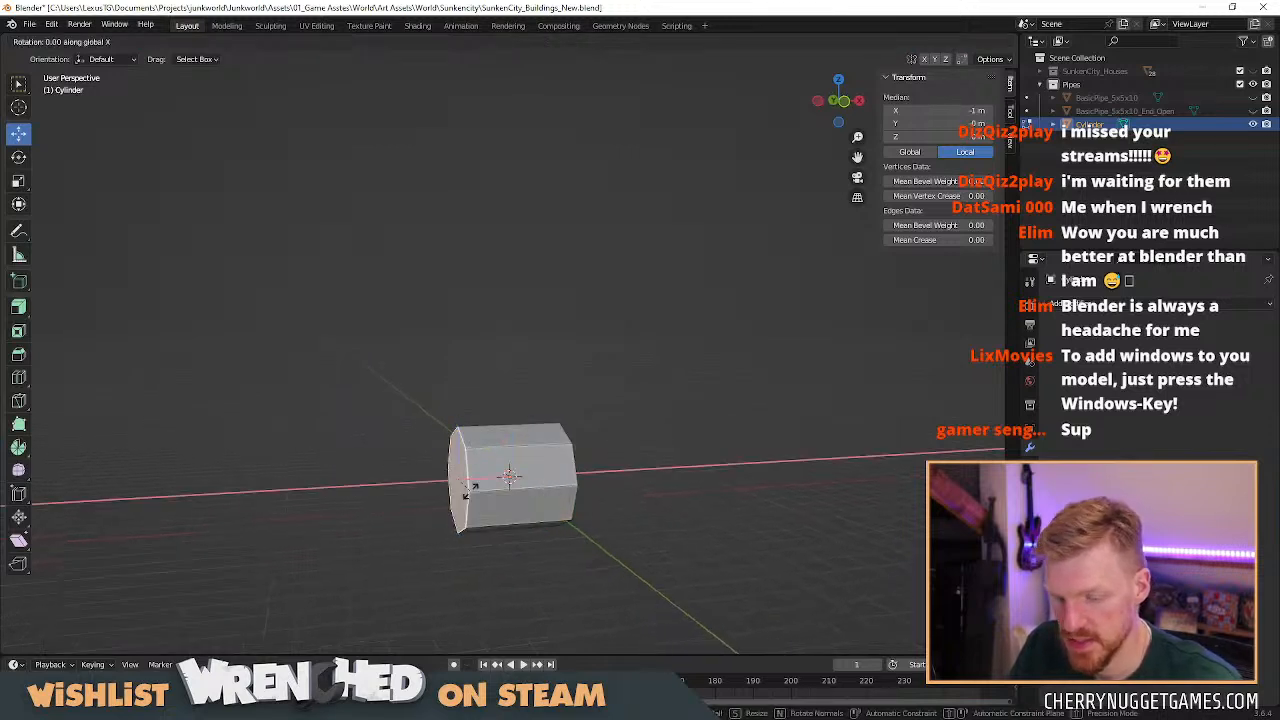
{"action": "key", "text": "9"}
{"action": "key", "text": "0"}
{"action": "key", "text": "y"}
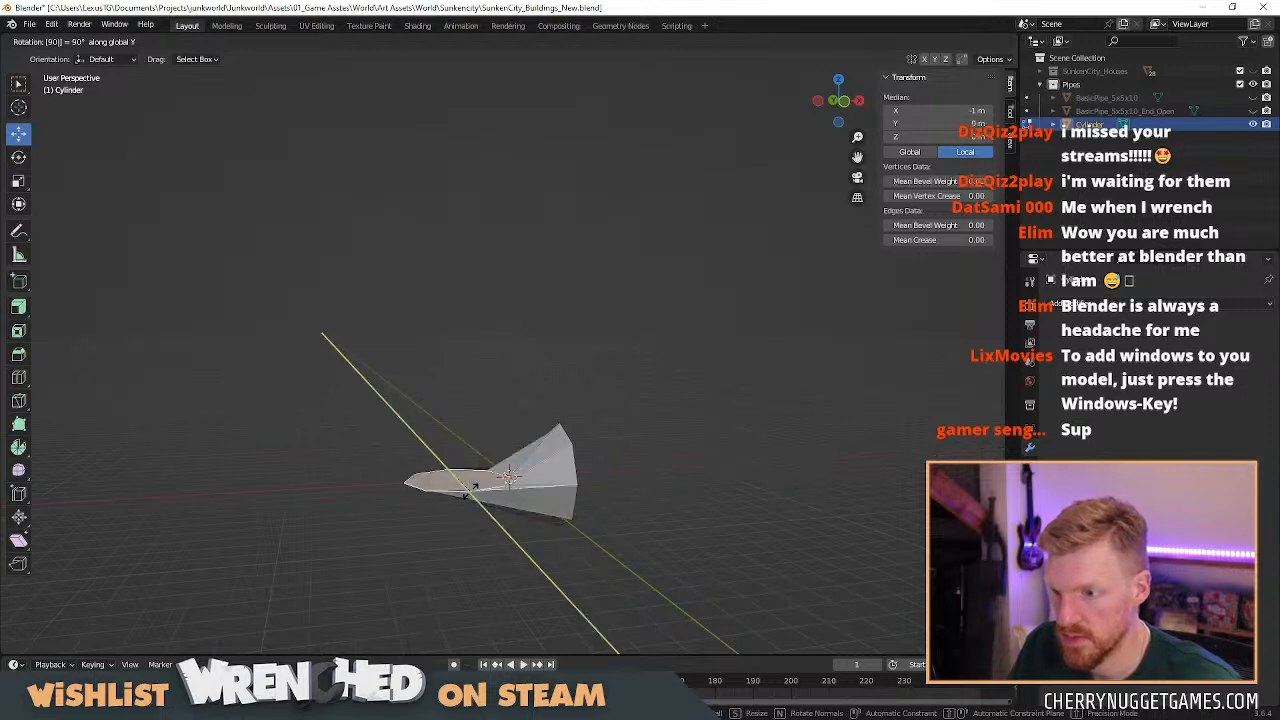
{"action": "key", "text": "Return"}
Raise the cylinder's upright positive-X end face along Z until its lowest edge is level with the horizontal end face.
{"action": "middle_click_drag", "start_coordinate": [640, 484], "coordinate": [523, 457]}
{"action": "left_click", "coordinate": [523, 457]}
{"action": "left_click_drag", "start_coordinate": [529, 437], "coordinate": [553, 372]}
{"action": "key", "text": "KP_1"}
Try a centred loop cut around the slanted body and rotate the loop 26.6° about Y.
{"action": "middle_click_drag", "start_coordinate": [553, 372], "coordinate": [519, 436]}
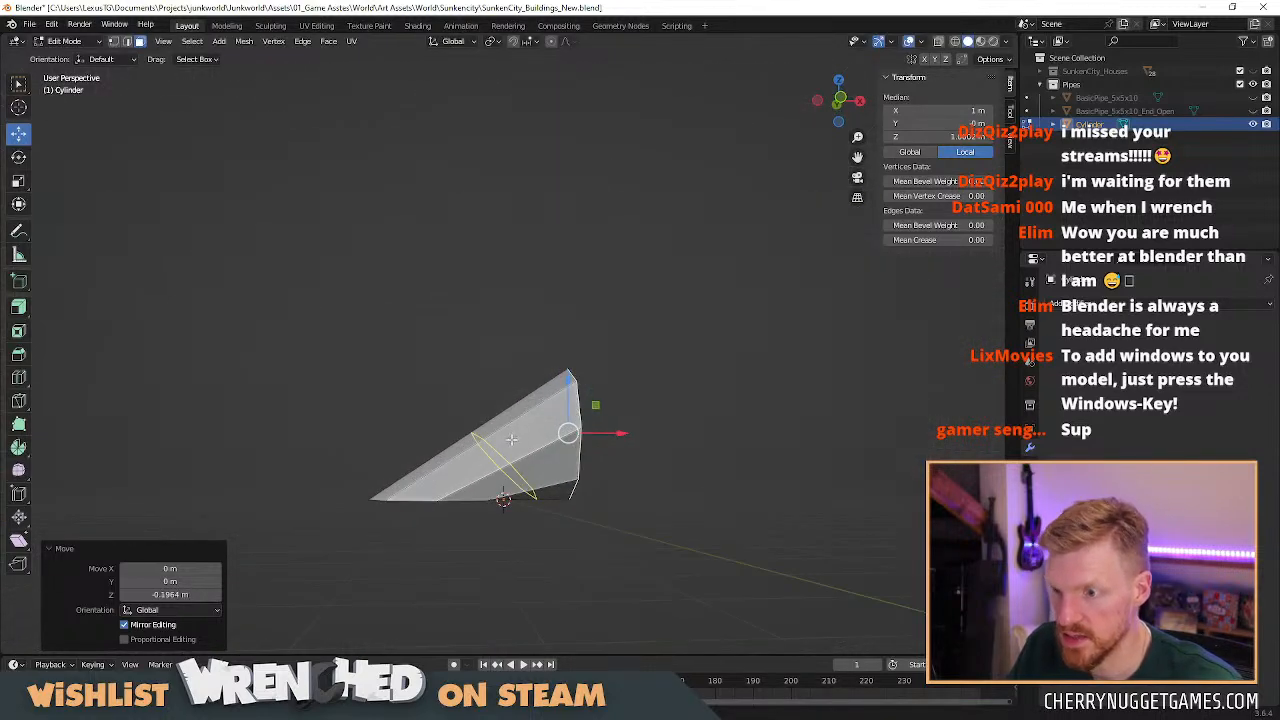
{"action": "key", "text": "g"}
{"action": "key", "text": "g"}
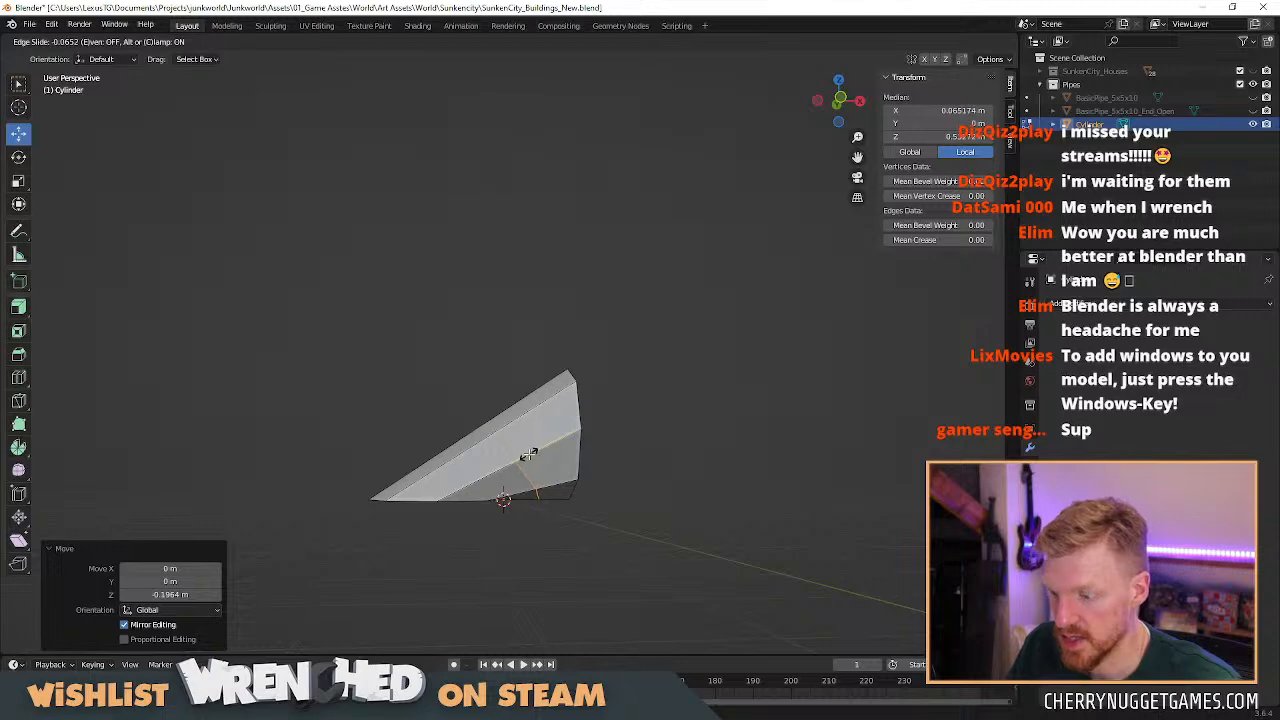
{"action": "right_click", "coordinate": [529, 454]}
{"action": "left_click", "coordinate": [841, 99]}
{"action": "left_click_drag", "start_coordinate": [531, 438], "coordinate": [520, 413]}
{"action": "key", "text": "ctrl+z"}
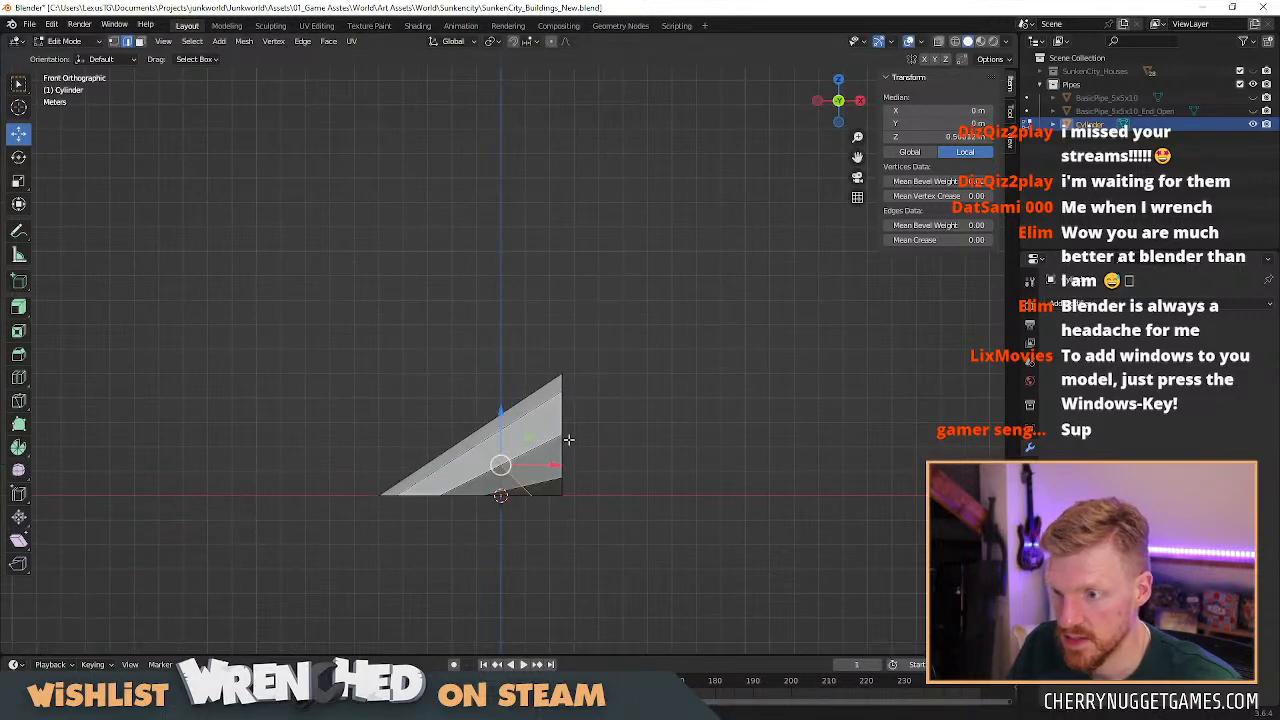
{"action": "key", "text": "r"}
{"action": "key", "text": "y"}
{"action": "left_click", "coordinate": [587, 469]}
Try raising the middle loop about 0.44 m and shifting it along X, and undo the loop edits.
{"action": "key", "text": "g"}
{"action": "key", "text": "z"}
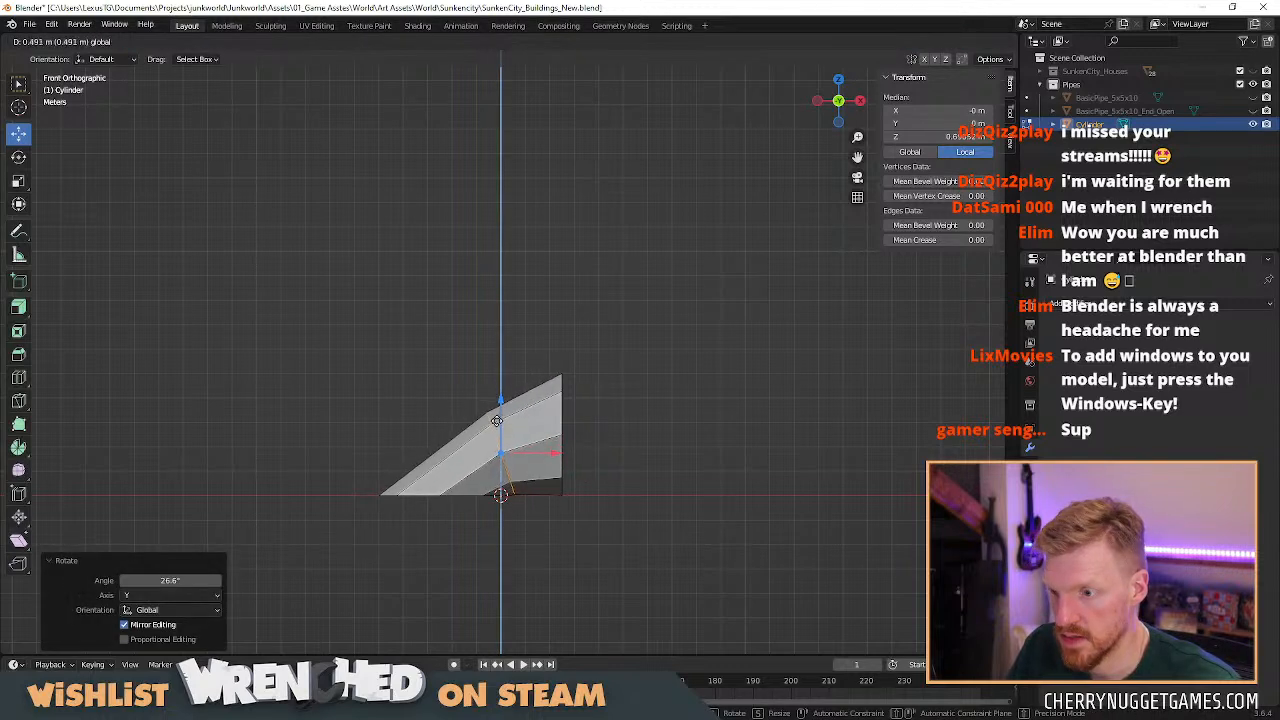
{"action": "left_click", "coordinate": [497, 422]}
{"action": "key", "text": "g"}
{"action": "key", "text": "x"}
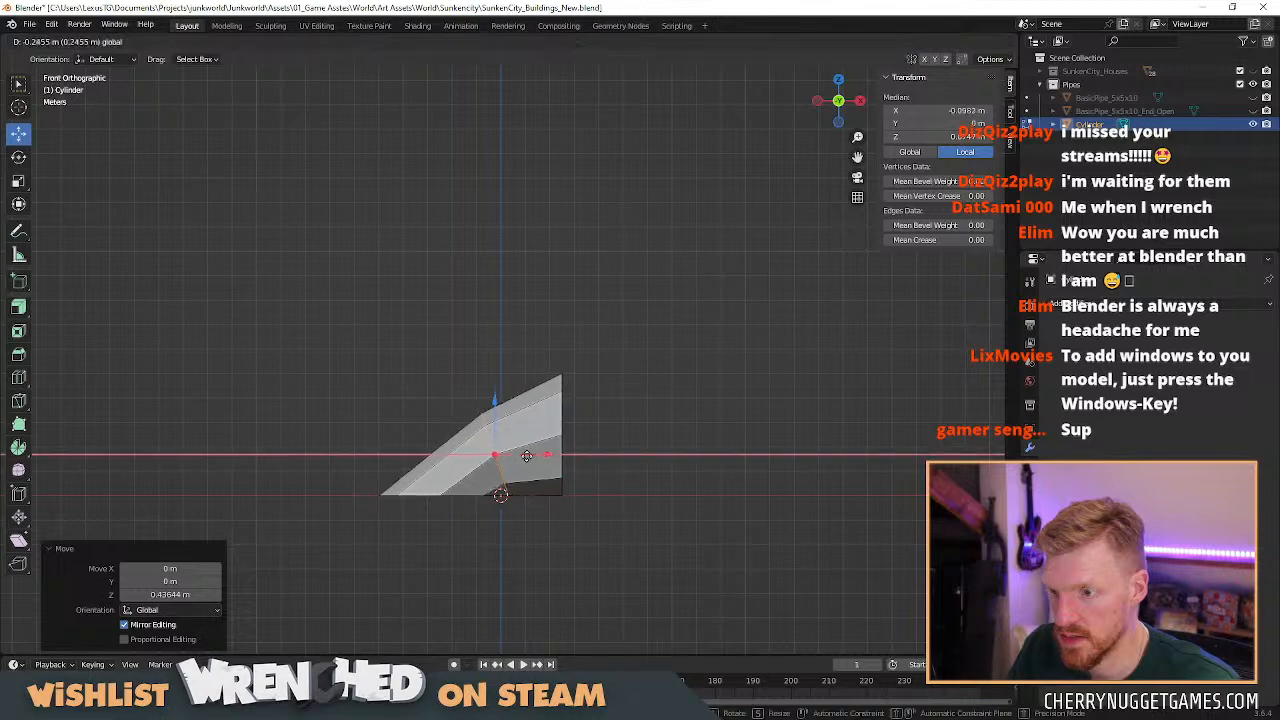
{"action": "left_click", "coordinate": [505, 456]}
{"action": "middle_click_drag", "start_coordinate": [505, 456], "coordinate": [533, 487]}
{"action": "key", "text": "g"}
{"action": "key", "text": "x"}
{"action": "left_click", "coordinate": [534, 442]}
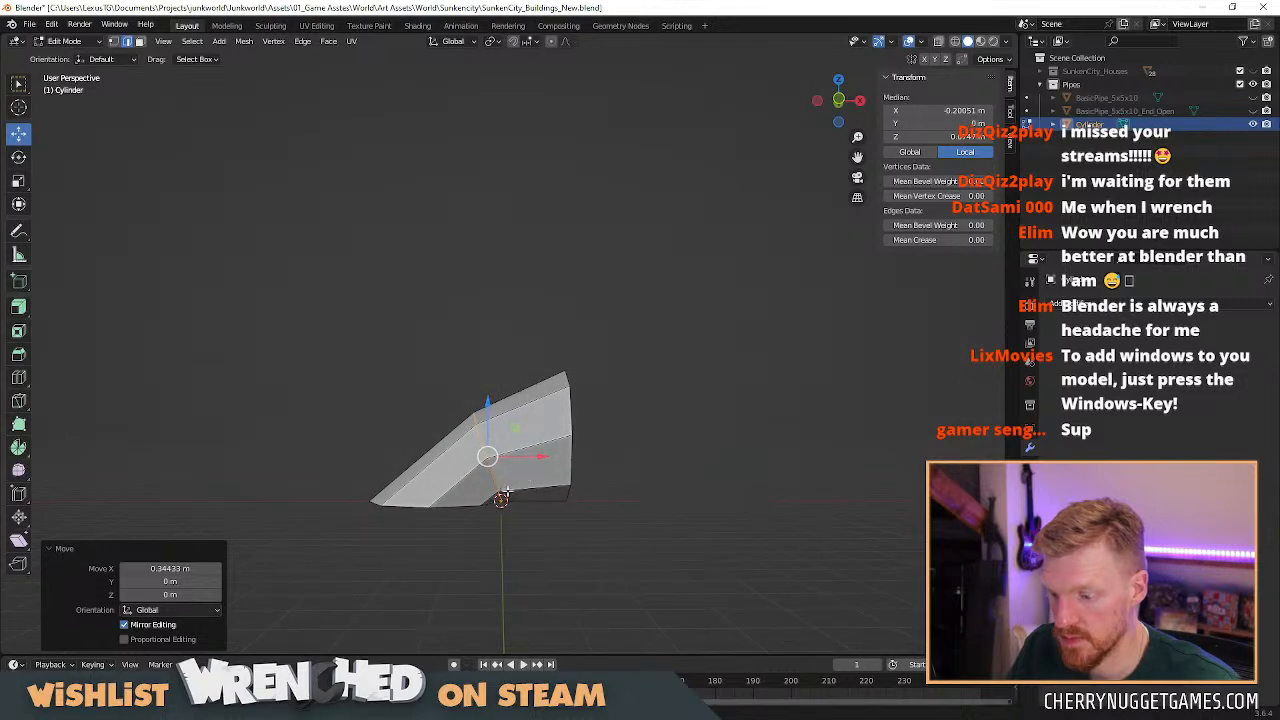
{"action": "middle_click_drag", "start_coordinate": [517, 477], "coordinate": [526, 346]}
{"action": "key", "text": "ctrl+z"}
Shift the horizontal end face along X beneath the body, to a local median X of about -0.16 m.
{"action": "mouse_move", "coordinate": [535, 410]}
{"action": "middle_mouse_down"}
{"action": "mouse_move", "coordinate": [551, 480]}
{"action": "mouse_move", "coordinate": [539, 512]}
{"action": "mouse_move", "coordinate": [520, 503]}
{"action": "mouse_move", "coordinate": [516, 405]}
{"action": "middle_mouse_up"}
{"action": "left_click", "coordinate": [461, 415]}
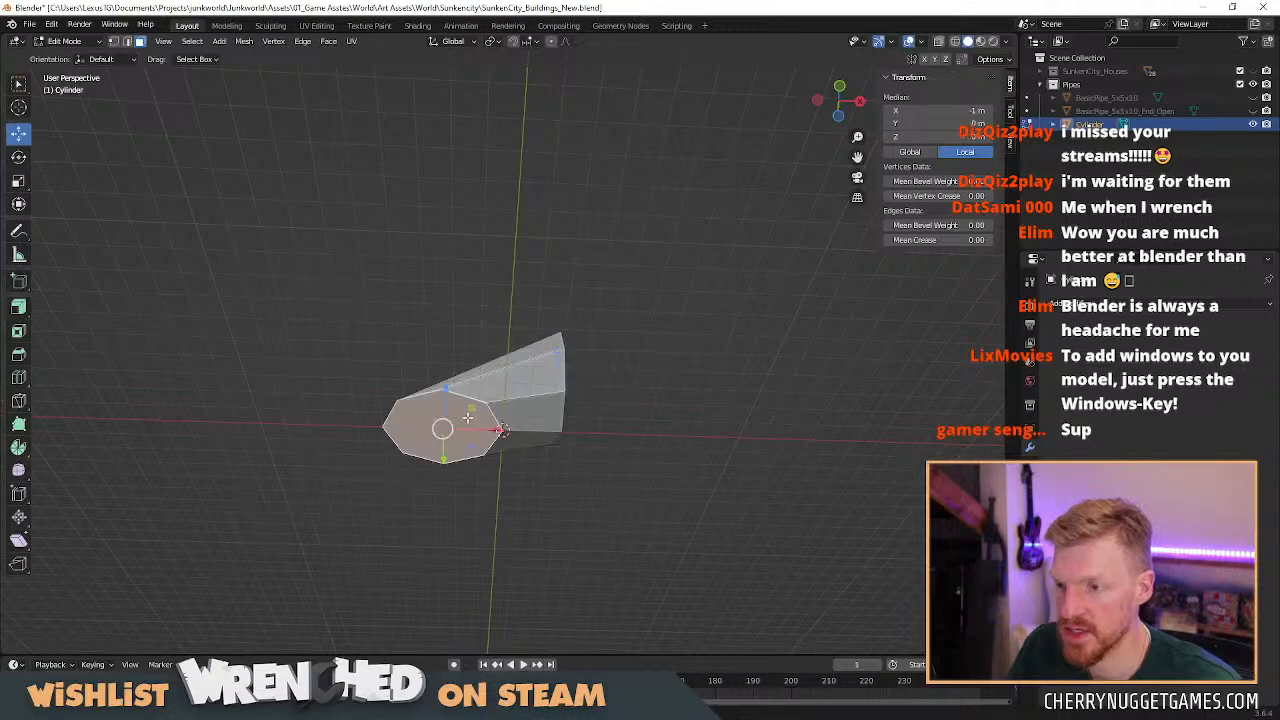
{"action": "left_click_drag", "start_coordinate": [497, 431], "coordinate": [552, 438]}
{"action": "middle_click_drag", "start_coordinate": [552, 438], "coordinate": [578, 533]}
{"action": "left_click_drag", "start_coordinate": [548, 528], "coordinate": [537, 527]}
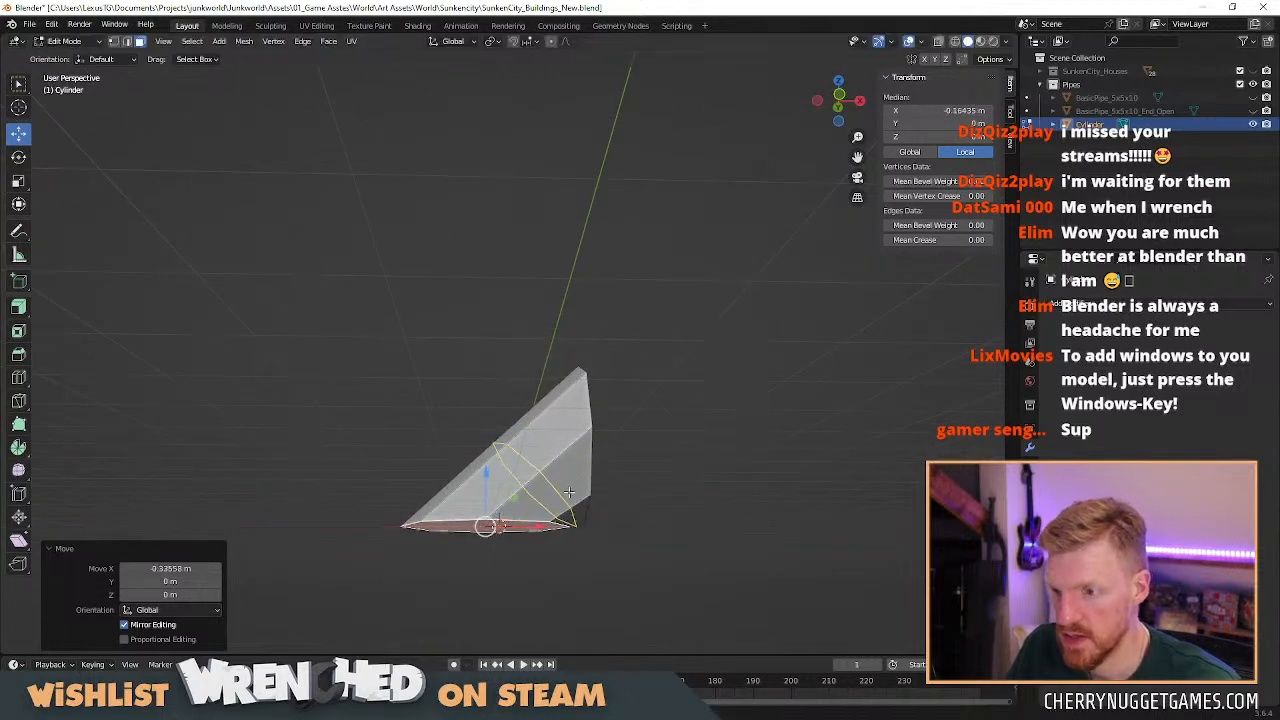
Add a single centred loop cut around the slanted body between its two end faces.
{"action": "left_click", "coordinate": [567, 492]}
{"action": "key", "text": "g"}
{"action": "key", "text": "g"}
{"action": "right_click", "coordinate": [569, 492]}
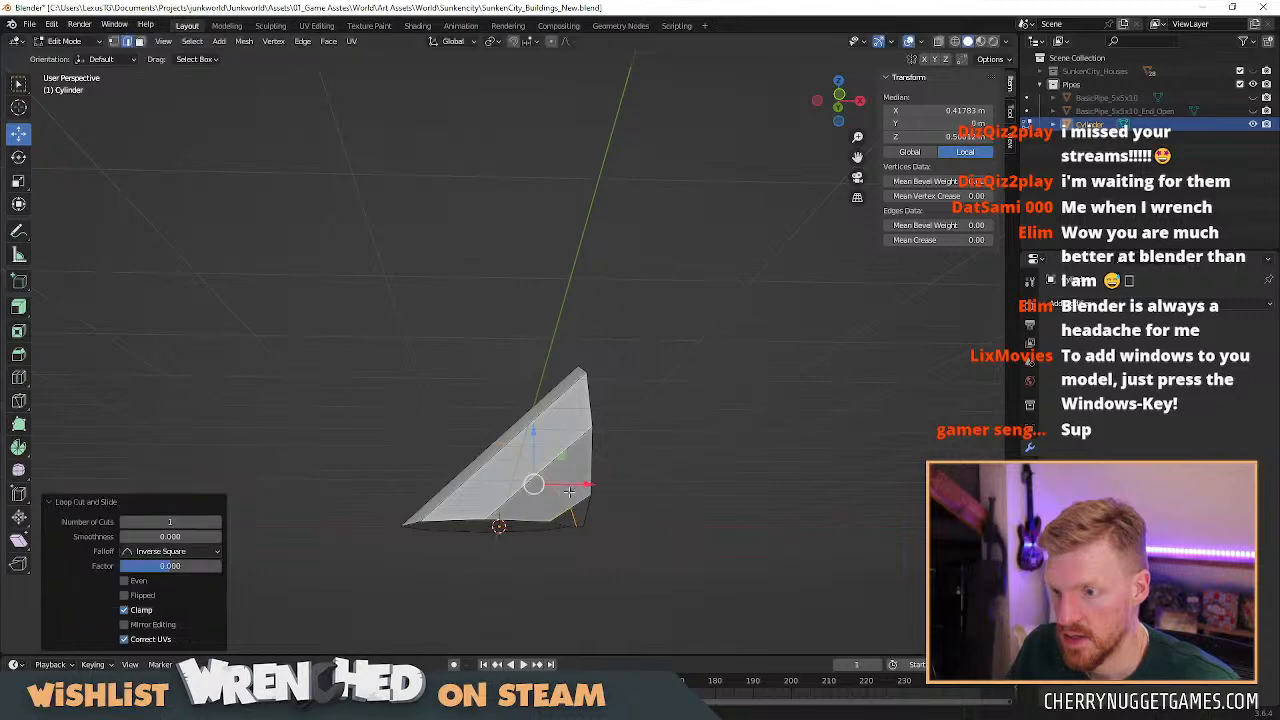
{"action": "middle_click_drag", "start_coordinate": [569, 536], "coordinate": [590, 500]}
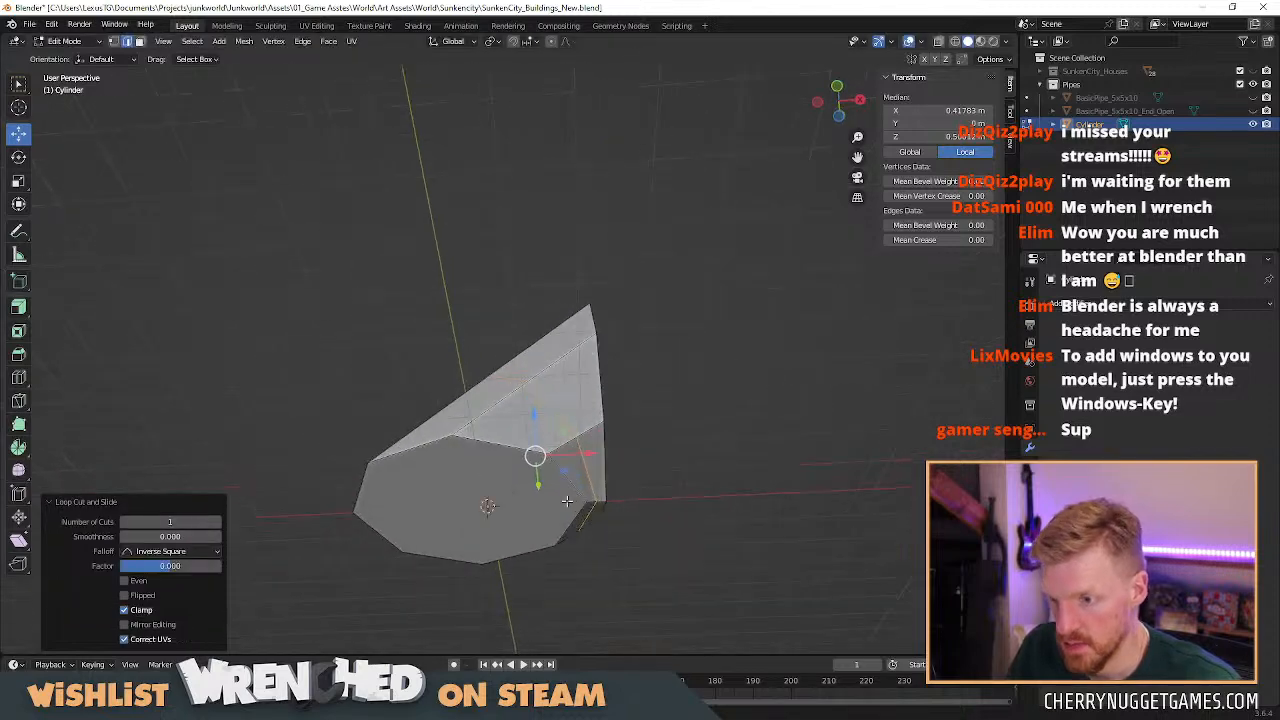
Move the horizontal bottom face about 0.19 m along positive X.
{"action": "left_click", "coordinate": [567, 501]}
{"action": "key", "text": "3"}
{"action": "left_click", "coordinate": [543, 512]}
{"action": "left_click_drag", "start_coordinate": [511, 505], "coordinate": [562, 505]}
{"action": "mouse_move", "coordinate": [562, 505]}
{"action": "middle_mouse_down"}
{"action": "mouse_move", "coordinate": [583, 549]}
{"action": "mouse_move", "coordinate": [586, 501]}
{"action": "middle_mouse_up"}
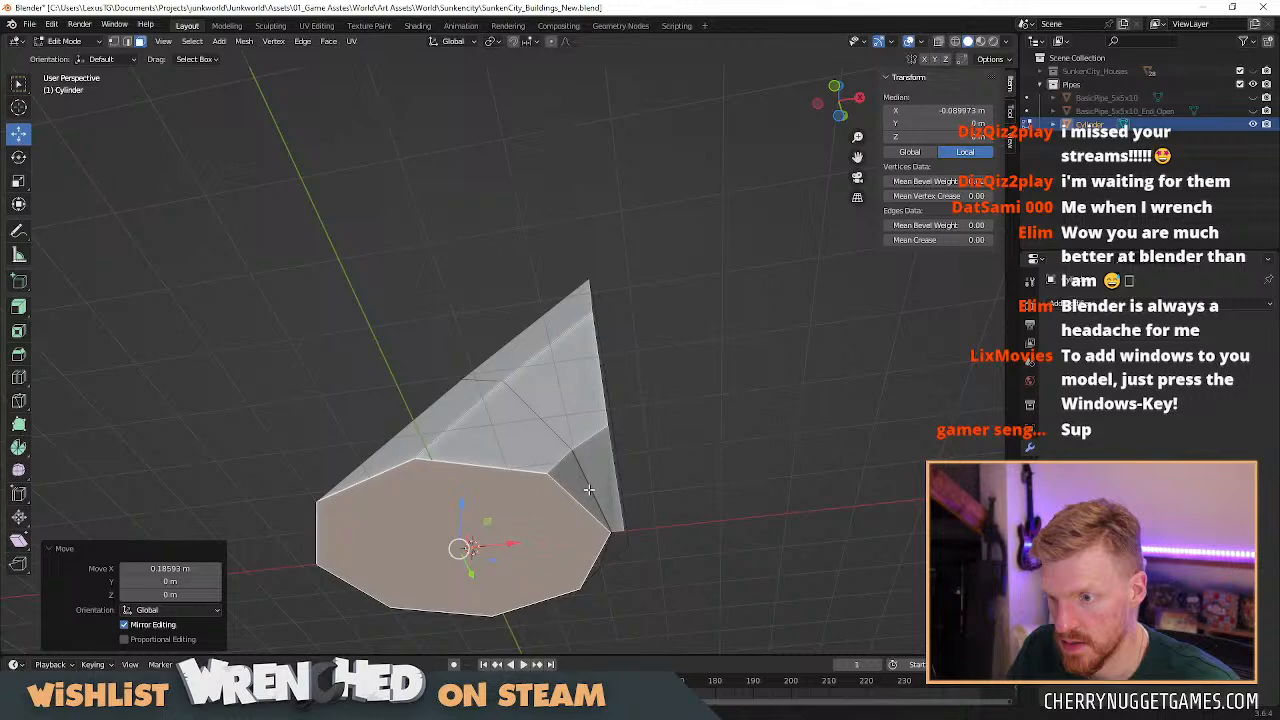
Select the middle edge loop together with the bottom opening's edge loop and move both about 0.22 m along X.
{"action": "key", "text": "2"}
{"action": "left_click", "coordinate": [587, 482], "text": "alt"}
{"action": "left_click", "coordinate": [581, 503], "text": "alt+shift"}
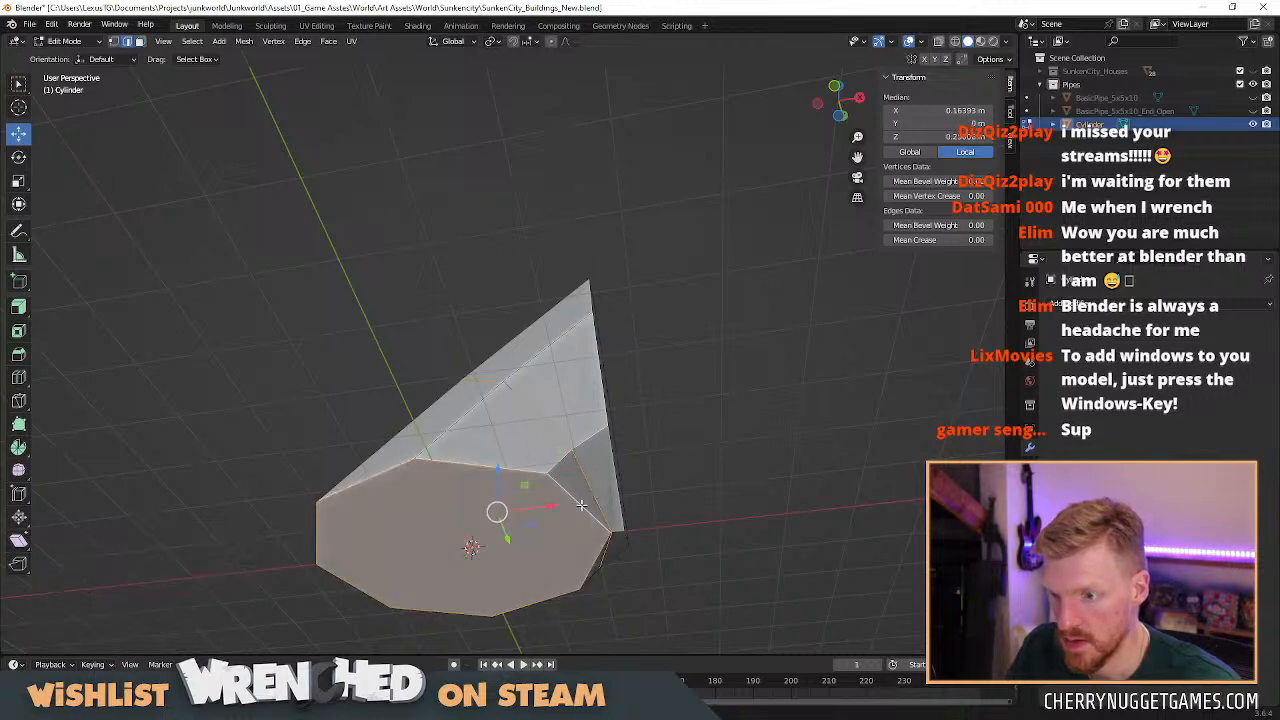
{"action": "key", "text": "g"}
{"action": "key", "text": "x"}
{"action": "left_click", "coordinate": [566, 507]}
{"action": "middle_click_drag", "start_coordinate": [566, 507], "coordinate": [484, 484]}
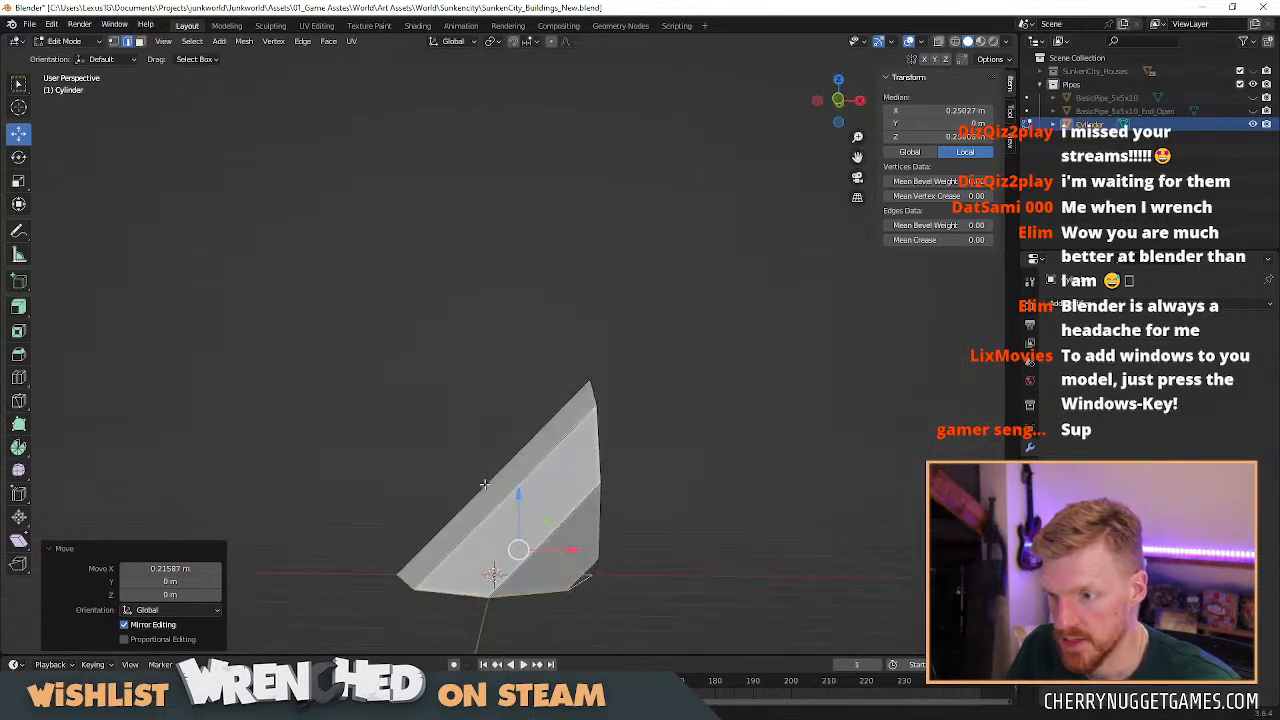
Scale only the middle edge loop by about 1.654 along X to widen the bend.
{"action": "left_click", "coordinate": [539, 530], "text": "alt"}
{"action": "key", "text": "s"}
{"action": "key", "text": "x"}
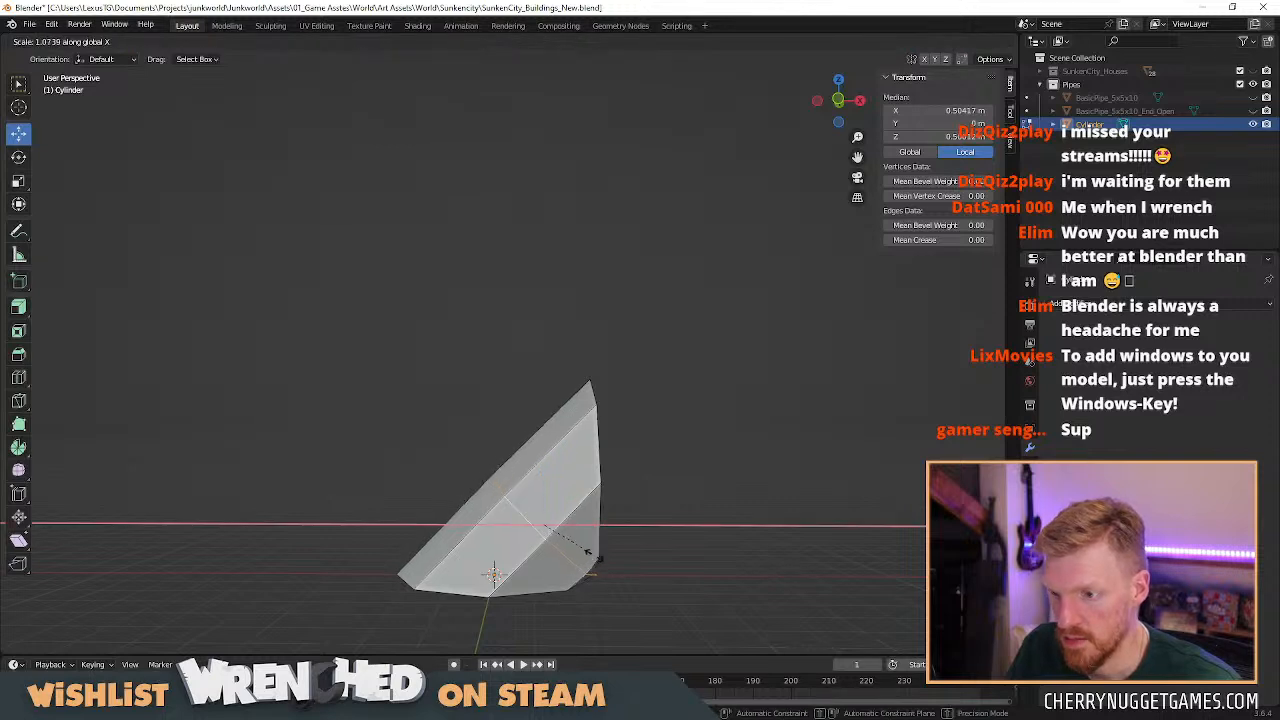
{"action": "left_click", "coordinate": [616, 570]}
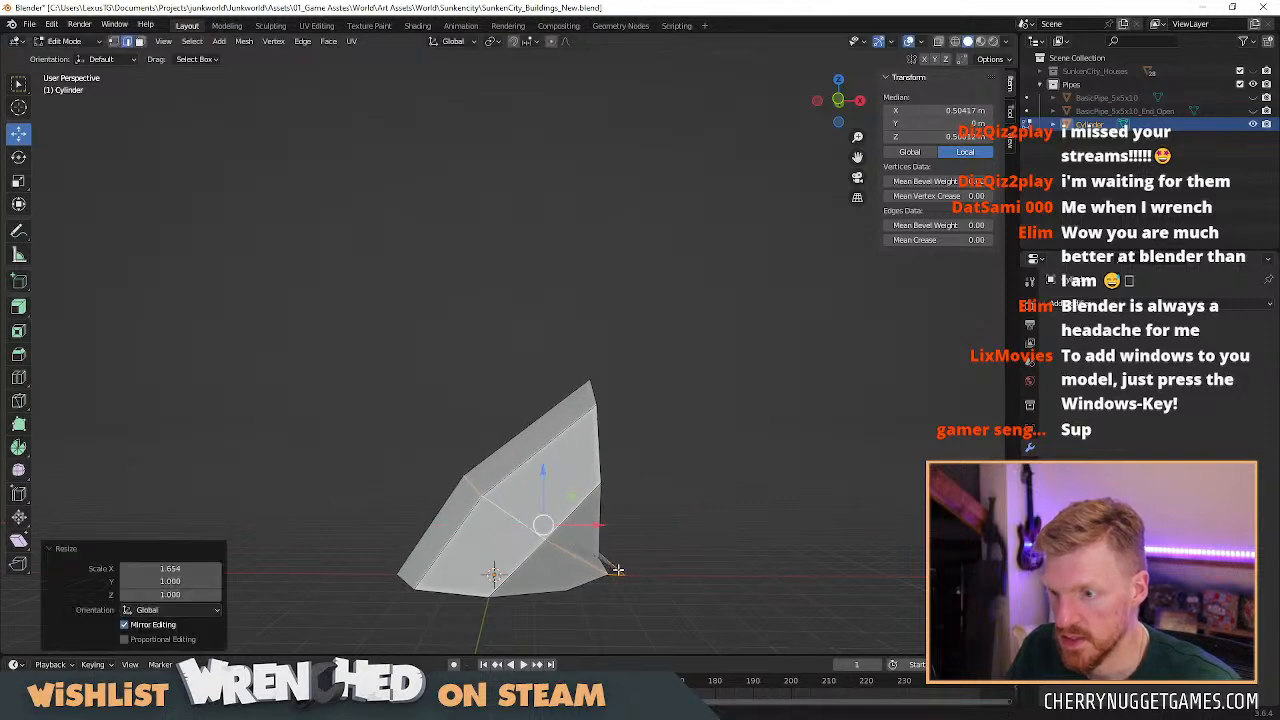
Move the middle edge loop about 0.88 m in negative X and 0.01 m up, and rotate it about 9° in the side view.
{"action": "middle_click_drag", "start_coordinate": [614, 568], "coordinate": [618, 551]}
{"action": "left_click_drag", "start_coordinate": [548, 514], "coordinate": [542, 471]}
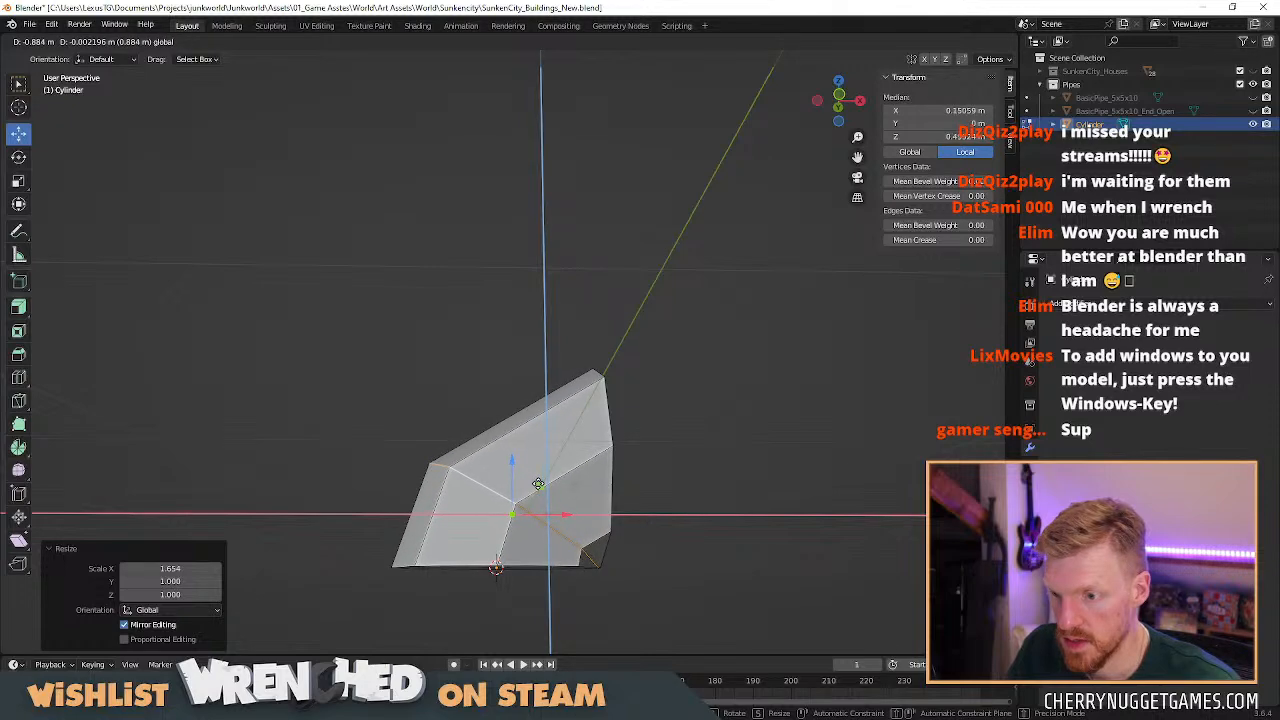
{"action": "left_click_drag", "start_coordinate": [538, 483], "coordinate": [538, 483]}
{"action": "middle_click_drag", "start_coordinate": [538, 483], "coordinate": [340, 532]}
{"action": "middle_click_drag", "start_coordinate": [229, 527], "coordinate": [566, 512]}
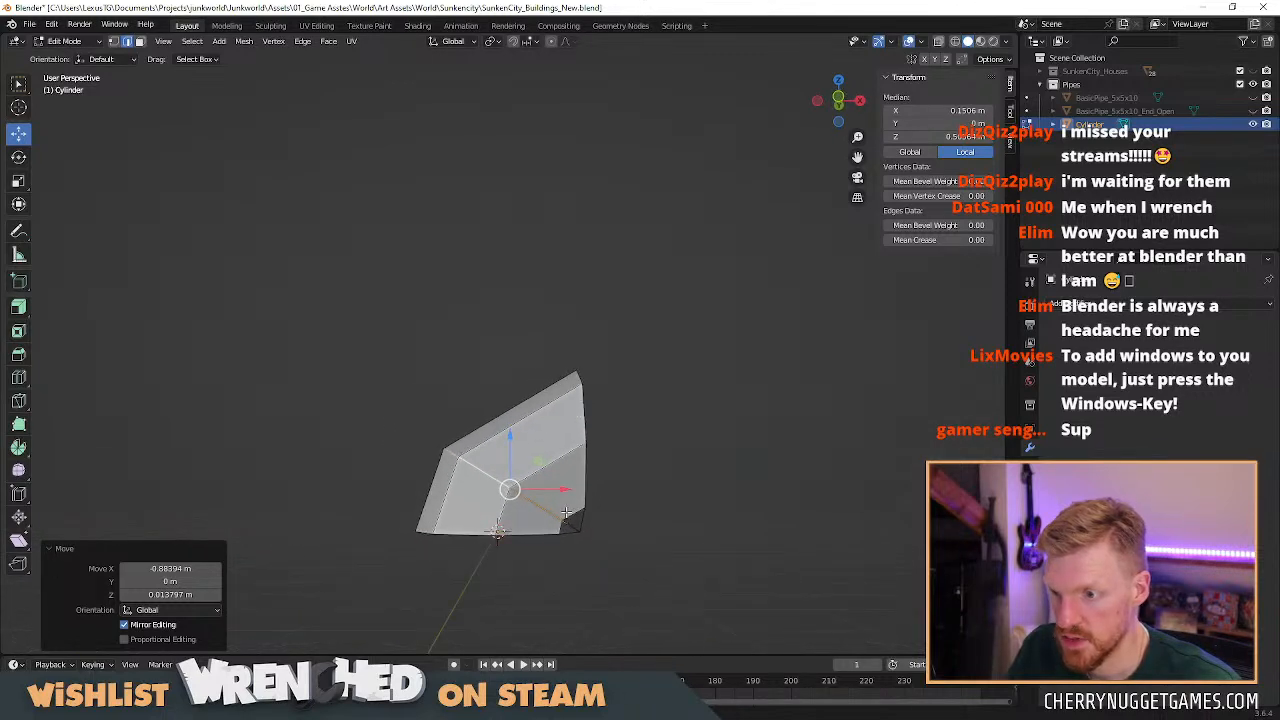
{"action": "key", "text": "r"}
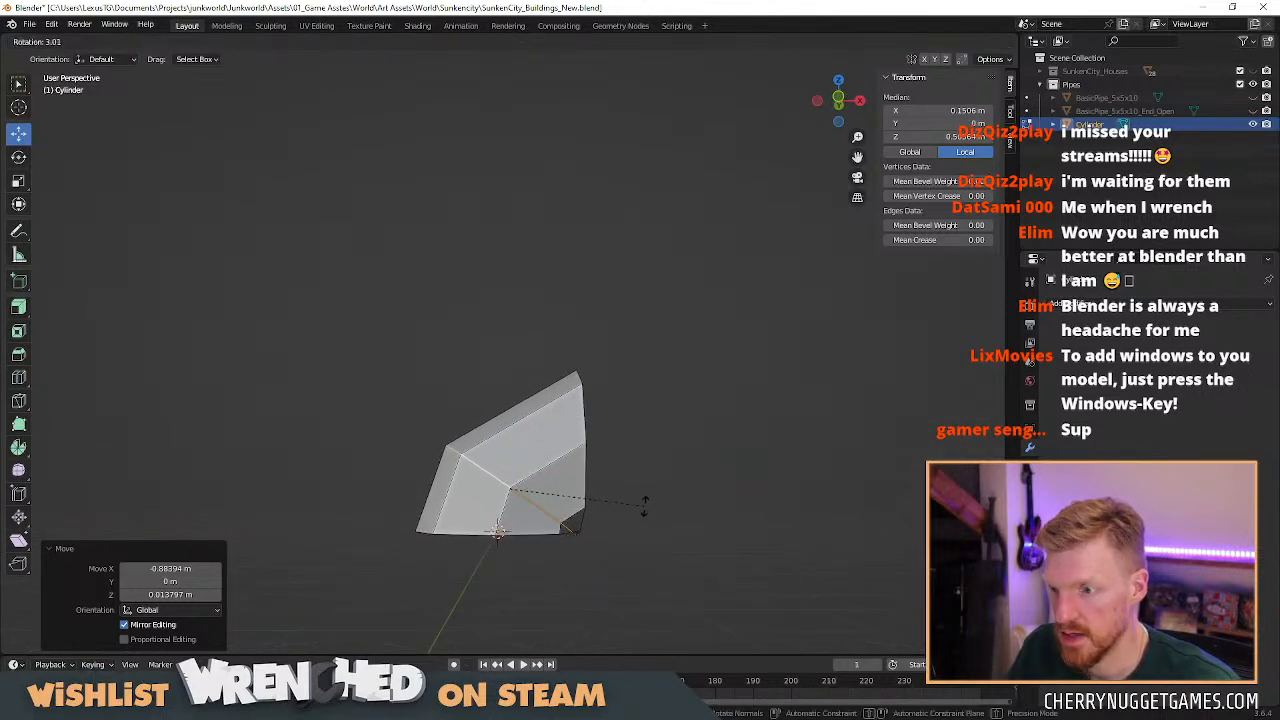
{"action": "left_click", "coordinate": [632, 517]}
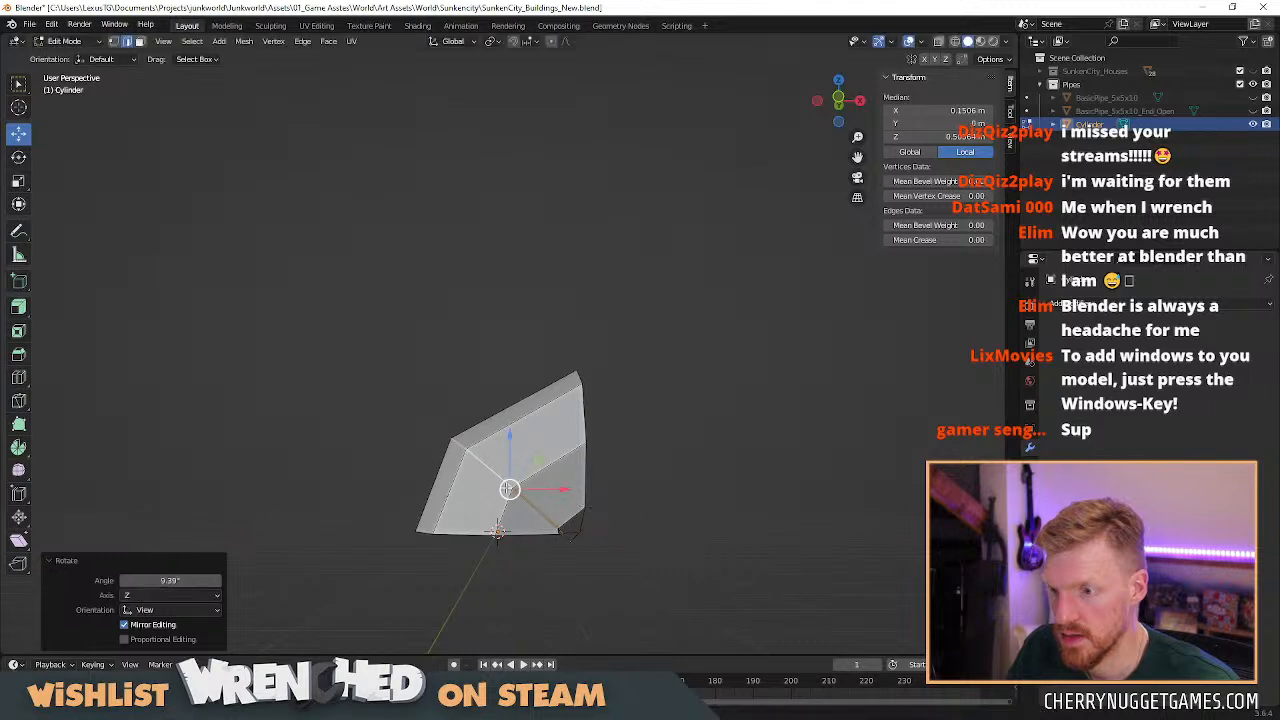
Leave Edit Mode on the bent pipe piece and apply Shade Smooth to the whole object.
{"action": "left_click_drag", "start_coordinate": [537, 461], "coordinate": [540, 446]}
{"action": "middle_click_drag", "start_coordinate": [540, 446], "coordinate": [1023, 419]}
{"action": "mouse_move", "coordinate": [617, 470]}
{"action": "middle_mouse_down"}
{"action": "mouse_move", "coordinate": [574, 517]}
{"action": "mouse_move", "coordinate": [609, 494]}
{"action": "middle_mouse_up"}
{"action": "key", "text": "Tab"}
{"action": "middle_click_drag", "start_coordinate": [491, 491], "coordinate": [587, 510]}
{"action": "right_click", "coordinate": [546, 440]}
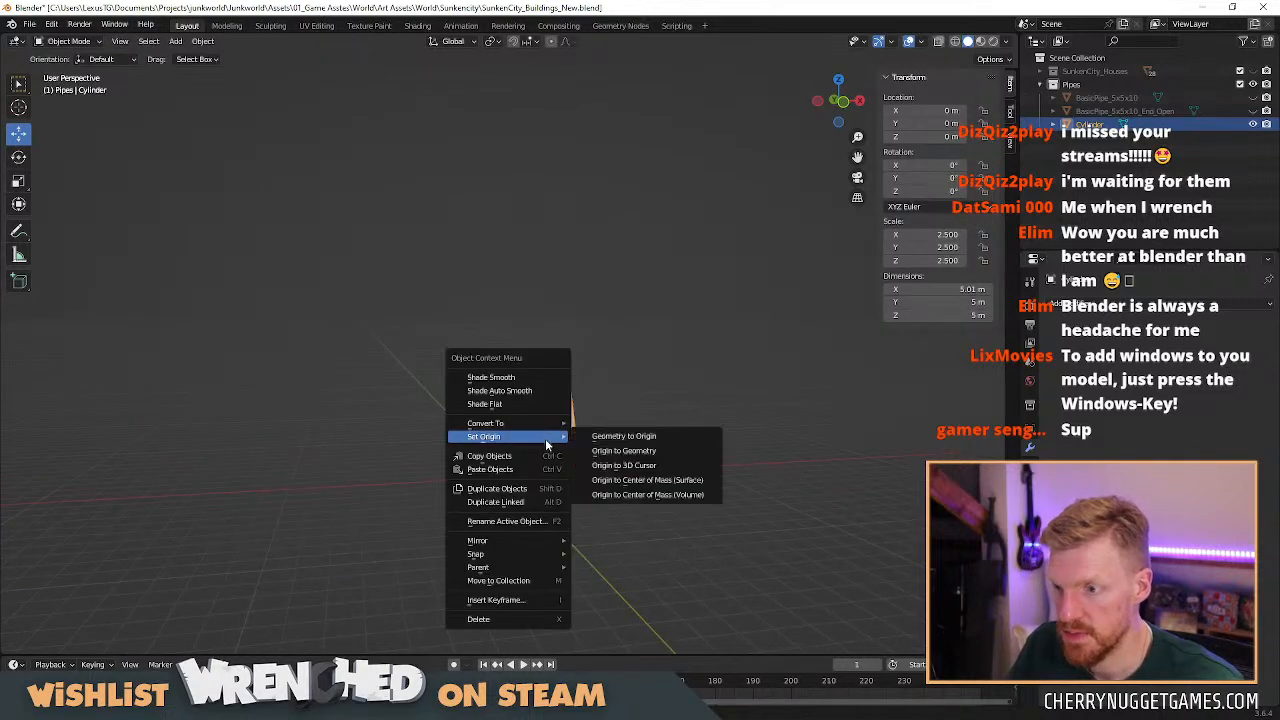
{"action": "key", "text": "Escape"}
{"action": "key", "text": "alt+a"}
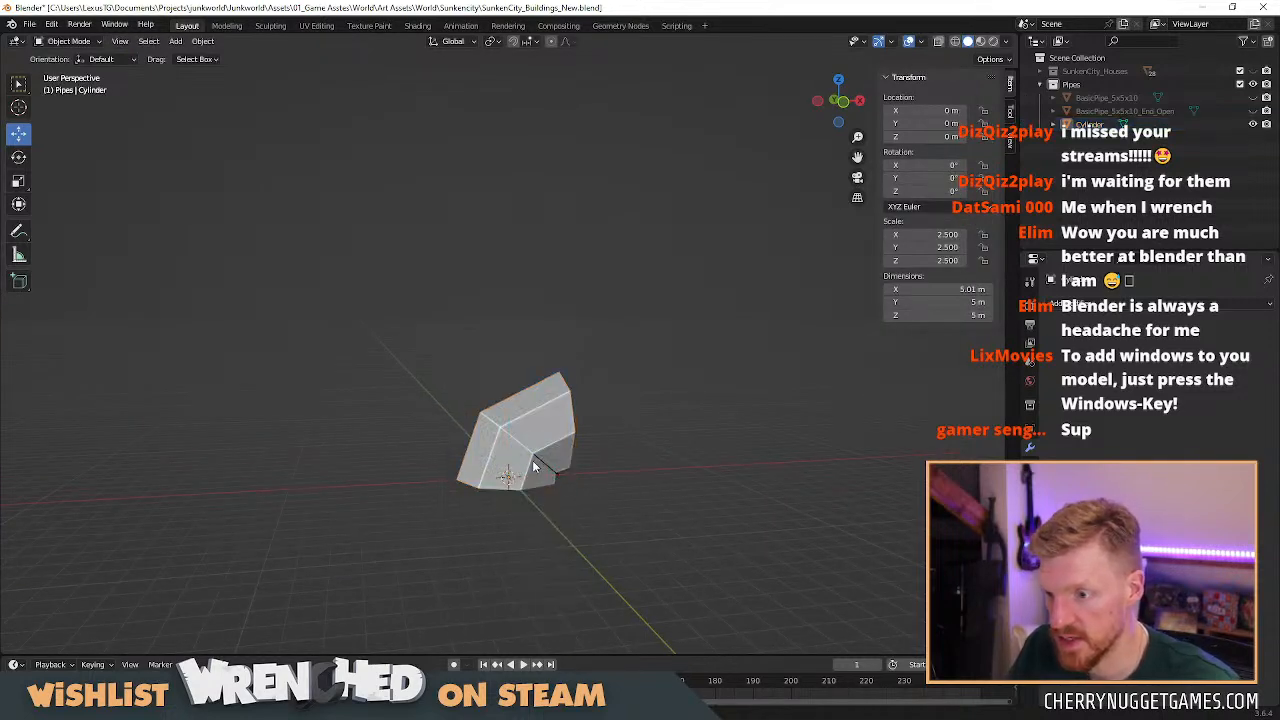
{"action": "scroll", "coordinate": [532, 464], "scroll_direction": "up", "scroll_amount": 2}
{"action": "left_click", "coordinate": [540, 471]}
{"action": "right_click", "coordinate": [543, 478]}
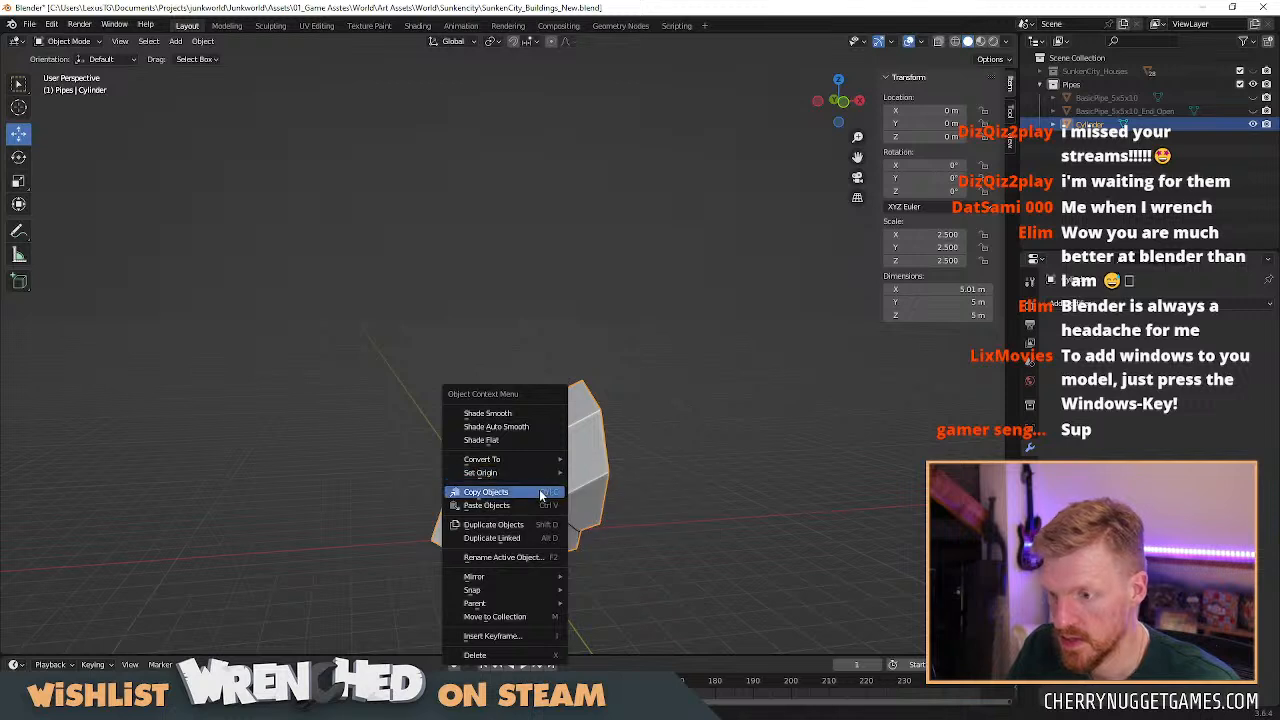
{"action": "left_click", "coordinate": [517, 422]}
{"action": "mouse_move", "coordinate": [564, 514]}
{"action": "middle_mouse_down"}
{"action": "mouse_move", "coordinate": [664, 536]}
{"action": "mouse_move", "coordinate": [588, 509]}
{"action": "middle_mouse_up"}
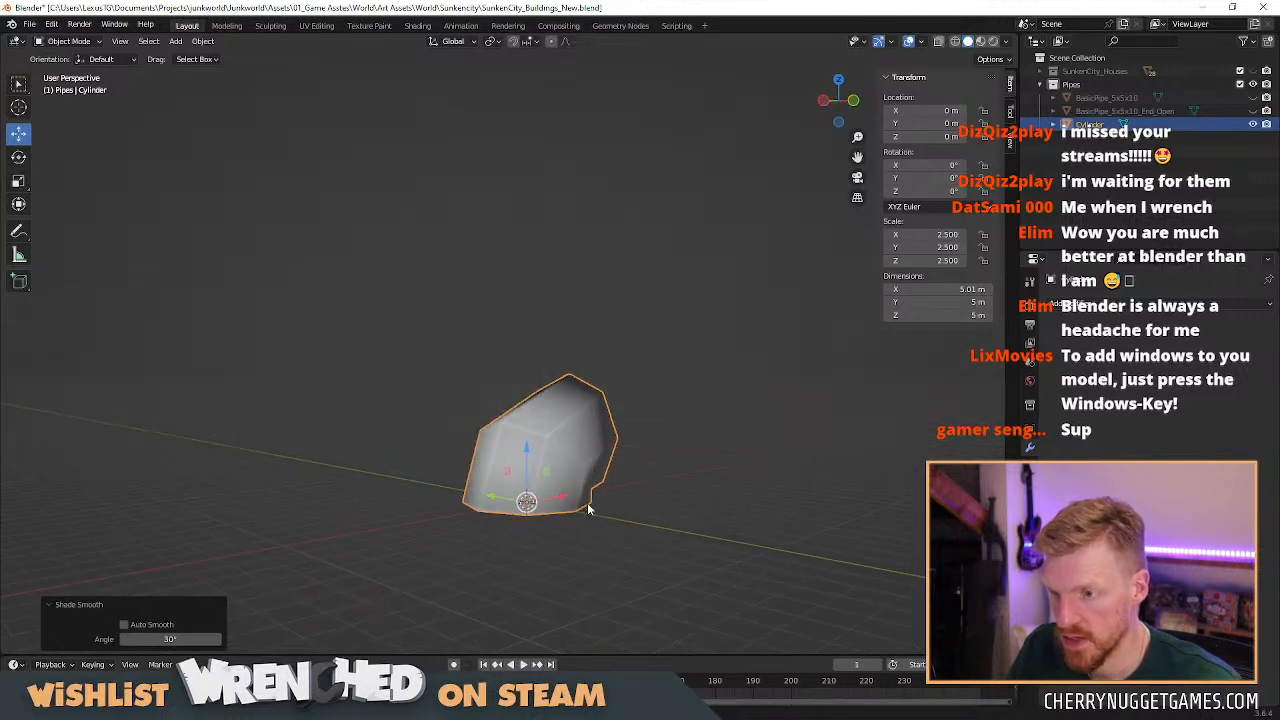
Duplicate the bent pipe in place and rotate the copy 90° around Z and 180° around Y.
{"action": "key", "text": "shift+d"}
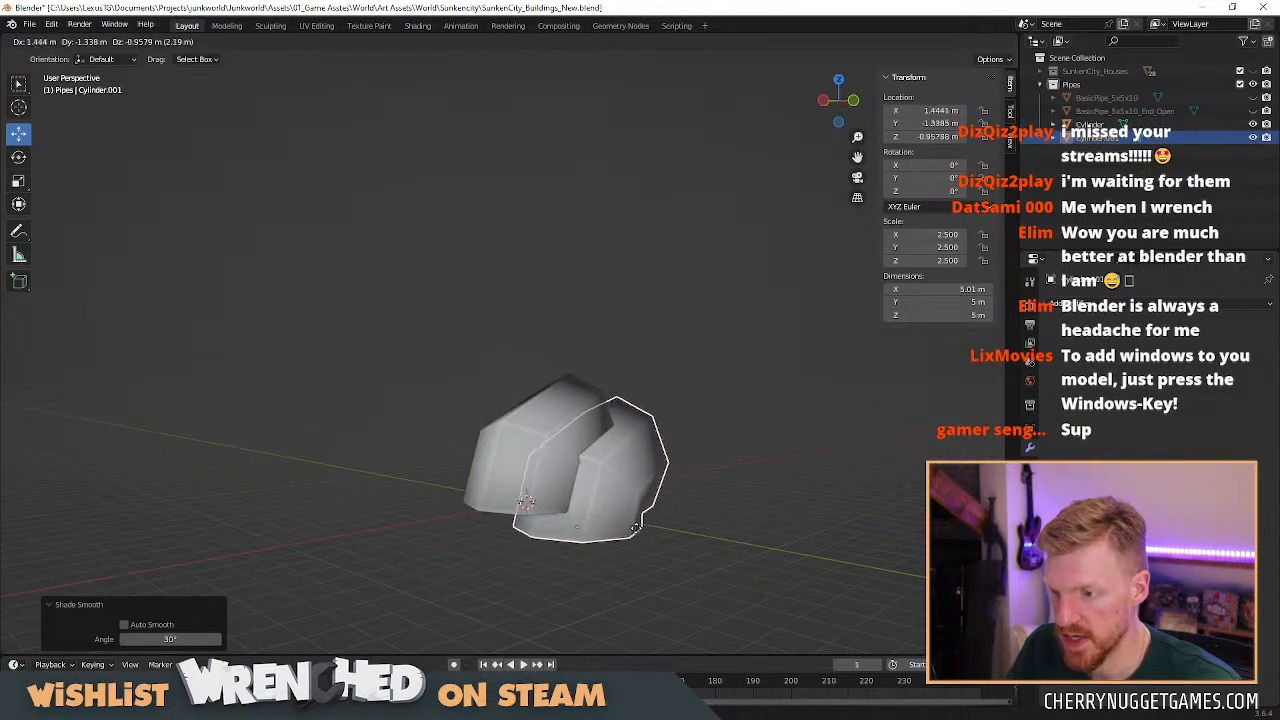
{"action": "right_click", "coordinate": [634, 532]}
{"action": "type", "text": "rx"}
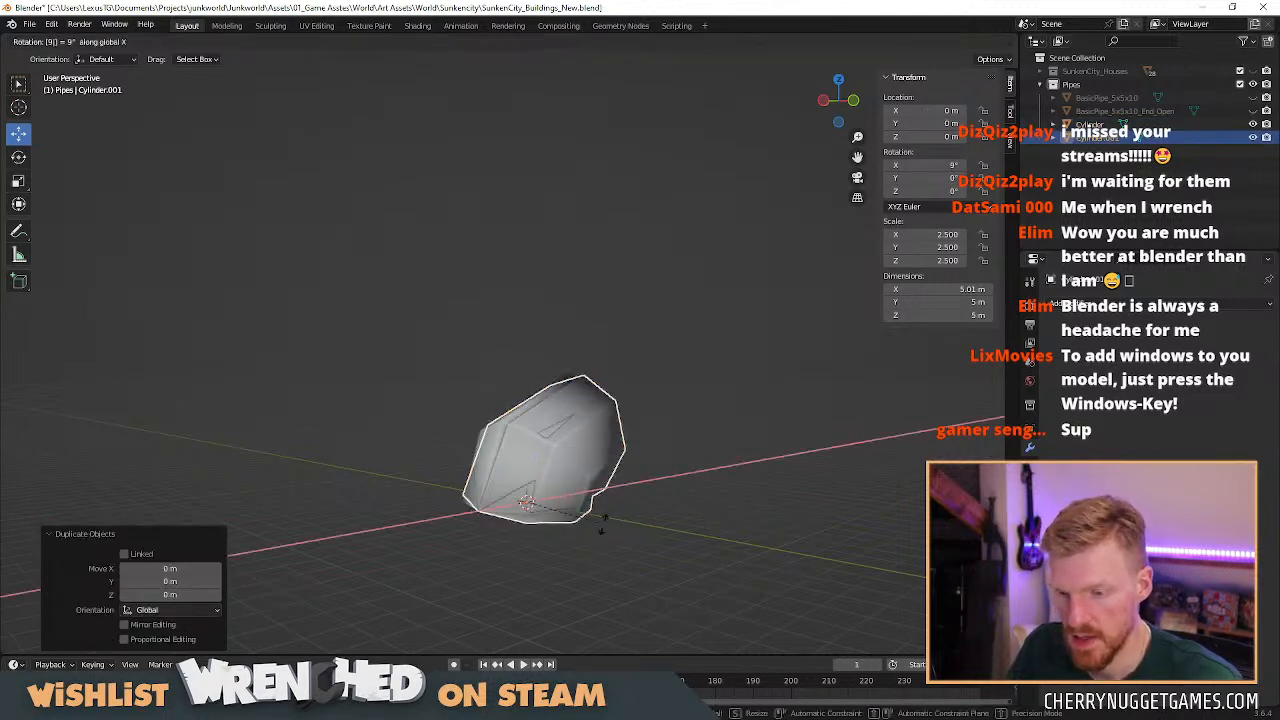
{"action": "type", "text": "90z"}
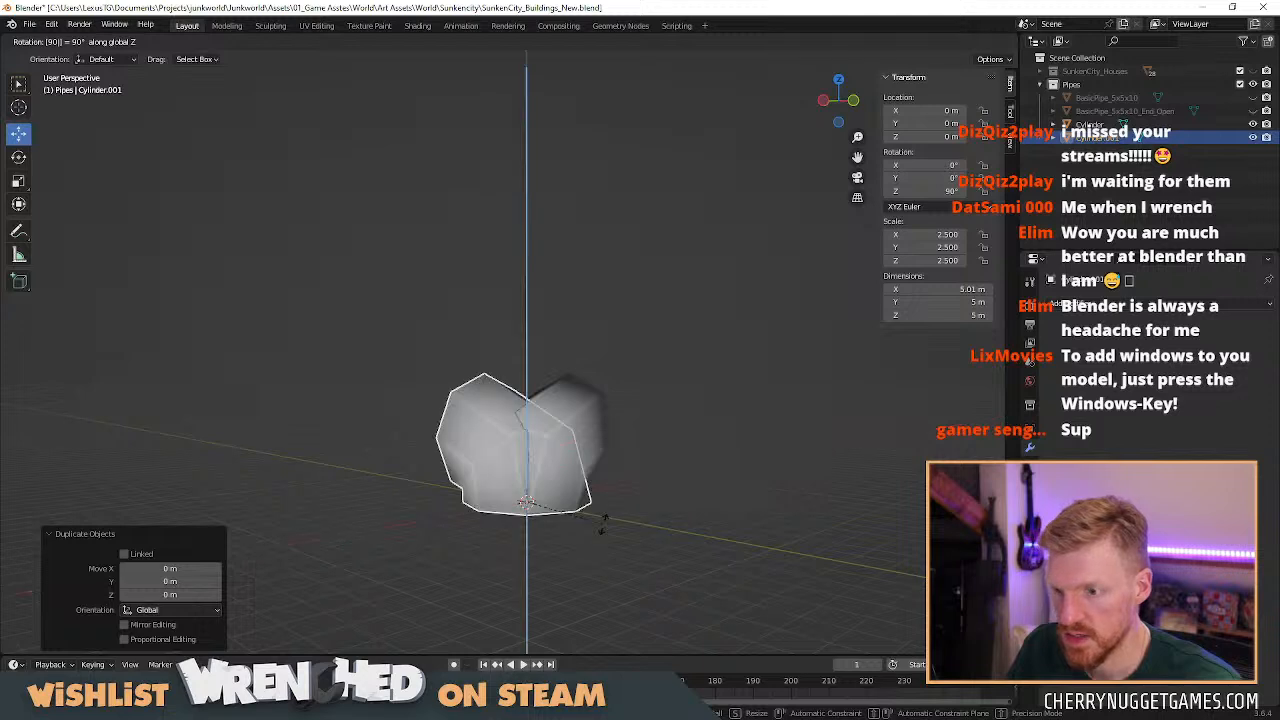
{"action": "key", "text": "Return"}
{"action": "type", "text": "ry"}
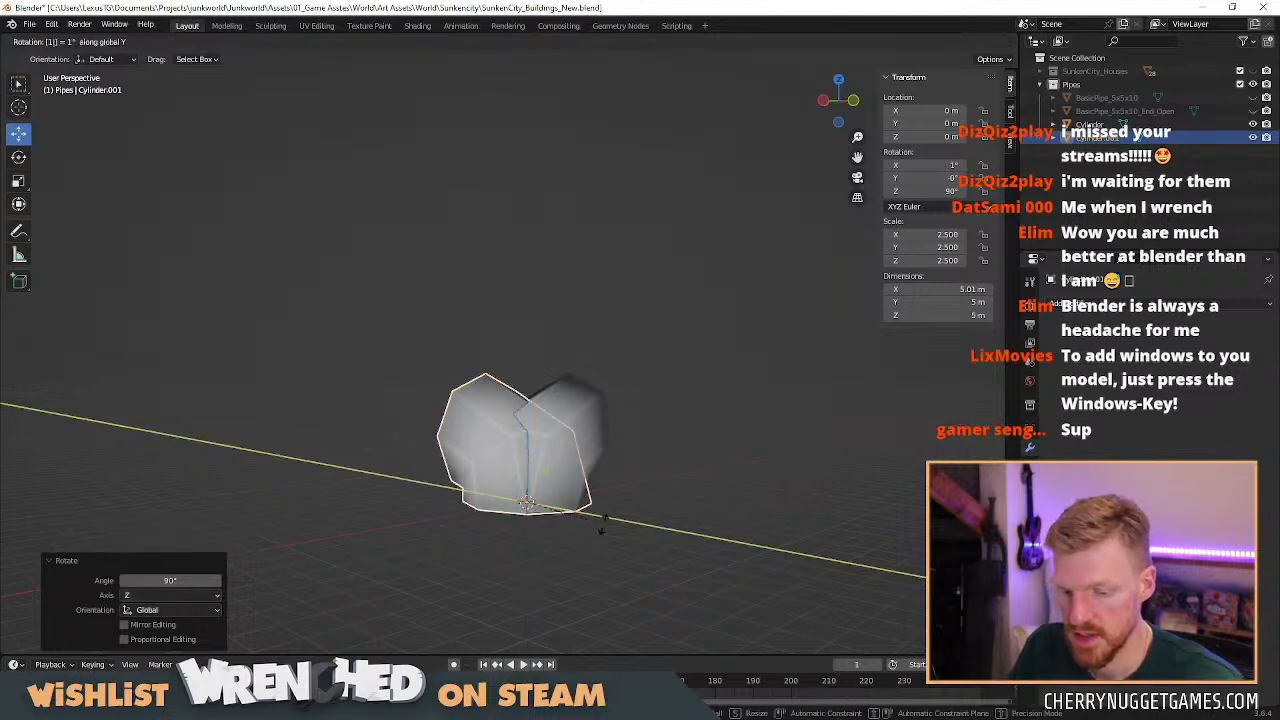
{"action": "type", "text": "180"}
{"action": "key", "text": "Return"}
Select both bent pipe pieces and move them together about 5.87 m up along Z.
{"action": "mouse_move", "coordinate": [673, 550]}
{"action": "middle_mouse_down"}
{"action": "mouse_move", "coordinate": [683, 516]}
{"action": "mouse_move", "coordinate": [593, 540]}
{"action": "mouse_move", "coordinate": [672, 540]}
{"action": "middle_mouse_up"}
{"action": "left_click", "coordinate": [683, 516]}
{"action": "scroll", "coordinate": [656, 541], "scroll_direction": "up", "scroll_amount": 3}
{"action": "middle_click_drag", "start_coordinate": [672, 540], "coordinate": [606, 388], "text": "shift"}
{"action": "scroll", "coordinate": [610, 424], "scroll_direction": "up", "scroll_amount": 1}
{"action": "left_click", "coordinate": [590, 375]}
{"action": "left_click", "coordinate": [550, 460], "text": "shift"}
{"action": "scroll", "coordinate": [533, 414], "scroll_direction": "down", "scroll_amount": 4}
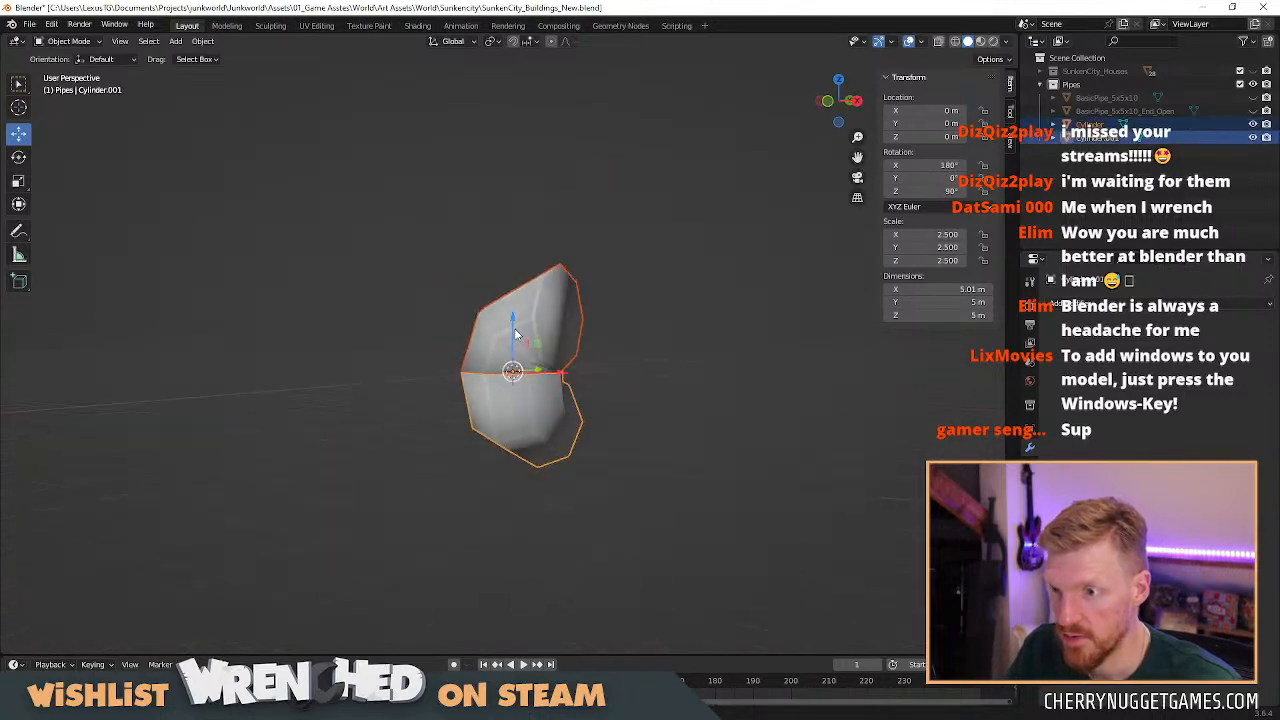
{"action": "left_click_drag", "start_coordinate": [516, 333], "coordinate": [516, 206]}
{"action": "left_click", "coordinate": [651, 243]}
{"action": "middle_click_drag", "start_coordinate": [651, 243], "coordinate": [456, 313]}
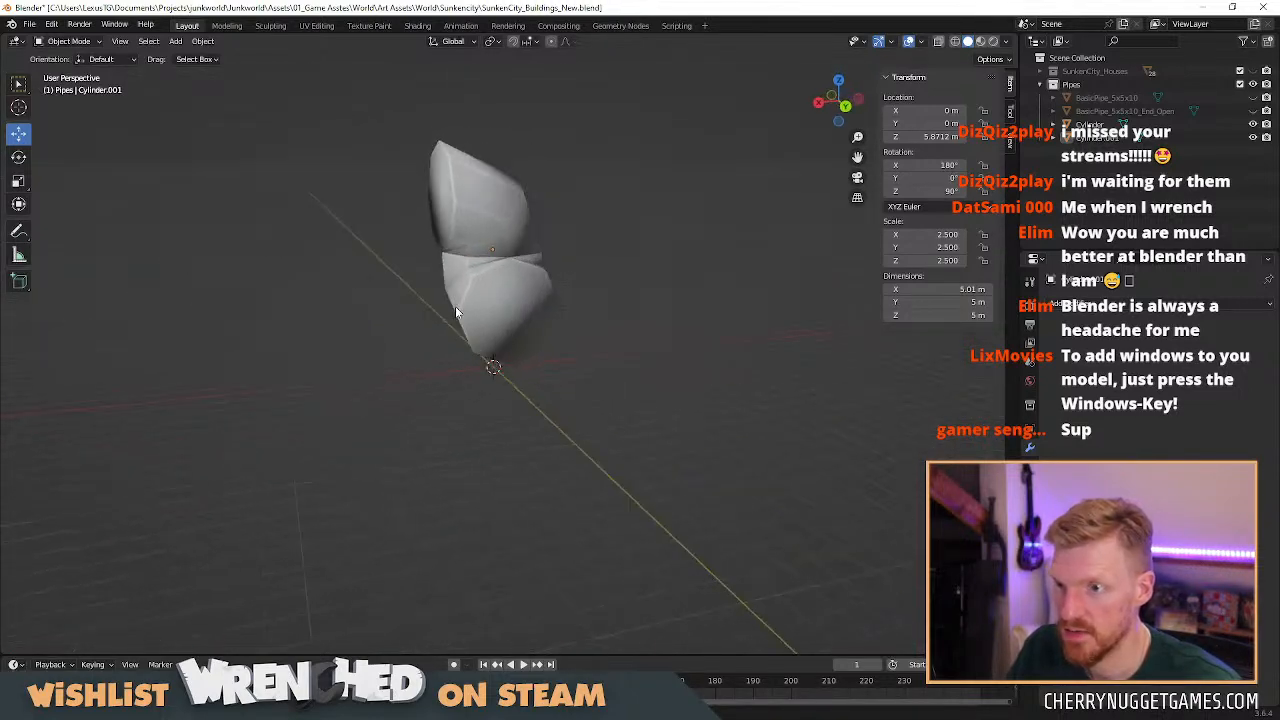
Extrude the side opening's end face of the lower bent pipe about 1.95 m outward along its normal.
{"action": "middle_click_drag", "start_coordinate": [623, 260], "coordinate": [577, 286]}
{"action": "left_click", "coordinate": [480, 338]}
{"action": "middle_click_drag", "start_coordinate": [480, 338], "coordinate": [534, 310]}
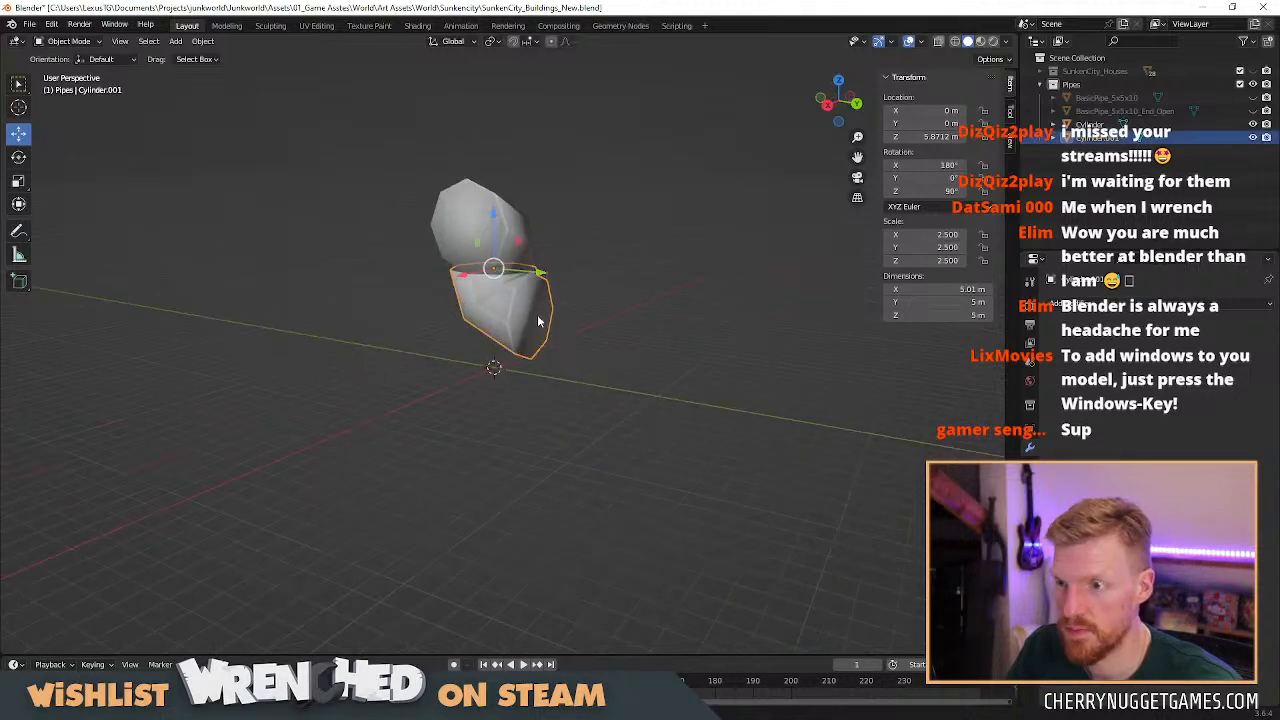
{"action": "key", "text": "Tab"}
{"action": "left_click", "coordinate": [538, 320]}
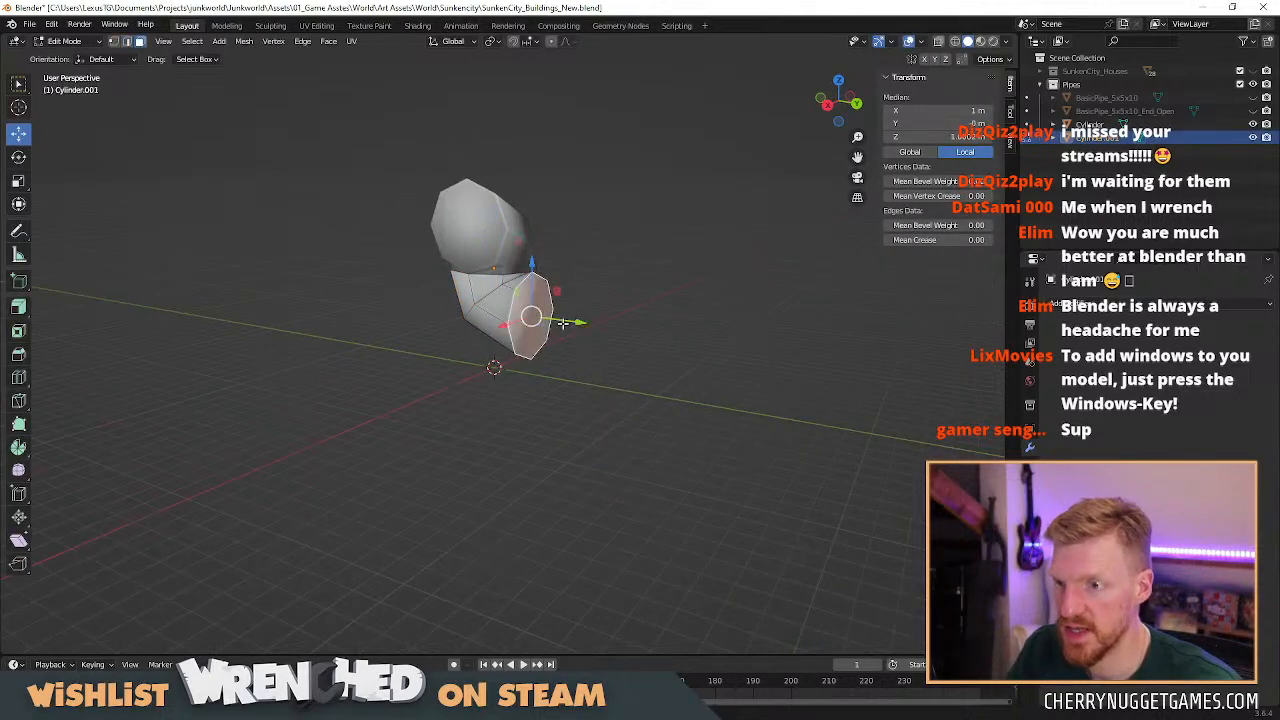
{"action": "key", "text": "e"}
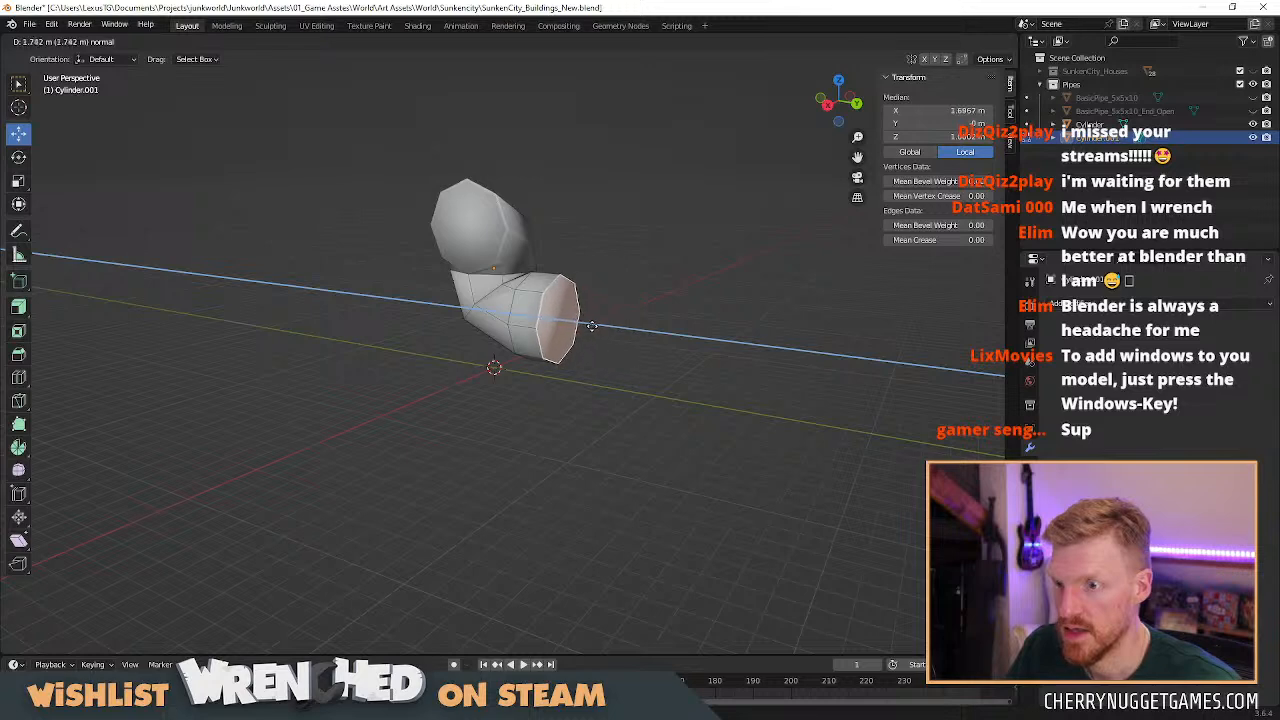
{"action": "left_click", "coordinate": [596, 326]}
Extrude the side opening's end face of the upper bent pipe a short distance outward.
{"action": "left_click", "coordinate": [462, 233]}
{"action": "middle_click_drag", "start_coordinate": [462, 233], "coordinate": [385, 243]}
{"action": "key", "text": "Tab"}
{"action": "left_click", "coordinate": [457, 231]}
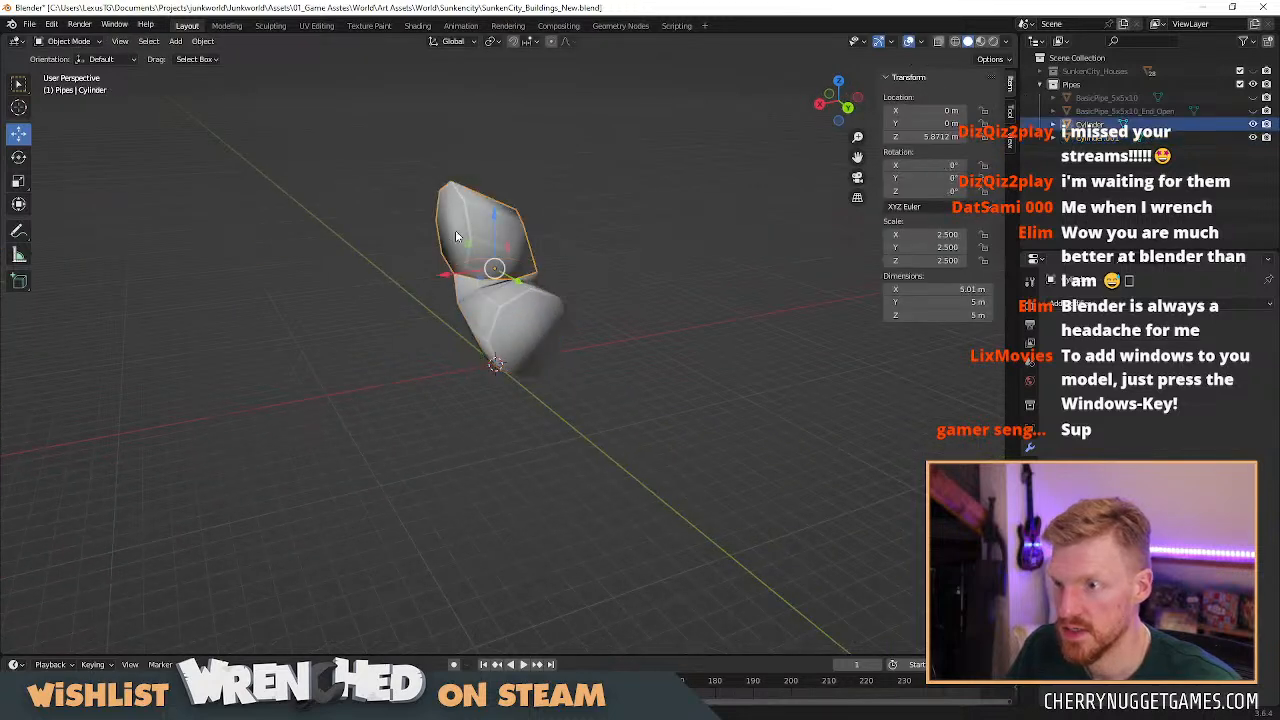
{"action": "key", "text": "Tab"}
{"action": "left_click", "coordinate": [455, 231]}
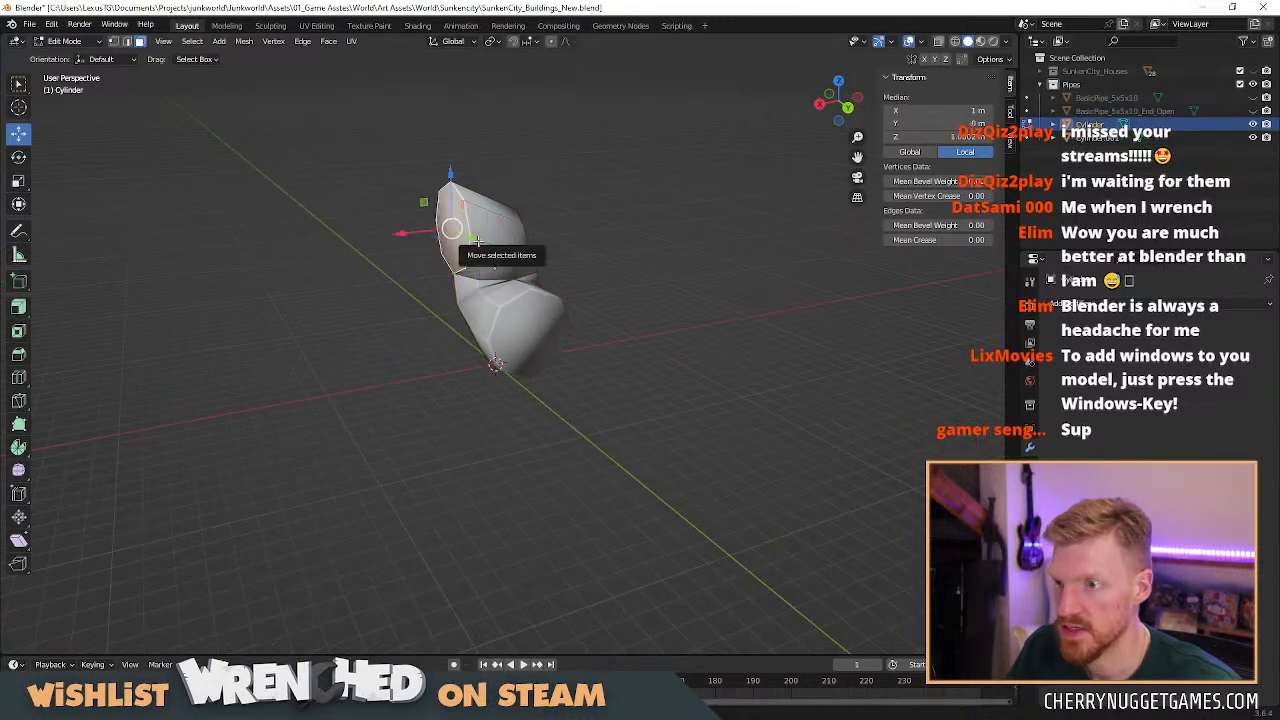
{"action": "key", "text": "e"}
{"action": "left_click", "coordinate": [441, 244]}
{"action": "left_click", "coordinate": [651, 261]}
Pull the upper bent pipe's end face far outward along X to form a long straight section.
{"action": "middle_click_drag", "start_coordinate": [651, 261], "coordinate": [614, 355]}
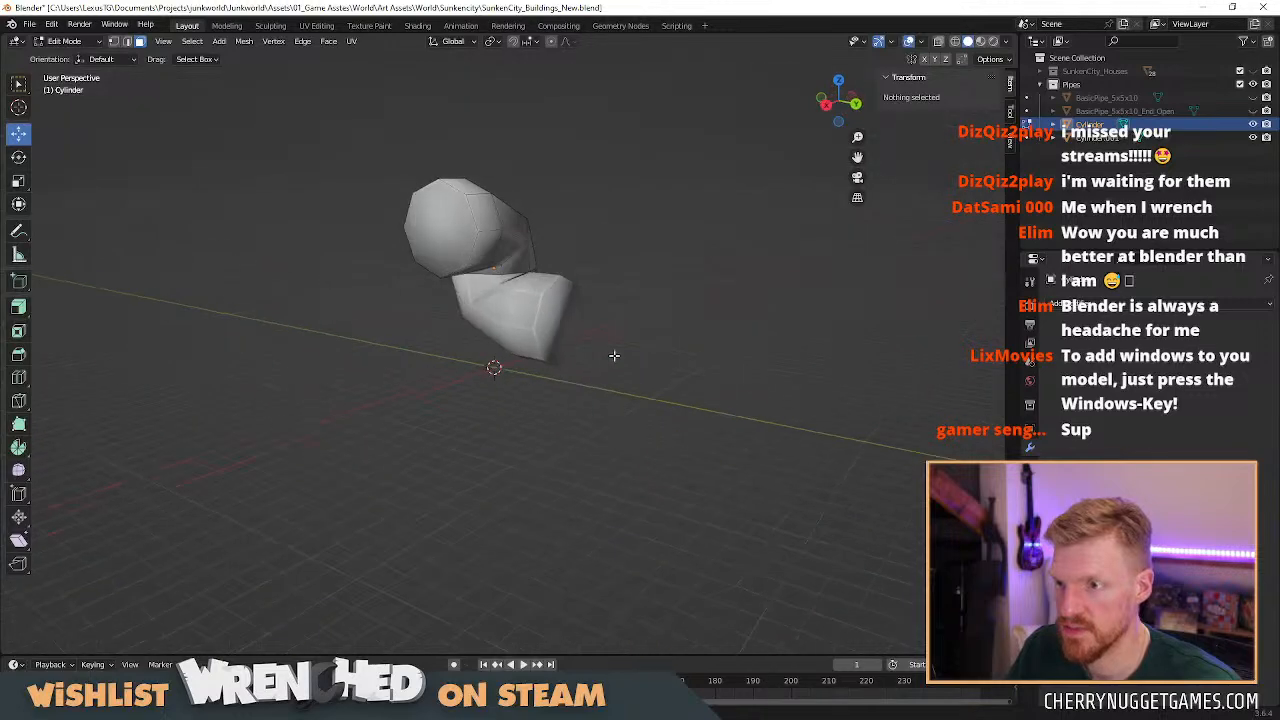
{"action": "left_click", "coordinate": [448, 245]}
{"action": "middle_click_drag", "start_coordinate": [448, 245], "coordinate": [371, 243]}
{"action": "left_click_drag", "start_coordinate": [371, 243], "coordinate": [143, 243]}
{"action": "key", "text": "Tab"}
Pull the lower bent pipe's end face about 9.8 m outward along Y, then return to Object Mode.
{"action": "left_click", "coordinate": [509, 335]}
{"action": "middle_click_drag", "start_coordinate": [509, 335], "coordinate": [563, 343]}
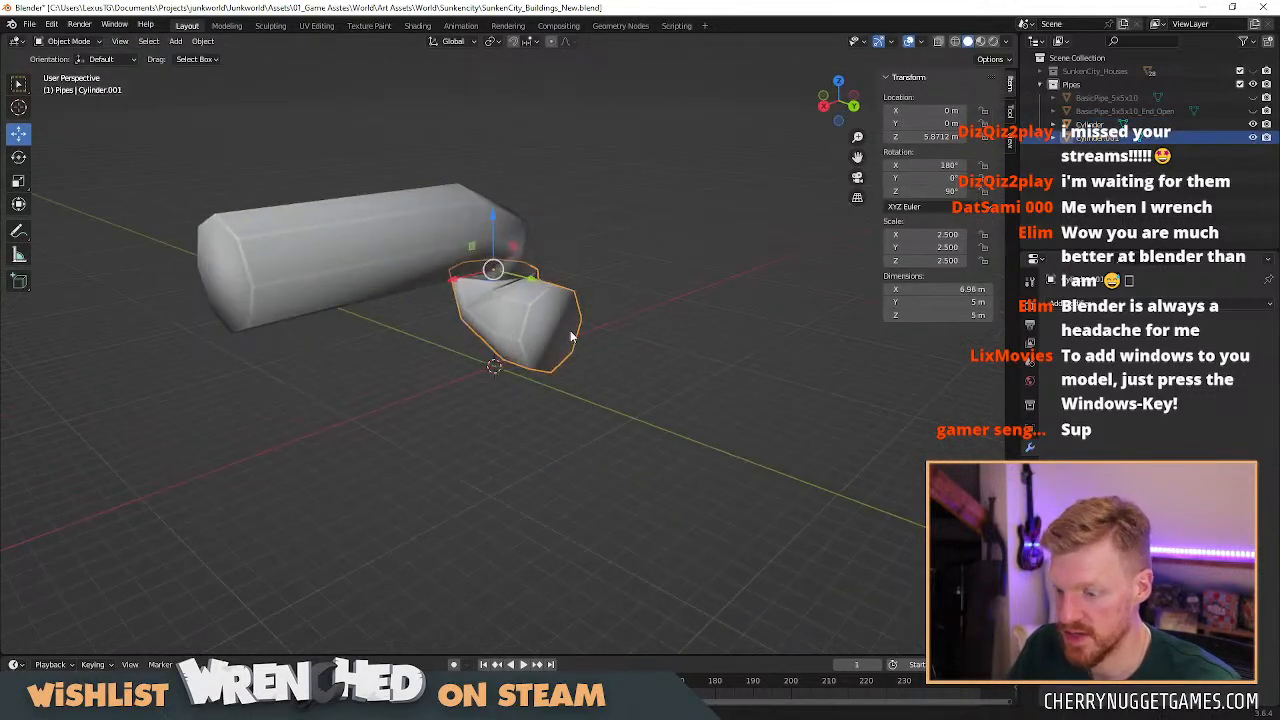
{"action": "key", "text": "Tab"}
{"action": "left_click", "coordinate": [551, 329]}
{"action": "left_click_drag", "start_coordinate": [594, 342], "coordinate": [746, 396]}
{"action": "left_click", "coordinate": [683, 469]}
{"action": "middle_click_drag", "start_coordinate": [540, 462], "coordinate": [689, 380]}
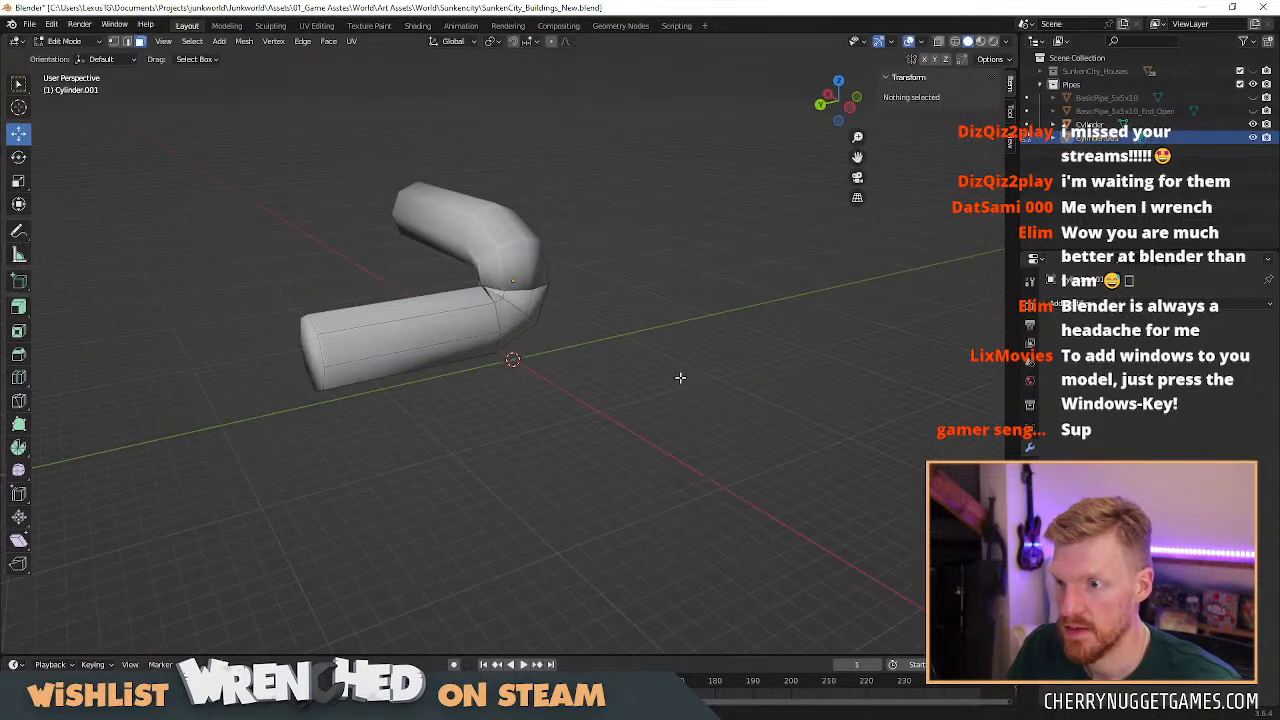
{"action": "key", "text": "Tab"}
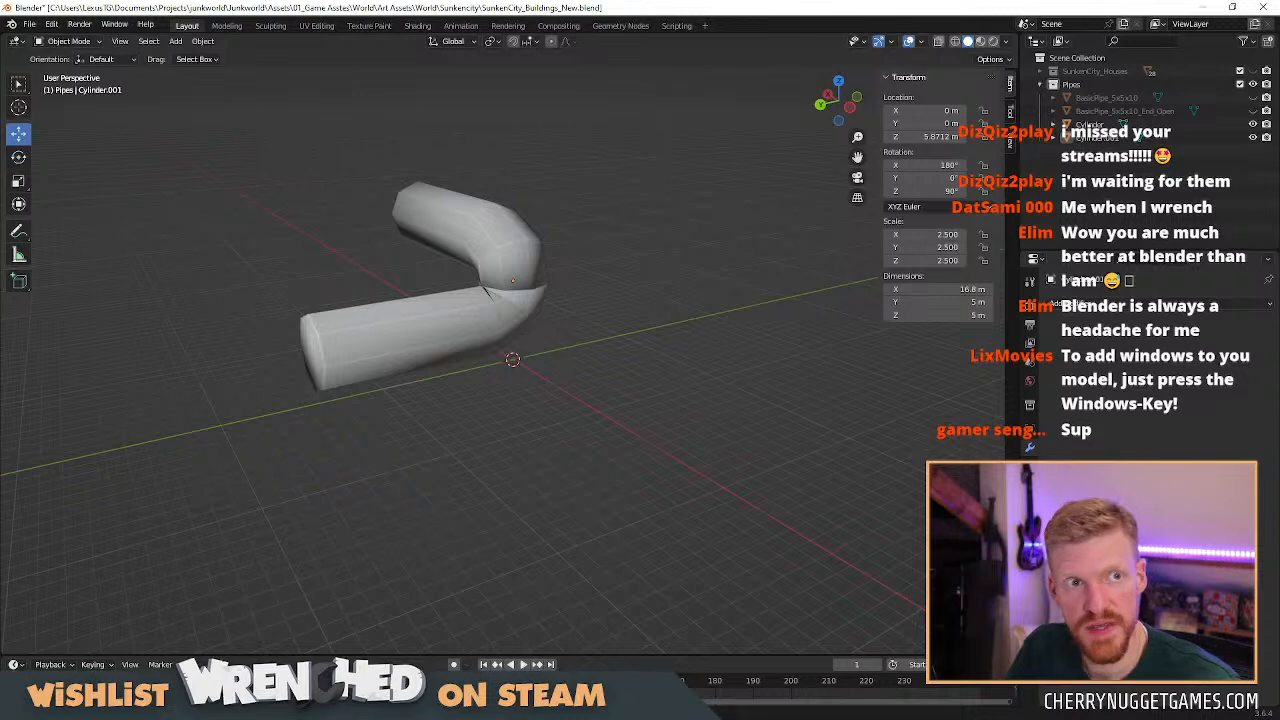
Switch between the Unity level and Blender to compare the yellow pipe block-out's corners and height steps with the bent pipes.
{"action": "key", "text": "alt+Tab"}
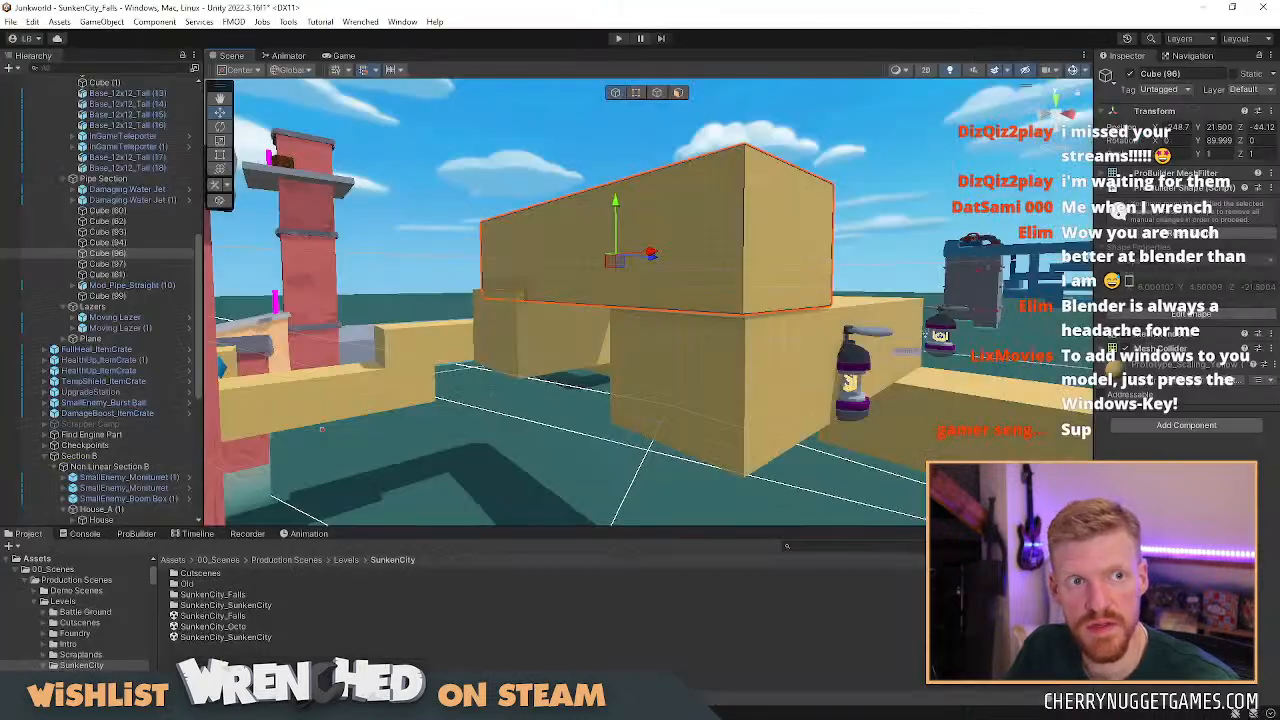
{"action": "scroll", "coordinate": [626, 294], "scroll_direction": "down", "scroll_amount": 3}
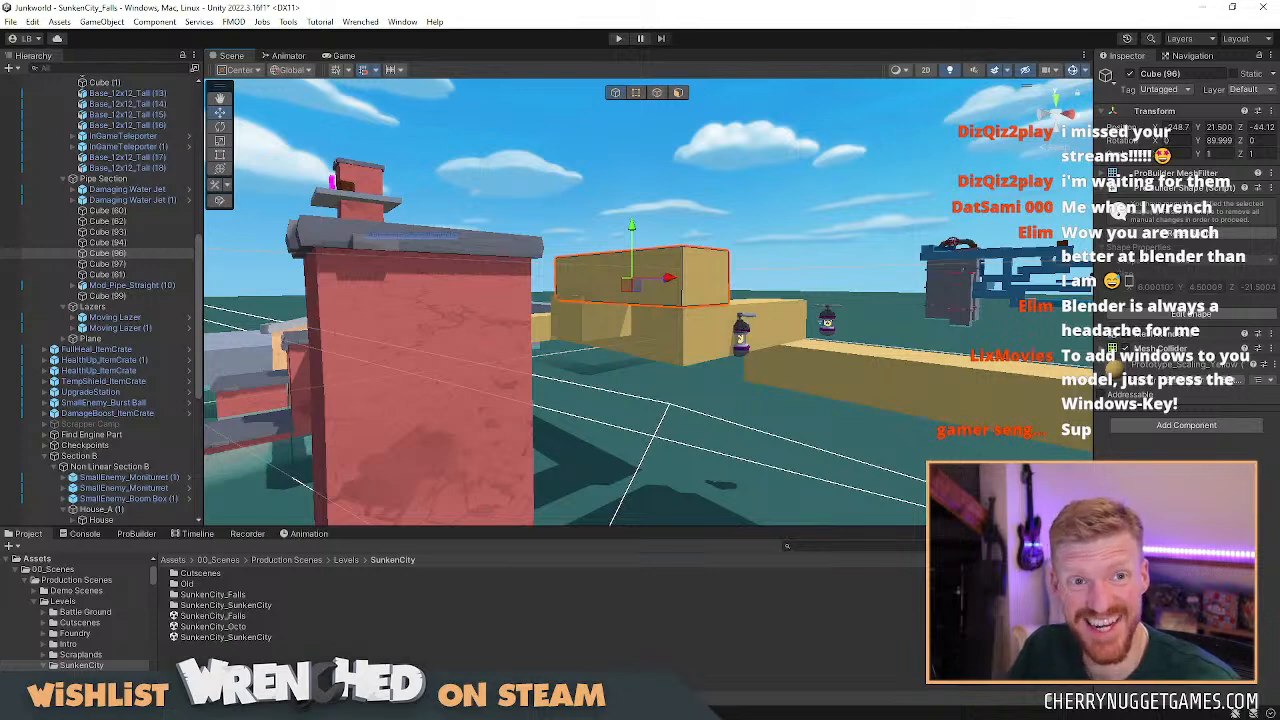
{"action": "key", "text": "alt+Tab"}
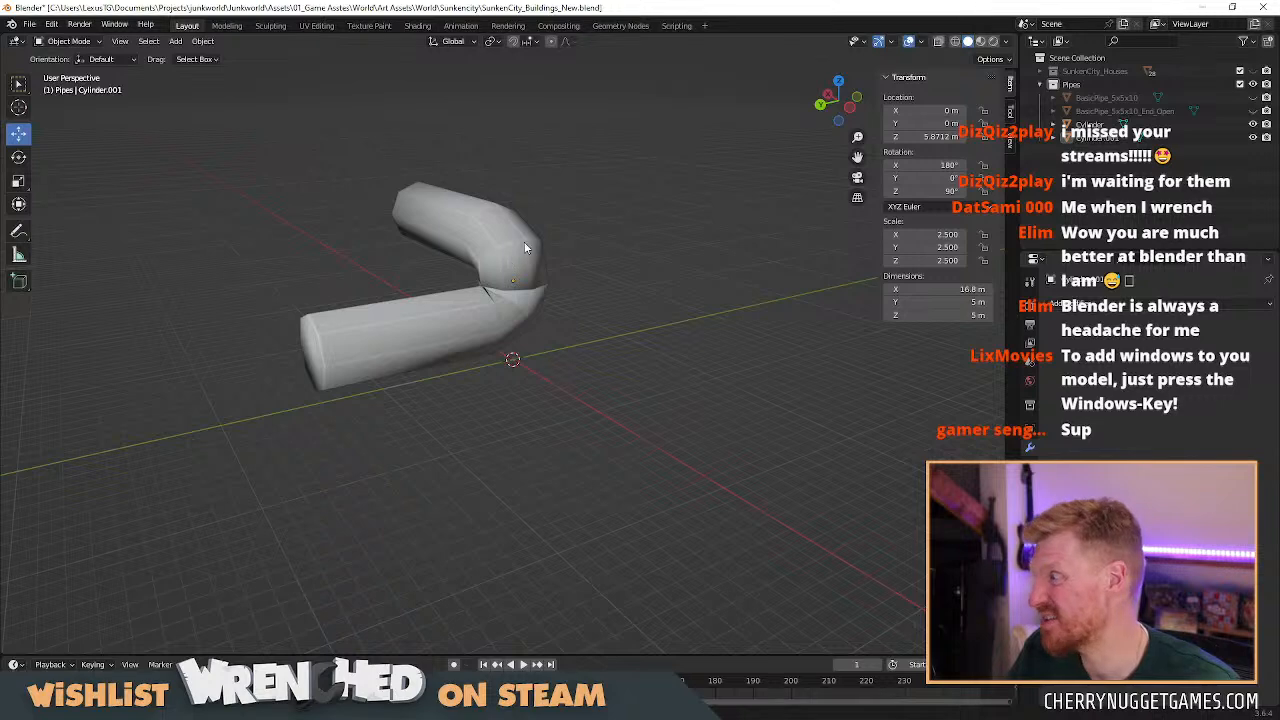
{"action": "middle_click_drag", "start_coordinate": [538, 249], "coordinate": [520, 303]}
{"action": "scroll", "coordinate": [615, 322], "scroll_direction": "up", "scroll_amount": 3}
{"action": "scroll", "coordinate": [523, 298], "scroll_direction": "up", "scroll_amount": 1}
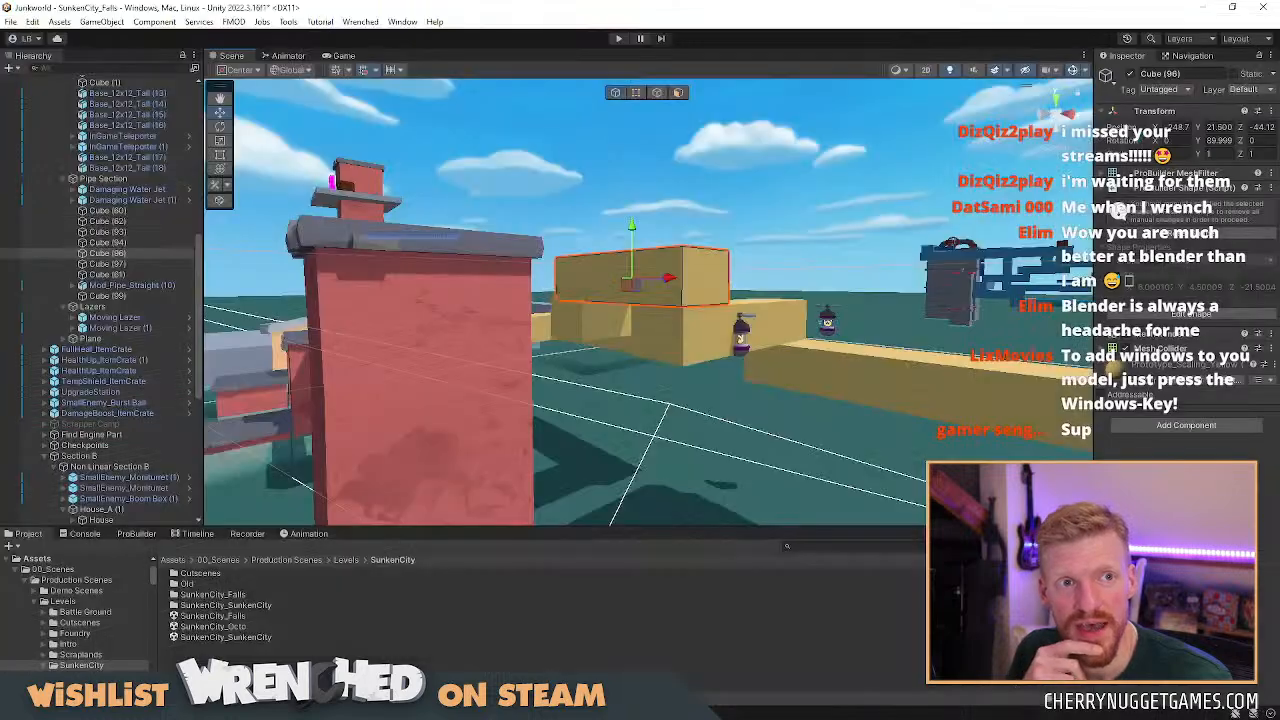
{"action": "right_click_drag", "start_coordinate": [780, 300], "coordinate": [810, 295]}
{"action": "scroll", "coordinate": [585, 342], "scroll_direction": "down", "scroll_amount": 3}
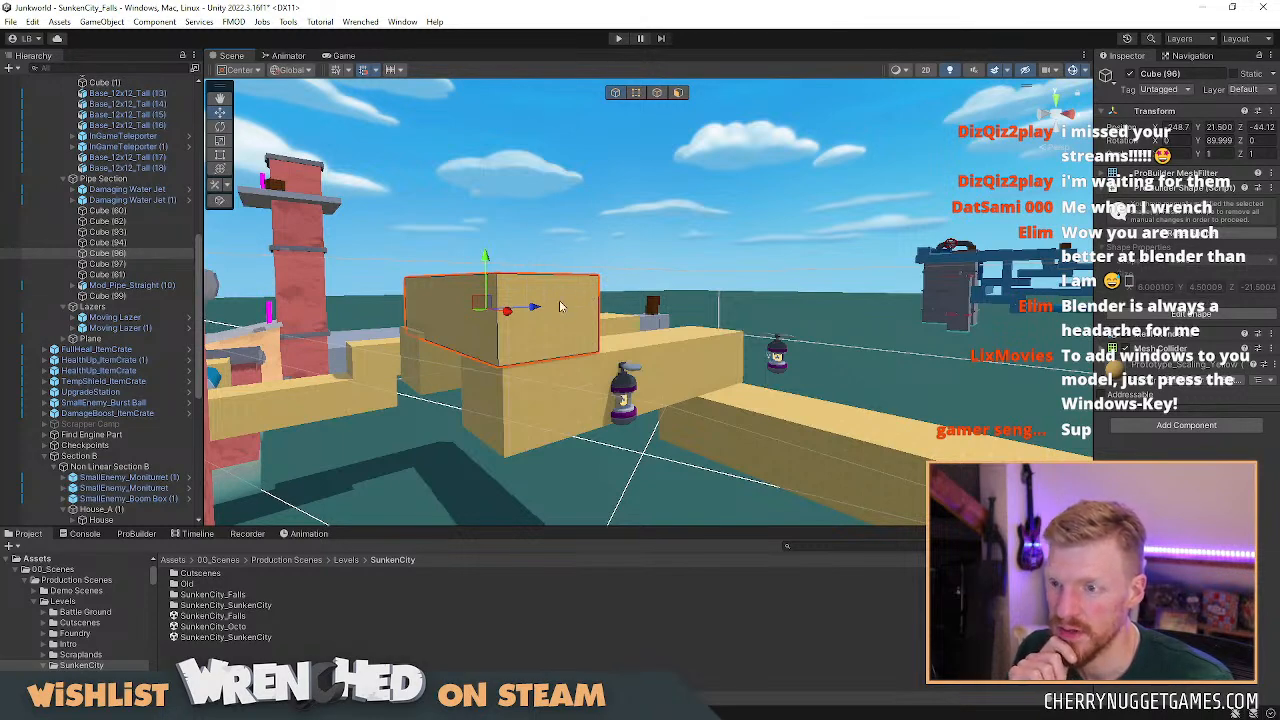
{"action": "scroll", "coordinate": [585, 331], "scroll_direction": "down", "scroll_amount": 6}
{"action": "scroll", "coordinate": [649, 389], "scroll_direction": "up", "scroll_amount": 3}
{"action": "right_click_drag", "start_coordinate": [640, 360], "coordinate": [666, 490]}
{"action": "middle_click_drag", "start_coordinate": [630, 258], "coordinate": [840, 328]}
{"action": "scroll", "coordinate": [601, 320], "scroll_direction": "up", "scroll_amount": 3}
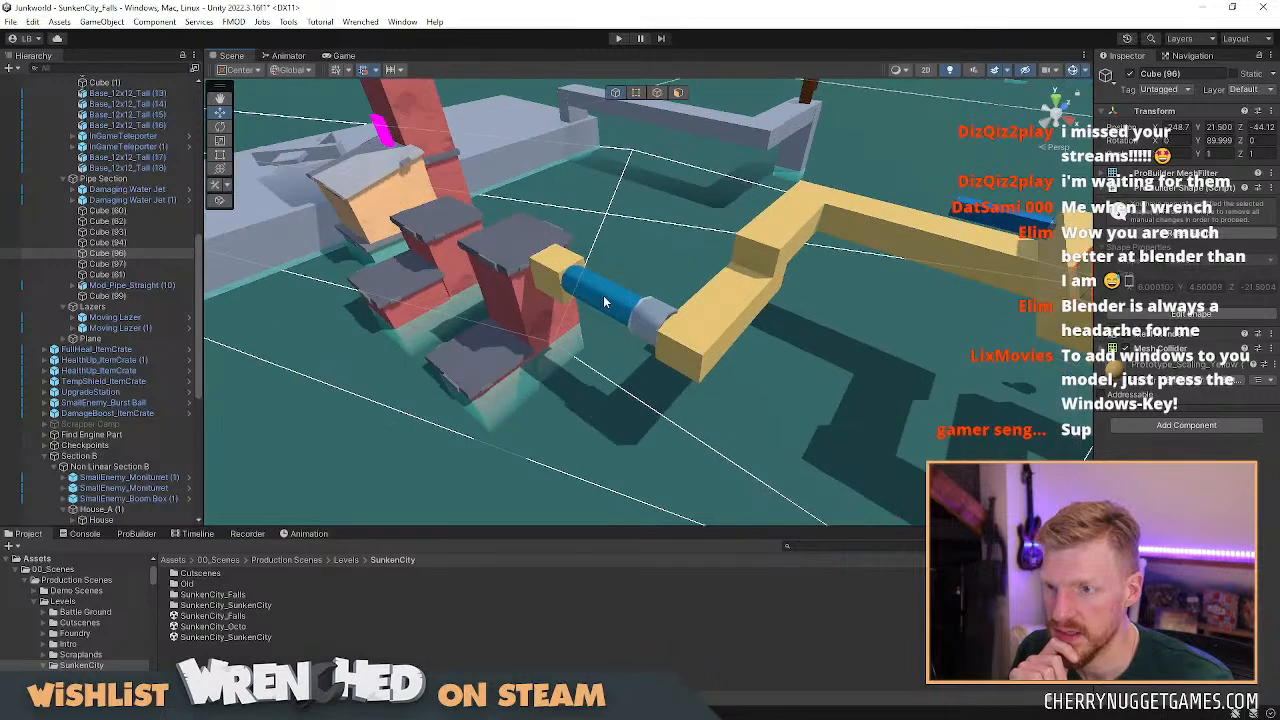
Select the straight blue pipe beside the yellow blocks in Unity and shorten it by adjusting its Y scale.
{"action": "left_click", "coordinate": [604, 302]}
{"action": "scroll", "coordinate": [605, 311], "scroll_direction": "up", "scroll_amount": 6}
{"action": "scroll", "coordinate": [605, 311], "scroll_direction": "down", "scroll_amount": 4}
{"action": "left_click_drag", "start_coordinate": [605, 311], "coordinate": [646, 309], "text": "alt"}
{"action": "middle_click_drag", "start_coordinate": [646, 309], "coordinate": [636, 318]}
{"action": "scroll", "coordinate": [636, 320], "scroll_direction": "down", "scroll_amount": 3}
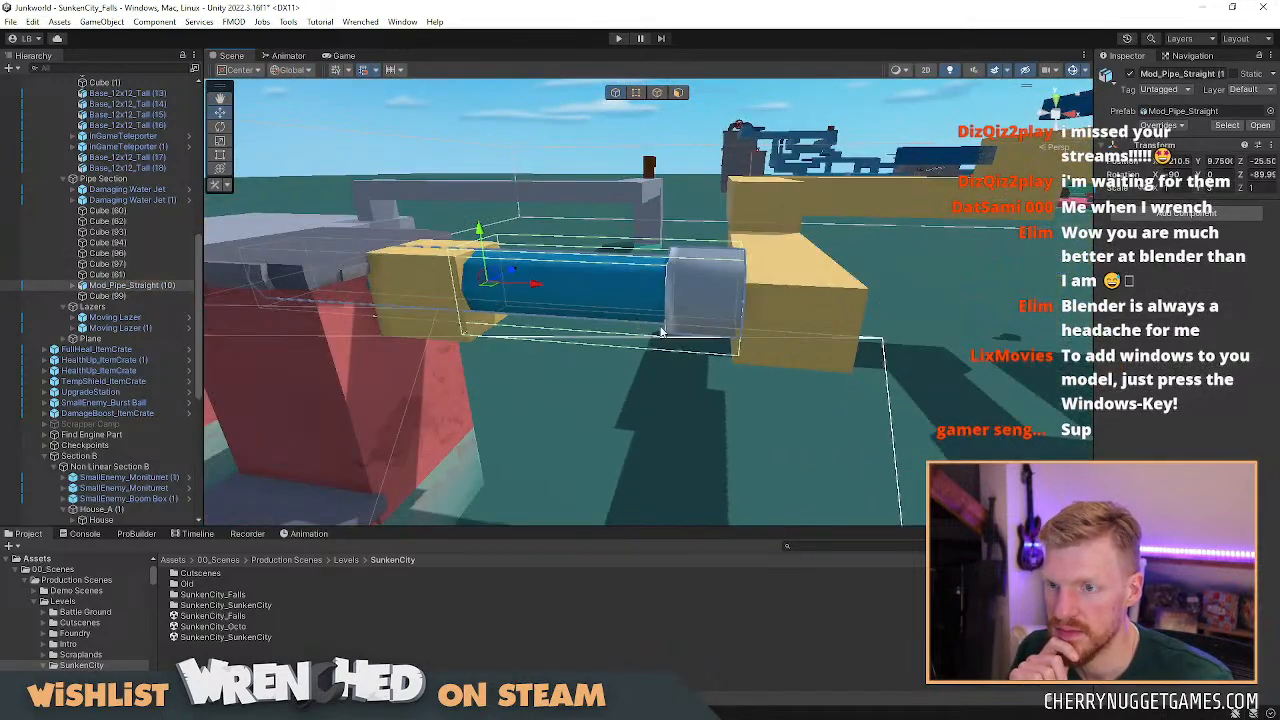
{"action": "left_click_drag", "start_coordinate": [717, 310], "coordinate": [640, 341], "text": "alt"}
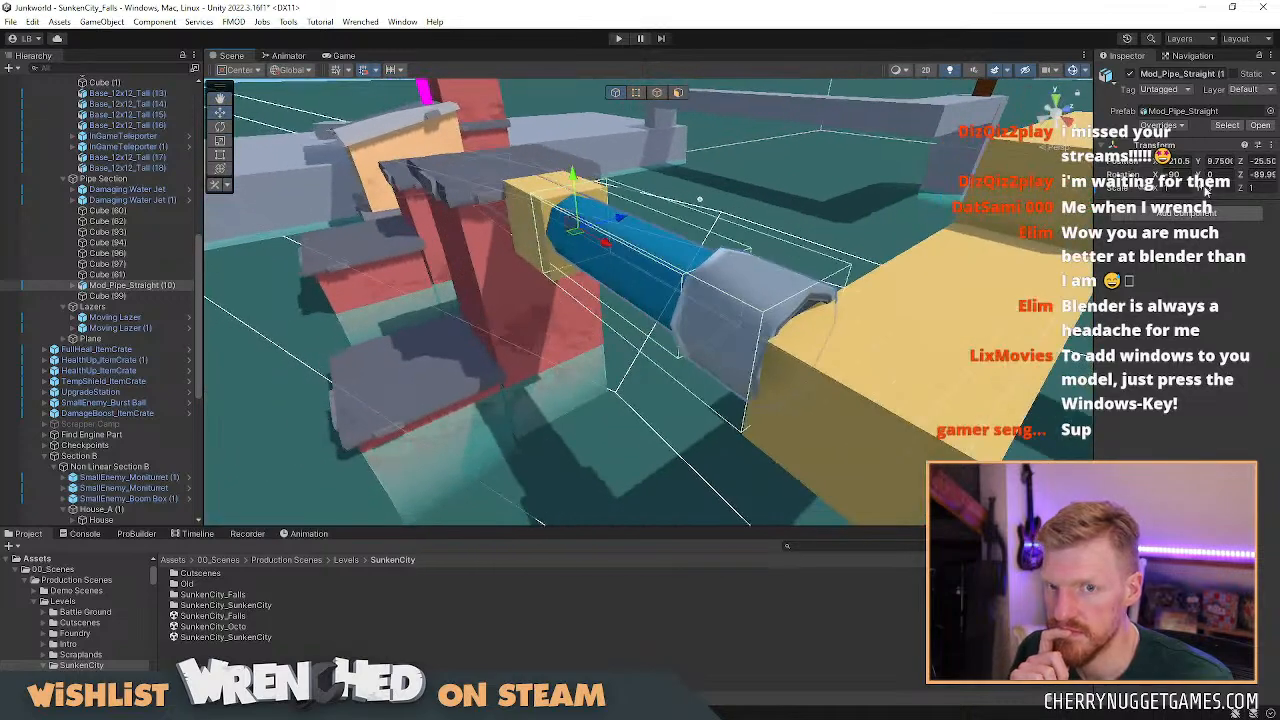
{"action": "left_click_drag", "start_coordinate": [1200, 190], "coordinate": [1198, 191]}
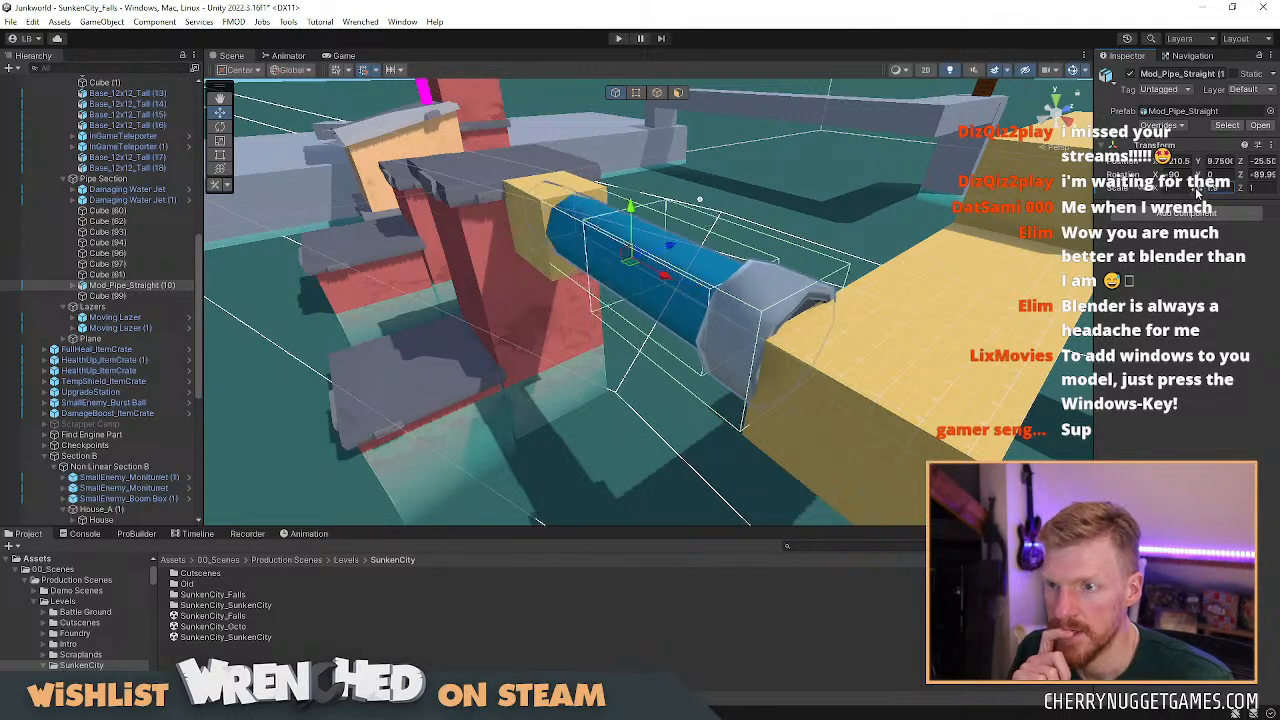
Examine the straight pipe's child meshes Pipe_Straight and Pipe_Straight.001 and how the pipe meets the yellow blocks.
{"action": "left_click", "coordinate": [909, 355]}
{"action": "left_click_drag", "start_coordinate": [909, 355], "coordinate": [832, 352], "text": "alt"}
{"action": "left_click", "coordinate": [678, 303]}
{"action": "right_click_drag", "start_coordinate": [678, 303], "coordinate": [782, 358]}
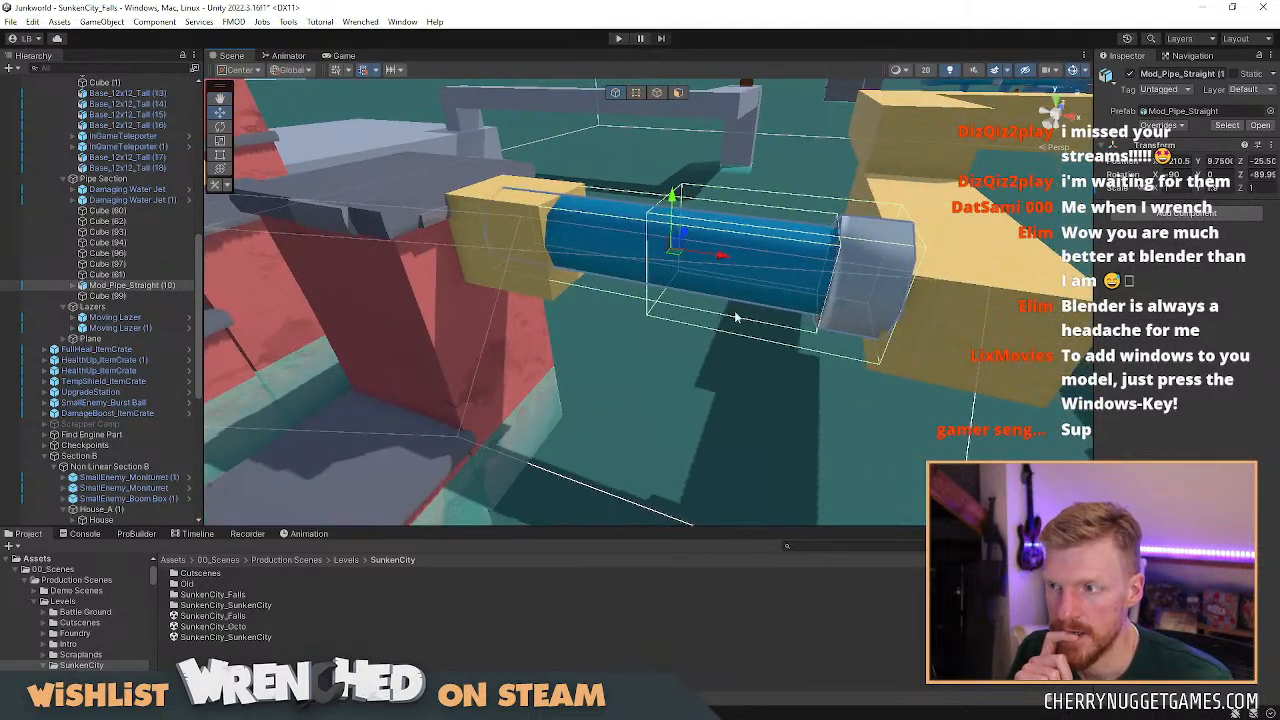
{"action": "left_click", "coordinate": [73, 286]}
{"action": "left_click", "coordinate": [113, 307]}
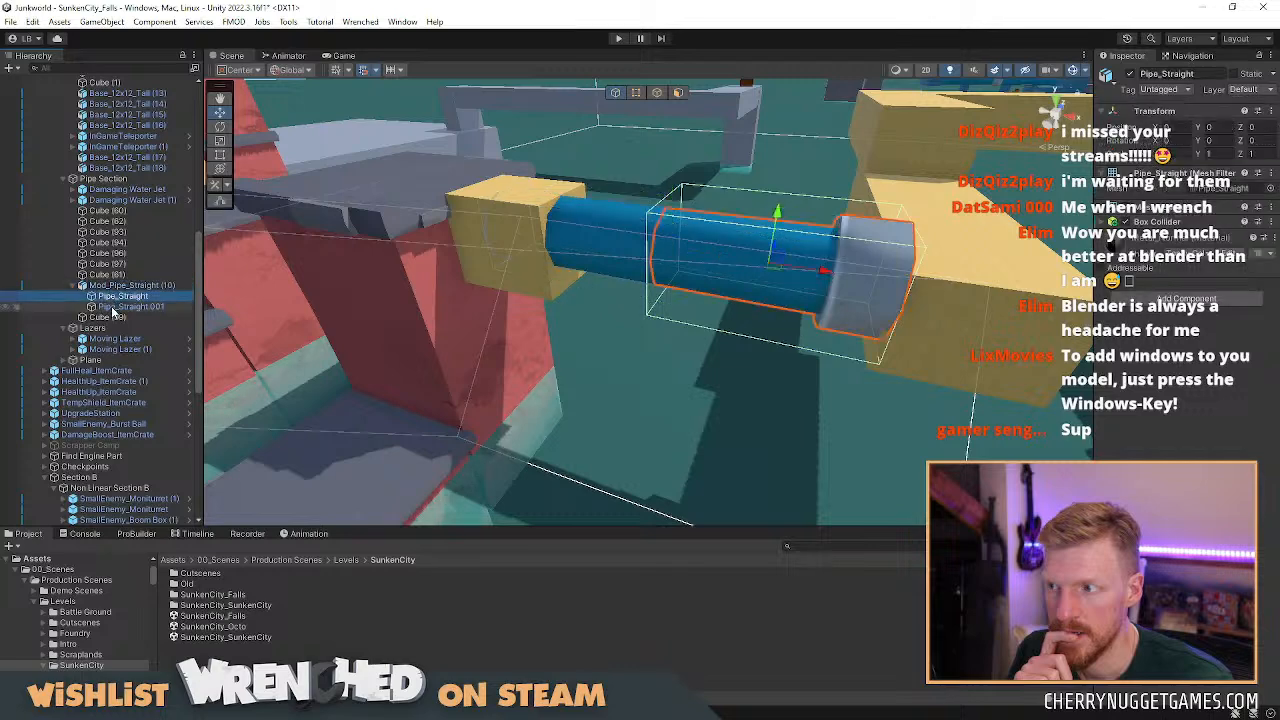
{"action": "left_click", "coordinate": [118, 297]}
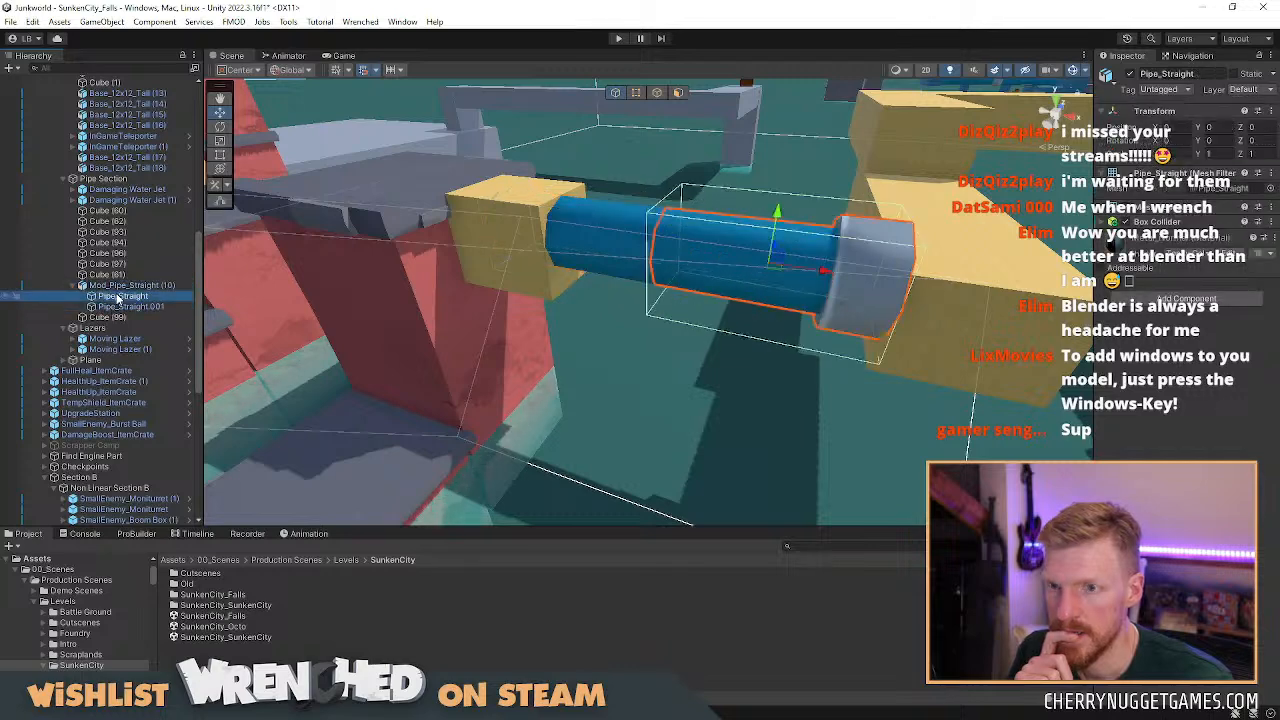
{"action": "left_click", "coordinate": [121, 286]}
{"action": "scroll", "coordinate": [890, 255], "scroll_direction": "down", "scroll_amount": 4}
{"action": "right_click_drag", "start_coordinate": [900, 277], "coordinate": [746, 302]}
{"action": "key", "text": "d"}
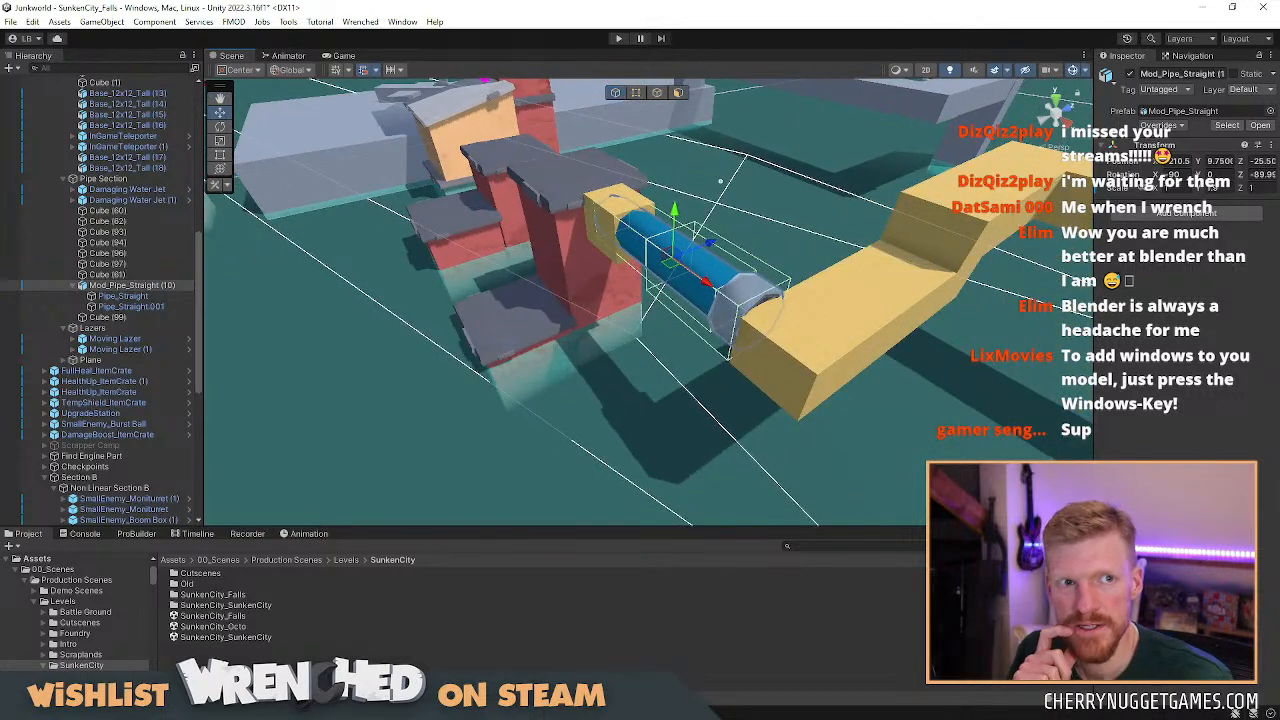
Switch back to Blender and examine the joint between the two bent pipes from several sides.
{"action": "key", "text": "alt+Tab"}
{"action": "middle_click_drag", "start_coordinate": [666, 266], "coordinate": [684, 302]}
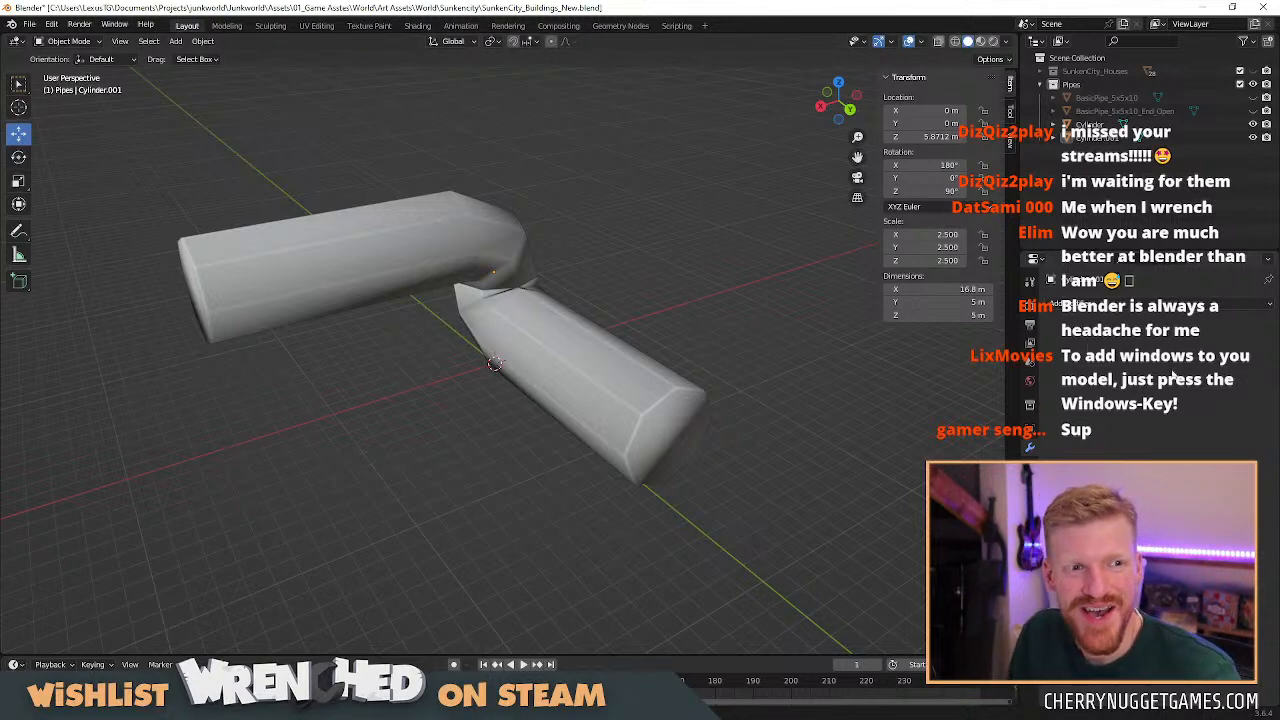
{"action": "middle_click_drag", "start_coordinate": [751, 417], "coordinate": [665, 415]}
{"action": "middle_click_drag", "start_coordinate": [540, 411], "coordinate": [551, 376]}
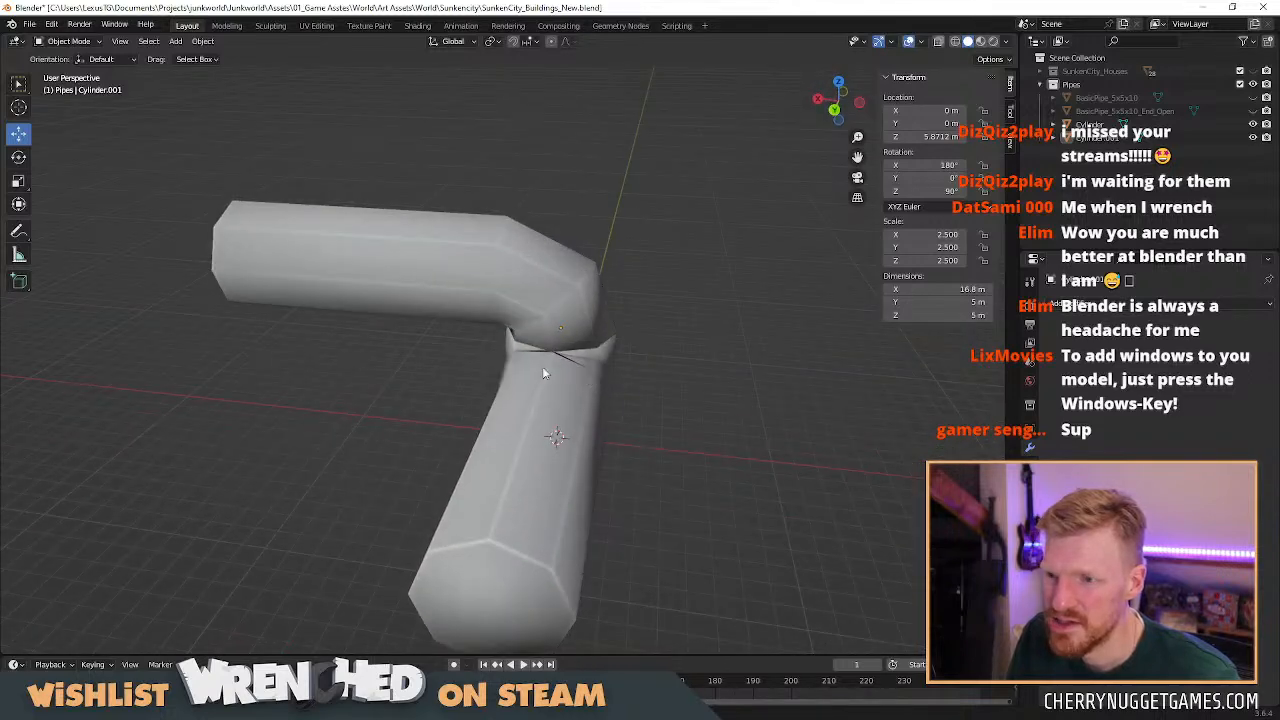
{"action": "mouse_move", "coordinate": [519, 255]}
{"action": "middle_mouse_down"}
{"action": "mouse_move", "coordinate": [693, 339]}
{"action": "mouse_move", "coordinate": [696, 379]}
{"action": "mouse_move", "coordinate": [561, 295]}
{"action": "middle_mouse_up"}
{"action": "middle_click_drag", "start_coordinate": [671, 304], "coordinate": [558, 284]}
{"action": "scroll", "coordinate": [587, 295], "scroll_direction": "up", "scroll_amount": 2}
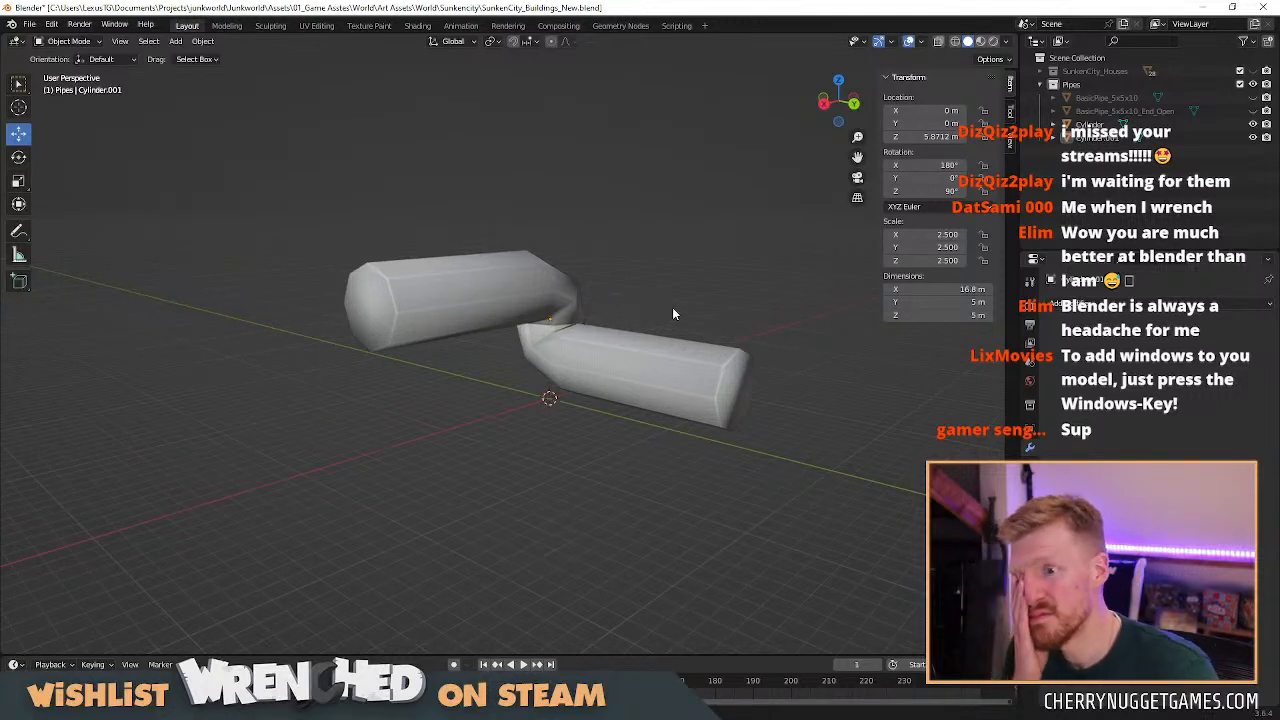
Add an edge loop across the upper pipe's bend without sliding it, and scale the loop by about 1.54 along X.
{"action": "middle_click_drag", "start_coordinate": [673, 308], "coordinate": [469, 220]}
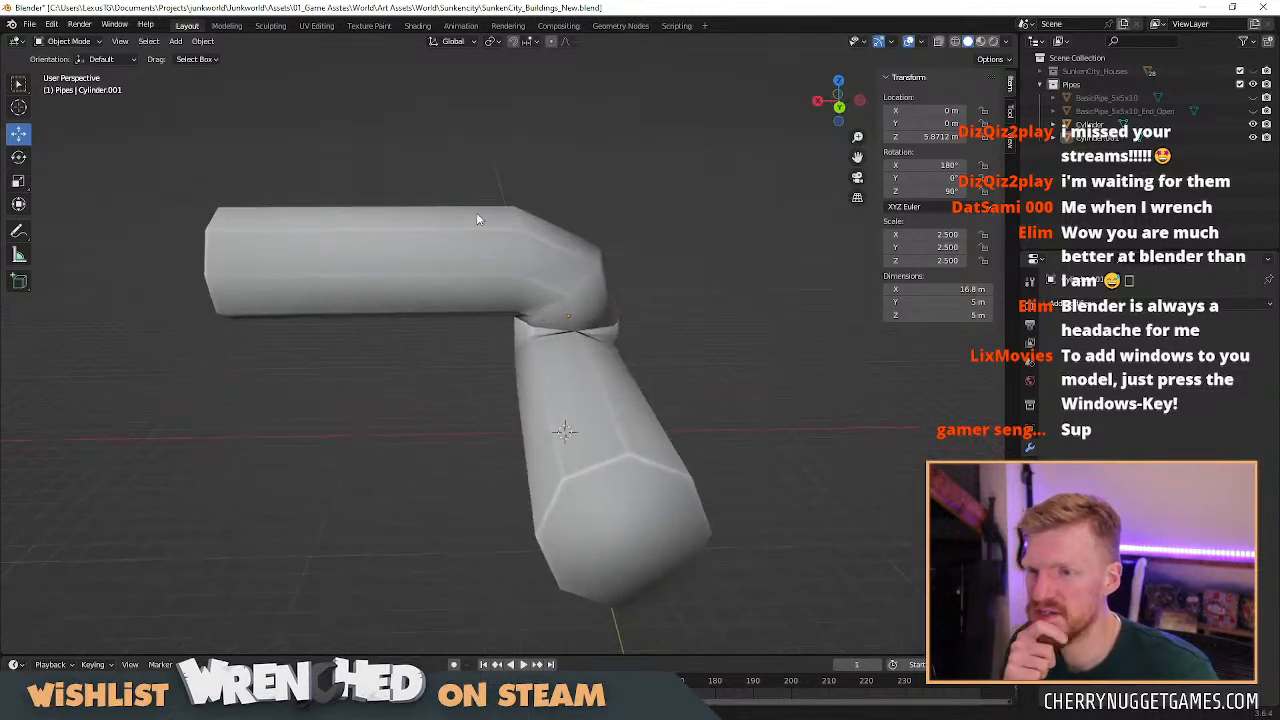
{"action": "middle_click_drag", "start_coordinate": [598, 314], "coordinate": [540, 248]}
{"action": "left_click", "coordinate": [539, 261]}
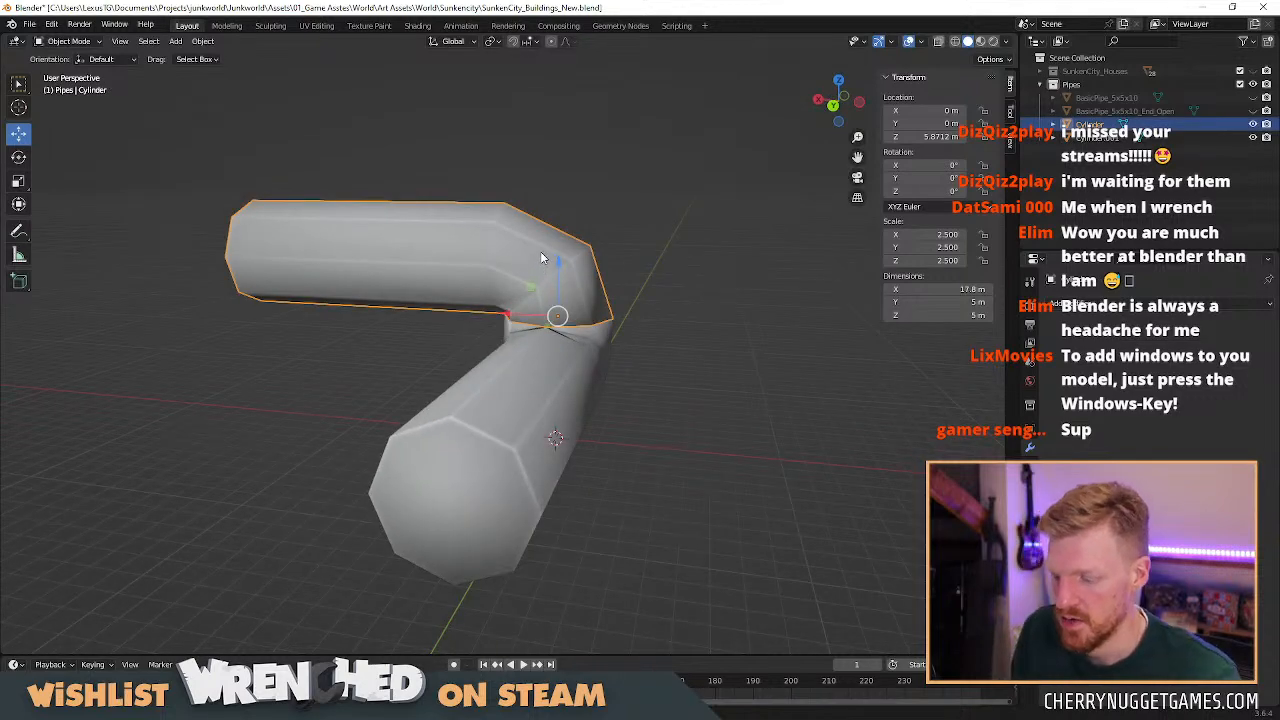
{"action": "key", "text": "Tab"}
{"action": "key", "text": "g"}
{"action": "key", "text": "g"}
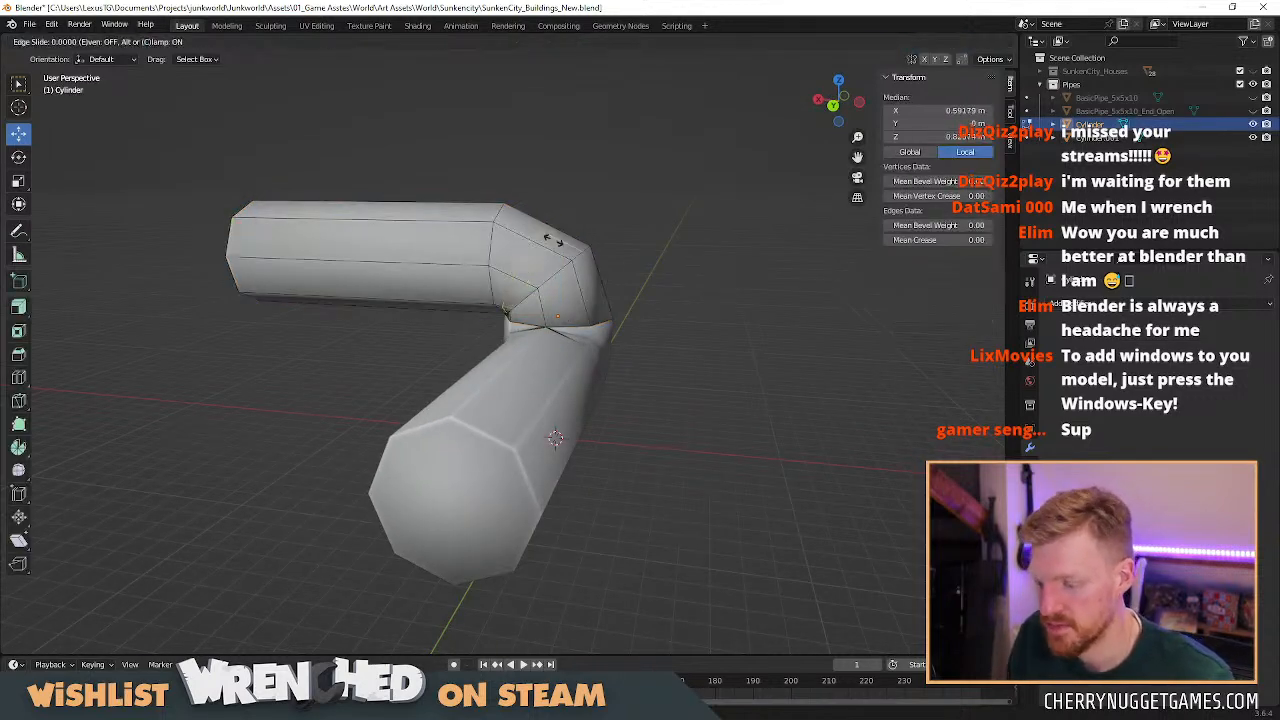
{"action": "right_click", "coordinate": [548, 238]}
{"action": "key", "text": "s"}
{"action": "key", "text": "x"}
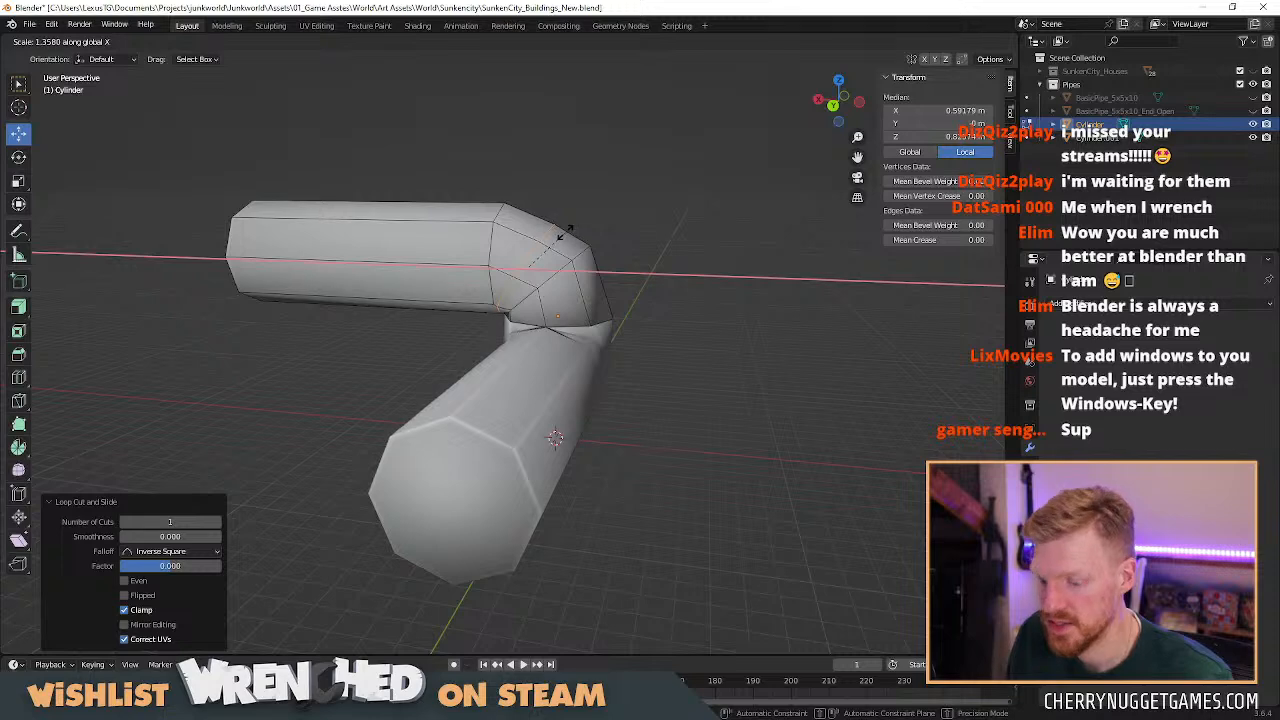
{"action": "left_click", "coordinate": [573, 222]}
In back view, move the new edge loop about -0.39 m in X and 0.26 m in Z, and rotate it about -5.13°.
{"action": "left_click", "coordinate": [831, 107]}
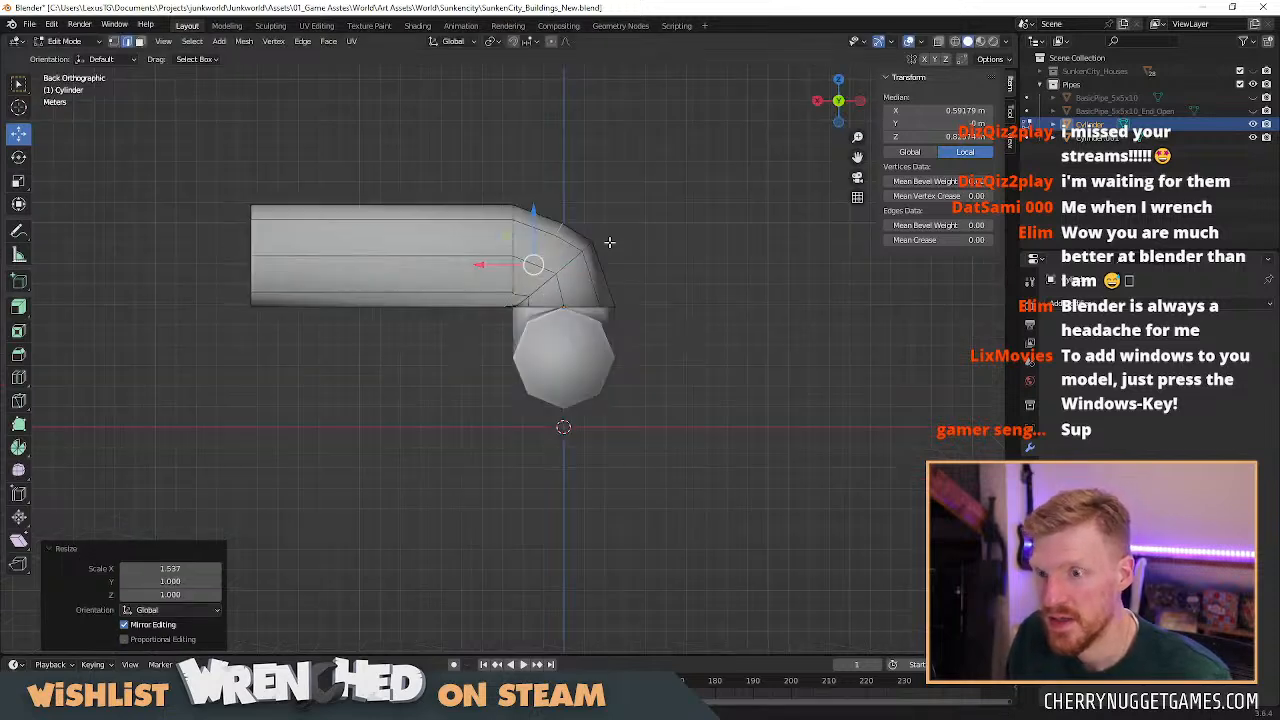
{"action": "key", "text": "g"}
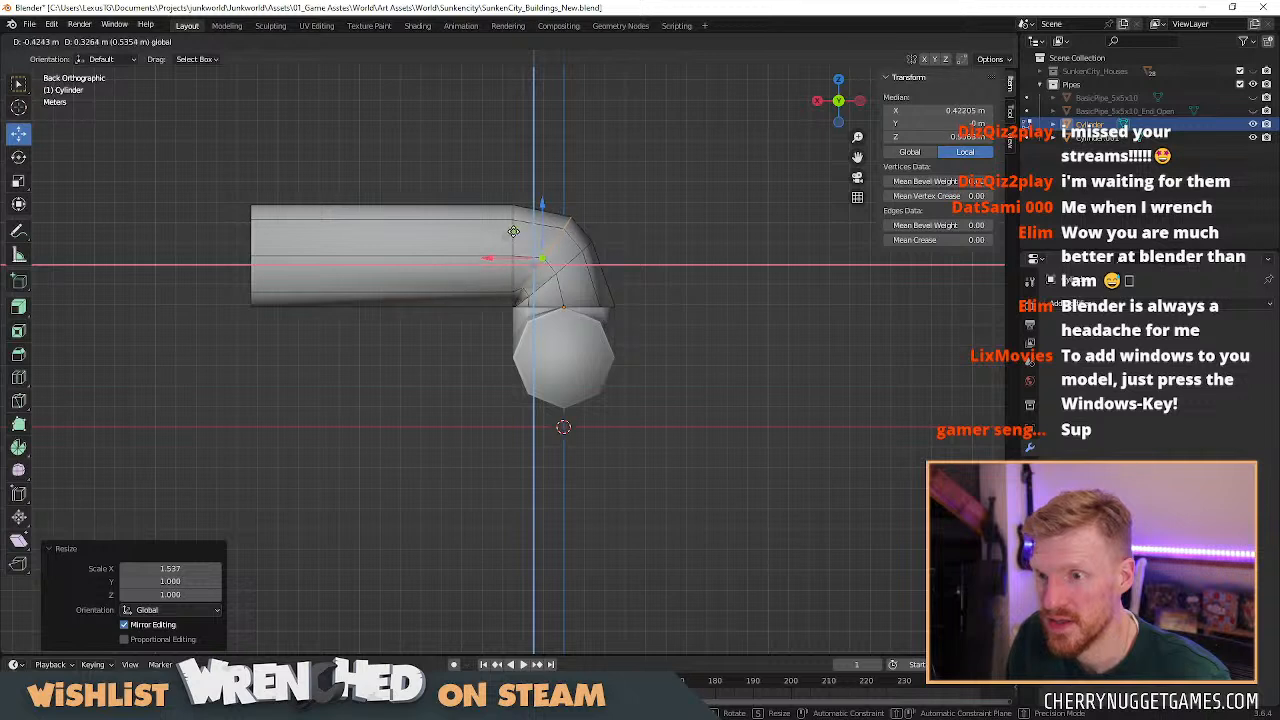
{"action": "left_click", "coordinate": [513, 233]}
{"action": "key", "text": "r"}
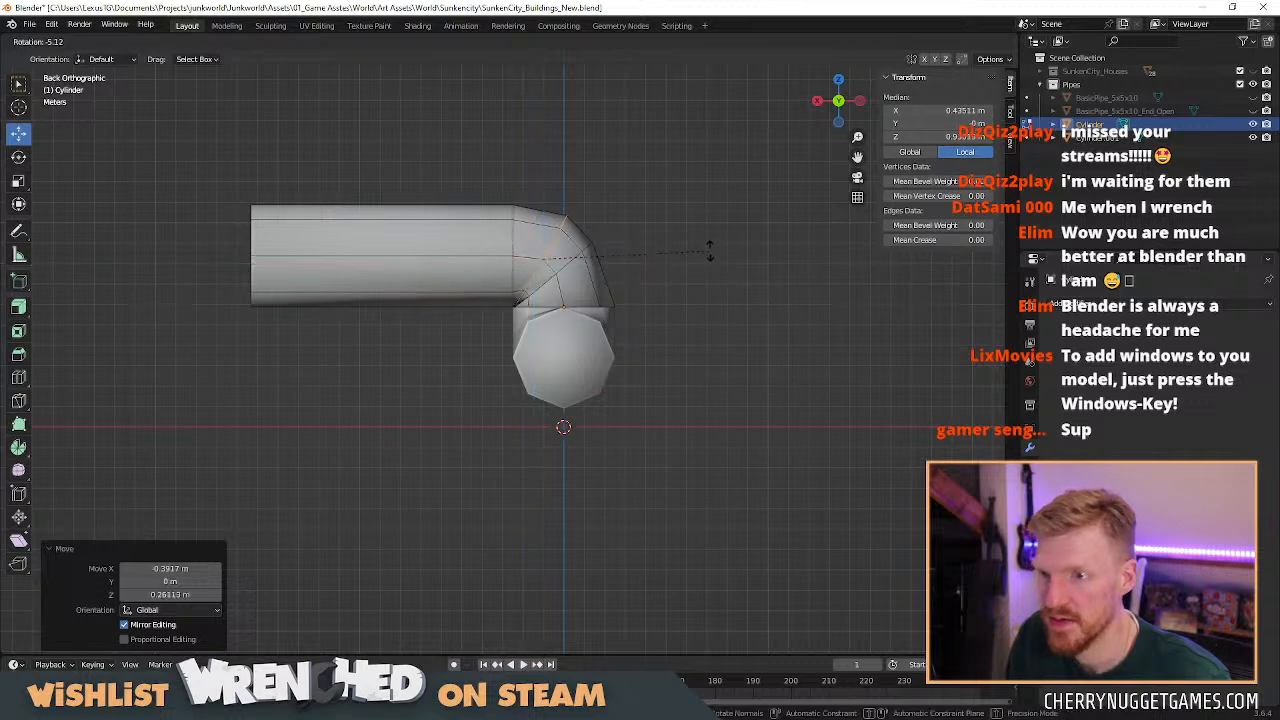
{"action": "left_click", "coordinate": [642, 252]}
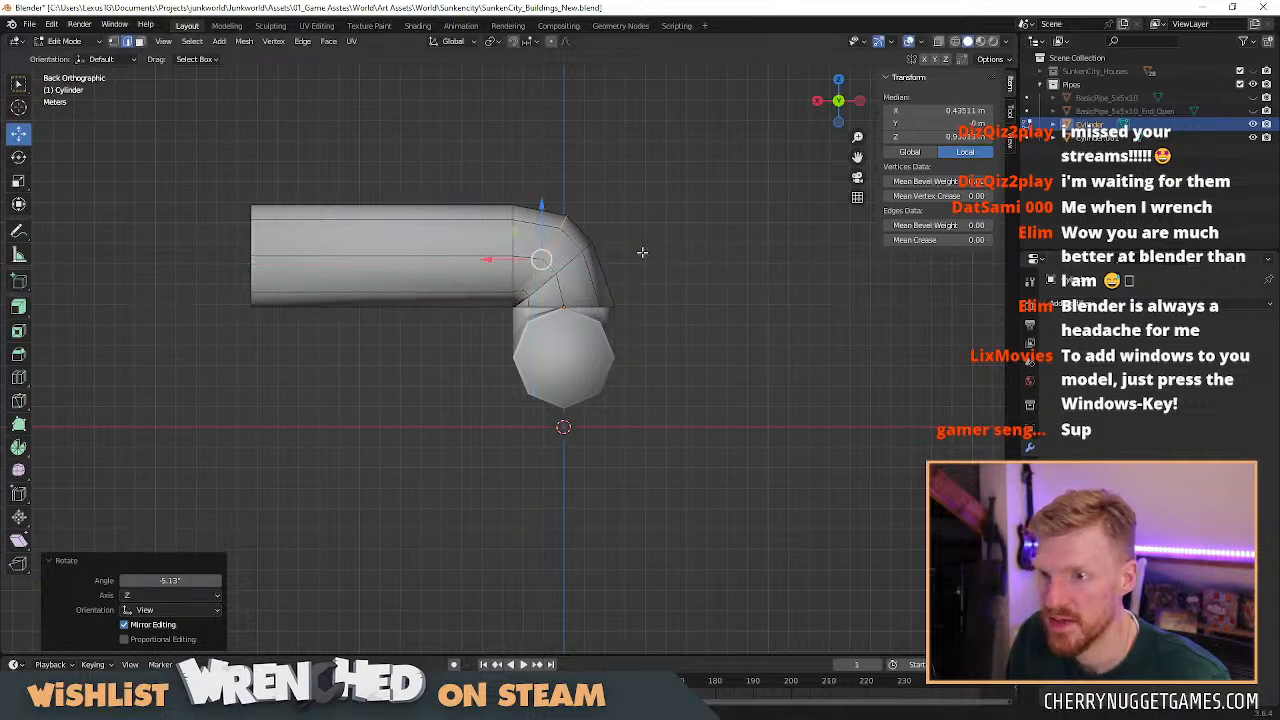
Rotate the diagonal edge loop at the middle of the bend about 3.28° and shift it about -0.2 m in X within the XZ plane.
{"action": "left_click", "coordinate": [511, 235]}
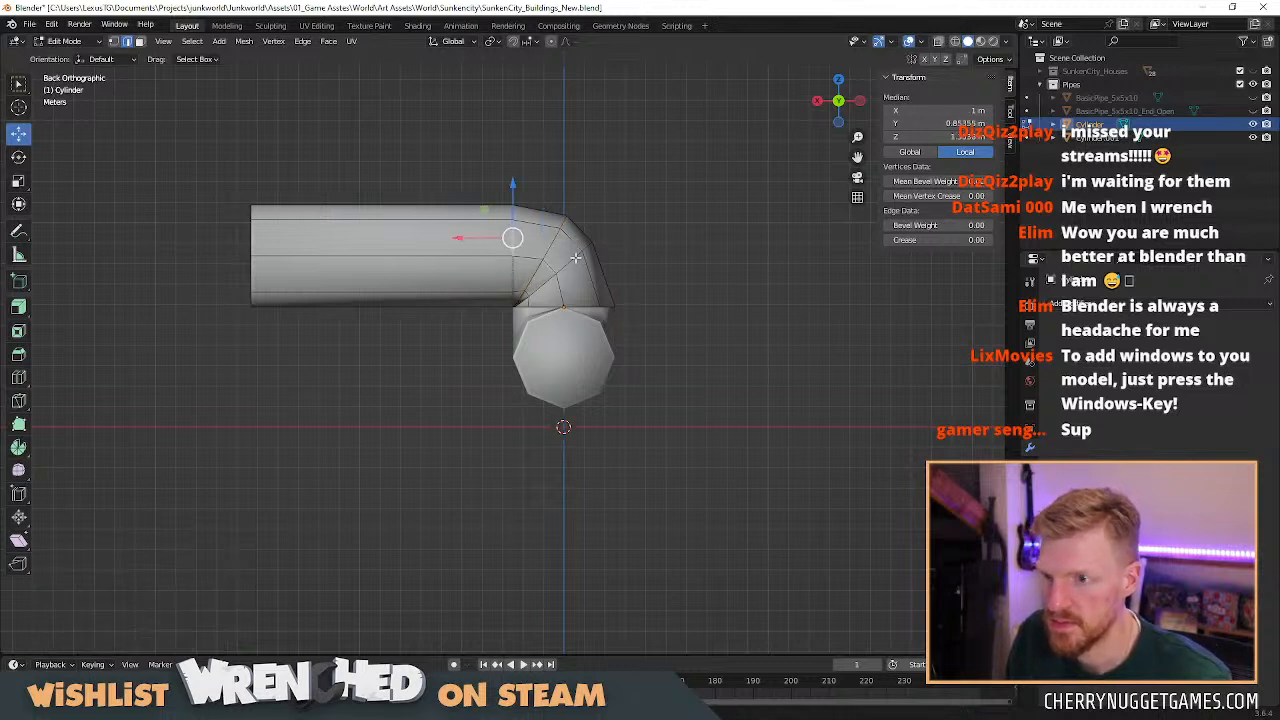
{"action": "key", "text": "r"}
{"action": "left_click", "coordinate": [689, 292]}
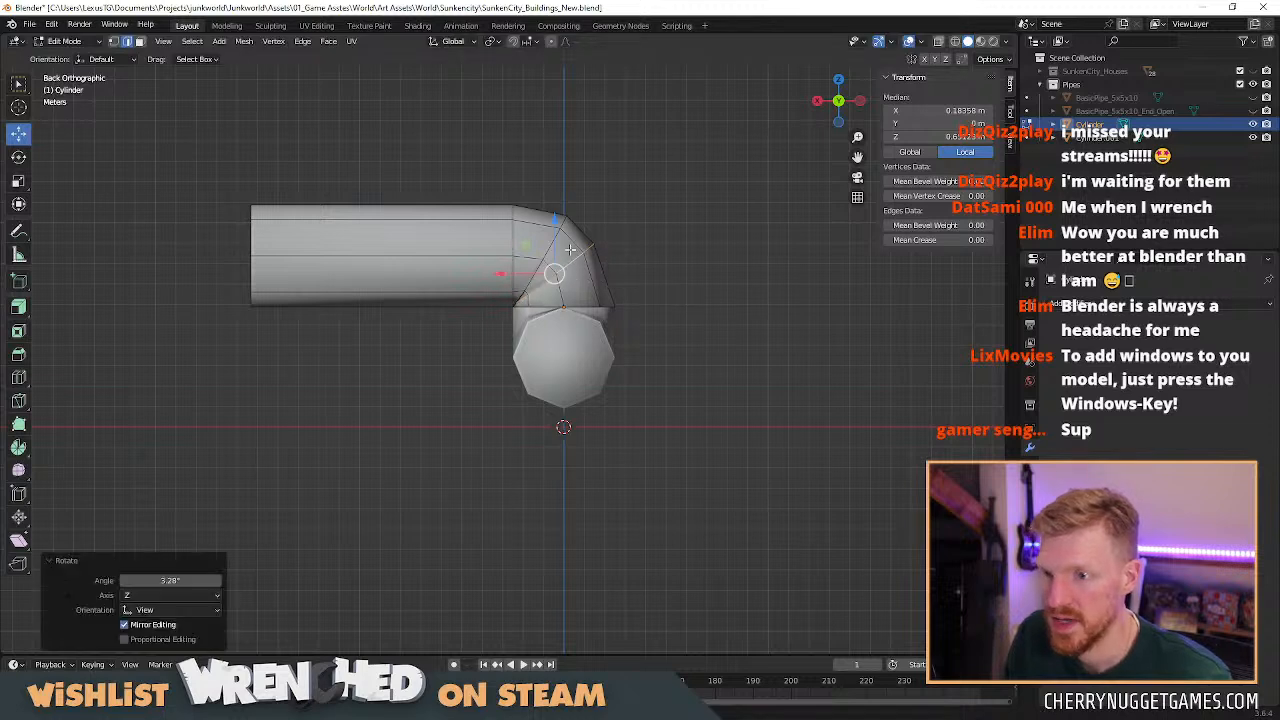
{"action": "key", "text": "g"}
{"action": "key", "text": "shift+y"}
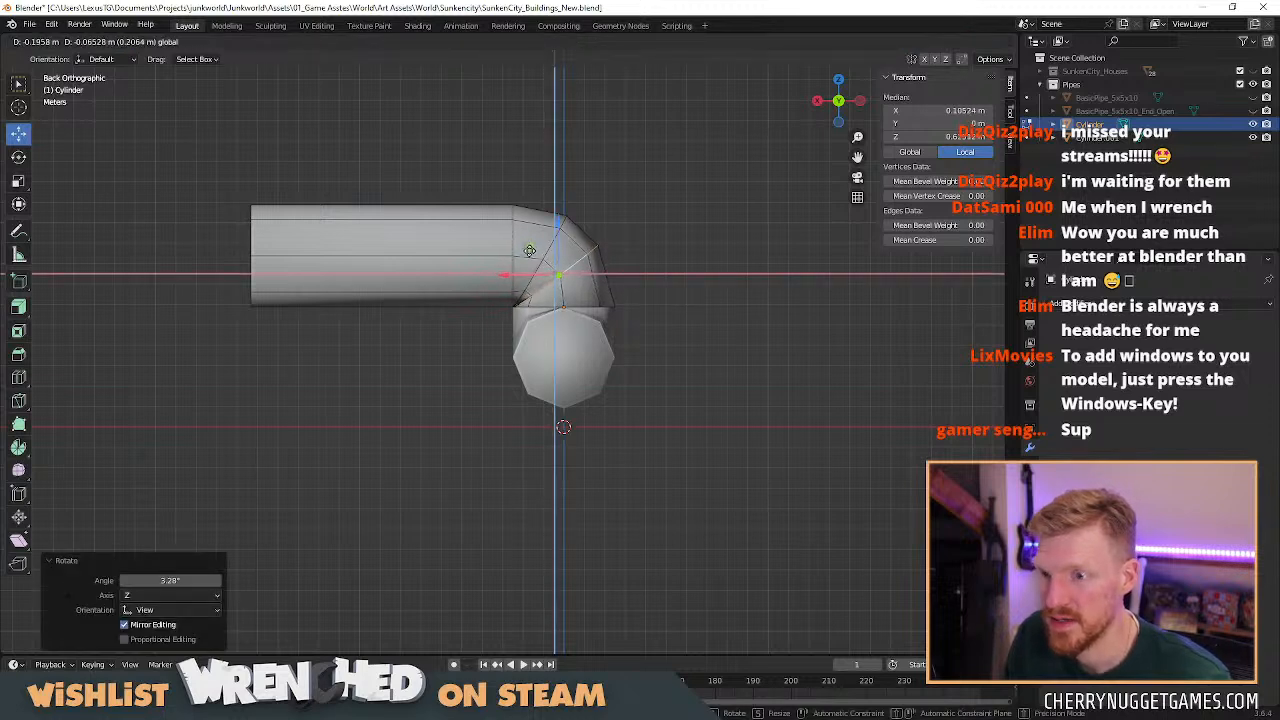
{"action": "left_click", "coordinate": [528, 251]}
Rotate the same diagonal loop about 3.48° more and lower it about 0.16 m to even out the bend.
{"action": "key", "text": "r"}
{"action": "left_click", "coordinate": [655, 292]}
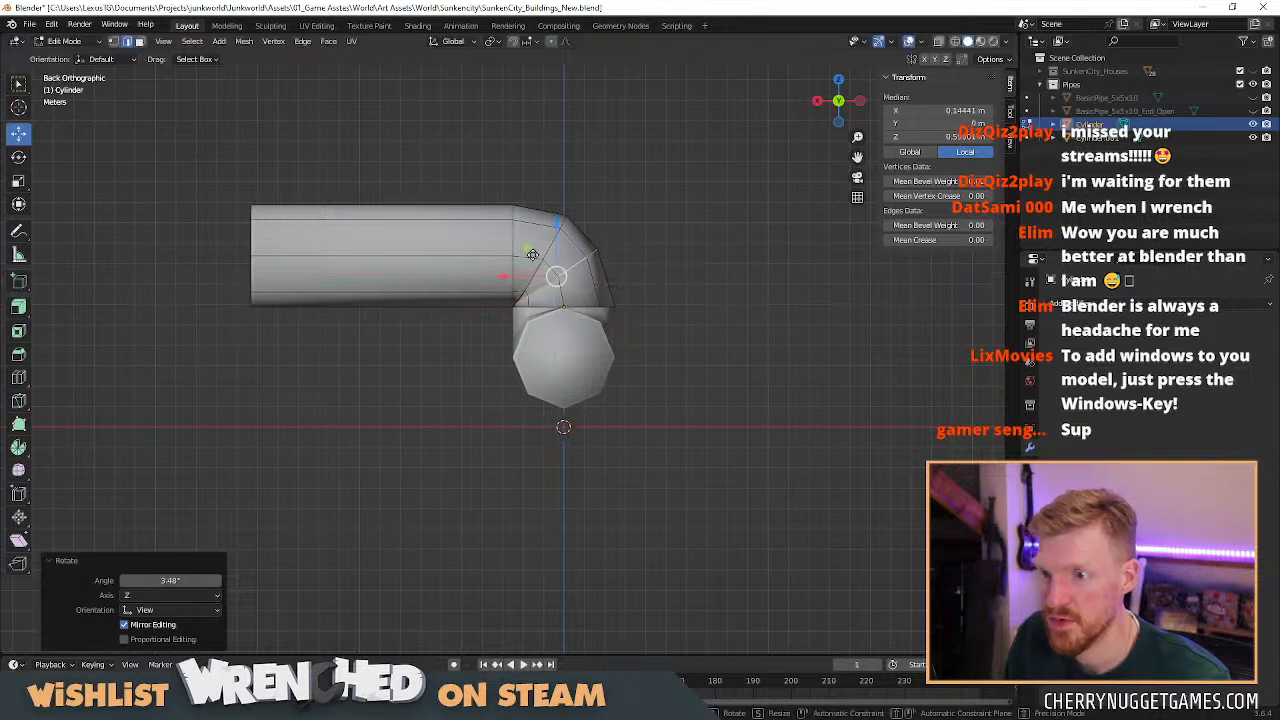
{"action": "key", "text": "g"}
{"action": "key", "text": "shift+y"}
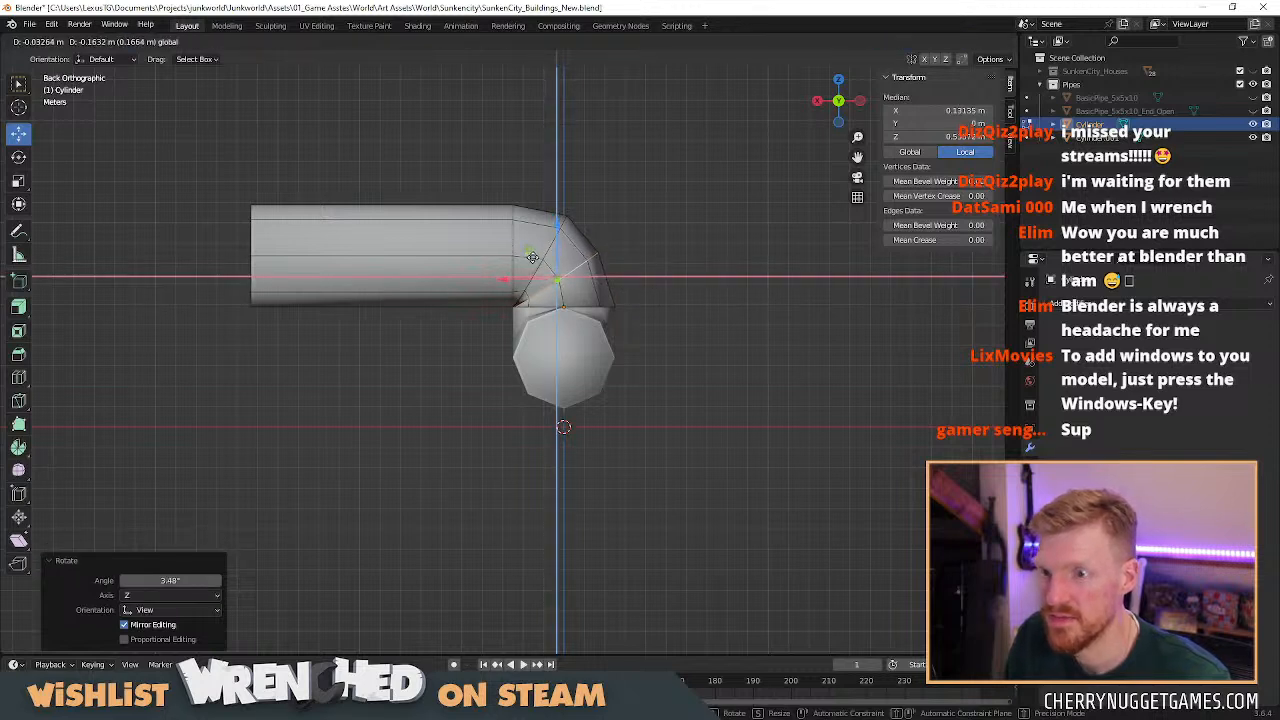
{"action": "left_click", "coordinate": [532, 257]}
Return to Object Mode, deselect the upper pipe and examine its reshaped bend and the joint with the lower pipe.
{"action": "left_click", "coordinate": [606, 277]}
{"action": "middle_click_drag", "start_coordinate": [660, 246], "coordinate": [482, 305]}
{"action": "key", "text": "Tab"}
{"action": "left_click", "coordinate": [563, 310]}
{"action": "middle_click_drag", "start_coordinate": [563, 310], "coordinate": [642, 367]}
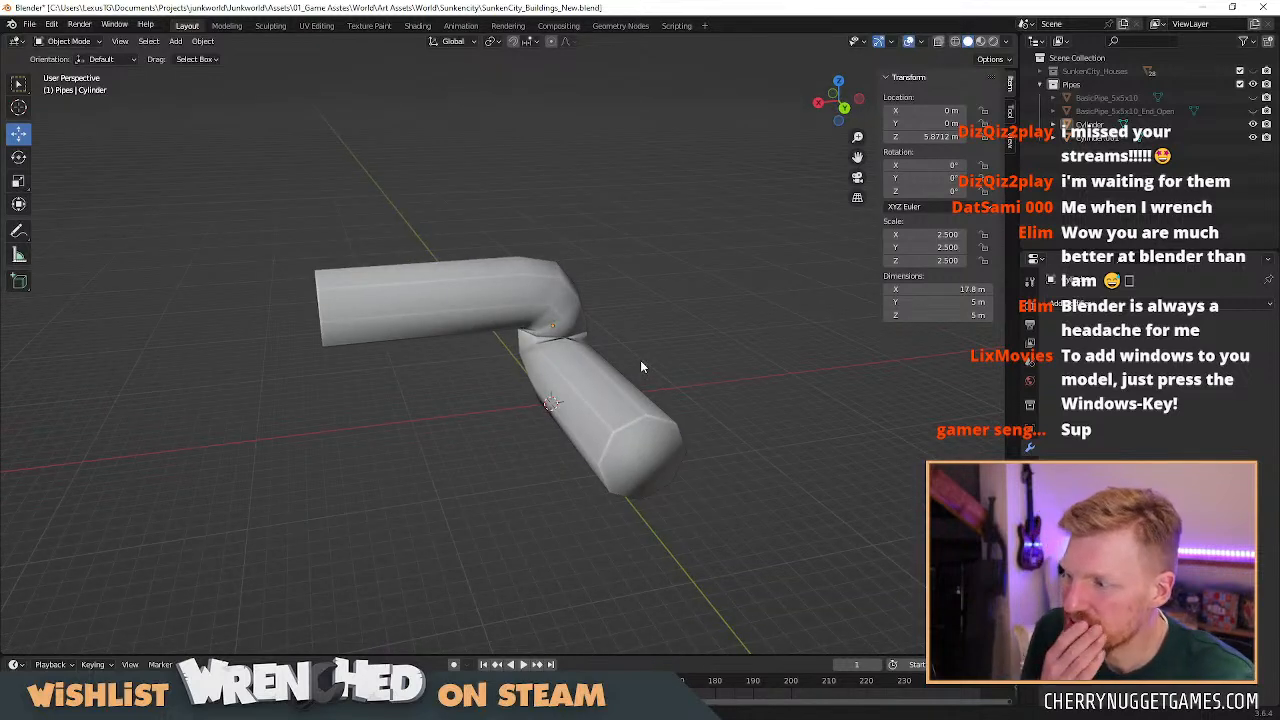
{"action": "scroll", "coordinate": [670, 351], "scroll_direction": "up", "scroll_amount": 2}
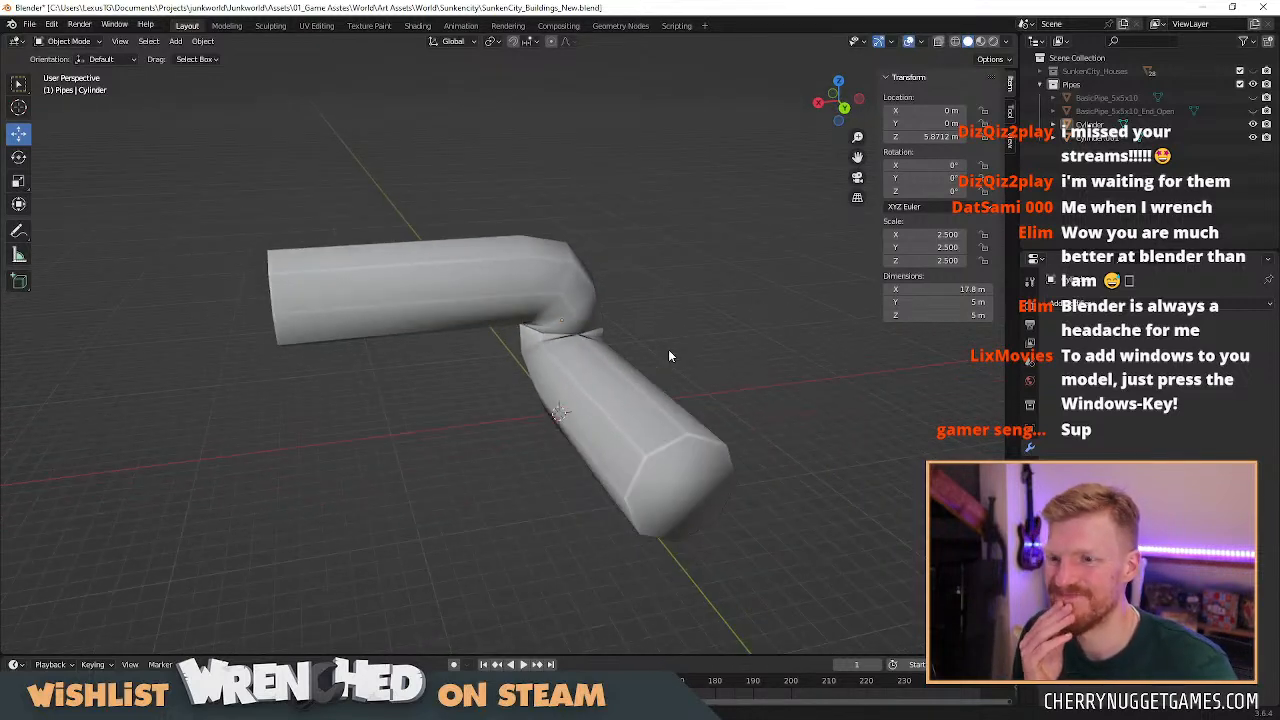